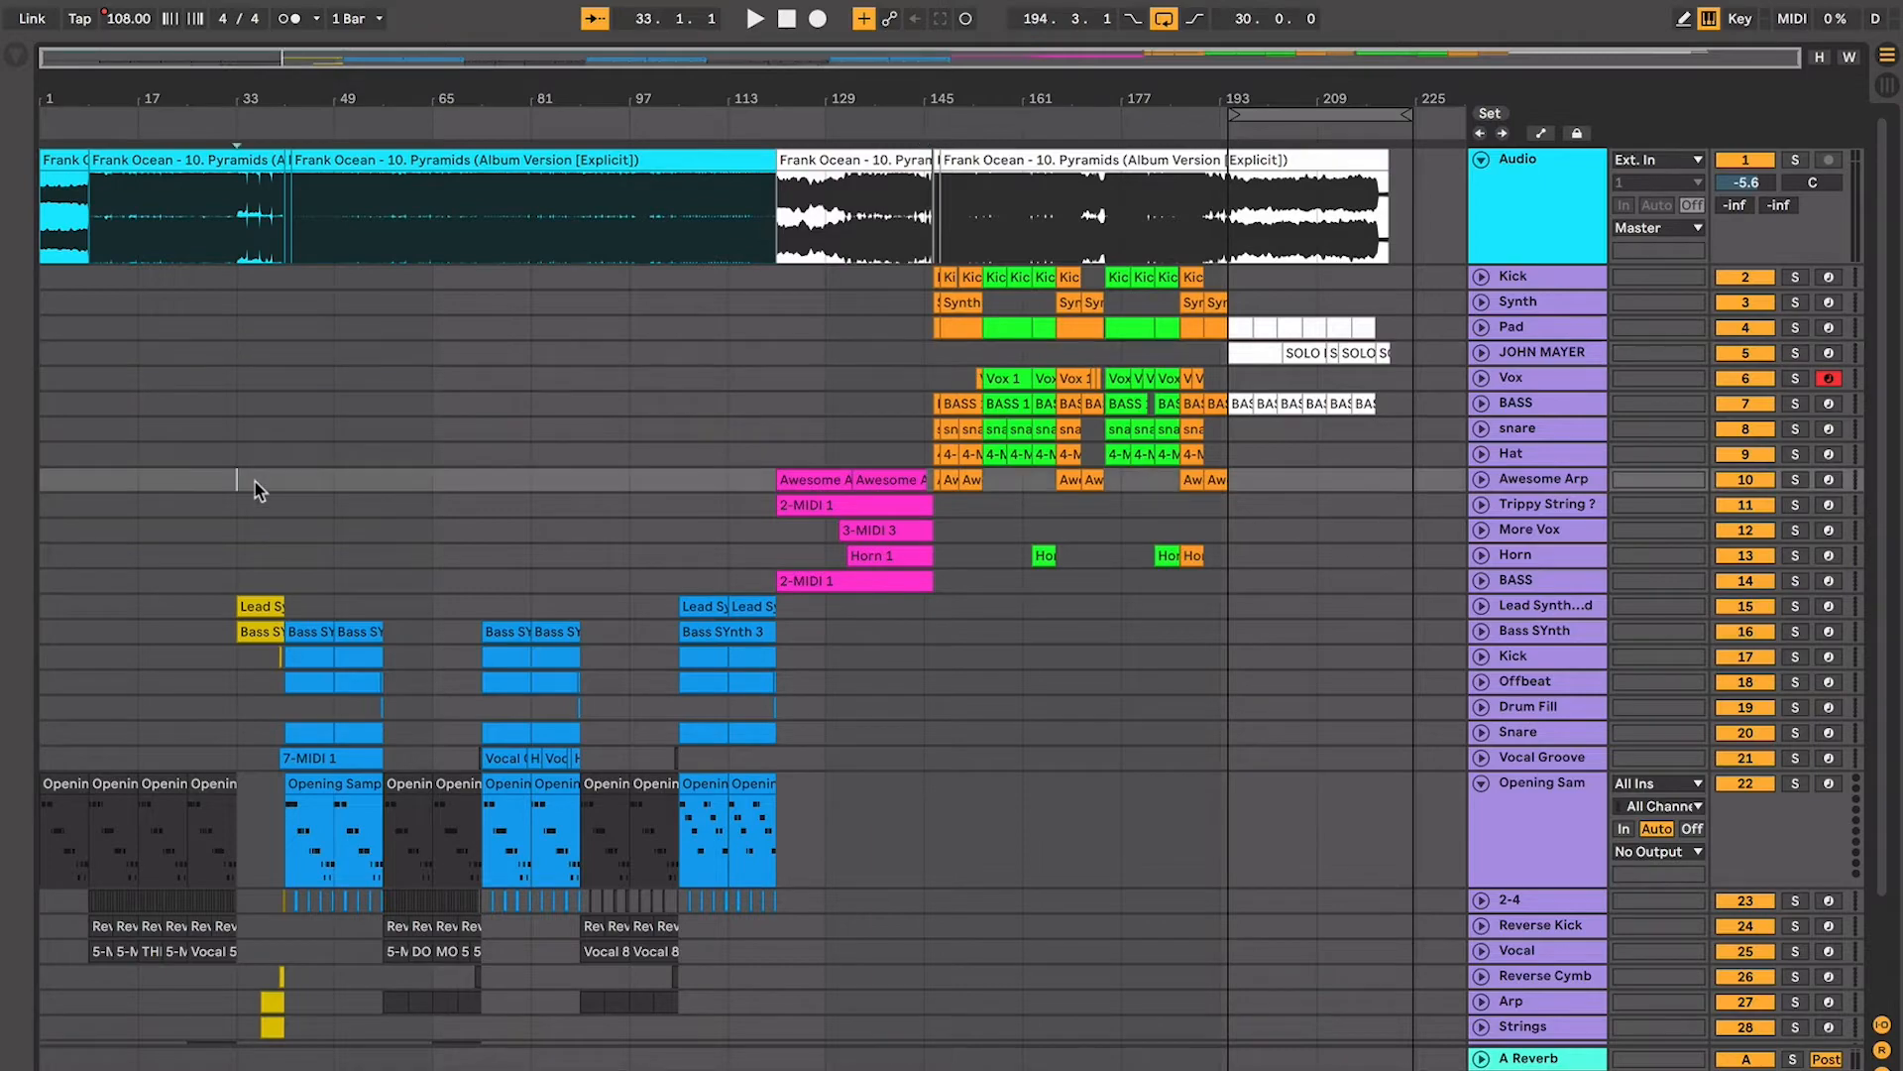
Examine the arrangement's opening section up to bar 33, including the Pyramids reference audio before bar 9
{"action": "key", "text": "plus"}
{"action": "key", "text": "plus"}
{"action": "scroll", "coordinate": [254, 482], "scroll_direction": "left", "scroll_amount": 6}
{"action": "scroll", "coordinate": [254, 482], "scroll_direction": "down", "scroll_amount": 2}
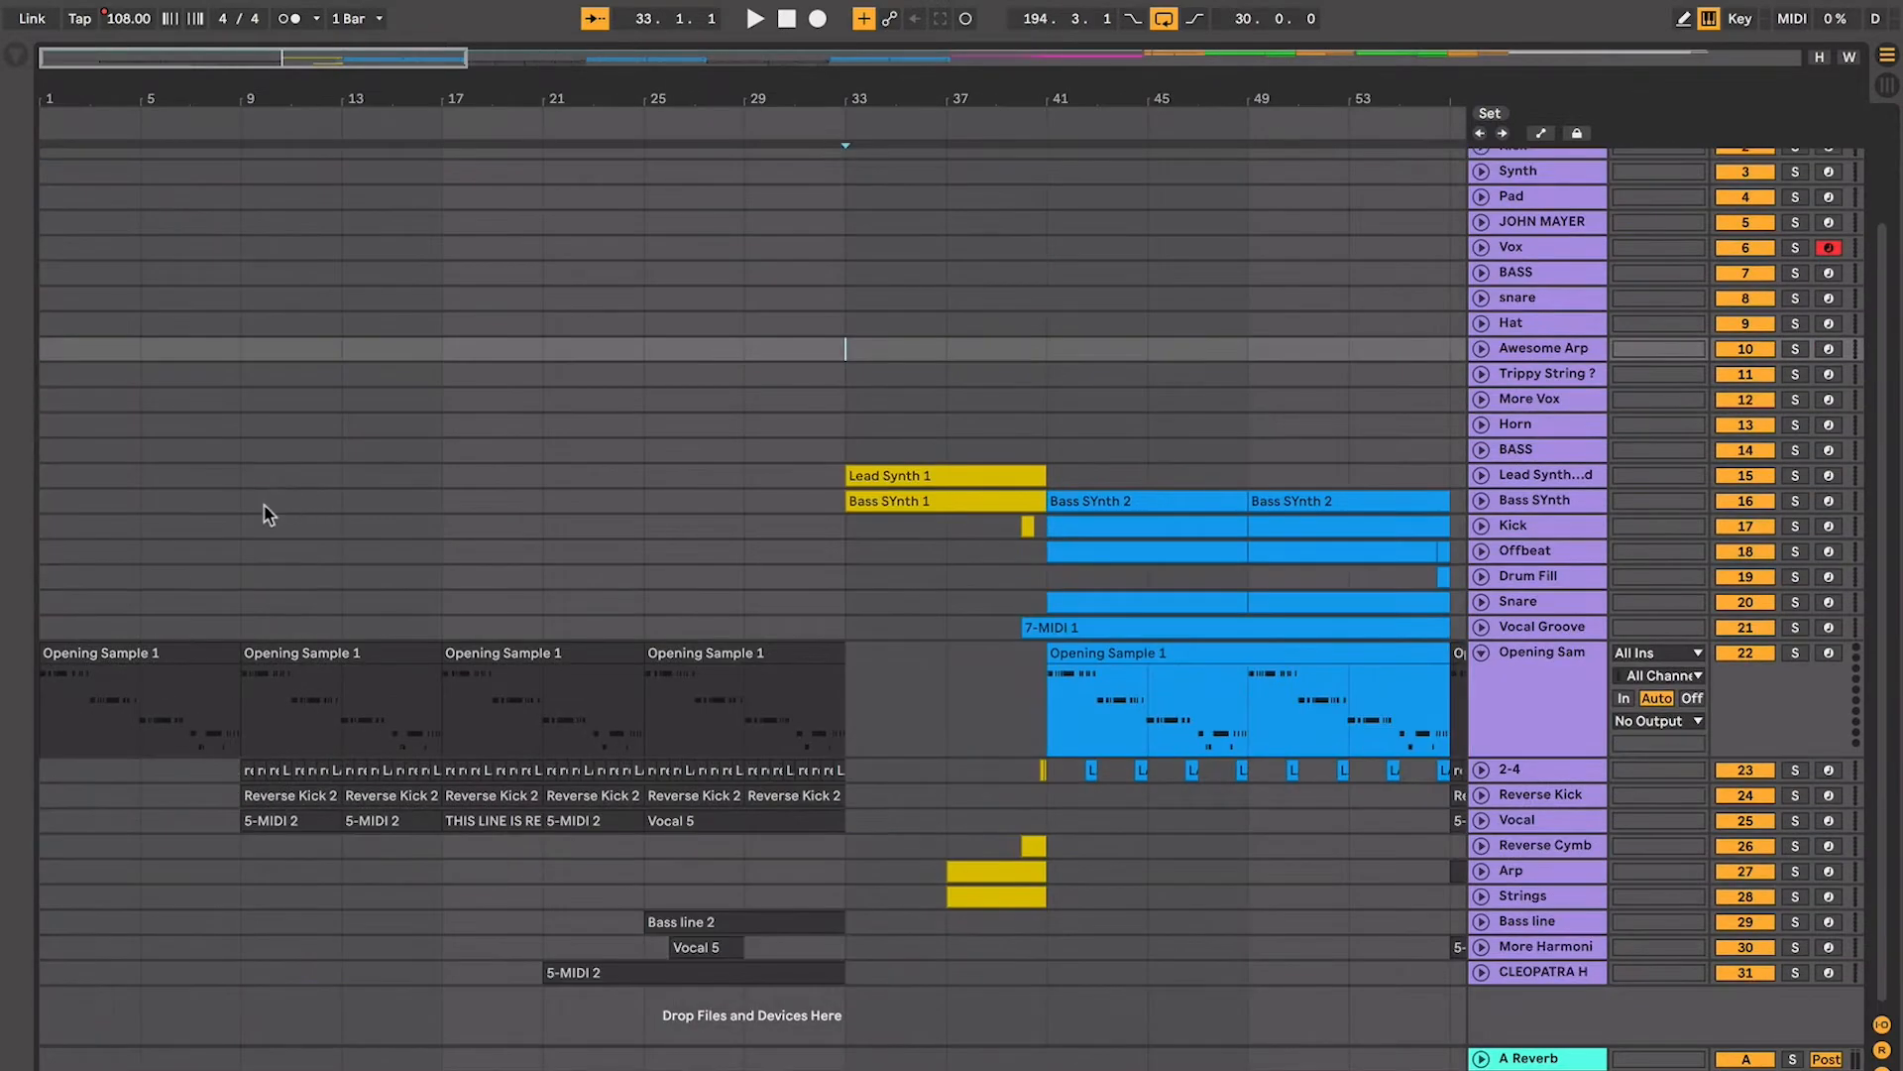
{"action": "left_click", "coordinate": [218, 508]}
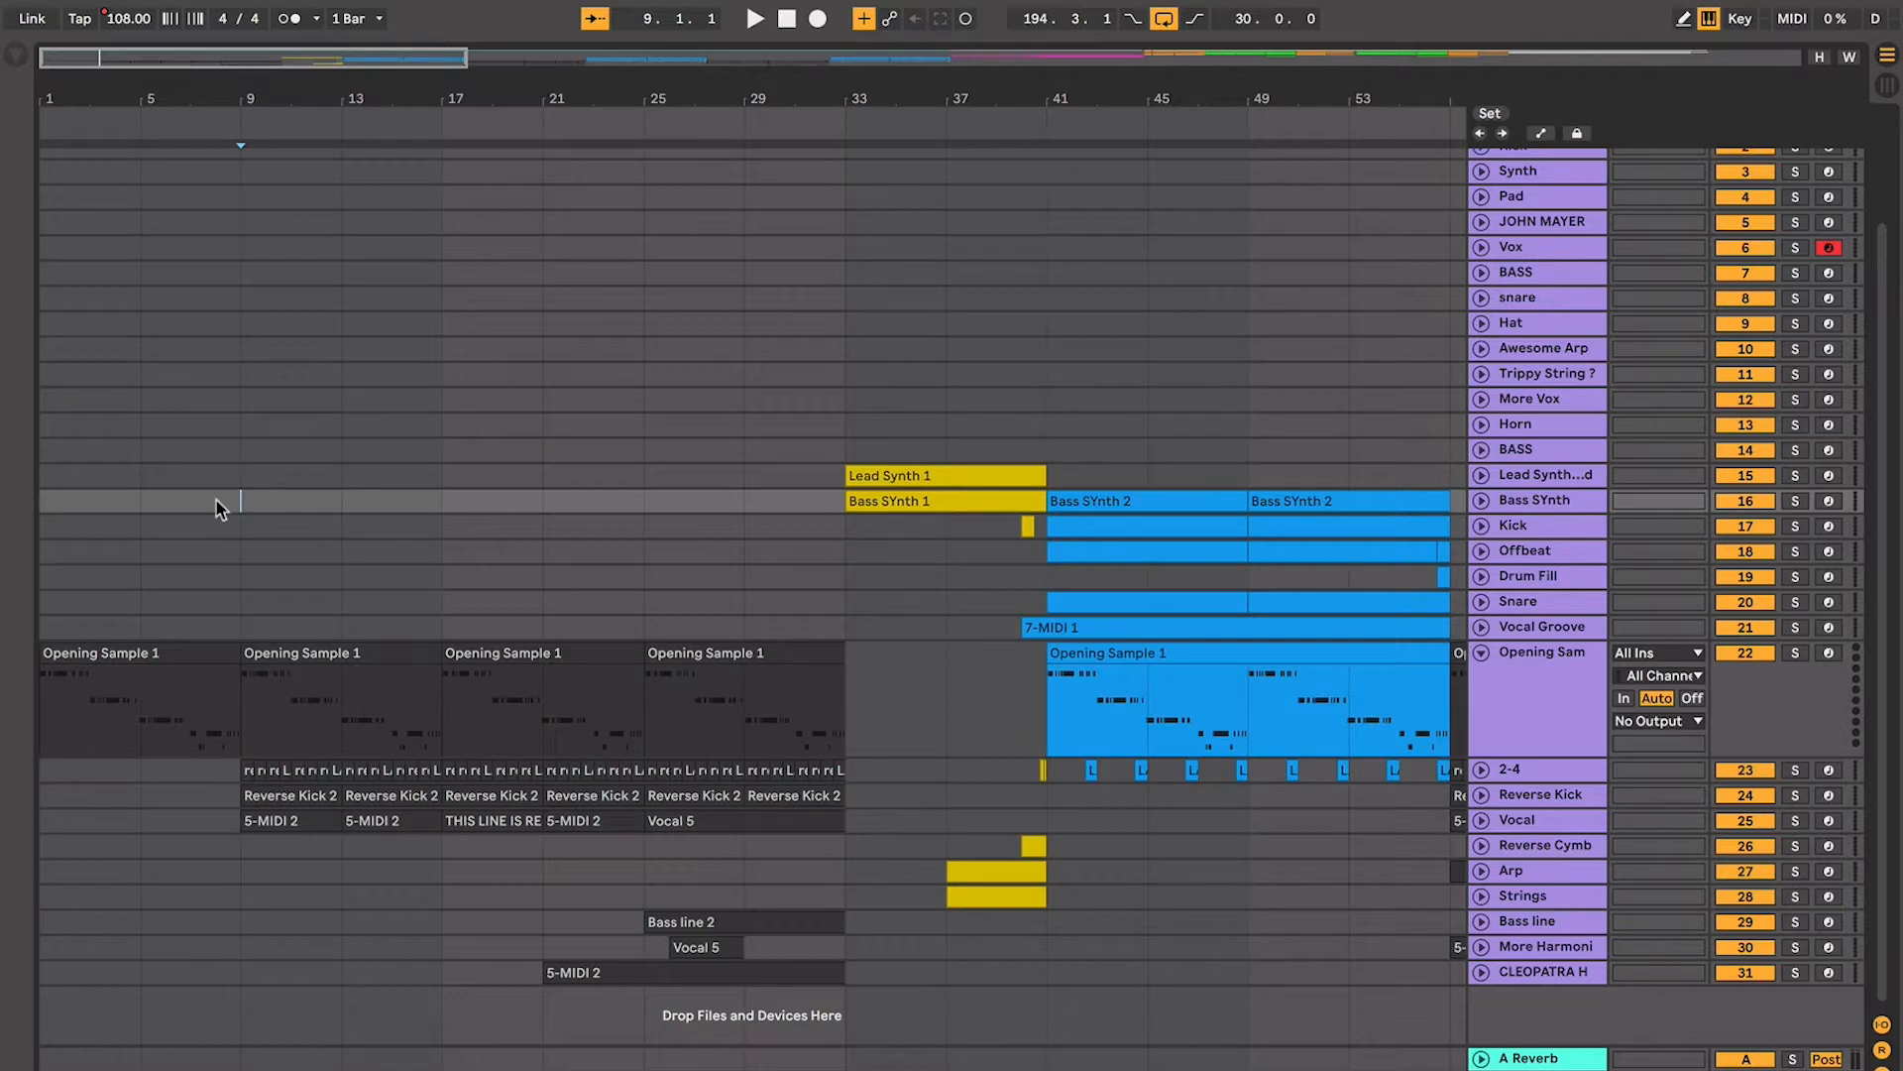
{"action": "scroll", "coordinate": [216, 499], "scroll_direction": "up", "scroll_amount": 3}
{"action": "left_click", "coordinate": [208, 254]}
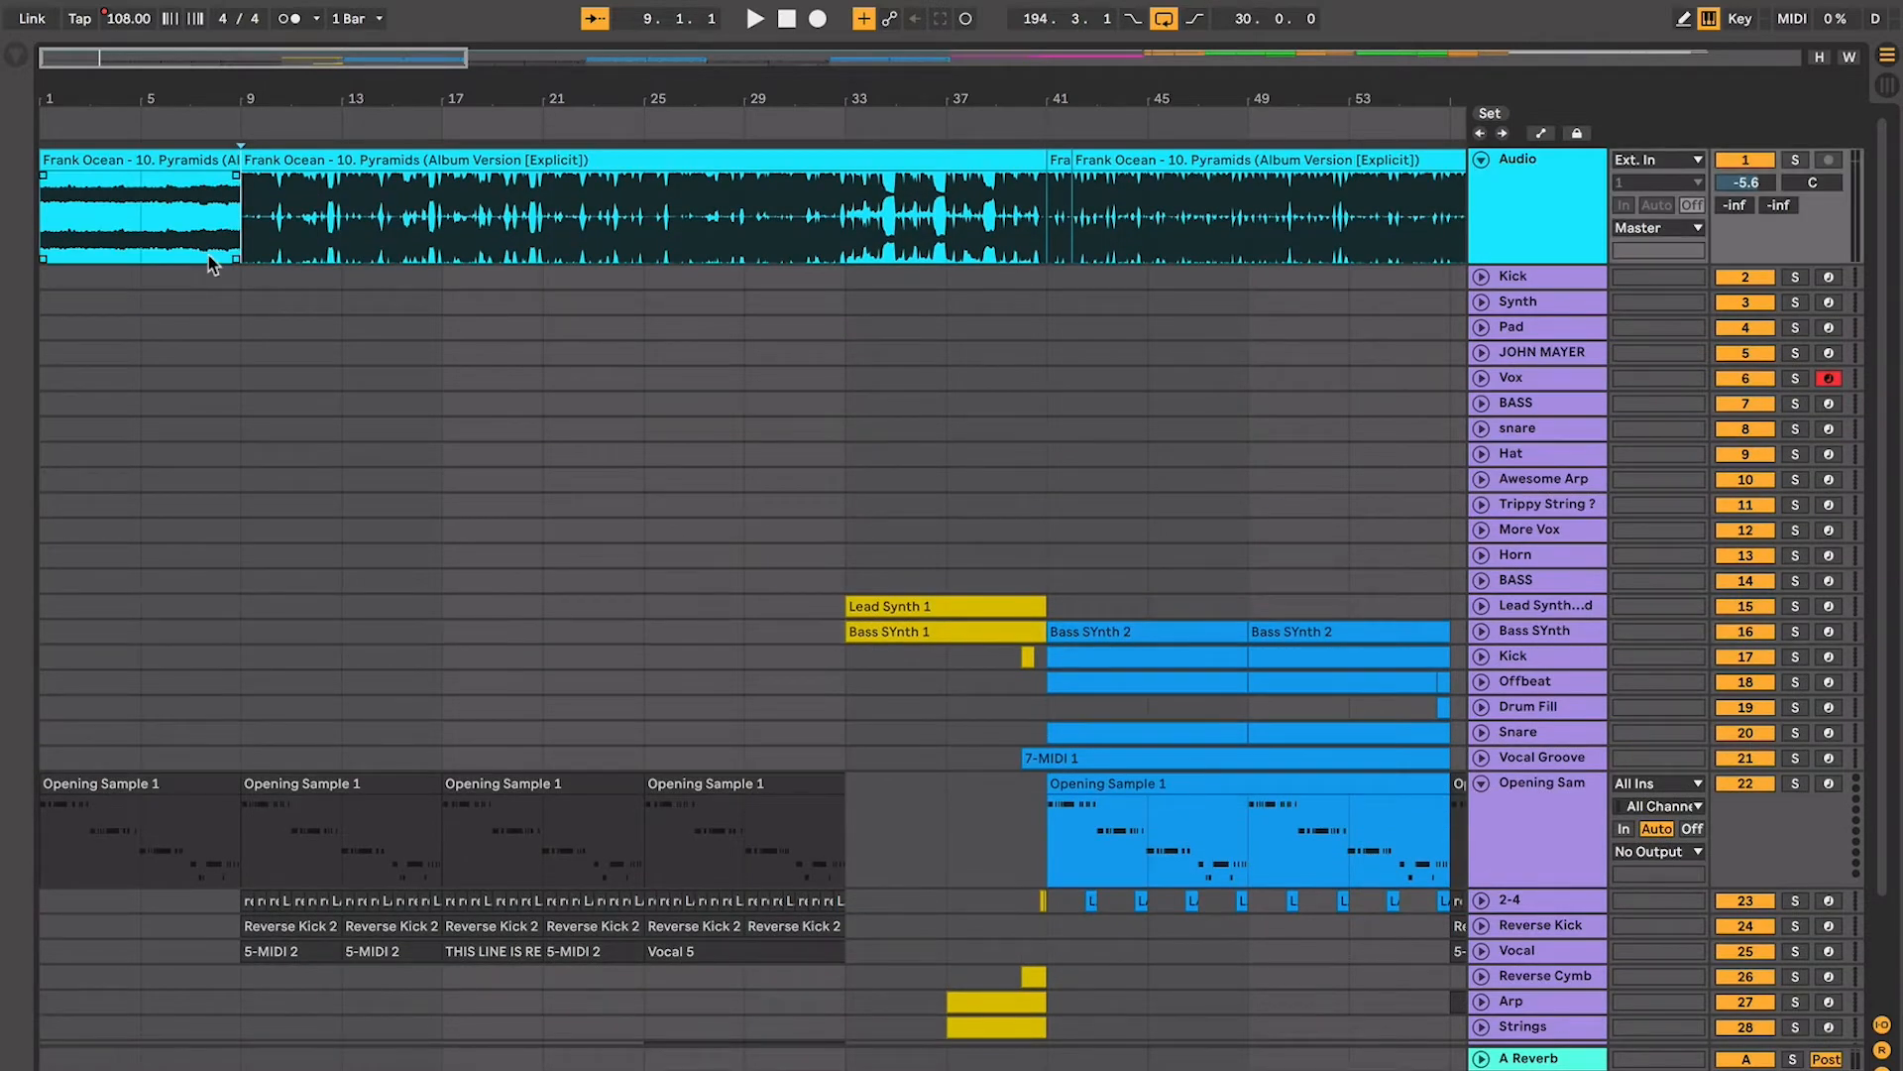
{"action": "key", "text": "minus"}
{"action": "key", "text": "minus"}
Bring the first bars of the arrangement into view and select the first Pyramids audio clip at bar 1
{"action": "left_click", "coordinate": [531, 605]}
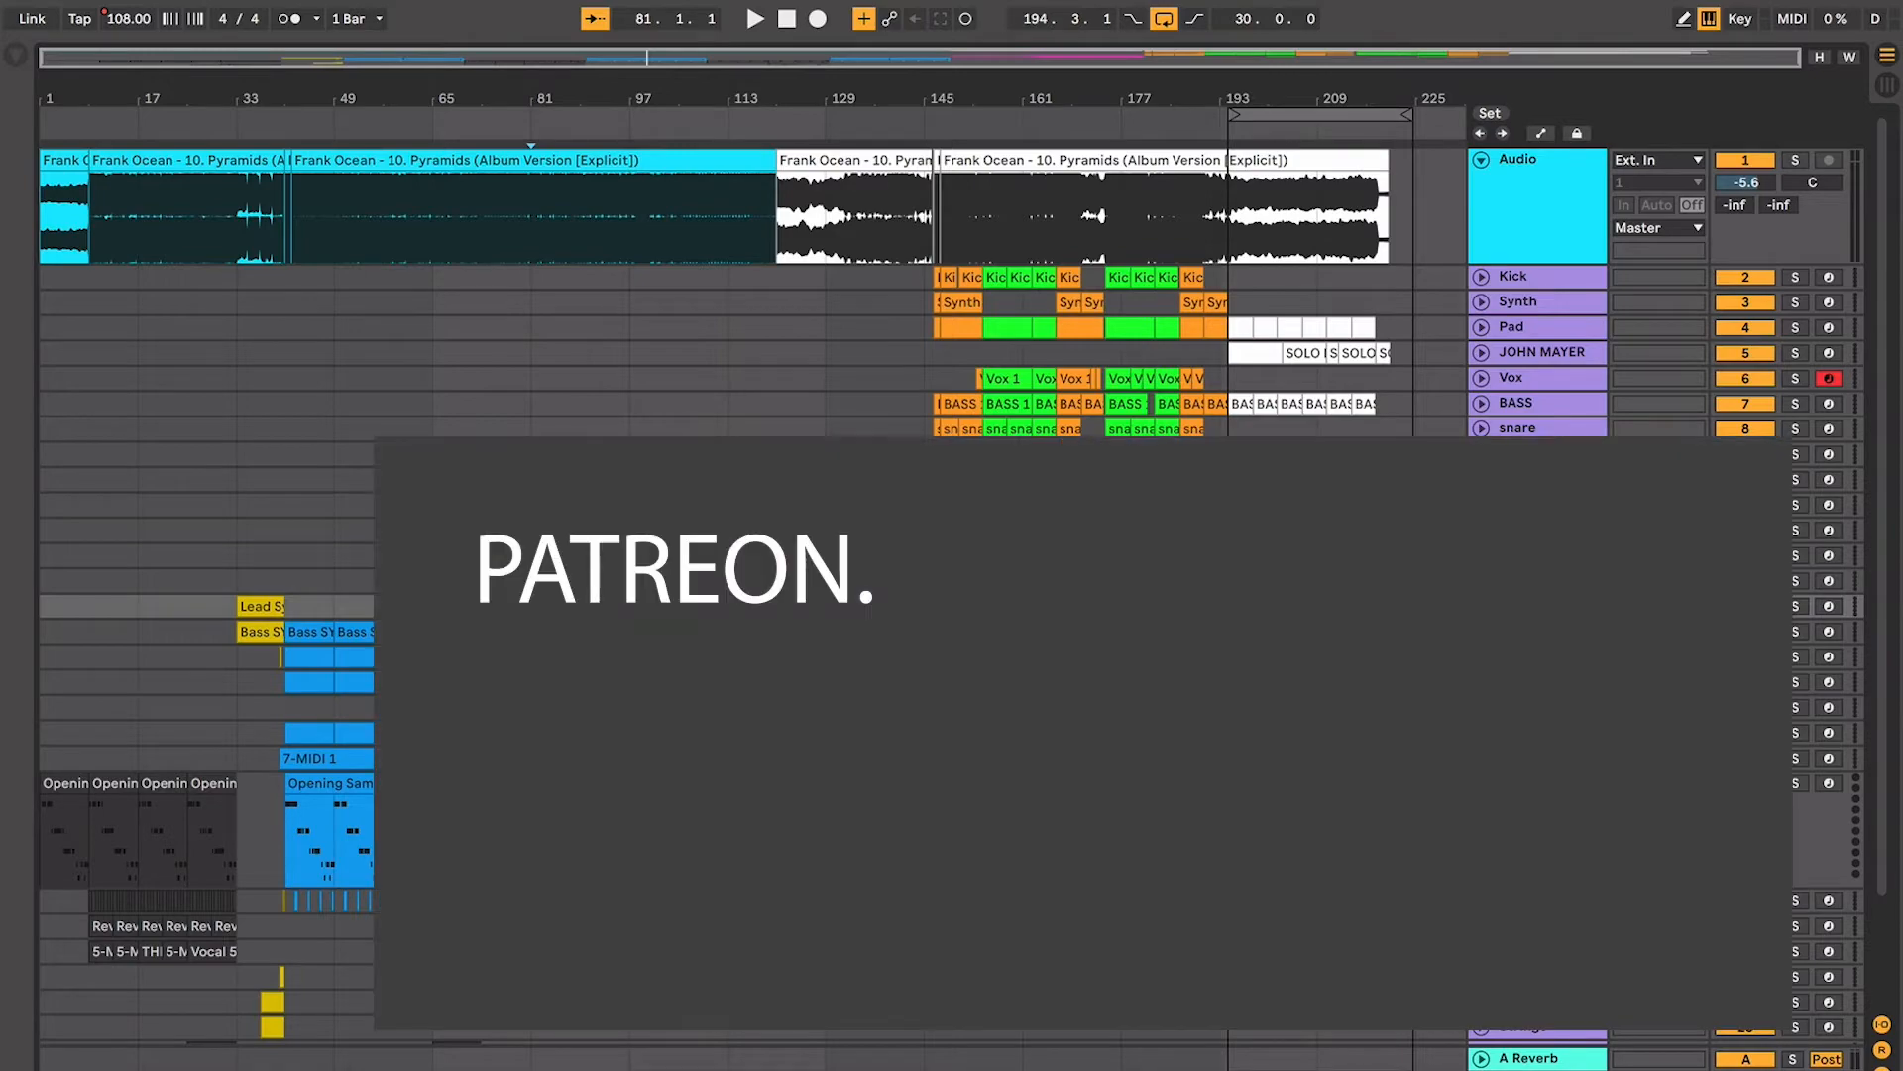
{"action": "left_click", "coordinate": [391, 578]}
{"action": "key", "text": "plus"}
{"action": "key", "text": "plus"}
{"action": "key", "text": "plus"}
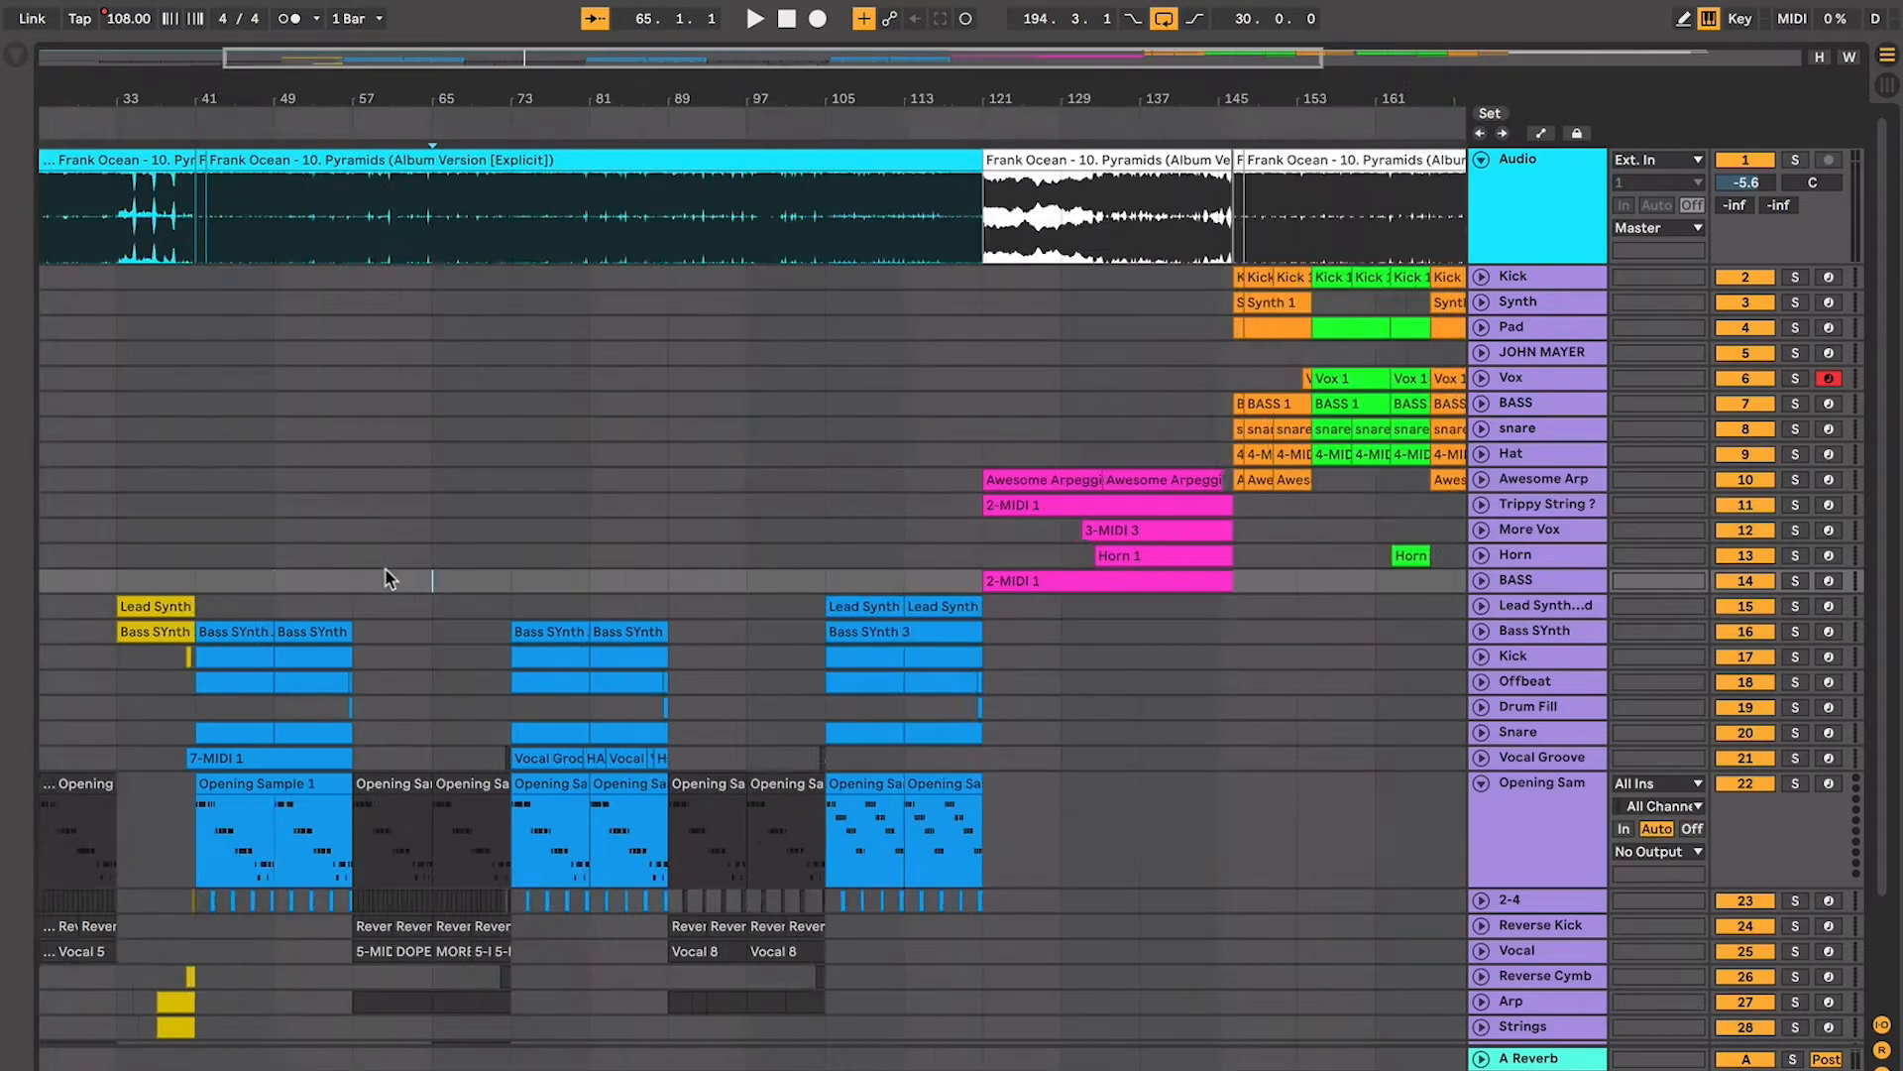
{"action": "scroll", "coordinate": [391, 578], "scroll_direction": "left", "scroll_amount": 10}
{"action": "scroll", "coordinate": [391, 578], "scroll_direction": "down", "scroll_amount": 2}
{"action": "left_click", "coordinate": [353, 536]}
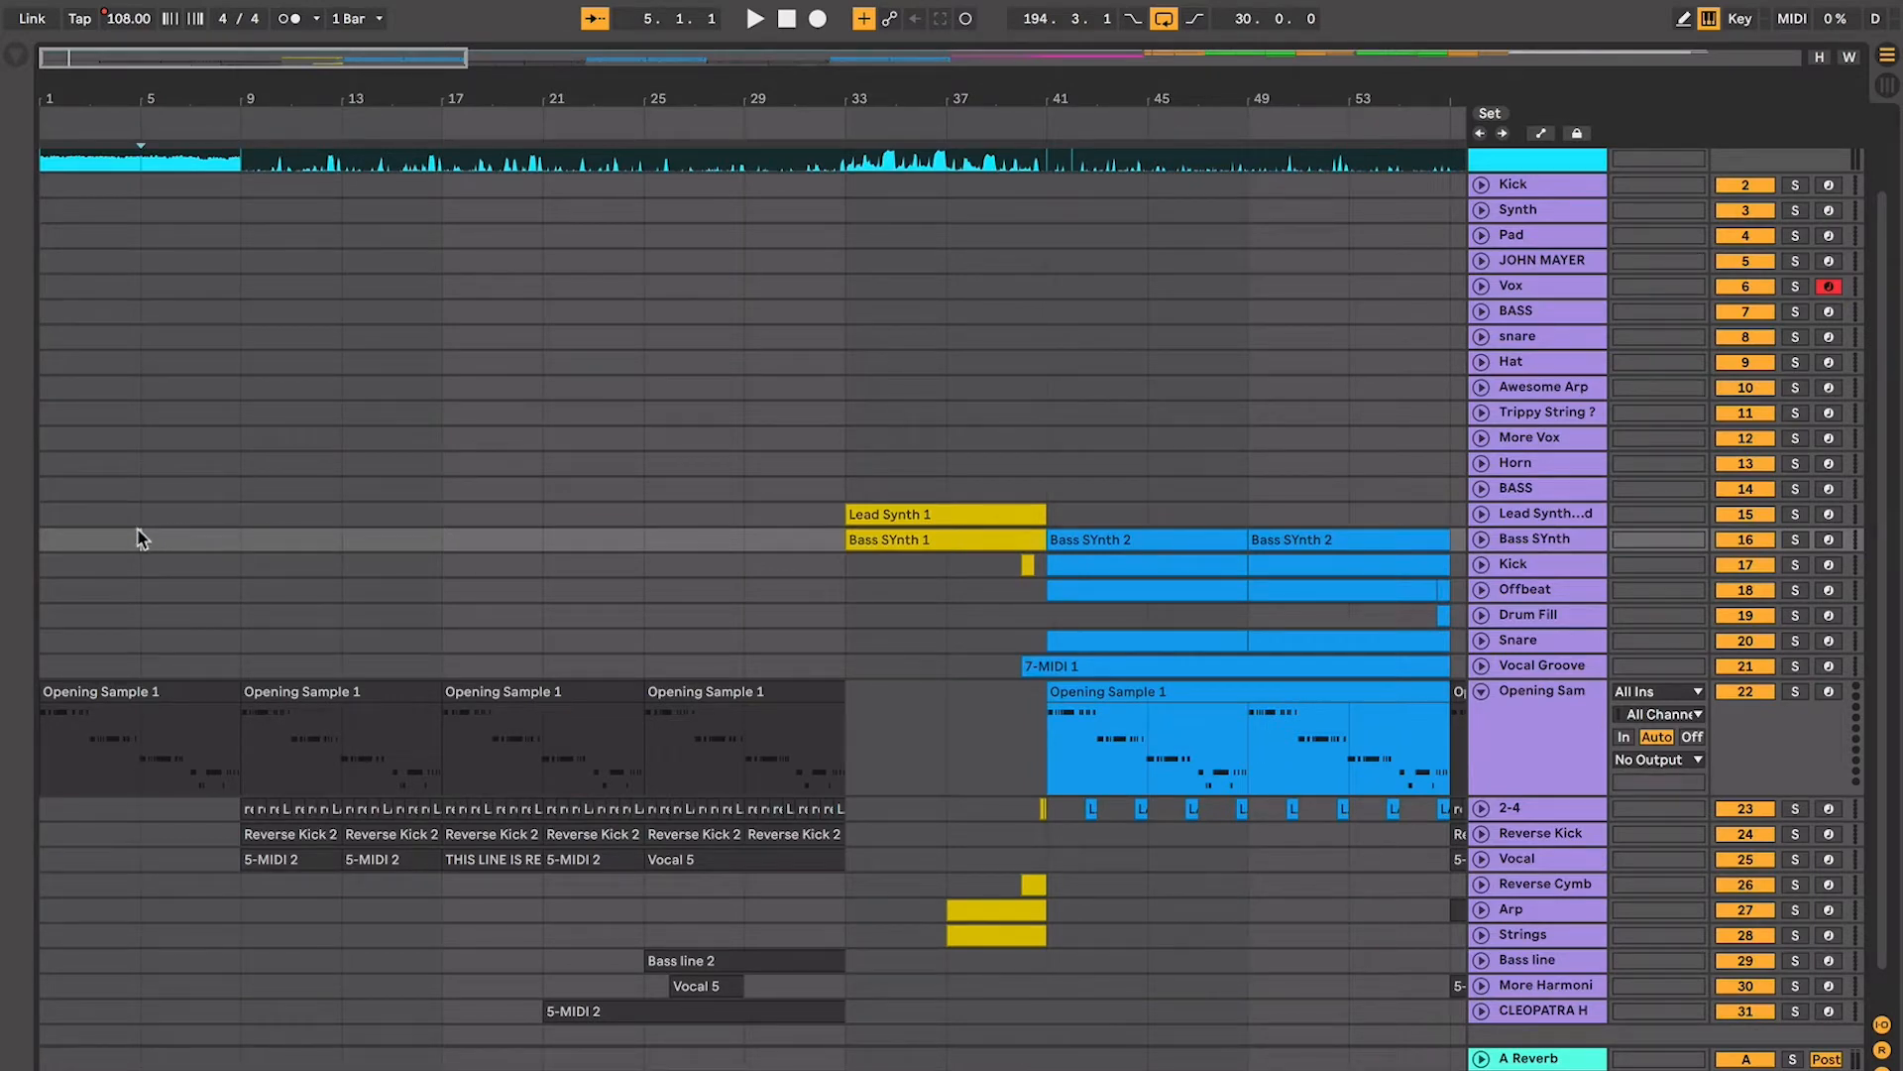
{"action": "key", "text": "plus"}
{"action": "key", "text": "plus"}
{"action": "key", "text": "plus"}
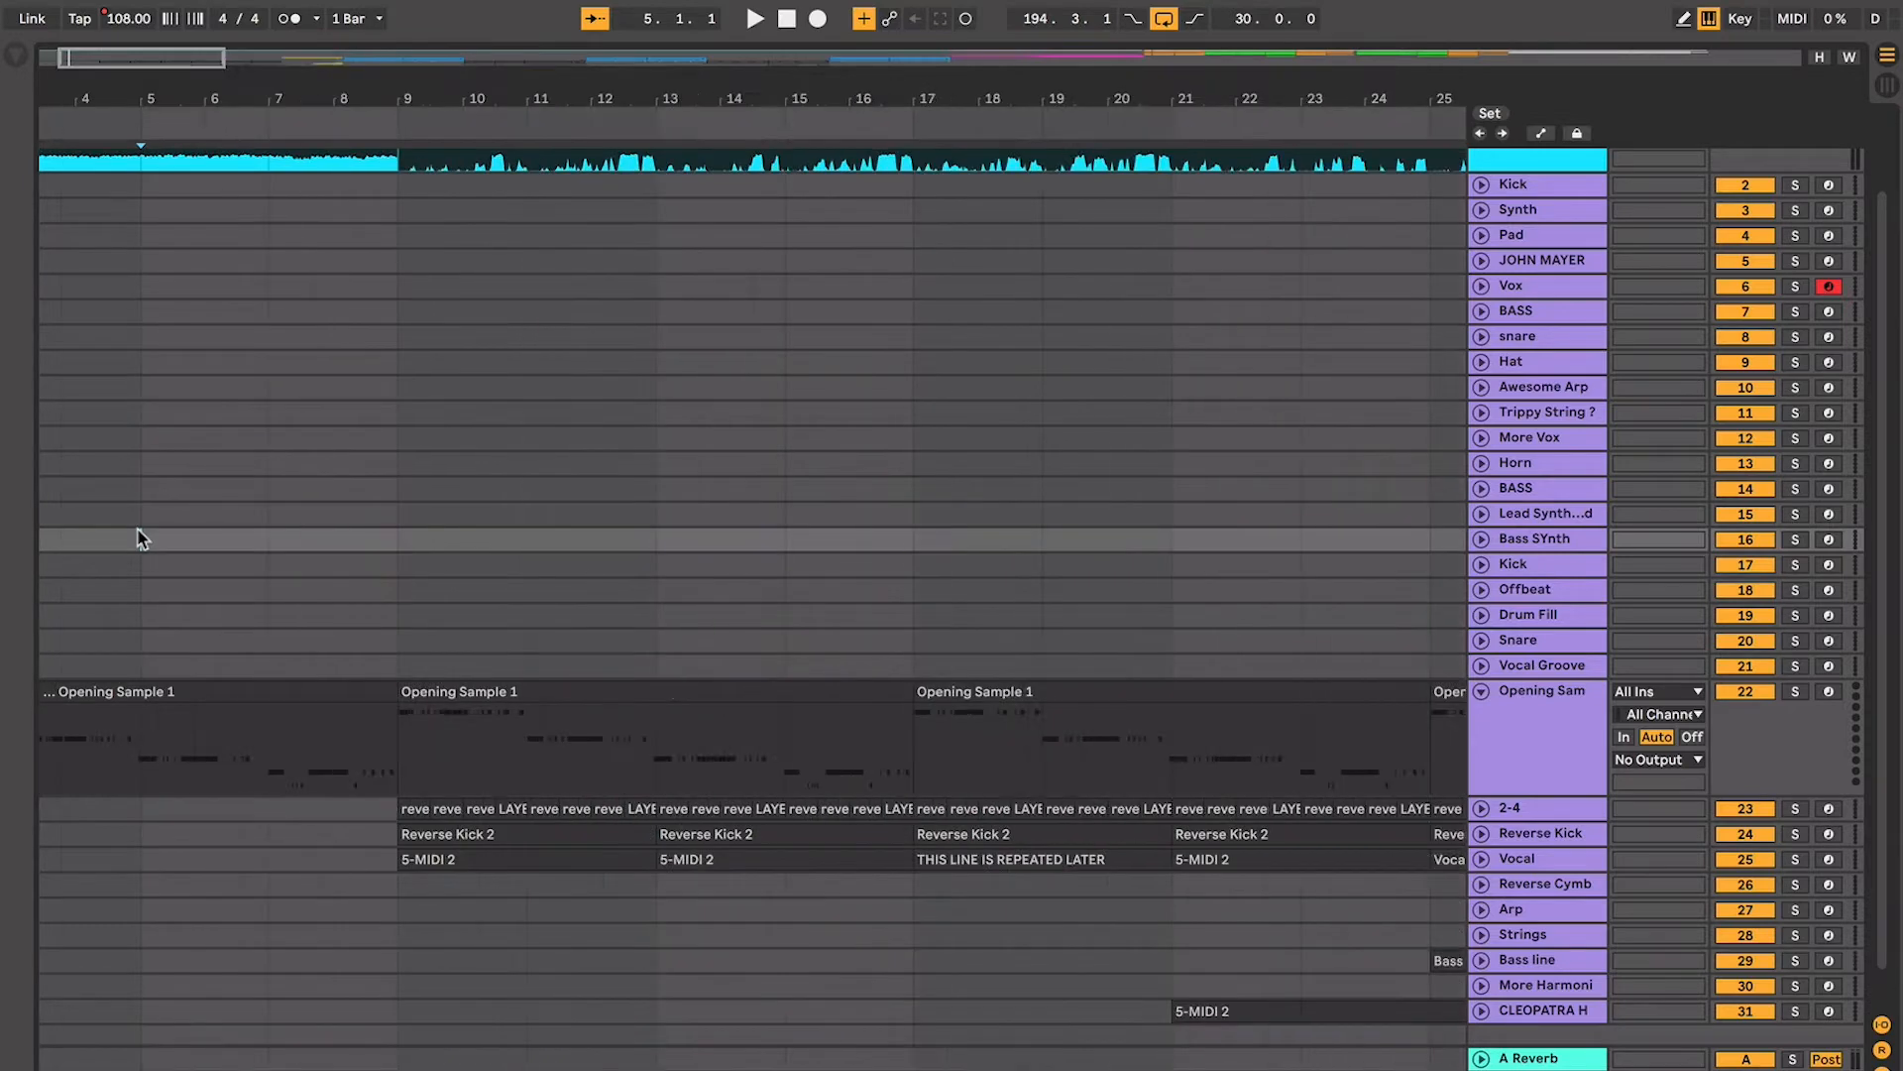
{"action": "scroll", "coordinate": [137, 528], "scroll_direction": "left", "scroll_amount": 3}
{"action": "scroll", "coordinate": [137, 527], "scroll_direction": "up", "scroll_amount": 2}
{"action": "left_click", "coordinate": [198, 161]}
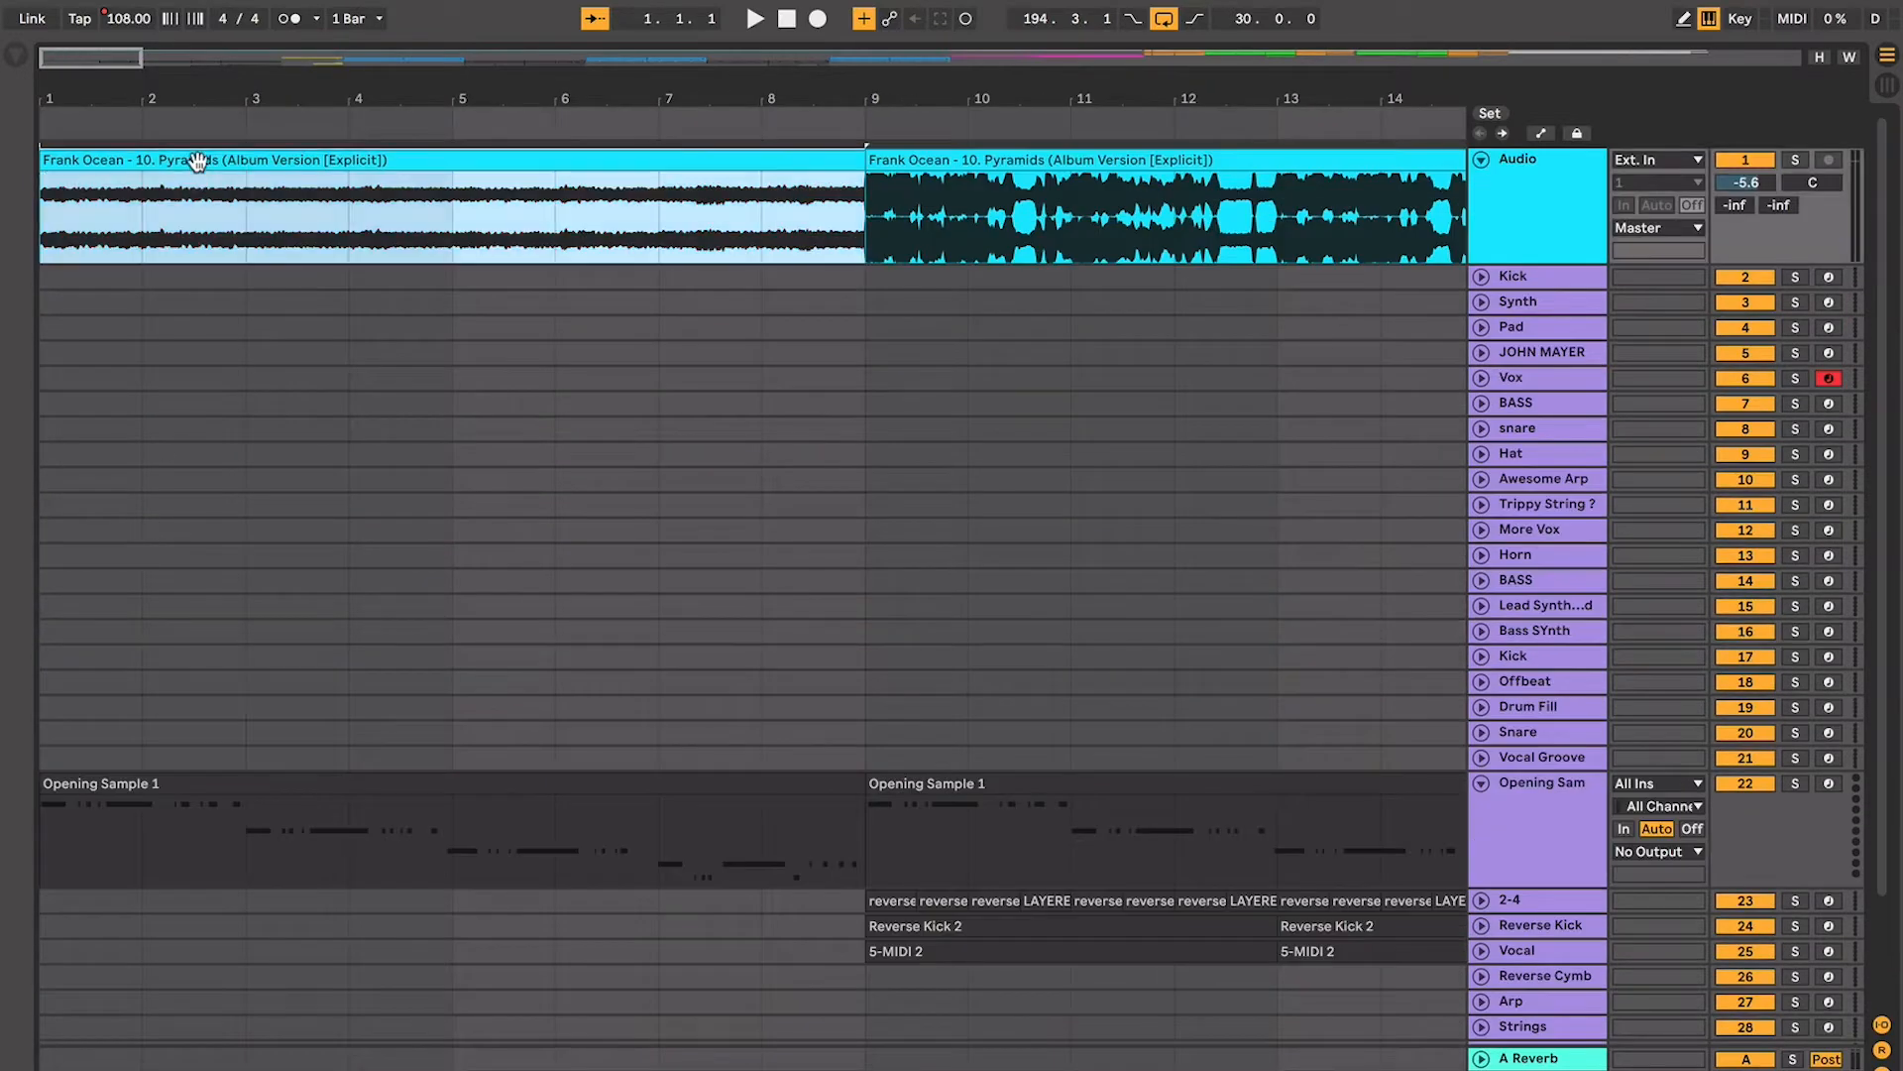
Select the first Opening Sample 1 clip and play it from bar 1 up to the transition at bar 9
{"action": "left_click", "coordinate": [394, 805]}
{"action": "left_click", "coordinate": [395, 786]}
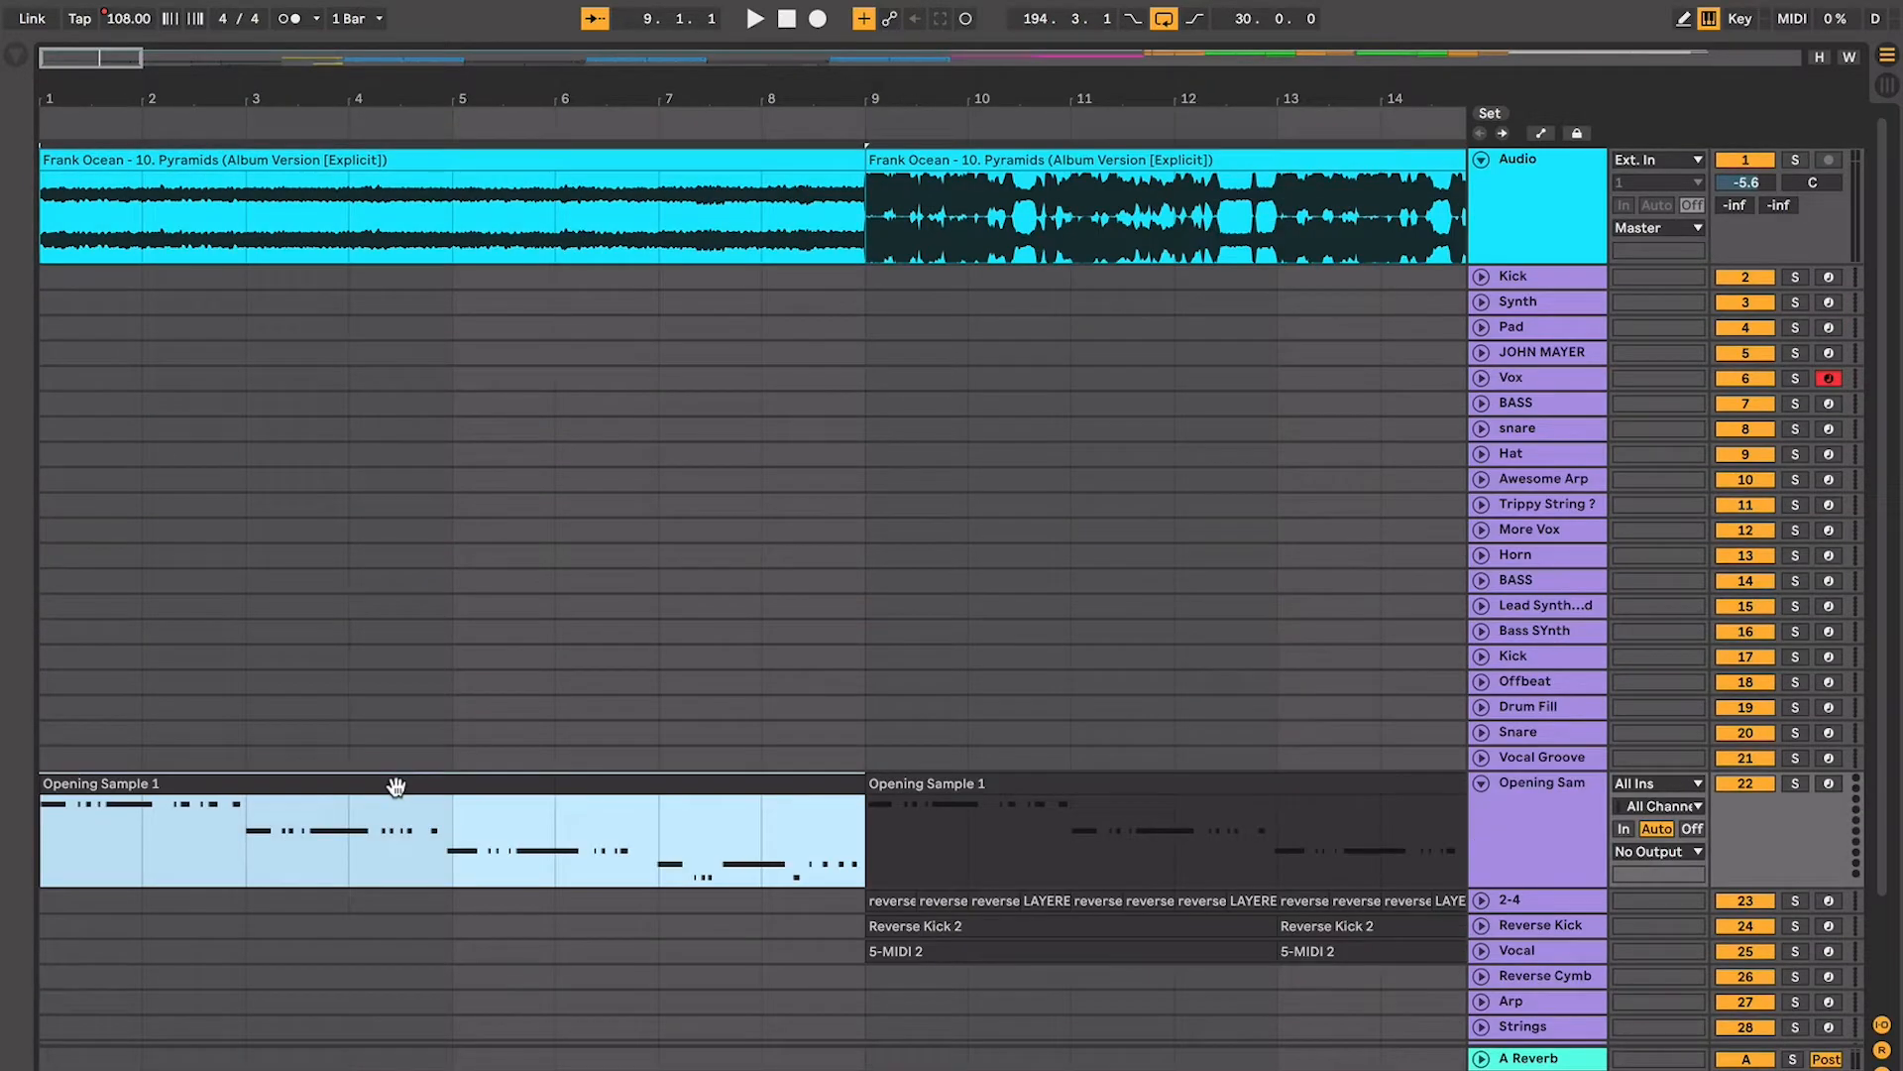
{"action": "key", "text": "space"}
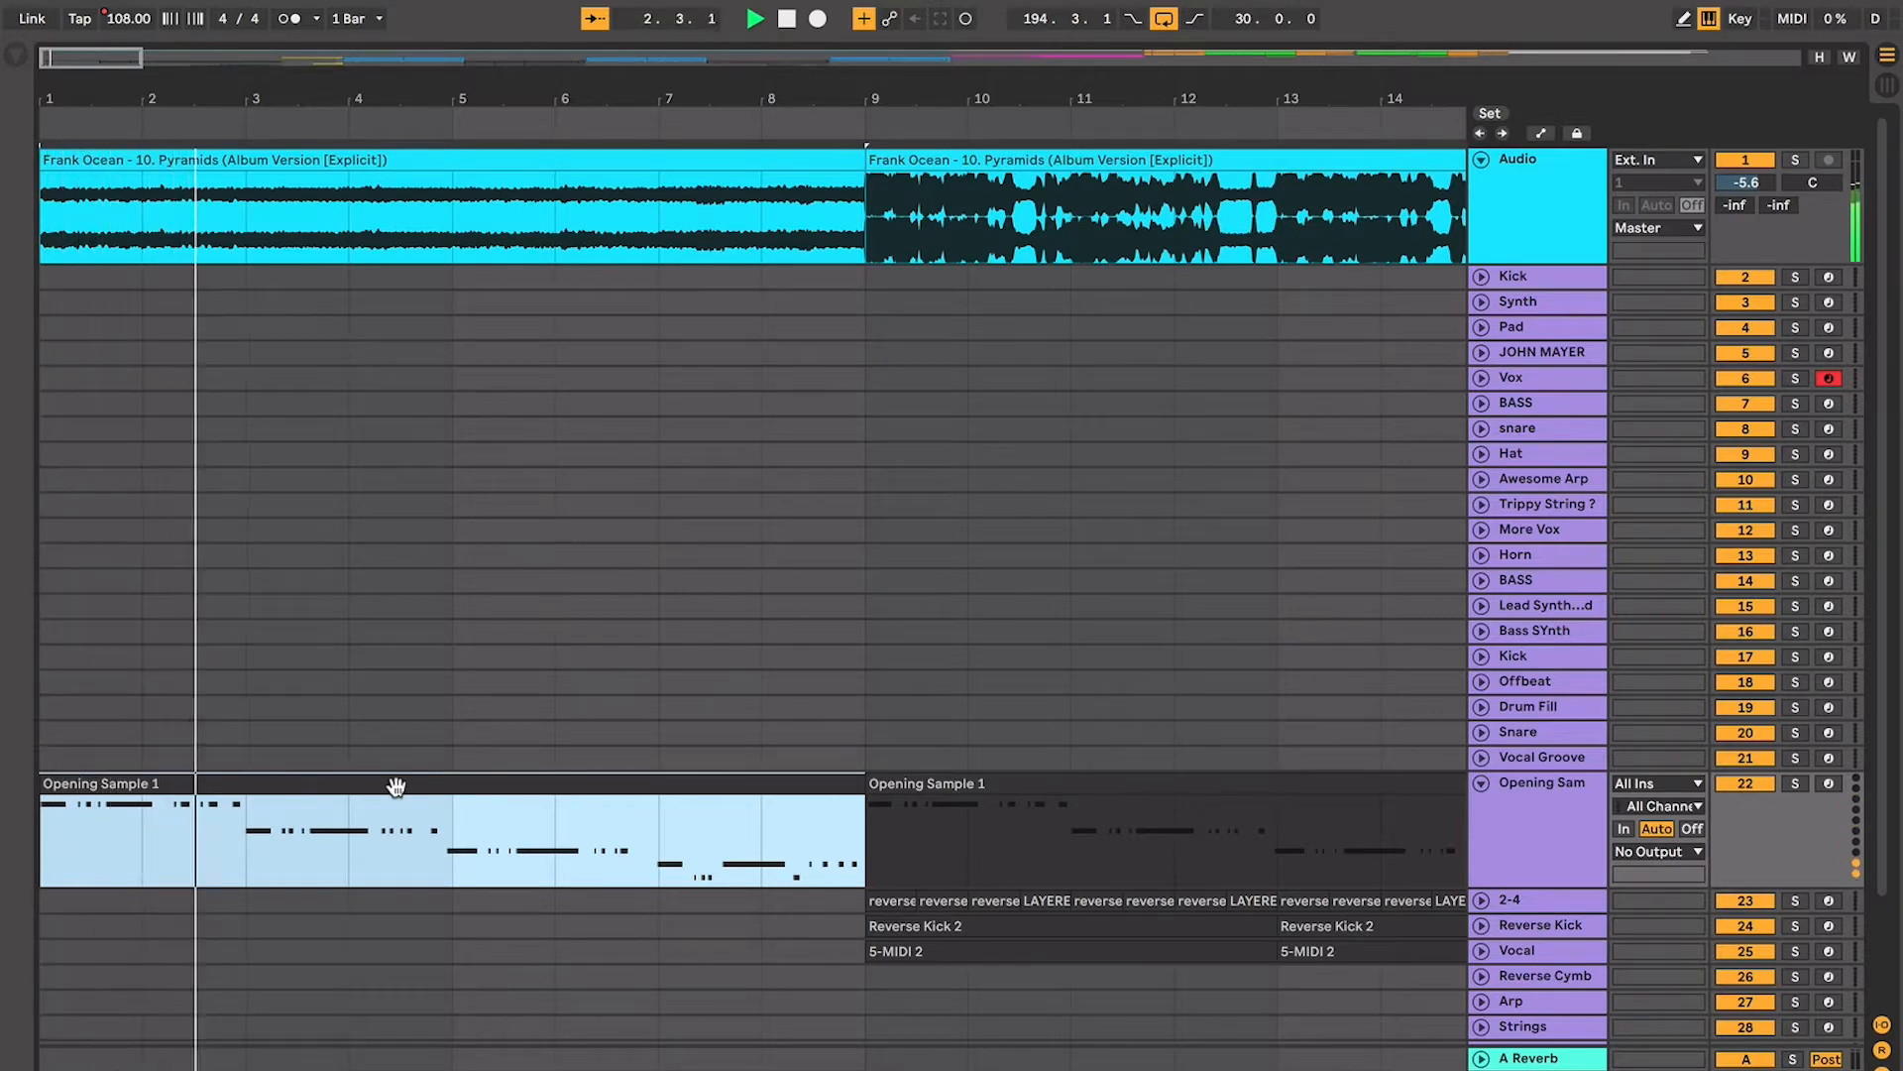
{"action": "key", "text": "plus"}
{"action": "key", "text": "plus"}
{"action": "key", "text": "plus"}
{"action": "key", "text": "plus"}
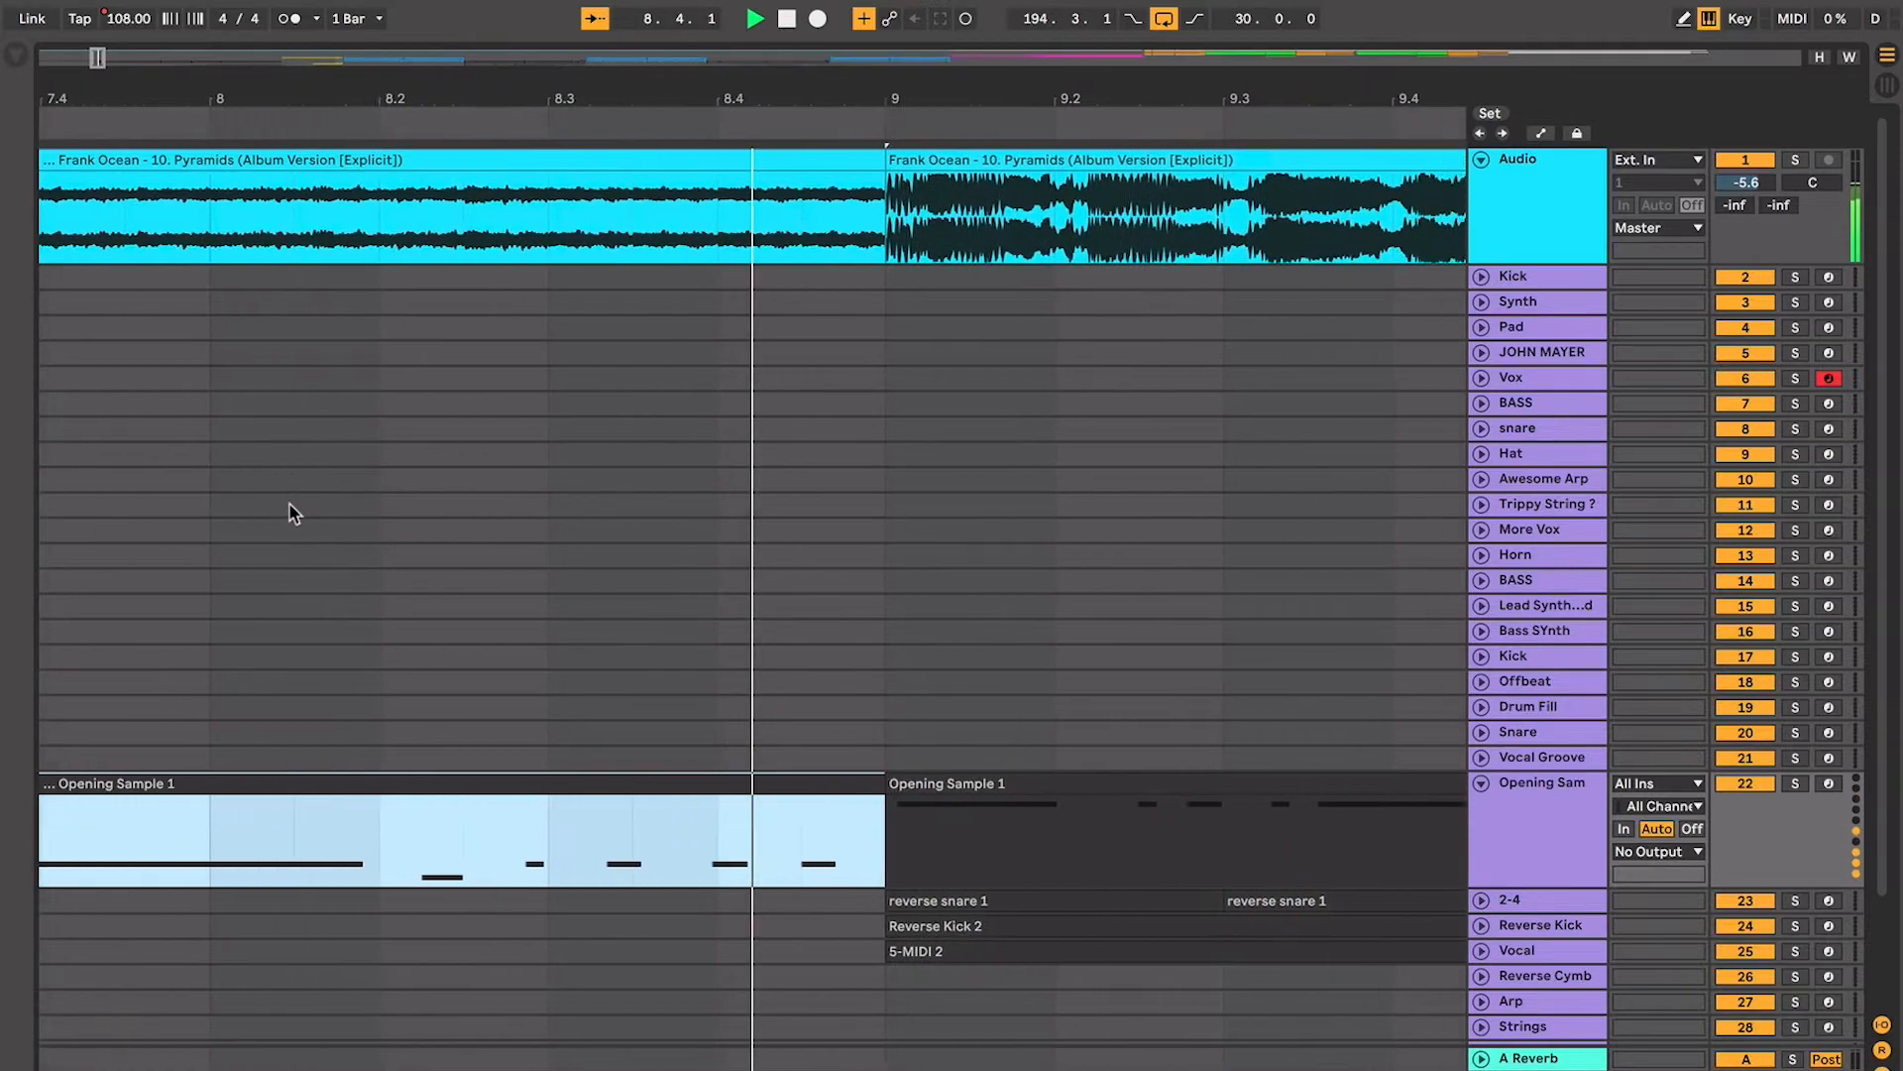
{"action": "key", "text": "space"}
{"action": "key", "text": "minus"}
{"action": "key", "text": "minus"}
{"action": "key", "text": "minus"}
{"action": "key", "text": "minus"}
{"action": "left_click", "coordinate": [553, 574]}
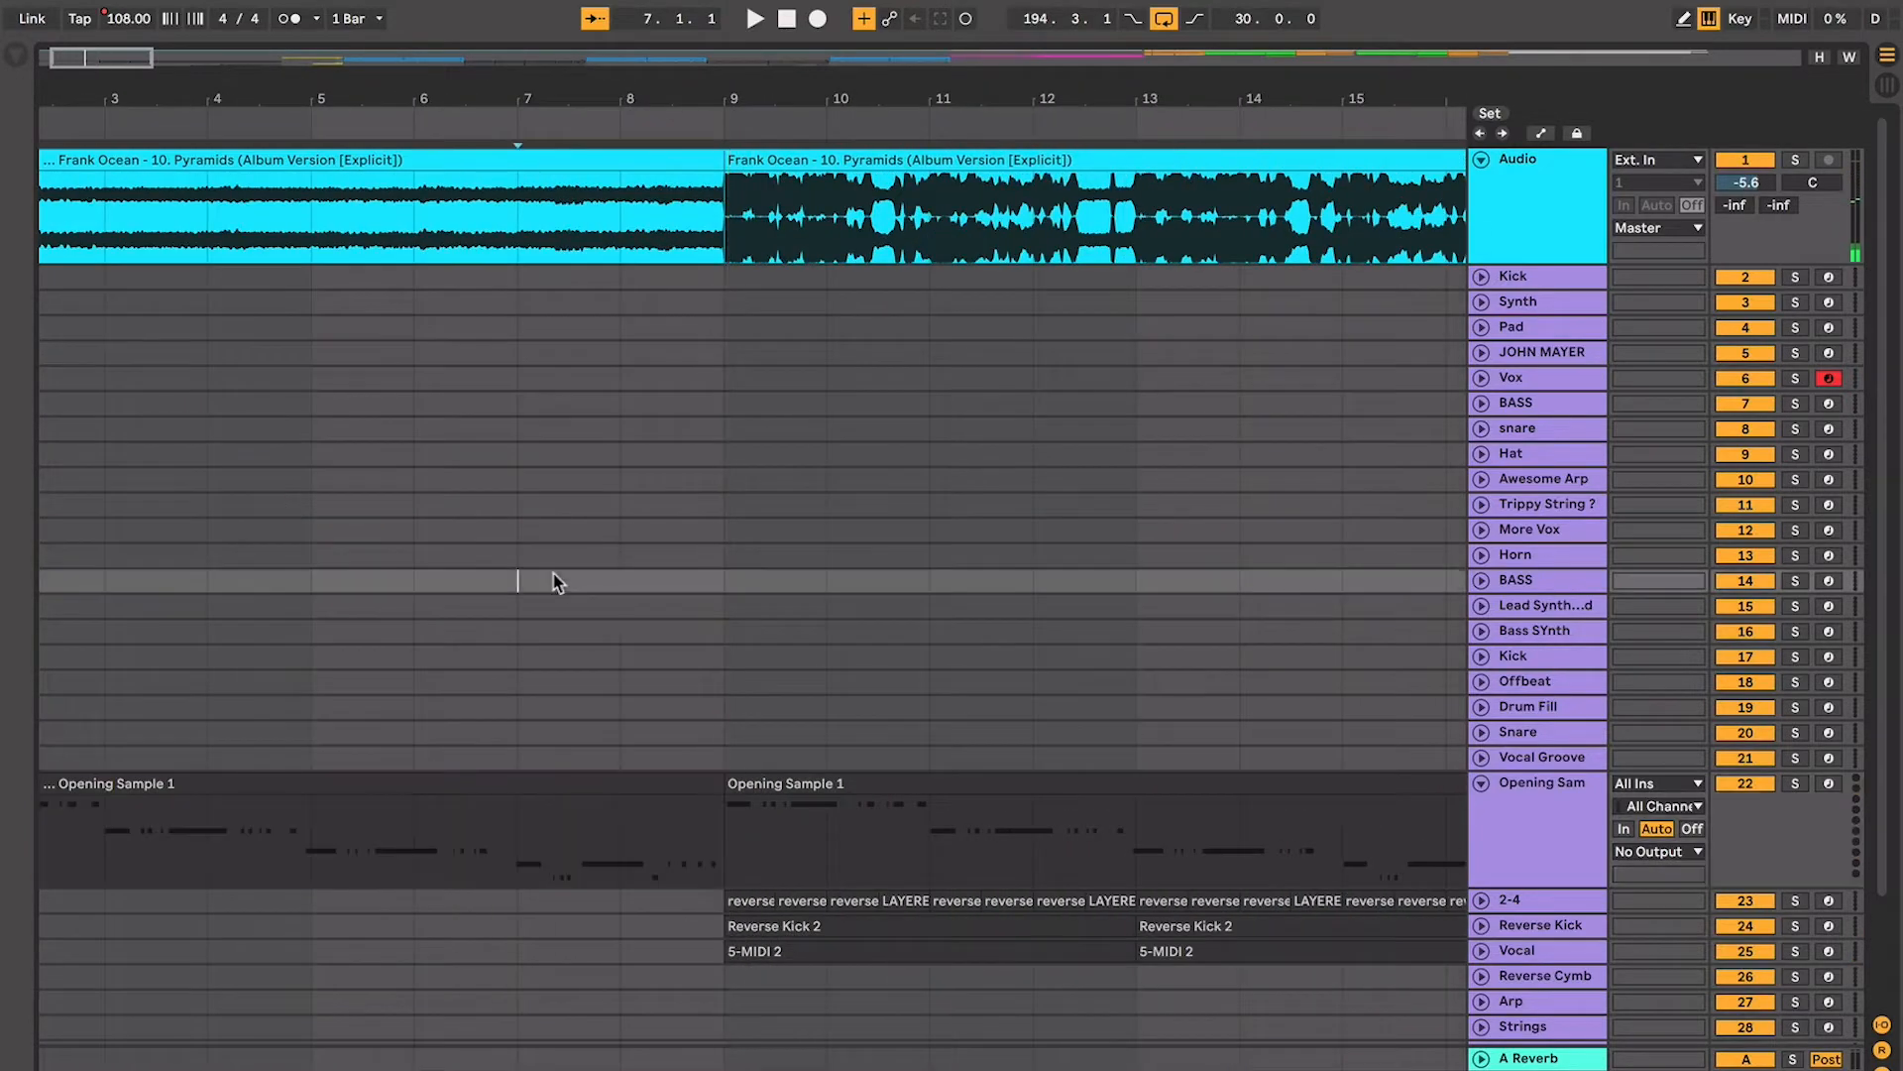
{"action": "left_click", "coordinate": [585, 615]}
{"action": "scroll", "coordinate": [587, 624], "scroll_direction": "left", "scroll_amount": 3}
{"action": "key", "text": "minus"}
{"action": "left_click_drag", "start_coordinate": [555, 423], "coordinate": [64, 123]}
{"action": "left_click", "coordinate": [480, 678]}
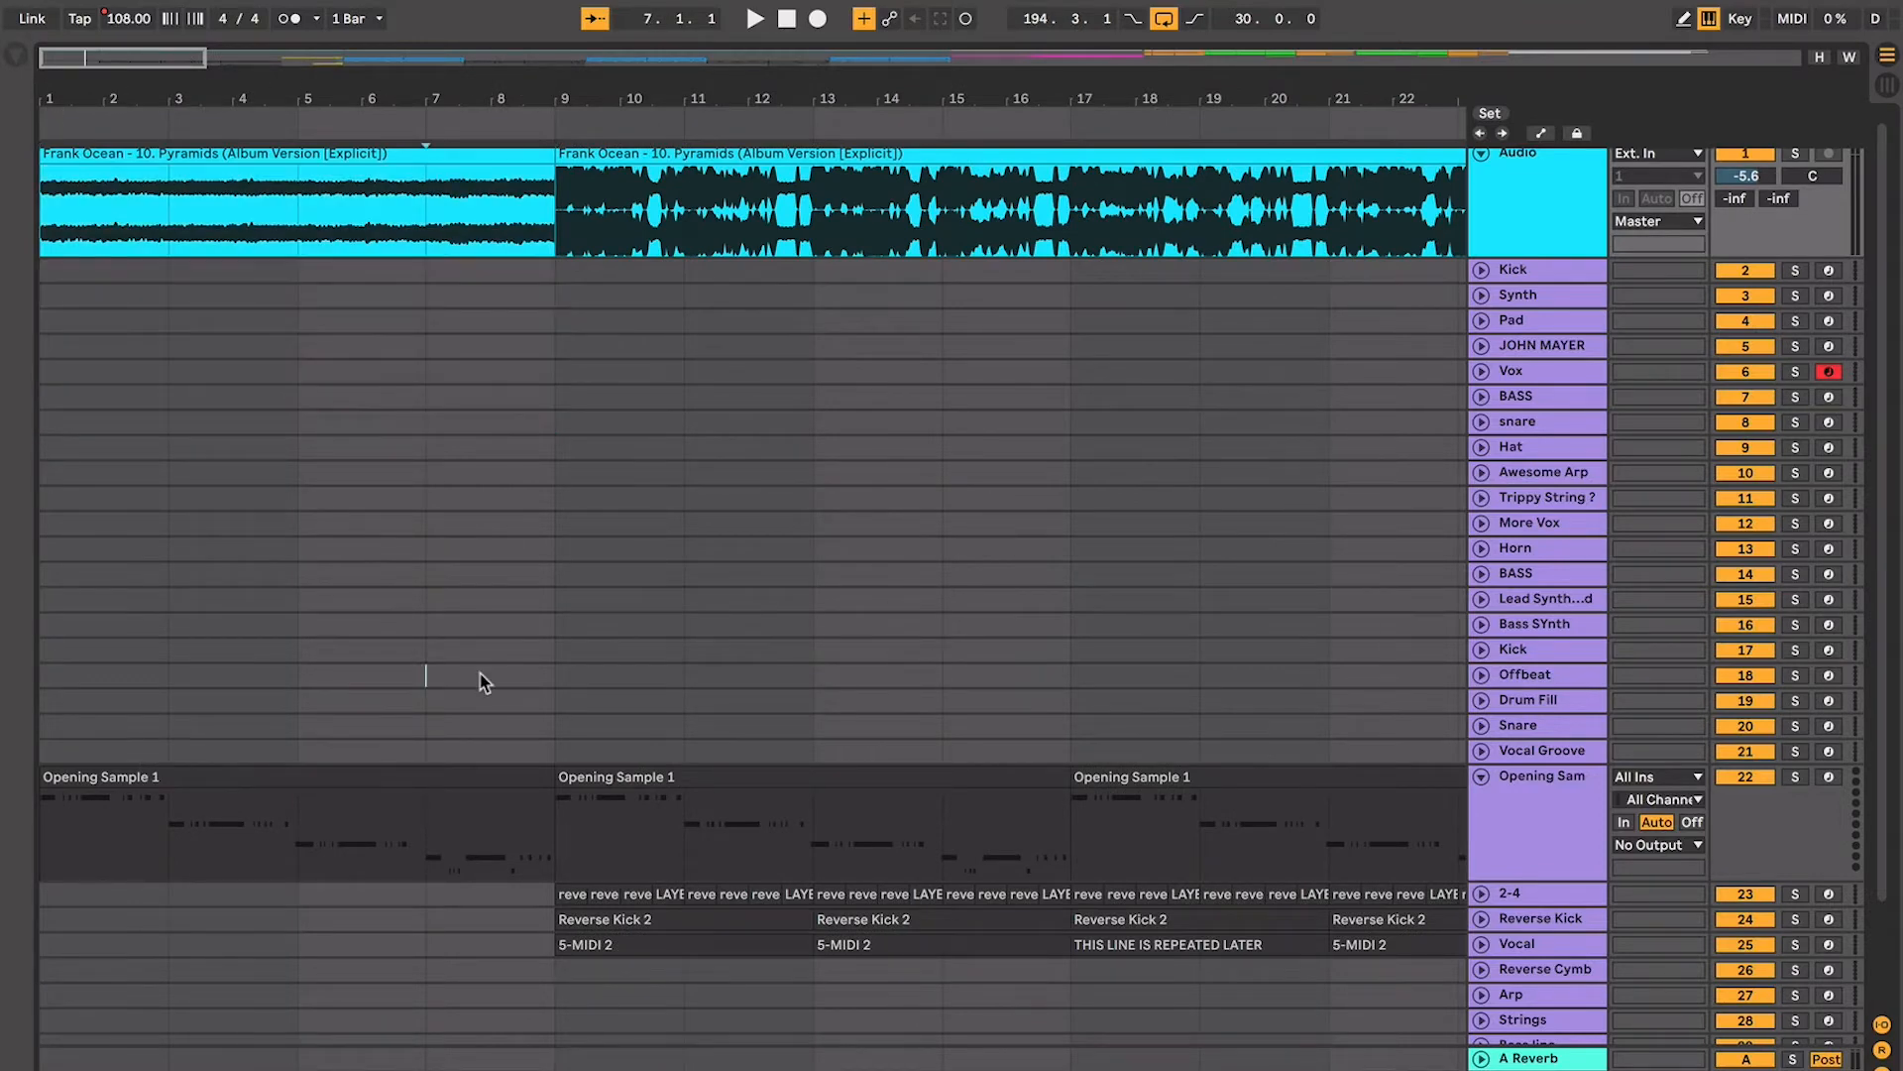
{"action": "key", "text": "plus"}
{"action": "key", "text": "plus"}
{"action": "scroll", "coordinate": [481, 682], "scroll_direction": "left", "scroll_amount": 5}
Audition the first Opening Sample 1 clip phrase by phrase, starting playback from bars 1, 3, 5 and 7
{"action": "left_click", "coordinate": [520, 780]}
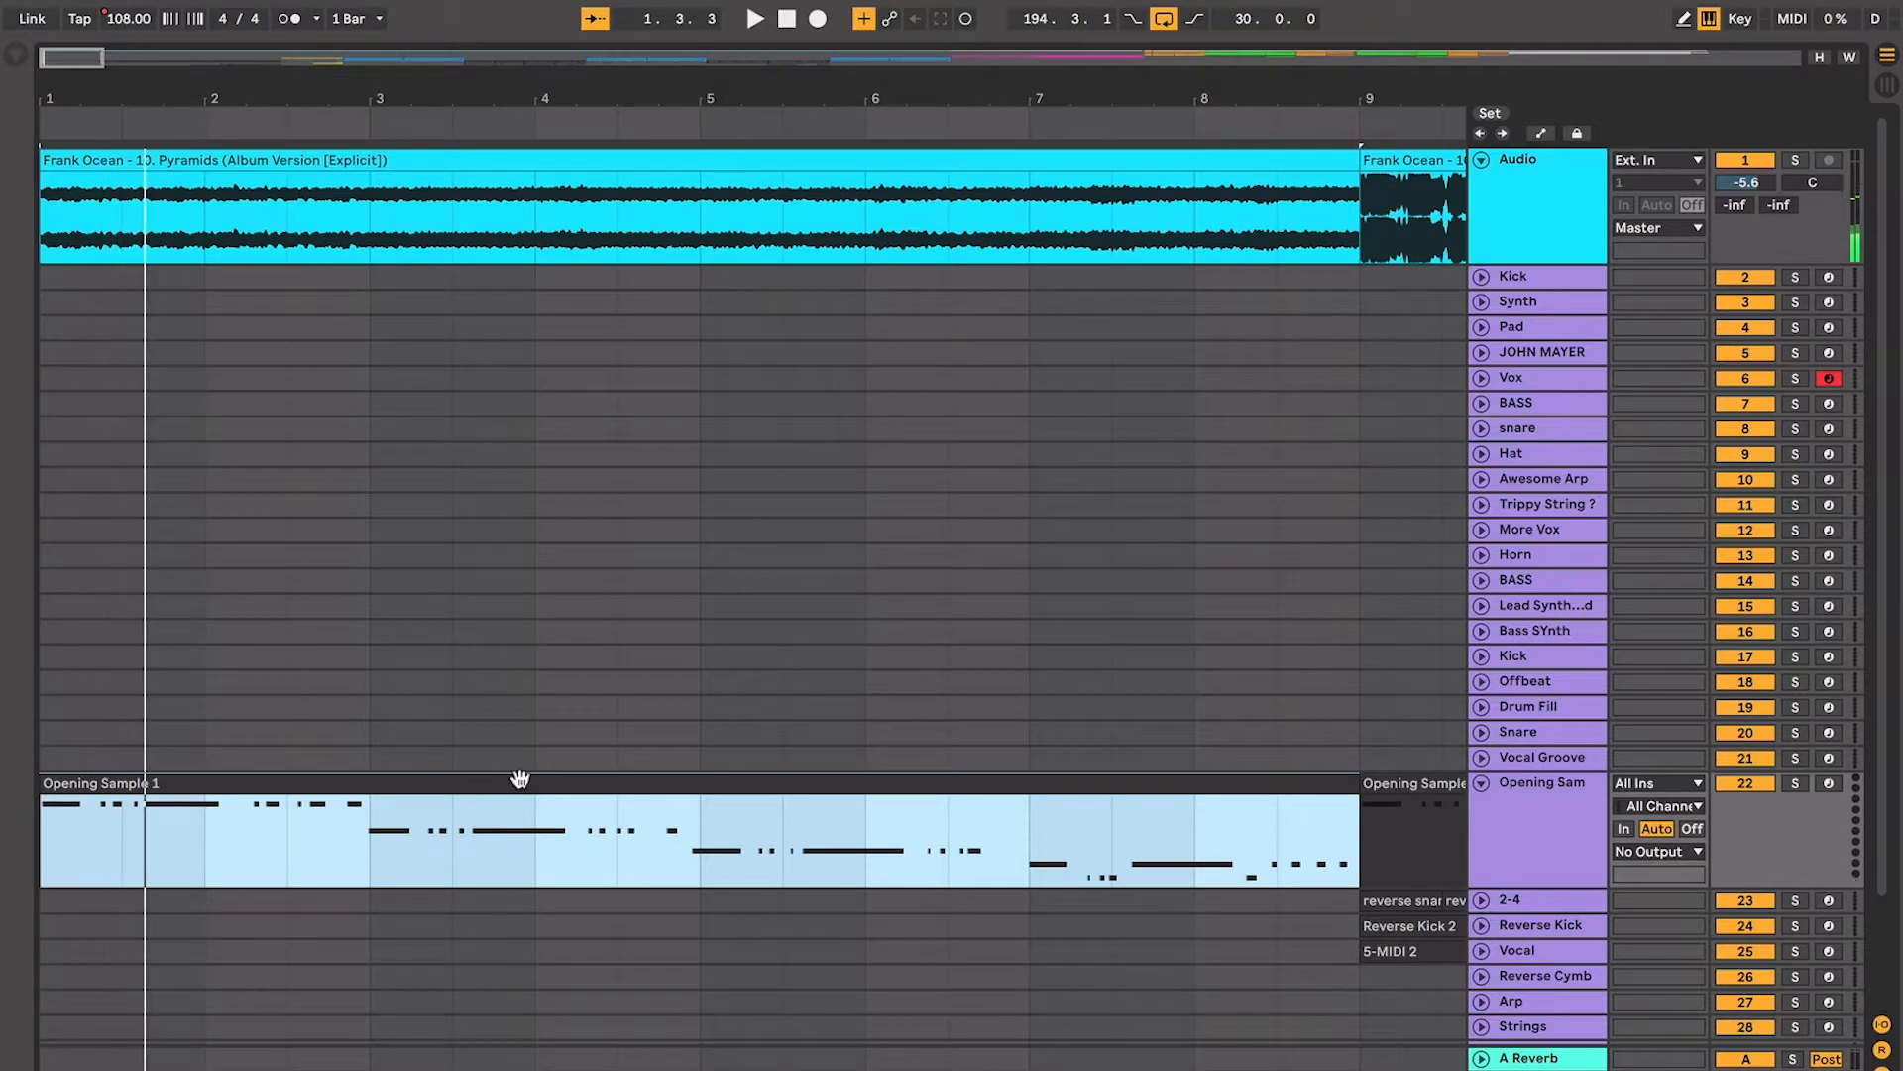
{"action": "key", "text": "space"}
{"action": "left_click", "coordinate": [385, 851]}
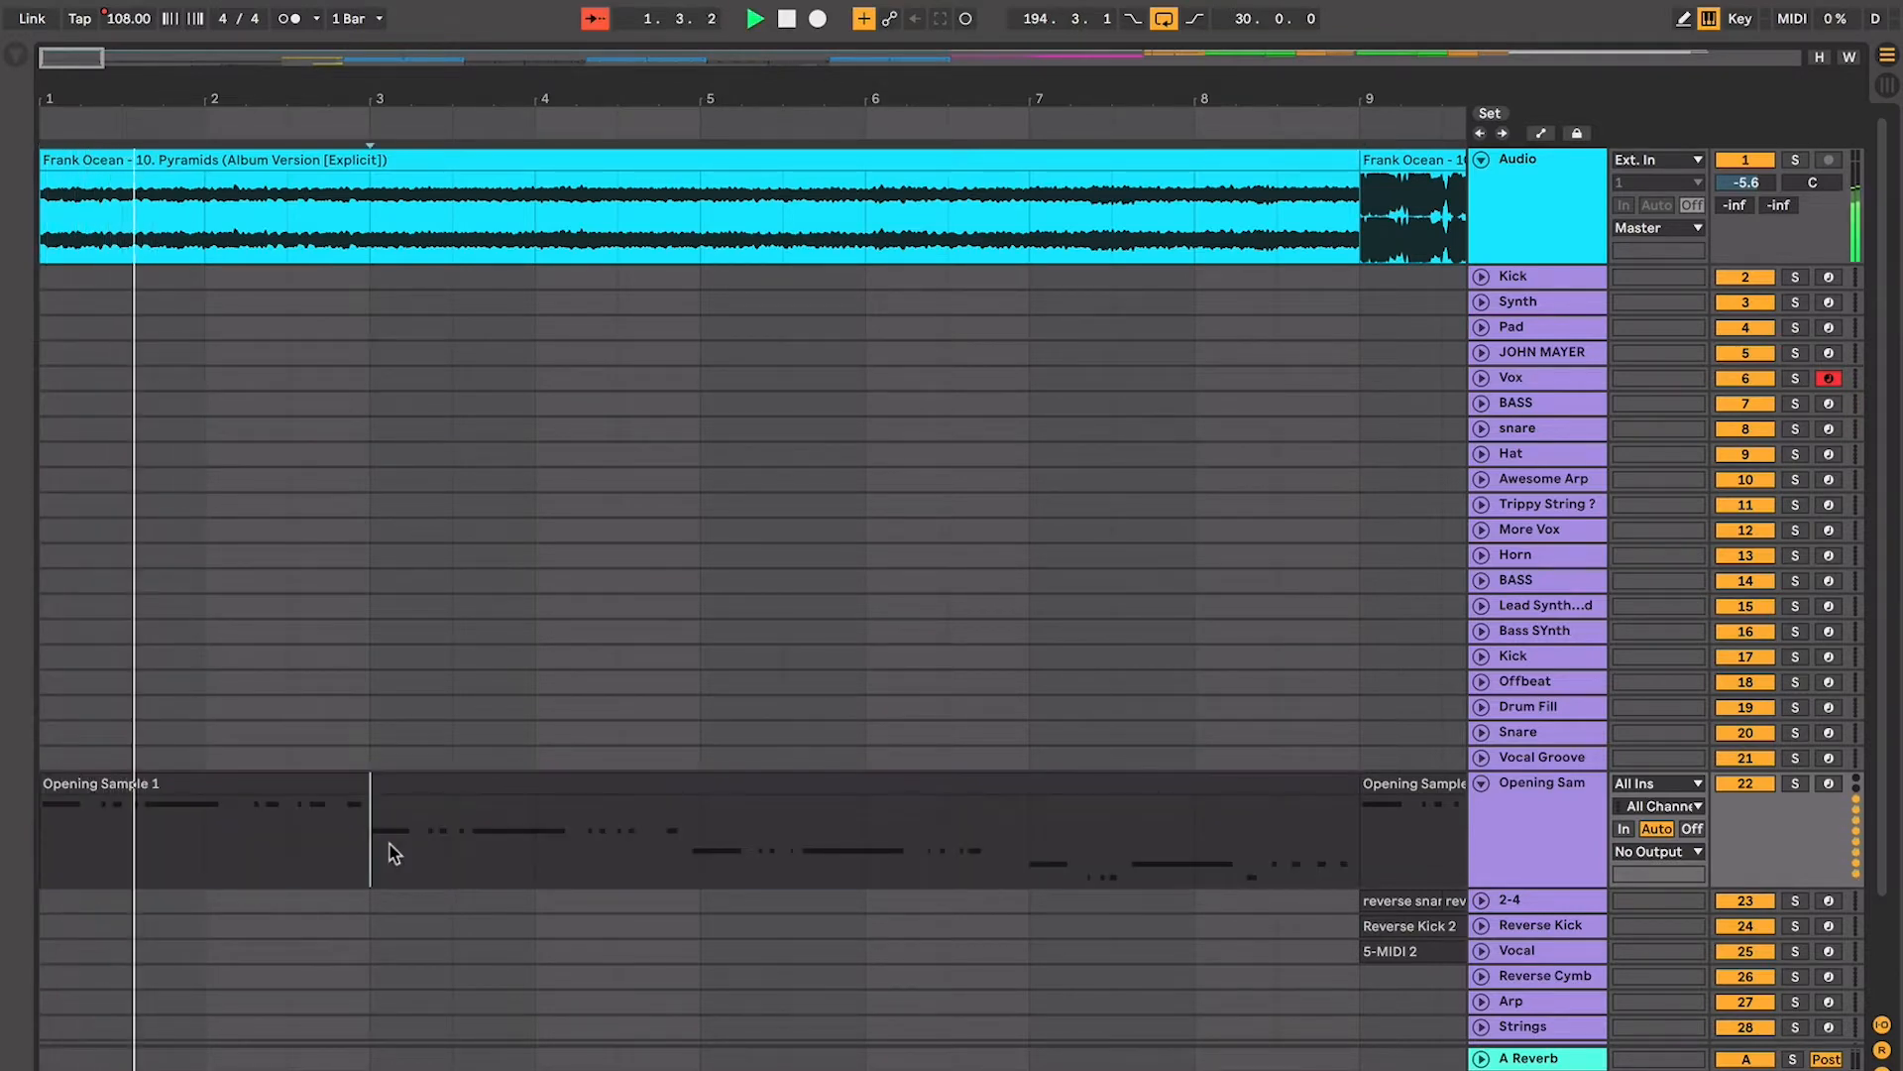
{"action": "key", "text": "space"}
{"action": "key", "text": "space"}
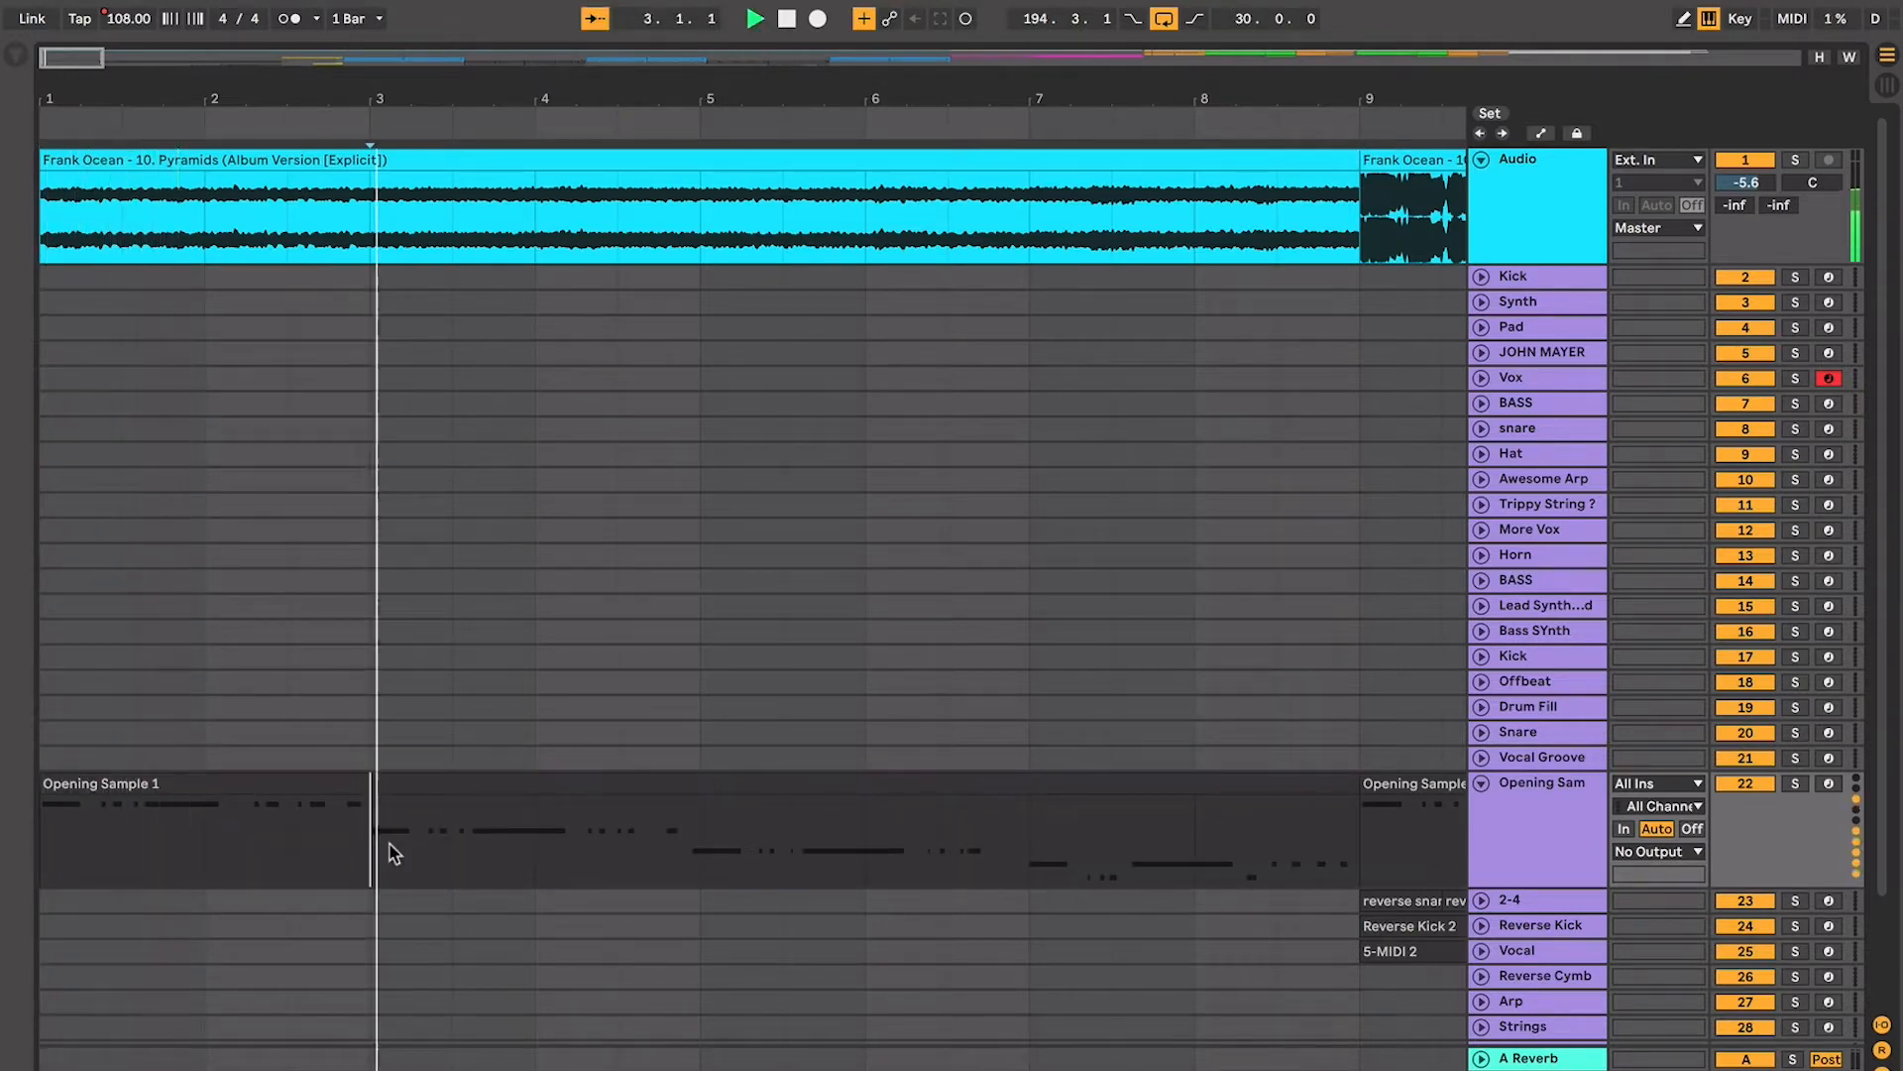
{"action": "key", "text": "space"}
{"action": "left_click", "coordinate": [677, 856]}
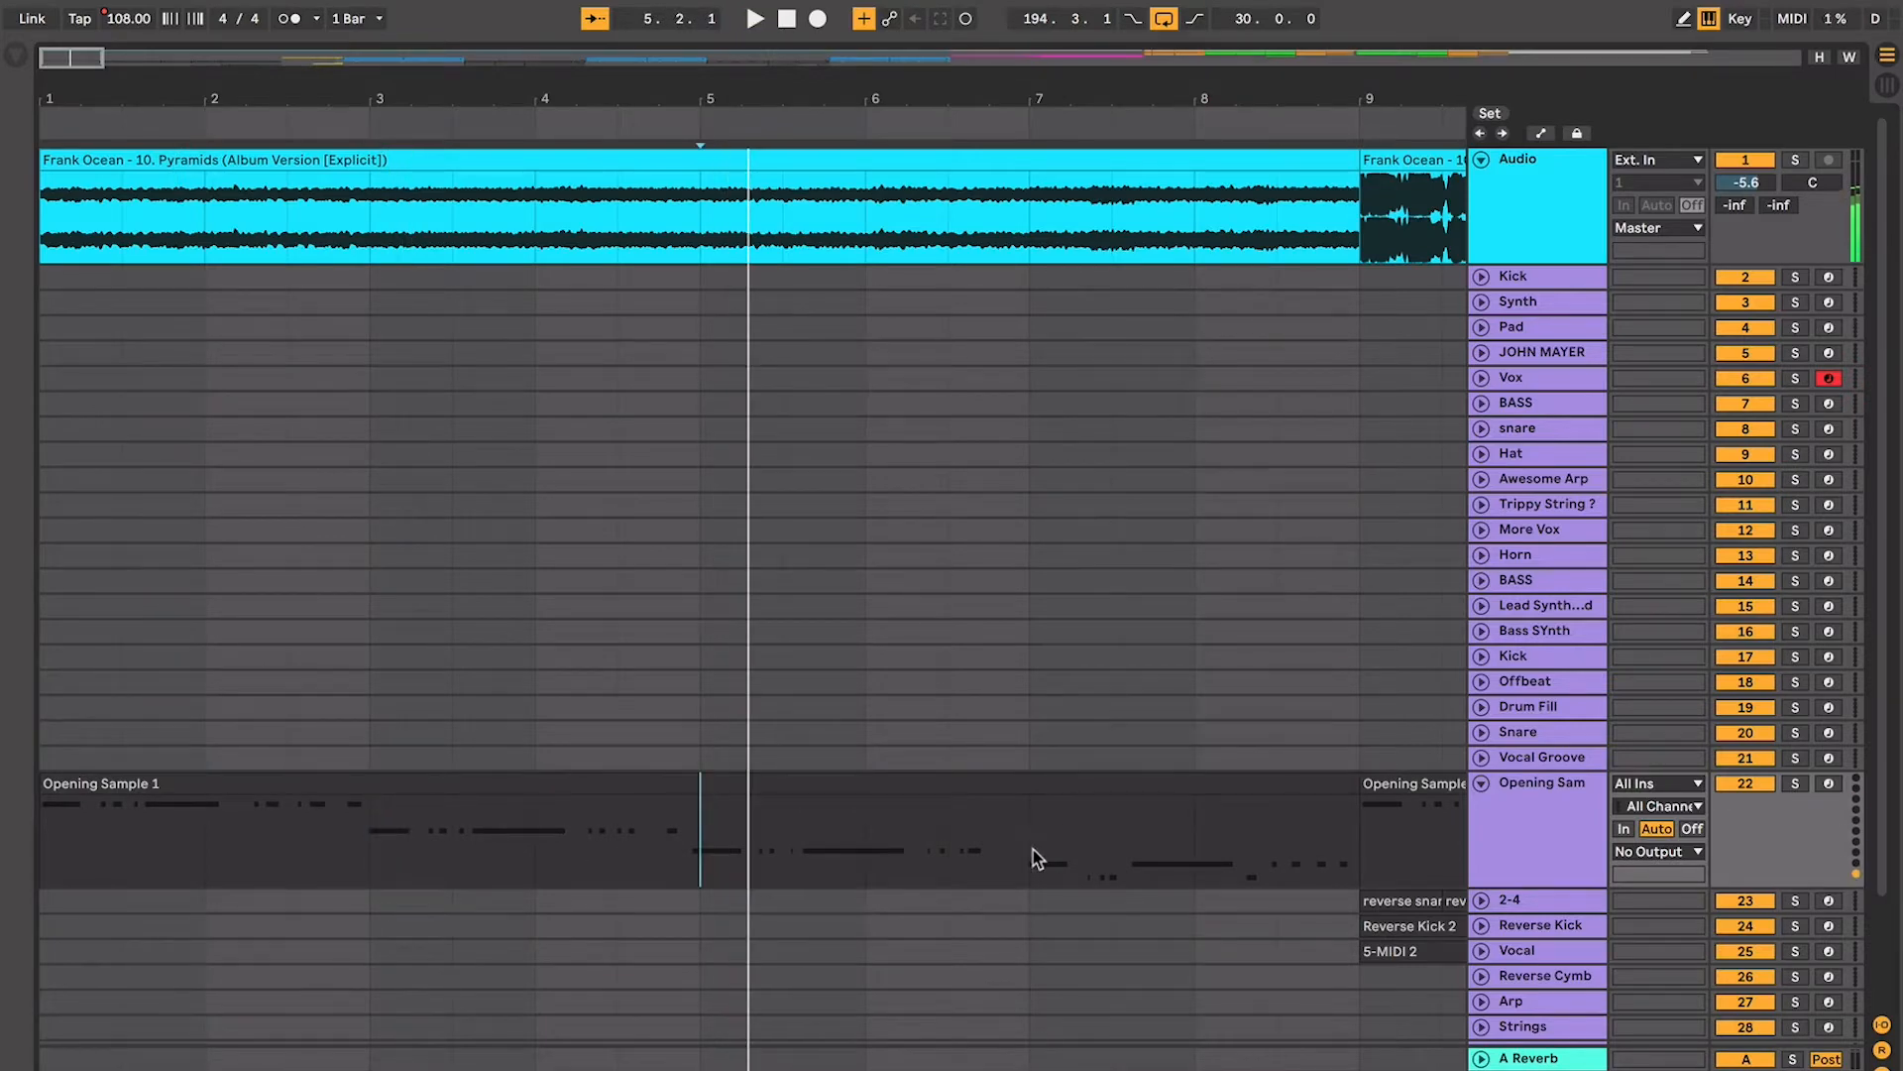
{"action": "left_click", "coordinate": [1033, 851]}
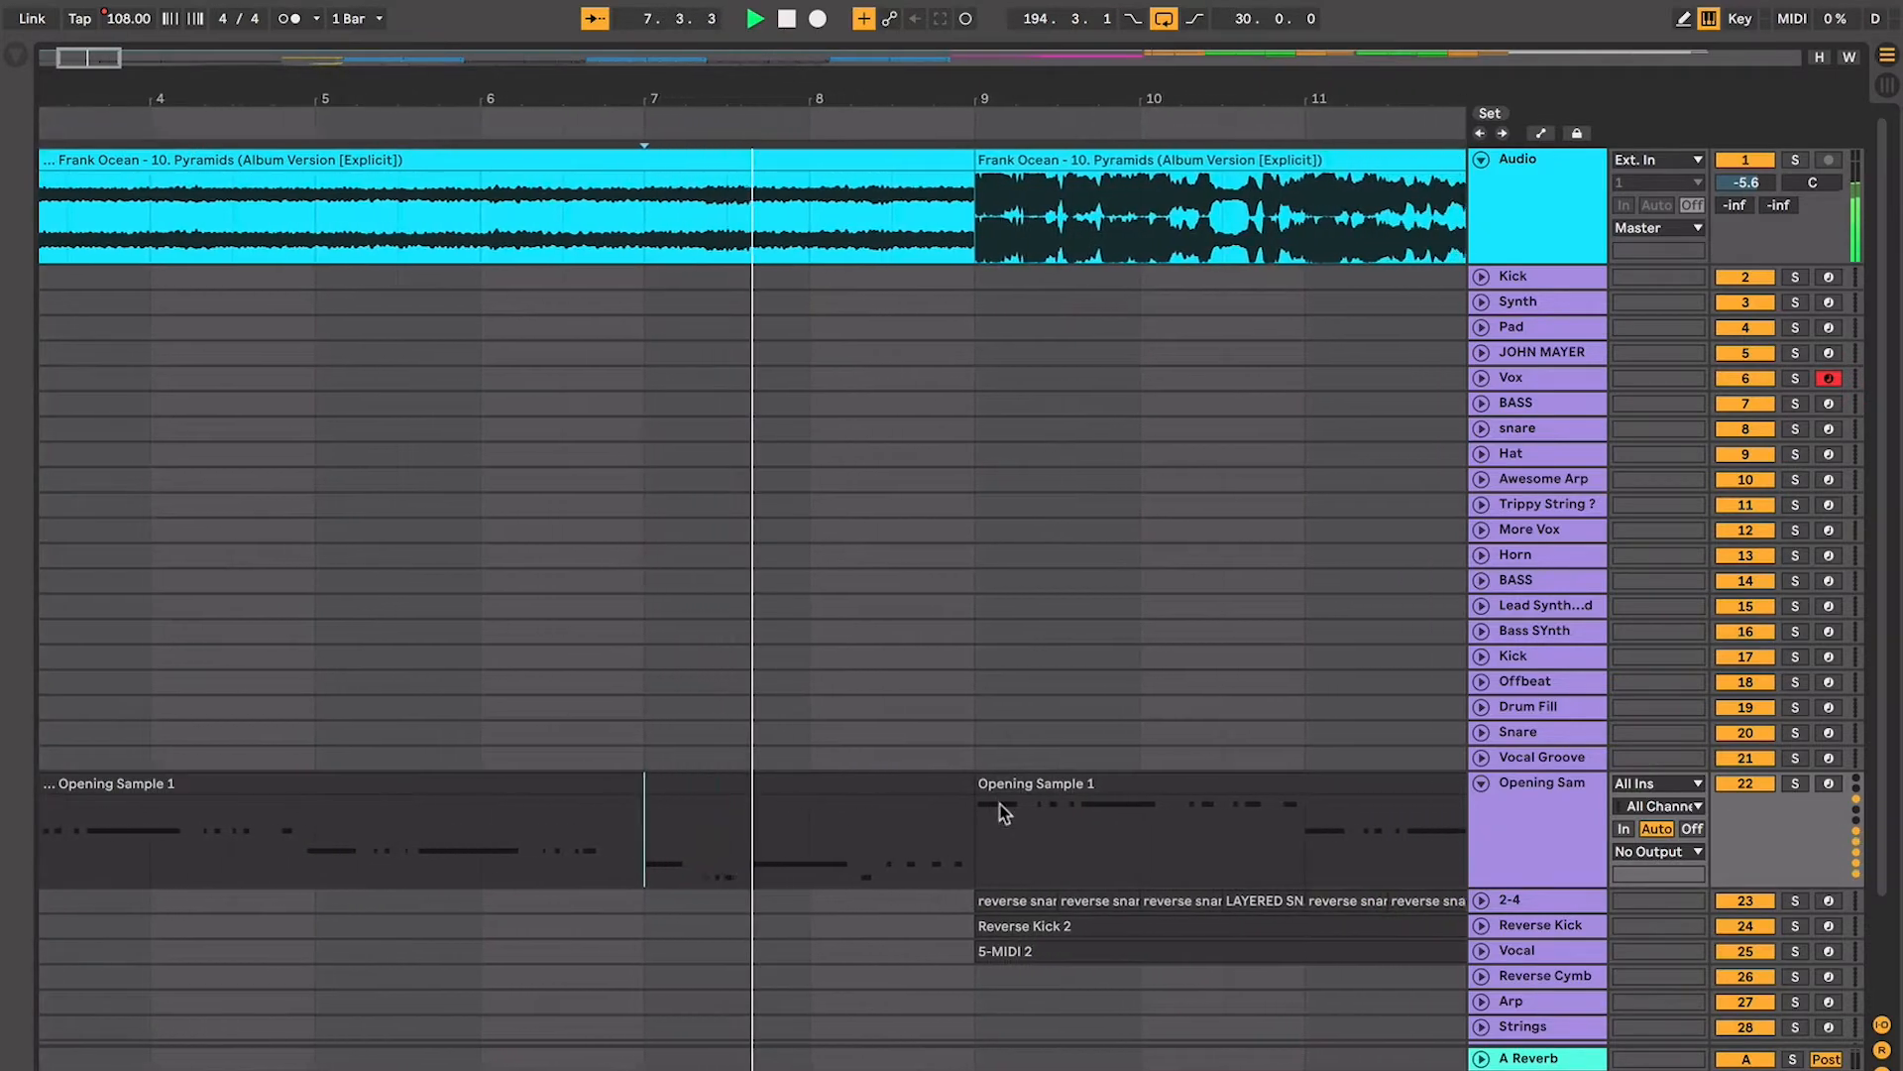
{"action": "key", "text": "space"}
Review the end of the opening section and play the arrangement from bar 8
{"action": "left_click", "coordinate": [732, 655]}
{"action": "scroll", "coordinate": [732, 654], "scroll_direction": "left", "scroll_amount": 5}
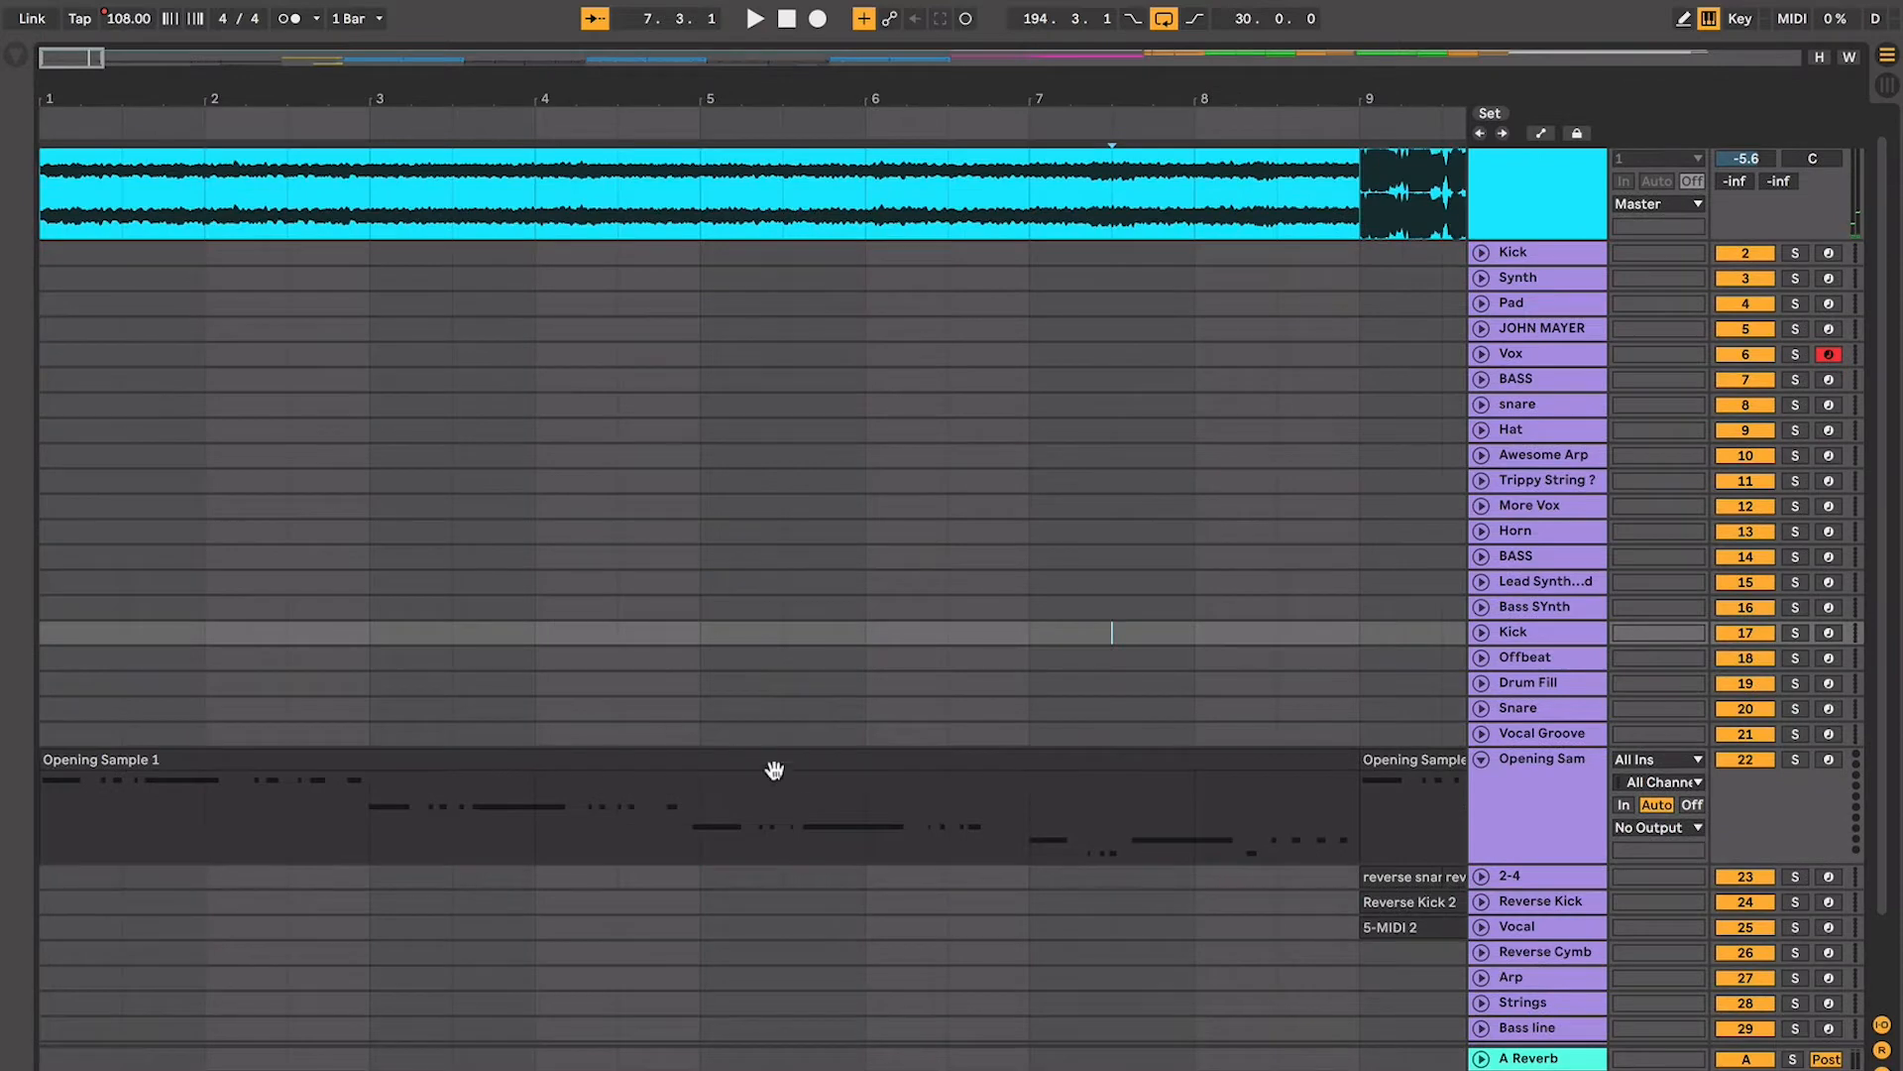
{"action": "scroll", "coordinate": [793, 783], "scroll_direction": "right", "scroll_amount": 2}
{"action": "left_click", "coordinate": [875, 765]}
{"action": "scroll", "coordinate": [853, 713], "scroll_direction": "right", "scroll_amount": 3}
{"action": "left_click", "coordinate": [815, 653]}
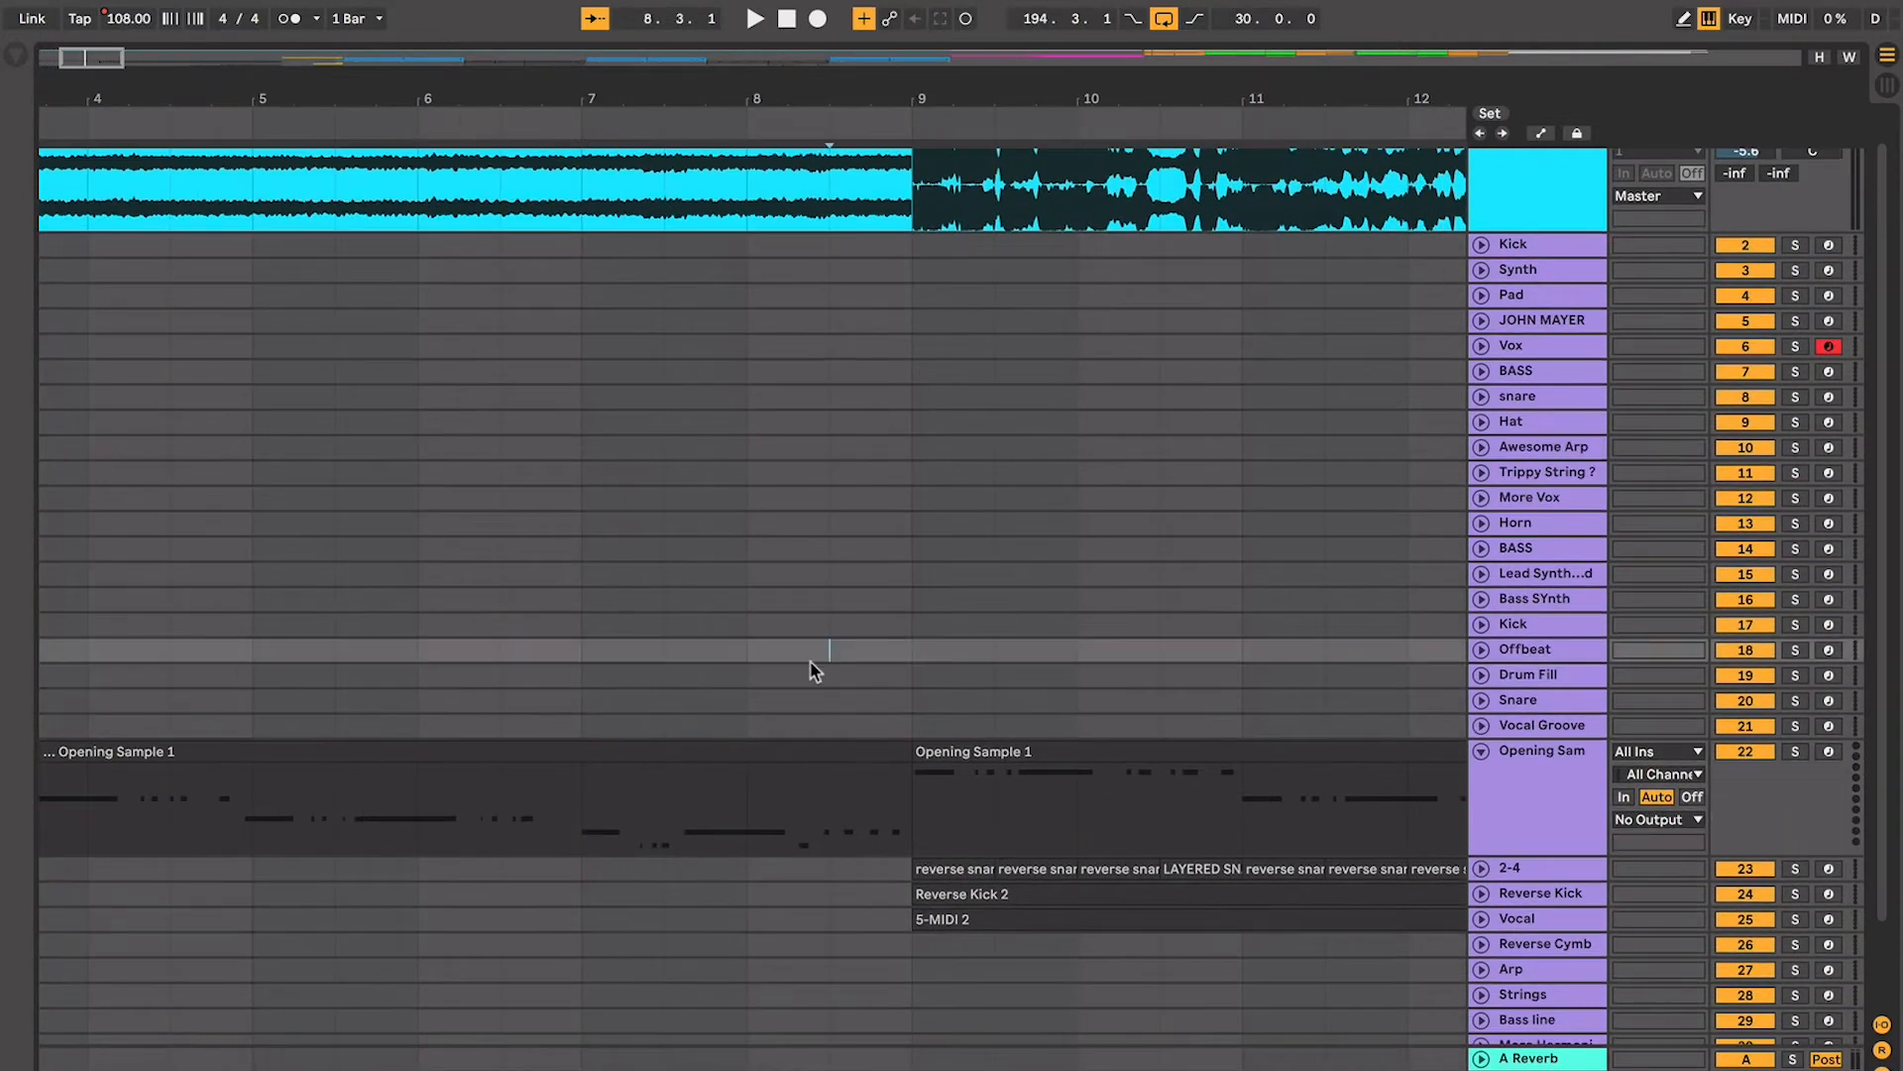
{"action": "left_click", "coordinate": [747, 674]}
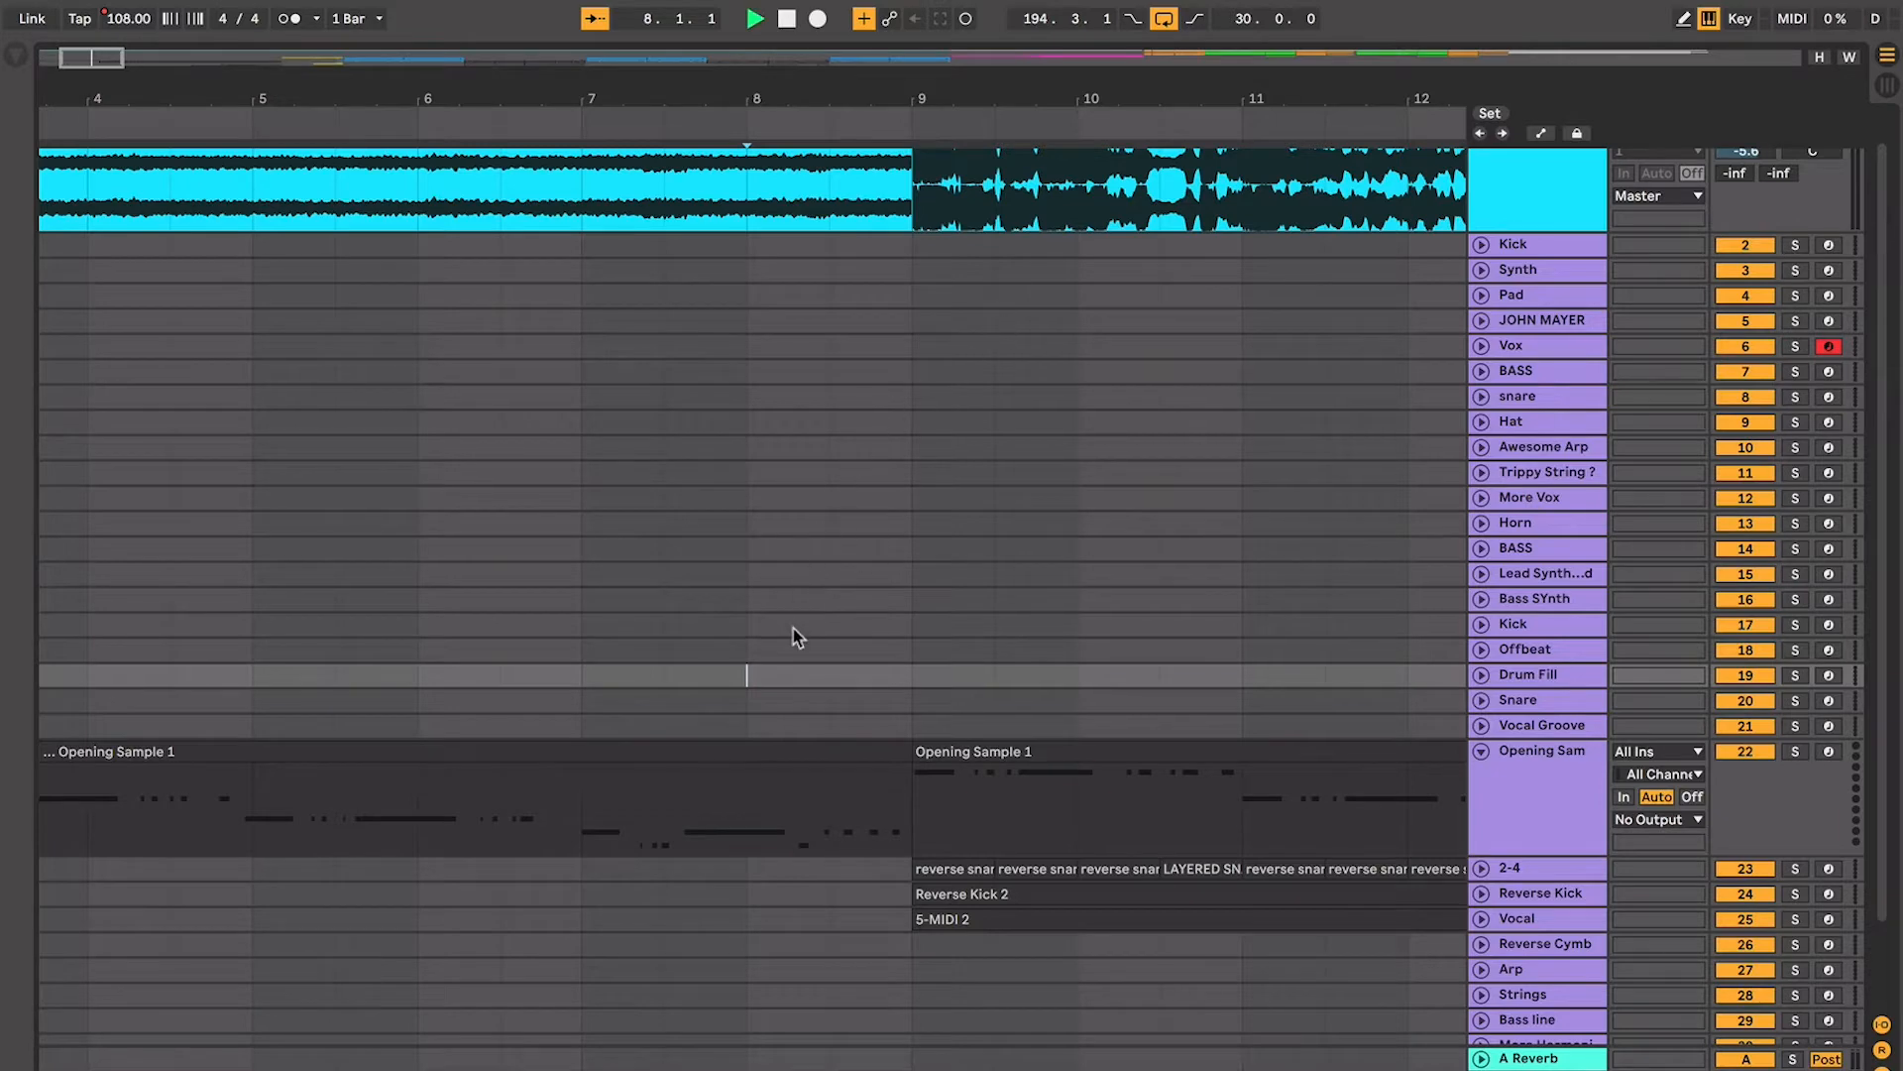
Stop playback and insert a new MIDI track directly below the Snare track
{"action": "left_click", "coordinate": [666, 684]}
{"action": "key", "text": "space"}
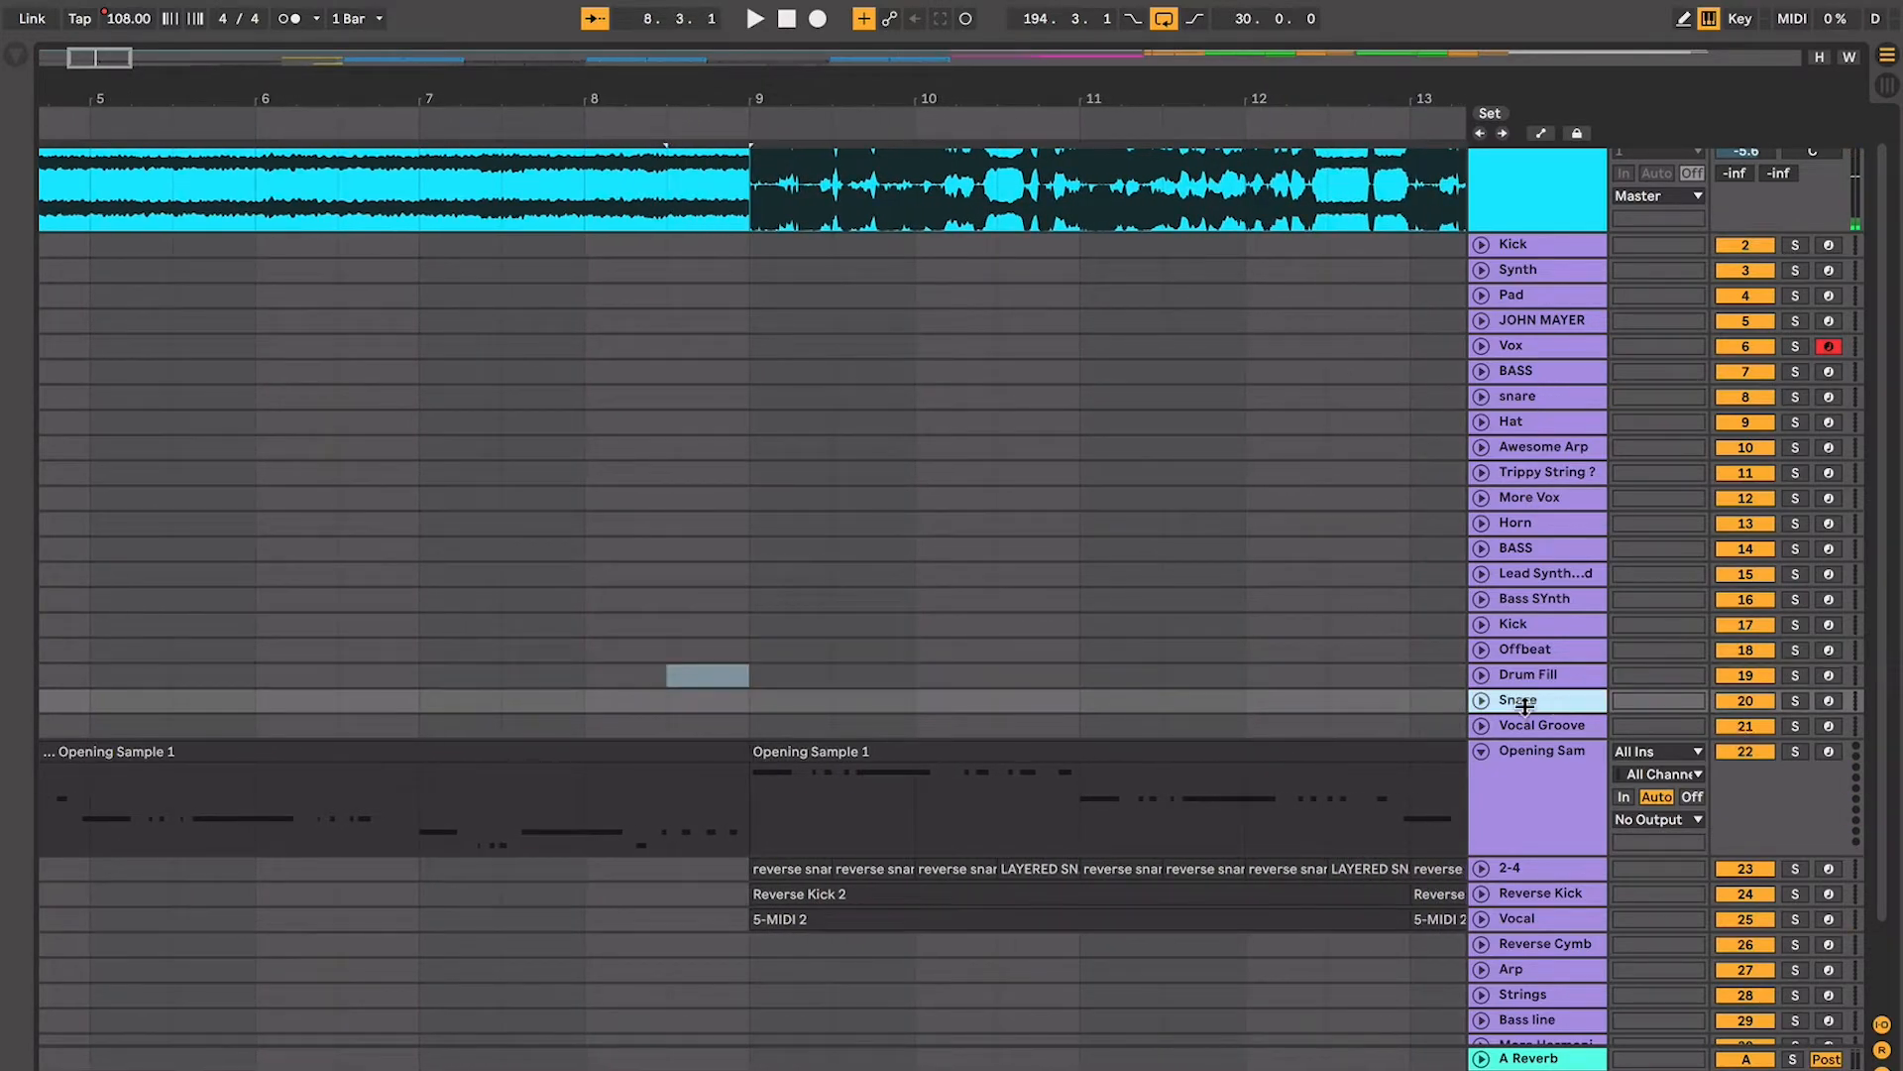
{"action": "key", "text": "ctrl+shift+t"}
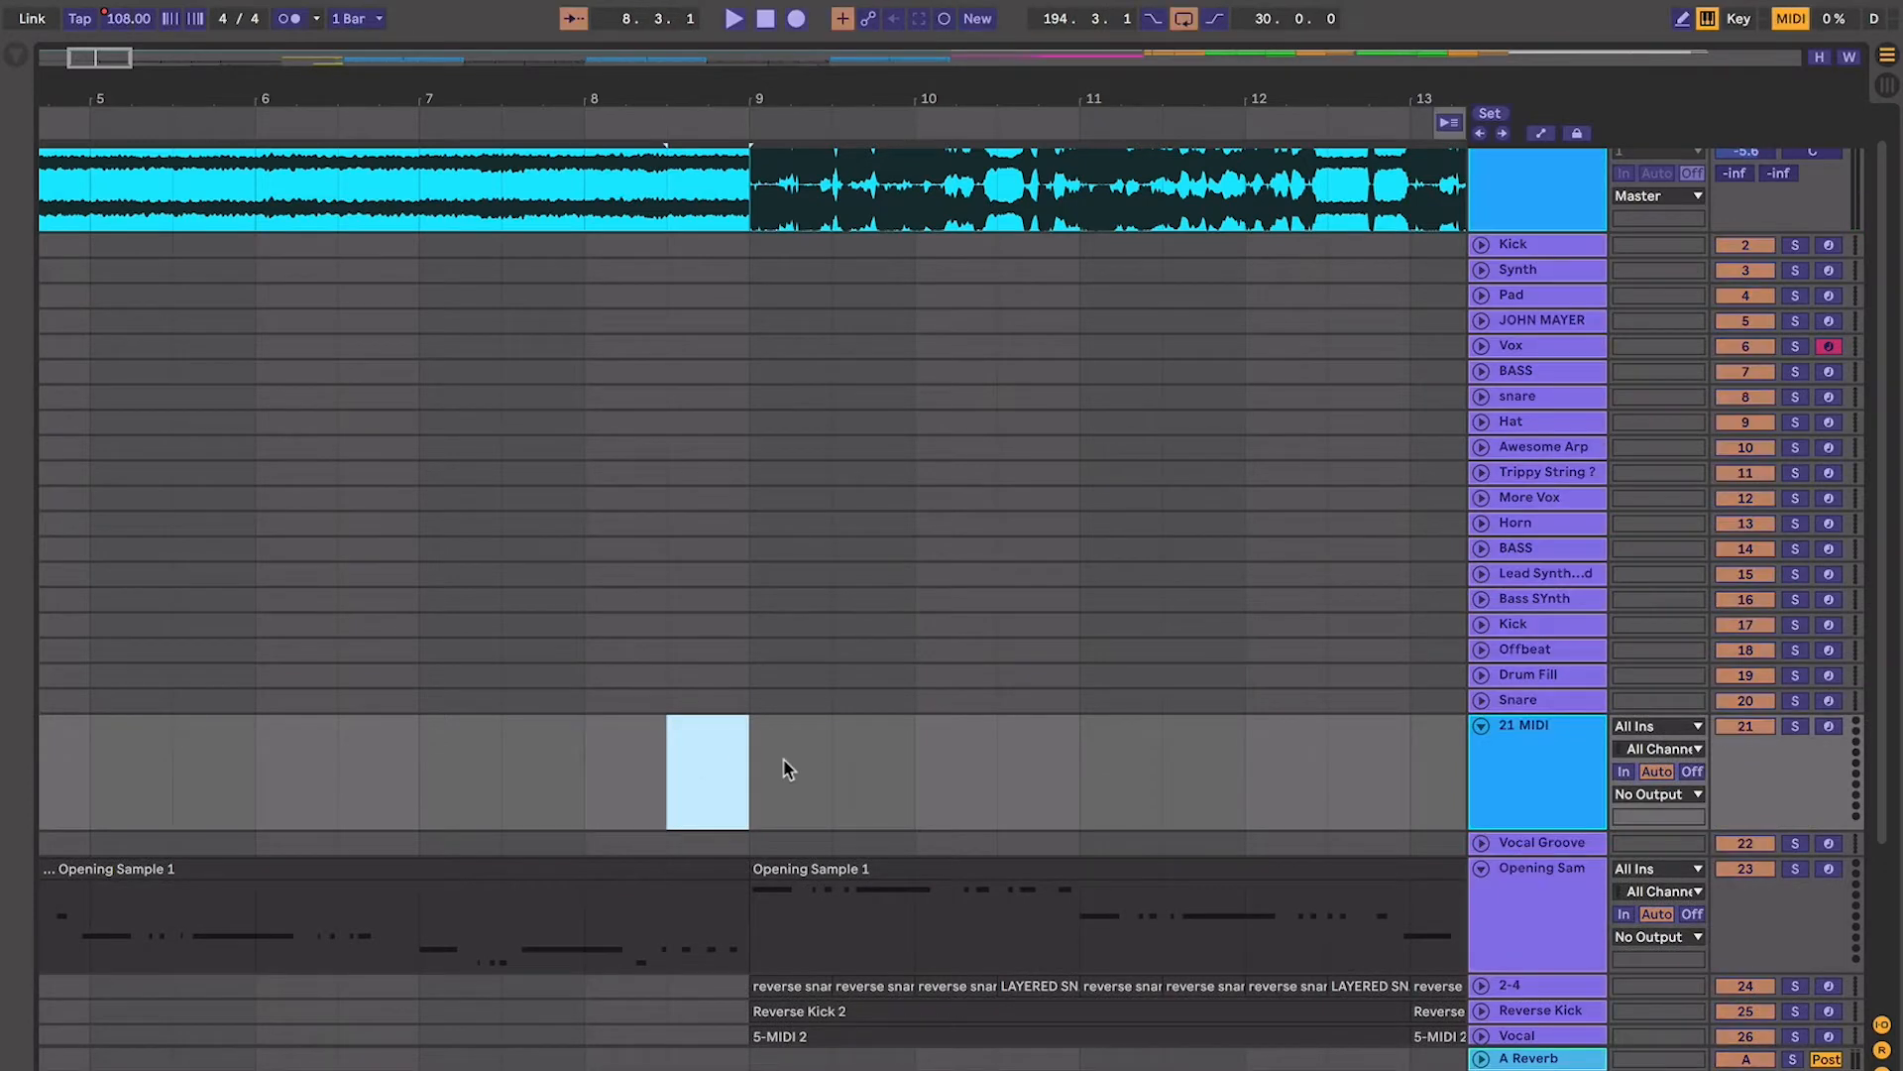
Create a MIDI clip from 8.3 to bar 9 on the new track, with one G#3 note spanning the whole clip
{"action": "key", "text": "ctrl+shift+m"}
{"action": "double_click", "coordinate": [414, 627]}
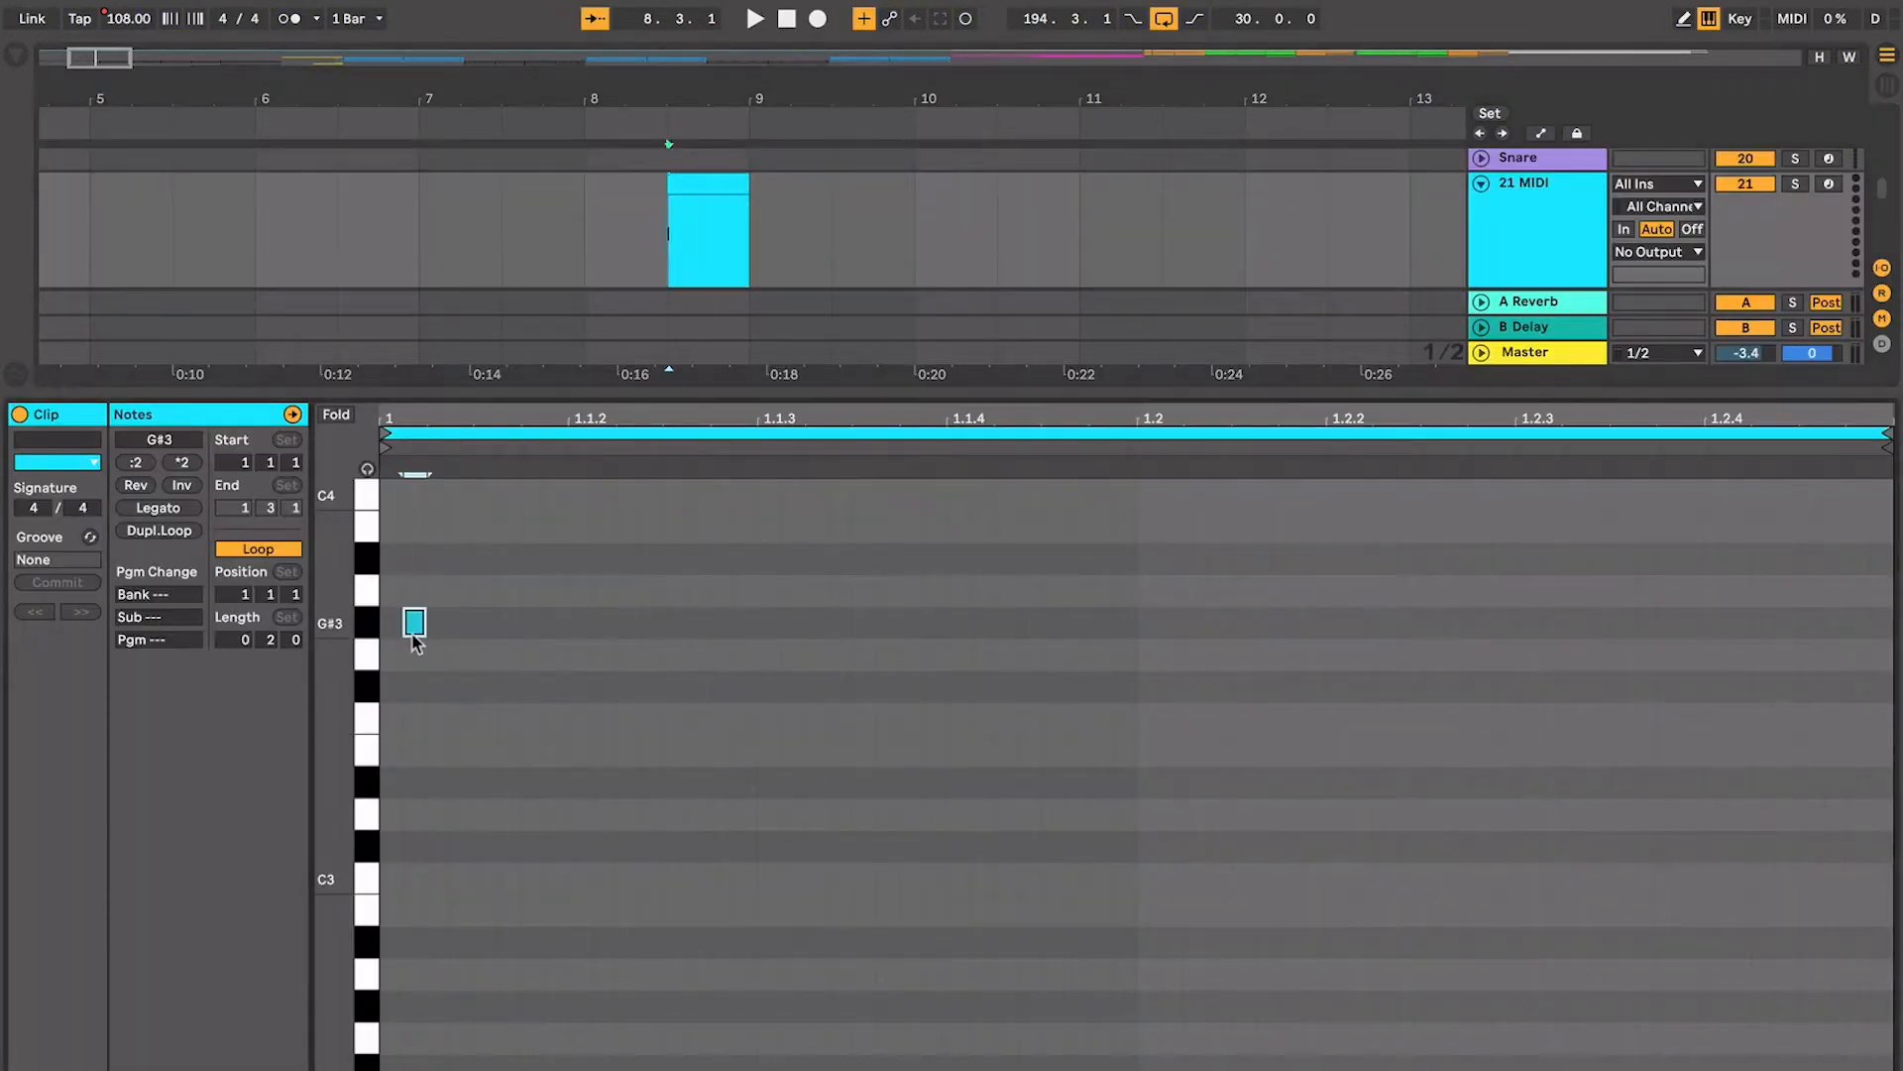
{"action": "left_click_drag", "start_coordinate": [423, 623], "coordinate": [1893, 627]}
{"action": "key", "text": "ctrl+alt+l"}
Rename the new MIDI track as "excitinfg sounds"
{"action": "key", "text": "ctrl+r"}
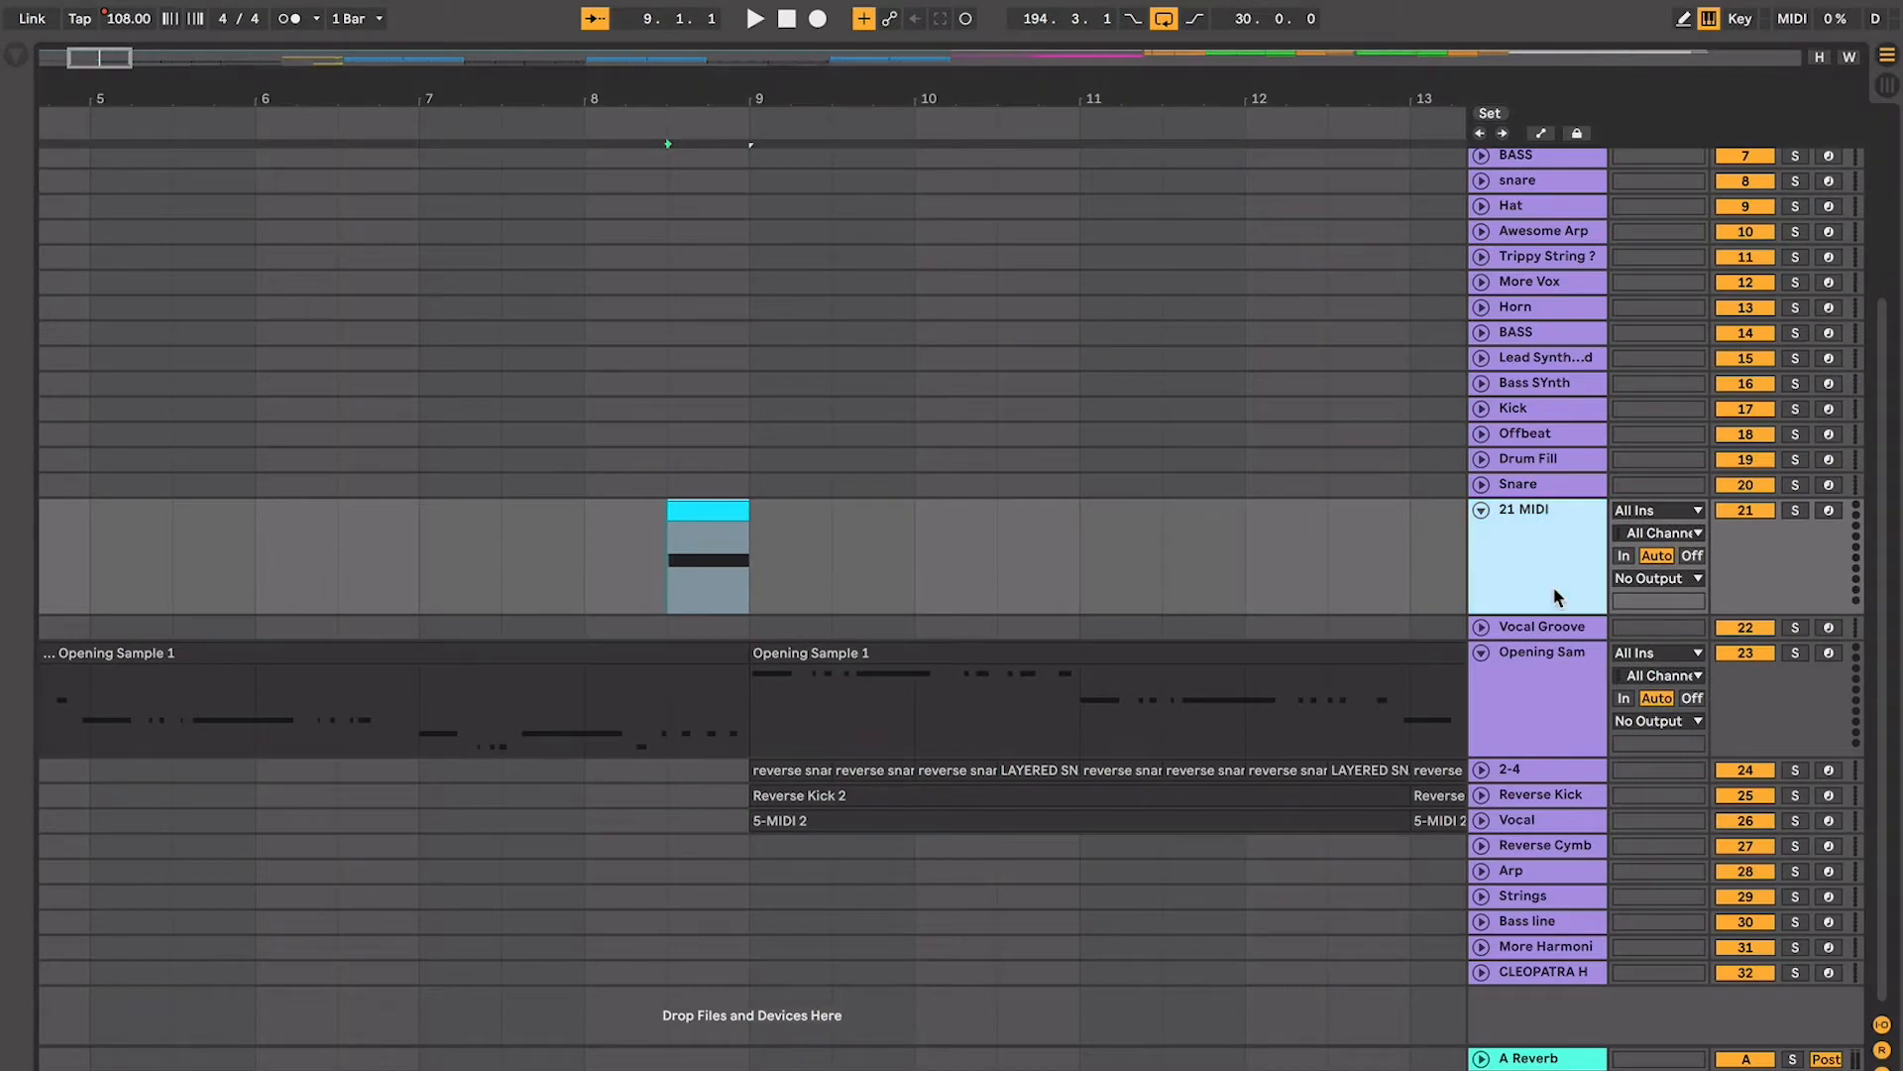
{"action": "type", "text": "excitinfg sounds"}
{"action": "key", "text": "Return"}
Play through the short clip before bar 9 on the new track and delete that clip
{"action": "key", "text": "space"}
{"action": "scroll", "coordinate": [677, 567], "scroll_direction": "up", "scroll_amount": 3}
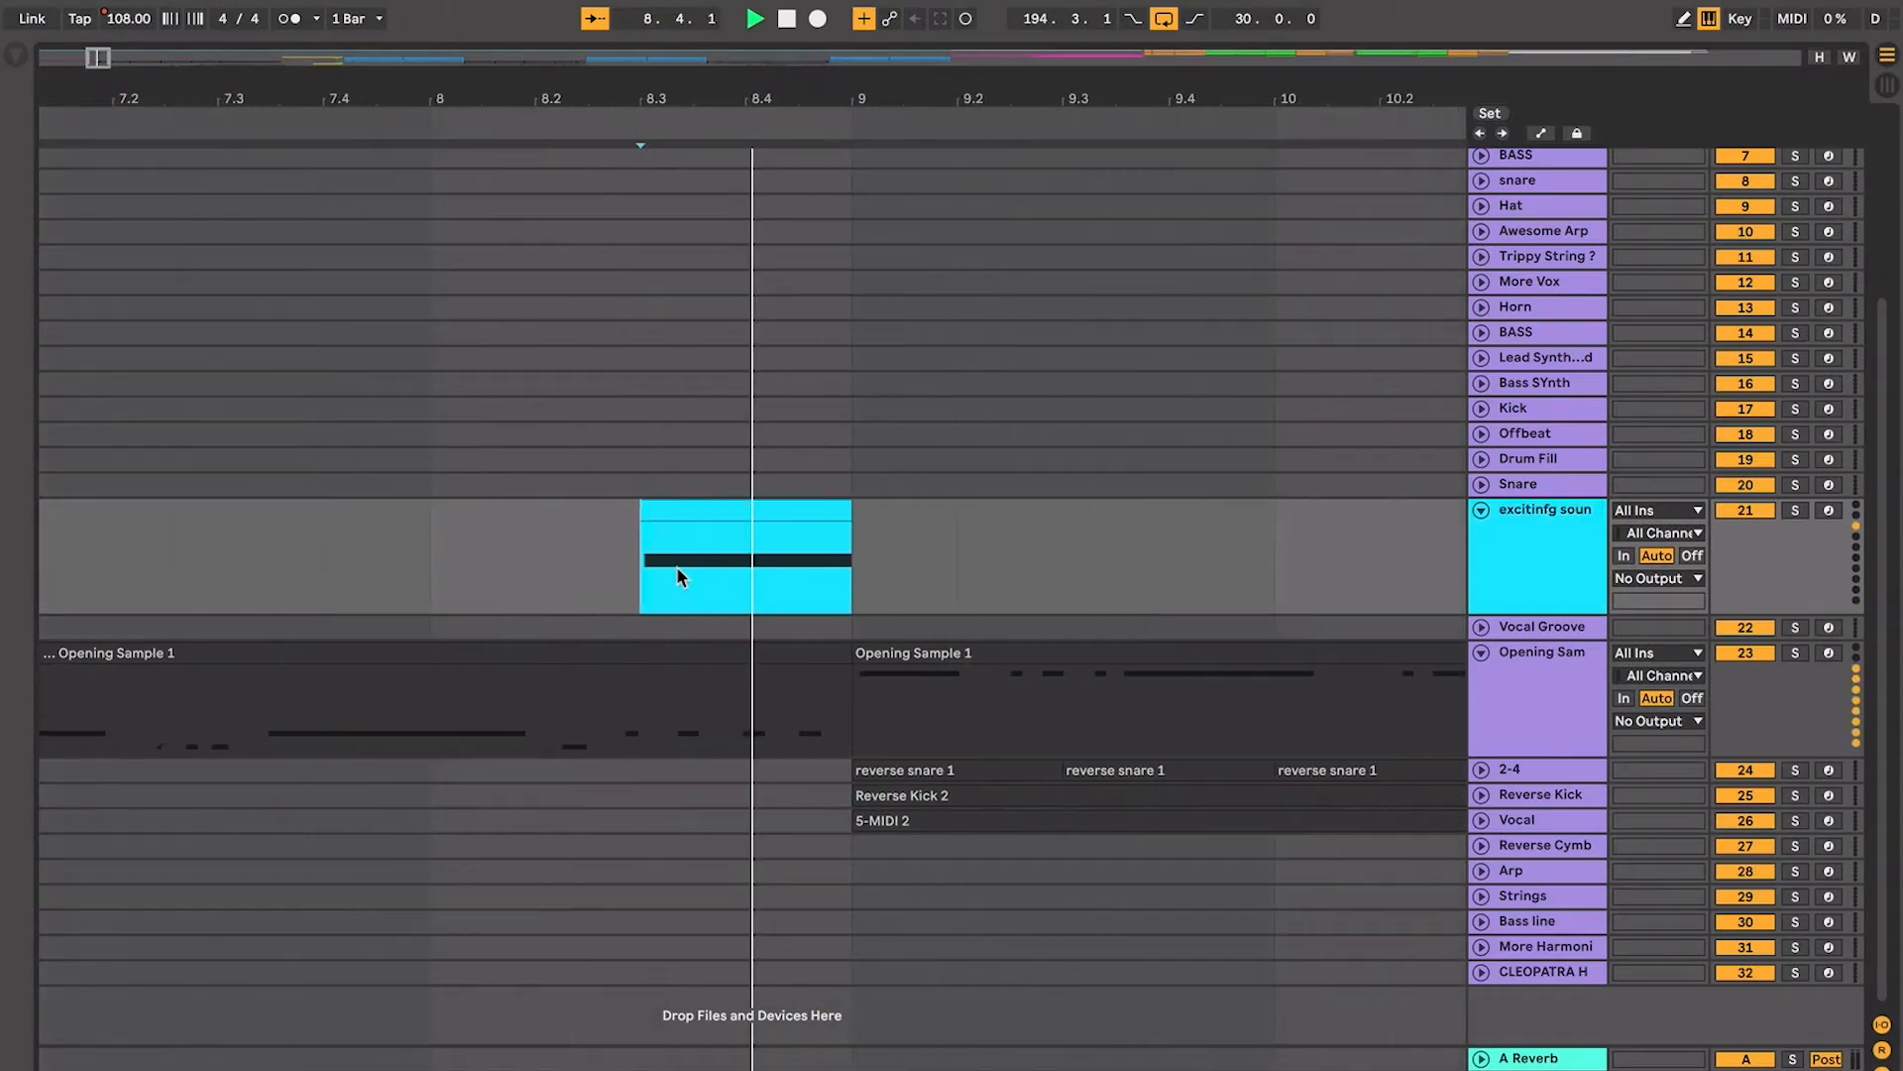
{"action": "scroll", "coordinate": [676, 568], "scroll_direction": "down", "scroll_amount": 4}
{"action": "left_click", "coordinate": [644, 511]}
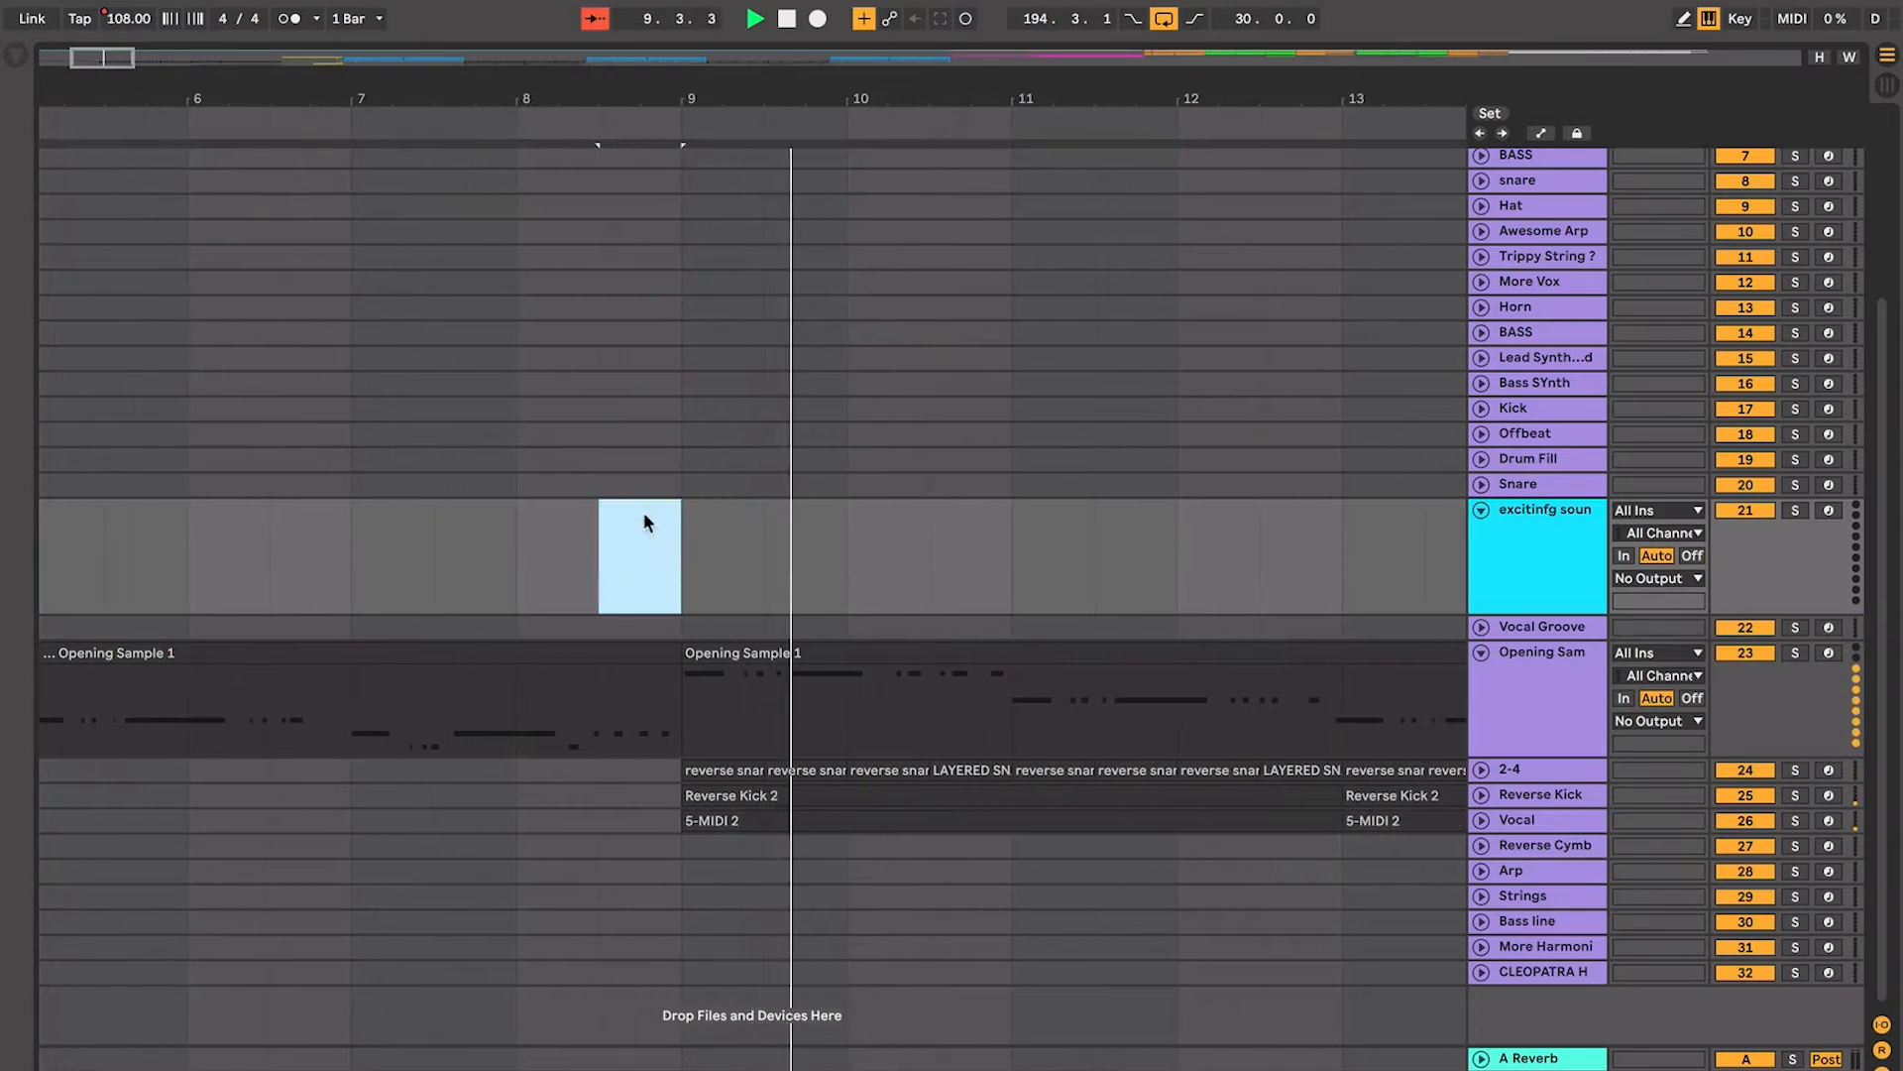
{"action": "scroll", "coordinate": [643, 516], "scroll_direction": "right", "scroll_amount": 3}
{"action": "key", "text": "space"}
Unfold the 2-4, Reverse Kick and Vocal tracks together and place the insert marker at bar 9 on the 2-4 track
{"action": "left_click", "coordinate": [587, 533]}
{"action": "scroll", "coordinate": [555, 537], "scroll_direction": "right", "scroll_amount": 1}
{"action": "left_click", "coordinate": [502, 540]}
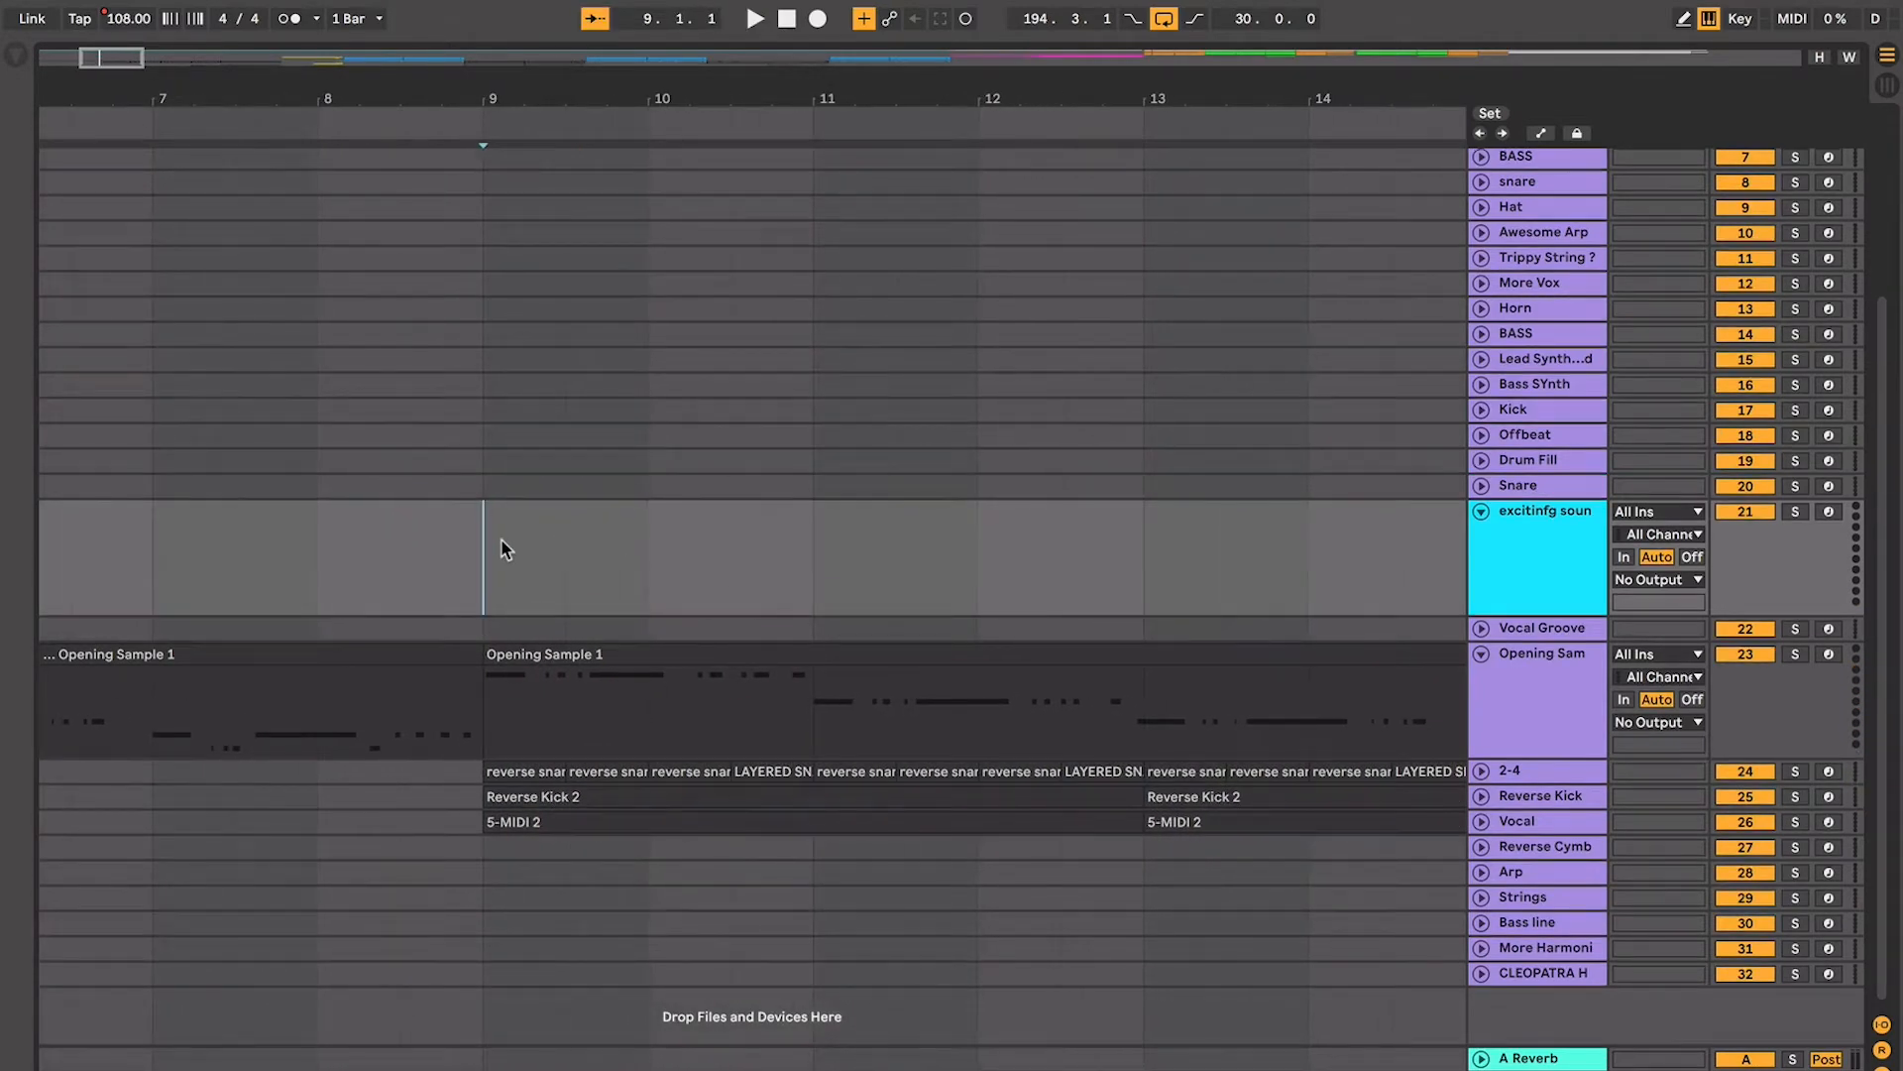
{"action": "scroll", "coordinate": [502, 539], "scroll_direction": "down", "scroll_amount": 3}
{"action": "left_click", "coordinate": [1524, 830]}
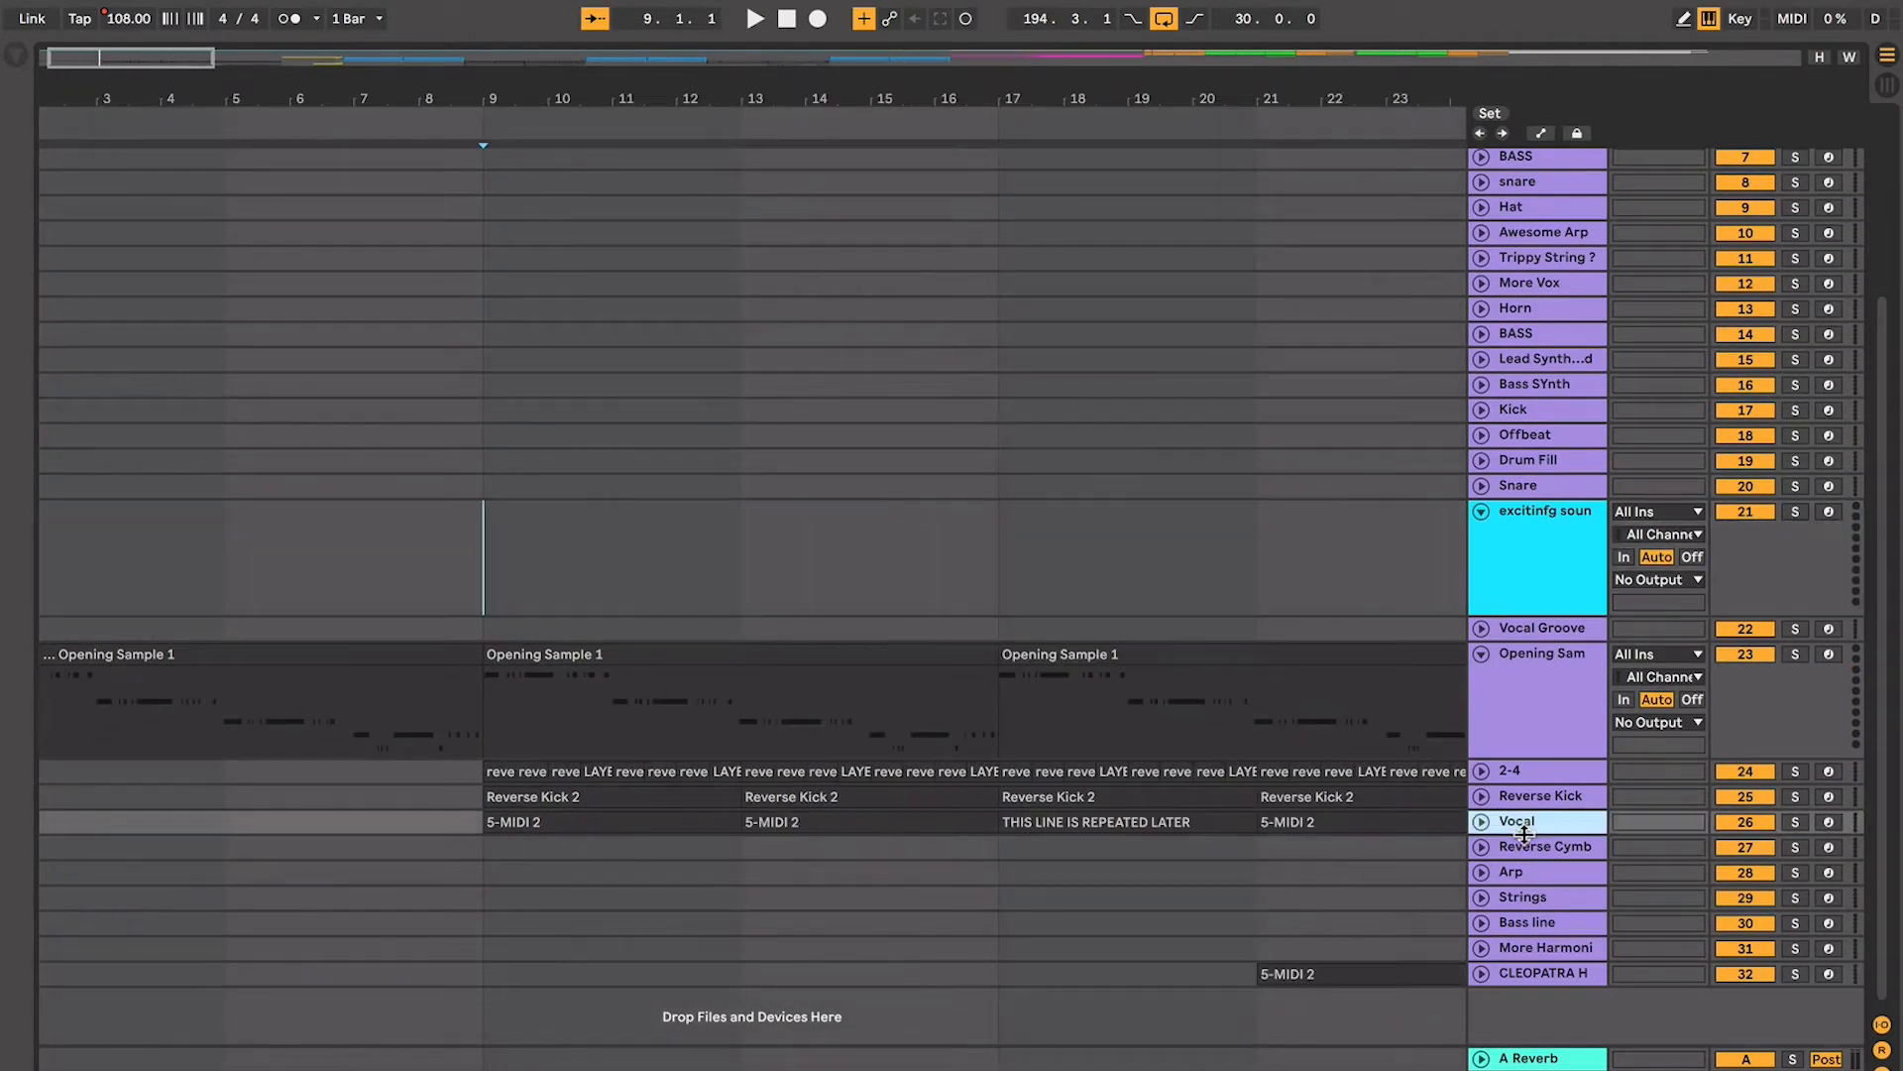
{"action": "left_click", "coordinate": [1517, 777]}
{"action": "left_click", "coordinate": [1530, 823], "text": "shift"}
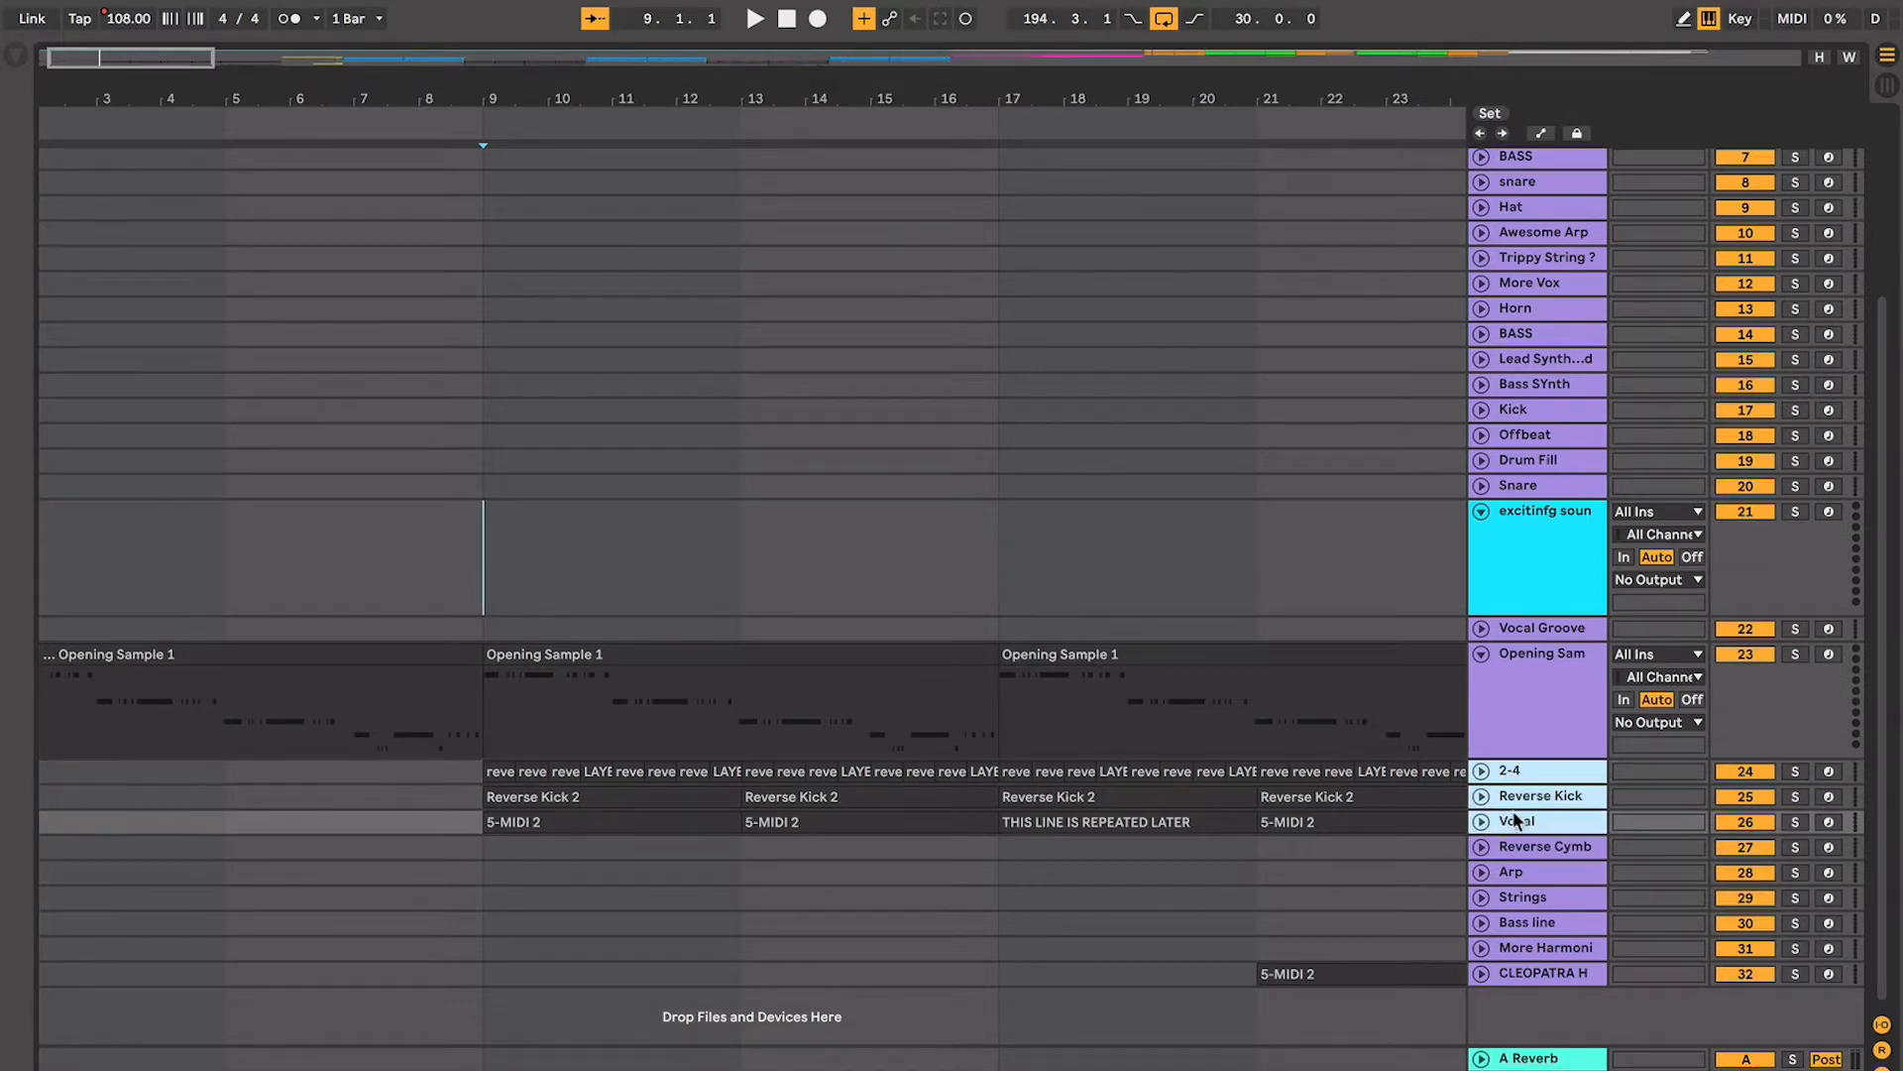
{"action": "left_click", "coordinate": [1481, 798]}
{"action": "scroll", "coordinate": [897, 667], "scroll_direction": "down", "scroll_amount": 5}
{"action": "left_click", "coordinate": [455, 554]}
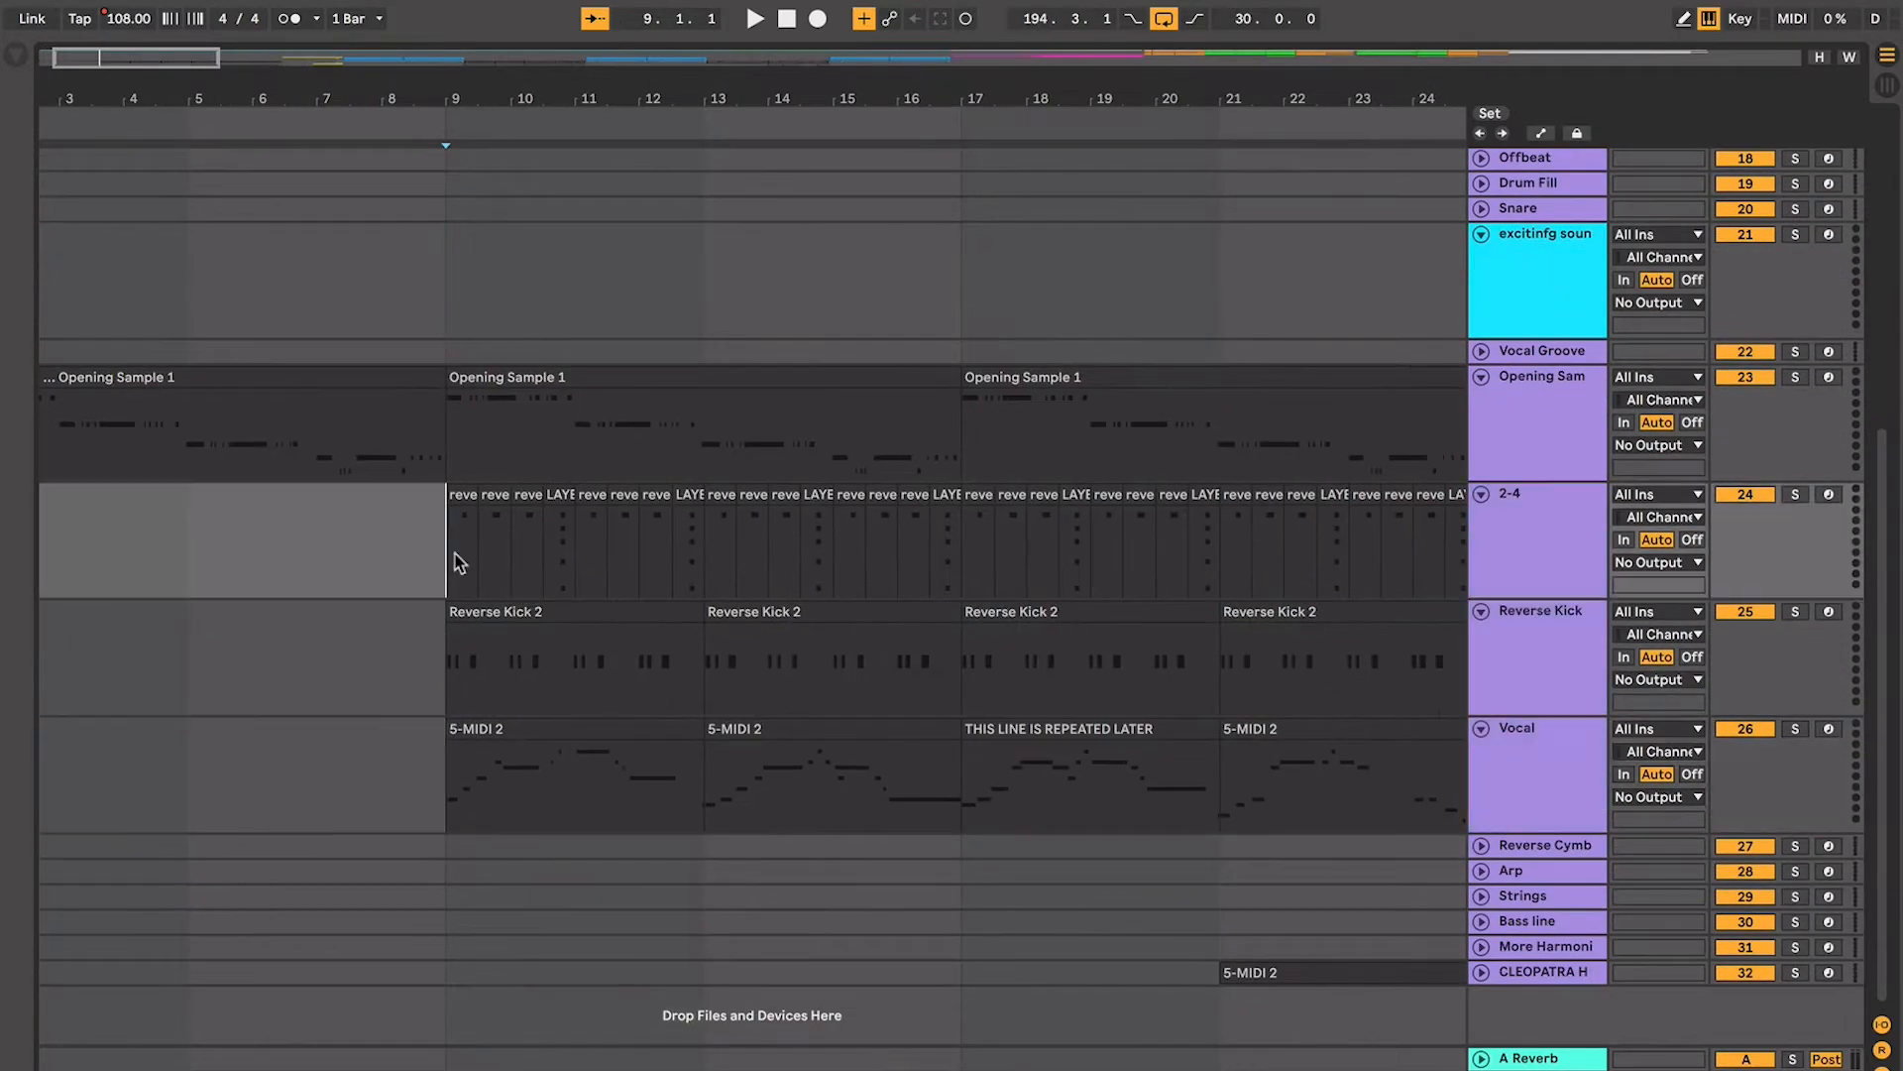
Select bars 1 to 33 across the Vocal Groove through CLEOPATRA H tracks and recolor their clips dark pink
{"action": "key", "text": "plus"}
{"action": "key", "text": "plus"}
{"action": "key", "text": "plus"}
{"action": "key", "text": "plus"}
{"action": "key", "text": "minus"}
{"action": "key", "text": "minus"}
{"action": "key", "text": "minus"}
{"action": "key", "text": "minus"}
{"action": "key", "text": "minus"}
{"action": "key", "text": "minus"}
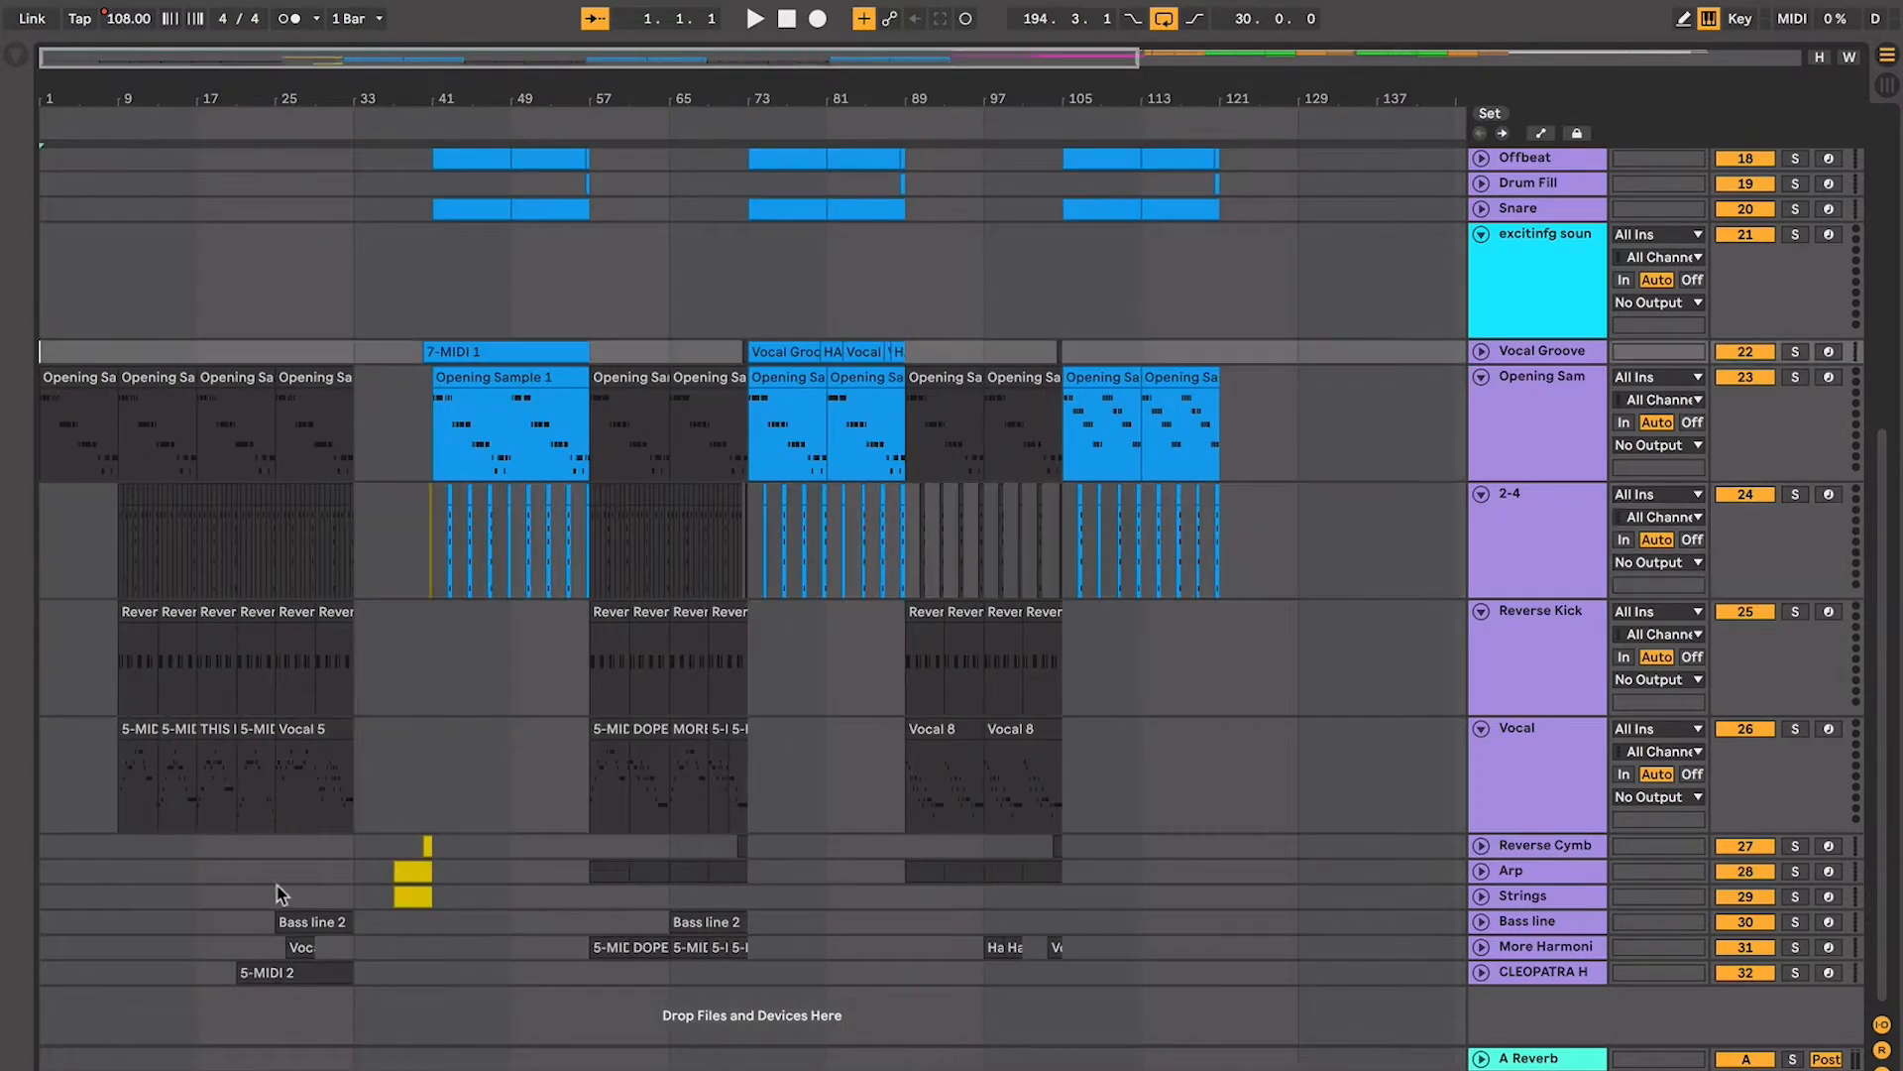
{"action": "left_click", "coordinate": [320, 967], "text": "shift"}
{"action": "right_click", "coordinate": [329, 960]}
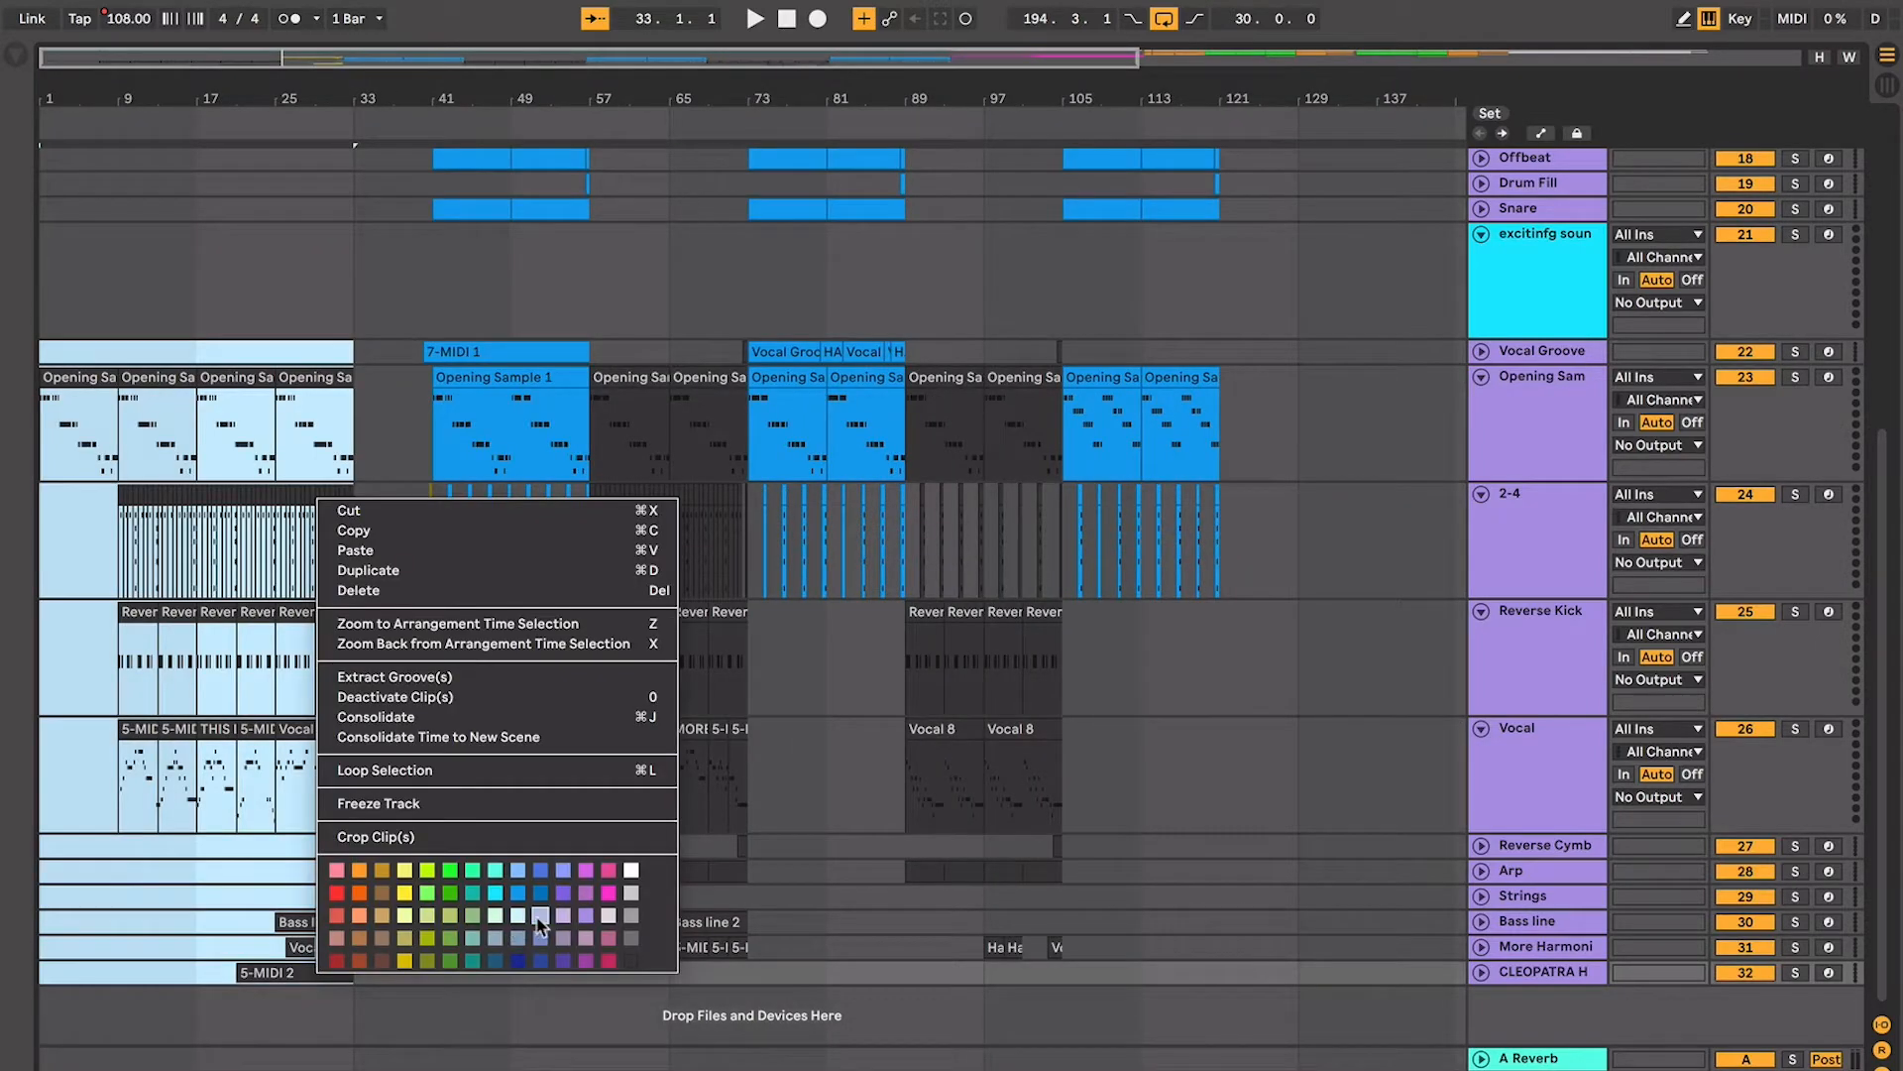
{"action": "left_click", "coordinate": [608, 961]}
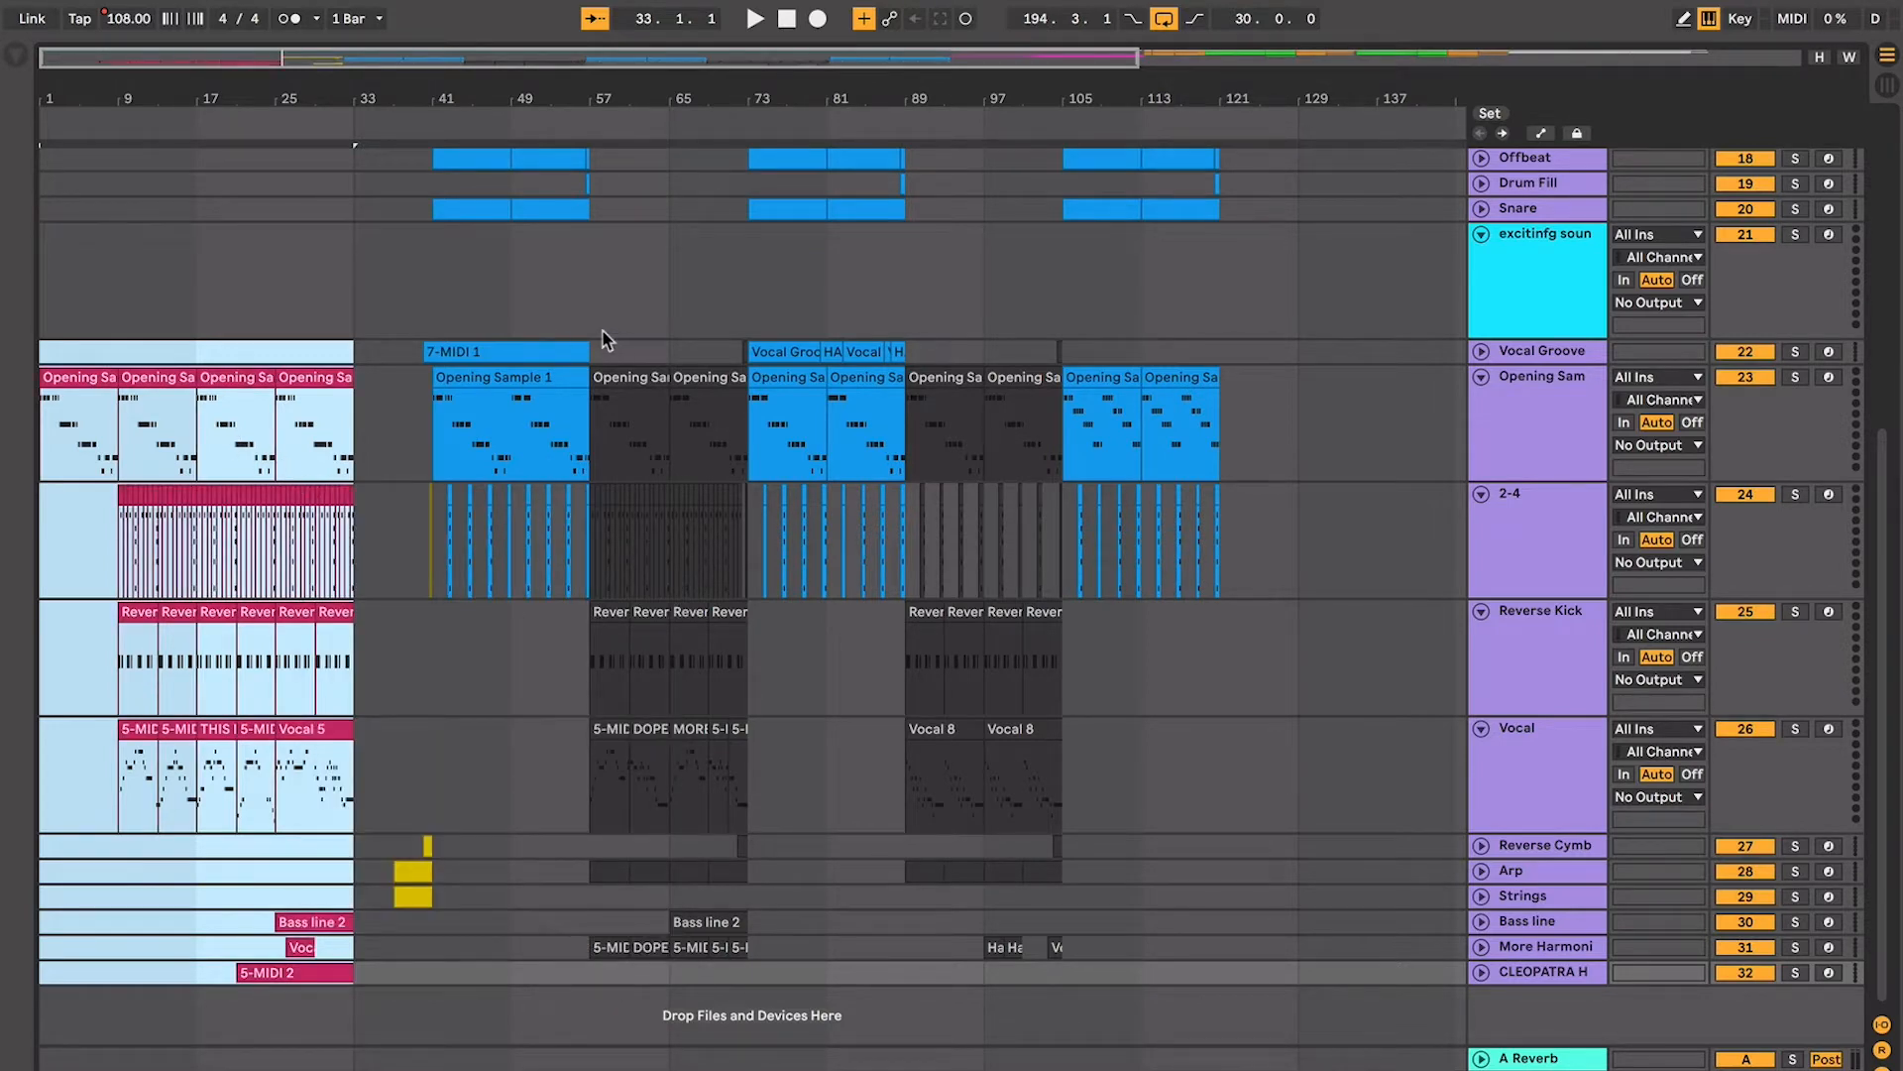
Select bars 57 to 73 across the excitinfg sounds through CLEOPATRA H tracks and recolor their clips muted pink
{"action": "left_click_drag", "start_coordinate": [670, 315], "coordinate": [729, 964]}
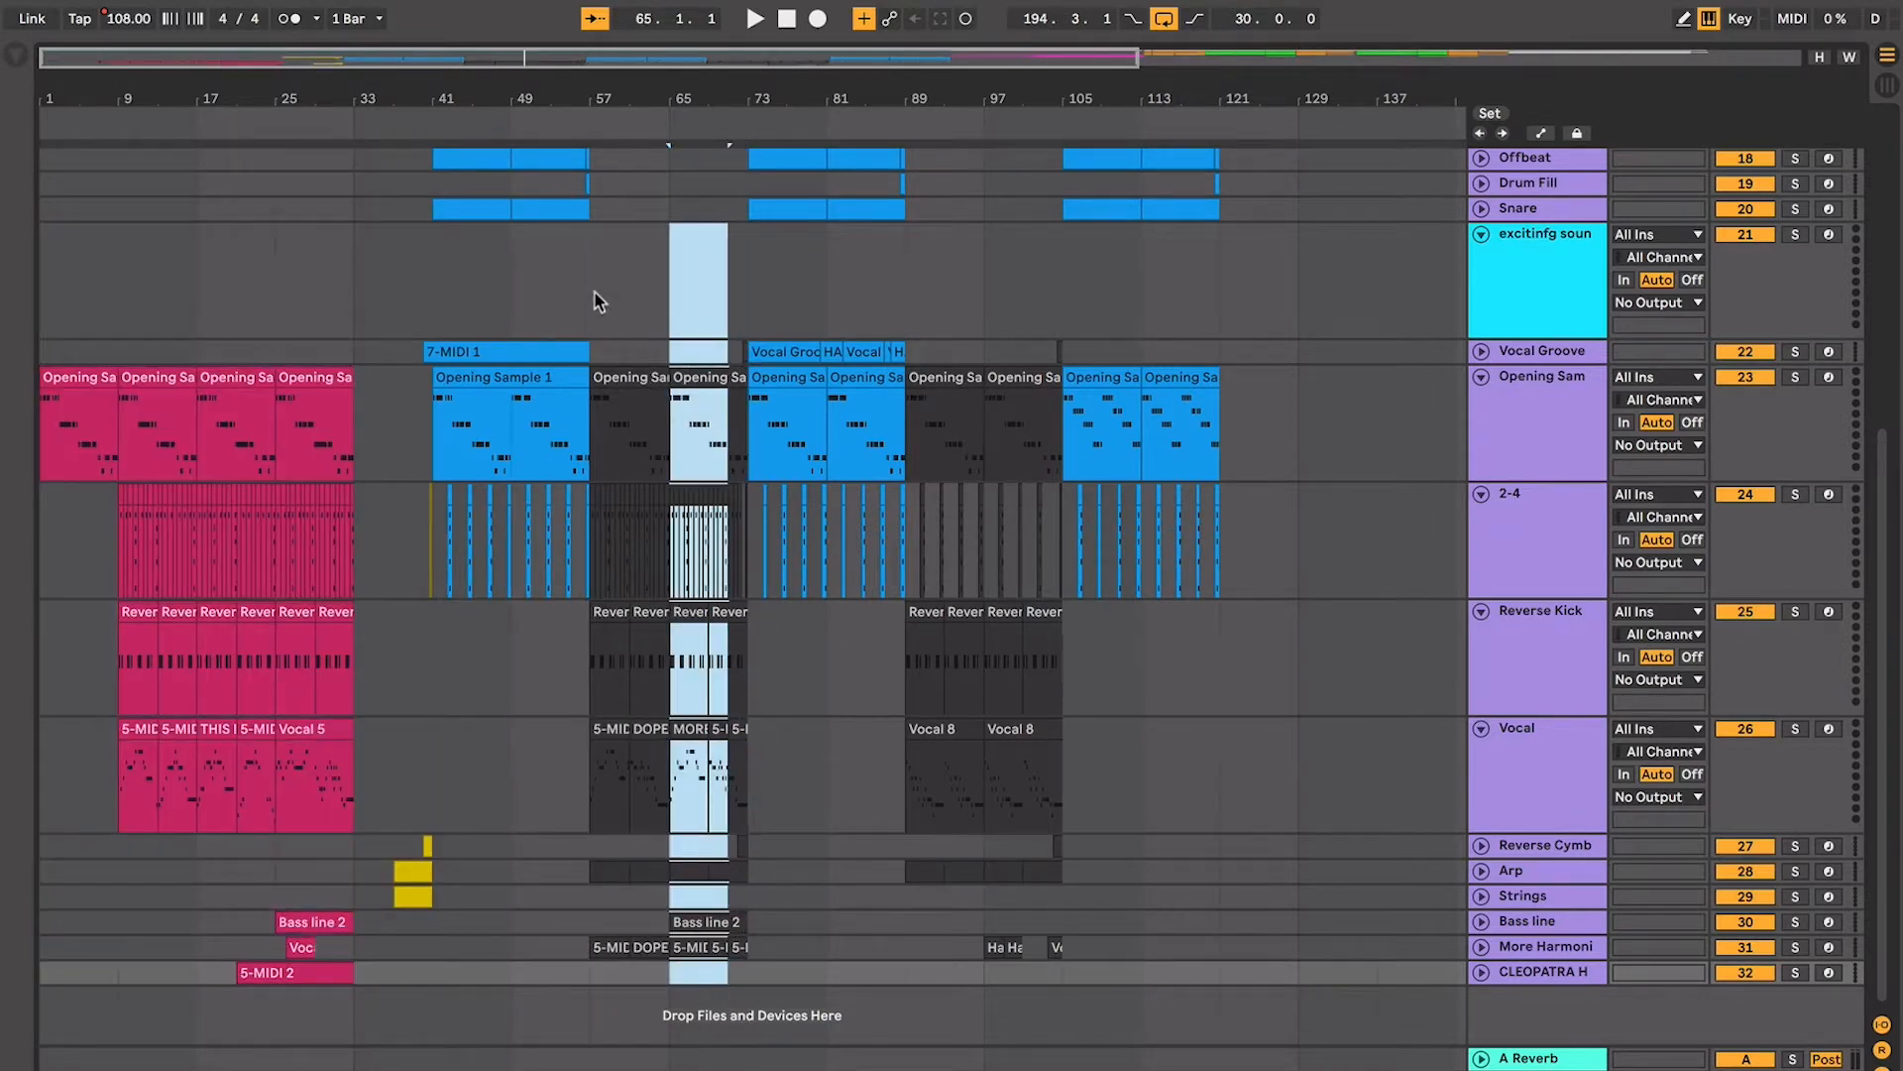
{"action": "left_click_drag", "start_coordinate": [598, 301], "coordinate": [743, 966]}
{"action": "right_click", "coordinate": [733, 927]}
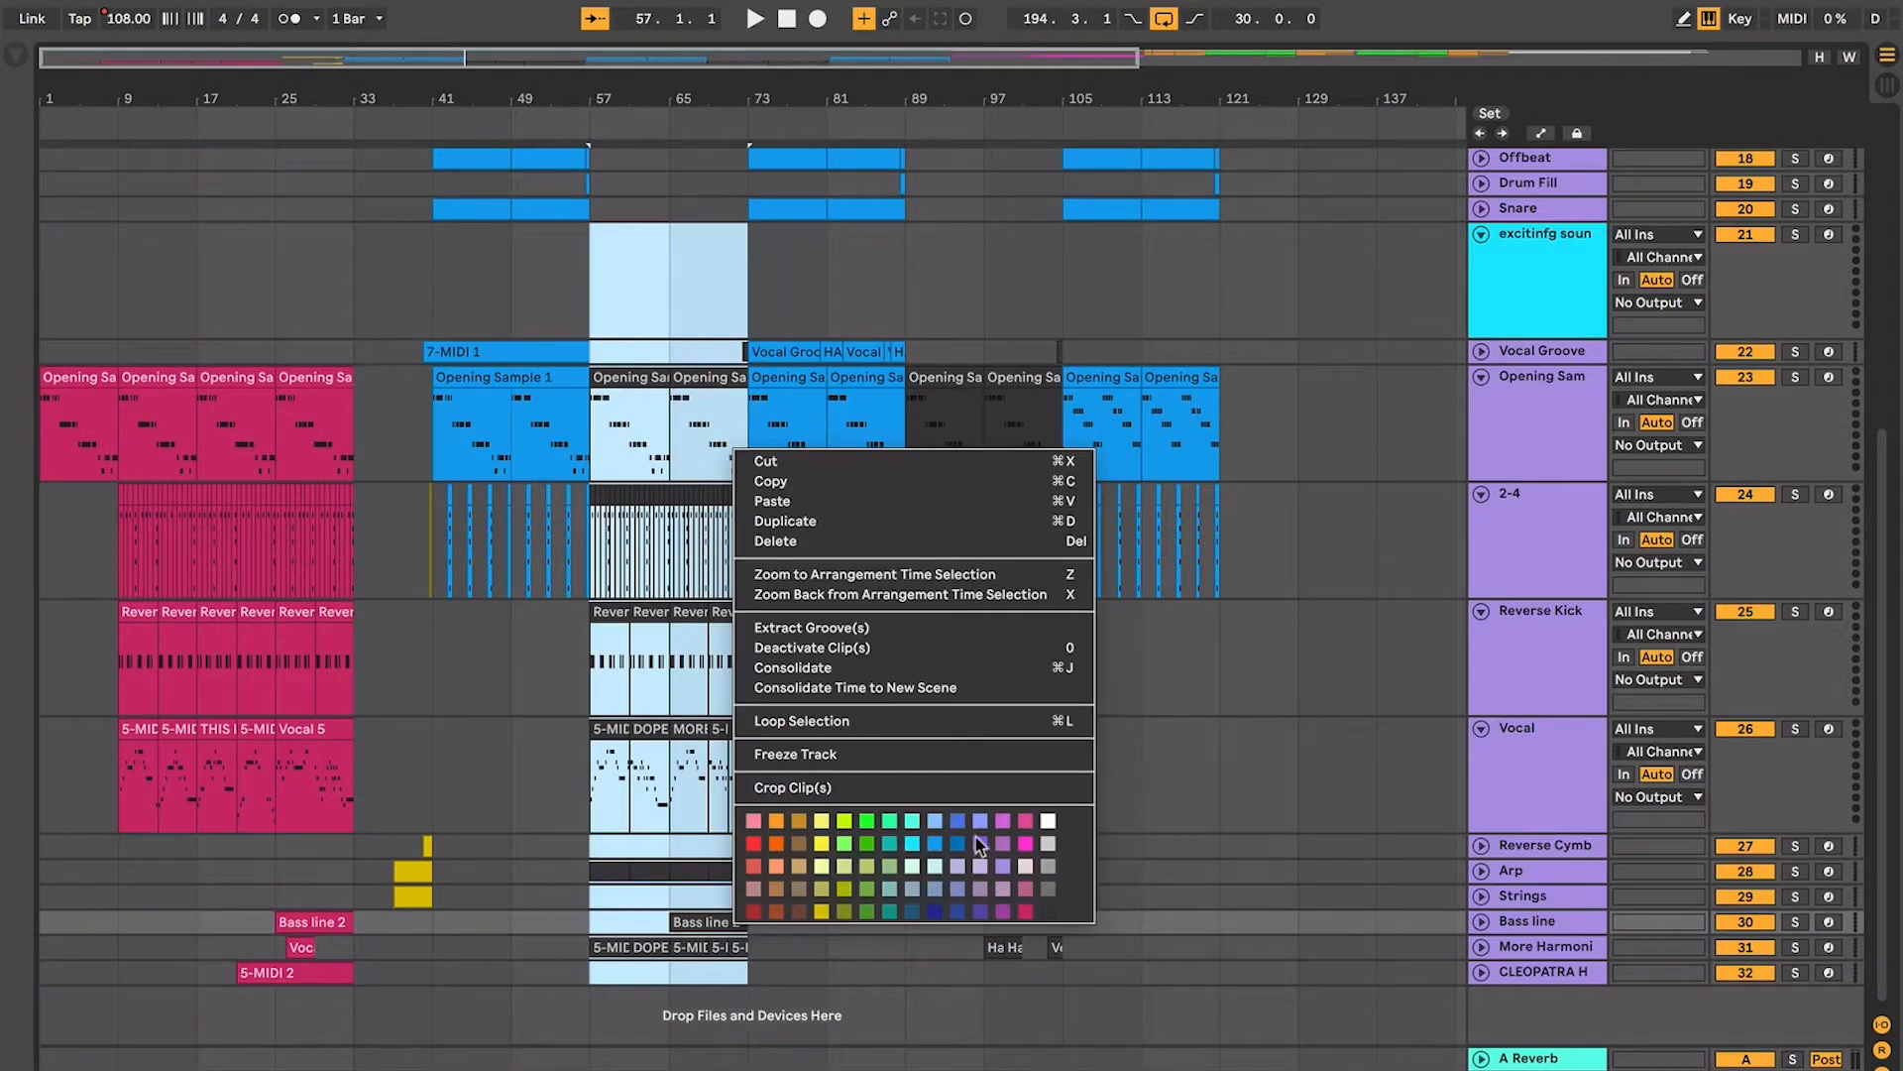
{"action": "left_click", "coordinate": [1024, 911]}
Recolor the clips in bars 1 to 33, from the excitinfg sounds track down to CLEOPATRA H, the same muted pink
{"action": "left_click_drag", "start_coordinate": [337, 320], "coordinate": [61, 1006]}
{"action": "right_click", "coordinate": [291, 601]}
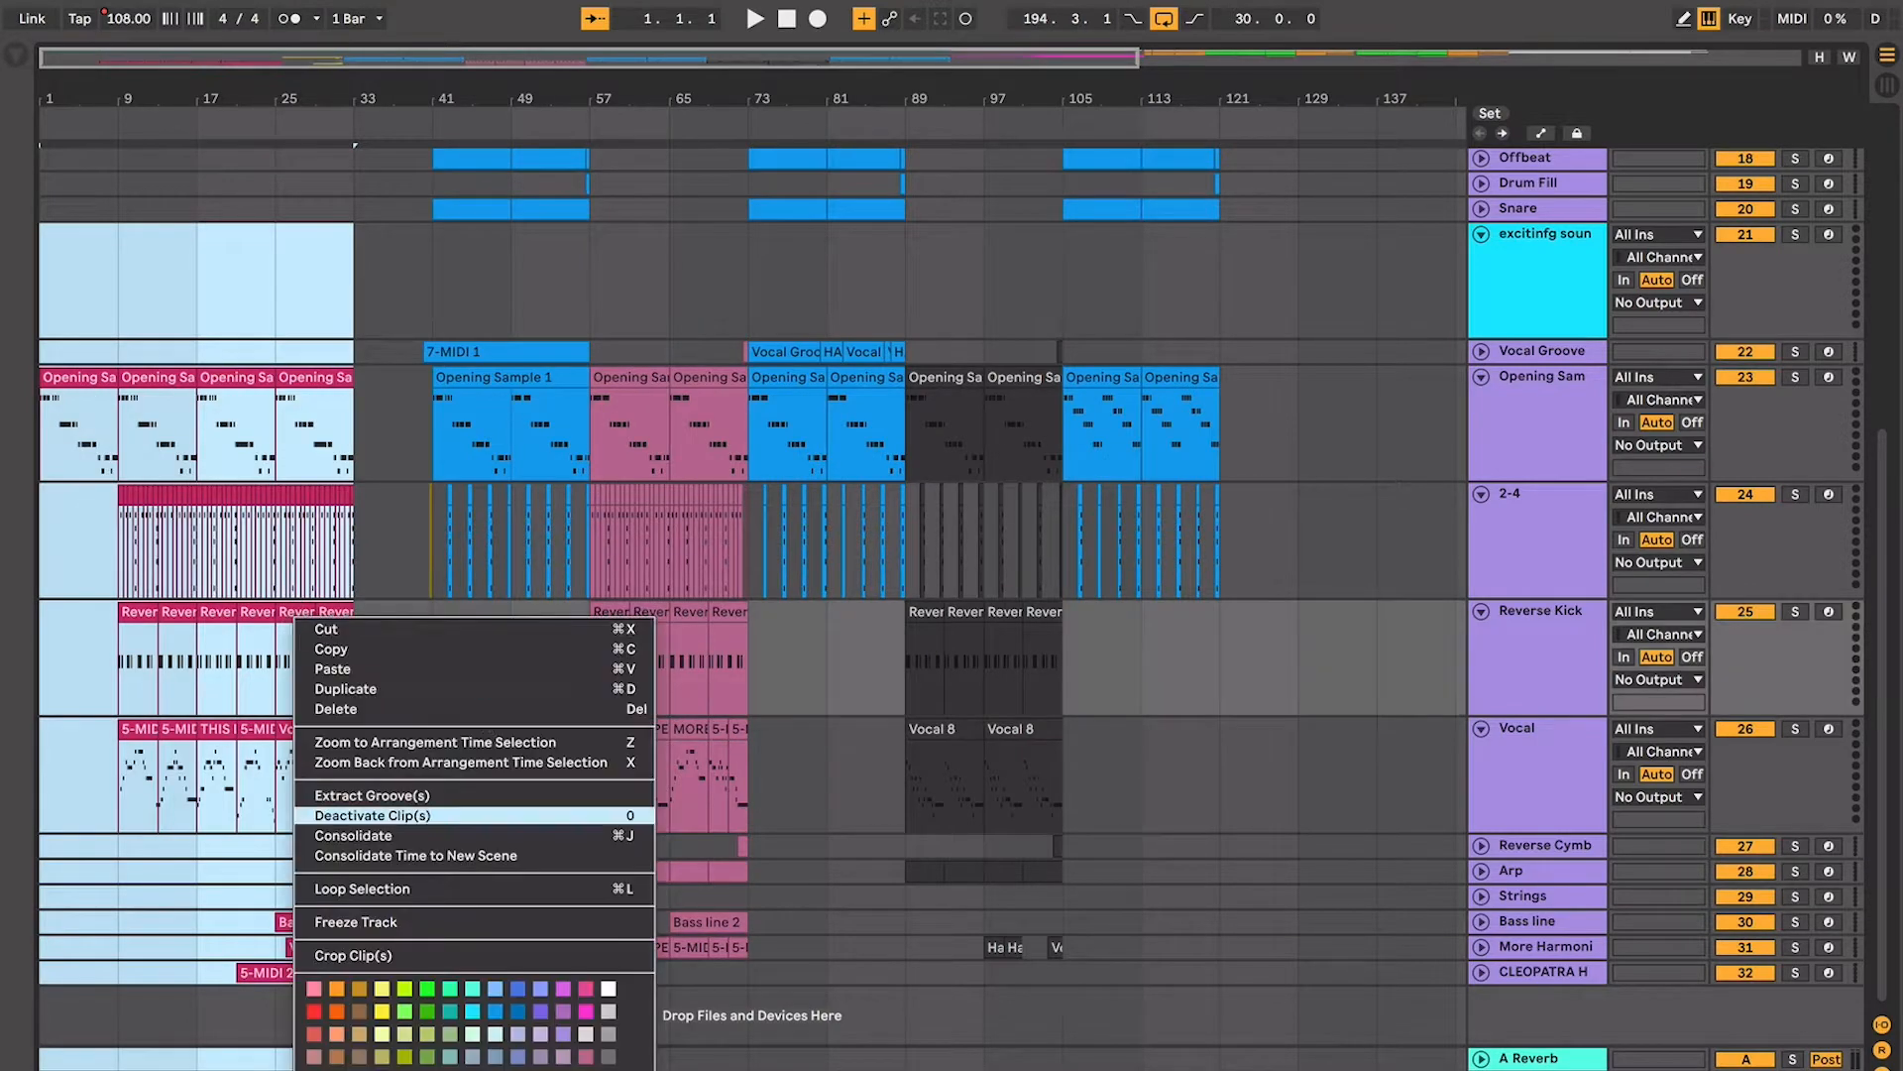
{"action": "left_click", "coordinate": [600, 1057]}
Recolor the deactivated-looking dark clips in bars 89 to 105 below the excitinfg sounds track to the matching muted pink
{"action": "left_click_drag", "start_coordinate": [922, 320], "coordinate": [1071, 949]}
{"action": "right_click", "coordinate": [1033, 878]}
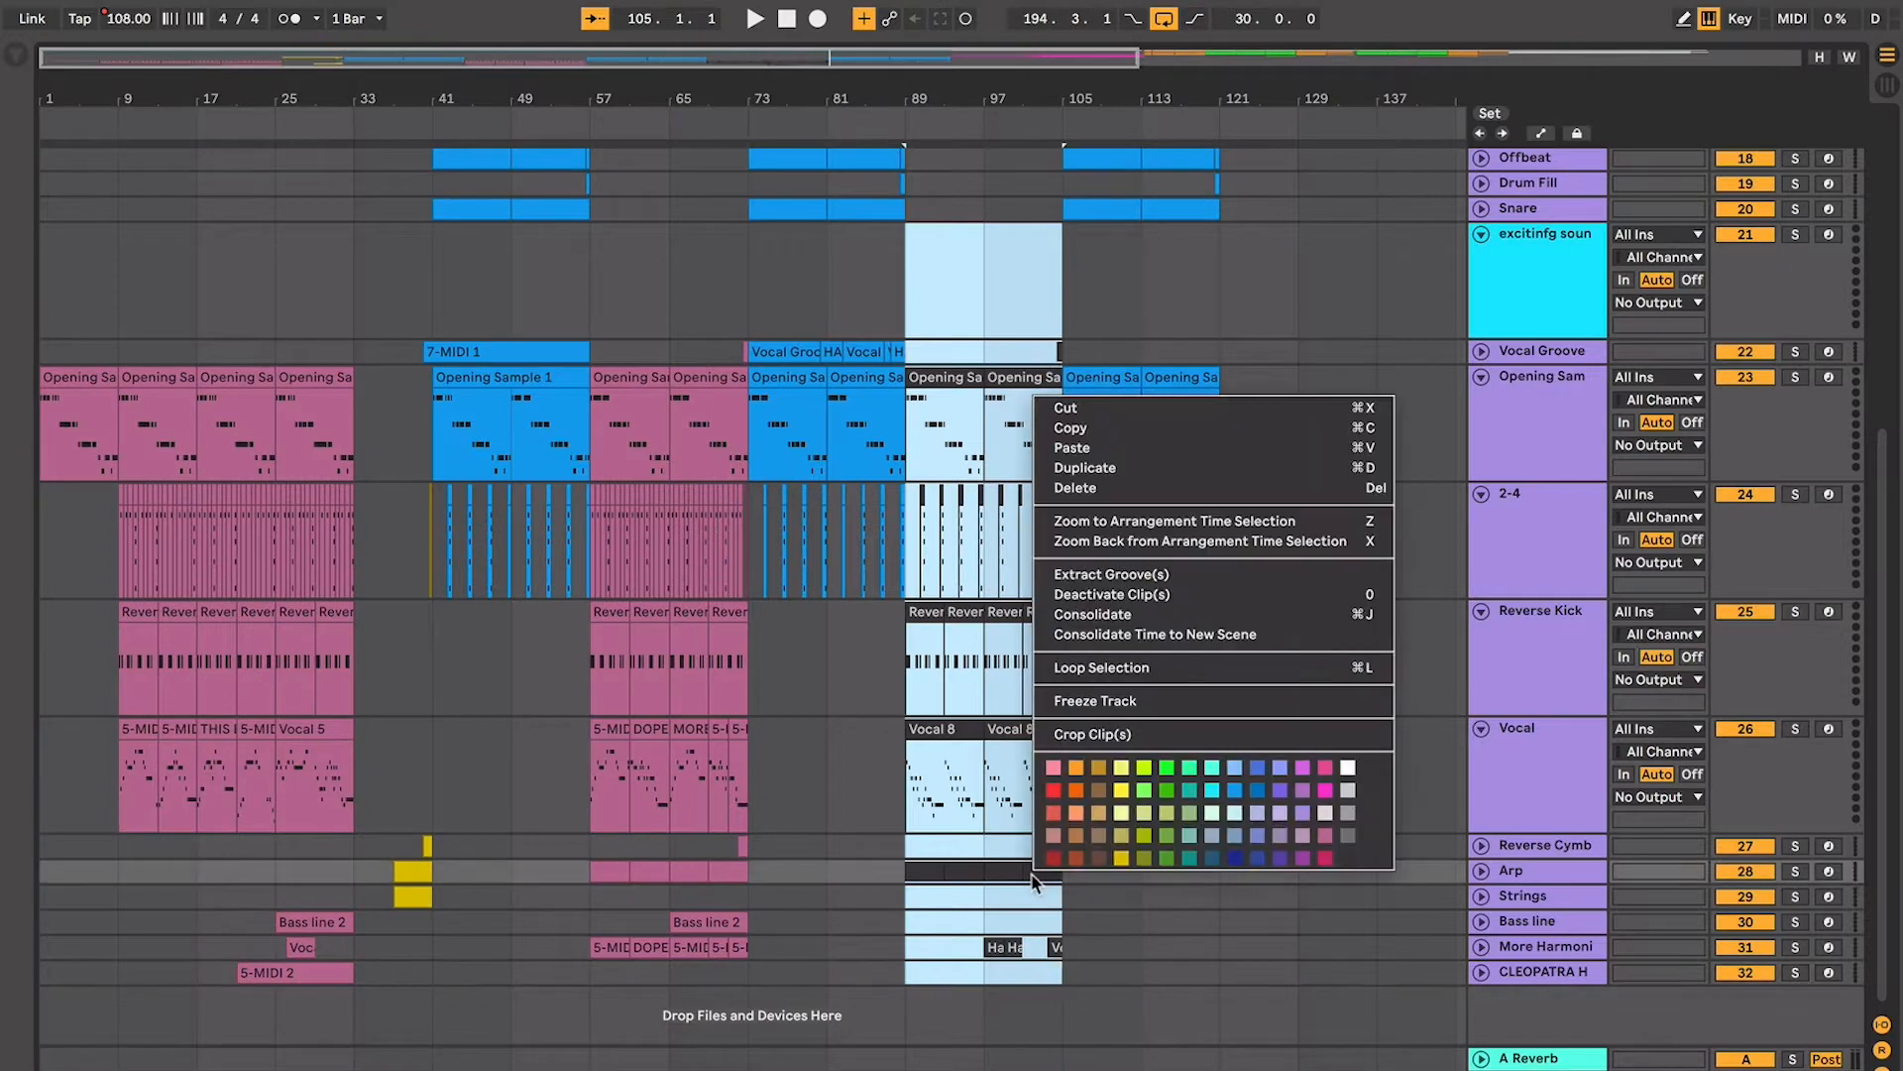
{"action": "left_click", "coordinate": [1325, 813]}
Select the first Reverse Kick 2 clip at bar 9 and play its opening beats
{"action": "left_click", "coordinate": [255, 583]}
{"action": "scroll", "coordinate": [255, 583], "scroll_direction": "up", "scroll_amount": 5}
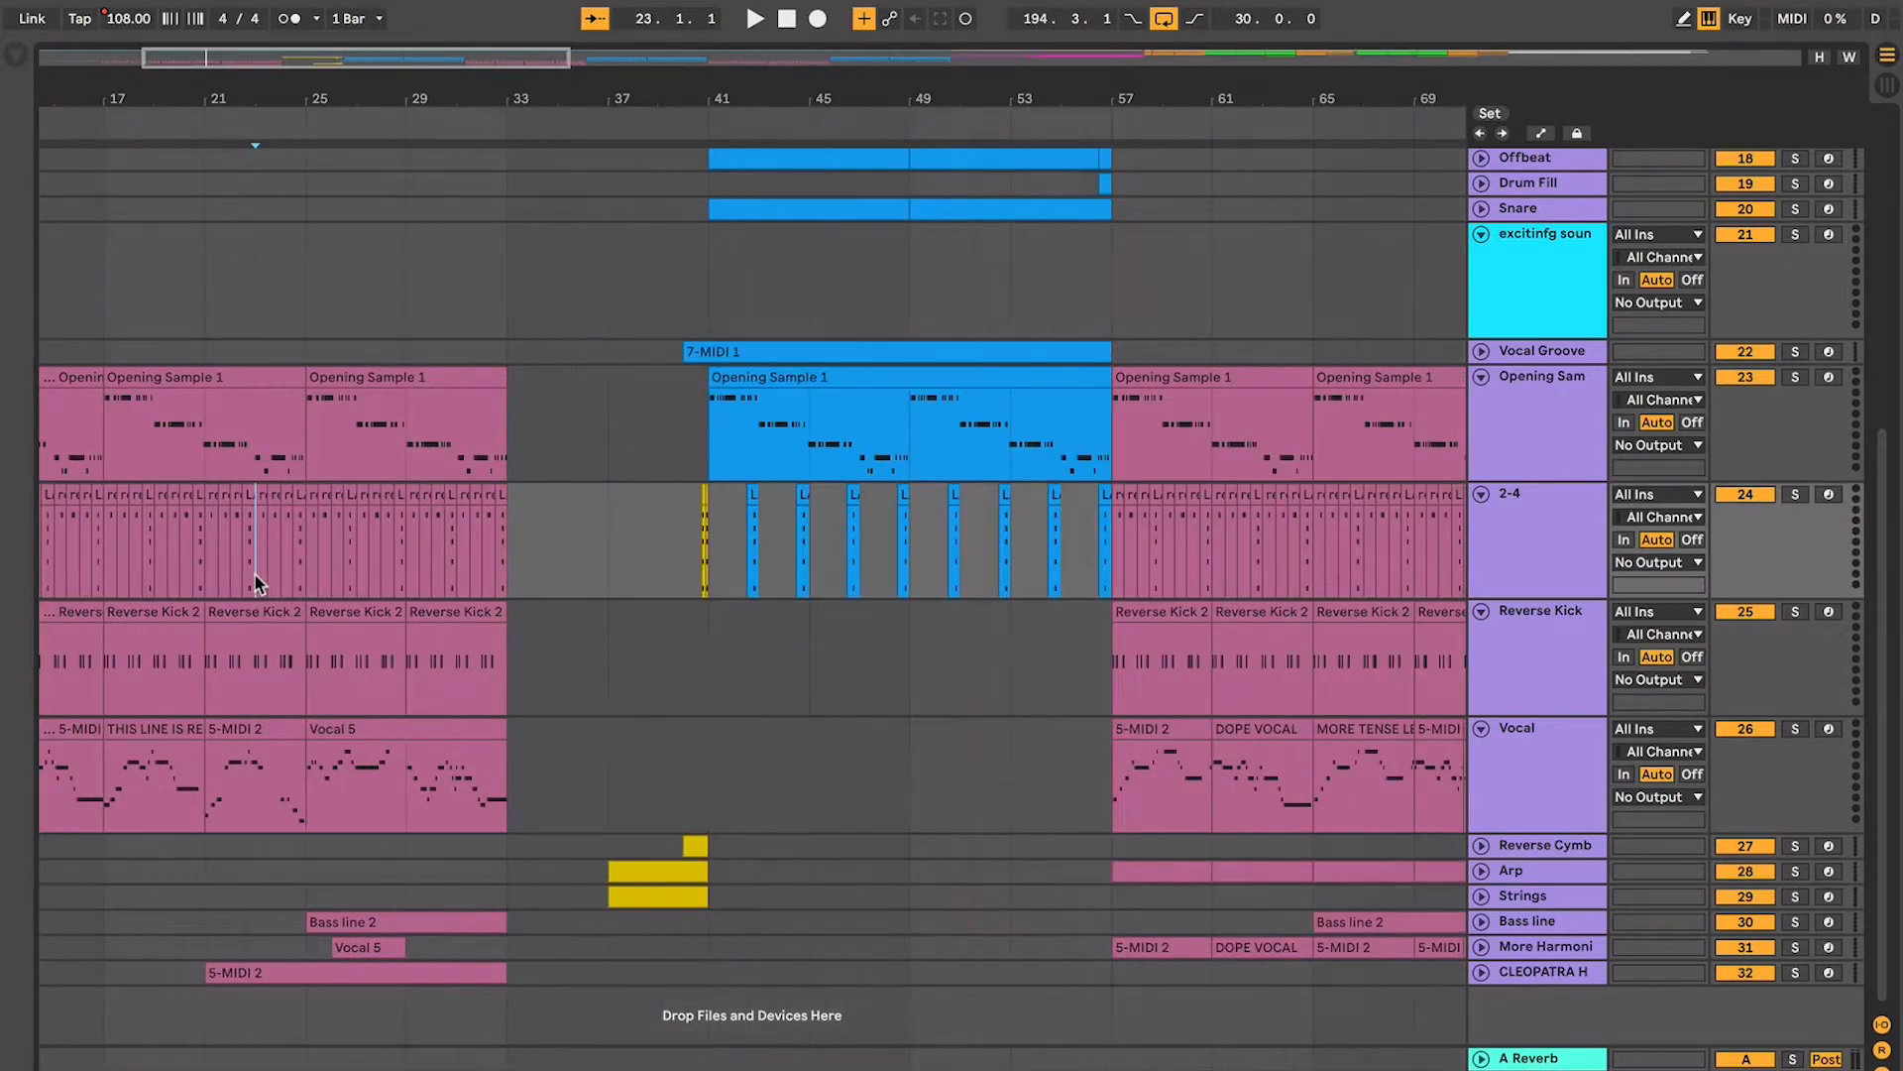
{"action": "scroll", "coordinate": [255, 583], "scroll_direction": "left", "scroll_amount": 15}
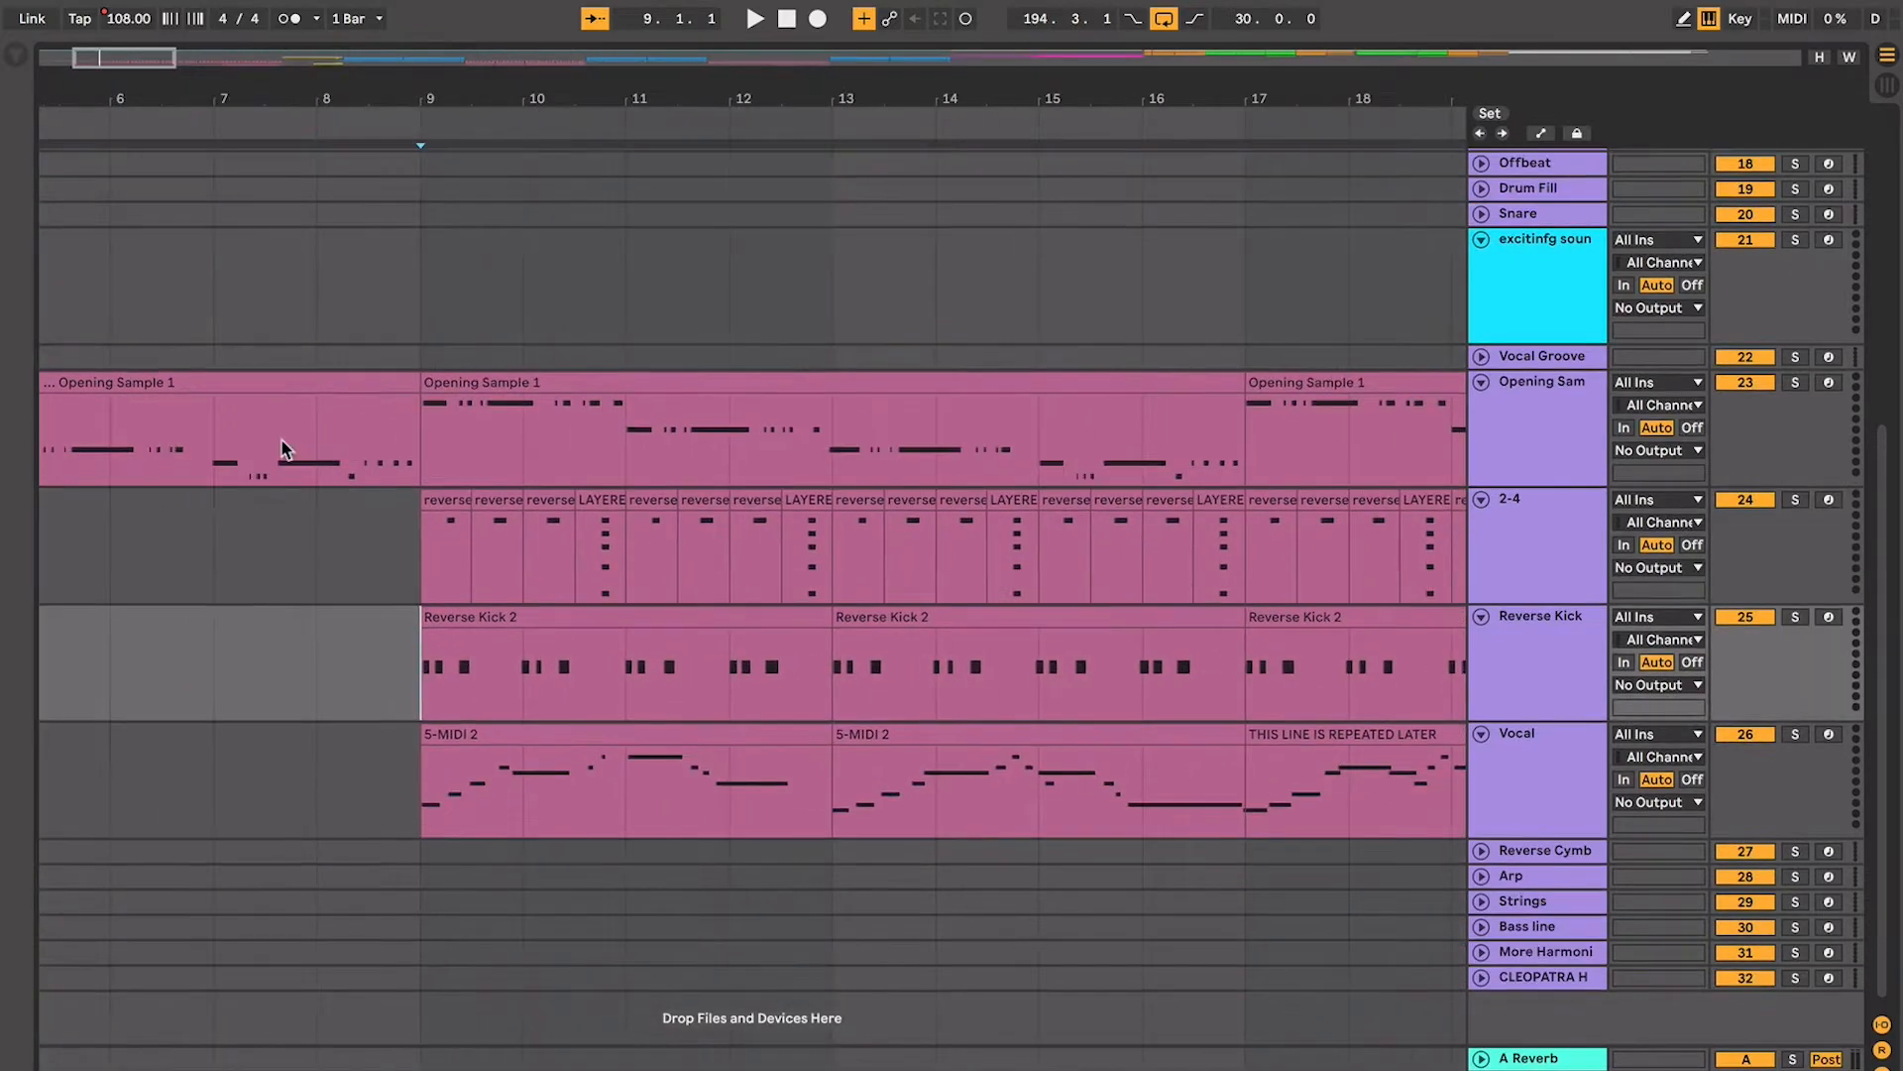
{"action": "left_click", "coordinate": [359, 453]}
{"action": "left_click", "coordinate": [395, 495]}
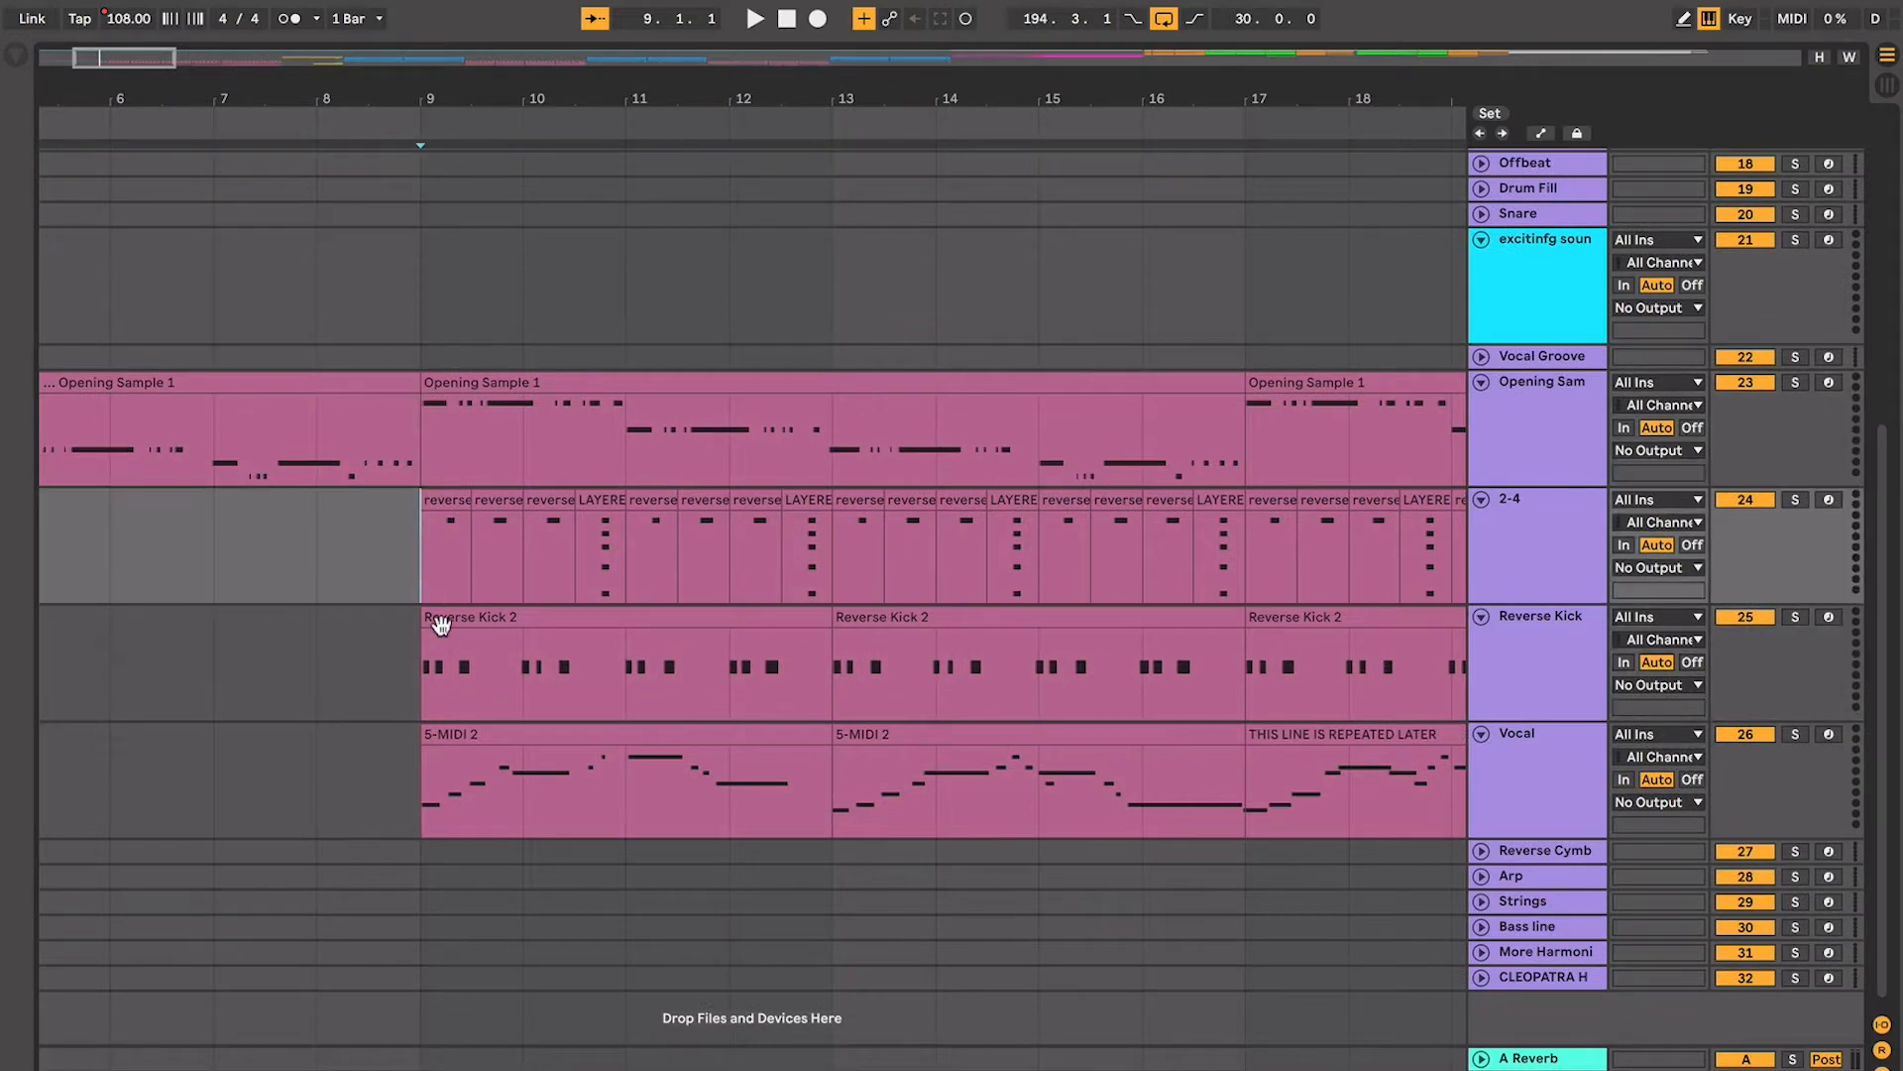
{"action": "left_click", "coordinate": [504, 616]}
{"action": "key", "text": "z"}
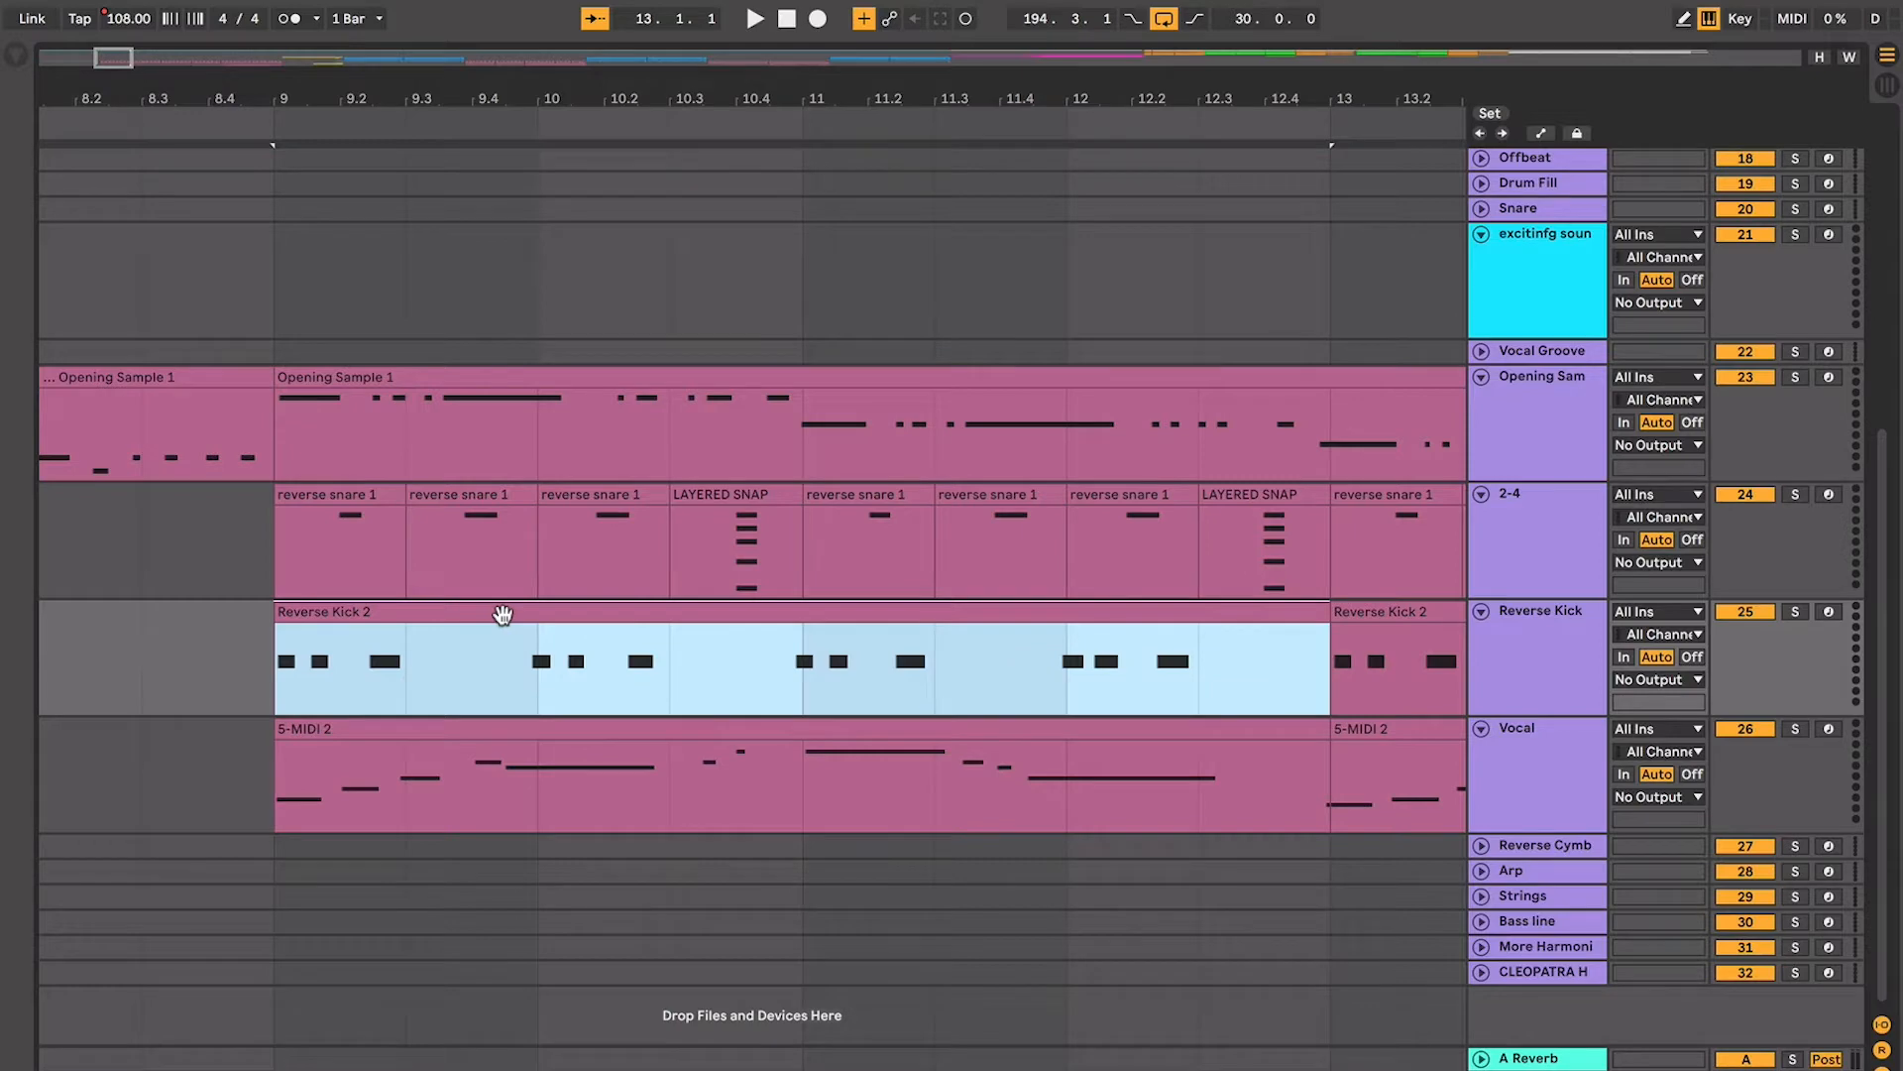
{"action": "key", "text": "space"}
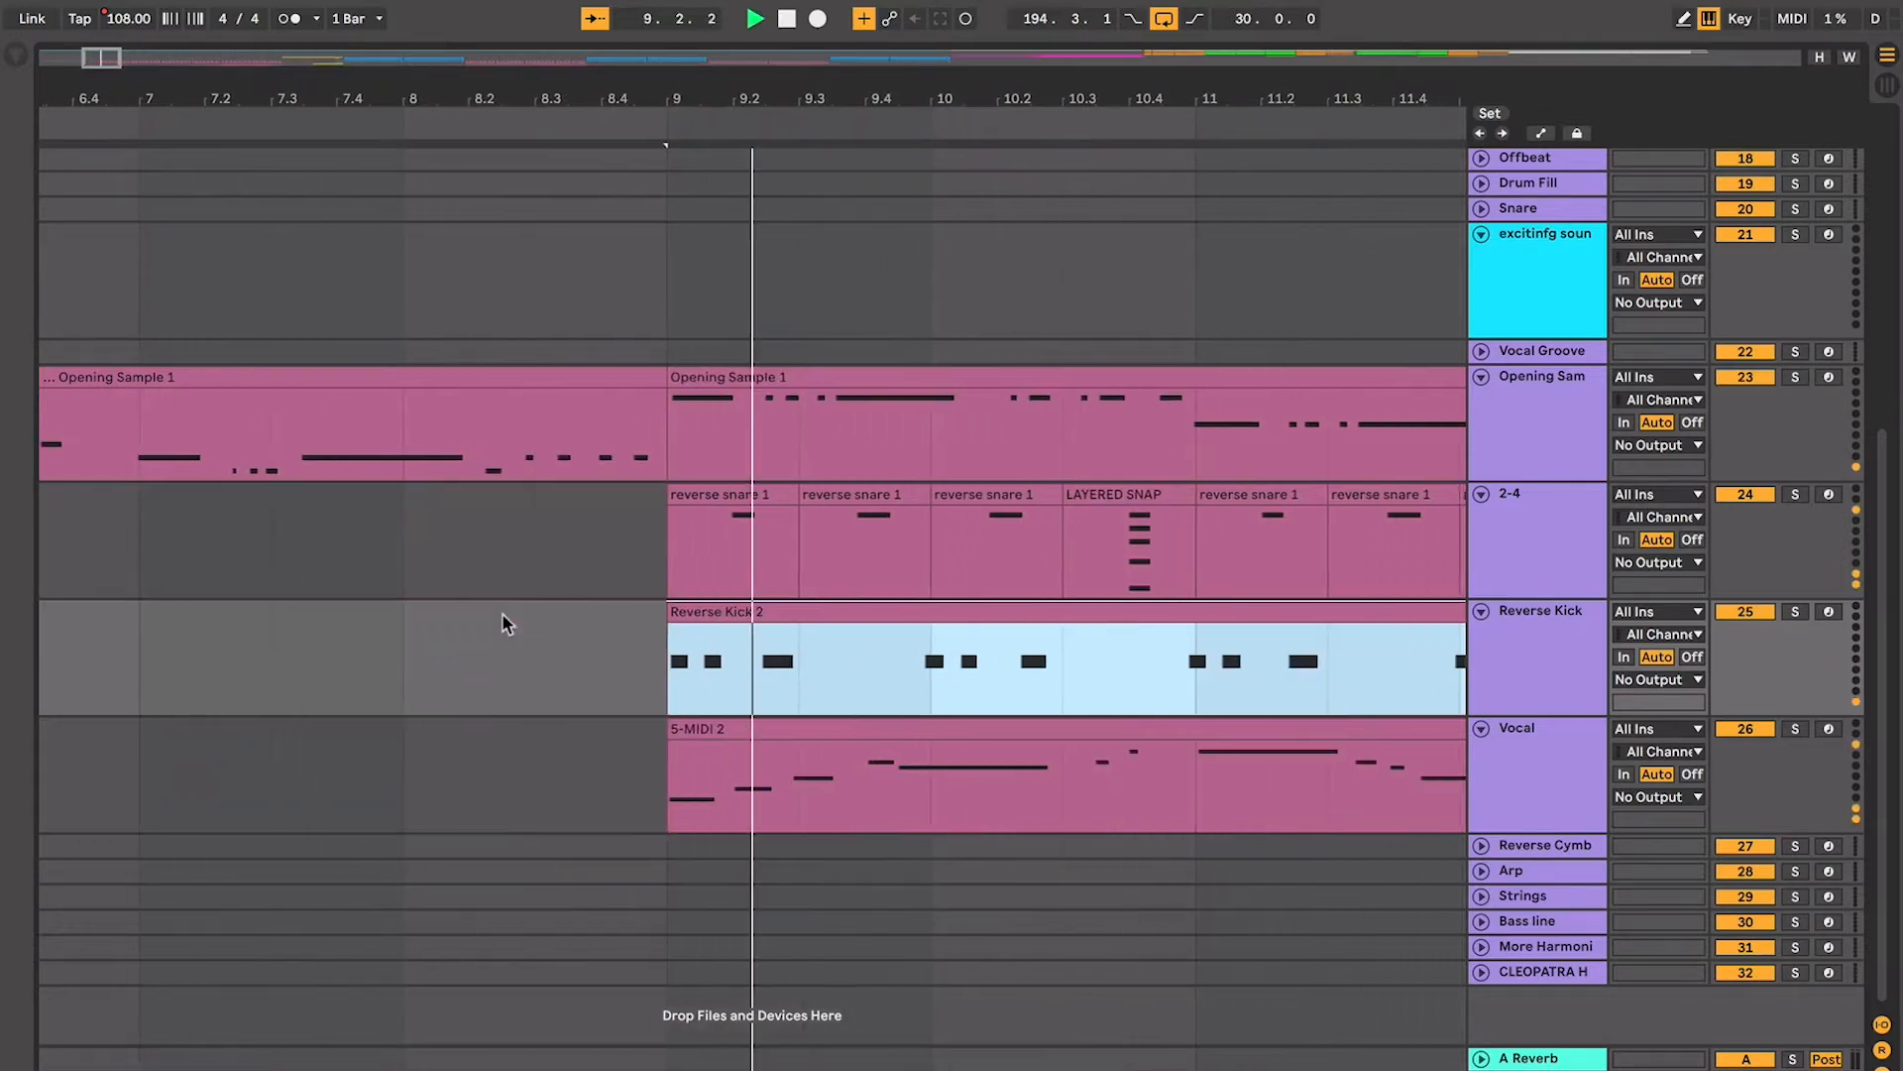
{"action": "key", "text": "space"}
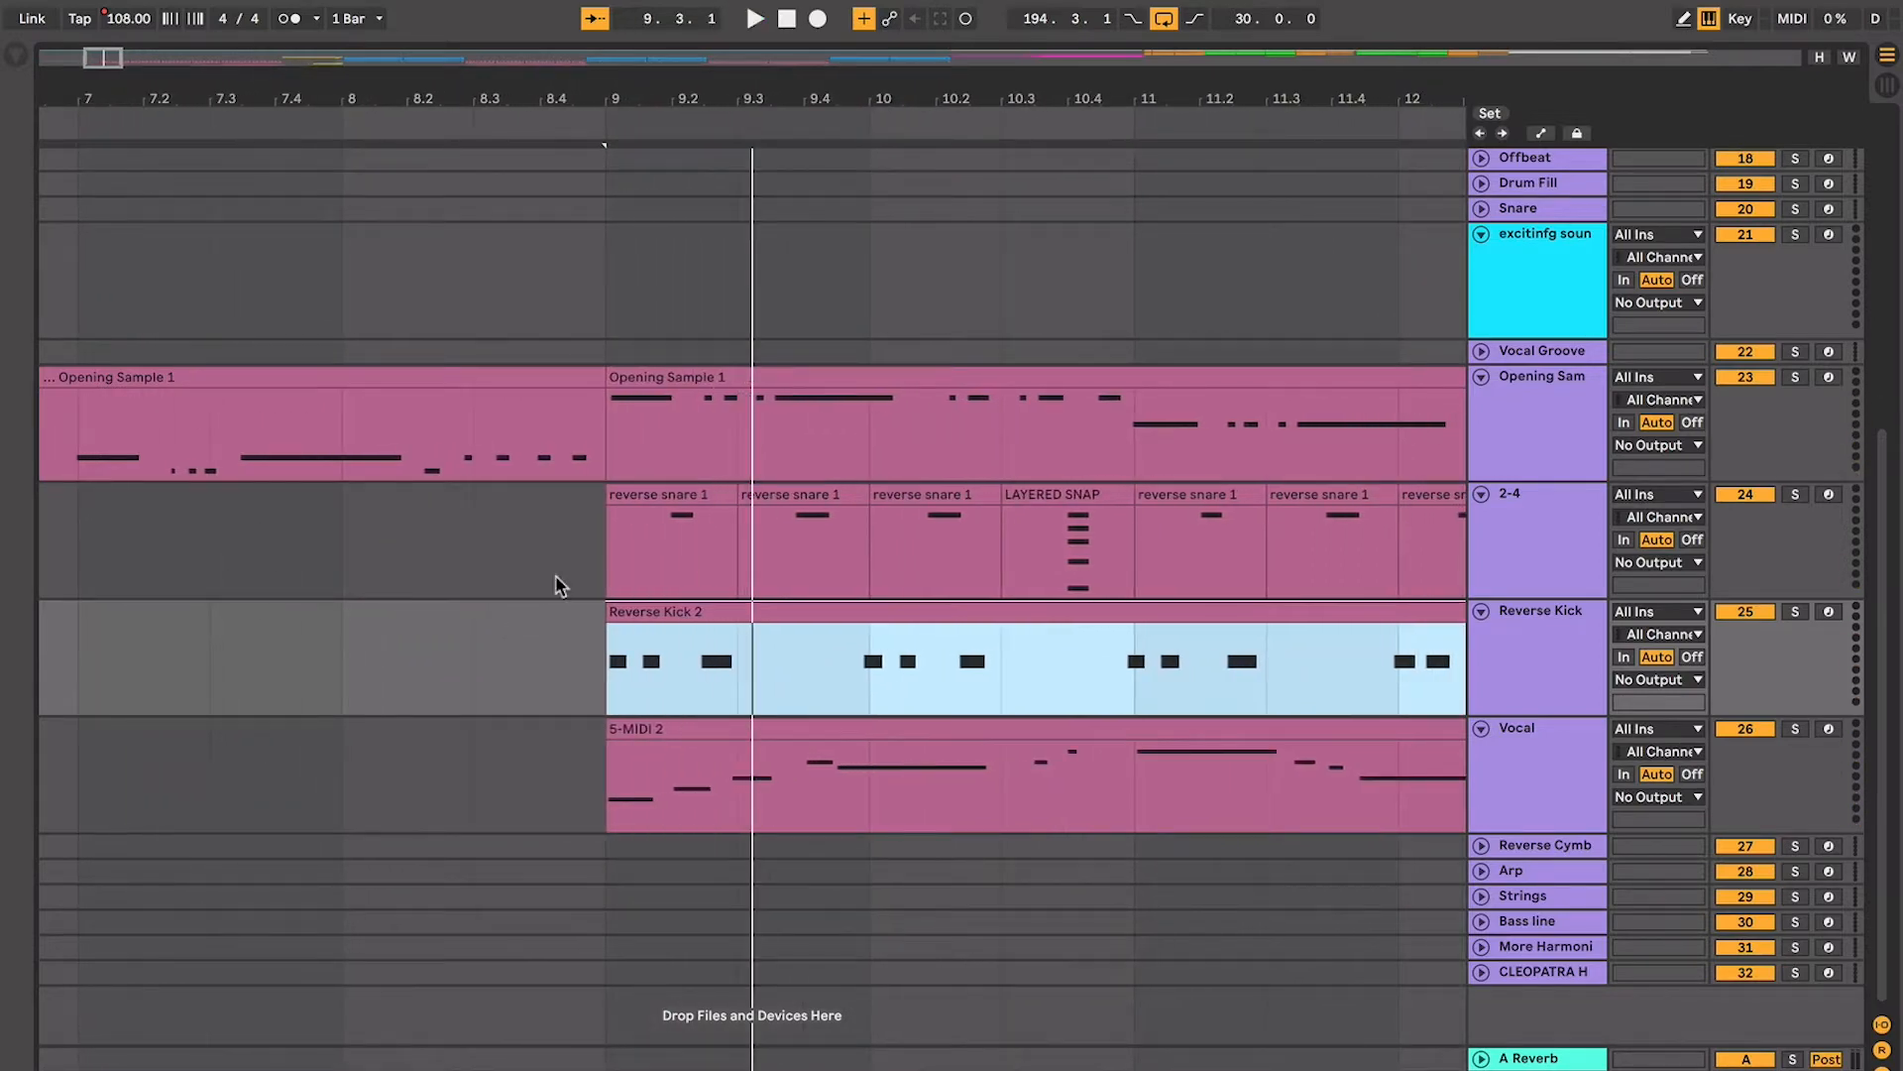
Audition the reverse snare 1 clips on the 2-4 track from bar 9 up to the first LAYERED SNAP clip
{"action": "left_click", "coordinate": [673, 515]}
{"action": "left_click", "coordinate": [678, 494]}
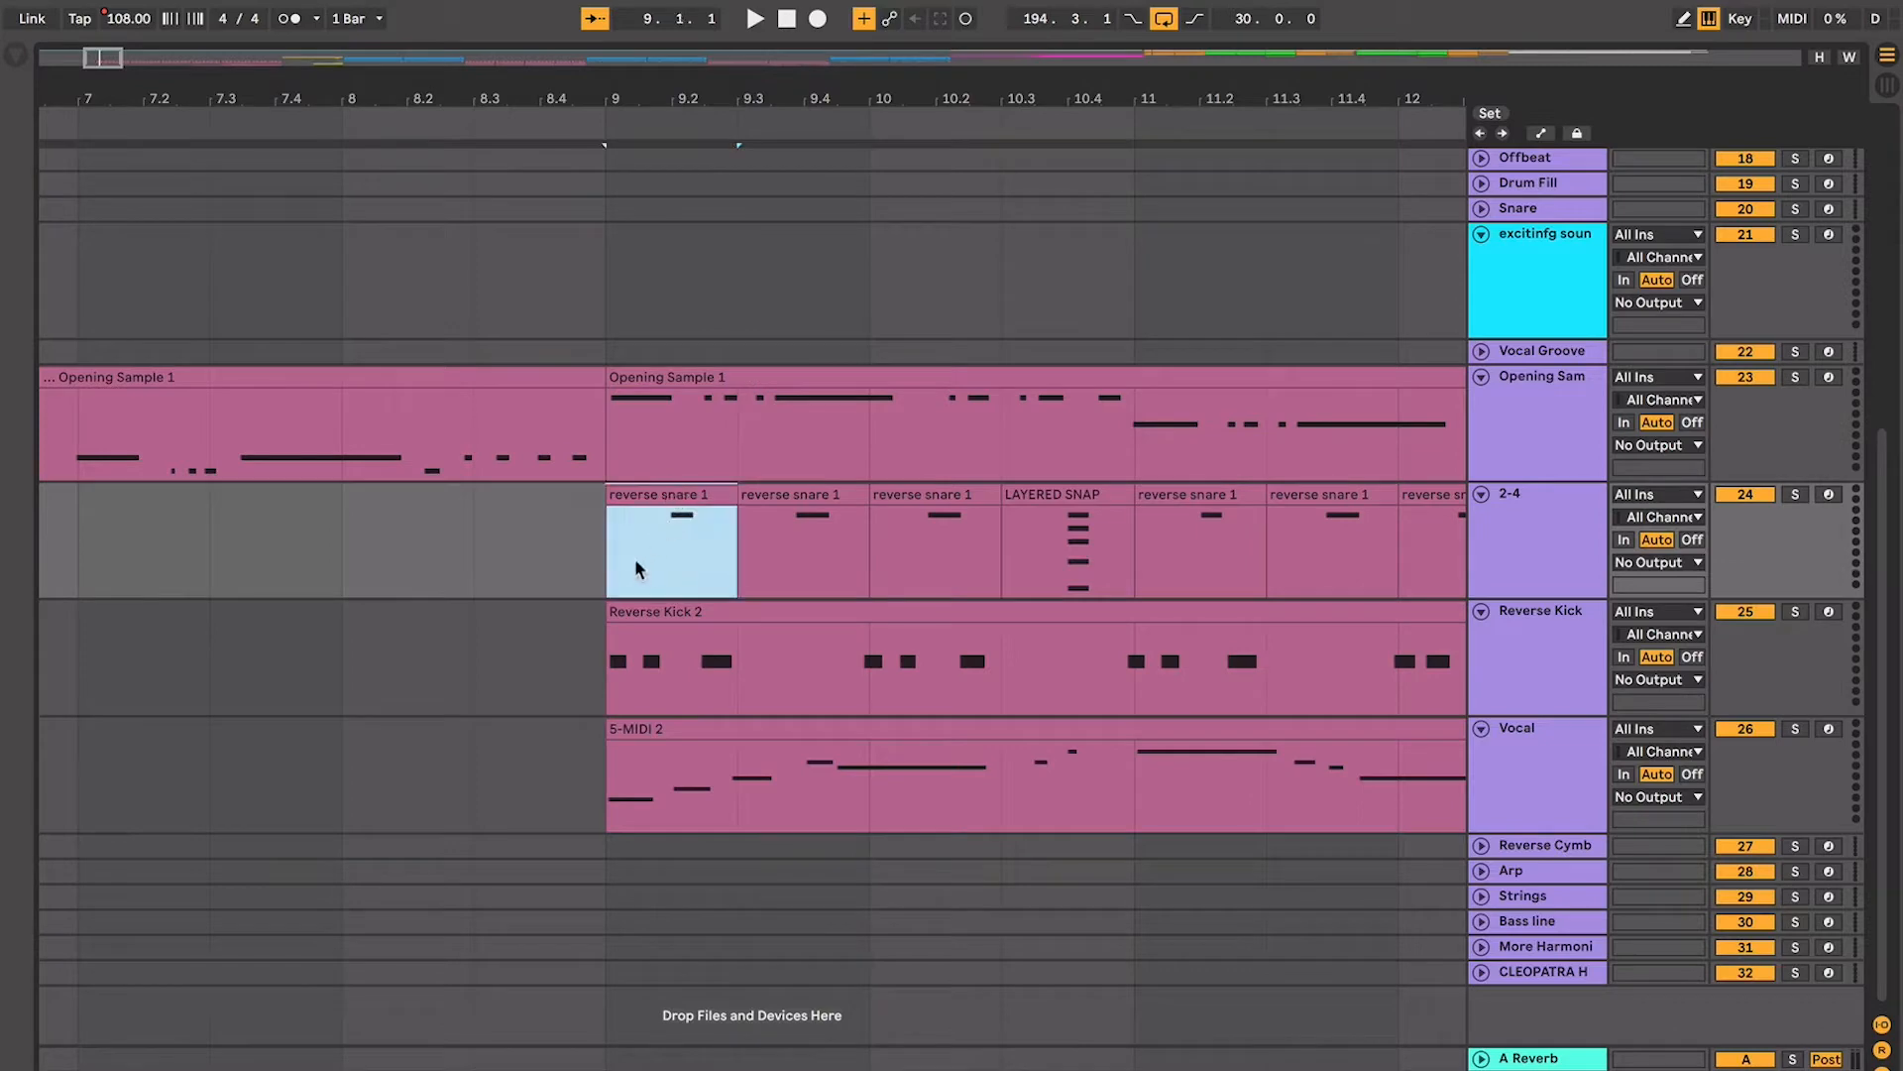
{"action": "key", "text": "space"}
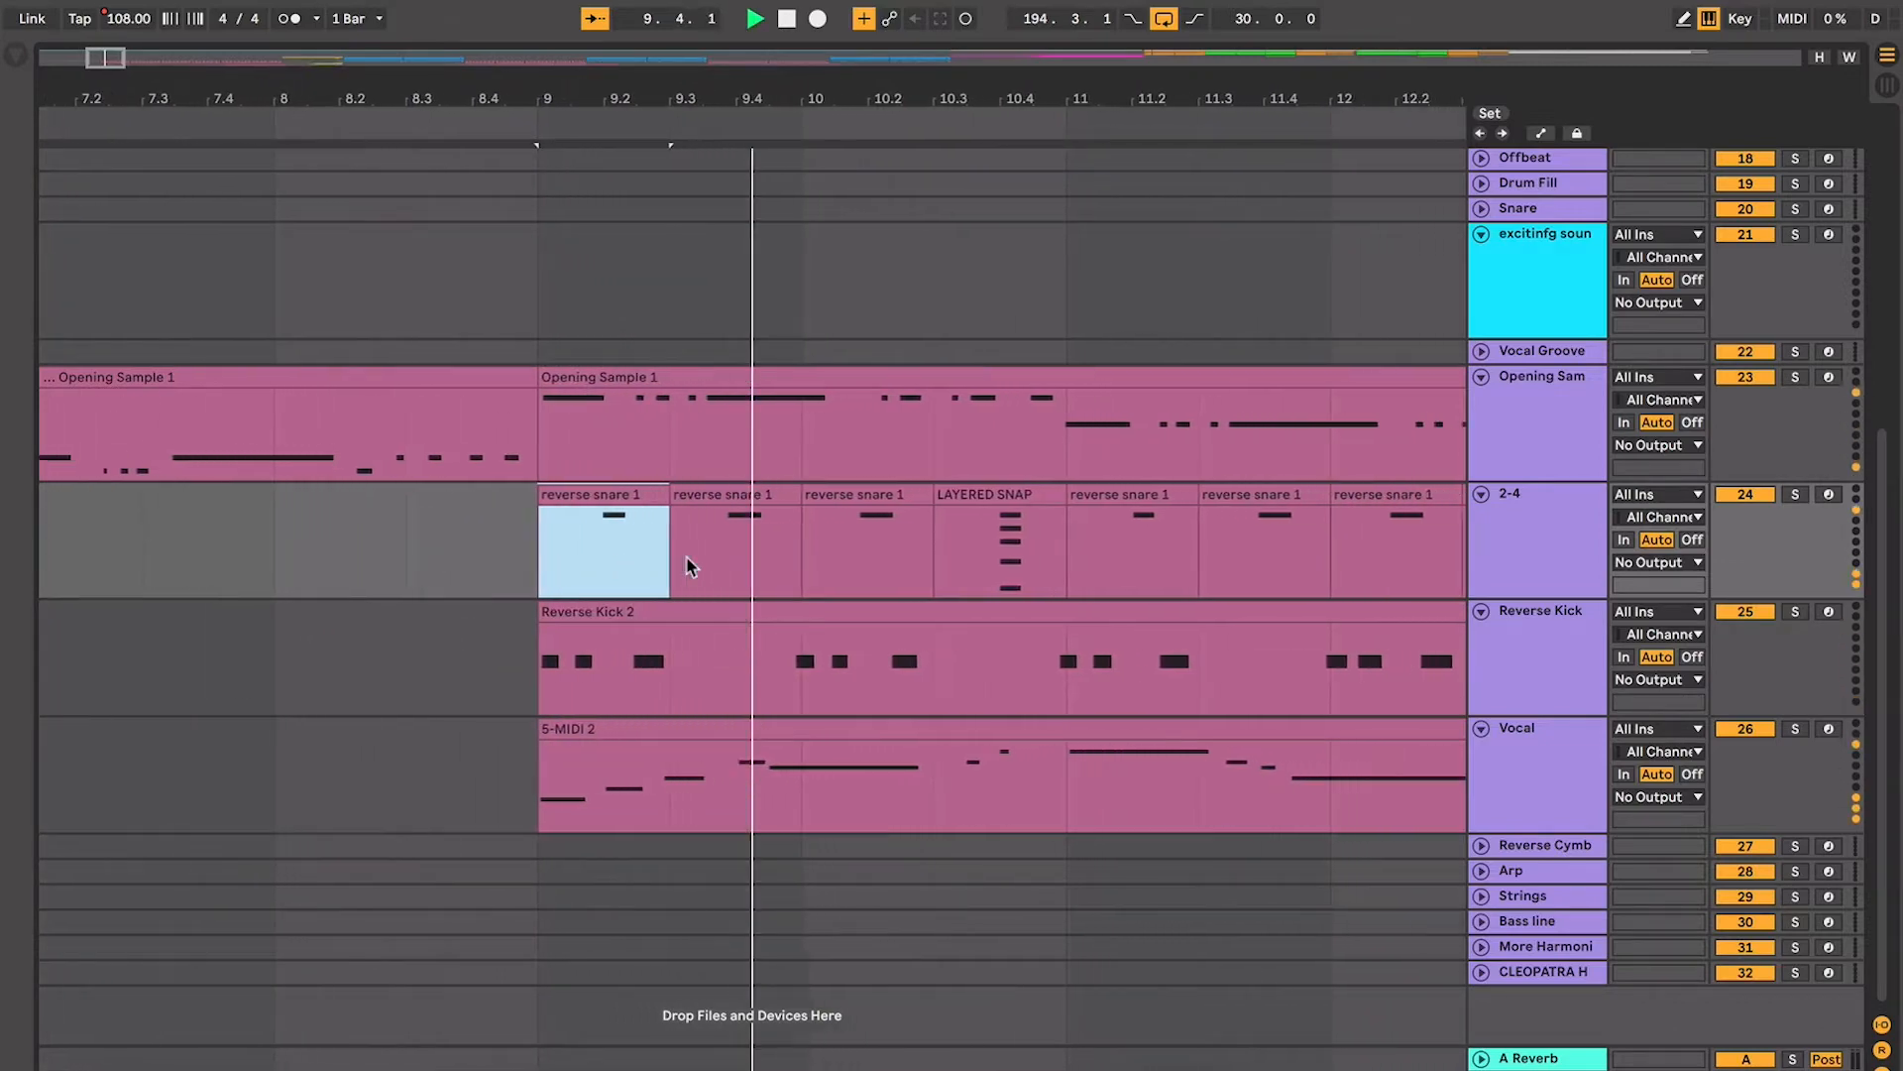
{"action": "left_click", "coordinate": [794, 494]}
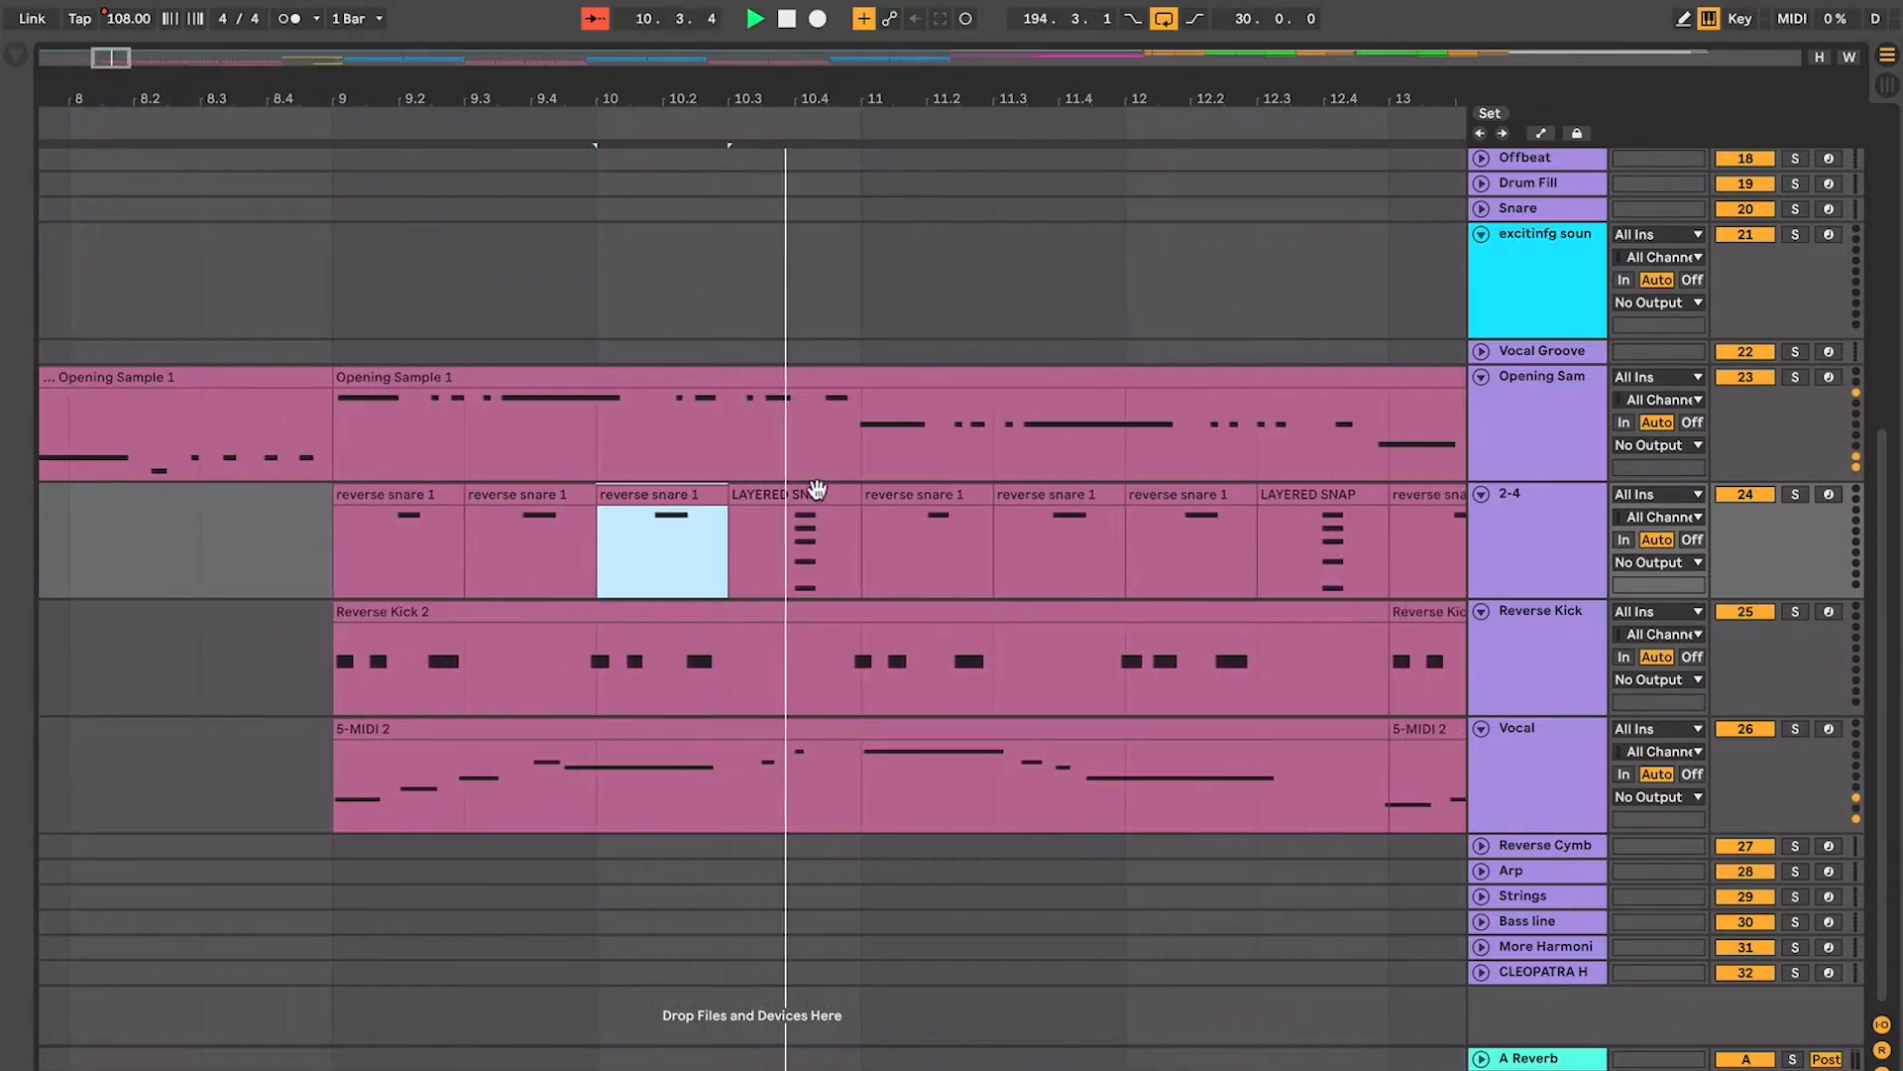
{"action": "key", "text": "space"}
Recolor the first LAYERED SNAP clip at bar 10.3 white and play it
{"action": "right_click", "coordinate": [819, 498]}
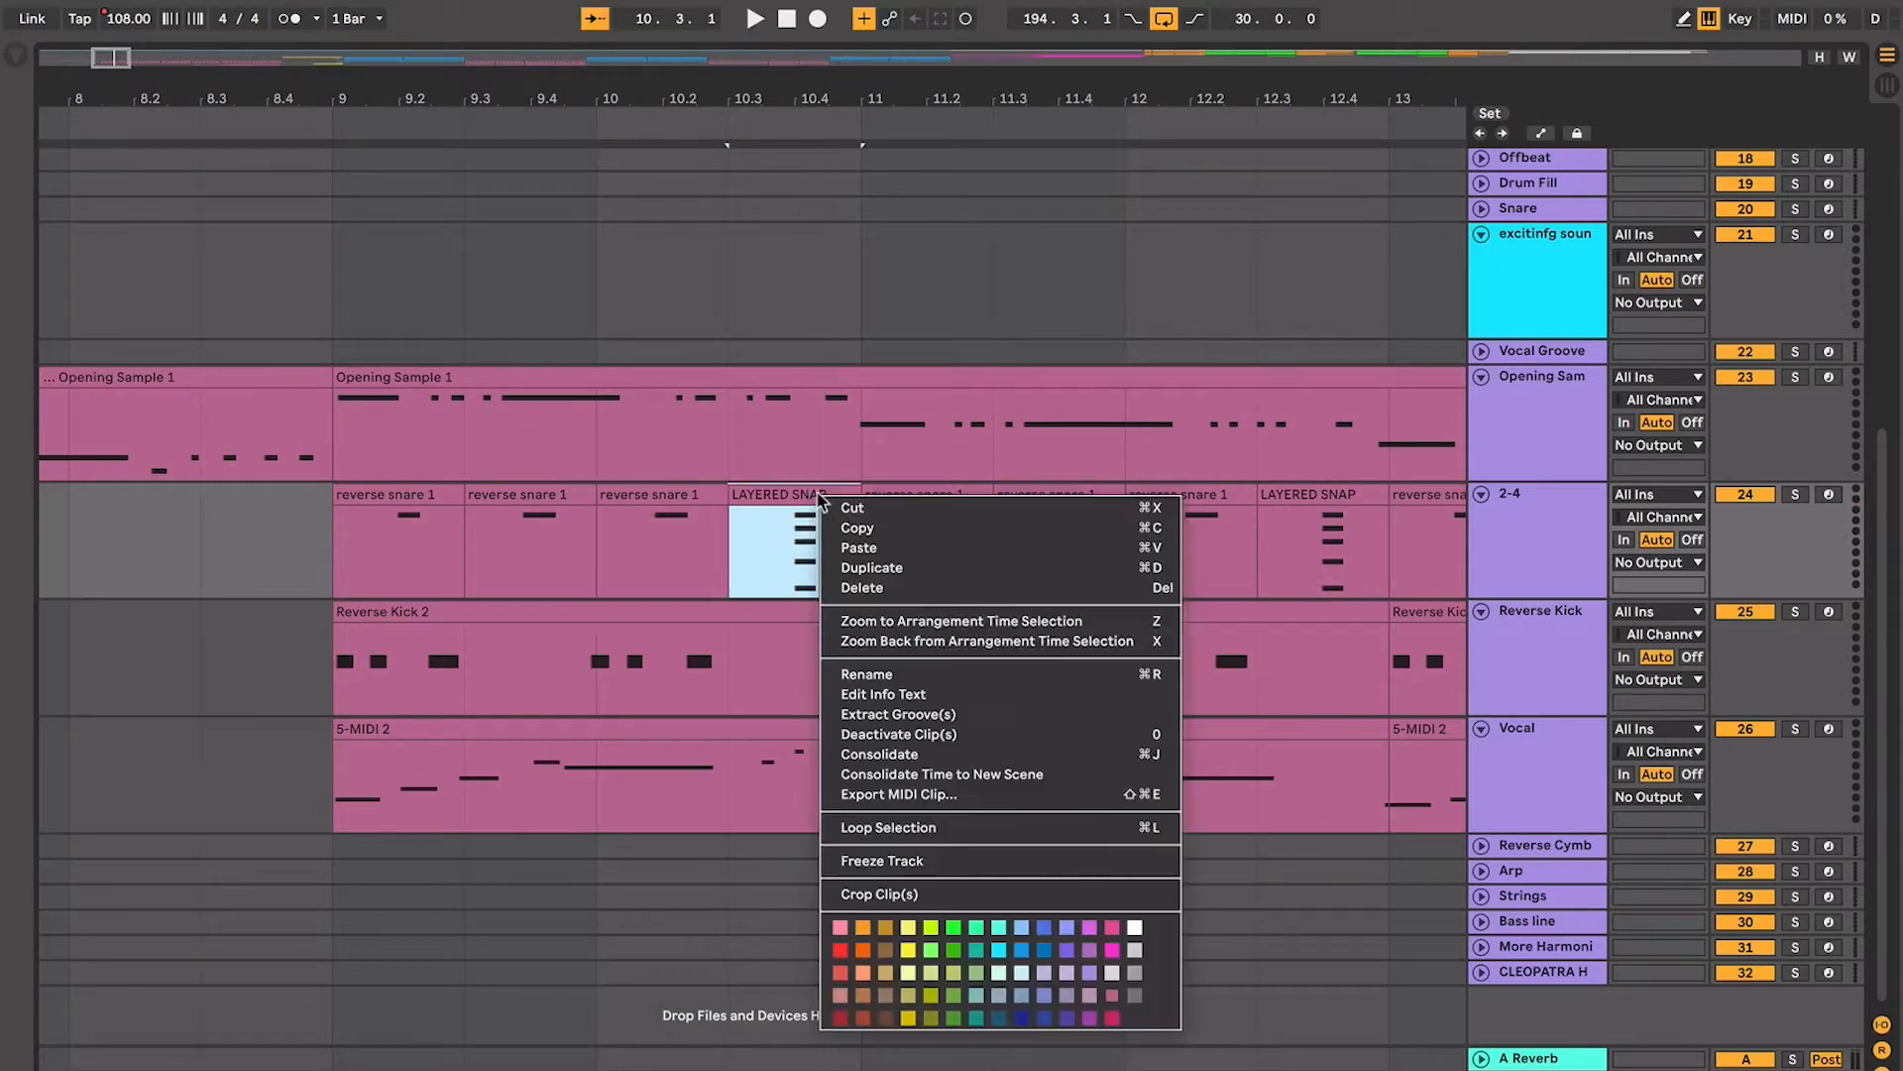
{"action": "left_click", "coordinate": [1135, 932]}
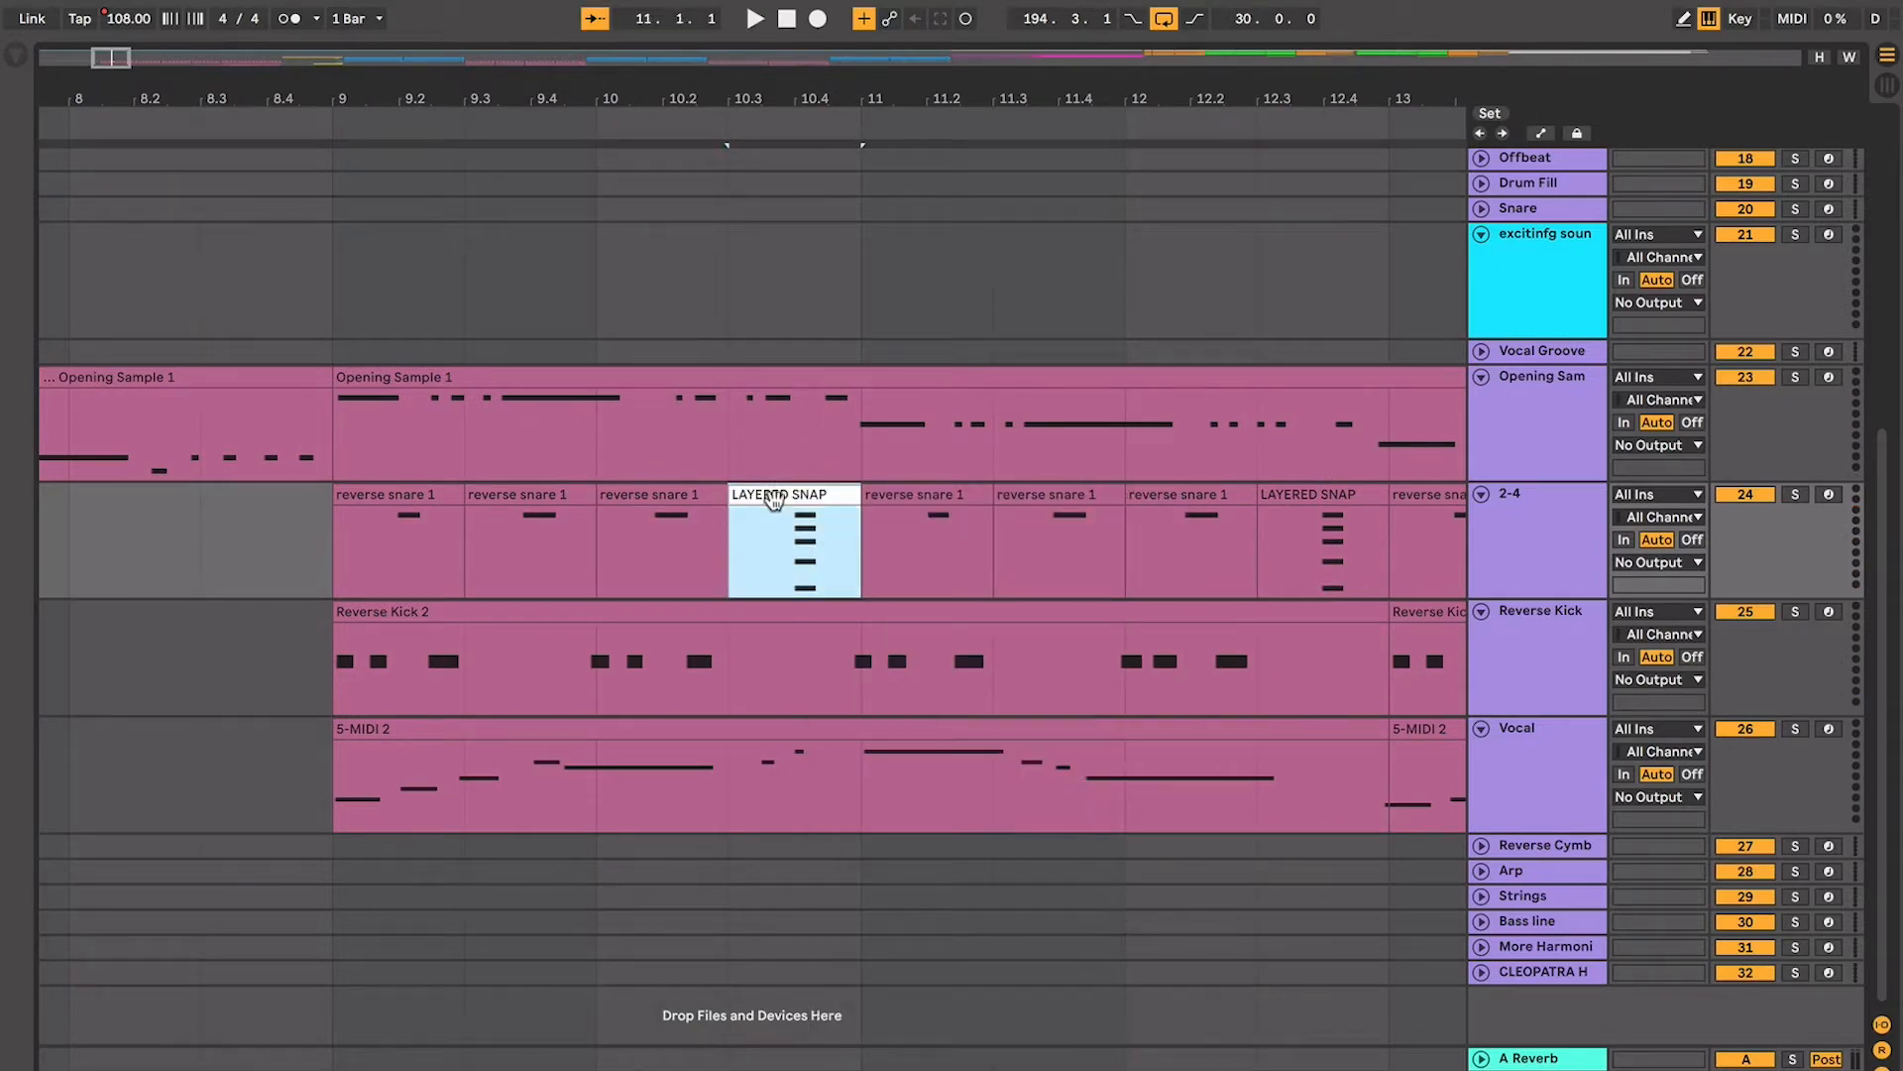
{"action": "key", "text": "space"}
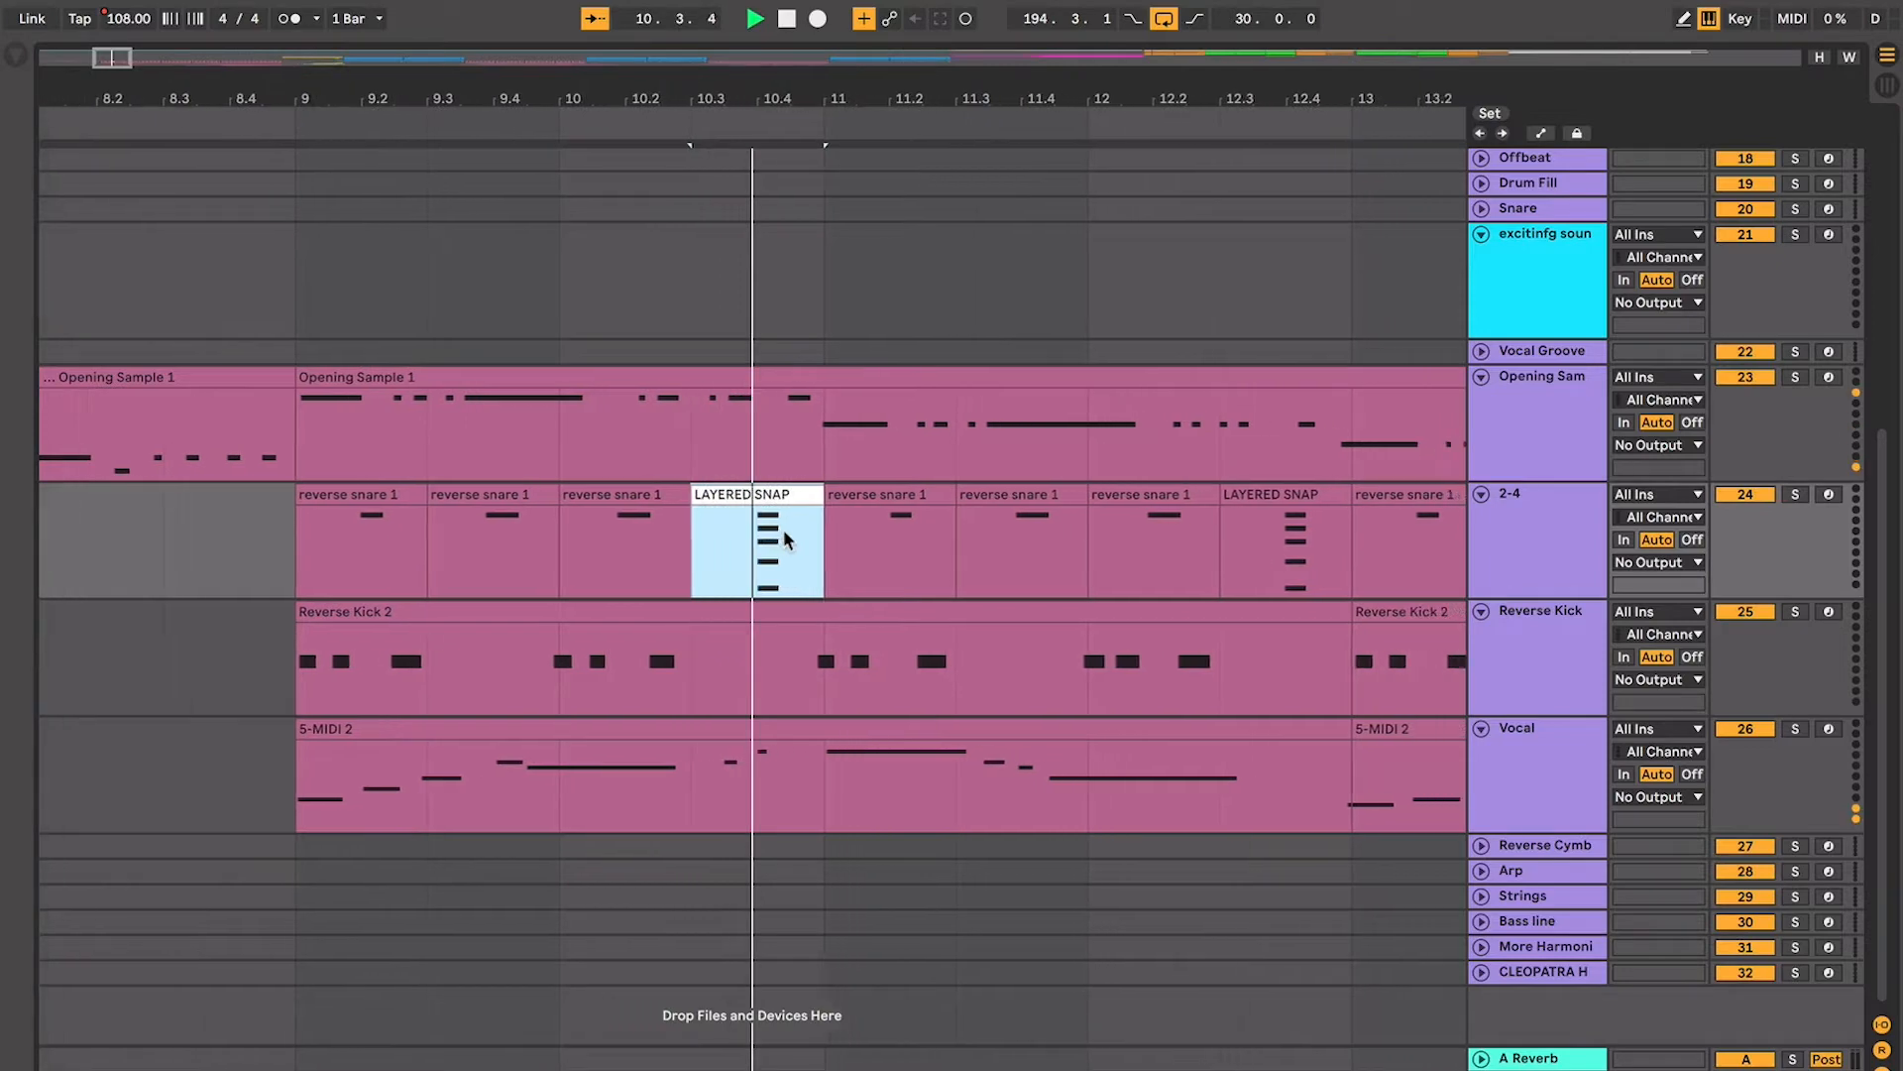
Select both 5-MIDI 2 clips in bars 9 to 17 of the Vocal track and play from bar 9
{"action": "left_click", "coordinate": [705, 724]}
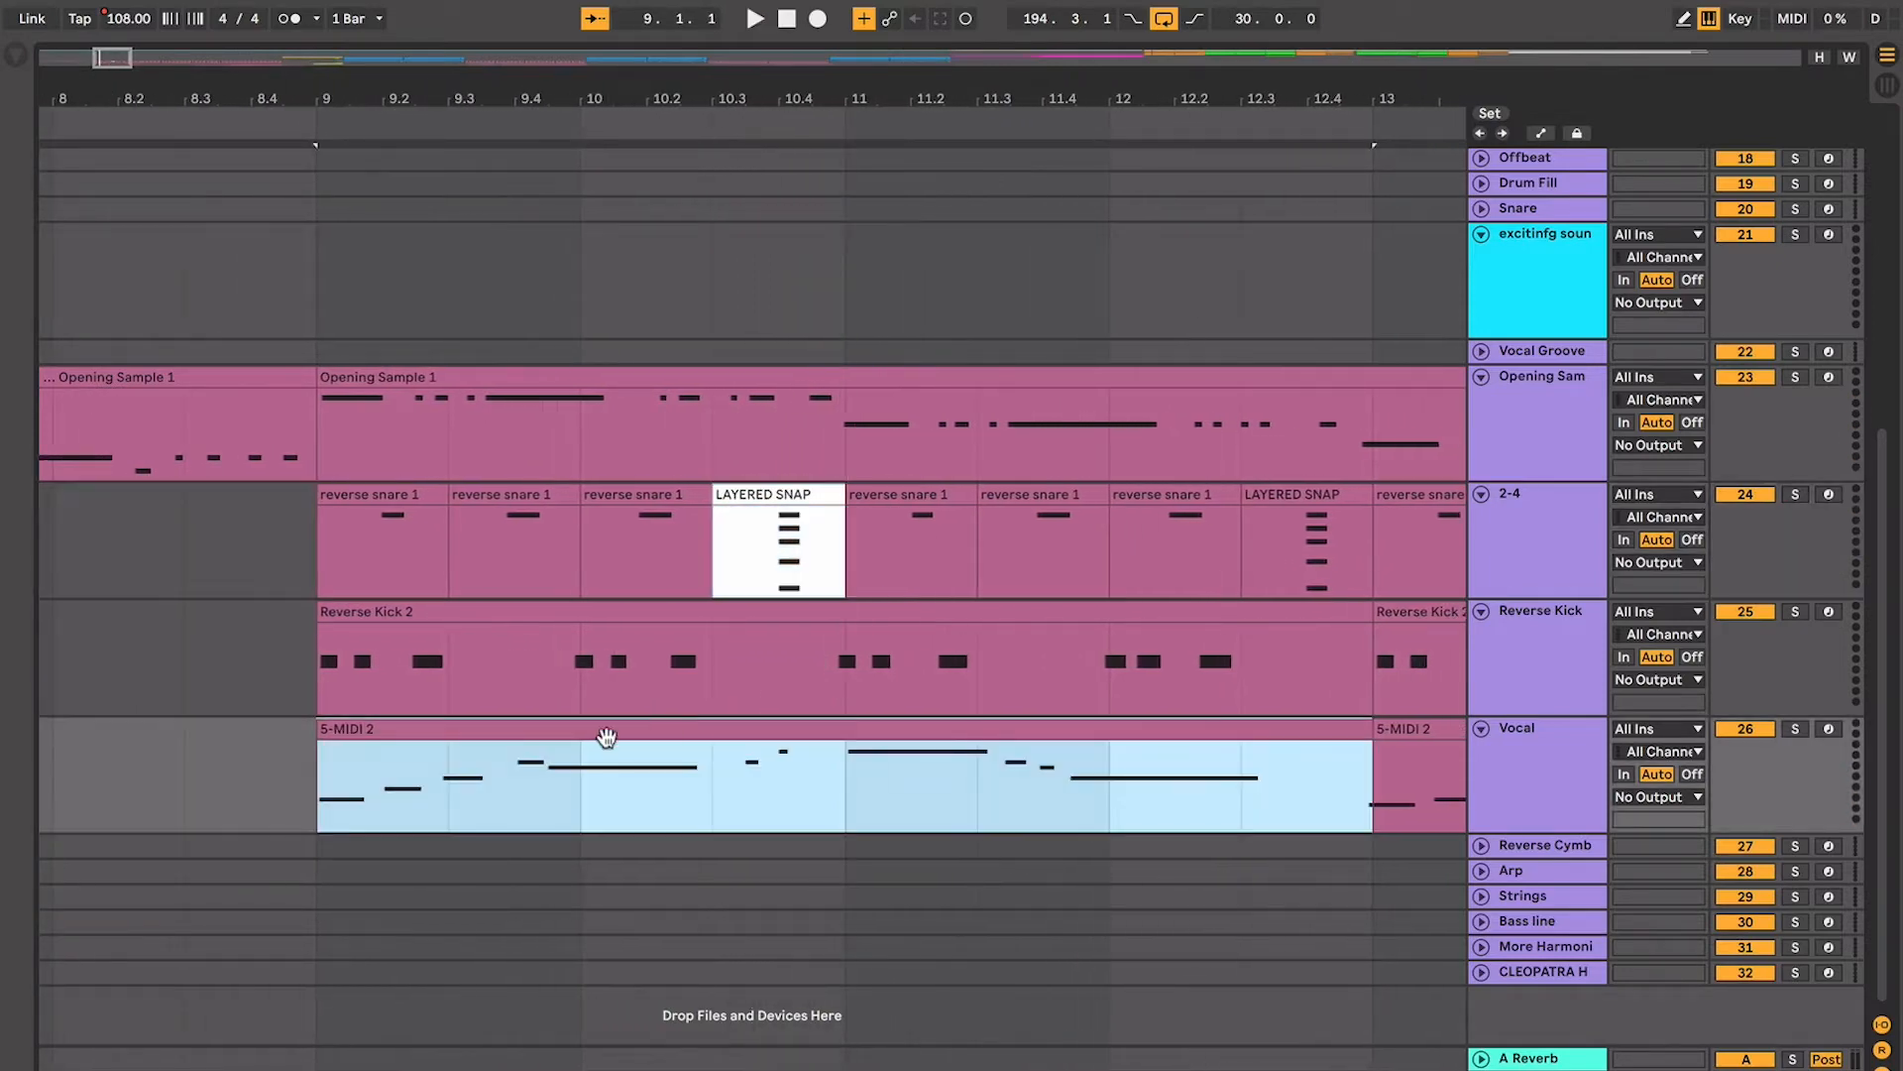
{"action": "key", "text": "space"}
{"action": "scroll", "coordinate": [795, 702], "scroll_direction": "down", "scroll_amount": 8}
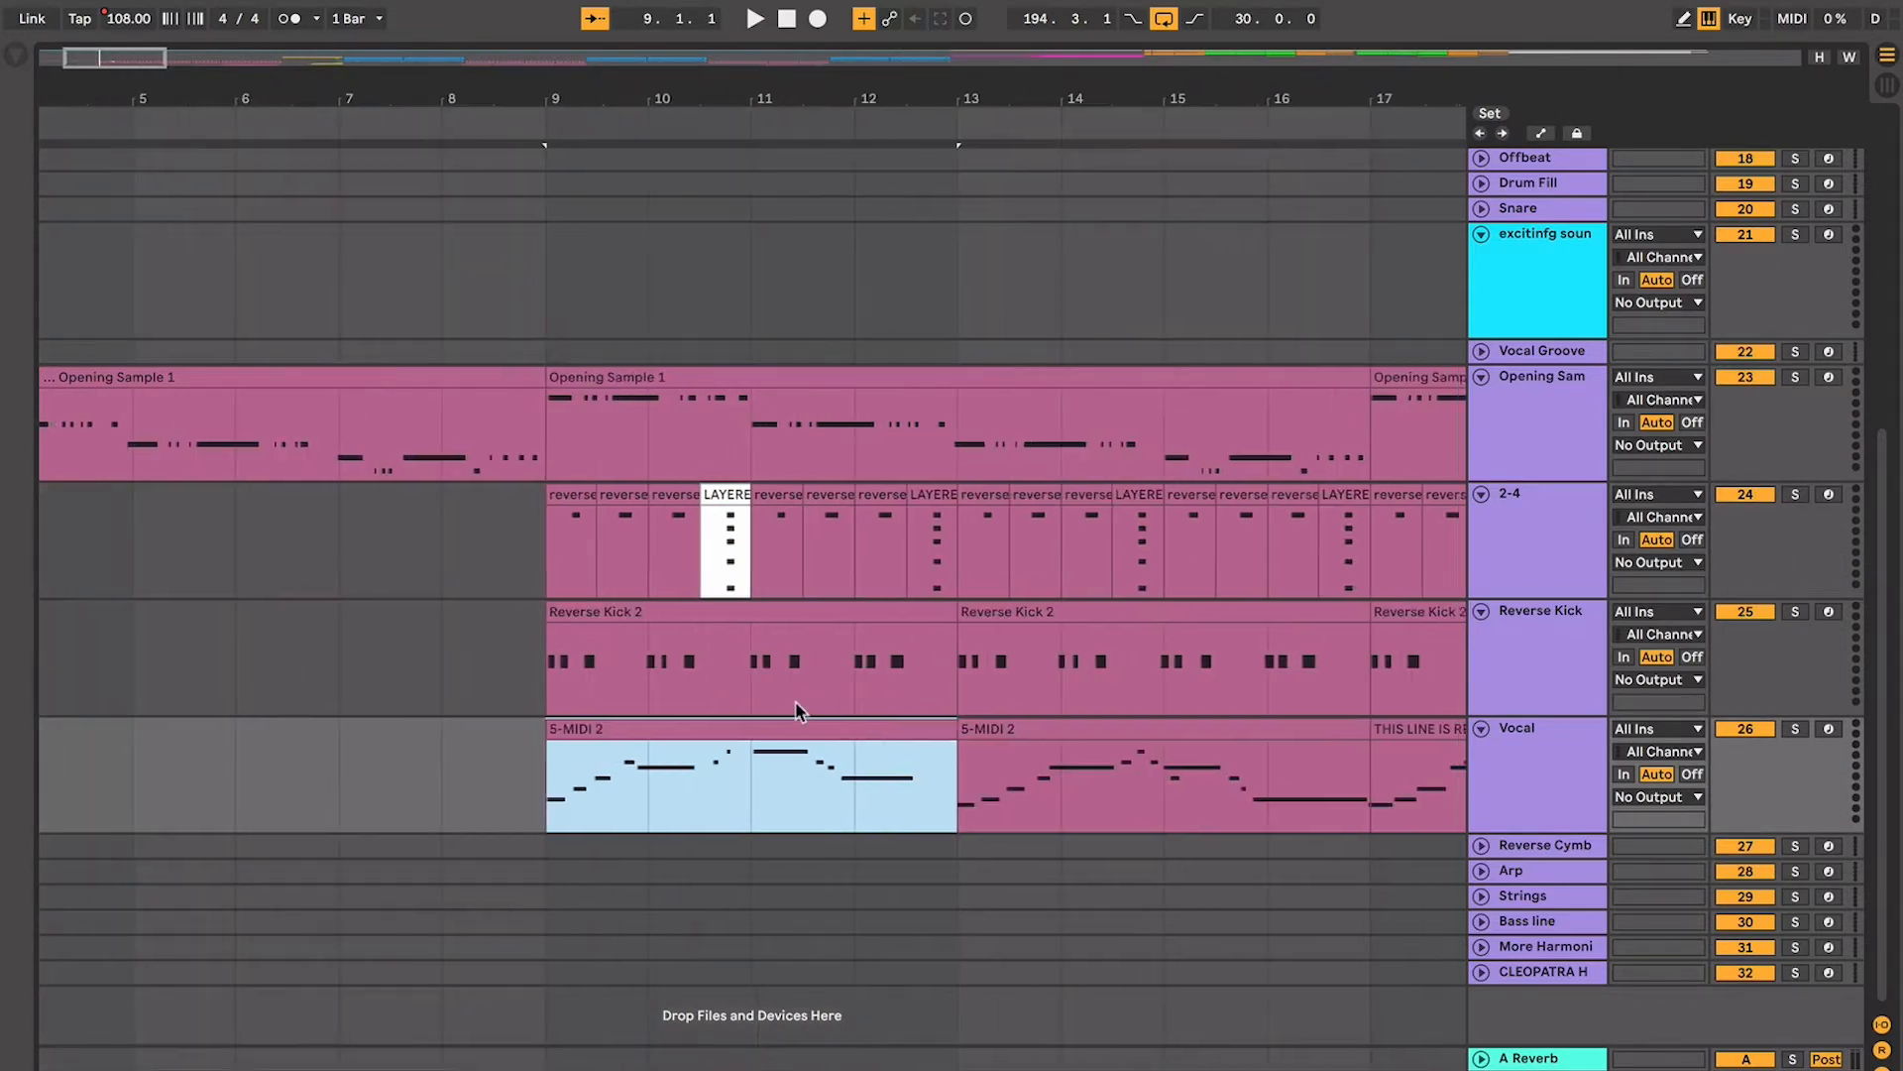
{"action": "left_click", "coordinate": [800, 752], "text": "shift"}
{"action": "left_click", "coordinate": [813, 724], "text": "shift"}
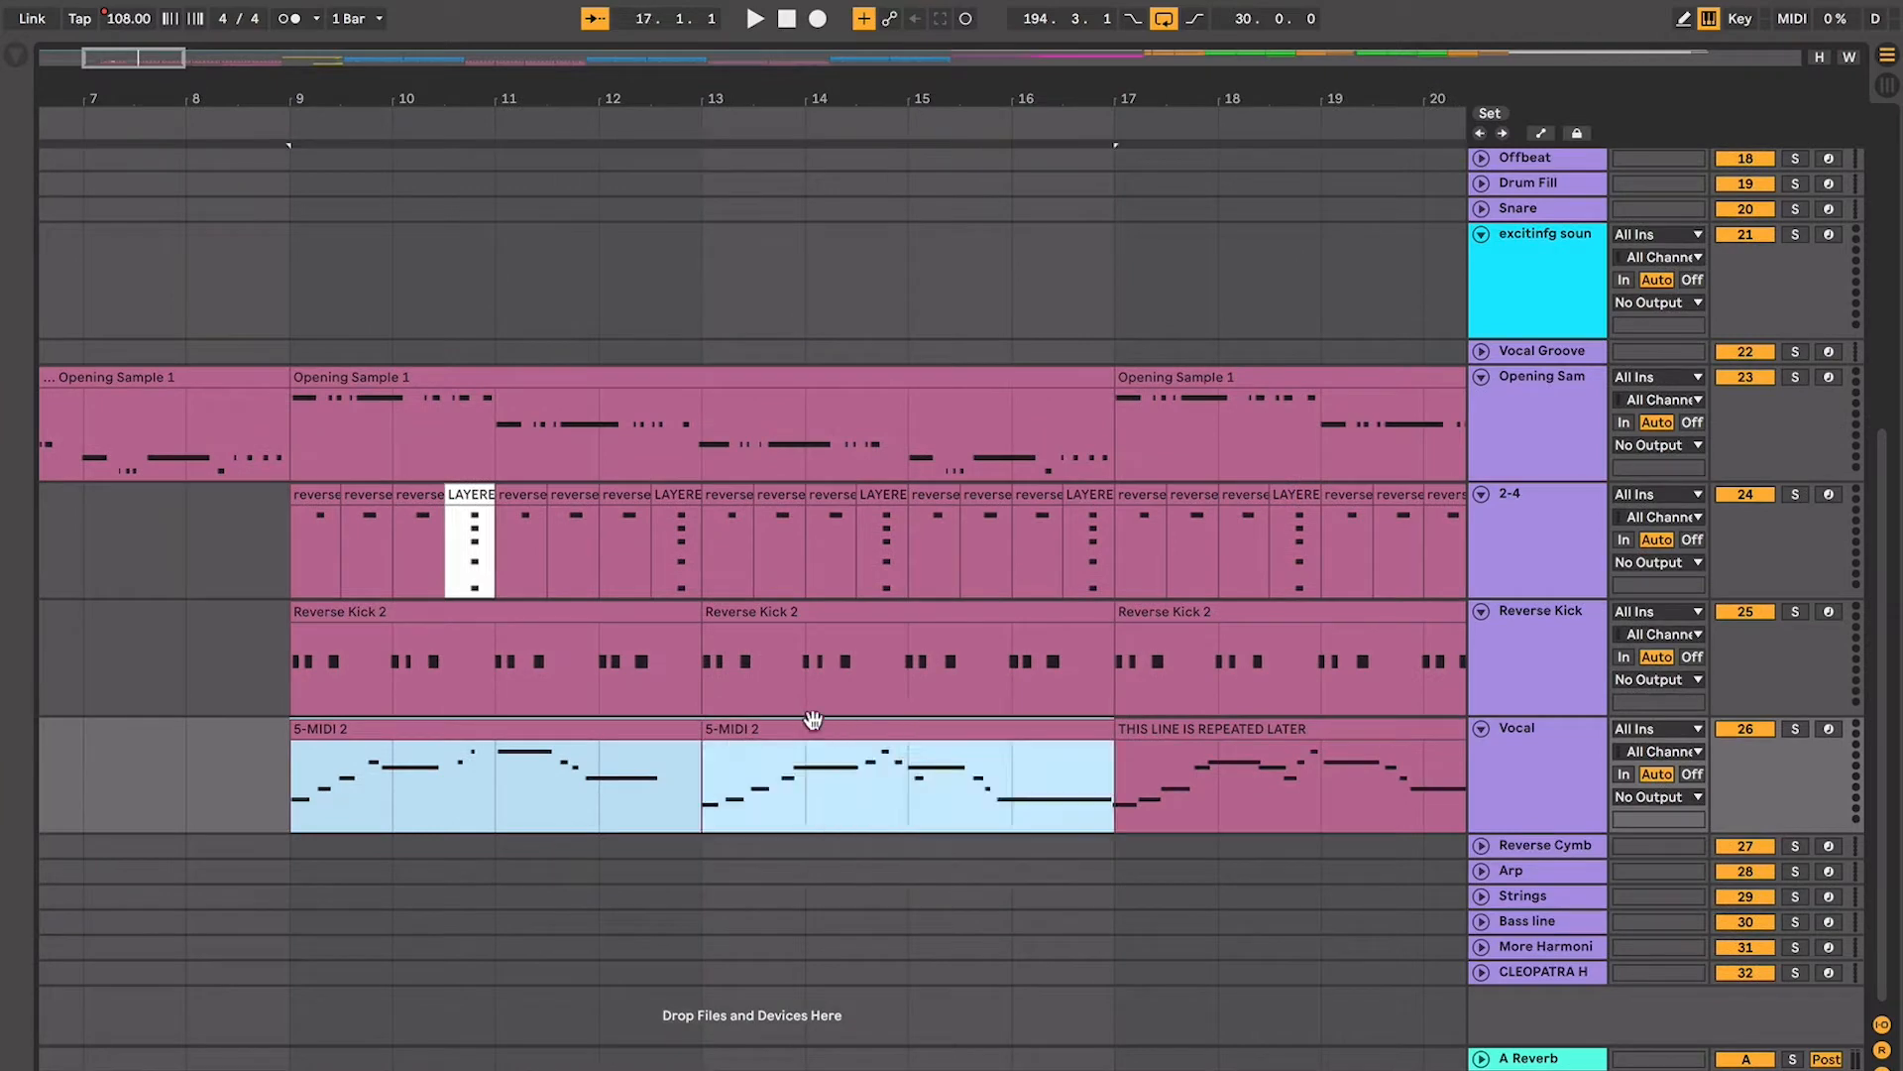
{"action": "key", "text": "space"}
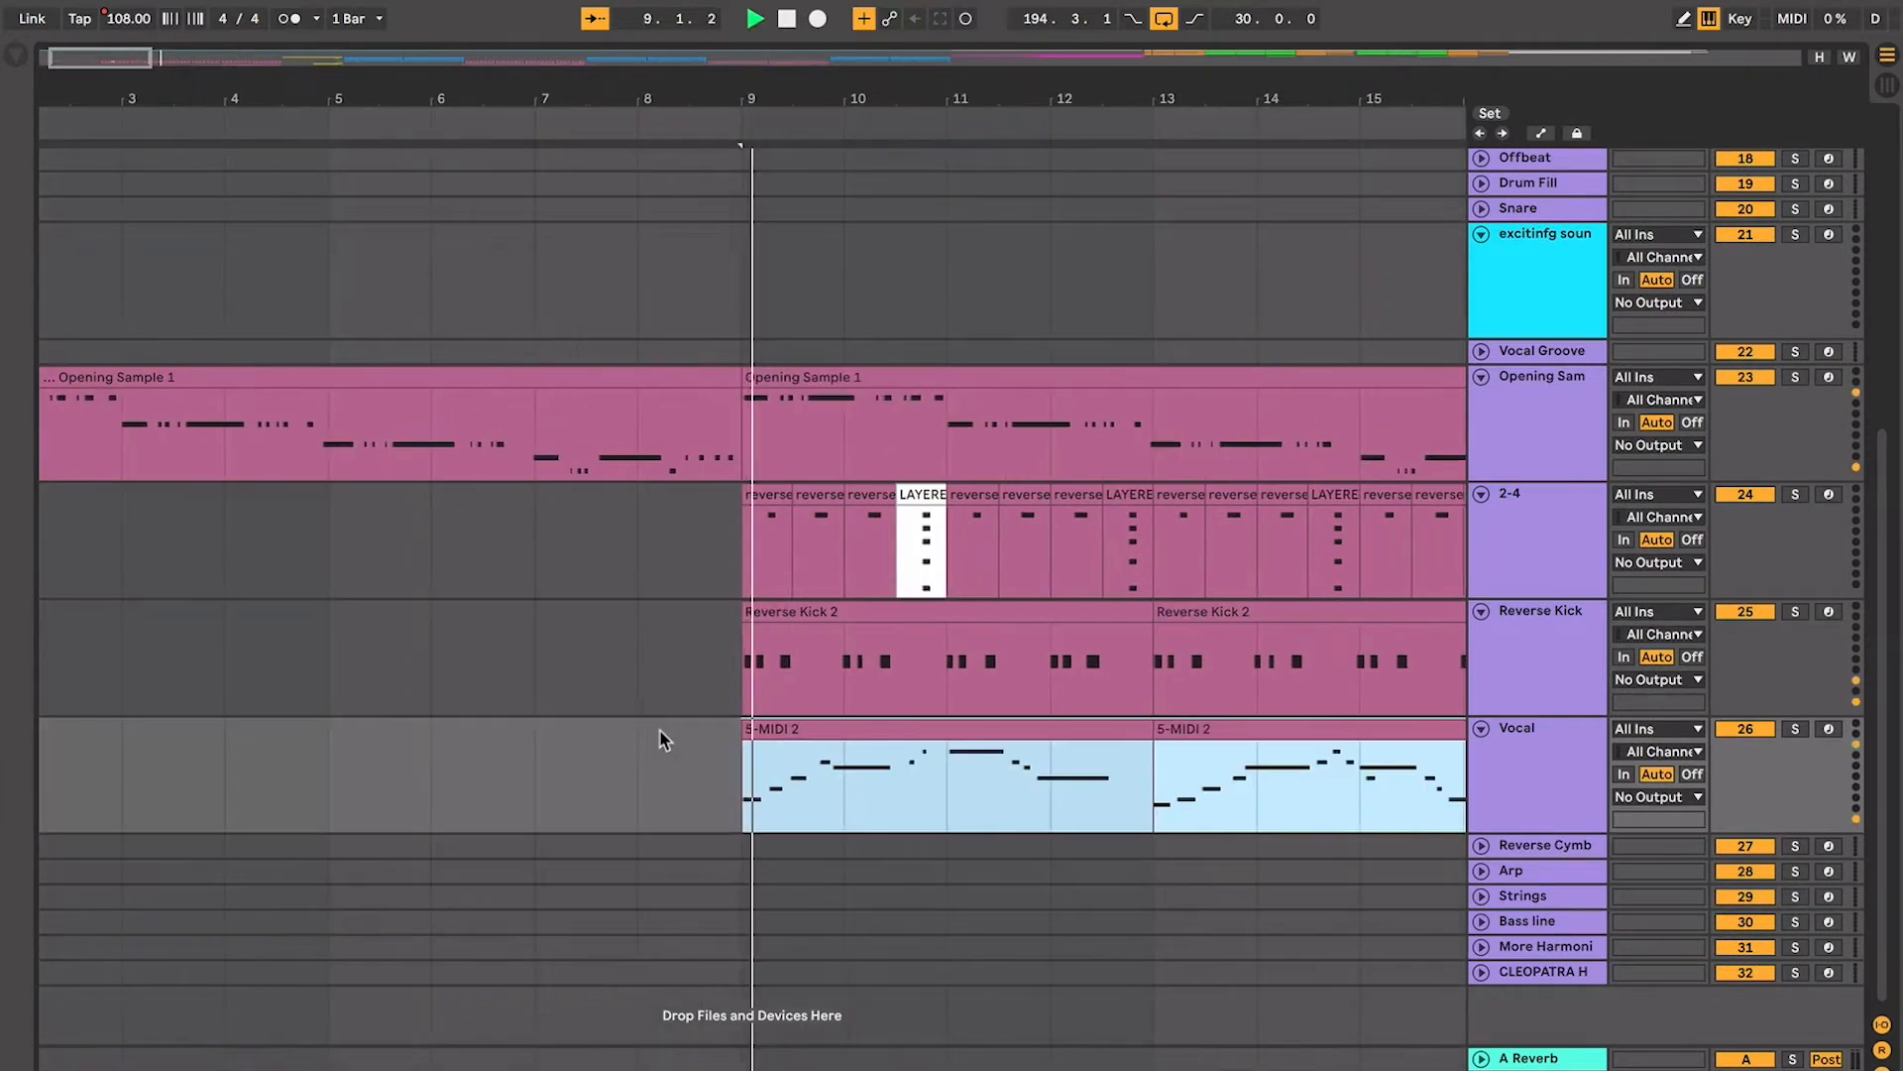
Duplicate the 2-4 track's clips from bar 9 to 11, with the white LAYERED SNAP, four times up to bar 19
{"action": "scroll", "coordinate": [761, 723], "scroll_direction": "up", "scroll_amount": 4}
{"action": "left_click", "coordinate": [901, 493]}
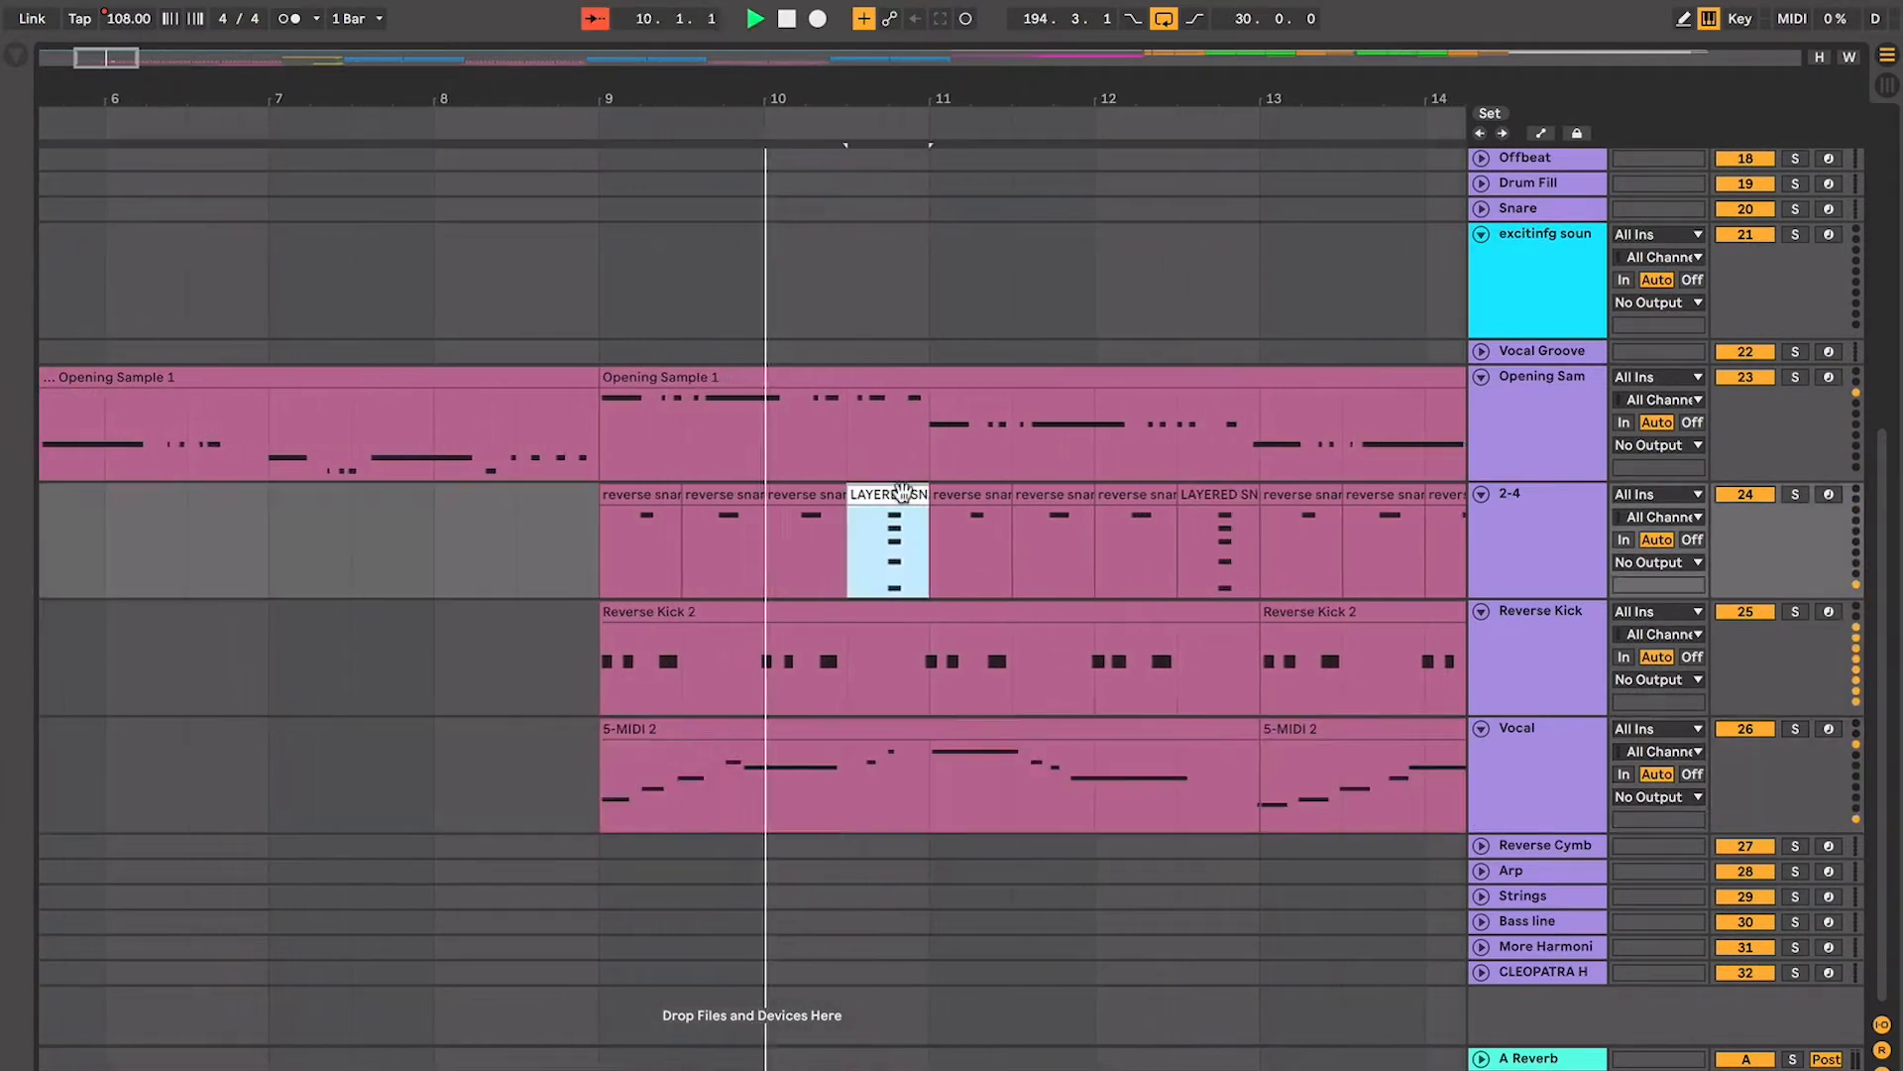
{"action": "left_click", "coordinate": [650, 488], "text": "shift"}
{"action": "key", "text": "super+d"}
{"action": "key", "text": "super+d"}
{"action": "scroll", "coordinate": [651, 489], "scroll_direction": "up", "scroll_amount": 3}
{"action": "key", "text": "super+d"}
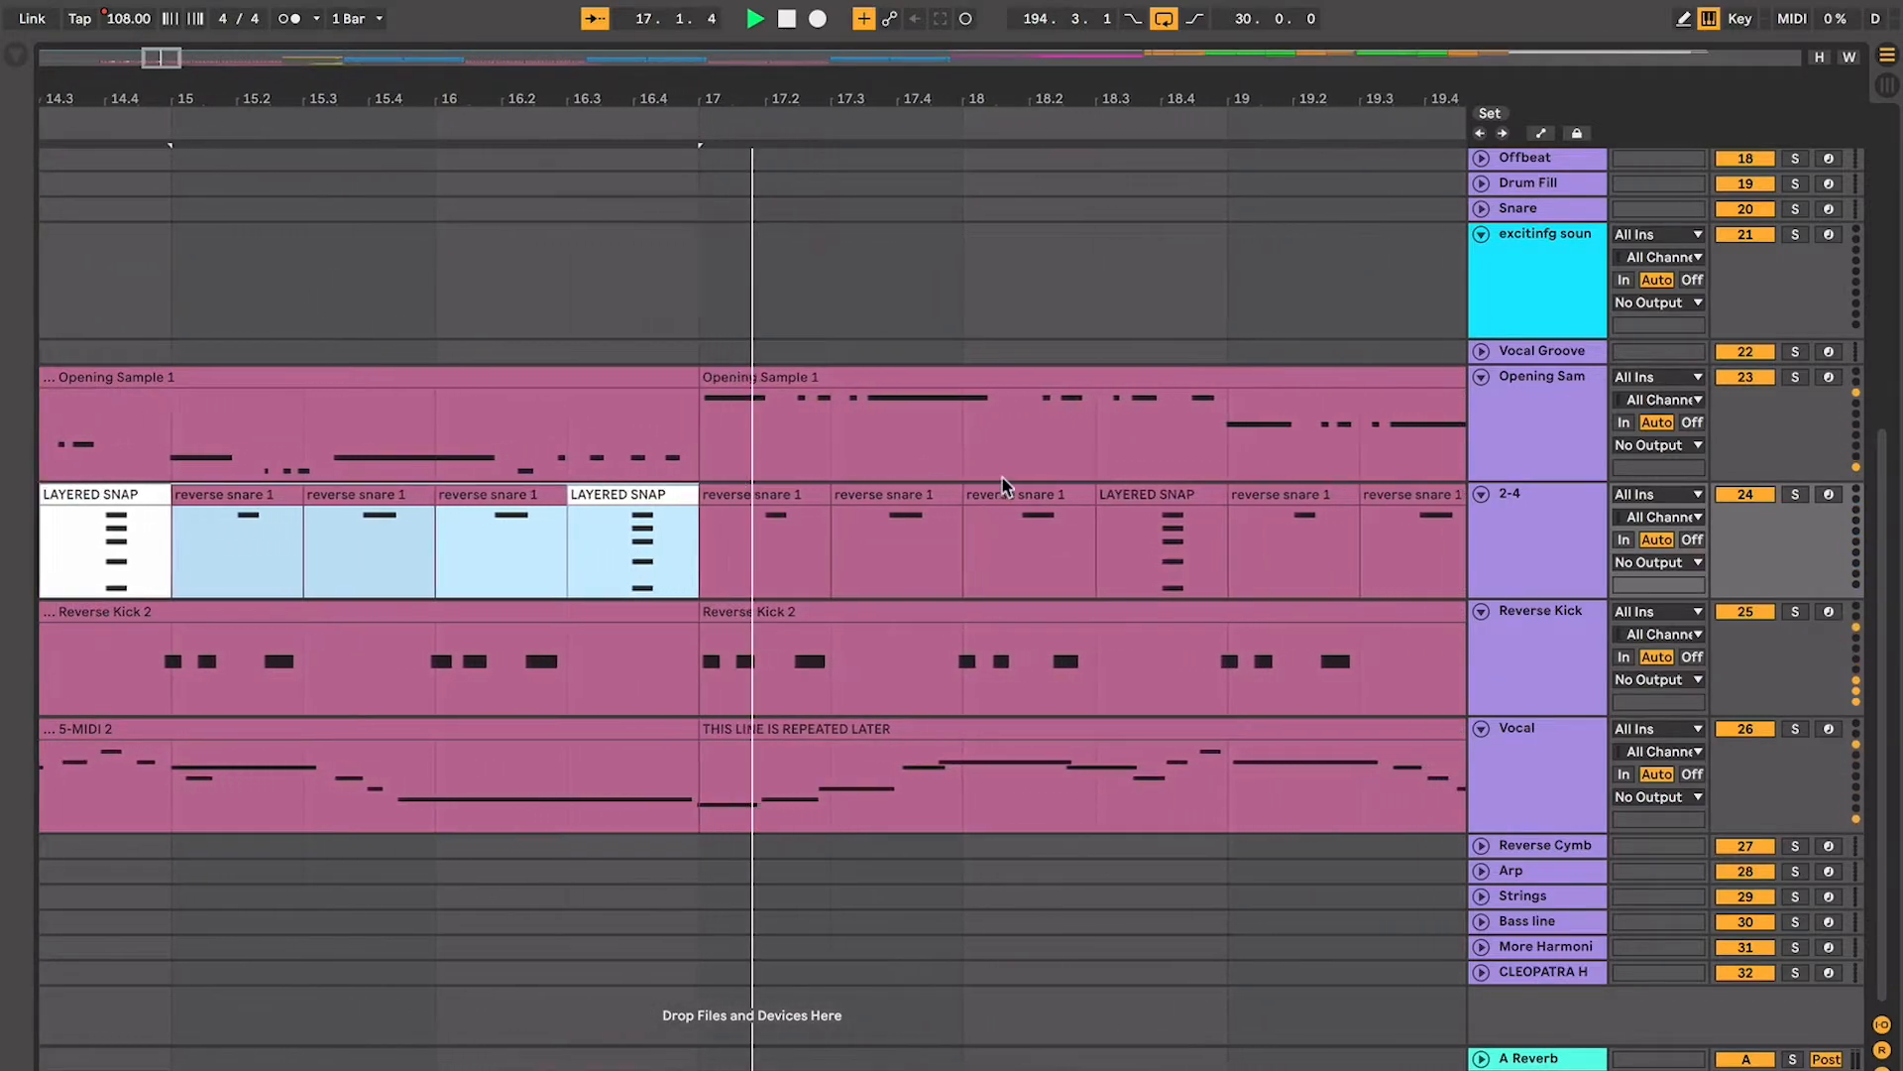
{"action": "key", "text": "ctrl+d"}
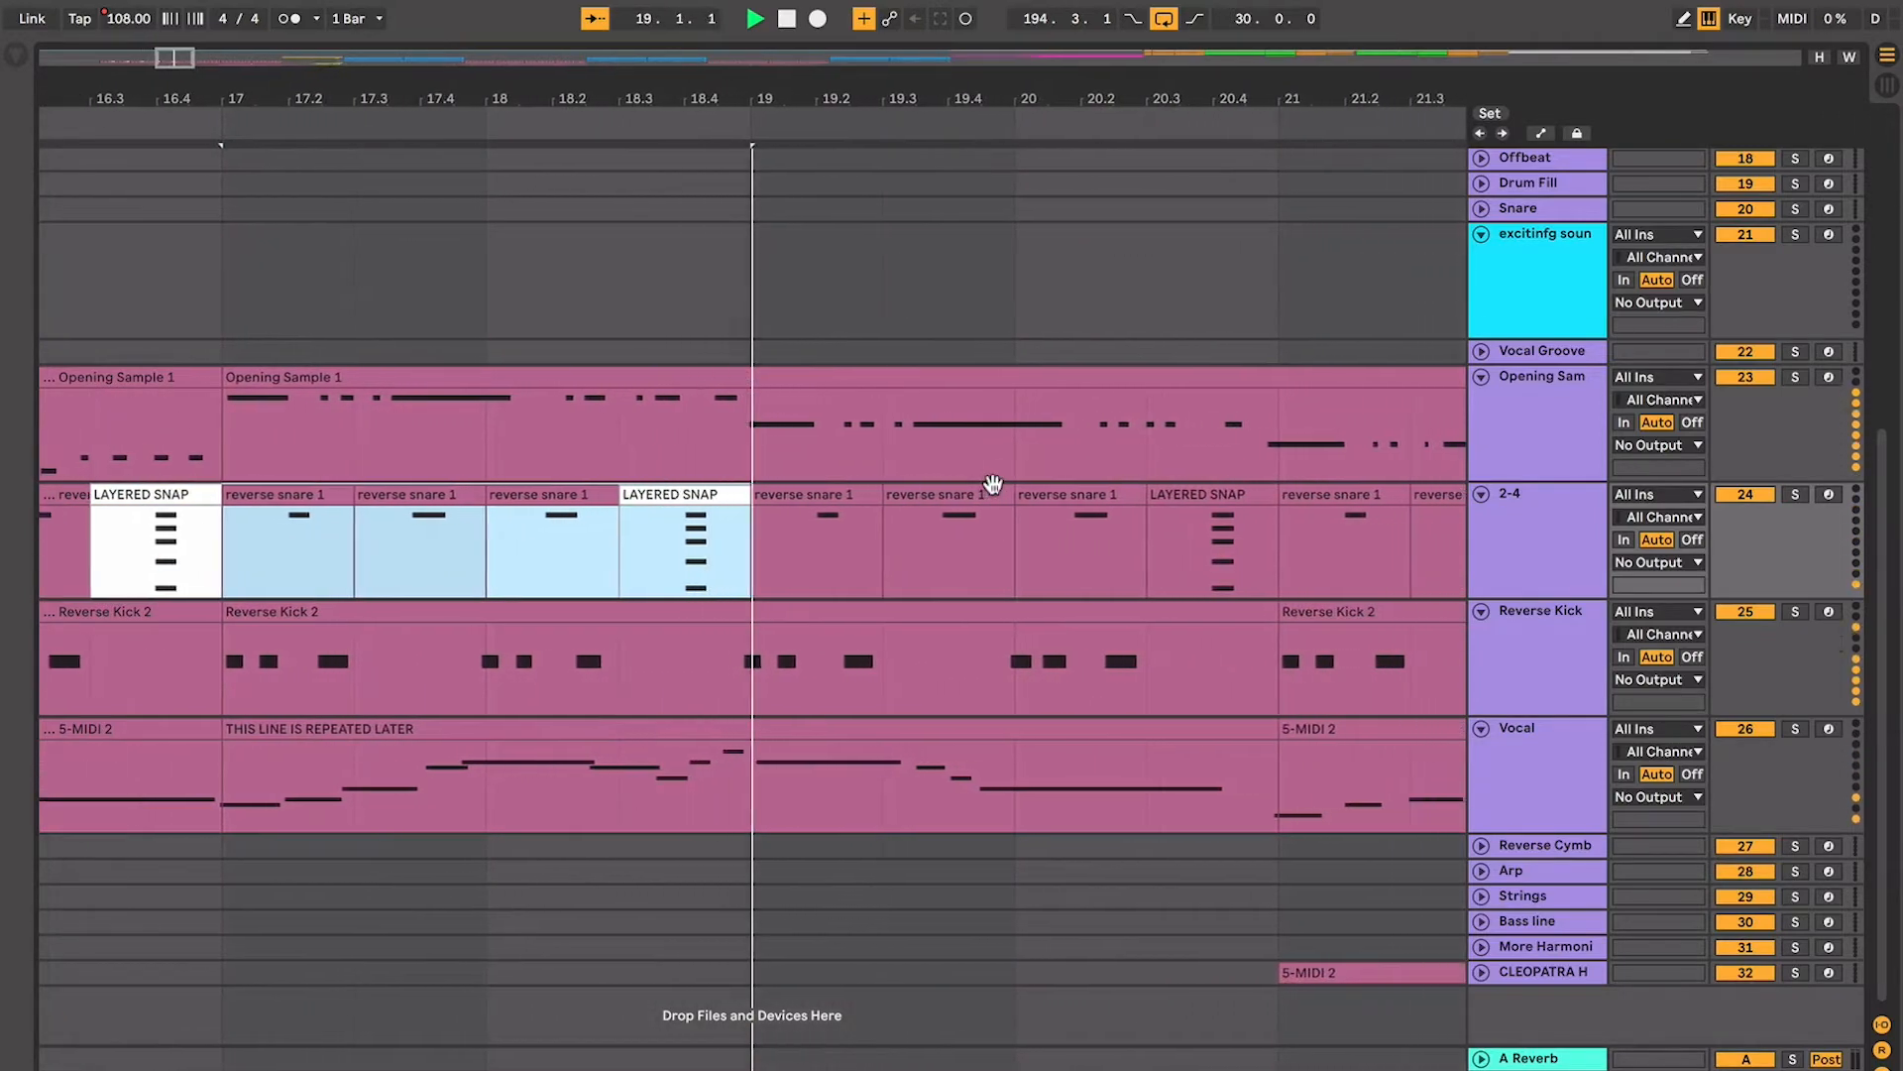
Unfold the CLEOPATRA H track during playback, place the insert marker at bar 25 on the Vocal track, and stop there
{"action": "key", "text": "minus"}
{"action": "key", "text": "minus"}
{"action": "key", "text": "minus"}
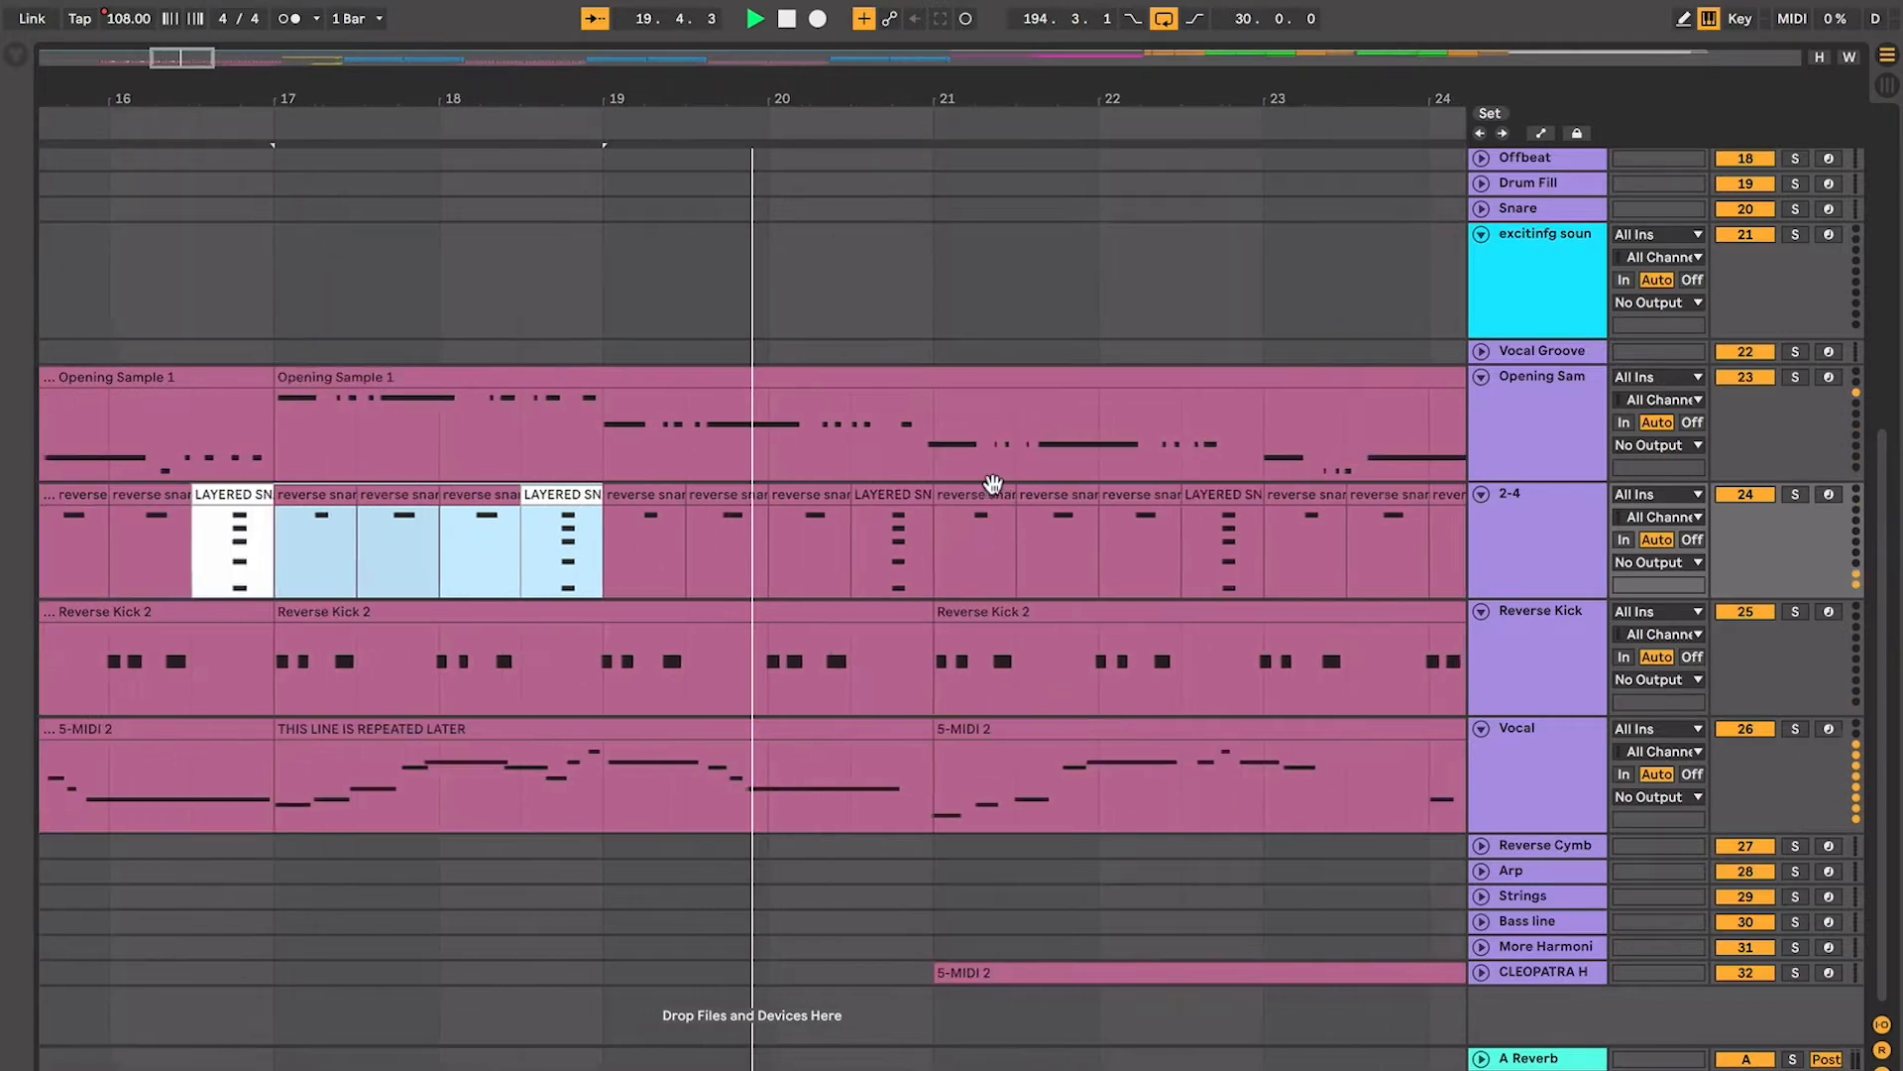
{"action": "key", "text": "plus"}
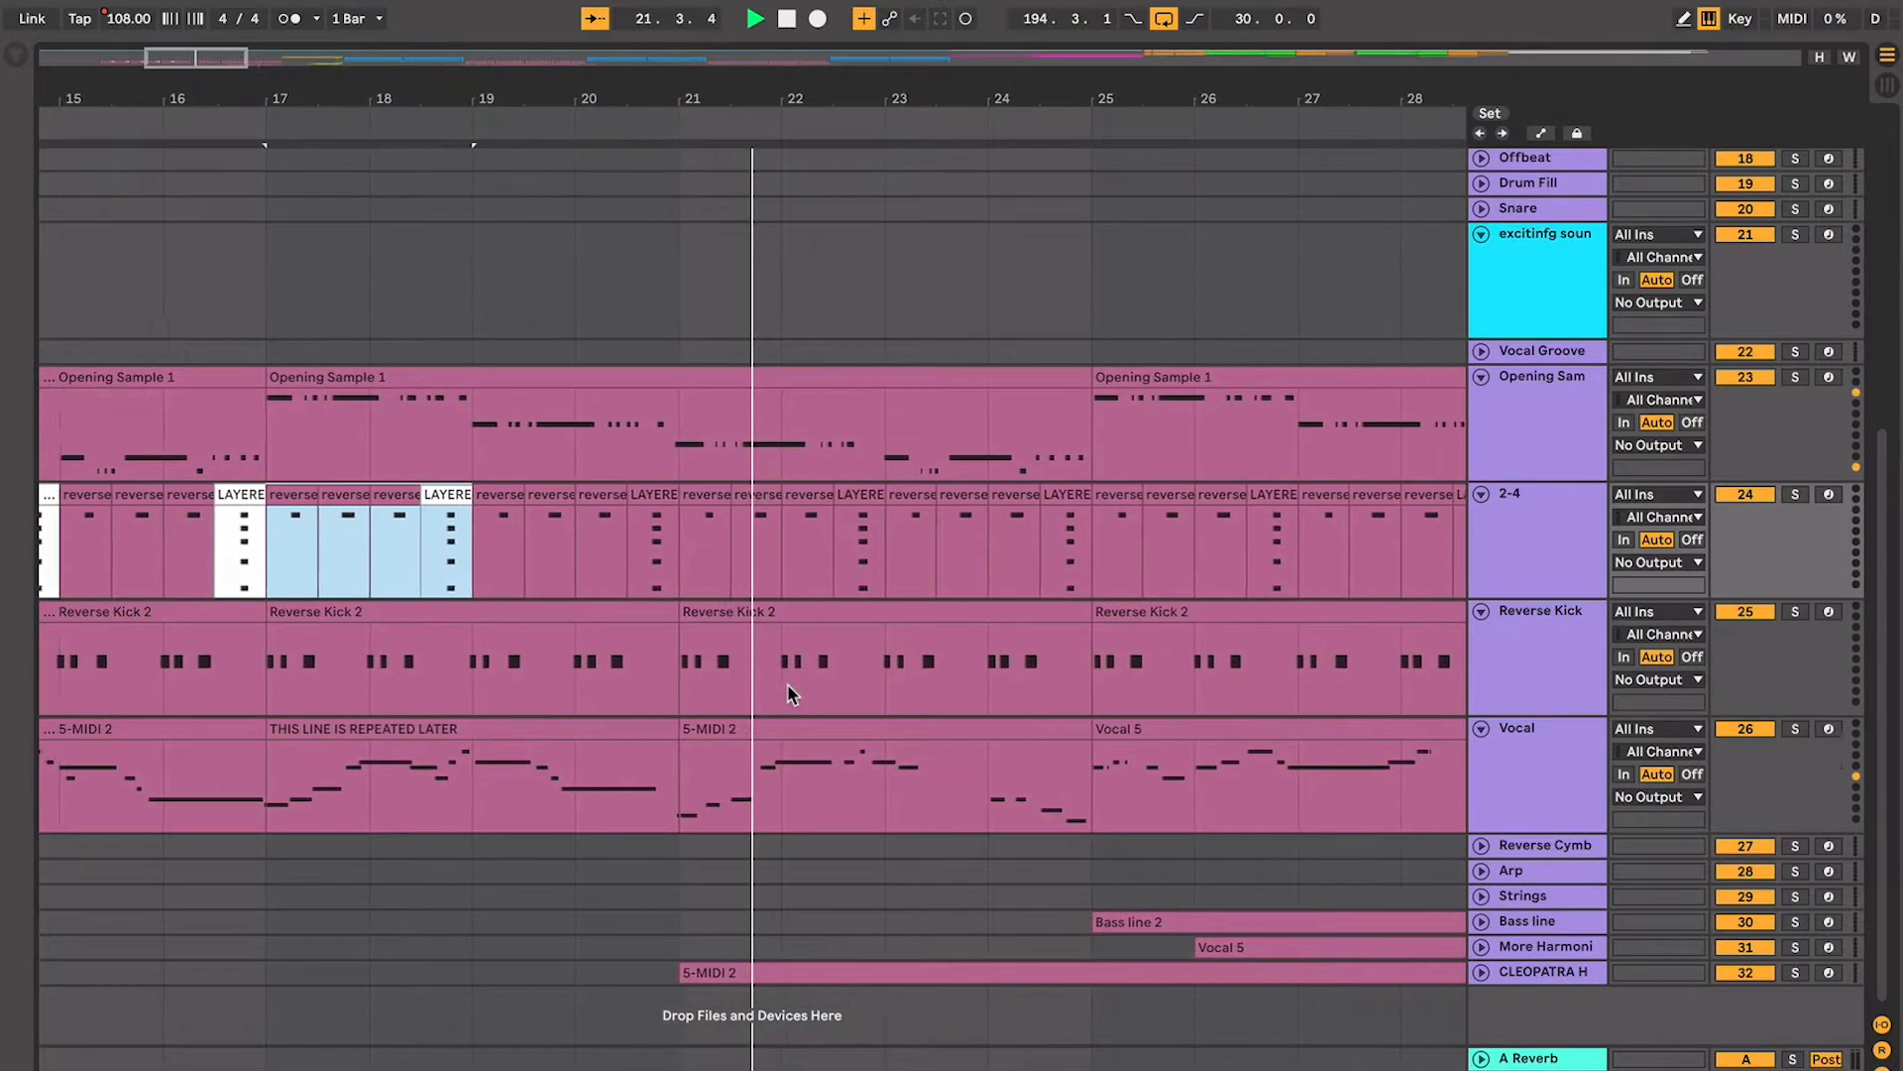
{"action": "scroll", "coordinate": [771, 684], "scroll_direction": "left", "scroll_amount": 2}
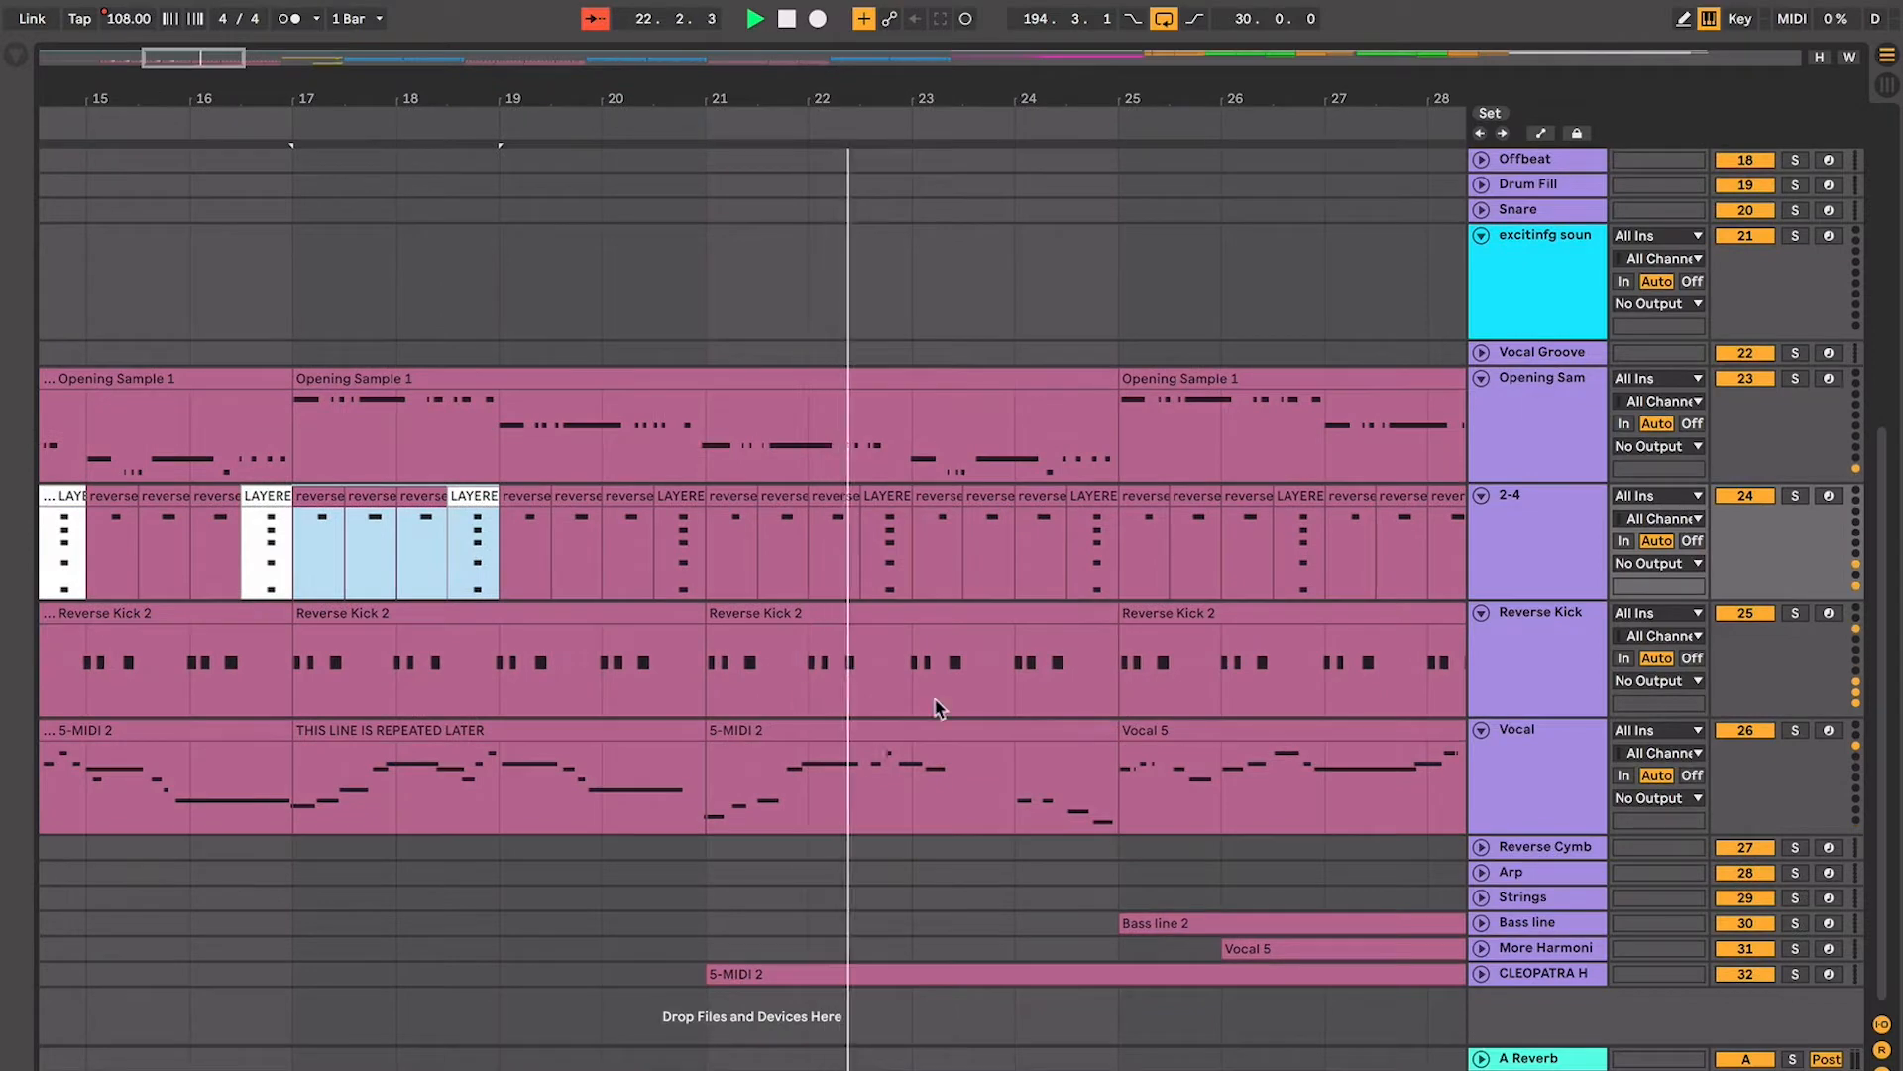
{"action": "left_click", "coordinate": [1481, 973]}
{"action": "scroll", "coordinate": [960, 793], "scroll_direction": "left", "scroll_amount": 2}
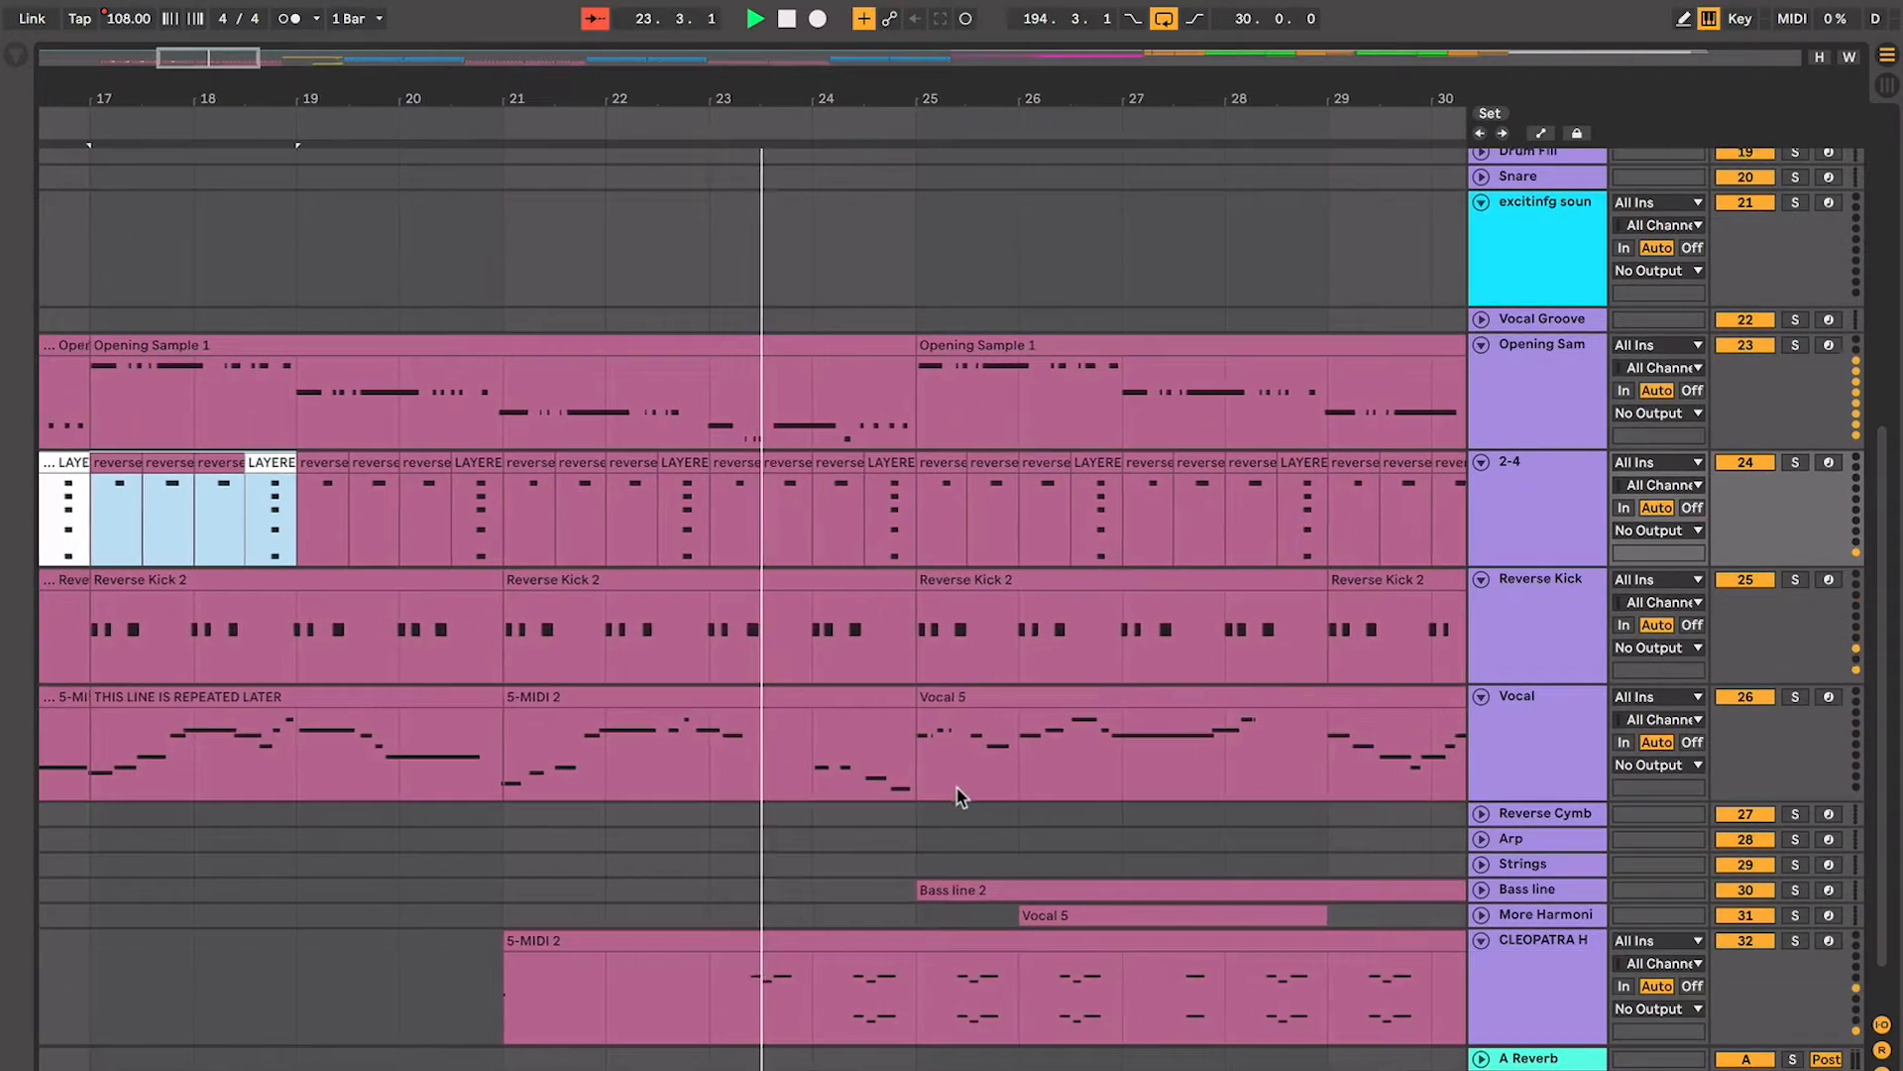
{"action": "scroll", "coordinate": [960, 793], "scroll_direction": "down", "scroll_amount": 2}
{"action": "left_click", "coordinate": [977, 717]}
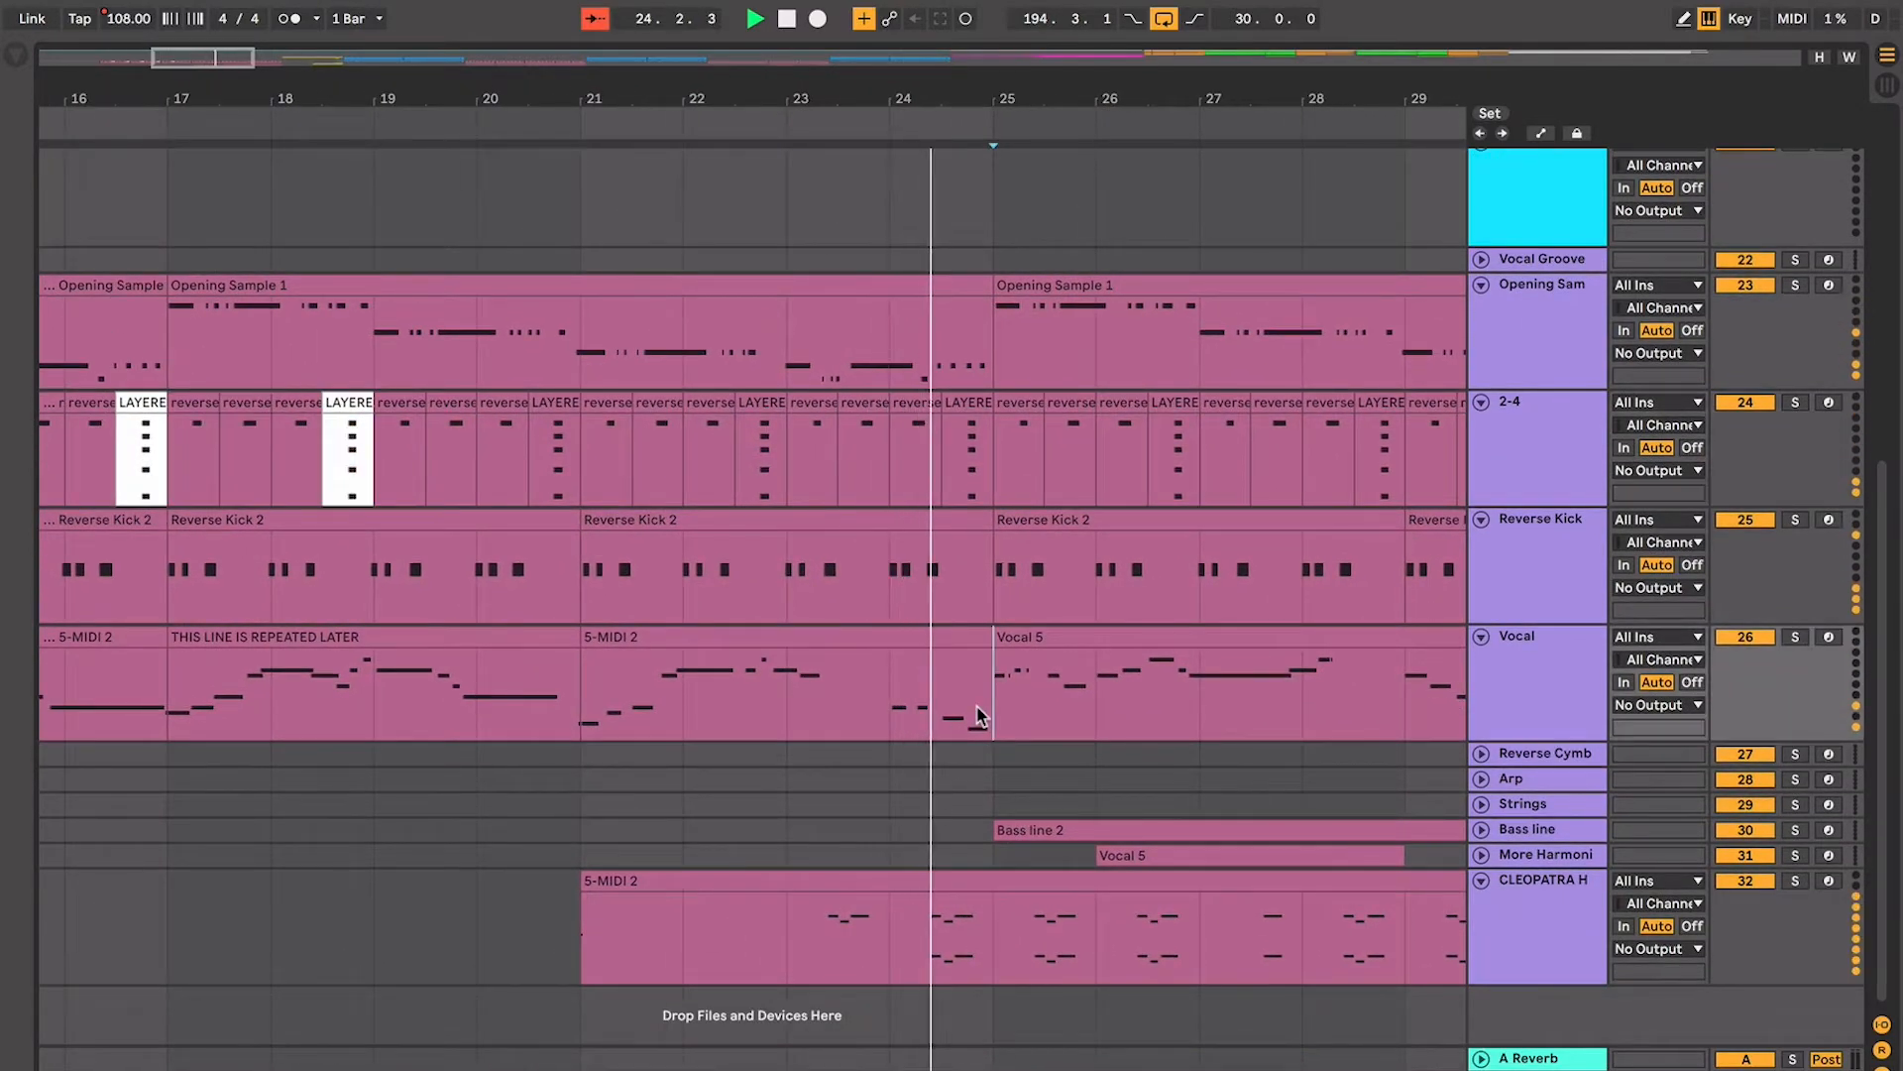
{"action": "scroll", "coordinate": [980, 717], "scroll_direction": "left", "scroll_amount": 2}
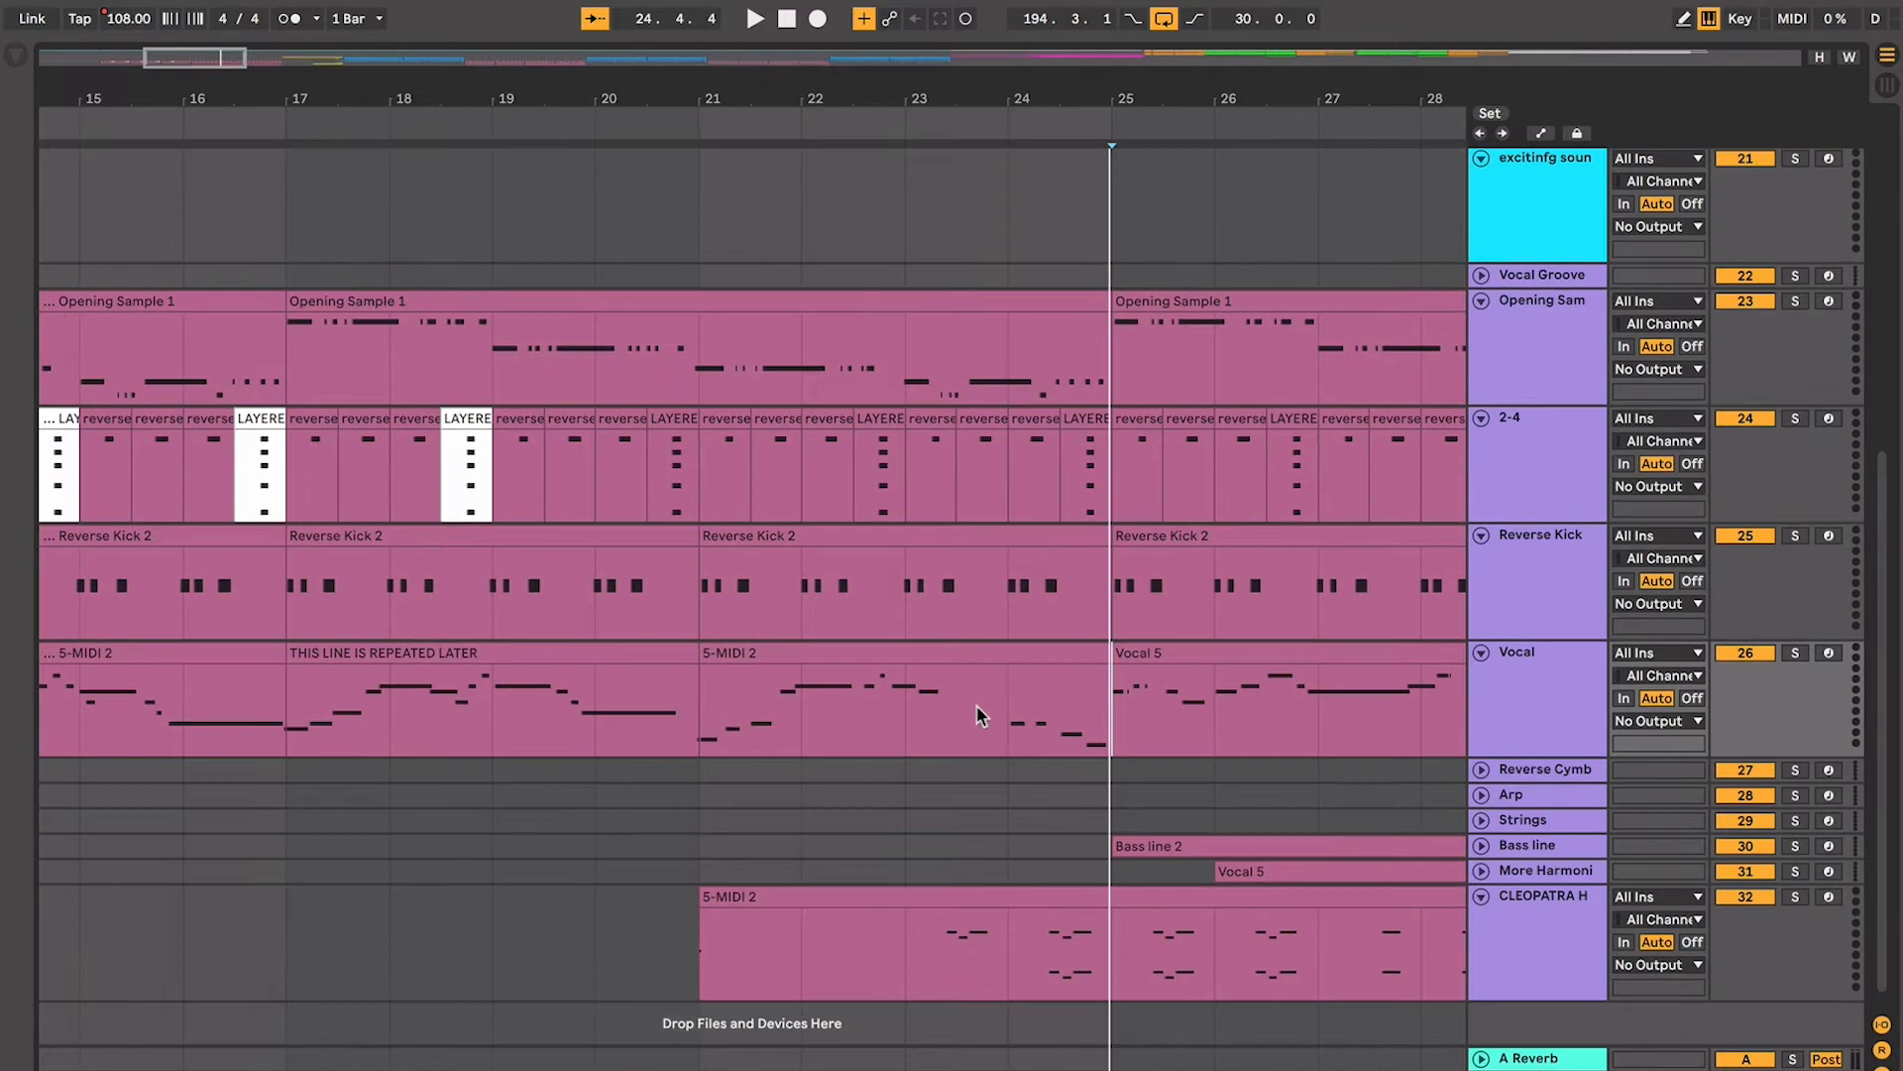
Highlight bars 9 to 17 across the Opening Sample through Vocal tracks, and the following section starting at bar 17
{"action": "scroll", "coordinate": [979, 716], "scroll_direction": "down", "scroll_amount": 5}
{"action": "left_click_drag", "start_coordinate": [684, 712], "coordinate": [362, 426]}
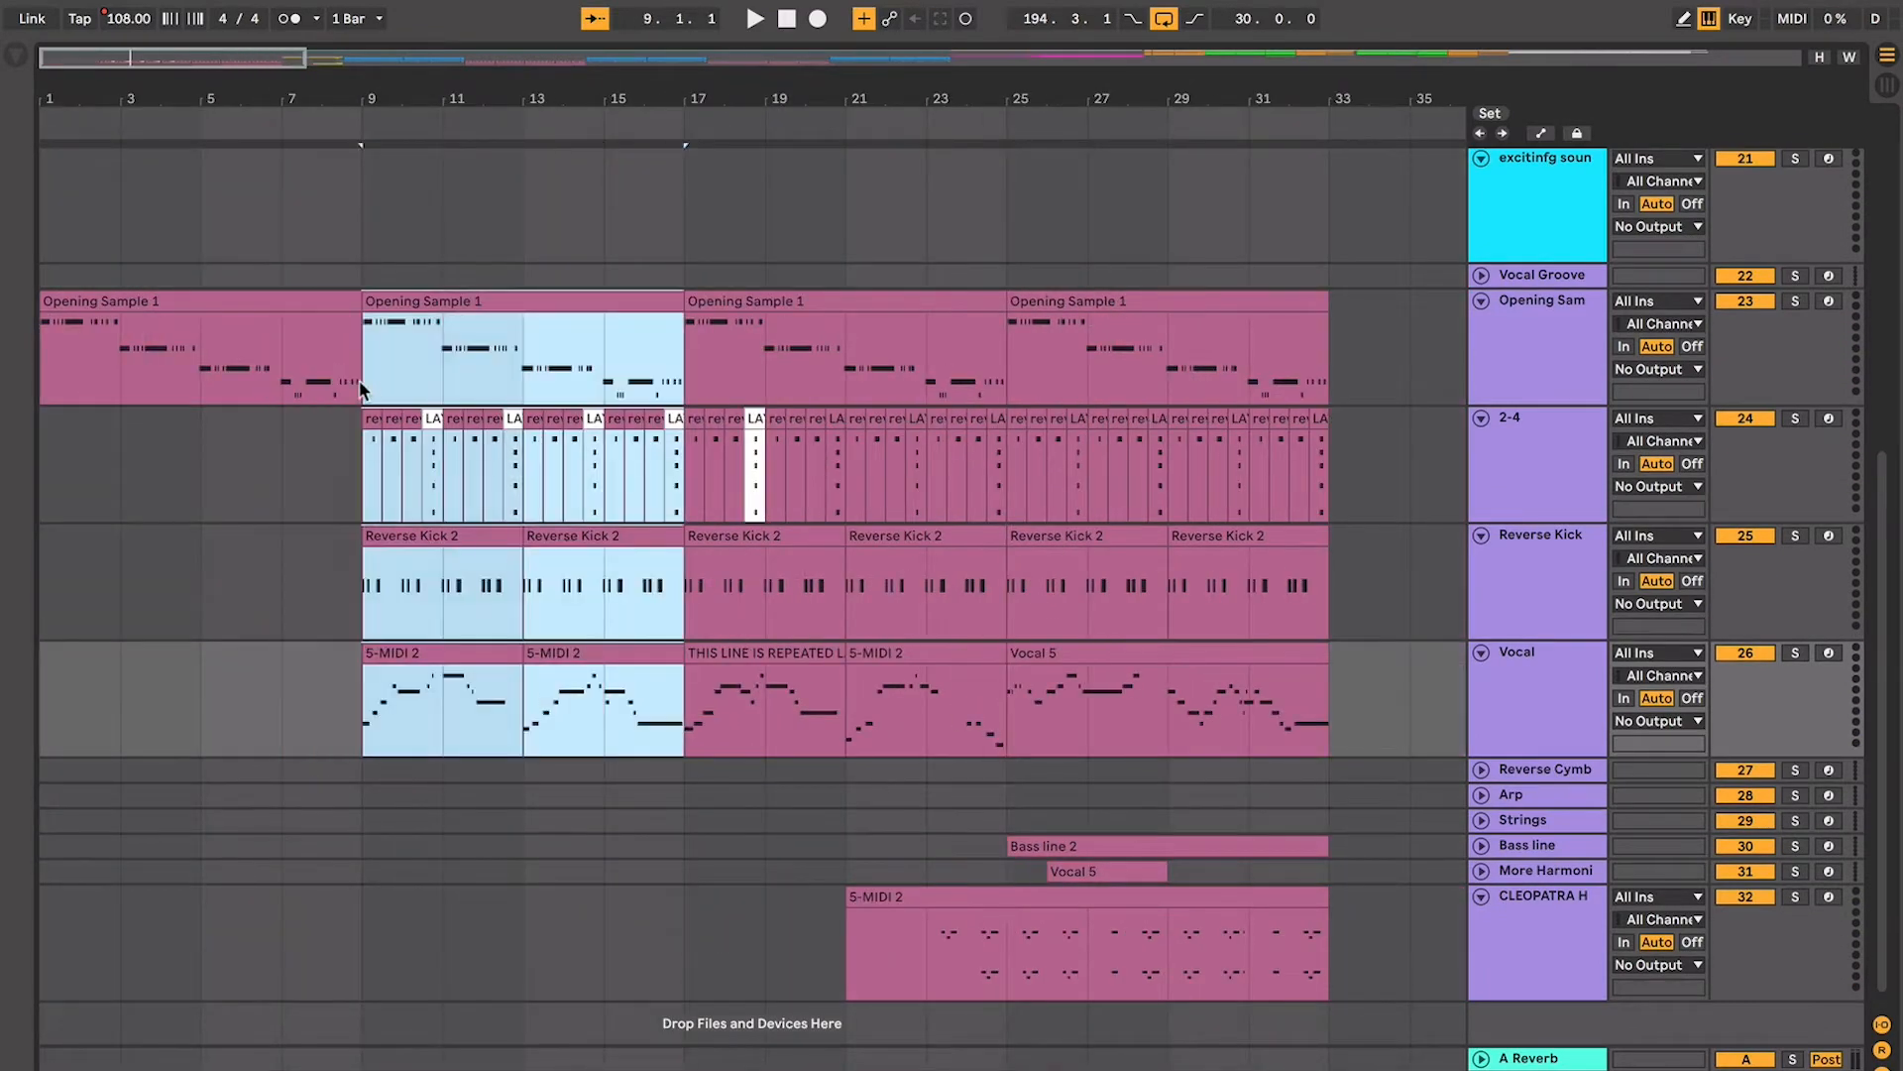
{"action": "left_click", "coordinate": [691, 300]}
{"action": "left_click", "coordinate": [895, 632], "text": "shift"}
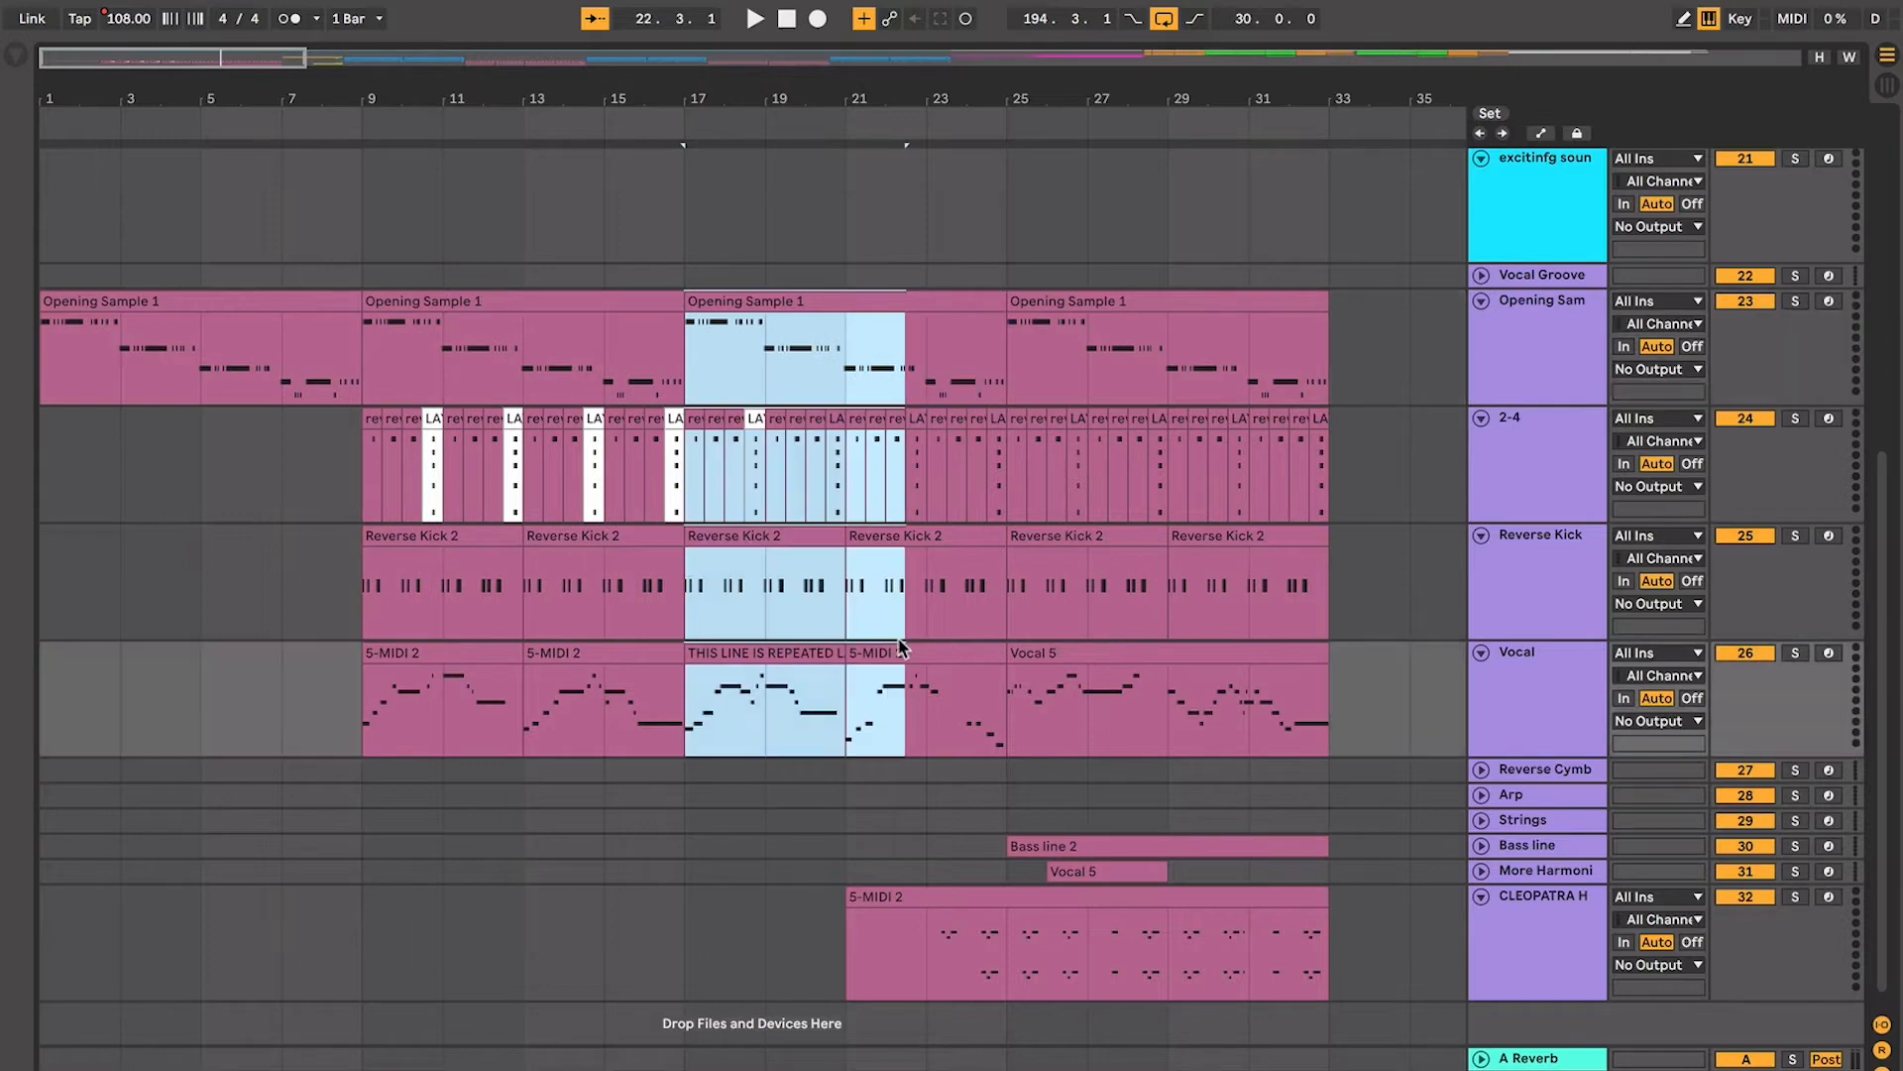
Compare the Vocal track's melody clips by selecting those starting at bars 13, 21 and 17 in turn
{"action": "left_click", "coordinate": [589, 652]}
{"action": "scroll", "coordinate": [589, 652], "scroll_direction": "up", "scroll_amount": 3}
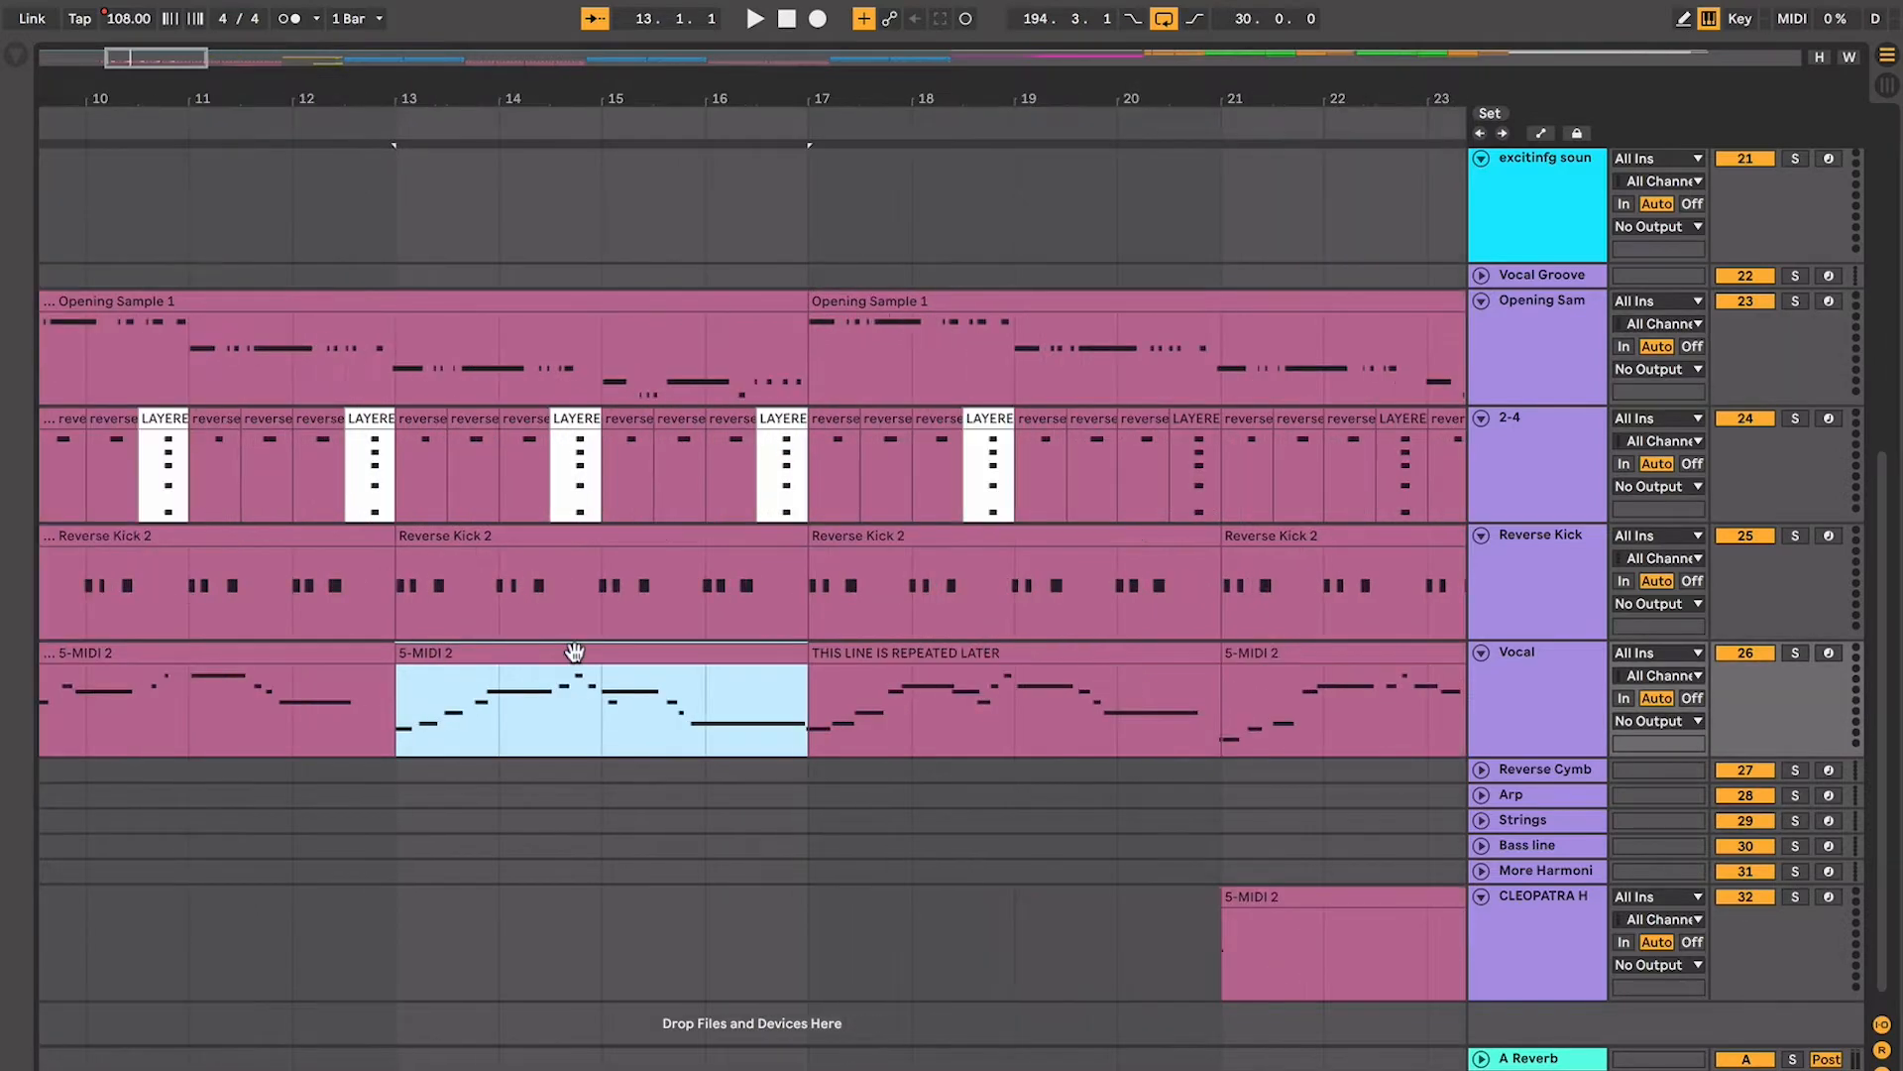
{"action": "scroll", "coordinate": [583, 652], "scroll_direction": "up", "scroll_amount": 3}
{"action": "left_click", "coordinate": [1138, 645]}
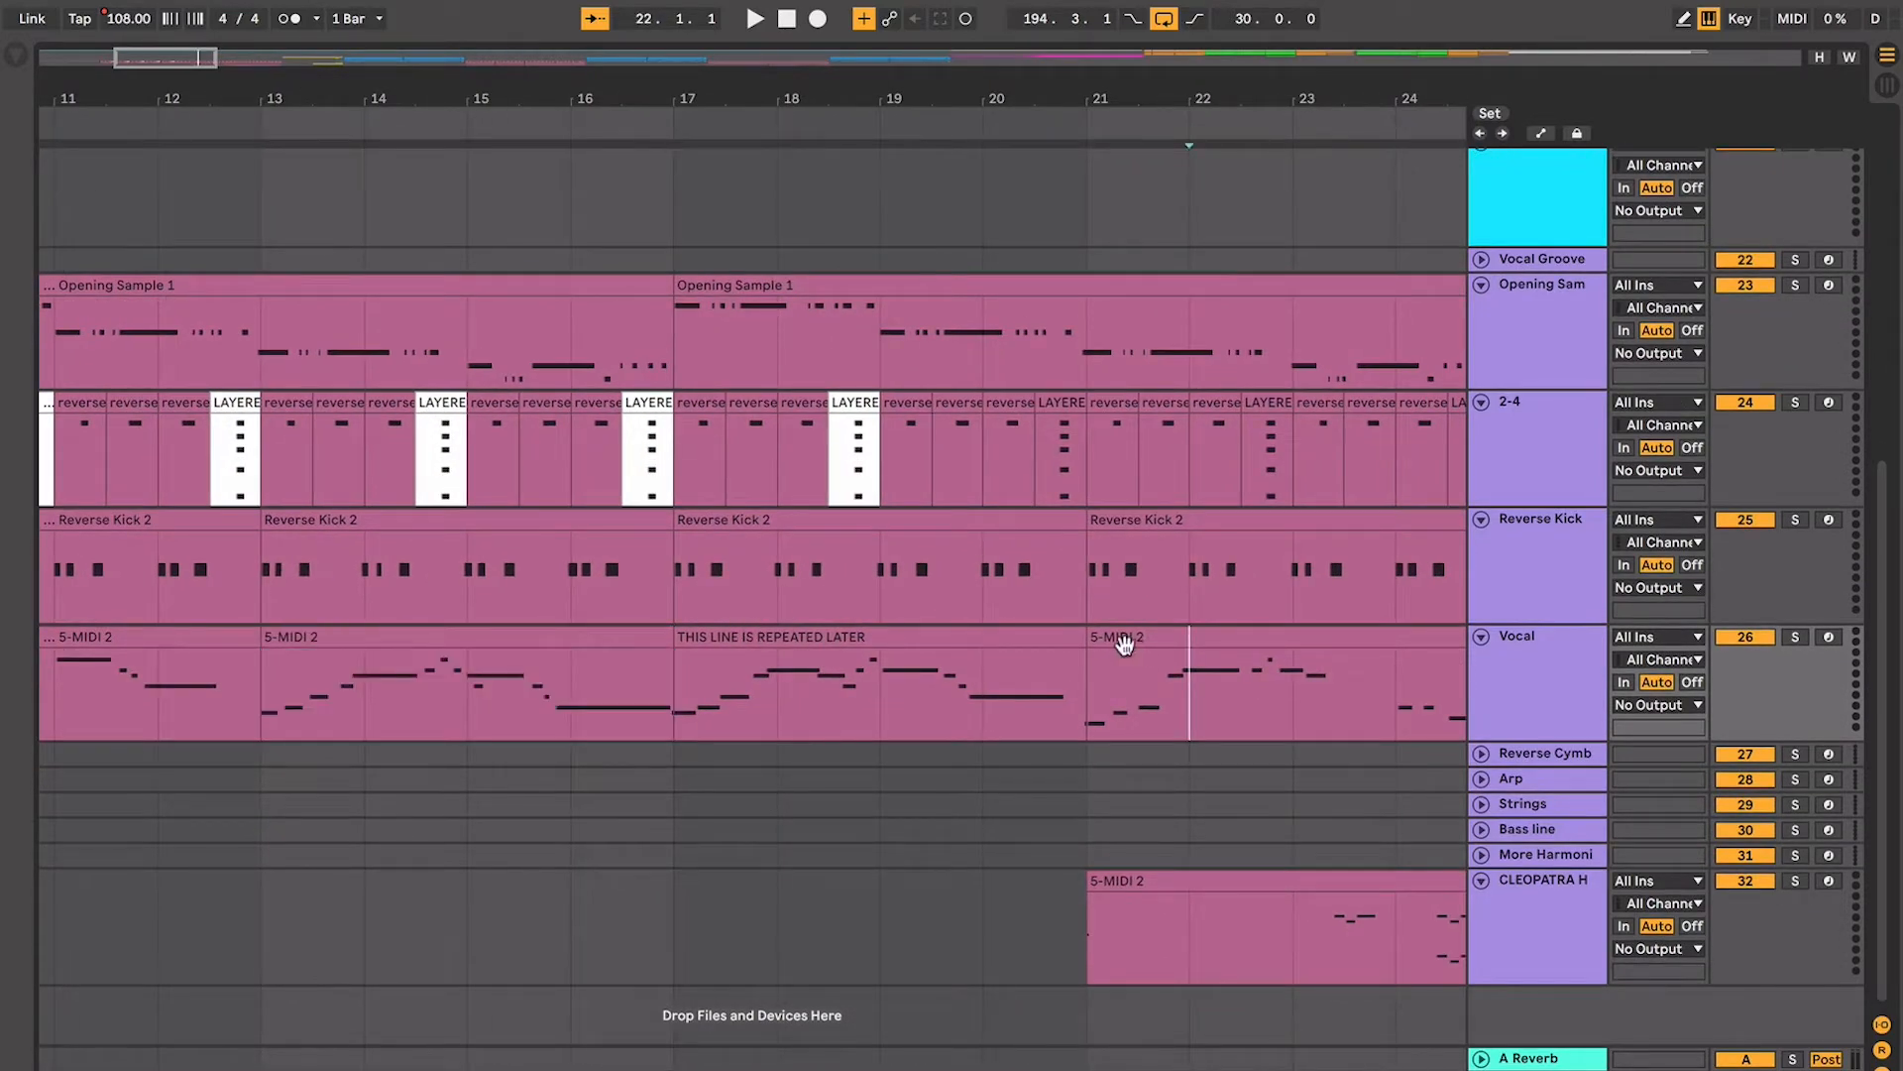
{"action": "scroll", "coordinate": [1058, 654], "scroll_direction": "right", "scroll_amount": 3}
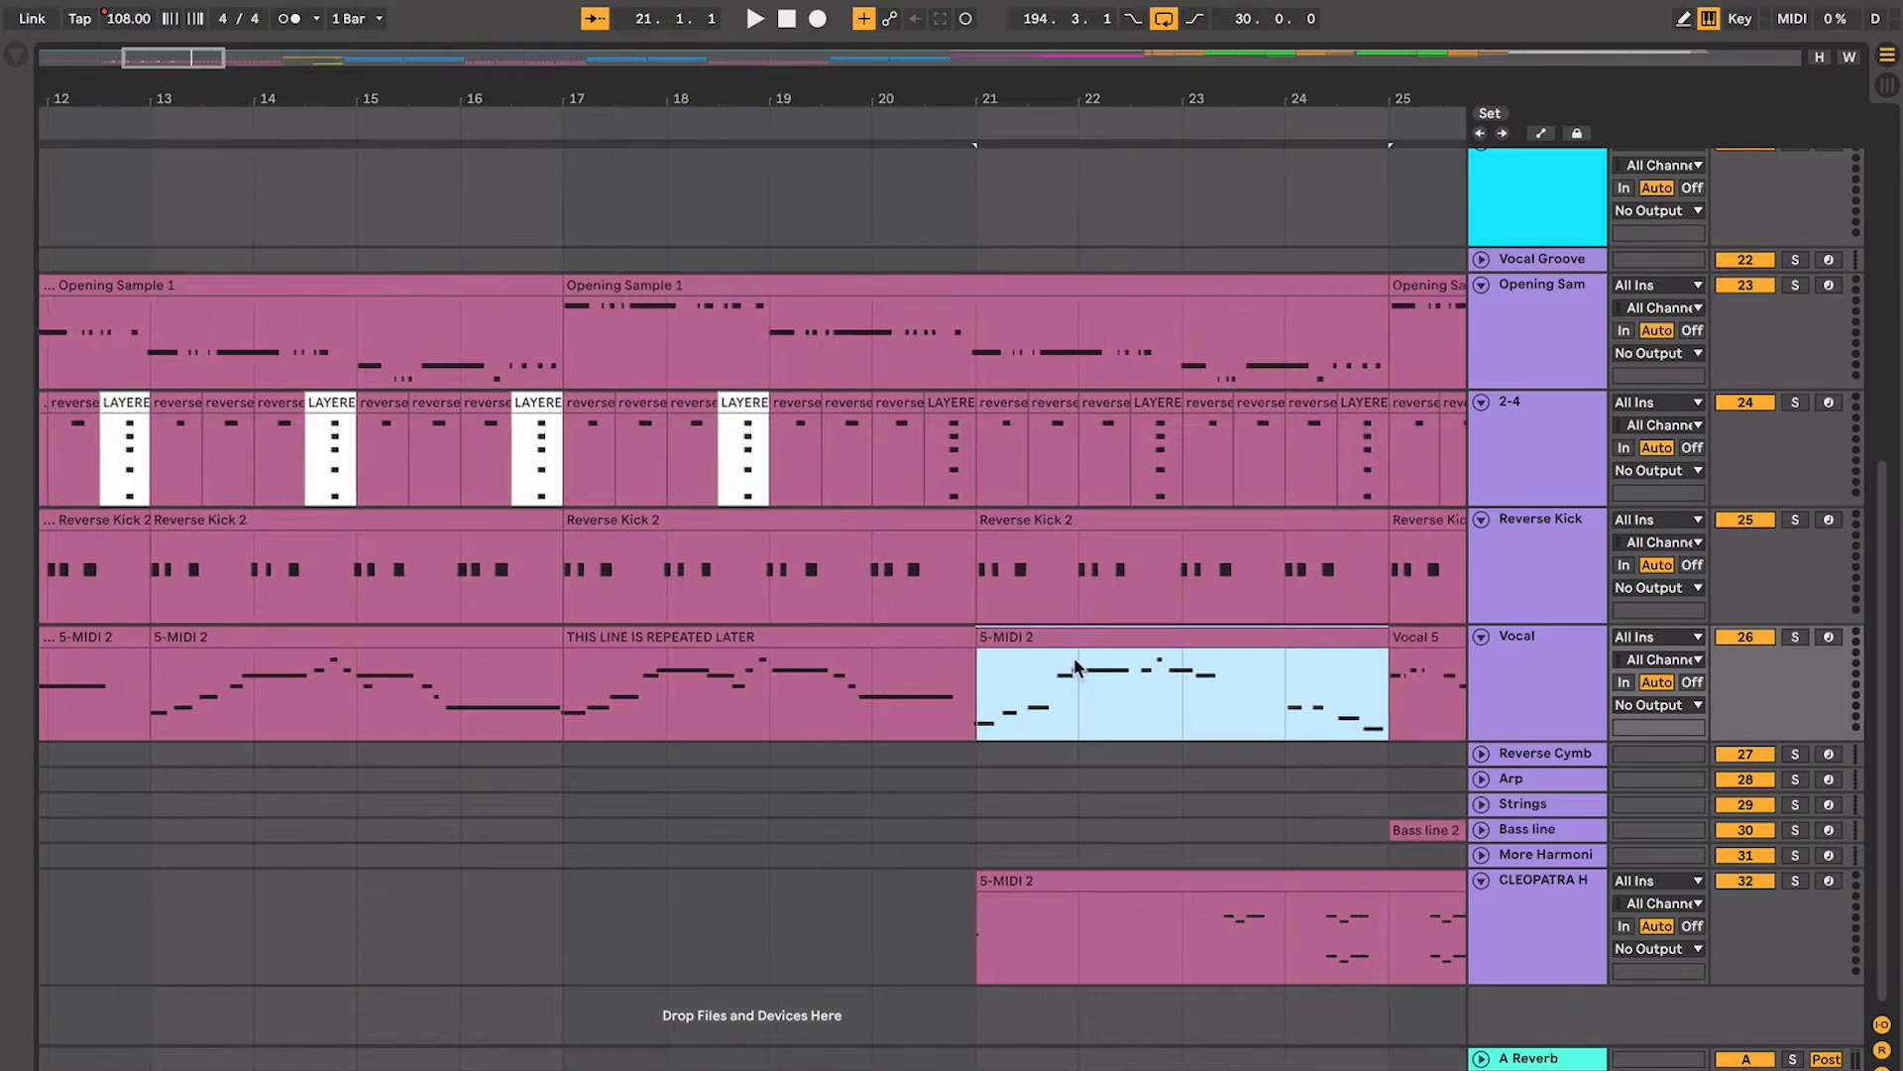
{"action": "left_click", "coordinate": [845, 628]}
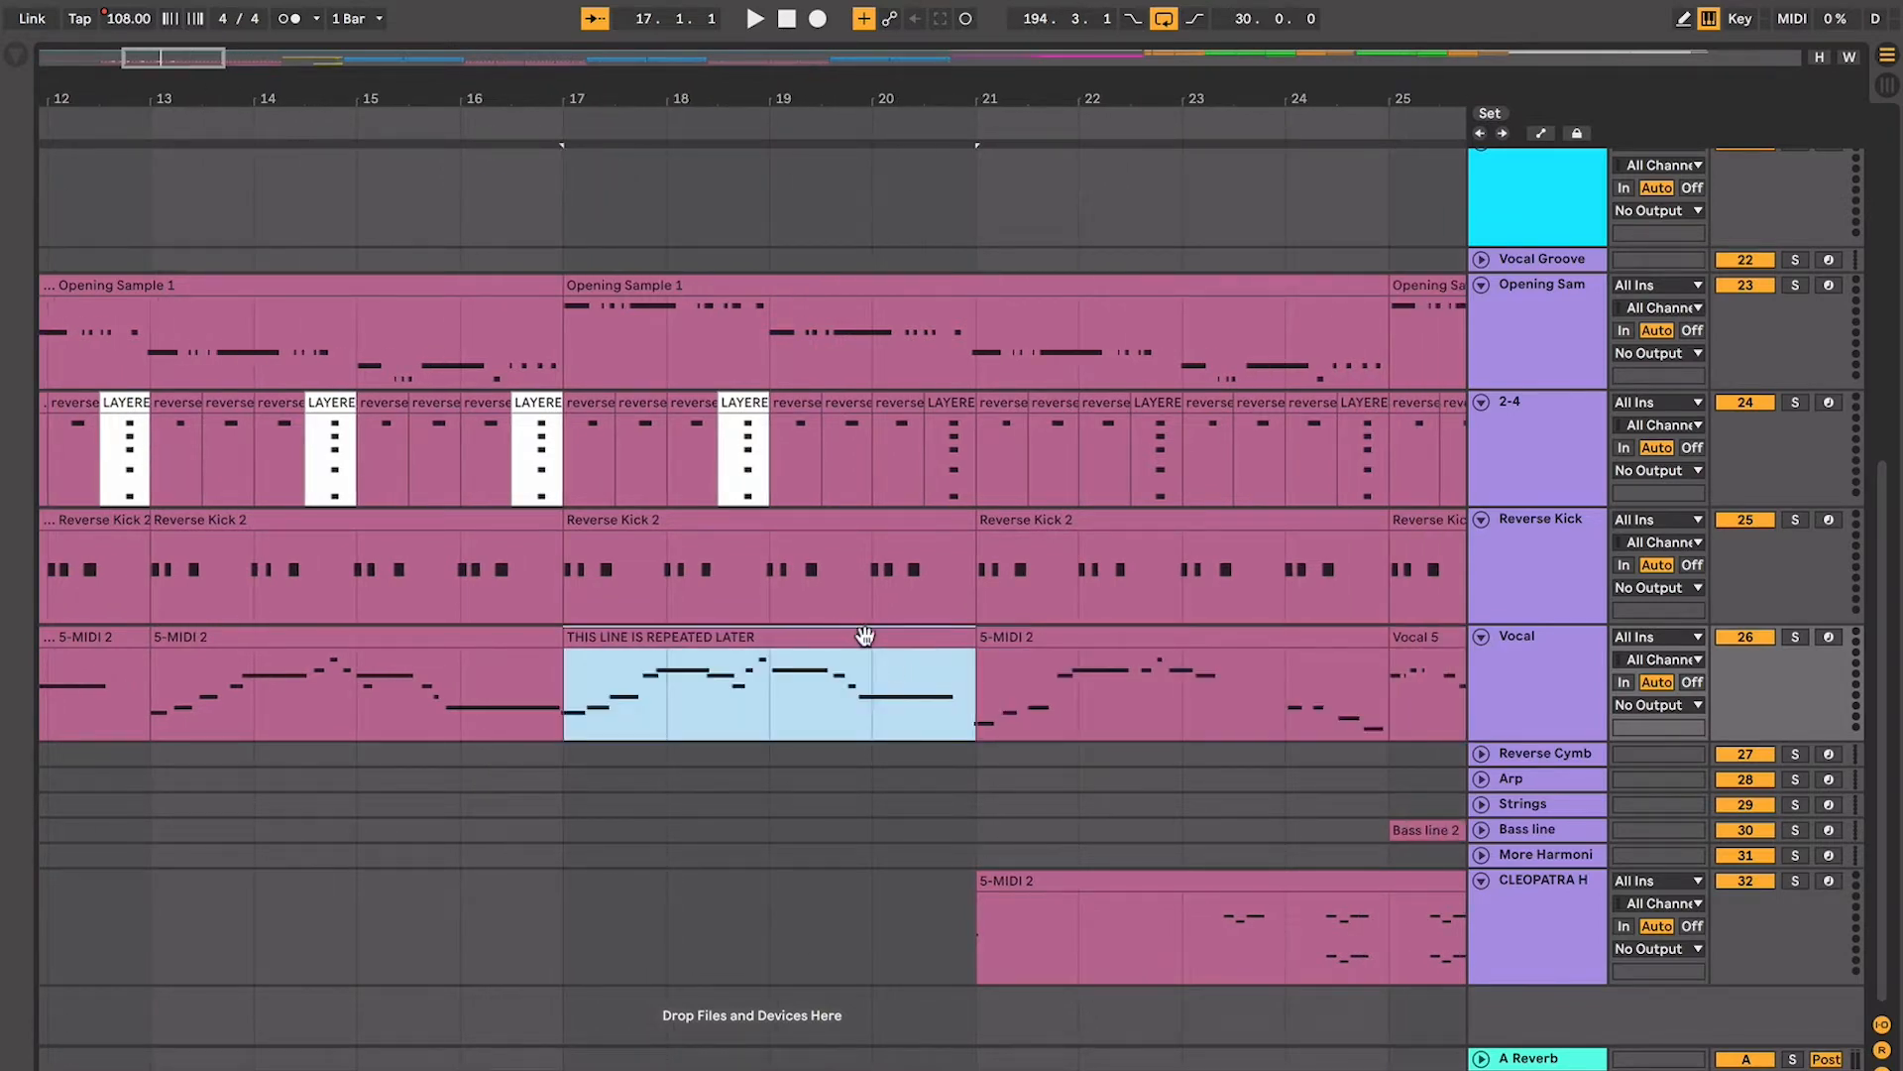
Select the Vocal track's melody clips starting at bars 21 and 13 in turn to compare their shapes
{"action": "scroll", "coordinate": [862, 639], "scroll_direction": "left", "scroll_amount": 7}
{"action": "scroll", "coordinate": [835, 652], "scroll_direction": "right", "scroll_amount": 9}
{"action": "left_click", "coordinate": [962, 635]}
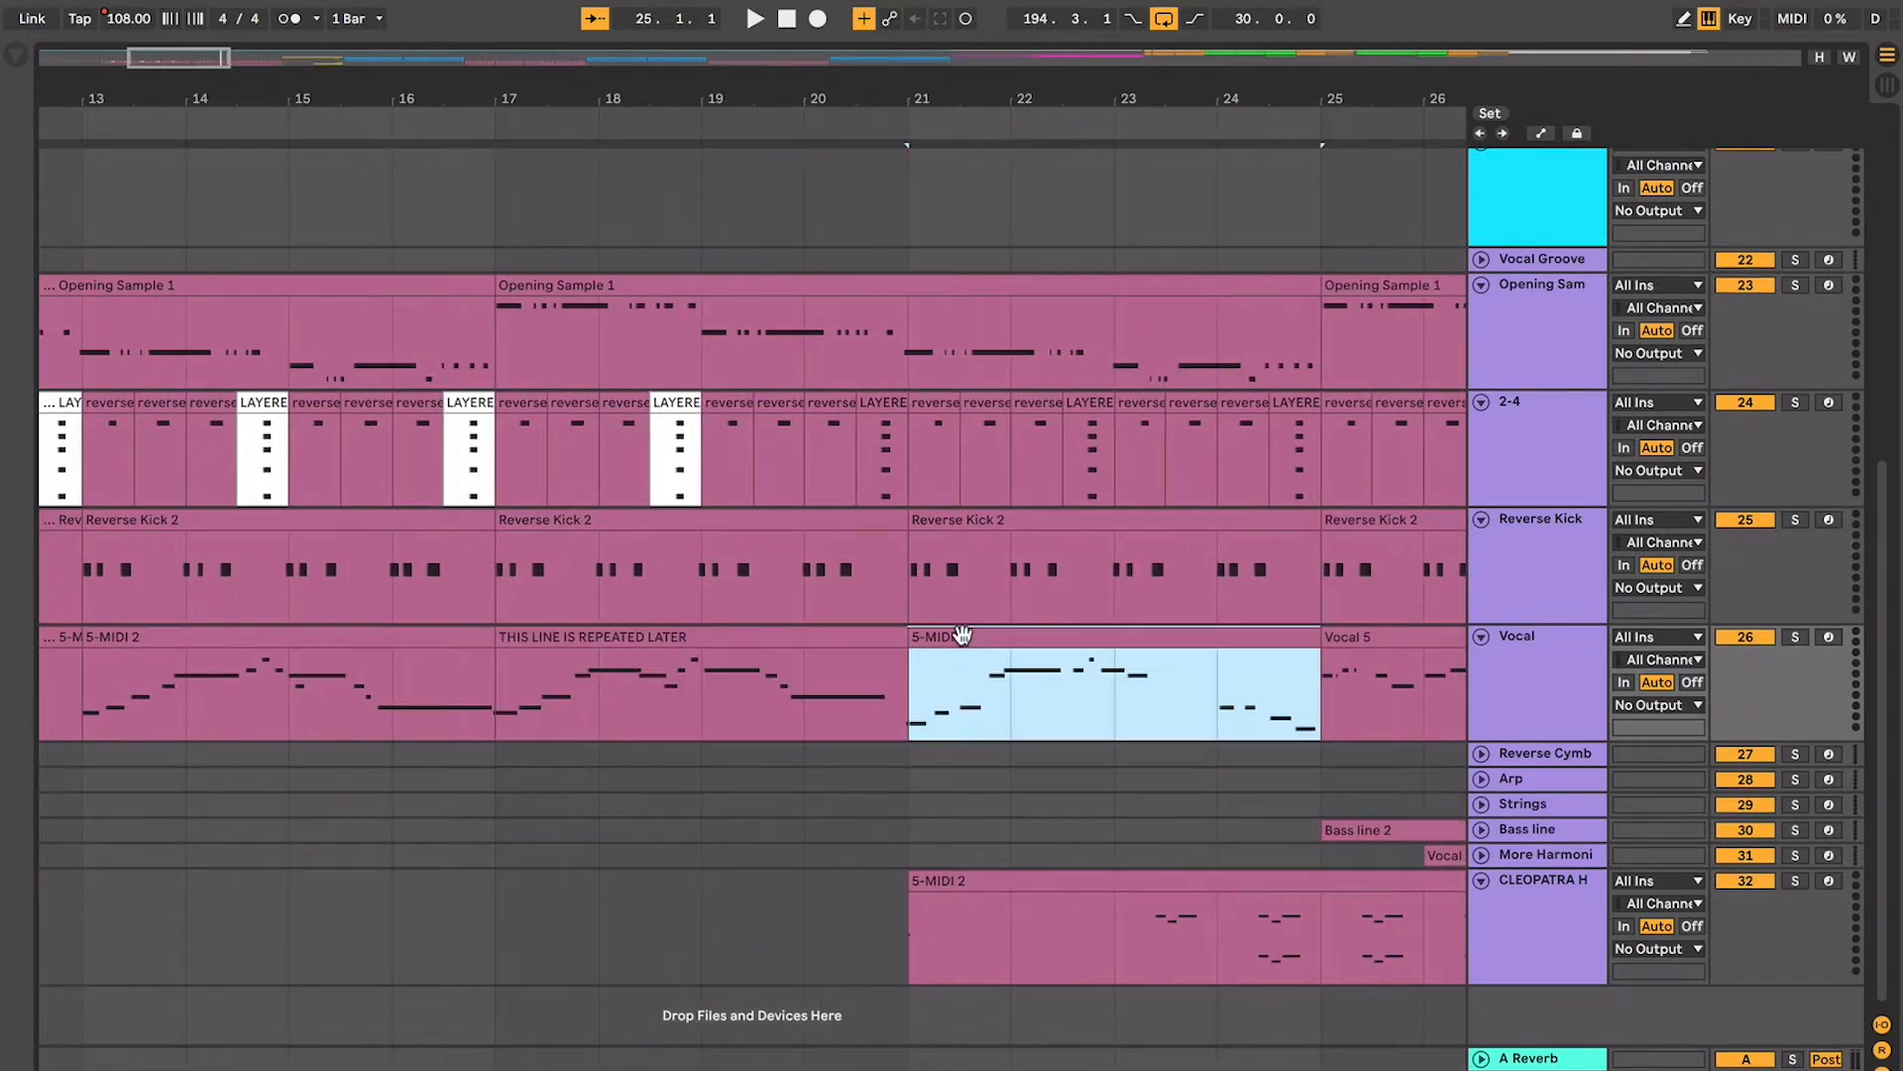
{"action": "scroll", "coordinate": [961, 635], "scroll_direction": "left", "scroll_amount": 1}
{"action": "left_click", "coordinate": [425, 636]}
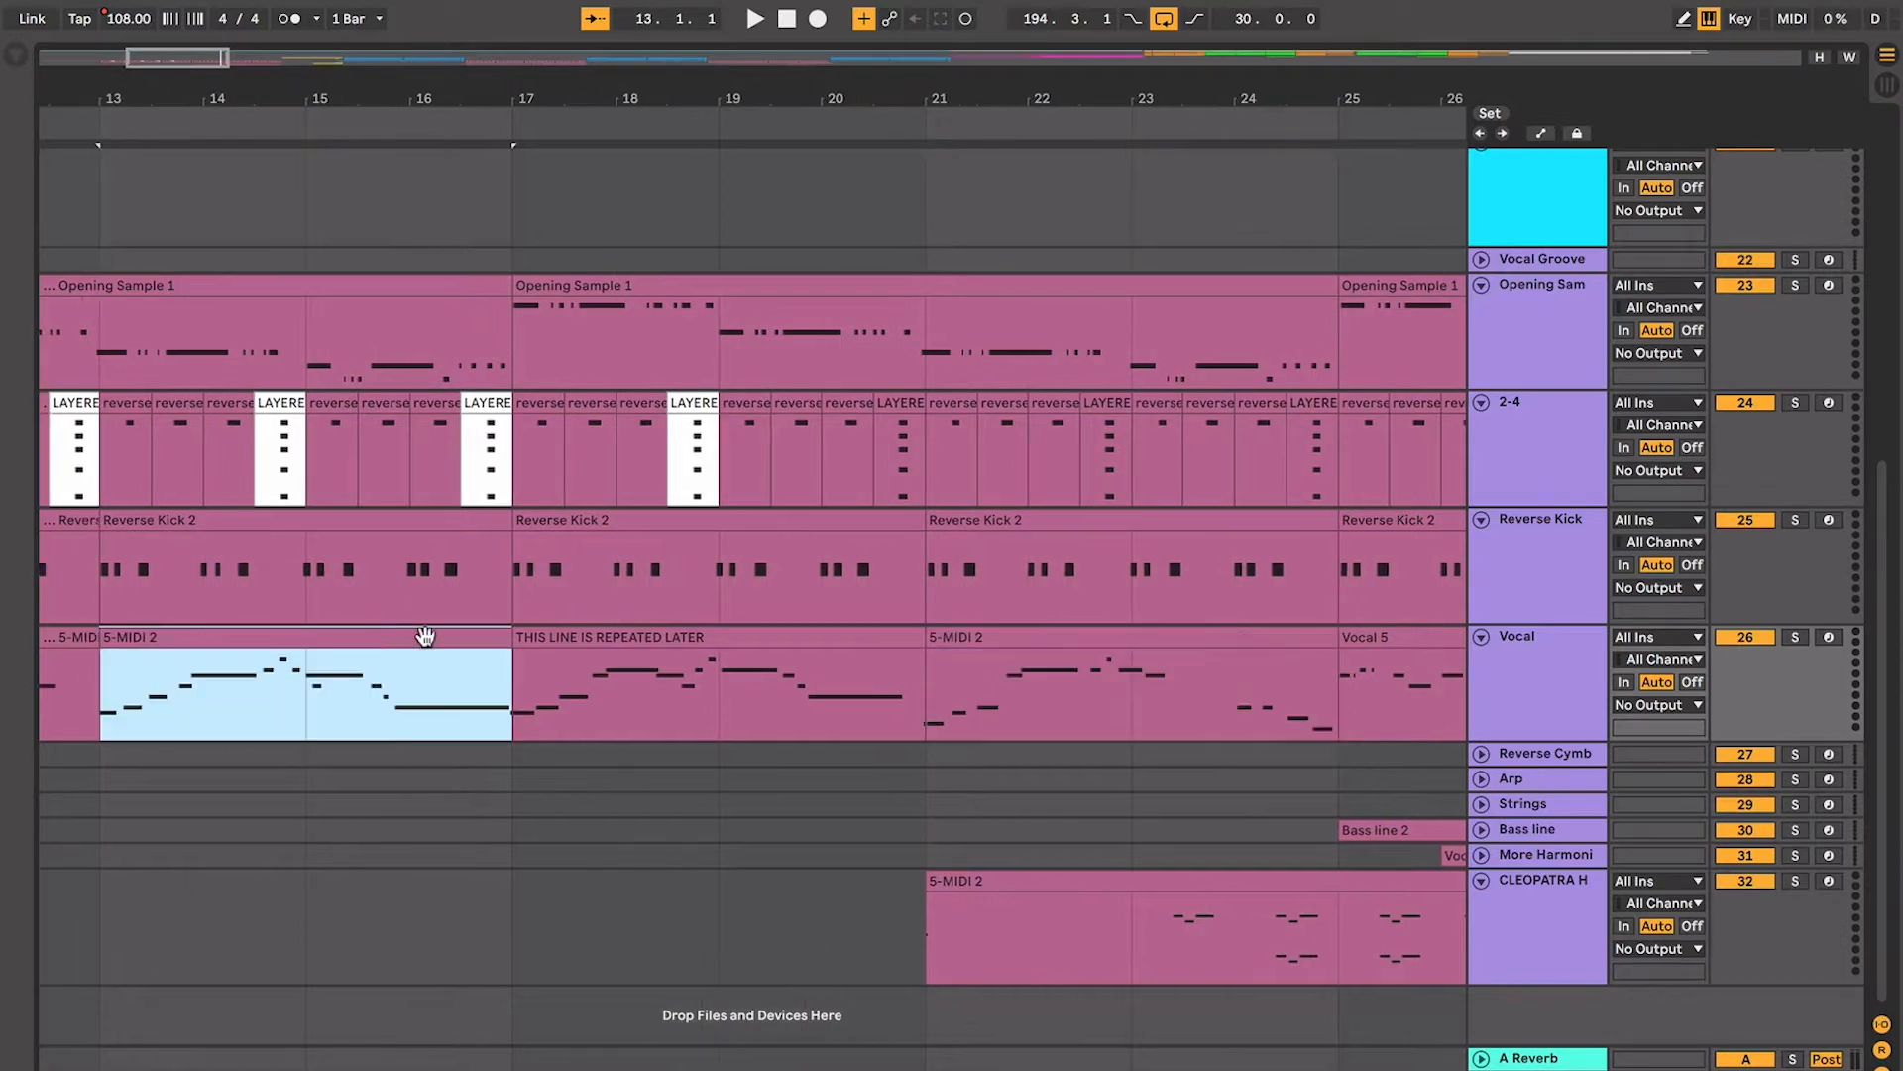
Audition the Vocal melody alternately from bars 21 and 13 to compare how the two lines begin
{"action": "left_click", "coordinate": [1057, 663]}
{"action": "key", "text": "space"}
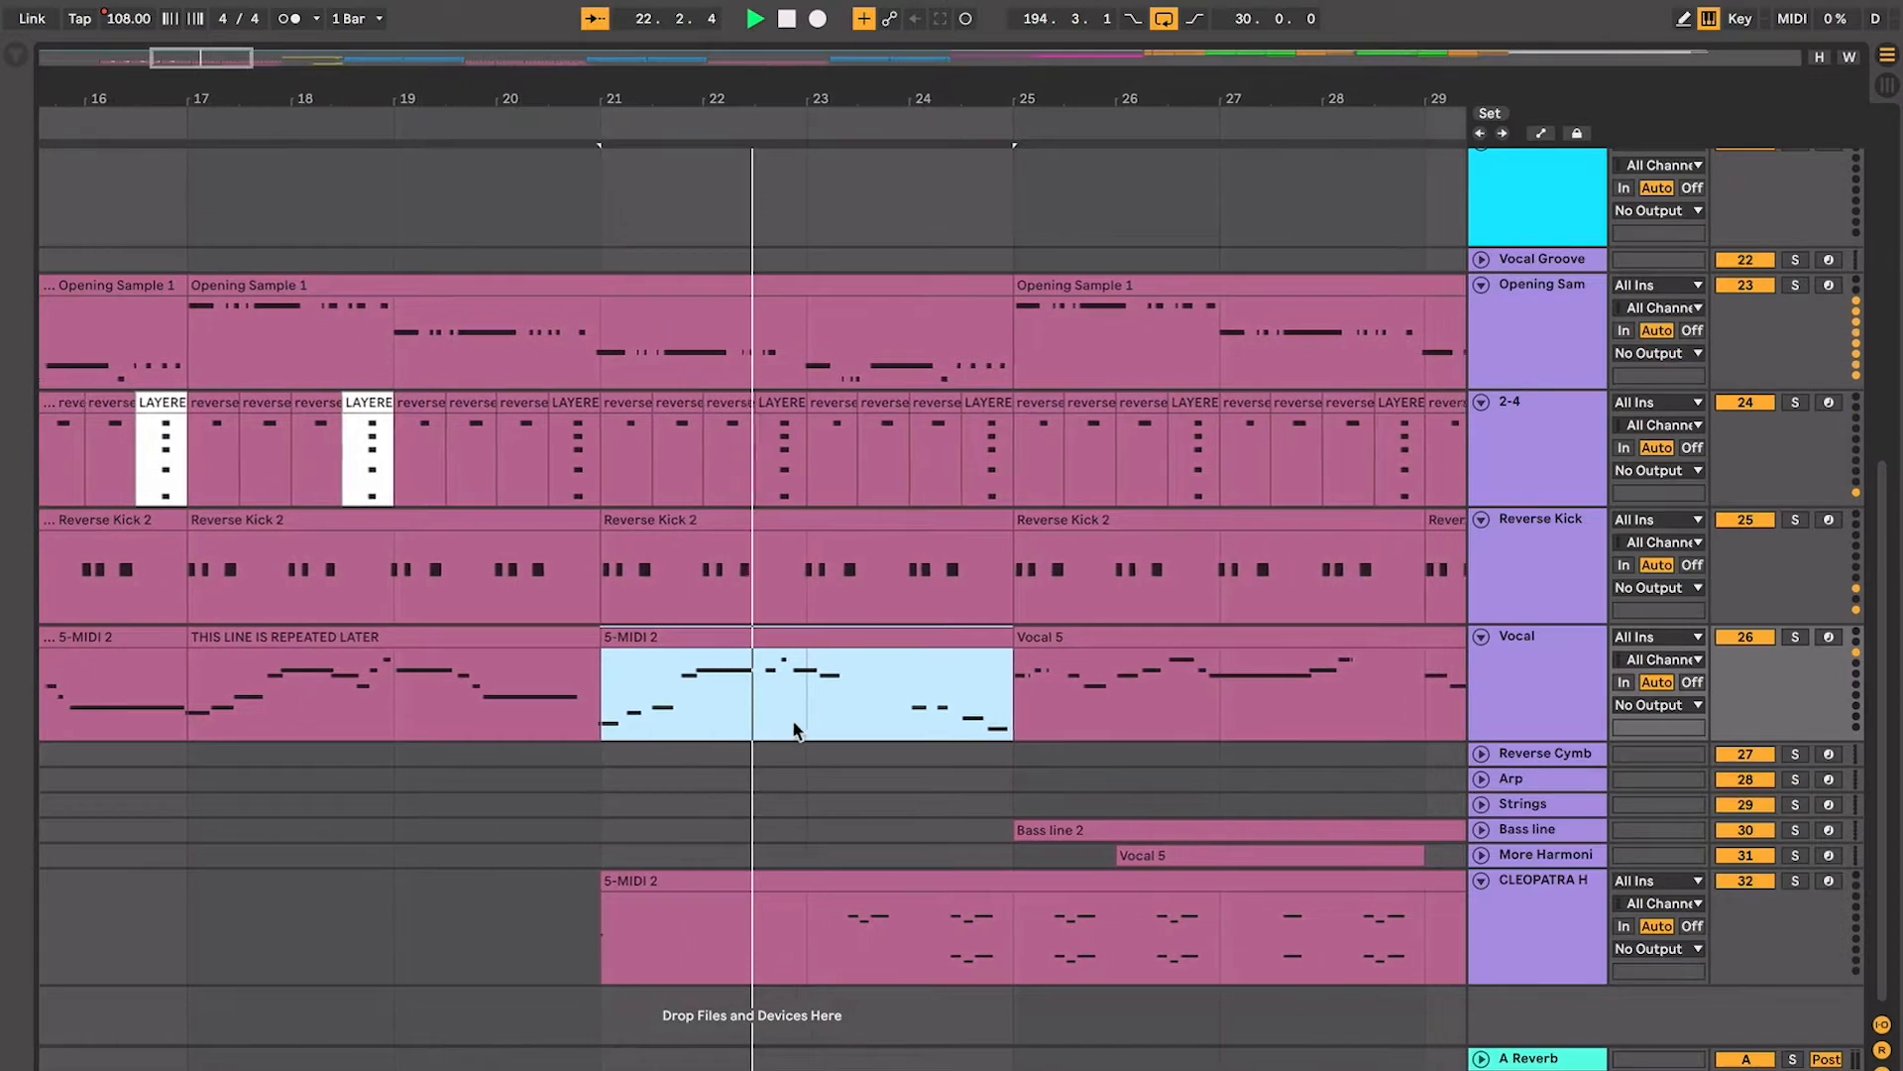
{"action": "key", "text": "space"}
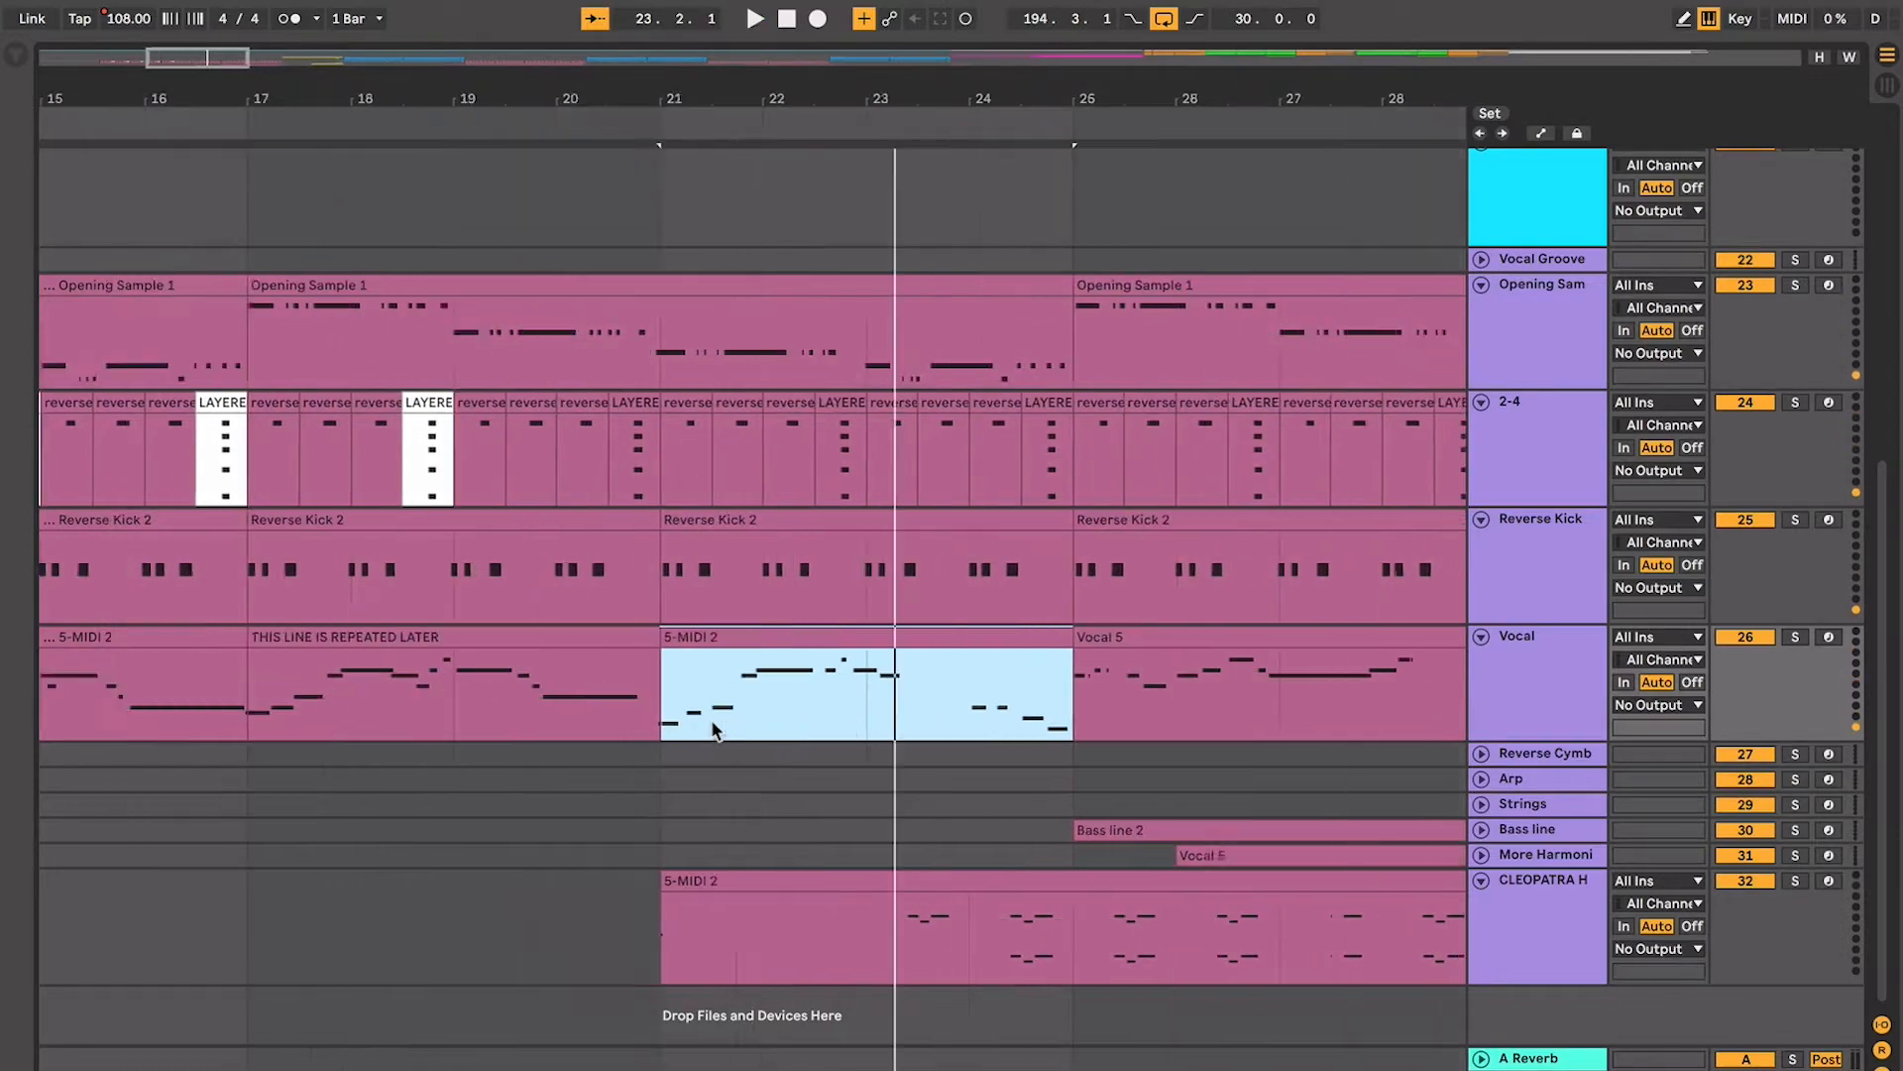
{"action": "scroll", "coordinate": [713, 729], "scroll_direction": "left", "scroll_amount": 5}
{"action": "left_click", "coordinate": [335, 700]}
{"action": "key", "text": "space"}
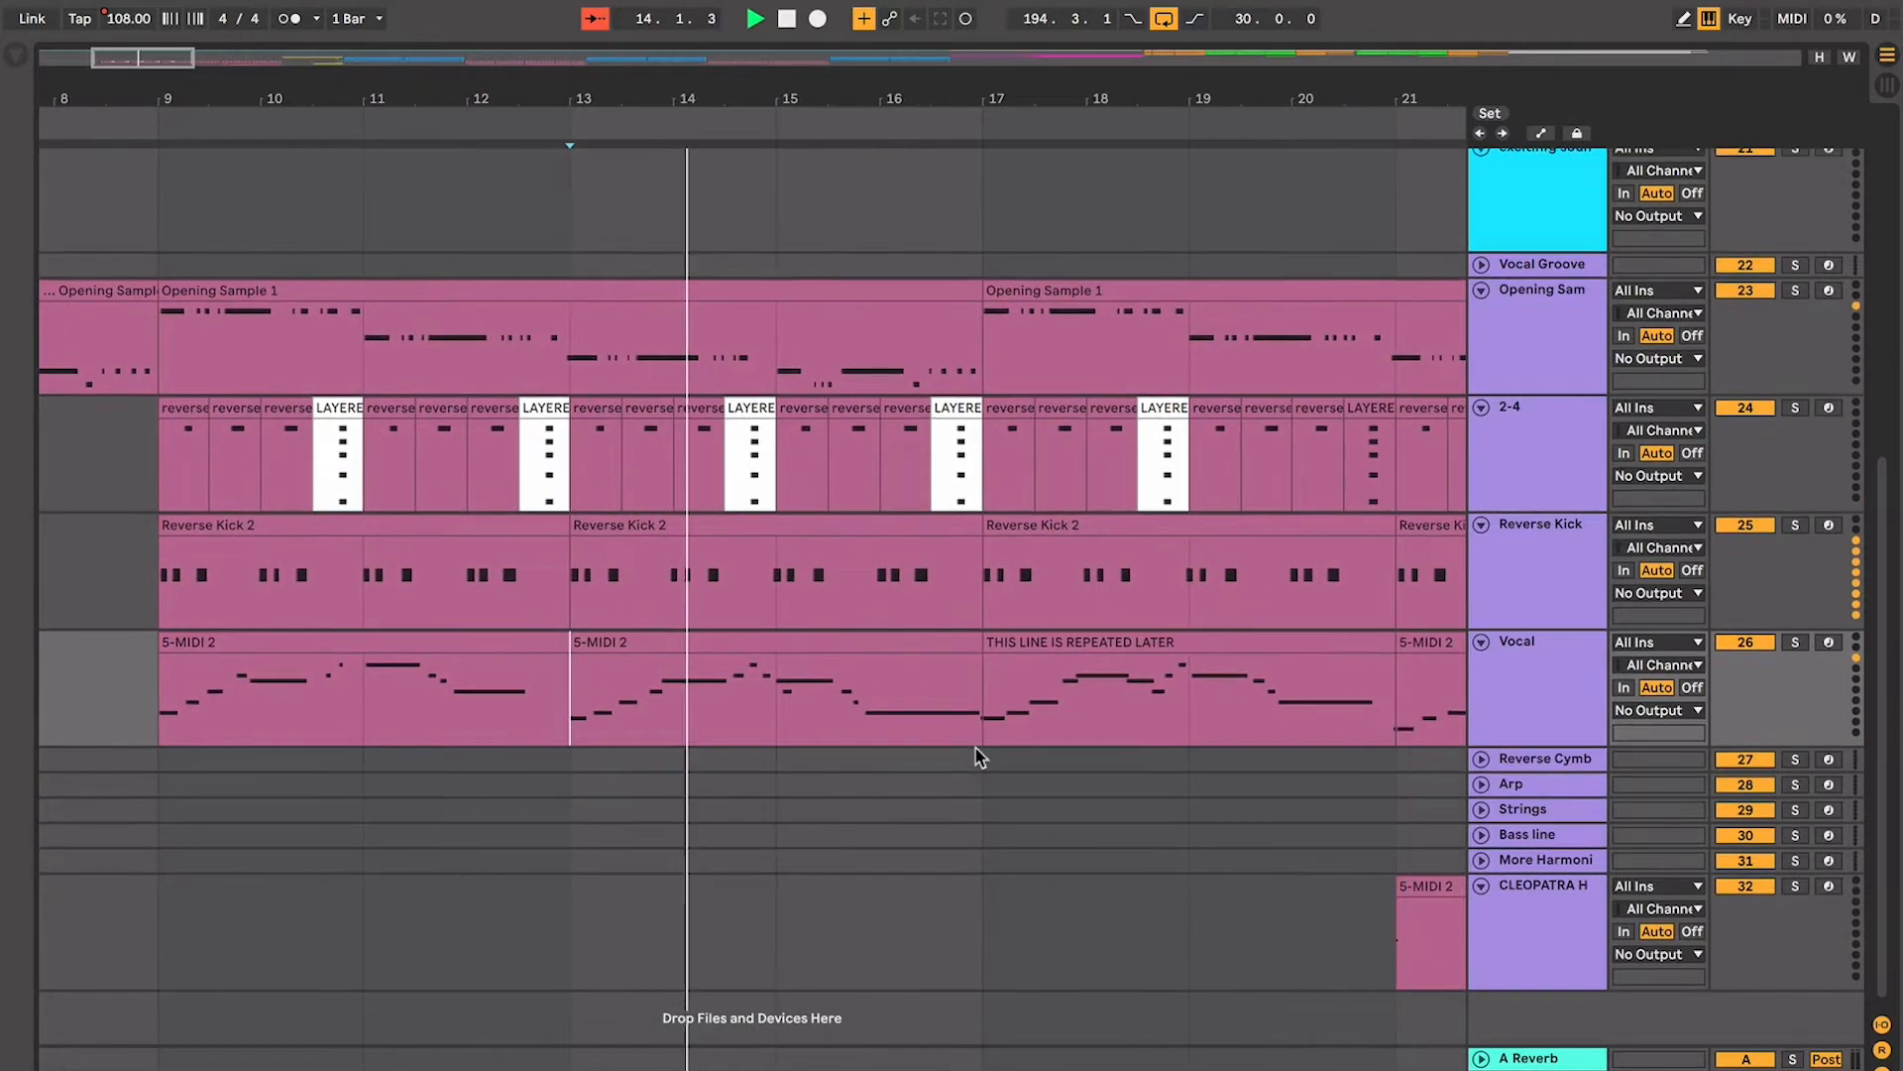
{"action": "left_click", "coordinate": [1202, 710]}
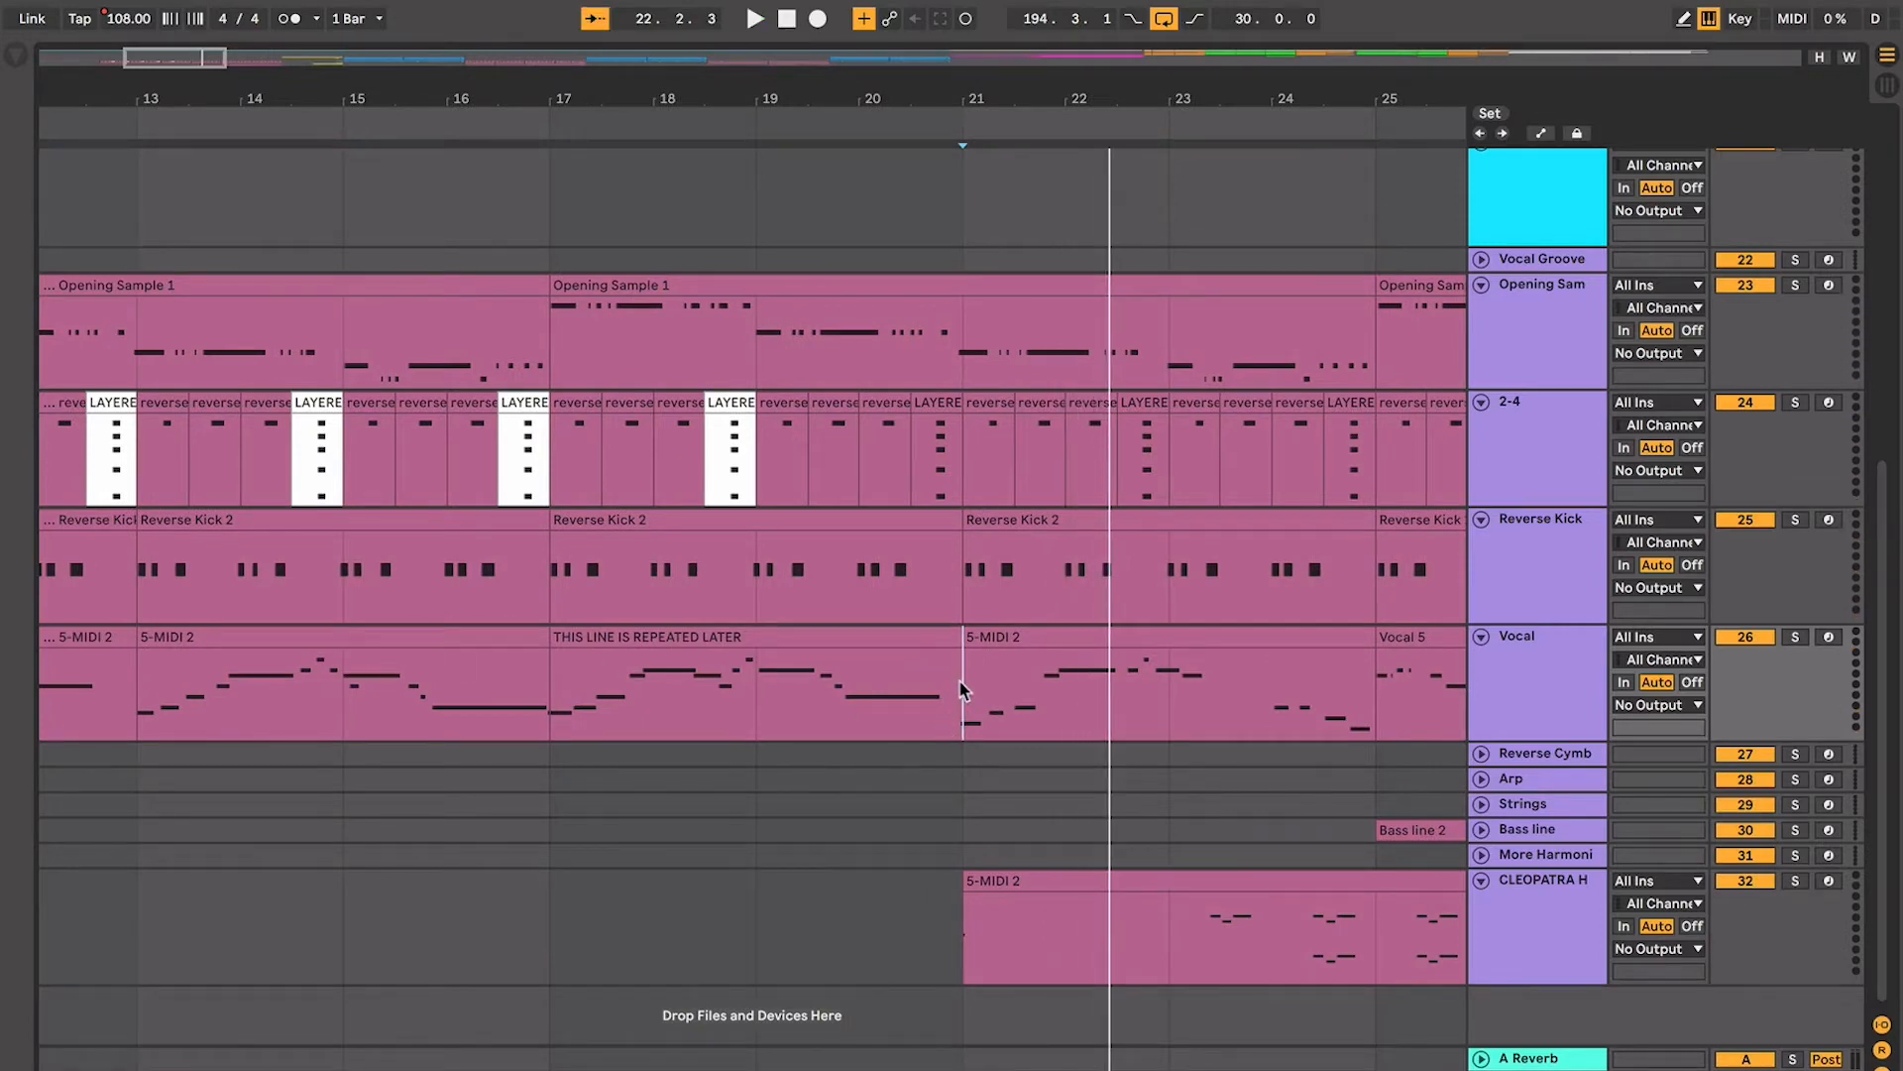
{"action": "left_click", "coordinate": [258, 706]}
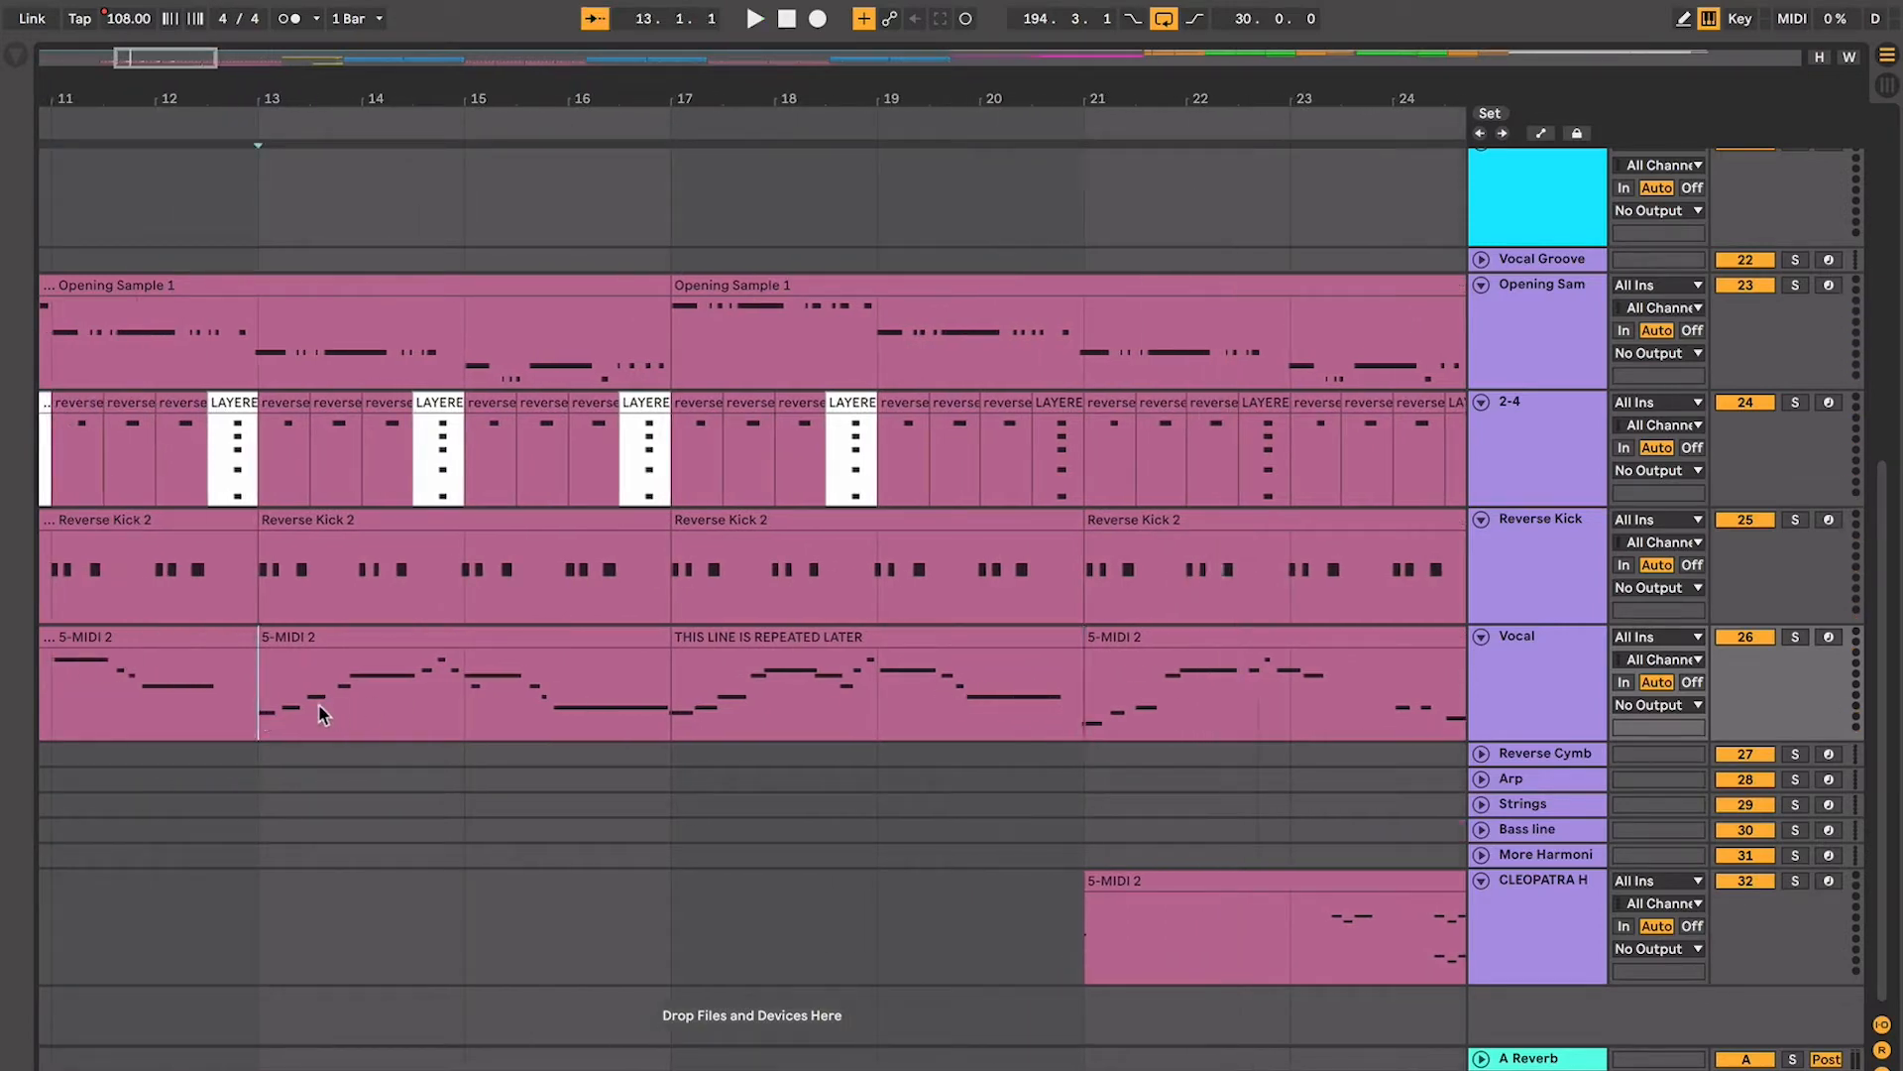
{"action": "key", "text": "space"}
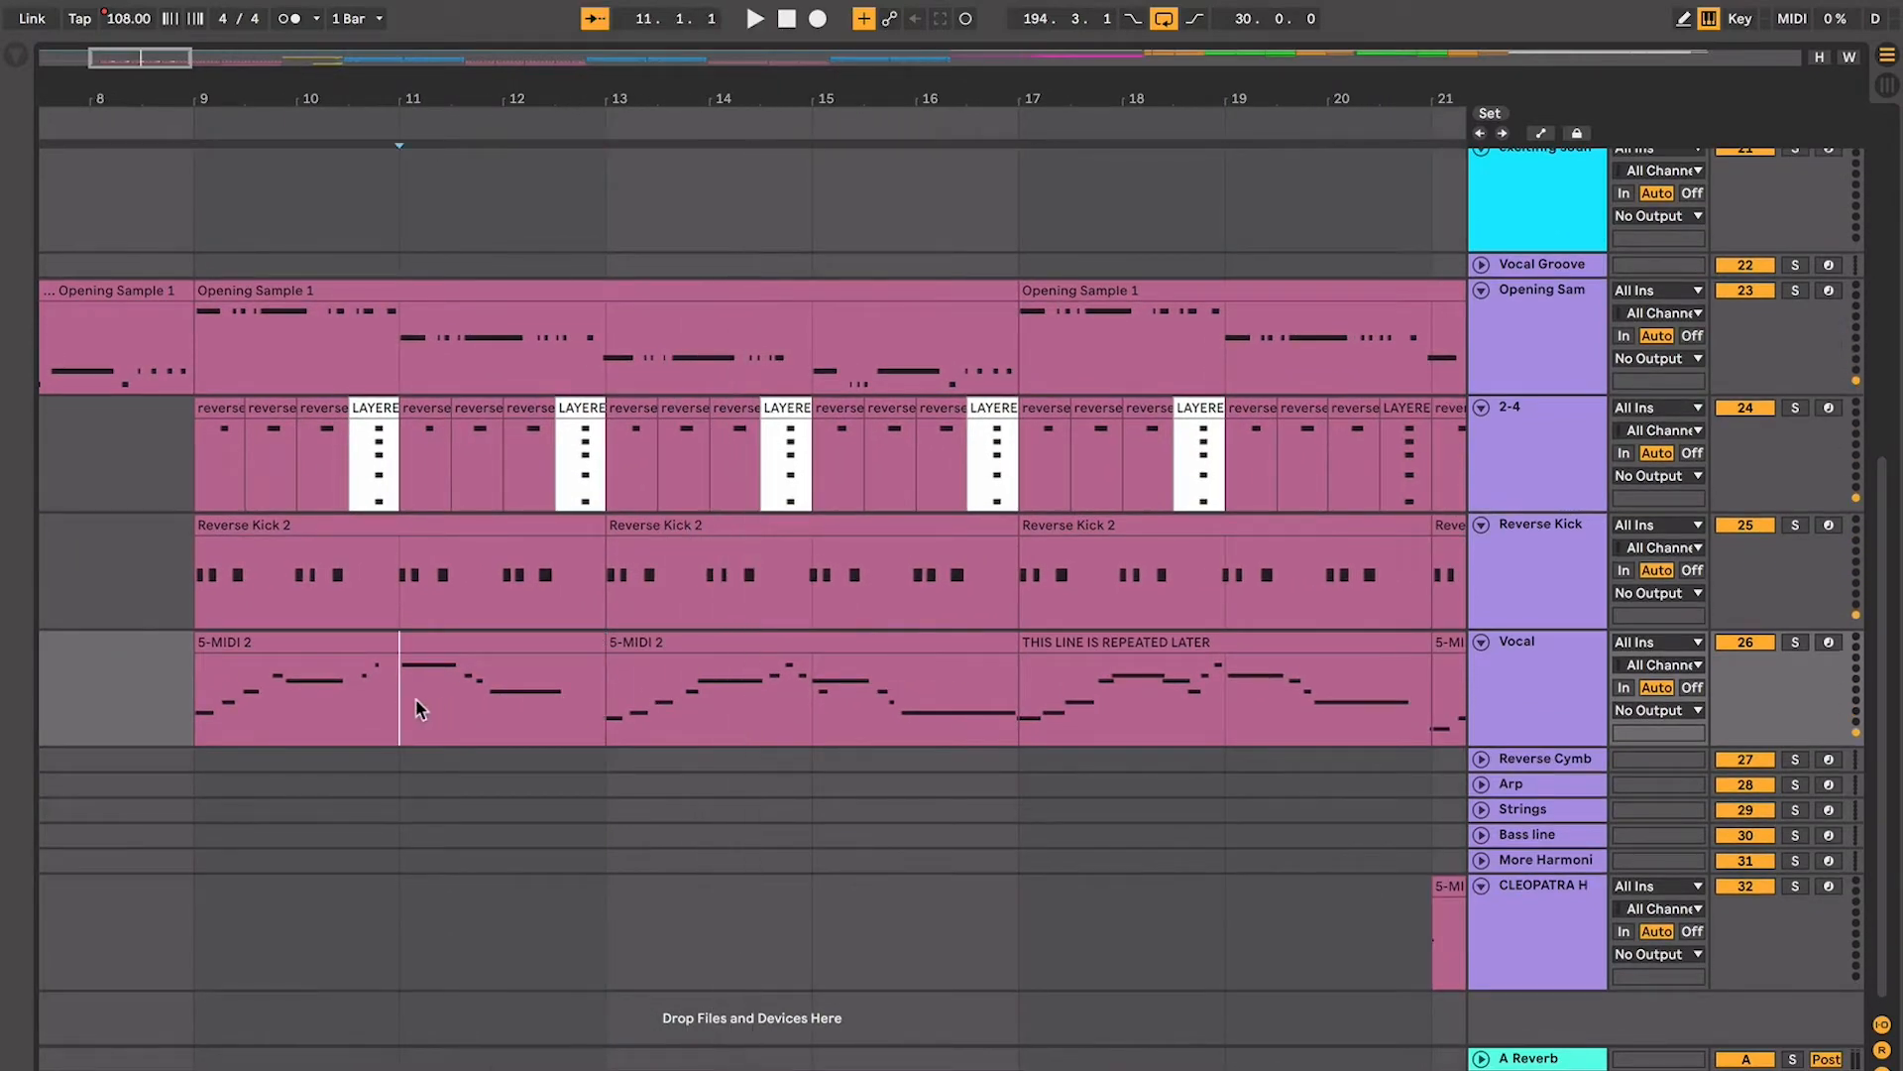
Highlight the Vocal phrase from bar 11 to 13 and the matching phrase from bar 19 to 21
{"action": "scroll", "coordinate": [436, 700], "scroll_direction": "right", "scroll_amount": 4}
{"action": "scroll", "coordinate": [753, 703], "scroll_direction": "right", "scroll_amount": 2}
{"action": "scroll", "coordinate": [448, 686], "scroll_direction": "left", "scroll_amount": 6}
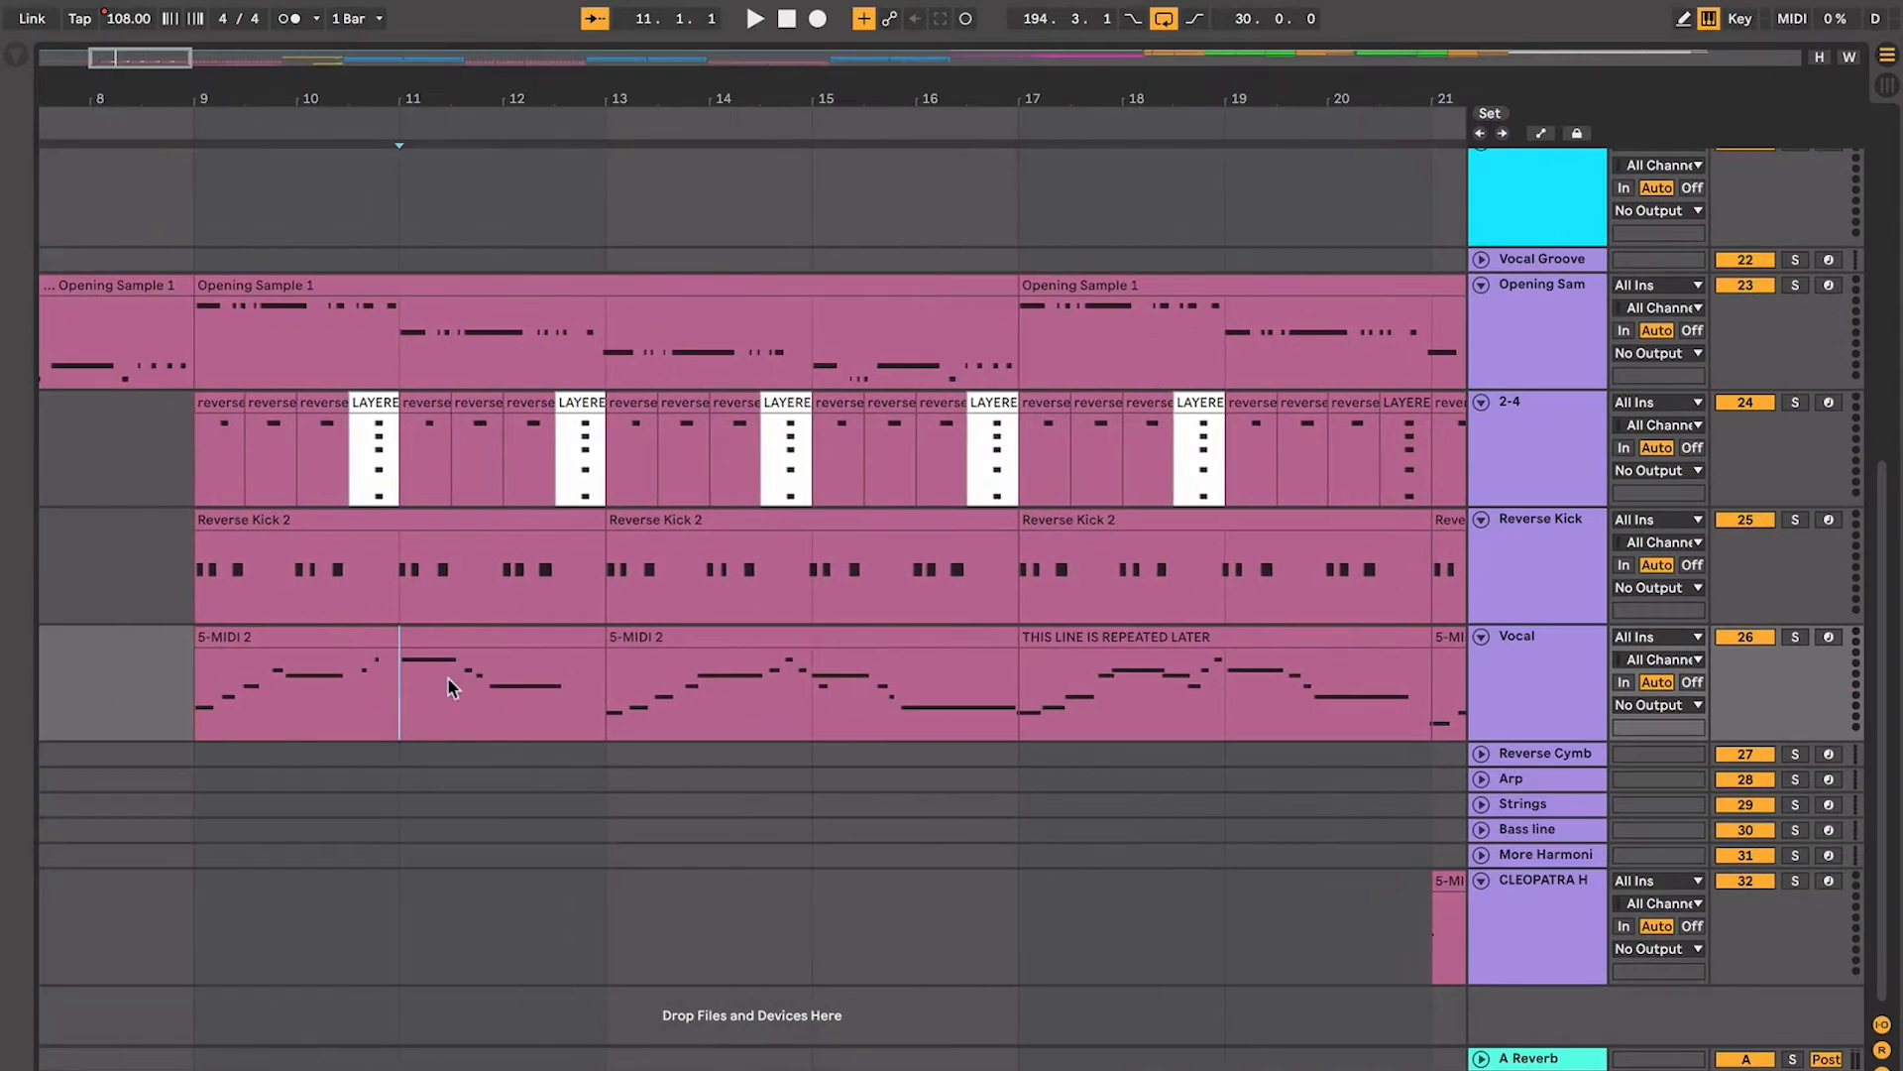
{"action": "scroll", "coordinate": [544, 668], "scroll_direction": "right", "scroll_amount": 1}
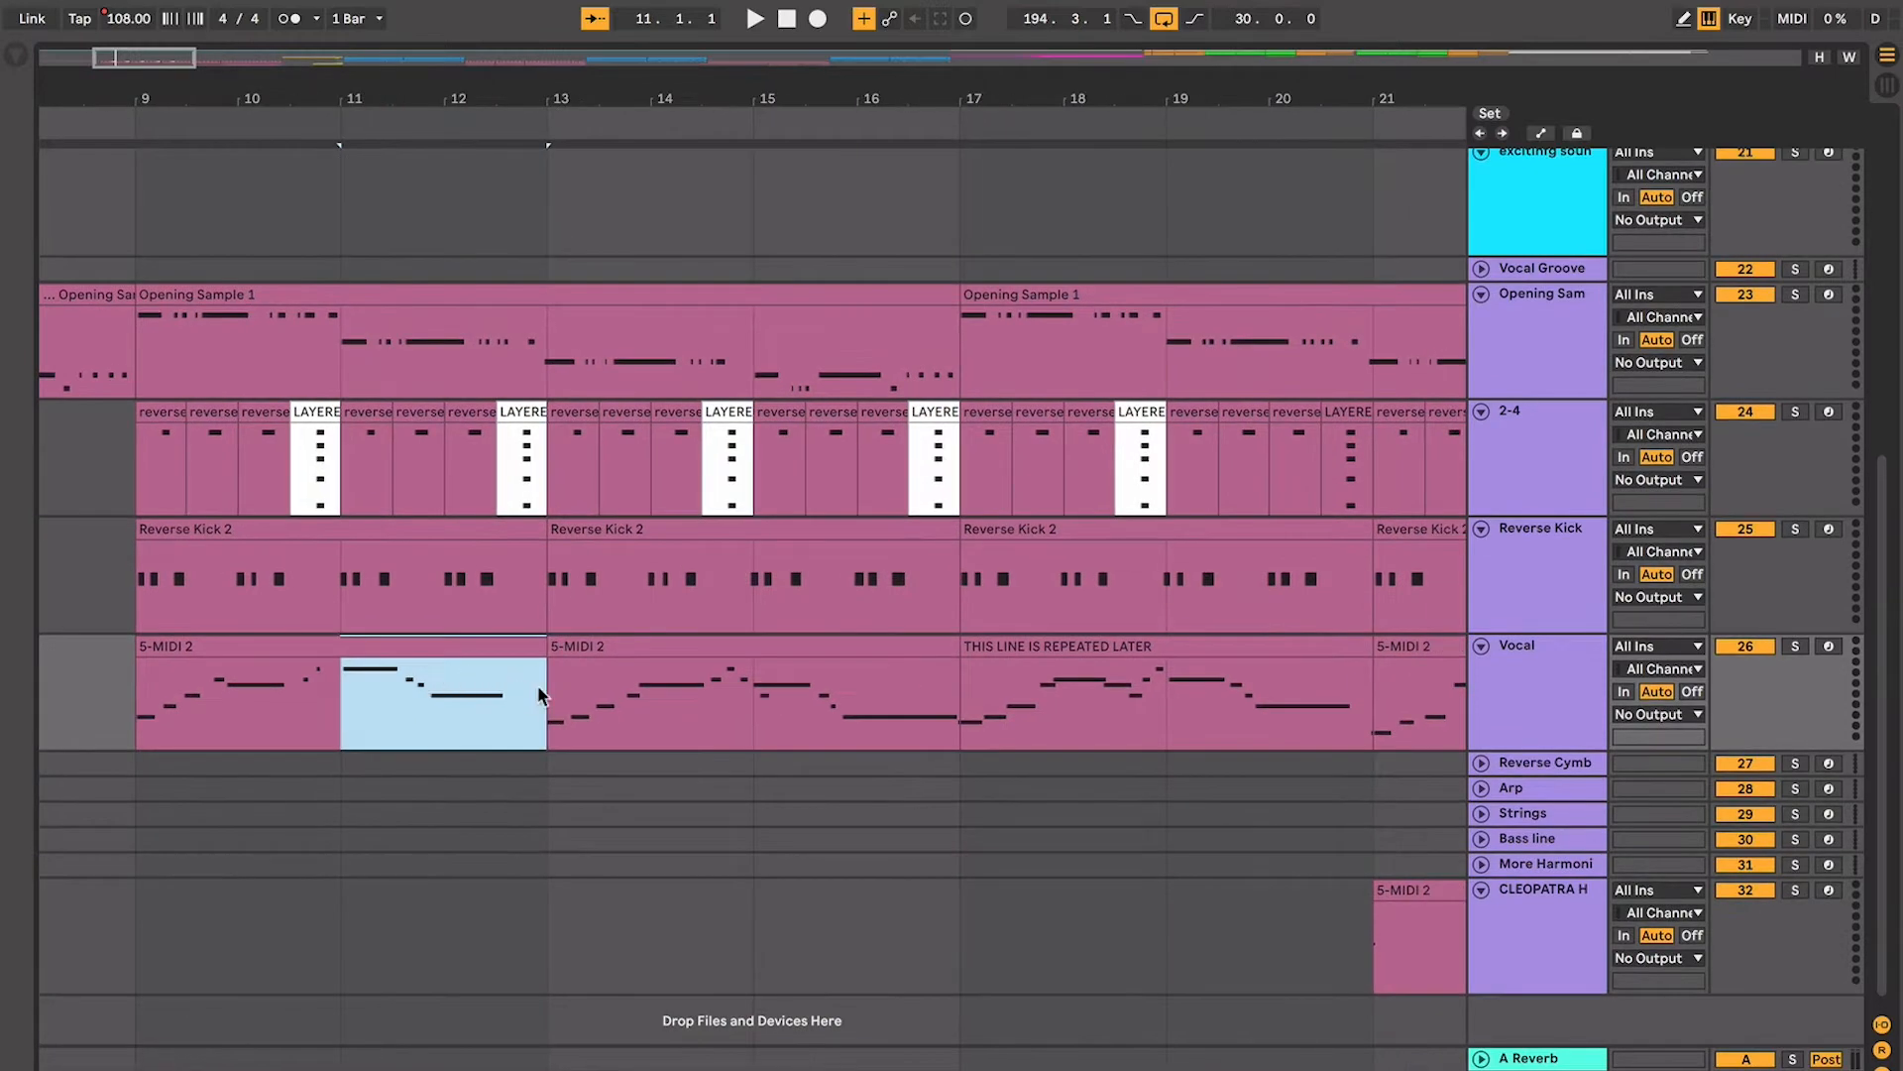
{"action": "scroll", "coordinate": [537, 686], "scroll_direction": "right", "scroll_amount": 2}
{"action": "left_click", "coordinate": [1049, 698]}
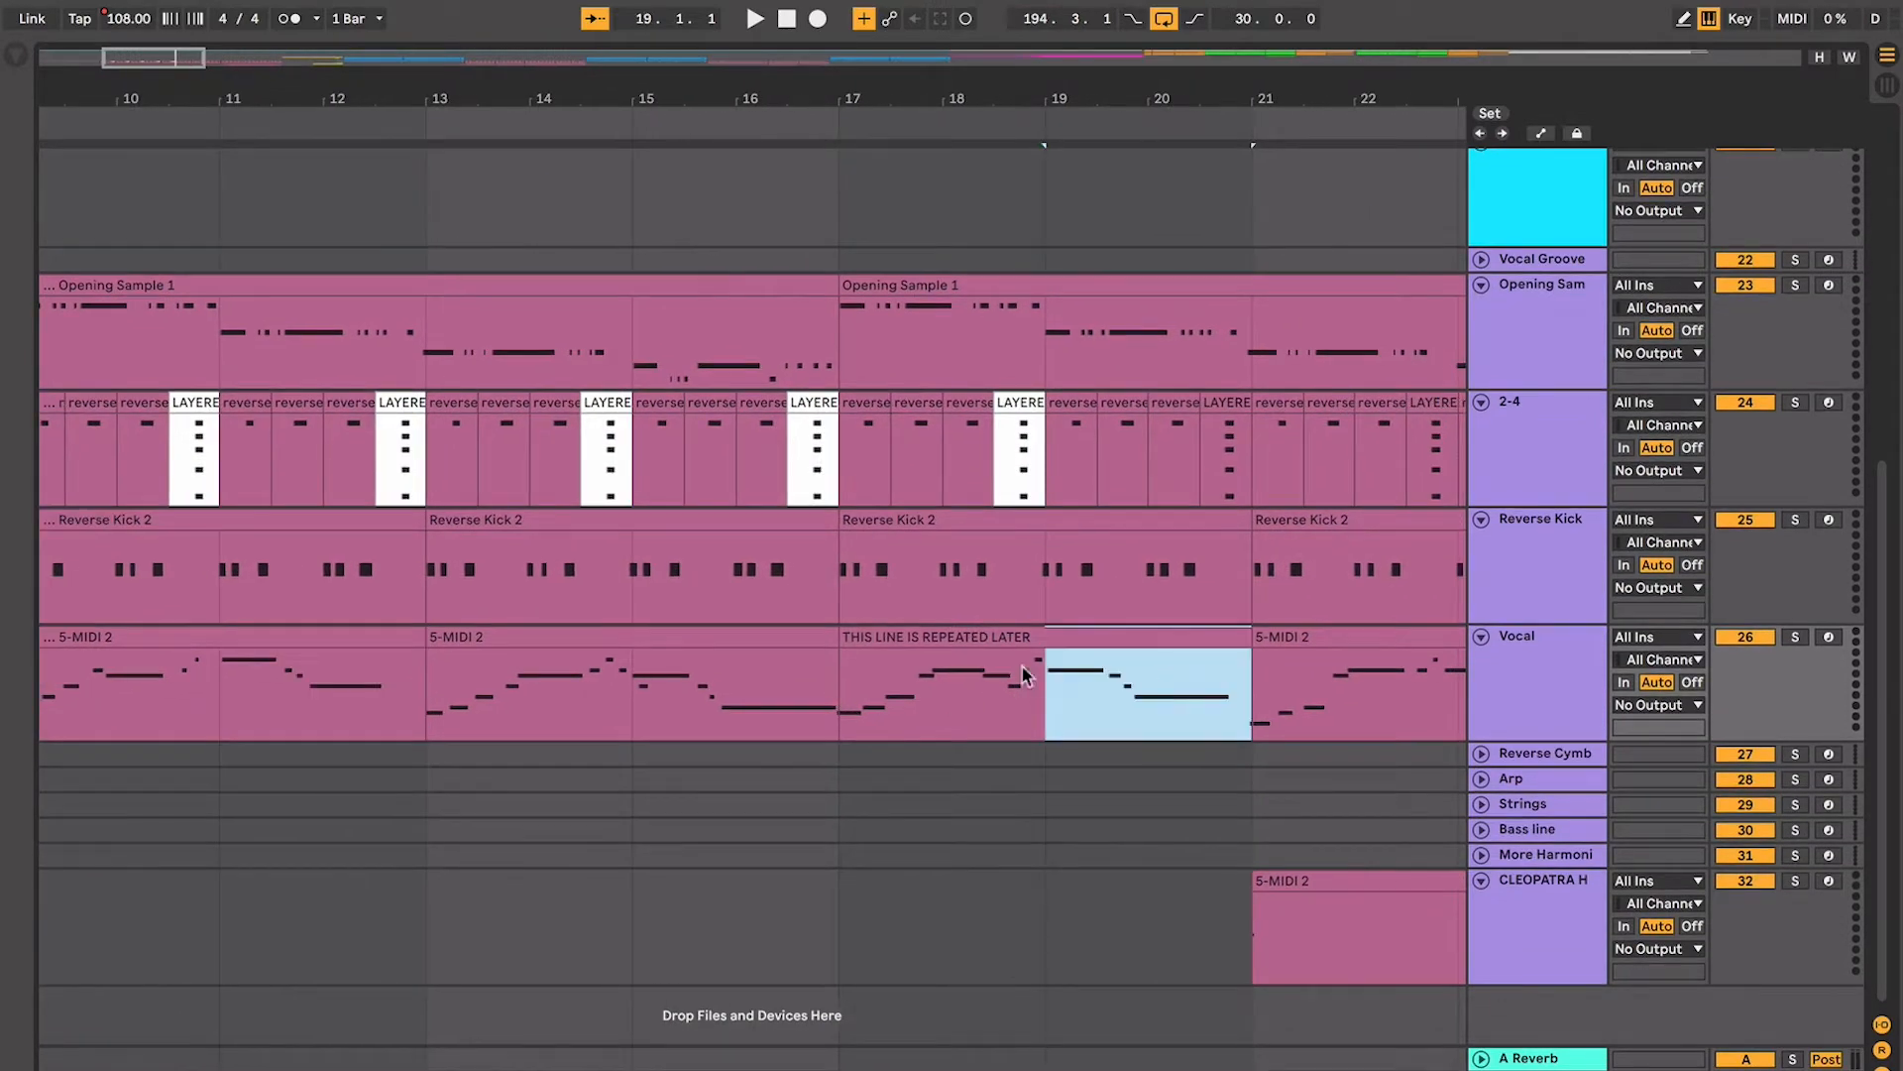
Play the Vocal track from bar 11 and from bar 19 to compare the second halves of both lines
{"action": "scroll", "coordinate": [1021, 666], "scroll_direction": "left", "scroll_amount": 3}
{"action": "left_click", "coordinate": [448, 699]}
{"action": "key", "text": "space"}
{"action": "scroll", "coordinate": [769, 702], "scroll_direction": "right", "scroll_amount": 3}
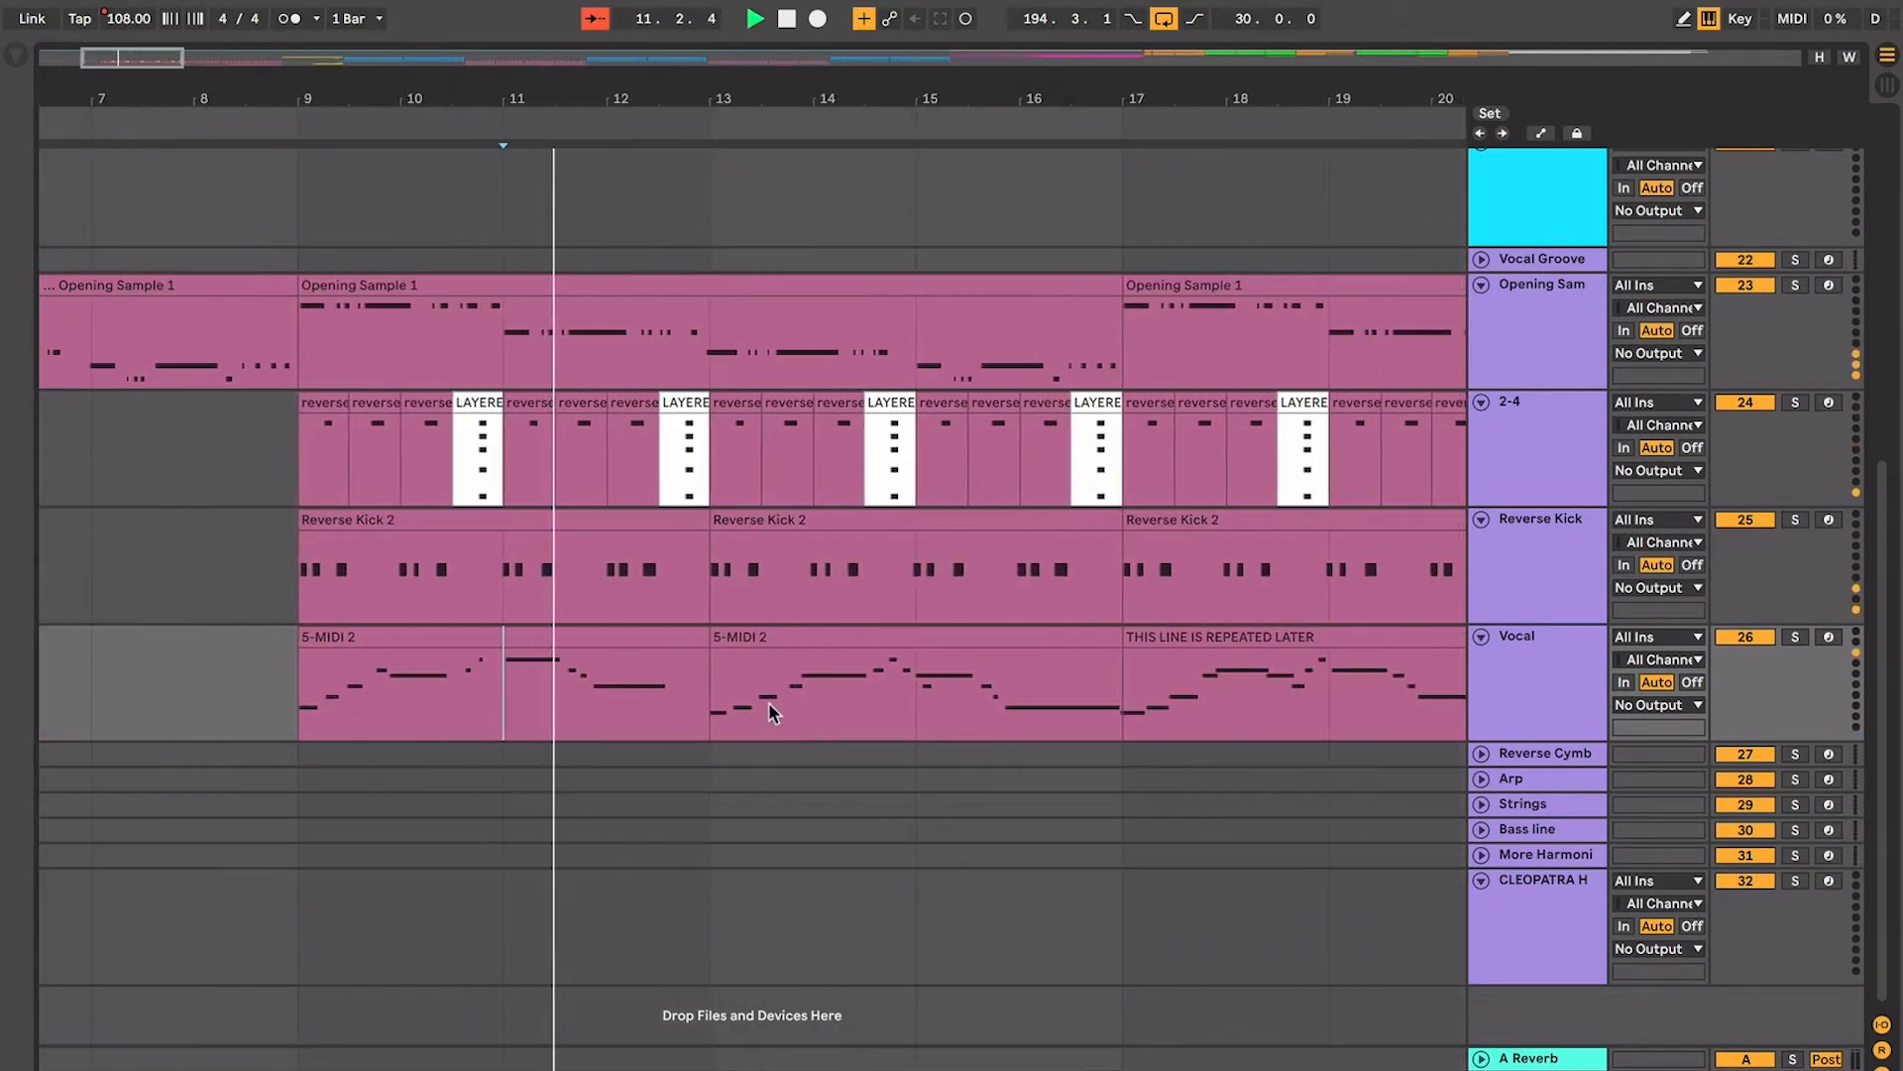
{"action": "scroll", "coordinate": [769, 702], "scroll_direction": "right", "scroll_amount": 4}
{"action": "left_click", "coordinate": [1102, 701]}
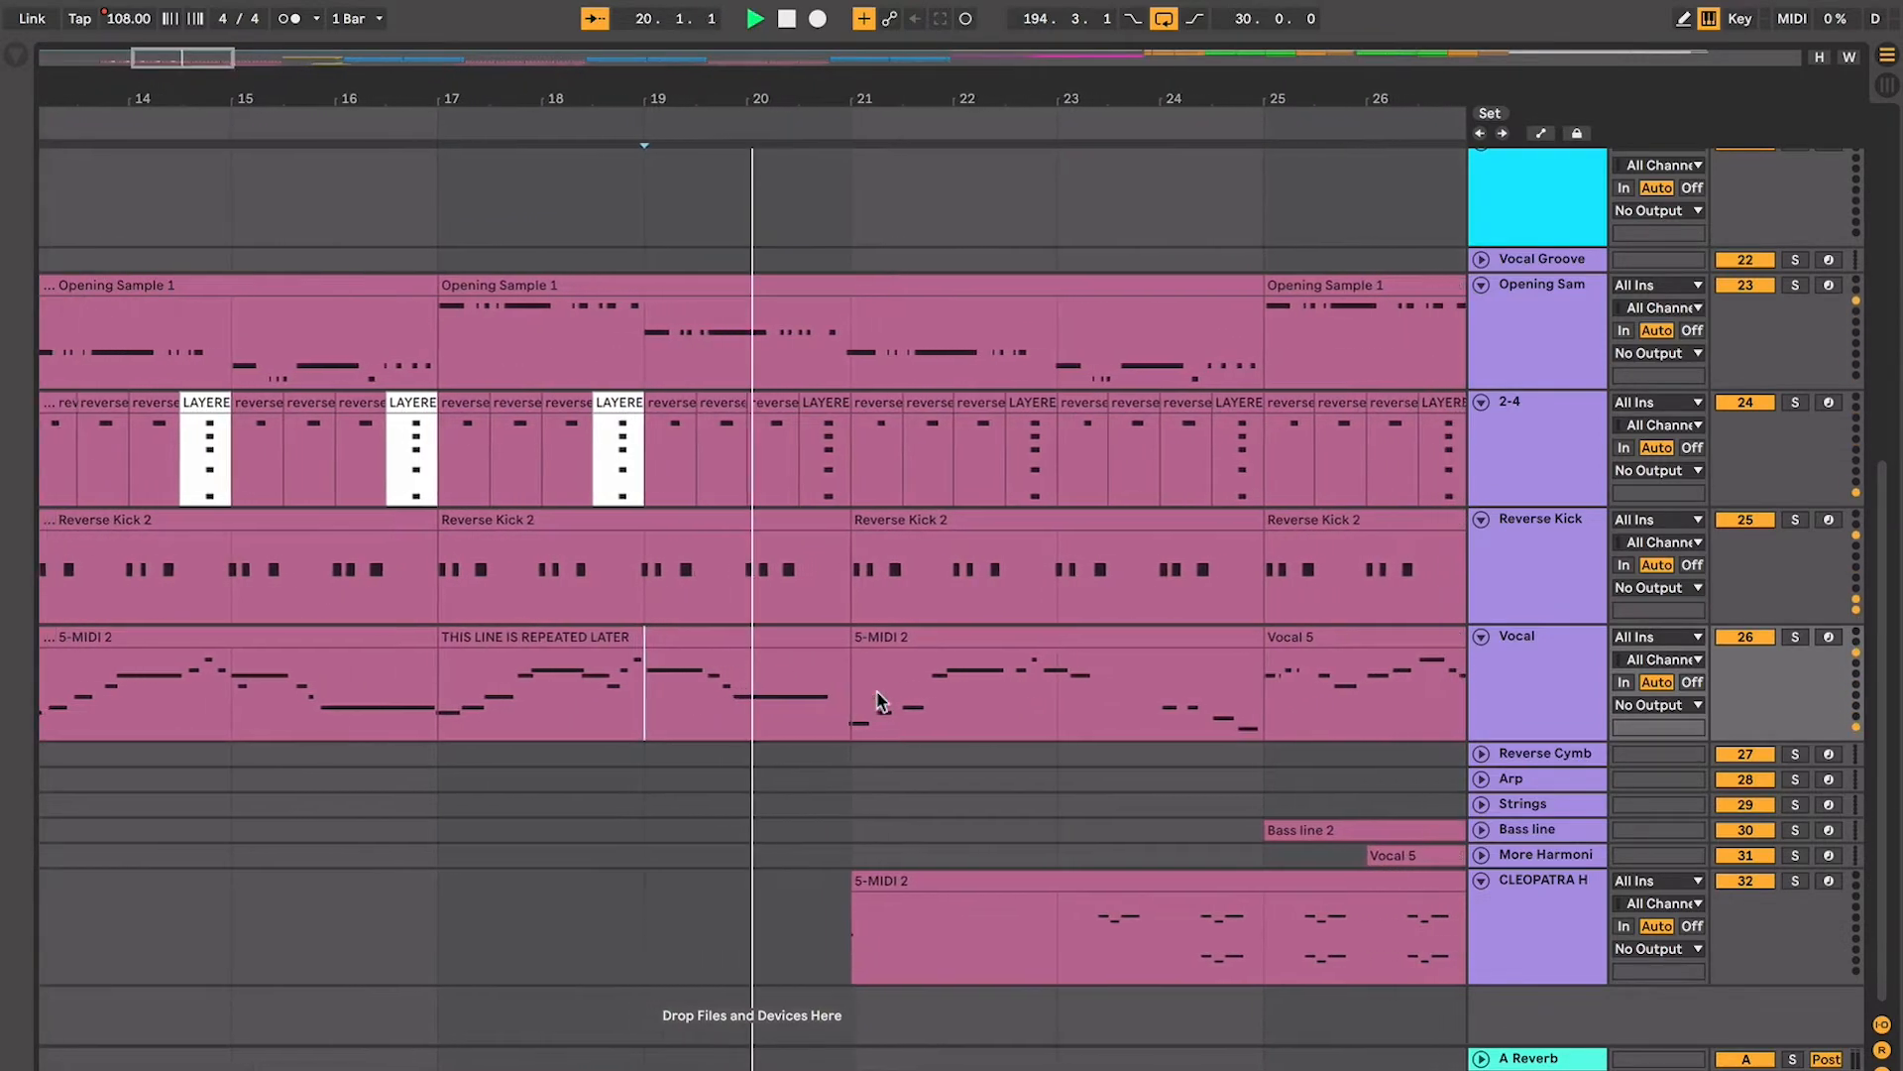
{"action": "scroll", "coordinate": [876, 699], "scroll_direction": "left", "scroll_amount": 5}
{"action": "key", "text": "space"}
Play the Vocal track from bar 9 and from bar 17 to compare the openings of both lines
{"action": "left_click", "coordinate": [196, 708]}
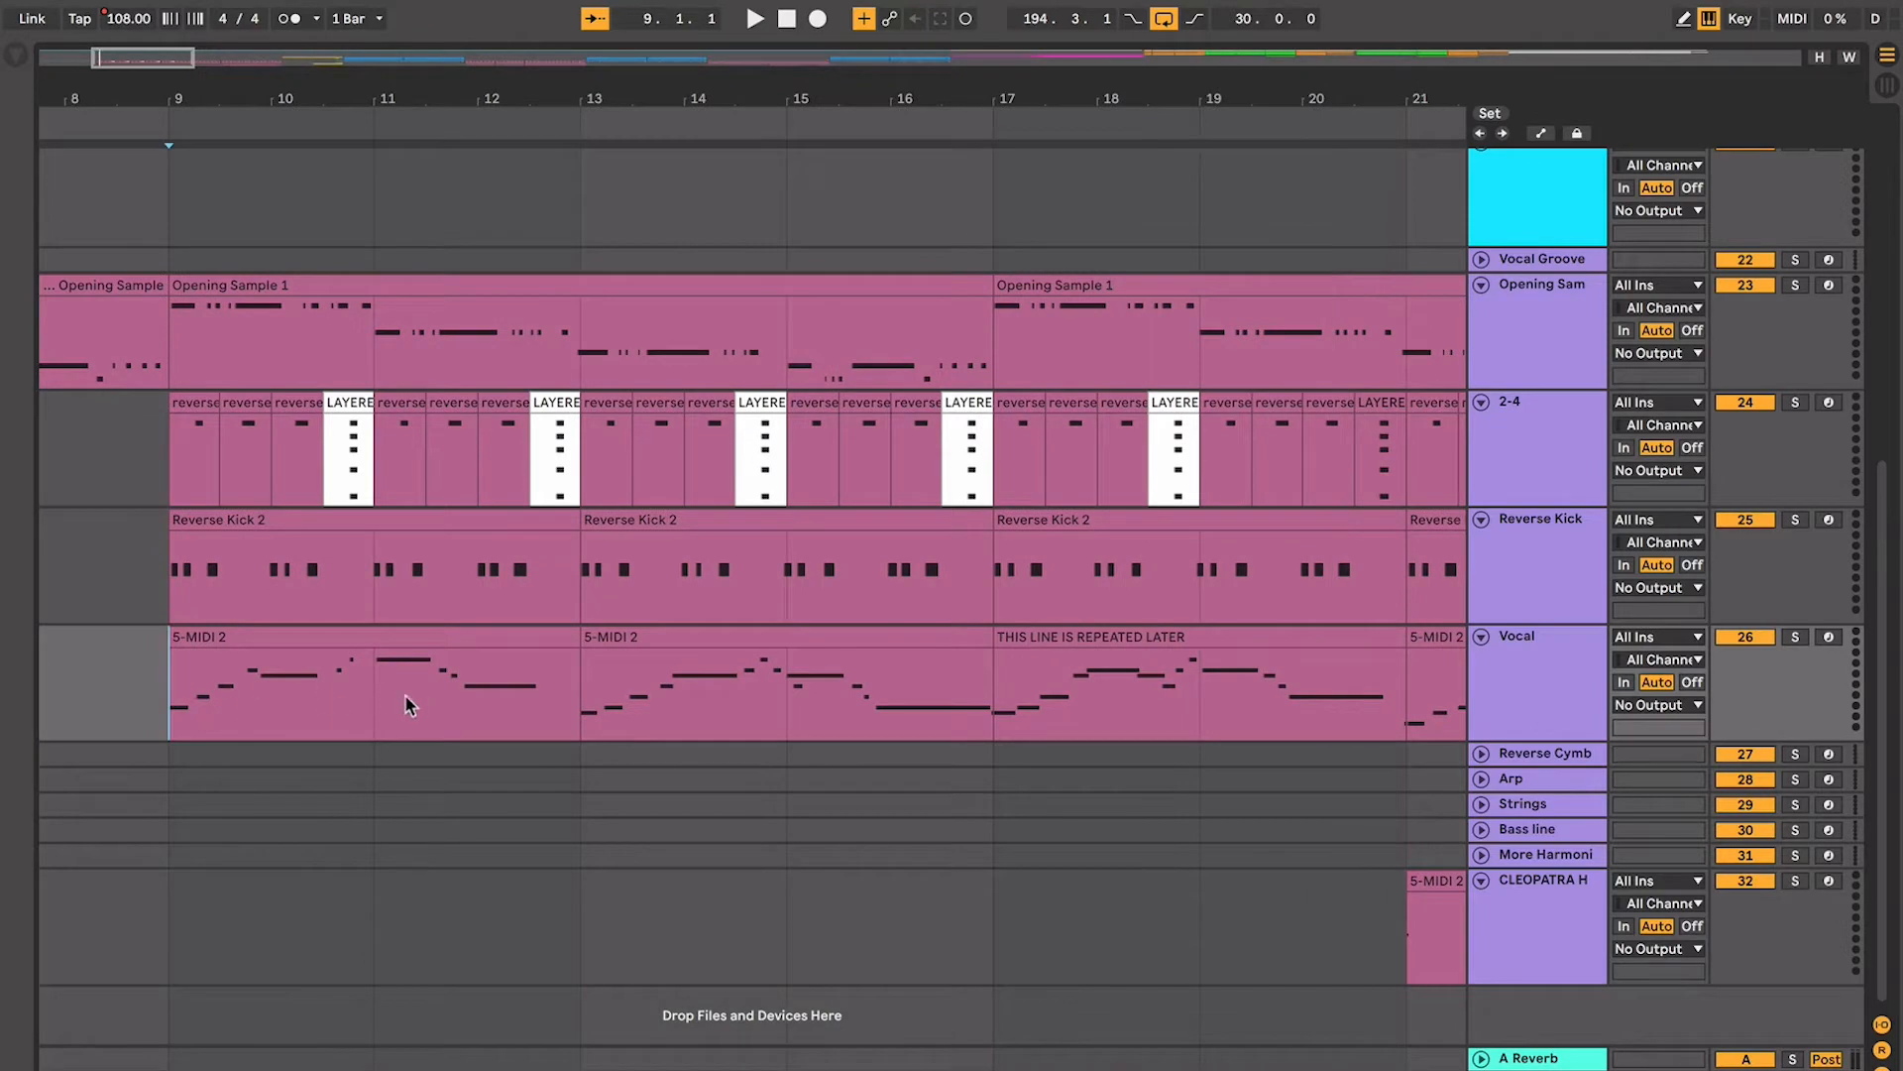
{"action": "key", "text": "space"}
{"action": "scroll", "coordinate": [808, 758], "scroll_direction": "right", "scroll_amount": 5}
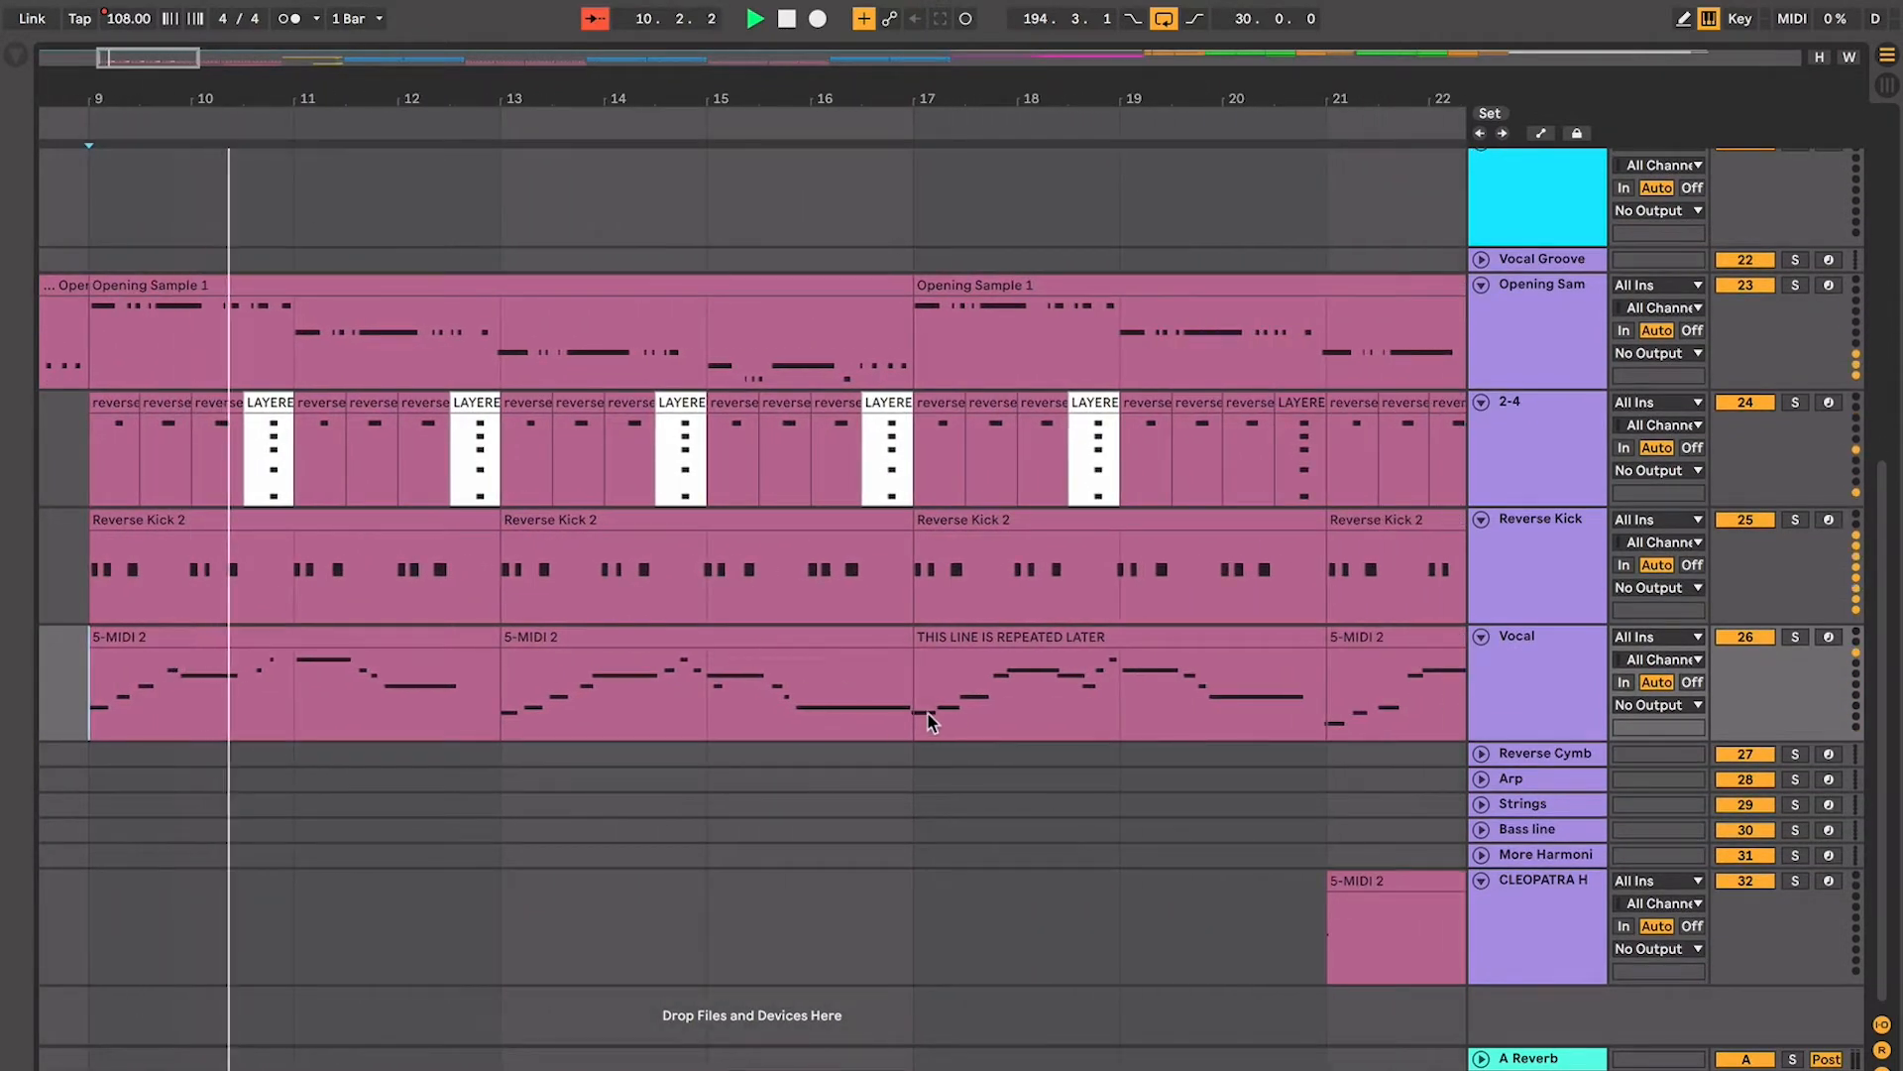
{"action": "left_click", "coordinate": [927, 720]}
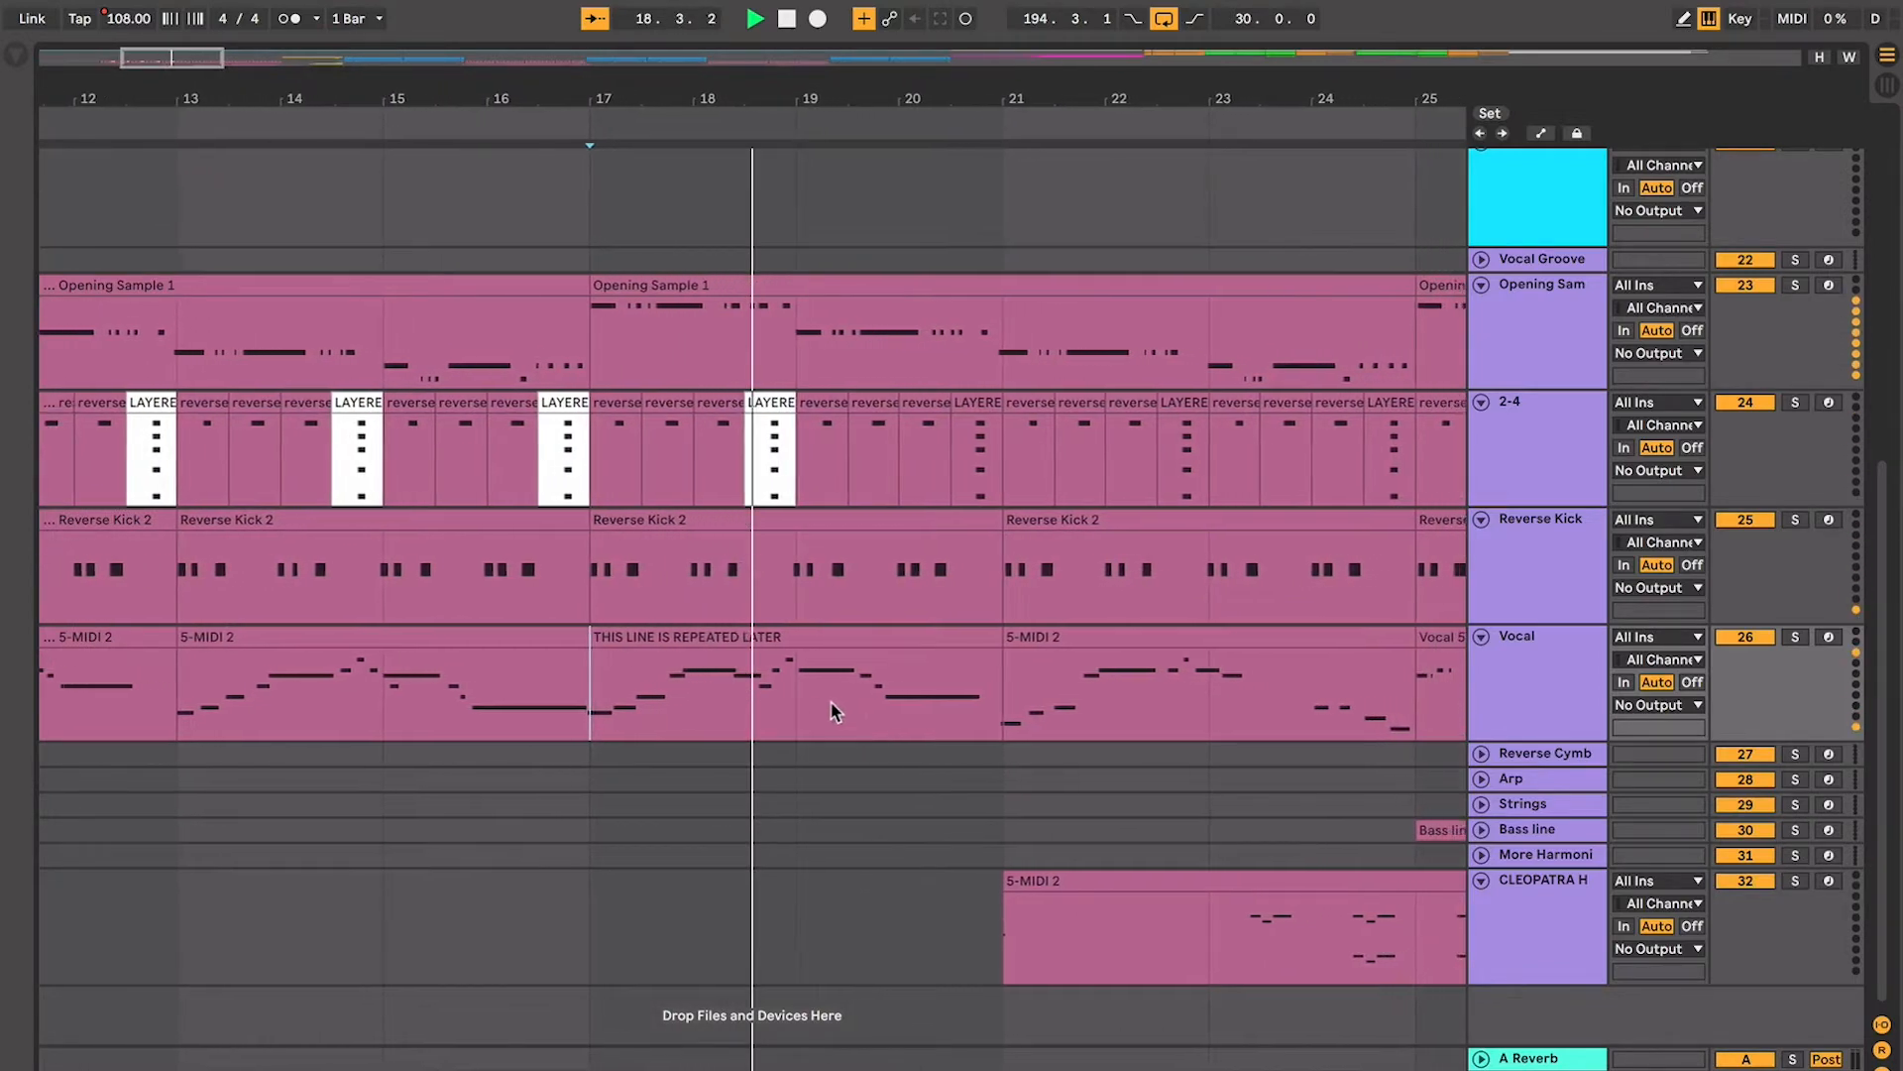
{"action": "key", "text": "space"}
Select the Vocal clips starting at bars 17 and 21 for comparison, and place the insert marker at bar 23
{"action": "left_click", "coordinate": [760, 635]}
{"action": "scroll", "coordinate": [760, 634], "scroll_direction": "down", "scroll_amount": 5}
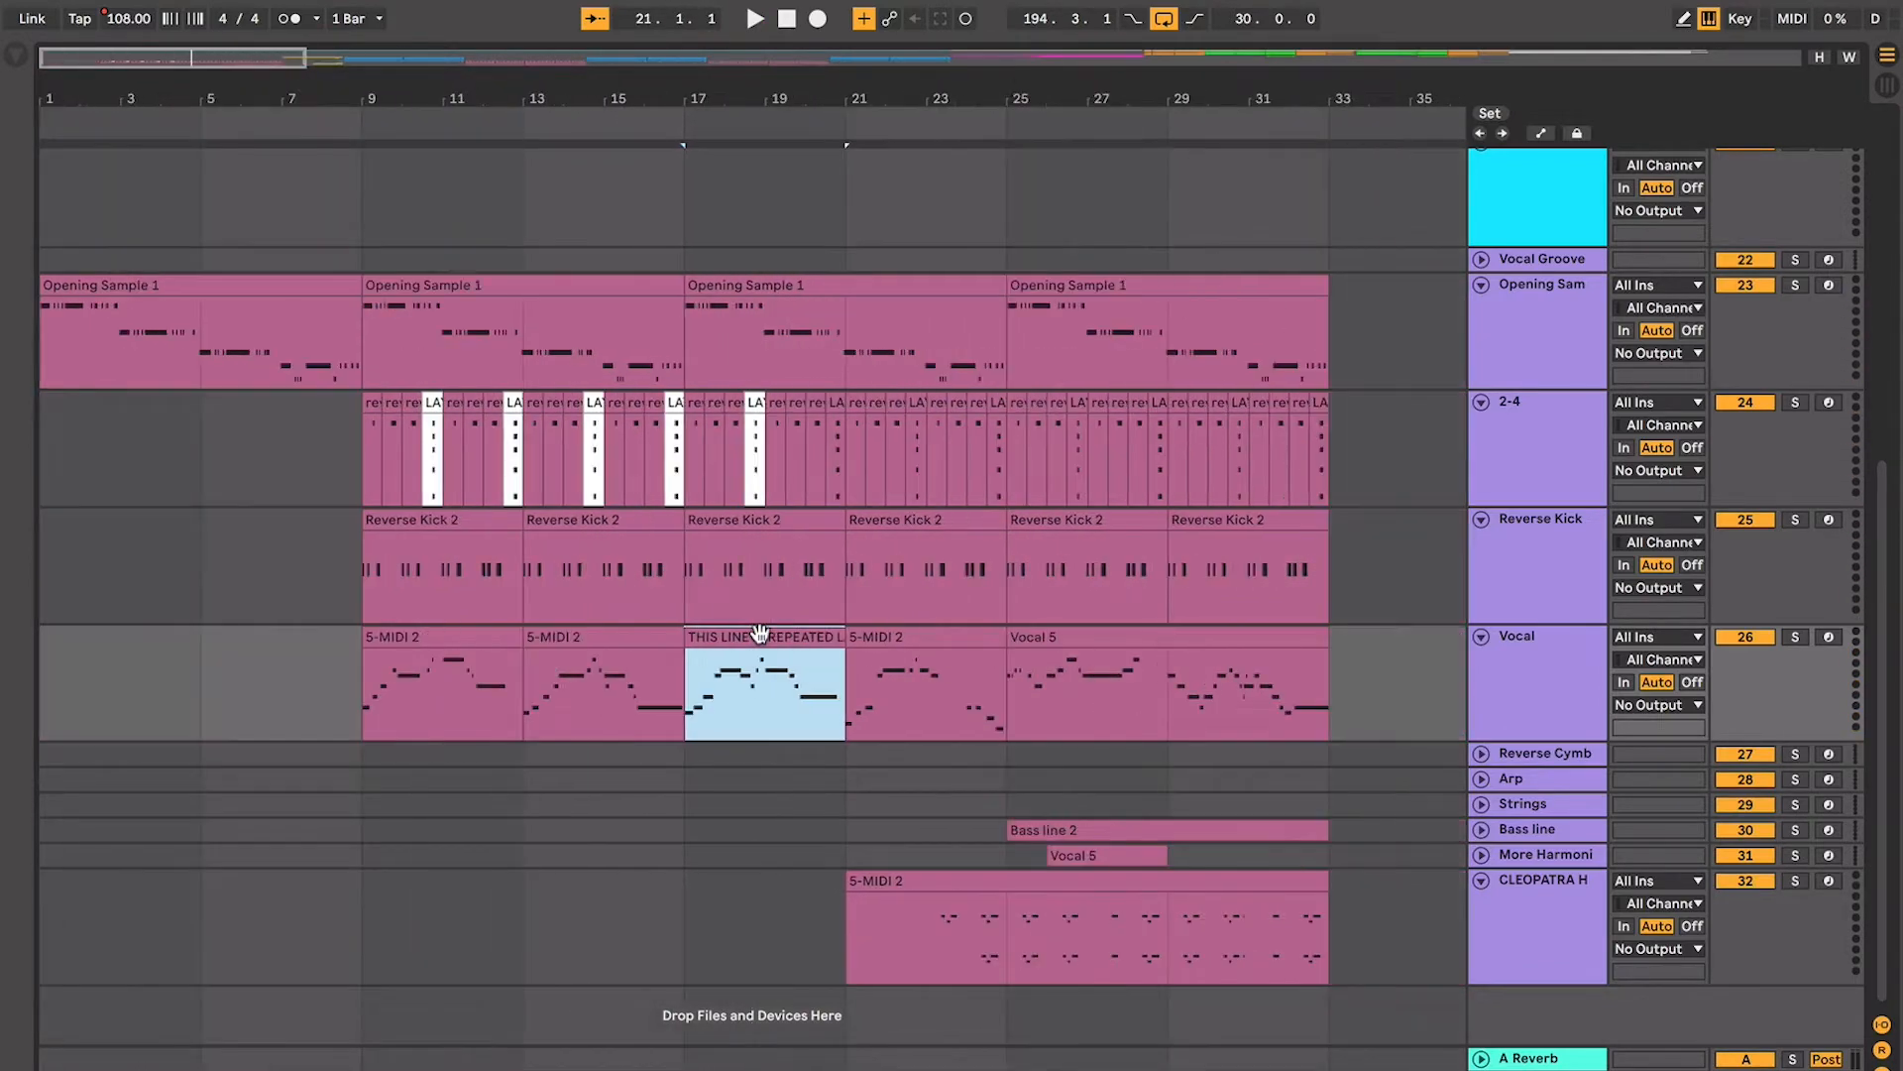
{"action": "key", "text": "plus"}
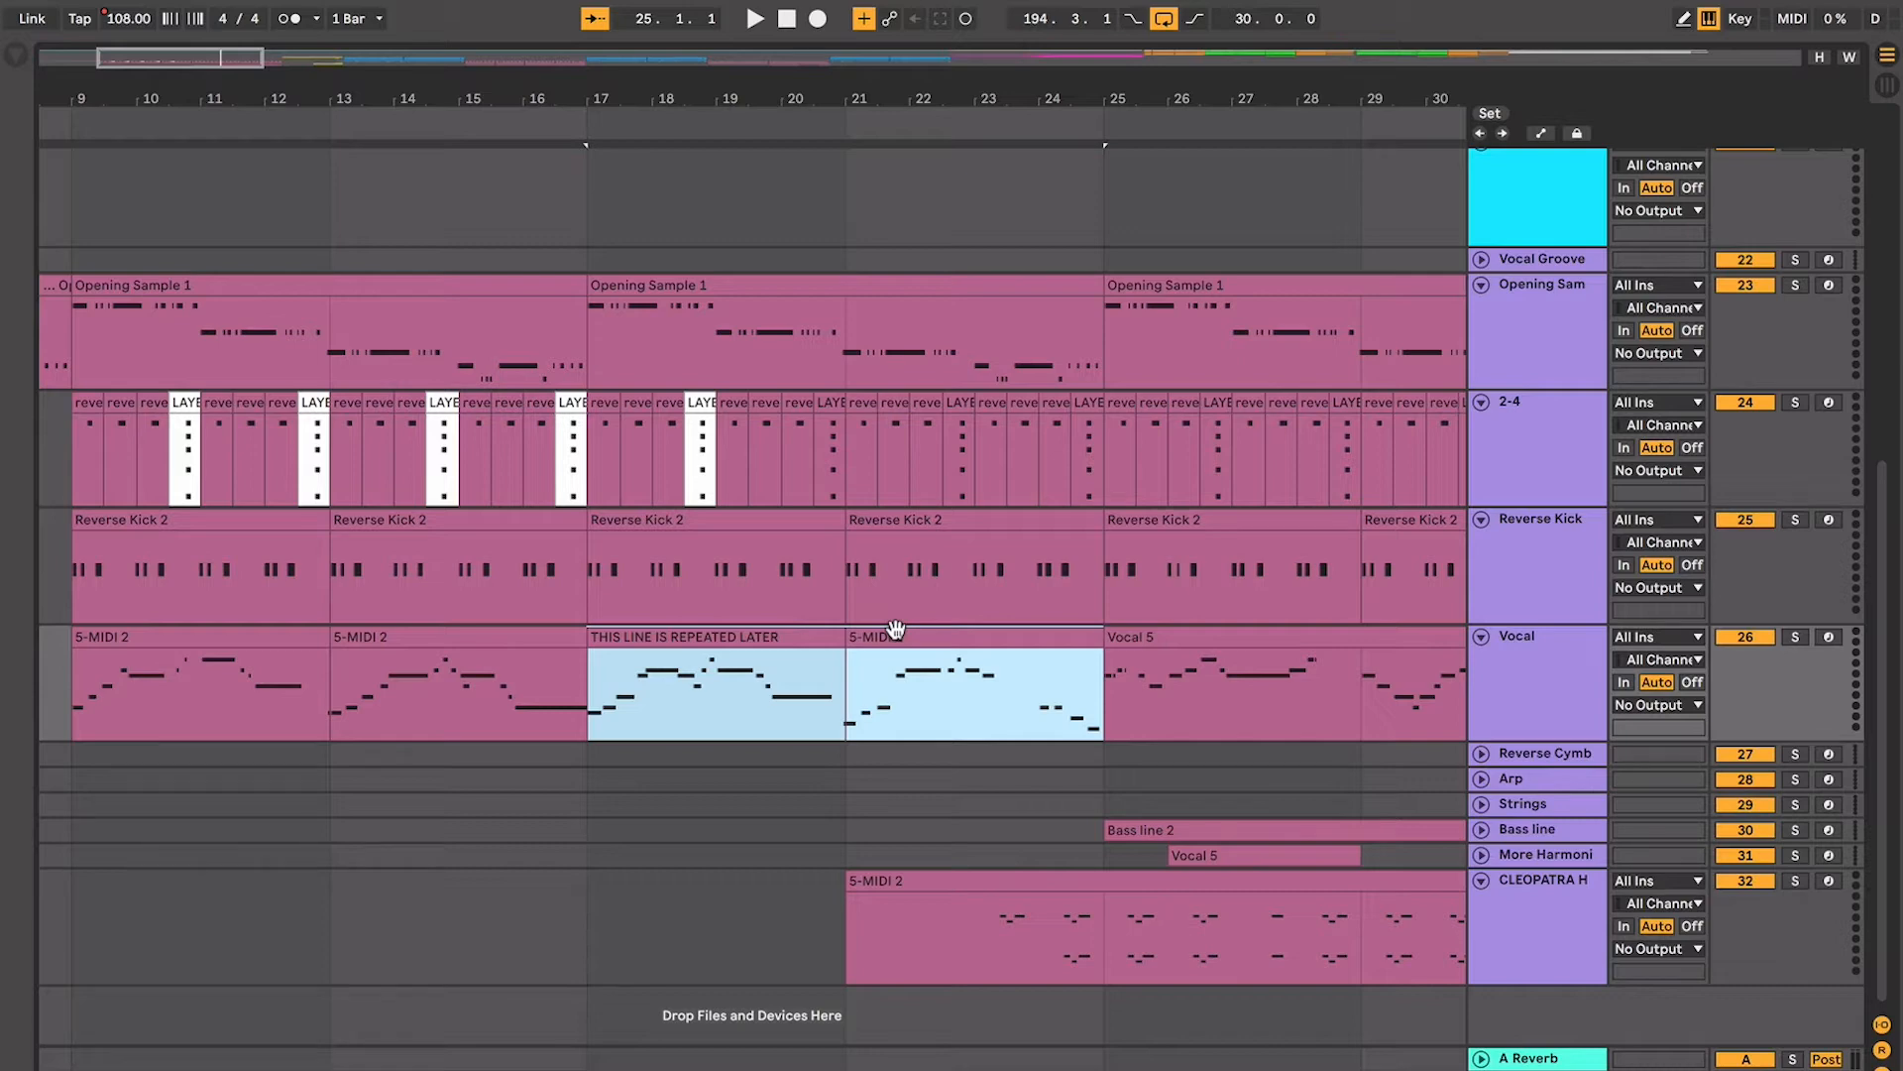
{"action": "left_click", "coordinate": [808, 662]}
{"action": "left_click", "coordinate": [883, 633]}
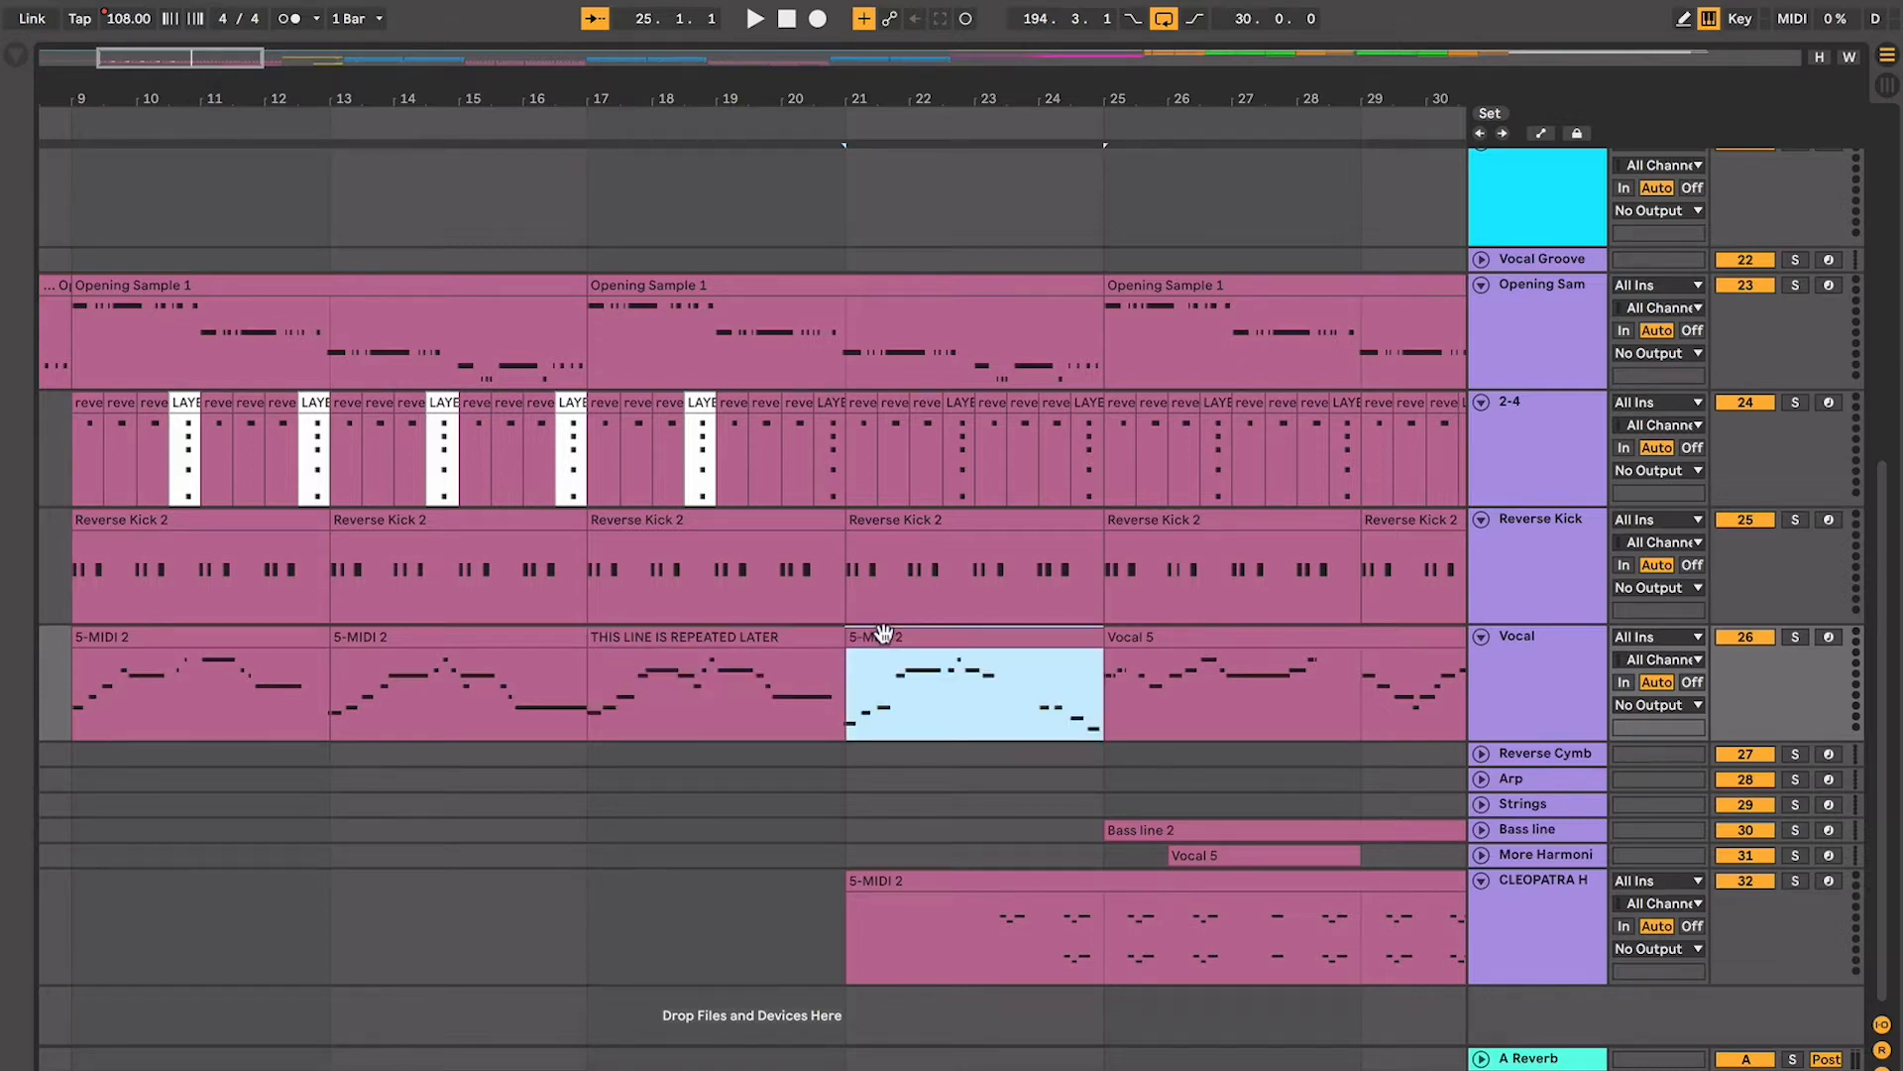
{"action": "scroll", "coordinate": [883, 632], "scroll_direction": "right", "scroll_amount": 2}
{"action": "left_click", "coordinate": [895, 671]}
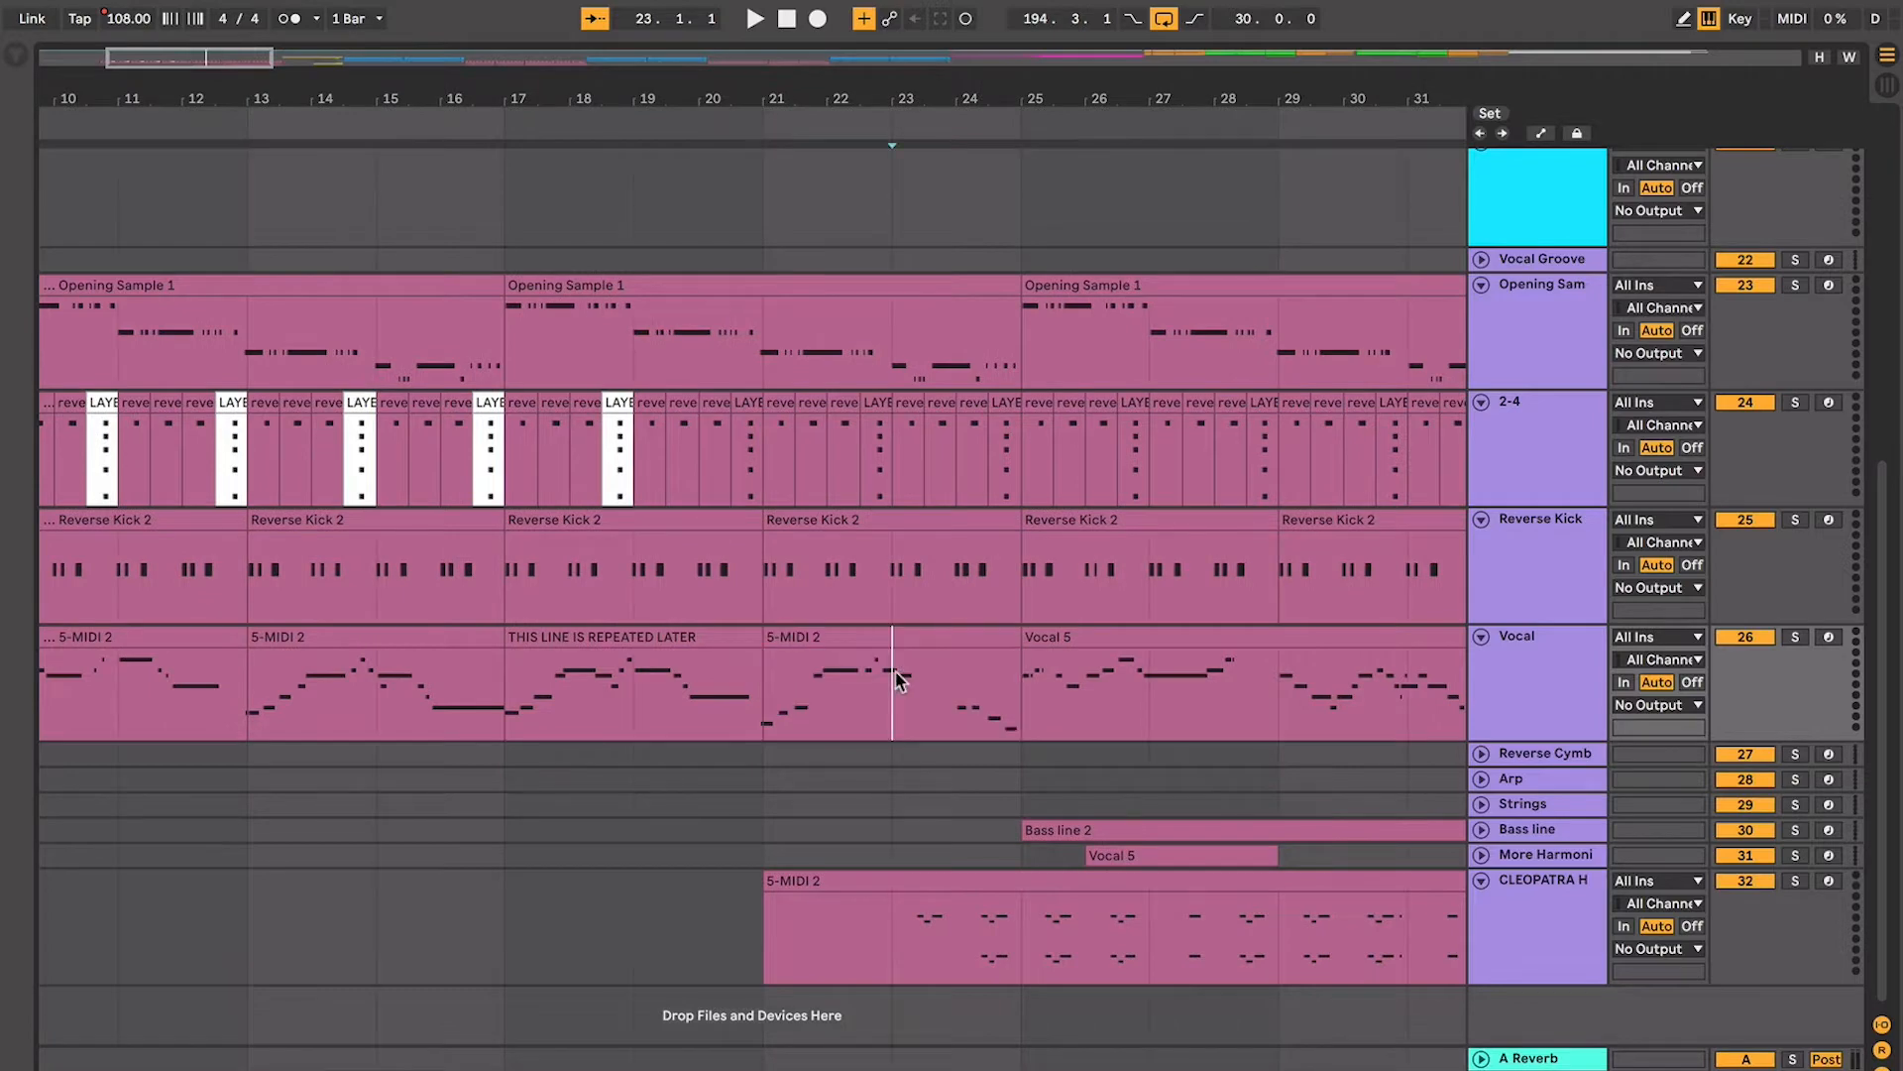
Mark the CLEOPATRA H notes between bars 23 and 25 in turn to examine the harmony entries
{"action": "scroll", "coordinate": [895, 672], "scroll_direction": "up", "scroll_amount": 5}
{"action": "scroll", "coordinate": [895, 671], "scroll_direction": "right", "scroll_amount": 1}
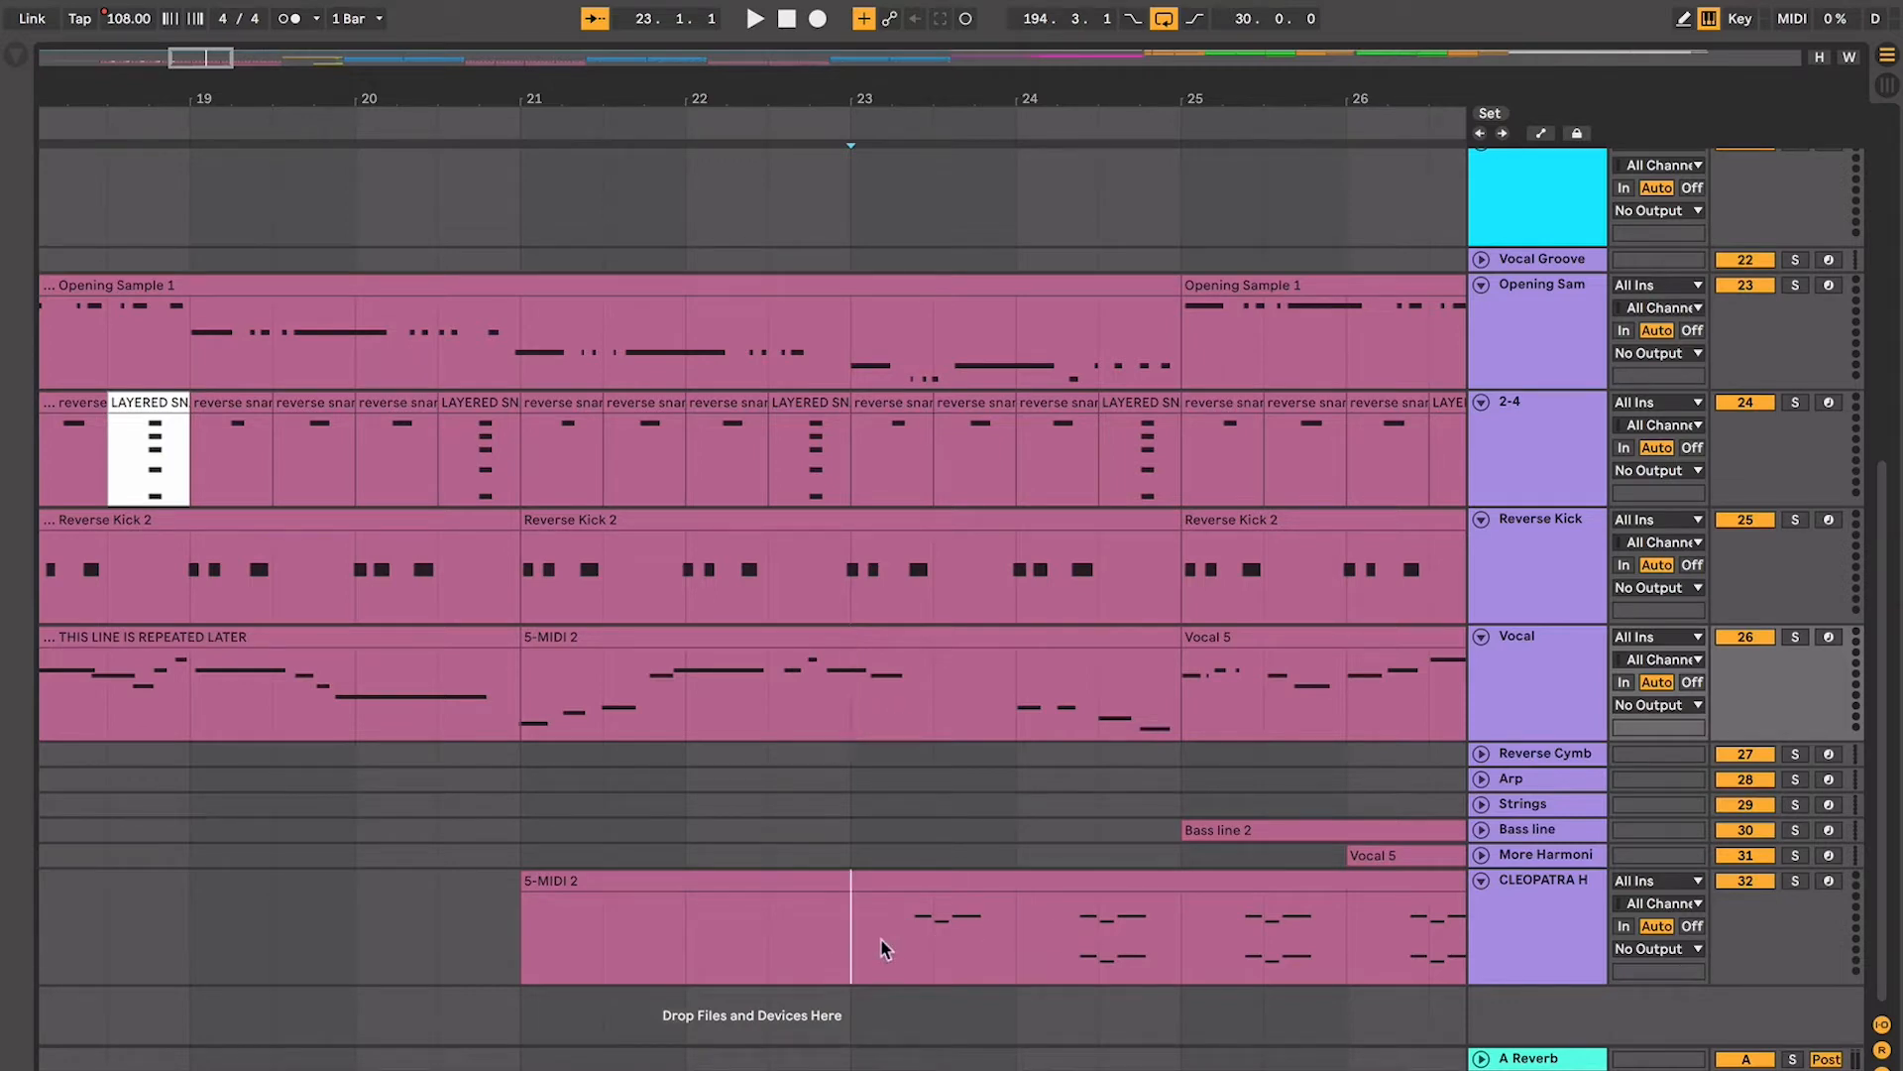
{"action": "left_click_drag", "start_coordinate": [880, 938], "coordinate": [985, 936]}
{"action": "left_click", "coordinate": [986, 936]}
{"action": "left_click", "coordinate": [1146, 936]}
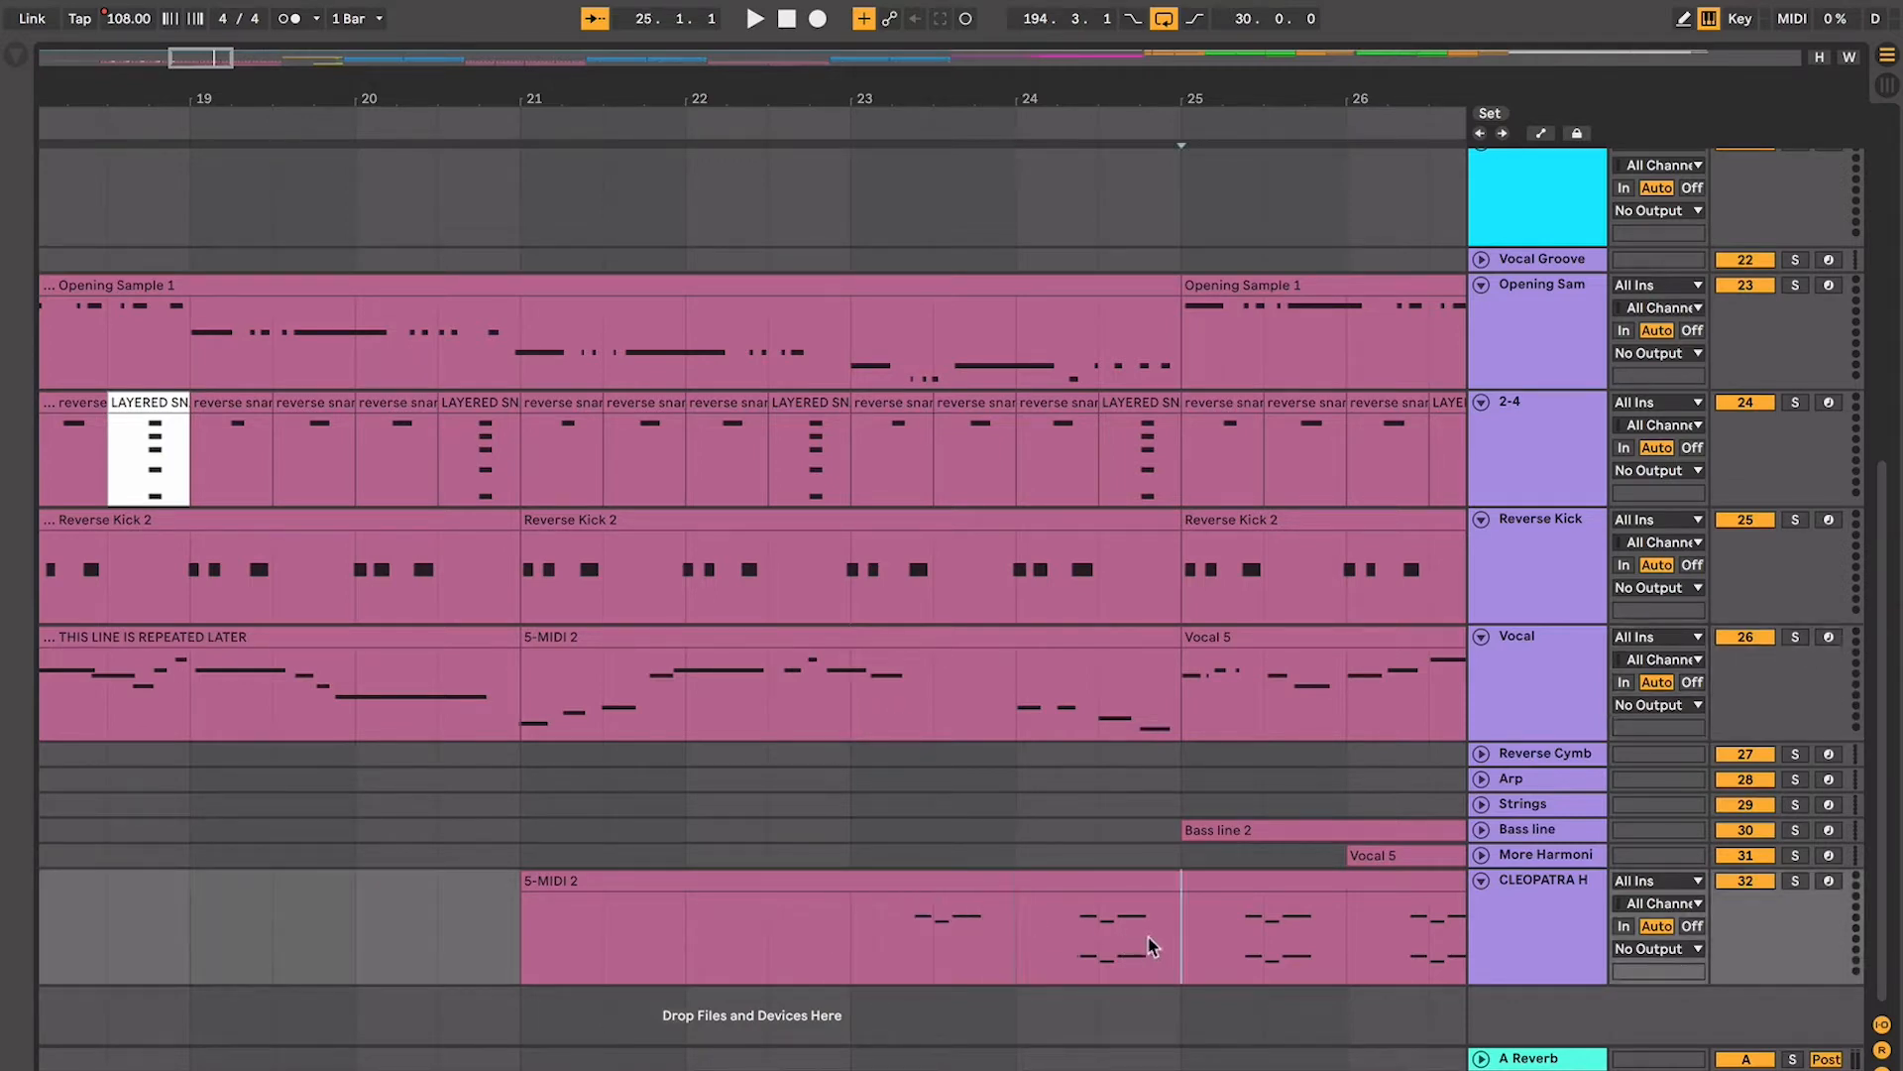
{"action": "left_click_drag", "start_coordinate": [1147, 938], "coordinate": [1031, 936]}
Play the arrangement from 22.3 on the Vocal track to hear the melody against the CLEOPATRA H part
{"action": "left_click", "coordinate": [818, 713]}
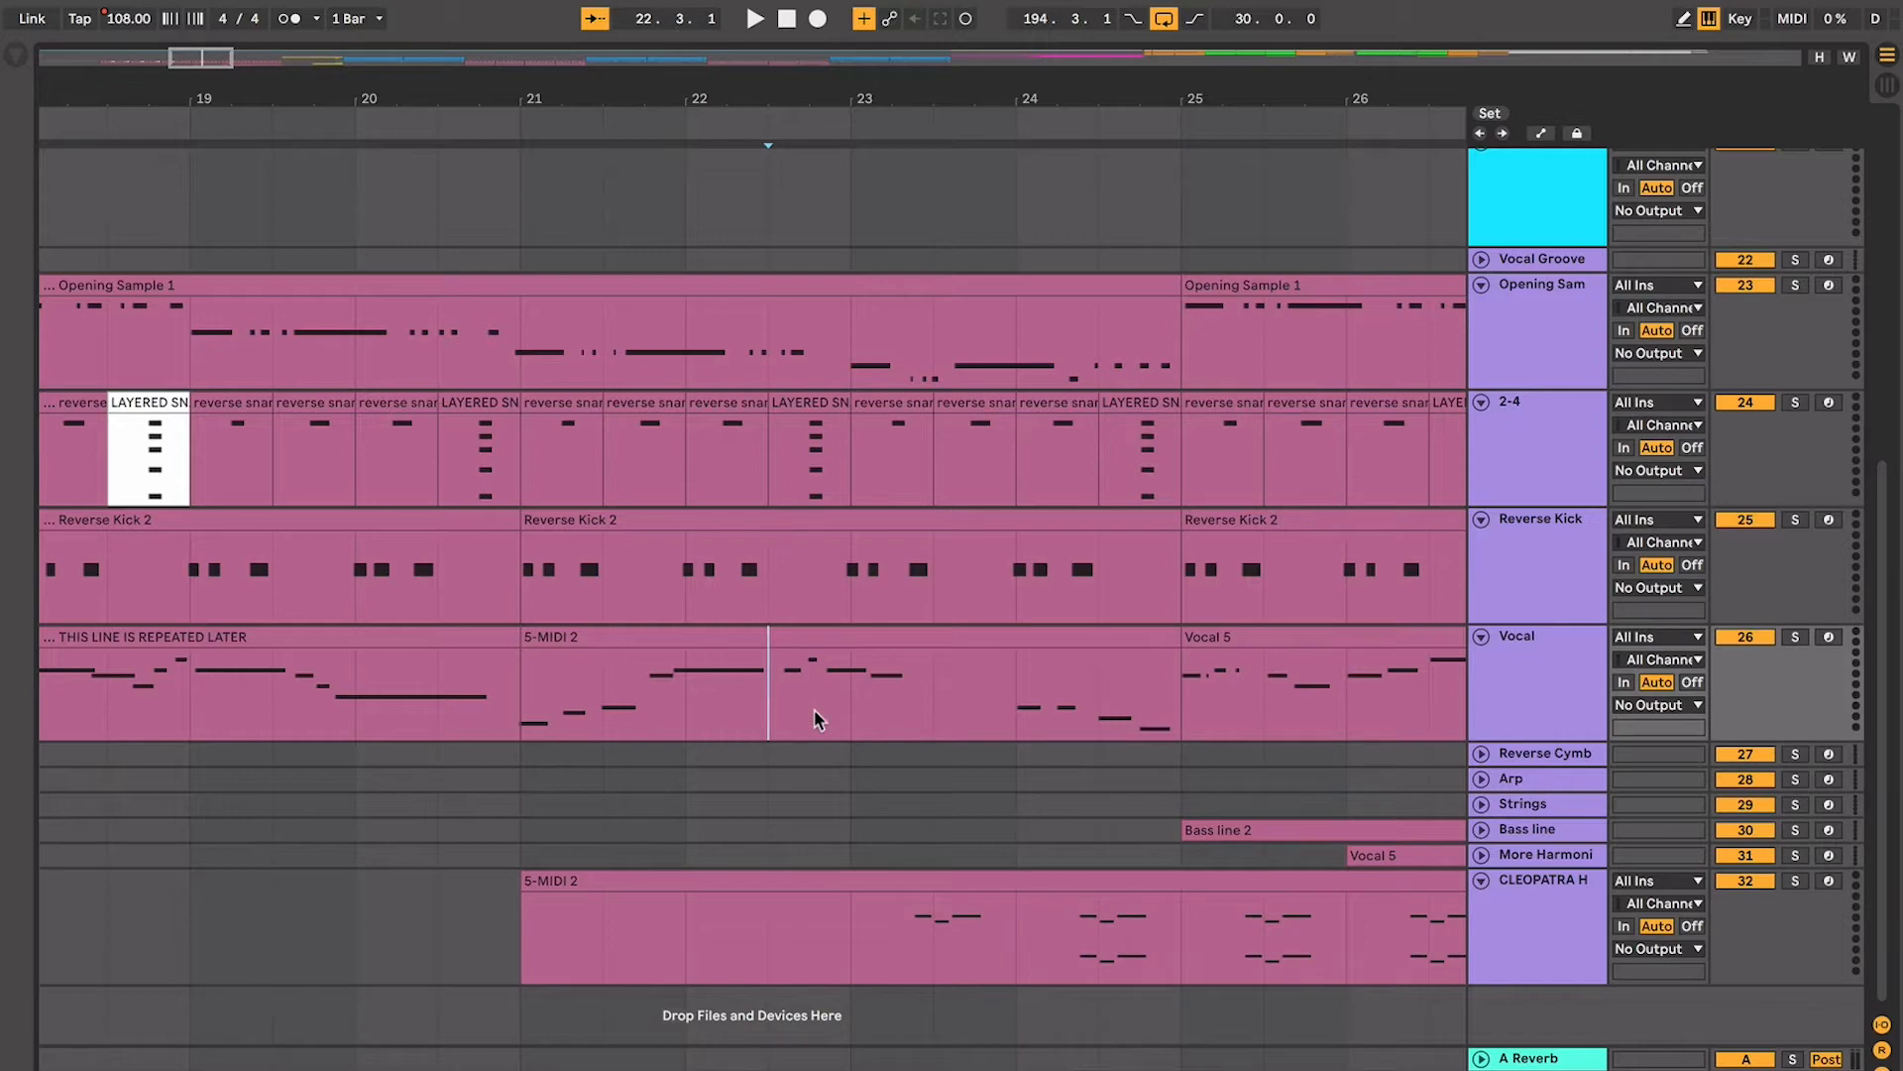
{"action": "key", "text": "space"}
{"action": "key", "text": "plus"}
{"action": "key", "text": "plus"}
{"action": "key", "text": "plus"}
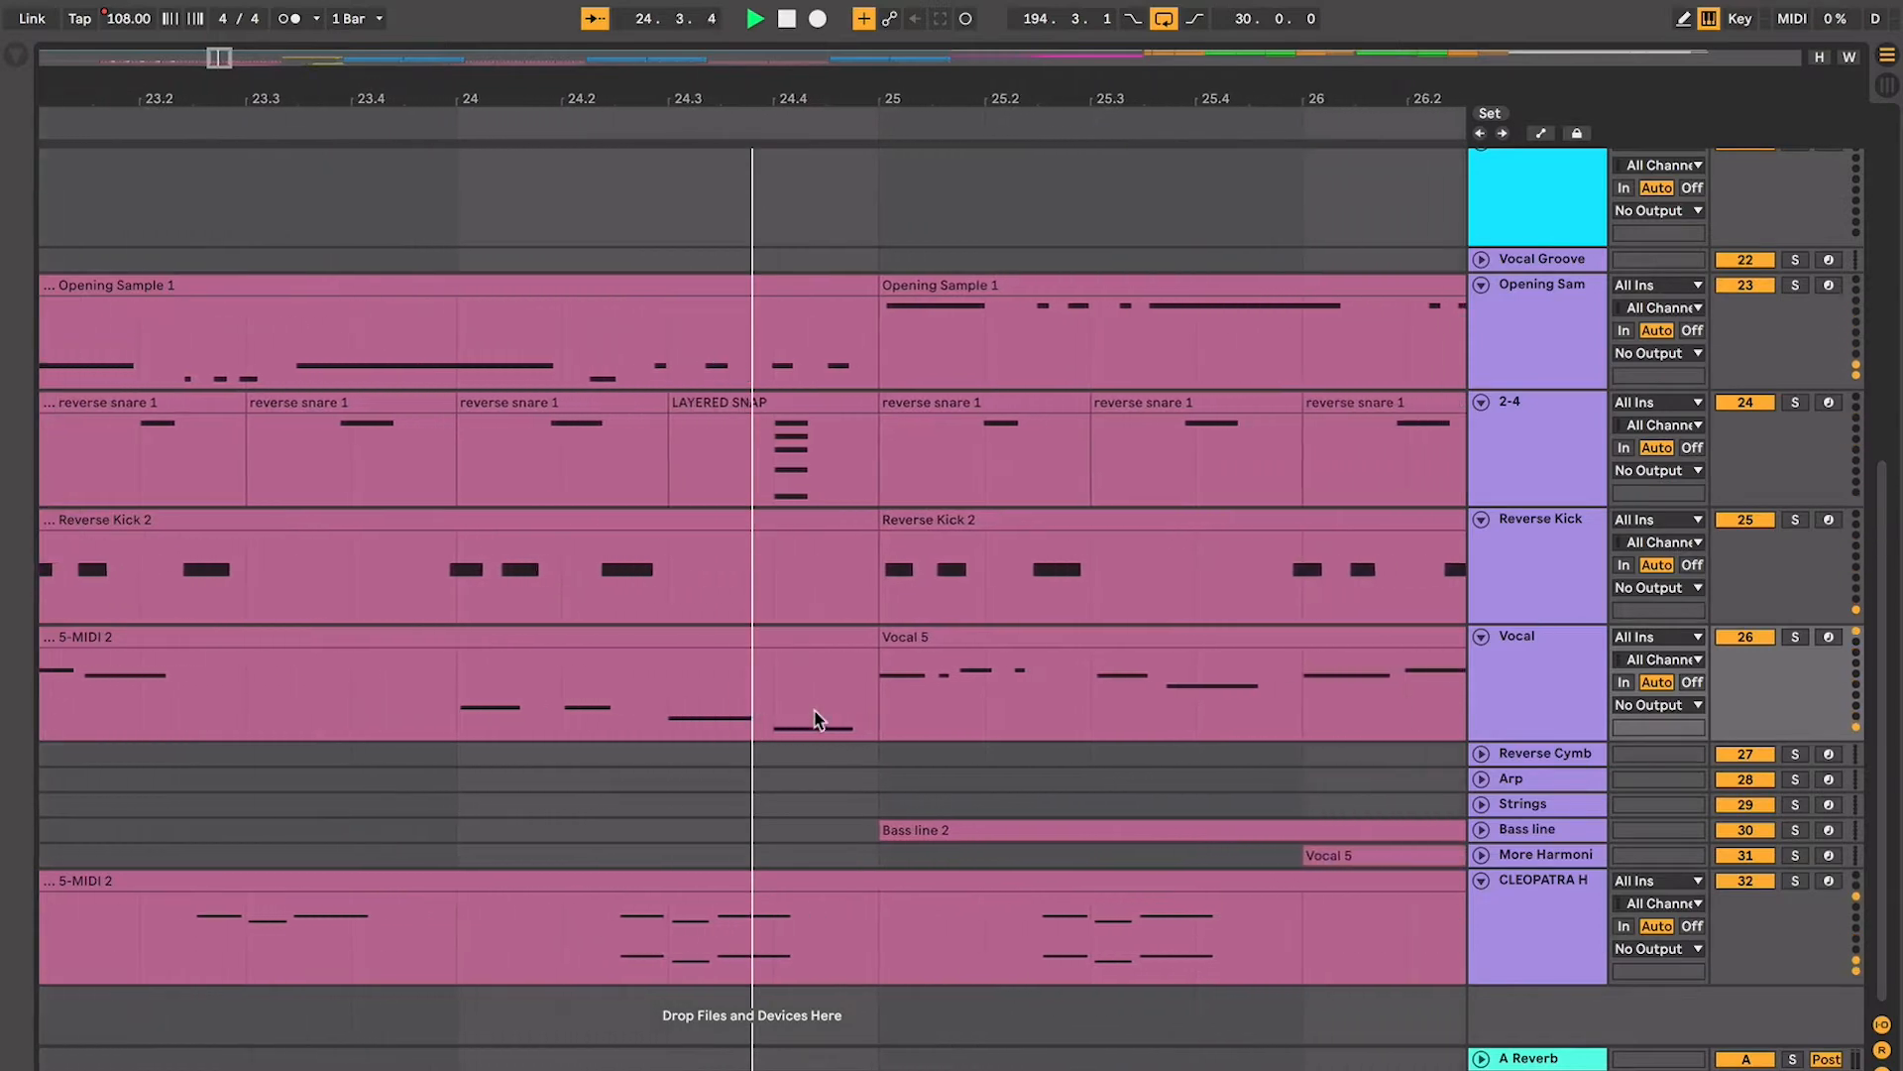
Audition the CLEOPATRA H notes from 24.2 and the Vocal phrase from bar 24 to 25
{"action": "left_click", "coordinate": [496, 954]}
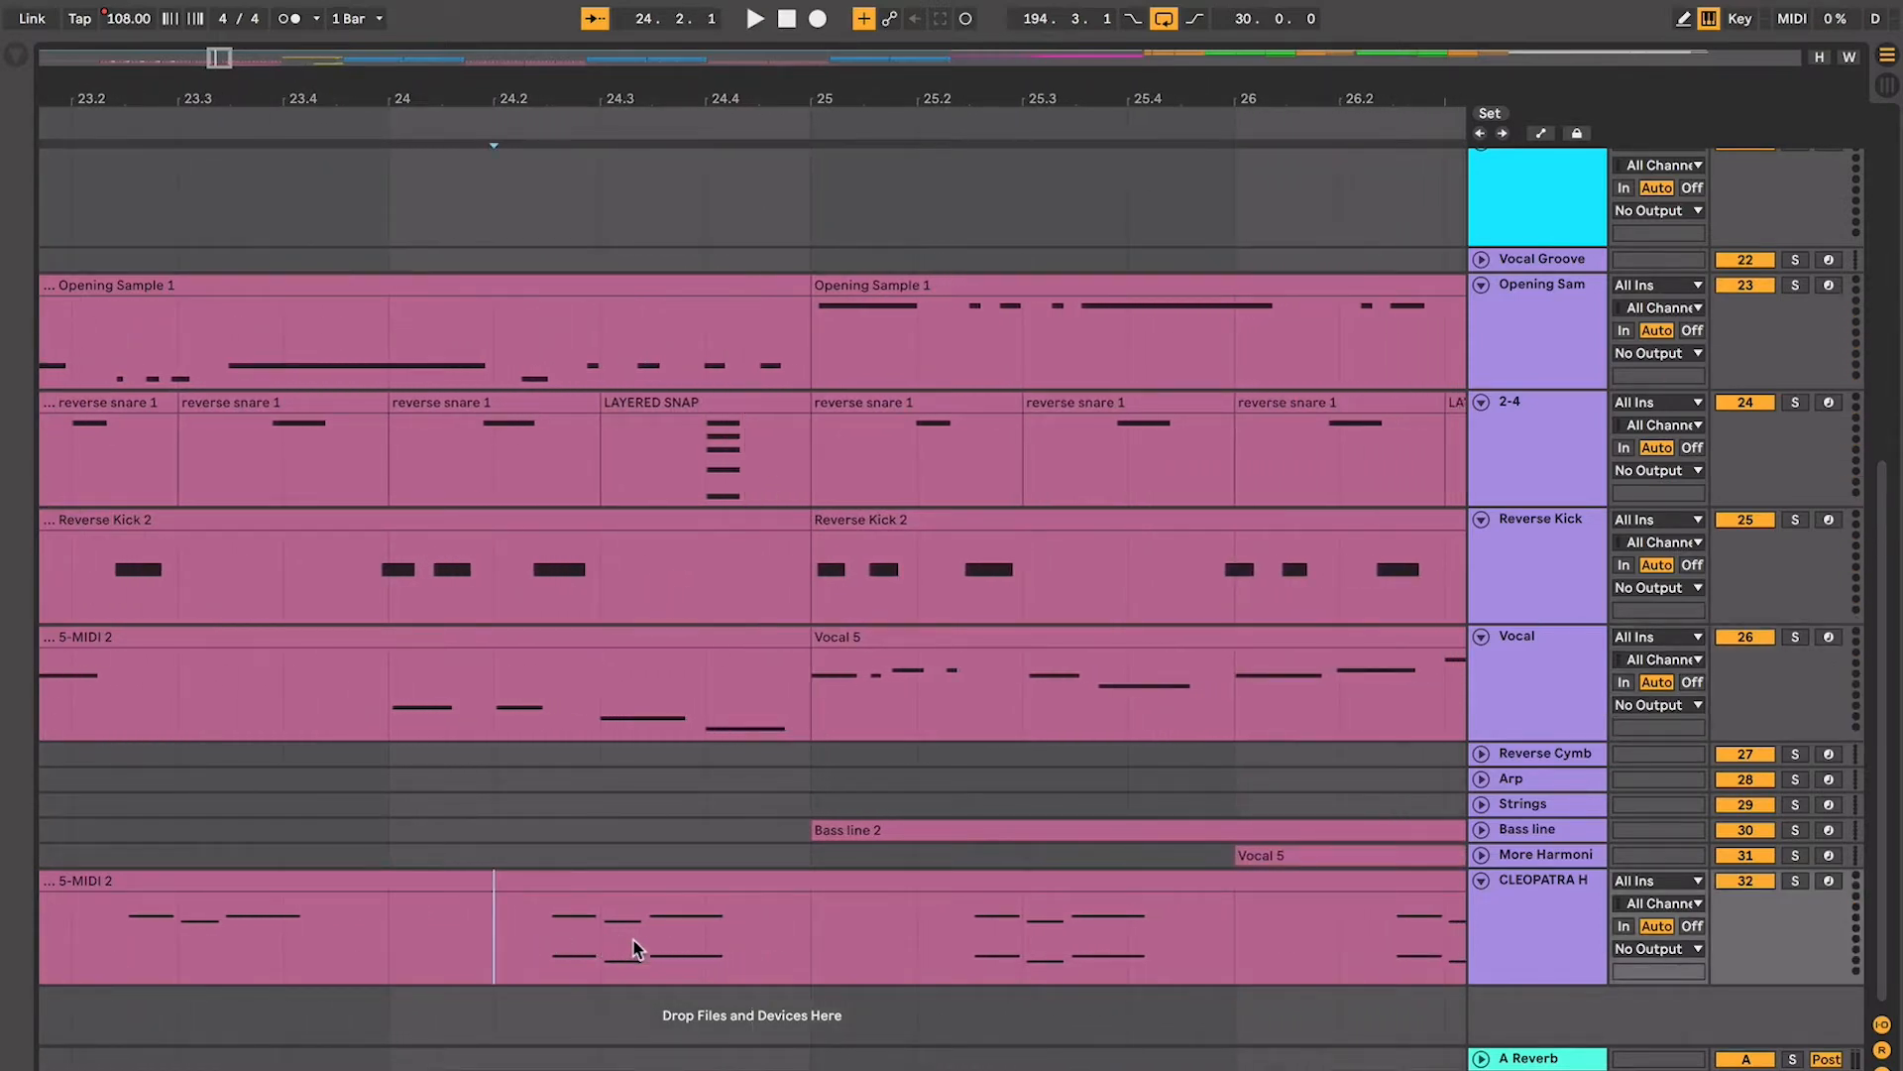
{"action": "key", "text": "space"}
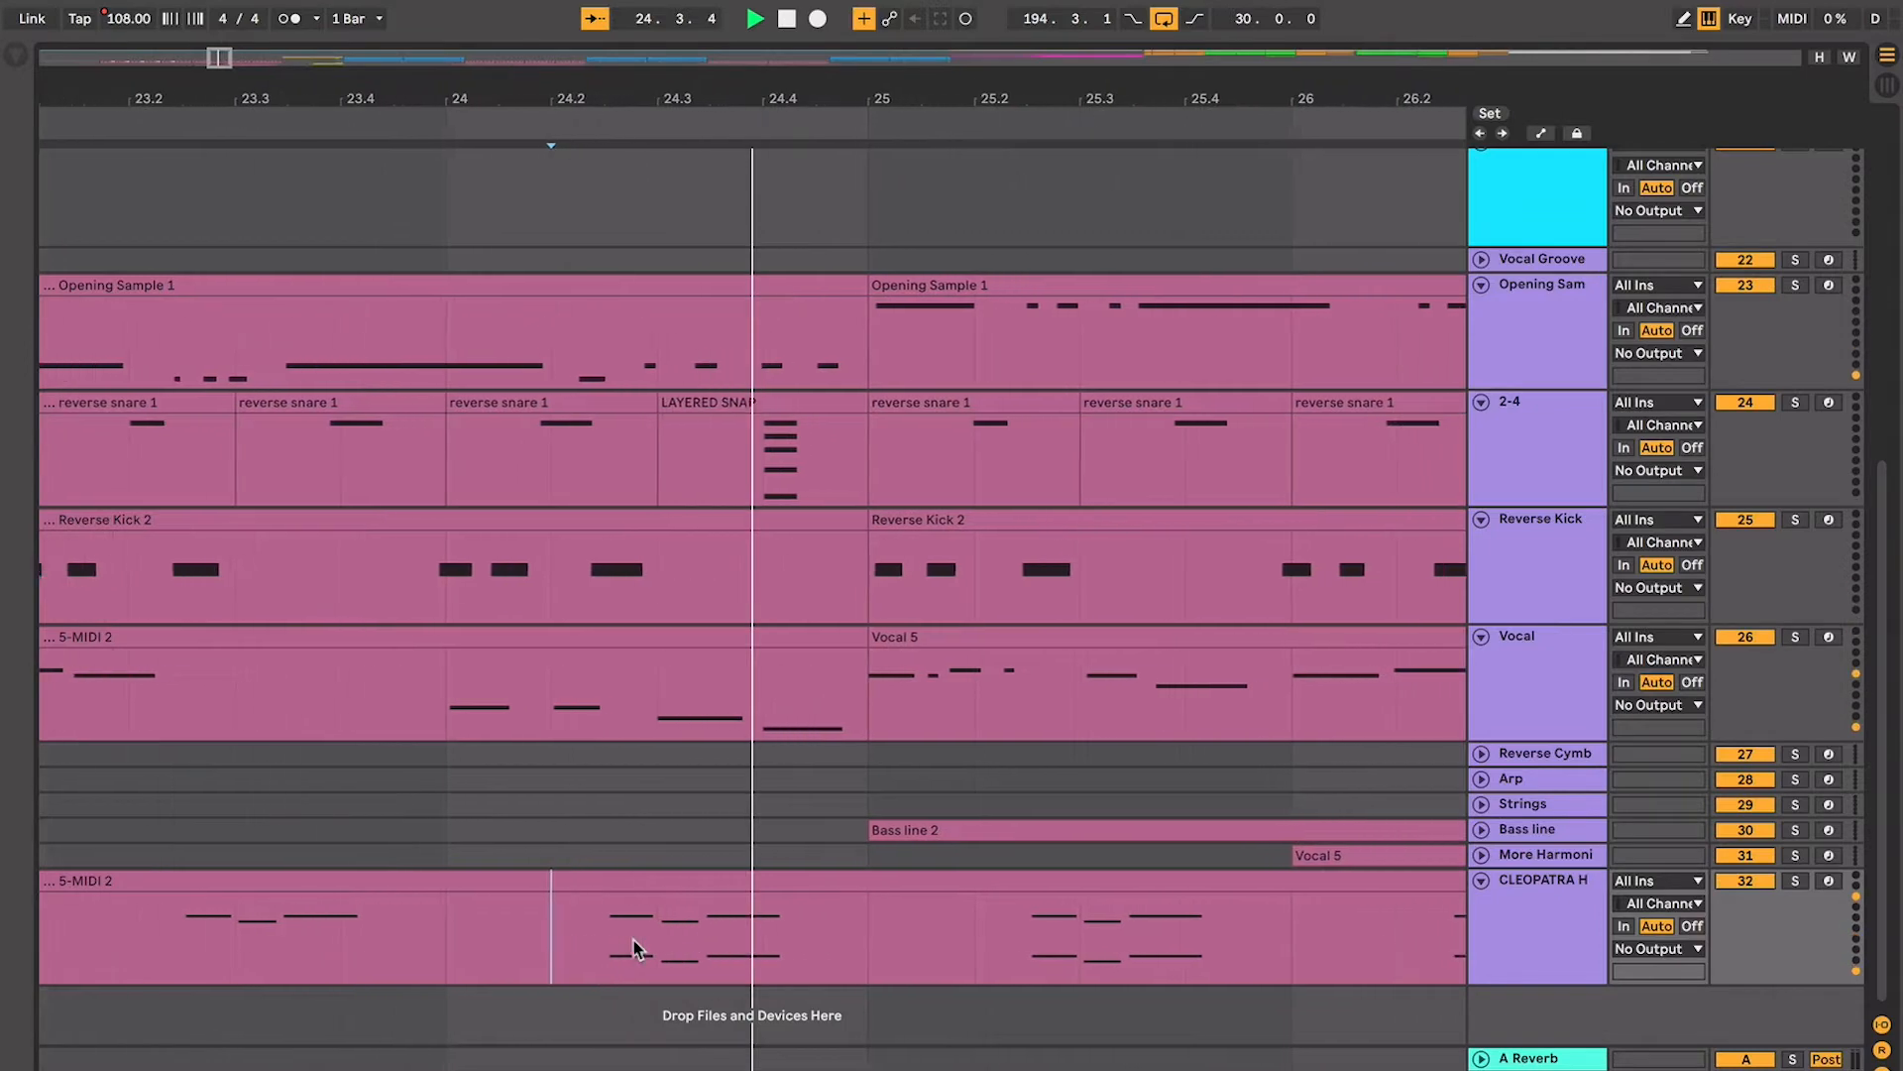
{"action": "left_click", "coordinate": [544, 687]}
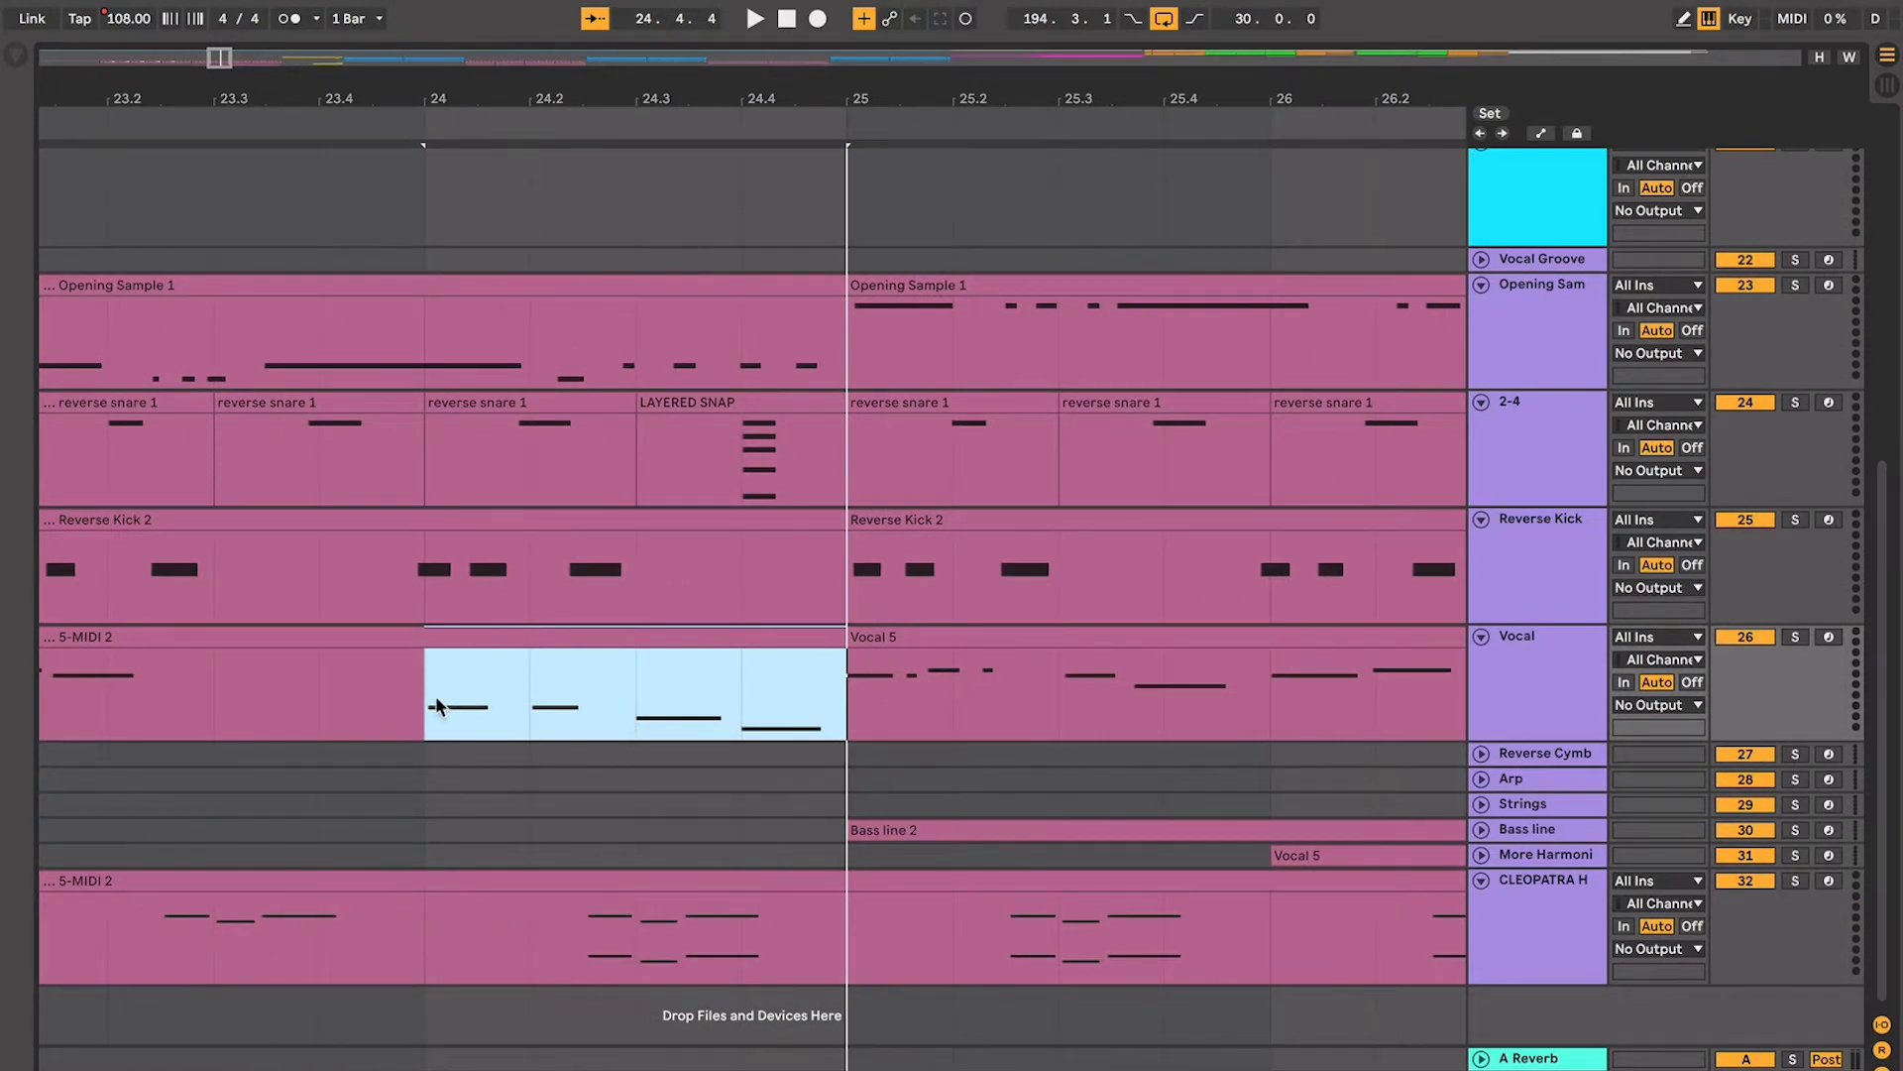
{"action": "key", "text": "space"}
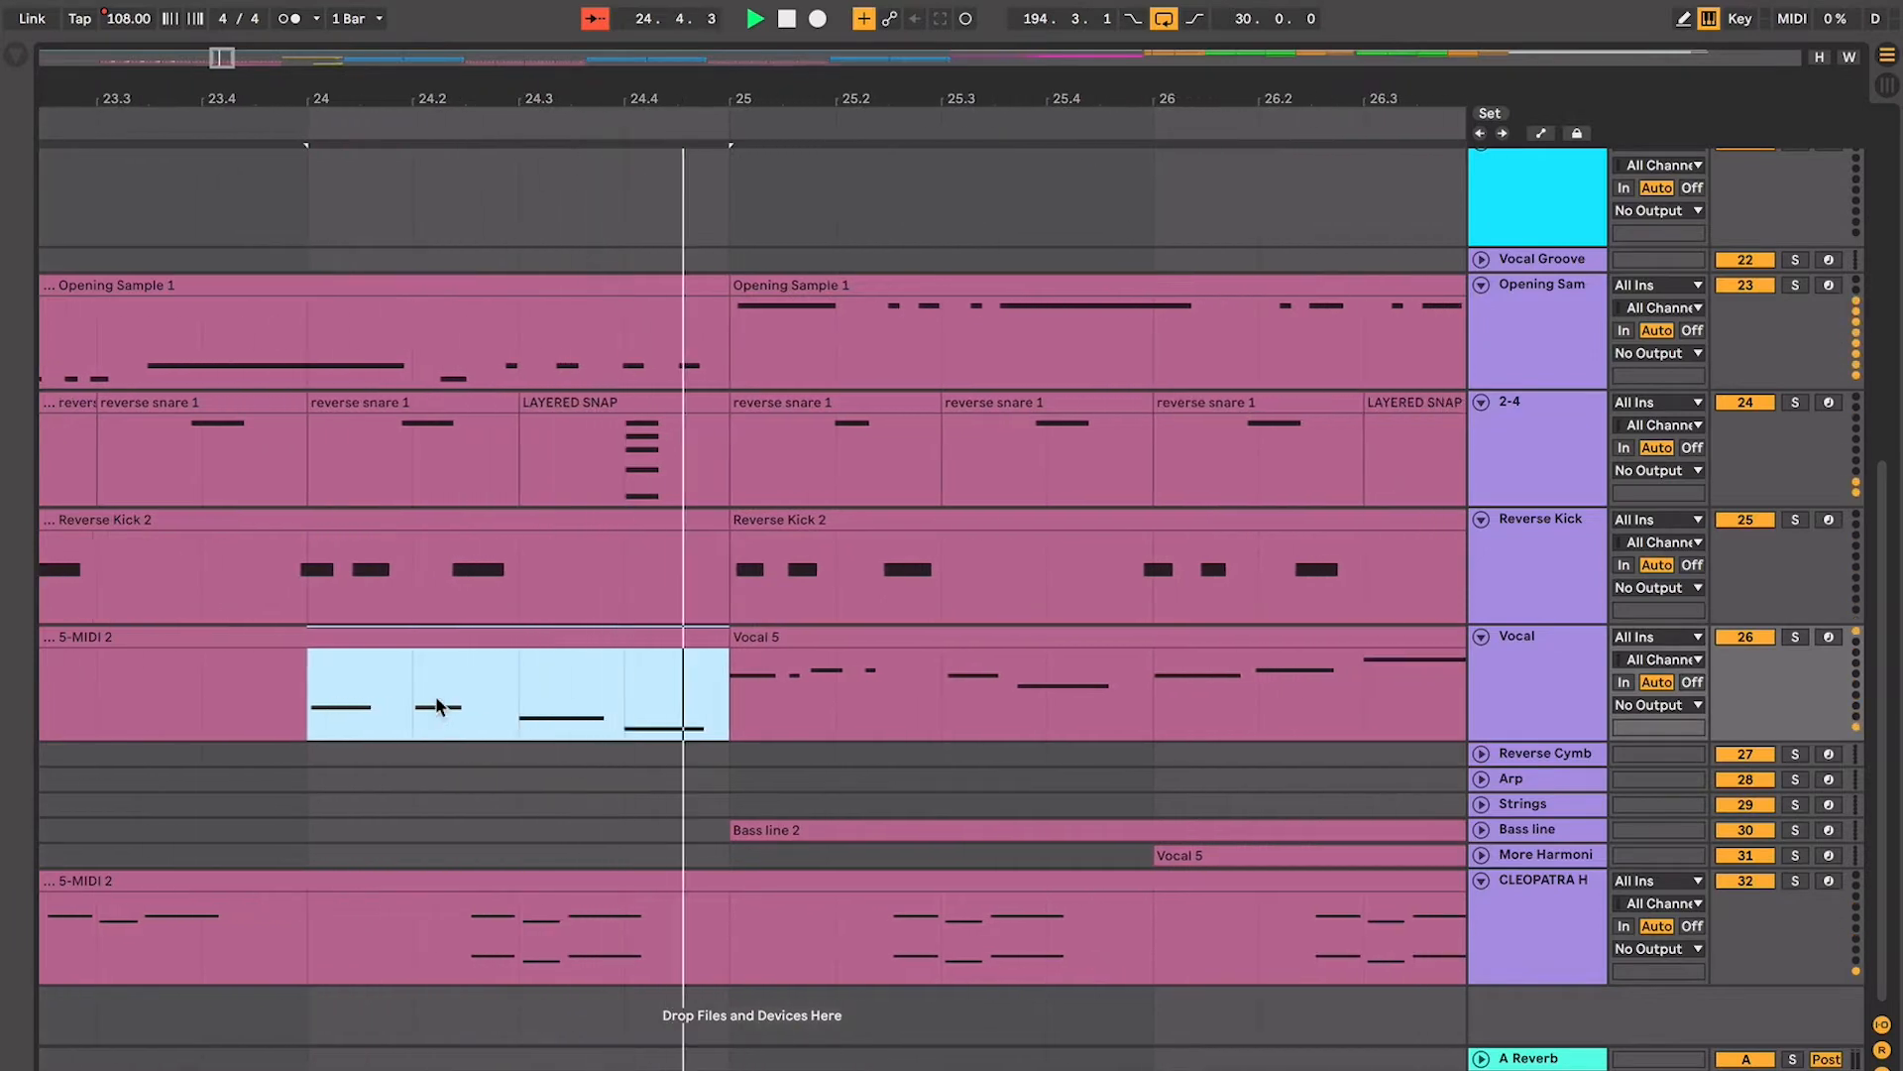
{"action": "key", "text": "space"}
Unfold the Bass line track to show its notes, and place the insert marker within bar 25 on CLEOPATRA H
{"action": "left_click", "coordinate": [1020, 731]}
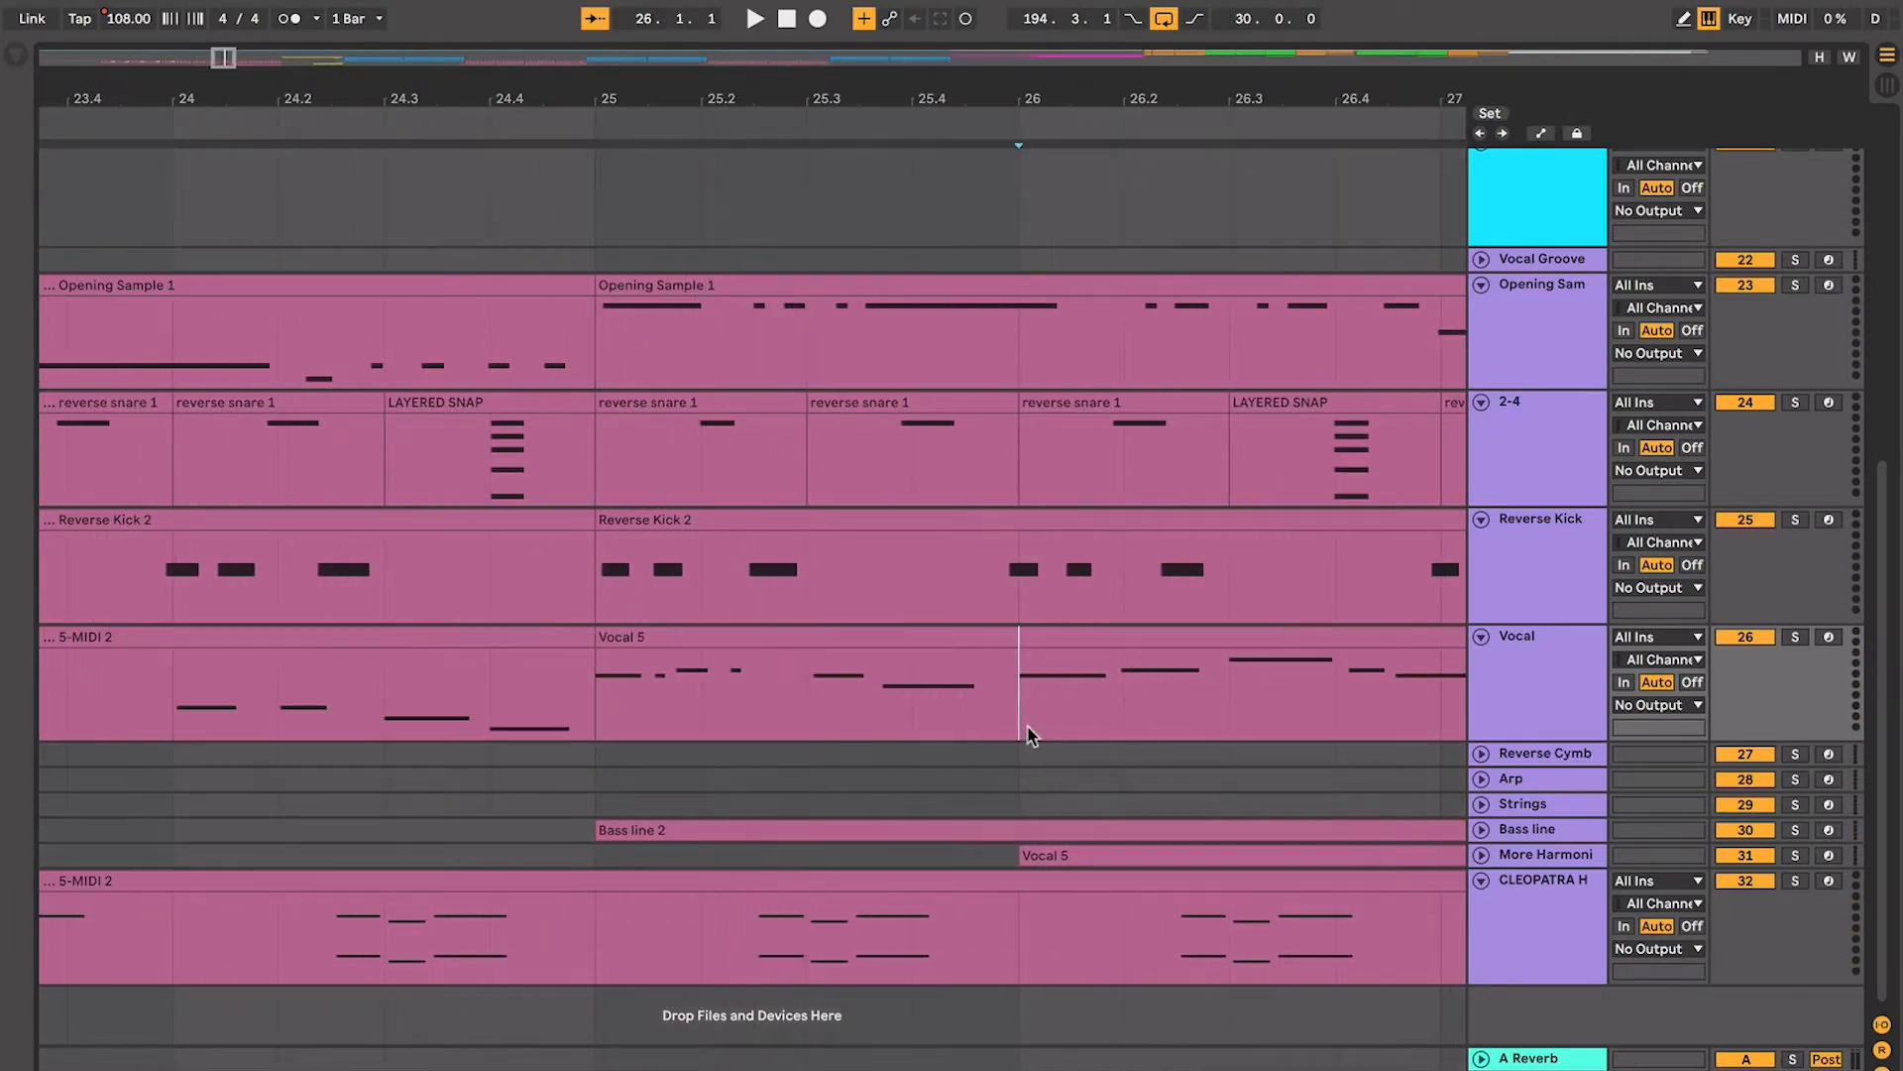
{"action": "left_click", "coordinate": [1481, 829]}
{"action": "scroll", "coordinate": [1179, 813], "scroll_direction": "down", "scroll_amount": 2}
{"action": "scroll", "coordinate": [1180, 813], "scroll_direction": "right", "scroll_amount": 3}
{"action": "left_click", "coordinate": [751, 896]}
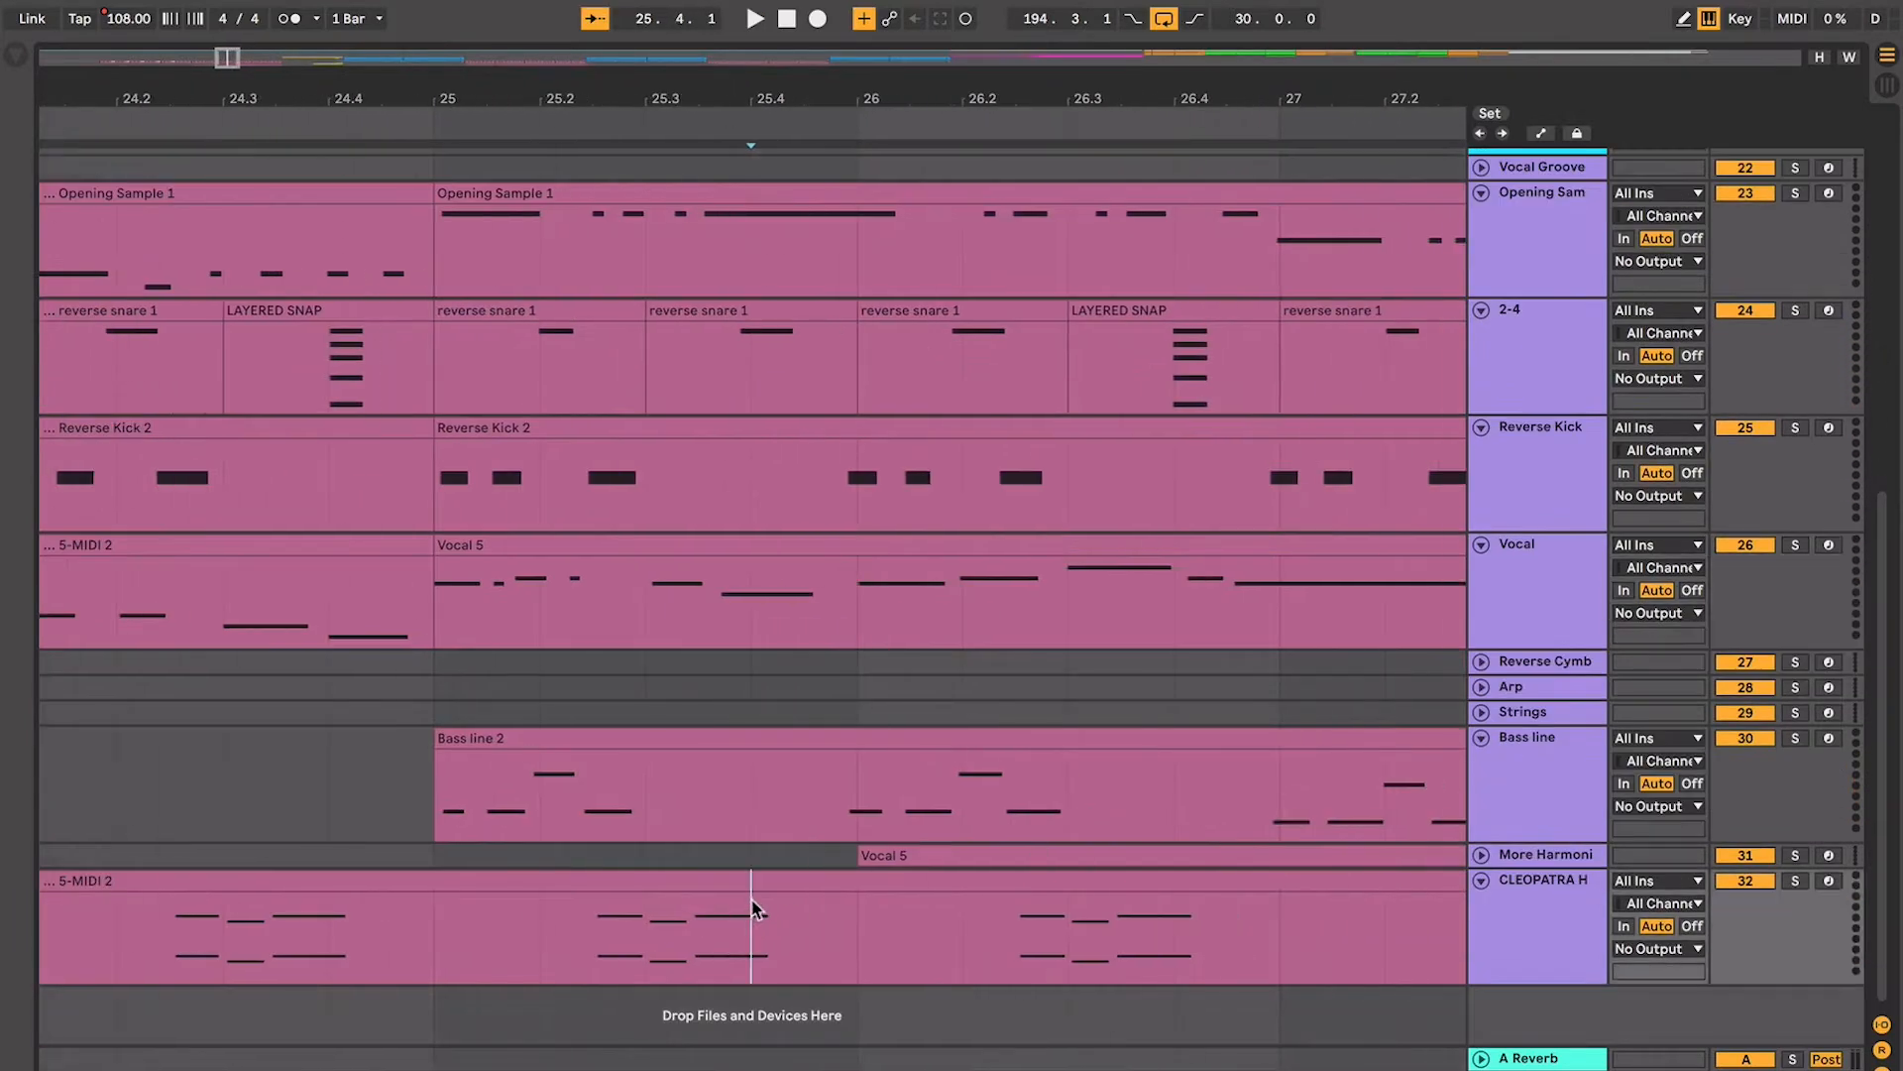
{"action": "scroll", "coordinate": [1338, 839], "scroll_direction": "right", "scroll_amount": 2}
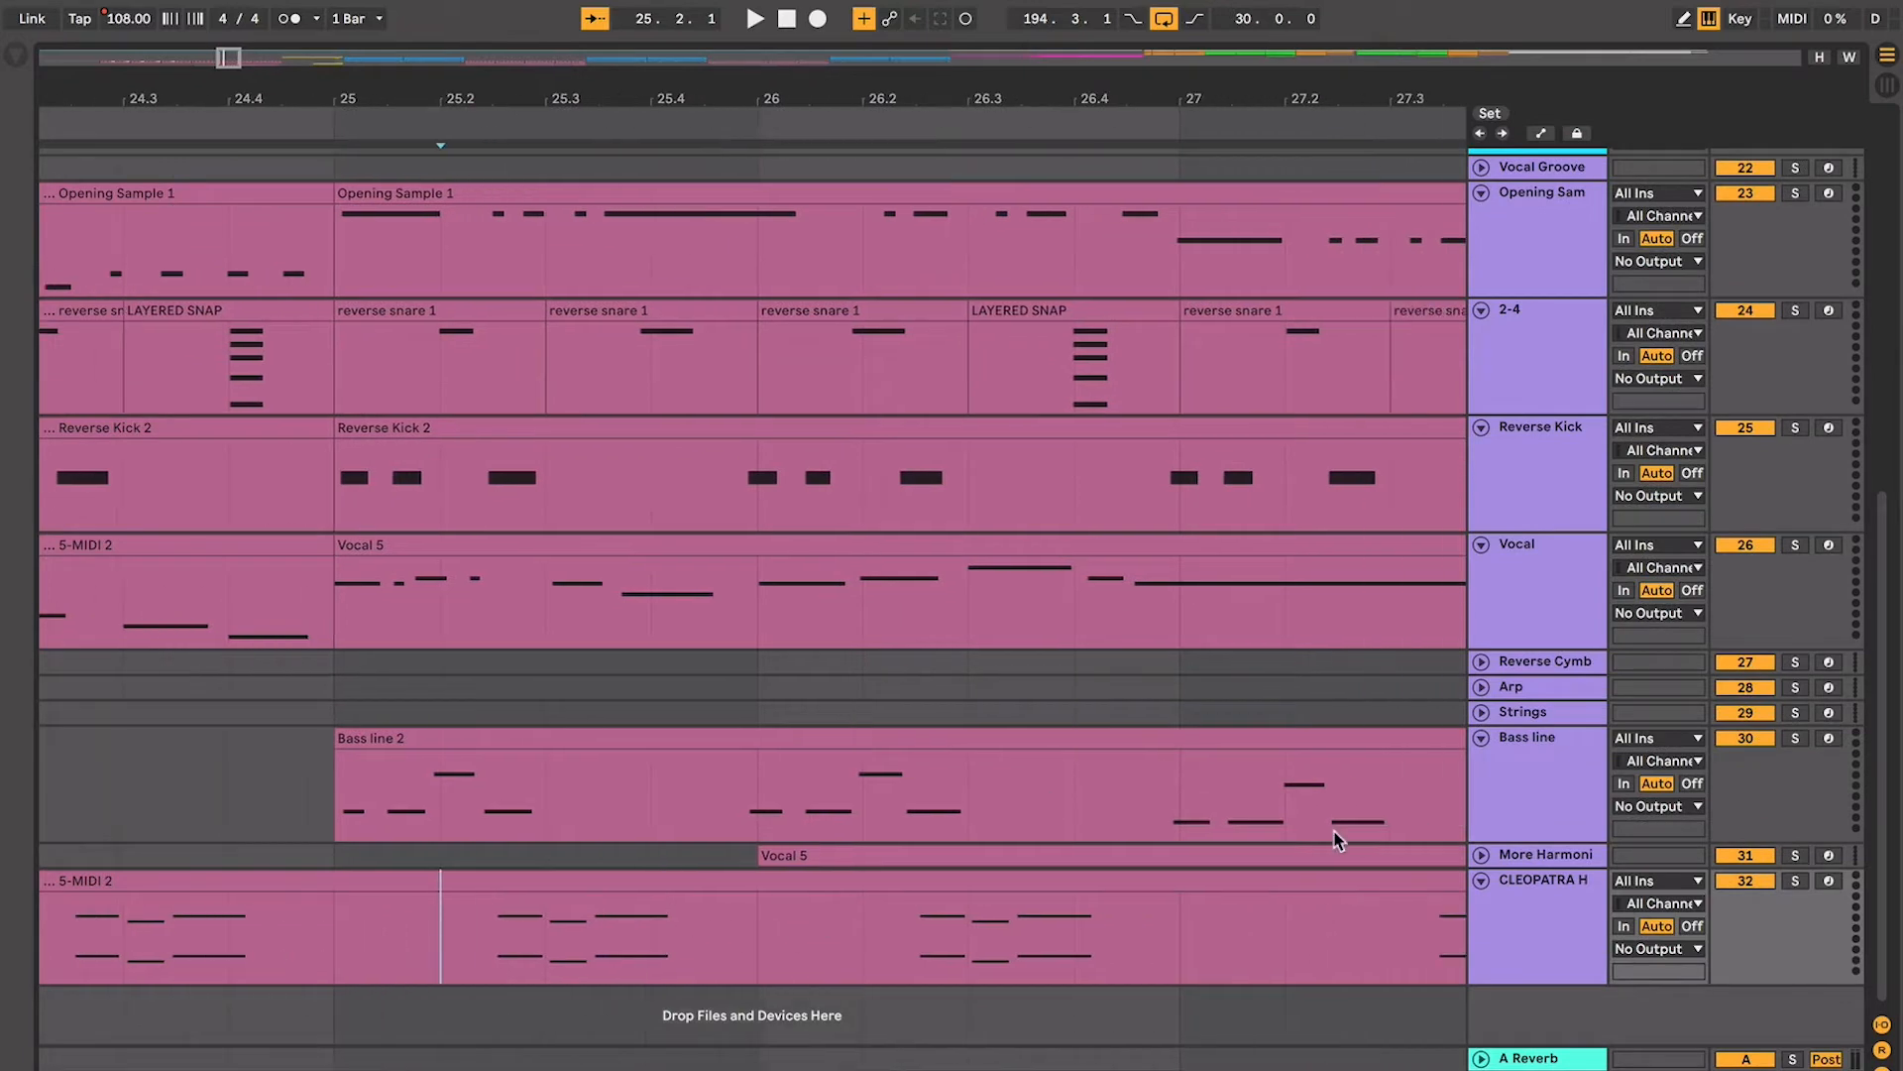
Unfold the More Harmoni track and select its Vocal 5 clip starting at bar 26
{"action": "left_click", "coordinate": [1481, 856]}
{"action": "left_click", "coordinate": [317, 880]}
{"action": "left_click", "coordinate": [885, 857]}
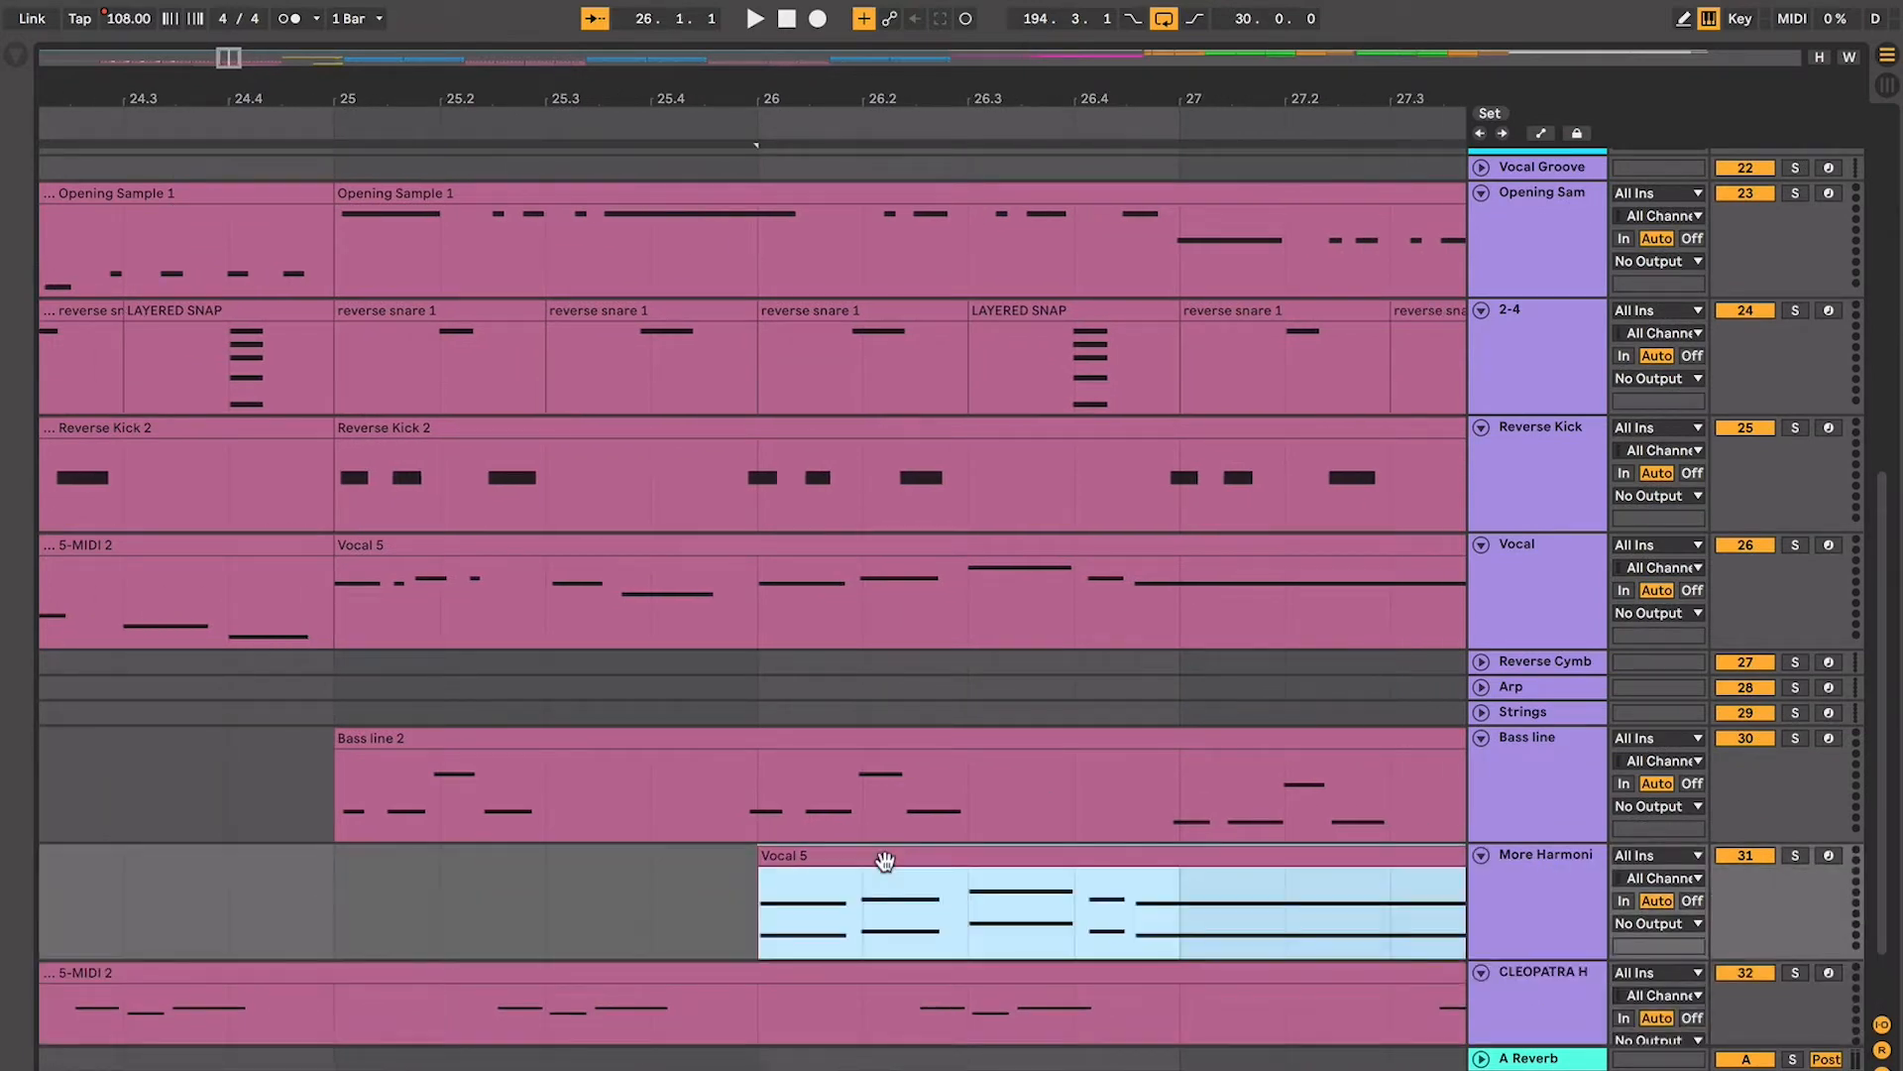
Place the insert marker at bar 25 on the excitinfg soun track and review the layers around it
{"action": "scroll", "coordinate": [731, 809], "scroll_direction": "down", "scroll_amount": 5}
{"action": "scroll", "coordinate": [816, 479], "scroll_direction": "up", "scroll_amount": 5}
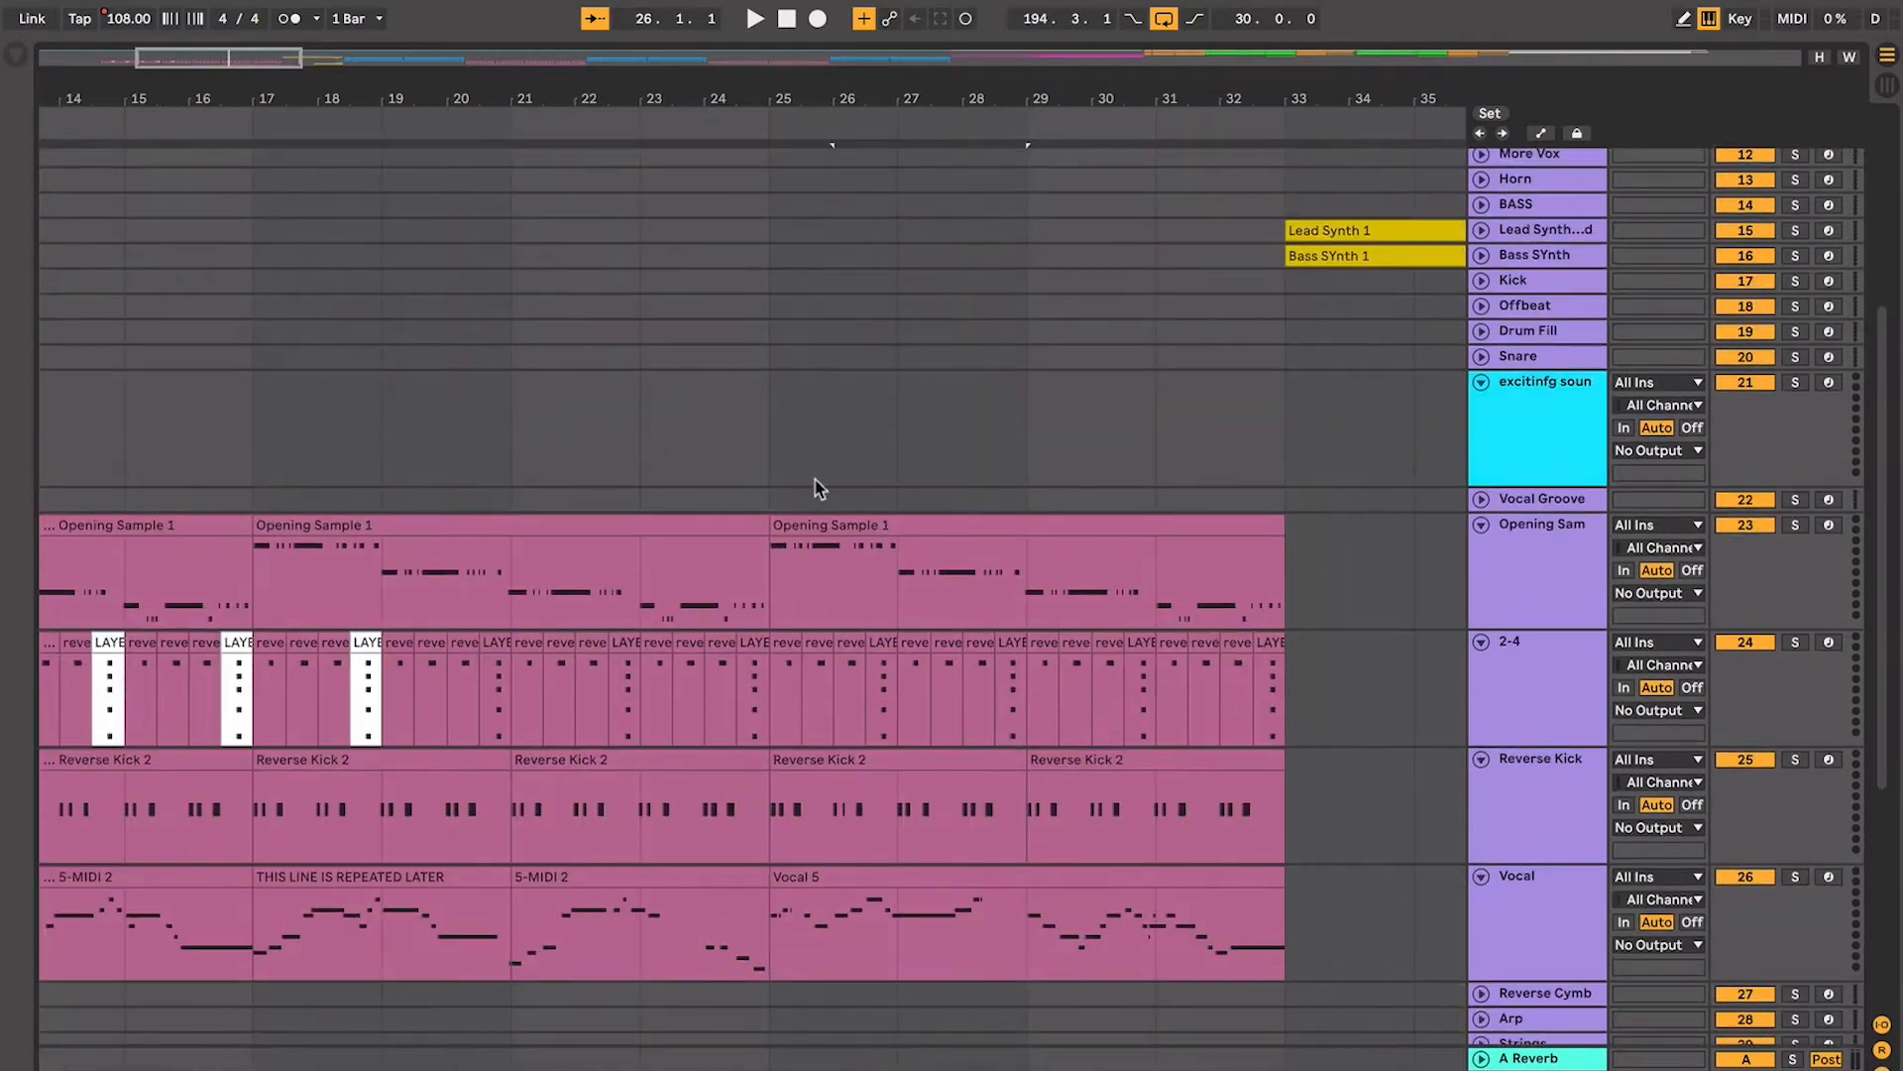
{"action": "left_click", "coordinate": [768, 448]}
{"action": "scroll", "coordinate": [879, 503], "scroll_direction": "up", "scroll_amount": 5}
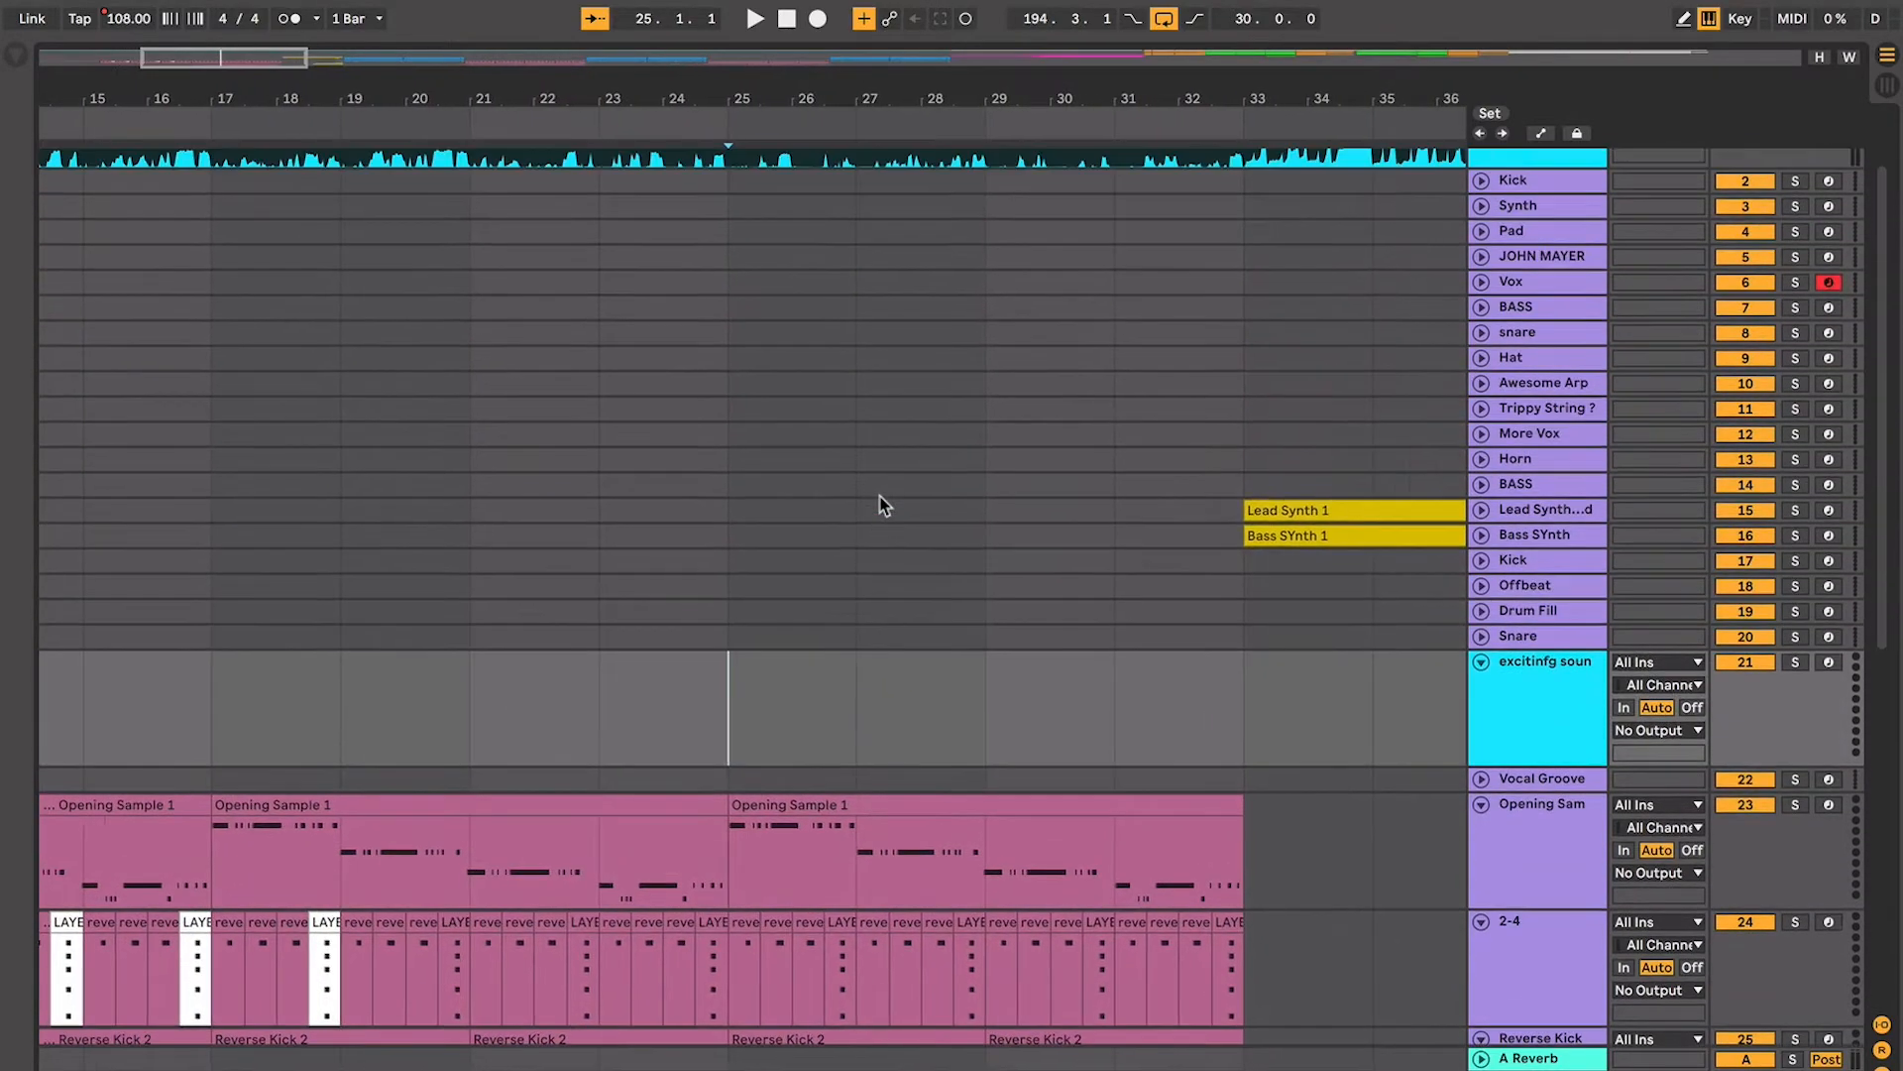
{"action": "scroll", "coordinate": [879, 503], "scroll_direction": "down", "scroll_amount": 6}
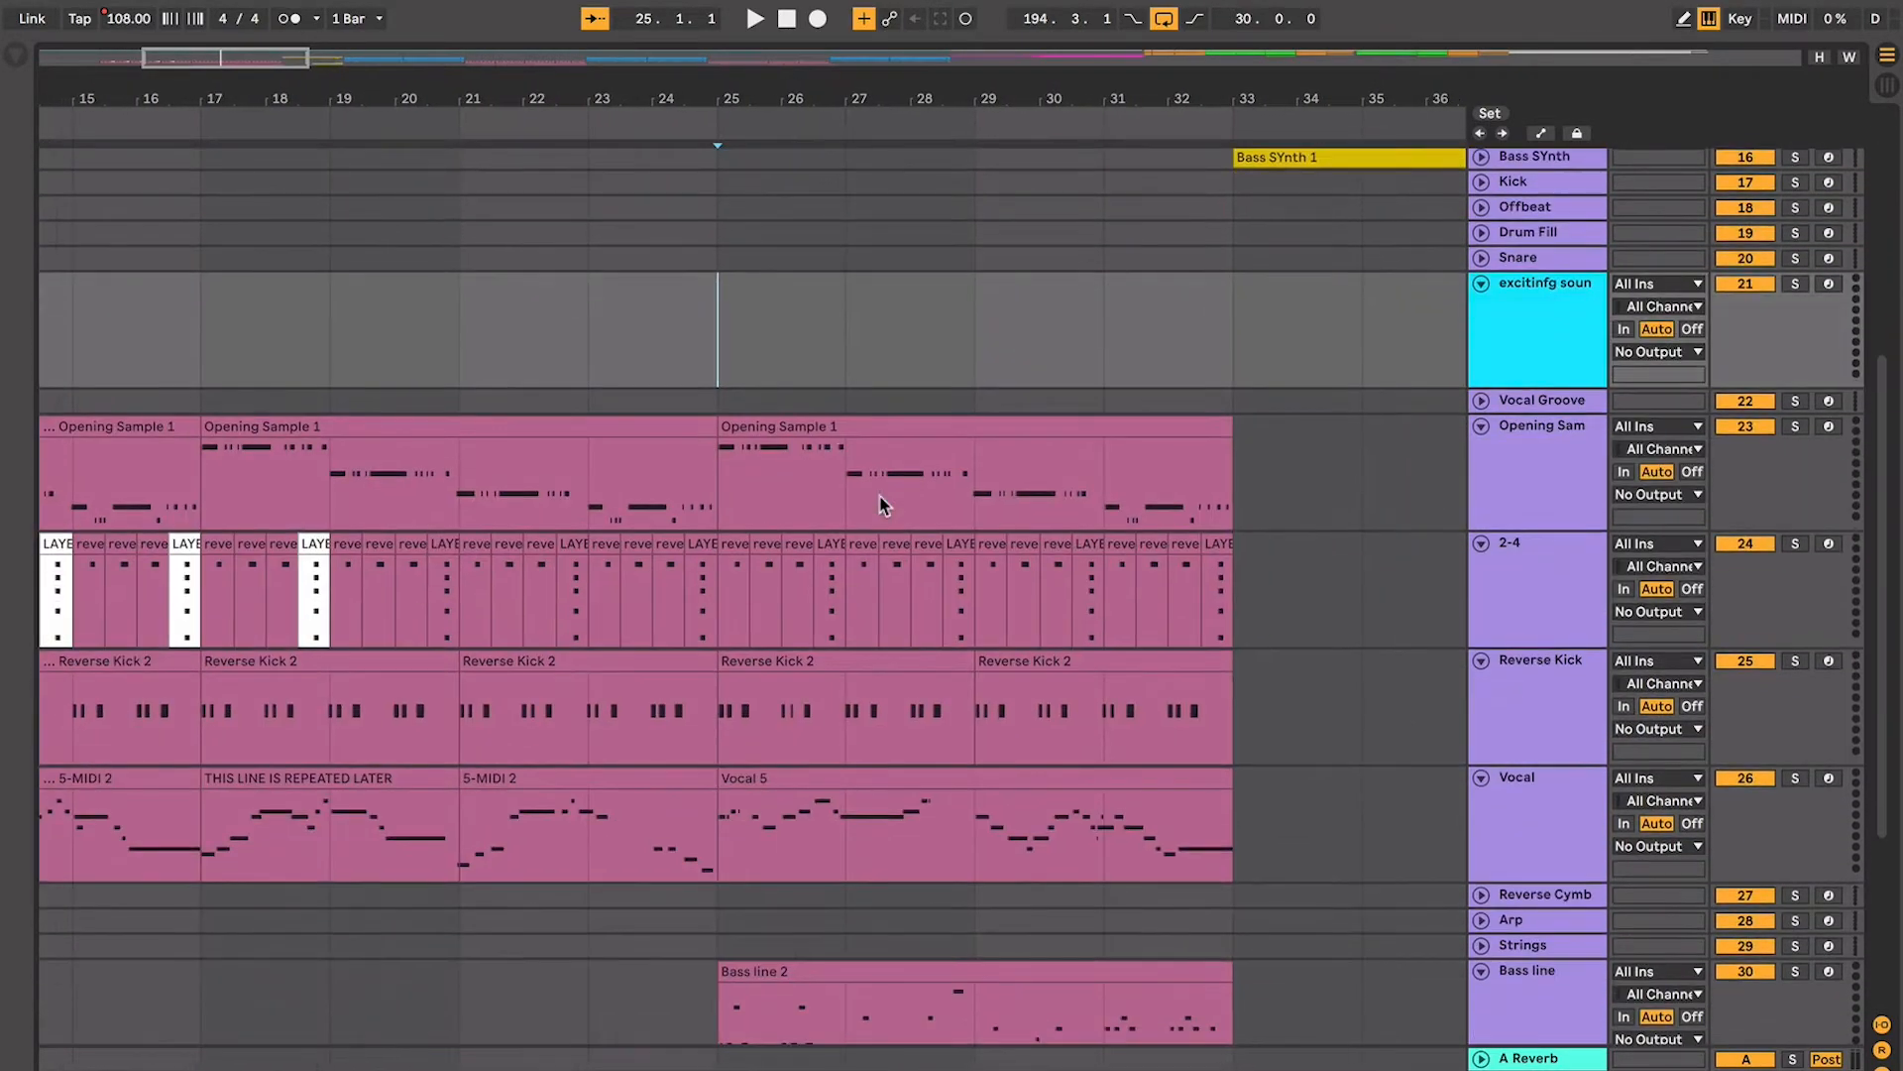
Place the insert marker at bar 21 on the 2-4 track and compare the repeating layers from bar 7 onward
{"action": "left_click", "coordinate": [528, 557]}
{"action": "scroll", "coordinate": [595, 546], "scroll_direction": "down", "scroll_amount": 1}
{"action": "scroll", "coordinate": [594, 546], "scroll_direction": "left", "scroll_amount": 6}
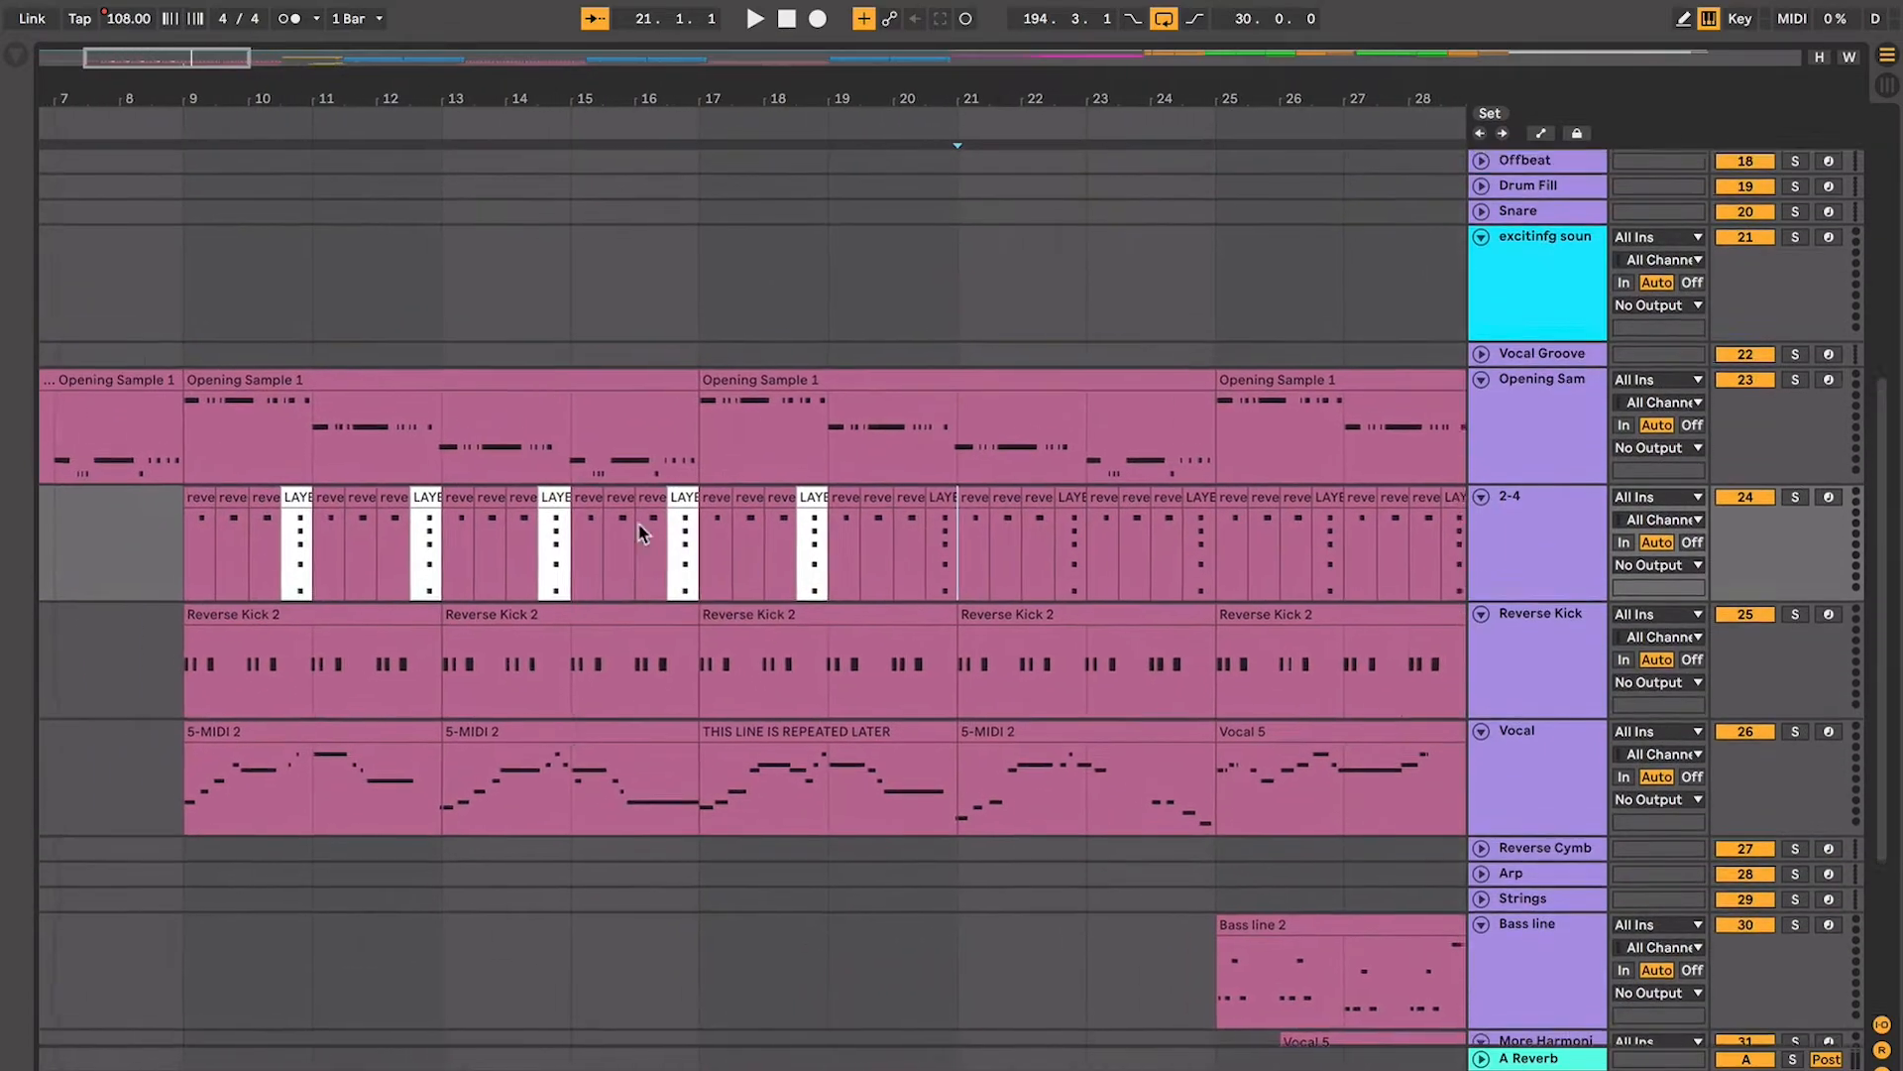
{"action": "scroll", "coordinate": [694, 594], "scroll_direction": "down", "scroll_amount": 3}
{"action": "scroll", "coordinate": [694, 595], "scroll_direction": "right", "scroll_amount": 5}
Play the arrangement from bar 25, following the Bass line, More Harmoni and CLEOPATRA H layers up close
{"action": "left_click", "coordinate": [920, 751]}
{"action": "scroll", "coordinate": [892, 739], "scroll_direction": "down", "scroll_amount": 1}
{"action": "scroll", "coordinate": [892, 739], "scroll_direction": "right", "scroll_amount": 1}
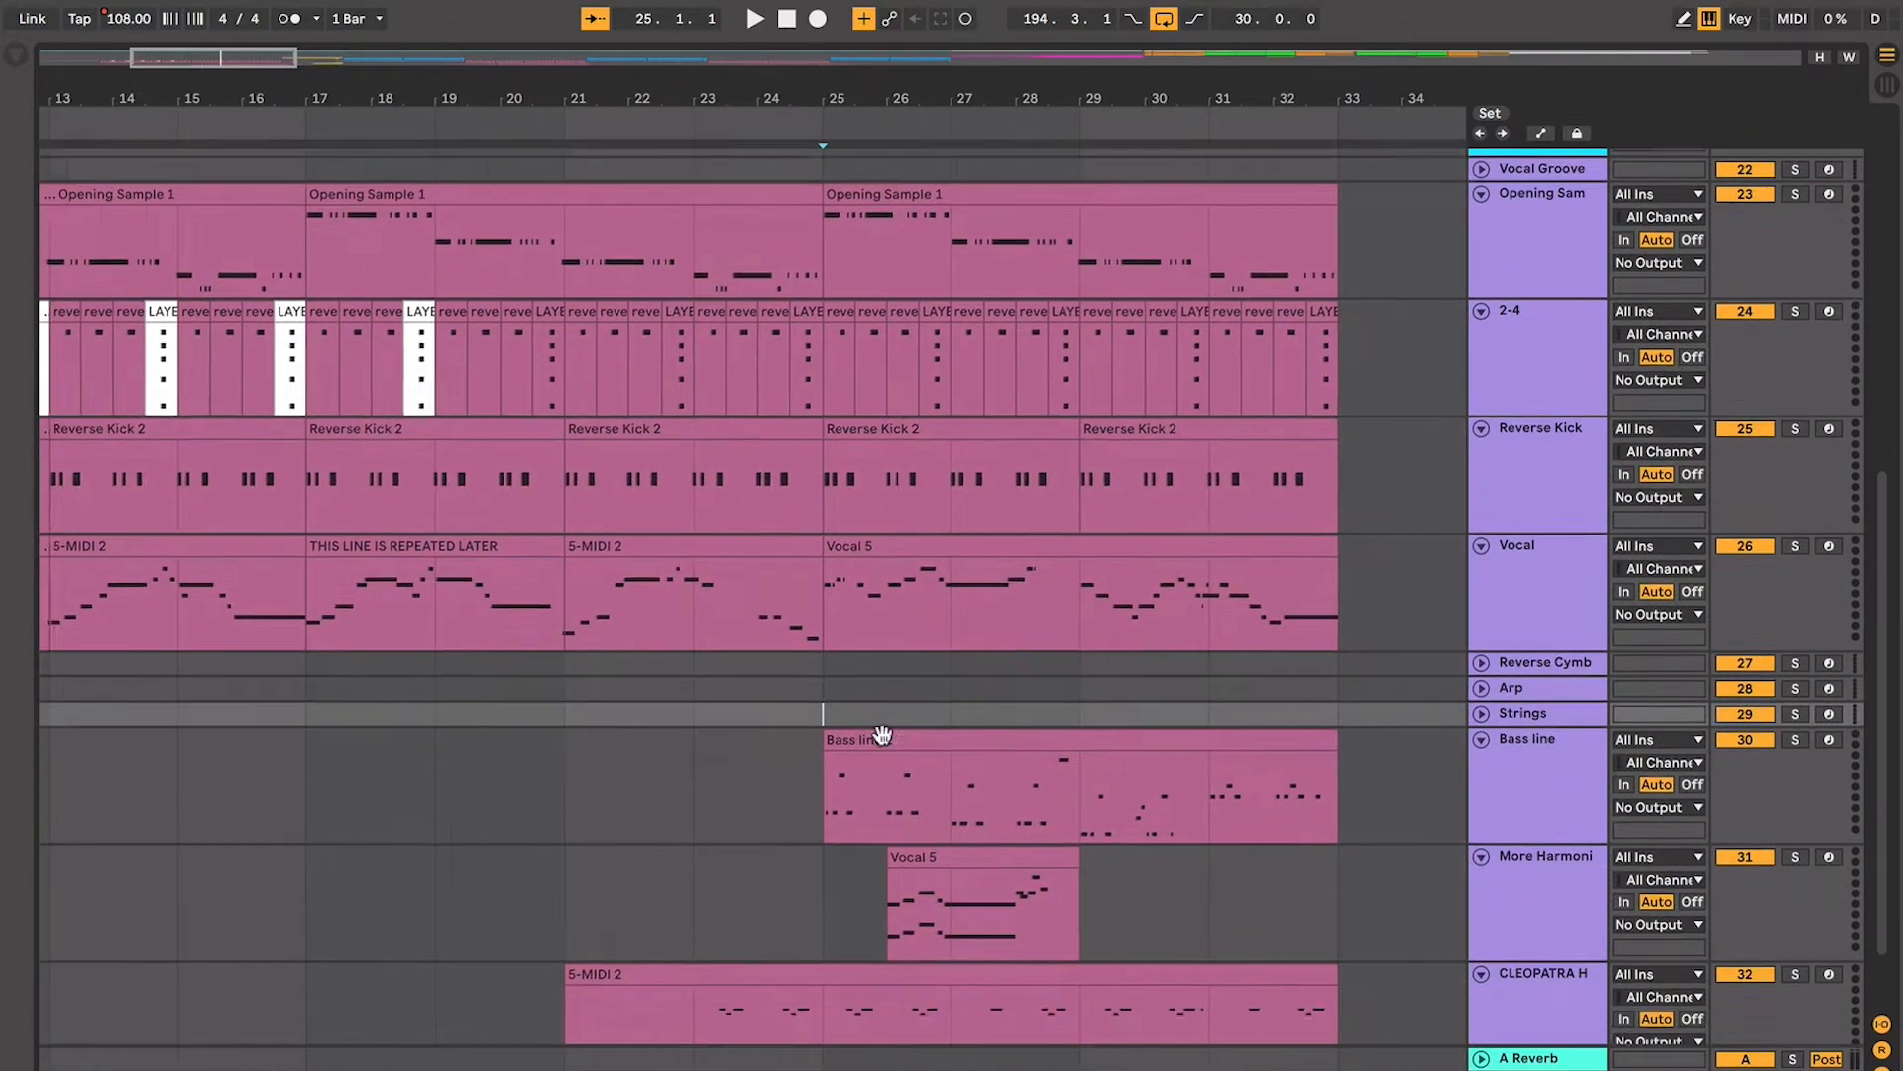
{"action": "scroll", "coordinate": [883, 733], "scroll_direction": "down", "scroll_amount": 1}
{"action": "scroll", "coordinate": [882, 733], "scroll_direction": "right", "scroll_amount": 1}
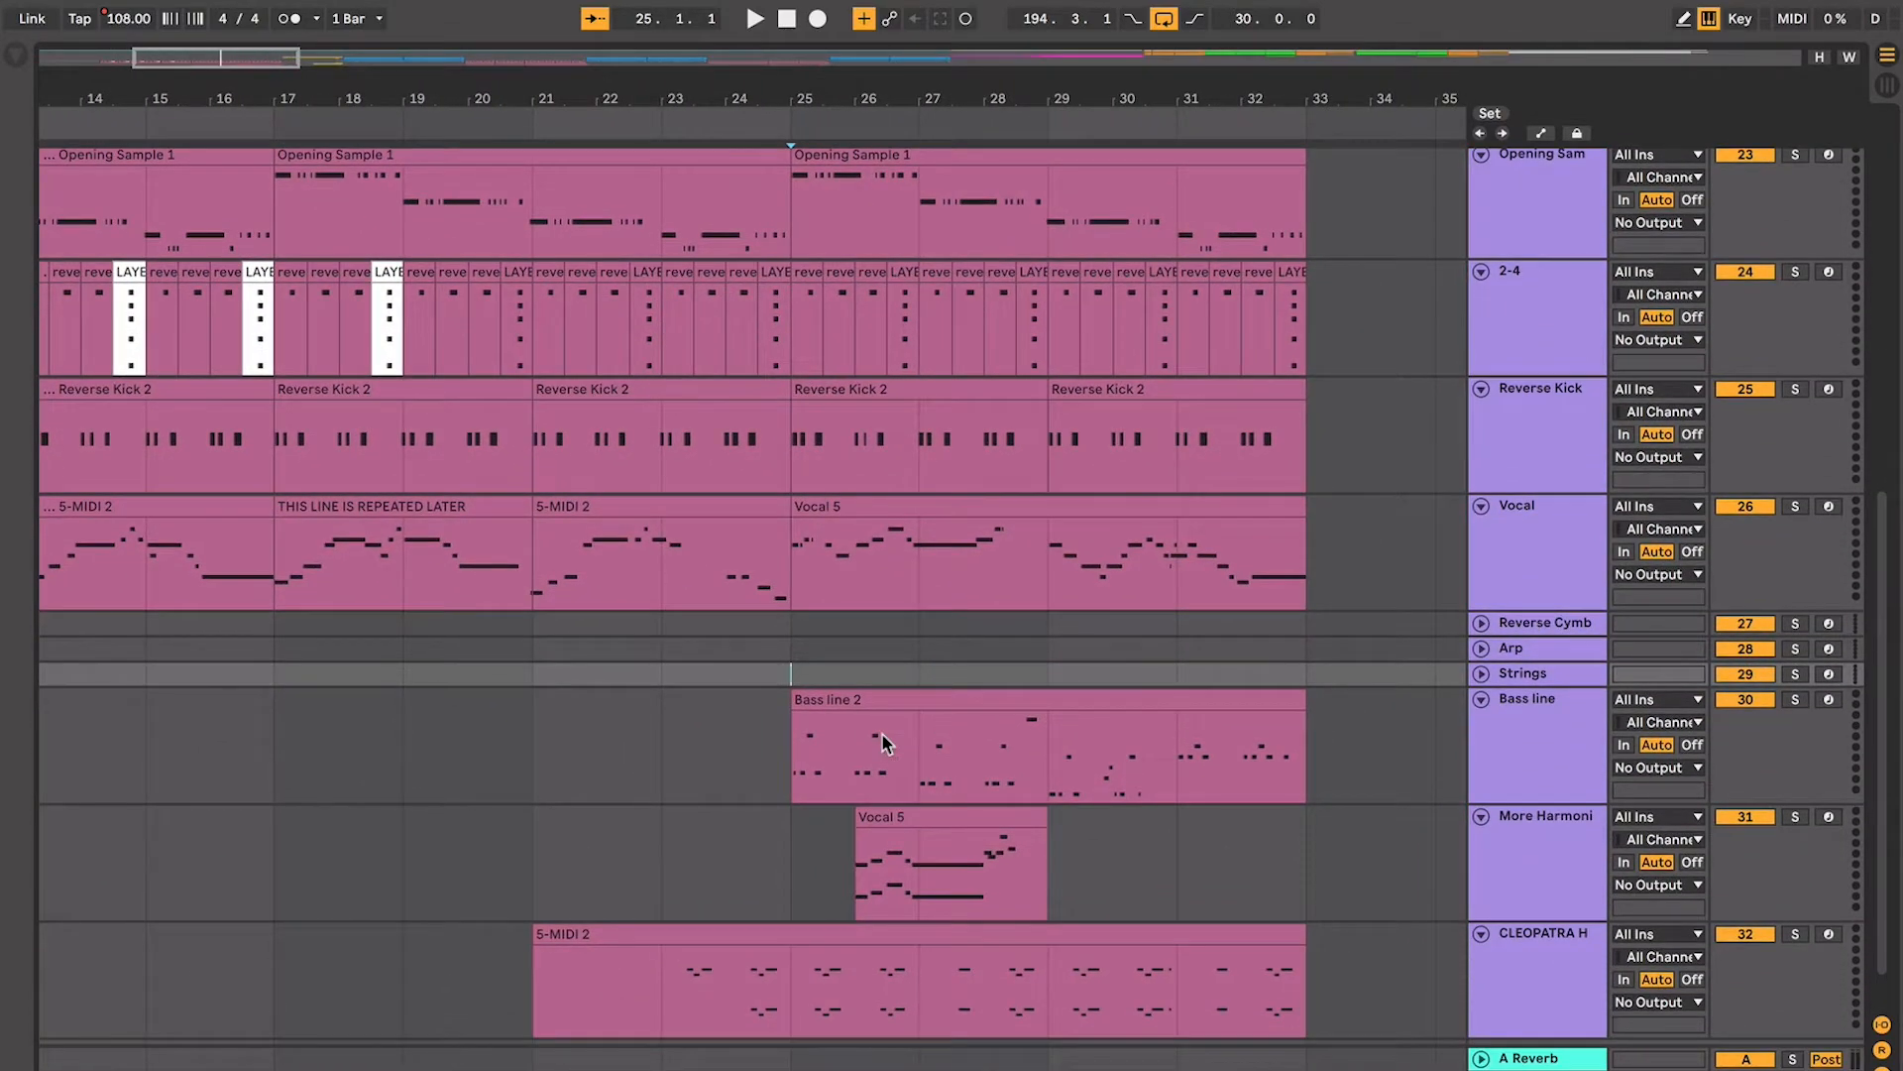
{"action": "scroll", "coordinate": [882, 734], "scroll_direction": "up", "scroll_amount": 4}
{"action": "scroll", "coordinate": [883, 733], "scroll_direction": "down", "scroll_amount": 1}
{"action": "key", "text": "space"}
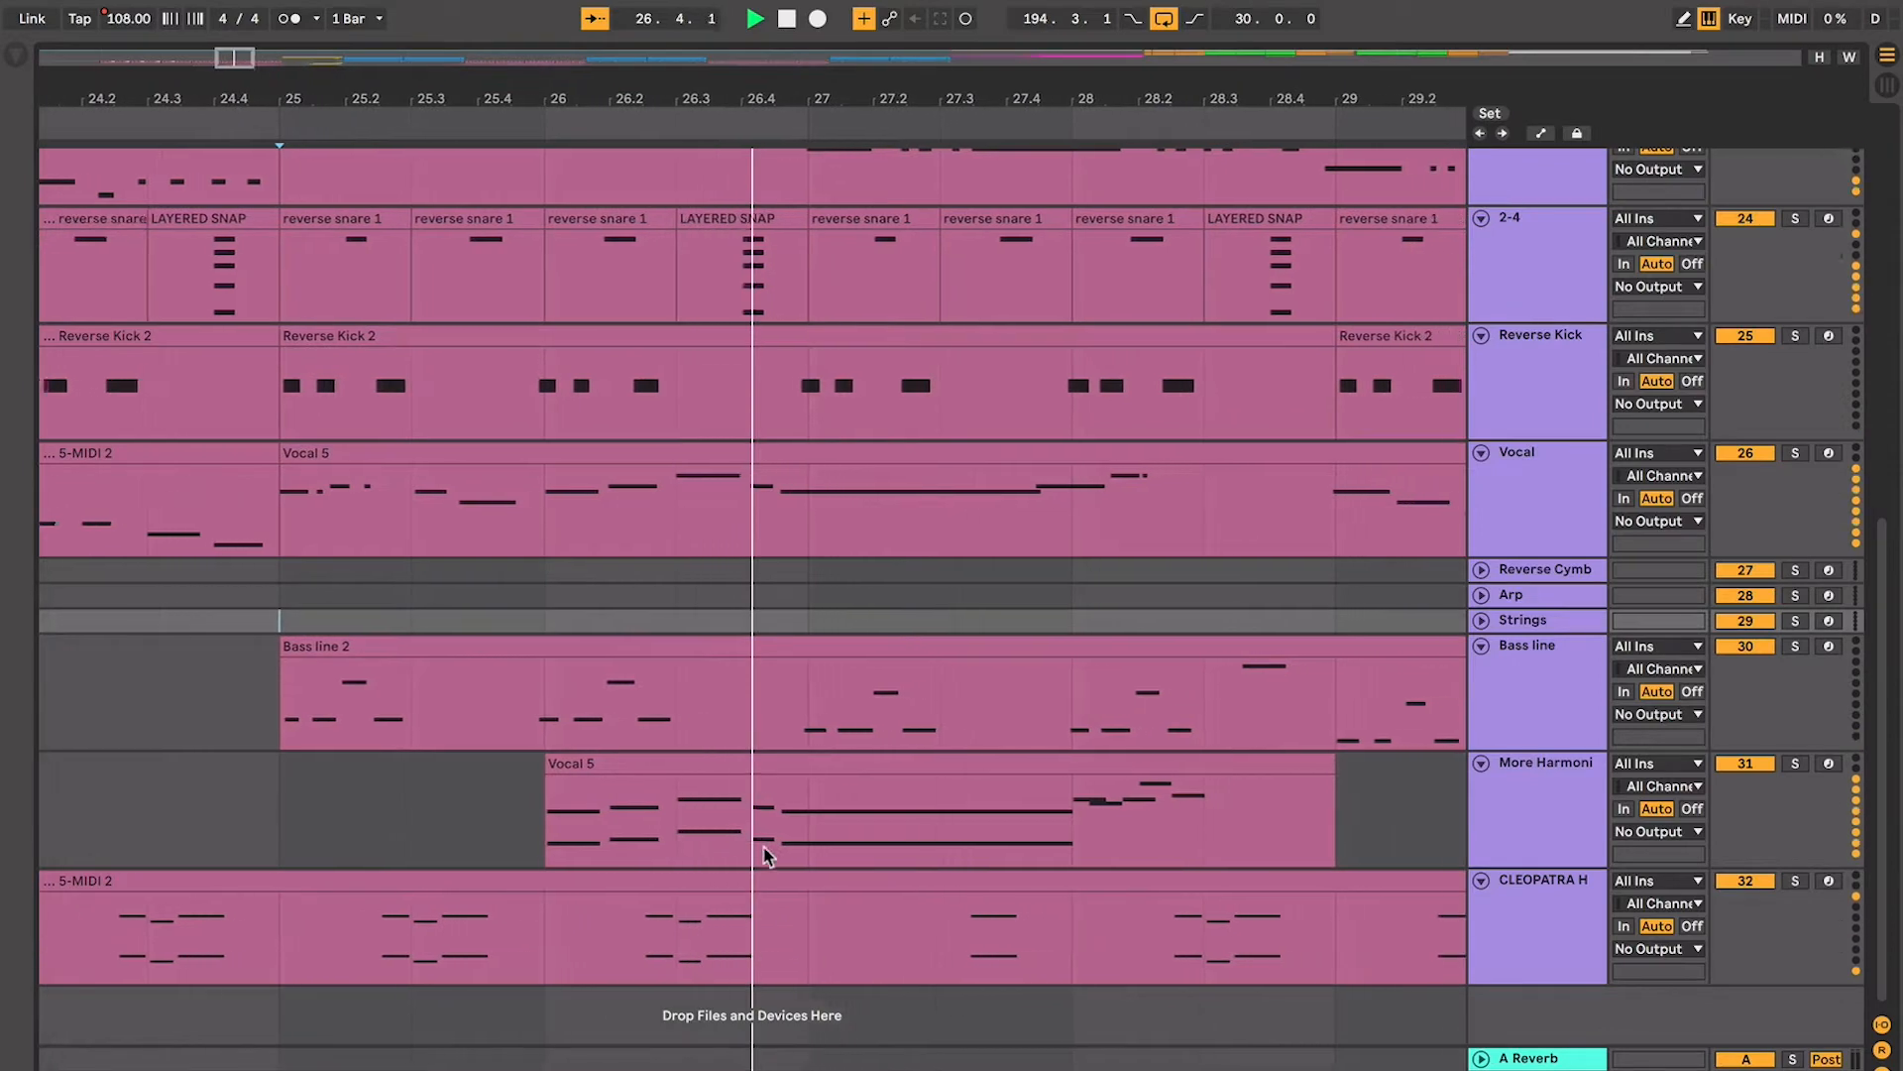
Audition the Vocal 5 clip on More Harmoni from its start at bar 26
{"action": "left_click", "coordinate": [474, 835]}
{"action": "key", "text": "space"}
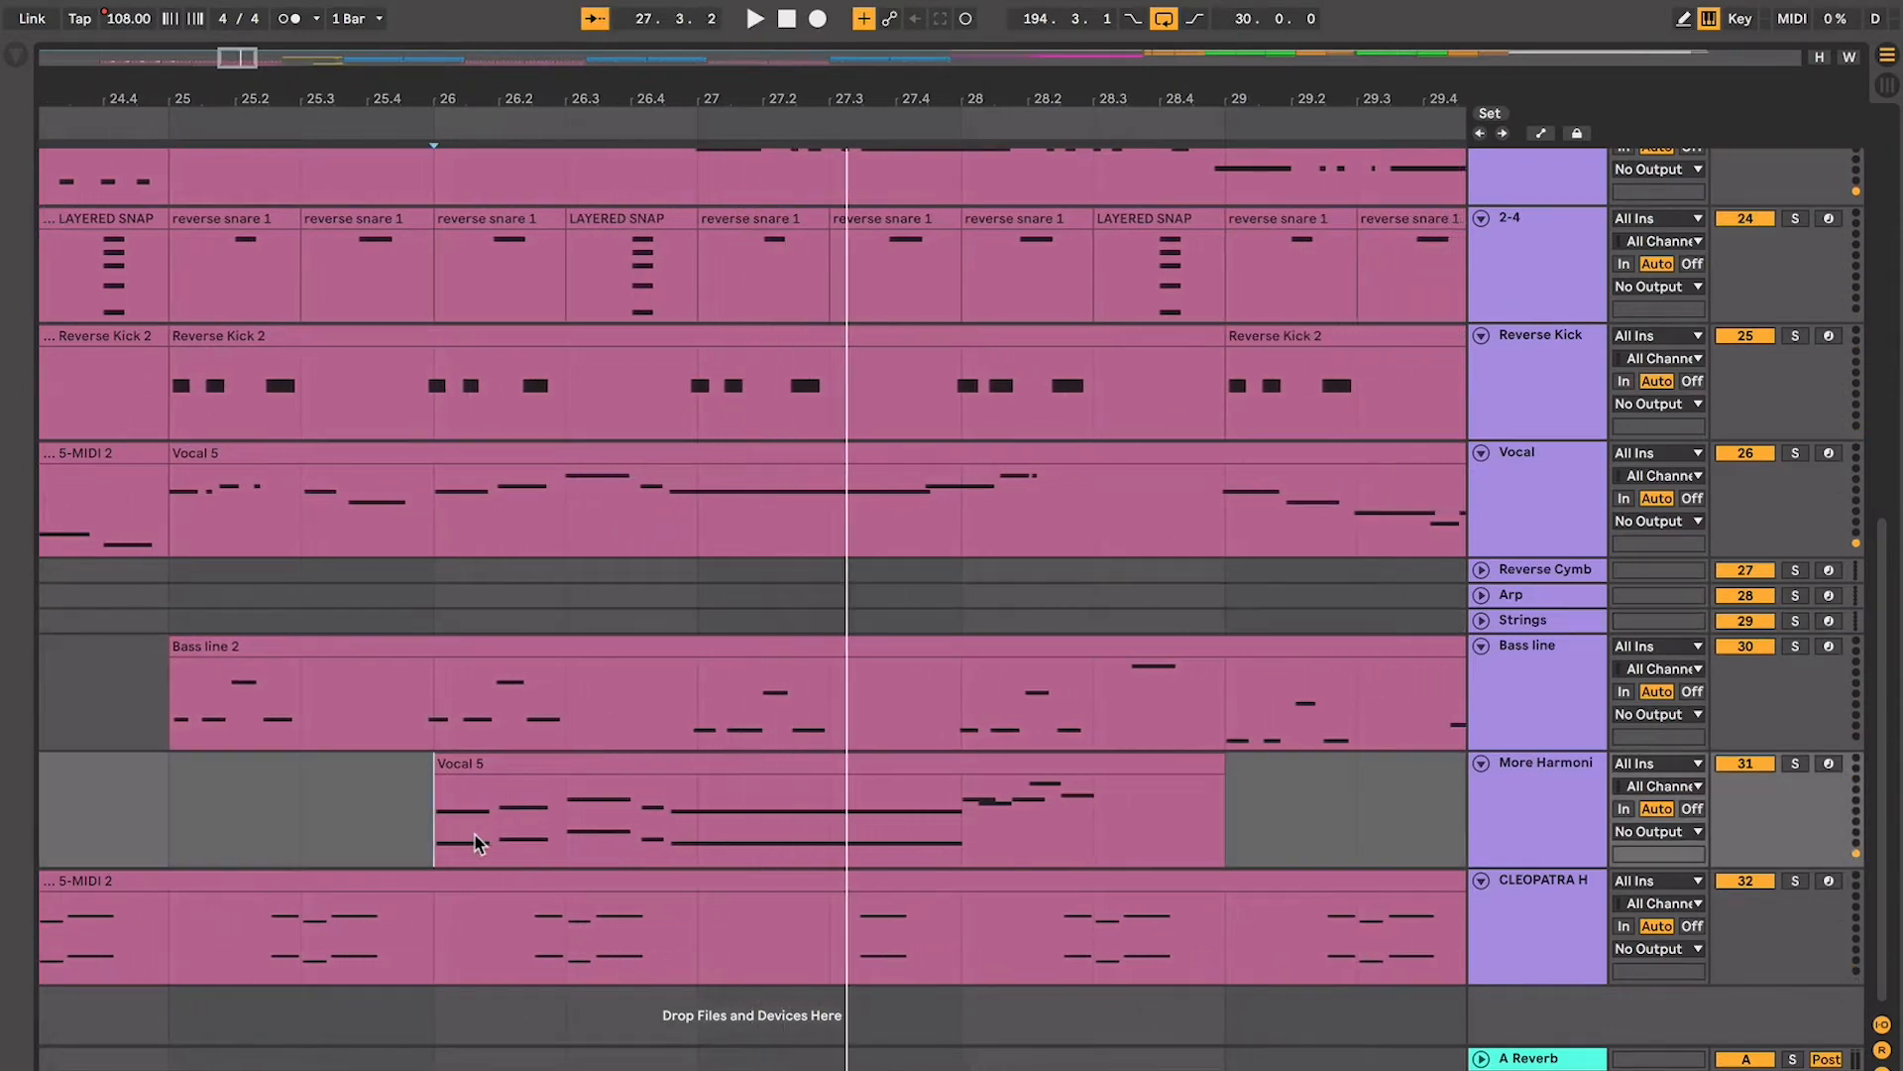
{"action": "key", "text": "space"}
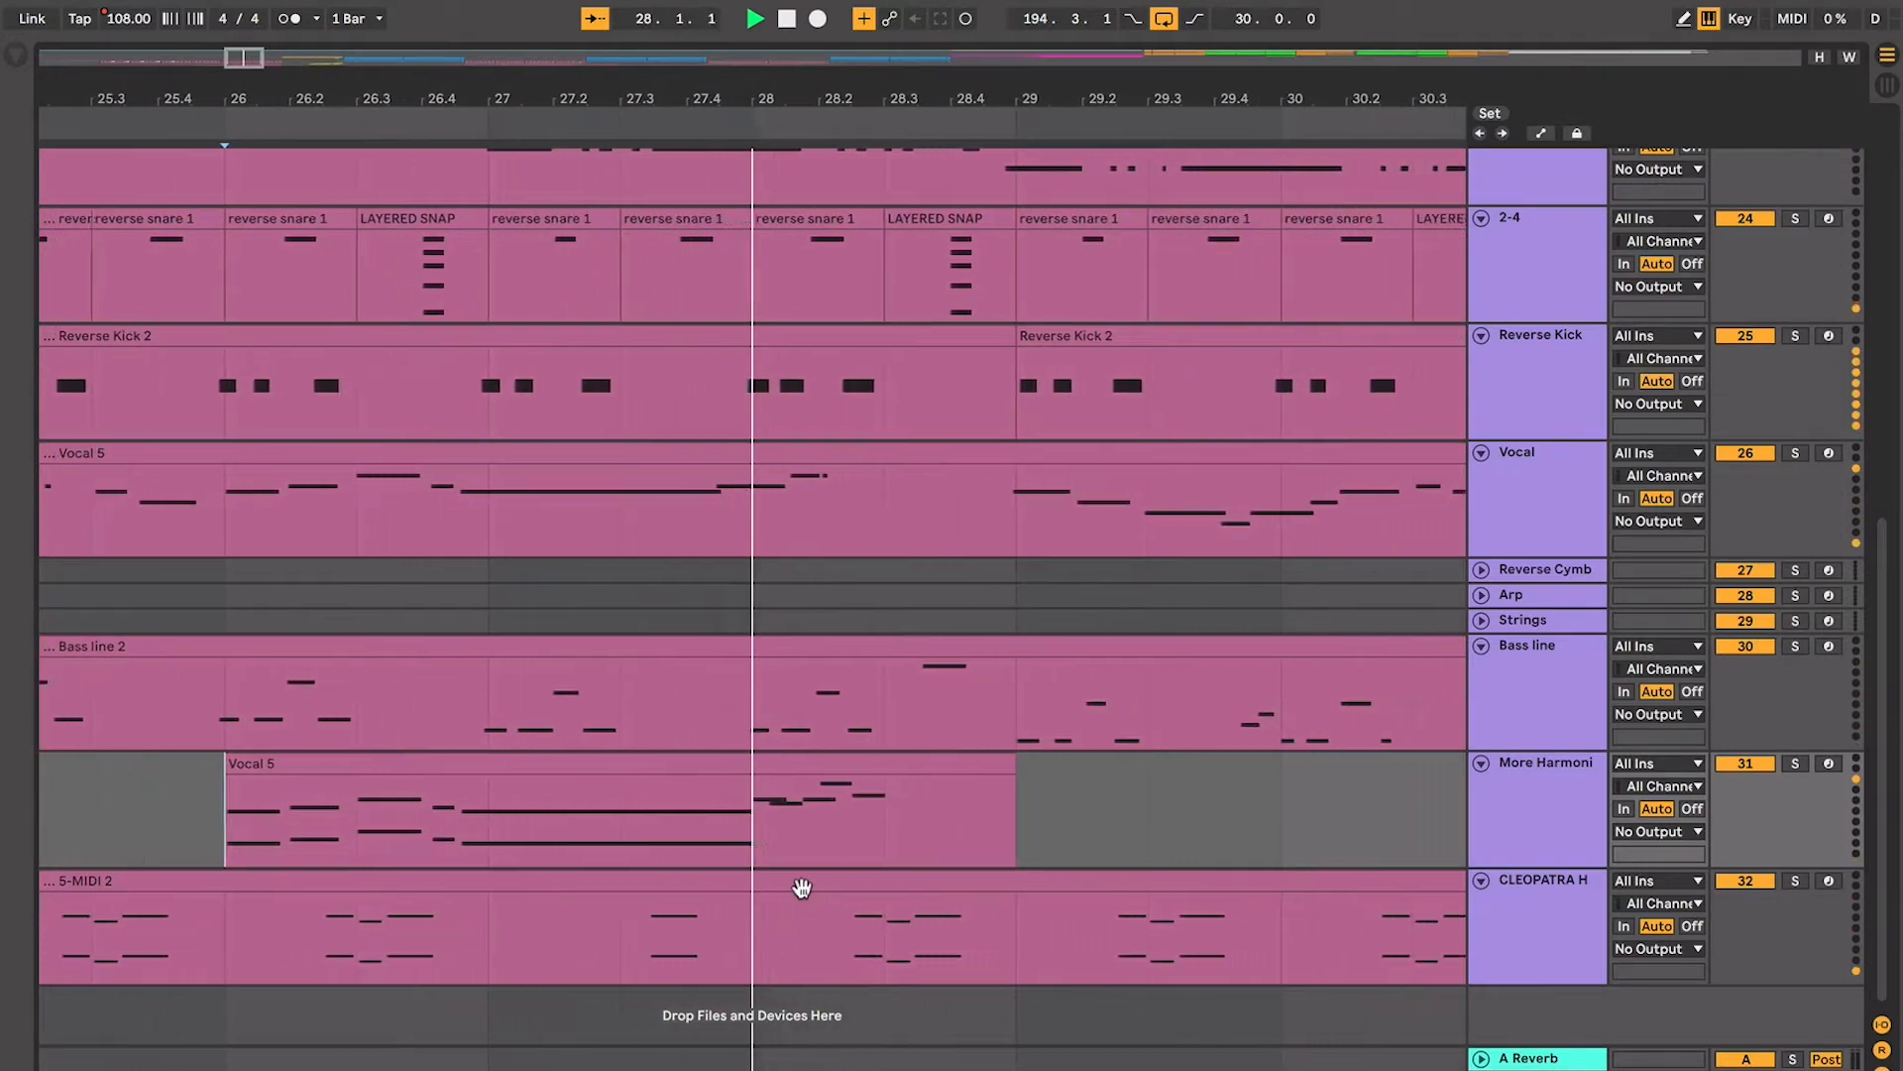
Audition the closing notes of the More Harmoni Vocal 5 clip from bar 28 and continue playing toward bar 33
{"action": "key", "text": "space"}
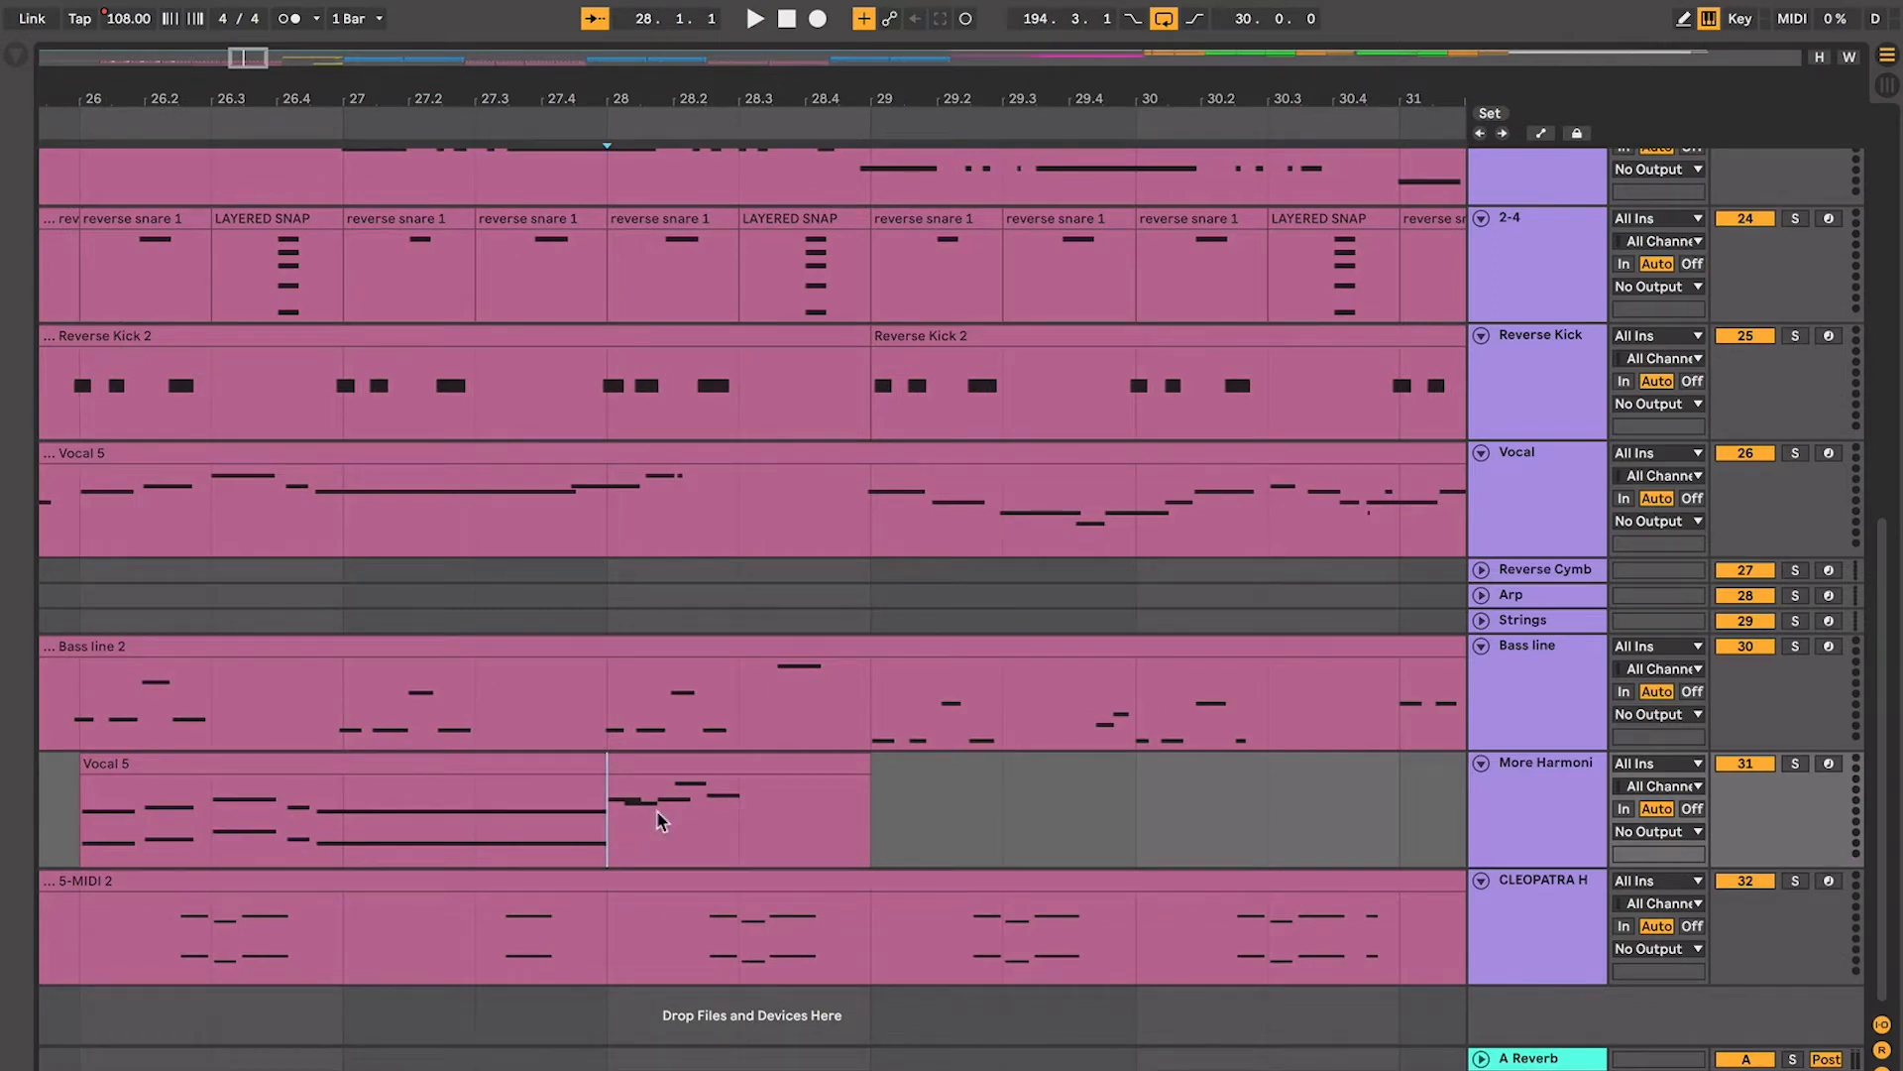
{"action": "key", "text": "space"}
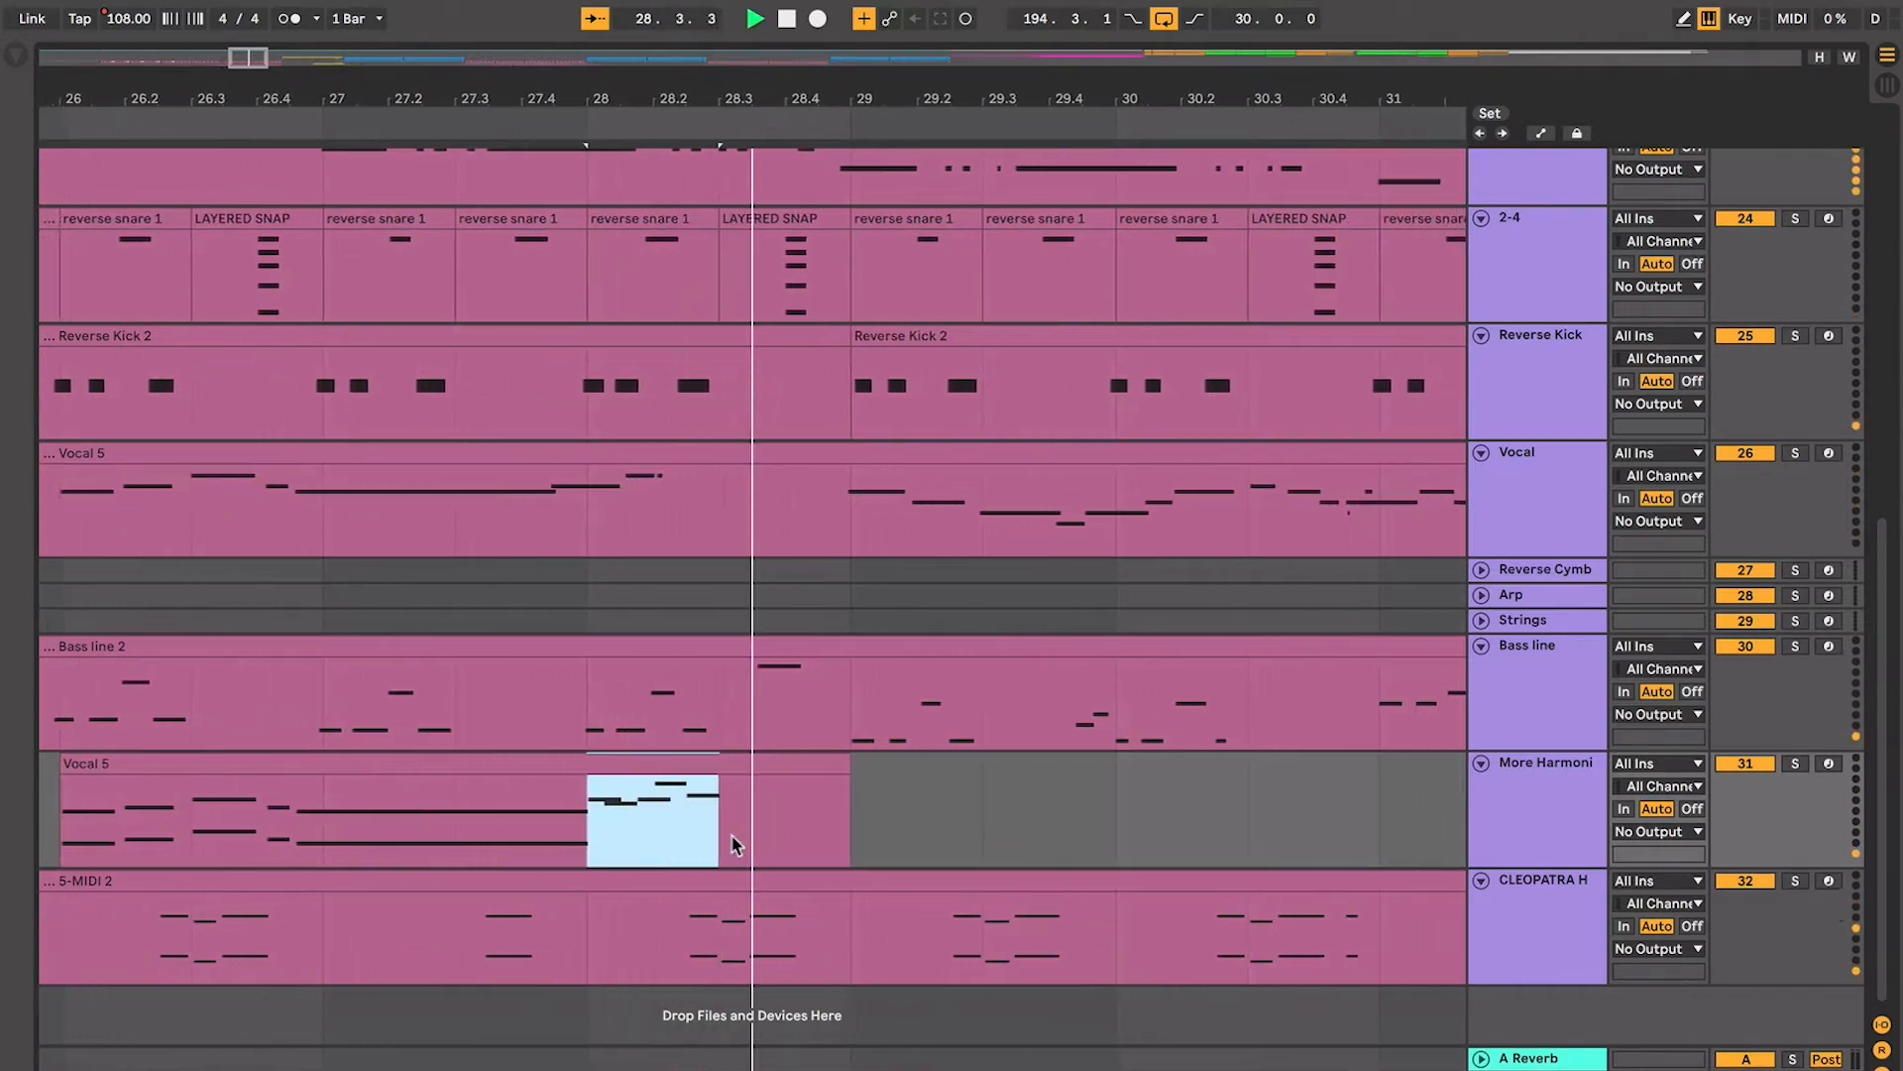
{"action": "key", "text": "minus"}
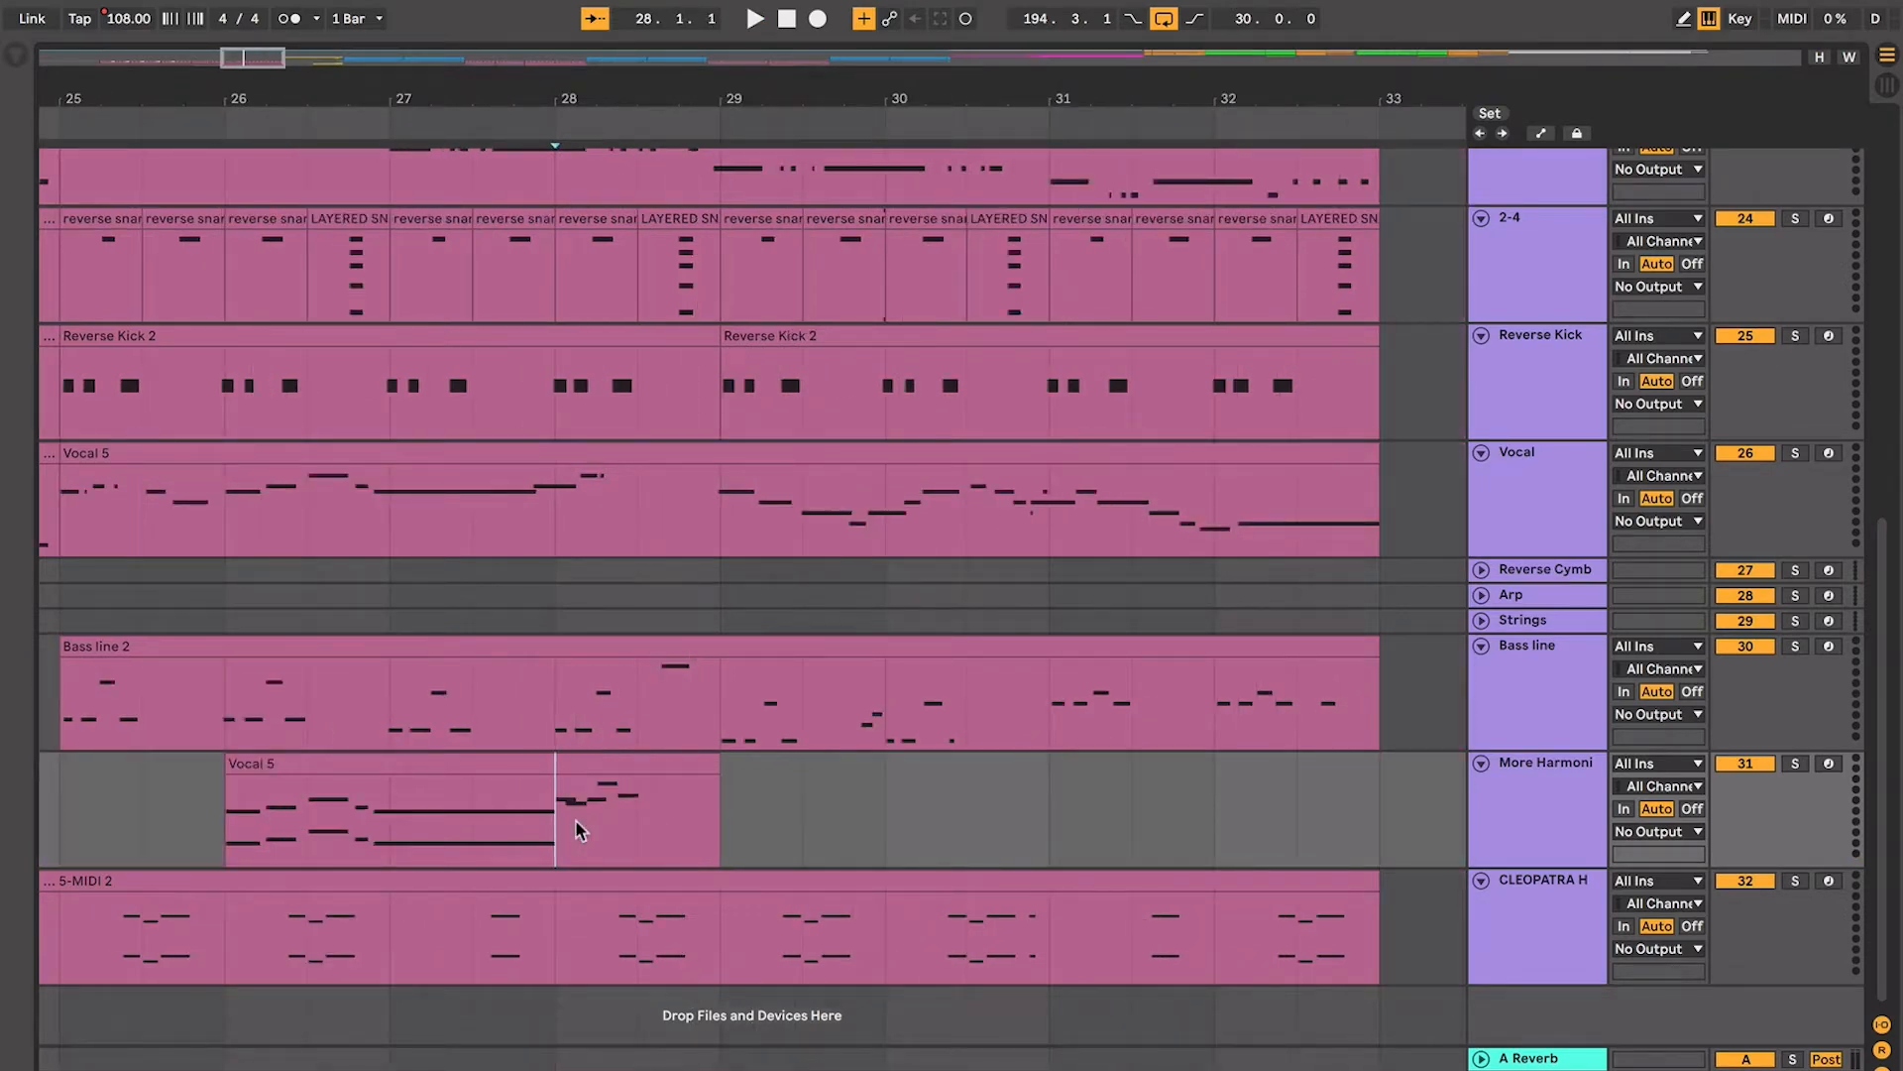
{"action": "key", "text": "space"}
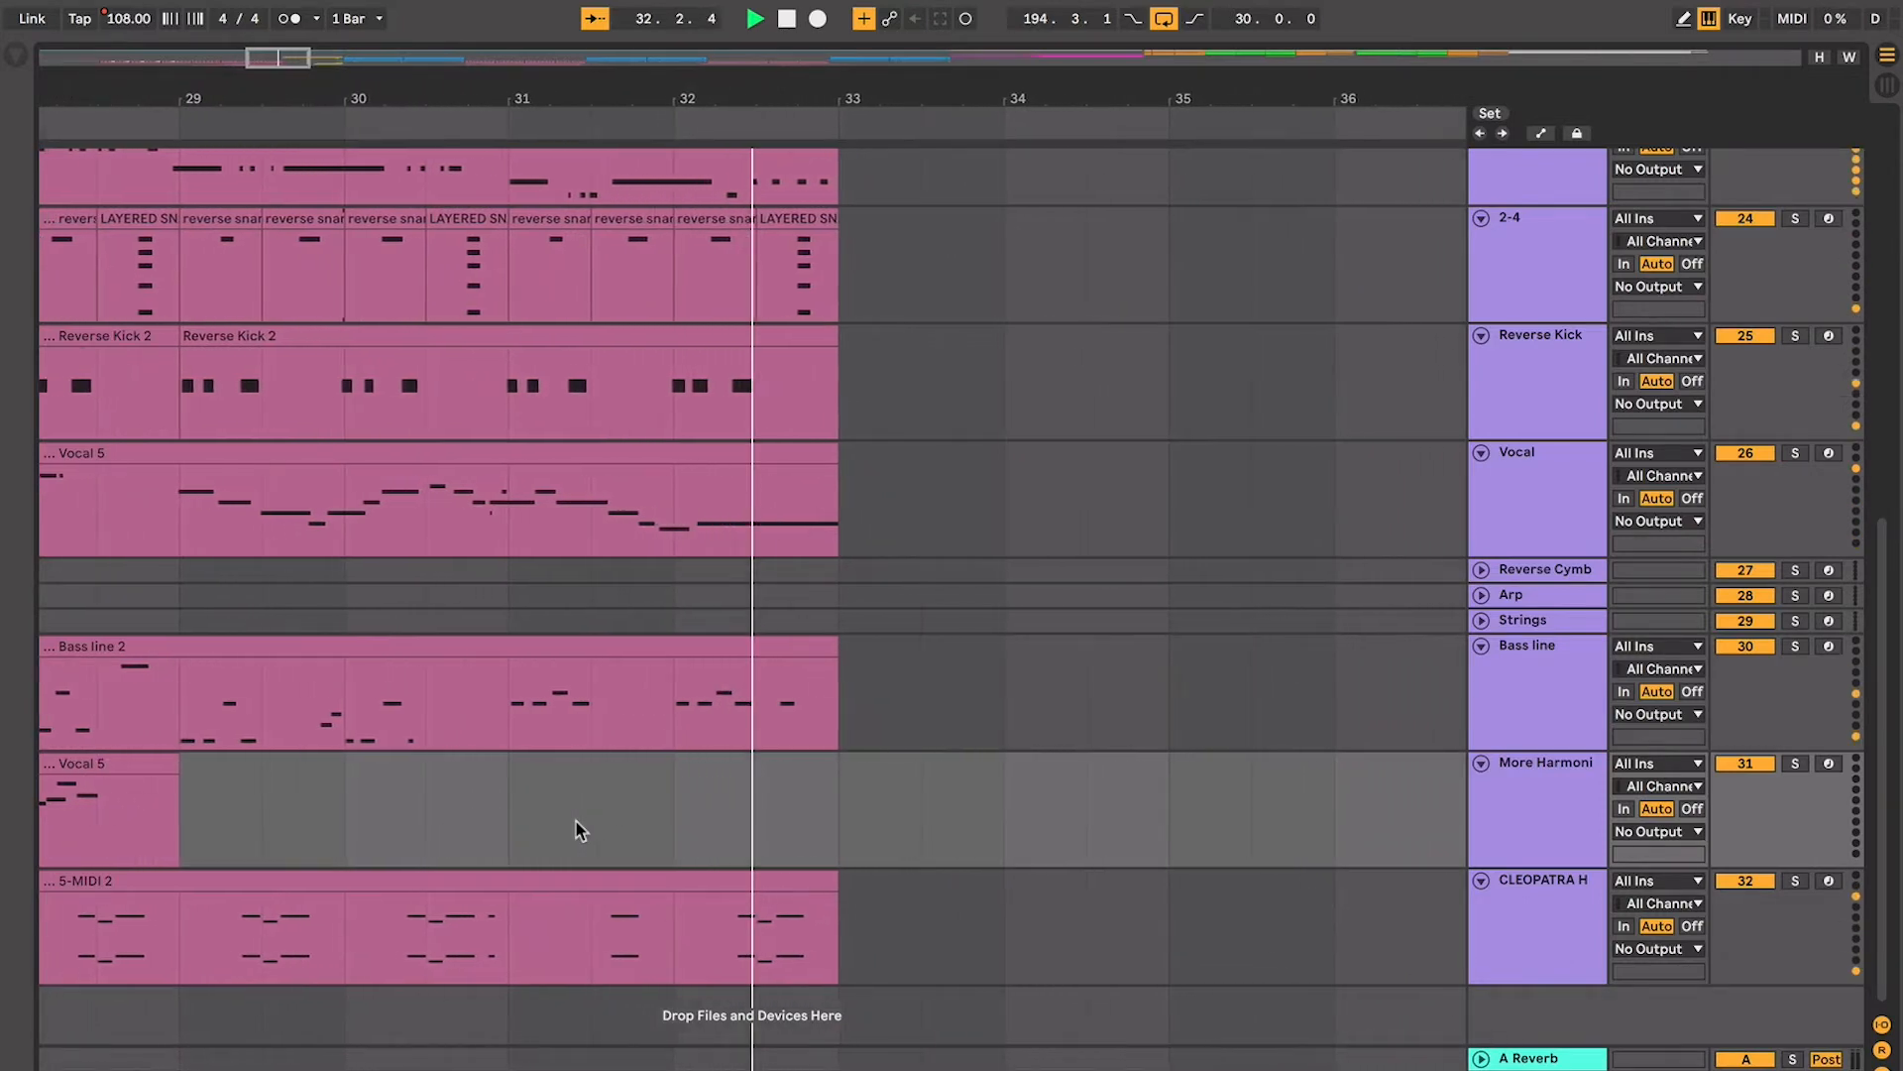
Unfold the Bass SYnth and Lead Synth tracks to show the notes of their yellow clips
{"action": "scroll", "coordinate": [577, 827], "scroll_direction": "up", "scroll_amount": 10}
{"action": "left_click", "coordinate": [1481, 631]}
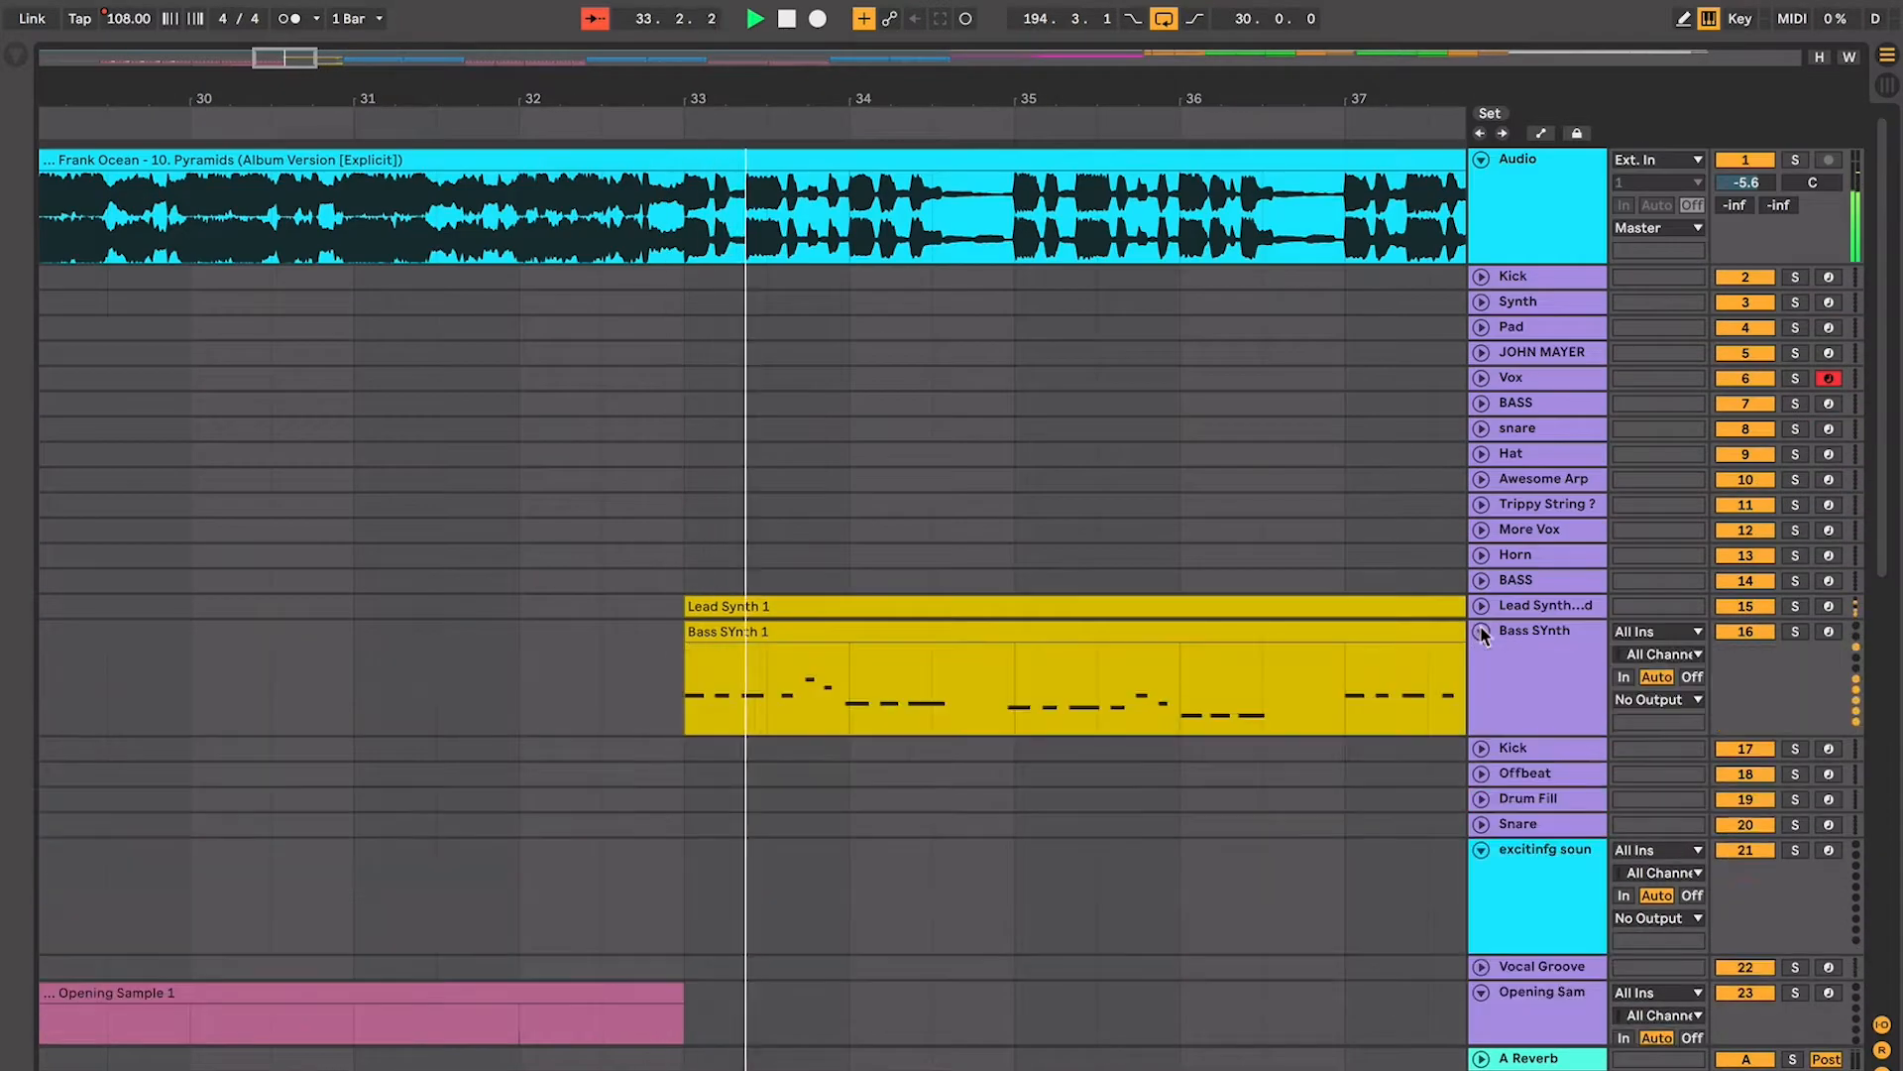
{"action": "left_click", "coordinate": [1480, 589]}
{"action": "left_click", "coordinate": [1480, 601]}
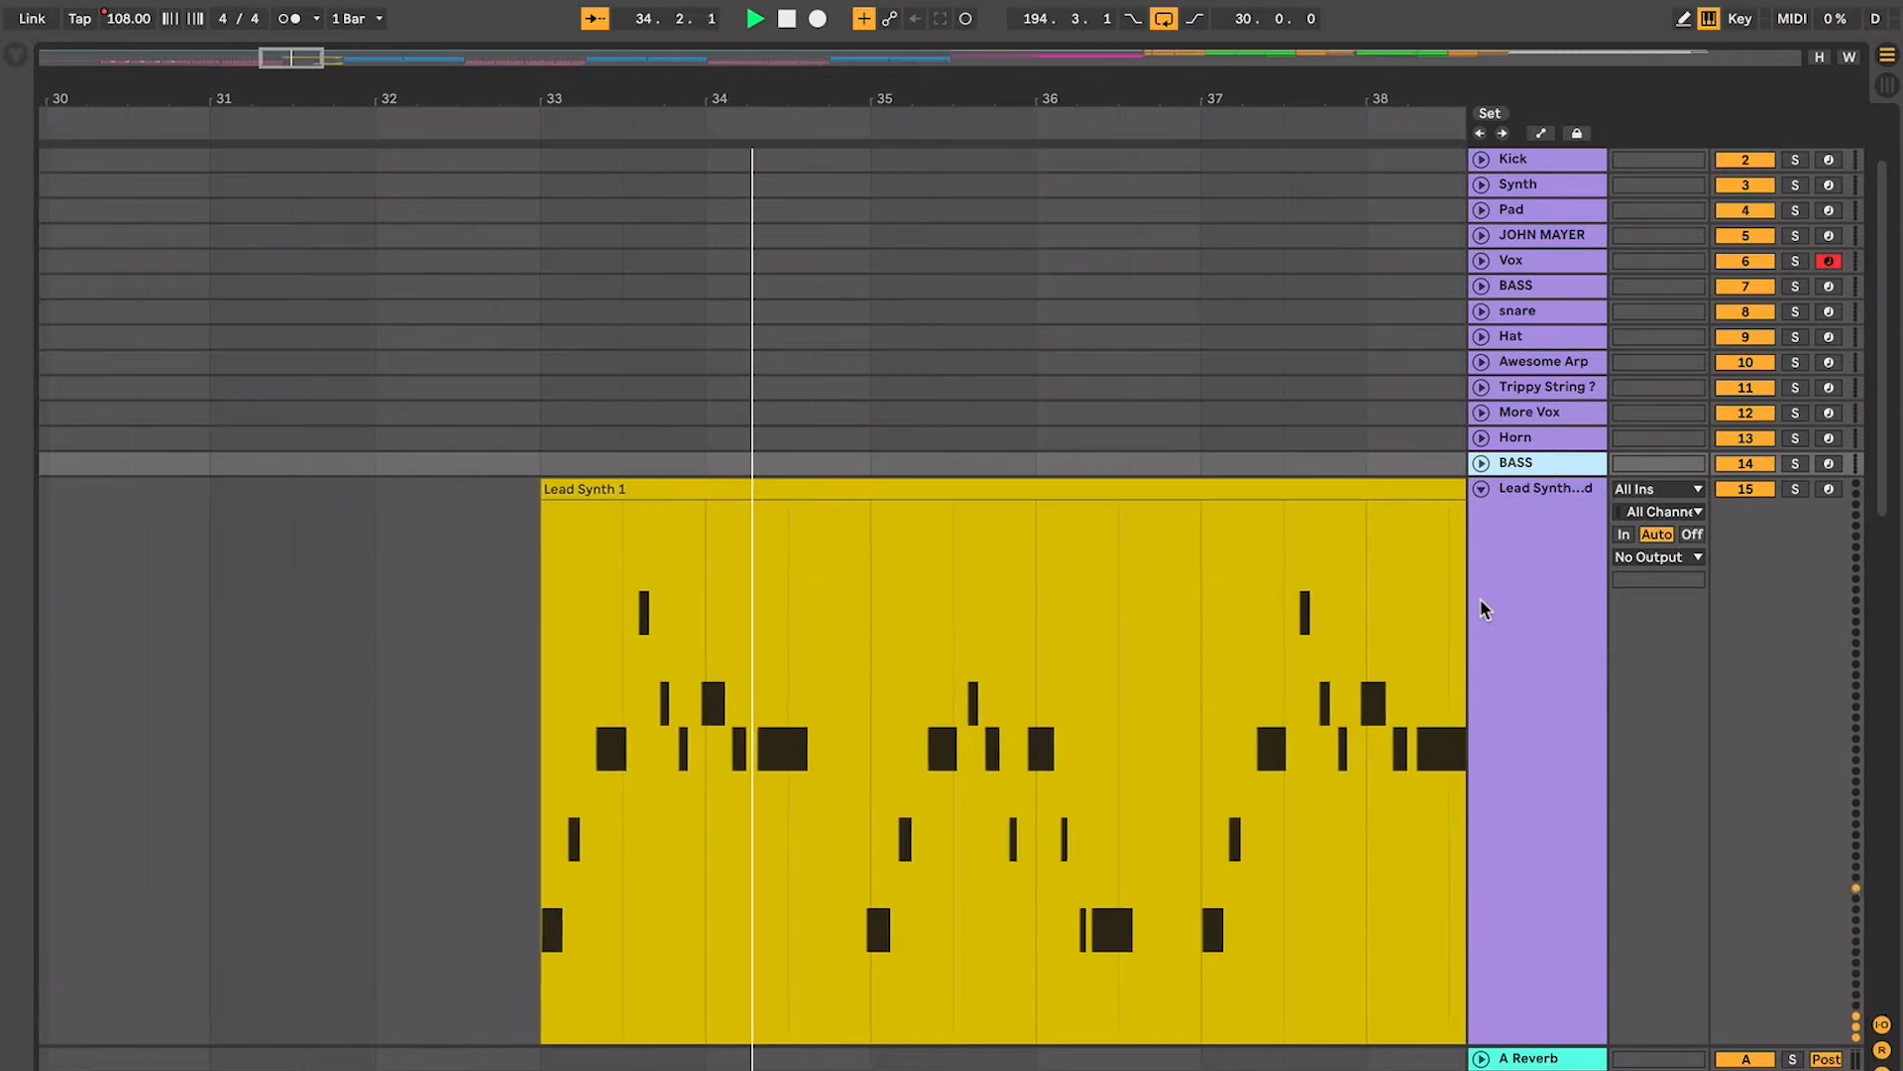
{"action": "scroll", "coordinate": [1455, 606], "scroll_direction": "down", "scroll_amount": 5}
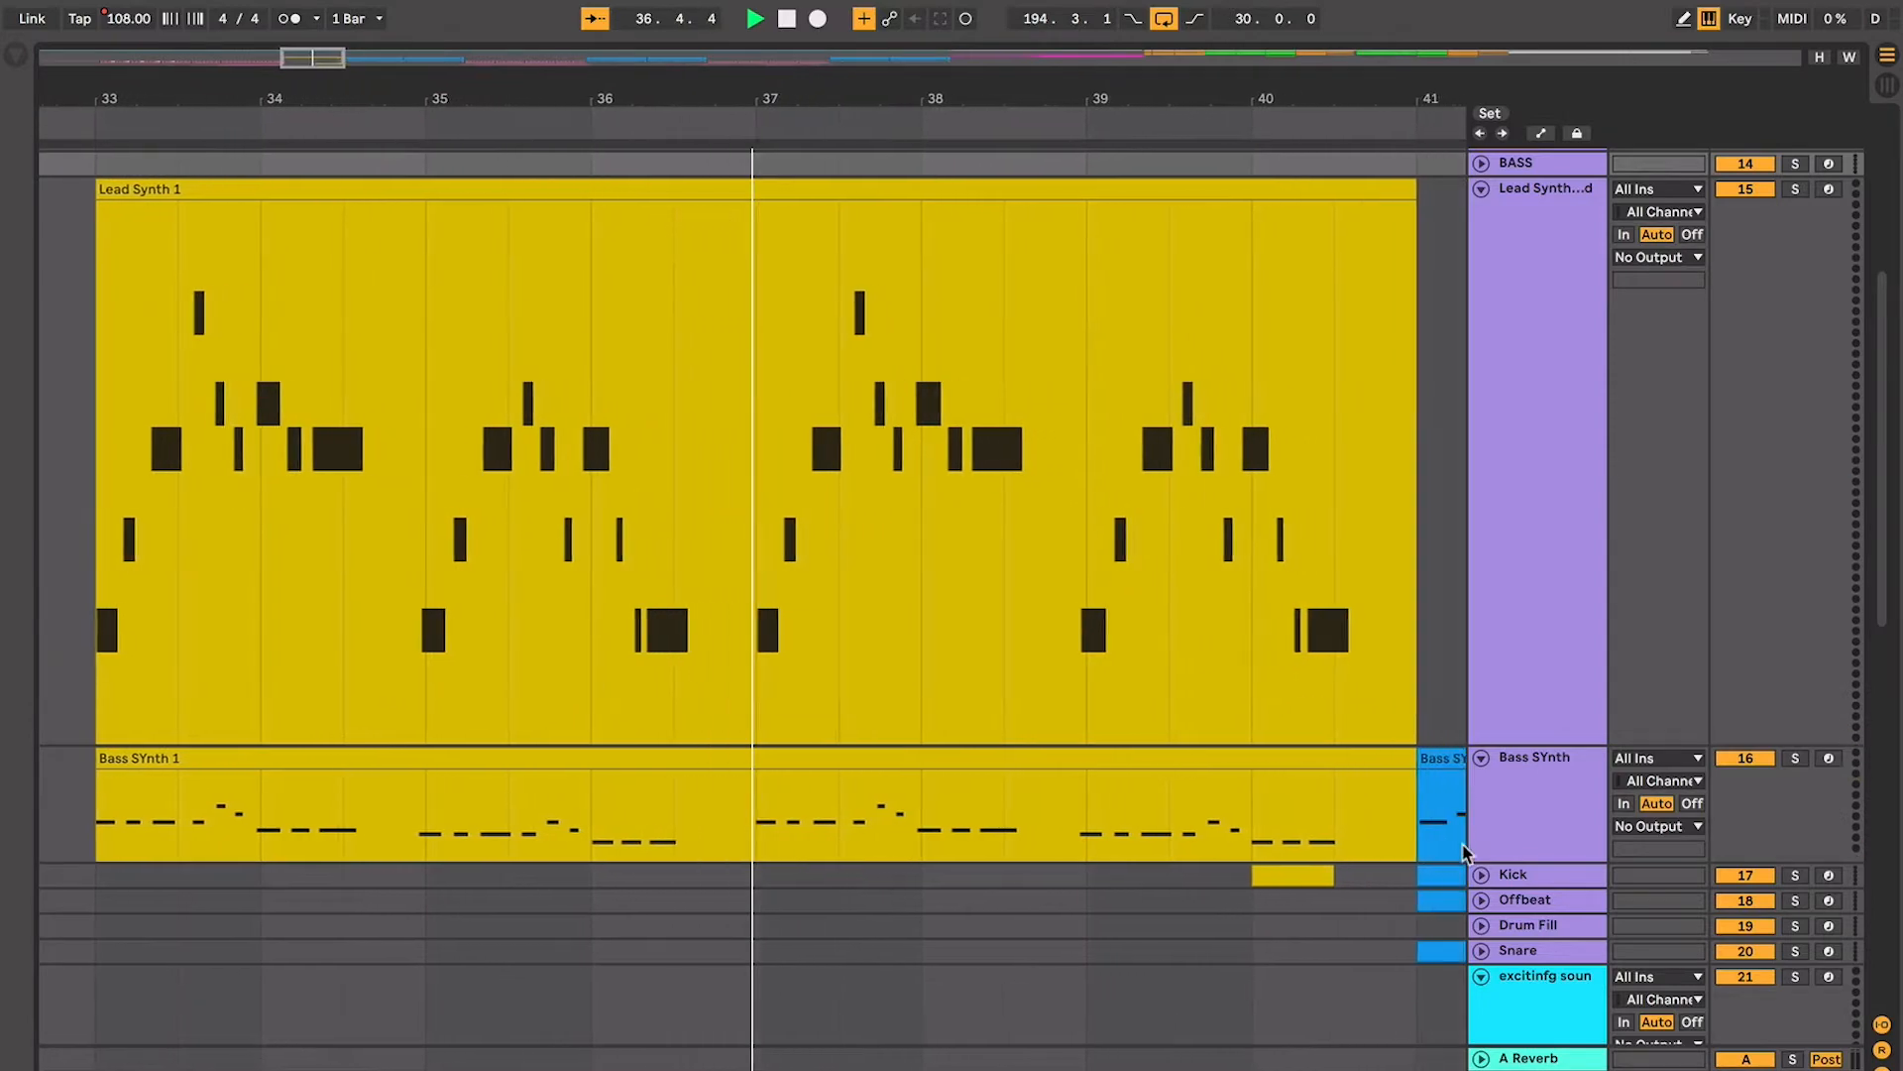
Stop playback and move the Reverse Cymb, Arp and Strings tracks directly below the upper Kick track next to Bass SYnth
{"action": "scroll", "coordinate": [1474, 826], "scroll_direction": "down", "scroll_amount": 10}
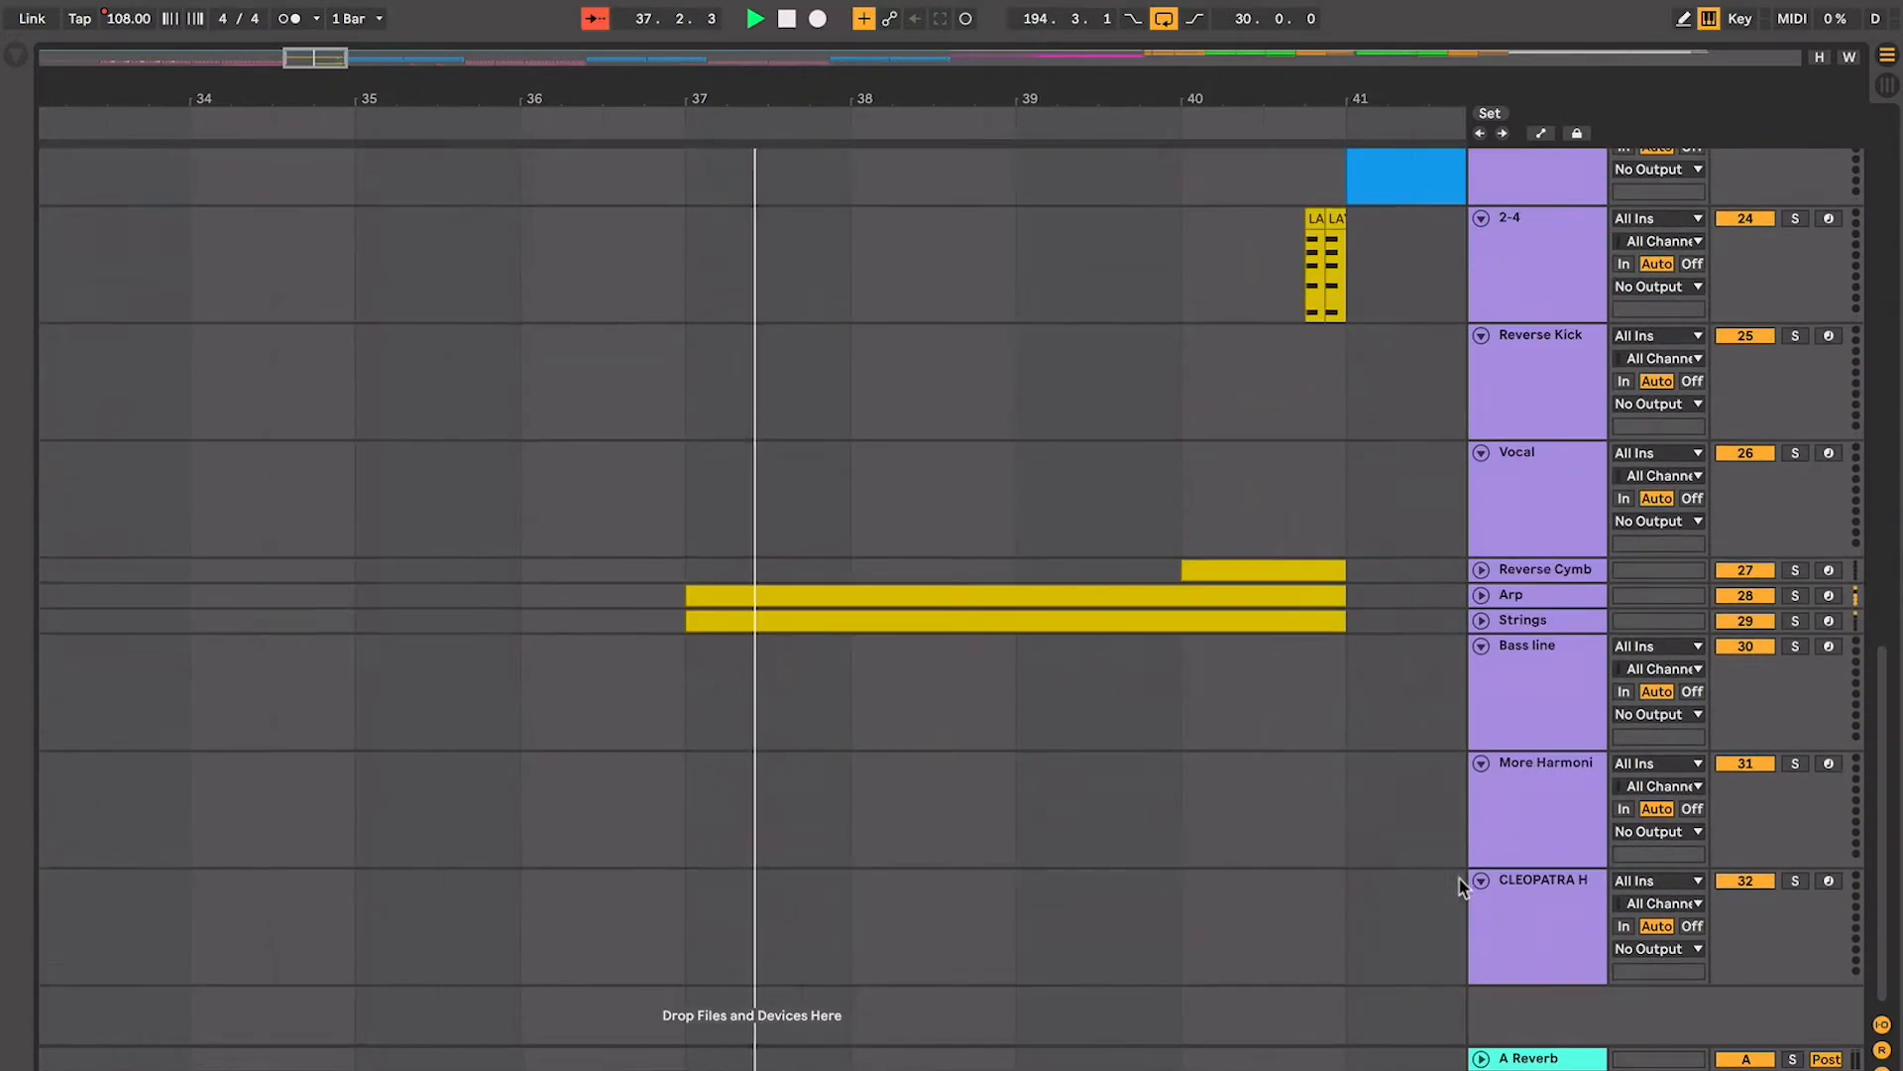
{"action": "key", "text": "space"}
{"action": "left_click", "coordinate": [1490, 616]}
{"action": "left_click", "coordinate": [1514, 572], "text": "shift"}
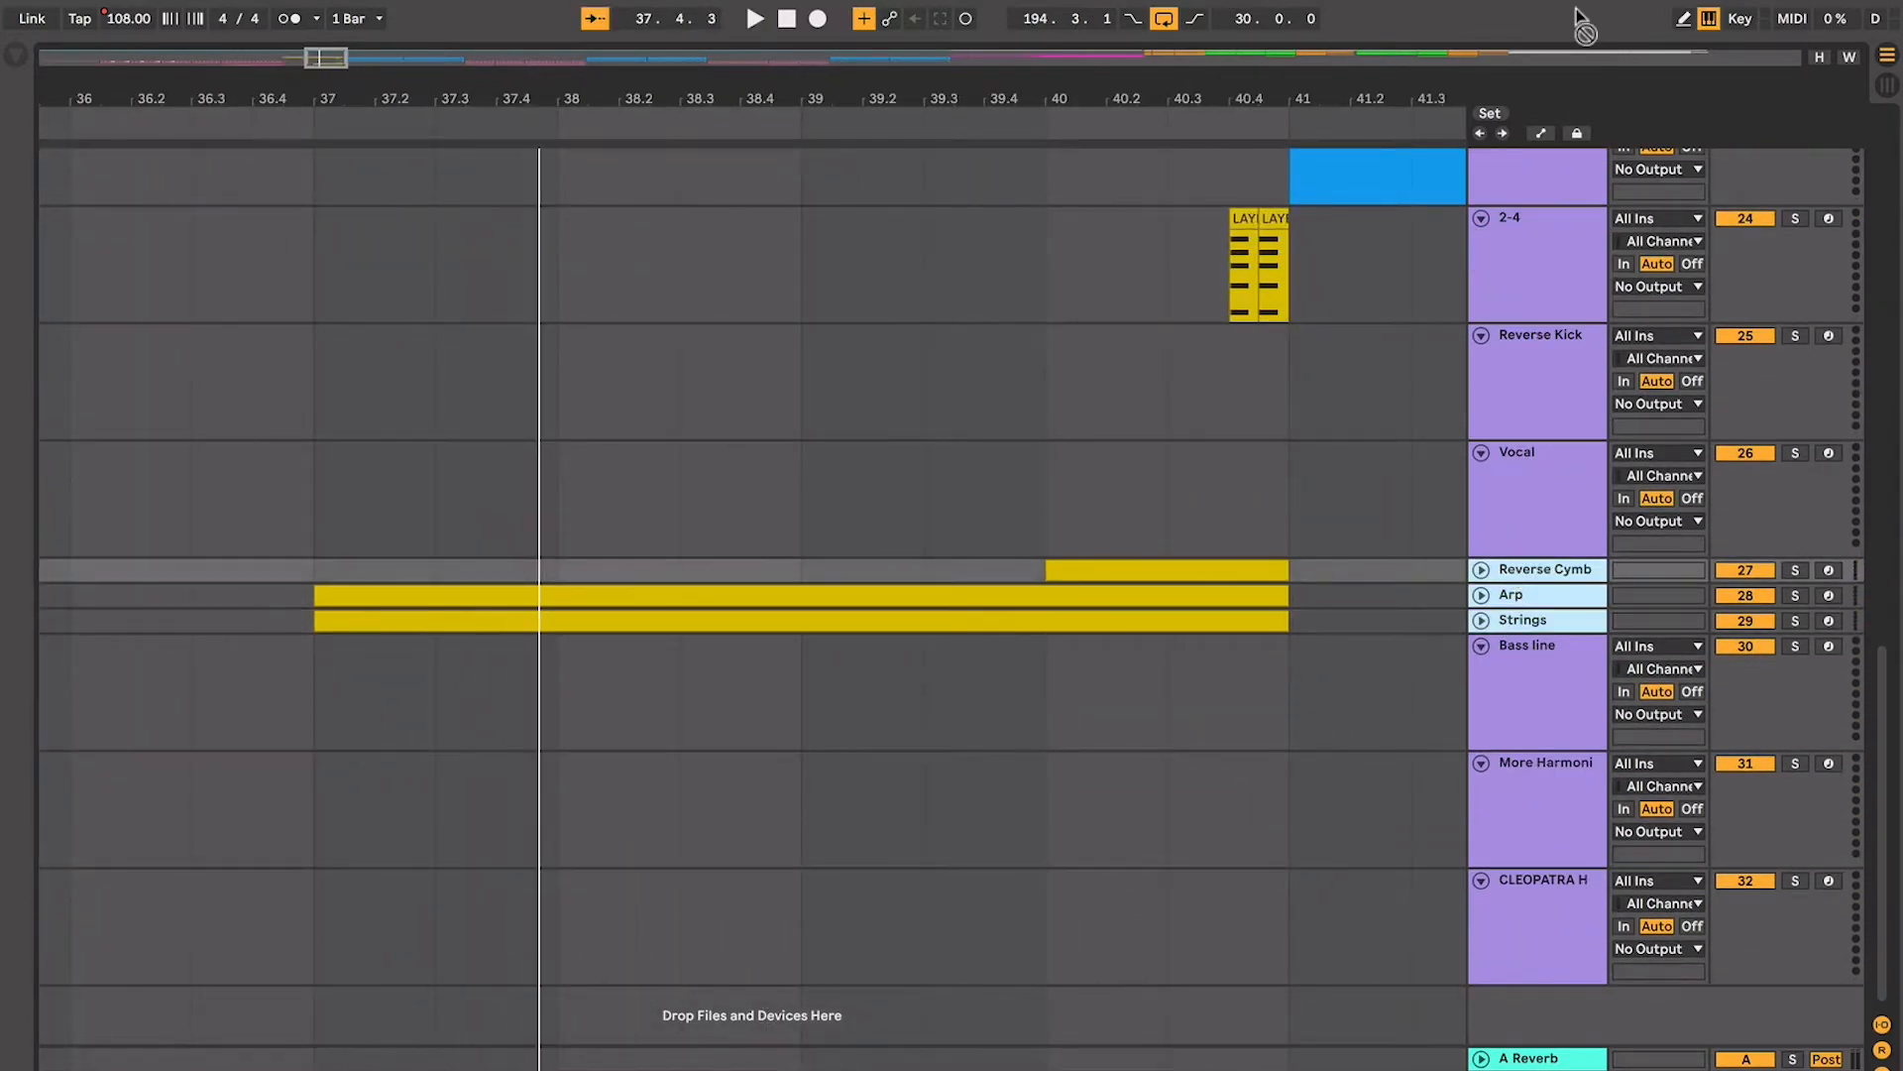
{"action": "scroll", "coordinate": [1500, 166], "scroll_direction": "up", "scroll_amount": 5}
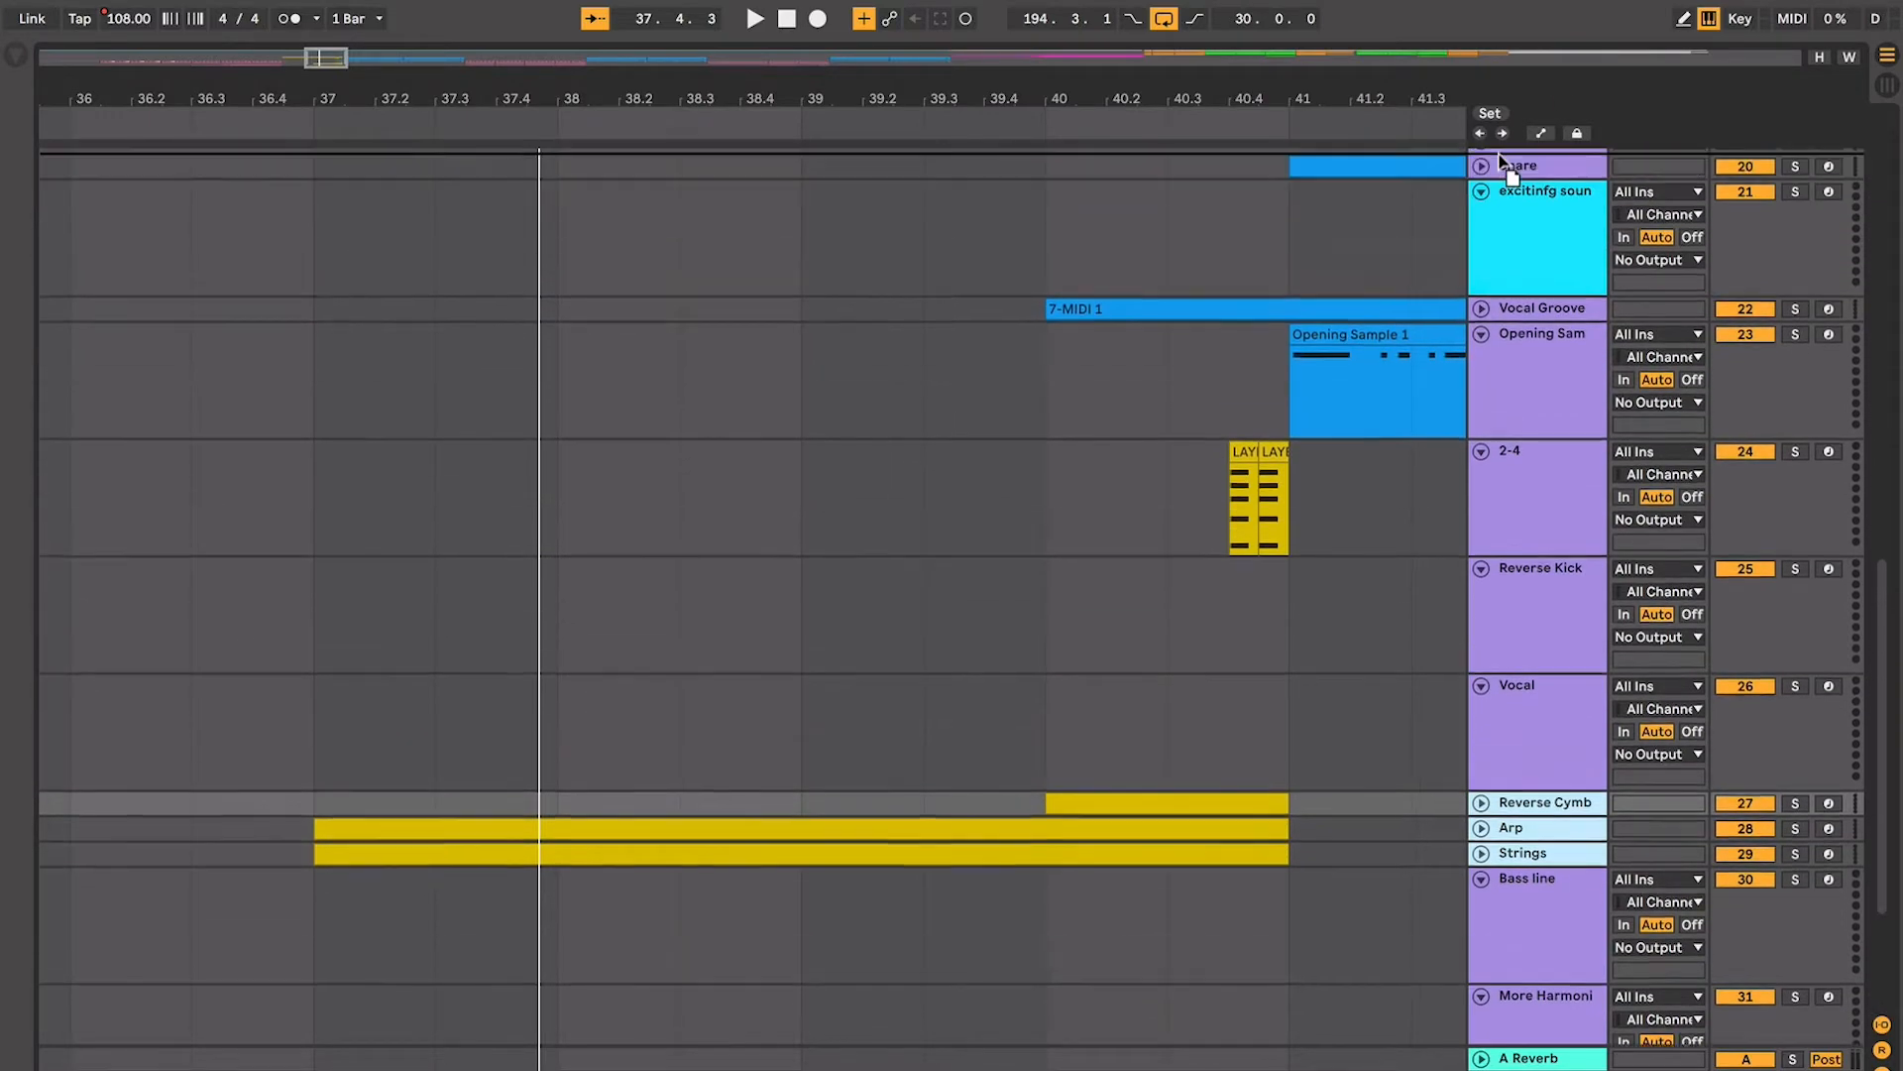
{"action": "scroll", "coordinate": [1502, 163], "scroll_direction": "up", "scroll_amount": 3}
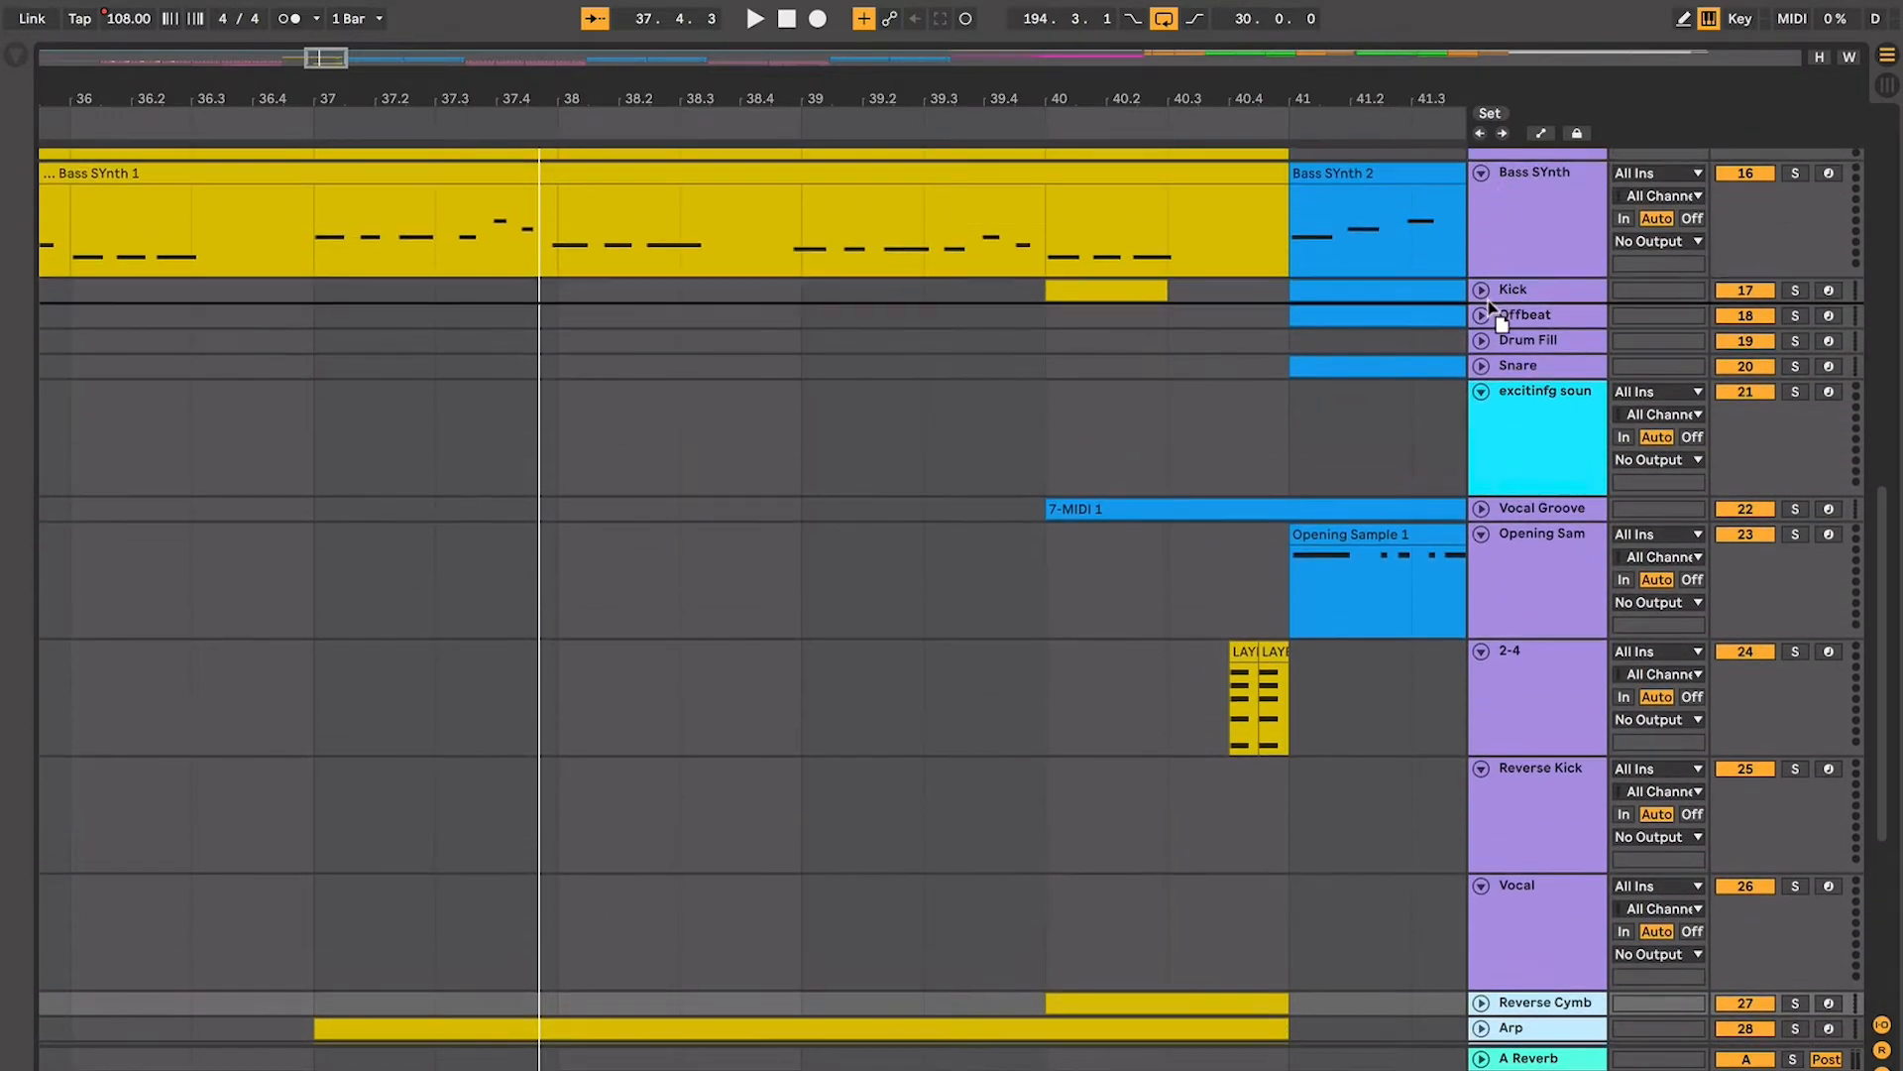
{"action": "left_click_drag", "start_coordinate": [1490, 306], "coordinate": [1495, 319]}
{"action": "scroll", "coordinate": [1507, 342], "scroll_direction": "up", "scroll_amount": 4}
{"action": "scroll", "coordinate": [1479, 629], "scroll_direction": "up", "scroll_amount": 2}
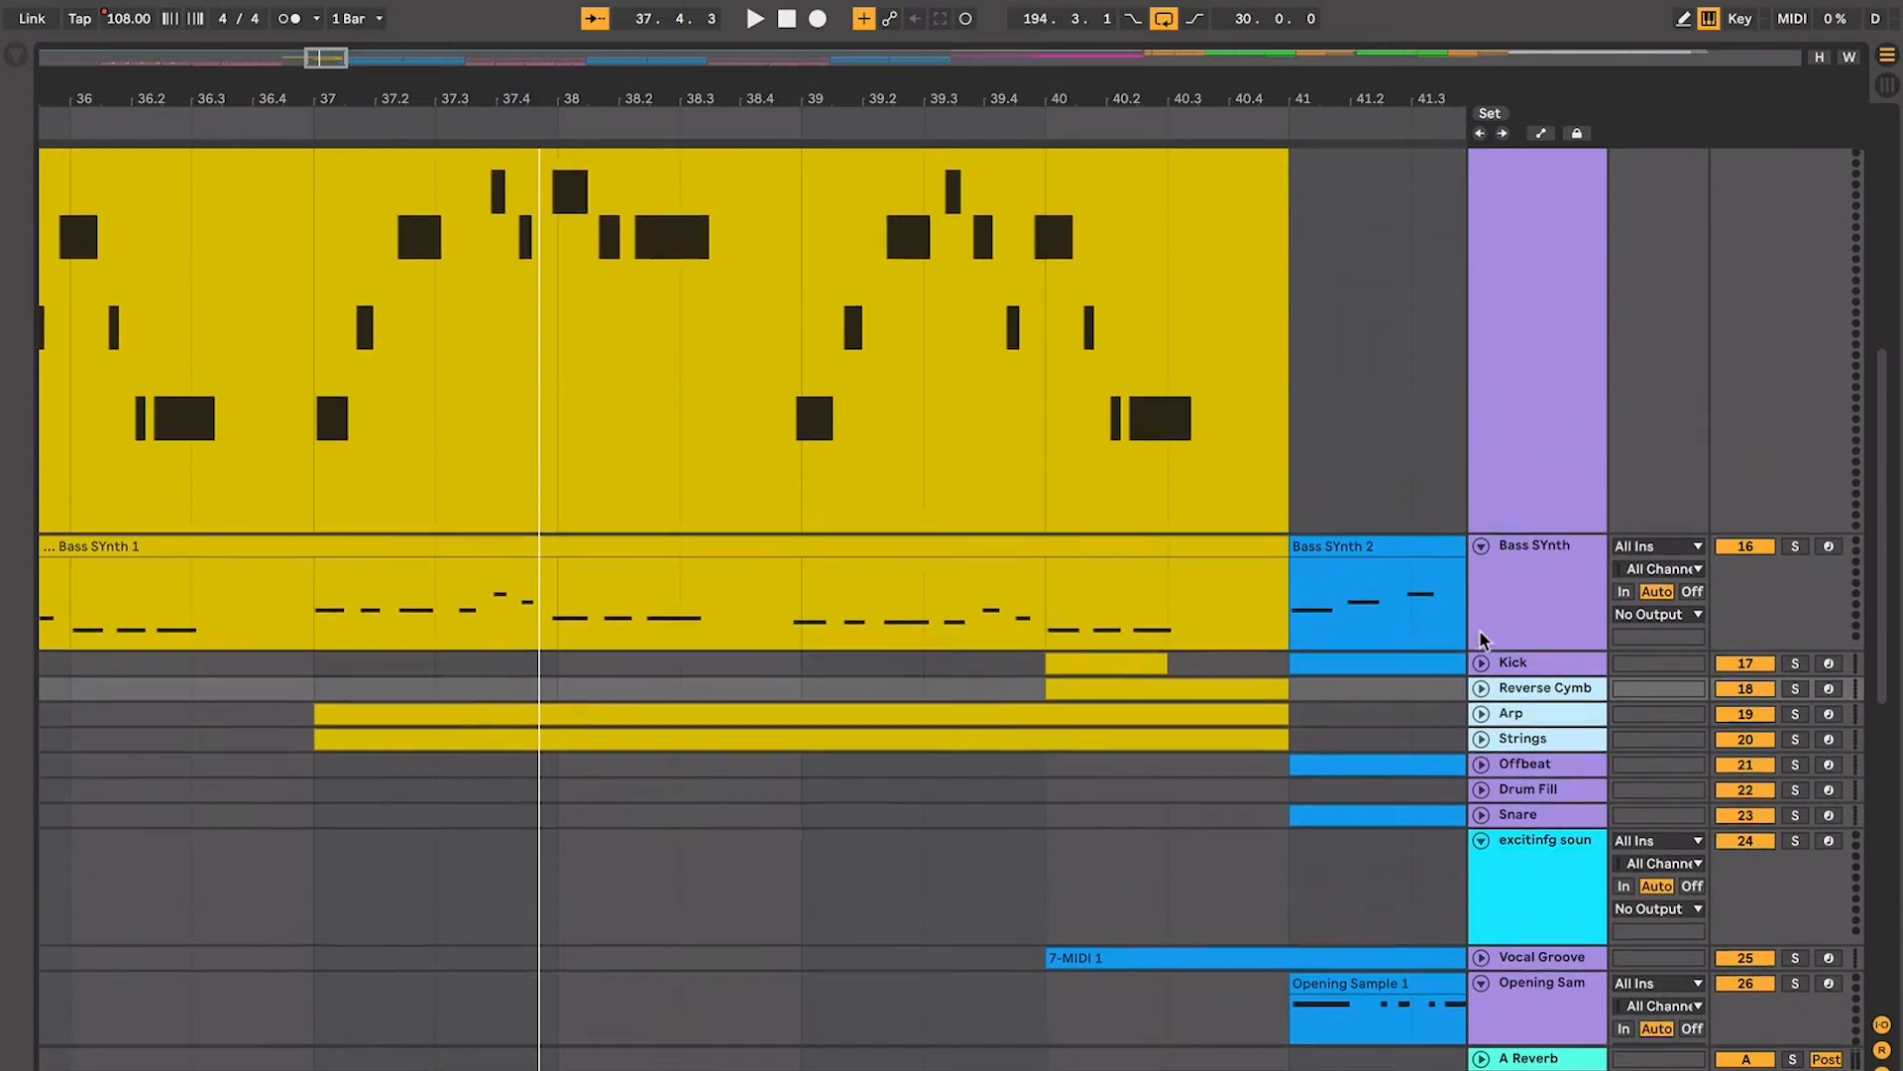
Unfold the Kick, Reverse Cymb, Arp and Strings tracks below Bass SYnth
{"action": "left_click", "coordinate": [1481, 664], "text": "alt"}
{"action": "scroll", "coordinate": [1193, 706], "scroll_direction": "left", "scroll_amount": 15}
{"action": "scroll", "coordinate": [1193, 706], "scroll_direction": "down", "scroll_amount": 8}
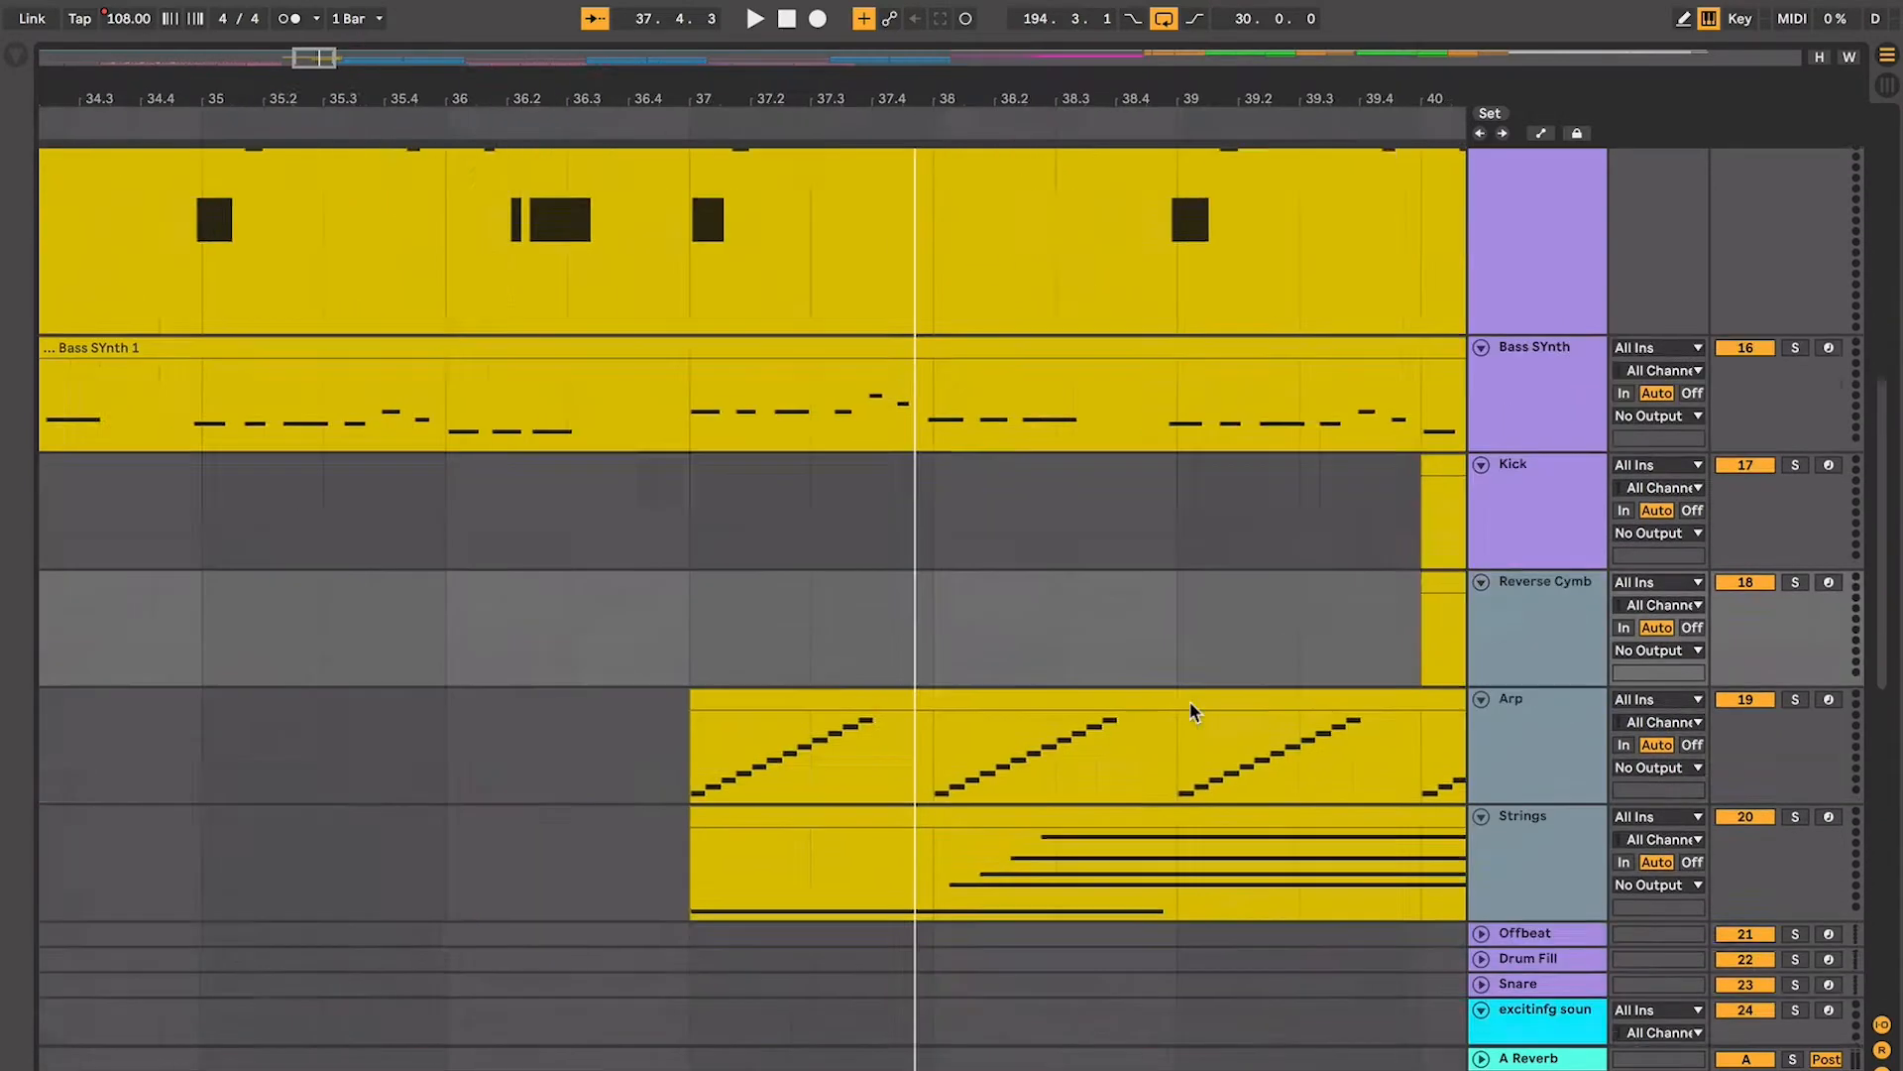
Play the arrangement from bar 32 into the yellow synth section starting at bar 33
{"action": "left_click", "coordinate": [301, 654]}
{"action": "key", "text": "space"}
{"action": "scroll", "coordinate": [302, 654], "scroll_direction": "left", "scroll_amount": 6}
{"action": "scroll", "coordinate": [302, 654], "scroll_direction": "up", "scroll_amount": 9}
{"action": "scroll", "coordinate": [301, 655], "scroll_direction": "right", "scroll_amount": 7}
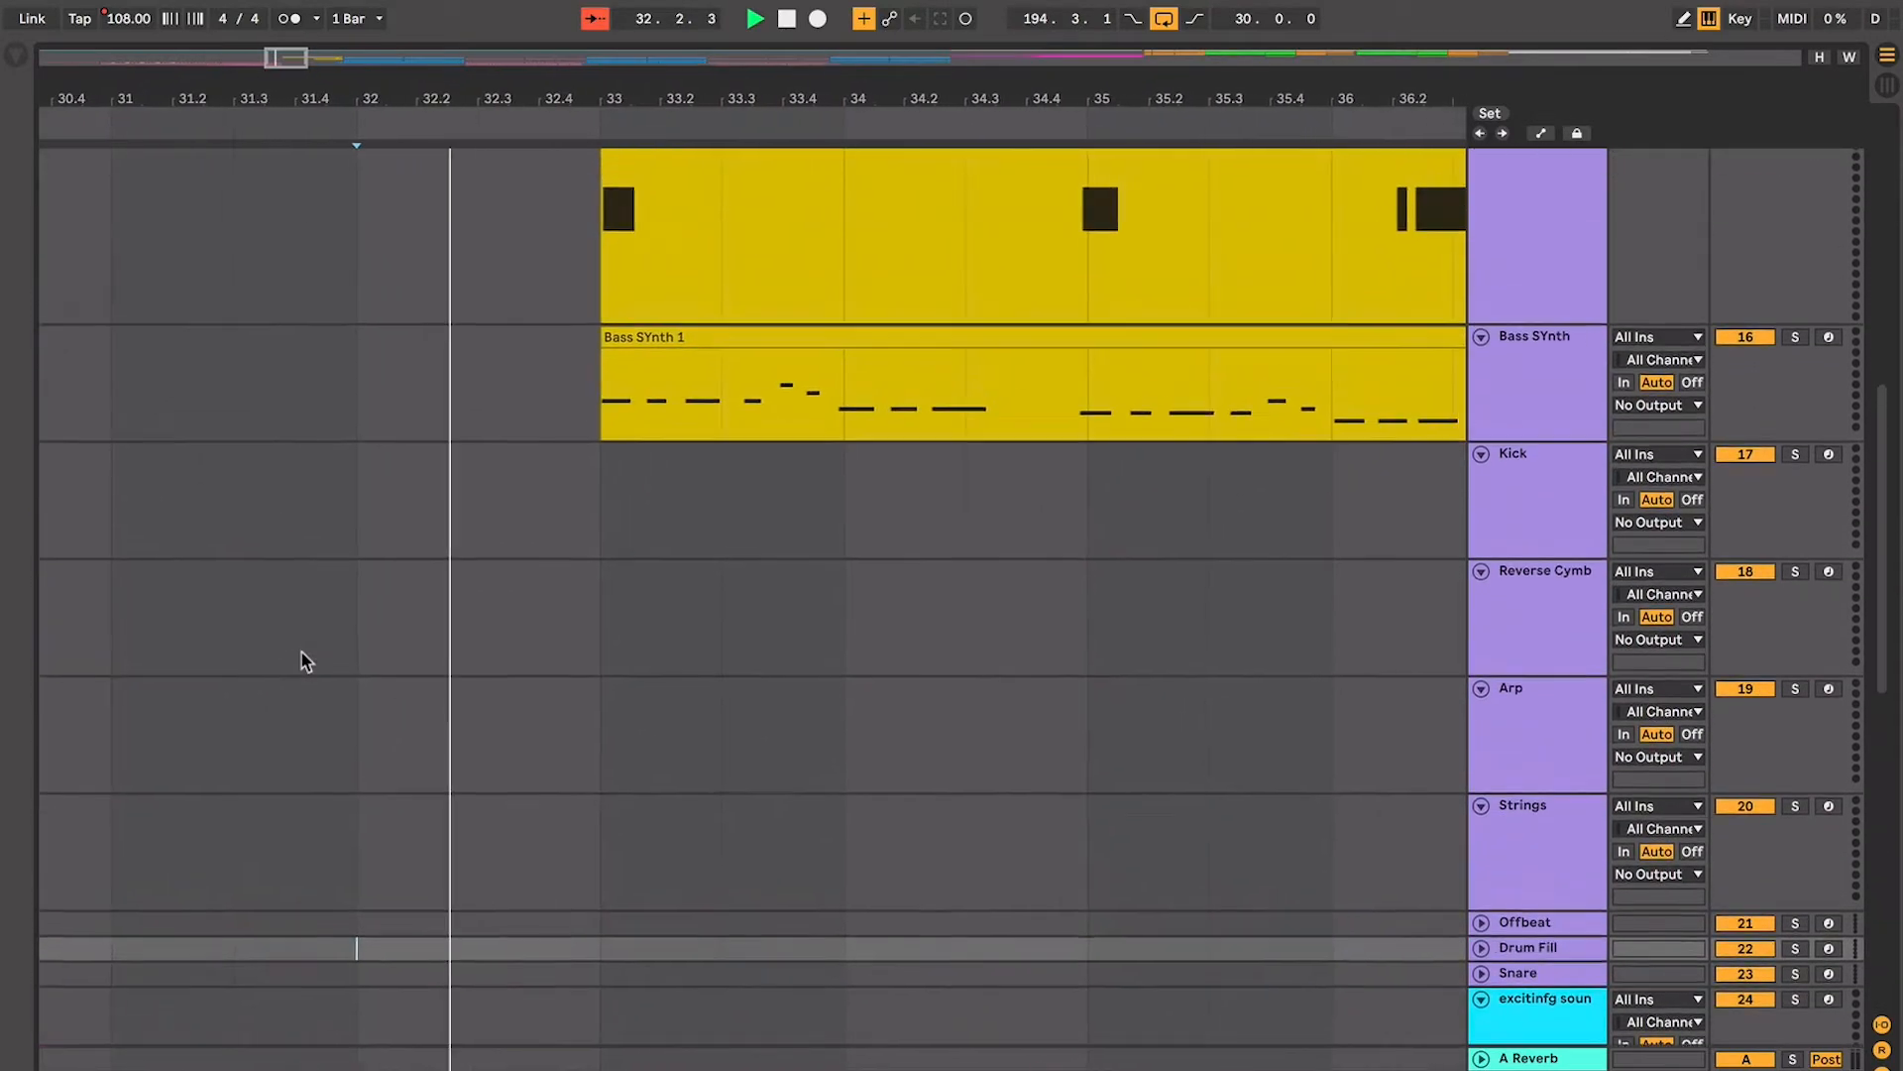
{"action": "scroll", "coordinate": [301, 655], "scroll_direction": "down", "scroll_amount": 2}
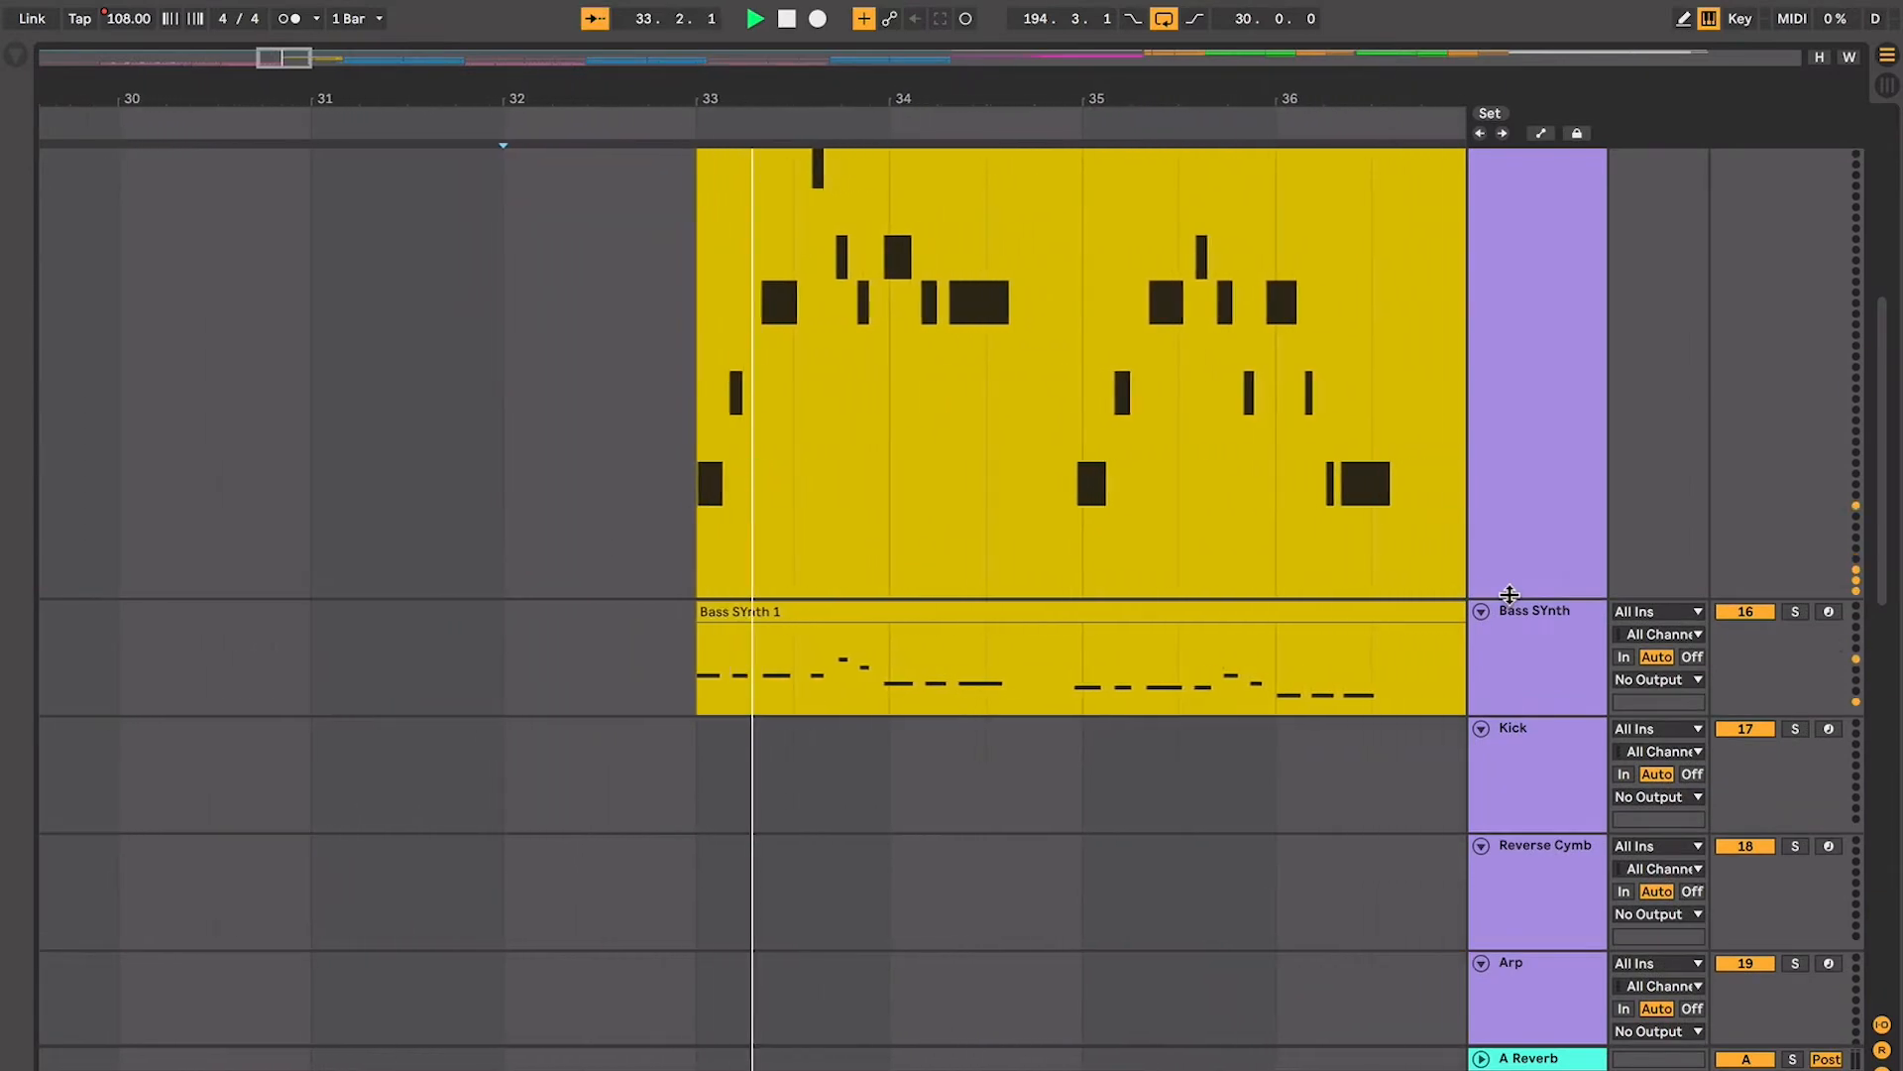
Reduce the height of the Lead Synth track and follow the yellow synth and Arp layers during playback
{"action": "left_click_drag", "start_coordinate": [1508, 597], "coordinate": [1508, 415]}
{"action": "scroll", "coordinate": [1175, 385], "scroll_direction": "up", "scroll_amount": 3}
{"action": "scroll", "coordinate": [1176, 384], "scroll_direction": "right", "scroll_amount": 1}
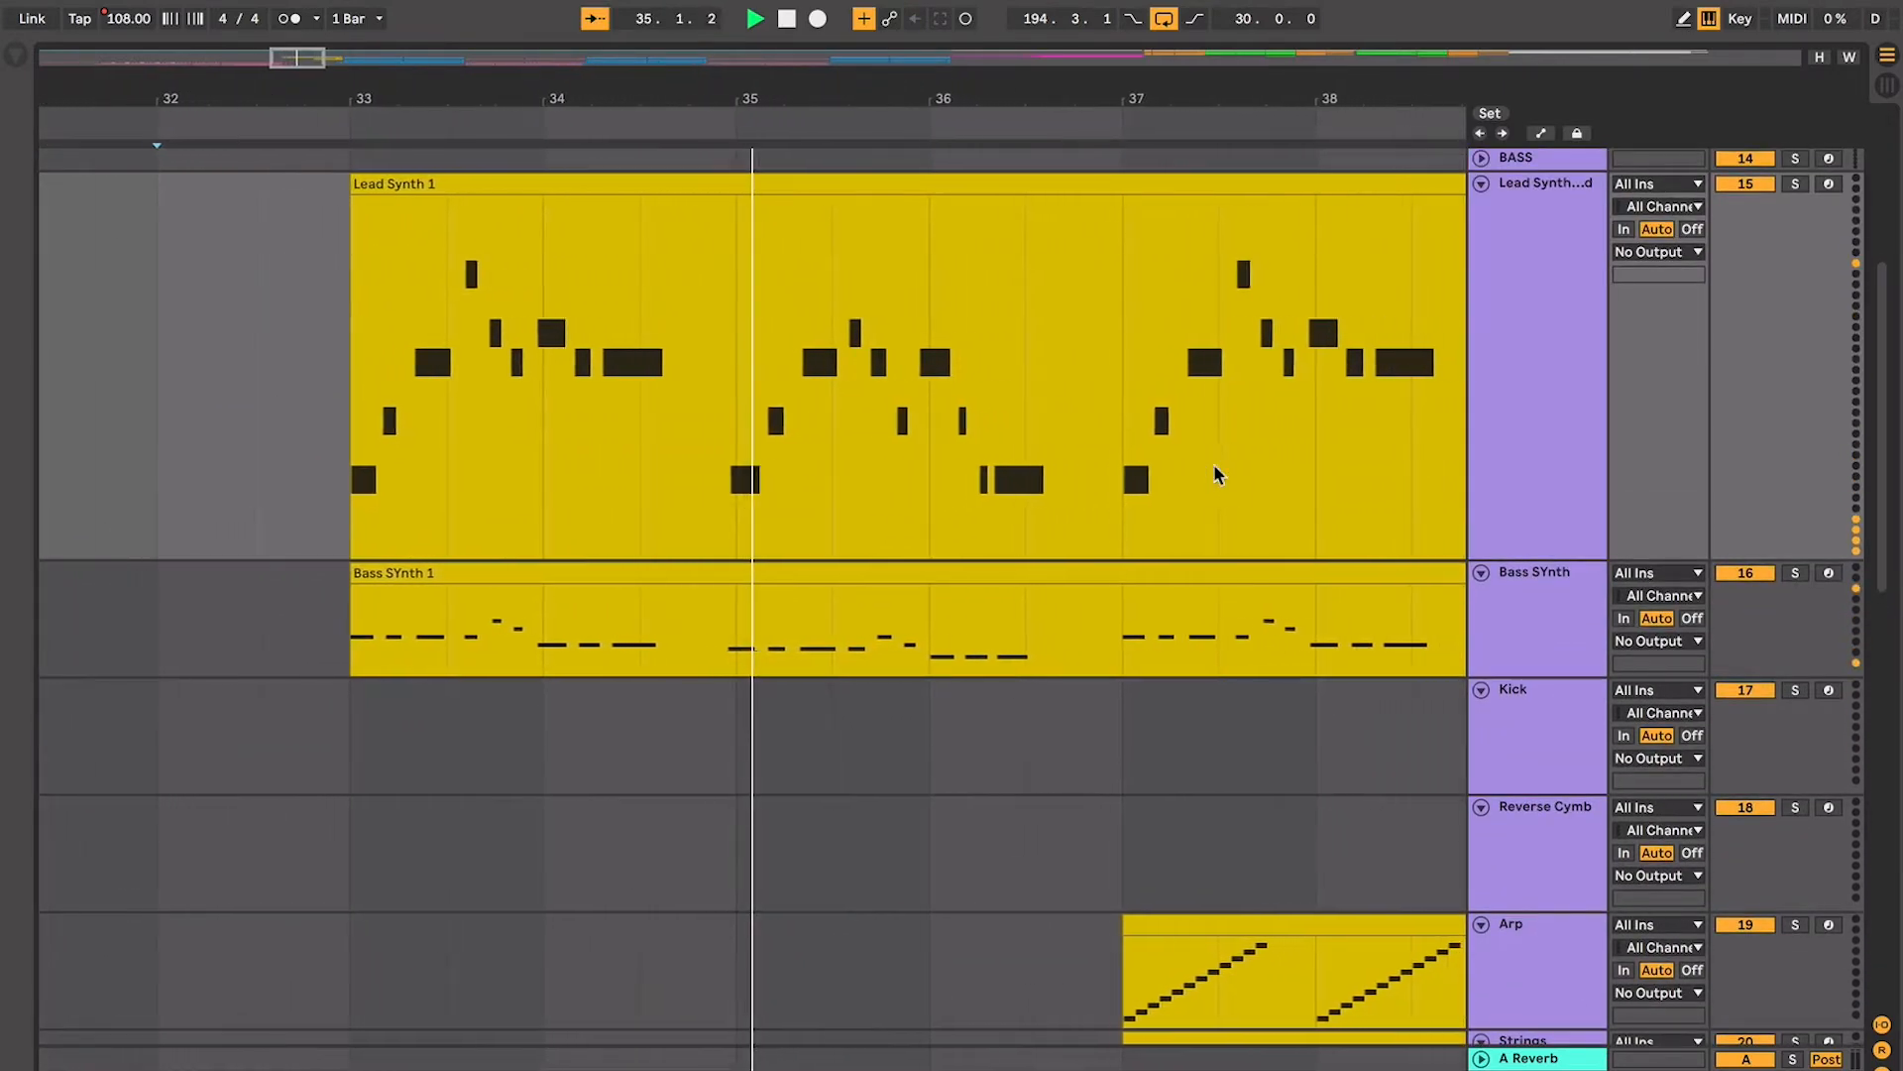
{"action": "scroll", "coordinate": [1215, 467], "scroll_direction": "down", "scroll_amount": 2}
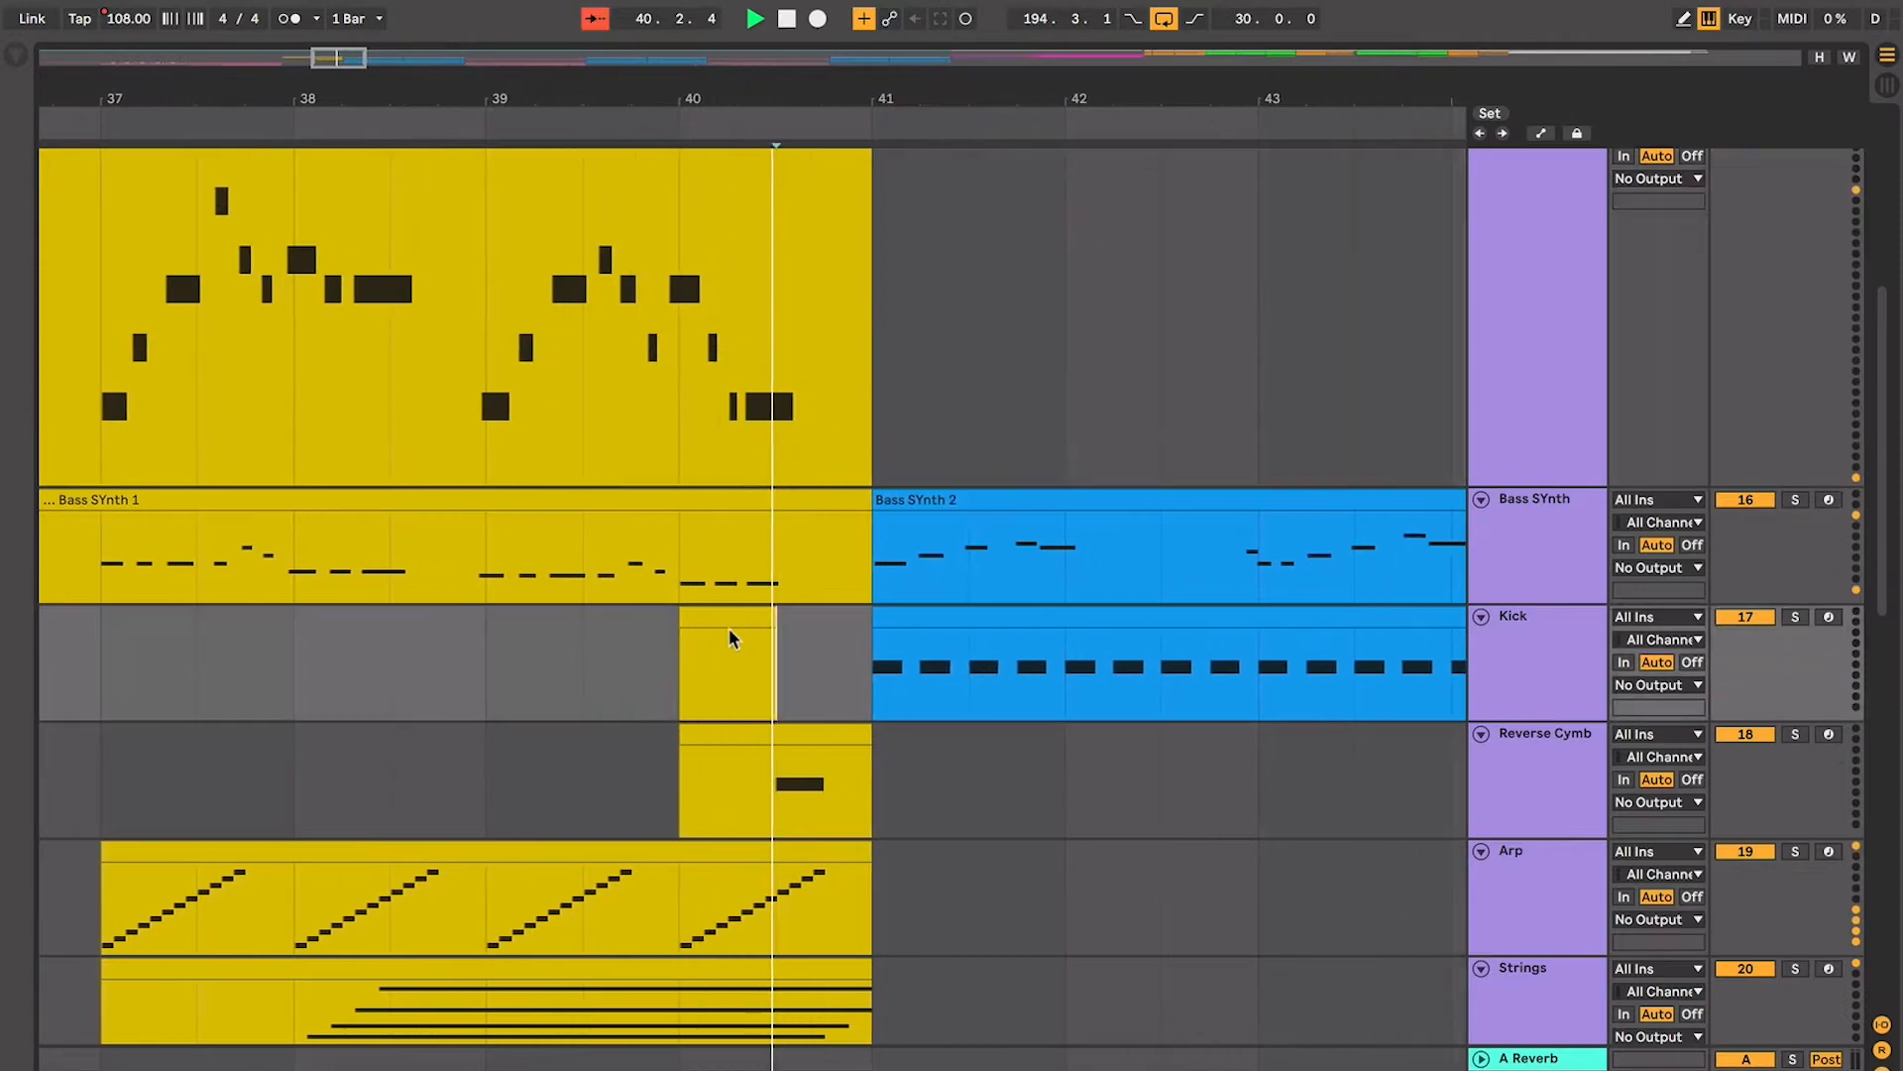
Select the yellow Kick clip at bar 40, then stop playback with the insert marker at bar 41 on the 2-4 track
{"action": "left_click", "coordinate": [730, 634]}
{"action": "scroll", "coordinate": [731, 620], "scroll_direction": "down", "scroll_amount": 9}
{"action": "scroll", "coordinate": [735, 617], "scroll_direction": "up", "scroll_amount": 4}
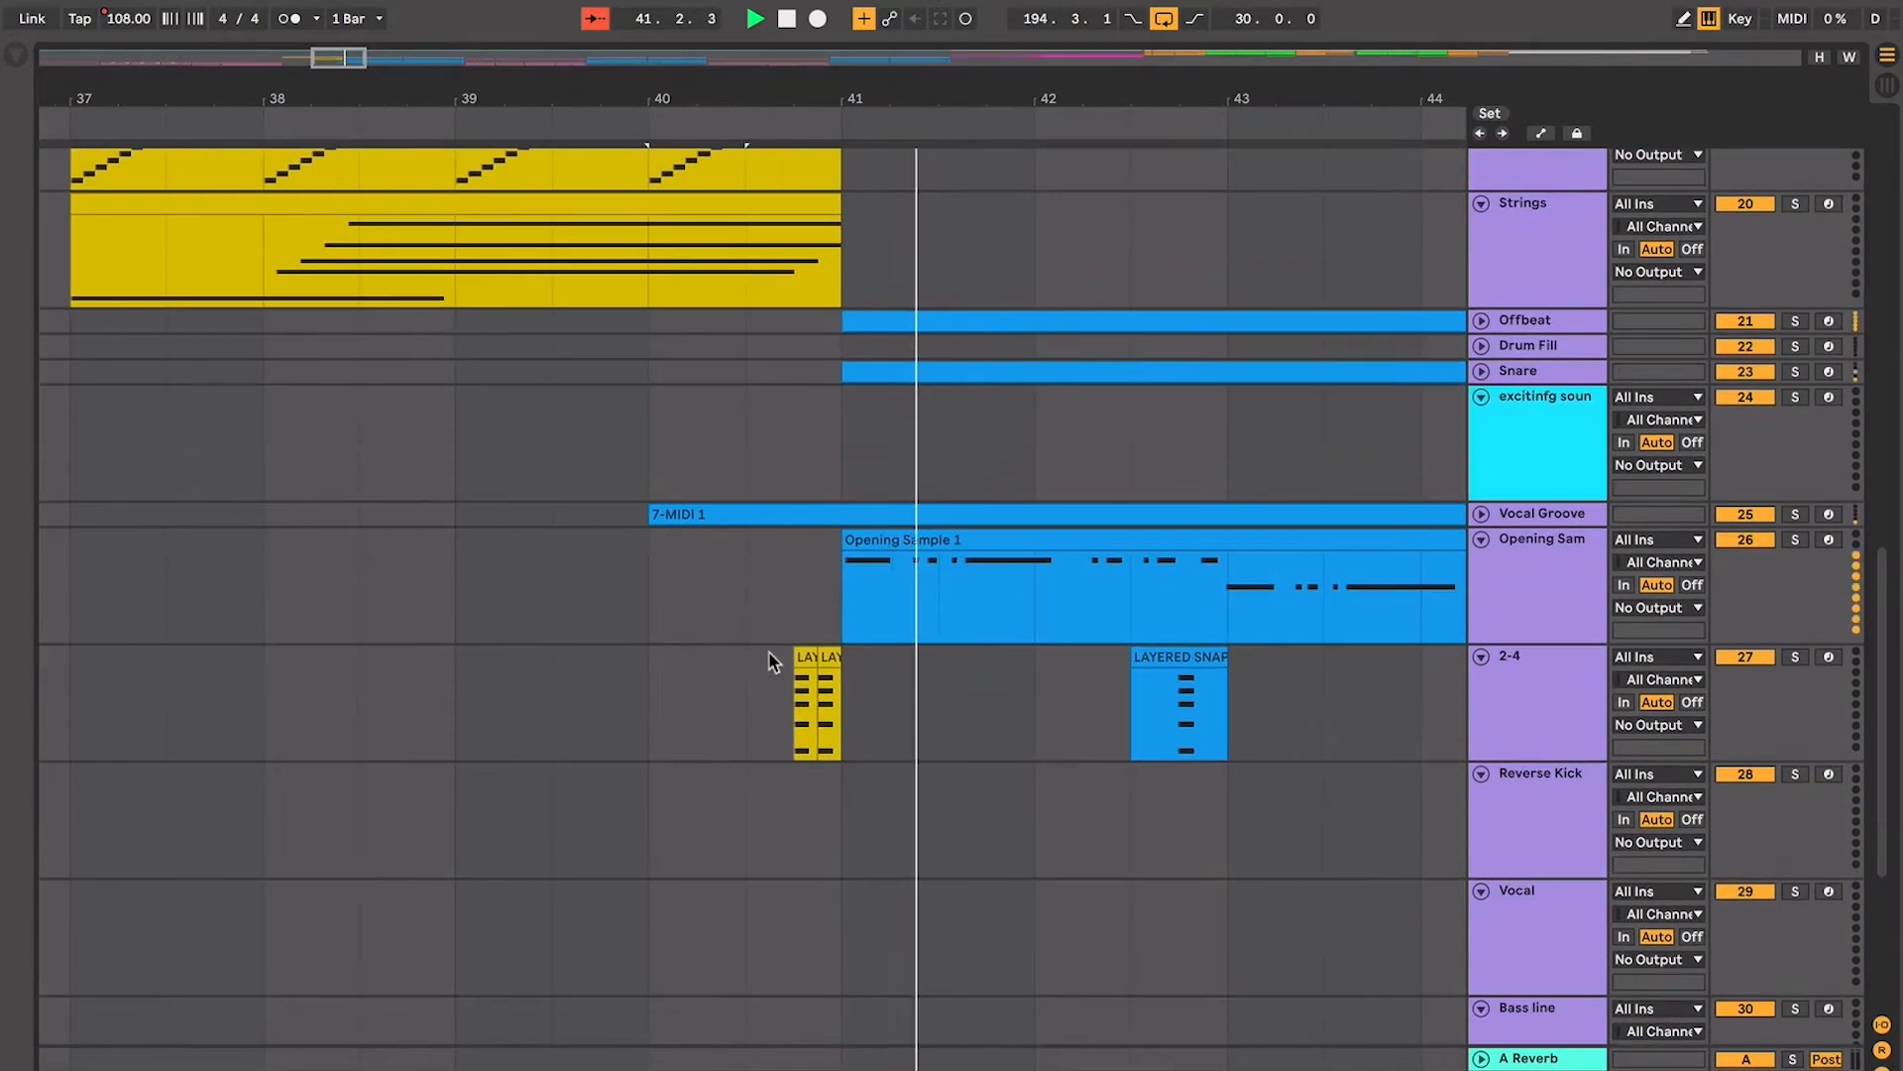
{"action": "left_click", "coordinate": [775, 652]}
{"action": "key", "text": "space"}
{"action": "key", "text": "space"}
{"action": "key", "text": "space"}
Place the insert marker at bar 33 on the Reverse Cymb track and examine the yellow section against its neighbouring sections
{"action": "key", "text": "minus"}
{"action": "key", "text": "minus"}
{"action": "key", "text": "minus"}
{"action": "key", "text": "minus"}
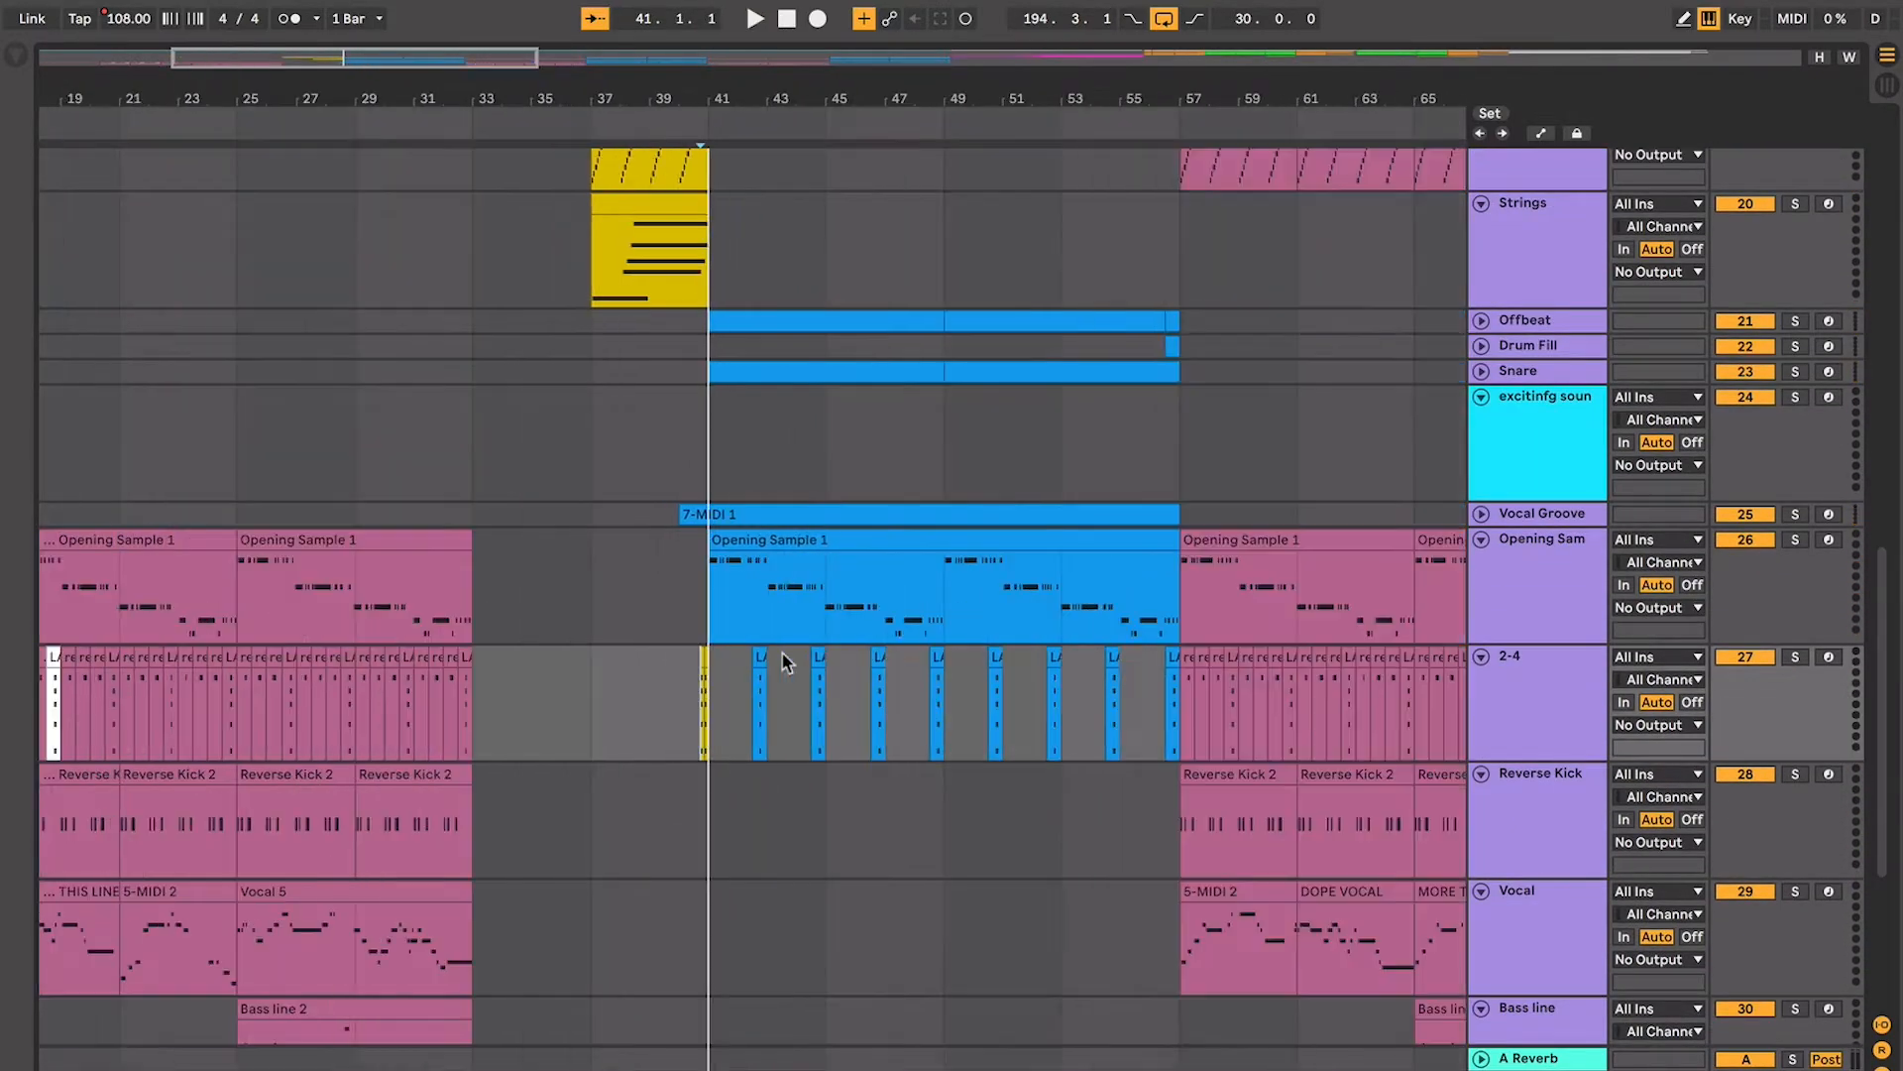
{"action": "scroll", "coordinate": [786, 662], "scroll_direction": "up", "scroll_amount": 10}
{"action": "left_click", "coordinate": [591, 638]}
{"action": "scroll", "coordinate": [591, 637], "scroll_direction": "up", "scroll_amount": 4}
{"action": "scroll", "coordinate": [591, 637], "scroll_direction": "up", "scroll_amount": 3}
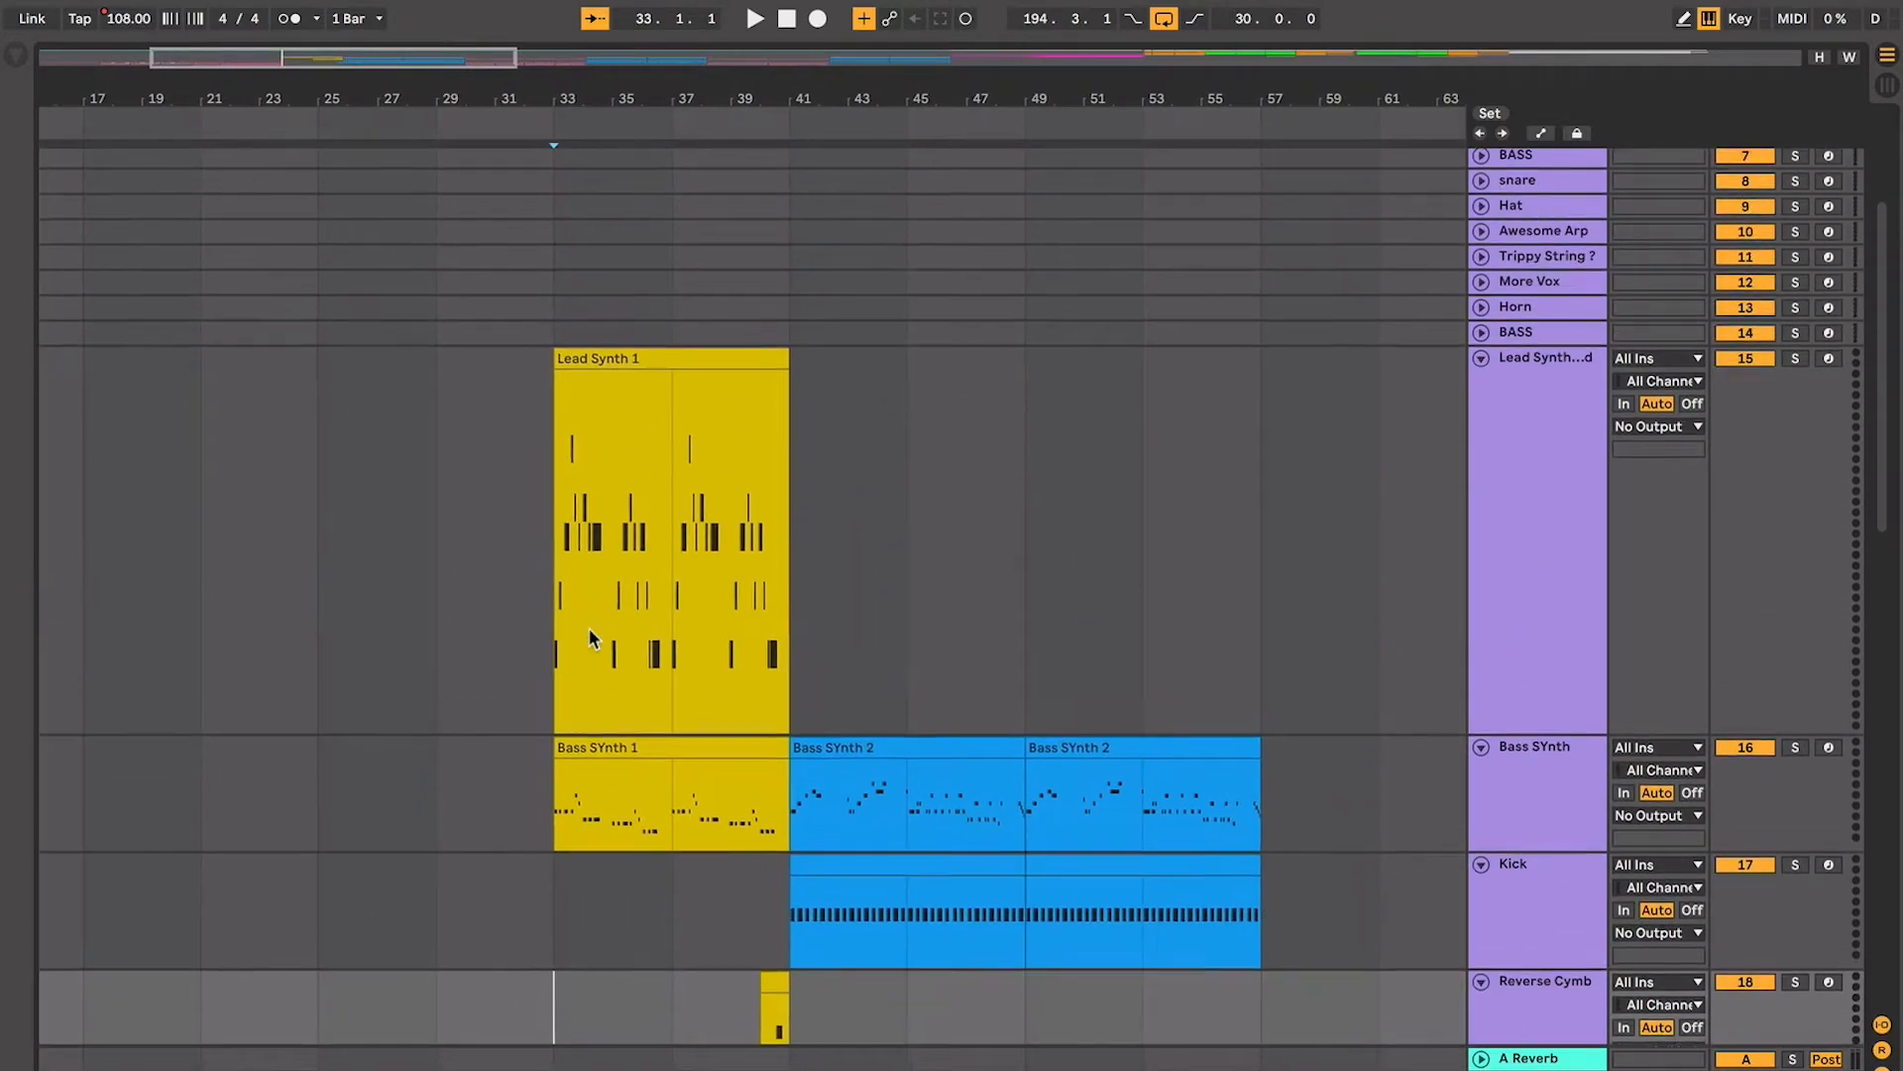
{"action": "scroll", "coordinate": [591, 637], "scroll_direction": "down", "scroll_amount": 7}
{"action": "scroll", "coordinate": [591, 637], "scroll_direction": "left", "scroll_amount": 3}
{"action": "scroll", "coordinate": [591, 637], "scroll_direction": "down", "scroll_amount": 3}
{"action": "scroll", "coordinate": [591, 637], "scroll_direction": "left", "scroll_amount": 1}
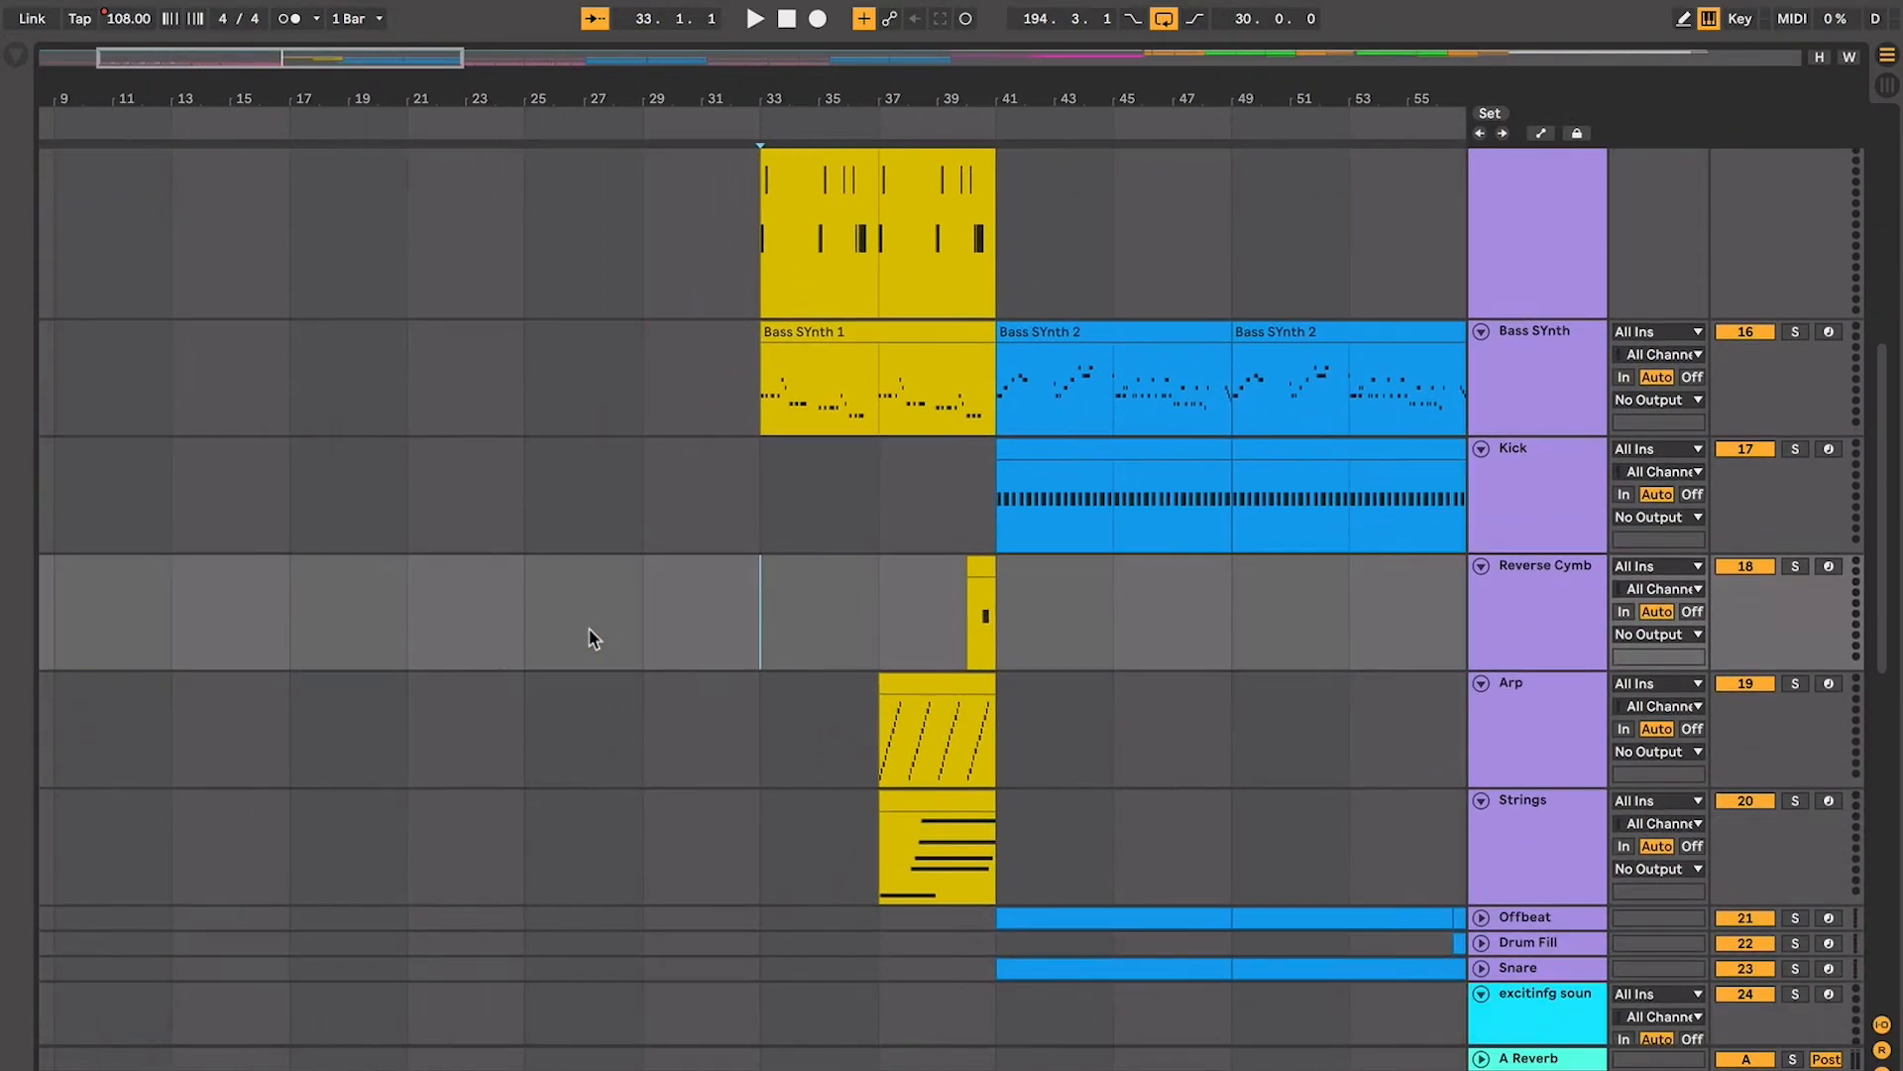
Fold all tracks to get a compact overview of the arrangement
{"action": "left_click", "coordinate": [1568, 450]}
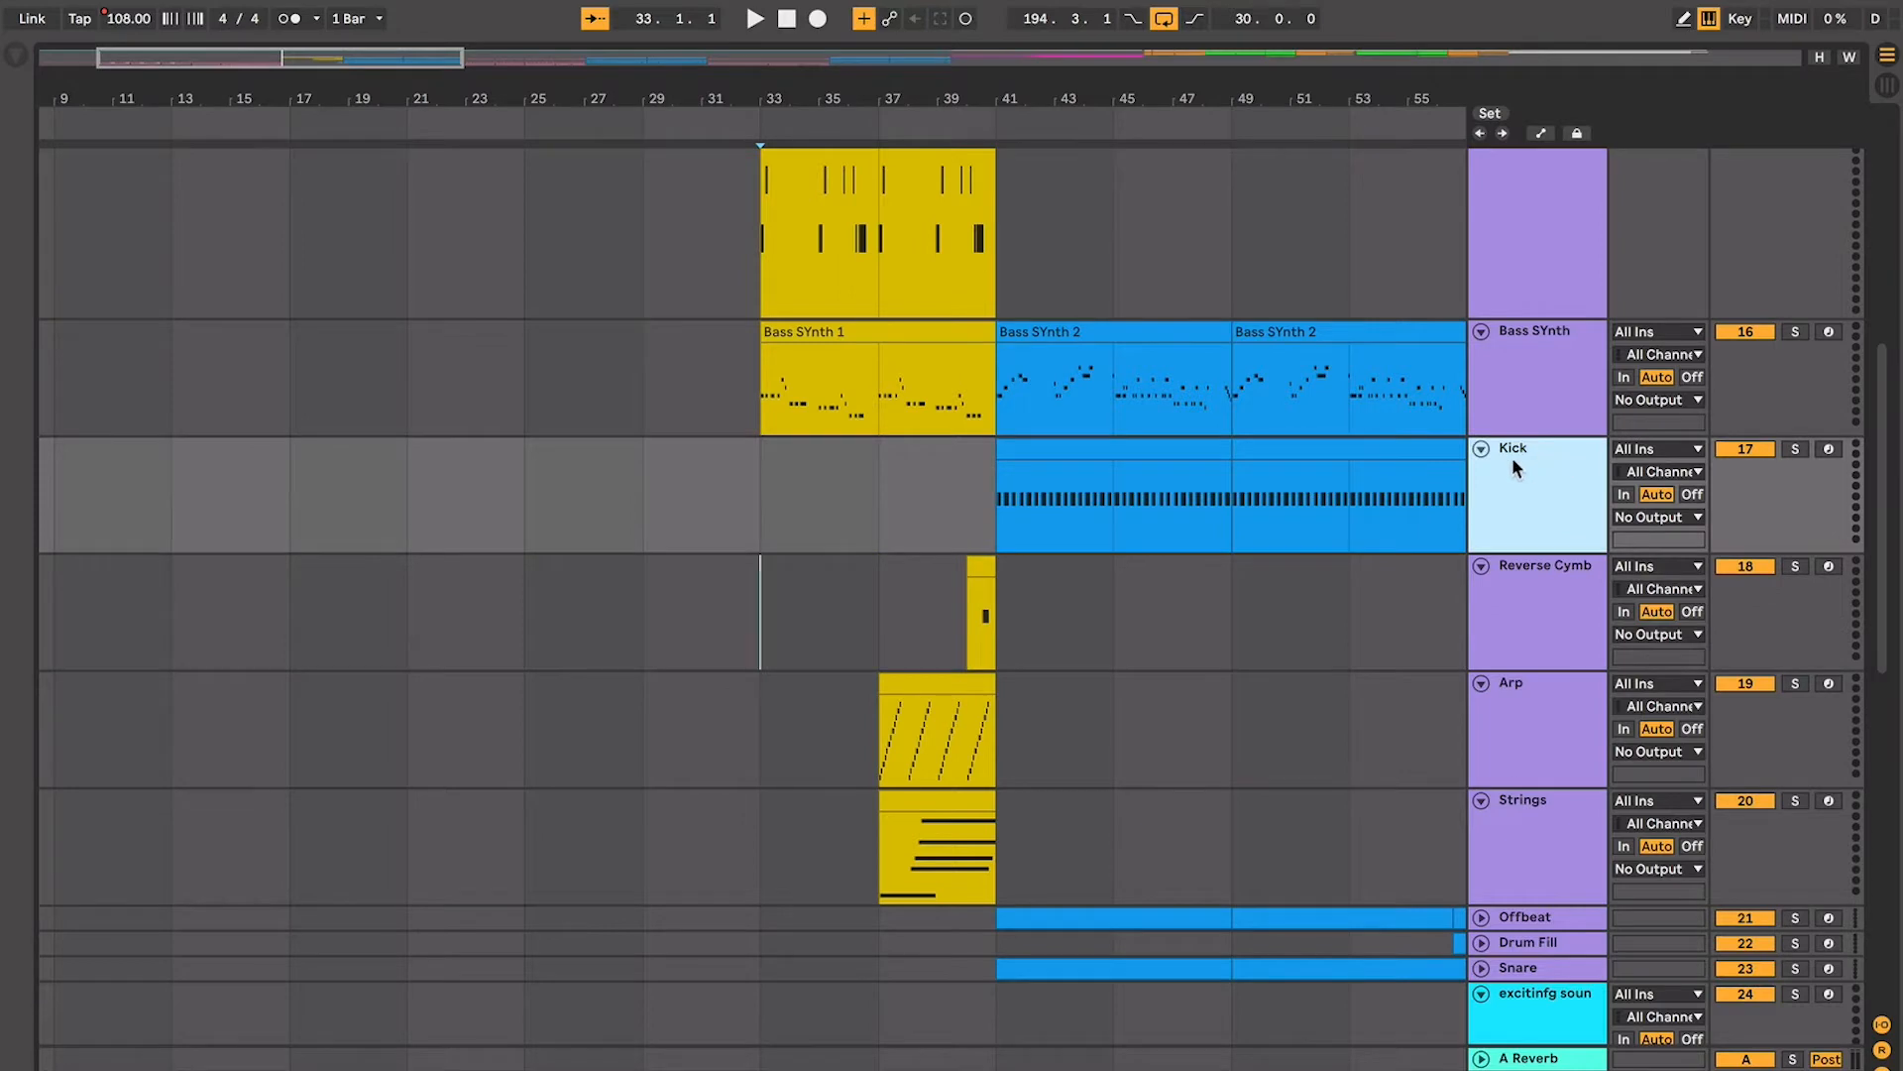
{"action": "key", "text": "ctrl+a"}
{"action": "left_click", "coordinate": [1482, 447]}
Examine the folded arrangement across bars 1 to 55, comparing how the pink, yellow and blue sections are layered
{"action": "left_click", "coordinate": [902, 374]}
{"action": "left_click", "coordinate": [761, 413]}
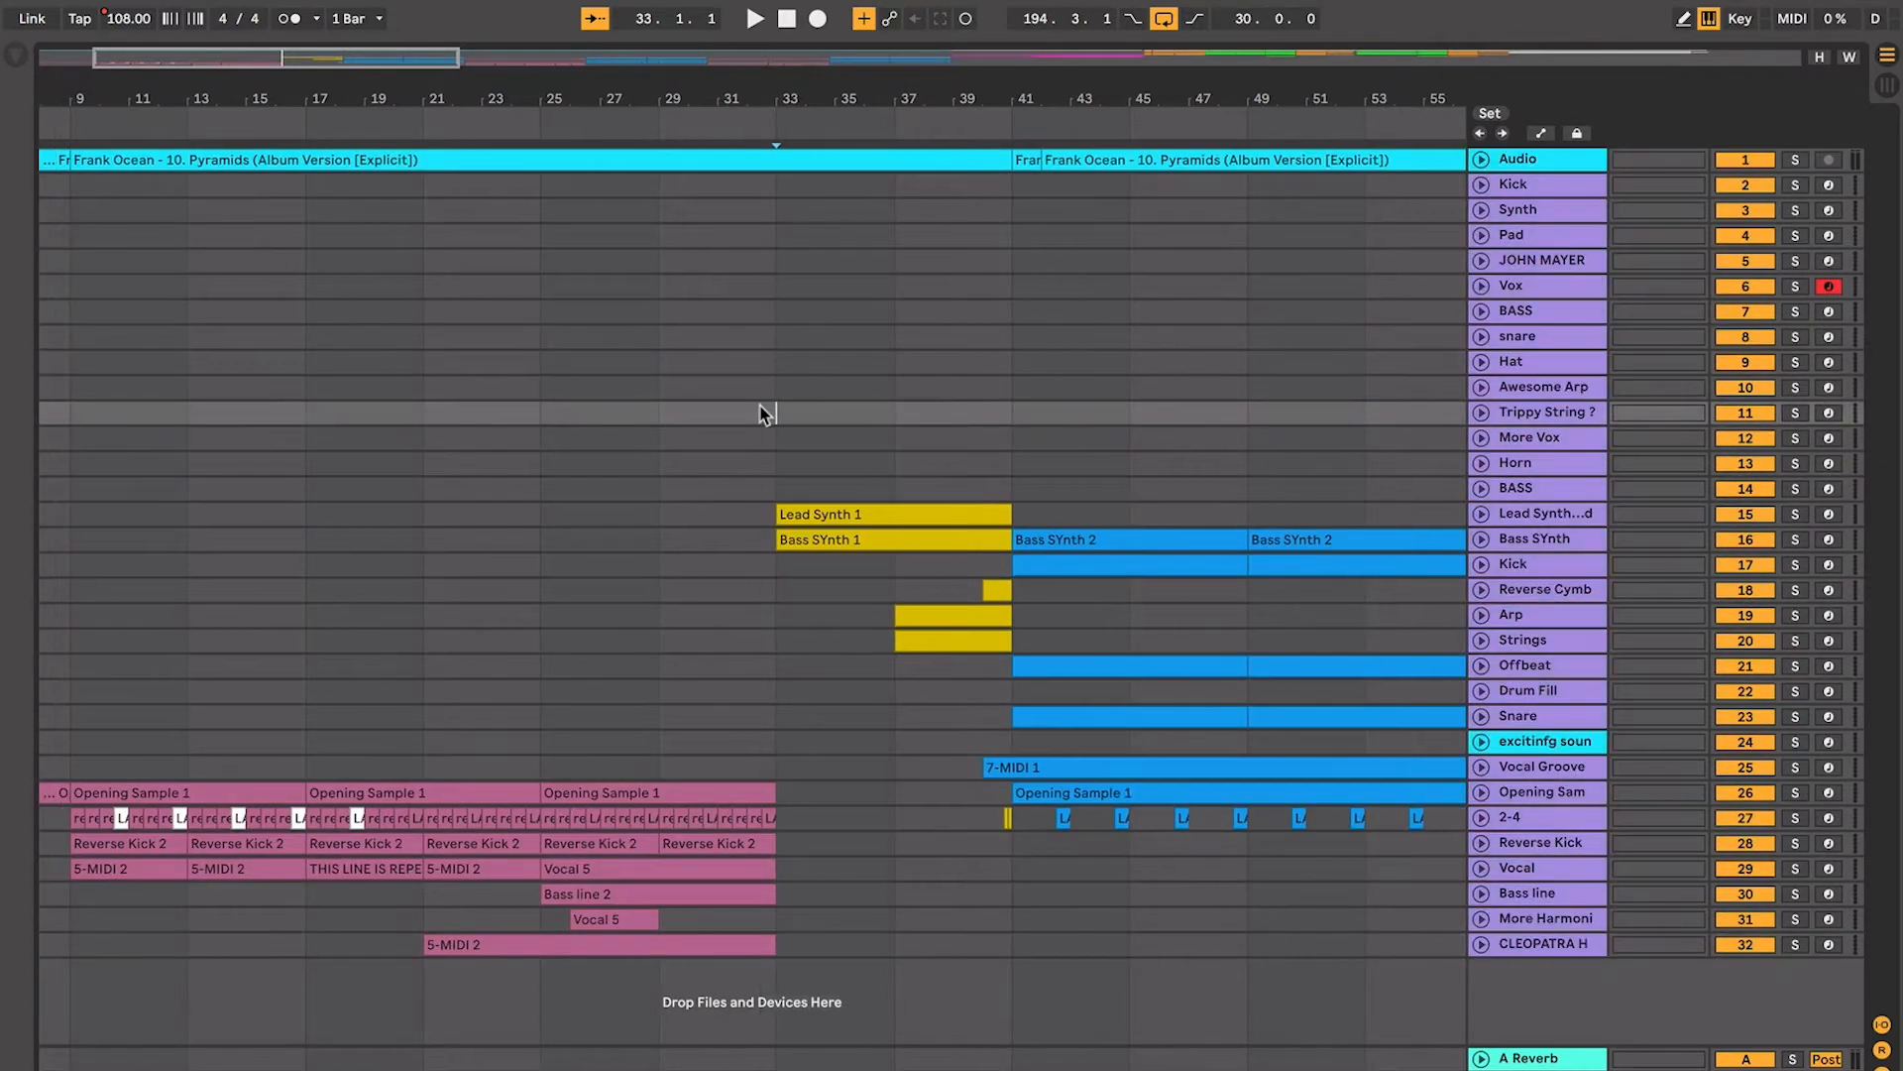
{"action": "left_click", "coordinate": [732, 444]}
{"action": "left_click", "coordinate": [793, 482]}
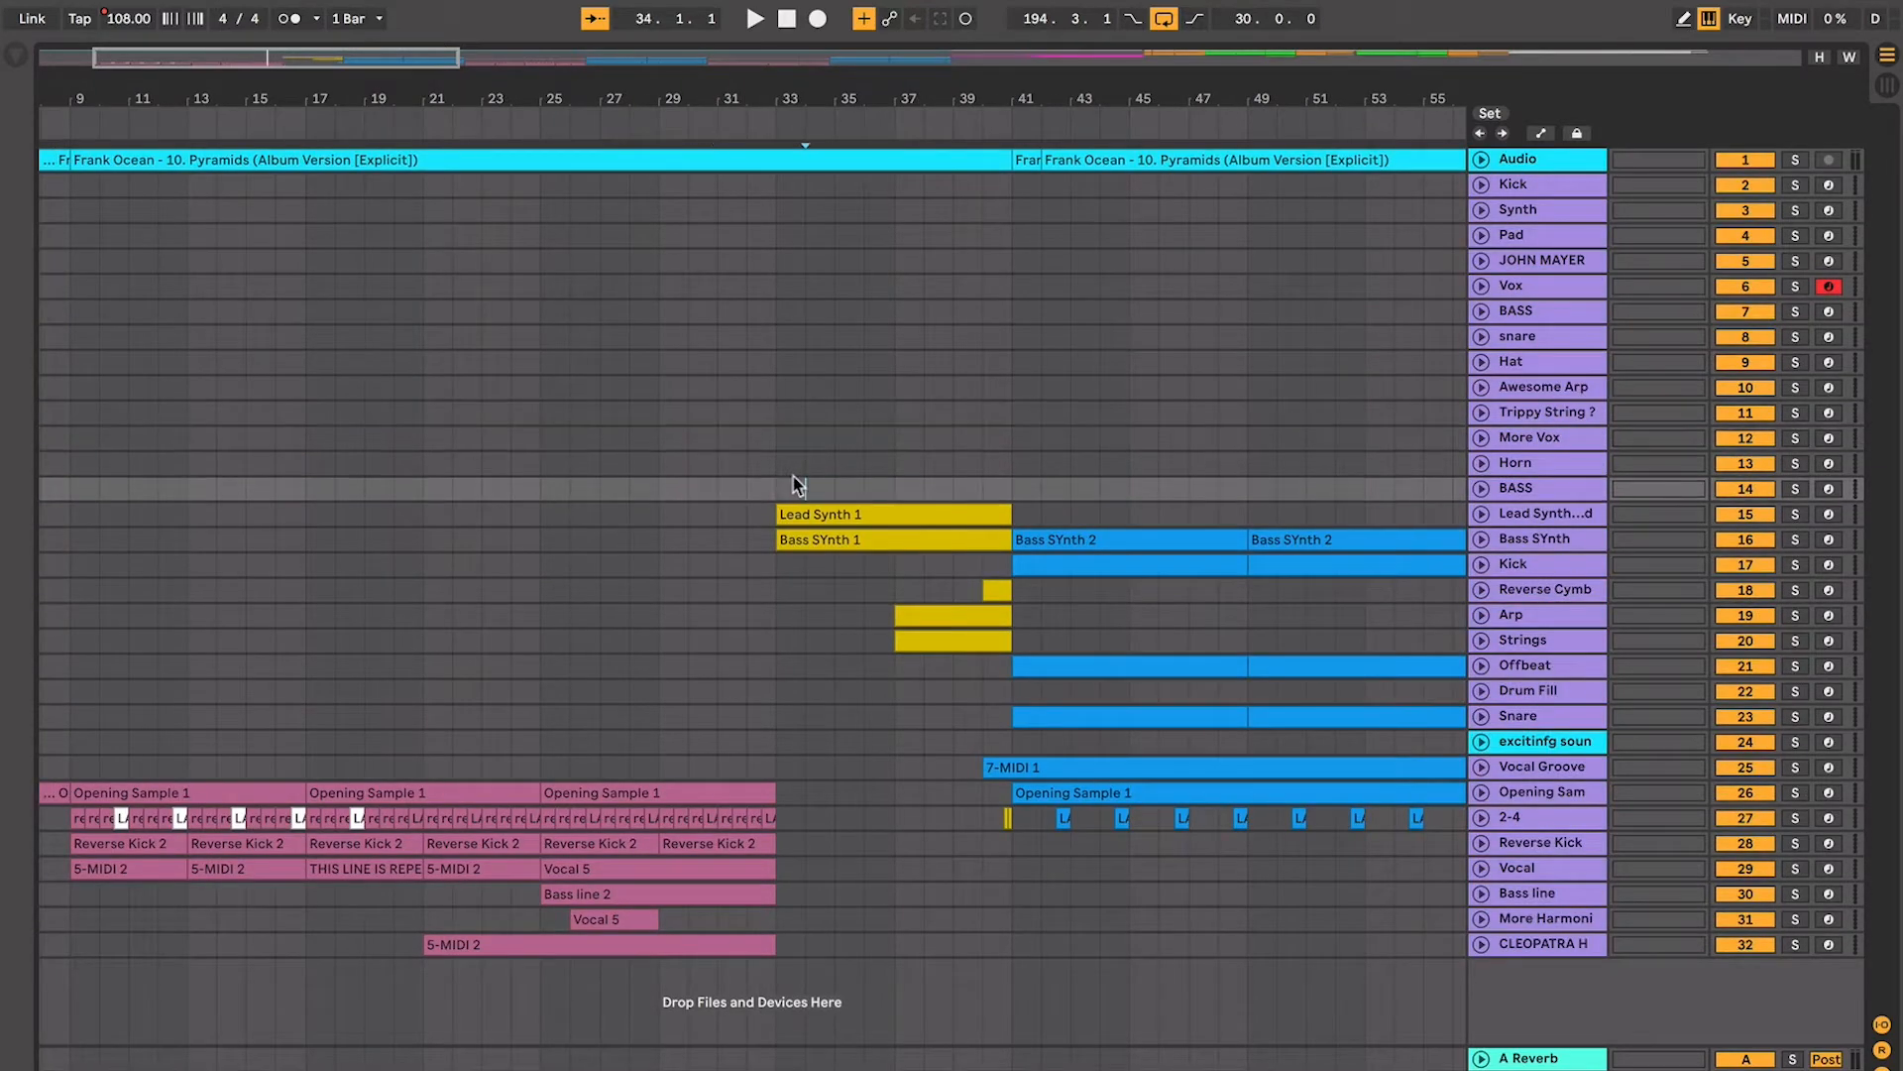
{"action": "left_click", "coordinate": [725, 571]}
{"action": "left_click", "coordinate": [710, 585]}
{"action": "scroll", "coordinate": [694, 625], "scroll_direction": "left", "scroll_amount": 5}
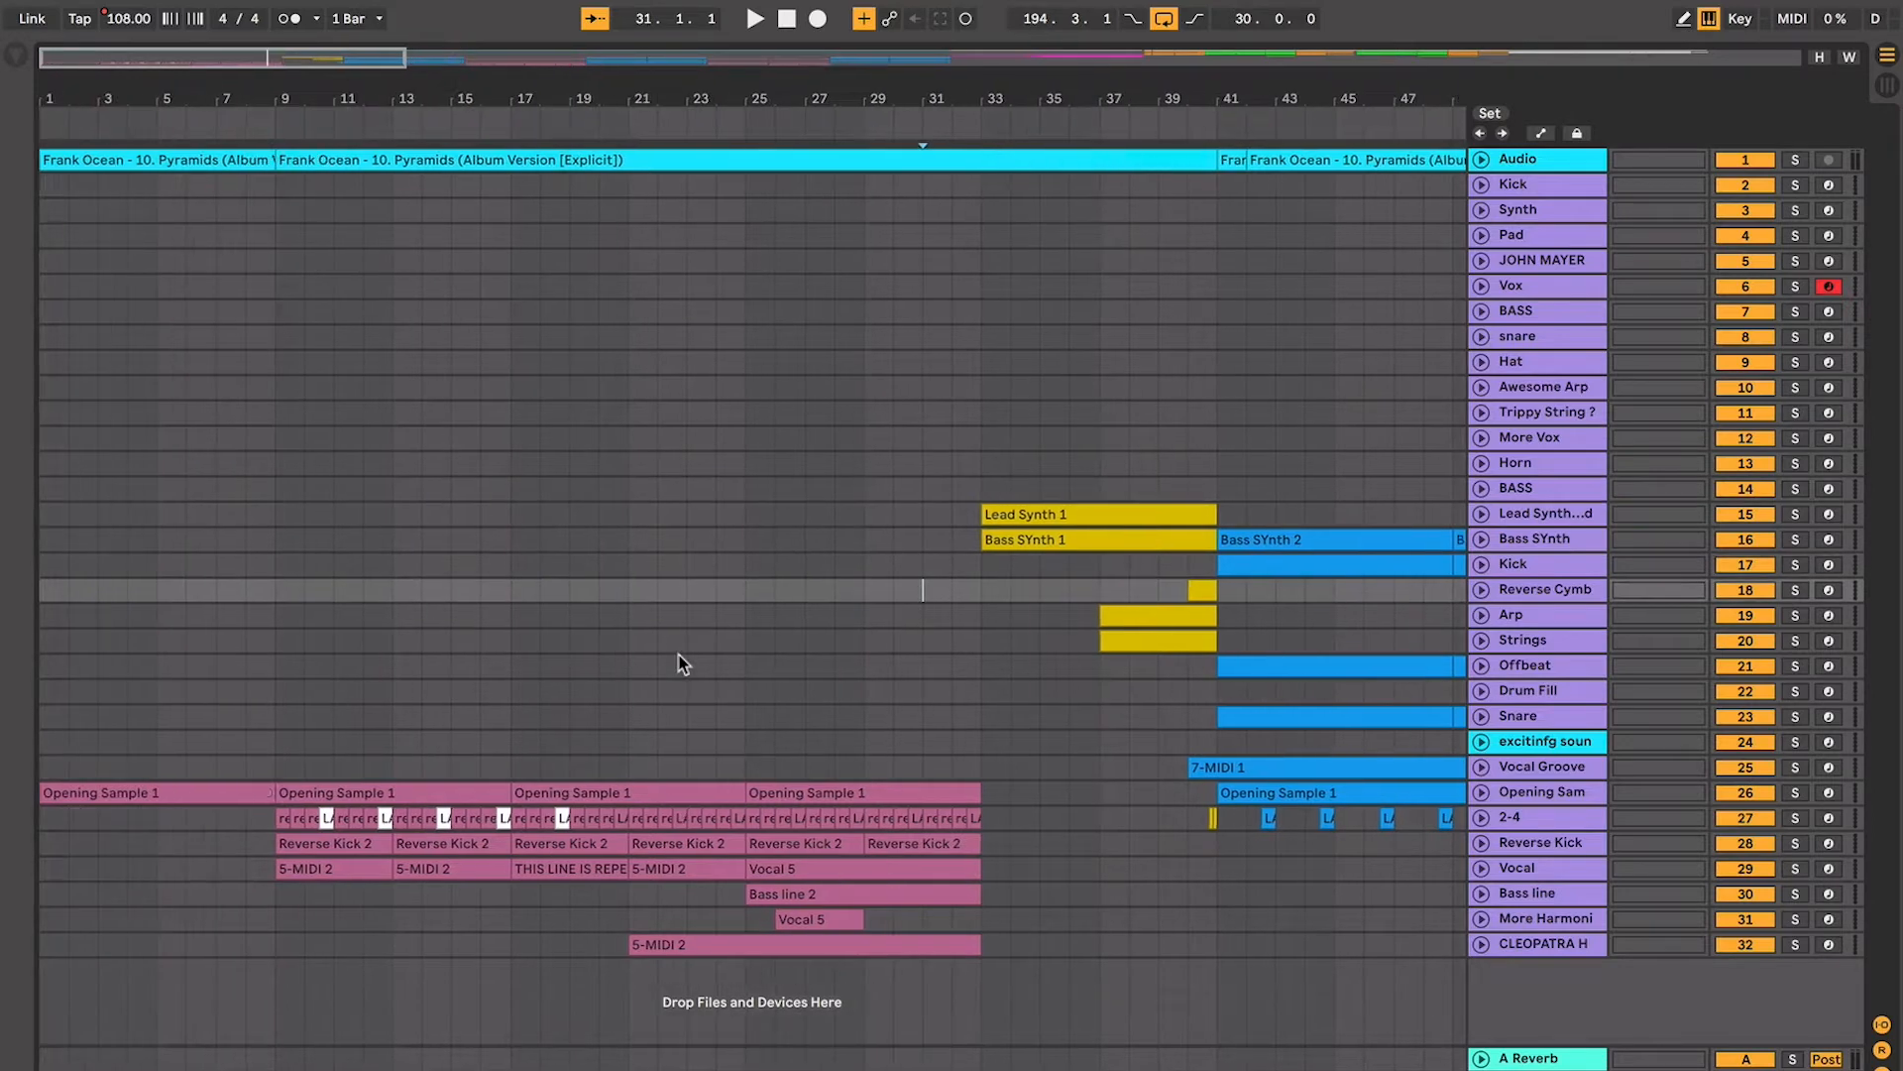
{"action": "left_click_drag", "start_coordinate": [343, 669], "coordinate": [597, 850]}
{"action": "left_click", "coordinate": [496, 722]}
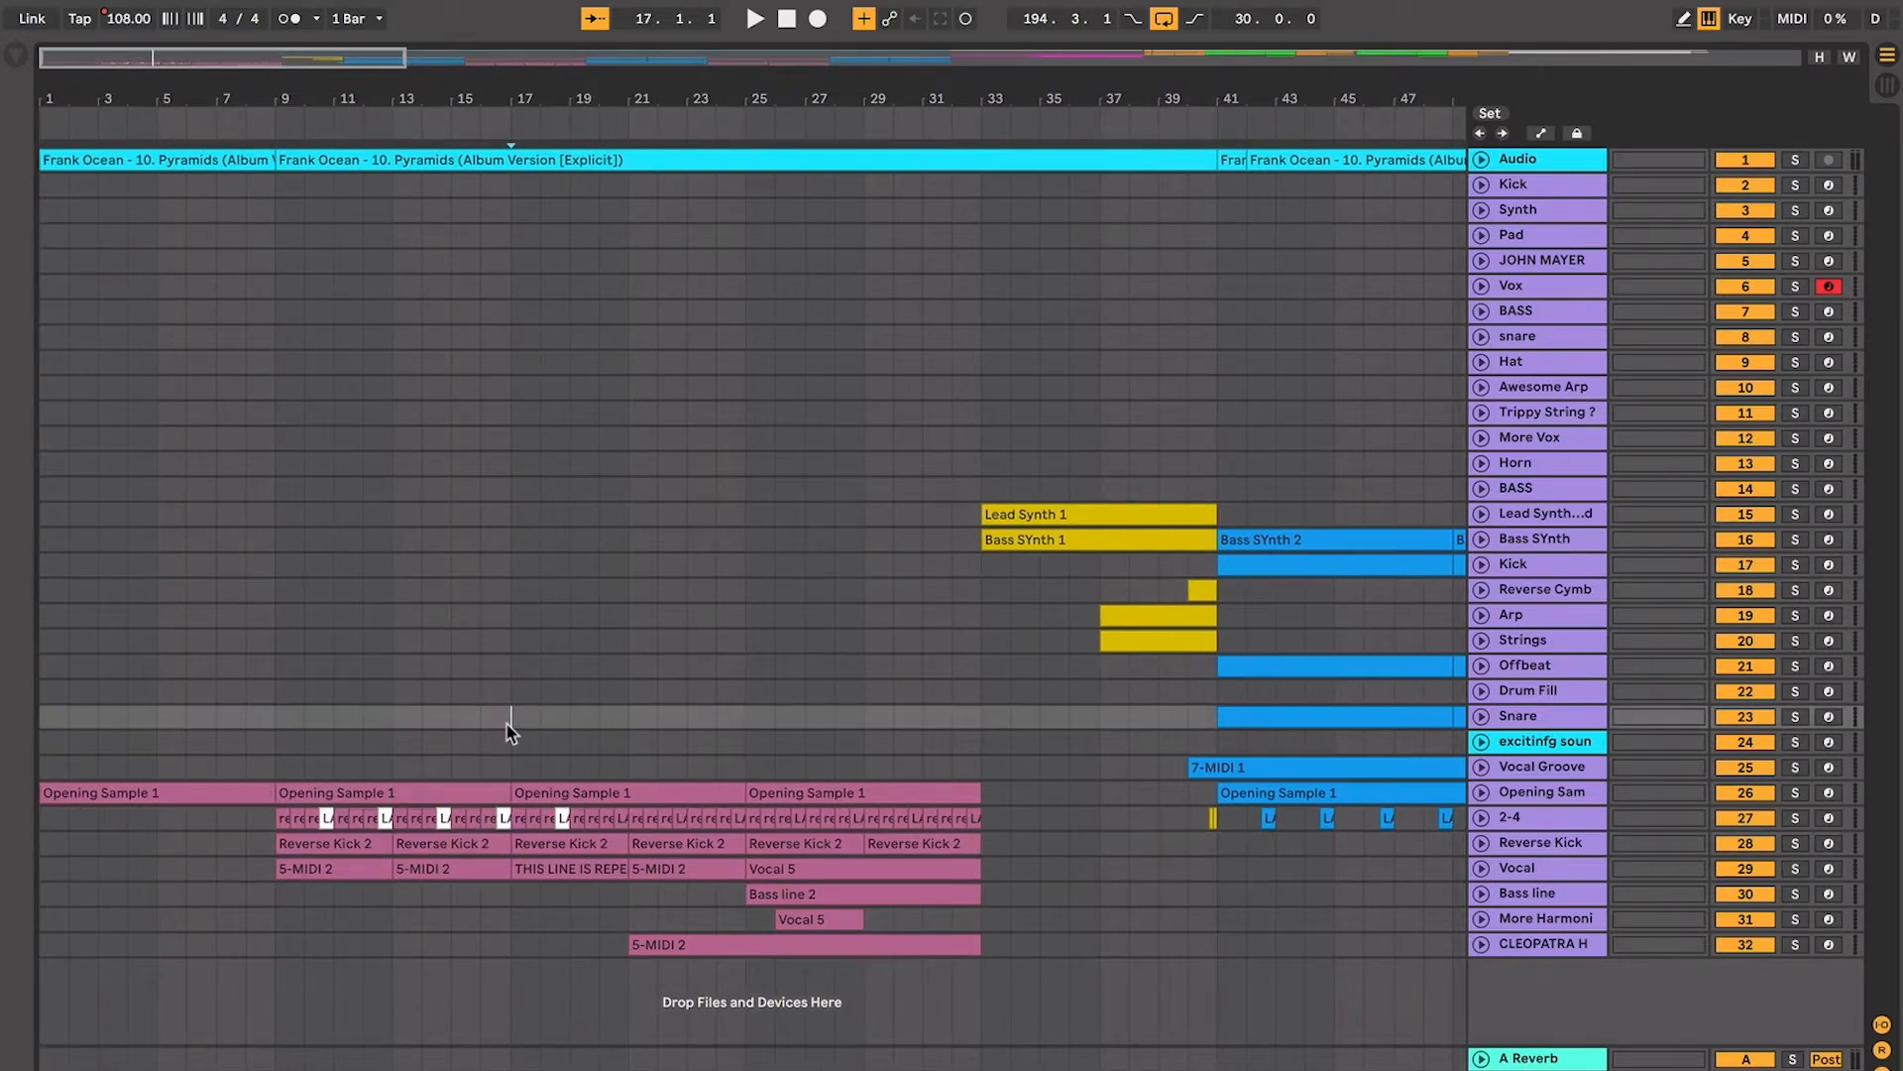
{"action": "left_click", "coordinate": [887, 743]}
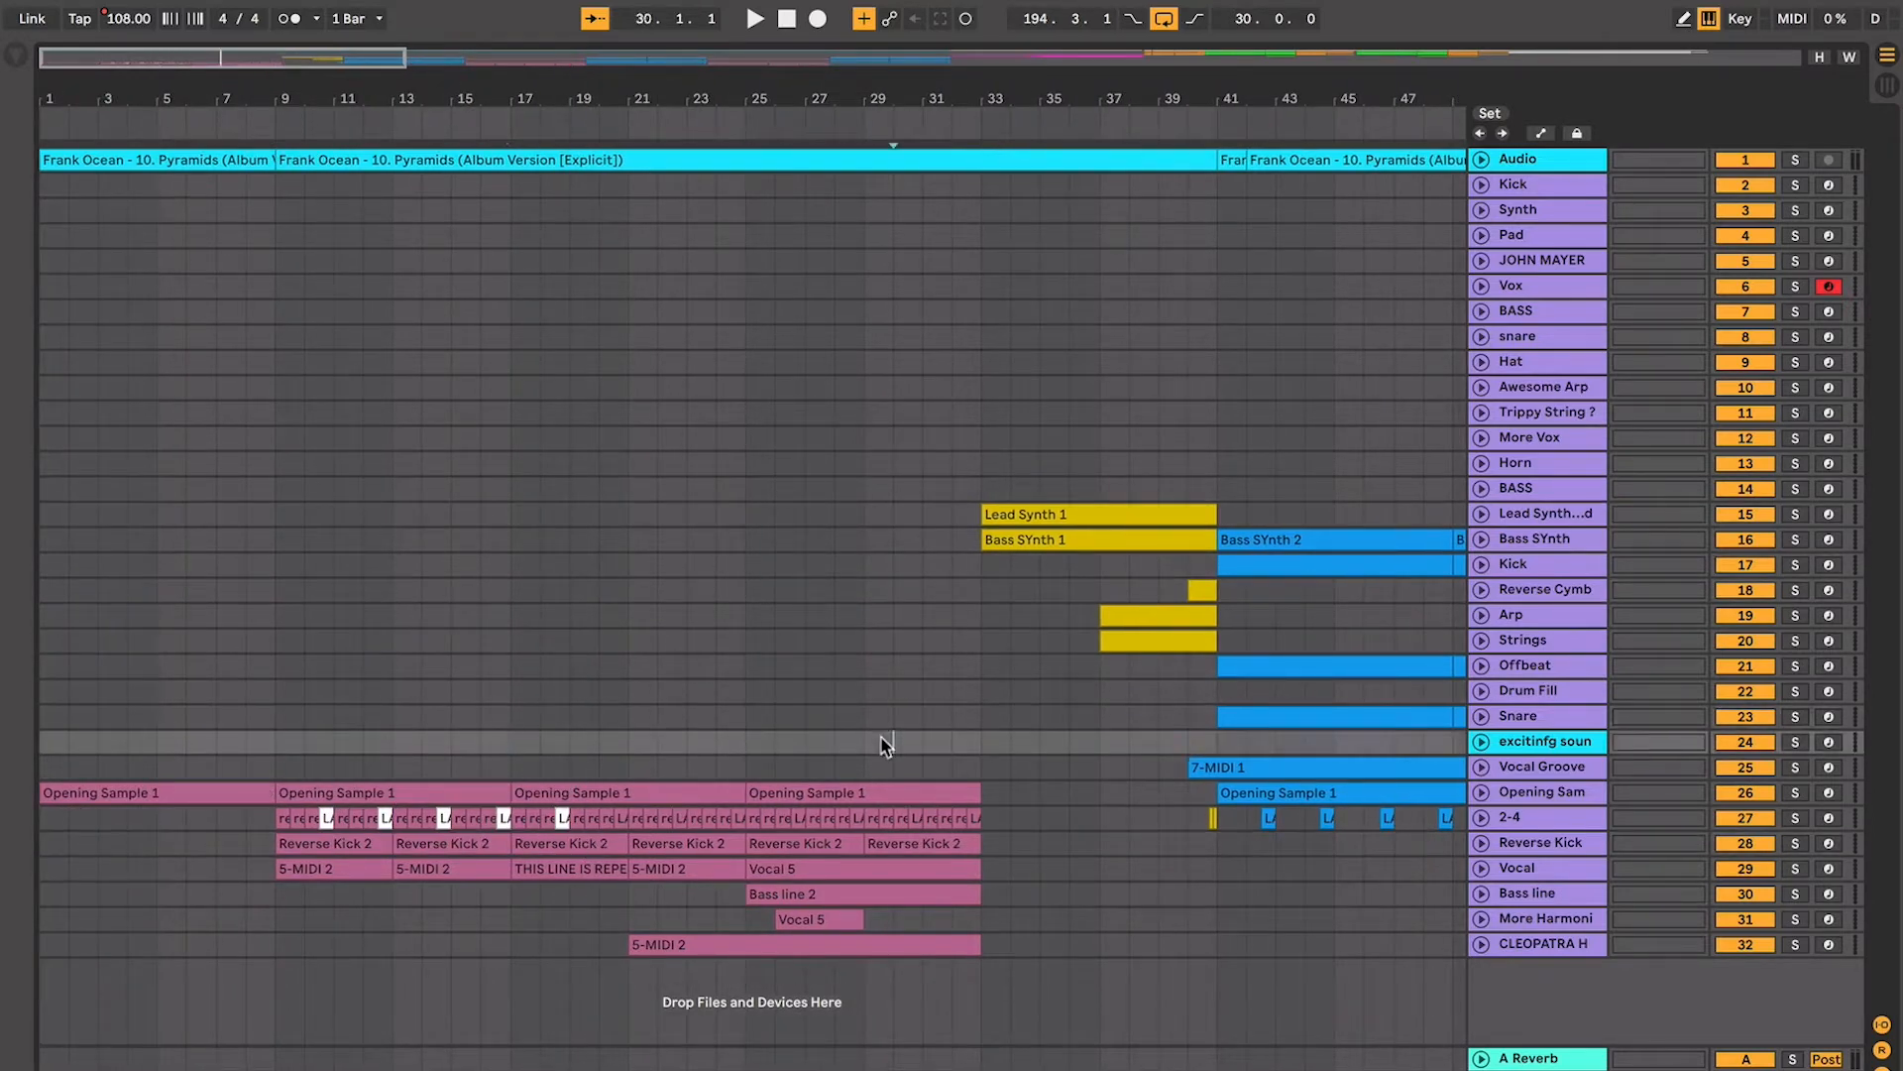
{"action": "scroll", "coordinate": [885, 746], "scroll_direction": "right", "scroll_amount": 4}
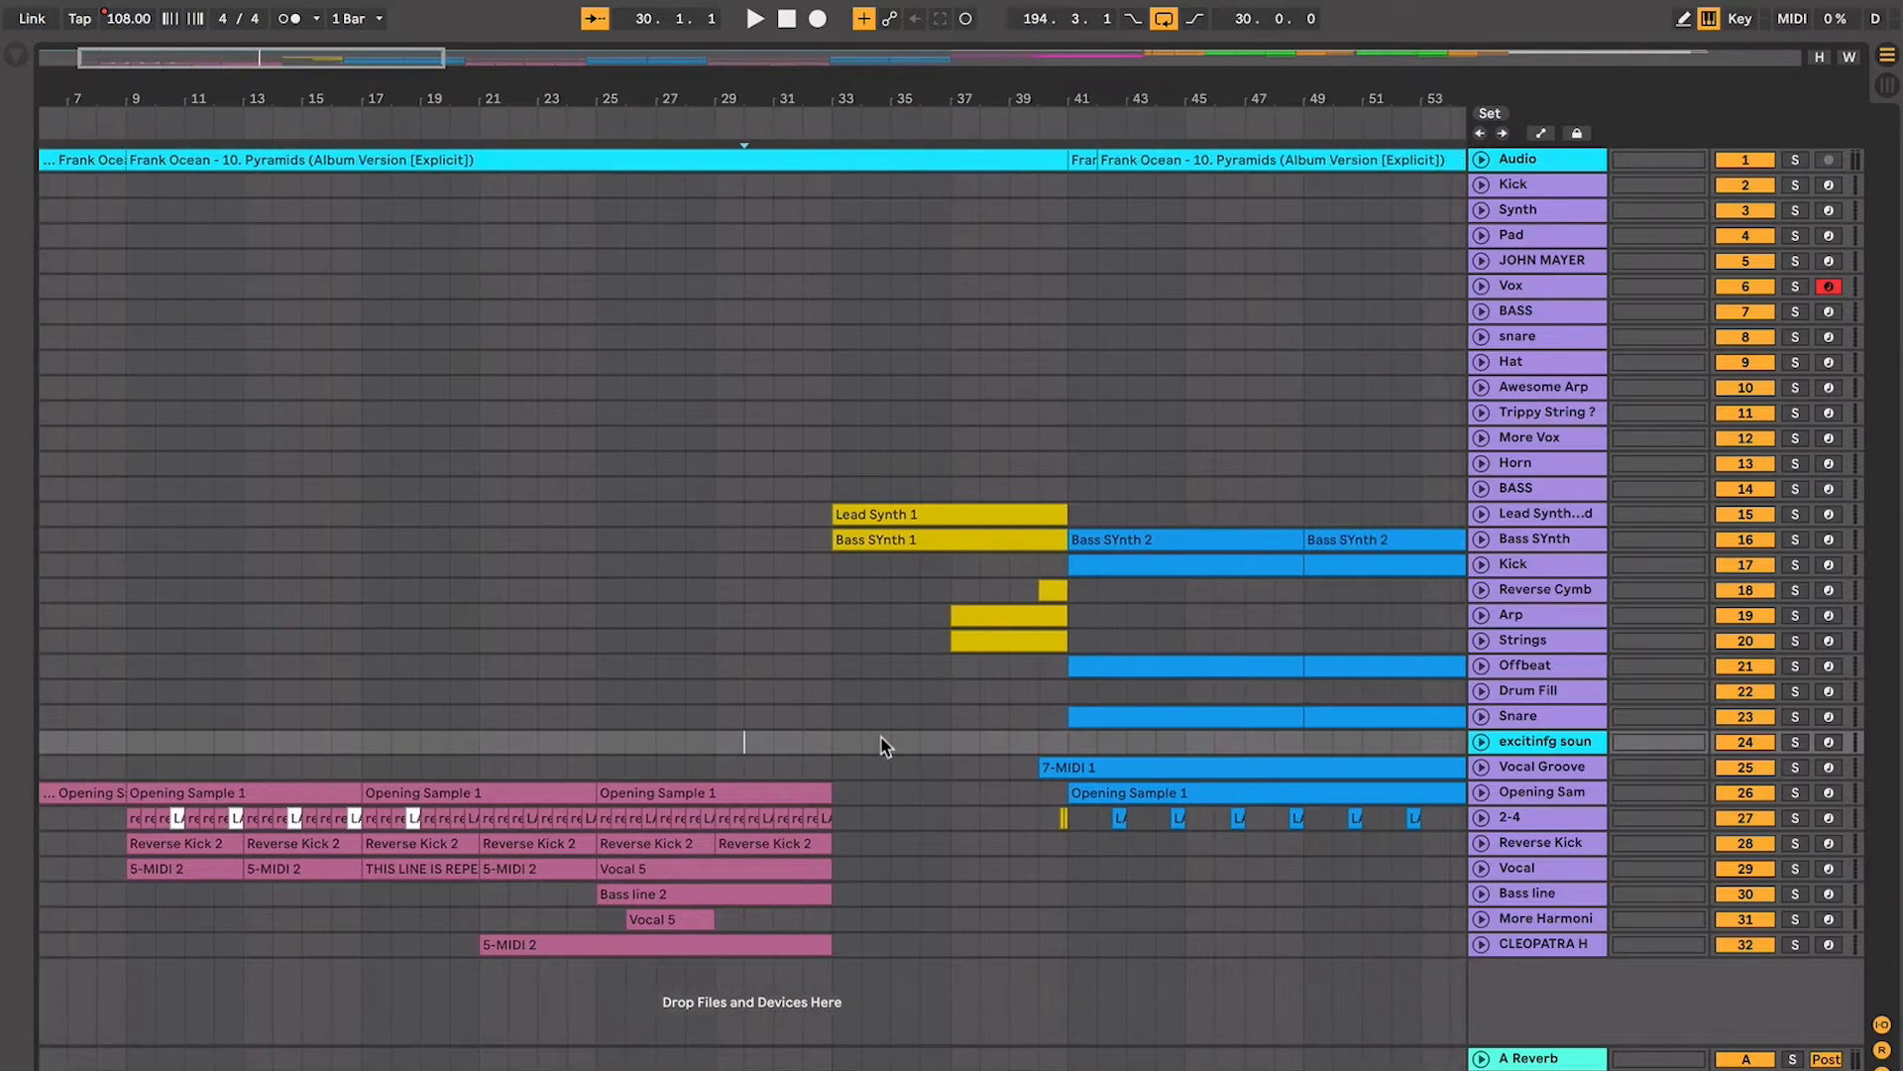
Unfold all tracks to show their clip contents and place the insert marker at 32.3, near the end of the pink section
{"action": "left_click", "coordinate": [1560, 662]}
{"action": "key", "text": "super+a"}
{"action": "left_click", "coordinate": [1482, 665]}
{"action": "scroll", "coordinate": [1013, 544], "scroll_direction": "up", "scroll_amount": 2}
{"action": "scroll", "coordinate": [1013, 545], "scroll_direction": "right", "scroll_amount": 1}
{"action": "left_click", "coordinate": [792, 496]}
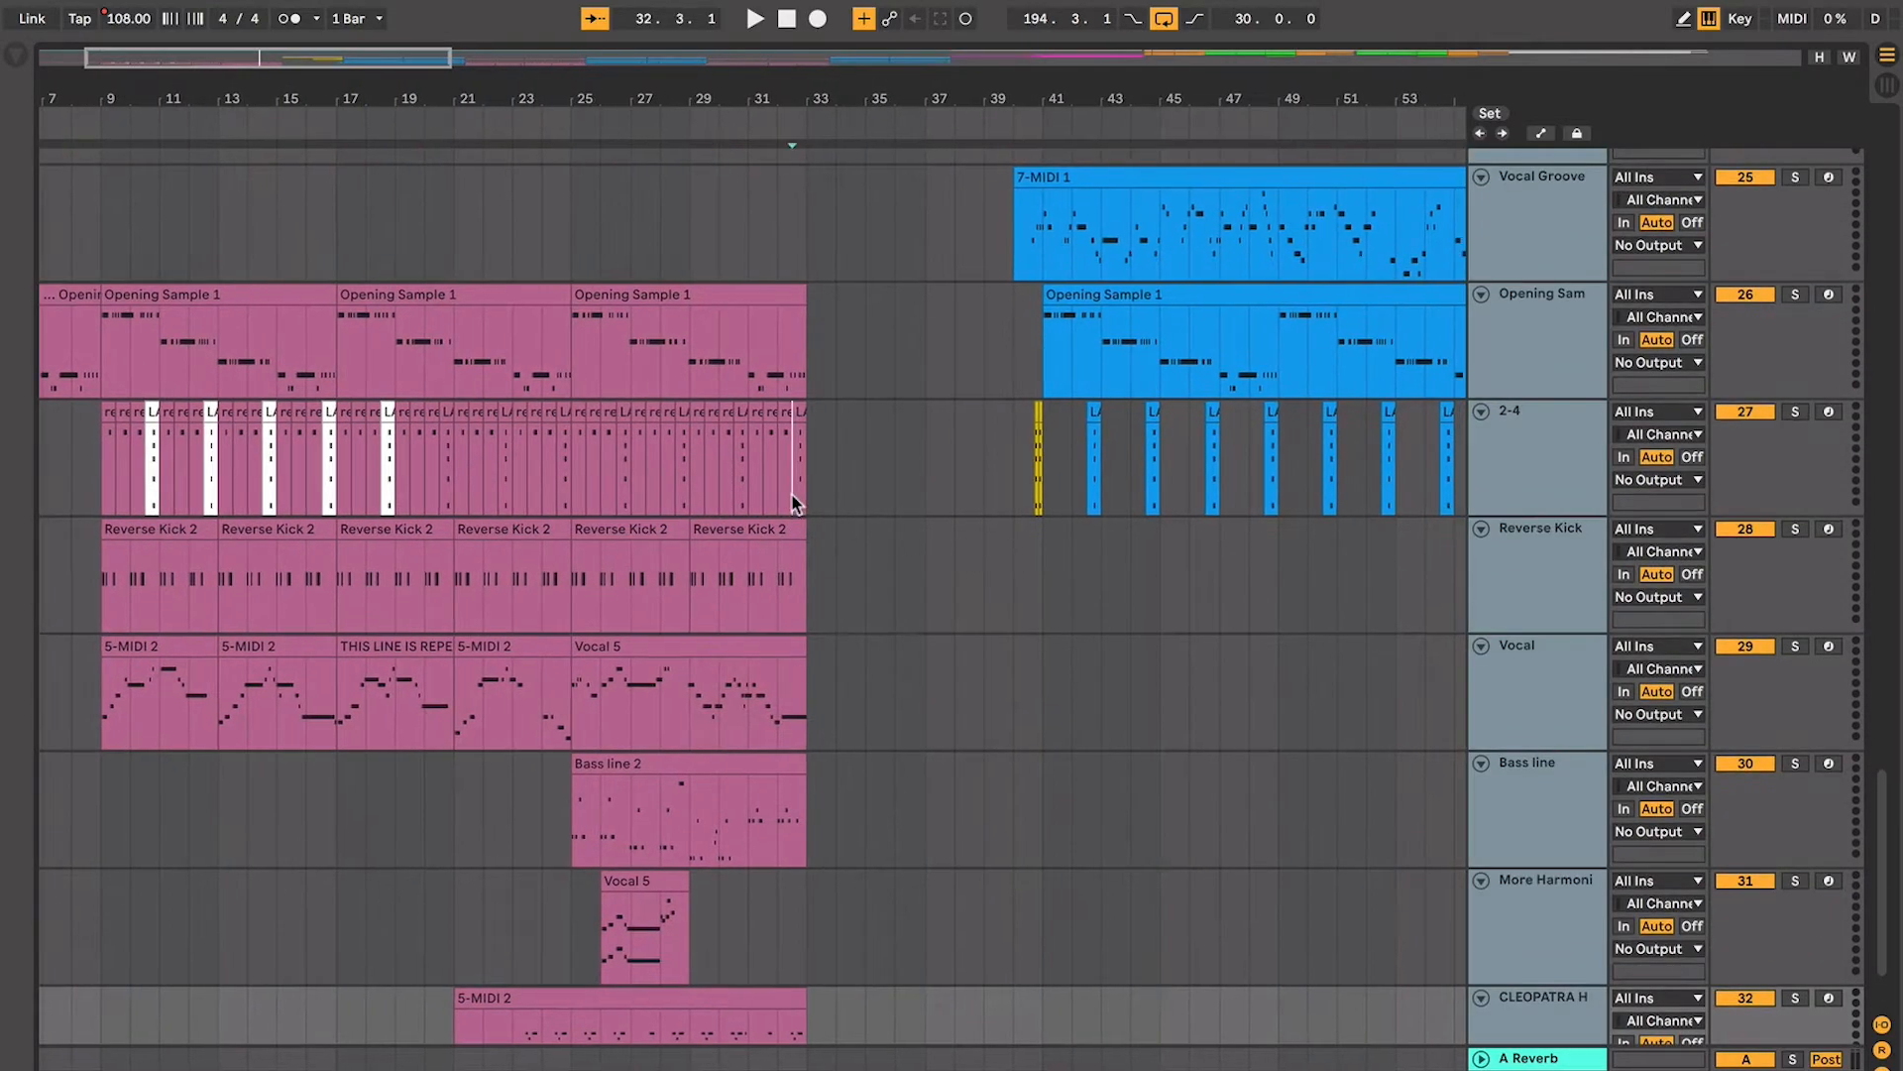
Place the insert marker at bar 31 on the Drum Fill track and play the end of the pink section
{"action": "scroll", "coordinate": [793, 501], "scroll_direction": "up", "scroll_amount": 3}
{"action": "scroll", "coordinate": [793, 500], "scroll_direction": "right", "scroll_amount": 1}
{"action": "left_click", "coordinate": [617, 550]}
{"action": "left_click", "coordinate": [643, 543]}
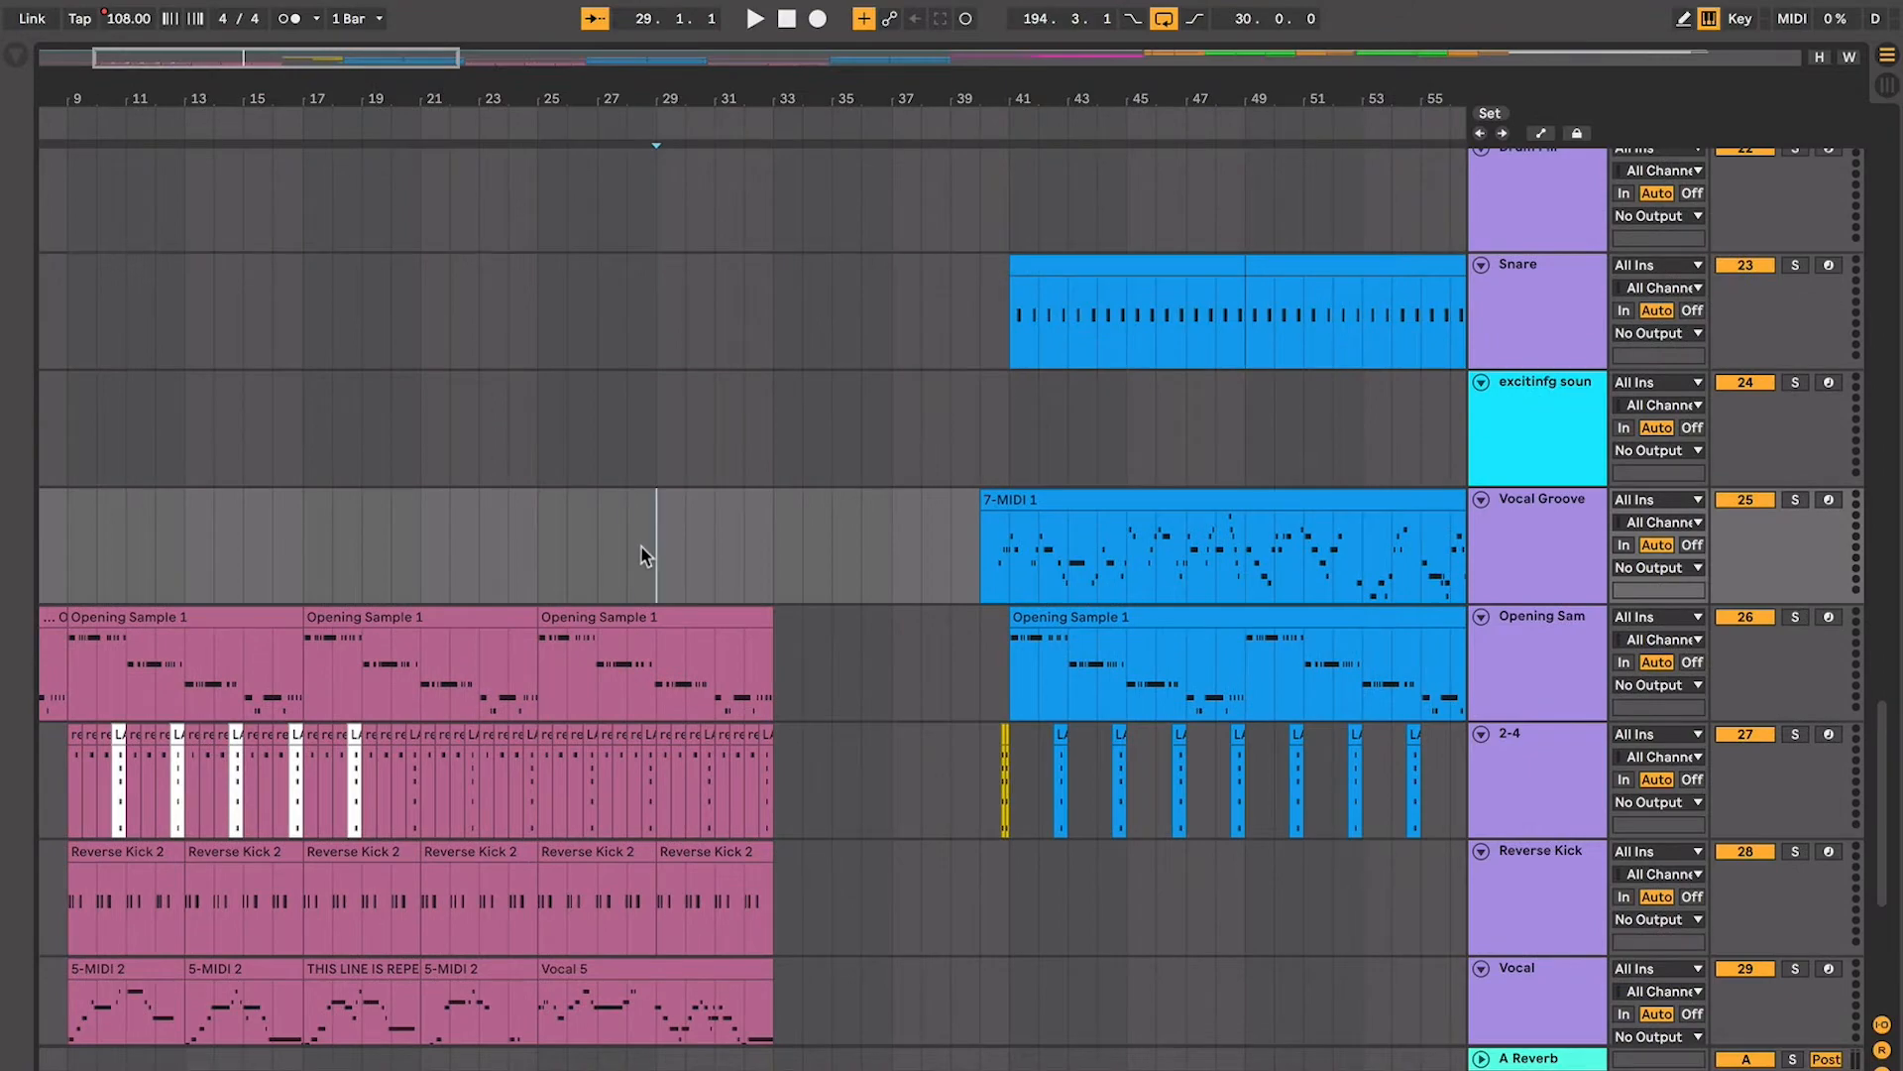
{"action": "scroll", "coordinate": [642, 545], "scroll_direction": "up", "scroll_amount": 3}
{"action": "scroll", "coordinate": [642, 544], "scroll_direction": "right", "scroll_amount": 1}
{"action": "left_click", "coordinate": [643, 545]}
{"action": "scroll", "coordinate": [642, 544], "scroll_direction": "down", "scroll_amount": 3}
{"action": "scroll", "coordinate": [693, 278], "scroll_direction": "up", "scroll_amount": 4}
{"action": "key", "text": "space"}
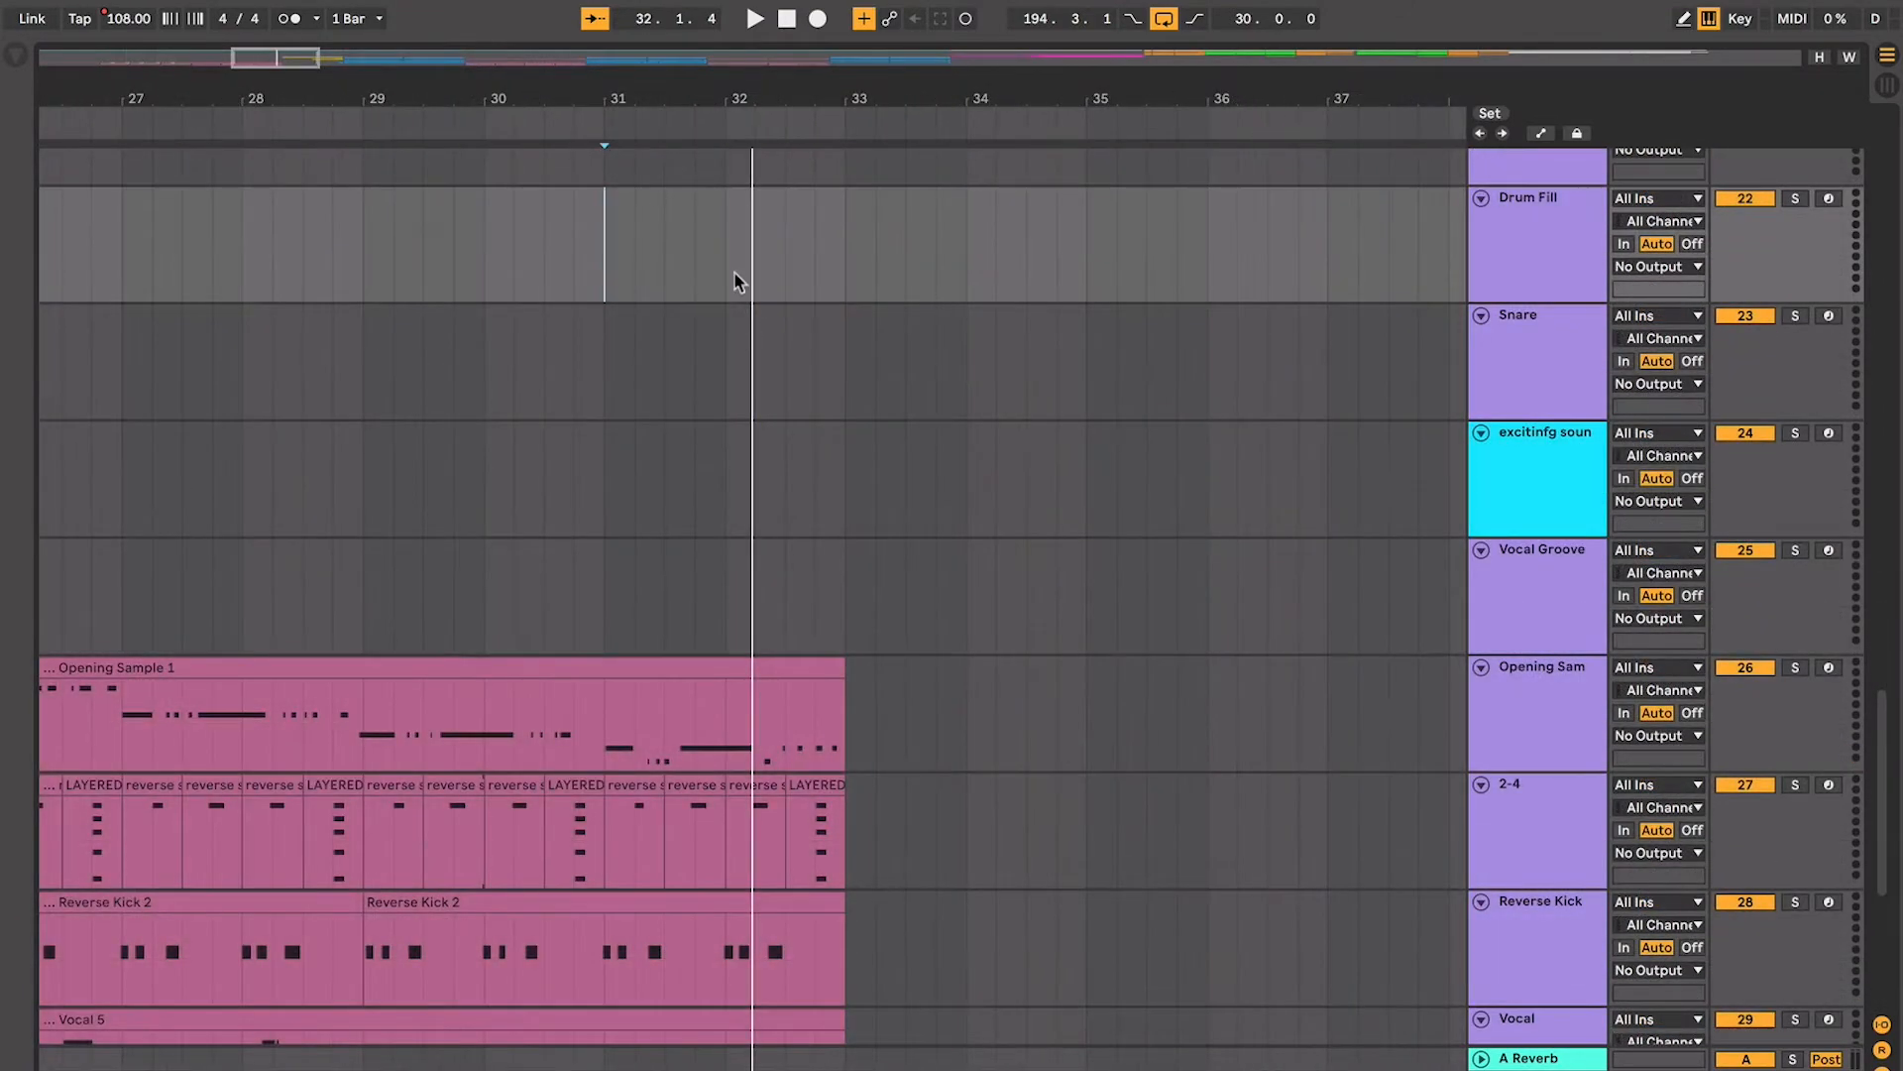
Play the start of the yellow section from bar 33, following the Lead Synth and Bass Synth clips, and stop playback
{"action": "scroll", "coordinate": [831, 290], "scroll_direction": "up", "scroll_amount": 6}
{"action": "scroll", "coordinate": [831, 290], "scroll_direction": "right", "scroll_amount": 3}
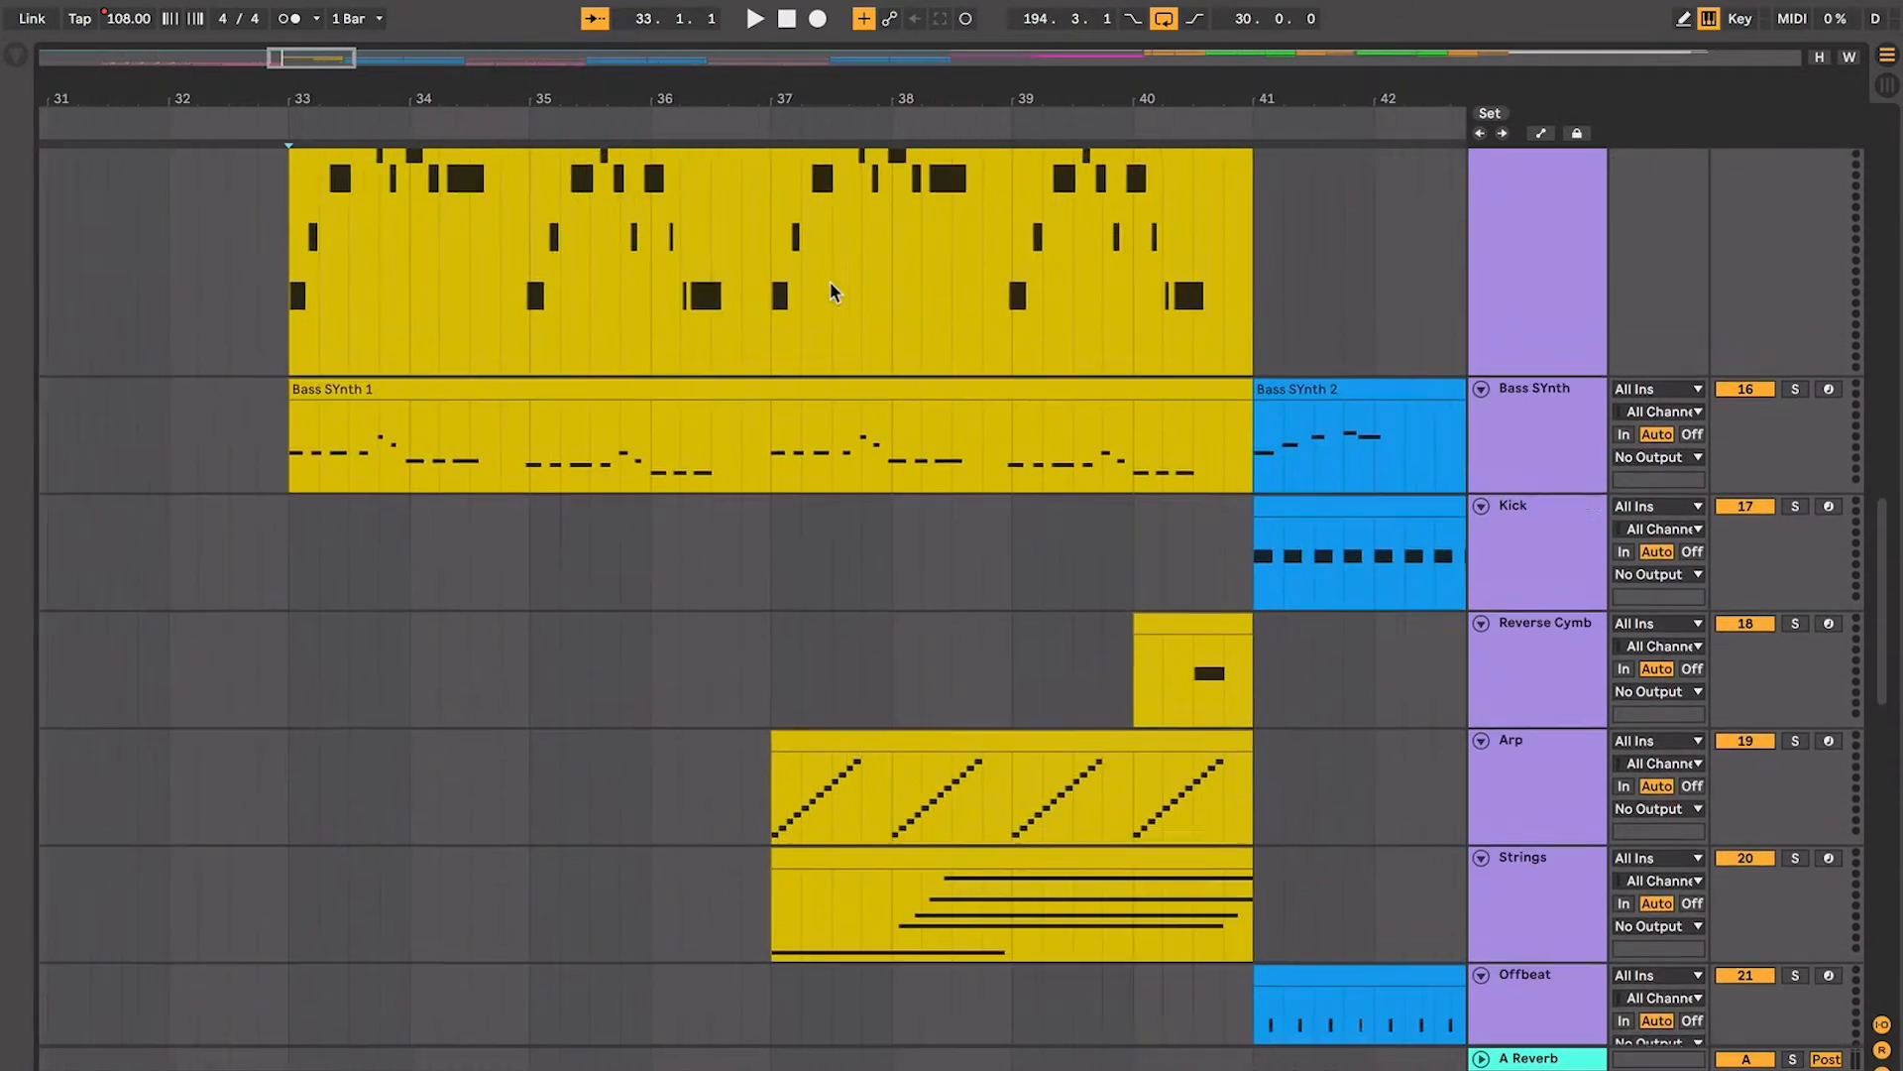
{"action": "scroll", "coordinate": [830, 282], "scroll_direction": "down", "scroll_amount": 2}
{"action": "scroll", "coordinate": [830, 283], "scroll_direction": "left", "scroll_amount": 1}
{"action": "key", "text": "space"}
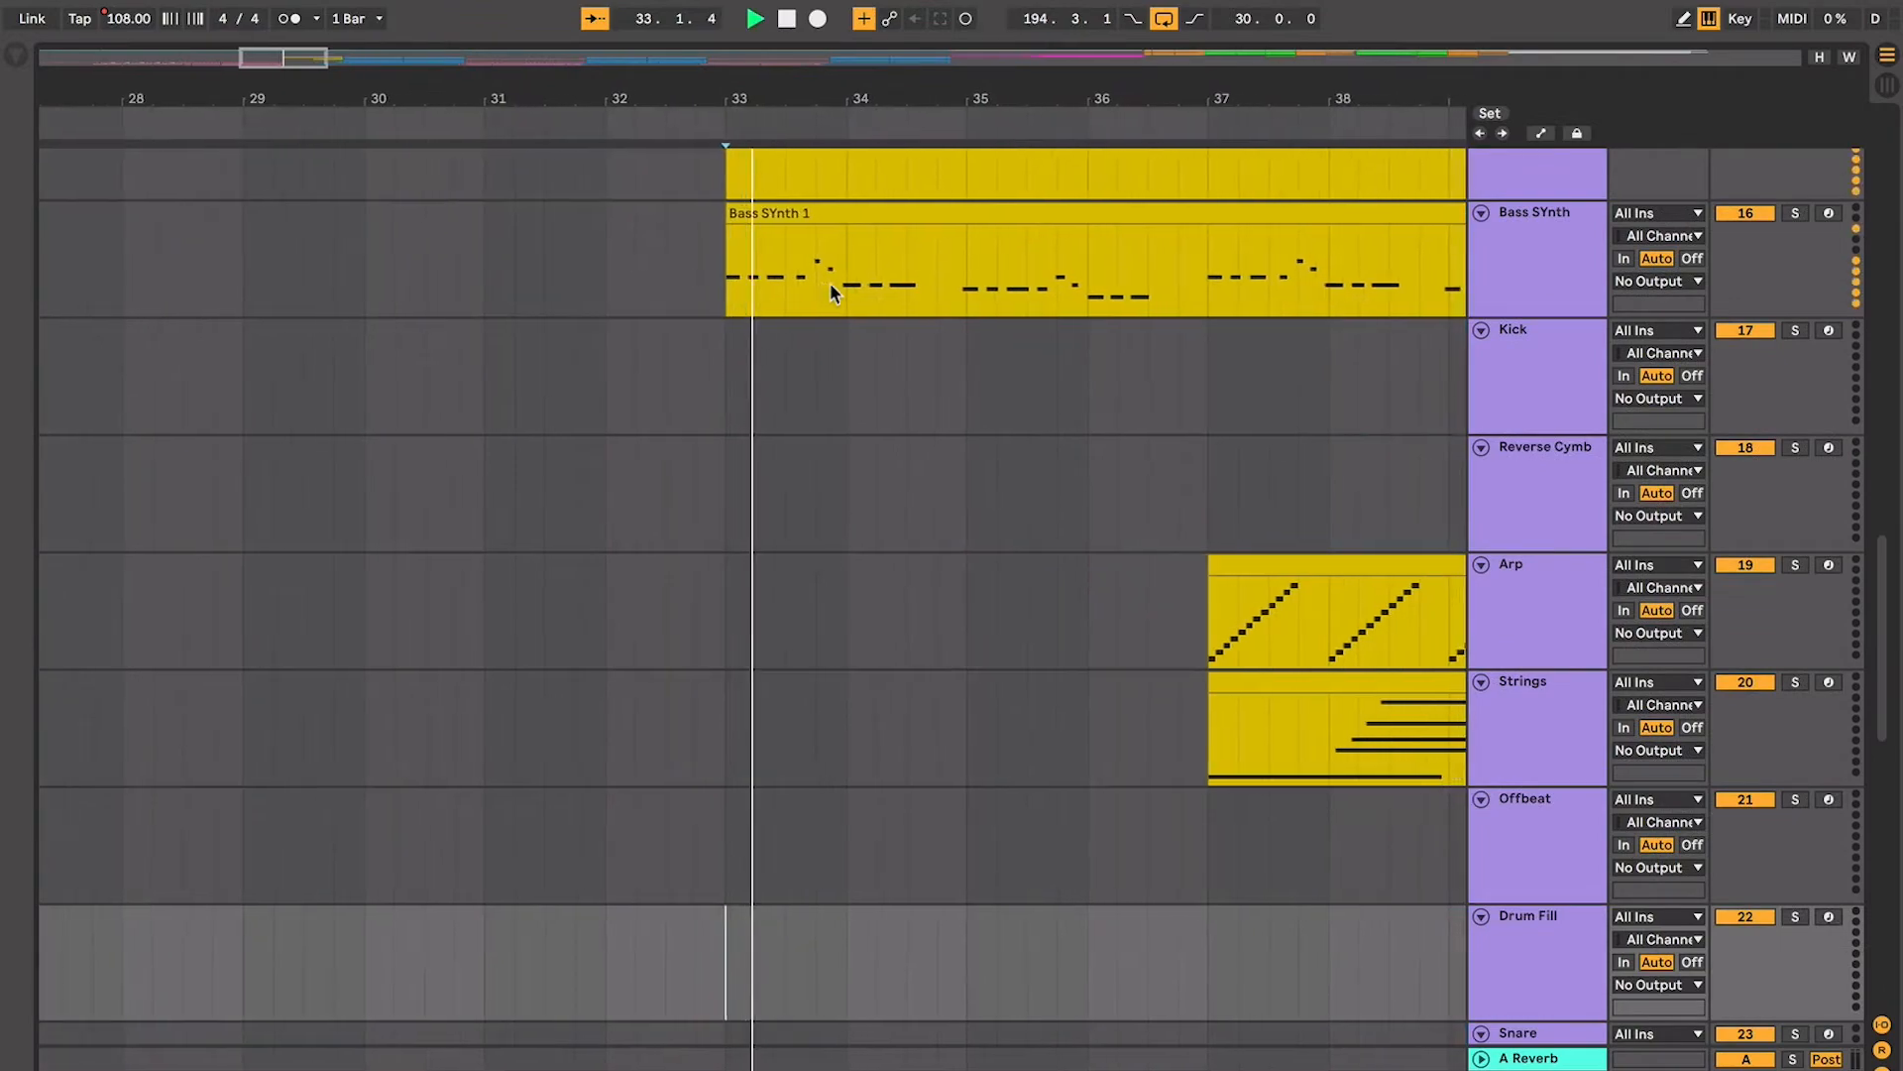
{"action": "scroll", "coordinate": [830, 283], "scroll_direction": "up", "scroll_amount": 2}
{"action": "scroll", "coordinate": [829, 282], "scroll_direction": "right", "scroll_amount": 3}
{"action": "scroll", "coordinate": [830, 283], "scroll_direction": "up", "scroll_amount": 3}
{"action": "scroll", "coordinate": [829, 283], "scroll_direction": "right", "scroll_amount": 1}
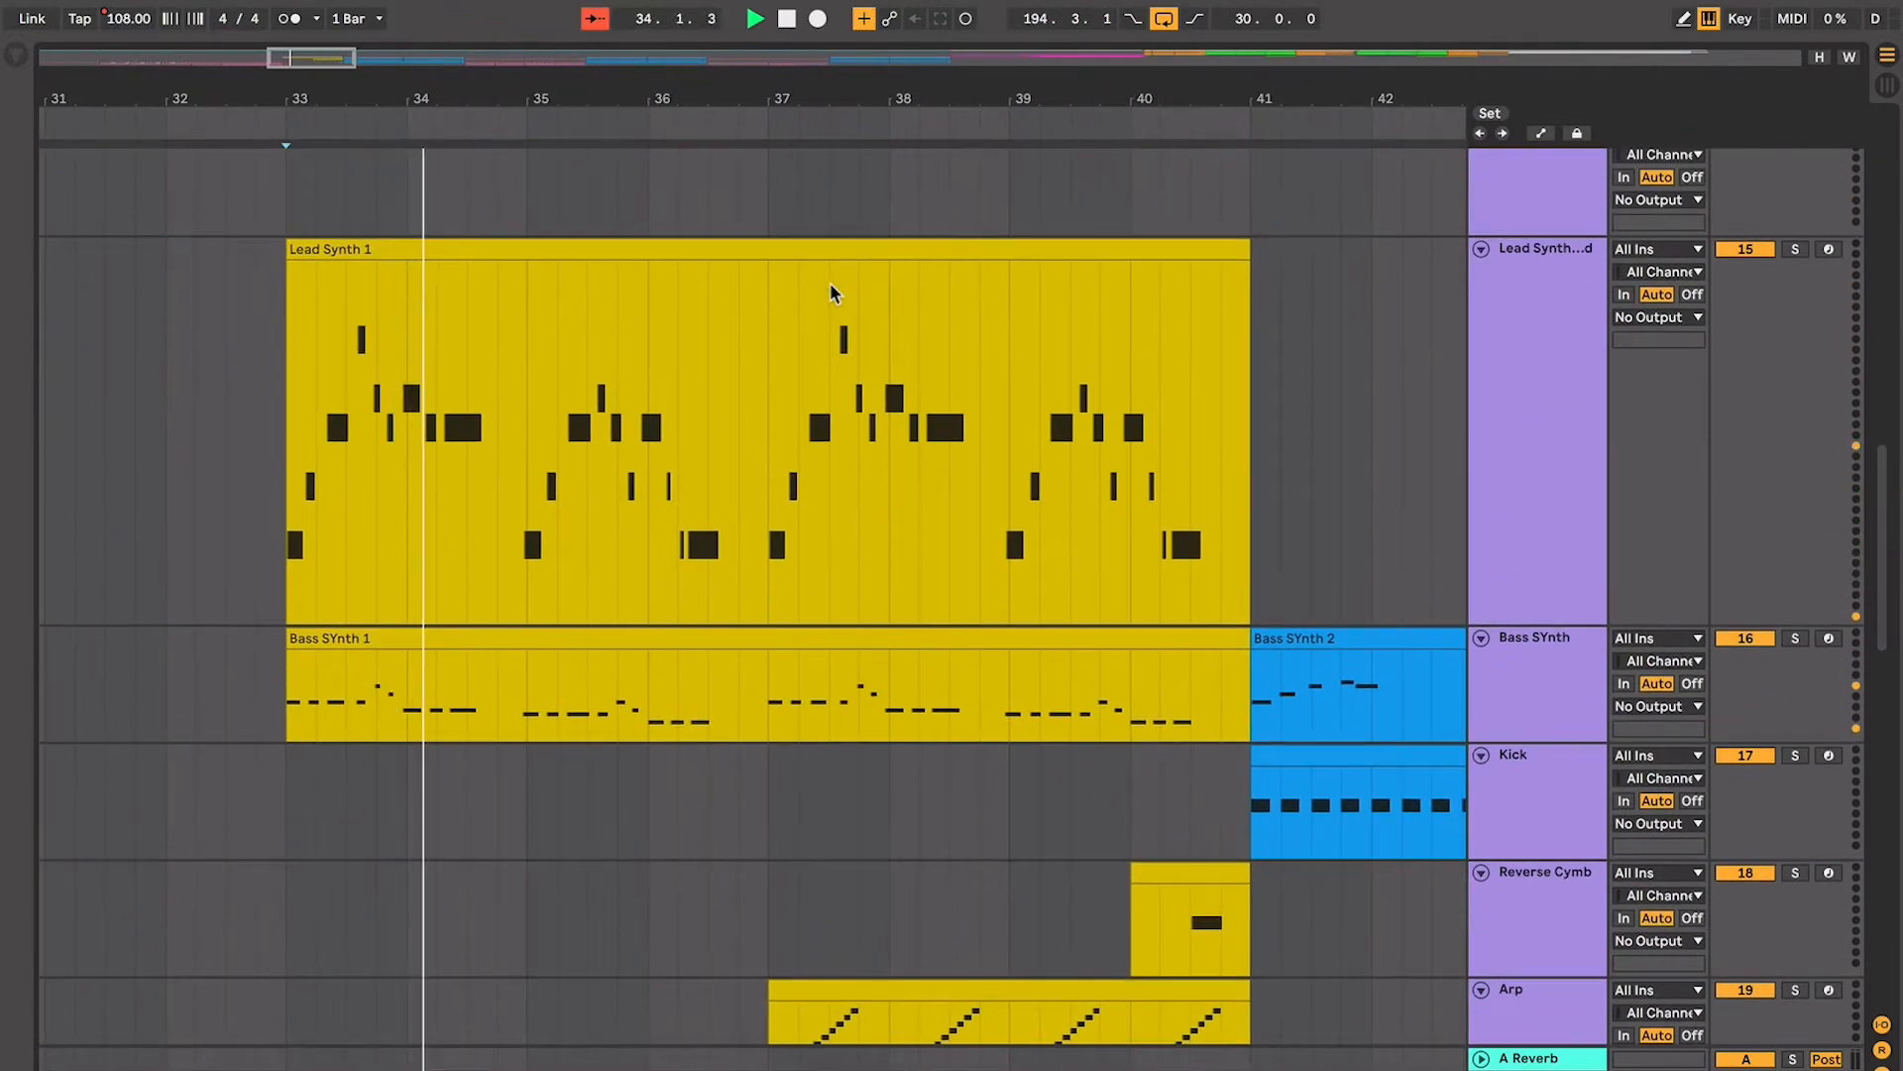
{"action": "key", "text": "space"}
Fold all tracks and show the whole arrangement from bar 1 to bar 193 as a compact overview
{"action": "key", "text": "minus"}
{"action": "key", "text": "minus"}
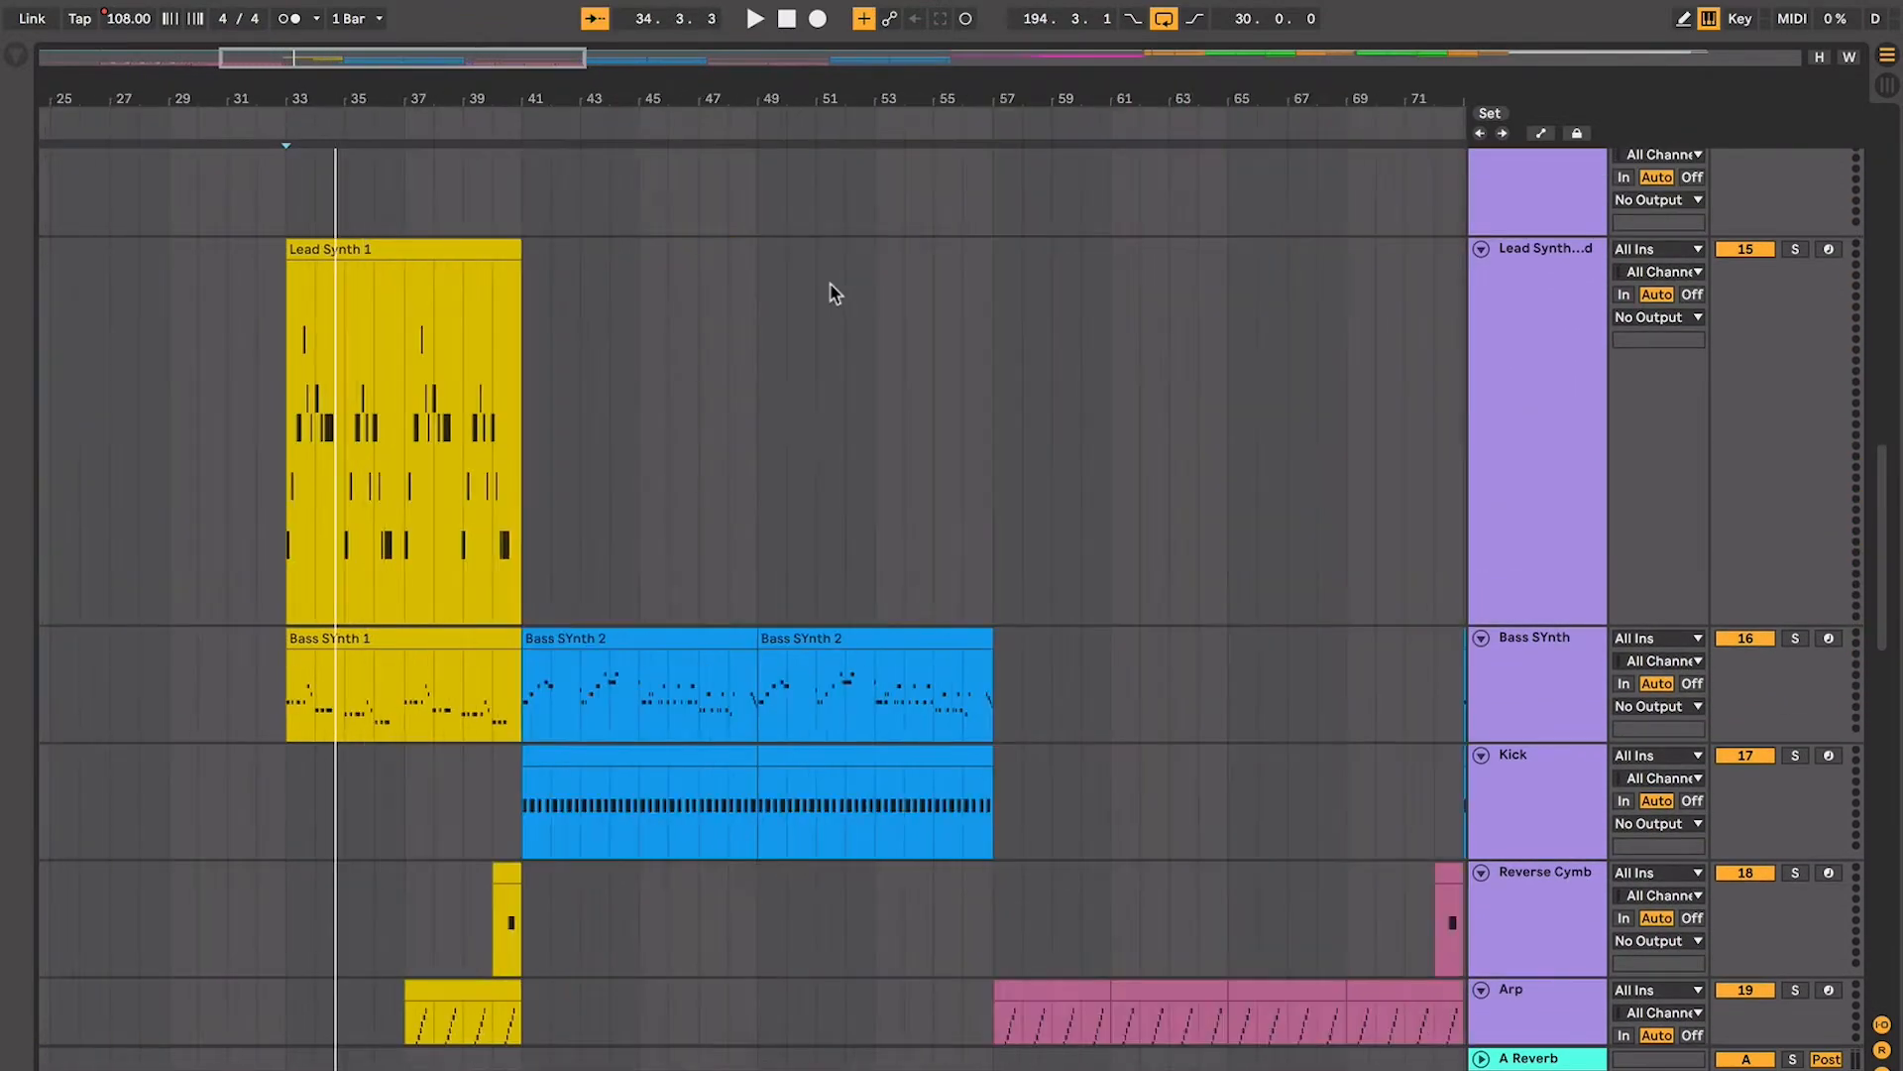
{"action": "scroll", "coordinate": [598, 464], "scroll_direction": "down", "scroll_amount": 3}
{"action": "key", "text": "minus"}
{"action": "key", "text": "minus"}
{"action": "scroll", "coordinate": [598, 464], "scroll_direction": "down", "scroll_amount": 3}
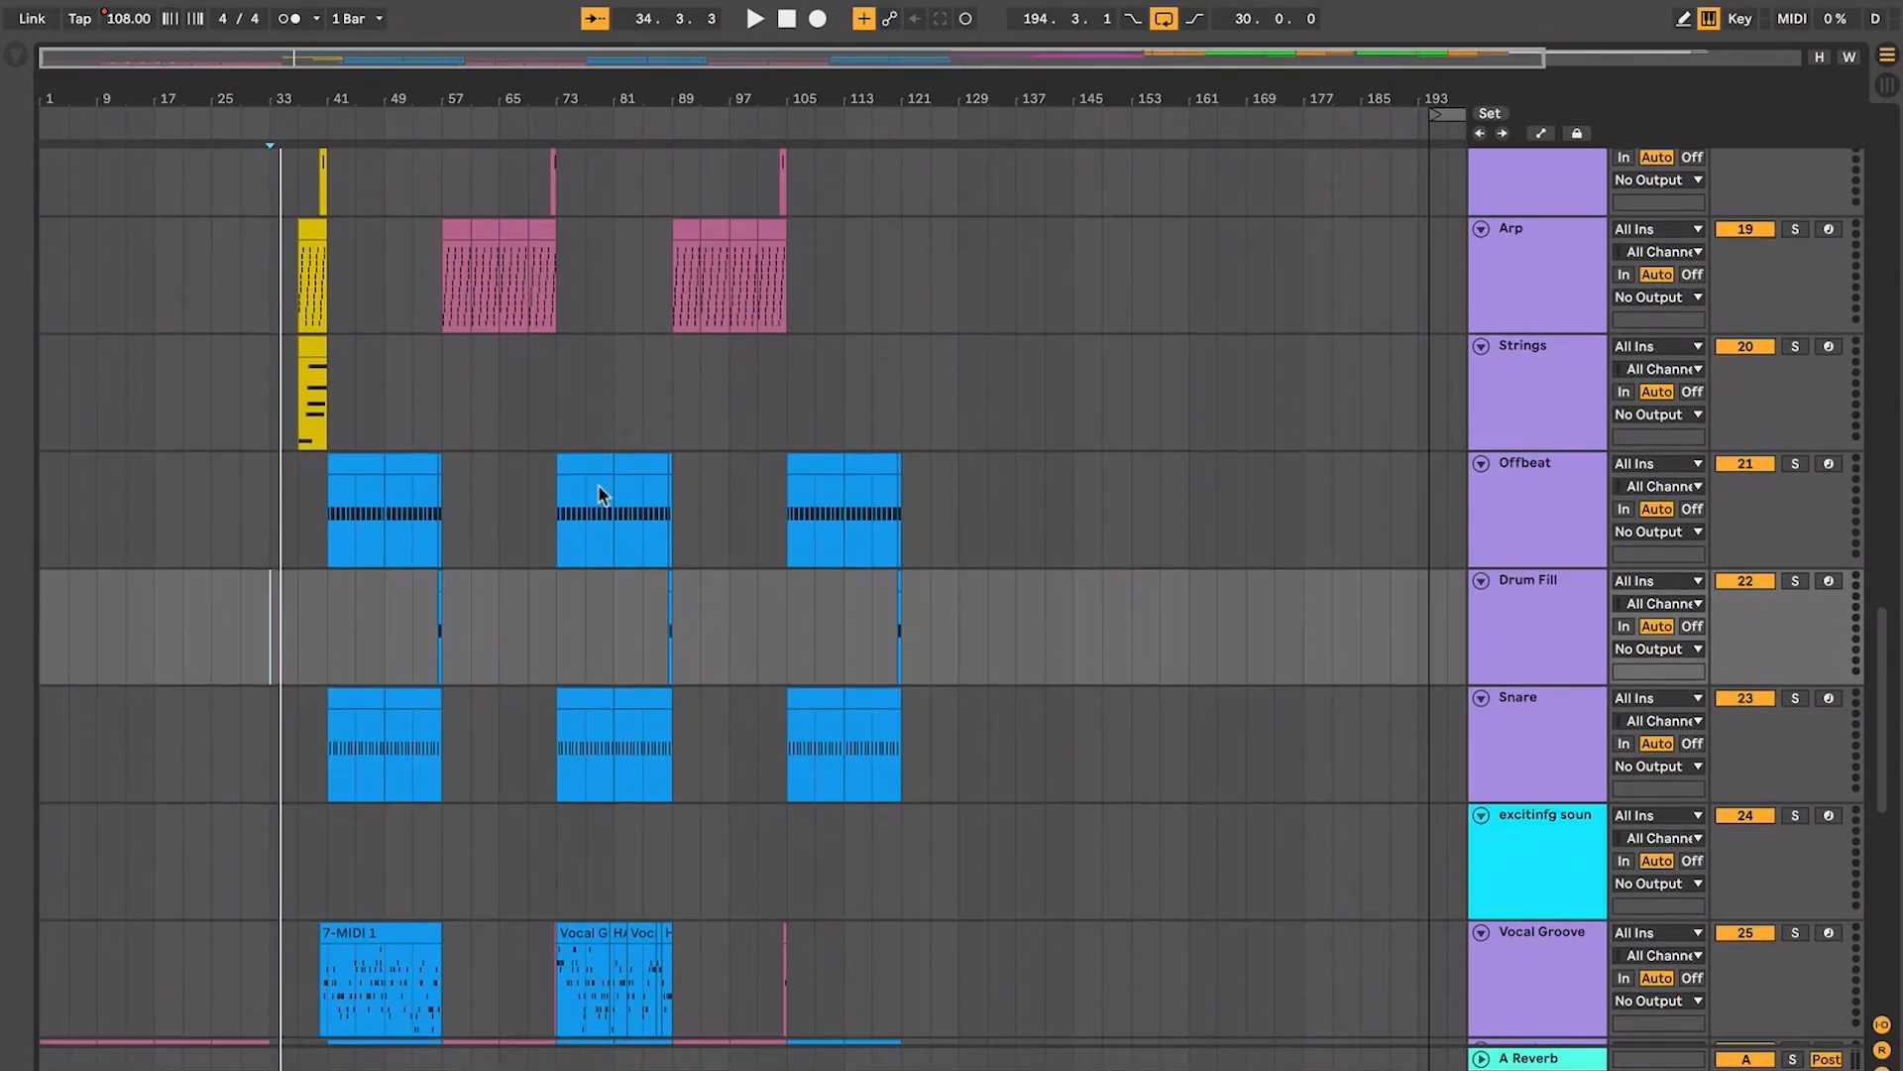
{"action": "left_click", "coordinate": [1545, 533]}
{"action": "key", "text": "super+a"}
{"action": "left_click", "coordinate": [1481, 464]}
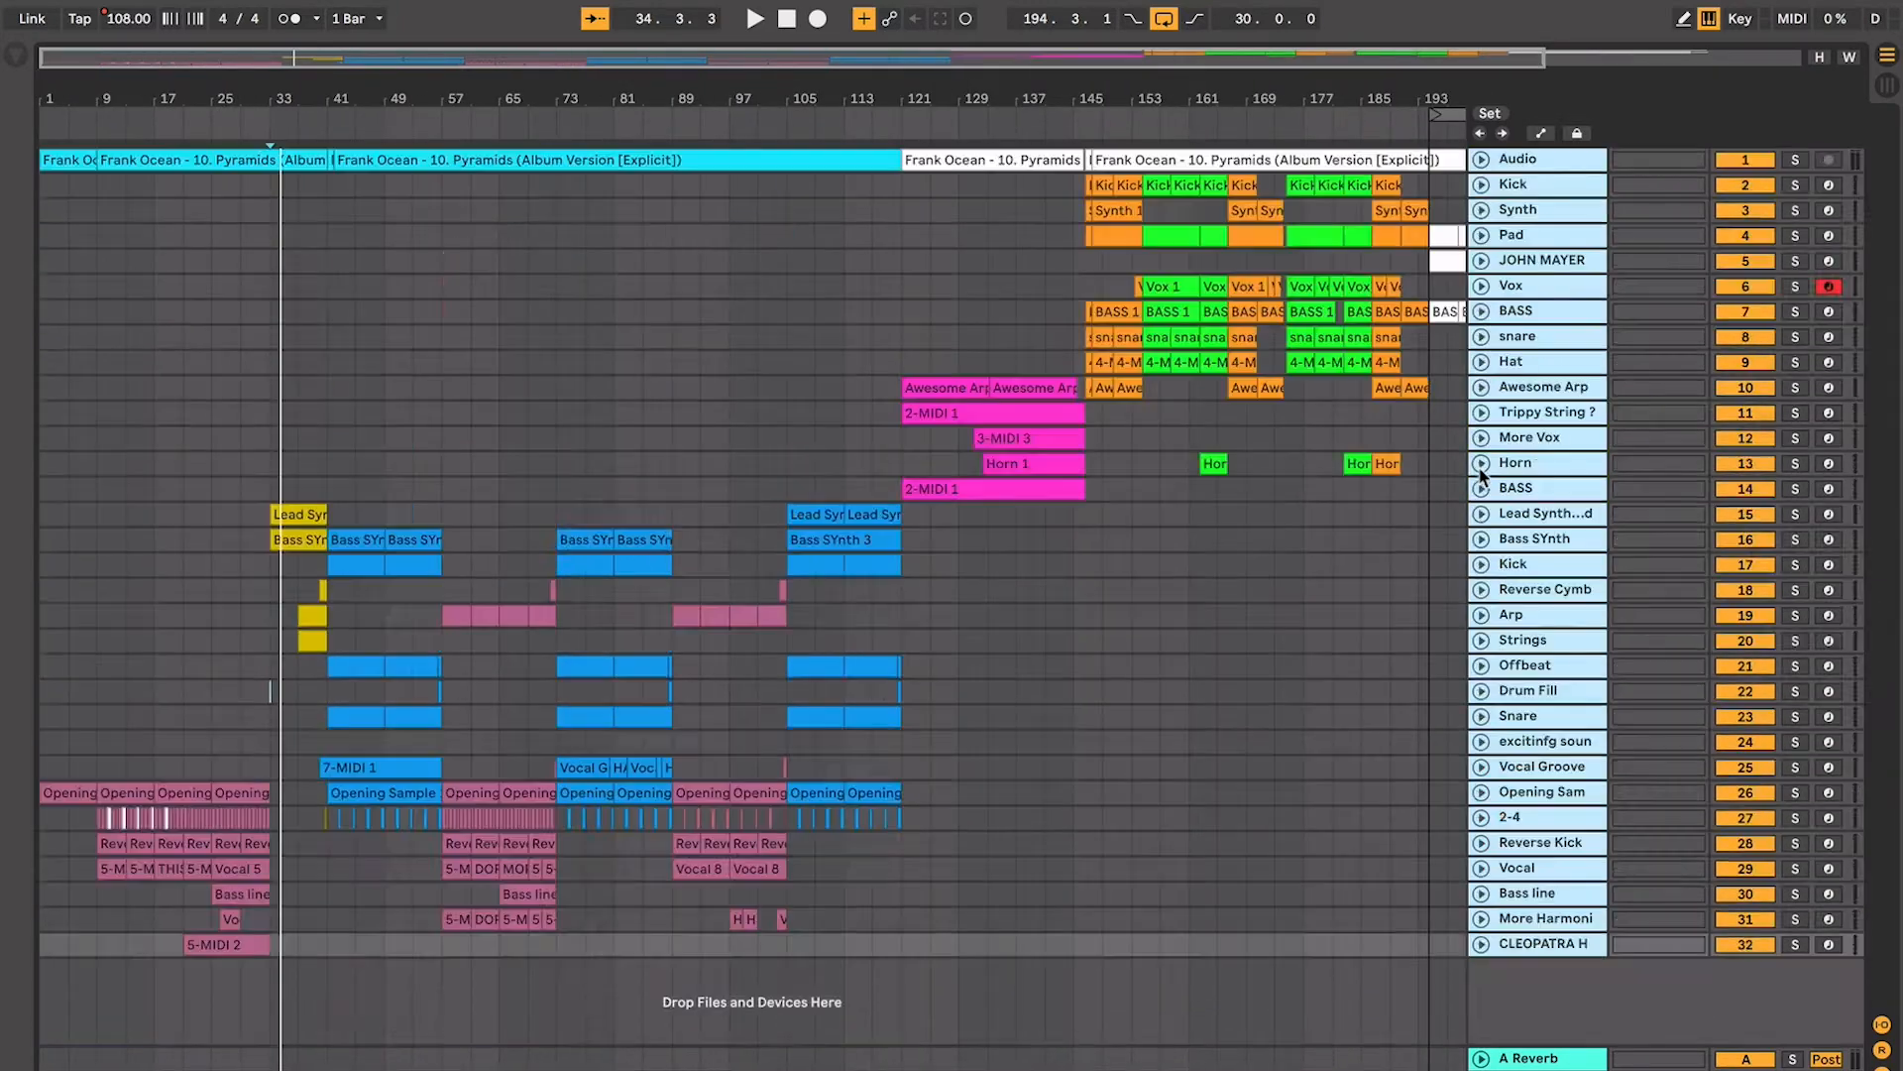
Compare the song's halves by highlighting bars 1 to 121 across the lower tracks and the orange, green and white sections after them
{"action": "left_click_drag", "start_coordinate": [901, 330], "coordinate": [40, 992]}
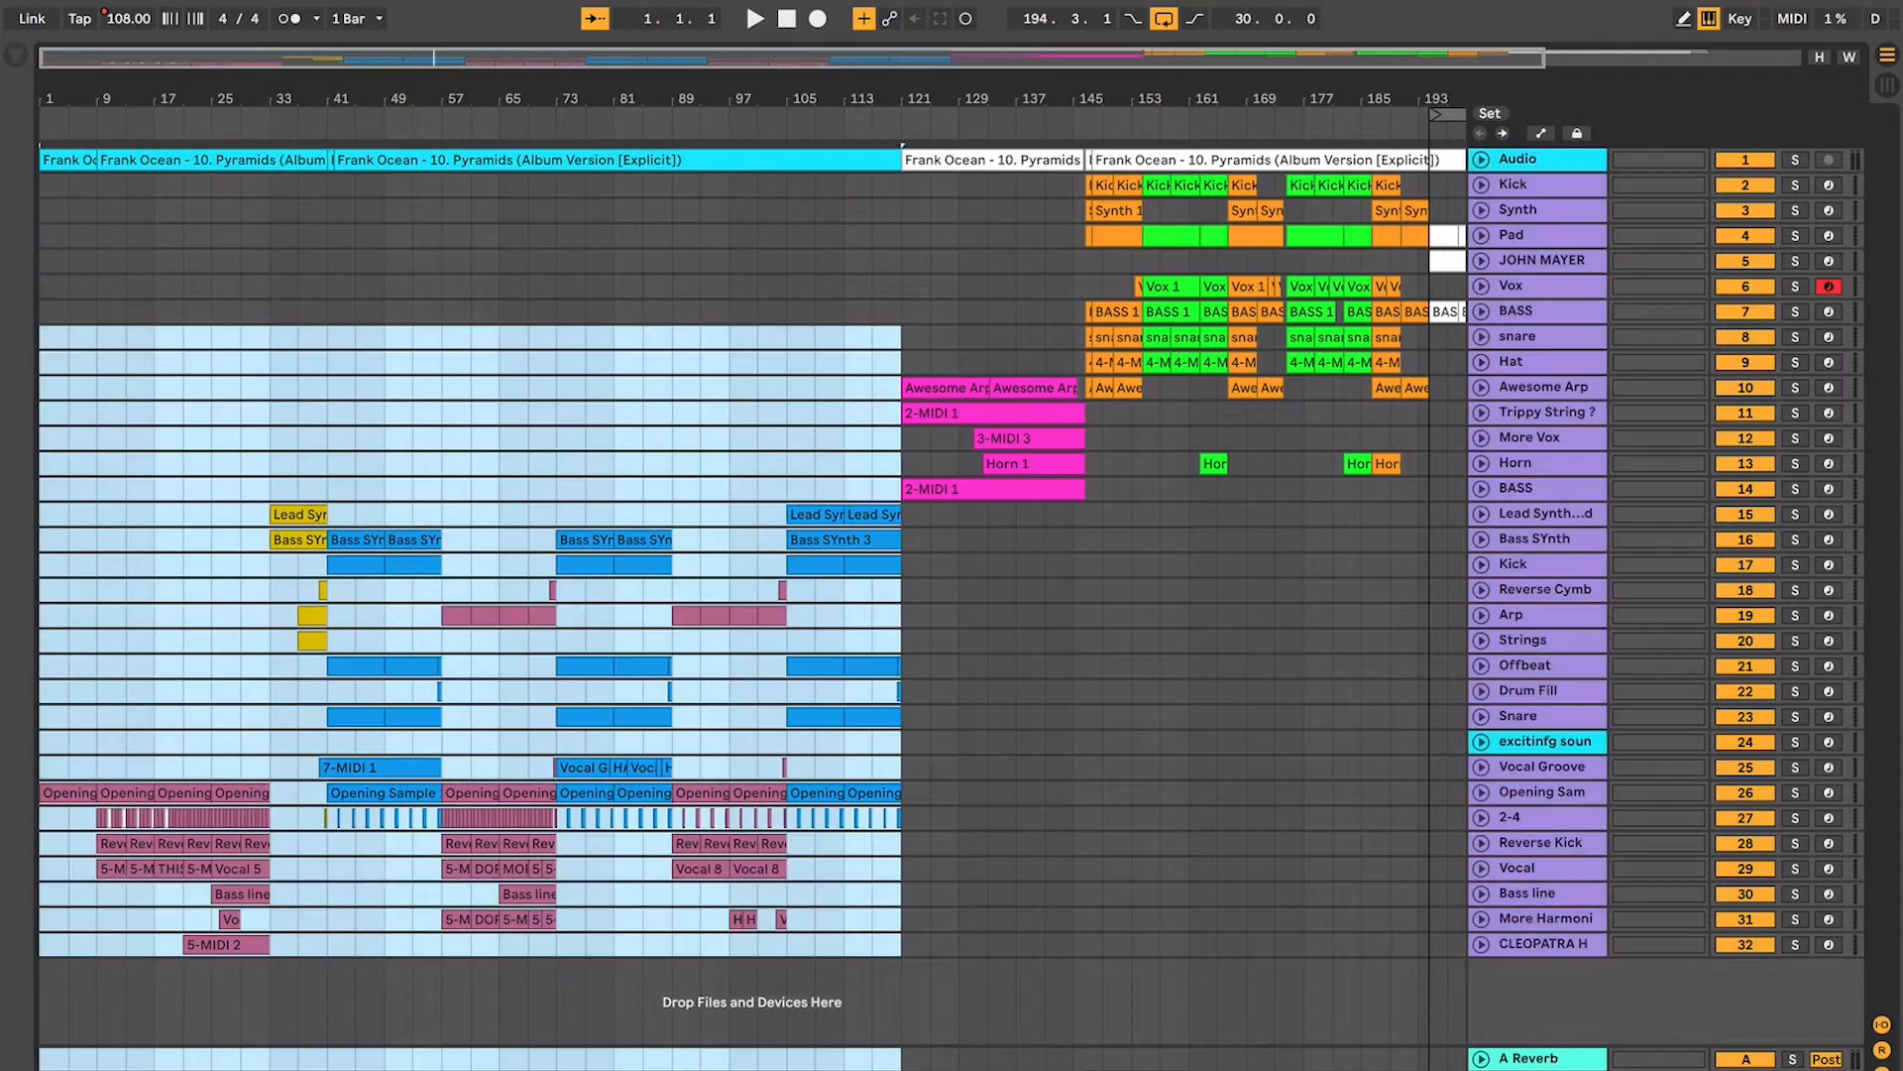
{"action": "scroll", "coordinate": [490, 608], "scroll_direction": "right", "scroll_amount": 2}
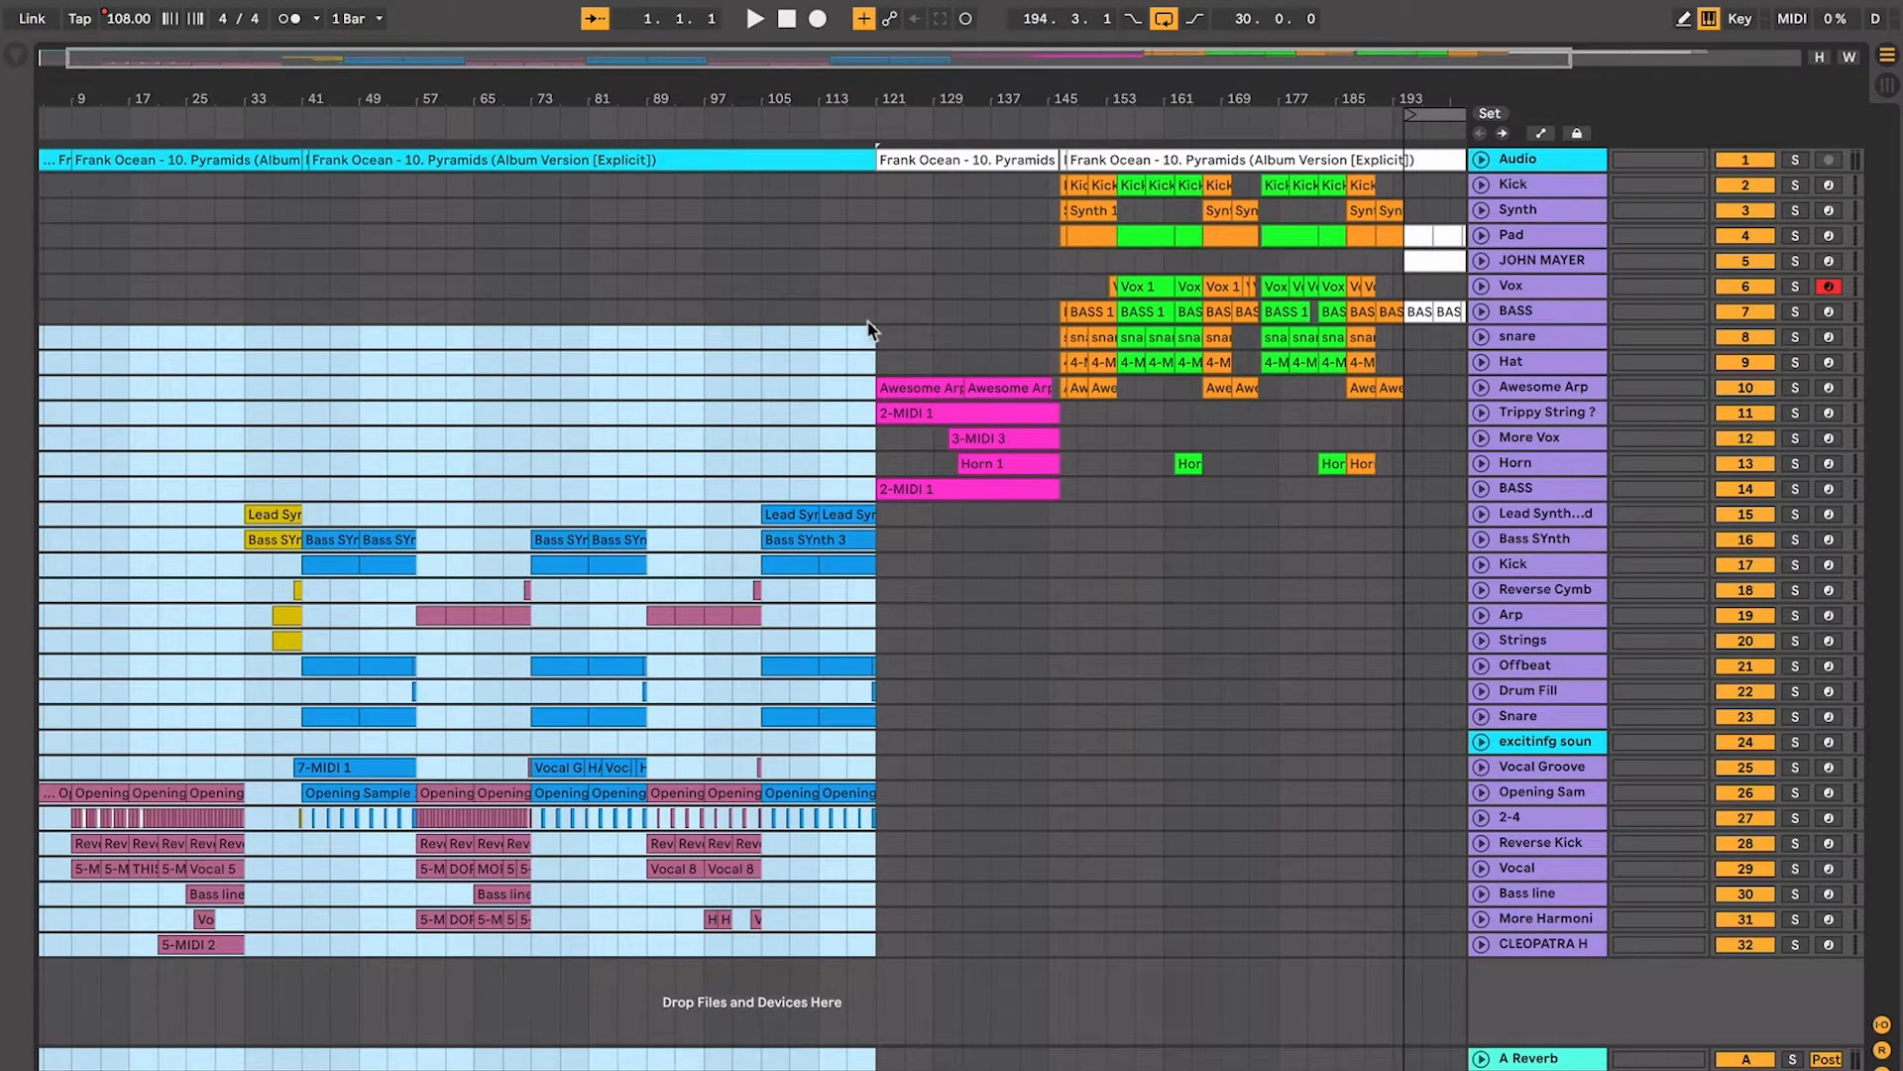
{"action": "left_click_drag", "start_coordinate": [869, 330], "coordinate": [1309, 189]}
{"action": "scroll", "coordinate": [1057, 511], "scroll_direction": "right", "scroll_amount": 5}
{"action": "scroll", "coordinate": [1187, 377], "scroll_direction": "right", "scroll_amount": 5}
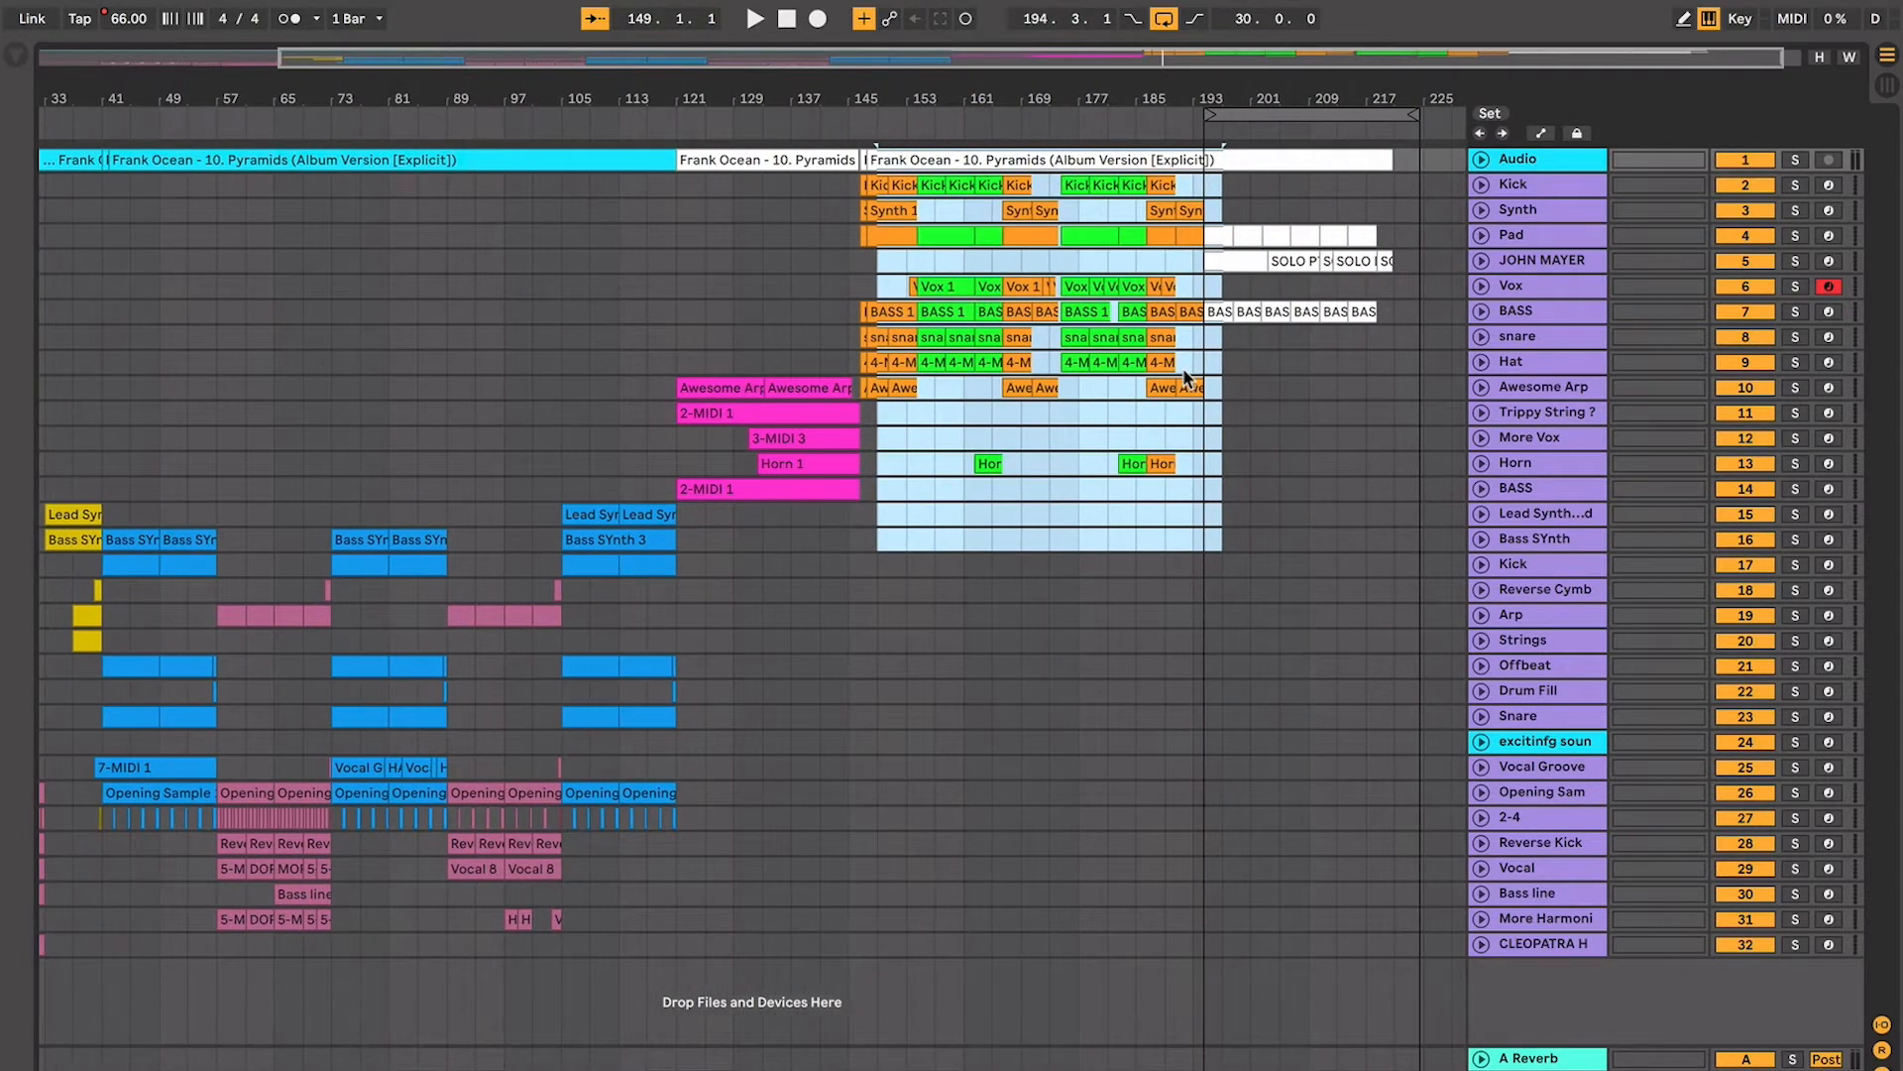
{"action": "left_click_drag", "start_coordinate": [1224, 363], "coordinate": [1467, 144]}
{"action": "scroll", "coordinate": [1152, 482], "scroll_direction": "left", "scroll_amount": 8}
{"action": "left_click", "coordinate": [839, 483]}
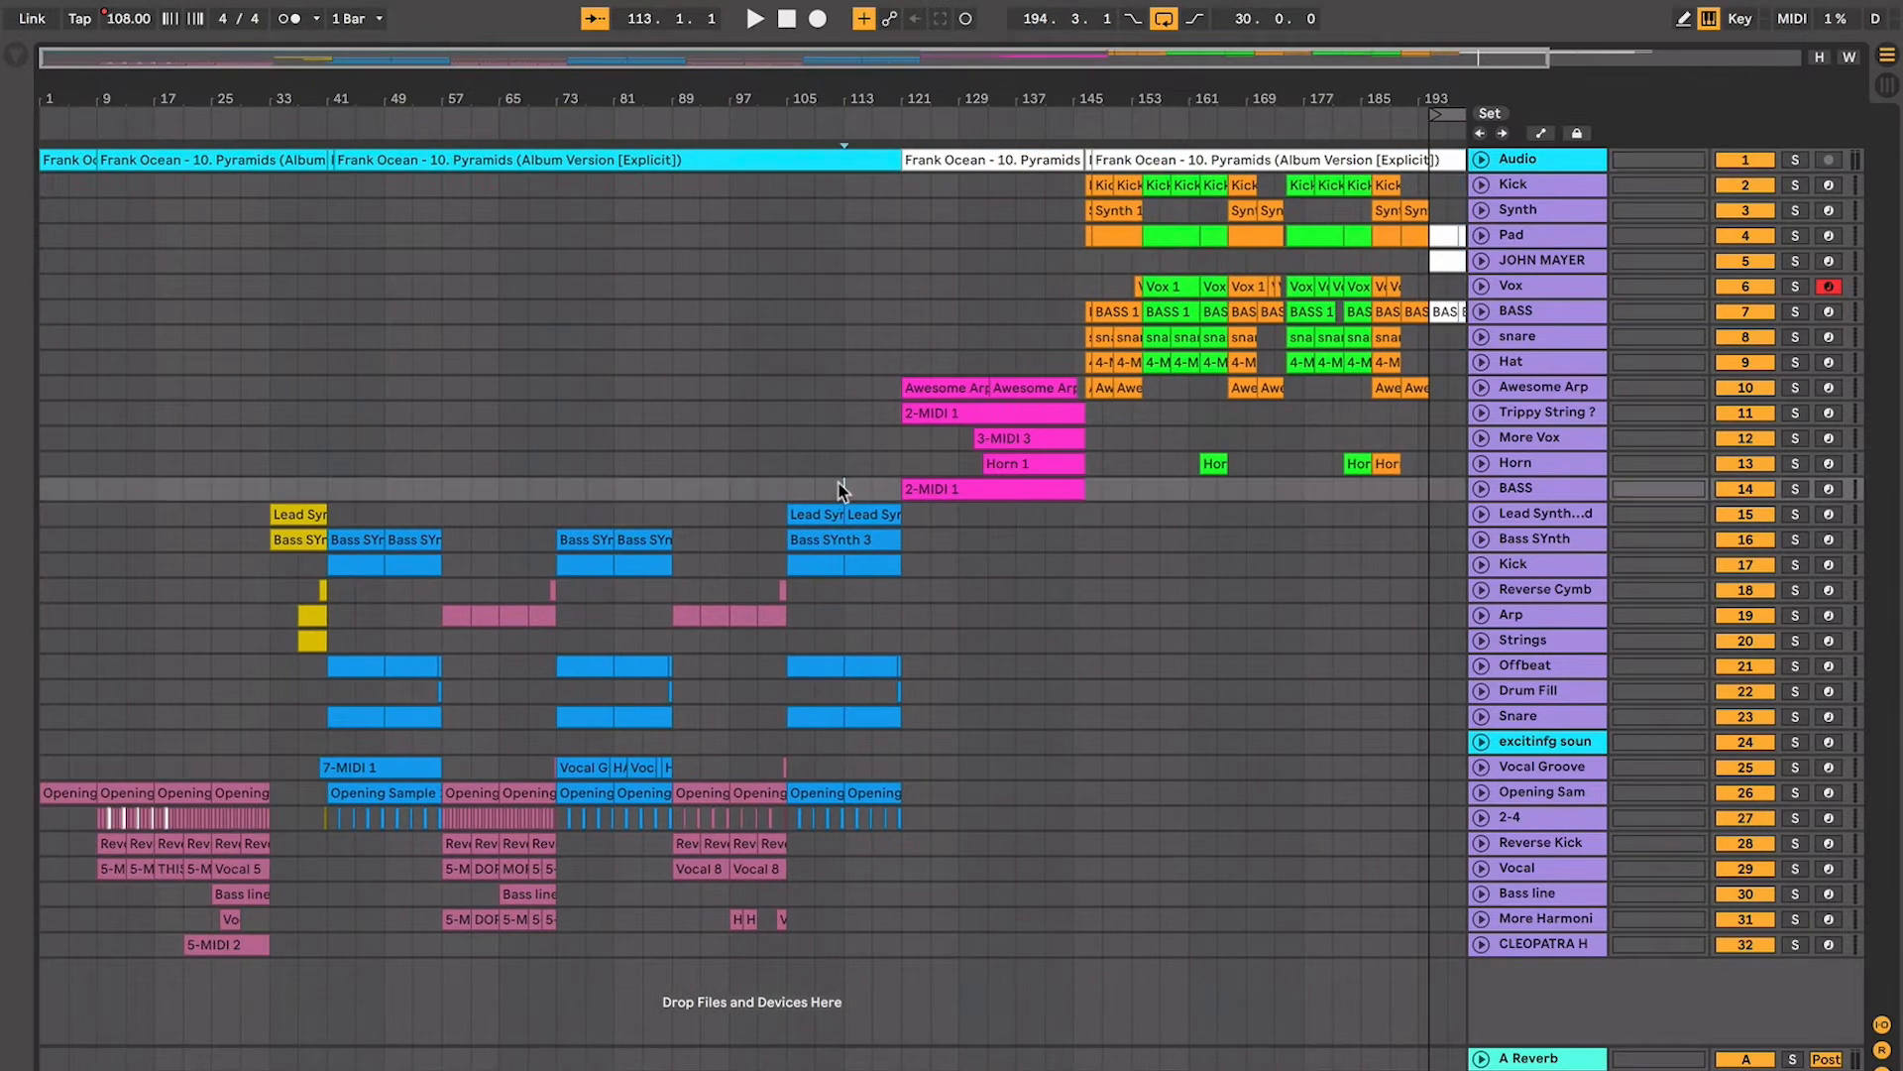
{"action": "left_click_drag", "start_coordinate": [897, 264], "coordinate": [41, 1057]}
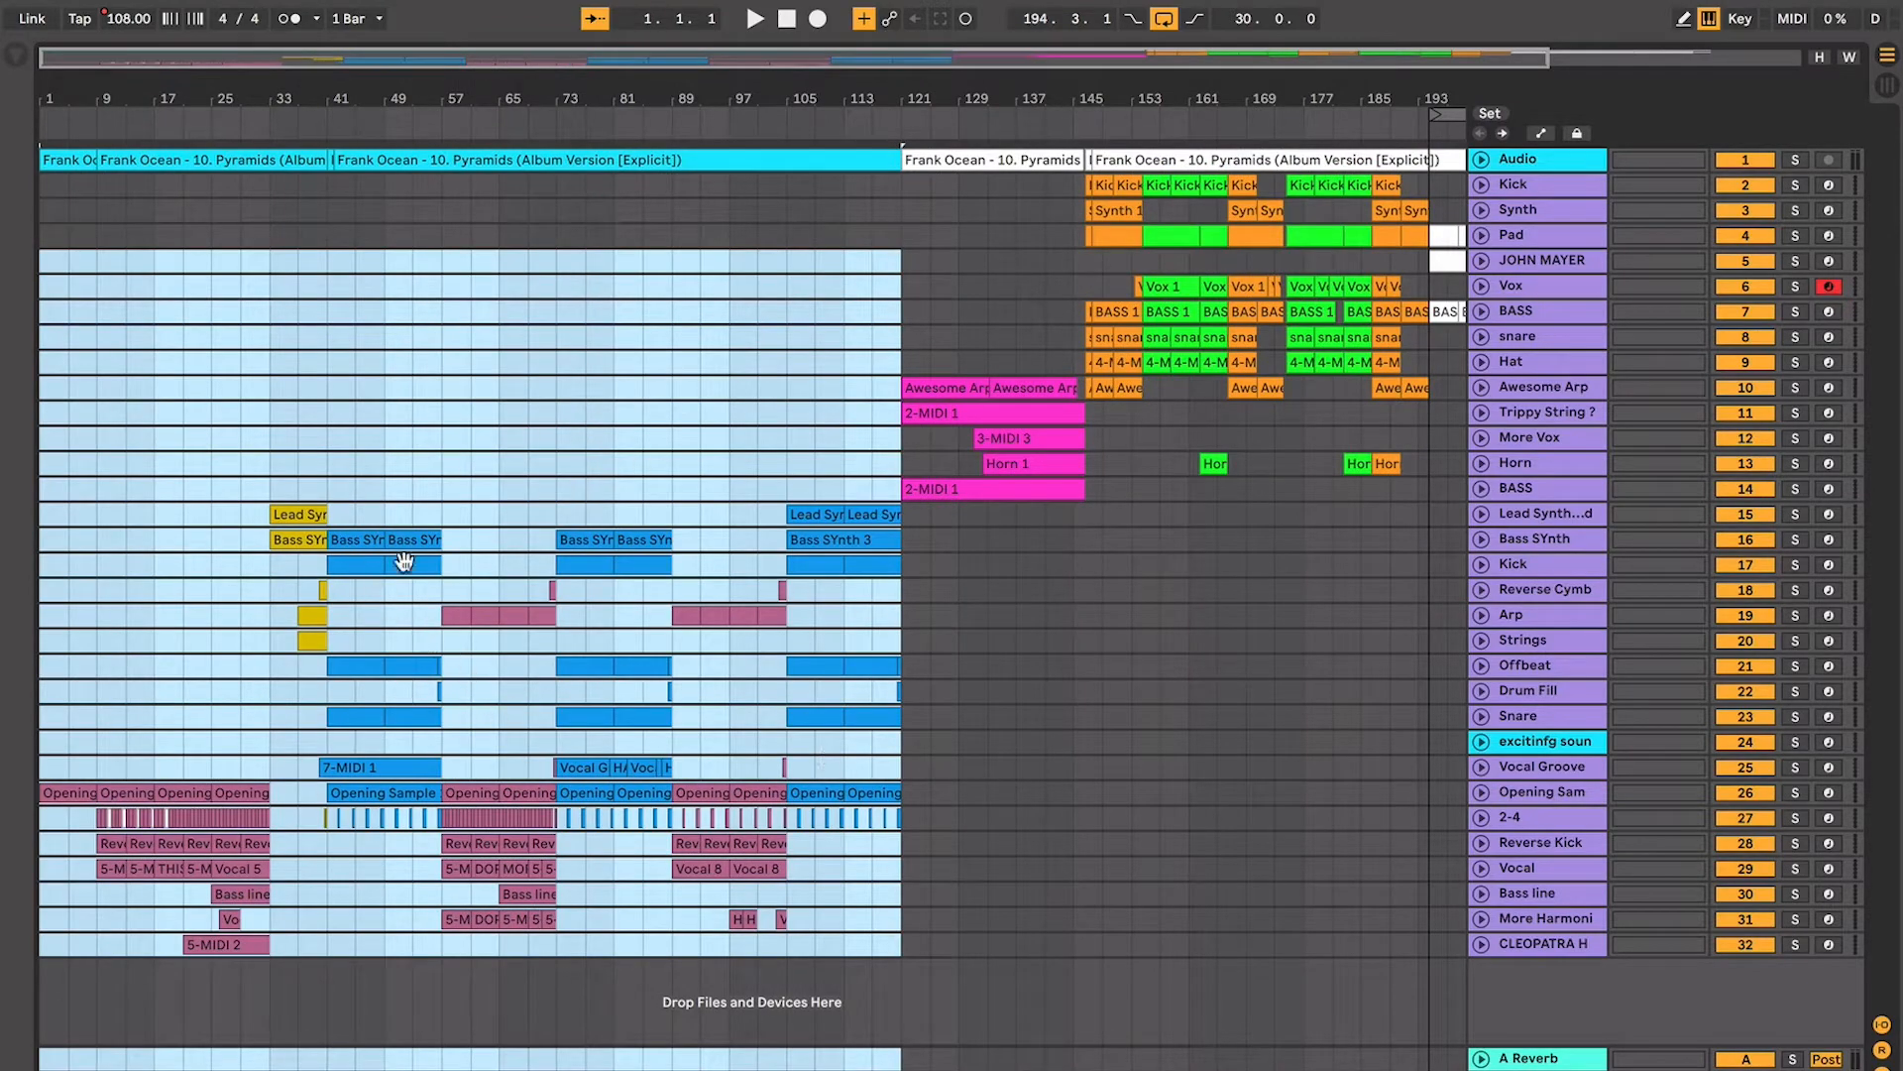
Highlight the yellow, pink and blue sections in turn, ending with bars 61 to 65, to compare how they are layered
{"action": "scroll", "coordinate": [395, 563], "scroll_direction": "up", "scroll_amount": 6}
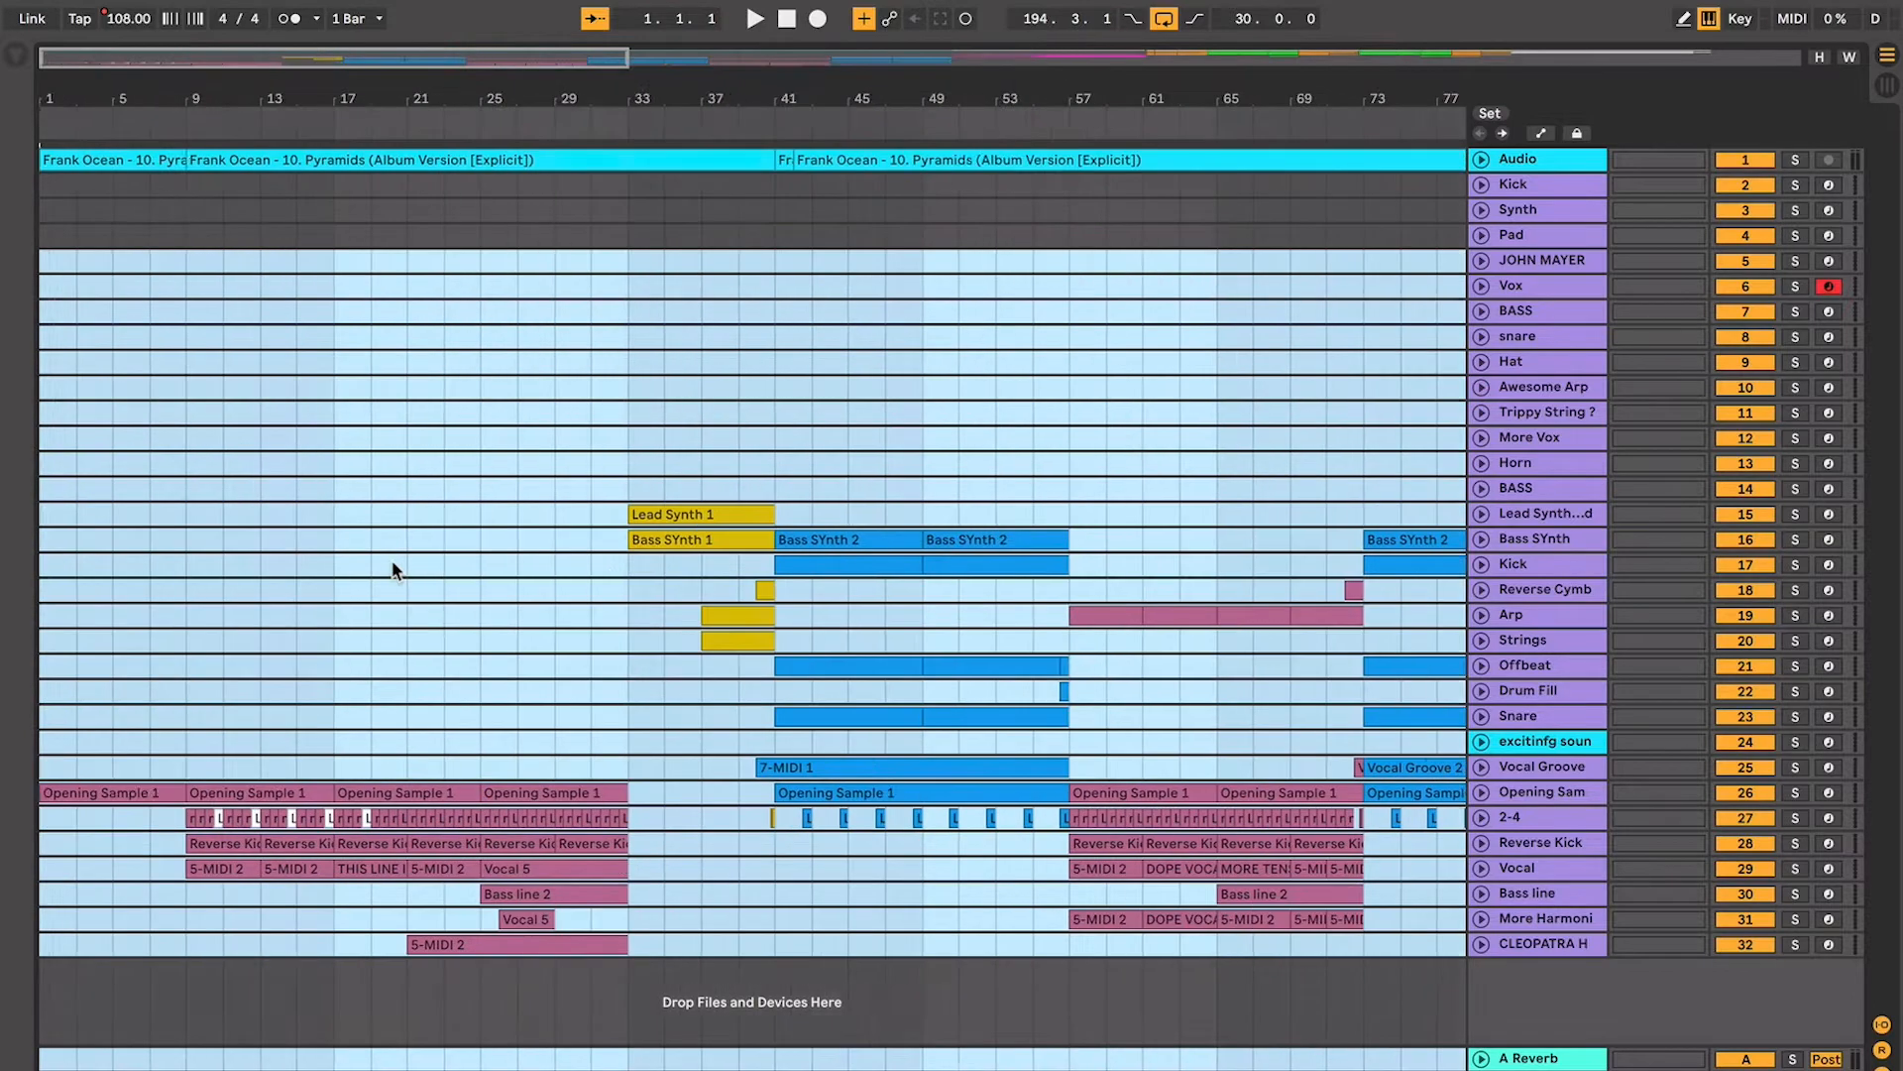
{"action": "left_click", "coordinate": [518, 486]}
{"action": "left_click_drag", "start_coordinate": [517, 486], "coordinate": [657, 642]}
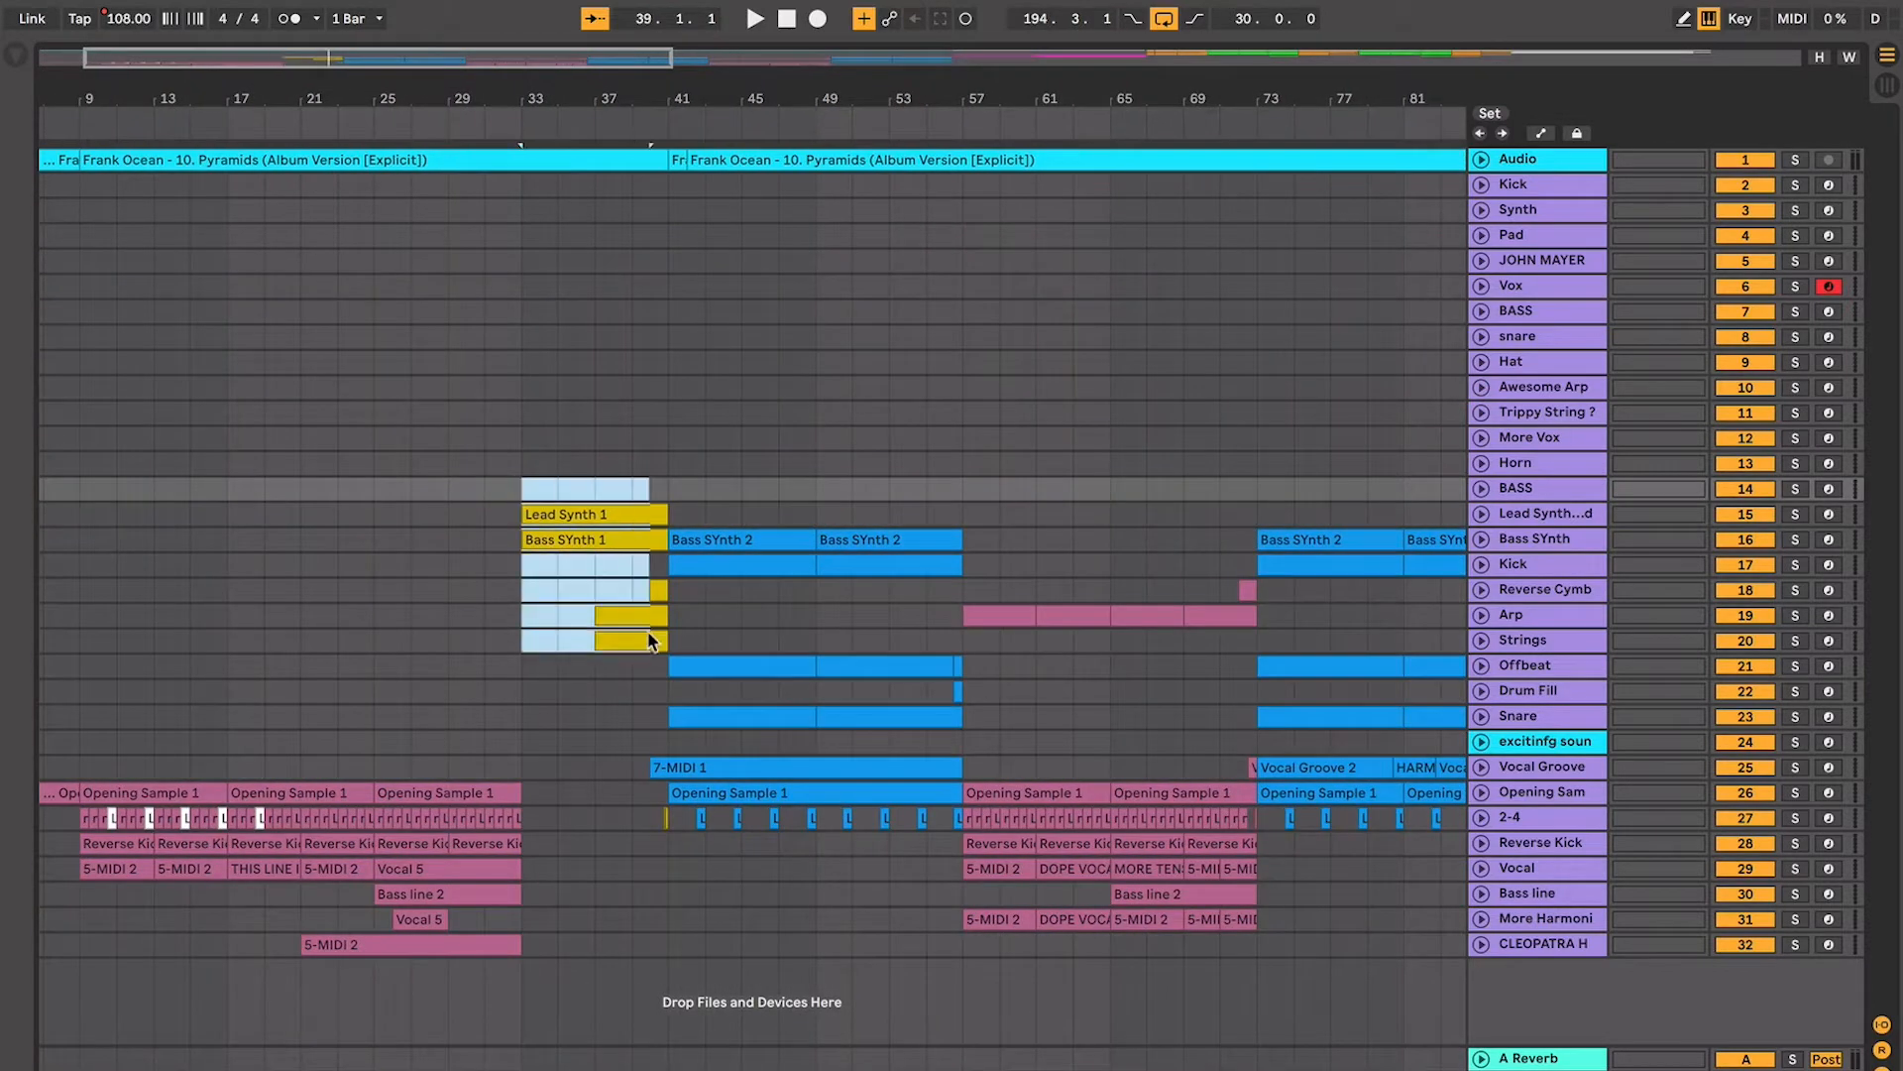
{"action": "left_click_drag", "start_coordinate": [485, 694], "coordinate": [200, 947]}
{"action": "left_click_drag", "start_coordinate": [711, 506], "coordinate": [894, 643]}
{"action": "left_click_drag", "start_coordinate": [1036, 513], "coordinate": [1120, 724]}
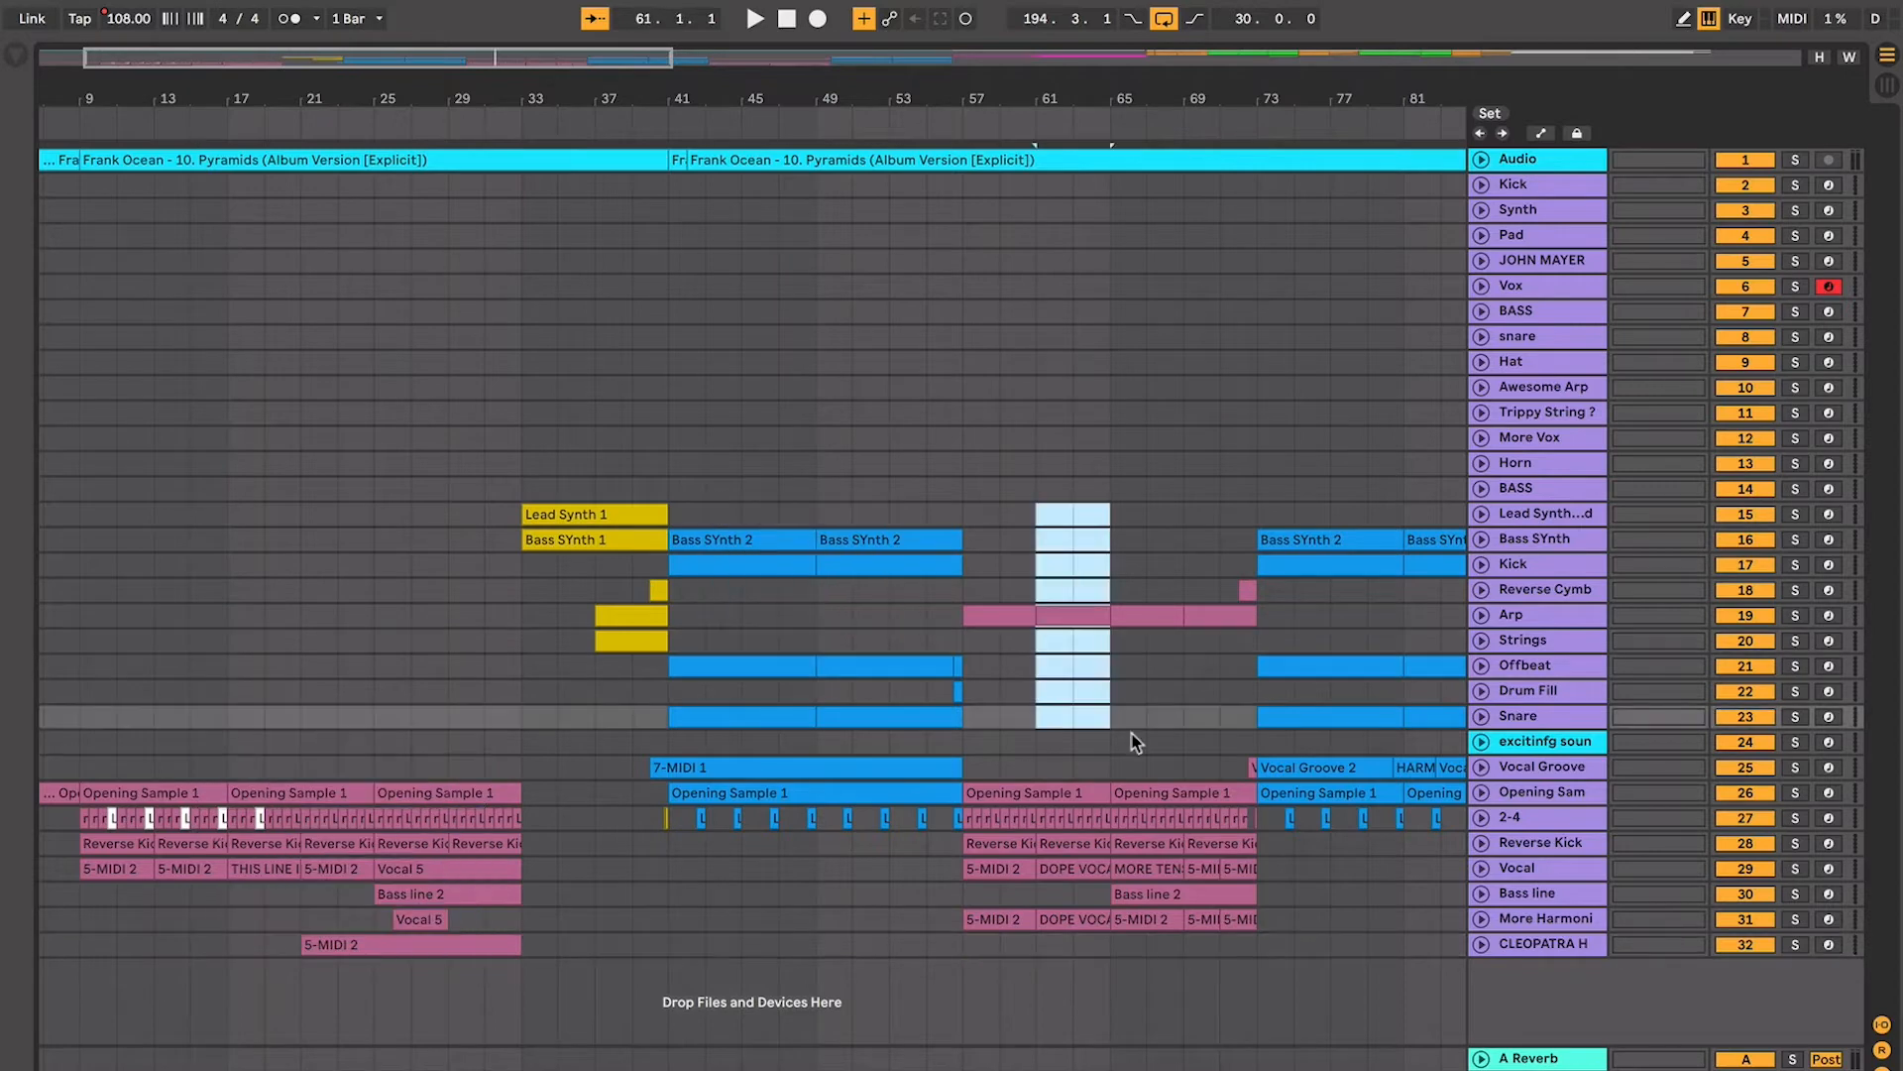
Unfold the Lead Synth and Bass Synth tracks to show their notes and place the insert marker at bar 33
{"action": "left_click", "coordinate": [702, 423]}
{"action": "left_click", "coordinate": [532, 519]}
{"action": "left_click", "coordinate": [563, 533], "text": "shift"}
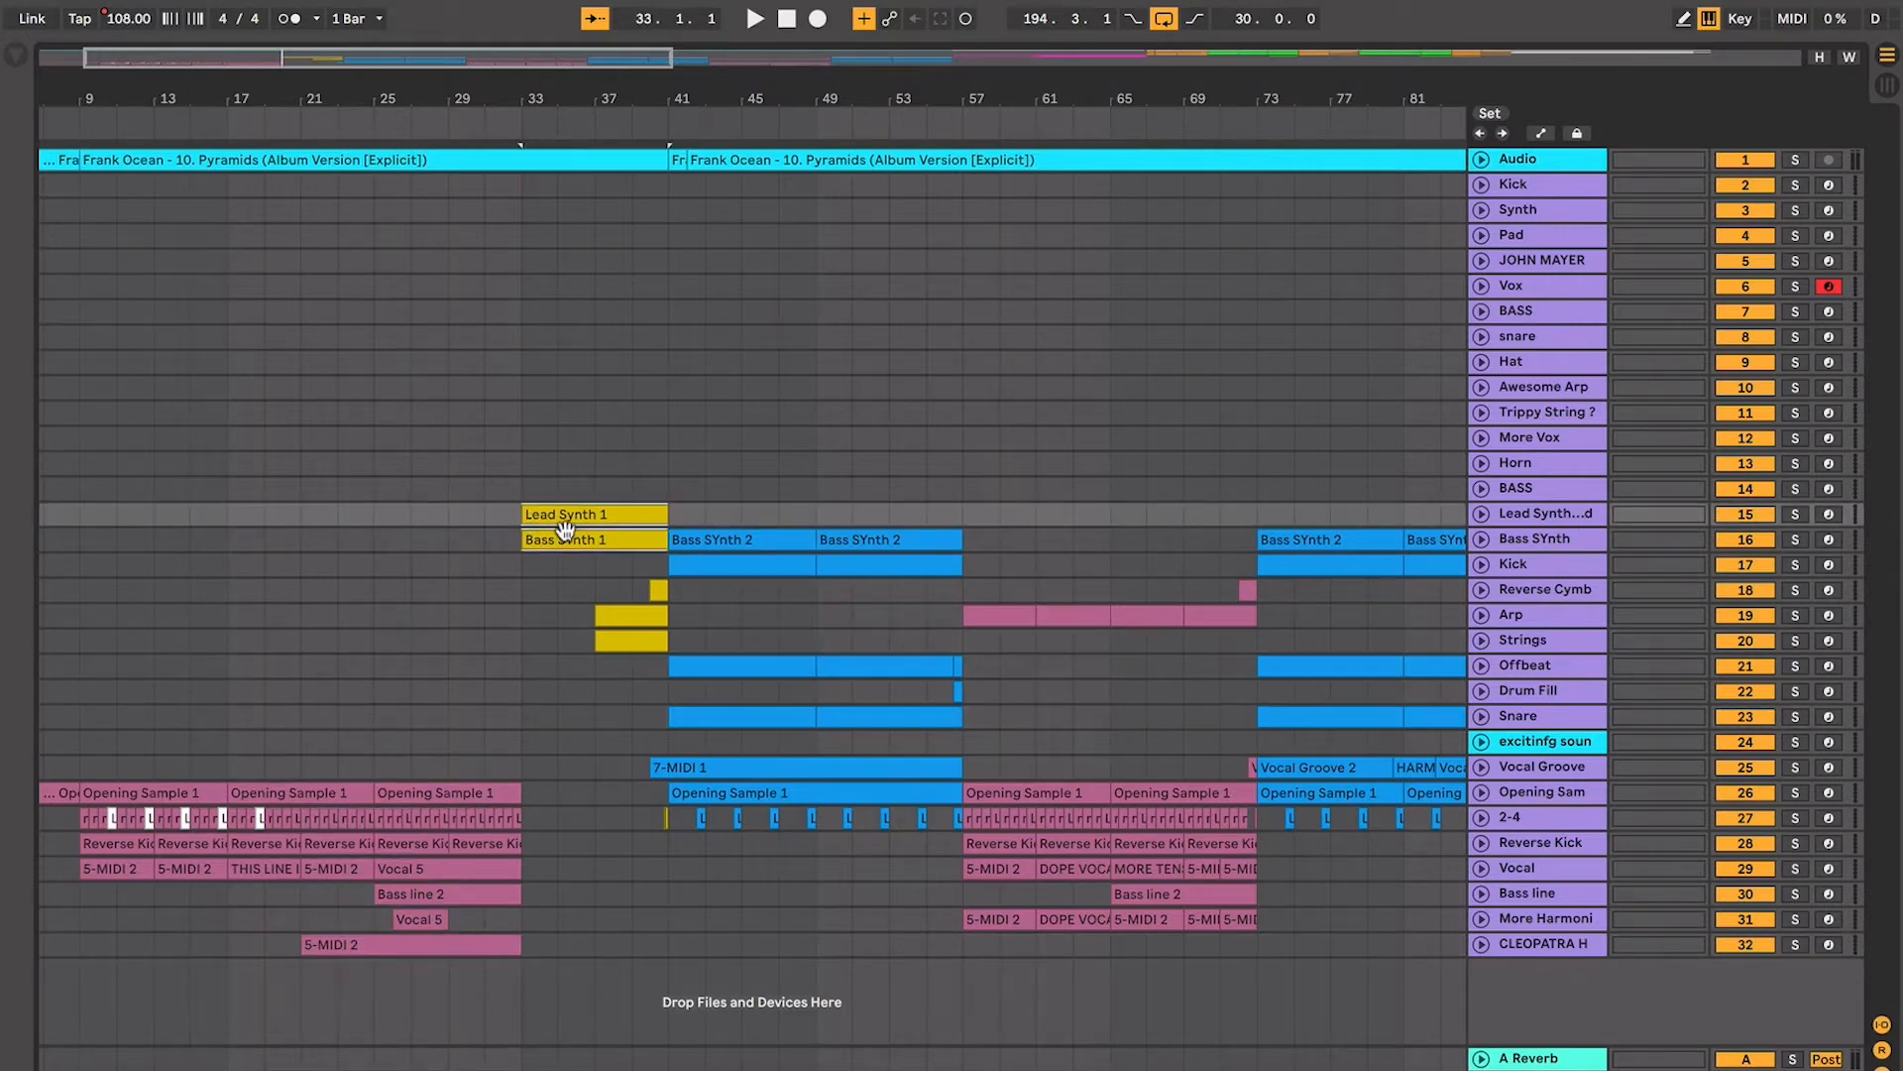
{"action": "left_click", "coordinate": [1480, 540]}
{"action": "left_click", "coordinate": [1481, 513]}
{"action": "left_click", "coordinate": [510, 646]}
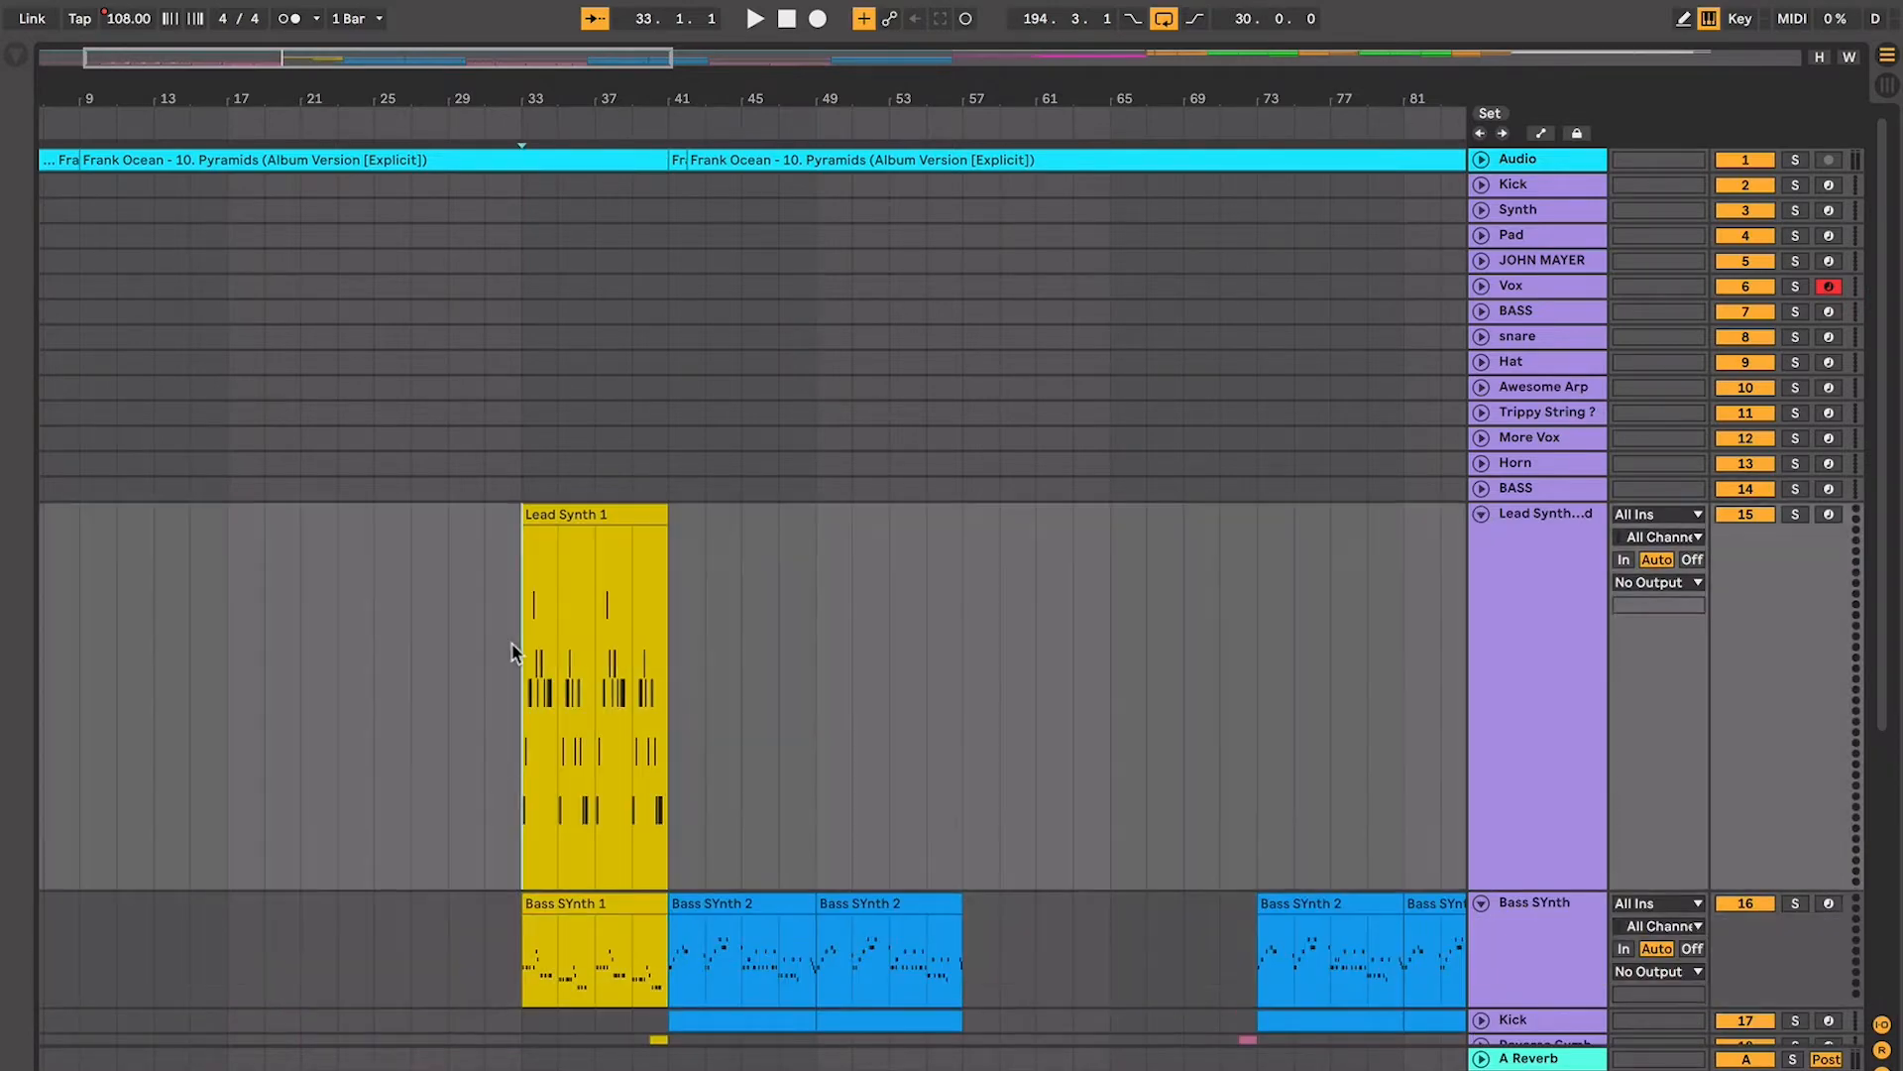
Examine the yellow synth clips against the blue section by placing the insert marker at bar 49 and at bar 31
{"action": "scroll", "coordinate": [509, 645], "scroll_direction": "down", "scroll_amount": 5}
{"action": "left_click", "coordinate": [744, 520]}
{"action": "scroll", "coordinate": [728, 520], "scroll_direction": "down", "scroll_amount": 3}
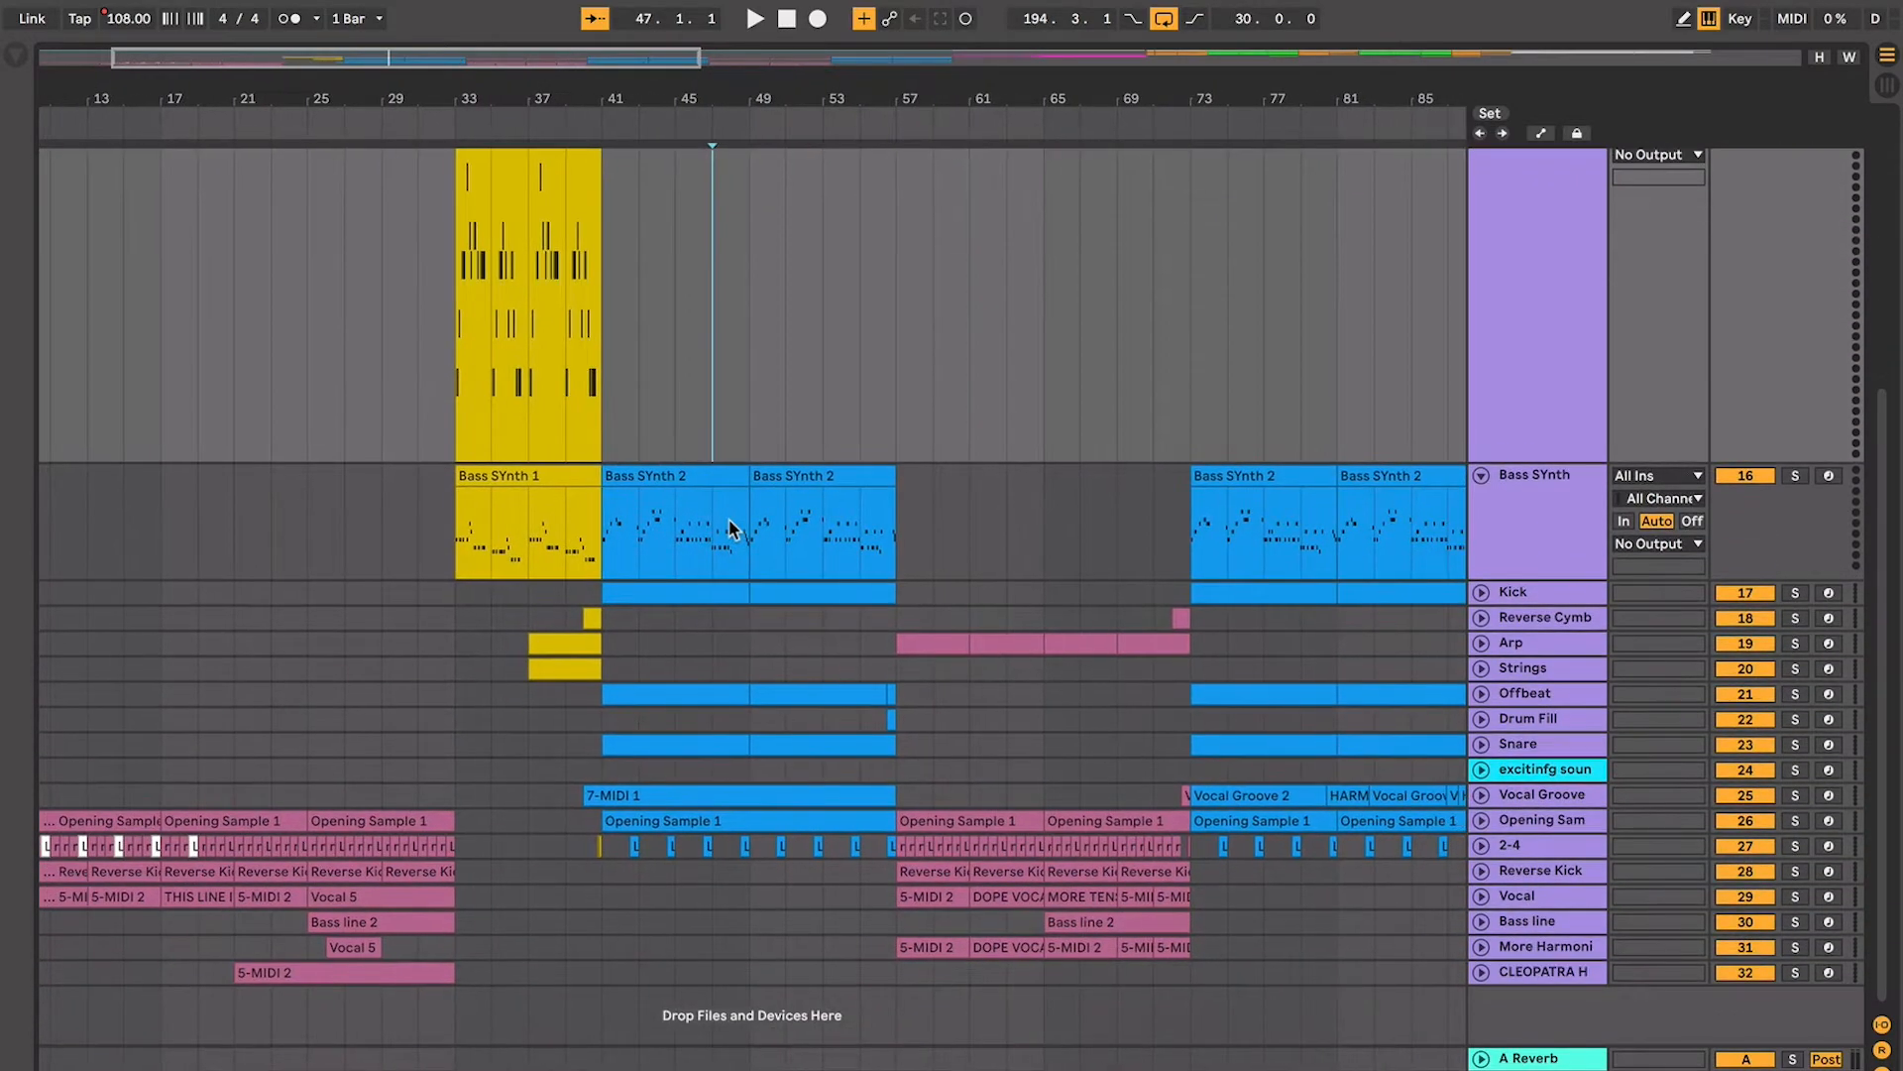
{"action": "left_click", "coordinate": [752, 456]}
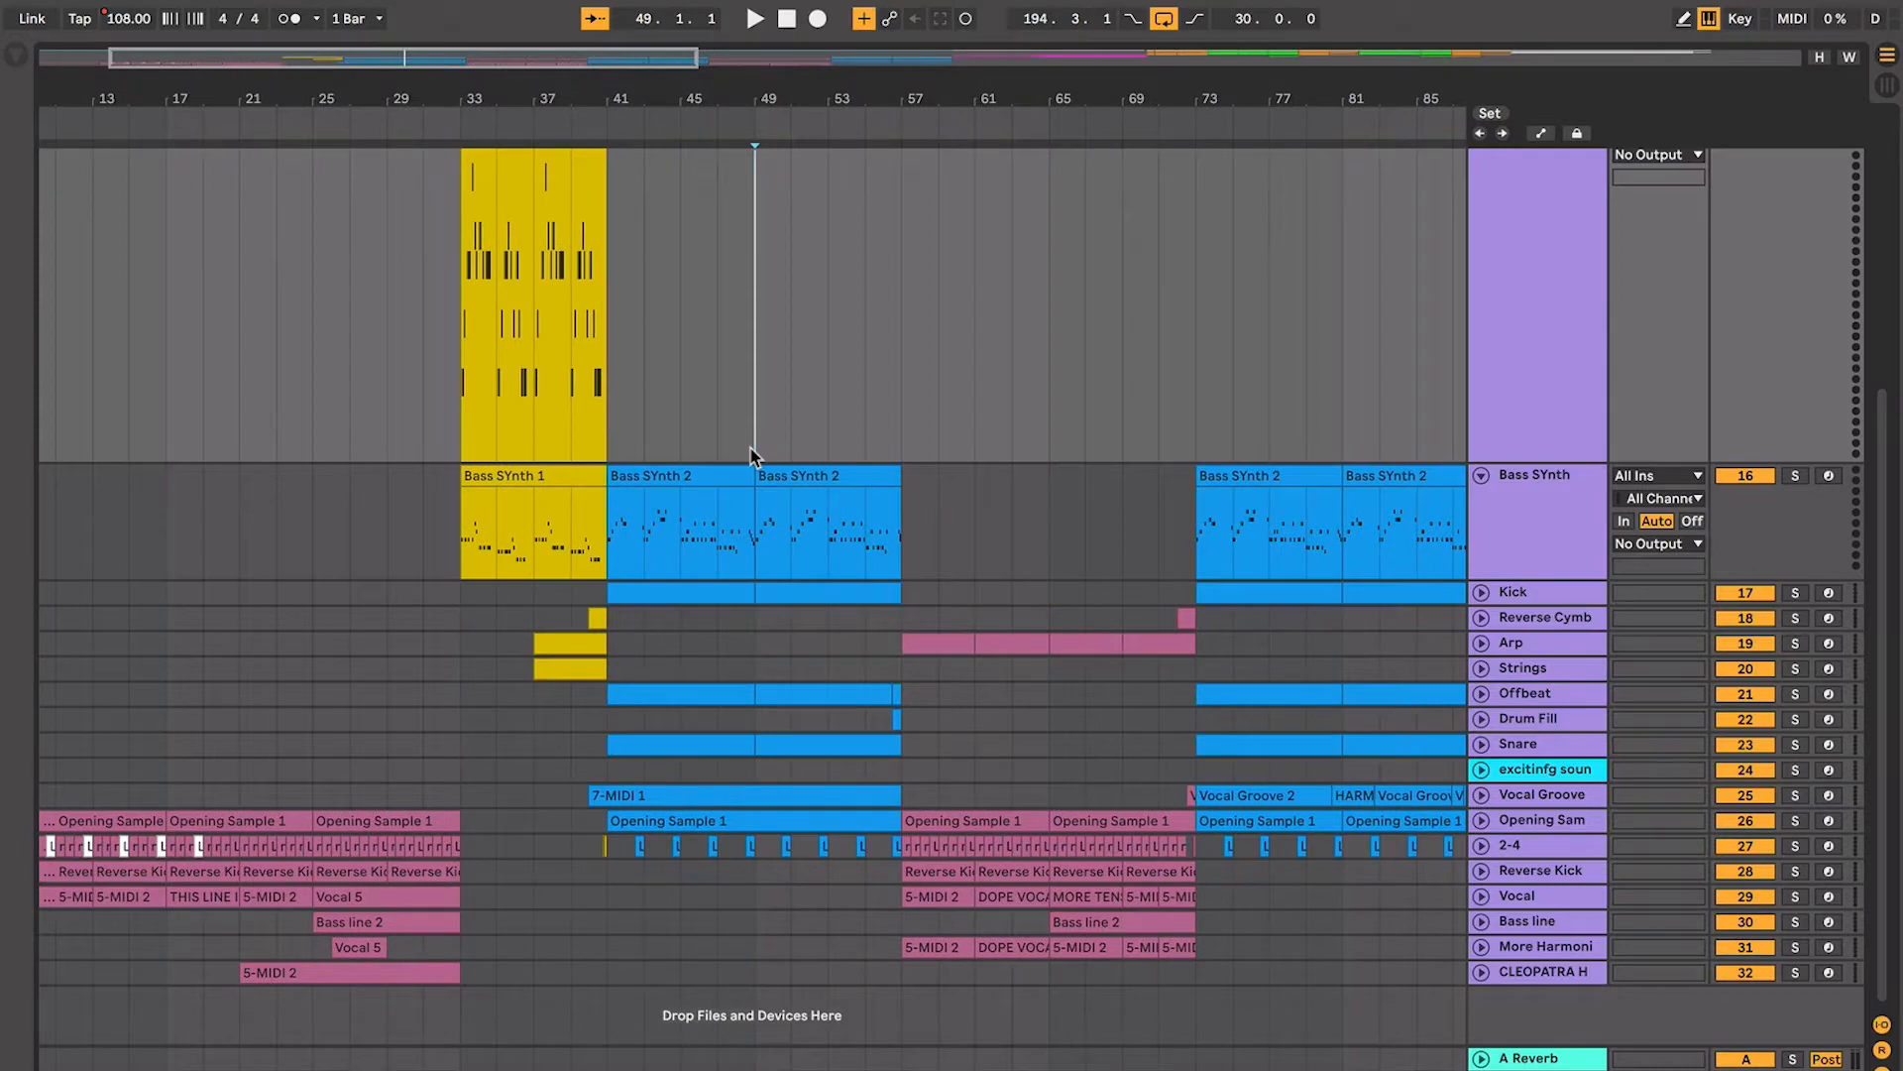
{"action": "left_click", "coordinate": [441, 438]}
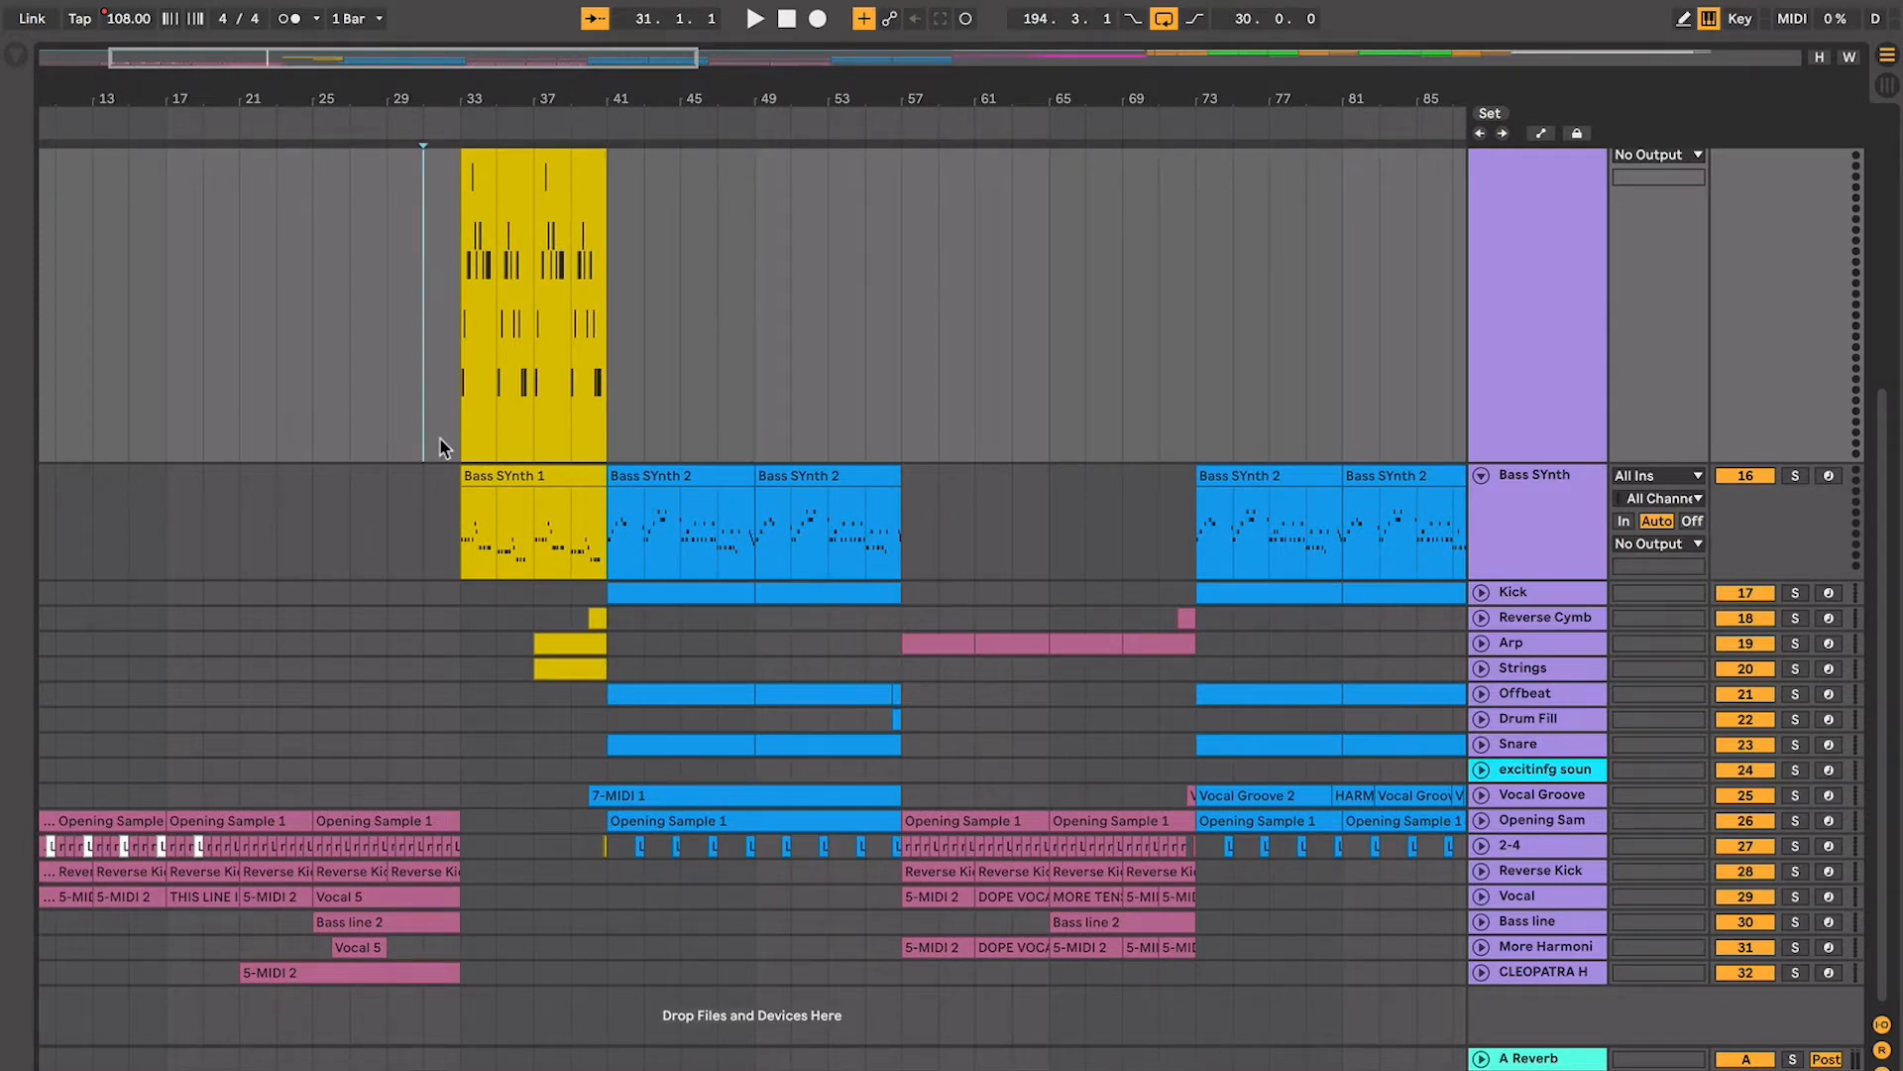
Examine the start of the yellow synth clips up close and place the insert marker at bar 32 on the Bass Synth track
{"action": "key", "text": "plus"}
{"action": "key", "text": "plus"}
{"action": "left_click", "coordinate": [515, 444]}
{"action": "scroll", "coordinate": [516, 444], "scroll_direction": "up", "scroll_amount": 2}
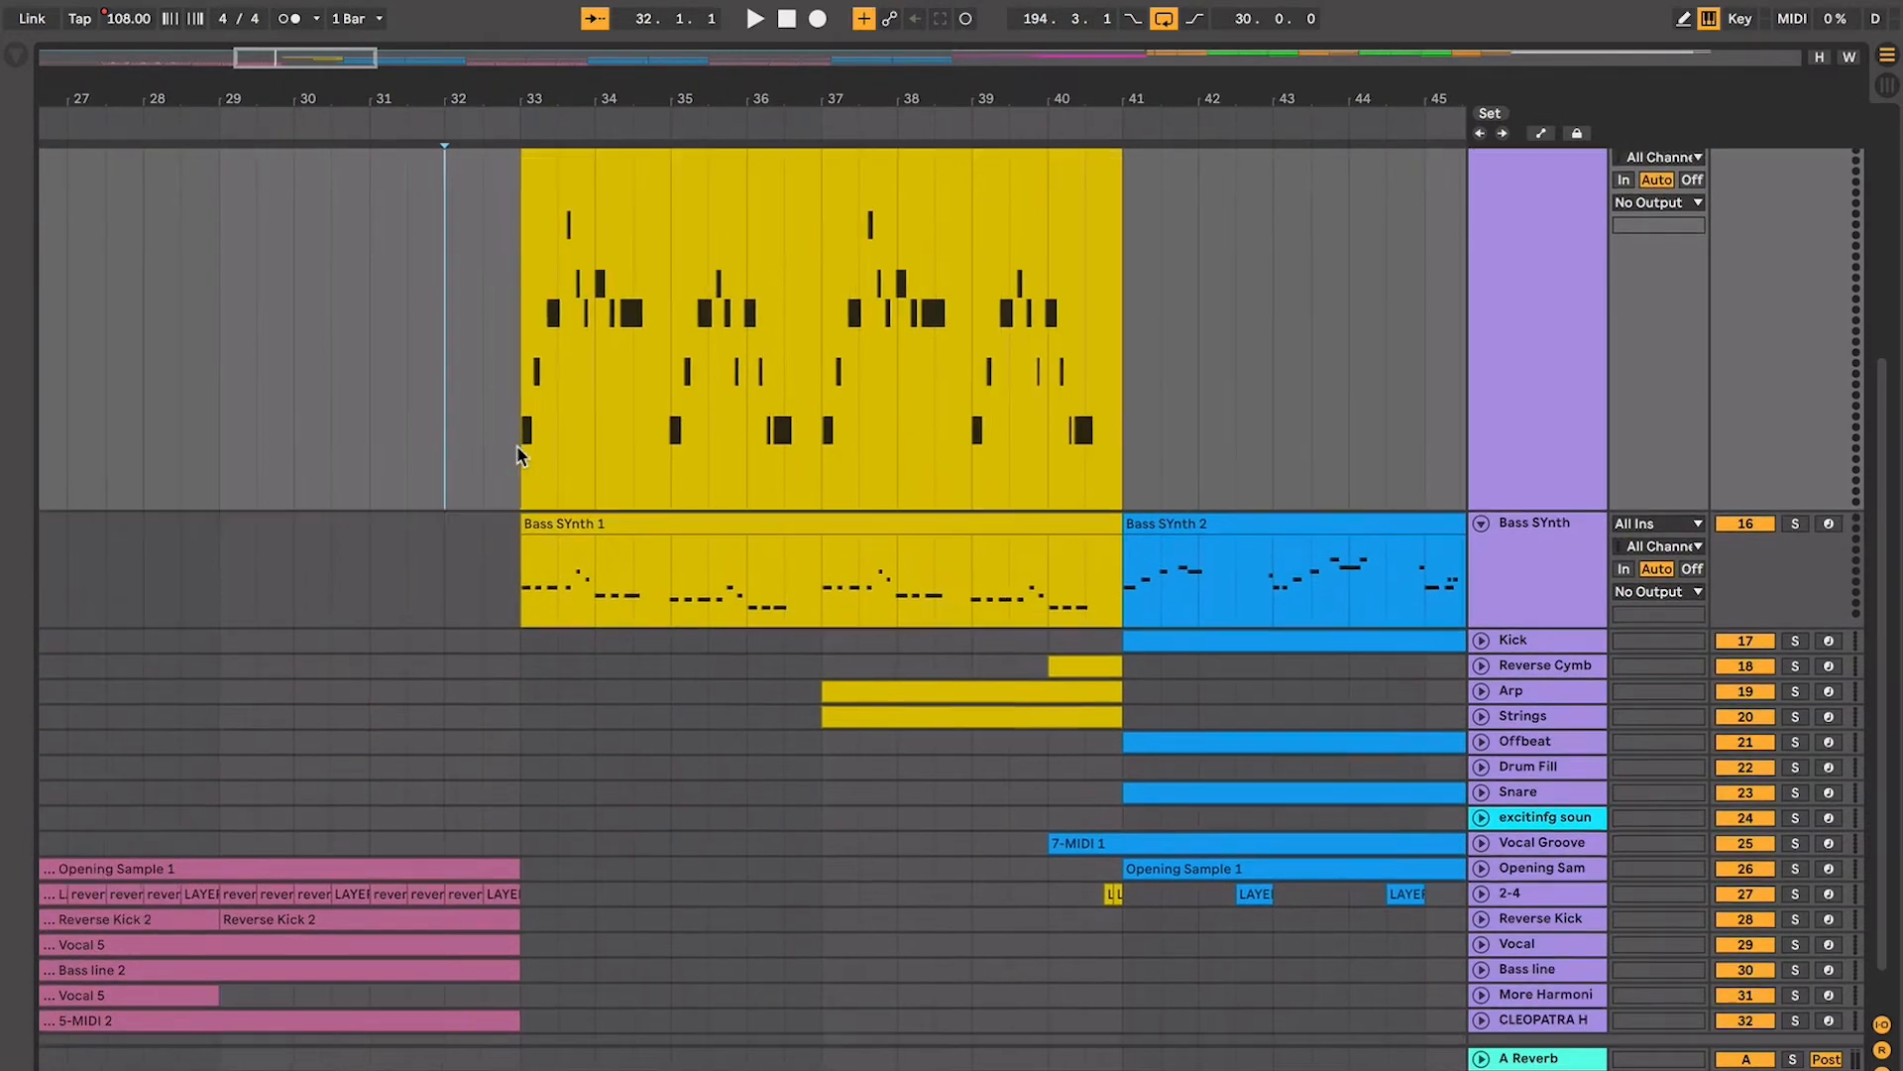
{"action": "left_click", "coordinate": [503, 449]}
{"action": "left_click", "coordinate": [485, 451]}
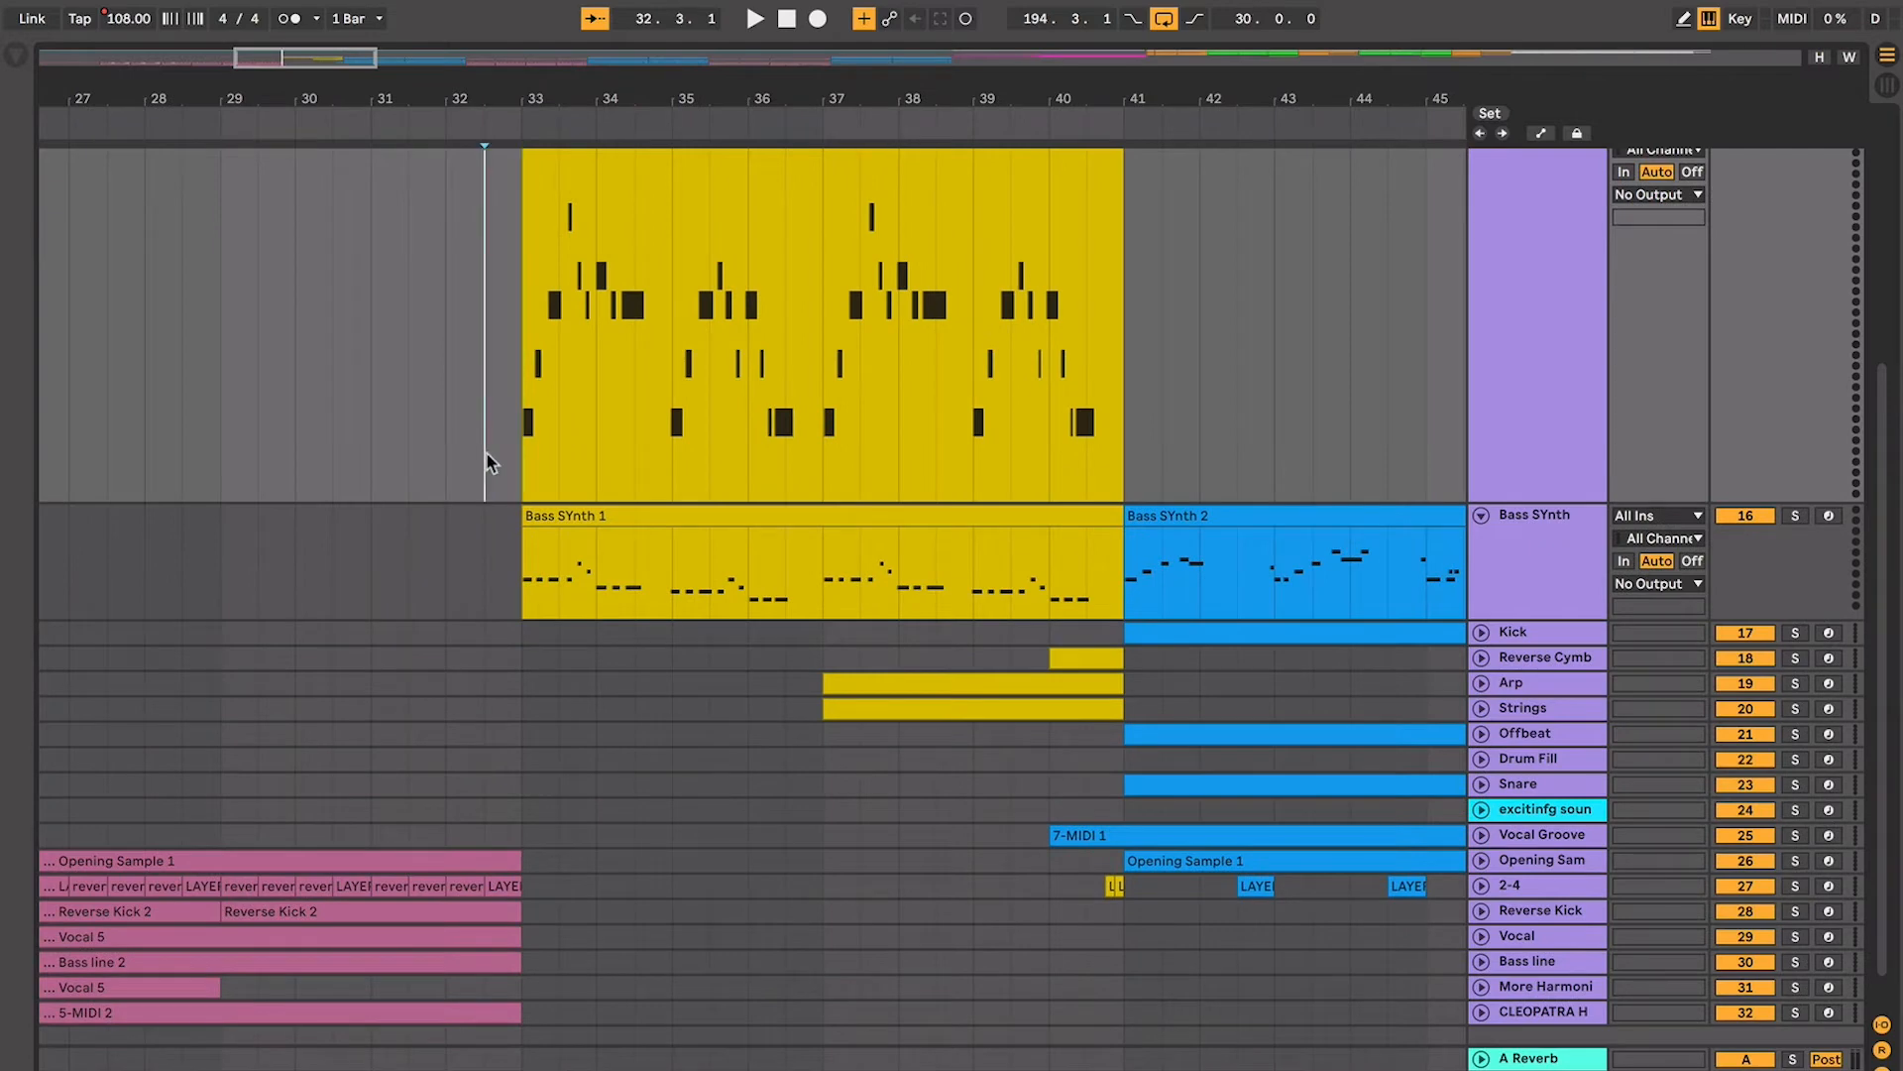
{"action": "scroll", "coordinate": [484, 466], "scroll_direction": "down", "scroll_amount": 1}
{"action": "left_click", "coordinate": [437, 456]}
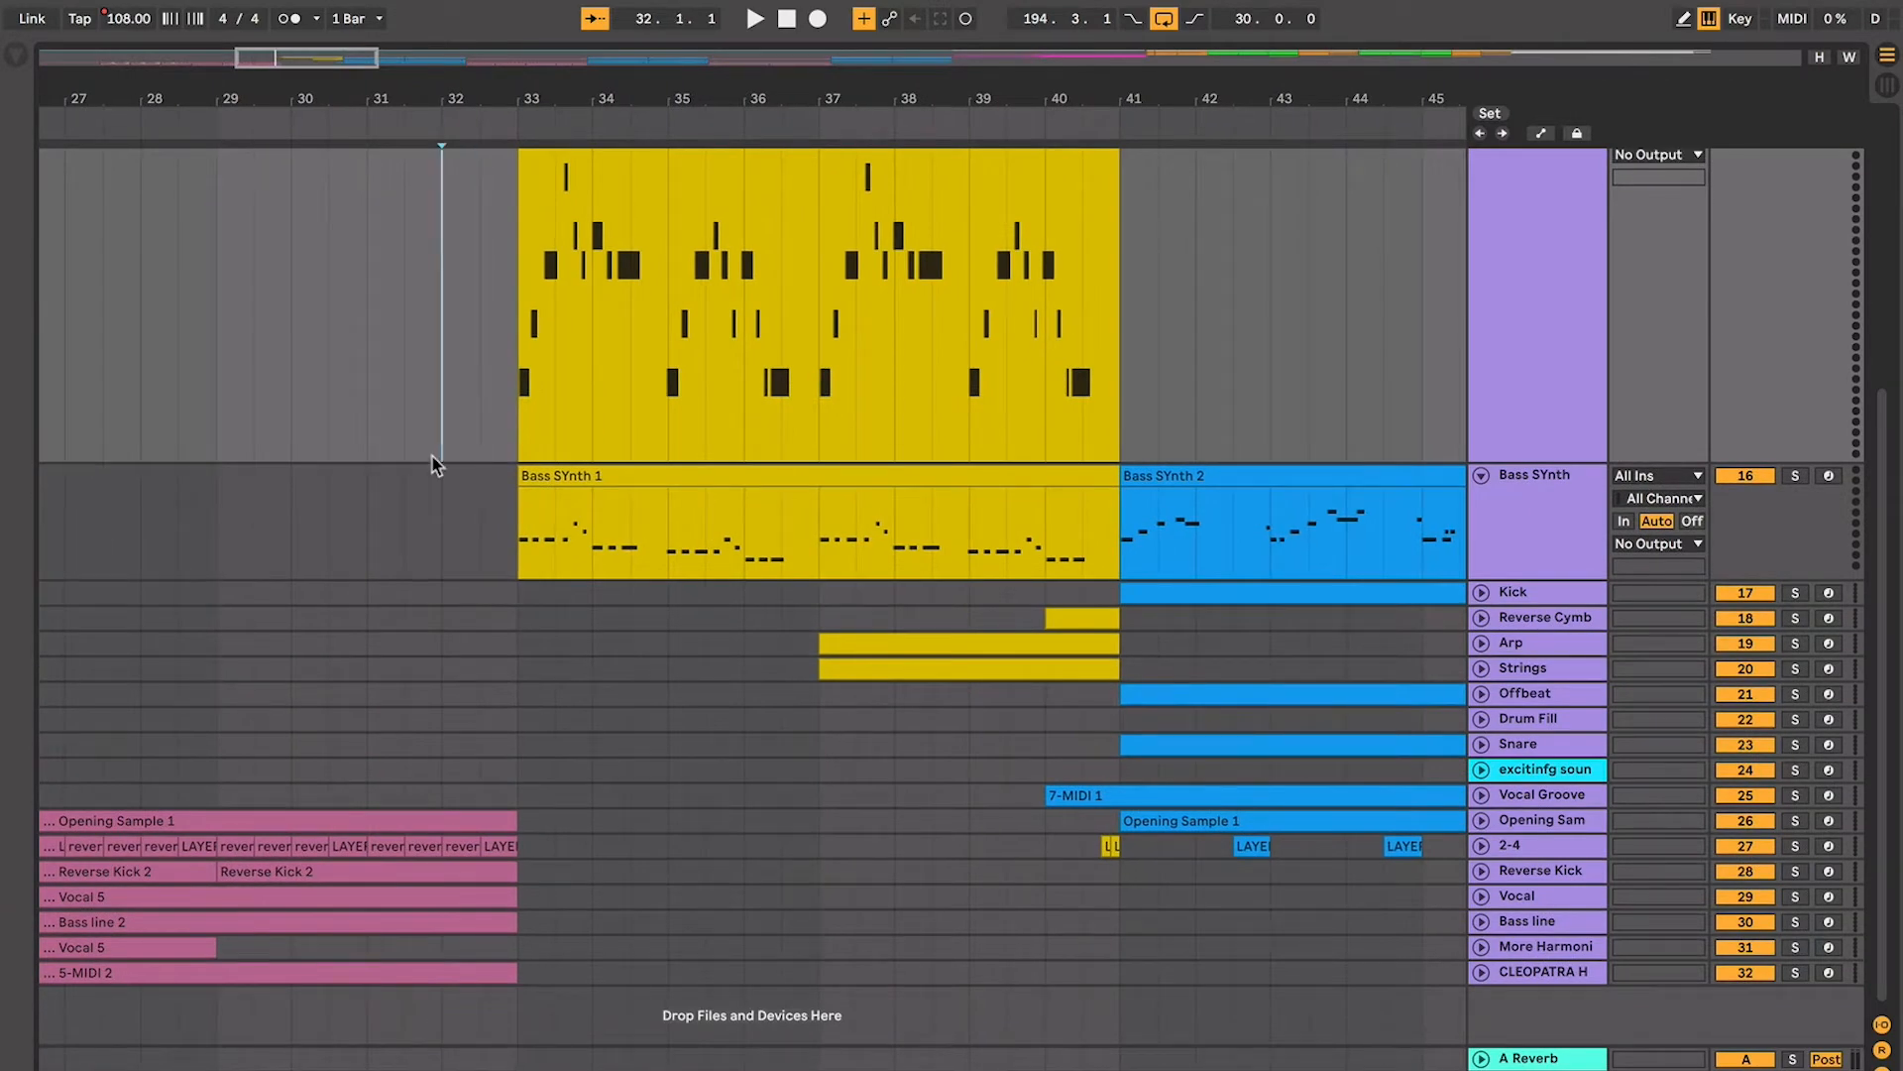
{"action": "left_click", "coordinate": [480, 517]}
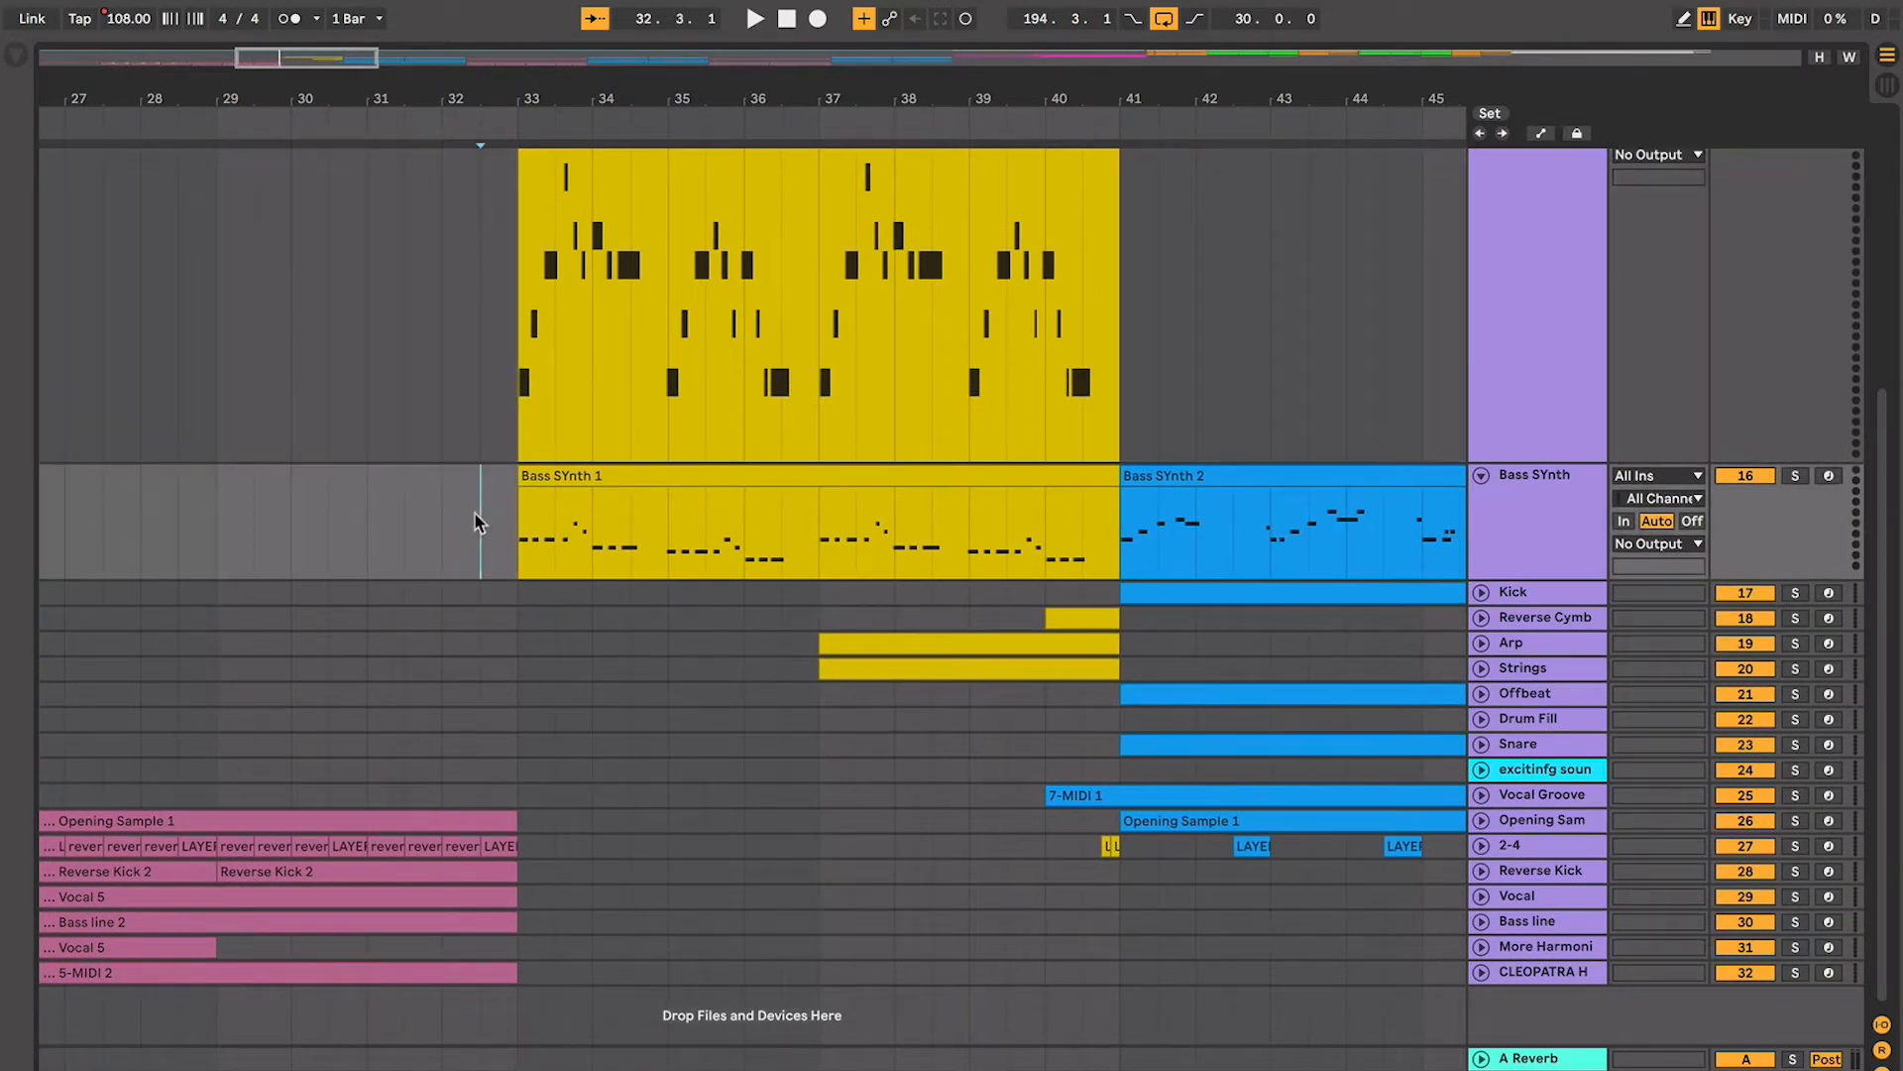
{"action": "left_click", "coordinate": [455, 511]}
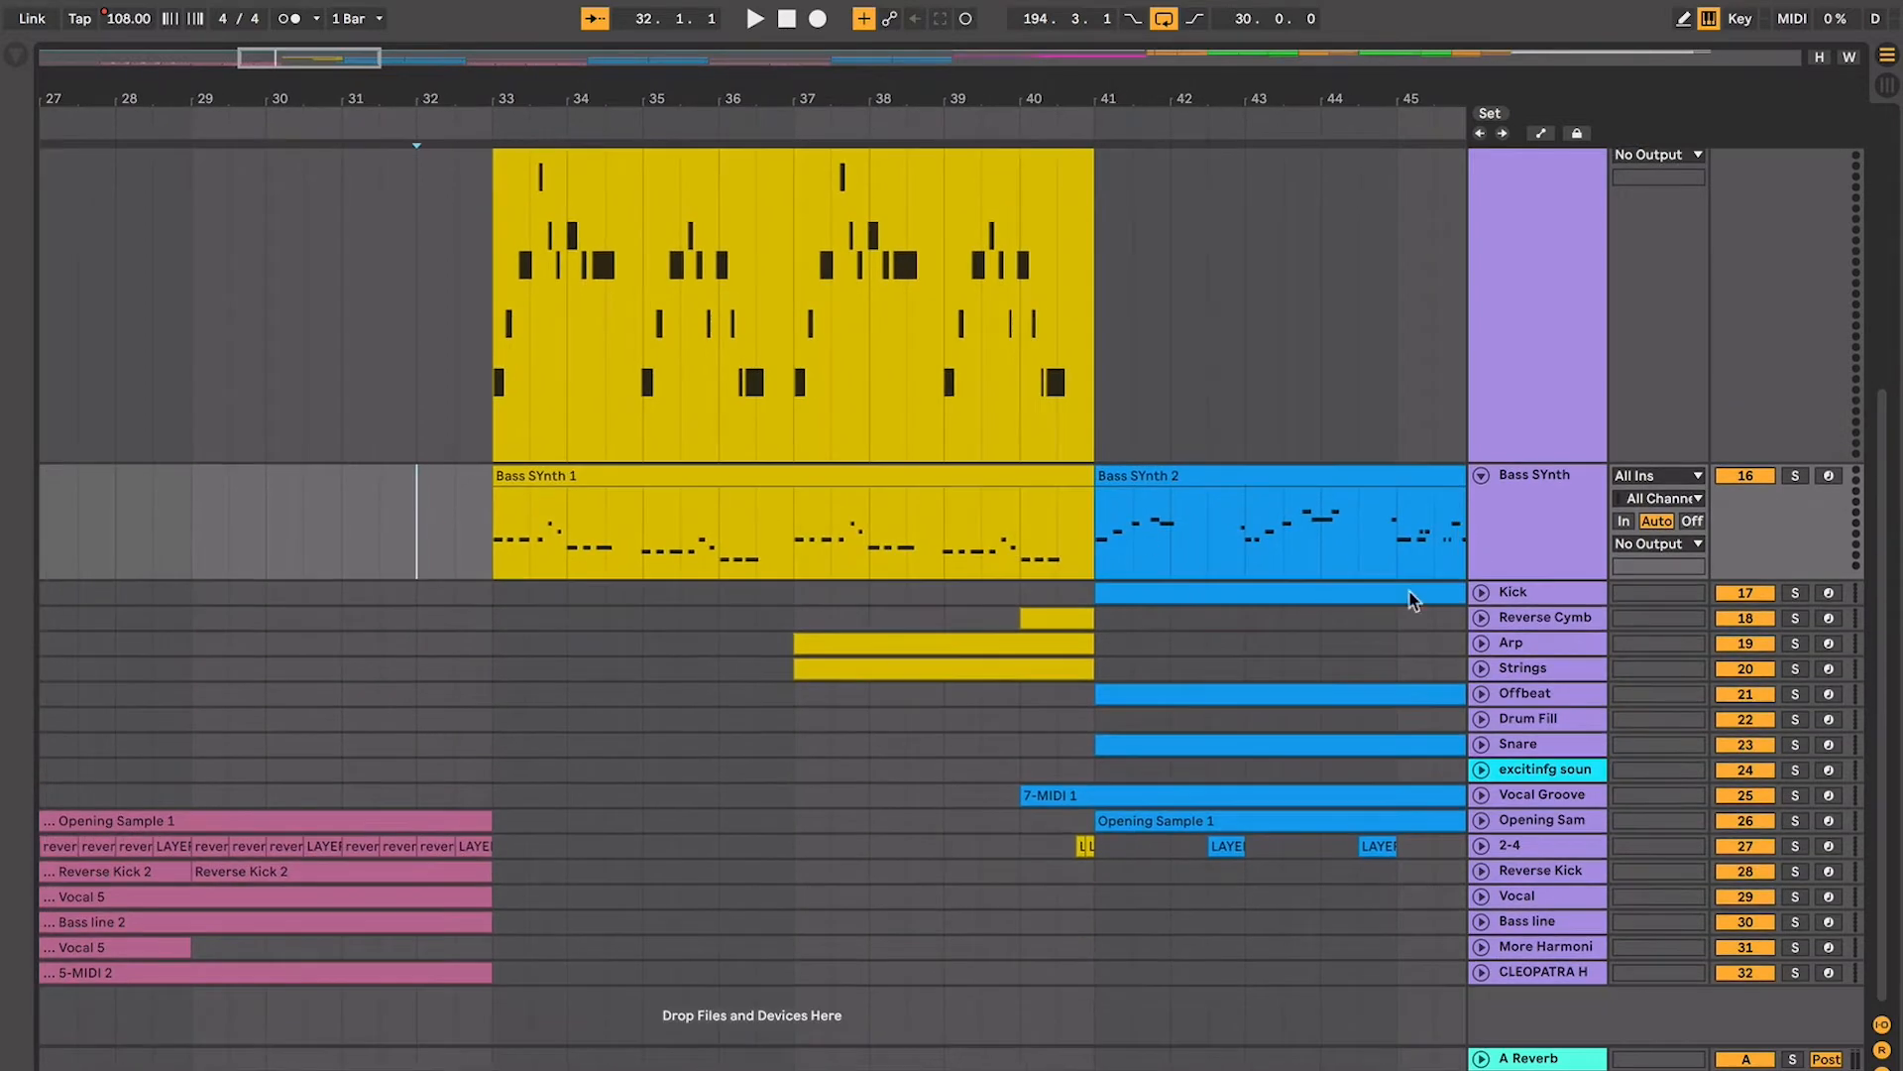
Unfold the Reverse Cymb, Arp and Strings tracks together to show their clip contents
{"action": "left_click_drag", "start_coordinate": [1493, 664], "coordinate": [1489, 620]}
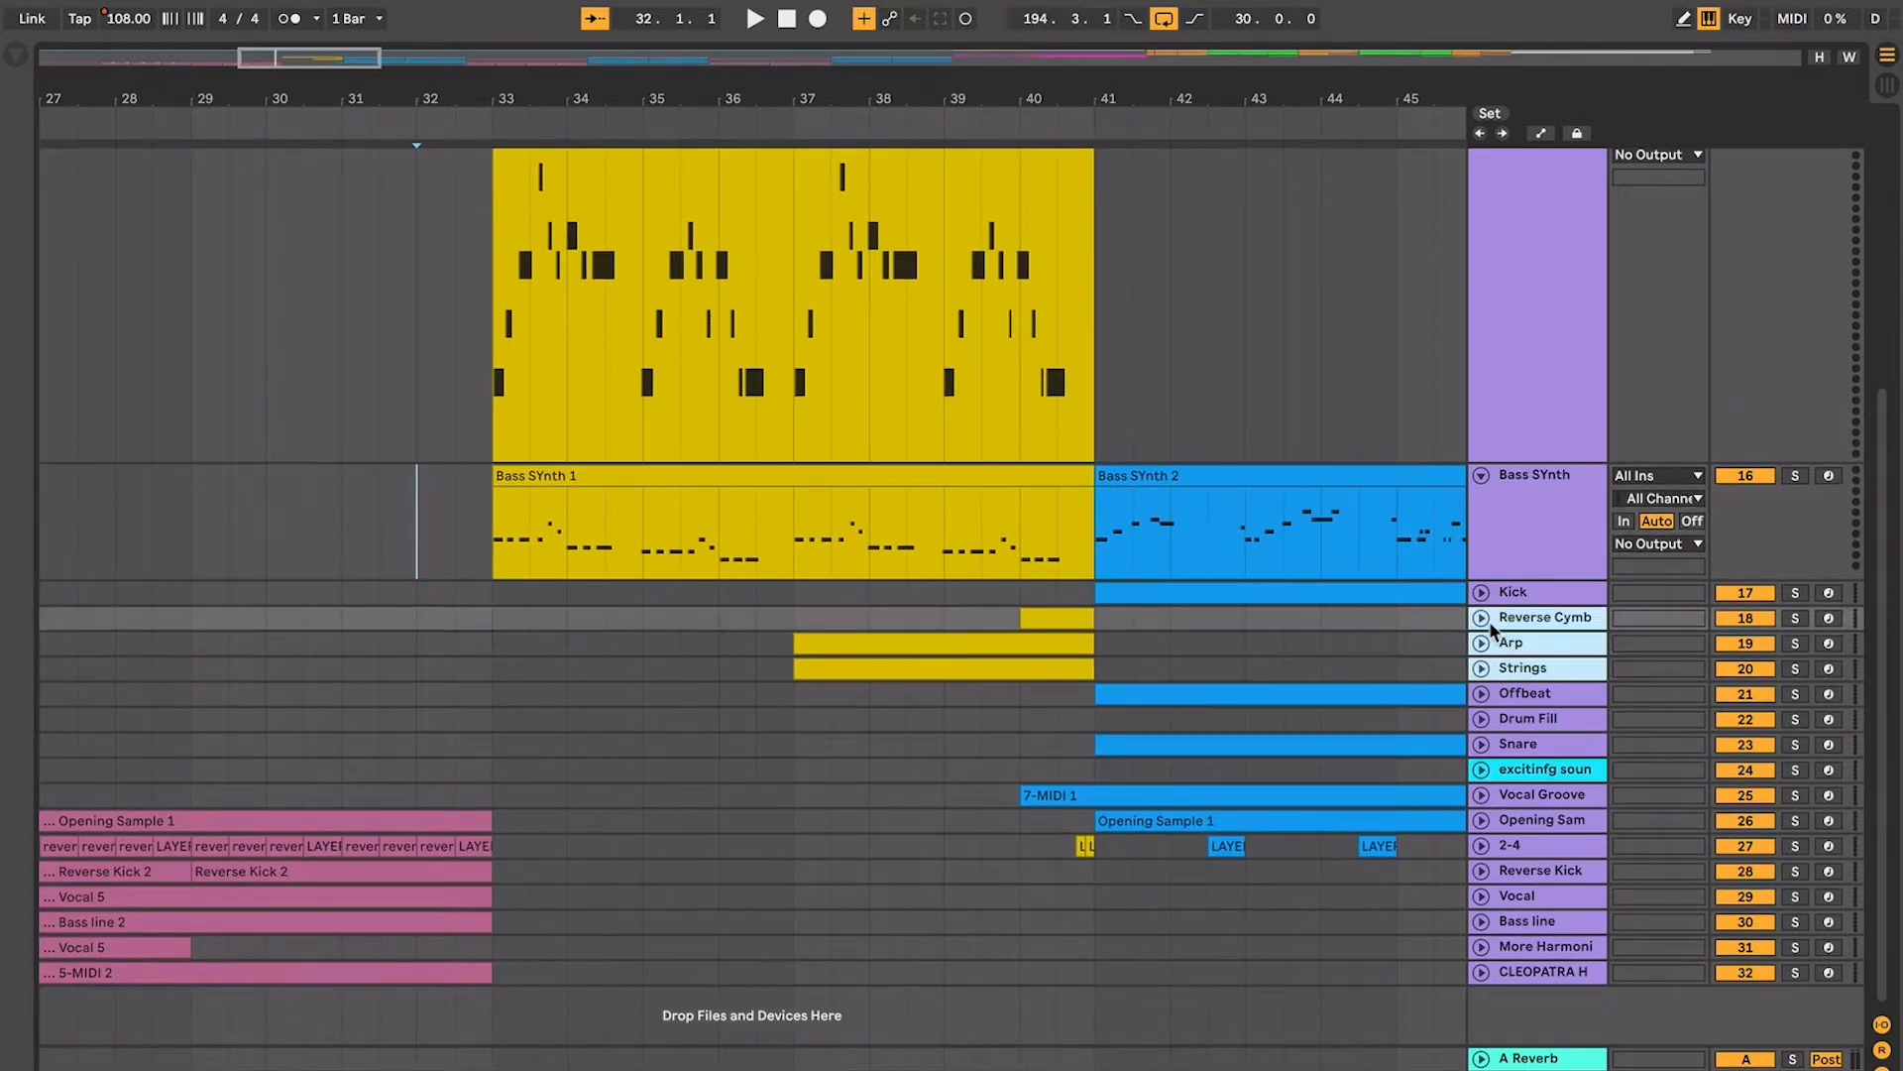
{"action": "left_click", "coordinate": [1484, 622]}
{"action": "scroll", "coordinate": [871, 722], "scroll_direction": "up", "scroll_amount": 3}
Examine the Lead Synth notes from bar 33 and select the Bass Synth 1 clip beneath them for comparison
{"action": "left_click", "coordinate": [515, 452]}
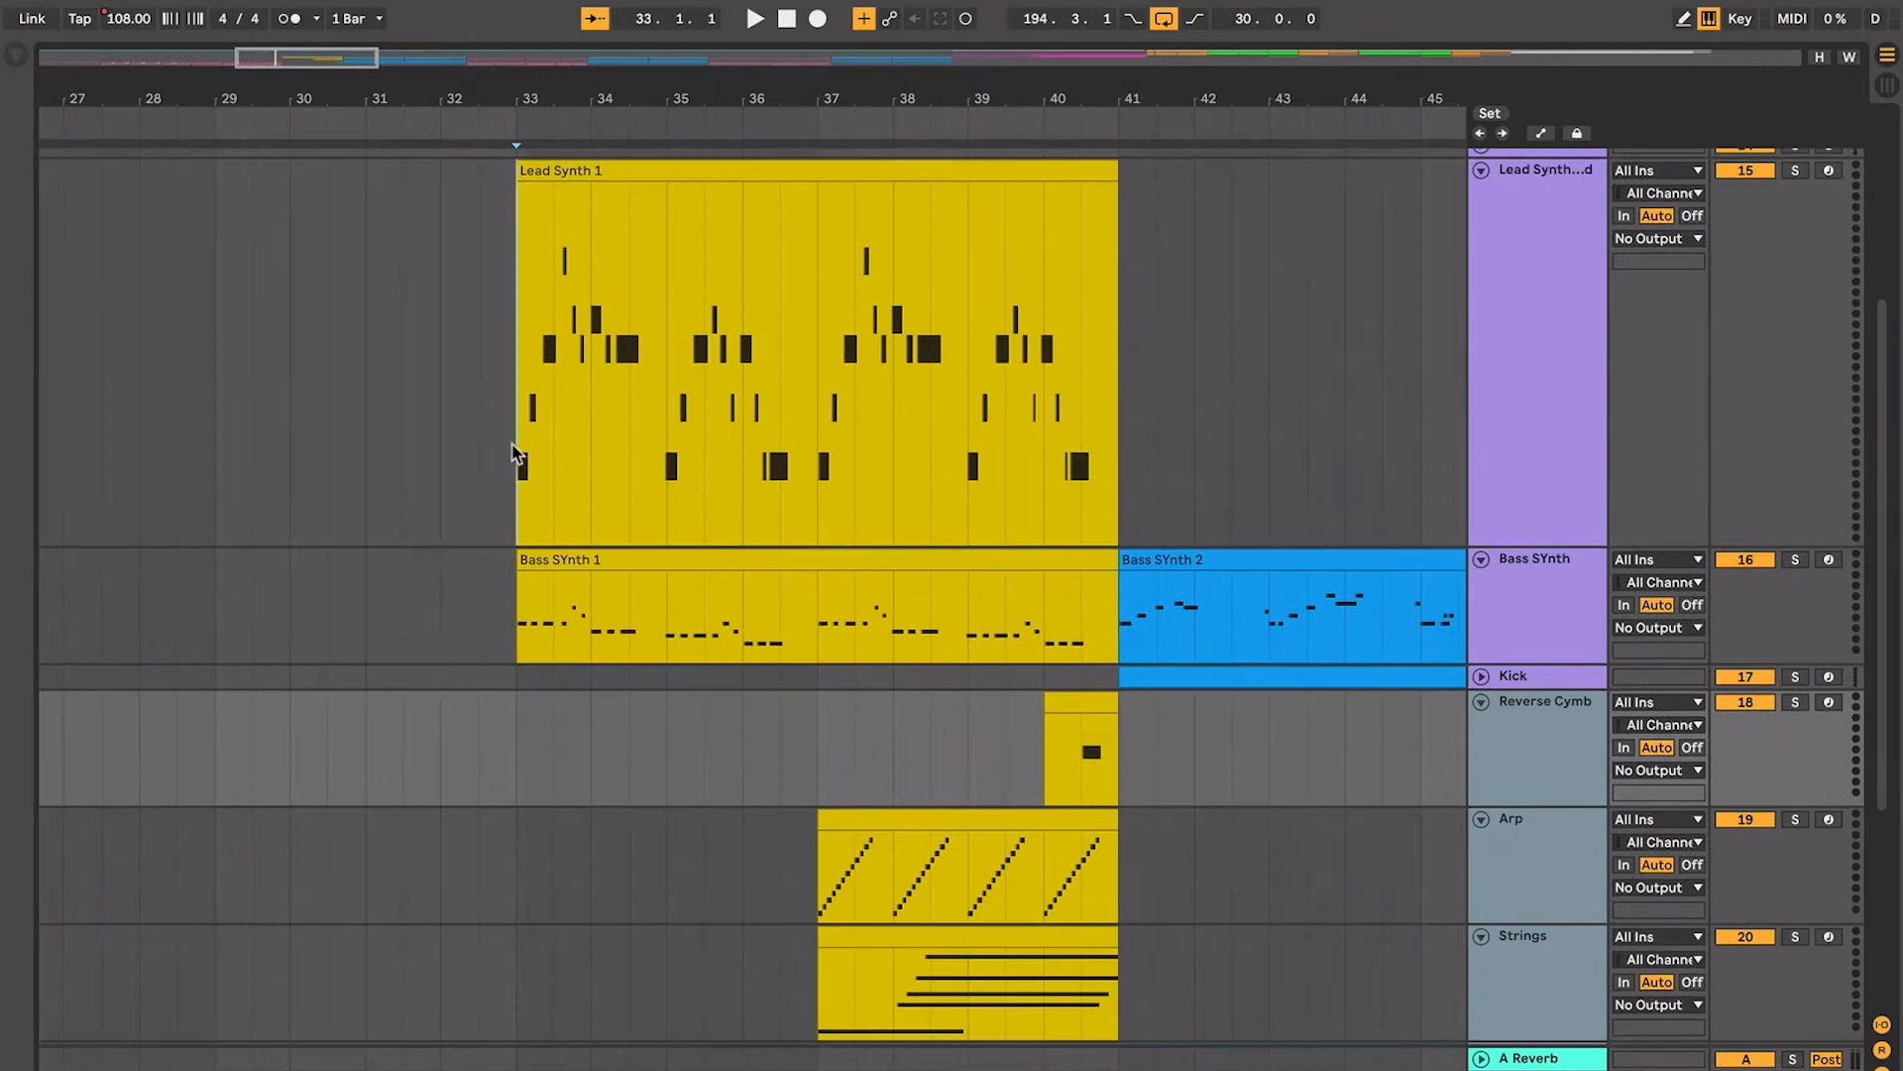
{"action": "scroll", "coordinate": [516, 452], "scroll_direction": "up", "scroll_amount": 3}
{"action": "scroll", "coordinate": [513, 452], "scroll_direction": "up", "scroll_amount": 5}
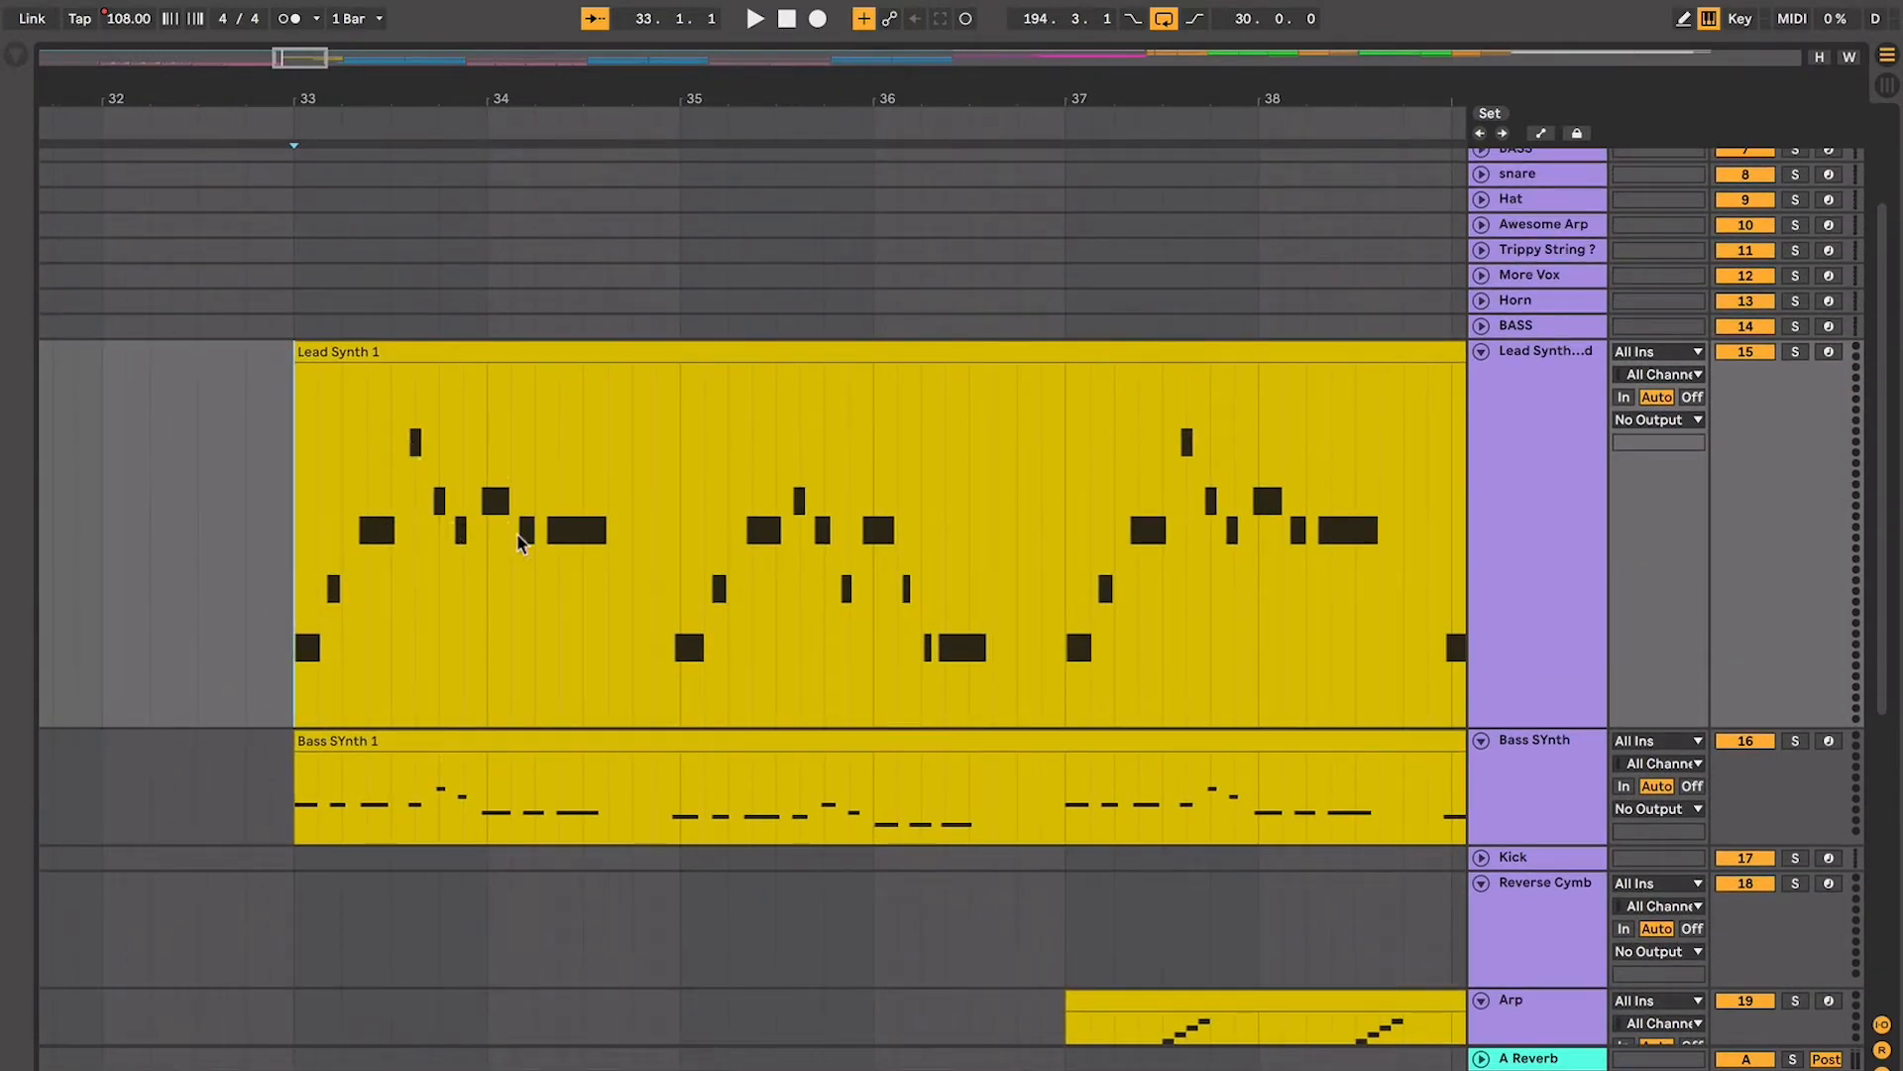
{"action": "left_click", "coordinate": [437, 745]}
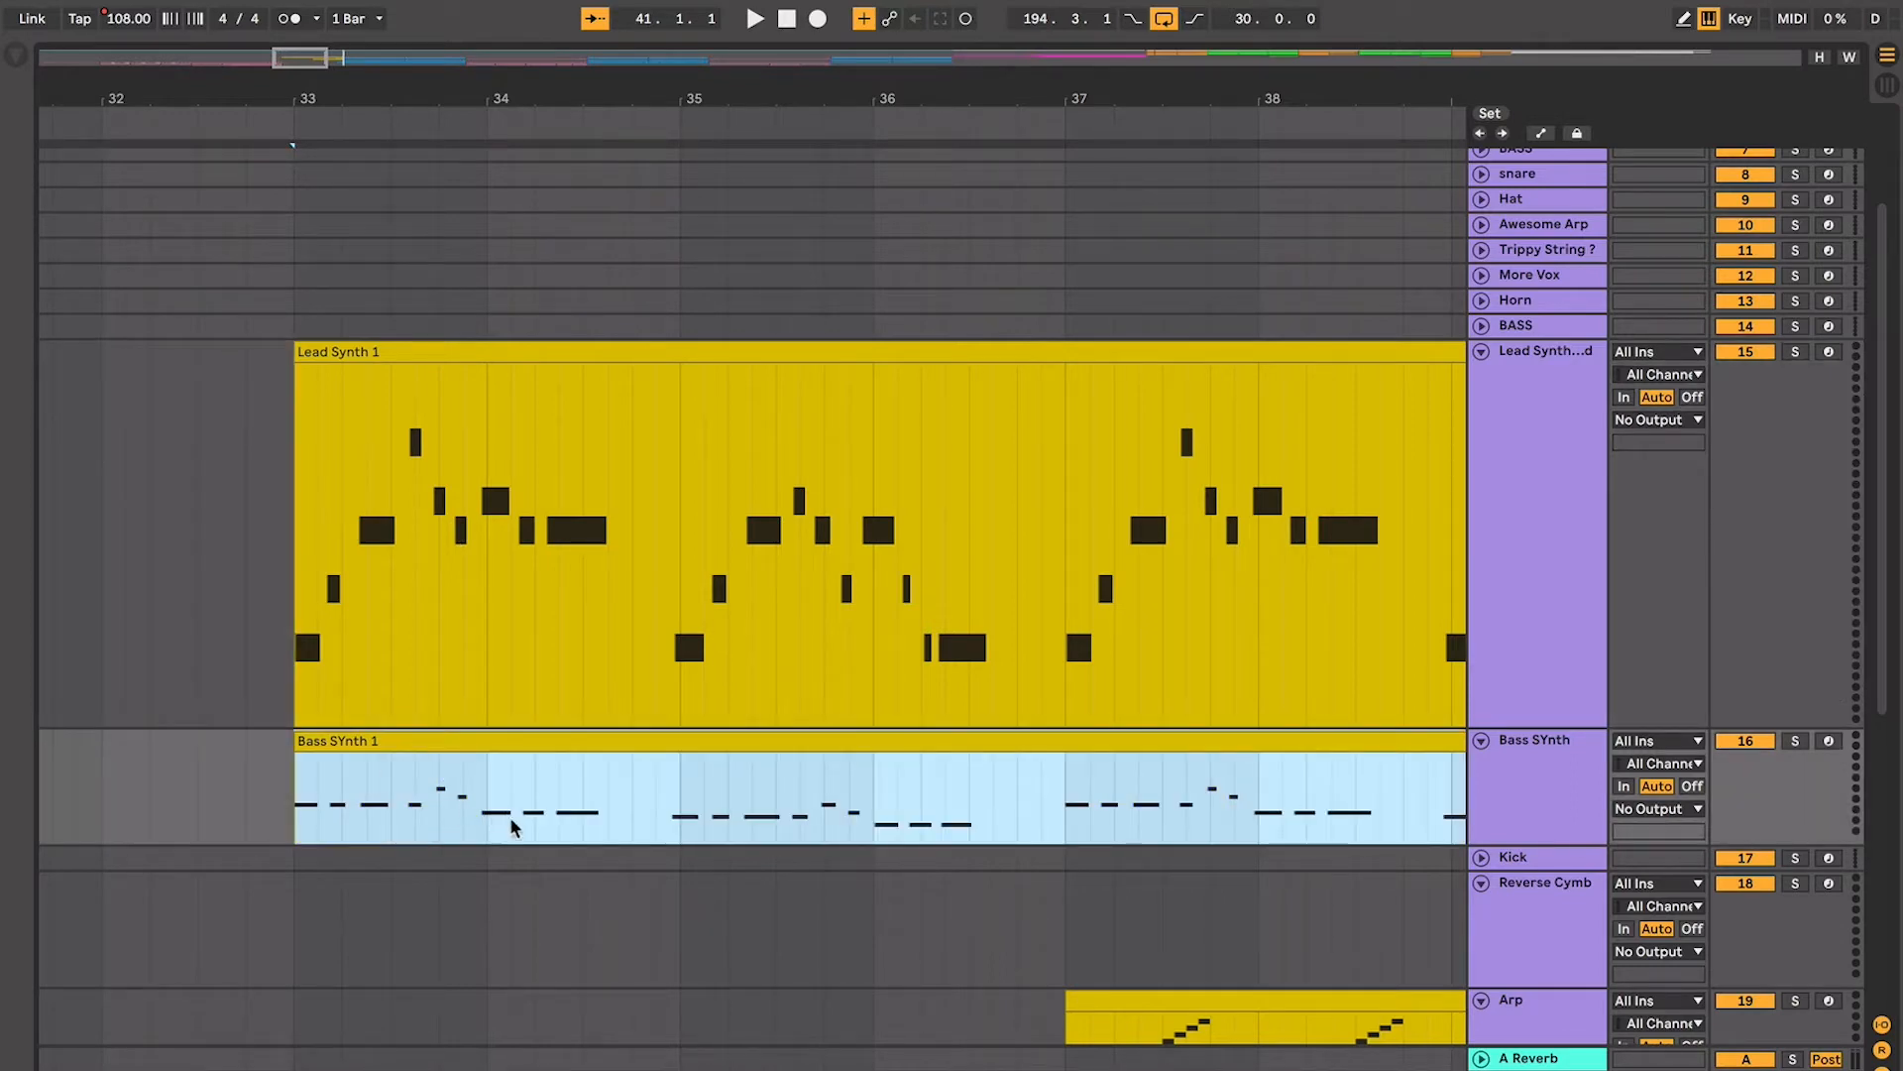
{"action": "scroll", "coordinate": [578, 816], "scroll_direction": "down", "scroll_amount": 5}
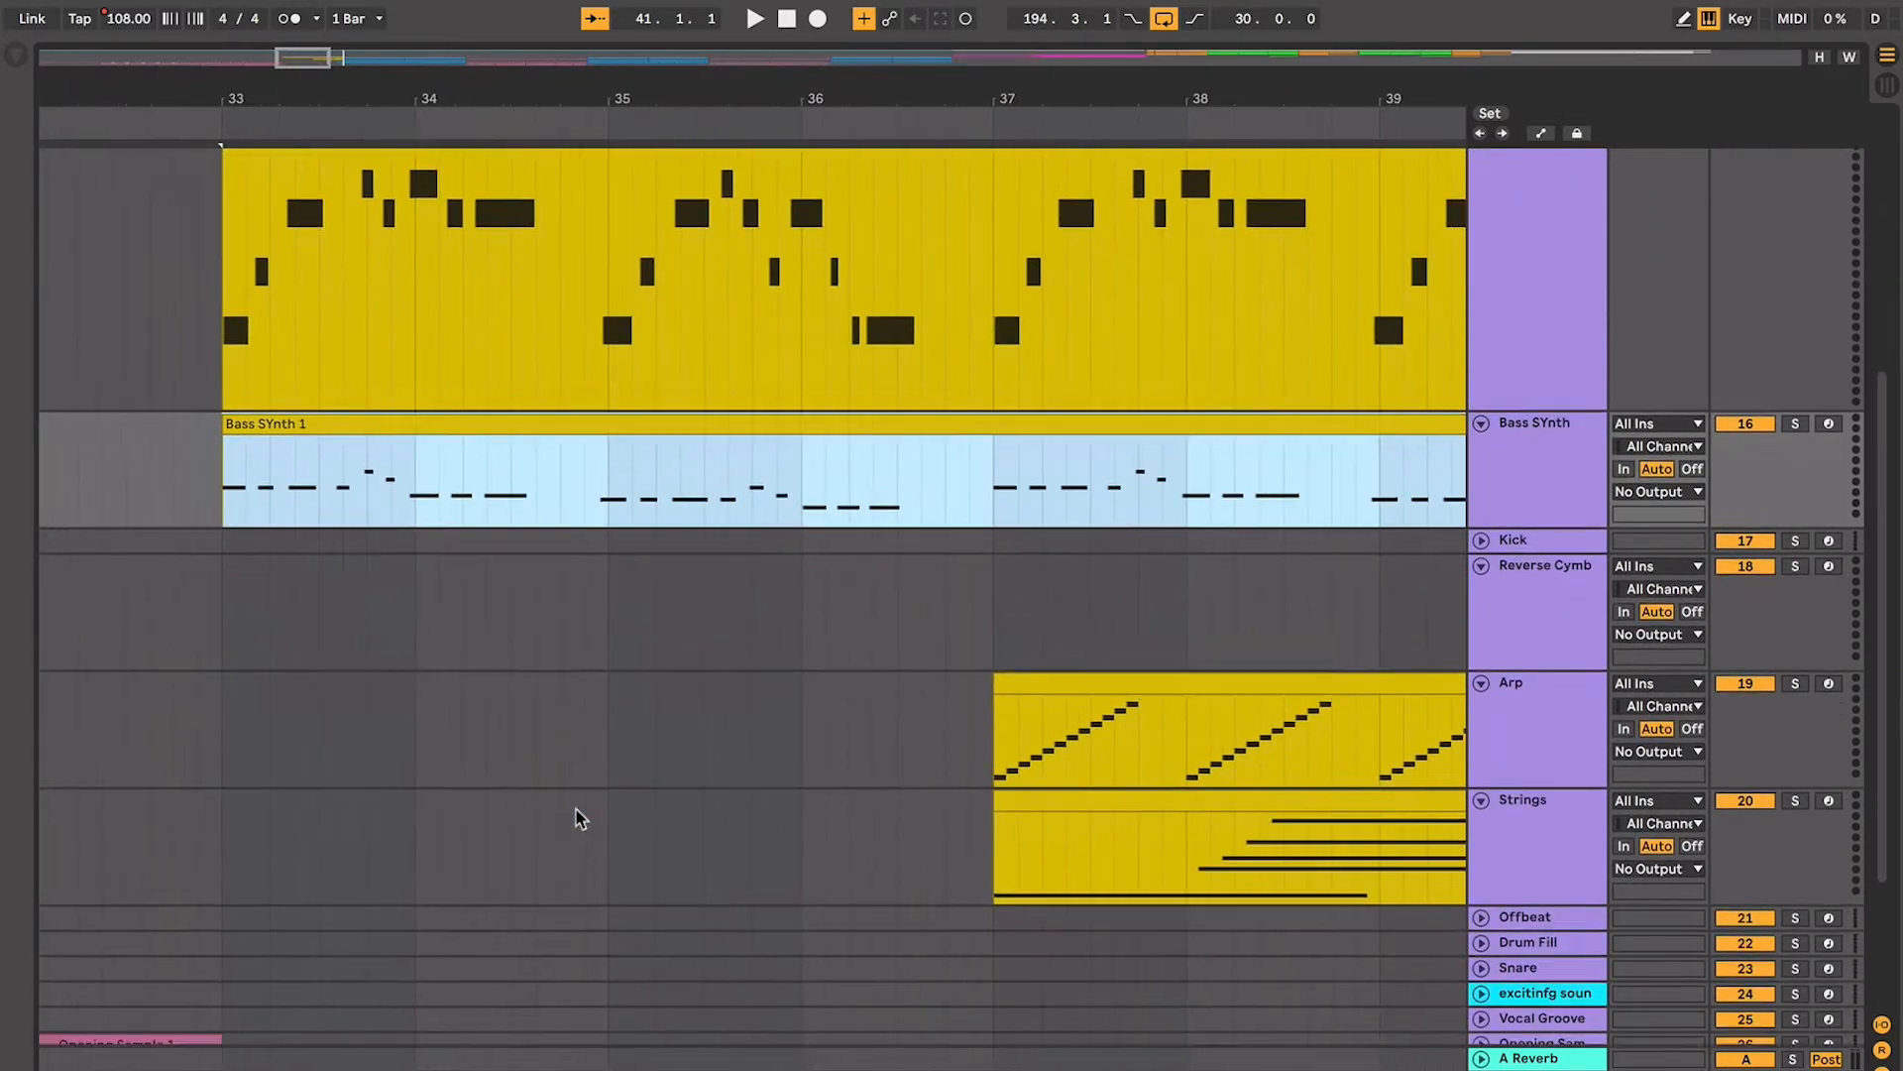
Examine the layers added from bar 37 by selecting the yellow Arp, Strings and Reverse Cymb clips in turn
{"action": "left_click", "coordinate": [853, 621]}
{"action": "scroll", "coordinate": [857, 621], "scroll_direction": "right", "scroll_amount": 2}
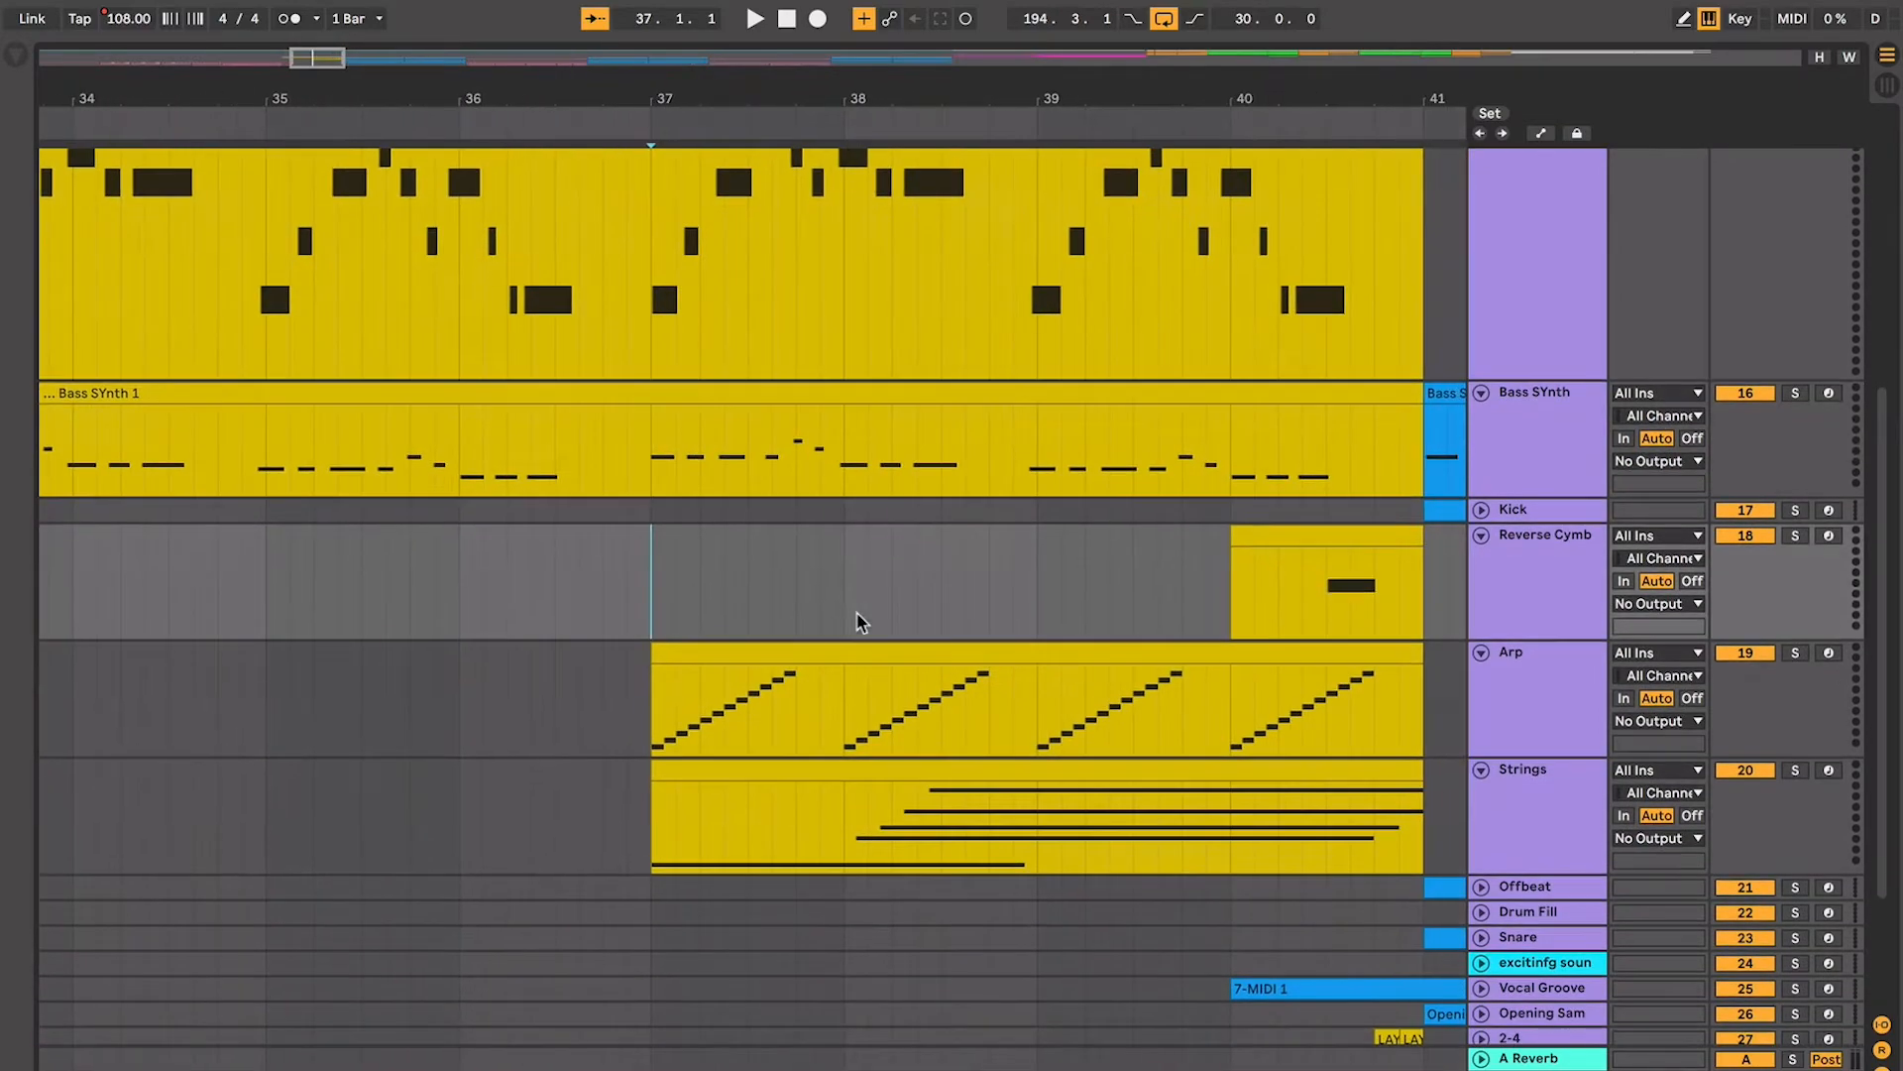
{"action": "left_click", "coordinate": [705, 658]}
{"action": "scroll", "coordinate": [769, 697], "scroll_direction": "down", "scroll_amount": 1}
{"action": "scroll", "coordinate": [769, 697], "scroll_direction": "right", "scroll_amount": 1}
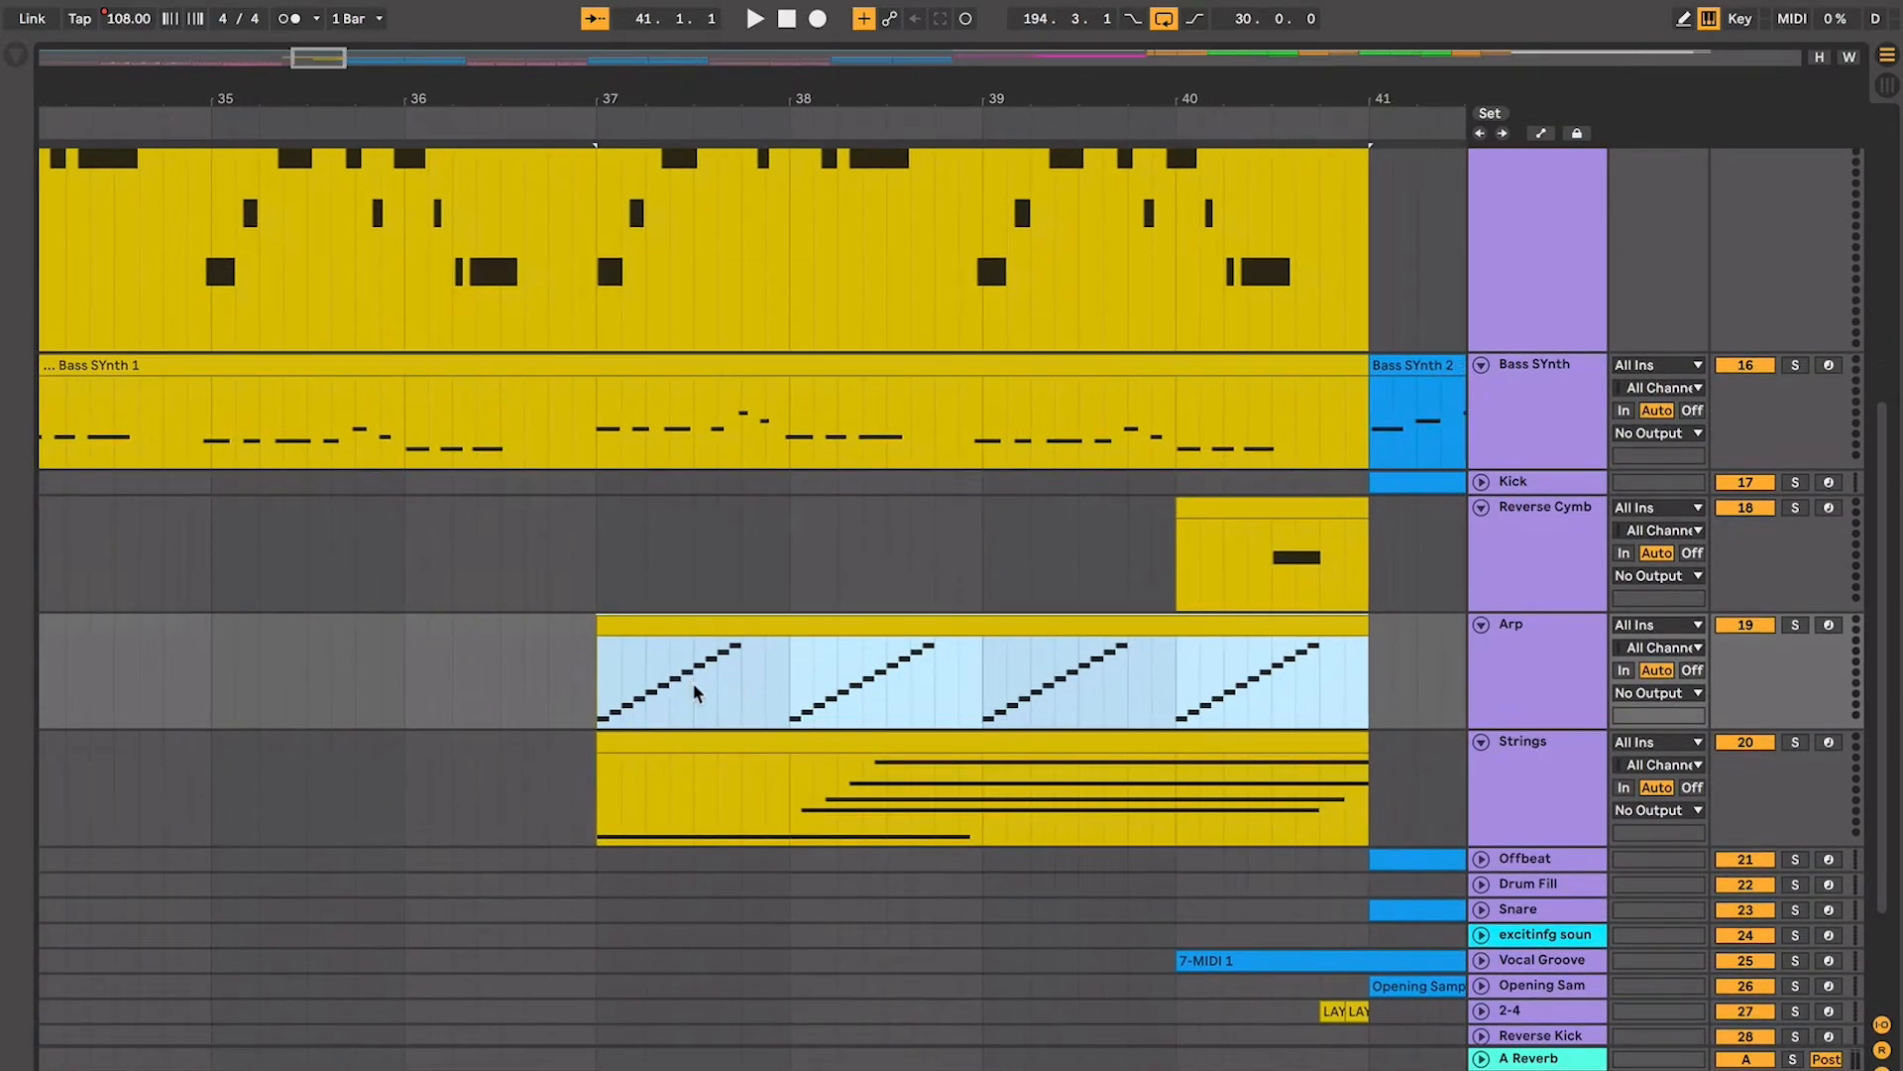
{"action": "left_click", "coordinate": [843, 751]}
{"action": "left_click", "coordinate": [1257, 528]}
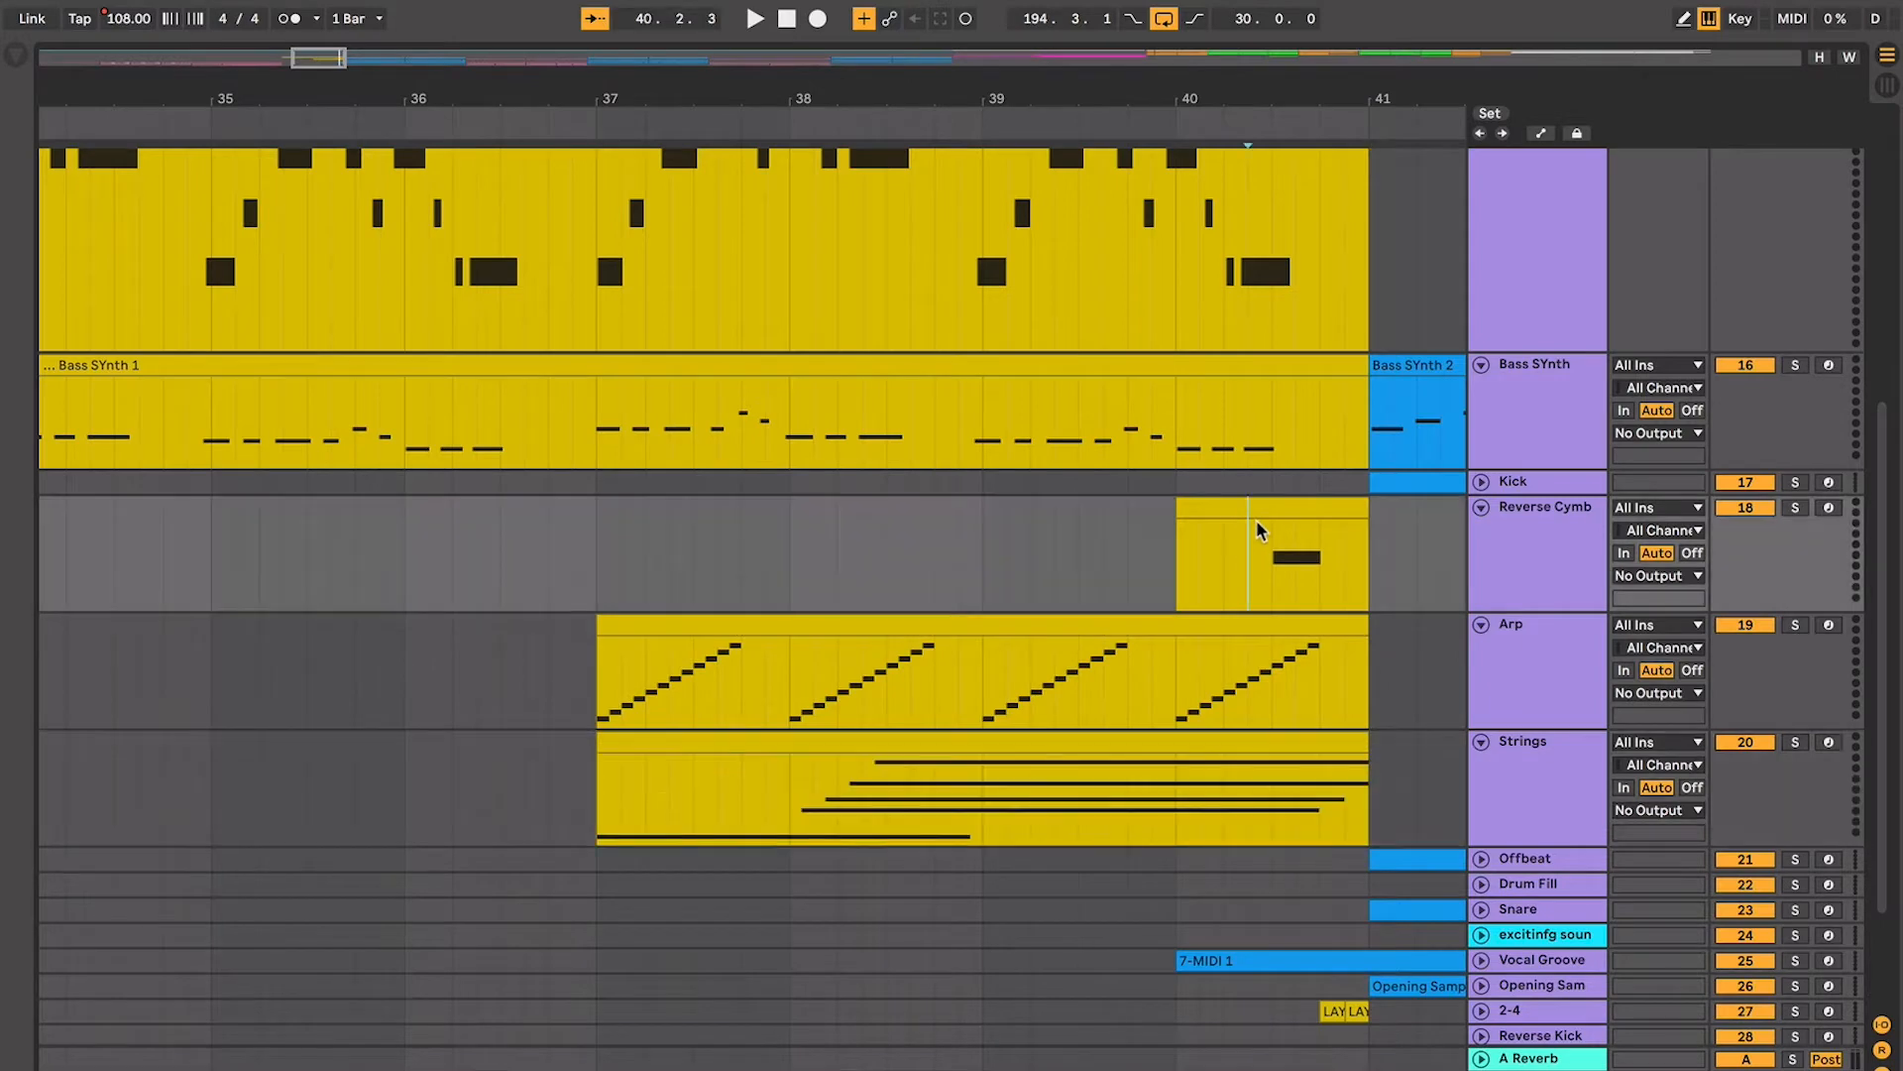
{"action": "left_click", "coordinate": [1259, 501]}
Move the 2-4 track directly below the Strings track
{"action": "left_click_drag", "start_coordinate": [1511, 1018], "coordinate": [1481, 859]}
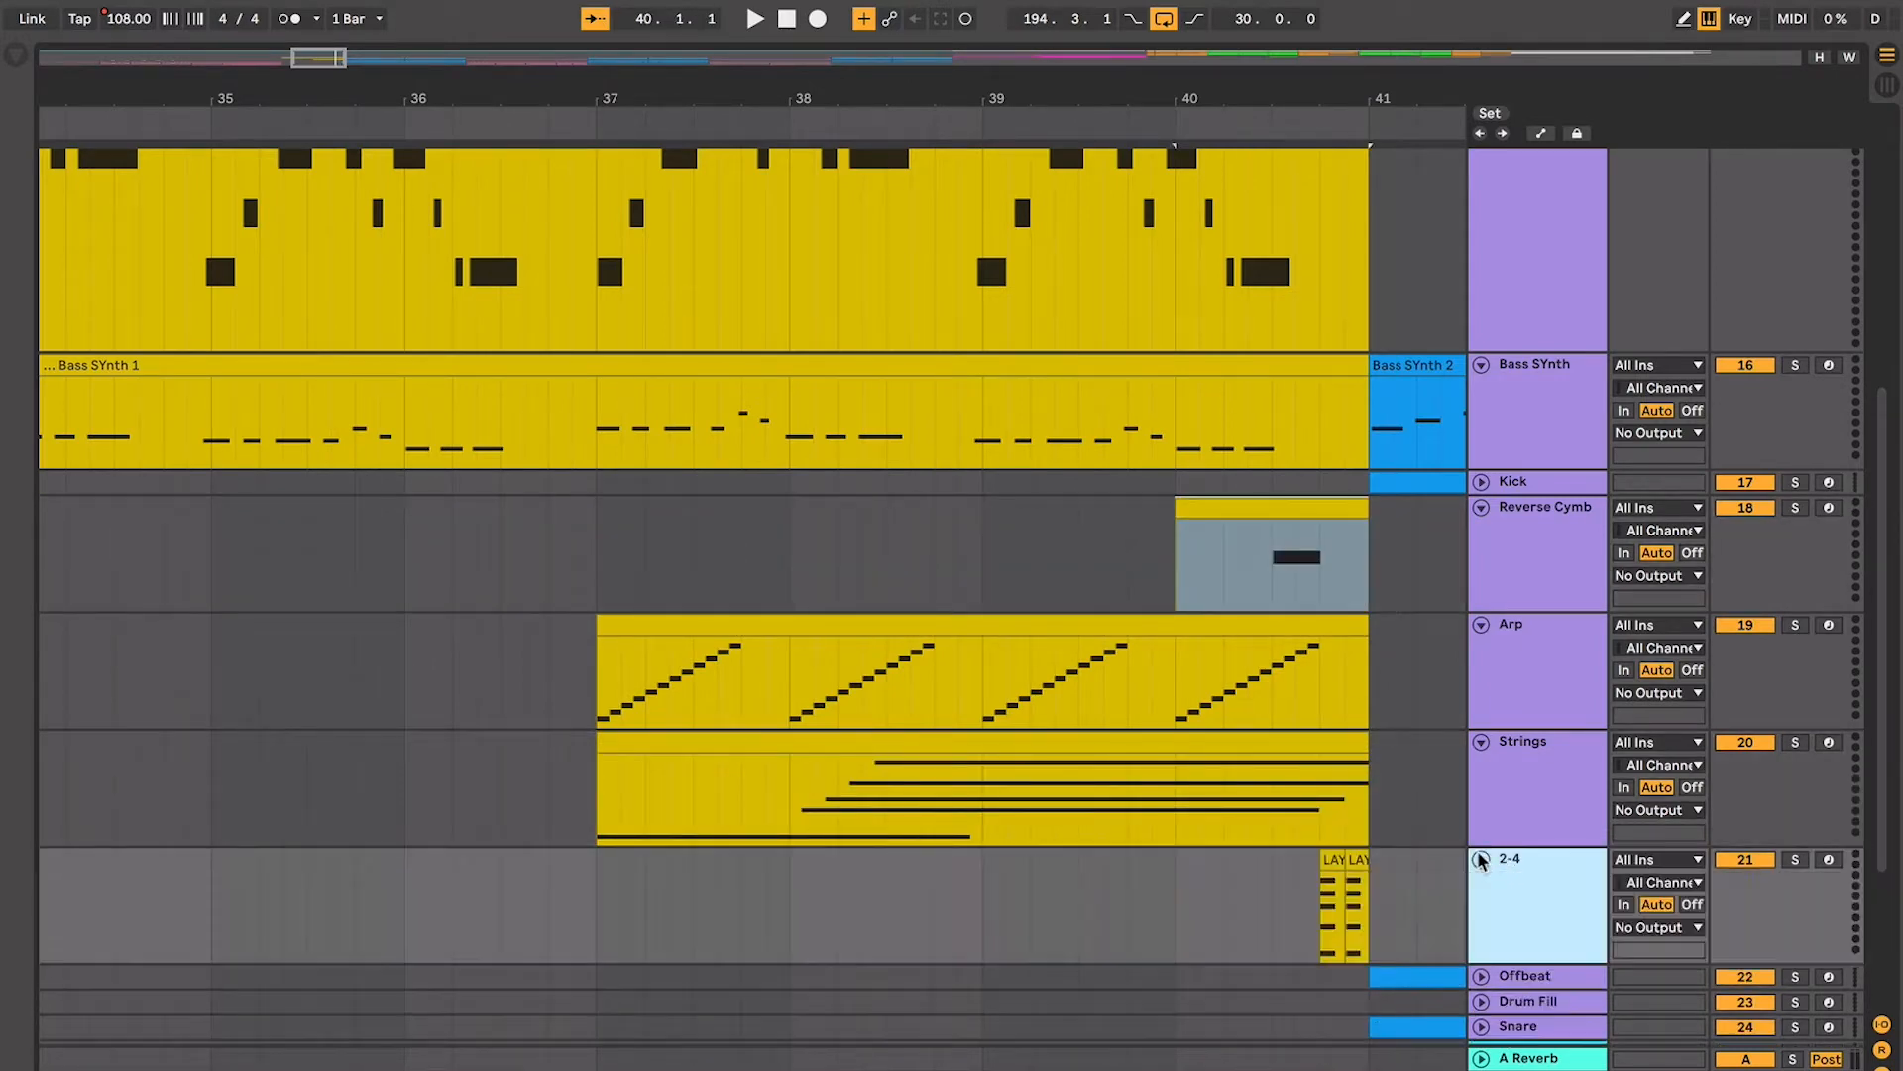
Inspect the yellow LAYERED clips at the end of bar 40 on the 2-4 track and place the start position at bar 37
{"action": "left_click", "coordinate": [1346, 869]}
{"action": "left_click", "coordinate": [1328, 868]}
{"action": "left_click", "coordinate": [594, 674]}
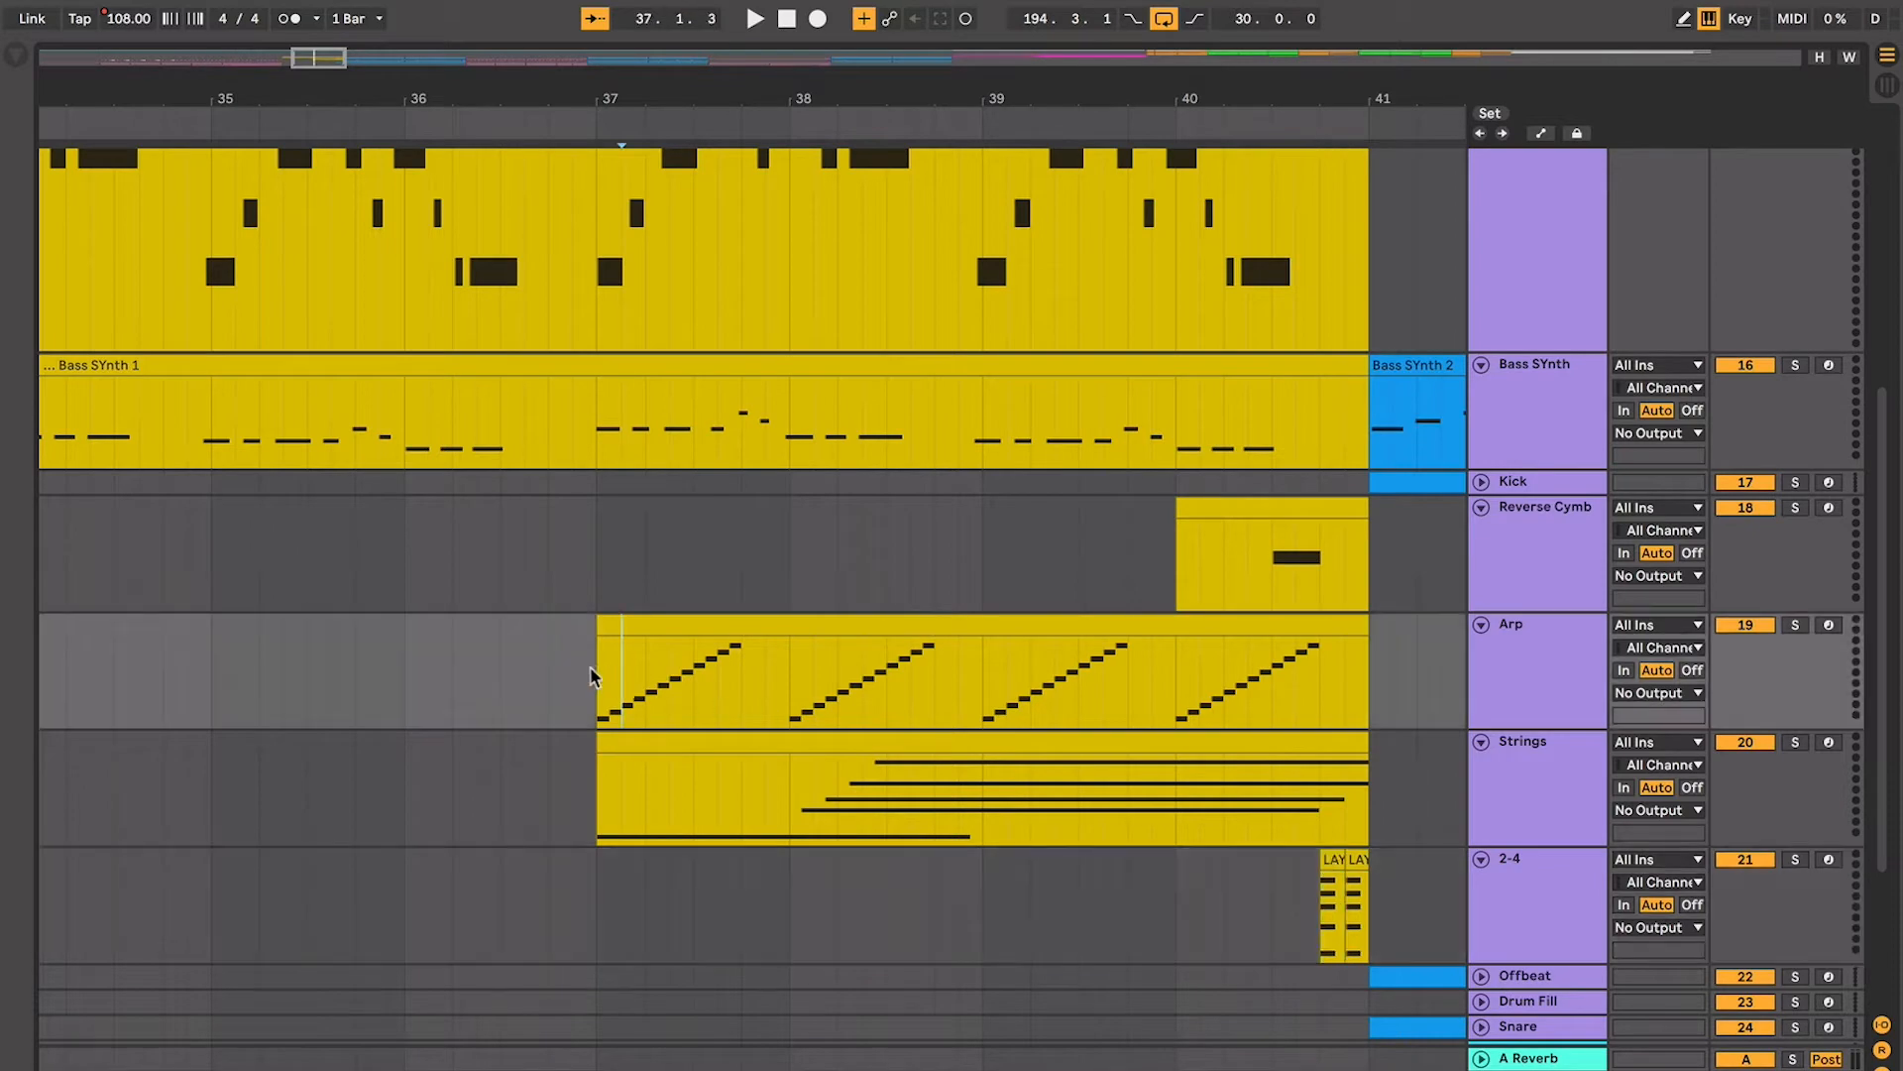
{"action": "left_click", "coordinate": [596, 515]}
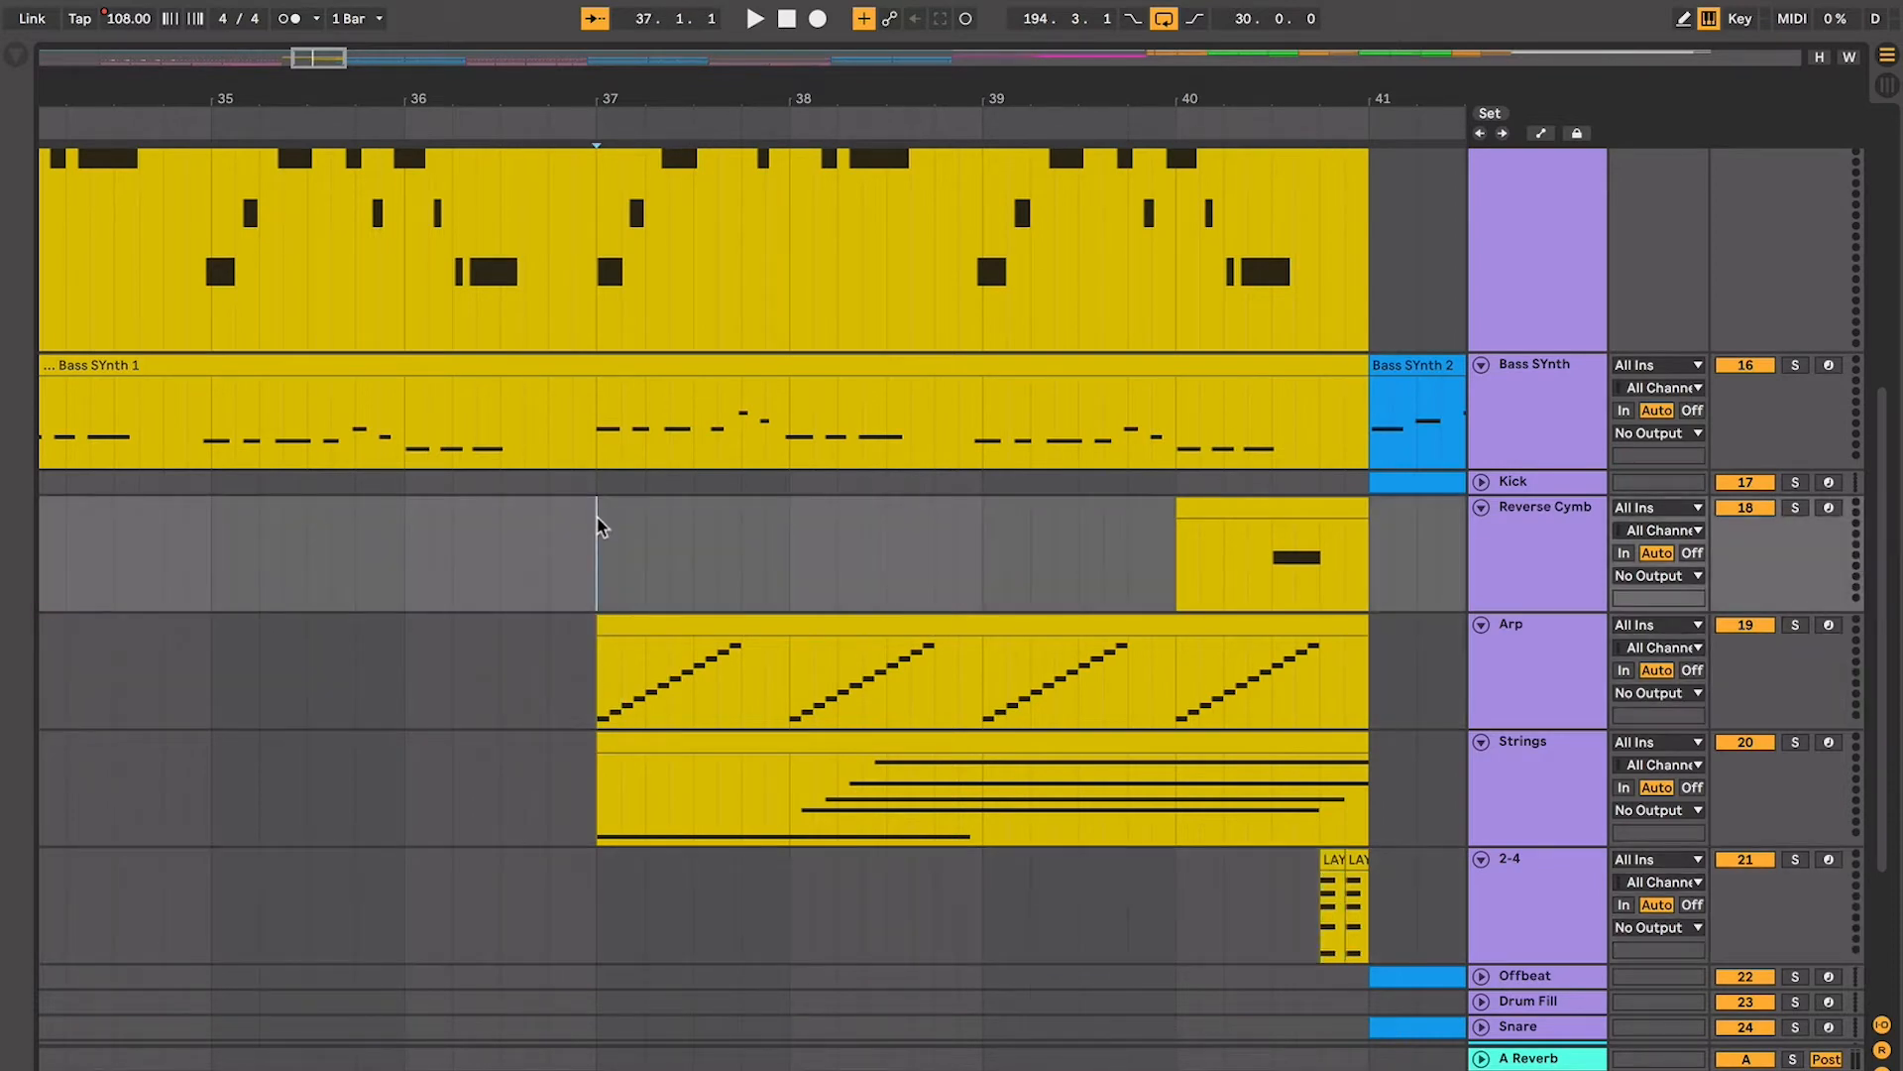
{"action": "left_click", "coordinate": [610, 481]}
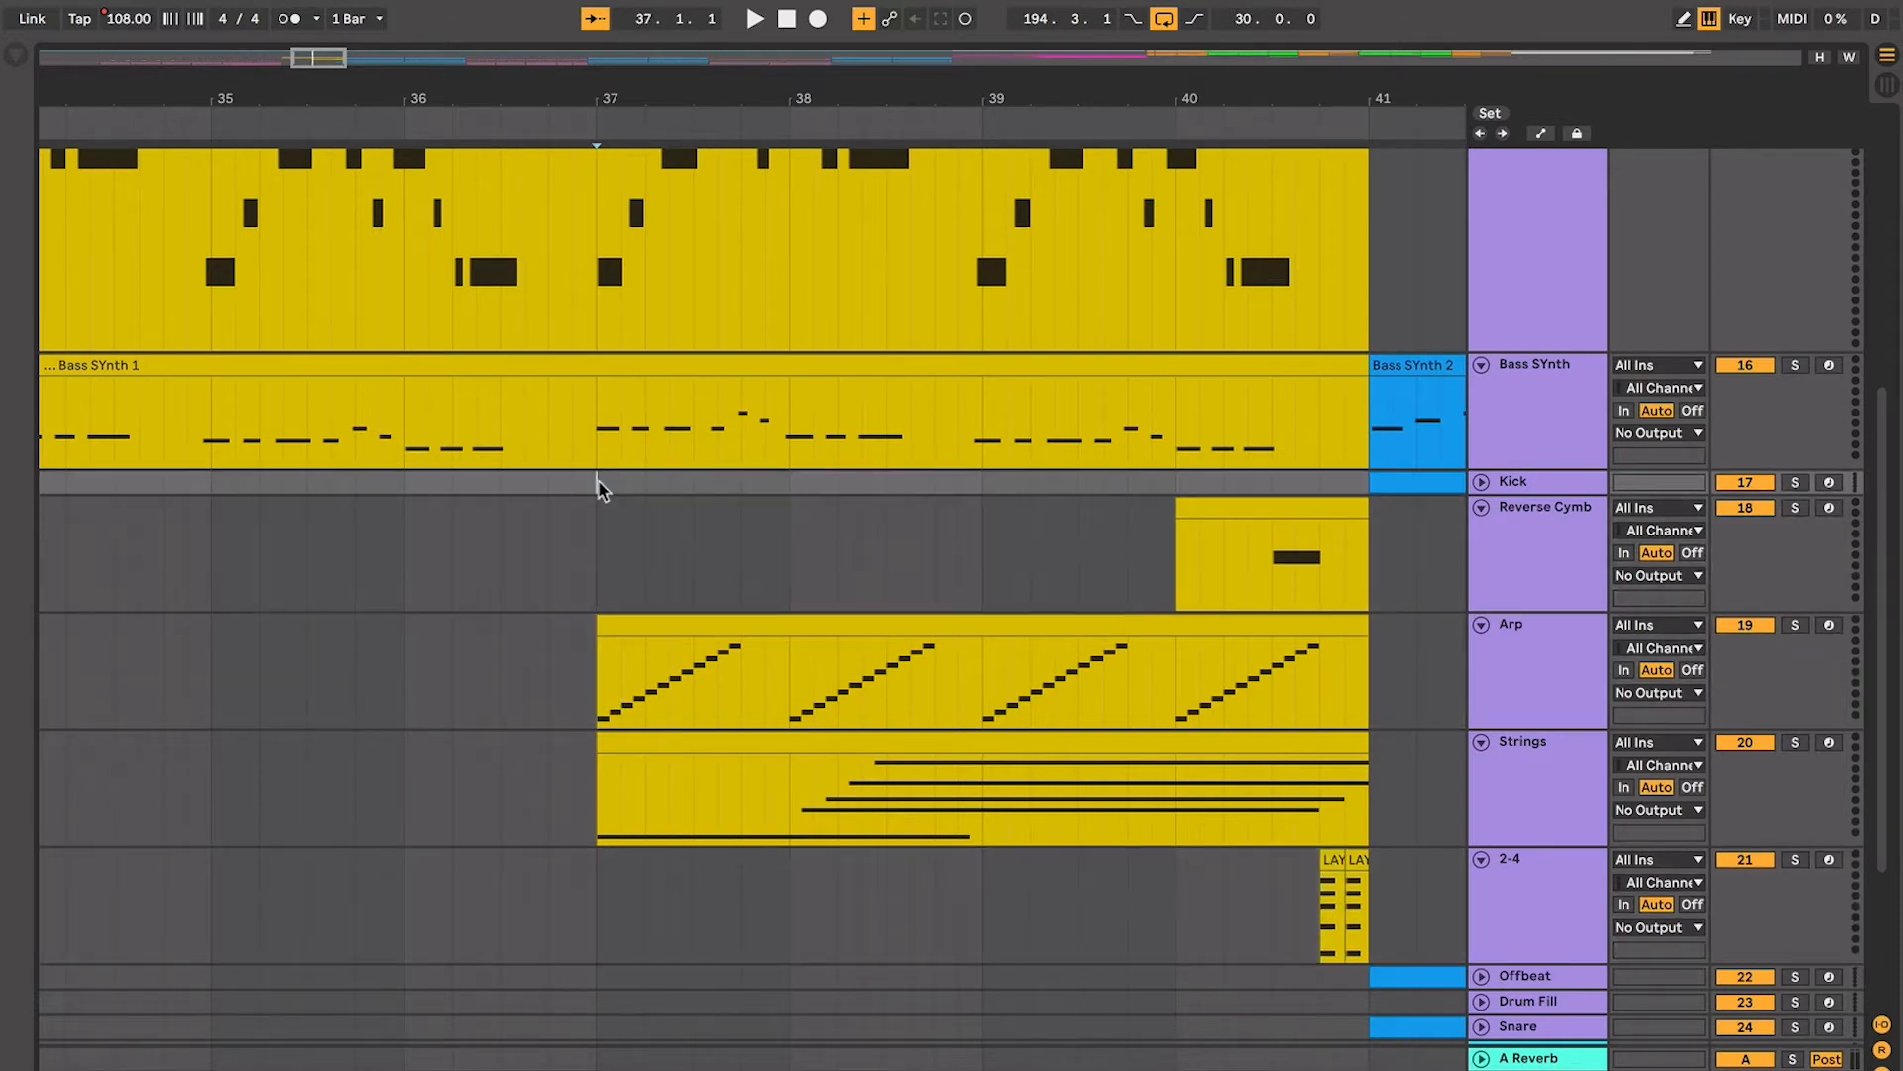
{"action": "scroll", "coordinate": [496, 490], "scroll_direction": "up", "scroll_amount": 8}
{"action": "scroll", "coordinate": [725, 612], "scroll_direction": "down", "scroll_amount": 8}
Play the arrangement from bar 37 through the transition into the blue section at bar 41, and stop playback
{"action": "left_click", "coordinate": [656, 557]}
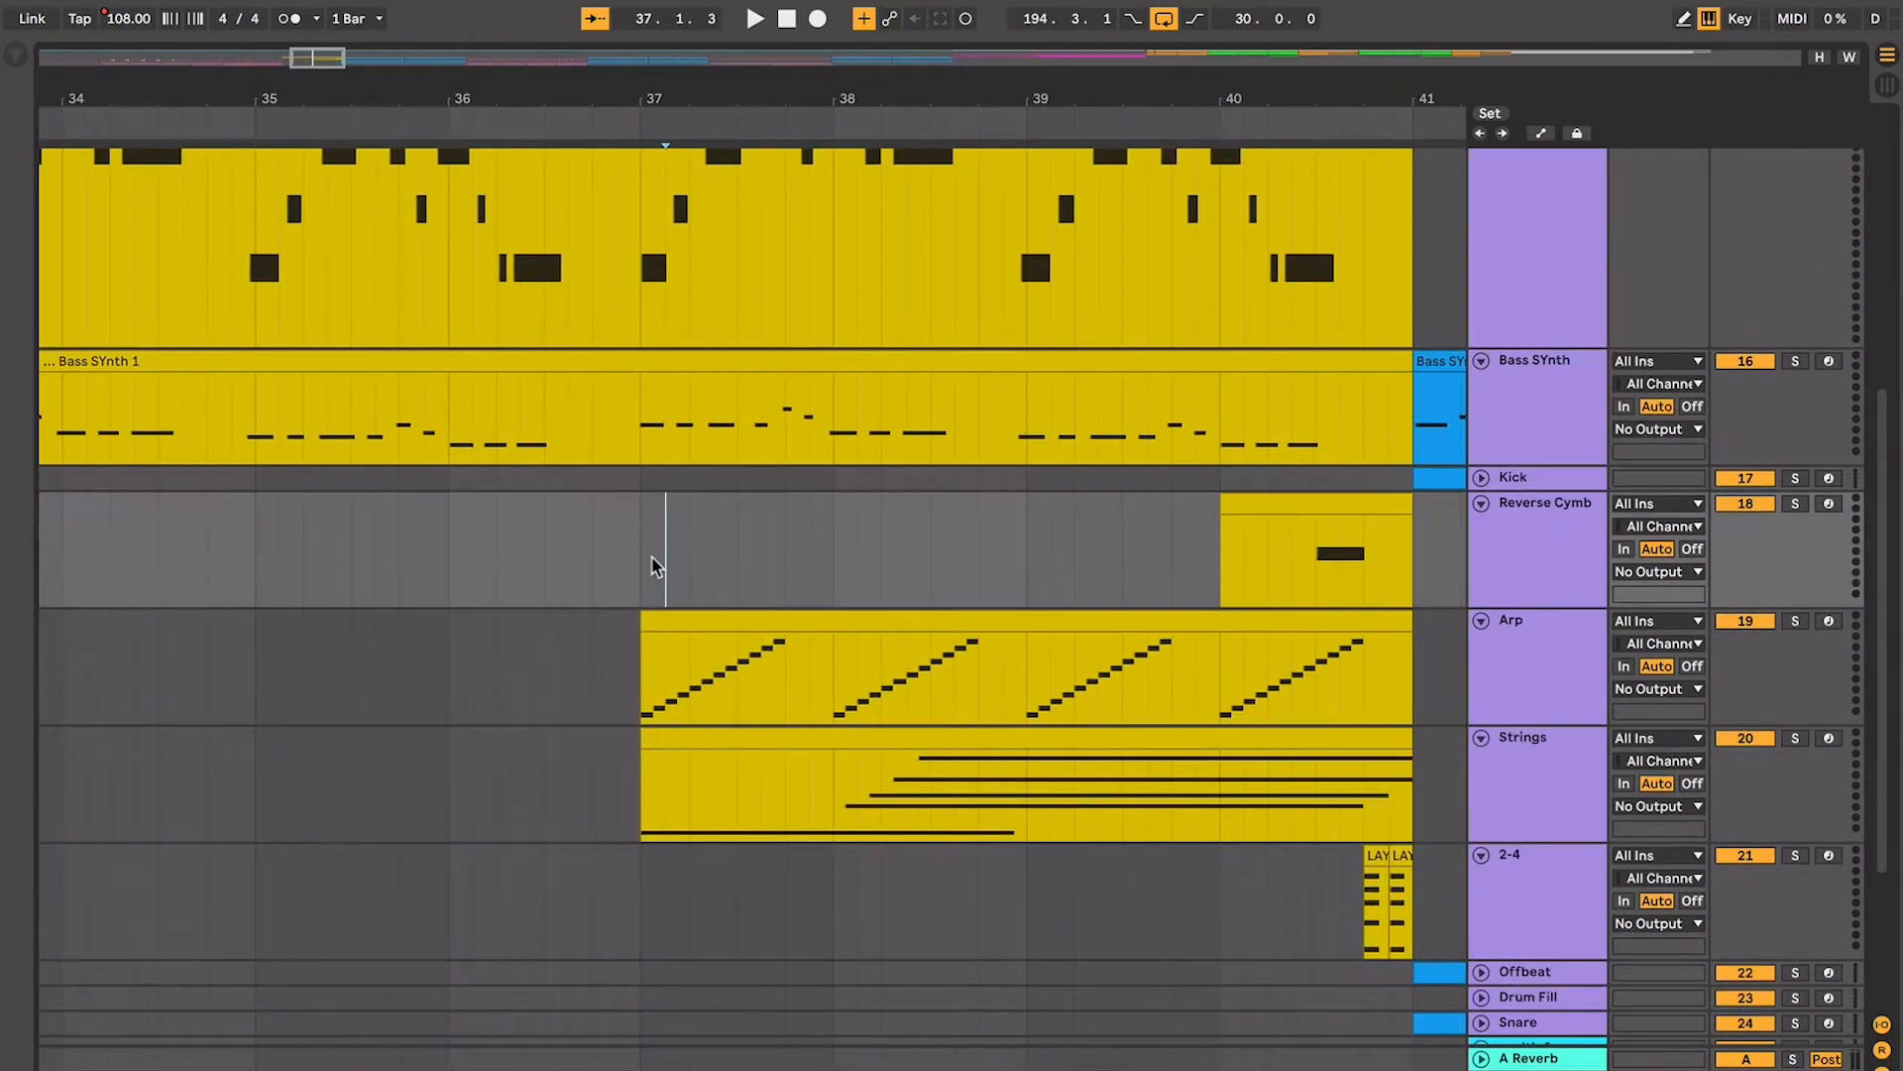
{"action": "left_click", "coordinate": [637, 556]}
{"action": "scroll", "coordinate": [636, 555], "scroll_direction": "down", "scroll_amount": 1}
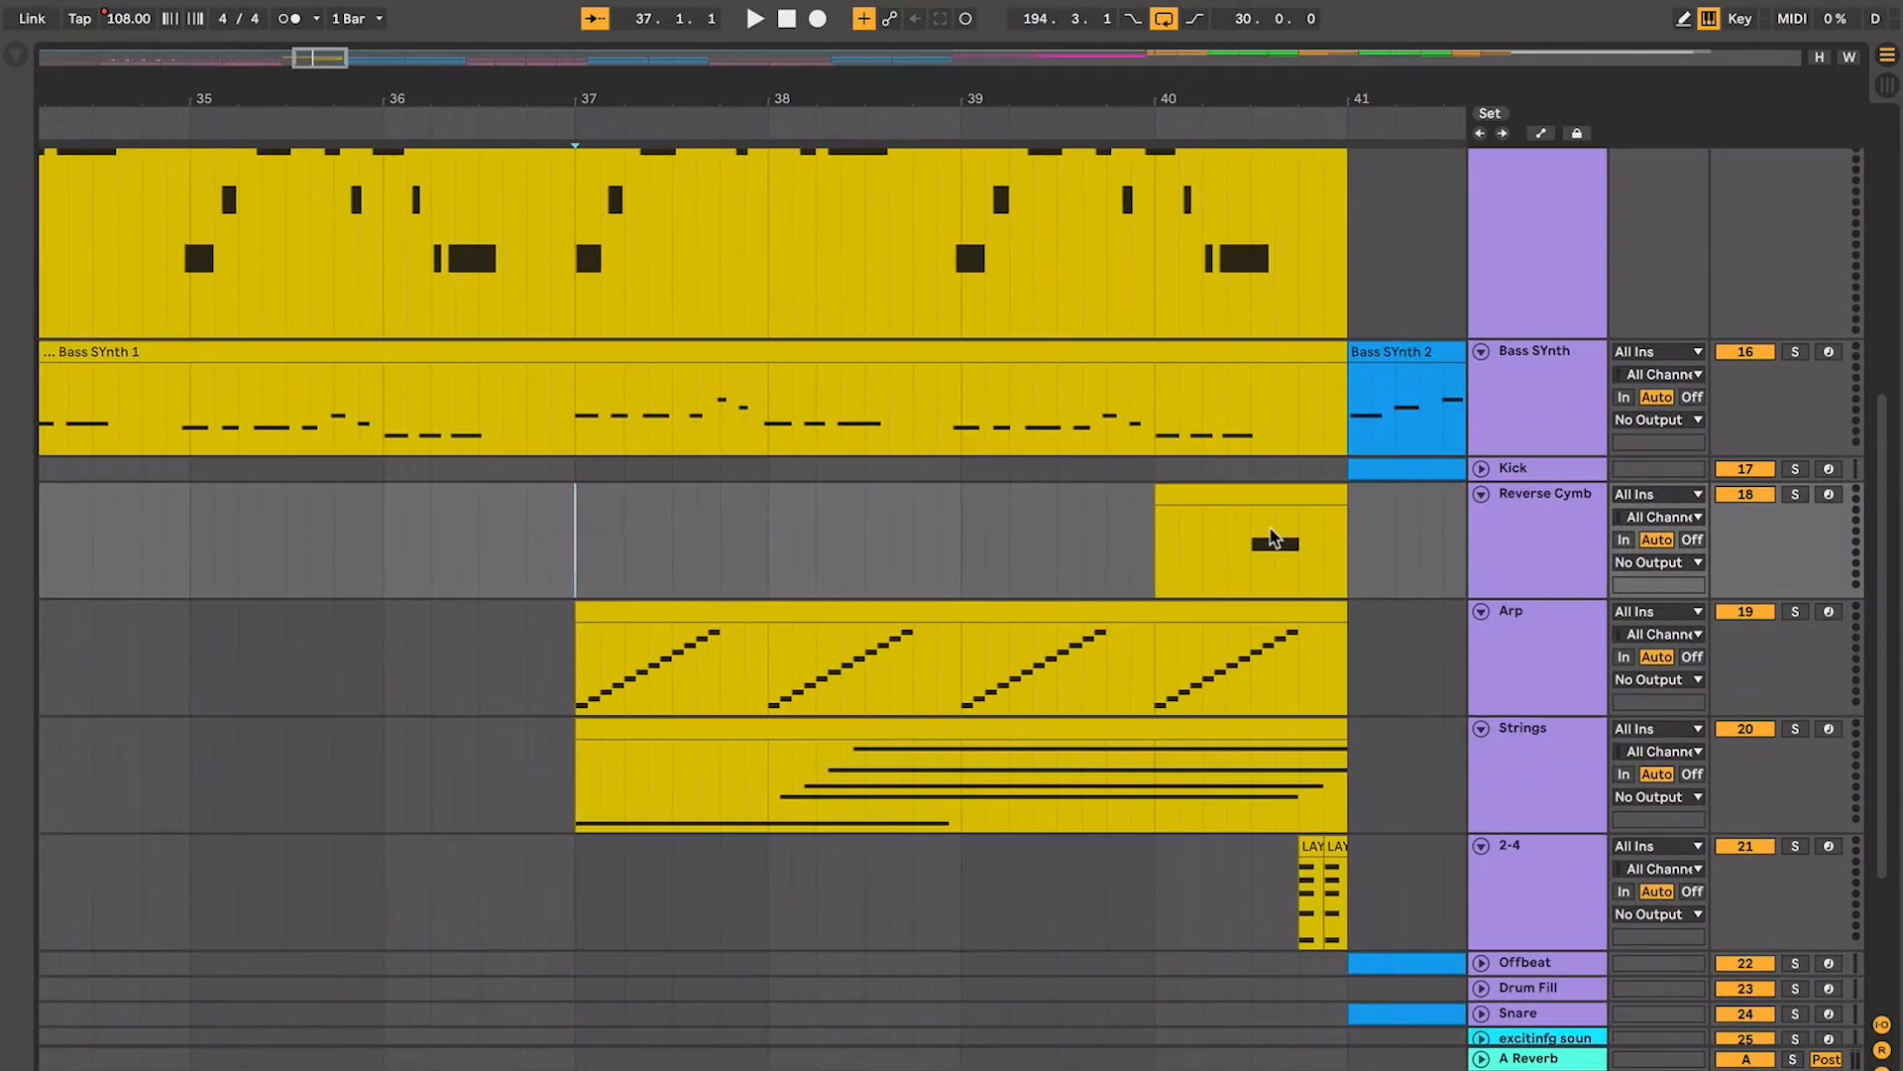
{"action": "left_click", "coordinate": [573, 535]}
{"action": "key", "text": "space"}
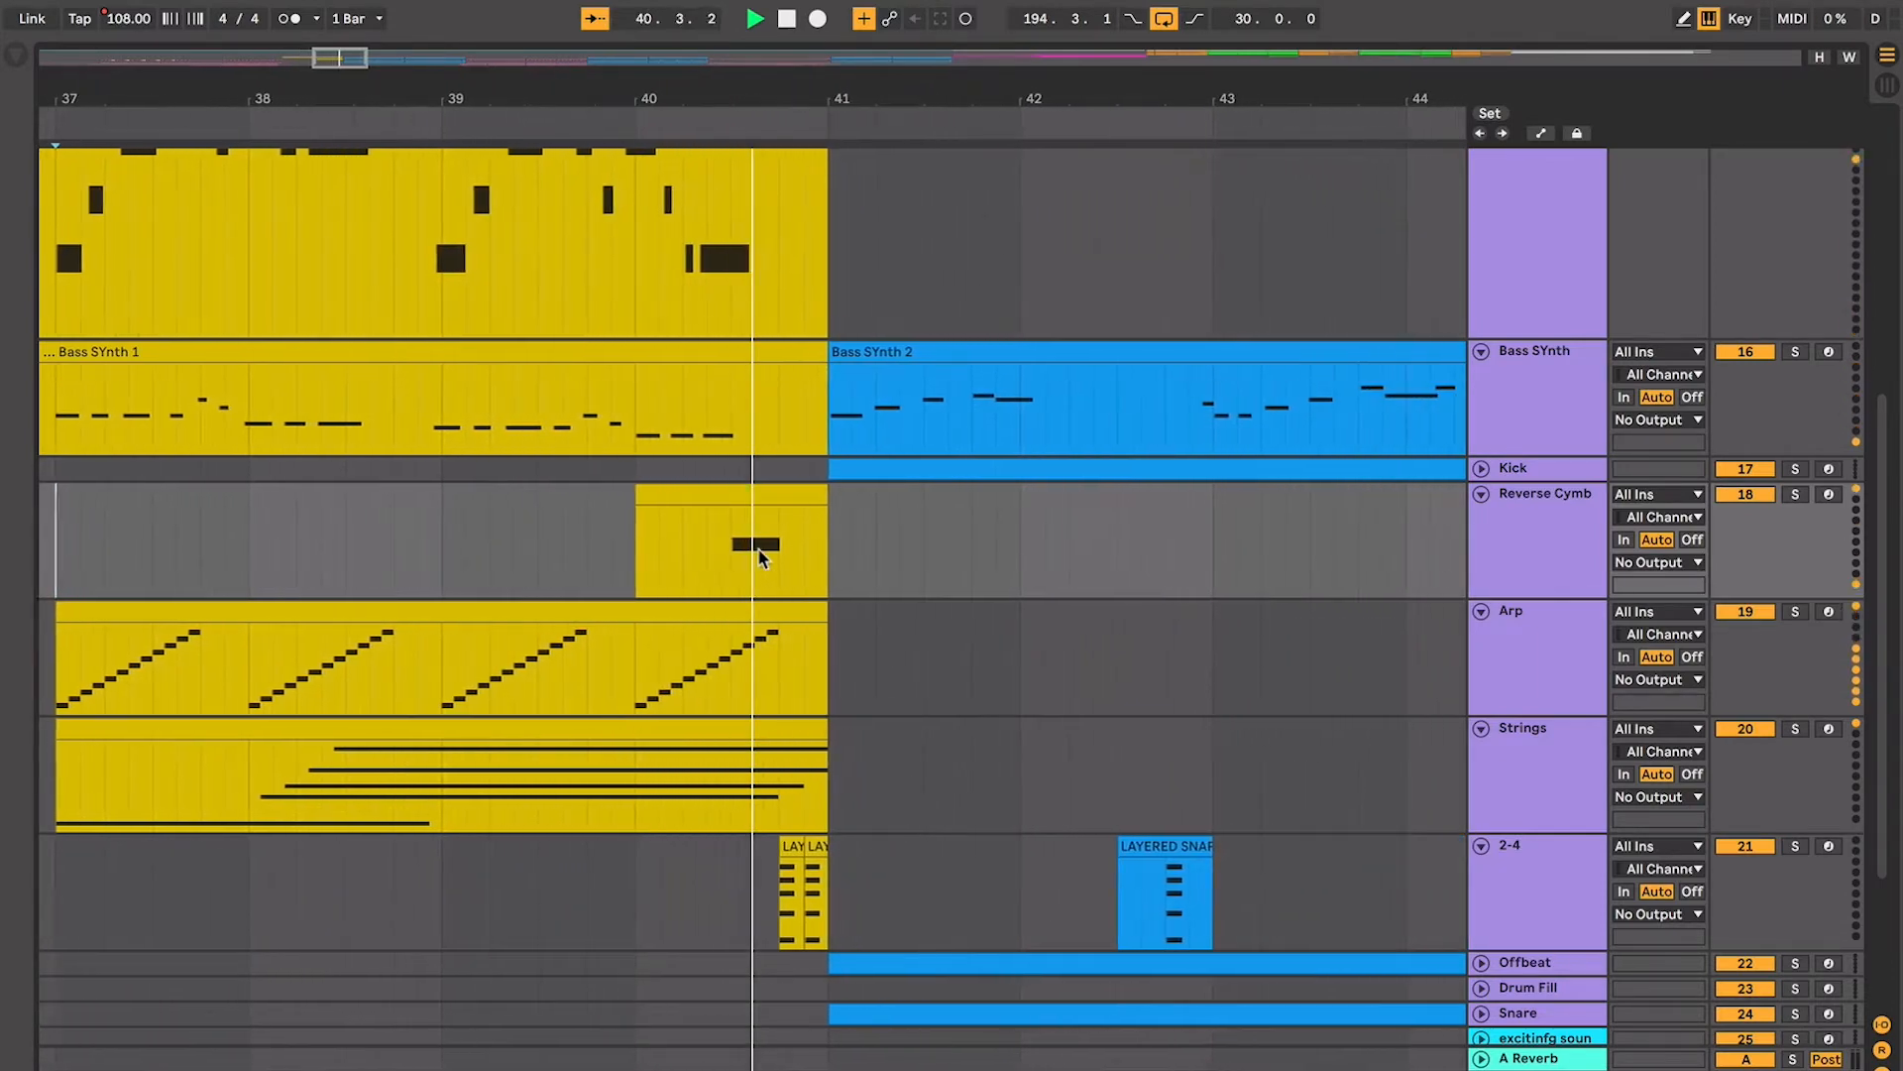
{"action": "scroll", "coordinate": [741, 801], "scroll_direction": "down", "scroll_amount": 1}
{"action": "scroll", "coordinate": [742, 801], "scroll_direction": "down", "scroll_amount": 1}
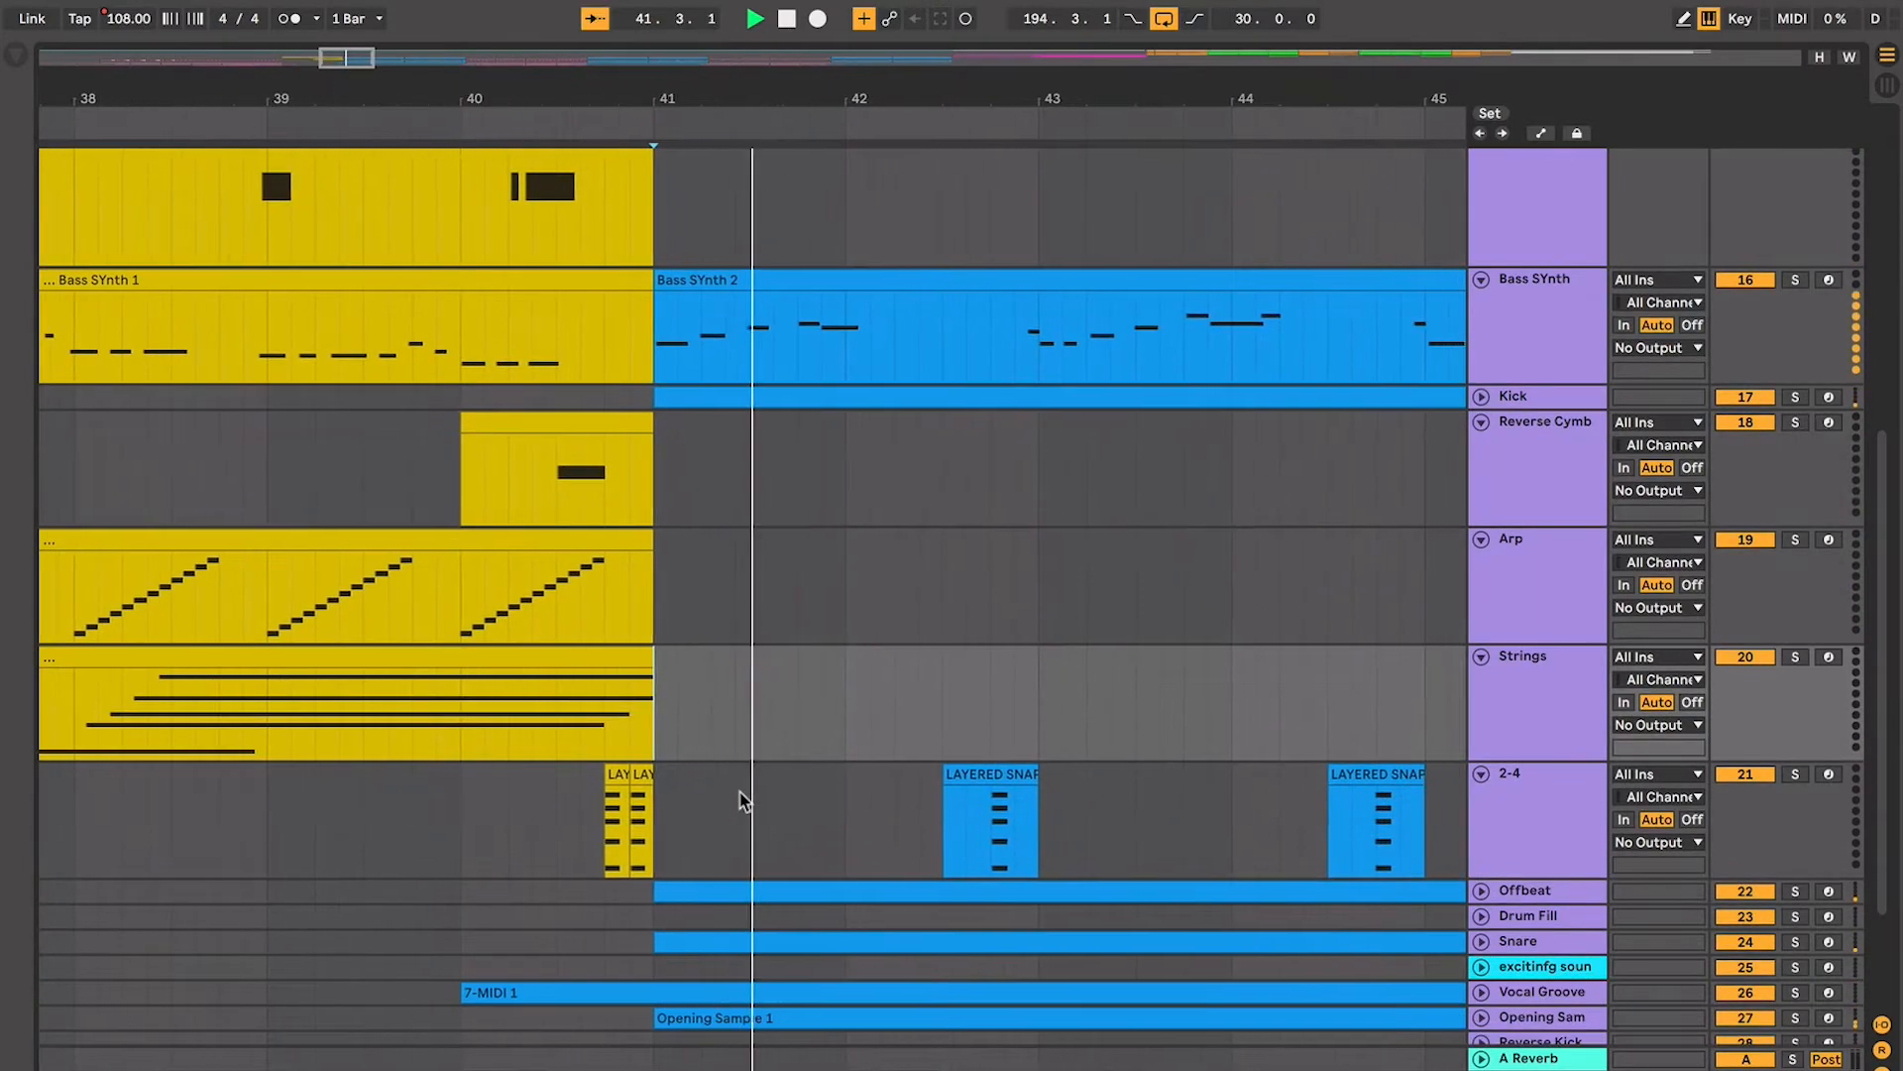
{"action": "key", "text": "space"}
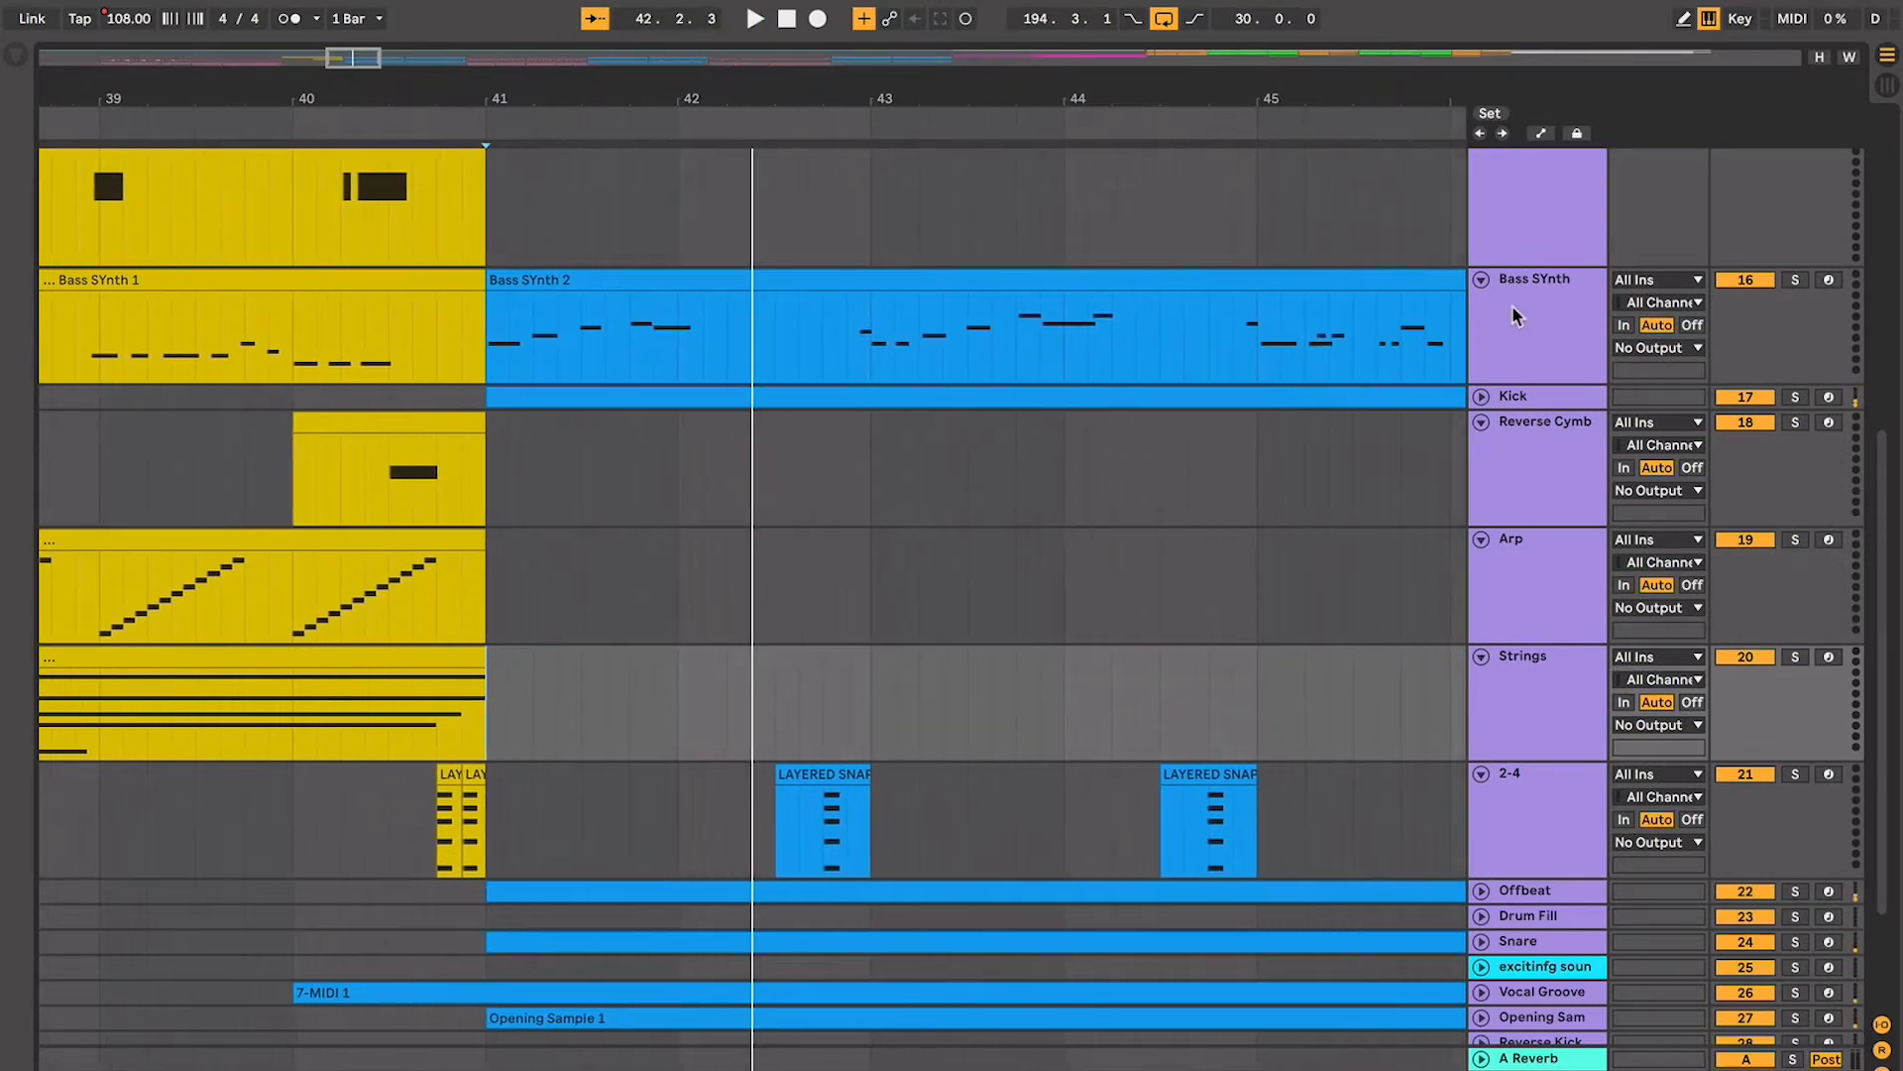
Fold all unfolded tracks at once so that only their clip strips show
{"action": "left_click", "coordinate": [1513, 307]}
{"action": "left_click", "coordinate": [1481, 279]}
{"action": "left_click", "coordinate": [1215, 374]}
{"action": "left_click", "coordinate": [1507, 342]}
{"action": "key", "text": "super+a"}
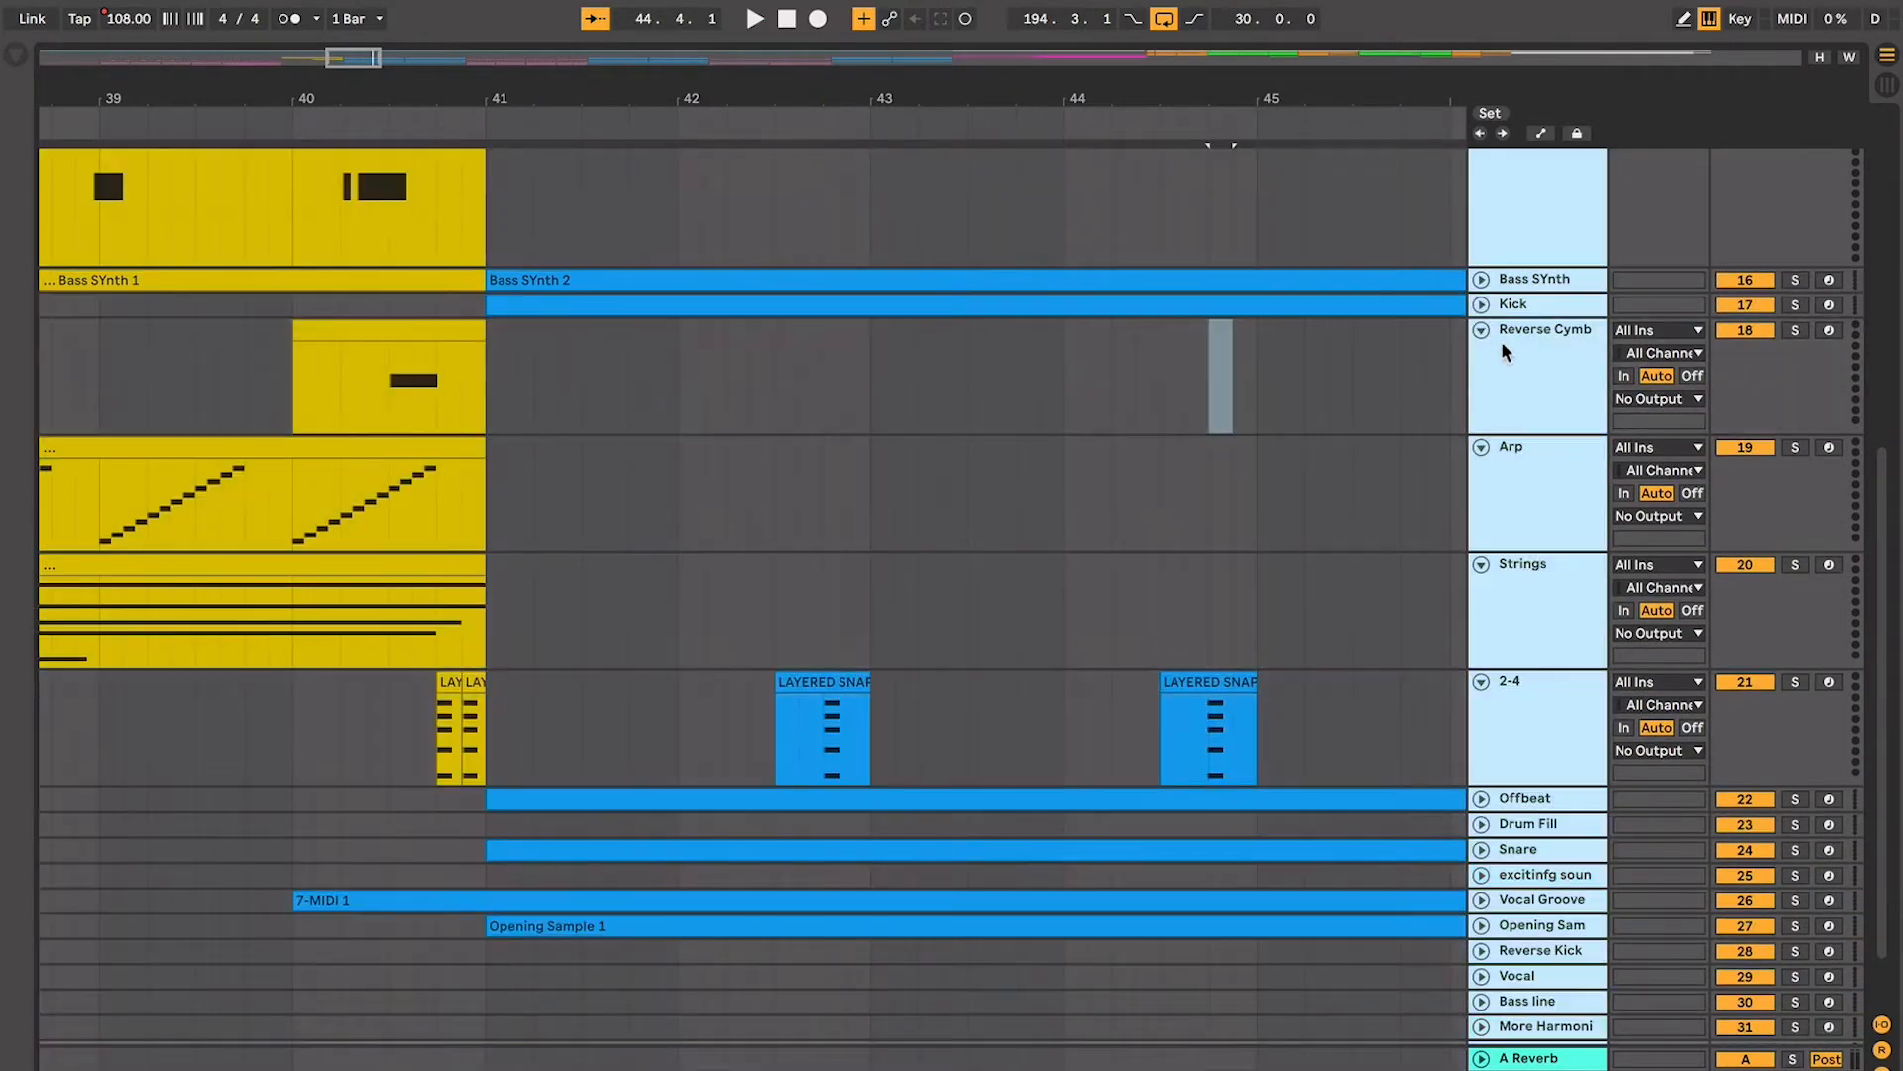
{"action": "left_click", "coordinate": [1481, 331]}
Unfold the Opening Sam track to show the contents of its pink and blue clips
{"action": "left_click", "coordinate": [1197, 345]}
{"action": "key", "text": "minus"}
{"action": "key", "text": "minus"}
{"action": "key", "text": "minus"}
{"action": "scroll", "coordinate": [1197, 352], "scroll_direction": "right", "scroll_amount": 3}
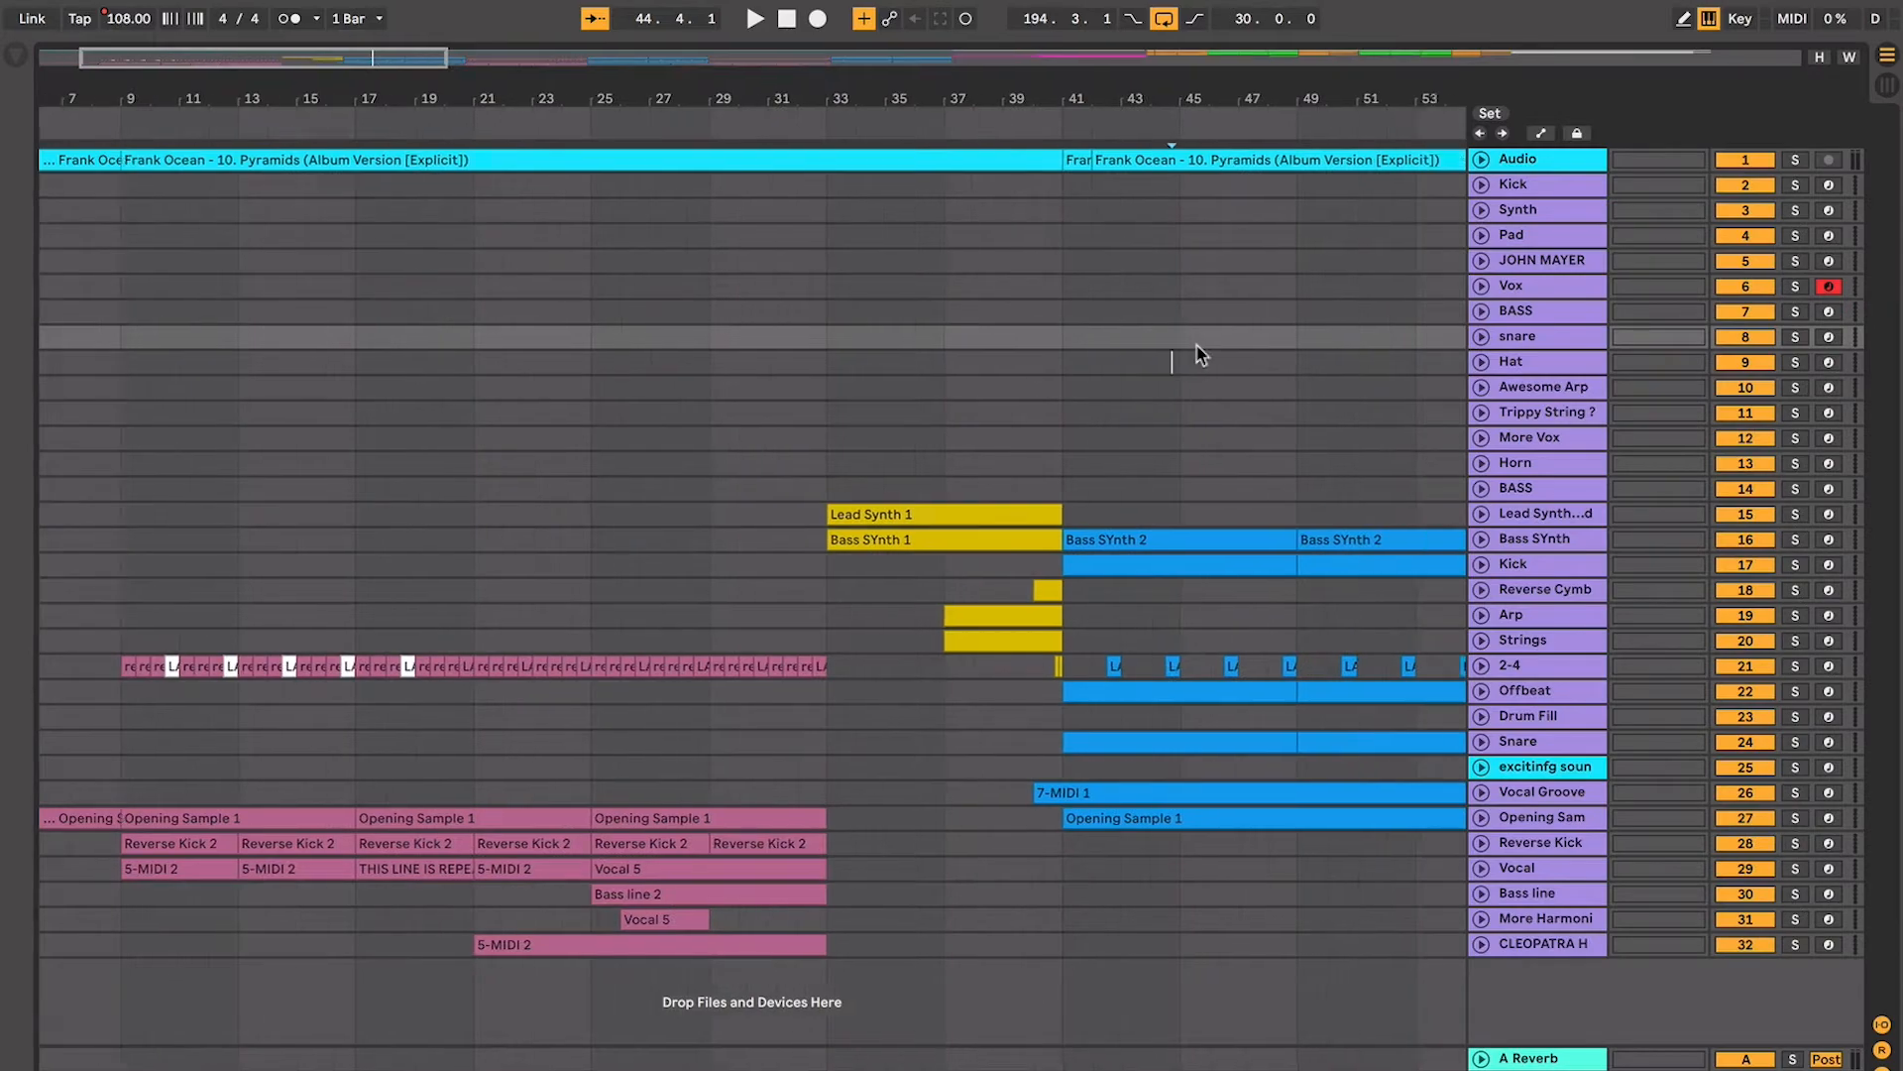
{"action": "key", "text": "minus"}
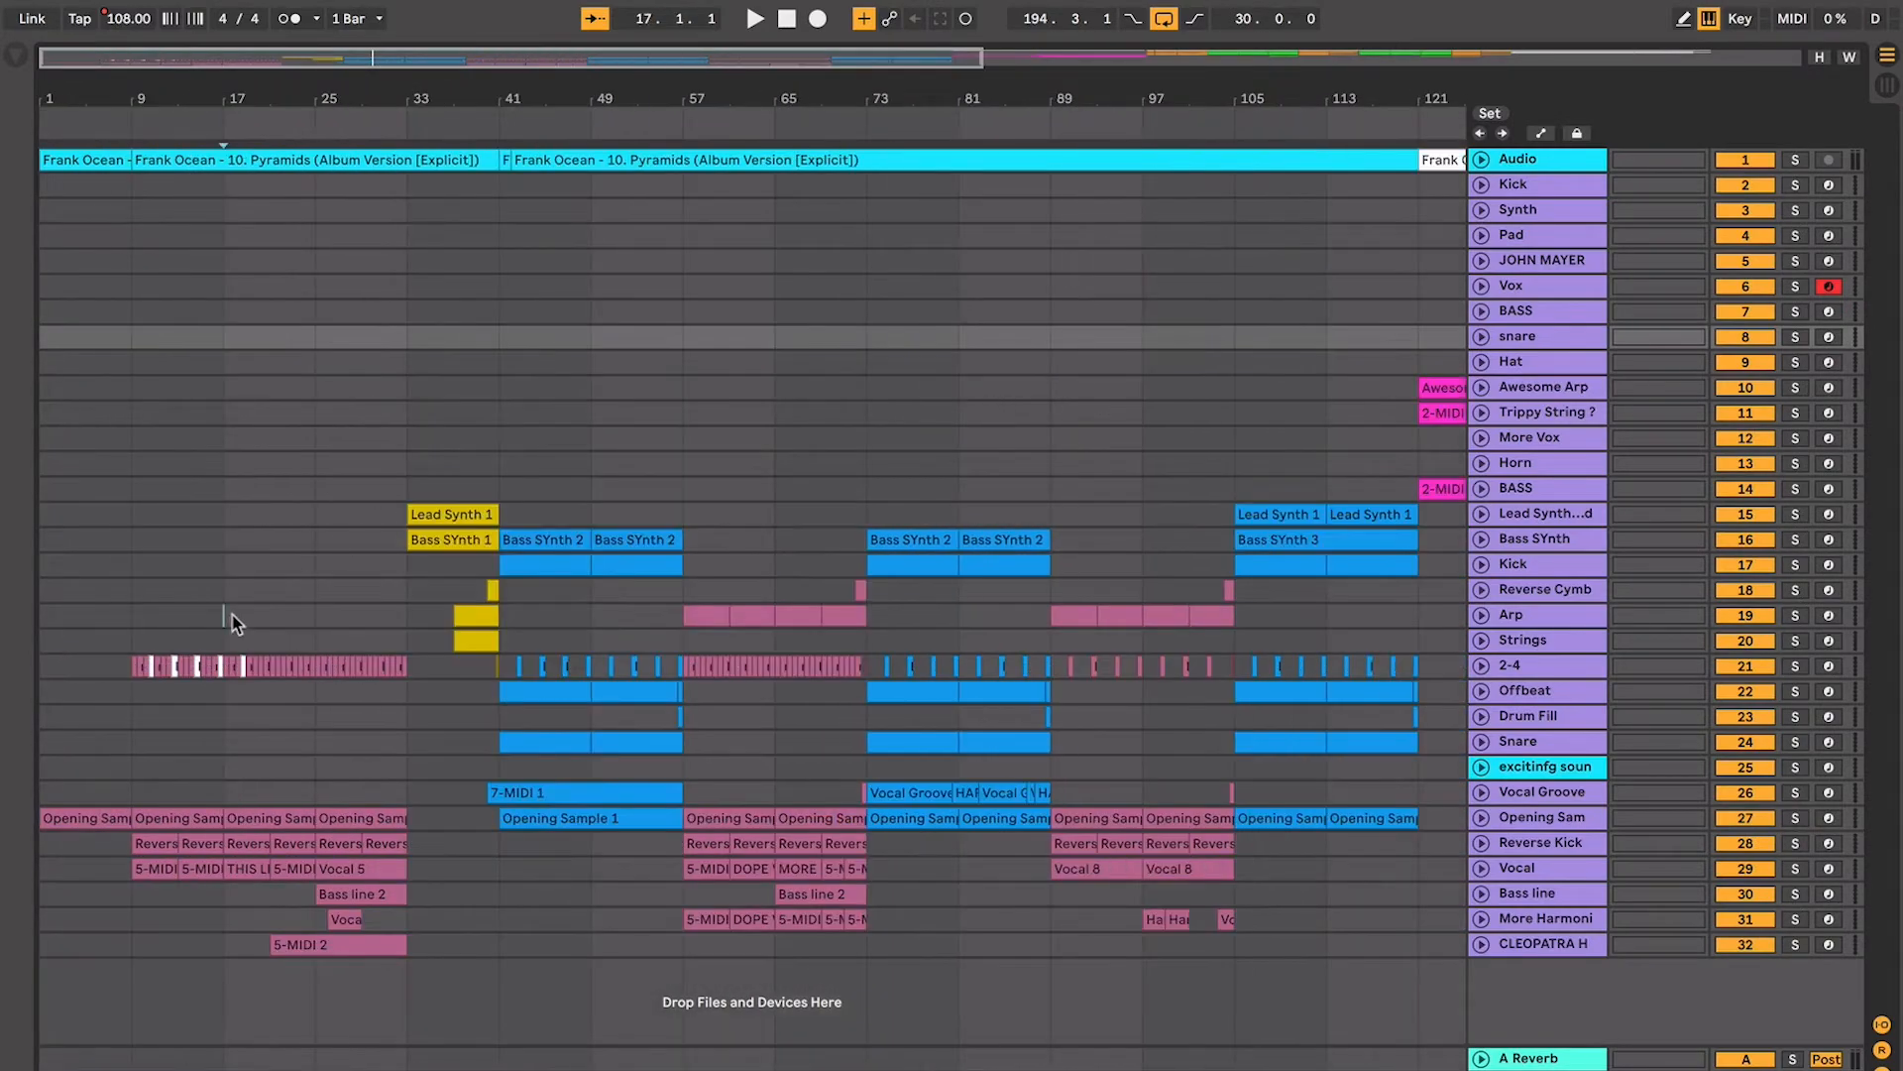
{"action": "left_click", "coordinate": [298, 615]}
{"action": "key", "text": "plus"}
{"action": "key", "text": "plus"}
{"action": "scroll", "coordinate": [560, 697], "scroll_direction": "right", "scroll_amount": 2}
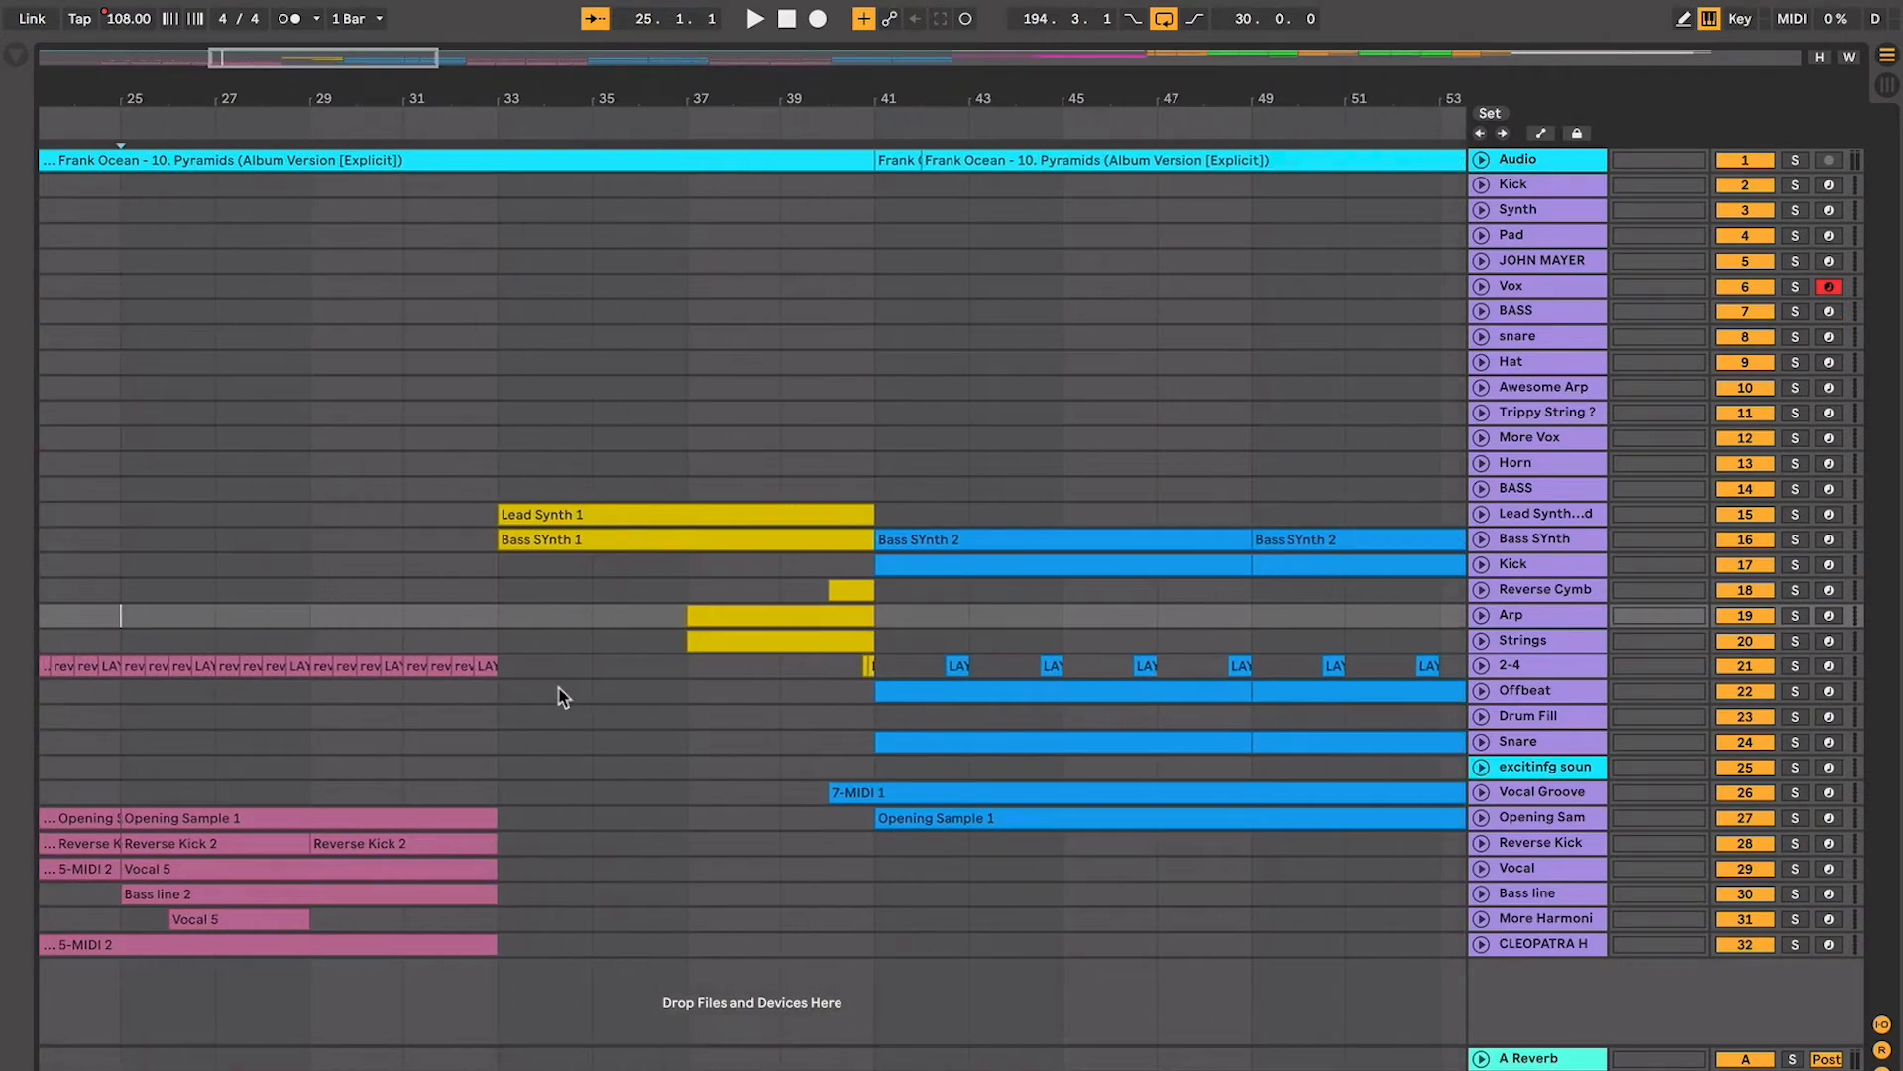
{"action": "left_click", "coordinate": [1480, 820]}
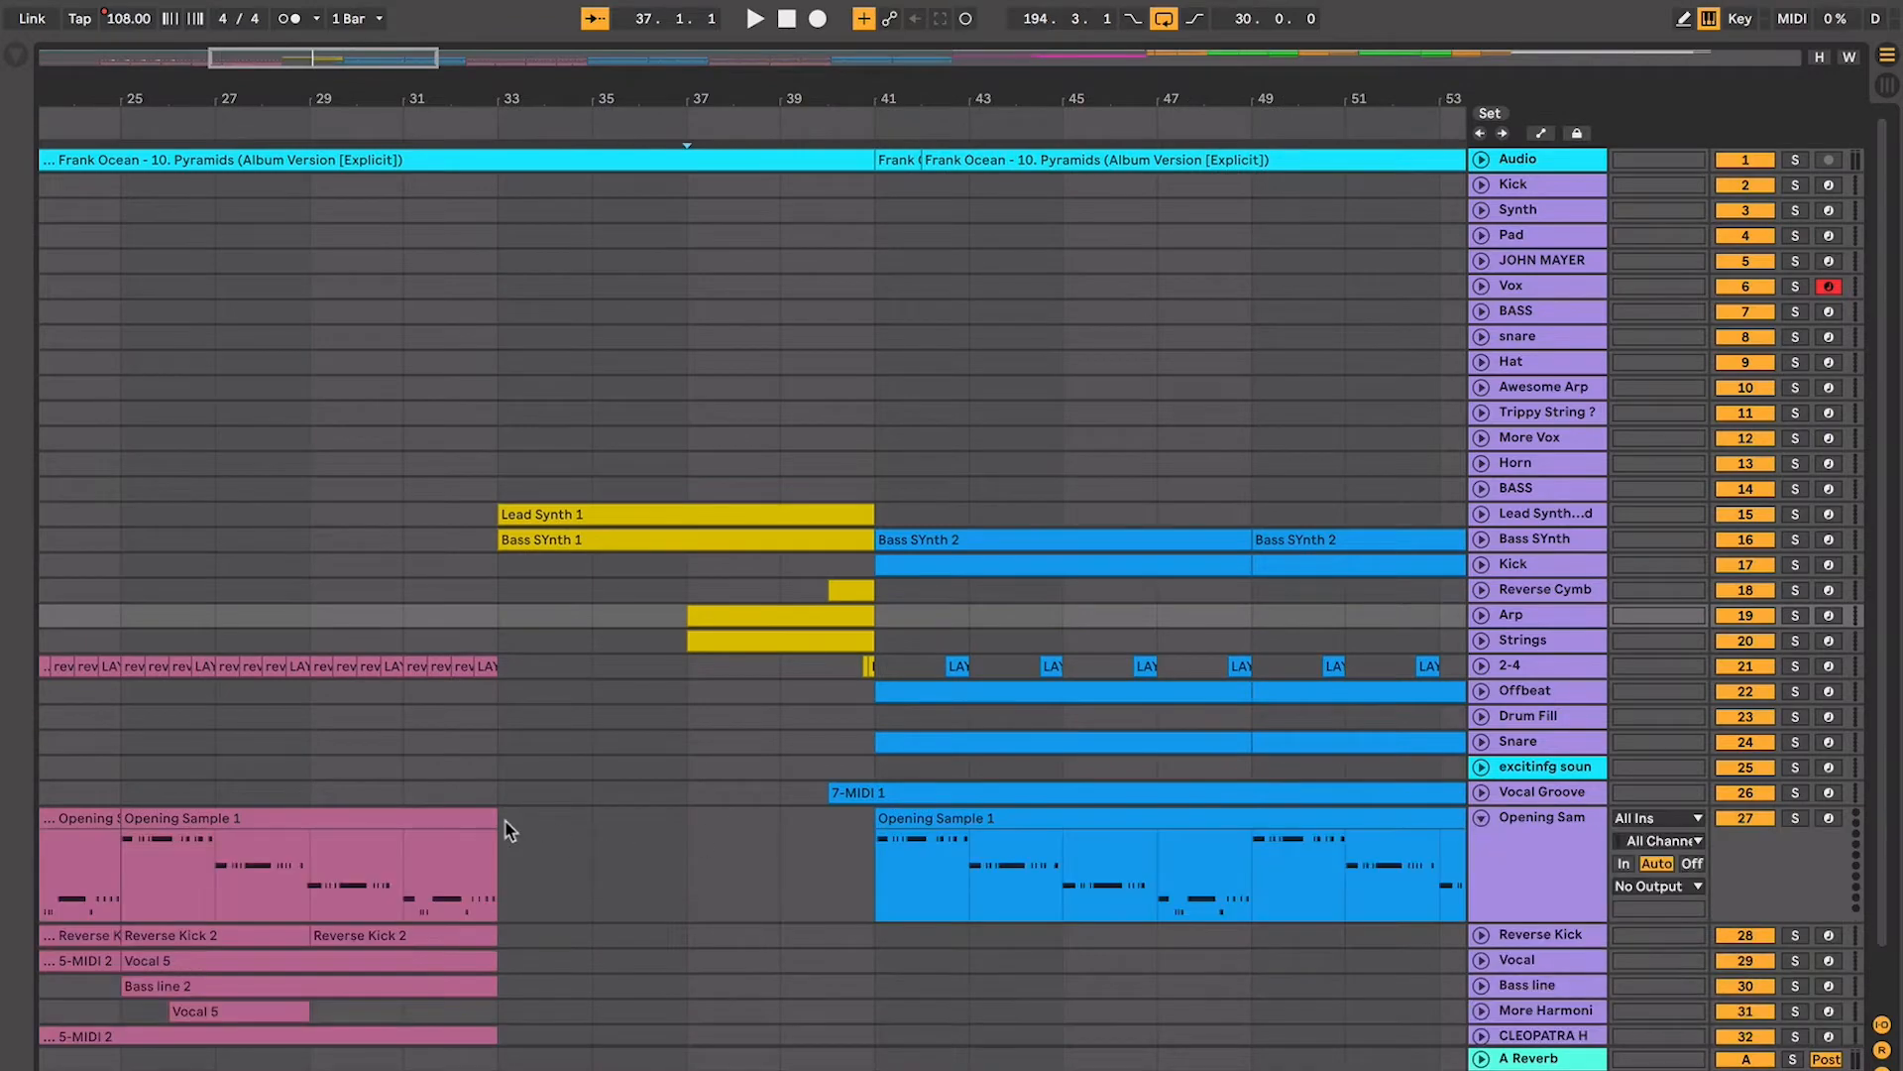
Compare the pink Opening Sample 1 clip ending at bar 33 with the blue one from bar 41, selecting the blue clip
{"action": "left_click", "coordinate": [476, 818]}
{"action": "scroll", "coordinate": [466, 818], "scroll_direction": "right", "scroll_amount": 3}
{"action": "left_click", "coordinate": [783, 796]}
{"action": "left_click", "coordinate": [785, 836]}
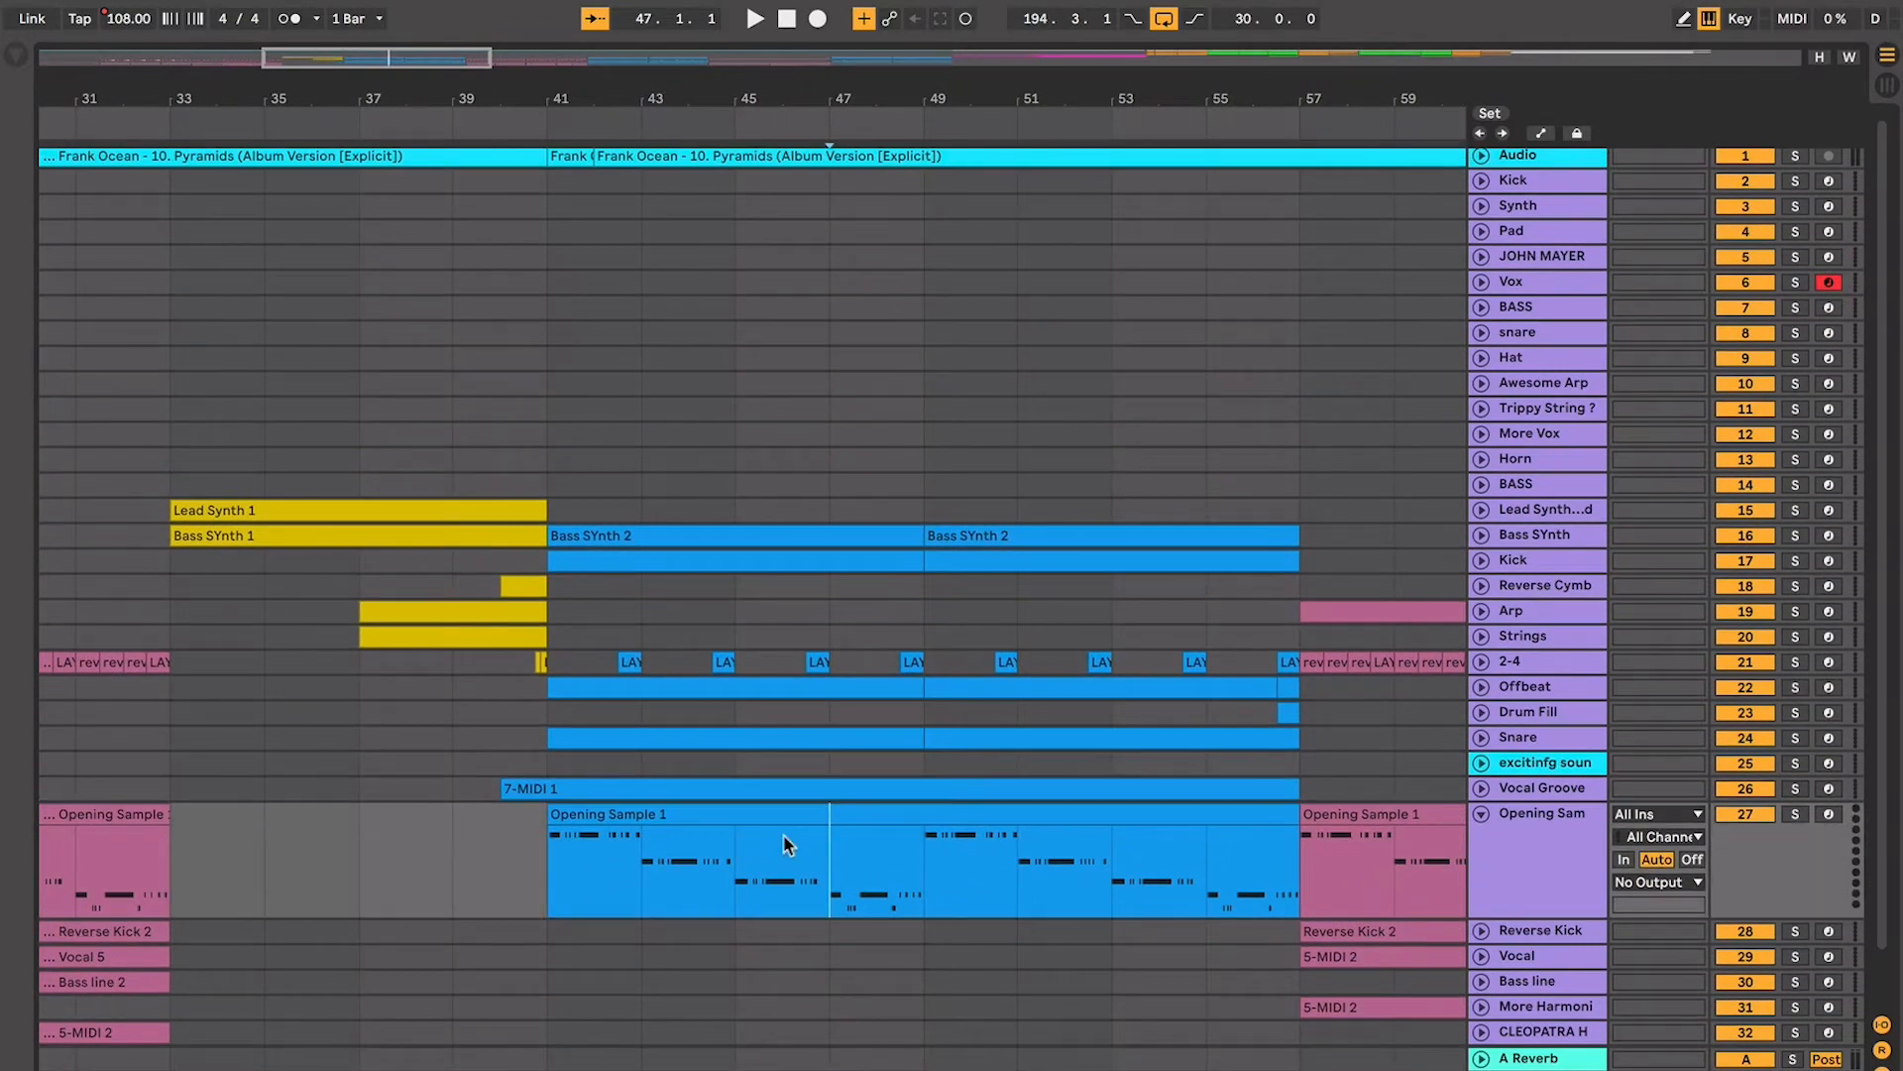
{"action": "left_click", "coordinate": [789, 823]}
{"action": "scroll", "coordinate": [805, 818], "scroll_direction": "down", "scroll_amount": 1}
{"action": "scroll", "coordinate": [805, 819], "scroll_direction": "right", "scroll_amount": 1}
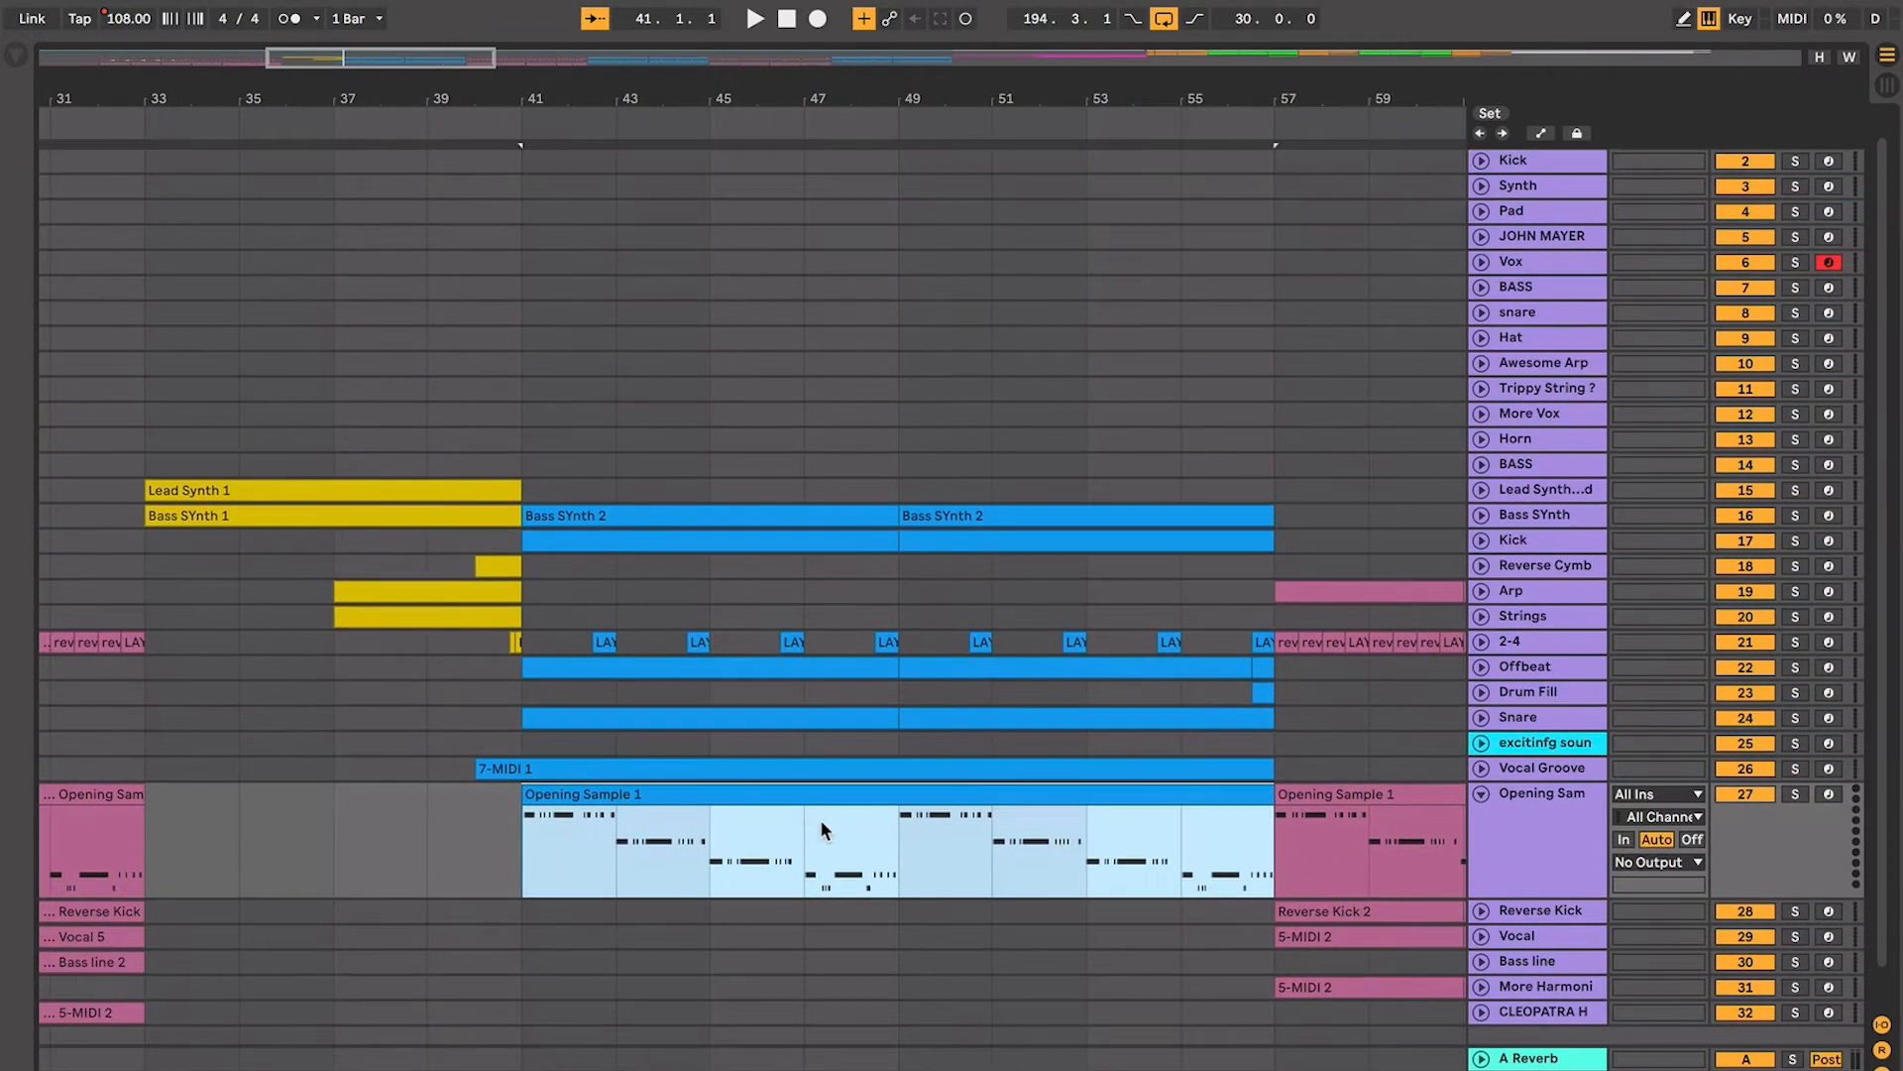
{"action": "scroll", "coordinate": [819, 819], "scroll_direction": "down", "scroll_amount": 1}
{"action": "scroll", "coordinate": [819, 819], "scroll_direction": "left", "scroll_amount": 1}
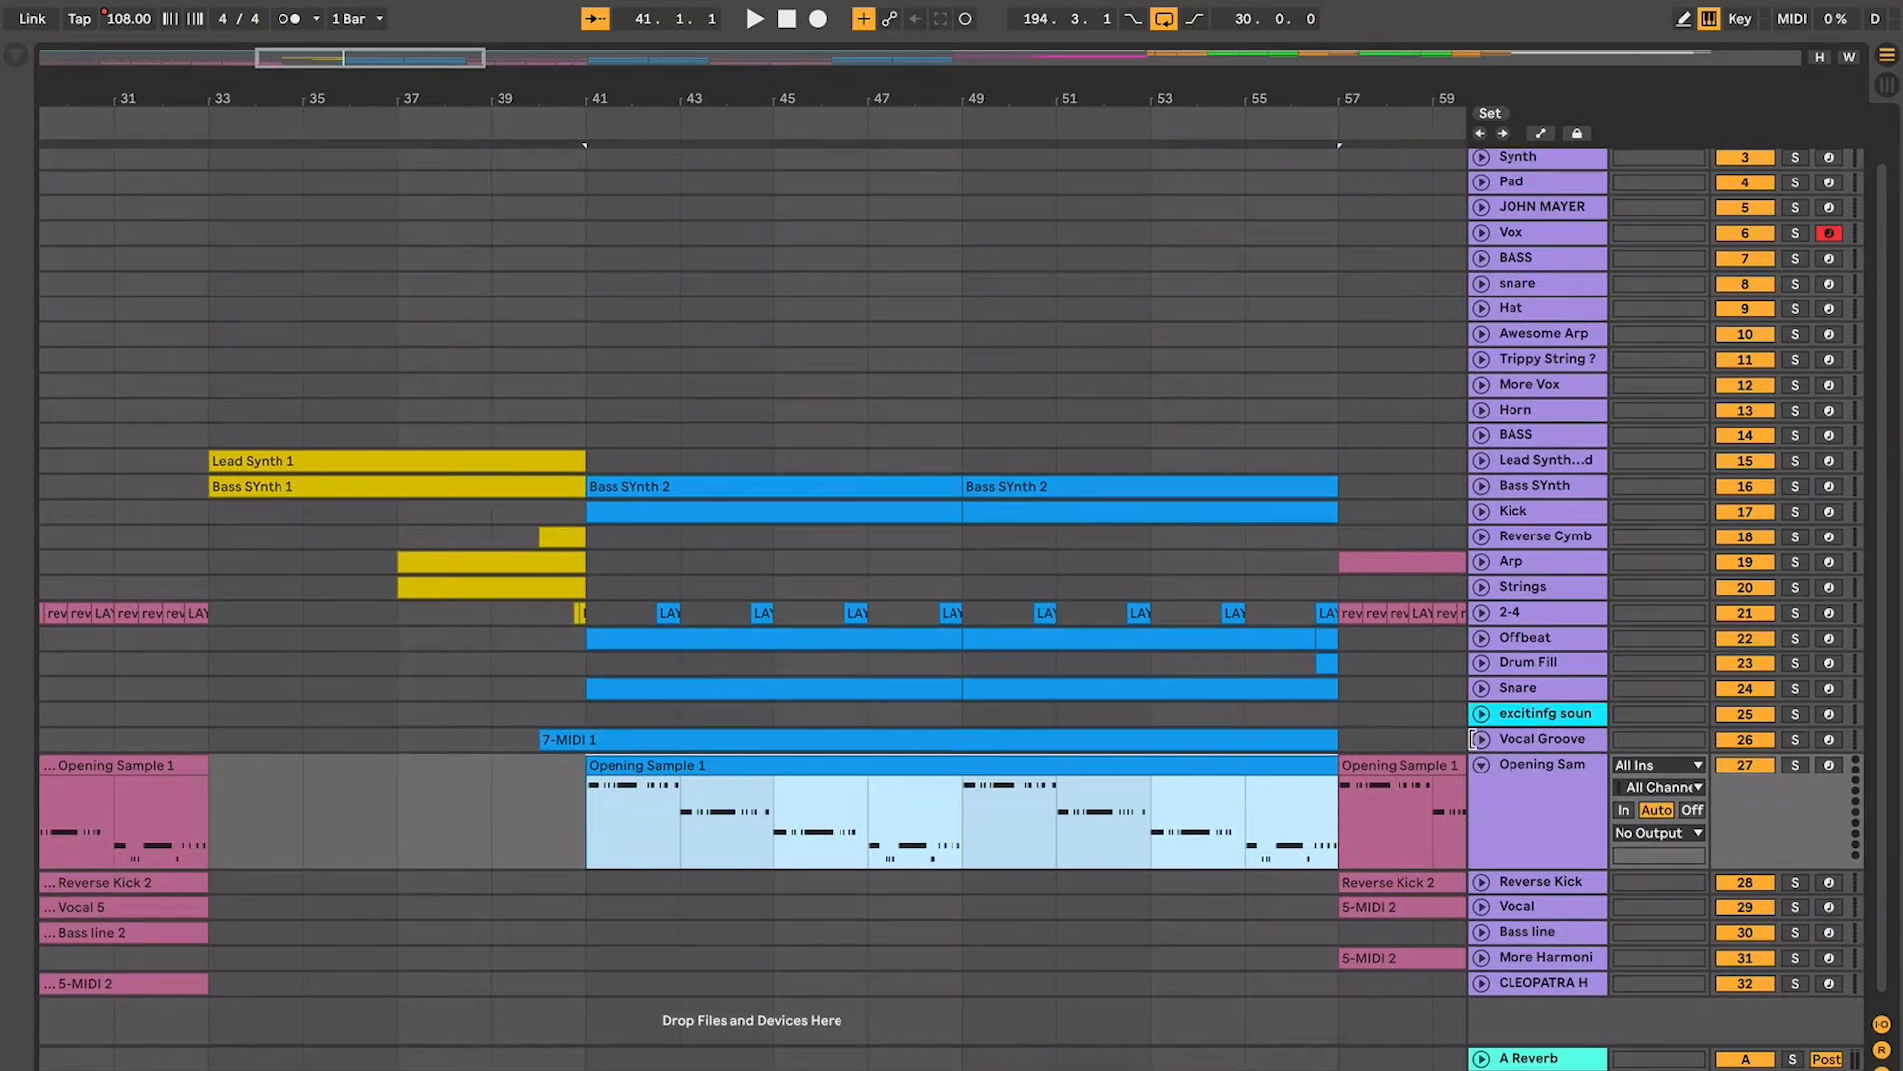
Unfold the Vocal Groove and Snare tracks to show their blue clip contents
{"action": "left_click", "coordinate": [1480, 738]}
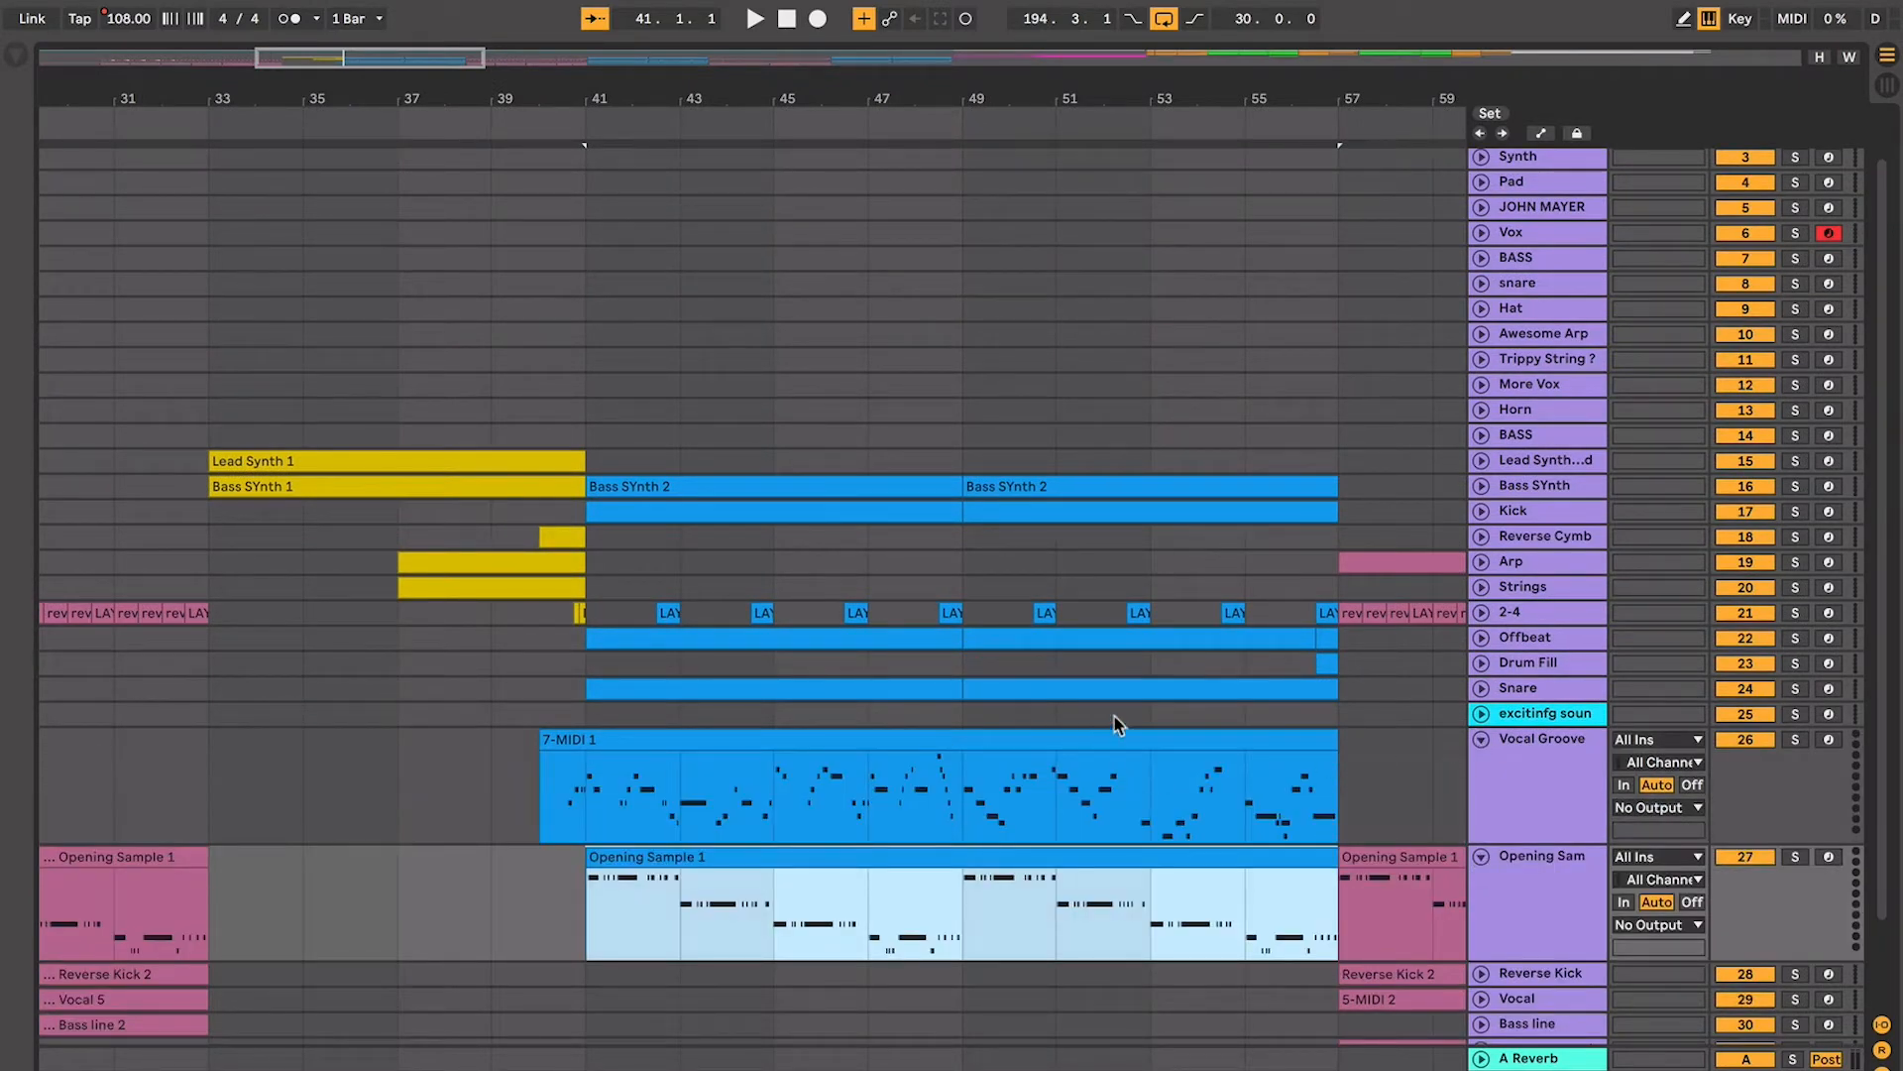
{"action": "left_click", "coordinate": [1104, 687]}
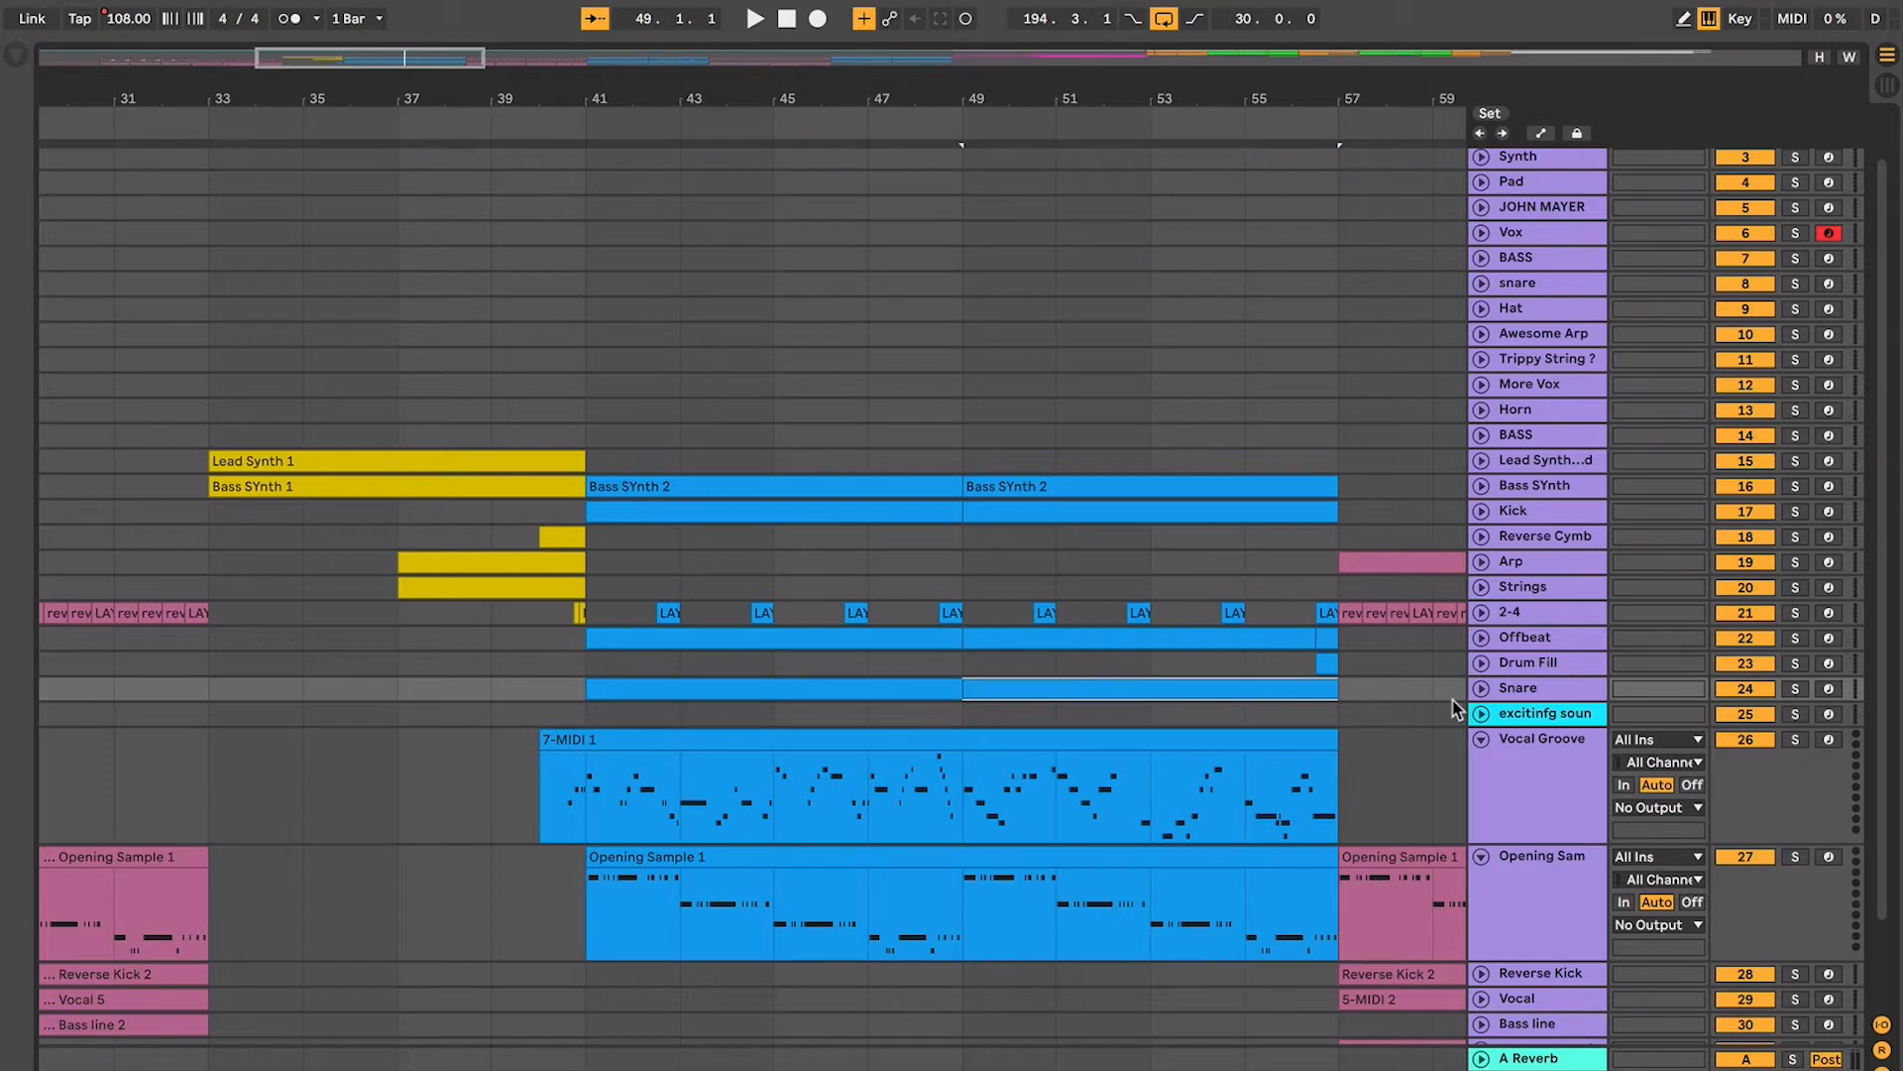
{"action": "left_click", "coordinate": [1480, 688]}
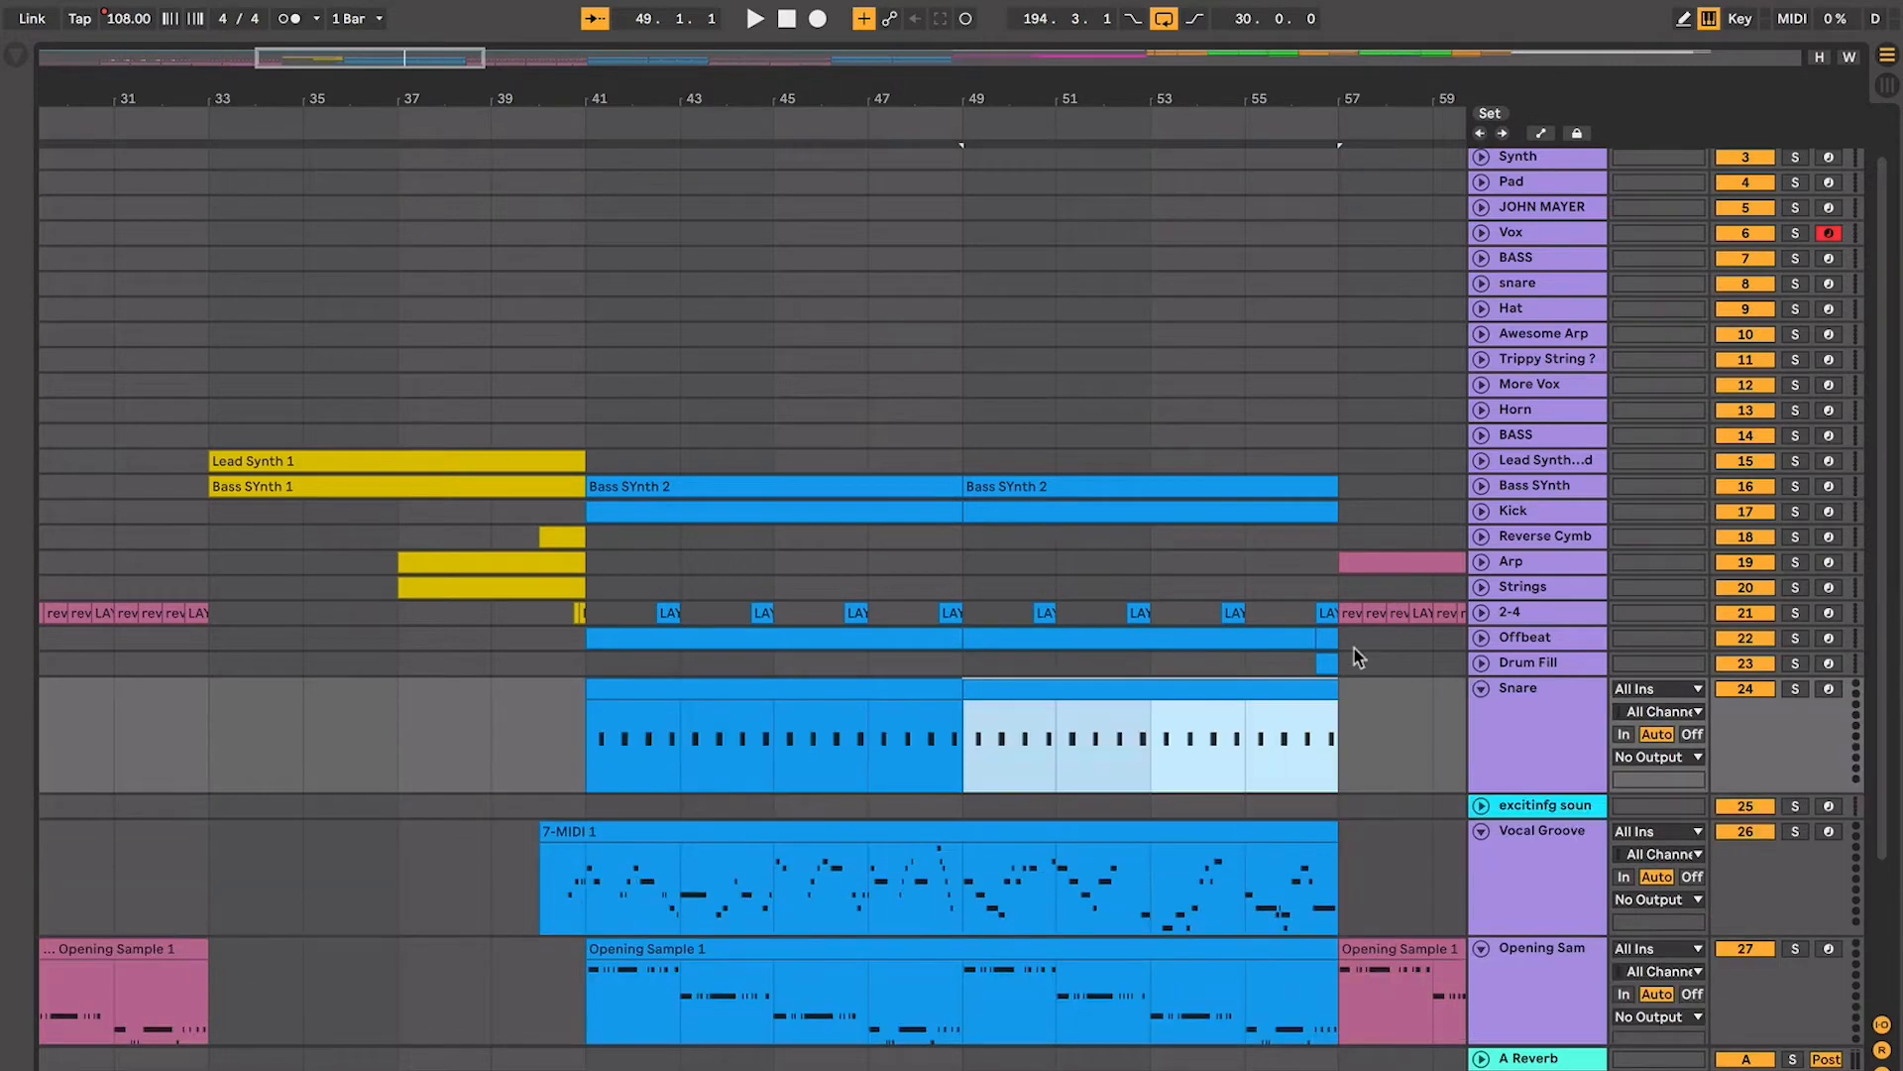
Select the whole blue Snare part from bar 41 to 57 and set the arrangement loop to that range
{"action": "left_click", "coordinate": [781, 685], "text": "shift"}
{"action": "scroll", "coordinate": [781, 684], "scroll_direction": "left", "scroll_amount": 2}
{"action": "scroll", "coordinate": [781, 684], "scroll_direction": "down", "scroll_amount": 1}
{"action": "key", "text": "super+k"}
{"action": "key", "text": "super+k"}
{"action": "key", "text": "super+j"}
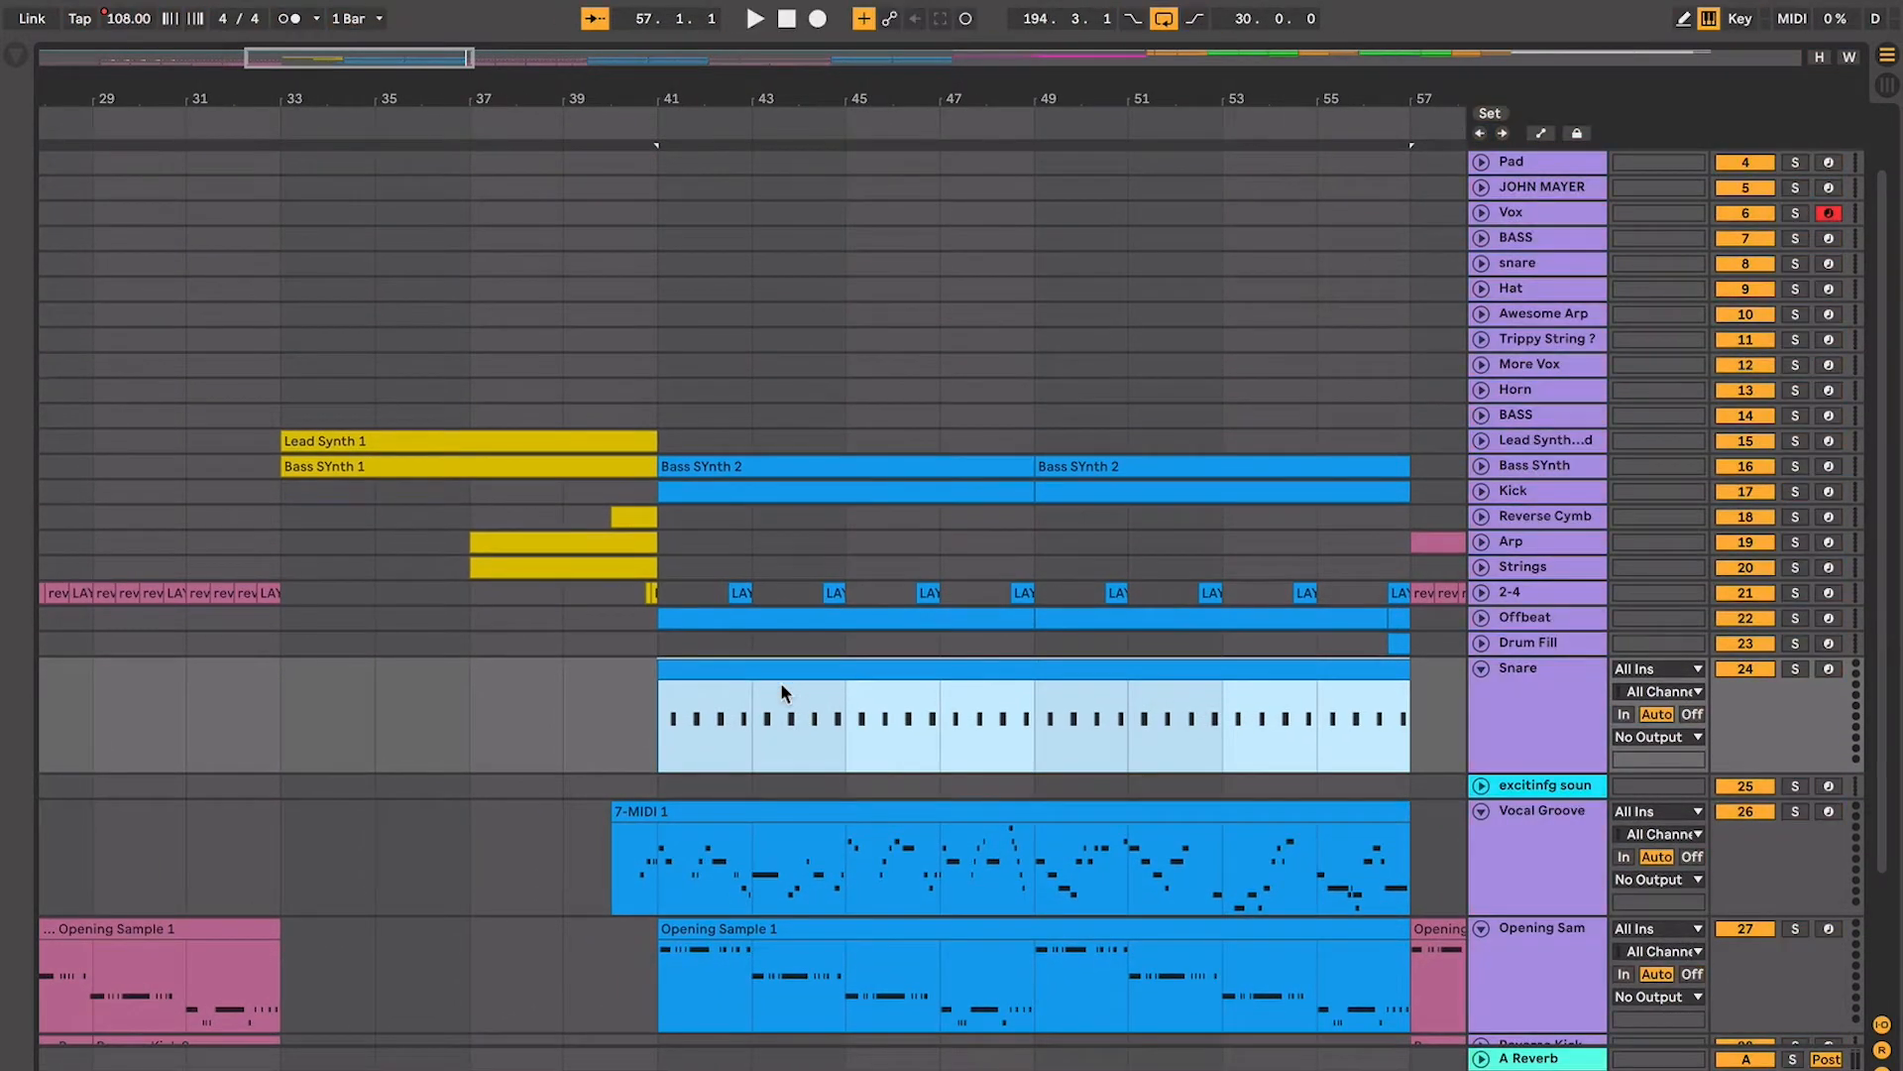
{"action": "key", "text": "super+l"}
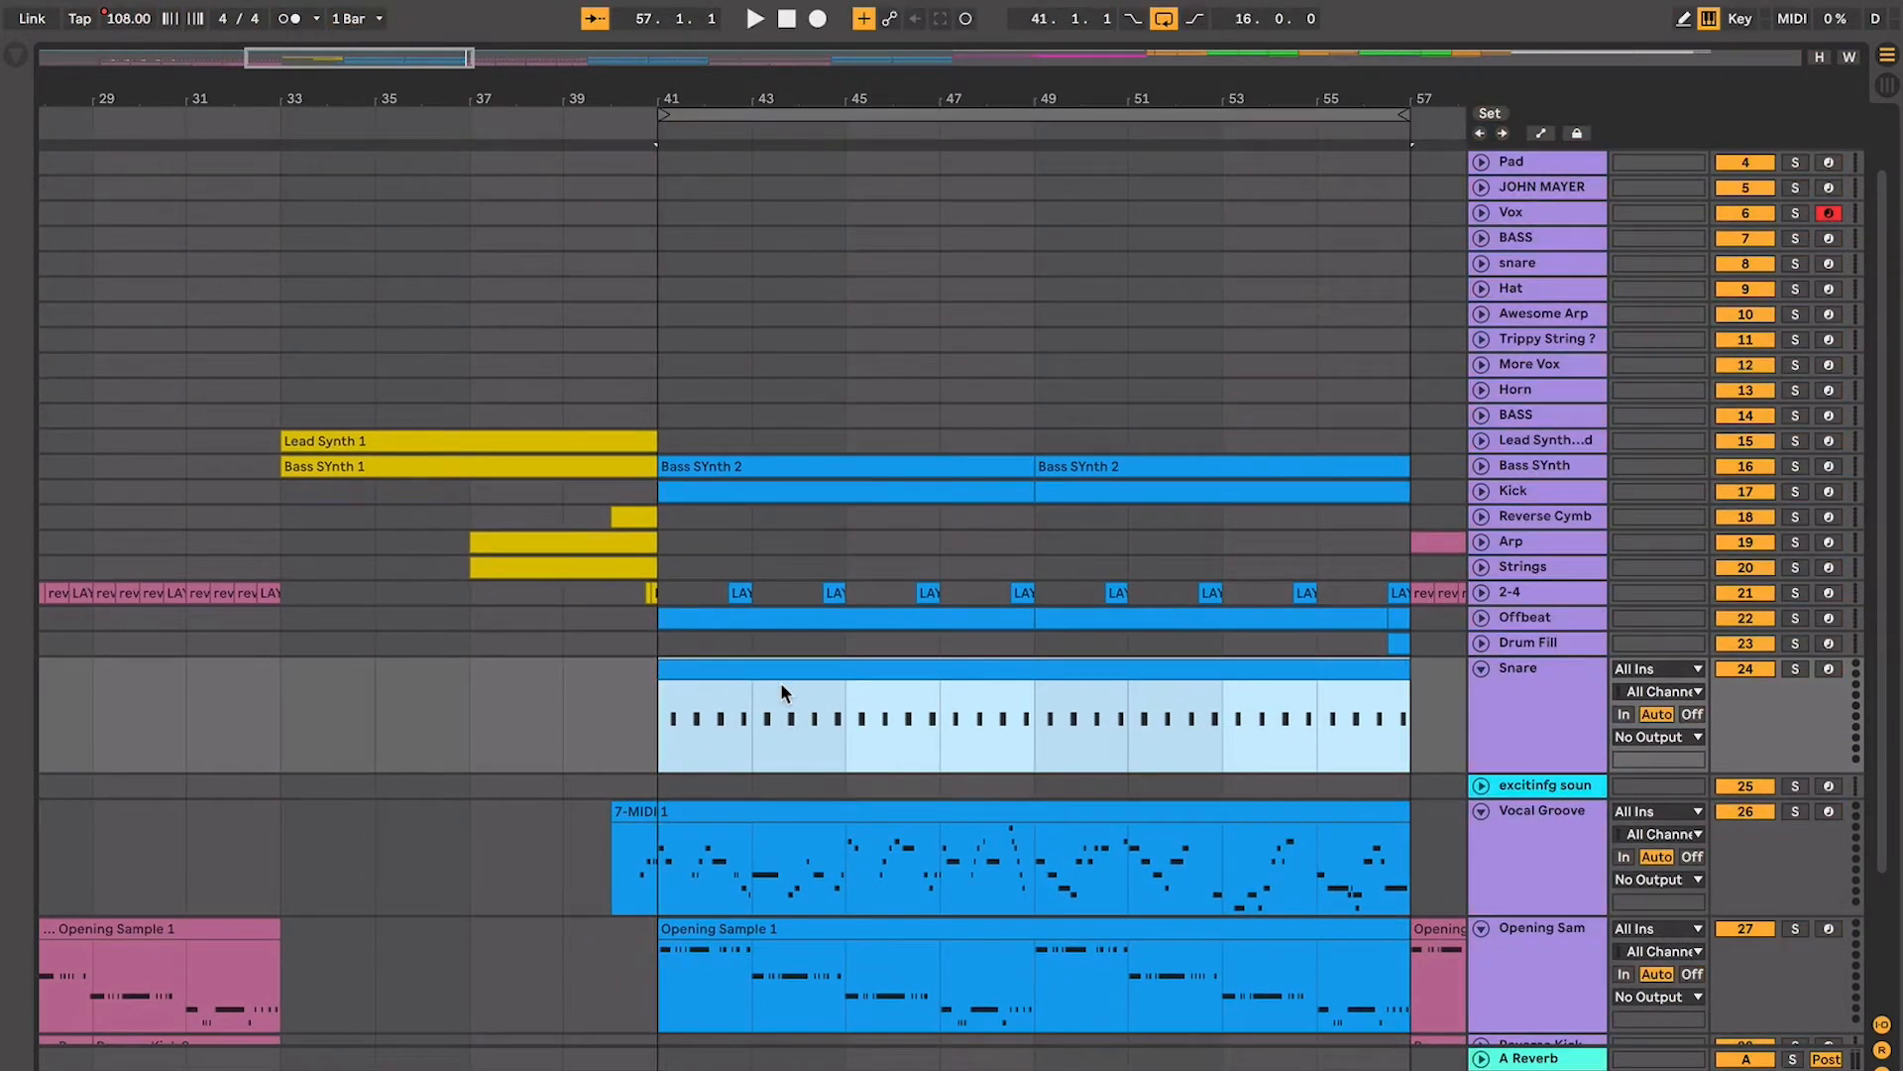
Move the Kick track directly below Strings, with both it and the 2-4 track unfolded
{"action": "left_click", "coordinate": [1482, 492]}
{"action": "left_click_drag", "start_coordinate": [1491, 504], "coordinate": [1495, 680]}
{"action": "left_click", "coordinate": [1480, 686]}
Unfold the Offbeat track and move the Snare track directly below the Kick track
{"action": "left_click", "coordinate": [1157, 708]}
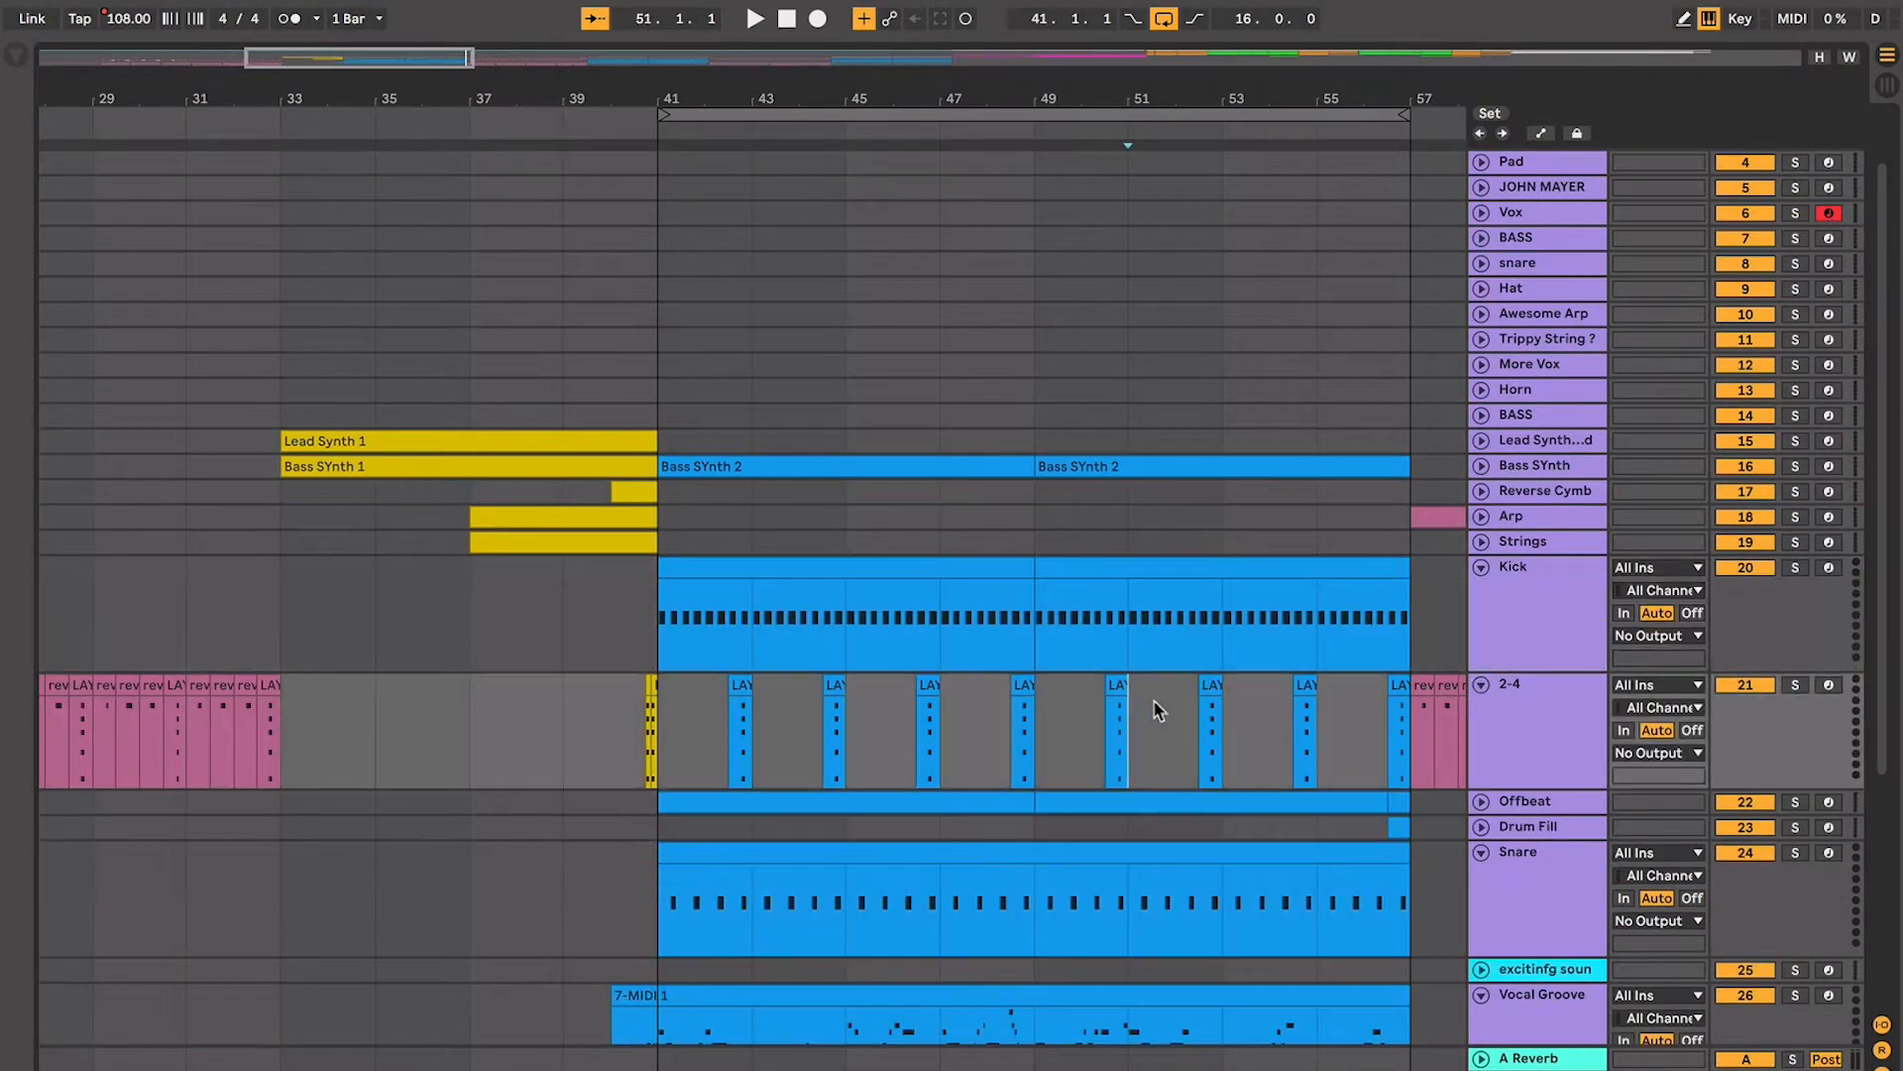
{"action": "key", "text": "plus"}
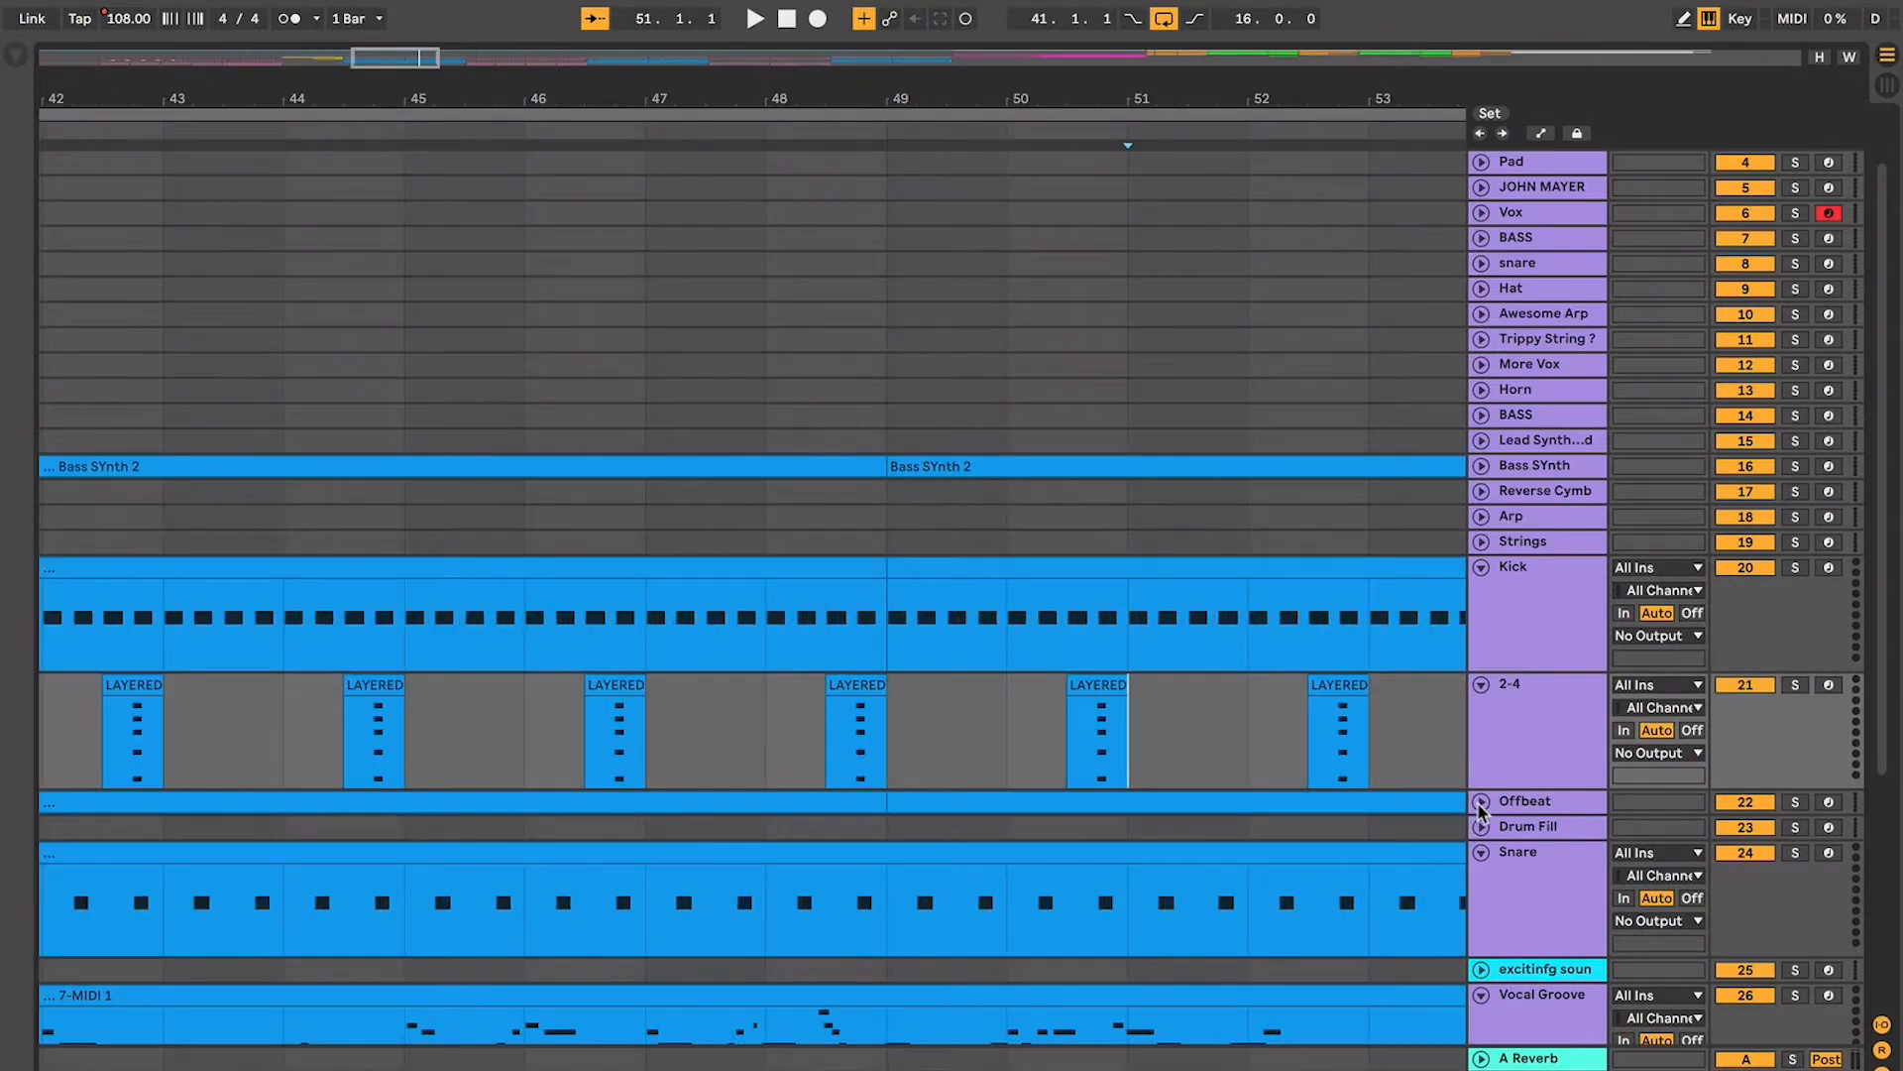
{"action": "left_click", "coordinate": [1480, 803]}
{"action": "scroll", "coordinate": [1399, 872], "scroll_direction": "down", "scroll_amount": 2}
{"action": "left_click_drag", "start_coordinate": [1498, 883], "coordinate": [1501, 599]}
Examine the pattern of reverse and LAYERED clips in the pink section of the 2-4 track up to bar 33
{"action": "left_click", "coordinate": [1526, 717]}
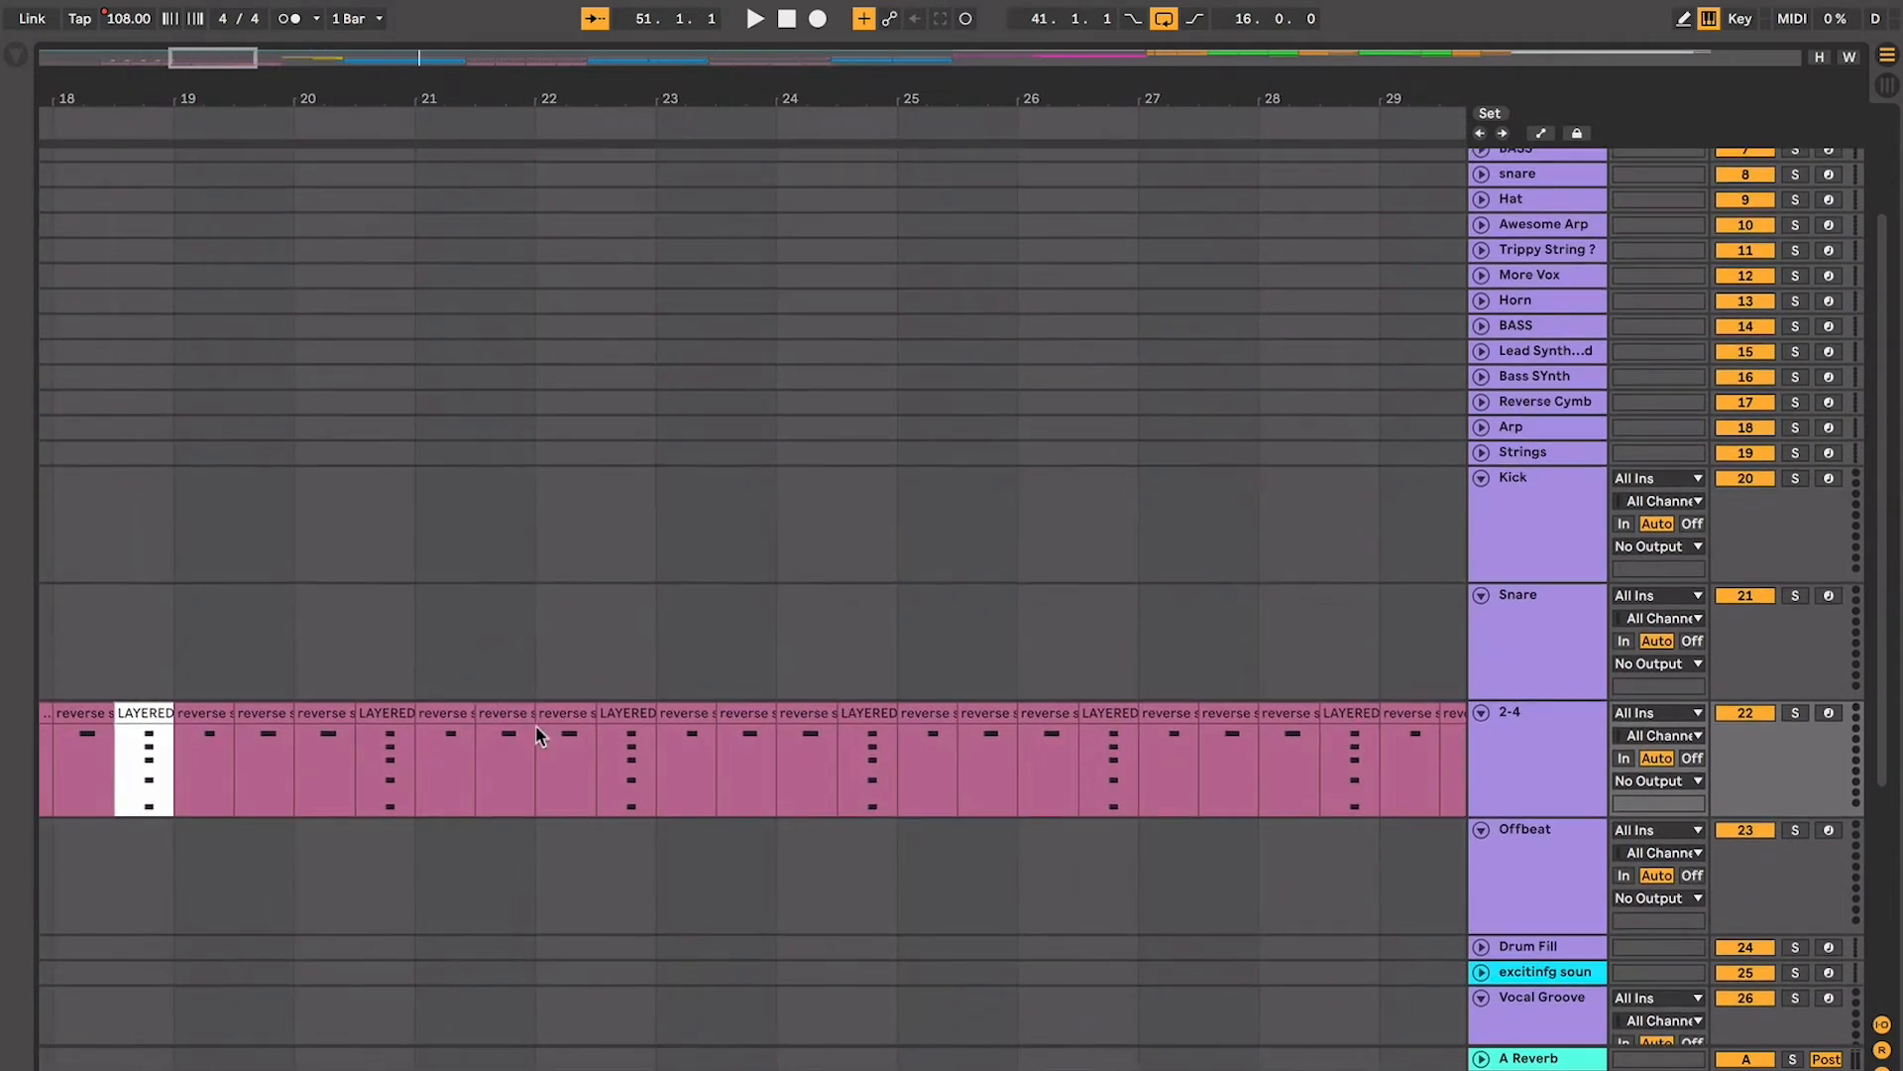
{"action": "scroll", "coordinate": [503, 708], "scroll_direction": "right", "scroll_amount": 1}
{"action": "scroll", "coordinate": [503, 708], "scroll_direction": "right", "scroll_amount": 1}
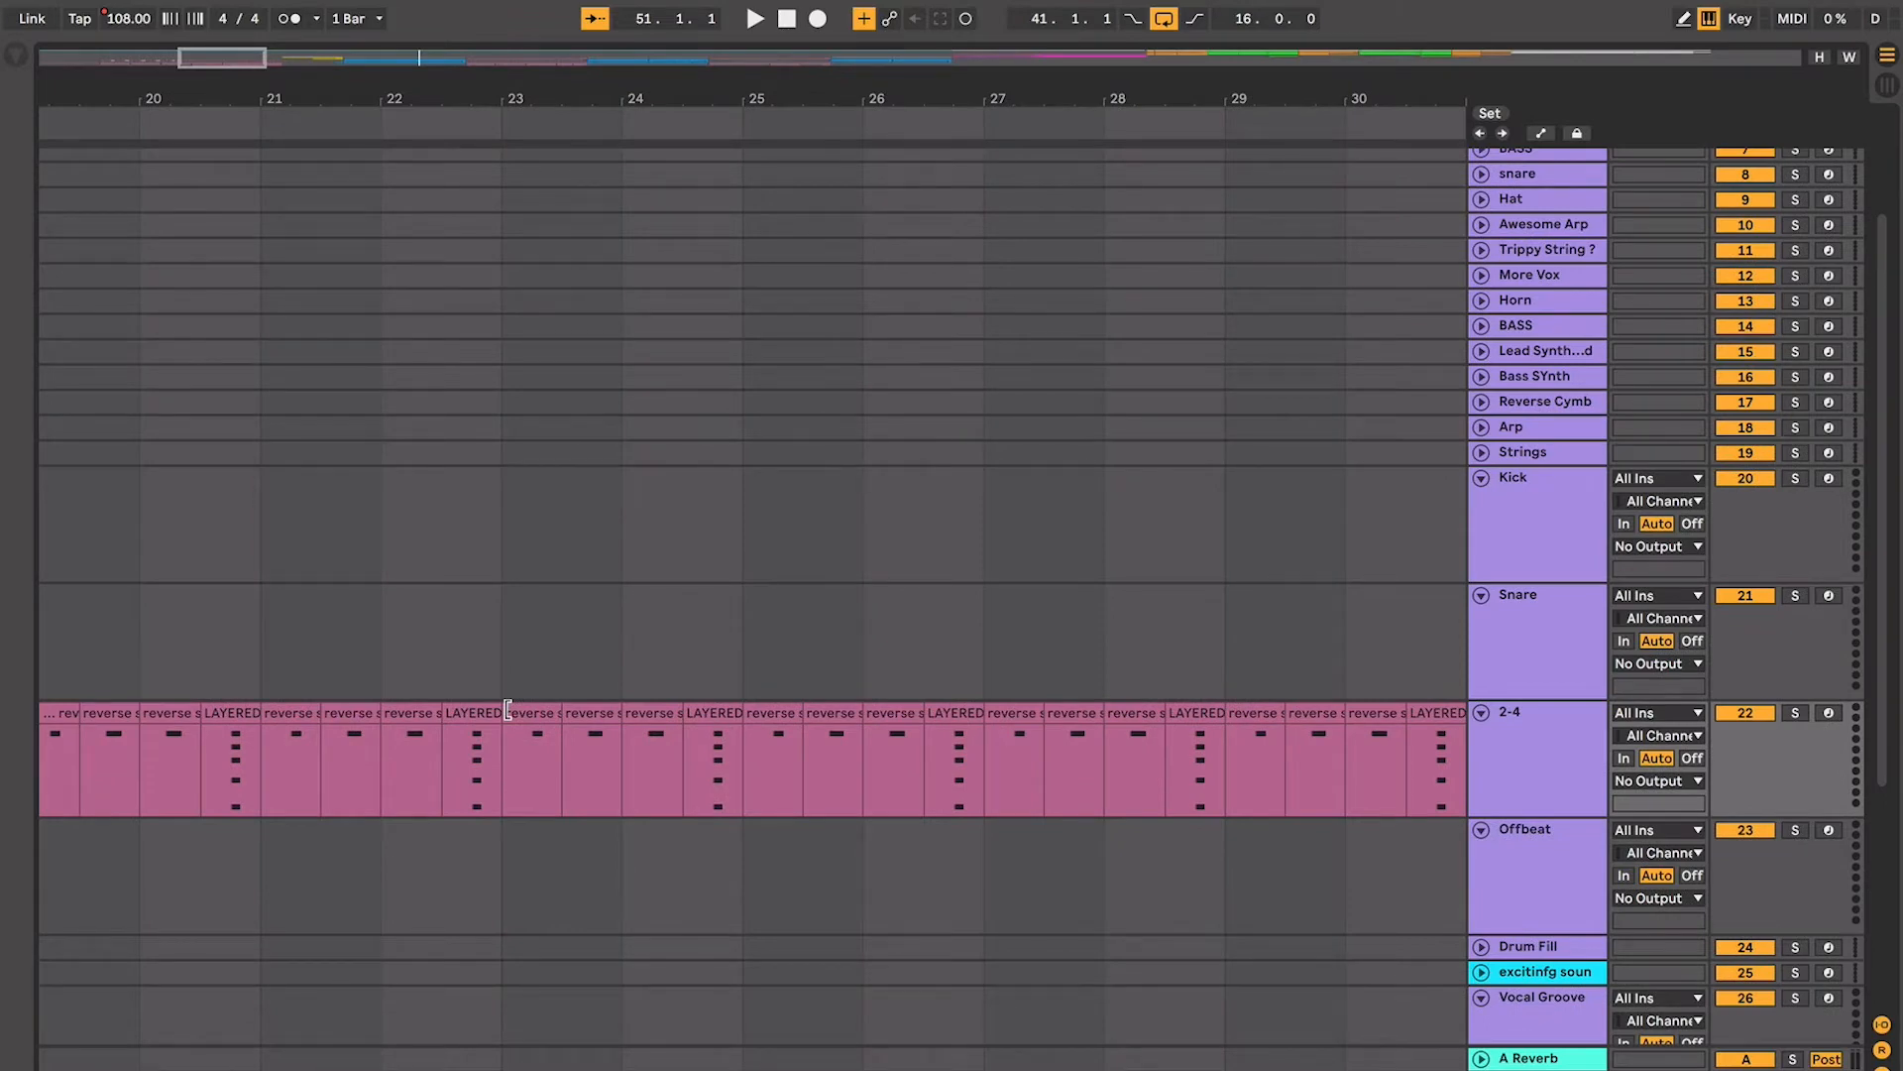
{"action": "scroll", "coordinate": [506, 710], "scroll_direction": "right", "scroll_amount": 11}
{"action": "scroll", "coordinate": [507, 713], "scroll_direction": "left", "scroll_amount": 2}
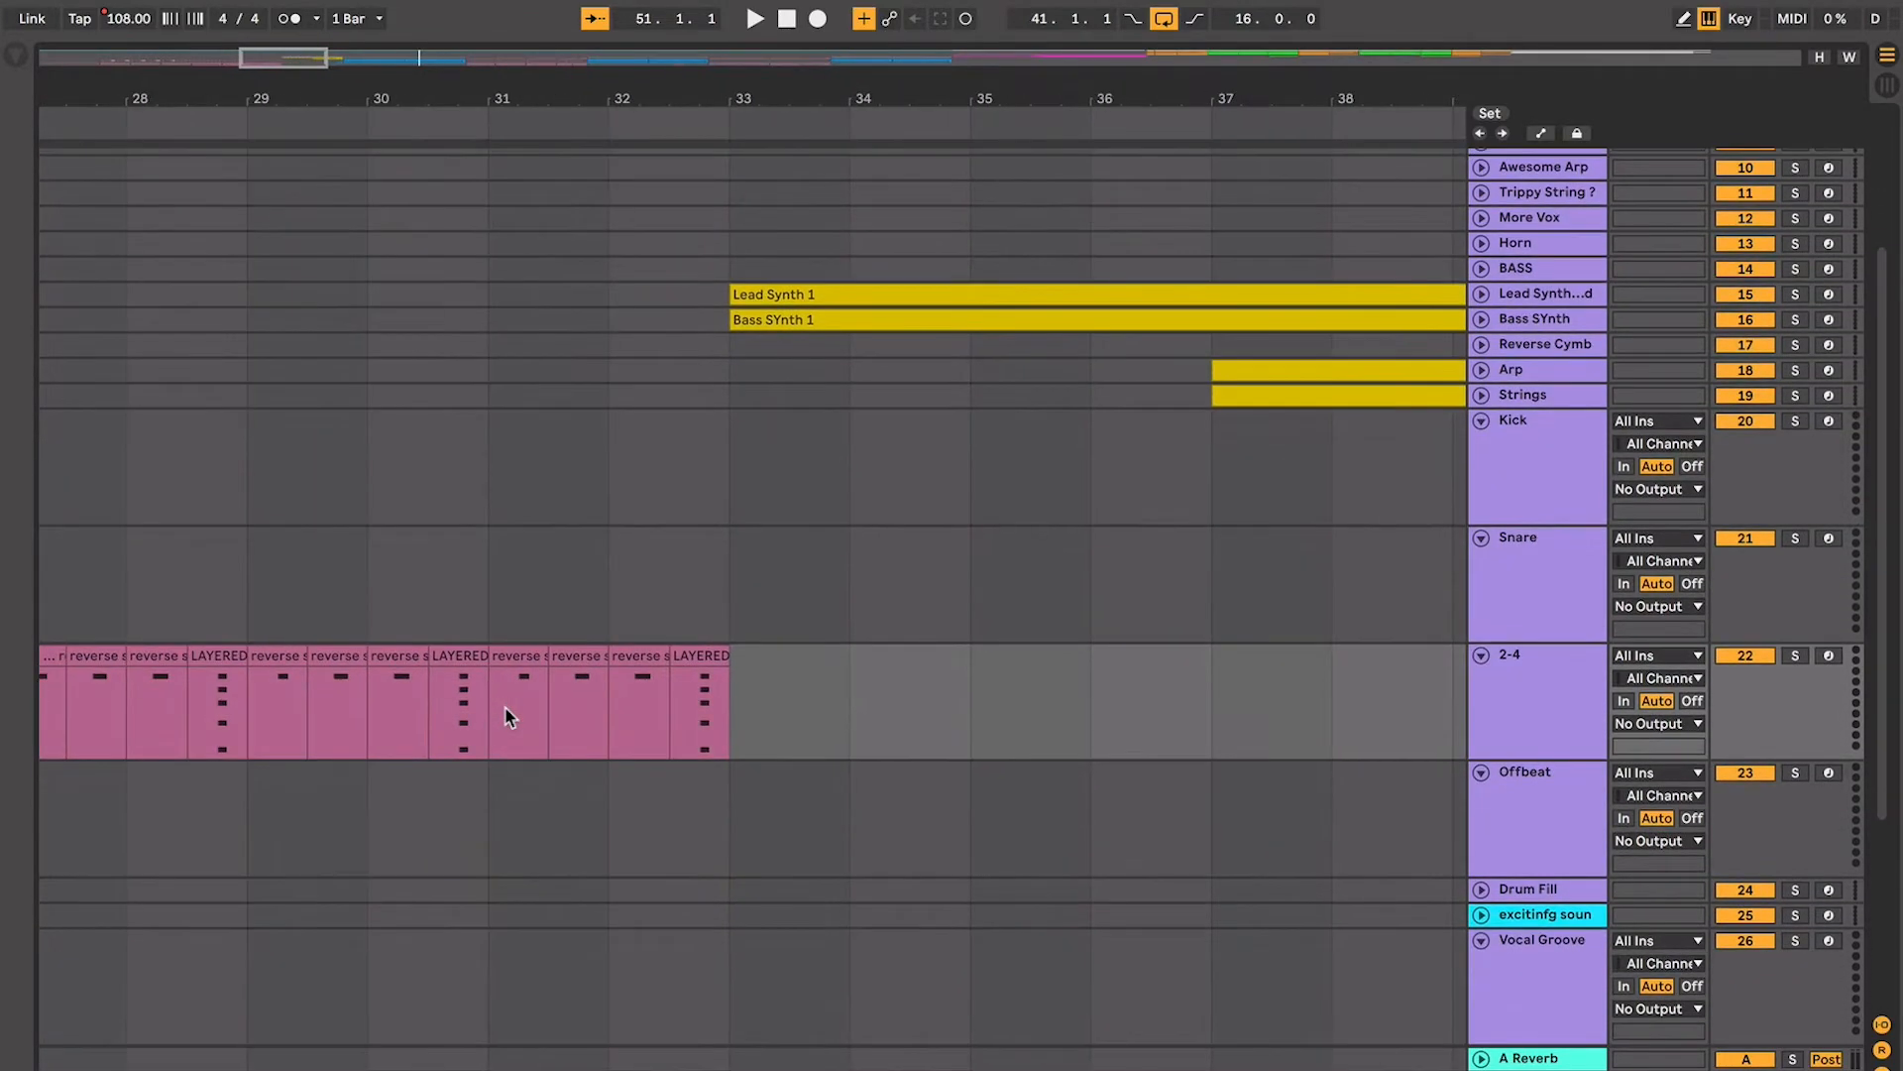
{"action": "scroll", "coordinate": [506, 709], "scroll_direction": "left", "scroll_amount": 1}
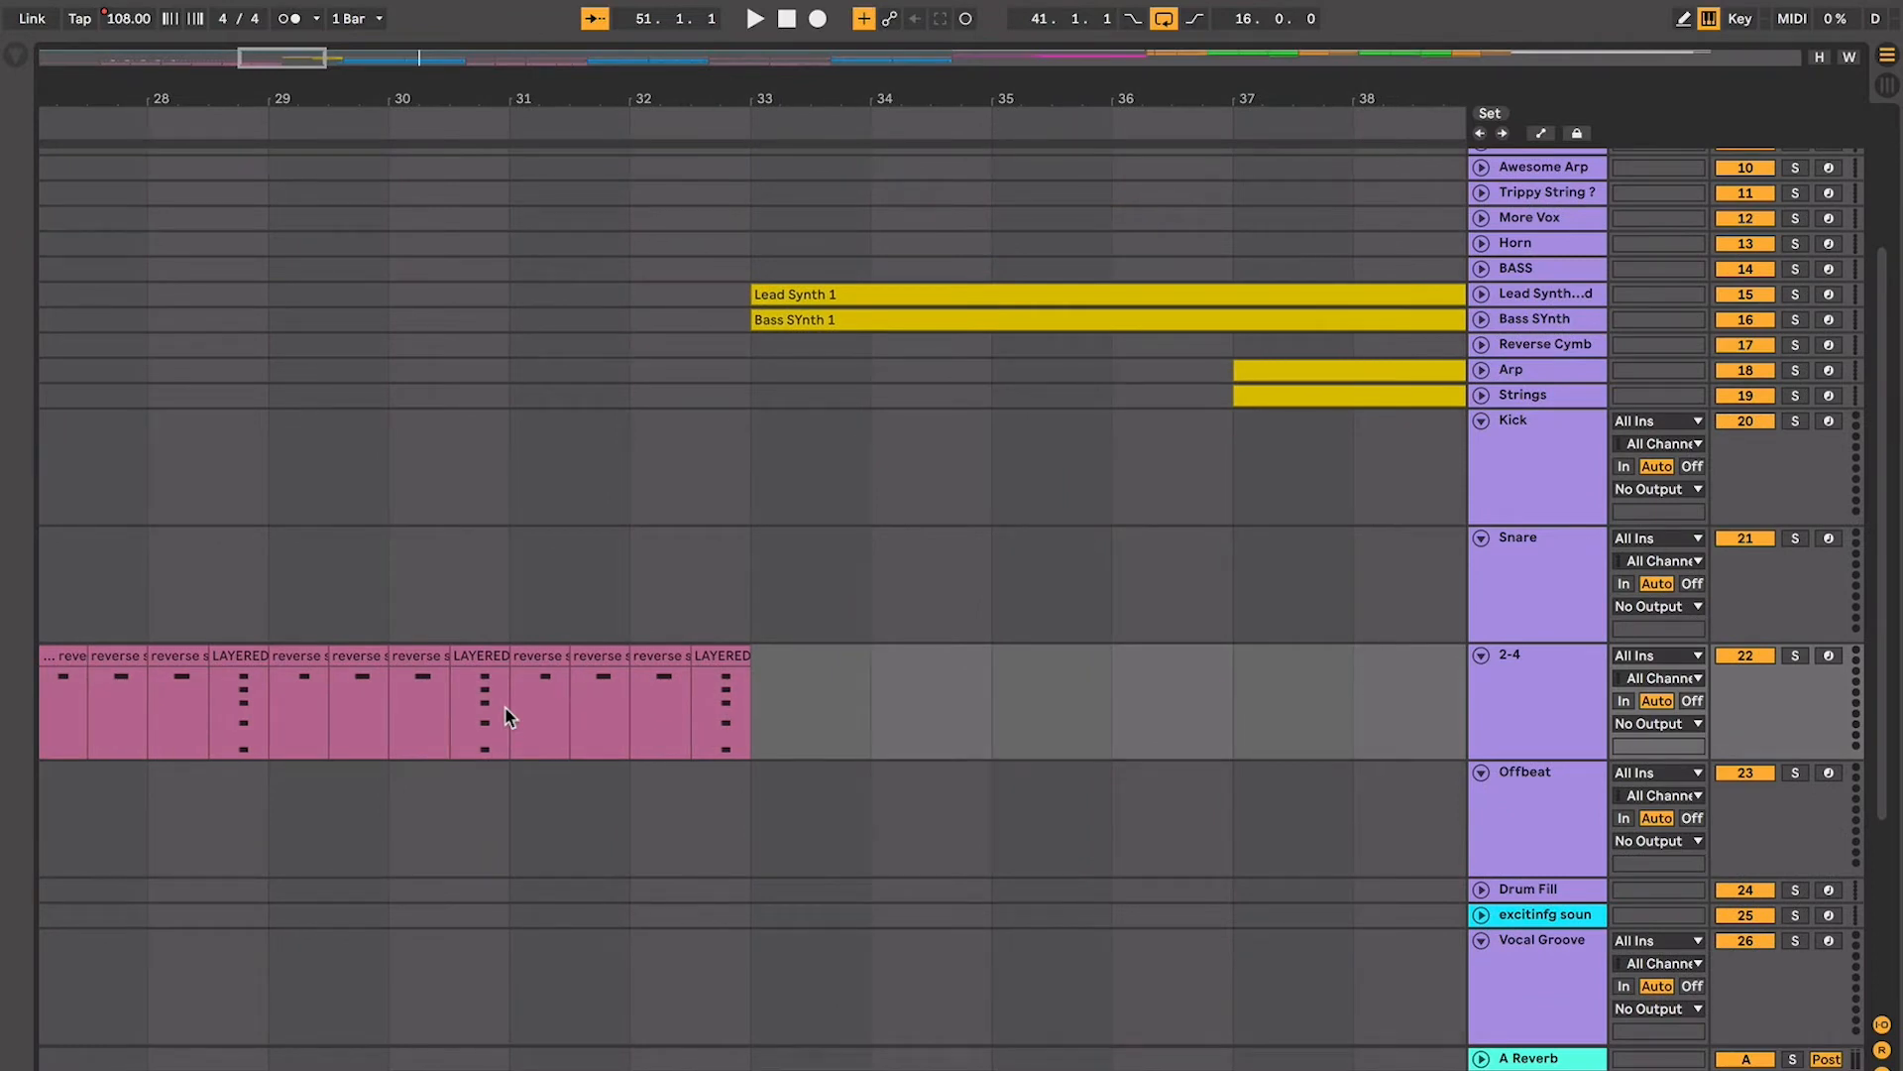
{"action": "scroll", "coordinate": [505, 715], "scroll_direction": "right", "scroll_amount": 12}
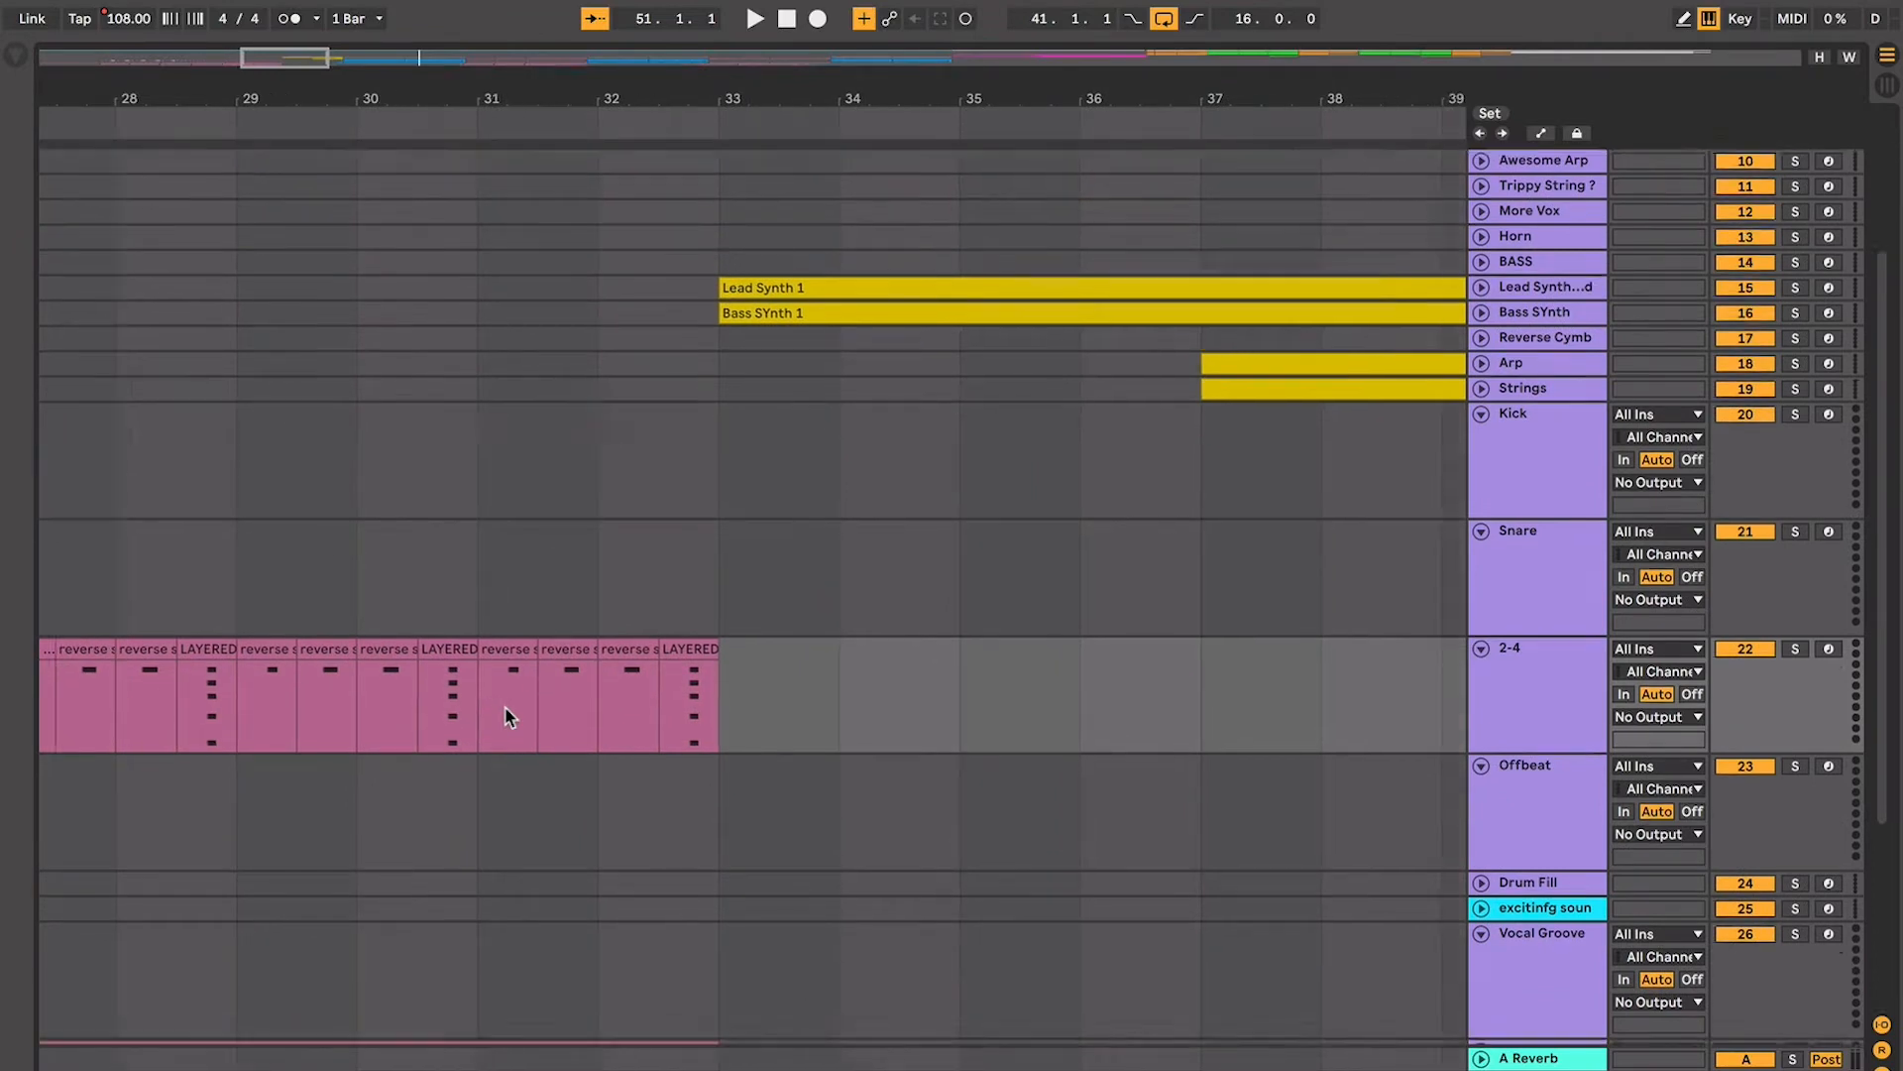
Rename the 2-4 track as "big clap ("
{"action": "left_click", "coordinate": [1521, 656]}
{"action": "scroll", "coordinate": [1302, 692], "scroll_direction": "right", "scroll_amount": 1}
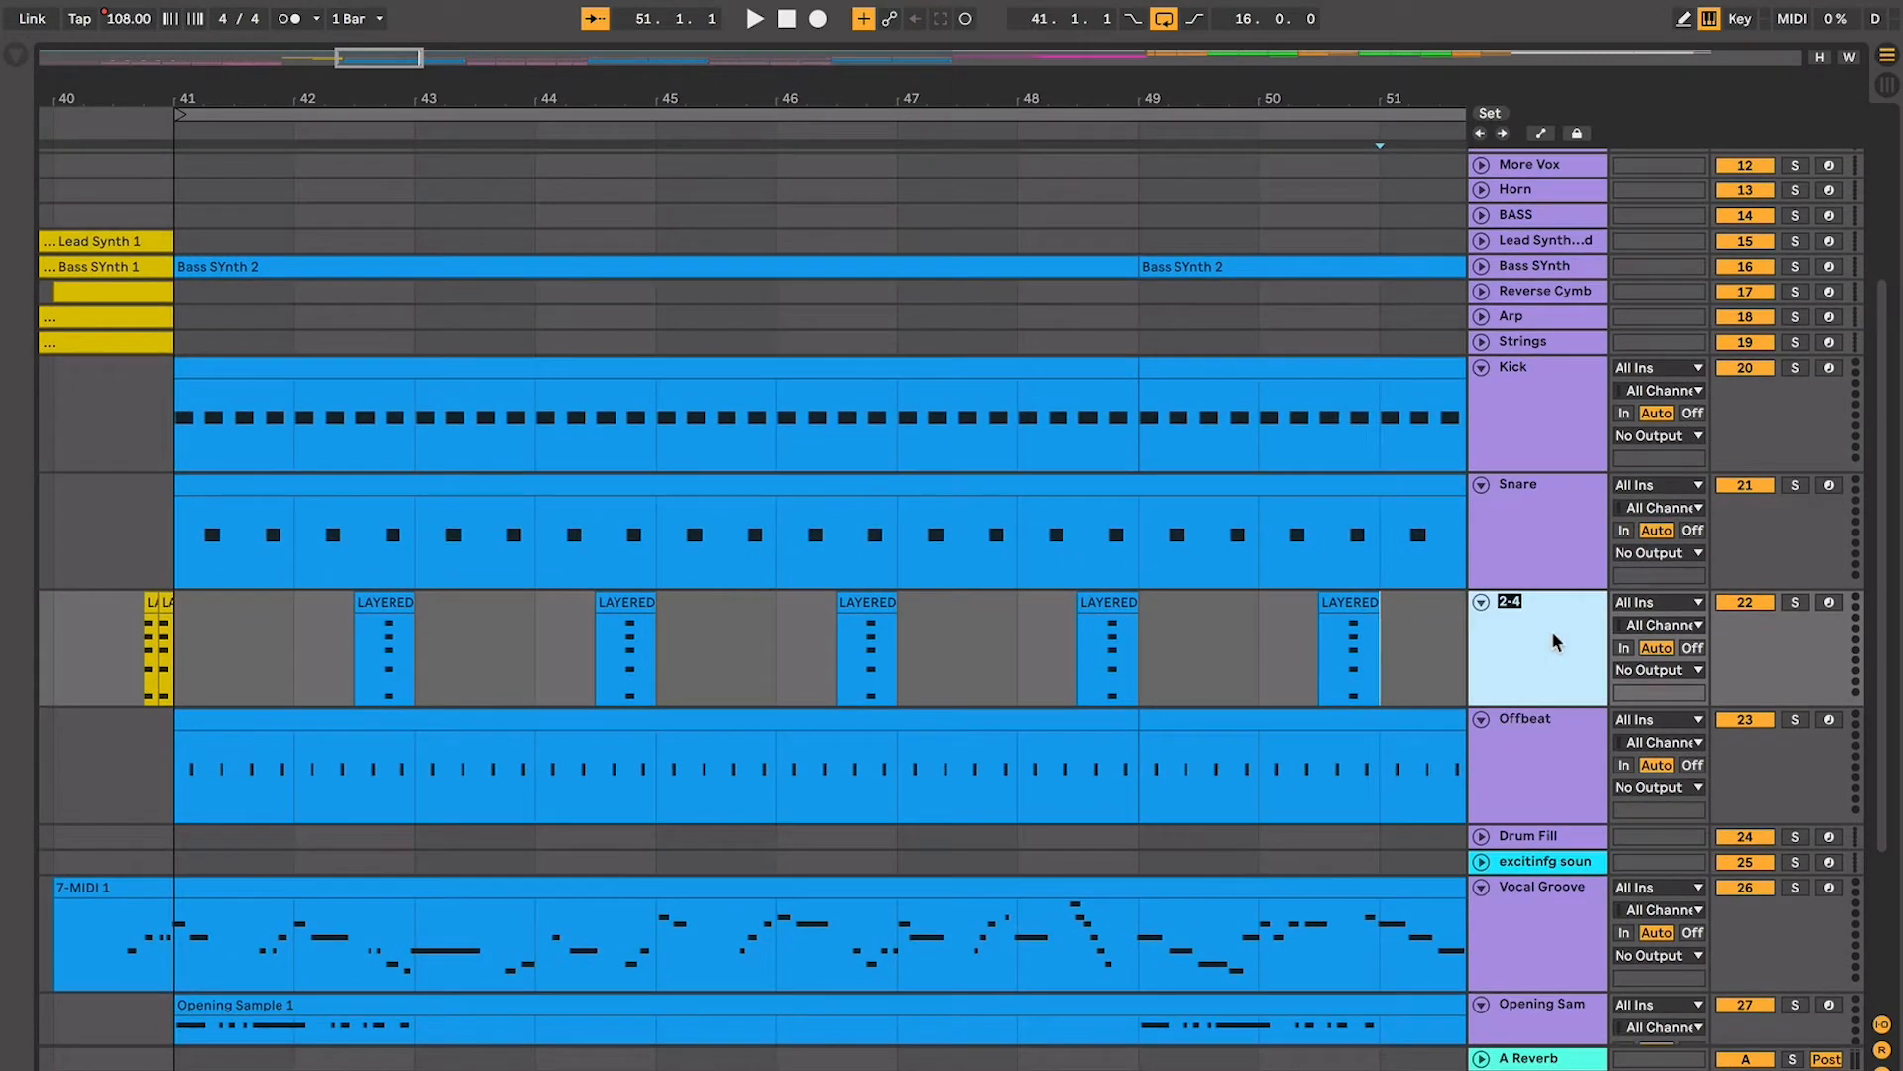
{"action": "type", "text": "big clap ("}
{"action": "scroll", "coordinate": [1512, 662], "scroll_direction": "right", "scroll_amount": 2}
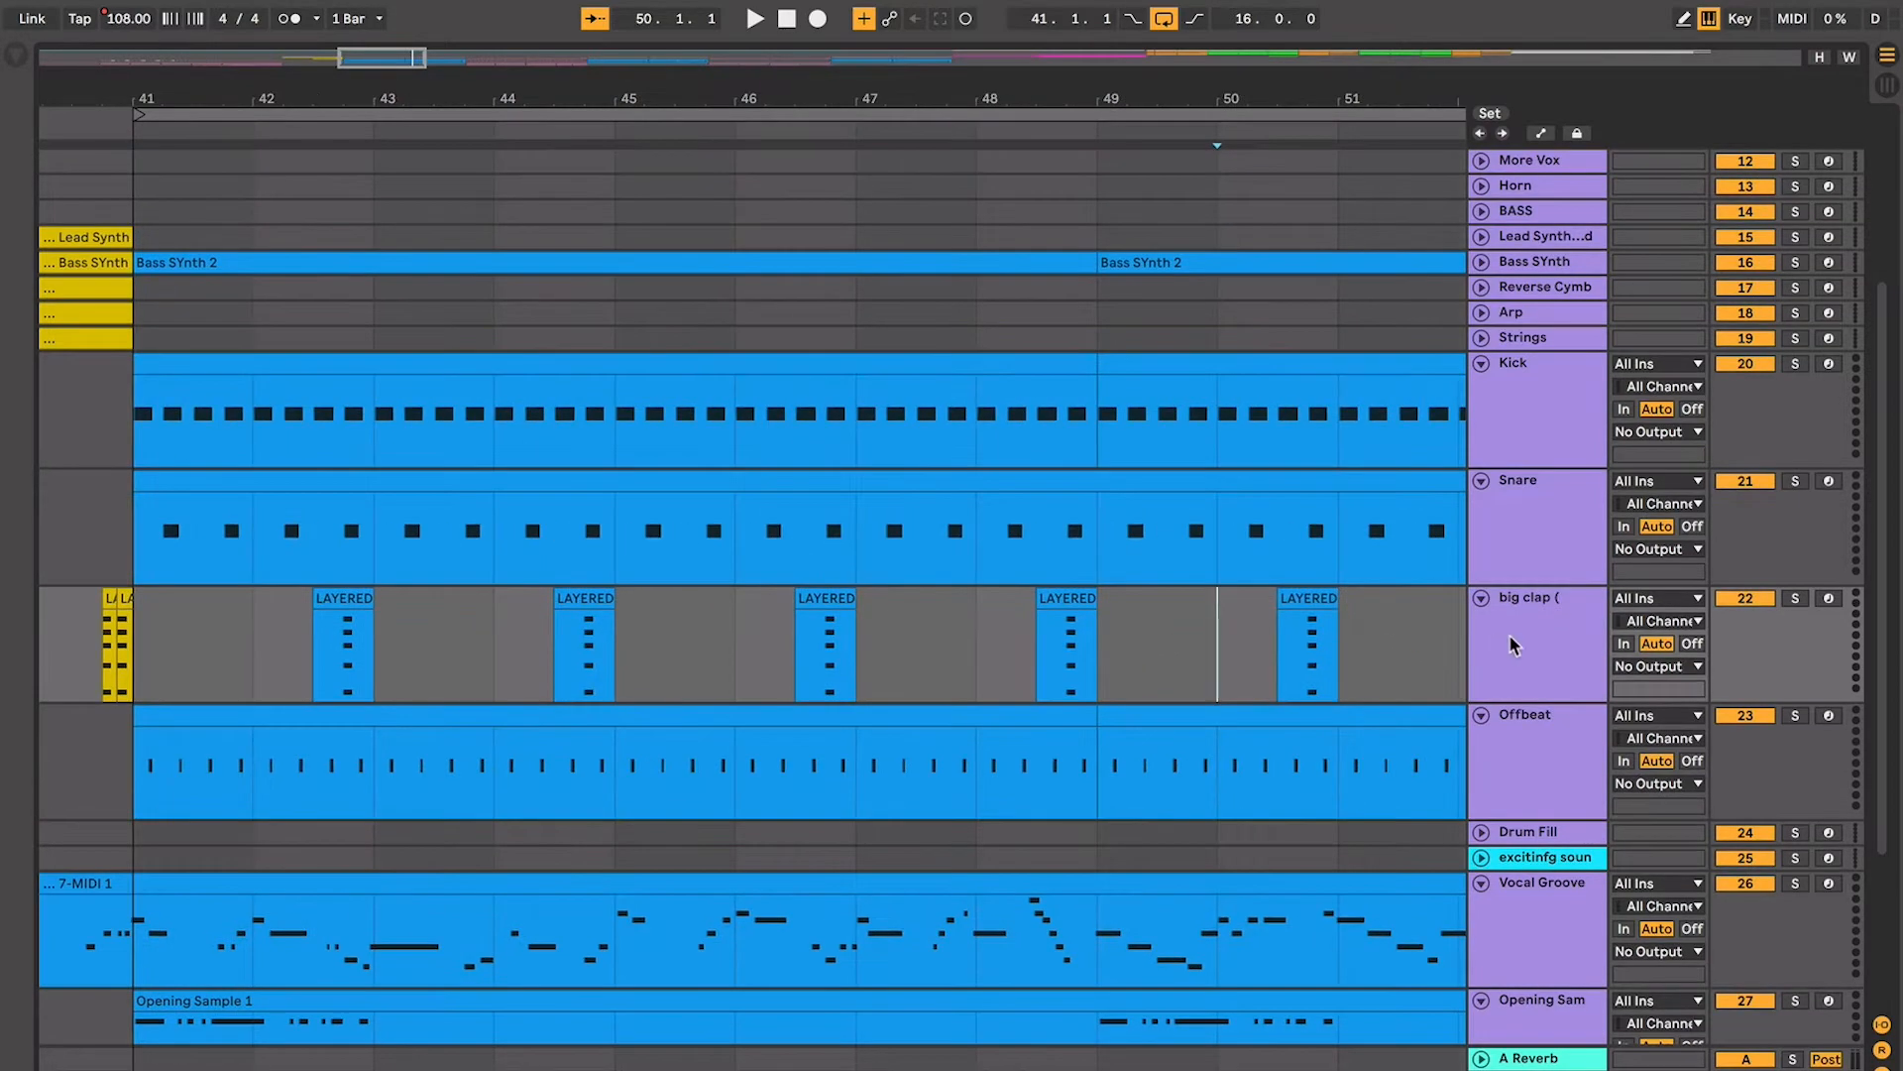
Duplicate the "big clap (" track and rename the upper copy as 2-4
{"action": "key", "text": "ctrl+d"}
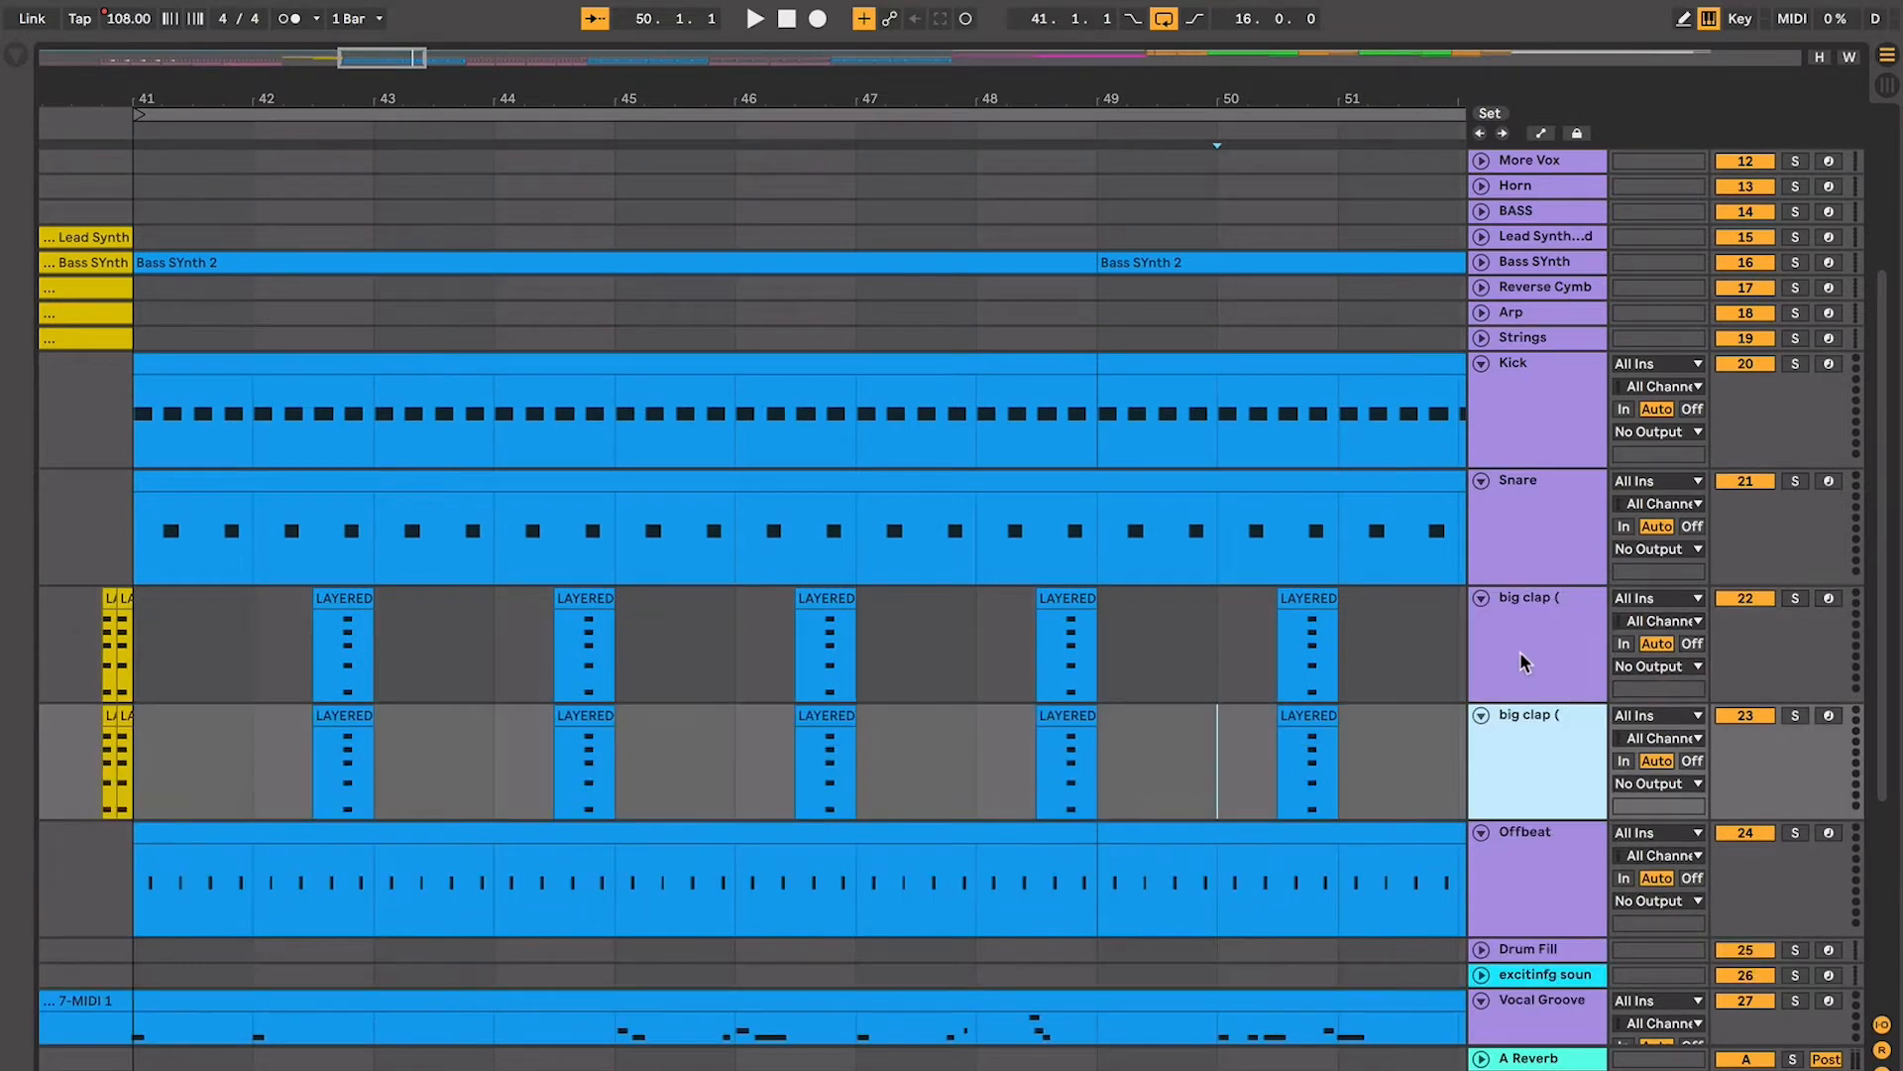
{"action": "left_click", "coordinate": [1543, 657]}
{"action": "type", "text": "2-4"}
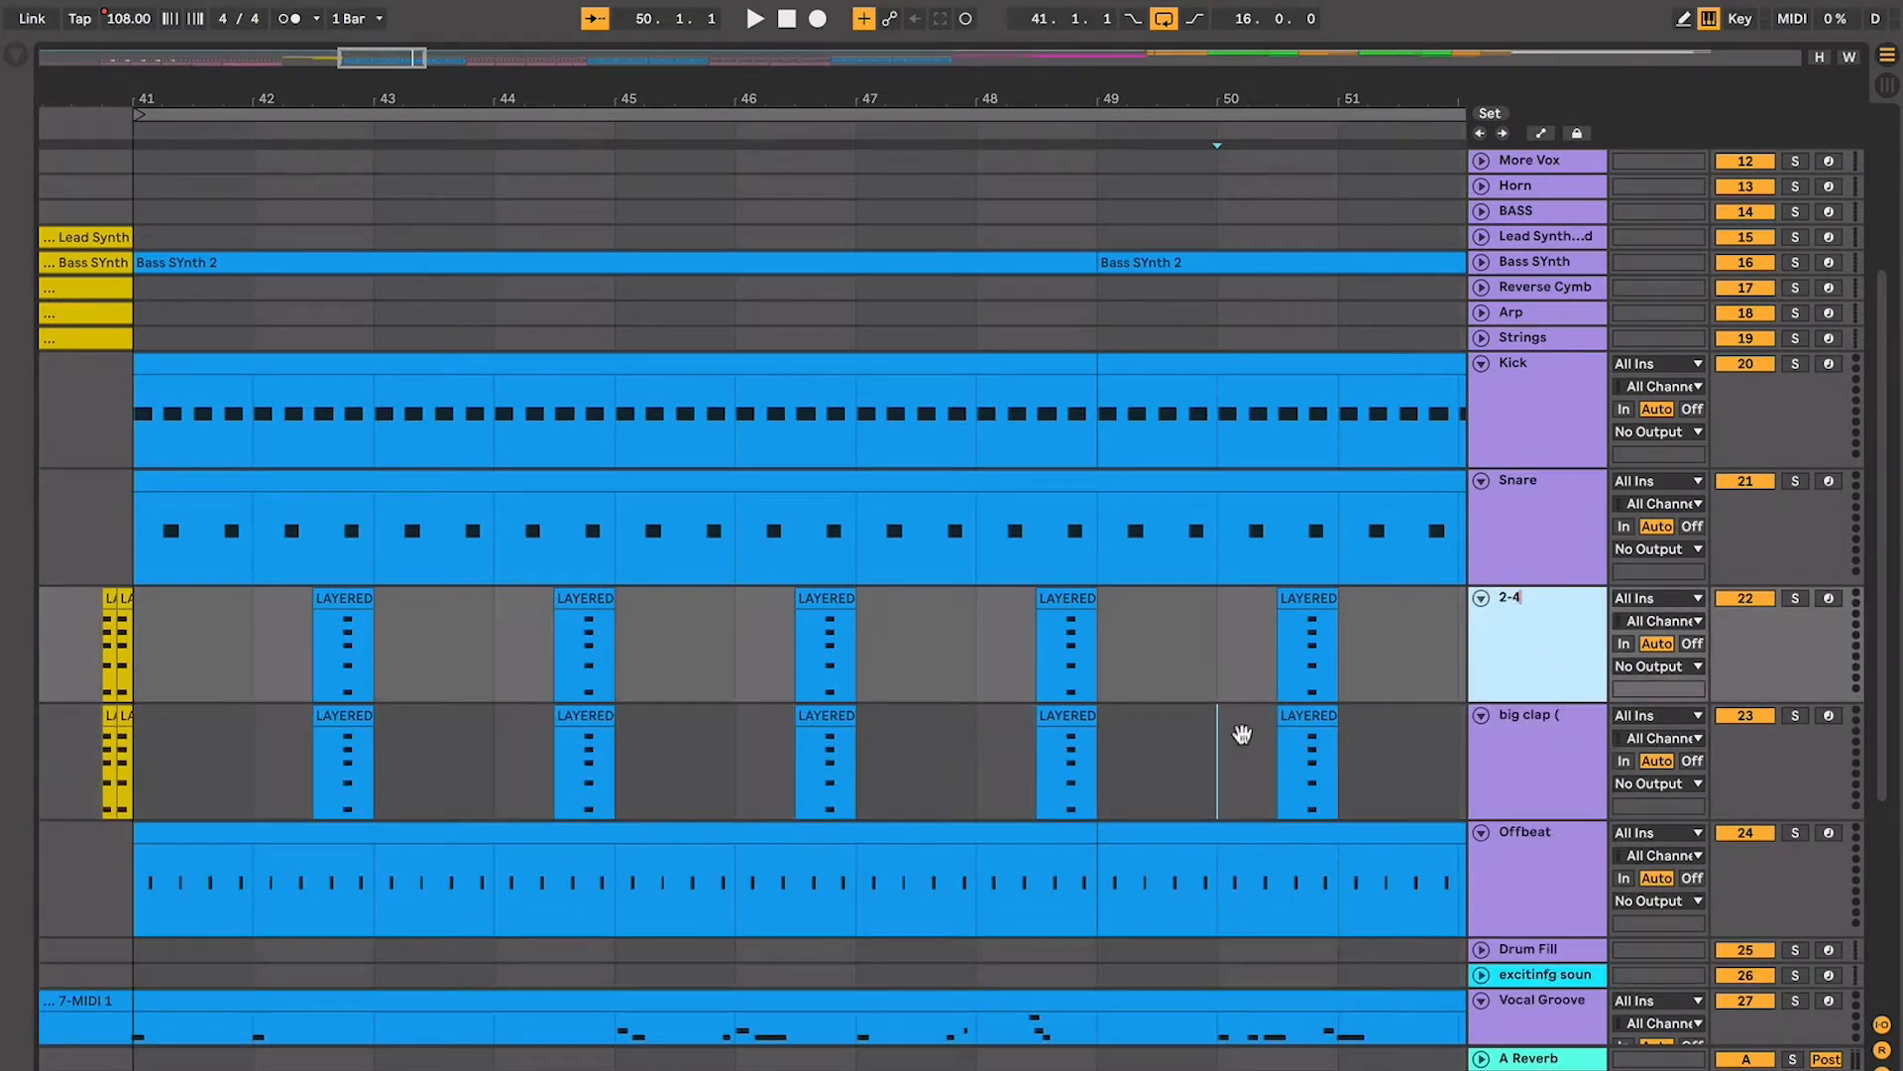
Delete all clips before bar 41 from the "big clap (" track
{"action": "left_click", "coordinate": [1174, 742]}
{"action": "key", "text": "minus"}
{"action": "key", "text": "minus"}
{"action": "key", "text": "minus"}
{"action": "key", "text": "minus"}
{"action": "key", "text": "minus"}
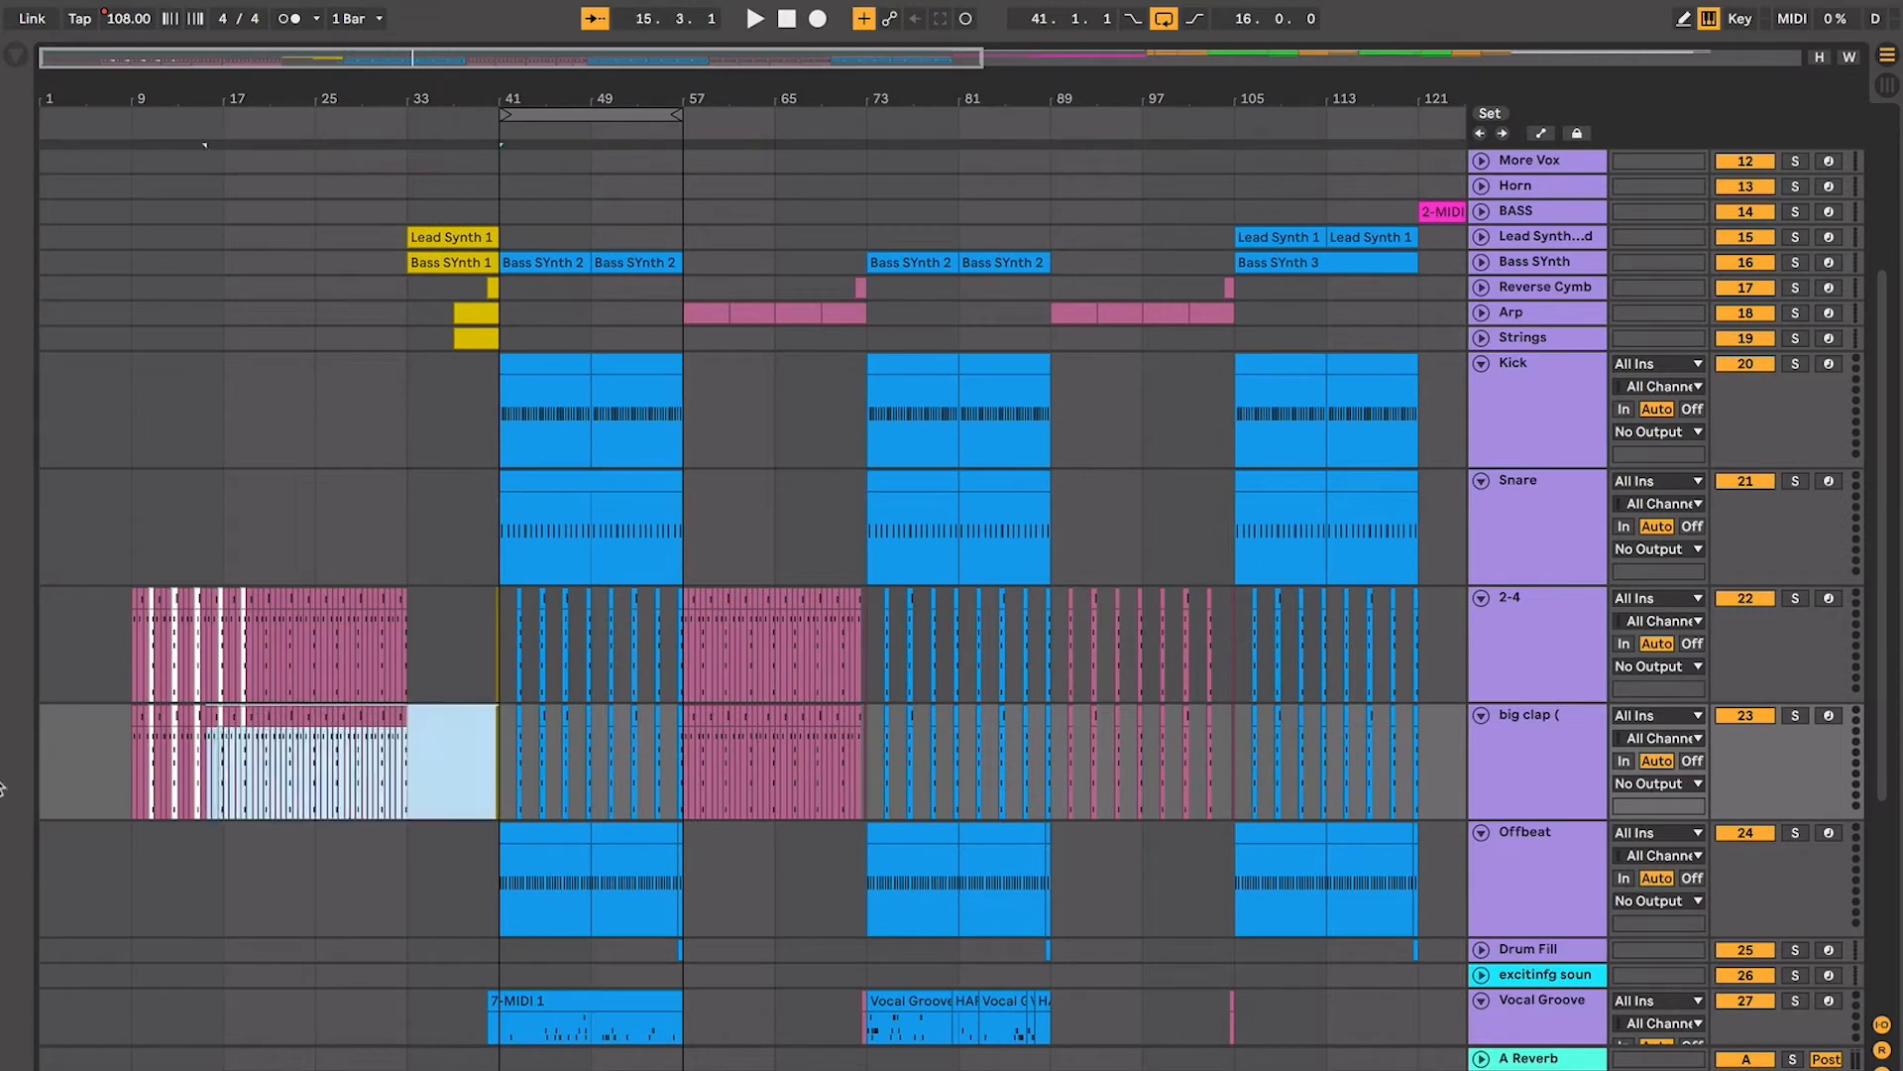
Delete the pink clips between bars 57 and 73 from the "big clap (" track
{"action": "left_click", "coordinate": [662, 753]}
{"action": "key", "text": "plus"}
{"action": "key", "text": "plus"}
{"action": "key", "text": "plus"}
{"action": "key", "text": "plus"}
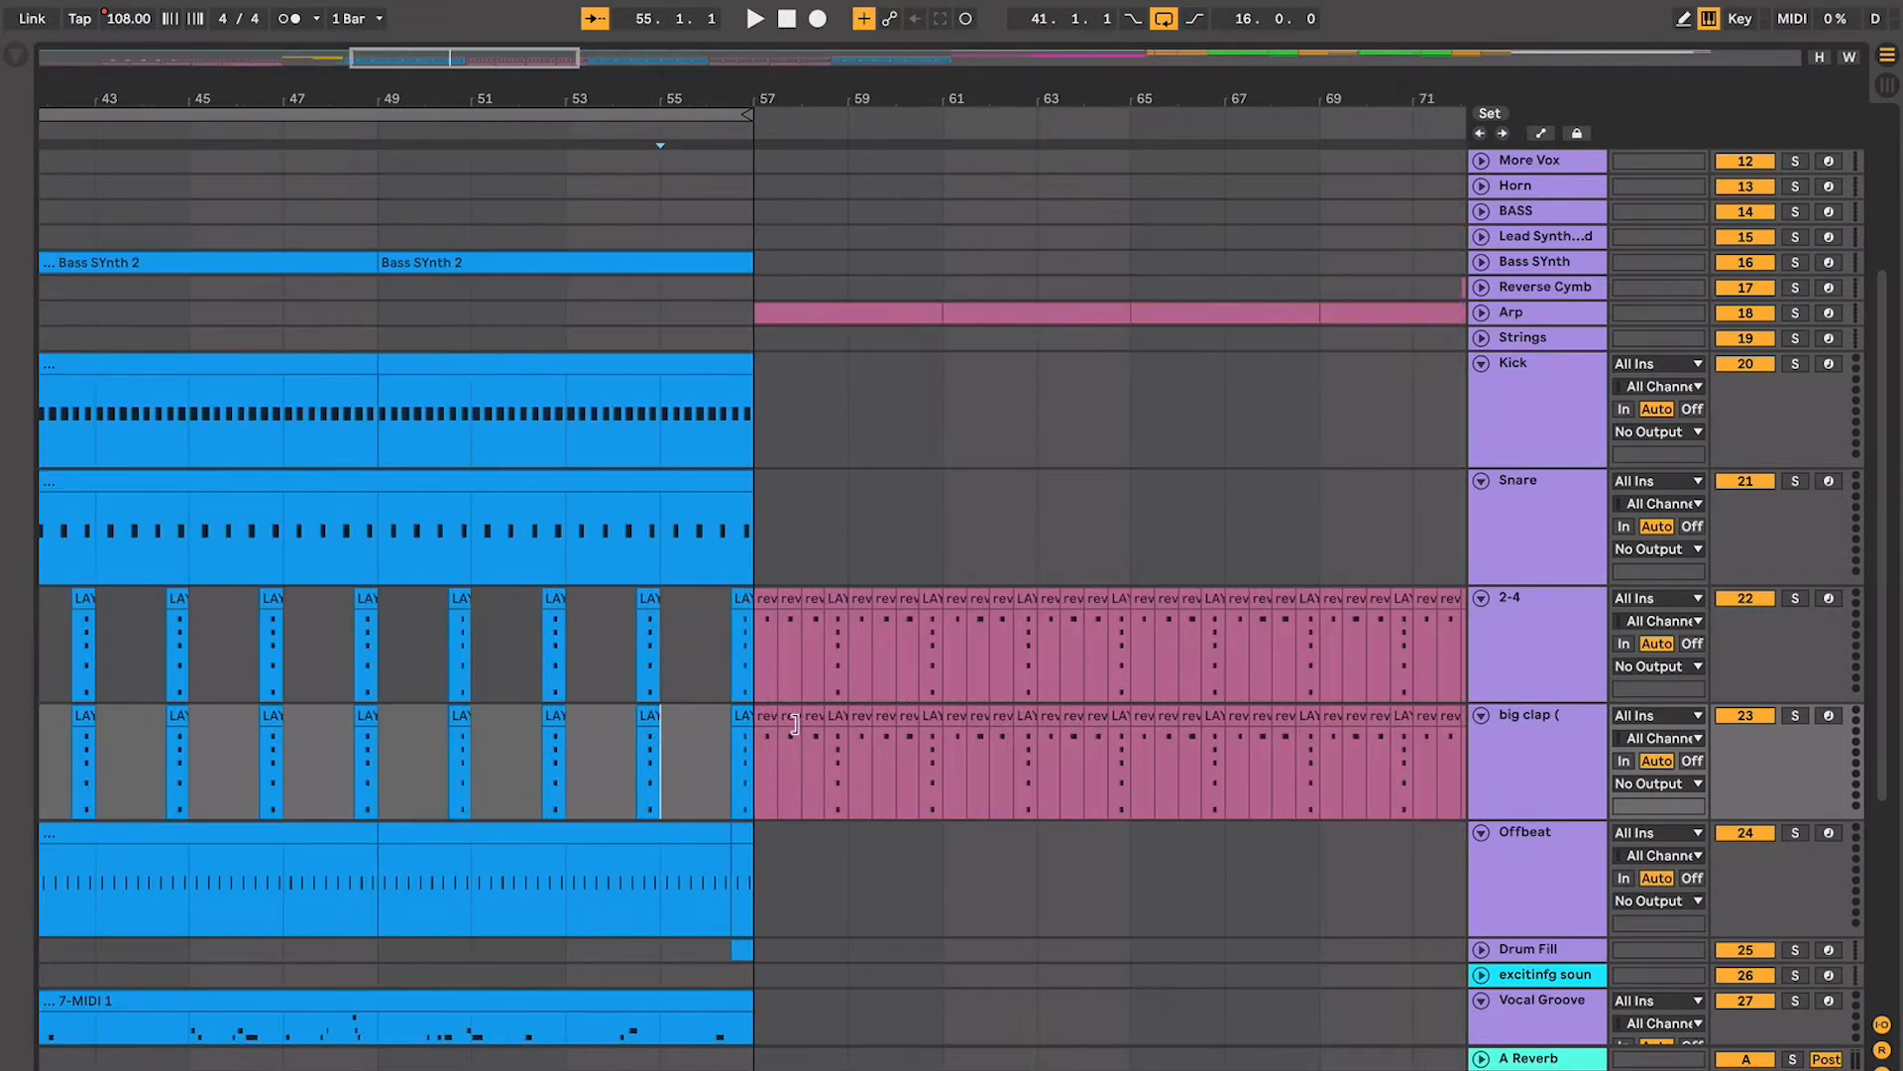
{"action": "key", "text": "minus"}
{"action": "key", "text": "minus"}
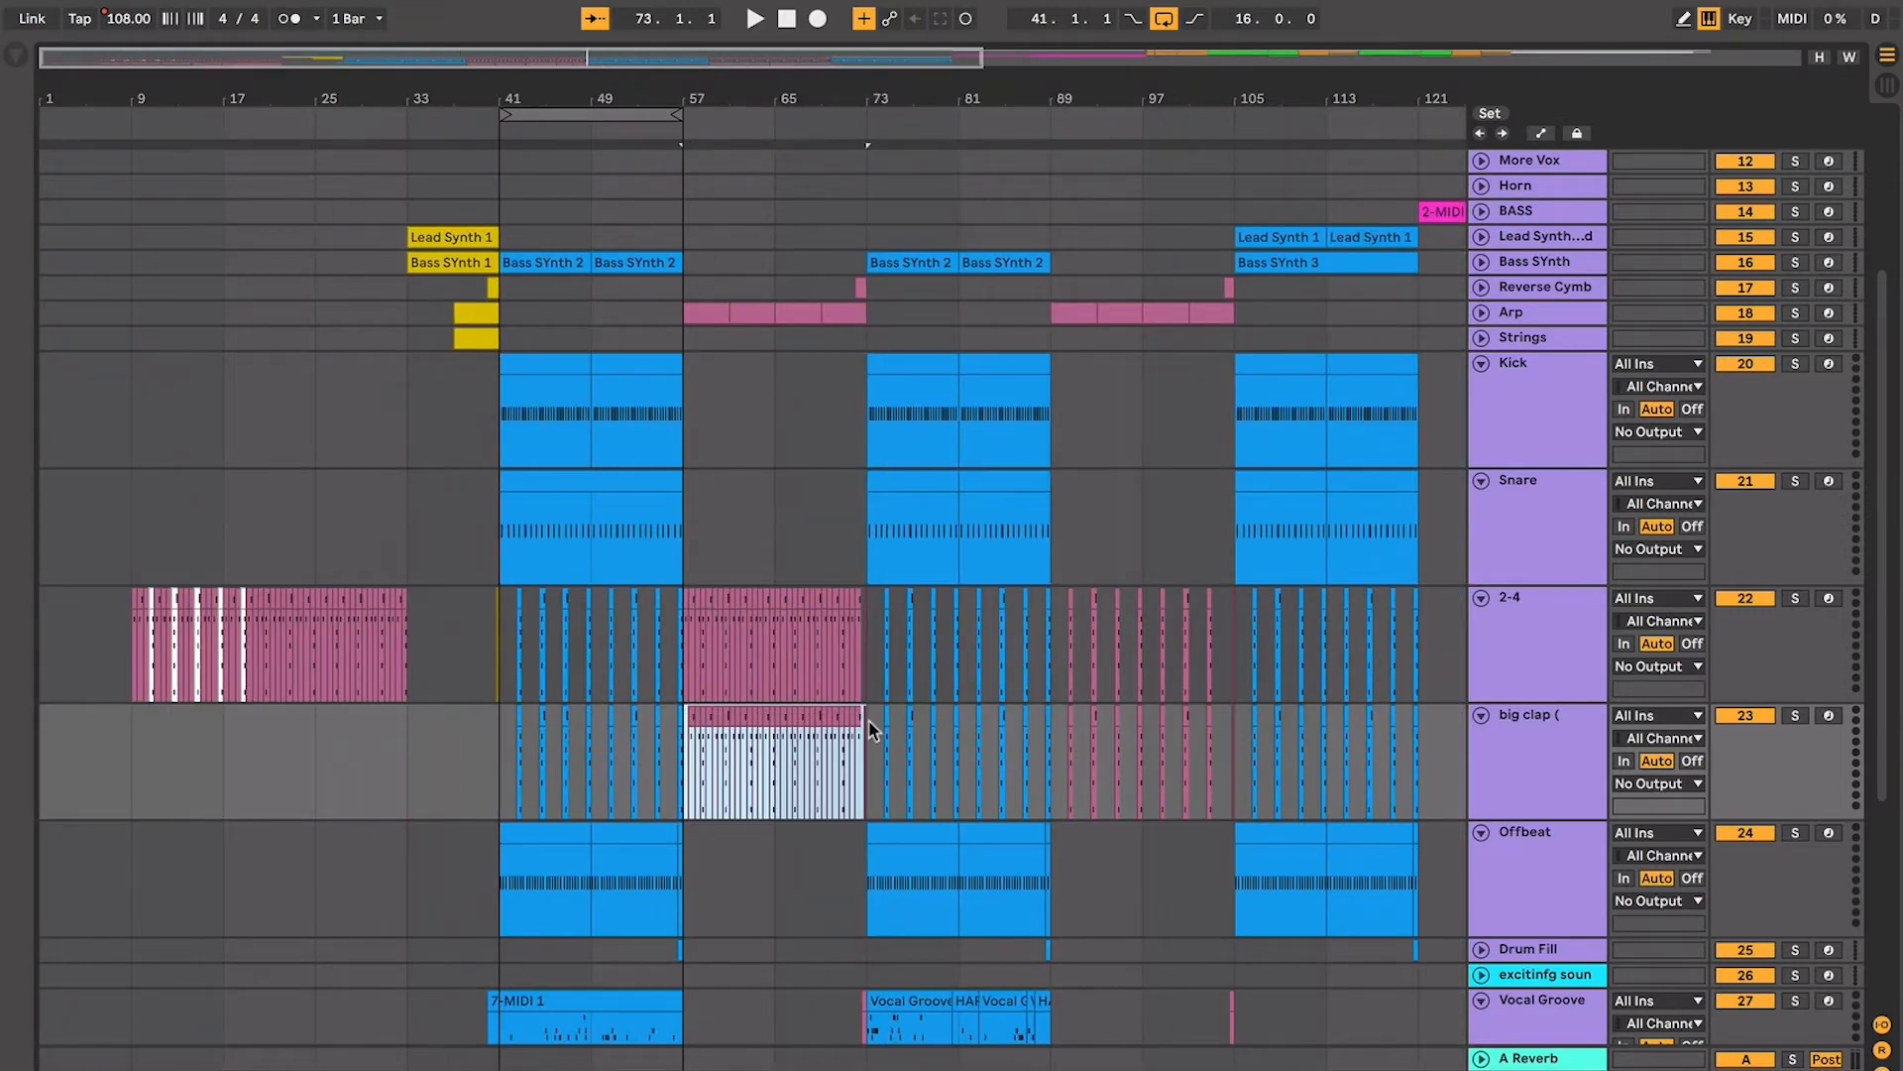
{"action": "key", "text": "Delete"}
Look over the remaining clips of the "big clap (" track past bar 73
{"action": "key", "text": "plus"}
{"action": "key", "text": "plus"}
{"action": "key", "text": "plus"}
{"action": "scroll", "coordinate": [869, 731], "scroll_direction": "right", "scroll_amount": 9}
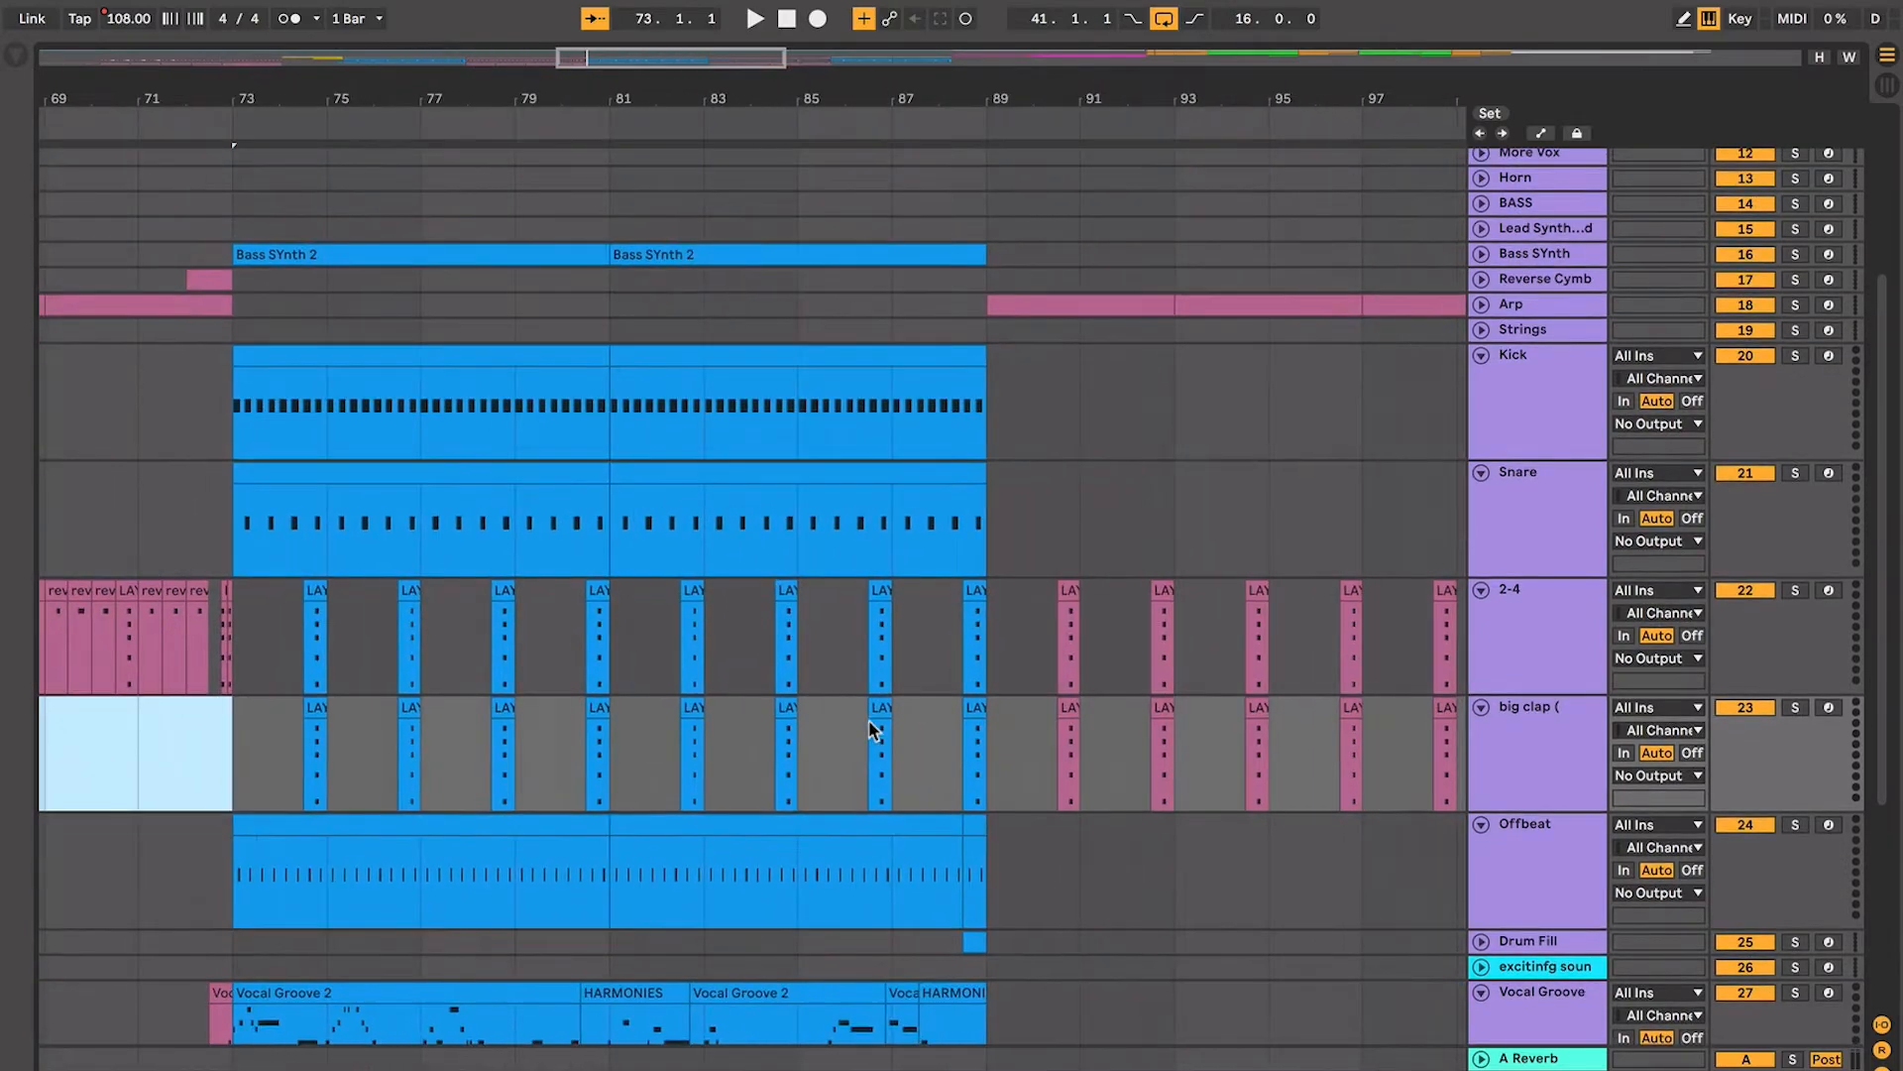
{"action": "scroll", "coordinate": [870, 731], "scroll_direction": "right", "scroll_amount": 15}
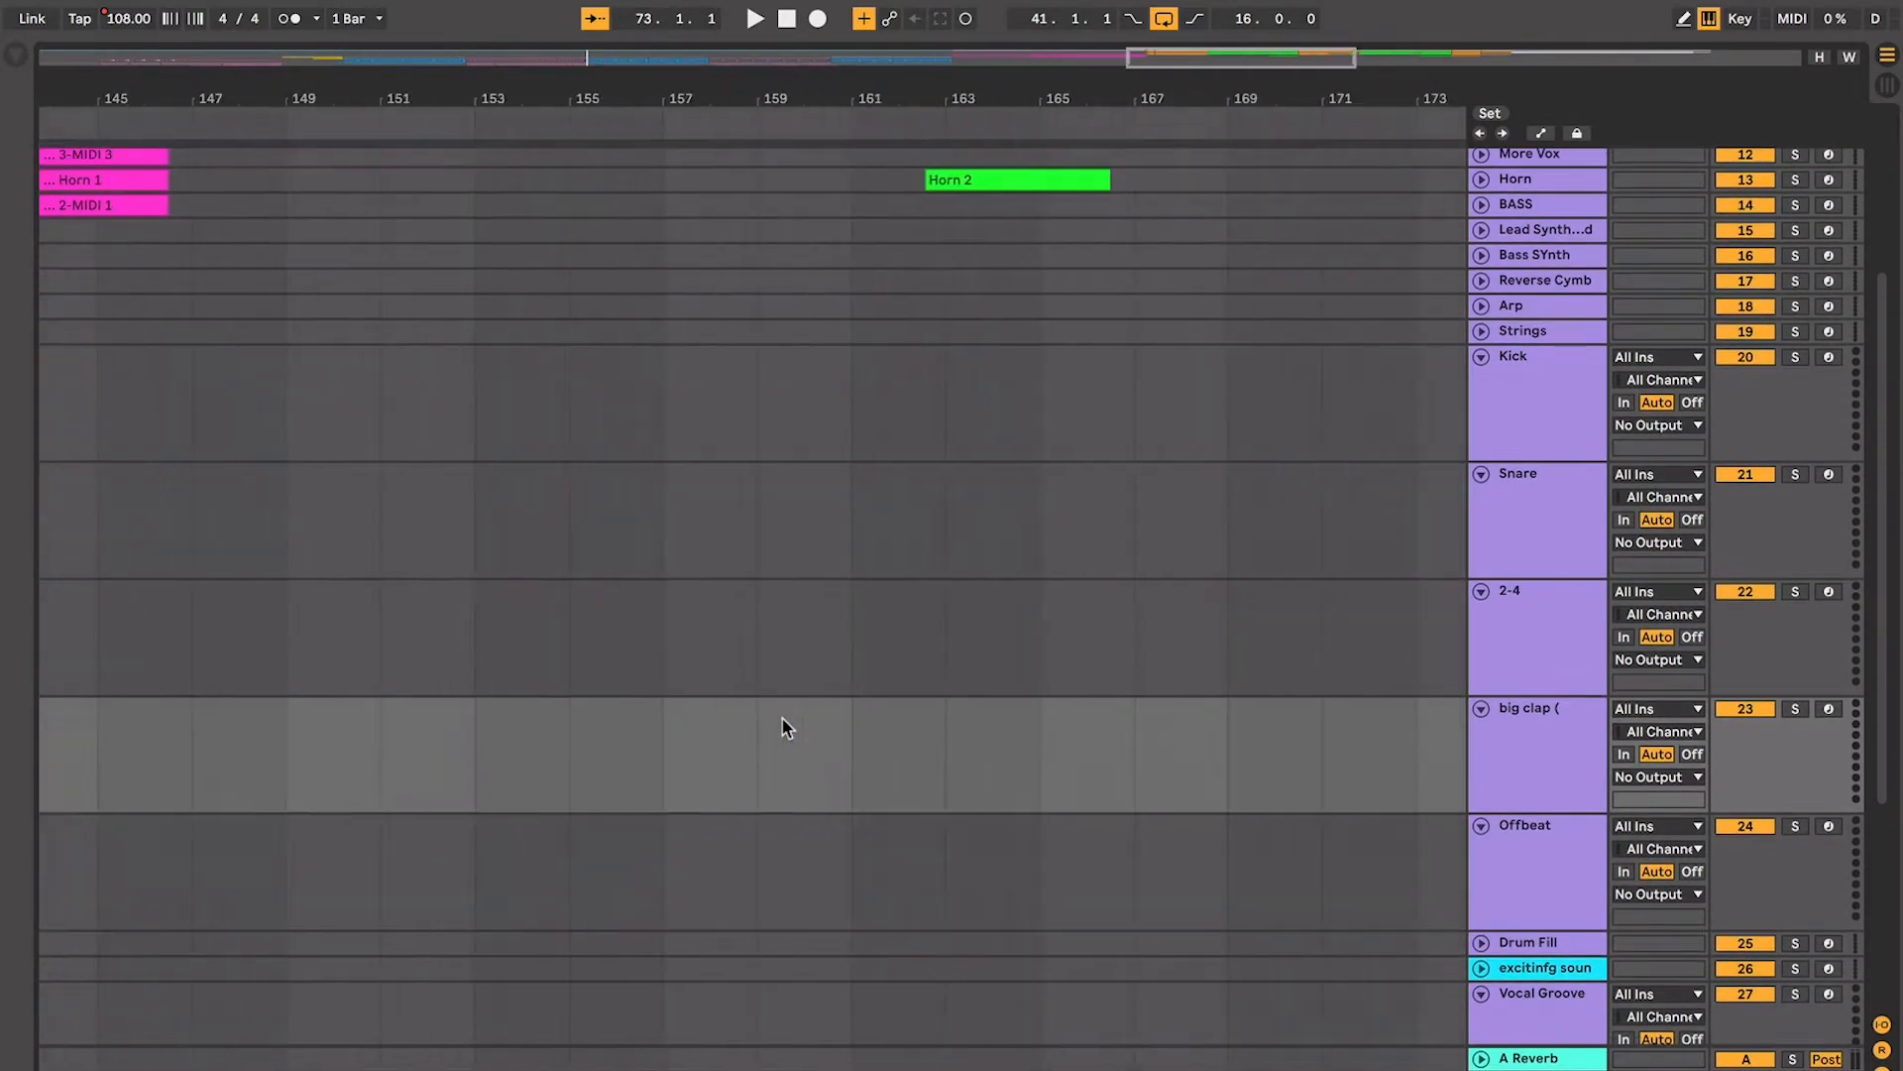
{"action": "key", "text": "minus"}
{"action": "key", "text": "minus"}
{"action": "key", "text": "minus"}
Delete the blue LAYERED clips between bars 41 and 57 from the 2-4 track
{"action": "left_click", "coordinate": [706, 602]}
{"action": "key", "text": "plus"}
{"action": "key", "text": "plus"}
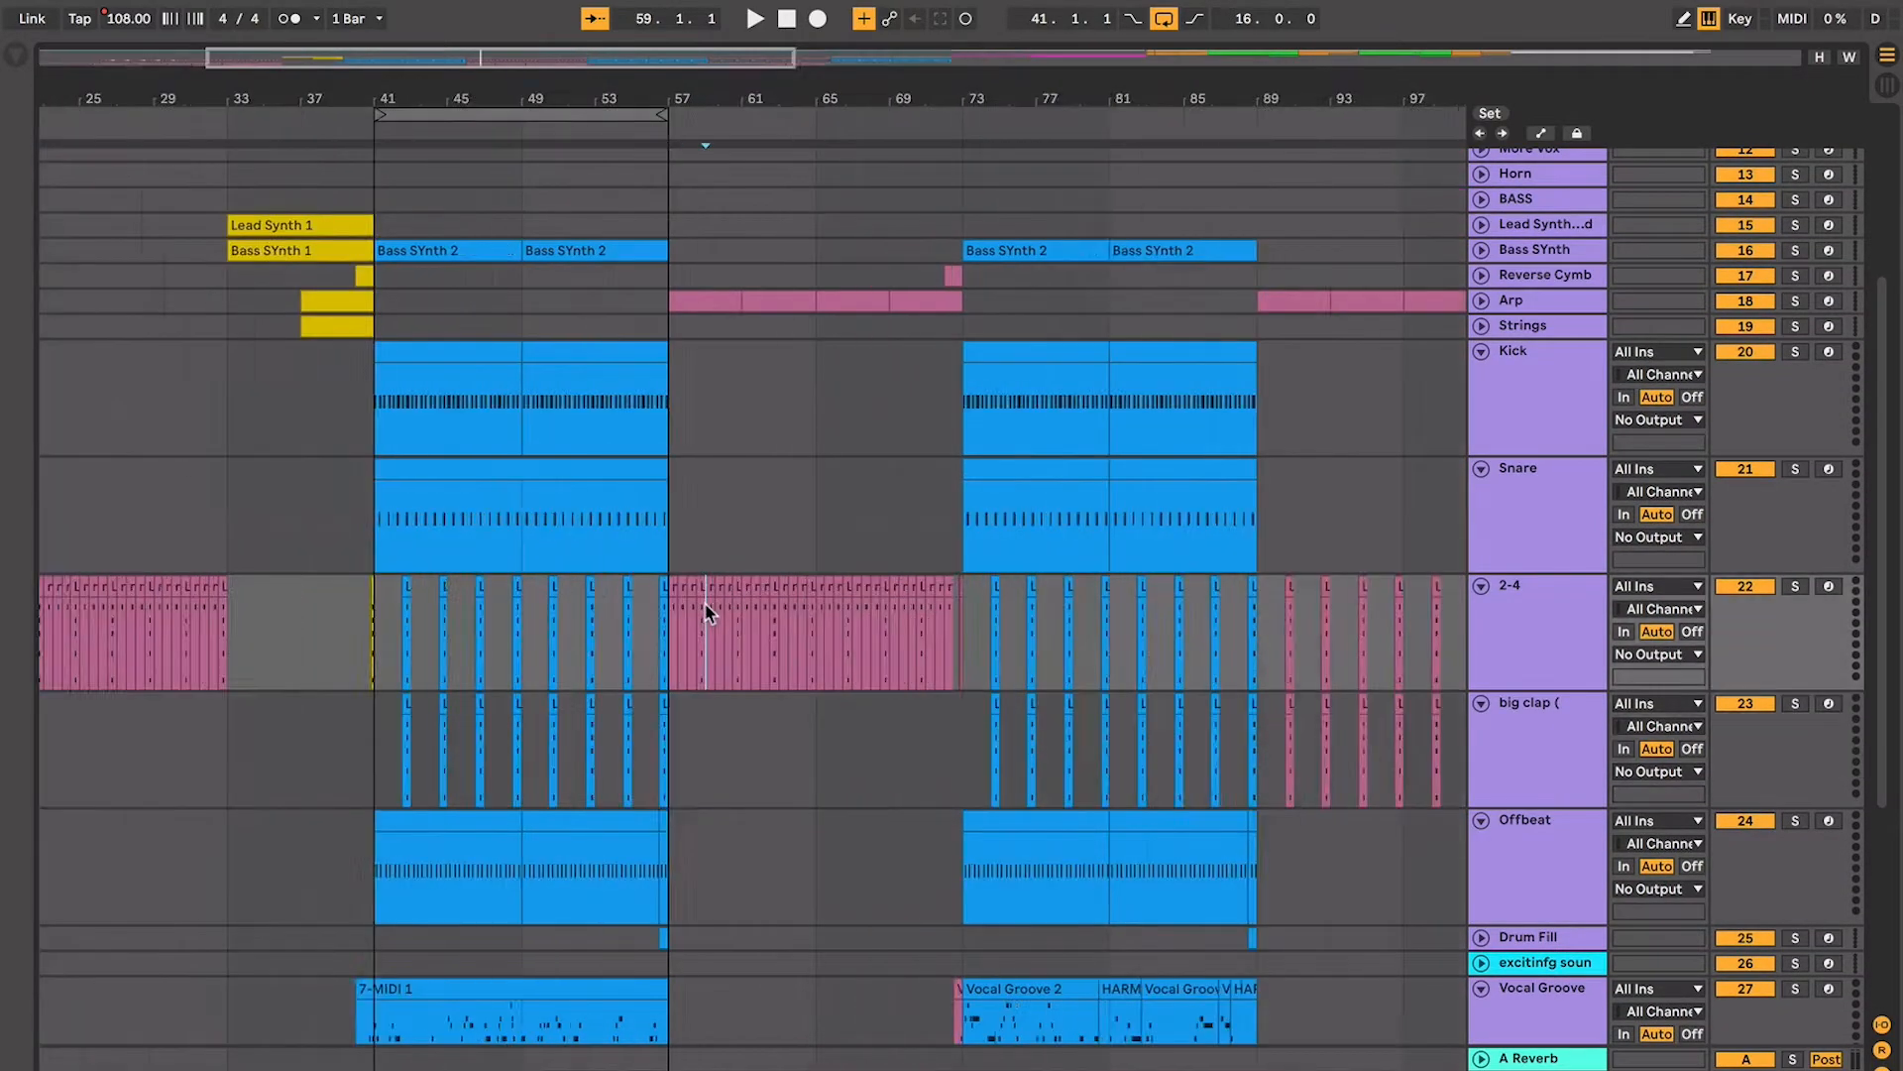
{"action": "left_click", "coordinate": [638, 587]}
{"action": "scroll", "coordinate": [634, 587], "scroll_direction": "left", "scroll_amount": 4}
{"action": "scroll", "coordinate": [526, 572], "scroll_direction": "down", "scroll_amount": 1}
{"action": "left_click", "coordinate": [518, 565], "text": "shift"}
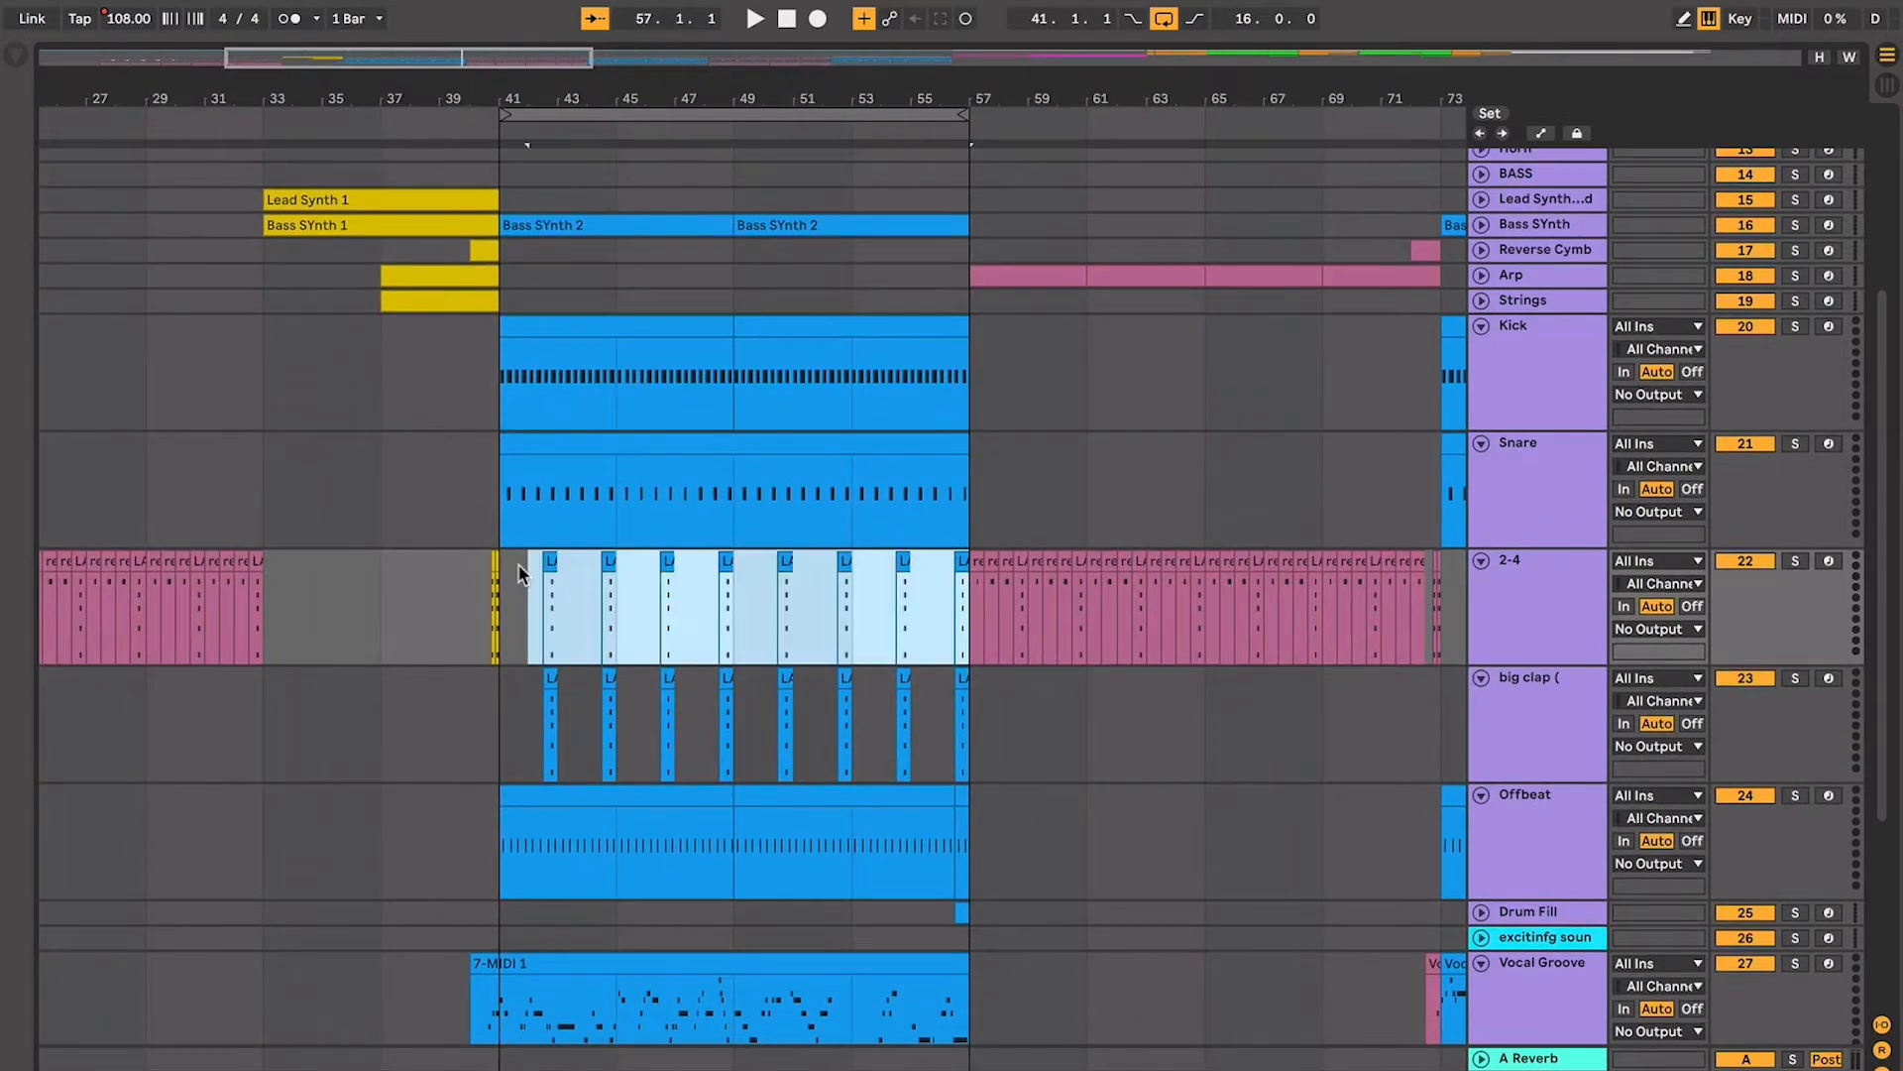
{"action": "key", "text": "Delete"}
Delete the blue LAYERED clips between bars 73 and 89 from the 2-4 track
{"action": "scroll", "coordinate": [517, 563], "scroll_direction": "right", "scroll_amount": 6}
{"action": "scroll", "coordinate": [517, 563], "scroll_direction": "down", "scroll_amount": 1}
{"action": "left_click", "coordinate": [870, 547]}
{"action": "scroll", "coordinate": [871, 544], "scroll_direction": "right", "scroll_amount": 5}
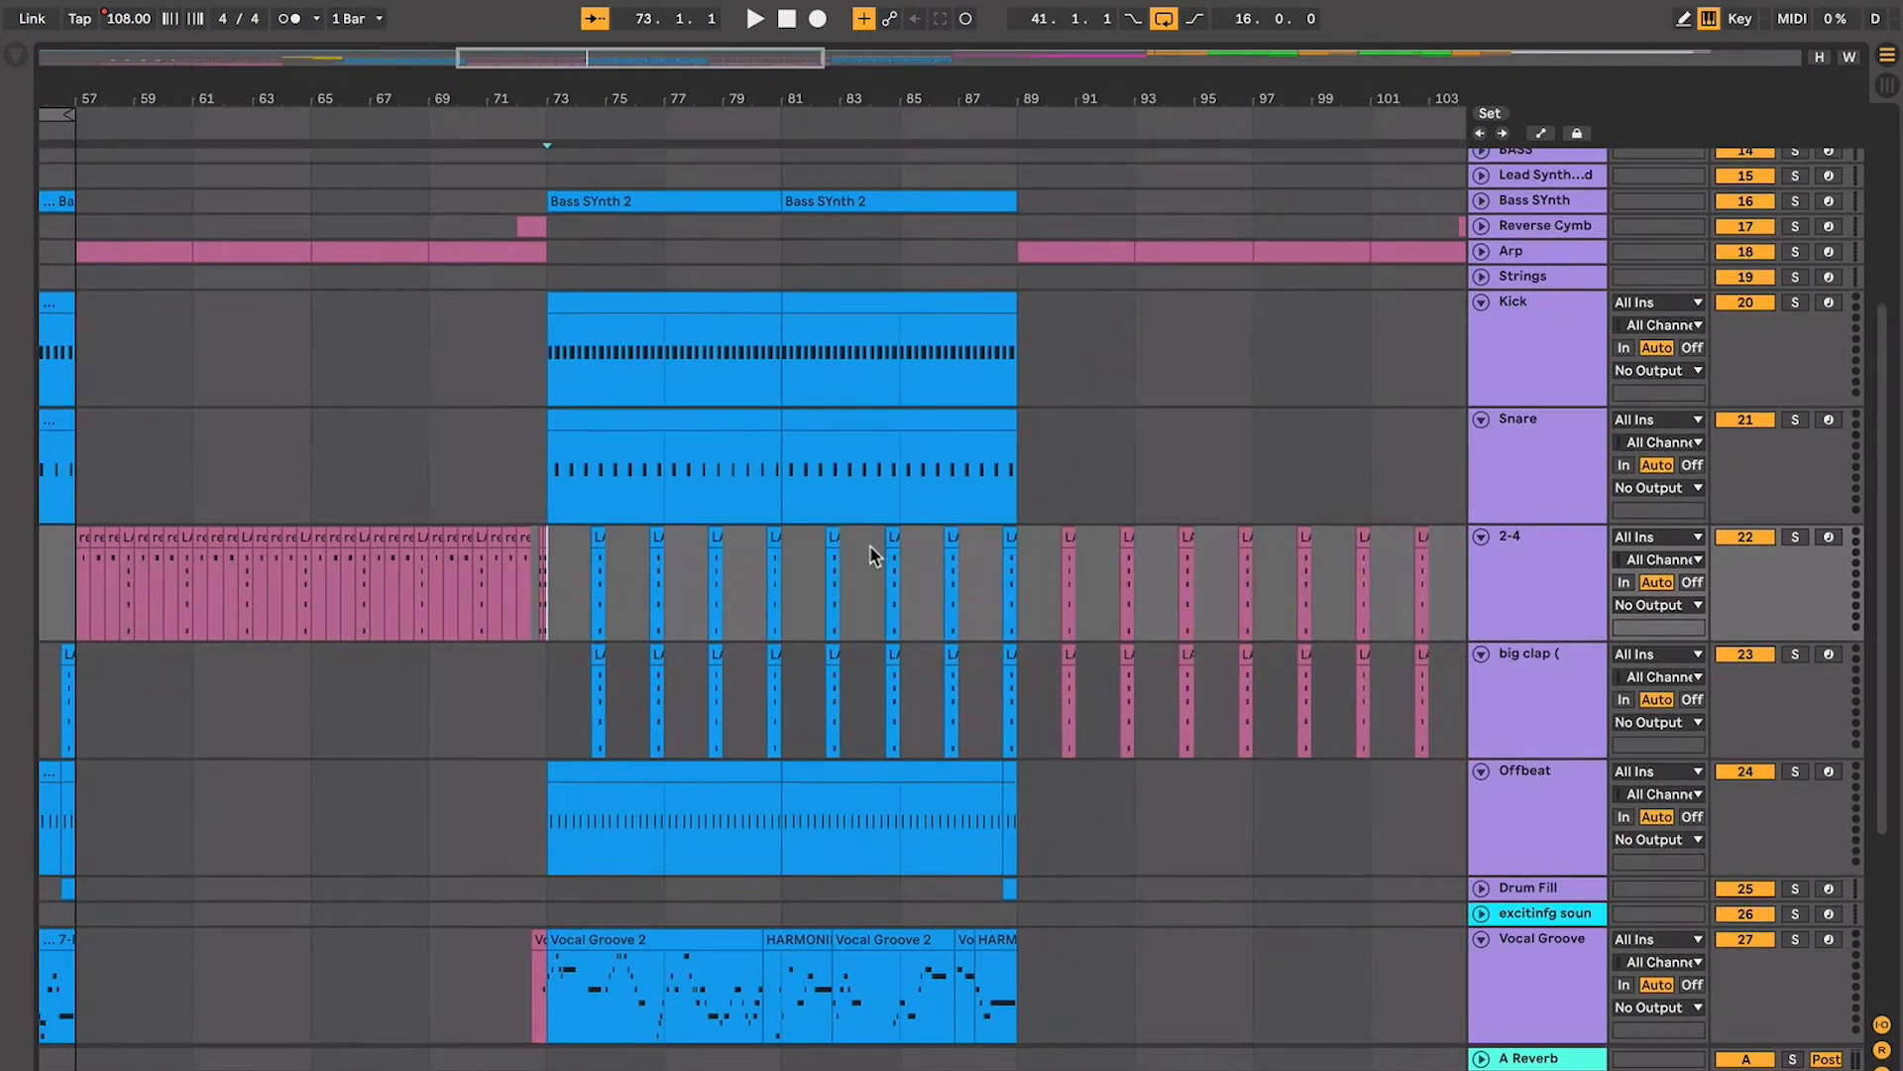
{"action": "left_click", "coordinate": [1020, 545], "text": "shift"}
{"action": "scroll", "coordinate": [1020, 546], "scroll_direction": "right", "scroll_amount": 10}
{"action": "scroll", "coordinate": [1020, 545], "scroll_direction": "up", "scroll_amount": 1}
{"action": "key", "text": "Delete"}
Delete the pink and blue clips between bars 89 and 121 from the 2-4 track
{"action": "scroll", "coordinate": [1017, 540], "scroll_direction": "right", "scroll_amount": 2}
{"action": "scroll", "coordinate": [1017, 539], "scroll_direction": "up", "scroll_amount": 1}
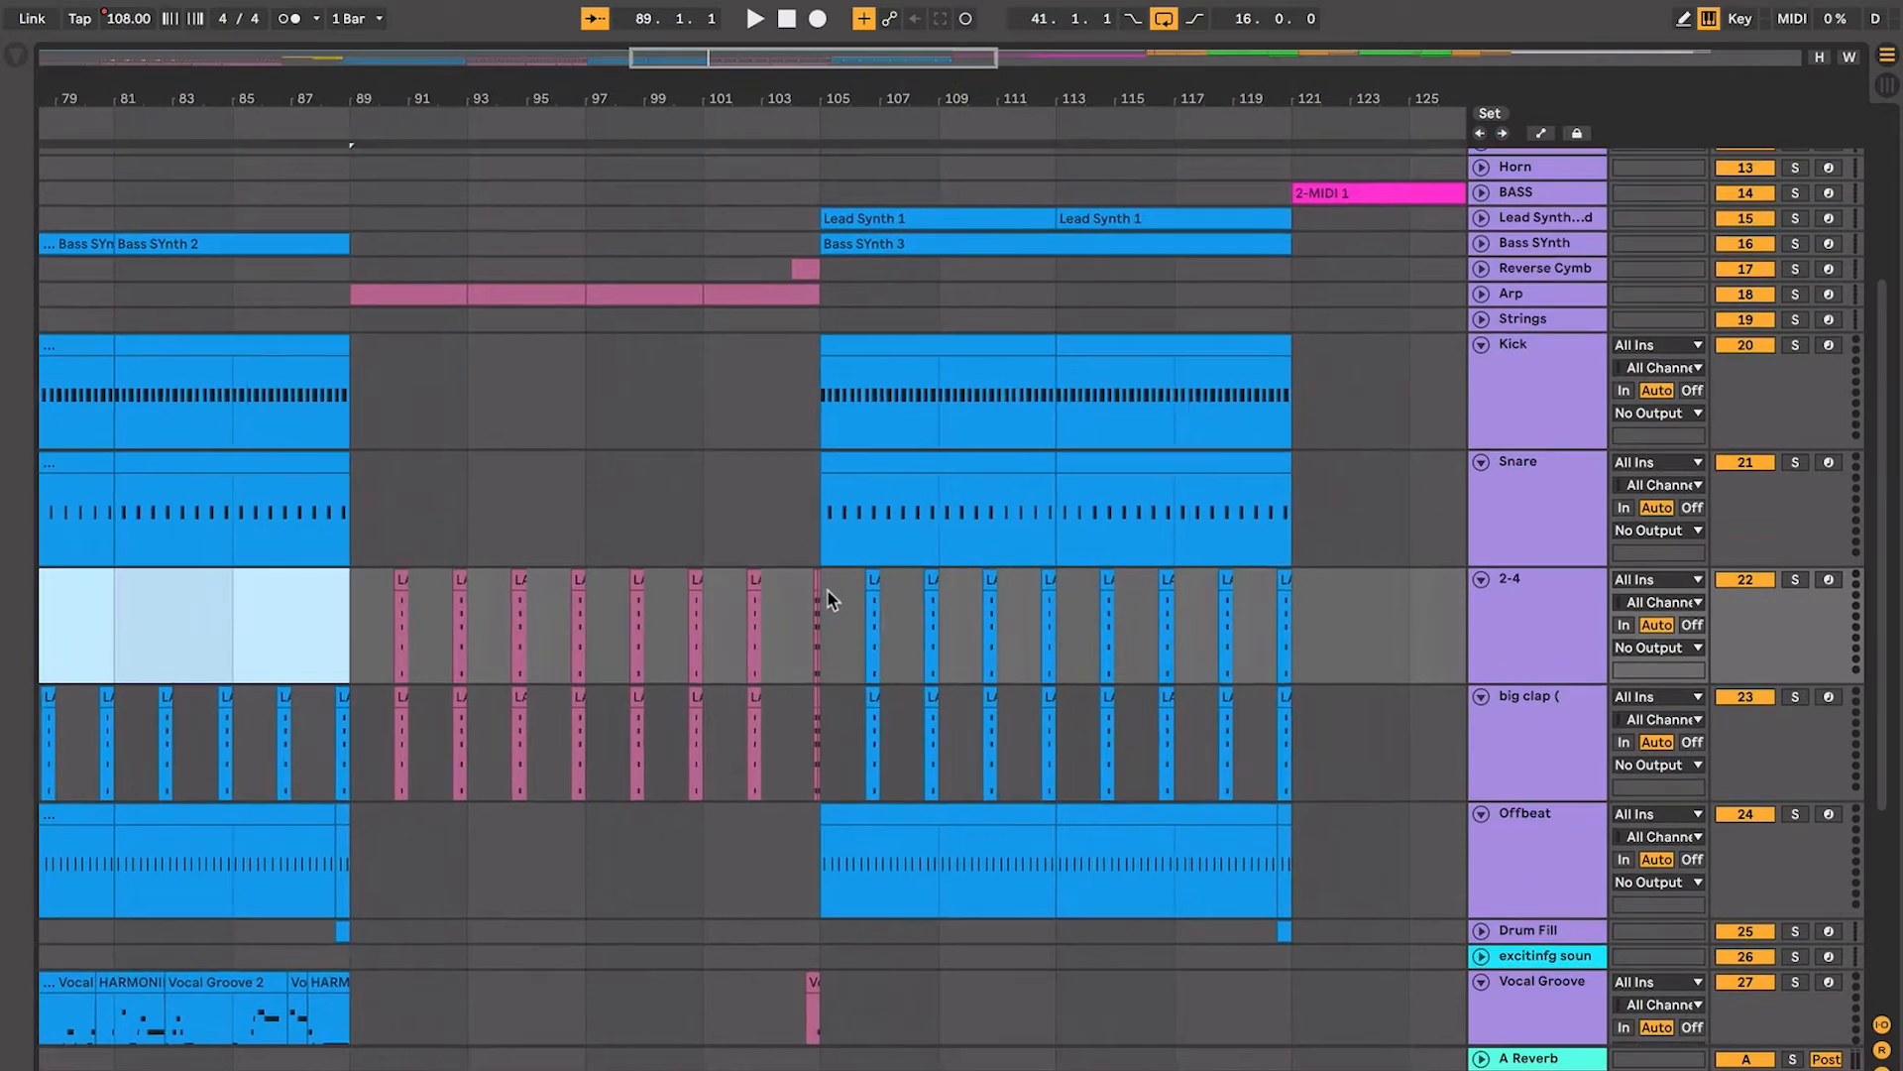
{"action": "left_click", "coordinate": [829, 591]}
{"action": "left_click", "coordinate": [1308, 595], "text": "shift"}
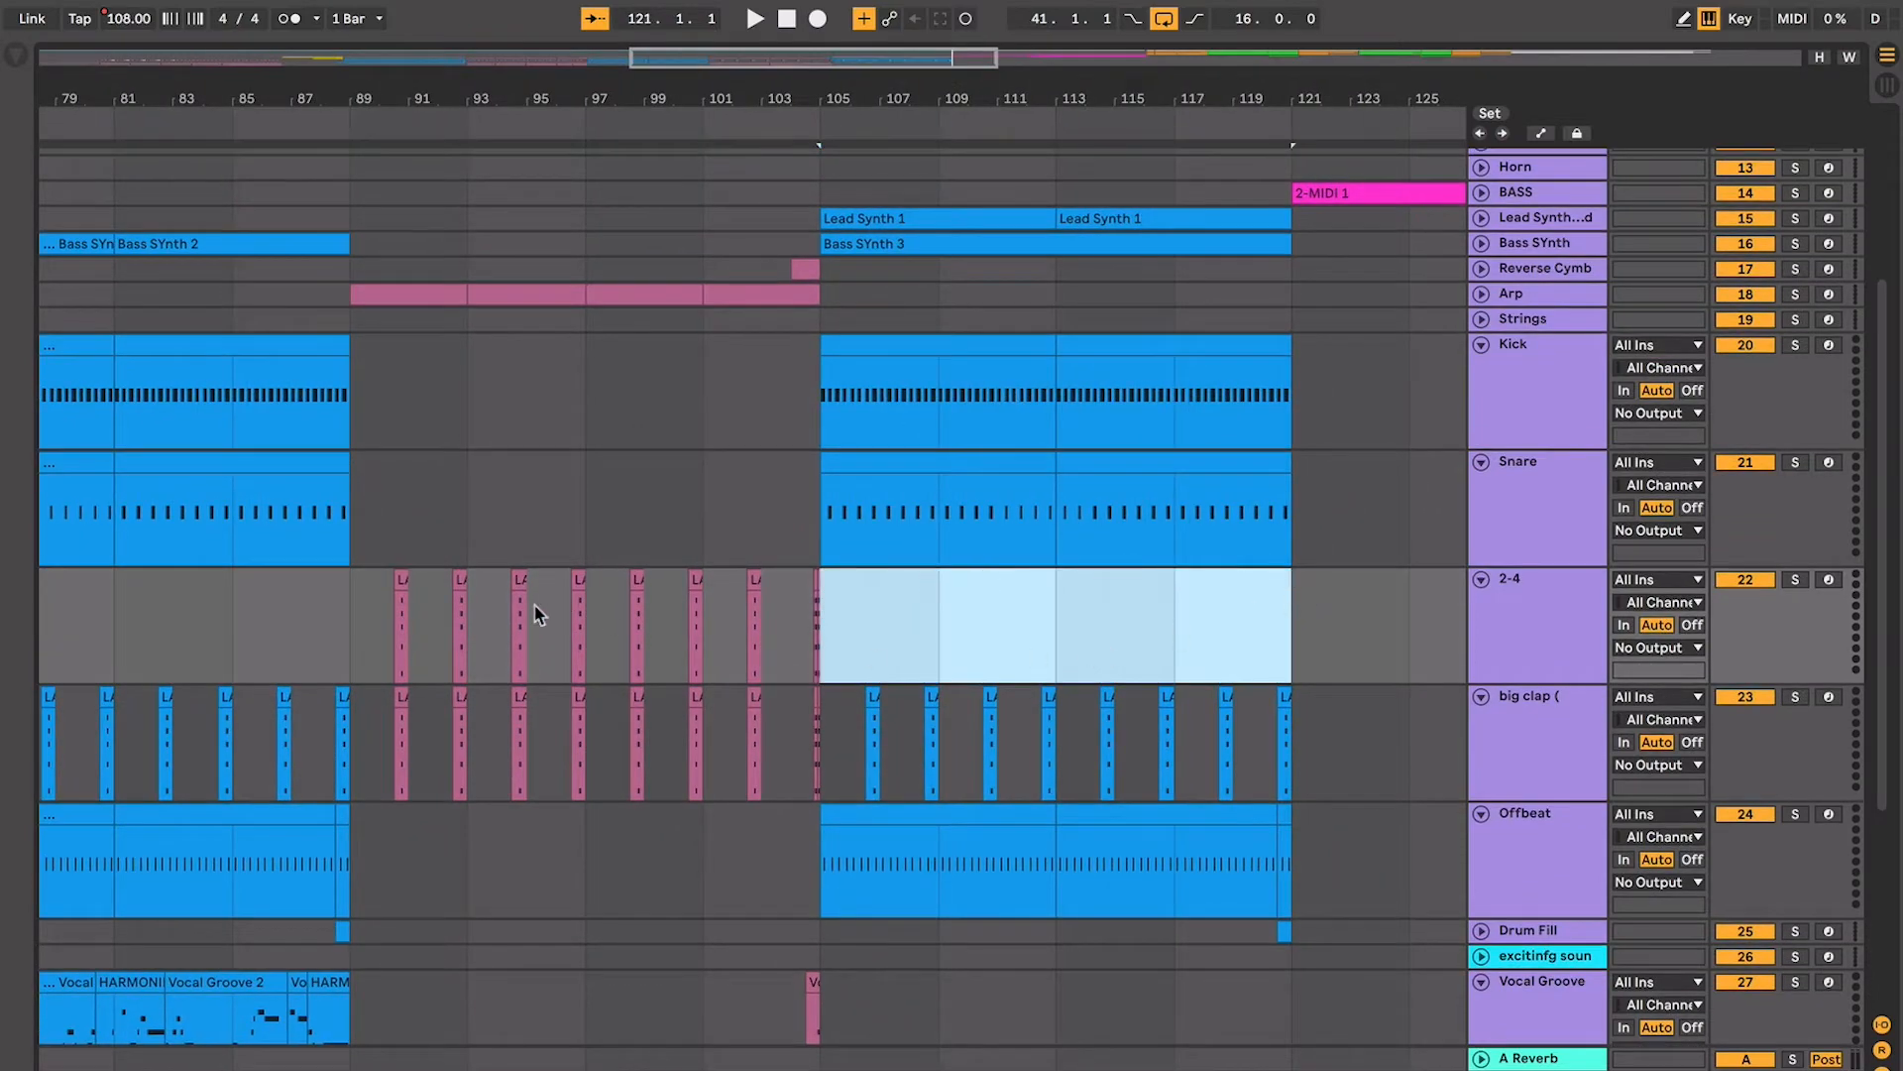
{"action": "left_click", "coordinate": [363, 622], "text": "shift"}
{"action": "key", "text": "Delete"}
Examine how the Kick, Snare, "big clap (" and Offbeat clips line up from bar 73
{"action": "scroll", "coordinate": [363, 622], "scroll_direction": "right", "scroll_amount": 15}
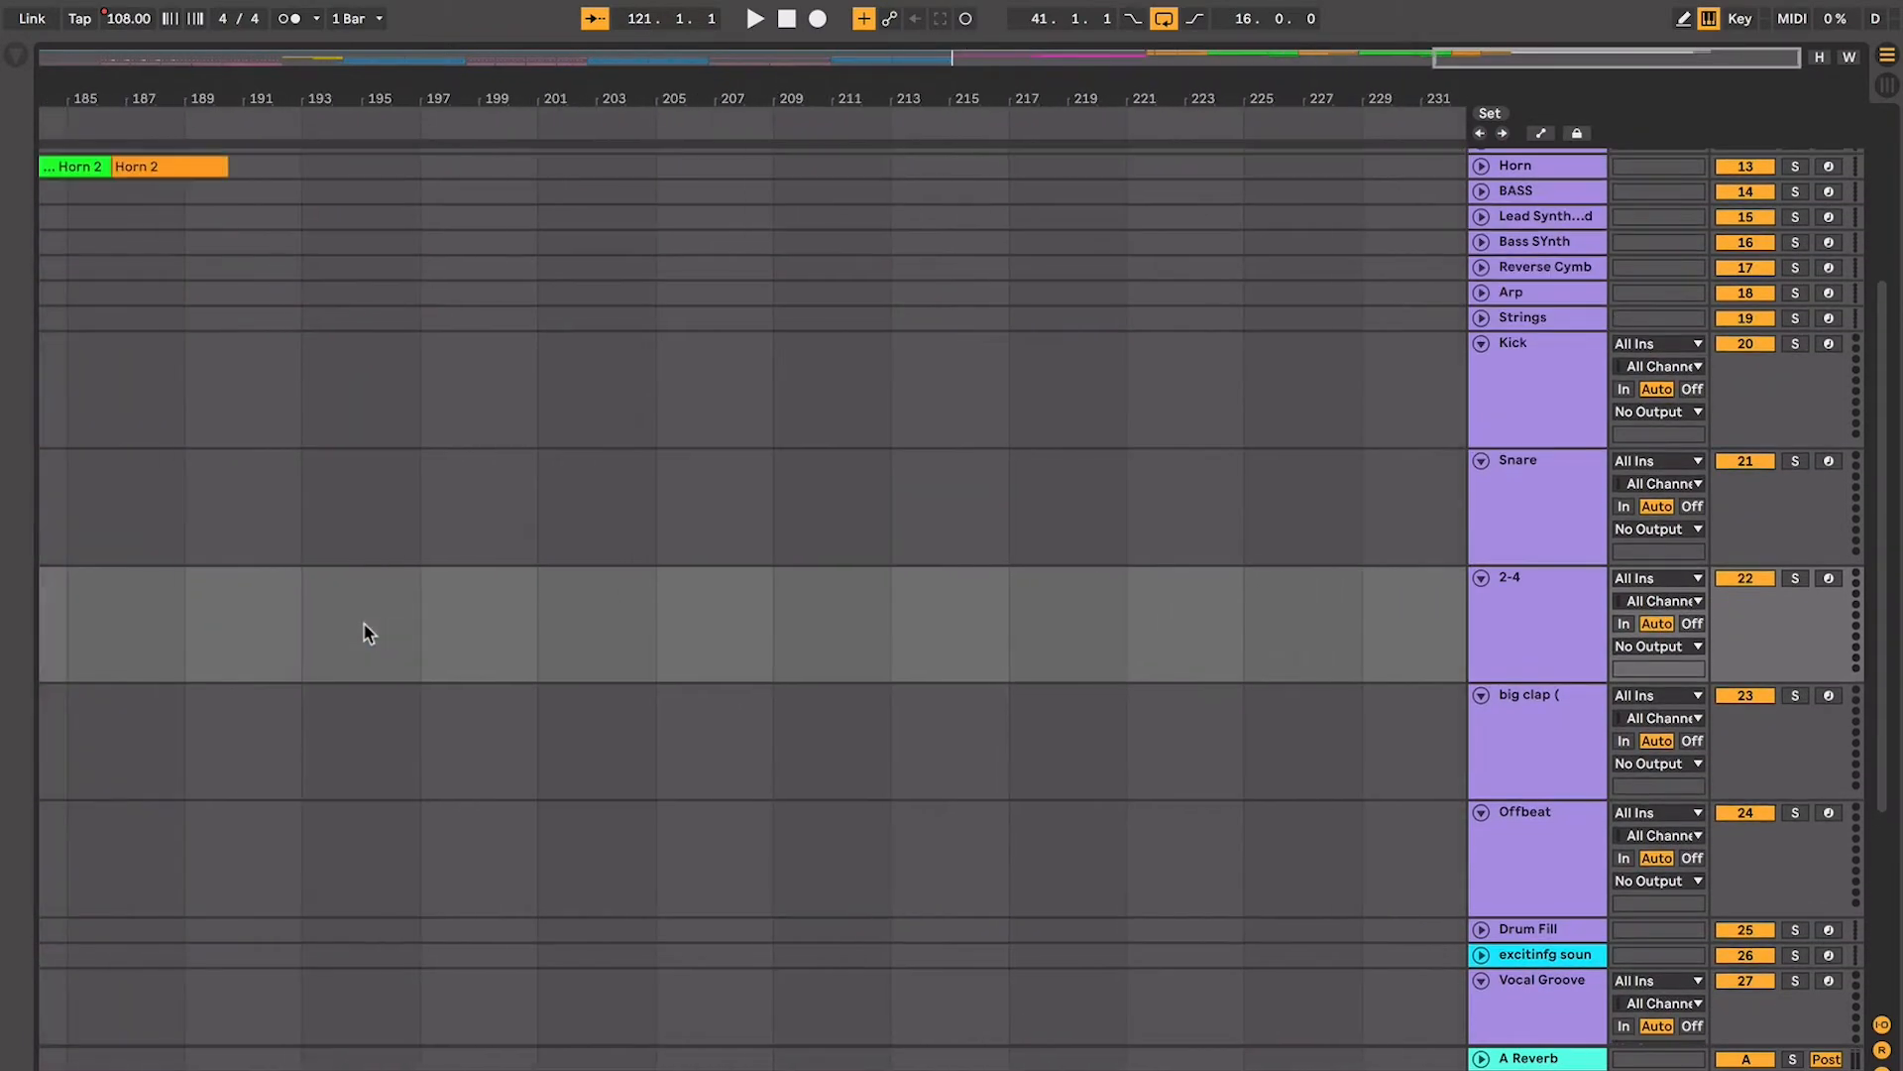
{"action": "scroll", "coordinate": [363, 624], "scroll_direction": "left", "scroll_amount": 20}
{"action": "scroll", "coordinate": [364, 623], "scroll_direction": "right", "scroll_amount": 10}
{"action": "scroll", "coordinate": [364, 623], "scroll_direction": "down", "scroll_amount": 1}
{"action": "left_click", "coordinate": [360, 617]}
{"action": "key", "text": "plus"}
{"action": "key", "text": "plus"}
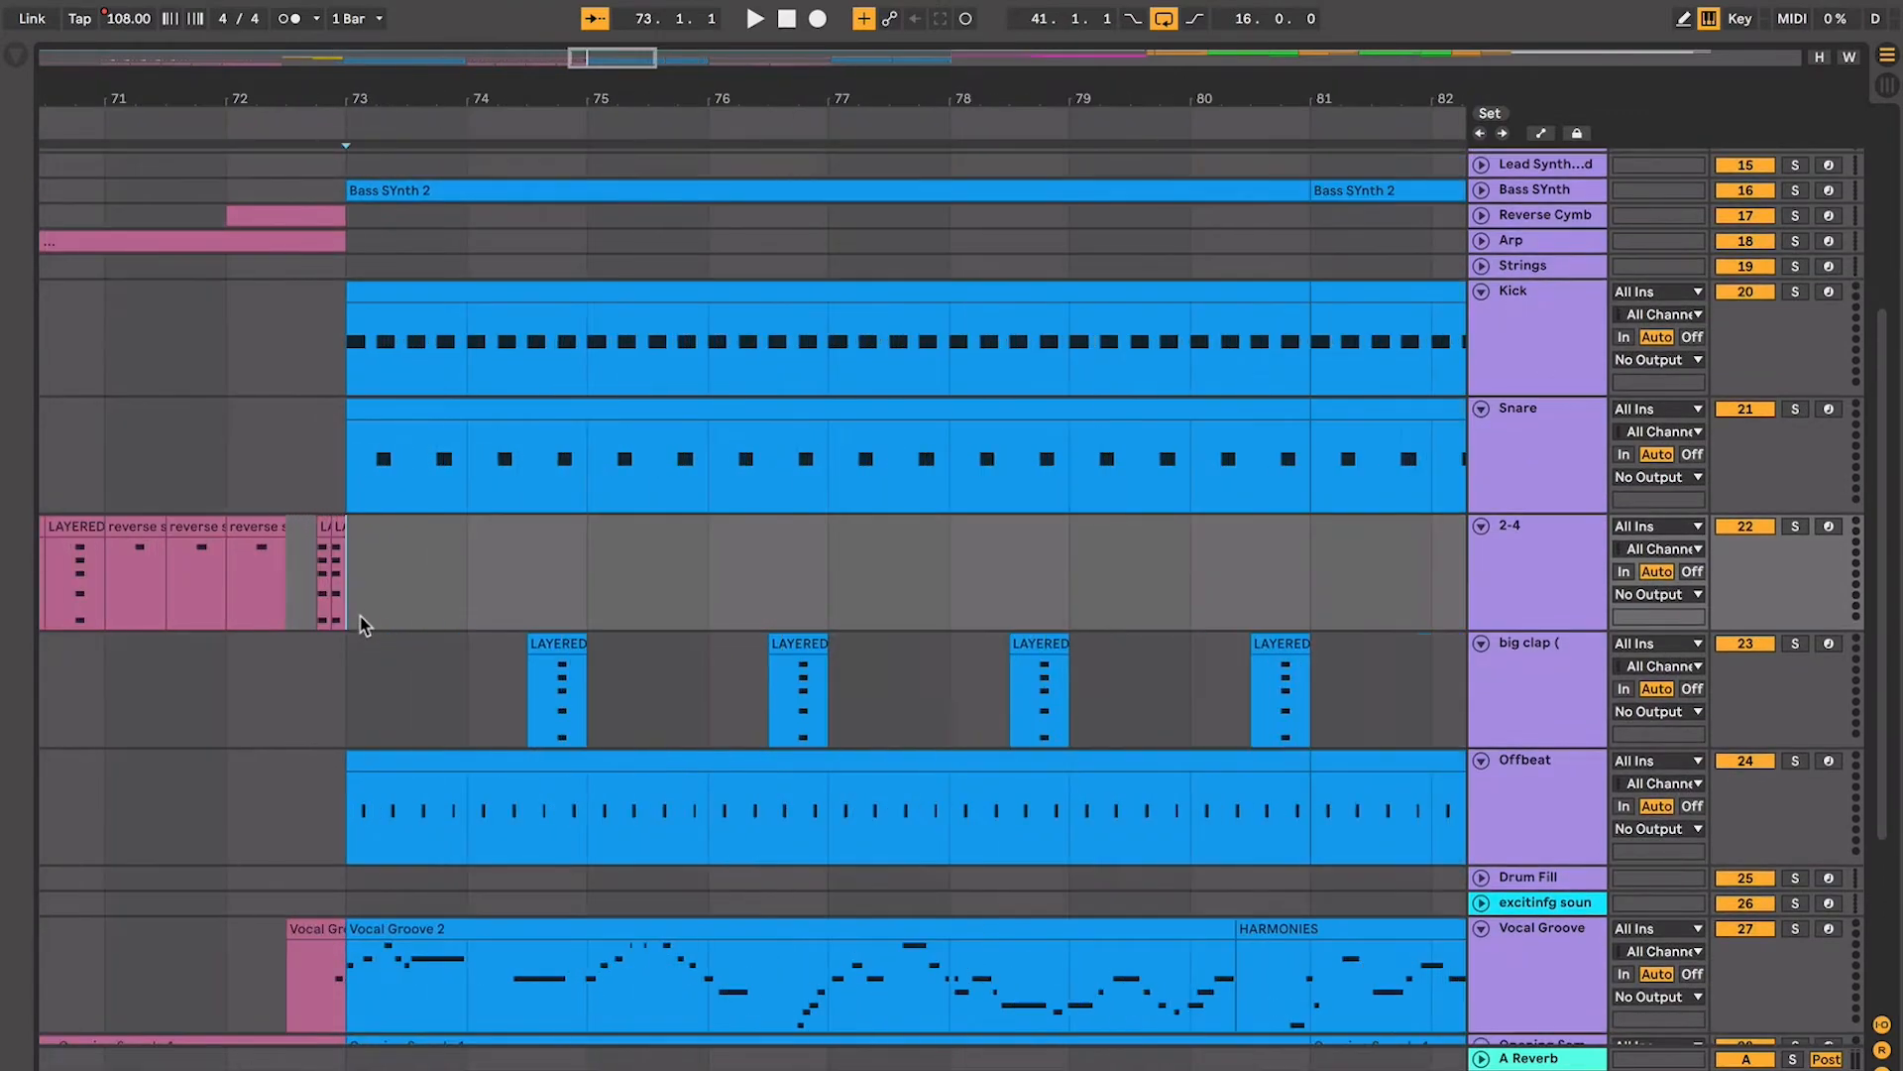
{"action": "key", "text": "plus"}
{"action": "key", "text": "plus"}
{"action": "scroll", "coordinate": [359, 617], "scroll_direction": "right", "scroll_amount": 2}
{"action": "scroll", "coordinate": [359, 617], "scroll_direction": "down", "scroll_amount": 1}
{"action": "scroll", "coordinate": [377, 629], "scroll_direction": "right", "scroll_amount": 2}
{"action": "scroll", "coordinate": [376, 629], "scroll_direction": "down", "scroll_amount": 1}
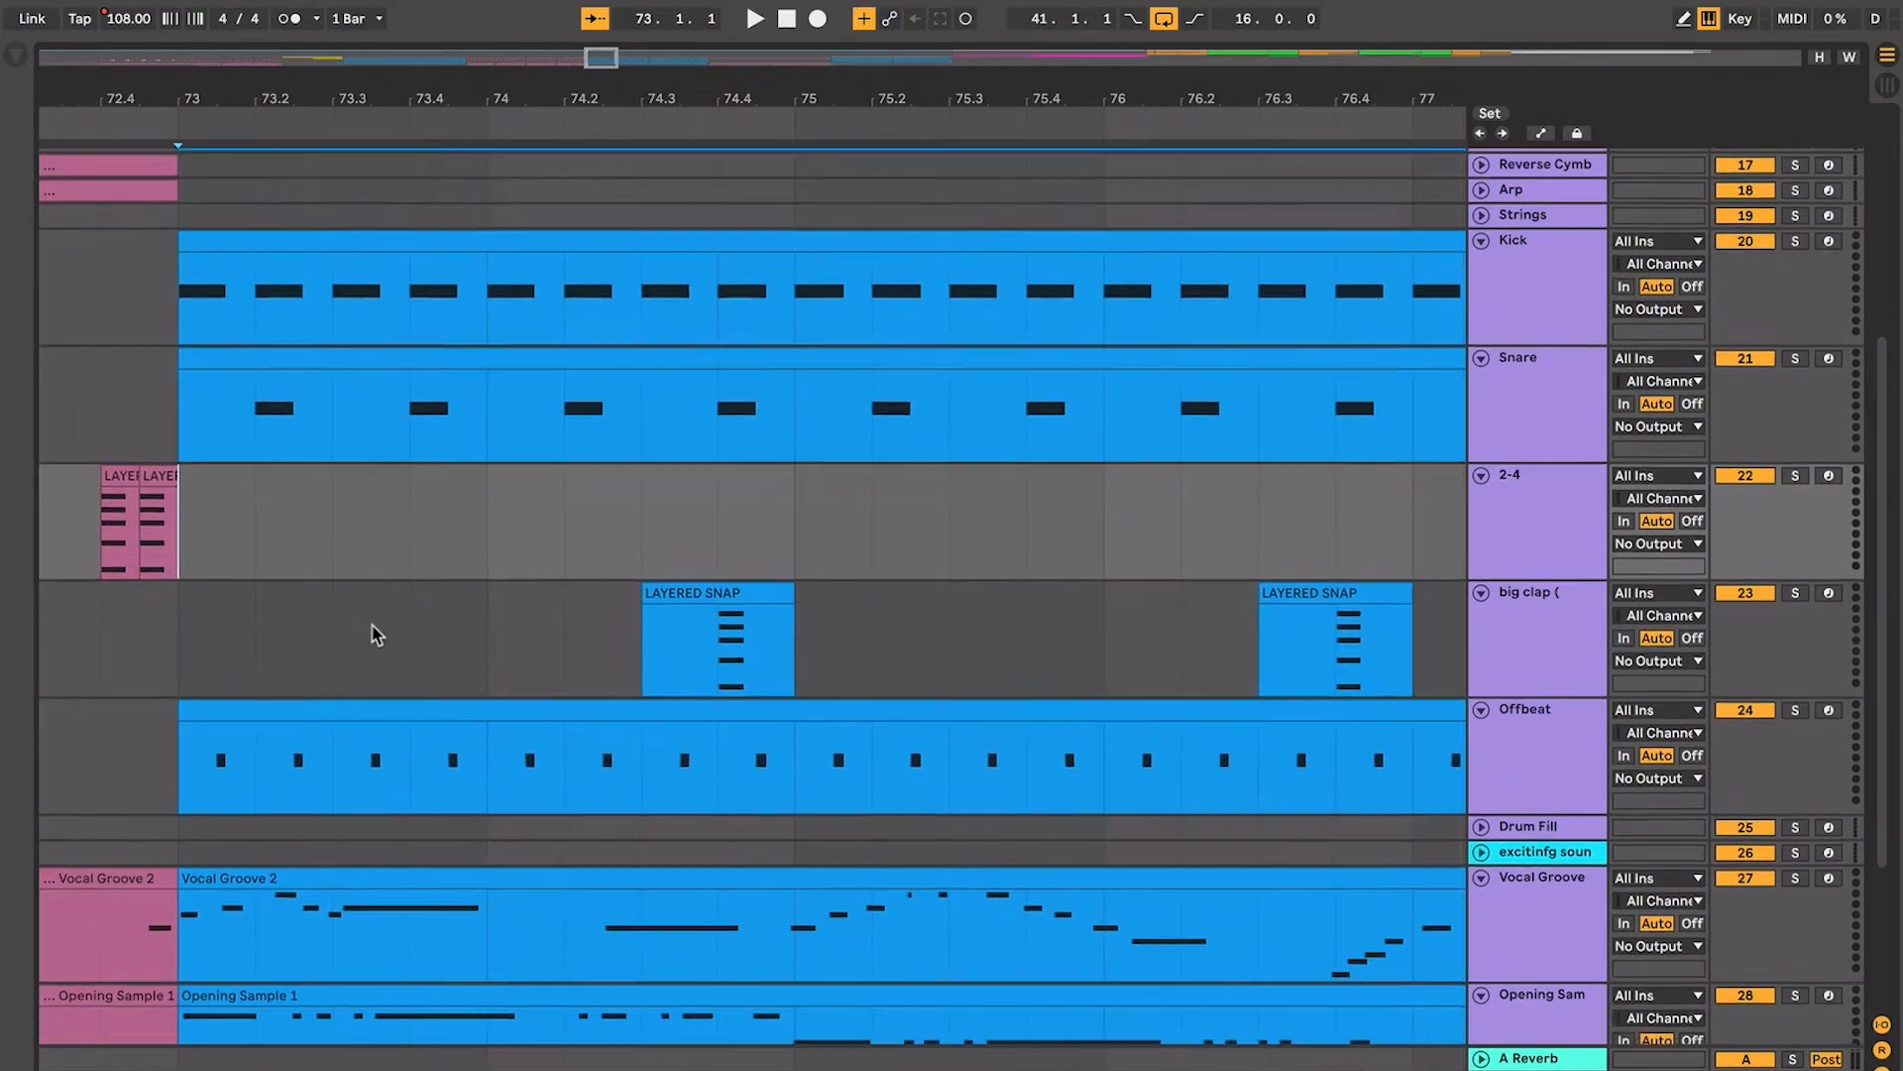
Review the transition from the pink to the blue section at bar 73 and compare it with the whole arrangement
{"action": "left_click", "coordinate": [362, 498]}
{"action": "scroll", "coordinate": [365, 498], "scroll_direction": "up", "scroll_amount": 4}
{"action": "scroll", "coordinate": [365, 499], "scroll_direction": "left", "scroll_amount": 1}
{"action": "left_click", "coordinate": [367, 392]}
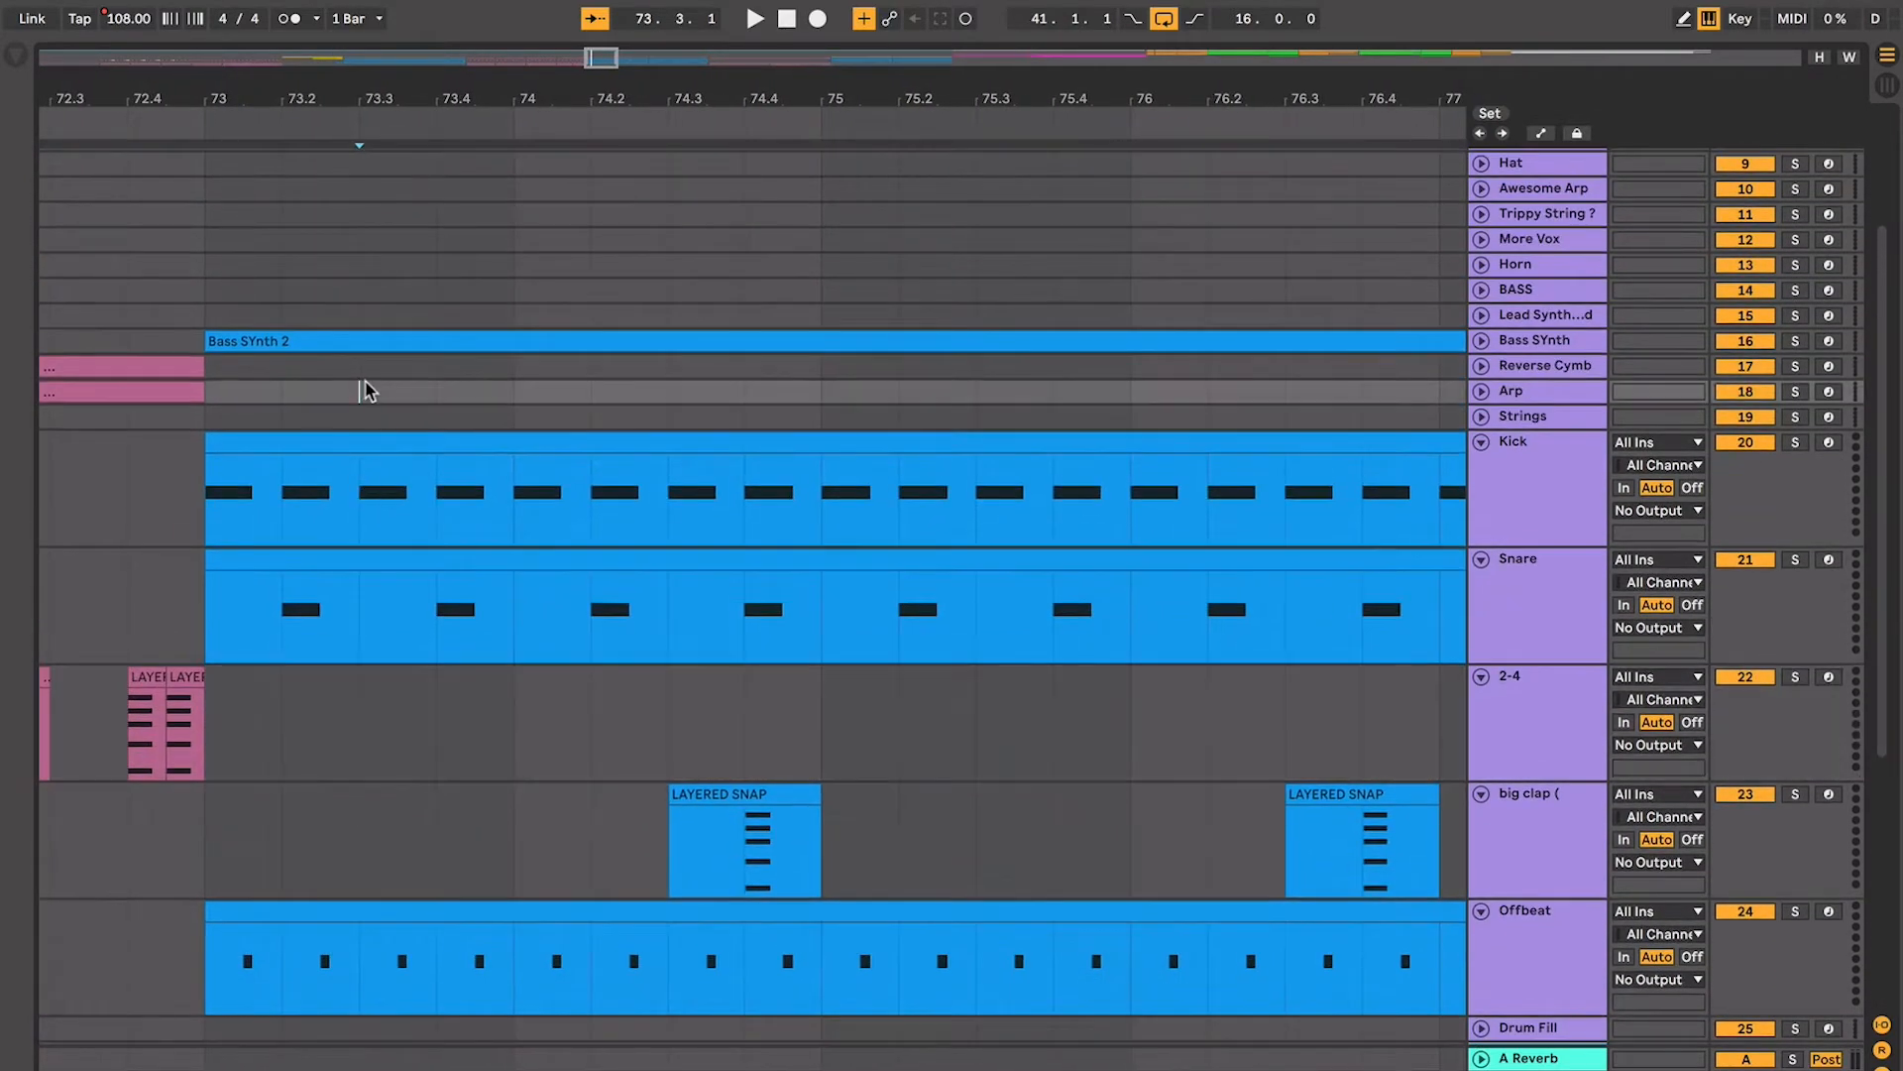
{"action": "left_click", "coordinate": [504, 368]}
{"action": "scroll", "coordinate": [503, 367], "scroll_direction": "left", "scroll_amount": 3}
{"action": "key", "text": "minus"}
{"action": "key", "text": "minus"}
{"action": "key", "text": "minus"}
{"action": "key", "text": "minus"}
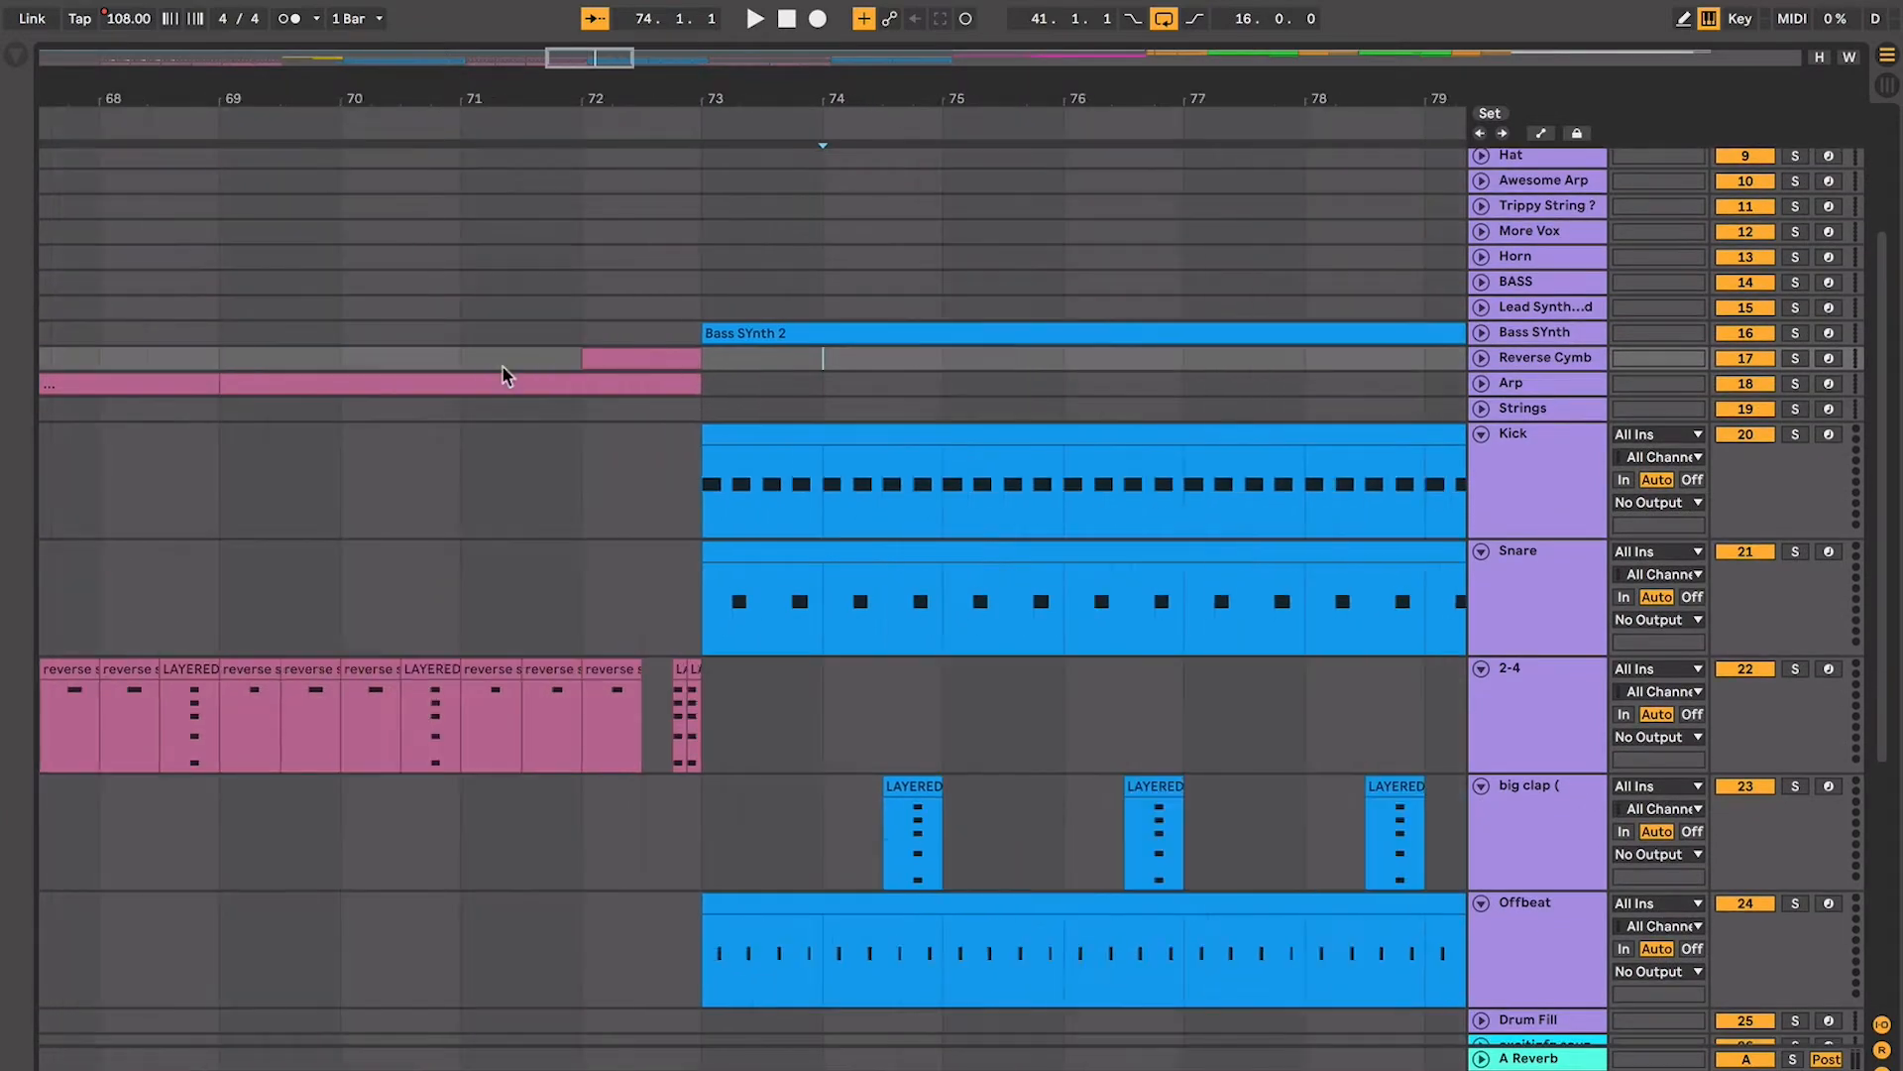
{"action": "scroll", "coordinate": [503, 366], "scroll_direction": "left", "scroll_amount": 9}
{"action": "scroll", "coordinate": [502, 366], "scroll_direction": "up", "scroll_amount": 1}
{"action": "key", "text": "minus"}
{"action": "key", "text": "minus"}
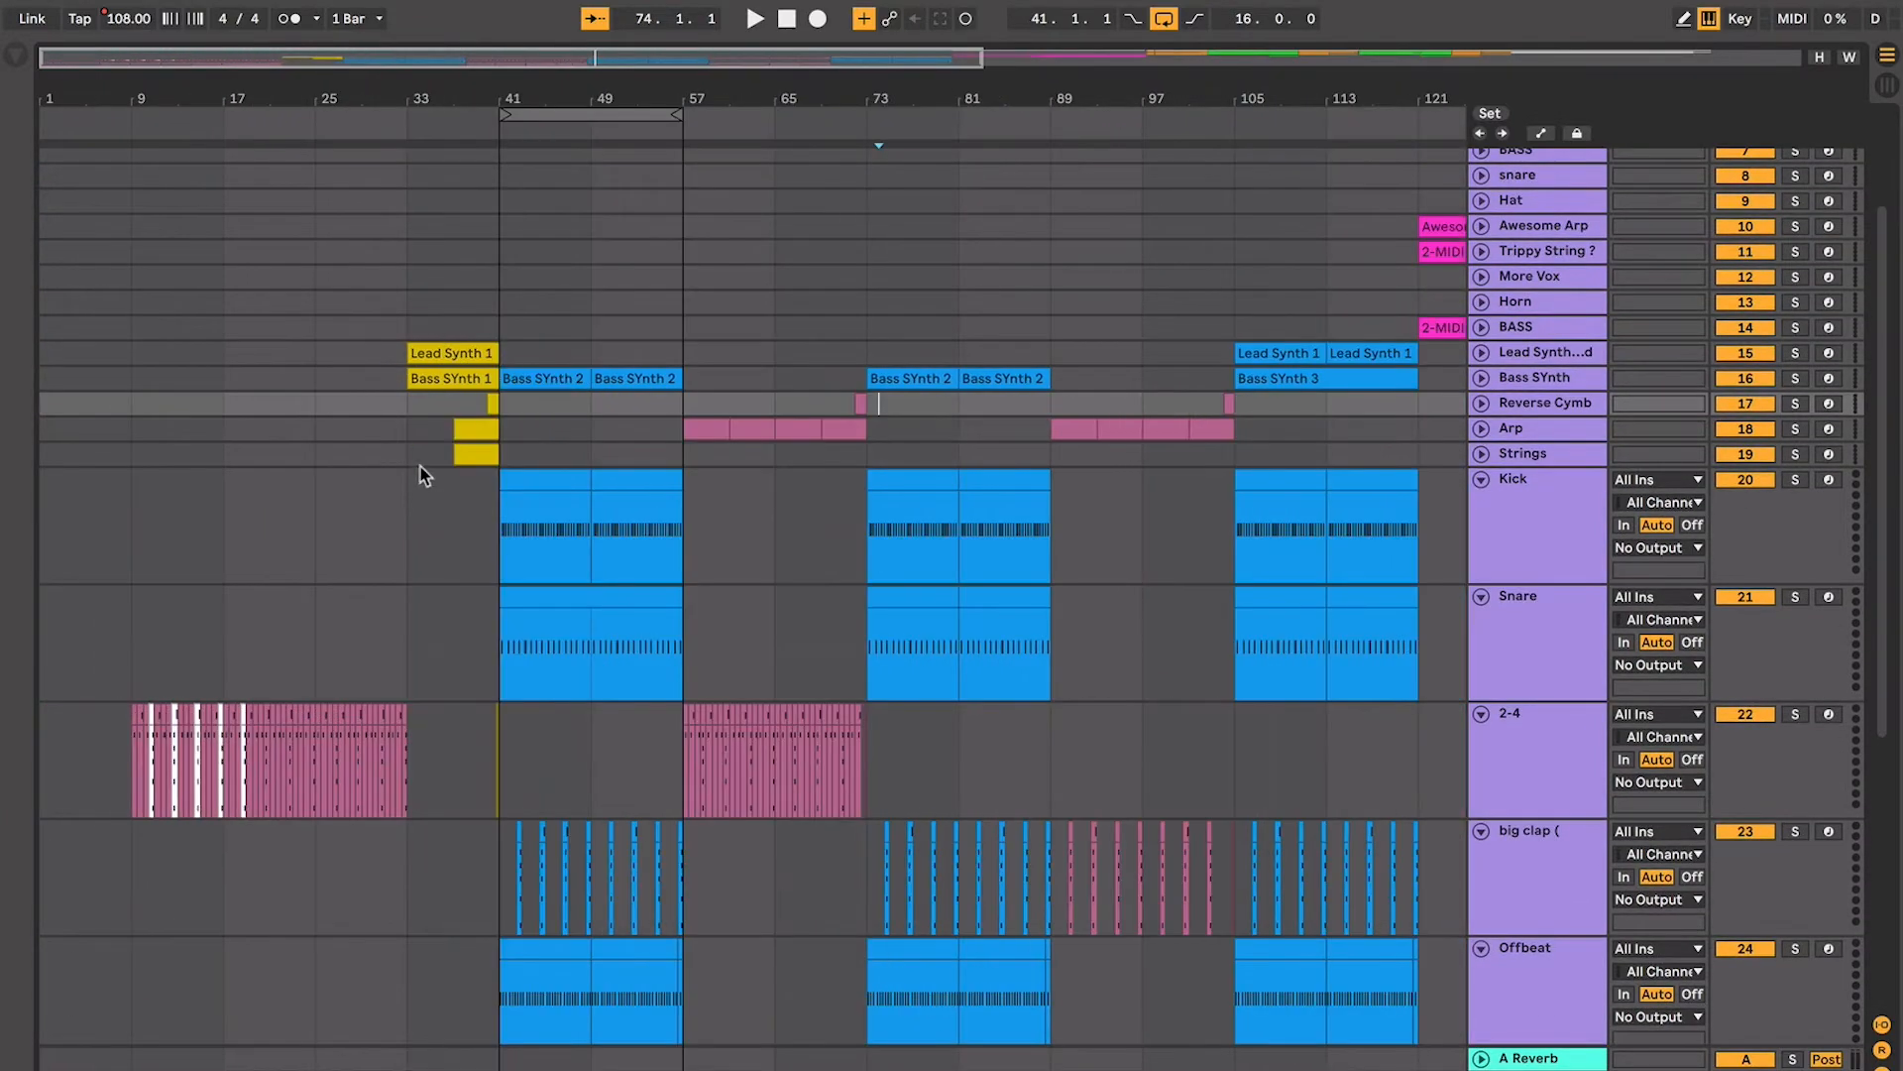
Examine the bass, drum and vocal clips of the first blue section starting at bar 41
{"action": "left_click", "coordinate": [357, 526]}
{"action": "key", "text": "plus"}
{"action": "key", "text": "plus"}
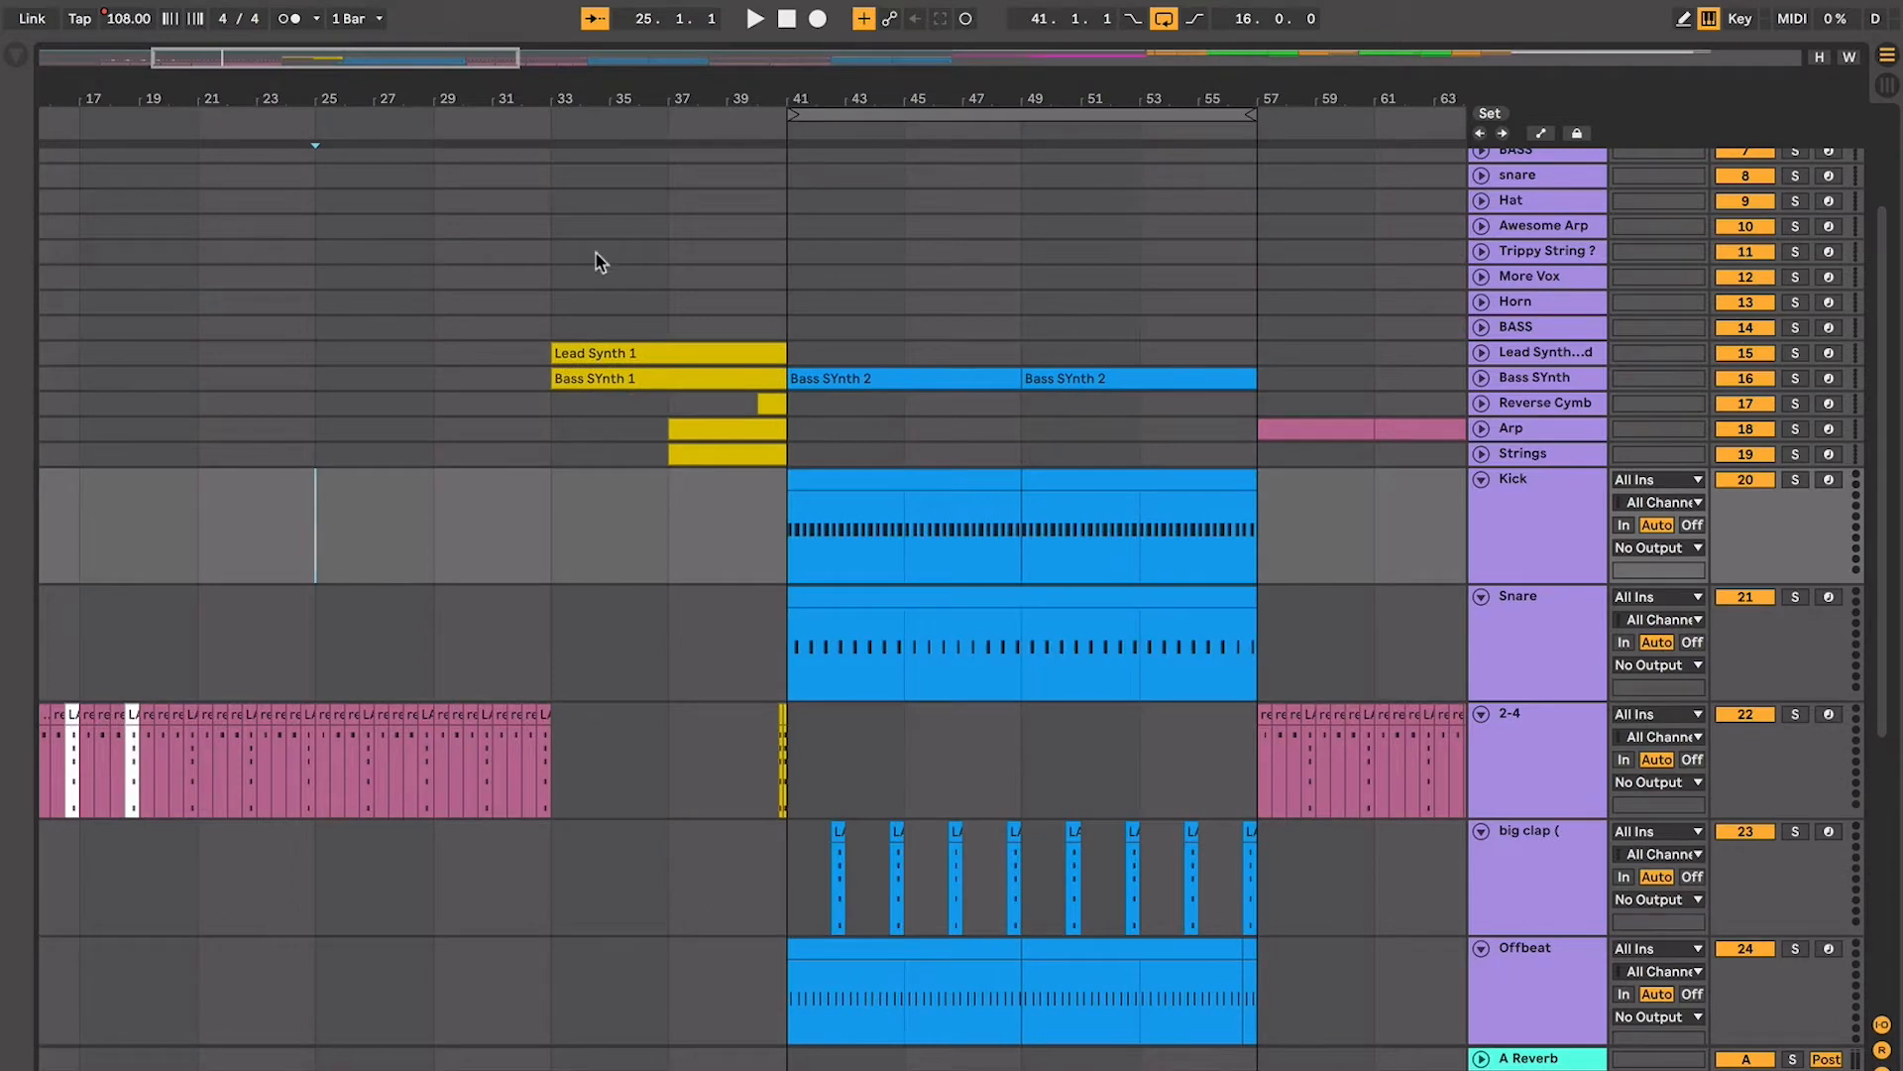
{"action": "left_click", "coordinate": [827, 354]}
{"action": "scroll", "coordinate": [827, 354], "scroll_direction": "right", "scroll_amount": 3}
{"action": "left_click", "coordinate": [844, 383]}
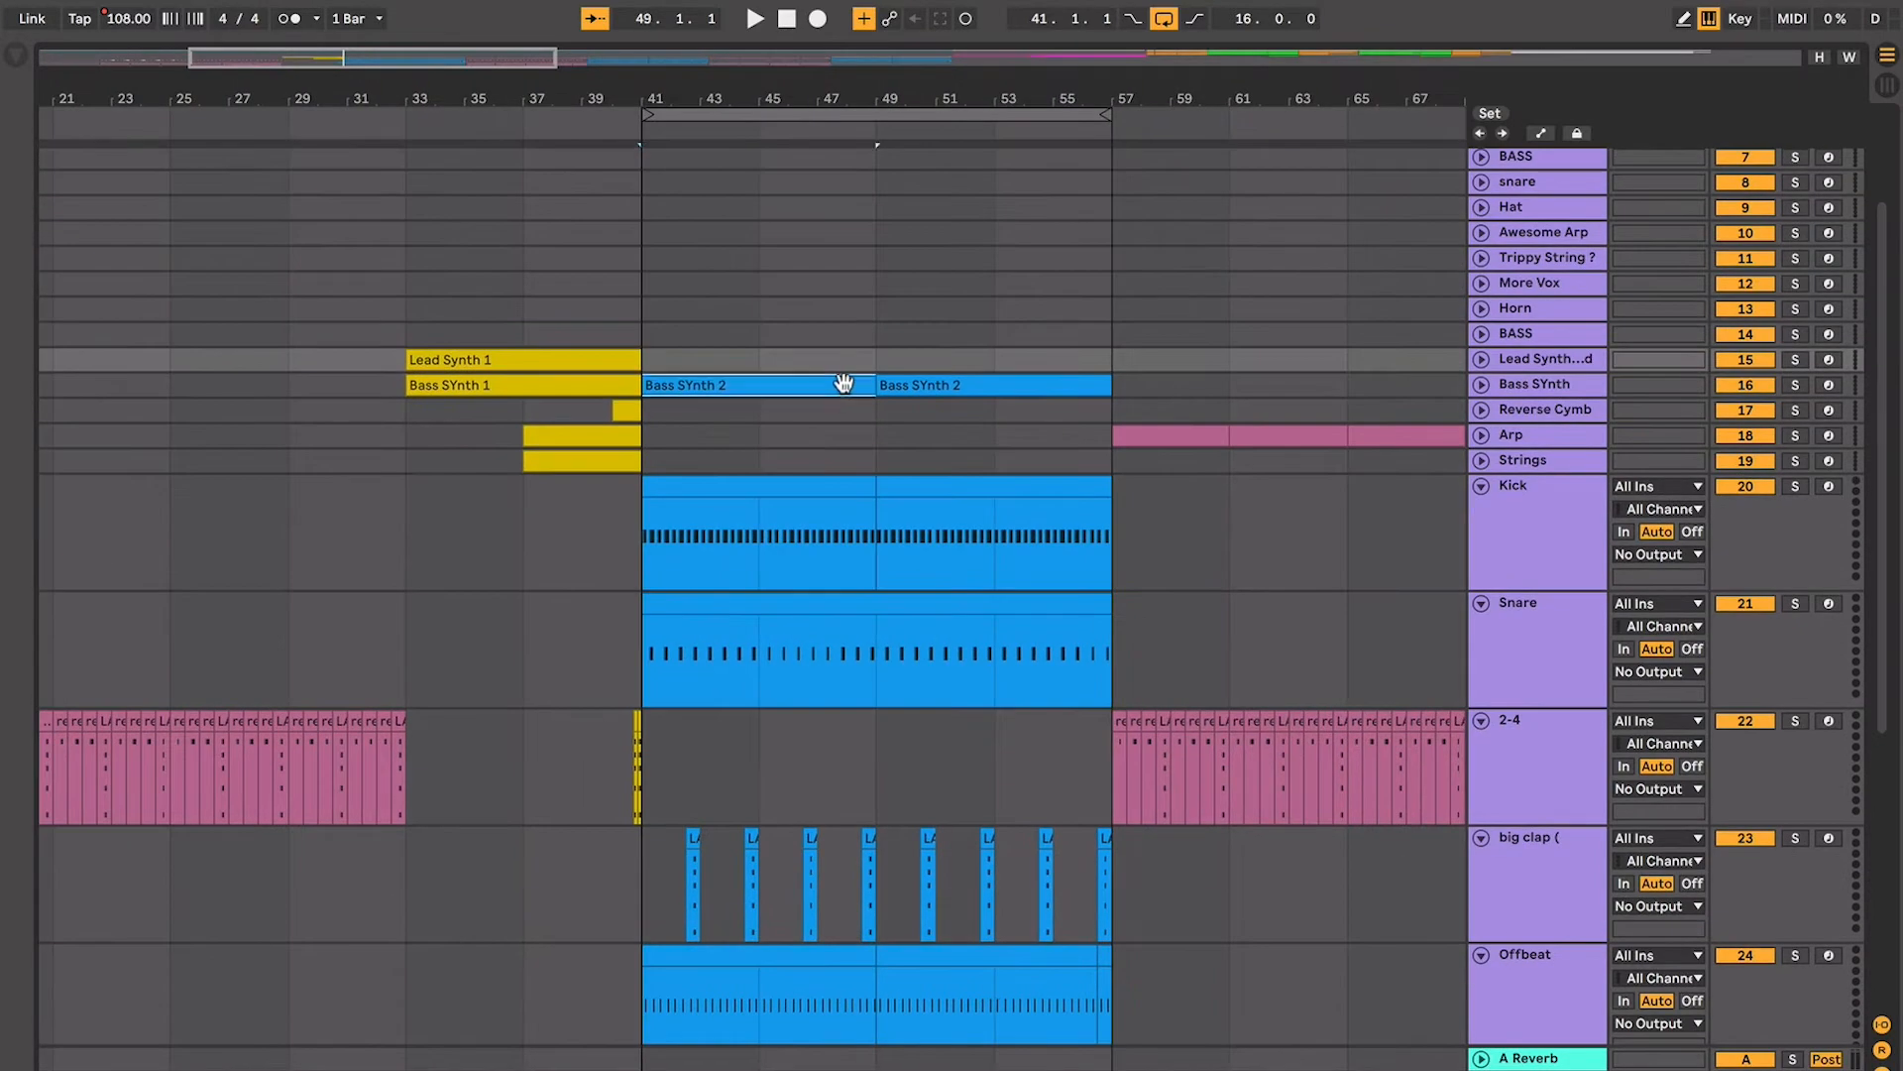
{"action": "scroll", "coordinate": [843, 383], "scroll_direction": "right", "scroll_amount": 2}
{"action": "scroll", "coordinate": [843, 382], "scroll_direction": "down", "scroll_amount": 2}
{"action": "key", "text": "plus"}
{"action": "key", "text": "plus"}
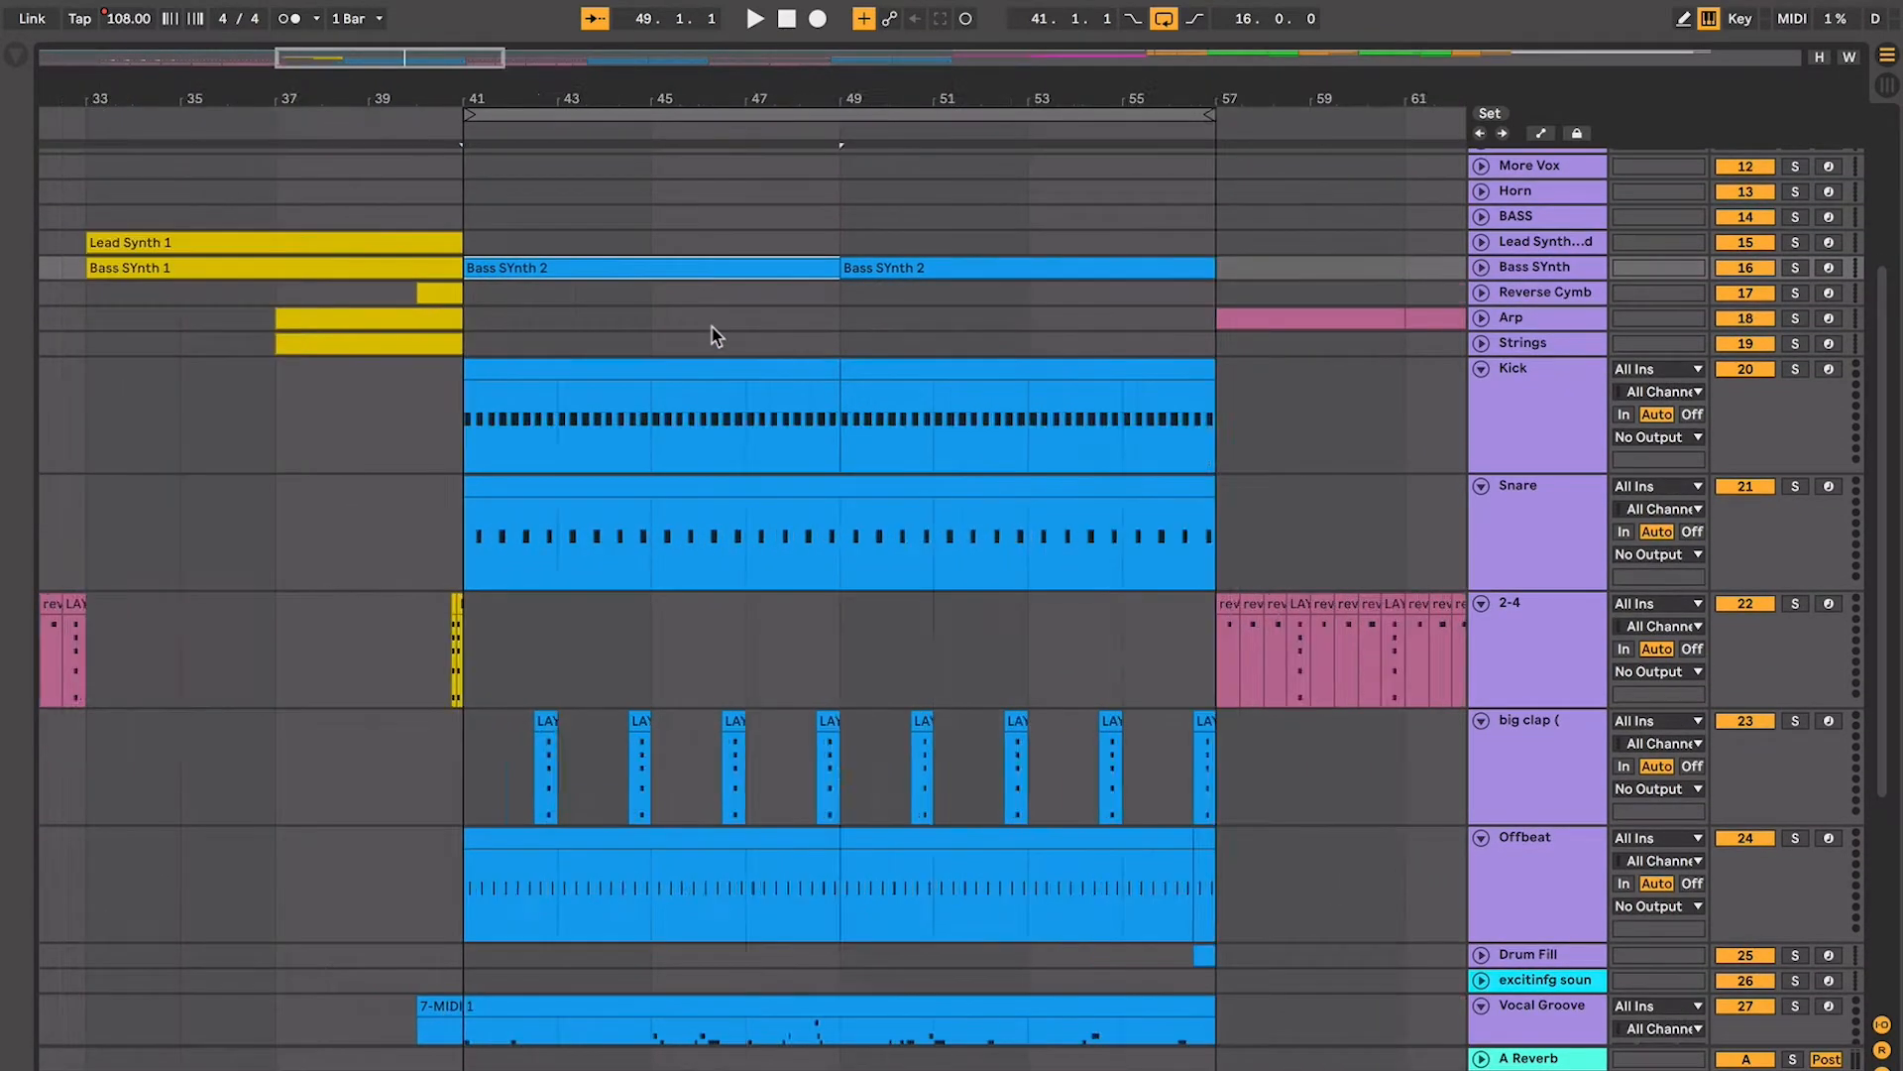
{"action": "scroll", "coordinate": [712, 328], "scroll_direction": "down", "scroll_amount": 3}
{"action": "scroll", "coordinate": [712, 328], "scroll_direction": "left", "scroll_amount": 3}
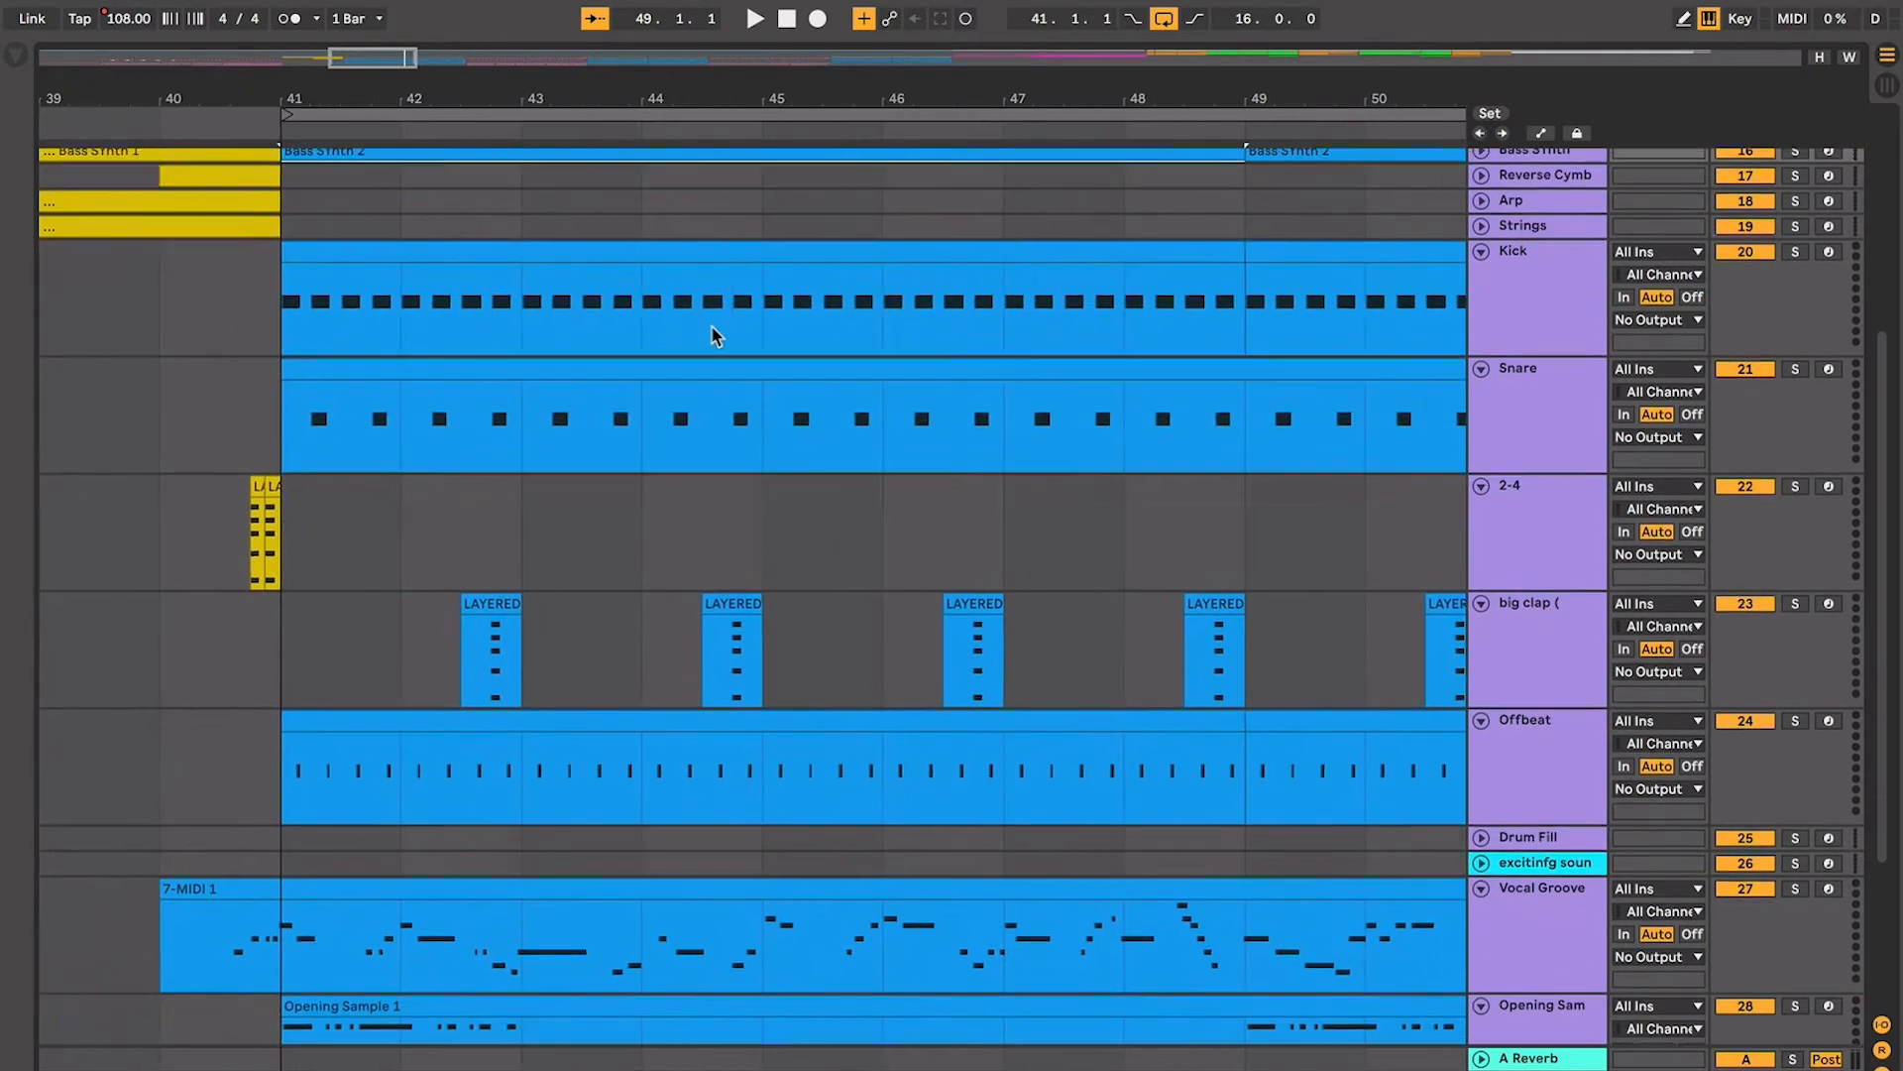
{"action": "scroll", "coordinate": [718, 339], "scroll_direction": "up", "scroll_amount": 2}
{"action": "scroll", "coordinate": [721, 347], "scroll_direction": "up", "scroll_amount": 2}
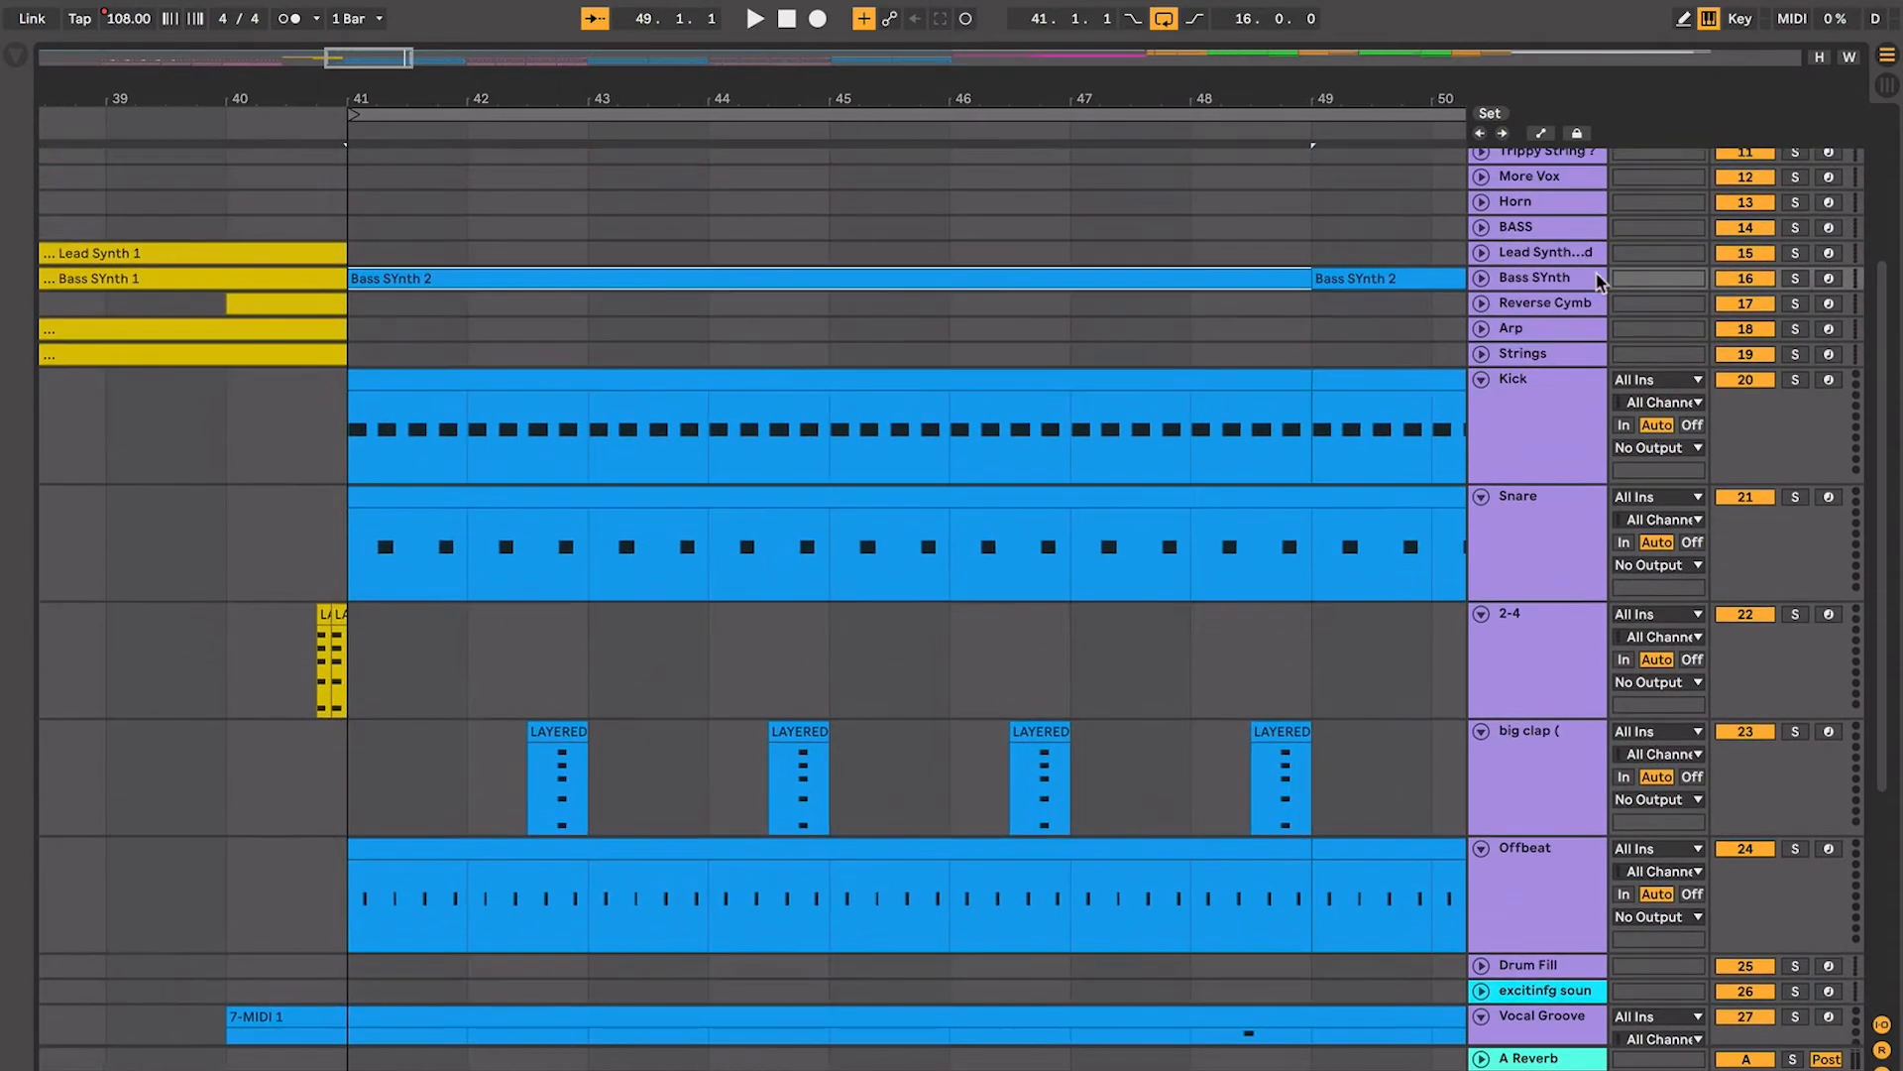
Unfold the Bass SYnth track so its clip notes are displayed at bar 41
{"action": "left_click", "coordinate": [1481, 279]}
{"action": "scroll", "coordinate": [1020, 459], "scroll_direction": "left", "scroll_amount": 3}
{"action": "left_click", "coordinate": [512, 433]}
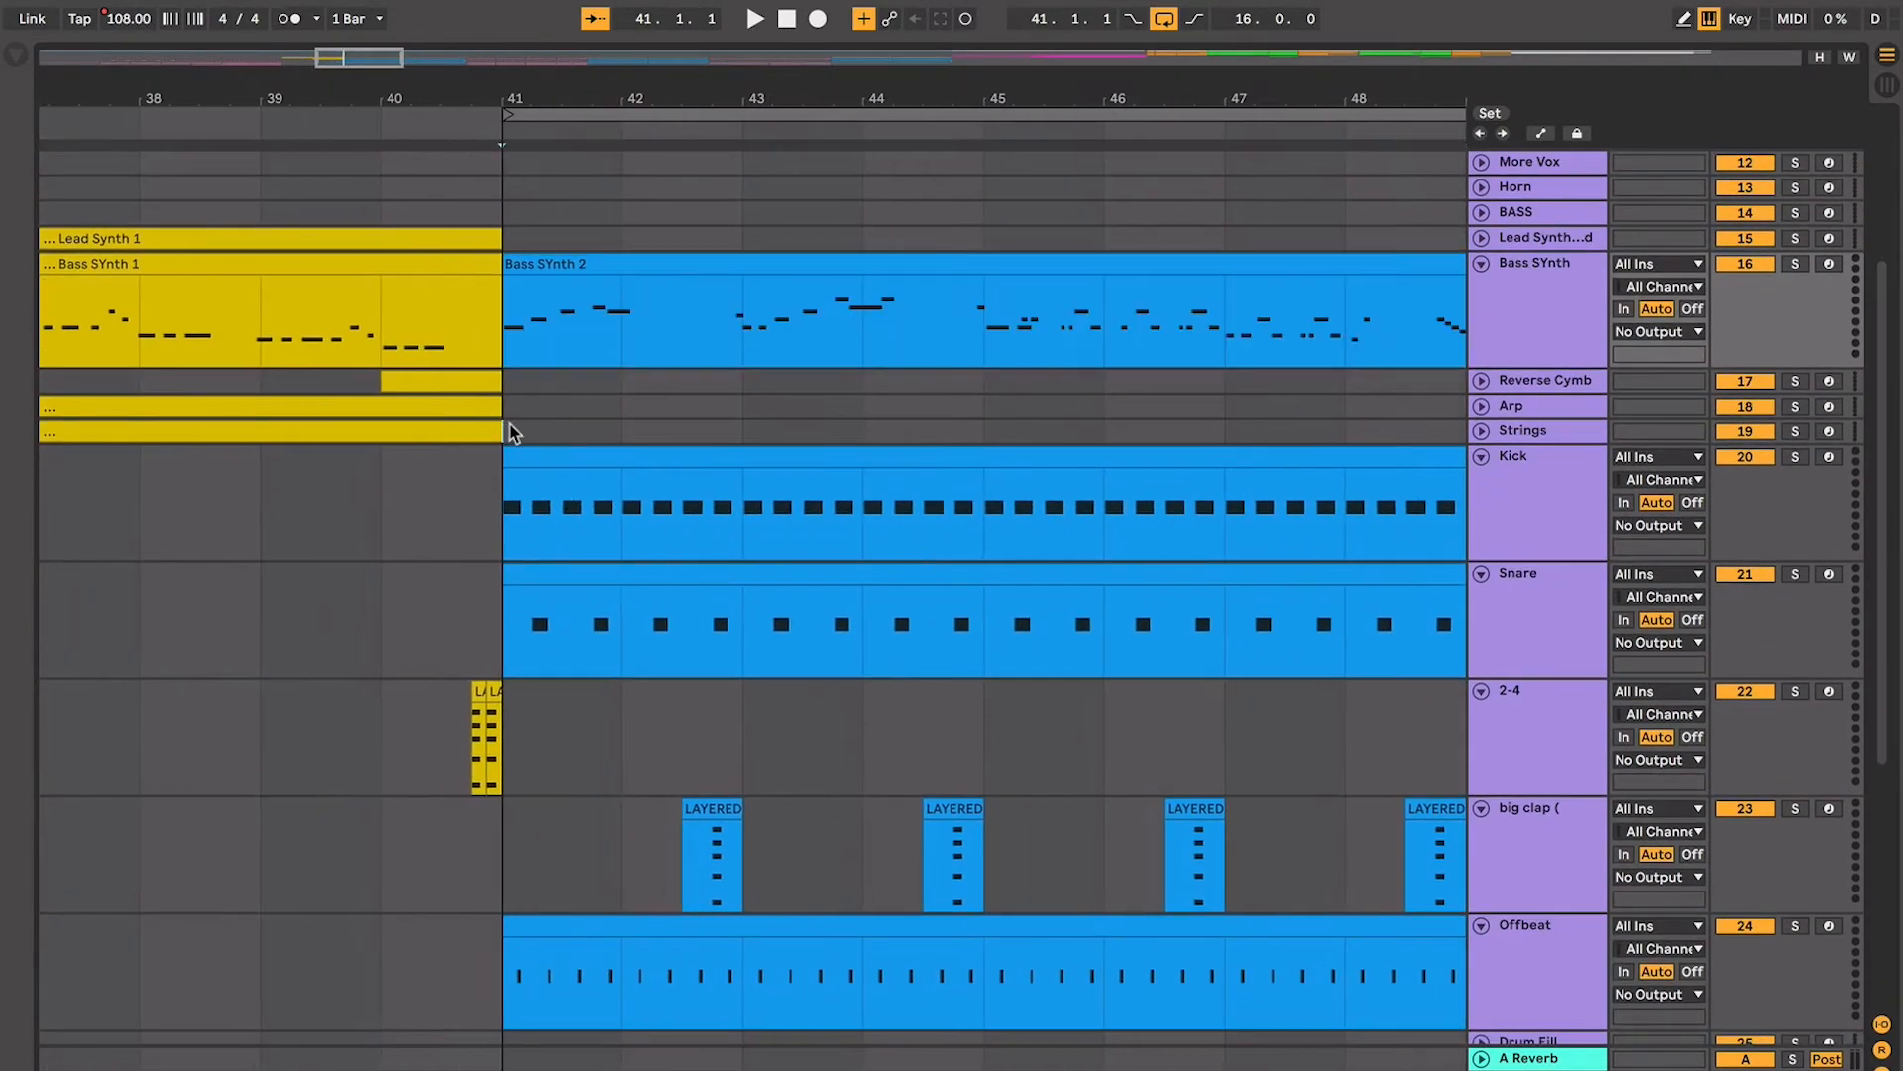
Move the Offbeat track directly below the Snare track, above 2-4
{"action": "left_click", "coordinate": [616, 455]}
{"action": "left_click", "coordinate": [670, 565]}
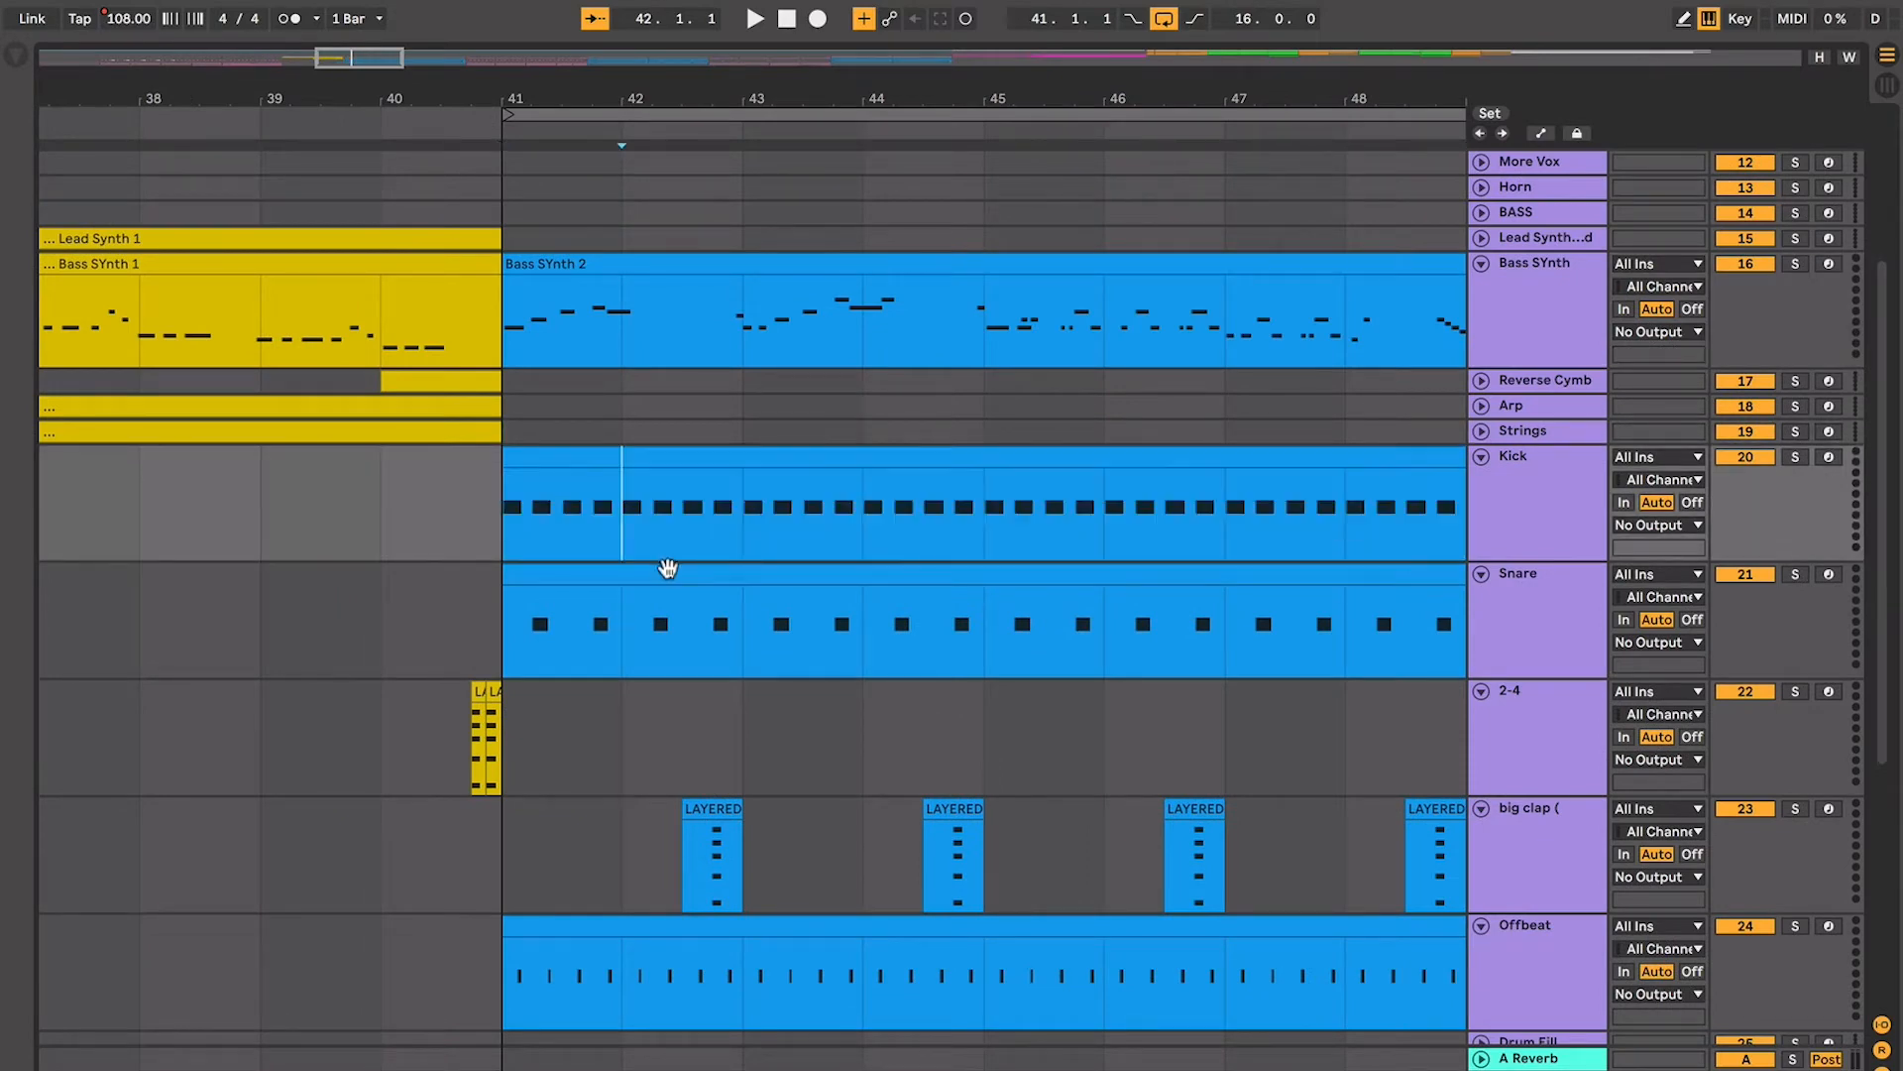
{"action": "left_click", "coordinate": [667, 573]}
{"action": "left_click", "coordinate": [1564, 970]}
{"action": "left_click_drag", "start_coordinate": [1553, 729], "coordinate": [1552, 727]}
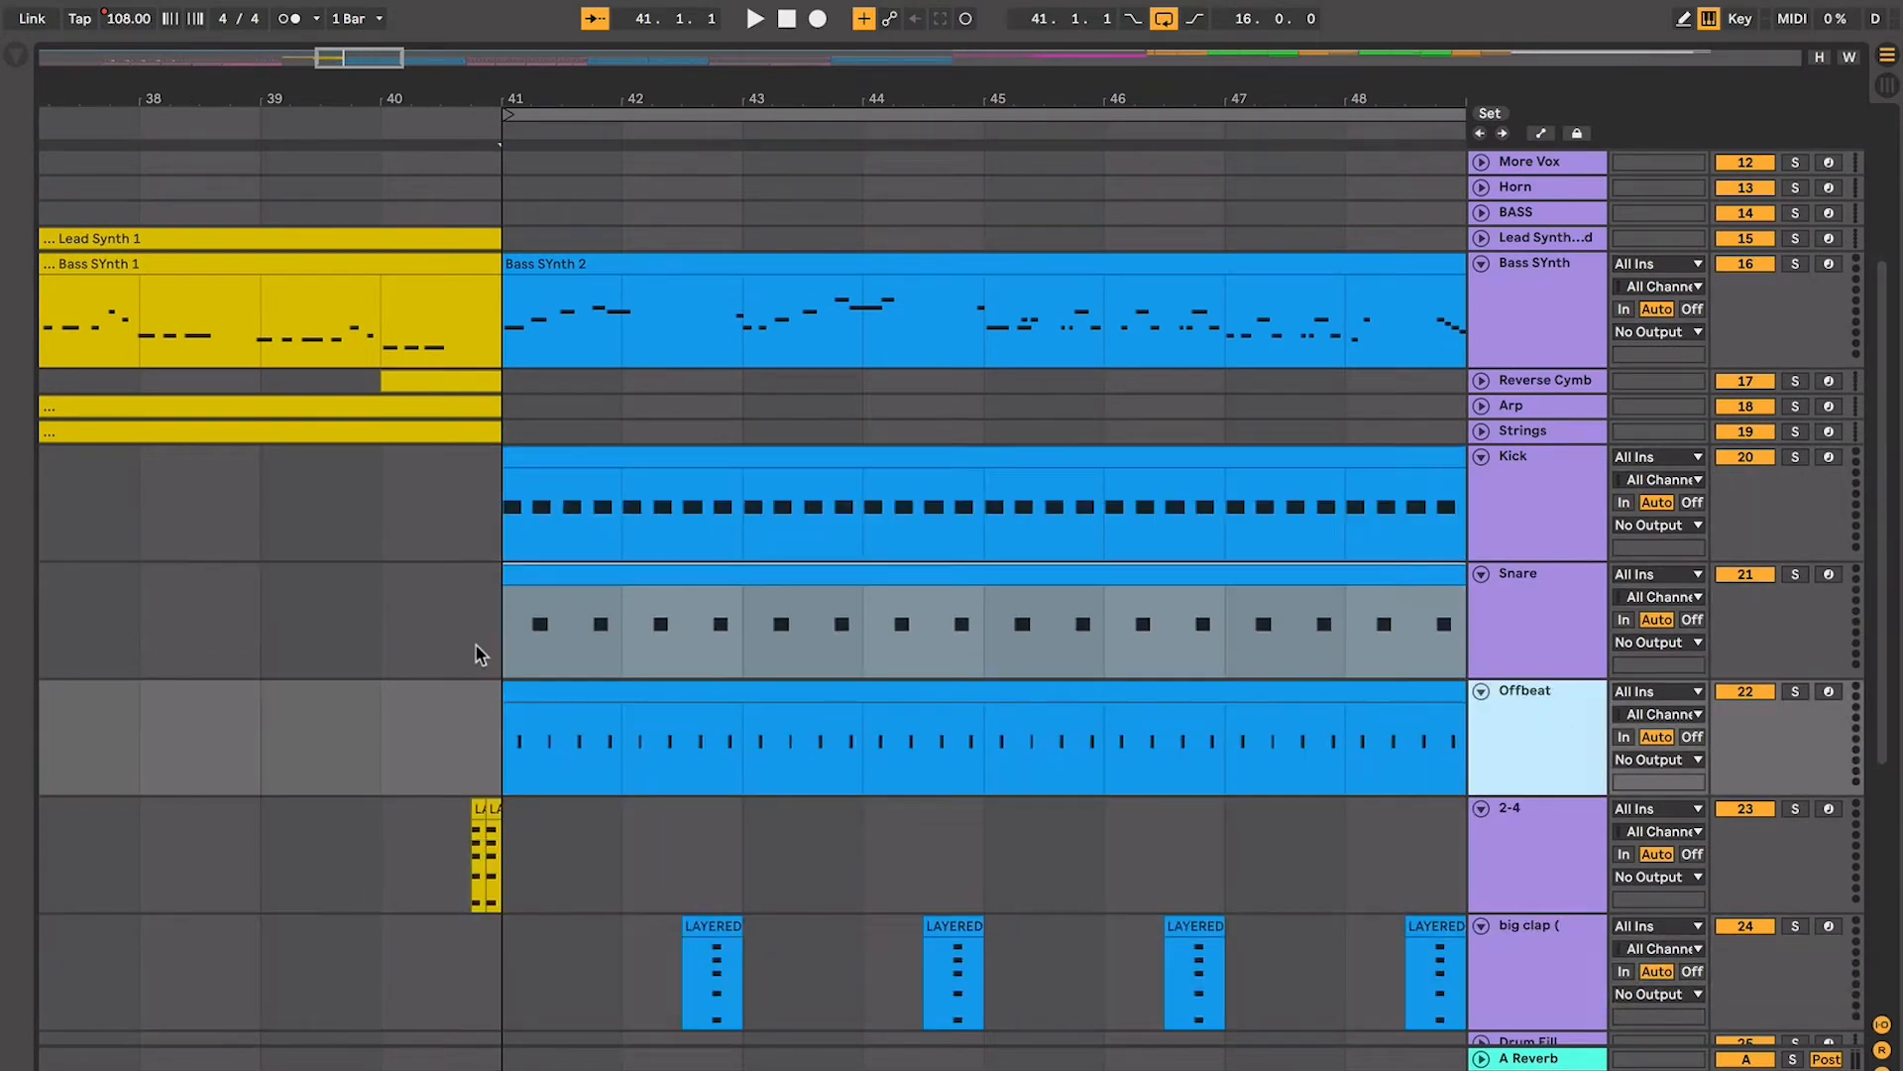
Play the blue section from bar 41 through the first big clap to hear the drum pattern
{"action": "left_click", "coordinate": [476, 653]}
{"action": "key", "text": "plus"}
{"action": "key", "text": "plus"}
{"action": "key", "text": "plus"}
{"action": "key", "text": "plus"}
{"action": "key", "text": "space"}
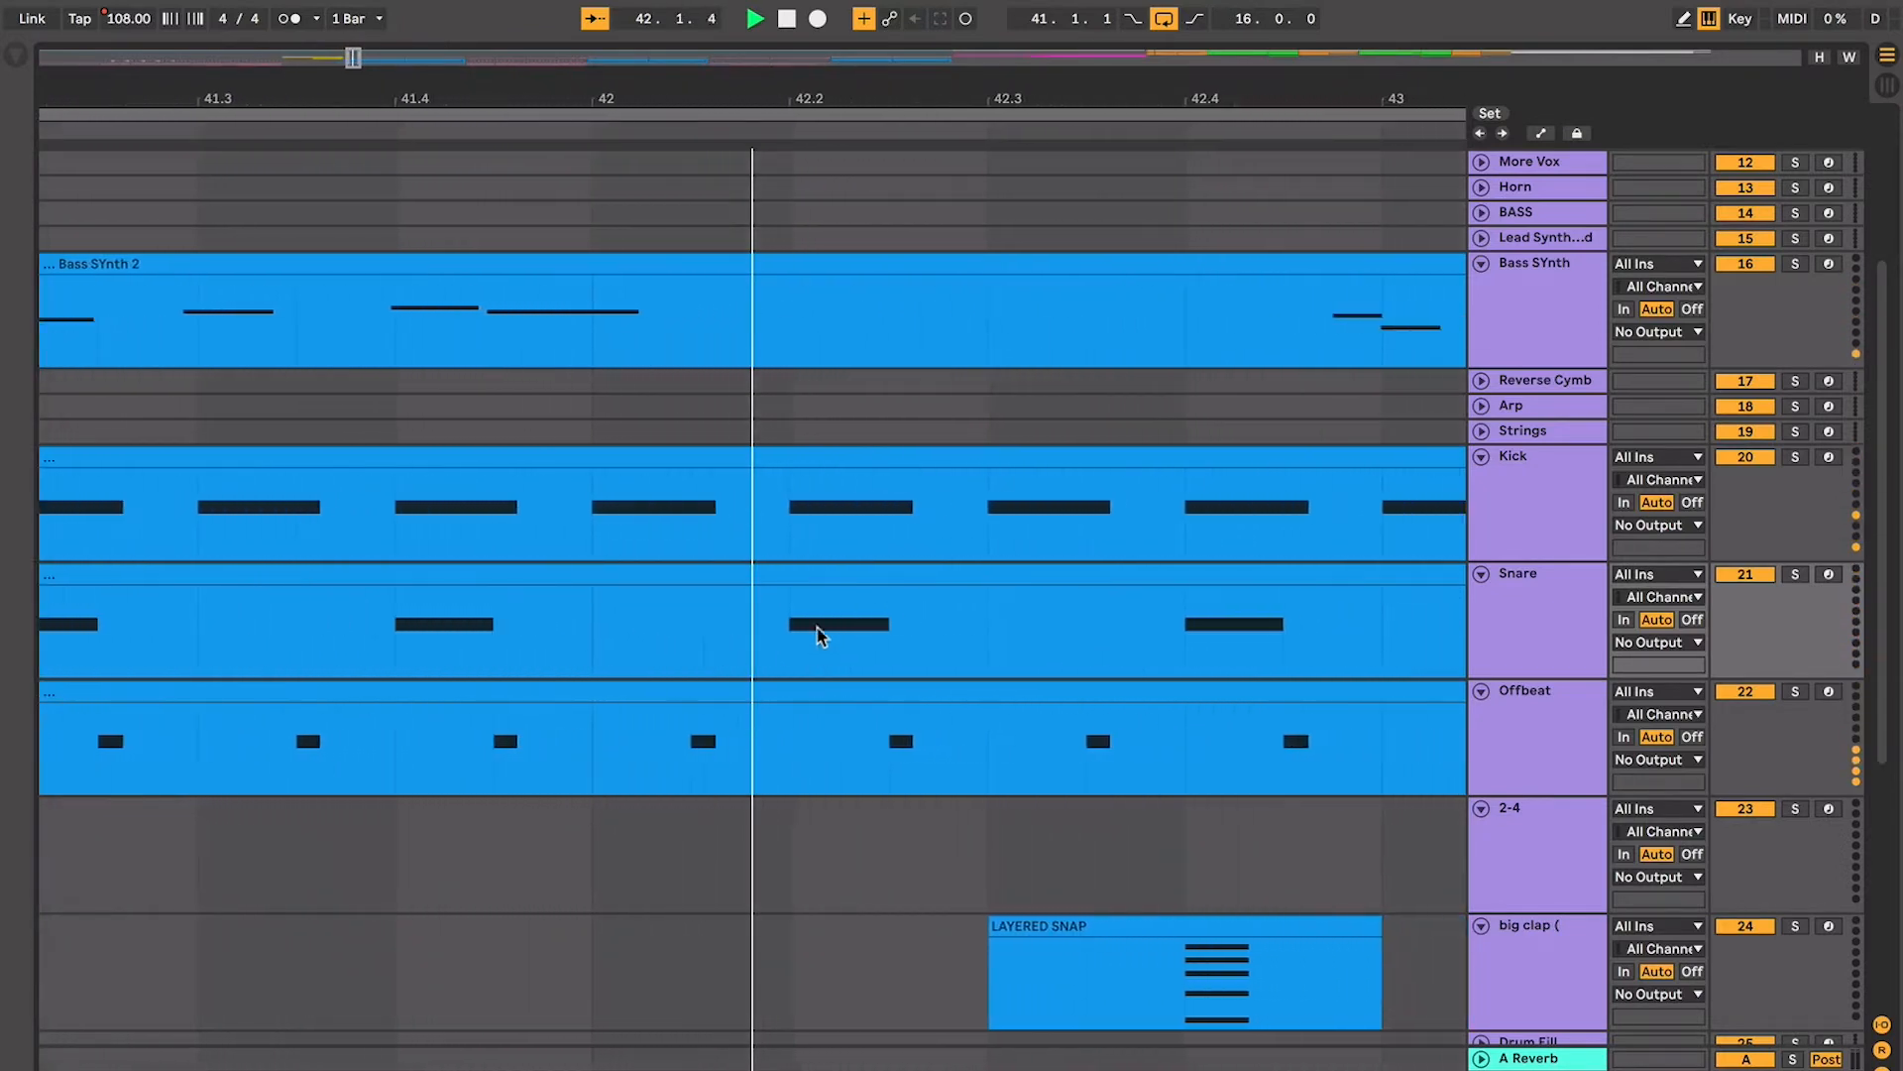
{"action": "left_click", "coordinate": [835, 943]}
{"action": "key", "text": "space"}
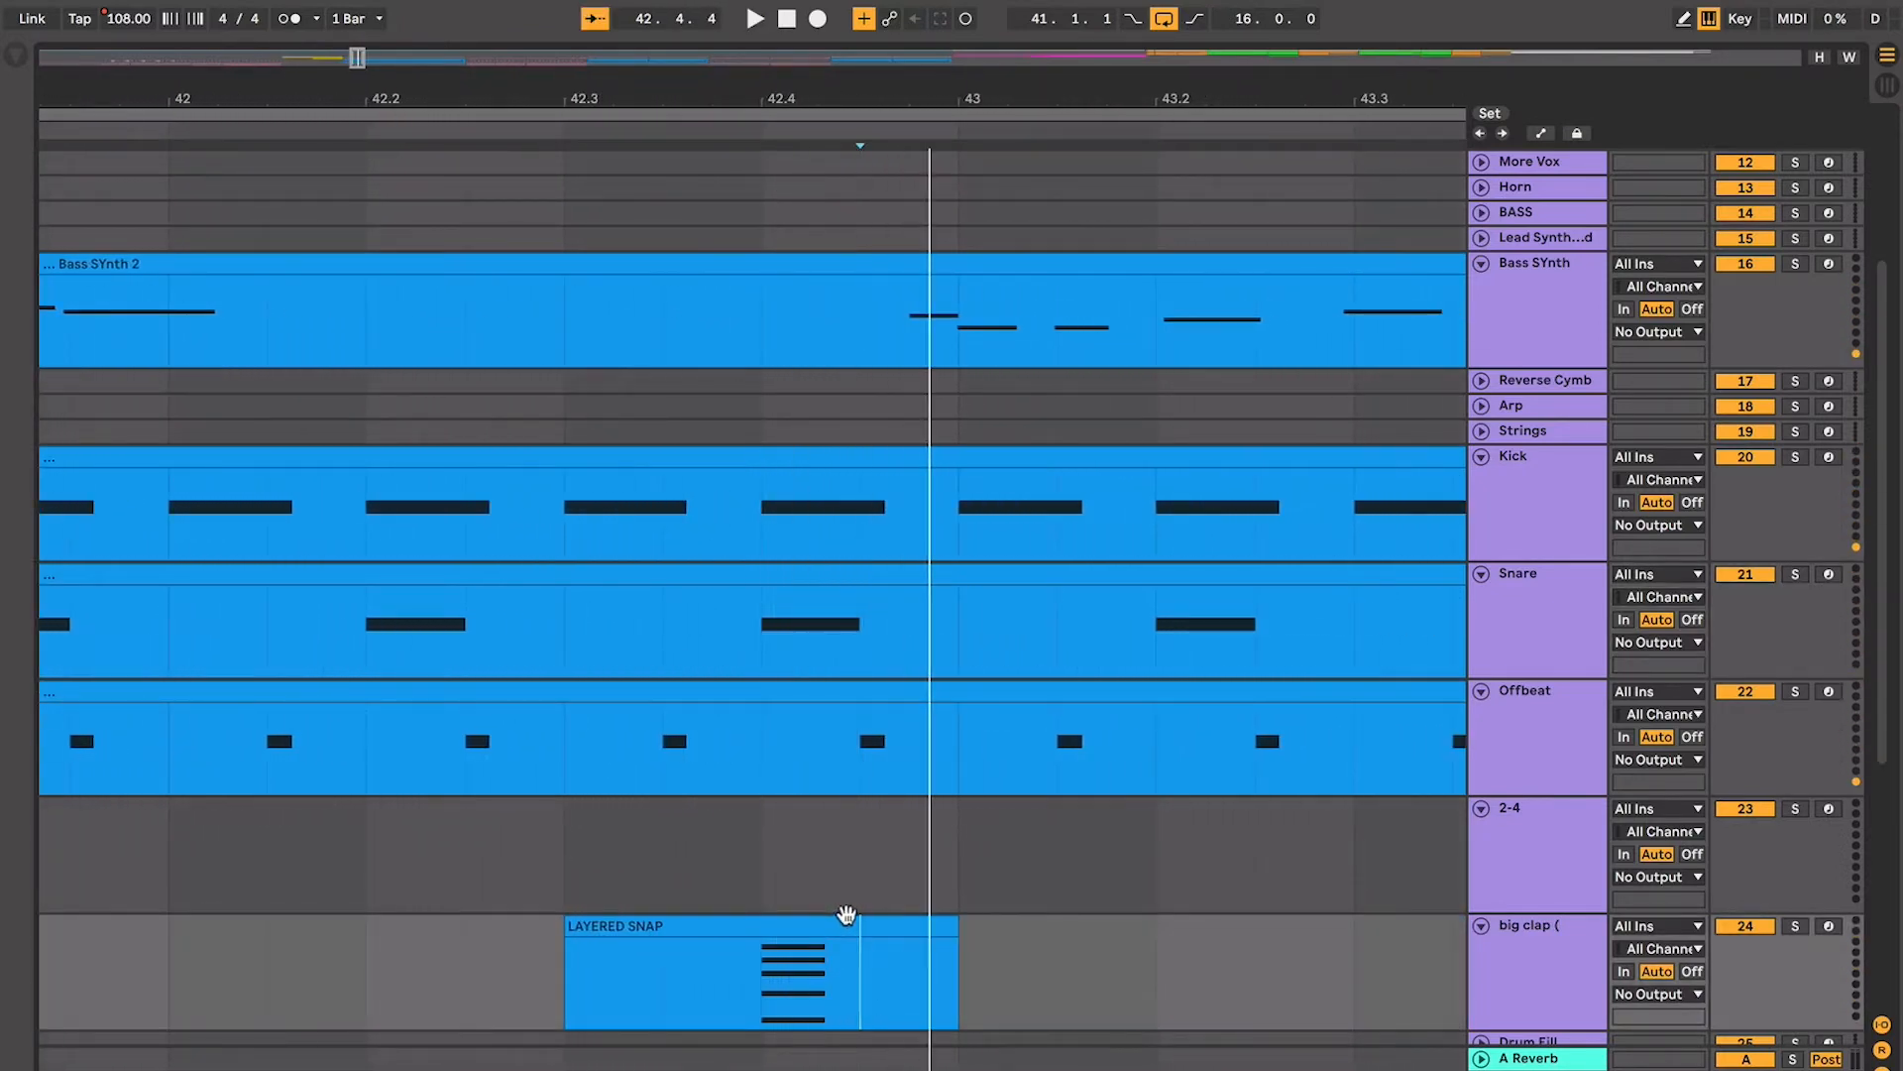
Select the last beat of bar 42 on the 2-4 and "big clap (" tracks and play from there
{"action": "left_click_drag", "start_coordinate": [777, 914], "coordinate": [951, 861]}
{"action": "key", "text": "space"}
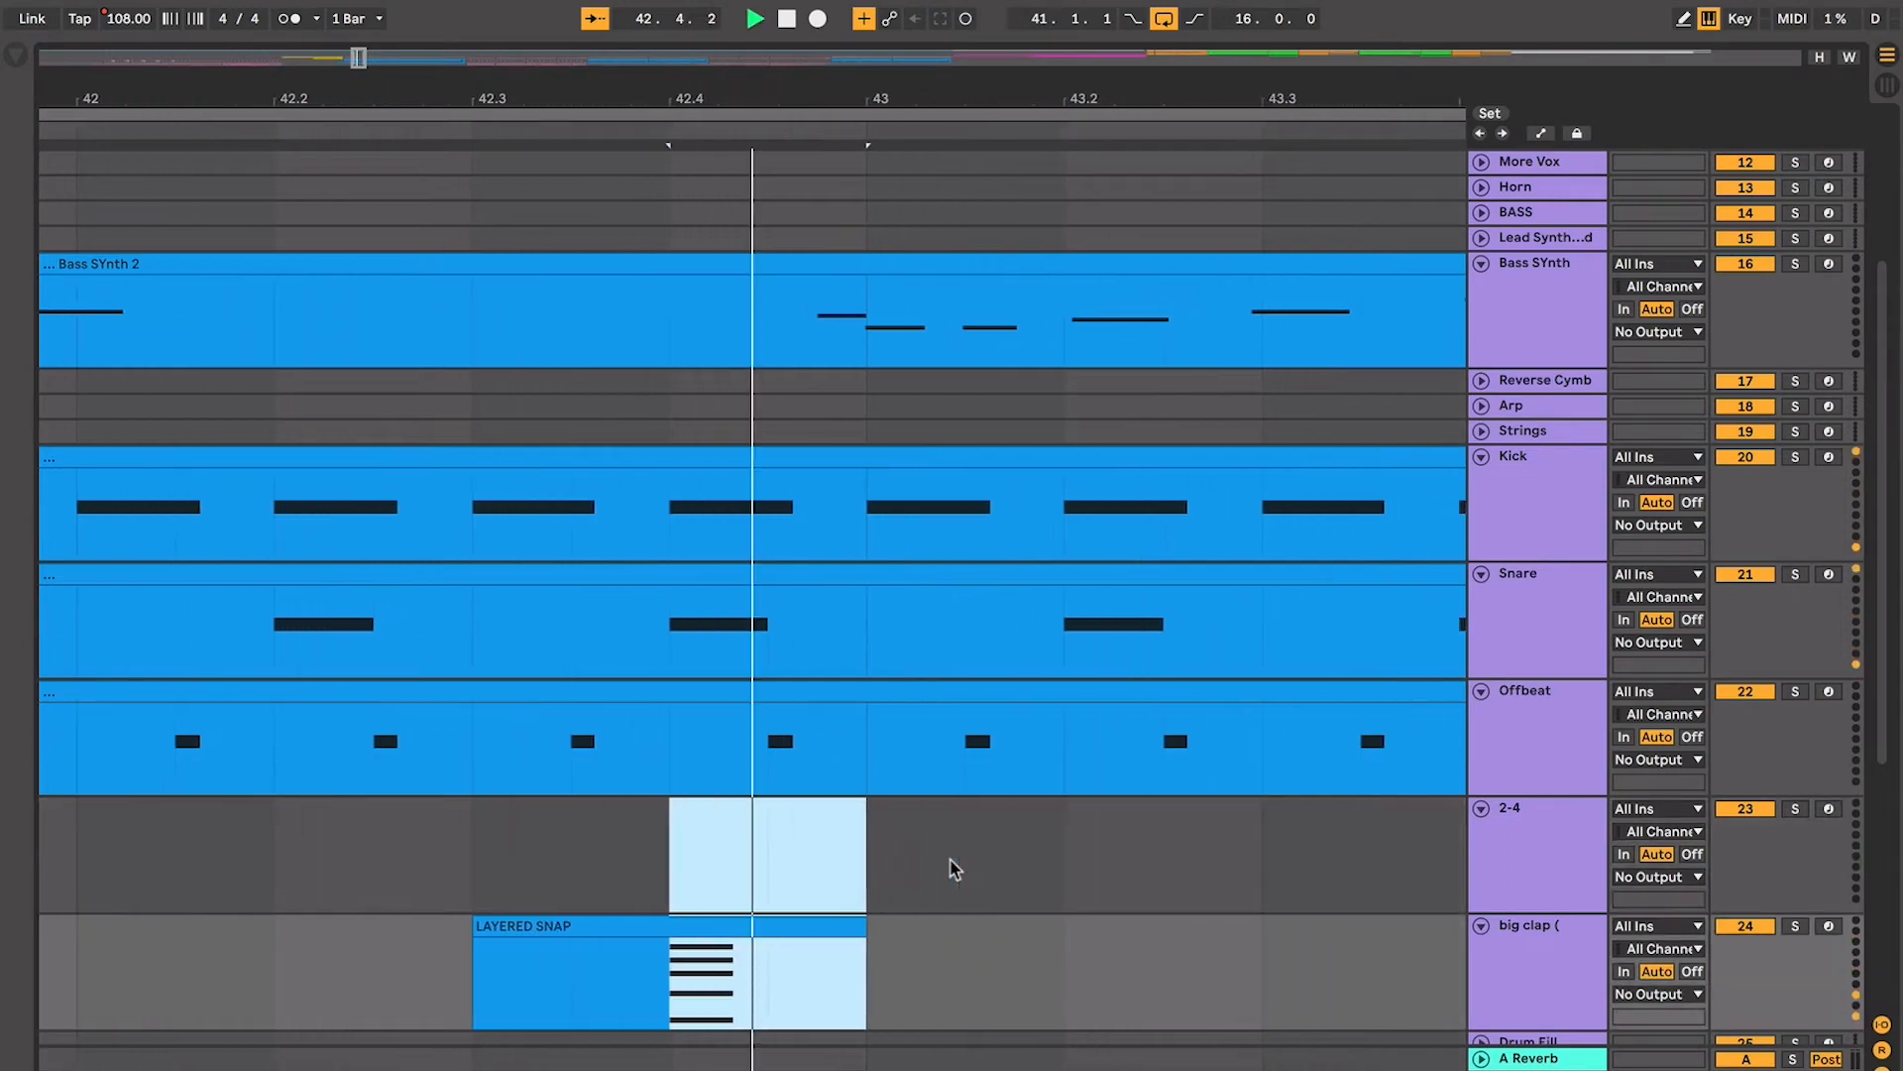
{"action": "key", "text": "minus"}
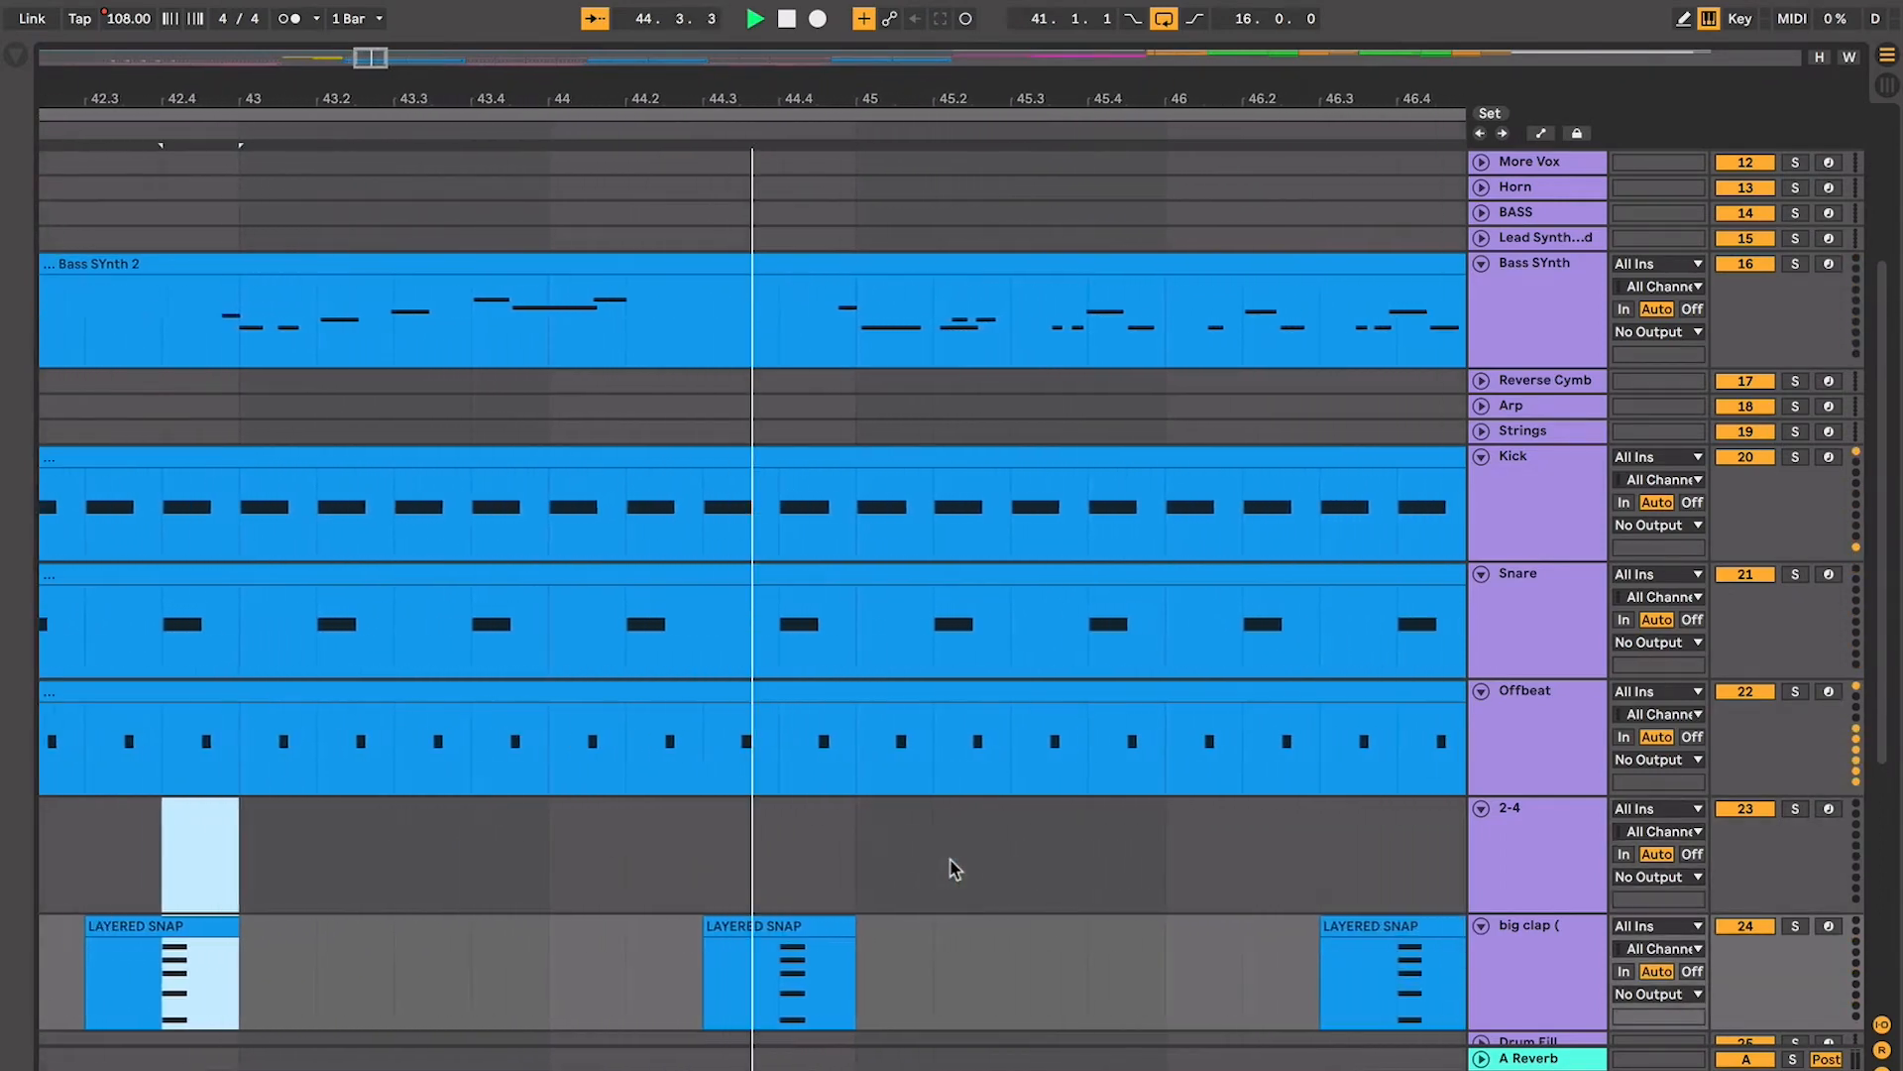
{"action": "key", "text": "space"}
Play the opening of the first Bass SYnth 2 clip from bar 41 while following its notes
{"action": "key", "text": "minus"}
{"action": "key", "text": "minus"}
{"action": "left_click", "coordinate": [242, 255]}
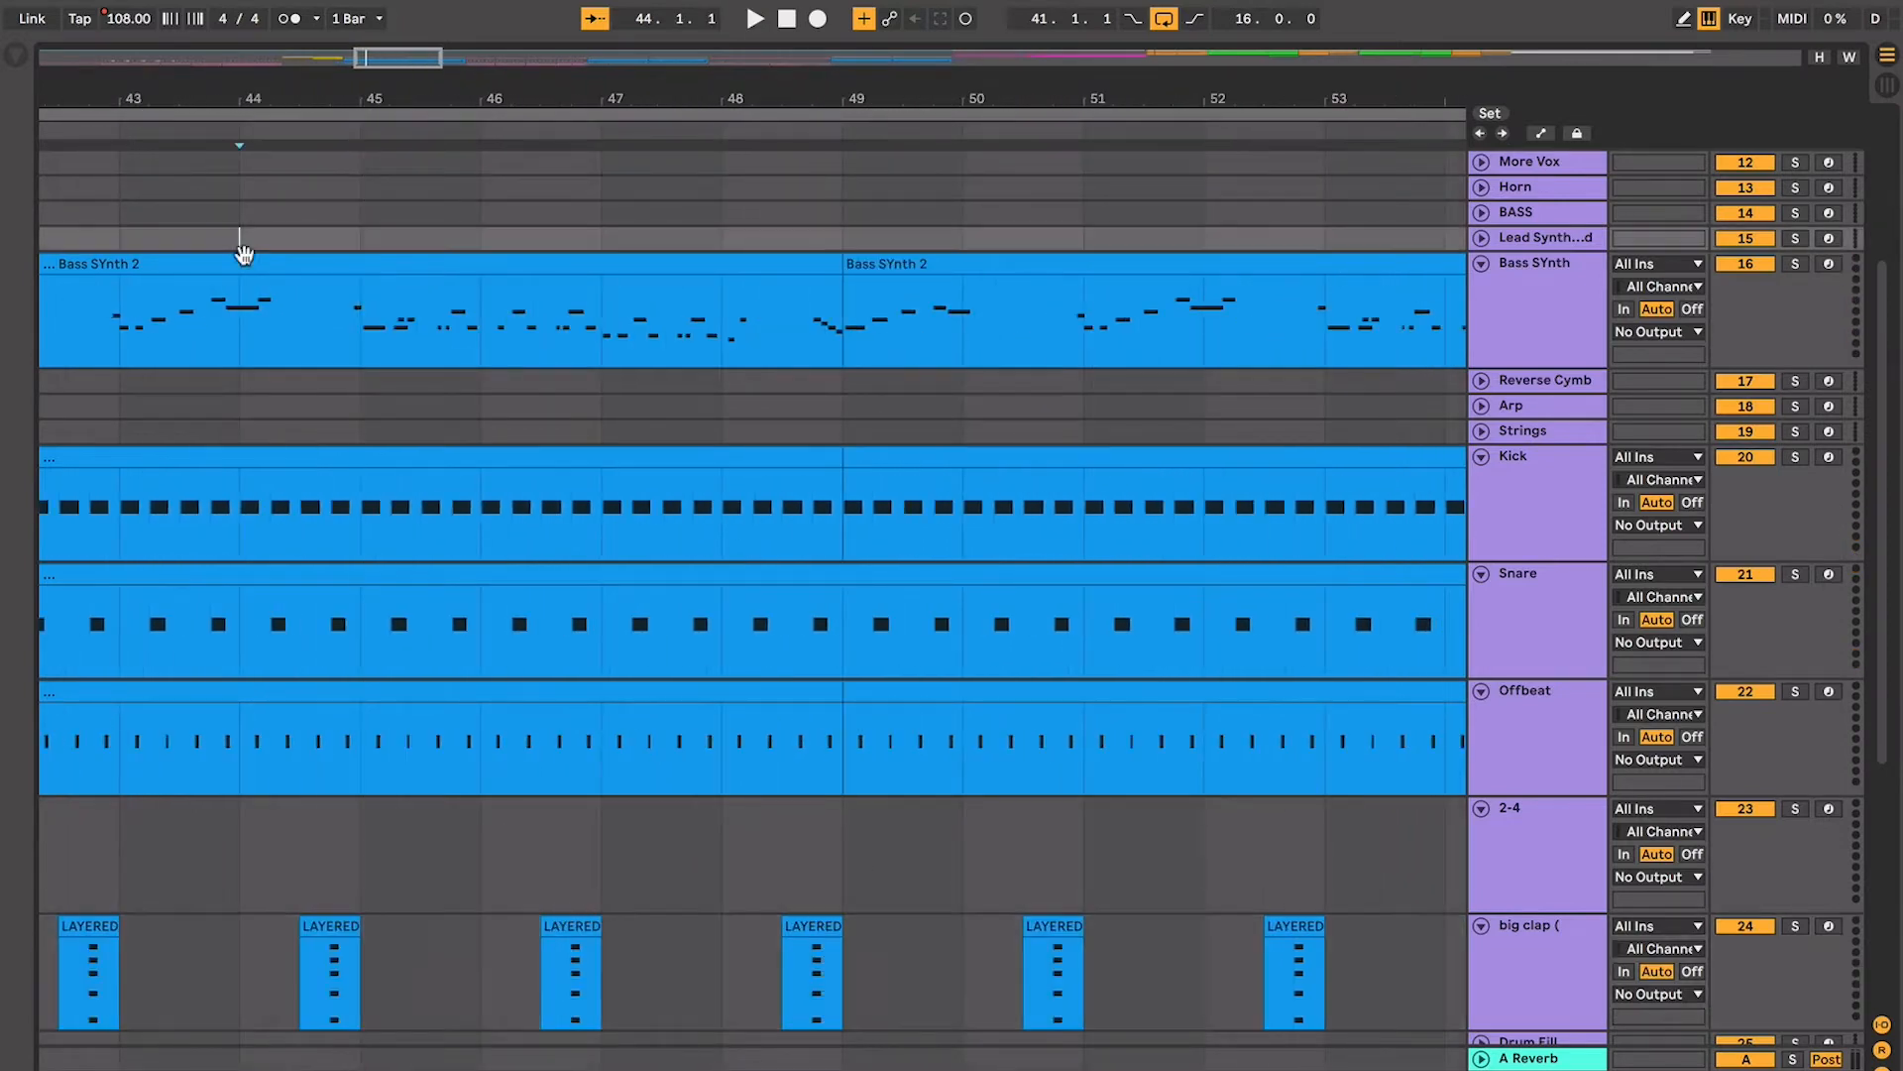
{"action": "double_click", "coordinate": [260, 259]}
{"action": "scroll", "coordinate": [259, 259], "scroll_direction": "left", "scroll_amount": 4}
{"action": "double_click", "coordinate": [258, 259]}
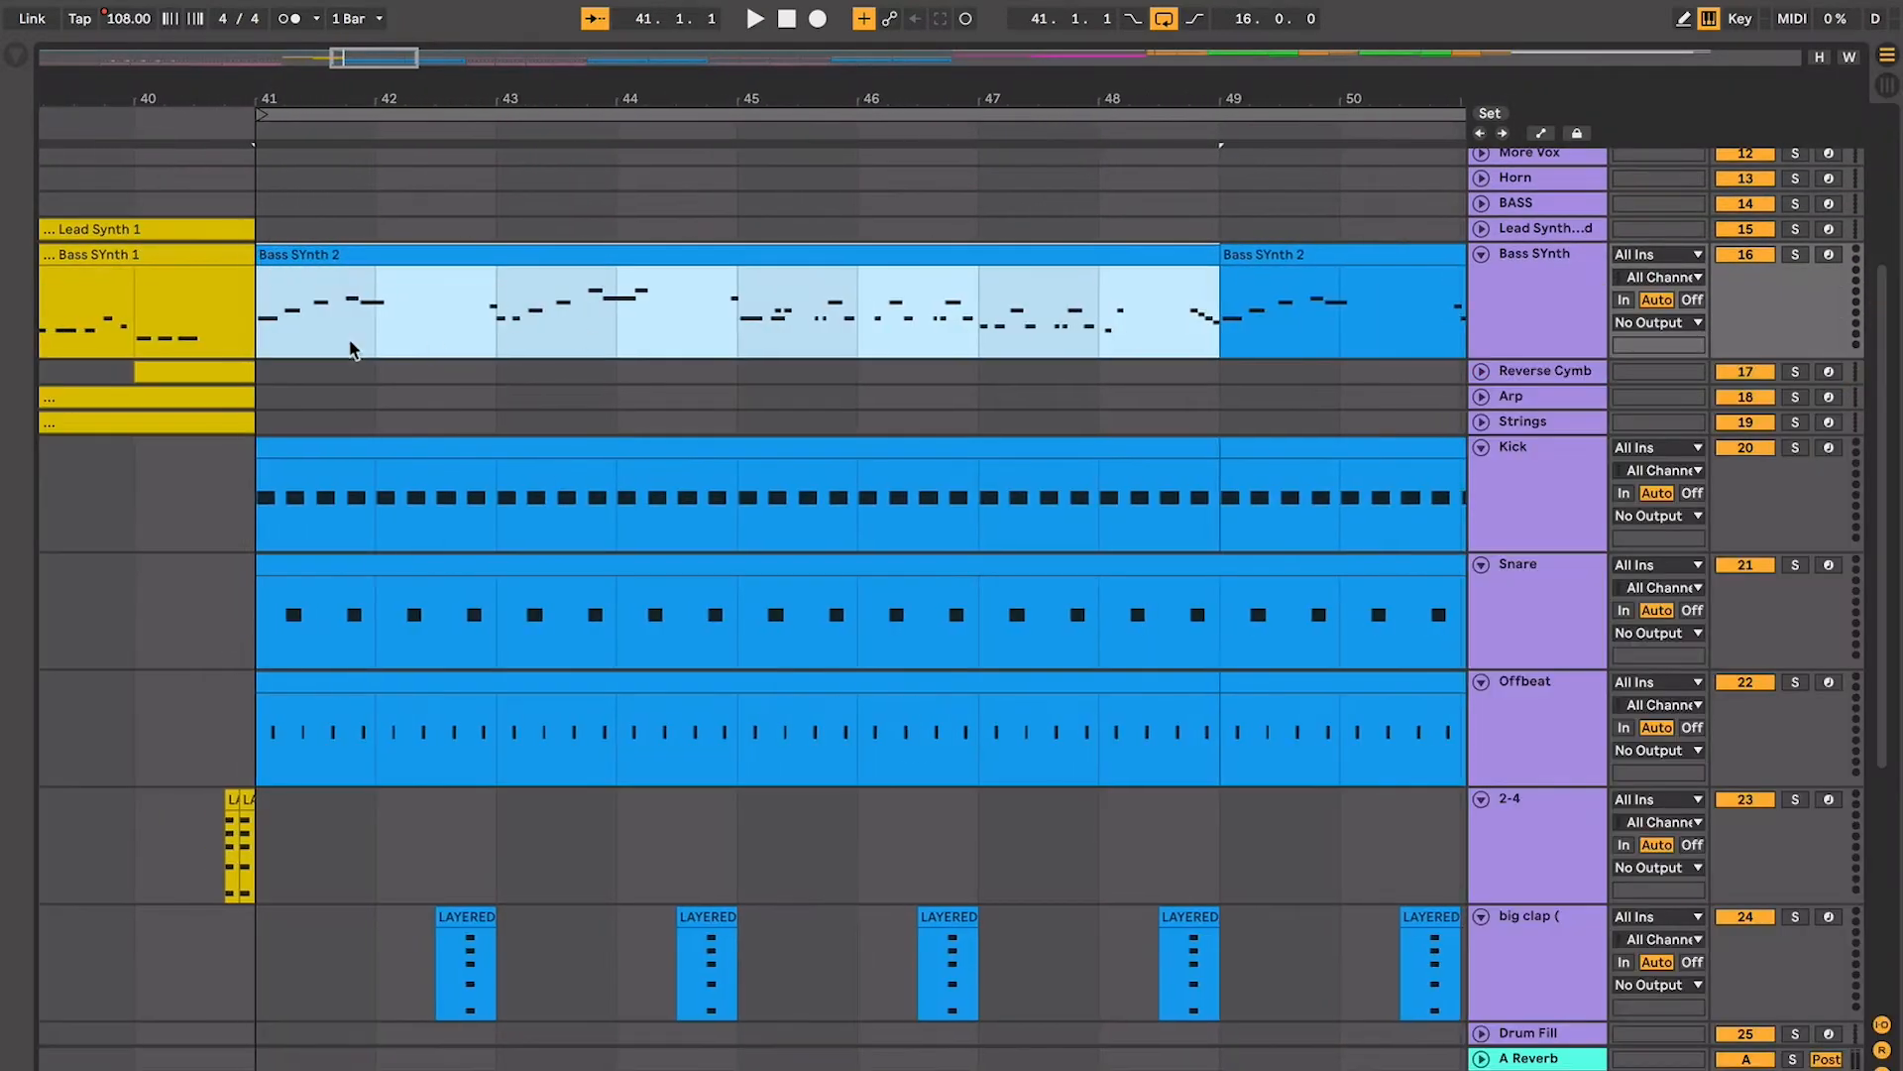
{"action": "left_click", "coordinate": [281, 338]}
{"action": "key", "text": "space"}
{"action": "key", "text": "plus"}
{"action": "key", "text": "plus"}
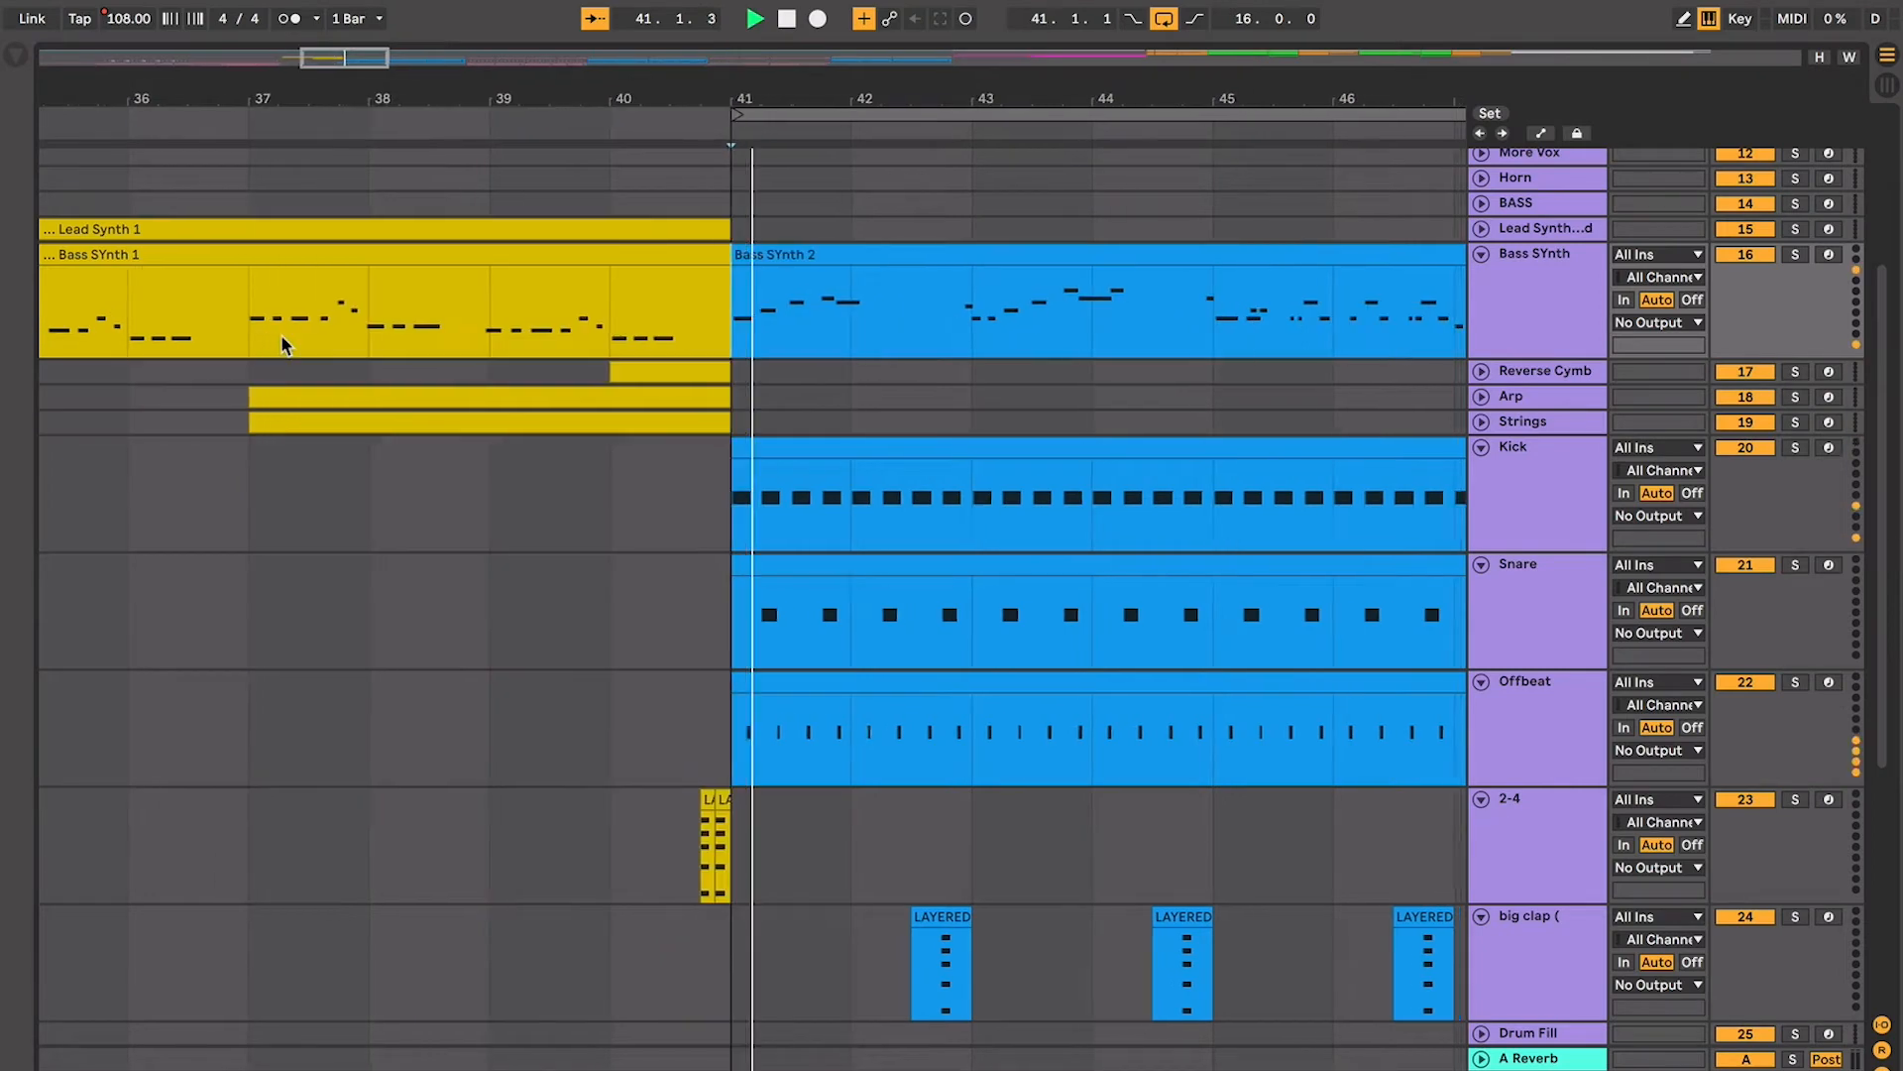
{"action": "key", "text": "minus"}
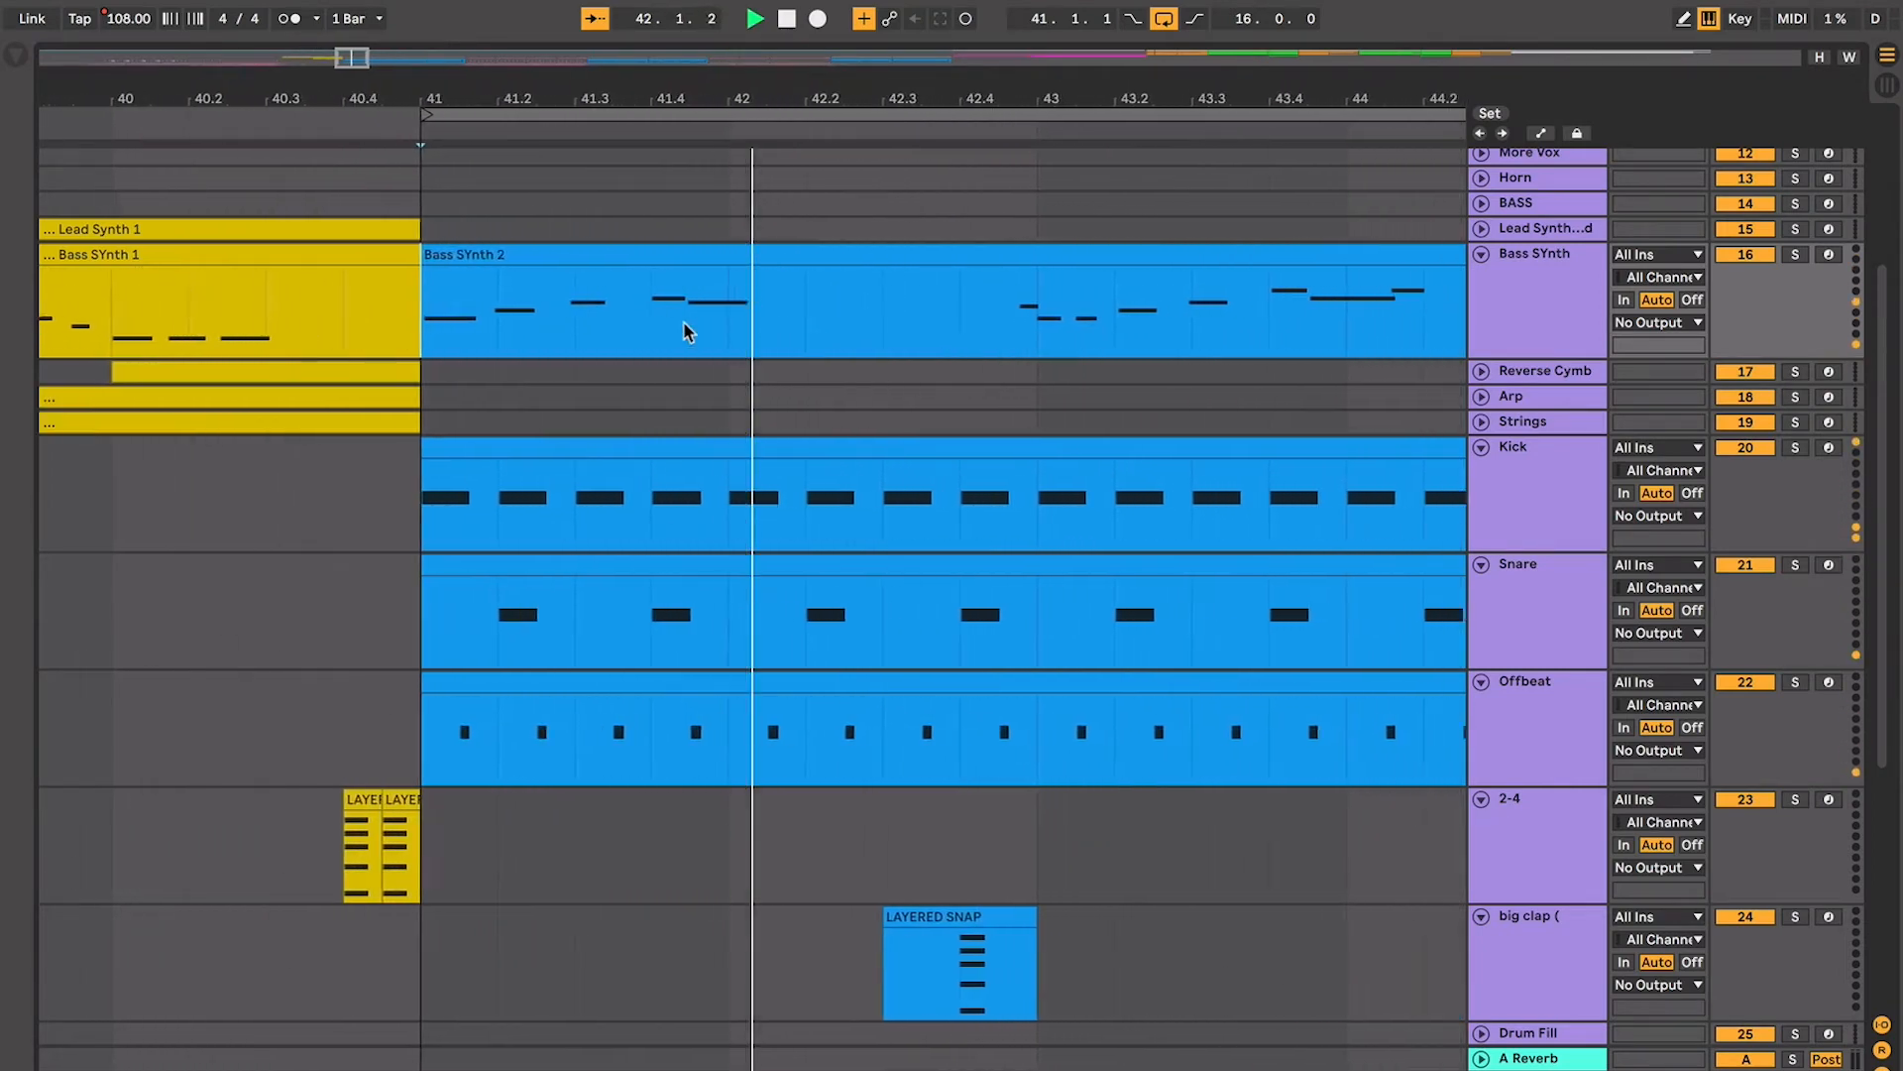
{"action": "key", "text": "space"}
Select the first Bass SYnth 2 clip and replay its opening phrase against the drums
{"action": "left_click", "coordinate": [563, 257]}
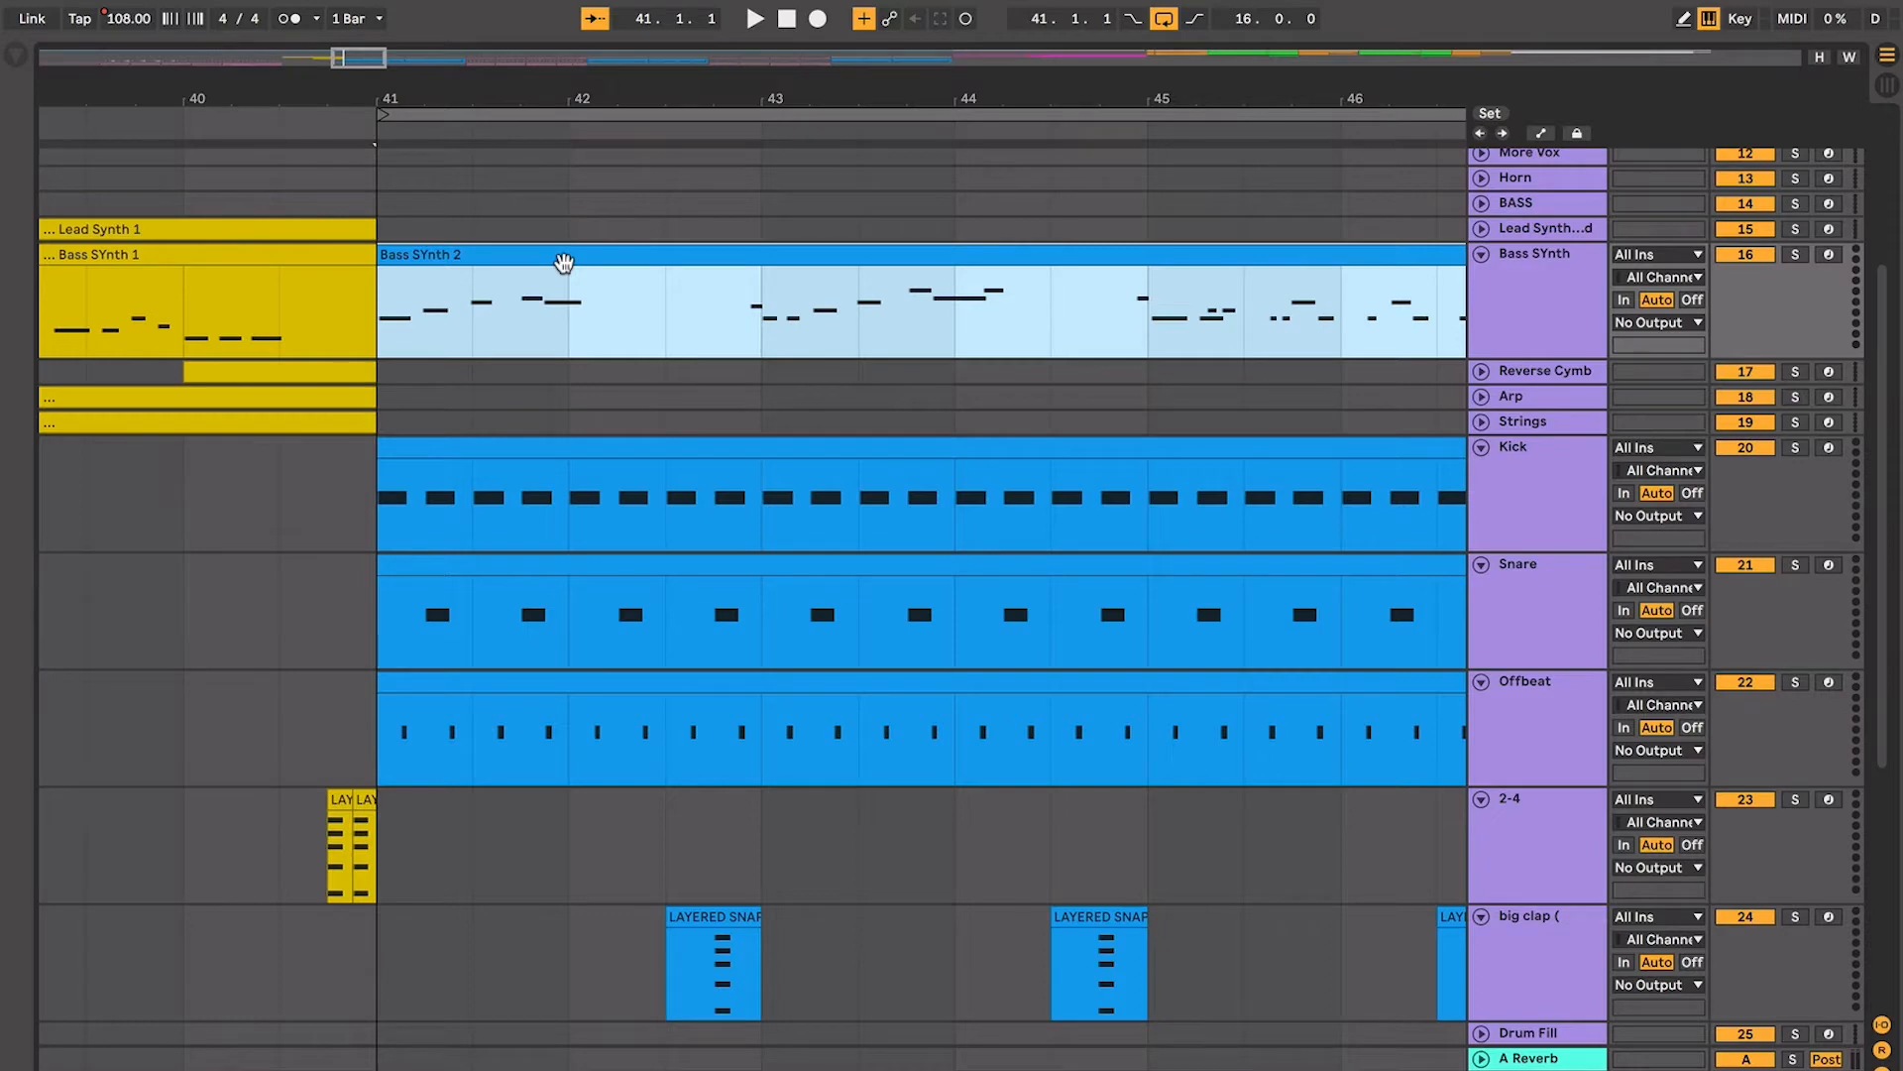
{"action": "key", "text": "space"}
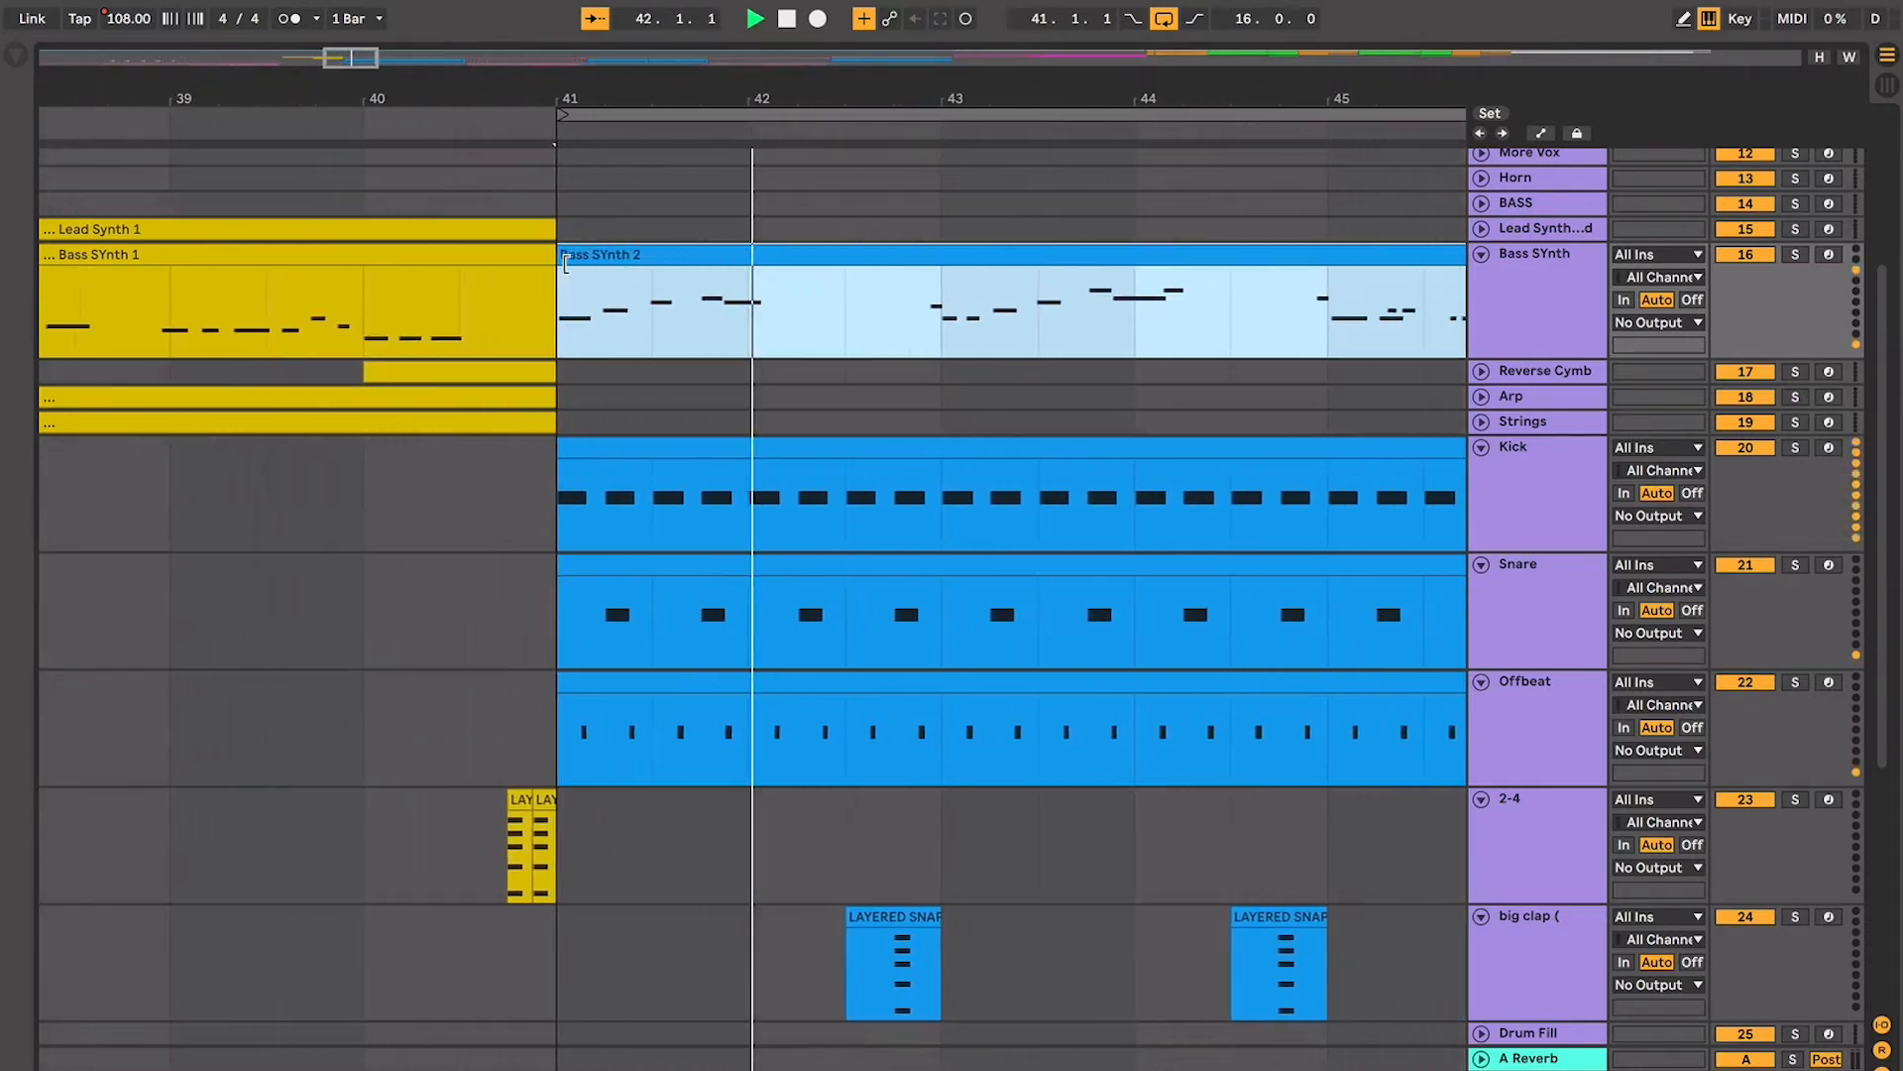
{"action": "key", "text": "space"}
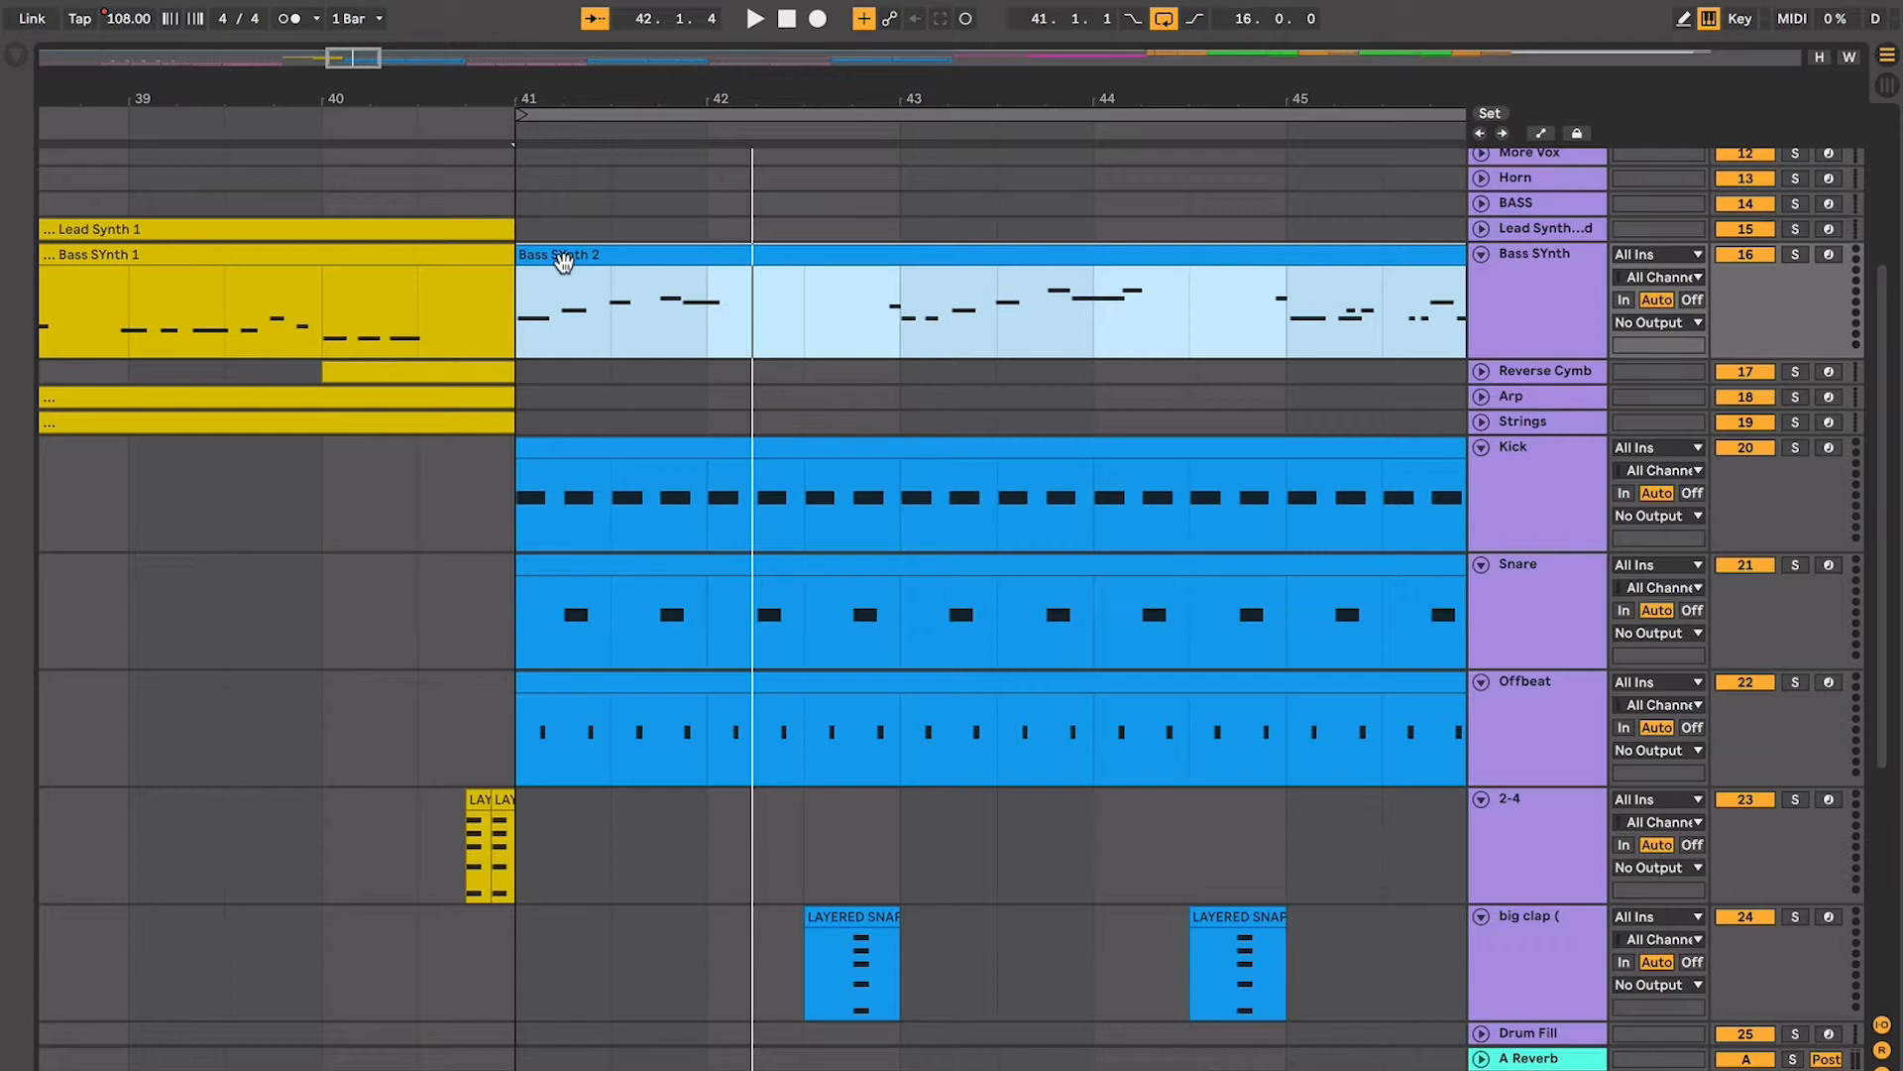
{"action": "scroll", "coordinate": [563, 263], "scroll_direction": "down", "scroll_amount": 5}
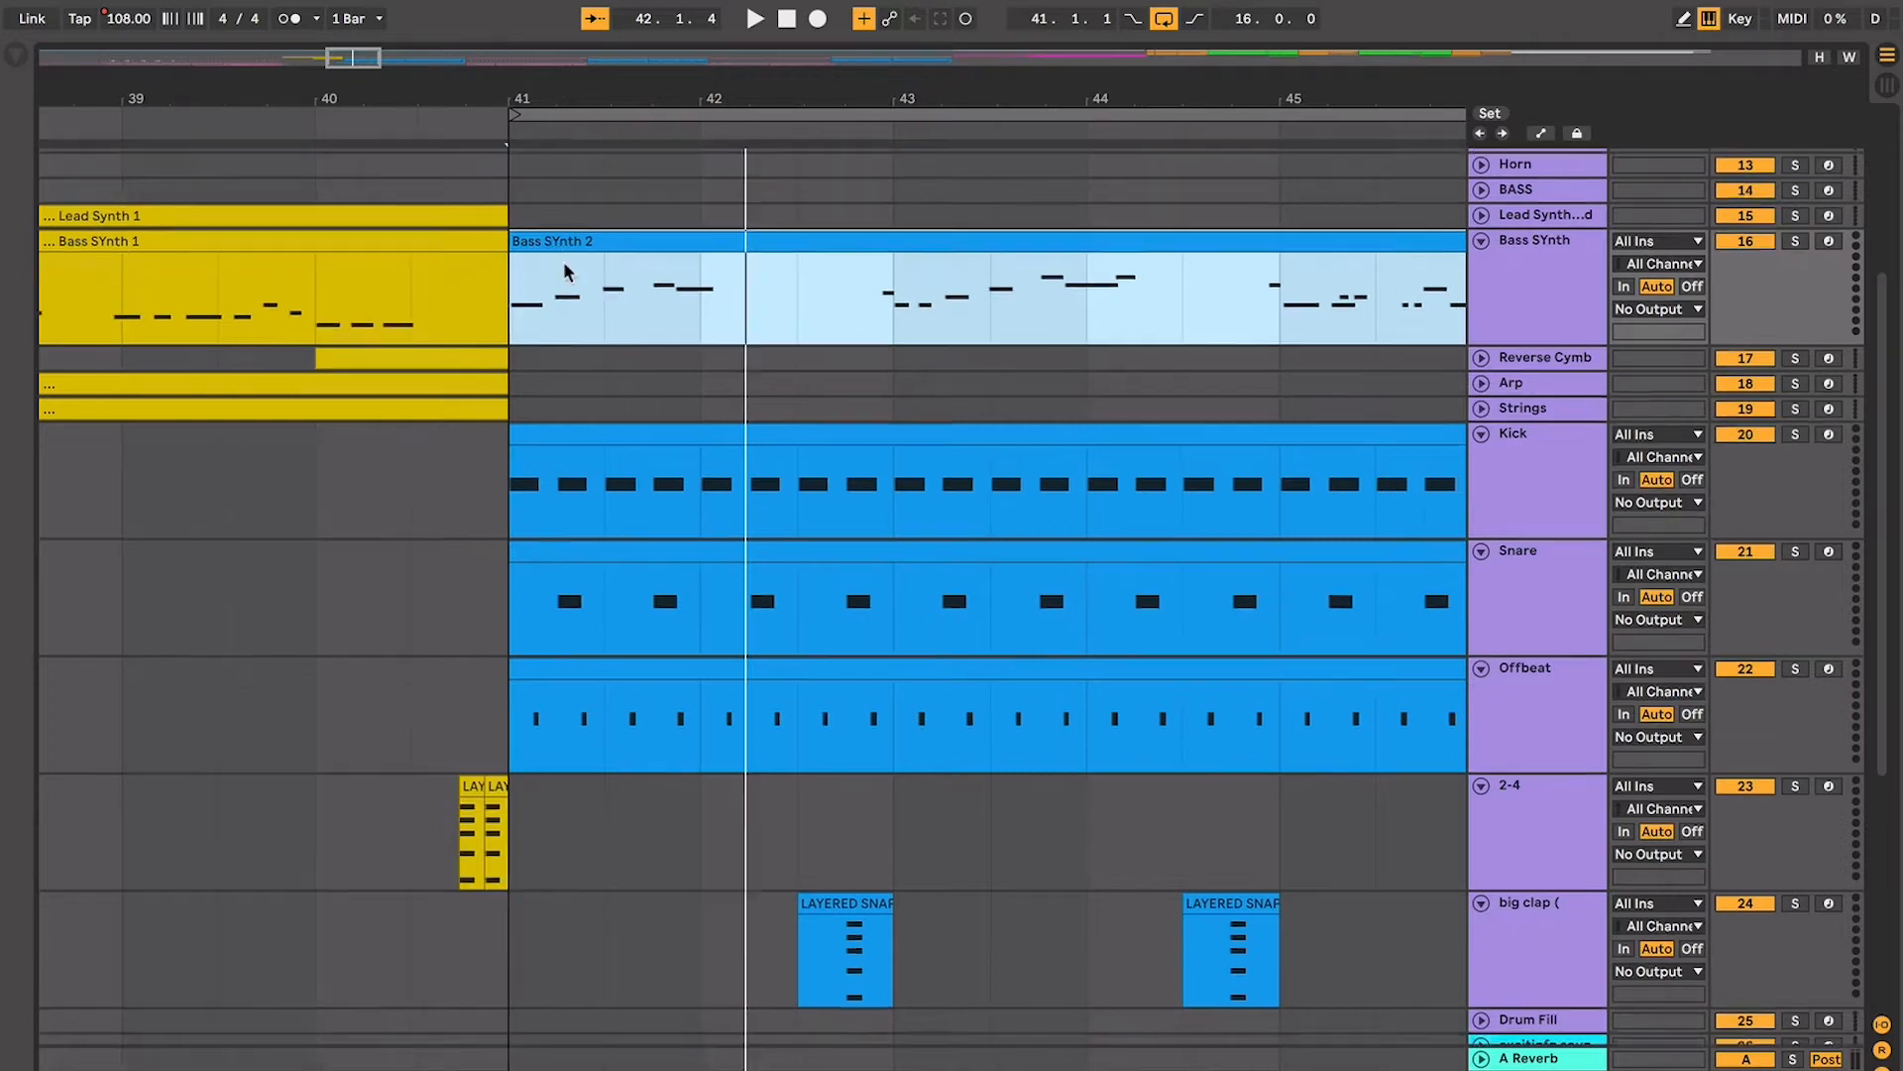
Select the blue Opening Sample 1 clip at bar 41 and play the section from there, following its notes against the Vocal Groove
{"action": "left_click", "coordinate": [700, 640]}
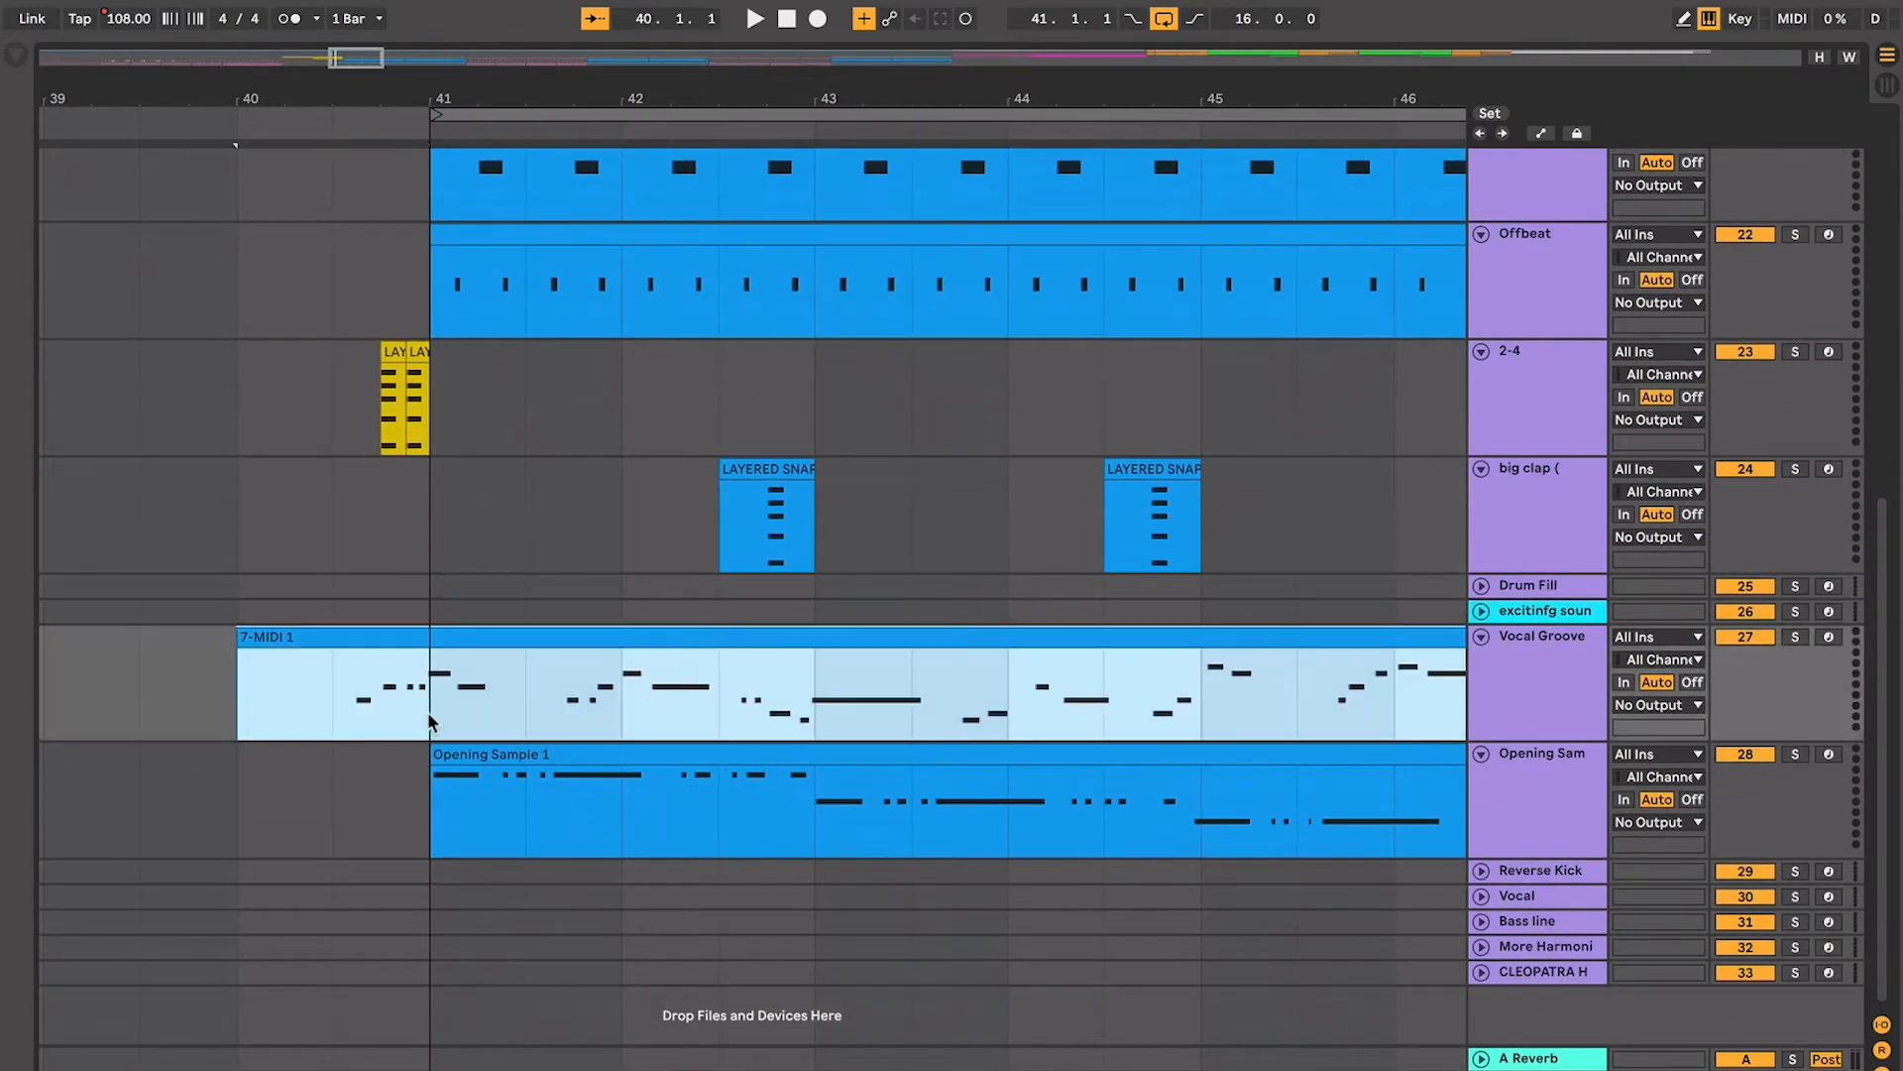
{"action": "left_click", "coordinate": [493, 761]}
{"action": "key", "text": "minus"}
{"action": "key", "text": "minus"}
{"action": "key", "text": "minus"}
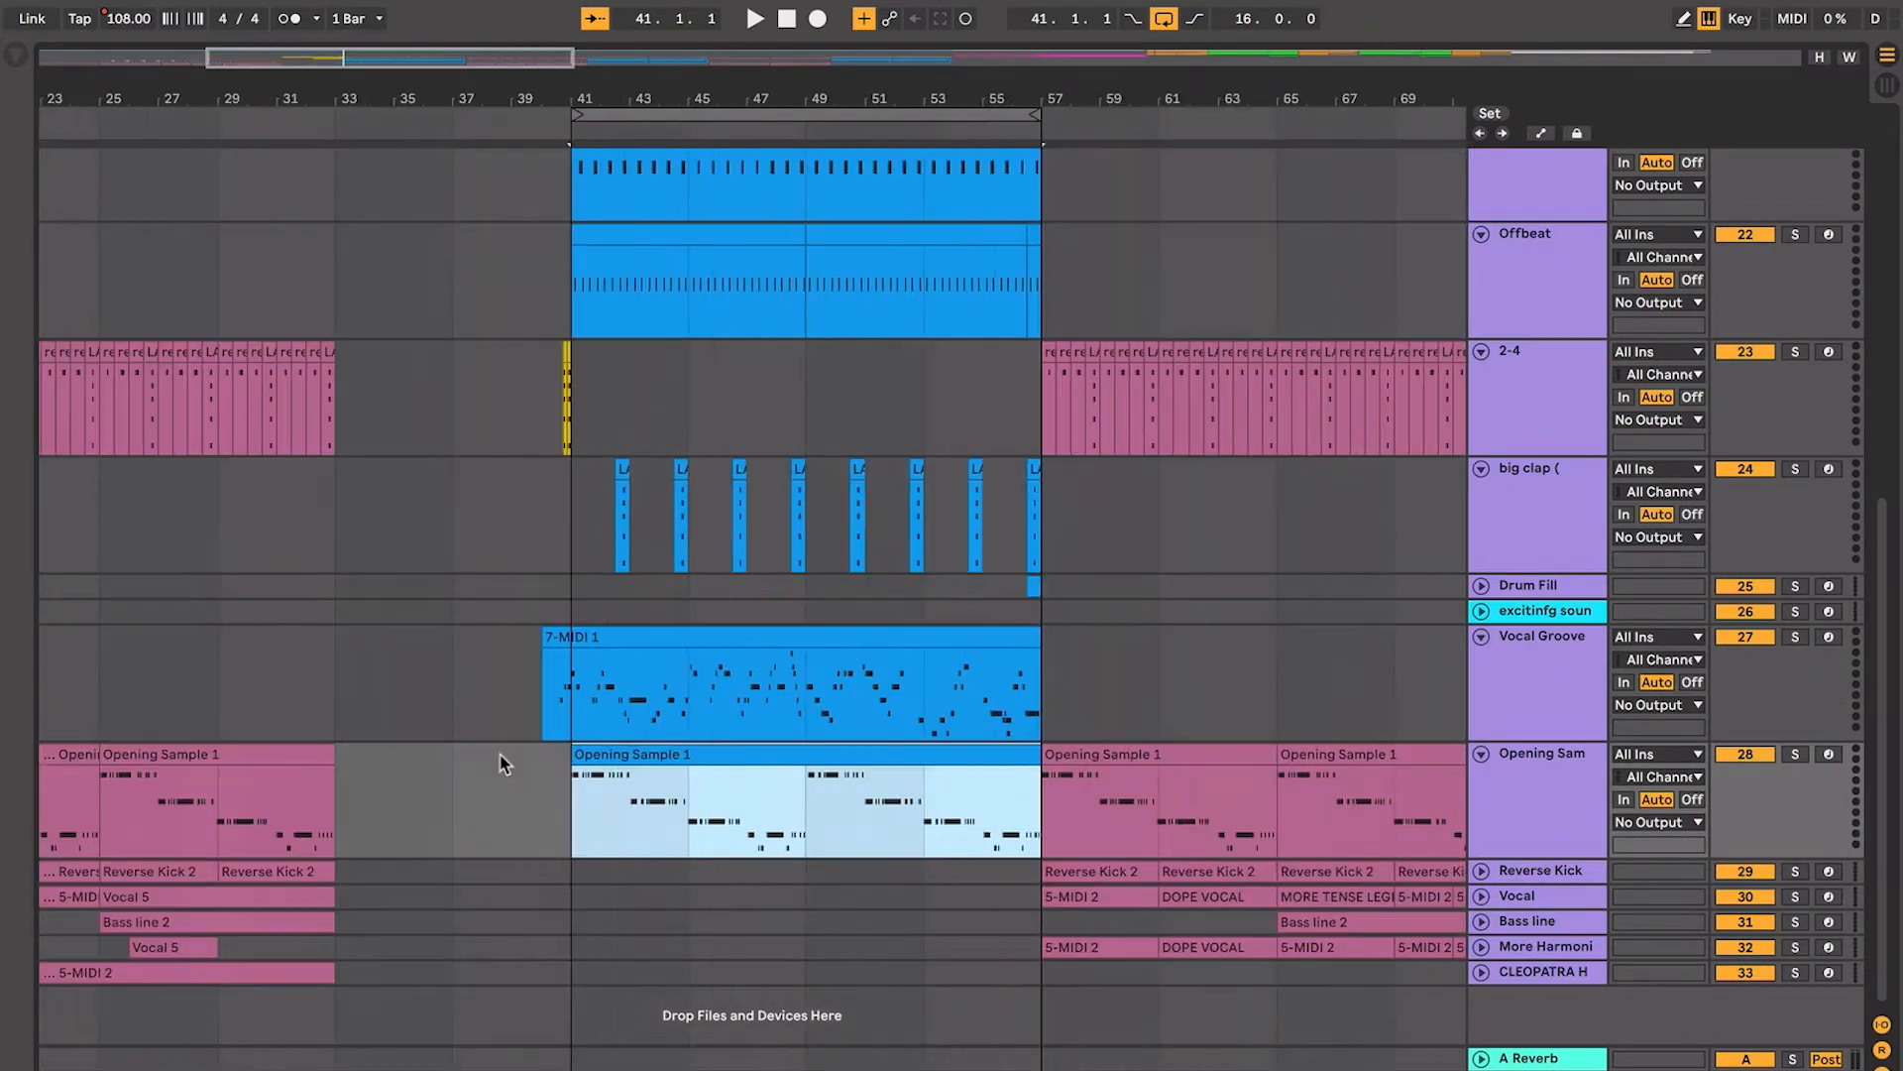
{"action": "scroll", "coordinate": [501, 763], "scroll_direction": "up", "scroll_amount": 5}
{"action": "scroll", "coordinate": [501, 763], "scroll_direction": "down", "scroll_amount": 5}
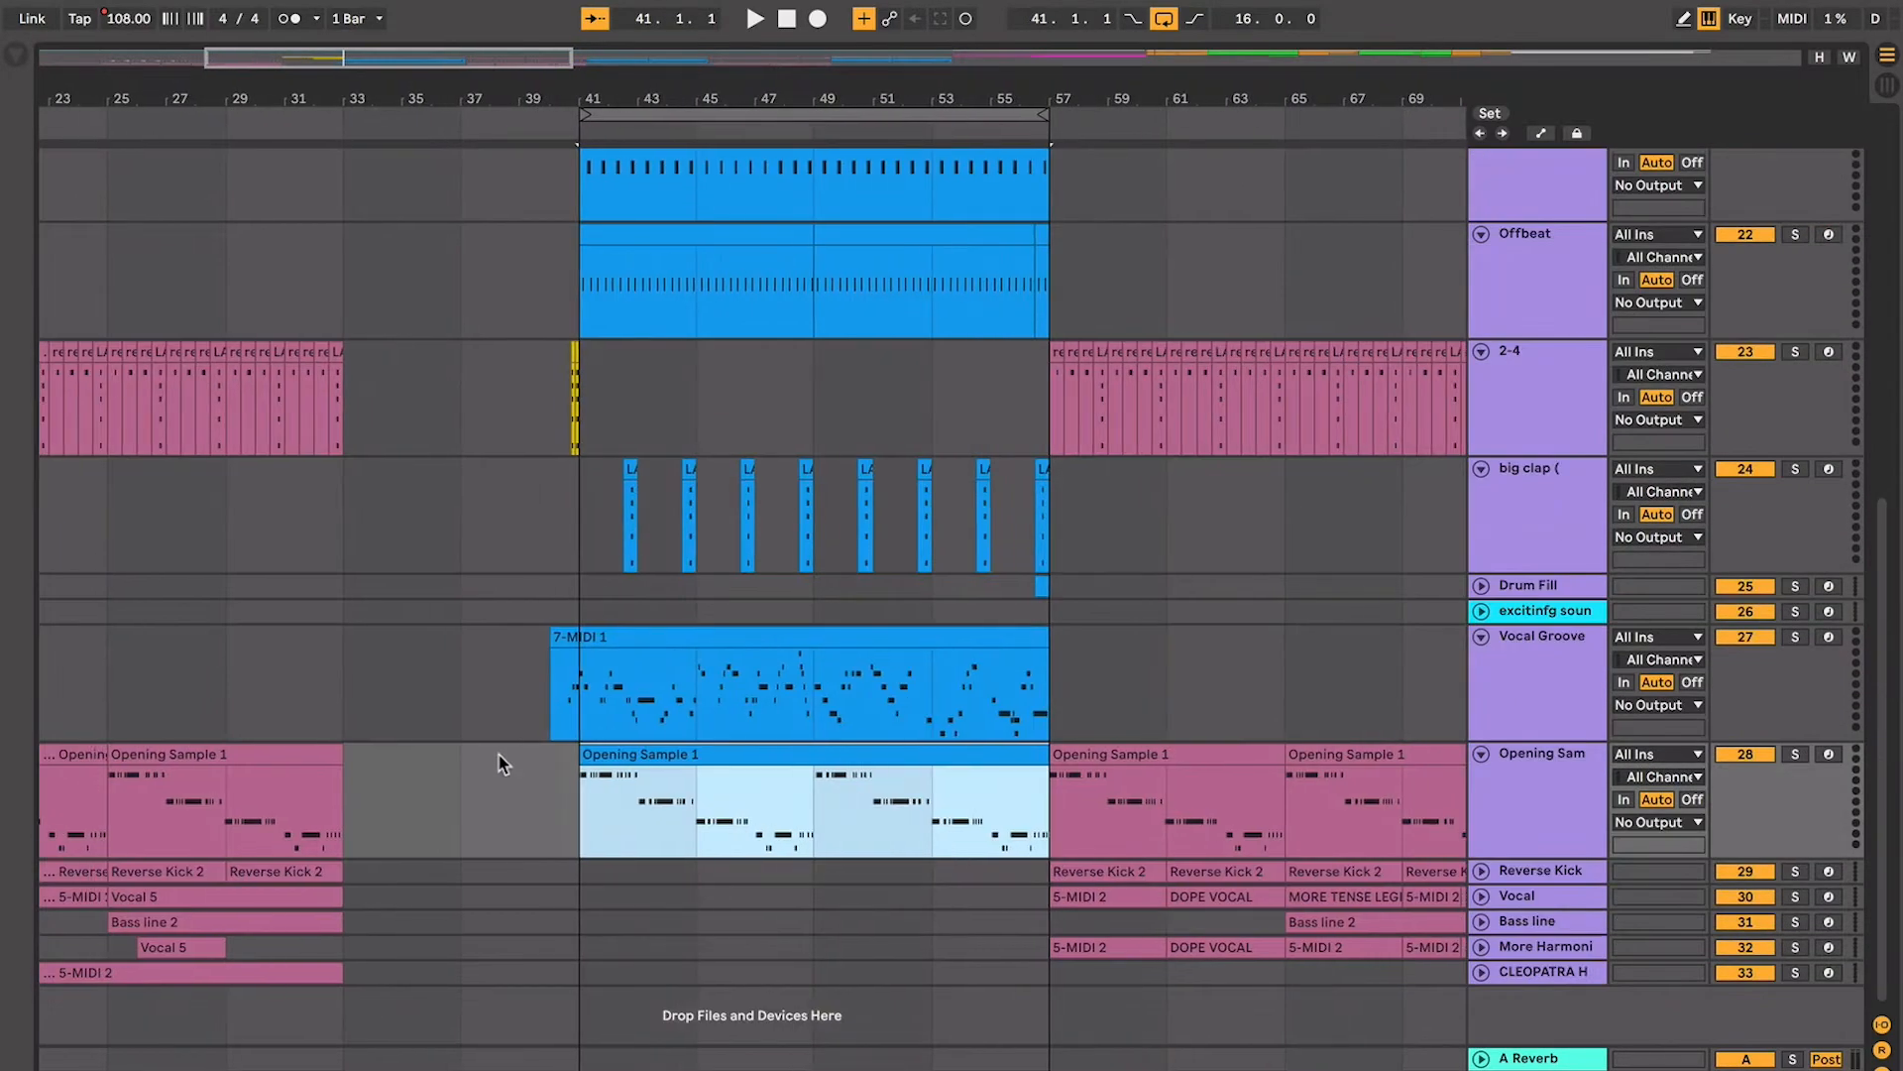
{"action": "key", "text": "z"}
{"action": "key", "text": "space"}
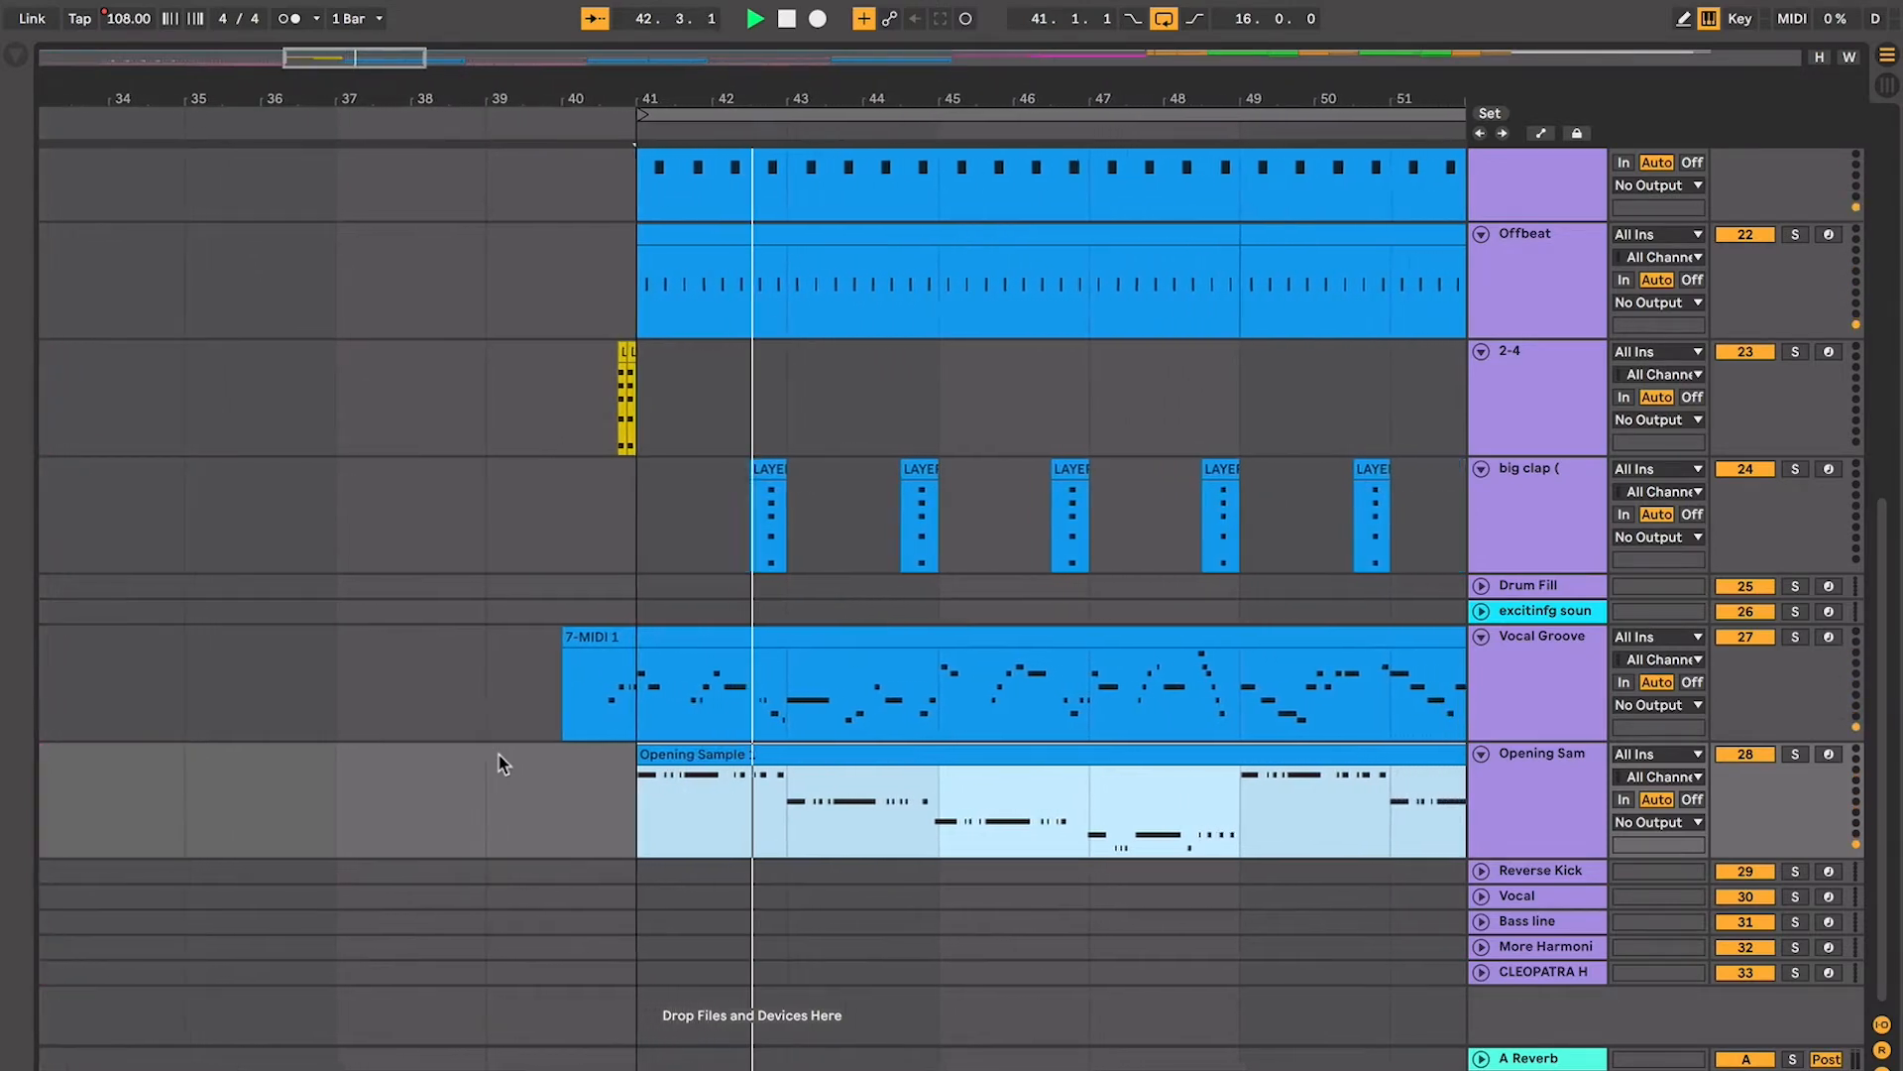
{"action": "scroll", "coordinate": [498, 753], "scroll_direction": "up", "scroll_amount": 5}
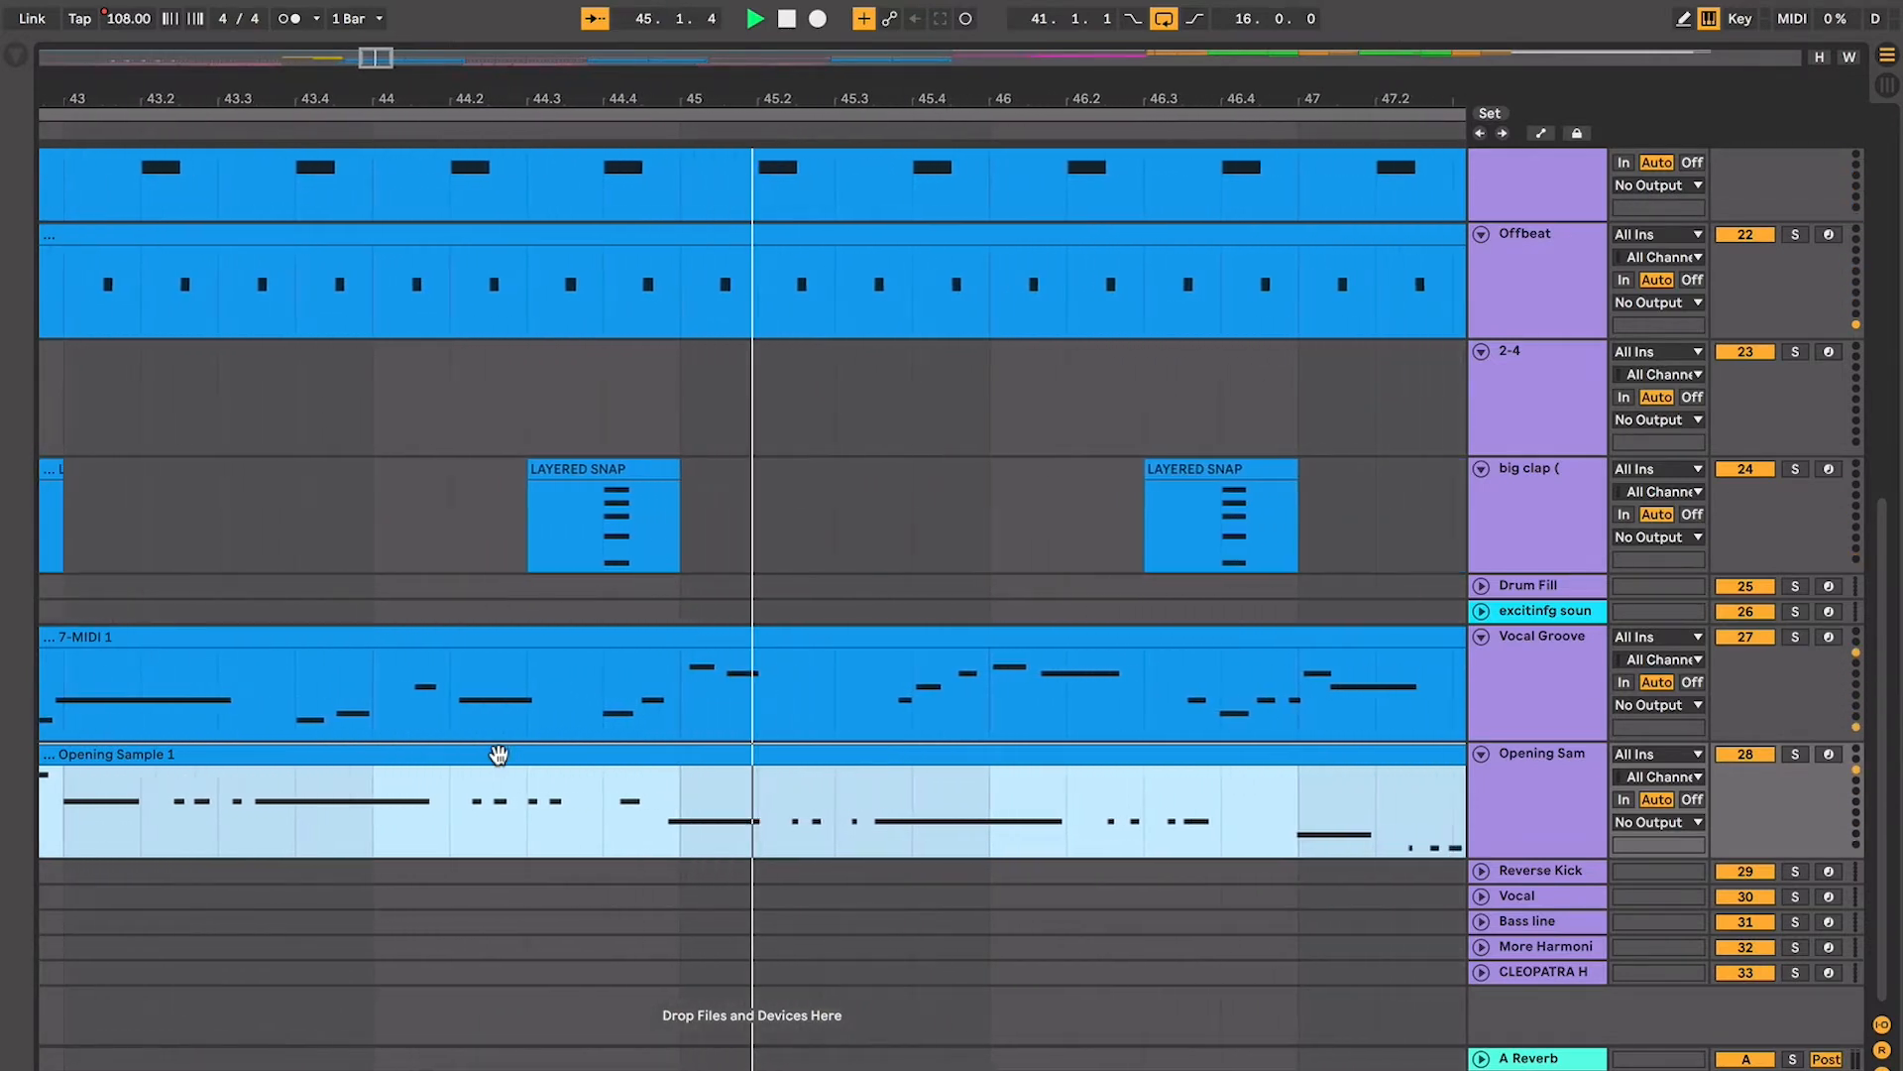
{"action": "scroll", "coordinate": [498, 753], "scroll_direction": "up", "scroll_amount": 3}
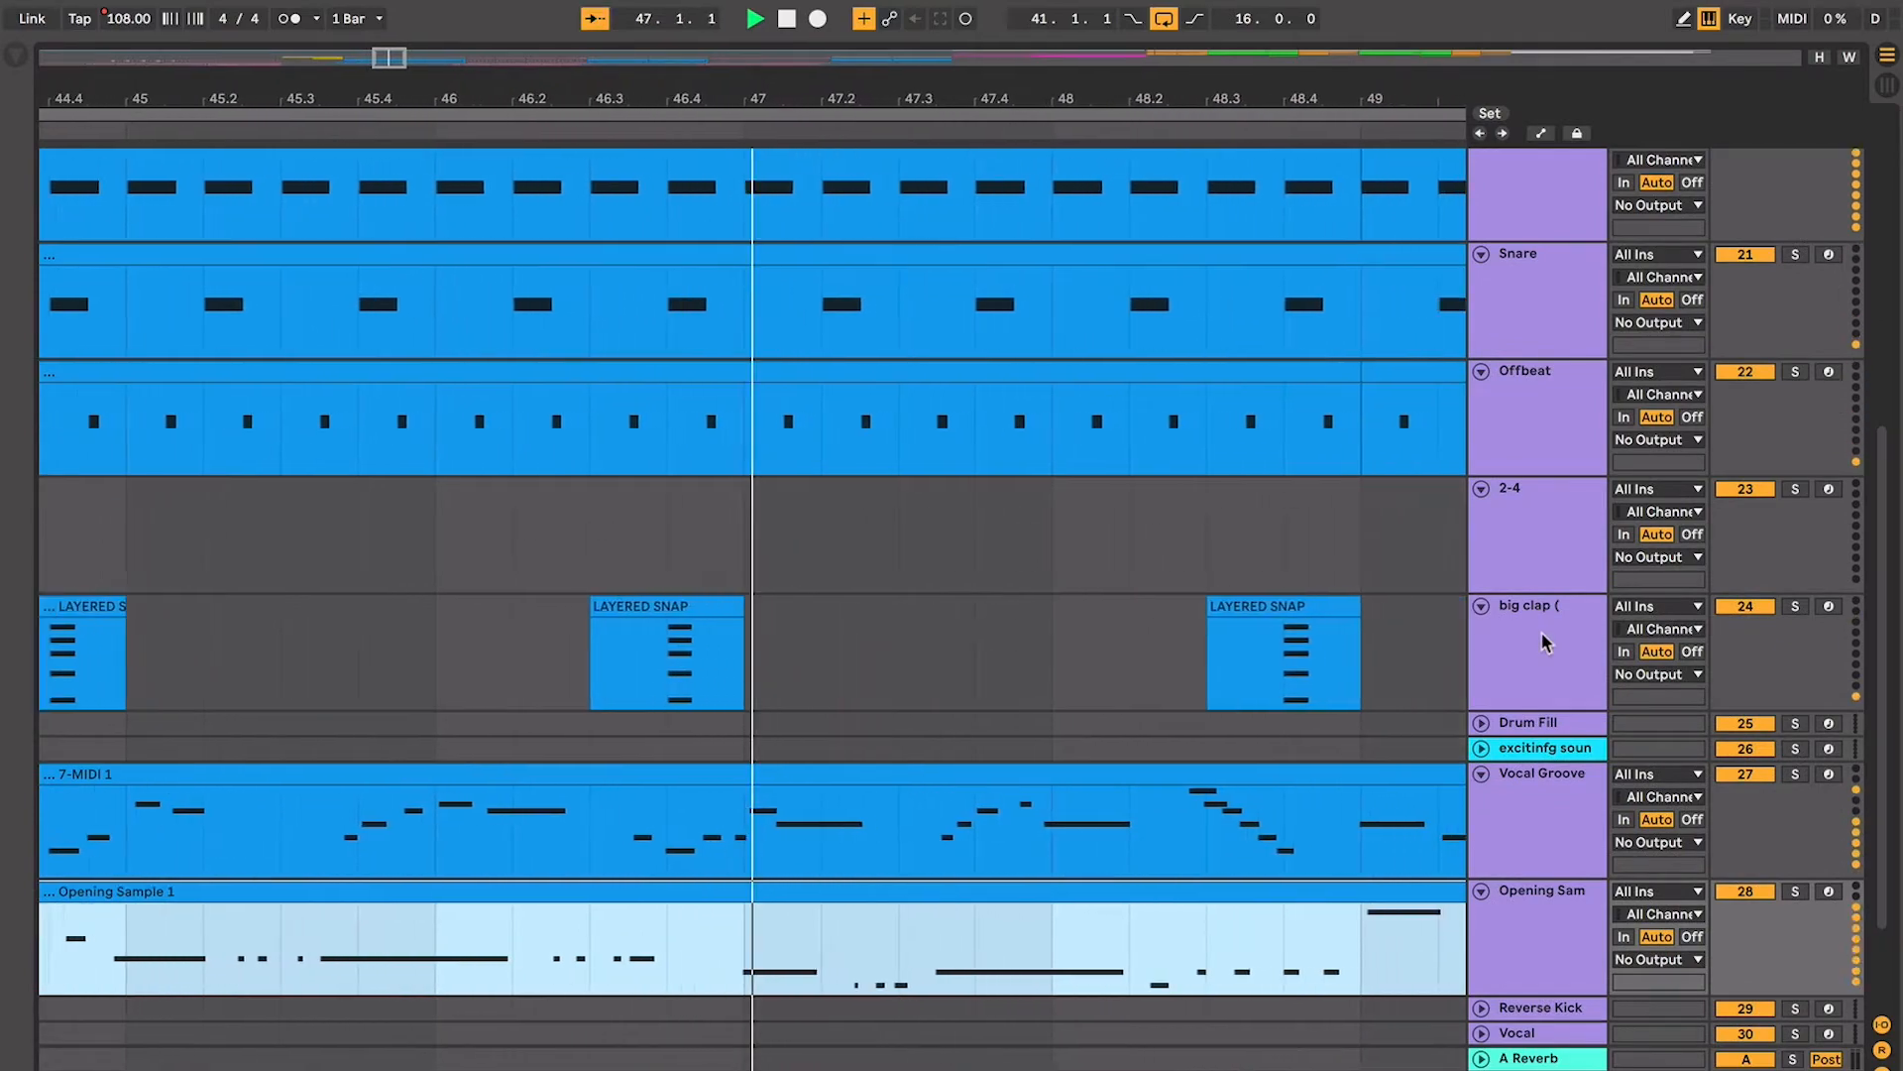
Fold the 2-4 track and move the Bass SYnth track between "big clap (" and Drum Fill
{"action": "left_click", "coordinate": [1481, 488]}
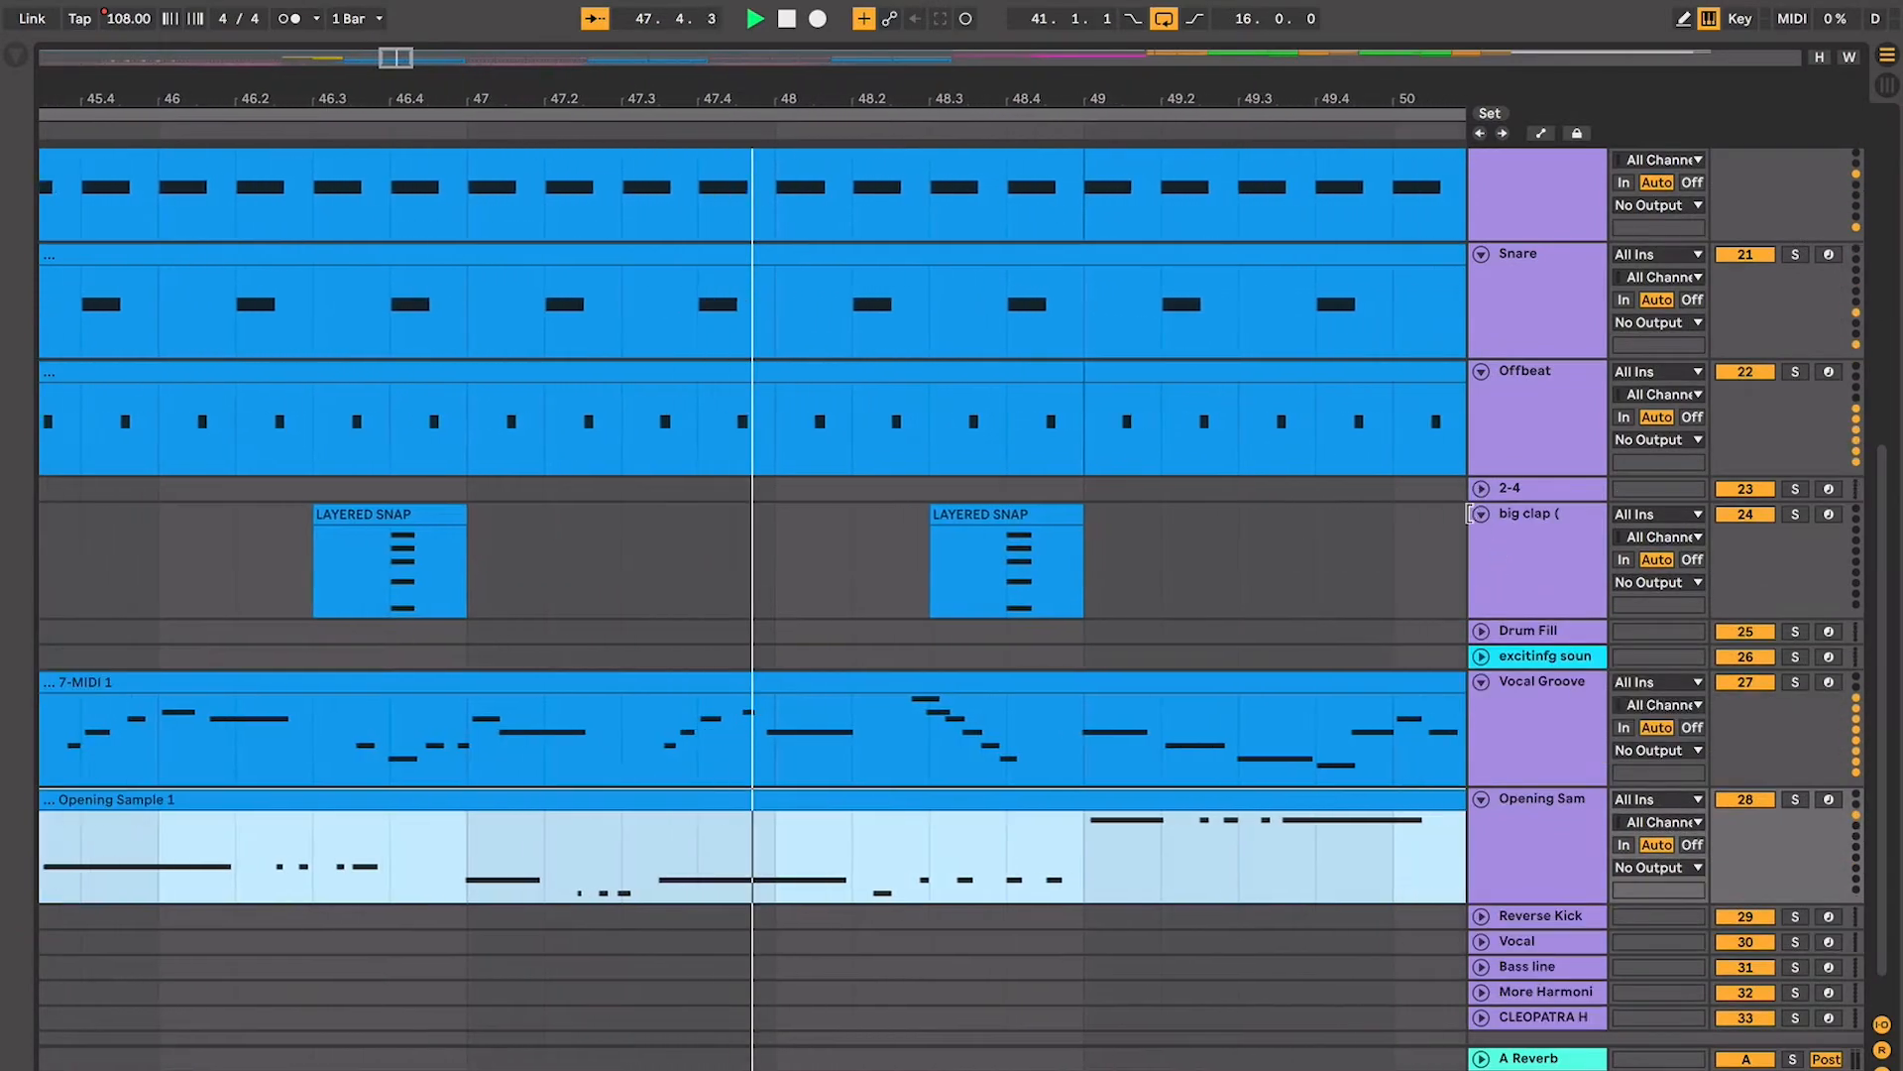
{"action": "scroll", "coordinate": [1471, 512], "scroll_direction": "up", "scroll_amount": 2}
{"action": "scroll", "coordinate": [1470, 512], "scroll_direction": "up", "scroll_amount": 1}
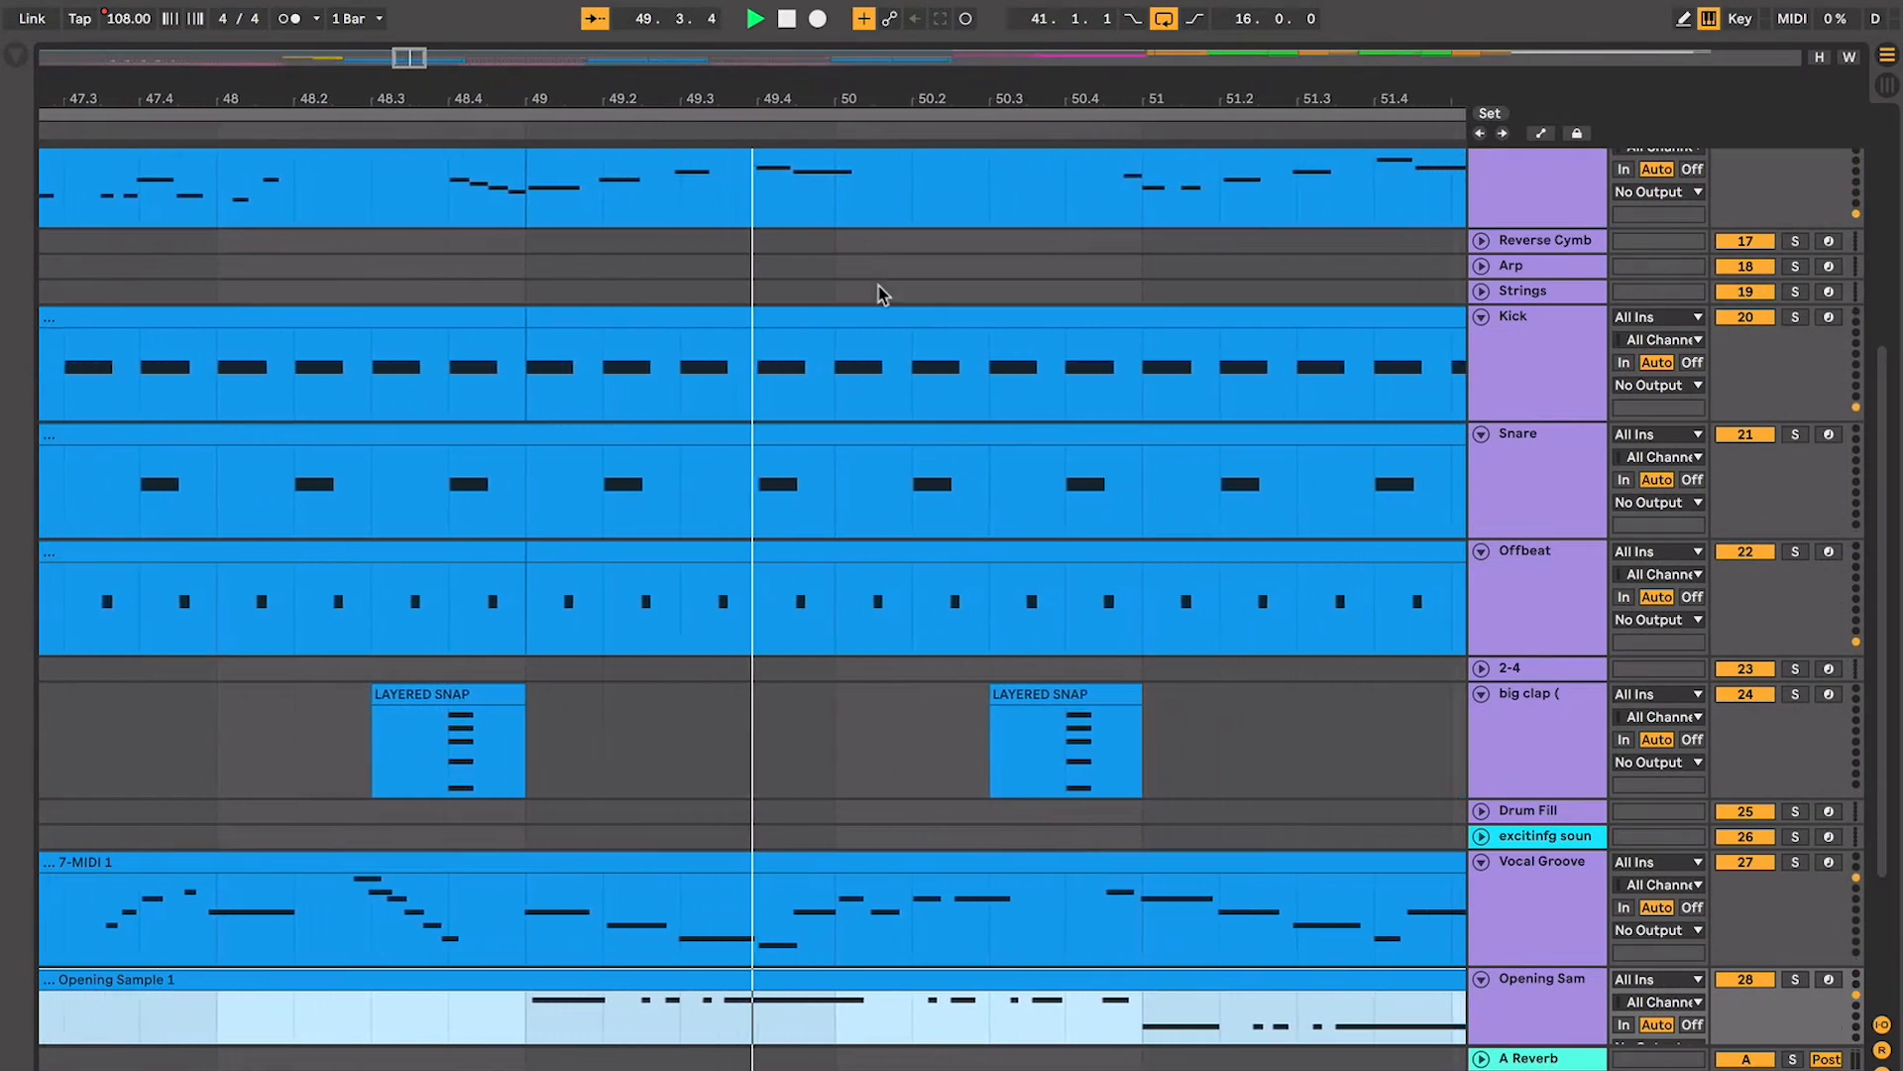
{"action": "left_click_drag", "start_coordinate": [1560, 179], "coordinate": [1514, 803]}
{"action": "scroll", "coordinate": [1514, 804], "scroll_direction": "down", "scroll_amount": 3}
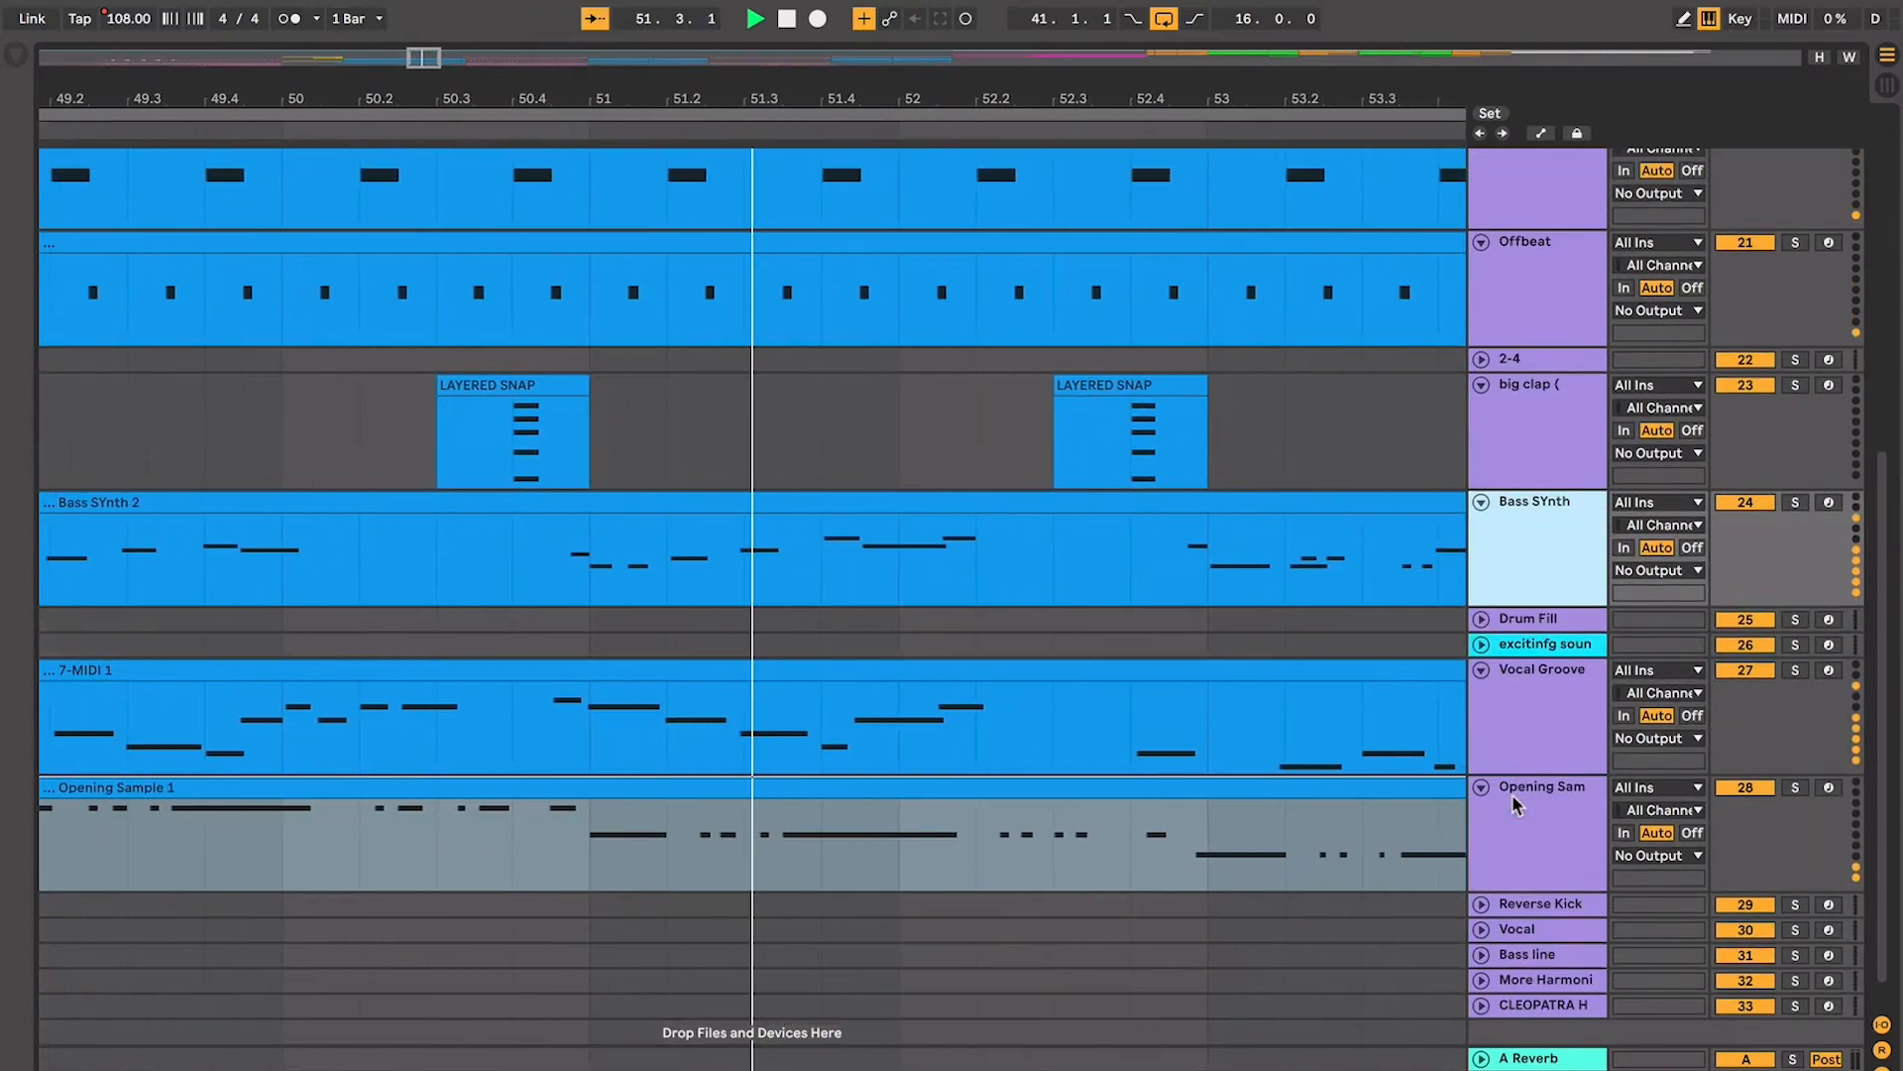
Delete the "excitinfg soun" track above Vocal Groove
{"action": "left_click", "coordinate": [1170, 744]}
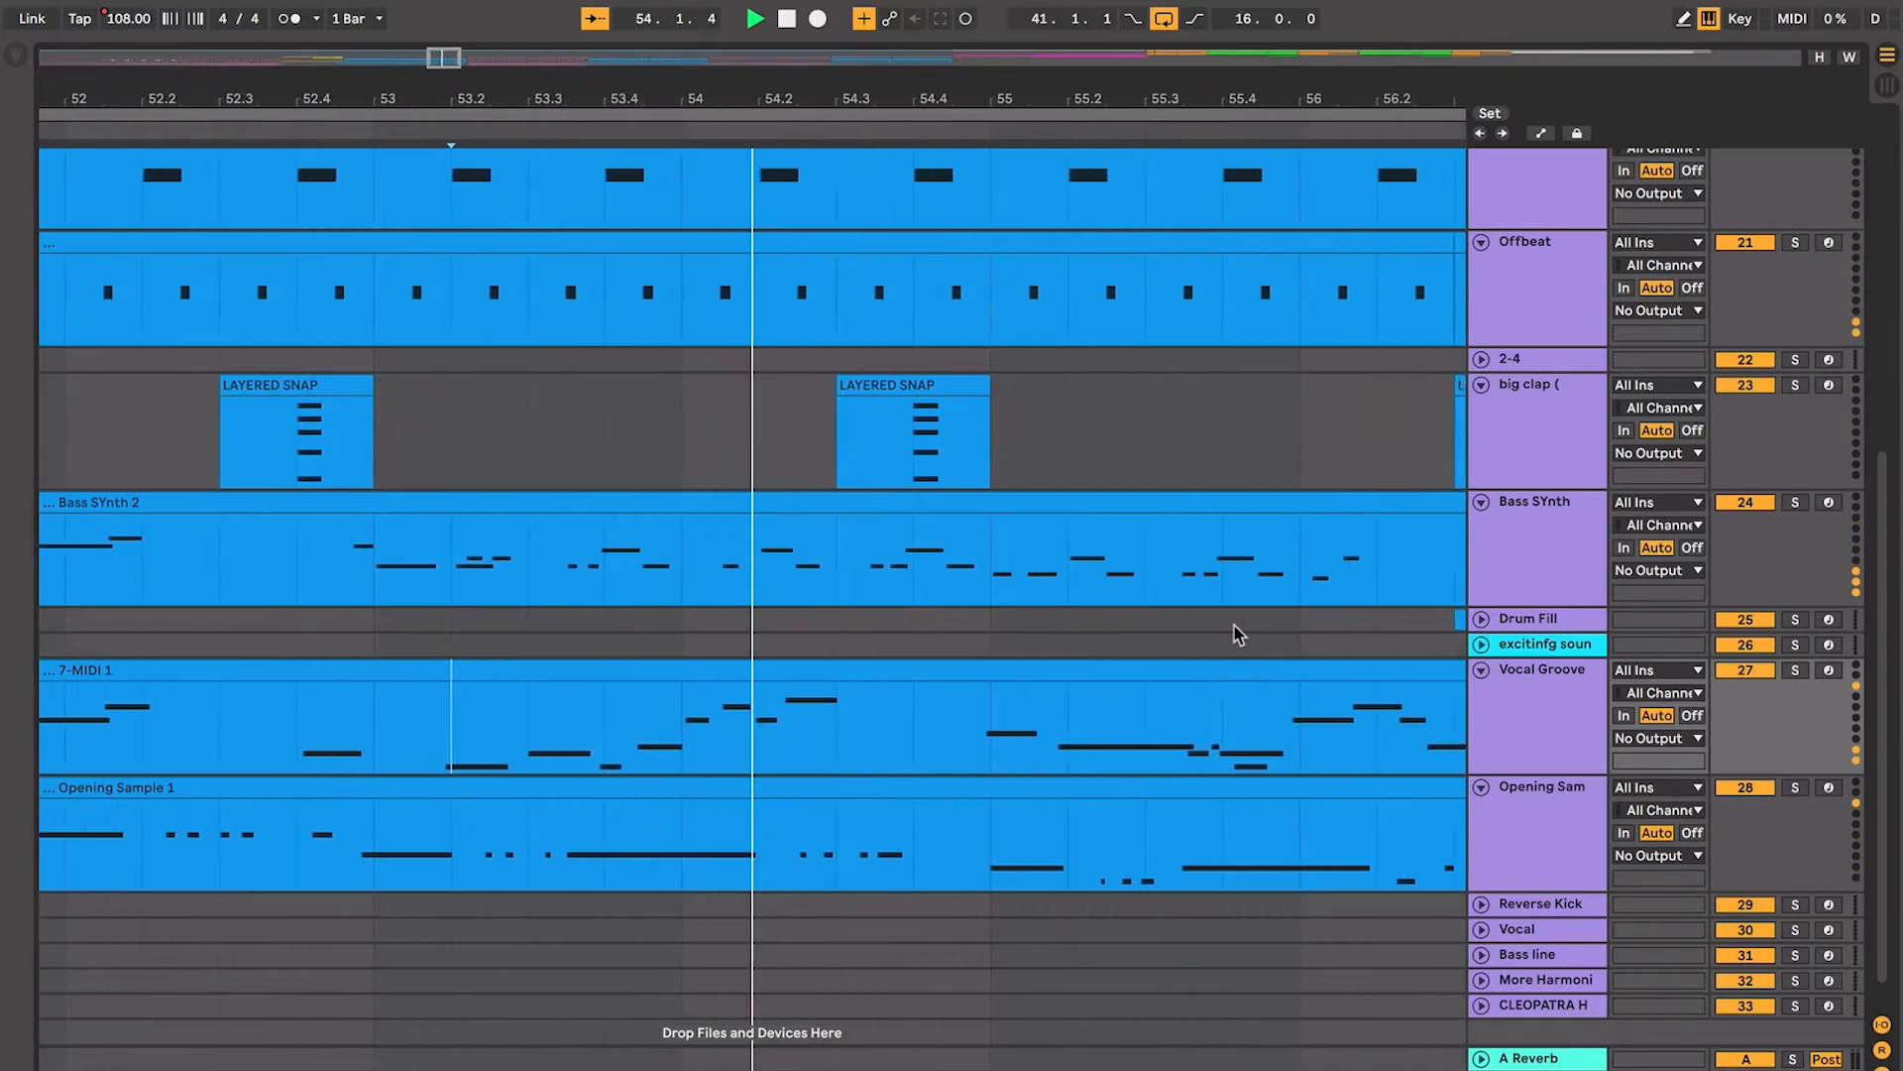
{"action": "scroll", "coordinate": [1238, 635], "scroll_direction": "down", "scroll_amount": 6}
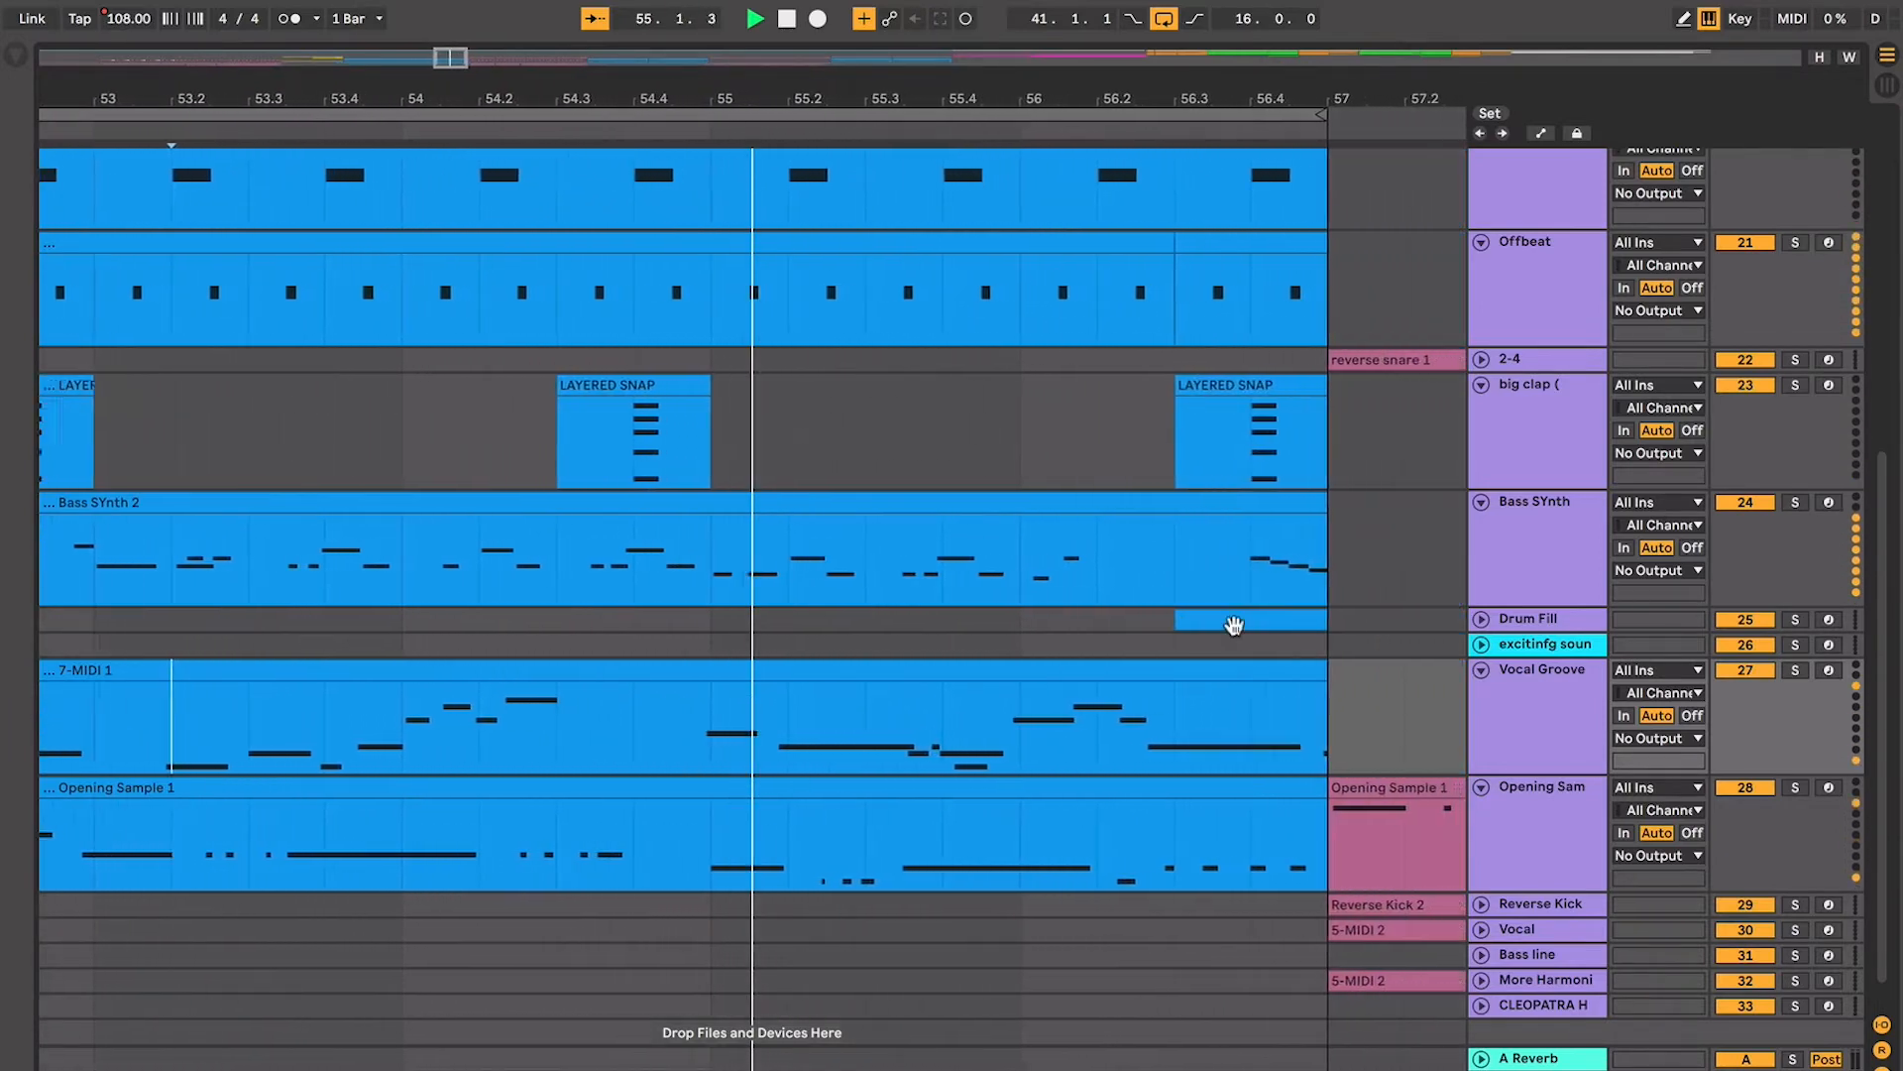
{"action": "left_click", "coordinate": [1534, 649]}
{"action": "key", "text": "Delete"}
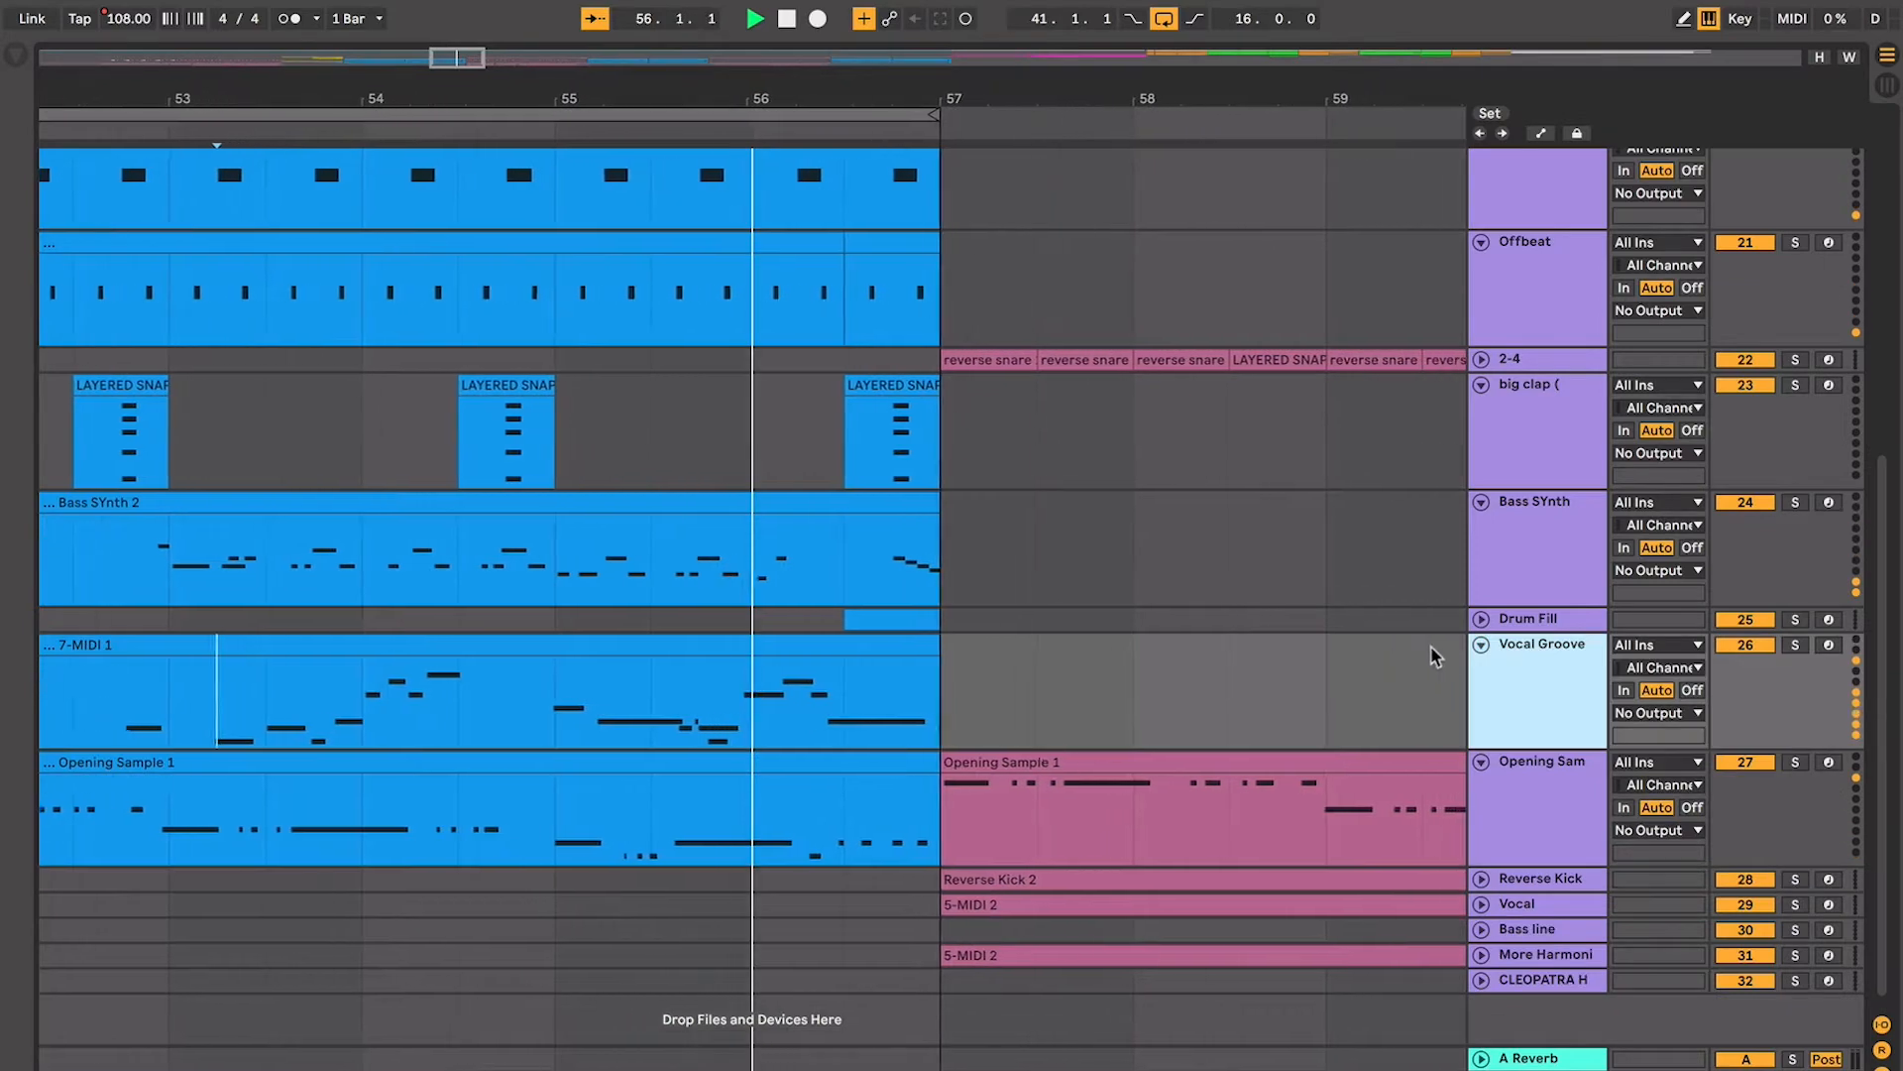
Unfold the Drum Fill track, select its blue clip at the end of bar 56 and stop playback
{"action": "left_click", "coordinate": [1481, 620]}
{"action": "left_click", "coordinate": [797, 619]}
{"action": "scroll", "coordinate": [797, 619], "scroll_direction": "right", "scroll_amount": 2}
{"action": "scroll", "coordinate": [797, 619], "scroll_direction": "down", "scroll_amount": 1}
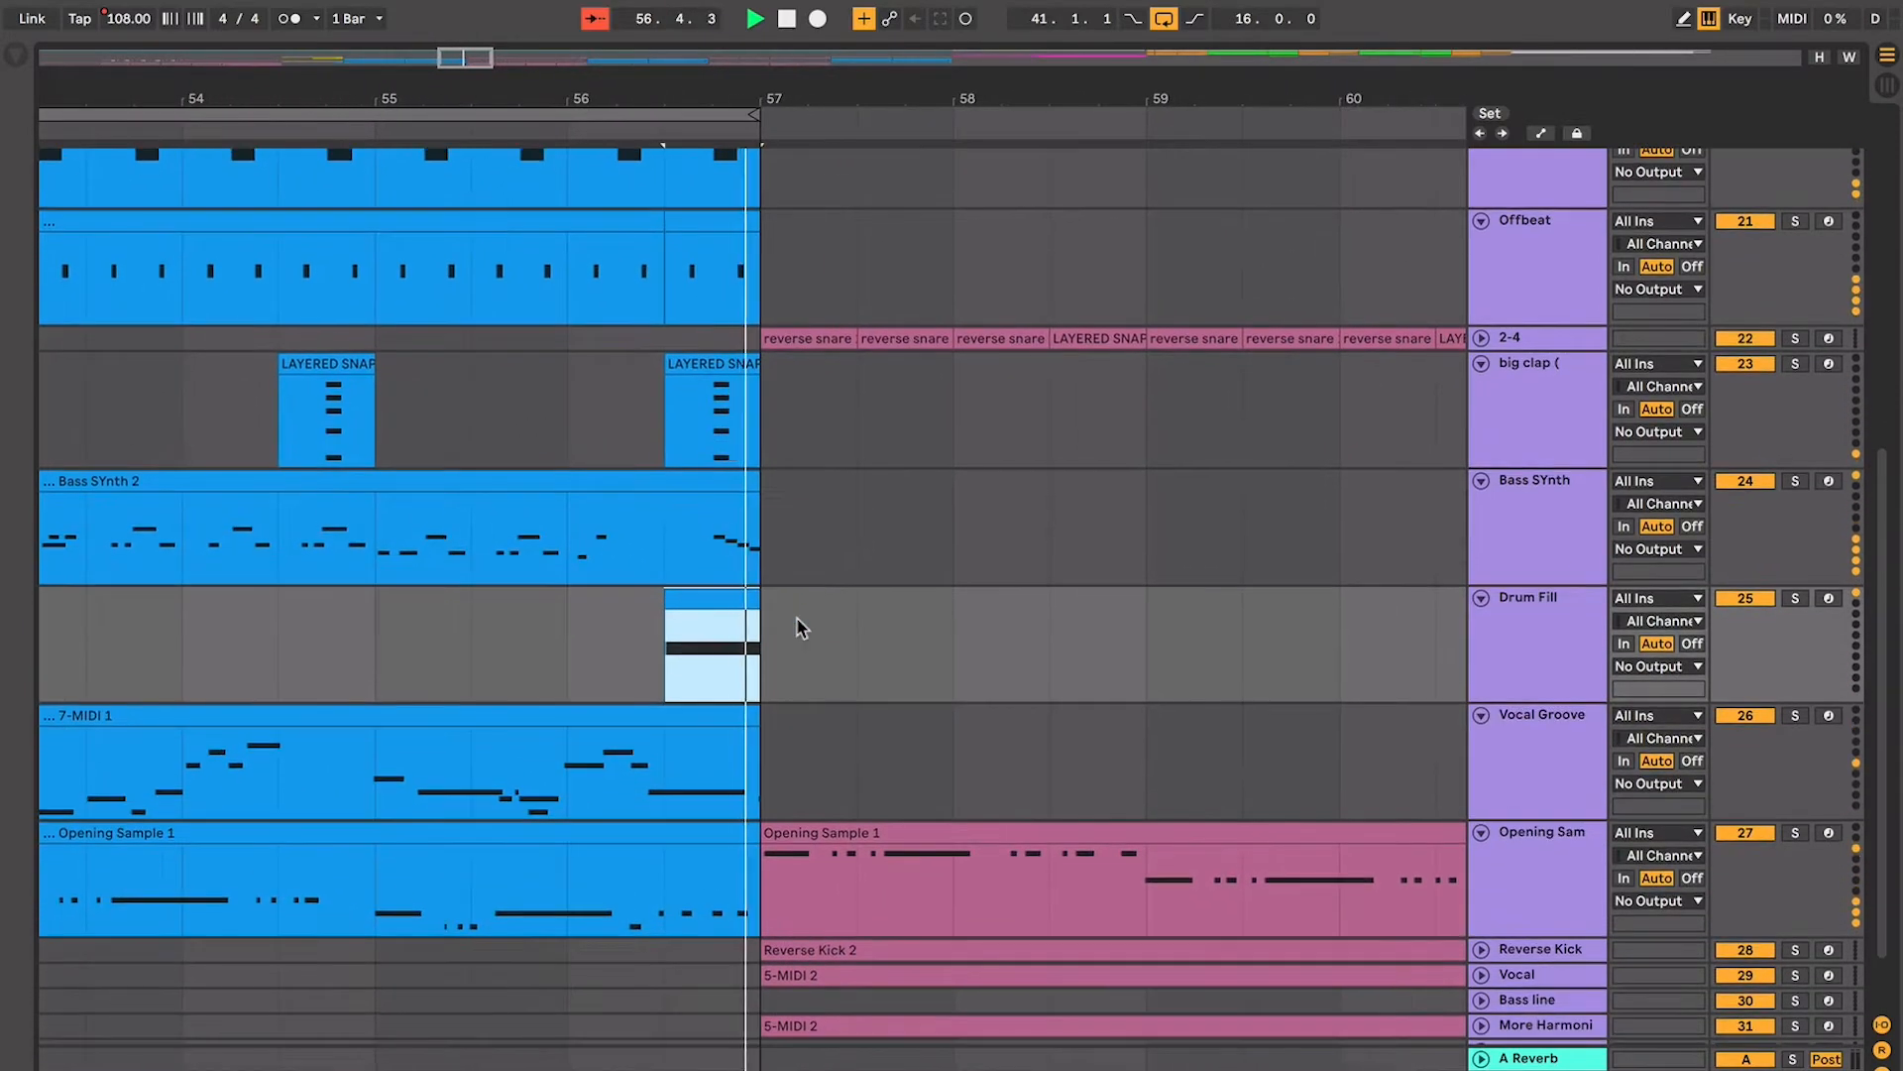
{"action": "key", "text": "space"}
Play the drum fill from beat 56.3 into bar 57, and replay it at a closer view
{"action": "left_click", "coordinate": [664, 643]}
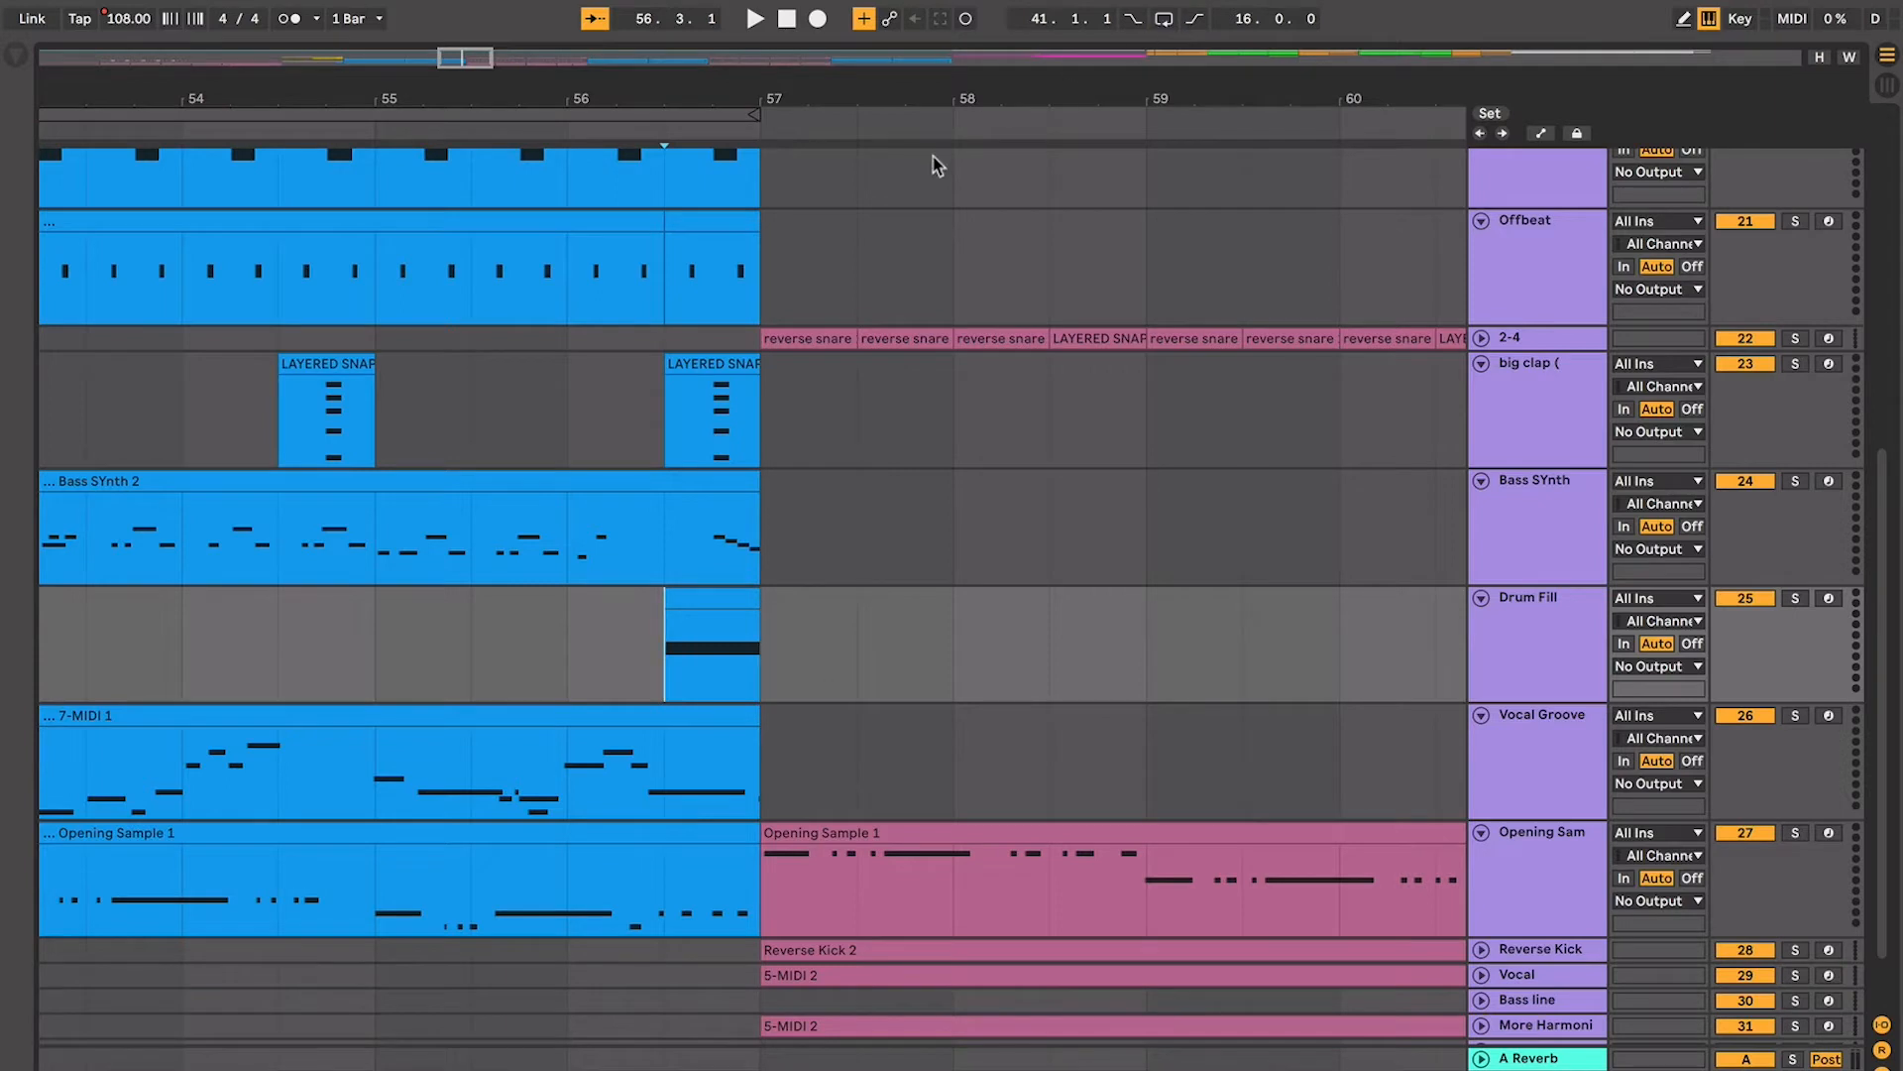
{"action": "key", "text": "space"}
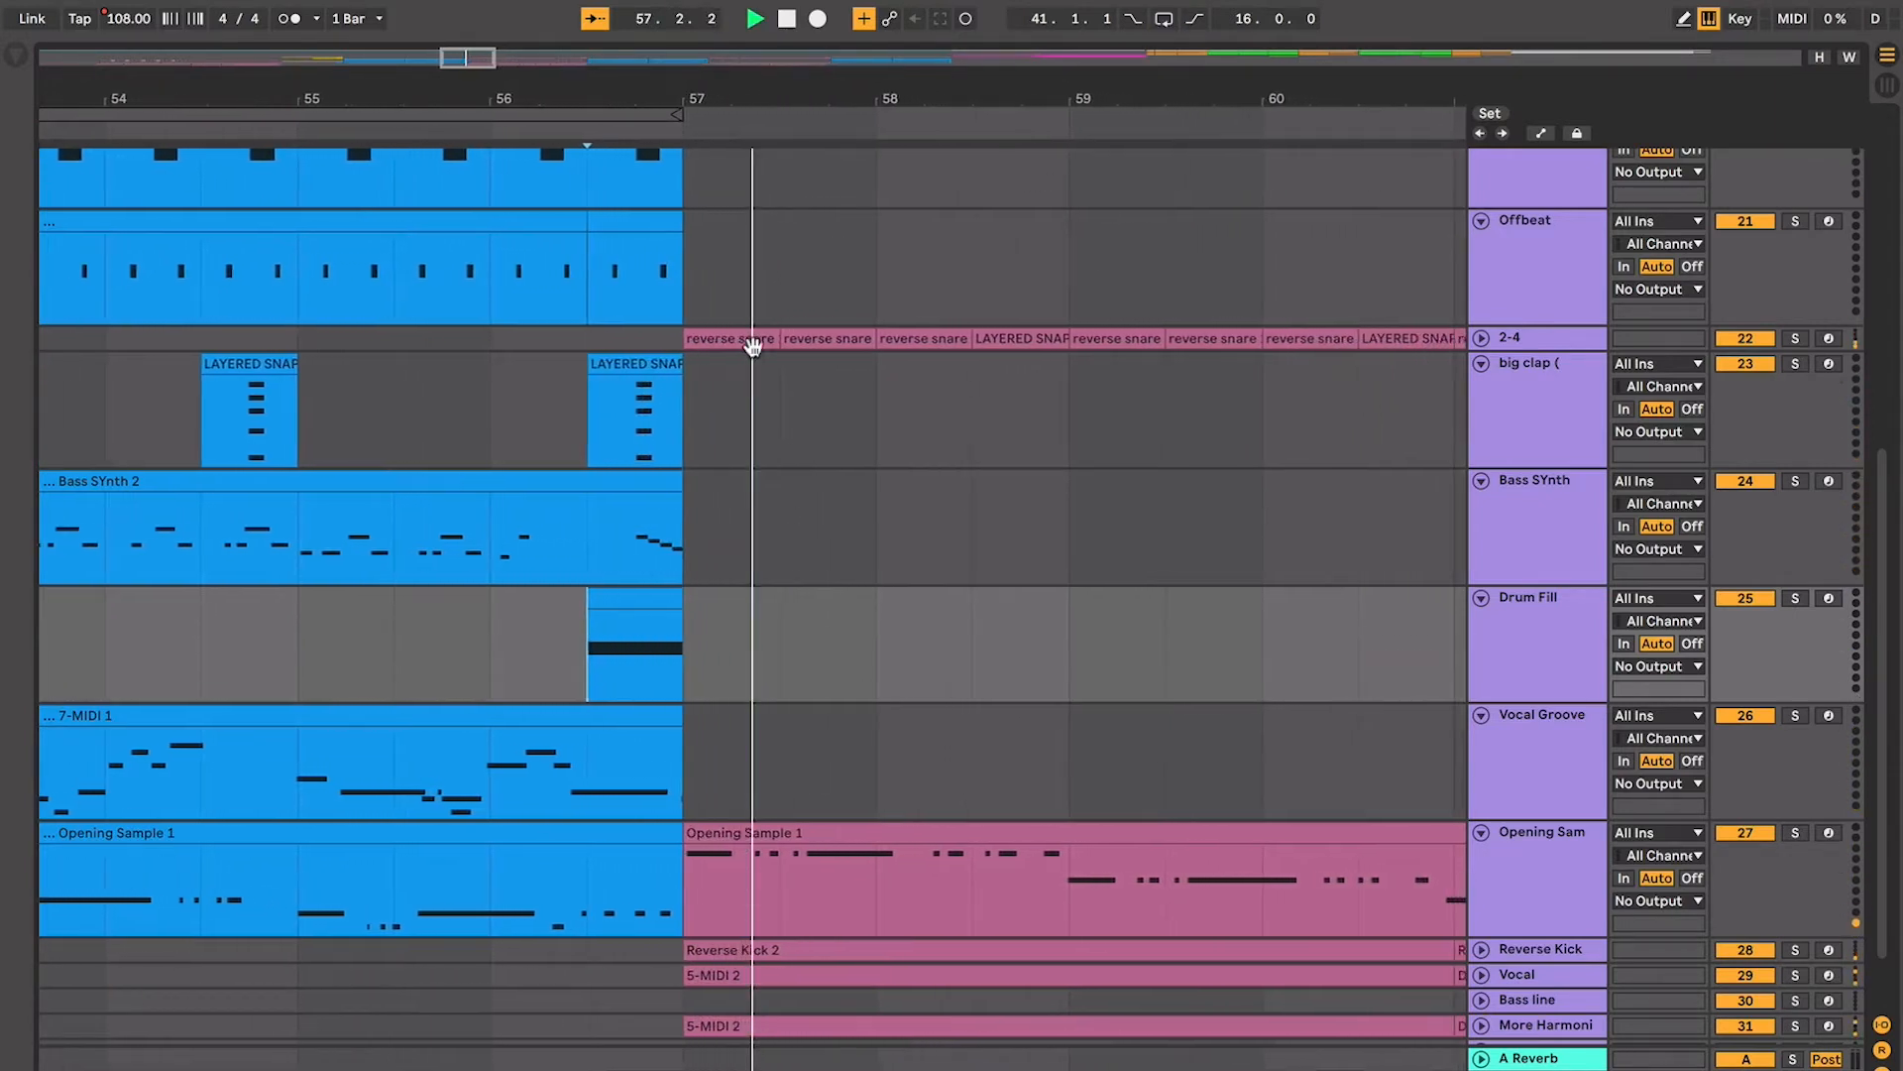
{"action": "key", "text": "space"}
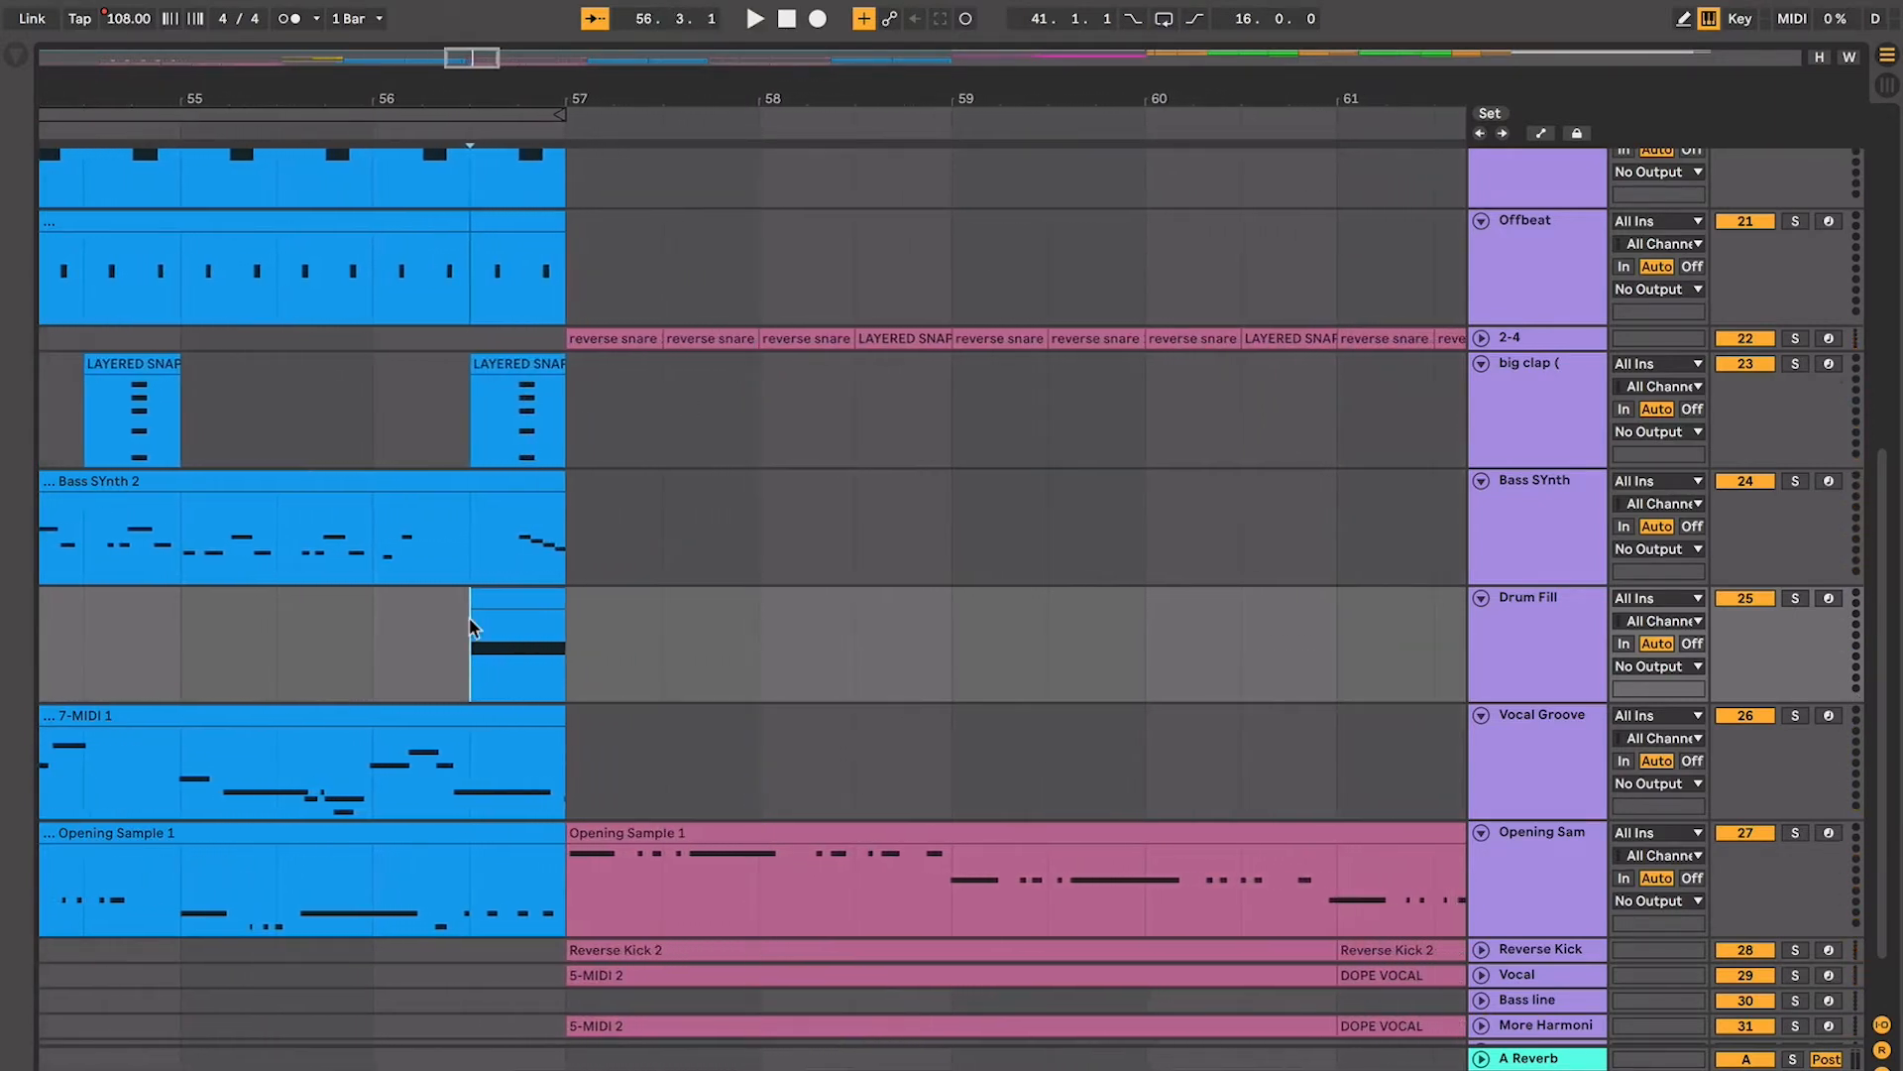
{"action": "scroll", "coordinate": [470, 618], "scroll_direction": "up", "scroll_amount": 5}
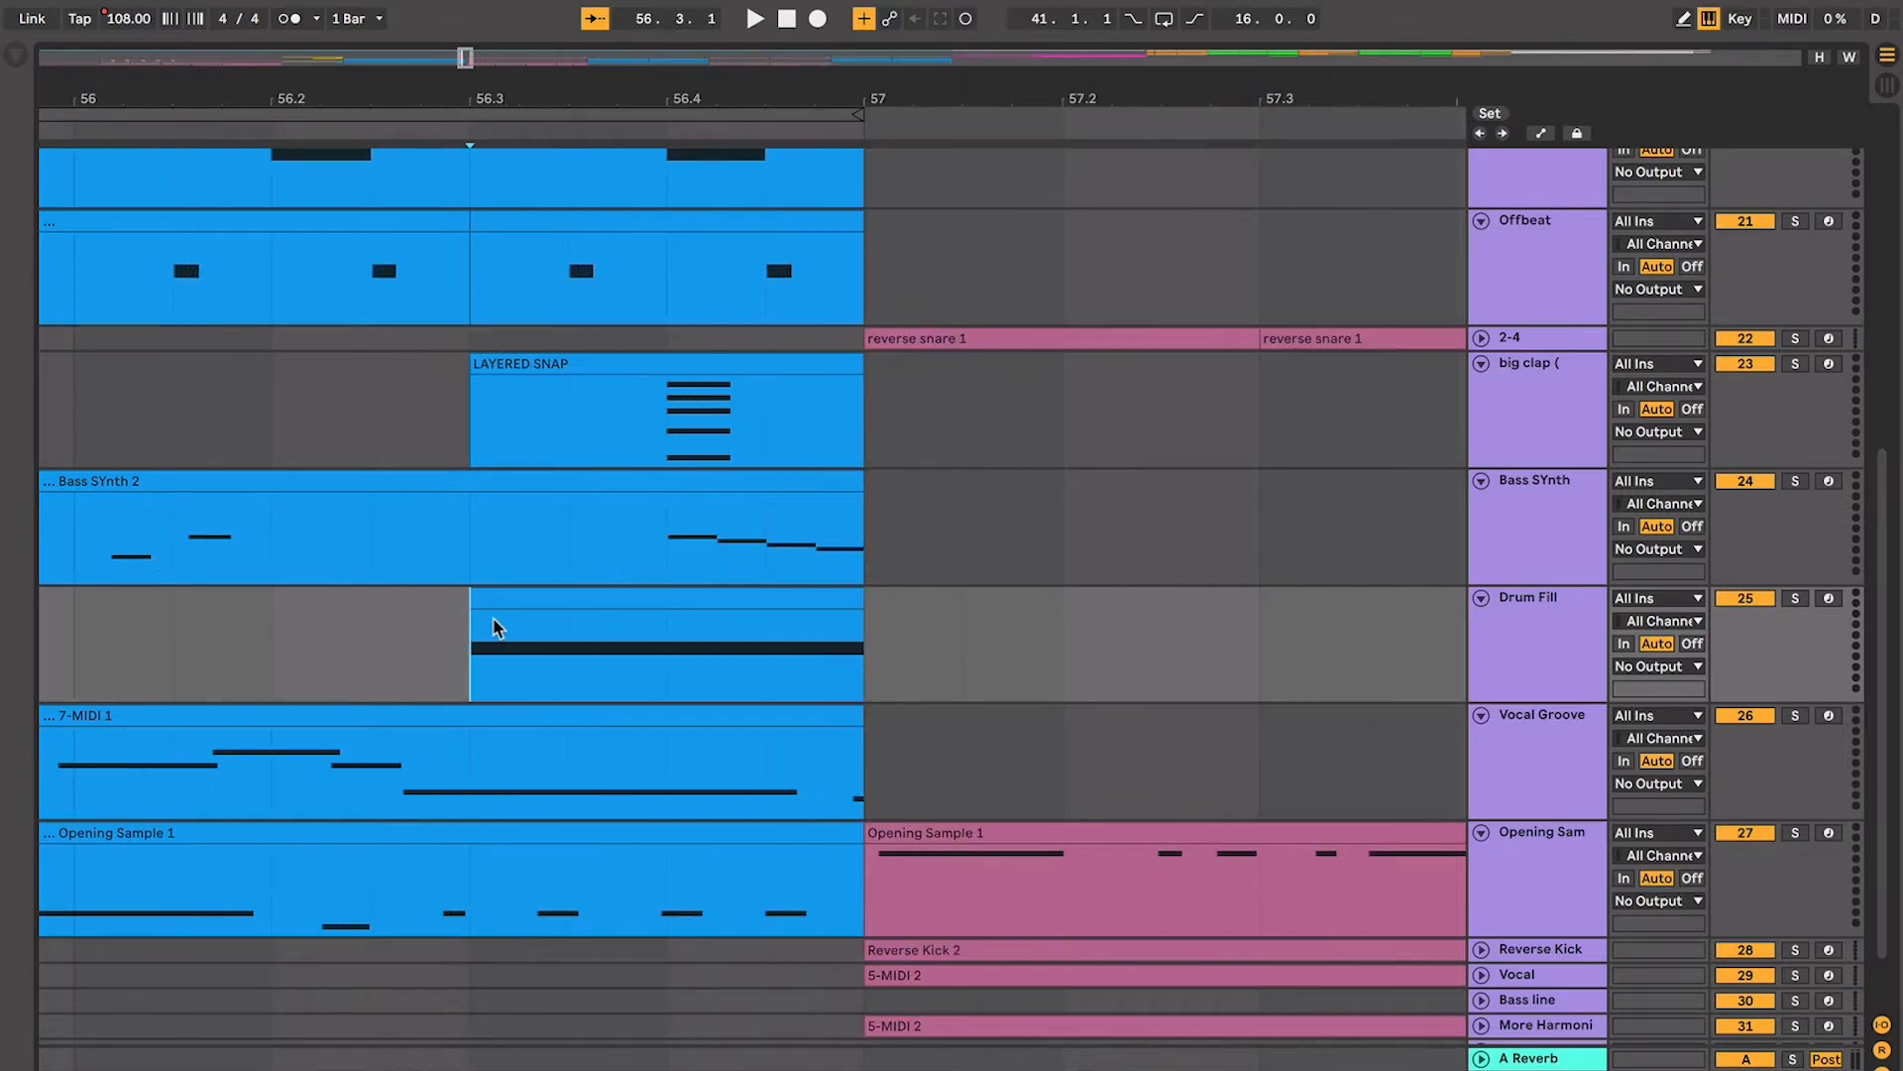
{"action": "key", "text": "space"}
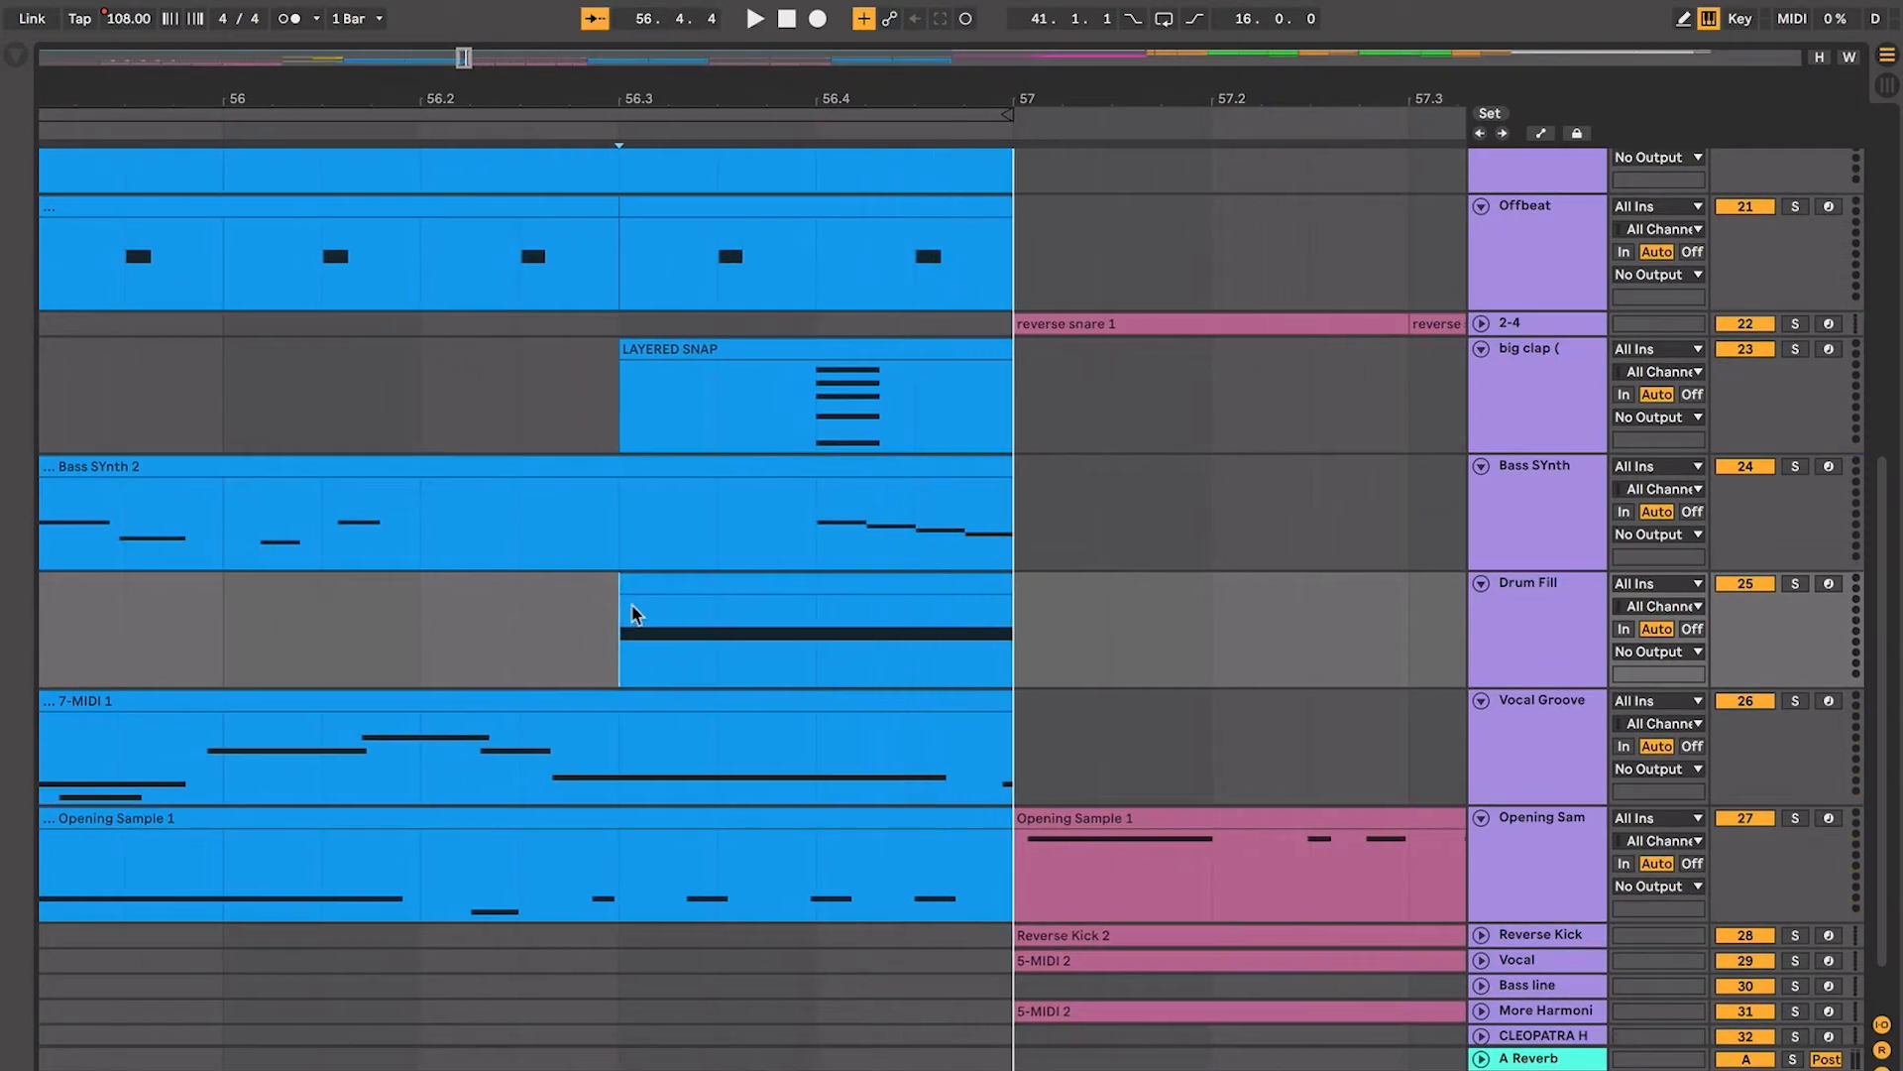
Compare the Bass SYnth notes from beat 56.3 with the Drum Fill clip beneath them
{"action": "left_click", "coordinate": [620, 553]}
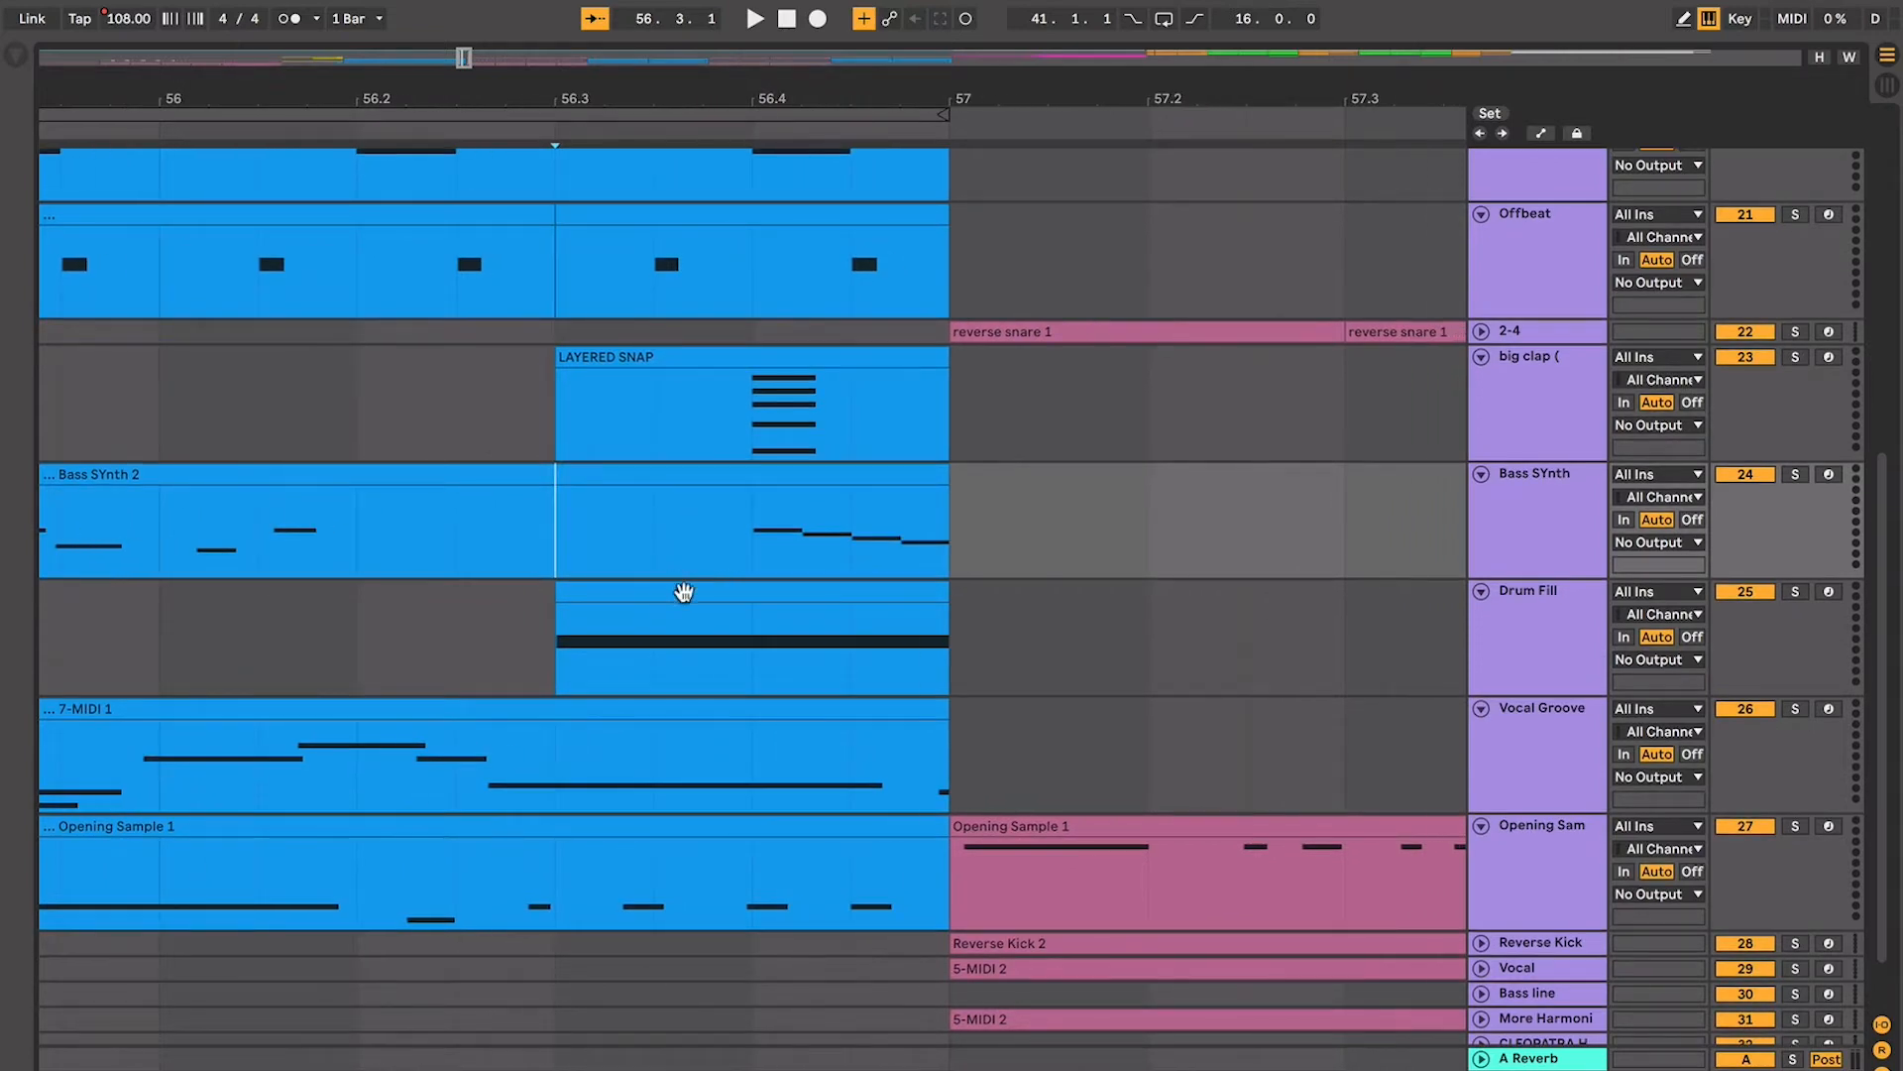
{"action": "left_click", "coordinate": [684, 592]}
{"action": "left_click", "coordinate": [570, 545]}
{"action": "left_click", "coordinate": [759, 595]}
{"action": "left_click", "coordinate": [780, 536]}
Play the Bass SYnth turnaround from bar 48 into bar 49
{"action": "scroll", "coordinate": [750, 533], "scroll_direction": "left", "scroll_amount": 2}
{"action": "scroll", "coordinate": [634, 513], "scroll_direction": "down", "scroll_amount": 10}
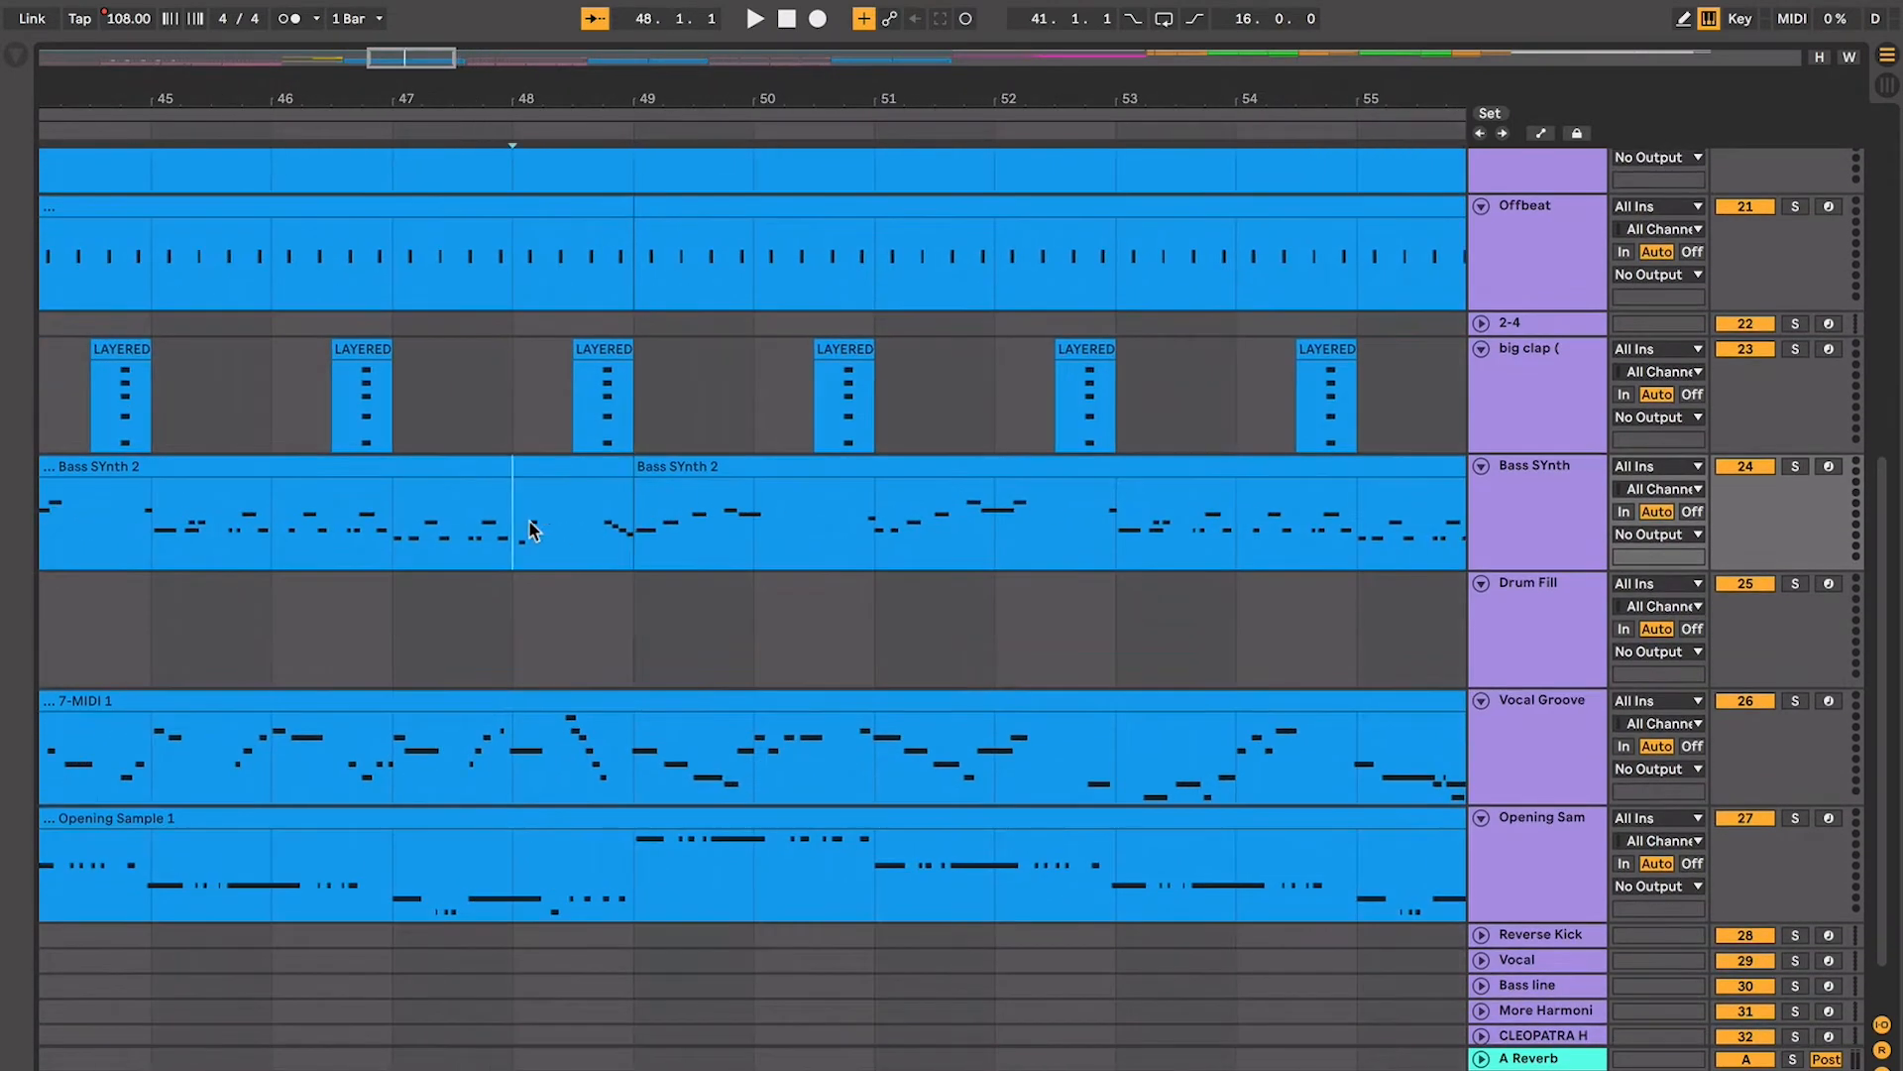
{"action": "scroll", "coordinate": [532, 531], "scroll_direction": "up", "scroll_amount": 5}
{"action": "key", "text": "space"}
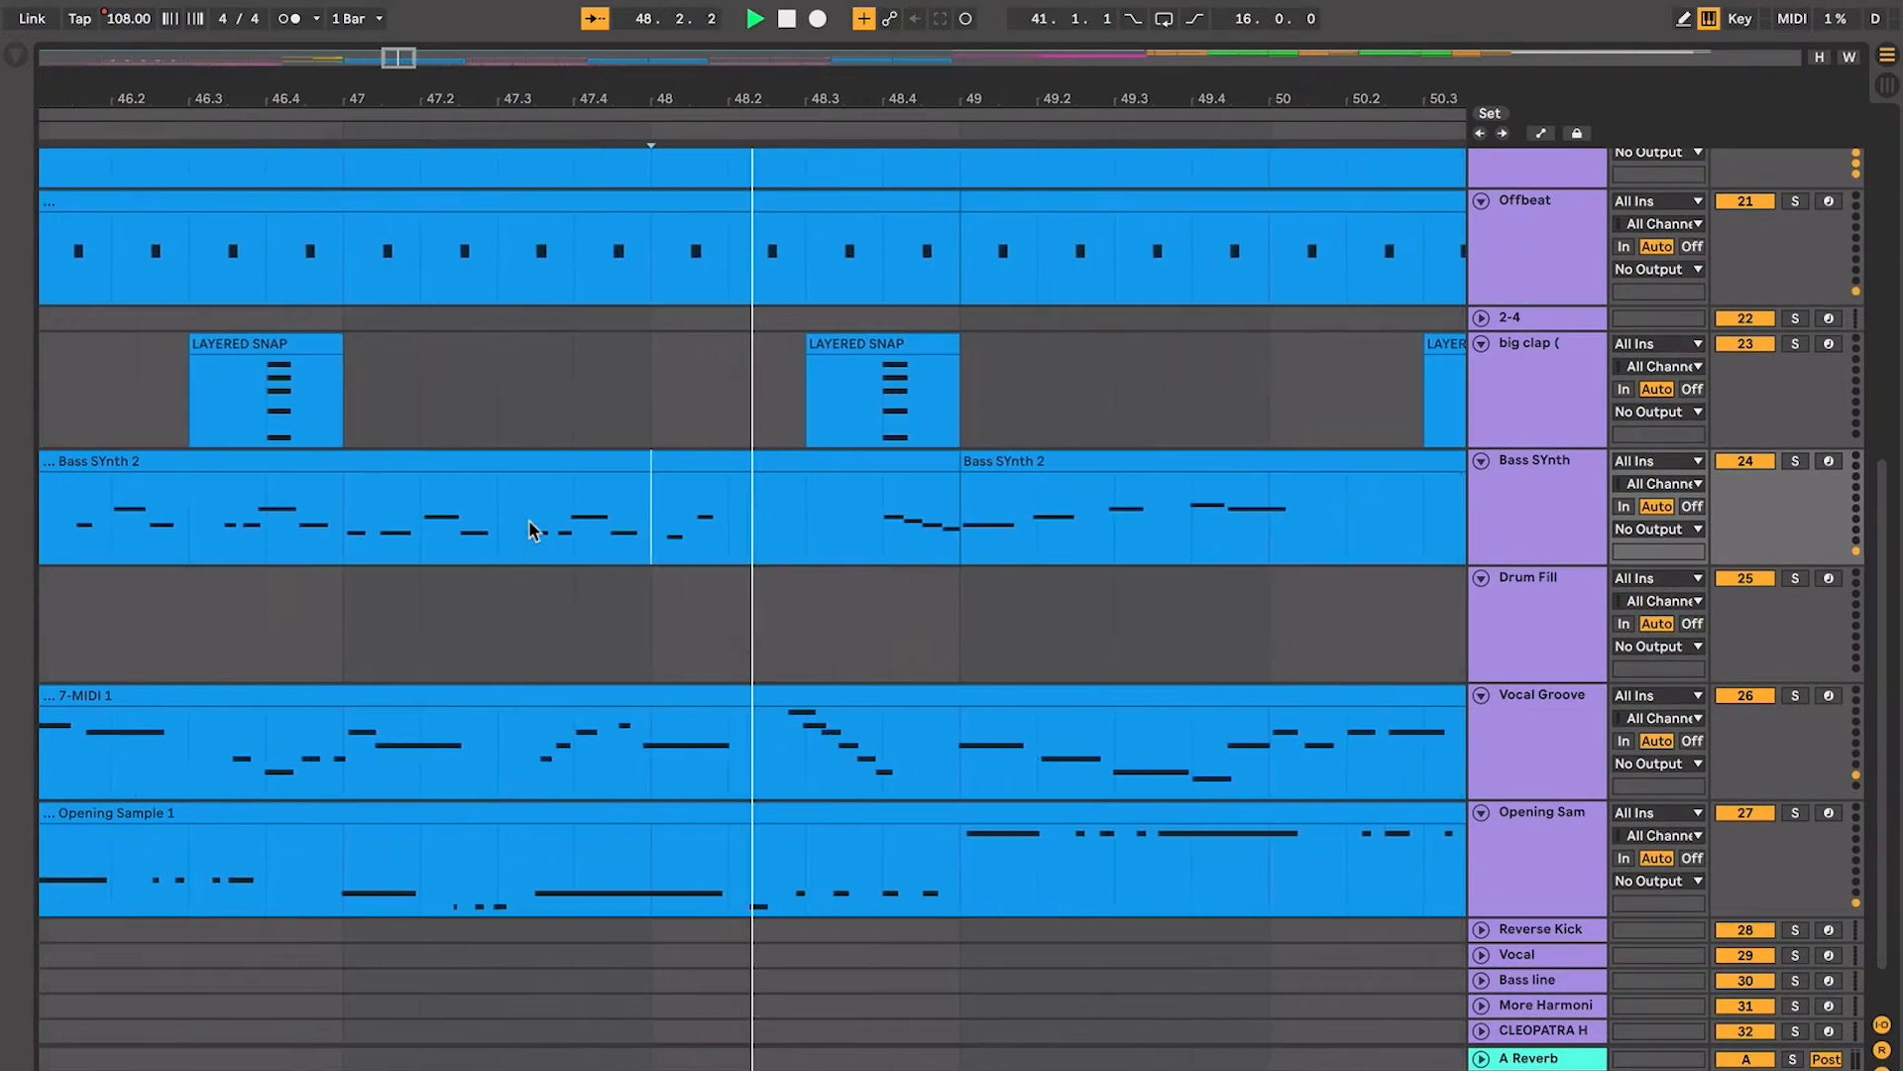
{"action": "key", "text": "space"}
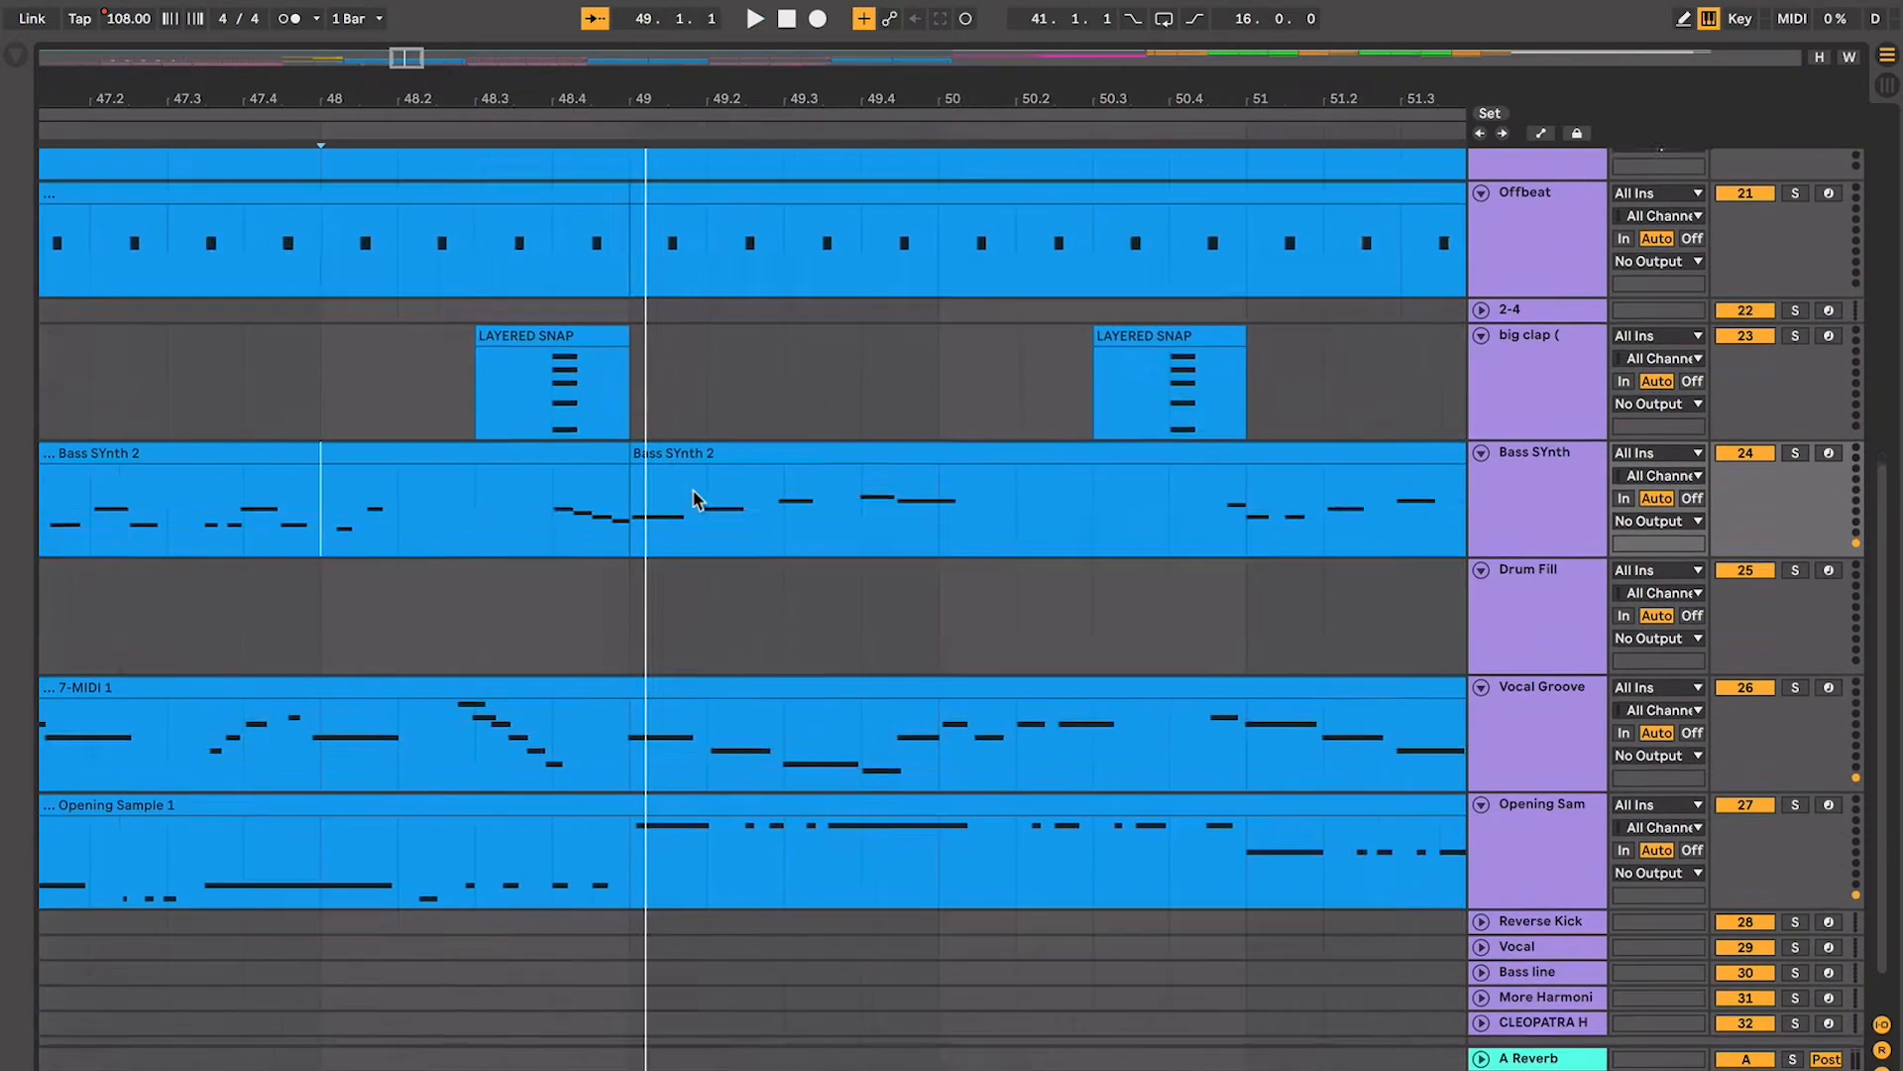
Replay the Bass SYnth ending and drum fill from beat 56.3 into the pink section at bar 57
{"action": "scroll", "coordinate": [696, 499], "scroll_direction": "right", "scroll_amount": 10}
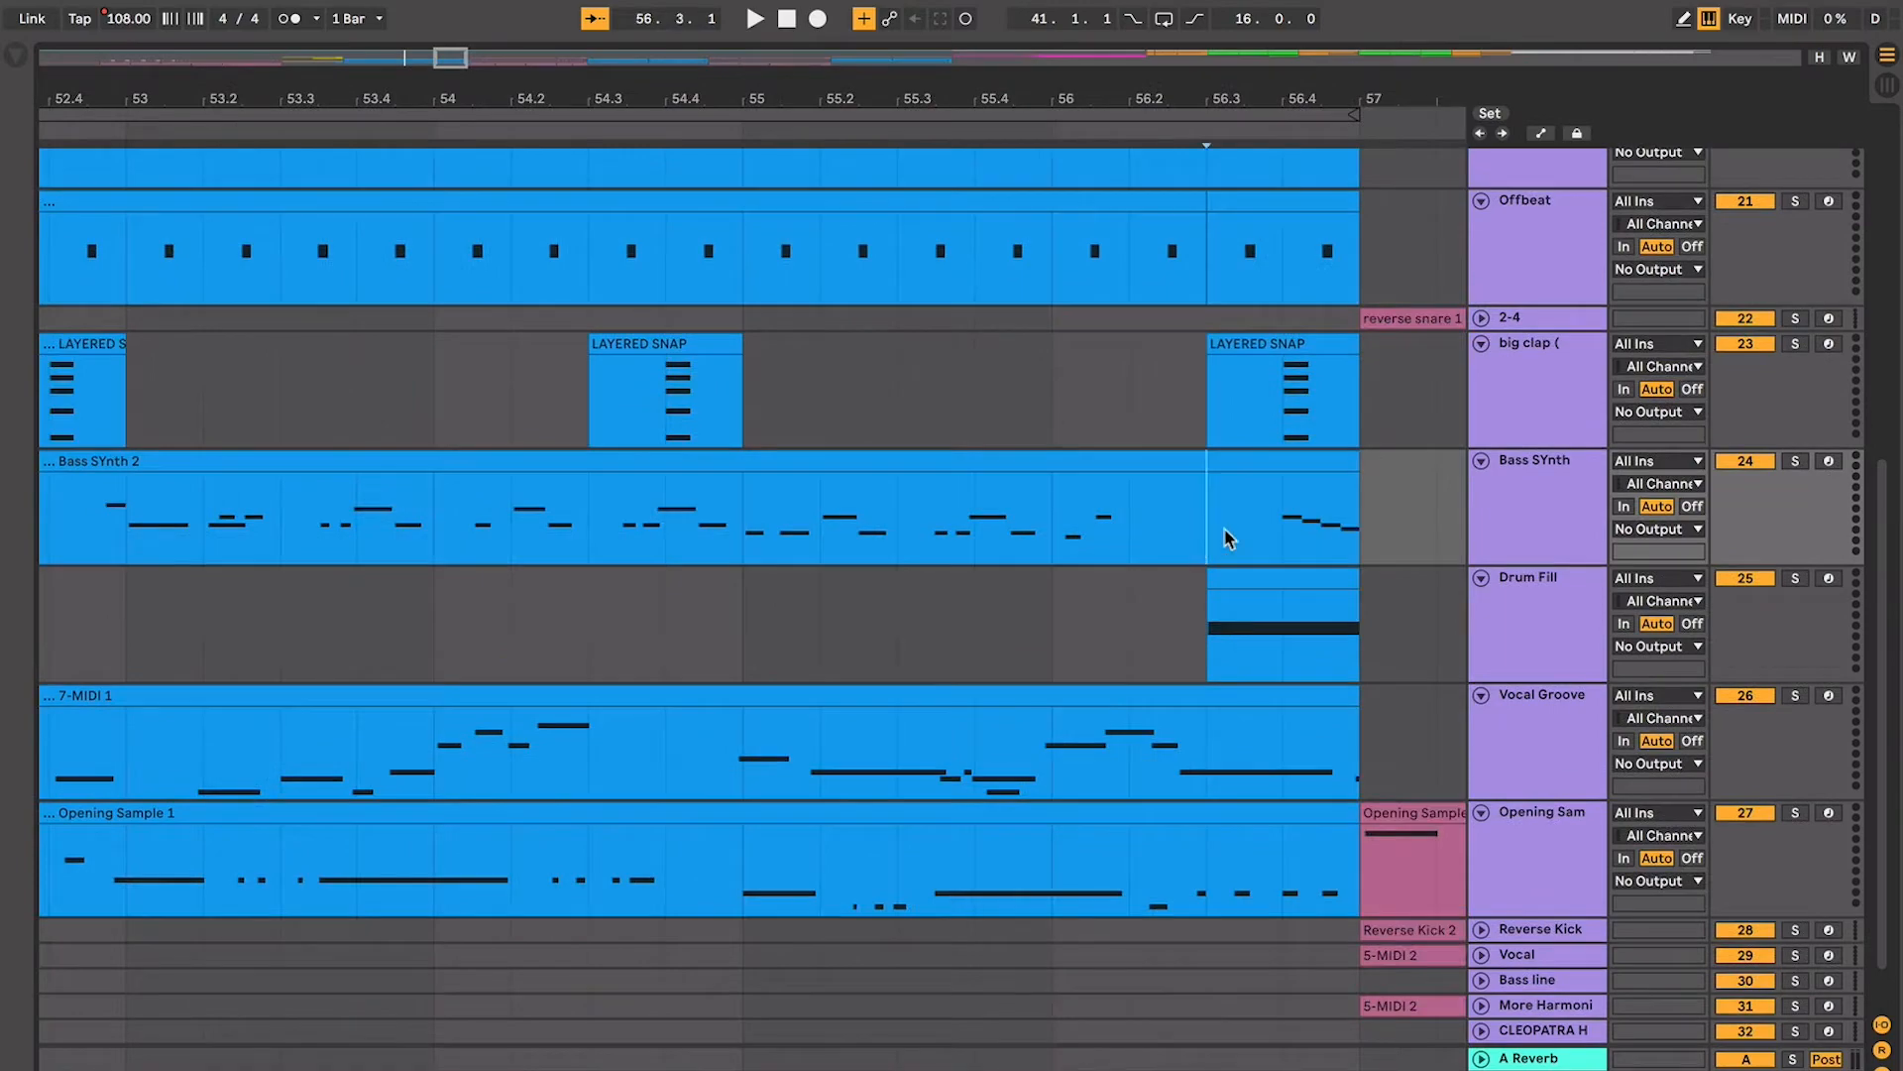
{"action": "key", "text": "space"}
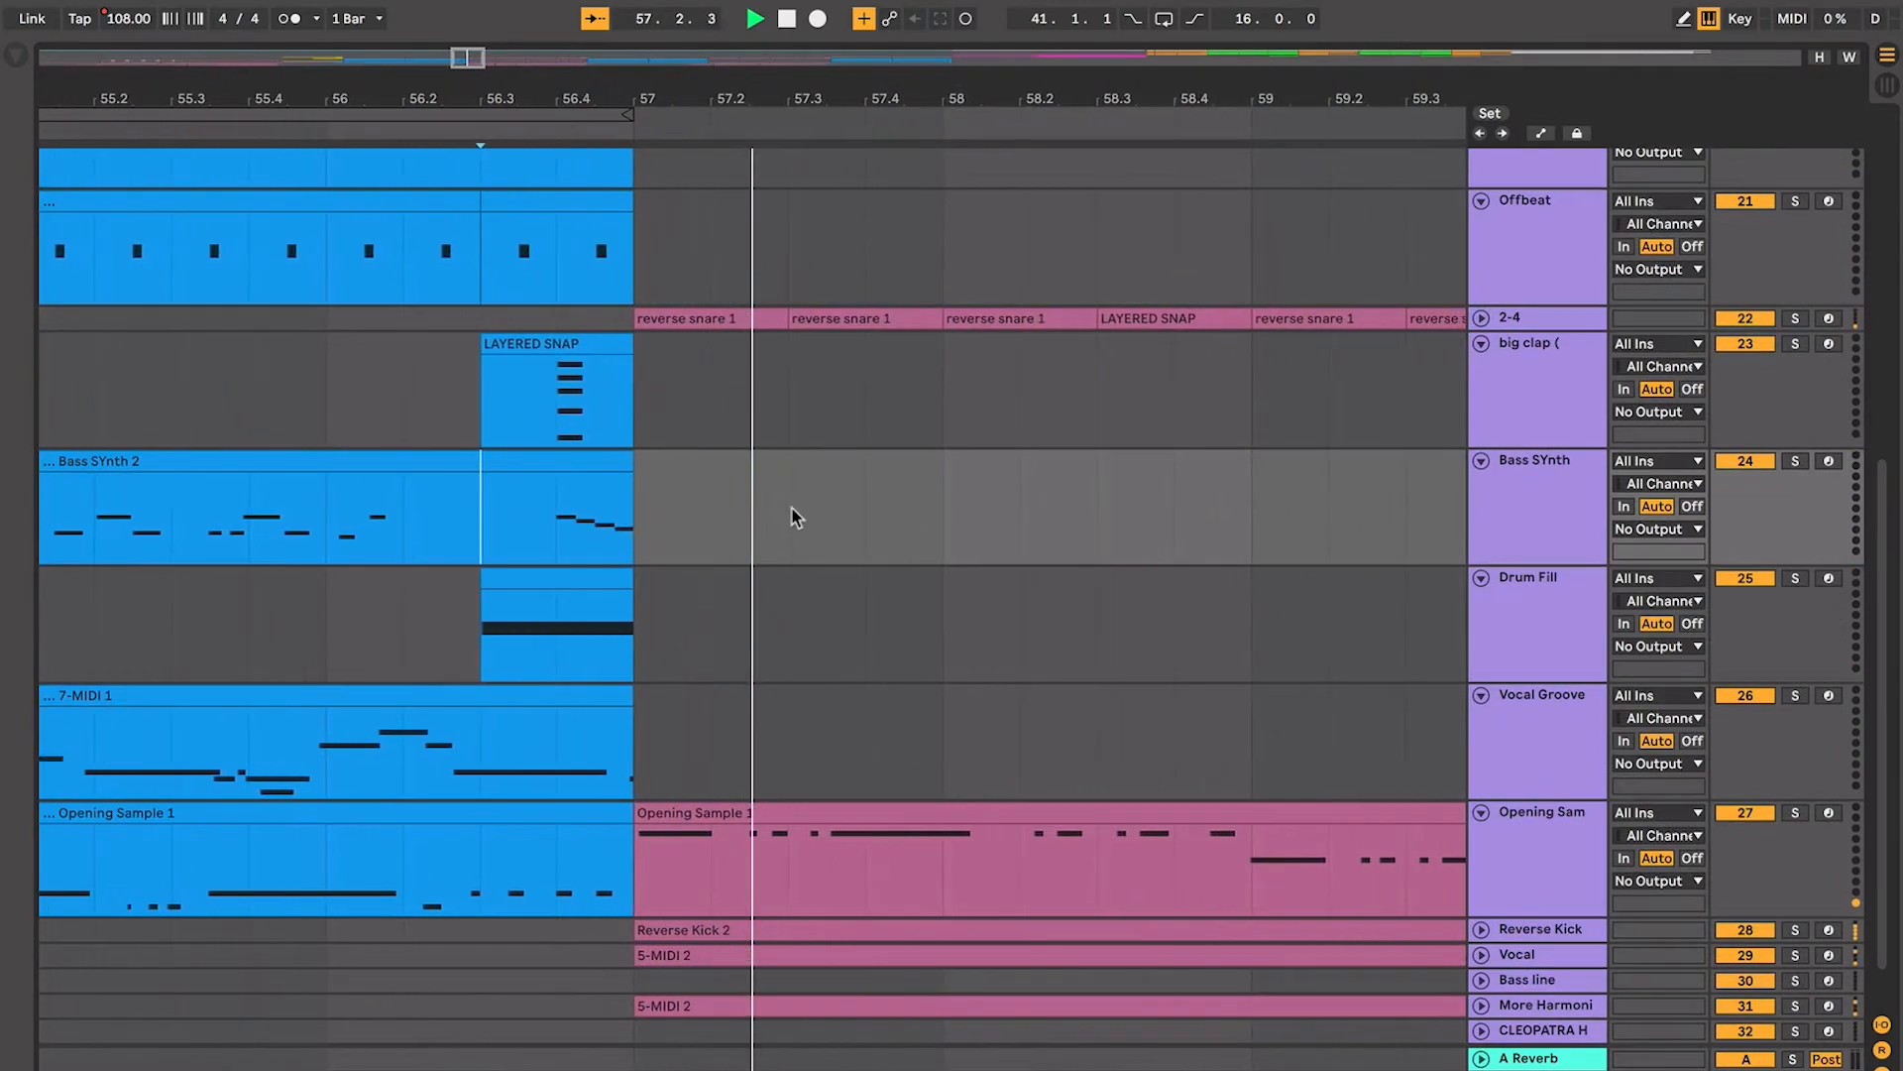
{"action": "key", "text": "minus"}
{"action": "key", "text": "minus"}
{"action": "key", "text": "minus"}
{"action": "key", "text": "space"}
Examine the song's overall layout, comparing the first pink section's tracks with the sections that follow
{"action": "key", "text": "minus"}
{"action": "key", "text": "minus"}
{"action": "key", "text": "minus"}
{"action": "key", "text": "minus"}
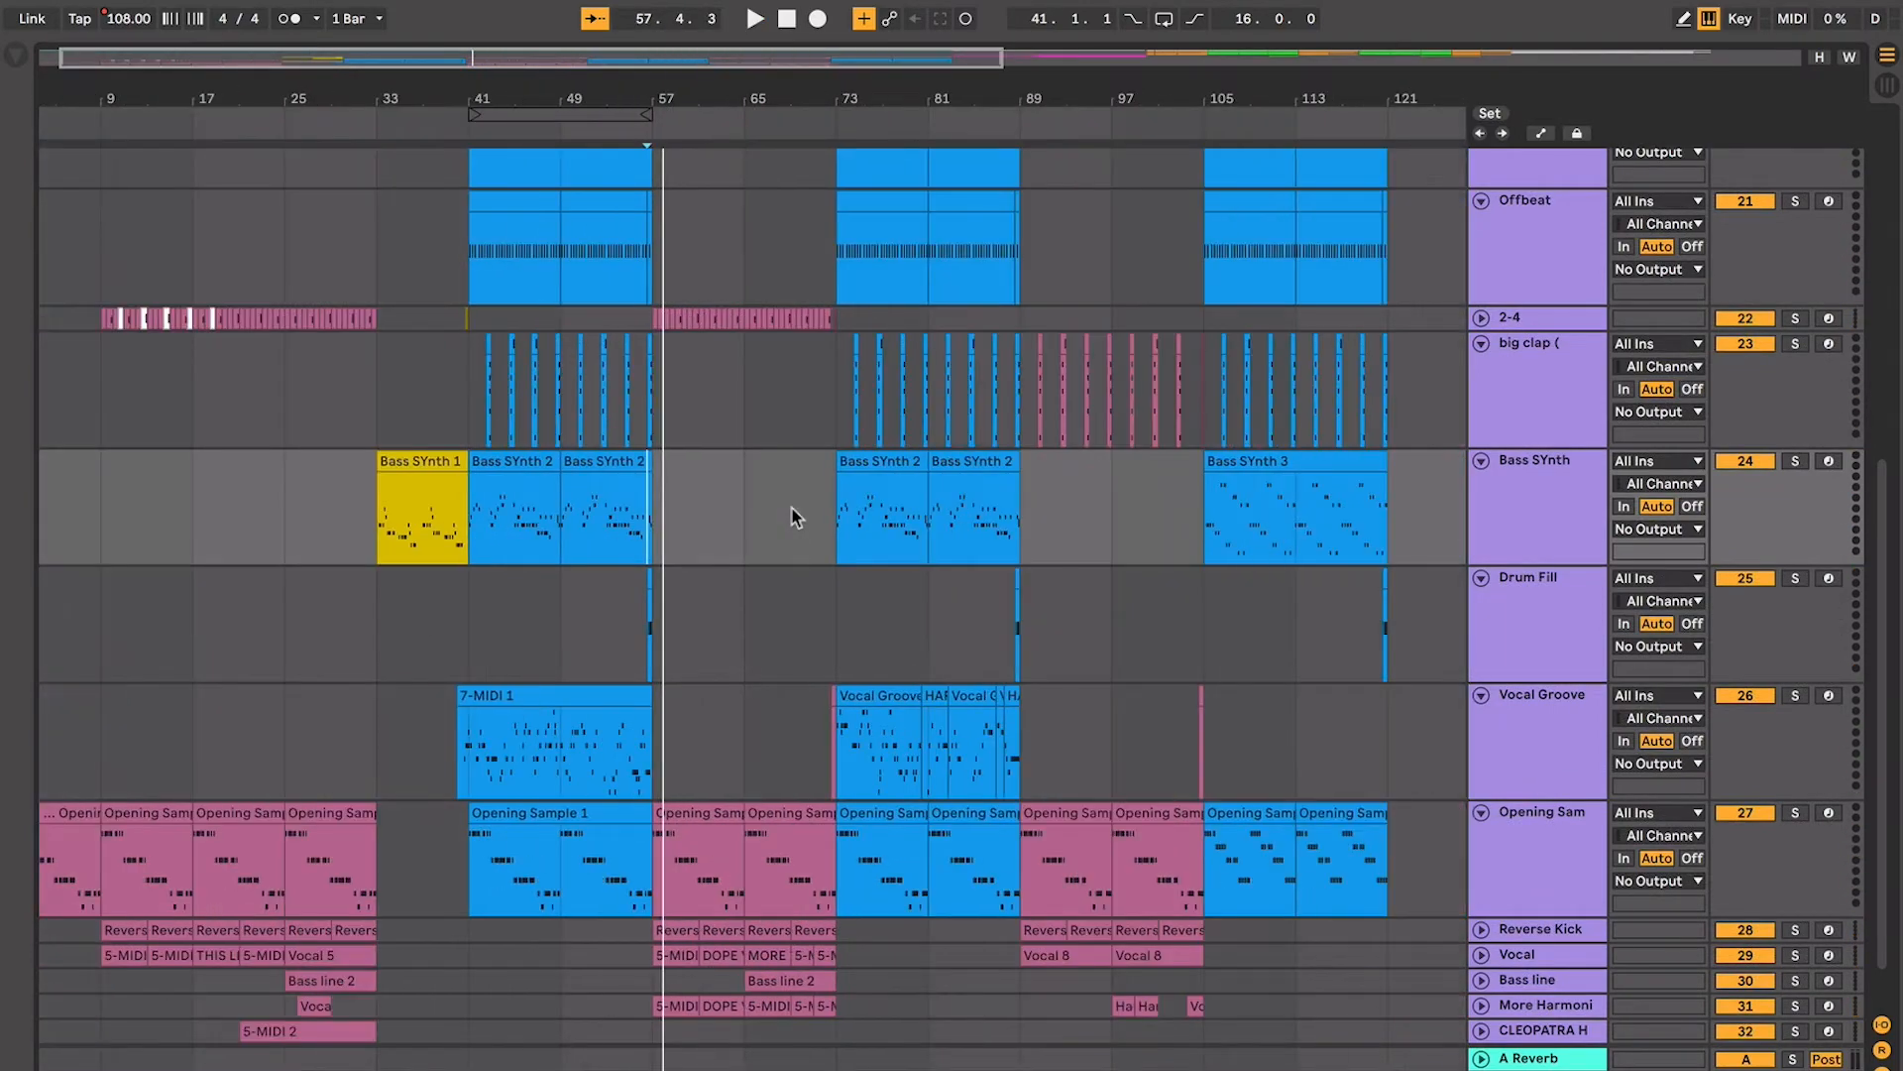
{"action": "scroll", "coordinate": [791, 507], "scroll_direction": "up", "scroll_amount": 3}
{"action": "scroll", "coordinate": [791, 507], "scroll_direction": "left", "scroll_amount": 1}
{"action": "left_click", "coordinate": [730, 374]}
{"action": "scroll", "coordinate": [694, 407], "scroll_direction": "down", "scroll_amount": 4}
{"action": "left_click", "coordinate": [265, 665]}
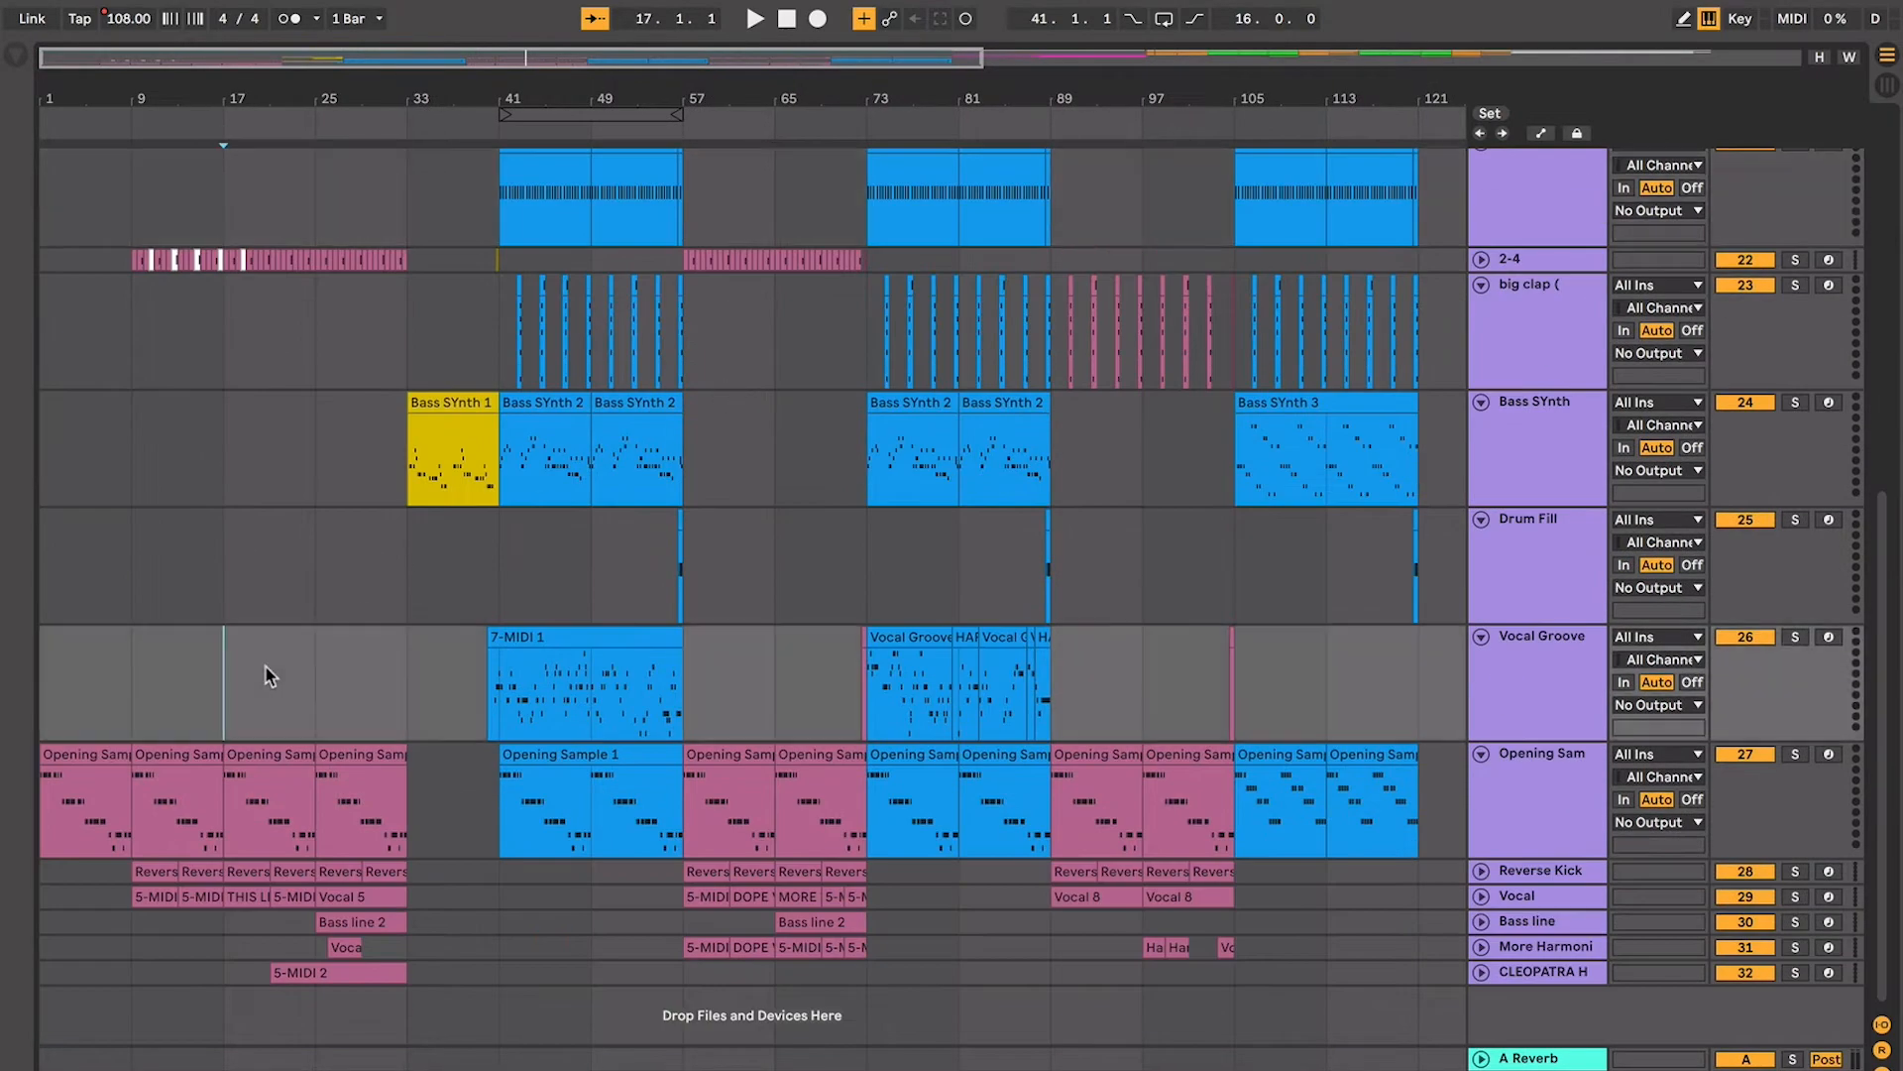
{"action": "left_click_drag", "start_coordinate": [364, 678], "coordinate": [384, 668]}
Play the returning pink section from bar 57 and compare its vocal and harmony clips with the surrounding sections
{"action": "left_click", "coordinate": [694, 644]}
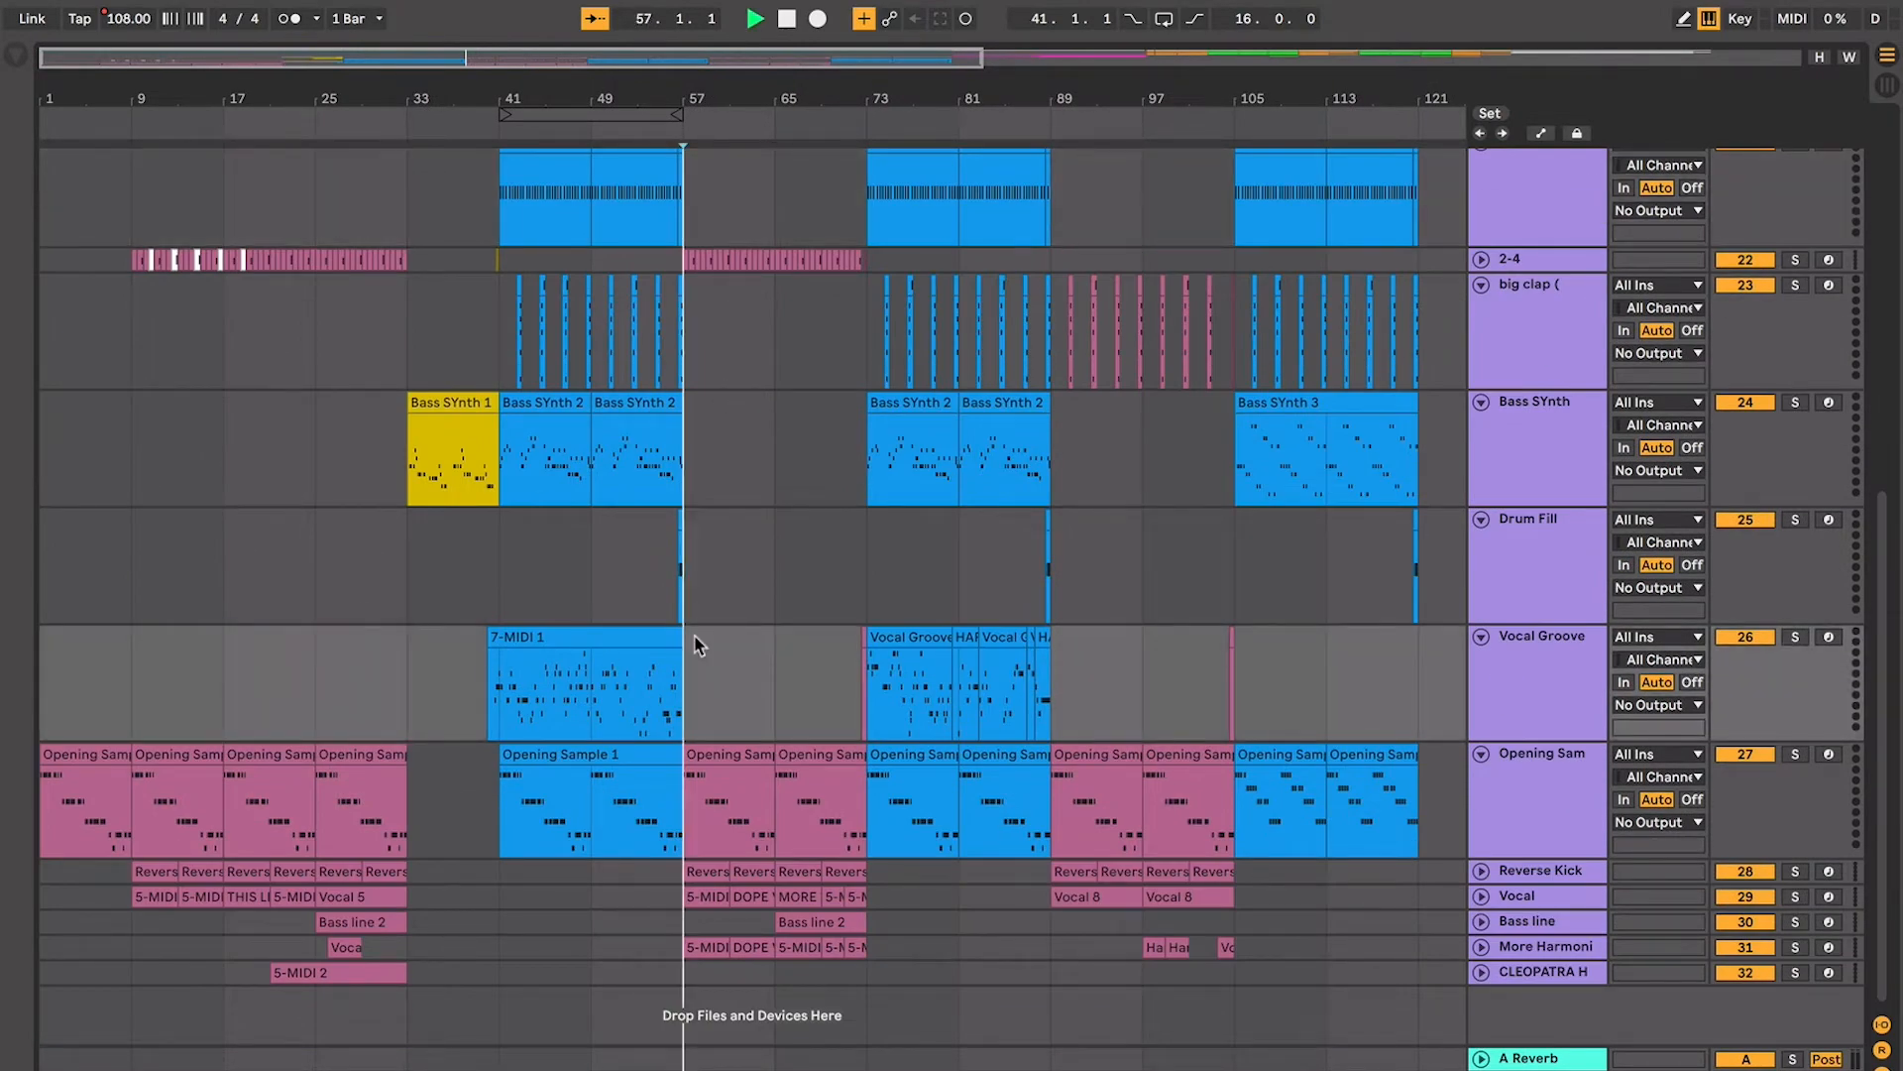
{"action": "key", "text": "plus"}
{"action": "key", "text": "plus"}
{"action": "key", "text": "plus"}
{"action": "key", "text": "plus"}
{"action": "key", "text": "plus"}
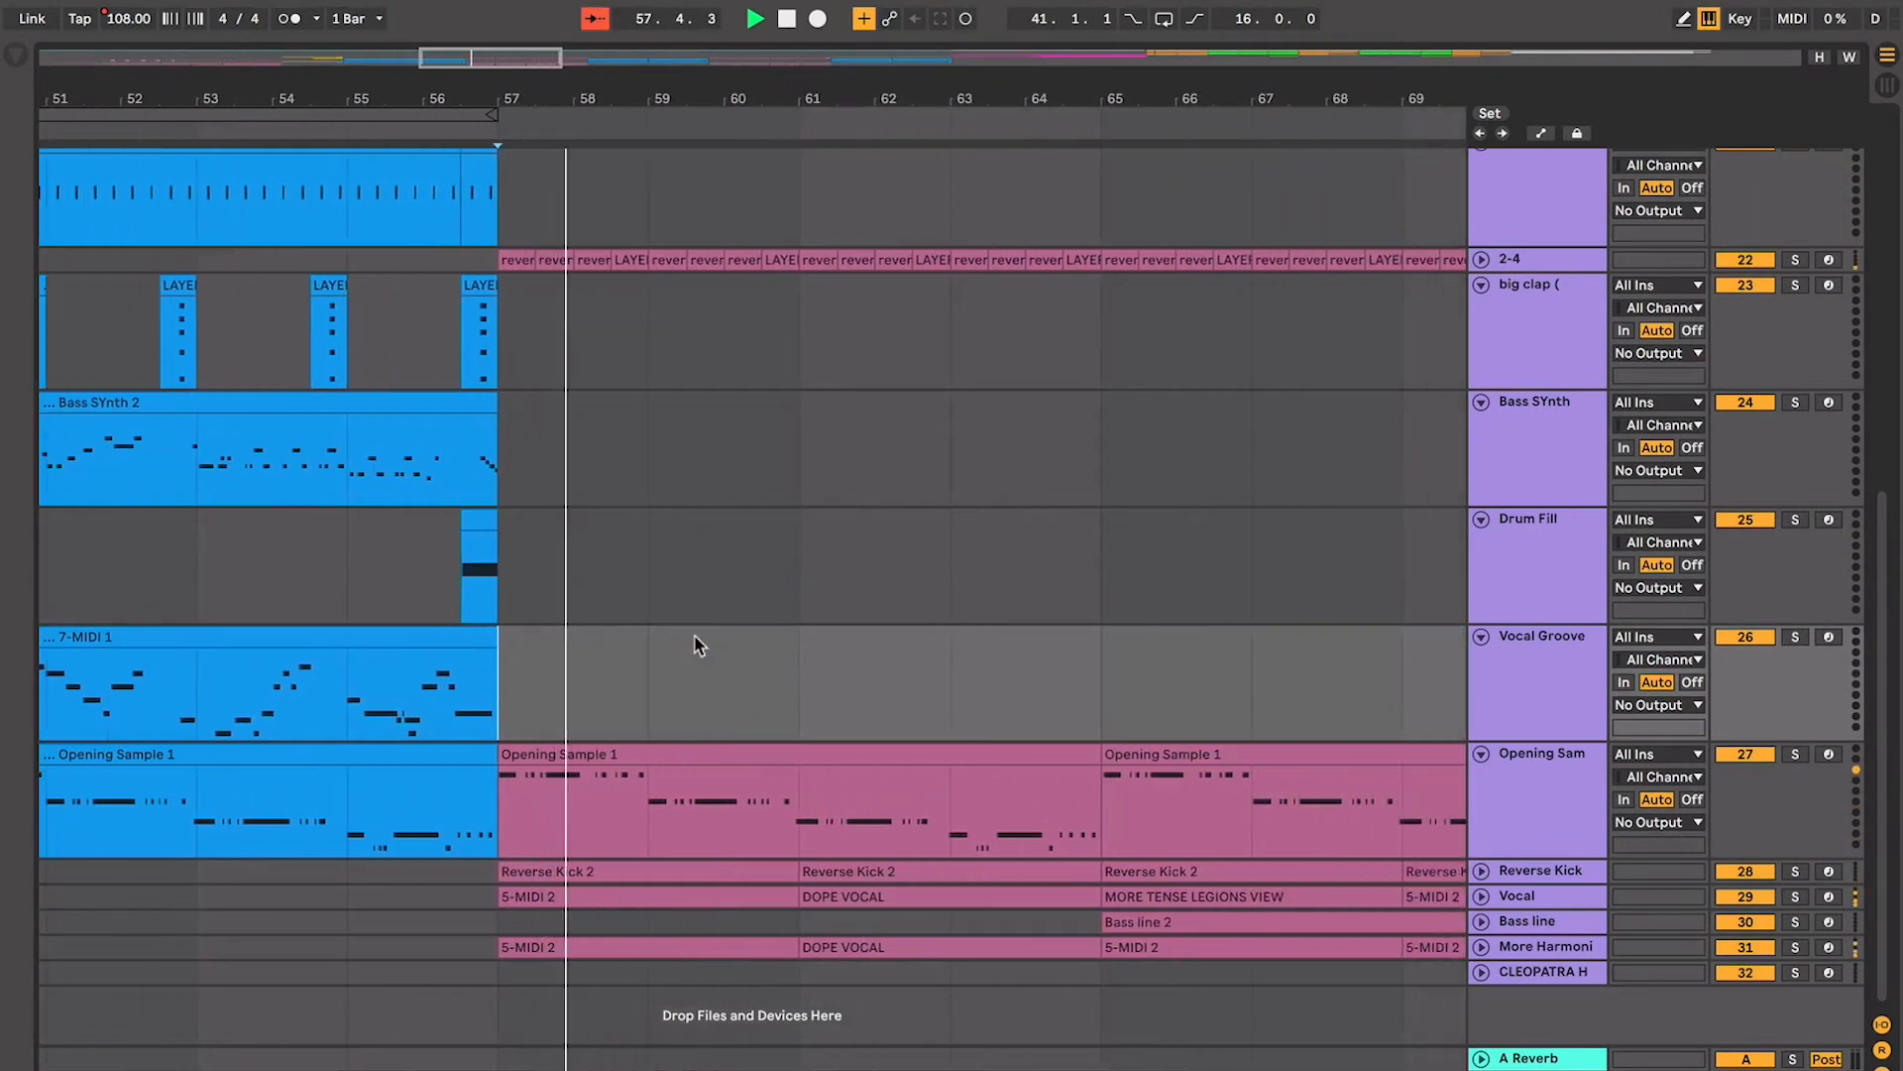
{"action": "key", "text": "minus"}
{"action": "key", "text": "minus"}
{"action": "key", "text": "minus"}
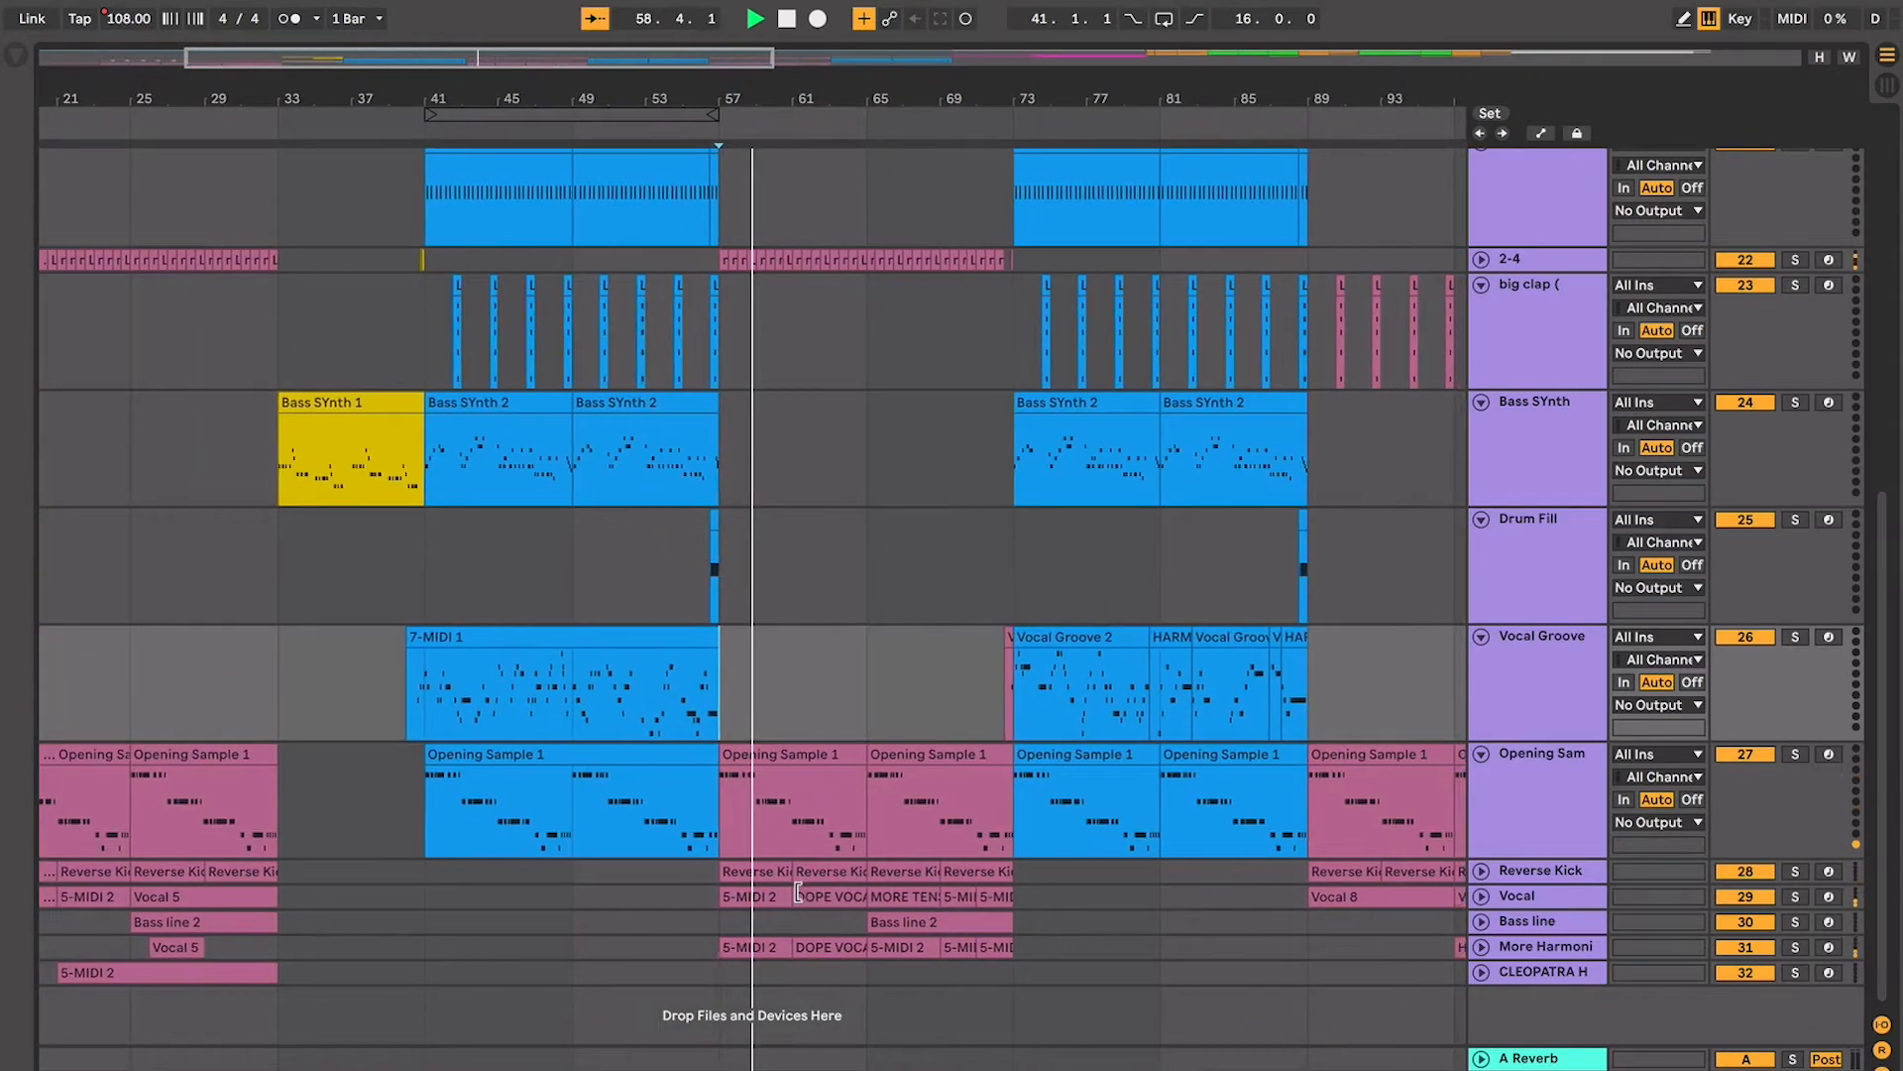
{"action": "key", "text": "space"}
Unfold the Arp track and select its pink clips from bar 57 to bar 65
{"action": "scroll", "coordinate": [783, 896], "scroll_direction": "left", "scroll_amount": 3}
{"action": "left_click", "coordinate": [783, 900]}
{"action": "scroll", "coordinate": [913, 777], "scroll_direction": "left", "scroll_amount": 2}
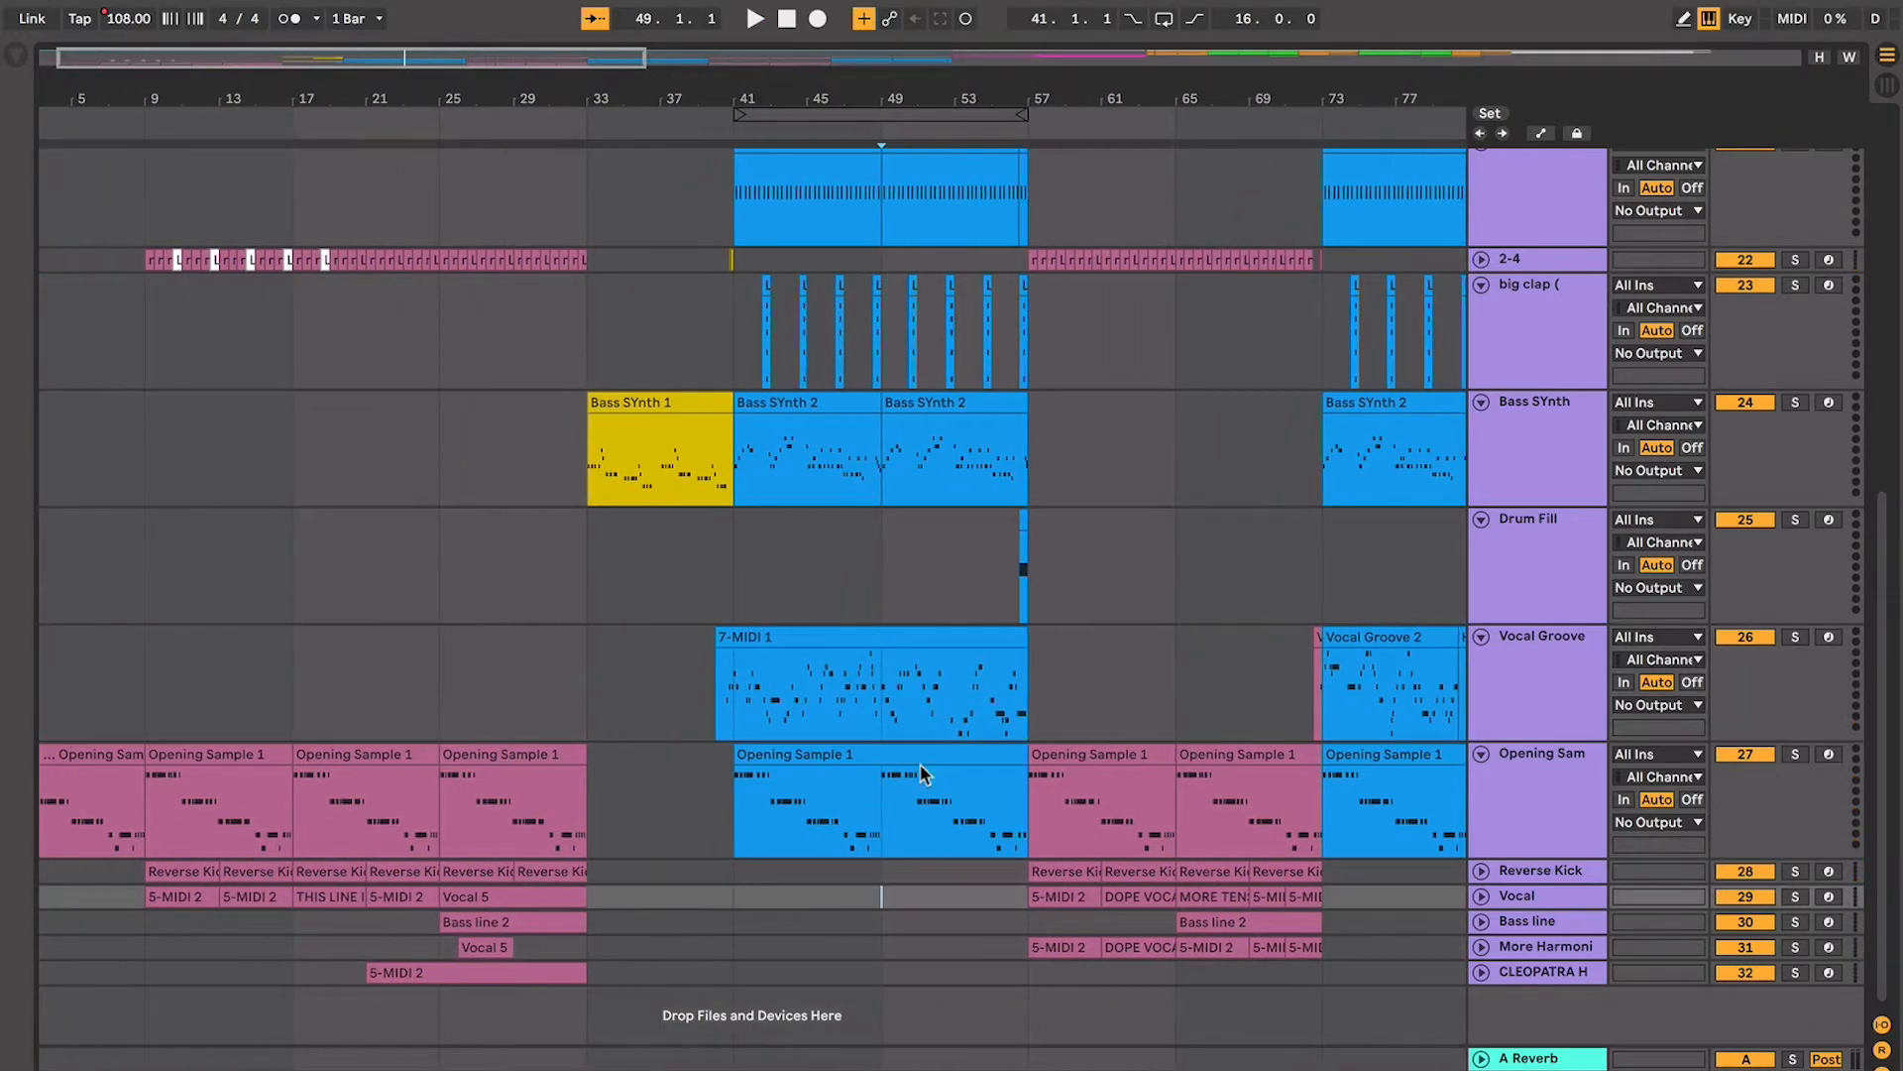
{"action": "scroll", "coordinate": [1211, 743], "scroll_direction": "up", "scroll_amount": 6}
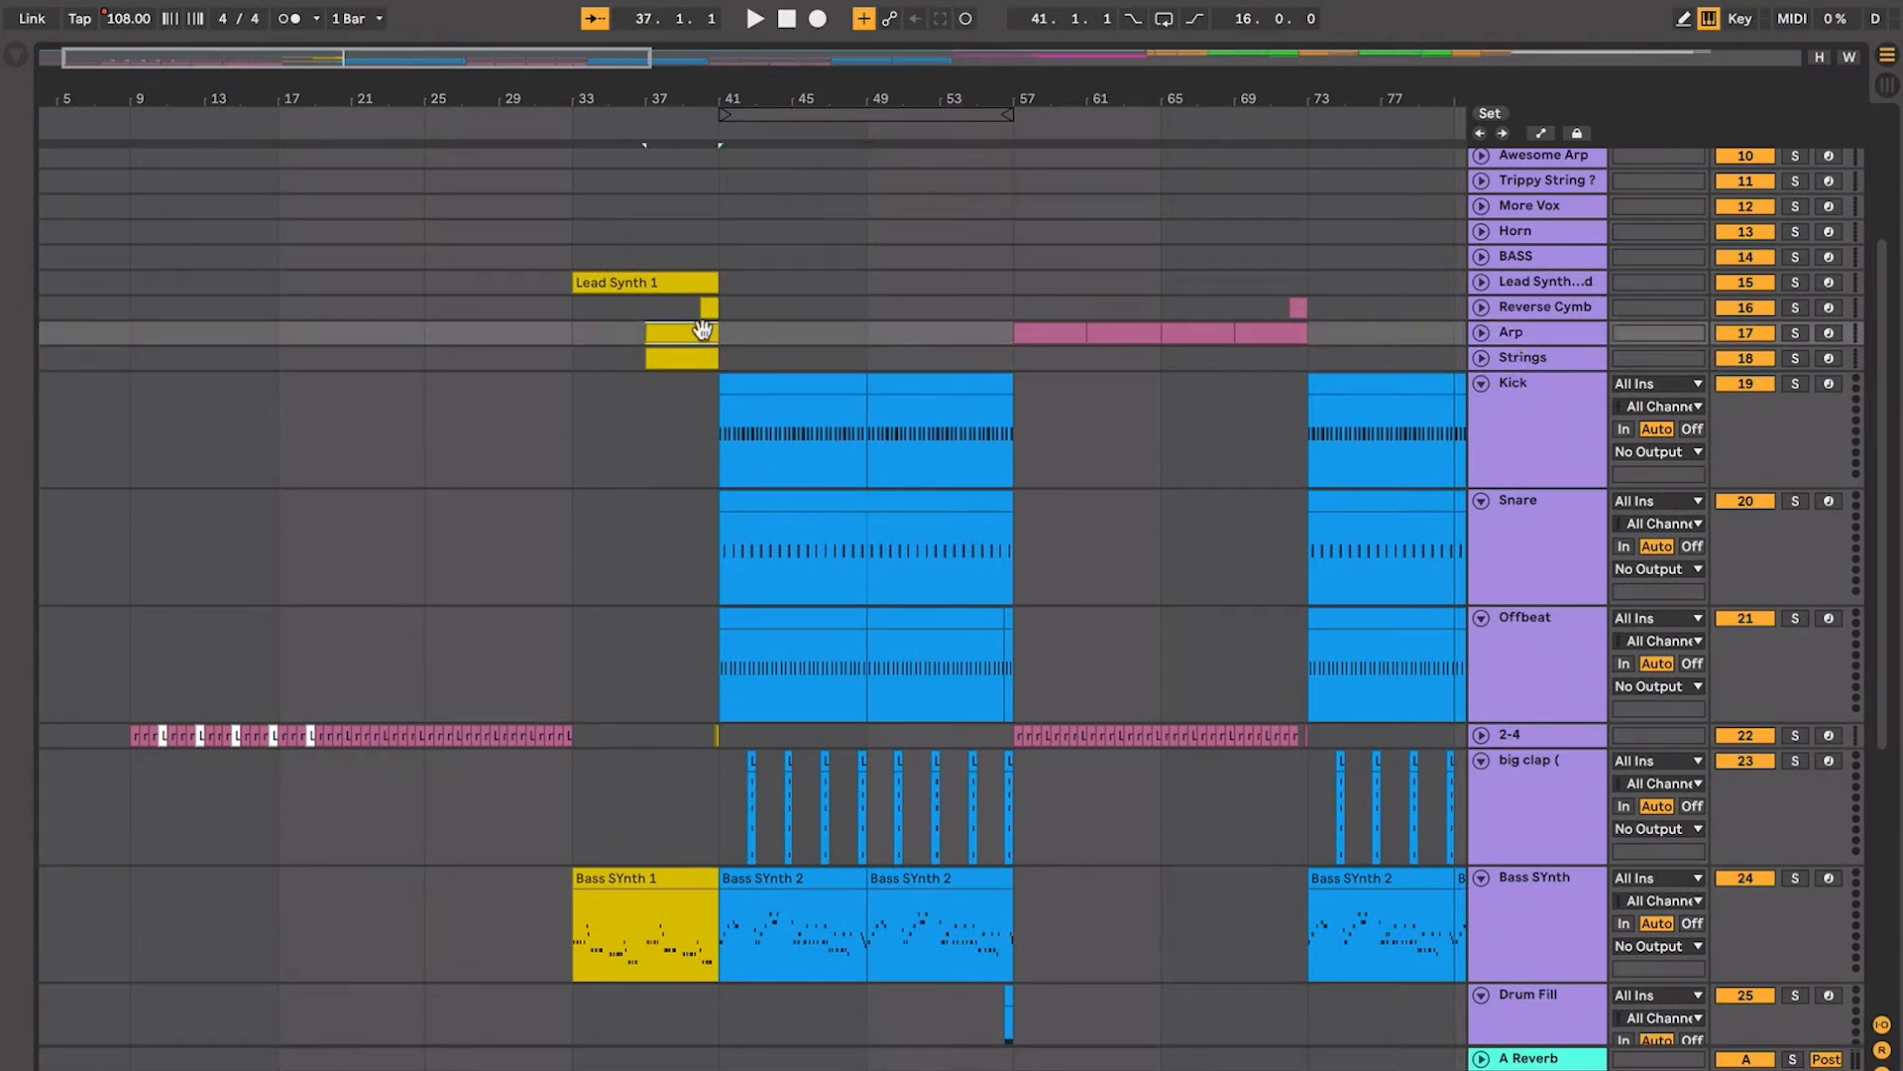
{"action": "left_click", "coordinate": [1482, 334]}
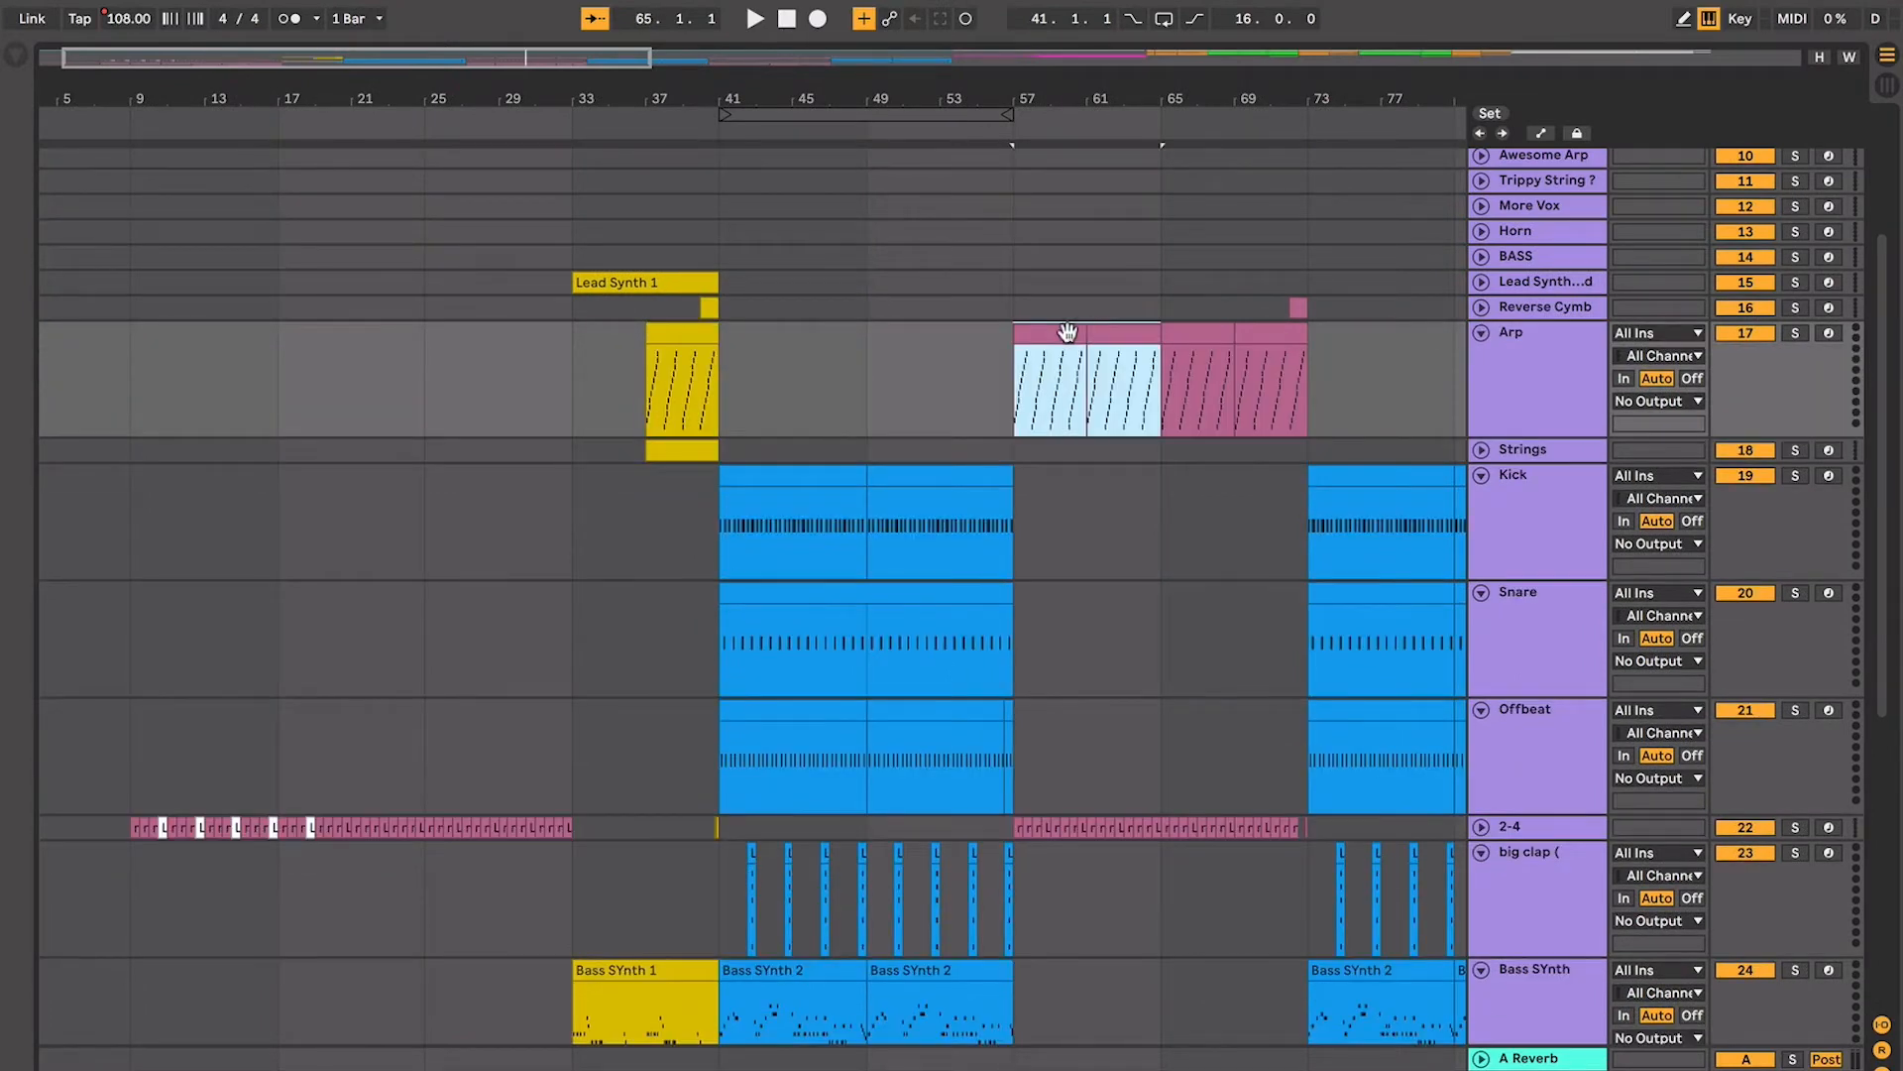
{"action": "scroll", "coordinate": [1074, 330], "scroll_direction": "down", "scroll_amount": 1}
{"action": "scroll", "coordinate": [1075, 330], "scroll_direction": "left", "scroll_amount": 2}
{"action": "scroll", "coordinate": [1074, 330], "scroll_direction": "right", "scroll_amount": 3}
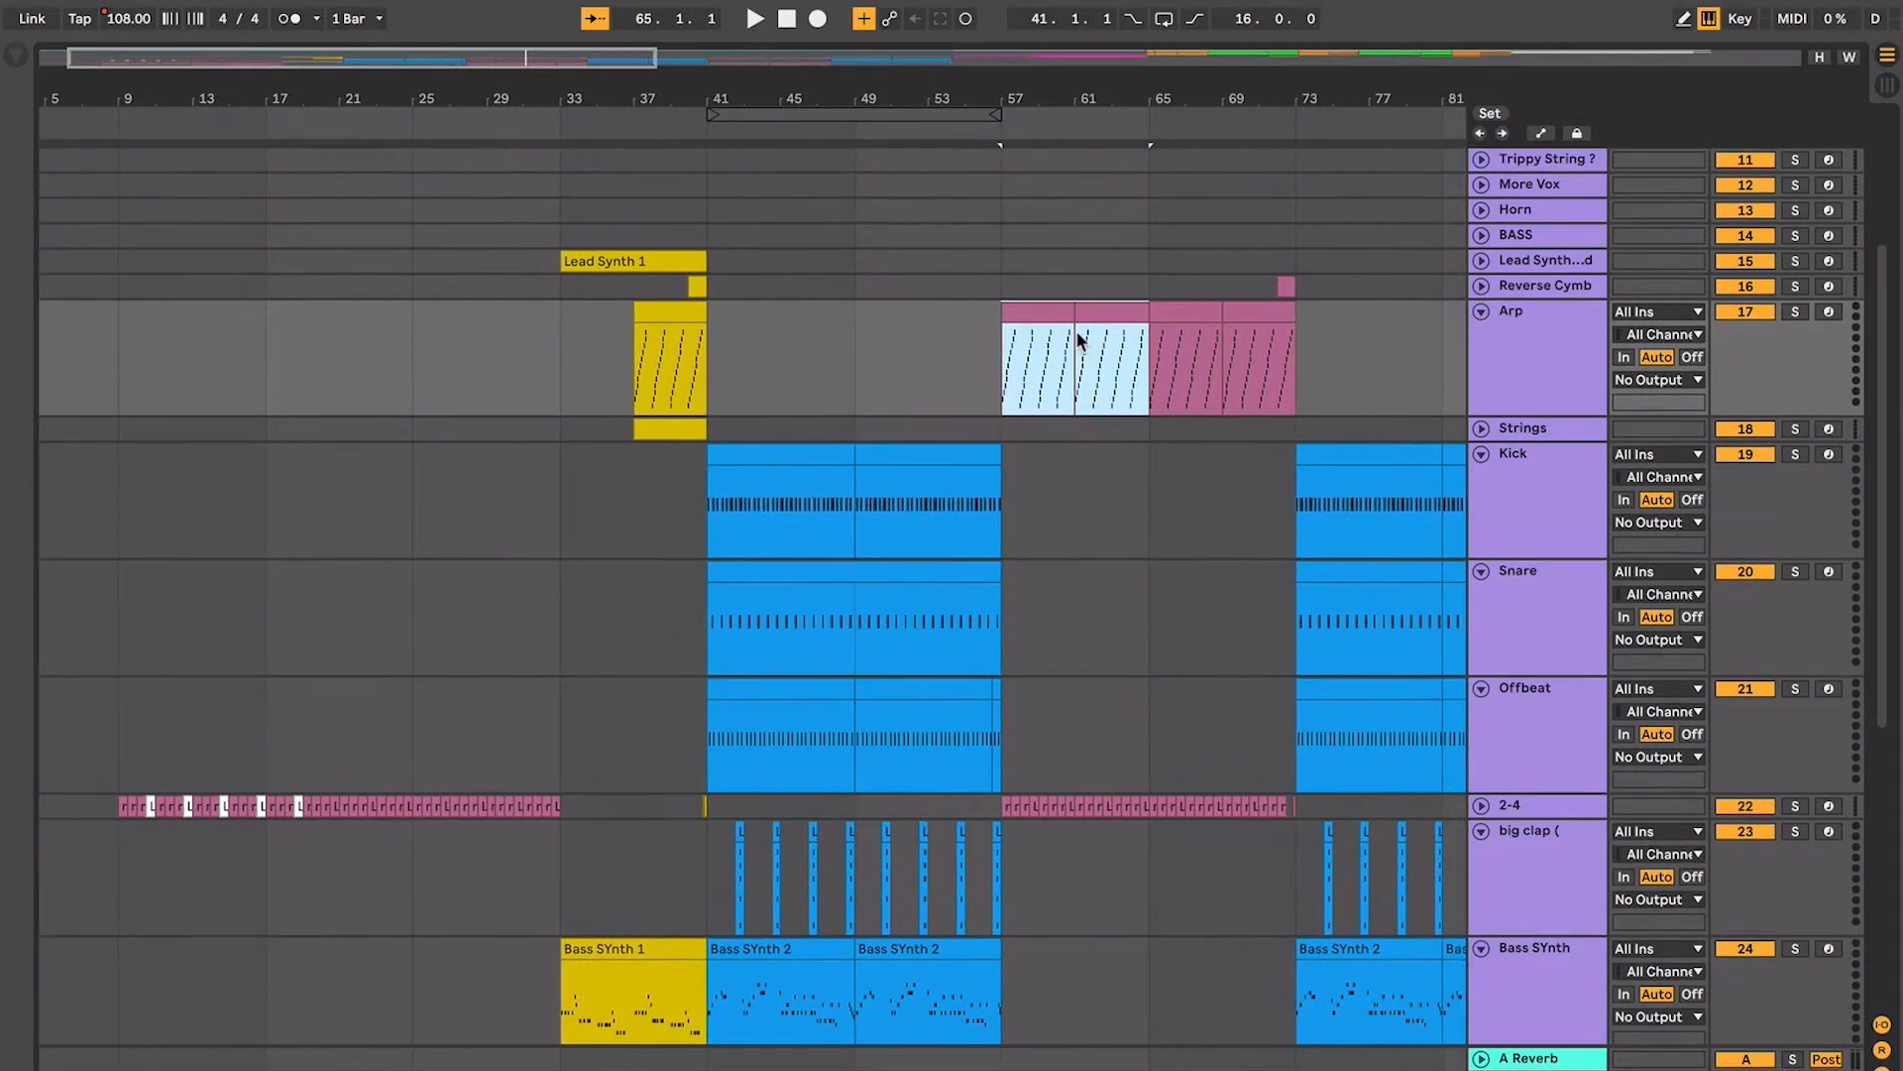
Compare the Arp track's empty first pink section with its clip at bar 57, and play from that clip
{"action": "left_click_drag", "start_coordinate": [558, 367], "coordinate": [261, 377]}
{"action": "left_click", "coordinate": [1009, 307]}
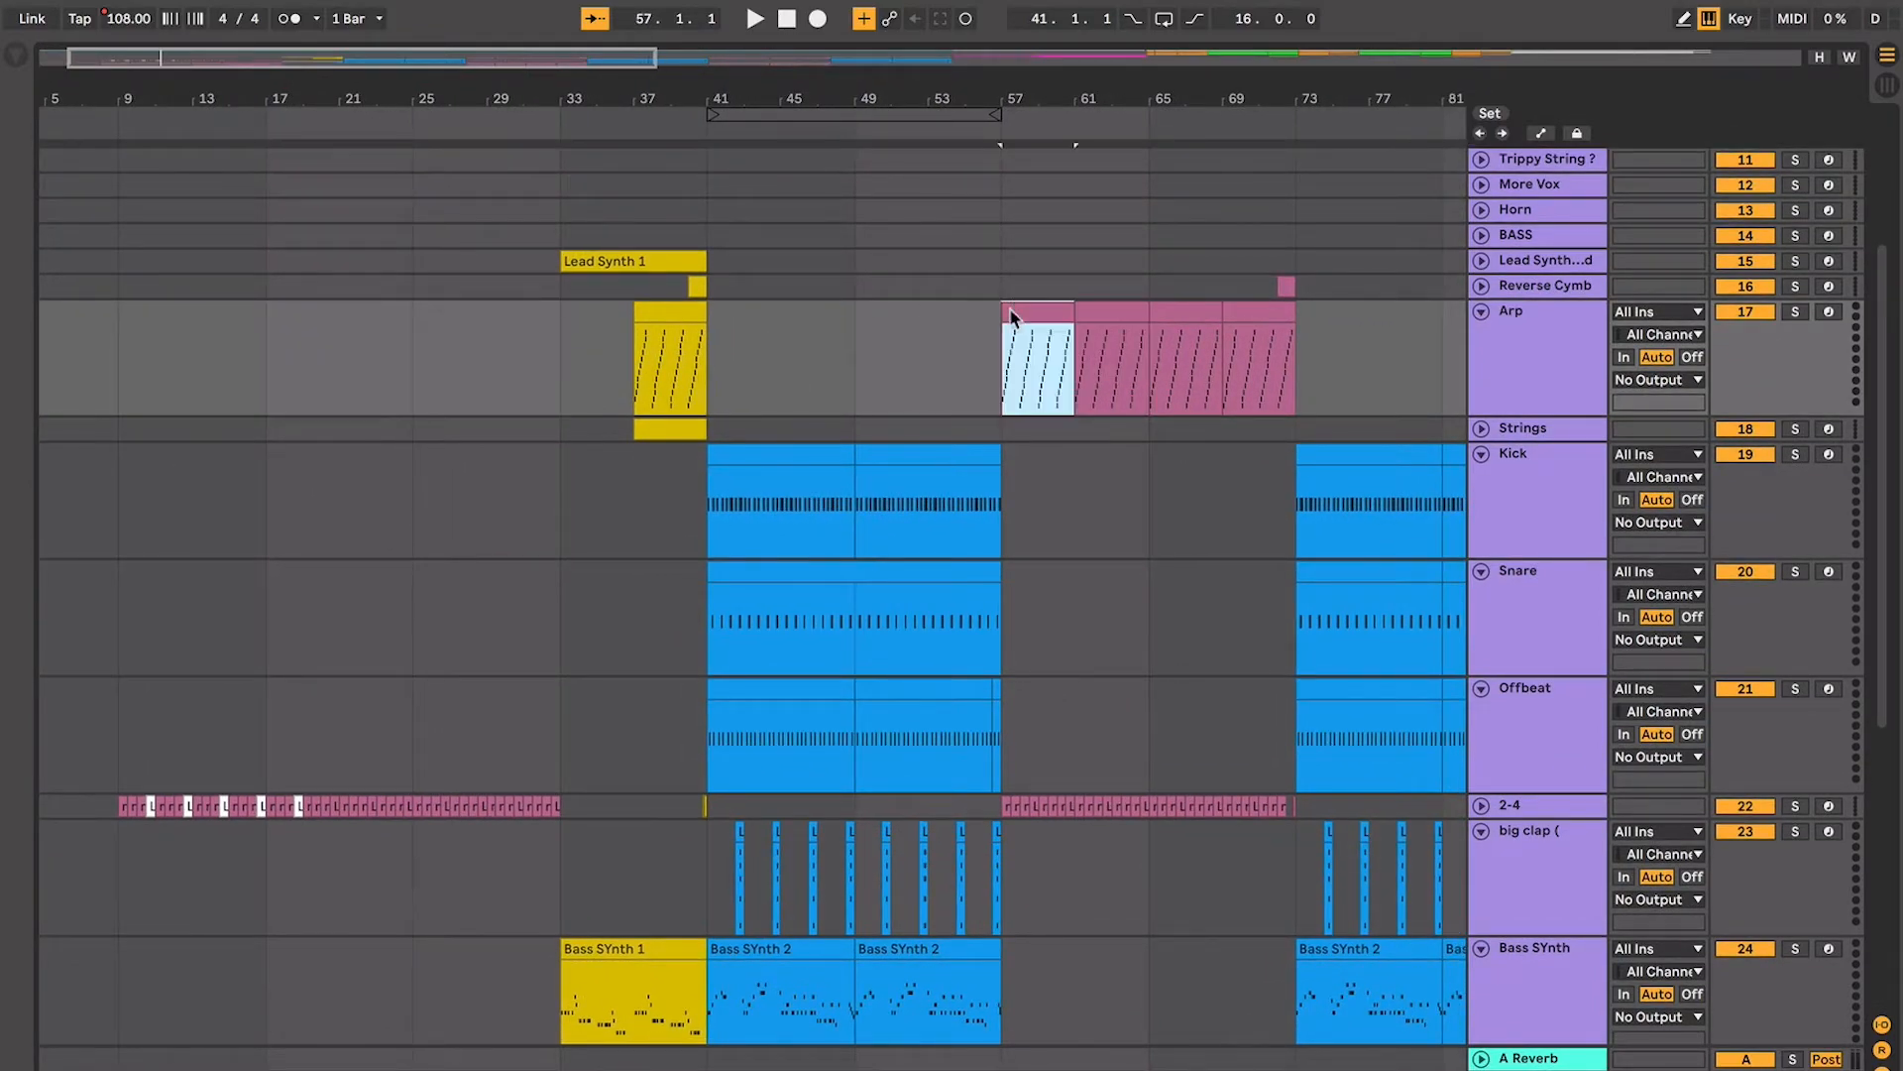
{"action": "scroll", "coordinate": [1009, 308], "scroll_direction": "down", "scroll_amount": 5}
{"action": "scroll", "coordinate": [1009, 308], "scroll_direction": "up", "scroll_amount": 6}
{"action": "key", "text": "space"}
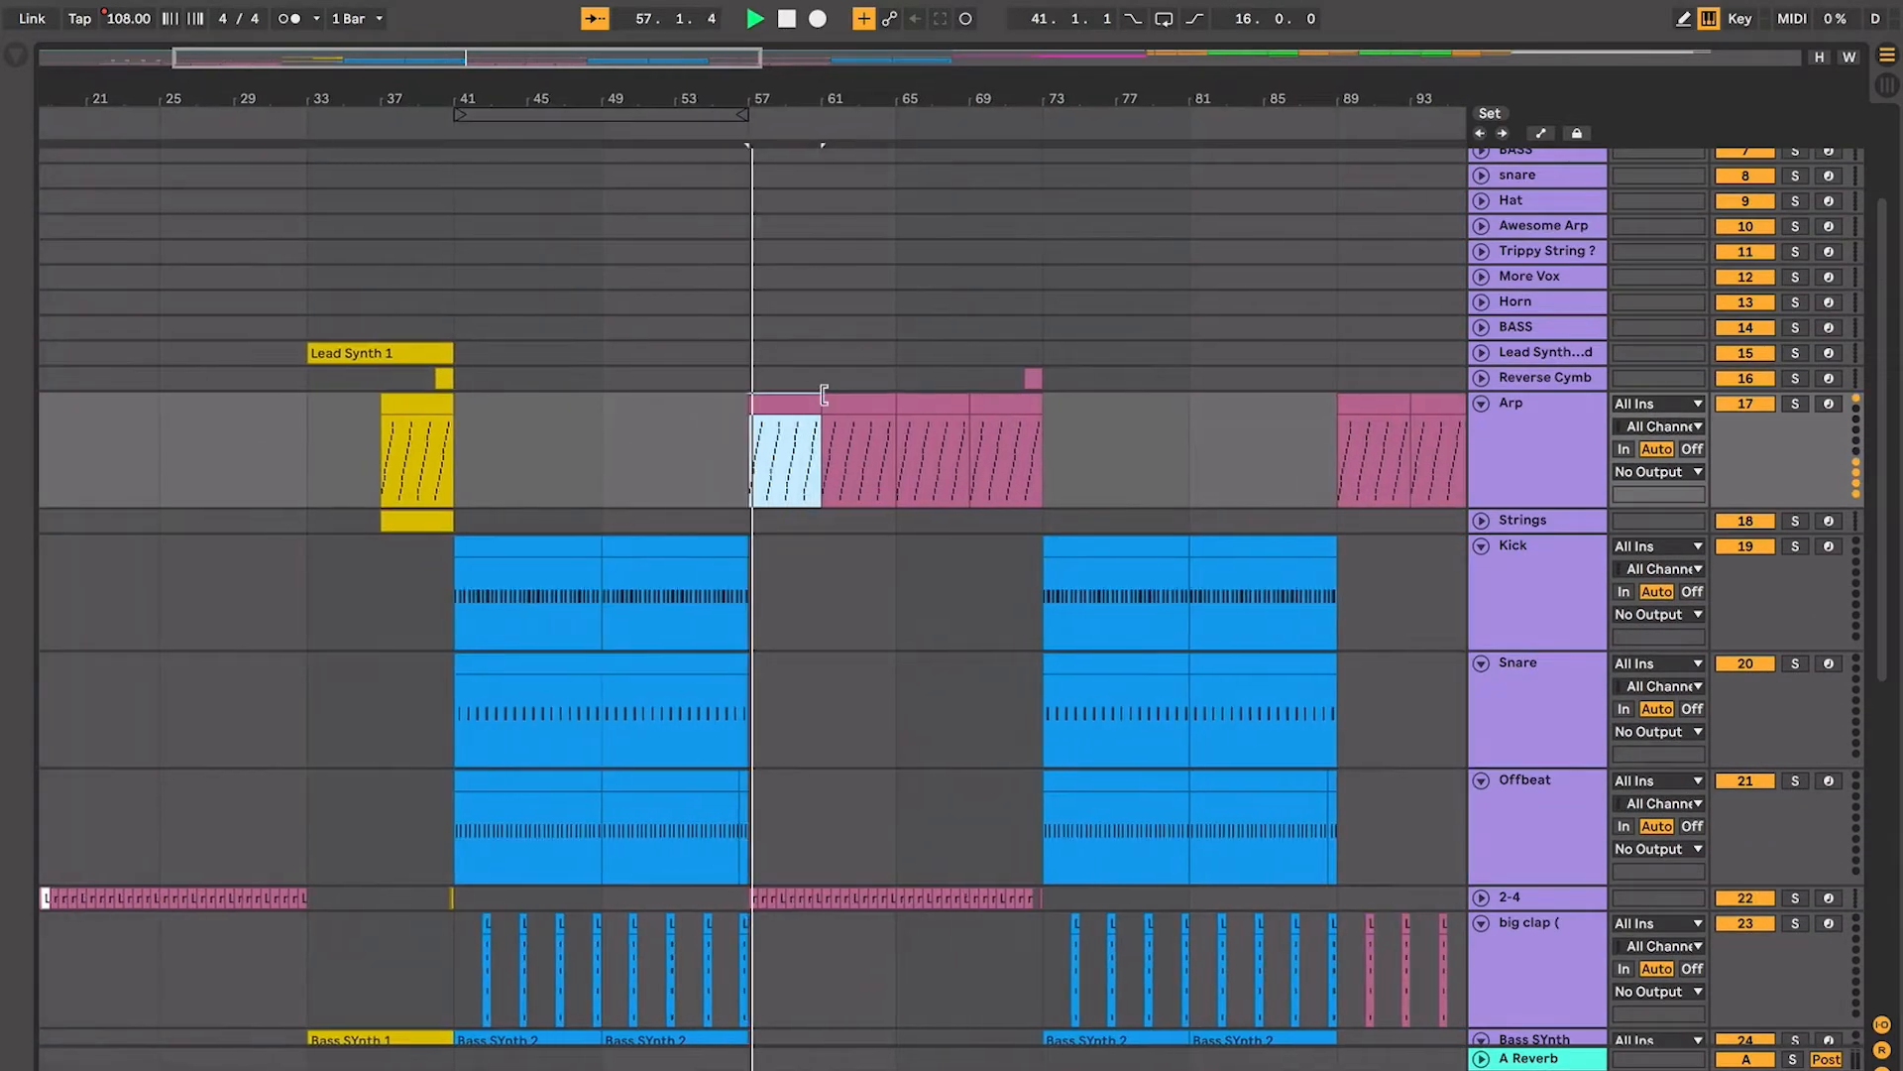
Play the returning pink section from the Arp clip at bar 57 and unfold the More Harmoni track
{"action": "key", "text": "space"}
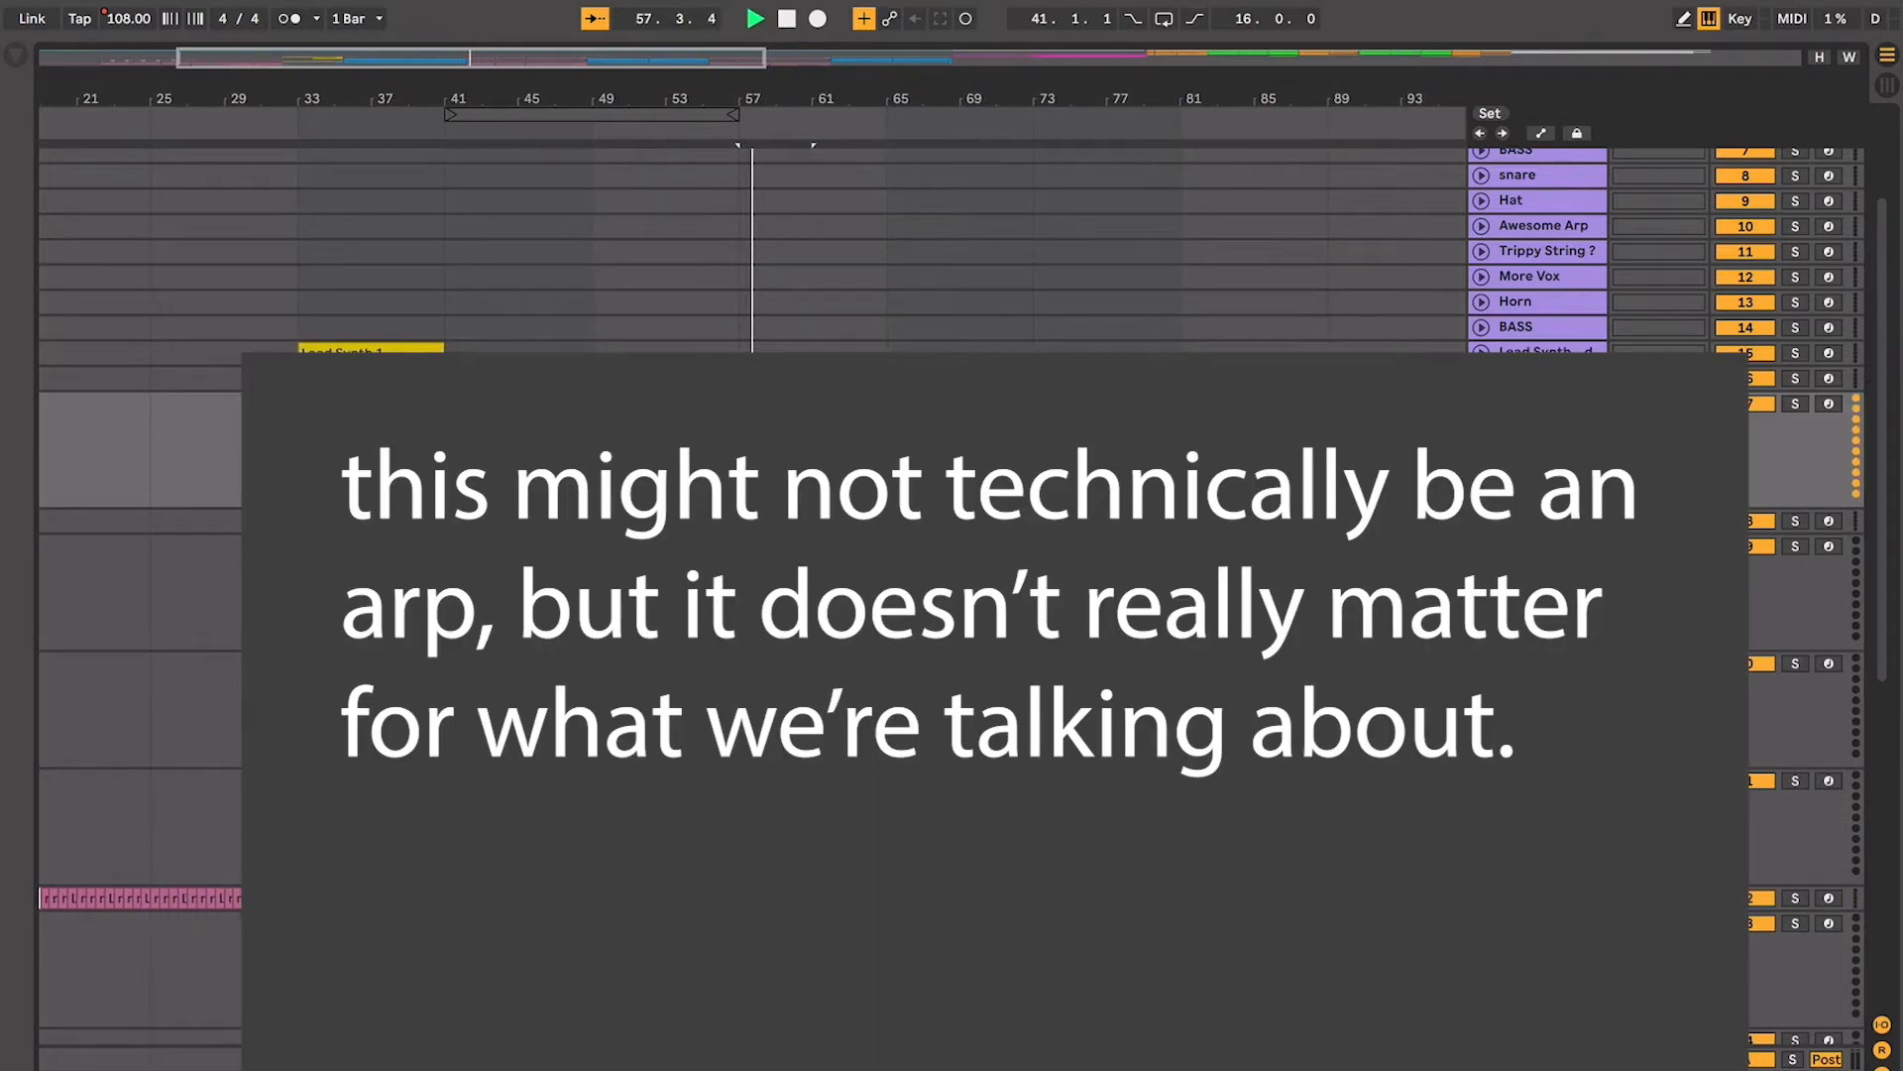
{"action": "key", "text": "plus"}
{"action": "key", "text": "plus"}
{"action": "key", "text": "plus"}
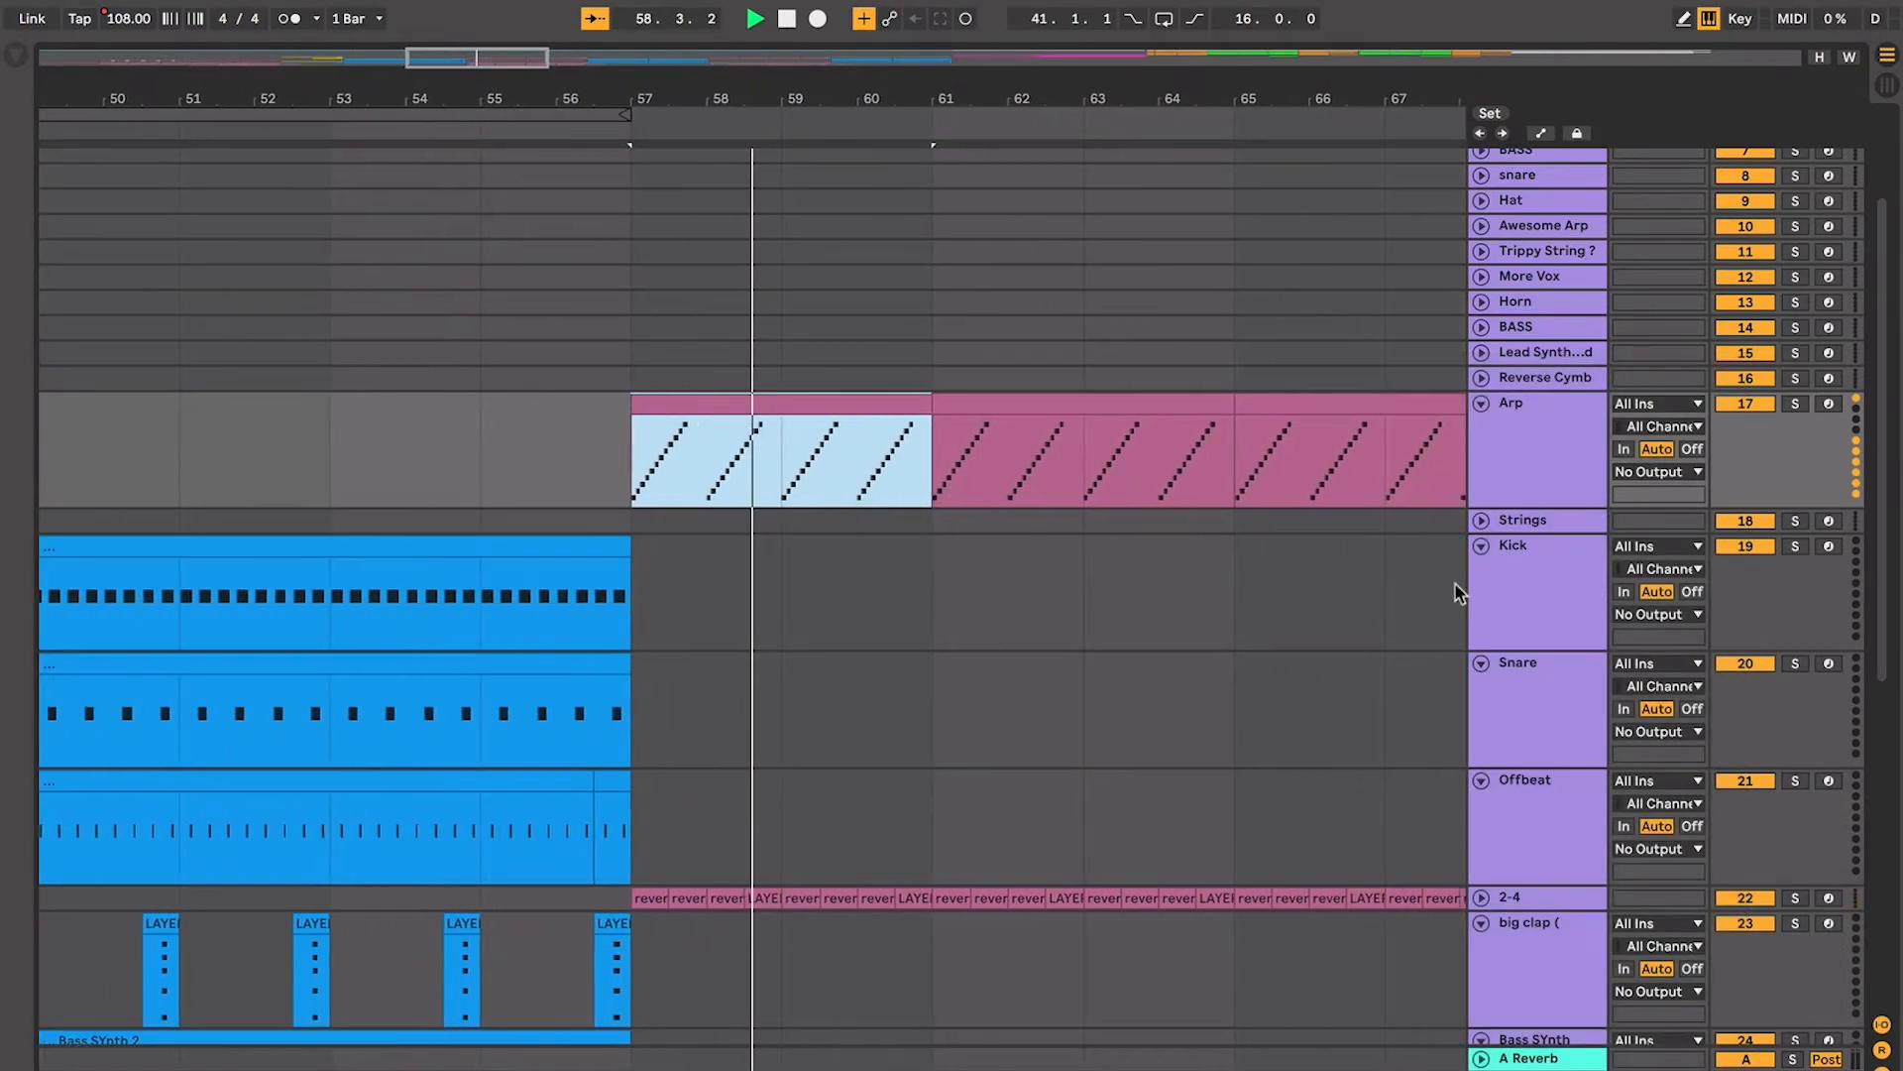
{"action": "scroll", "coordinate": [1455, 585], "scroll_direction": "down", "scroll_amount": 8}
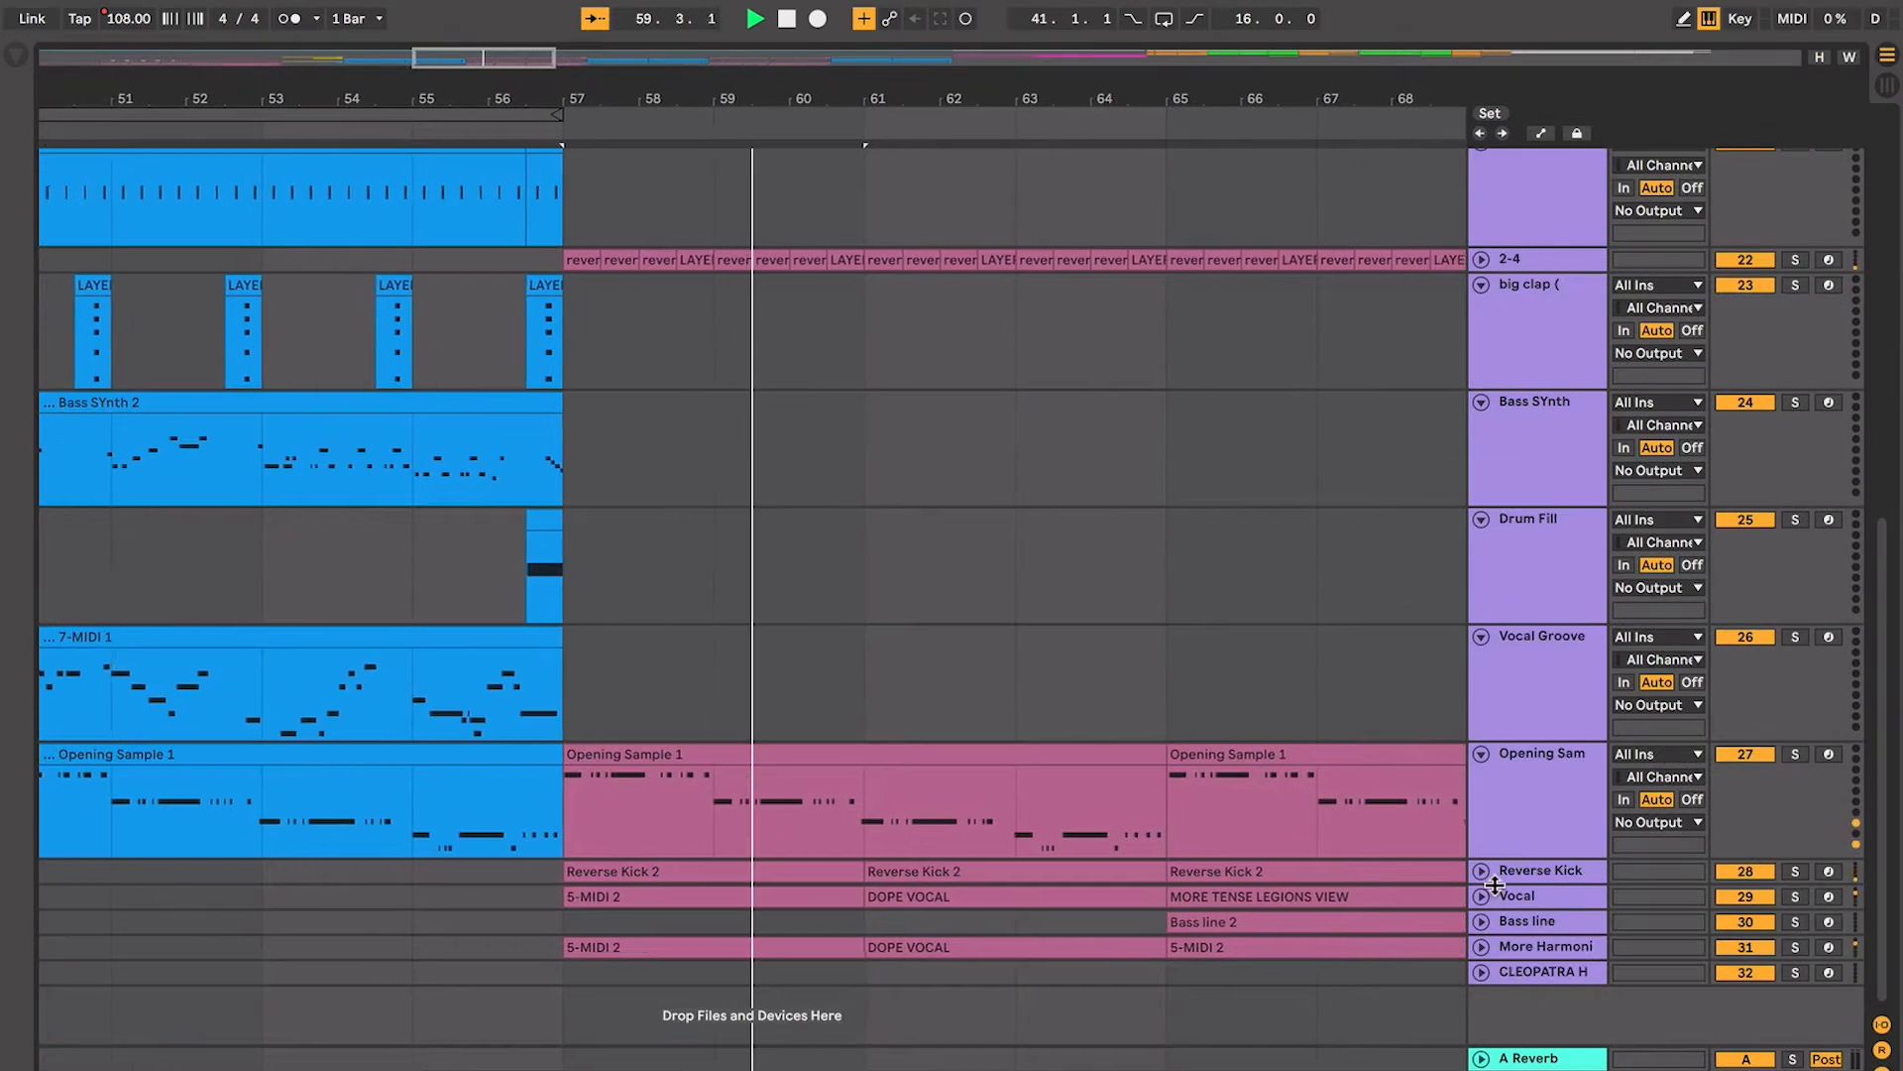
{"action": "left_click", "coordinate": [1481, 946]}
{"action": "scroll", "coordinate": [951, 813], "scroll_direction": "down", "scroll_amount": 1}
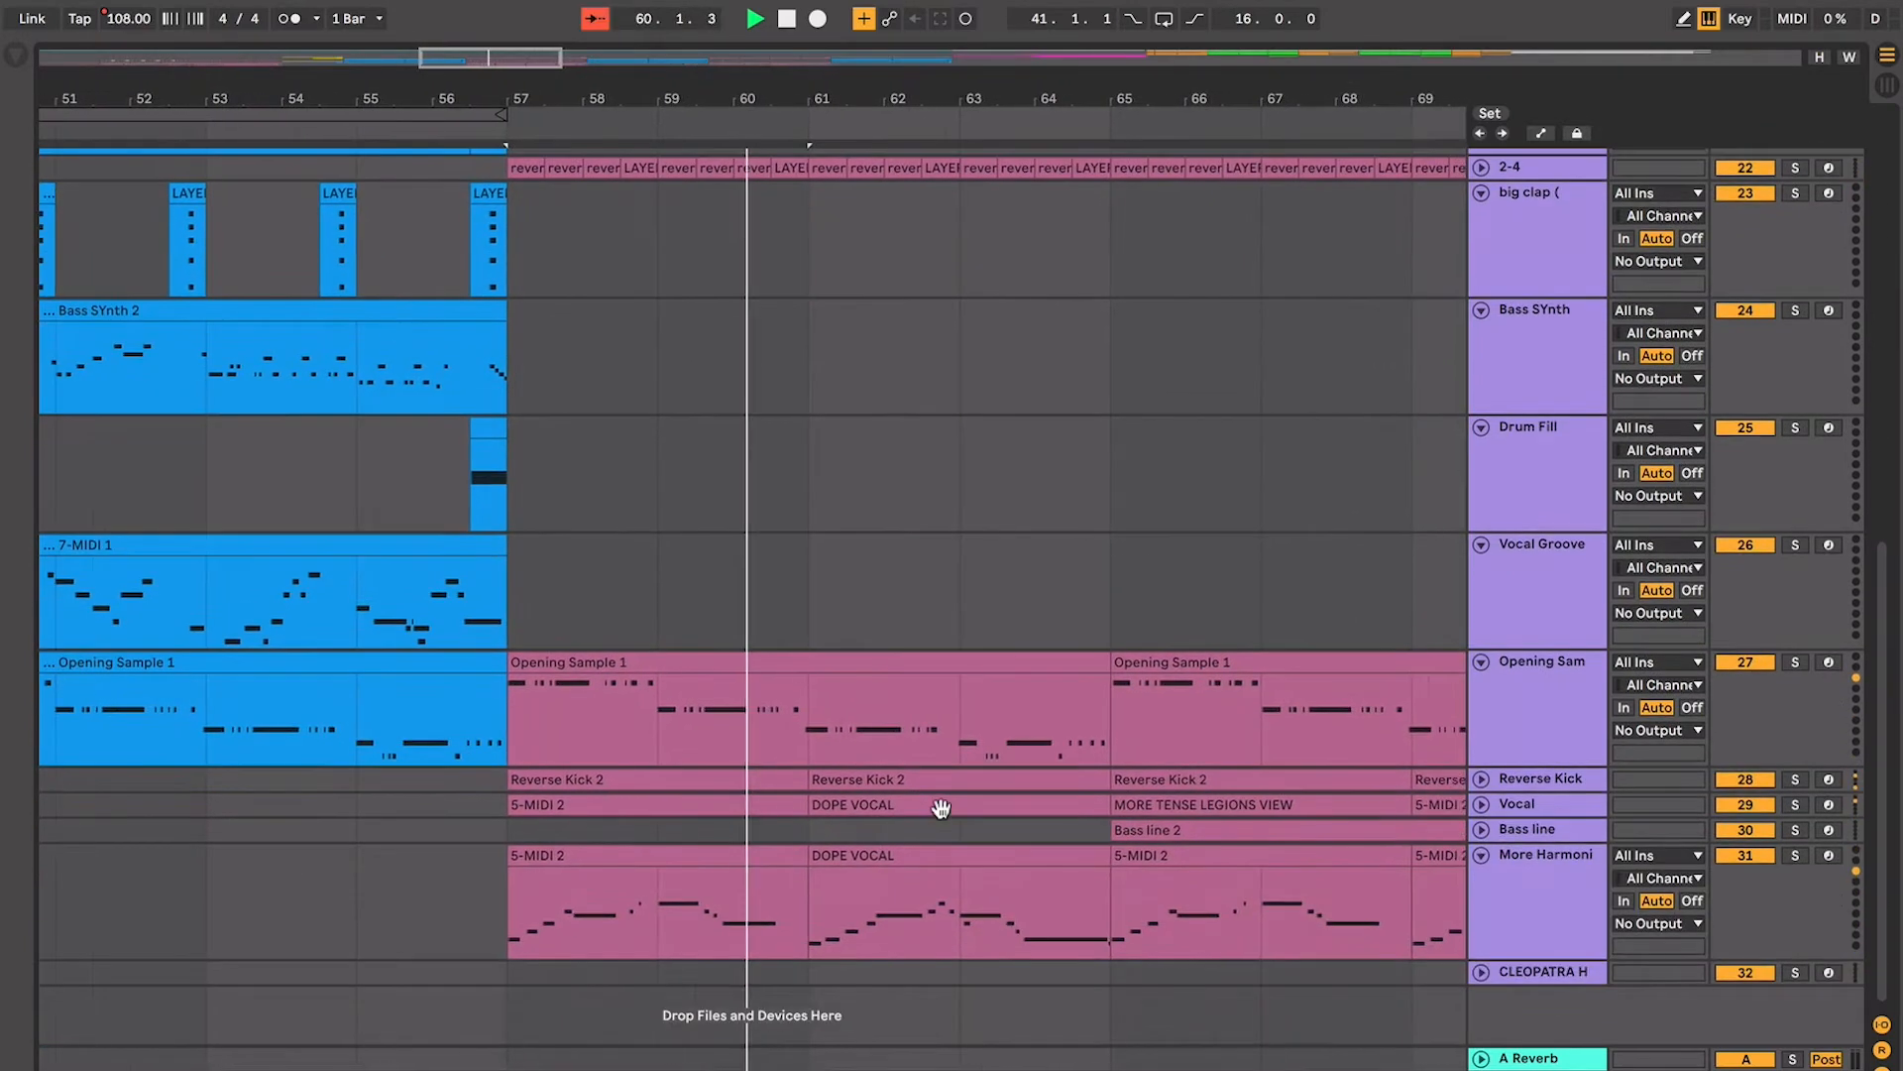
Stop playback and select the Opening Sample clip spanning bars 57 to 65
{"action": "left_click", "coordinate": [739, 666]}
{"action": "key", "text": "minus"}
{"action": "key", "text": "minus"}
{"action": "key", "text": "plus"}
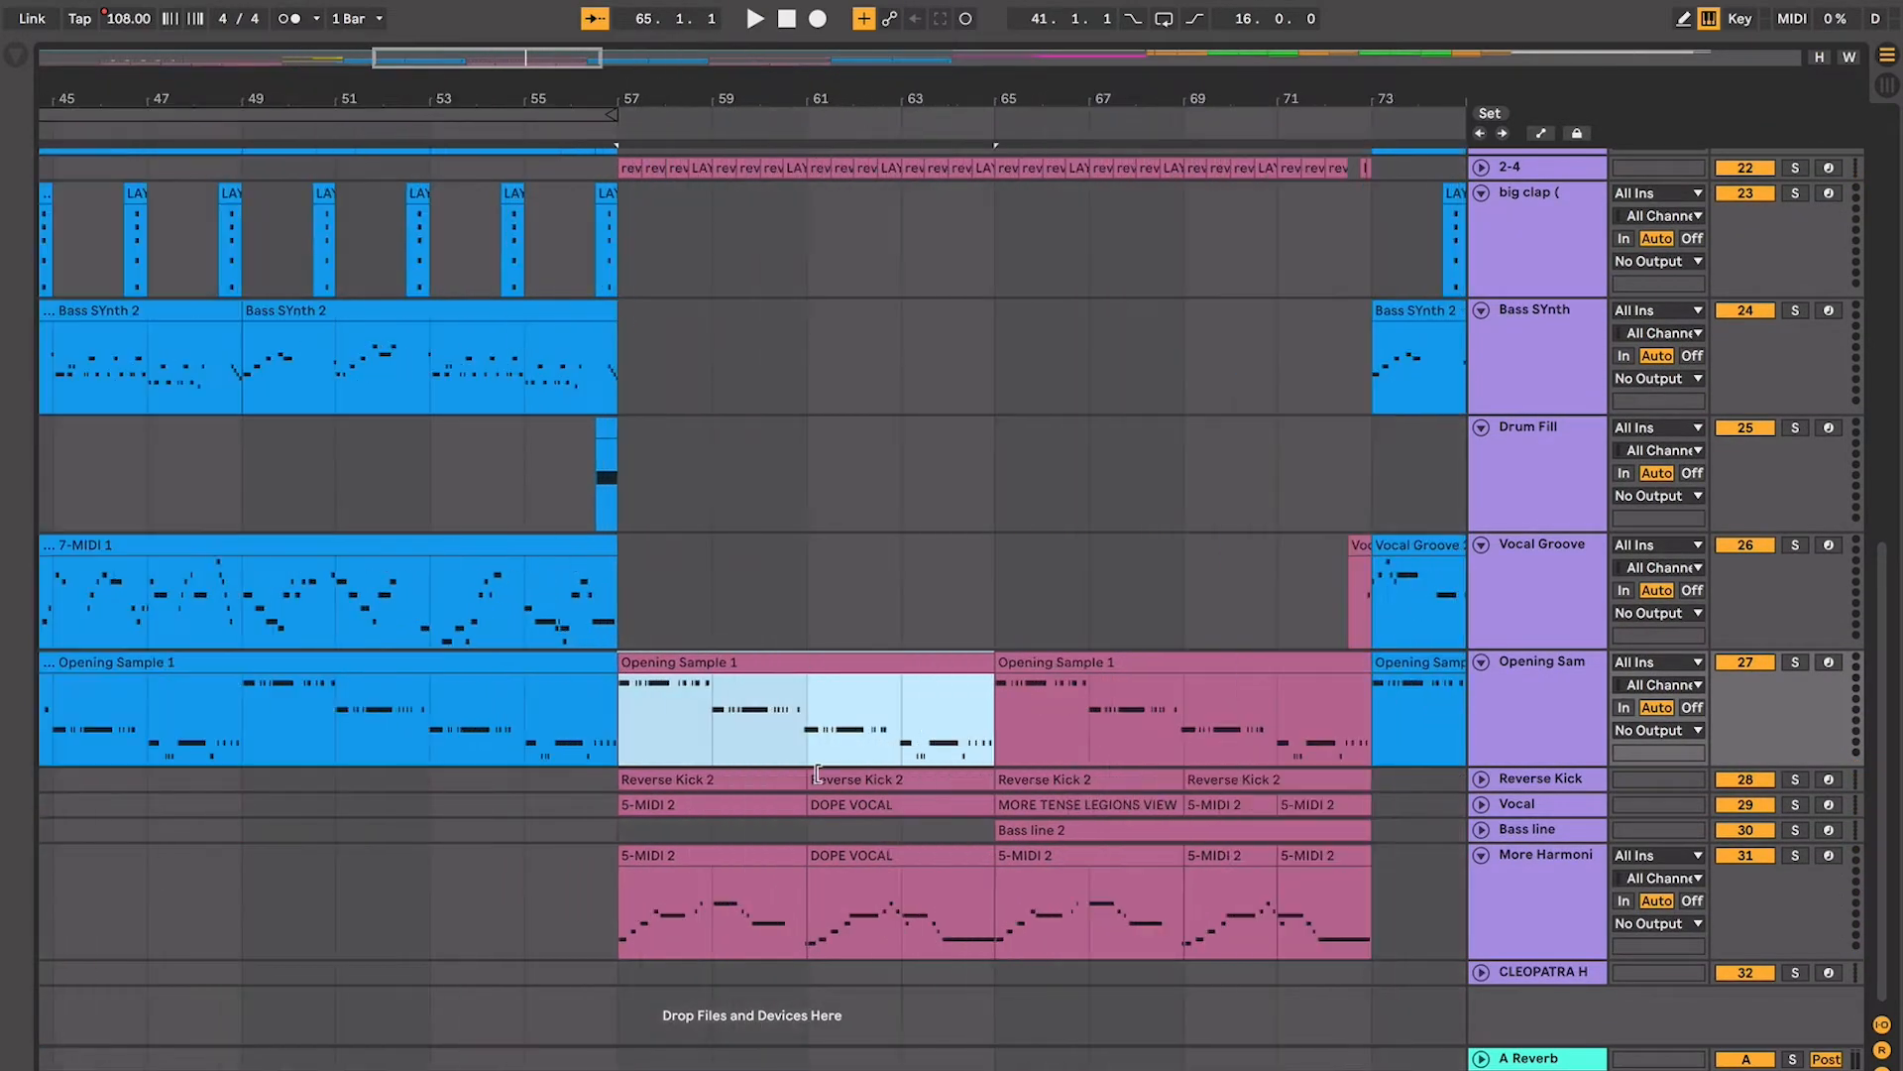
{"action": "left_click_drag", "start_coordinate": [1276, 830], "coordinate": [1377, 833]}
Unfold the Vocal track and move the More Harmoni track directly beneath it, above Bass line
{"action": "left_click", "coordinate": [1481, 805]}
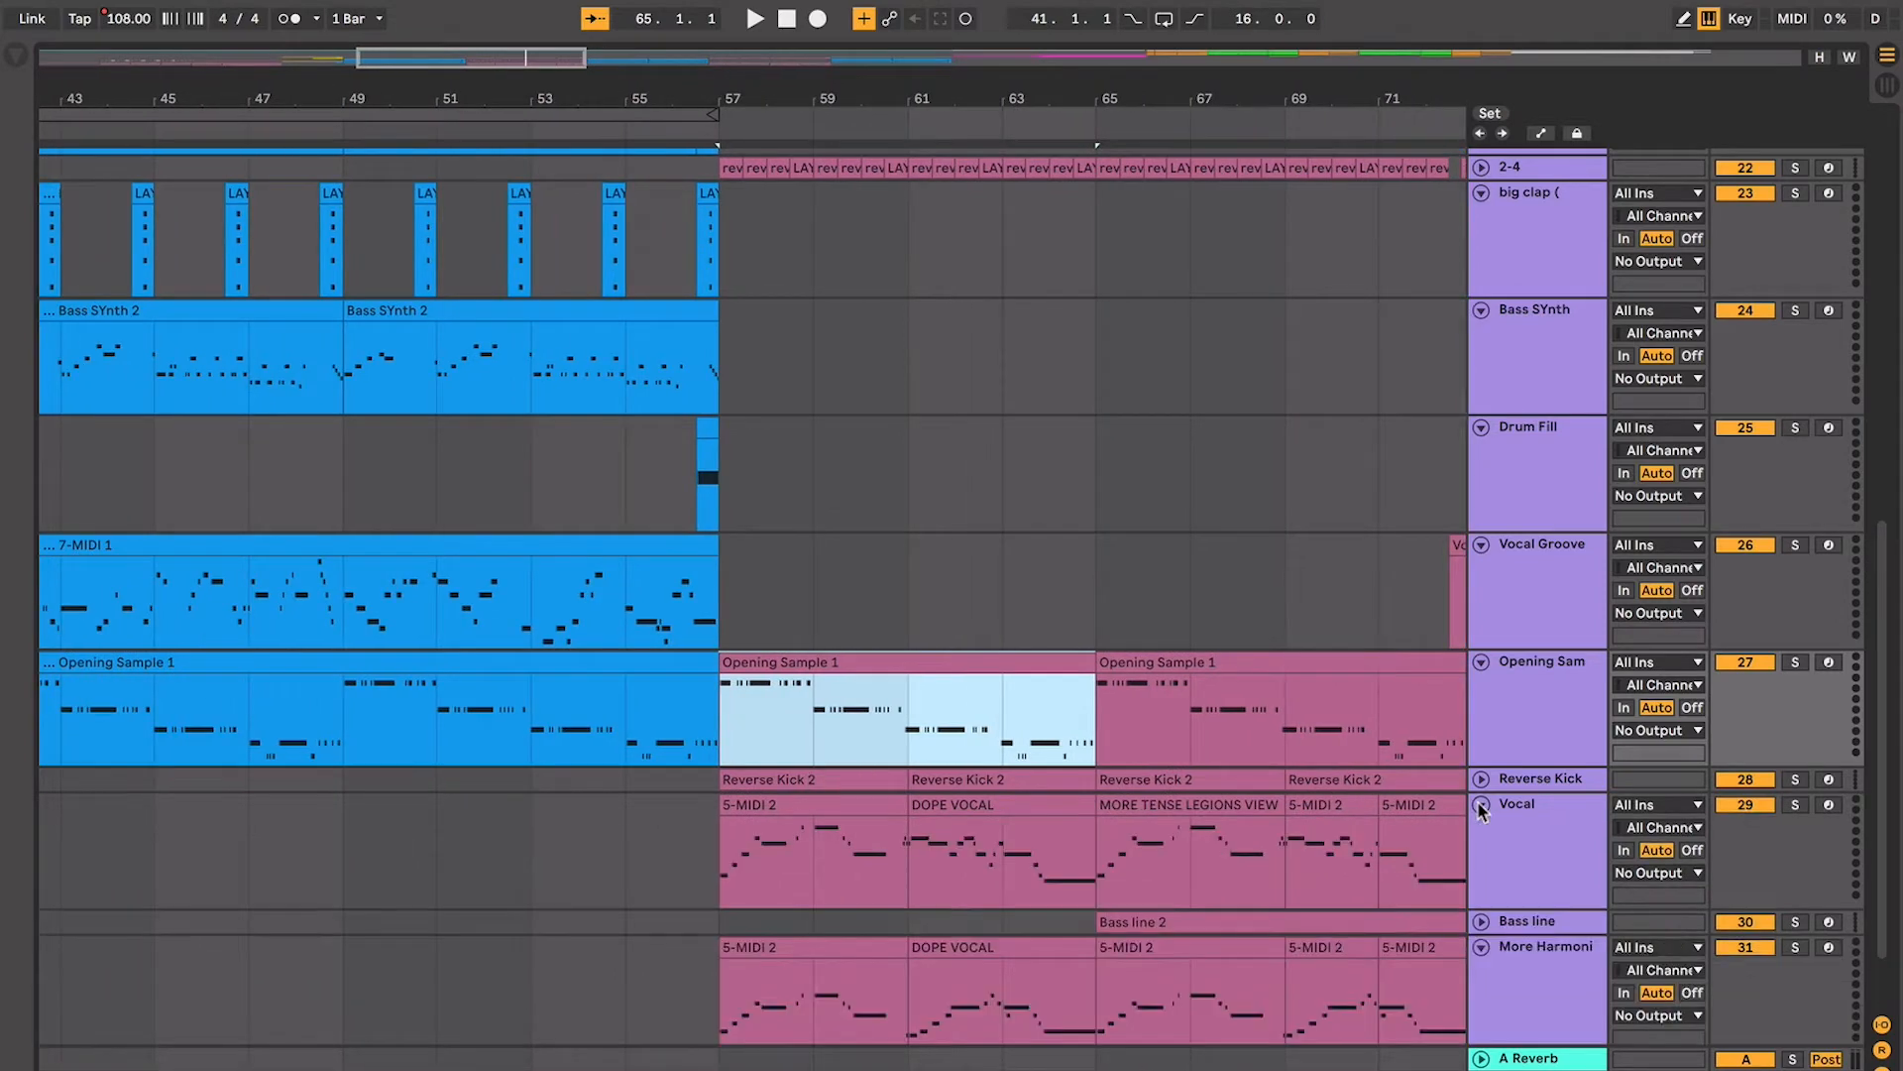
{"action": "left_click", "coordinate": [1515, 850]}
{"action": "scroll", "coordinate": [1505, 853], "scroll_direction": "down", "scroll_amount": 2}
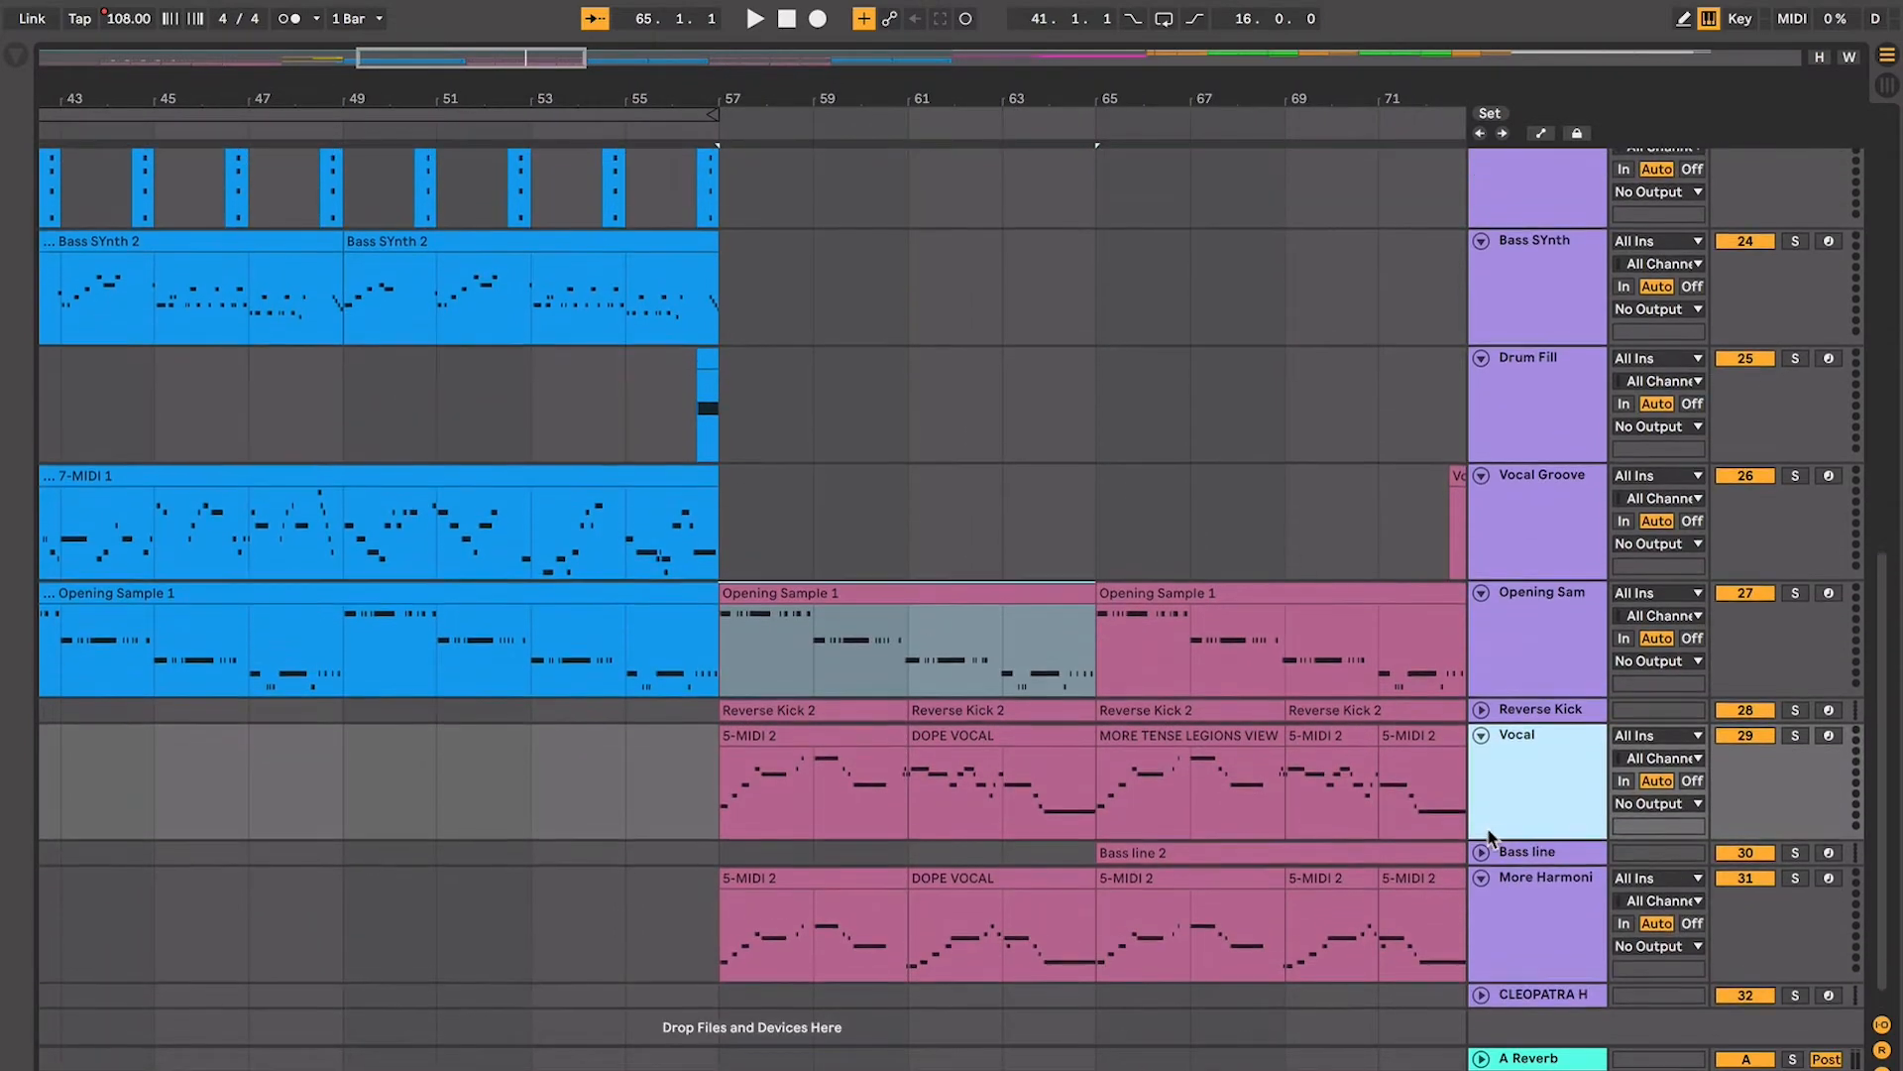
{"action": "left_click", "coordinate": [1522, 897]}
{"action": "left_click_drag", "start_coordinate": [1521, 897], "coordinate": [1523, 847]}
Play the Vocal and More Harmoni clips together from bar 57 and select the first harmony clip
{"action": "left_click", "coordinate": [727, 785]}
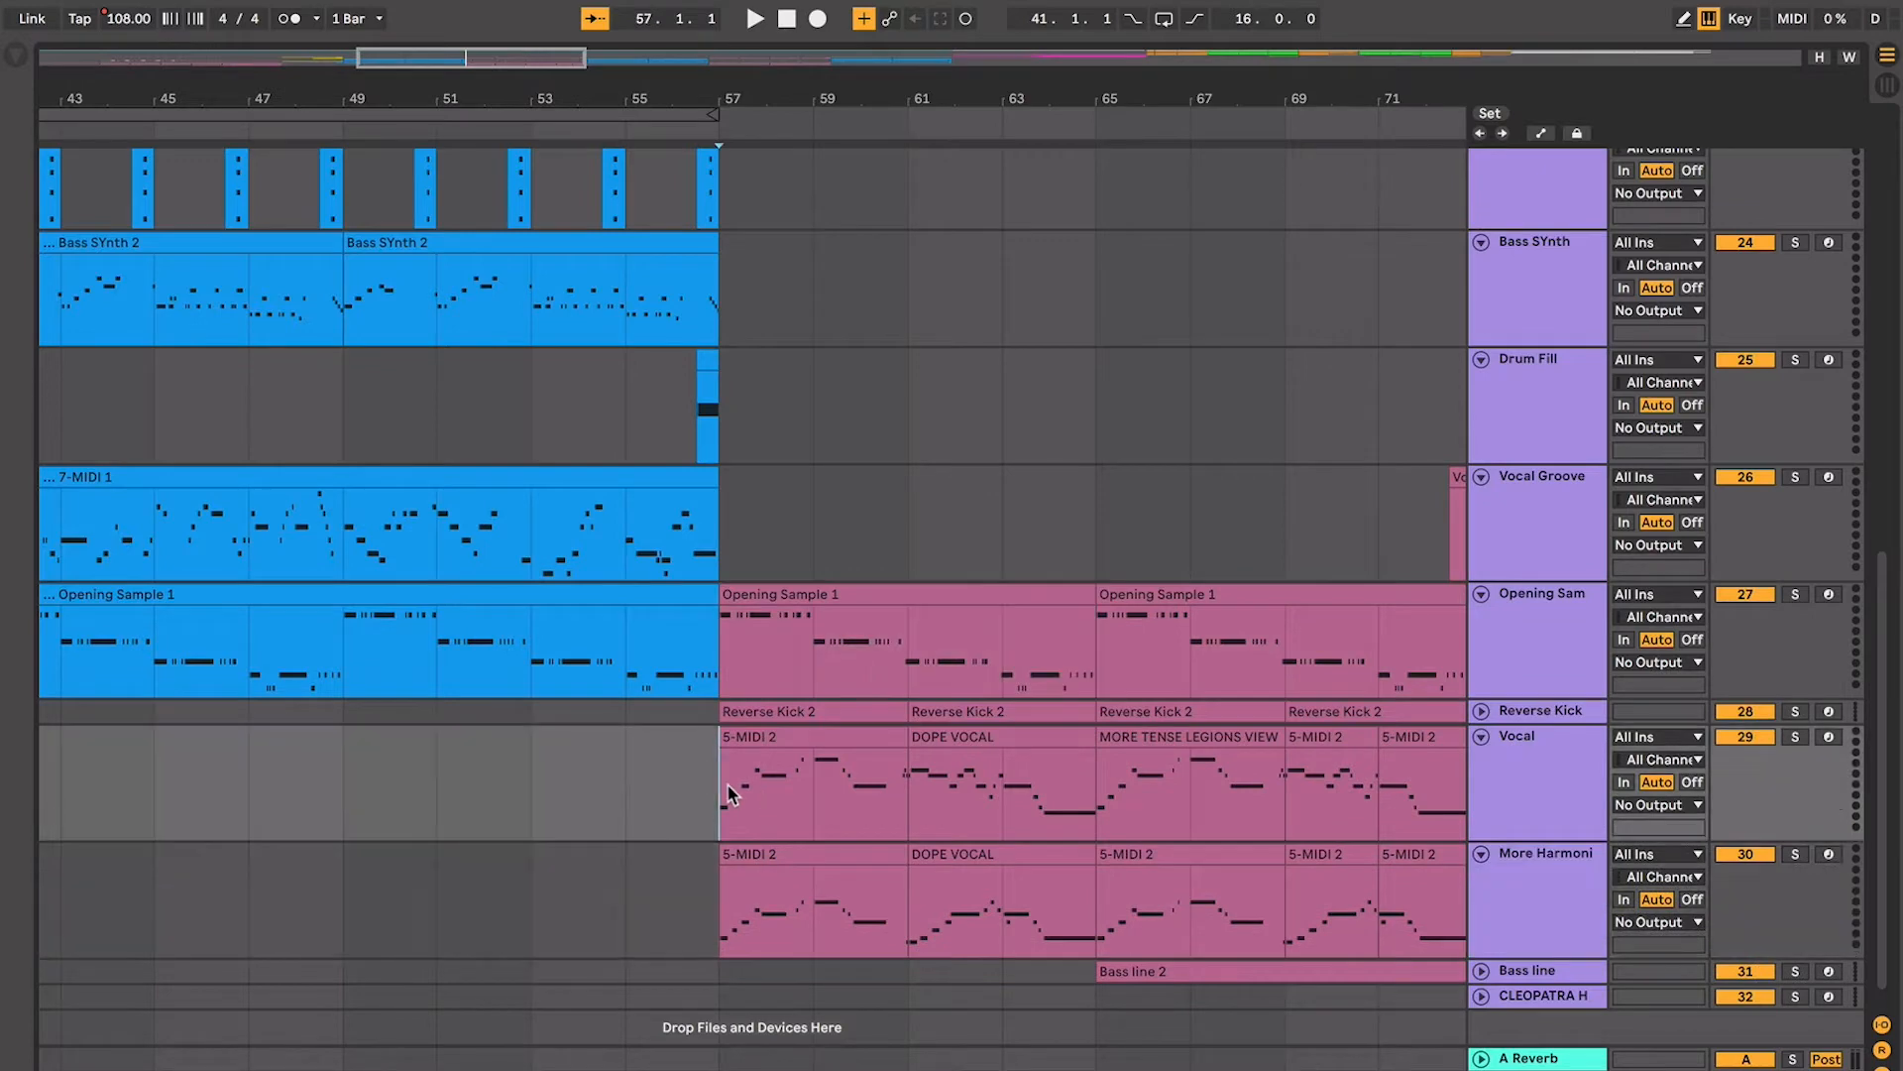
{"action": "key", "text": "plus"}
{"action": "key", "text": "space"}
{"action": "key", "text": "plus"}
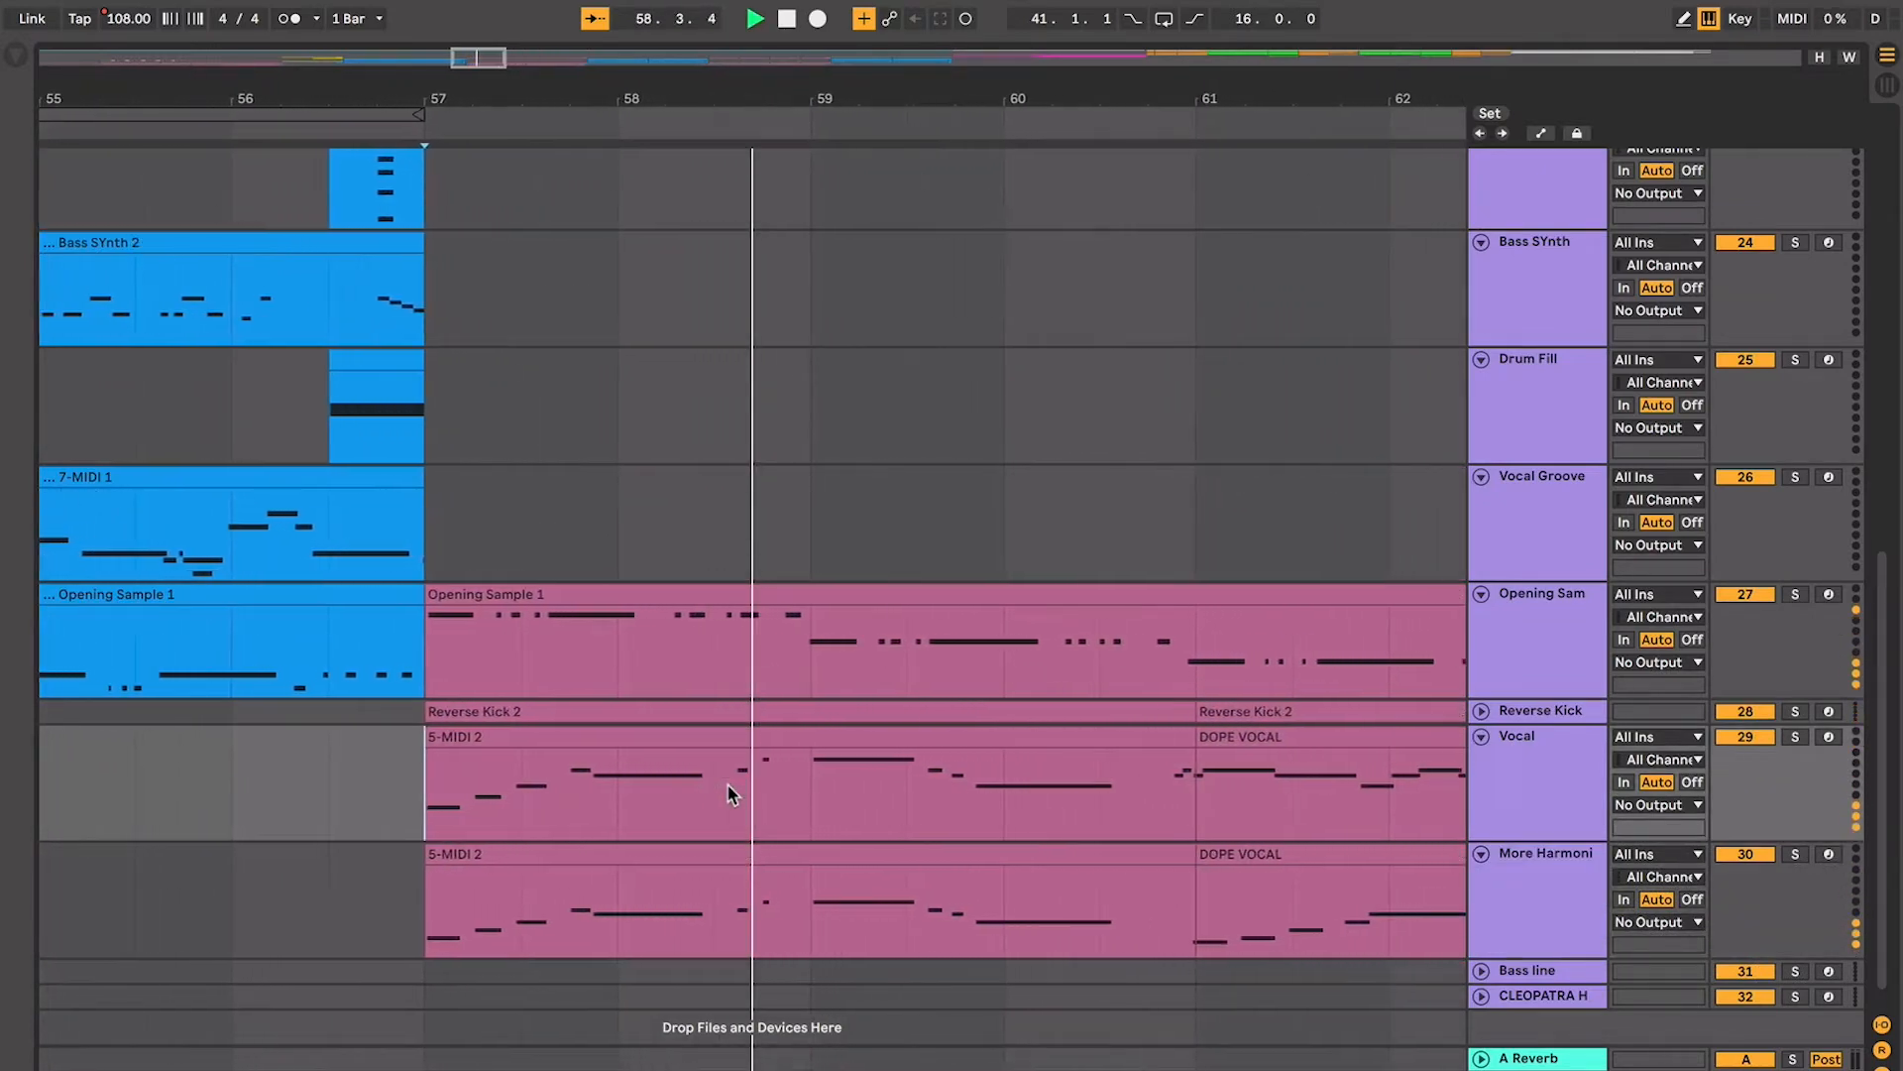
{"action": "left_click", "coordinate": [778, 850]}
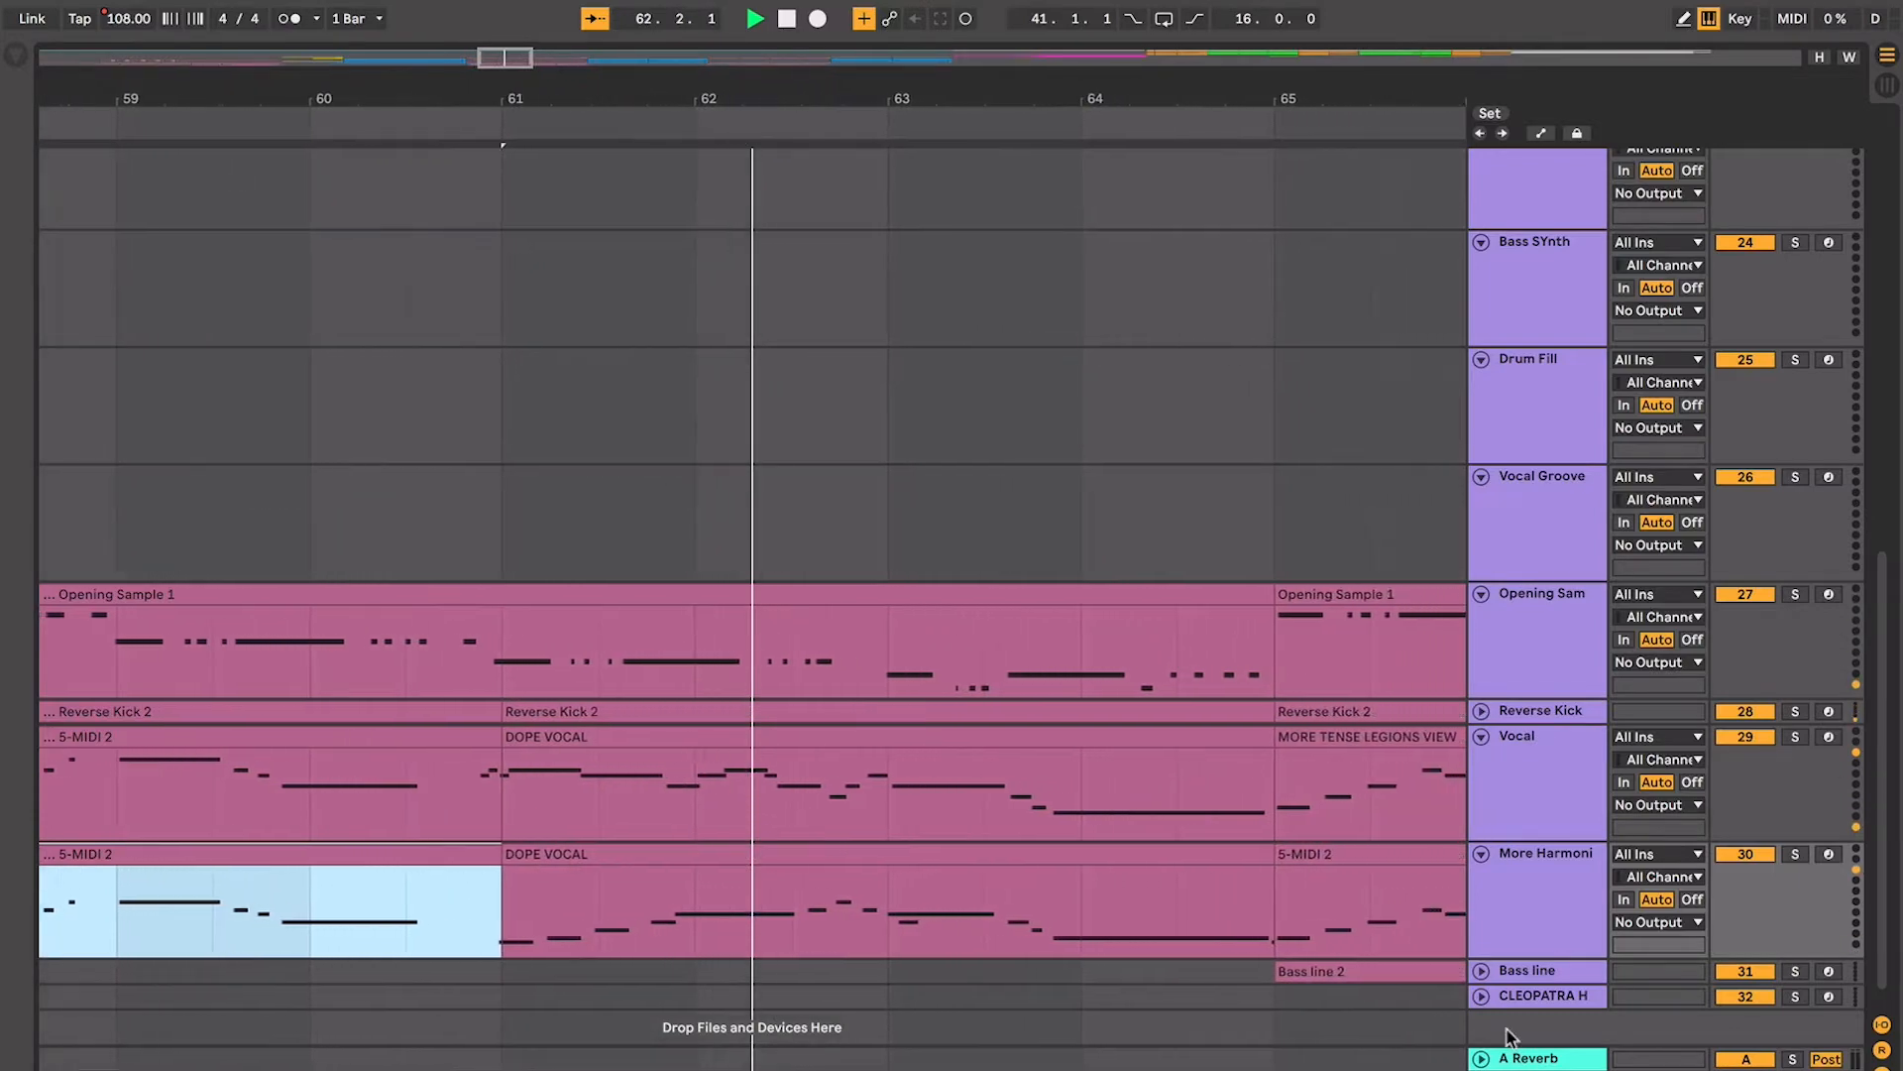
Mark bar 65 on the More Harmoni track and unfold the Bass line track
{"action": "left_click", "coordinate": [1217, 895]}
{"action": "key", "text": "minus"}
{"action": "key", "text": "minus"}
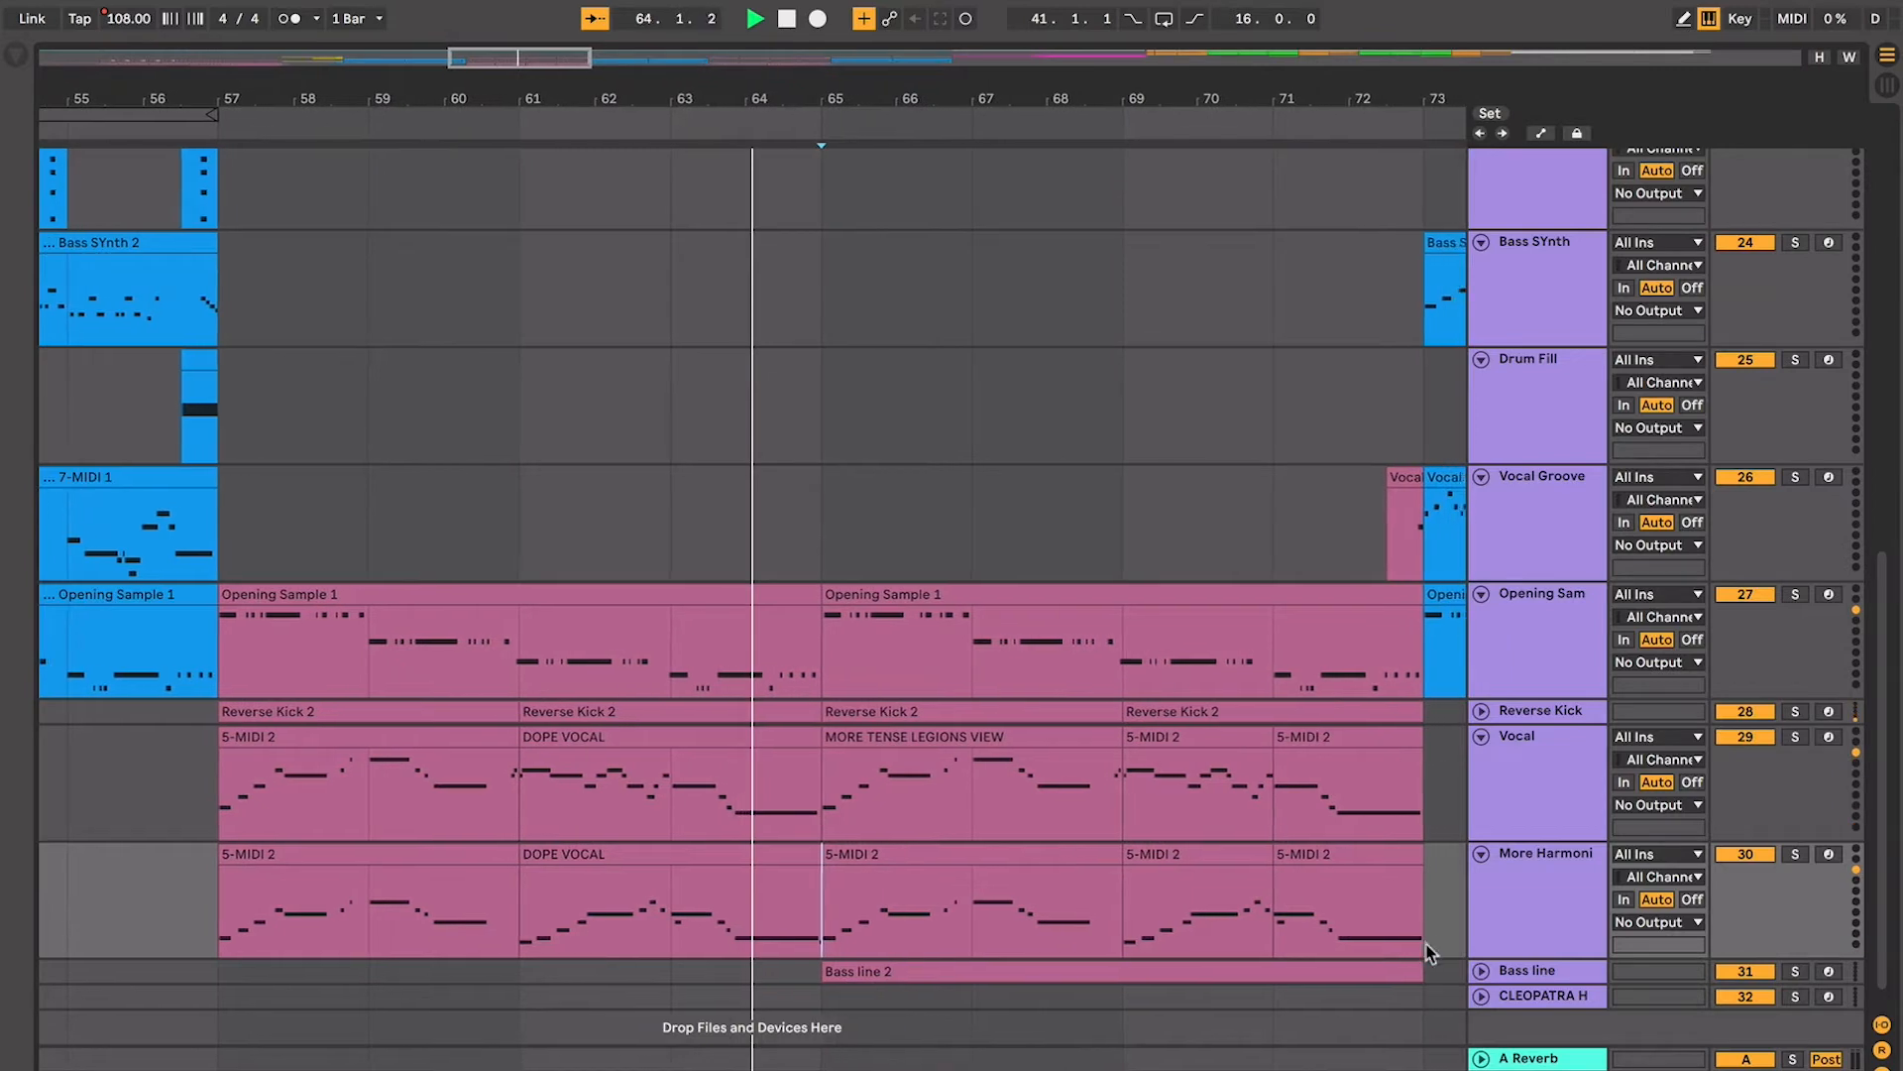
{"action": "left_click", "coordinate": [1481, 970]}
{"action": "scroll", "coordinate": [840, 879], "scroll_direction": "down", "scroll_amount": 3}
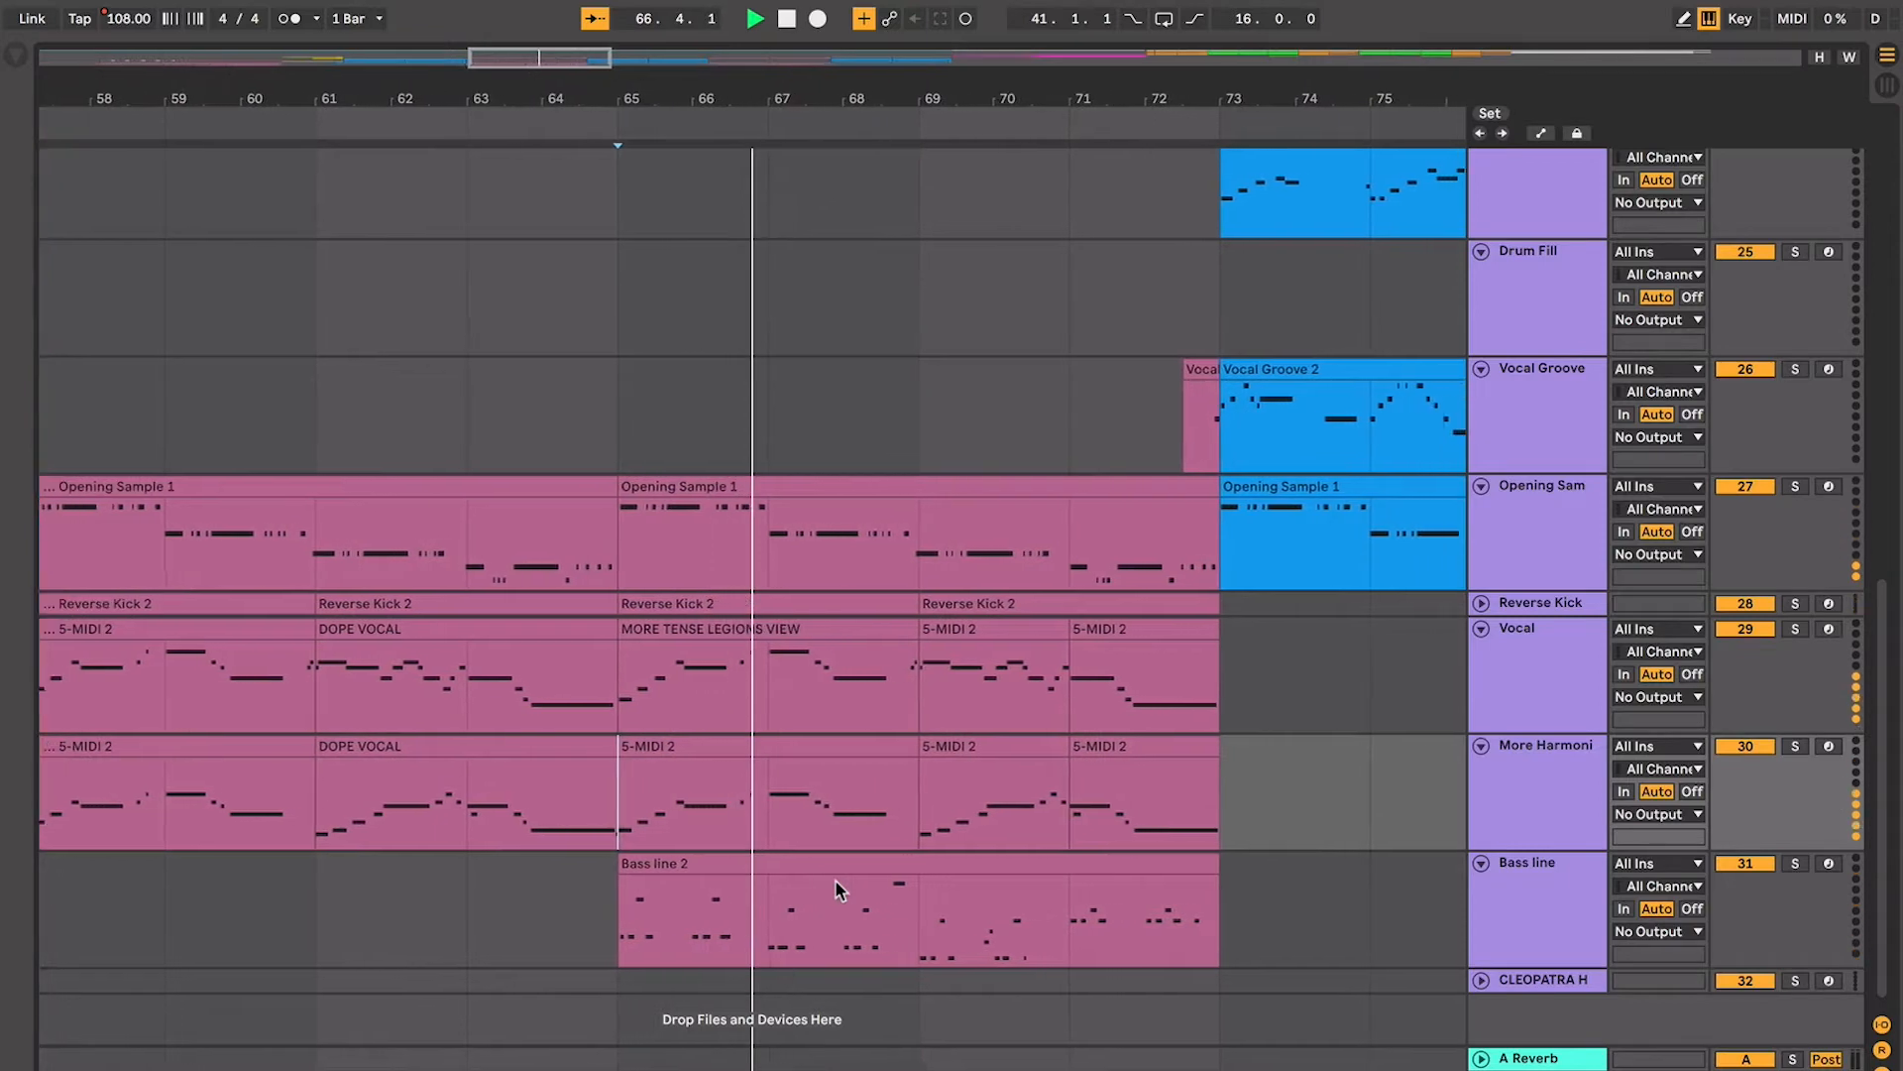
Unfold the 2-4 track and examine its layered snap clips just before bar 73, stopping playback there
{"action": "left_click", "coordinate": [773, 662]}
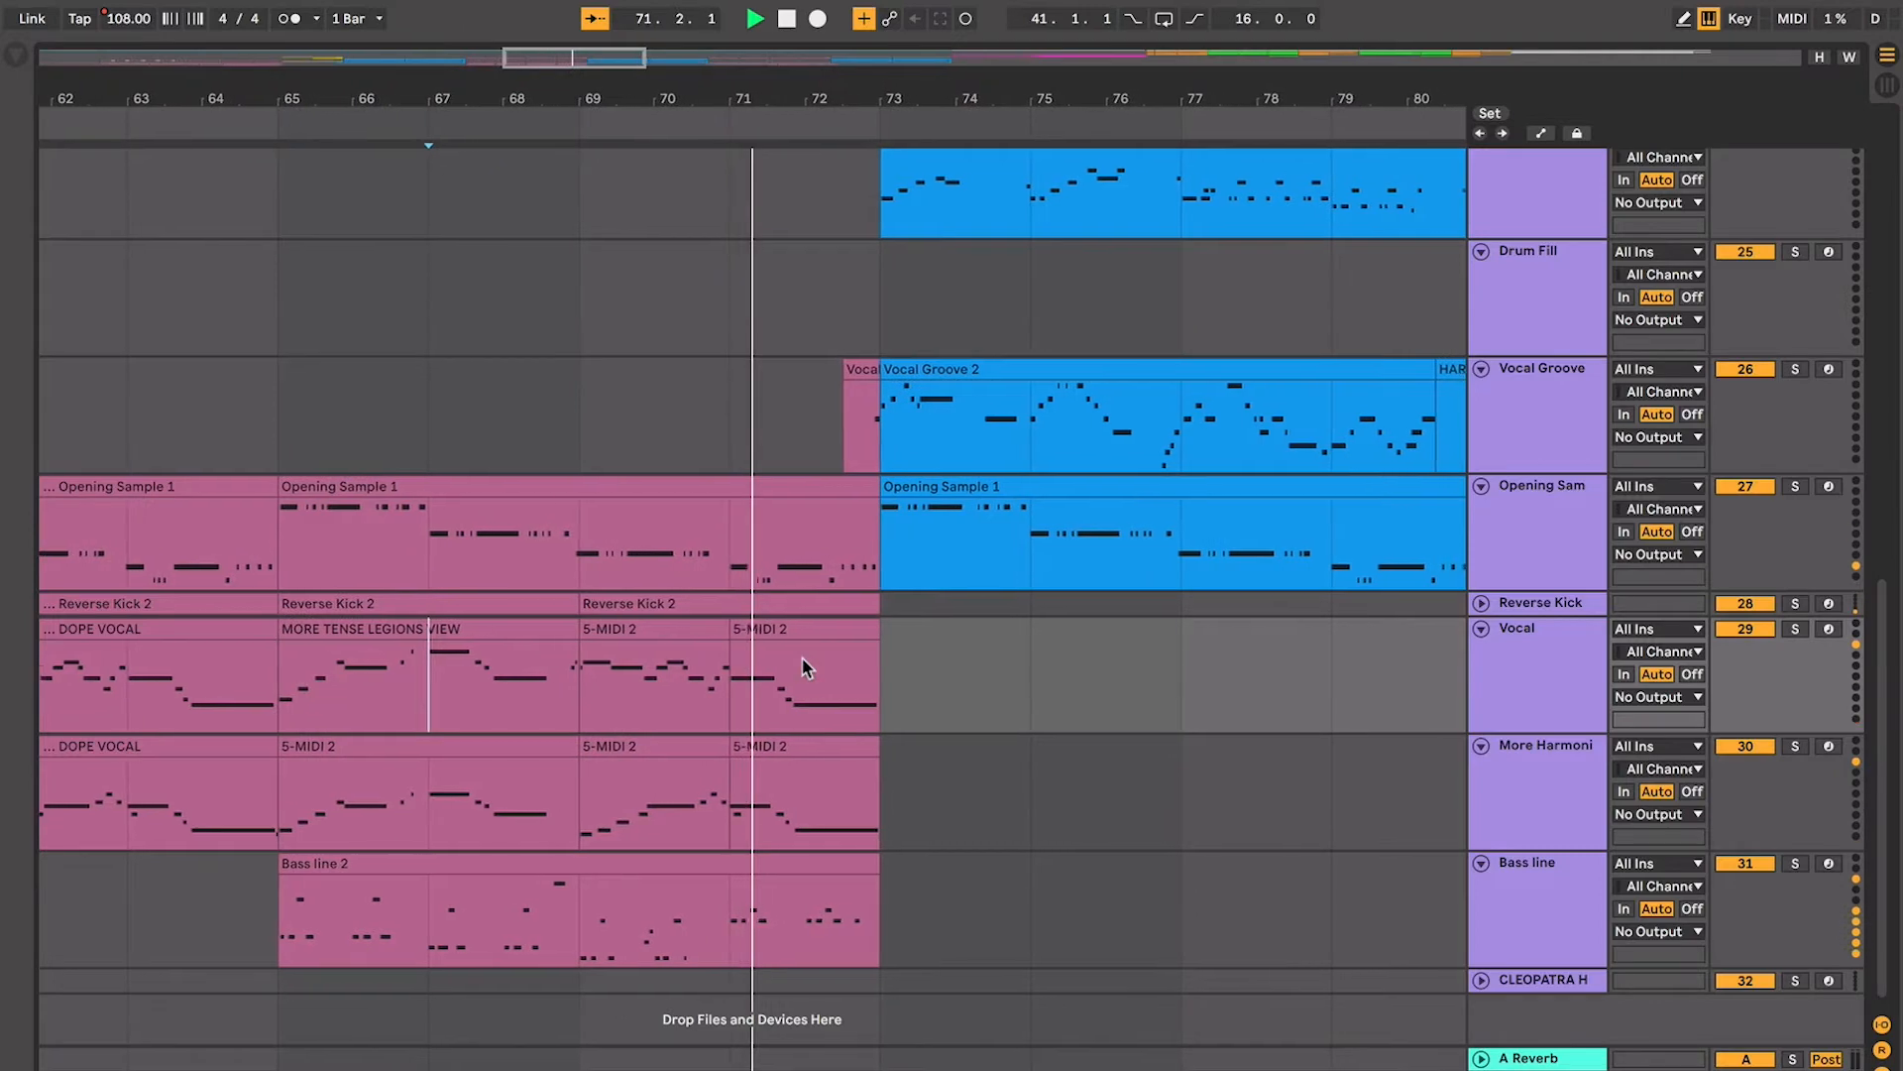
{"action": "scroll", "coordinate": [803, 666], "scroll_direction": "up", "scroll_amount": 5}
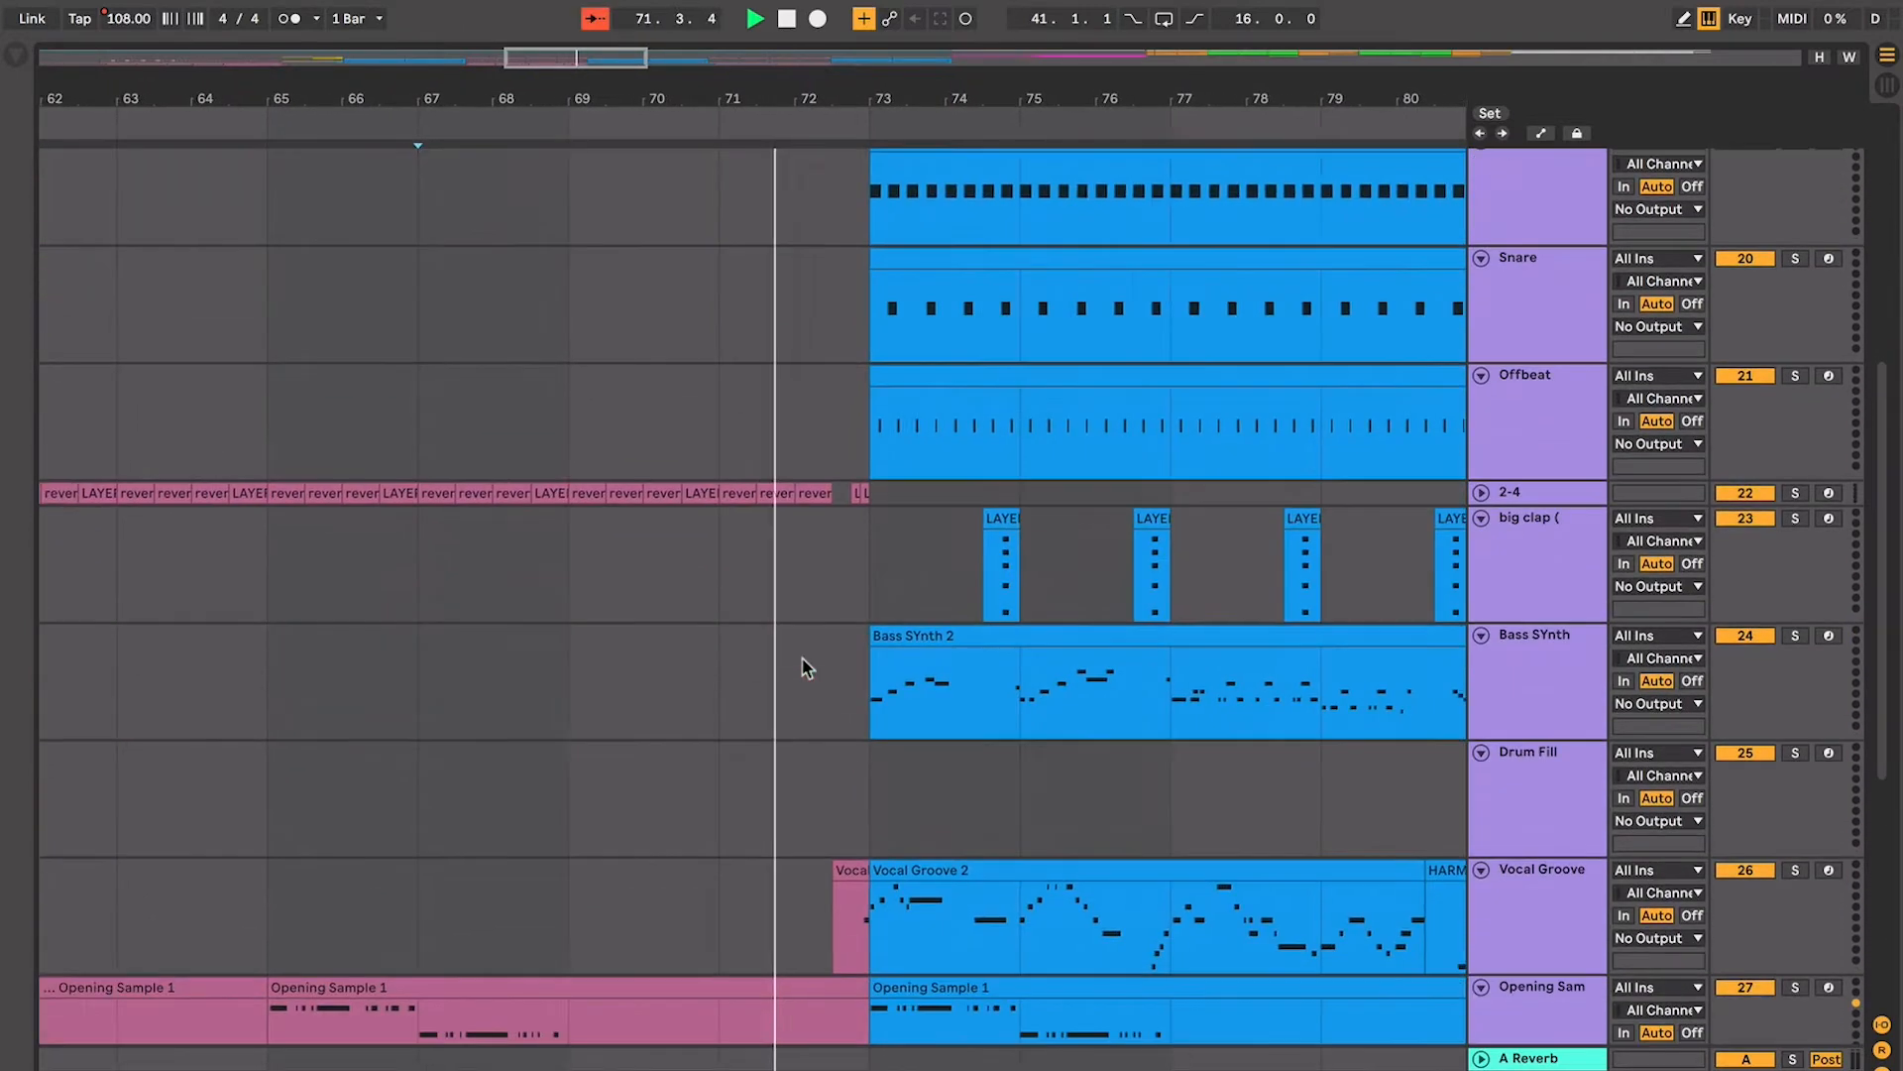
{"action": "left_click", "coordinate": [1481, 495]}
{"action": "key", "text": "plus"}
{"action": "key", "text": "plus"}
{"action": "key", "text": "plus"}
{"action": "key", "text": "plus"}
{"action": "key", "text": "plus"}
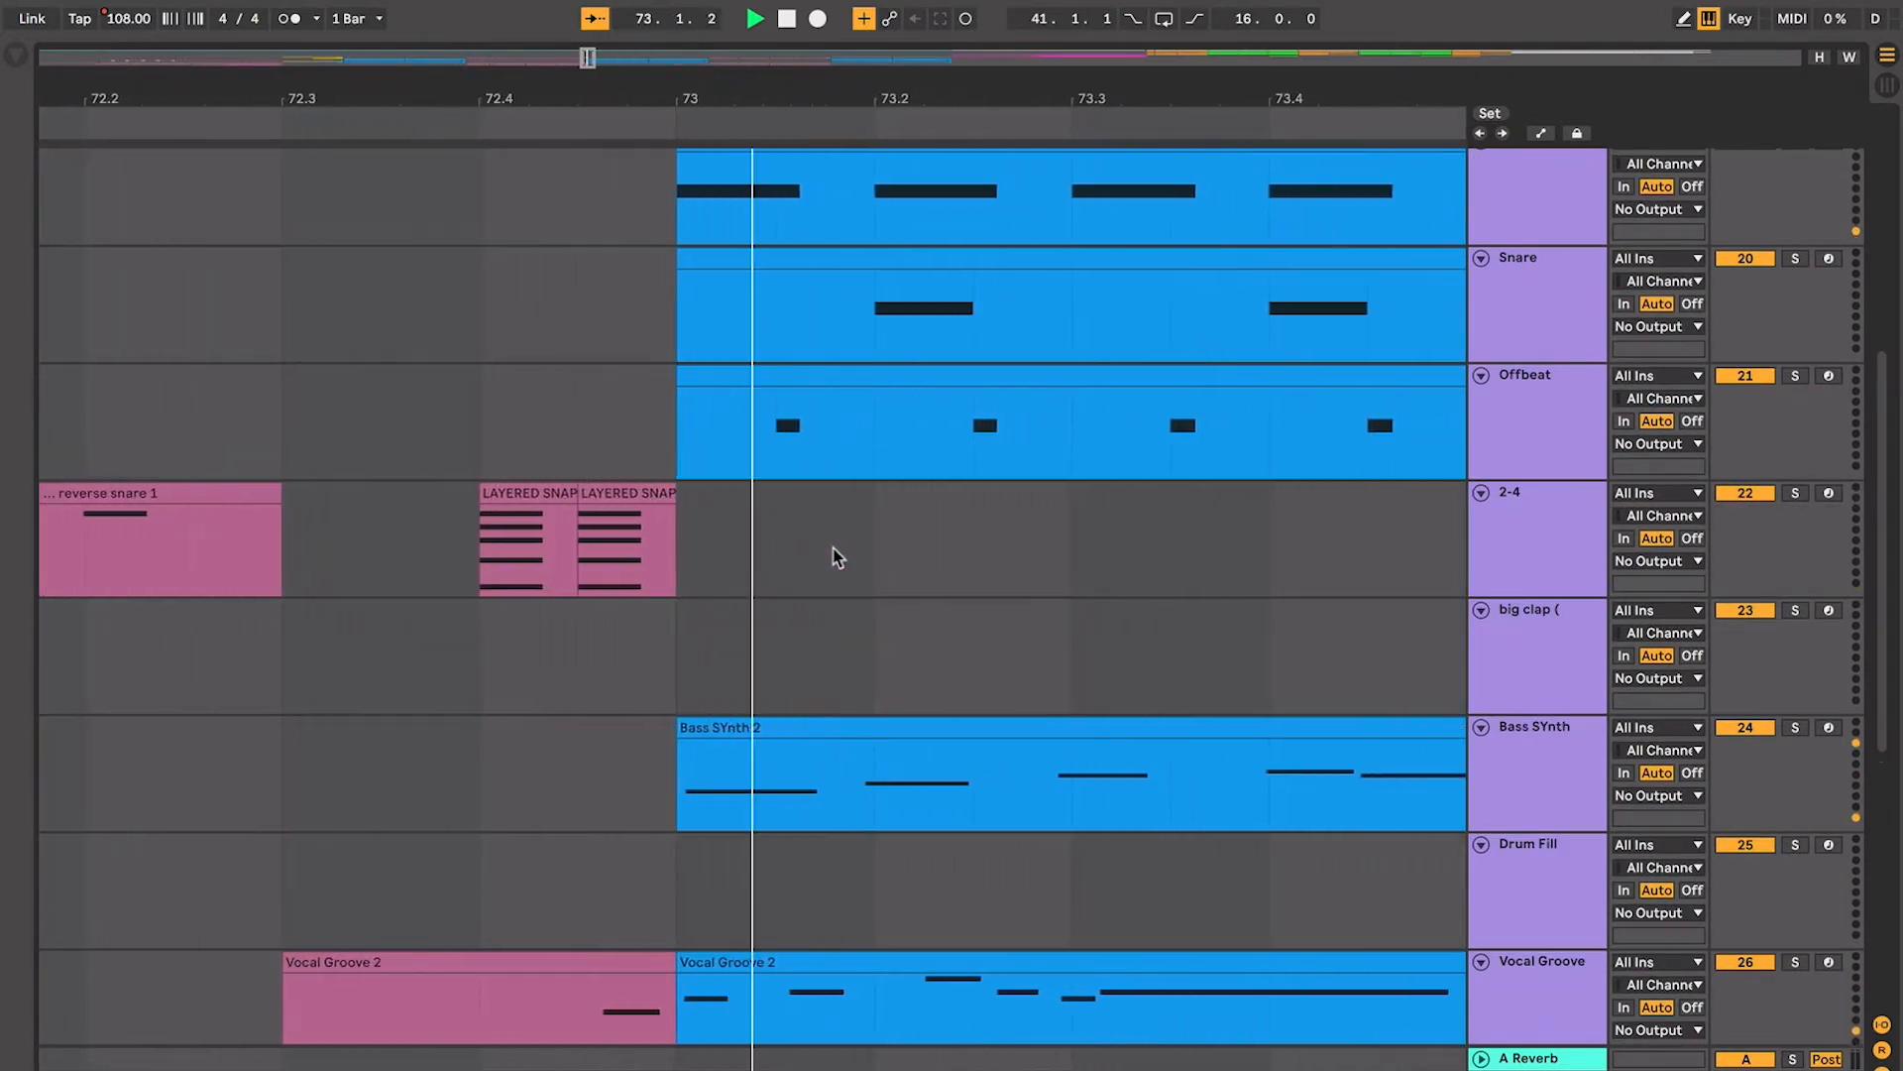
{"action": "key", "text": "space"}
Compare the Vocal, More Harmoni and Bass line clips of the returning pink section with the first pink section
{"action": "key", "text": "minus"}
{"action": "key", "text": "minus"}
{"action": "key", "text": "minus"}
{"action": "key", "text": "minus"}
{"action": "scroll", "coordinate": [833, 557], "scroll_direction": "down", "scroll_amount": 5}
{"action": "scroll", "coordinate": [833, 557], "scroll_direction": "left", "scroll_amount": 5}
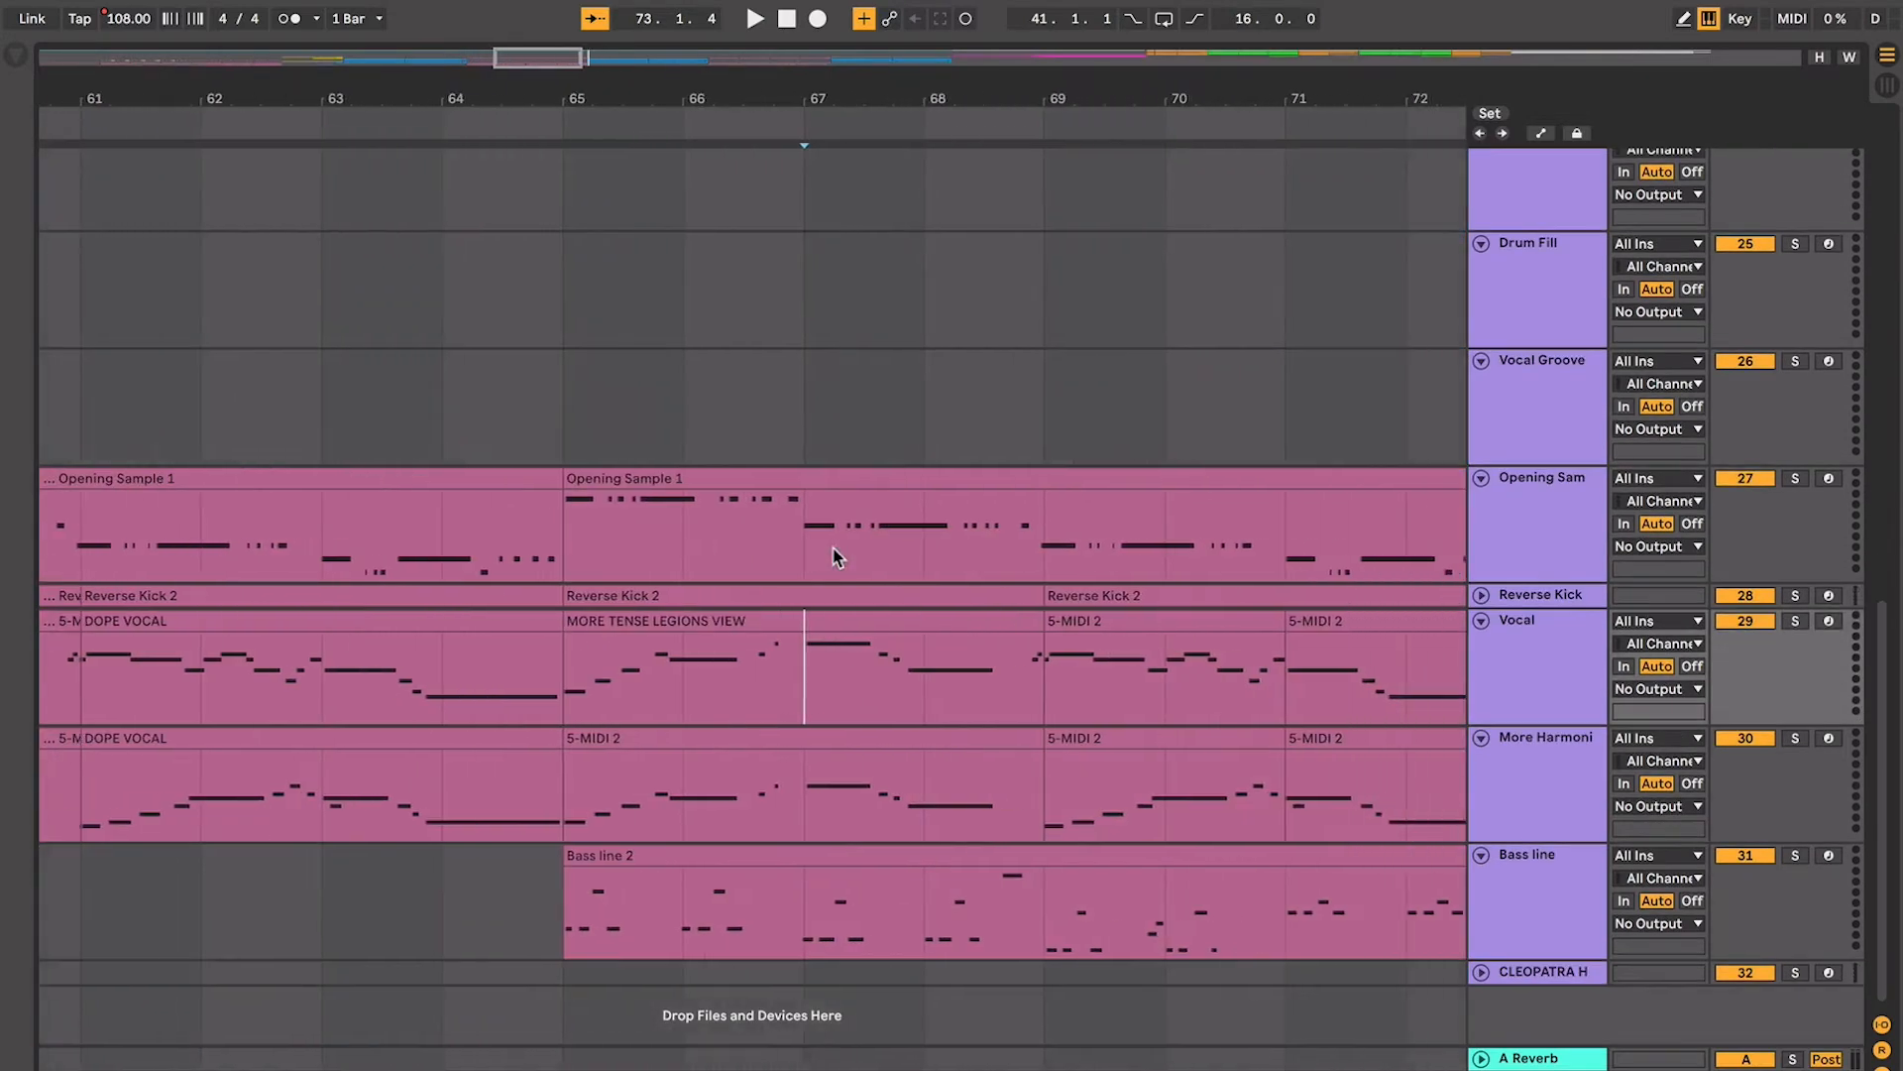
{"action": "key", "text": "minus"}
{"action": "key", "text": "minus"}
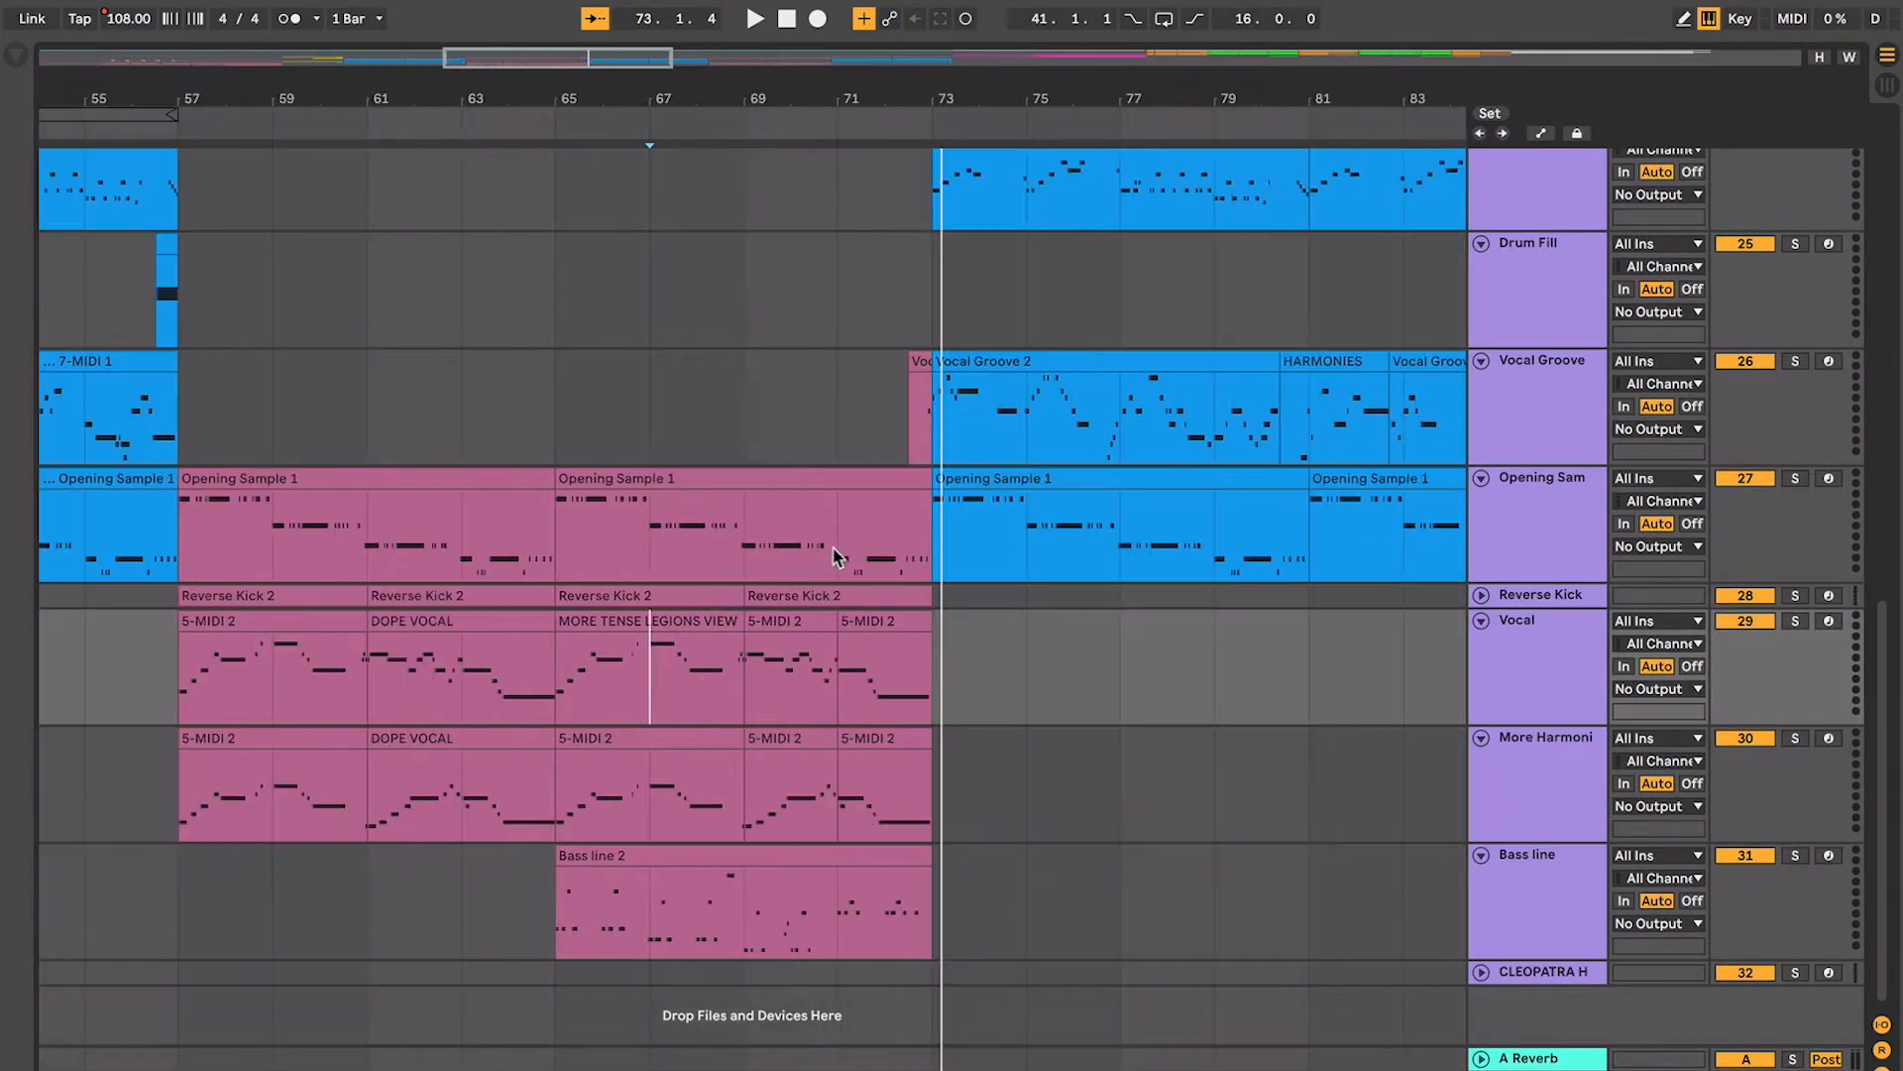
{"action": "key", "text": "minus"}
{"action": "key", "text": "minus"}
{"action": "key", "text": "minus"}
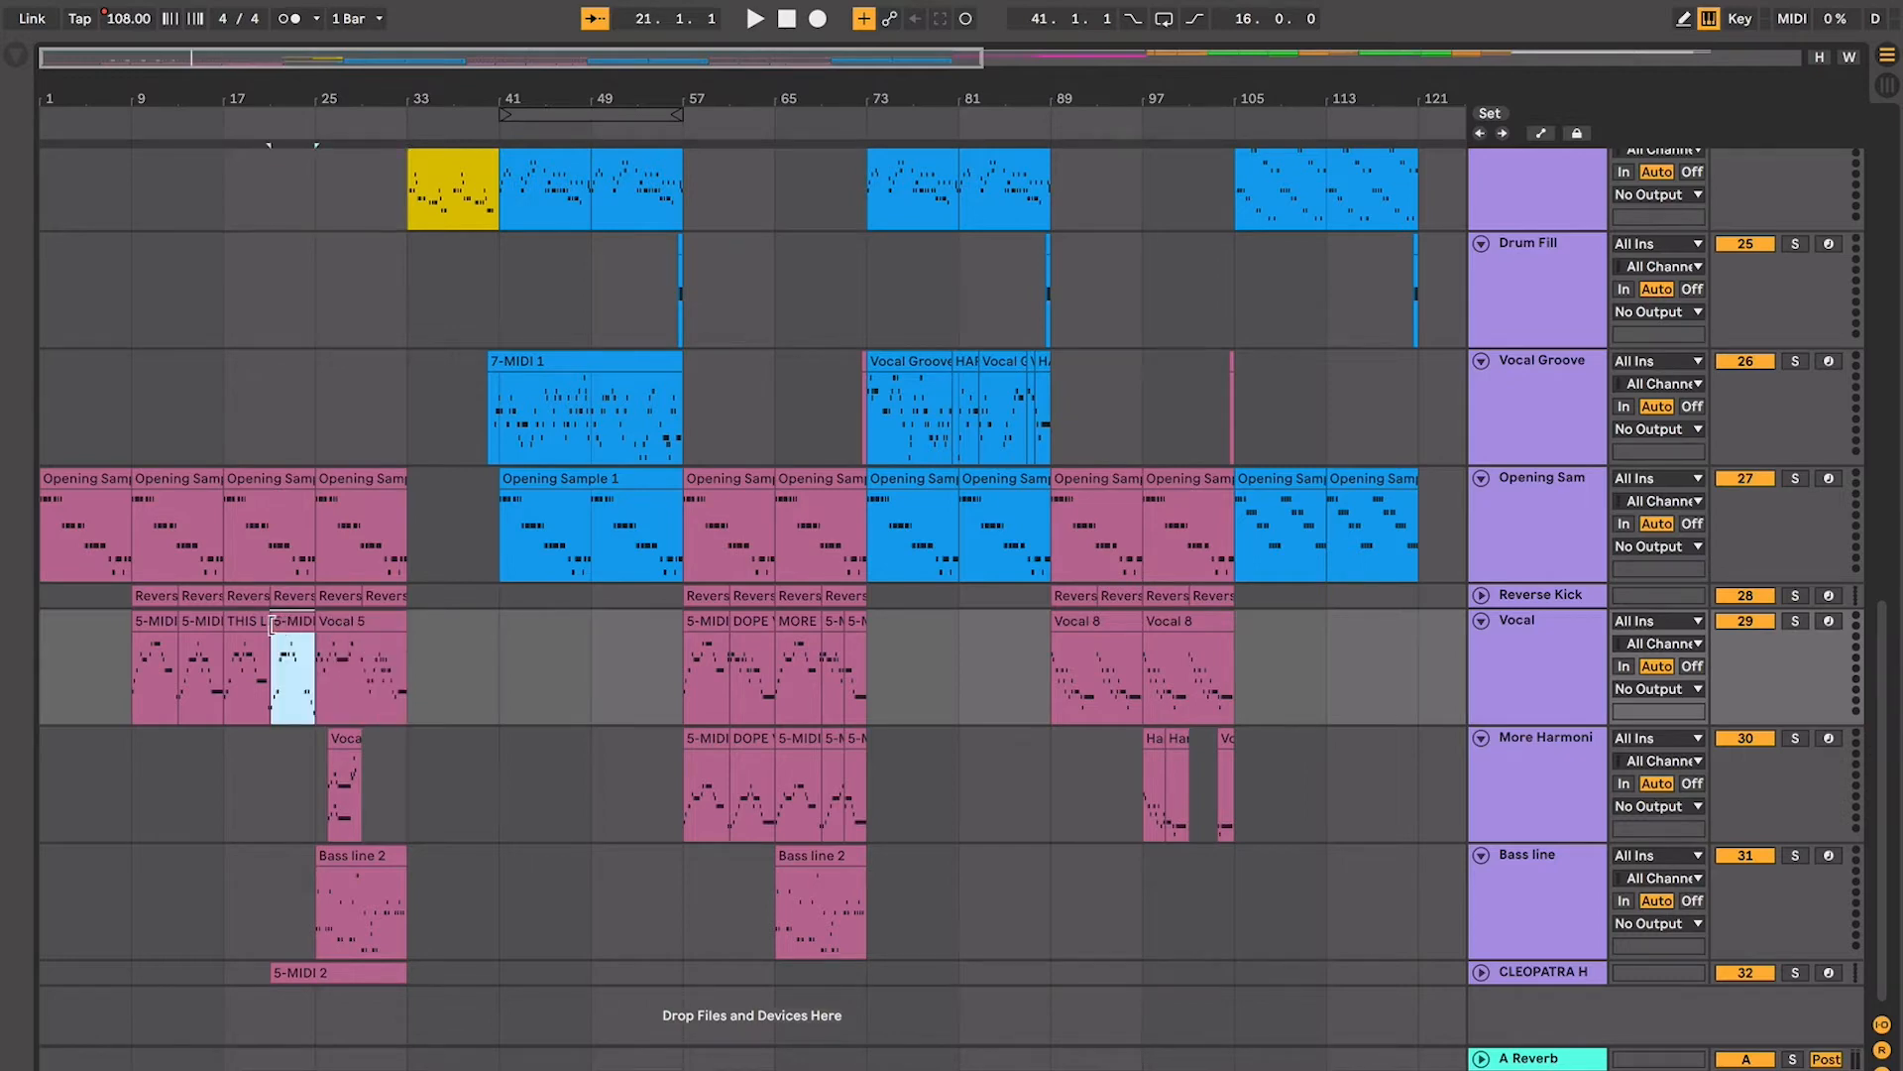
Select the MORE TENSE LEGIONS VIEW clip at bar 65 on the Vocal track and play it
{"action": "key", "text": "plus"}
{"action": "key", "text": "plus"}
{"action": "key", "text": "plus"}
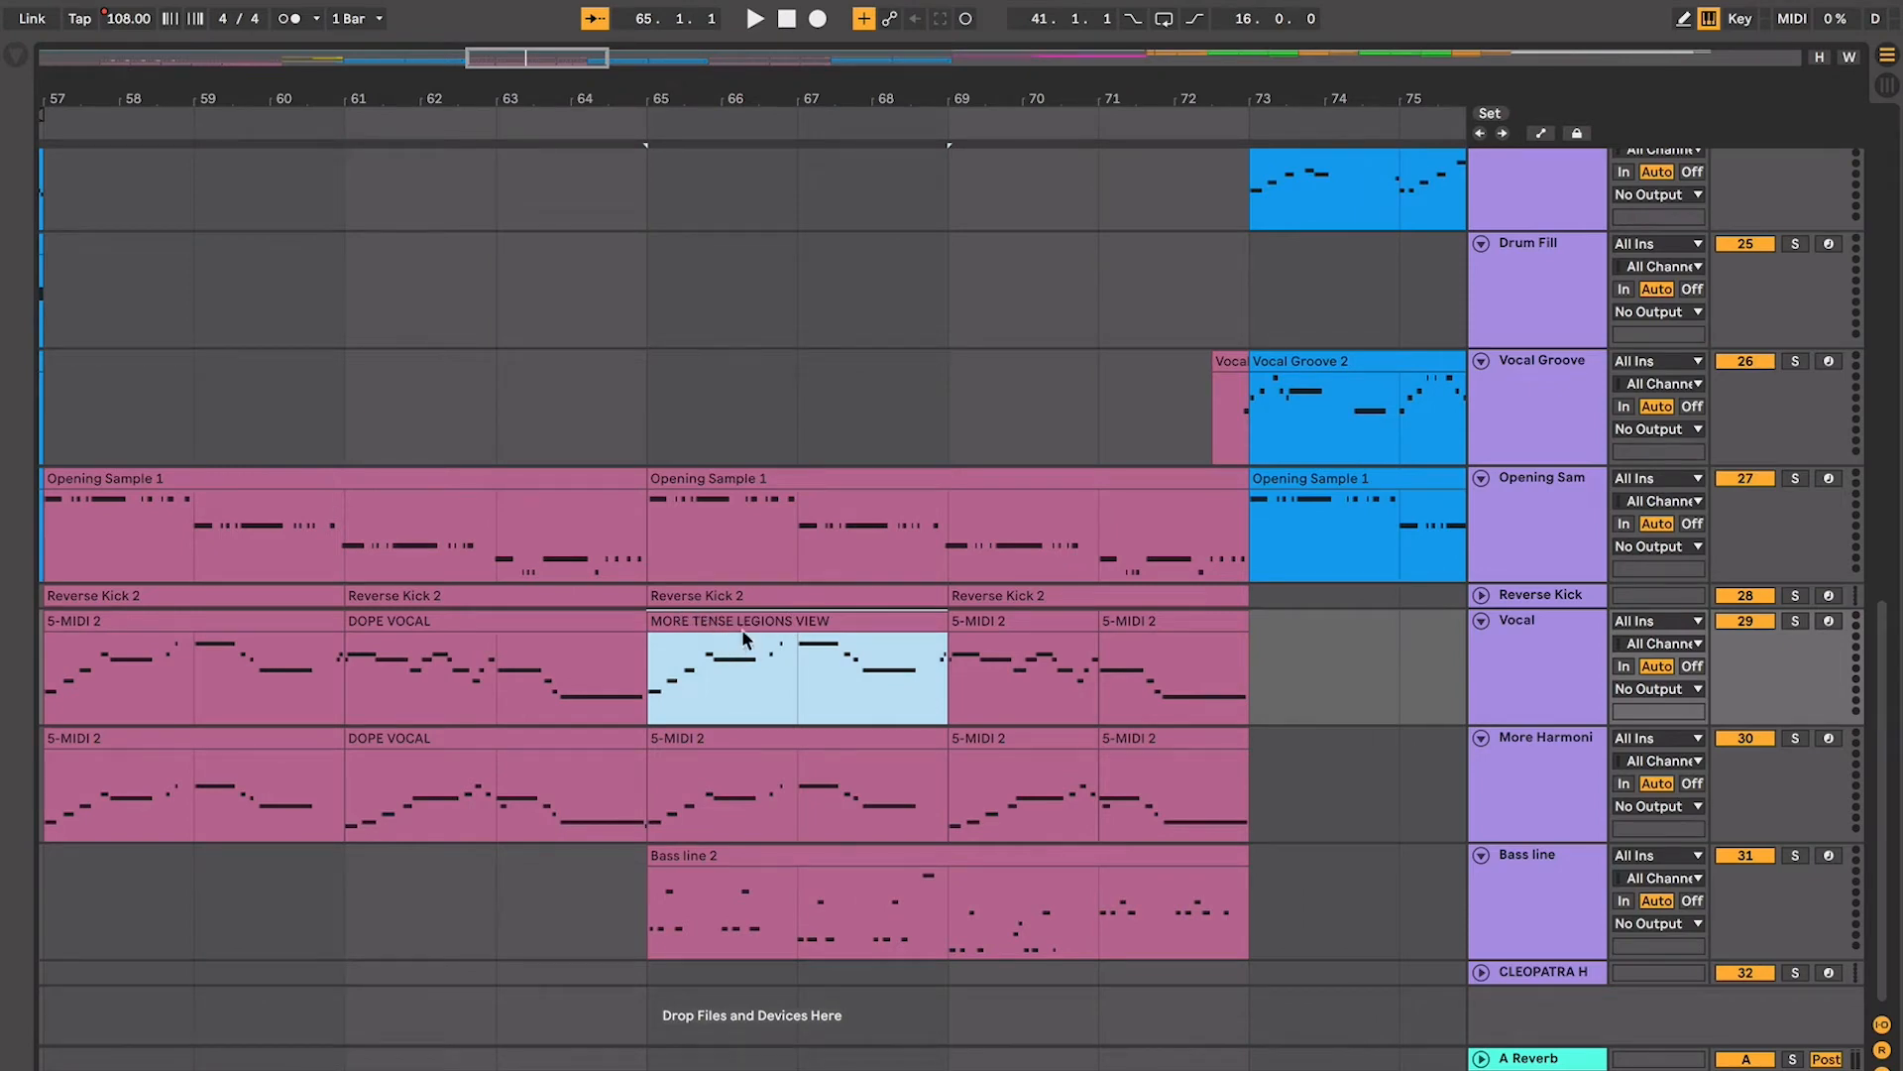
{"action": "key", "text": "space"}
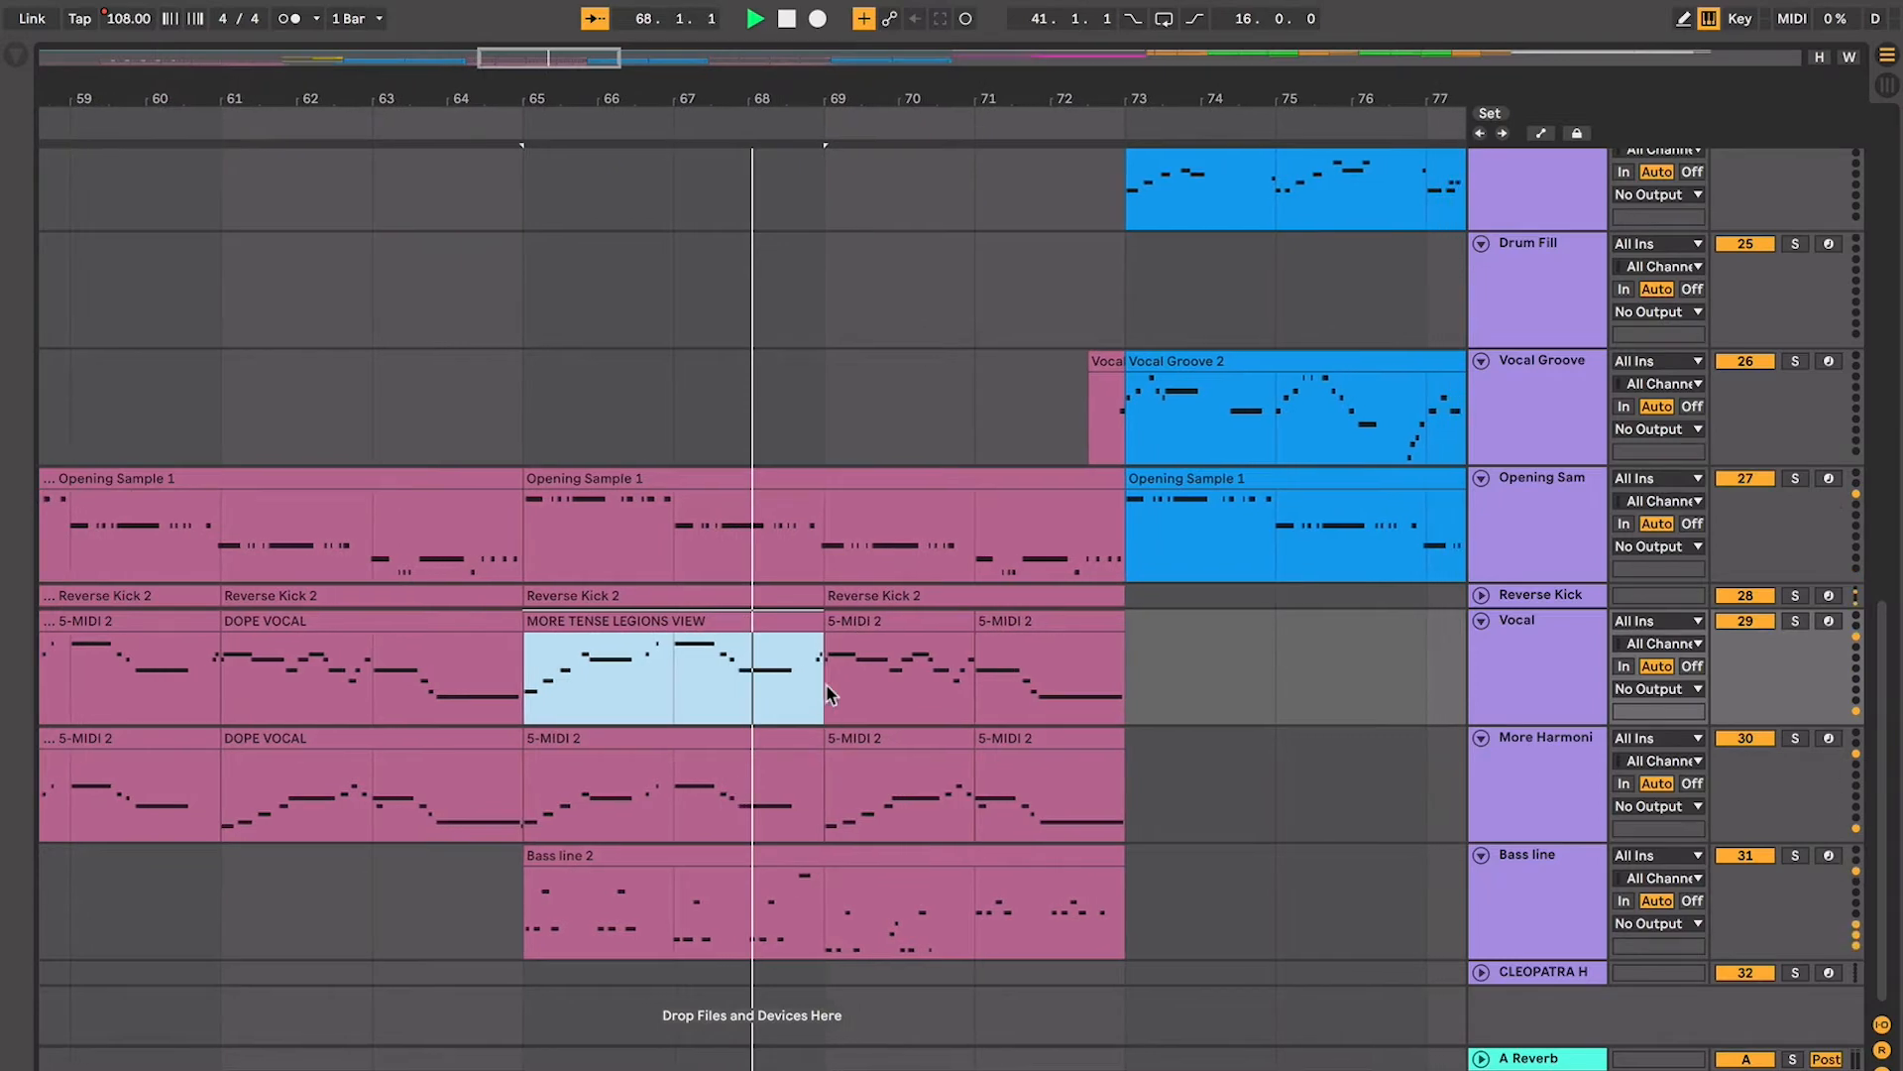
{"action": "key", "text": "space"}
Return to the first pink section and select the Vocal track's clip at bar 13
{"action": "scroll", "coordinate": [829, 694], "scroll_direction": "left", "scroll_amount": 15}
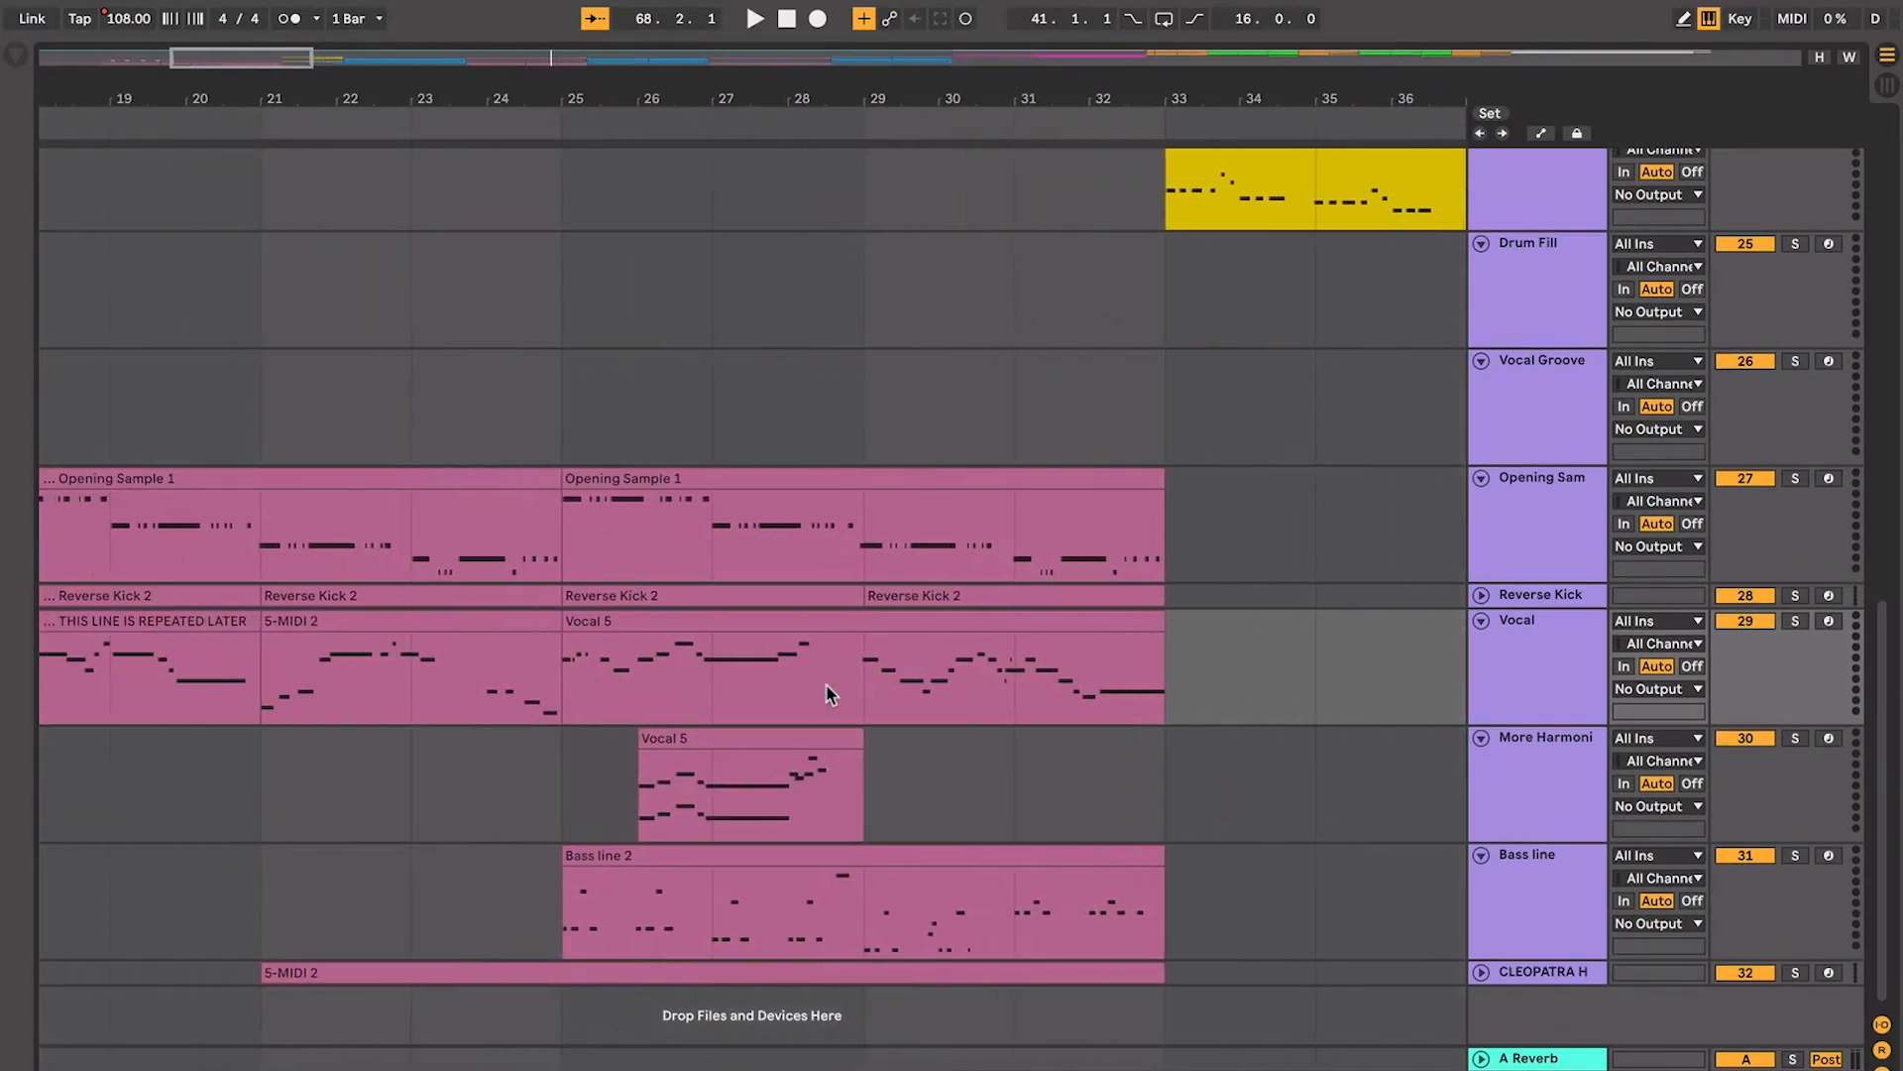
{"action": "scroll", "coordinate": [621, 629], "scroll_direction": "left", "scroll_amount": 2}
{"action": "left_click", "coordinate": [503, 610]}
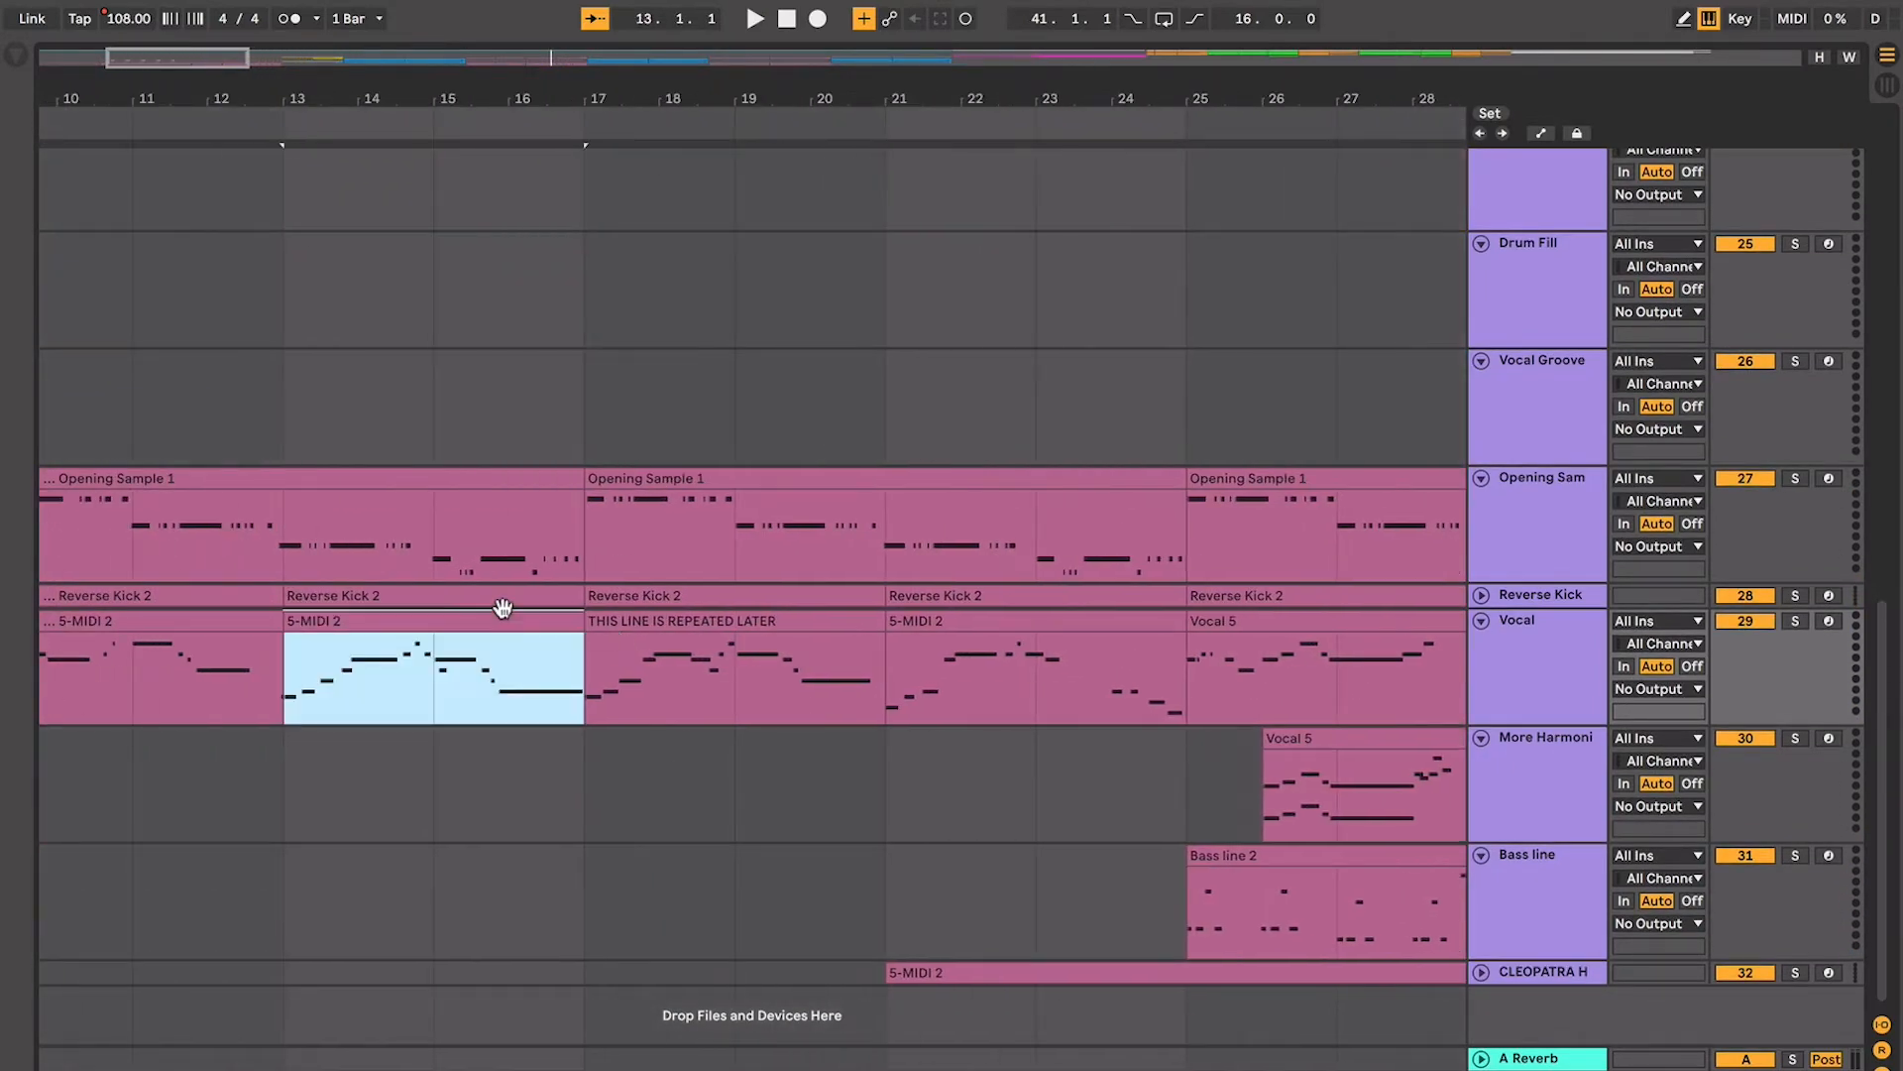
Examine the Vocal track's clips between bars 13 and 25, including THIS LINE IS REPEATED LATER
{"action": "scroll", "coordinate": [503, 608], "scroll_direction": "left", "scroll_amount": 2}
{"action": "scroll", "coordinate": [503, 608], "scroll_direction": "right", "scroll_amount": 2}
{"action": "scroll", "coordinate": [503, 608], "scroll_direction": "right", "scroll_amount": 3}
{"action": "left_click", "coordinate": [509, 618]}
{"action": "scroll", "coordinate": [509, 620], "scroll_direction": "right", "scroll_amount": 2}
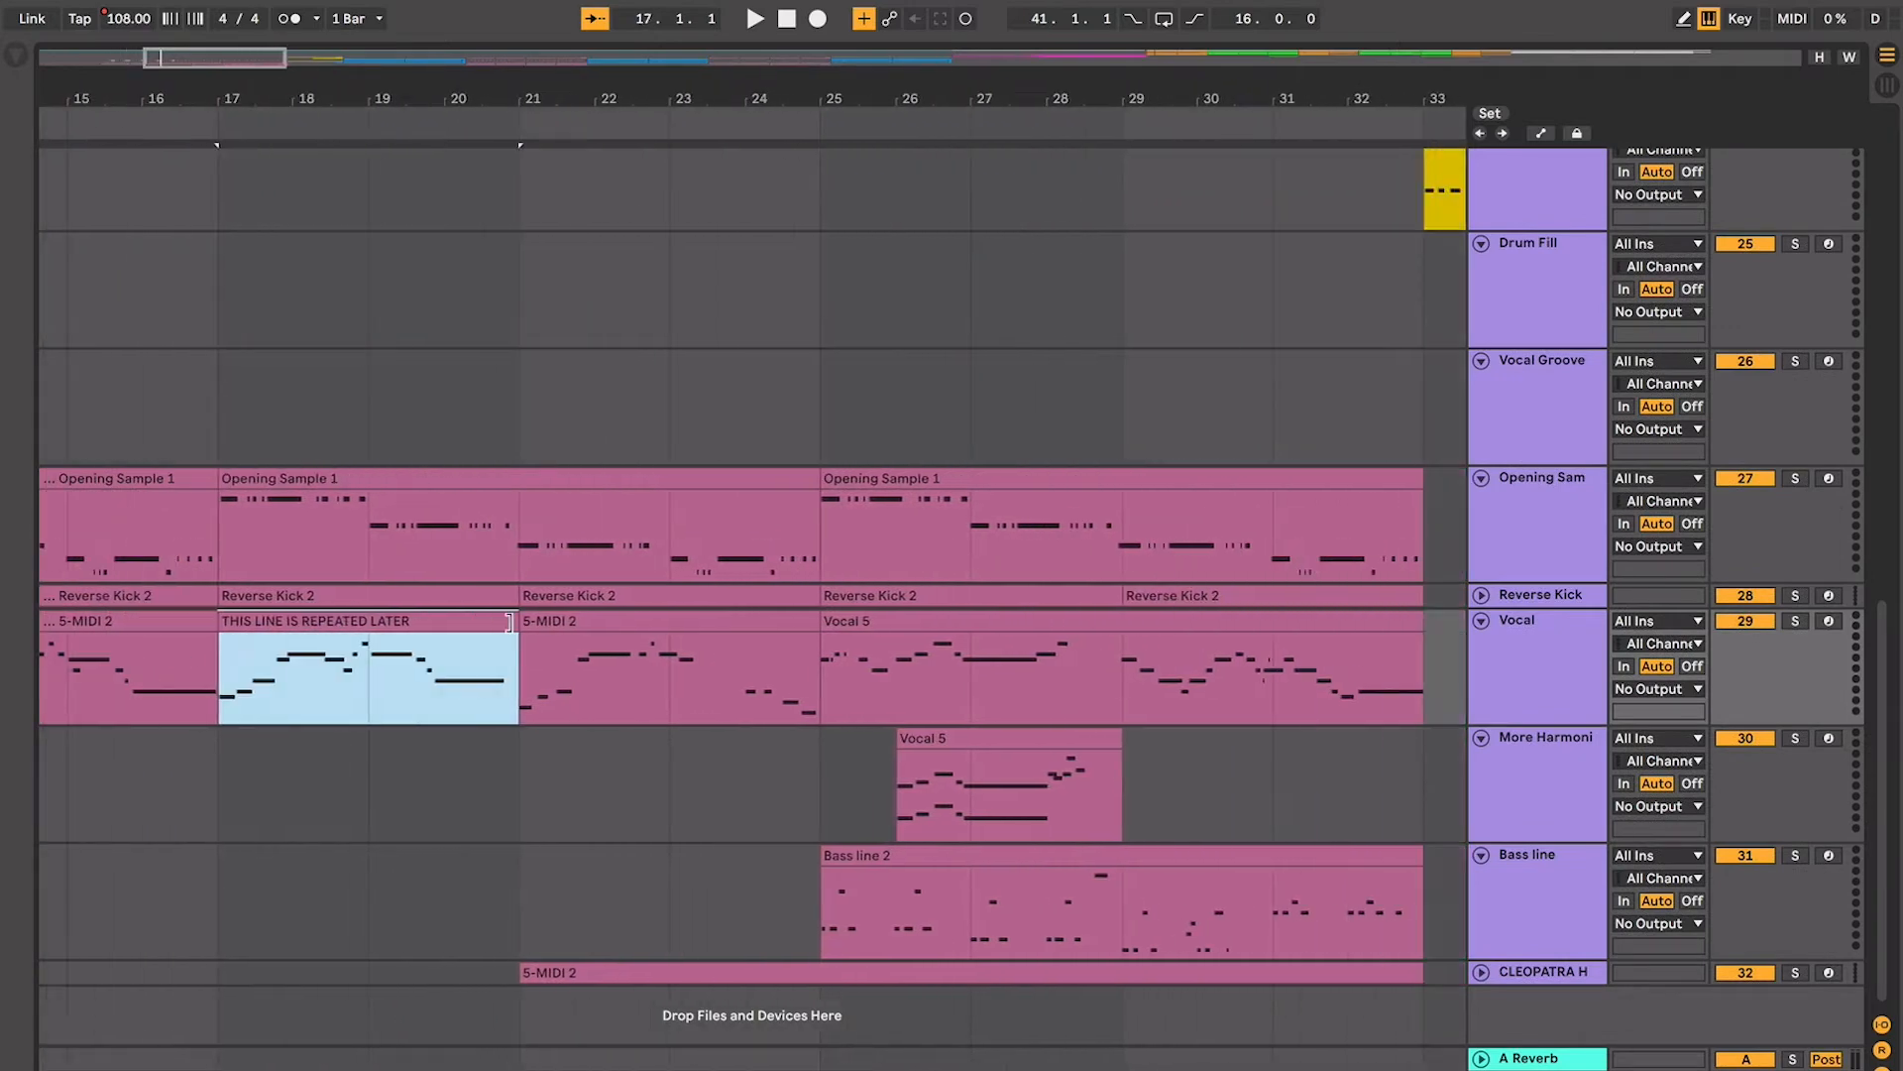
{"action": "left_click", "coordinate": [541, 621]}
{"action": "left_click", "coordinate": [496, 622]}
{"action": "scroll", "coordinate": [497, 629], "scroll_direction": "left", "scroll_amount": 1}
{"action": "scroll", "coordinate": [516, 626], "scroll_direction": "right", "scroll_amount": 1}
{"action": "left_click", "coordinate": [545, 623]}
{"action": "scroll", "coordinate": [550, 628], "scroll_direction": "right", "scroll_amount": 1}
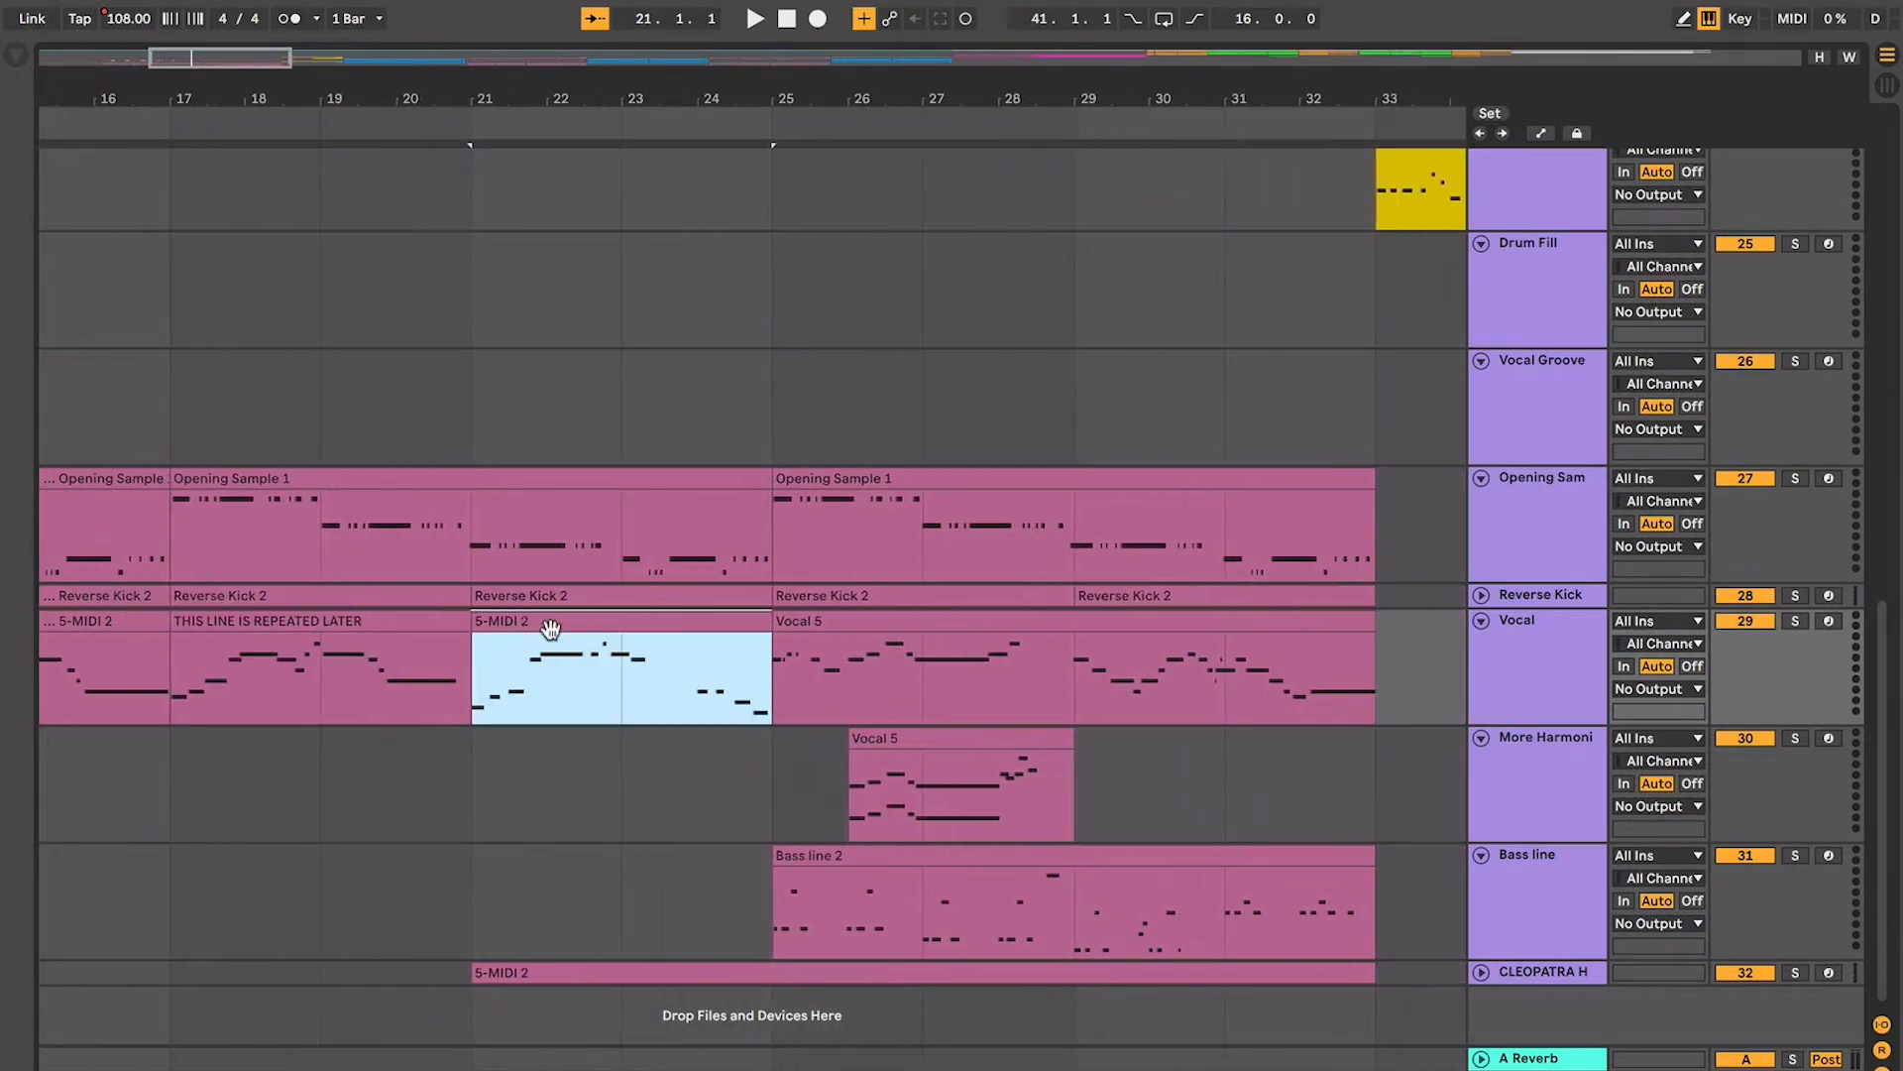
{"action": "scroll", "coordinate": [550, 629], "scroll_direction": "left", "scroll_amount": 3}
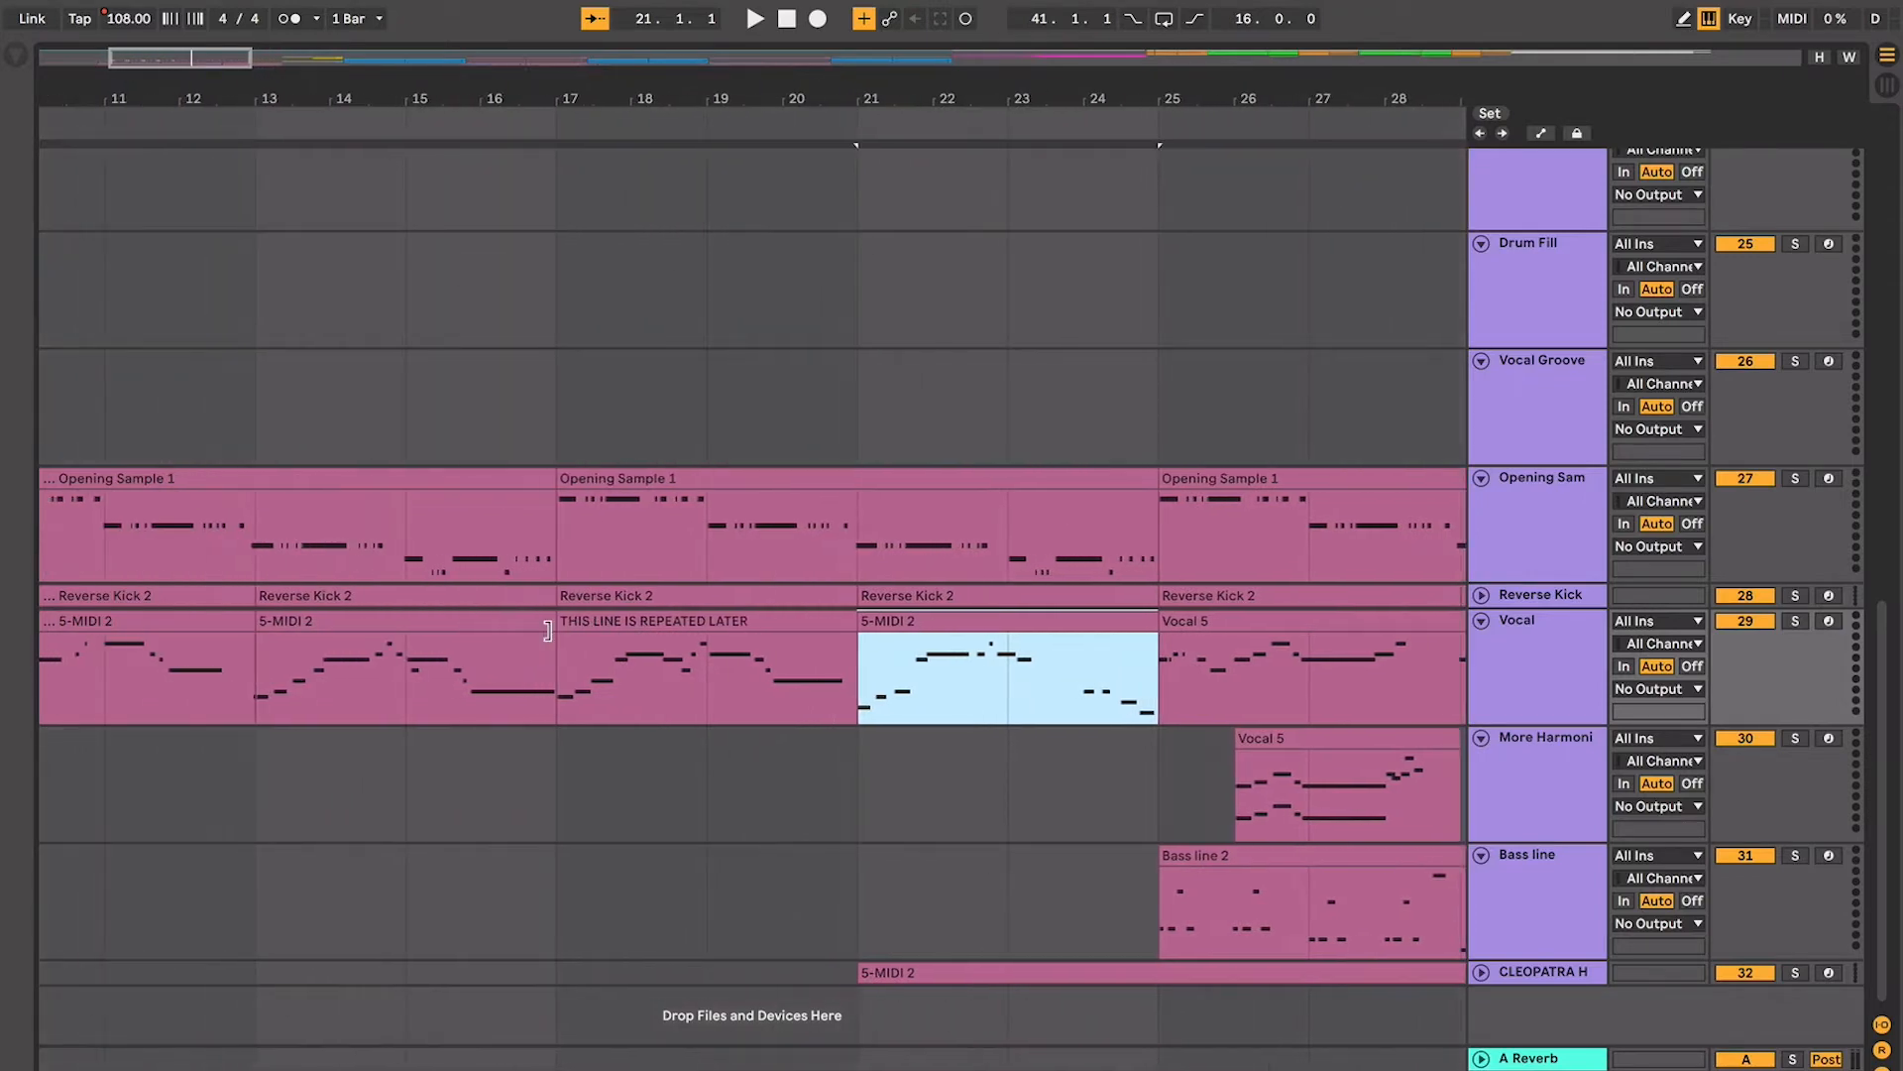
{"action": "left_click", "coordinate": [577, 625]}
{"action": "scroll", "coordinate": [595, 624], "scroll_direction": "left", "scroll_amount": 3}
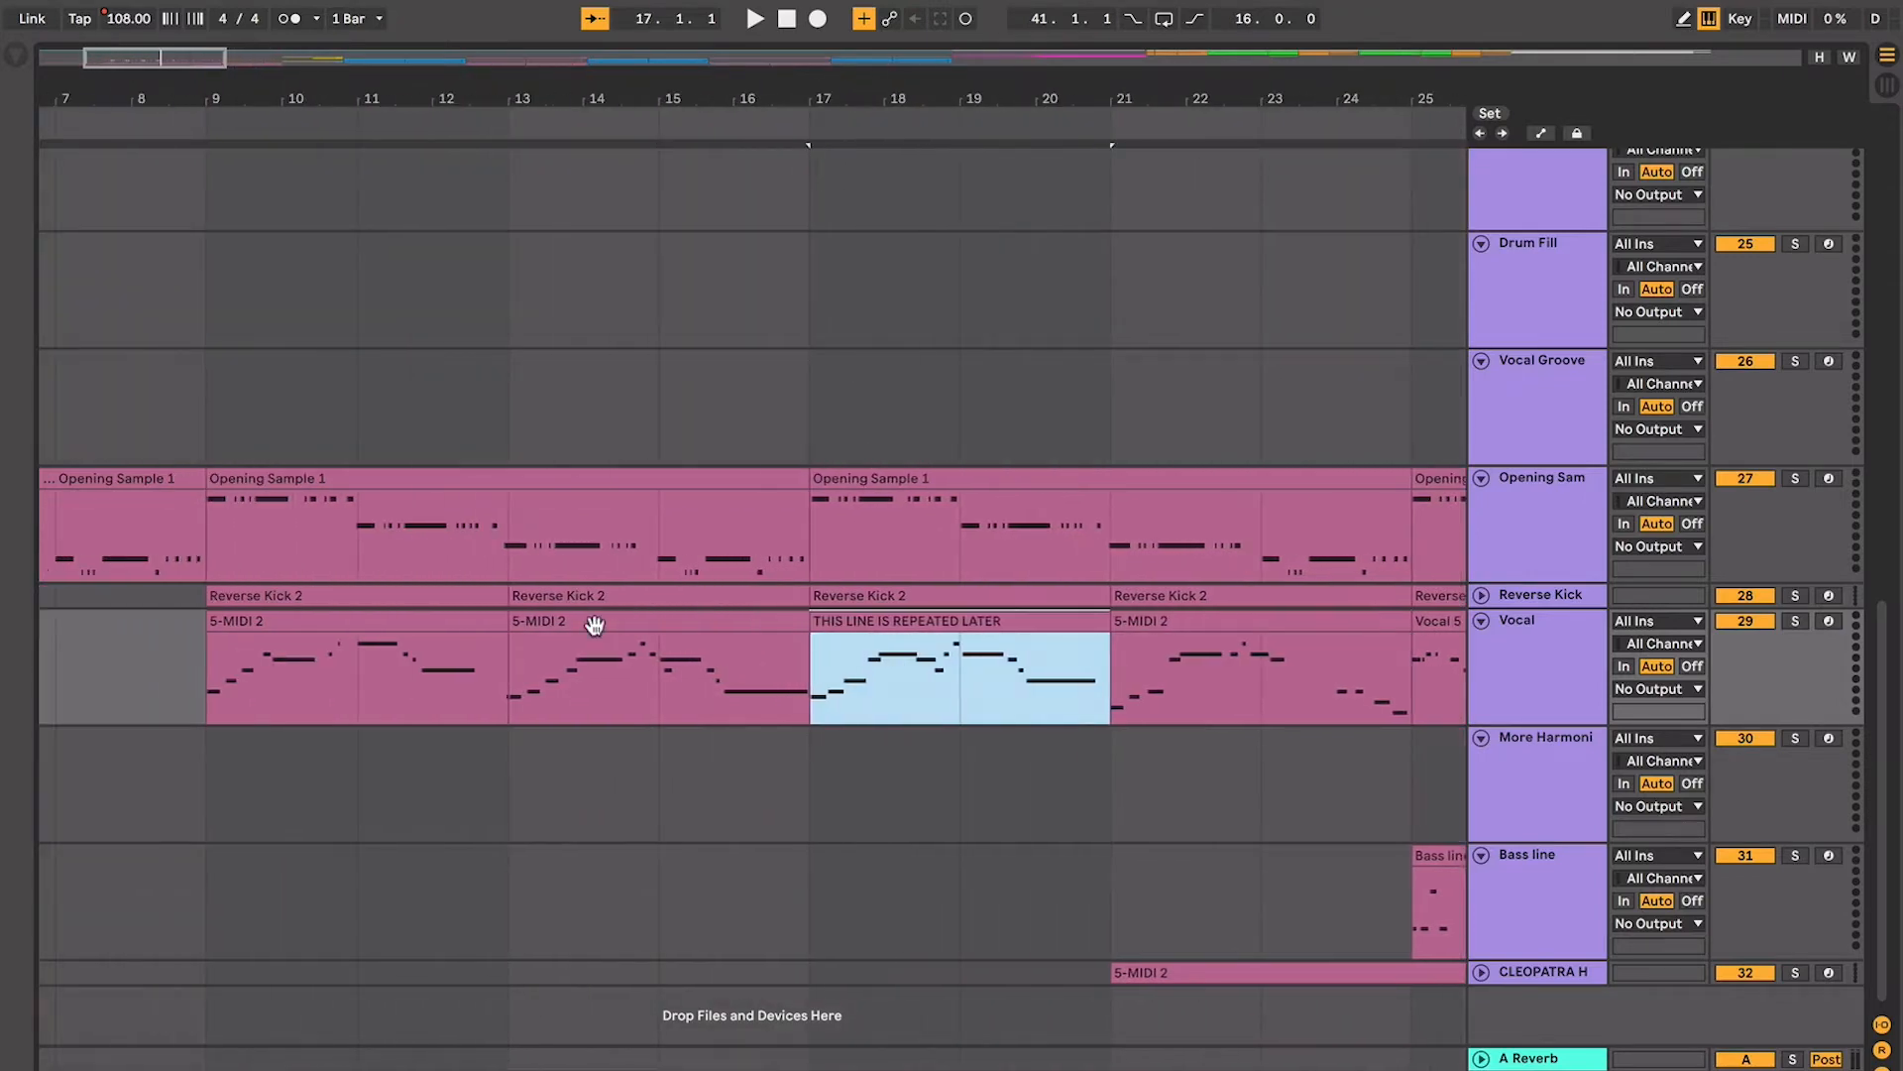
Play the THIS LINE IS REPEATED LATER vocal from bar 17 and compare it with the MORE TENSE vocal at bar 65
{"action": "scroll", "coordinate": [594, 624], "scroll_direction": "right", "scroll_amount": 1}
{"action": "key", "text": "space"}
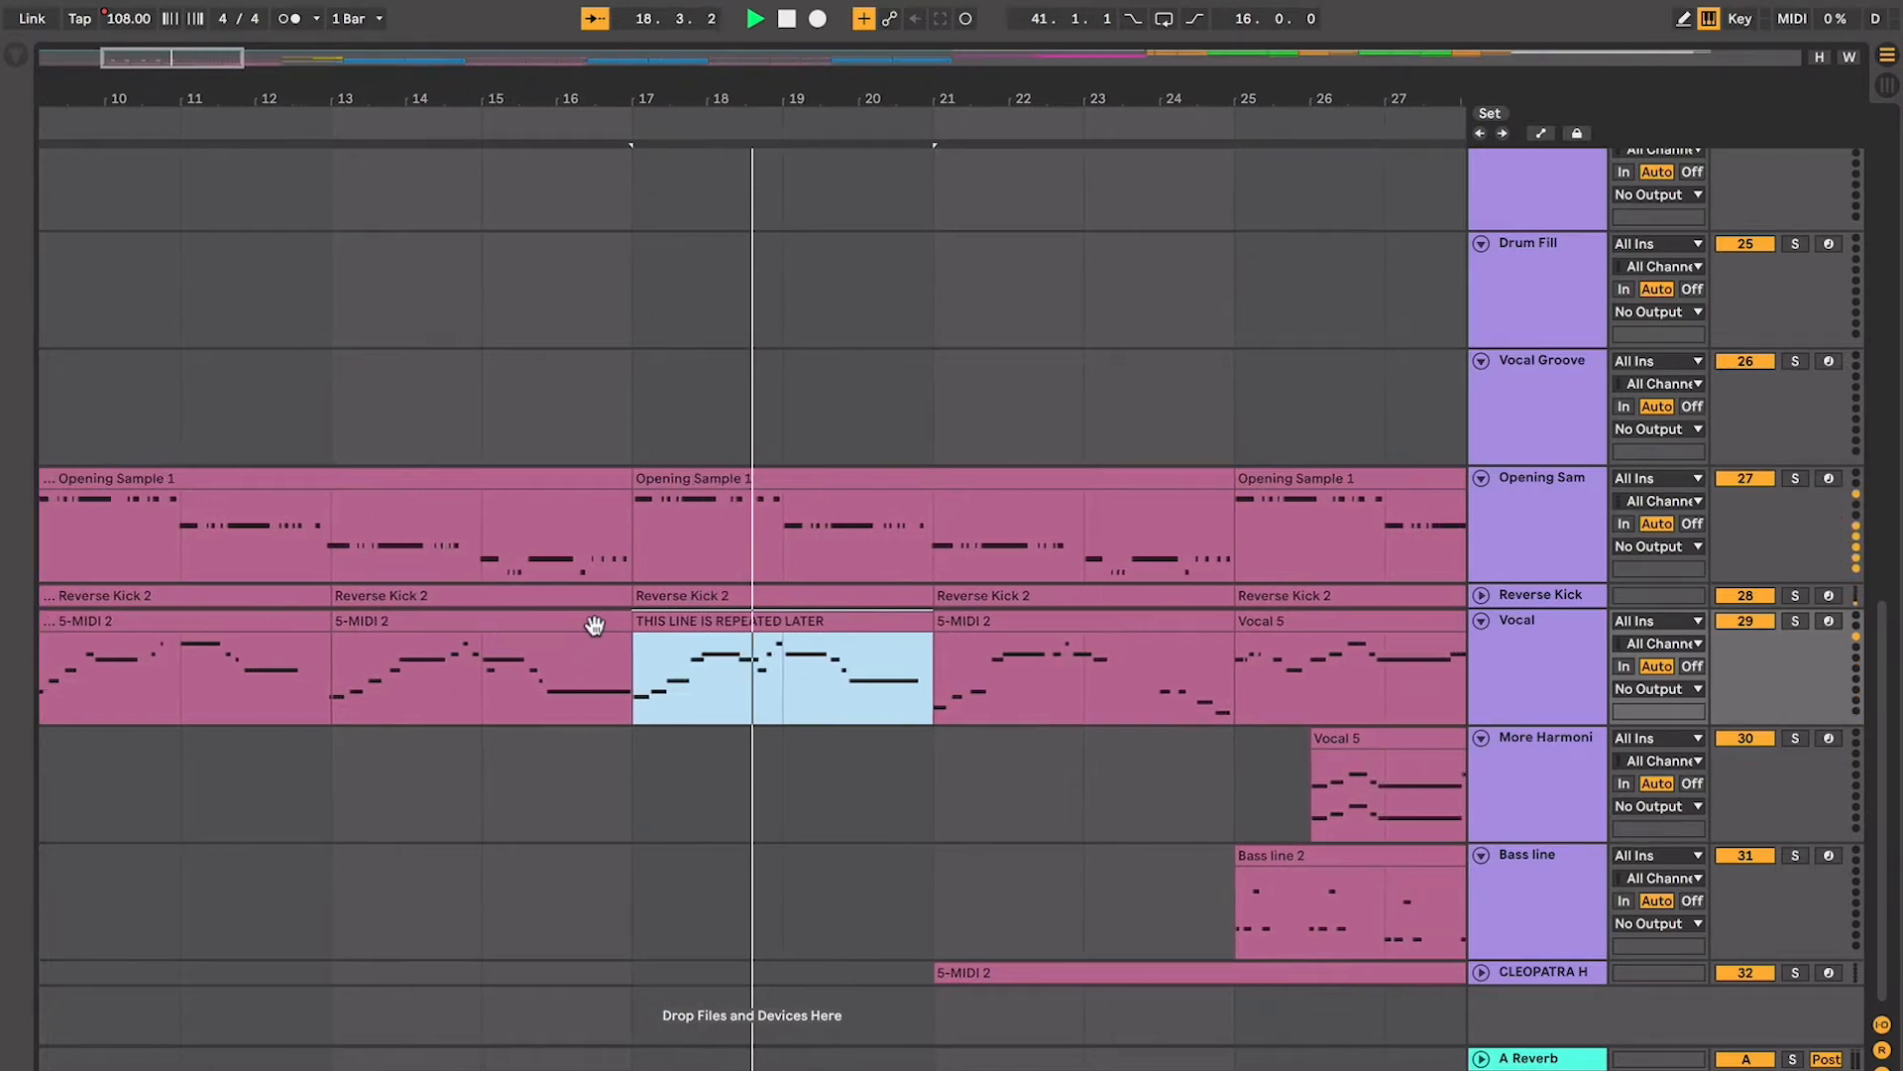
{"action": "scroll", "coordinate": [595, 624], "scroll_direction": "down", "scroll_amount": 3}
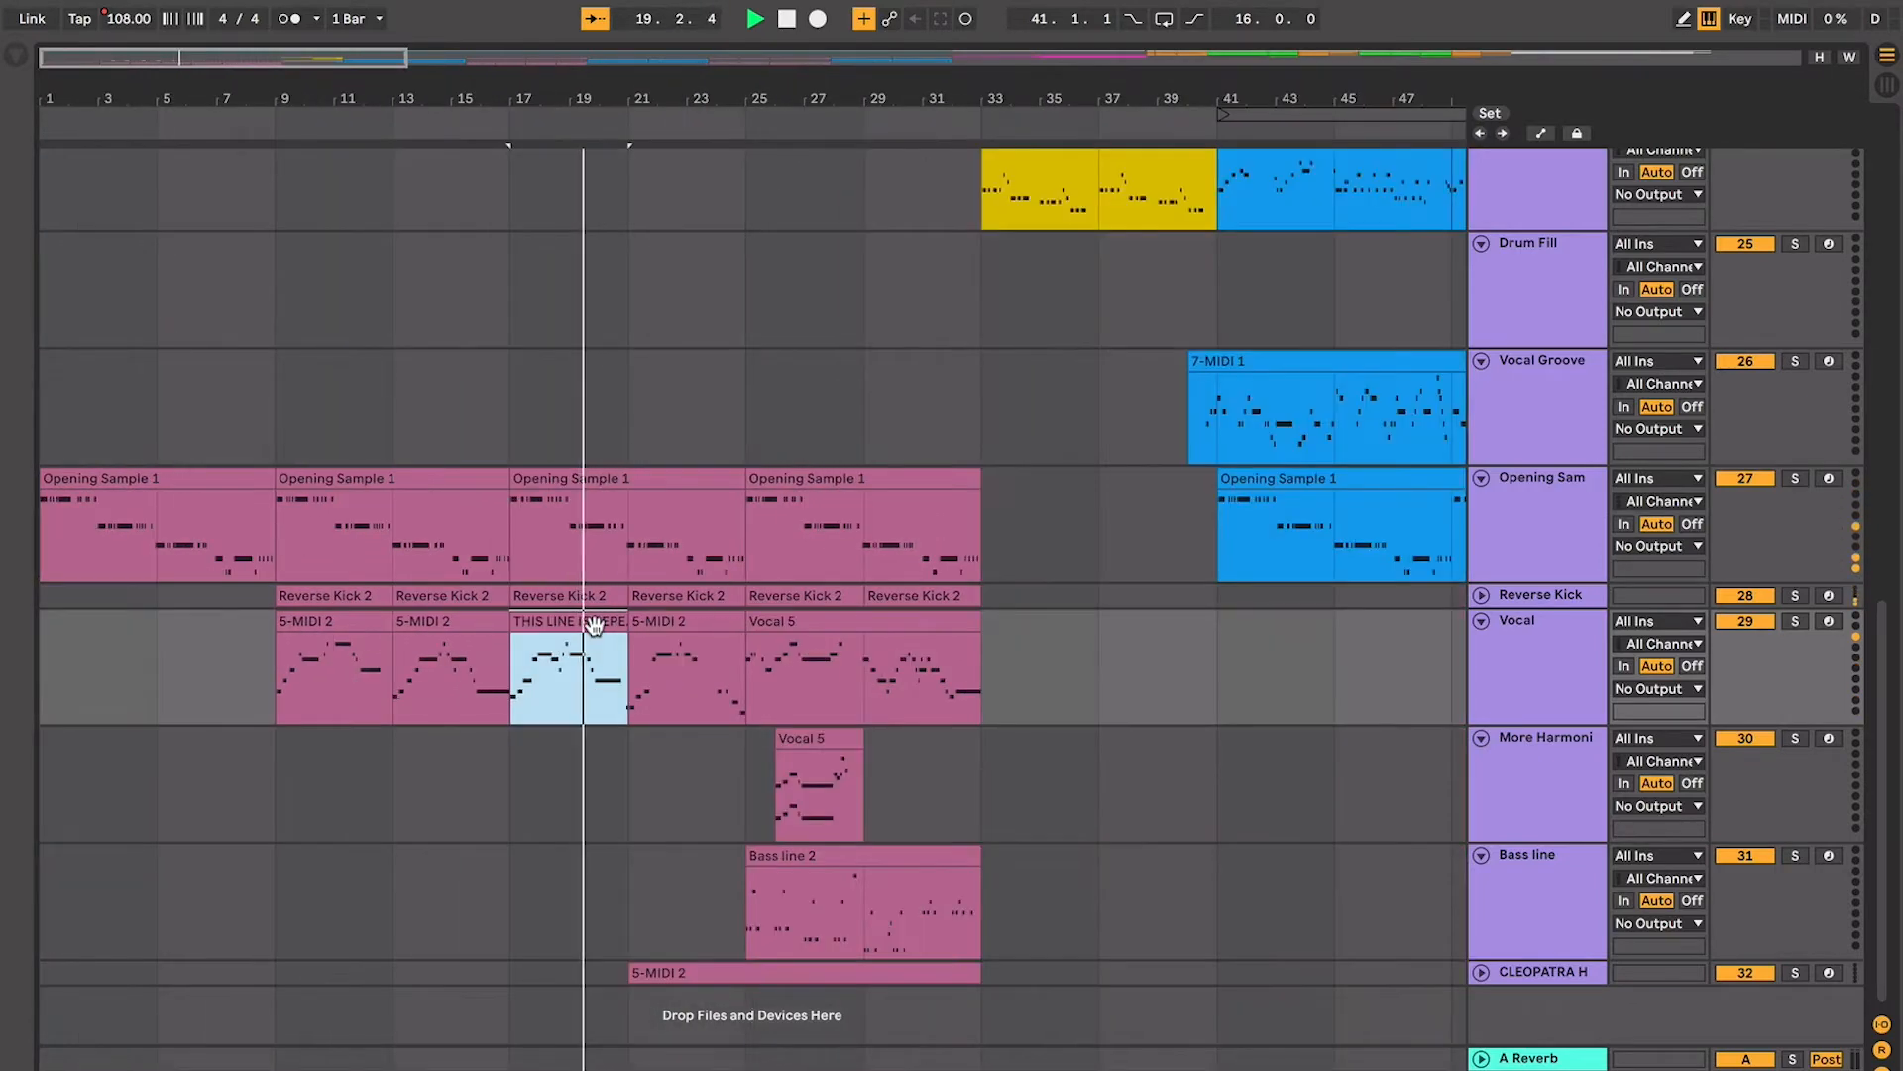
{"action": "scroll", "coordinate": [675, 640], "scroll_direction": "right", "scroll_amount": 10}
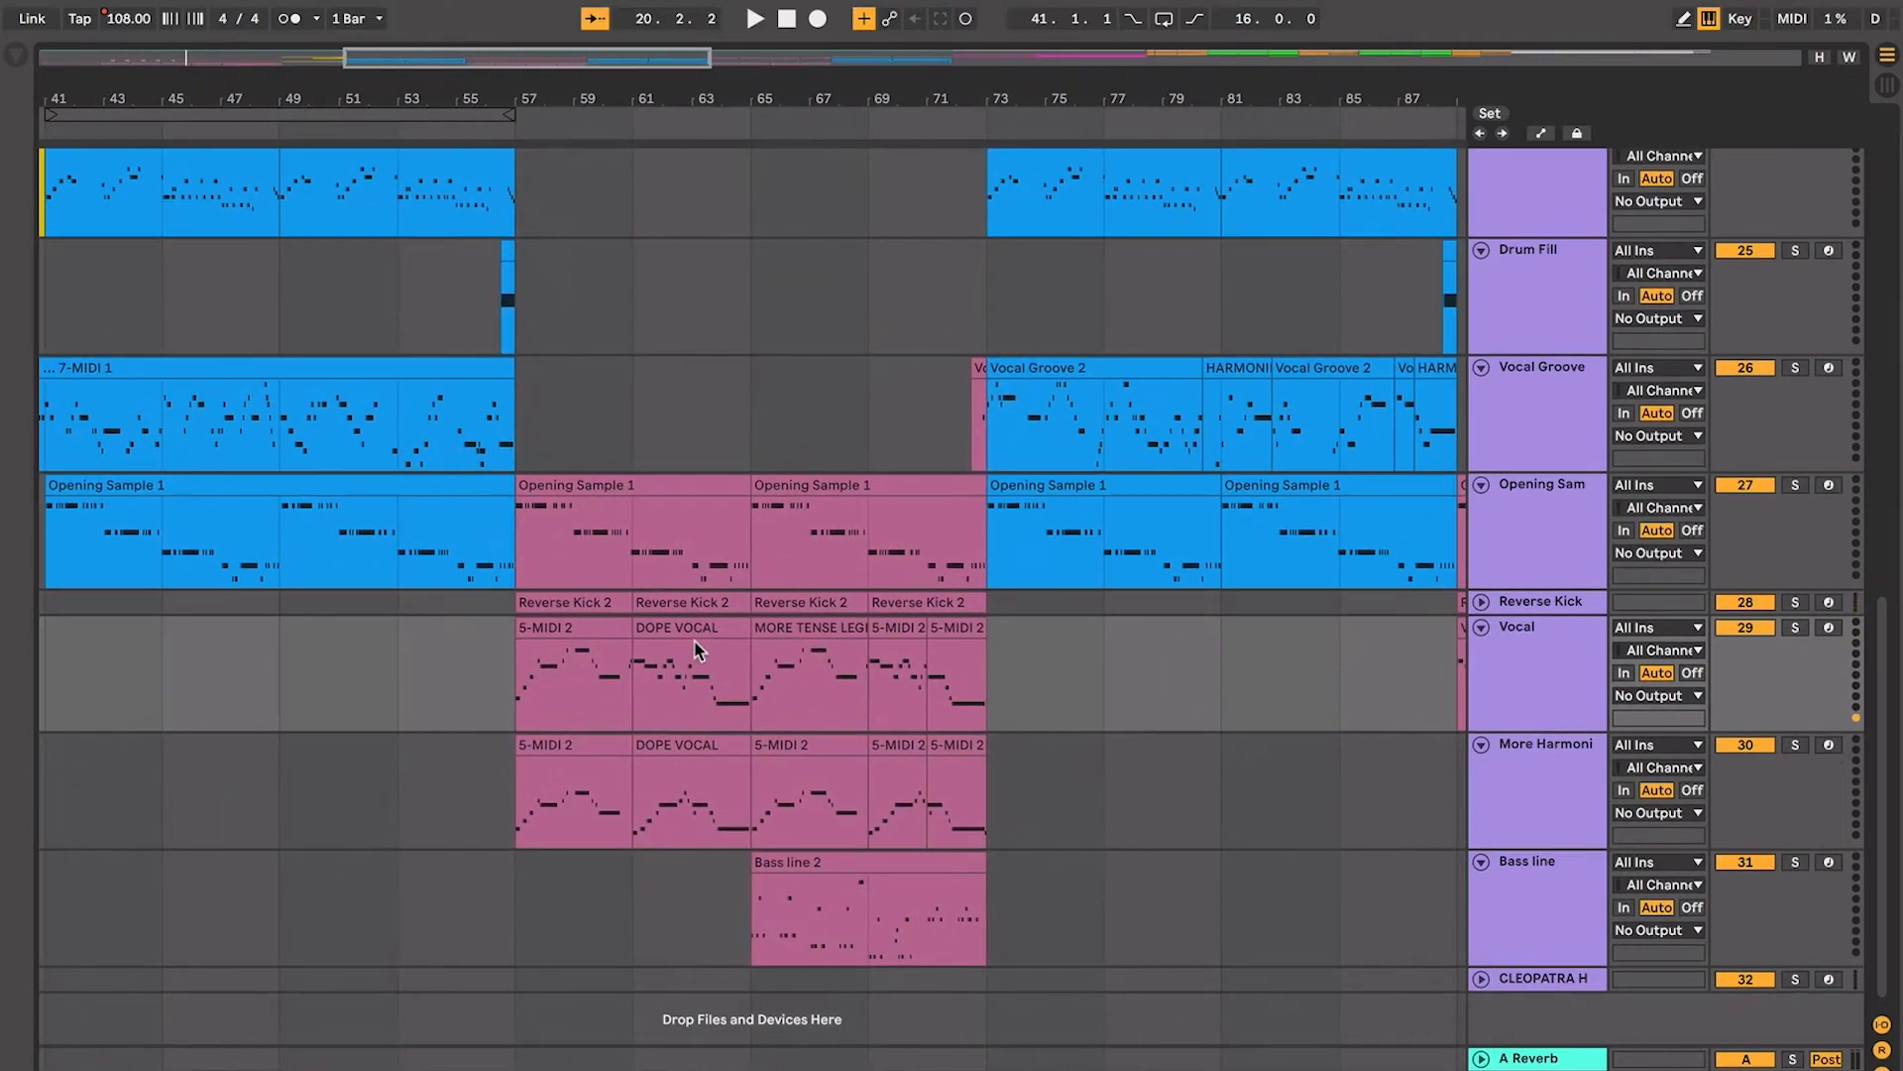
{"action": "key", "text": "space"}
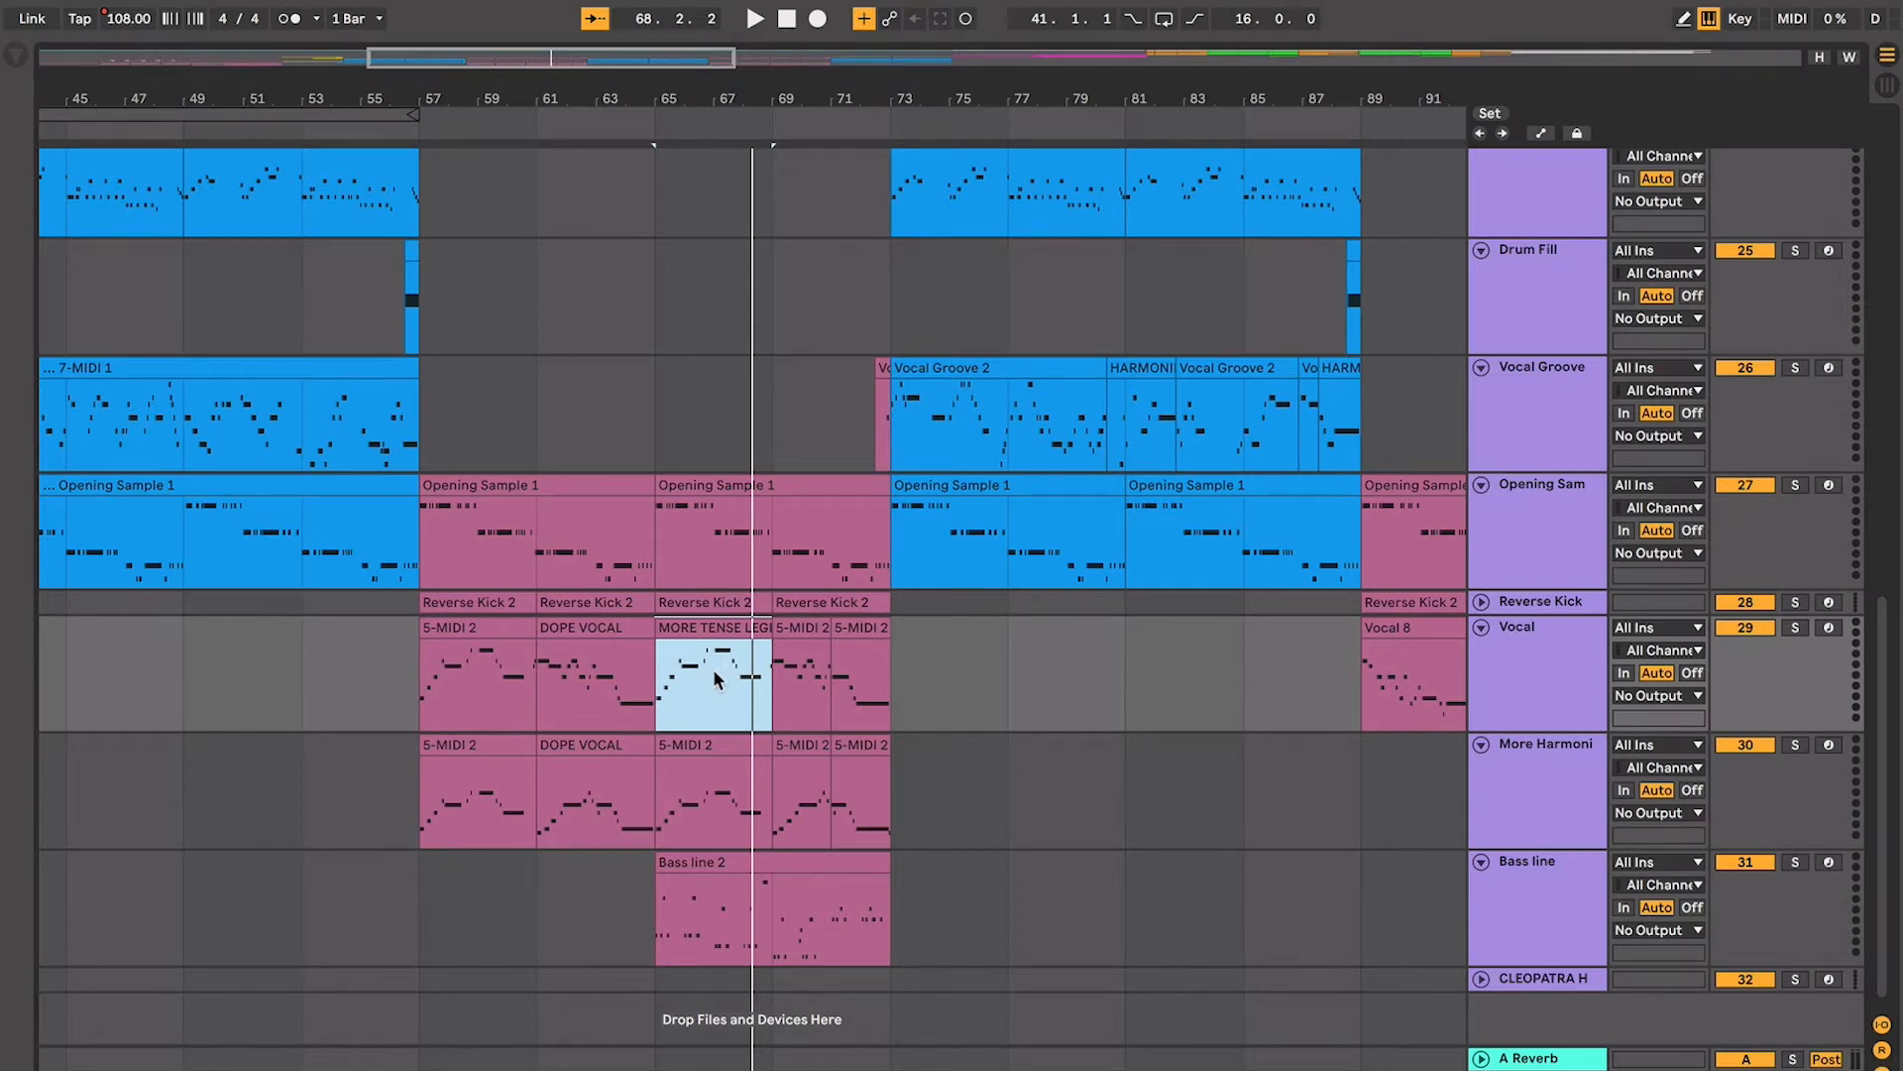
Delete the More Harmoni track's clip at bars 65 to 69 and undo the deletion
{"action": "left_click", "coordinate": [715, 756]}
{"action": "scroll", "coordinate": [724, 751], "scroll_direction": "up", "scroll_amount": 8}
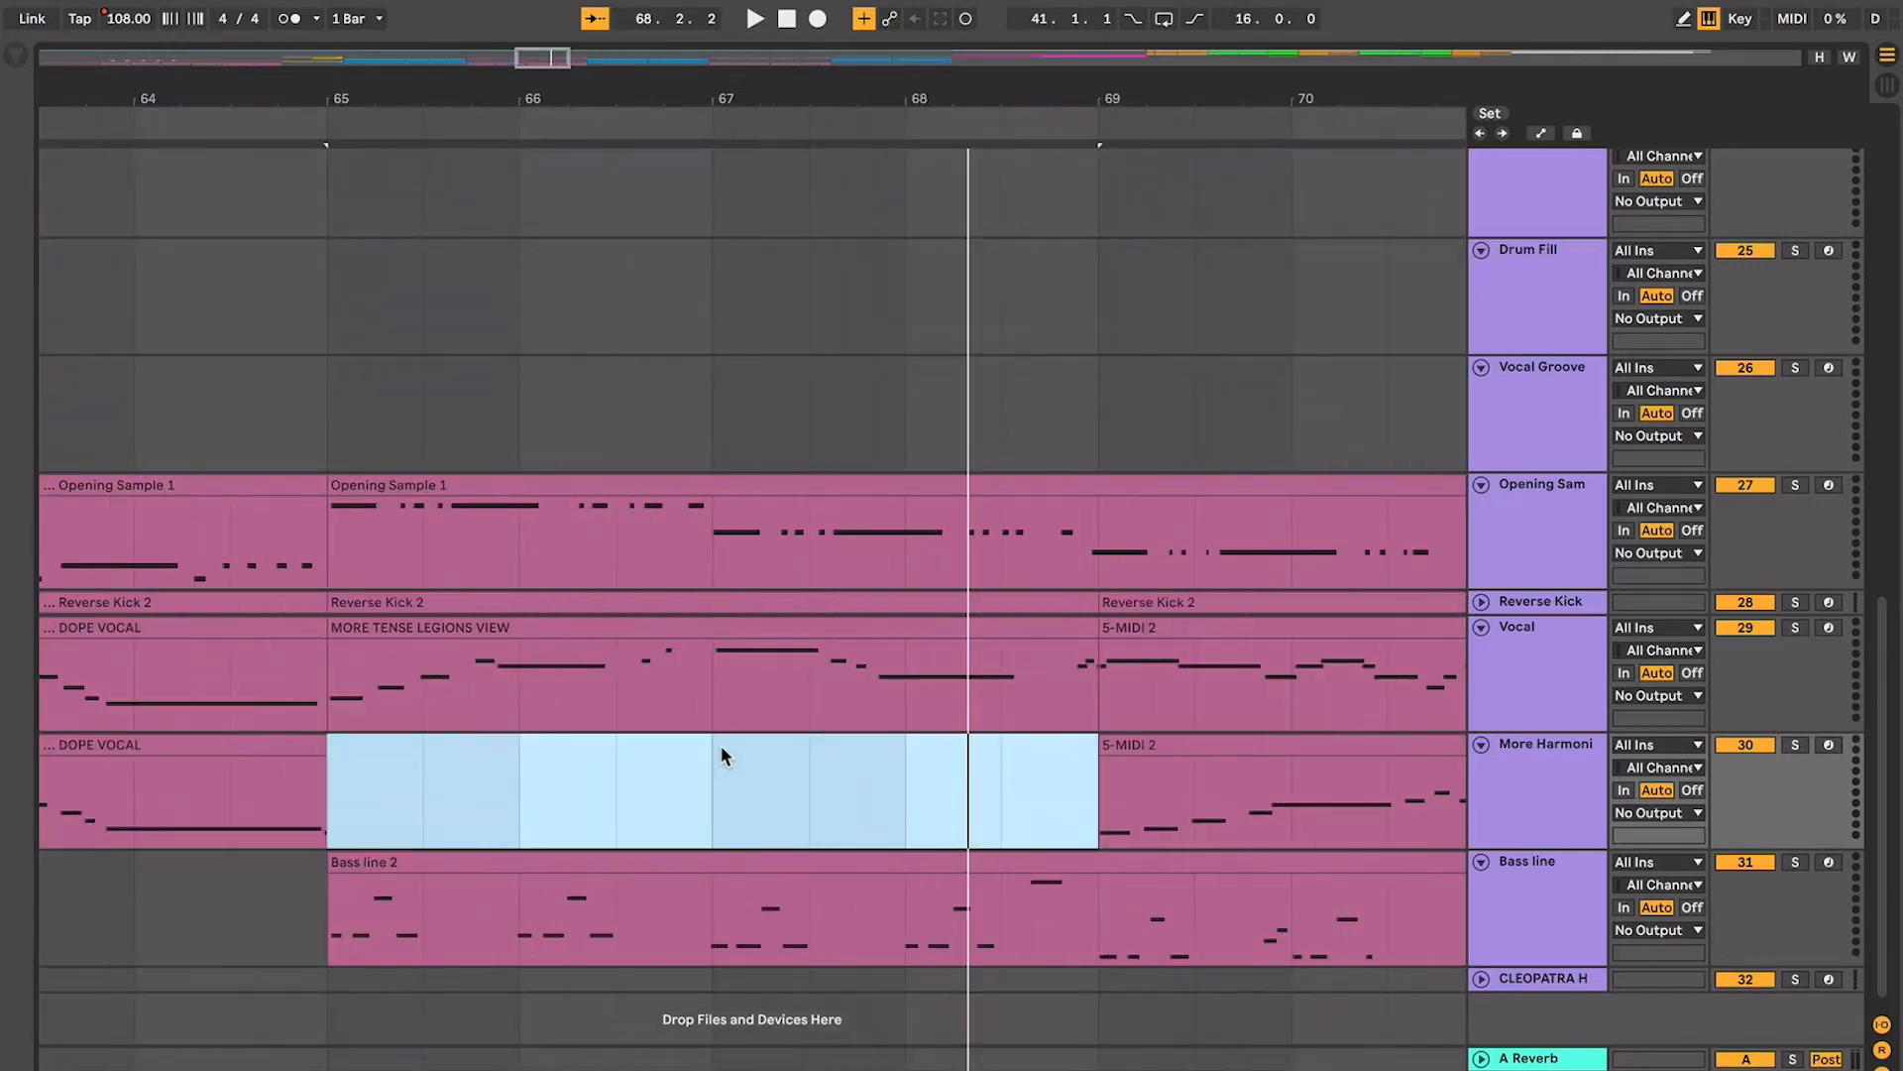
{"action": "key", "text": "super+z"}
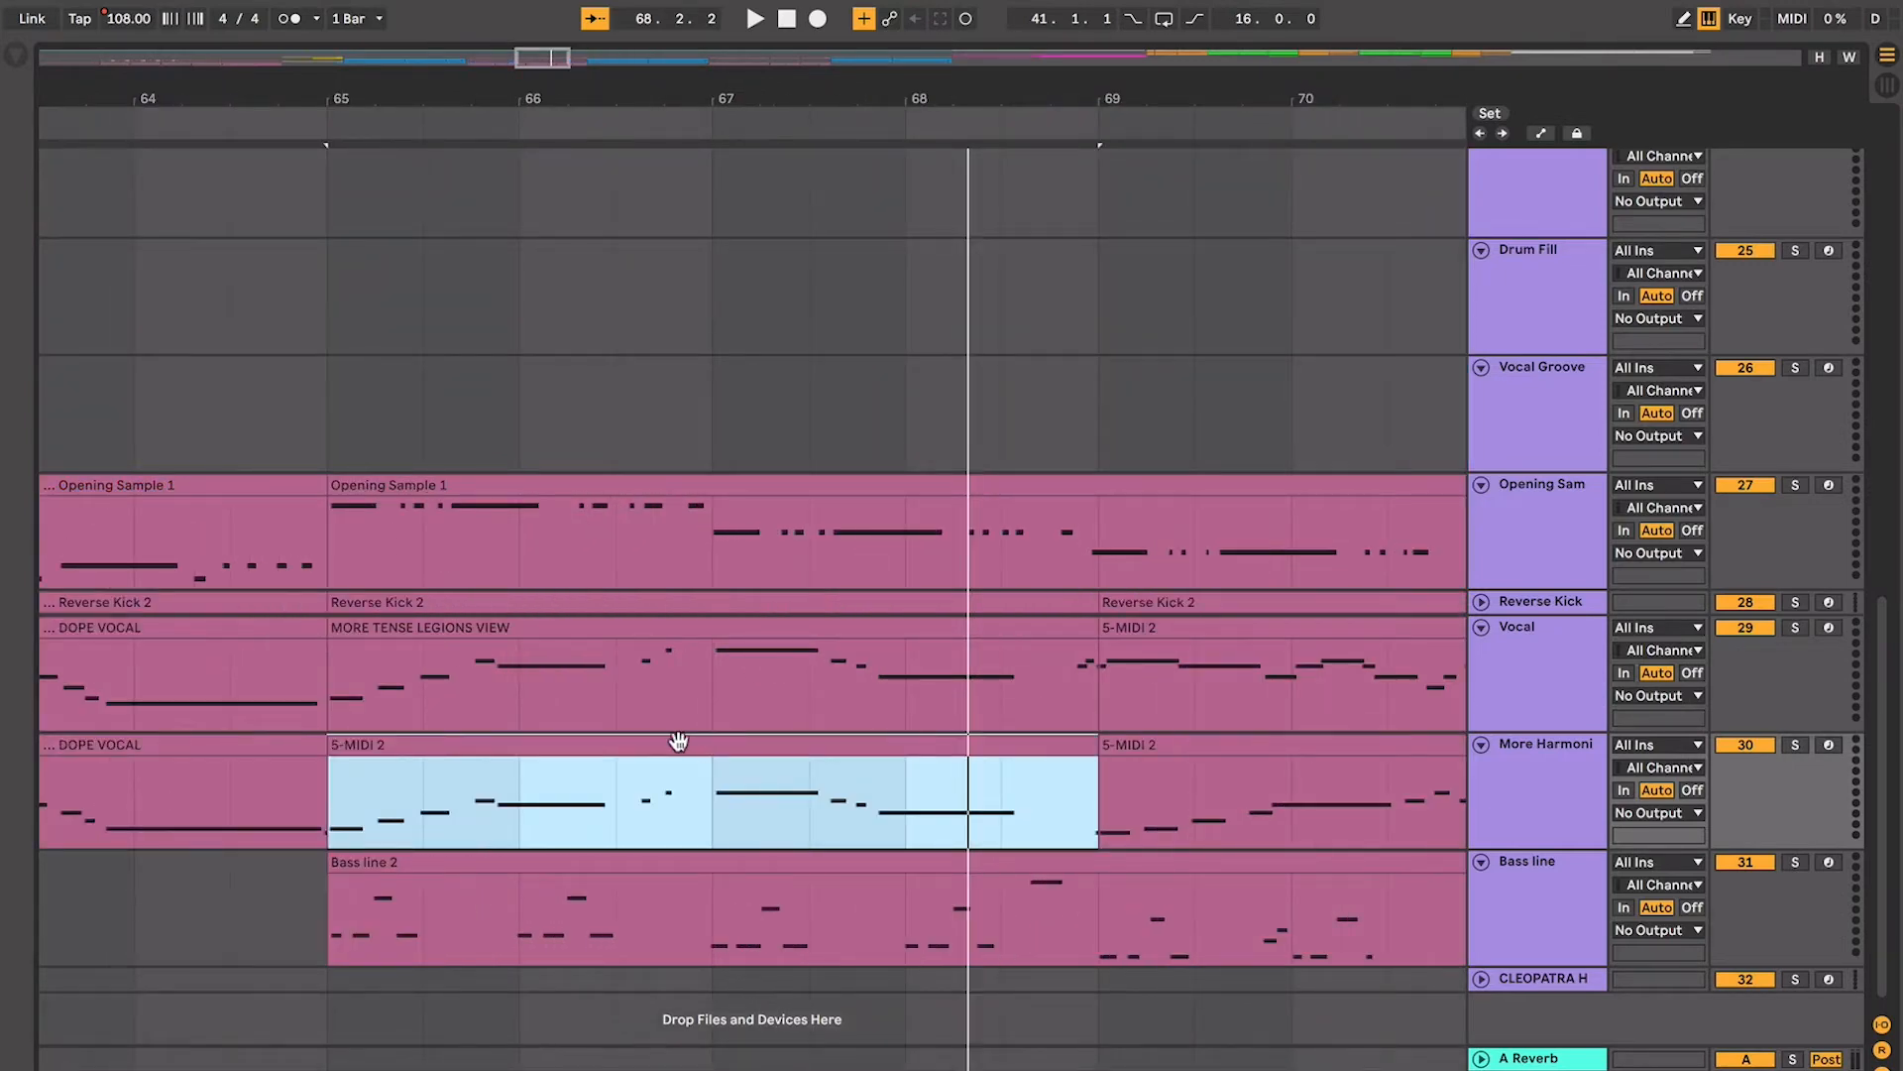
Examine the arp, drum and Bass SYnth tracks around bar 65
{"action": "scroll", "coordinate": [678, 741], "scroll_direction": "down", "scroll_amount": 5}
{"action": "scroll", "coordinate": [678, 742], "scroll_direction": "up", "scroll_amount": 10}
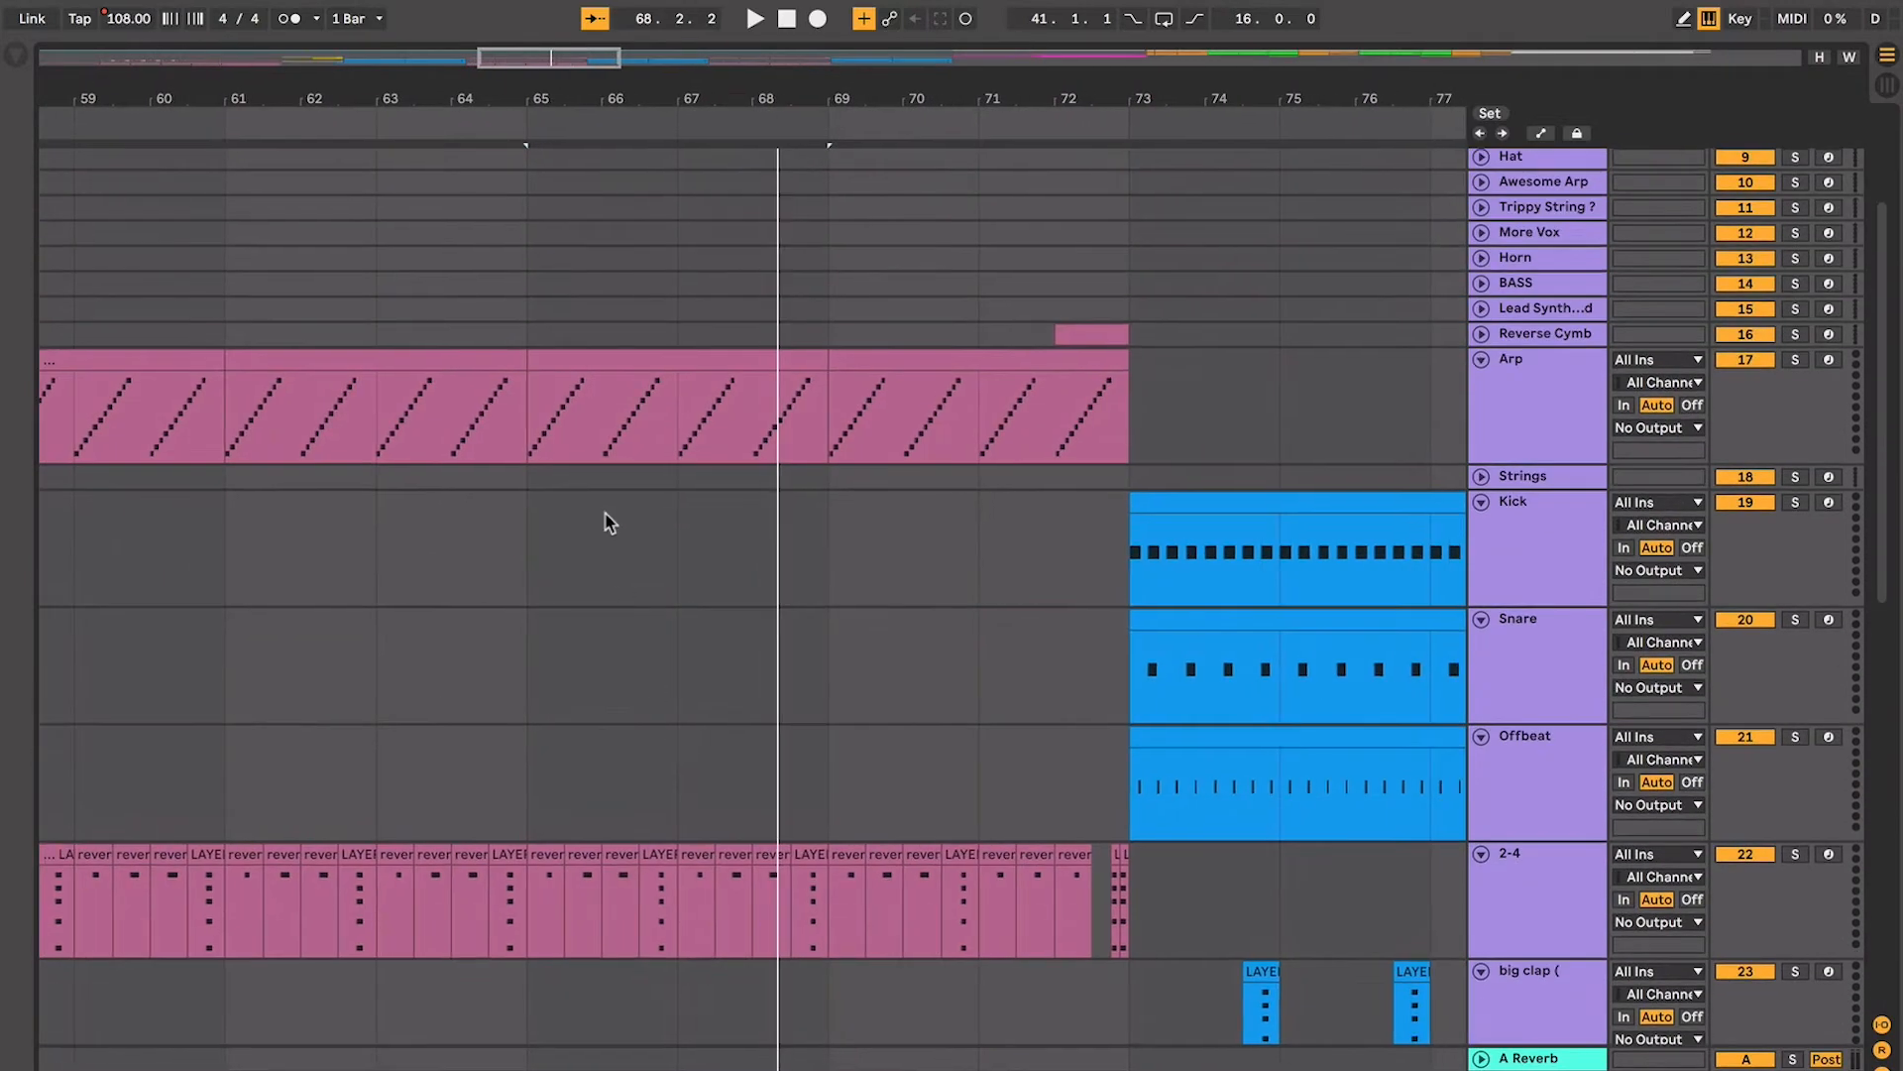
{"action": "left_click", "coordinate": [537, 424]}
{"action": "scroll", "coordinate": [537, 424], "scroll_direction": "down", "scroll_amount": 2}
{"action": "scroll", "coordinate": [539, 435], "scroll_direction": "down", "scroll_amount": 5}
{"action": "left_click", "coordinate": [541, 577]}
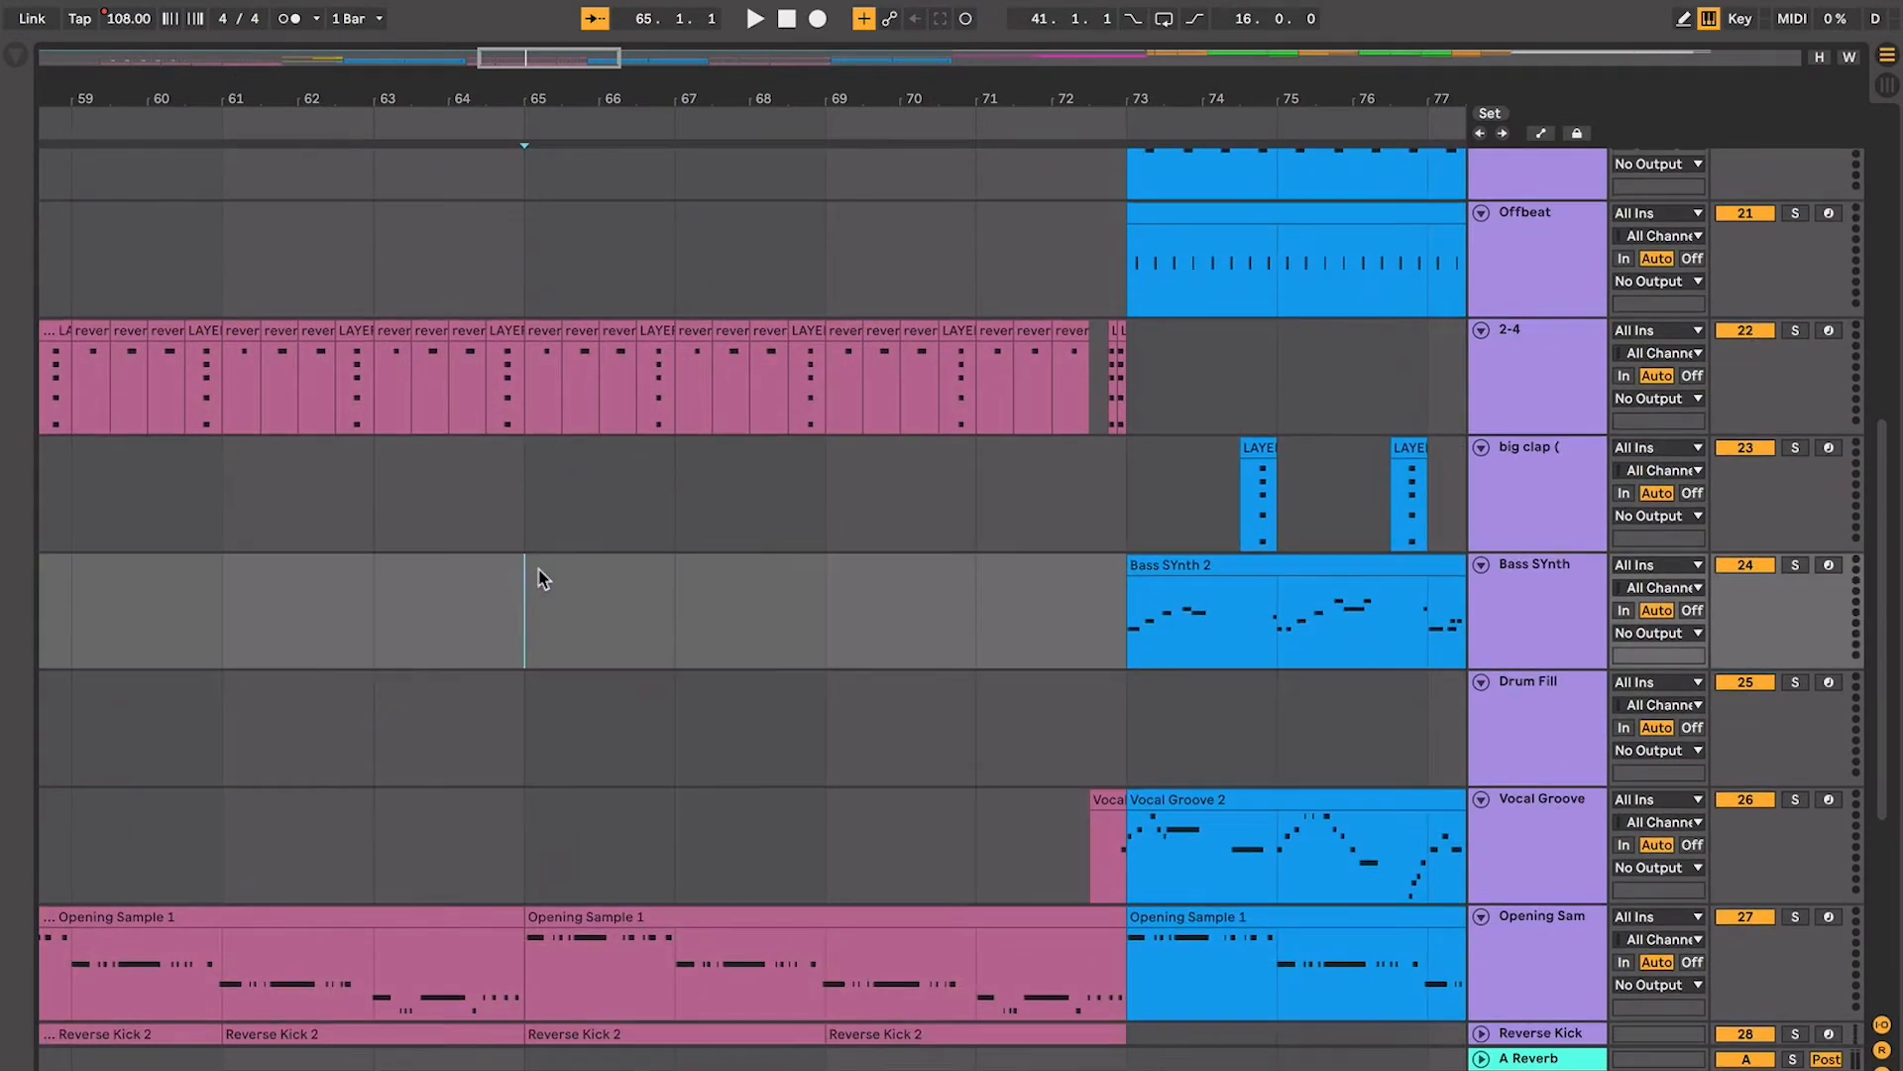
{"action": "scroll", "coordinate": [831, 581], "scroll_direction": "down", "scroll_amount": 4}
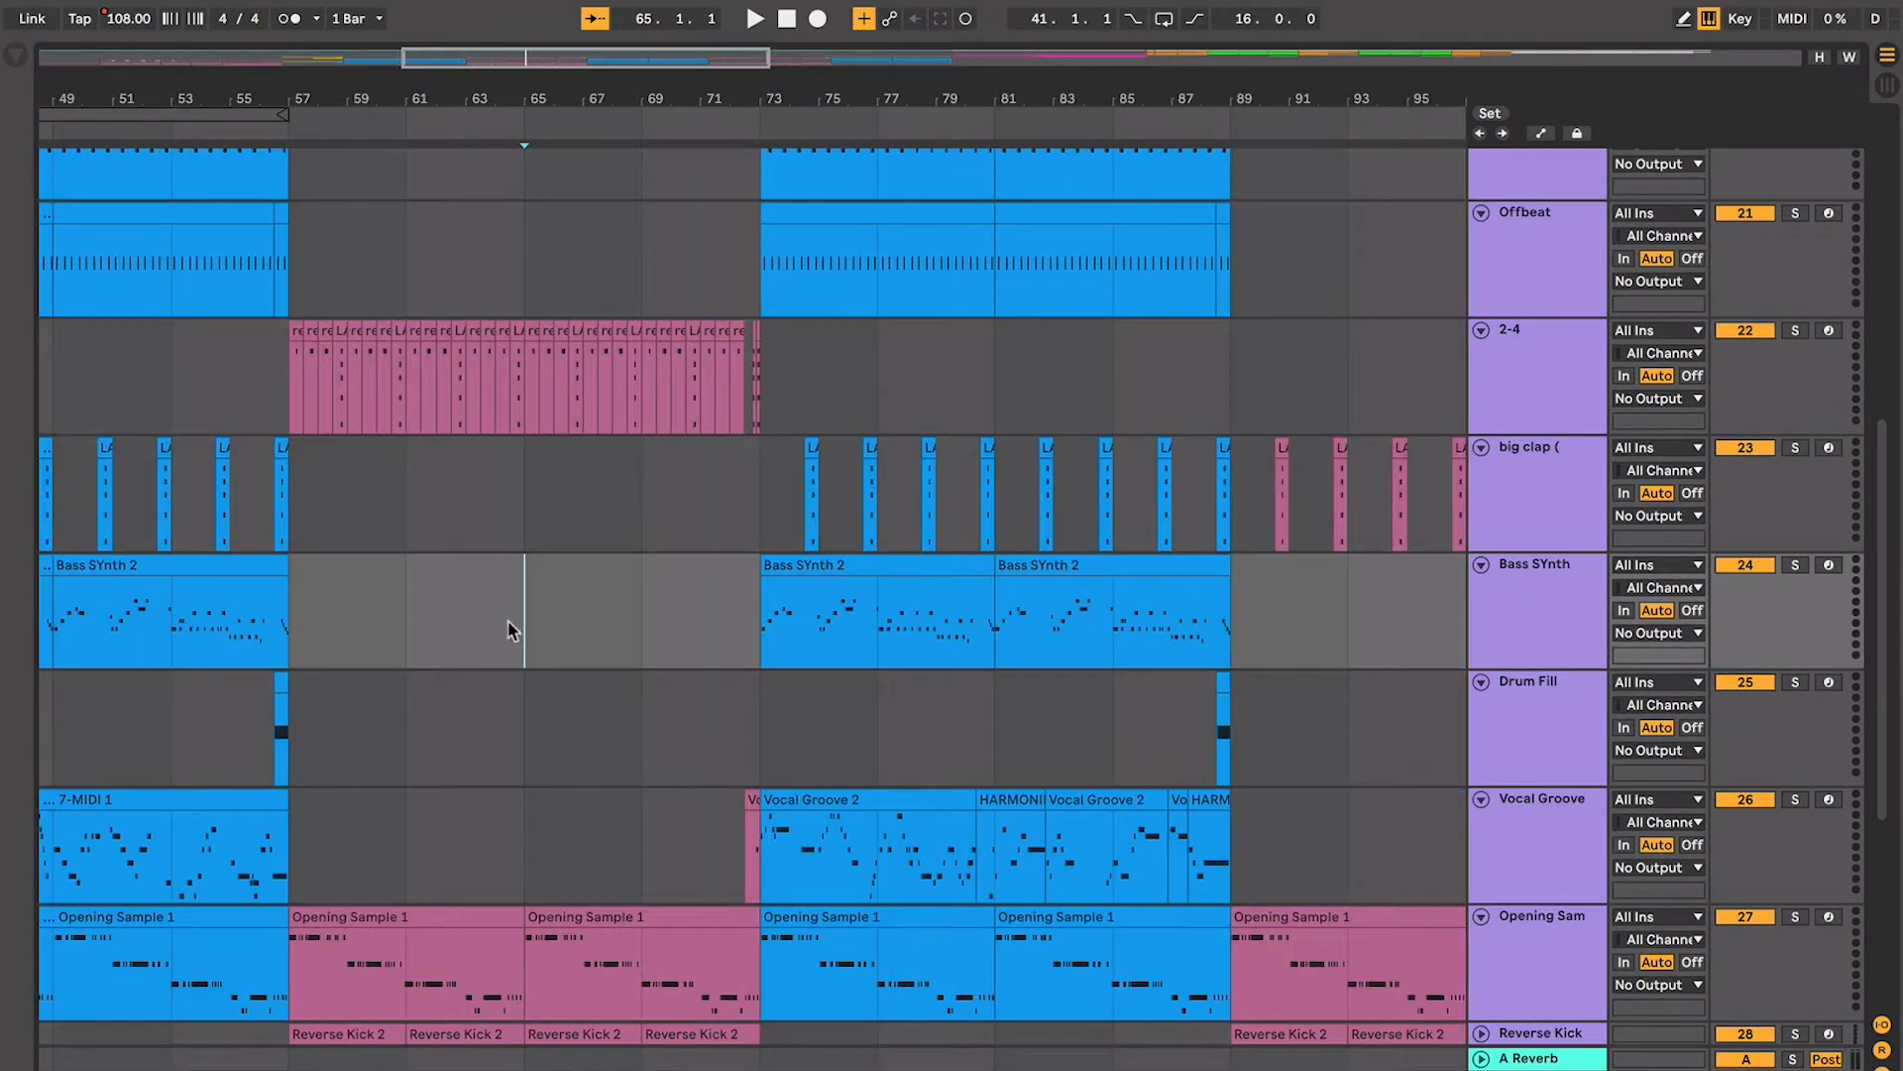
Compare the Bass SYnth track's earlier clips from bar 33 with its empty section between bars 57 and 73
{"action": "scroll", "coordinate": [548, 684], "scroll_direction": "down", "scroll_amount": 1}
{"action": "scroll", "coordinate": [548, 684], "scroll_direction": "left", "scroll_amount": 15}
{"action": "left_click", "coordinate": [469, 605]}
{"action": "scroll", "coordinate": [472, 608], "scroll_direction": "right", "scroll_amount": 6}
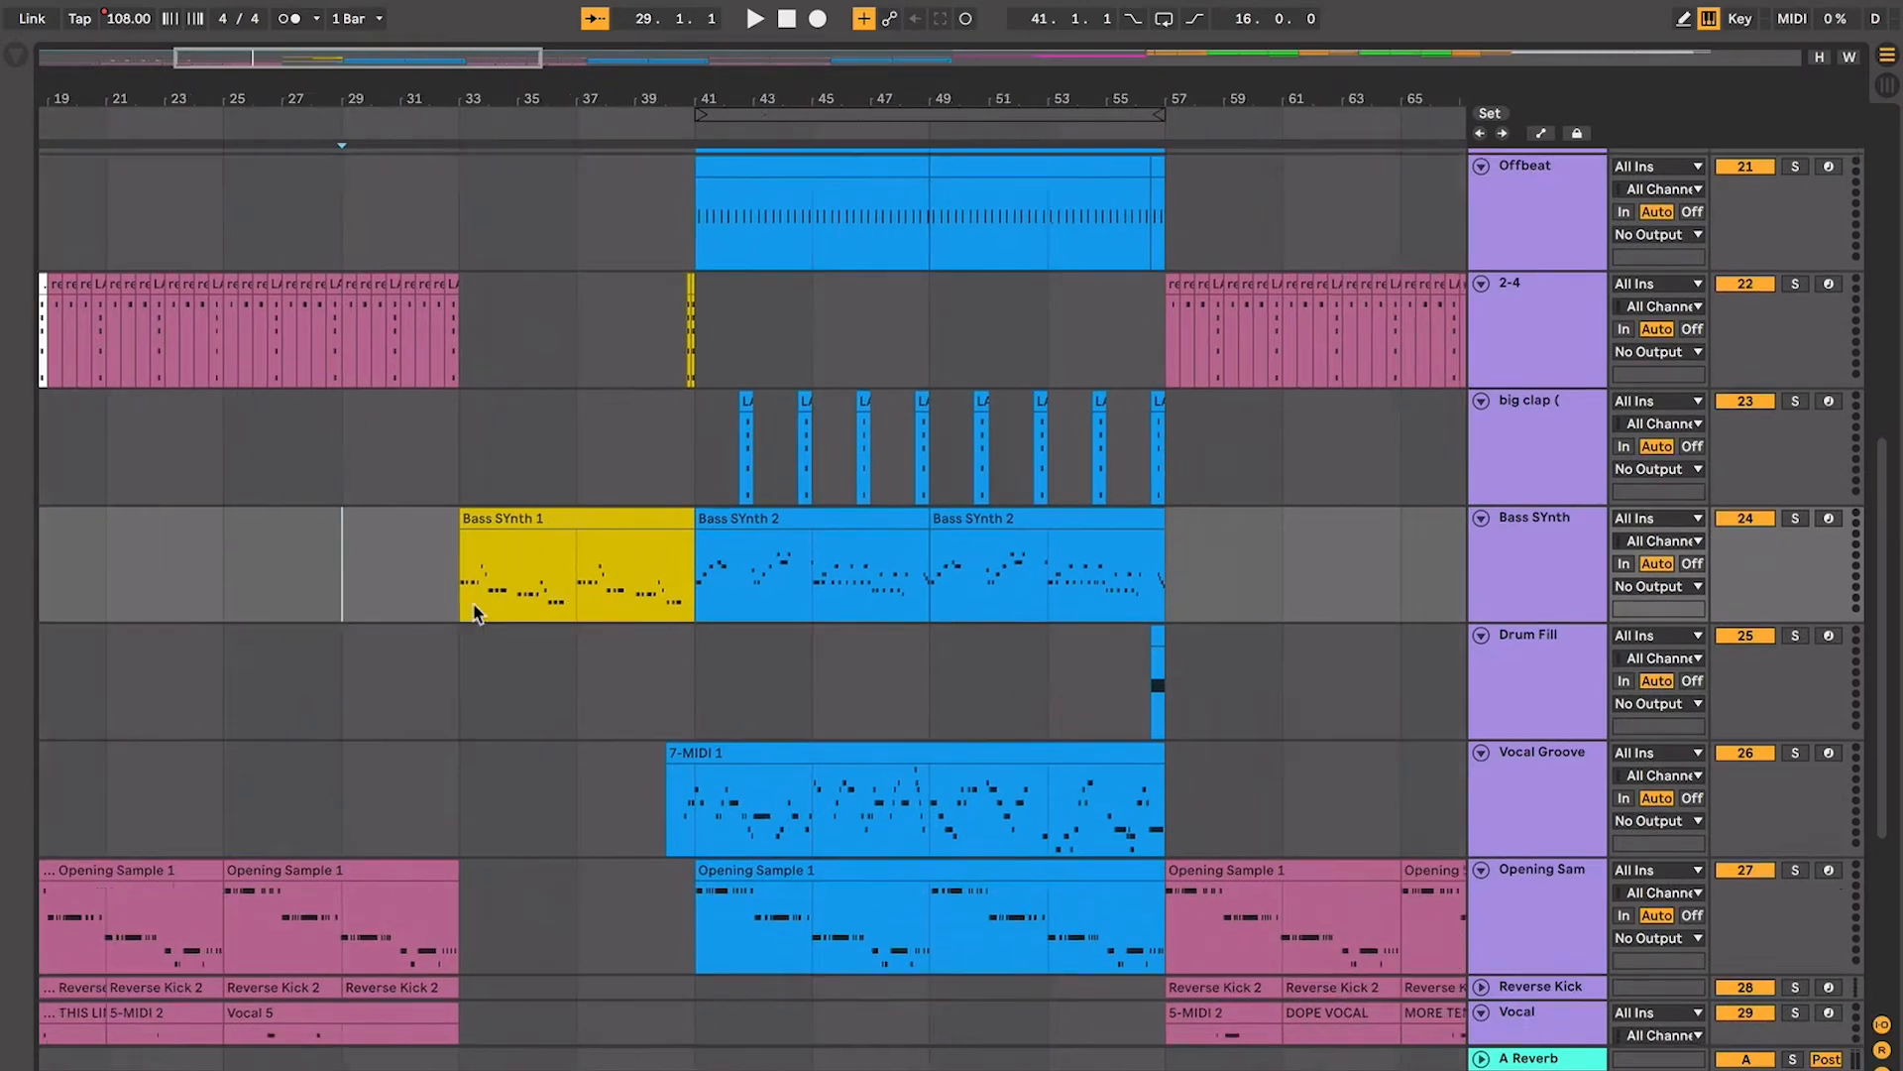
{"action": "left_click_drag", "start_coordinate": [1171, 538], "coordinate": [1267, 552]}
{"action": "scroll", "coordinate": [1266, 552], "scroll_direction": "right", "scroll_amount": 4}
{"action": "scroll", "coordinate": [1267, 552], "scroll_direction": "down", "scroll_amount": 1}
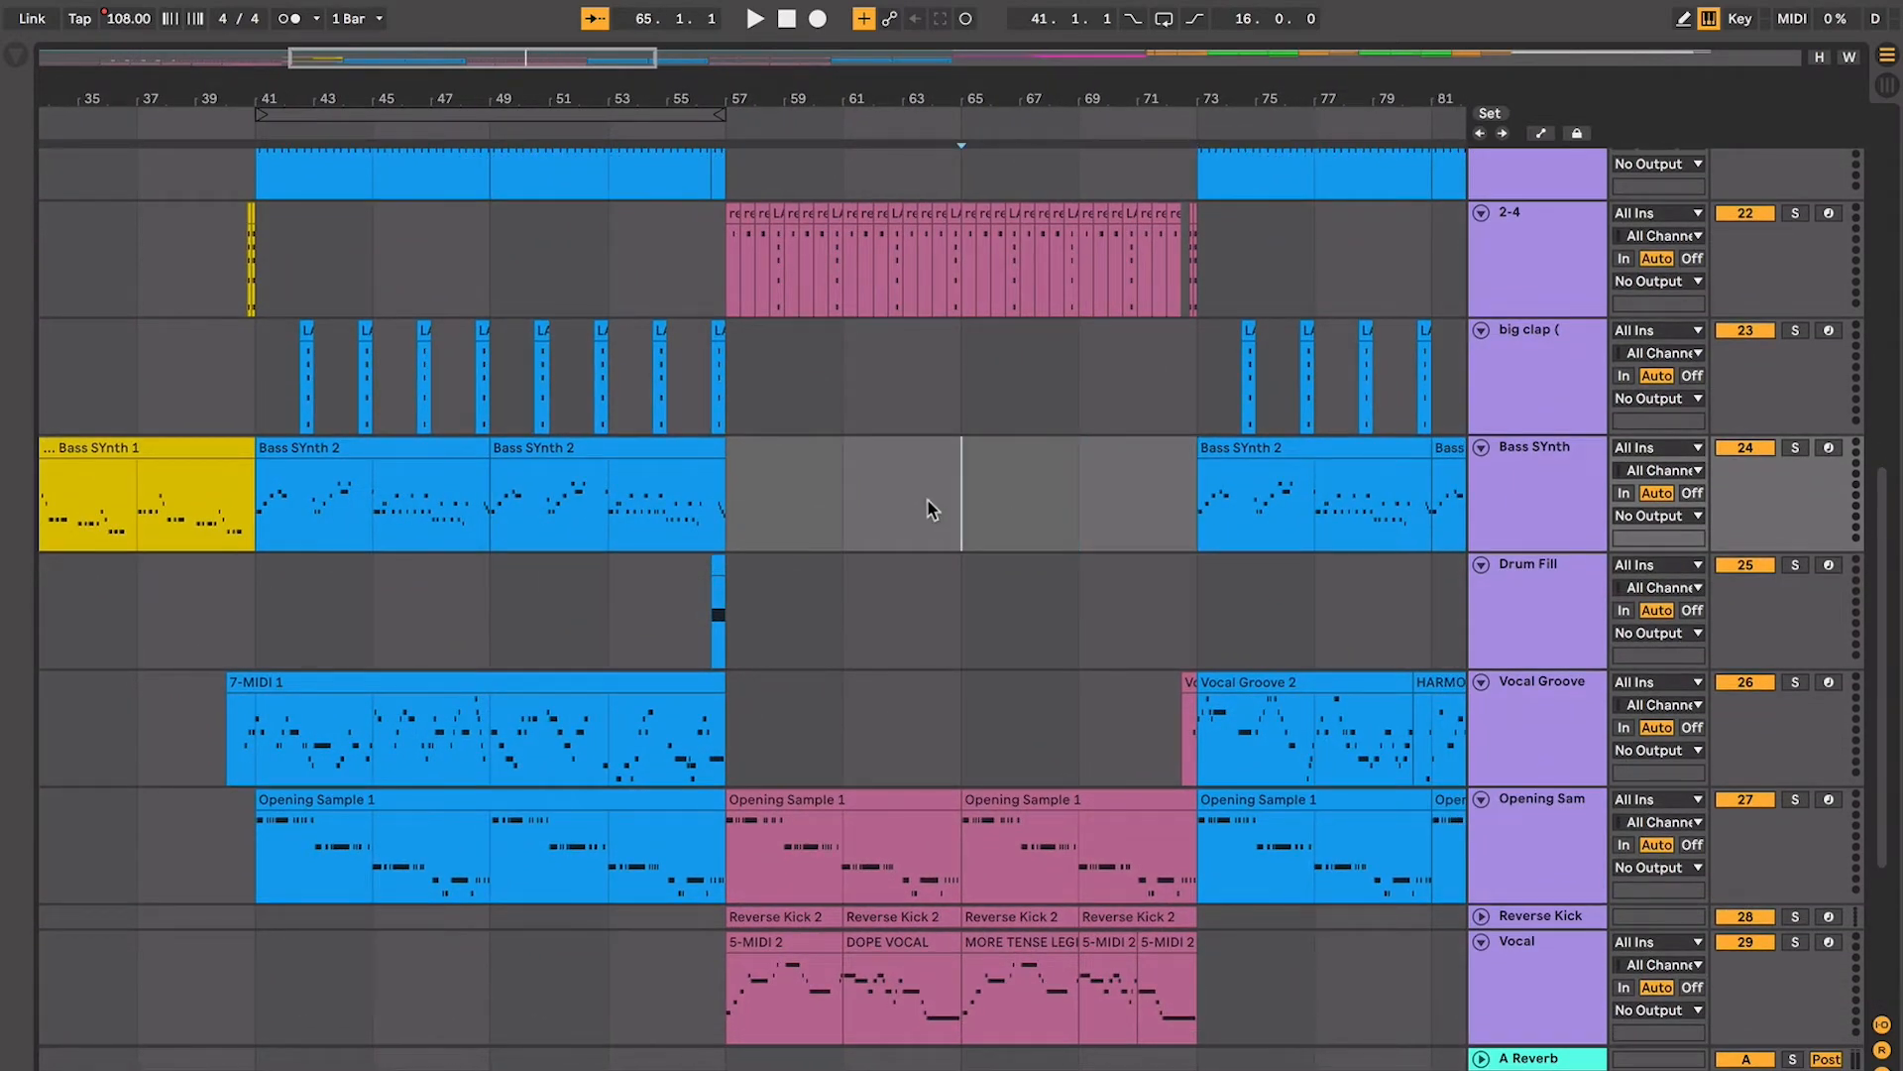
{"action": "scroll", "coordinate": [930, 508], "scroll_direction": "right", "scroll_amount": 4}
{"action": "scroll", "coordinate": [965, 514], "scroll_direction": "up", "scroll_amount": 1}
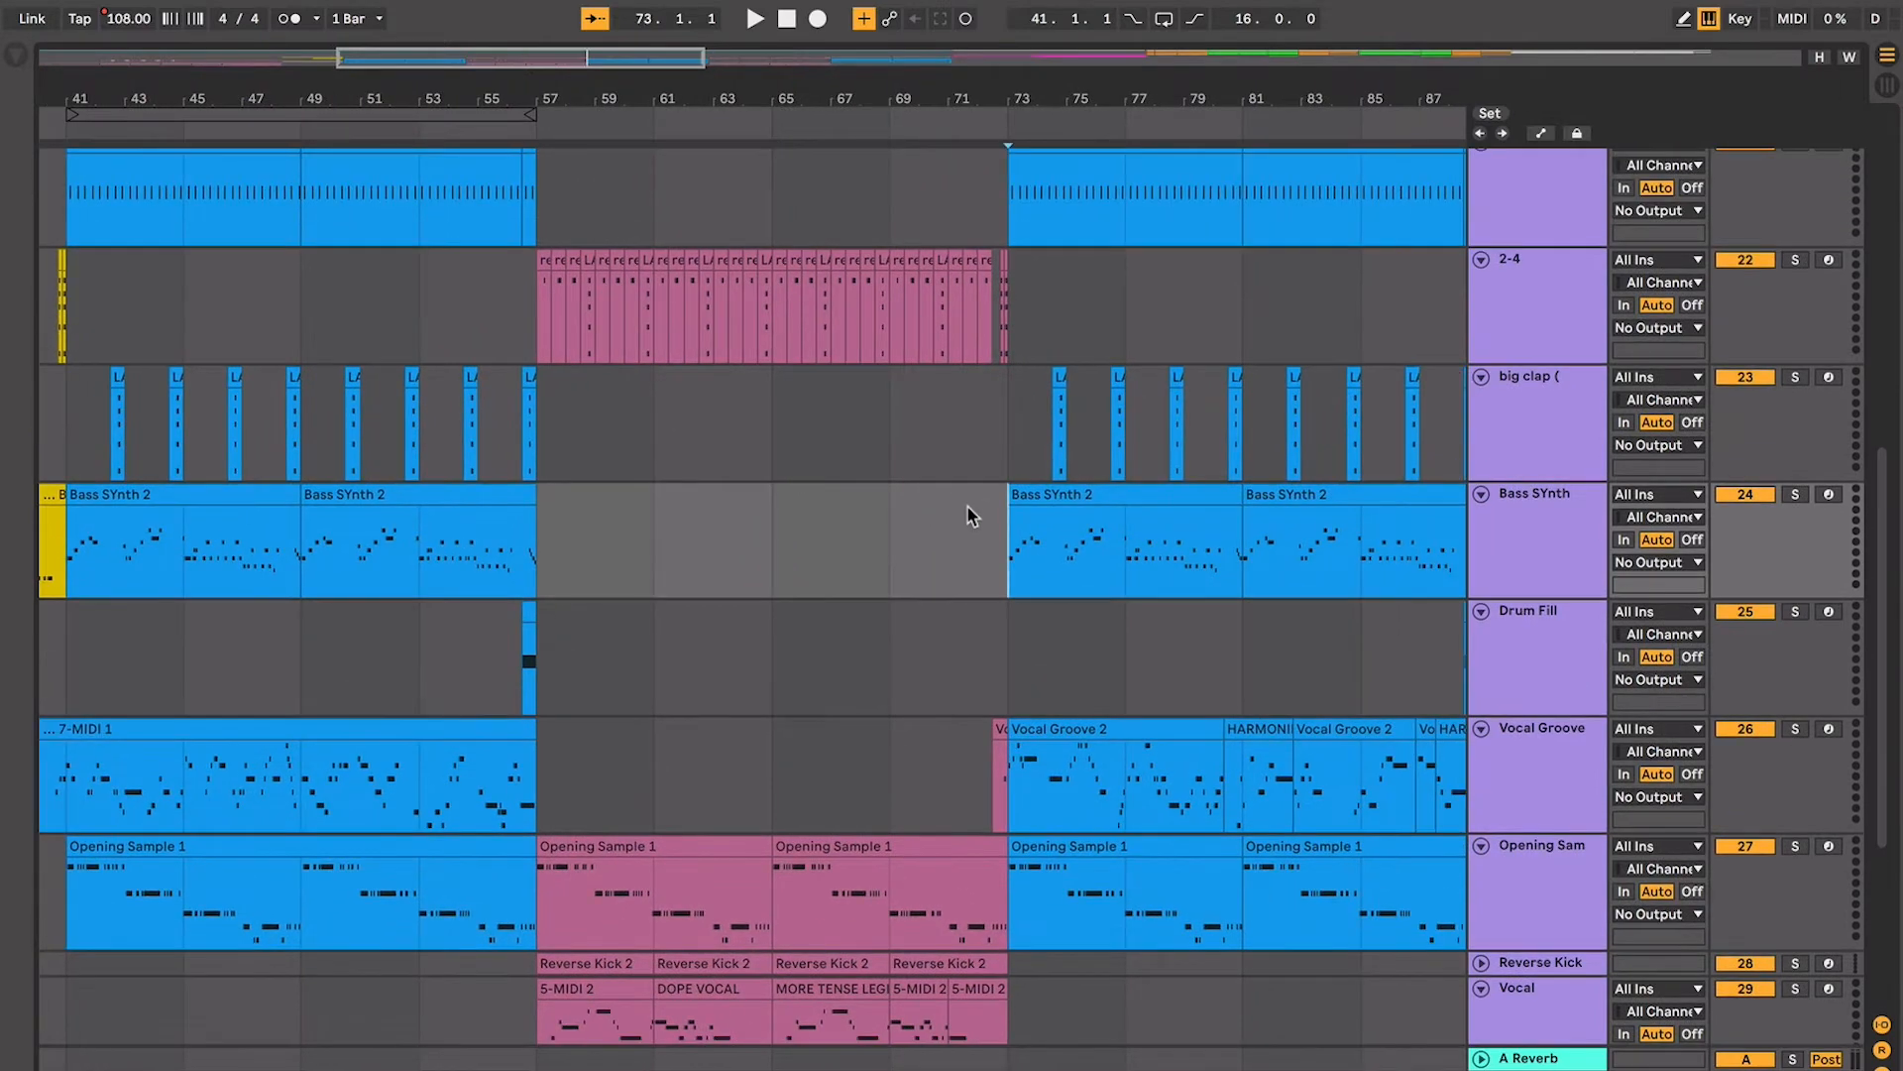
{"action": "scroll", "coordinate": [968, 508], "scroll_direction": "right", "scroll_amount": 2}
{"action": "scroll", "coordinate": [968, 507], "scroll_direction": "up", "scroll_amount": 1}
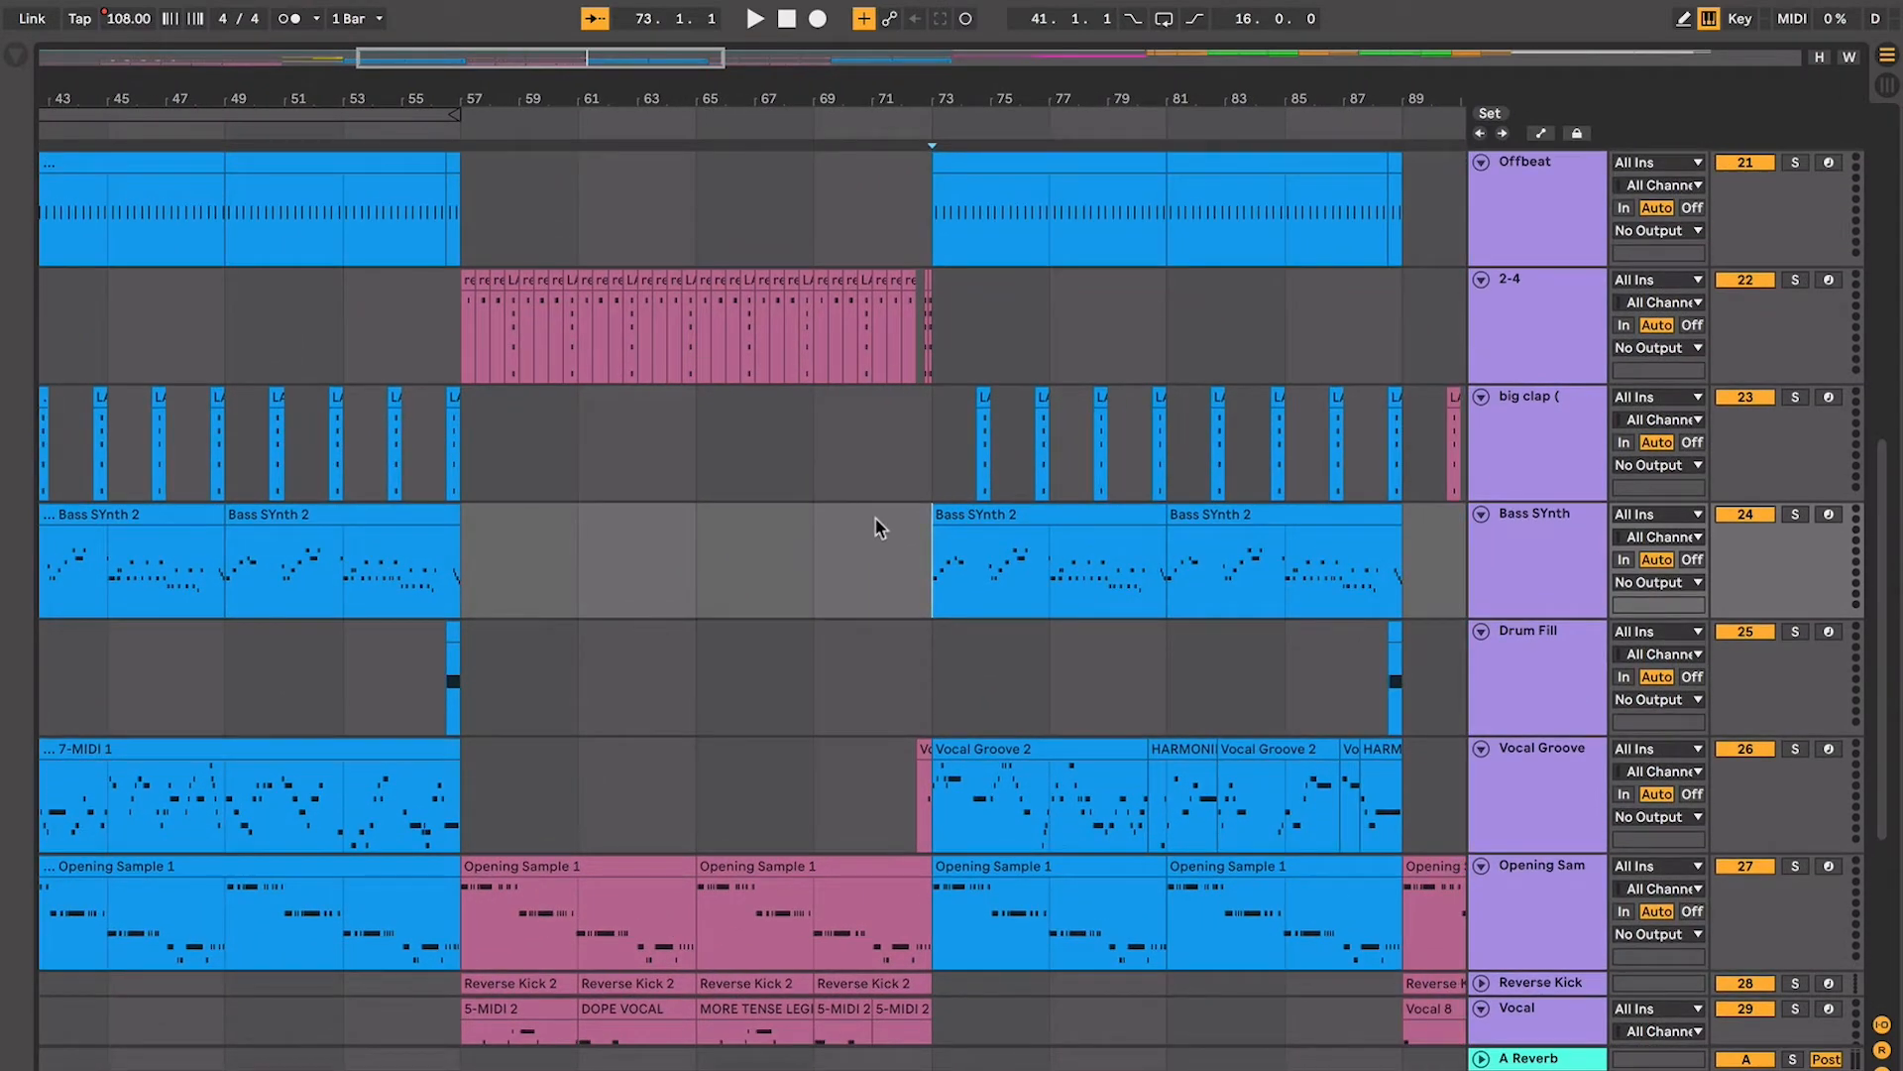
Play the transition into the groove section from bar 72 on the Bass SYnth track
{"action": "left_click", "coordinate": [903, 512]}
{"action": "key", "text": "space"}
{"action": "key", "text": "plus"}
{"action": "key", "text": "plus"}
{"action": "key", "text": "plus"}
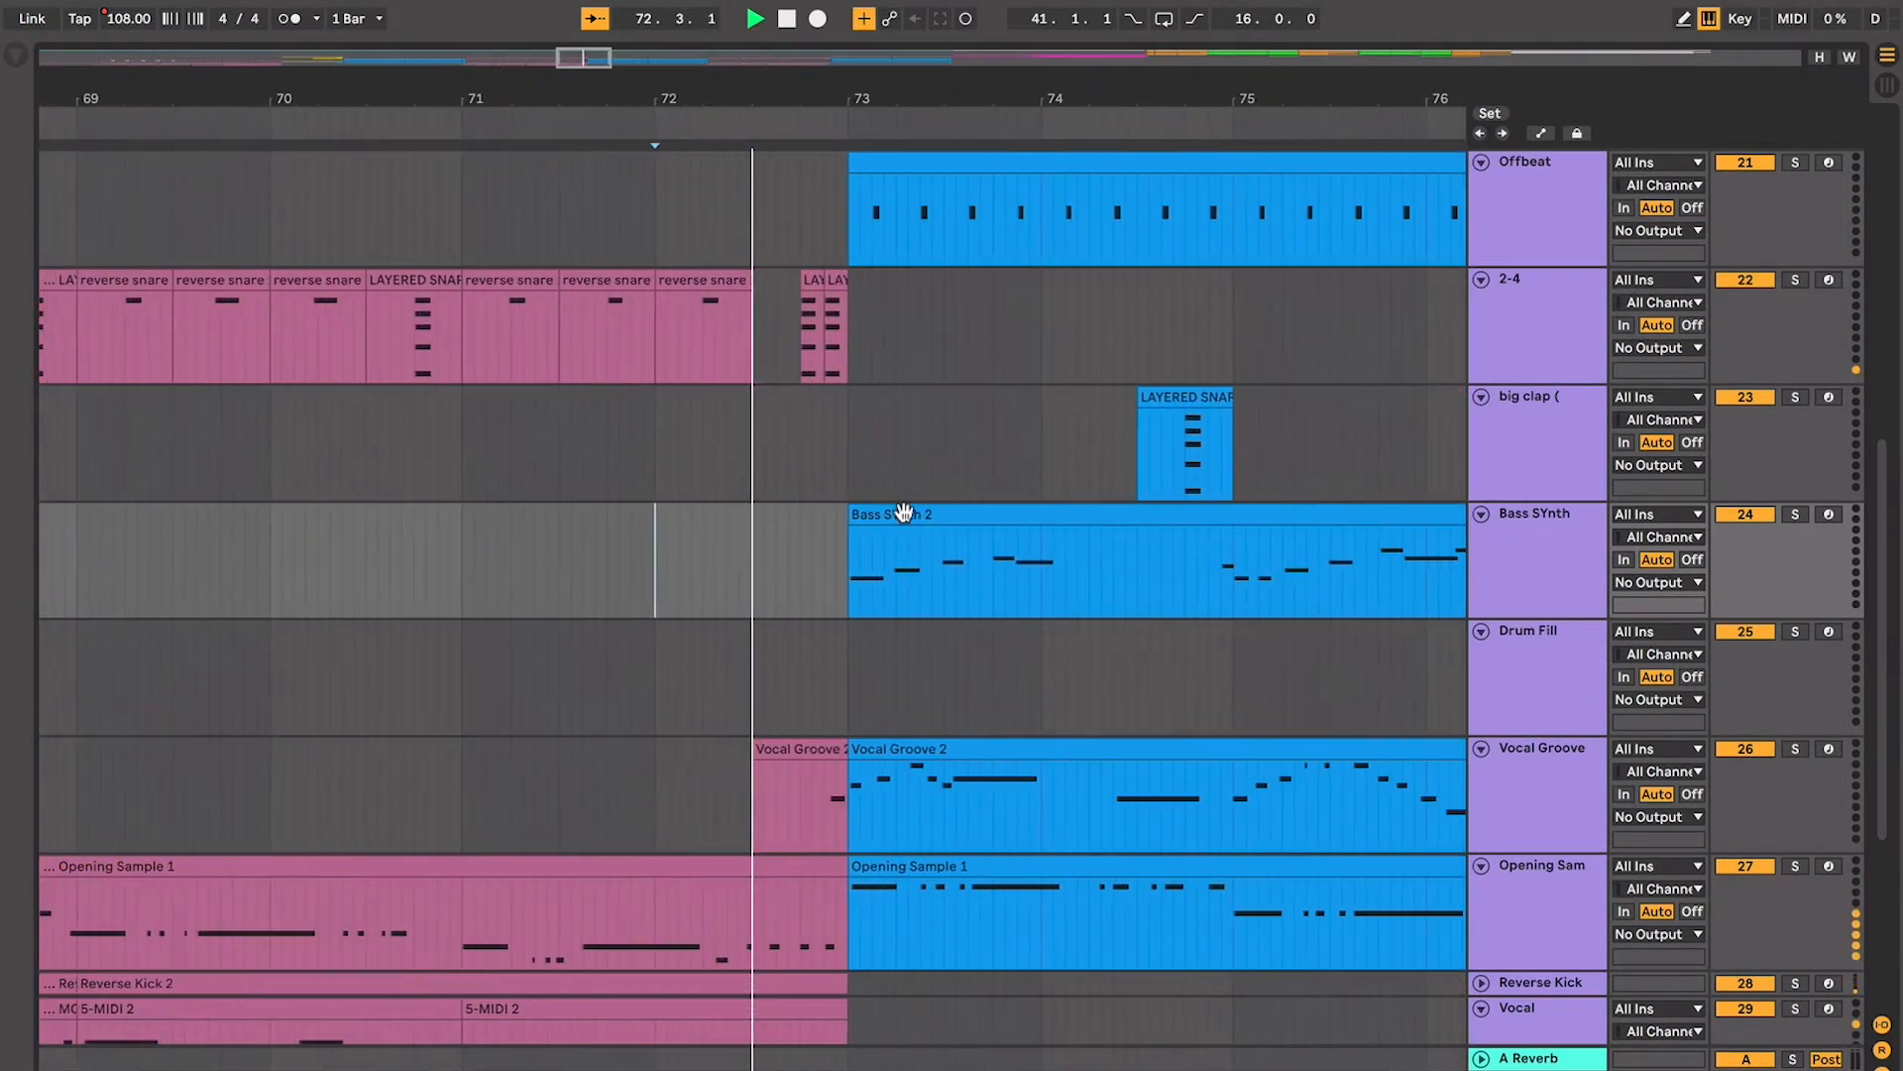
{"action": "key", "text": "plus"}
{"action": "key", "text": "plus"}
{"action": "key", "text": "minus"}
{"action": "key", "text": "minus"}
{"action": "key", "text": "minus"}
{"action": "key", "text": "minus"}
{"action": "key", "text": "minus"}
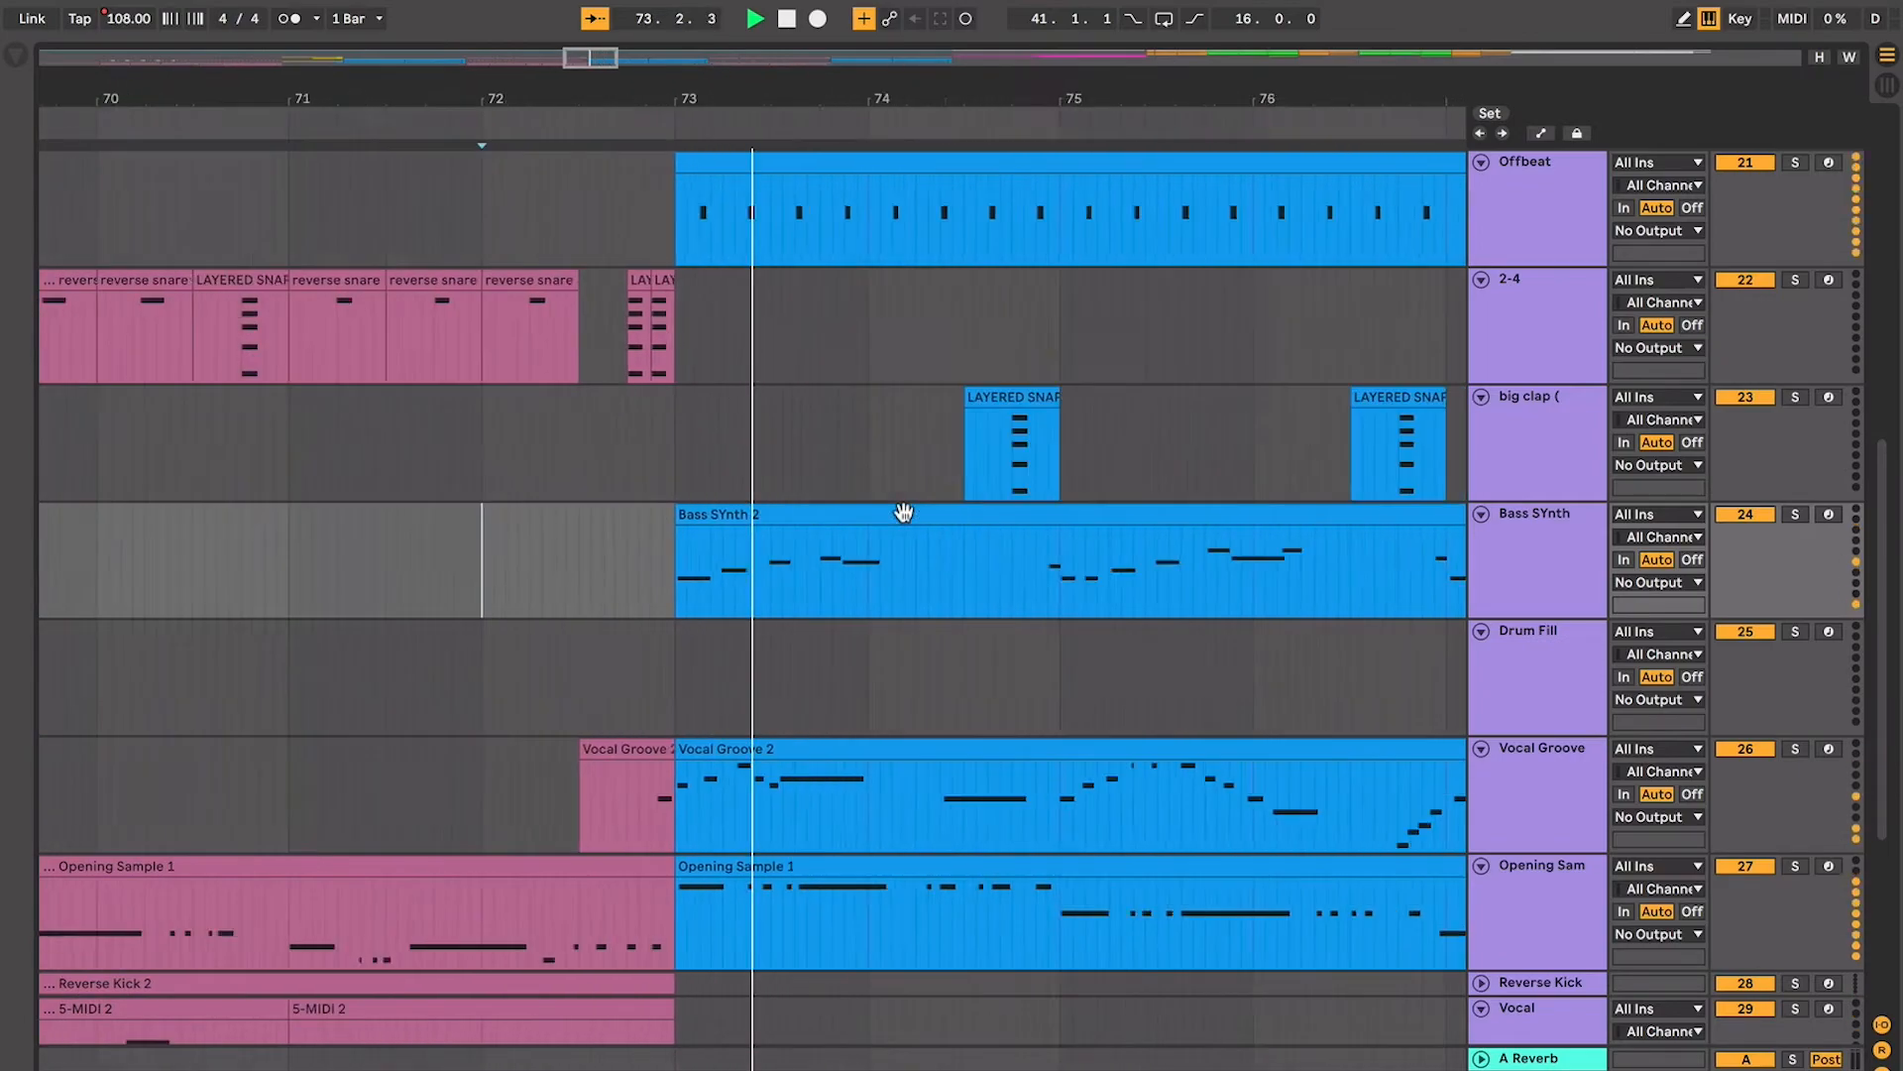
Review the drum, bass and Vocal Groove tracks while the groove section from bar 73 plays
{"action": "scroll", "coordinate": [903, 519], "scroll_direction": "up", "scroll_amount": 2}
{"action": "scroll", "coordinate": [904, 518], "scroll_direction": "up", "scroll_amount": 3}
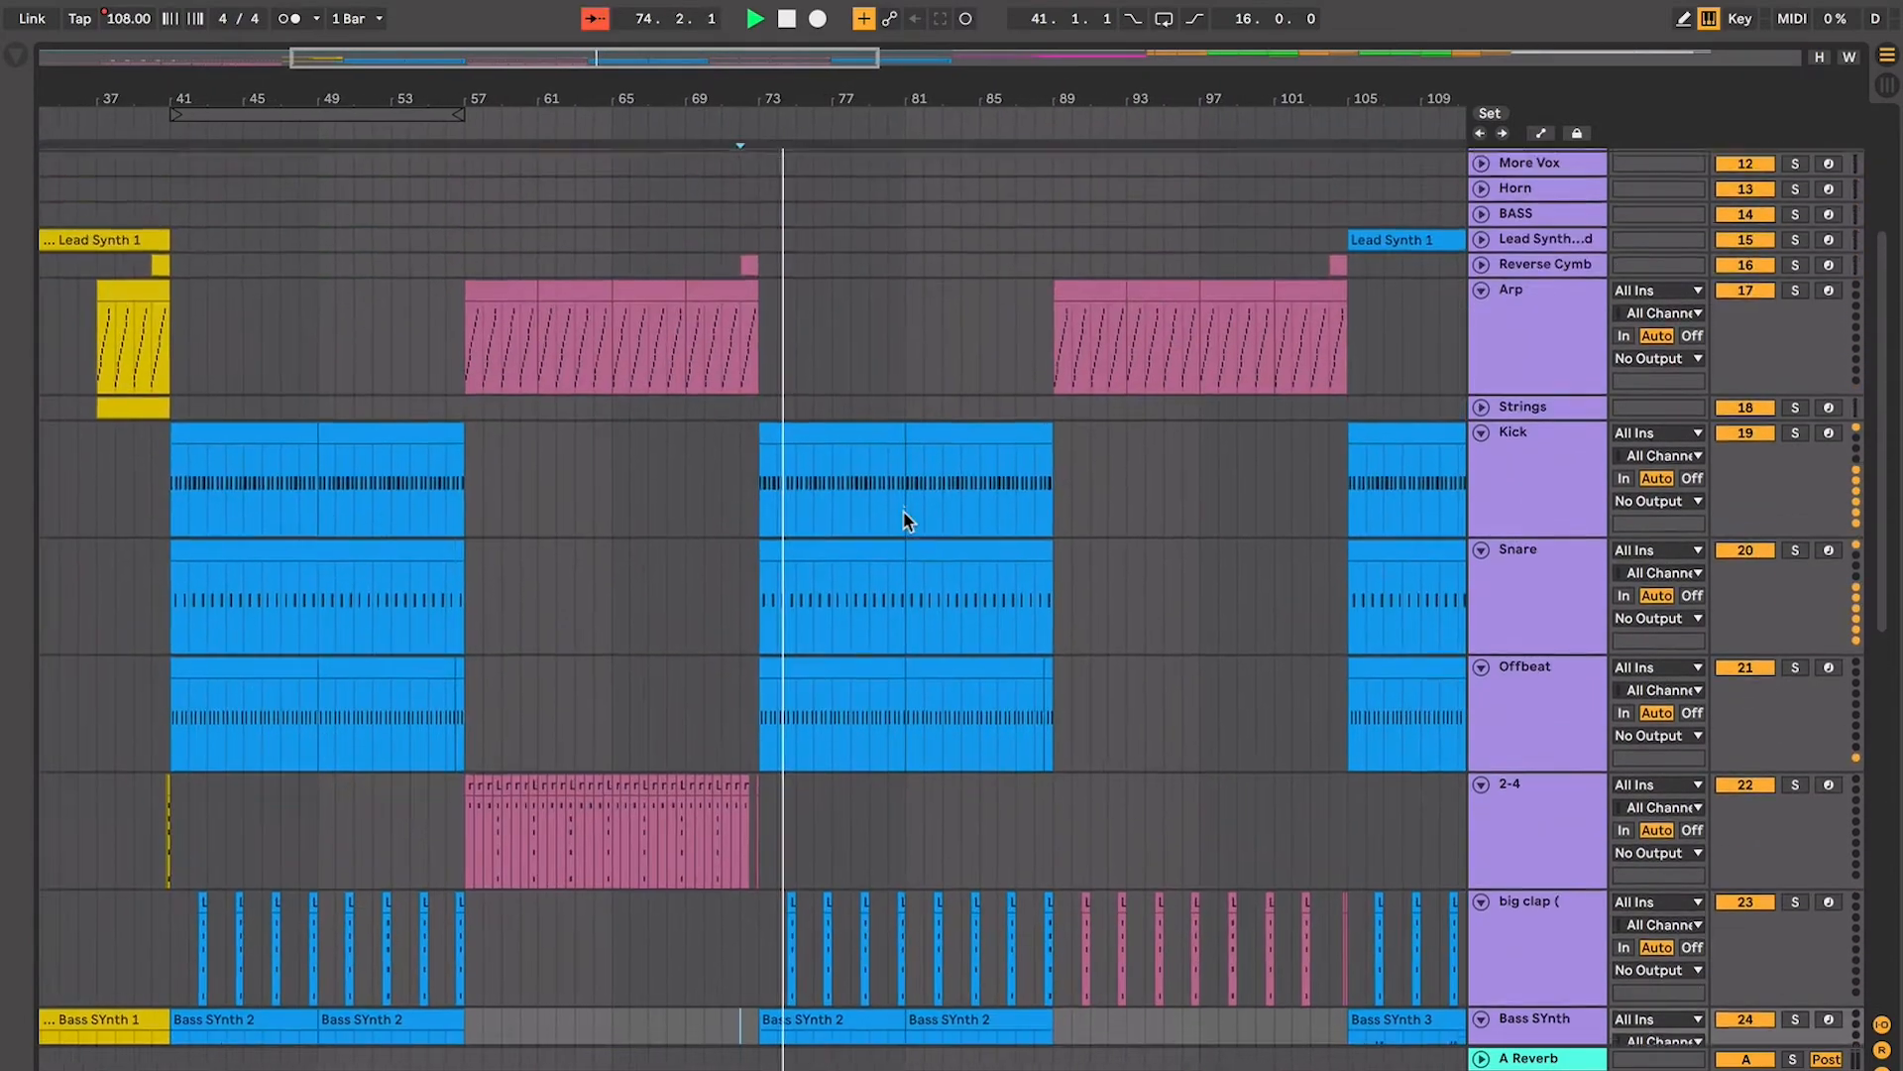
{"action": "scroll", "coordinate": [904, 518], "scroll_direction": "down", "scroll_amount": 6}
{"action": "scroll", "coordinate": [904, 518], "scroll_direction": "up", "scroll_amount": 8}
{"action": "scroll", "coordinate": [904, 518], "scroll_direction": "down", "scroll_amount": 5}
{"action": "key", "text": "plus"}
{"action": "key", "text": "plus"}
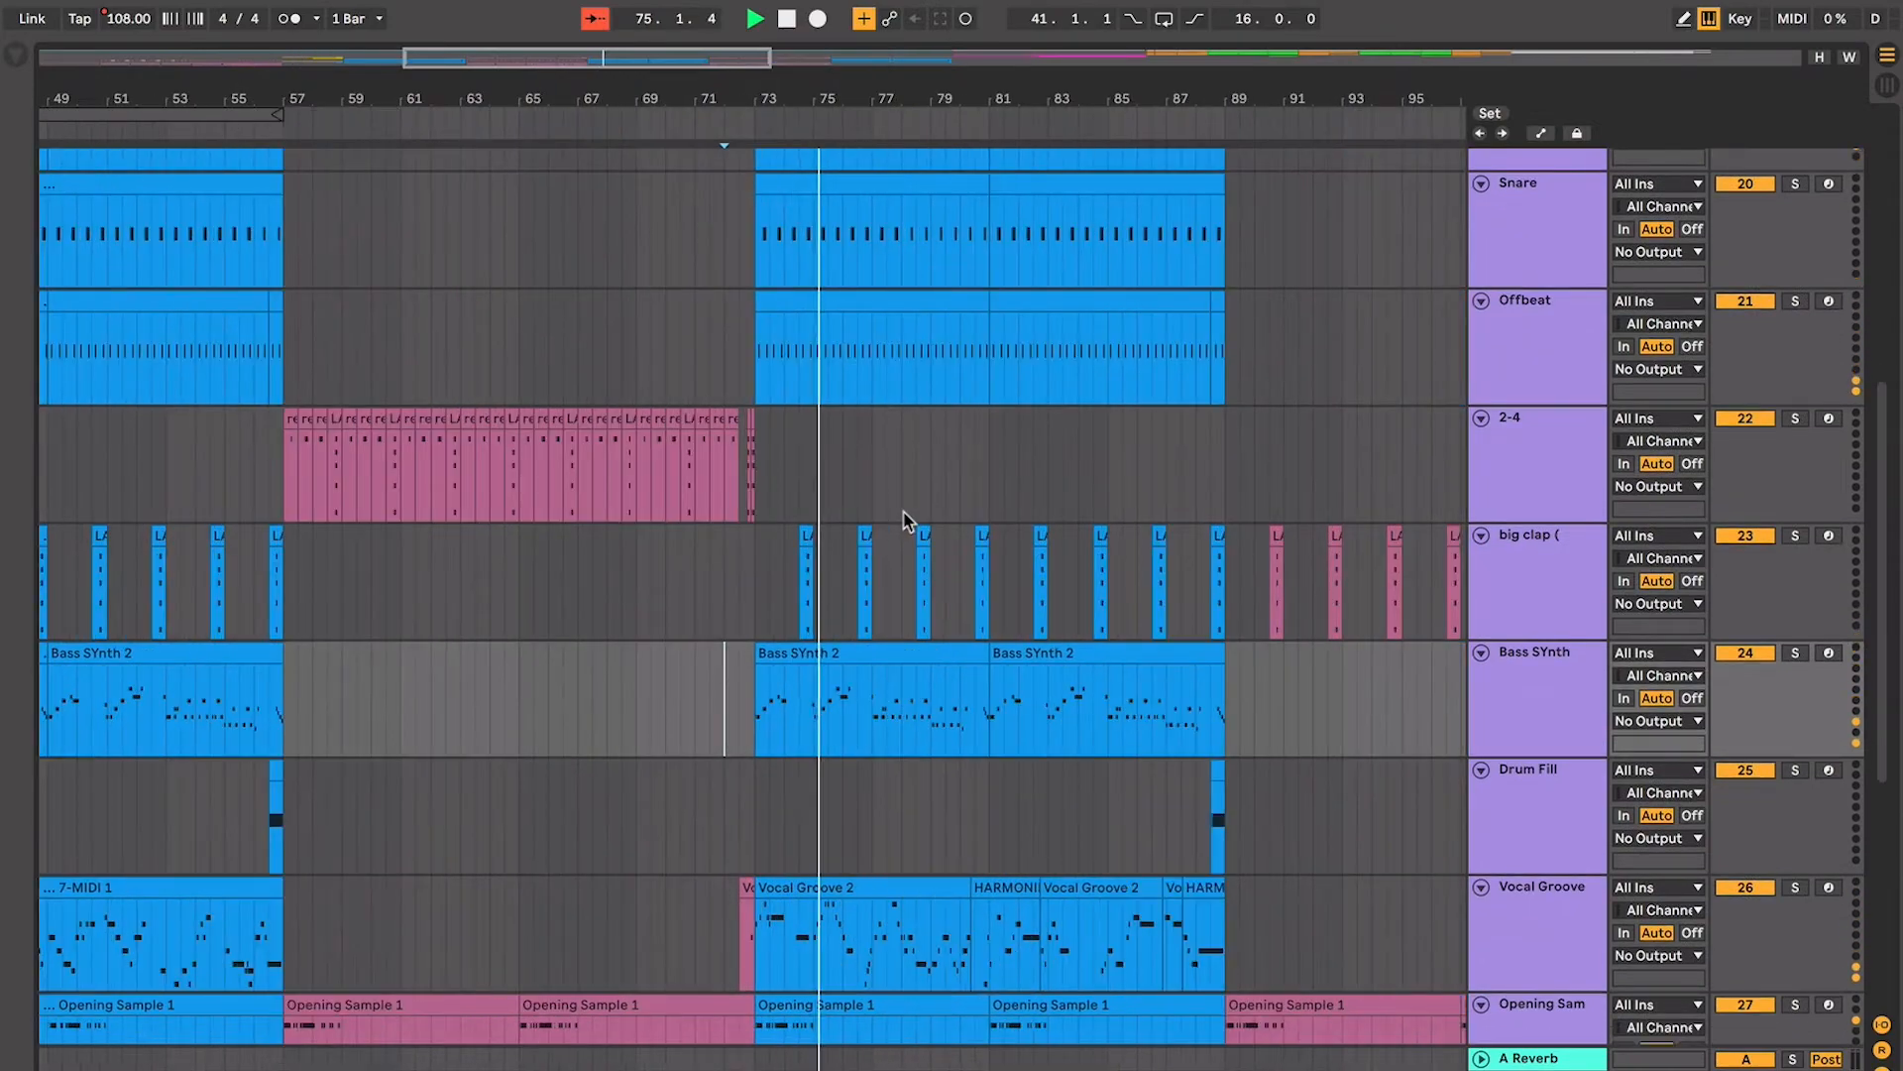
{"action": "scroll", "coordinate": [1148, 680], "scroll_direction": "down", "scroll_amount": 3}
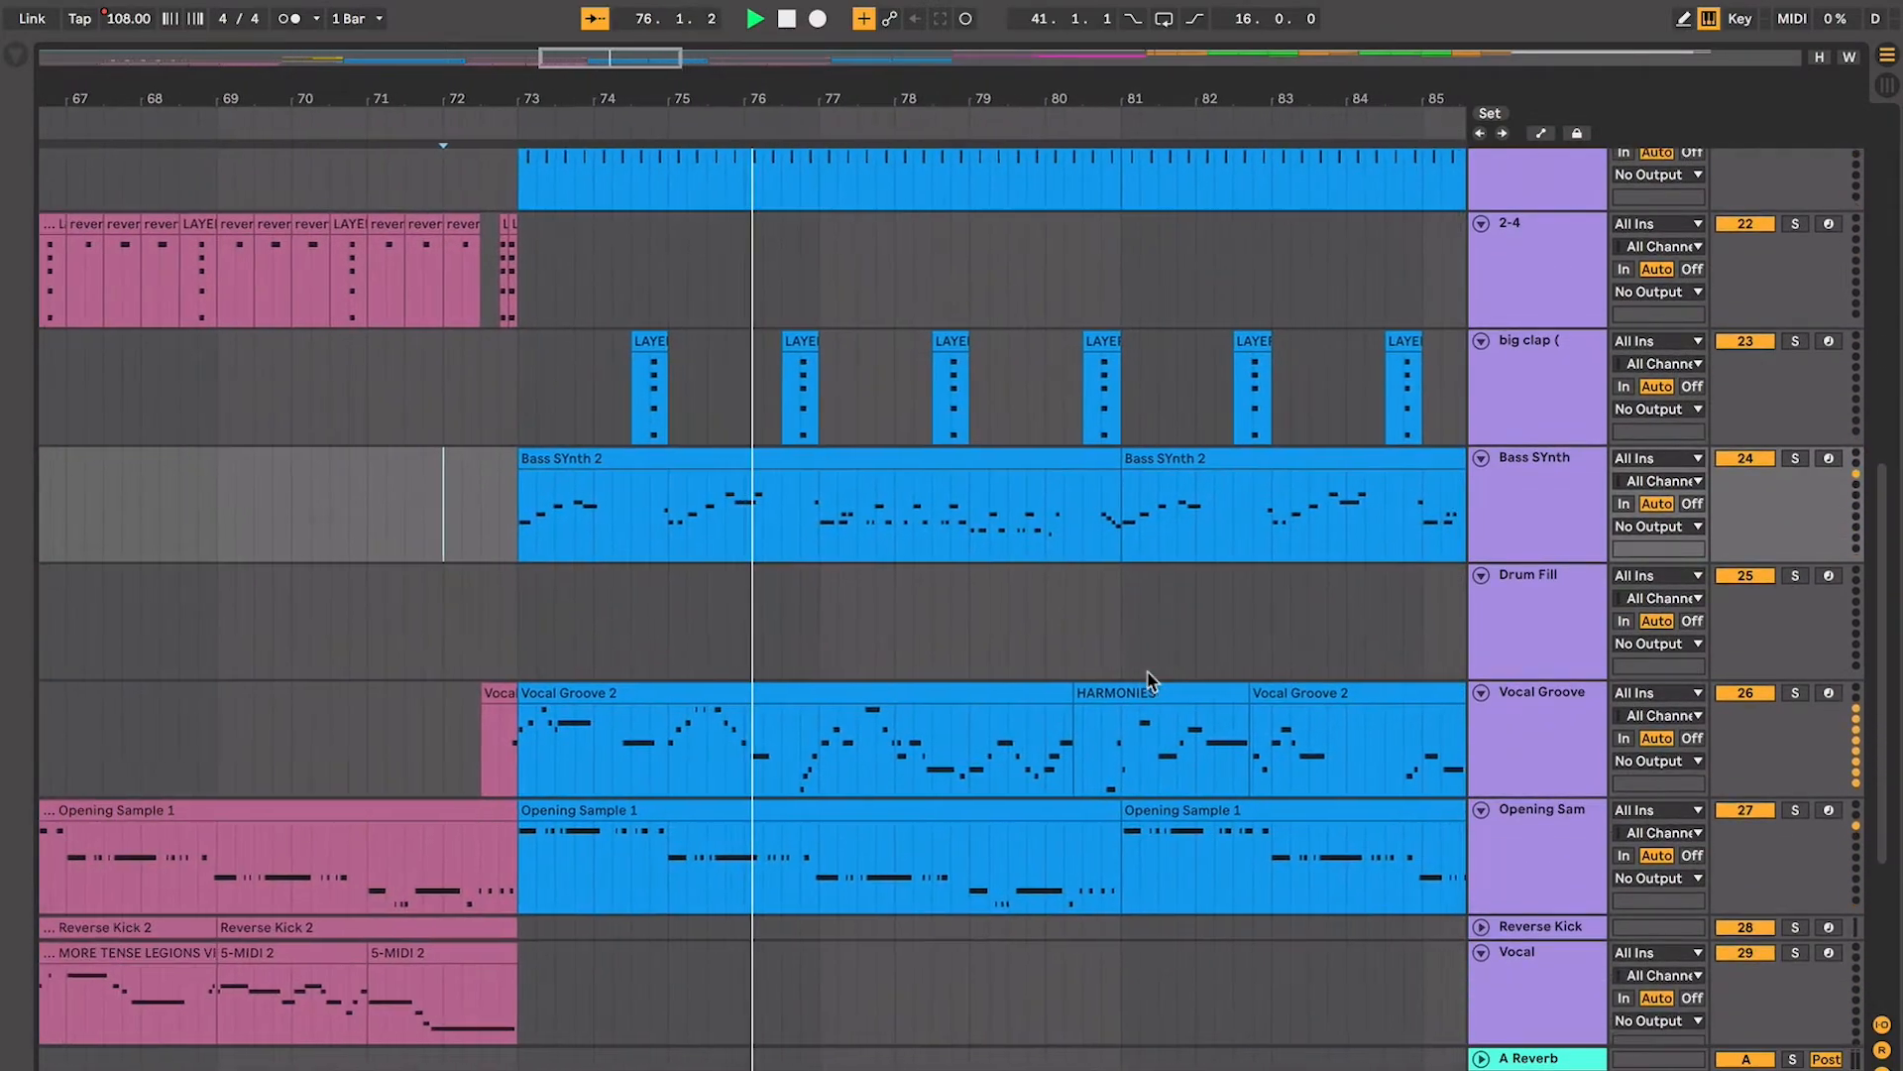
{"action": "key", "text": "plus"}
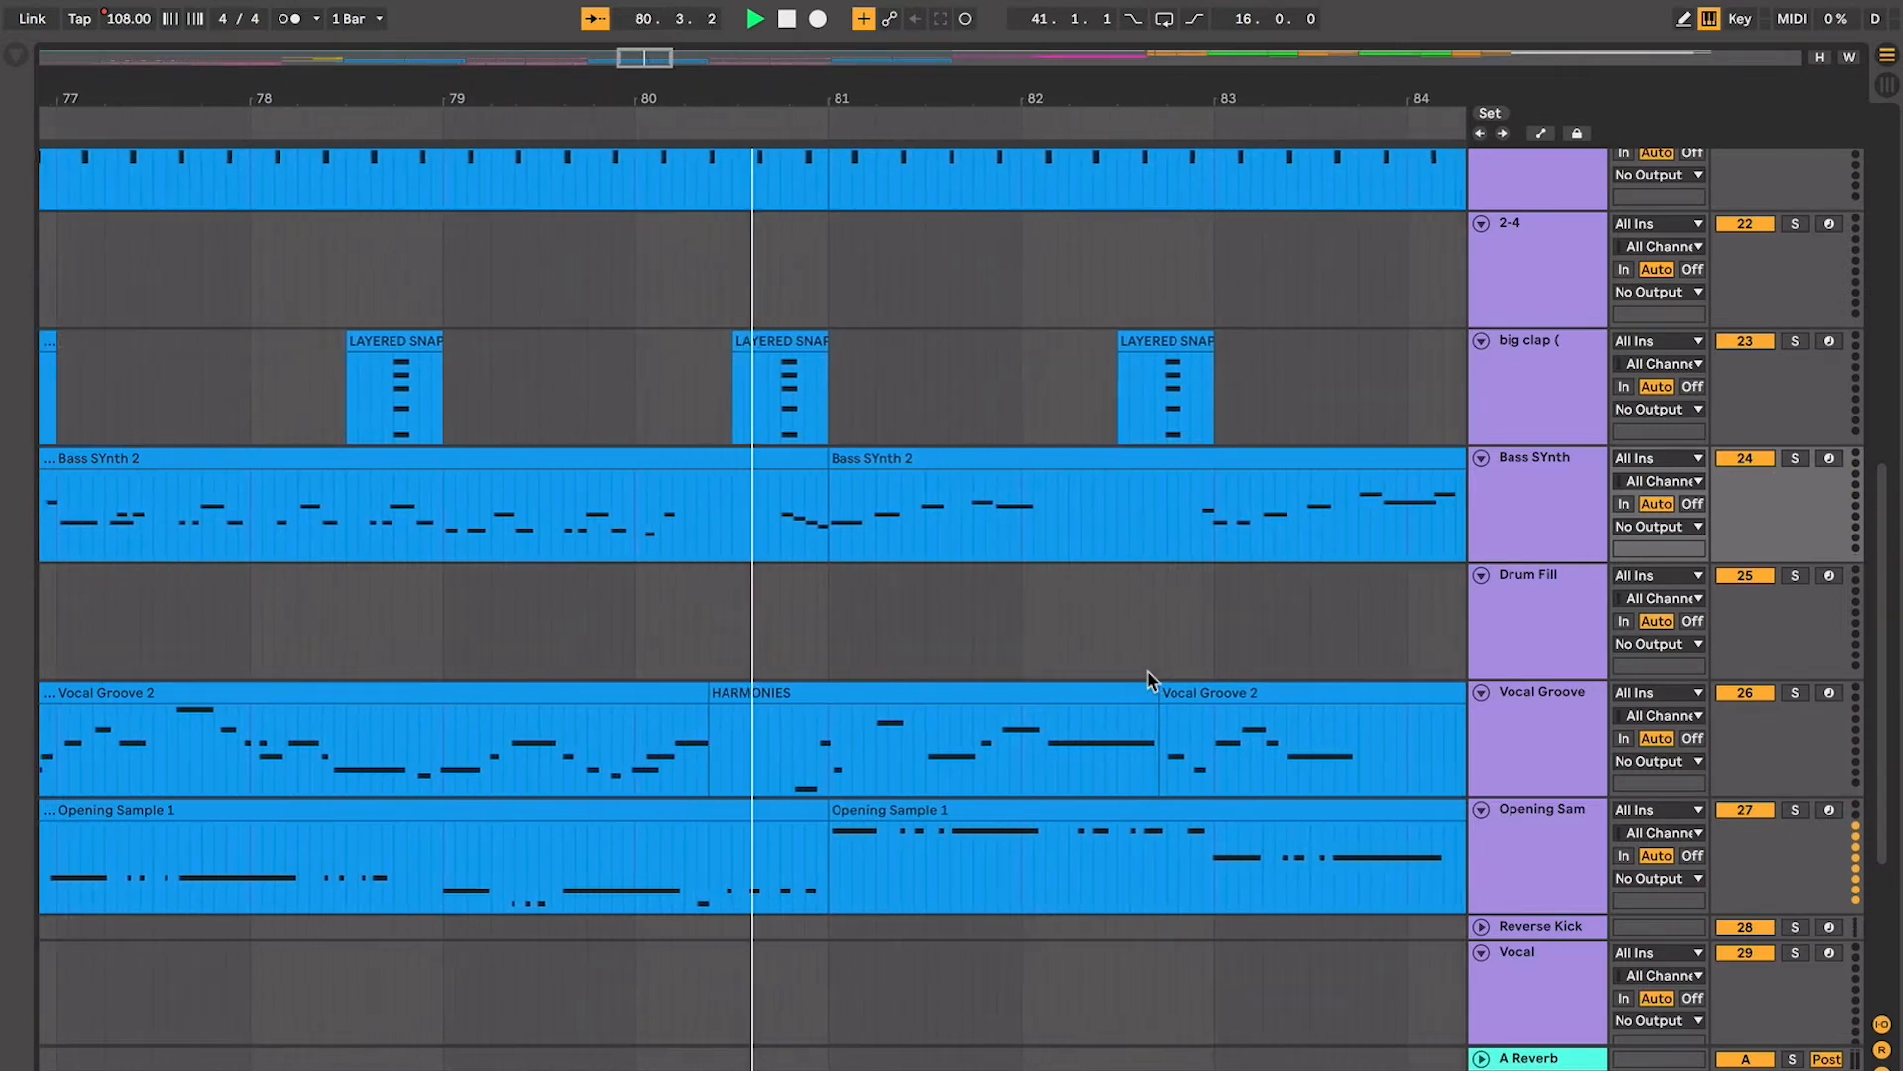
{"action": "scroll", "coordinate": [1150, 680], "scroll_direction": "down", "scroll_amount": 5}
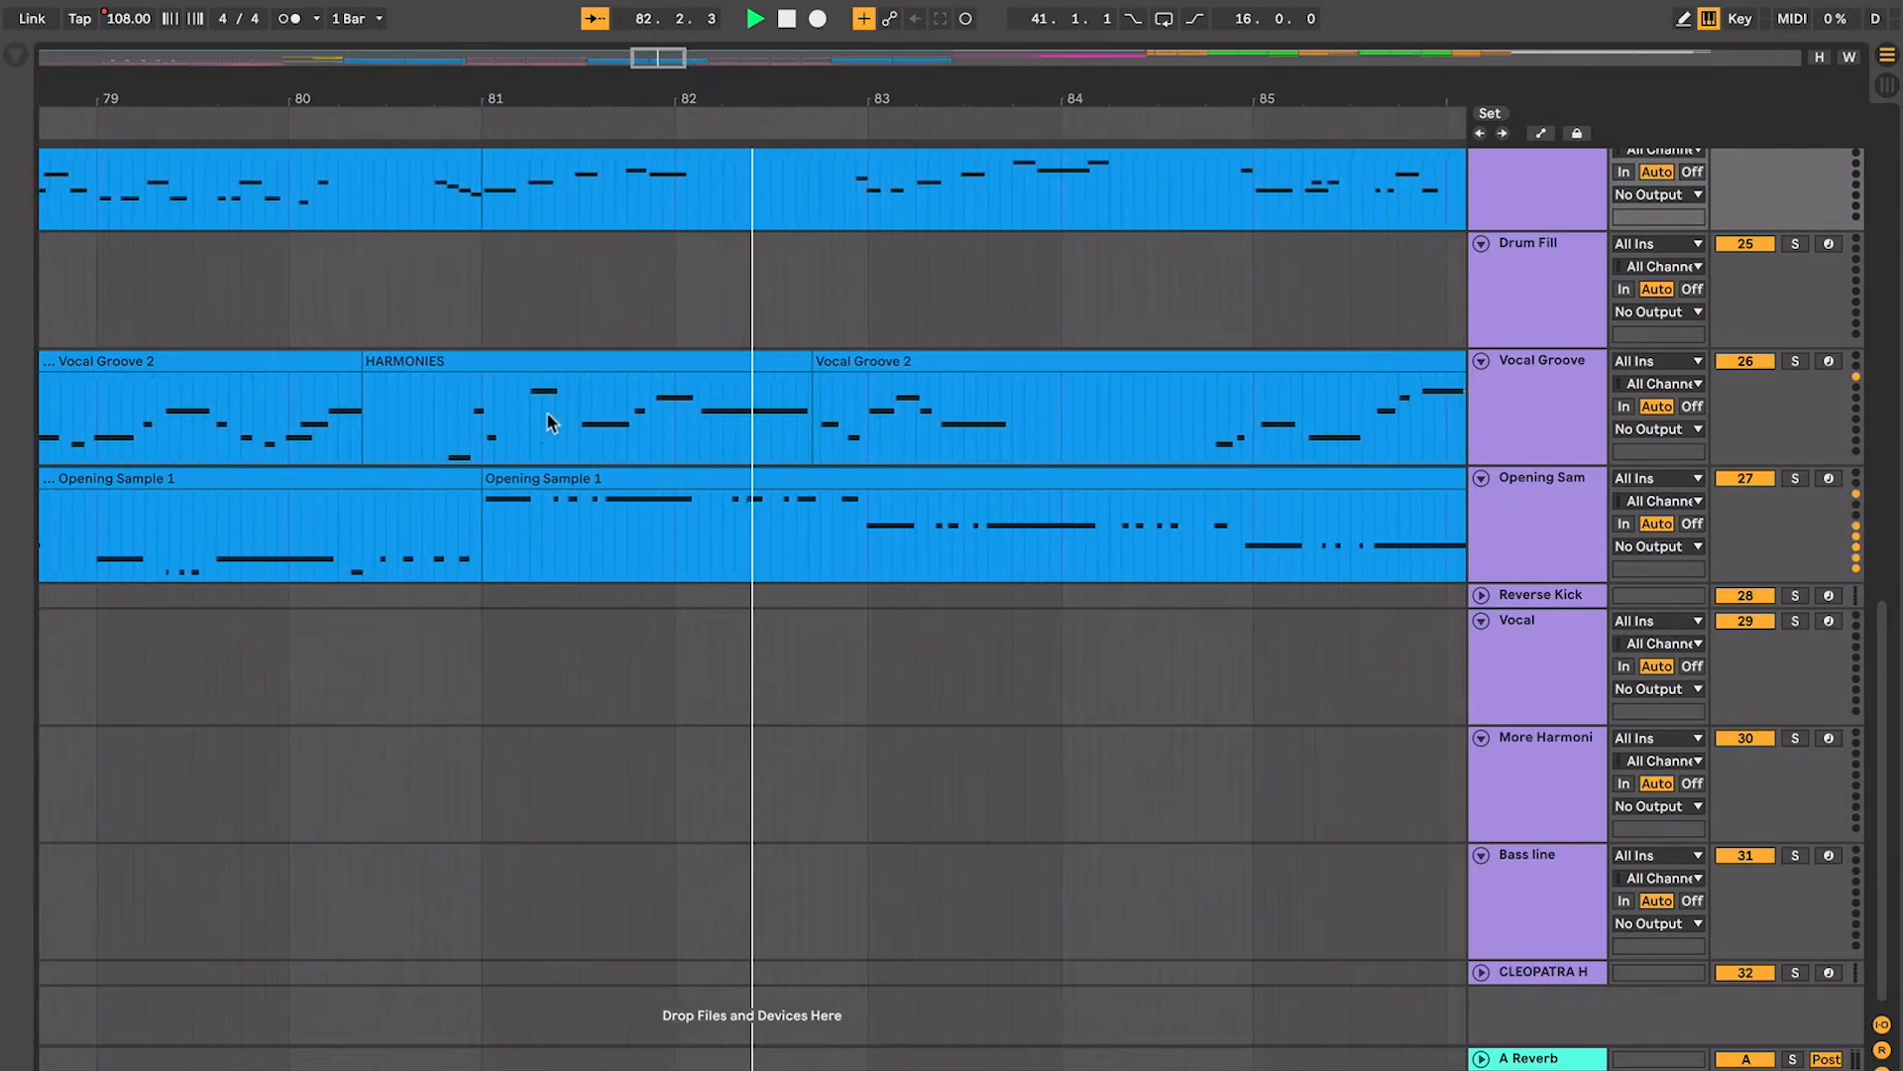
Colour the HARMONIES clip on the Vocal Groove track green and play it back
{"action": "left_click", "coordinate": [433, 407]}
{"action": "key", "text": "space"}
{"action": "left_click", "coordinate": [437, 360]}
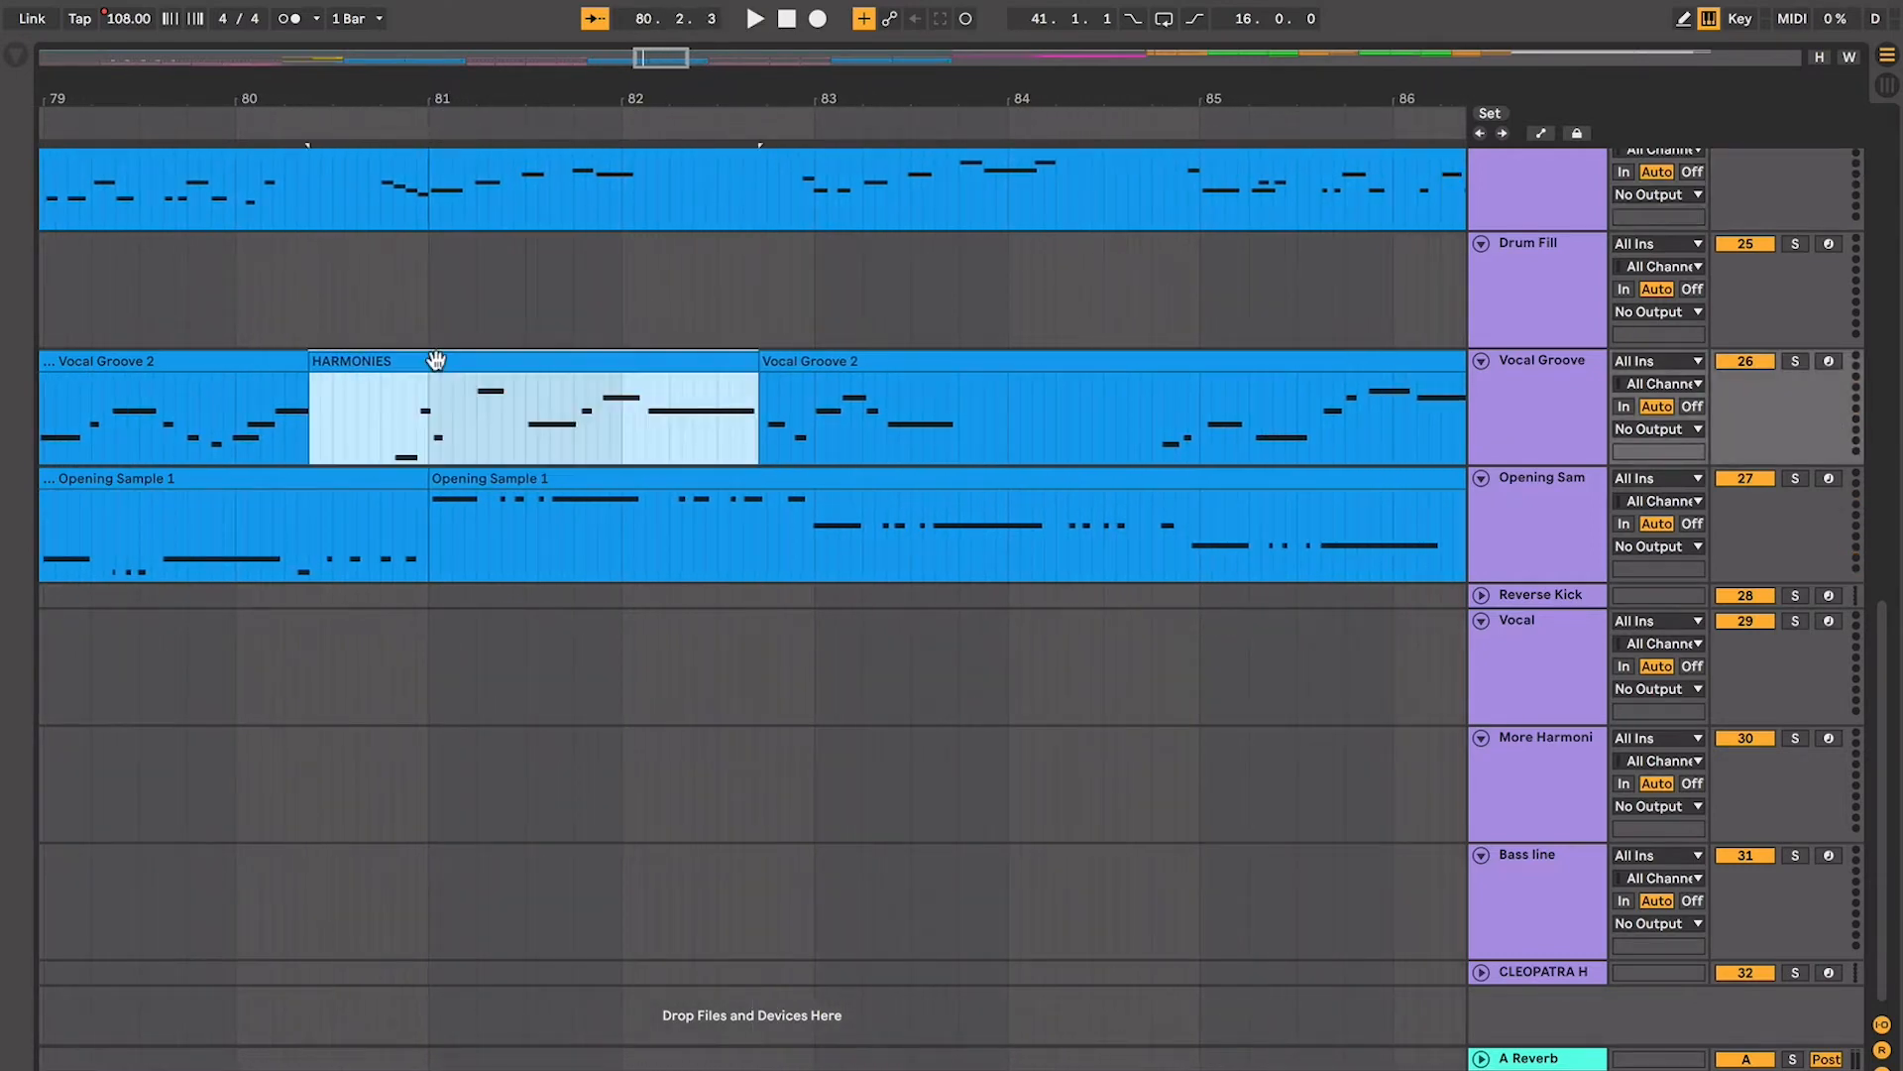
{"action": "scroll", "coordinate": [436, 360], "scroll_direction": "left", "scroll_amount": 2}
{"action": "right_click", "coordinate": [427, 367]}
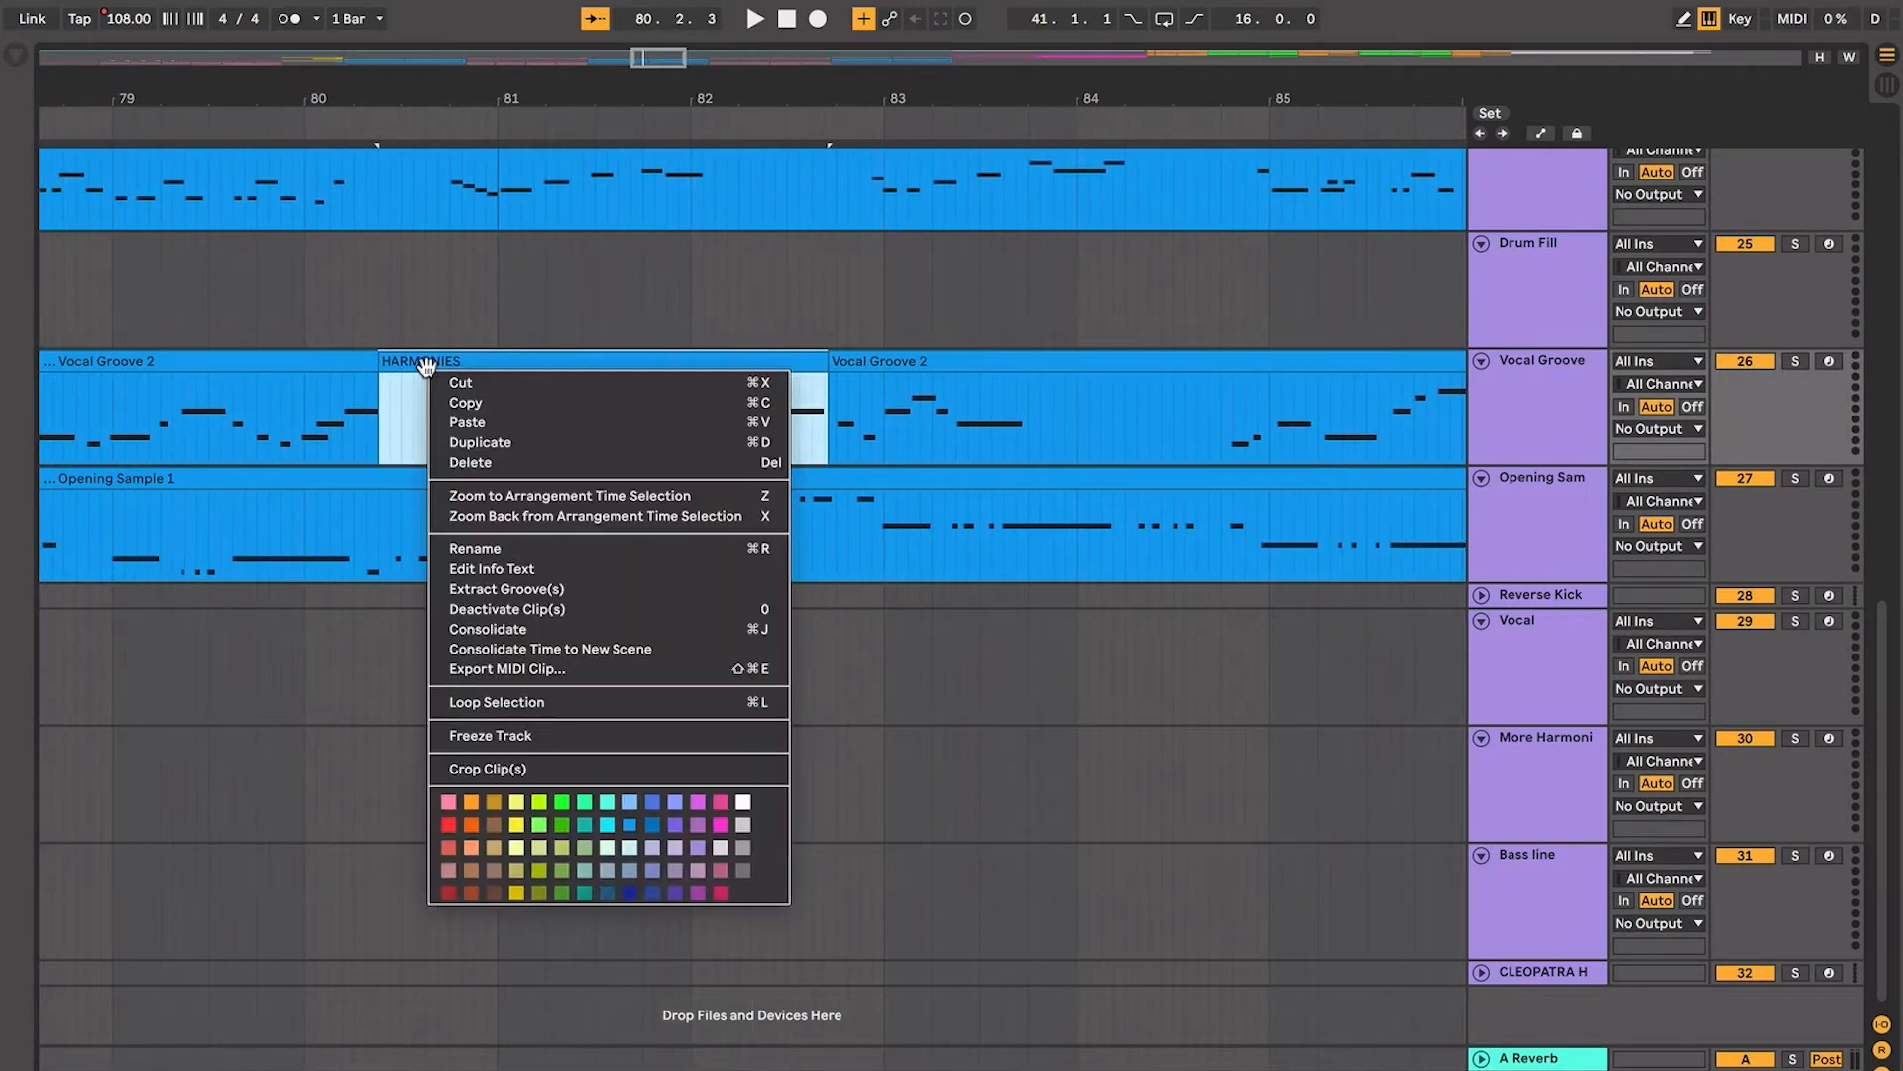
{"action": "left_click", "coordinate": [562, 824]}
{"action": "key", "text": "space"}
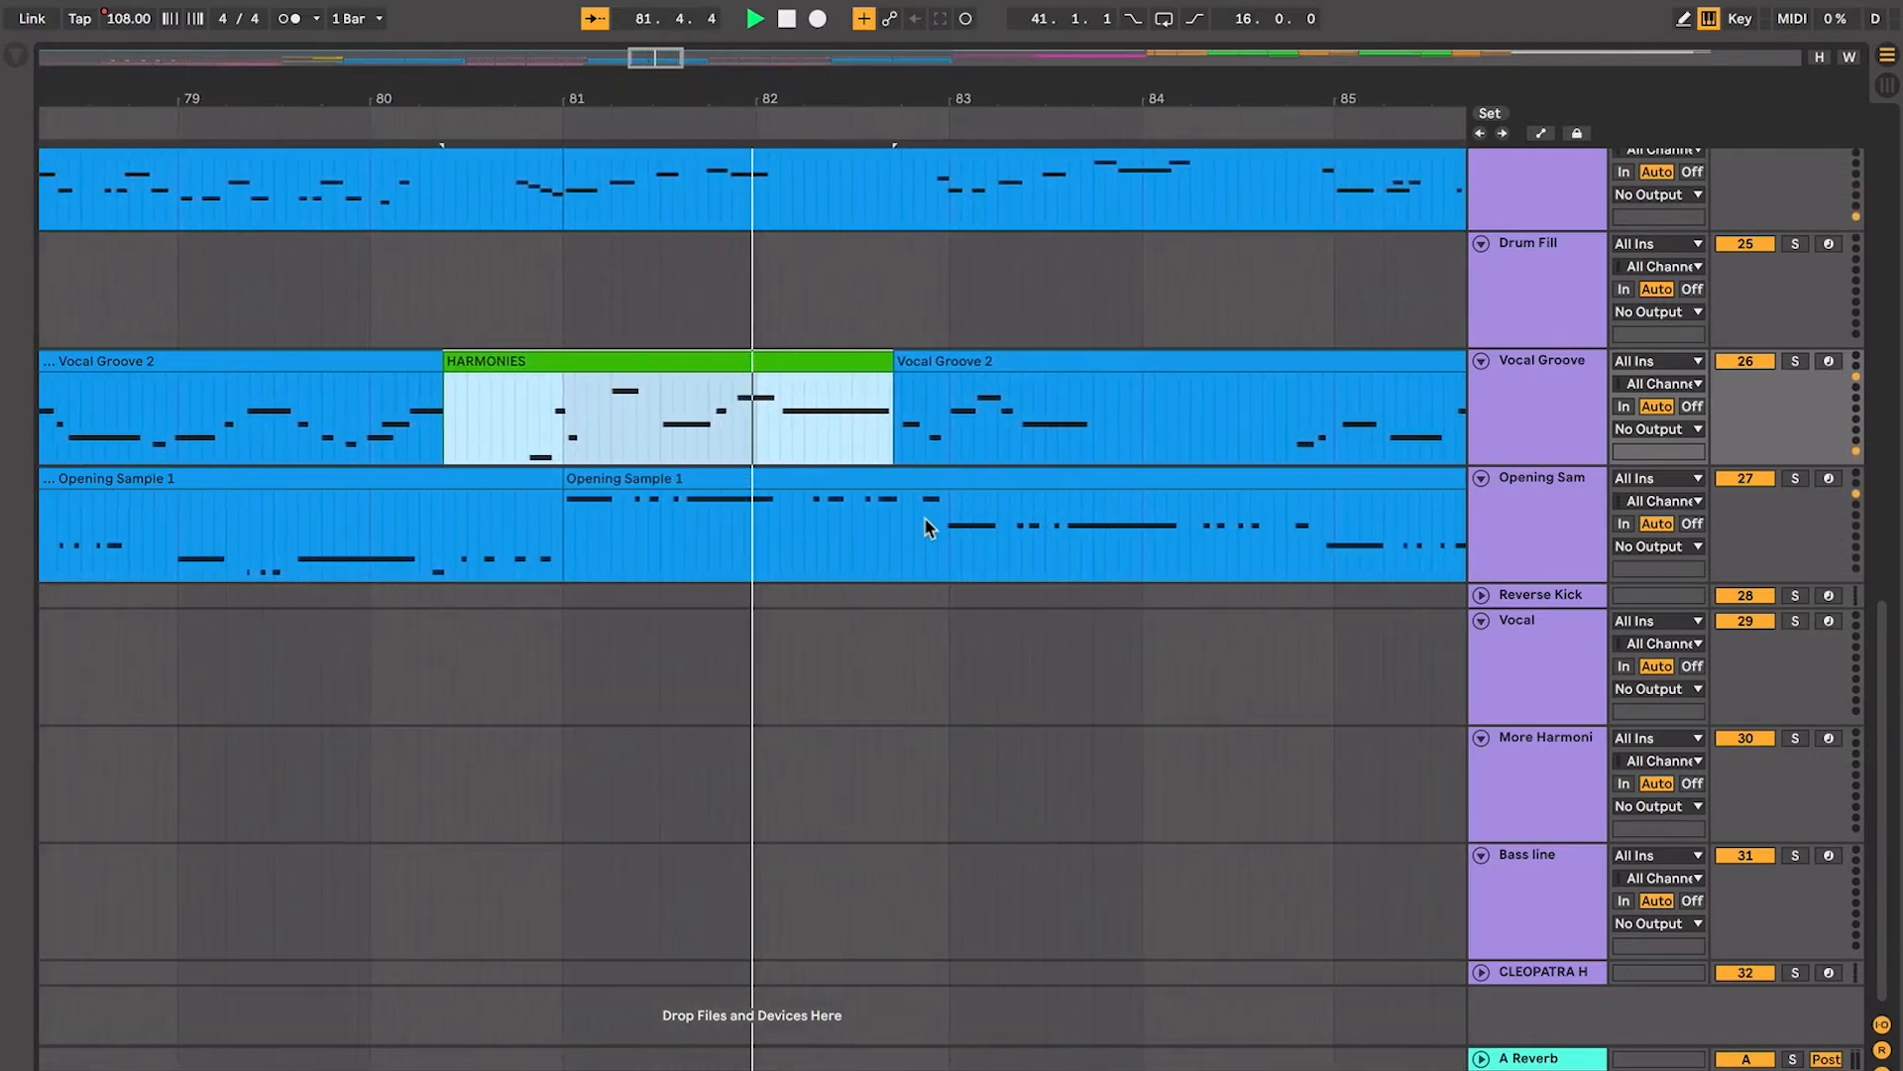
{"action": "key", "text": "space"}
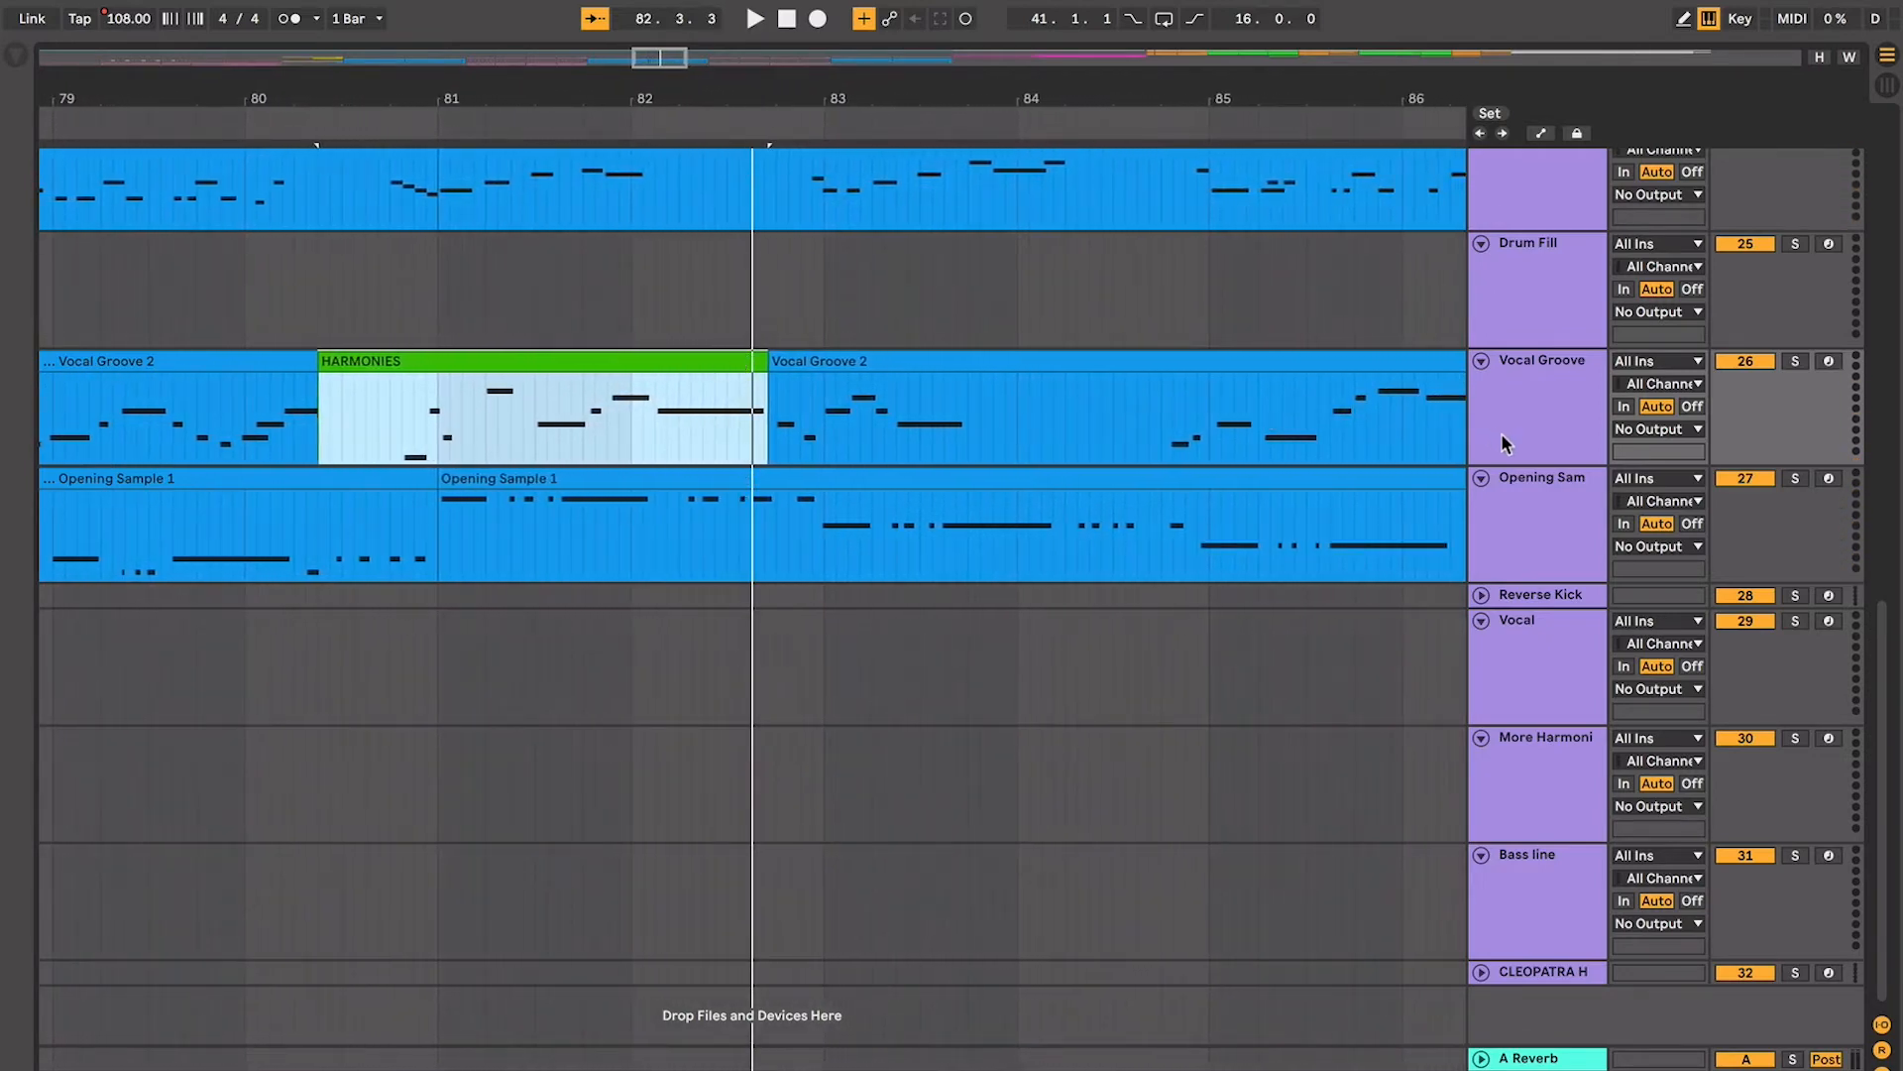
Insert four MIDI tracks below the Vocal Groove track
{"action": "left_click", "coordinate": [1531, 400]}
{"action": "key", "text": "ctrl+shift+t"}
{"action": "key", "text": "ctrl+shift+t"}
{"action": "key", "text": "ctrl+shift+t"}
{"action": "key", "text": "ctrl+shift+t"}
Copy the green HARMONIES clip onto the new MIDI tracks at the same position
{"action": "left_click", "coordinate": [624, 515]}
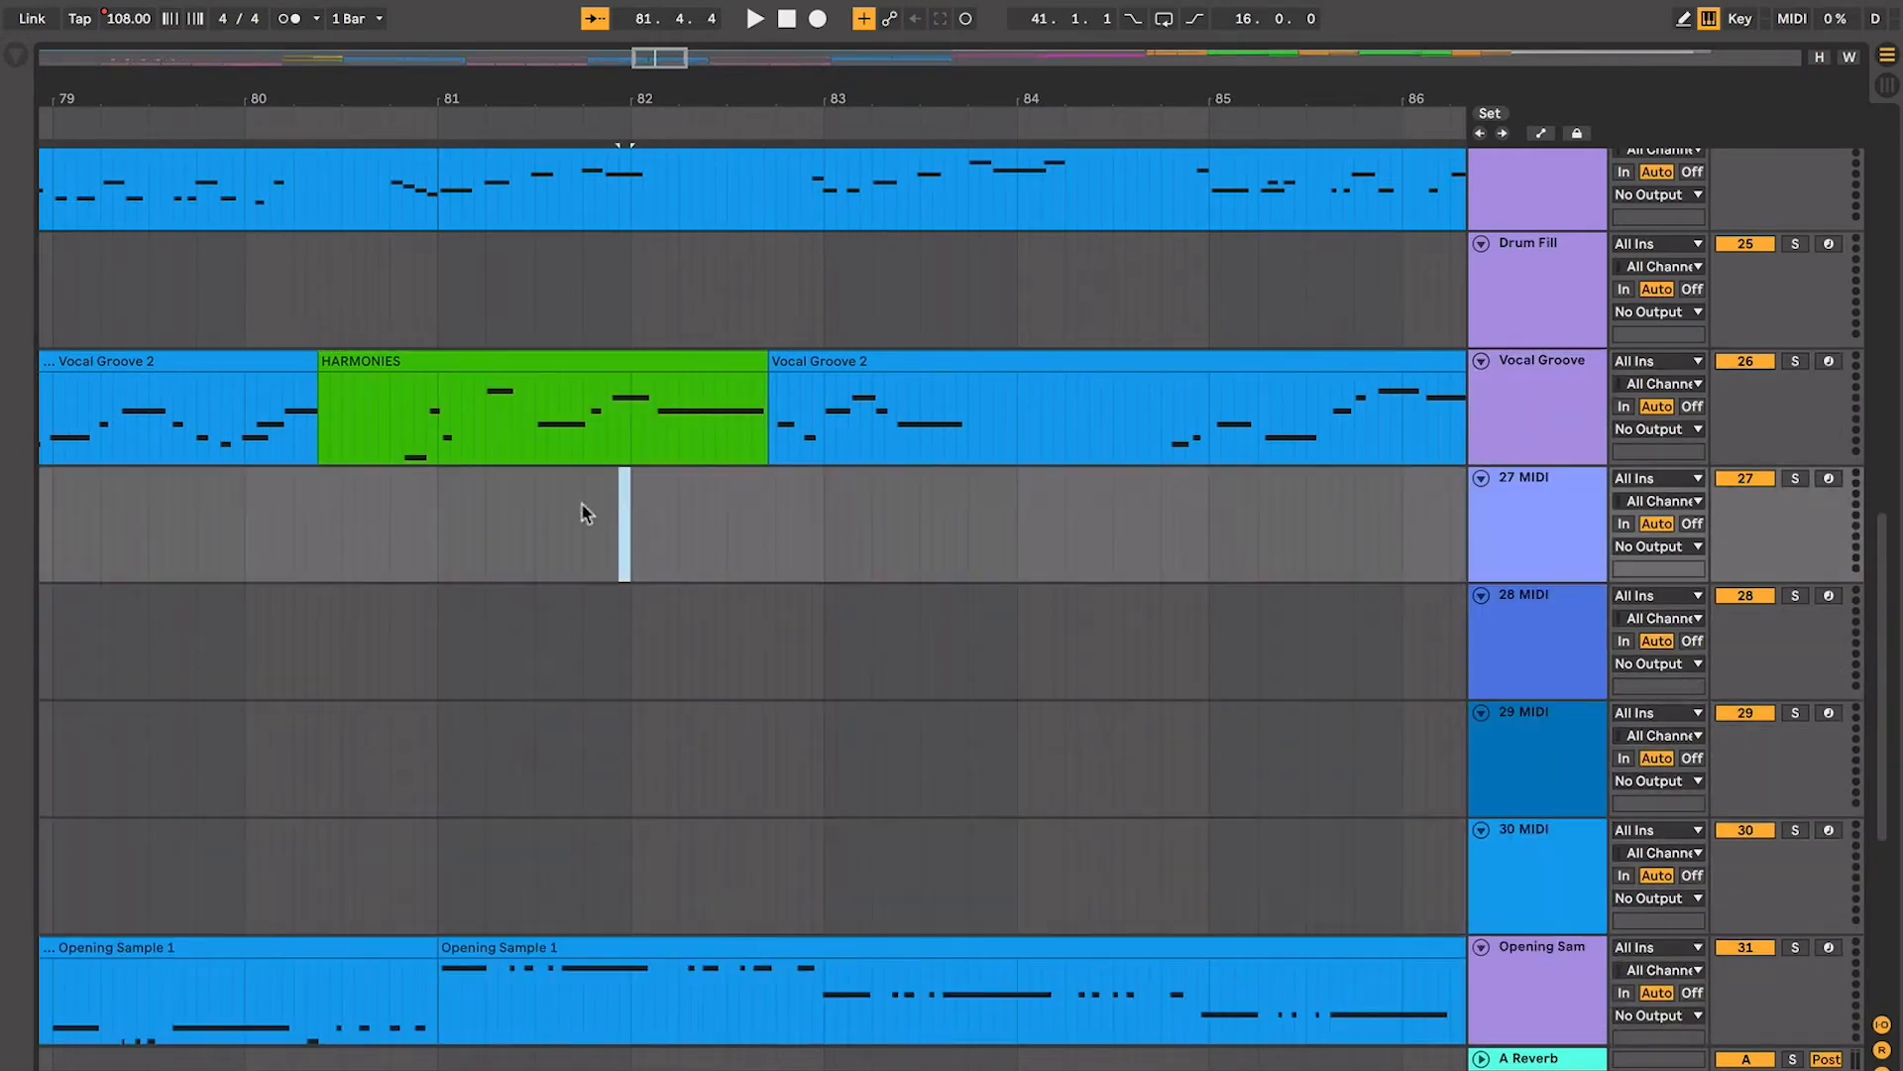
{"action": "left_click_drag", "start_coordinate": [397, 359], "coordinate": [397, 597]}
{"action": "left_click", "coordinate": [398, 657]}
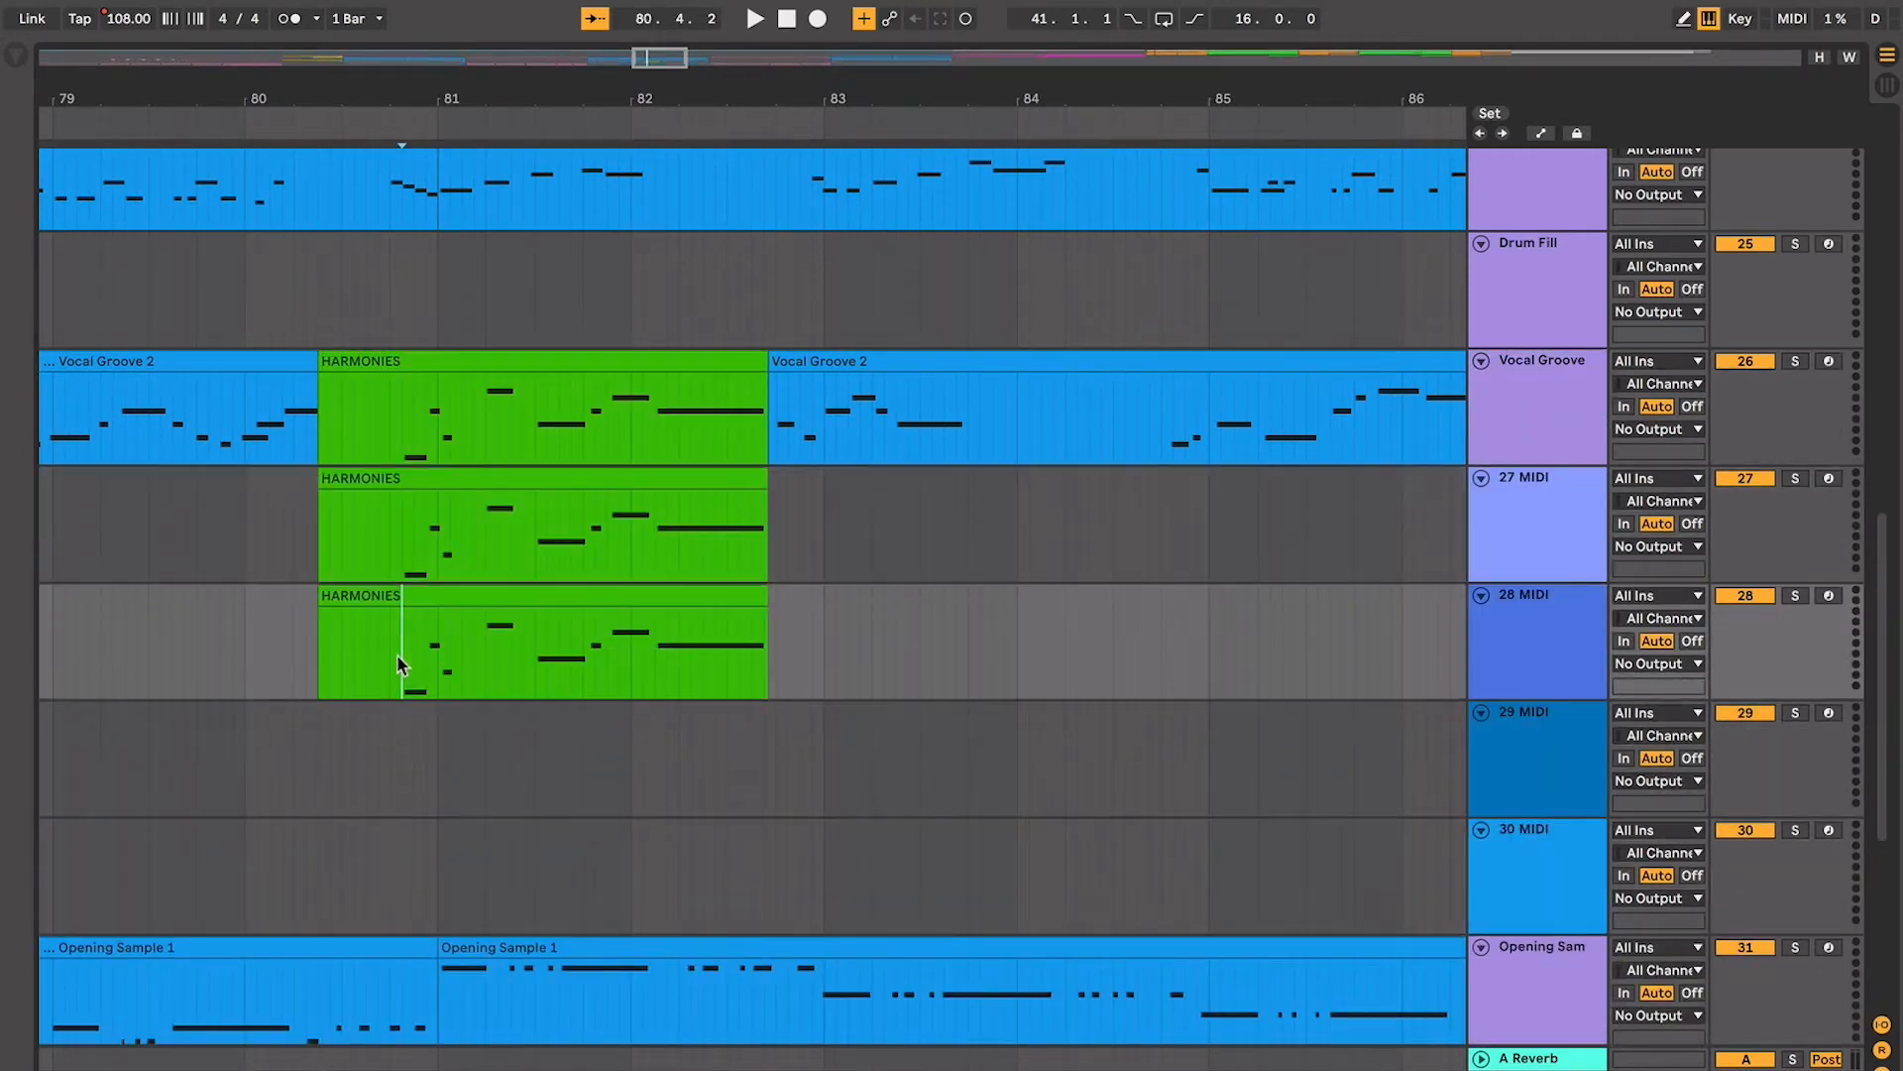
{"action": "left_click", "coordinate": [397, 762]}
{"action": "key", "text": "super+a"}
Undo the HARMONIES clip copies and the four inserted MIDI tracks
{"action": "key", "text": "super+z"}
{"action": "key", "text": "super+z"}
{"action": "key", "text": "super+z"}
{"action": "key", "text": "super+z"}
{"action": "key", "text": "super+z"}
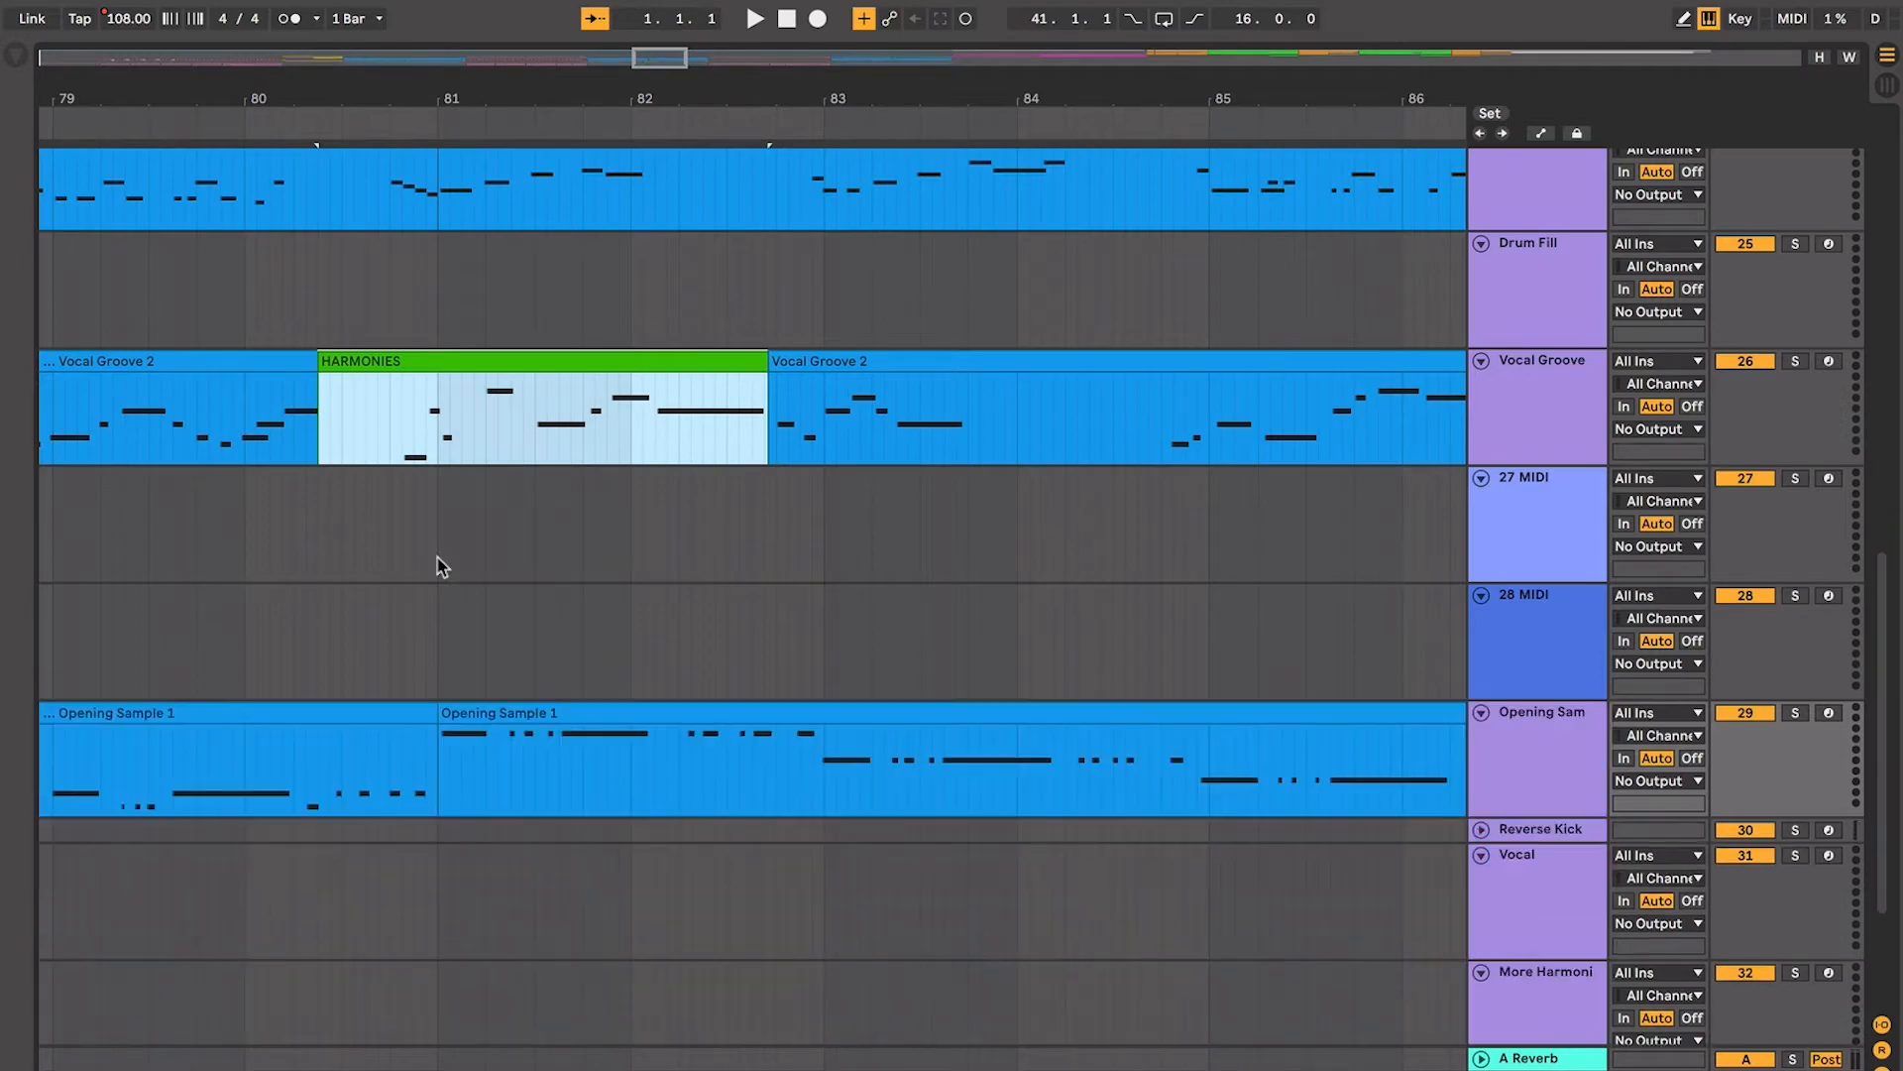
{"action": "key", "text": "super+z"}
Play the Vocal Groove track from the green HARMONIES clip through the HARMONIES!!! clip to bar 89
{"action": "key", "text": "space"}
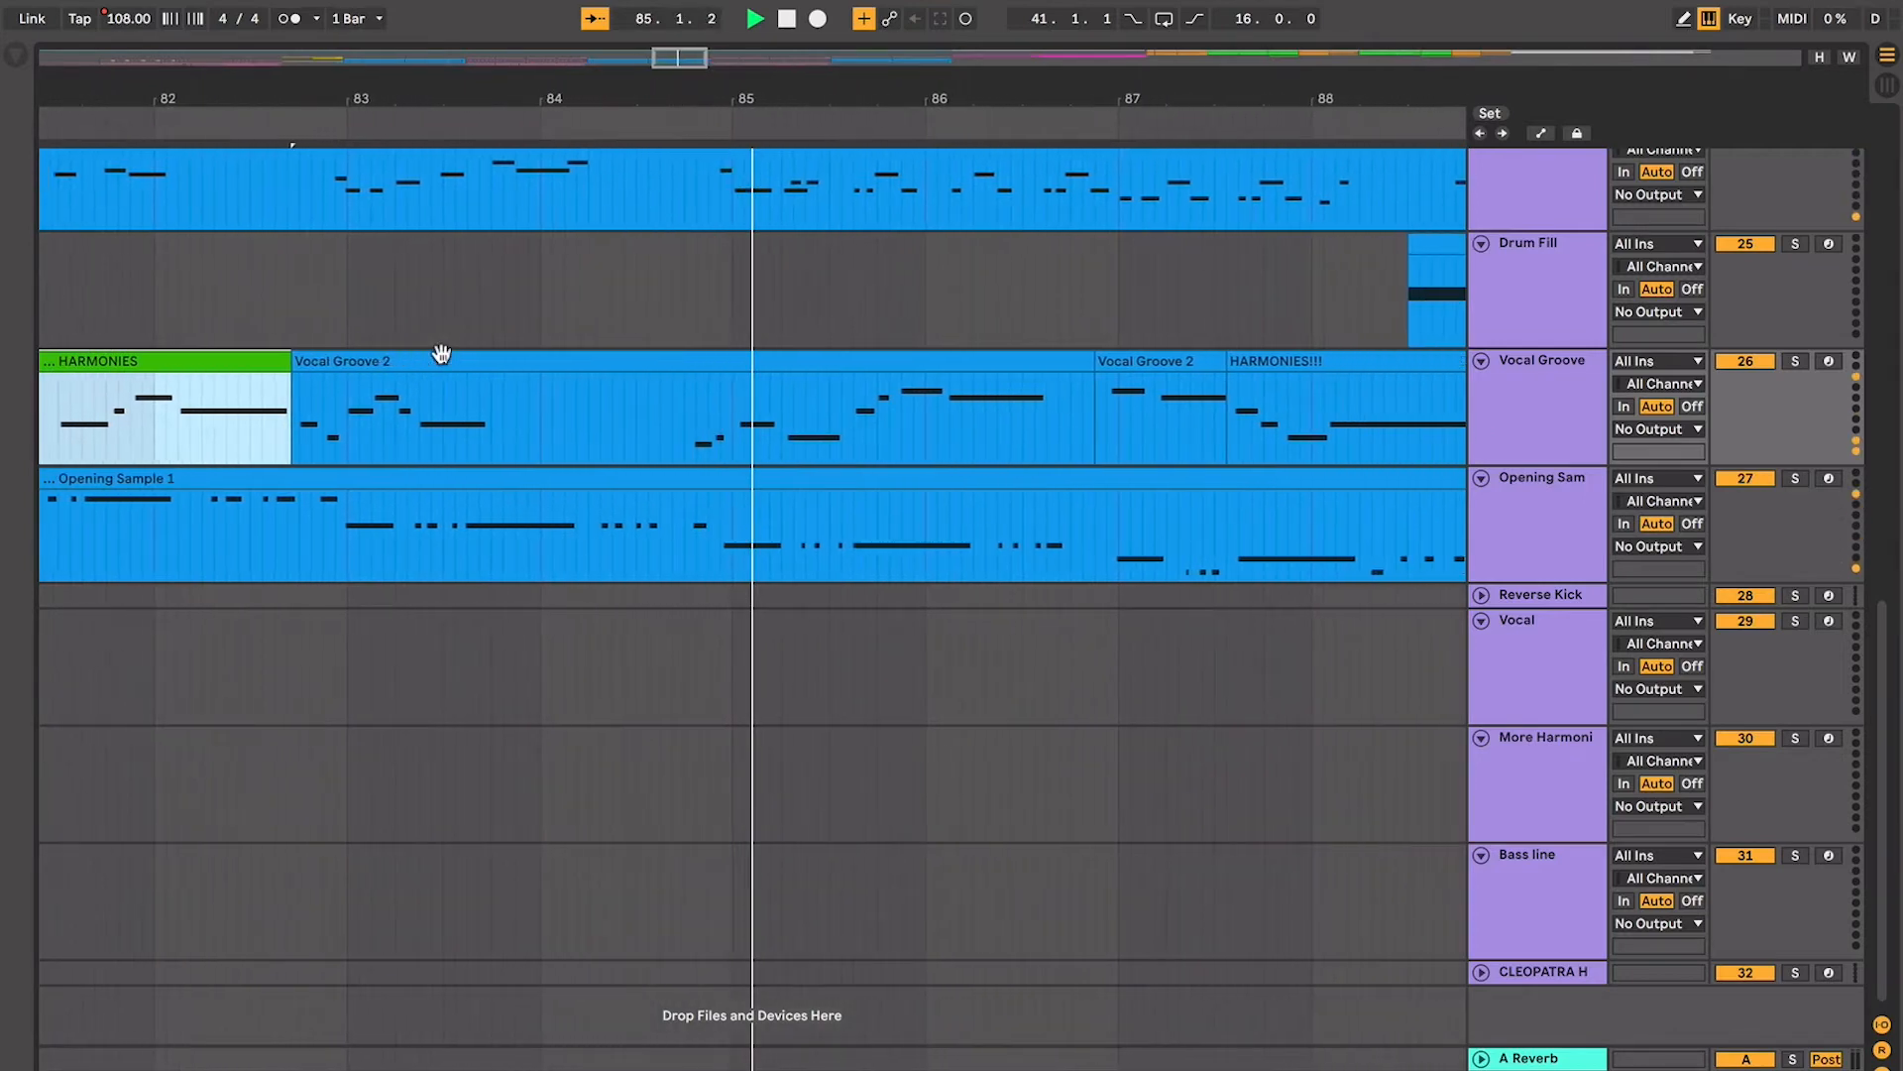
{"action": "scroll", "coordinate": [437, 356], "scroll_direction": "up", "scroll_amount": 2}
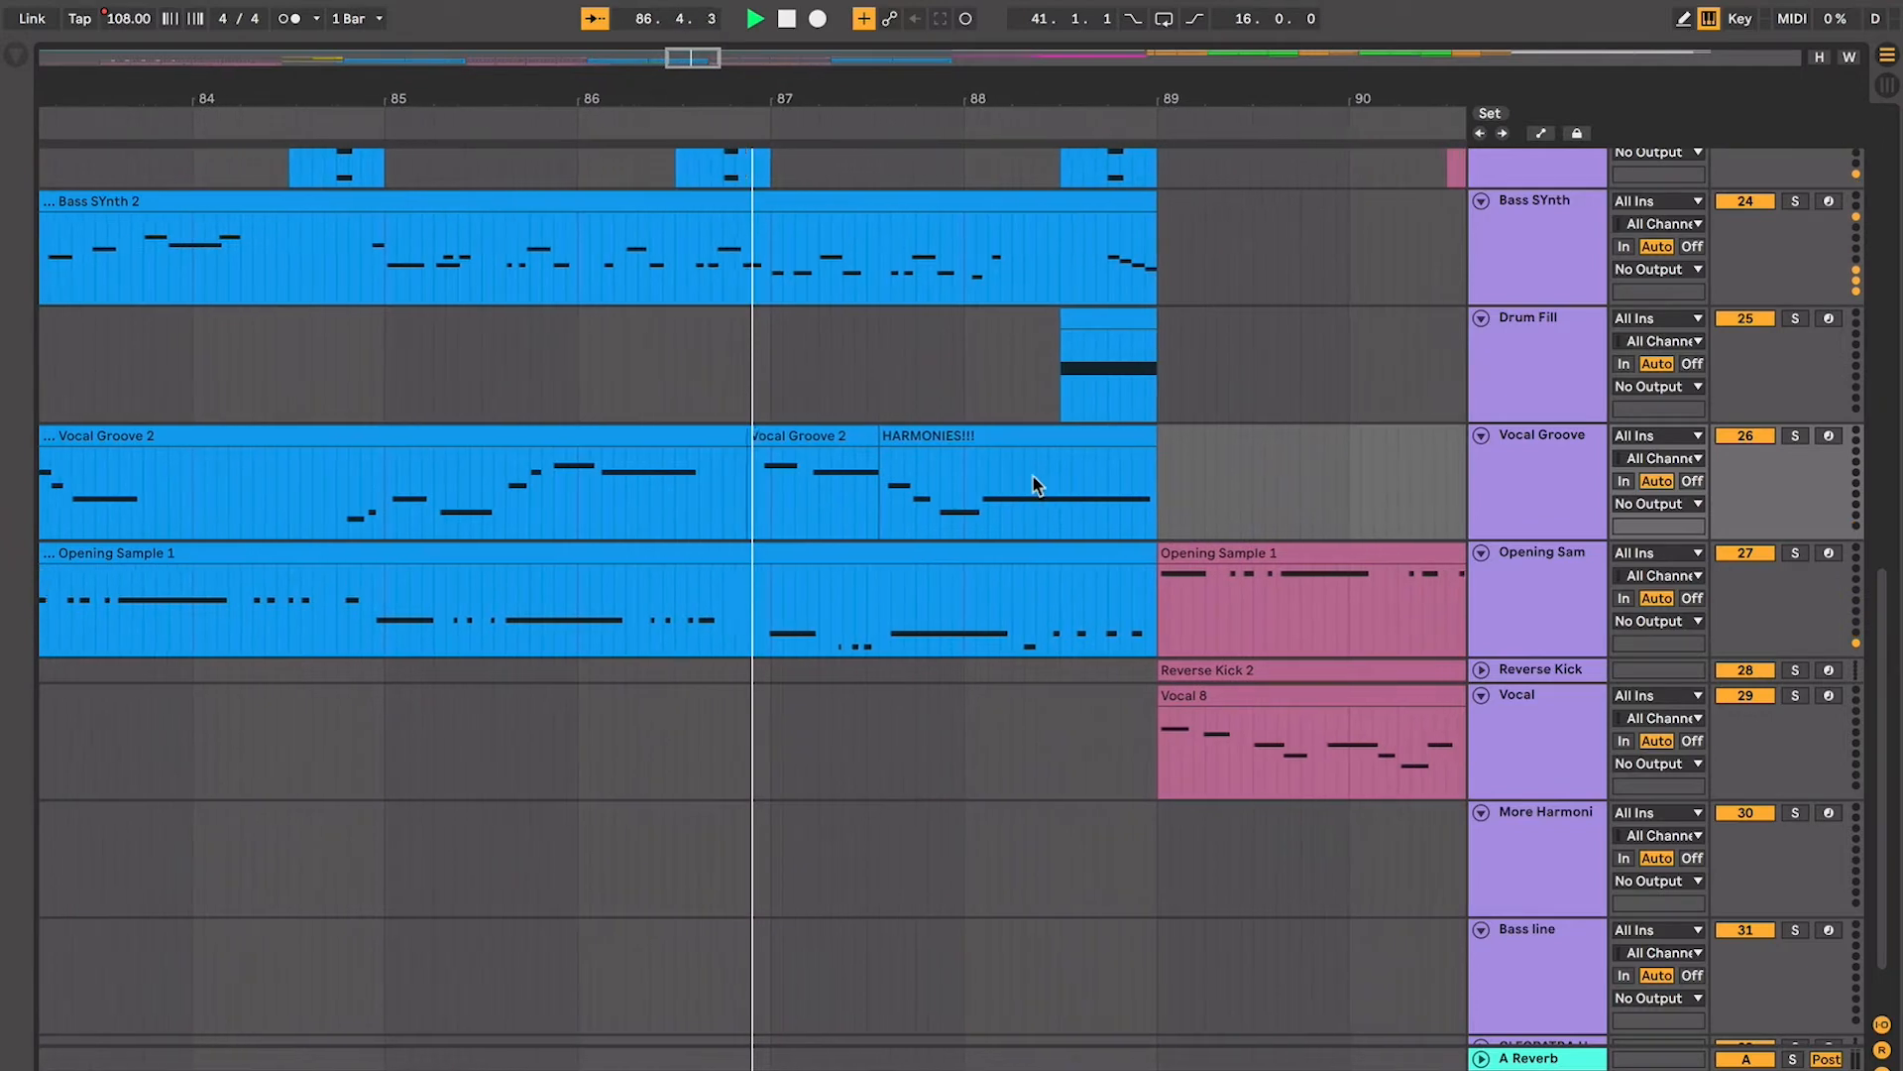
{"action": "left_click", "coordinate": [920, 438]}
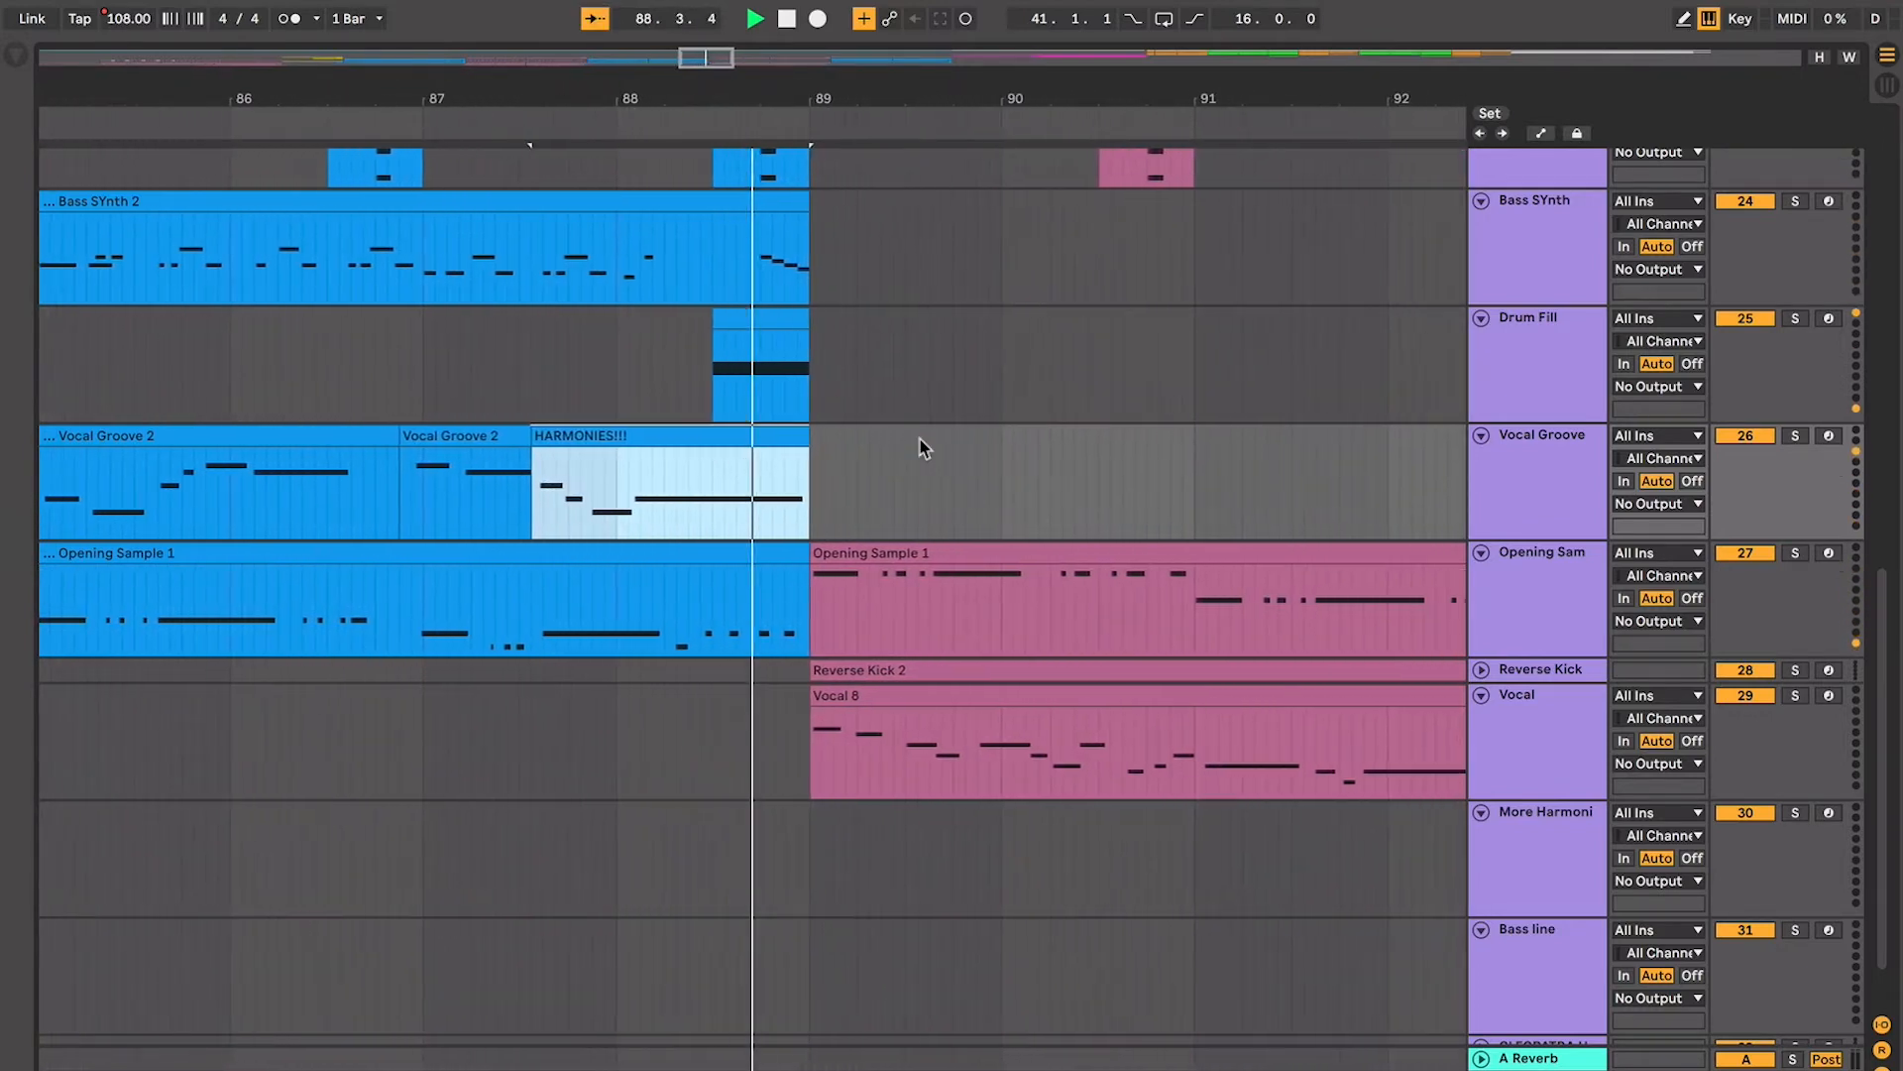
{"action": "scroll", "coordinate": [862, 467], "scroll_direction": "up", "scroll_amount": 2}
{"action": "key", "text": "space"}
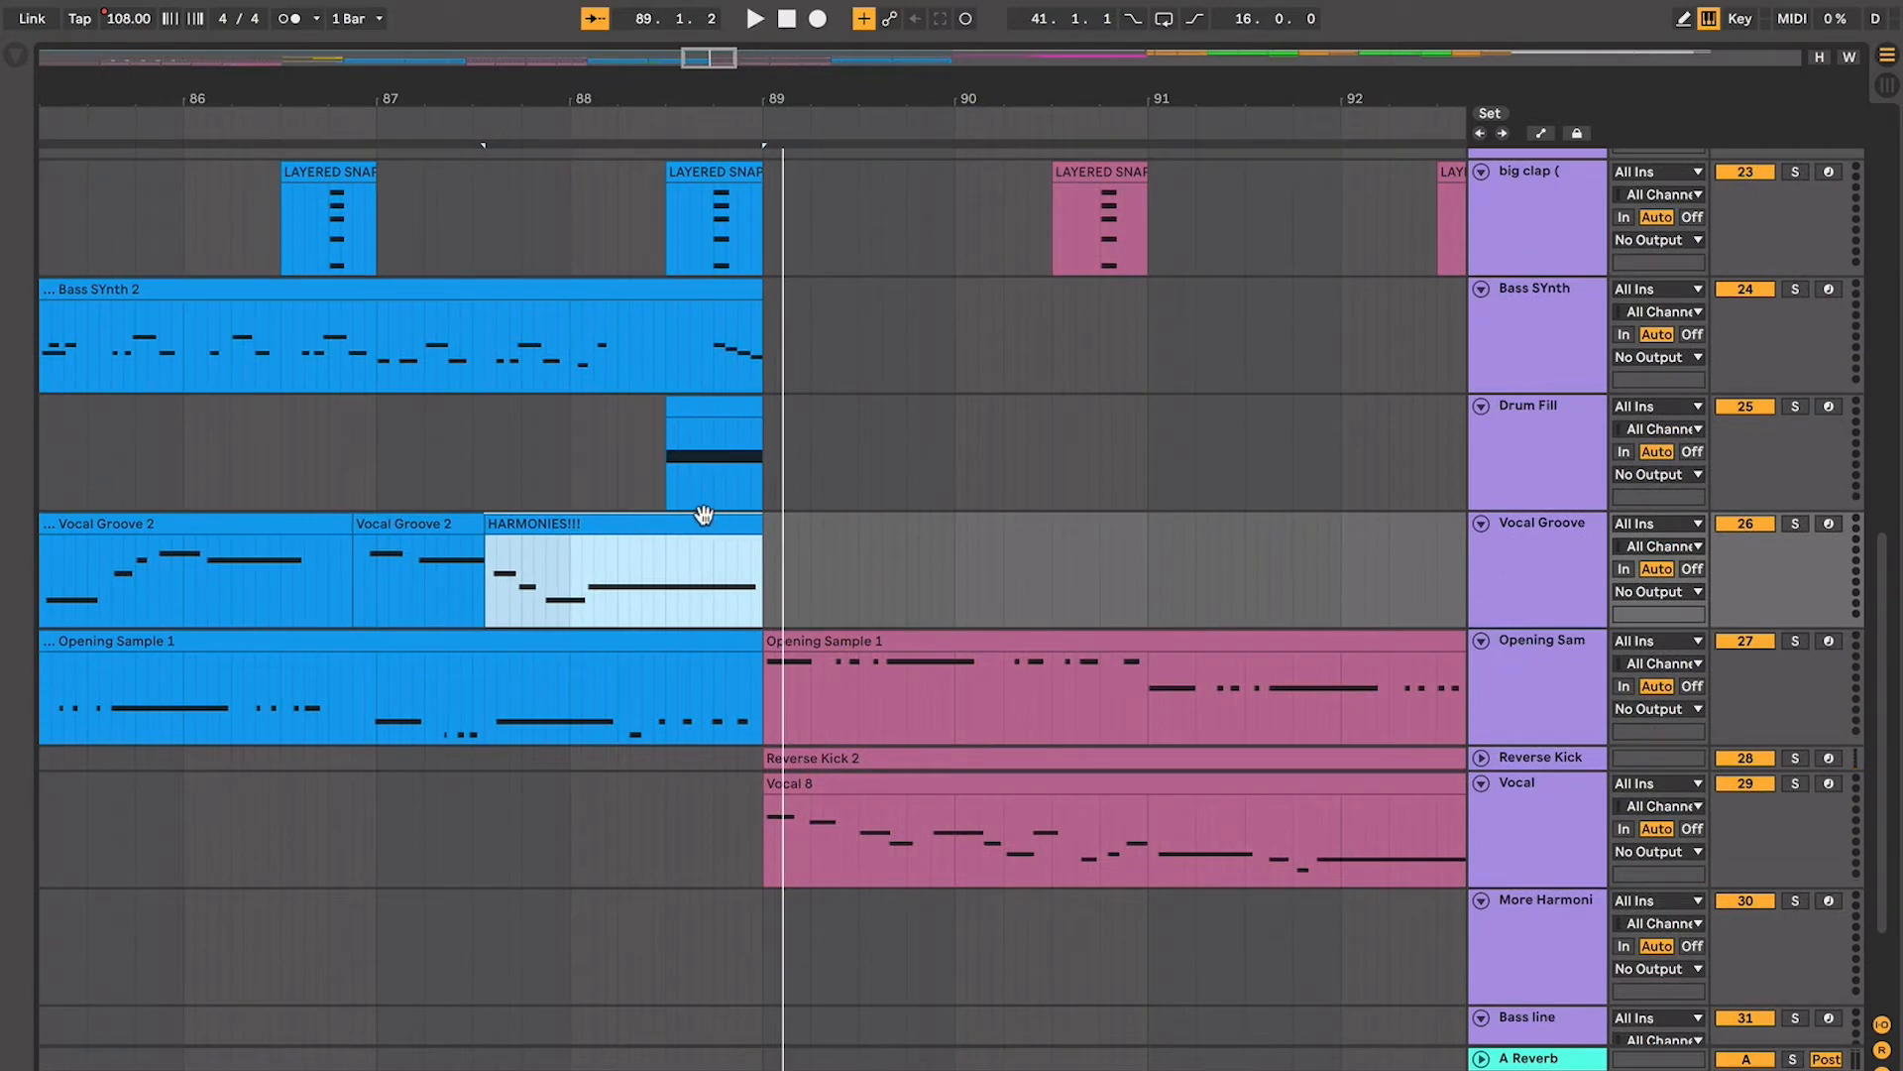
Recolour the HARMONIES!!! clip on the Vocal Groove track bright pink
{"action": "key", "text": "space"}
{"action": "right_click", "coordinate": [756, 531]}
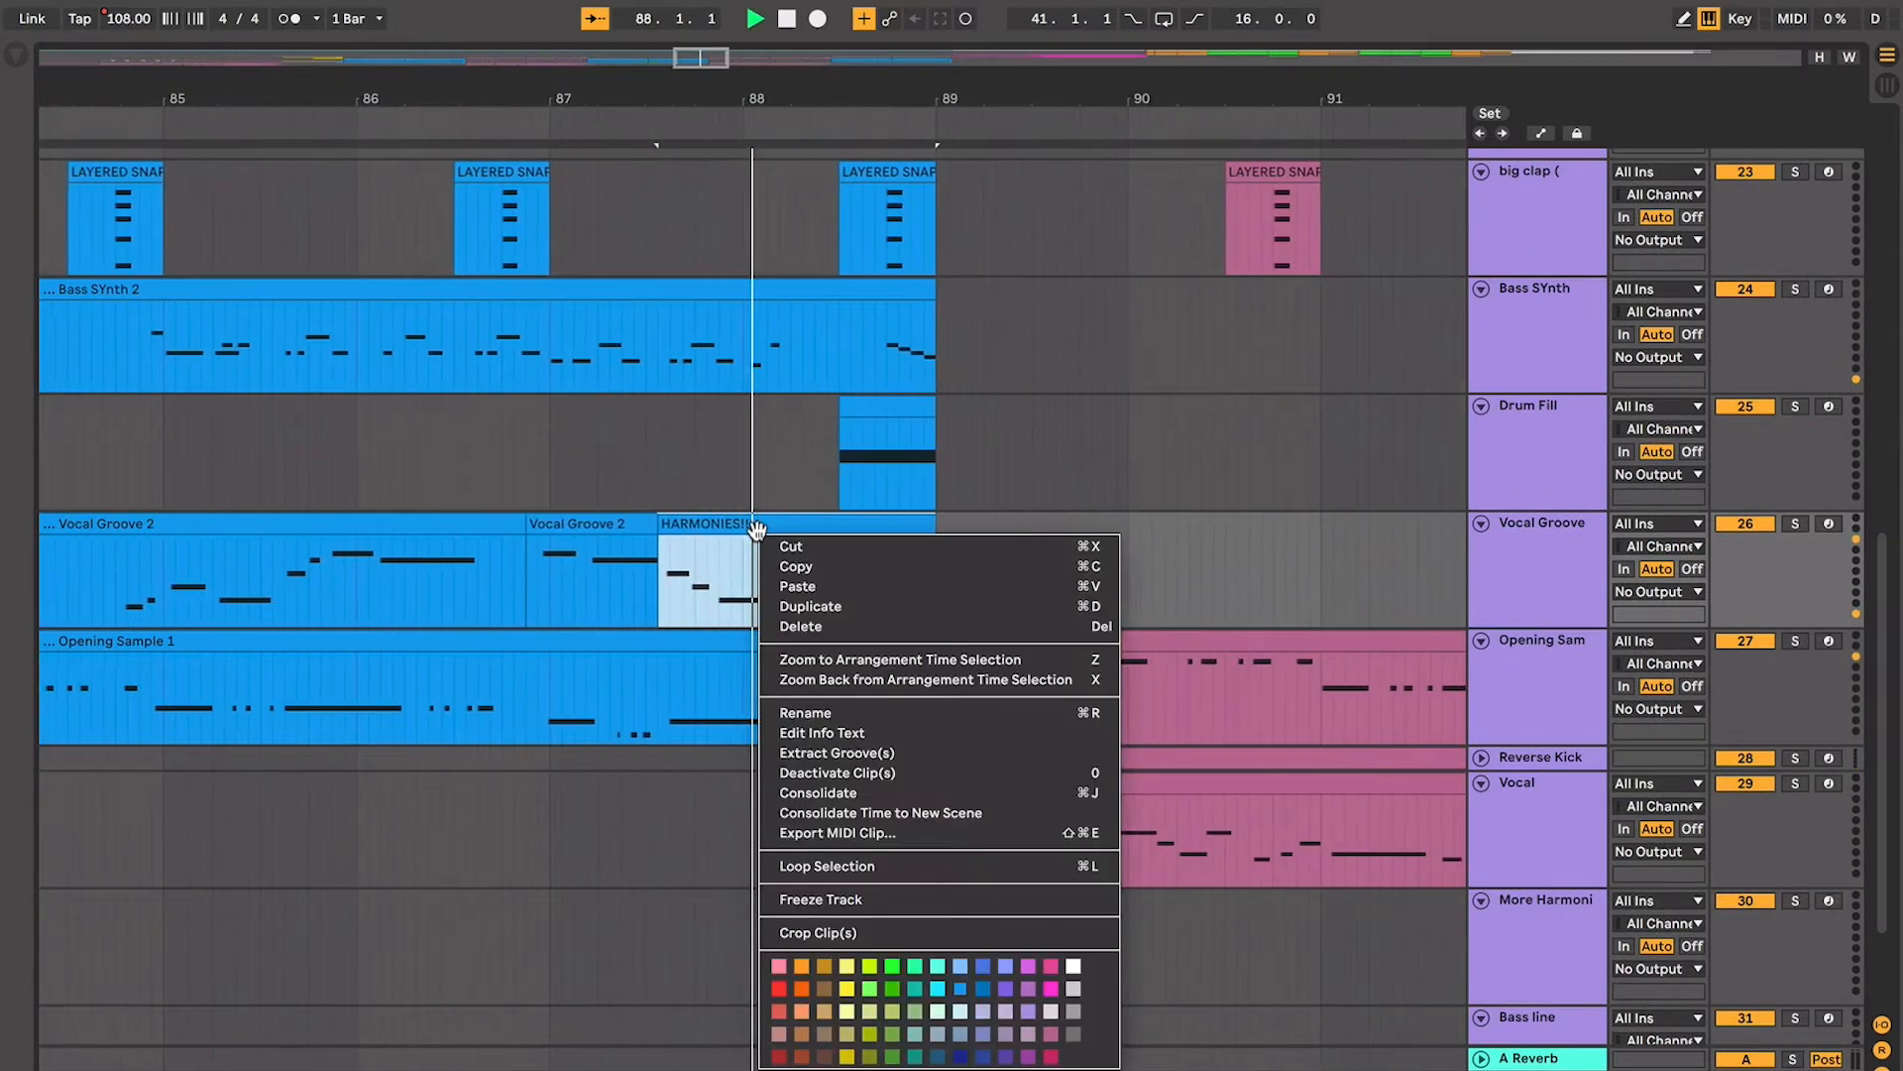
{"action": "key", "text": "Escape"}
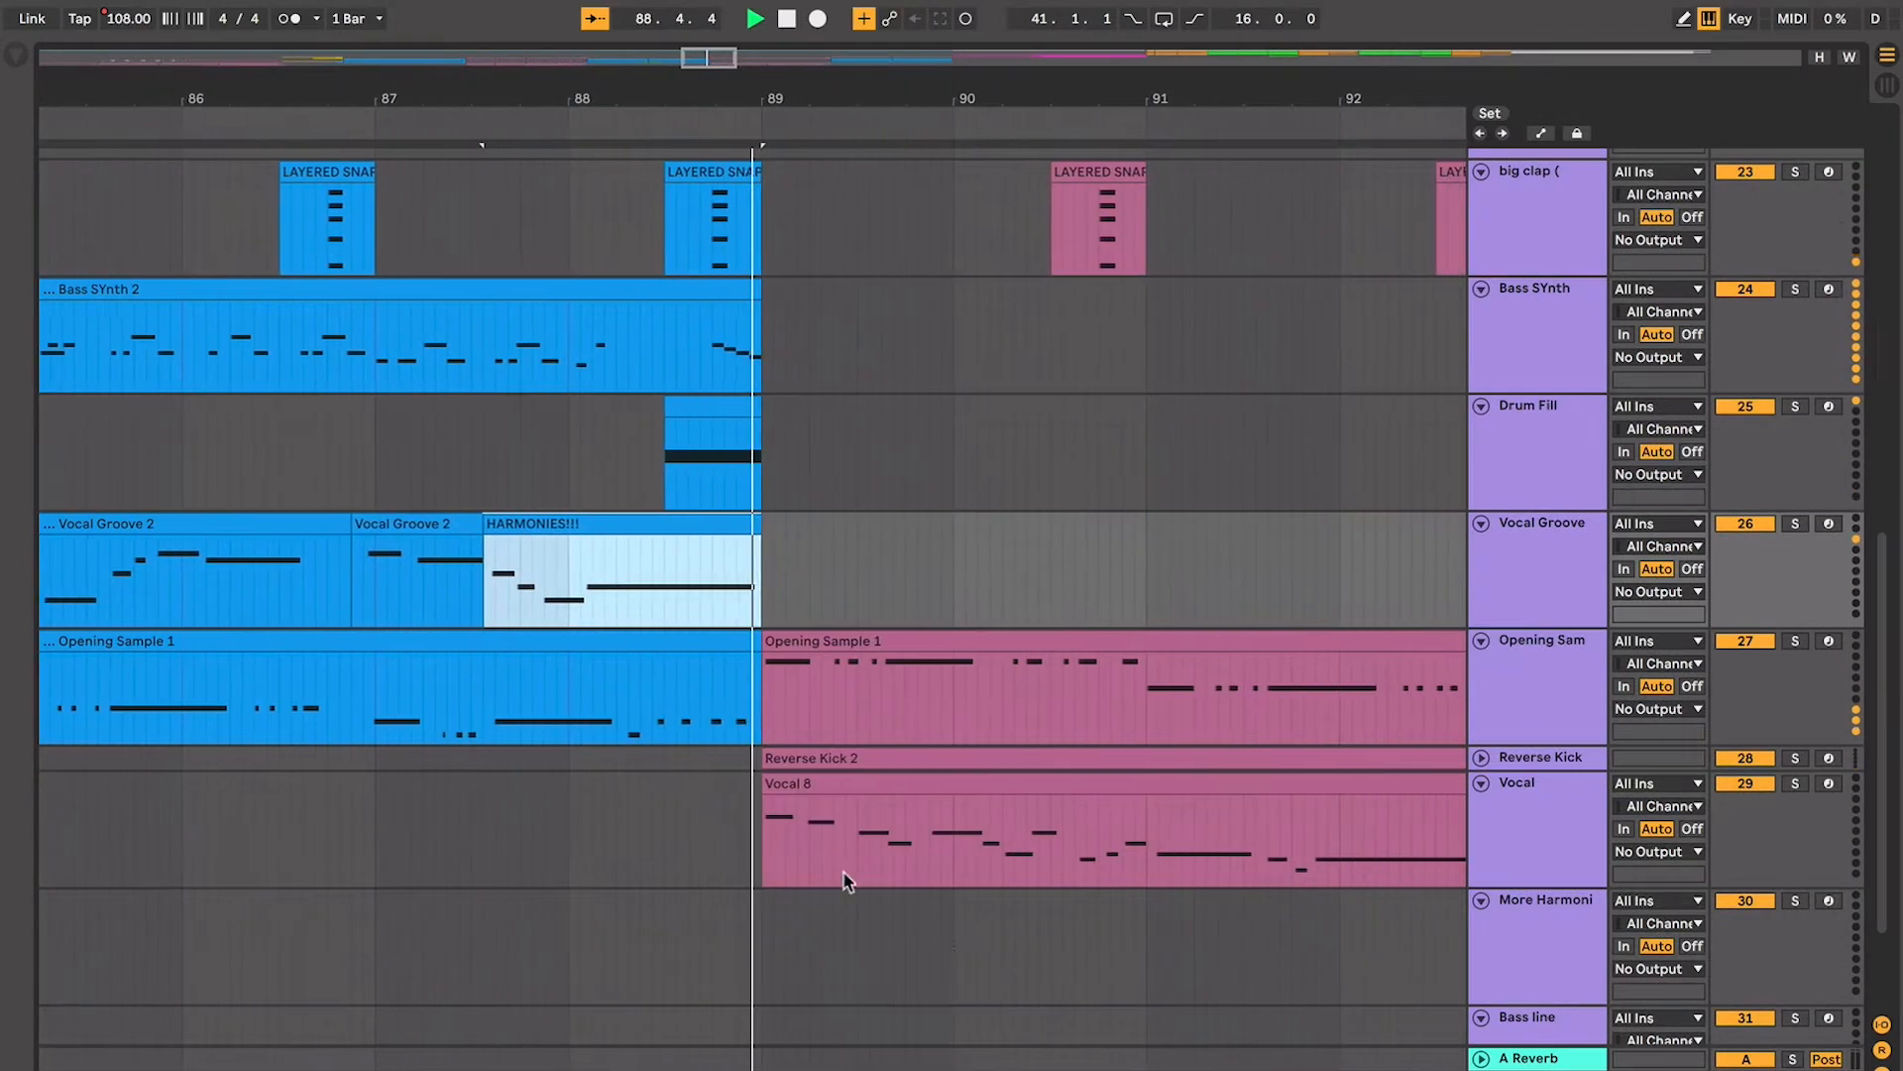
{"action": "key", "text": "space"}
{"action": "right_click", "coordinate": [493, 519]}
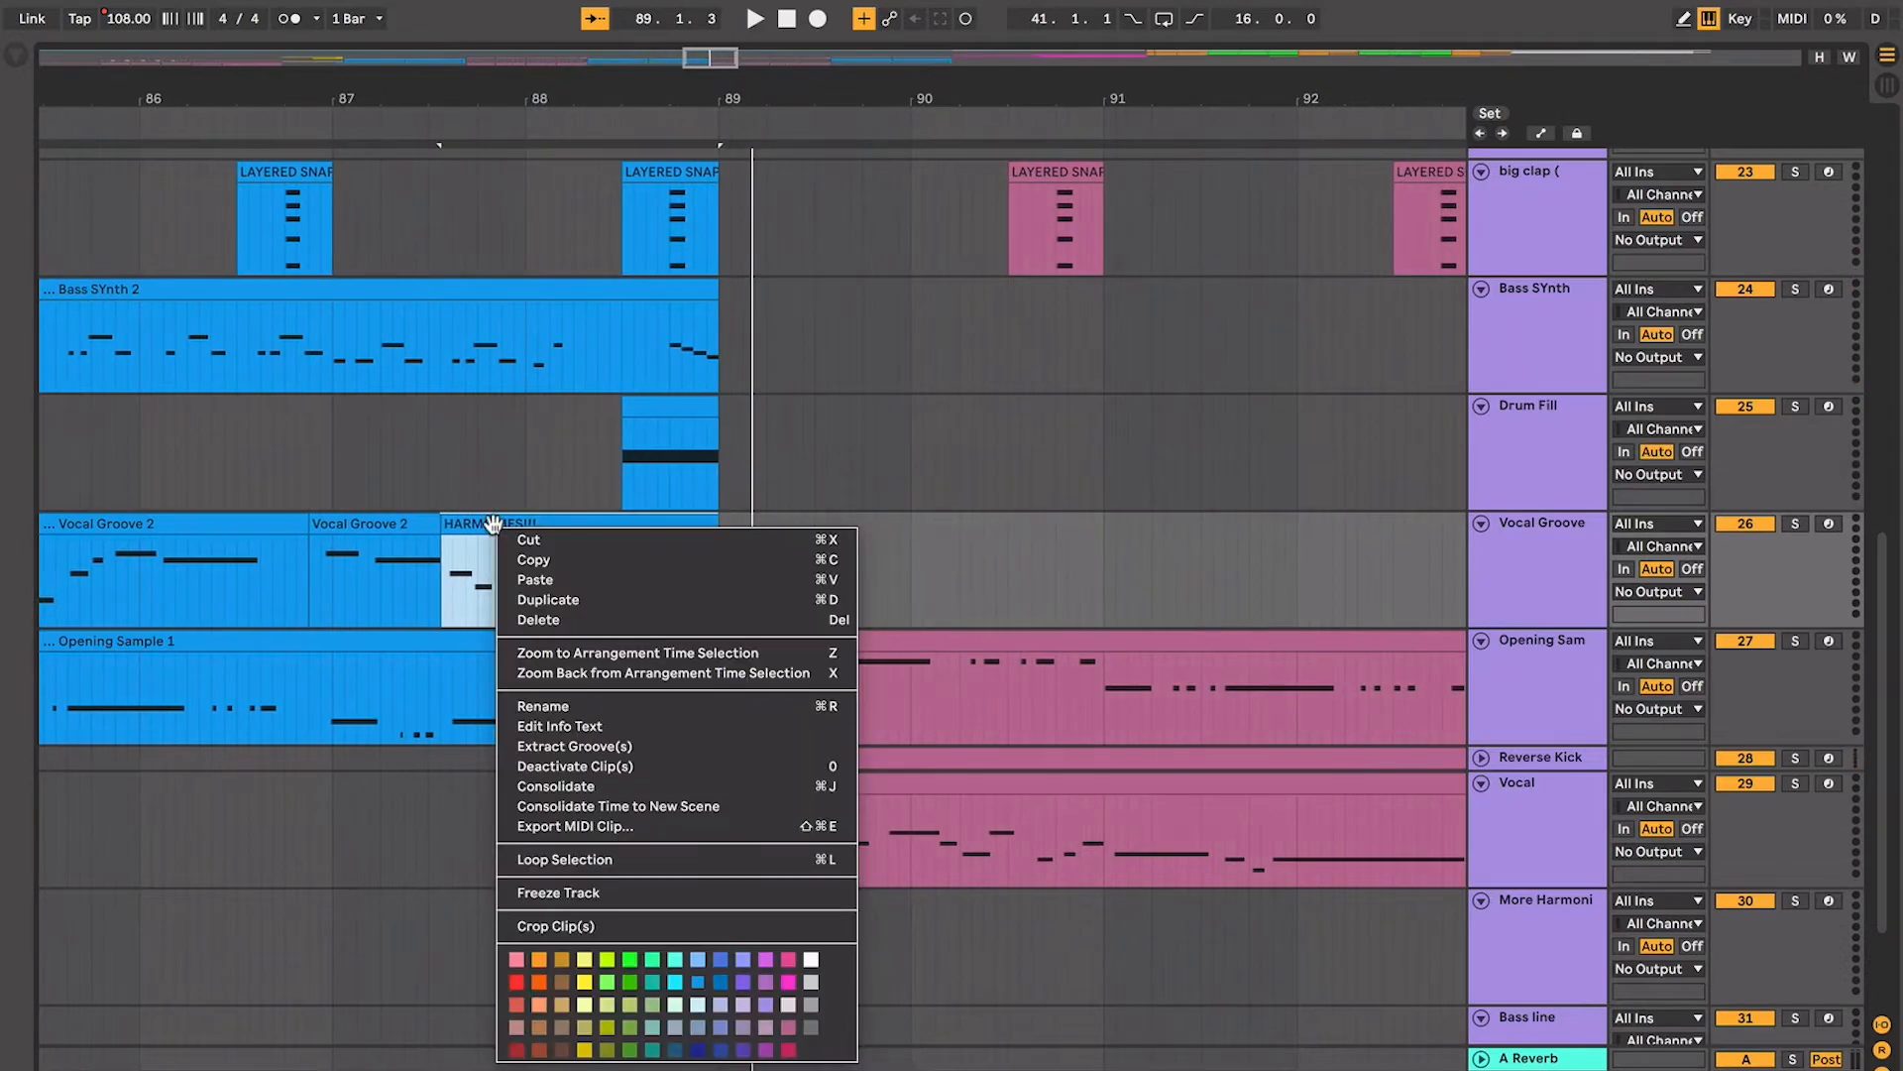
{"action": "left_click", "coordinate": [789, 982]}
{"action": "left_click", "coordinate": [627, 325]}
Play the arrangement from the middle of bar 88 through the end of the HARMONIES!!! clip
{"action": "key", "text": "space"}
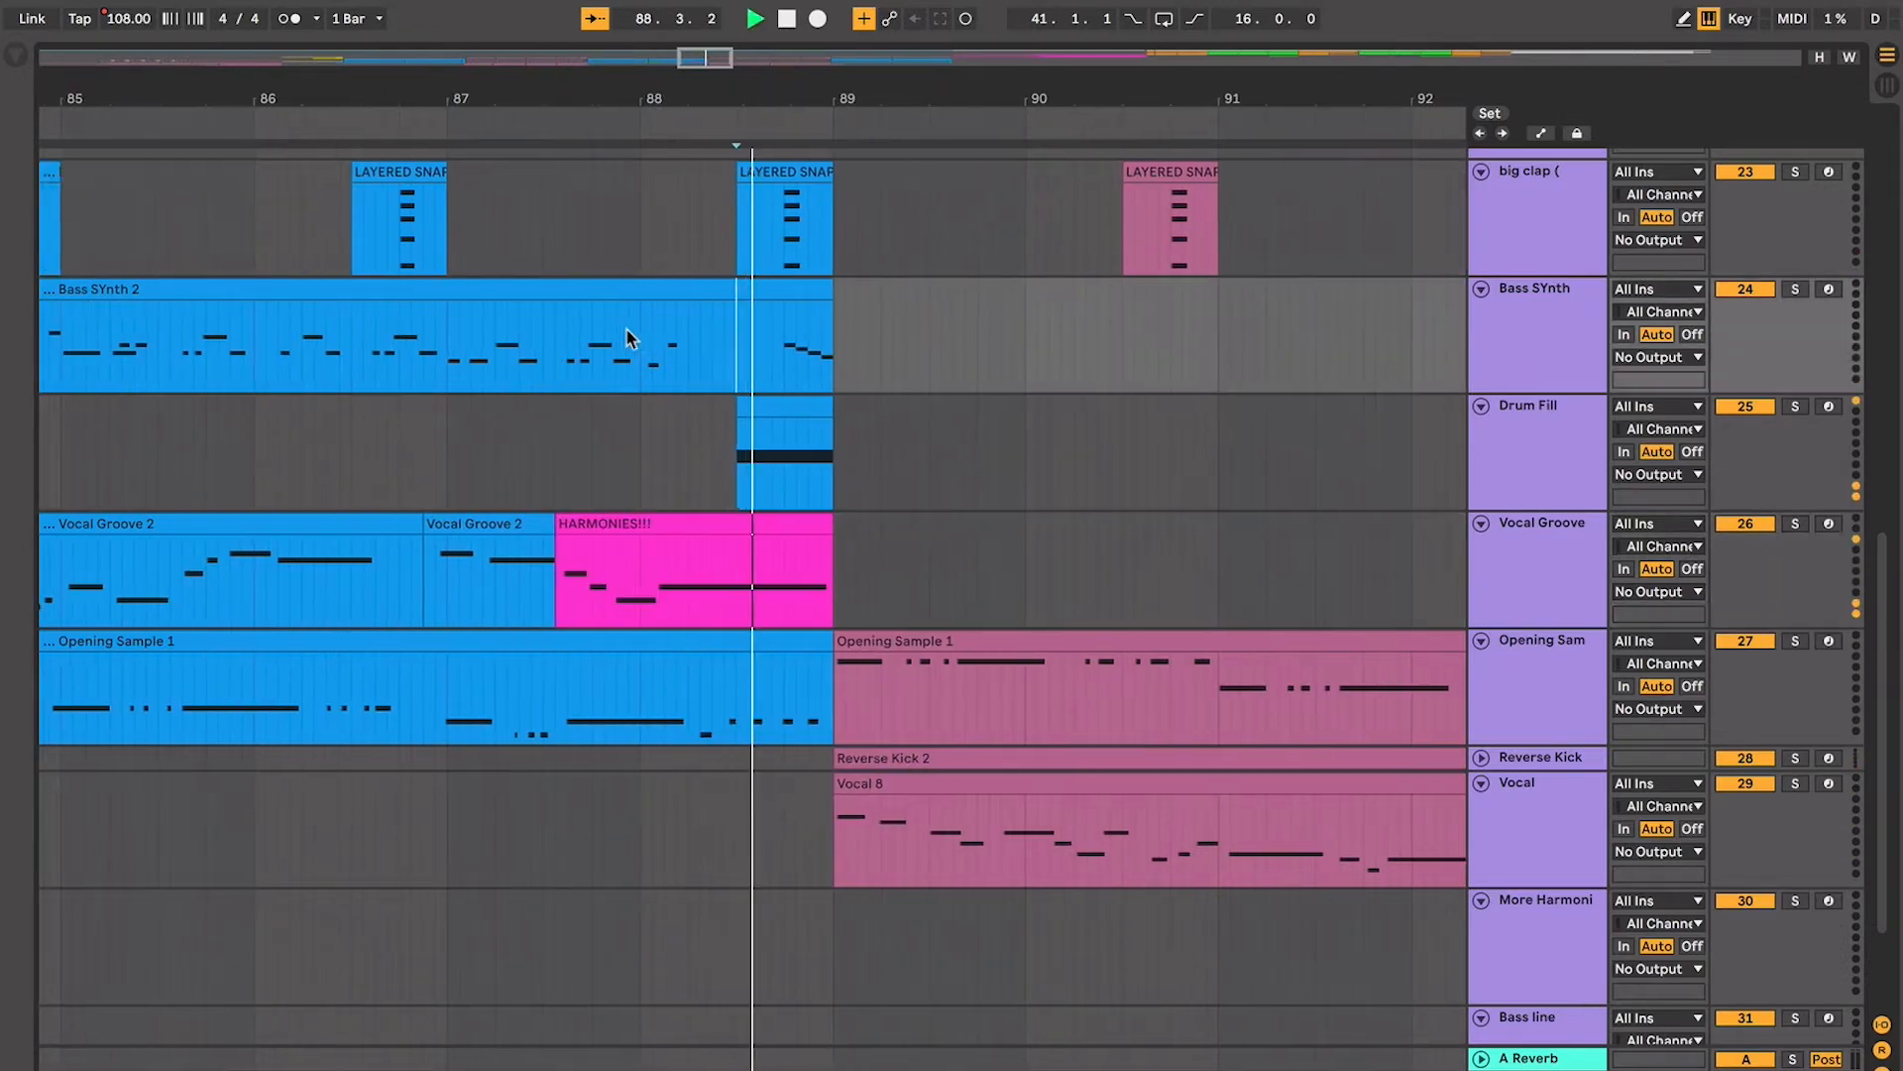
{"action": "key", "text": "minus"}
{"action": "key", "text": "minus"}
{"action": "key", "text": "minus"}
{"action": "key", "text": "space"}
Locate the earlier groove section in the arrangement and select the 7-MIDI 1 clip on the Vocal Groove track
{"action": "scroll", "coordinate": [680, 359], "scroll_direction": "left", "scroll_amount": 6}
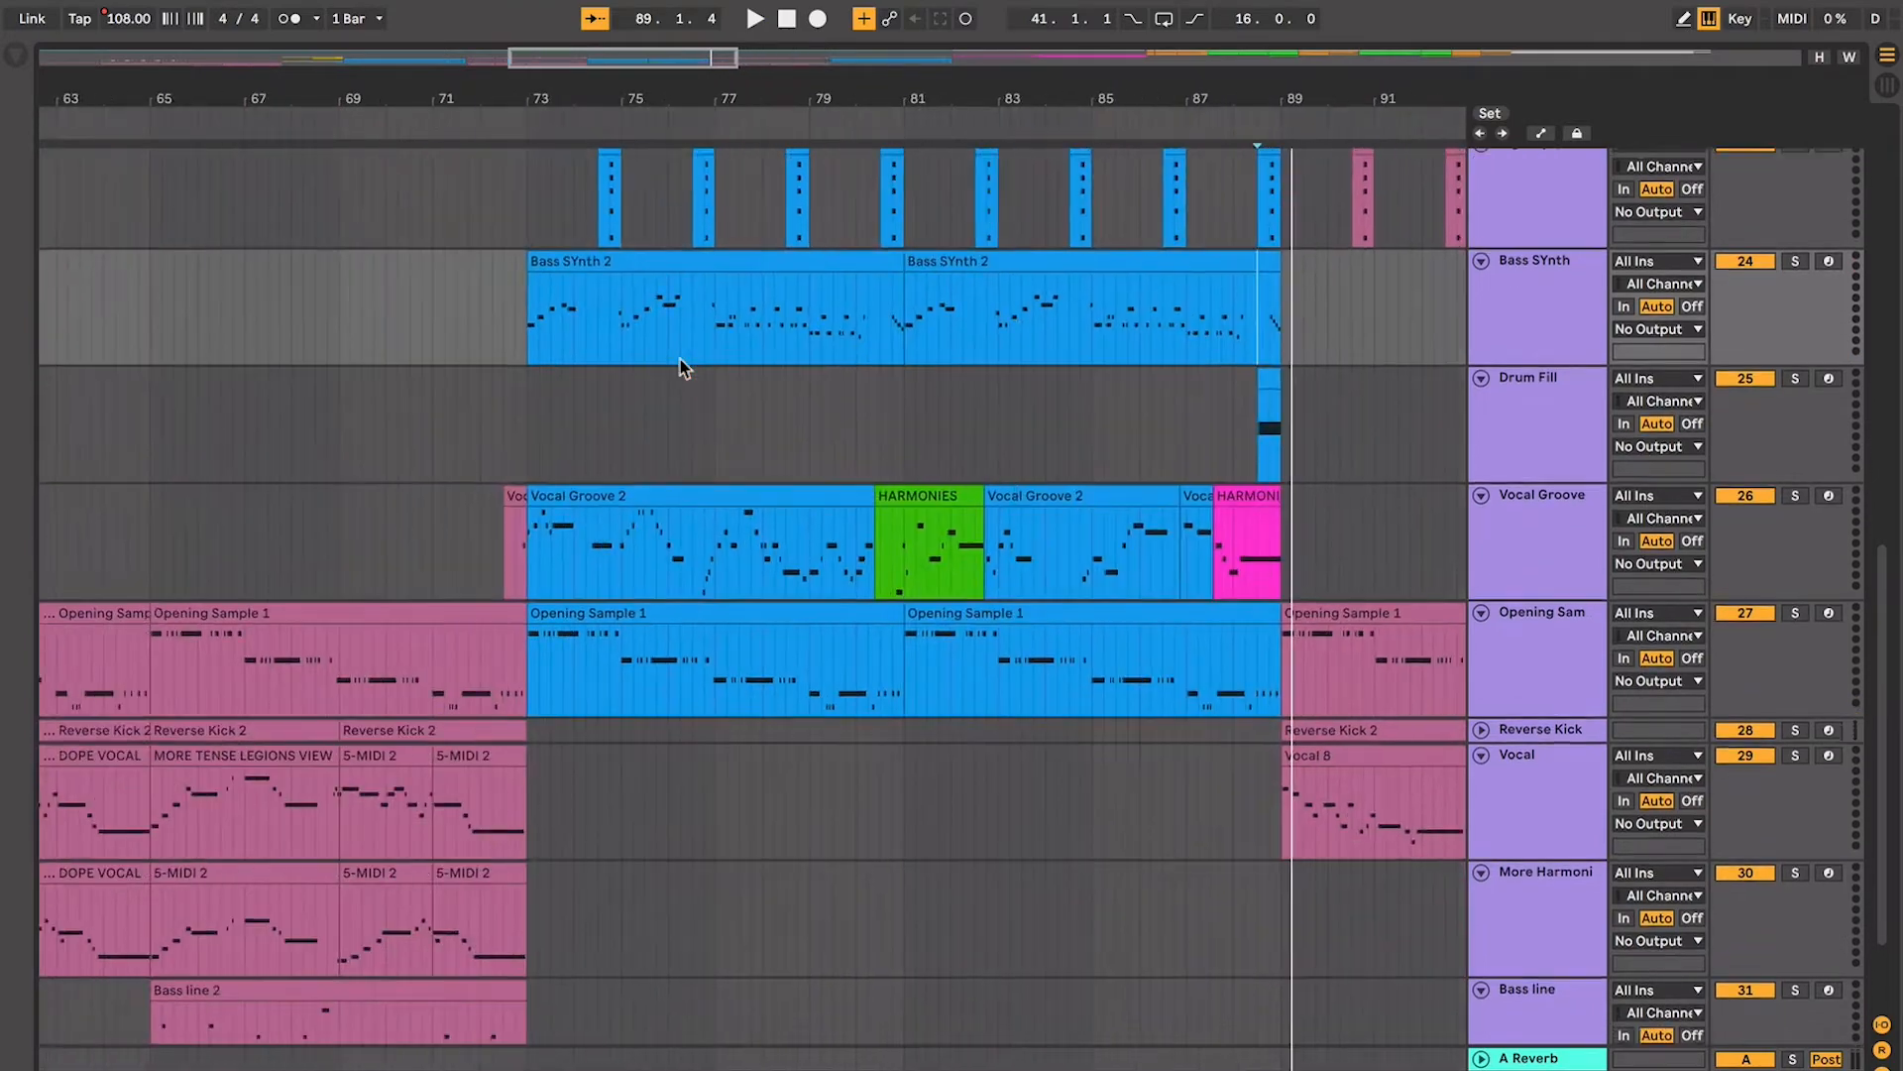
{"action": "scroll", "coordinate": [680, 359], "scroll_direction": "left", "scroll_amount": 5}
{"action": "scroll", "coordinate": [680, 359], "scroll_direction": "down", "scroll_amount": 2}
{"action": "left_click", "coordinate": [785, 388]}
{"action": "key", "text": "minus"}
{"action": "key", "text": "minus"}
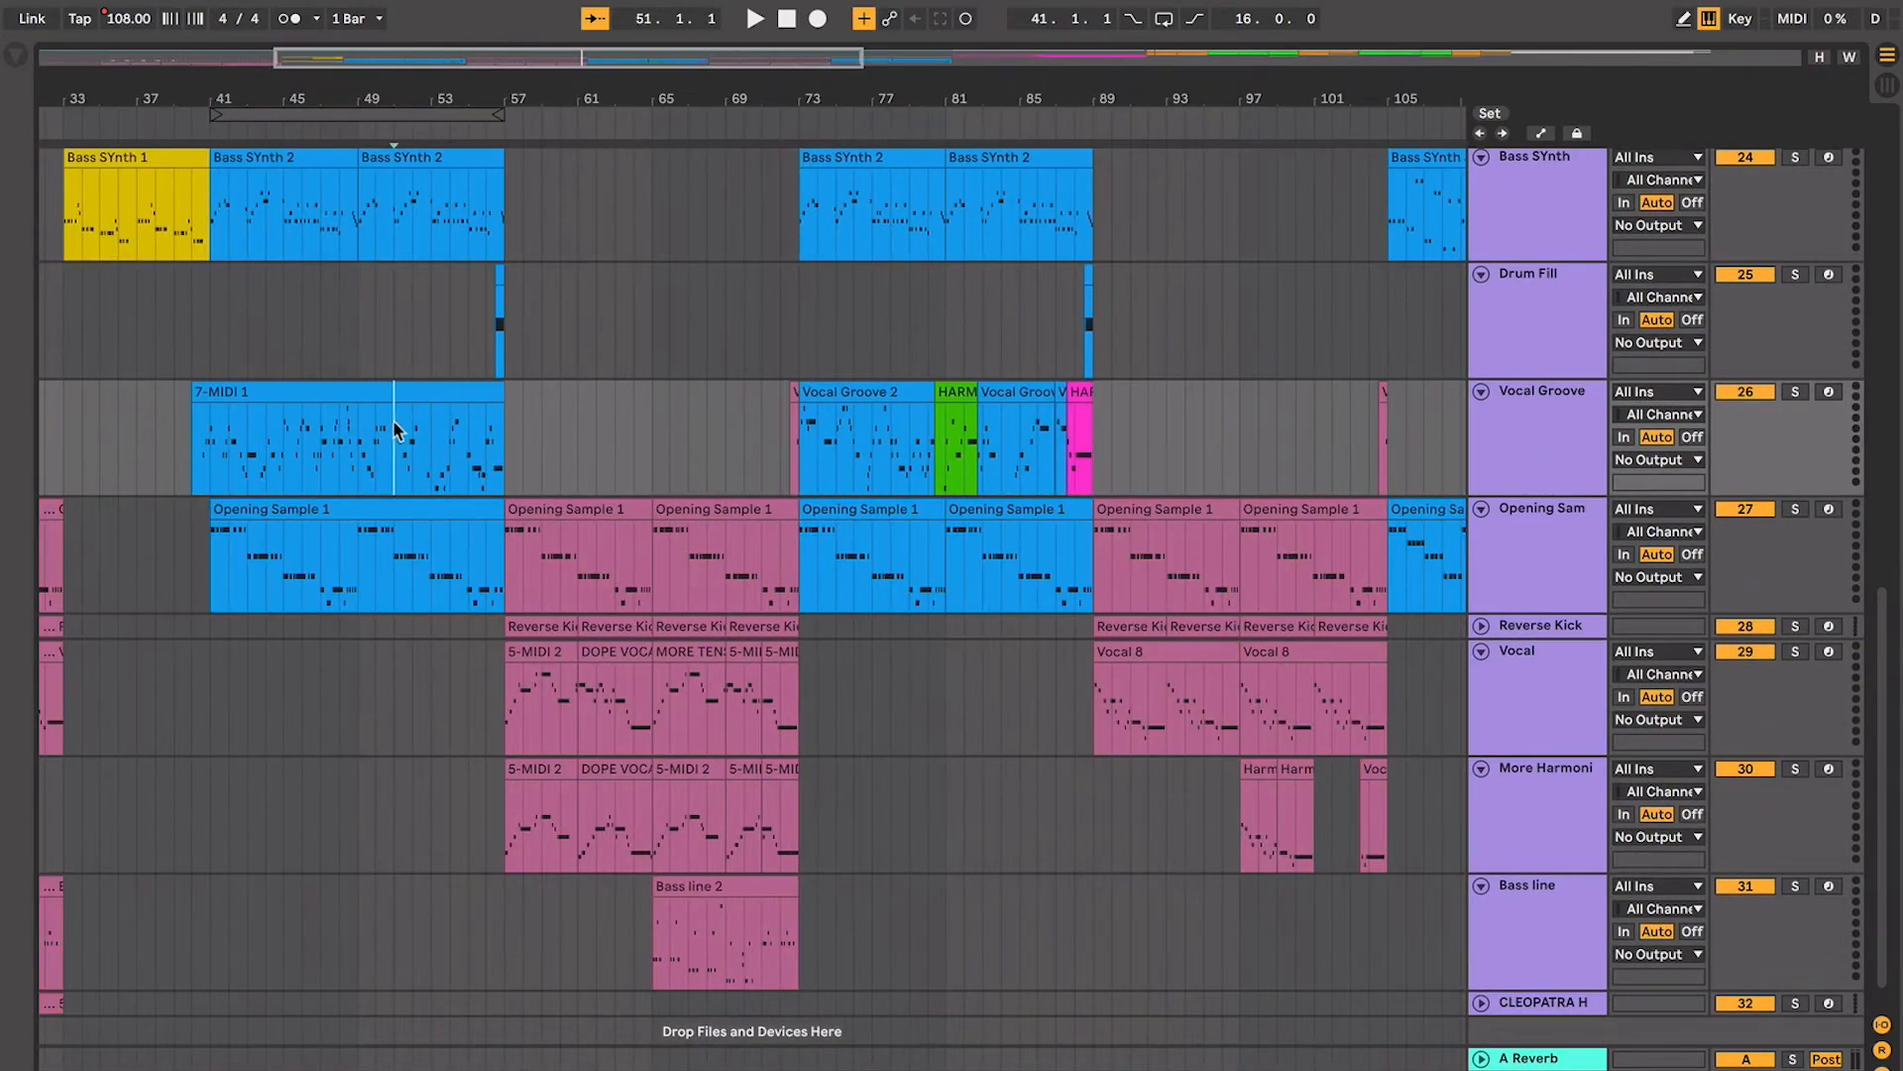
{"action": "scroll", "coordinate": [394, 425], "scroll_direction": "left", "scroll_amount": 5}
{"action": "scroll", "coordinate": [396, 426], "scroll_direction": "up", "scroll_amount": 3}
{"action": "scroll", "coordinate": [476, 555], "scroll_direction": "down", "scroll_amount": 1}
{"action": "left_click", "coordinate": [502, 590]}
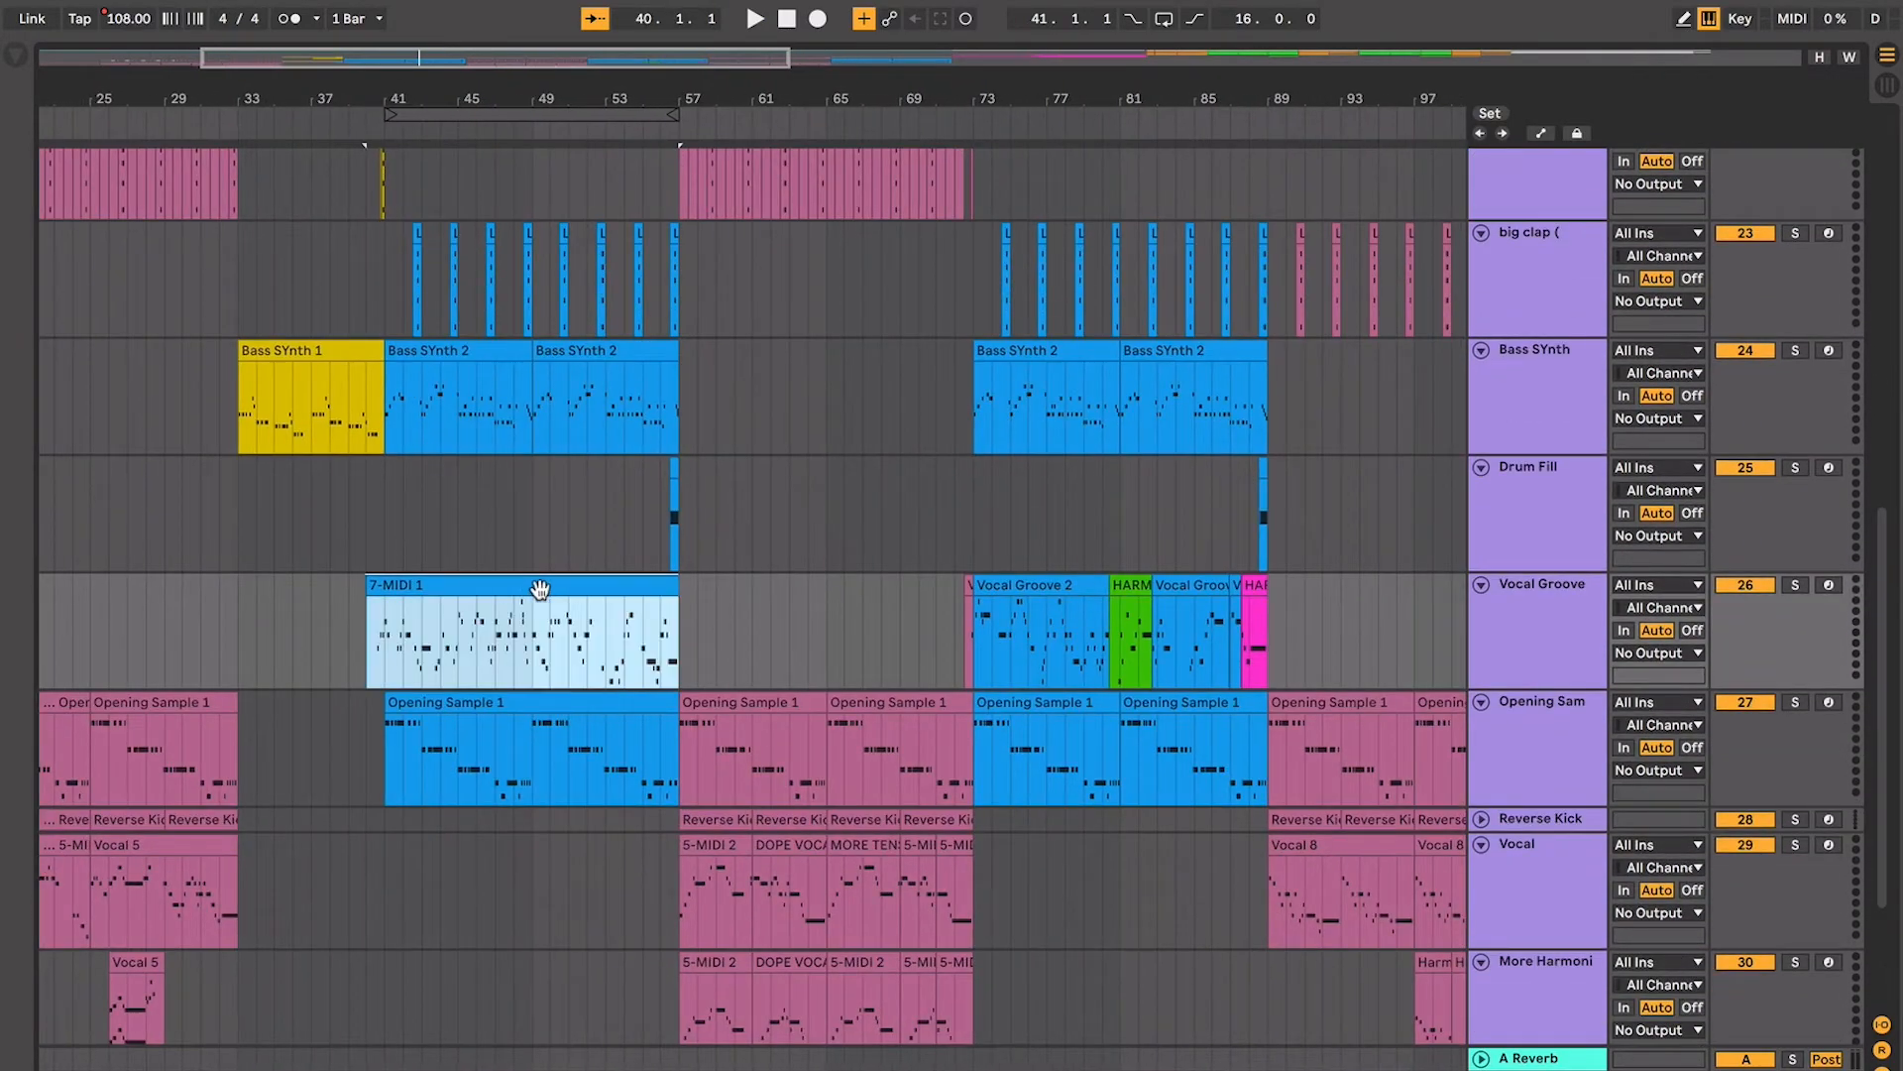
Play the 7-MIDI 1 clip on the Vocal Groove track from bar 42
{"action": "scroll", "coordinate": [542, 592], "scroll_direction": "left", "scroll_amount": 5}
{"action": "scroll", "coordinate": [543, 595], "scroll_direction": "down", "scroll_amount": 1}
{"action": "scroll", "coordinate": [535, 597], "scroll_direction": "right", "scroll_amount": 4}
{"action": "left_click", "coordinate": [504, 603]}
{"action": "key", "text": "space"}
{"action": "key", "text": "plus"}
{"action": "key", "text": "plus"}
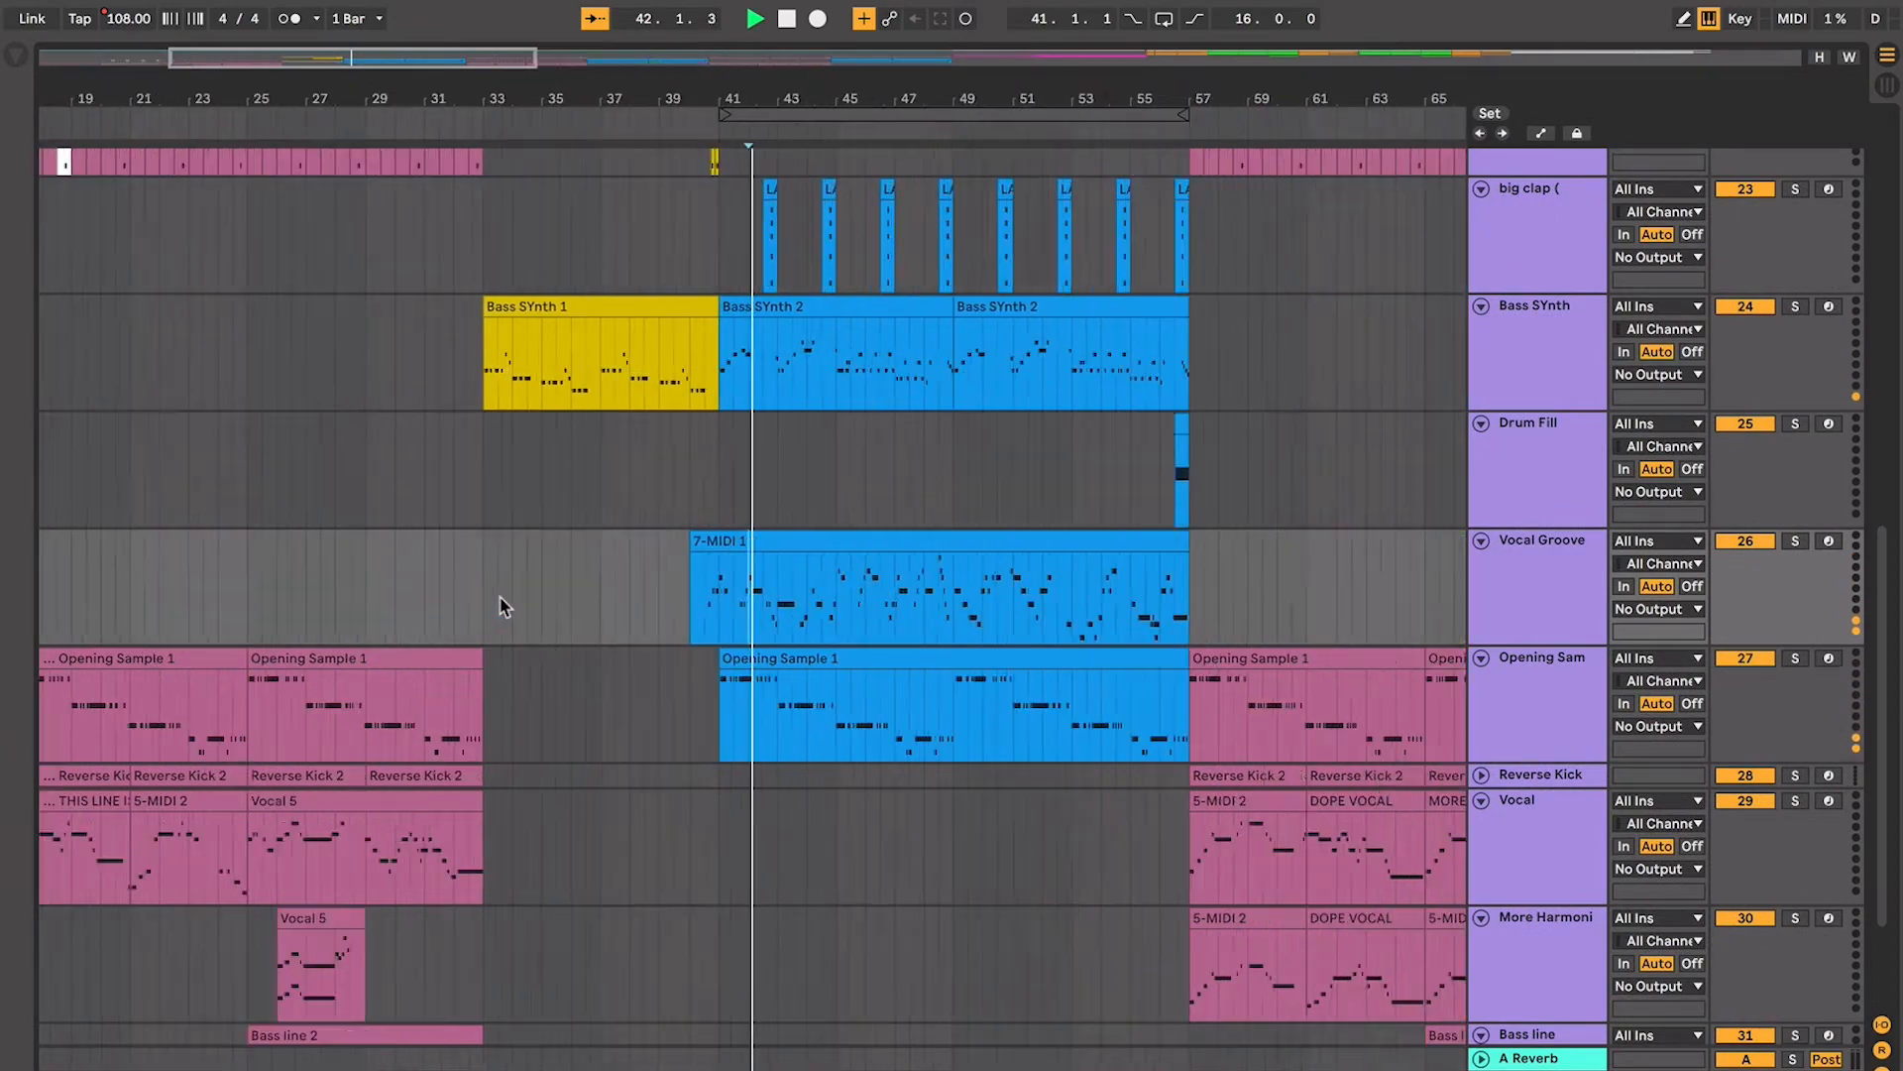
{"action": "key", "text": "plus"}
{"action": "key", "text": "plus"}
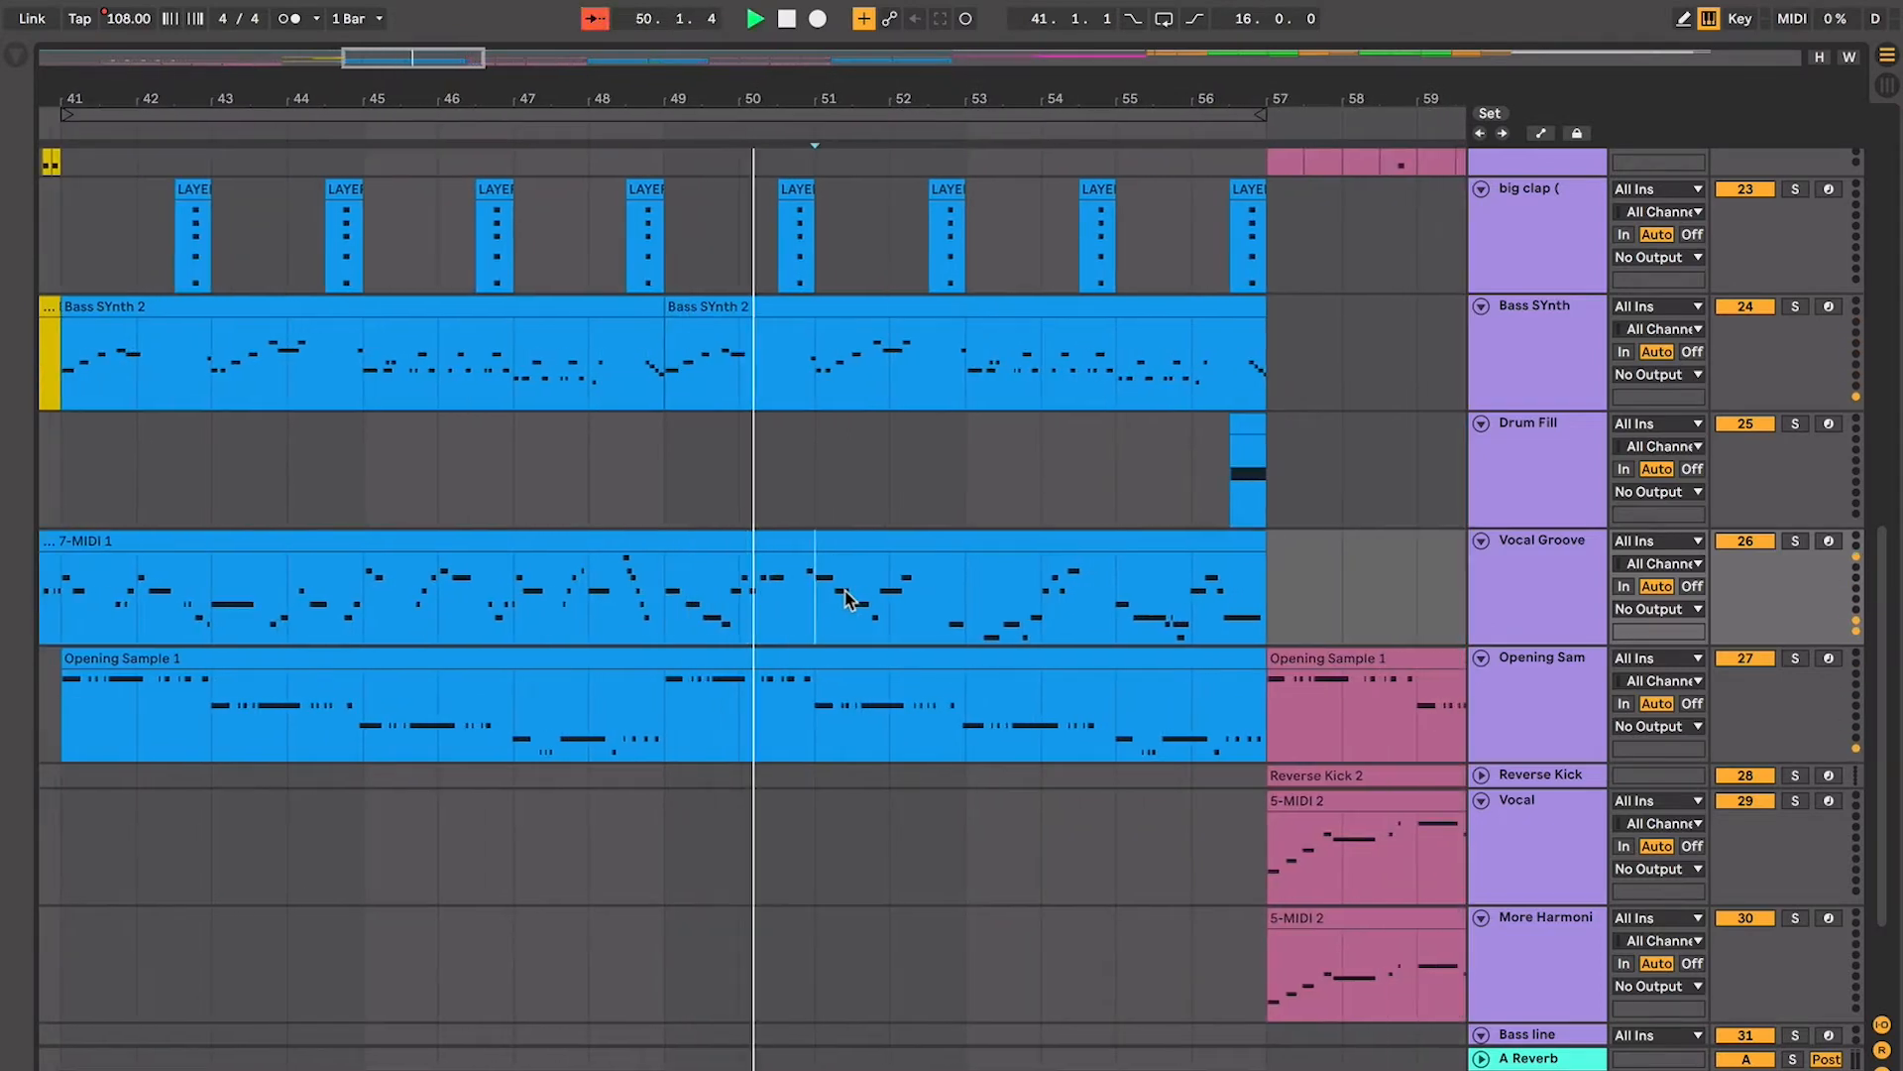
Replay the 7-MIDI 1 vocal line from bar 51 several times and select bars 51 to 53
{"action": "left_click", "coordinate": [818, 596]}
{"action": "key", "text": "space"}
{"action": "key", "text": "space"}
{"action": "left_click", "coordinate": [673, 599]}
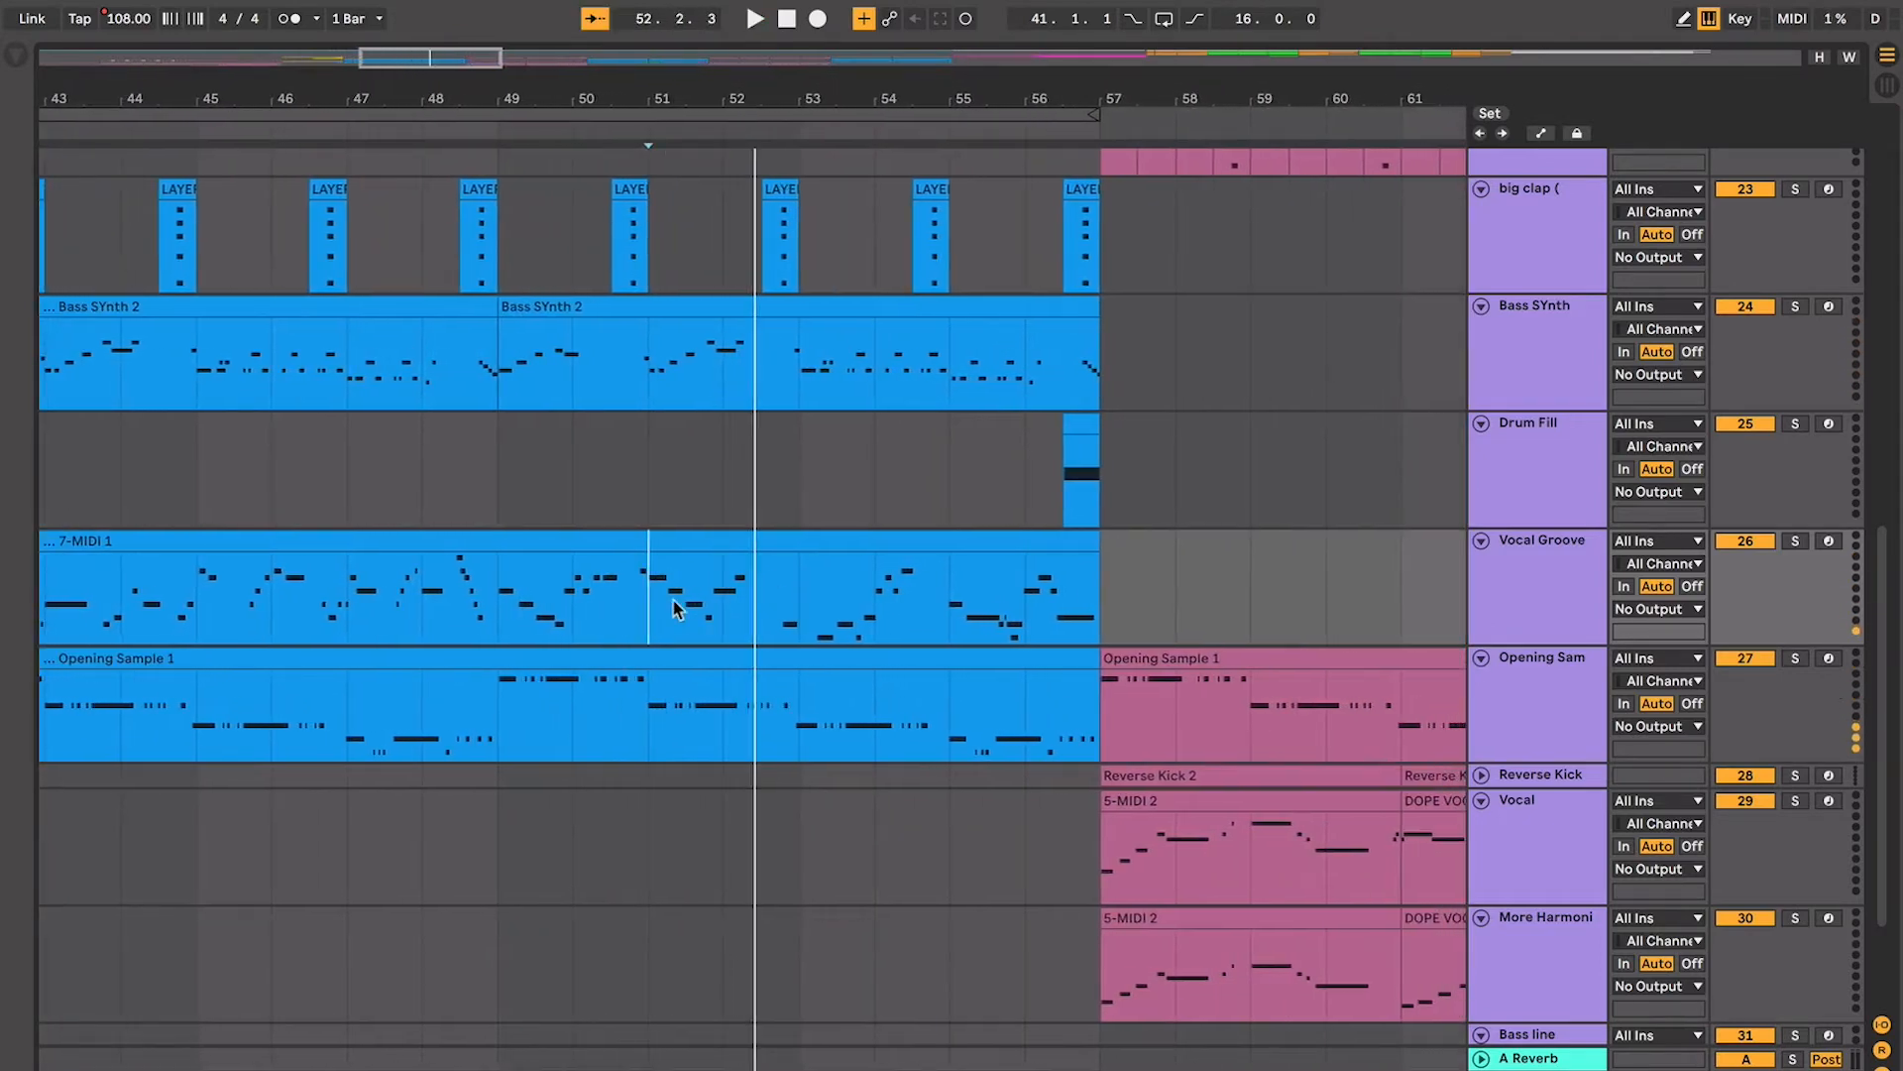
{"action": "key", "text": "space"}
{"action": "key", "text": "space"}
{"action": "key", "text": "plus"}
{"action": "key", "text": "plus"}
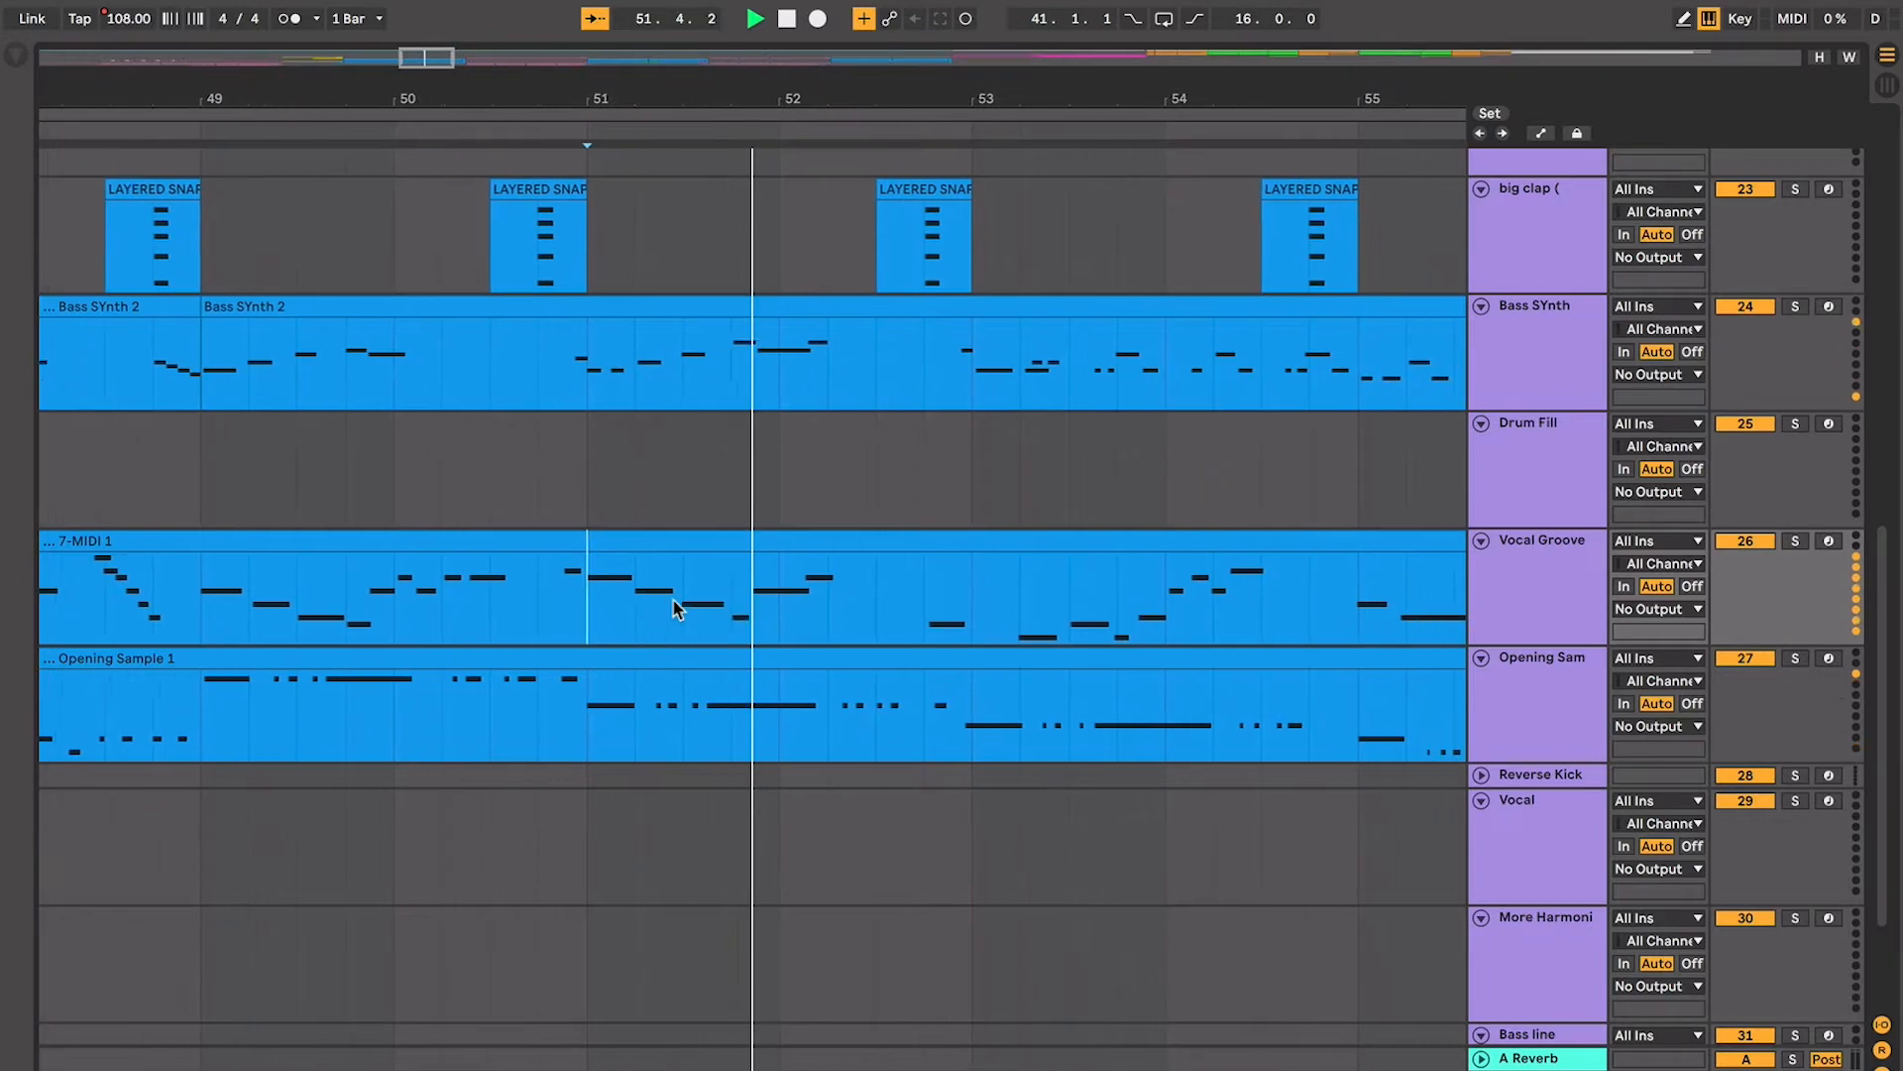
{"action": "key", "text": "minus"}
{"action": "key", "text": "minus"}
{"action": "key", "text": "space"}
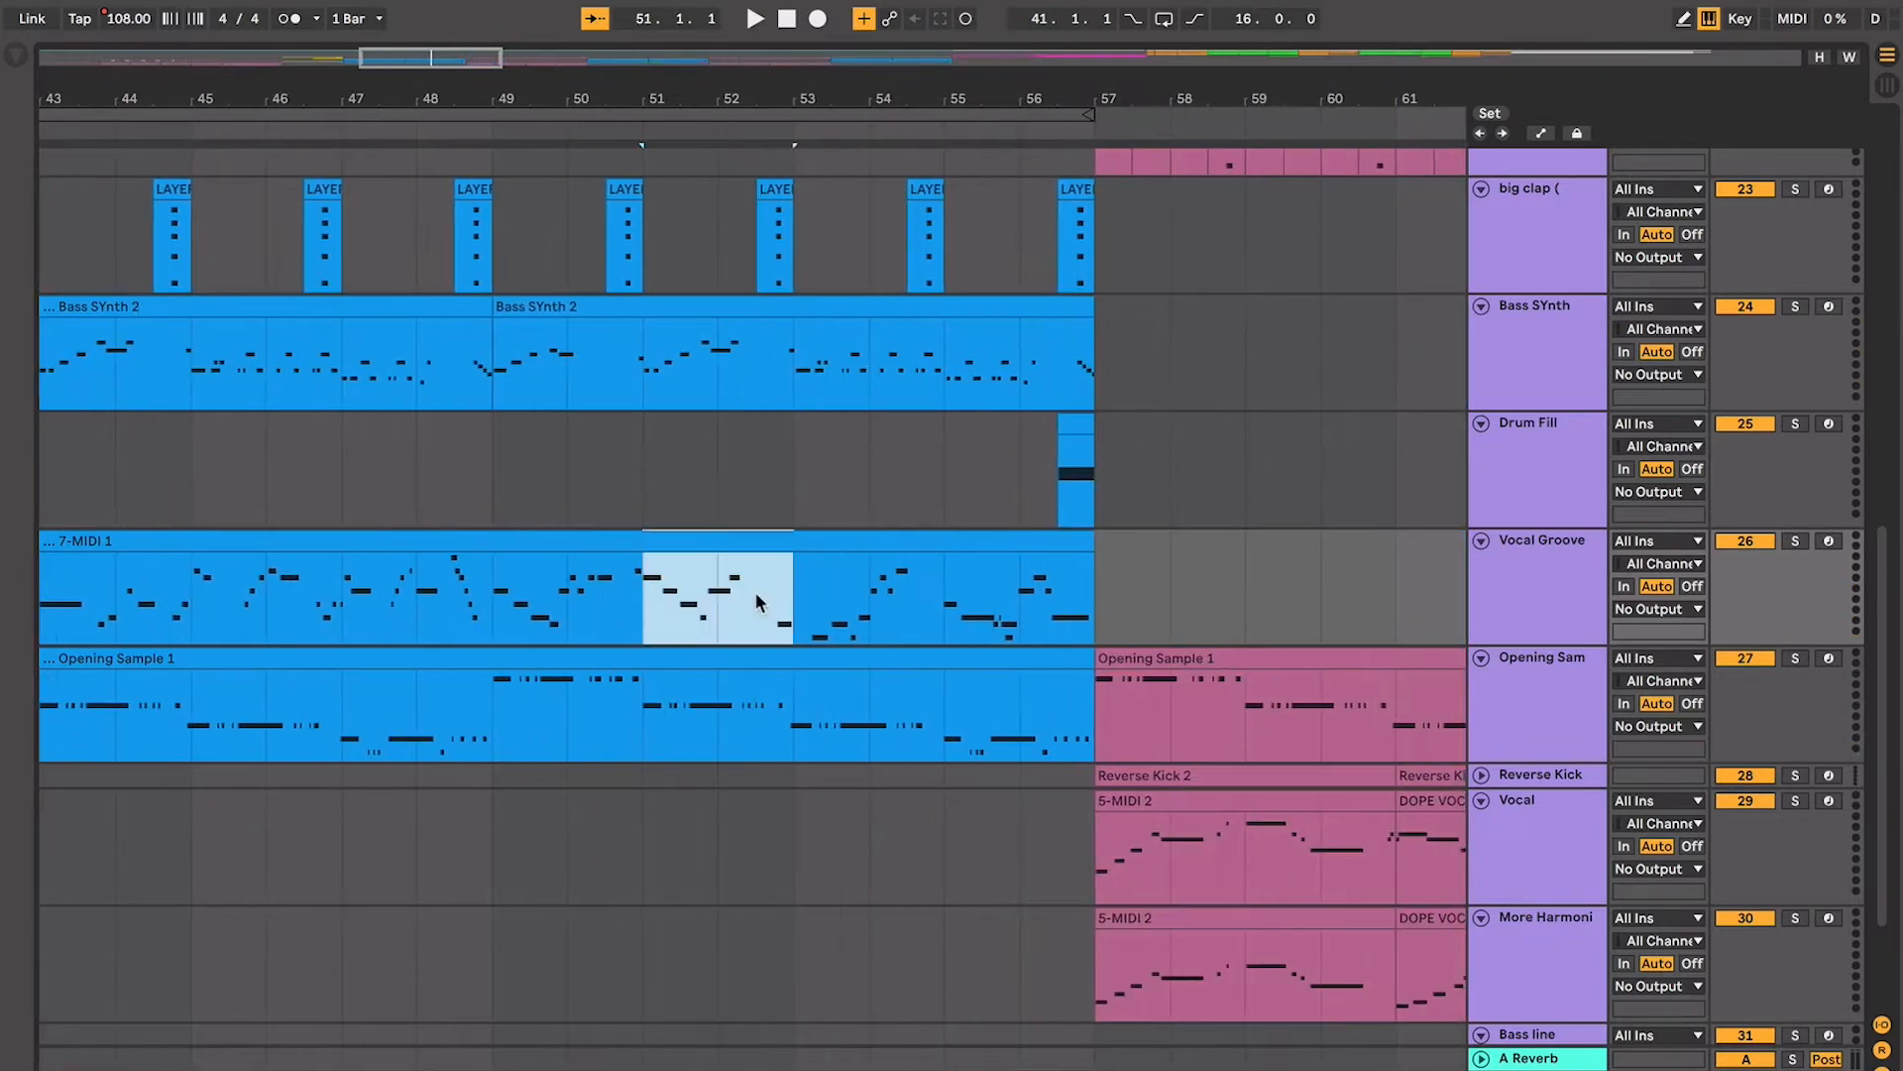
Play the closing phrase of the 7-MIDI 1 clip from bar 56
{"action": "scroll", "coordinate": [757, 597], "scroll_direction": "right", "scroll_amount": 3}
{"action": "left_click", "coordinate": [725, 601]}
{"action": "key", "text": "space"}
{"action": "key", "text": "minus"}
{"action": "key", "text": "plus"}
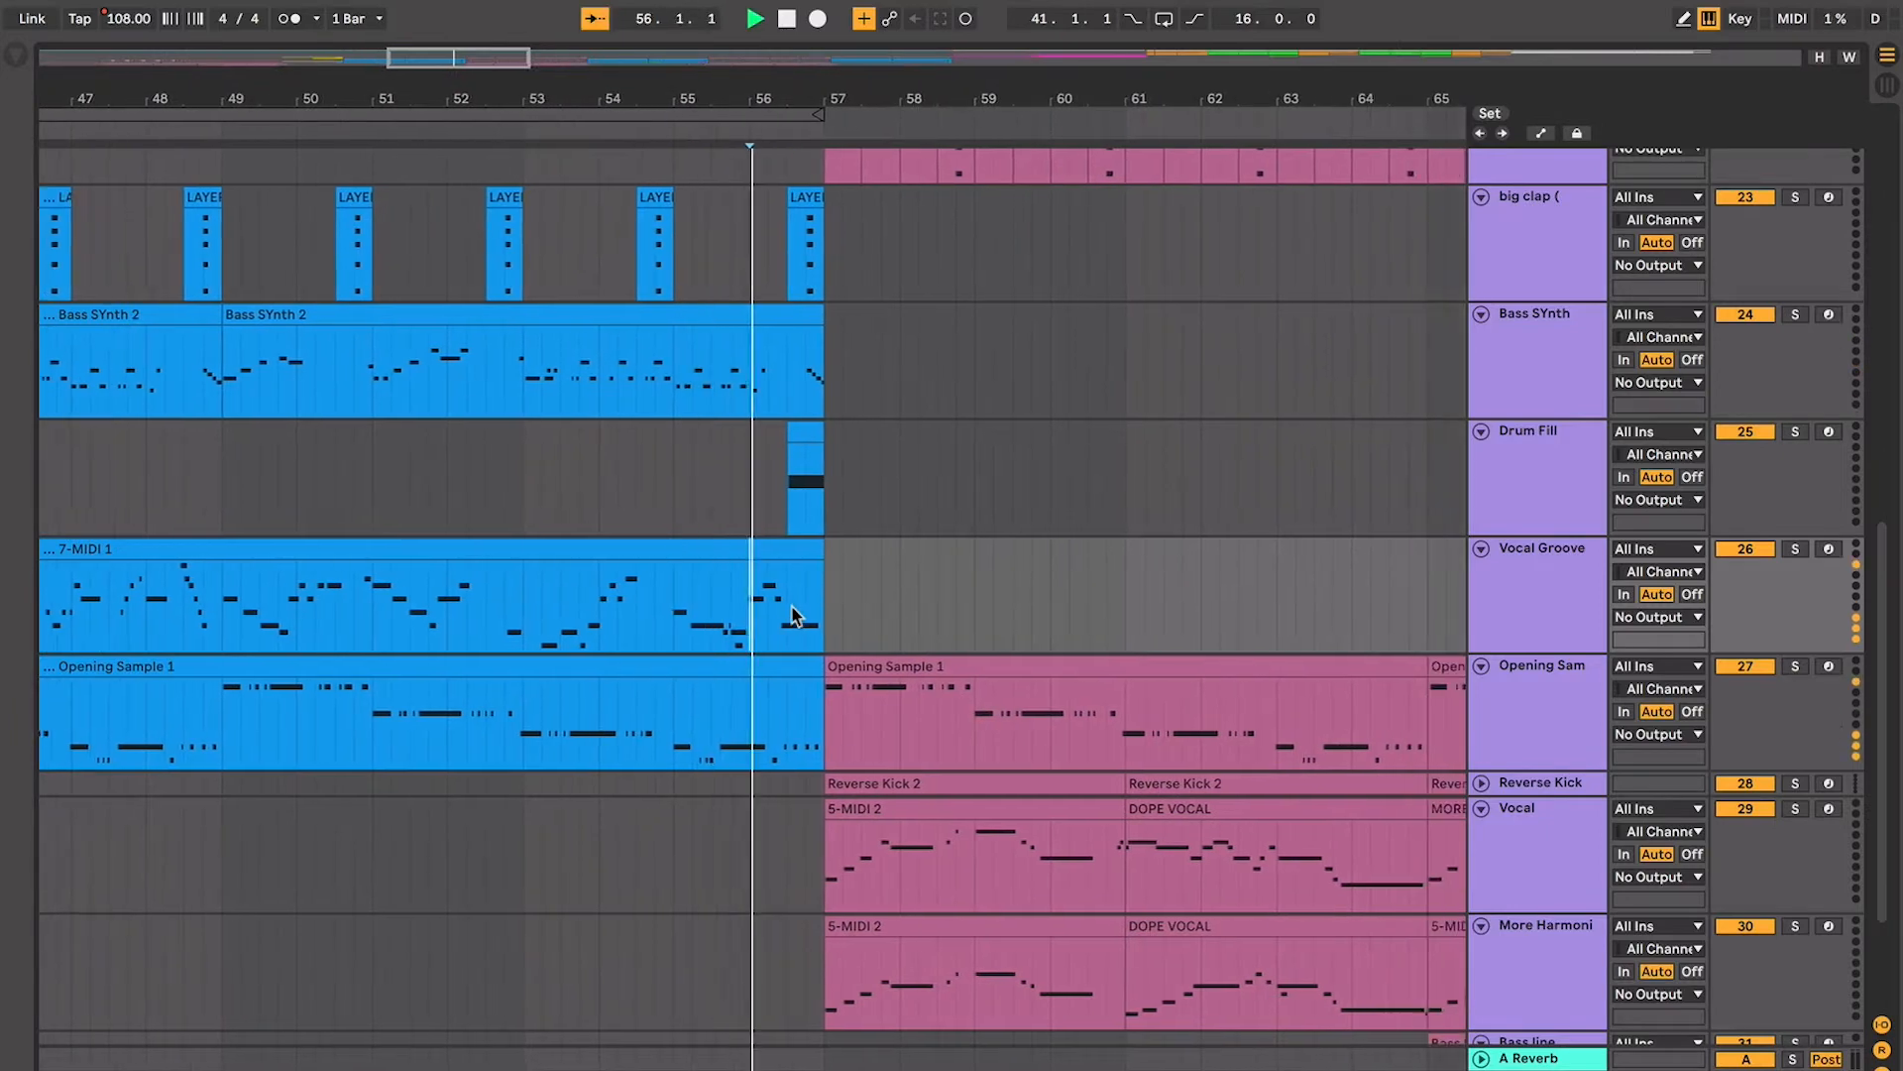
Play the green HARMONIES clip and the pink HARMONIES!!! clip on the Vocal Groove track for comparison
{"action": "scroll", "coordinate": [796, 608], "scroll_direction": "right", "scroll_amount": 15}
{"action": "left_click", "coordinate": [801, 607]}
{"action": "key", "text": "space"}
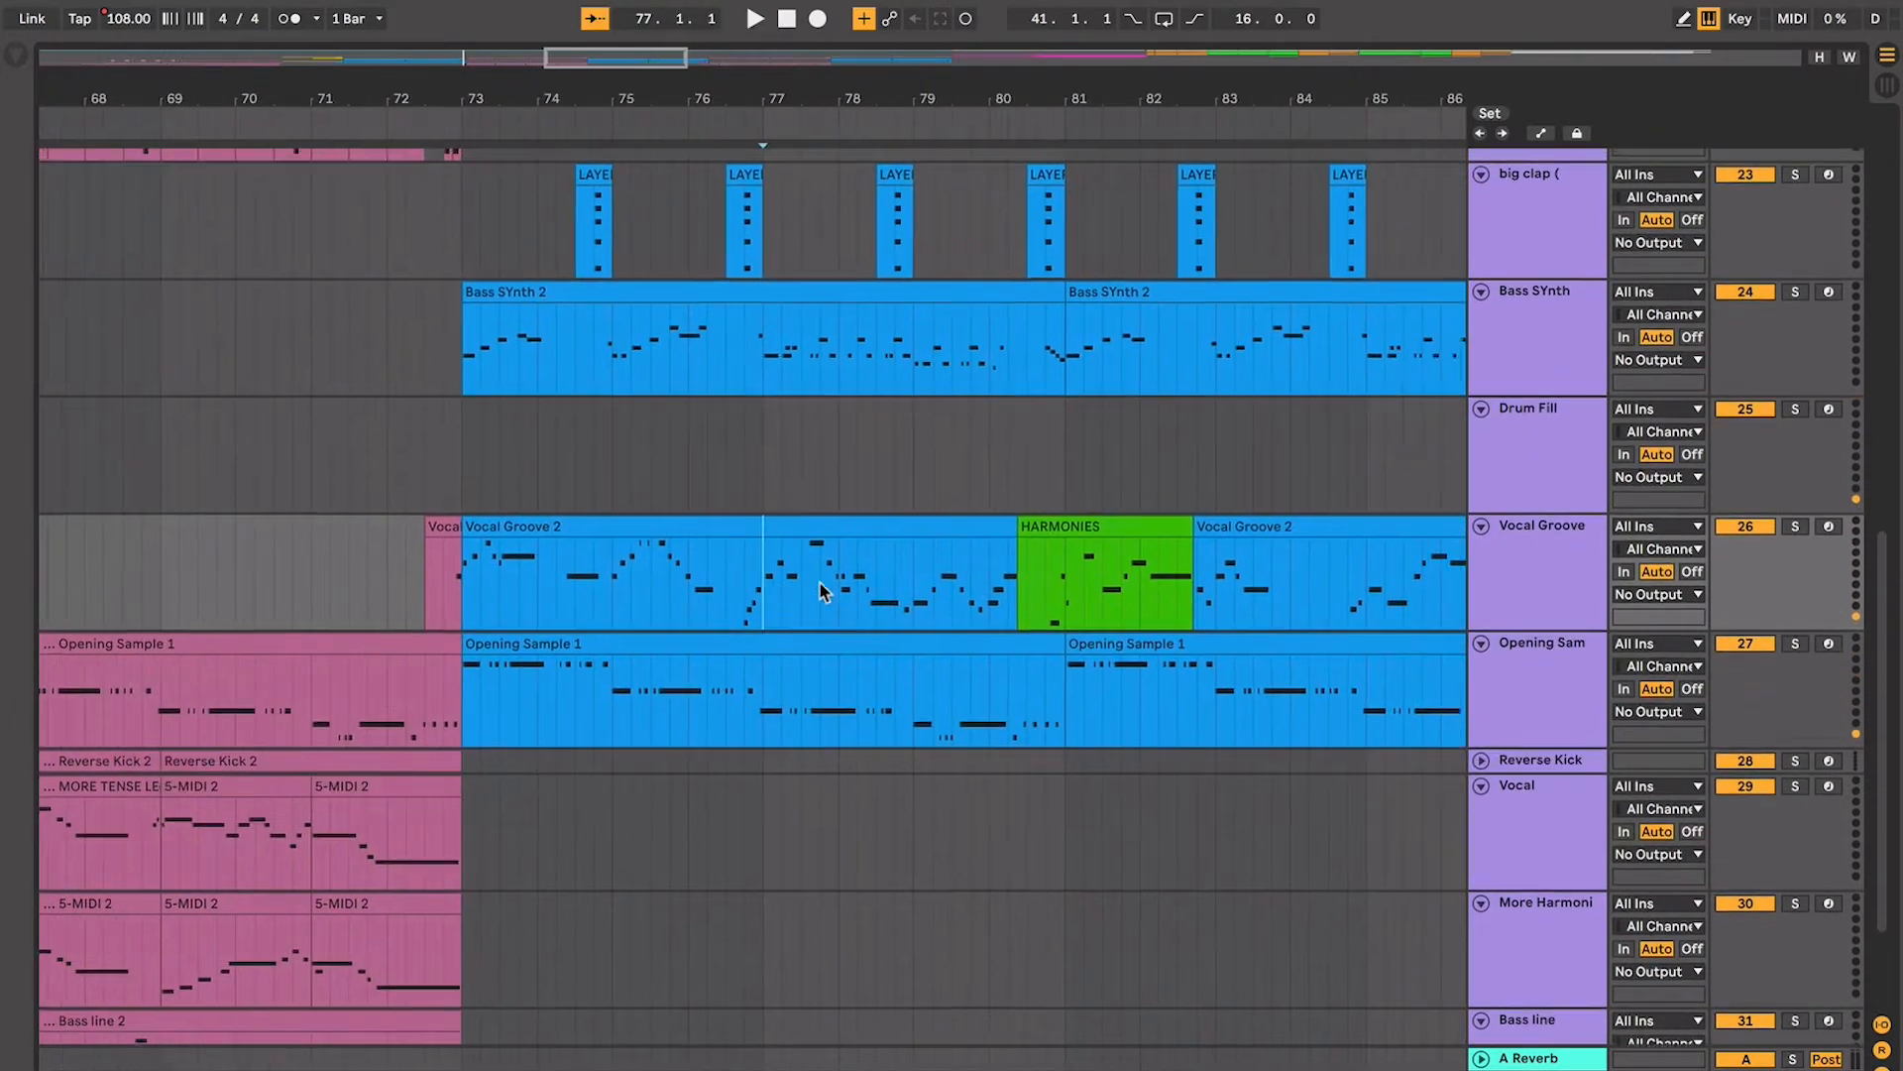
{"action": "scroll", "coordinate": [942, 546], "scroll_direction": "right", "scroll_amount": 1}
{"action": "left_click", "coordinate": [1073, 511]}
{"action": "key", "text": "space"}
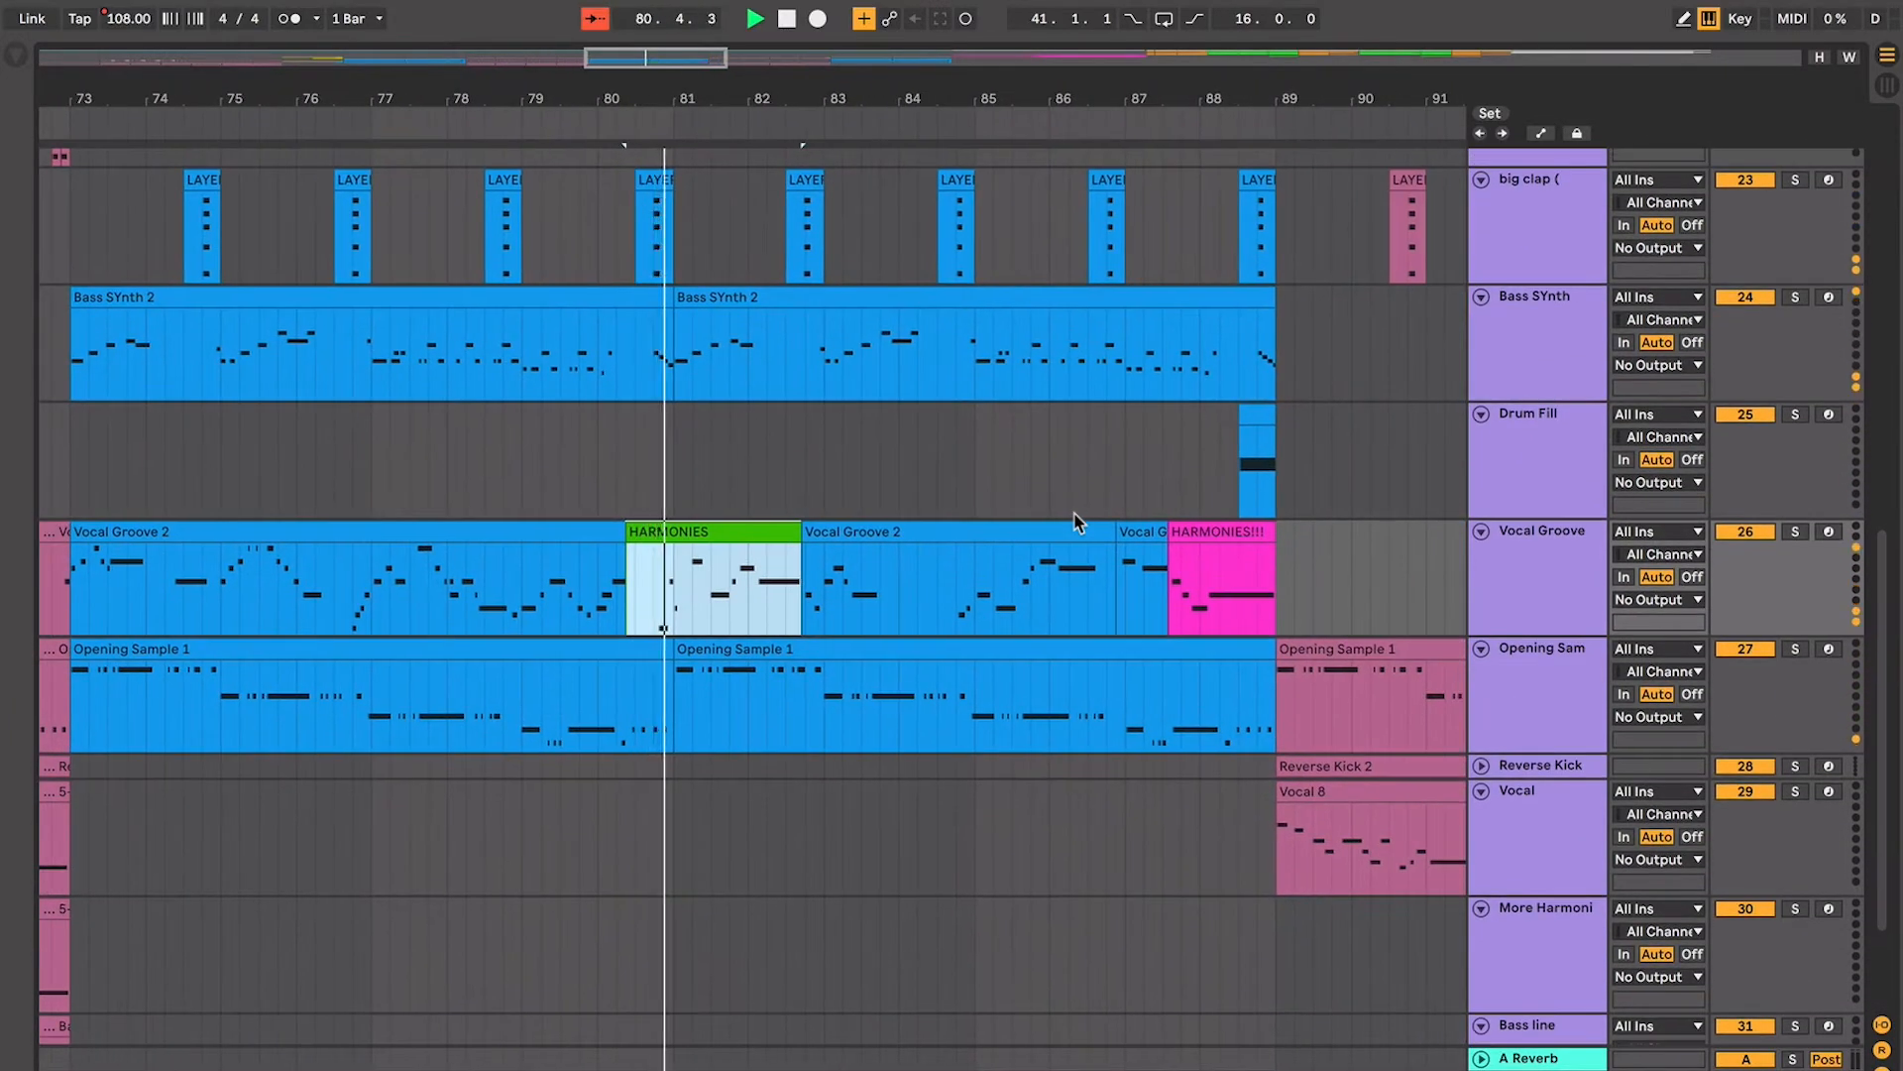
{"action": "left_click", "coordinate": [1248, 529]}
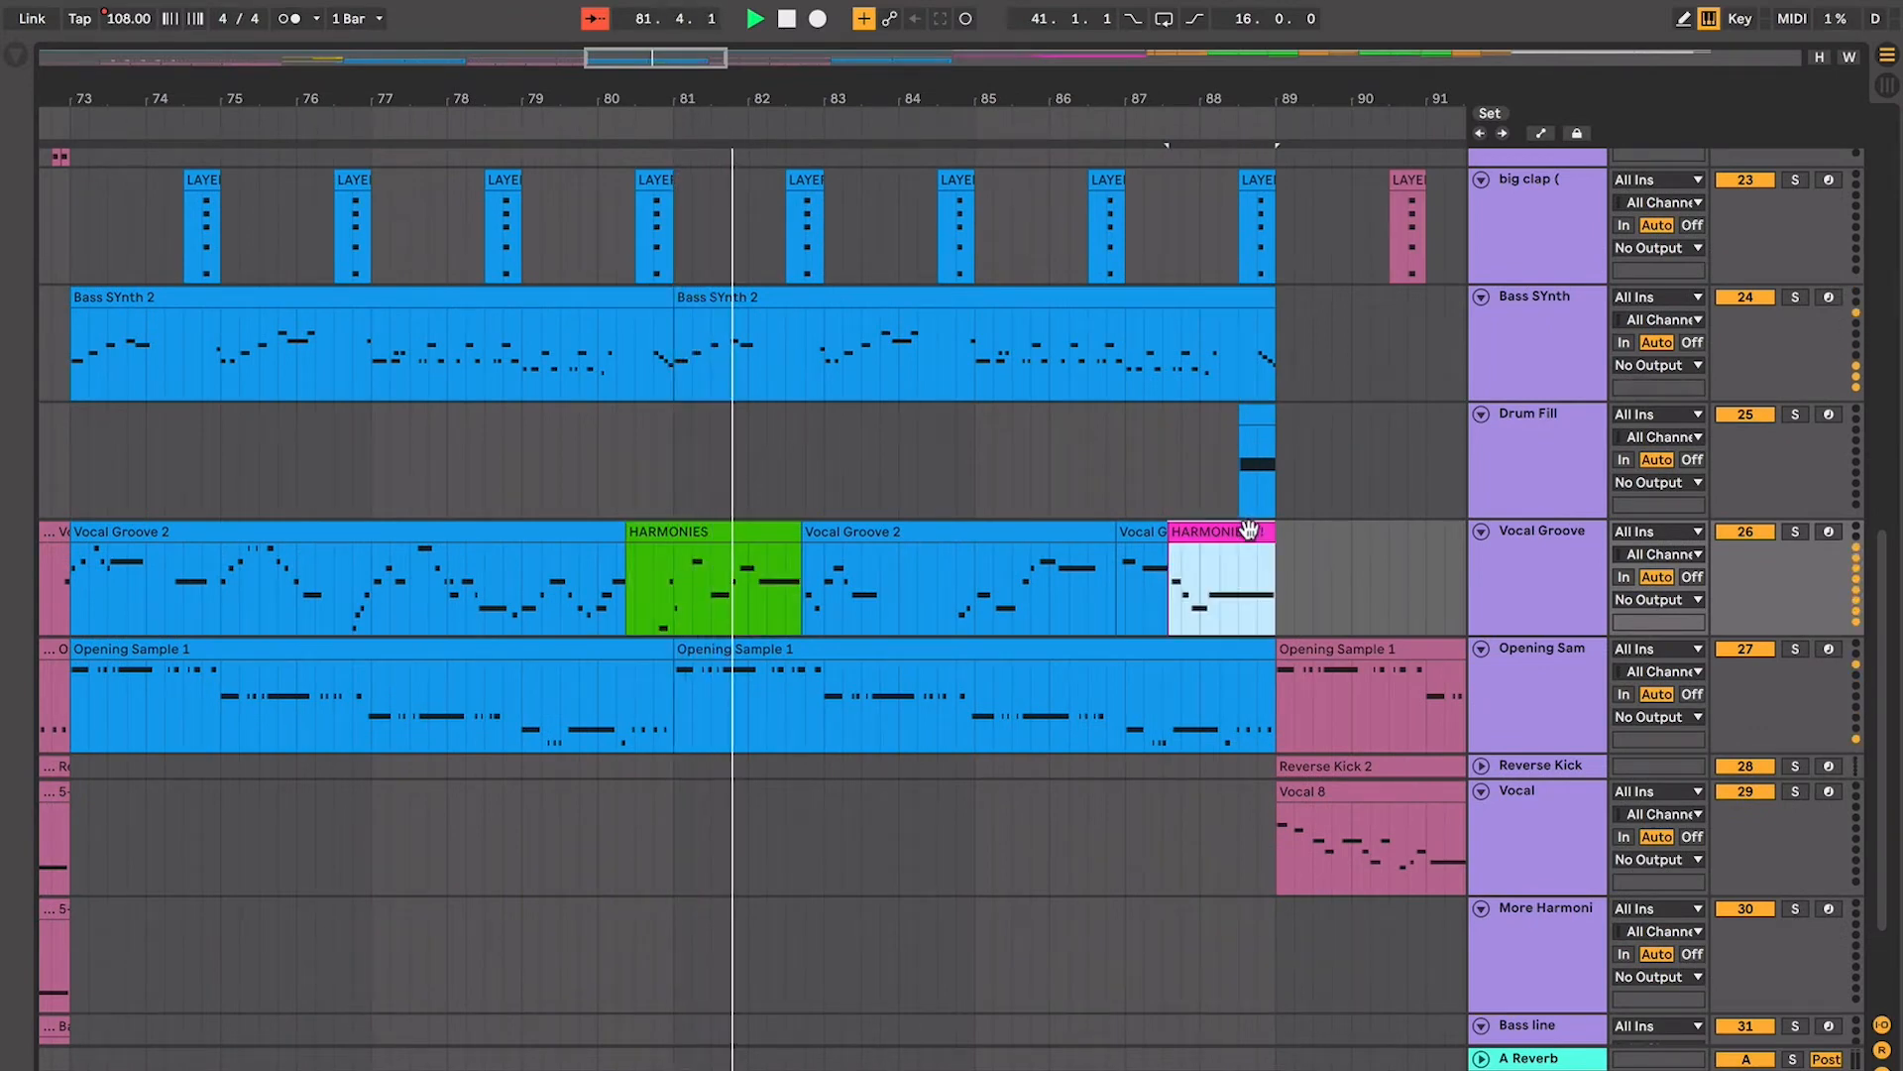
{"action": "key", "text": "space"}
{"action": "key", "text": "space"}
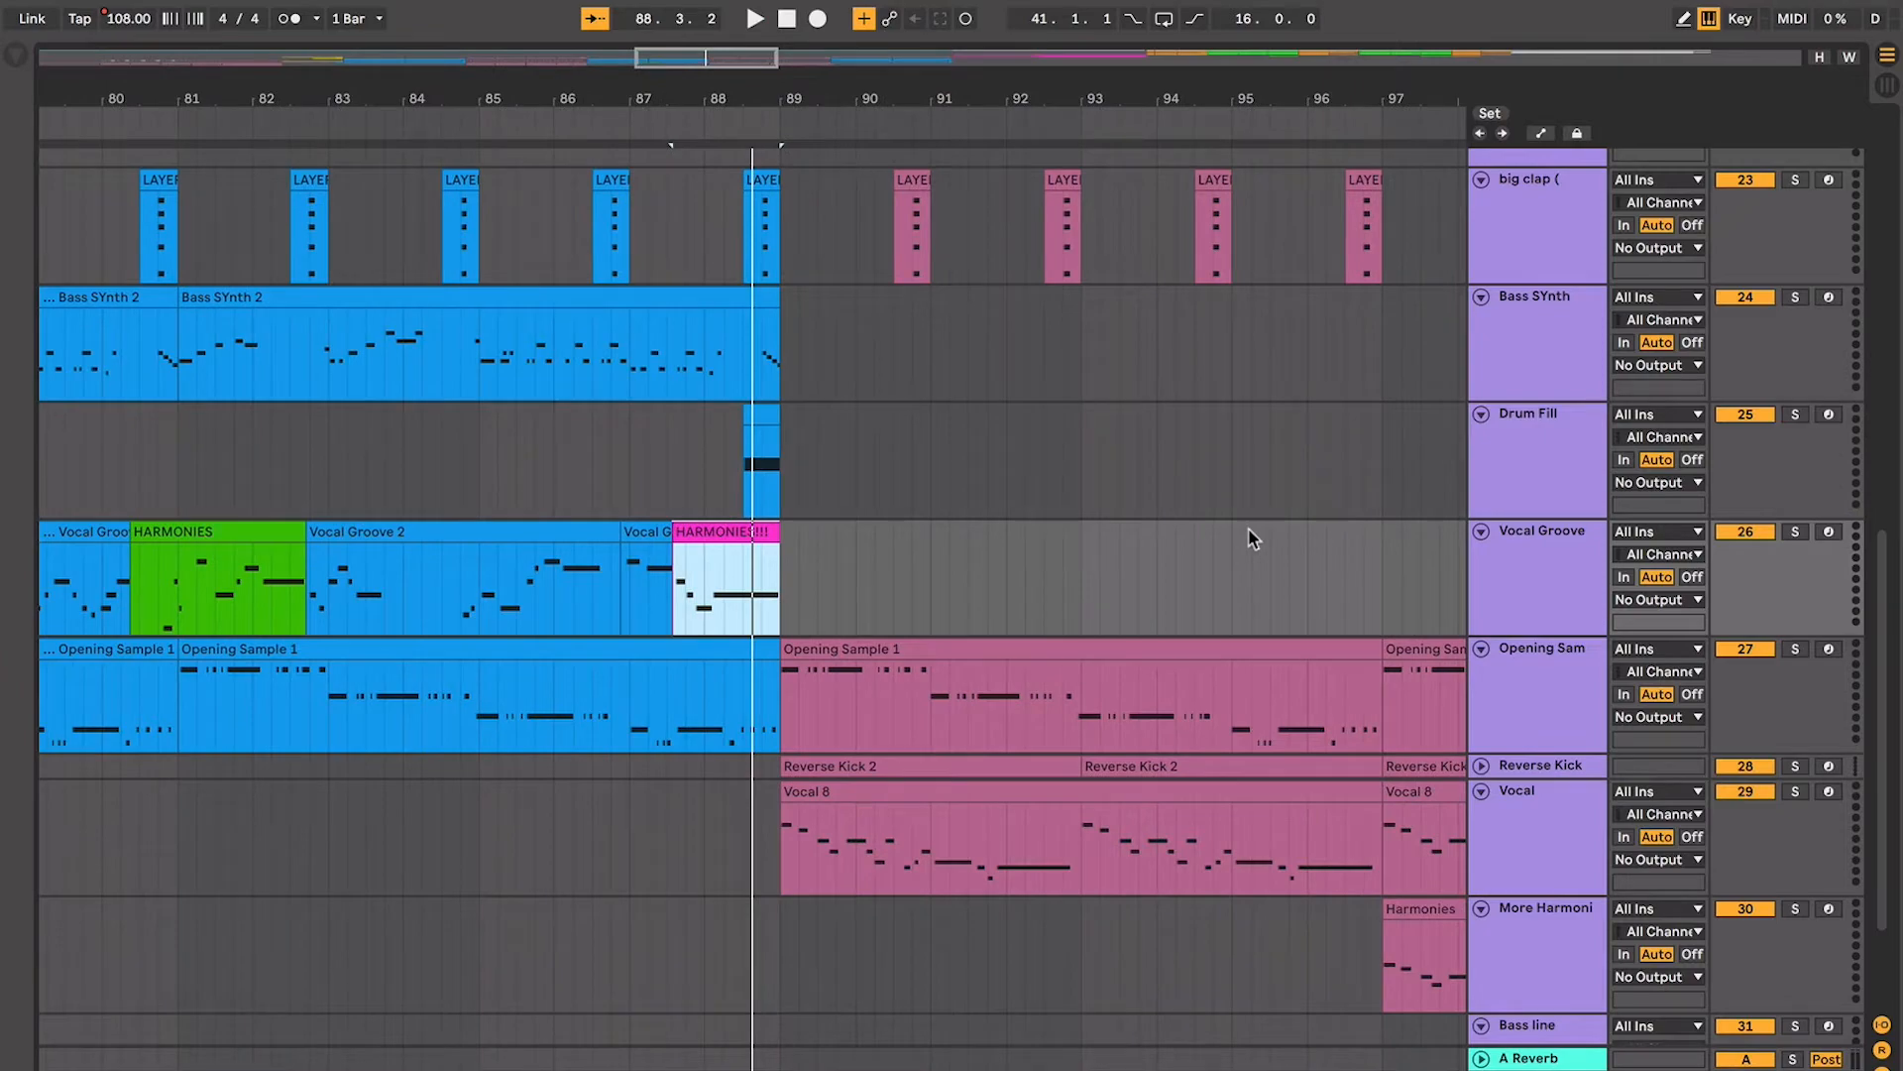
Examine the whole arrangement across all tracks, comparing the repeated blue groove sections starting at bars 41 and 73
{"action": "key", "text": "minus"}
{"action": "key", "text": "minus"}
{"action": "key", "text": "minus"}
{"action": "key", "text": "minus"}
{"action": "left_click", "coordinate": [744, 415]}
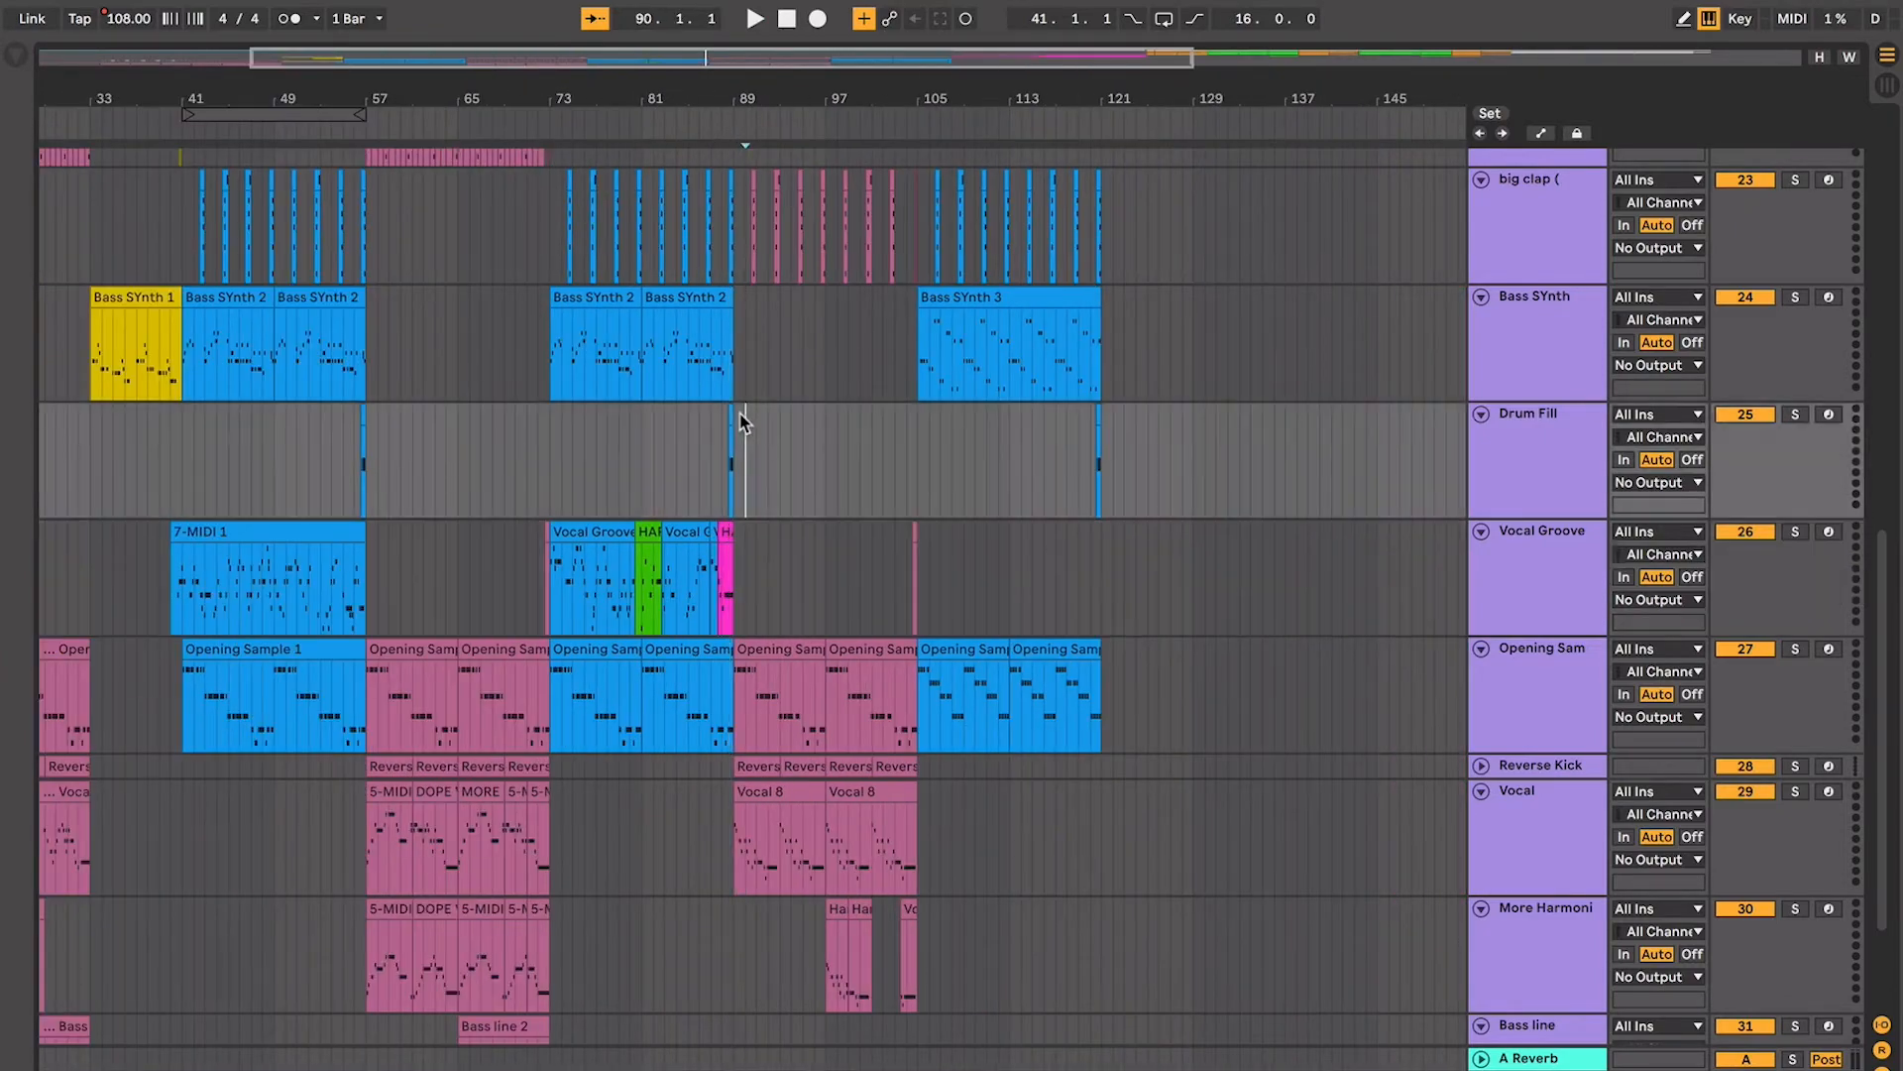
{"action": "left_click", "coordinate": [687, 417]}
{"action": "scroll", "coordinate": [687, 420], "scroll_direction": "up", "scroll_amount": 1}
{"action": "scroll", "coordinate": [691, 436], "scroll_direction": "up", "scroll_amount": 15}
{"action": "left_click", "coordinate": [691, 451]}
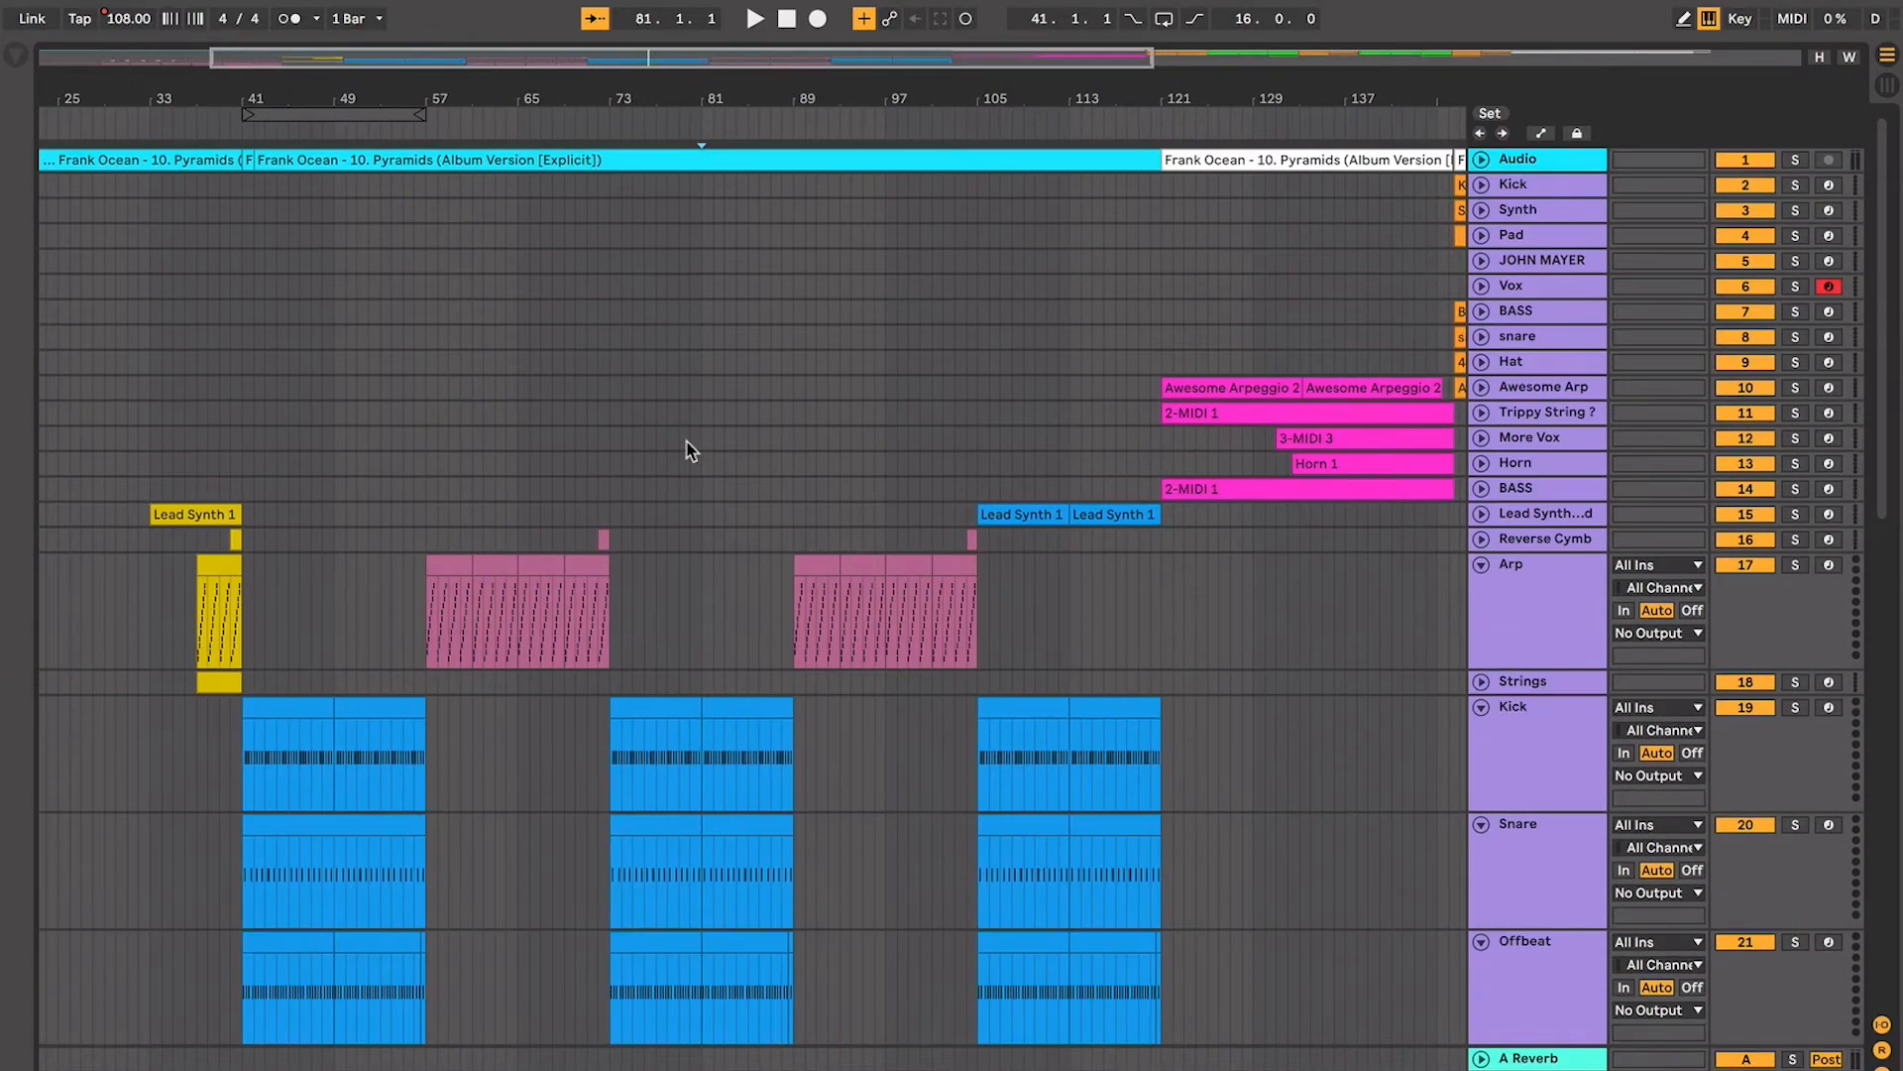
{"action": "scroll", "coordinate": [691, 451], "scroll_direction": "down", "scroll_amount": 15}
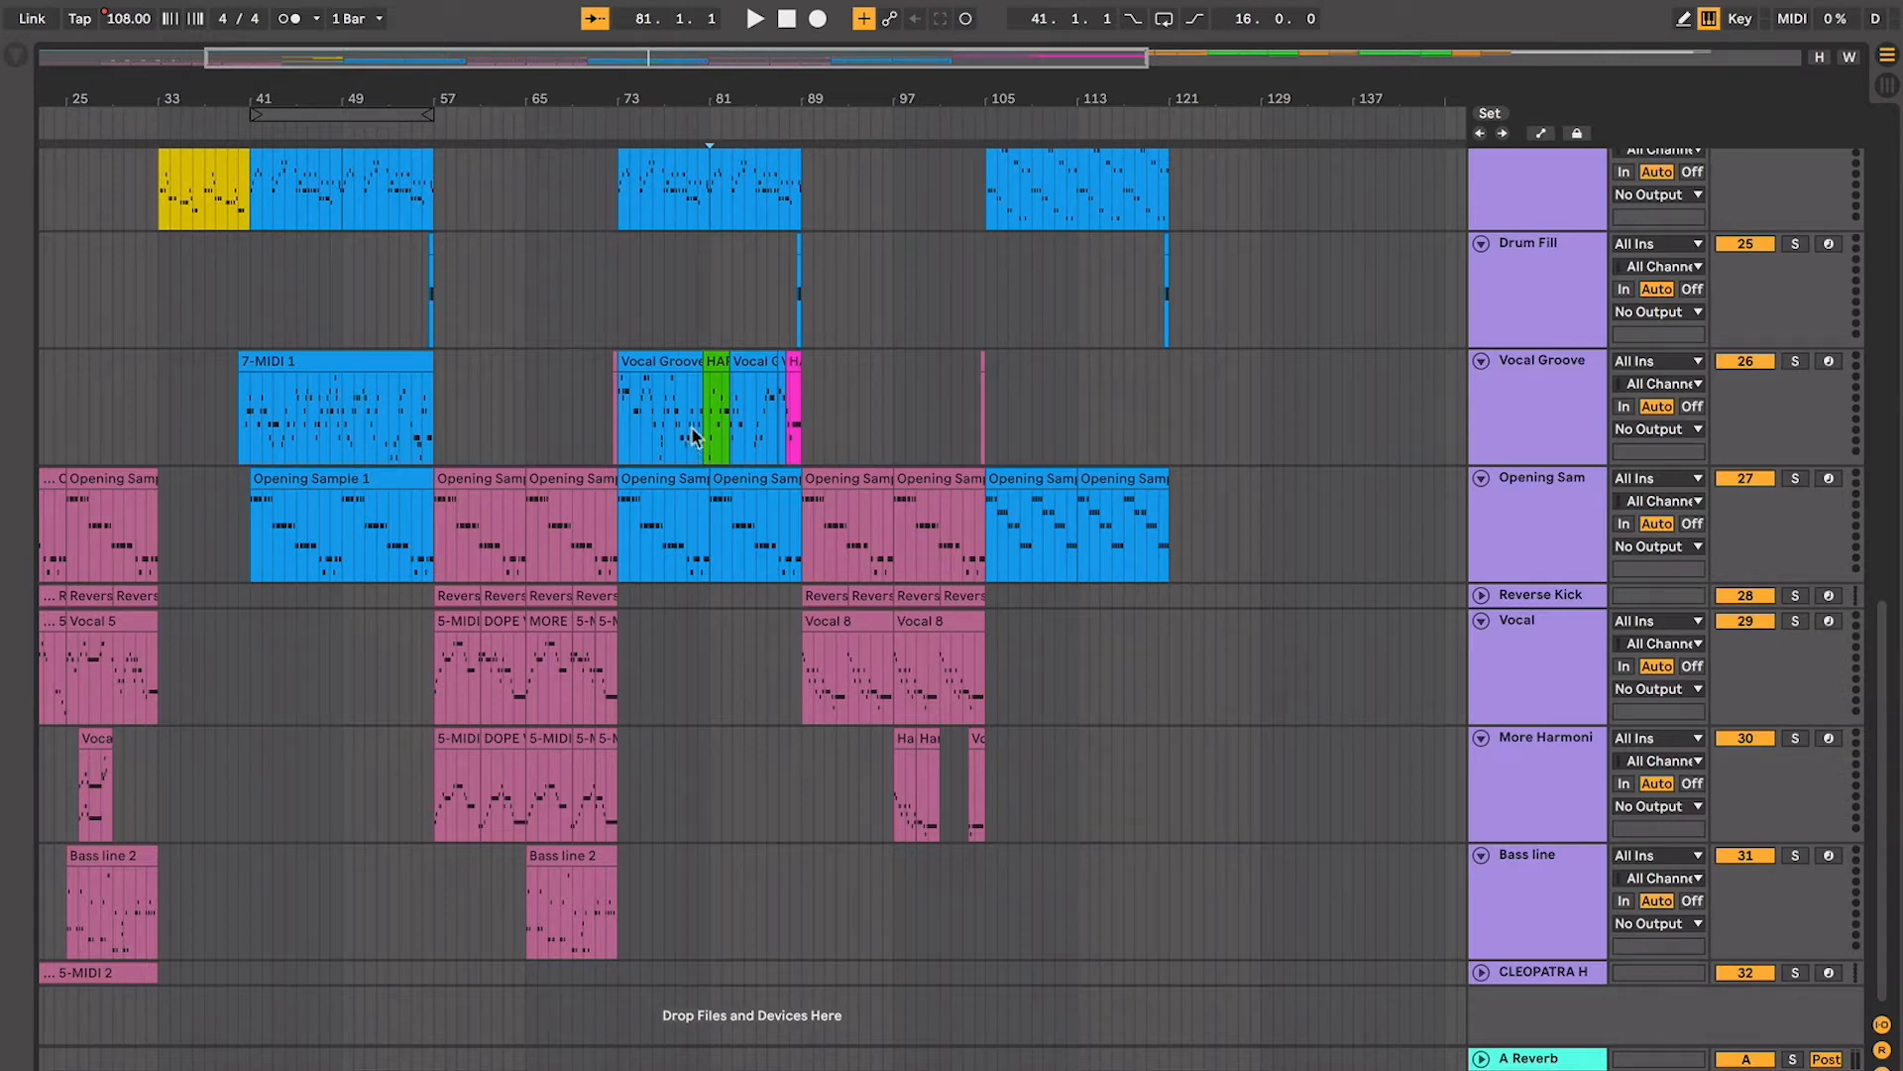
{"action": "left_click", "coordinate": [694, 436]}
{"action": "left_click", "coordinate": [756, 487]}
{"action": "scroll", "coordinate": [646, 386], "scroll_direction": "up", "scroll_amount": 3}
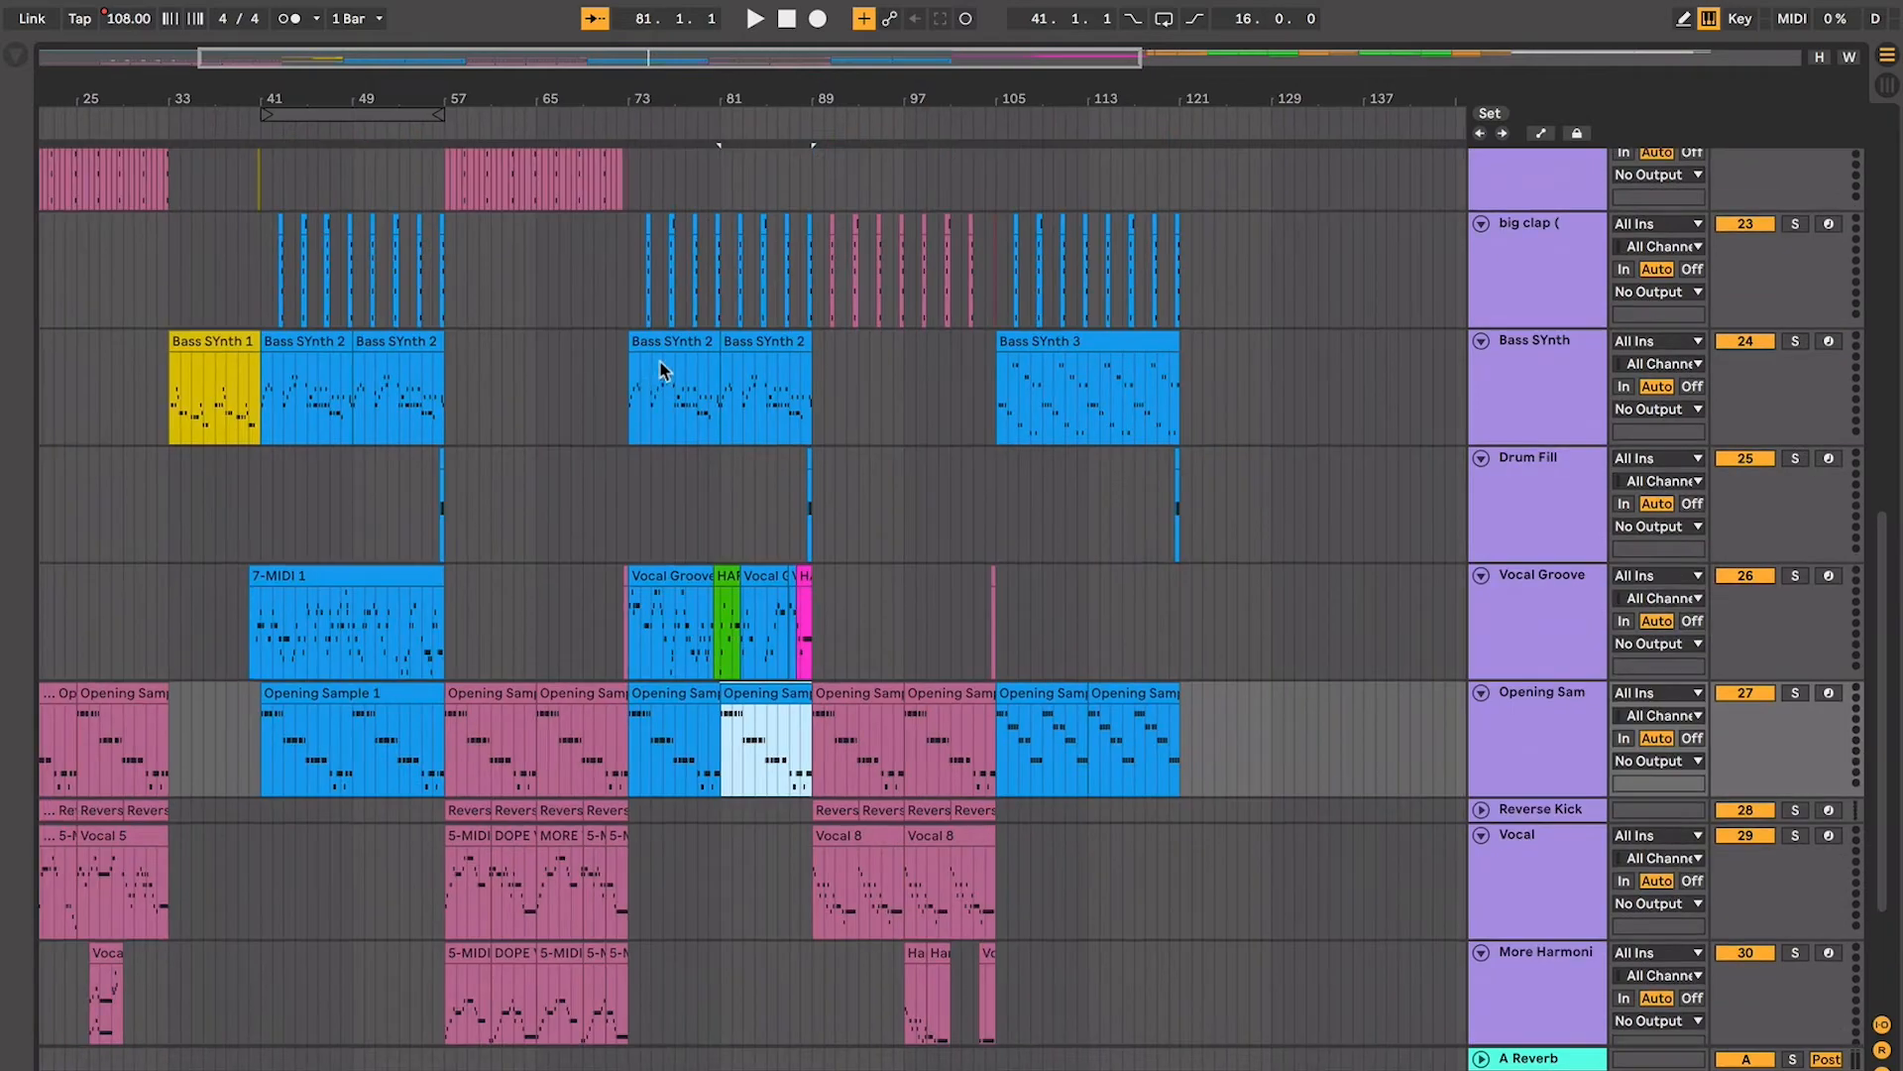
{"action": "left_click", "coordinate": [662, 365]}
{"action": "double_click", "coordinate": [355, 481]}
{"action": "left_click_drag", "start_coordinate": [355, 482], "coordinate": [343, 604]}
{"action": "key", "text": "super+alt+l"}
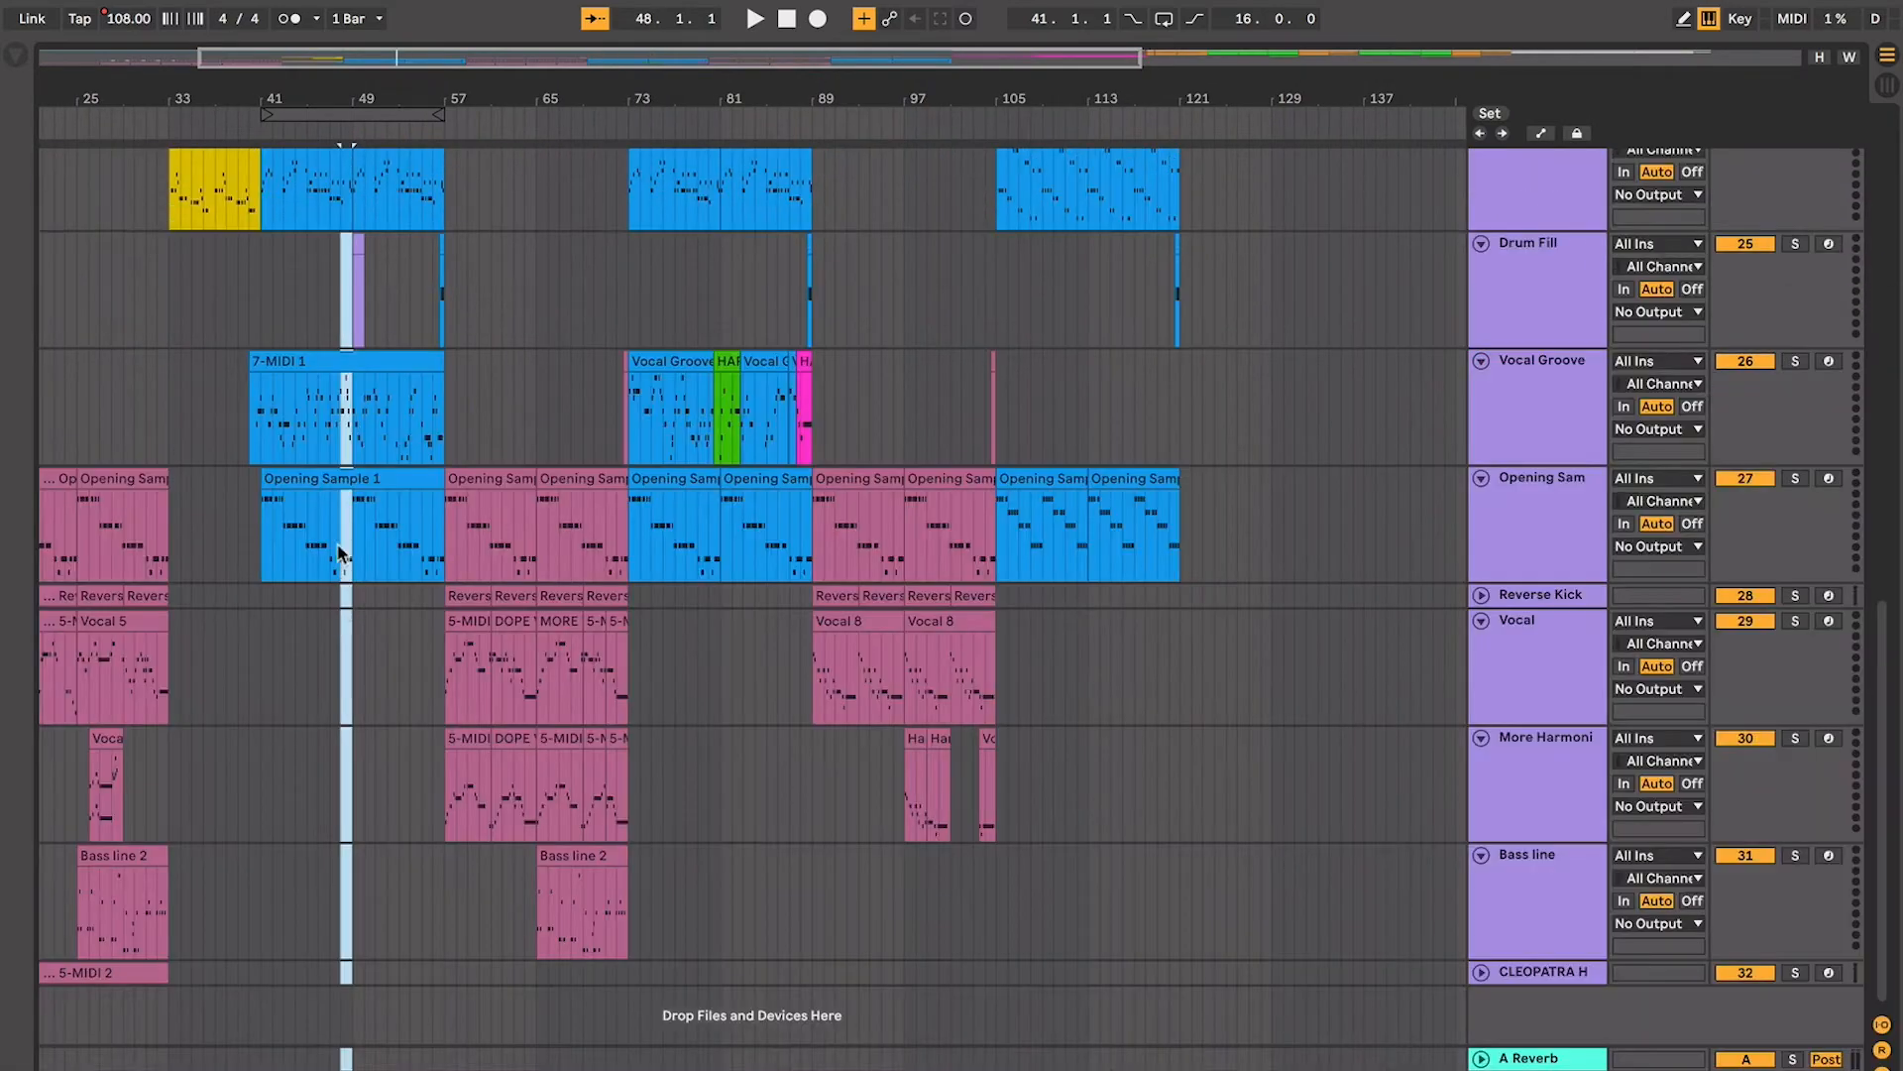
{"action": "left_click", "coordinate": [355, 245]}
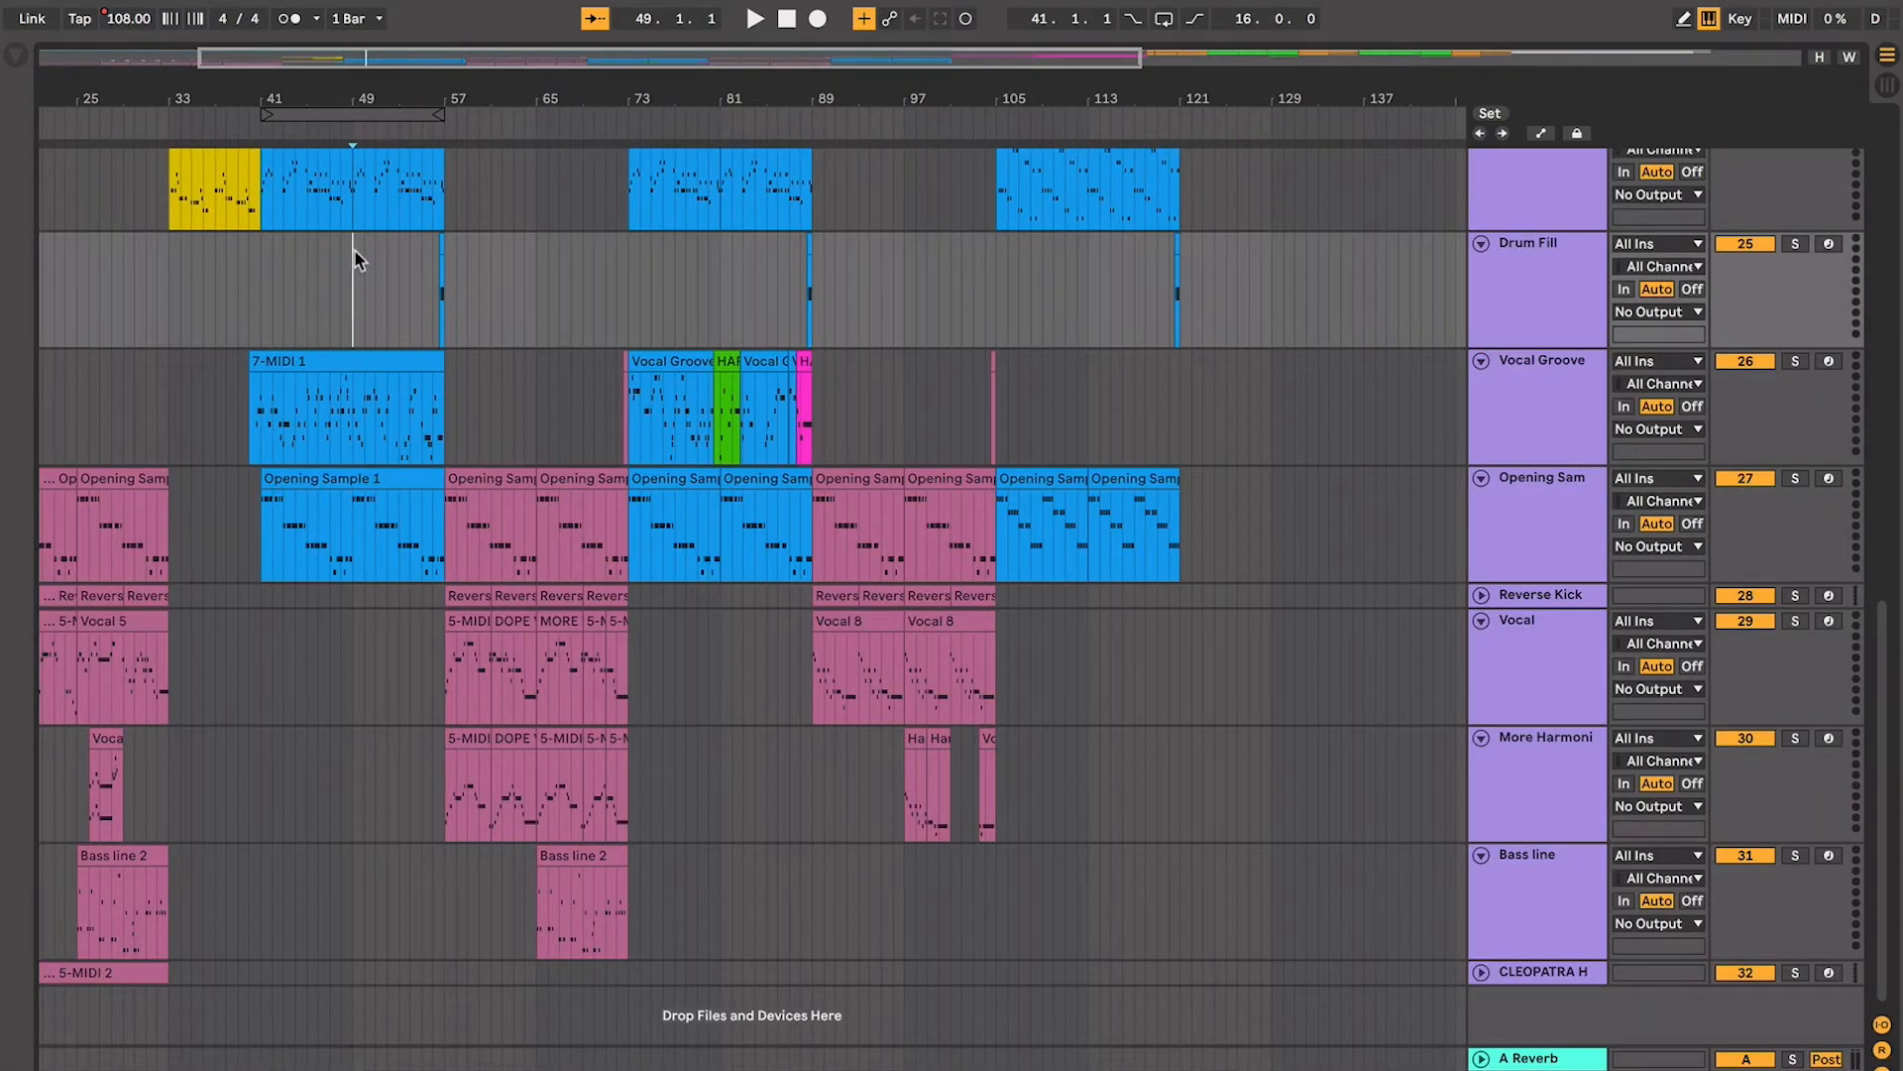
Play the drum fill in bar 88 on the Drum Fill track into the pink section at bar 89
{"action": "scroll", "coordinate": [355, 251], "scroll_direction": "up", "scroll_amount": 3}
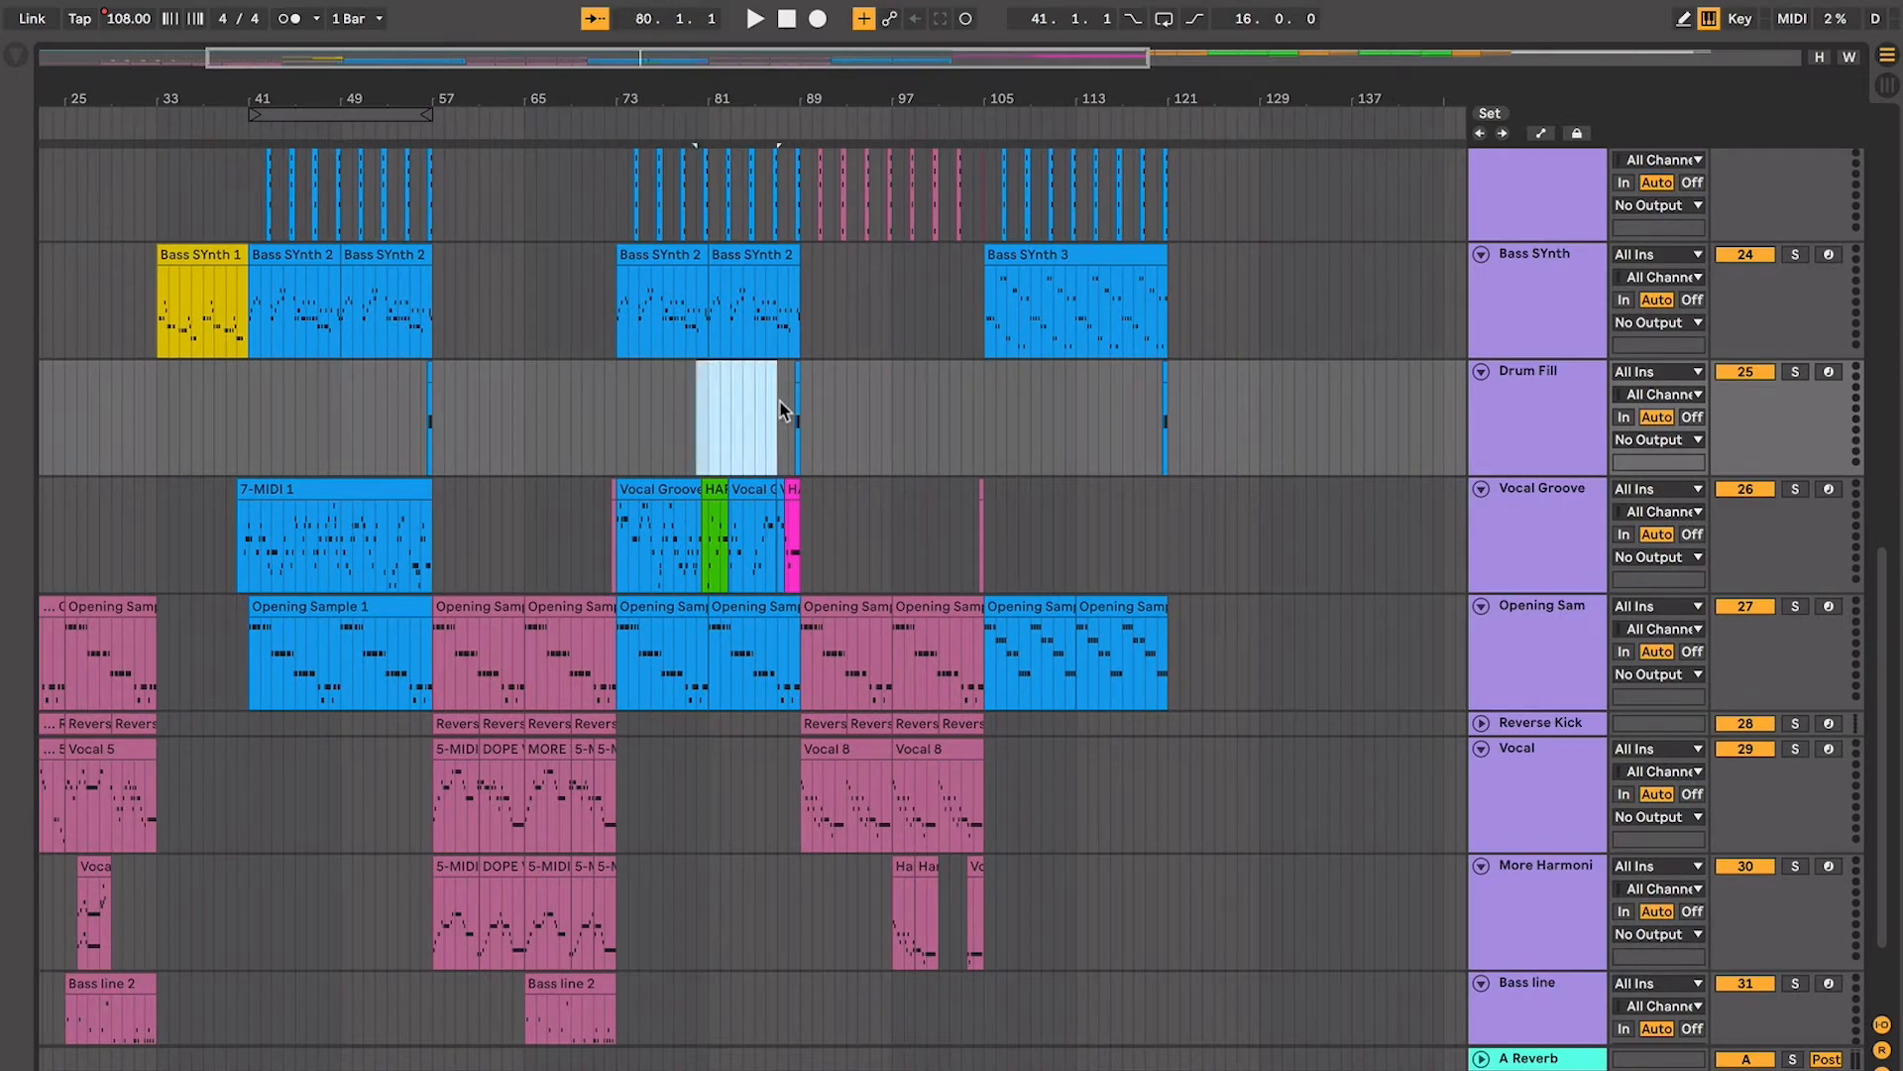
{"action": "left_click", "coordinate": [730, 425]}
{"action": "scroll", "coordinate": [729, 424], "scroll_direction": "up", "scroll_amount": 5}
{"action": "scroll", "coordinate": [730, 425], "scroll_direction": "right", "scroll_amount": 3}
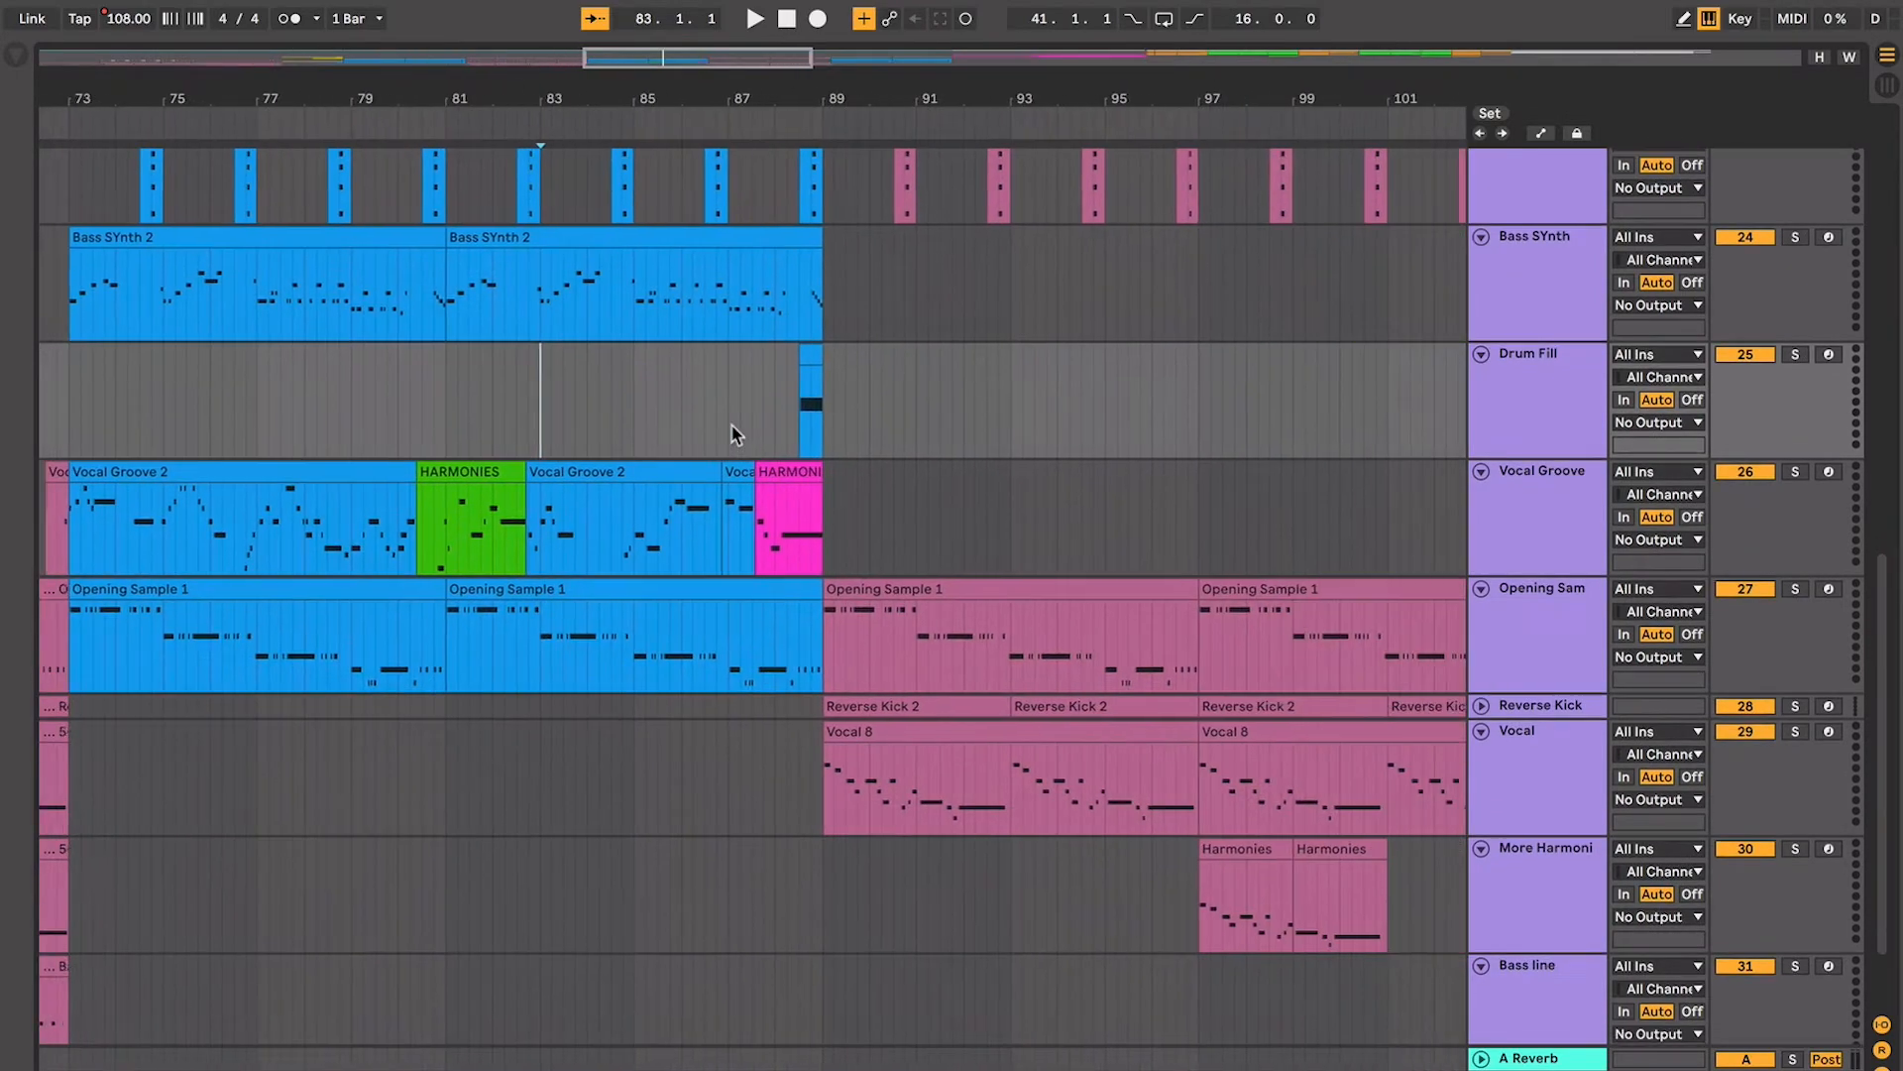
{"action": "left_click", "coordinate": [730, 425]}
{"action": "scroll", "coordinate": [730, 425], "scroll_direction": "down", "scroll_amount": 10}
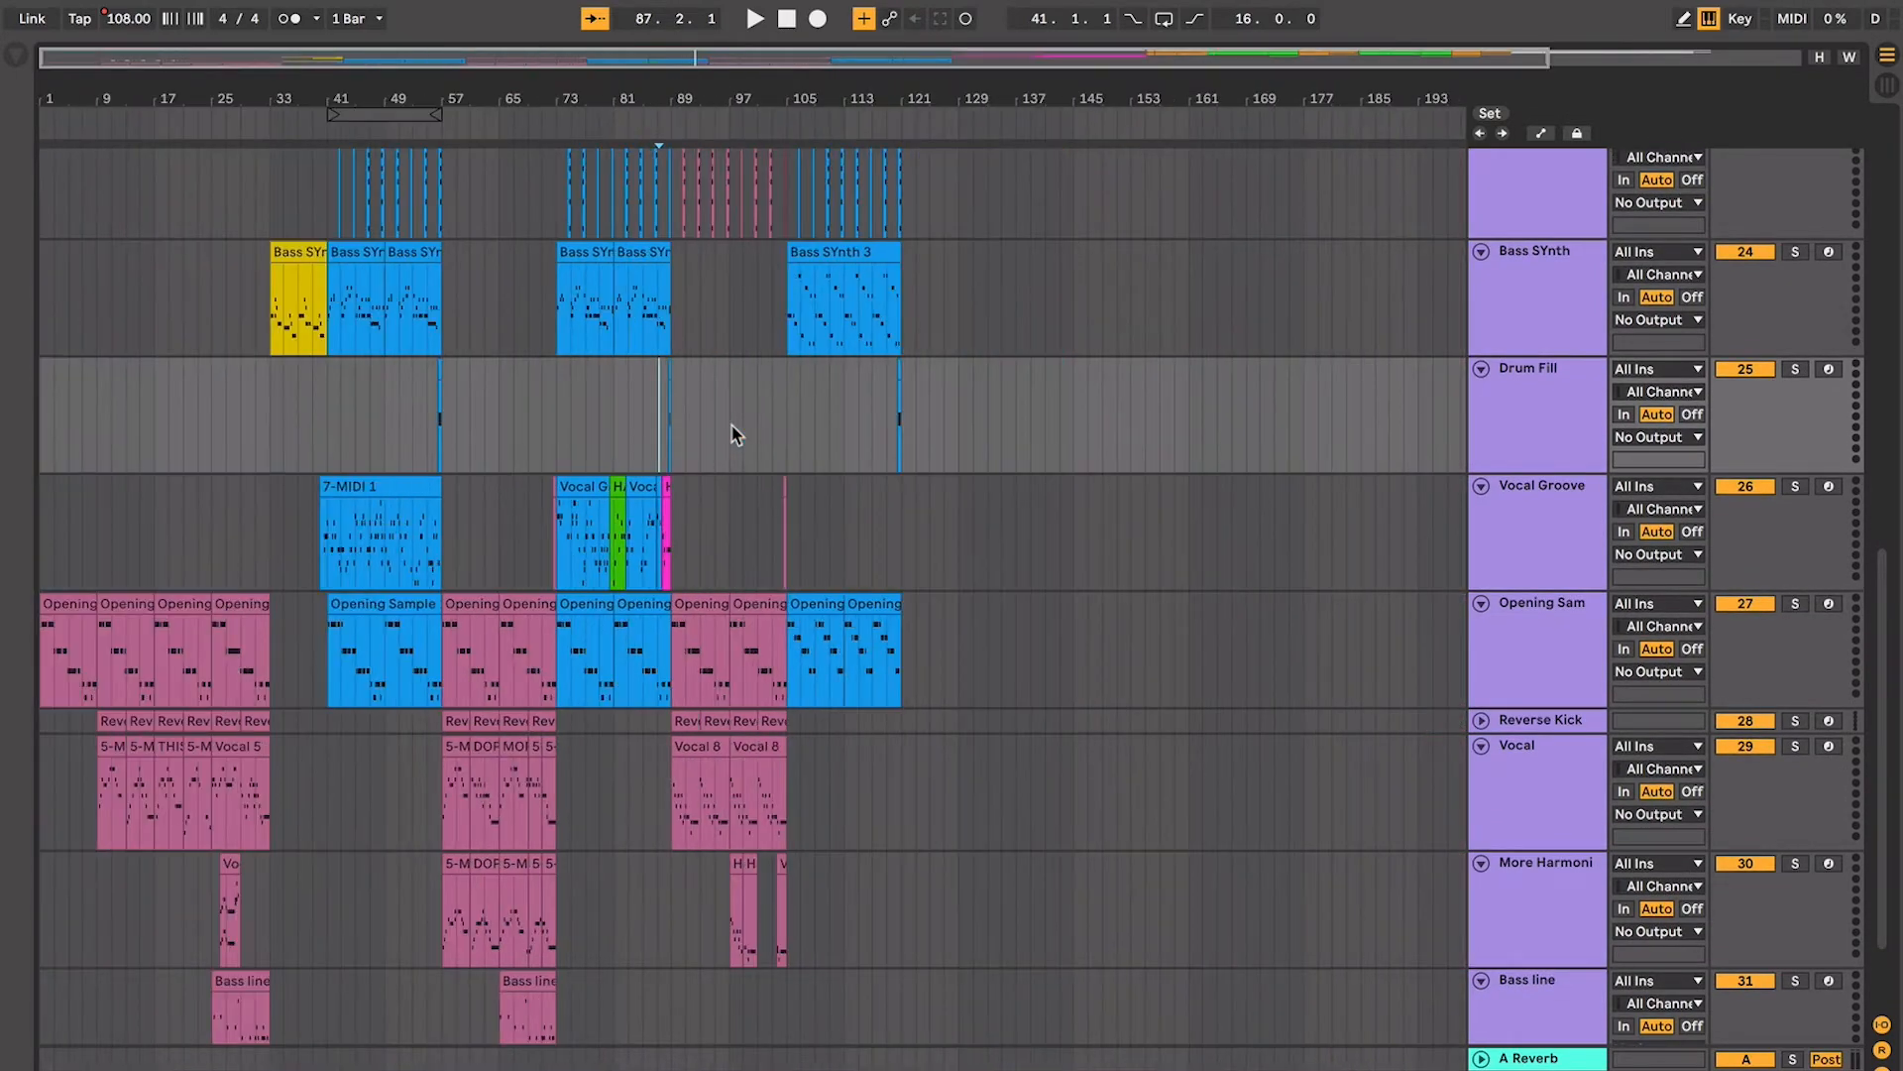
{"action": "scroll", "coordinate": [729, 424], "scroll_direction": "up", "scroll_amount": 3}
{"action": "scroll", "coordinate": [652, 518], "scroll_direction": "up", "scroll_amount": 8}
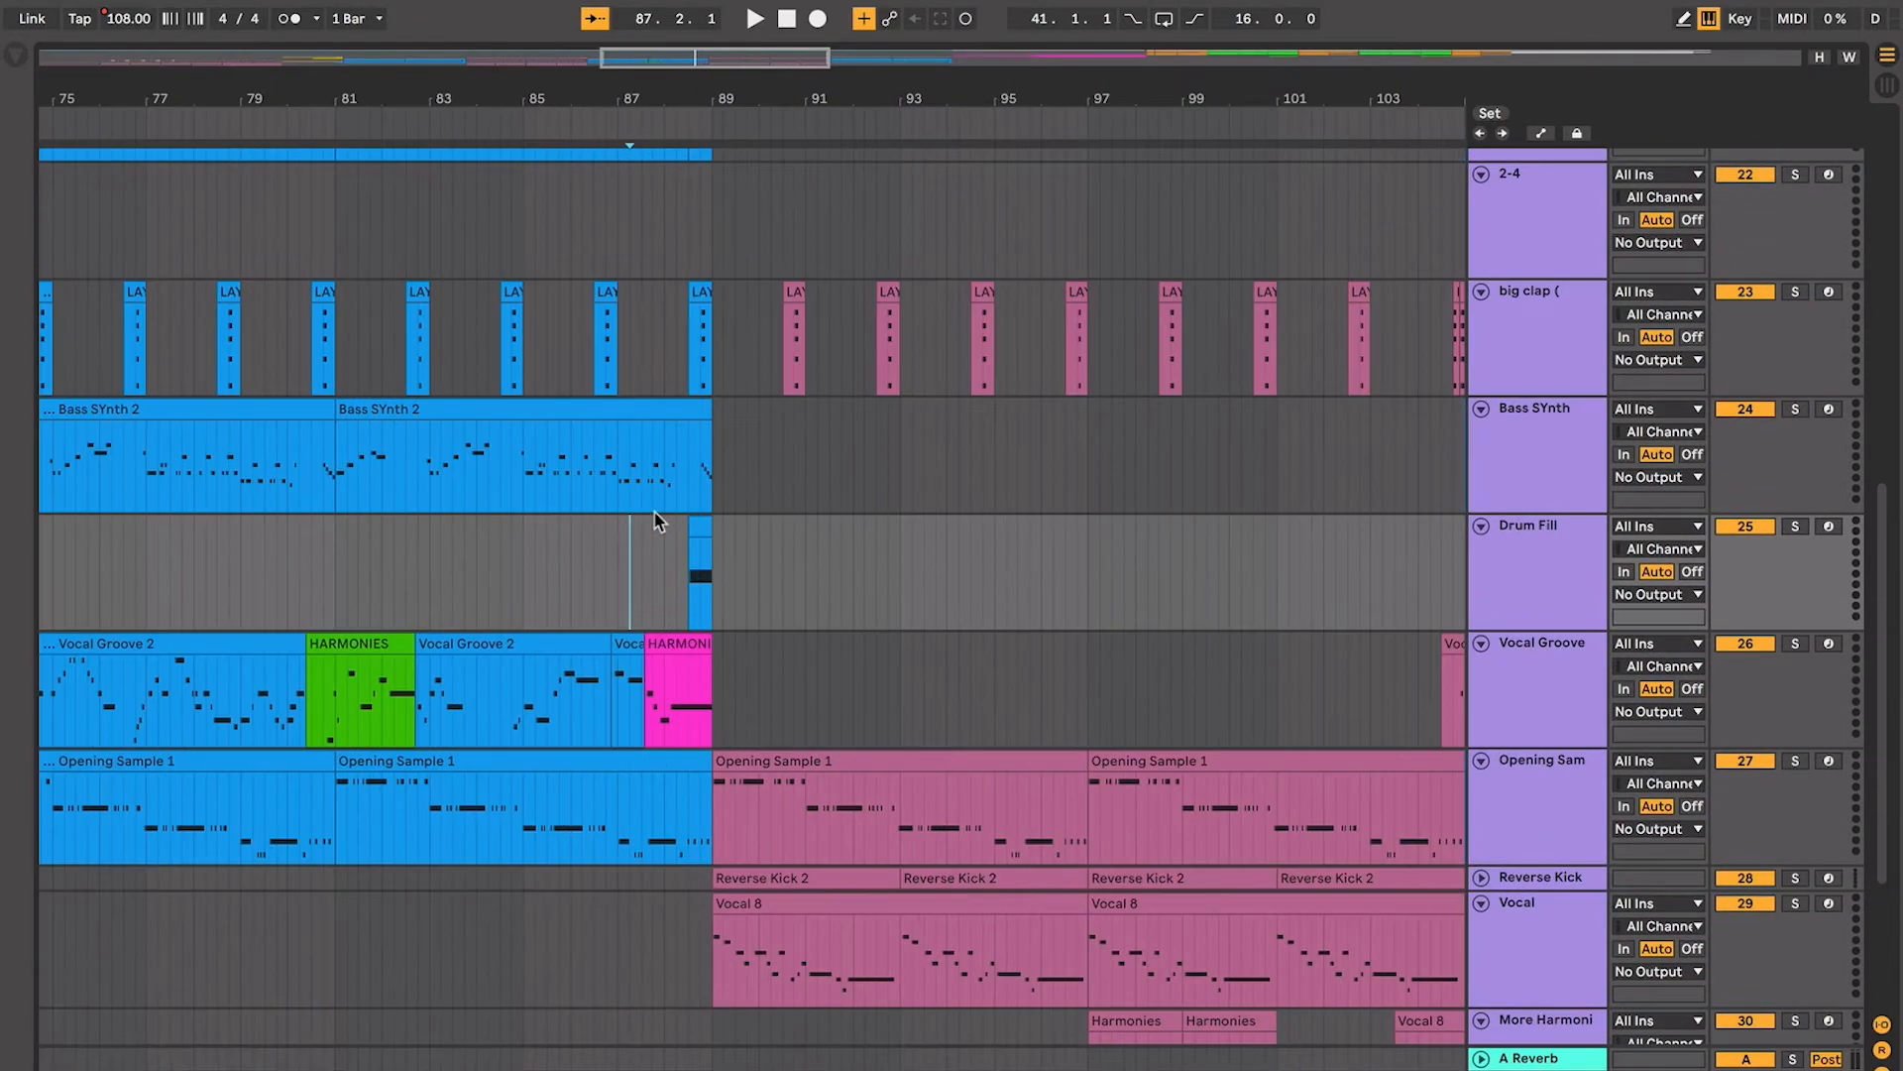
{"action": "key", "text": "space"}
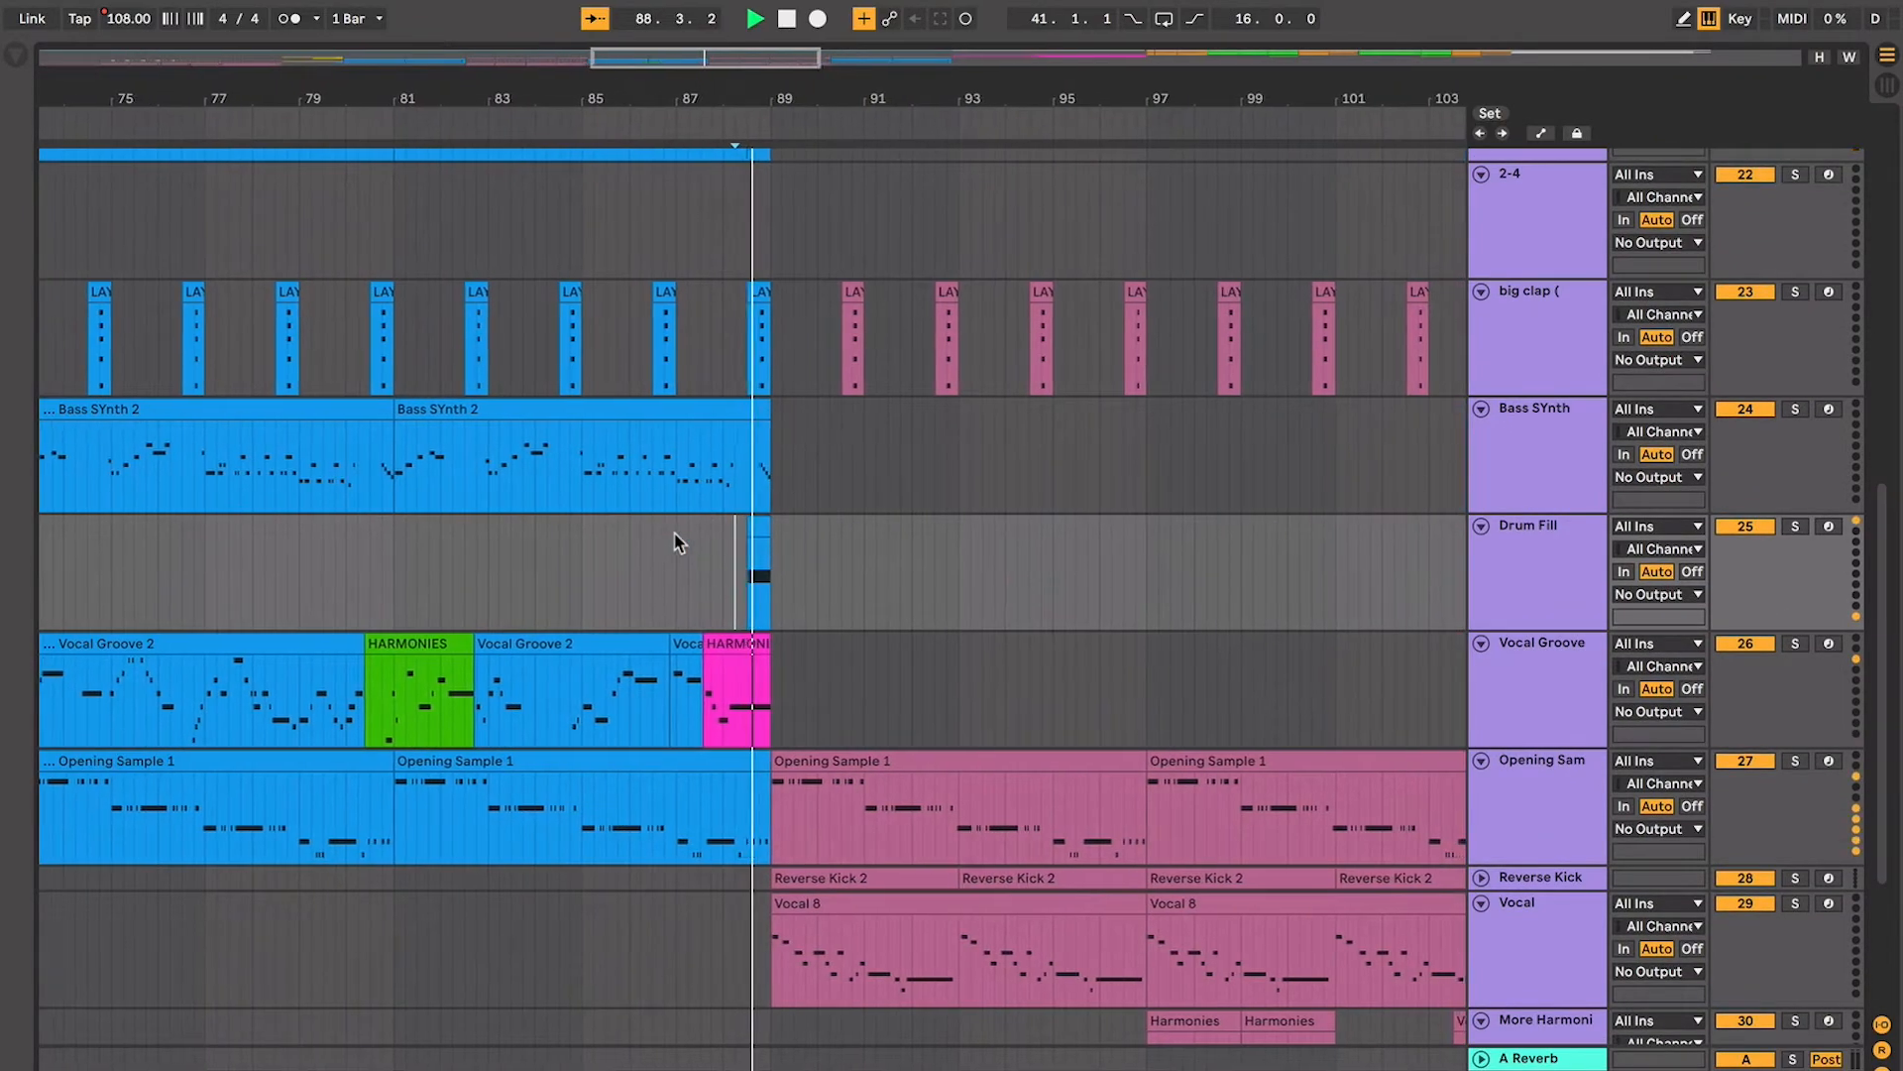
{"action": "scroll", "coordinate": [678, 543], "scroll_direction": "right", "scroll_amount": 3}
{"action": "scroll", "coordinate": [678, 542], "scroll_direction": "down", "scroll_amount": 4}
{"action": "scroll", "coordinate": [1238, 553], "scroll_direction": "right", "scroll_amount": 2}
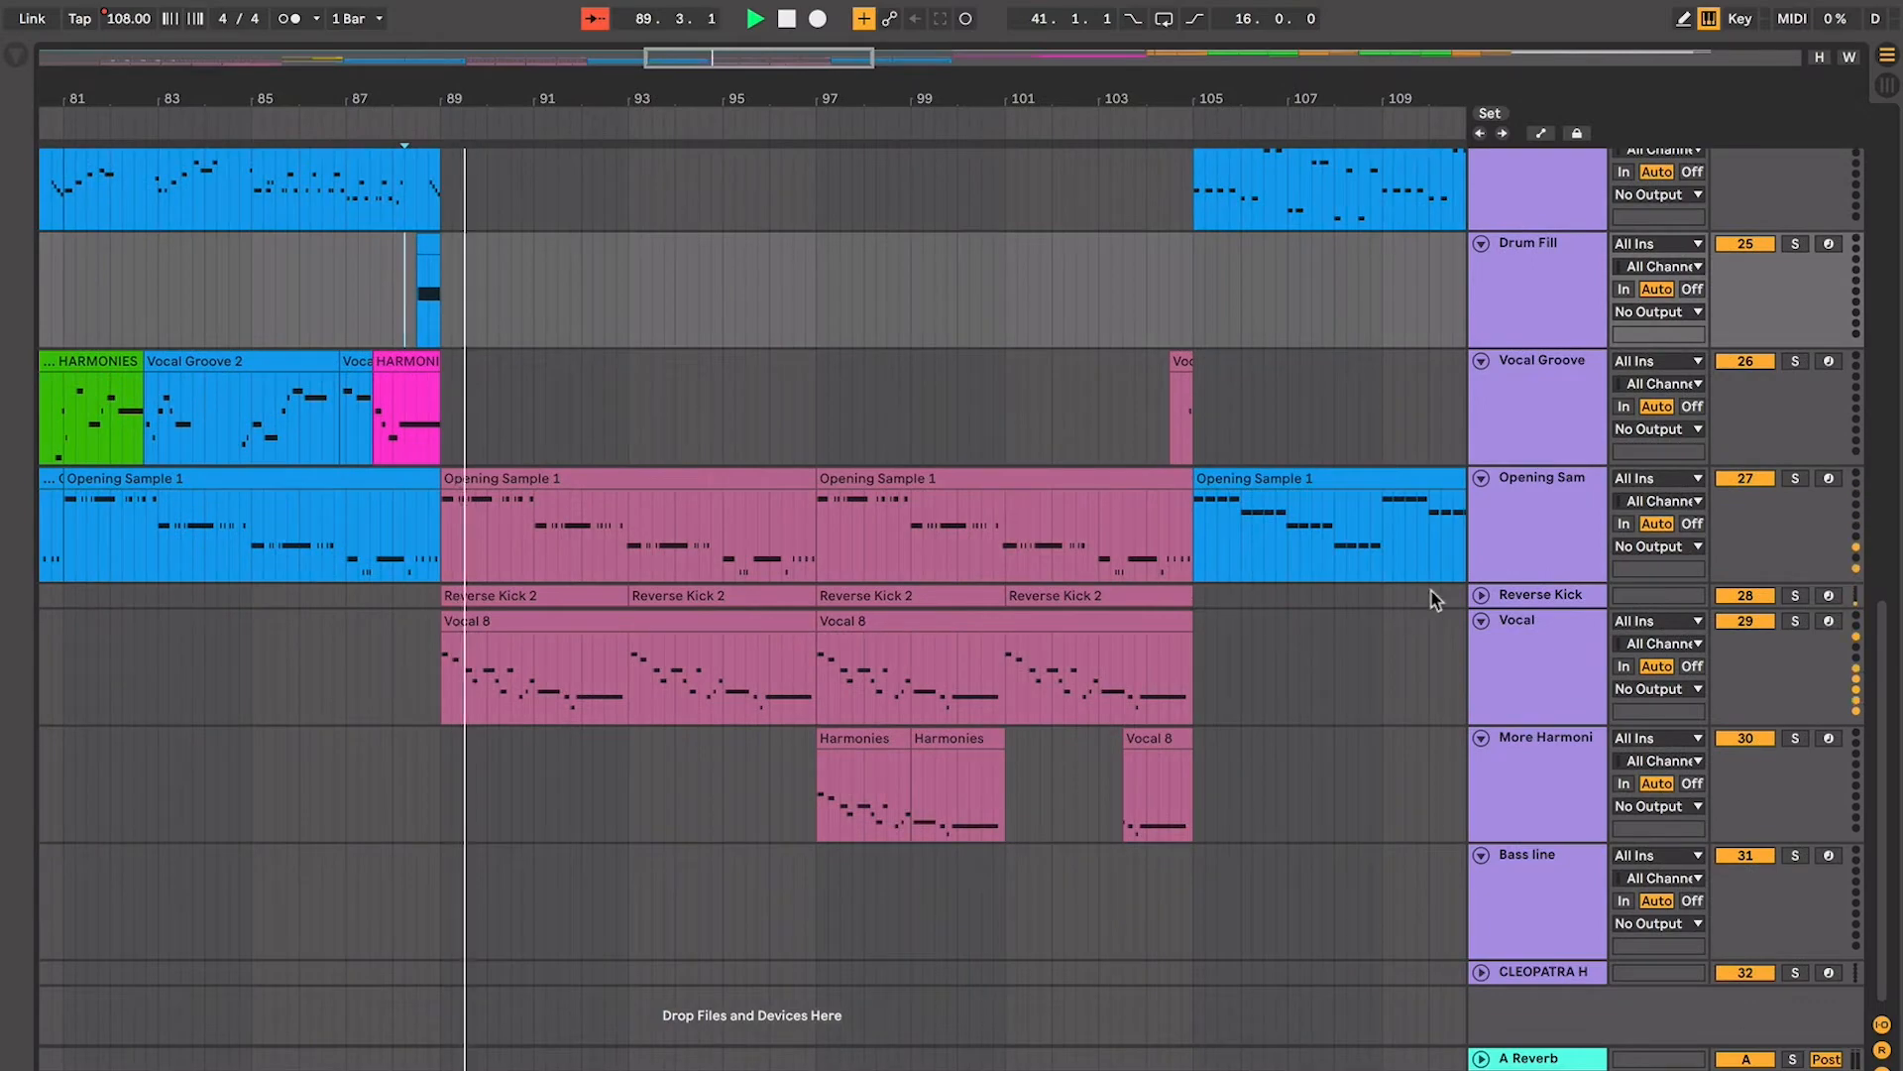
Unfold the Reverse Kick track to show its clip contents
{"action": "left_click", "coordinate": [1481, 596]}
{"action": "scroll", "coordinate": [723, 636], "scroll_direction": "down", "scroll_amount": 3}
{"action": "key", "text": "minus"}
{"action": "key", "text": "minus"}
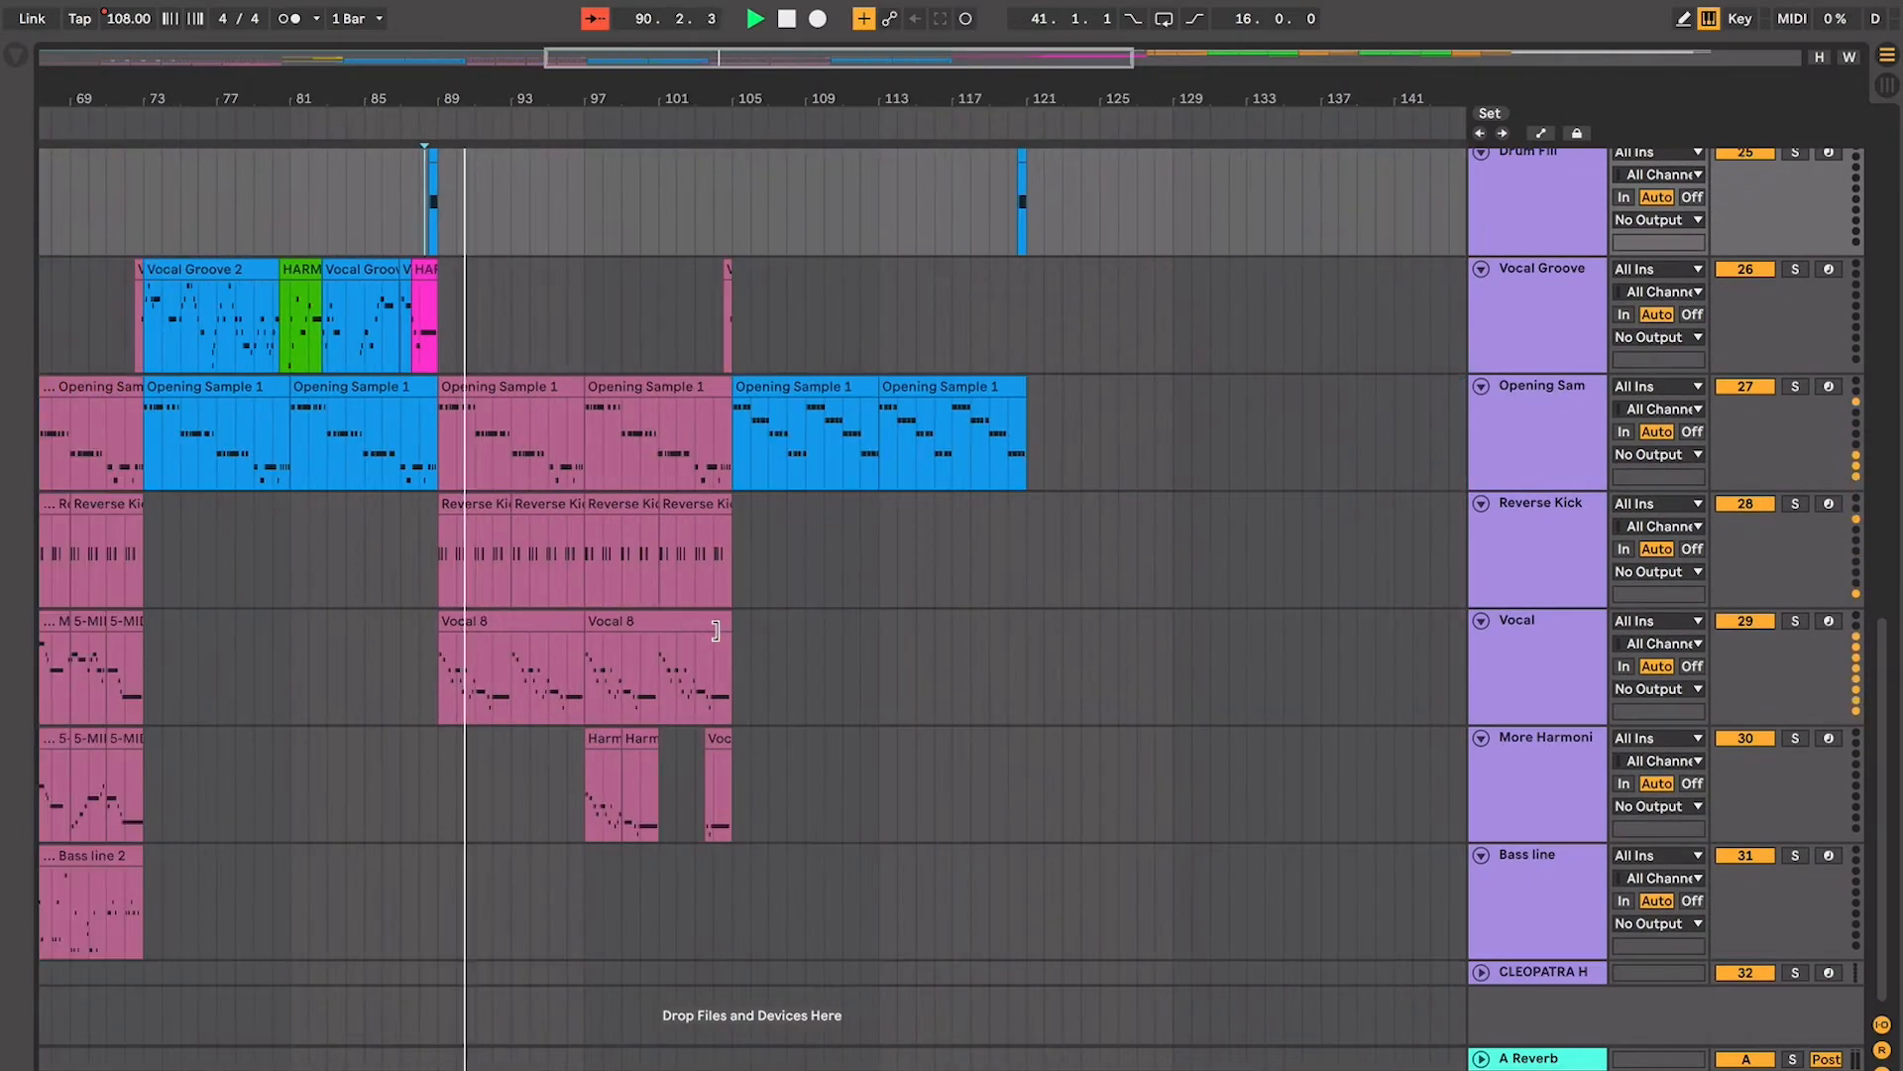
Listen to the Reverse Kick 2 and Vocal 8 clips up to bar 91, following their notes up close
{"action": "scroll", "coordinate": [753, 632], "scroll_direction": "left", "scroll_amount": 4}
{"action": "key", "text": "plus"}
{"action": "key", "text": "plus"}
{"action": "key", "text": "plus"}
{"action": "key", "text": "plus"}
{"action": "scroll", "coordinate": [765, 627], "scroll_direction": "right", "scroll_amount": 4}
{"action": "key", "text": "space"}
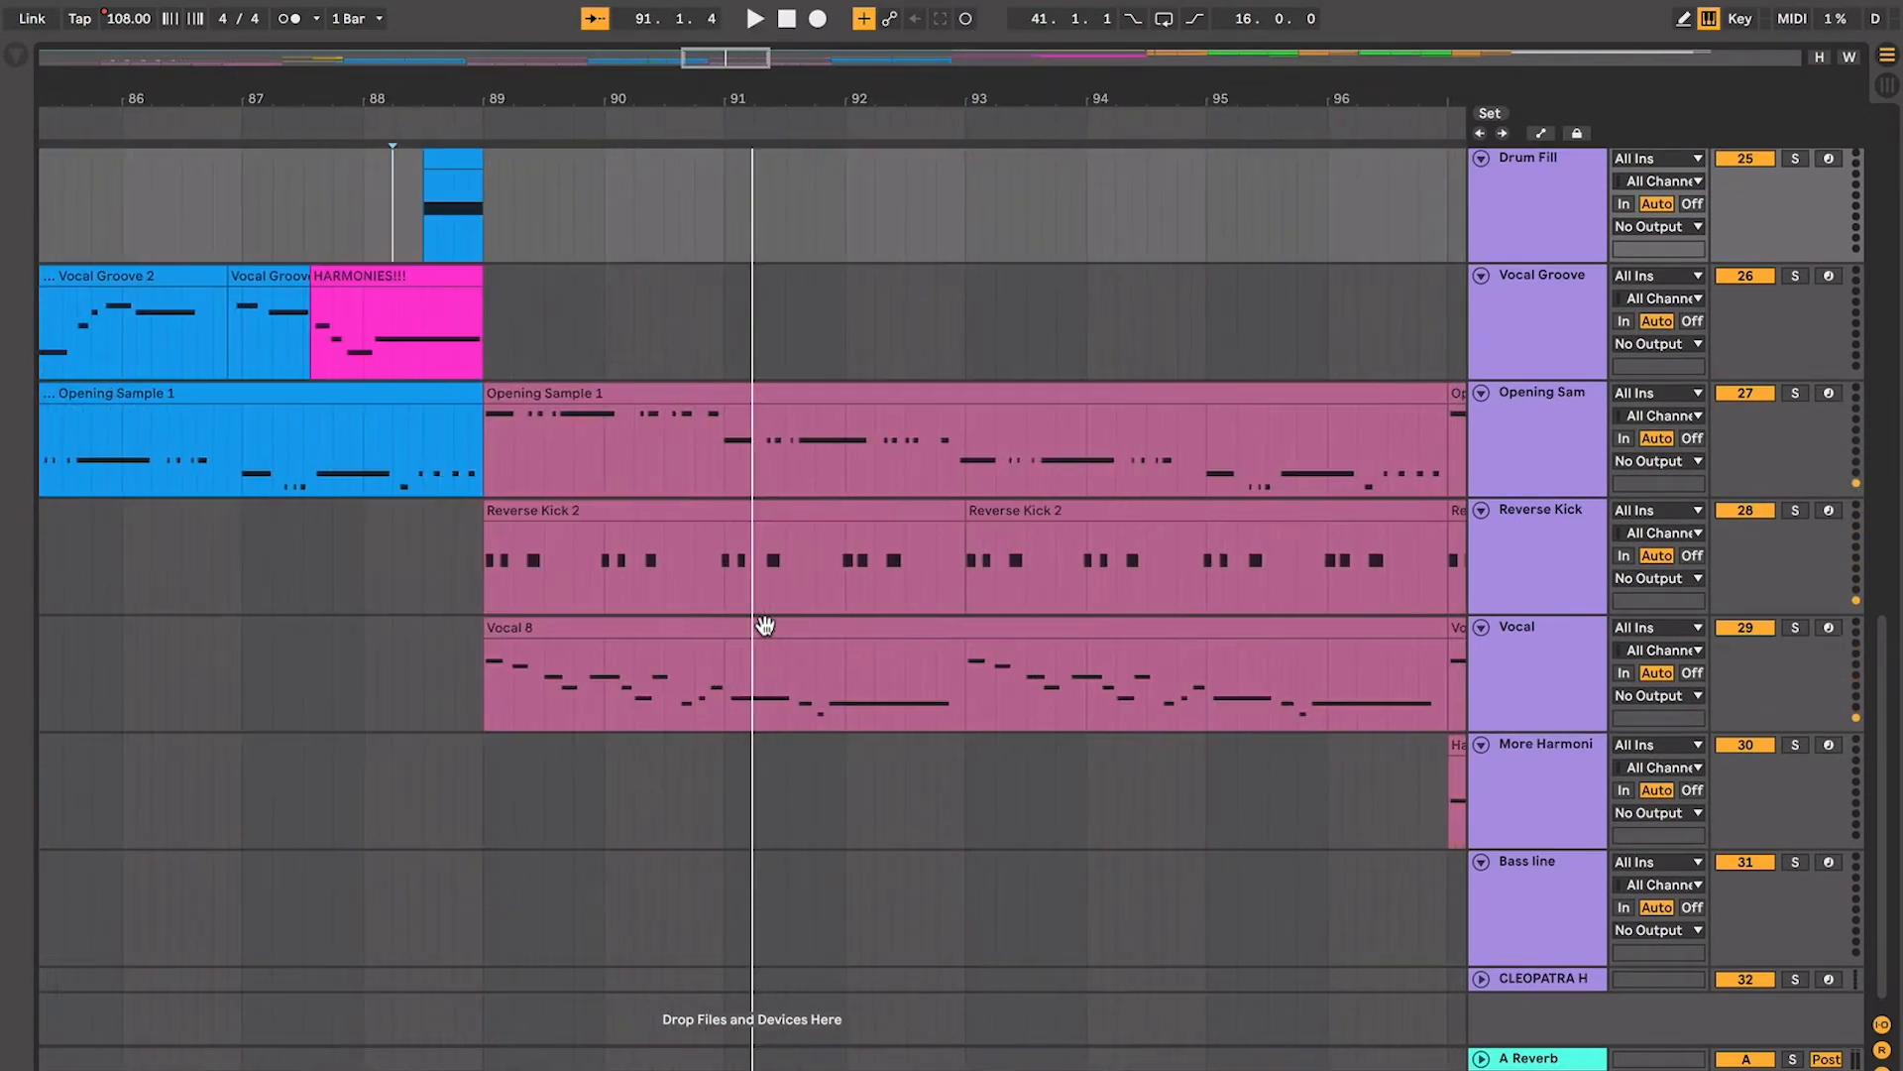
Play the Vocal track's 5-MIDI 2 clip from bar 57
{"action": "left_click", "coordinate": [765, 627]}
{"action": "key", "text": "minus"}
{"action": "key", "text": "minus"}
{"action": "key", "text": "minus"}
{"action": "key", "text": "minus"}
{"action": "scroll", "coordinate": [766, 627], "scroll_direction": "left", "scroll_amount": 3}
{"action": "left_click", "coordinate": [543, 646]}
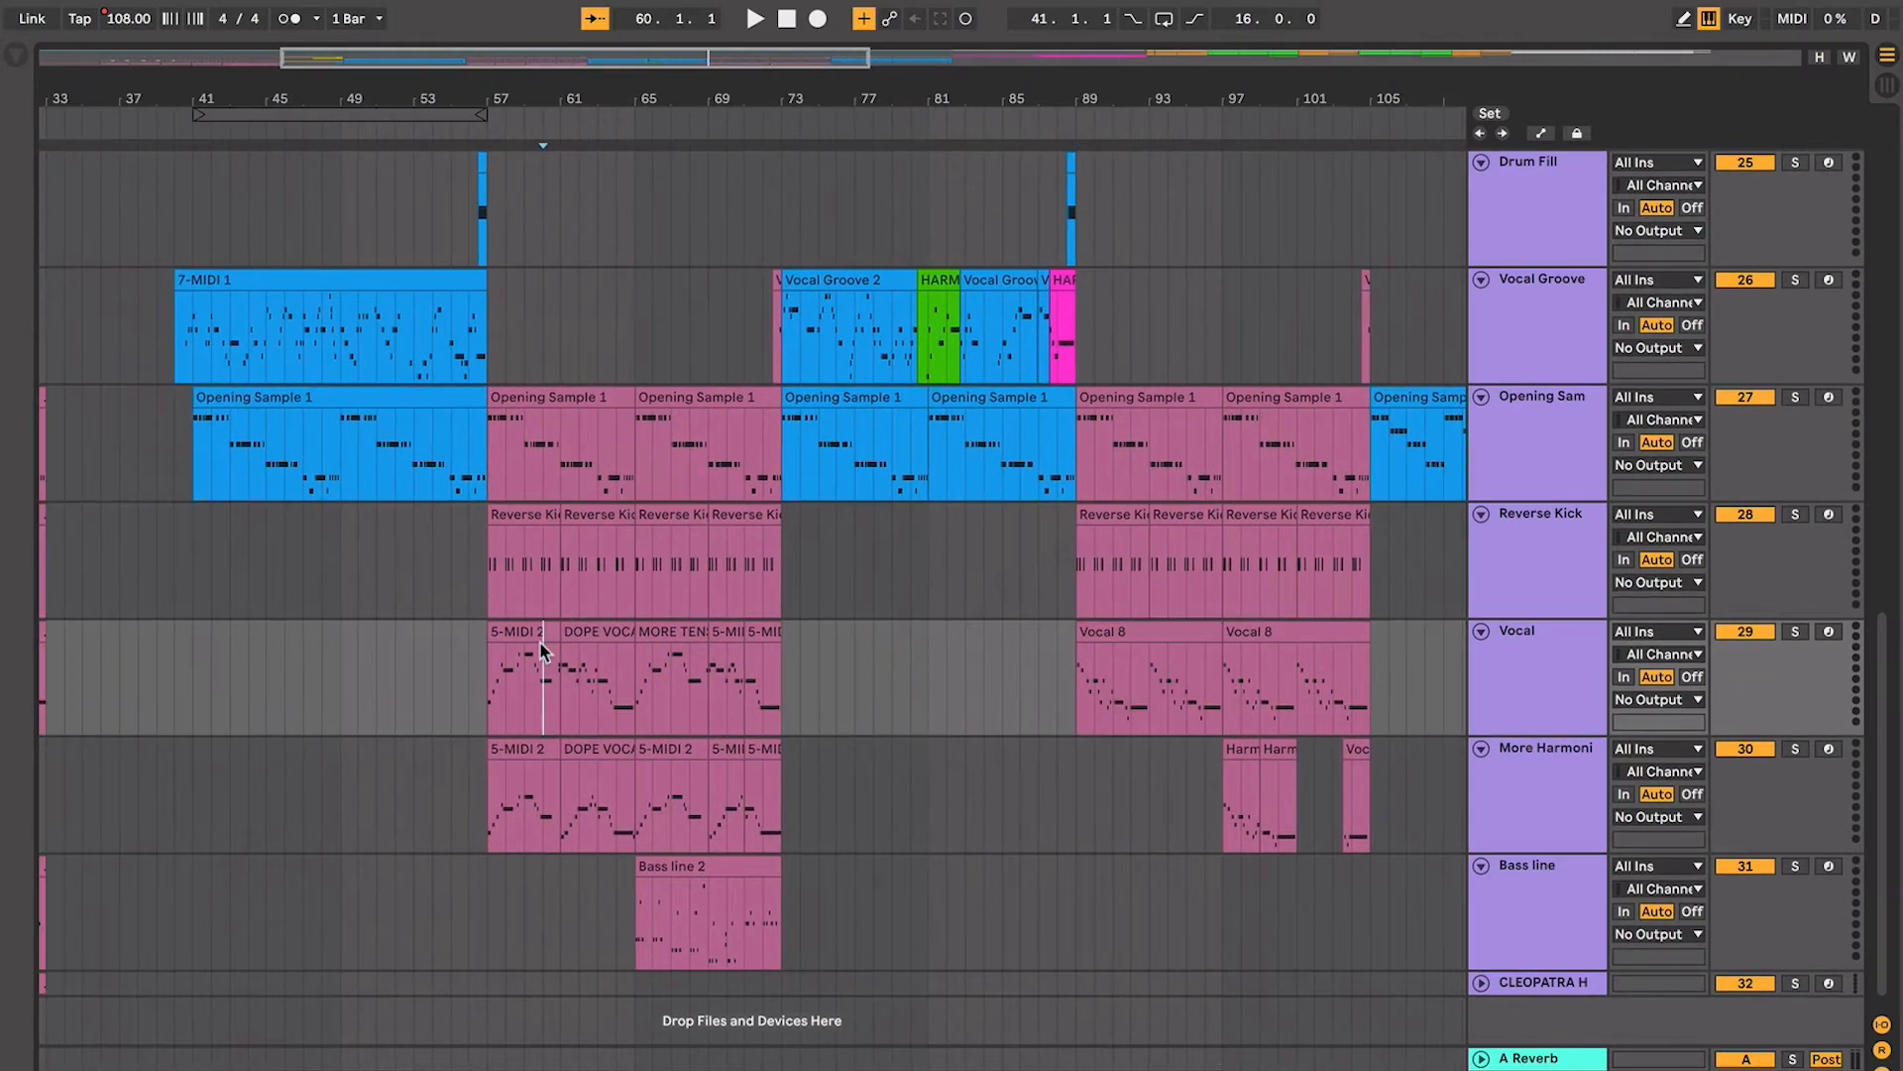
{"action": "scroll", "coordinate": [603, 646], "scroll_direction": "up", "scroll_amount": 1}
{"action": "scroll", "coordinate": [603, 646], "scroll_direction": "left", "scroll_amount": 4}
{"action": "key", "text": "space"}
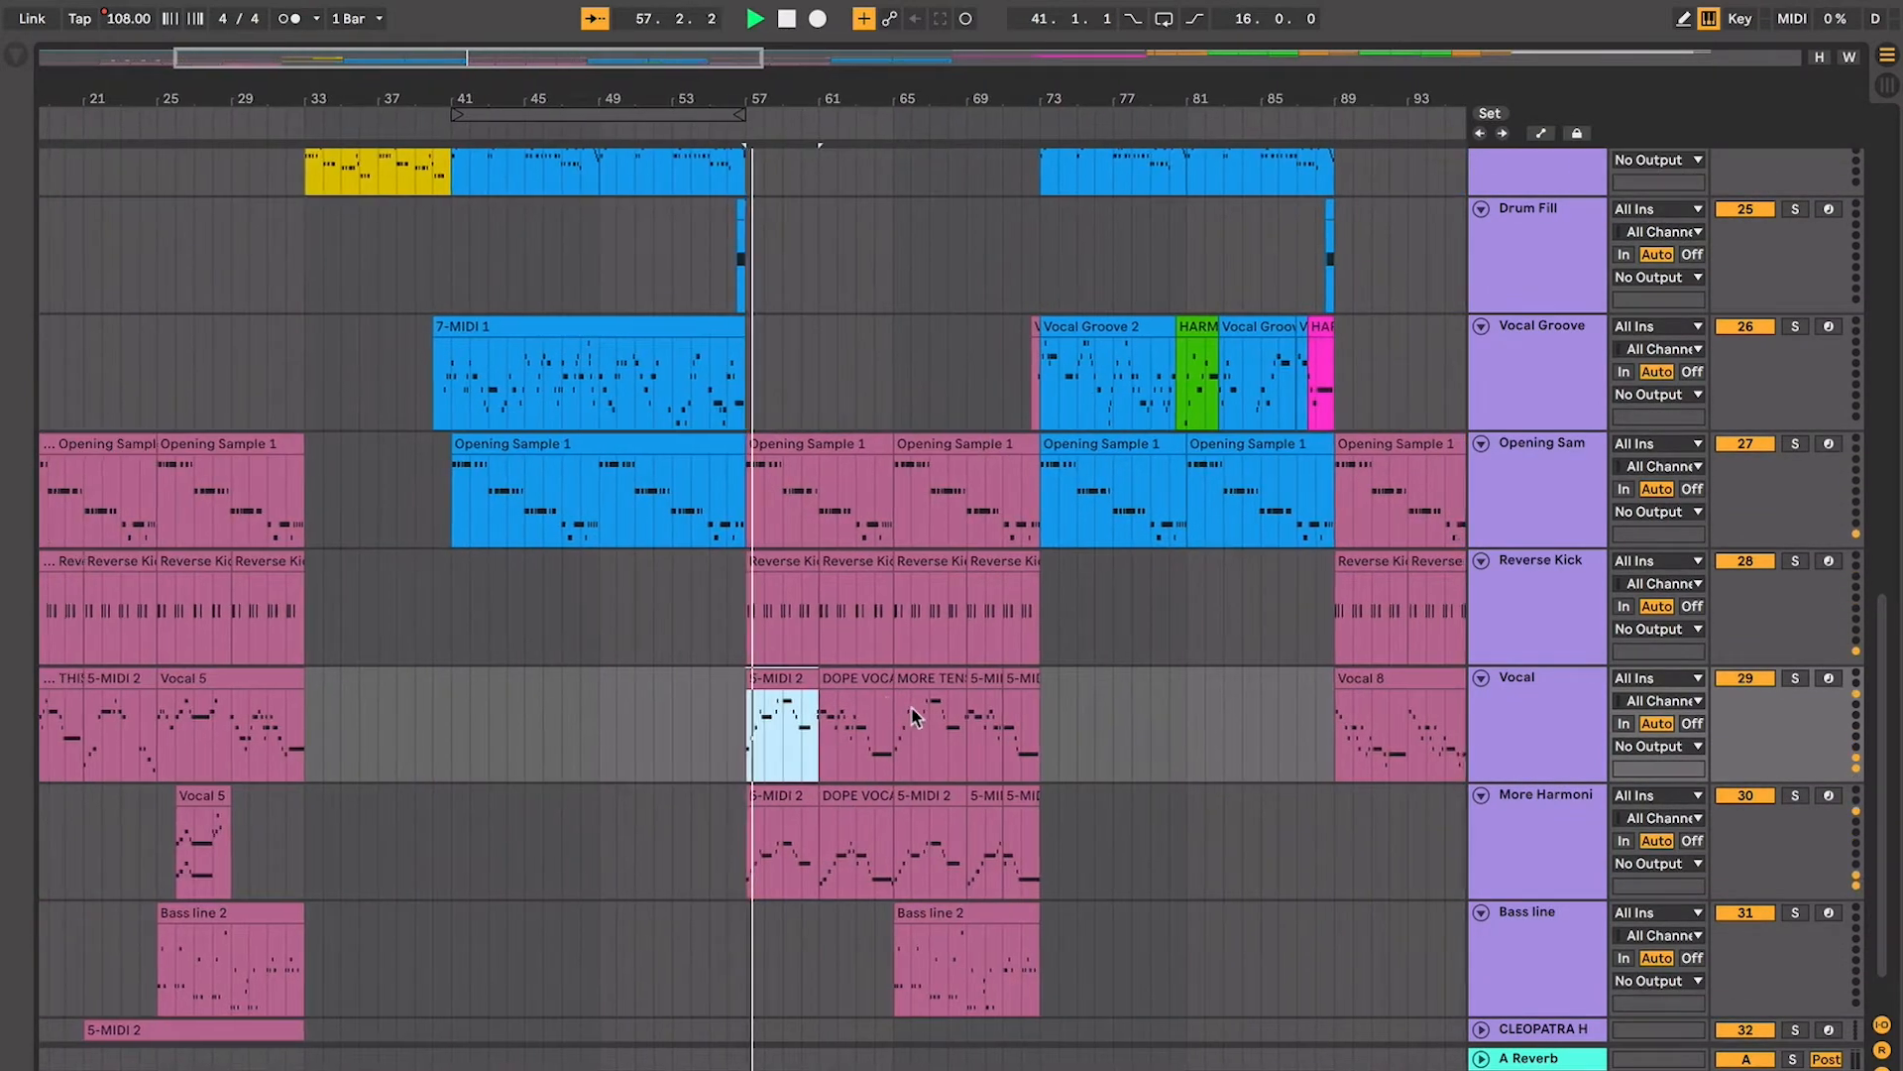
Play the Vocal track's first Vocal 8 clip from bar 89 for comparison
{"action": "scroll", "coordinate": [913, 714], "scroll_direction": "right", "scroll_amount": 2}
{"action": "scroll", "coordinate": [941, 708], "scroll_direction": "right", "scroll_amount": 2}
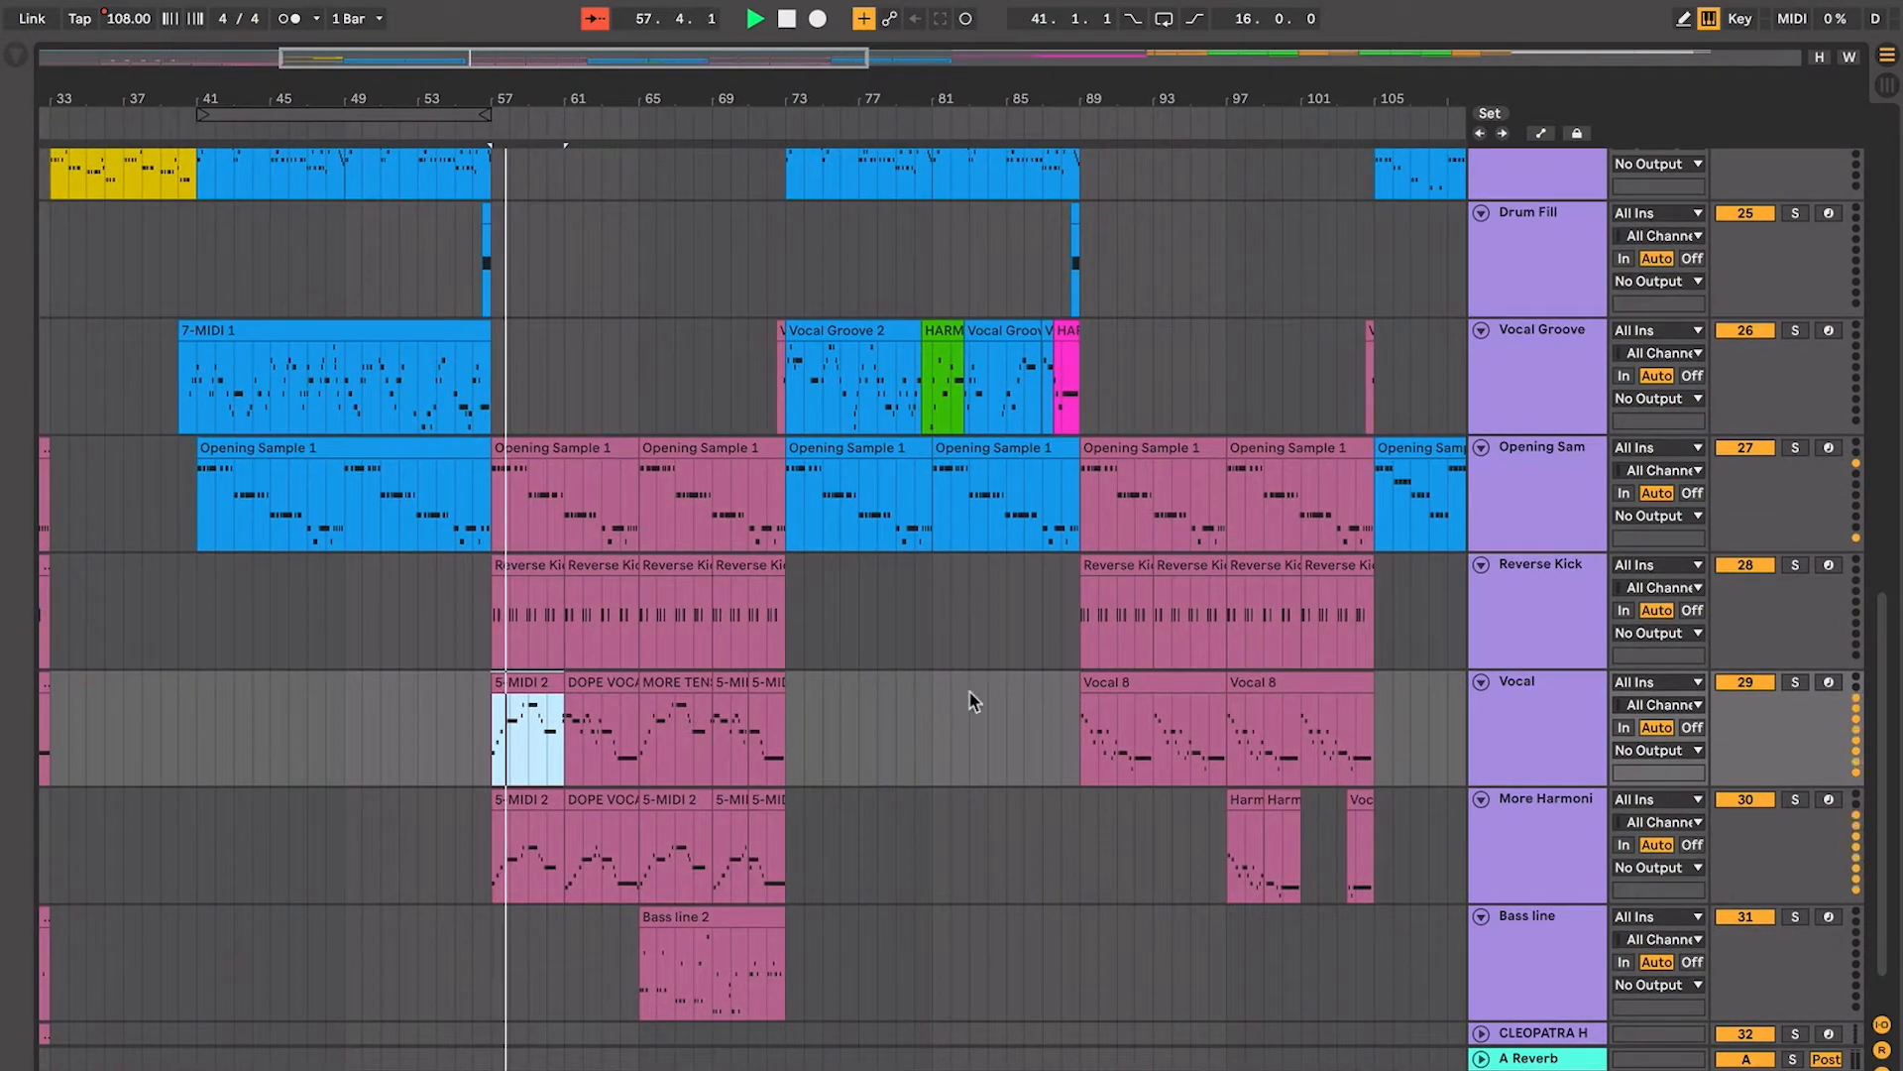
{"action": "left_click", "coordinate": [1114, 684]}
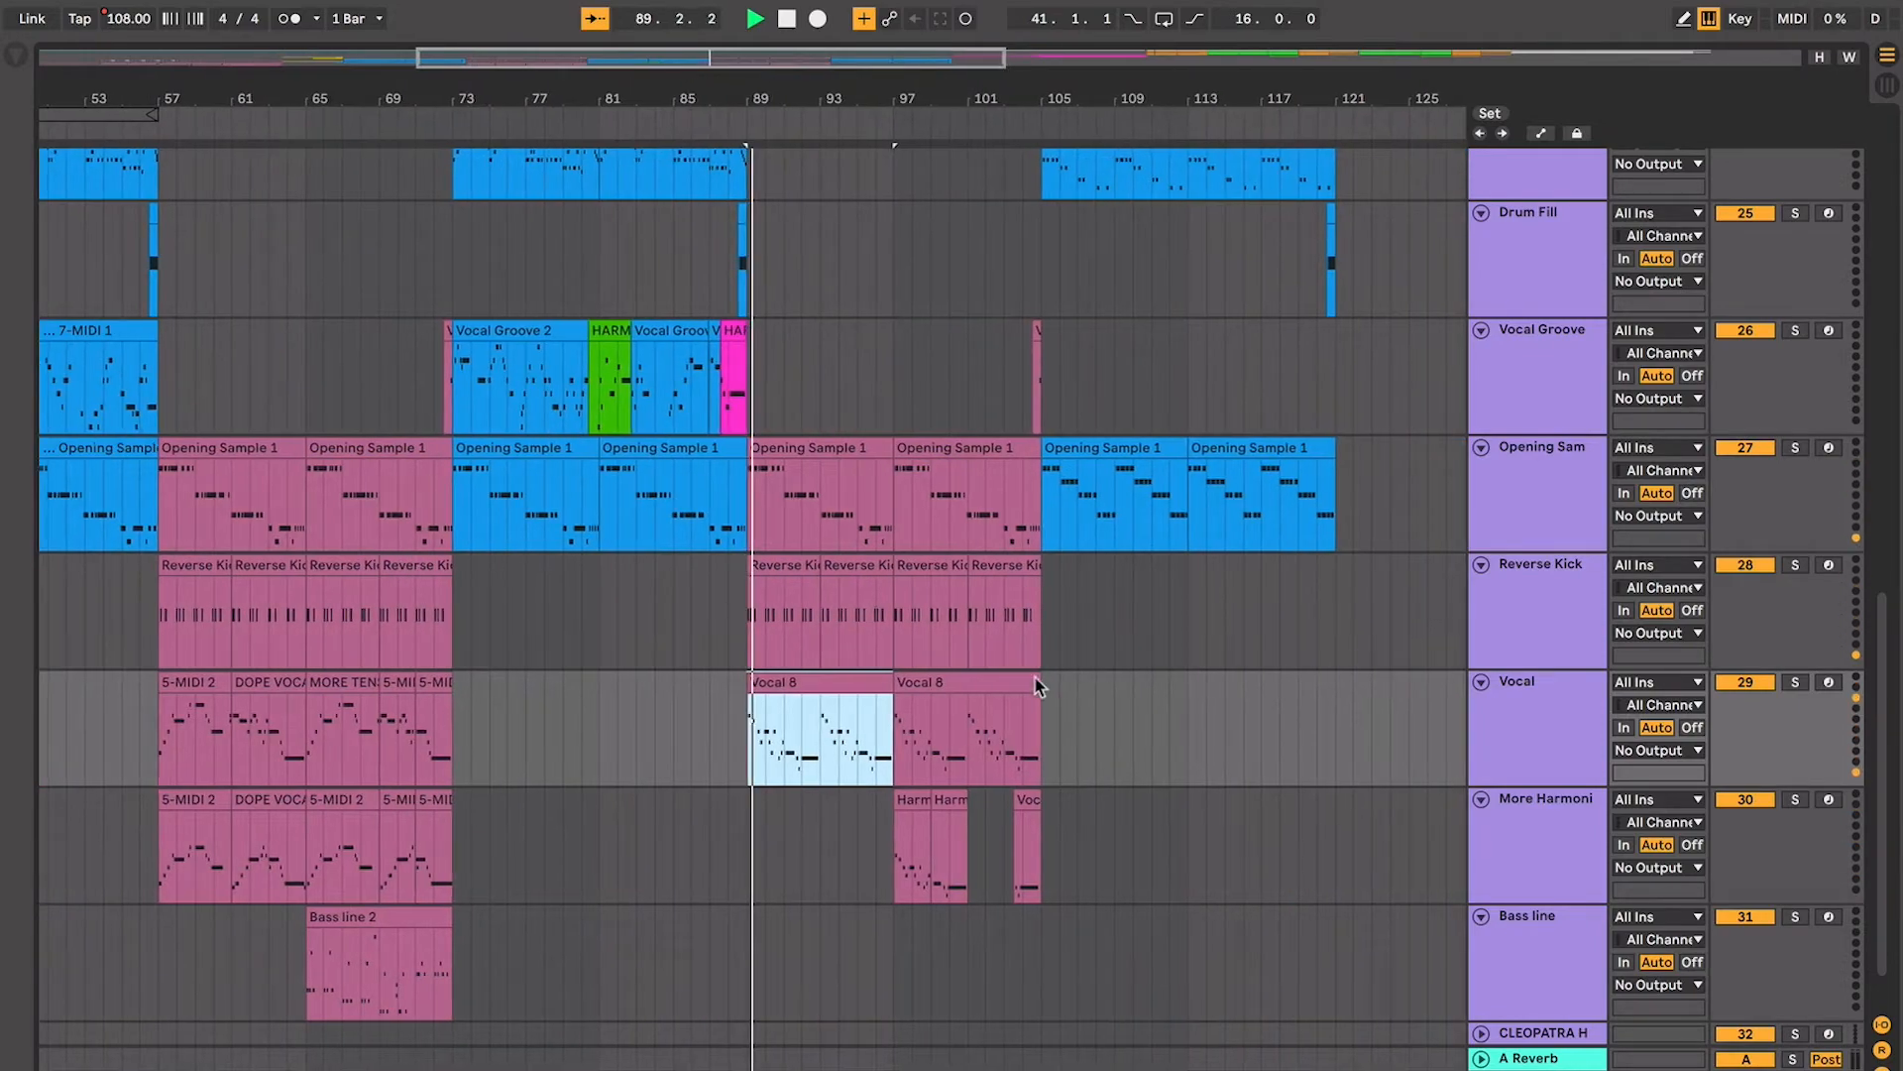
Look at the Vocal 8 clip from bar 89 up close and stop its playback
{"action": "key", "text": "plus"}
{"action": "key", "text": "plus"}
{"action": "key", "text": "space"}
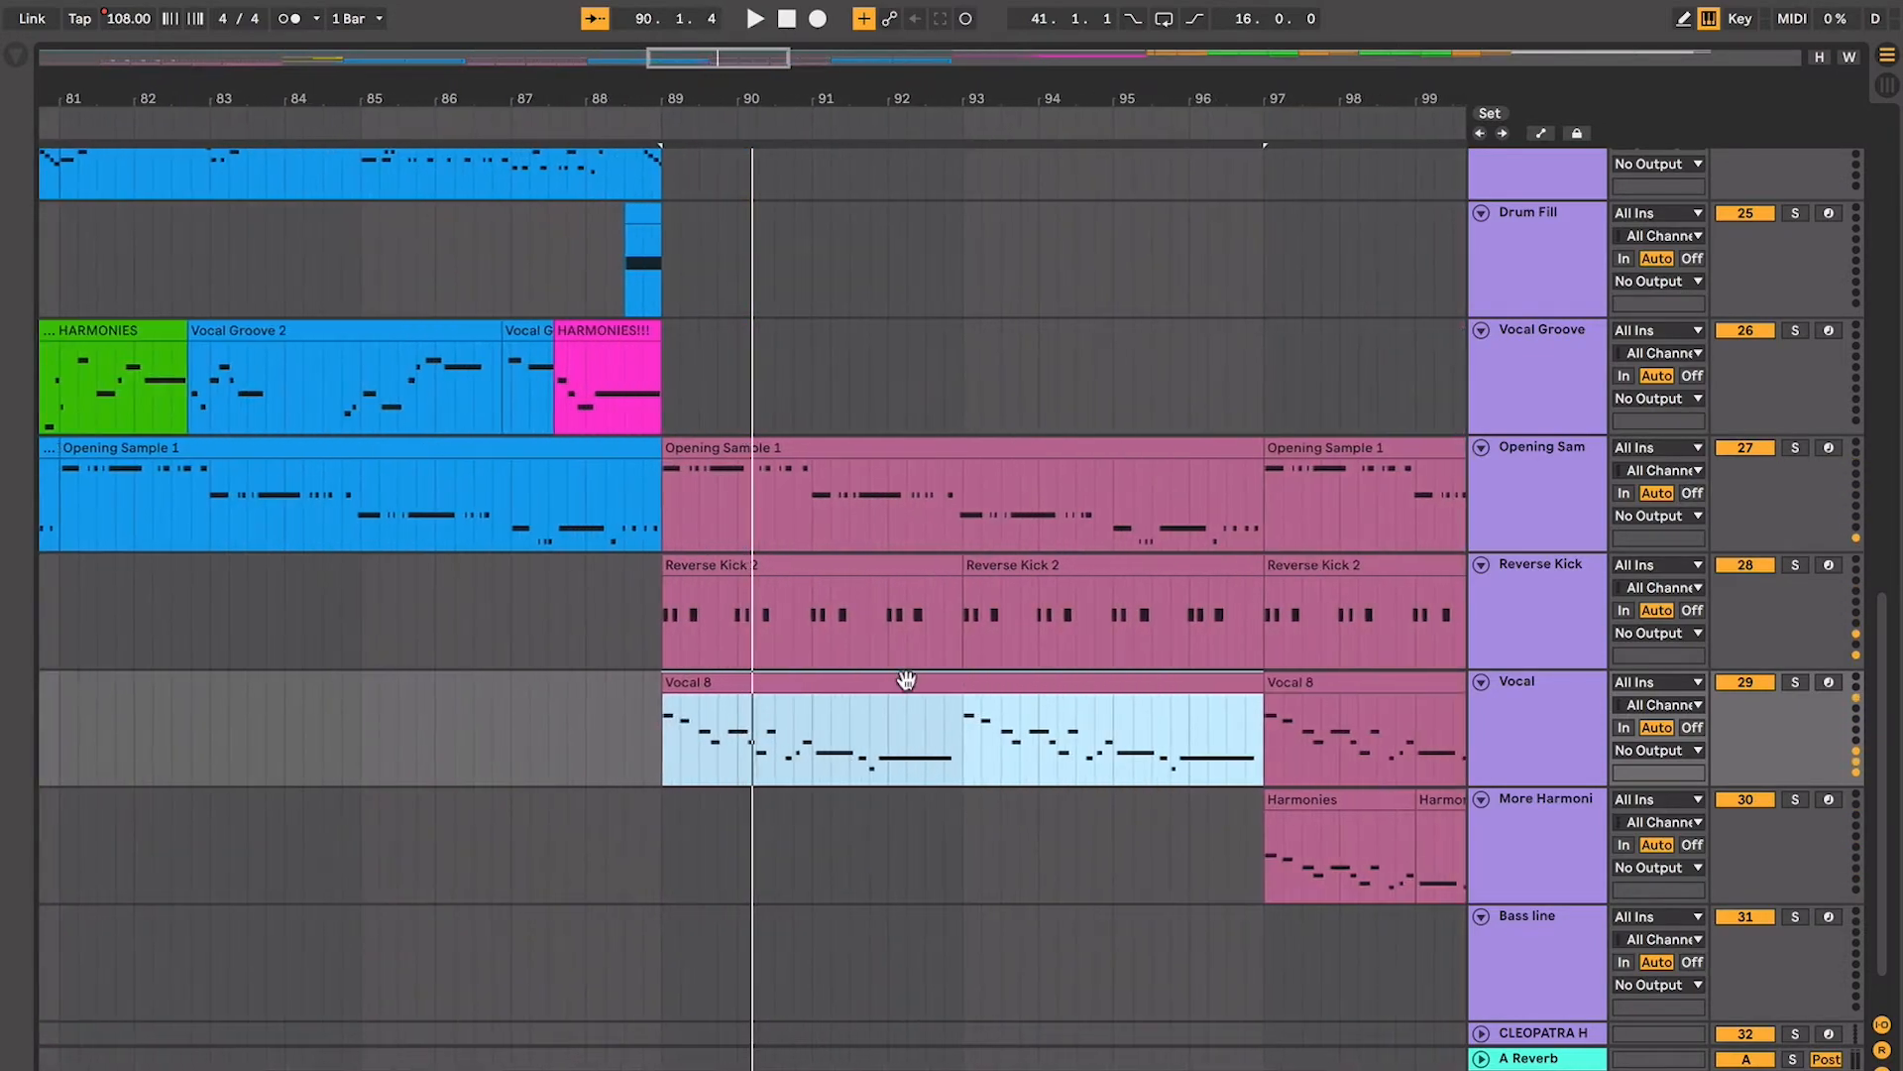
Replay the Vocal track's 5-MIDI 2 clip from bar 57 with the neighbouring section in view
{"action": "scroll", "coordinate": [876, 676], "scroll_direction": "left", "scroll_amount": 4}
{"action": "scroll", "coordinate": [876, 676], "scroll_direction": "down", "scroll_amount": 1}
{"action": "scroll", "coordinate": [881, 677], "scroll_direction": "left", "scroll_amount": 10}
{"action": "scroll", "coordinate": [881, 677], "scroll_direction": "down", "scroll_amount": 1}
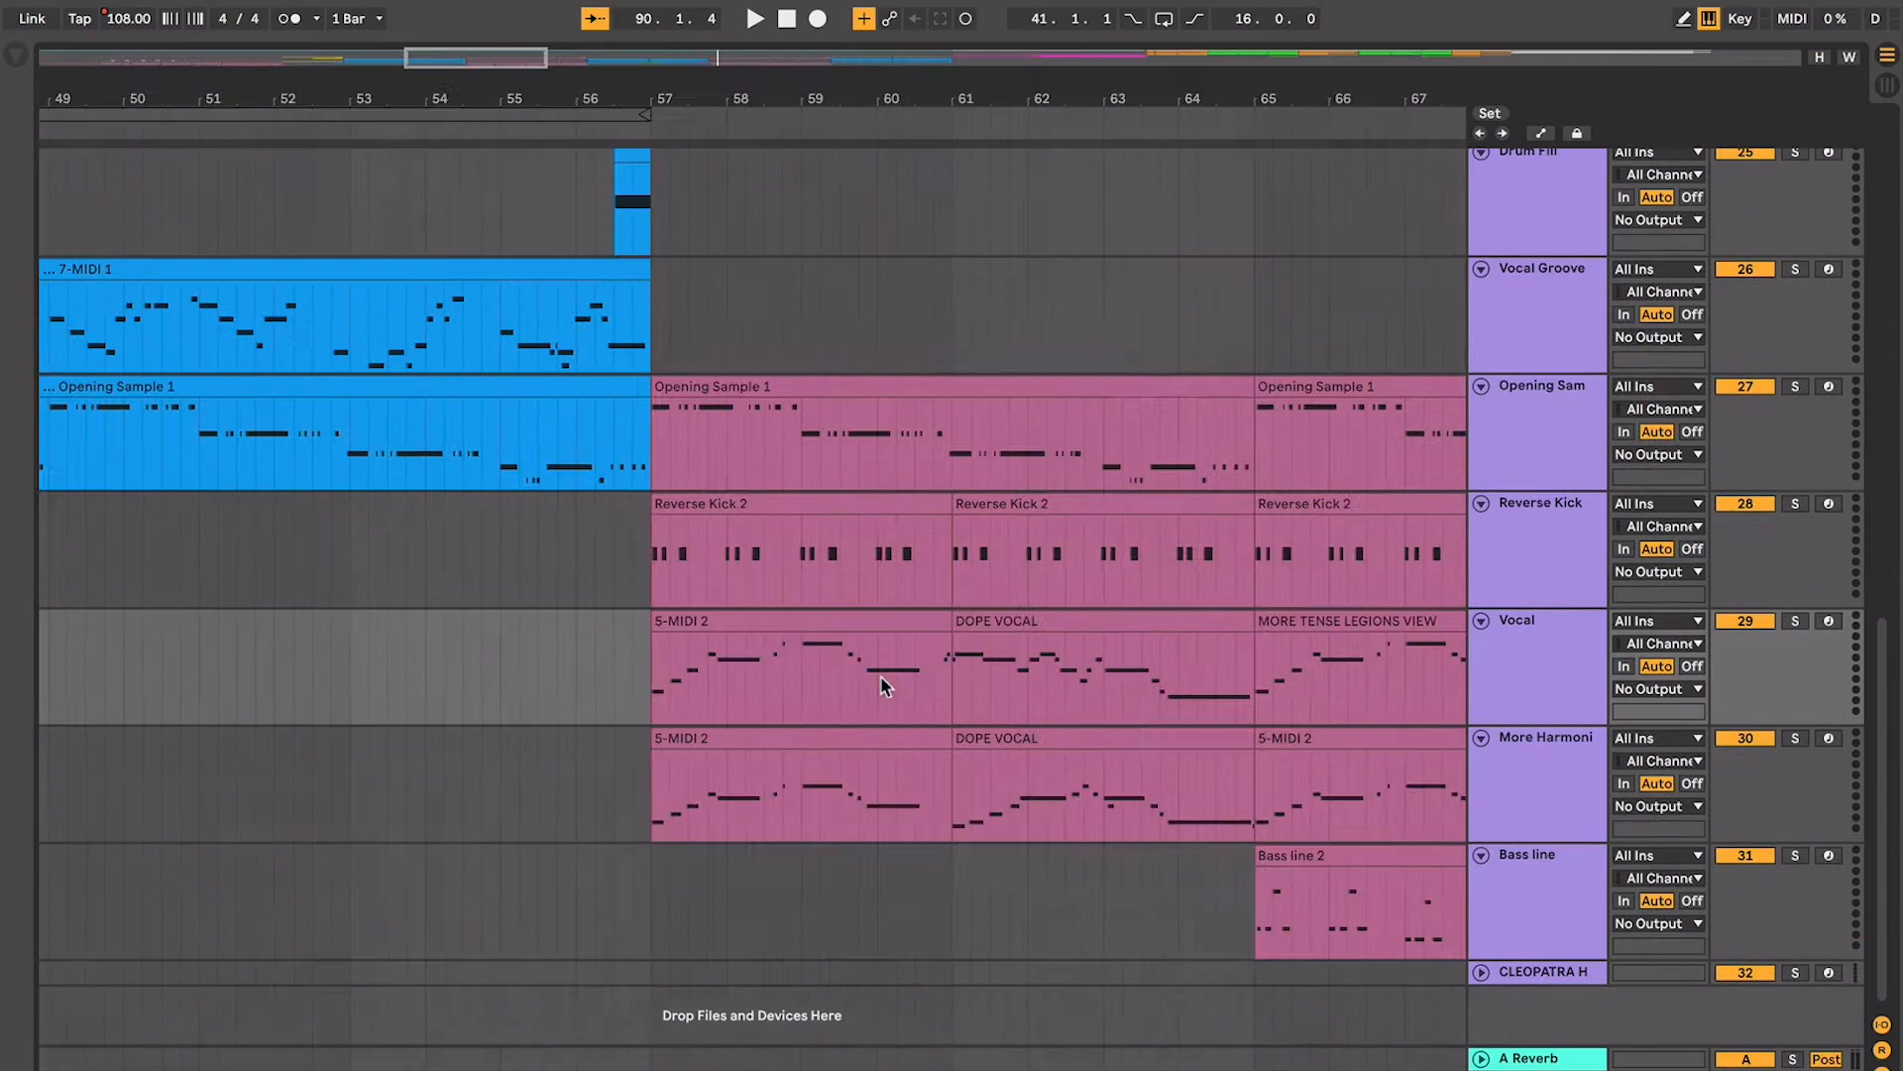
{"action": "left_click", "coordinate": [821, 620]}
{"action": "key", "text": "space"}
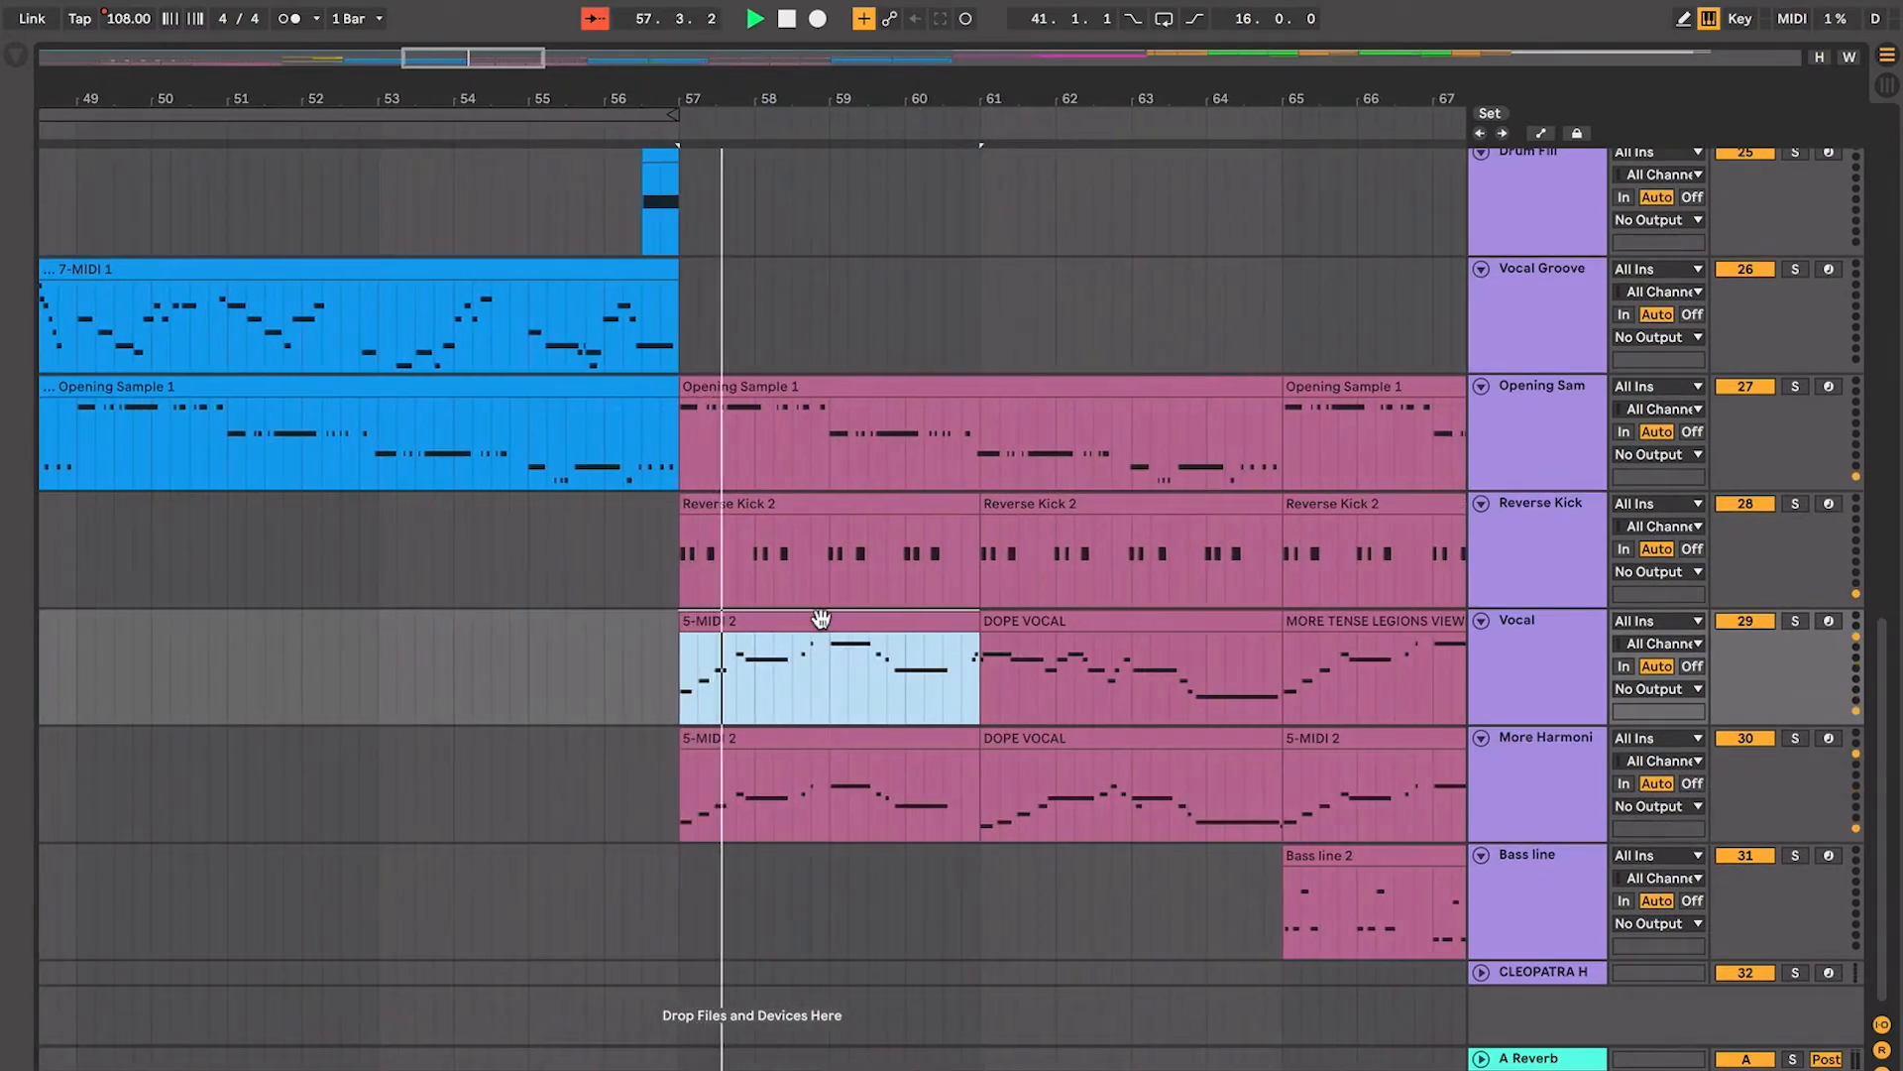
{"action": "scroll", "coordinate": [821, 619], "scroll_direction": "right", "scroll_amount": 6}
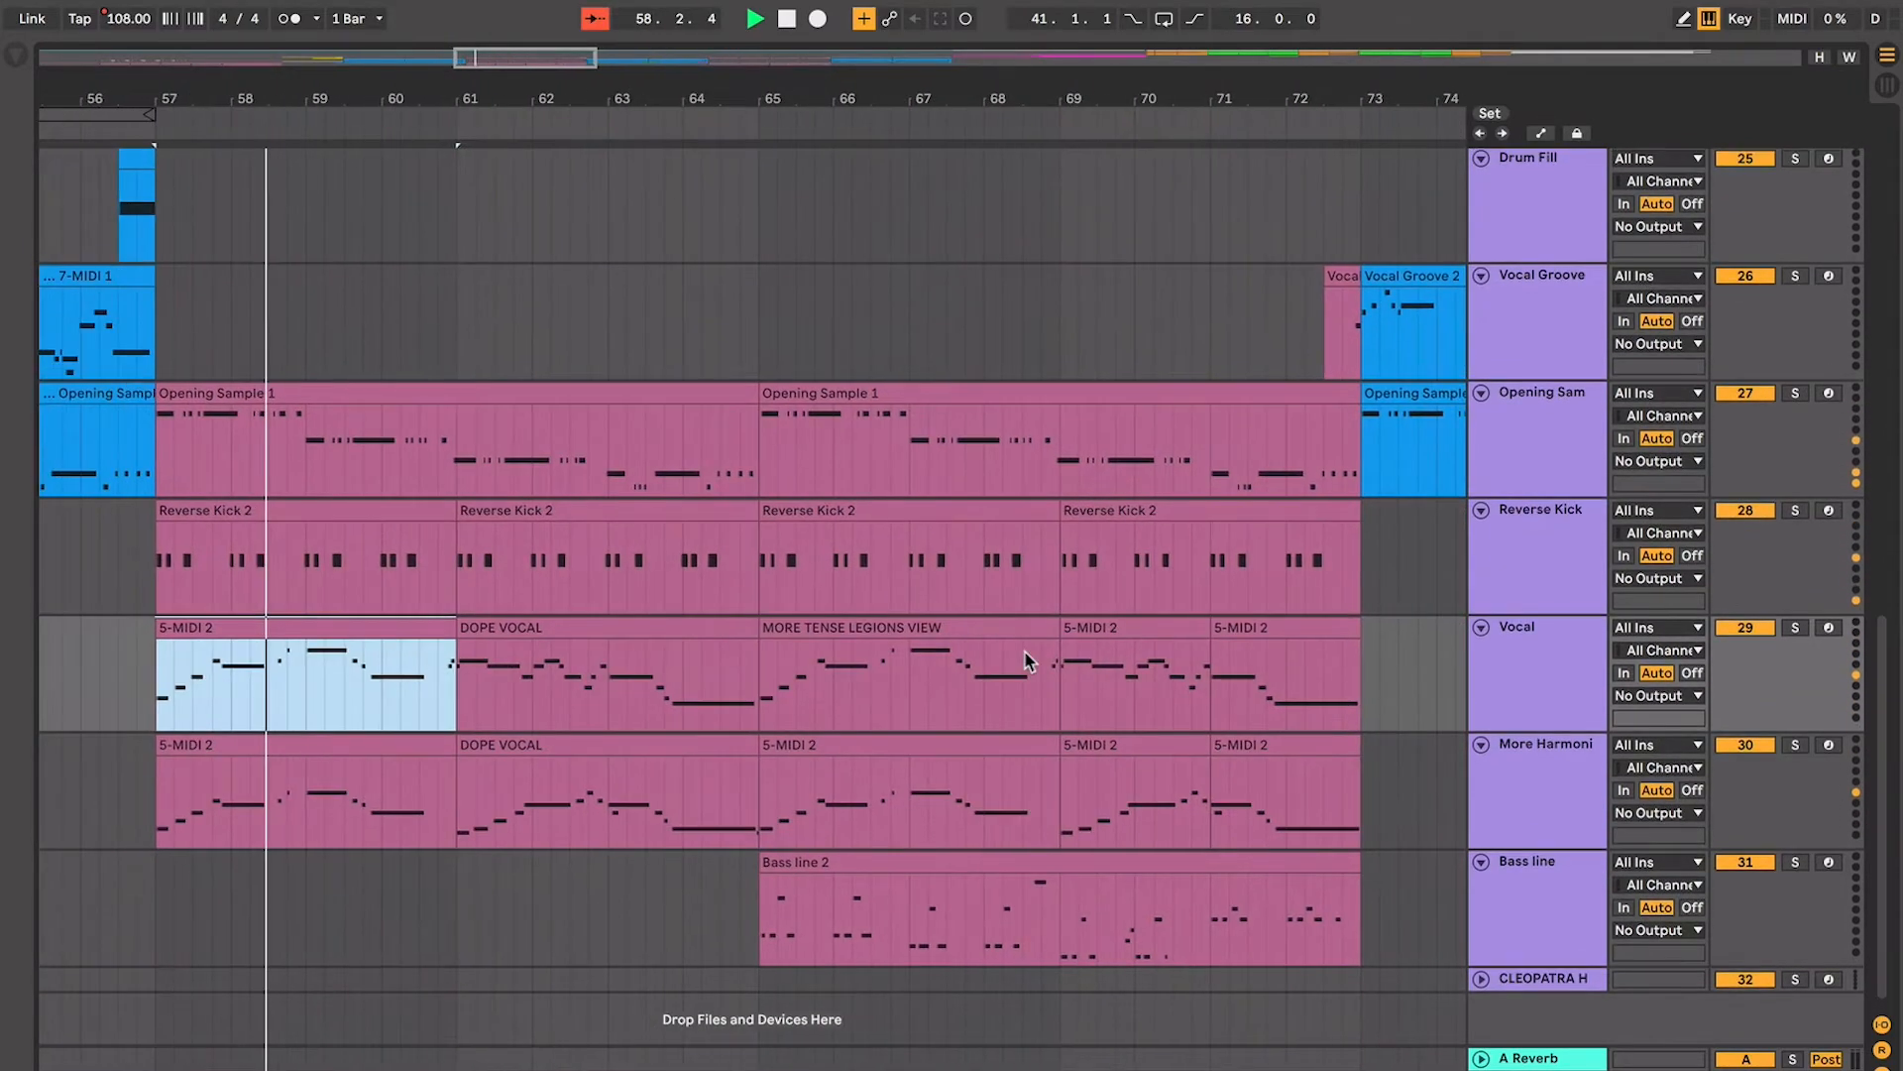
Play the Vocal track's first Vocal 8 clip from bar 89 into bar 92, viewing it up close and in context
{"action": "scroll", "coordinate": [1025, 650], "scroll_direction": "right", "scroll_amount": 15}
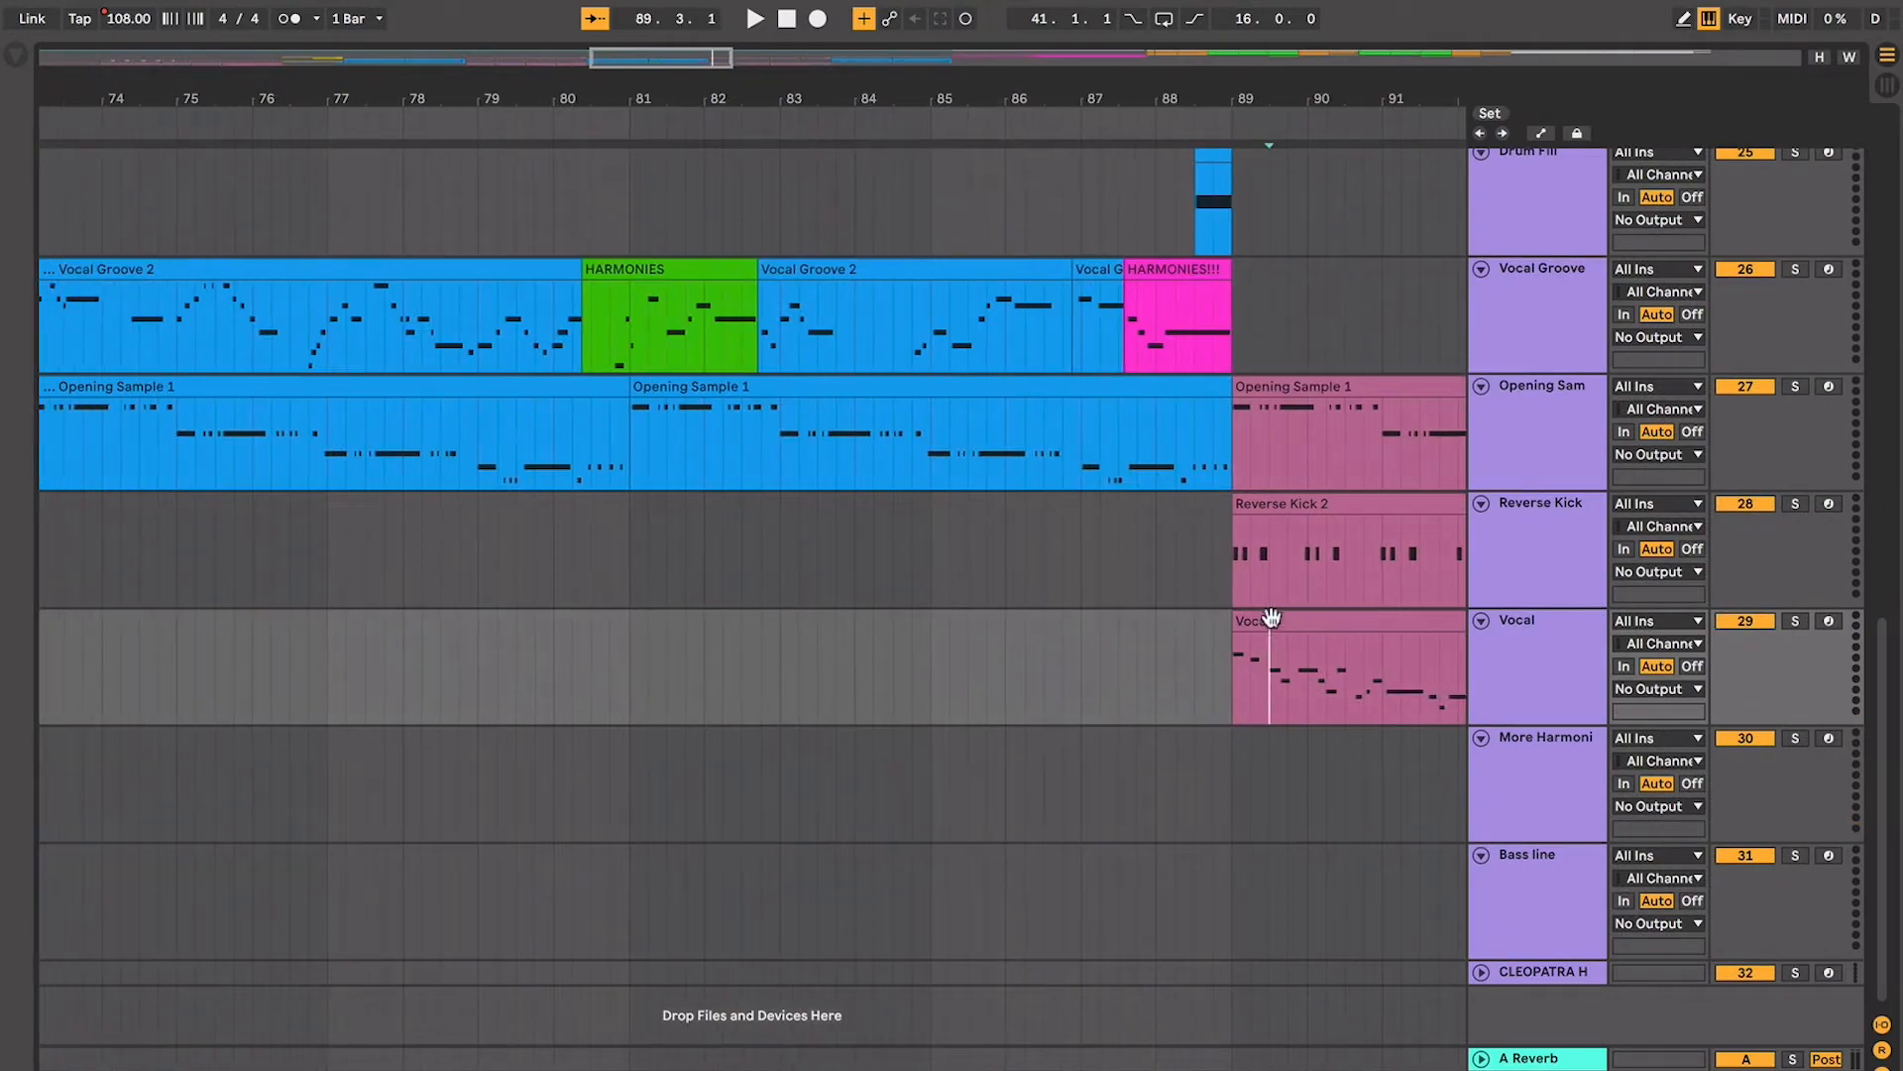
{"action": "left_click", "coordinate": [1271, 618]}
{"action": "scroll", "coordinate": [1271, 618], "scroll_direction": "right", "scroll_amount": 15}
{"action": "key", "text": "space"}
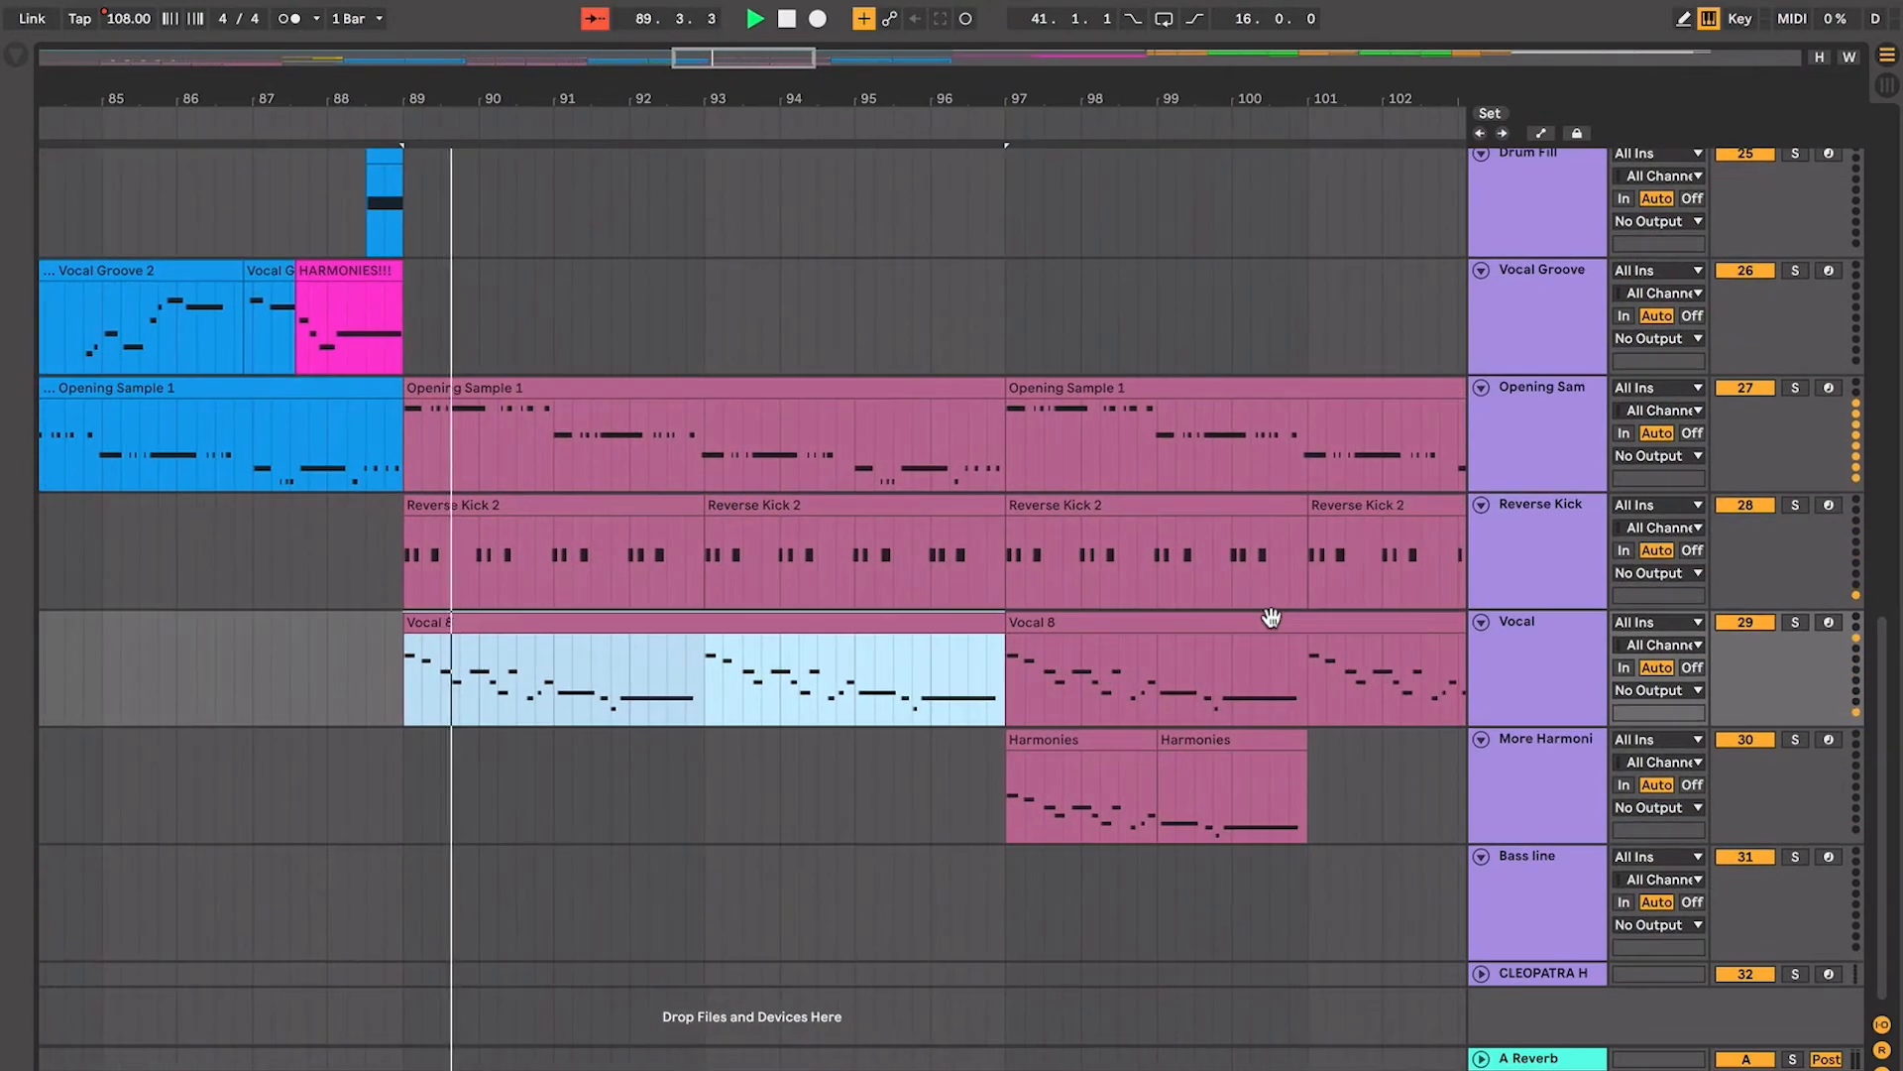
{"action": "scroll", "coordinate": [1271, 618], "scroll_direction": "down", "scroll_amount": 10}
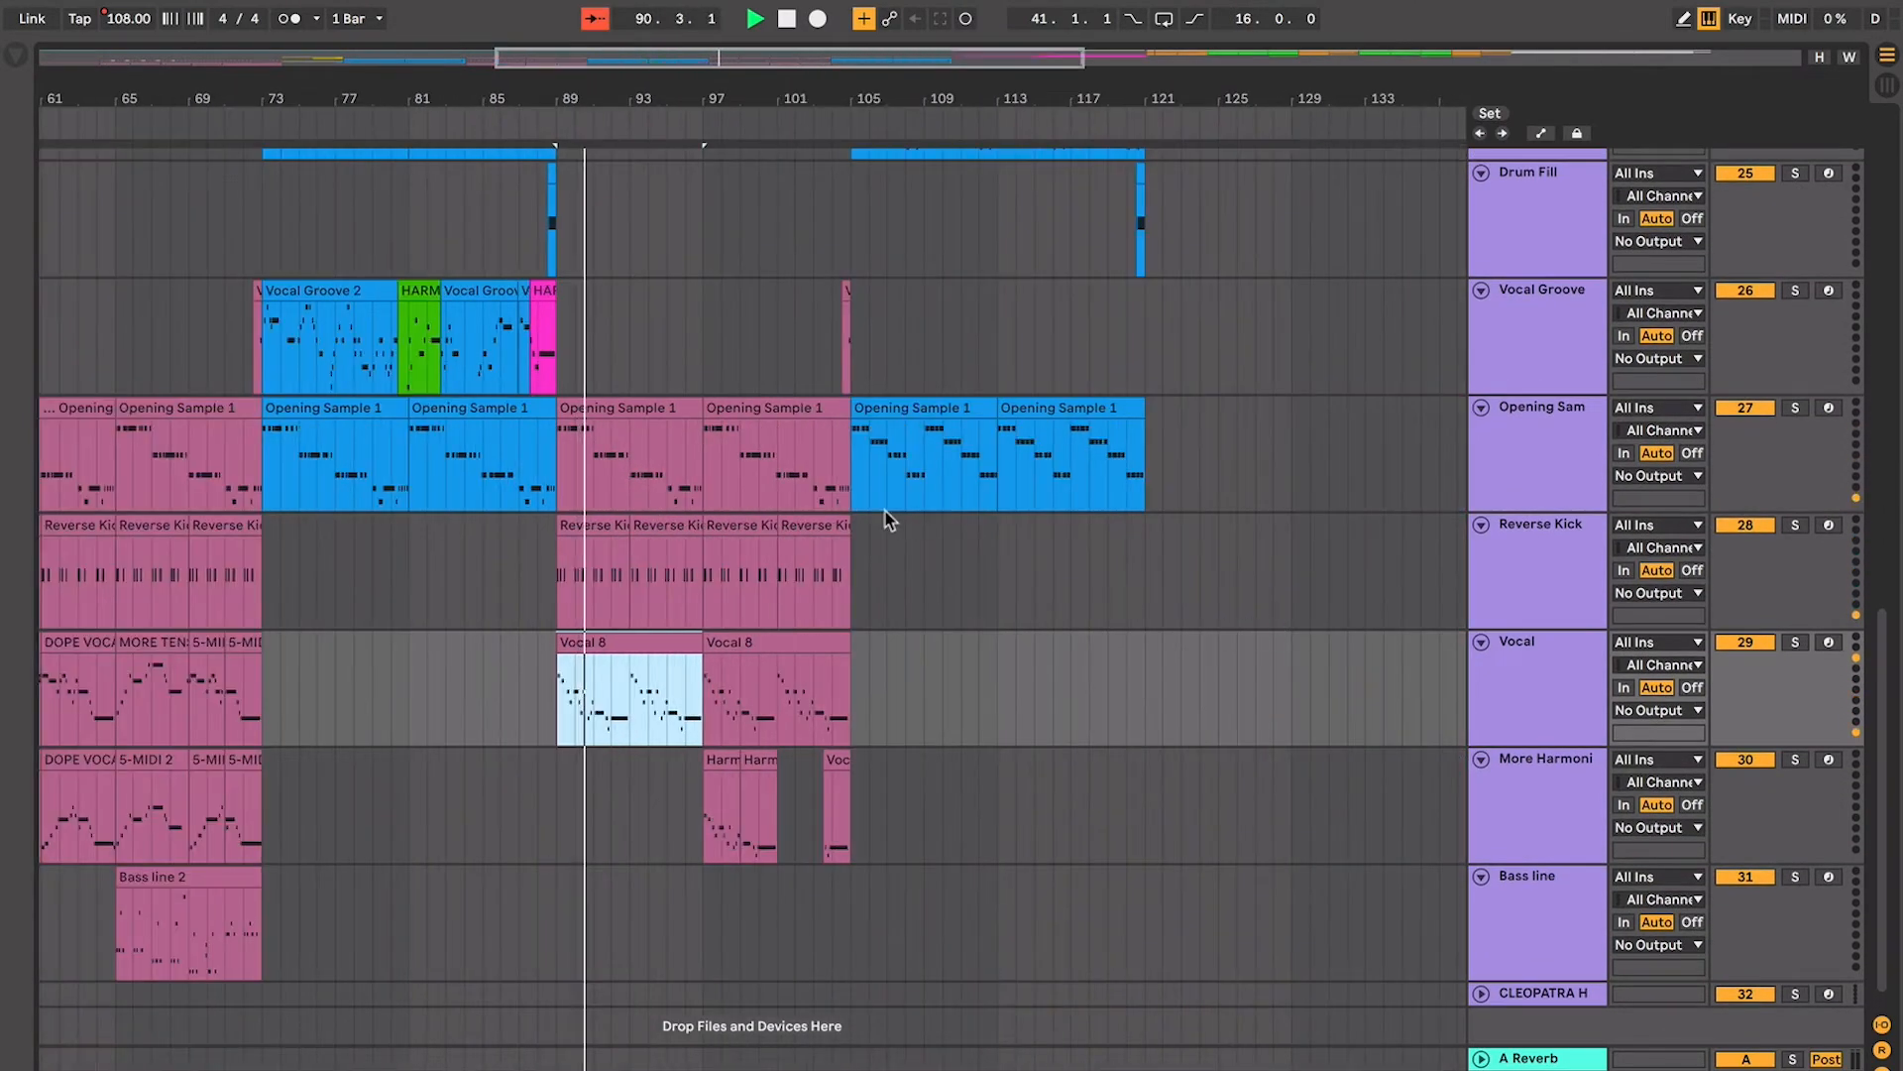
{"action": "scroll", "coordinate": [884, 511], "scroll_direction": "up", "scroll_amount": 10}
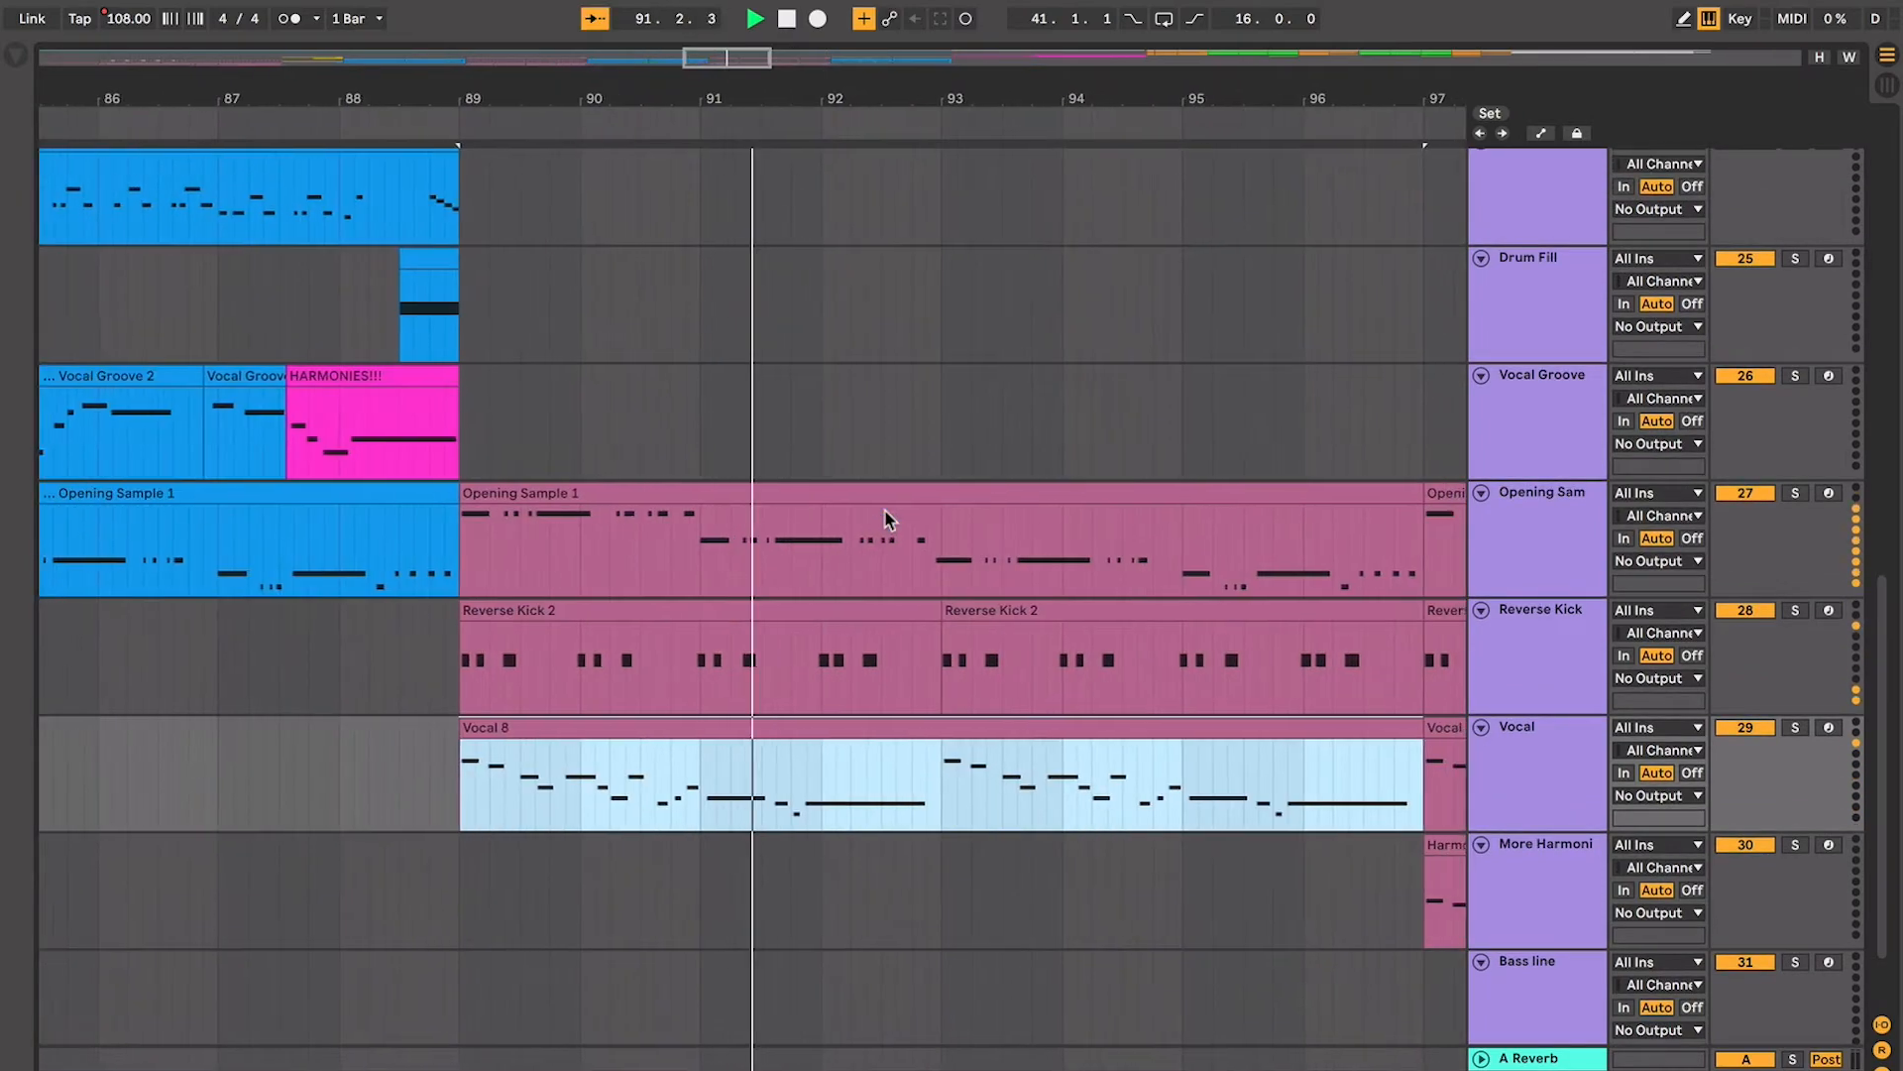
{"action": "scroll", "coordinate": [884, 508], "scroll_direction": "down", "scroll_amount": 8}
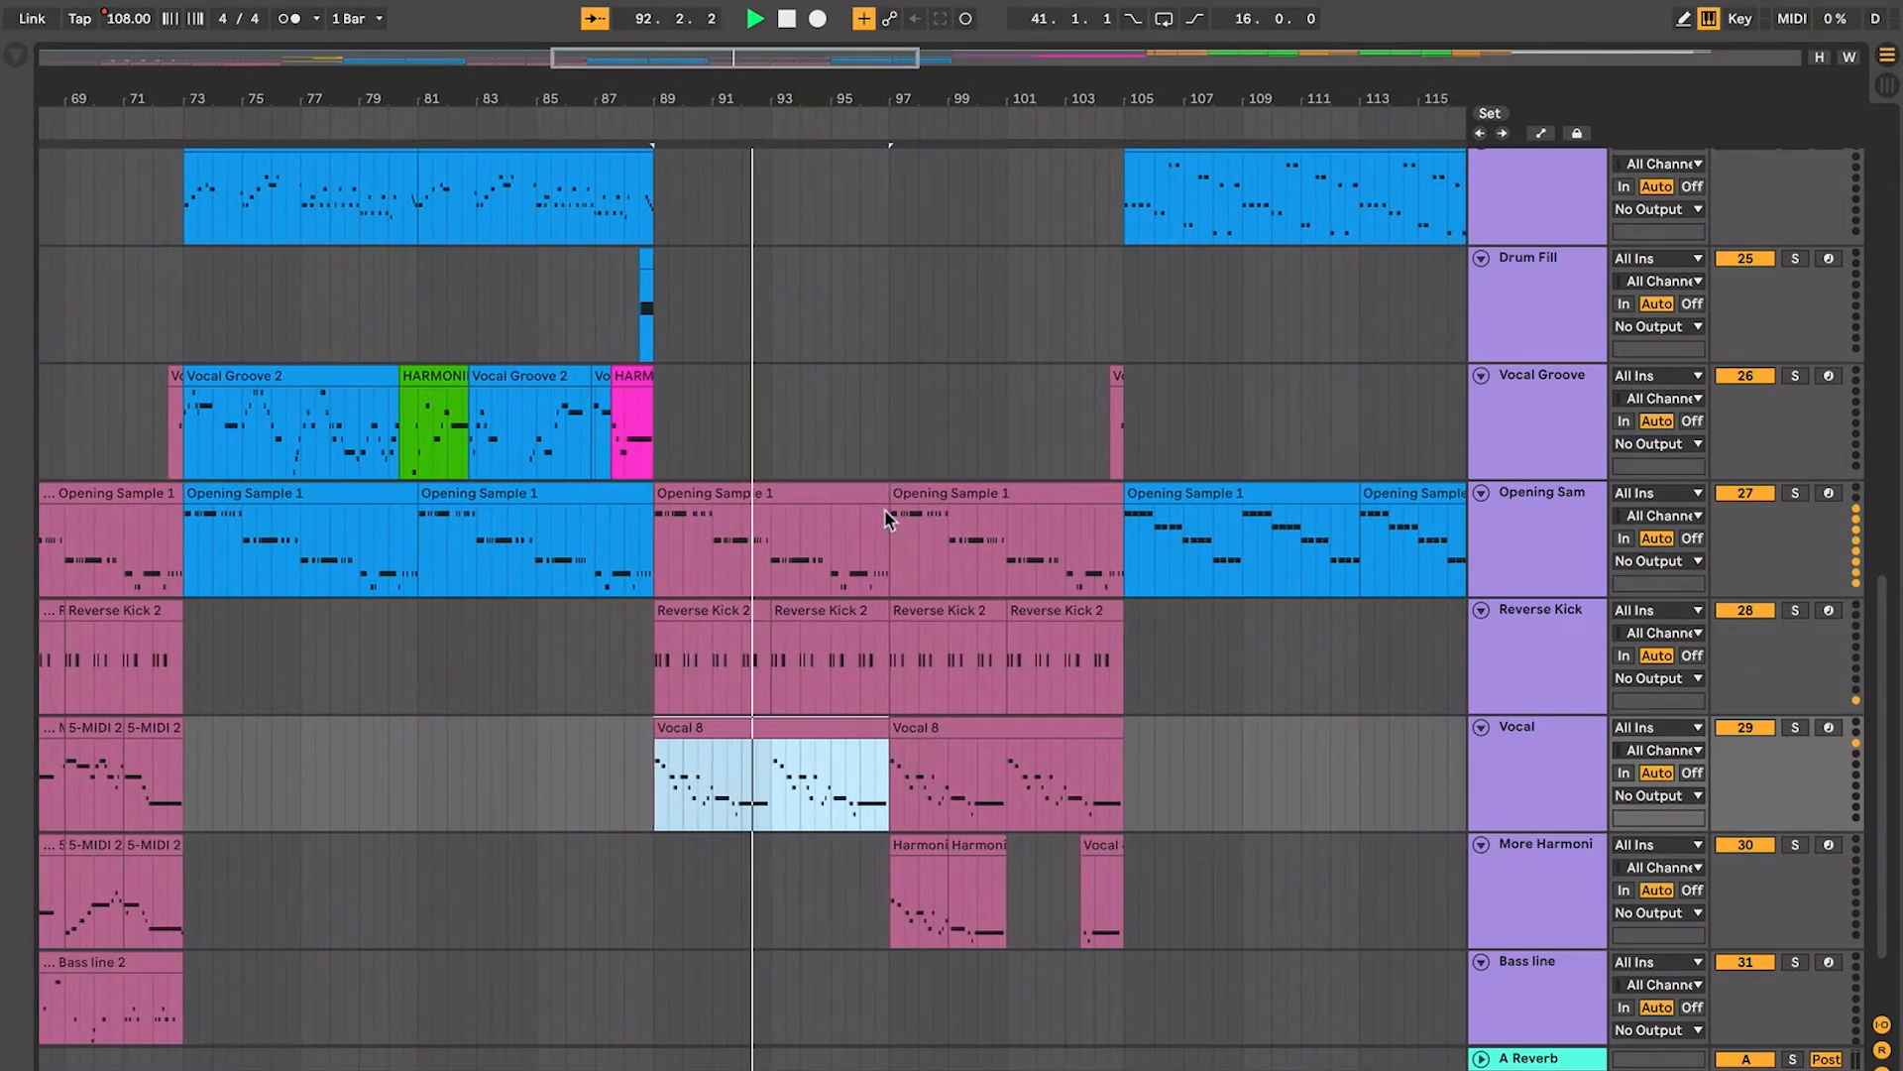
{"action": "scroll", "coordinate": [884, 508], "scroll_direction": "up", "scroll_amount": 5}
{"action": "key", "text": "space"}
{"action": "scroll", "coordinate": [884, 509], "scroll_direction": "down", "scroll_amount": 5}
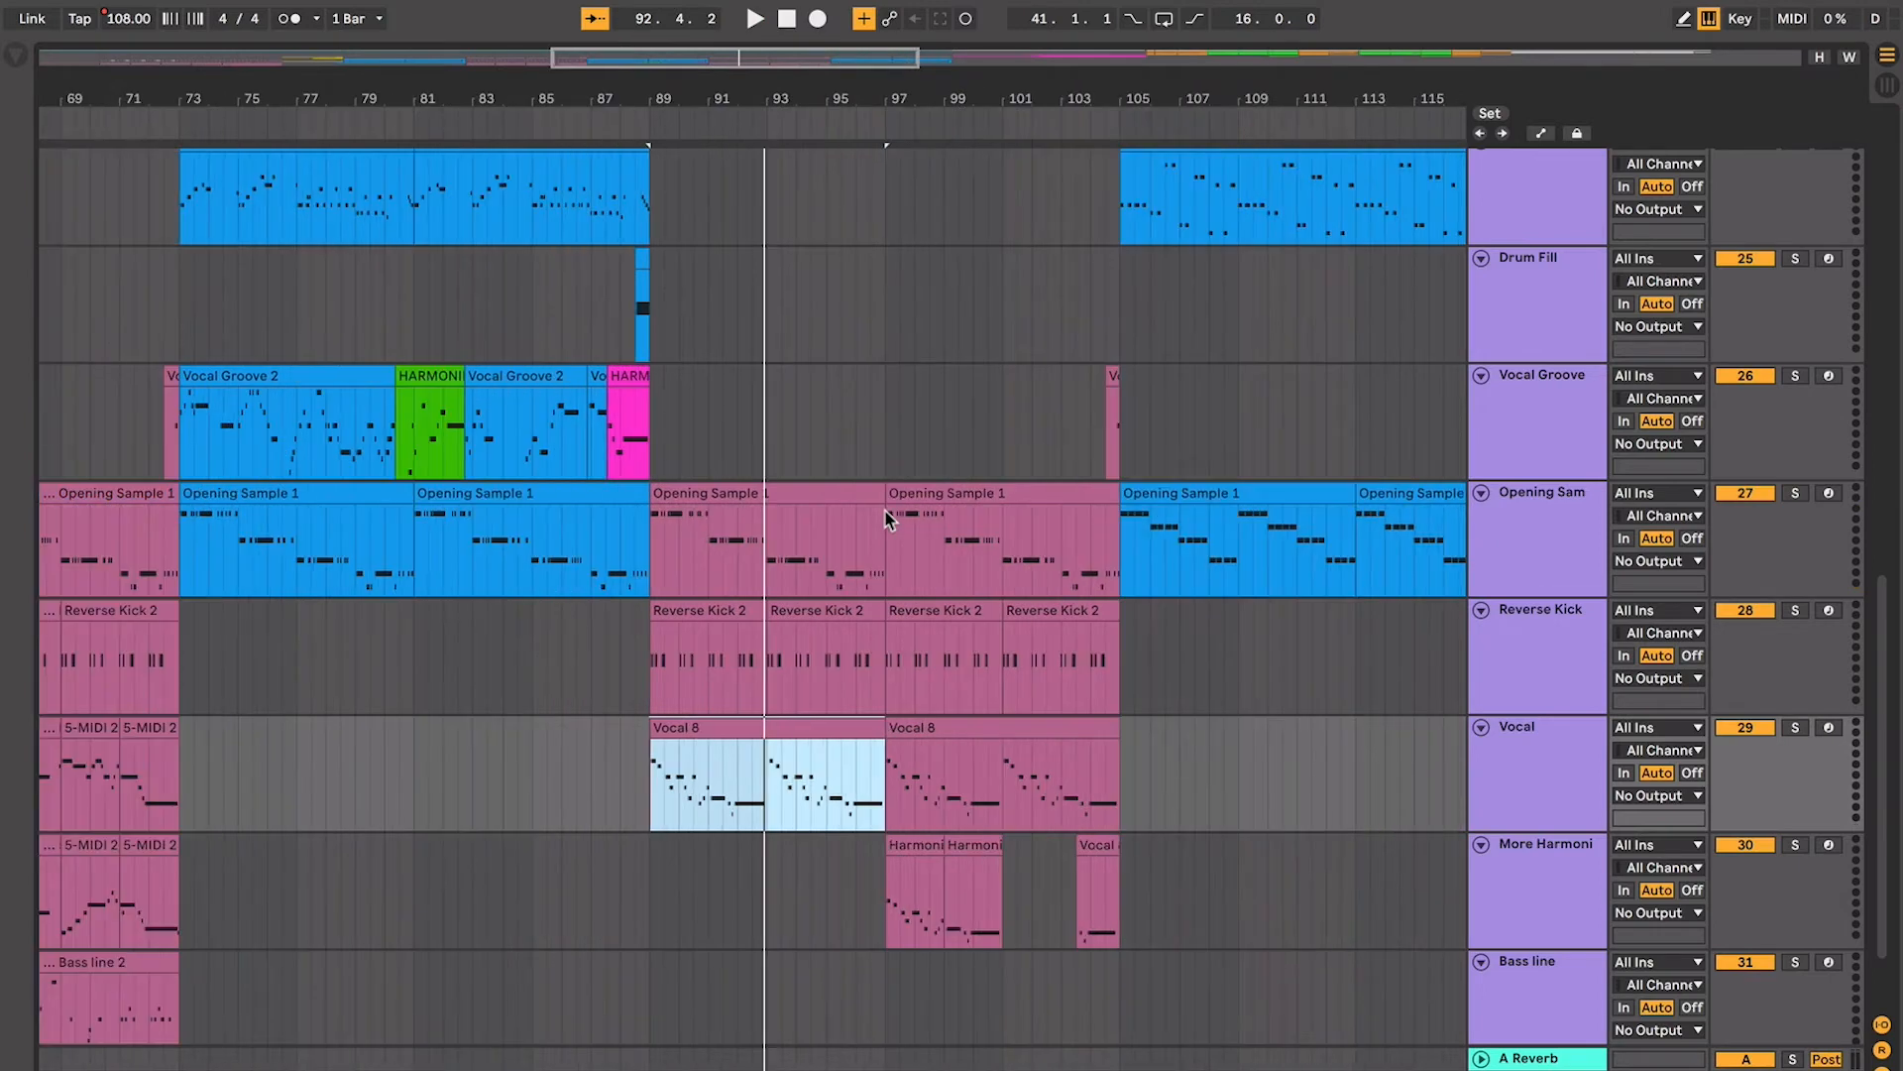
Mark bars 89 to 97 across the Vocal Groove to Vocal tracks and select the first Vocal 8 clip
{"action": "scroll", "coordinate": [882, 513], "scroll_direction": "up", "scroll_amount": 1}
{"action": "left_click_drag", "start_coordinate": [868, 441], "coordinate": [635, 836]}
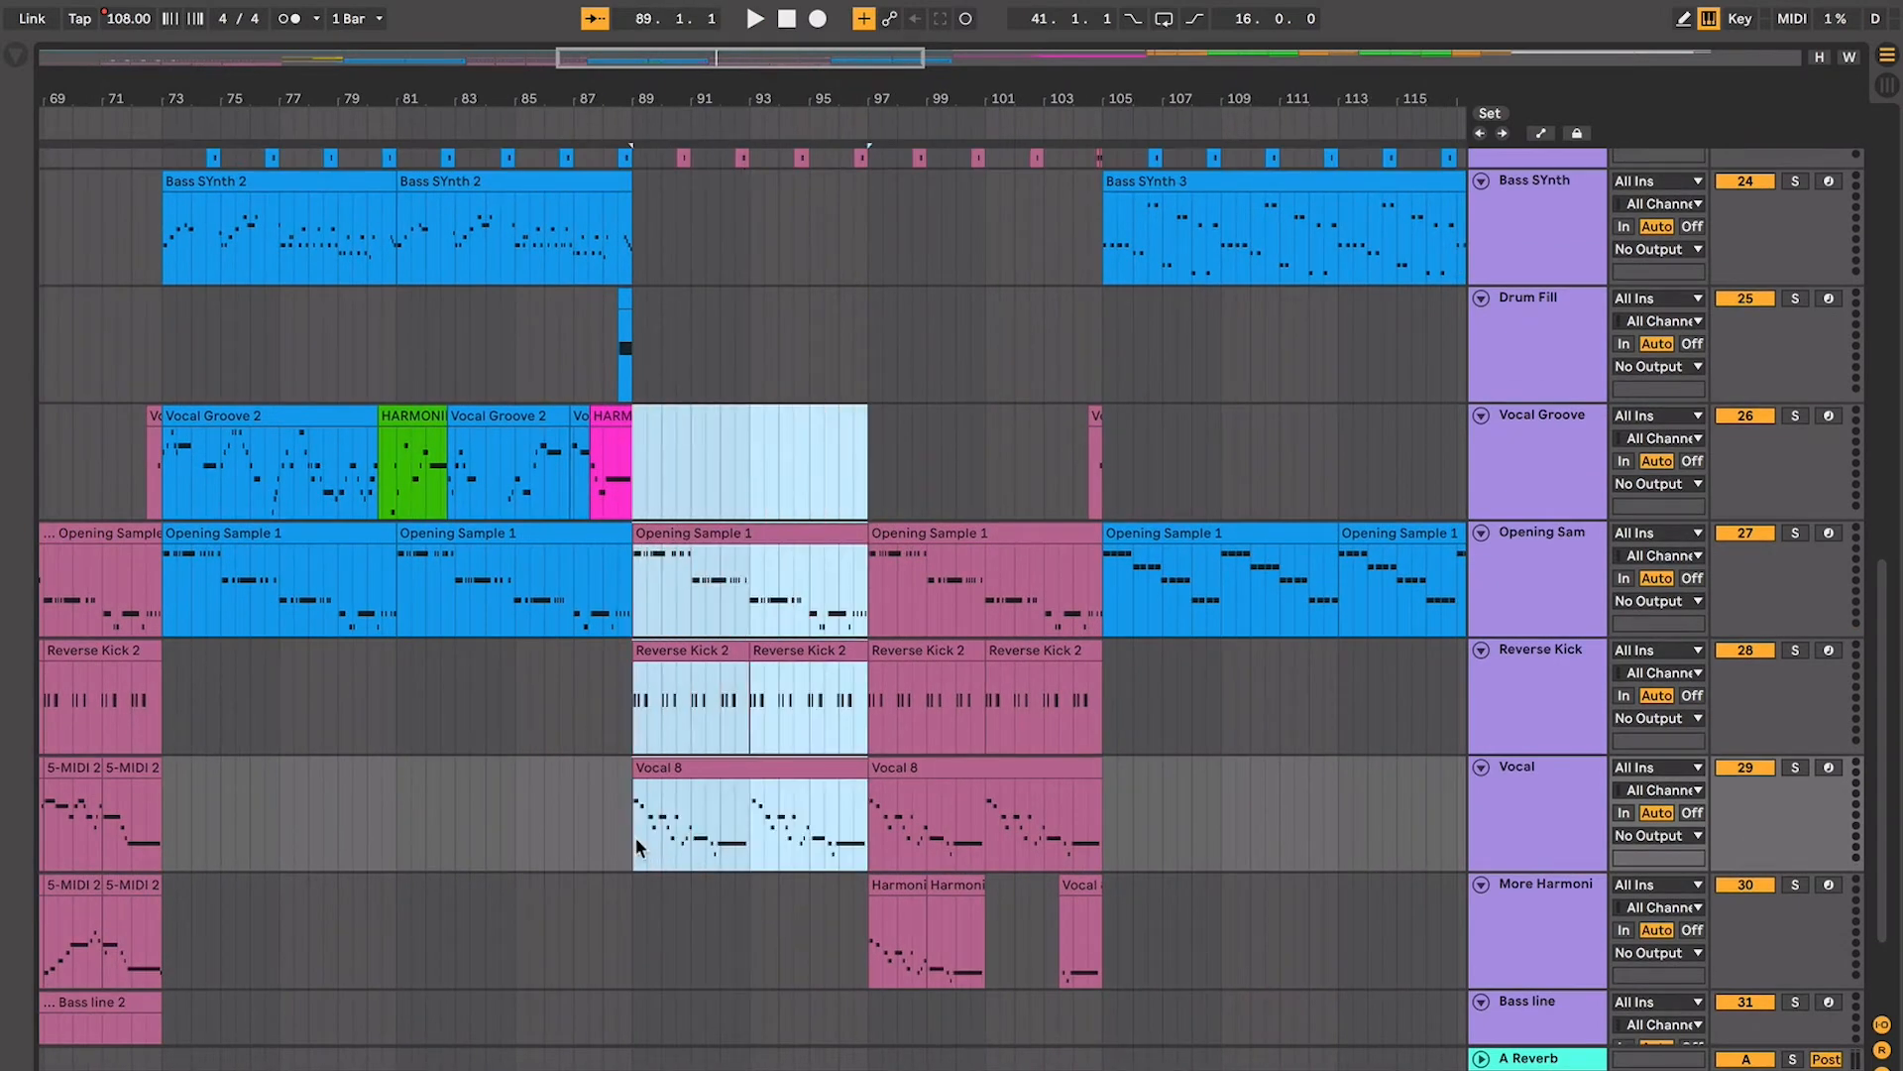
{"action": "left_click", "coordinate": [646, 793]}
{"action": "left_click", "coordinate": [648, 757]}
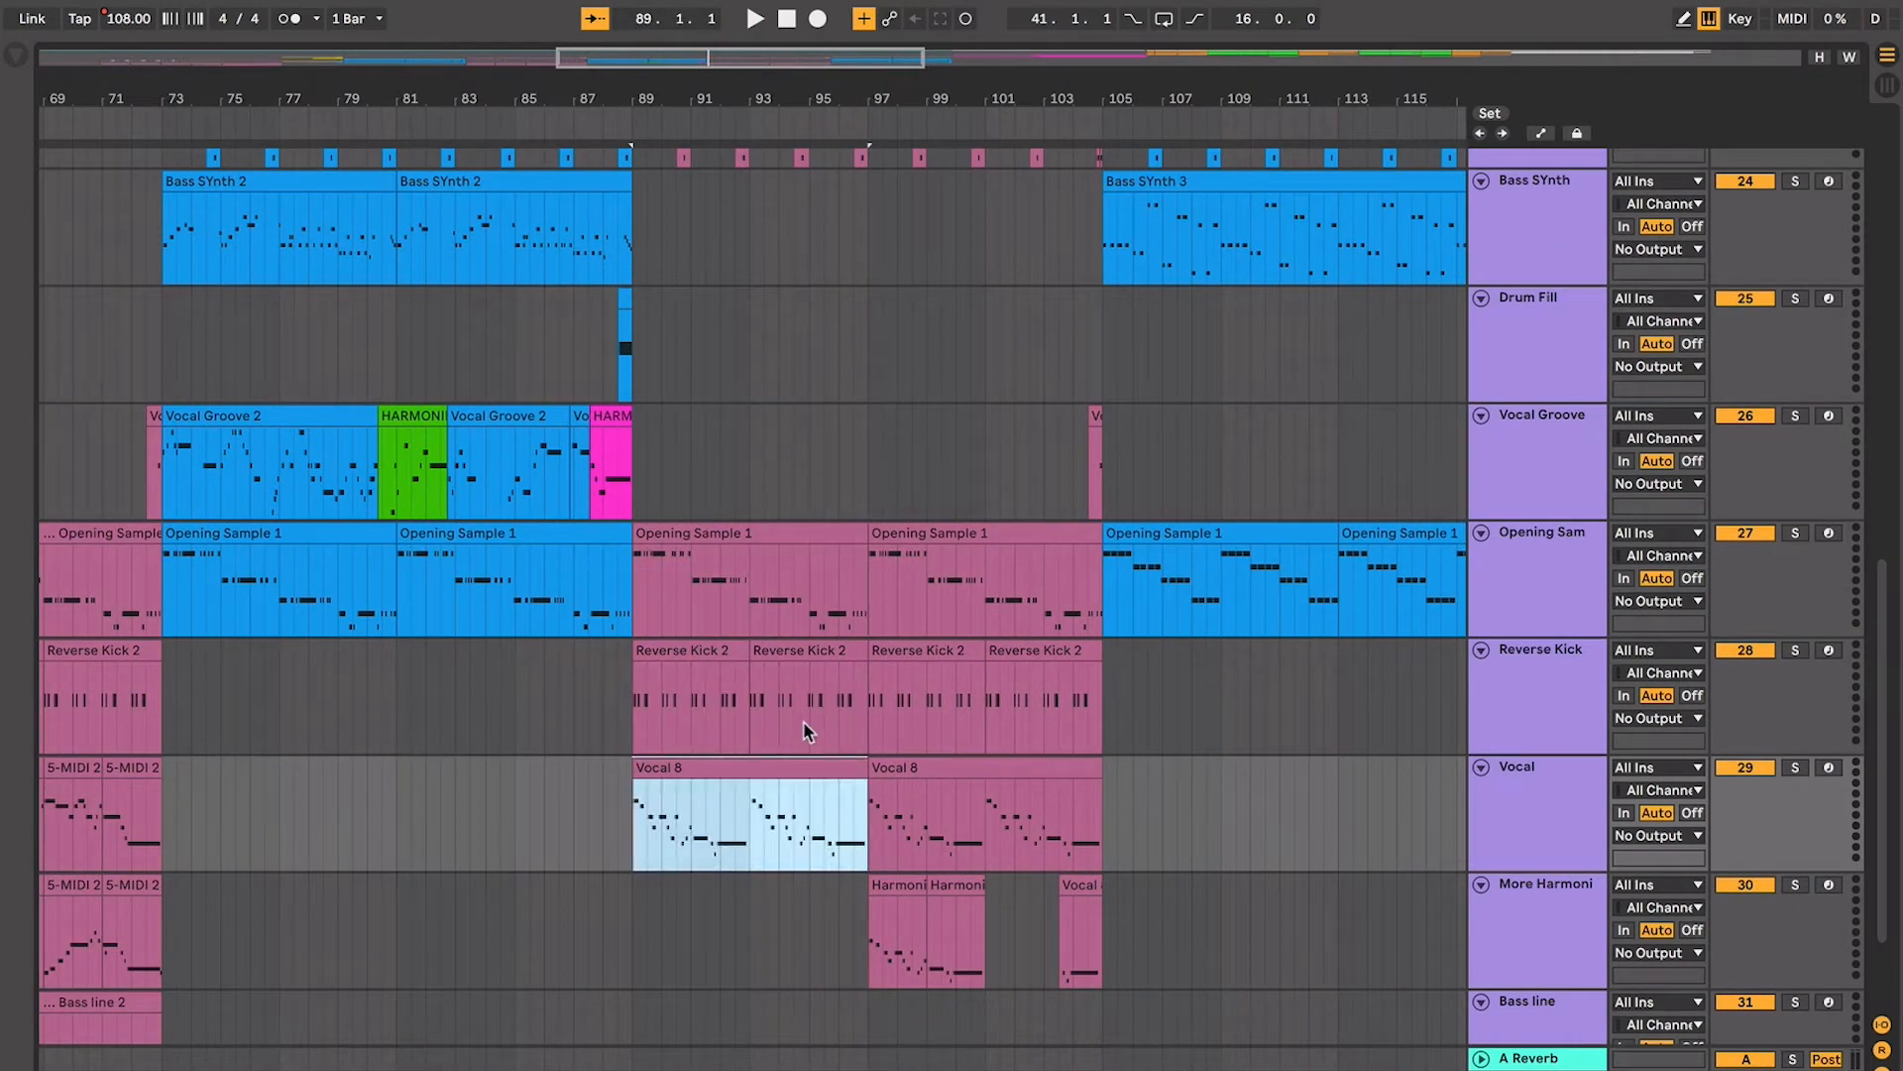
Mark the section from bar 105 to about bar 121 on the Drum Fill track
{"action": "scroll", "coordinate": [804, 723], "scroll_direction": "right", "scroll_amount": 1}
{"action": "left_click", "coordinate": [885, 682]}
{"action": "scroll", "coordinate": [885, 680], "scroll_direction": "right", "scroll_amount": 4}
{"action": "scroll", "coordinate": [884, 680], "scroll_direction": "up", "scroll_amount": 2}
{"action": "left_click_drag", "start_coordinate": [710, 428], "coordinate": [1203, 455]}
{"action": "scroll", "coordinate": [1202, 455], "scroll_direction": "up", "scroll_amount": 5}
{"action": "scroll", "coordinate": [1126, 510], "scroll_direction": "down", "scroll_amount": 10}
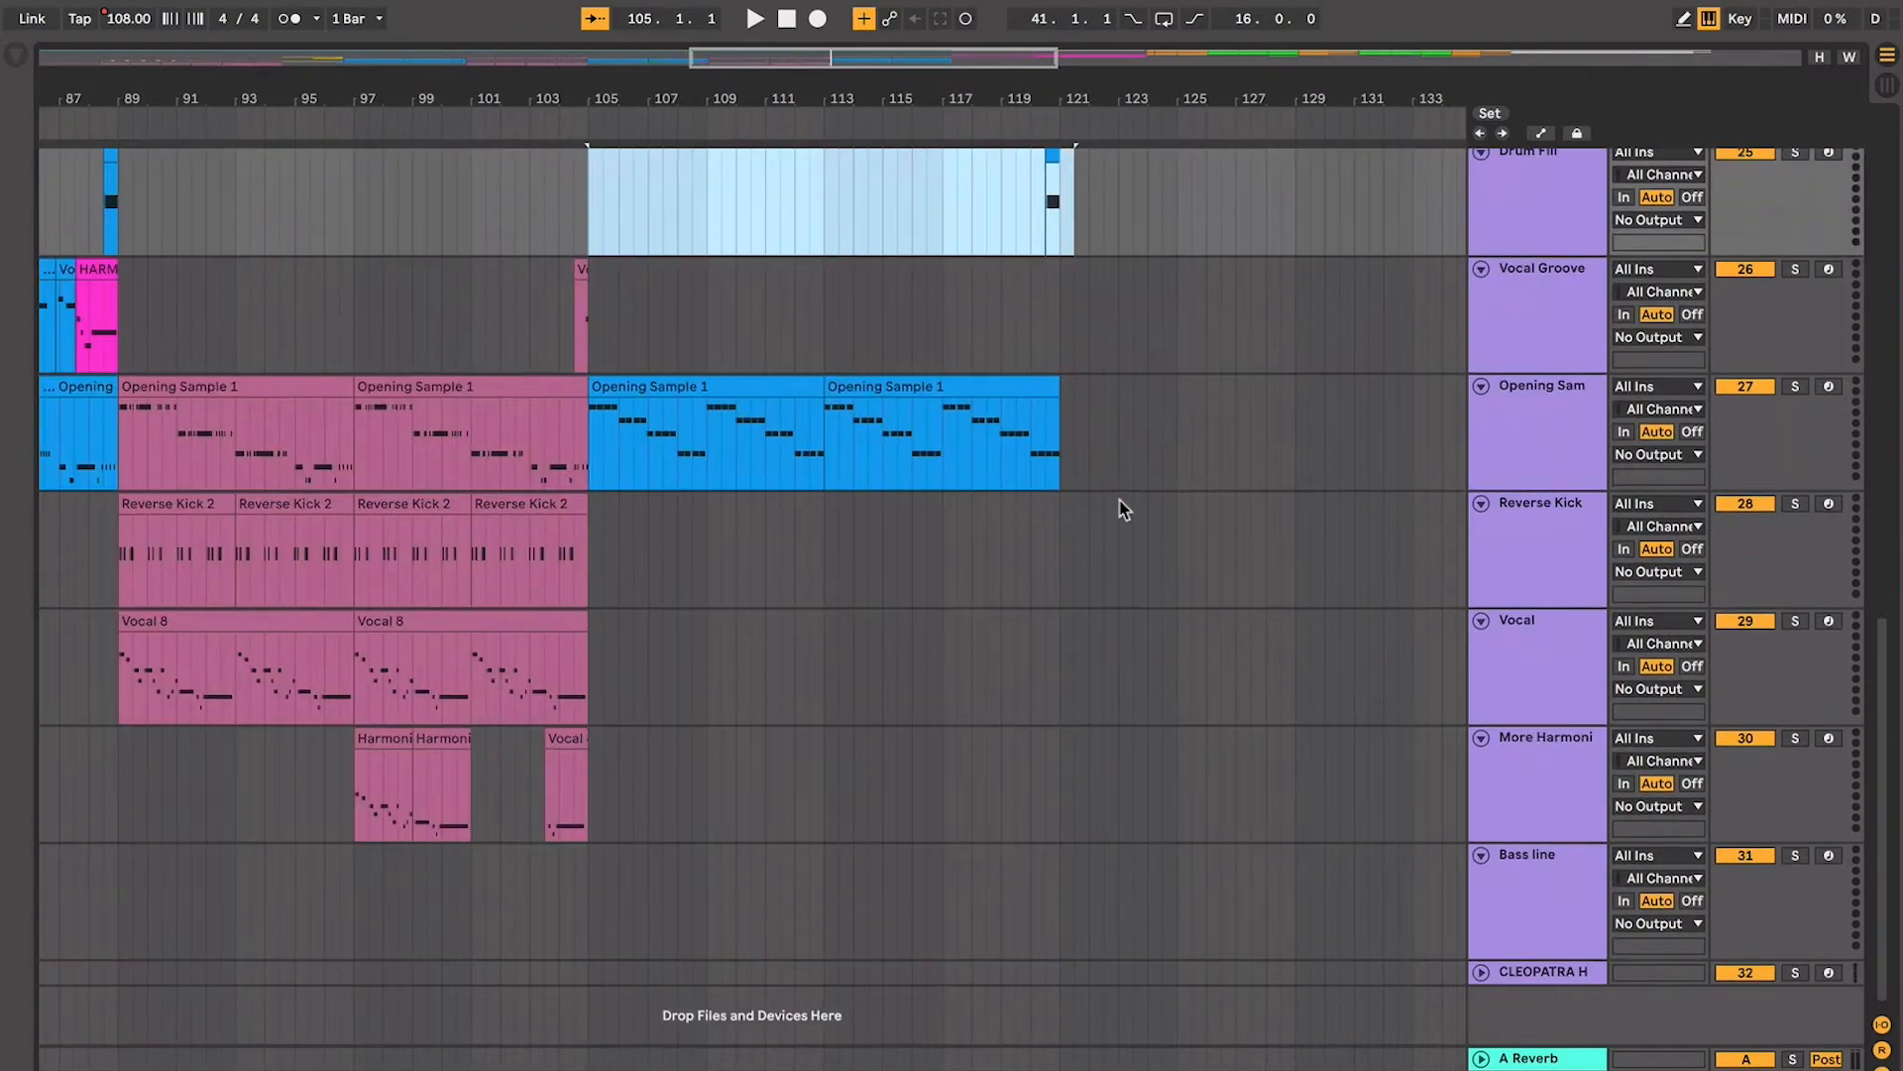
Look over the upper tracks from bar 105 and mark the start of the section at bar 121
{"action": "scroll", "coordinate": [1100, 509], "scroll_direction": "up", "scroll_amount": 6}
{"action": "left_click", "coordinate": [901, 609]}
{"action": "left_click", "coordinate": [900, 621]}
{"action": "scroll", "coordinate": [900, 622], "scroll_direction": "up", "scroll_amount": 7}
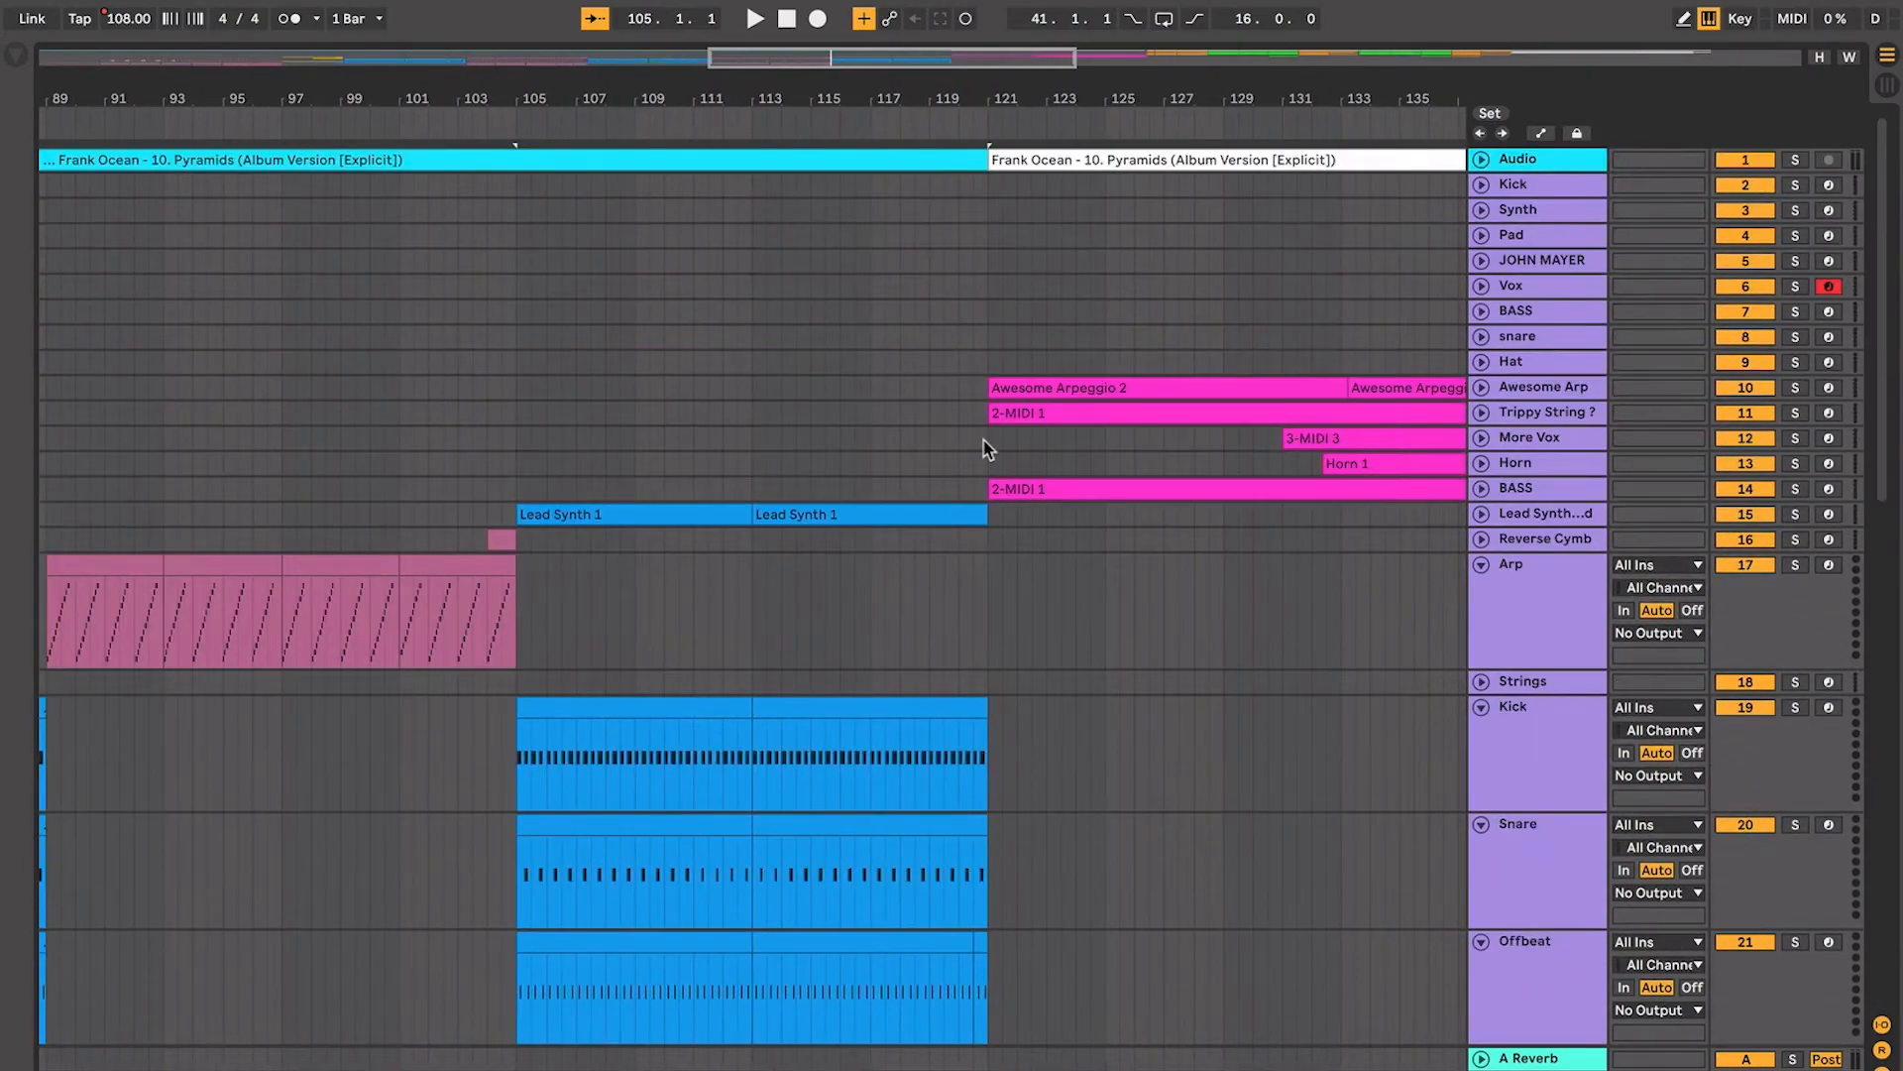
{"action": "left_click_drag", "start_coordinate": [985, 441], "coordinate": [1177, 428]}
{"action": "scroll", "coordinate": [1177, 428], "scroll_direction": "left", "scroll_amount": 6}
{"action": "scroll", "coordinate": [1176, 428], "scroll_direction": "down", "scroll_amount": 10}
Play the arrangement from bar 92 to bar 105, following the Vocal 8 and More Harmoni notes up close
{"action": "left_click", "coordinate": [1006, 317]}
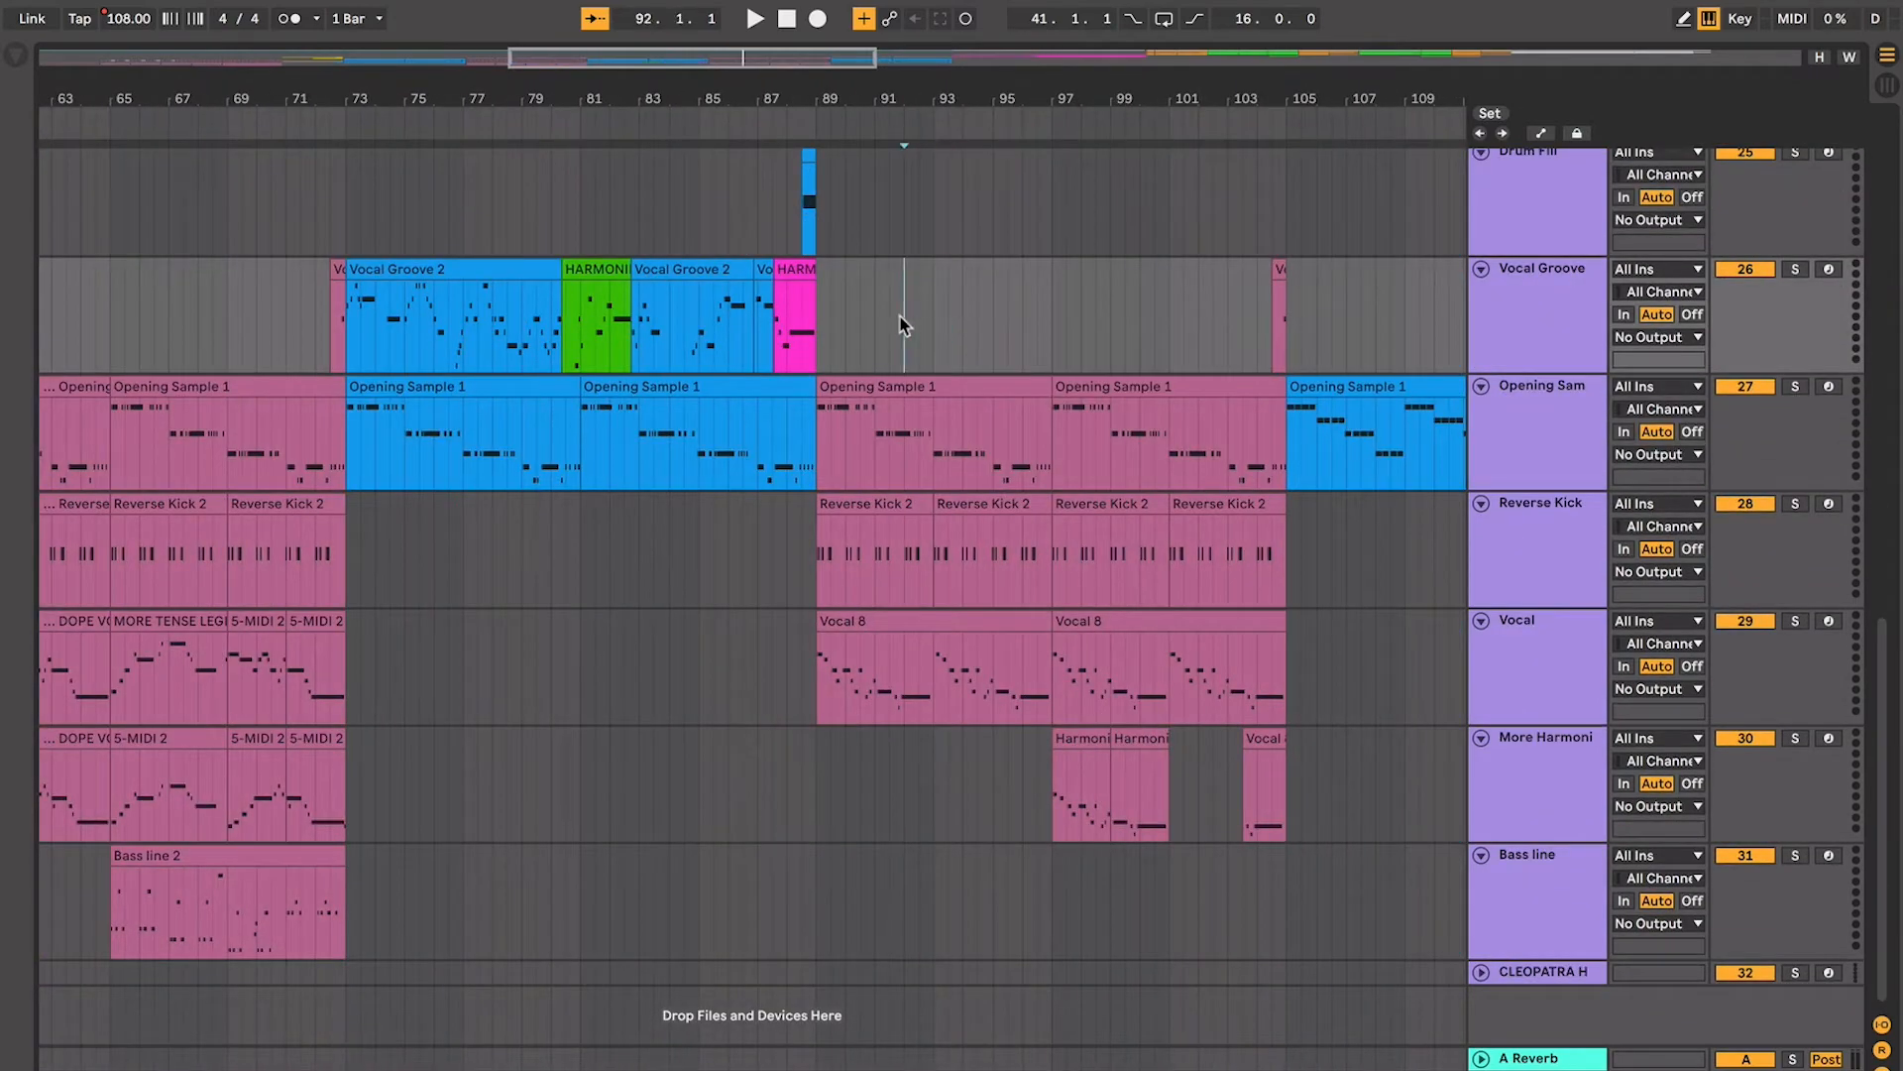
{"action": "key", "text": "space"}
{"action": "key", "text": "plus"}
{"action": "key", "text": "plus"}
{"action": "key", "text": "plus"}
{"action": "key", "text": "plus"}
{"action": "key", "text": "plus"}
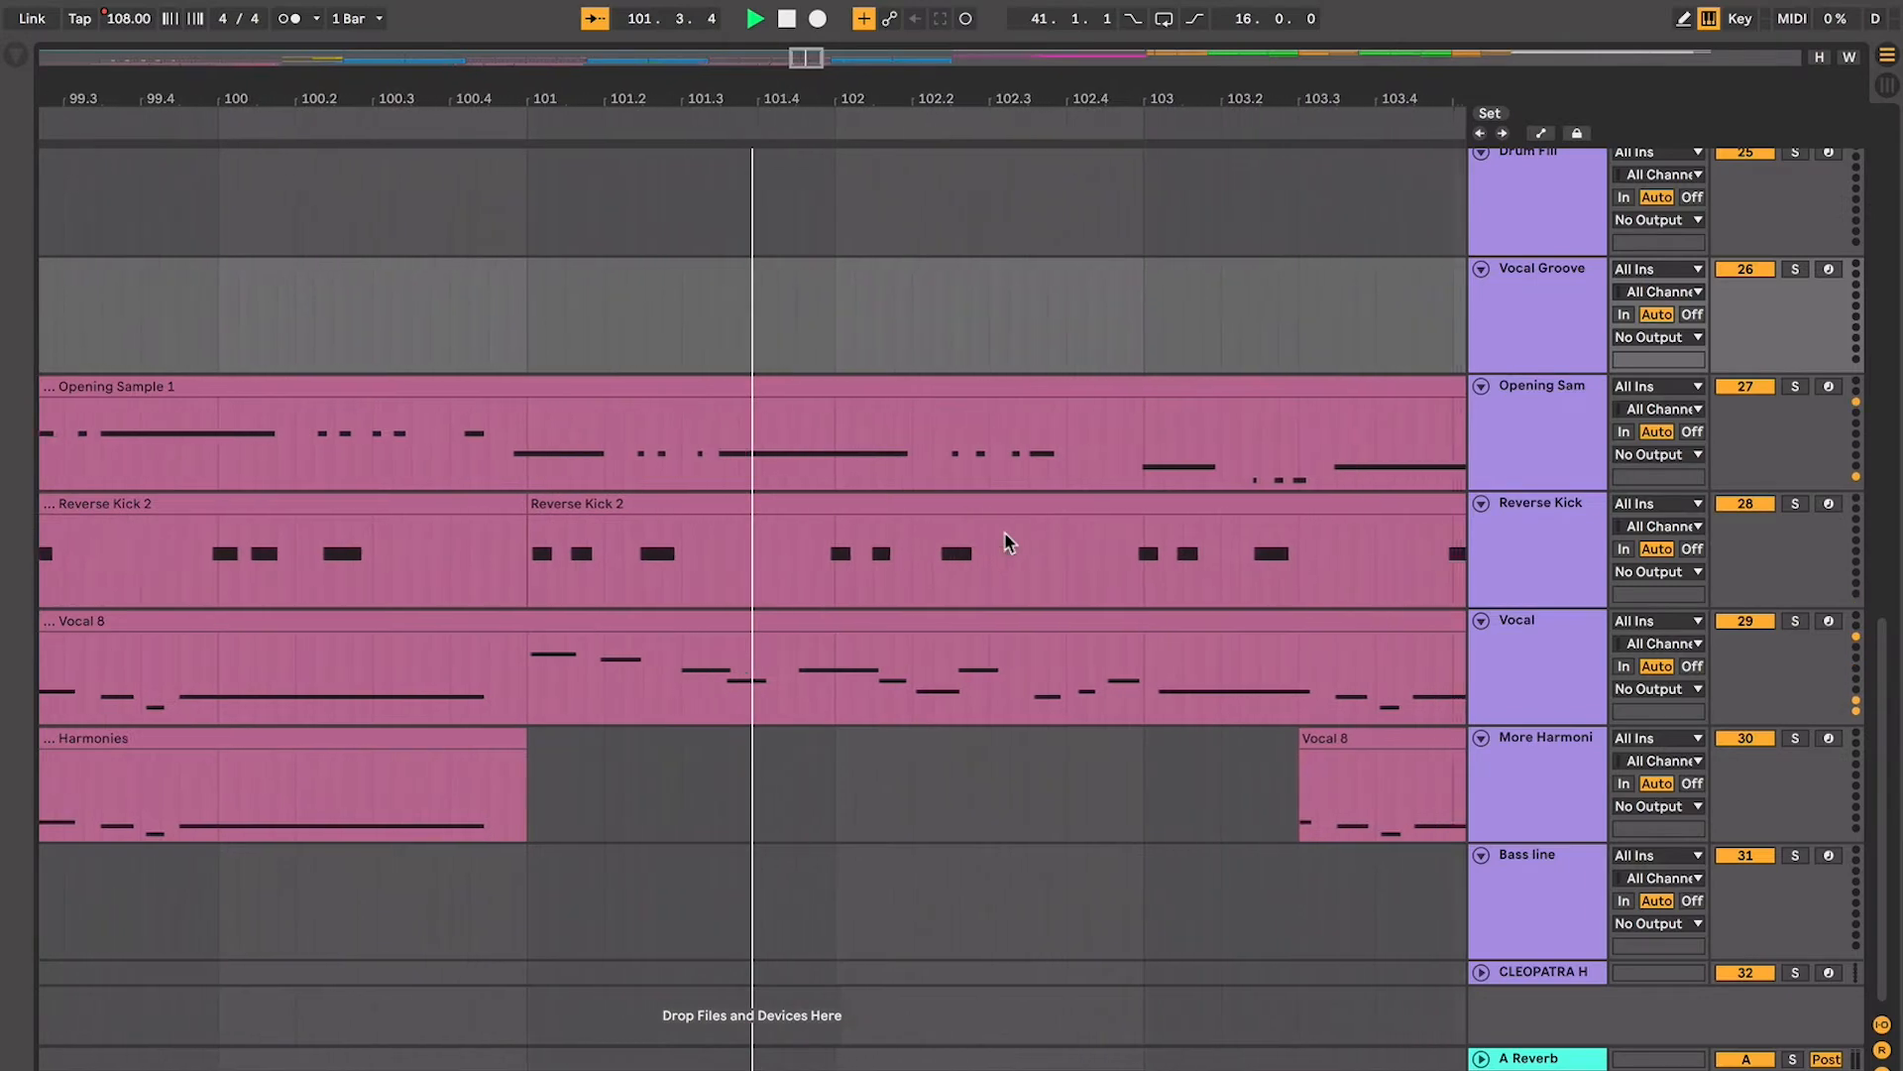
{"action": "key", "text": "minus"}
{"action": "key", "text": "minus"}
{"action": "key", "text": "minus"}
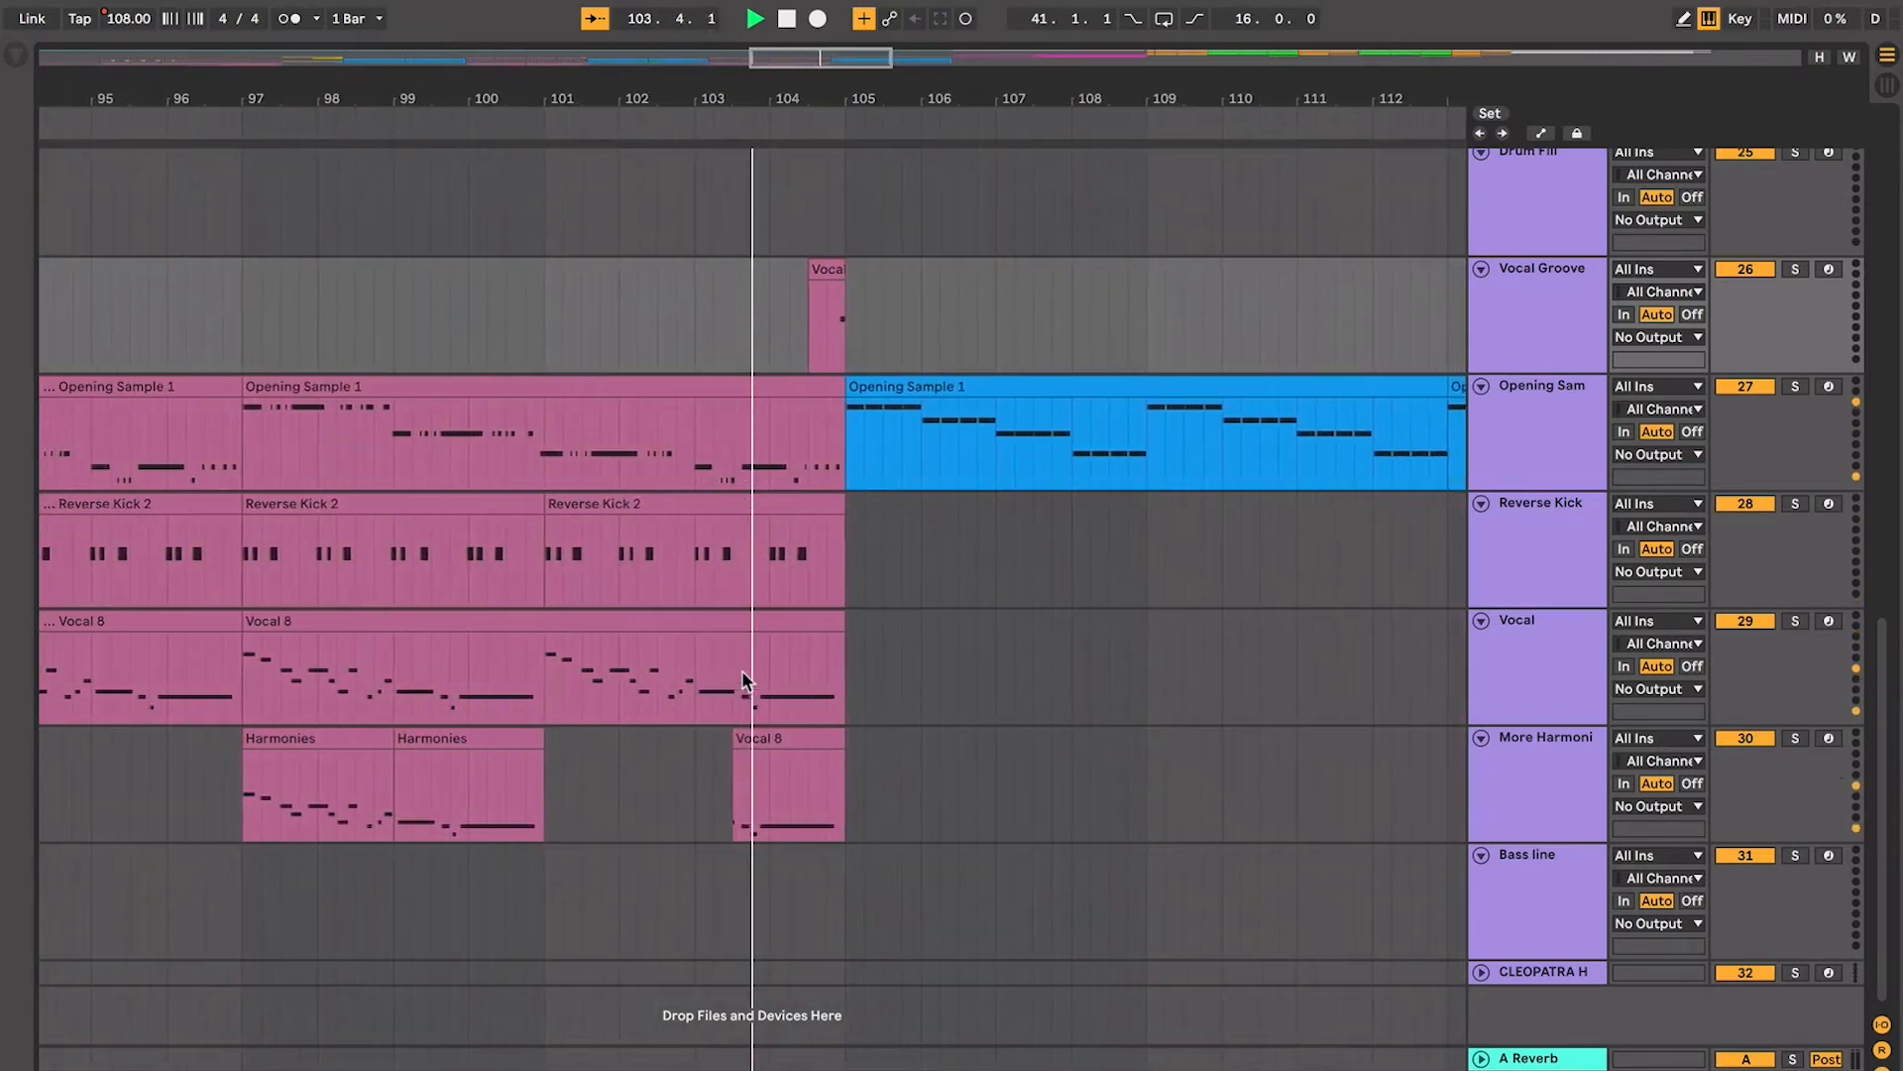
{"action": "left_click", "coordinate": [742, 788]}
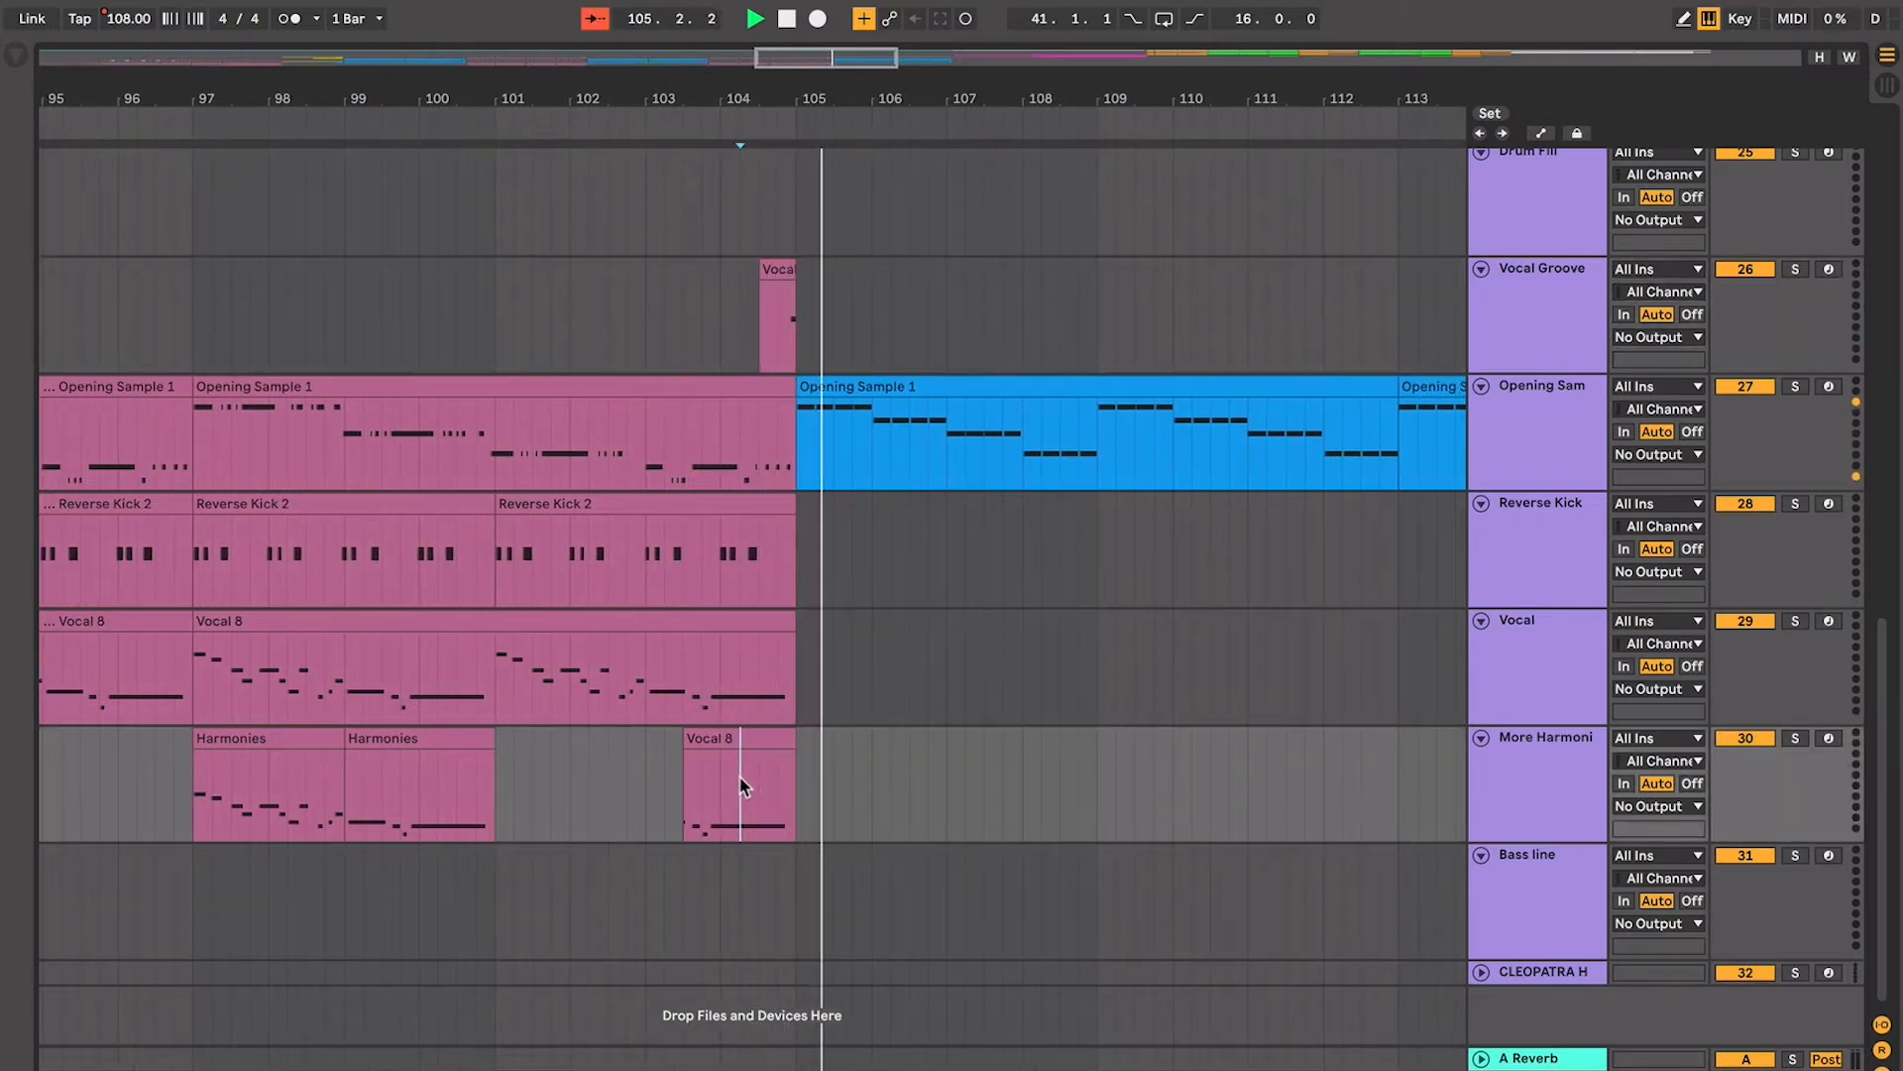
{"action": "key", "text": "space"}
Try deactivating the second Harmonies clip on the More Harmoni track at bar 99
{"action": "scroll", "coordinate": [744, 787], "scroll_direction": "left", "scroll_amount": 3}
{"action": "left_click", "coordinate": [667, 760]}
{"action": "key", "text": "0"}
{"action": "key", "text": "minus"}
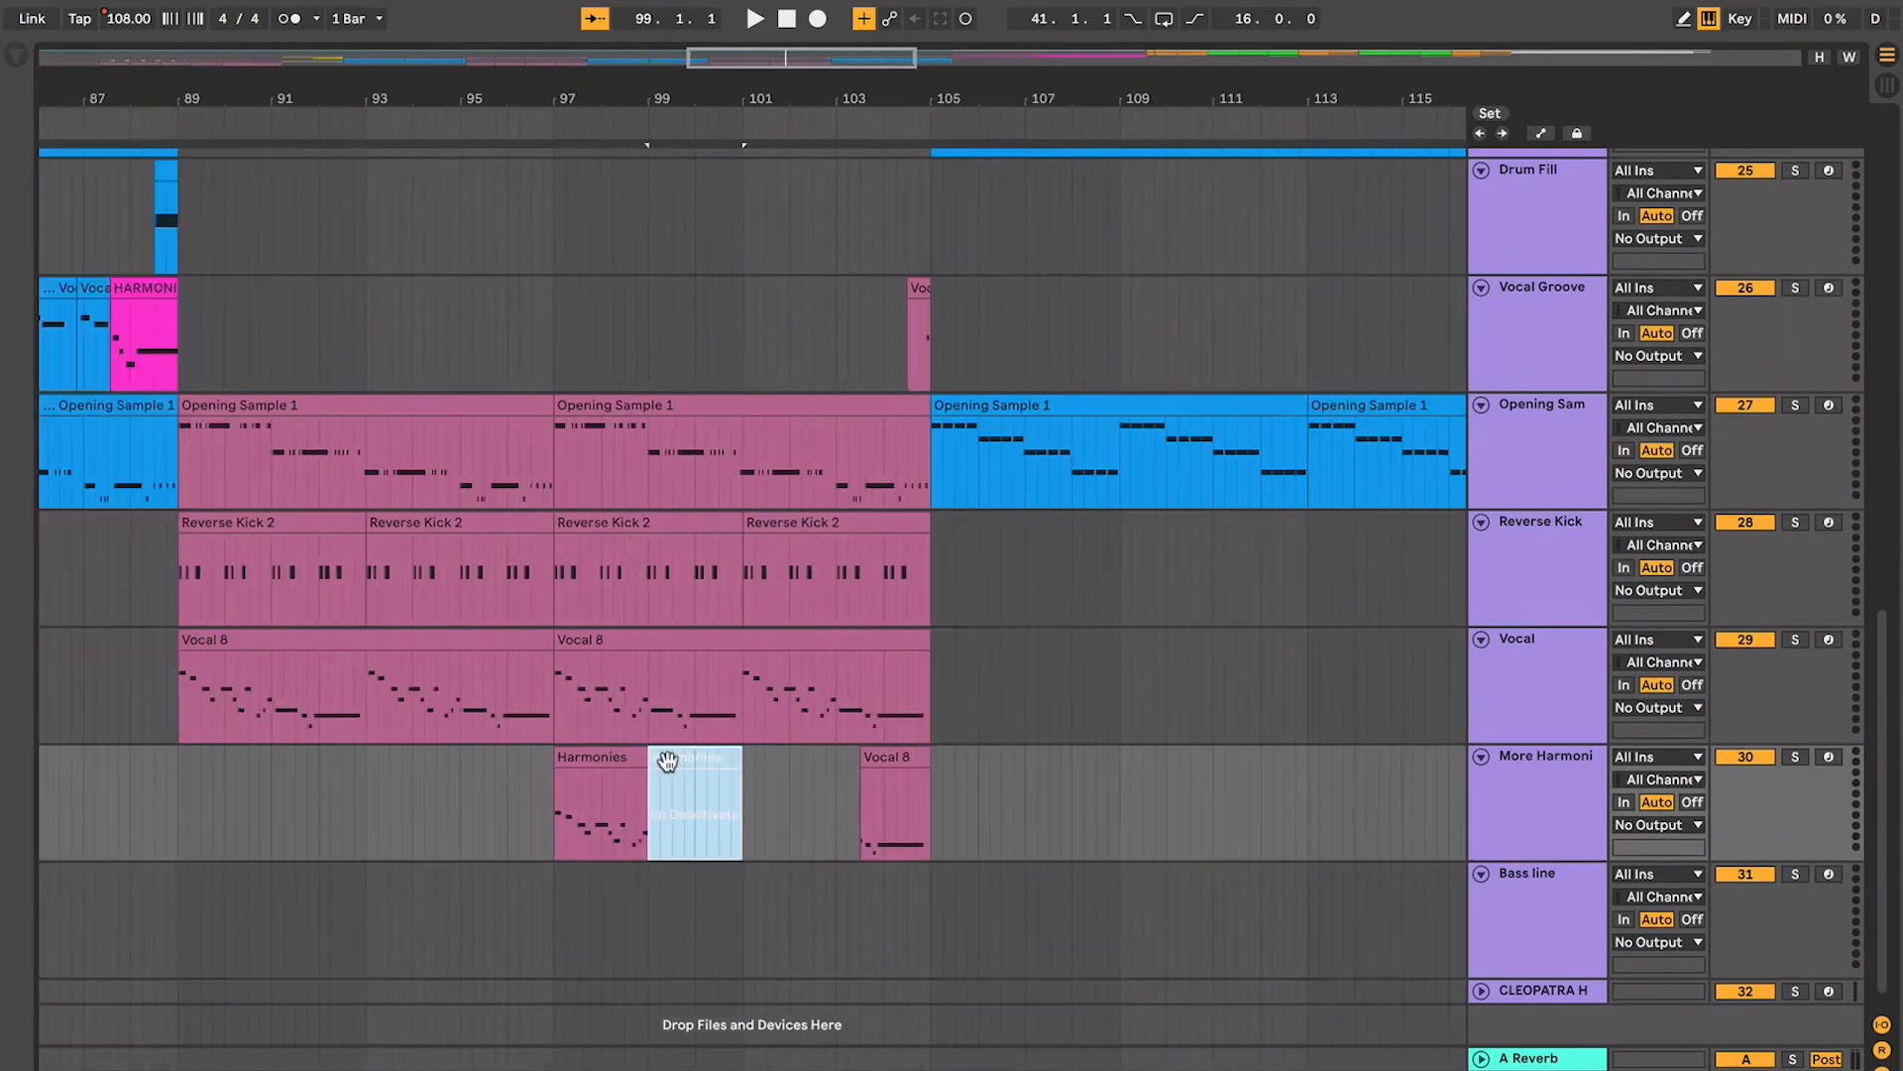
Play the Vocal track's second Vocal 8 clip from bar 97
{"action": "left_click", "coordinate": [637, 647]}
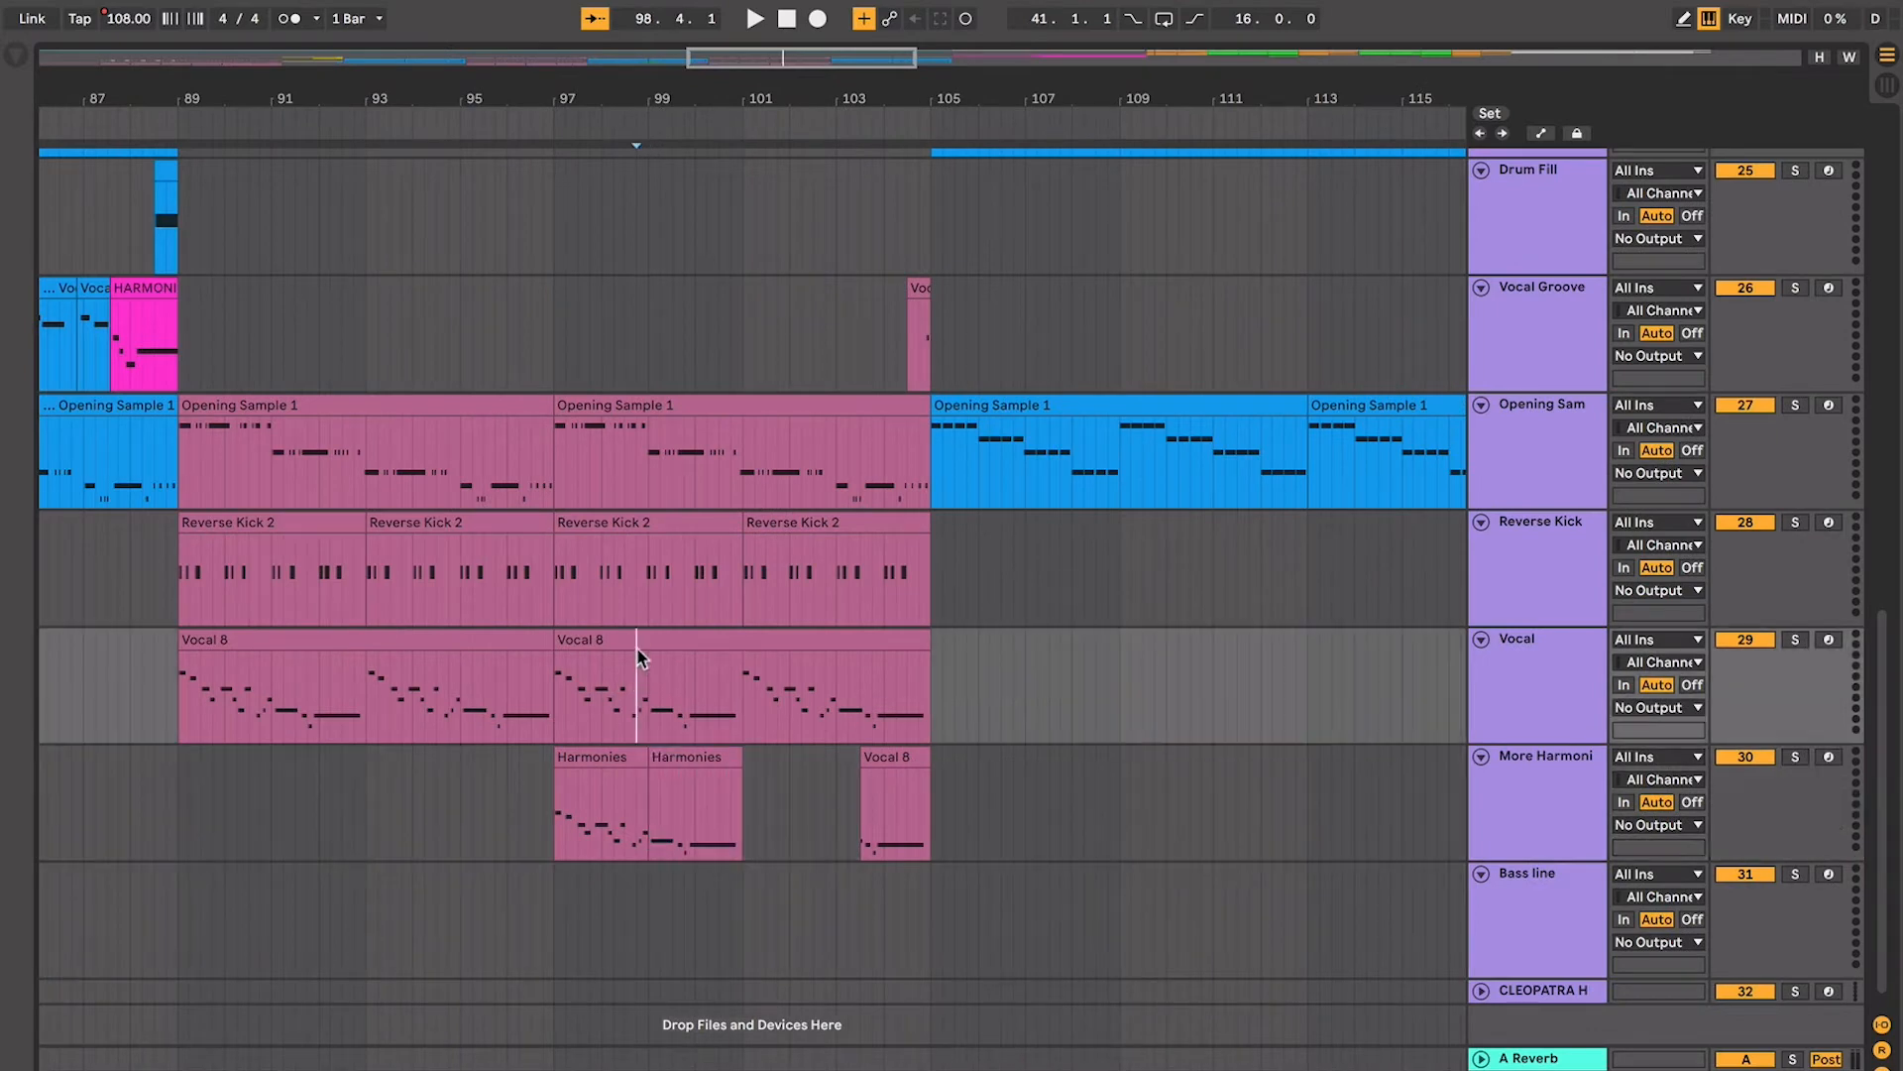
{"action": "key", "text": "plus"}
{"action": "key", "text": "space"}
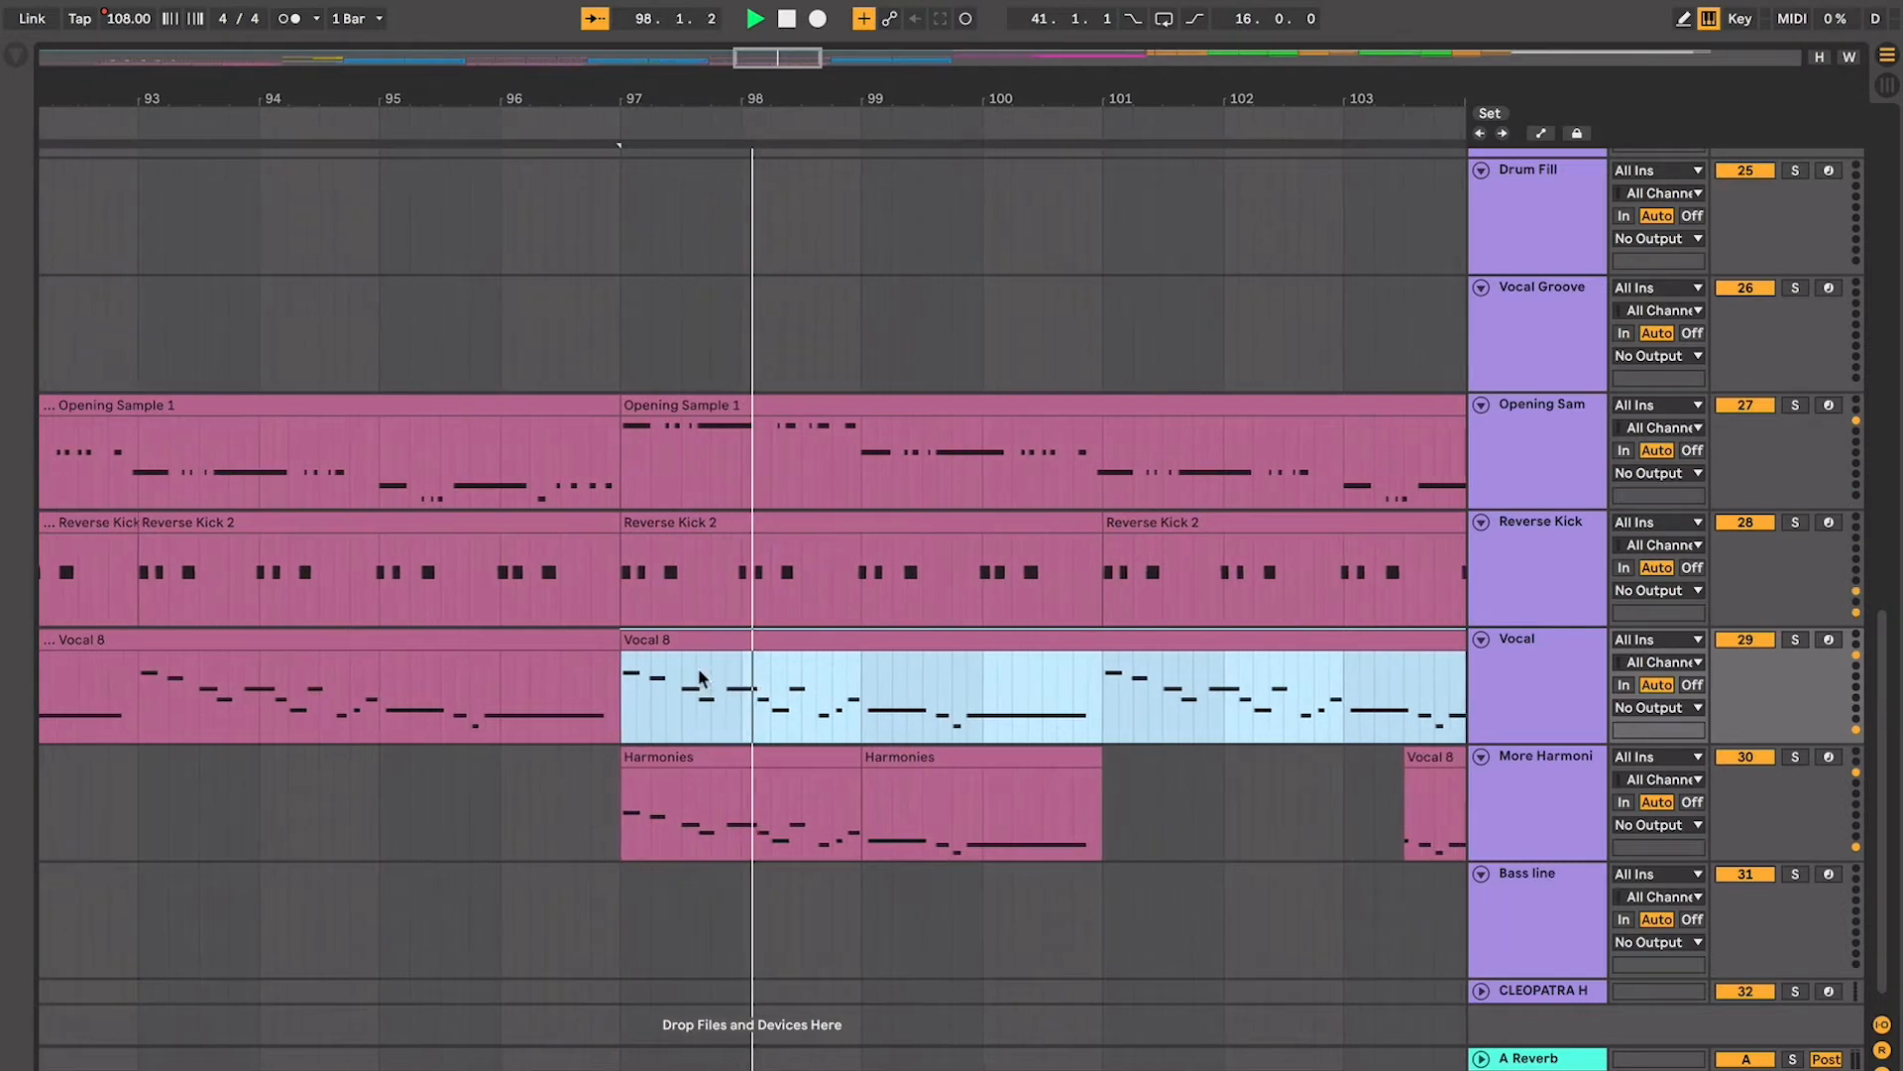
Mark bars 98 to 101 of the second Vocal 8 clip during playback, and stop with the insert position at bar 99
{"action": "left_click", "coordinate": [724, 691]}
{"action": "left_click_drag", "start_coordinate": [734, 689], "coordinate": [845, 691]}
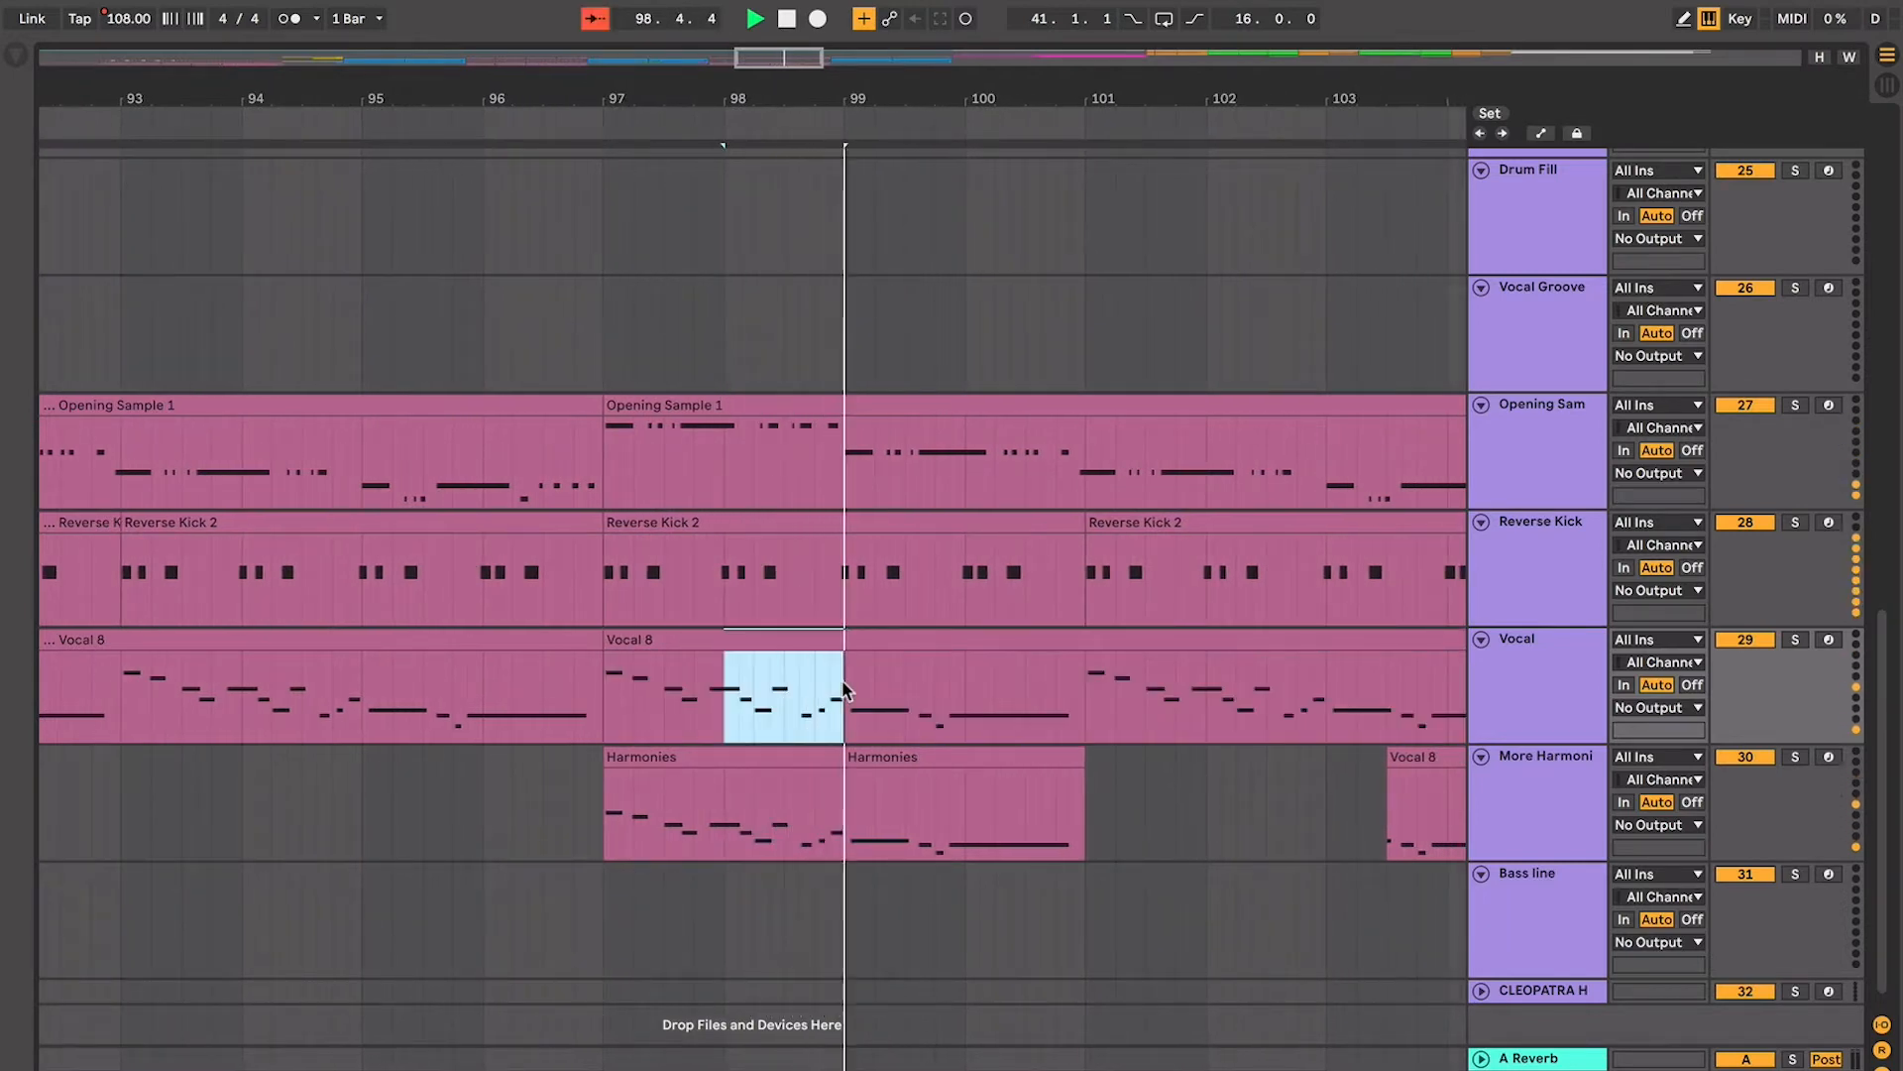
{"action": "left_click_drag", "start_coordinate": [1082, 682], "coordinate": [729, 706]}
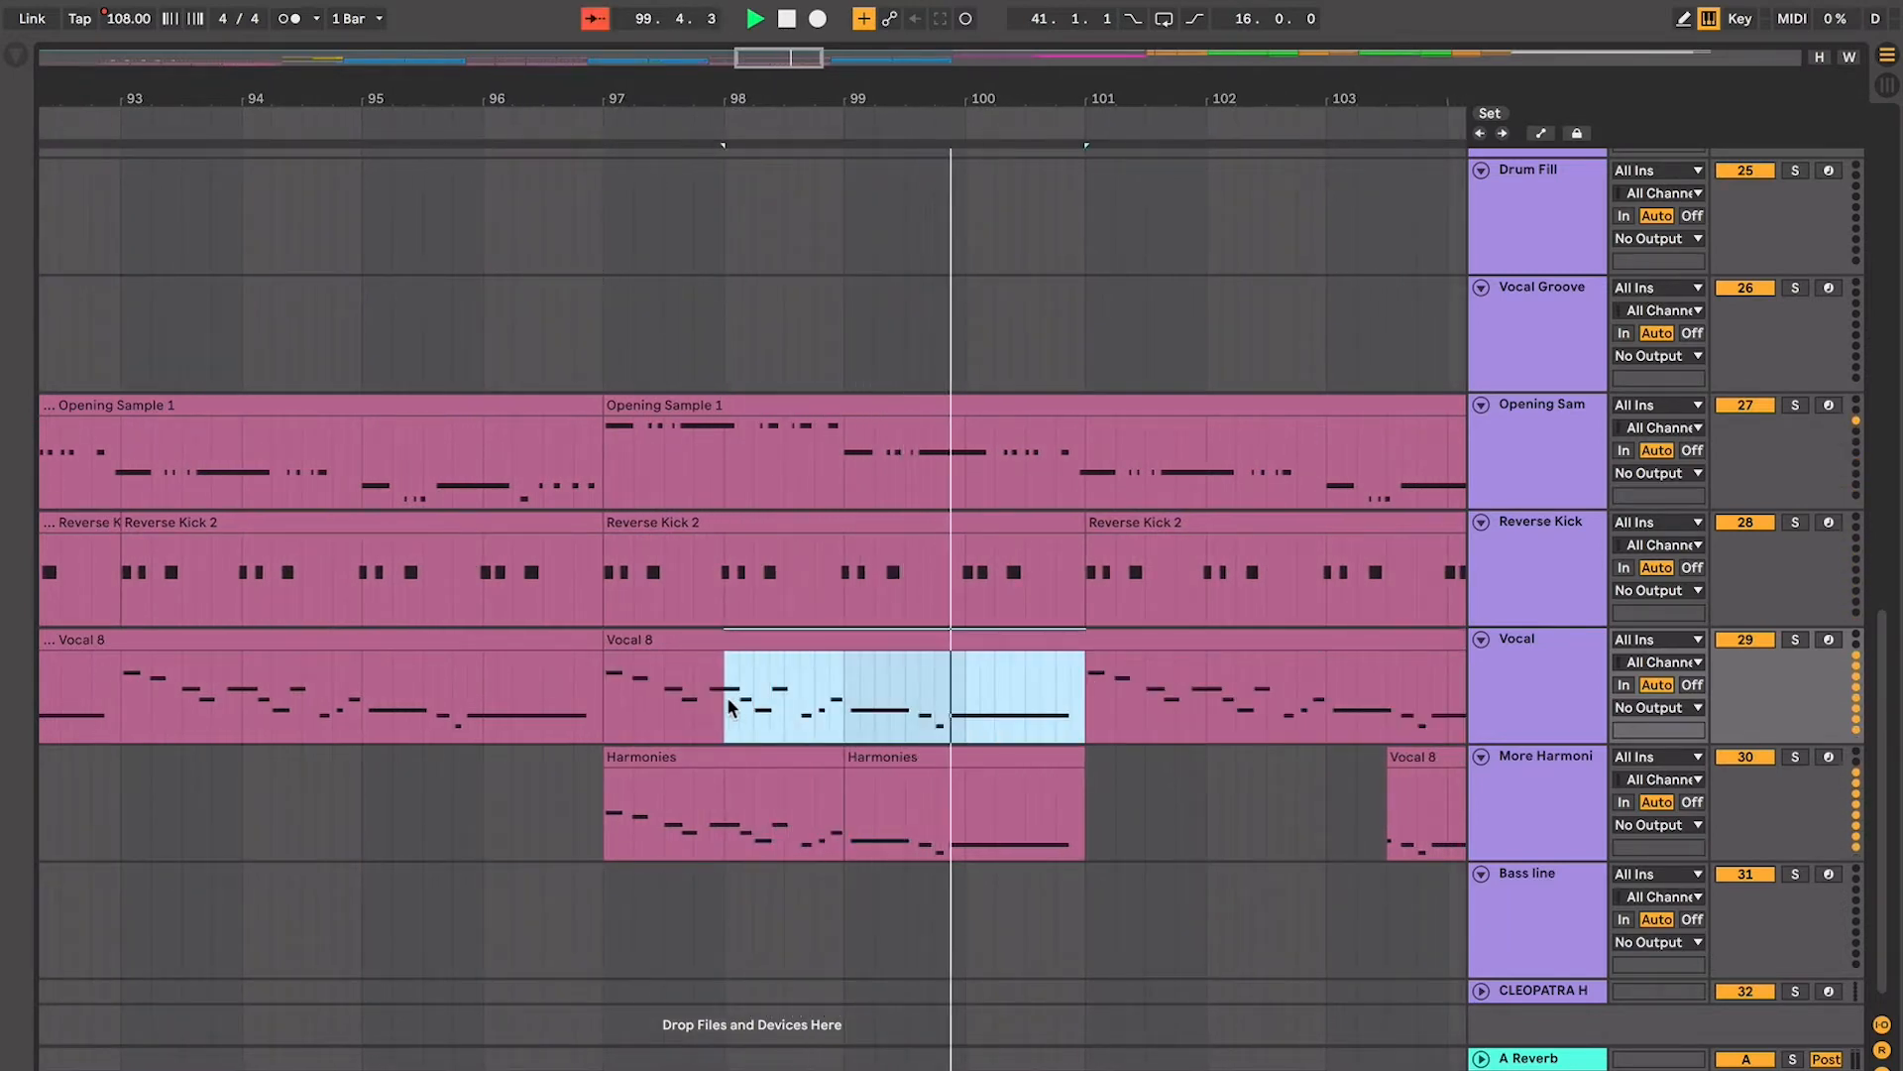
{"action": "key", "text": "minus"}
{"action": "key", "text": "minus"}
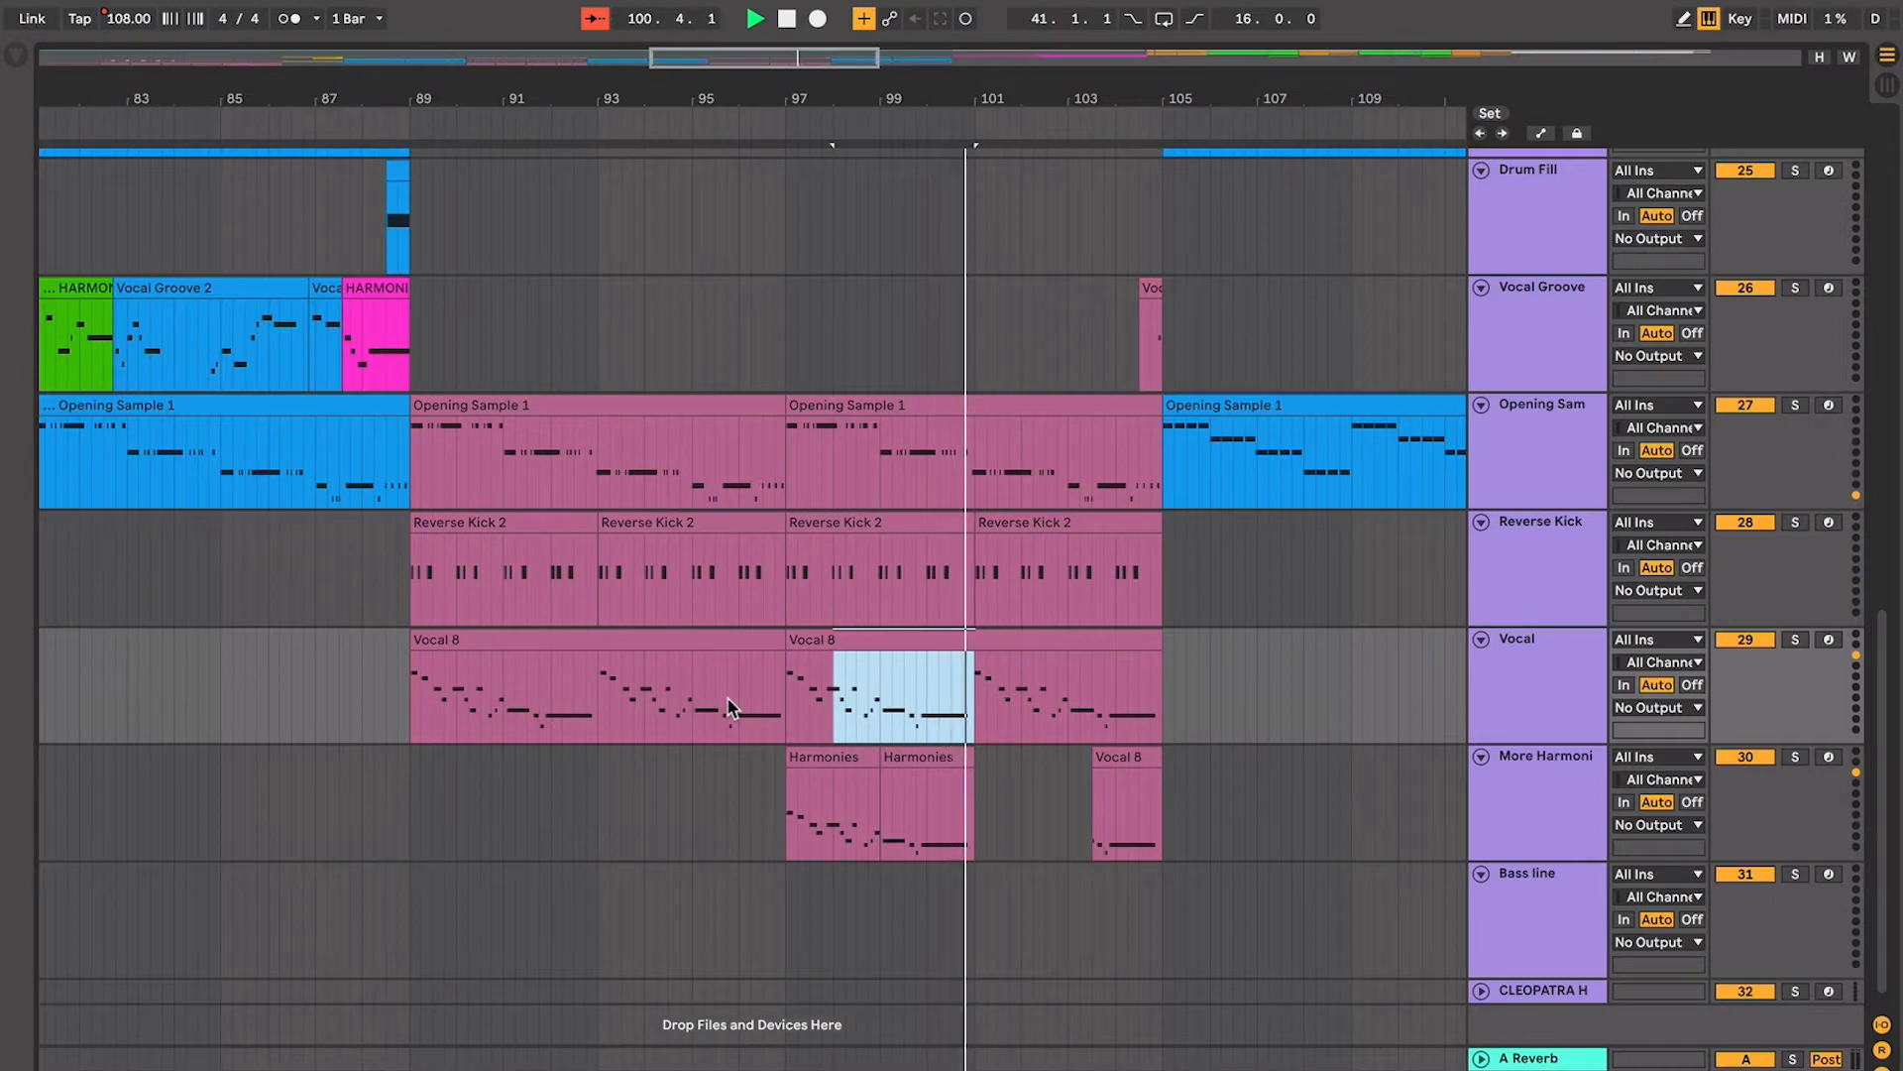
{"action": "left_click", "coordinate": [880, 693]}
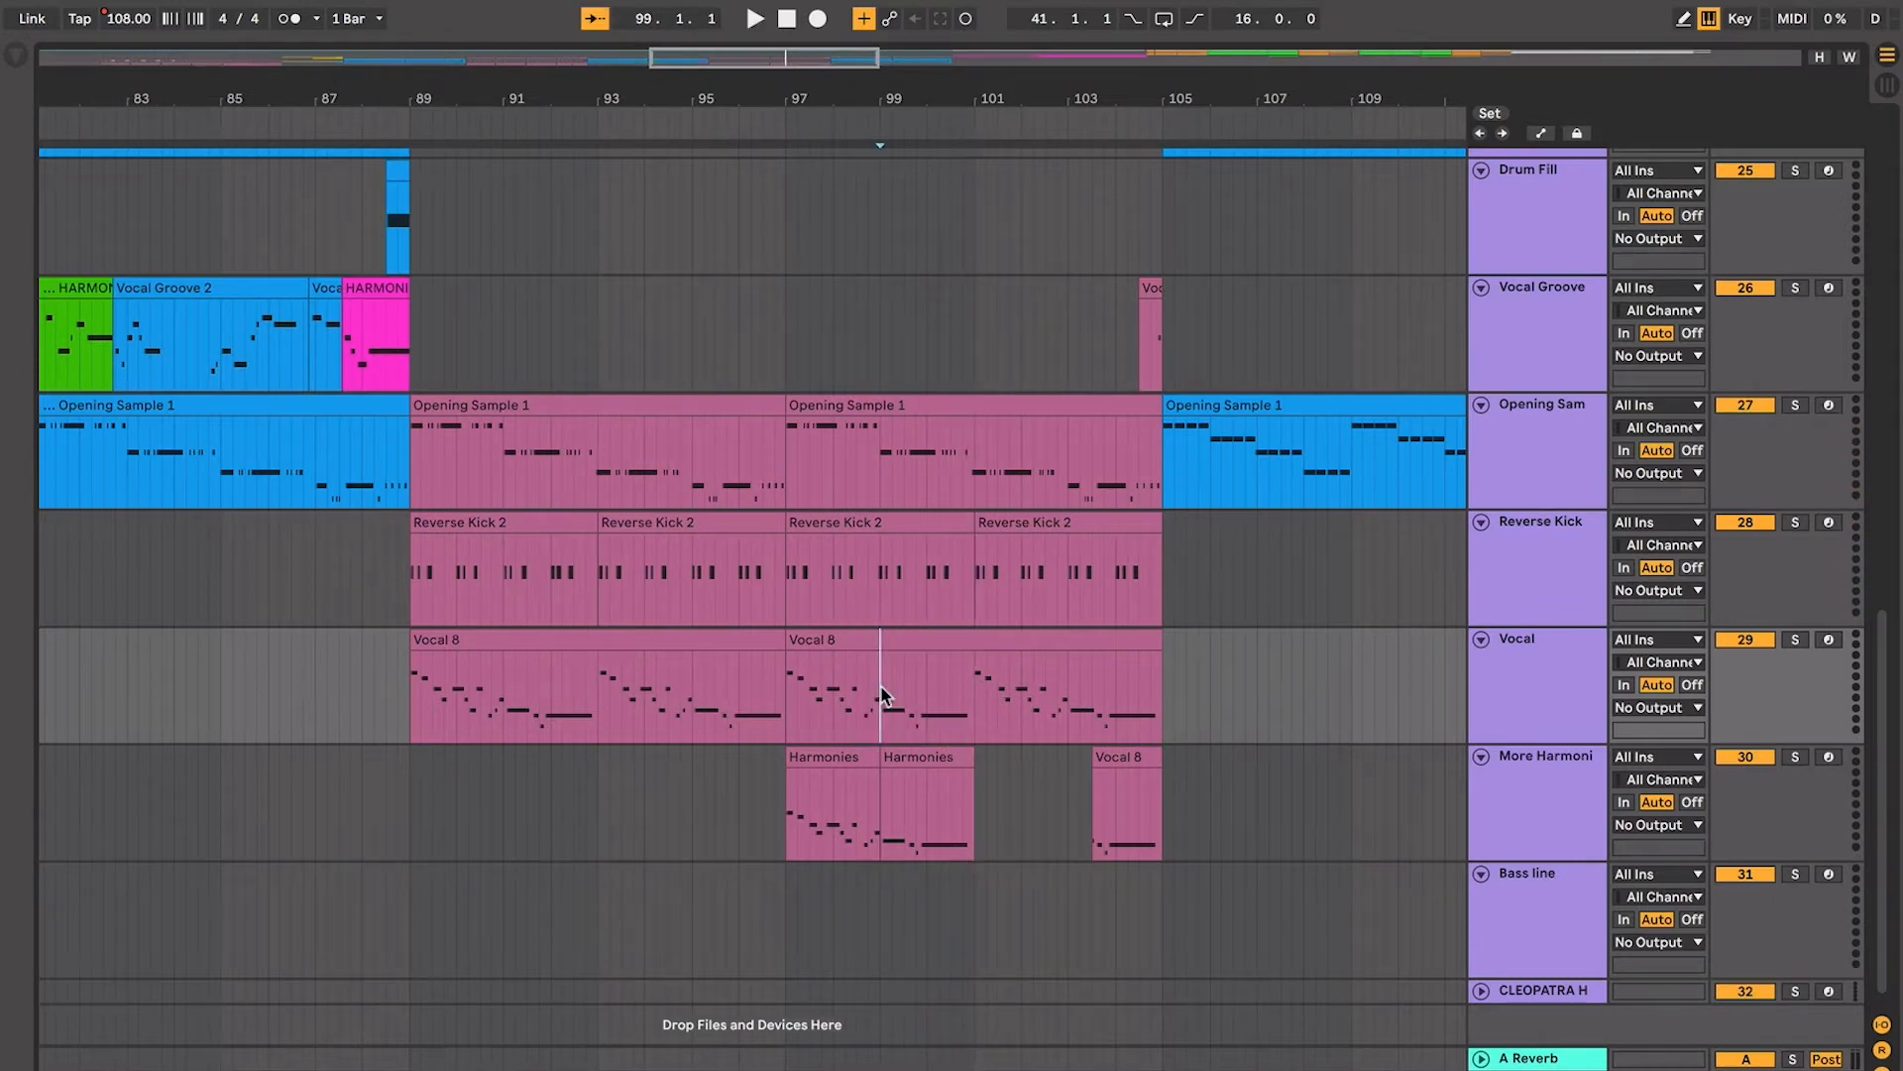
Compare the Vocal and More Harmoni clips across the song's sections, examining bars 89 to 103 up close
{"action": "key", "text": "minus"}
{"action": "key", "text": "minus"}
{"action": "key", "text": "minus"}
{"action": "key", "text": "minus"}
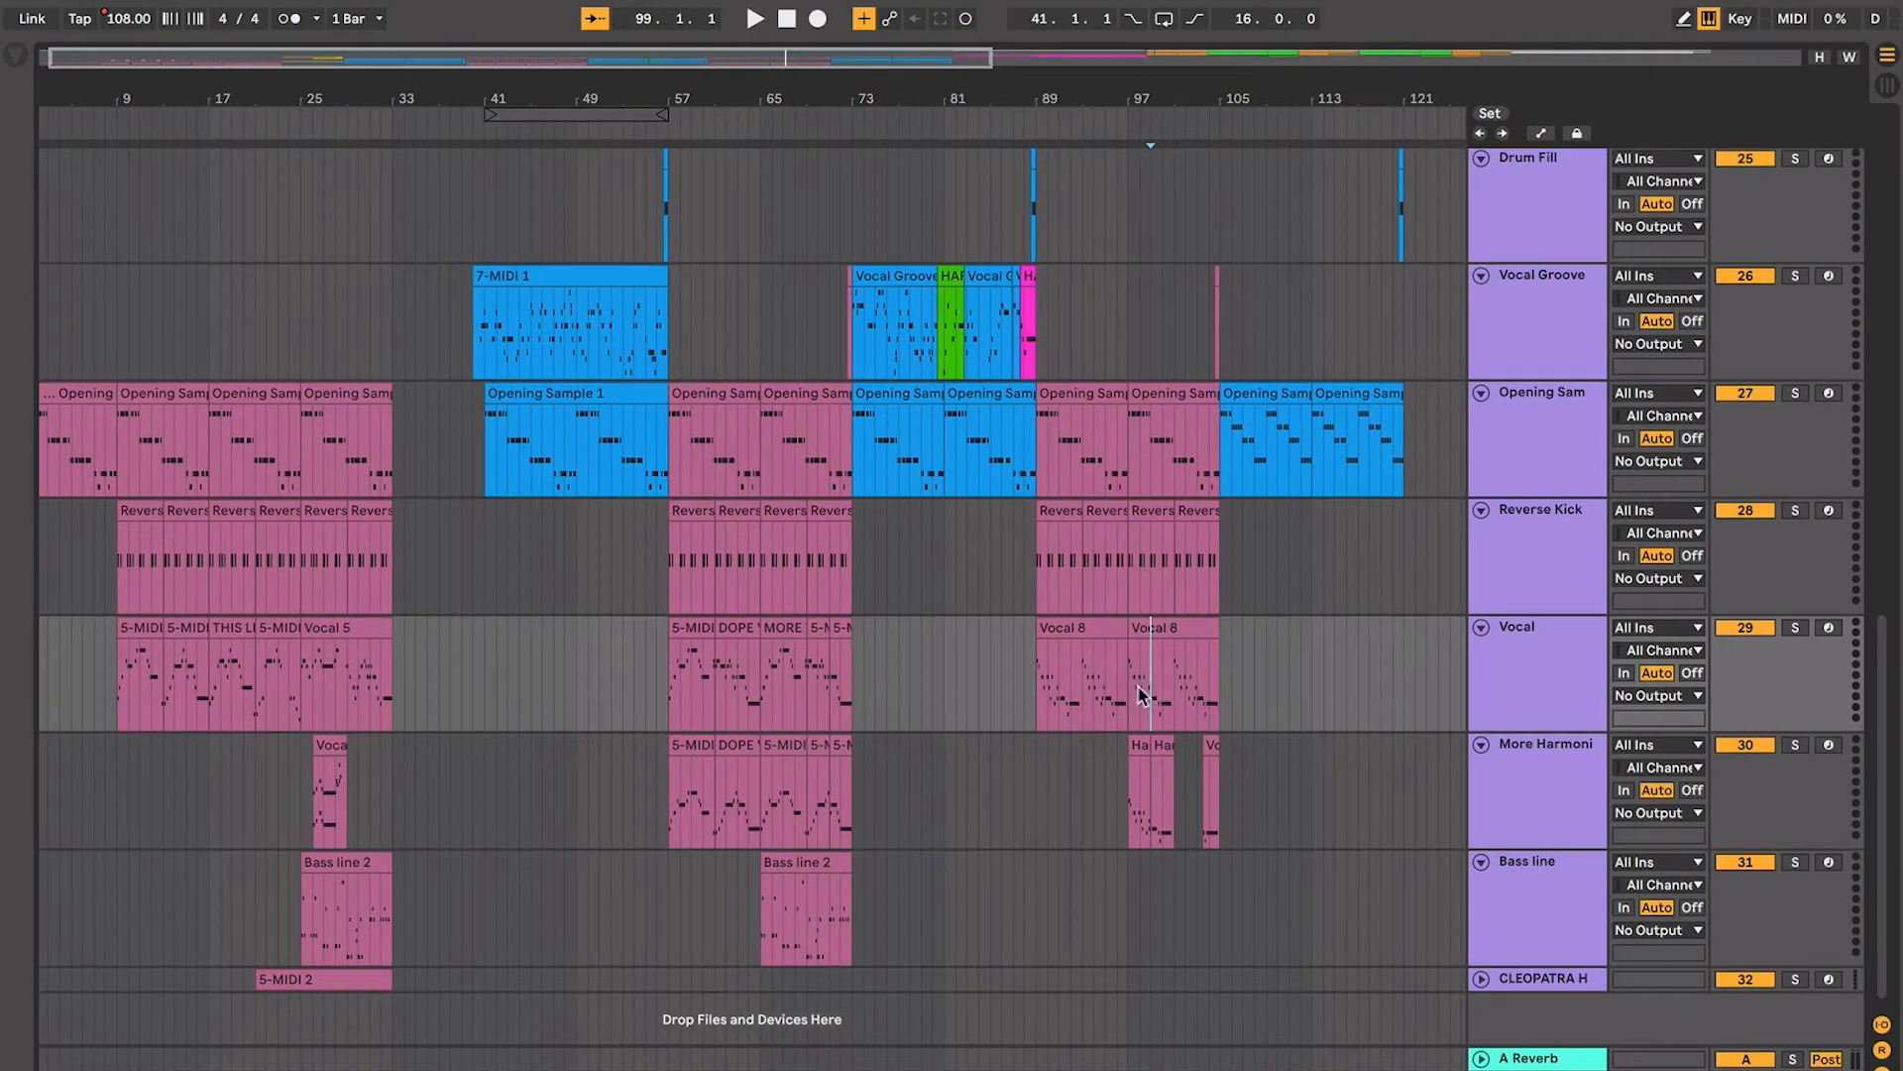
{"action": "key", "text": "plus"}
{"action": "key", "text": "plus"}
{"action": "key", "text": "plus"}
{"action": "key", "text": "plus"}
{"action": "key", "text": "plus"}
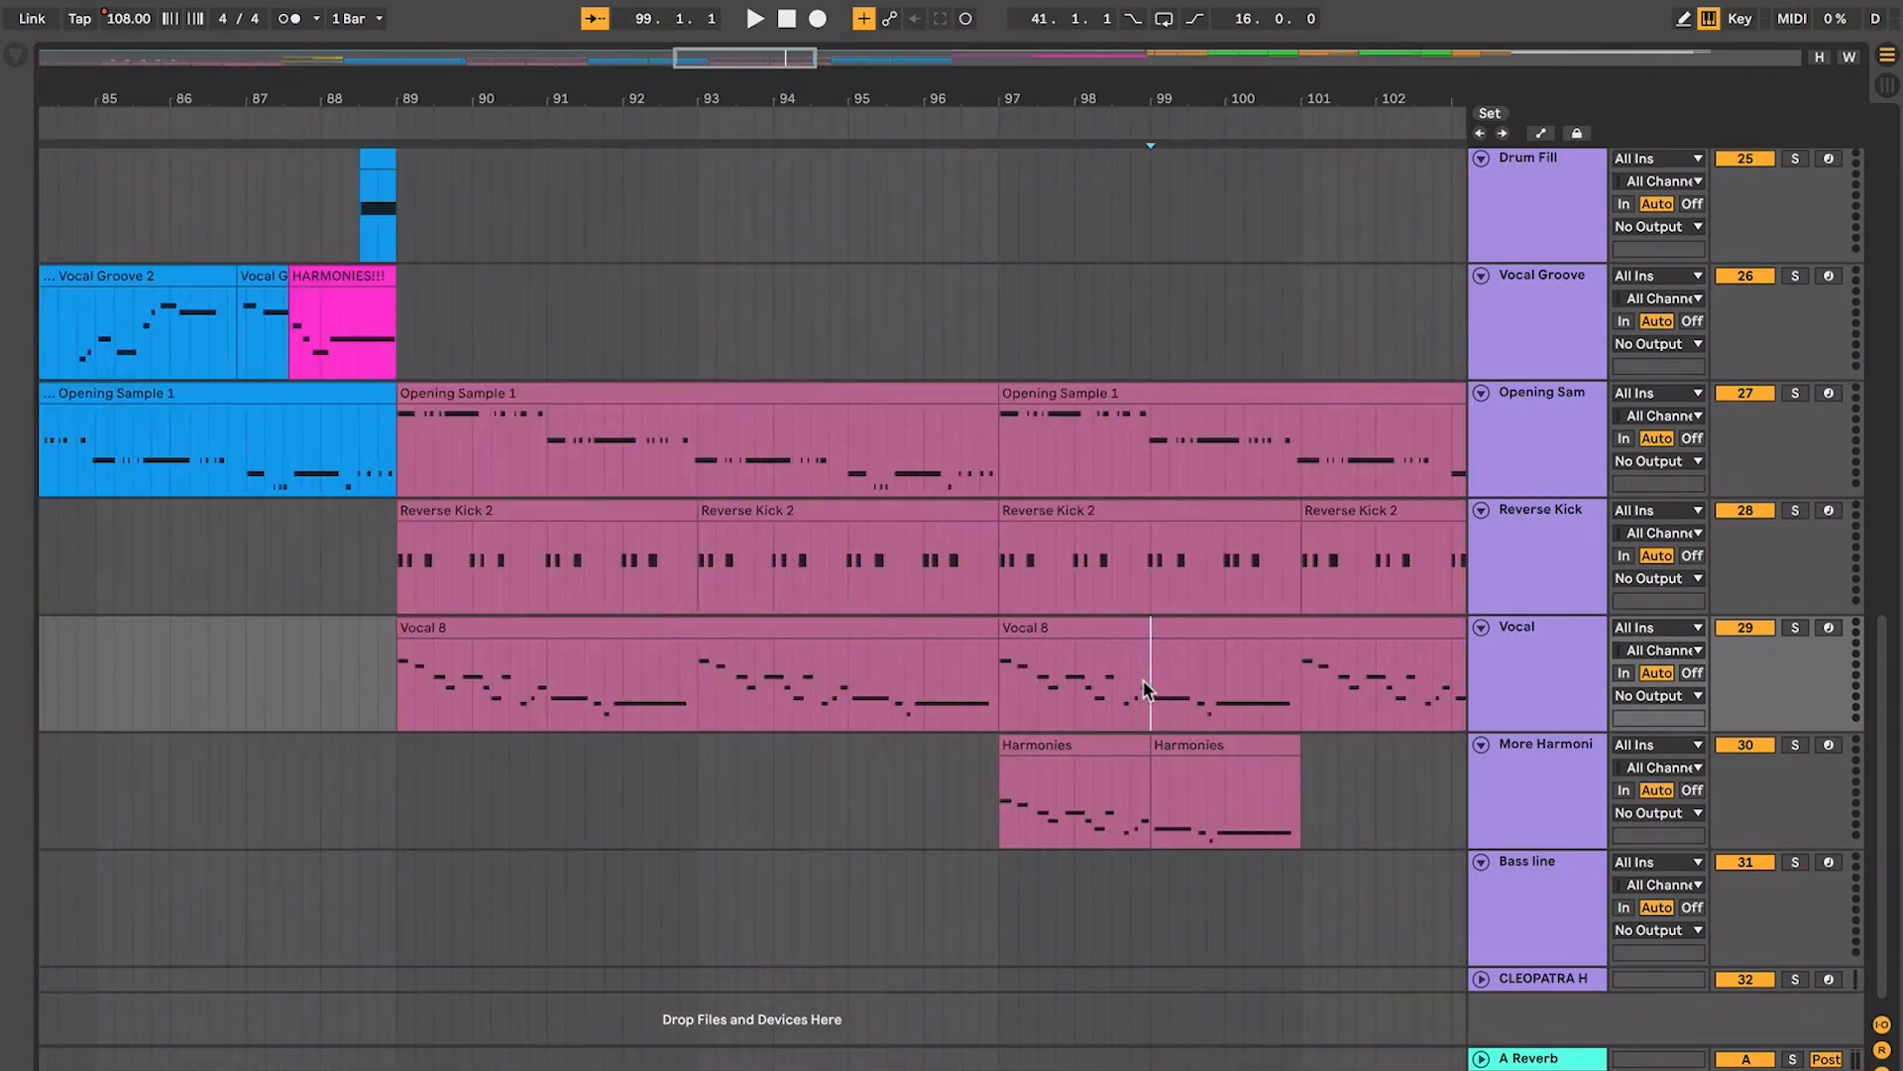
{"action": "scroll", "coordinate": [1148, 691], "scroll_direction": "right", "scroll_amount": 1}
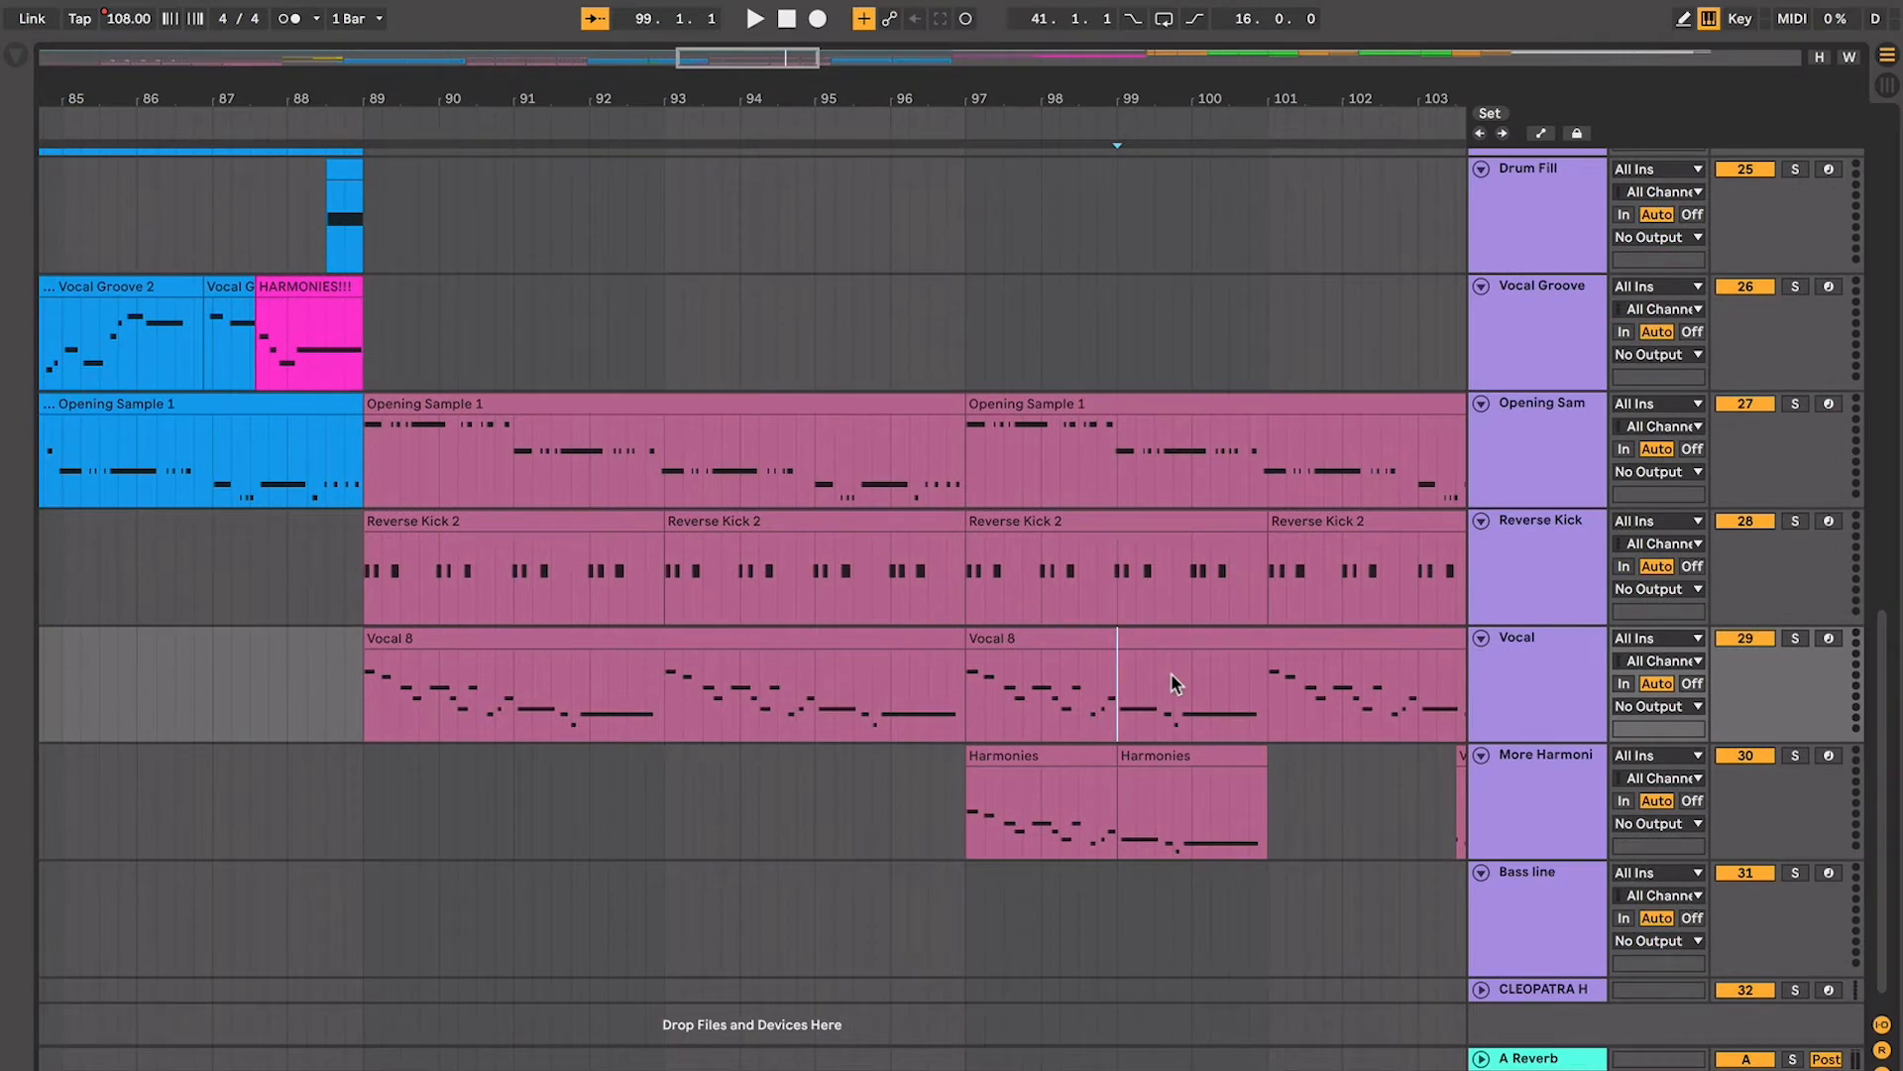
{"action": "scroll", "coordinate": [1172, 684], "scroll_direction": "right", "scroll_amount": 1}
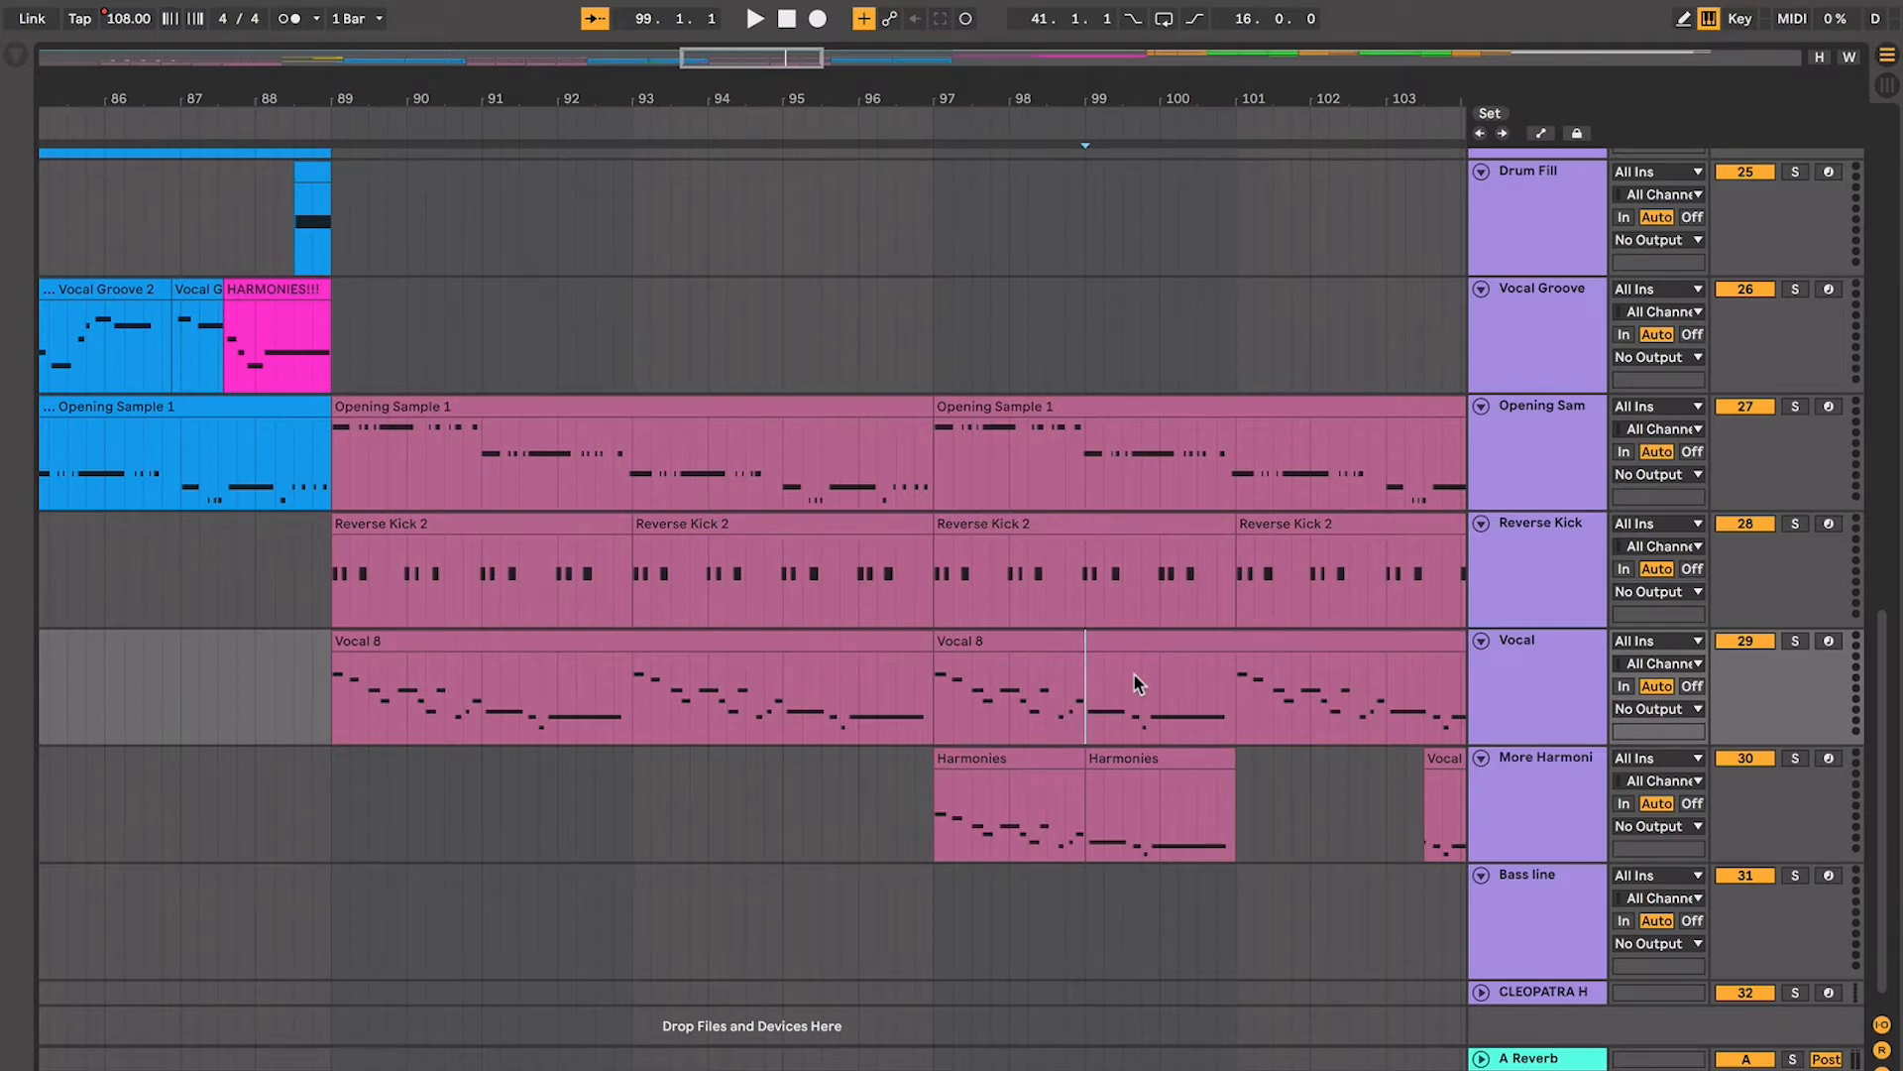
{"action": "key", "text": "minus"}
{"action": "key", "text": "minus"}
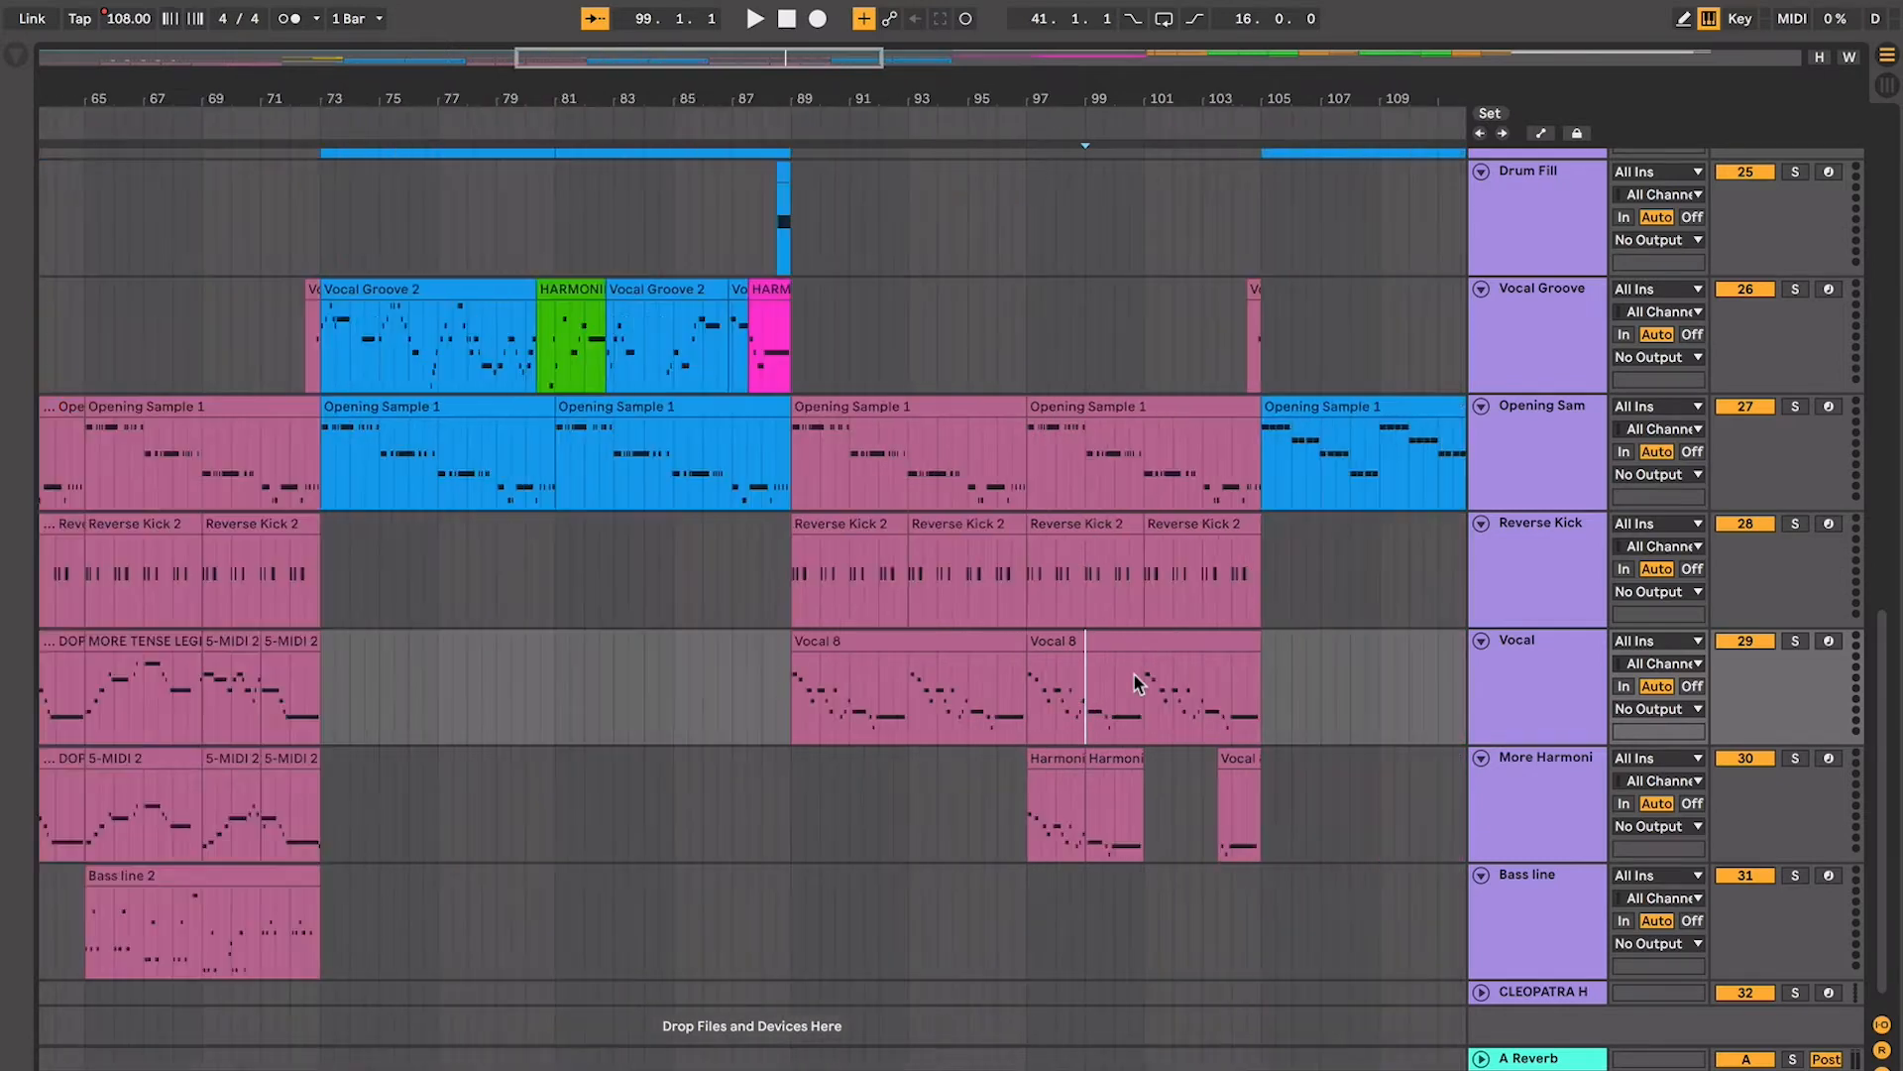
Select the second Vocal 8 clip and look over the surrounding sections up to bar 121
{"action": "scroll", "coordinate": [1135, 674], "scroll_direction": "up", "scroll_amount": 2}
{"action": "left_click", "coordinate": [1023, 724]}
{"action": "left_click", "coordinate": [1021, 710]}
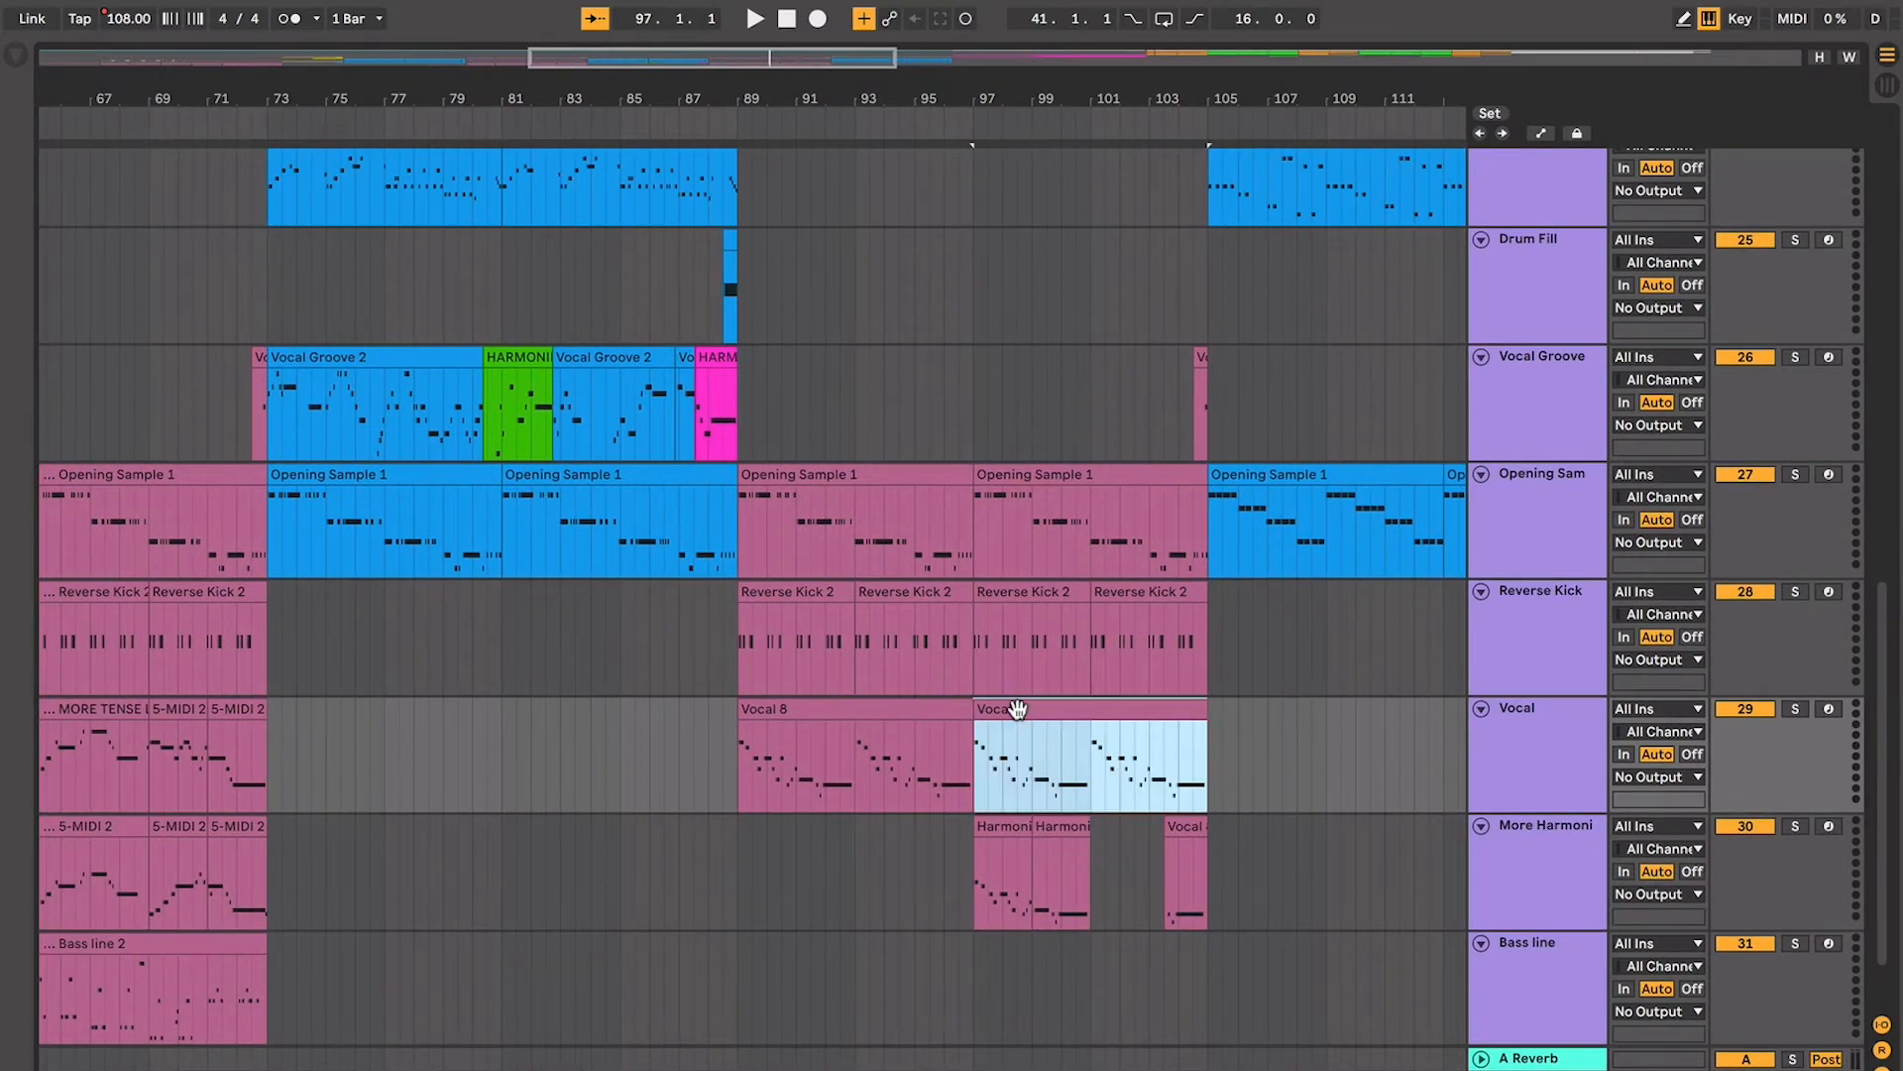
{"action": "scroll", "coordinate": [1028, 713], "scroll_direction": "right", "scroll_amount": 6}
{"action": "scroll", "coordinate": [1028, 714], "scroll_direction": "down", "scroll_amount": 1}
{"action": "scroll", "coordinate": [992, 710], "scroll_direction": "left", "scroll_amount": 2}
{"action": "scroll", "coordinate": [991, 710], "scroll_direction": "down", "scroll_amount": 1}
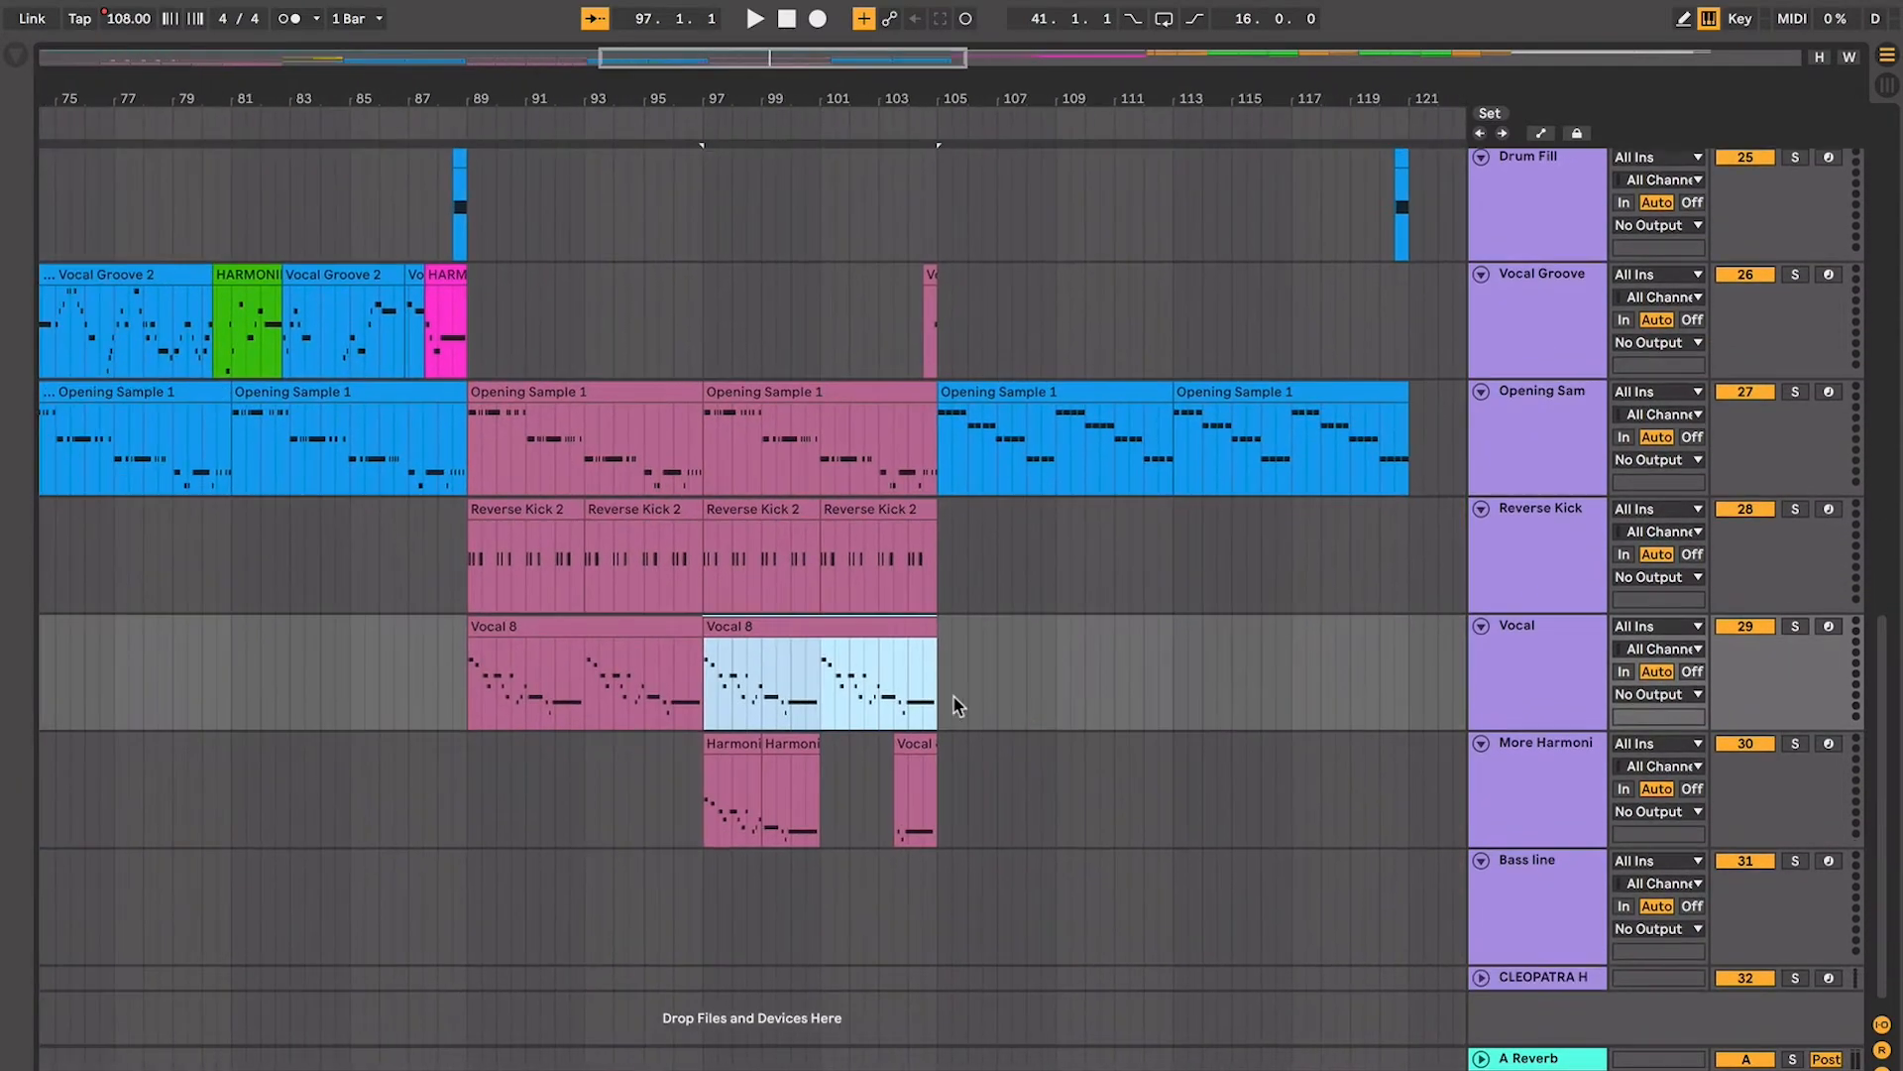
Examine the second Vocal 8 clip and its Harmonies clips up close from bar 97, reselecting the Vocal 8 clip
{"action": "left_click", "coordinate": [815, 635]}
{"action": "key", "text": "plus"}
{"action": "key", "text": "plus"}
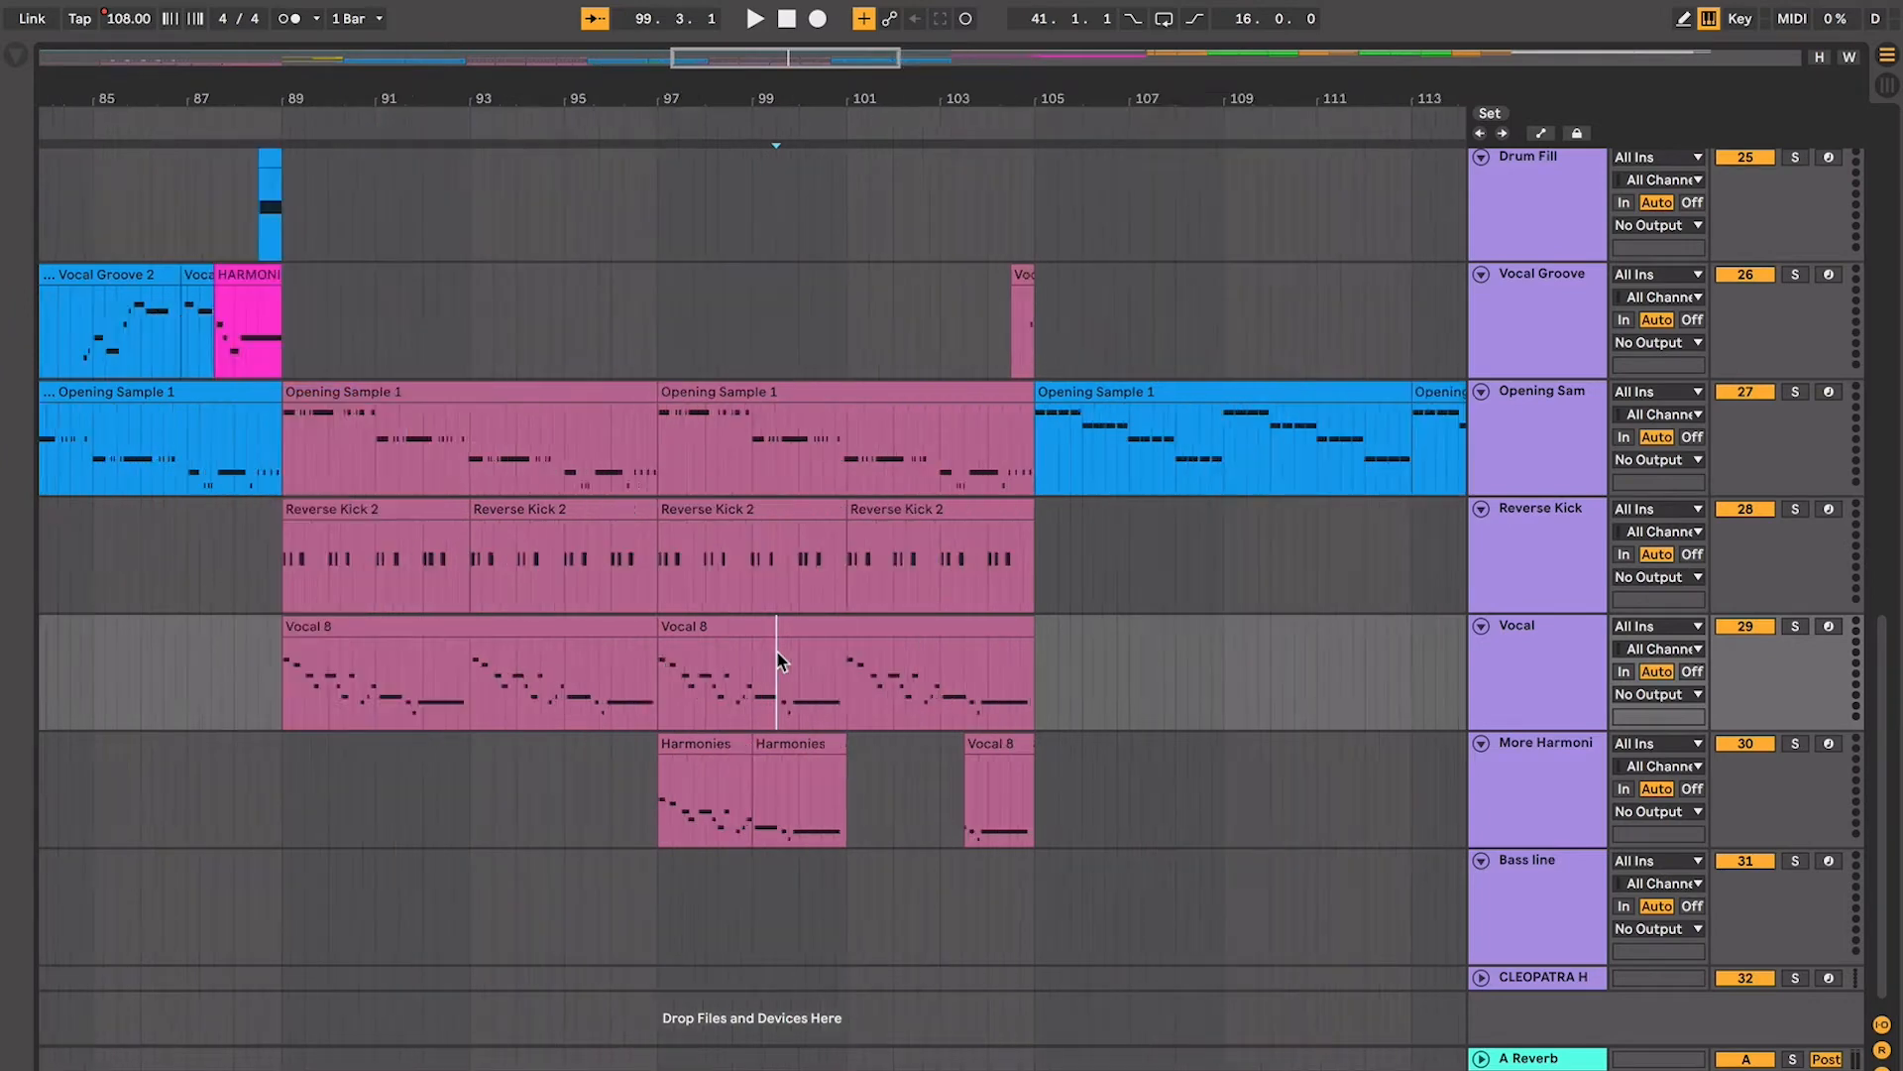
{"action": "left_click", "coordinate": [716, 666]}
{"action": "scroll", "coordinate": [721, 670], "scroll_direction": "left", "scroll_amount": 1}
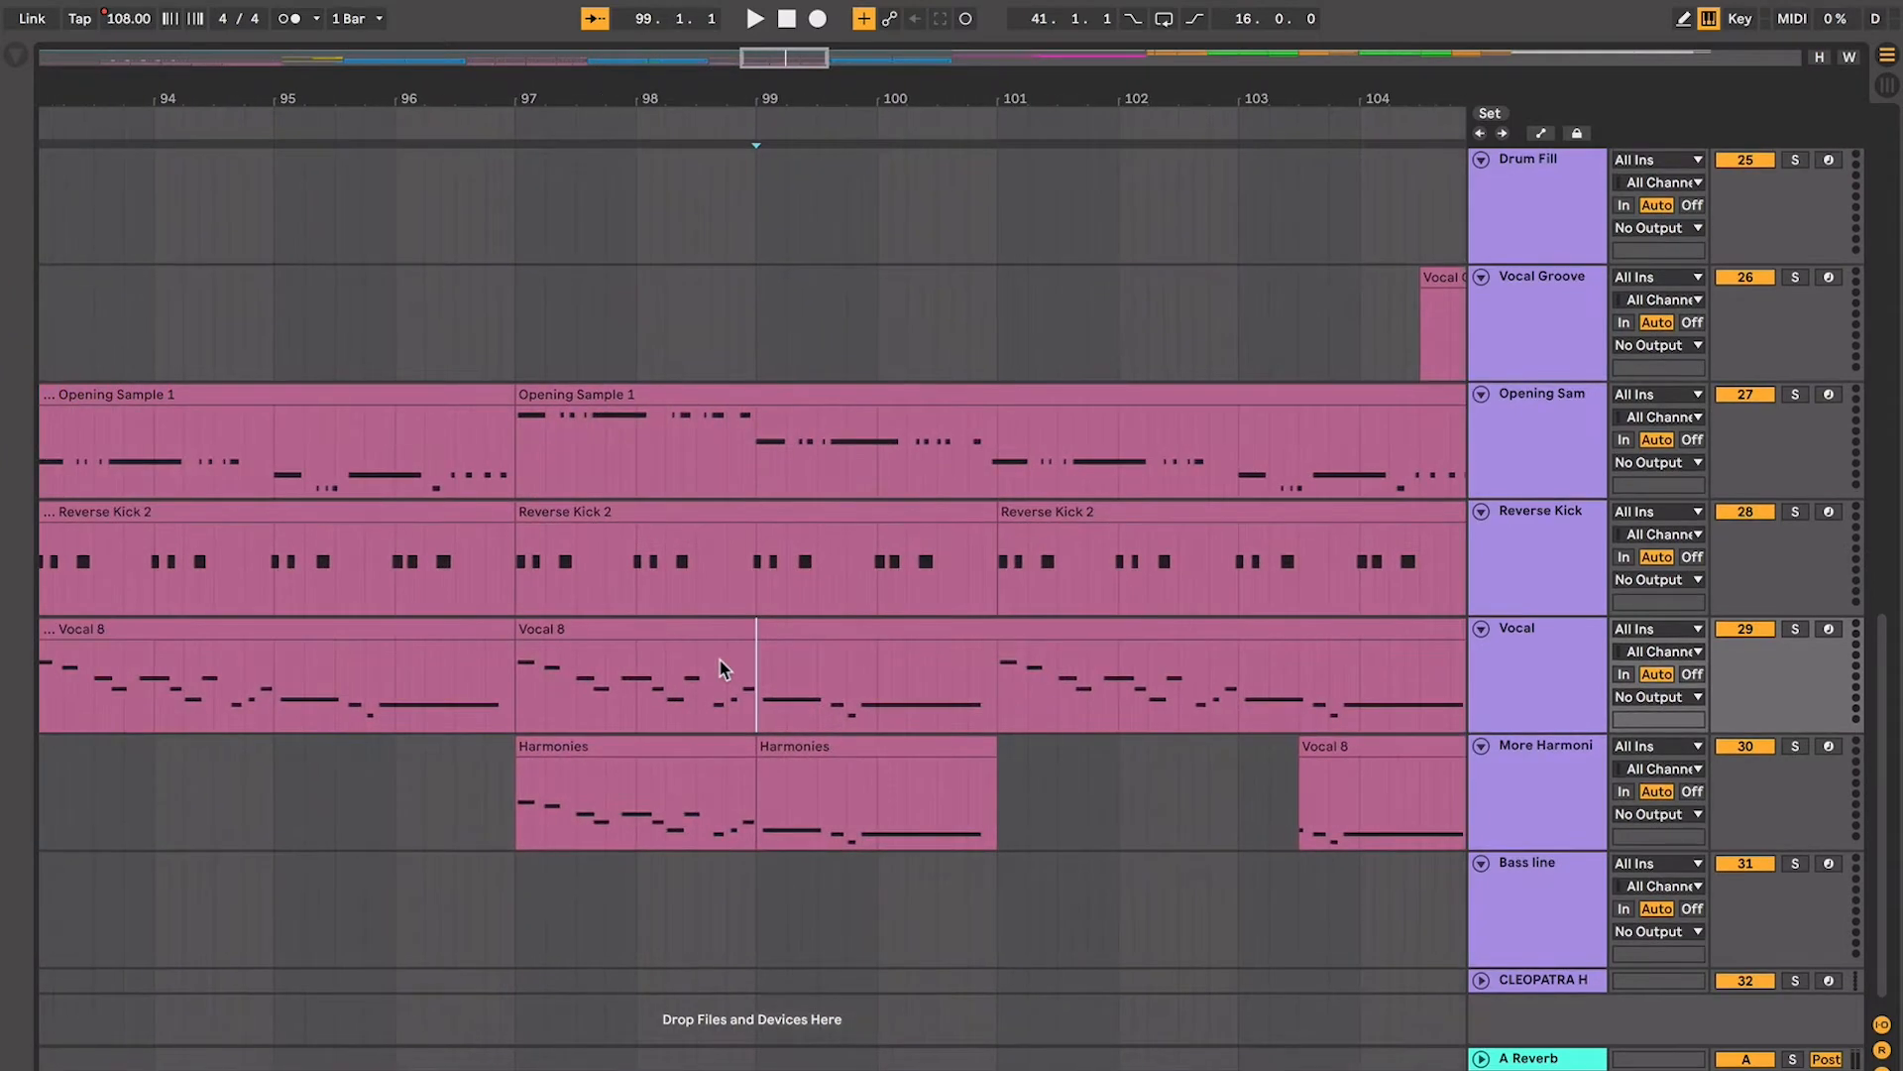
{"action": "left_click", "coordinate": [729, 656]}
{"action": "left_click", "coordinate": [706, 649]}
{"action": "left_click", "coordinate": [702, 638]}
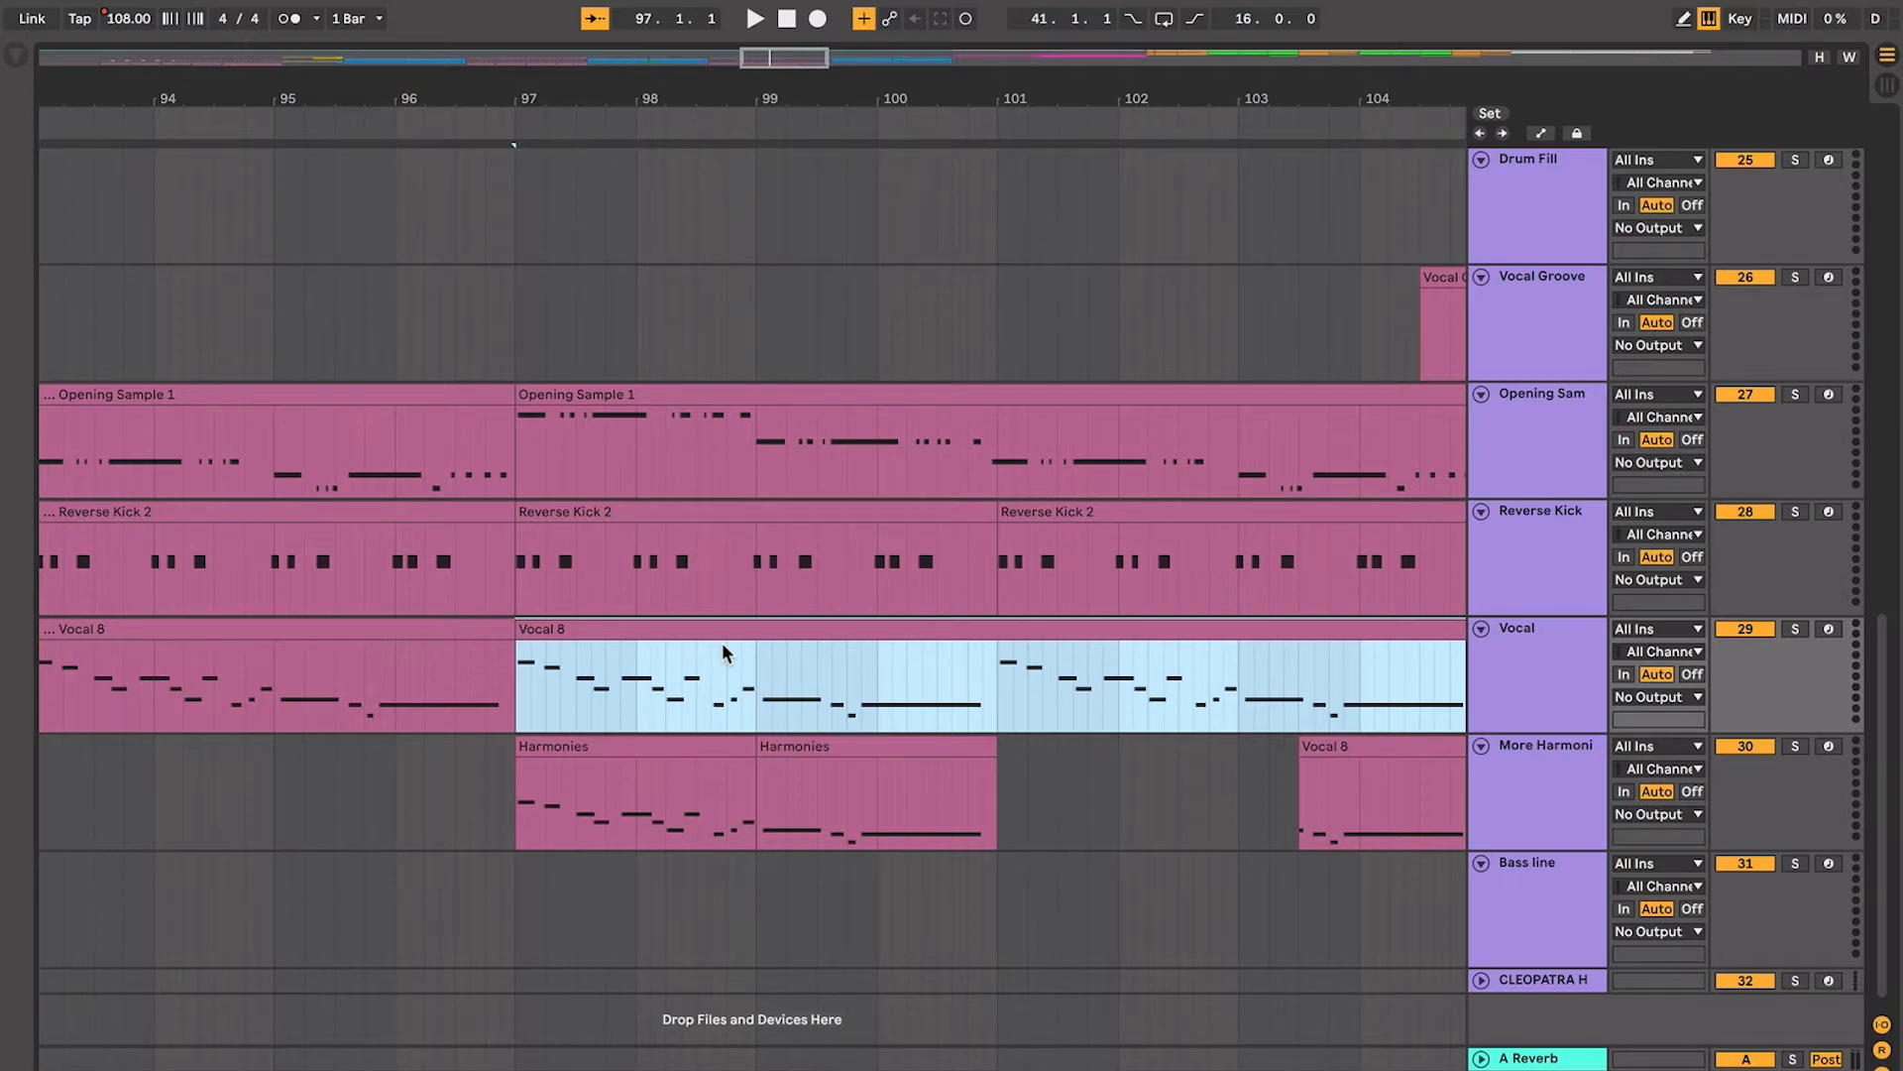
Place the insert position in the second Vocal 8 clip and follow the clip to its end at bar 105
{"action": "left_click", "coordinate": [727, 654]}
{"action": "scroll", "coordinate": [773, 684], "scroll_direction": "right", "scroll_amount": 2}
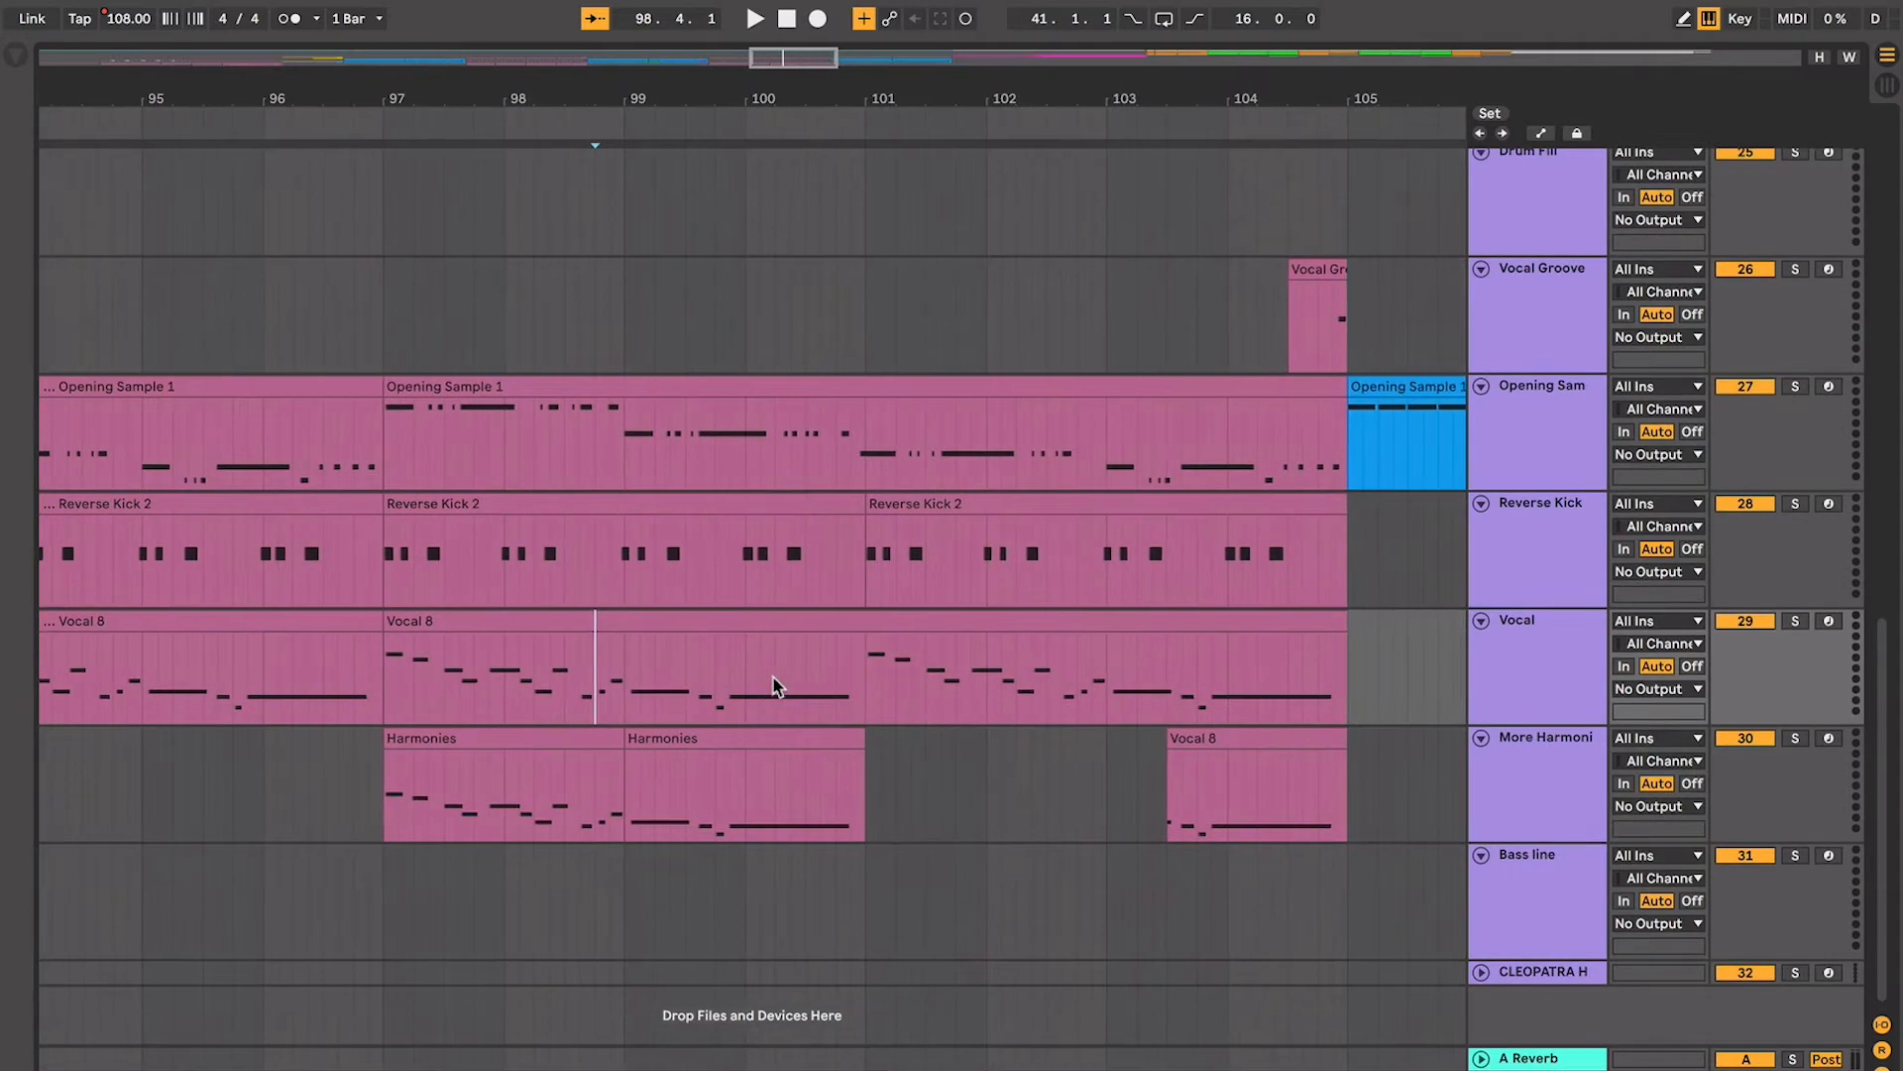
{"action": "scroll", "coordinate": [764, 674], "scroll_direction": "right", "scroll_amount": 3}
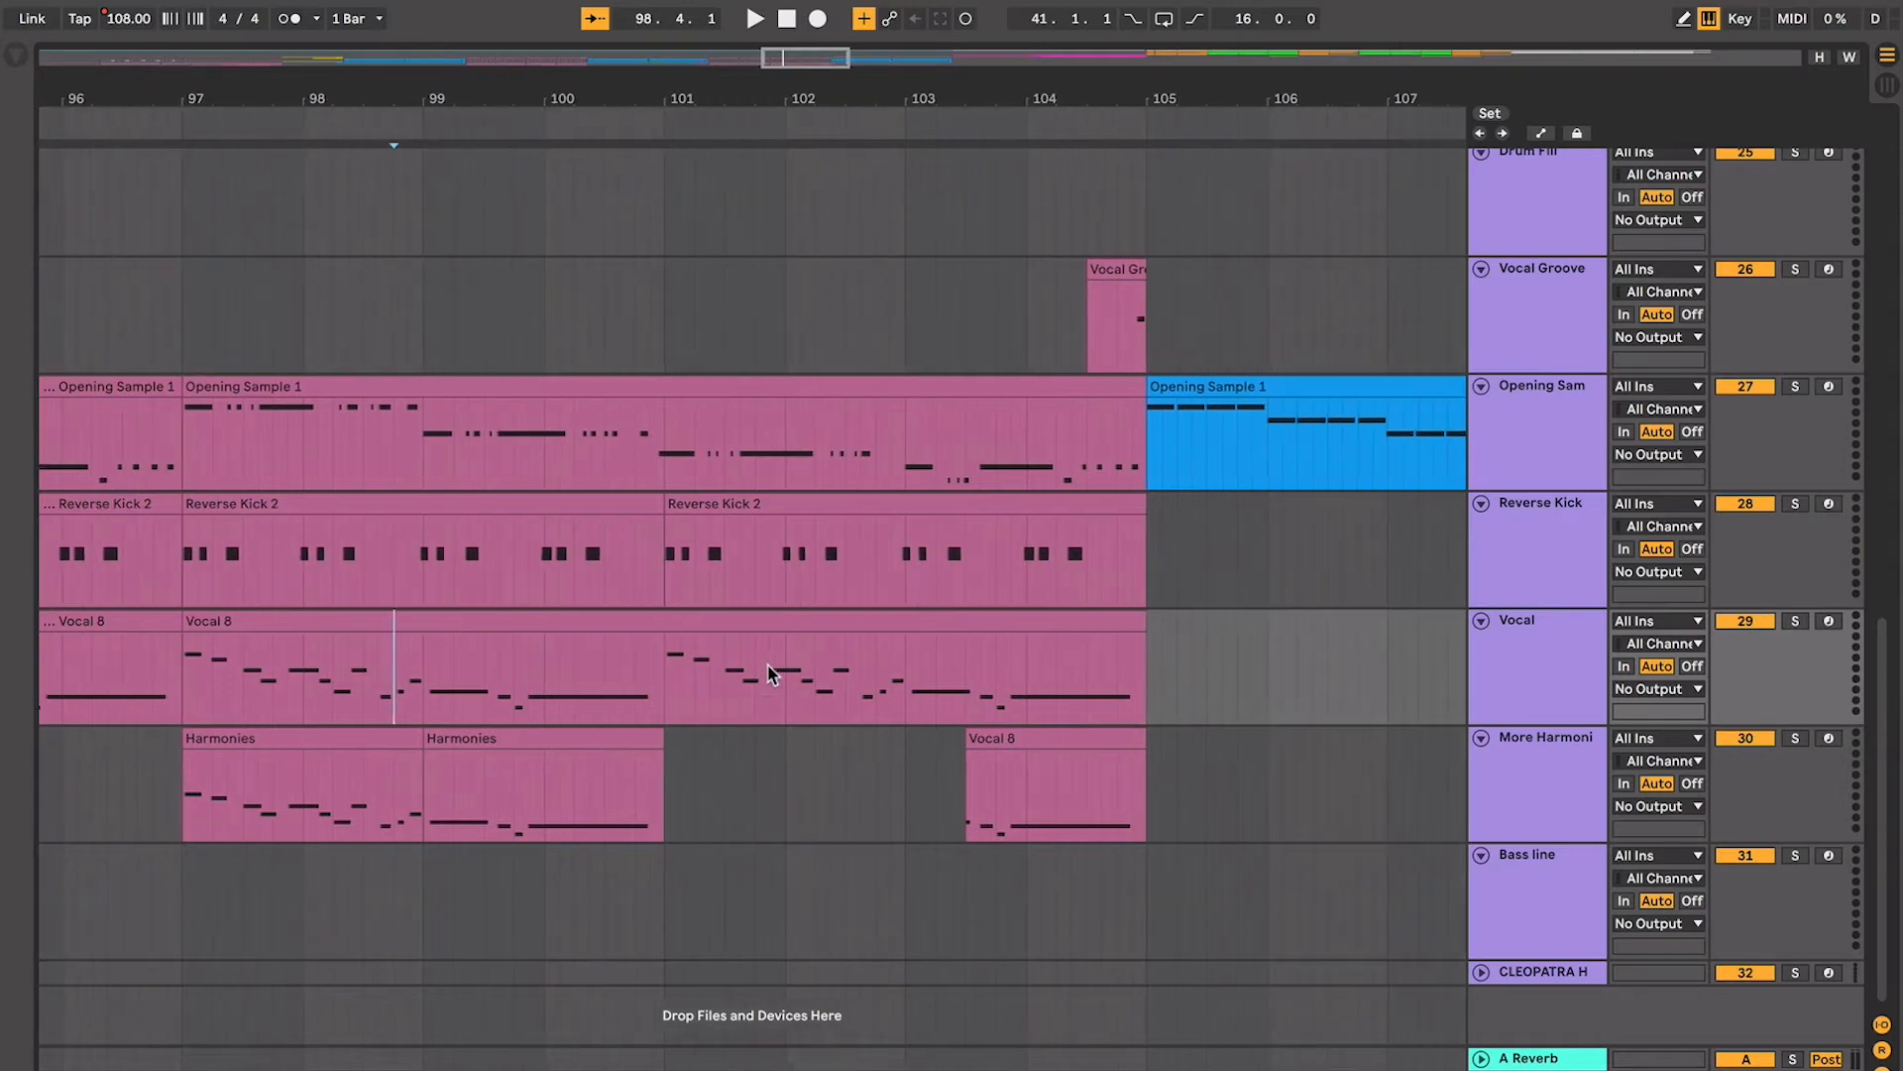
{"action": "scroll", "coordinate": [770, 674], "scroll_direction": "right", "scroll_amount": 2}
{"action": "scroll", "coordinate": [770, 674], "scroll_direction": "right", "scroll_amount": 3}
{"action": "scroll", "coordinate": [770, 674], "scroll_direction": "up", "scroll_amount": 2}
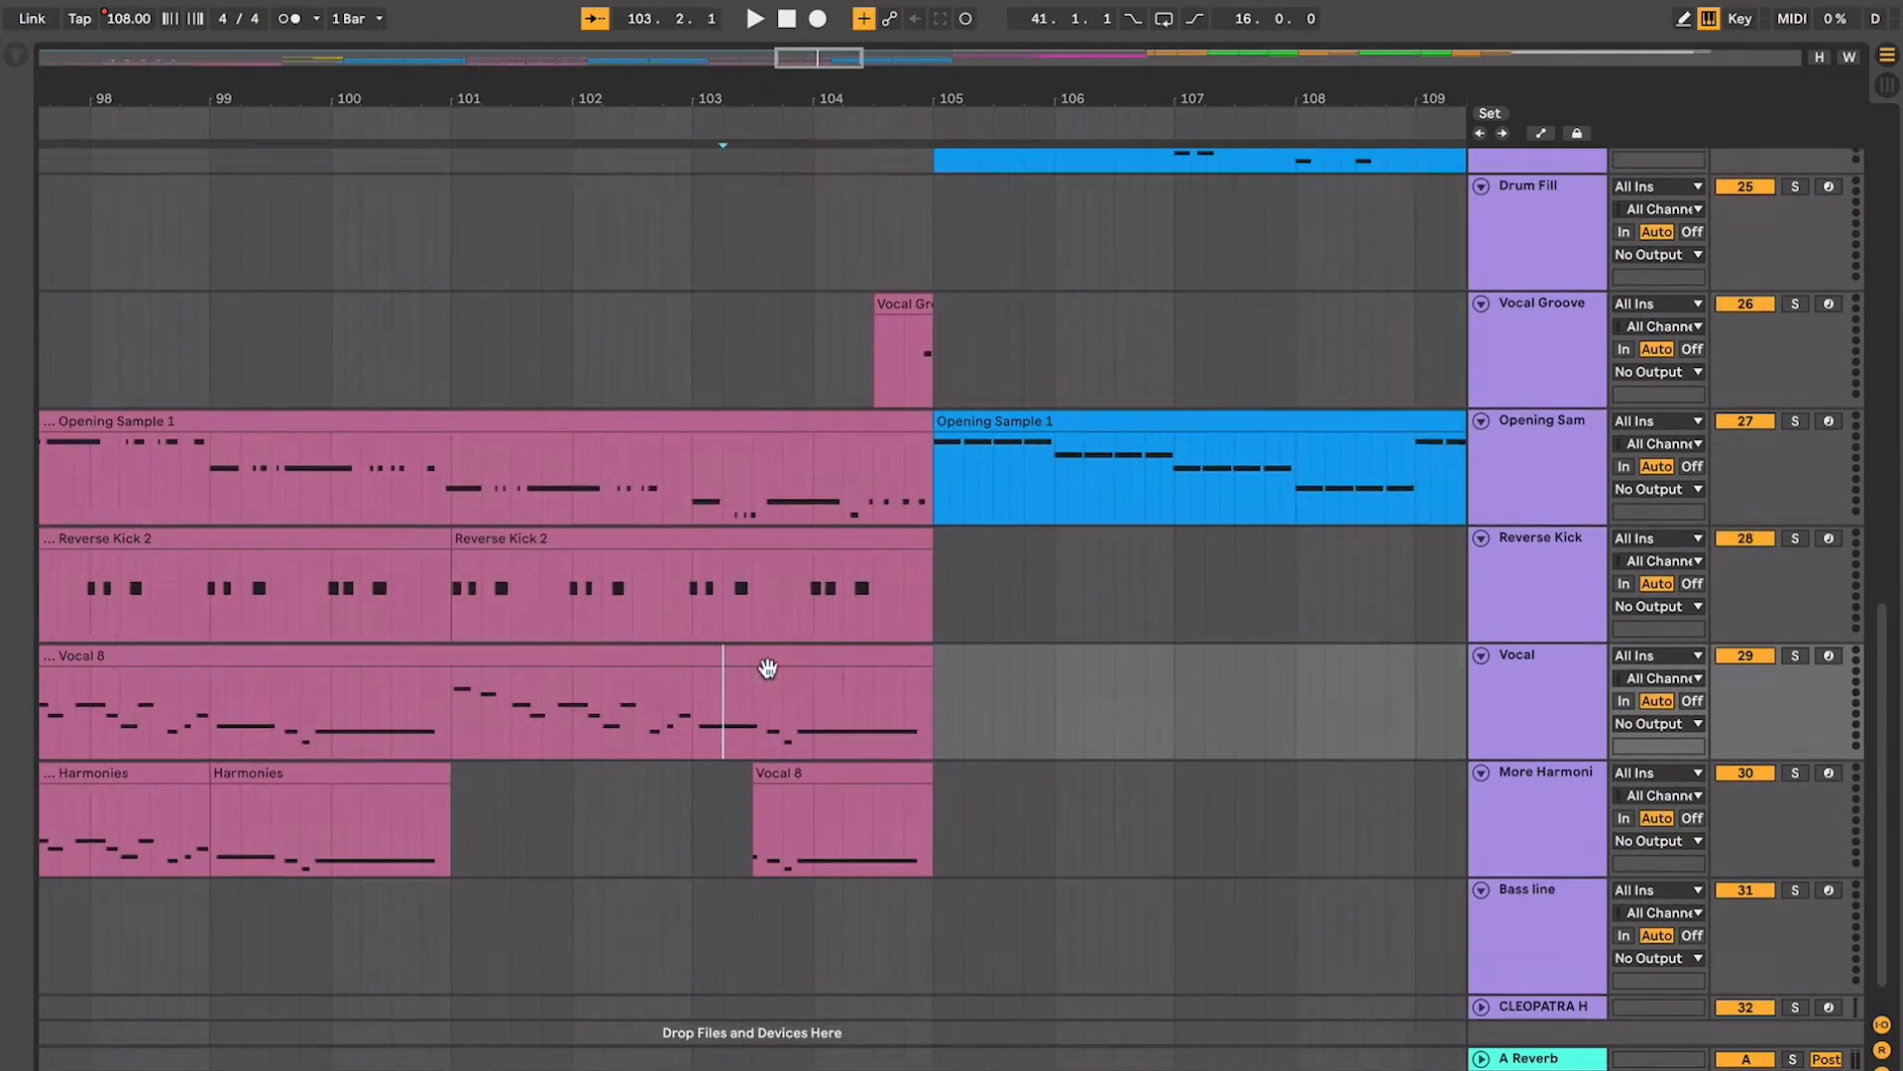
Place the insert position at 103.3.3 in the Opening Sample 1 clip that leads into bar 105
{"action": "left_click", "coordinate": [626, 631]}
{"action": "scroll", "coordinate": [626, 631], "scroll_direction": "right", "scroll_amount": 2}
{"action": "scroll", "coordinate": [627, 632], "scroll_direction": "up", "scroll_amount": 2}
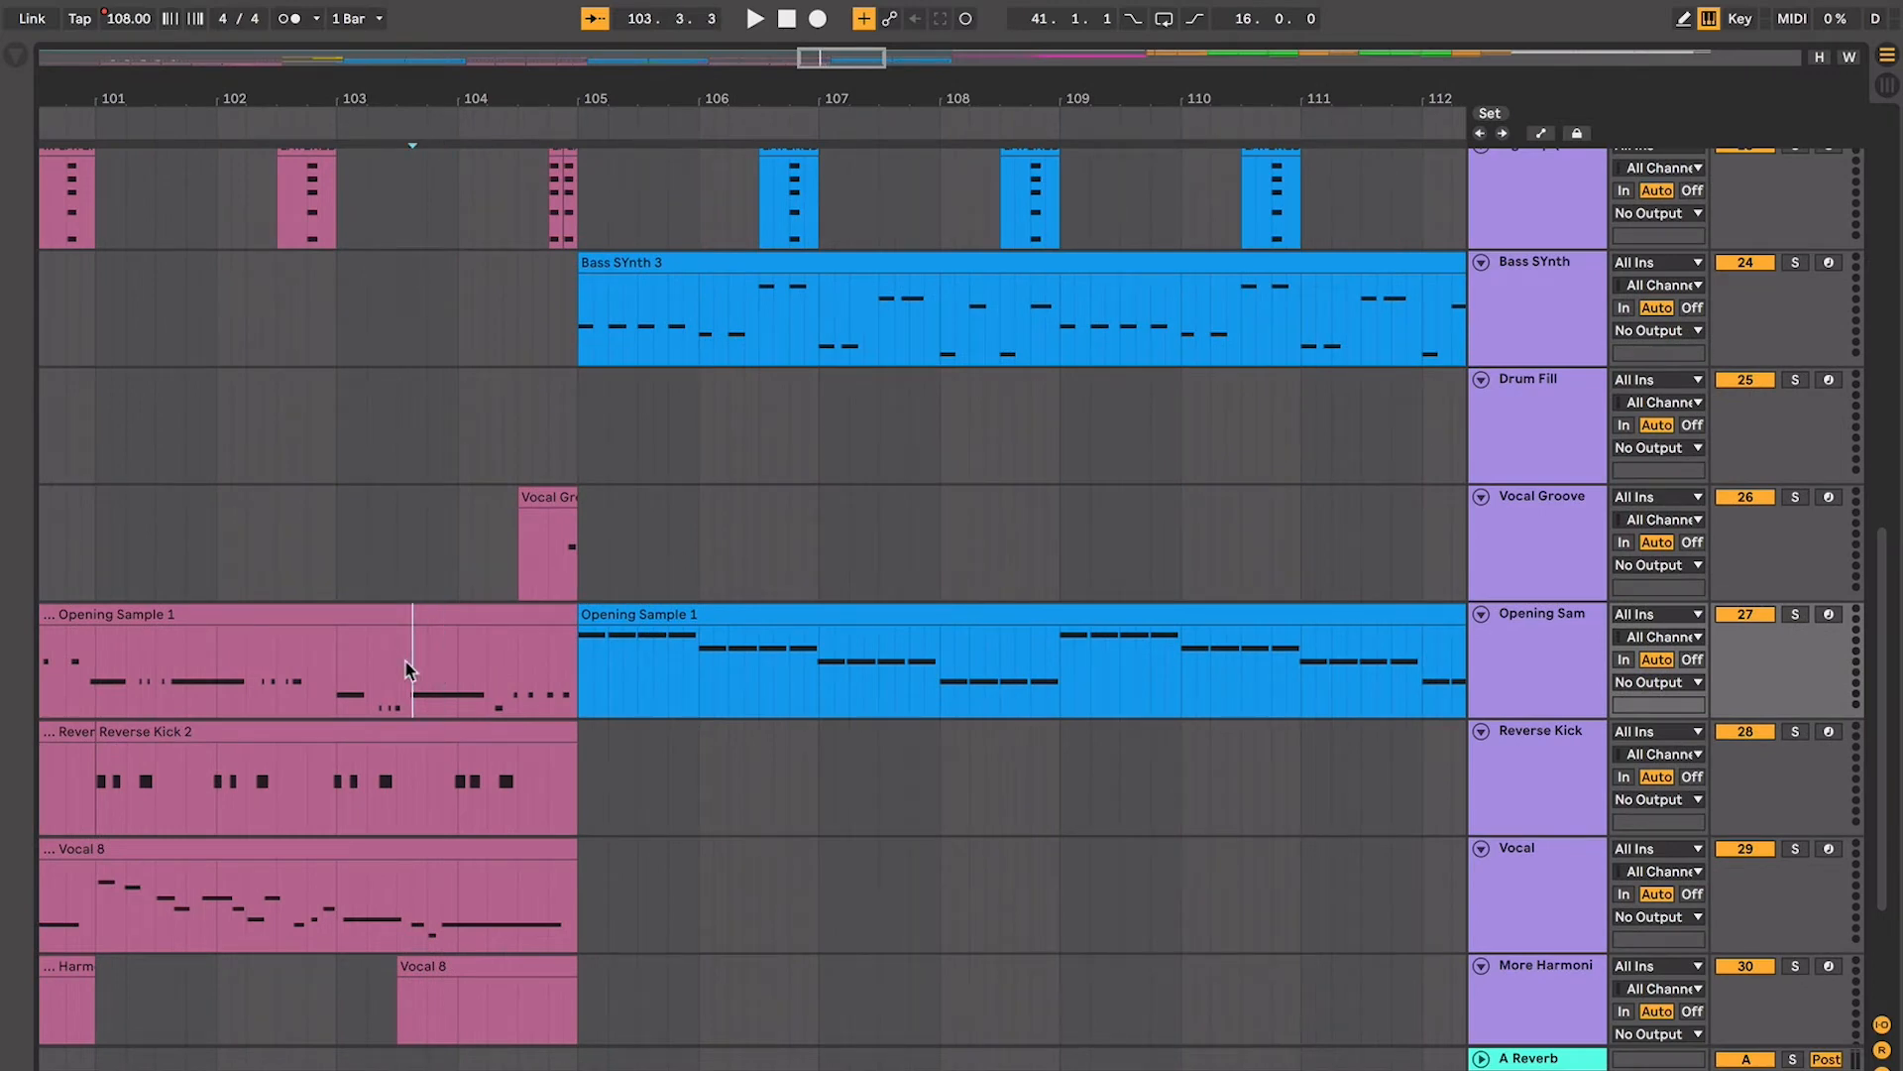
{"action": "scroll", "coordinate": [404, 658], "scroll_direction": "left", "scroll_amount": 3}
{"action": "left_click", "coordinate": [596, 673]}
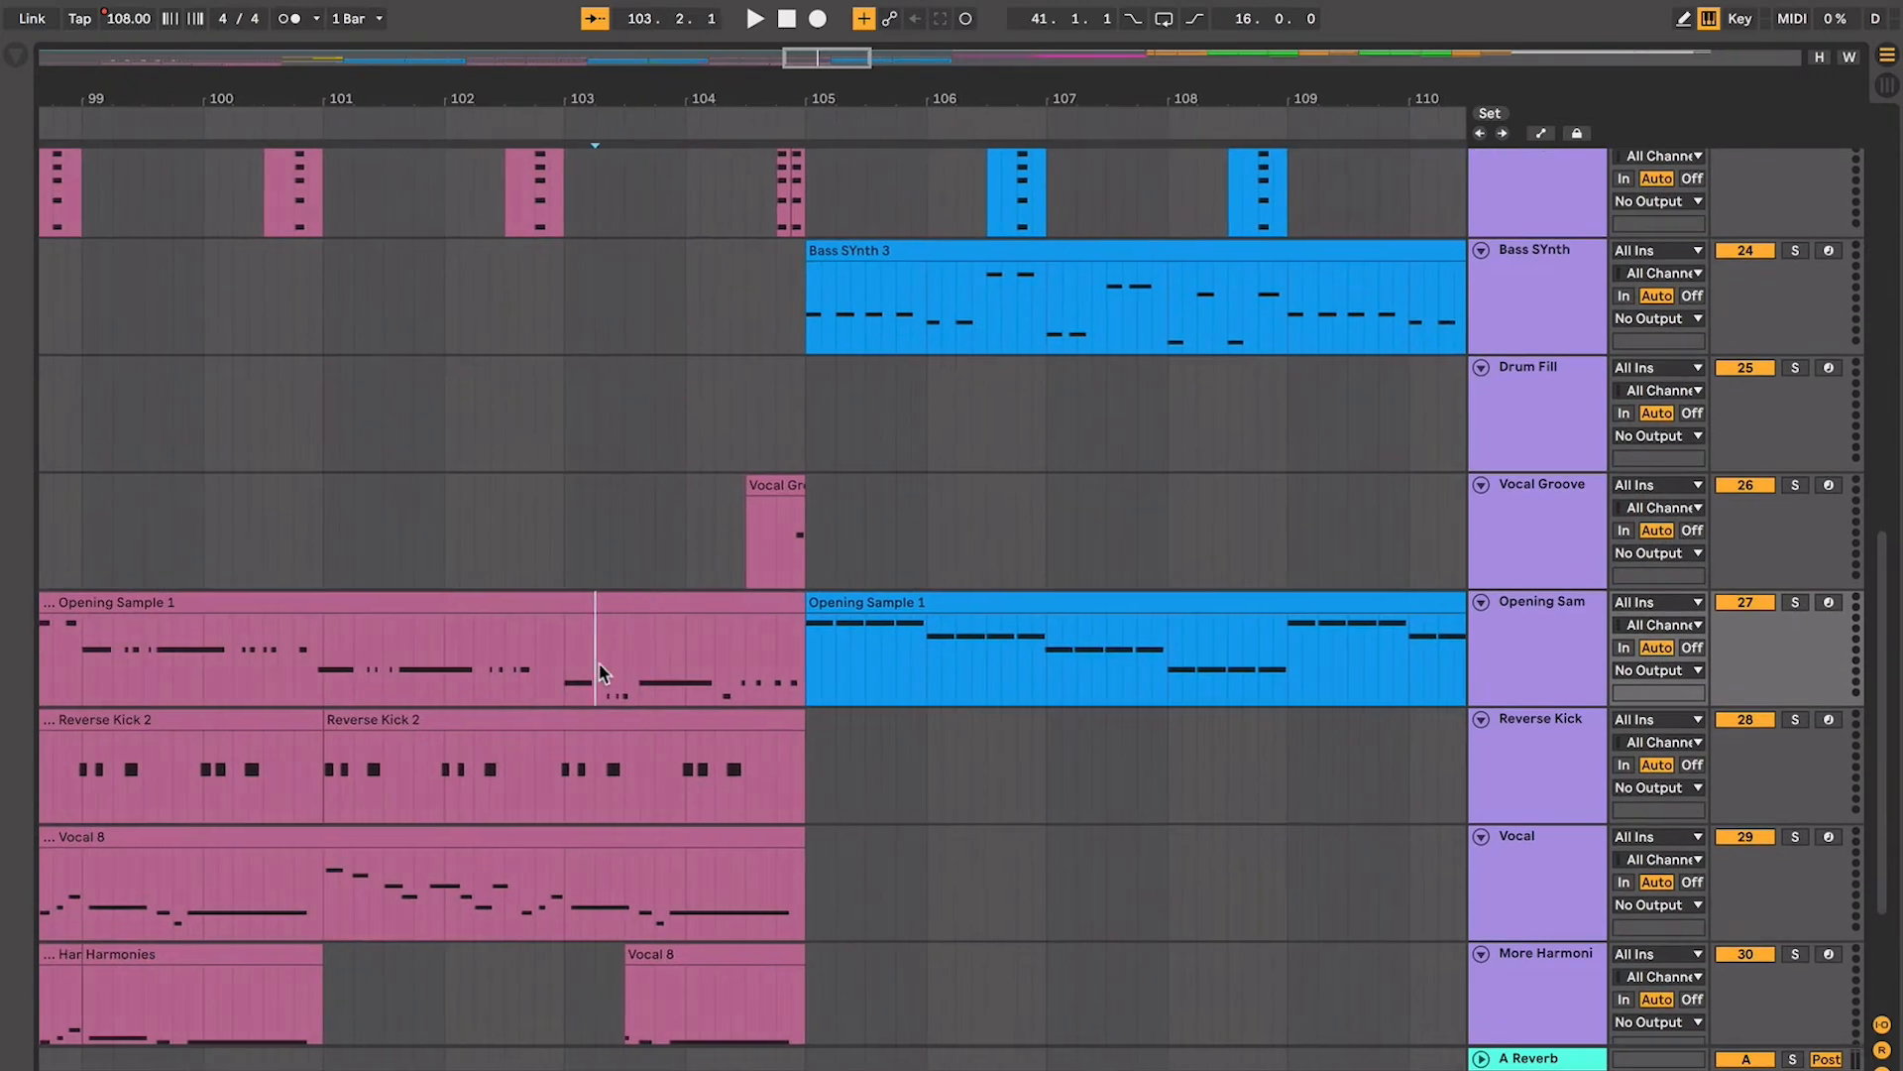
{"action": "scroll", "coordinate": [640, 656], "scroll_direction": "right", "scroll_amount": 1}
{"action": "scroll", "coordinate": [641, 656], "scroll_direction": "up", "scroll_amount": 1}
{"action": "key", "text": "Right"}
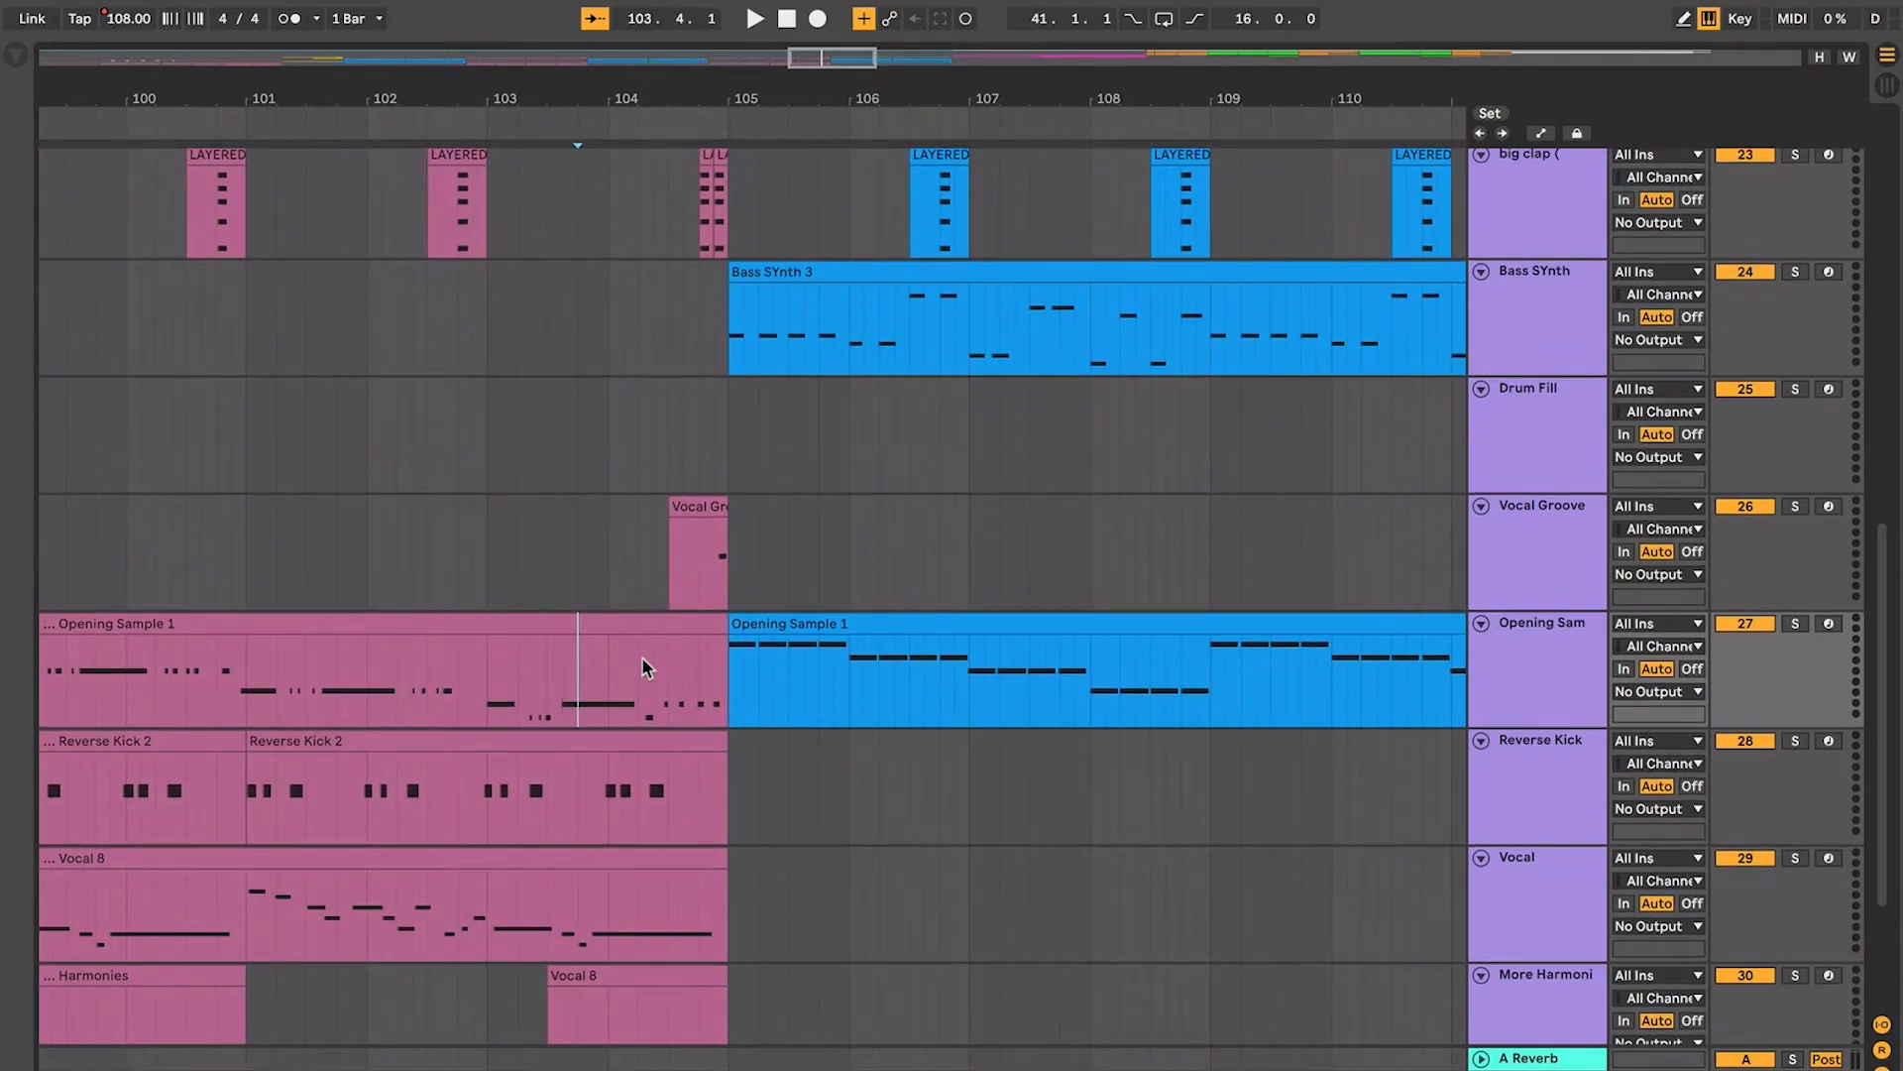
{"action": "key", "text": "Left"}
Select the Reverse Kick 2 clip covering bars 97 to 101
{"action": "scroll", "coordinate": [640, 656], "scroll_direction": "down", "scroll_amount": 3}
{"action": "scroll", "coordinate": [640, 656], "scroll_direction": "left", "scroll_amount": 3}
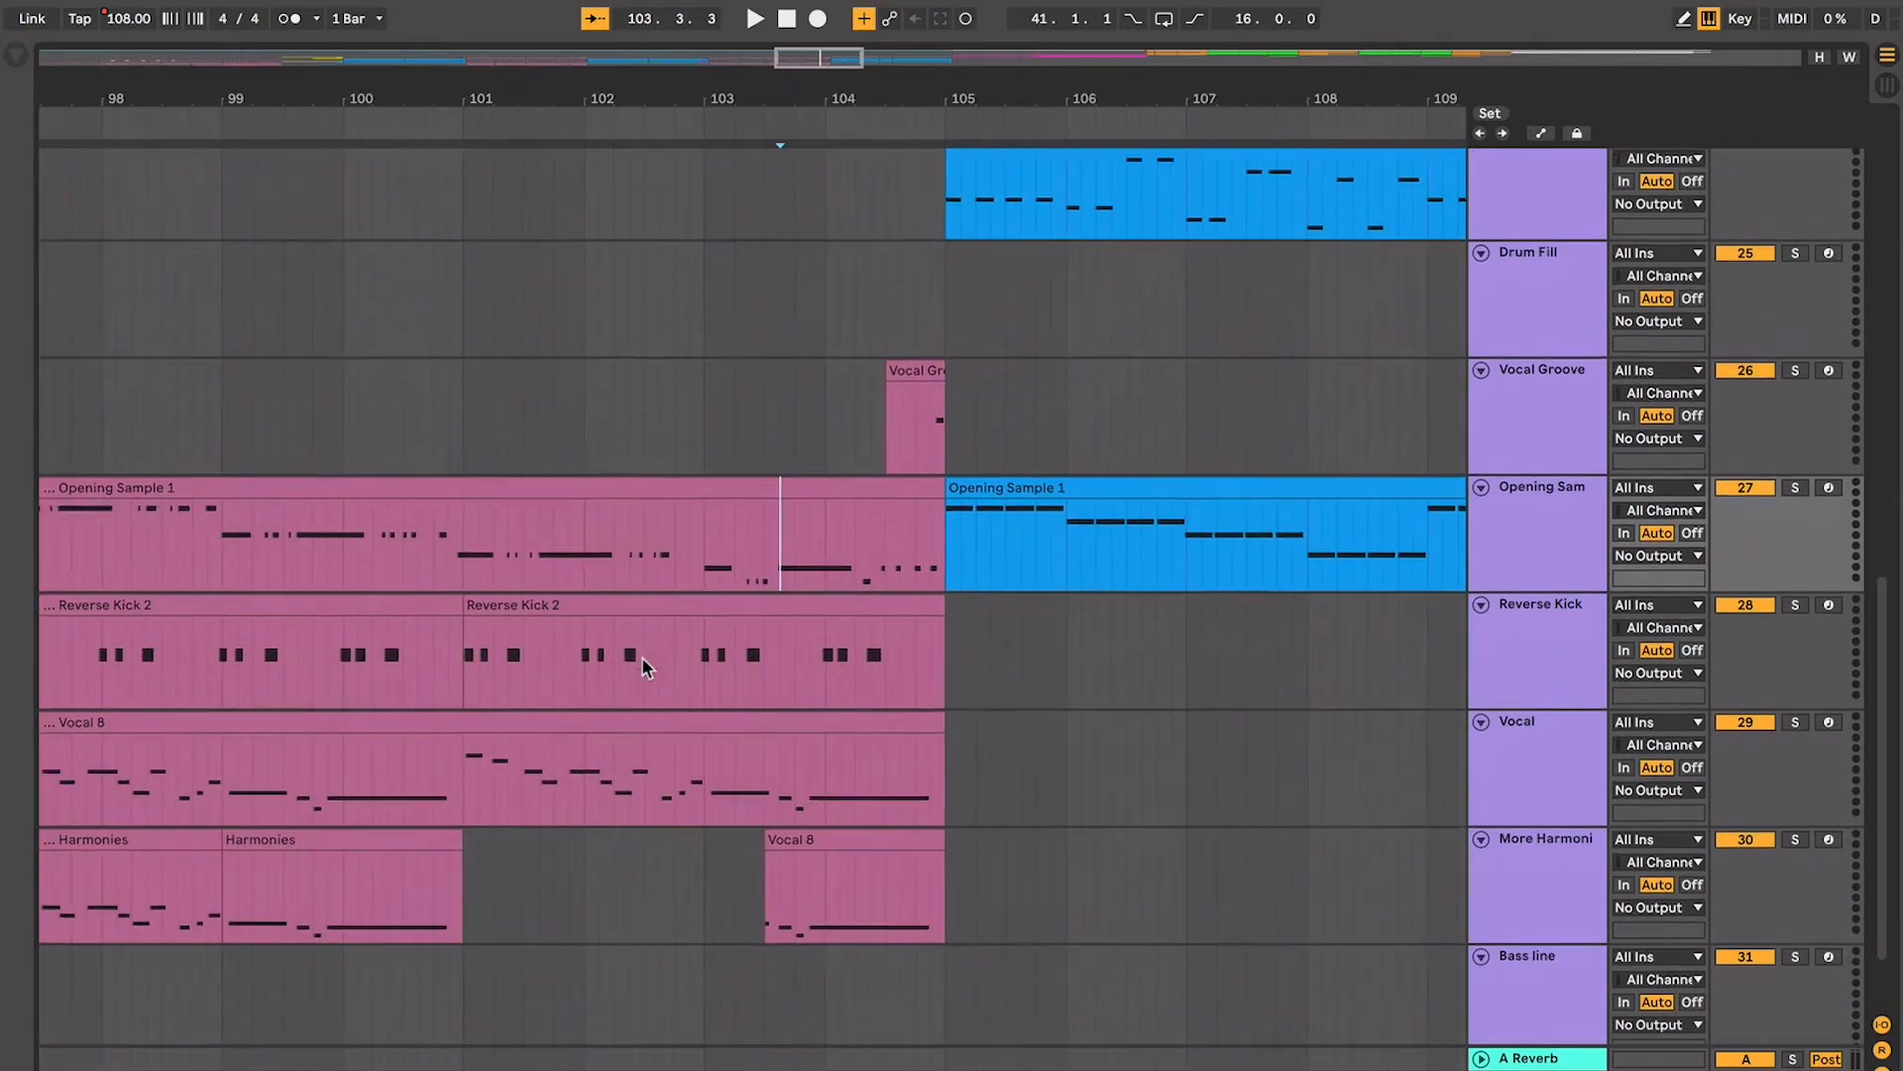
{"action": "scroll", "coordinate": [504, 609], "scroll_direction": "down", "scroll_amount": 1}
{"action": "scroll", "coordinate": [504, 608], "scroll_direction": "left", "scroll_amount": 3}
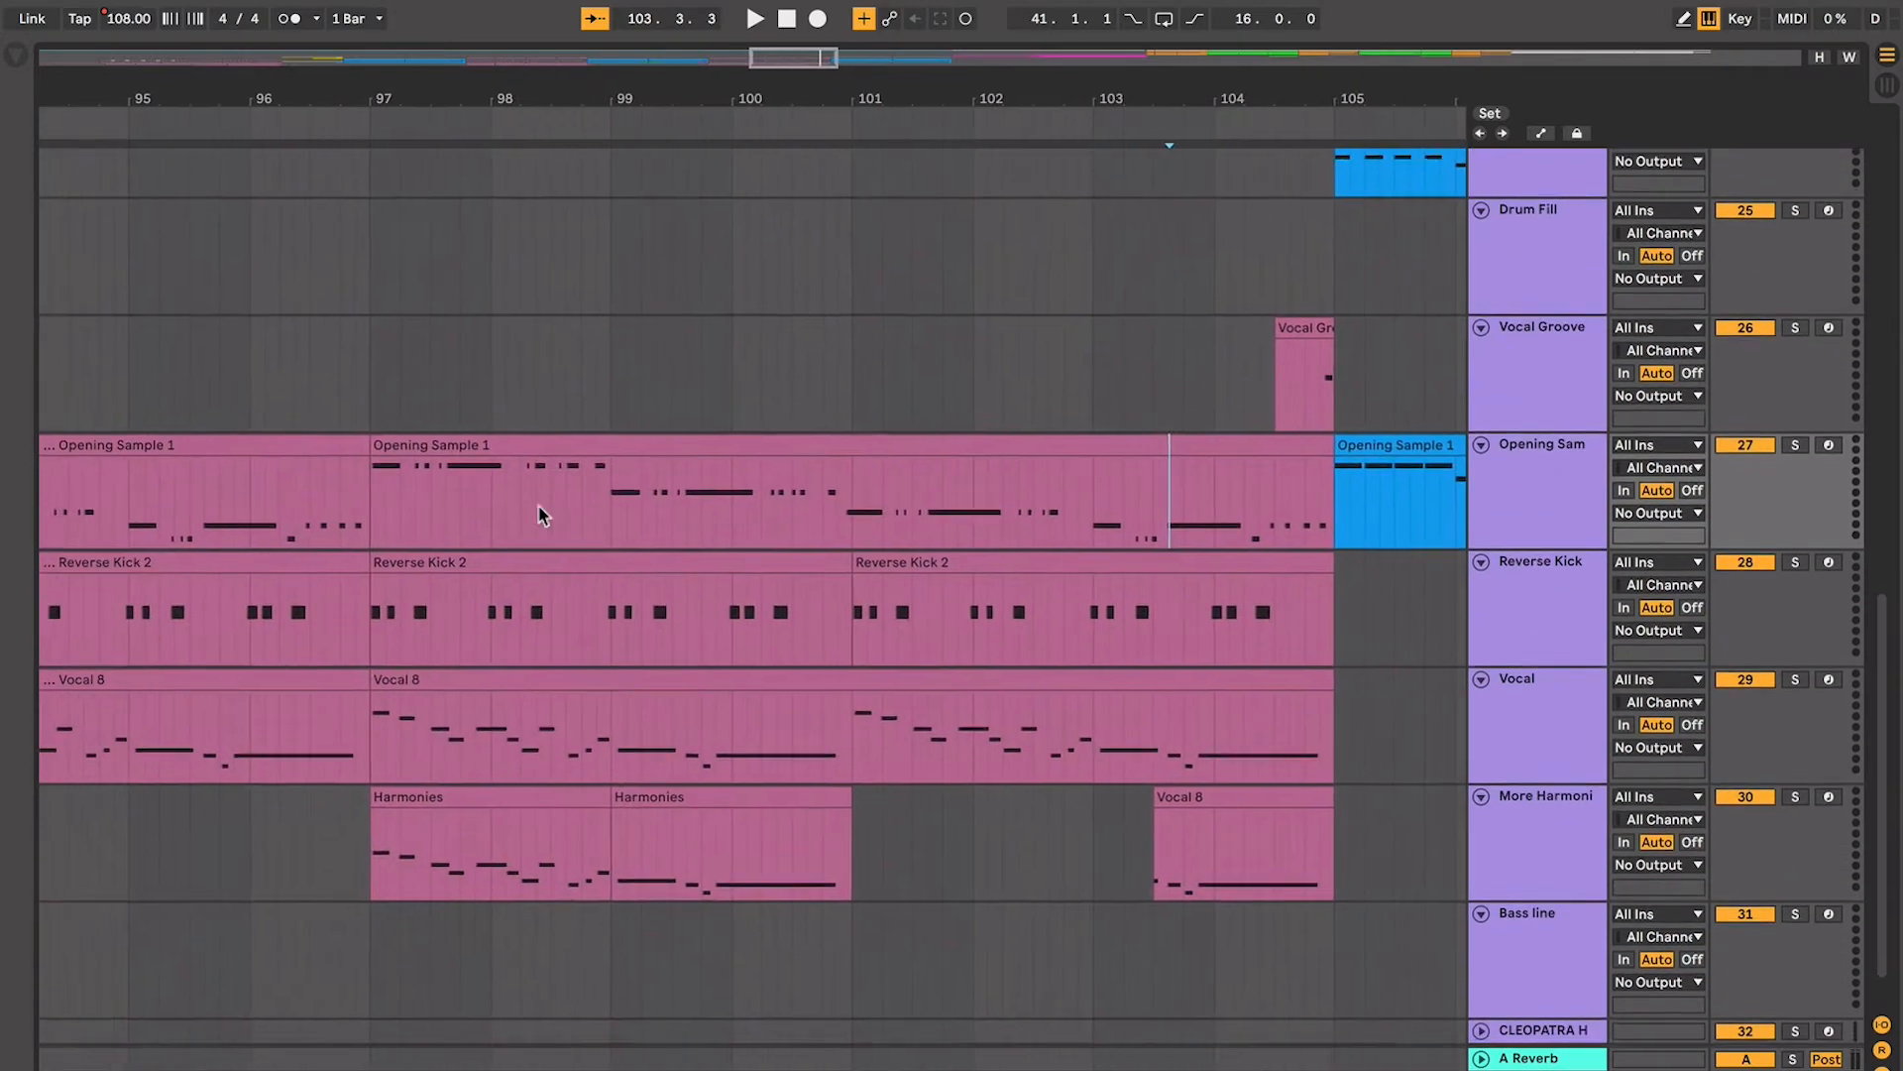
{"action": "left_click", "coordinate": [596, 553]}
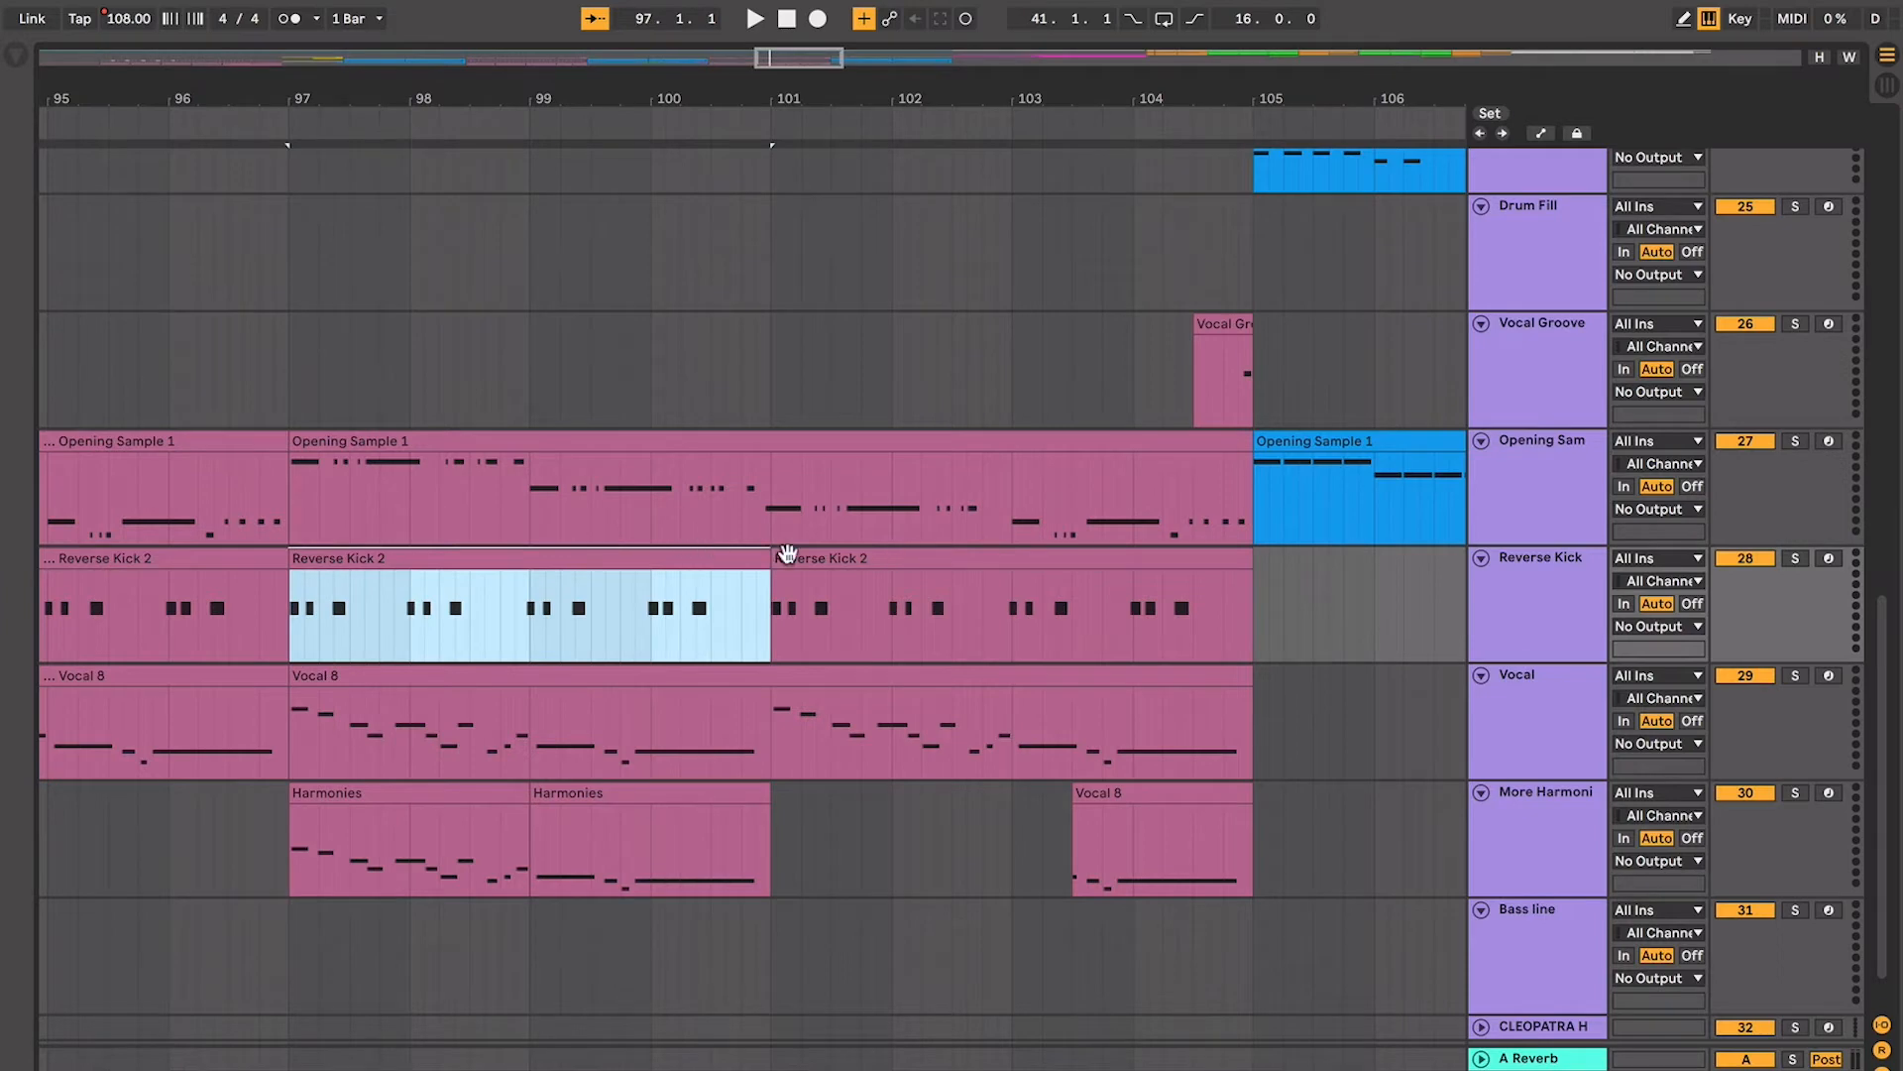
{"action": "scroll", "coordinate": [639, 564], "scroll_direction": "left", "scroll_amount": 3}
{"action": "scroll", "coordinate": [639, 563], "scroll_direction": "right", "scroll_amount": 1}
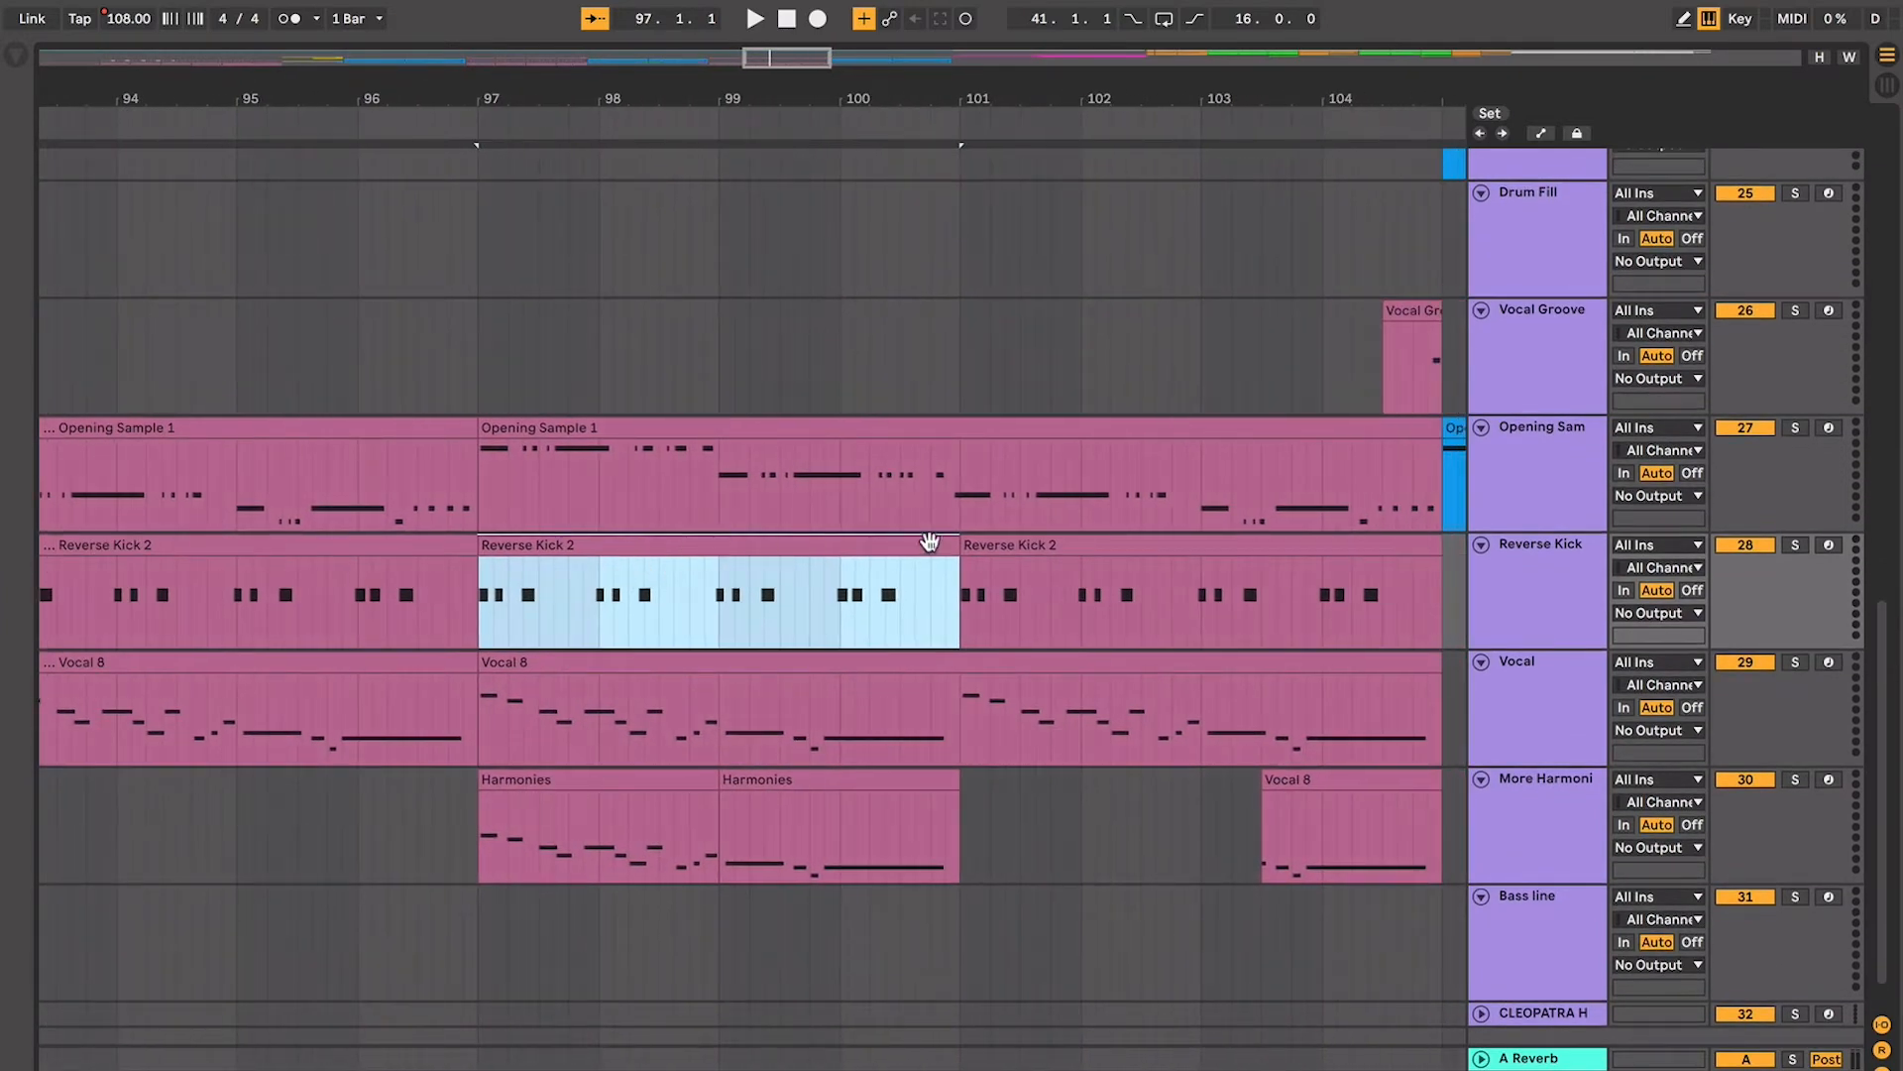
Compare the Reverse Kick 2 clips at bars 97 and 101 by marking them, ending with the bar 101 clip selected
{"action": "left_click", "coordinate": [991, 544]}
{"action": "left_click", "coordinate": [862, 556]}
{"action": "left_click", "coordinate": [861, 545]}
{"action": "left_click", "coordinate": [837, 606]}
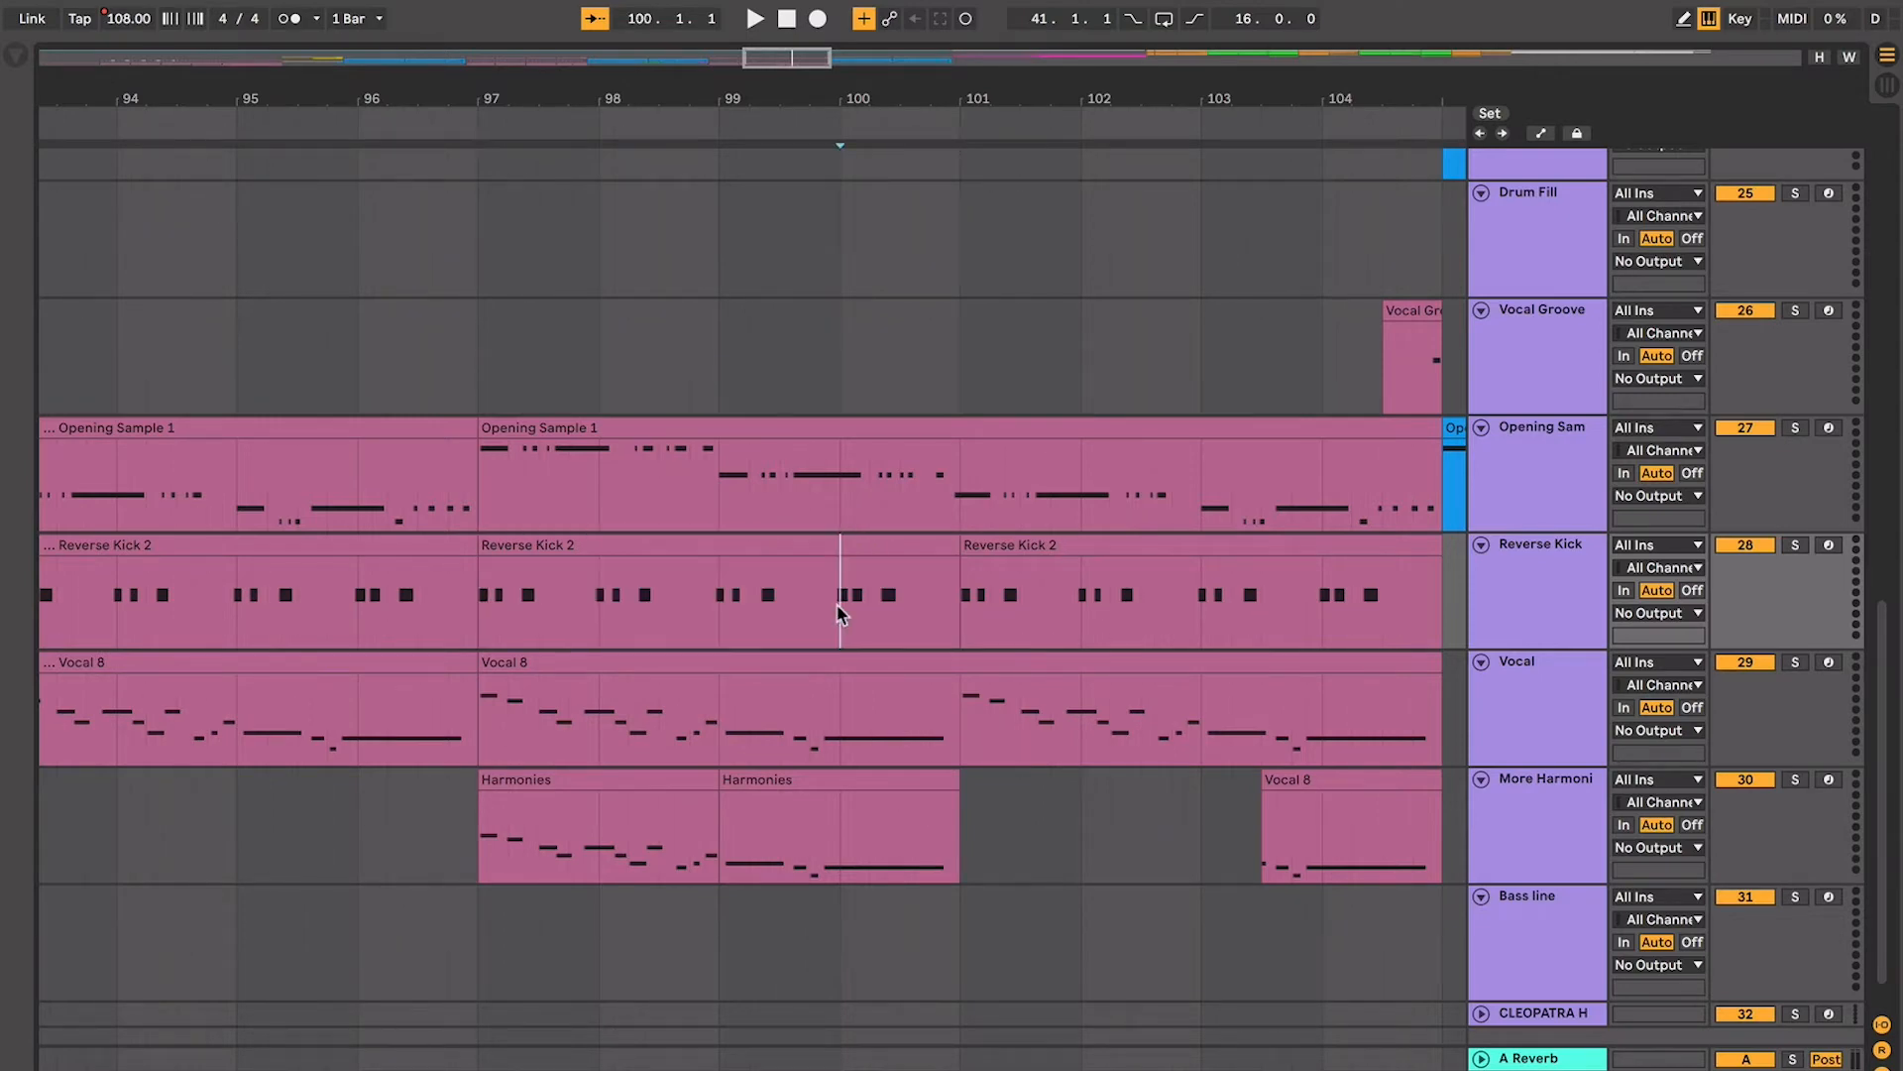
{"action": "left_click_drag", "start_coordinate": [512, 617], "coordinate": [901, 669]}
{"action": "scroll", "coordinate": [897, 614], "scroll_direction": "right", "scroll_amount": 3}
{"action": "scroll", "coordinate": [897, 602], "scroll_direction": "up", "scroll_amount": 1}
{"action": "left_click", "coordinate": [893, 589]}
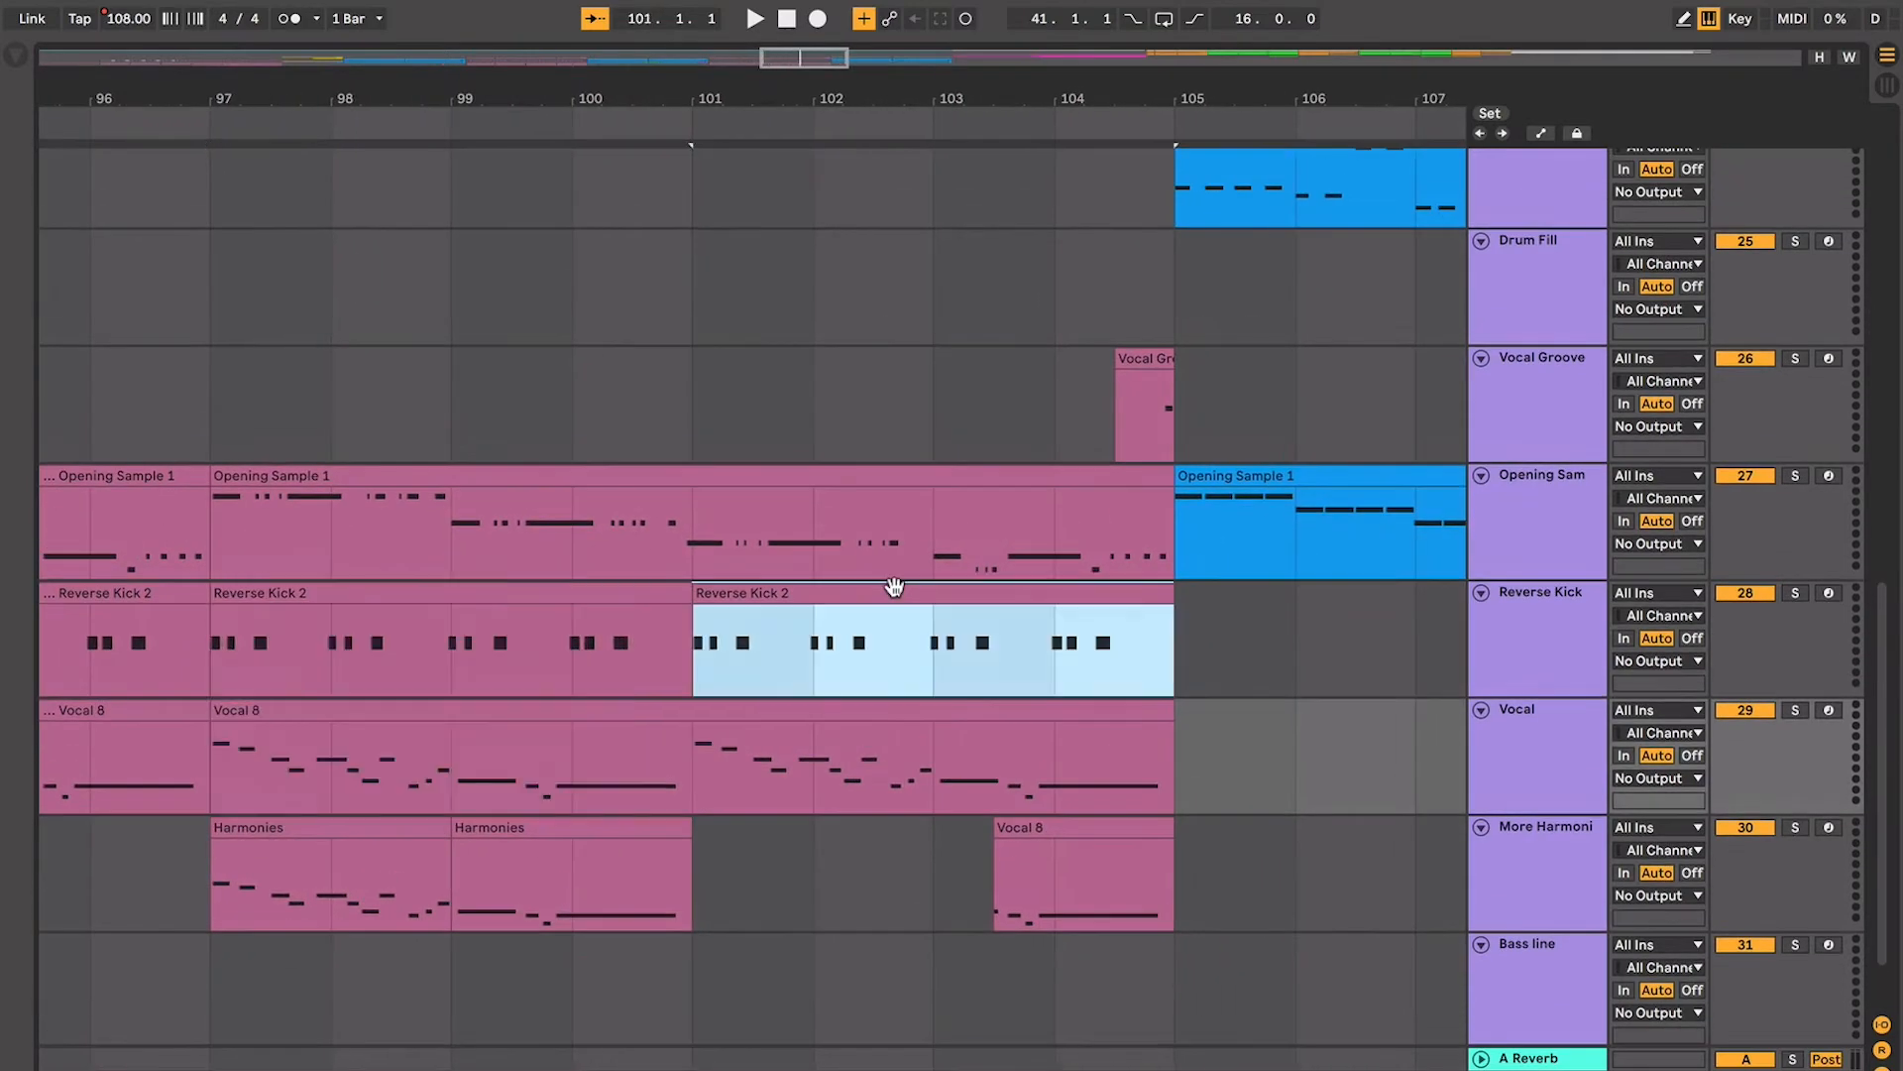
Mark the Reverse Kick 2 and Vocal 8 clips together from bar 97 to bar 105
{"action": "scroll", "coordinate": [894, 587], "scroll_direction": "right", "scroll_amount": 1}
{"action": "scroll", "coordinate": [895, 593], "scroll_direction": "left", "scroll_amount": 3}
{"action": "scroll", "coordinate": [664, 585], "scroll_direction": "down", "scroll_amount": 1}
{"action": "left_click_drag", "start_coordinate": [318, 601], "coordinate": [924, 727]}
{"action": "left_click_drag", "start_coordinate": [1209, 623], "coordinate": [338, 725]}
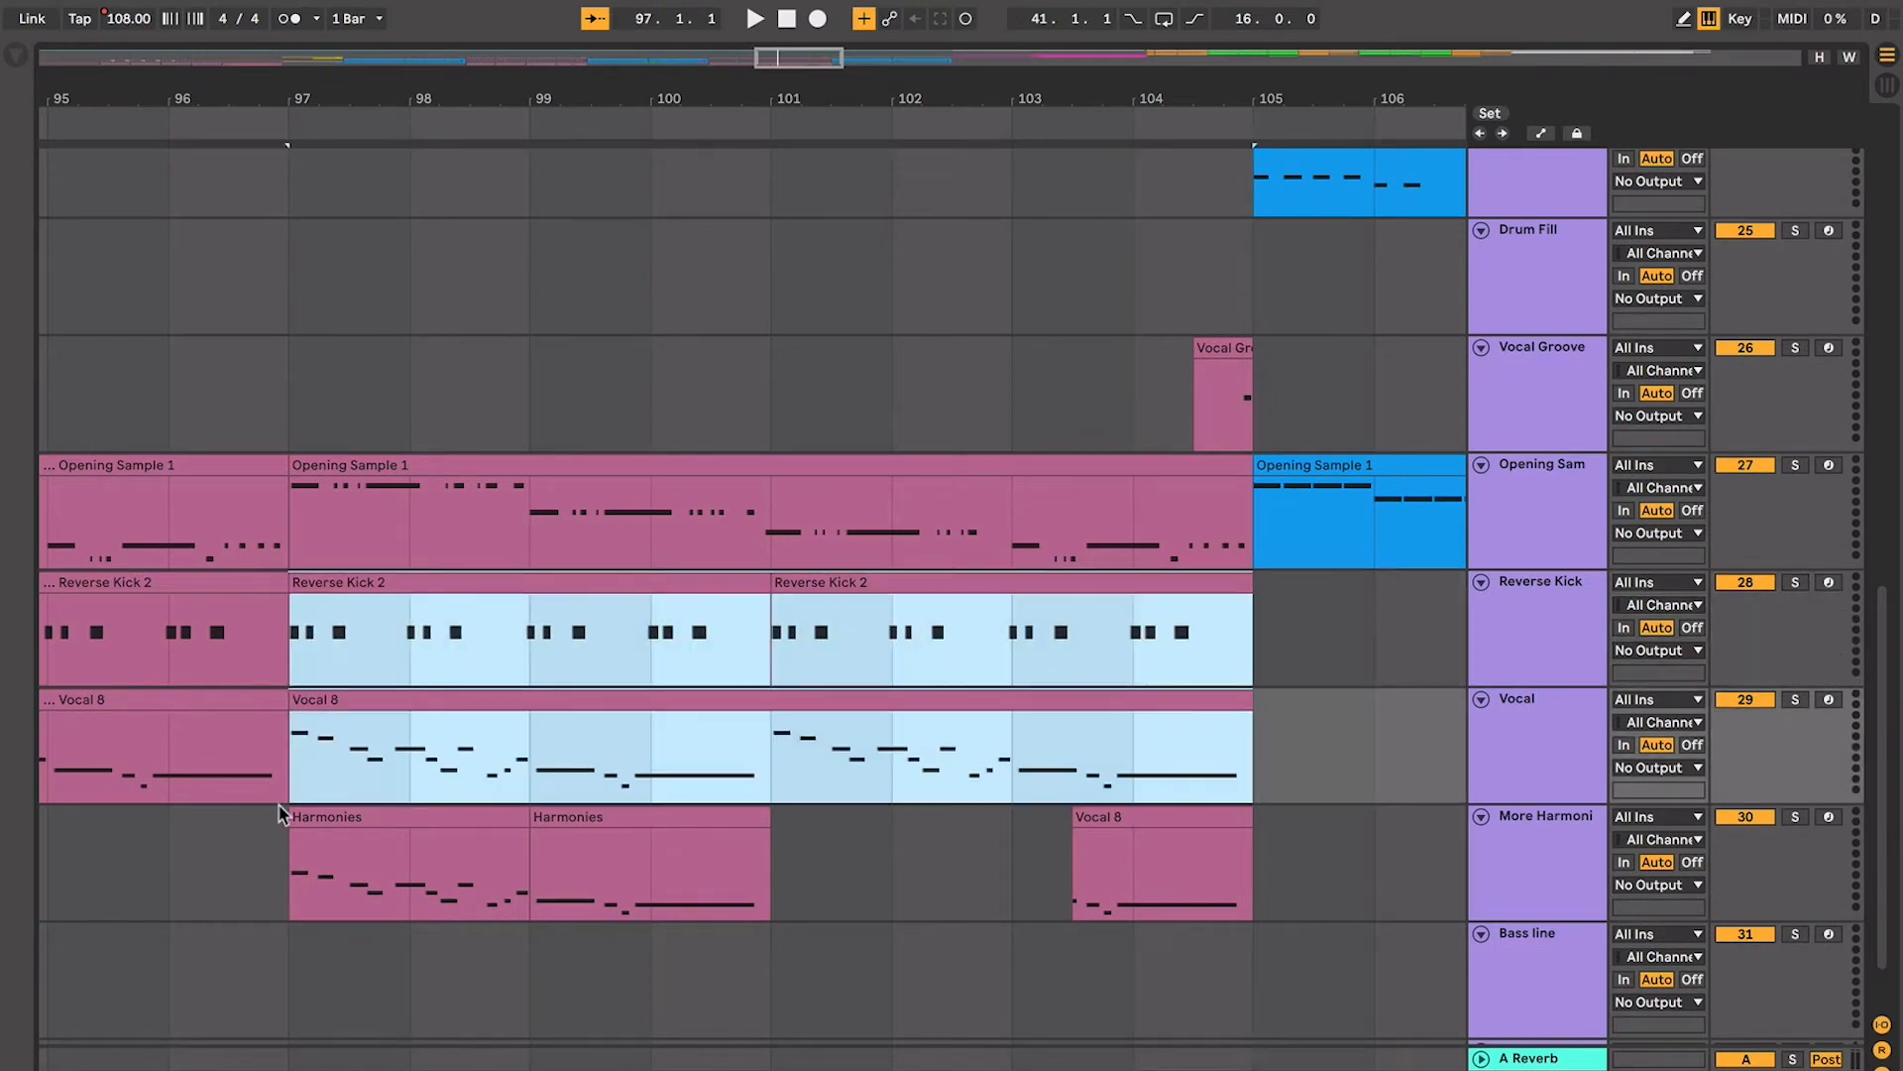
{"action": "left_click_drag", "start_coordinate": [282, 815], "coordinate": [289, 817]}
{"action": "left_click", "coordinate": [324, 731]}
Compare the Opening Sample 1 clips on either side of bar 105, selecting the blue one and placing the insert position at bar 104
{"action": "scroll", "coordinate": [379, 705], "scroll_direction": "right", "scroll_amount": 5}
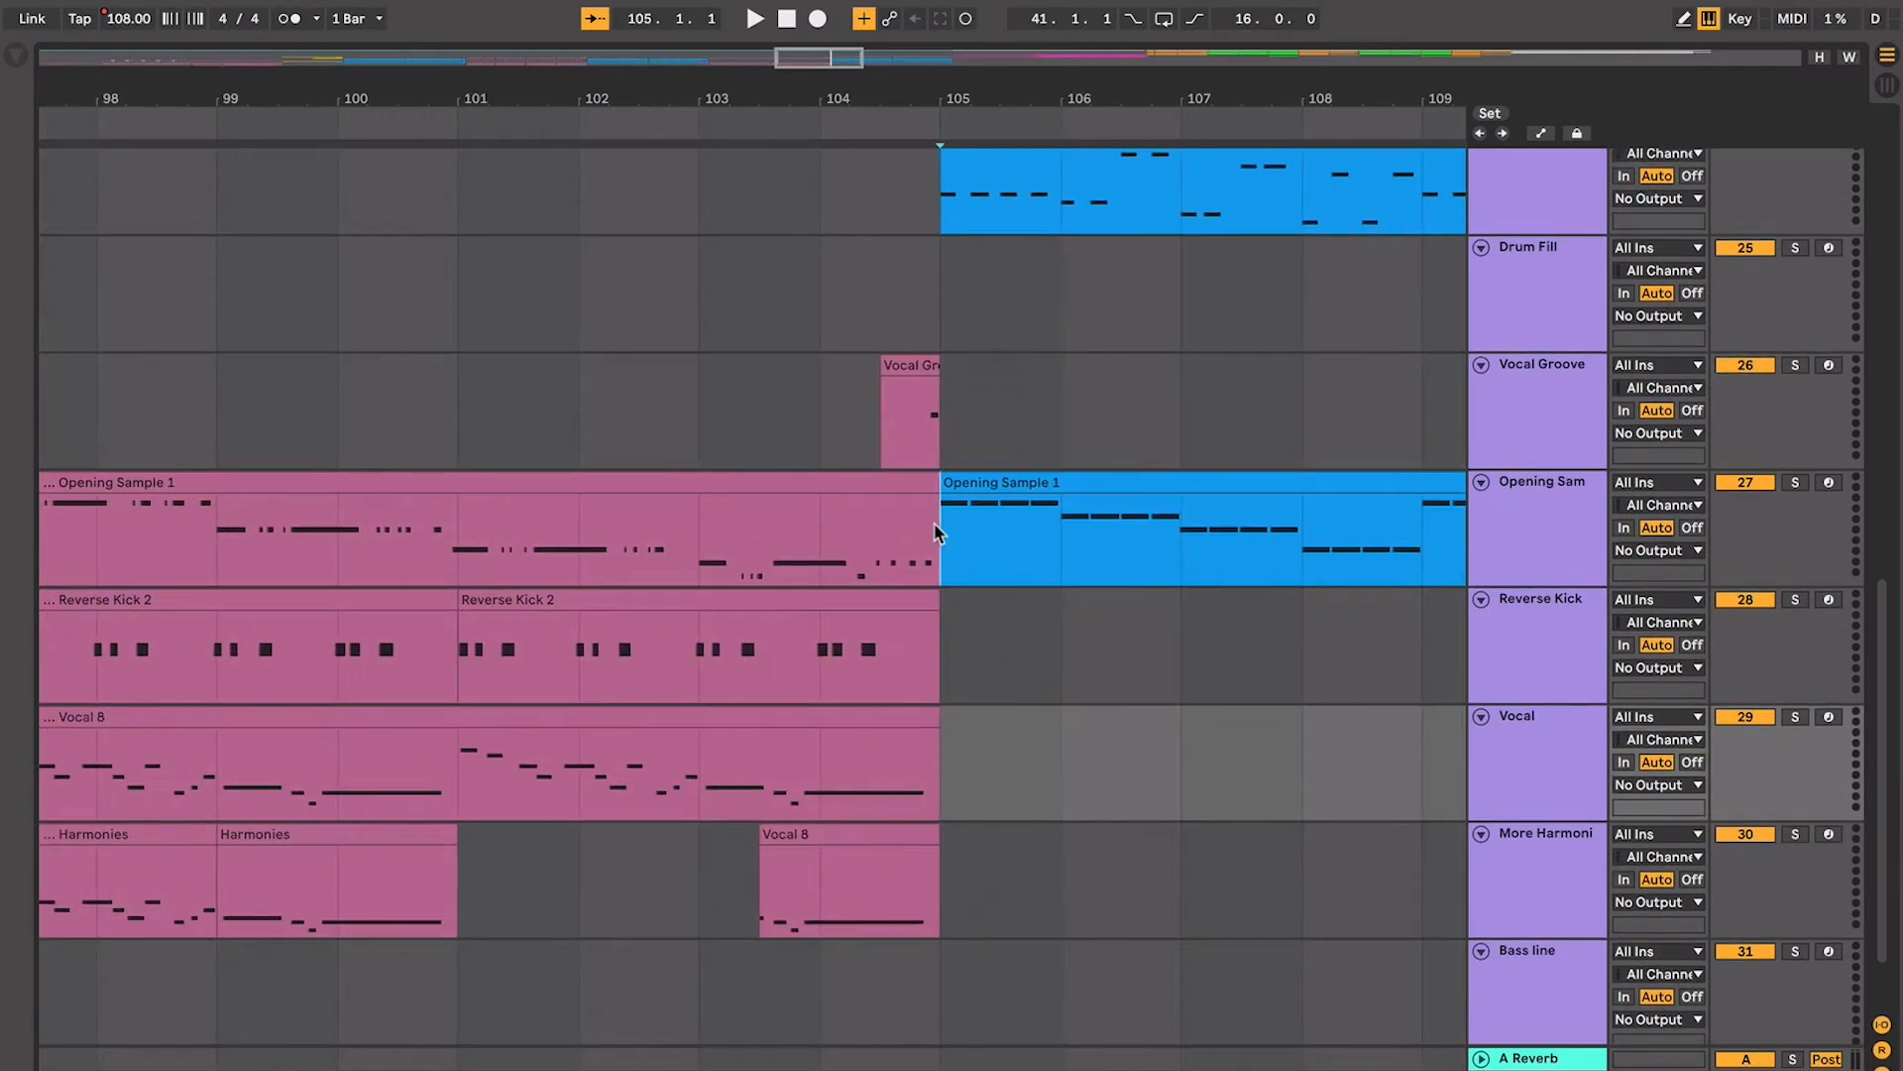
{"action": "scroll", "coordinate": [934, 522], "scroll_direction": "right", "scroll_amount": 5}
{"action": "scroll", "coordinate": [934, 522], "scroll_direction": "up", "scroll_amount": 1}
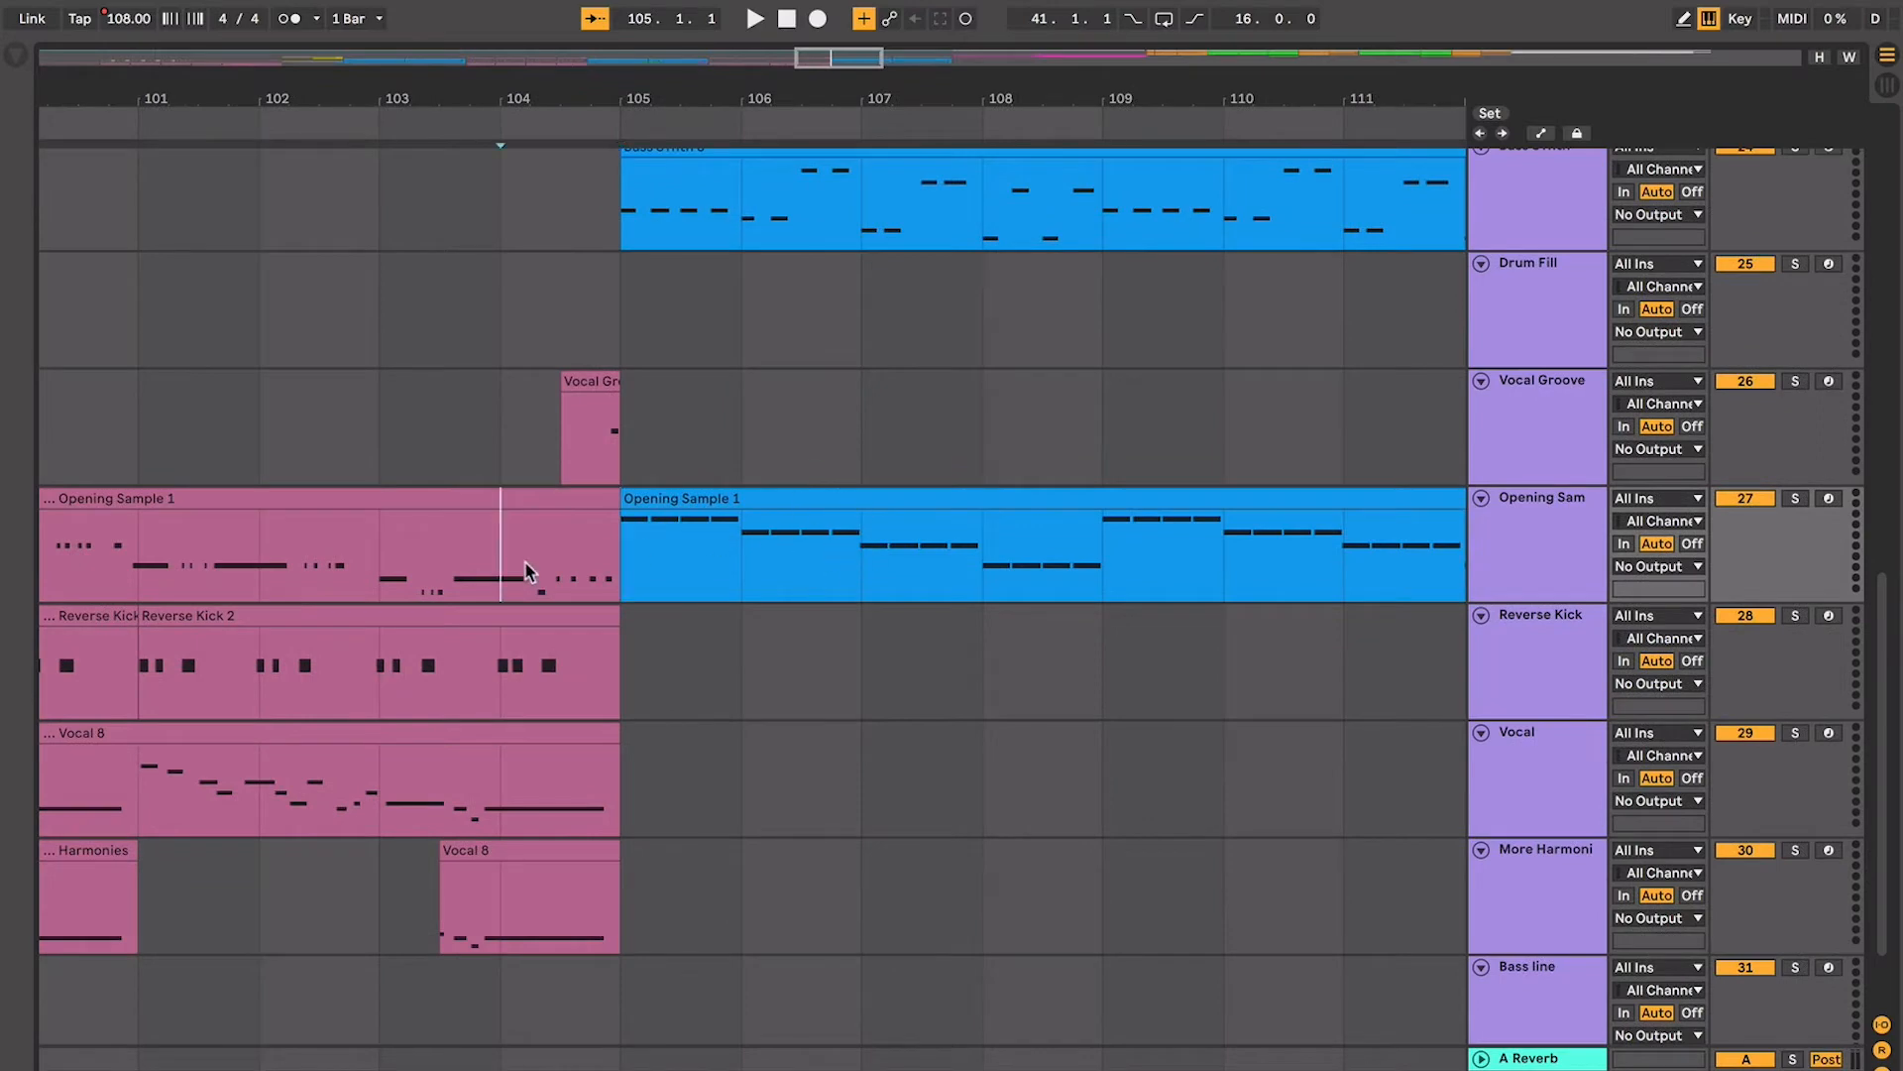
{"action": "left_click", "coordinate": [678, 502]}
{"action": "left_click", "coordinate": [552, 567]}
{"action": "scroll", "coordinate": [500, 565], "scroll_direction": "right", "scroll_amount": 2}
{"action": "scroll", "coordinate": [500, 565], "scroll_direction": "up", "scroll_amount": 3}
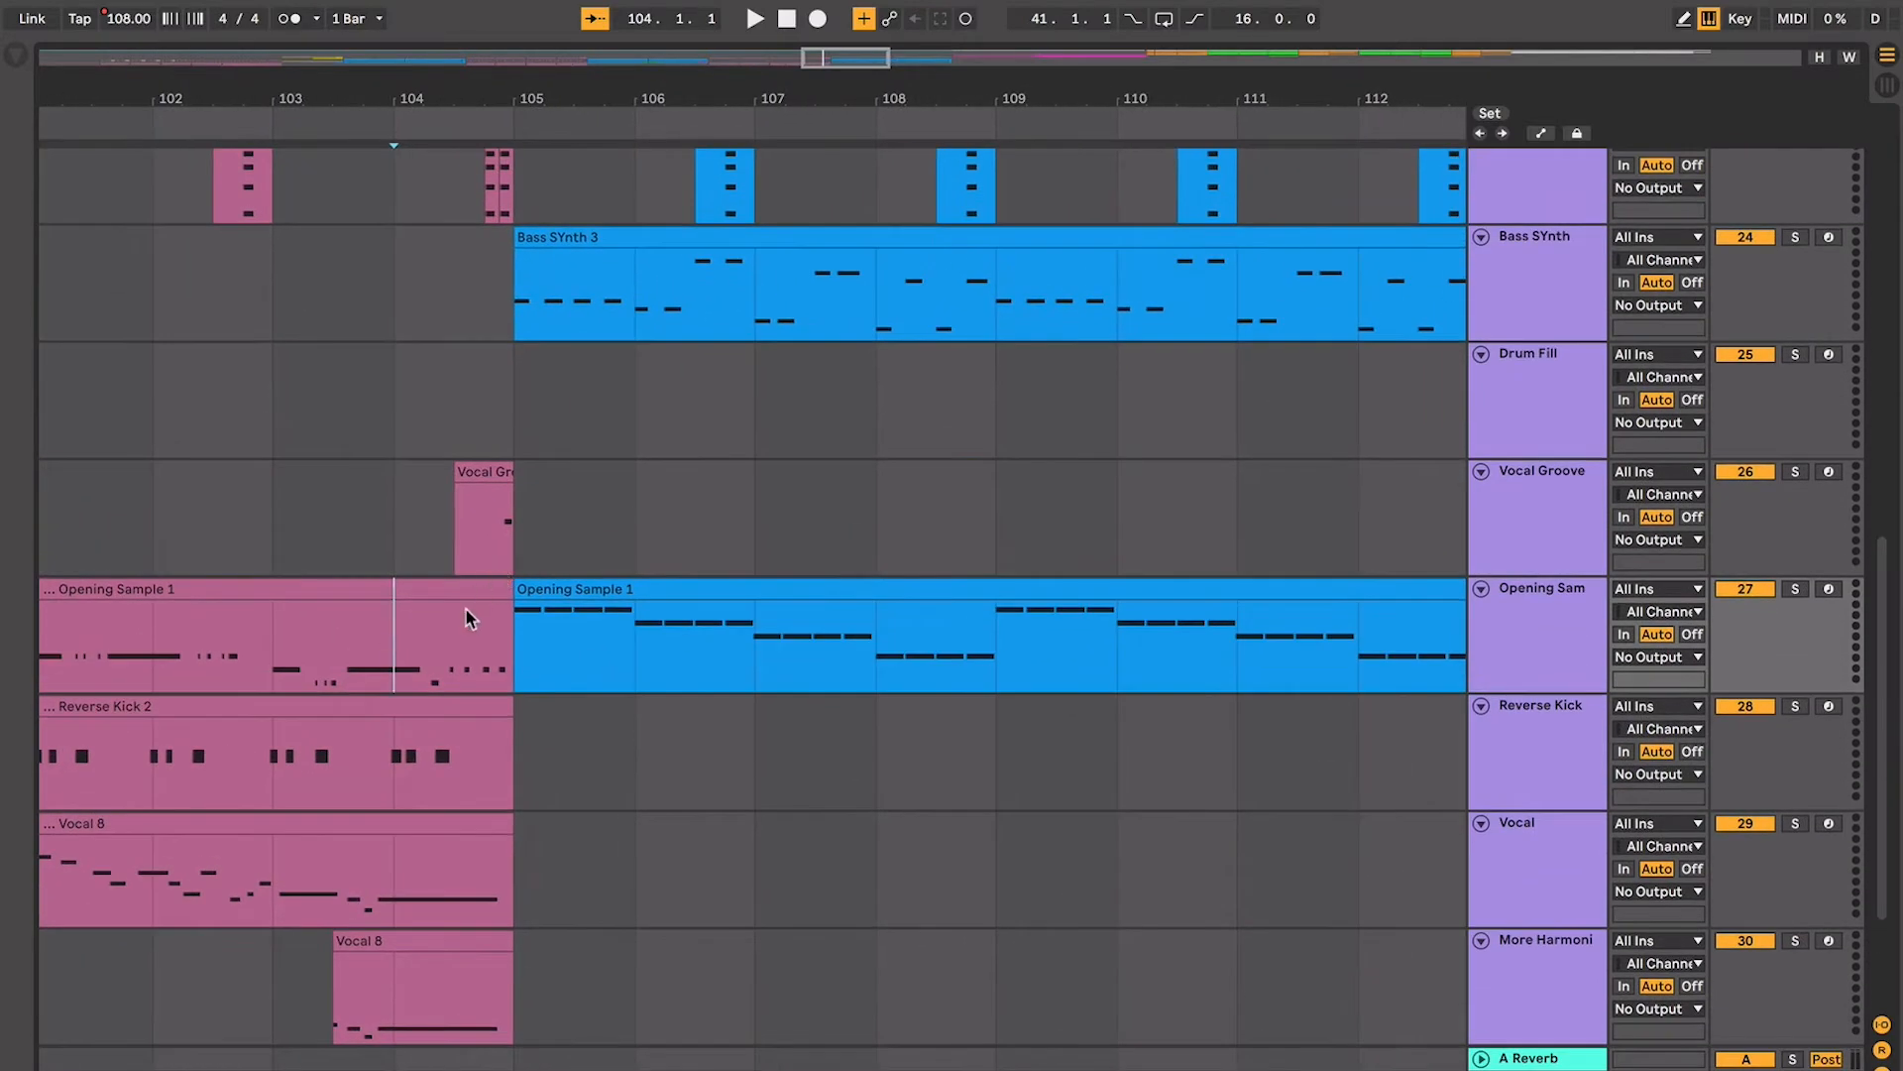
{"action": "left_click", "coordinate": [534, 588]}
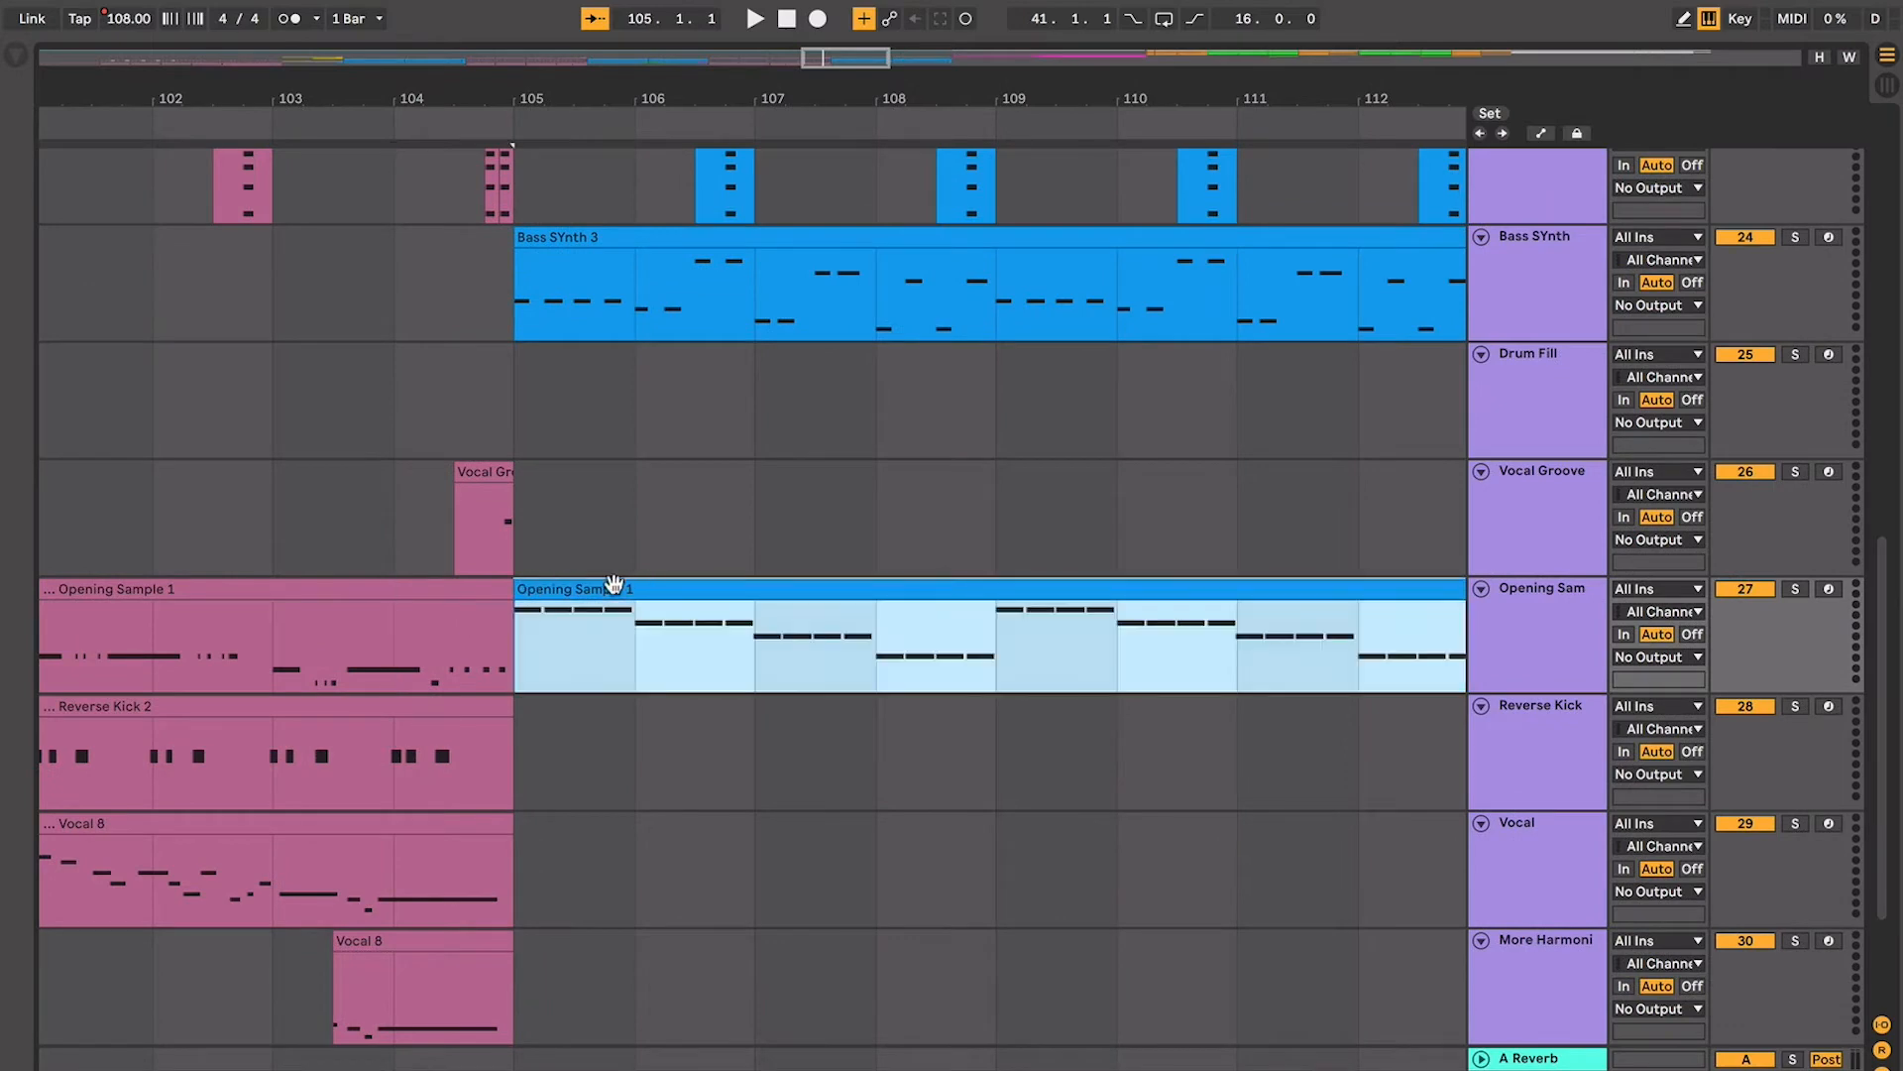
{"action": "left_click", "coordinate": [420, 618]}
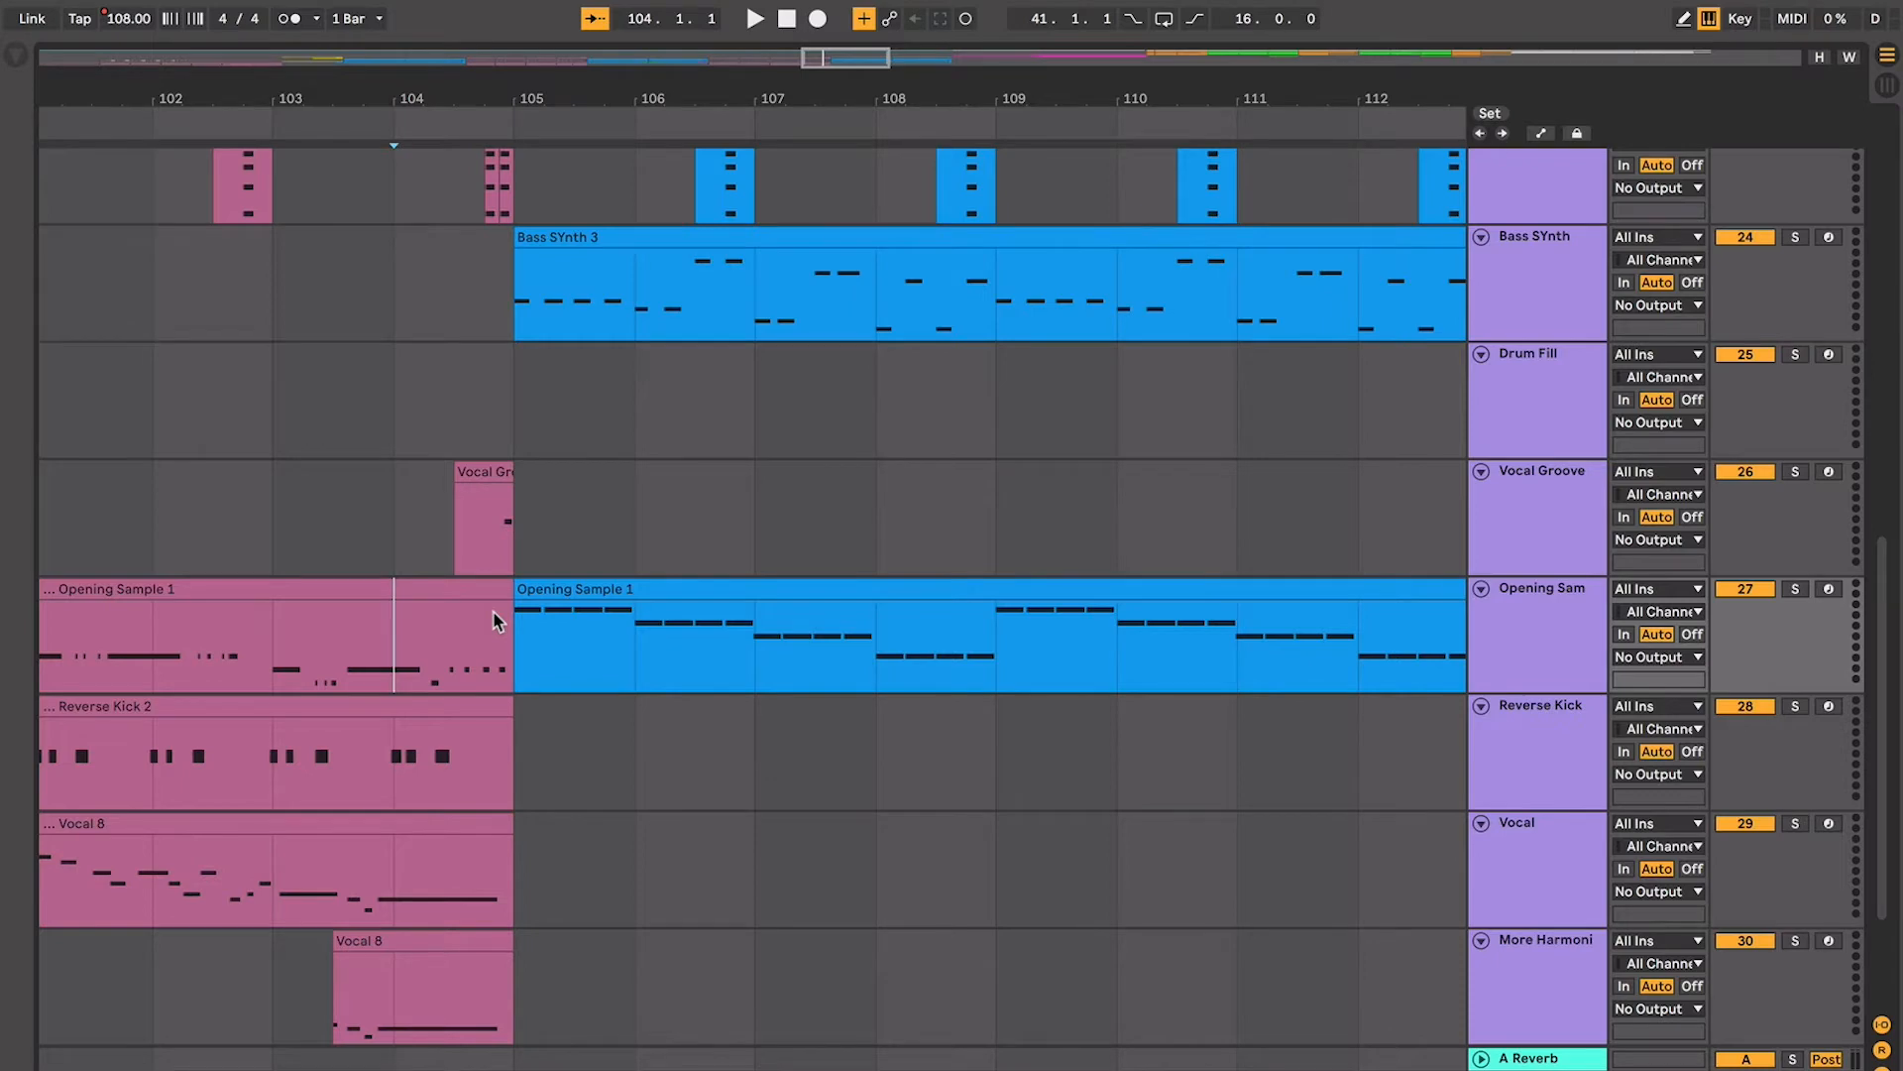
Look over the sections from bar 79 to bar 121 and place the insert position at bar 97 on the Vocal Groove track
{"action": "scroll", "coordinate": [497, 621], "scroll_direction": "left", "scroll_amount": 5}
{"action": "scroll", "coordinate": [498, 620], "scroll_direction": "down", "scroll_amount": 1}
{"action": "key", "text": "minus"}
{"action": "key", "text": "minus"}
{"action": "key", "text": "minus"}
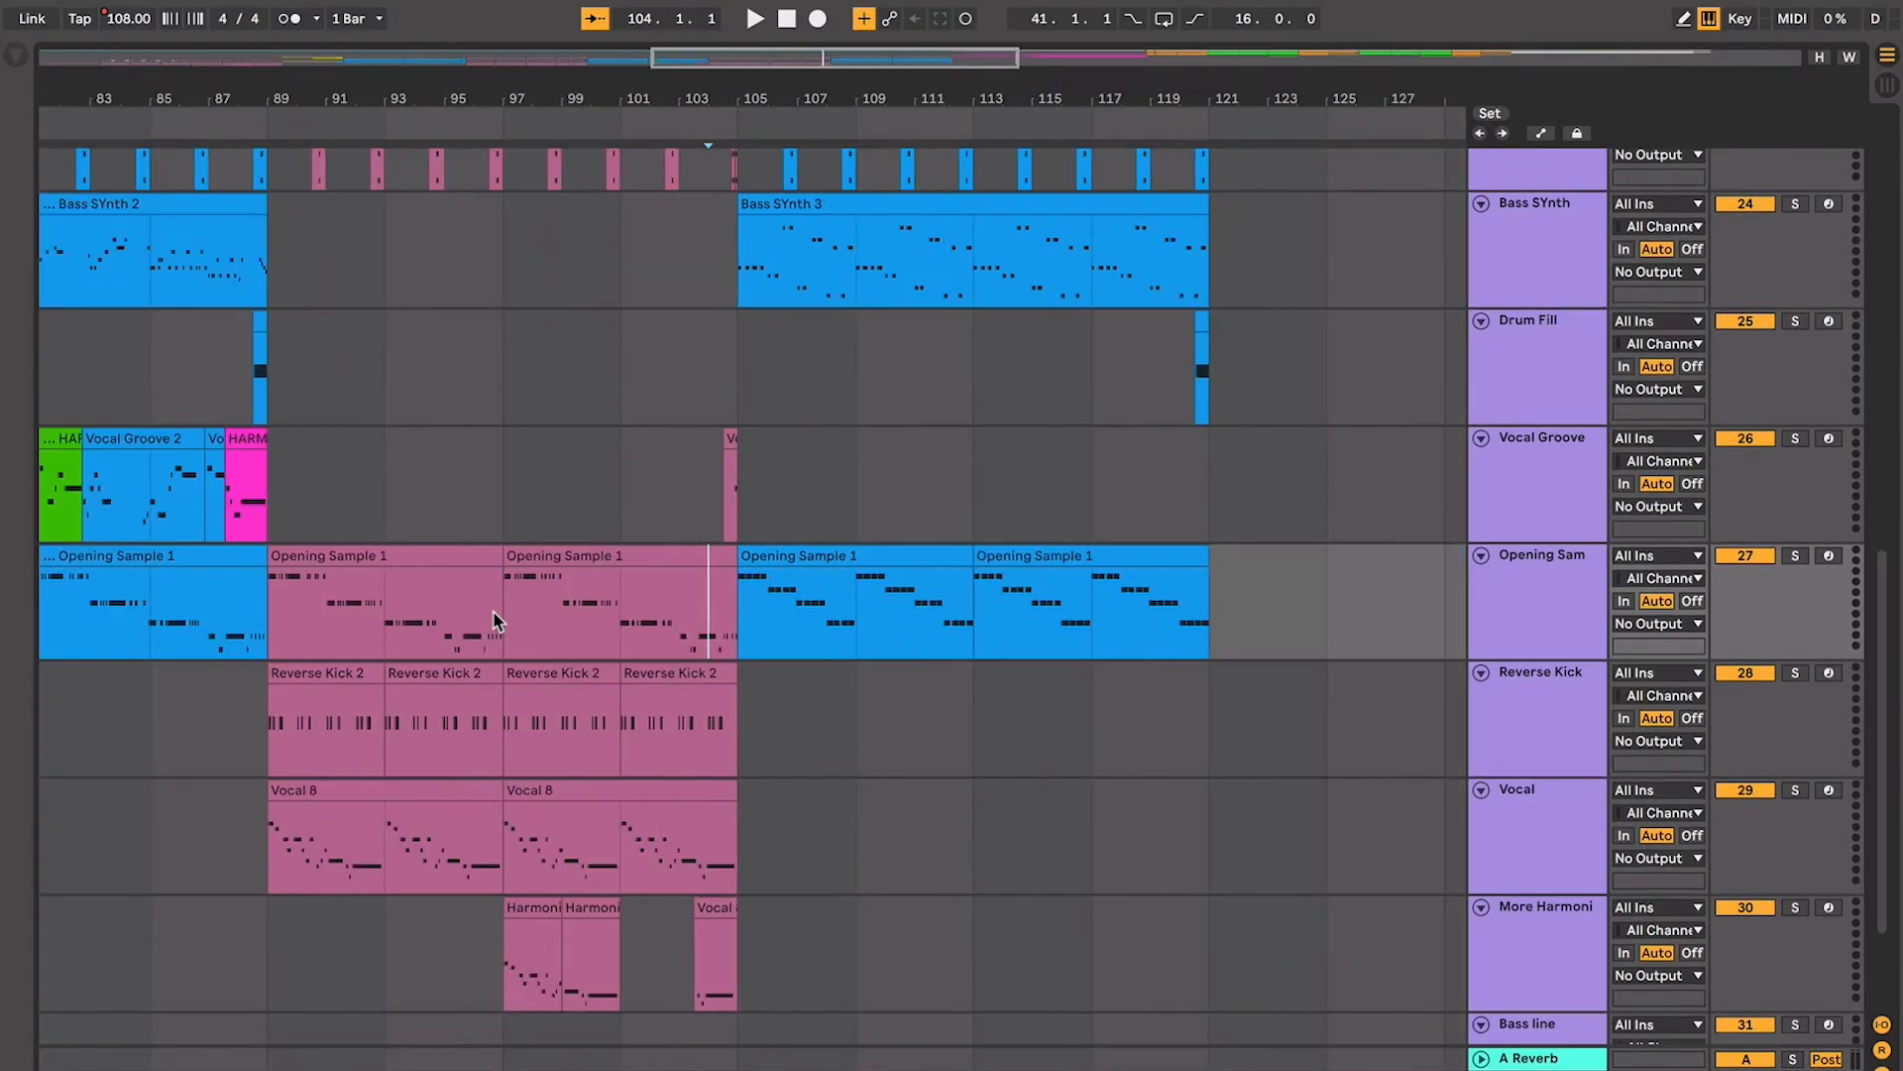
{"action": "scroll", "coordinate": [506, 612], "scroll_direction": "up", "scroll_amount": 4}
{"action": "scroll", "coordinate": [515, 601], "scroll_direction": "left", "scroll_amount": 1}
{"action": "left_click", "coordinate": [515, 598]}
{"action": "scroll", "coordinate": [526, 595], "scroll_direction": "up", "scroll_amount": 4}
{"action": "scroll", "coordinate": [531, 593], "scroll_direction": "left", "scroll_amount": 2}
{"action": "scroll", "coordinate": [530, 593], "scroll_direction": "down", "scroll_amount": 6}
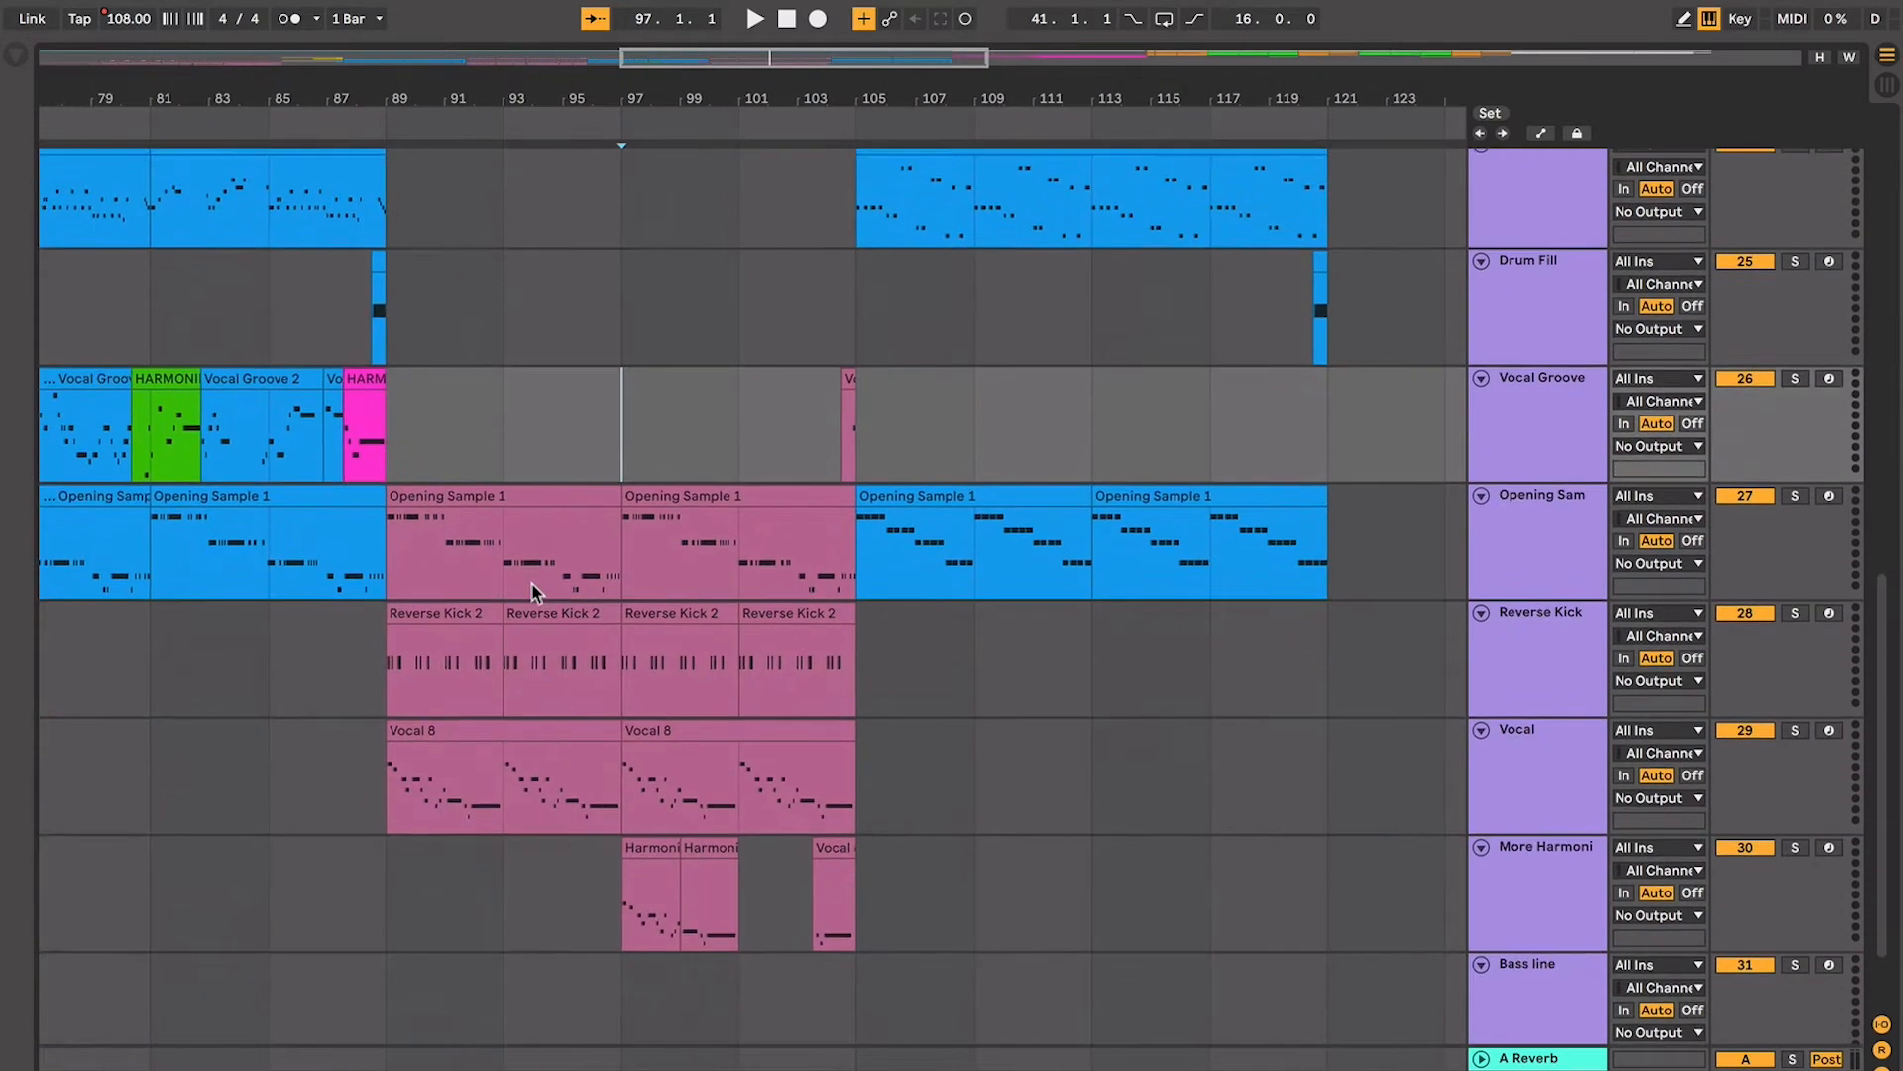
Mark the tracks from Vocal Groove downward starting at bar 97, and examine the Vocal Groove clip before bar 105 up close
{"action": "scroll", "coordinate": [535, 593], "scroll_direction": "up", "scroll_amount": 3}
{"action": "scroll", "coordinate": [572, 553], "scroll_direction": "right", "scroll_amount": 1}
{"action": "left_click_drag", "start_coordinate": [623, 580], "coordinate": [835, 1001]}
{"action": "left_click", "coordinate": [727, 561]}
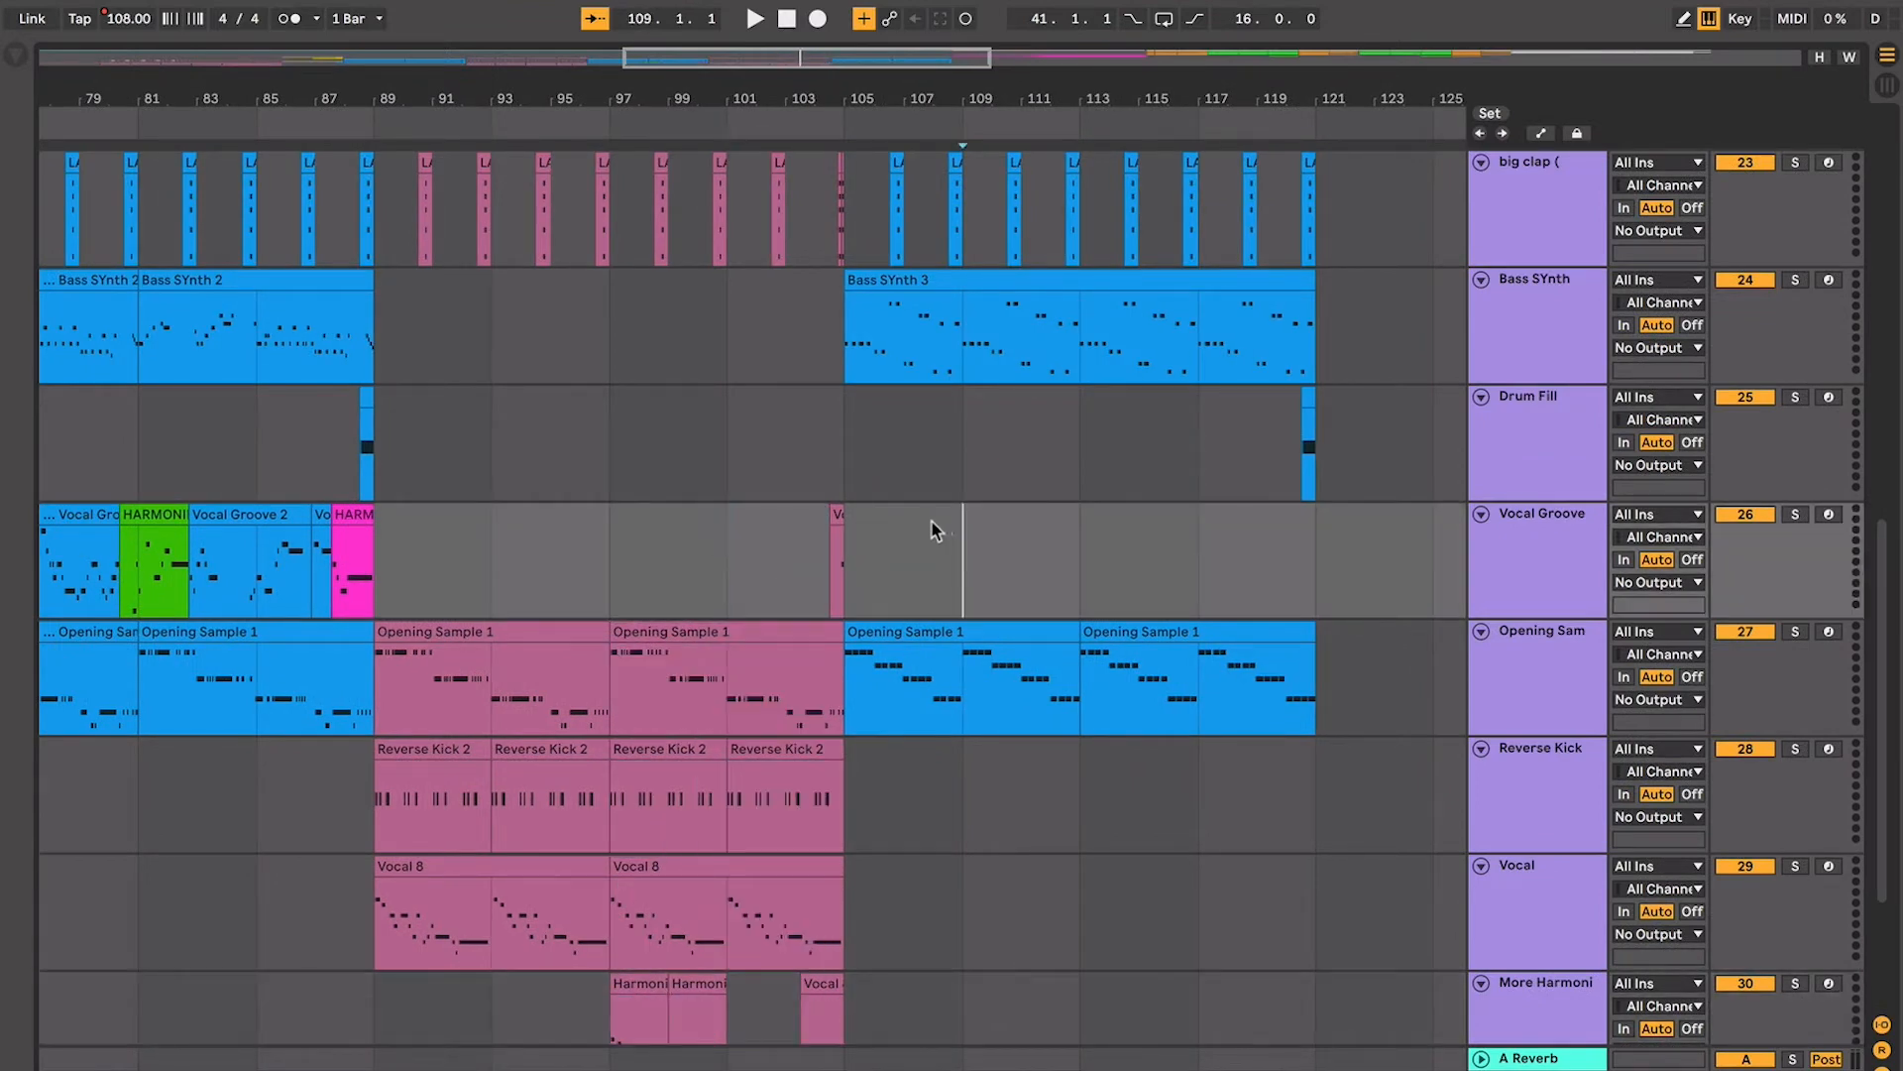
{"action": "scroll", "coordinate": [852, 530], "scroll_direction": "up", "scroll_amount": 5}
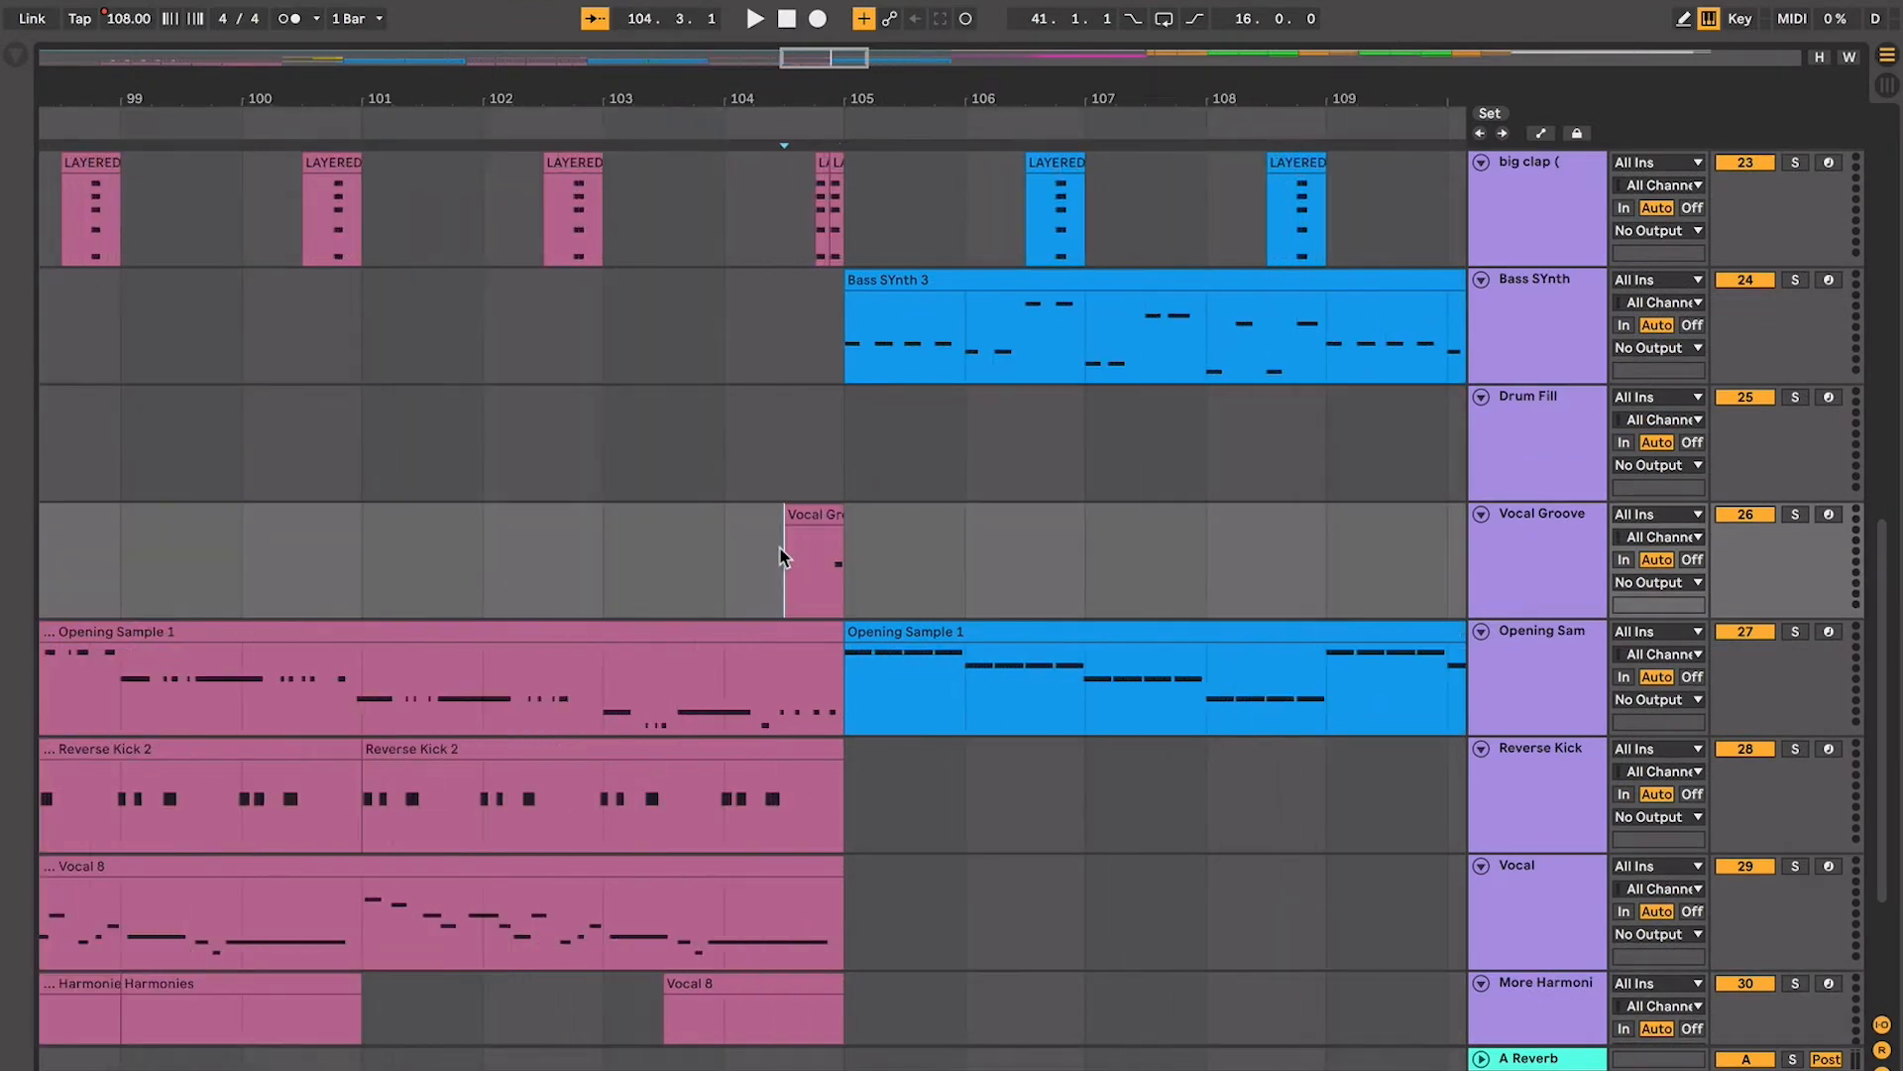
Play the transition from the short Vocal Groove clip before bar 105 into the blue section, and stop at the end of bar 108
{"action": "left_click", "coordinate": [781, 555]}
{"action": "scroll", "coordinate": [781, 553], "scroll_direction": "right", "scroll_amount": 2}
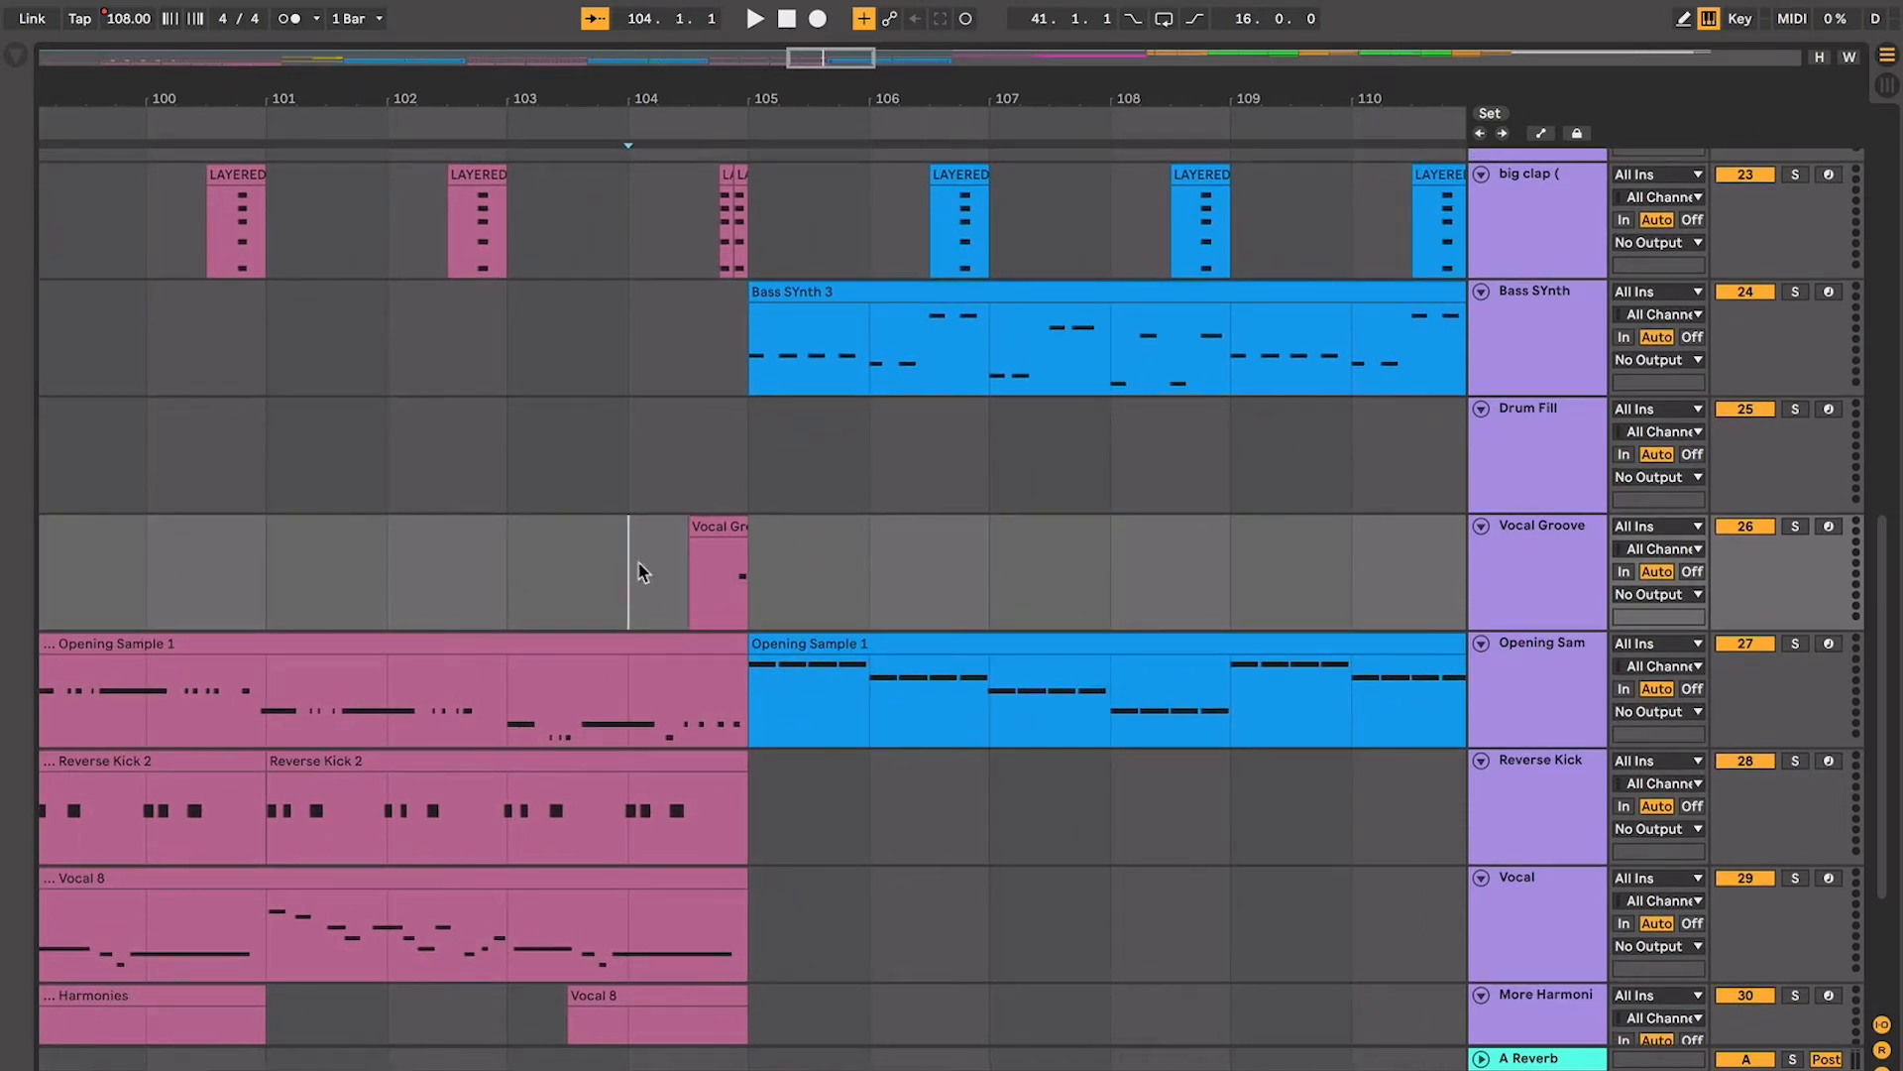
{"action": "key", "text": "Right"}
{"action": "key", "text": "space"}
{"action": "key", "text": "plus"}
{"action": "key", "text": "plus"}
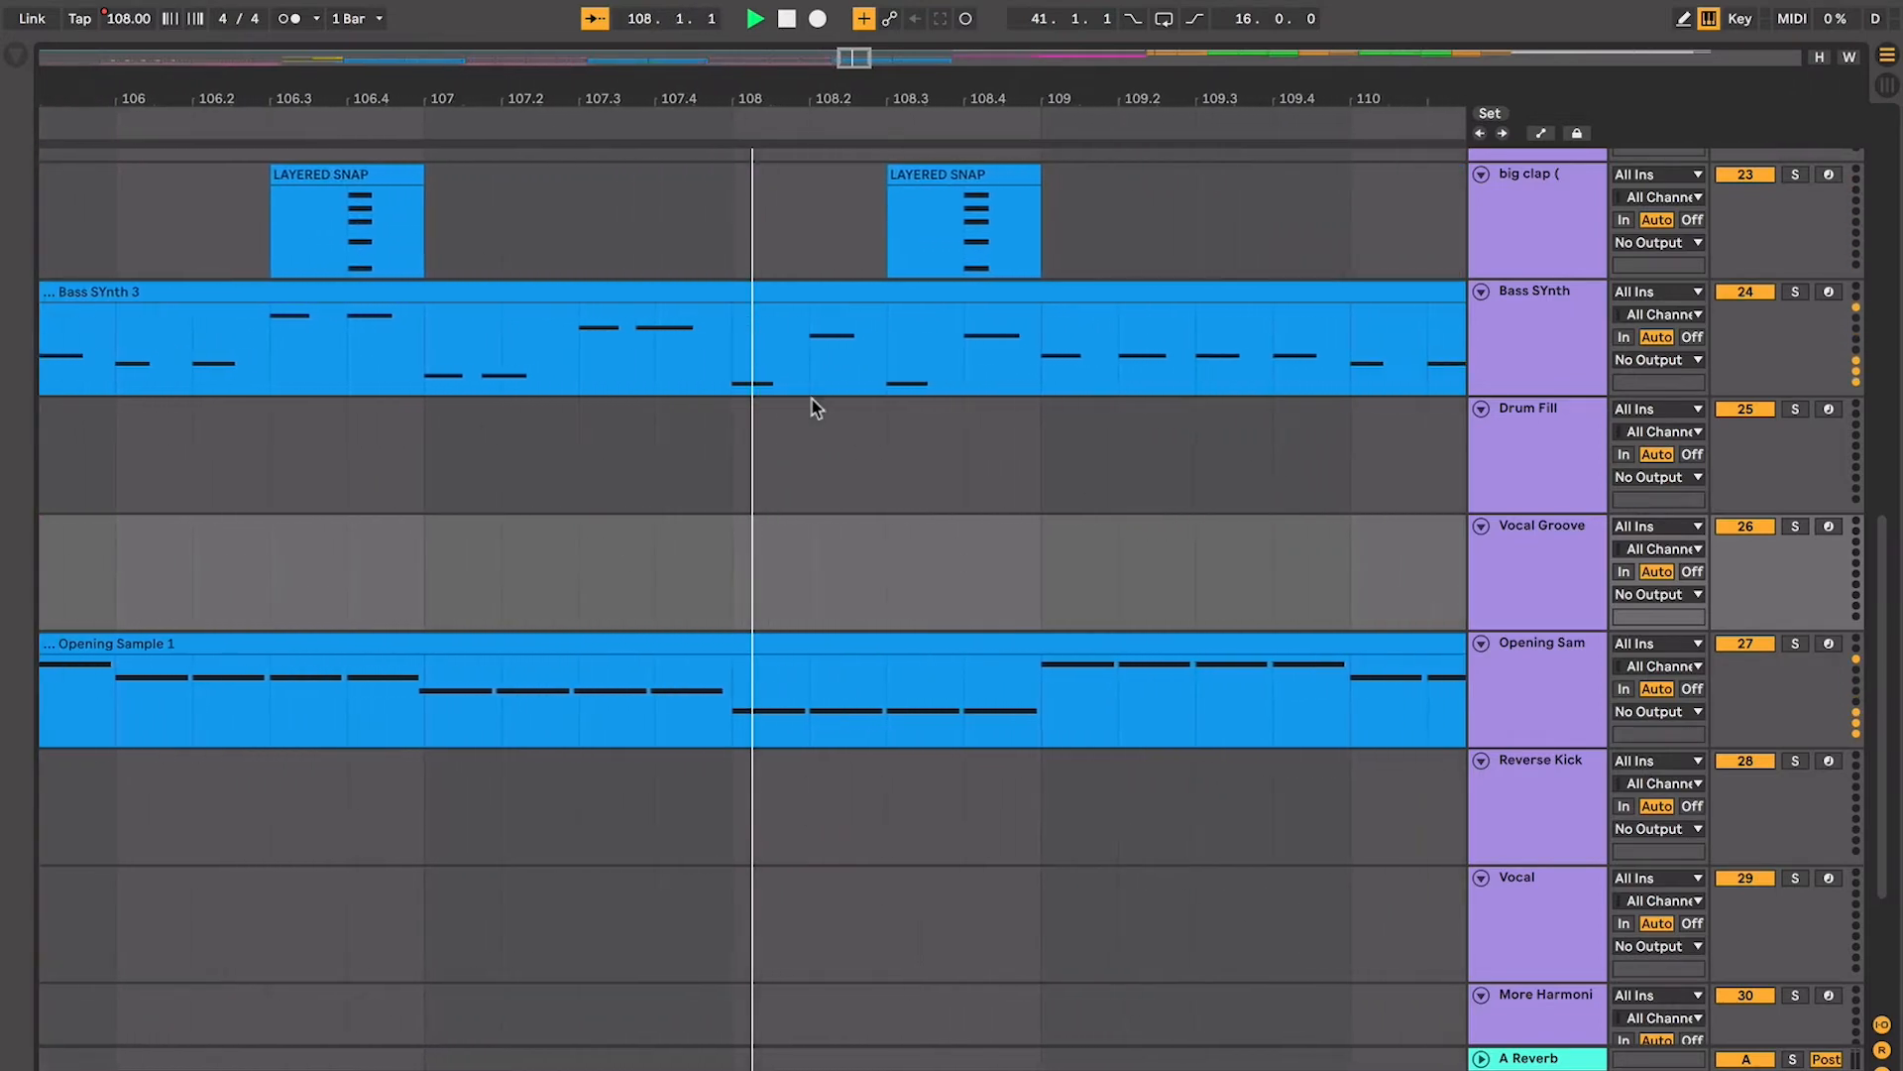
{"action": "key", "text": "minus"}
{"action": "key", "text": "minus"}
{"action": "key", "text": "minus"}
{"action": "key", "text": "minus"}
{"action": "key", "text": "minus"}
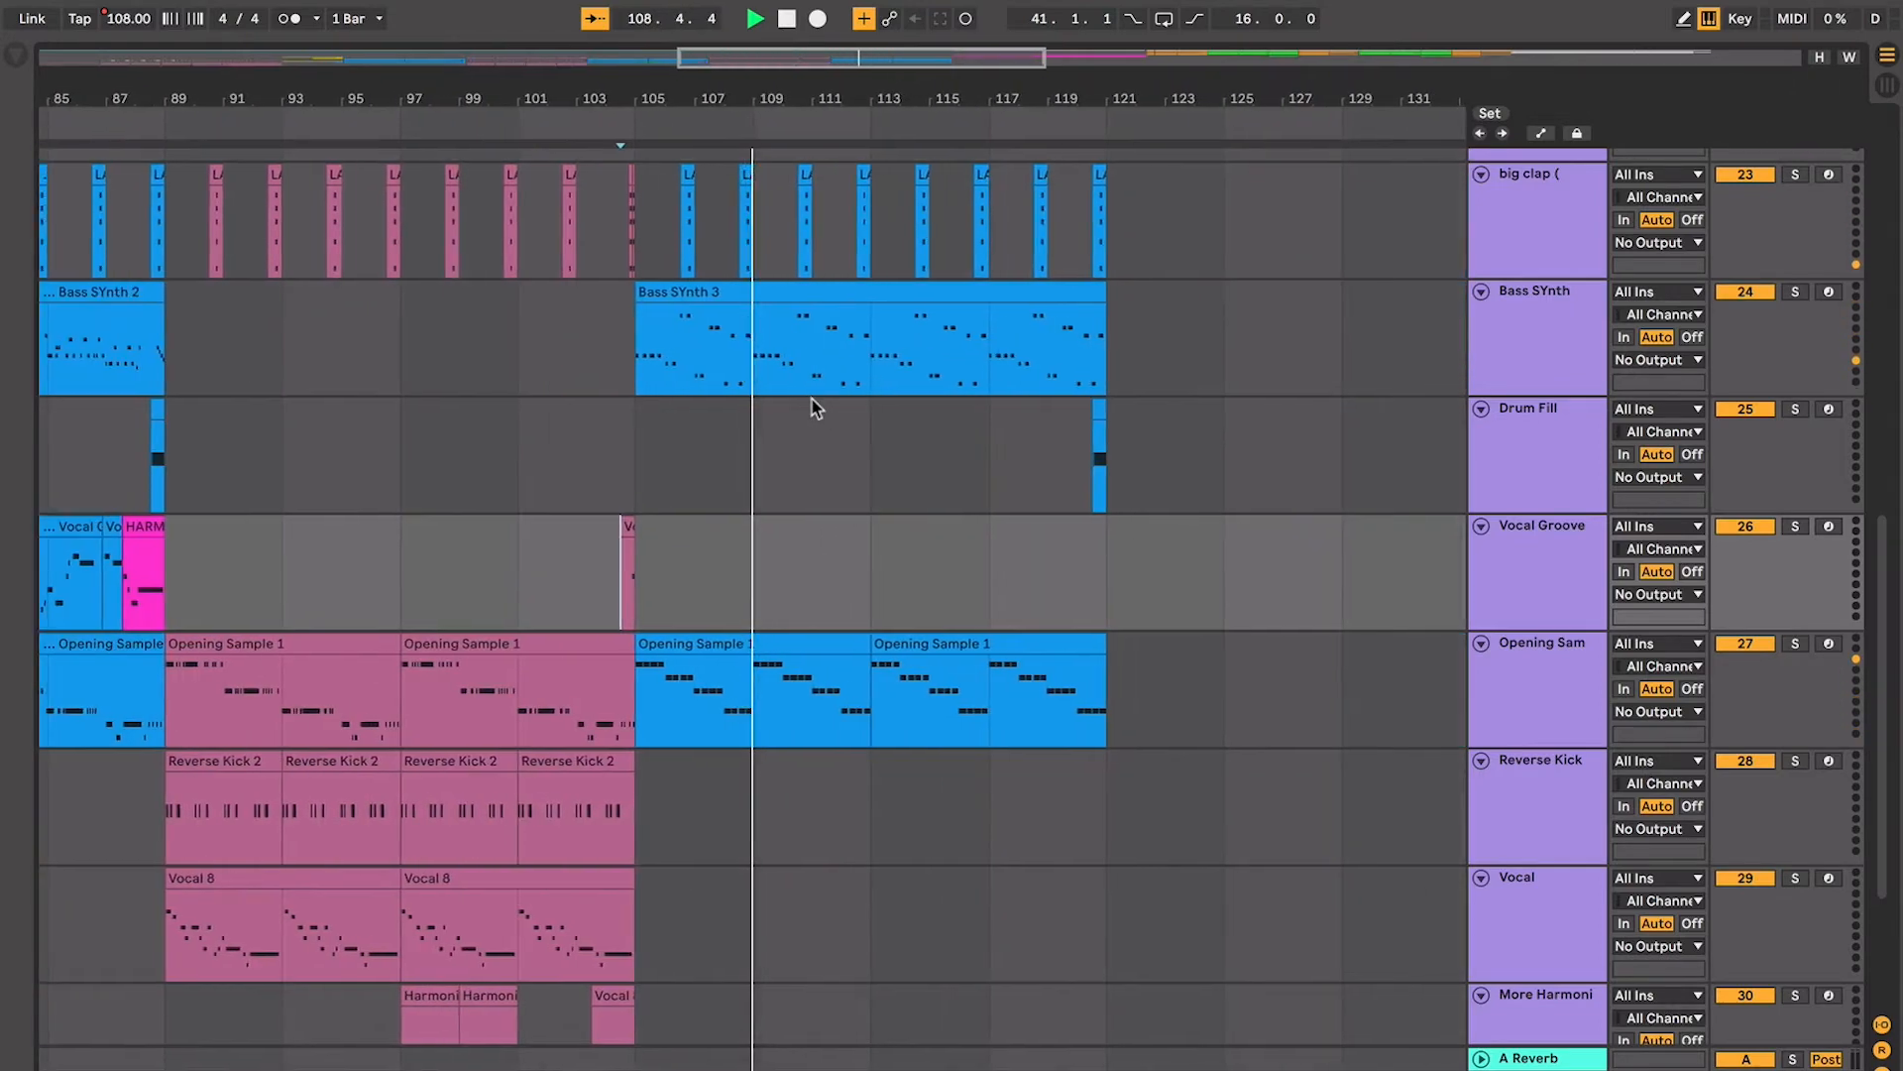
{"action": "key", "text": "space"}
Look over the whole arrangement, comparing the drum, bass and vocal tracks across the repeated sections
{"action": "key", "text": "minus"}
{"action": "key", "text": "minus"}
{"action": "key", "text": "minus"}
{"action": "scroll", "coordinate": [810, 397], "scroll_direction": "up", "scroll_amount": 5}
{"action": "scroll", "coordinate": [811, 398], "scroll_direction": "left", "scroll_amount": 2}
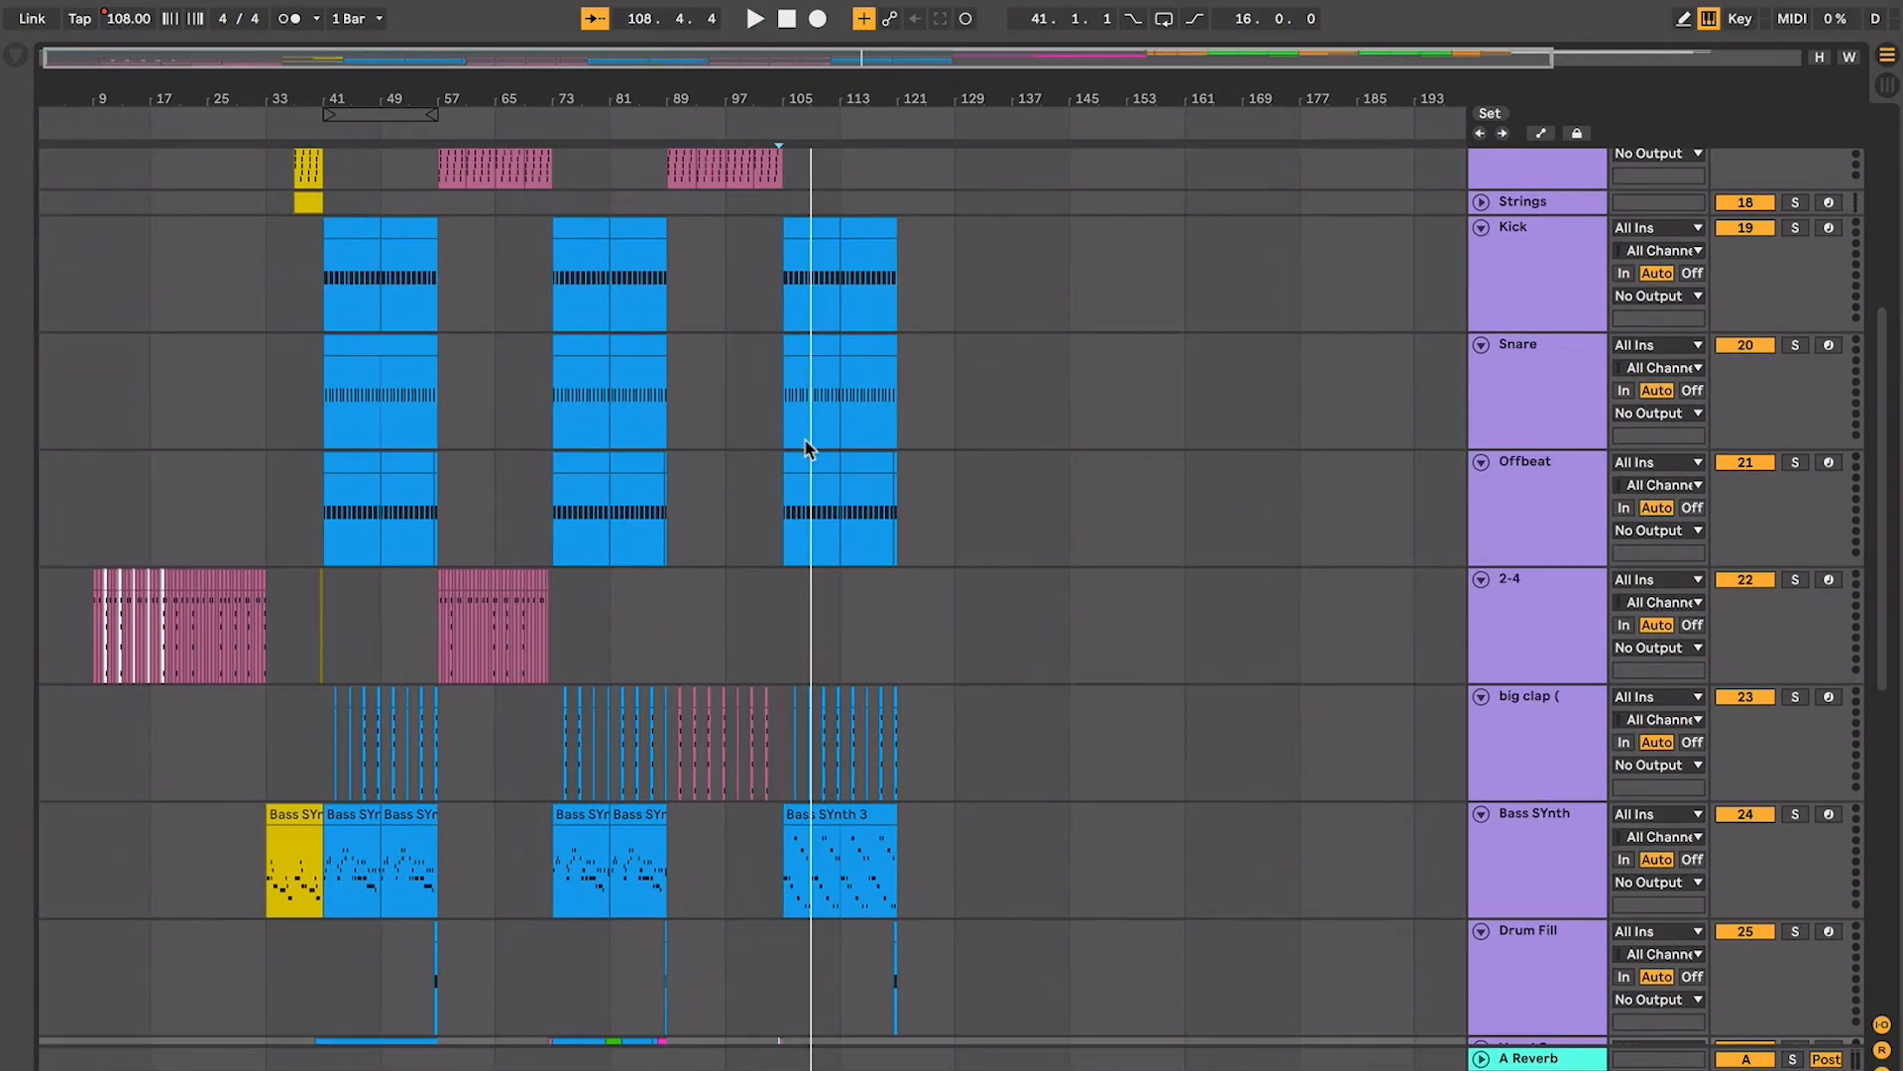
{"action": "scroll", "coordinate": [810, 449], "scroll_direction": "up", "scroll_amount": 5}
{"action": "scroll", "coordinate": [809, 451], "scroll_direction": "down", "scroll_amount": 12}
{"action": "key", "text": "minus"}
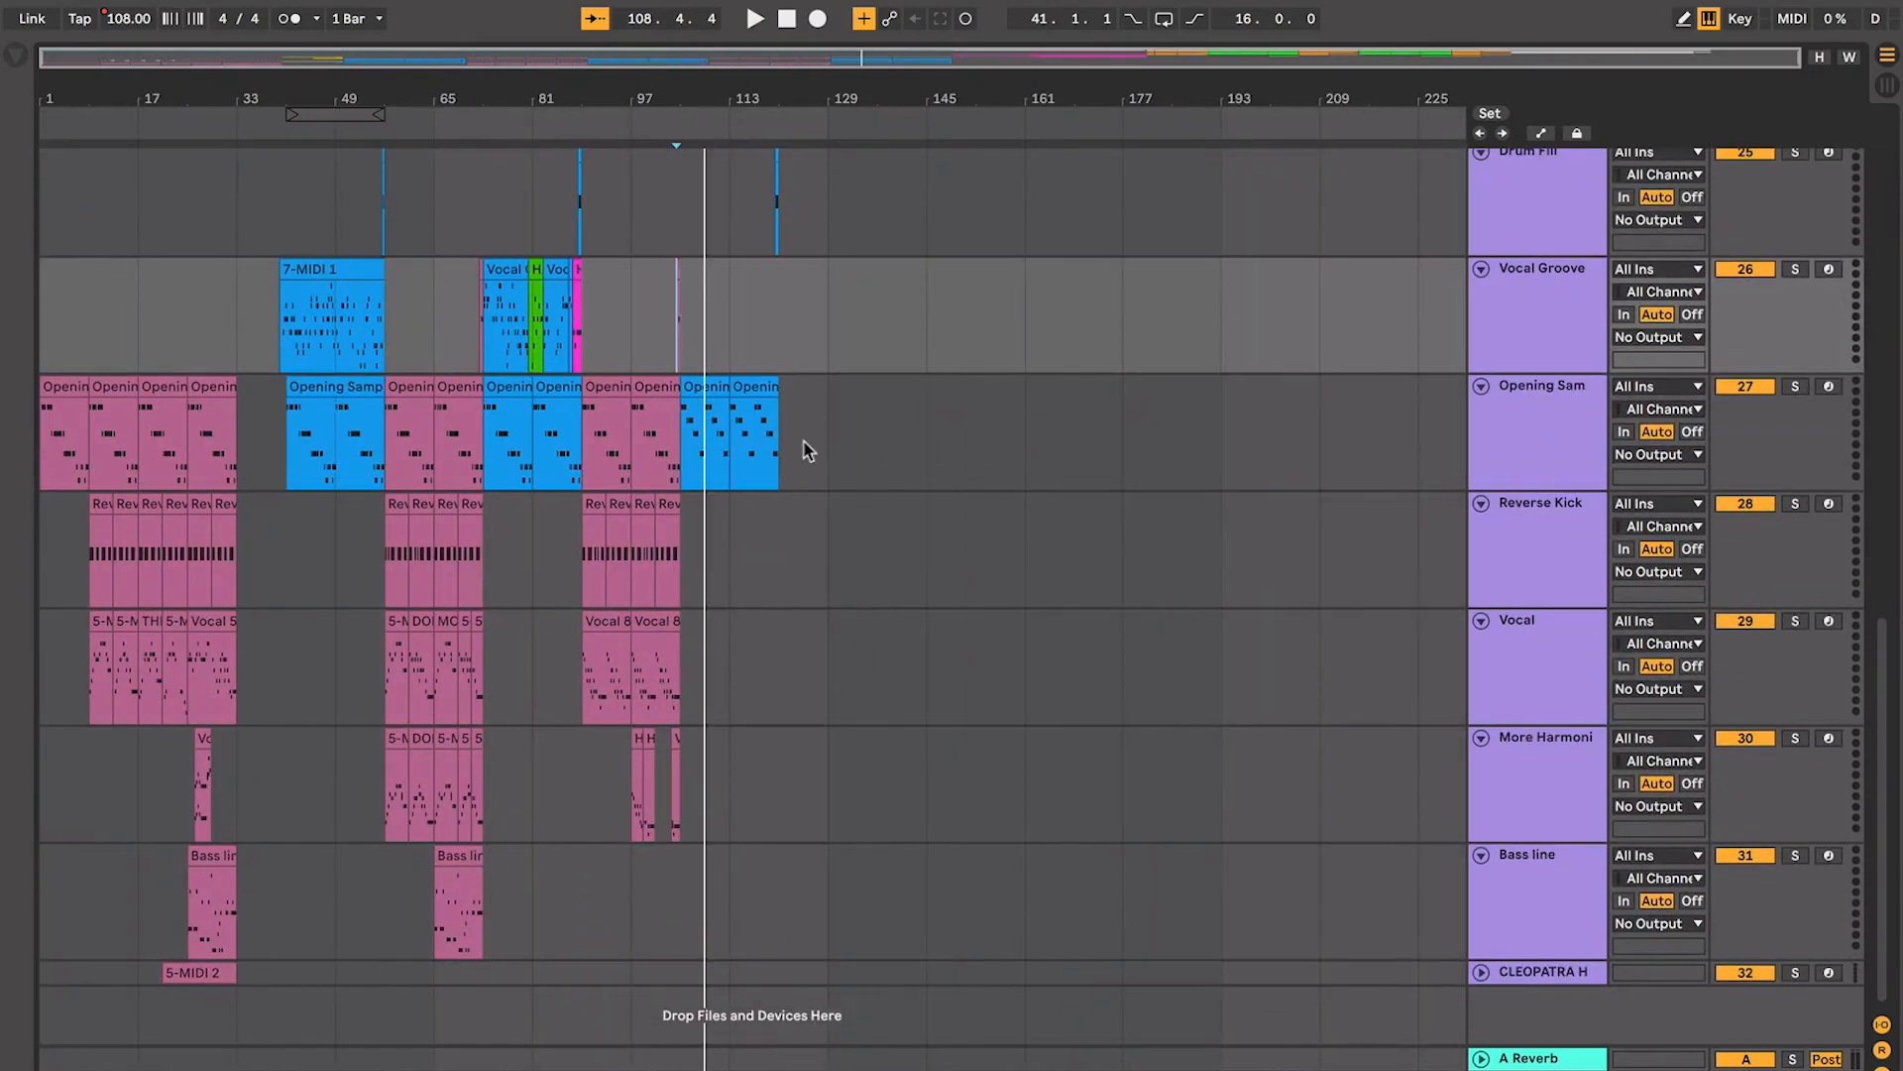
{"action": "key", "text": "plus"}
{"action": "key", "text": "plus"}
{"action": "key", "text": "plus"}
{"action": "key", "text": "plus"}
{"action": "key", "text": "minus"}
{"action": "key", "text": "minus"}
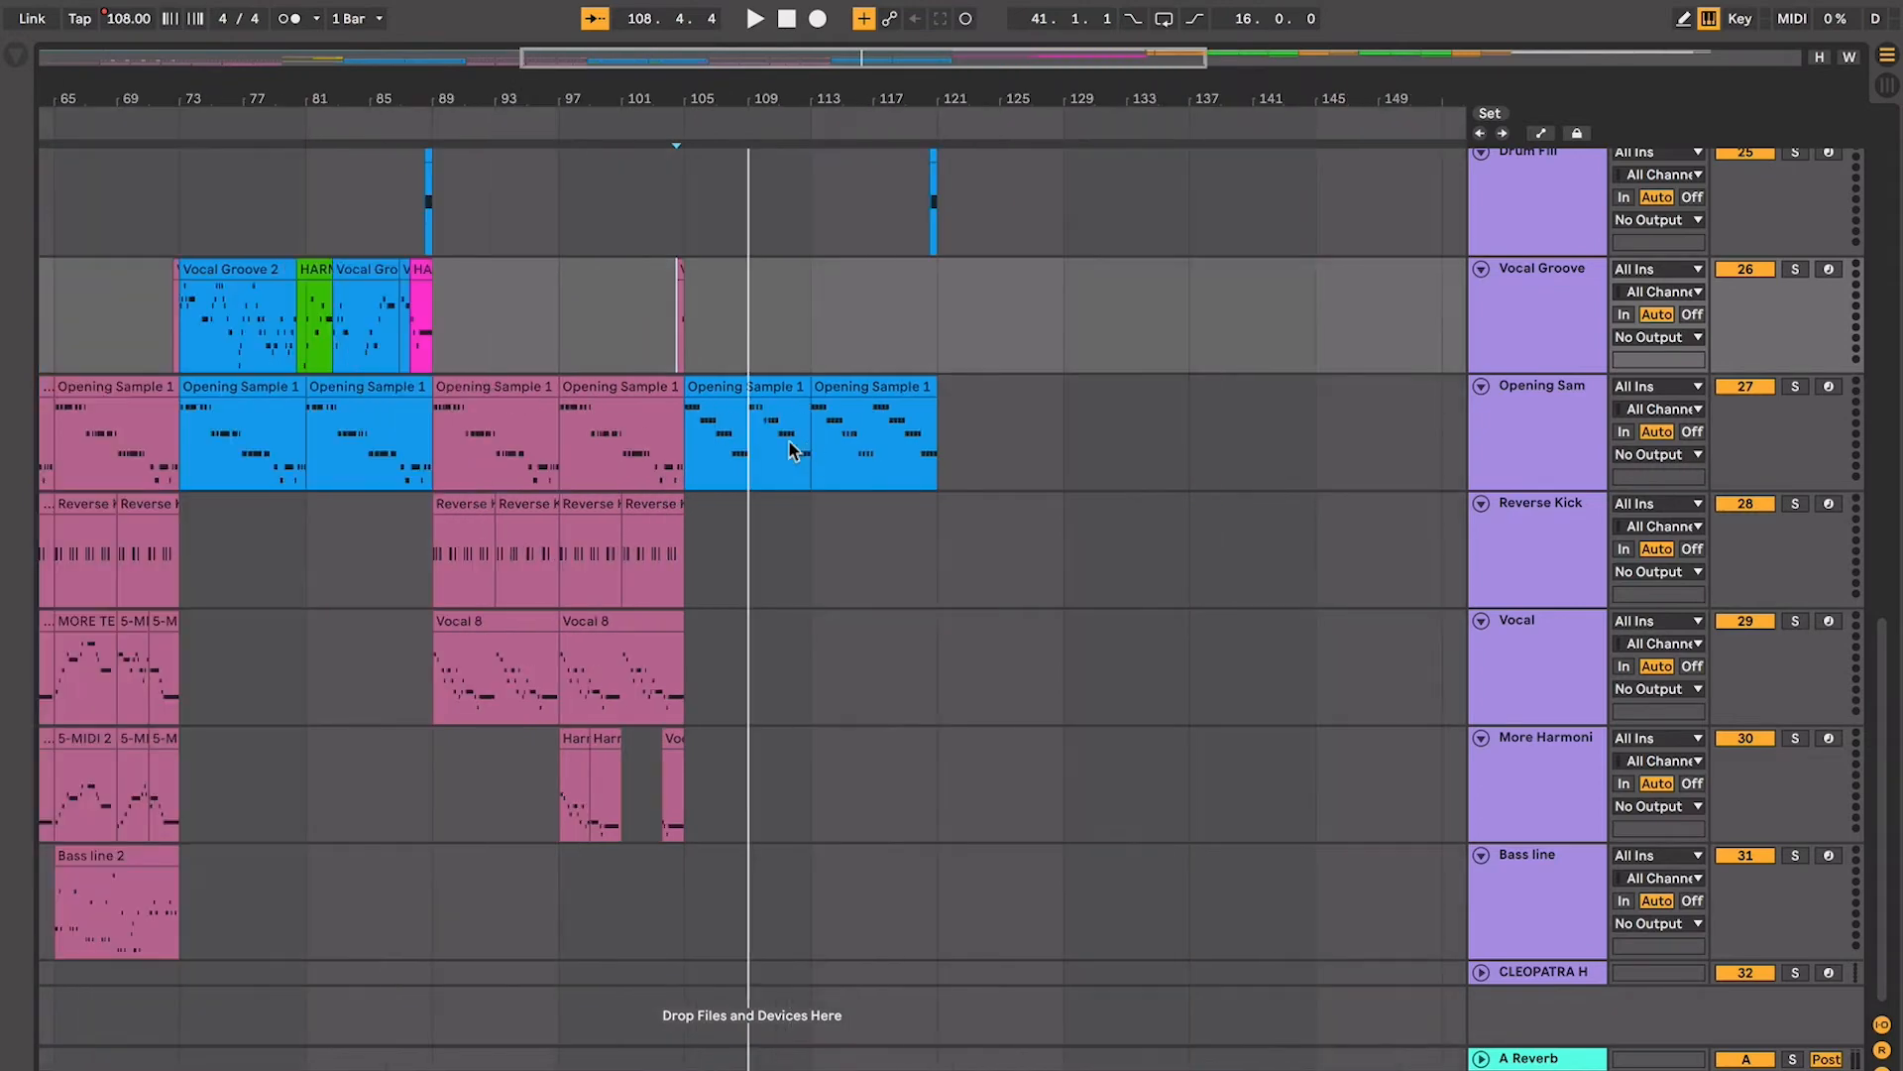
Select the blue Opening Sample 1 clip at bar 105 and compare its notes with the preceding Opening Sample 1 clip
{"action": "left_click", "coordinate": [788, 448]}
{"action": "key", "text": "plus"}
{"action": "key", "text": "plus"}
{"action": "key", "text": "plus"}
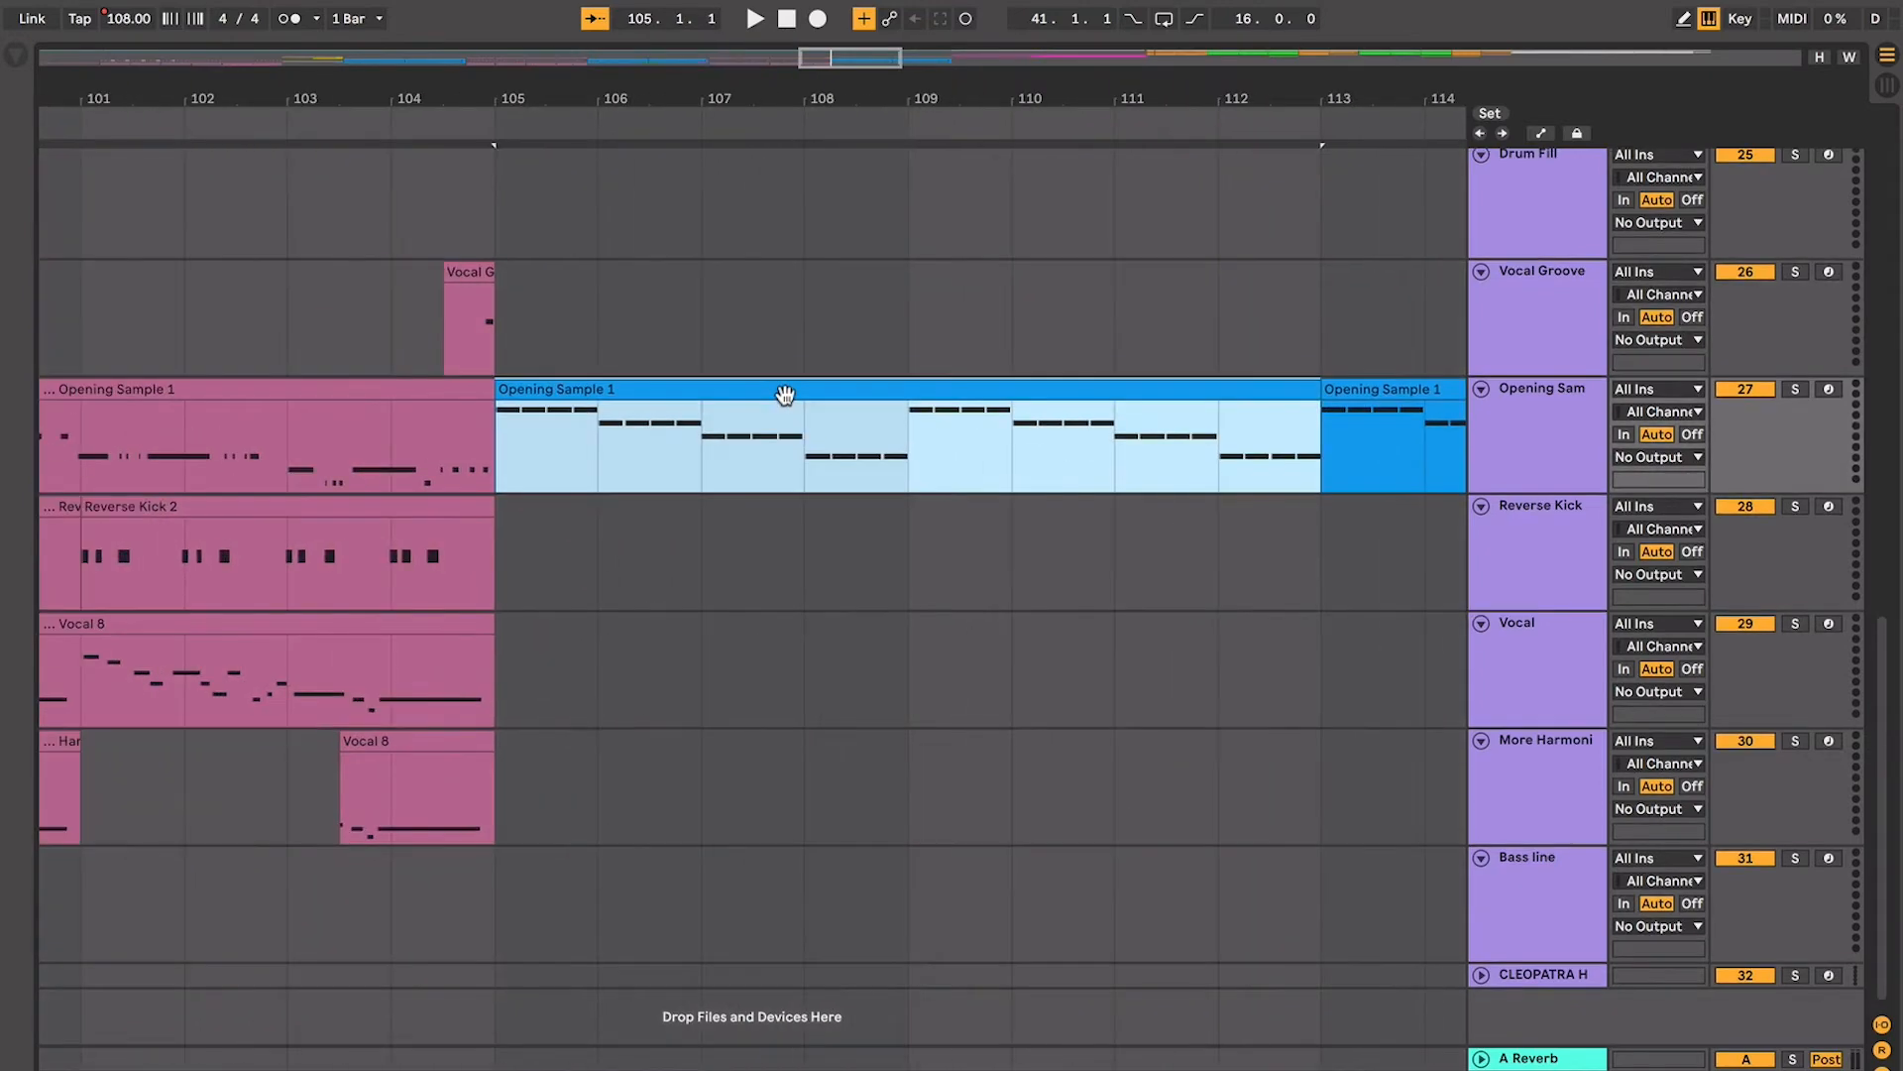
{"action": "scroll", "coordinate": [549, 436], "scroll_direction": "left", "scroll_amount": 5}
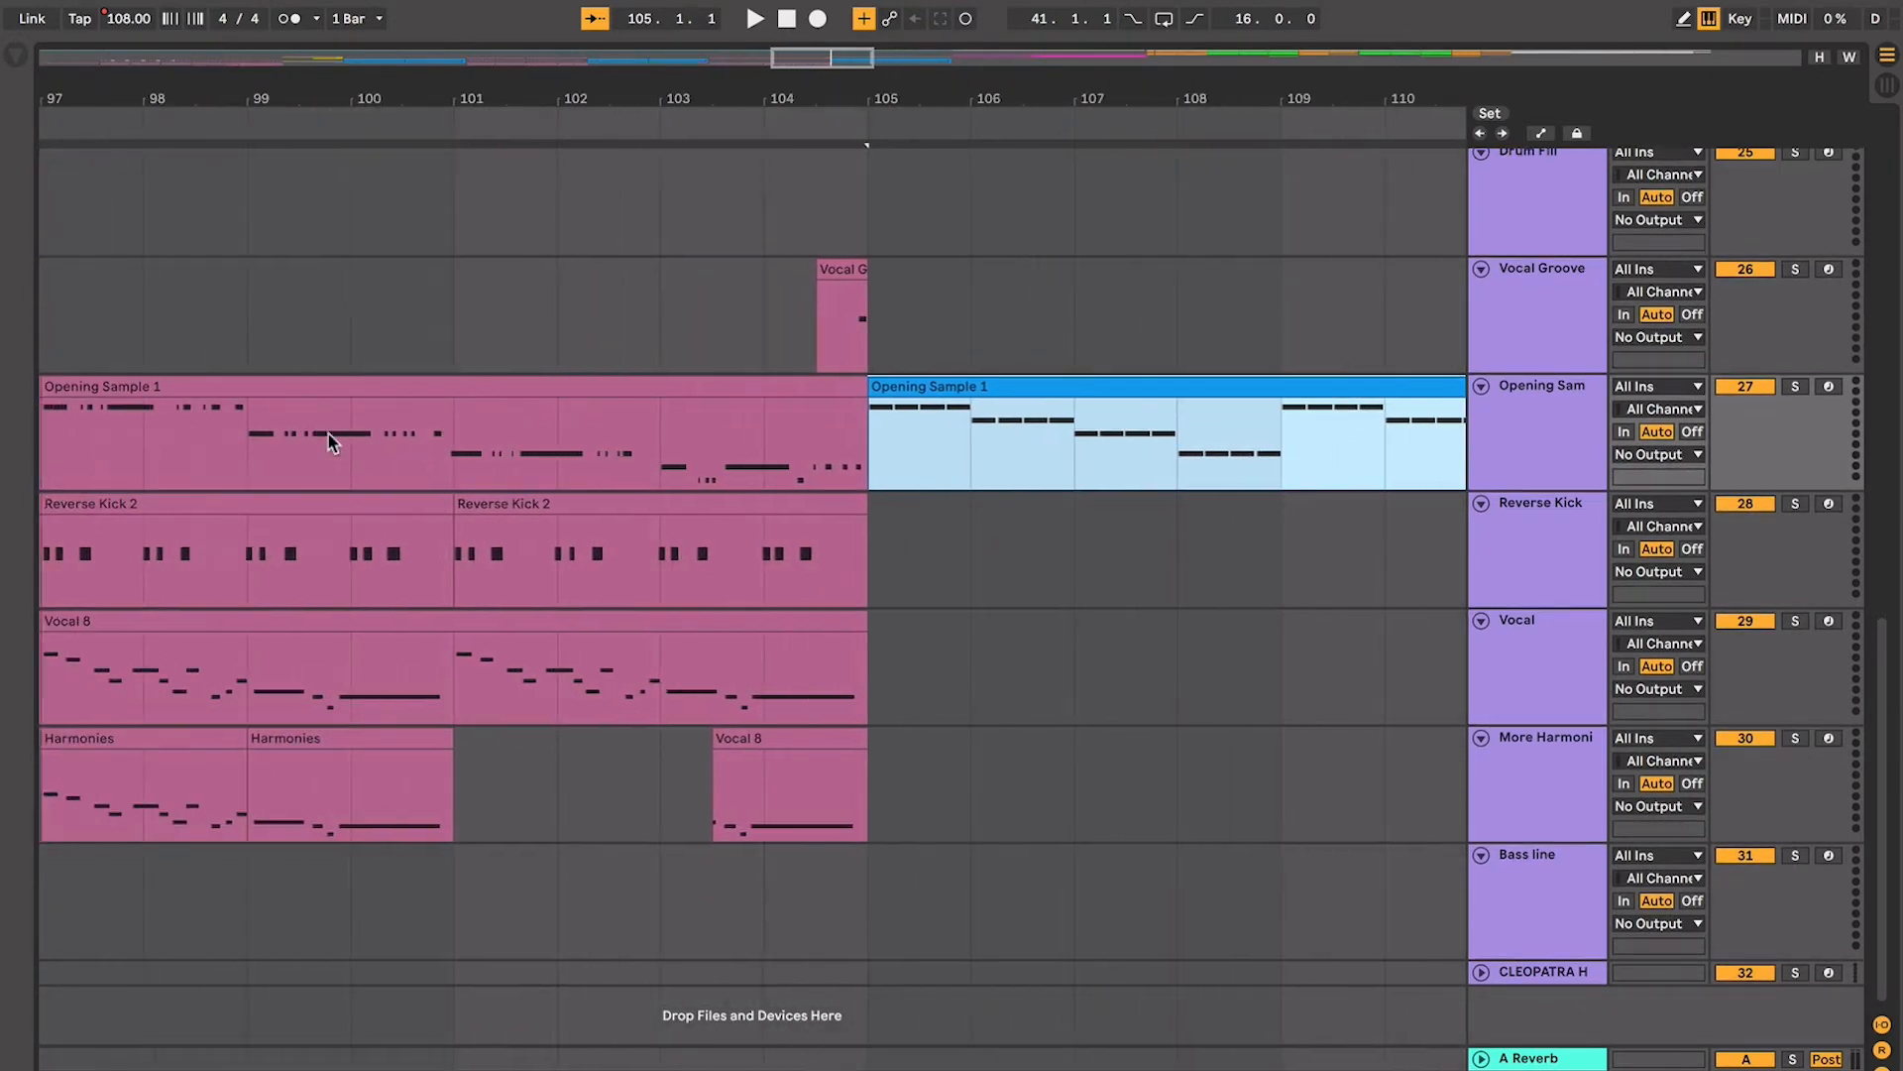
{"action": "scroll", "coordinate": [364, 437], "scroll_direction": "right", "scroll_amount": 2}
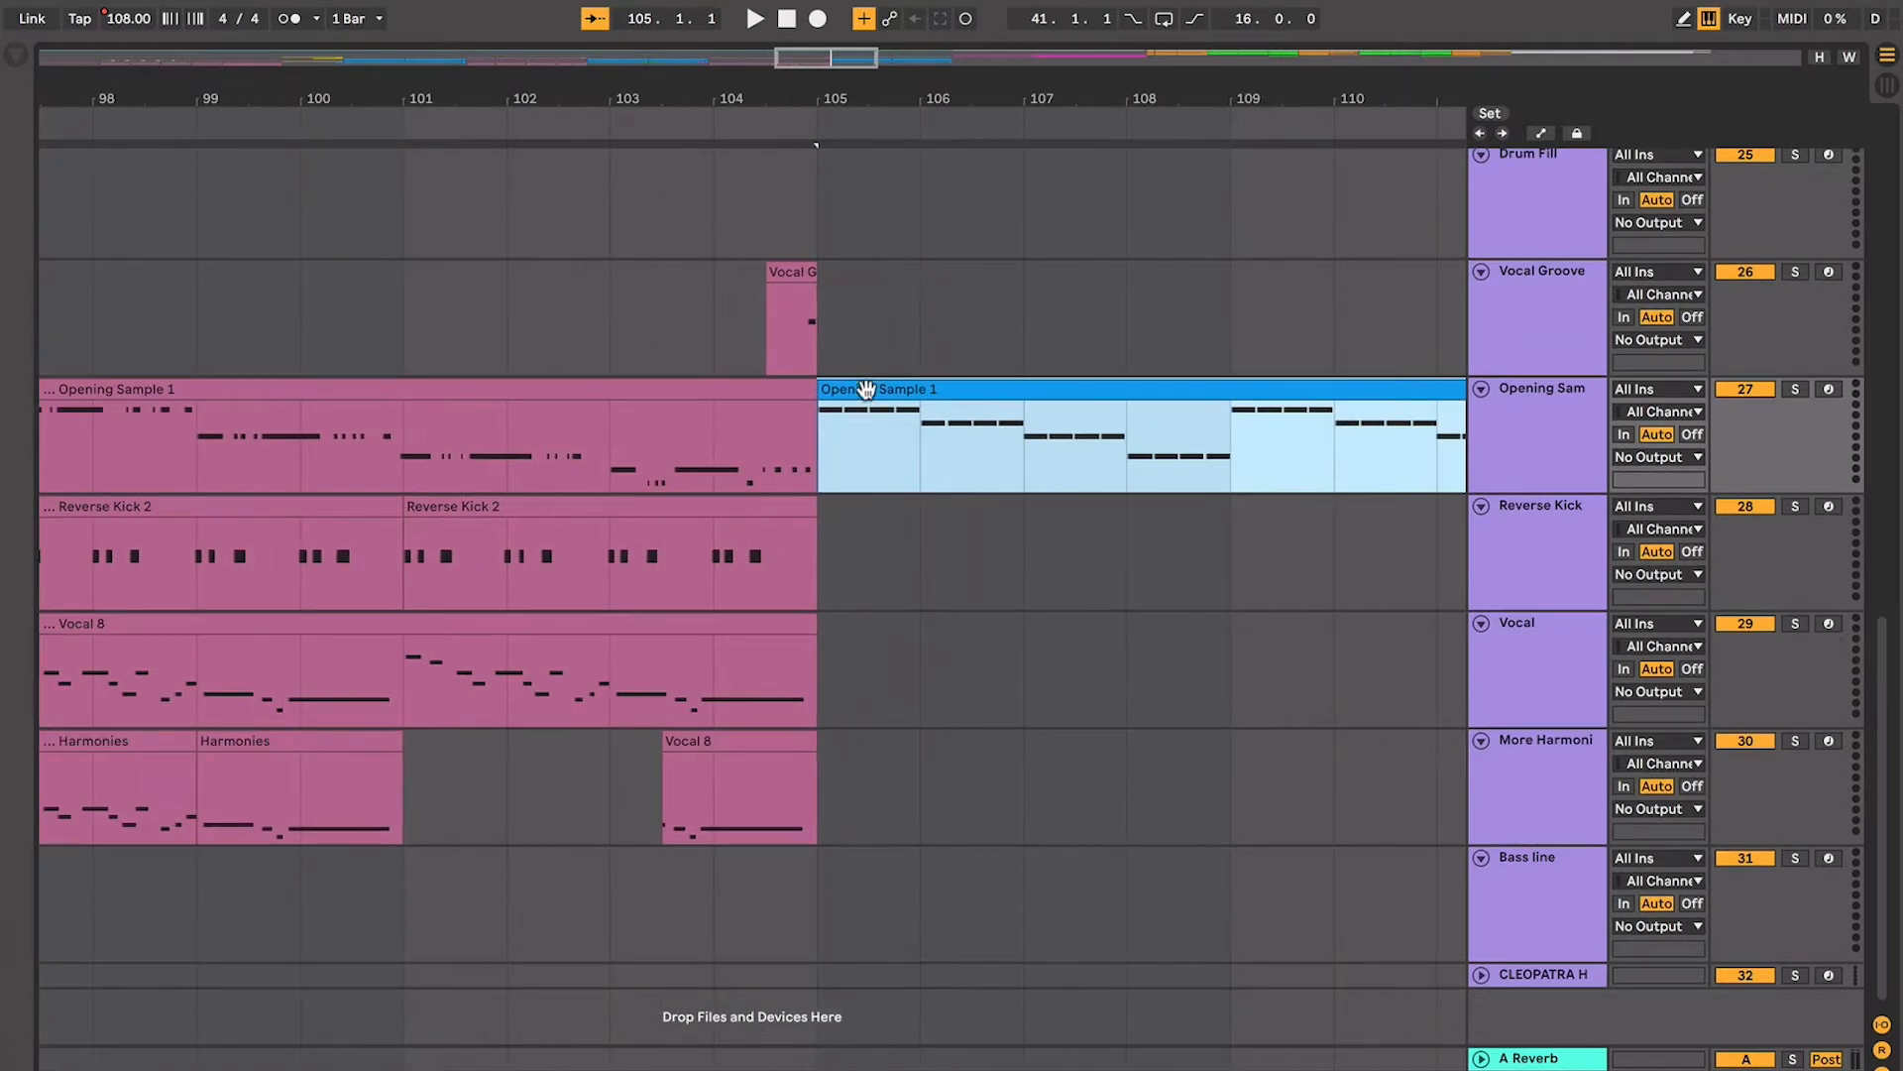
Play the blue Opening Sample 1 clip from bar 105 and stop near the end of bar 106
{"action": "key", "text": "plus"}
{"action": "key", "text": "plus"}
{"action": "key", "text": "space"}
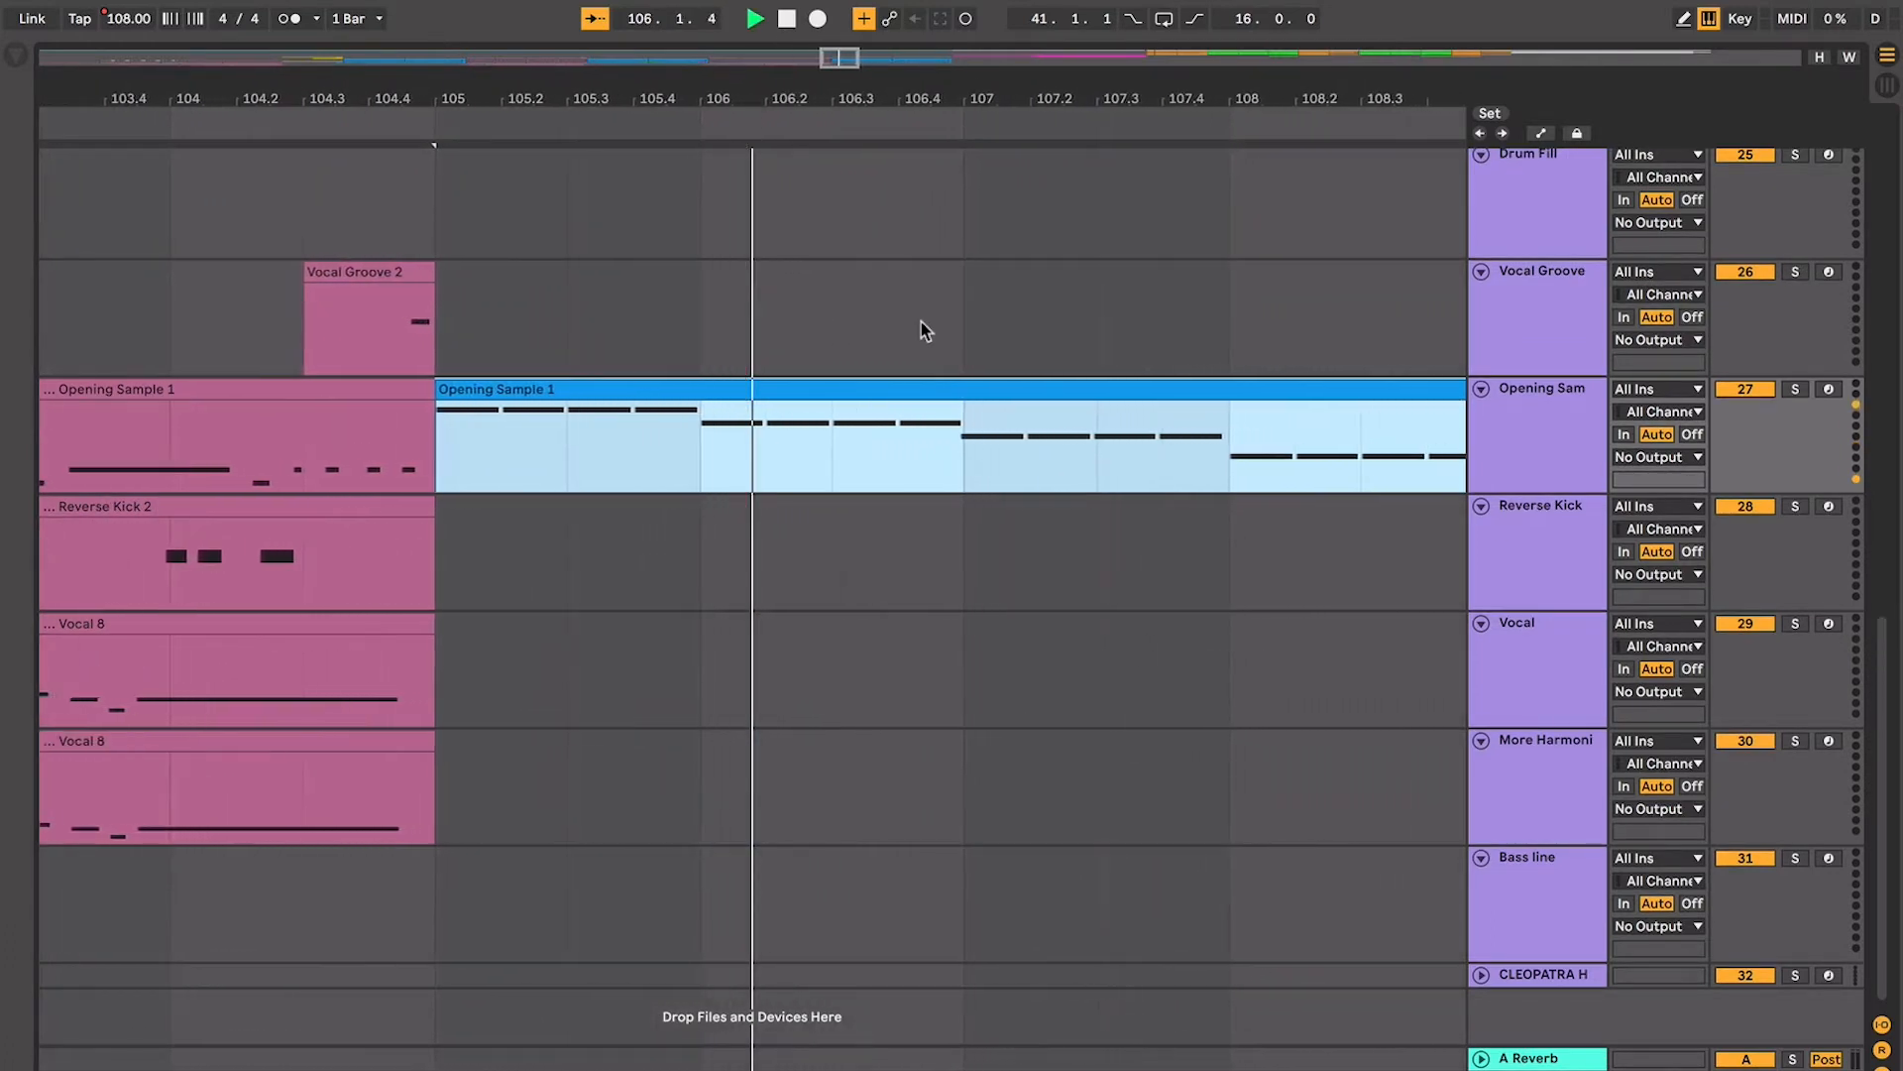
{"action": "key", "text": "space"}
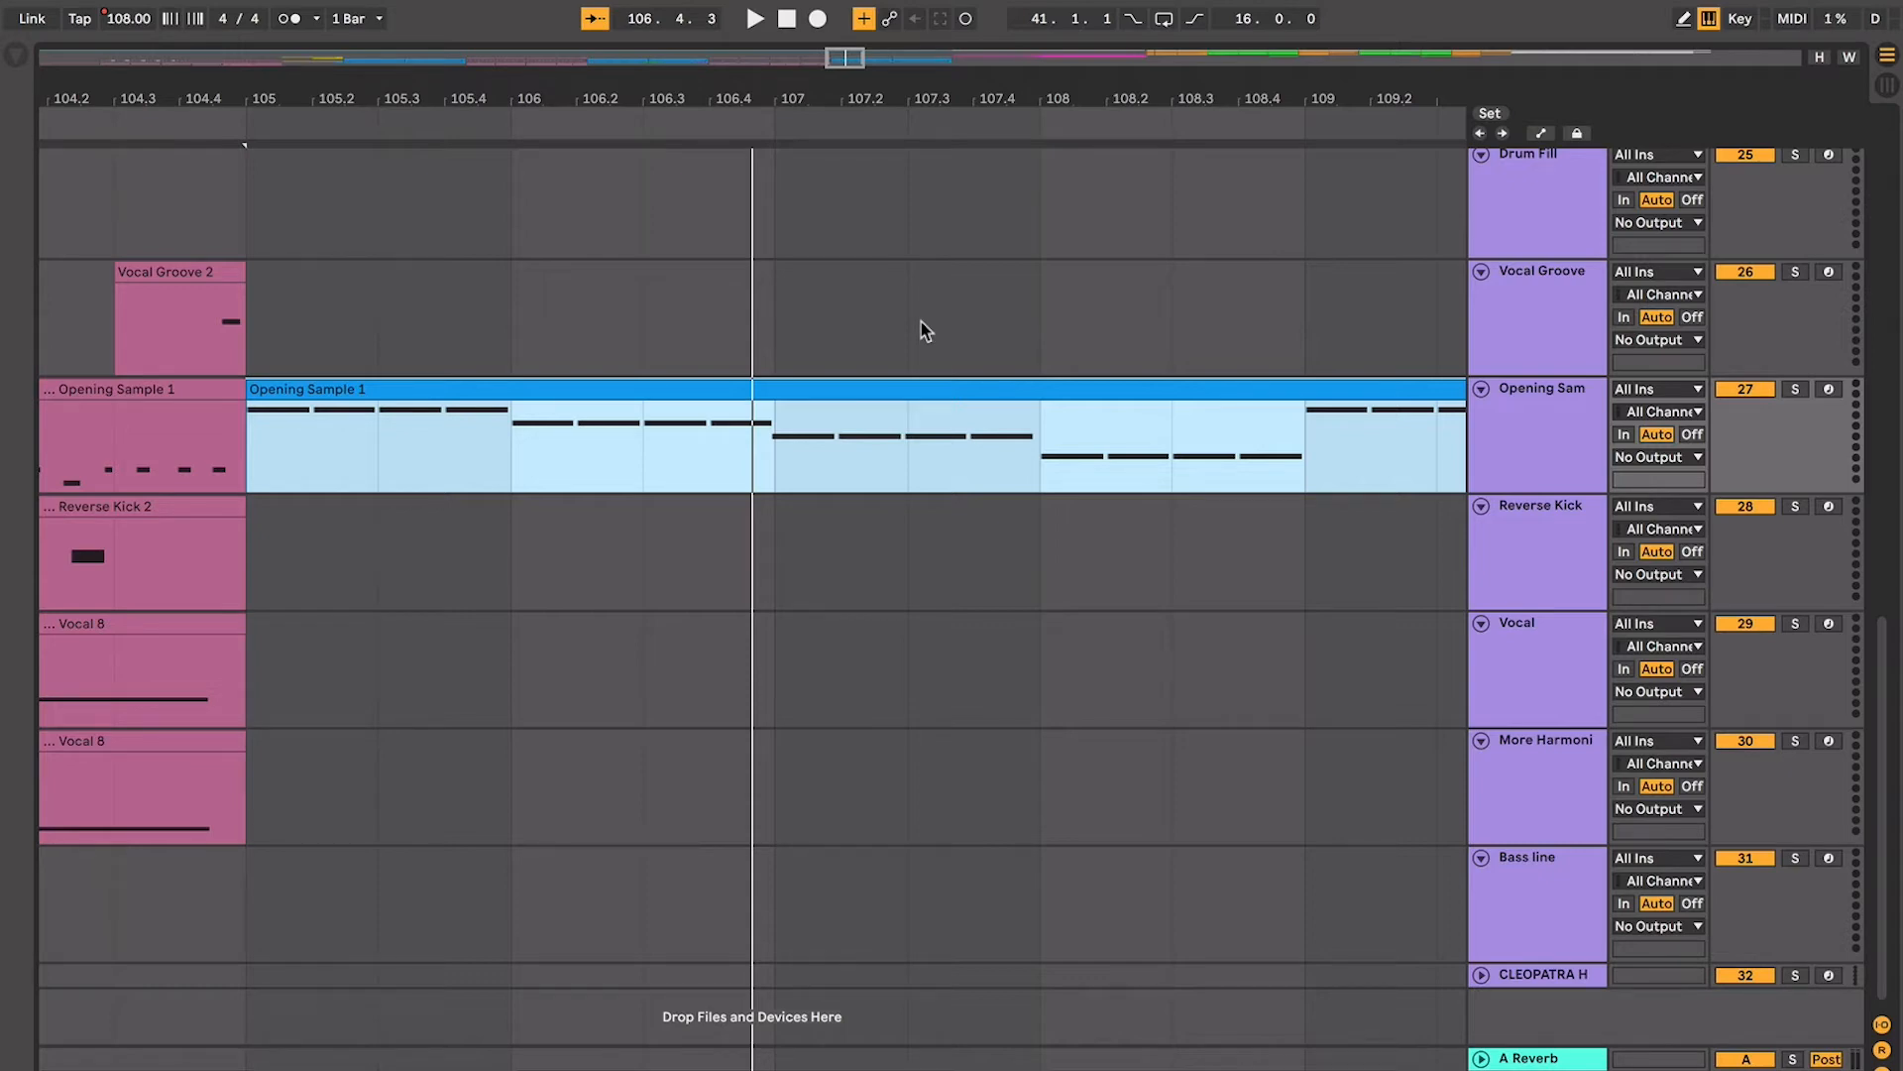
Reselect the Opening Sample 1 clip at bar 105 and compare it with the clips from bar 94 onward
{"action": "key", "text": "minus"}
{"action": "key", "text": "minus"}
{"action": "scroll", "coordinate": [920, 323], "scroll_direction": "up", "scroll_amount": 5}
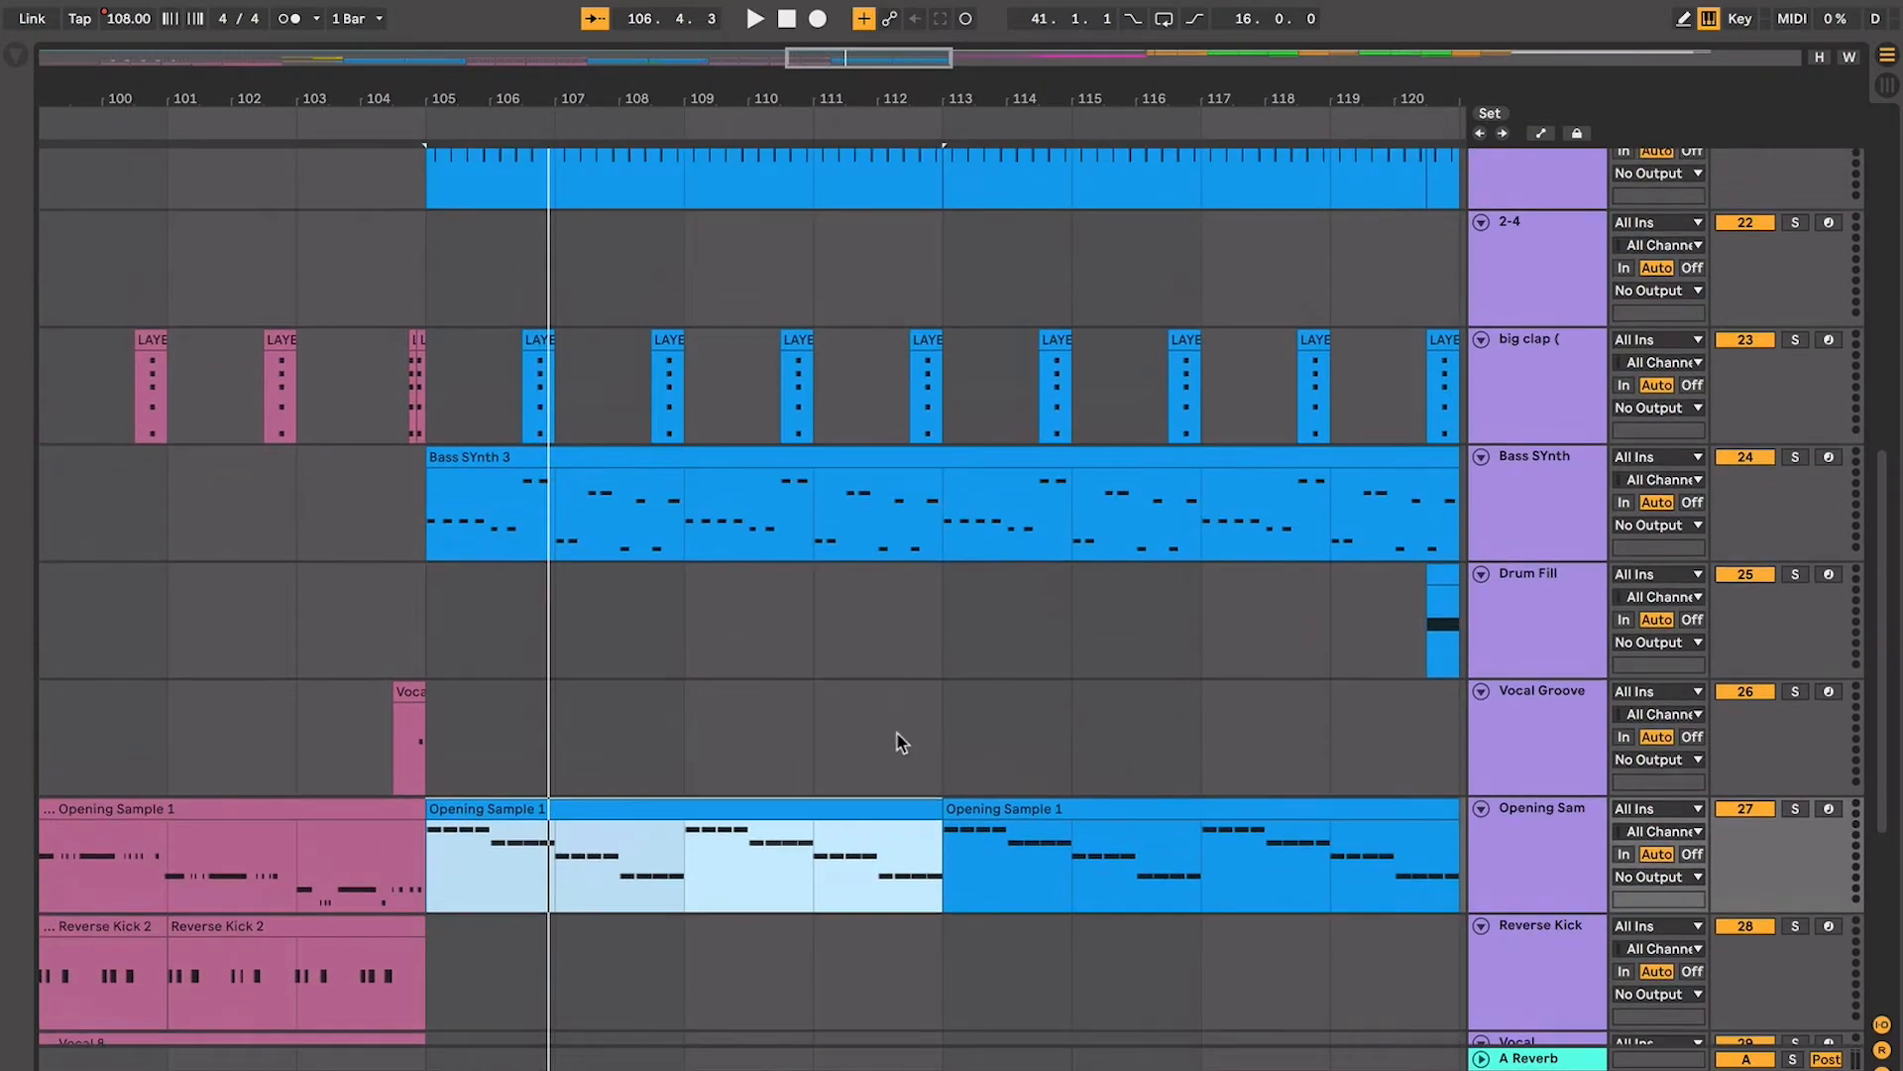
{"action": "left_click_drag", "start_coordinate": [939, 770], "coordinate": [602, 844]}
{"action": "left_click", "coordinate": [574, 805]}
{"action": "scroll", "coordinate": [571, 813], "scroll_direction": "left", "scroll_amount": 5}
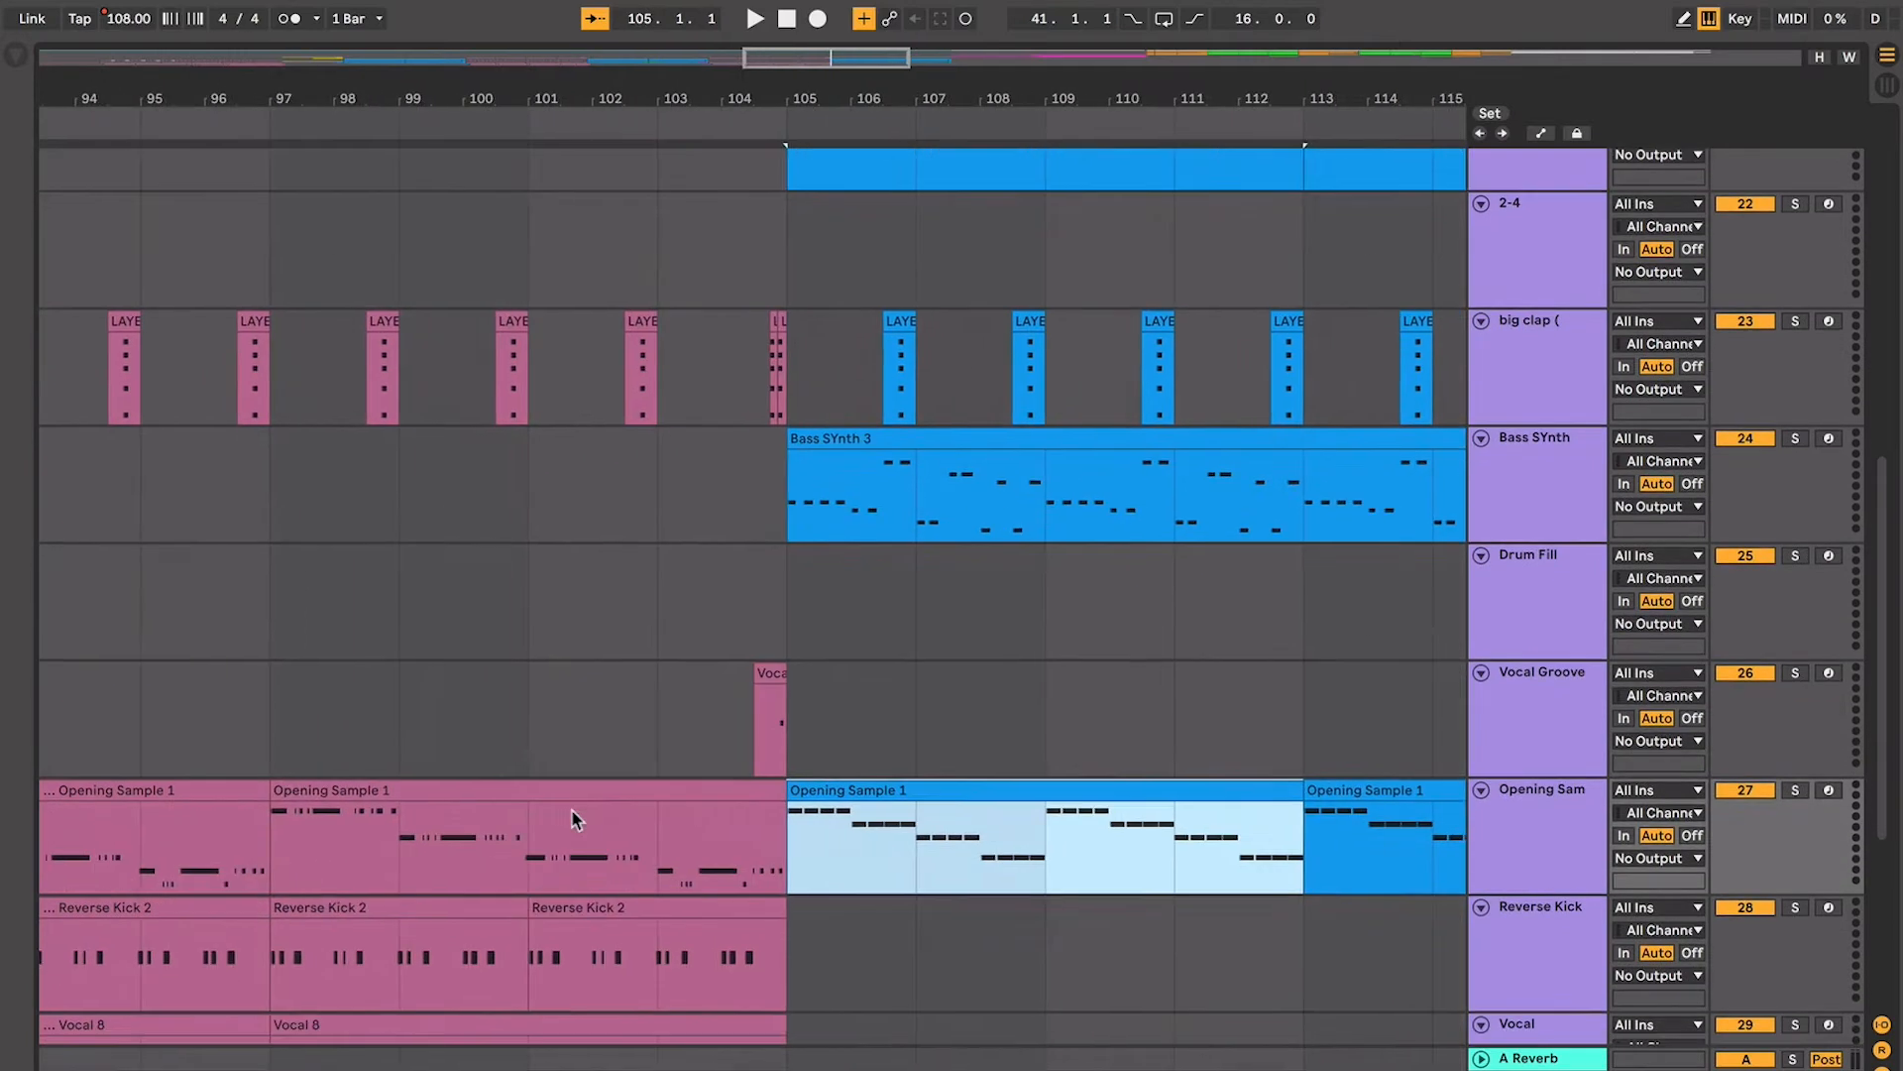
Select the Opening Sample 1 clip at bar 81 and compare its notes with the clips from bar 105
{"action": "key", "text": "Delete"}
{"action": "scroll", "coordinate": [571, 811], "scroll_direction": "down", "scroll_amount": 5}
{"action": "key", "text": "super+z"}
{"action": "left_click", "coordinate": [506, 791]}
{"action": "scroll", "coordinate": [508, 793], "scroll_direction": "right", "scroll_amount": 2}
{"action": "scroll", "coordinate": [508, 794], "scroll_direction": "up", "scroll_amount": 1}
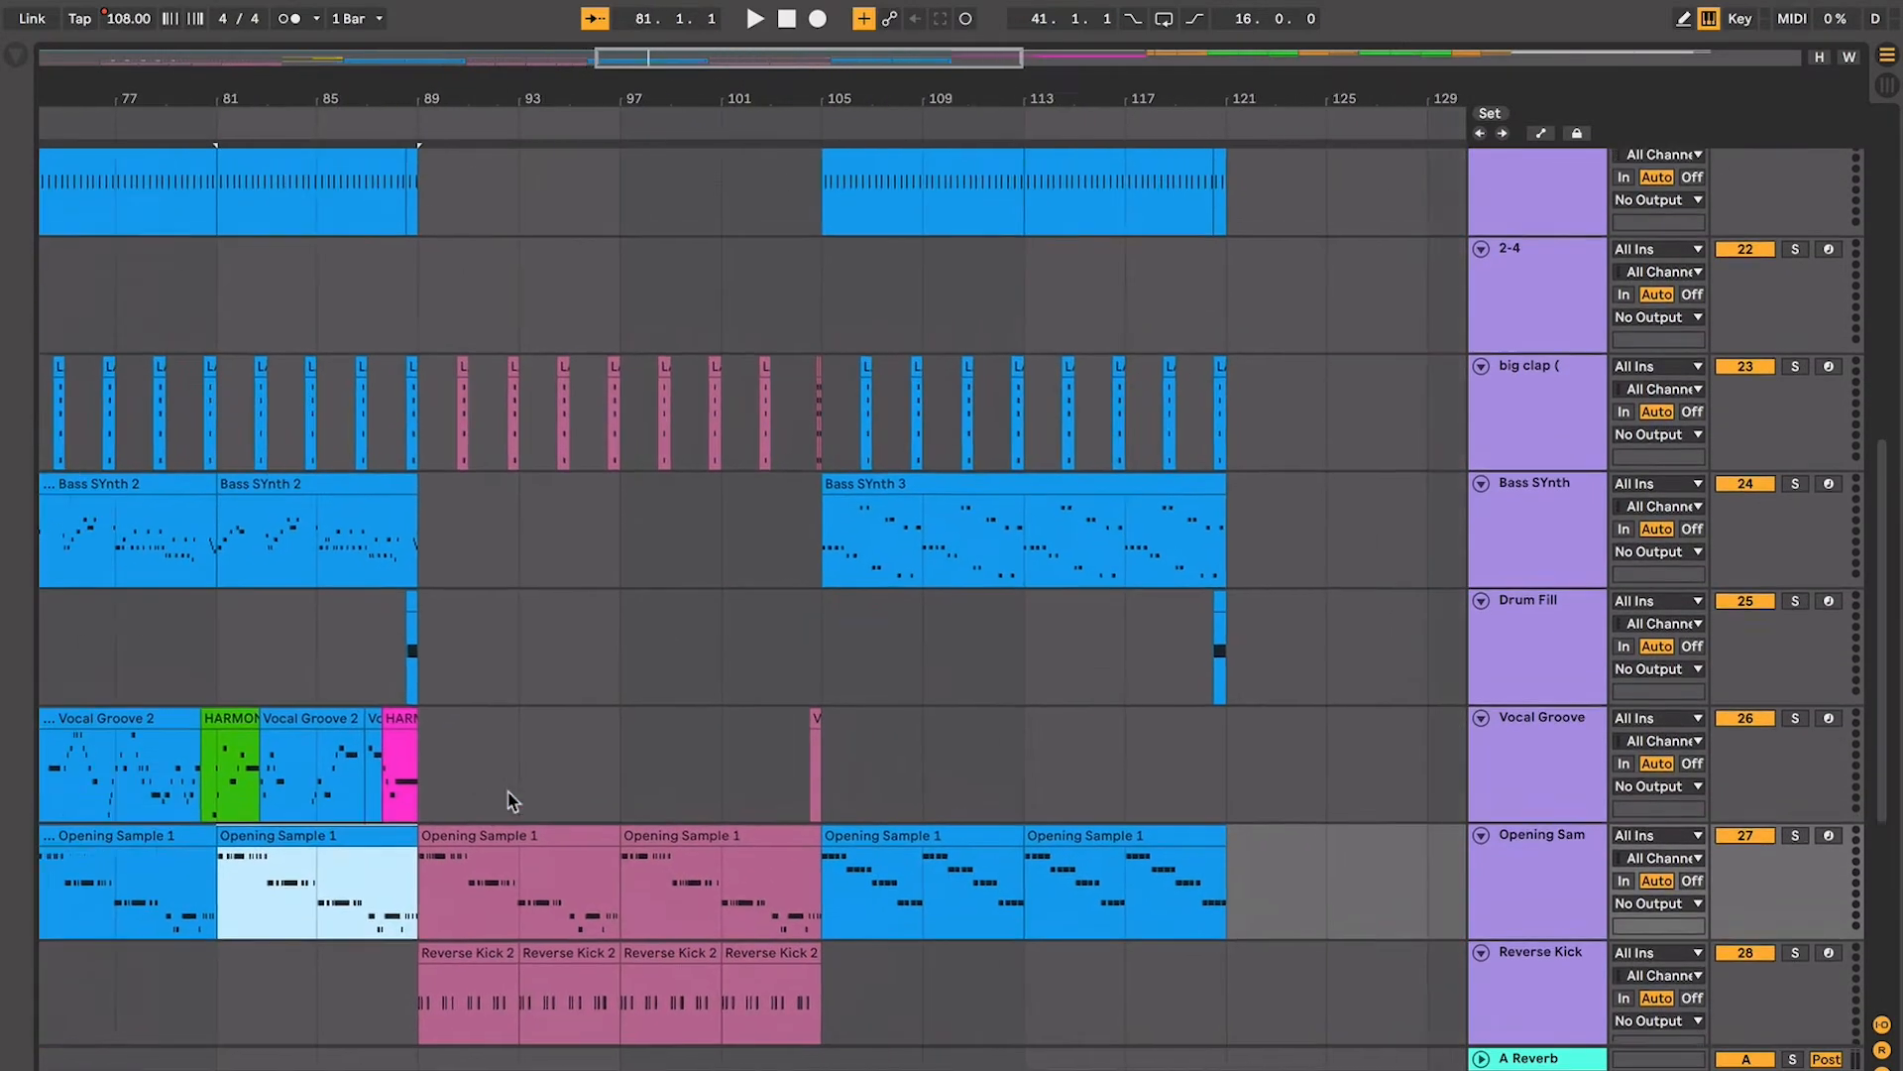
Select the Bass SYnth 3 clip at bar 105, play it and stop at bar 107
{"action": "scroll", "coordinate": [510, 801], "scroll_direction": "up", "scroll_amount": 2}
{"action": "left_click", "coordinate": [850, 529]}
{"action": "left_click", "coordinate": [850, 540]}
{"action": "scroll", "coordinate": [859, 547], "scroll_direction": "left", "scroll_amount": 5}
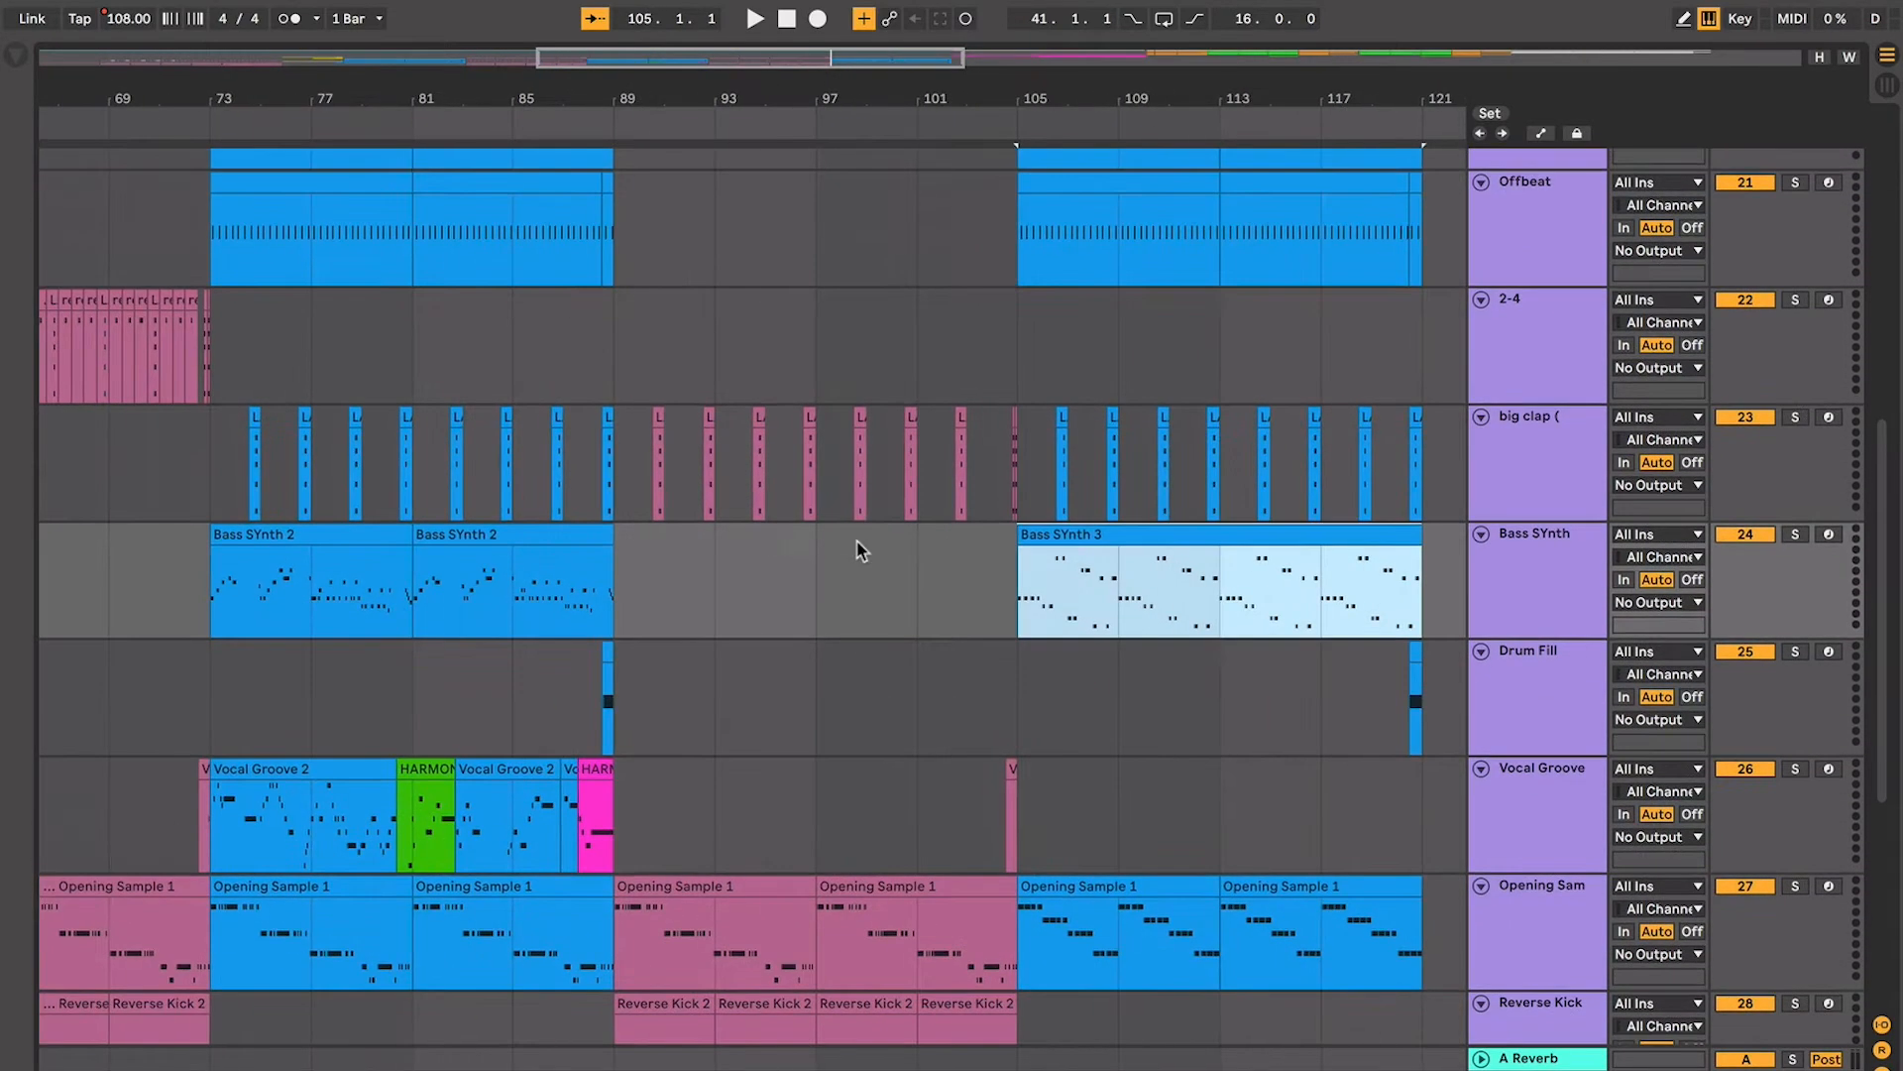
{"action": "key", "text": "space"}
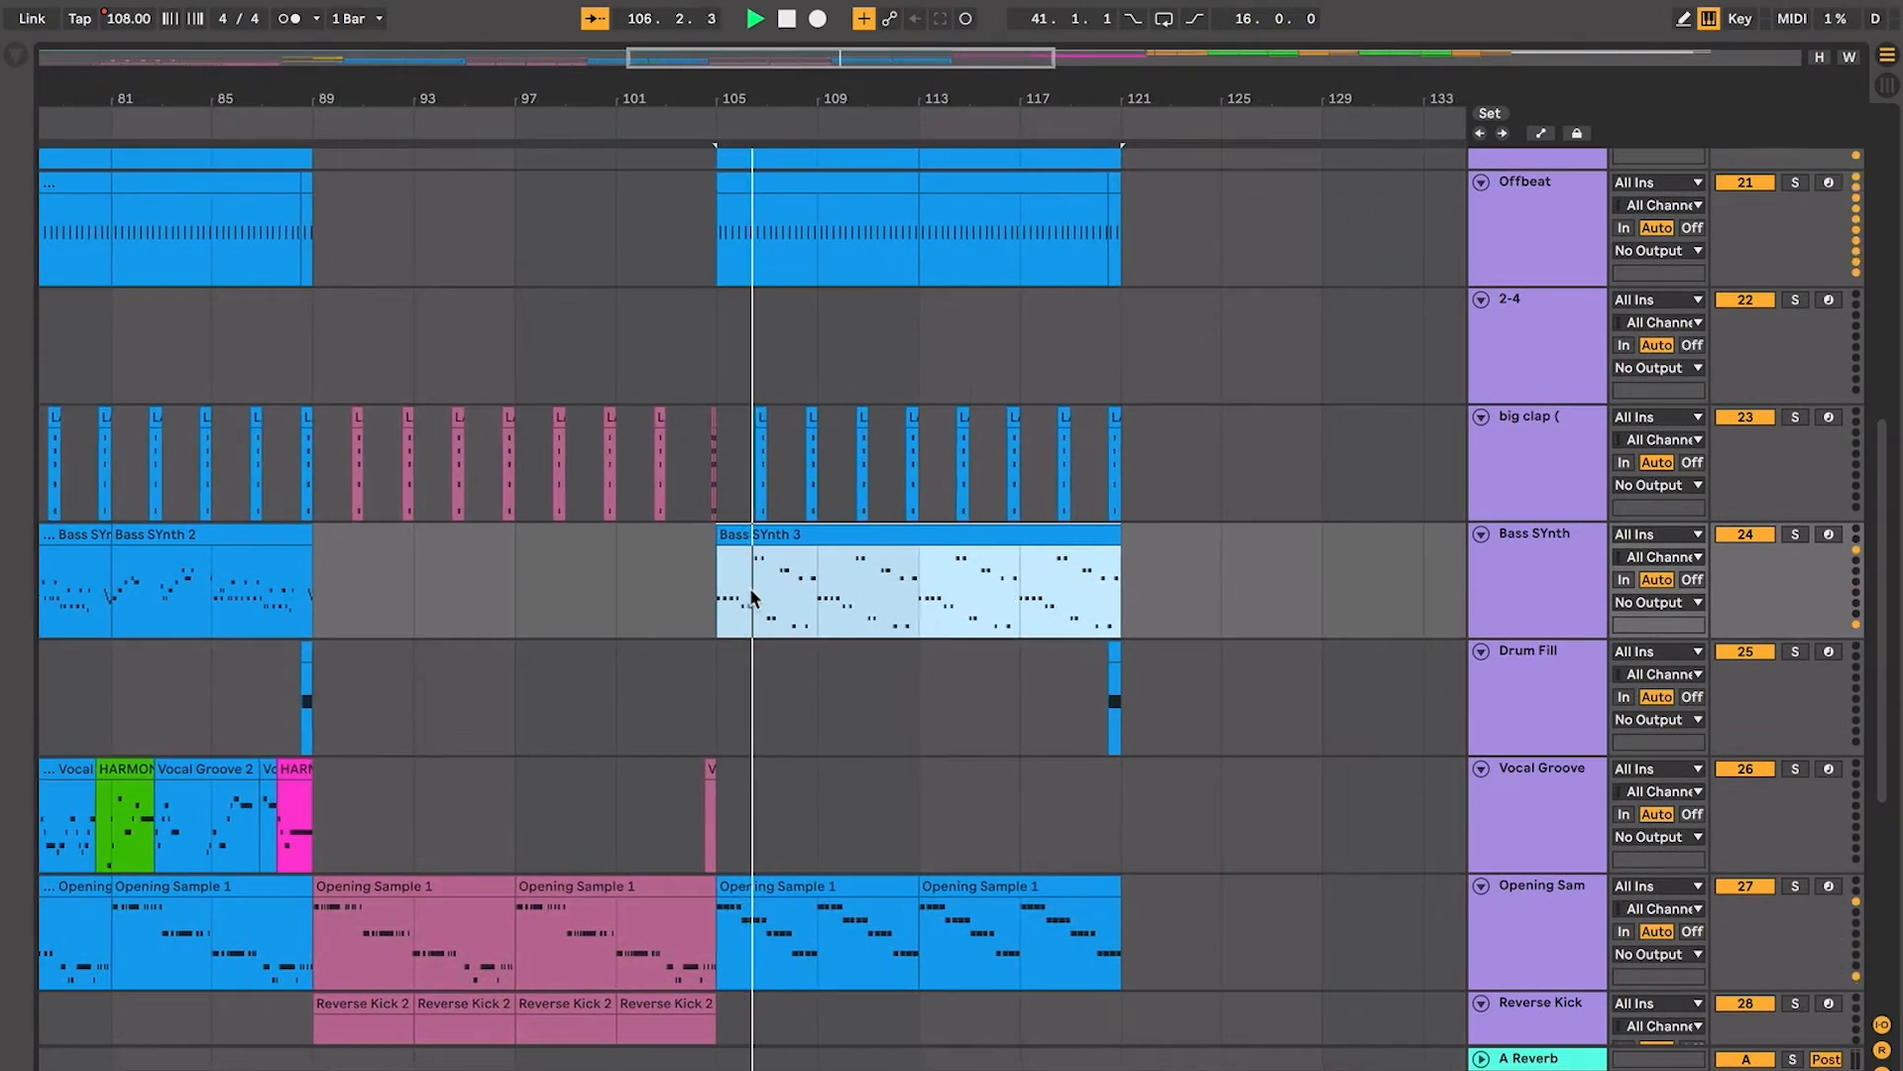
{"action": "key", "text": "space"}
{"action": "scroll", "coordinate": [751, 597], "scroll_direction": "left", "scroll_amount": 5}
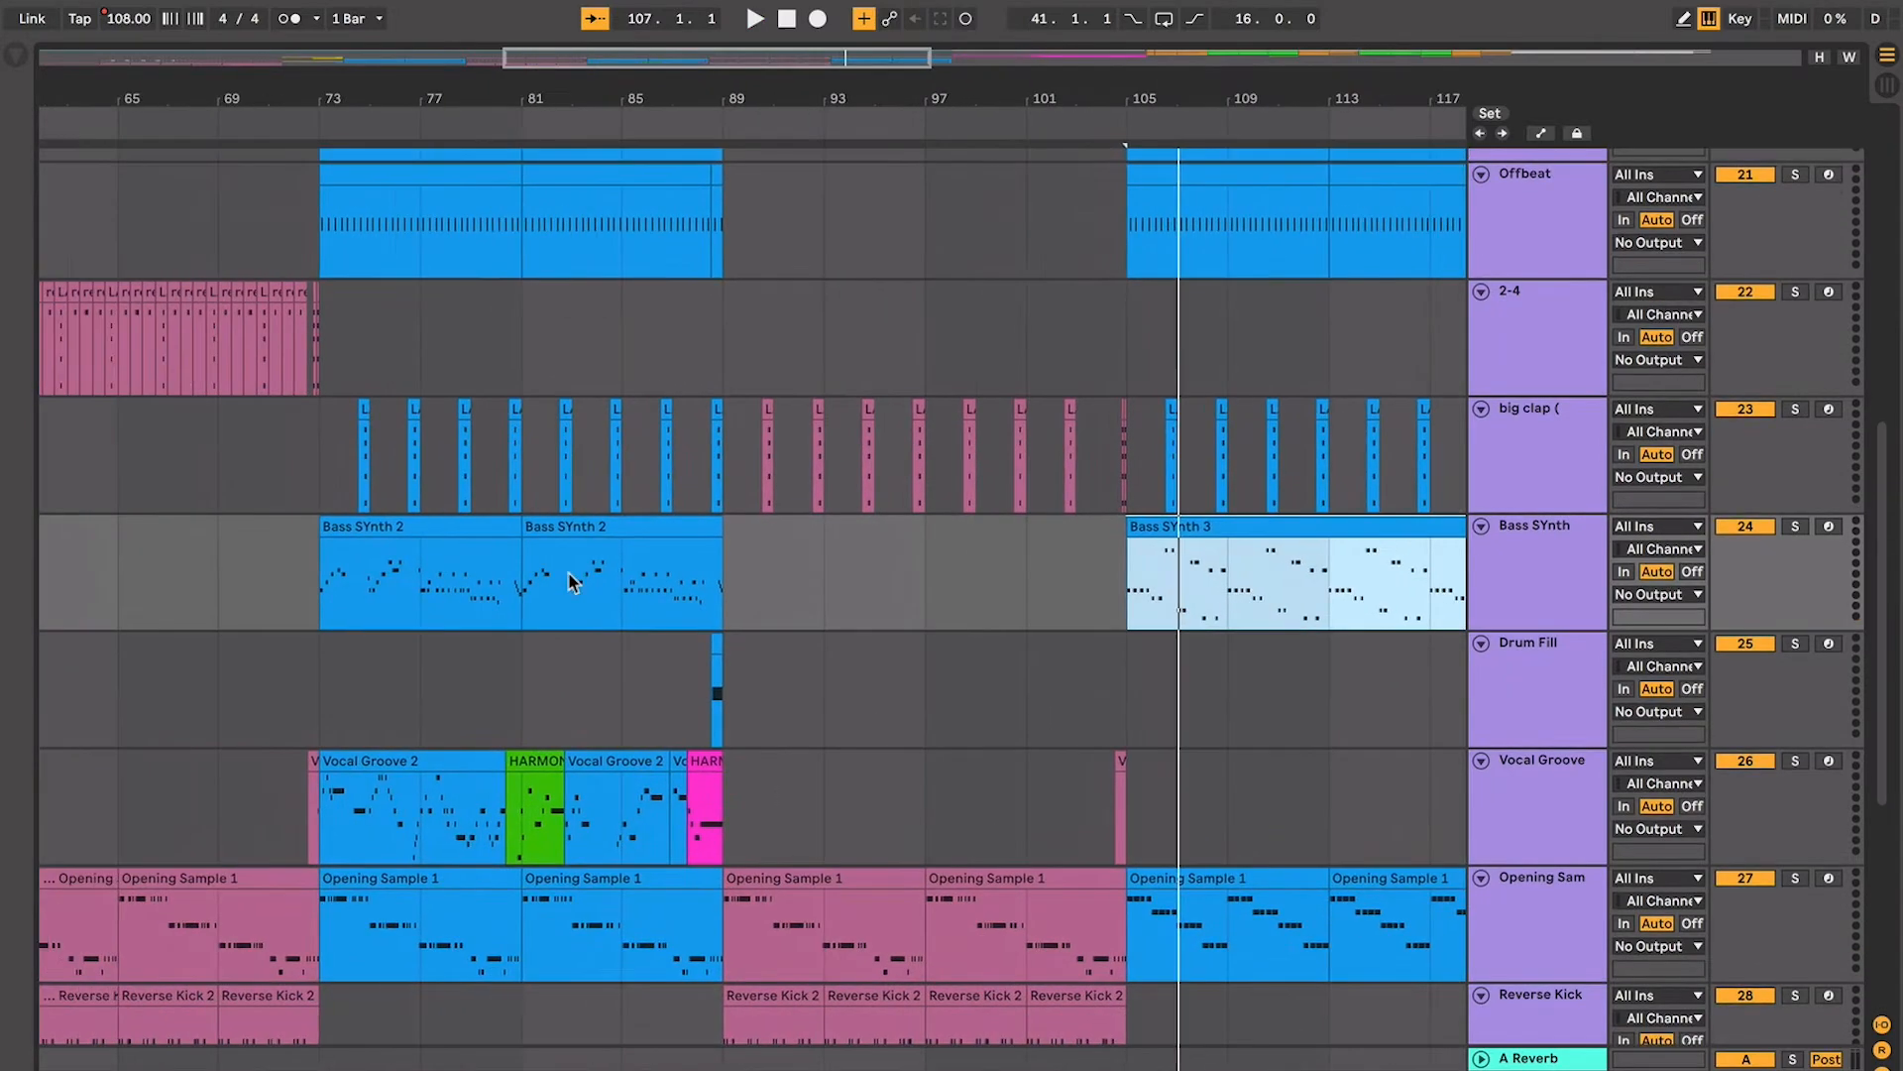
Play the Bass SYnth 2 clip from bar 73, stop playback and reselect the clip
{"action": "left_click", "coordinate": [364, 531]}
{"action": "key", "text": "space"}
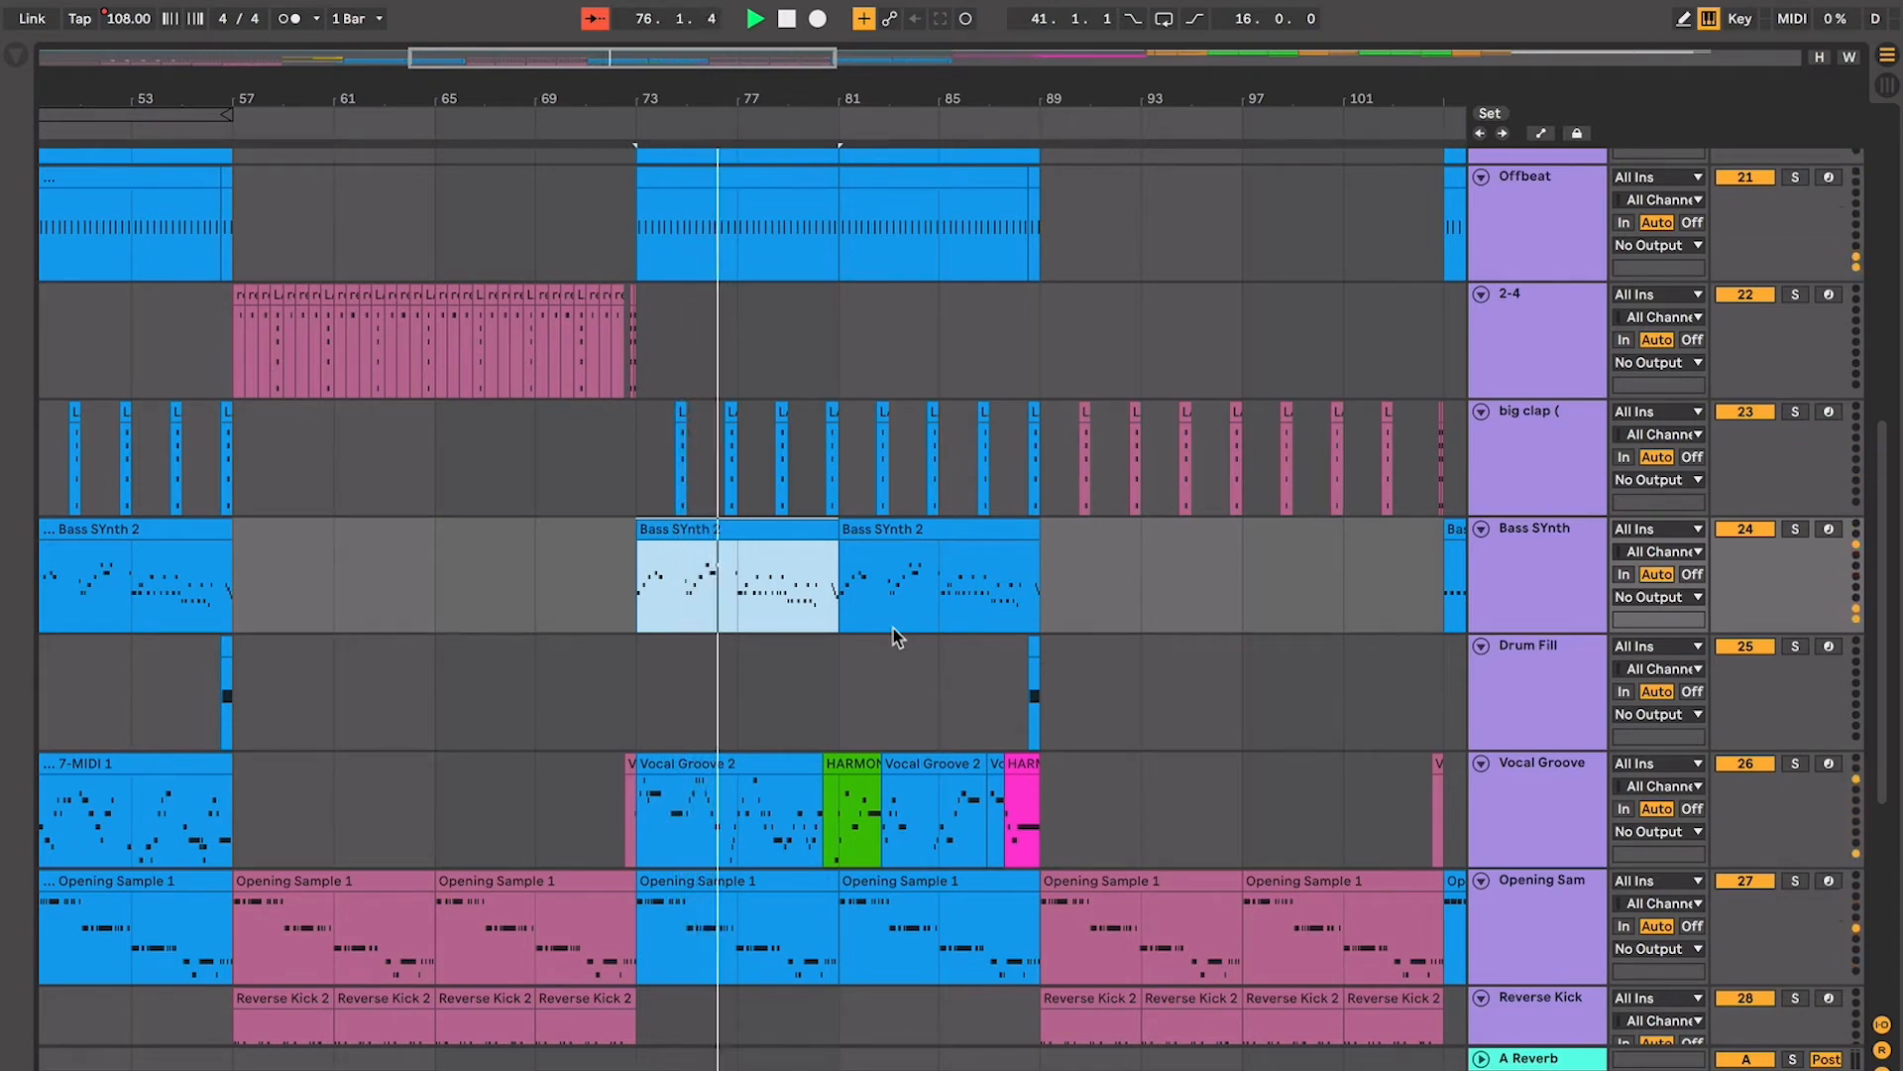
{"action": "key", "text": "space"}
{"action": "left_click", "coordinate": [803, 553]}
{"action": "left_click", "coordinate": [800, 534]}
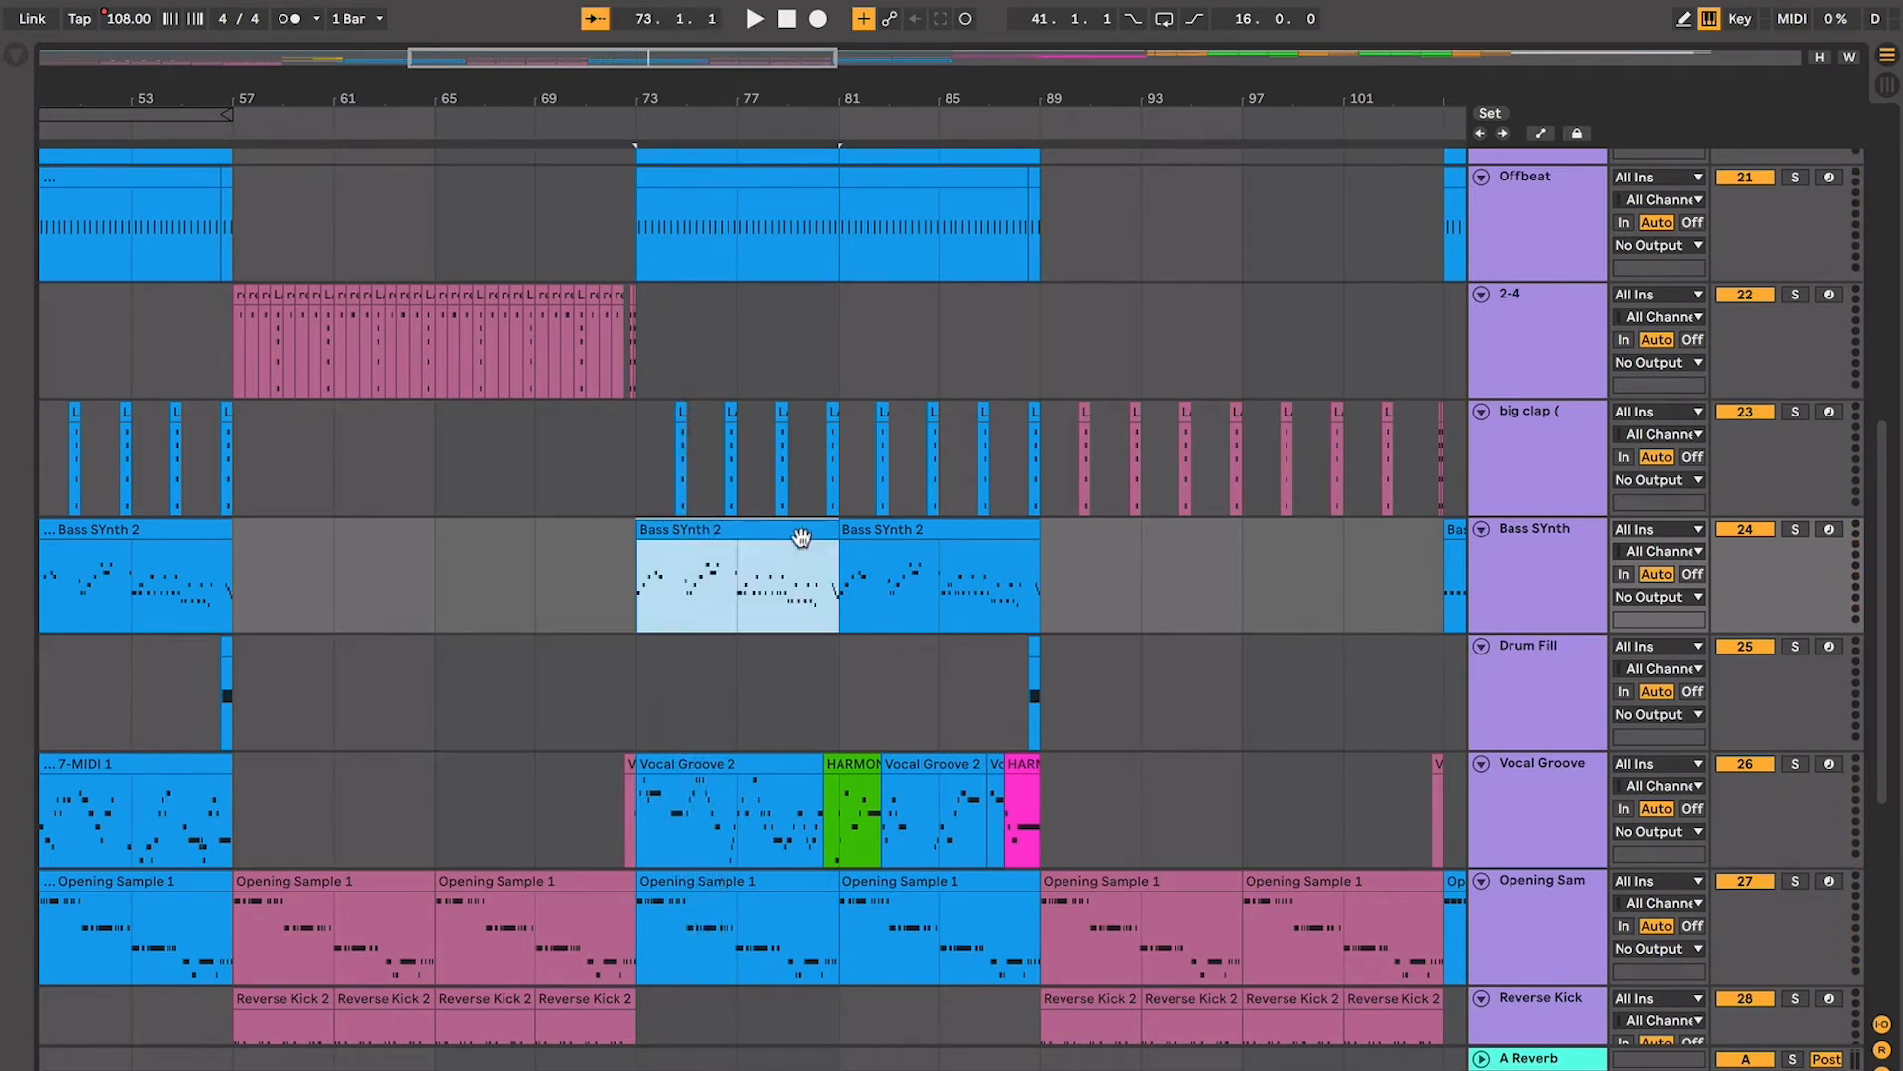
Compare the Bass SYnth 2 clips from bar 73 with the Bass SYnth 3 clip at bar 105, selecting the latter
{"action": "scroll", "coordinate": [797, 557], "scroll_direction": "right", "scroll_amount": 1}
{"action": "left_click", "coordinate": [599, 599]}
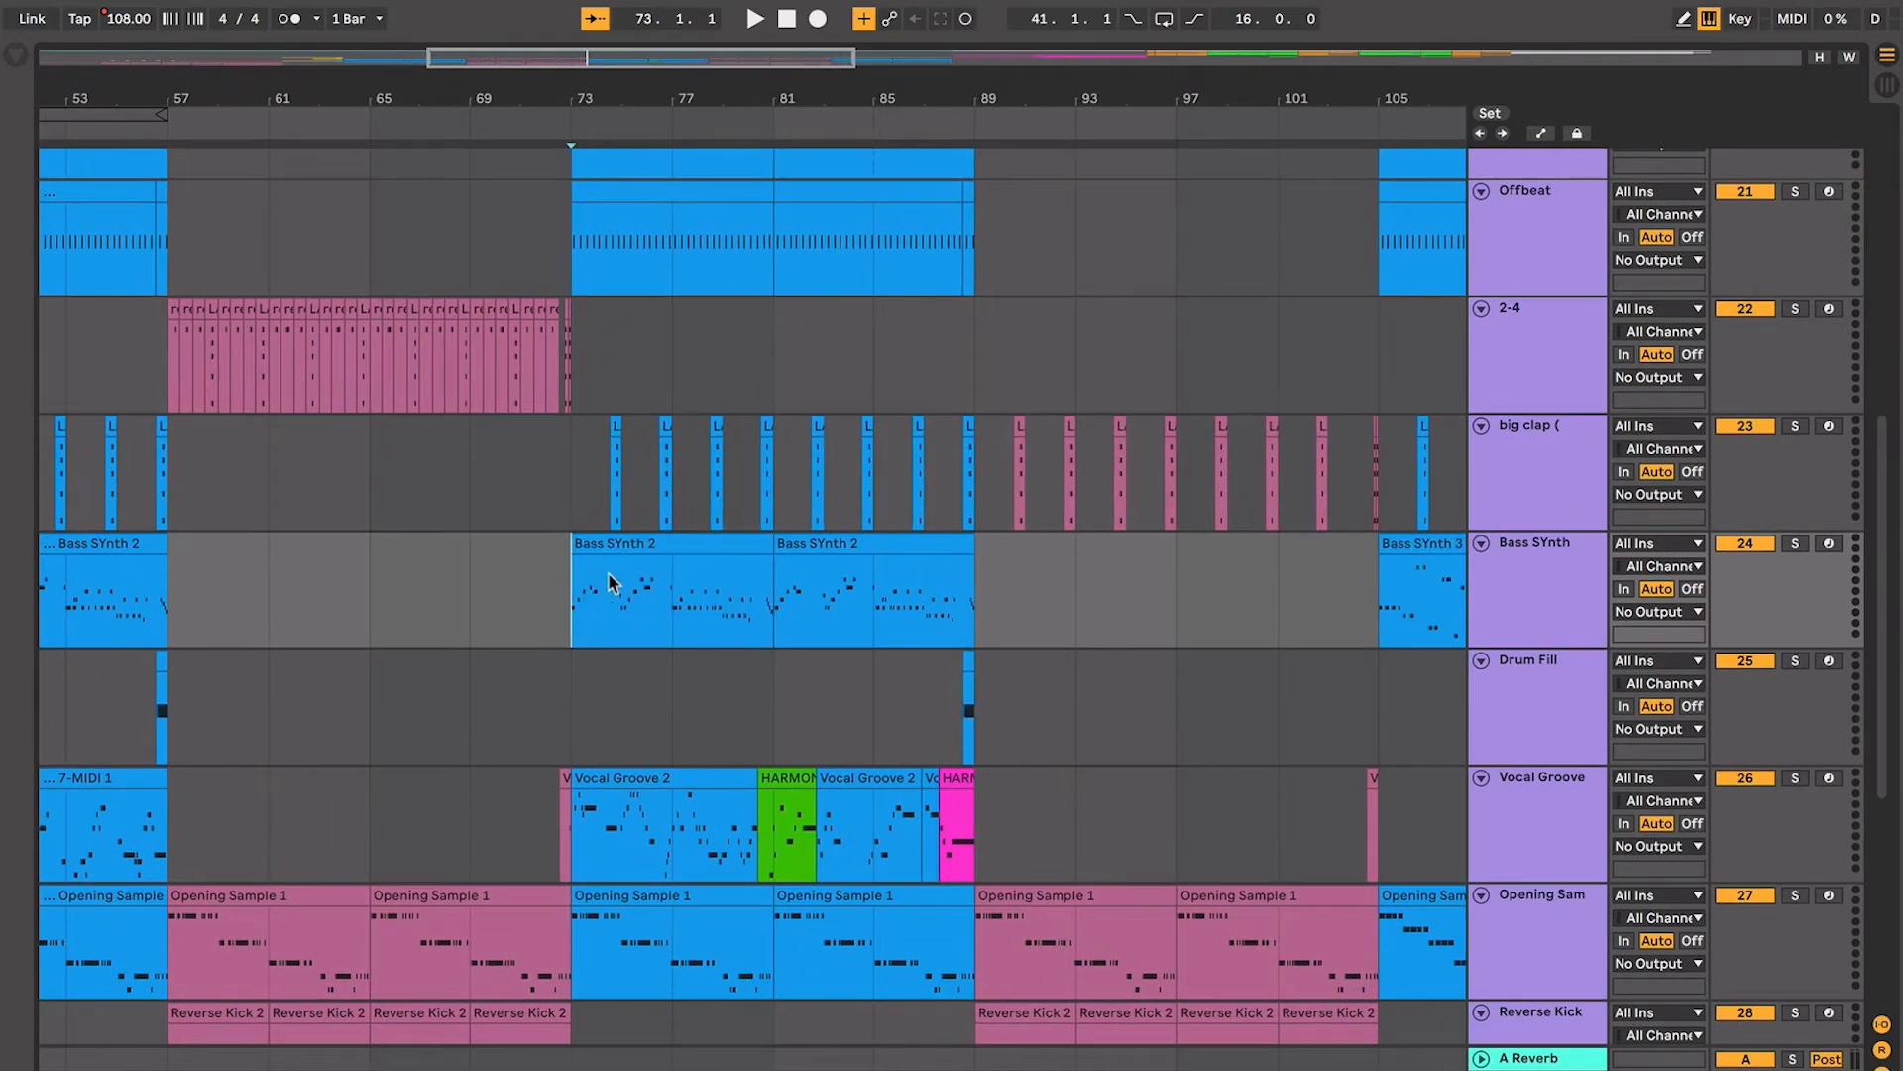
{"action": "scroll", "coordinate": [624, 620], "scroll_direction": "right", "scroll_amount": 1}
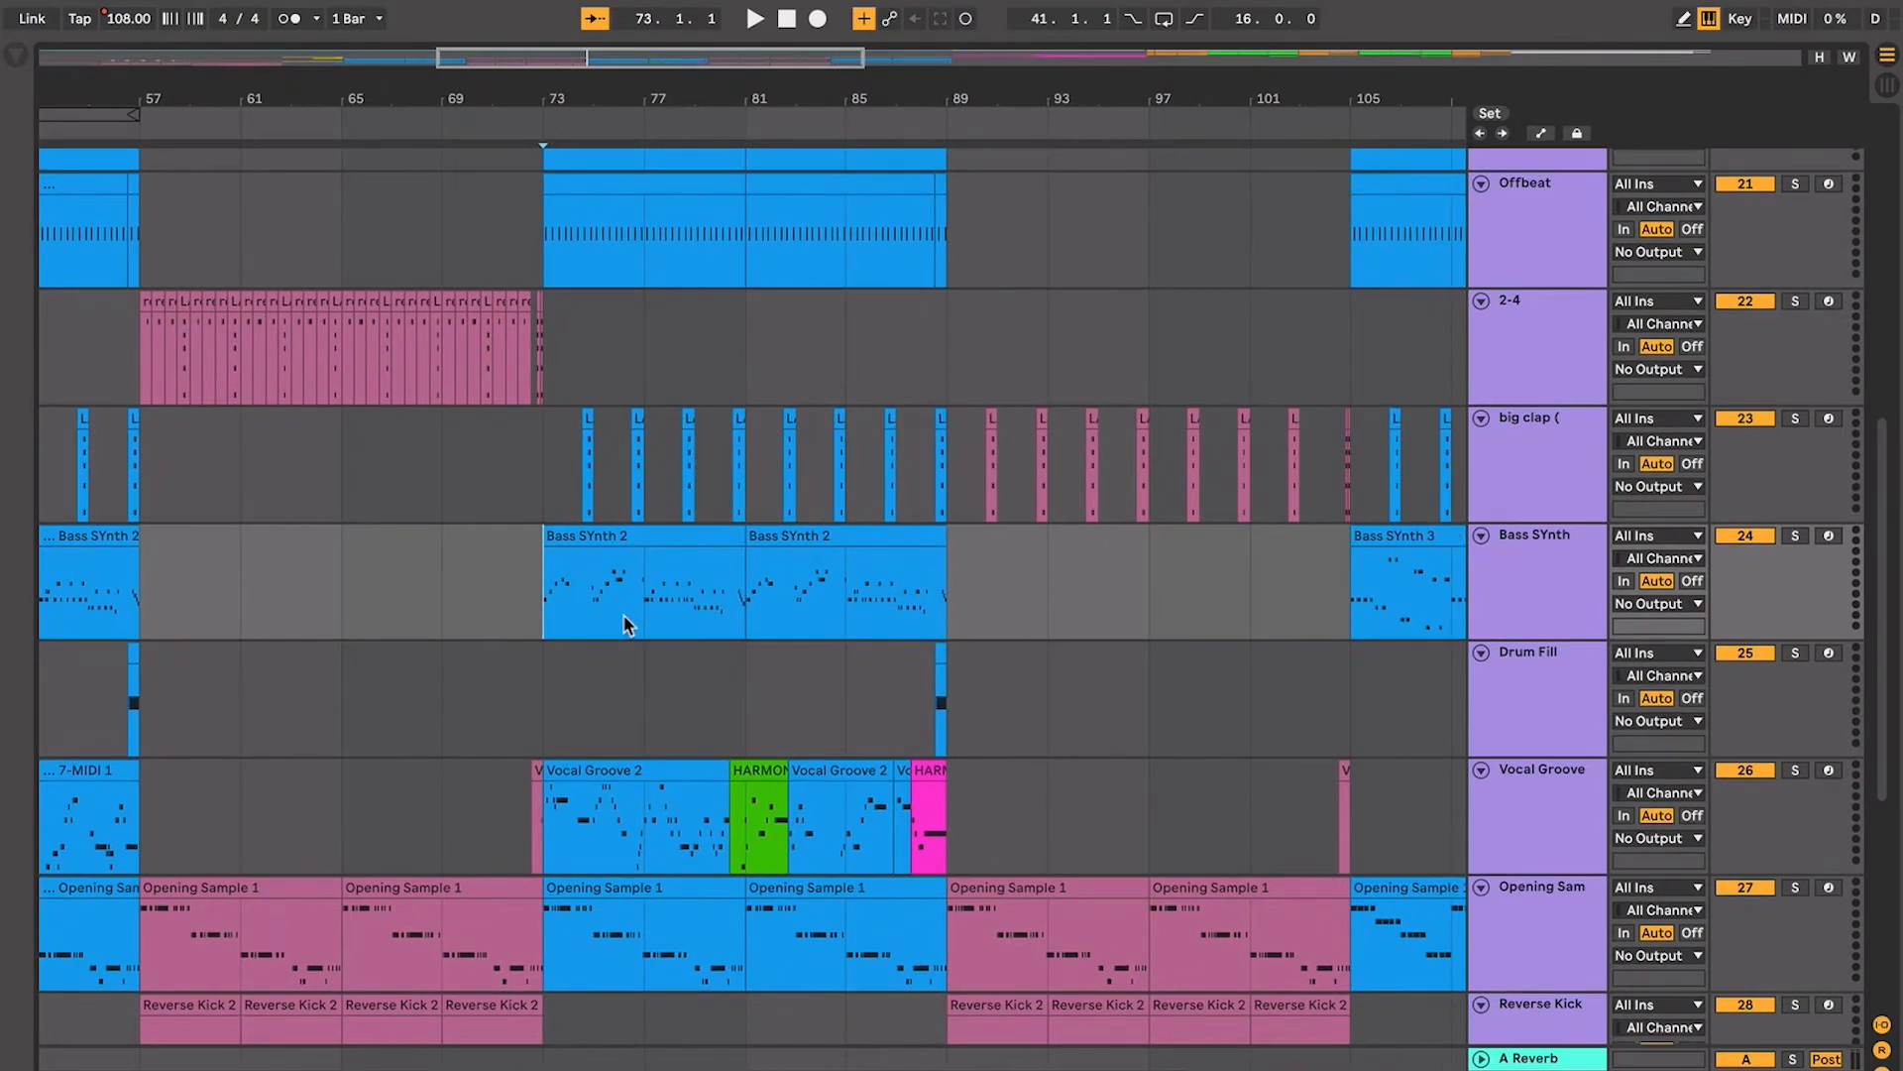
{"action": "scroll", "coordinate": [624, 624], "scroll_direction": "right", "scroll_amount": 8}
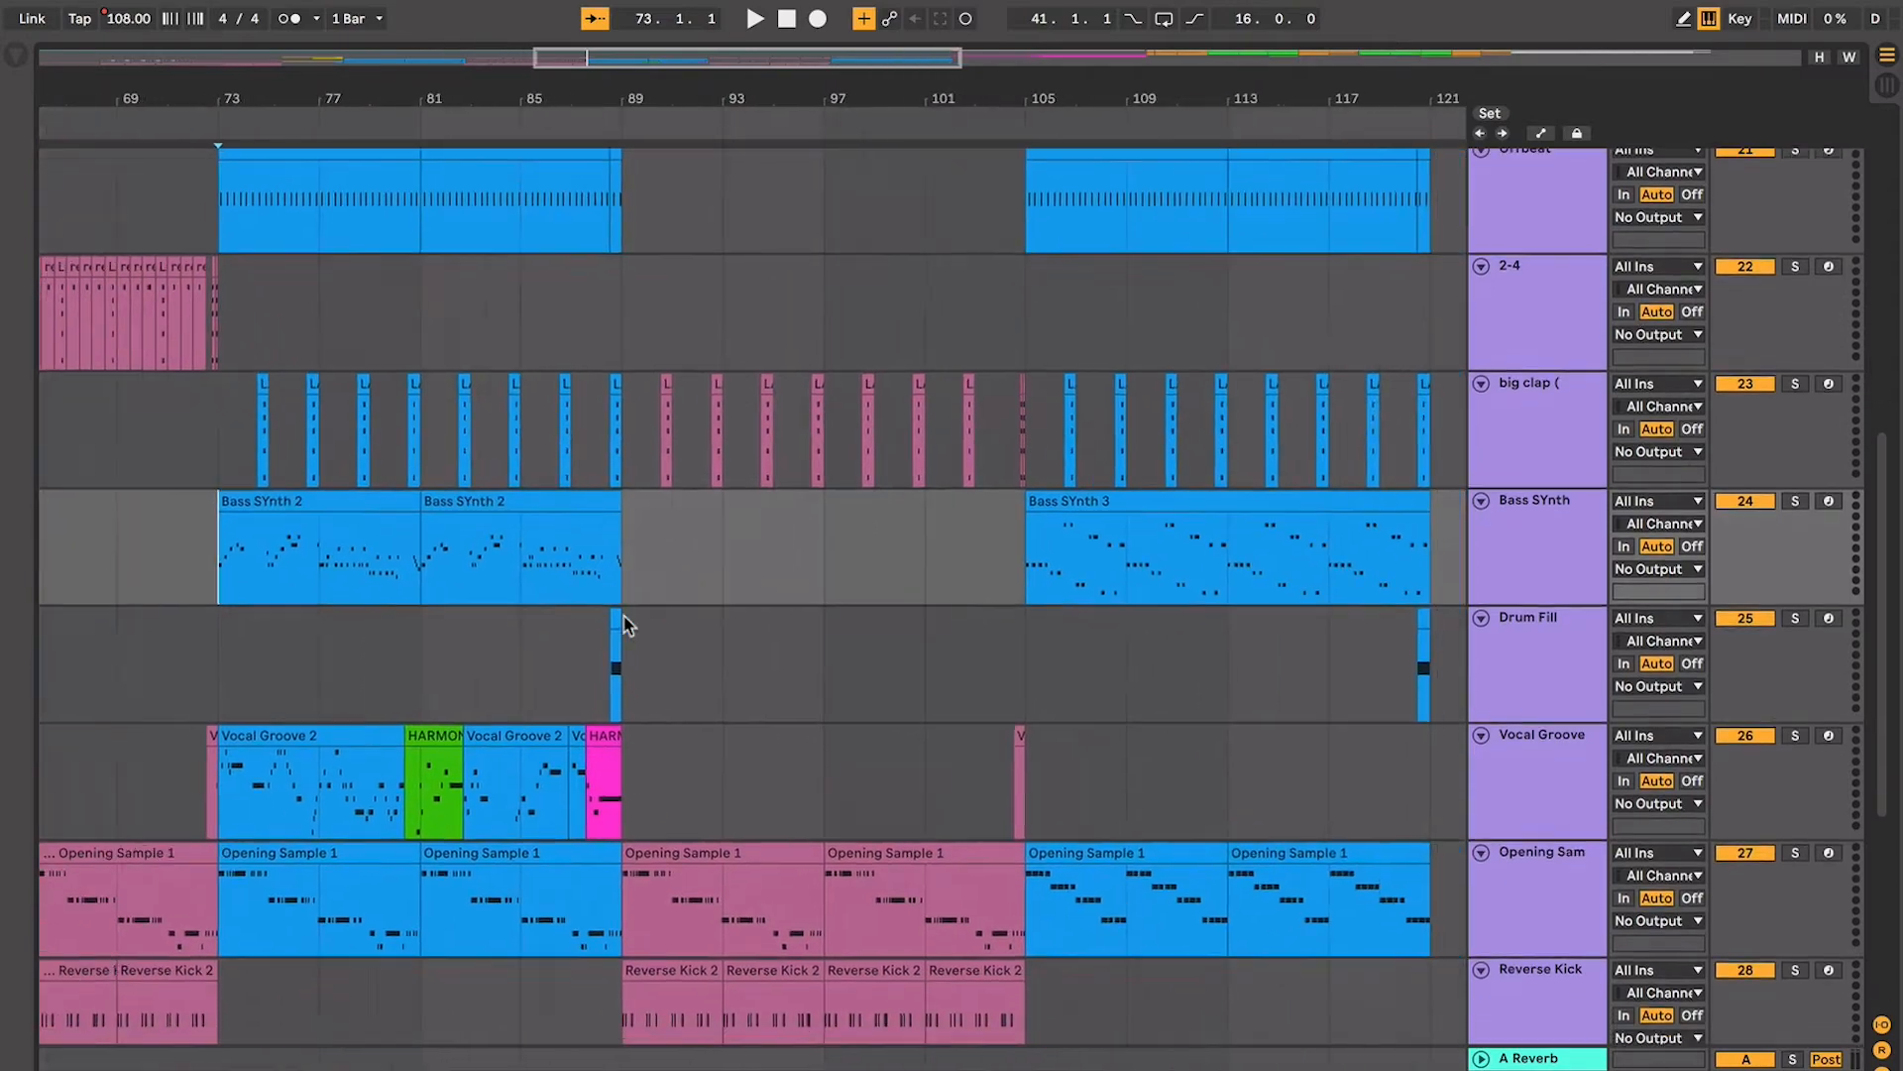
{"action": "left_click", "coordinate": [1018, 507]}
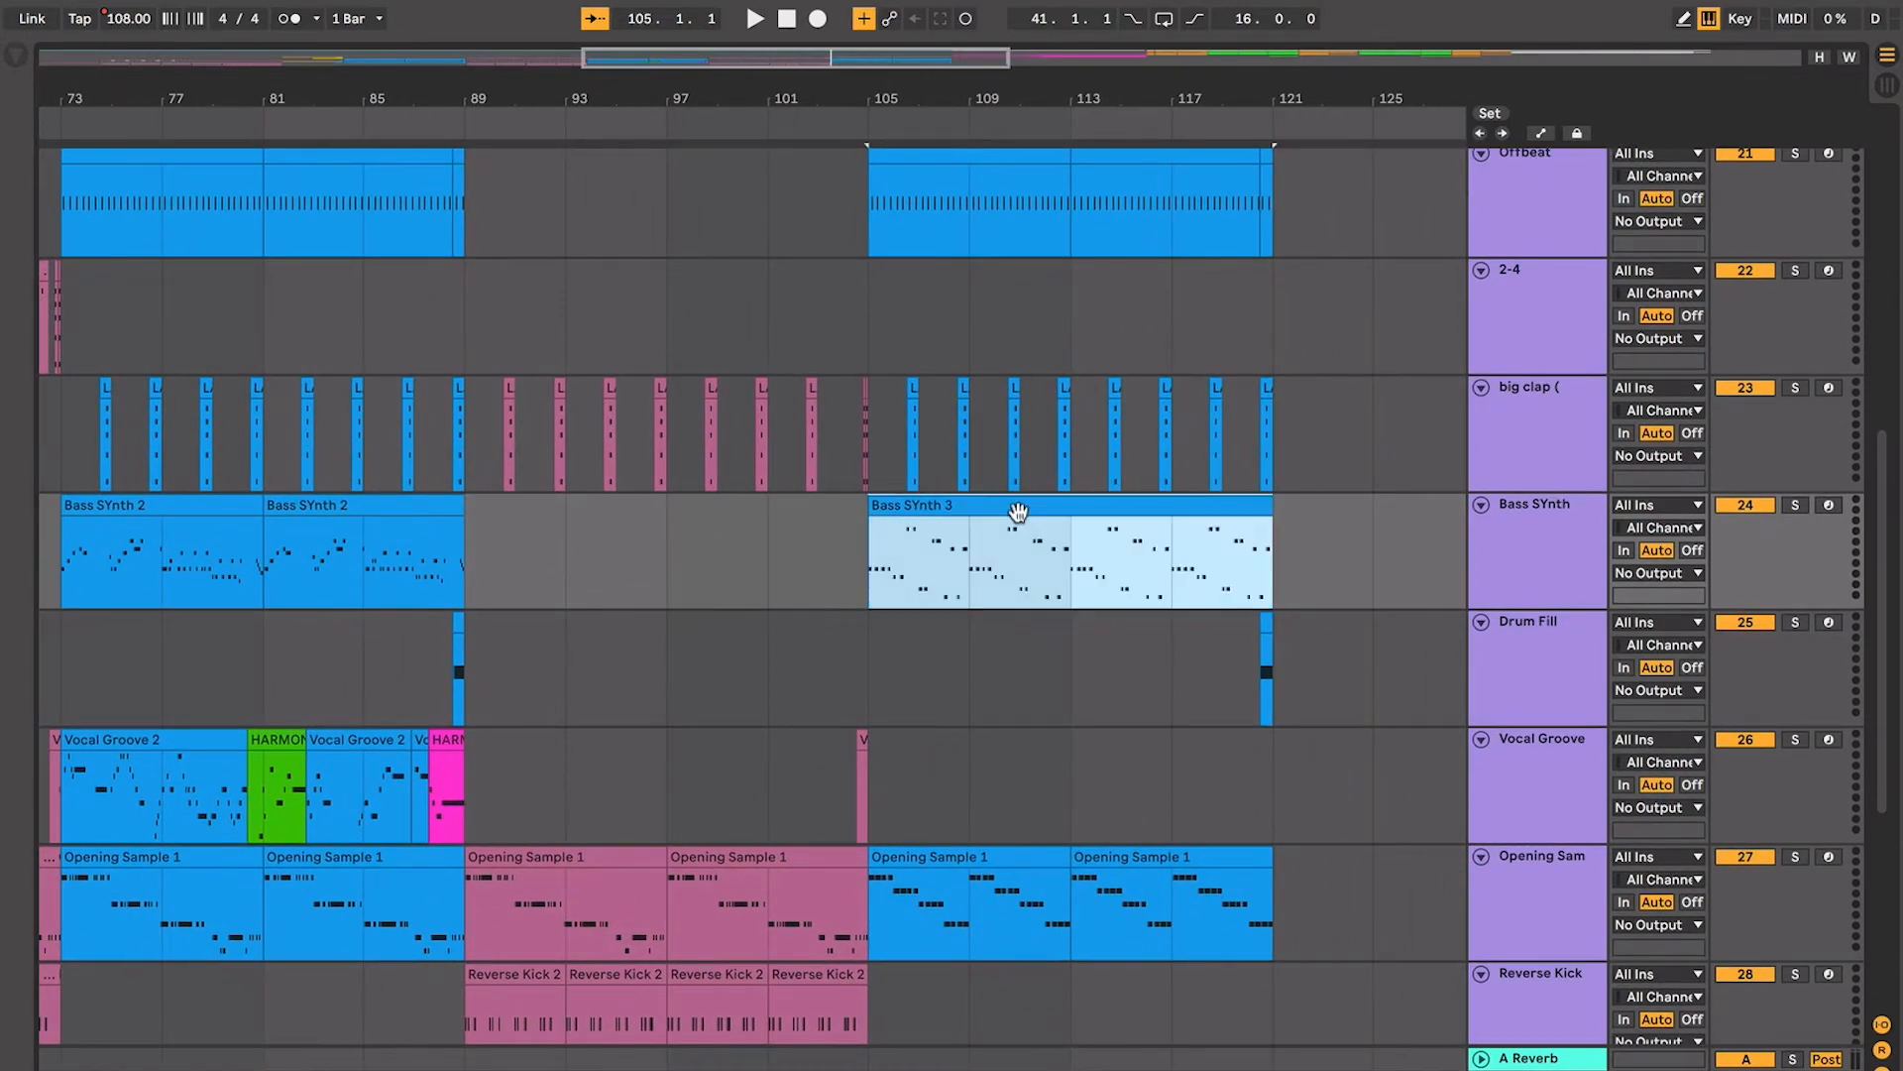
Compare the drum clips with Bass SYnth 3 in the section from bar 105, and select that section's first Opening Sample 1 clip
{"action": "scroll", "coordinate": [1018, 511], "scroll_direction": "up", "scroll_amount": 5}
{"action": "scroll", "coordinate": [1018, 511], "scroll_direction": "right", "scroll_amount": 2}
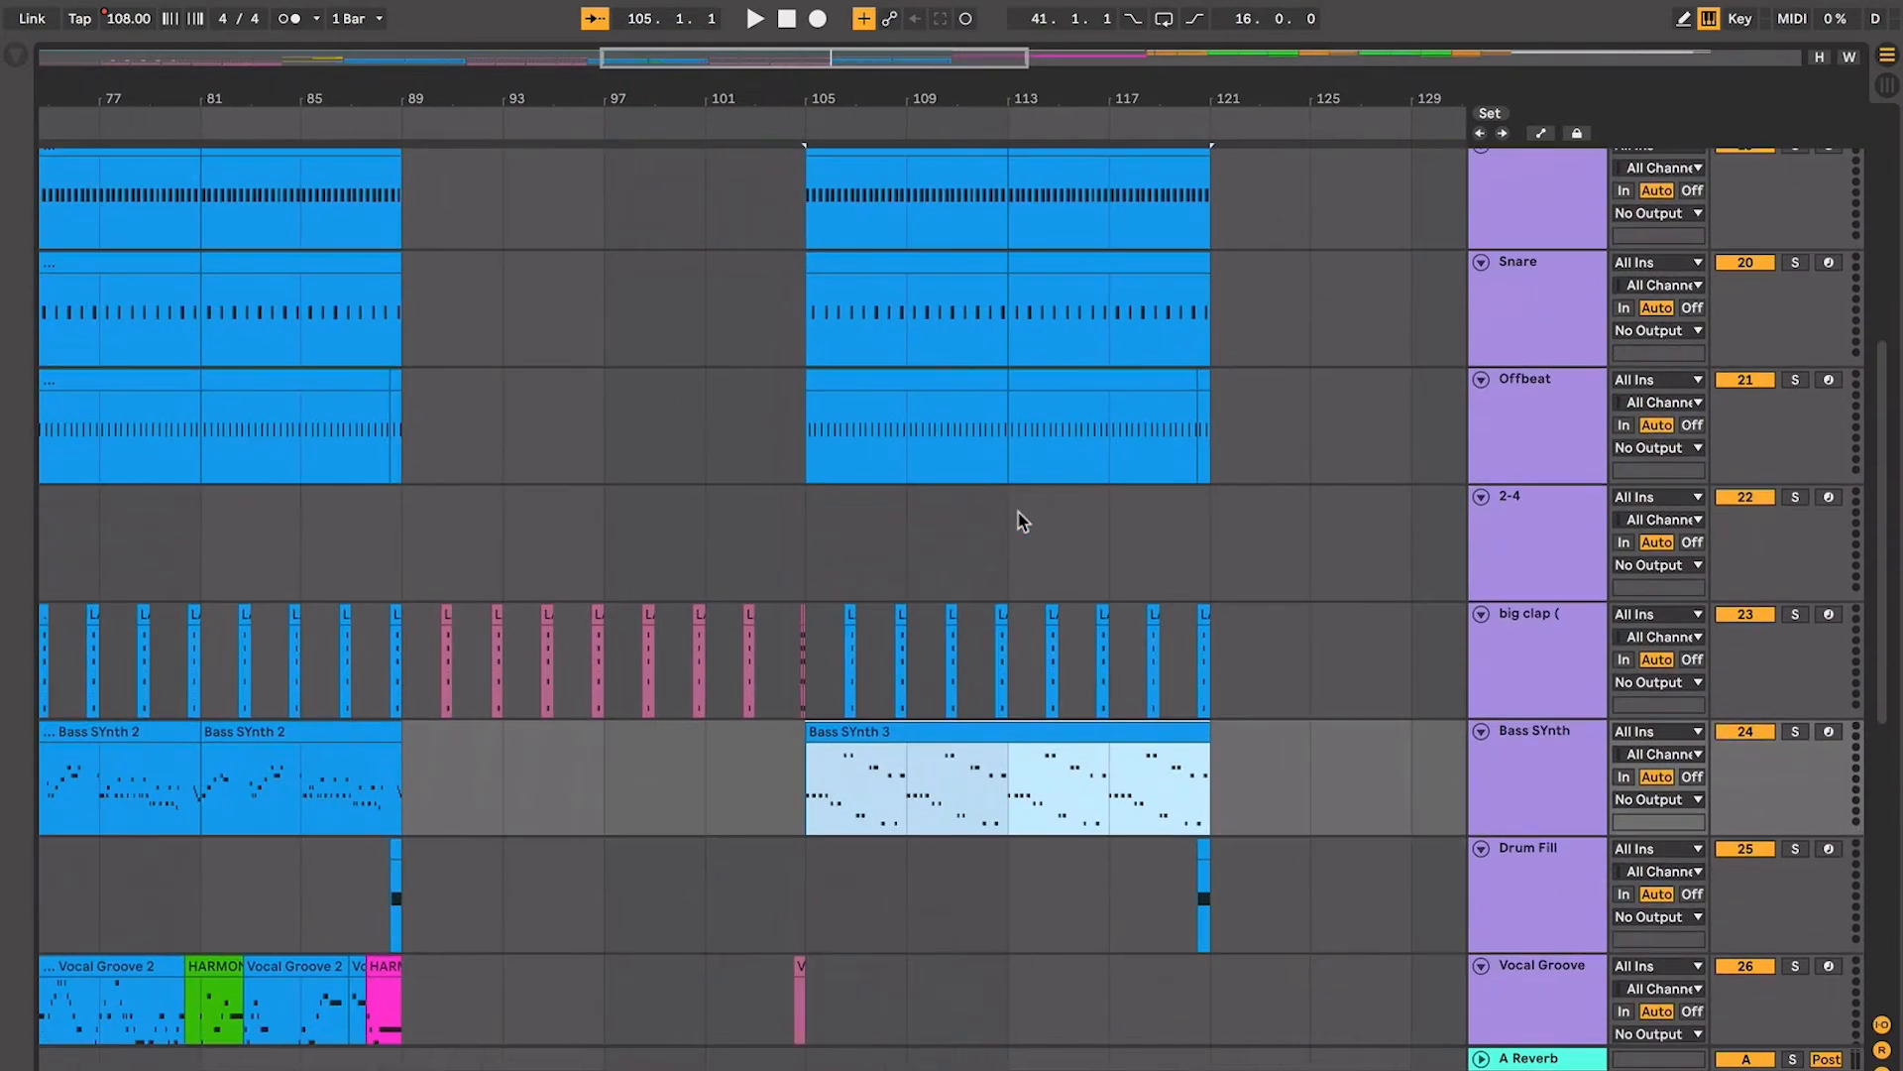
{"action": "scroll", "coordinate": [985, 547], "scroll_direction": "down", "scroll_amount": 2}
{"action": "scroll", "coordinate": [986, 547], "scroll_direction": "left", "scroll_amount": 1}
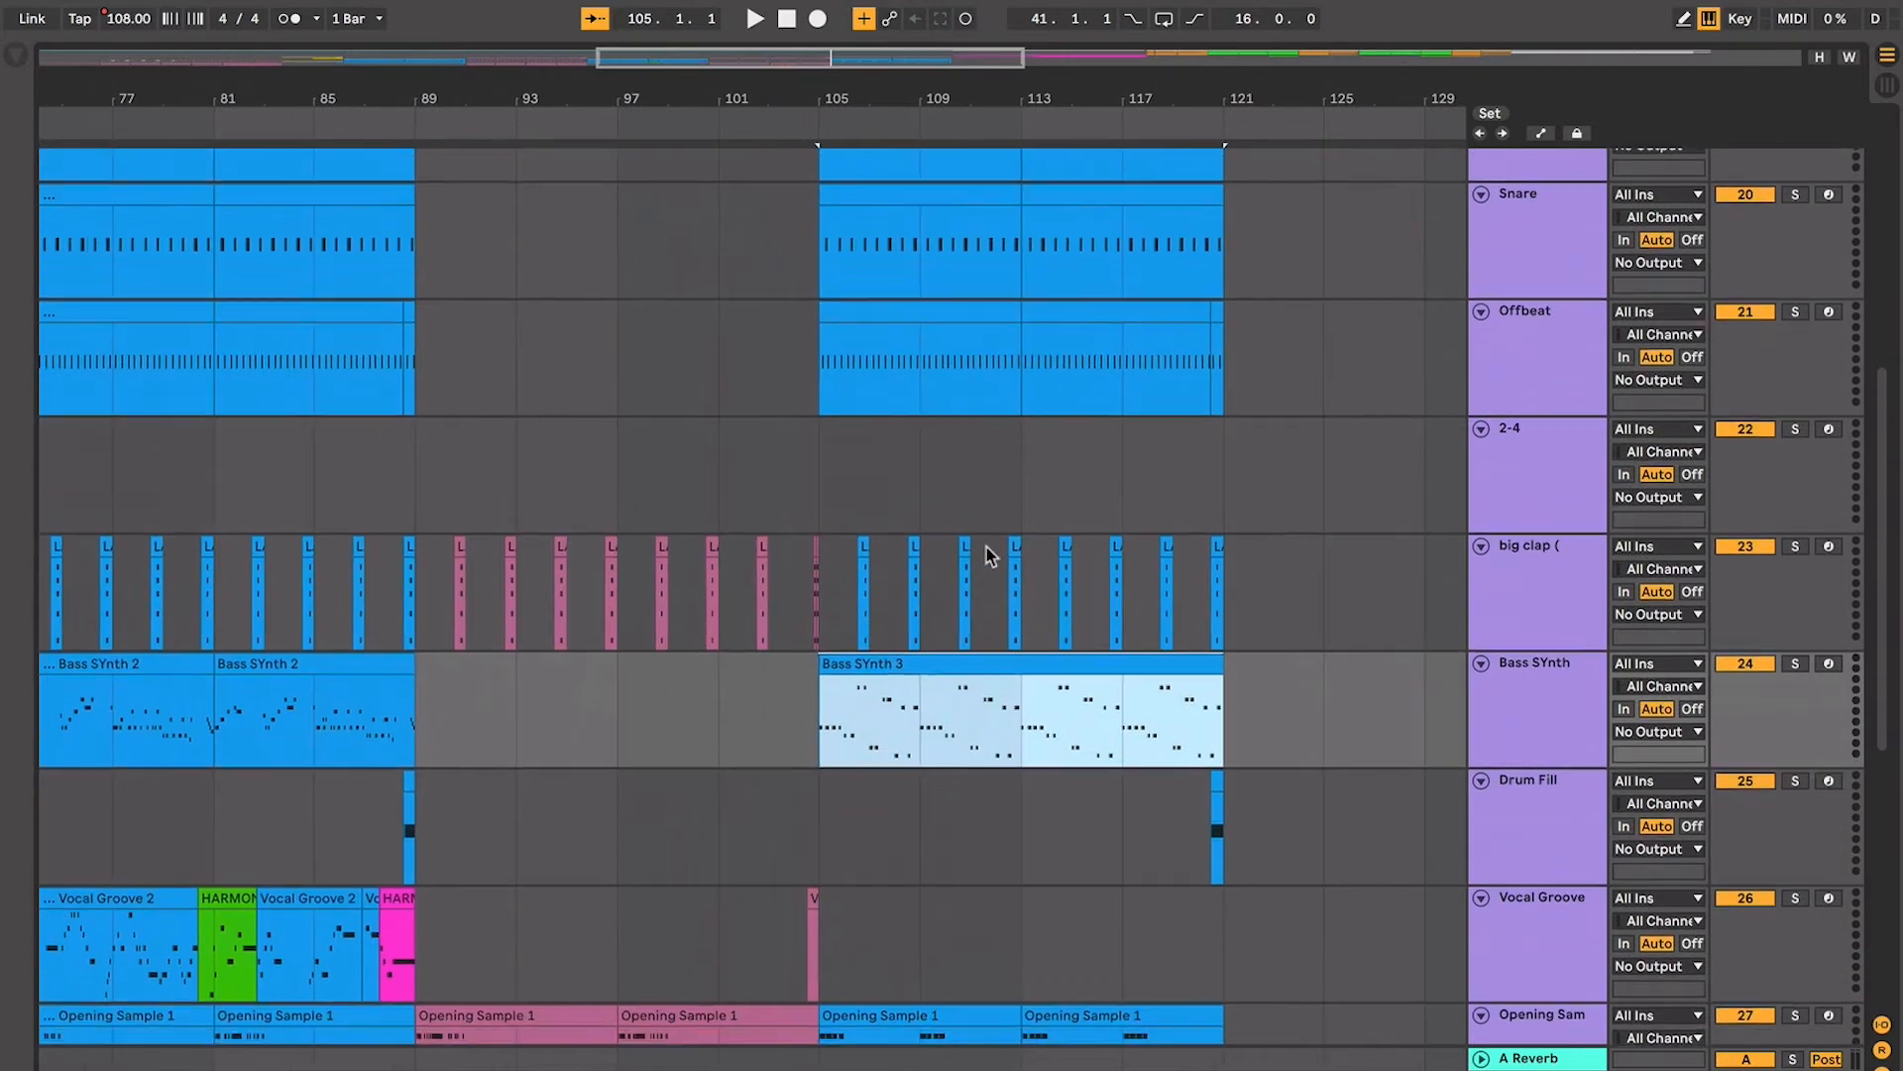
{"action": "left_click", "coordinate": [817, 703]}
{"action": "left_click", "coordinate": [850, 664]}
{"action": "scroll", "coordinate": [853, 663], "scroll_direction": "down", "scroll_amount": 2}
{"action": "scroll", "coordinate": [853, 663], "scroll_direction": "right", "scroll_amount": 1}
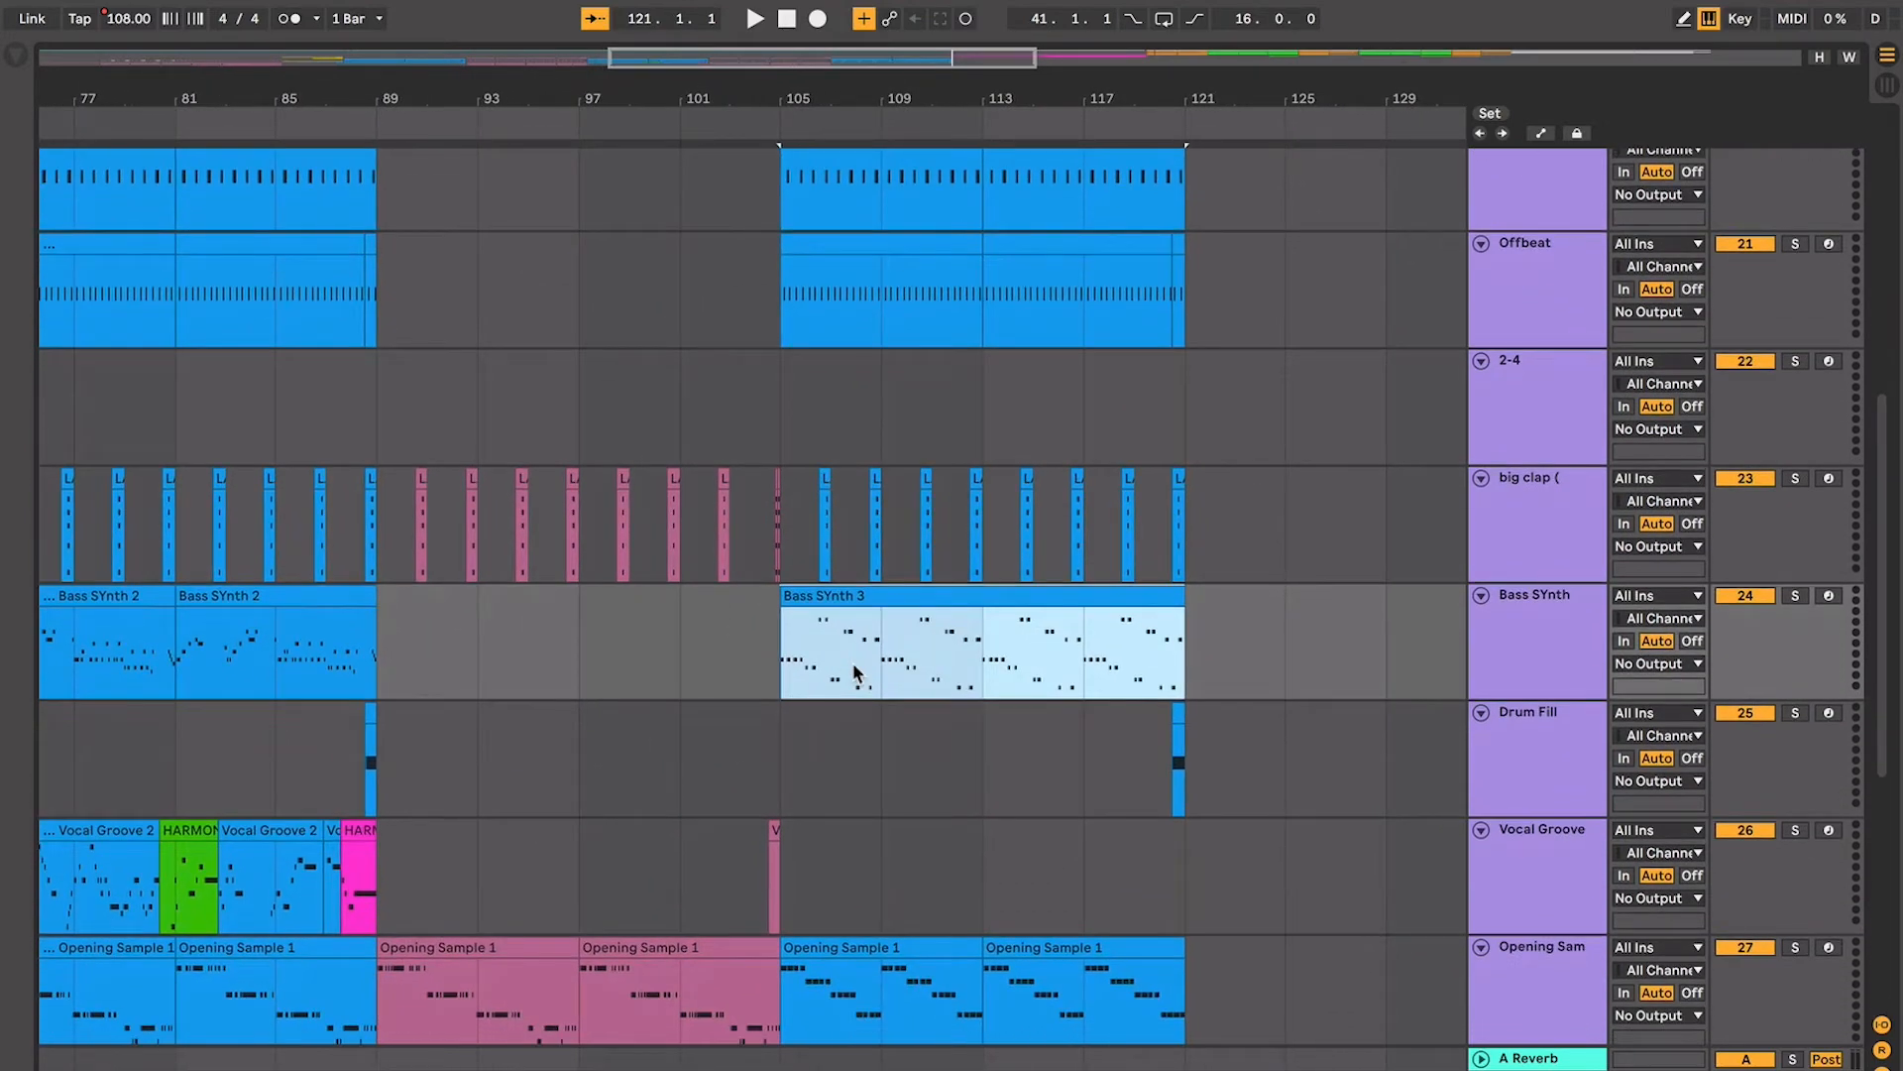
{"action": "scroll", "coordinate": [853, 662], "scroll_direction": "down", "scroll_amount": 2}
{"action": "scroll", "coordinate": [853, 662], "scroll_direction": "right", "scroll_amount": 1}
{"action": "scroll", "coordinate": [851, 741], "scroll_direction": "down", "scroll_amount": 3}
{"action": "scroll", "coordinate": [851, 741], "scroll_direction": "right", "scroll_amount": 1}
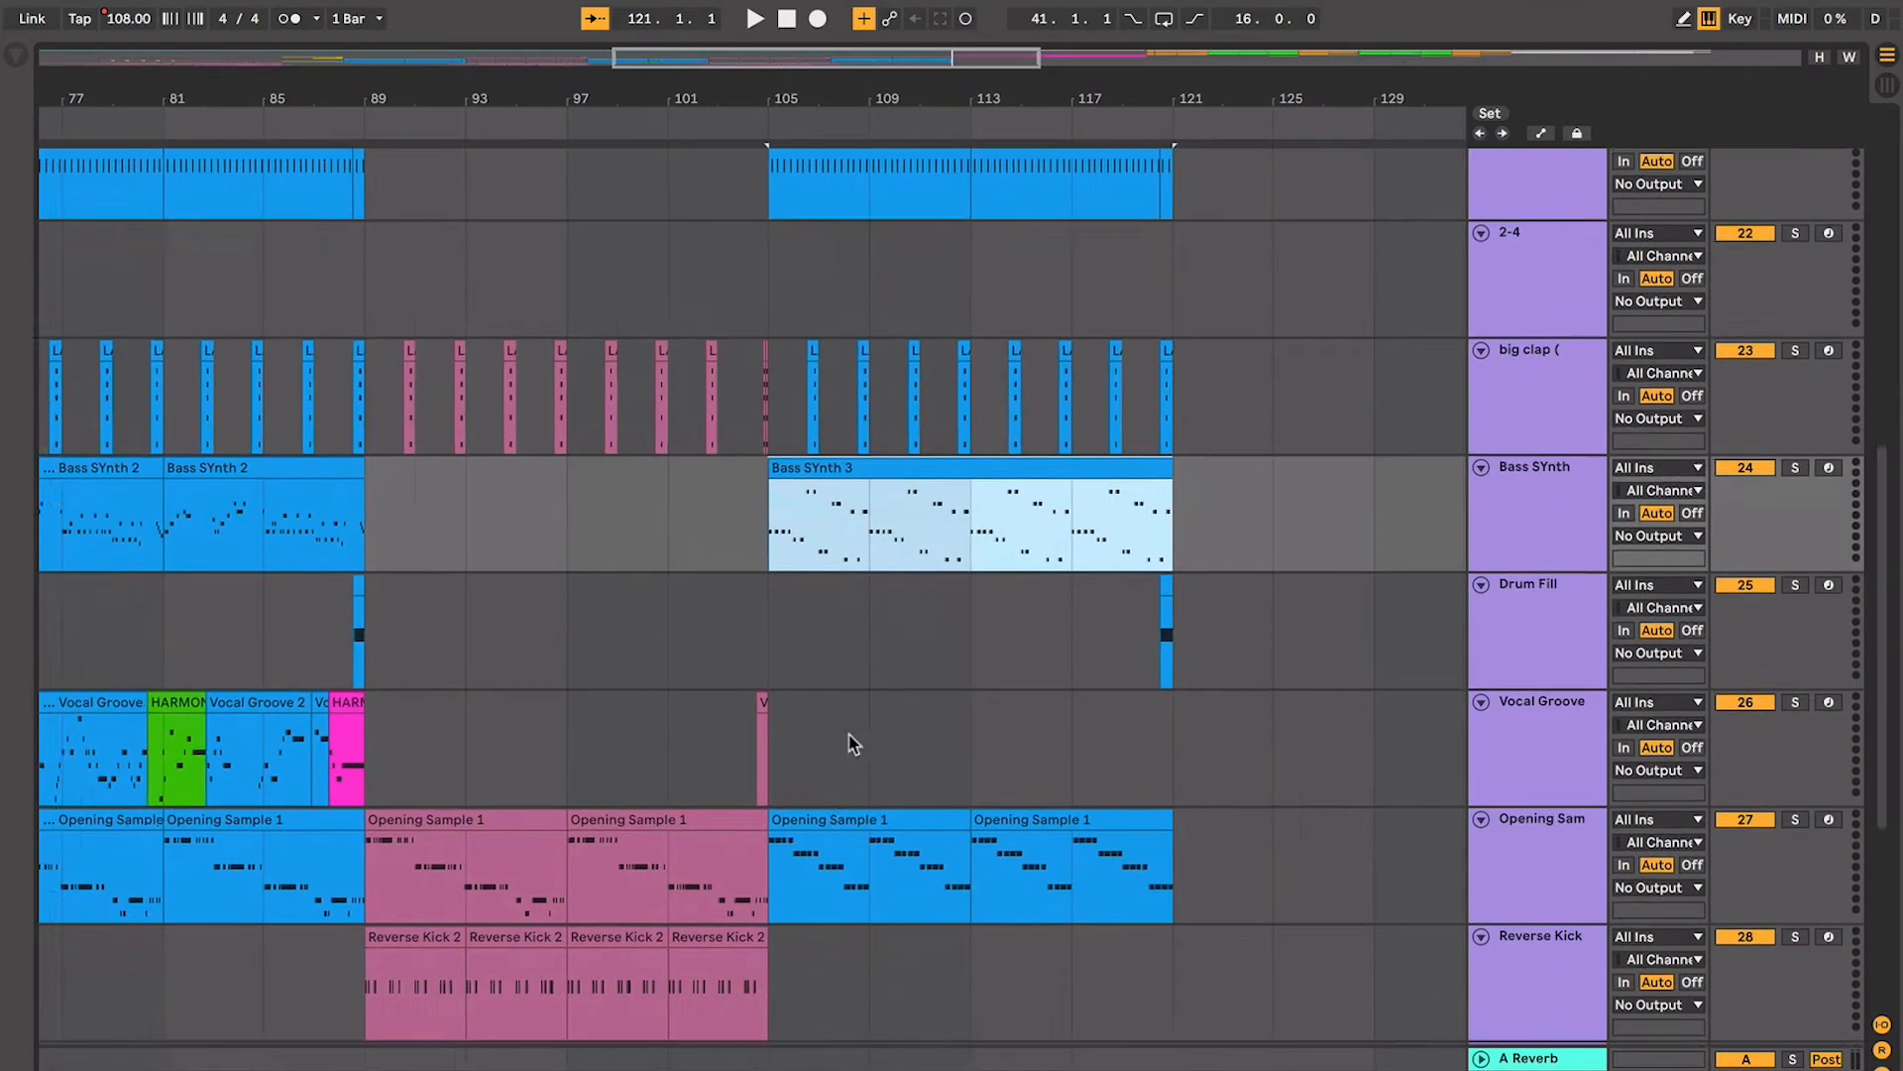
{"action": "left_click", "coordinate": [850, 739]}
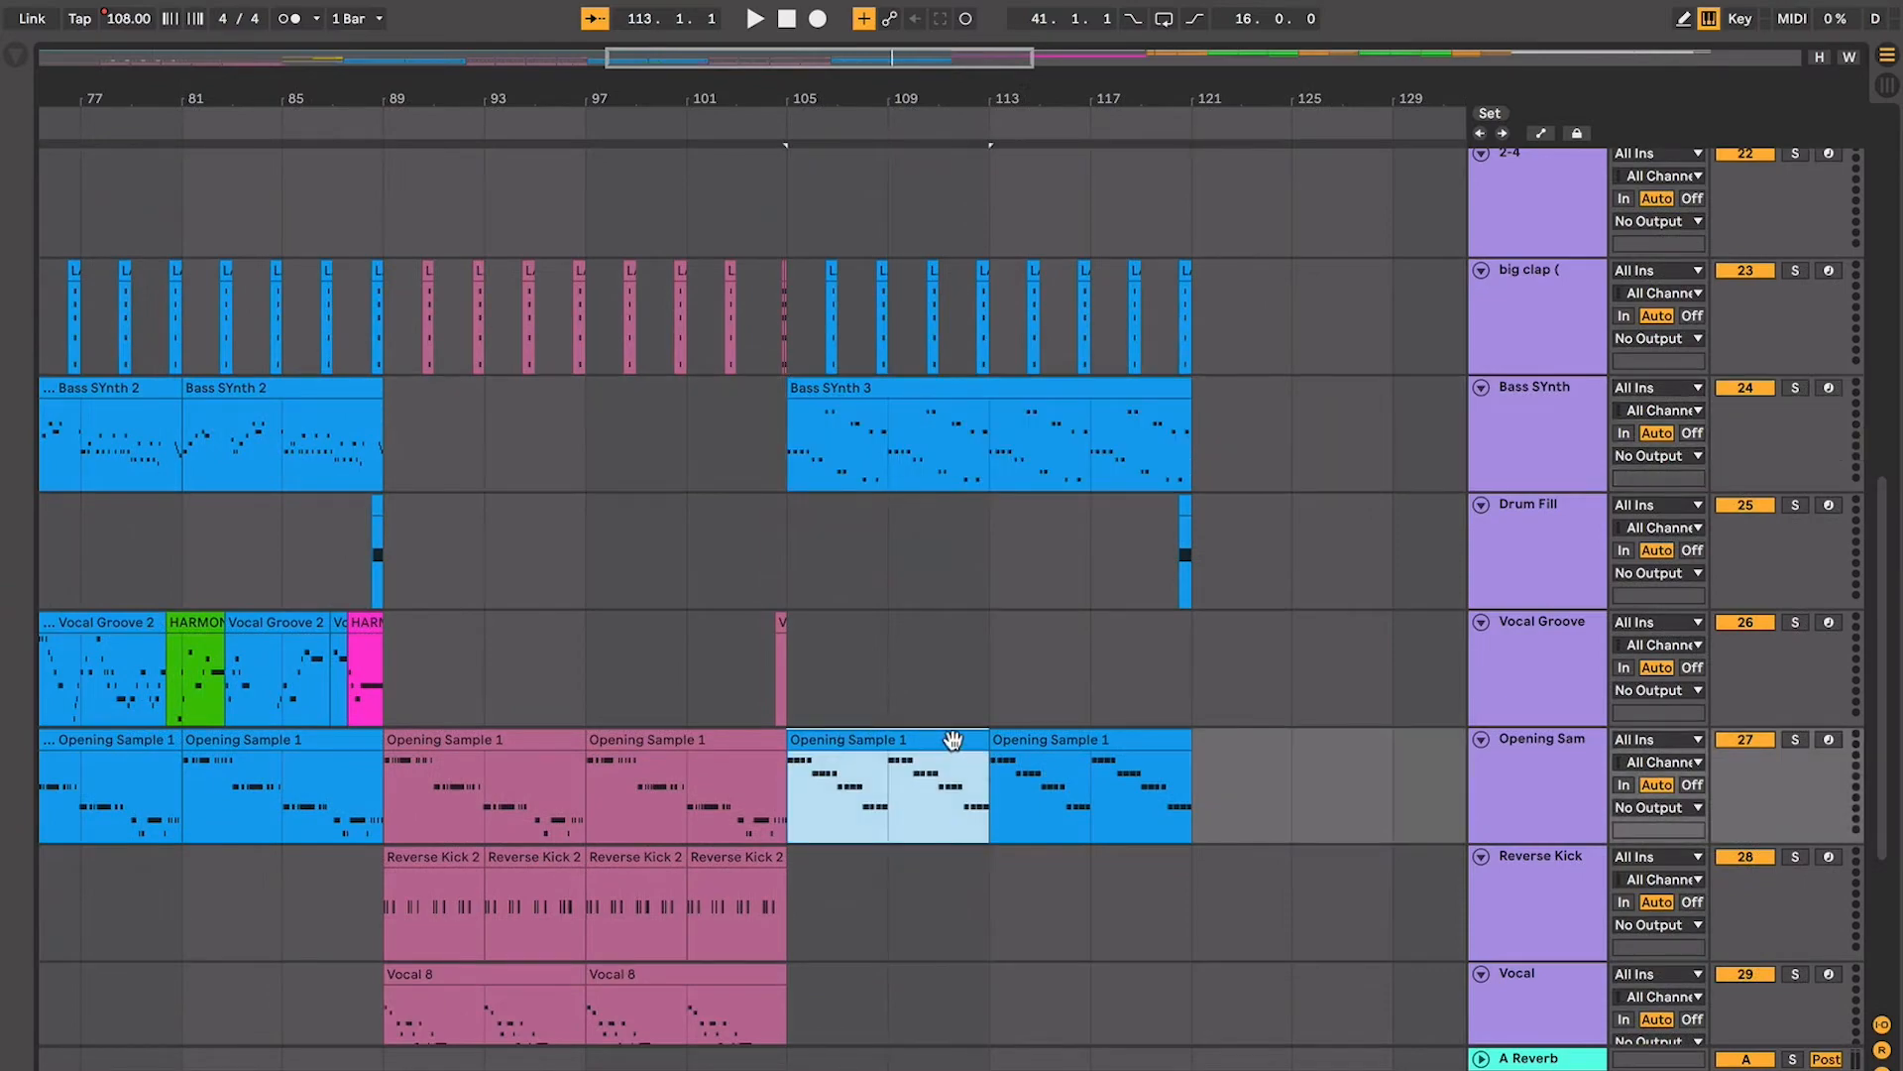
Unfold the Lead Synth track and examine where its clips occur before and from bar 105
{"action": "scroll", "coordinate": [952, 742], "scroll_direction": "up", "scroll_amount": 15}
{"action": "scroll", "coordinate": [952, 741], "scroll_direction": "right", "scroll_amount": 1}
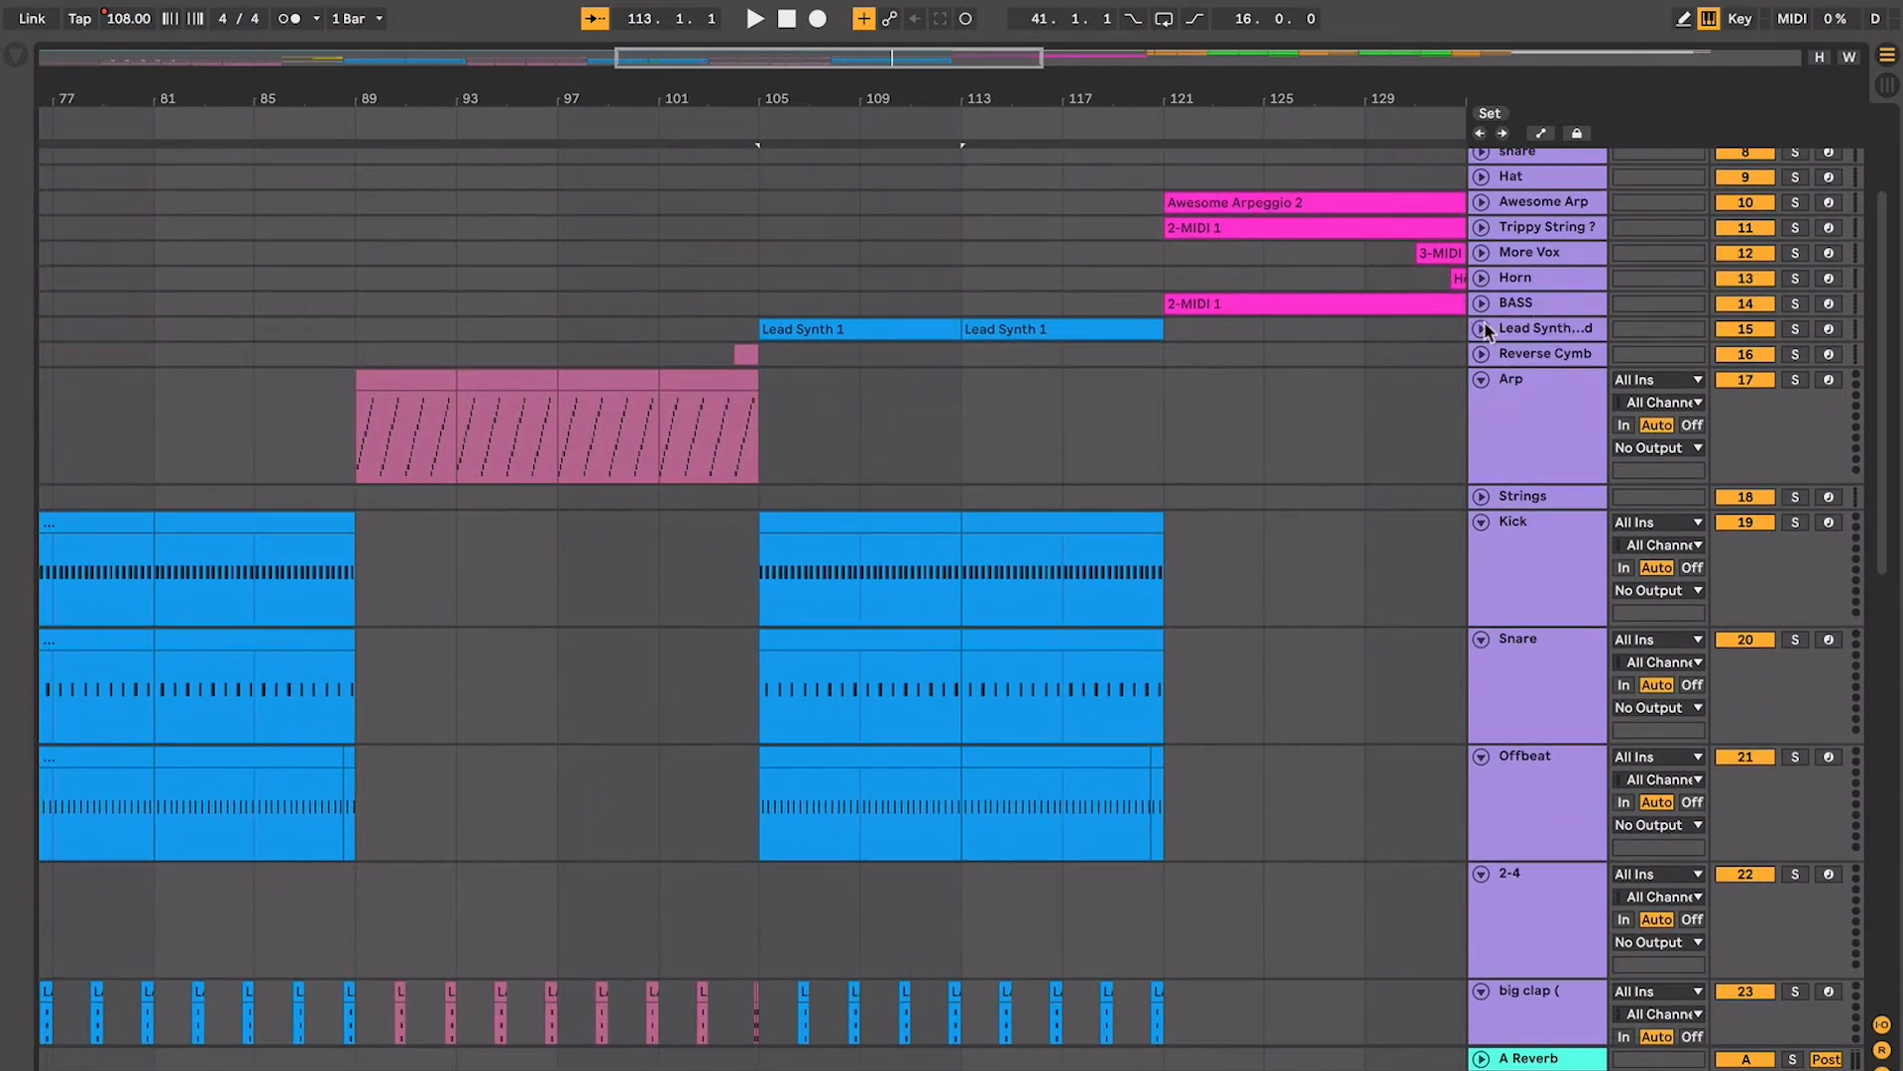
{"action": "left_click", "coordinate": [1481, 328]}
{"action": "scroll", "coordinate": [1129, 394], "scroll_direction": "down", "scroll_amount": 1}
{"action": "left_click", "coordinate": [859, 247]}
{"action": "scroll", "coordinate": [859, 250], "scroll_direction": "left", "scroll_amount": 15}
{"action": "scroll", "coordinate": [858, 250], "scroll_direction": "down", "scroll_amount": 1}
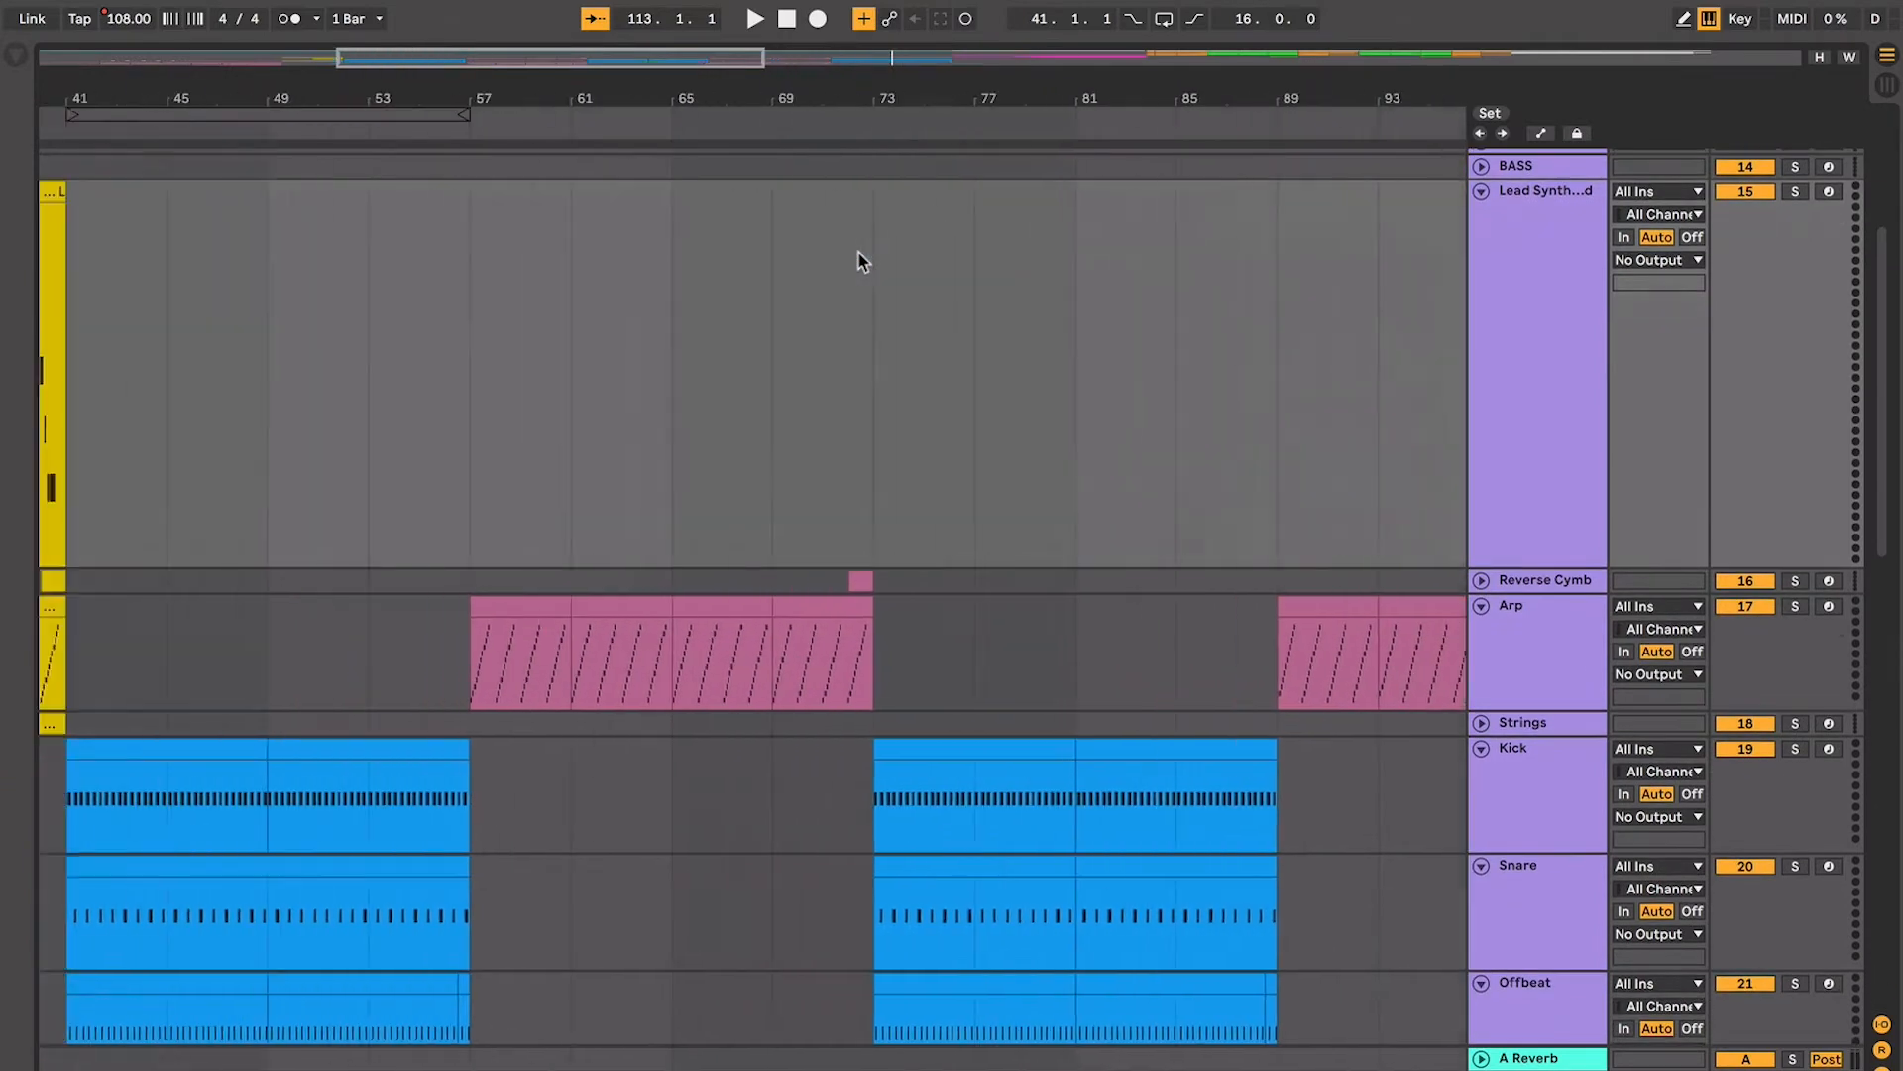
{"action": "scroll", "coordinate": [858, 250], "scroll_direction": "left", "scroll_amount": 10}
{"action": "left_click", "coordinate": [876, 224]}
{"action": "scroll", "coordinate": [876, 224], "scroll_direction": "right", "scroll_amount": 15}
Select the first Lead Synth 1 clip and play the section from bar 105
{"action": "left_click", "coordinate": [1023, 251]}
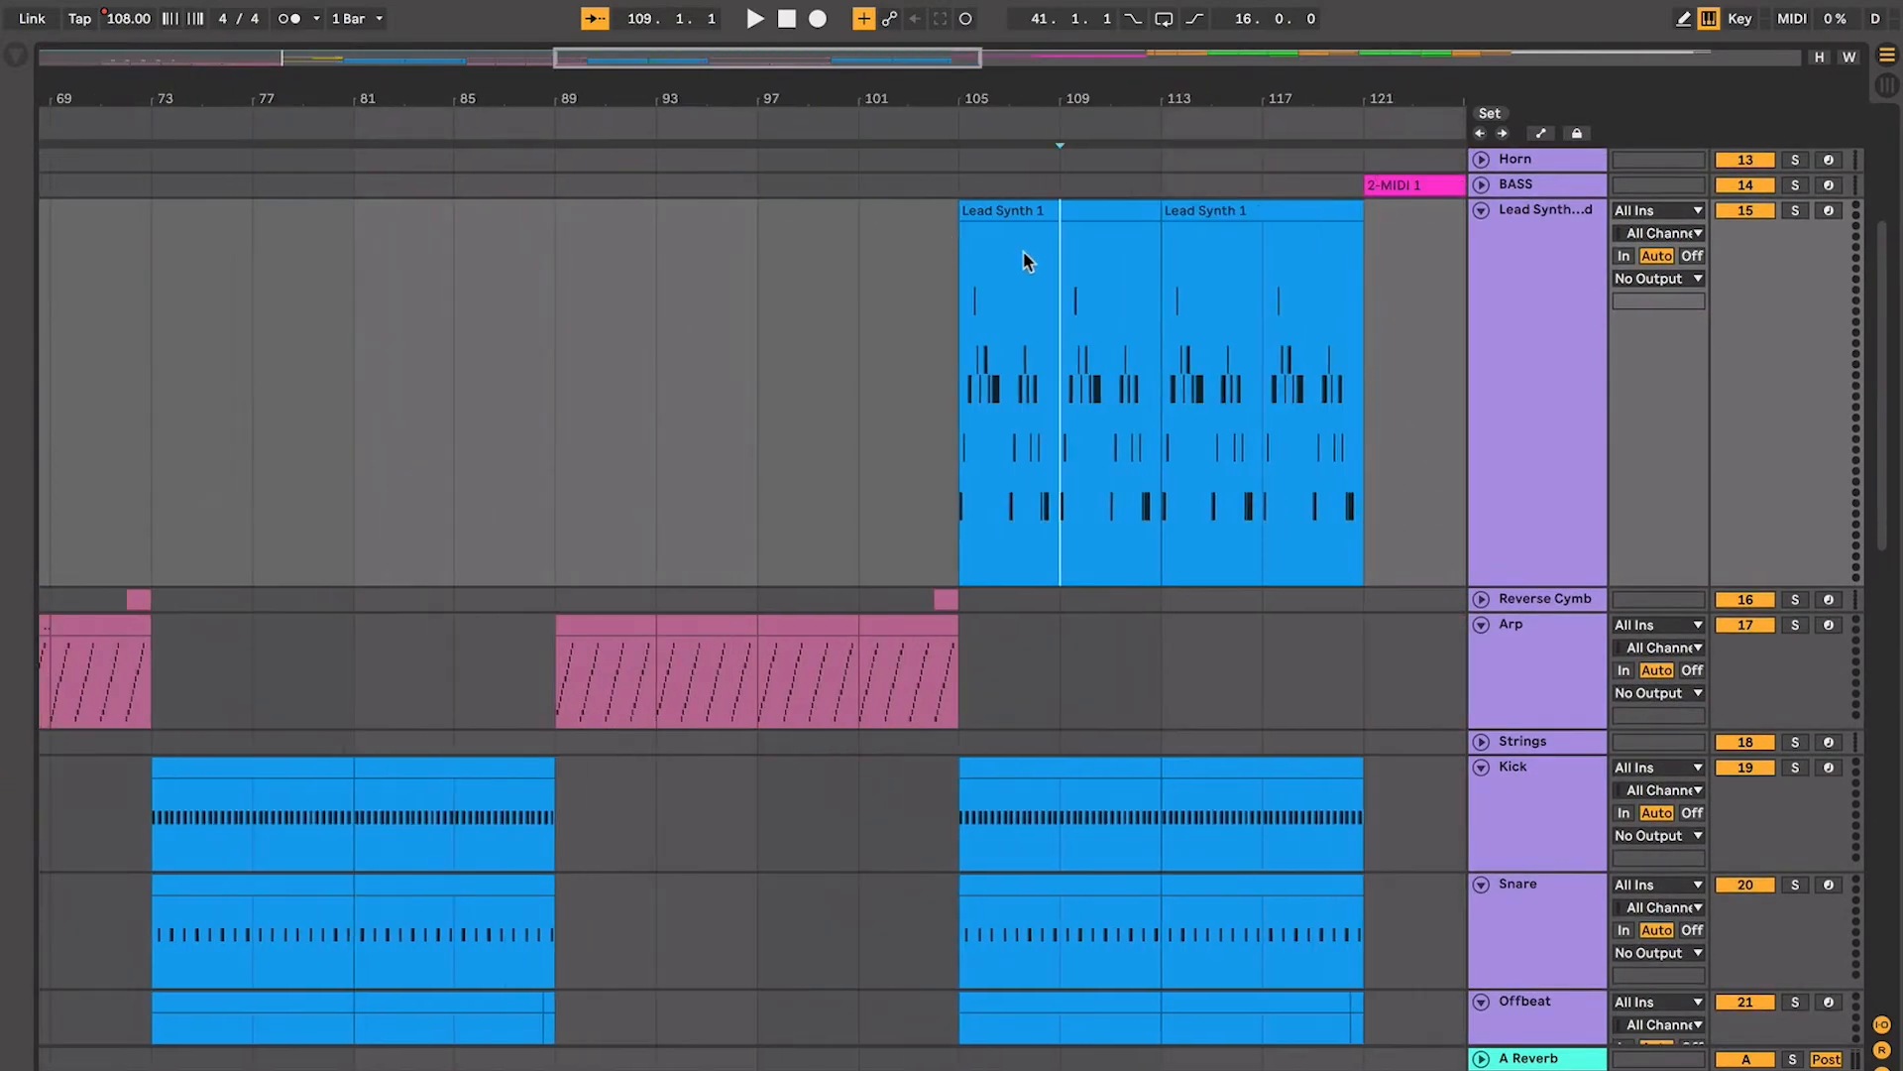
{"action": "left_click", "coordinate": [1023, 252]}
{"action": "scroll", "coordinate": [1012, 224], "scroll_direction": "down", "scroll_amount": 2}
{"action": "scroll", "coordinate": [1012, 224], "scroll_direction": "right", "scroll_amount": 3}
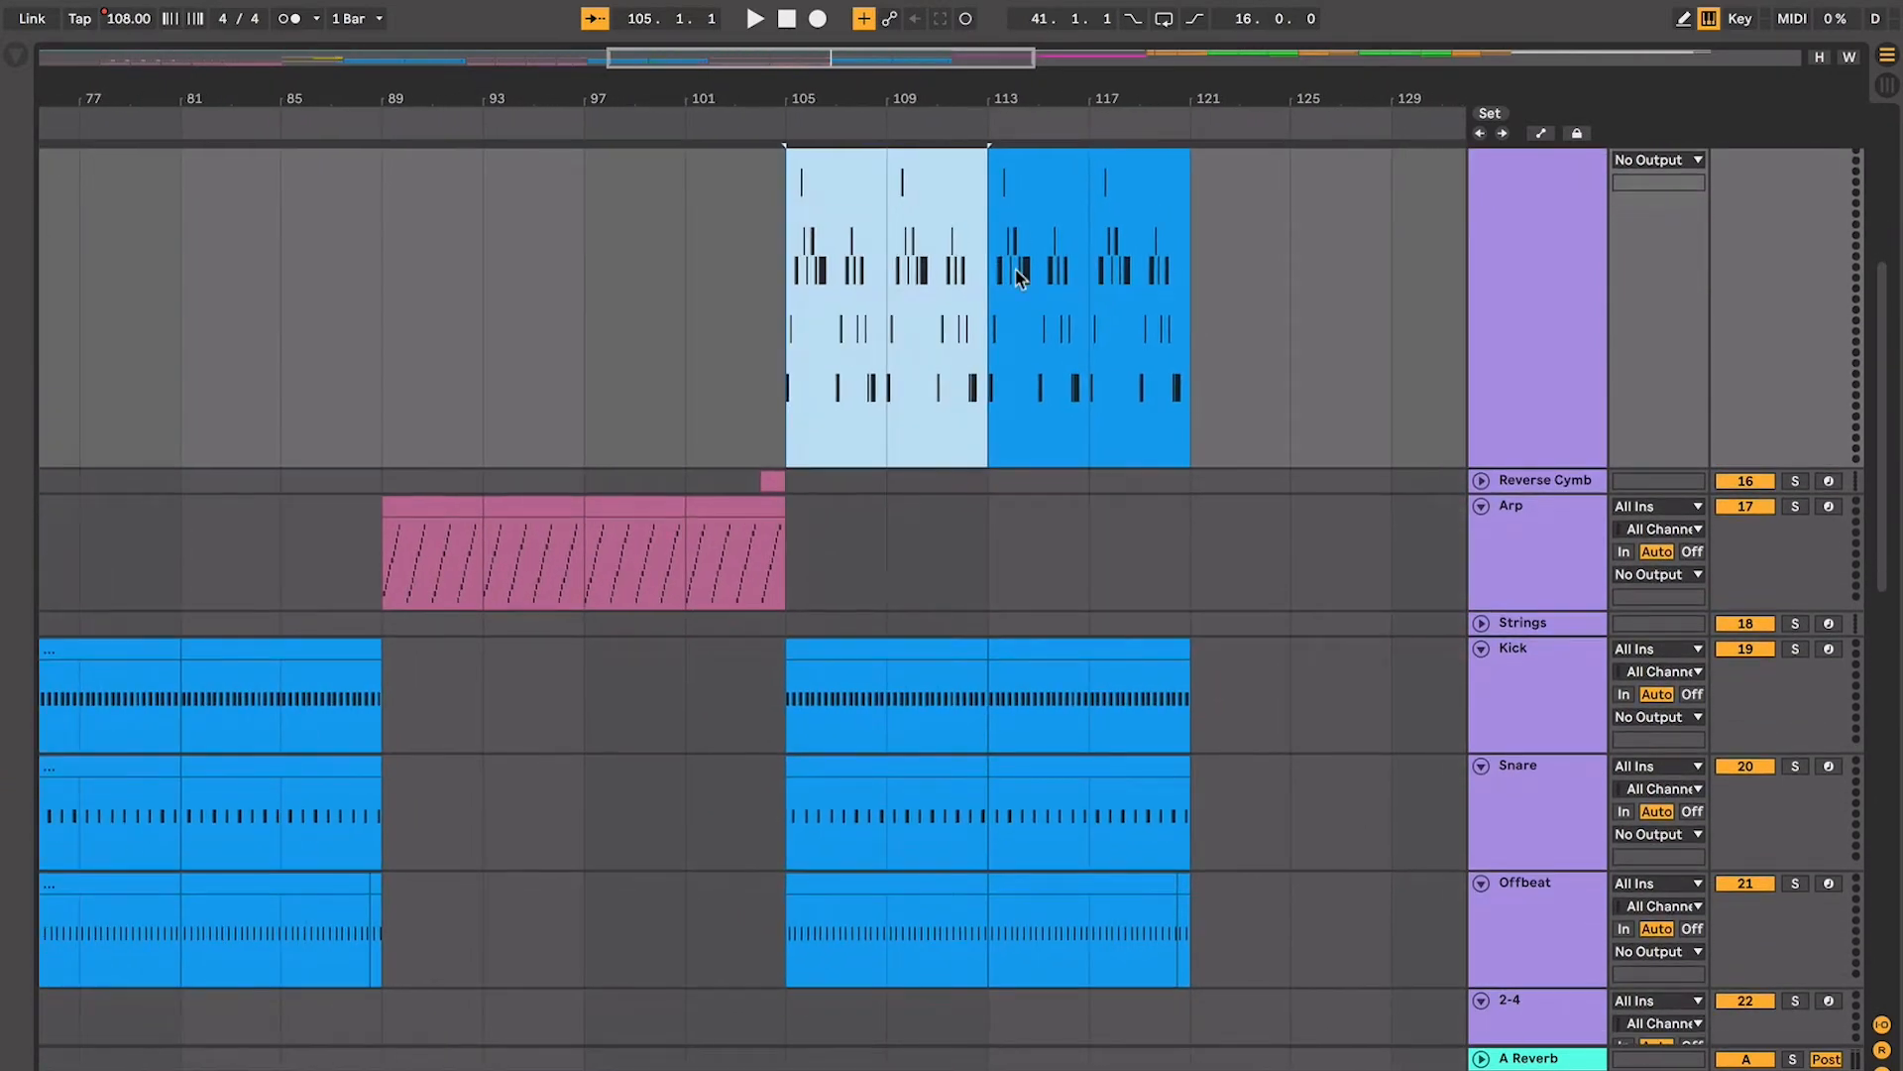
{"action": "scroll", "coordinate": [1021, 277], "scroll_direction": "right", "scroll_amount": 1}
{"action": "scroll", "coordinate": [950, 540], "scroll_direction": "down", "scroll_amount": 10}
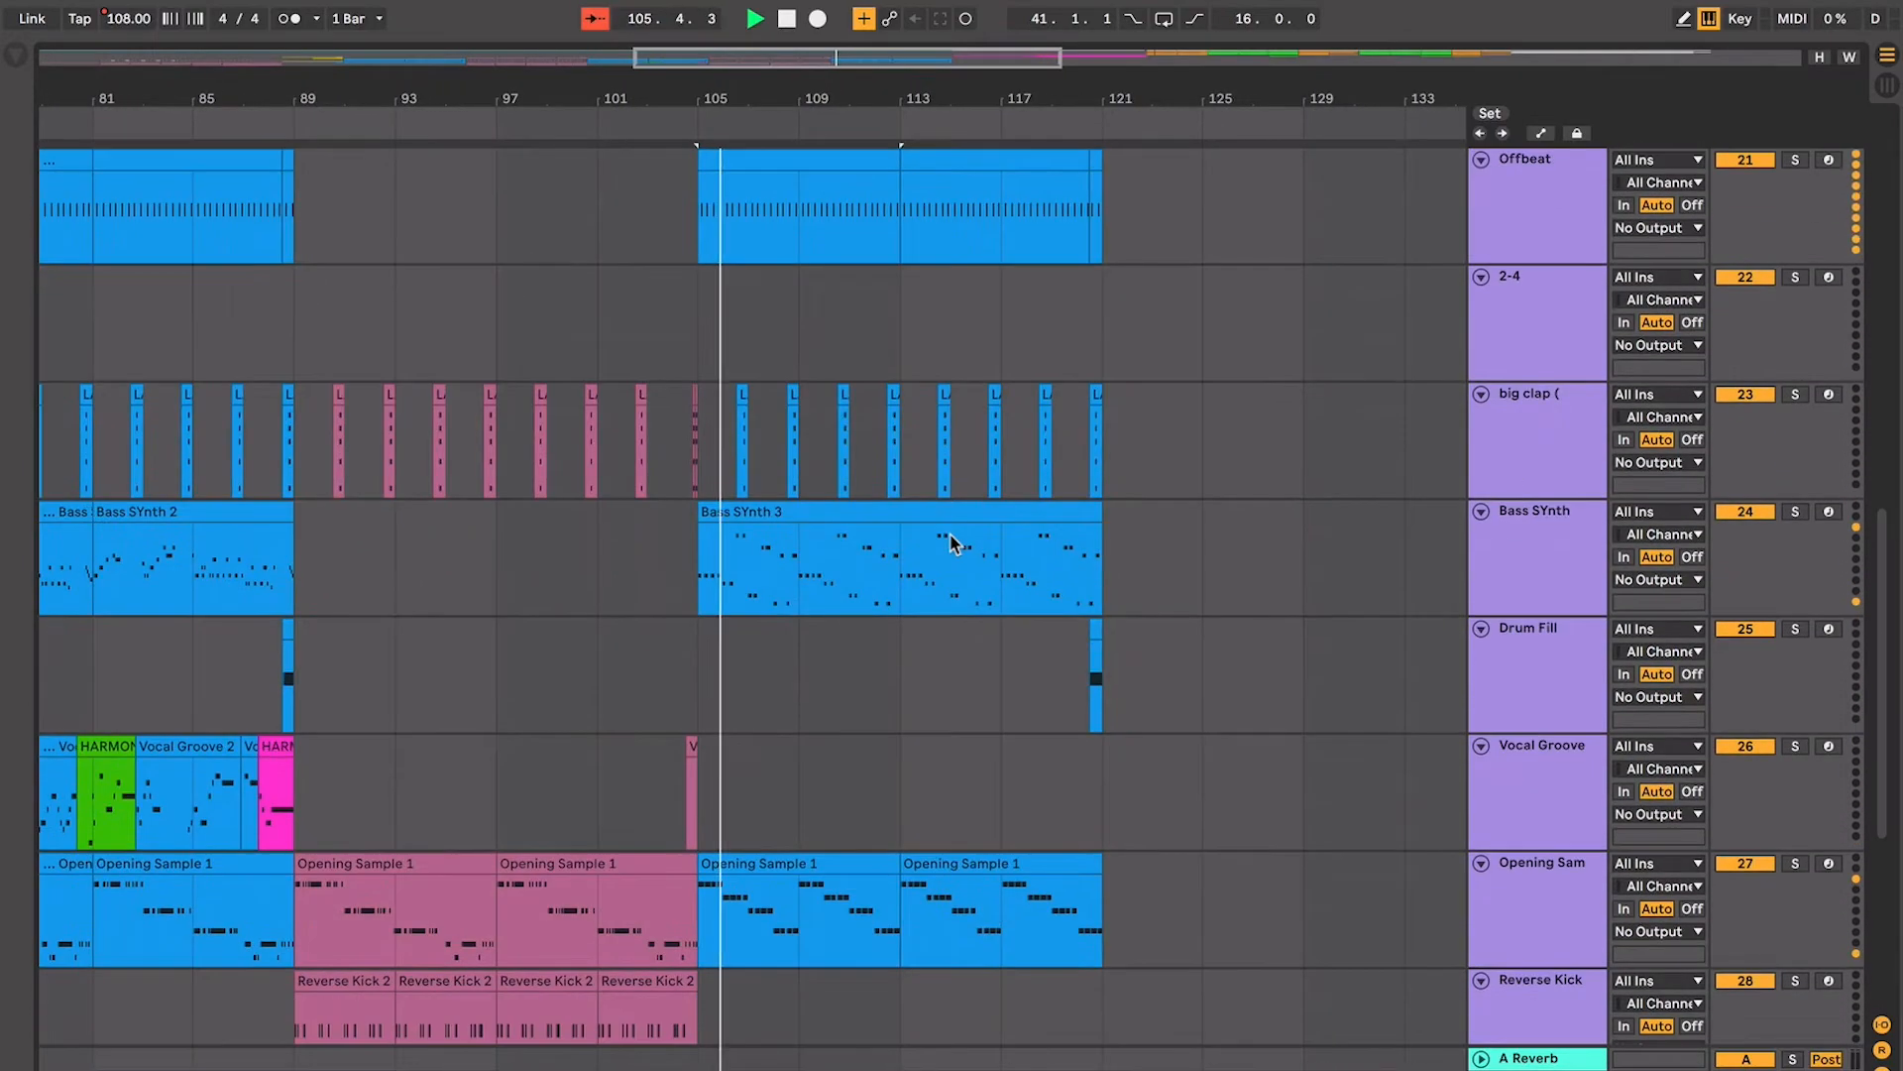
Select all tracks and fold them together, then clear the selection with playback running
{"action": "left_click", "coordinate": [1547, 544]}
{"action": "key", "text": "ctrl+a"}
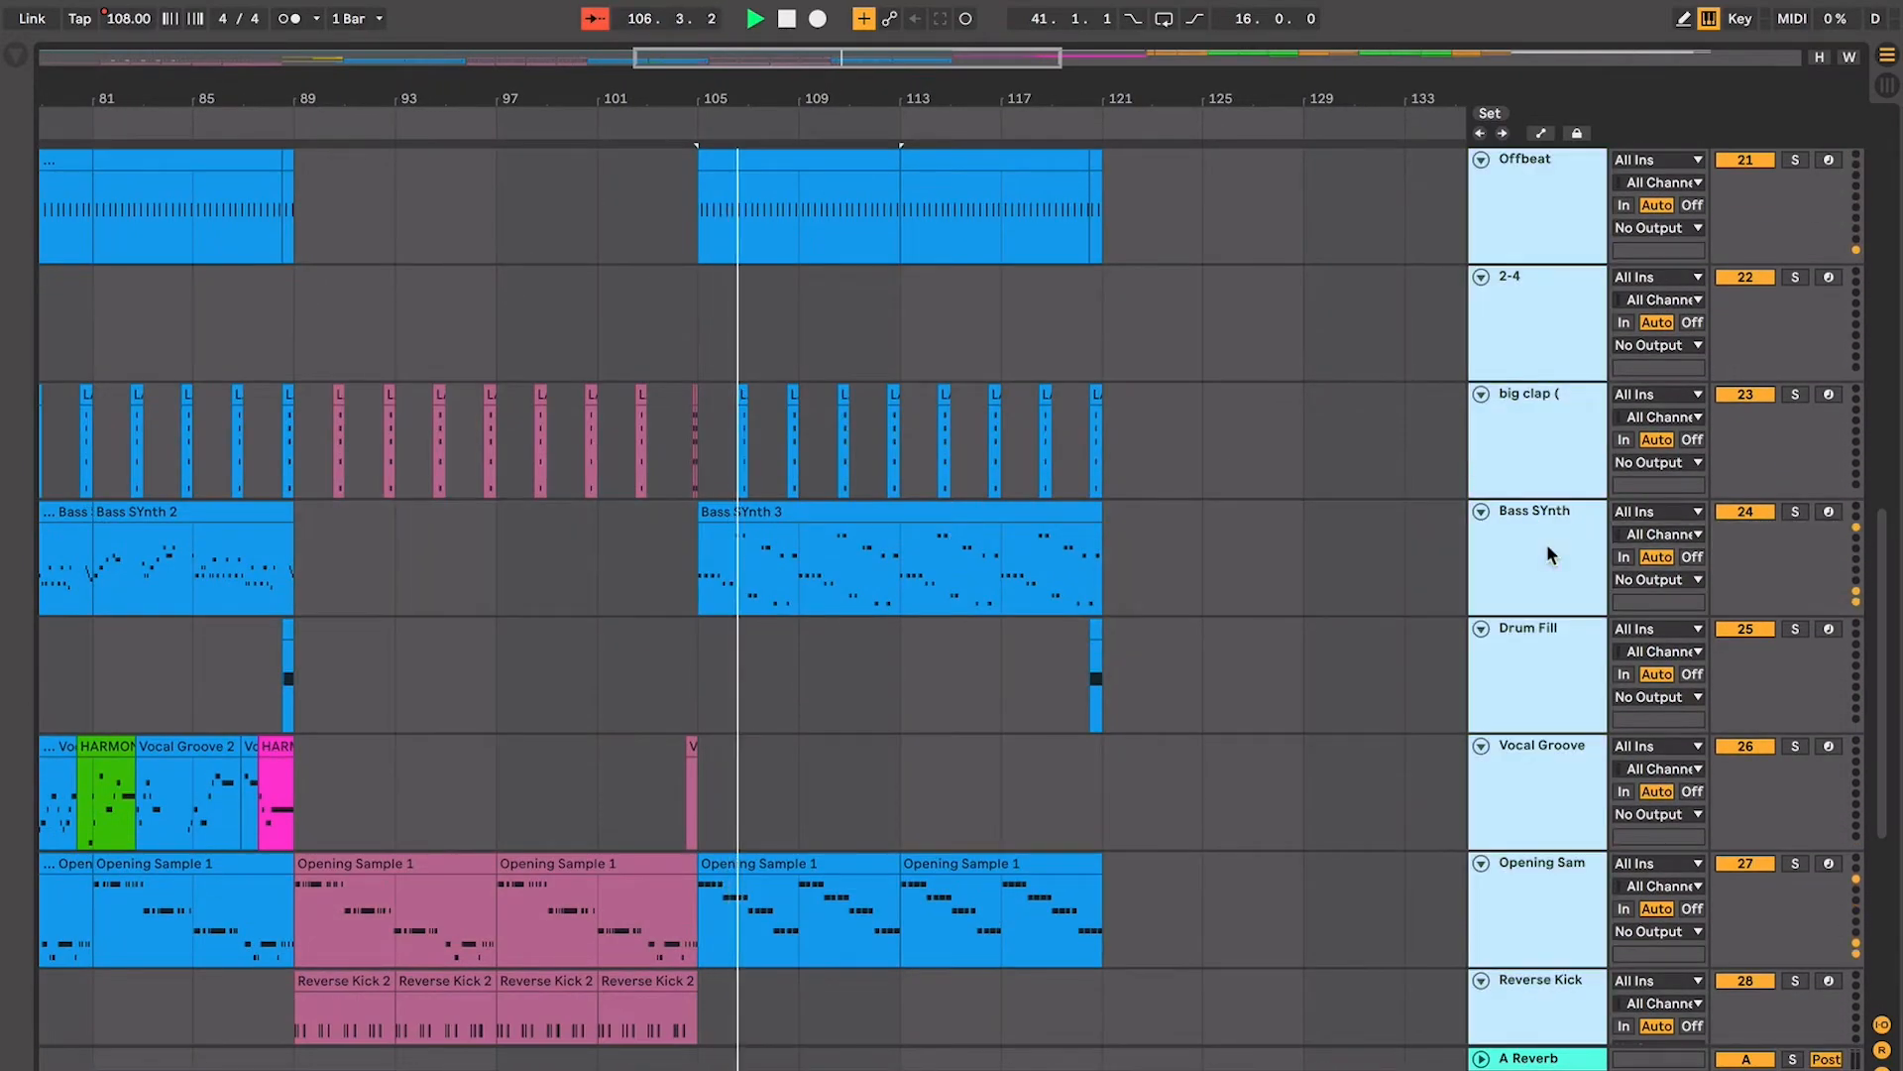
{"action": "left_click", "coordinate": [1481, 512]}
{"action": "left_click", "coordinate": [1002, 389]}
{"action": "scroll", "coordinate": [1004, 396], "scroll_direction": "up", "scroll_amount": 5}
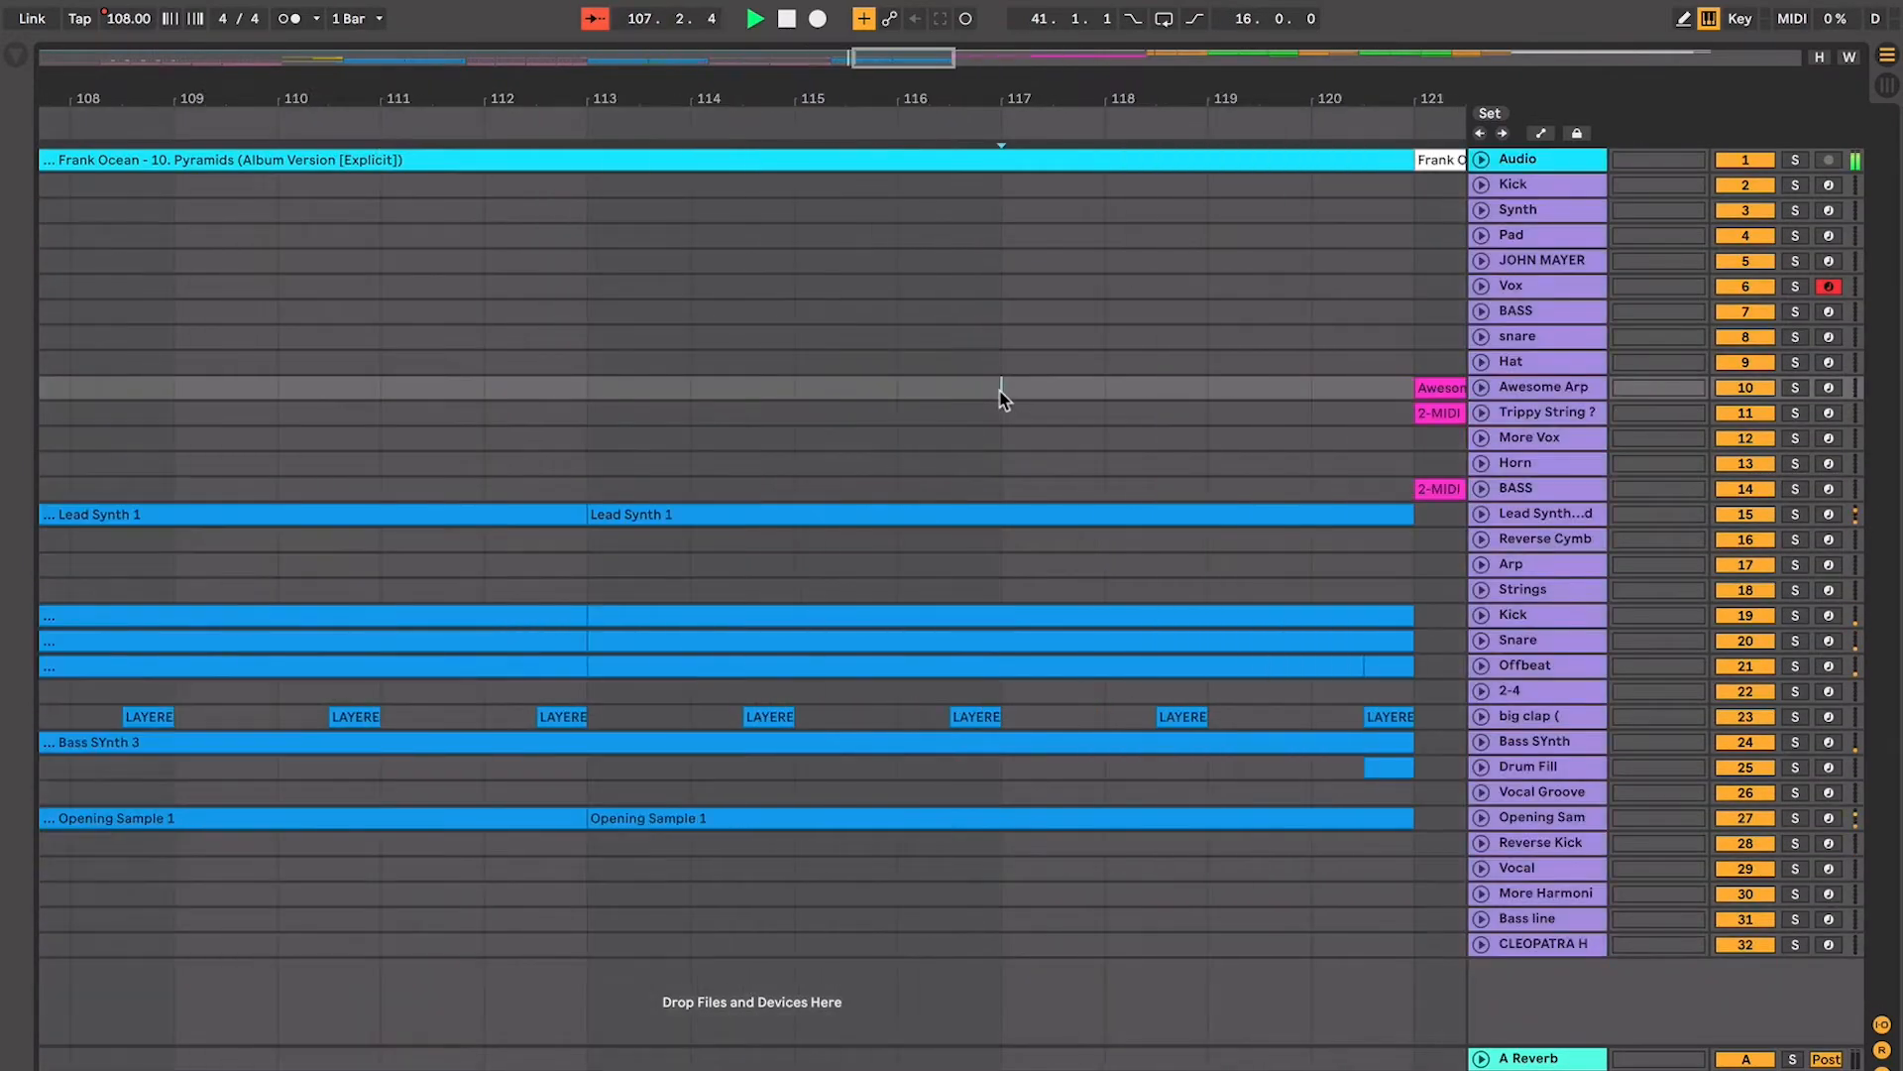
{"action": "left_click", "coordinate": [1374, 426]}
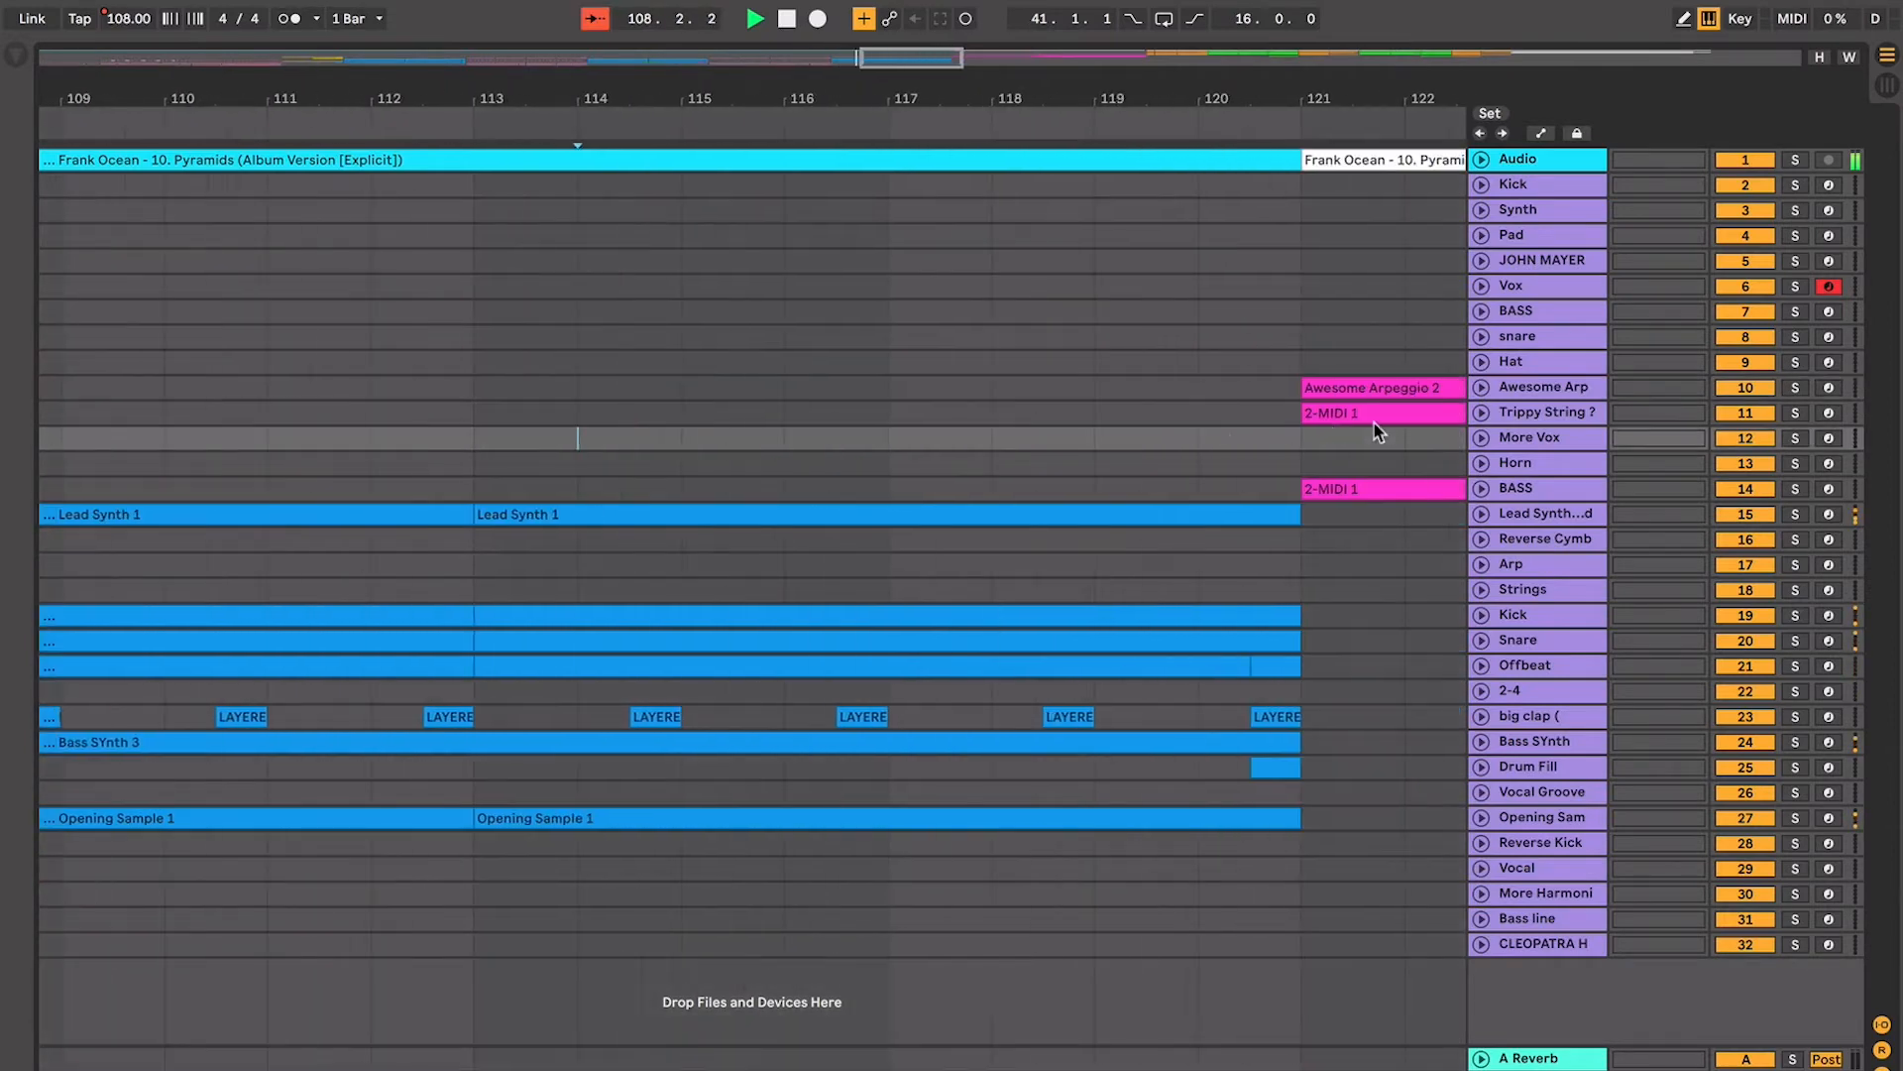
Unfold the Awesome Arp, Trippy String and BASS (track 14) tracks and enlarge the timeline around the playhead
{"action": "left_click", "coordinate": [1481, 389]}
{"action": "left_click", "coordinate": [1481, 504]}
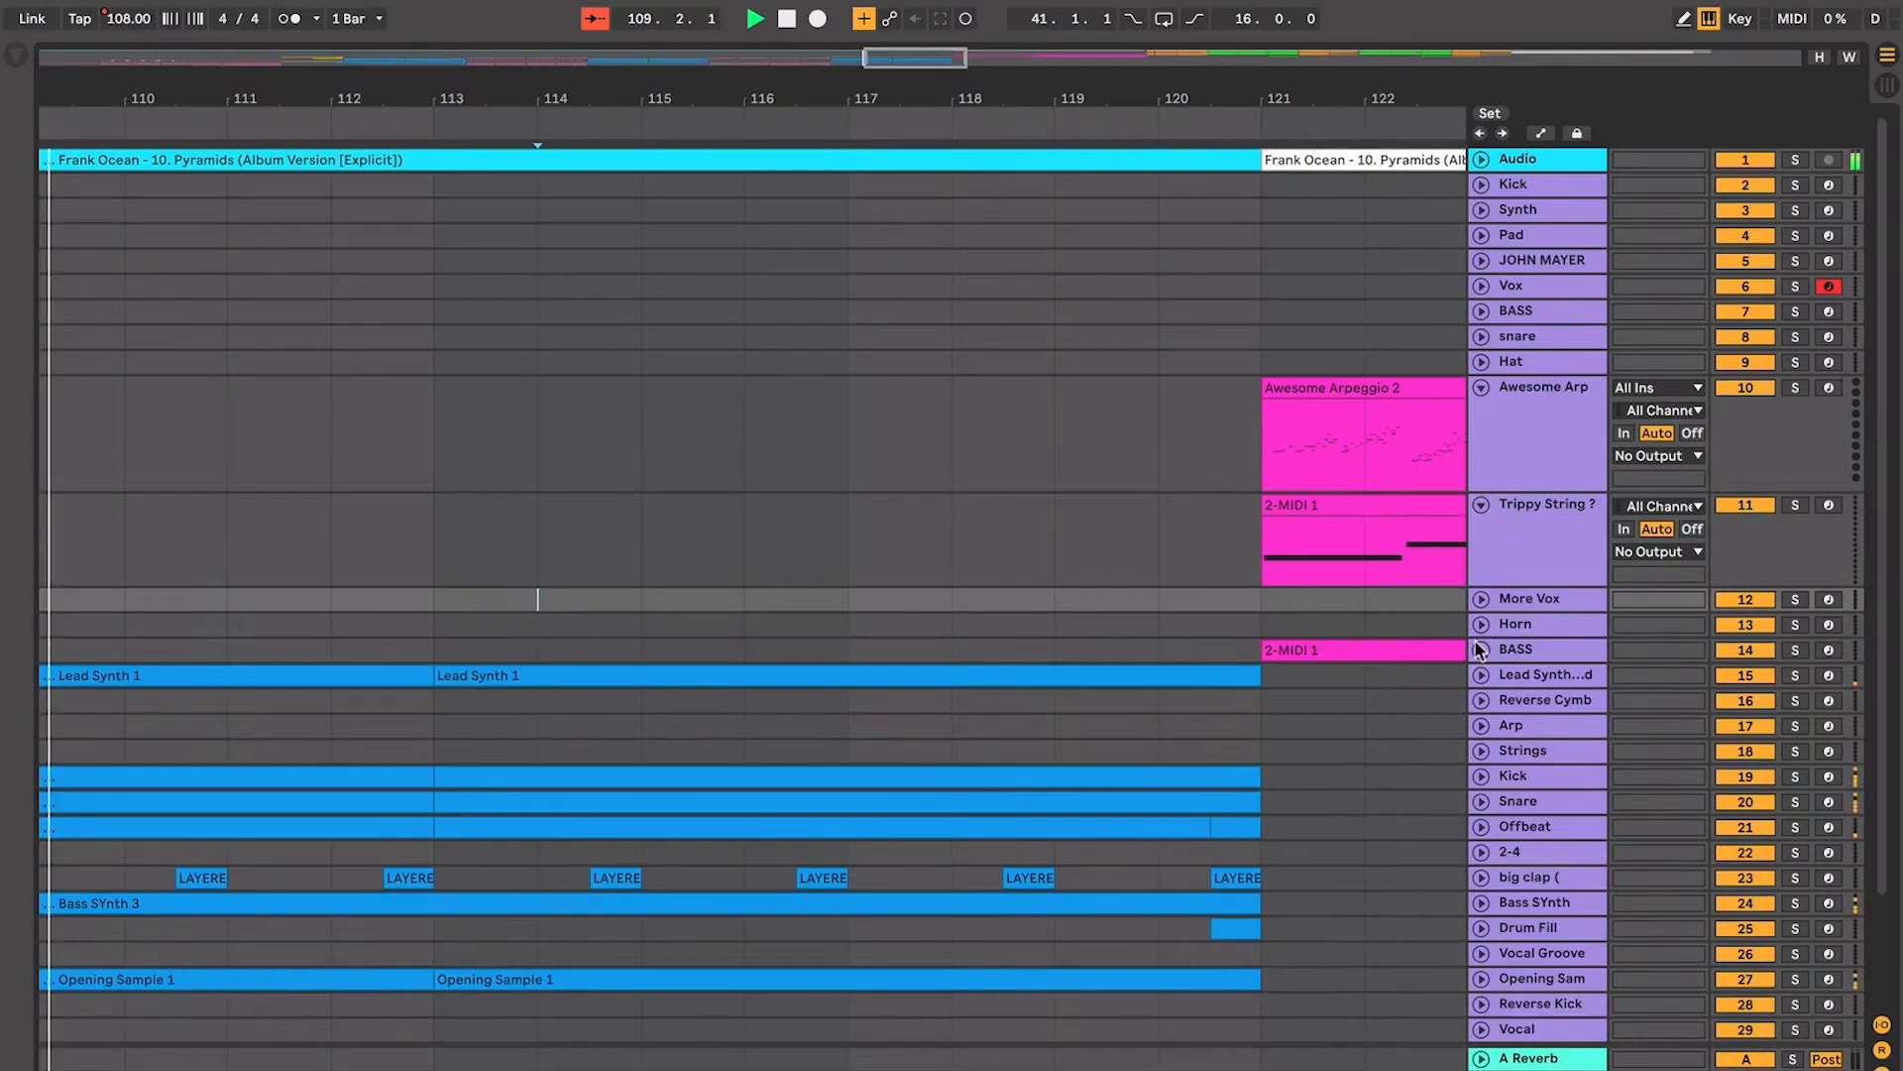
{"action": "left_click", "coordinate": [1481, 649]}
{"action": "left_click", "coordinate": [850, 654]}
{"action": "scroll", "coordinate": [855, 654], "scroll_direction": "up", "scroll_amount": 4}
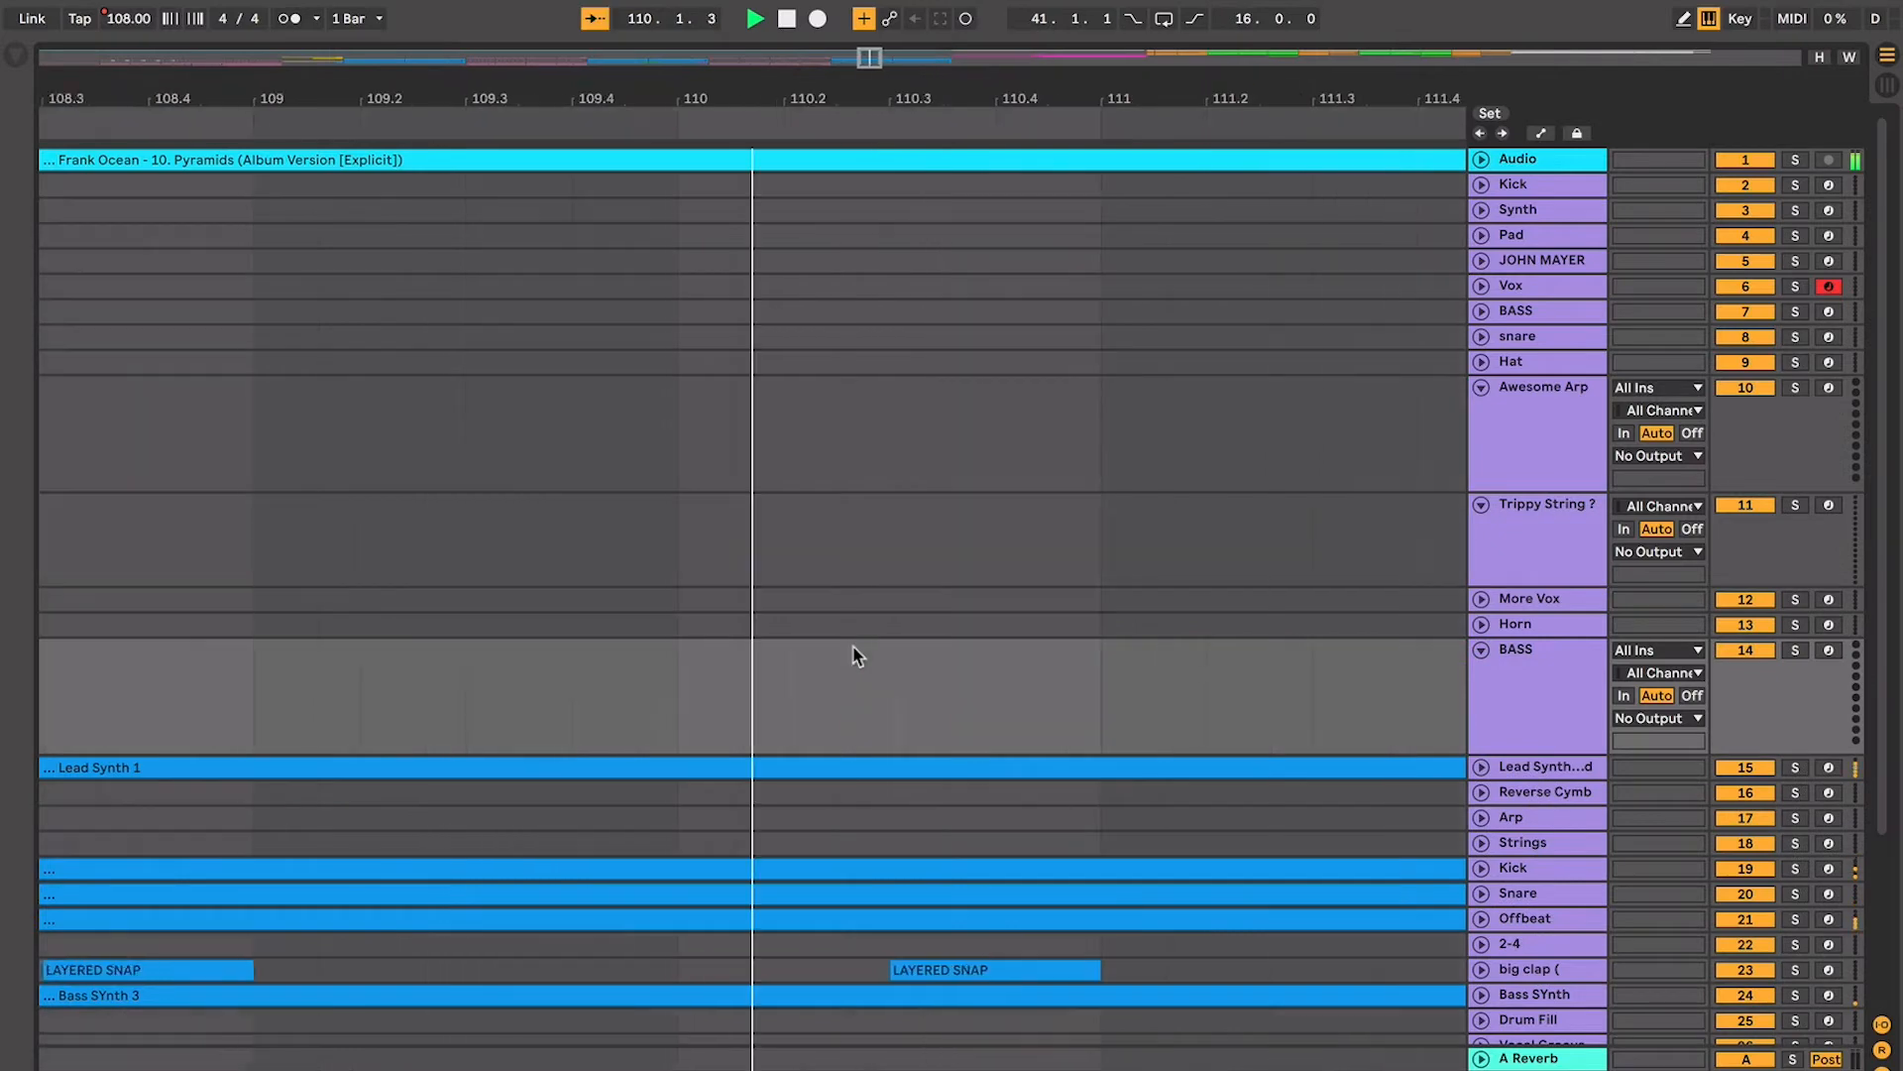
Unfold the Lead Synth and Bass SYnth tracks to follow their notes during playback, keeping the browser hidden
{"action": "left_click", "coordinate": [1481, 766]}
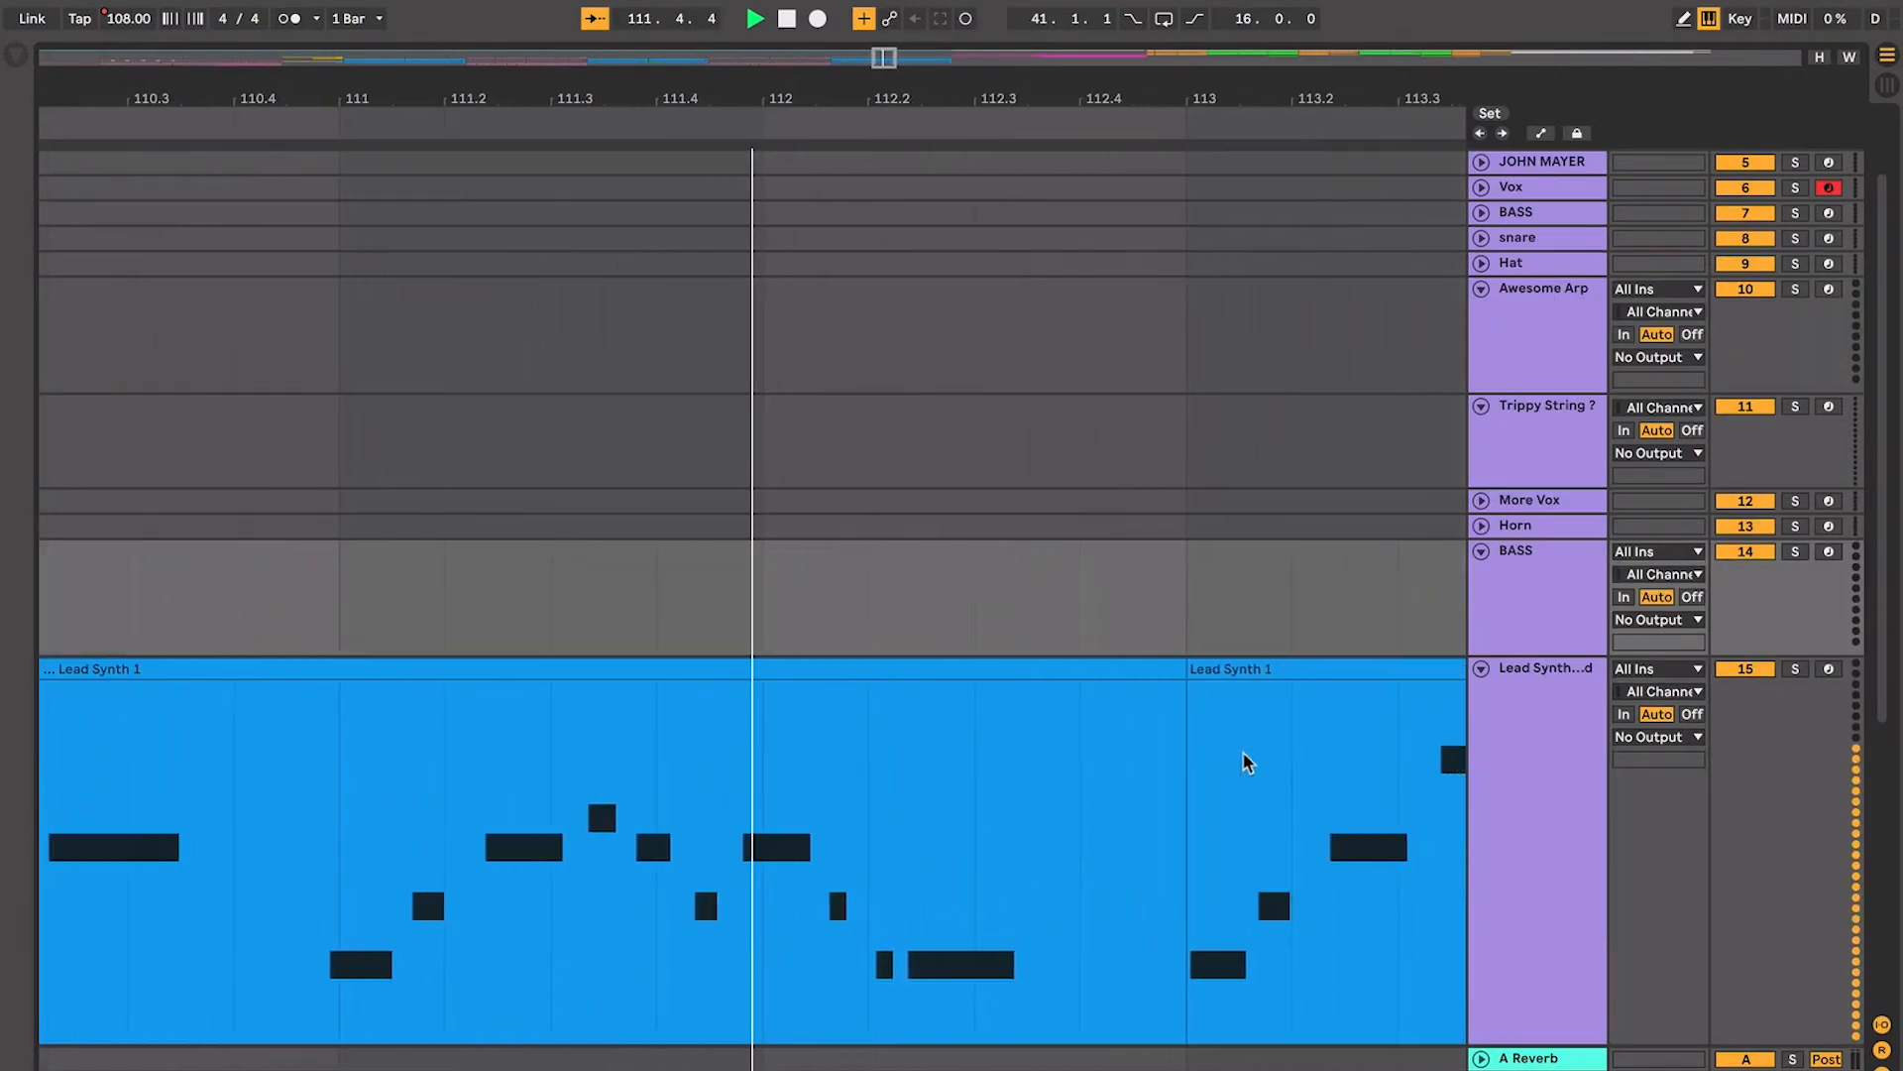
{"action": "scroll", "coordinate": [1247, 764], "scroll_direction": "down", "scroll_amount": 3}
{"action": "scroll", "coordinate": [1247, 763], "scroll_direction": "down", "scroll_amount": 2}
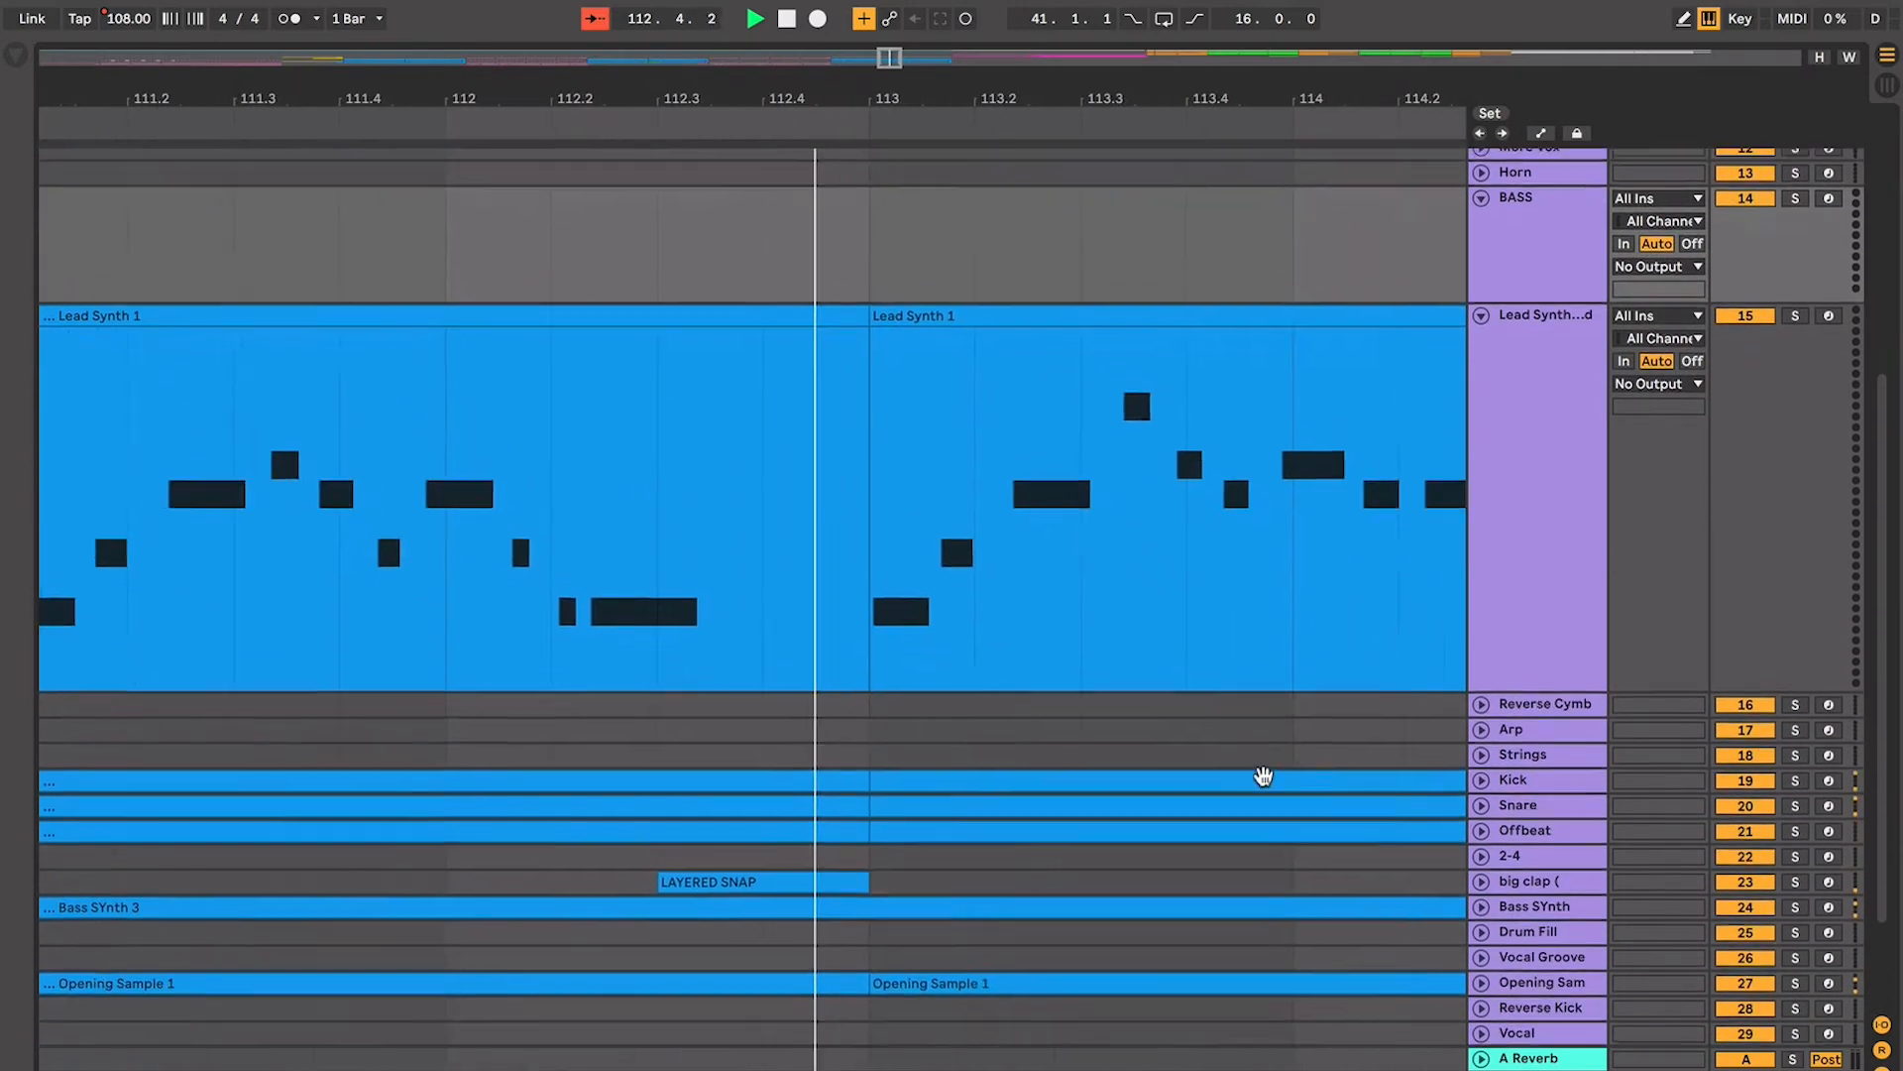
{"action": "left_click", "coordinate": [1480, 899]}
{"action": "scroll", "coordinate": [1316, 805], "scroll_direction": "down", "scroll_amount": 1}
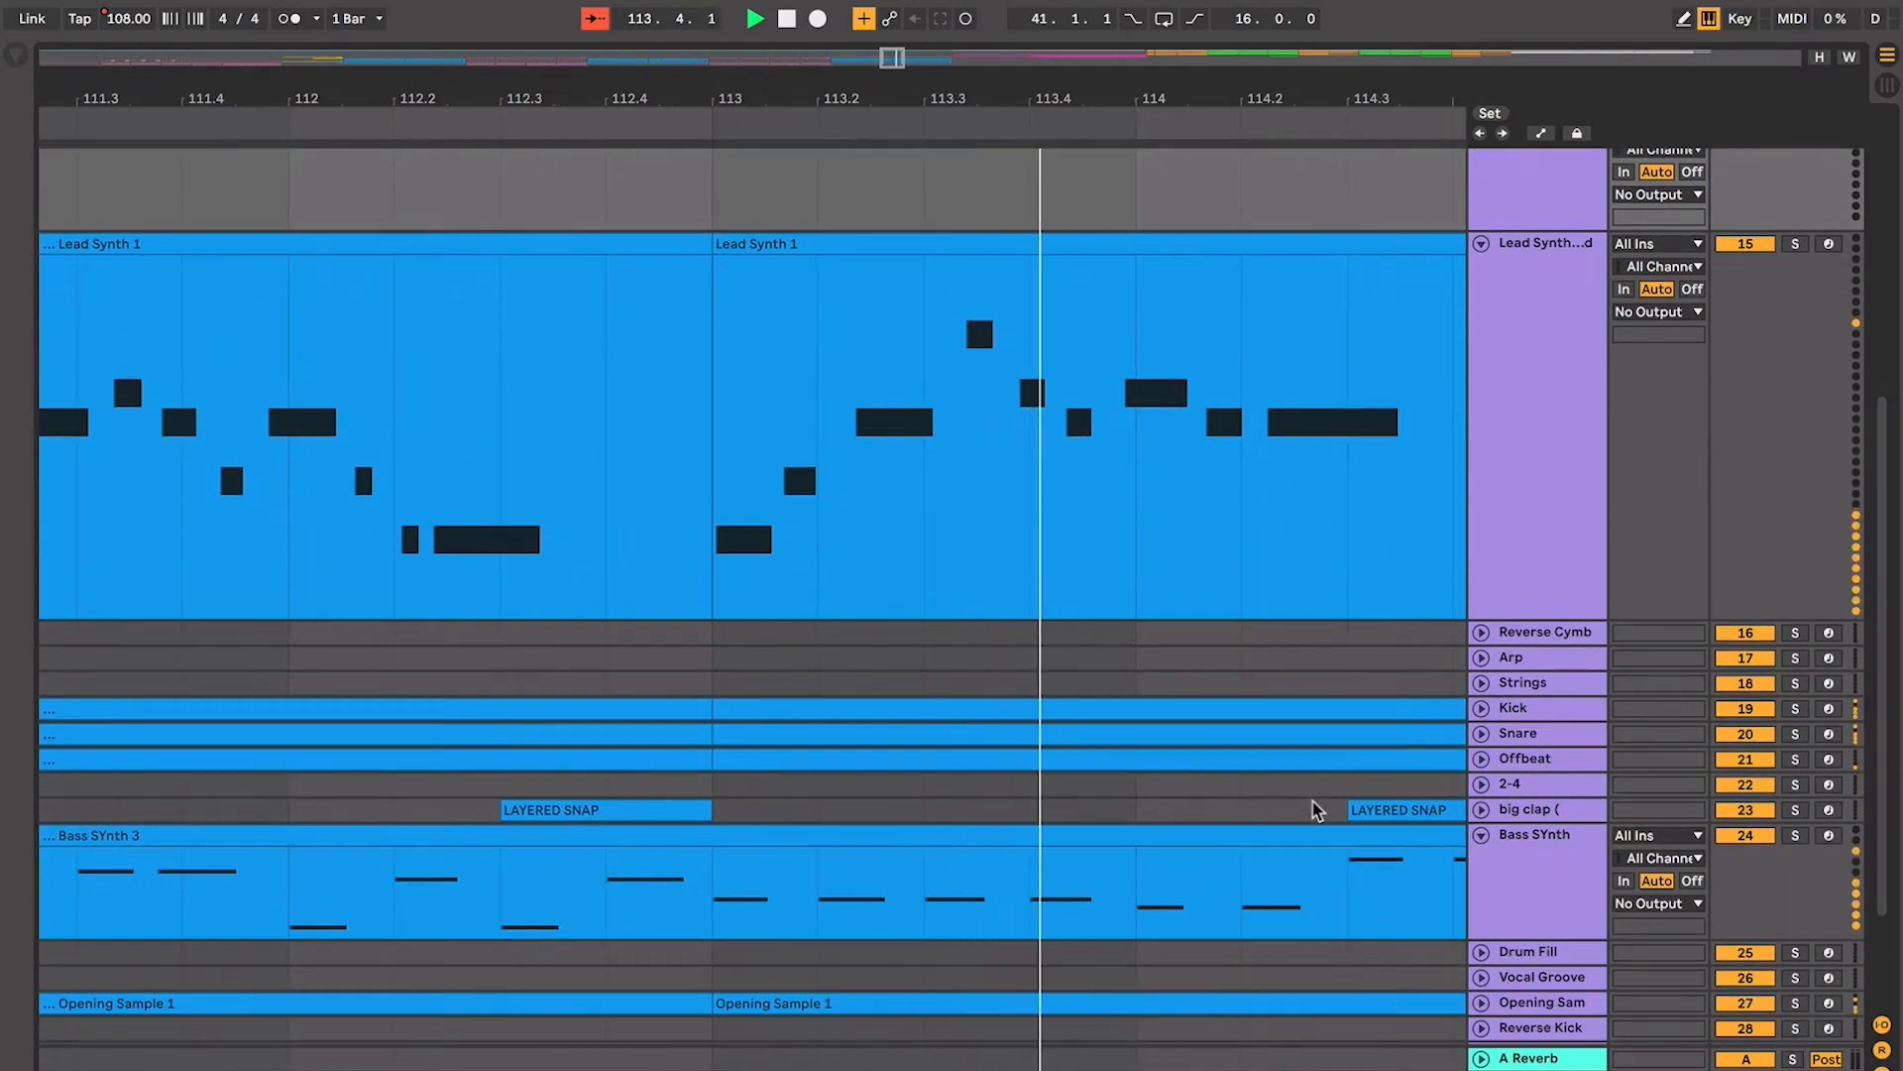
{"action": "key", "text": "ctrl+f"}
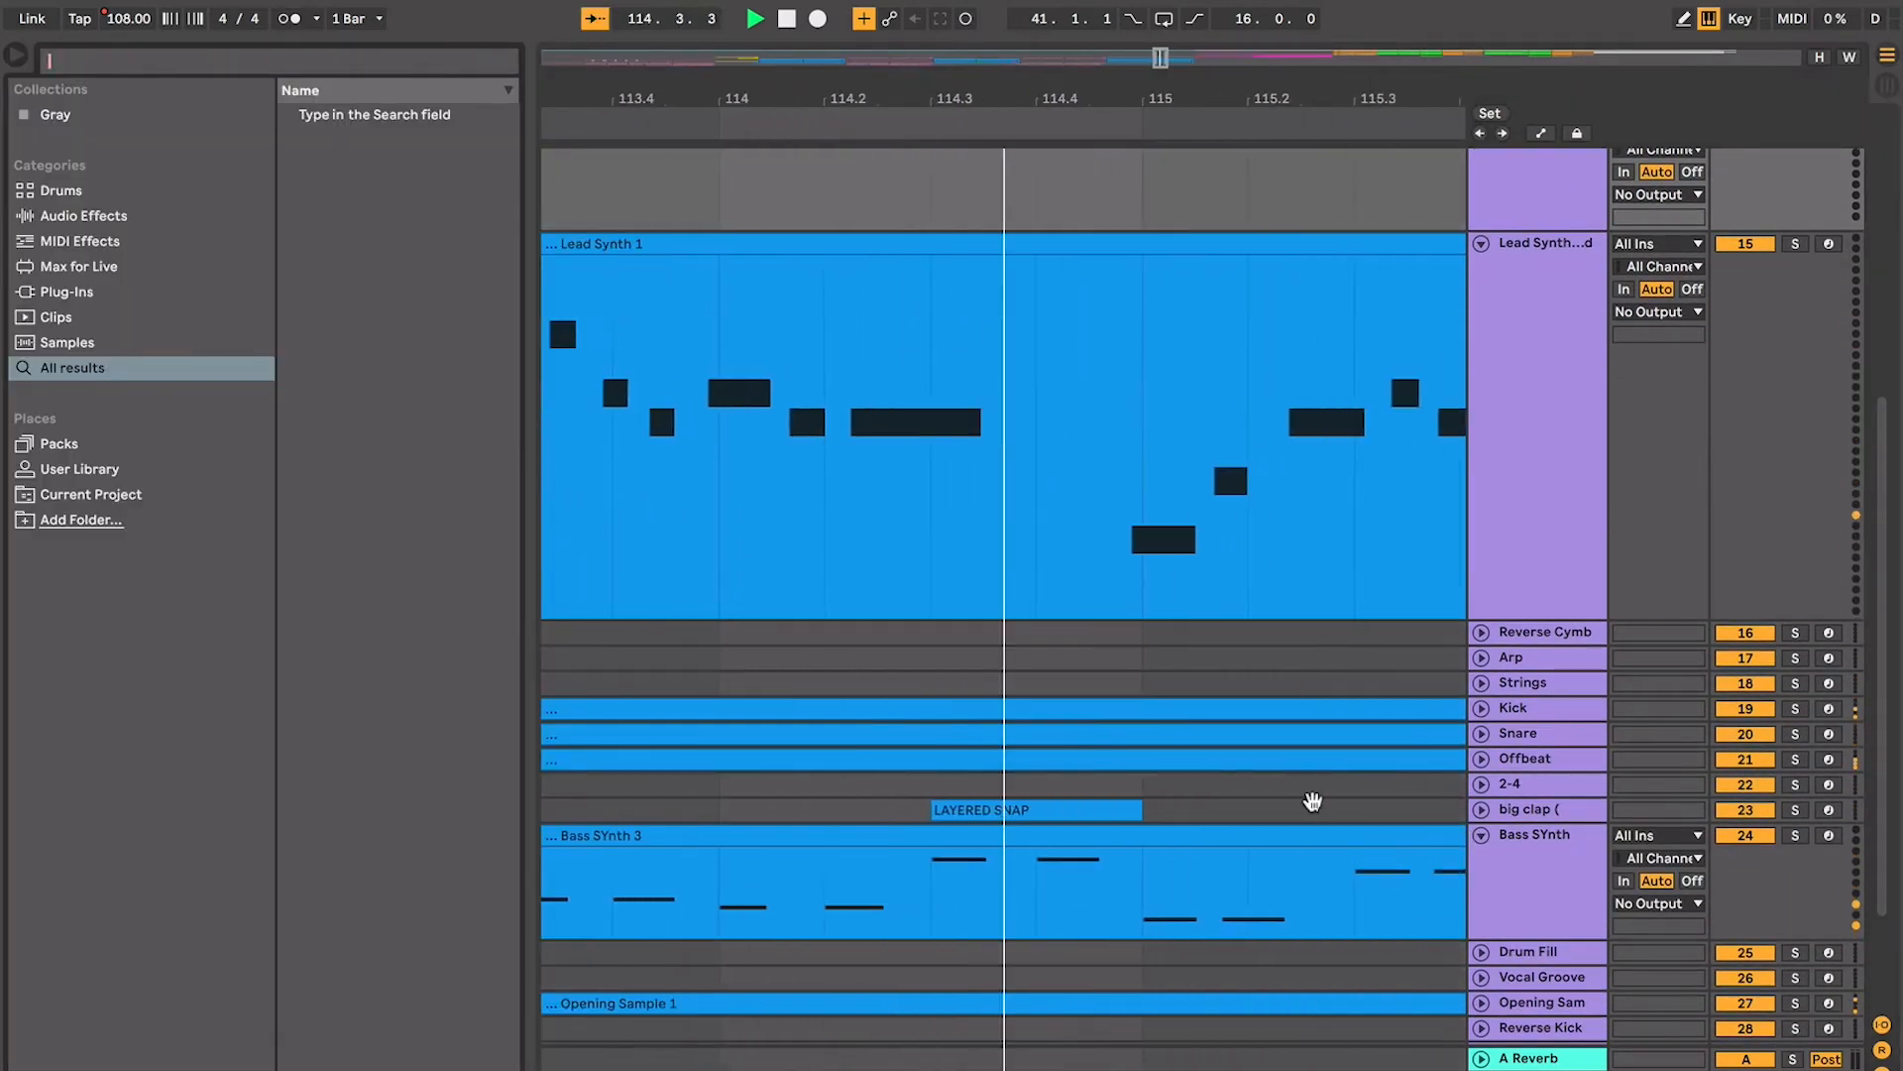
{"action": "key", "text": "ctrl+alt+b"}
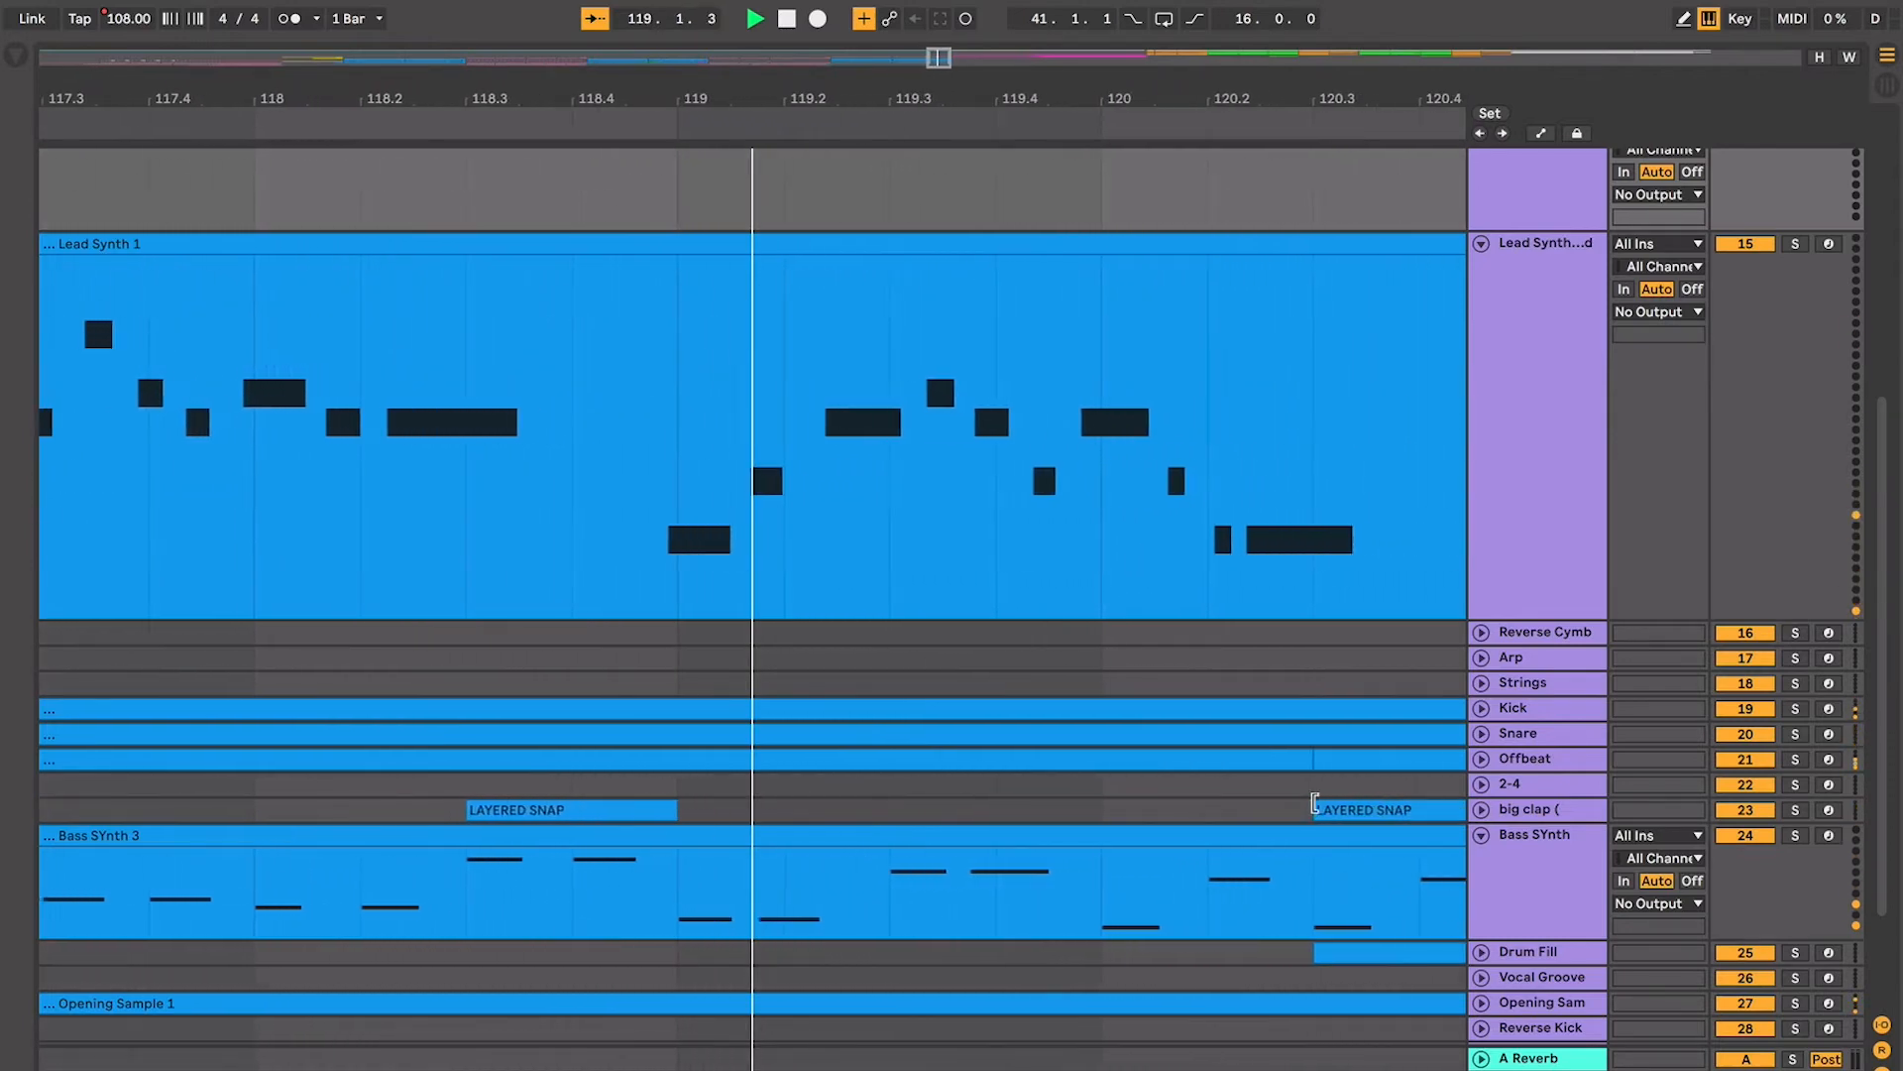
Increase the heights of the Awesome Arp and Trippy String tracks to show their notes more clearly from bar 121
{"action": "scroll", "coordinate": [1313, 803], "scroll_direction": "up", "scroll_amount": 5}
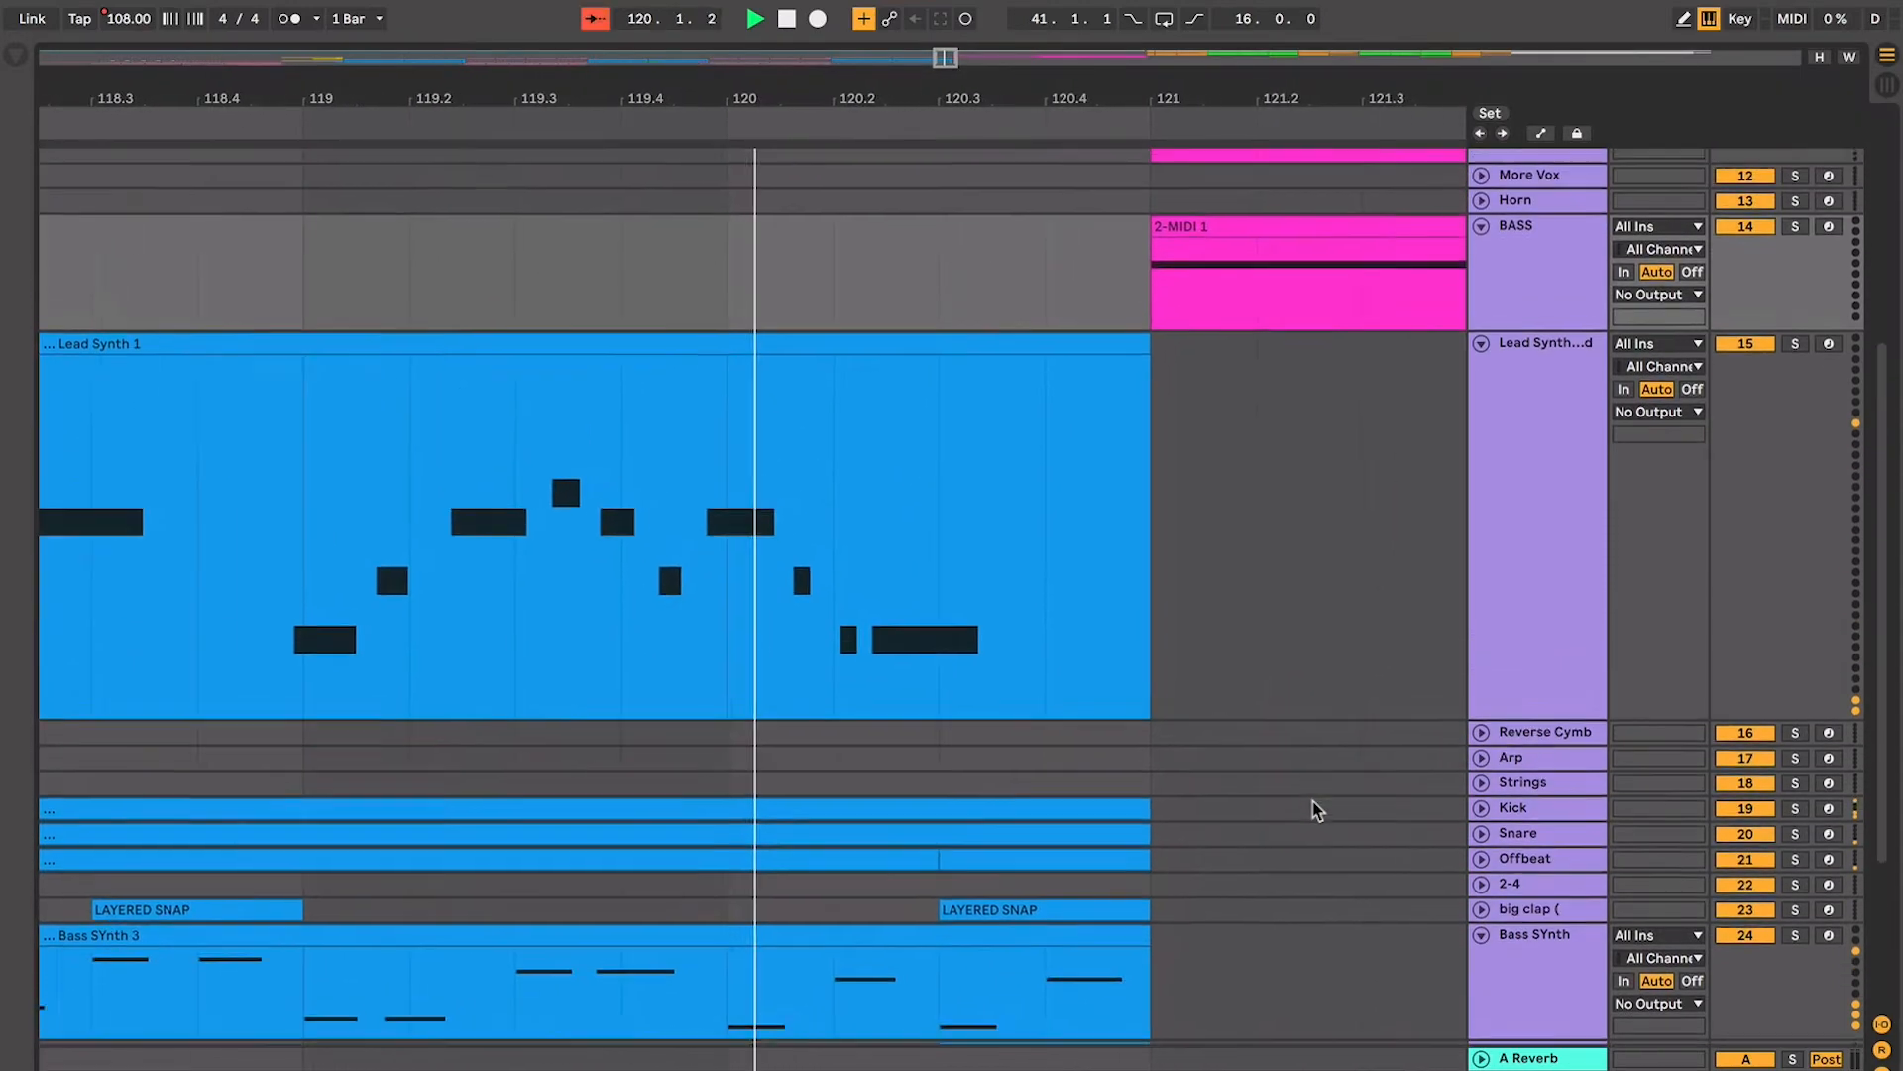
{"action": "scroll", "coordinate": [1317, 811], "scroll_direction": "up", "scroll_amount": 1}
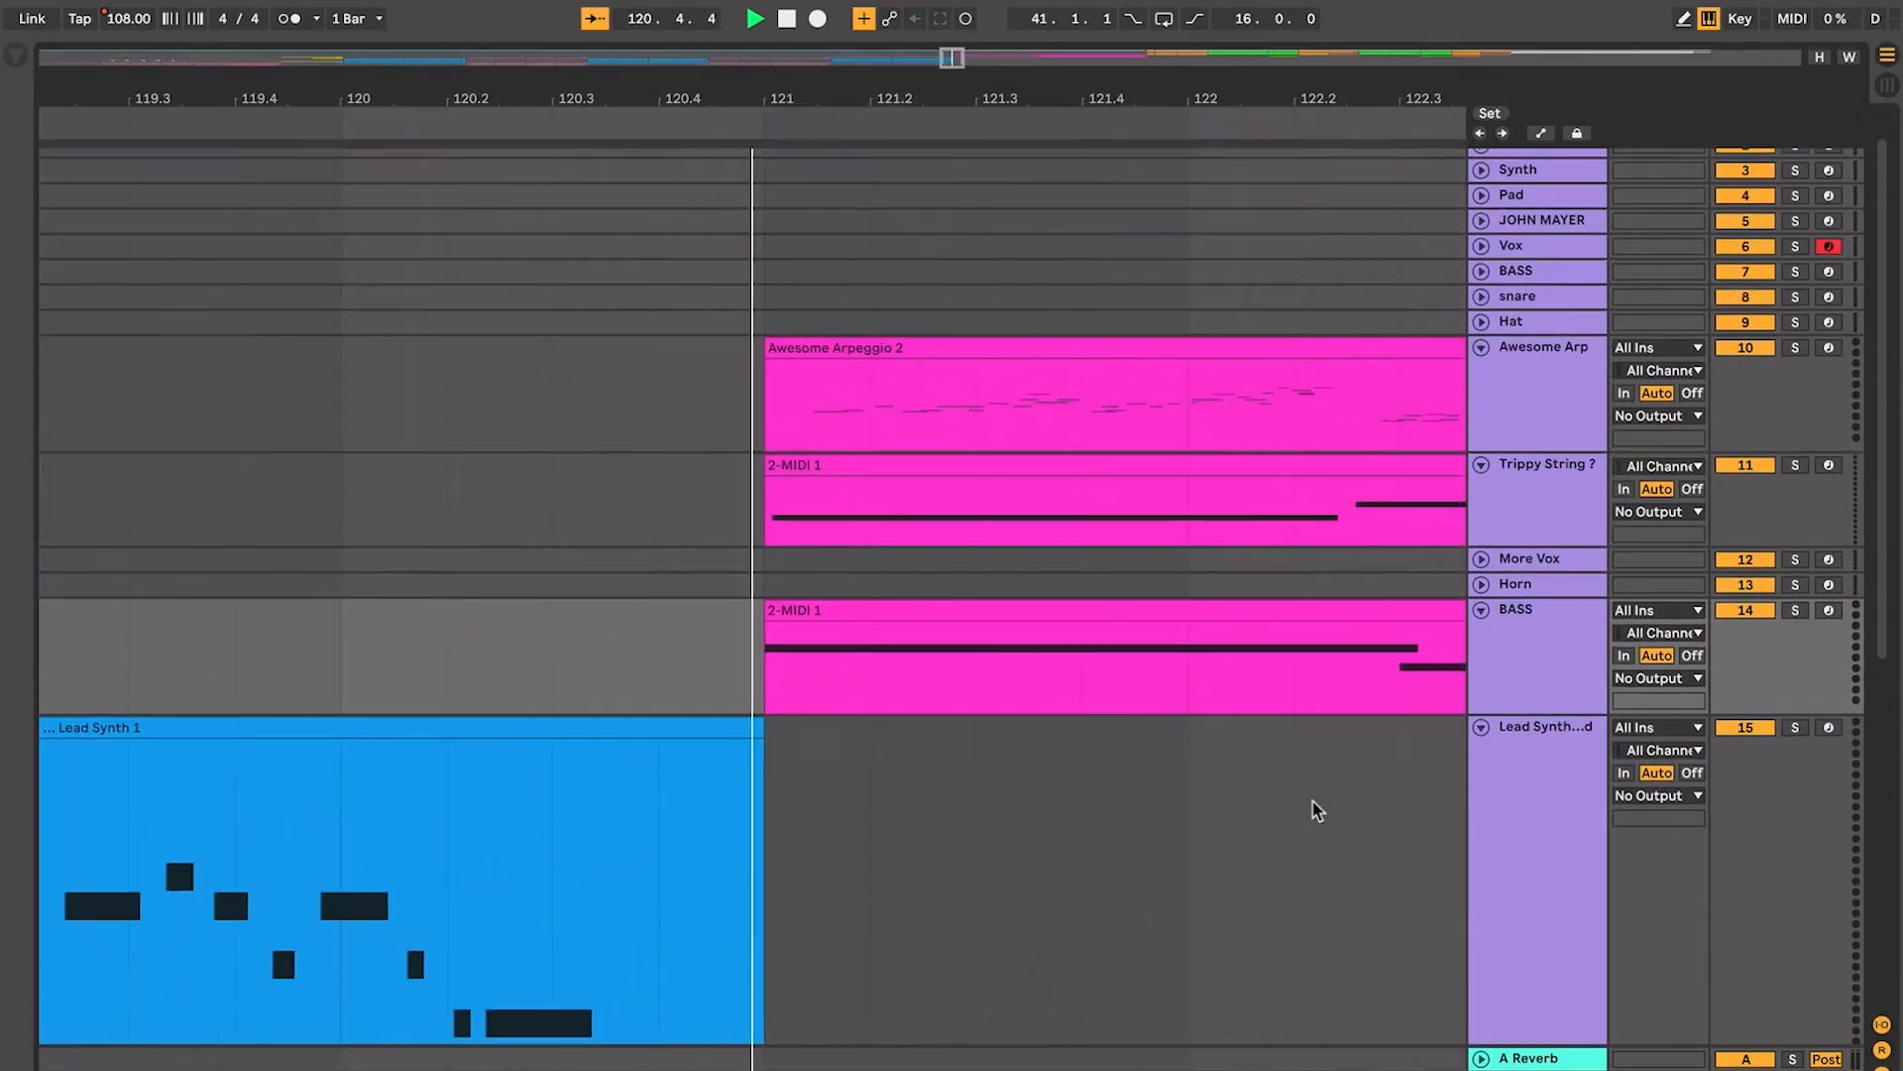
{"action": "left_click_drag", "start_coordinate": [1502, 451], "coordinate": [1504, 630]}
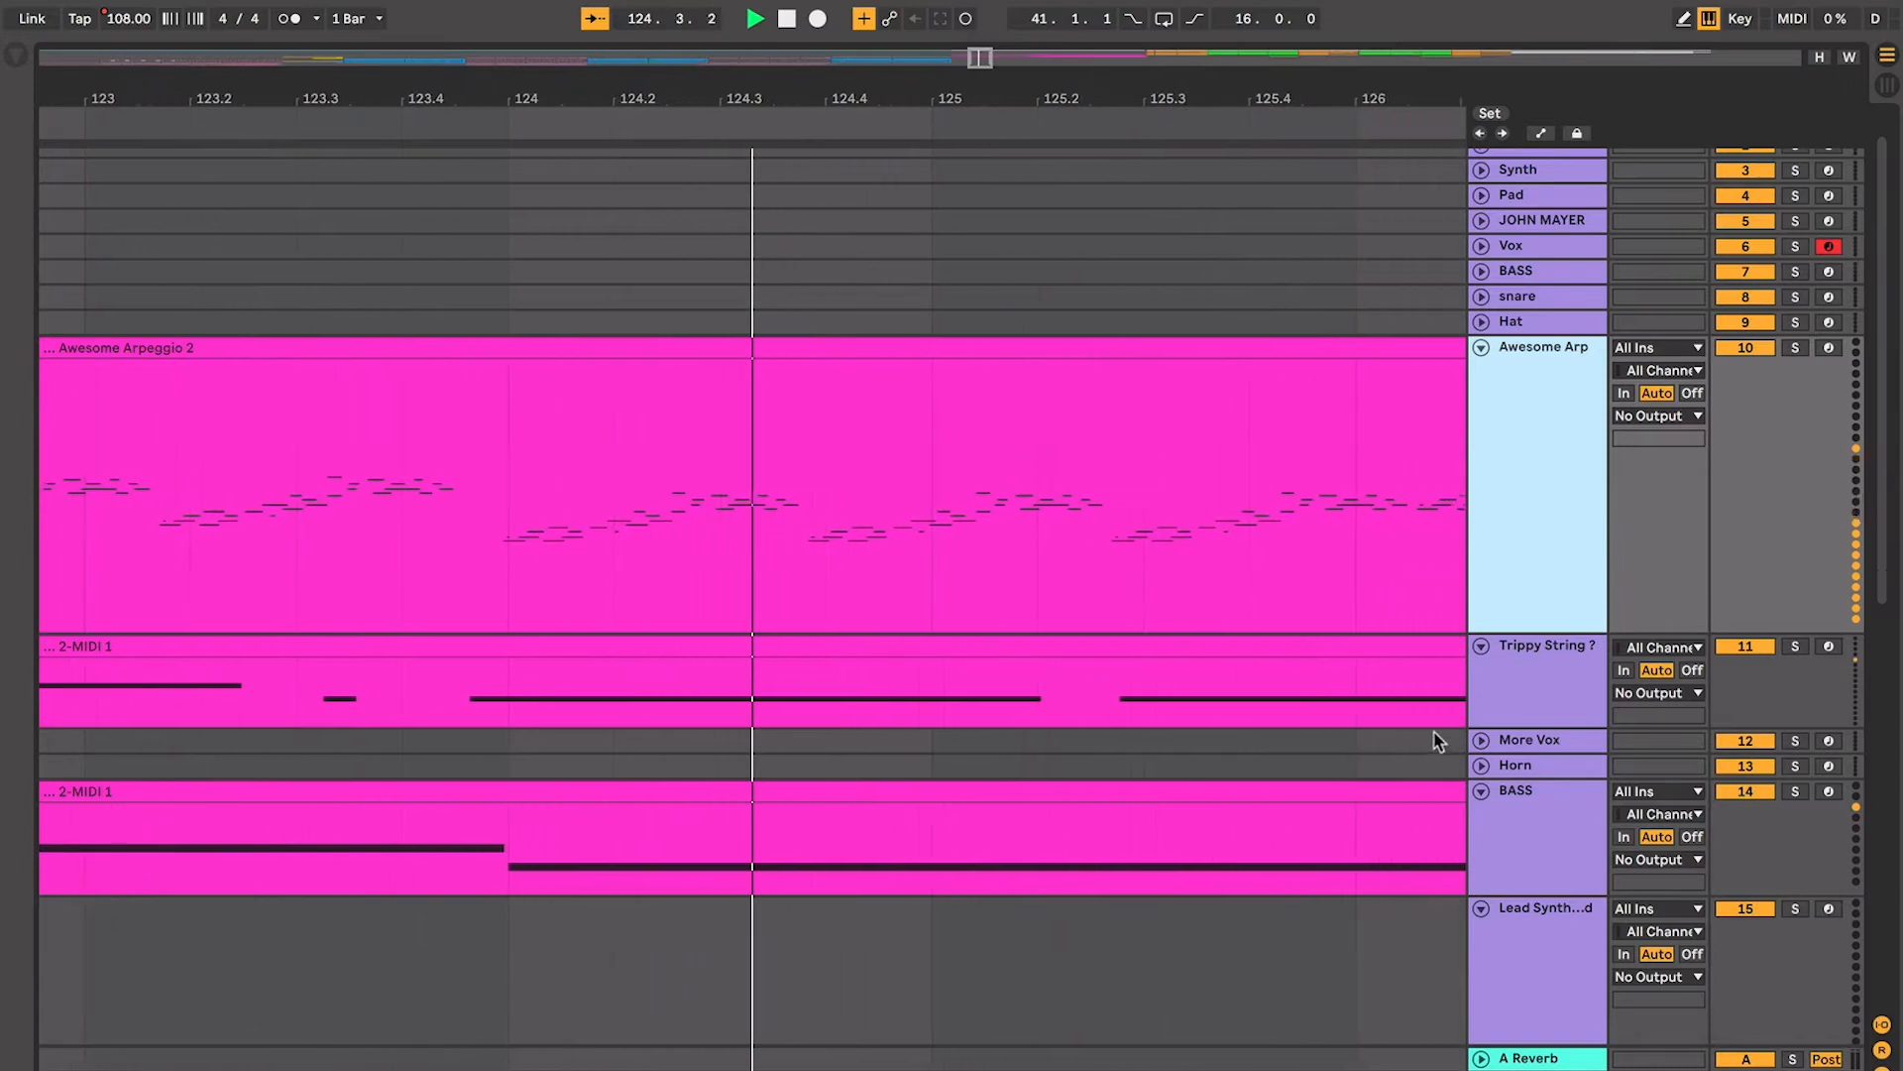
{"action": "left_click_drag", "start_coordinate": [1493, 727], "coordinate": [1497, 825]}
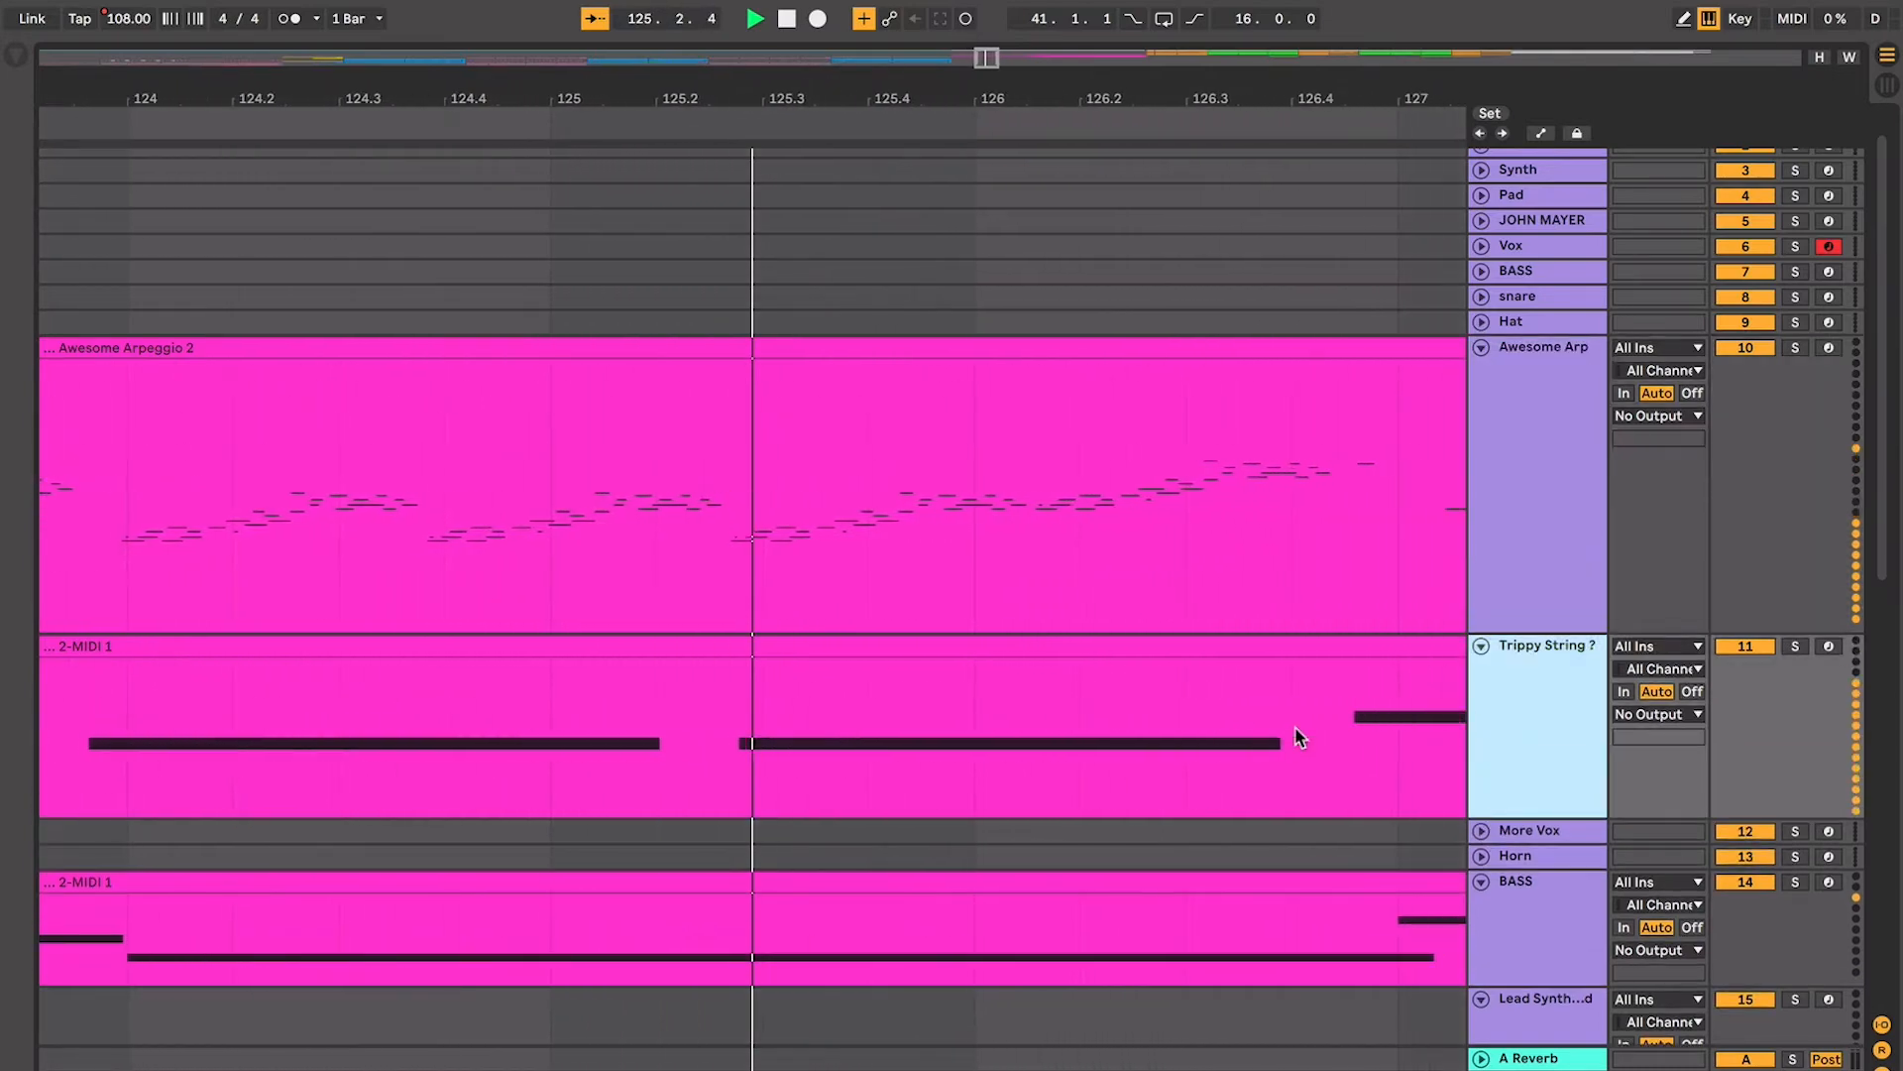
{"action": "scroll", "coordinate": [1294, 737], "scroll_direction": "down", "scroll_amount": 4}
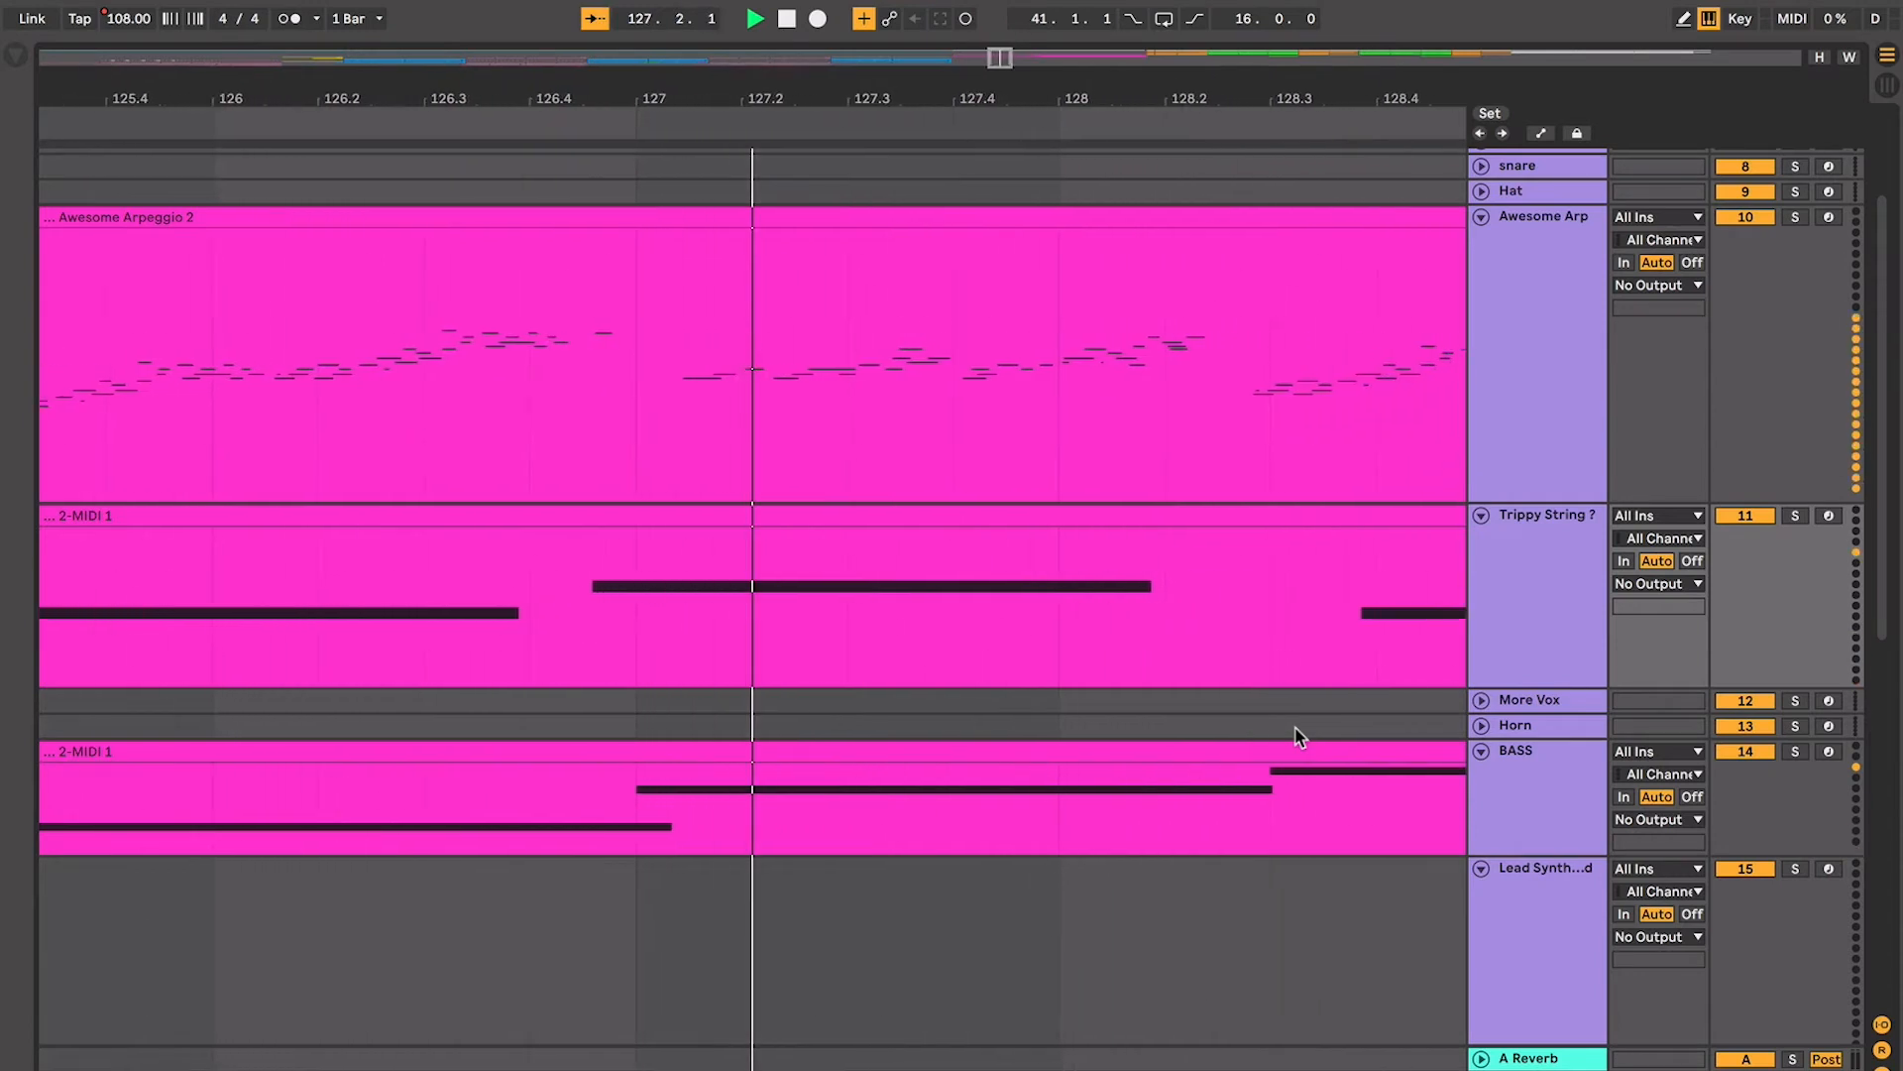
Unfold the More Vox and Horn tracks and enlarge the timeline to follow their notes as playback continues through the section
{"action": "scroll", "coordinate": [1295, 737], "scroll_direction": "down", "scroll_amount": 5}
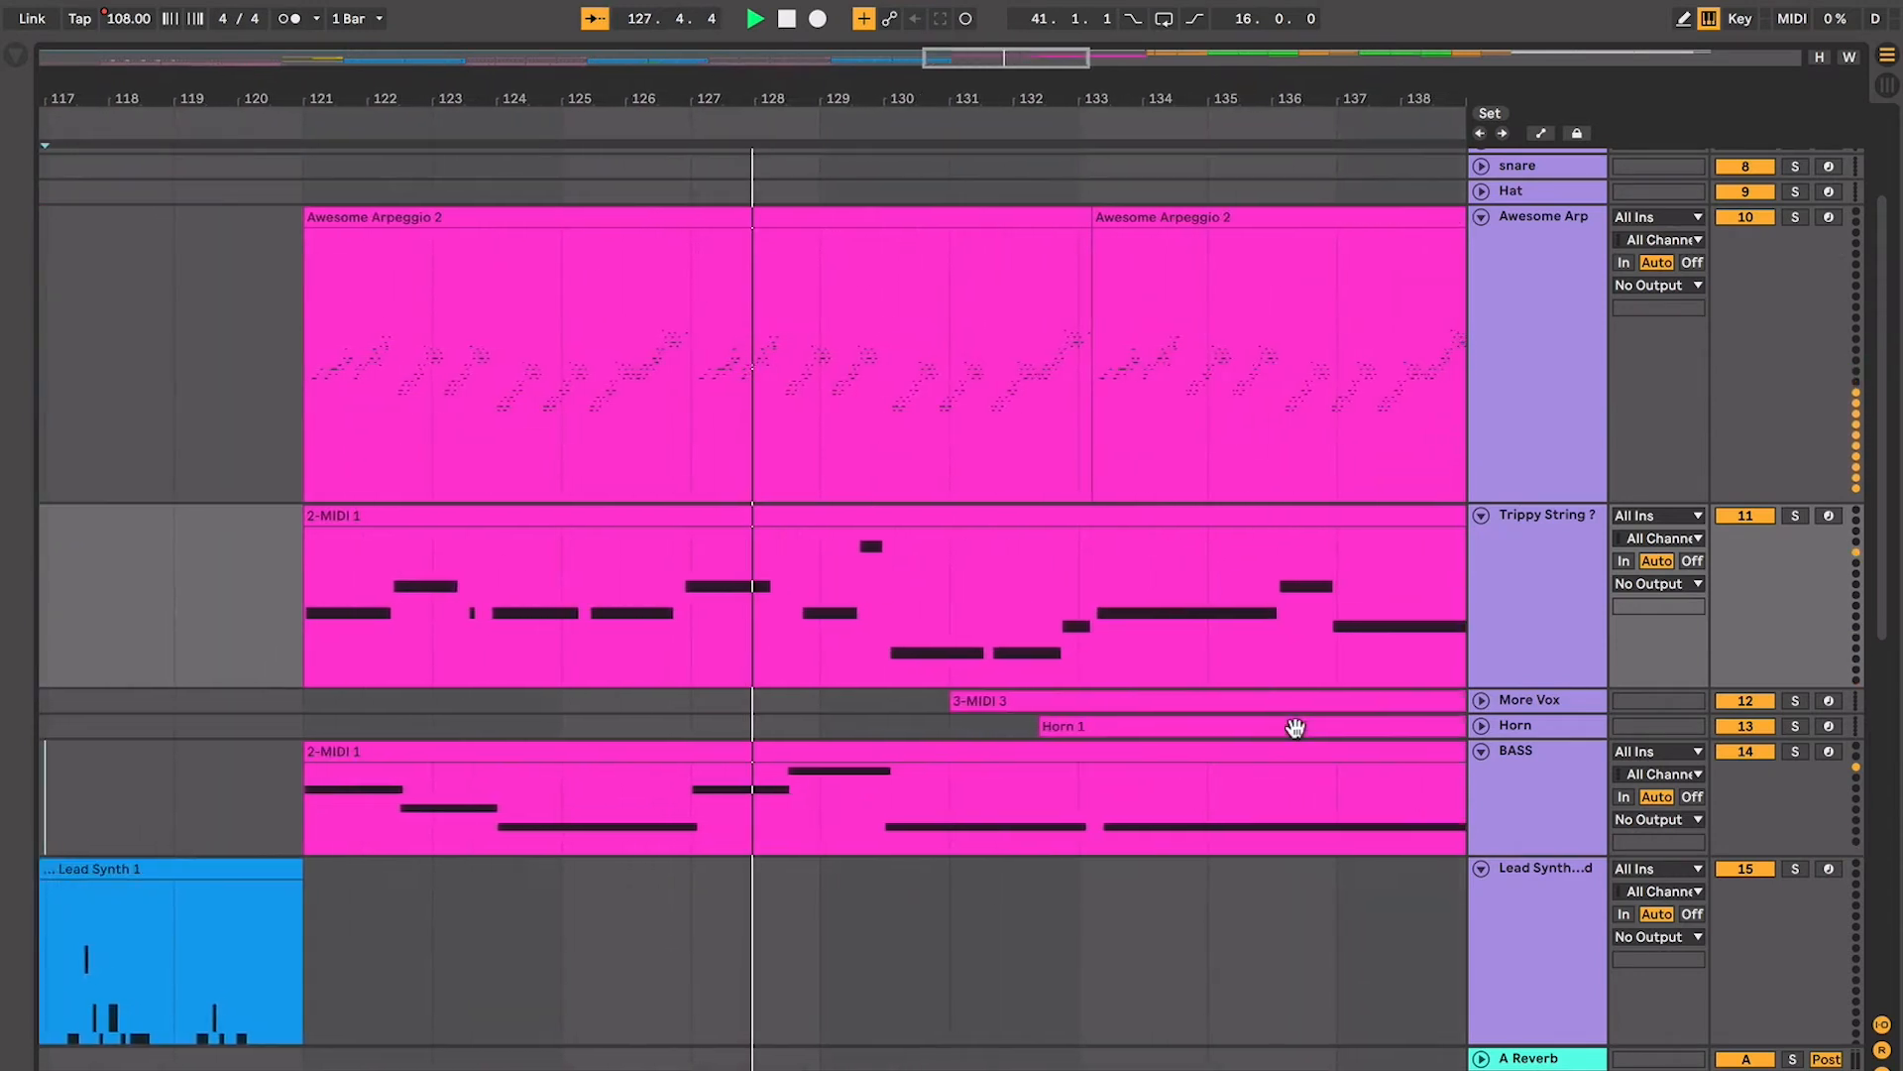
{"action": "left_click", "coordinate": [1481, 700]}
{"action": "left_click", "coordinate": [1481, 817]}
{"action": "scroll", "coordinate": [1007, 747], "scroll_direction": "up", "scroll_amount": 10}
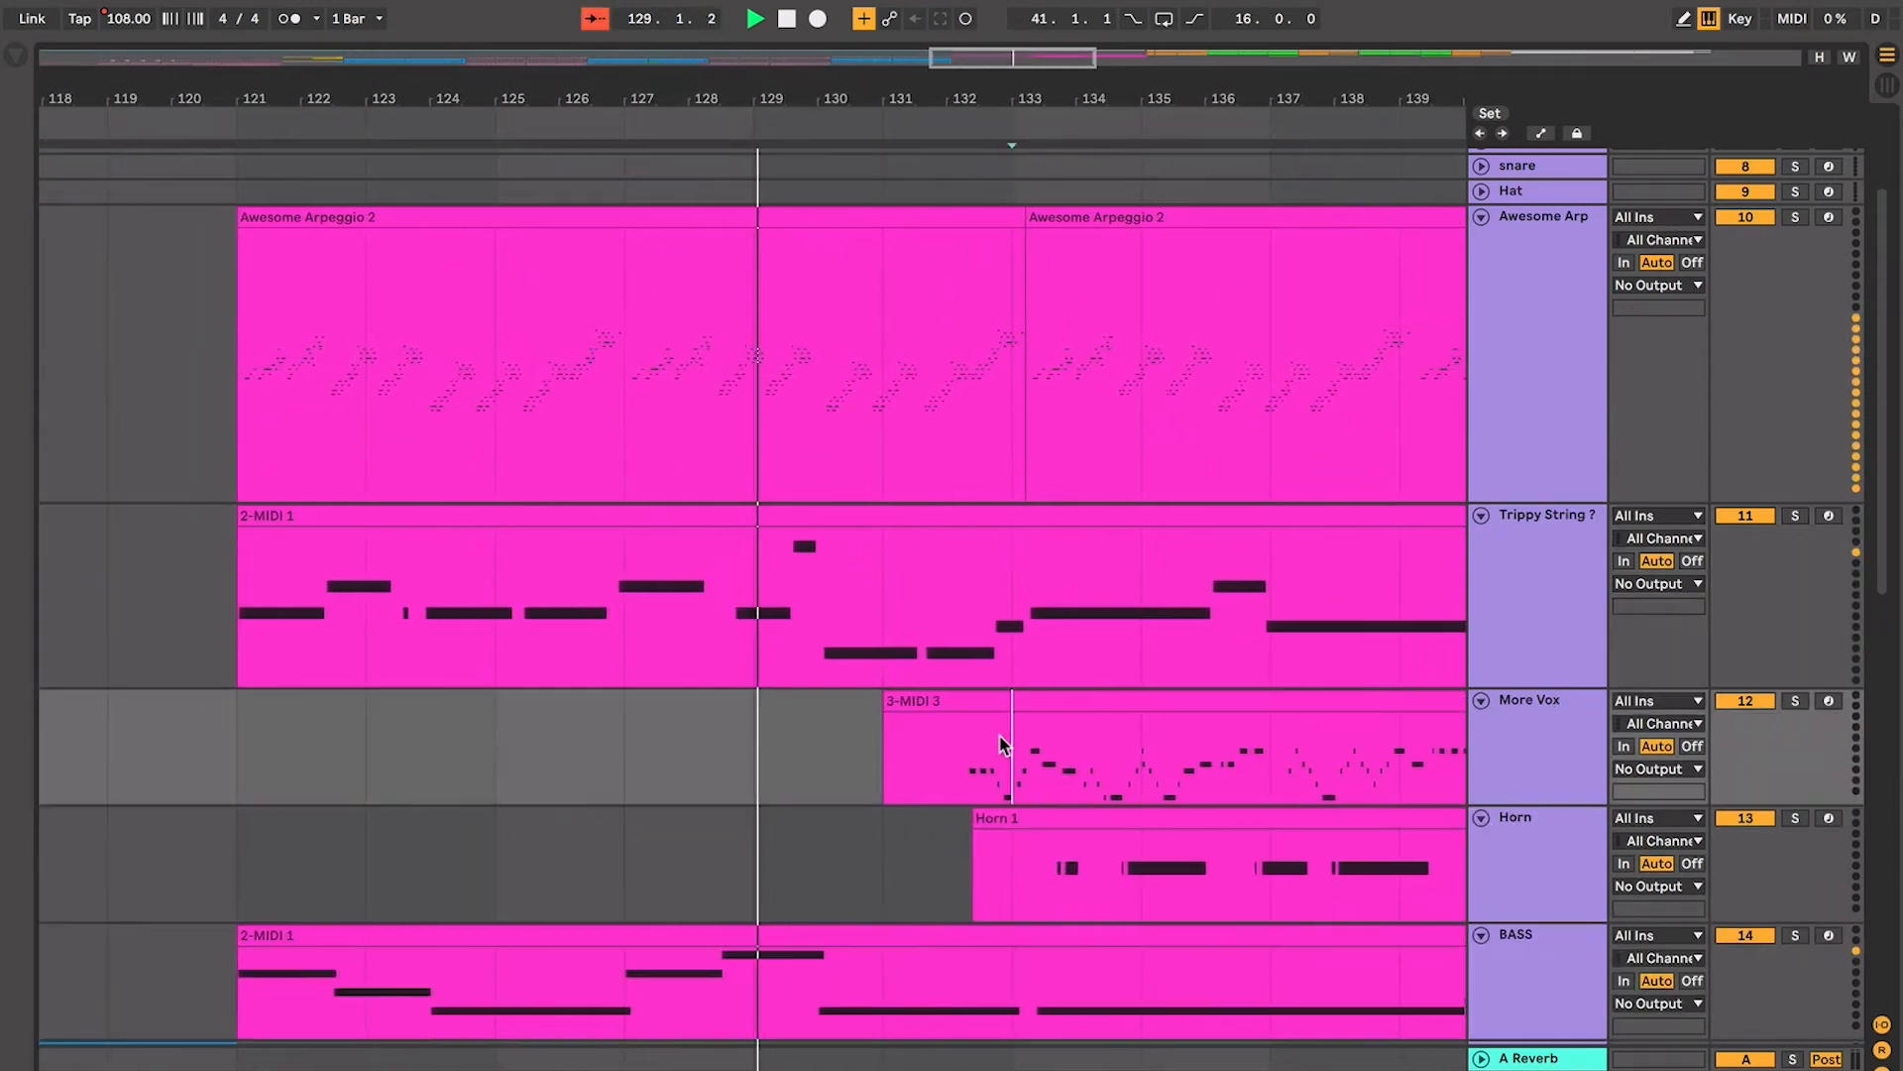
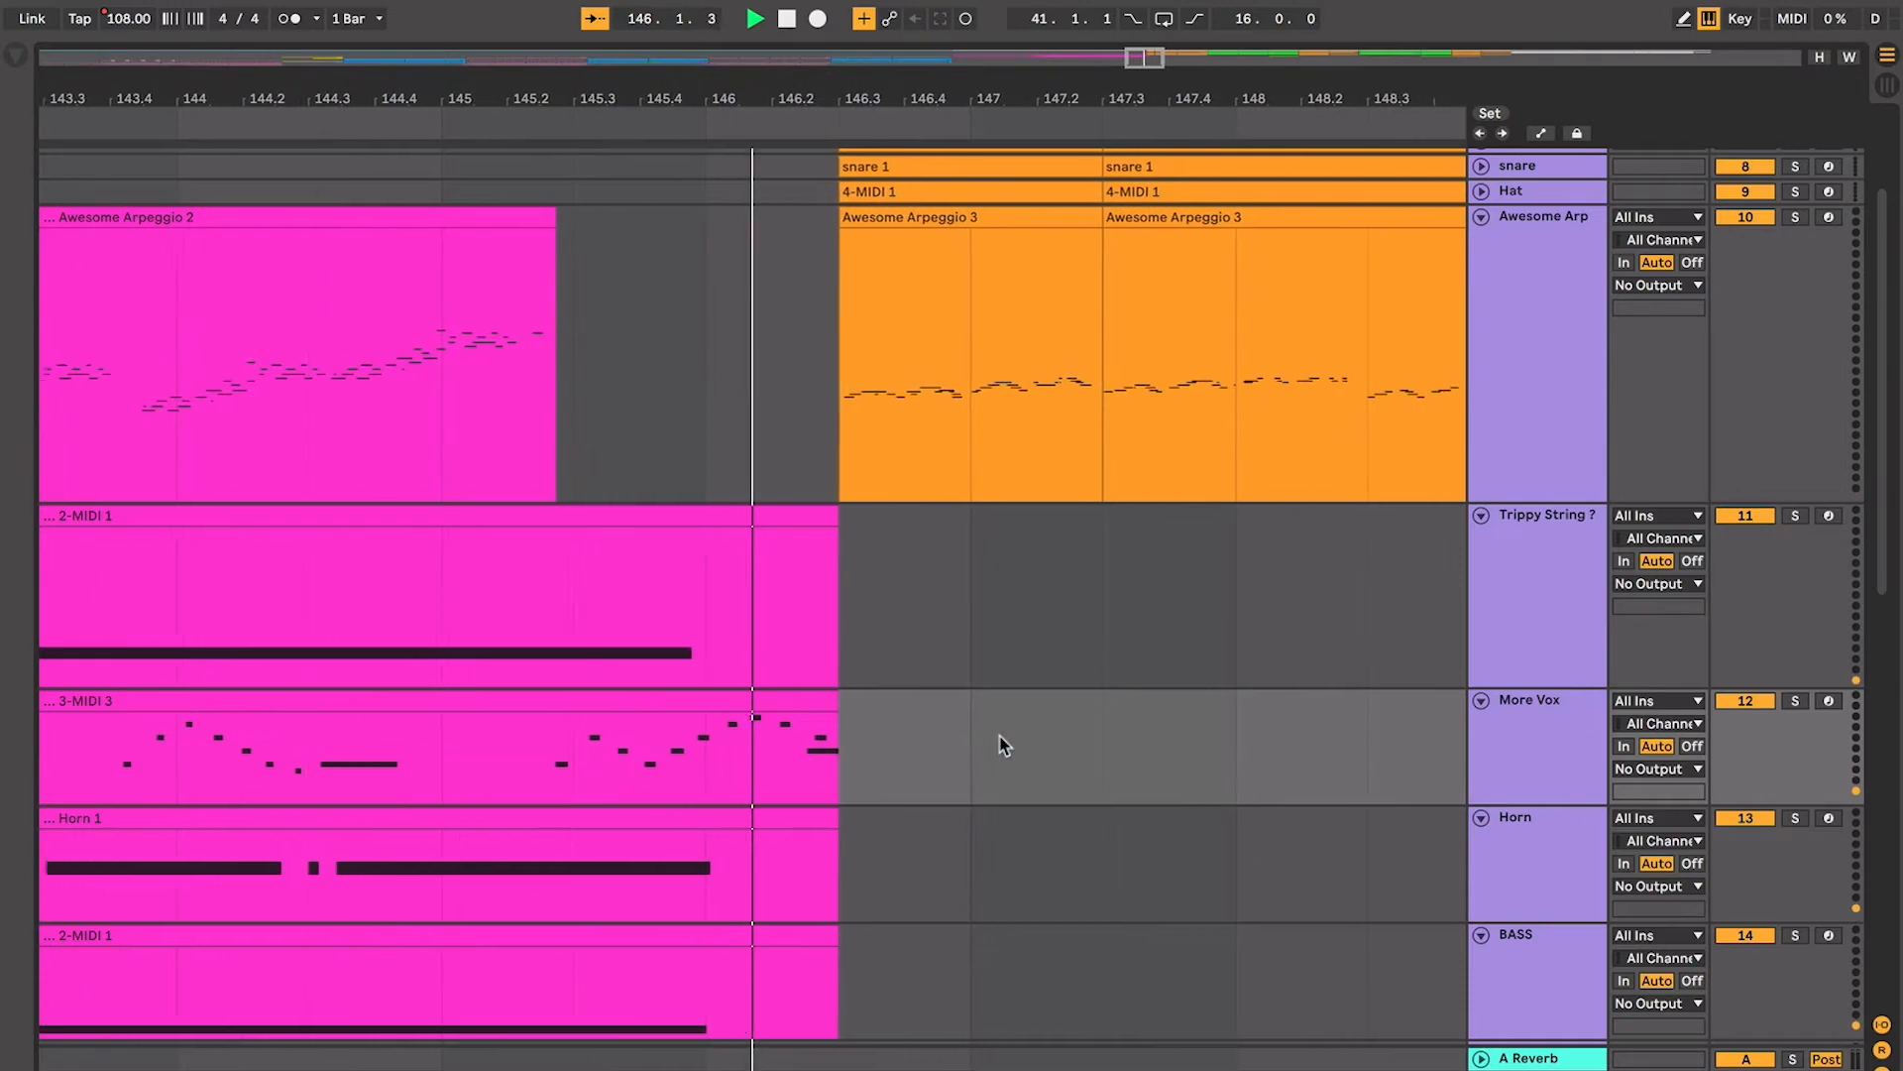
Stop playback just past bar 146 and bring bars 113 to 147 into view to review the whole section
{"action": "scroll", "coordinate": [1003, 745], "scroll_direction": "down", "scroll_amount": 5}
{"action": "scroll", "coordinate": [1004, 746], "scroll_direction": "left", "scroll_amount": 4}
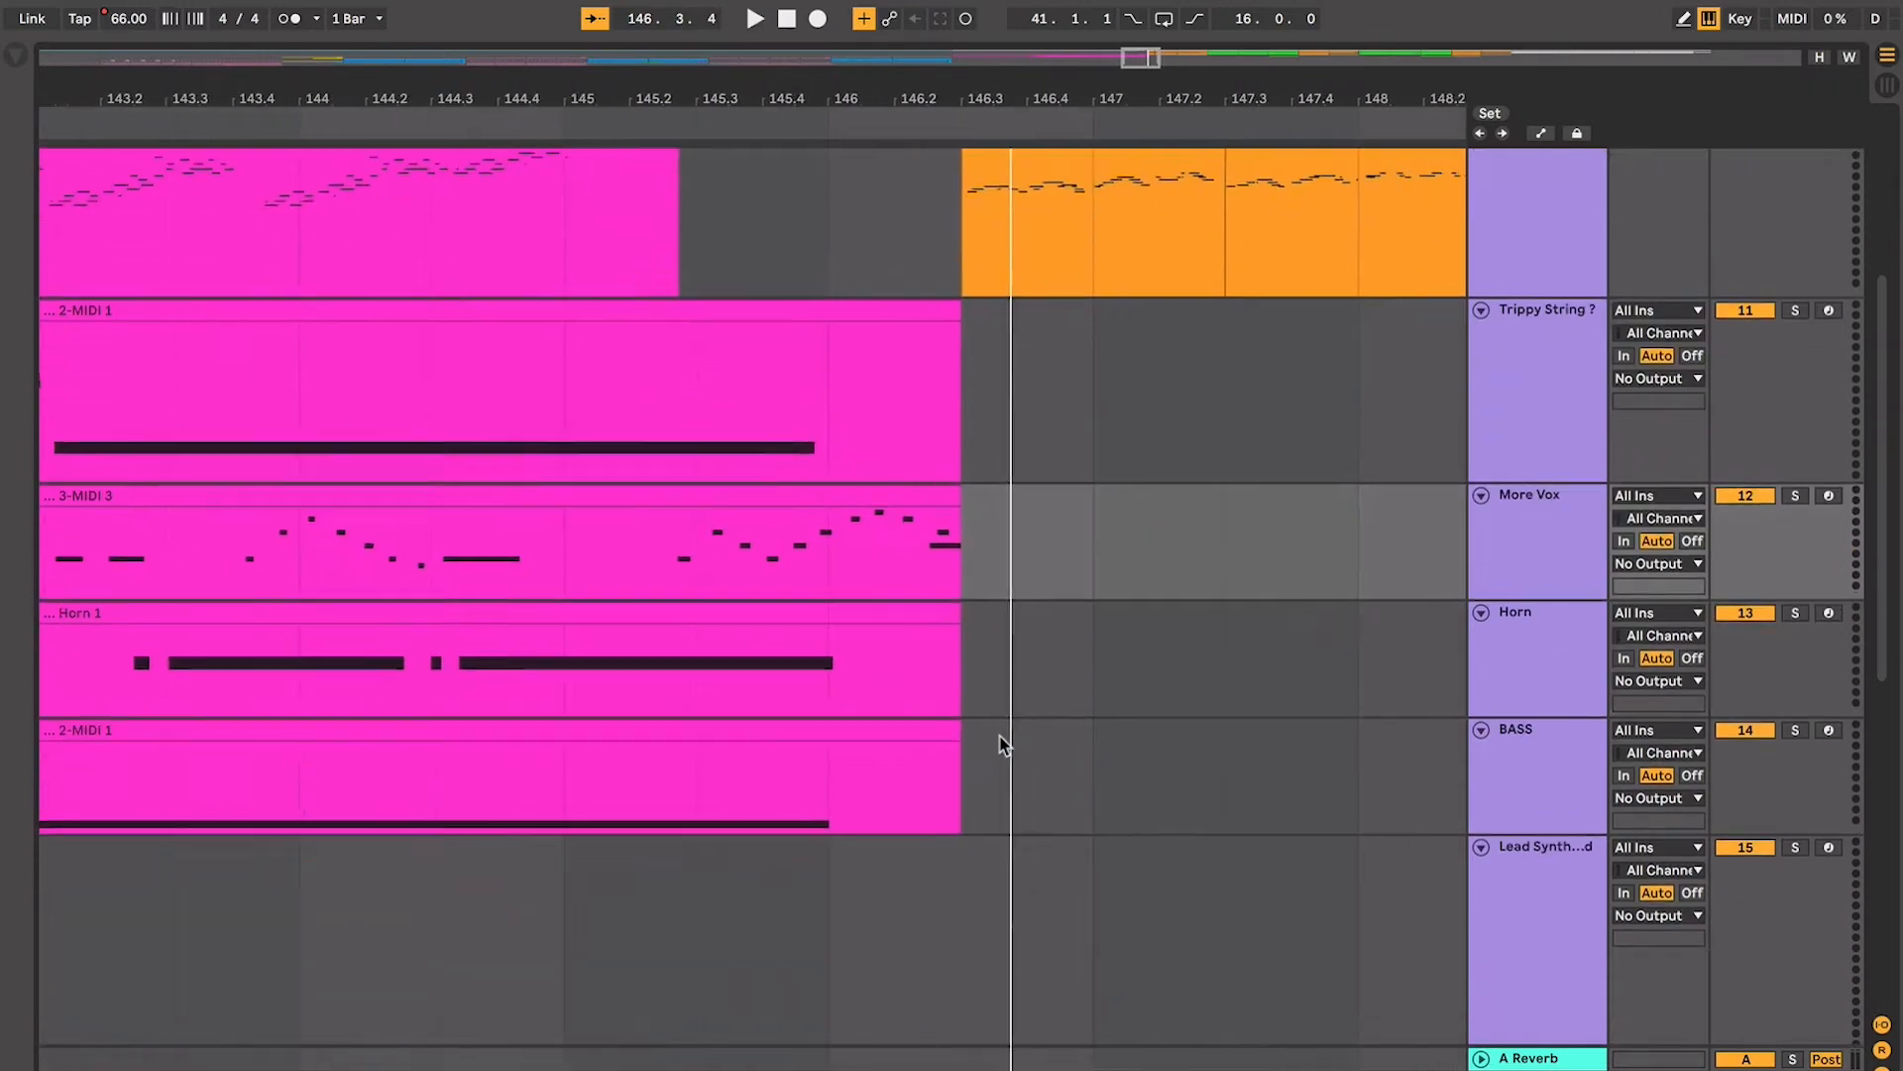
{"action": "key", "text": "minus"}
{"action": "key", "text": "minus"}
{"action": "key", "text": "minus"}
{"action": "key", "text": "minus"}
{"action": "scroll", "coordinate": [1004, 745], "scroll_direction": "left", "scroll_amount": 10}
{"action": "scroll", "coordinate": [1003, 746], "scroll_direction": "down", "scroll_amount": 1}
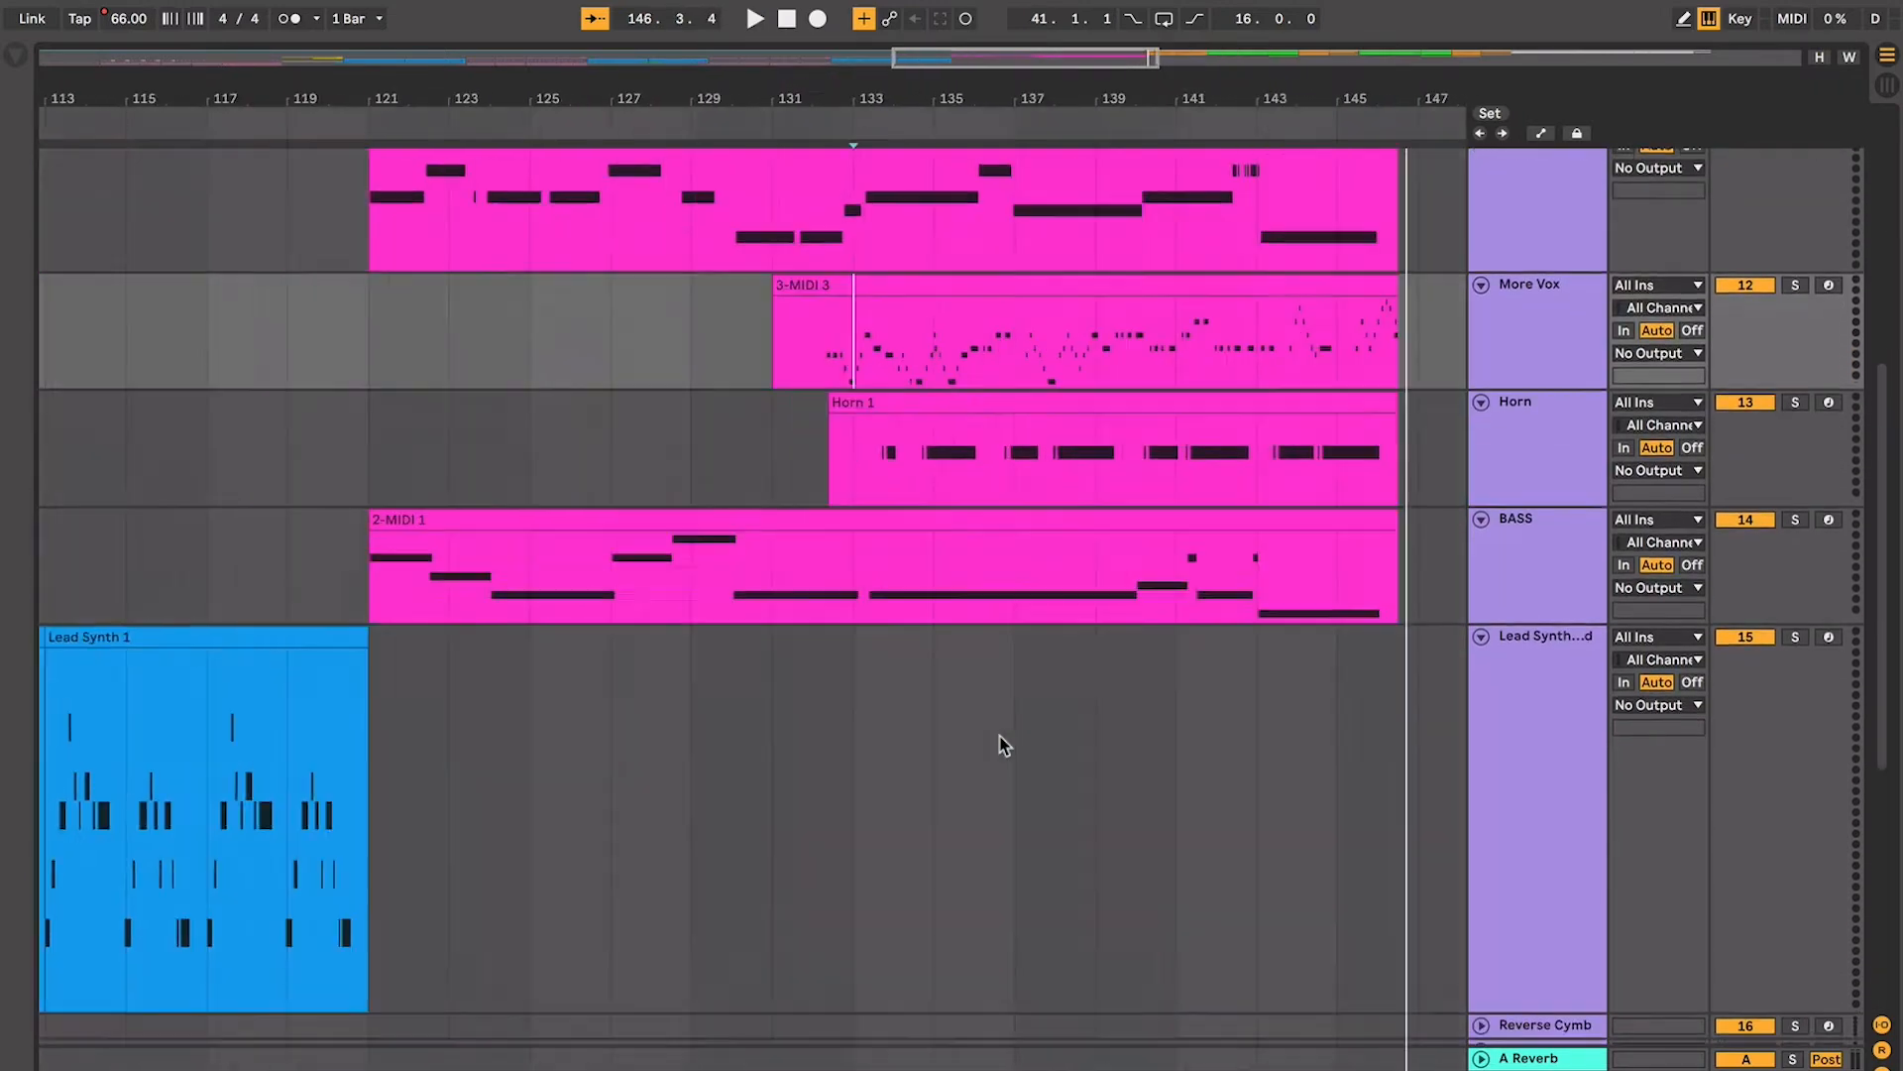
Place the insert marker at bar 119 and examine all tracks leading up to the section change at bar 121
{"action": "left_click", "coordinate": [788, 603]}
{"action": "left_click", "coordinate": [730, 561]}
{"action": "key", "text": "plus"}
{"action": "key", "text": "plus"}
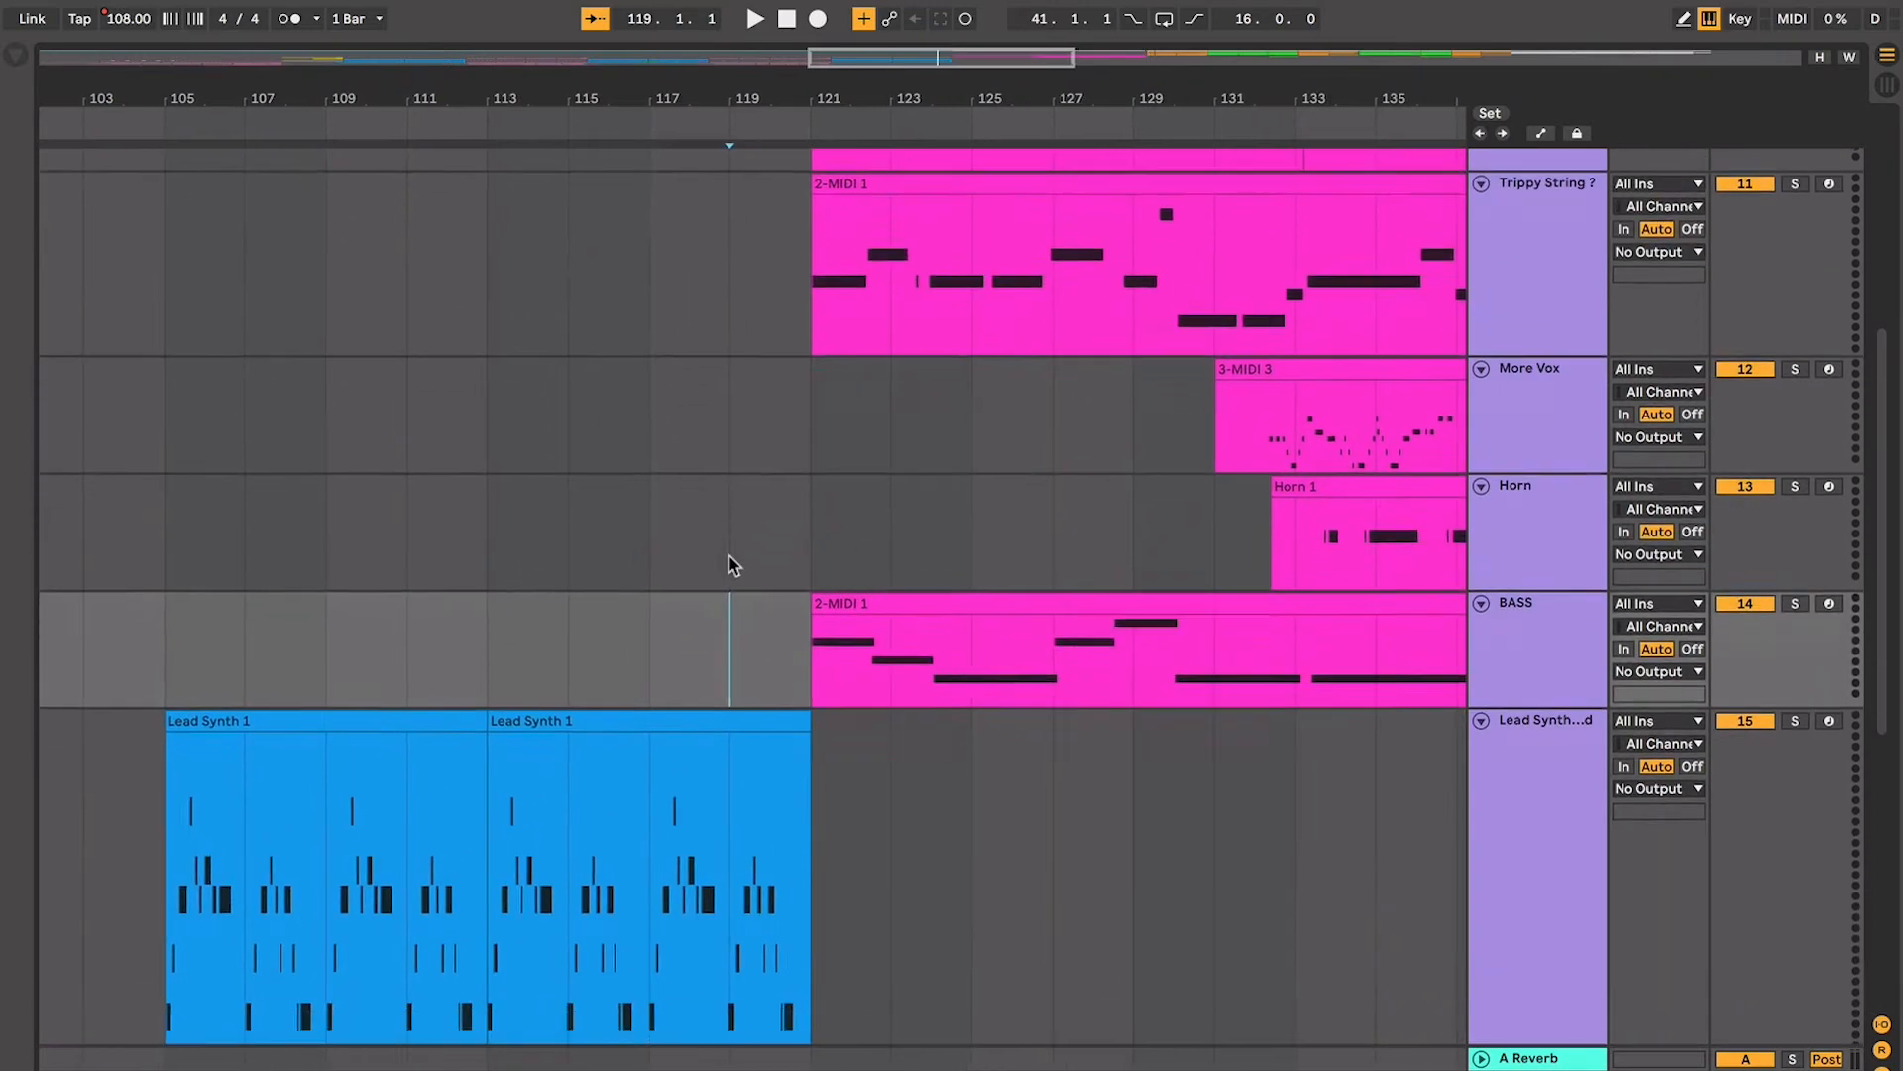
{"action": "scroll", "coordinate": [731, 564], "scroll_direction": "down", "scroll_amount": 6}
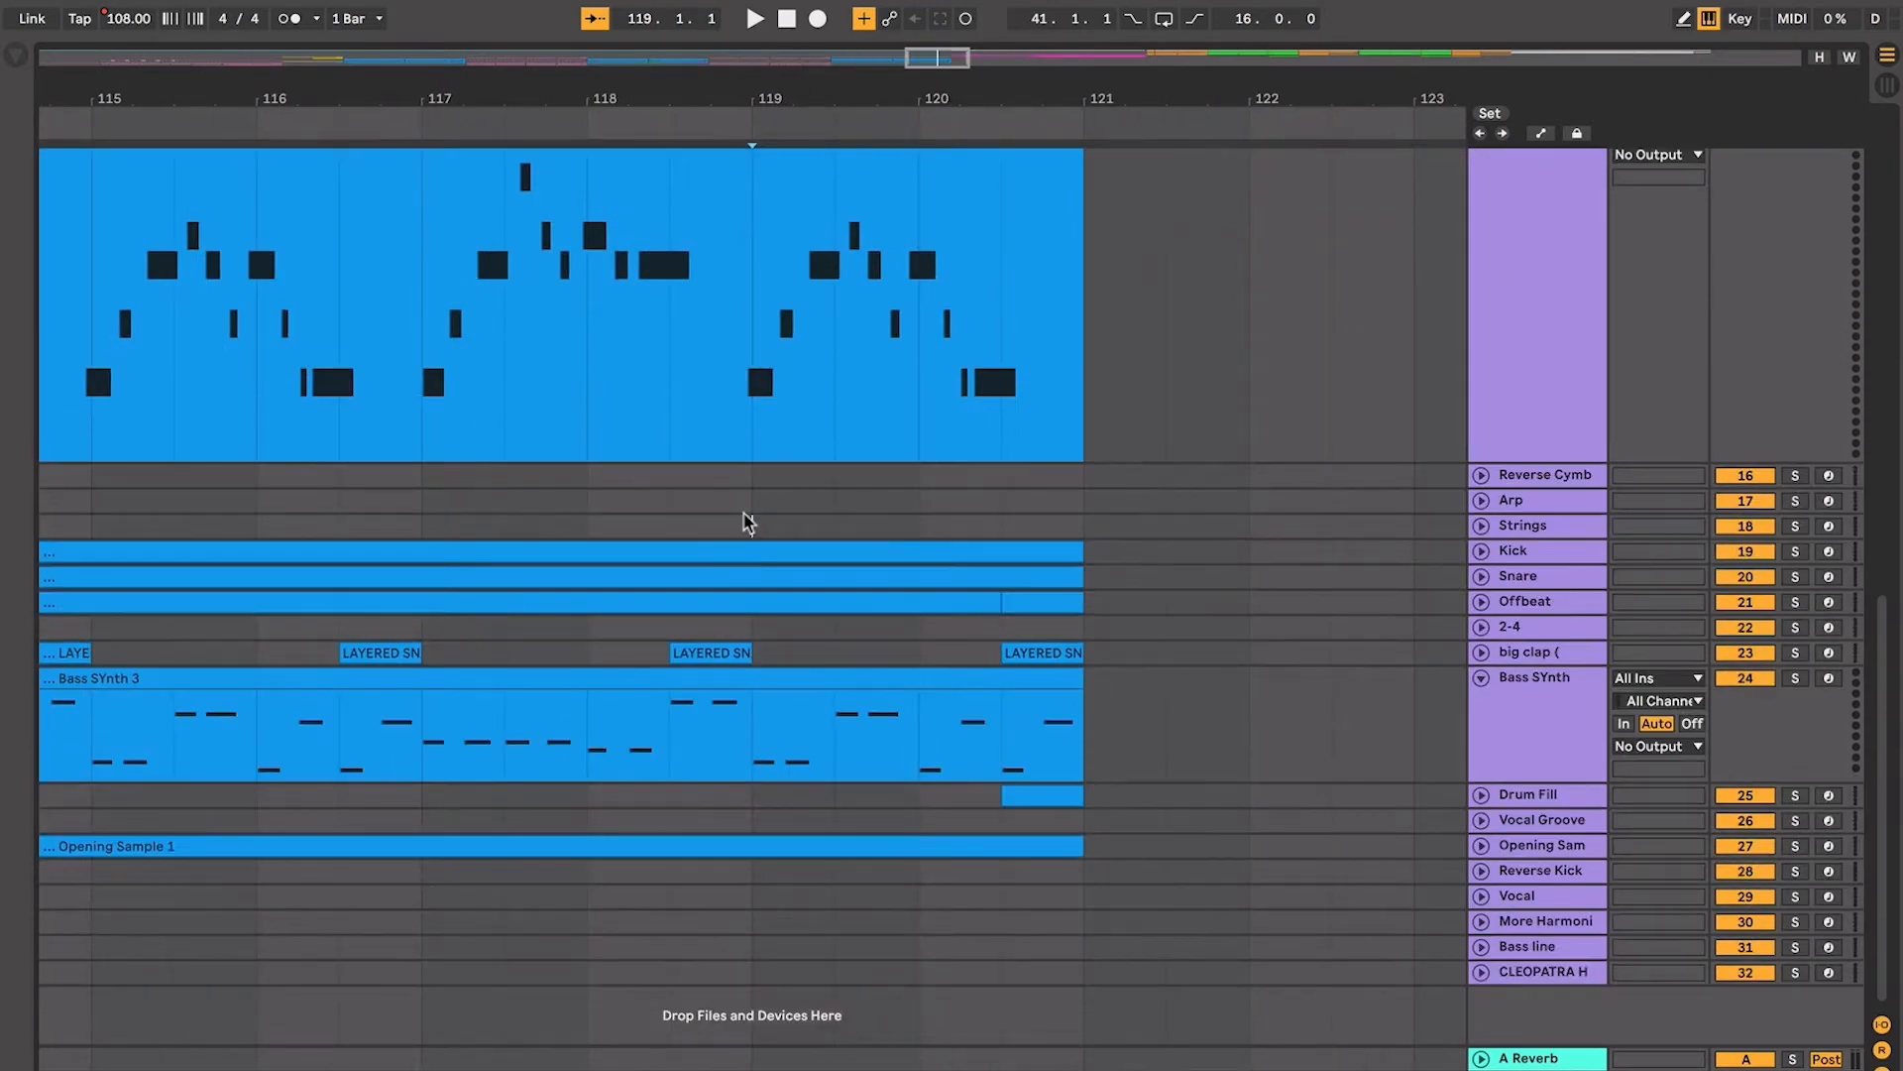
{"action": "left_click", "coordinate": [748, 522]}
{"action": "key", "text": "minus"}
{"action": "key", "text": "minus"}
{"action": "scroll", "coordinate": [746, 510], "scroll_direction": "up", "scroll_amount": 10}
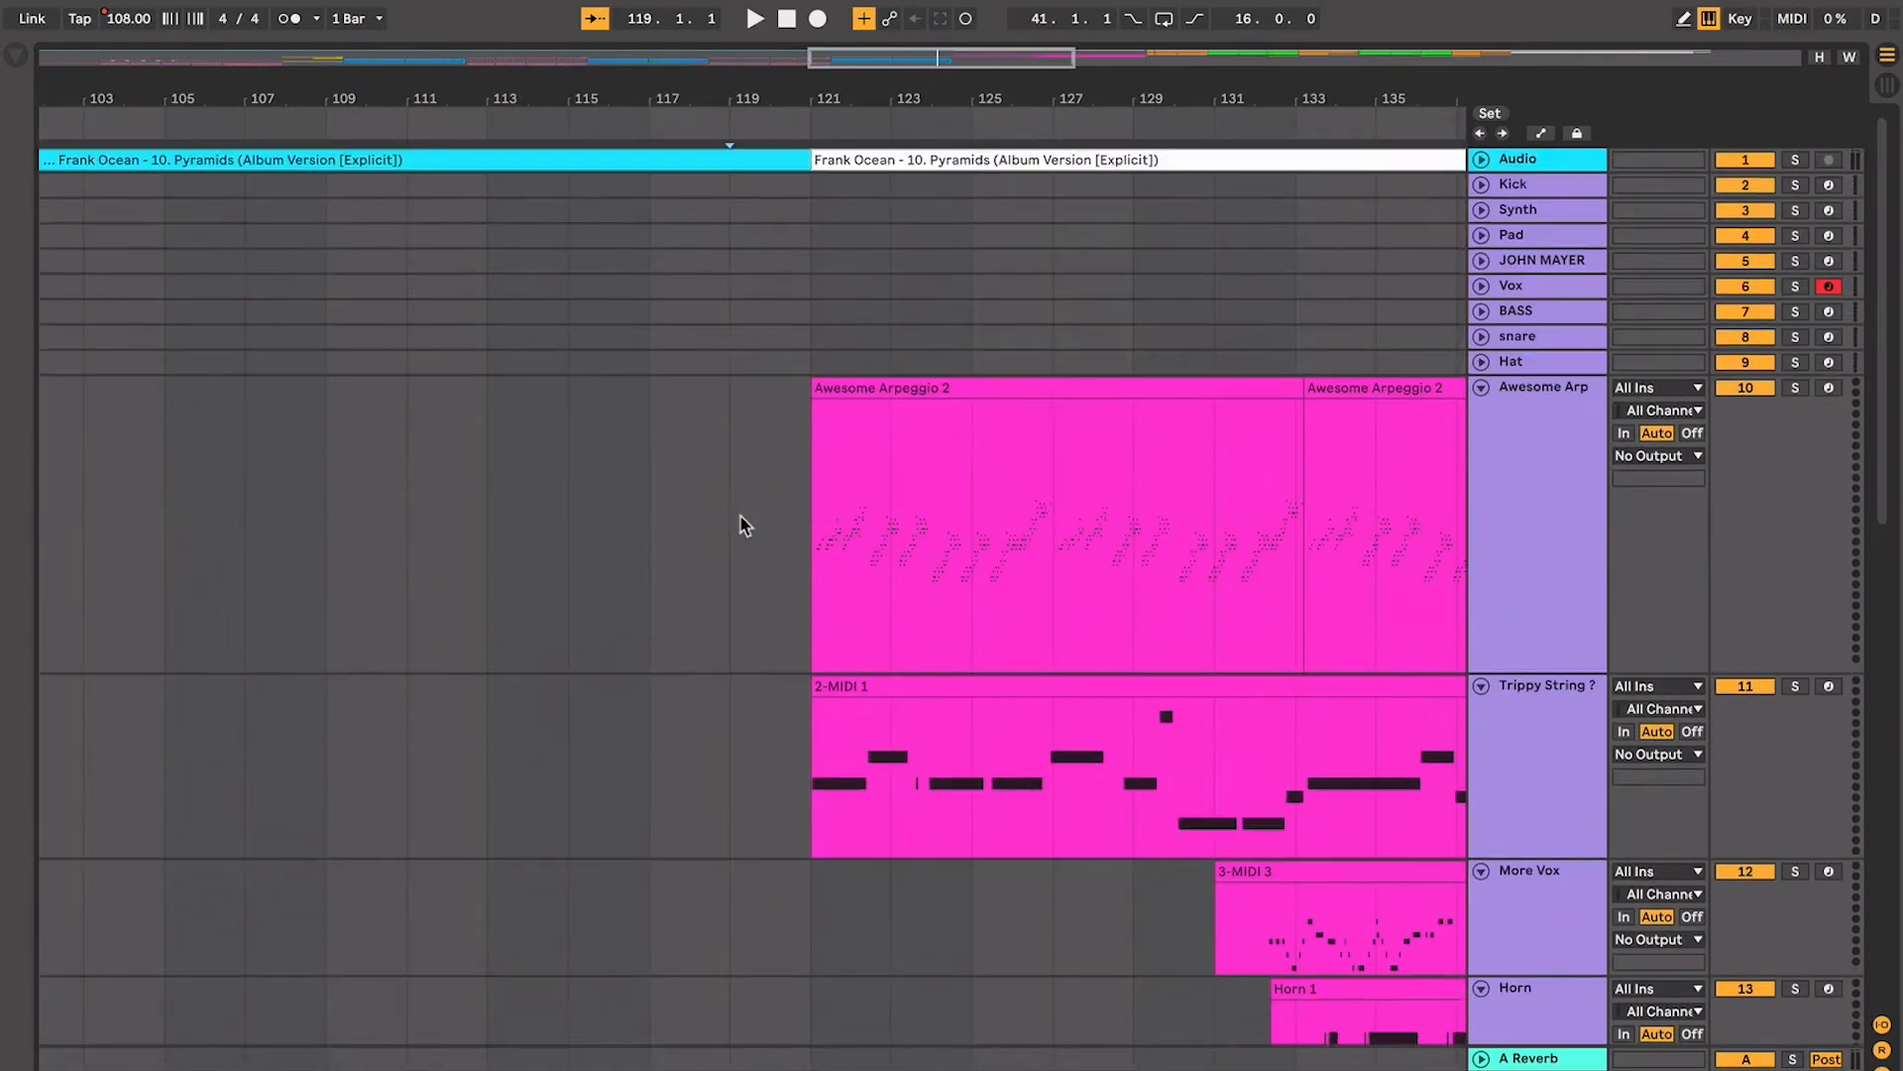
Place the insert marker at bar 117 on the BASS track, then select the second Lead Synth 1 clip before bar 121
{"action": "left_click", "coordinate": [721, 593]}
{"action": "scroll", "coordinate": [720, 593], "scroll_direction": "down", "scroll_amount": 5}
{"action": "left_click", "coordinate": [720, 593]}
{"action": "left_click", "coordinate": [801, 593]}
{"action": "left_click", "coordinate": [839, 607]}
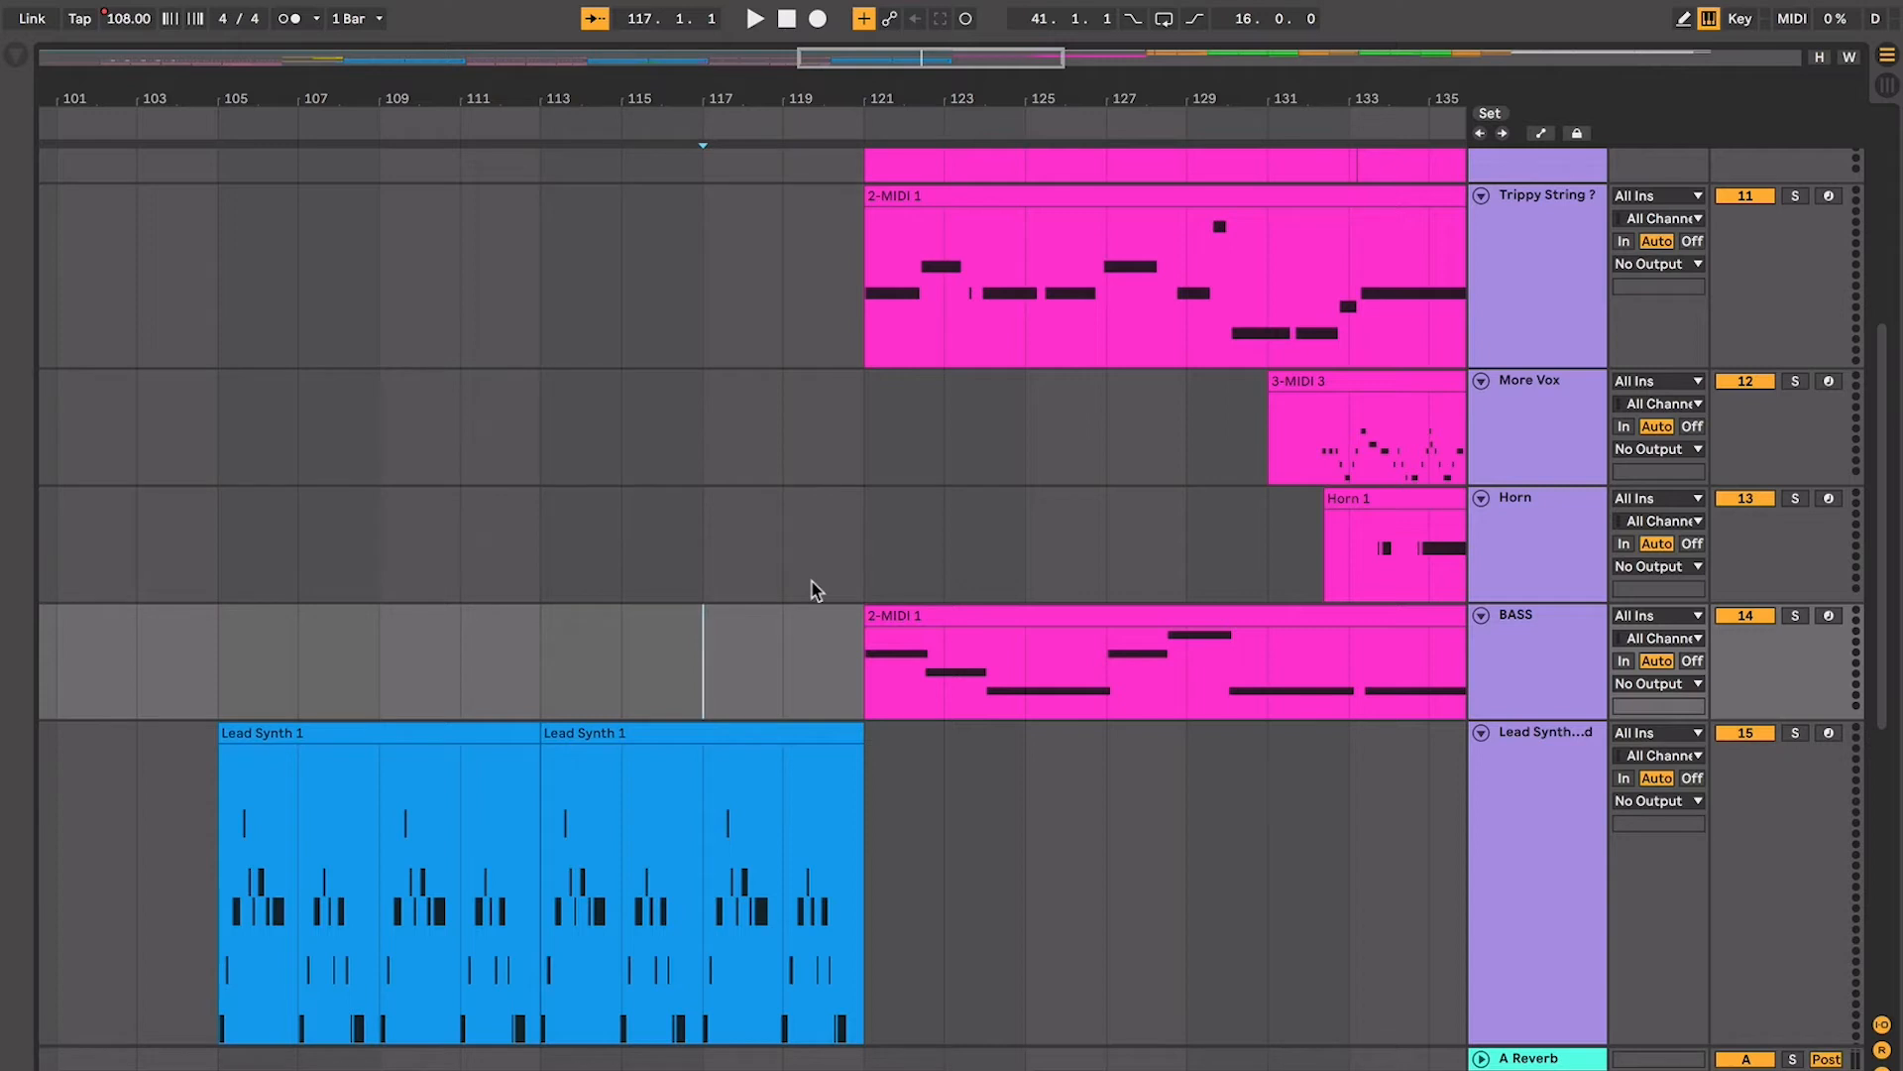
{"action": "scroll", "coordinate": [811, 583], "scroll_direction": "down", "scroll_amount": 2}
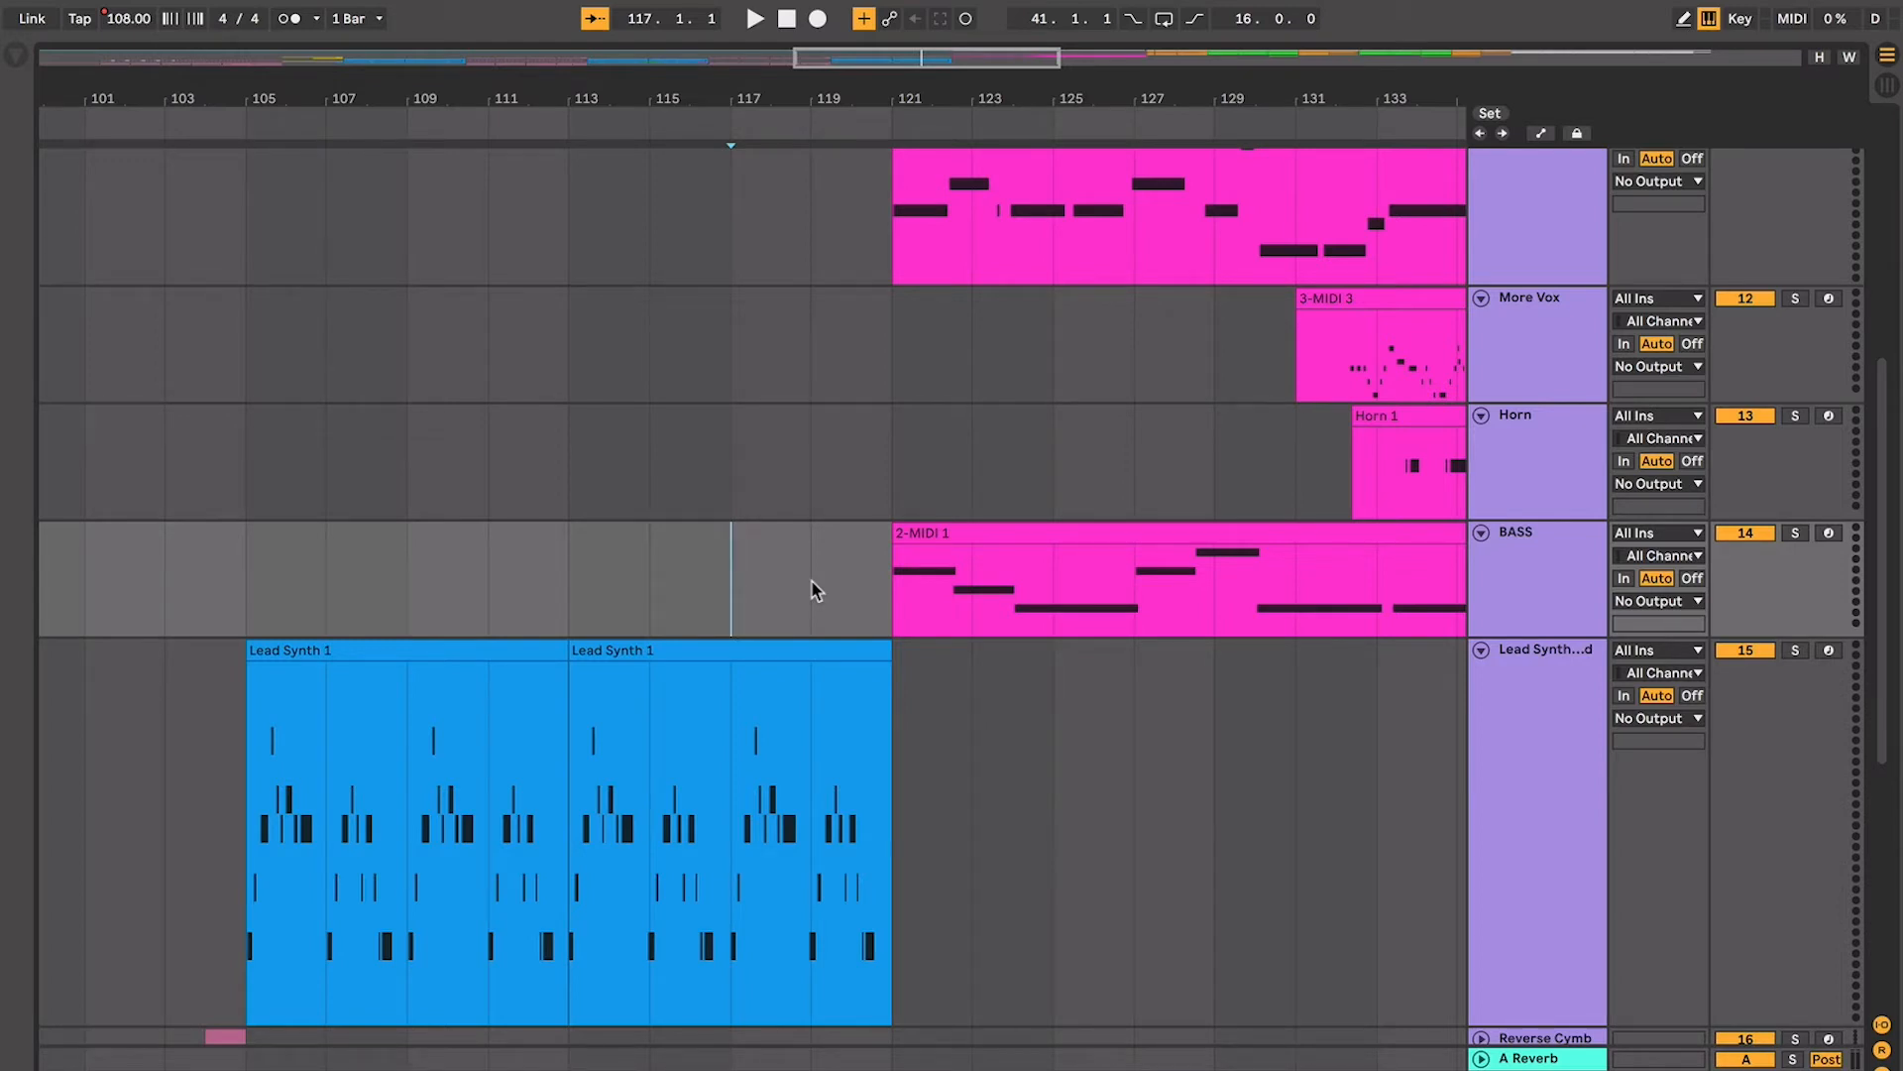
{"action": "left_click", "coordinate": [720, 646]}
{"action": "scroll", "coordinate": [603, 652], "scroll_direction": "down", "scroll_amount": 3}
{"action": "scroll", "coordinate": [603, 652], "scroll_direction": "left", "scroll_amount": 2}
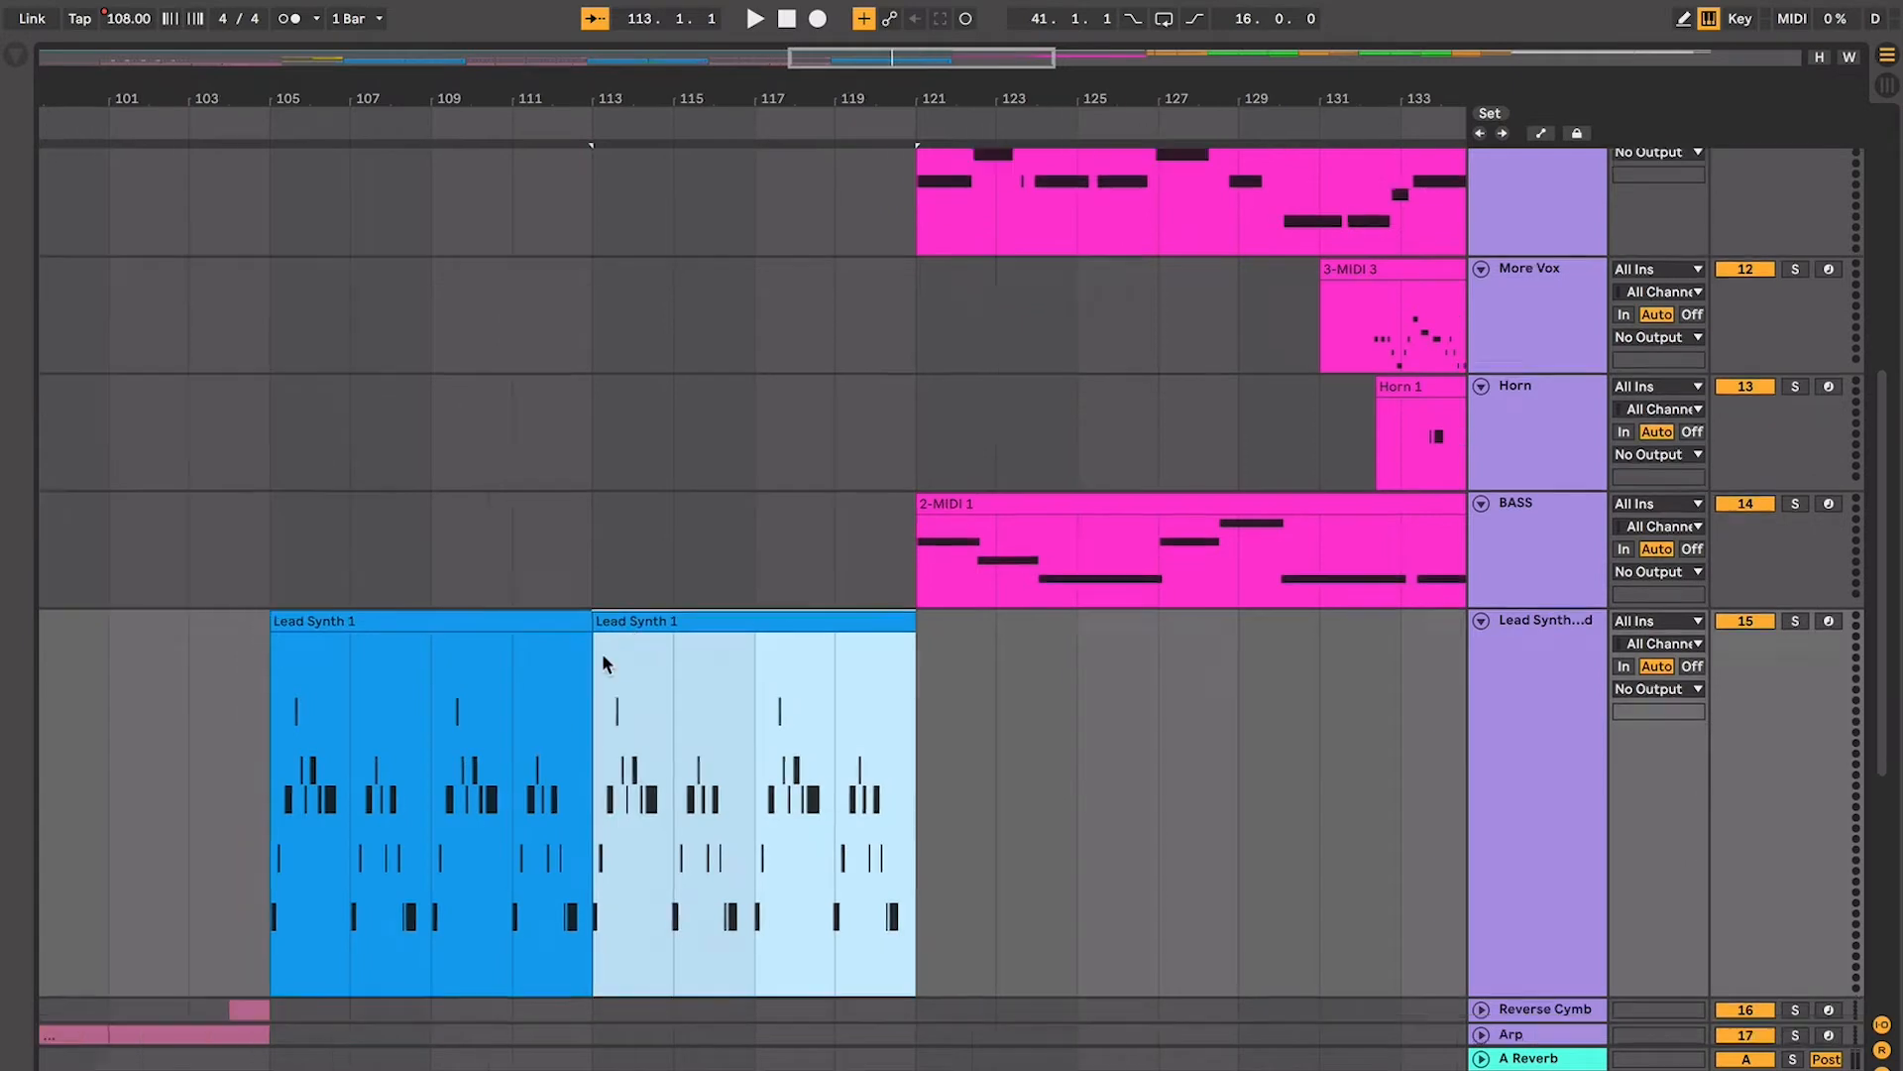
Clear the clip selection and place the insert marker at bar 119 on the BASS track (14)
{"action": "left_click", "coordinate": [557, 504]}
{"action": "left_click", "coordinate": [777, 498]}
{"action": "left_click", "coordinate": [764, 442]}
{"action": "left_click", "coordinate": [852, 446]}
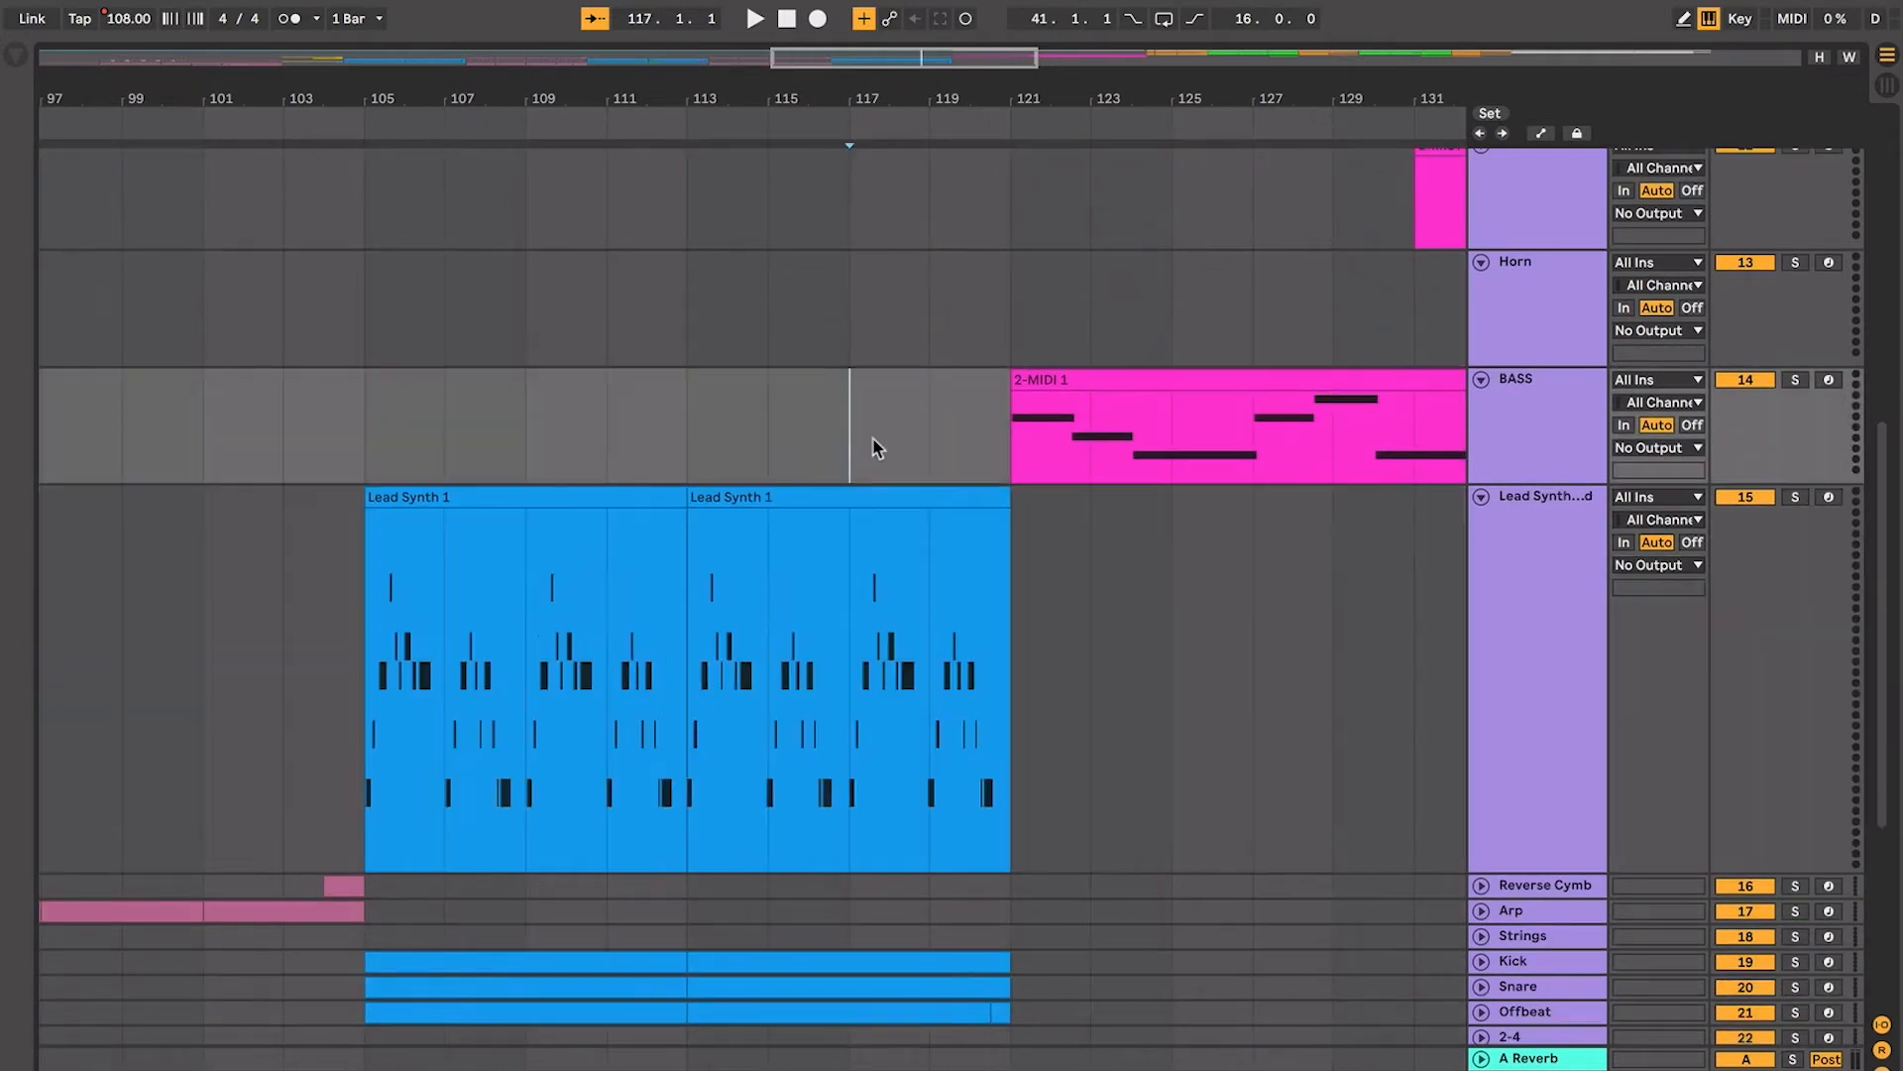
{"action": "scroll", "coordinate": [873, 446], "scroll_direction": "up", "scroll_amount": 2}
{"action": "scroll", "coordinate": [873, 446], "scroll_direction": "right", "scroll_amount": 2}
{"action": "left_click", "coordinate": [880, 453]}
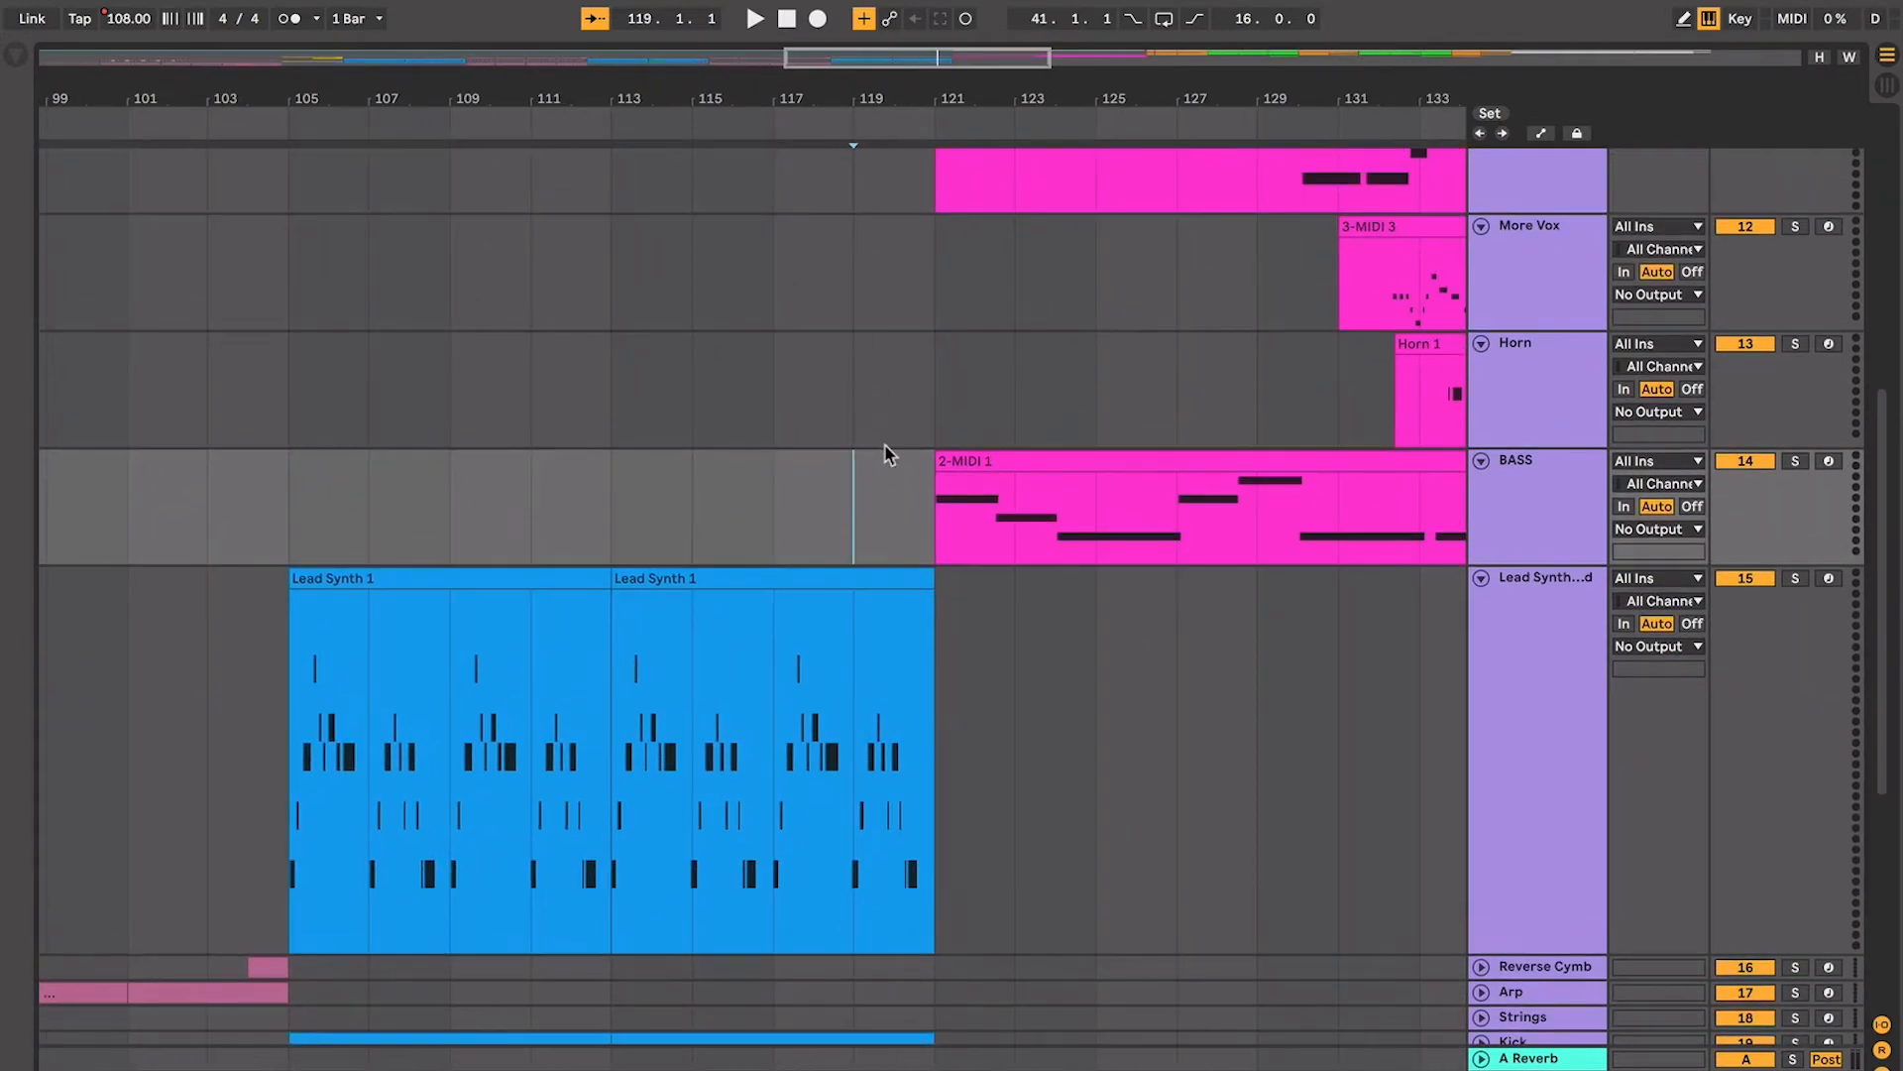
Play from bar 121, restart from bar 119 to hear the transition, and stop playback in bar 121
{"action": "left_click", "coordinate": [922, 407]}
{"action": "key", "text": "space"}
{"action": "scroll", "coordinate": [922, 407], "scroll_direction": "right", "scroll_amount": 5}
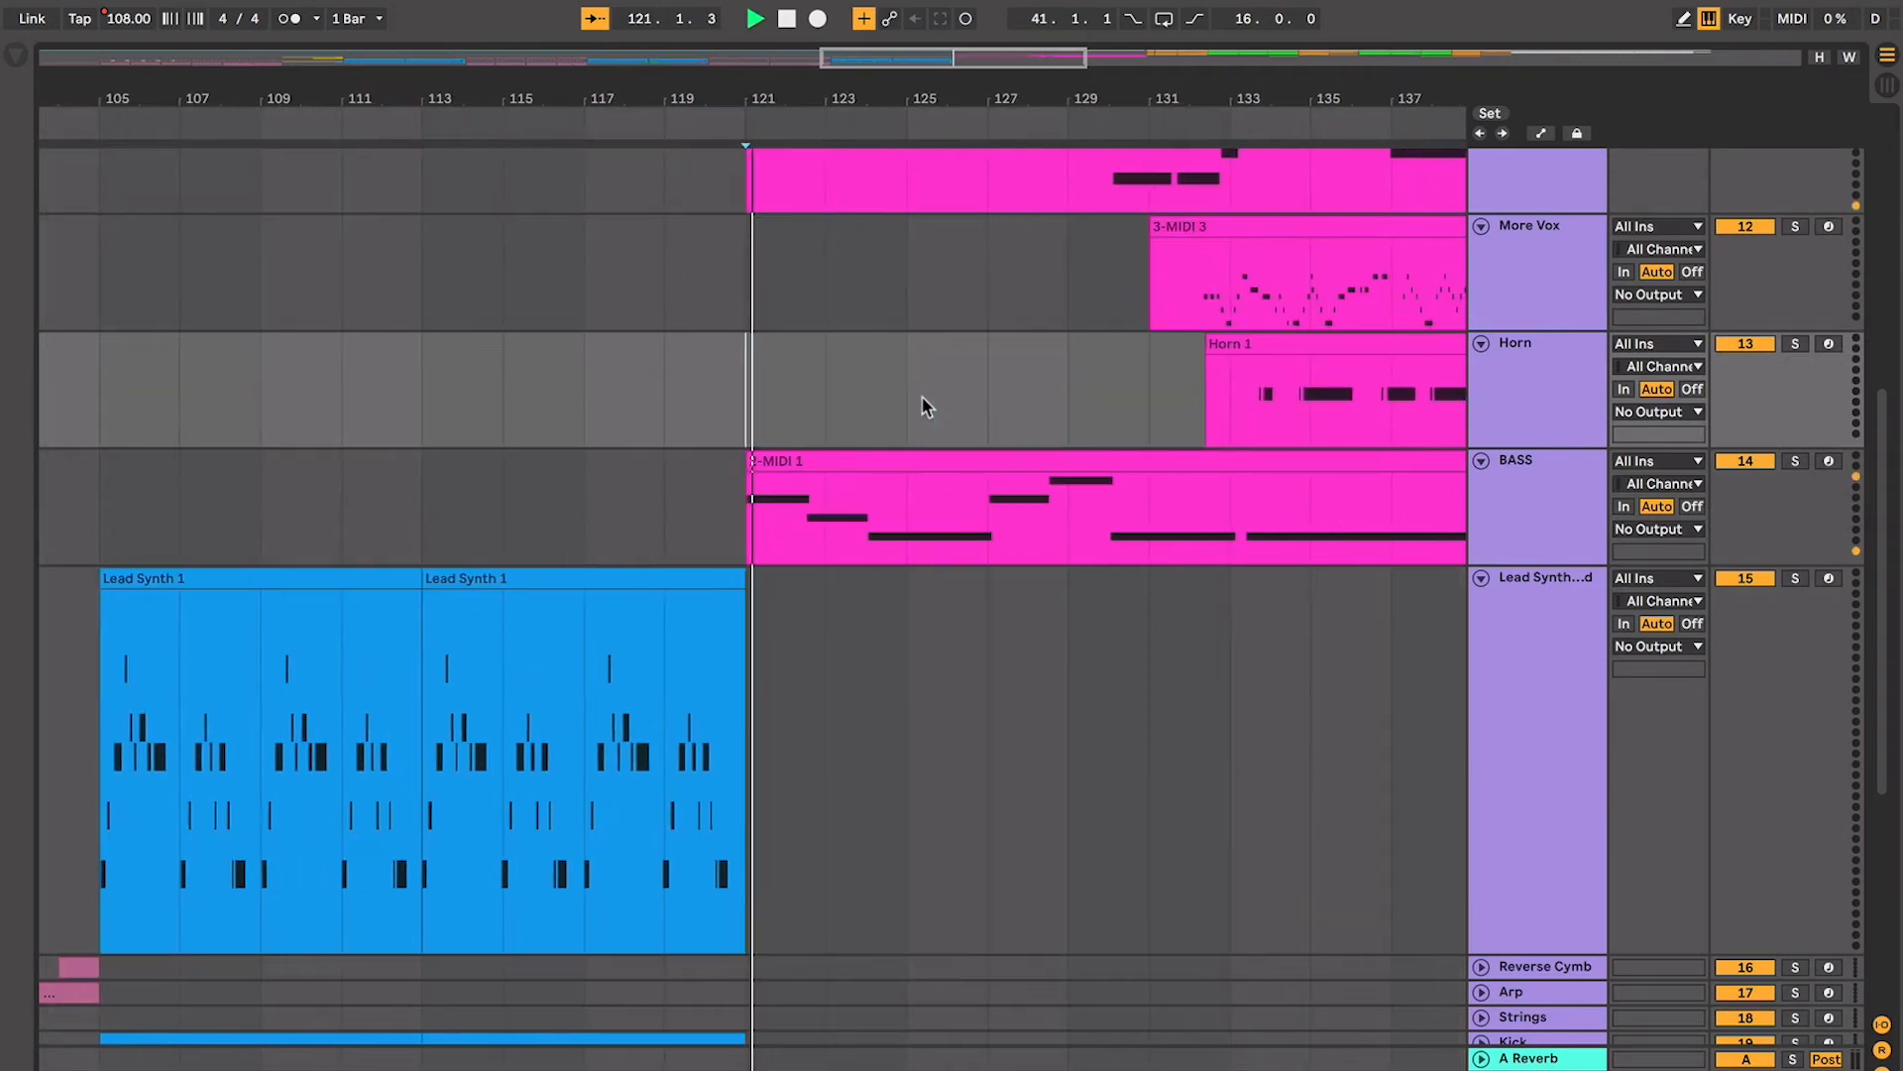
{"action": "left_click", "coordinate": [684, 388]}
{"action": "key", "text": "space"}
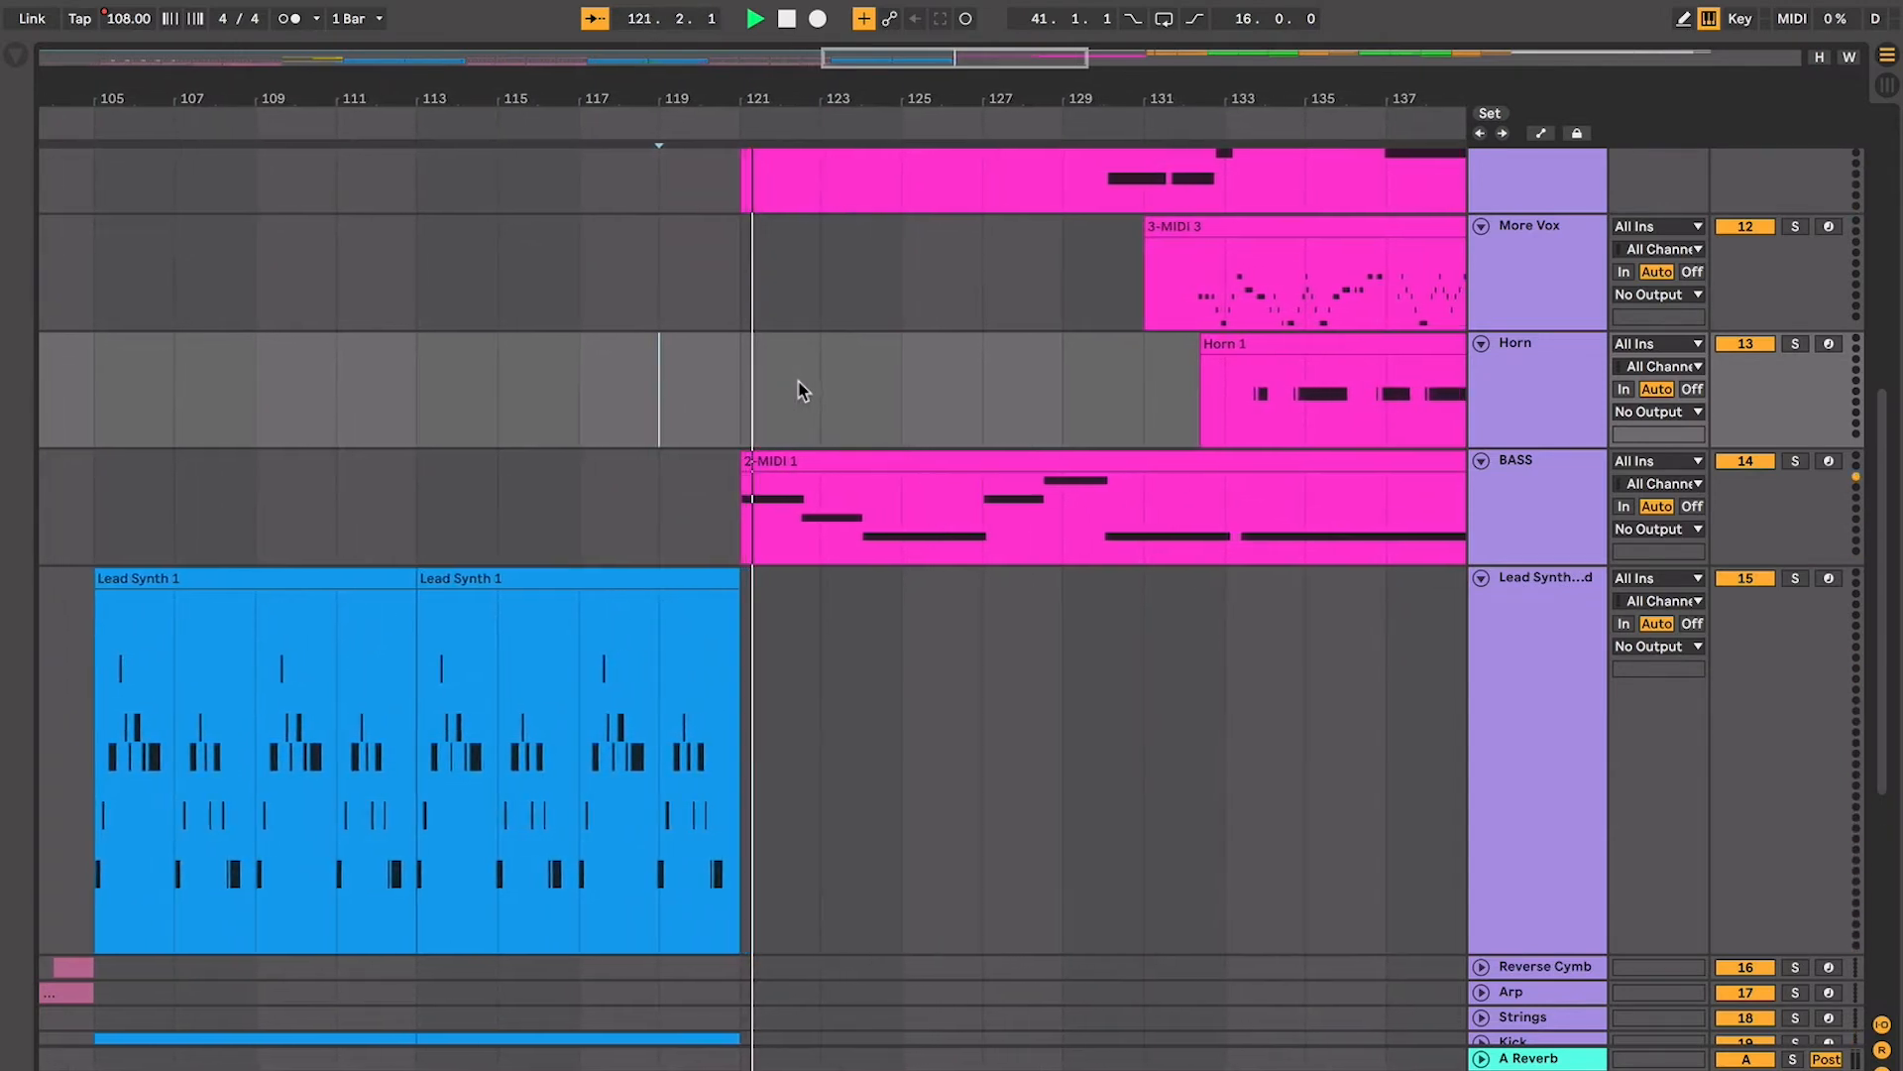
{"action": "key", "text": "space"}
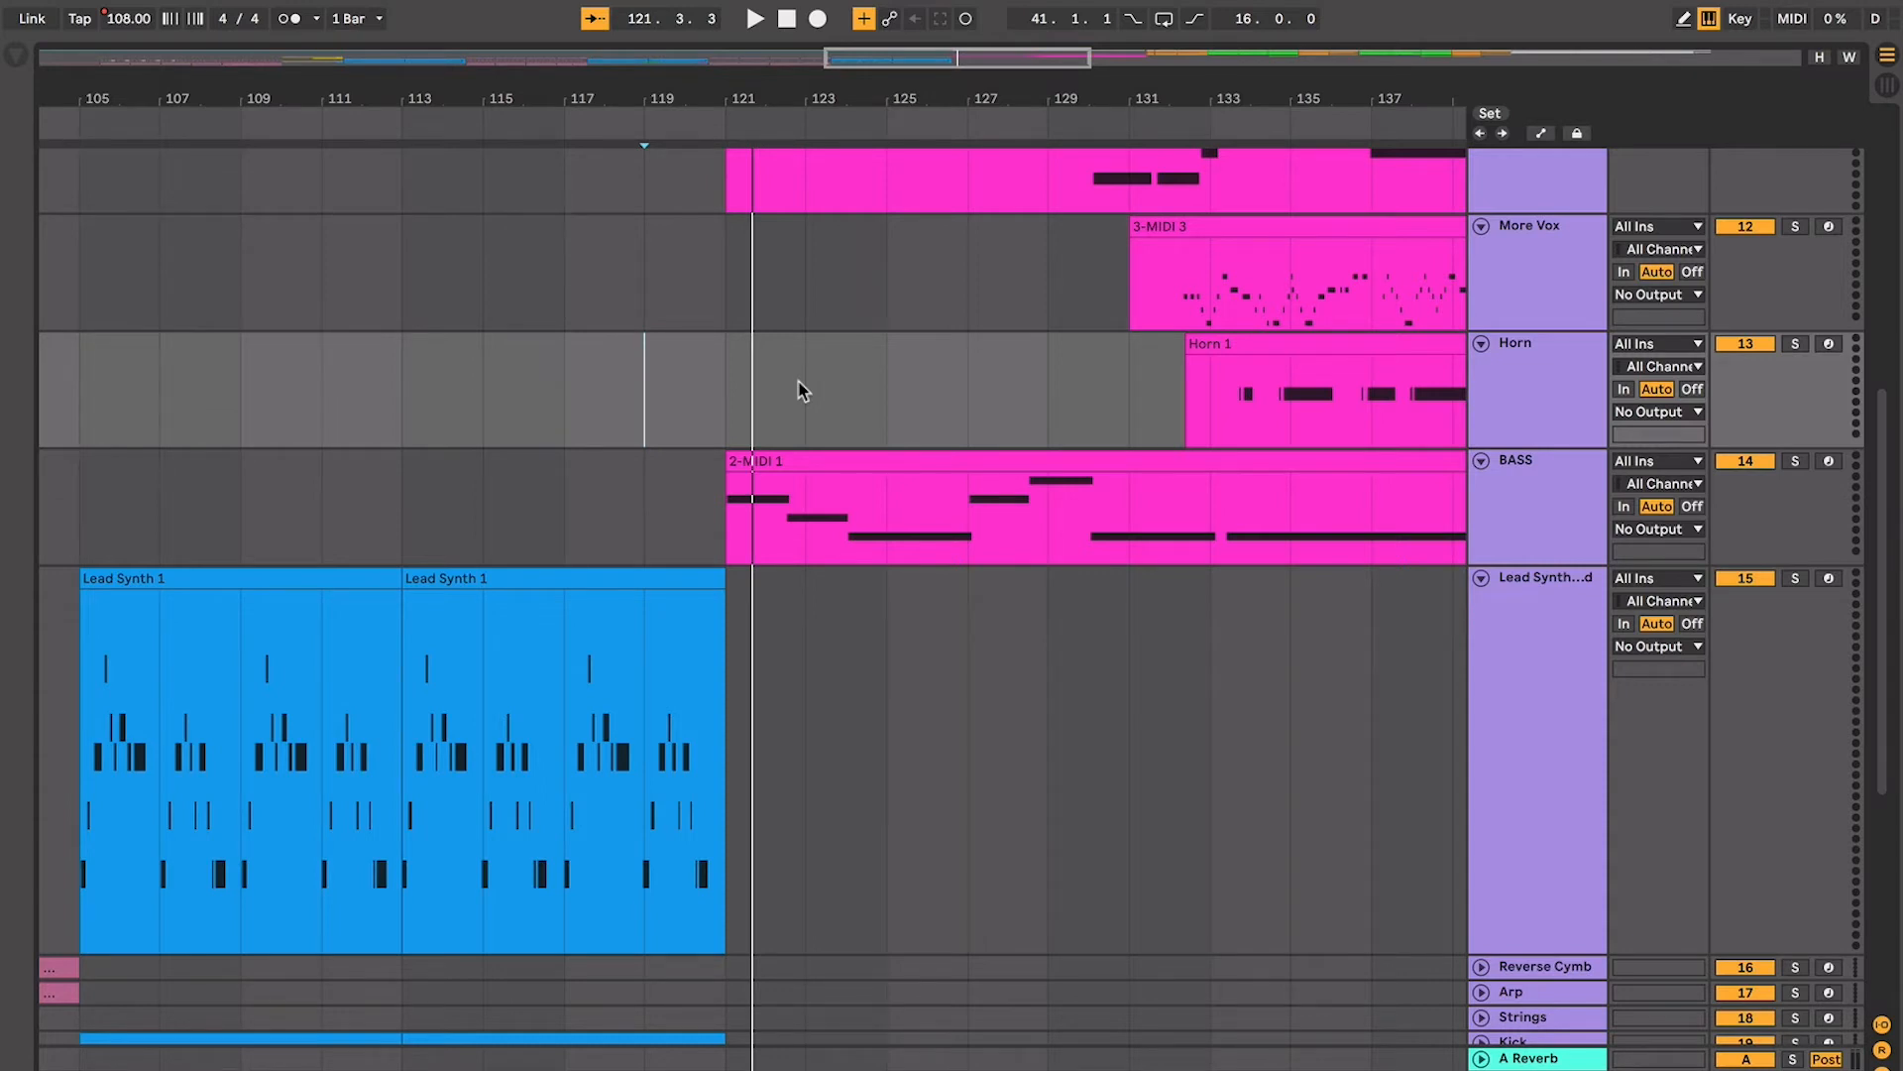
Place the insert marker at bar 119 on the Lead Synth track and widen the timeline to show earlier sections
{"action": "scroll", "coordinate": [803, 389], "scroll_direction": "down", "scroll_amount": 10}
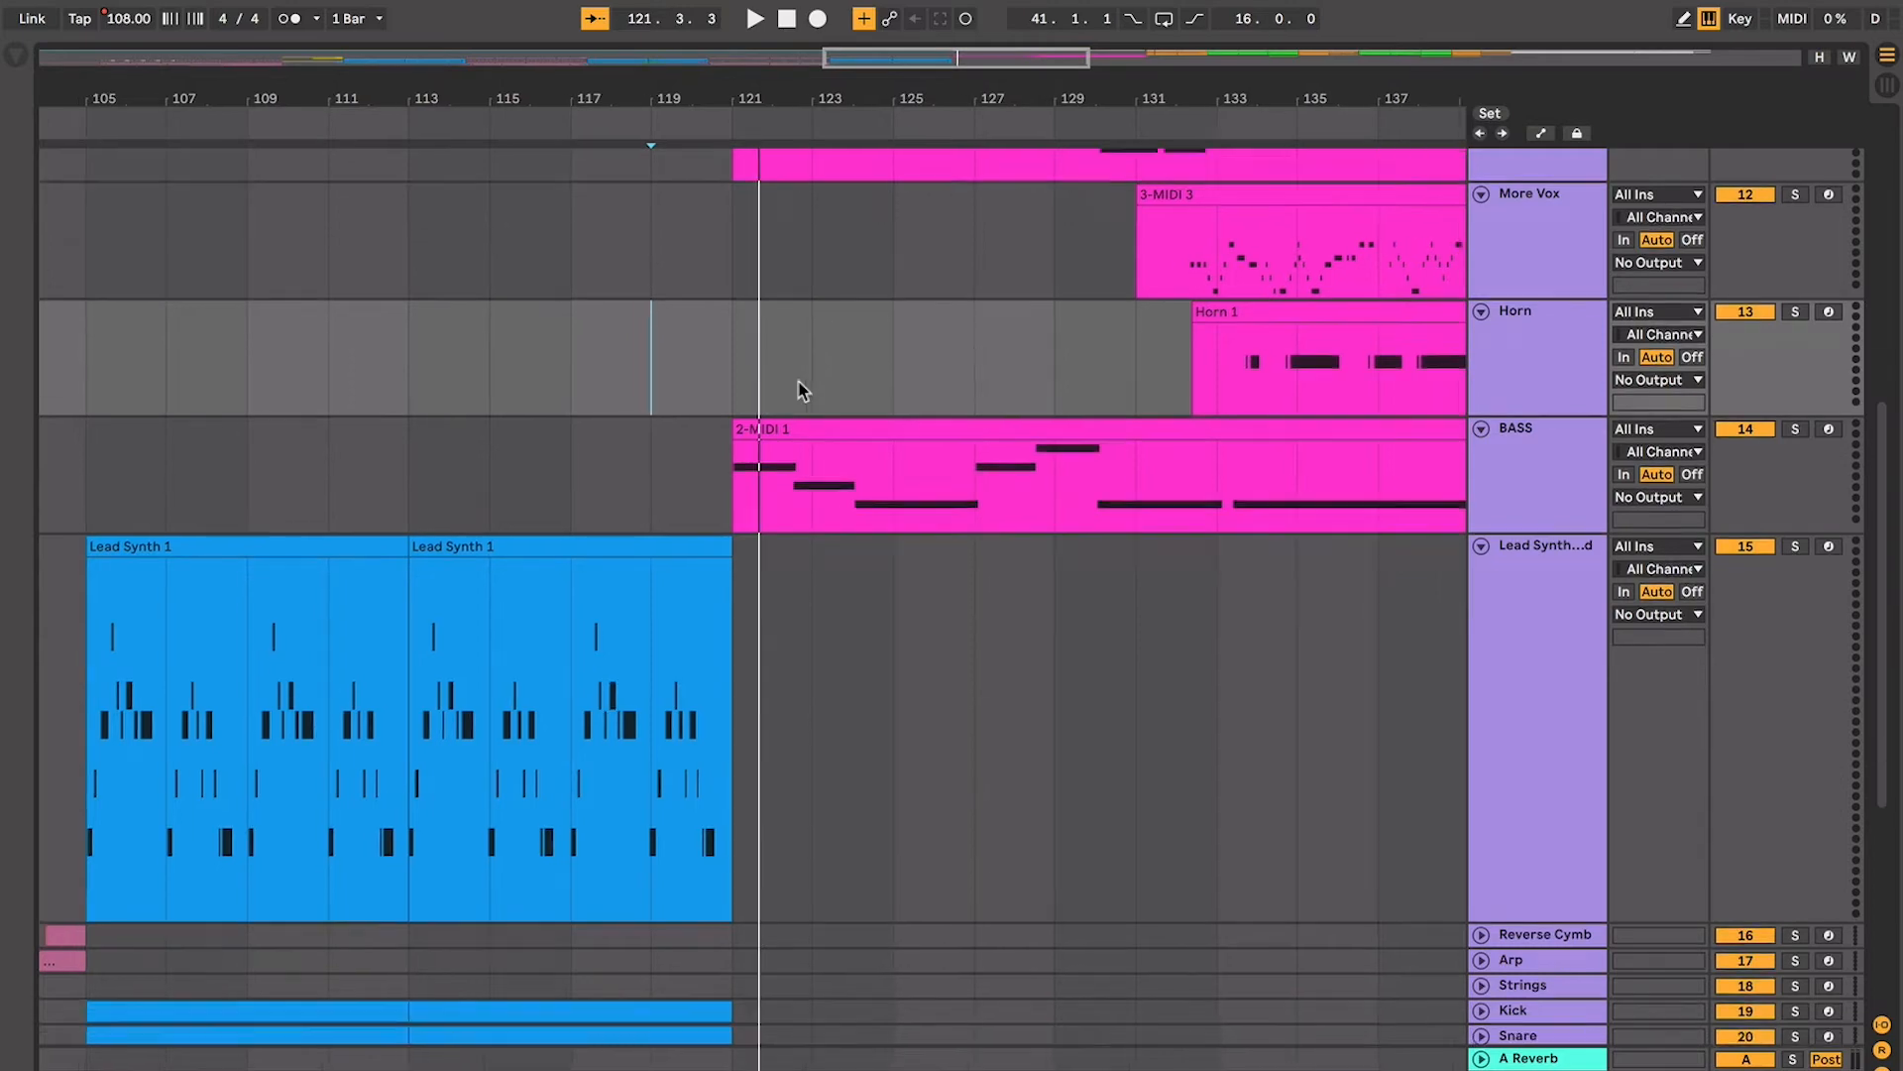
{"action": "scroll", "coordinate": [799, 396], "scroll_direction": "left", "scroll_amount": 3}
{"action": "left_click", "coordinate": [789, 426]}
{"action": "scroll", "coordinate": [789, 426], "scroll_direction": "up", "scroll_amount": 10}
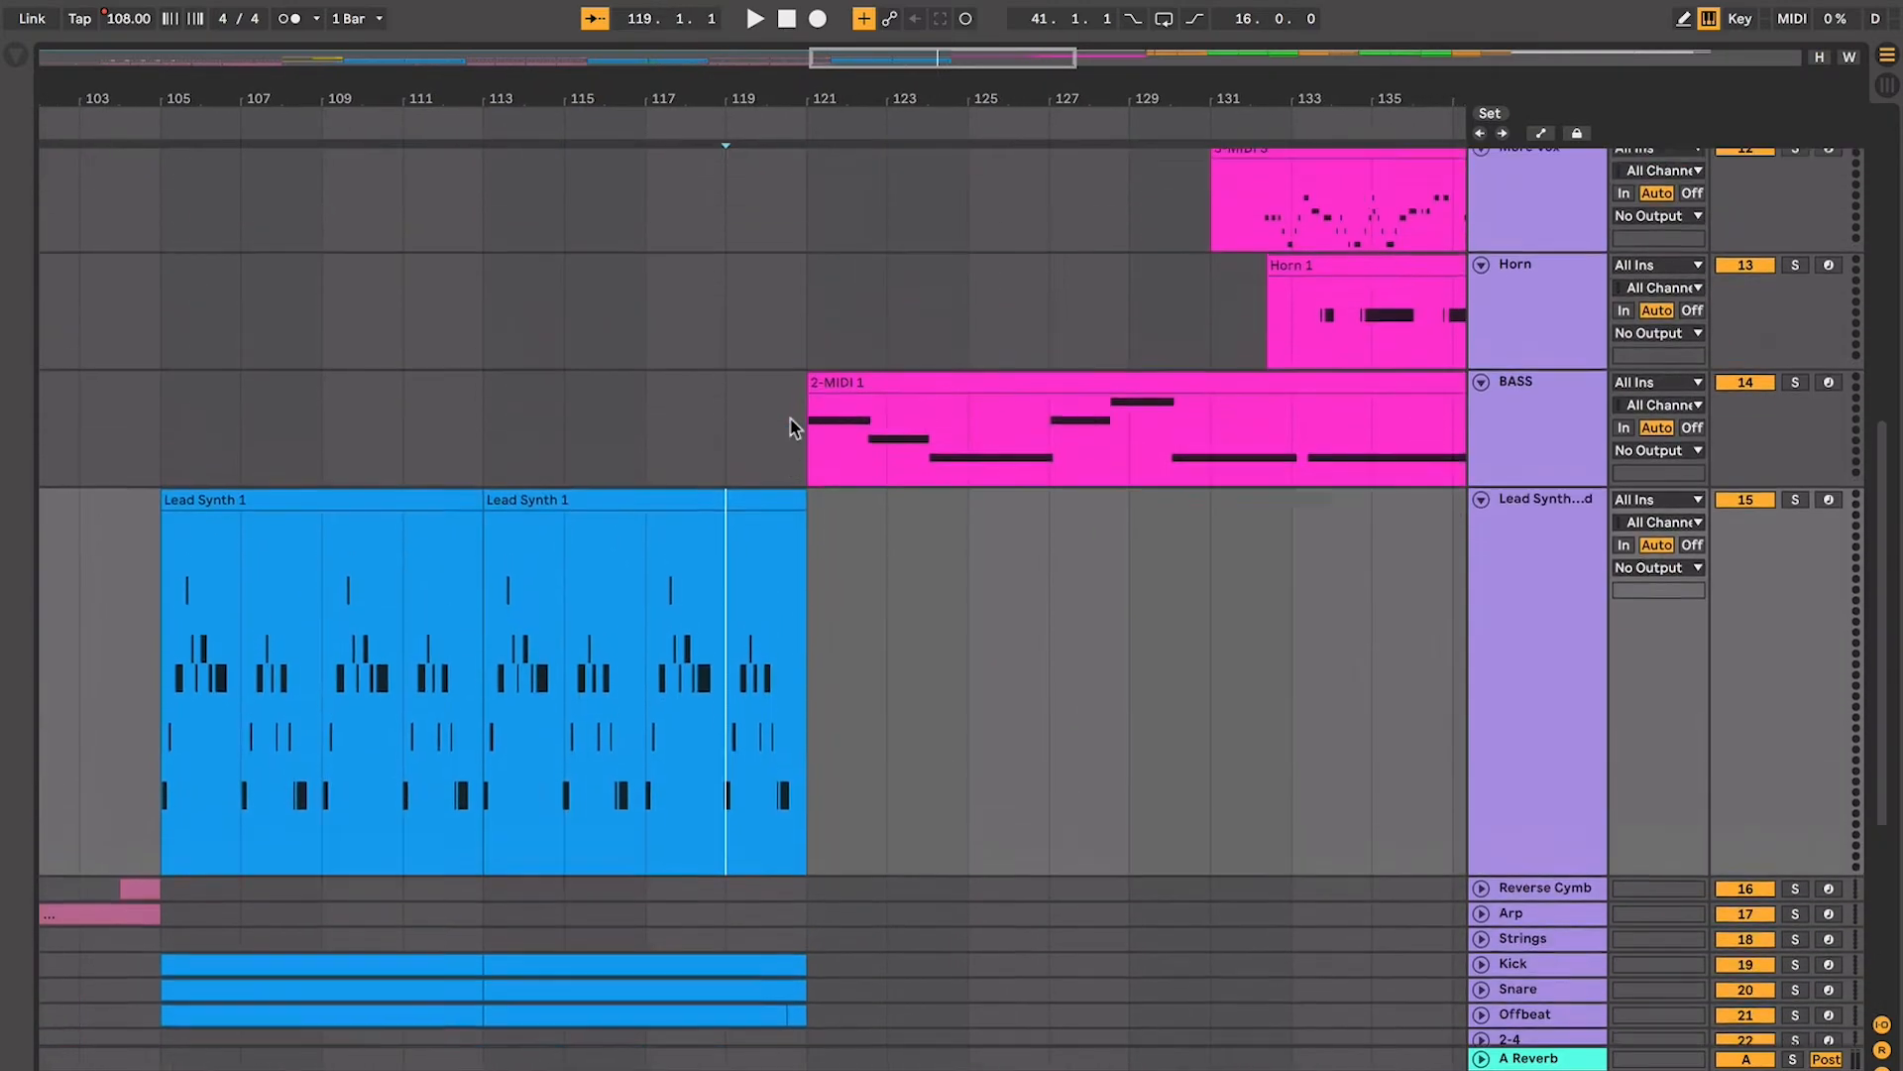
{"action": "scroll", "coordinate": [789, 426], "scroll_direction": "down", "scroll_amount": 8}
{"action": "scroll", "coordinate": [790, 416], "scroll_direction": "up", "scroll_amount": 3}
{"action": "scroll", "coordinate": [789, 417], "scroll_direction": "left", "scroll_amount": 1}
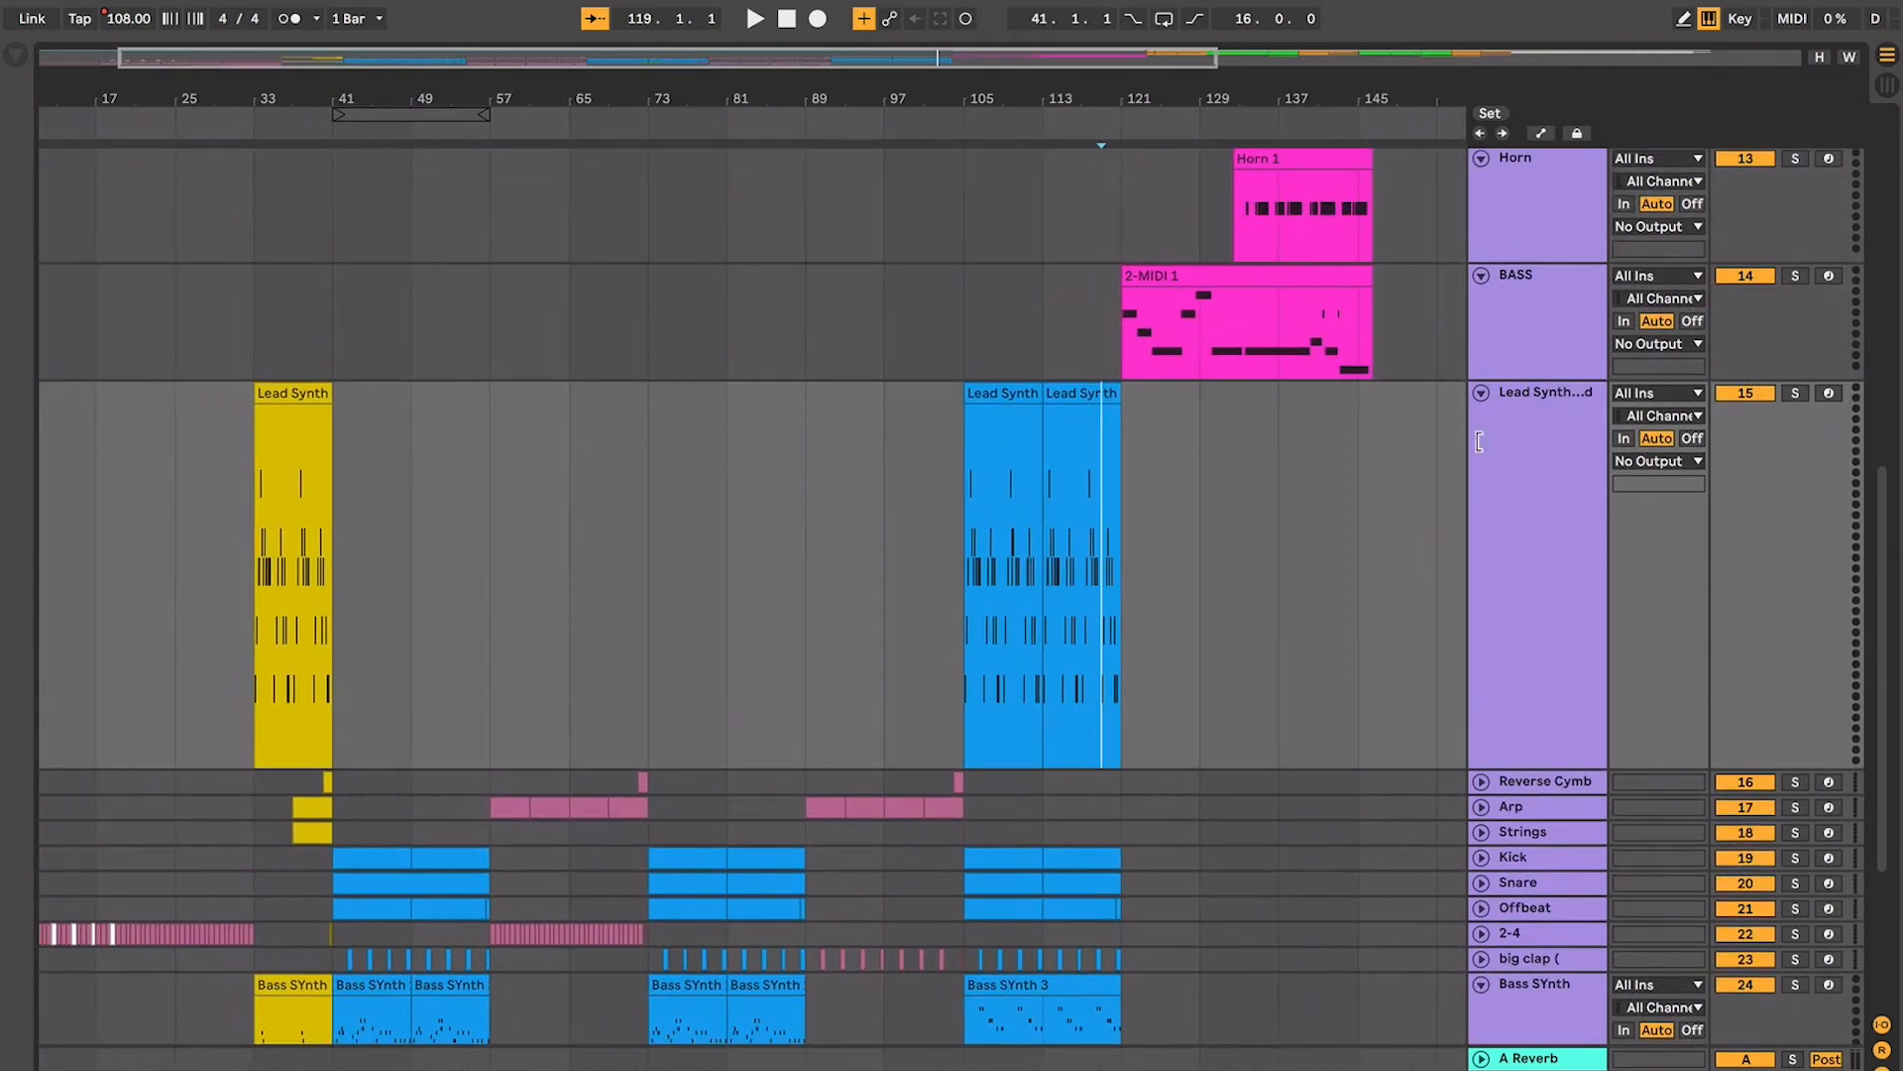
Select all tracks and fold them together to show the whole arrangement compactly
{"action": "left_click", "coordinate": [1485, 452]}
{"action": "key", "text": "super+a"}
{"action": "left_click", "coordinate": [1485, 452], "text": "super"}
{"action": "left_click", "coordinate": [1494, 408]}
{"action": "key", "text": "super+a"}
{"action": "left_click", "coordinate": [1481, 393]}
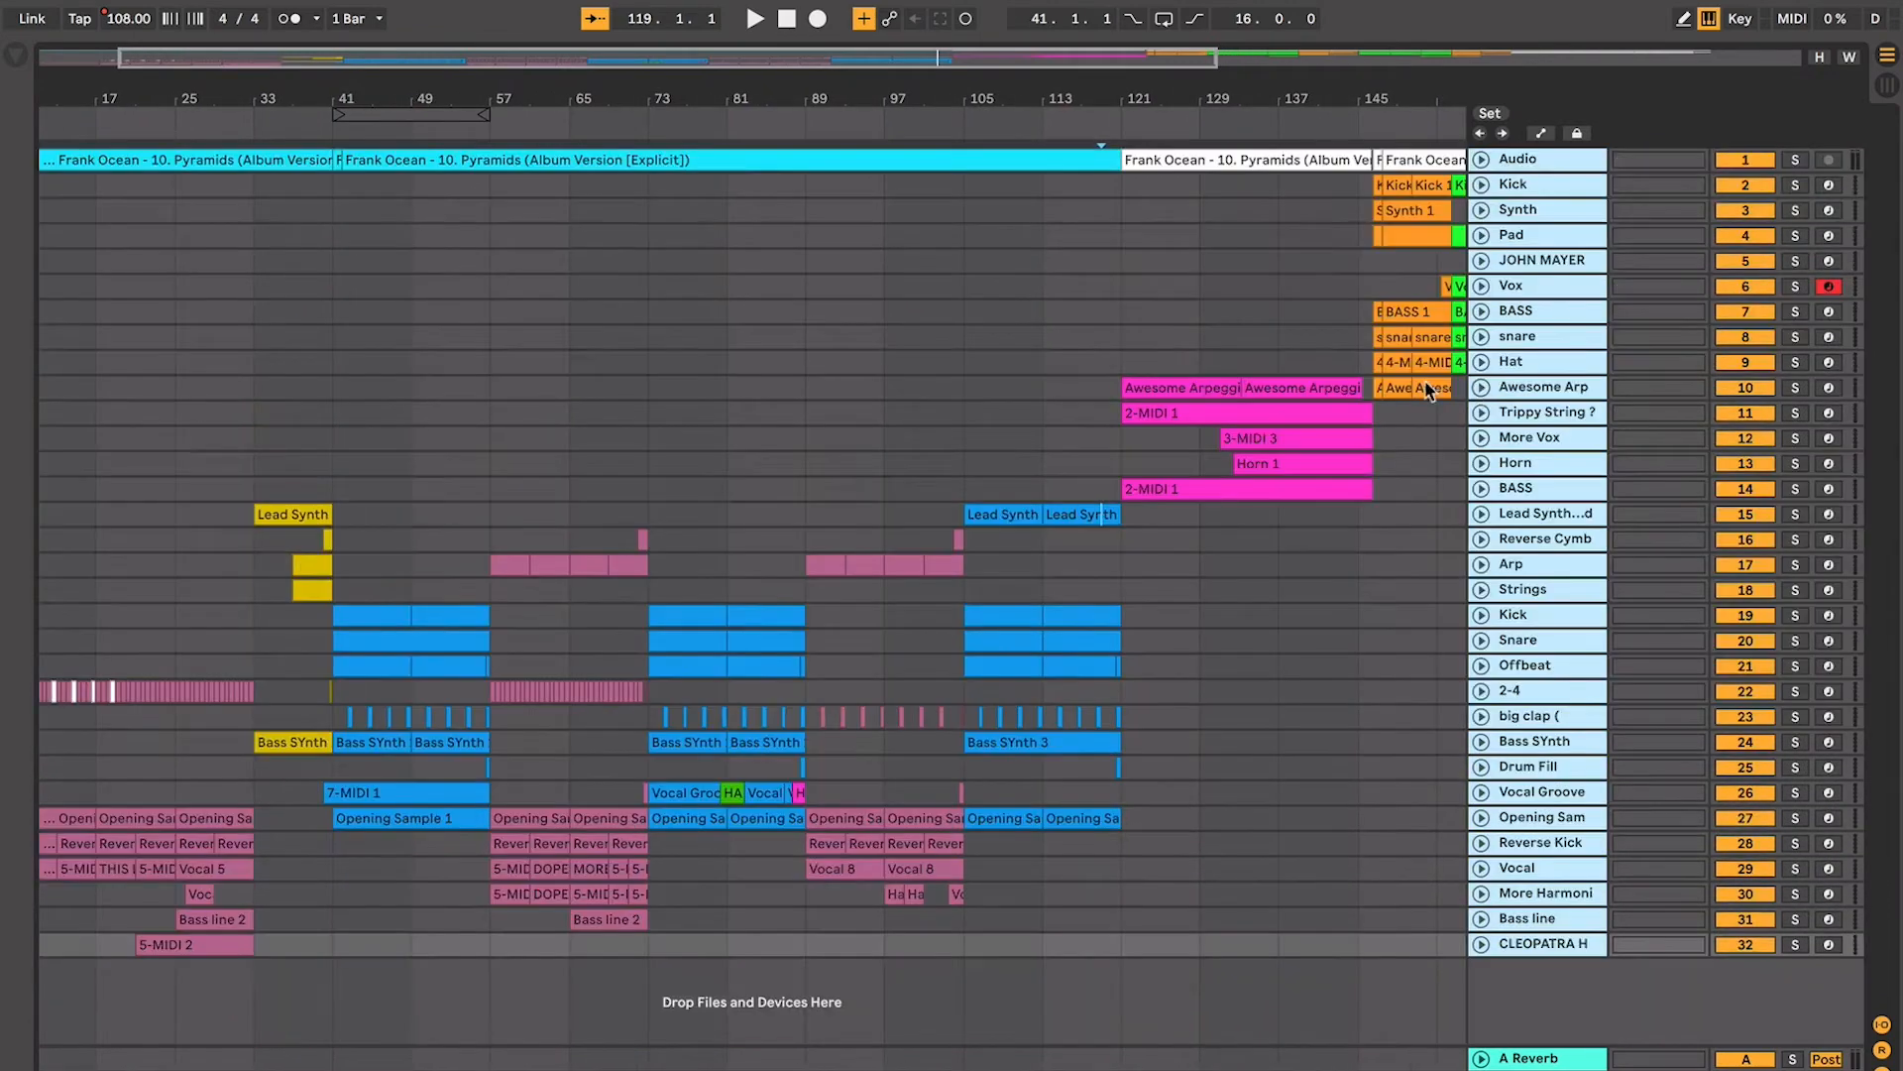
Highlight bars 9 to 121 across the tracks to point out the first part, then set the insert marker at bar 121
{"action": "left_click", "coordinate": [1204, 336]}
{"action": "left_click_drag", "start_coordinate": [1116, 218], "coordinate": [44, 1061]}
{"action": "scroll", "coordinate": [459, 581], "scroll_direction": "left", "scroll_amount": 2}
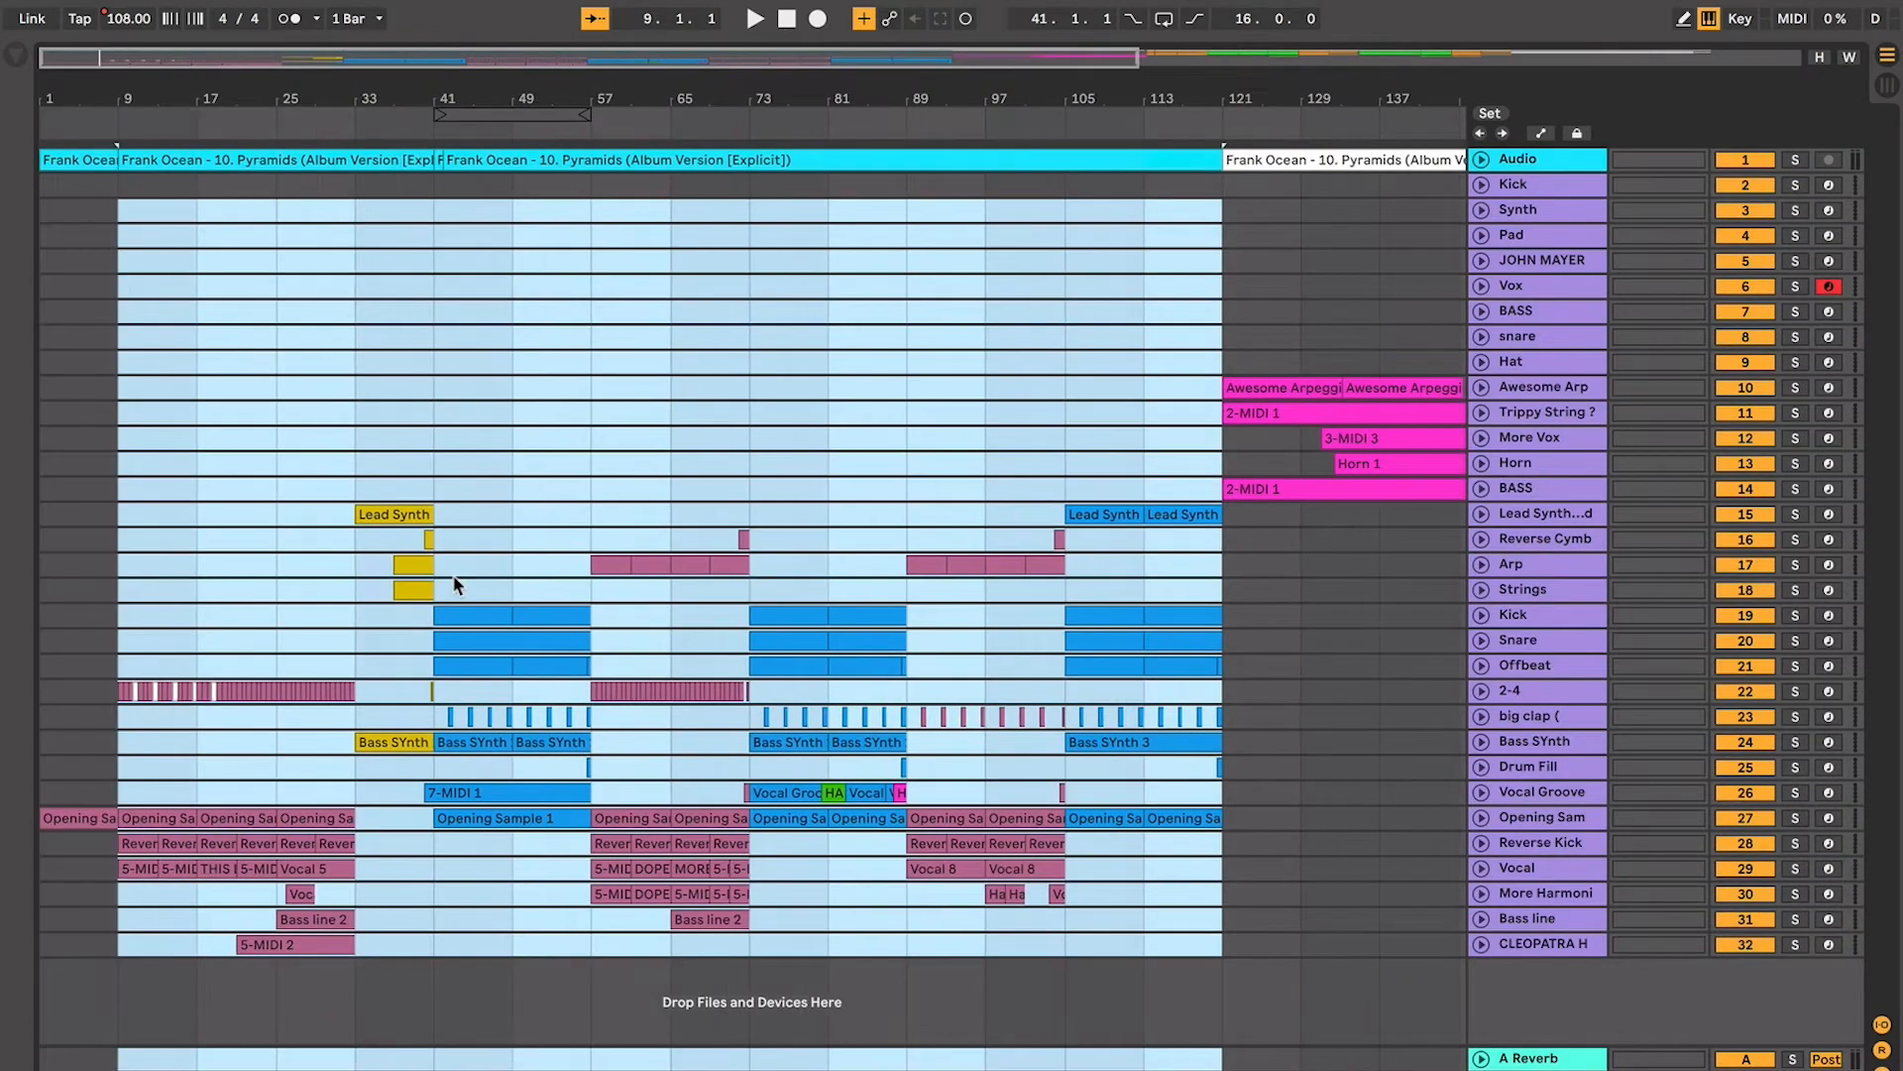
{"action": "scroll", "coordinate": [576, 567], "scroll_direction": "right", "scroll_amount": 4}
{"action": "scroll", "coordinate": [576, 566], "scroll_direction": "right", "scroll_amount": 2}
{"action": "left_click", "coordinate": [778, 413]}
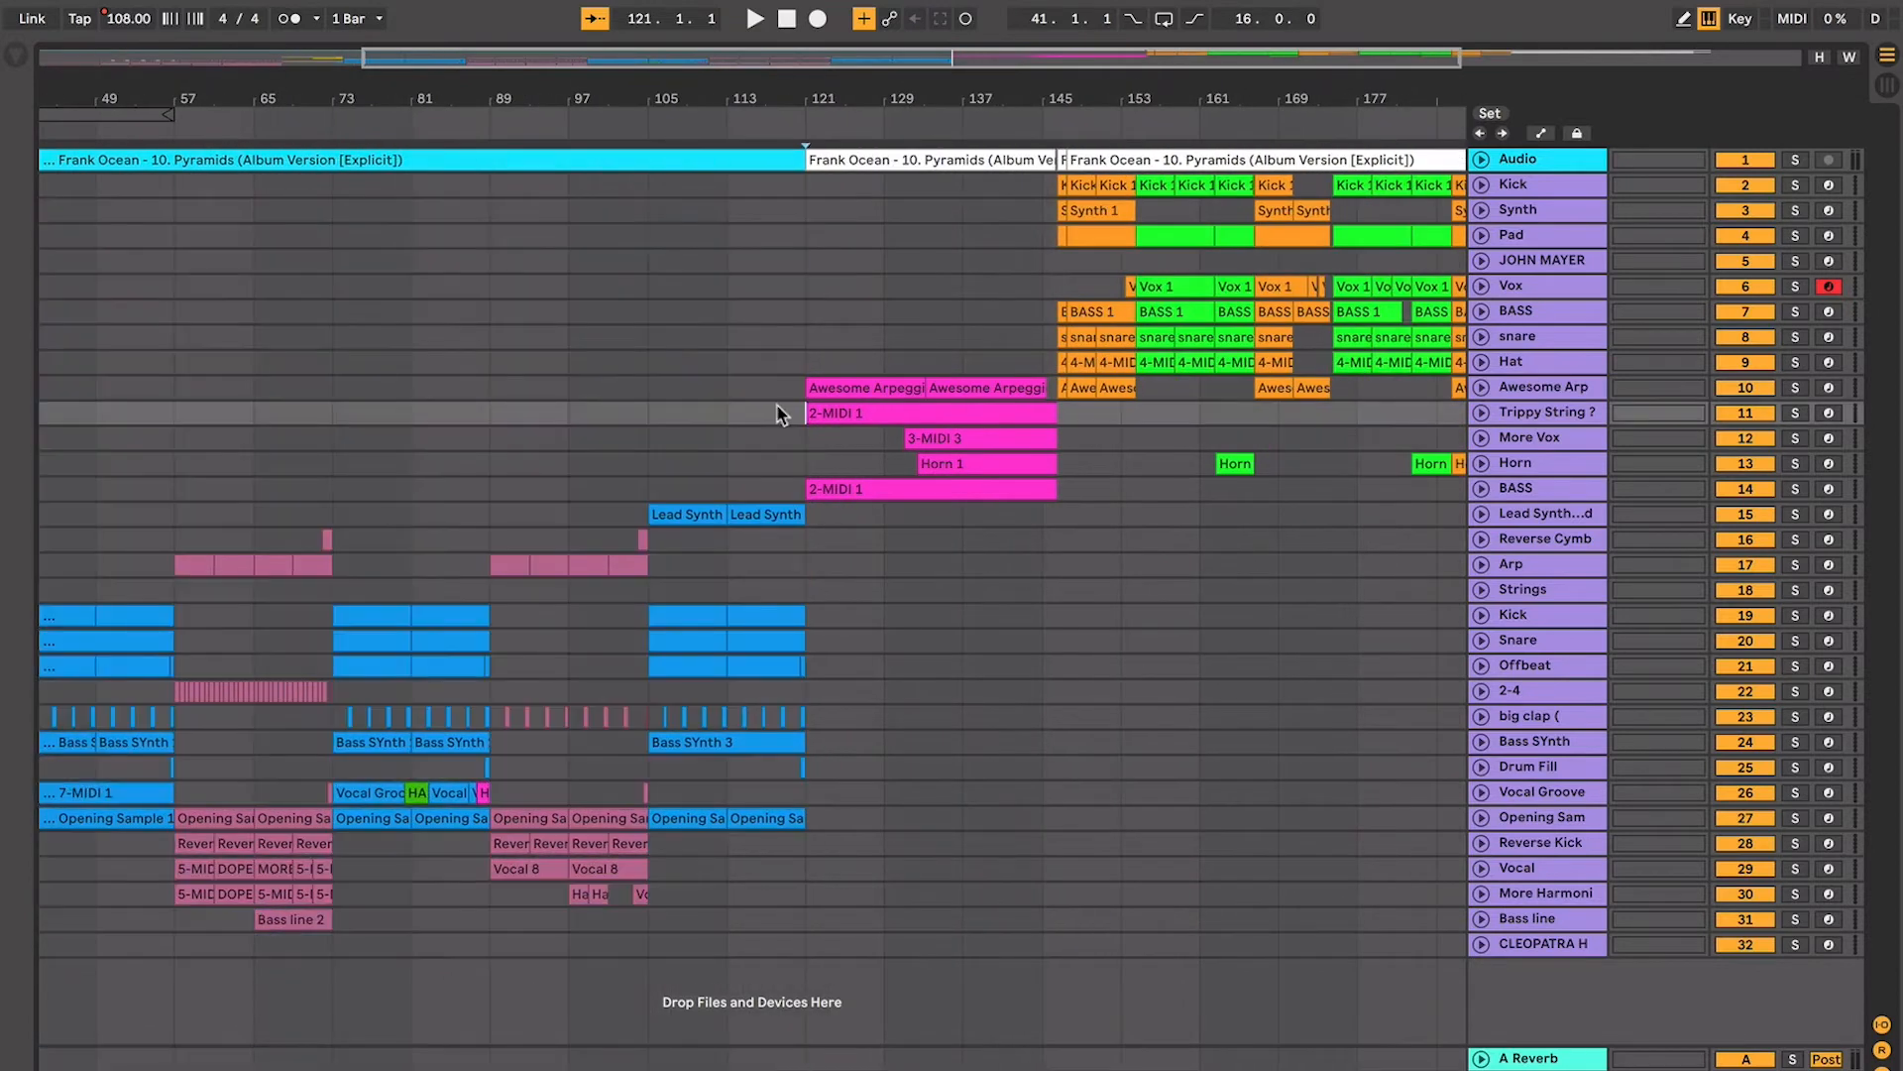
Highlight bars 121 to 147 on the snare to Awesome Arp tracks, then set the insert marker at bar 119
{"action": "scroll", "coordinate": [783, 413], "scroll_direction": "right", "scroll_amount": 3}
{"action": "left_click_drag", "start_coordinate": [672, 347], "coordinate": [912, 387]}
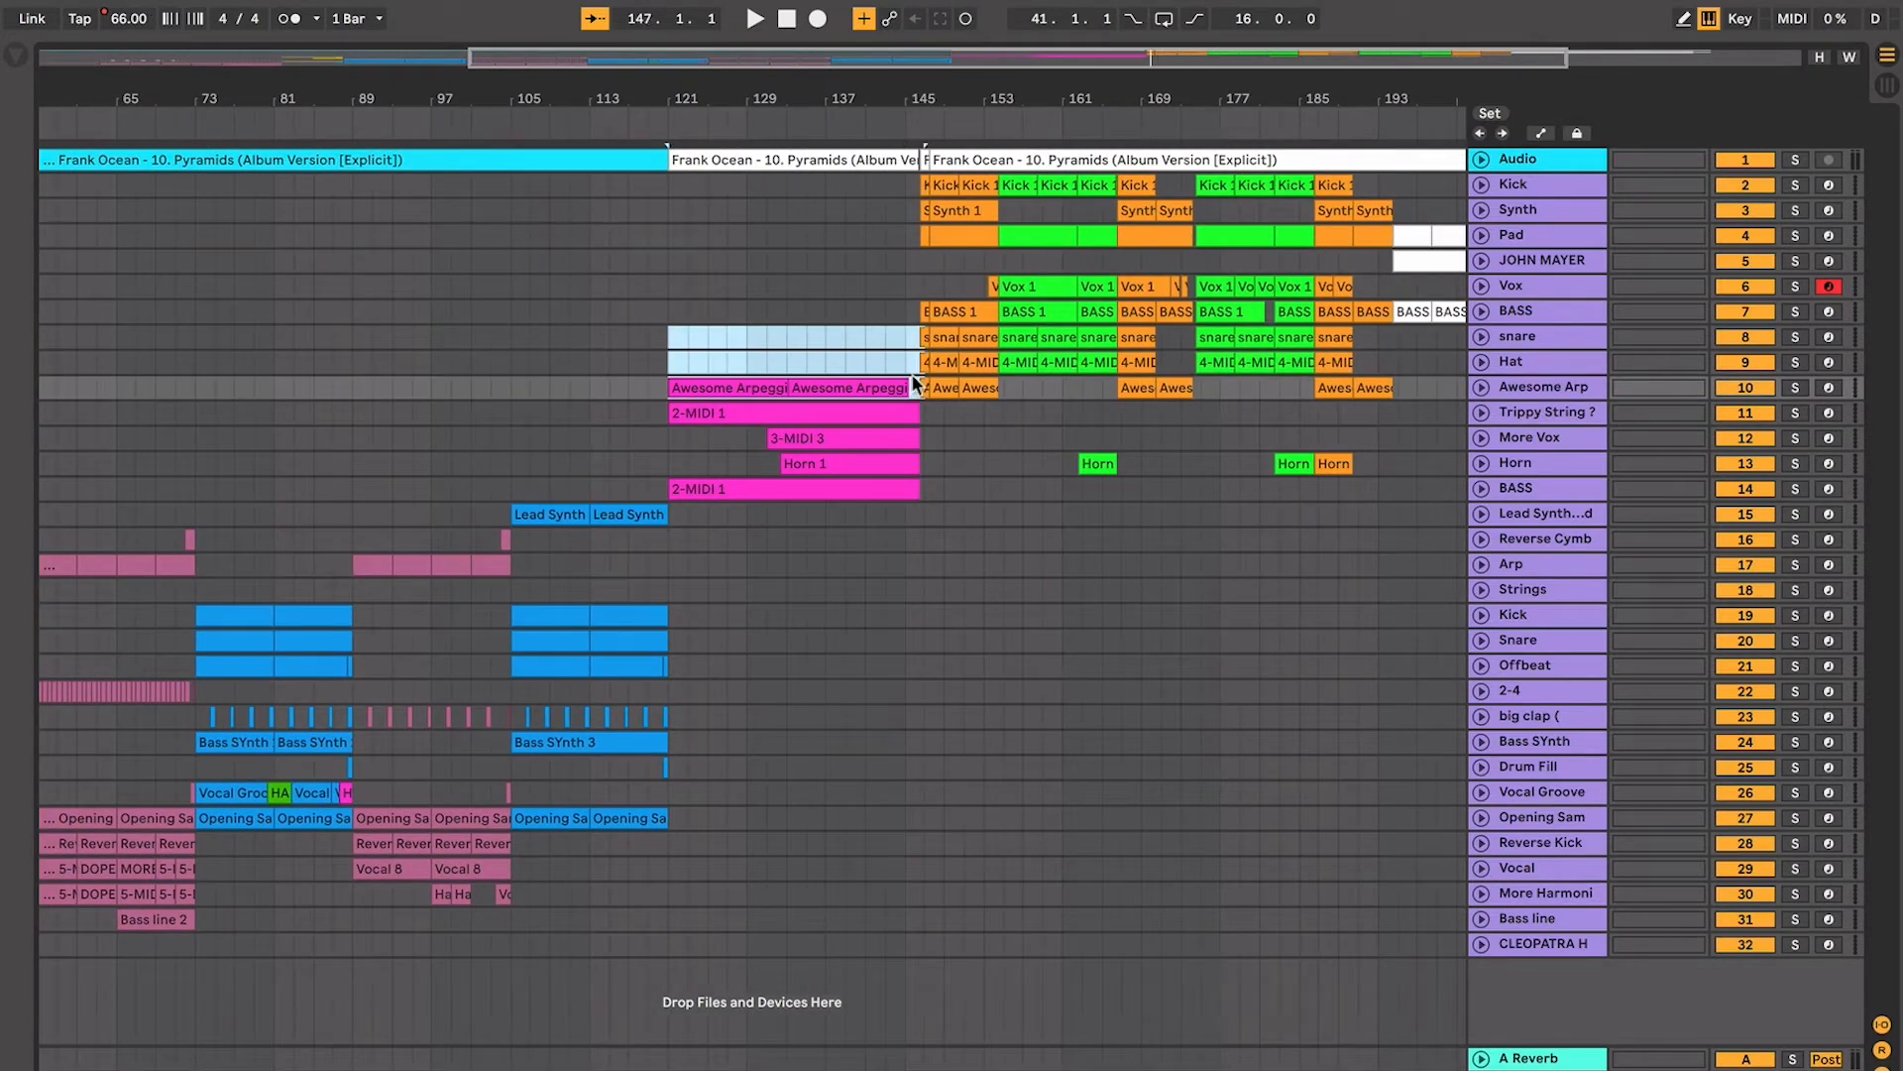
{"action": "left_click", "coordinate": [948, 417]}
{"action": "scroll", "coordinate": [956, 421], "scroll_direction": "right", "scroll_amount": 3}
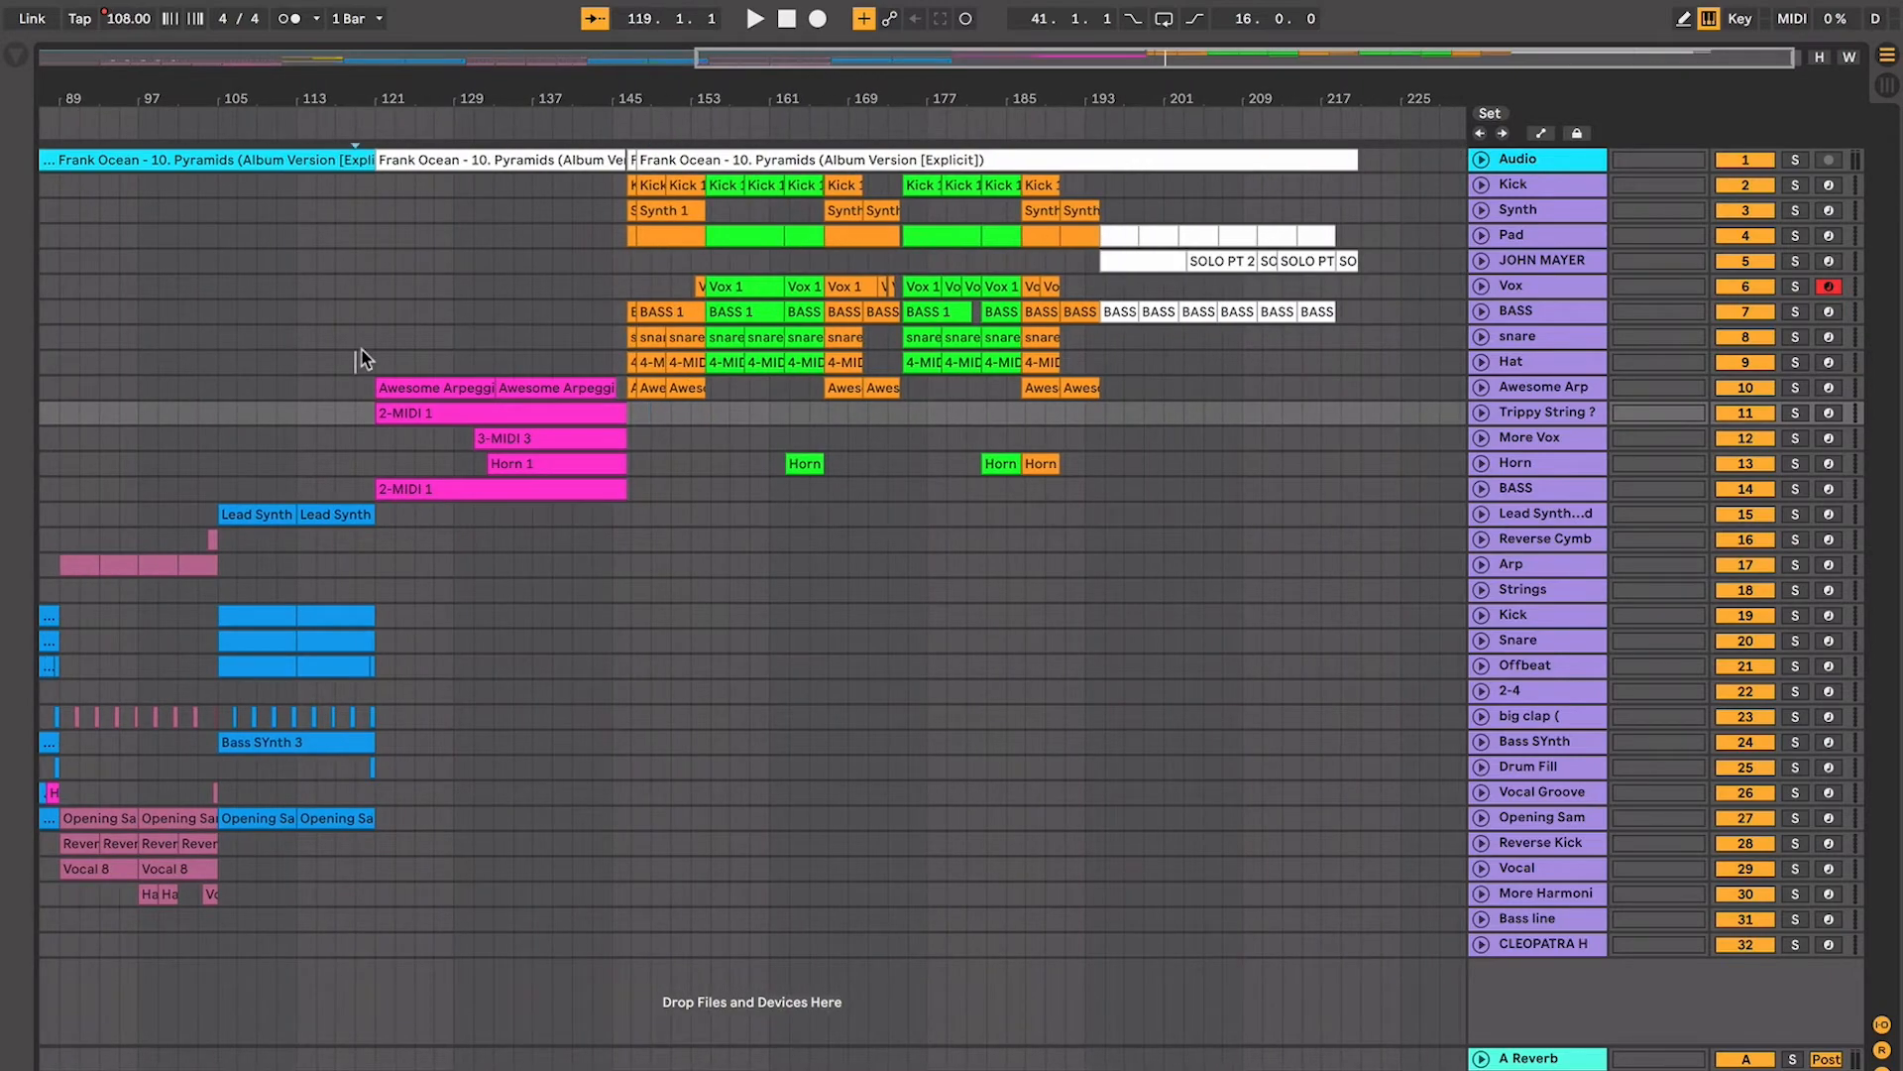
{"action": "left_click", "coordinate": [362, 359]}
Unfold the Awesome Arp track around bar 121 and select its first Awesome Arpeggio 2 clip
{"action": "scroll", "coordinate": [362, 359], "scroll_direction": "up", "scroll_amount": 5}
{"action": "left_click", "coordinate": [1481, 386]}
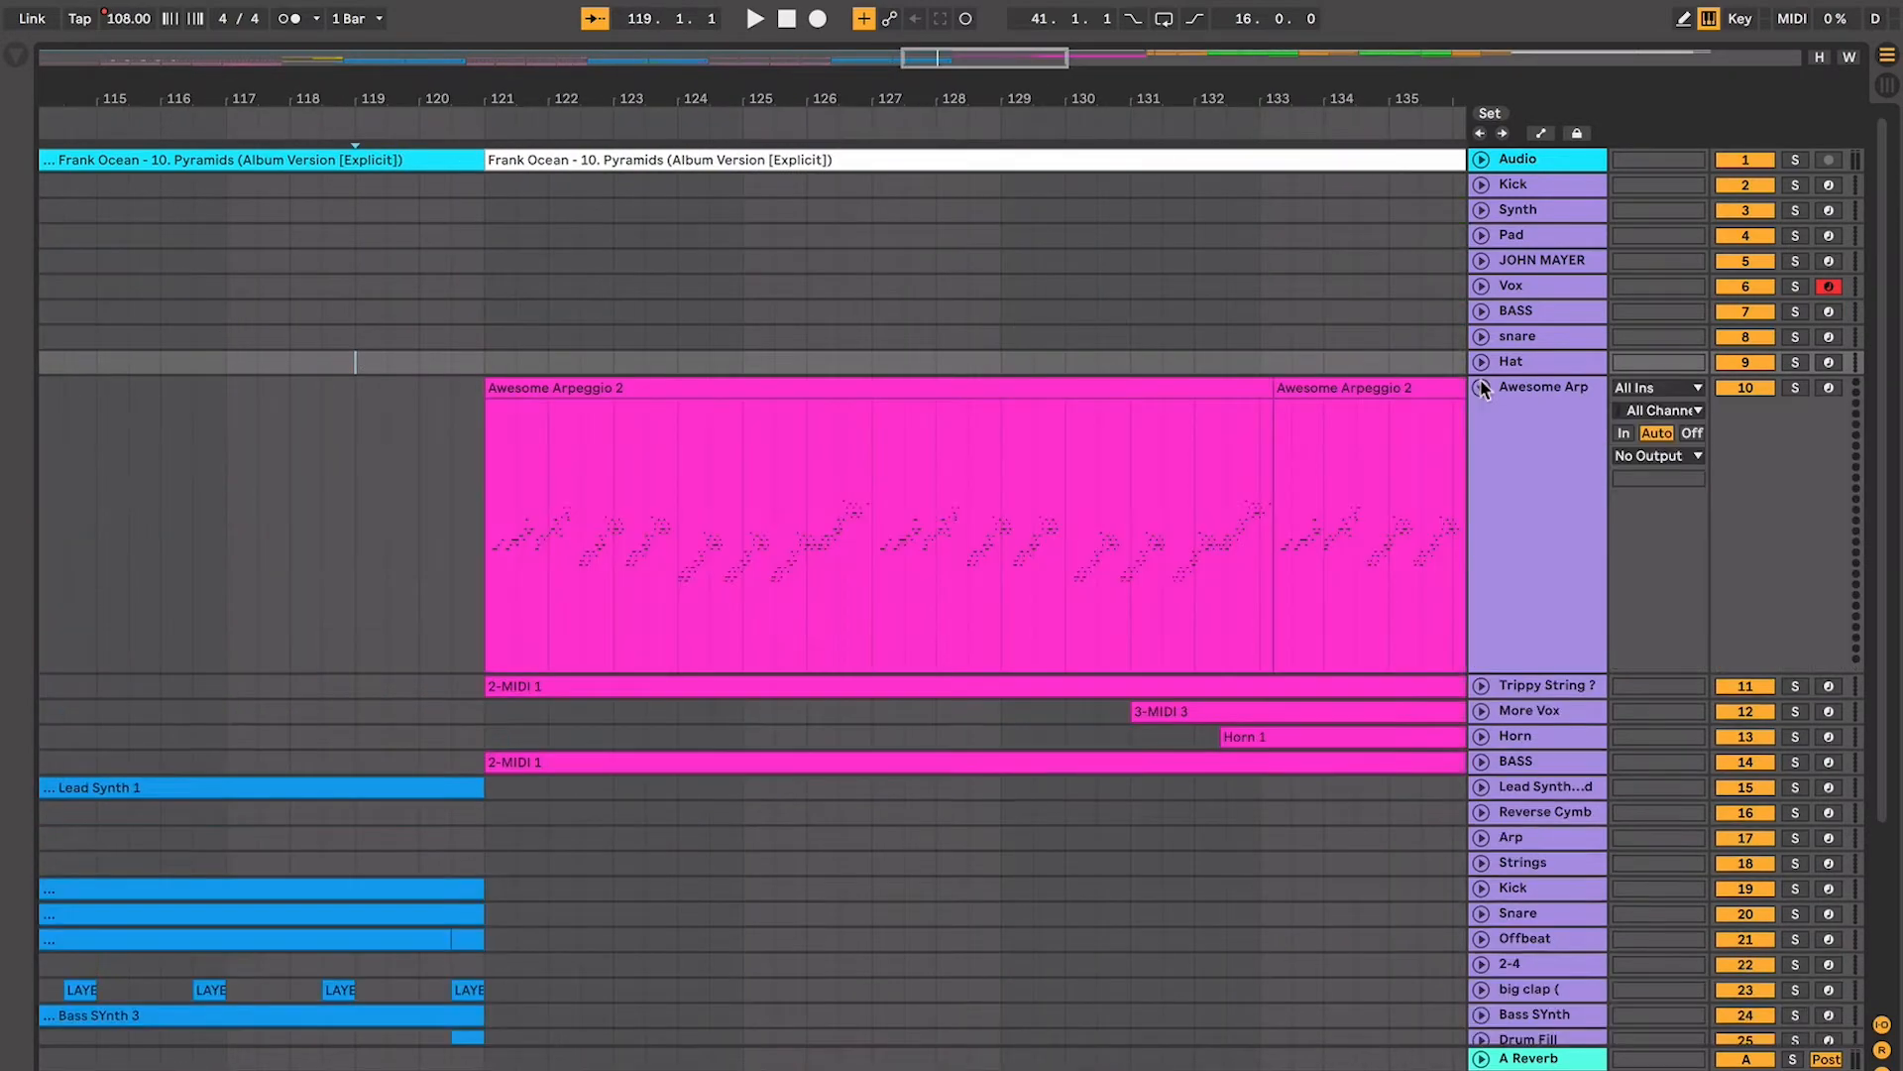
{"action": "left_click", "coordinate": [1099, 446]}
{"action": "left_click", "coordinate": [1174, 385]}
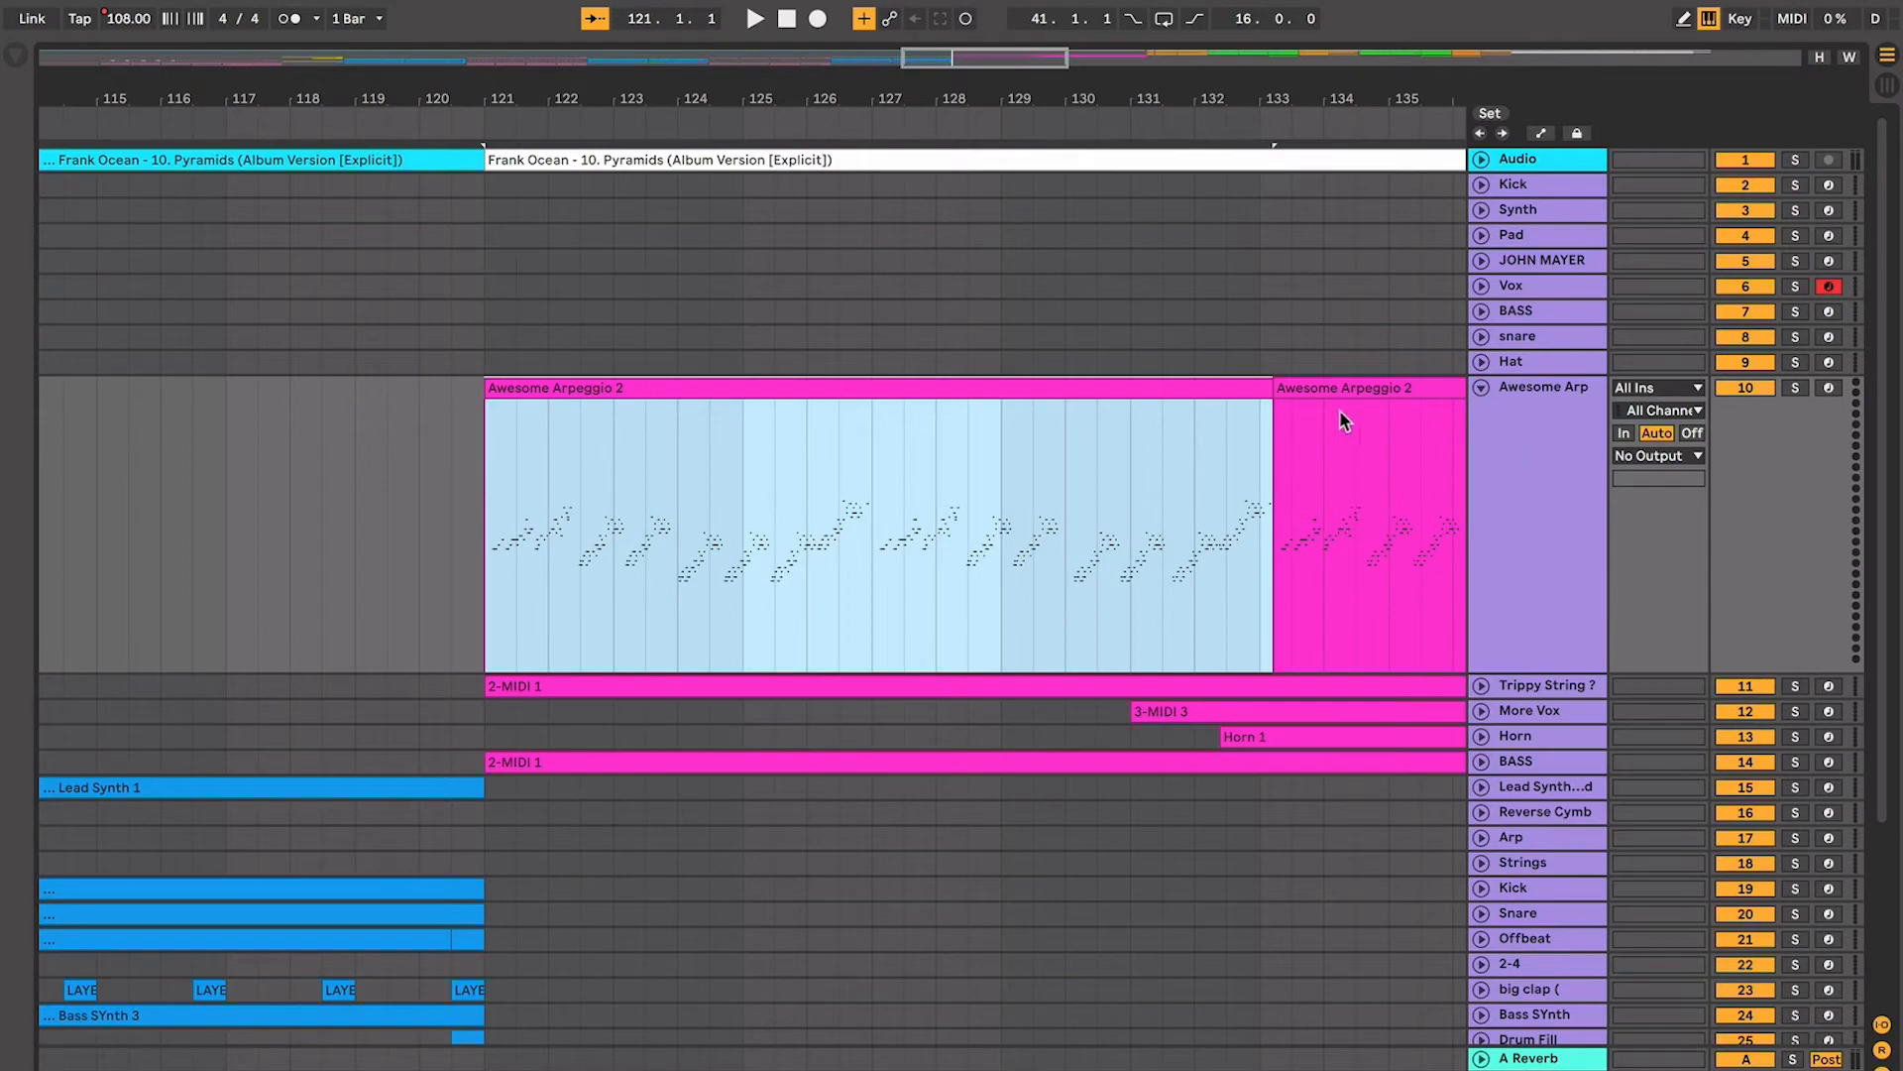
{"action": "scroll", "coordinate": [909, 492], "scroll_direction": "down", "scroll_amount": 3}
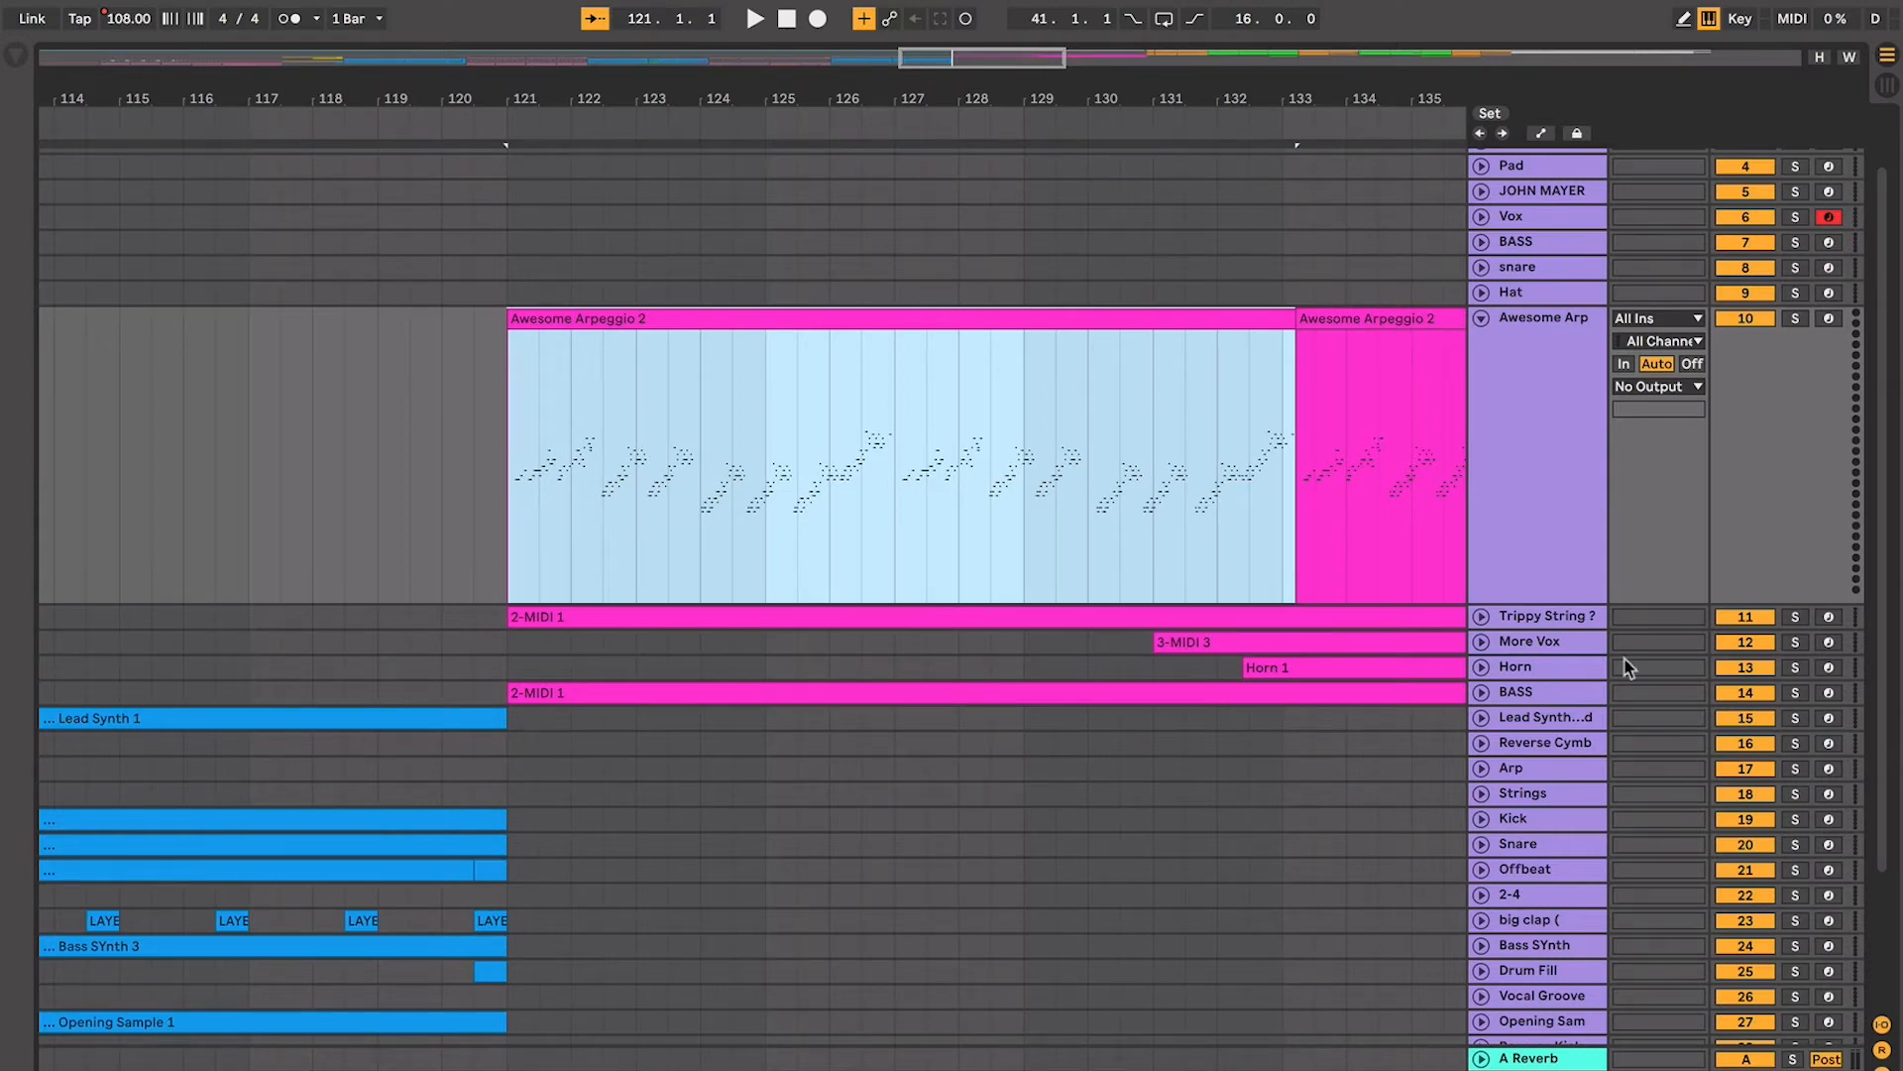
Unfold the Trippy String track, select its clip and play the section from bar 121
{"action": "left_click", "coordinate": [1481, 616]}
{"action": "left_click", "coordinate": [1104, 615]}
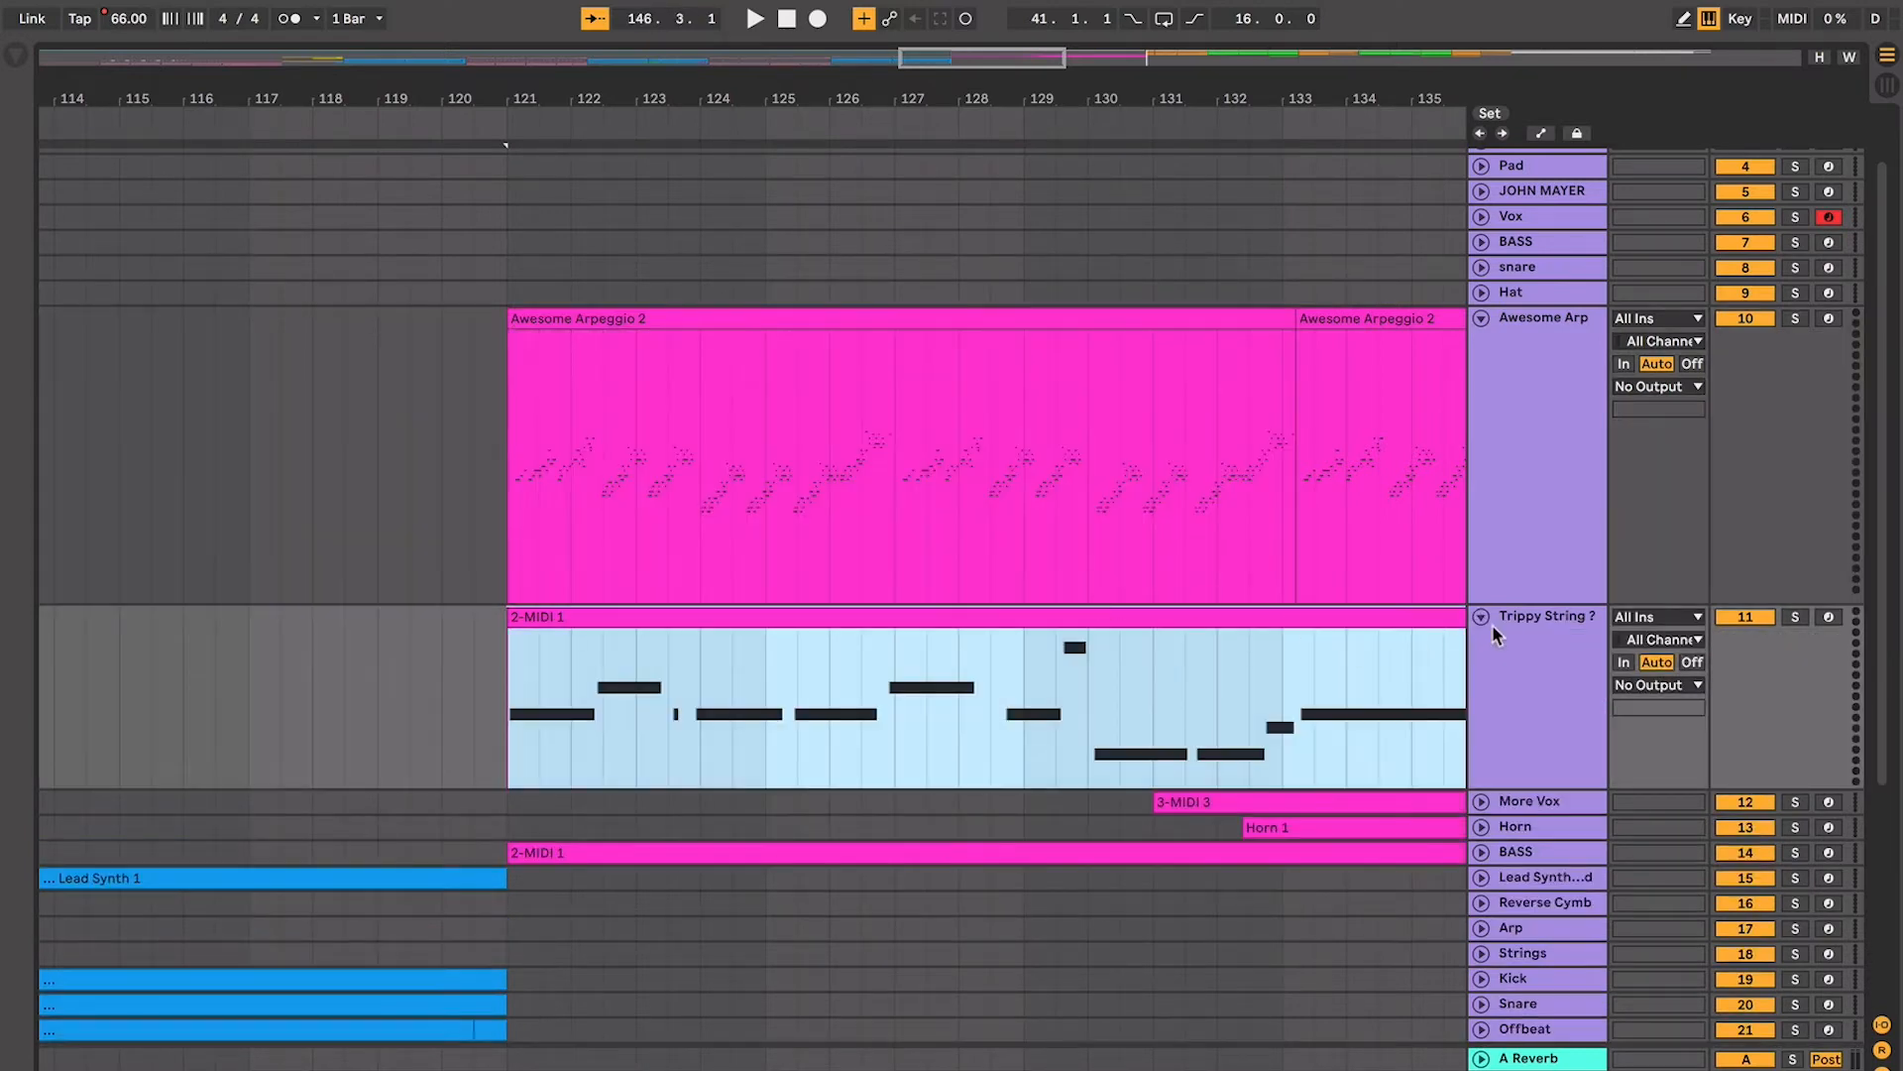
{"action": "left_click", "coordinate": [1217, 633]}
{"action": "left_click", "coordinate": [700, 621]}
{"action": "scroll", "coordinate": [700, 621], "scroll_direction": "up", "scroll_amount": 3}
{"action": "key", "text": "space"}
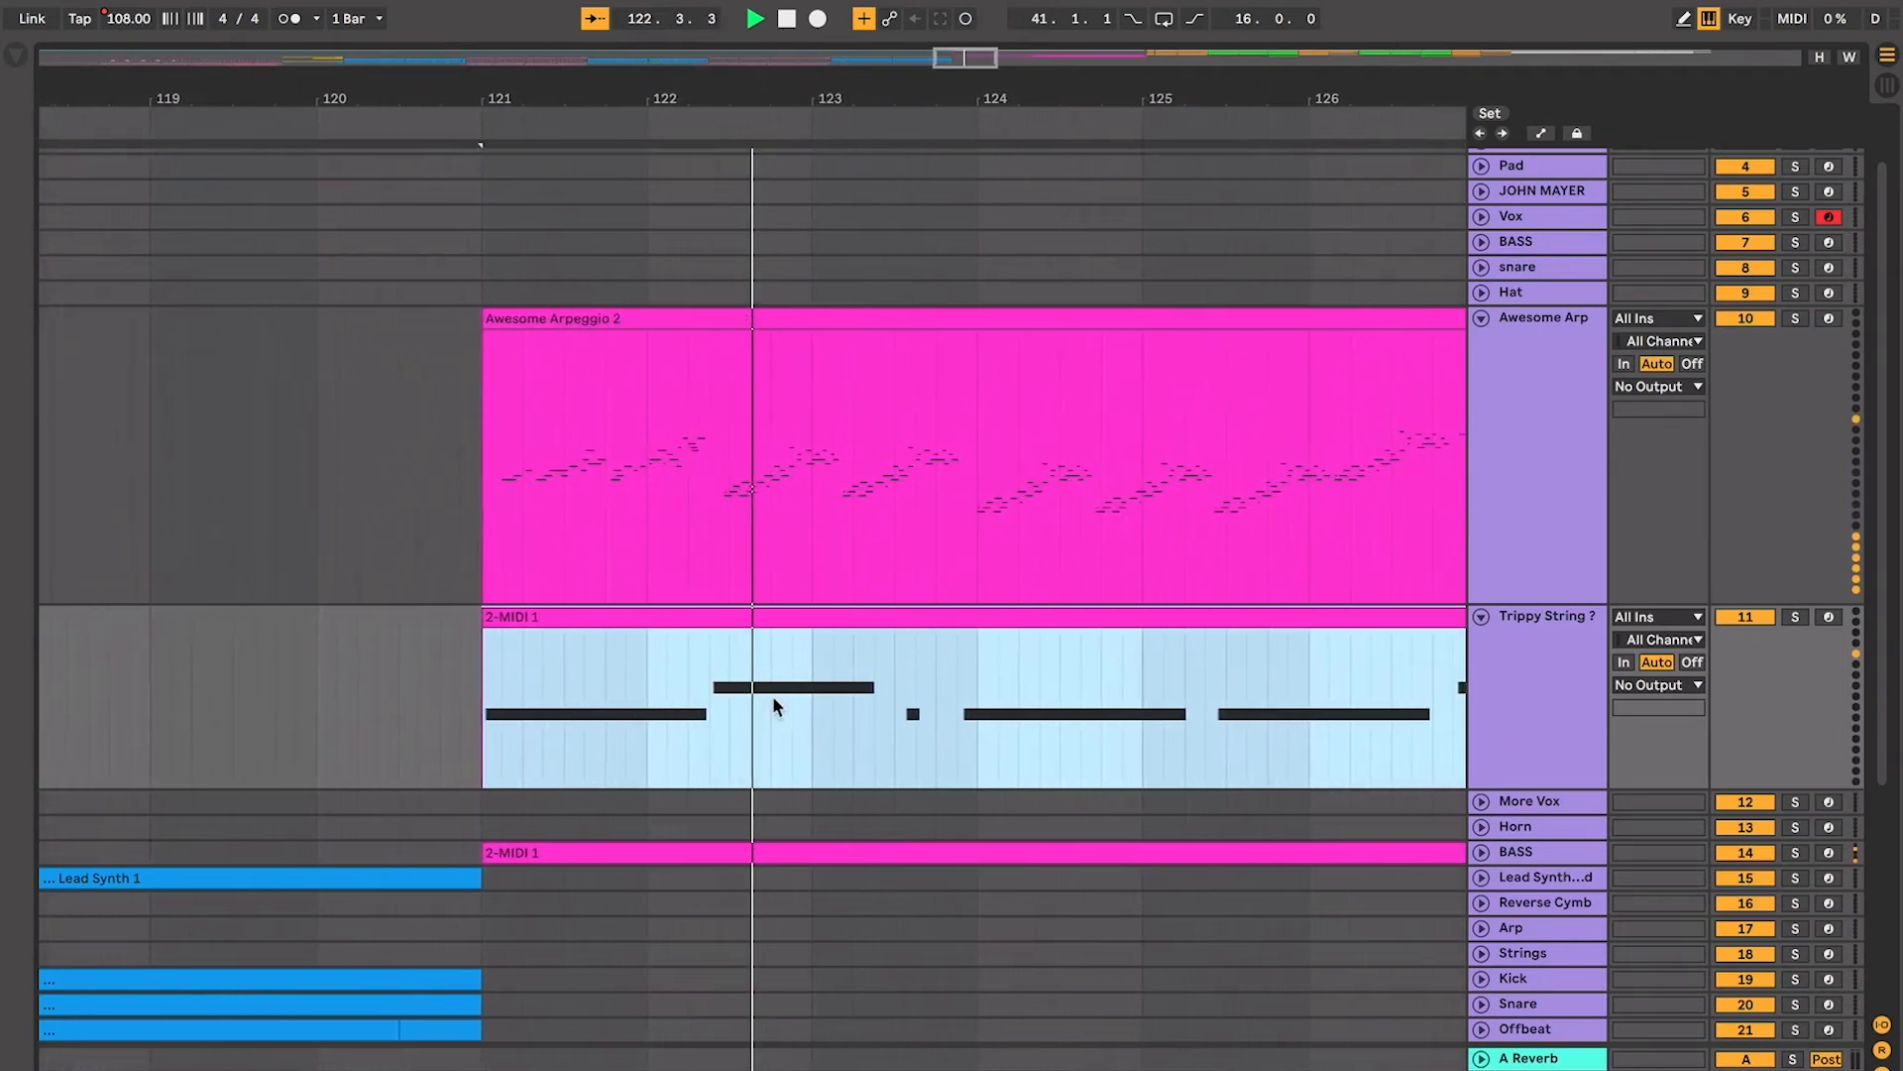
Replay the Trippy String part from bar 122, beat 2, and stop playback in bar 123
{"action": "key", "text": "space"}
{"action": "left_click", "coordinate": [693, 700]}
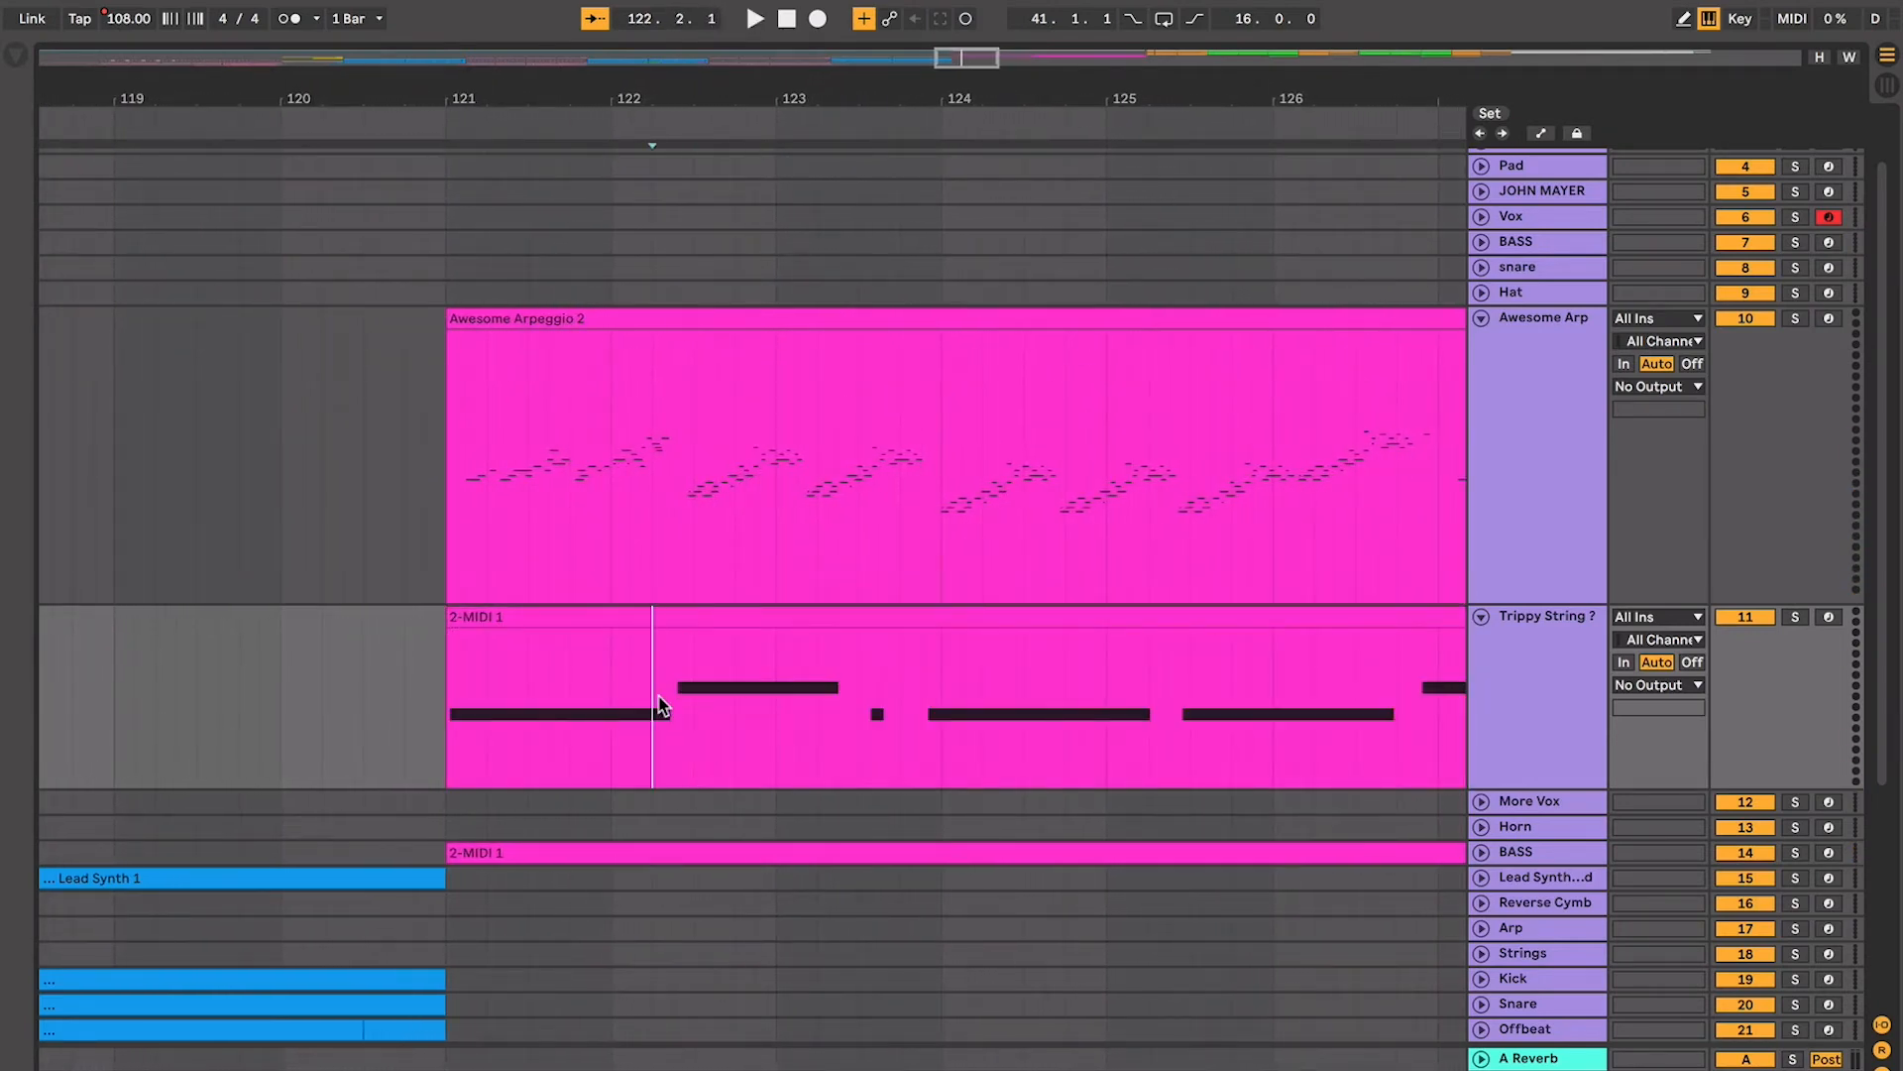
{"action": "key", "text": "space"}
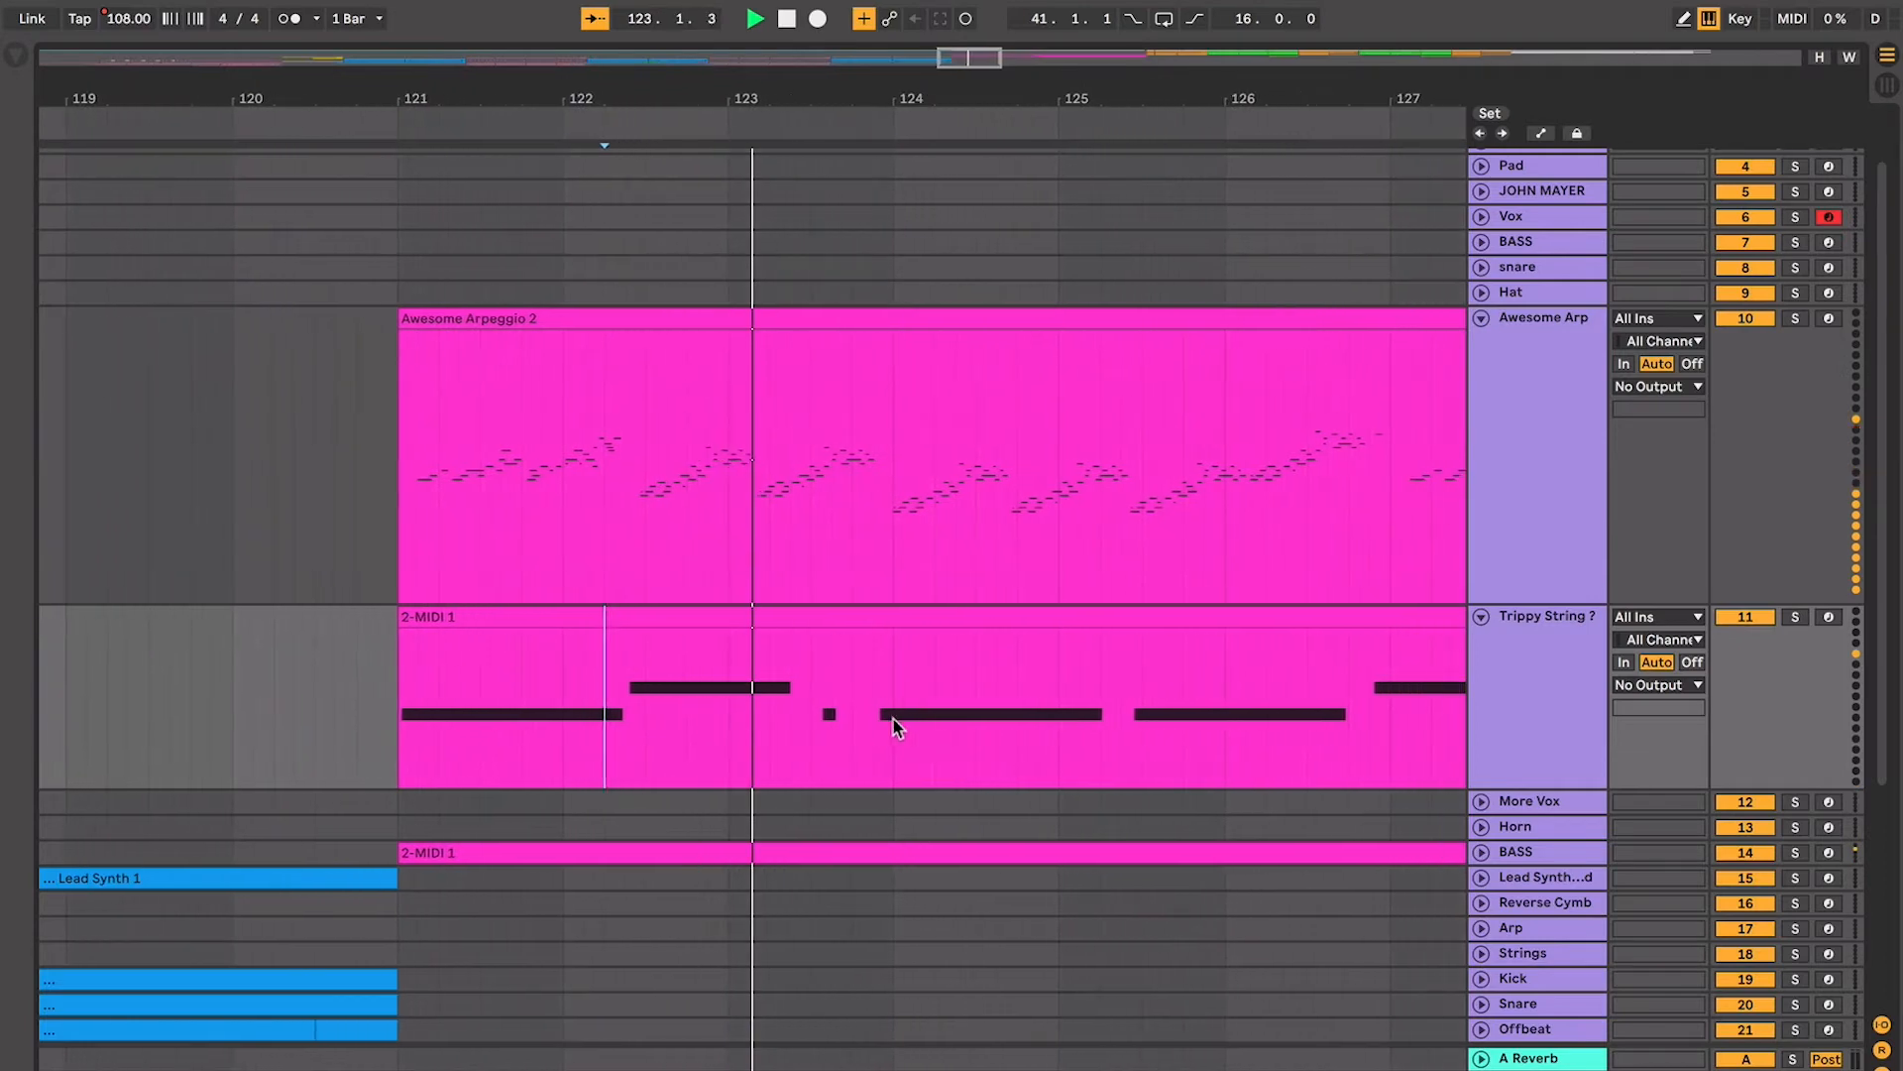
{"action": "key", "text": "space"}
Open the Trippy String clip's notes in the piano roll, then hide the editor and set the insert marker in bar 123
{"action": "double_click", "coordinate": [824, 620]}
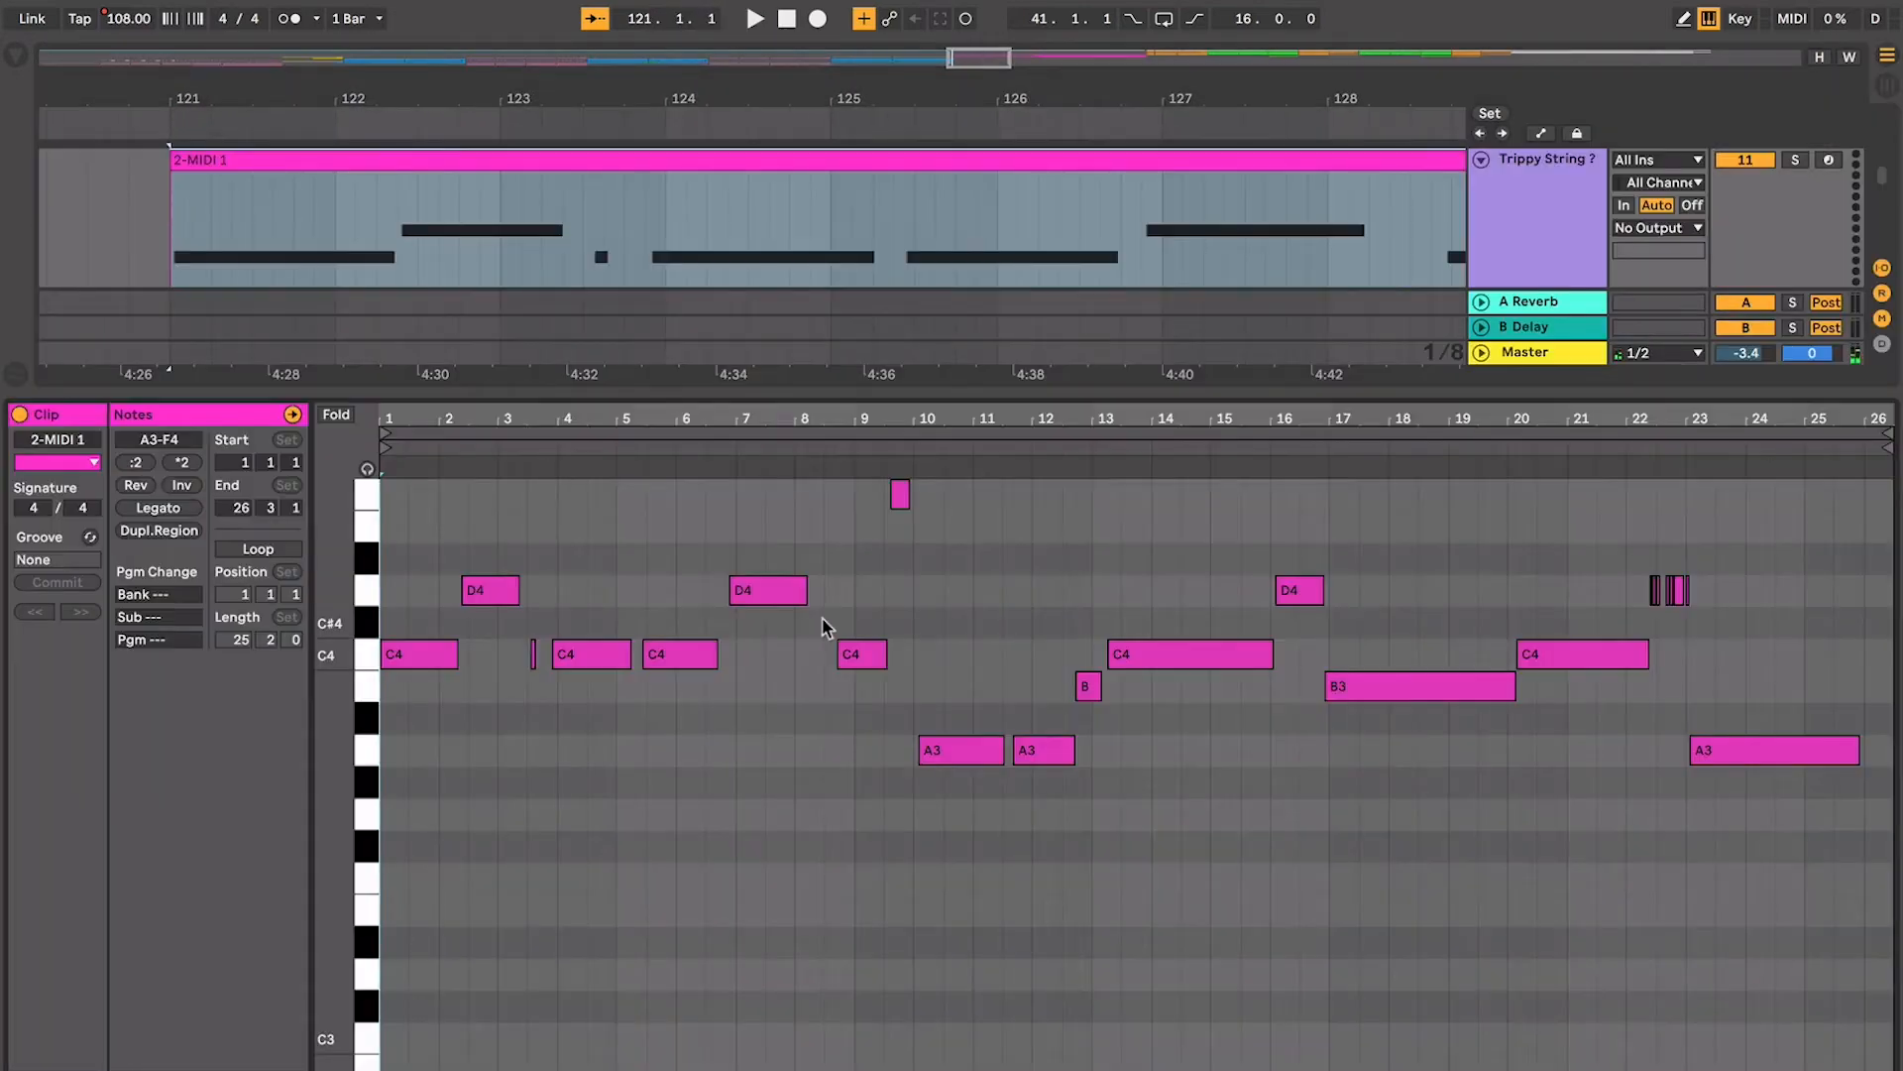
{"action": "key", "text": "alt+super+l"}
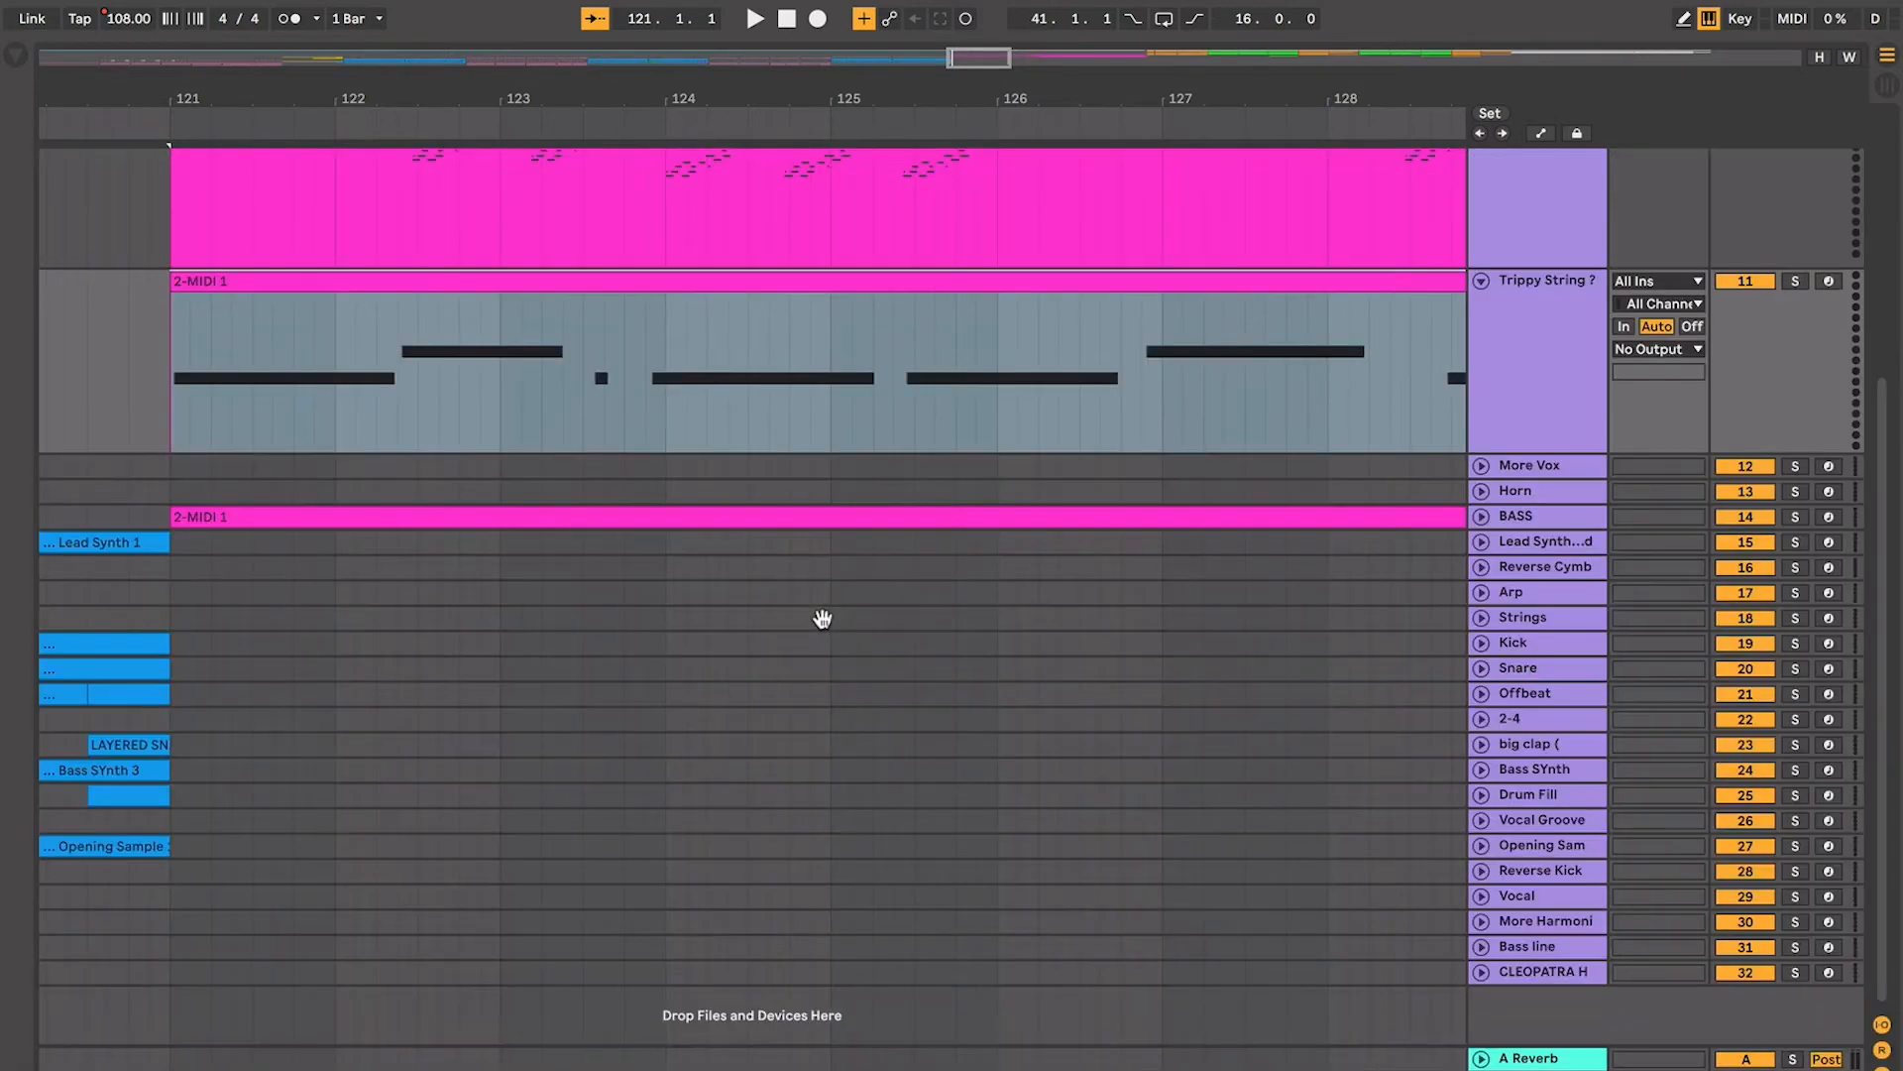
{"action": "left_click", "coordinate": [587, 398]}
Unfold the BASS track (14), select its clip and play the section from bar 121
{"action": "left_click", "coordinate": [1481, 517]}
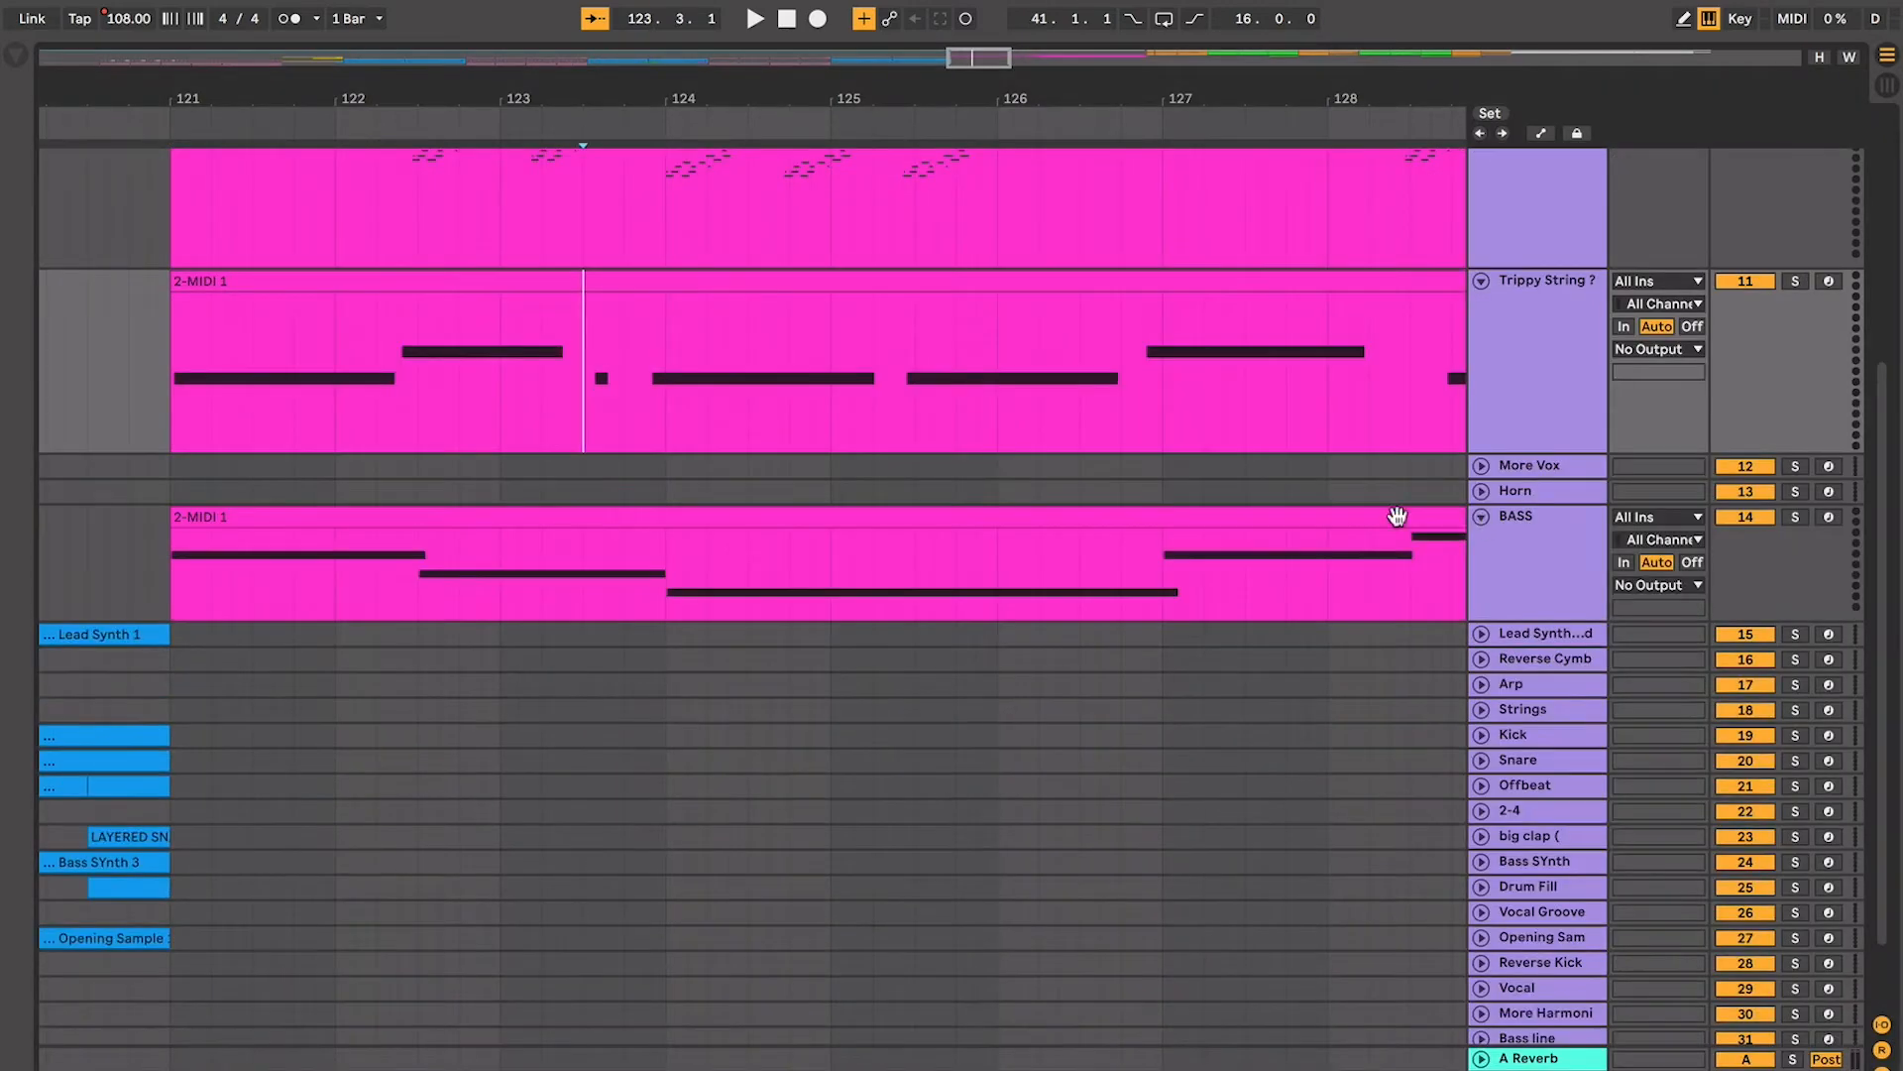
{"action": "left_click", "coordinate": [1262, 511]}
{"action": "key", "text": "space"}
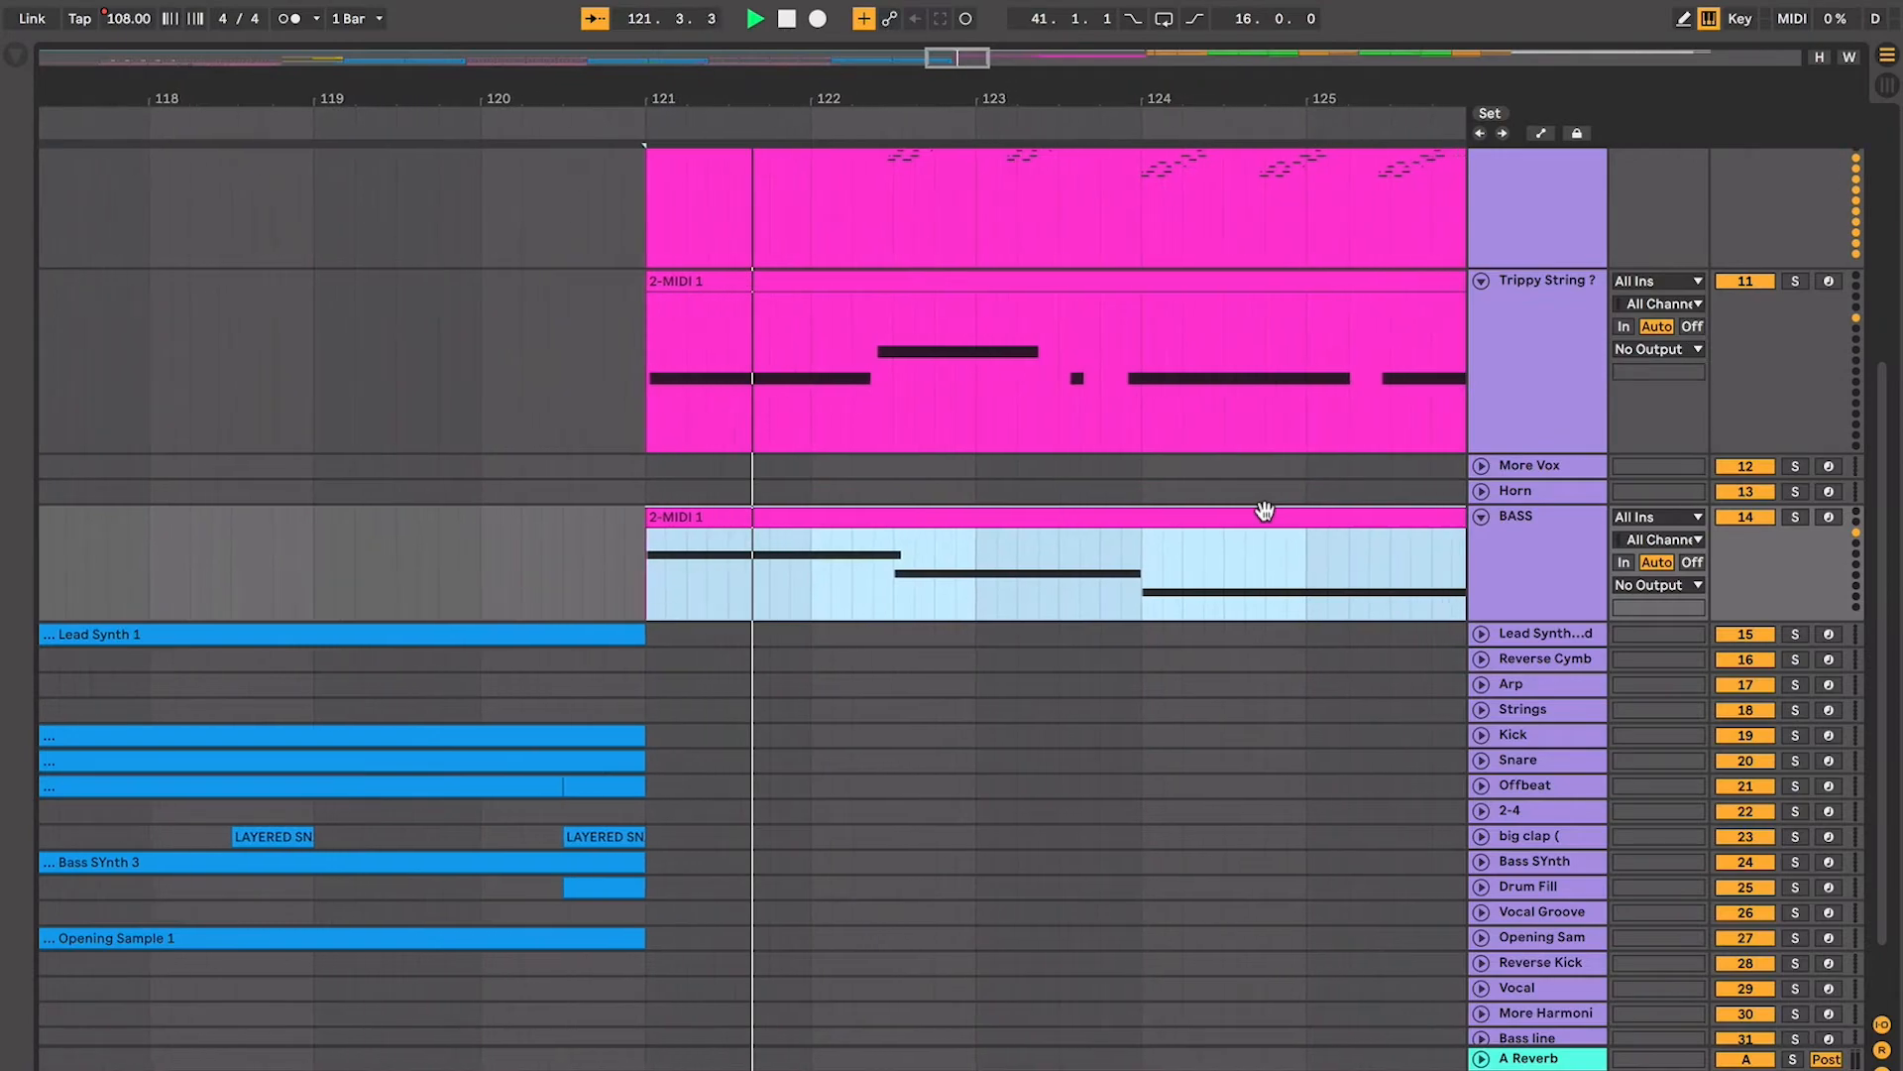
Stop playback and duplicate the BASS track (14) together with its clip
{"action": "key", "text": "space"}
{"action": "key", "text": "minus"}
{"action": "key", "text": "minus"}
{"action": "key", "text": "minus"}
{"action": "scroll", "coordinate": [1263, 510], "scroll_direction": "right", "scroll_amount": 2}
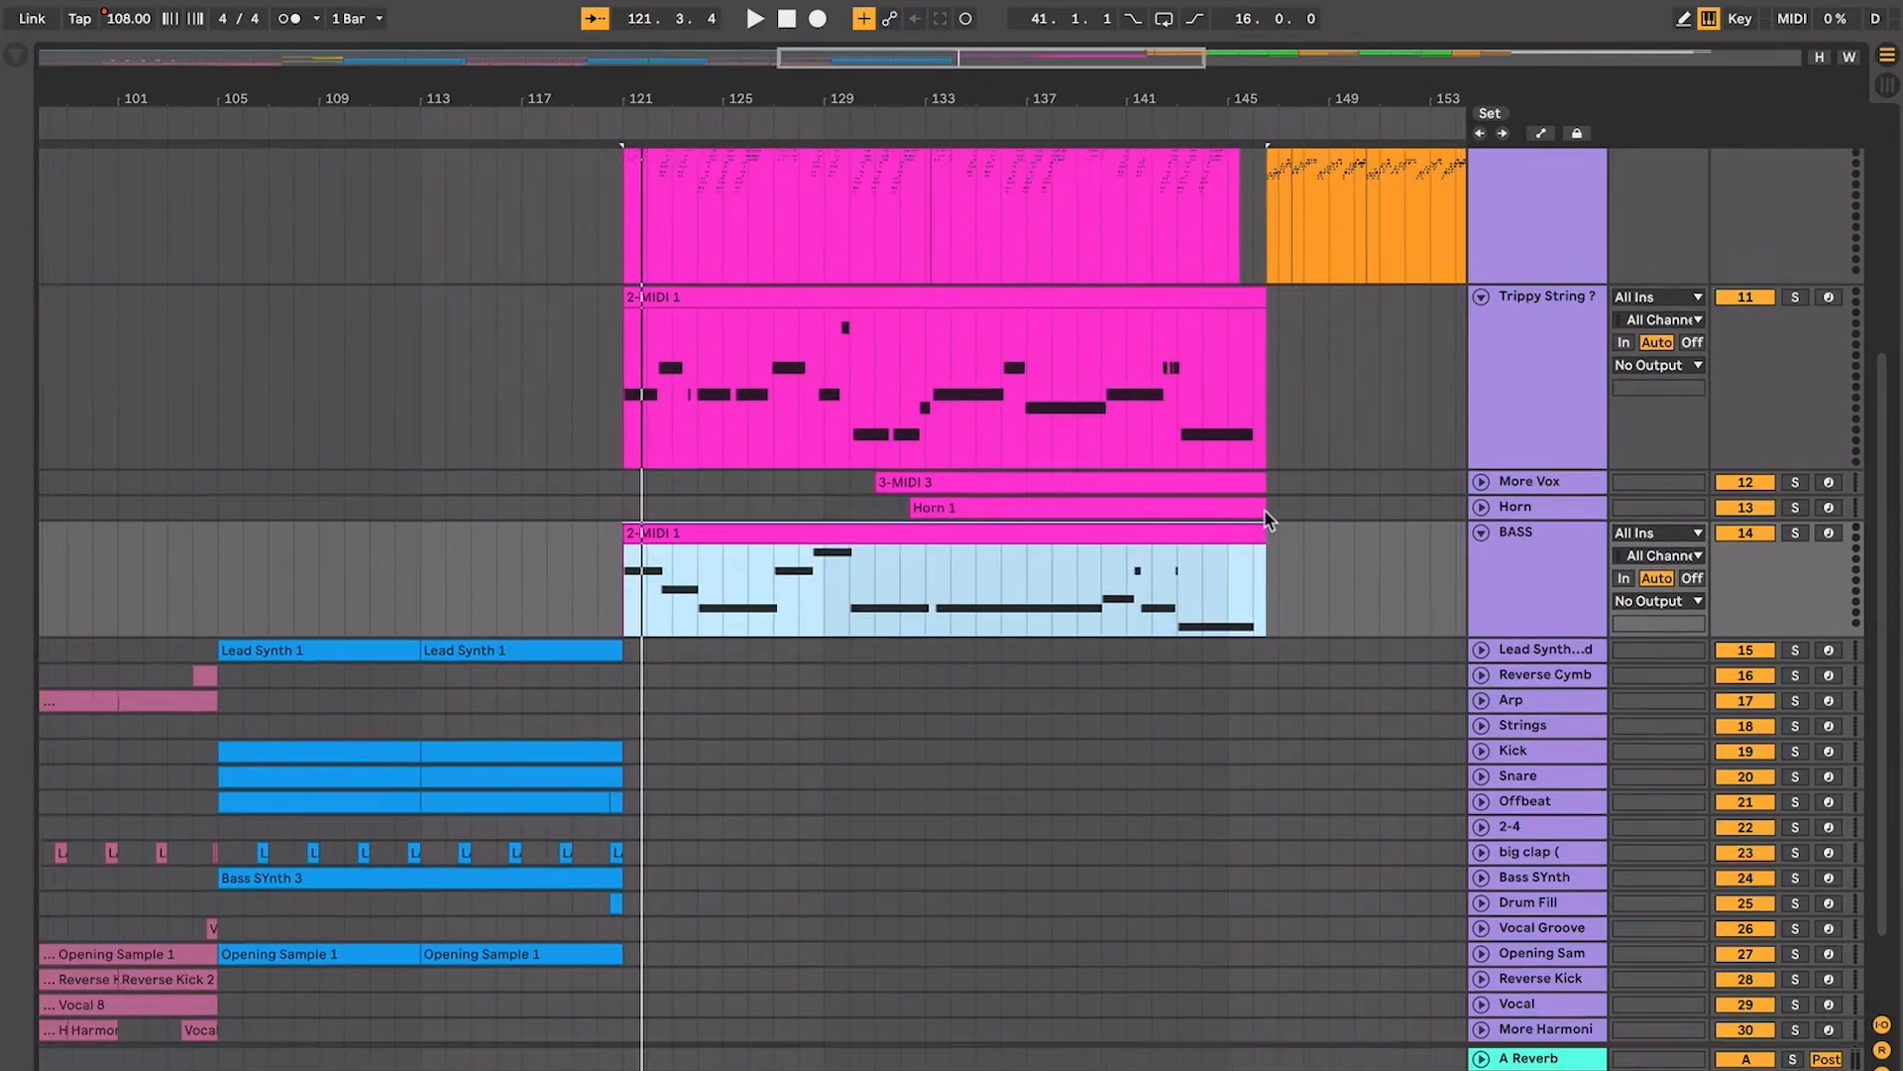
{"action": "scroll", "coordinate": [1264, 511], "scroll_direction": "up", "scroll_amount": 4}
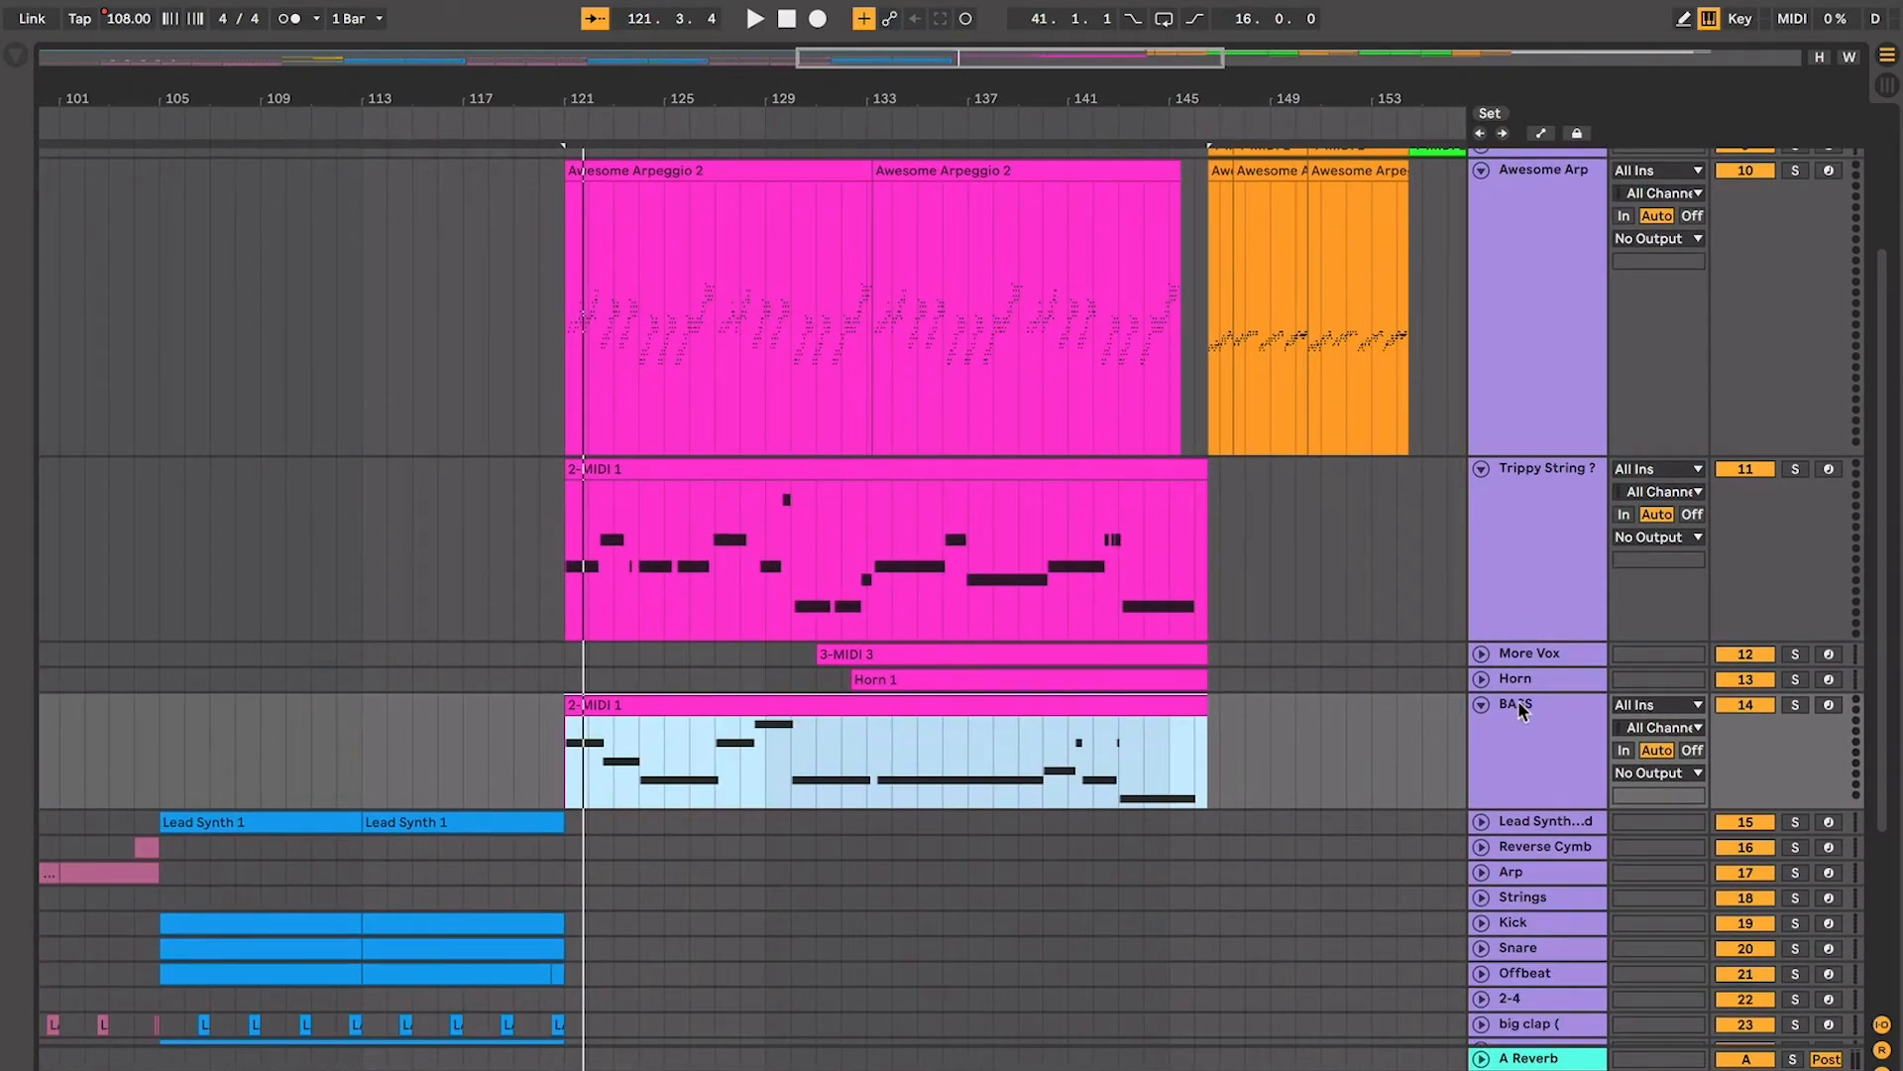
{"action": "scroll", "coordinate": [1507, 712], "scroll_direction": "down", "scroll_amount": 2}
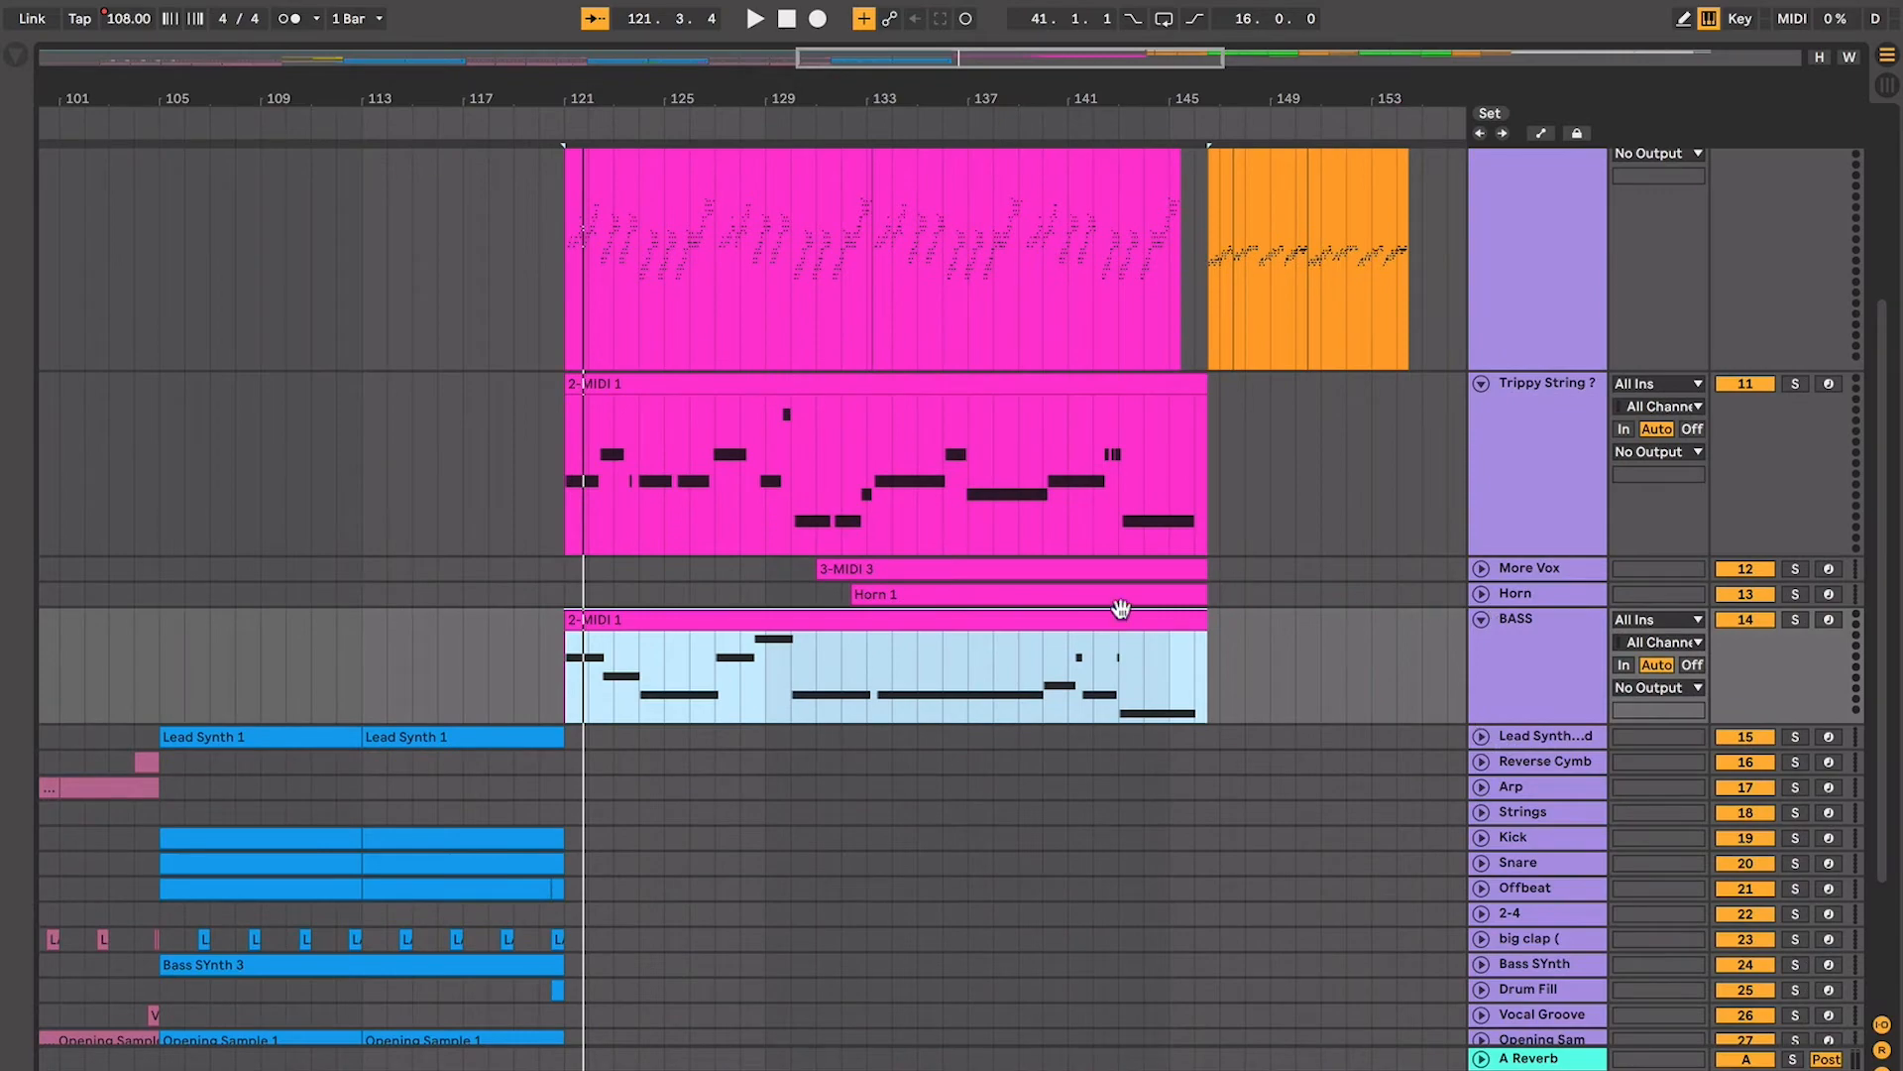
{"action": "left_click", "coordinate": [1471, 672]}
{"action": "key", "text": "ctrl+d"}
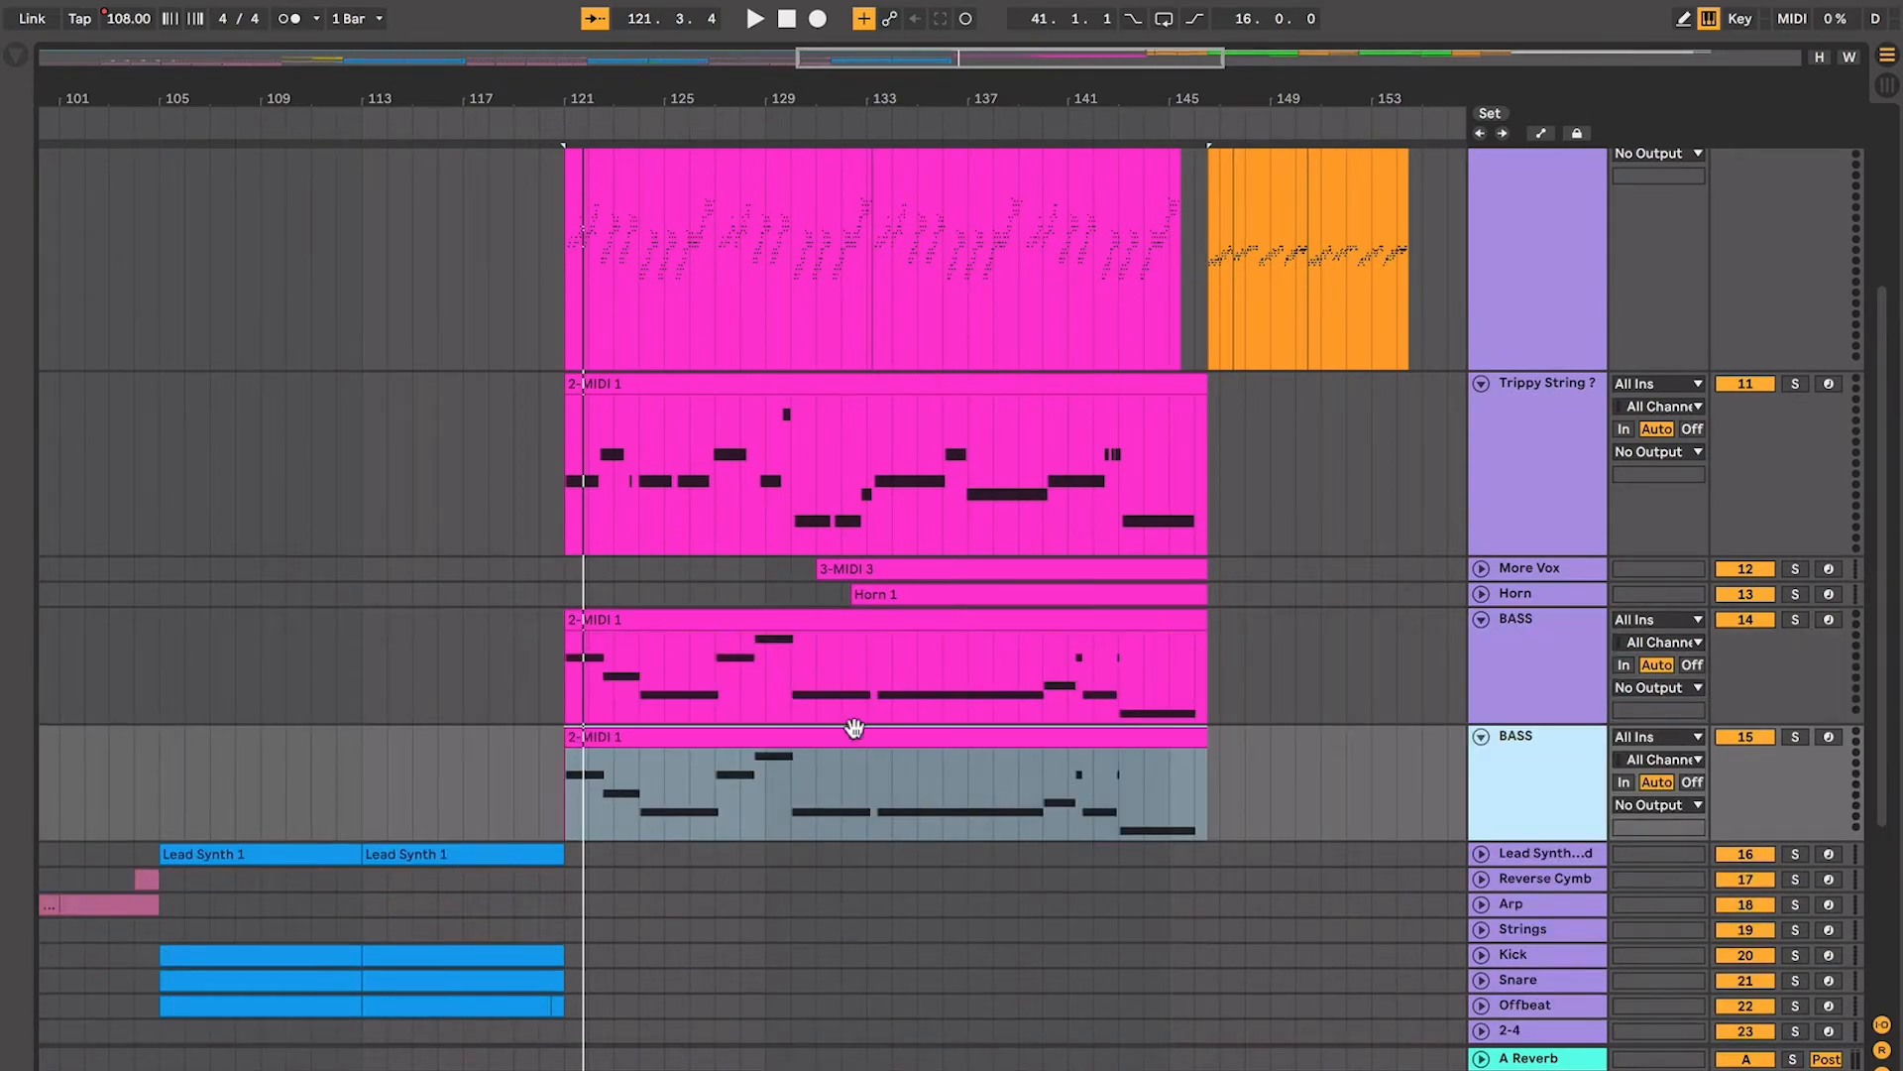
Transpose all notes of the duplicated bass clip down an octave and rename the new track "fuzzy bass"
{"action": "key", "text": "ctrl+alt+l"}
{"action": "key", "text": "ctrl+a"}
{"action": "key", "text": "shift+Down"}
{"action": "key", "text": "ctrl+alt+l"}
{"action": "left_click", "coordinate": [1556, 461]}
{"action": "key", "text": "ctrl+r"}
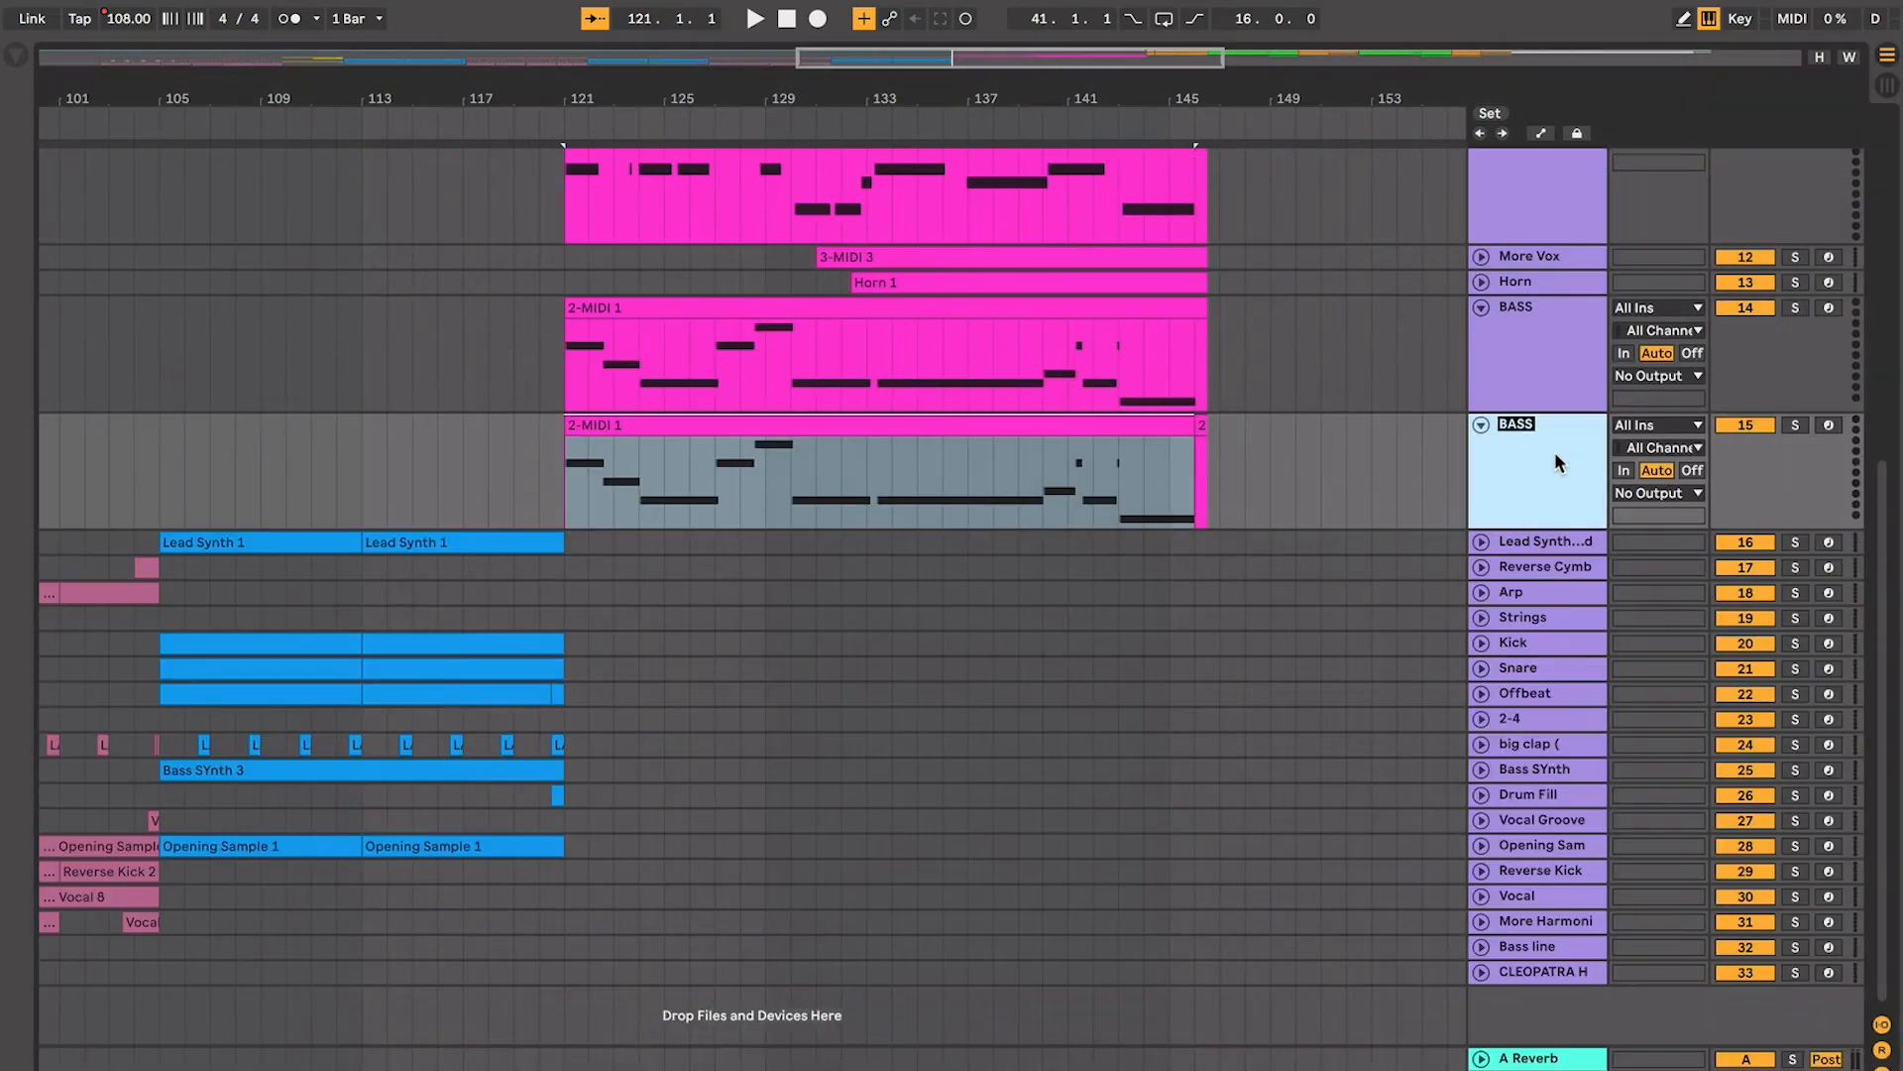
{"action": "type", "text": "fuzzy bass"}
Select the fuzzy bass clip, play it briefly from bar 121 and stop
{"action": "left_click", "coordinate": [747, 425]}
{"action": "key", "text": "plus"}
{"action": "key", "text": "plus"}
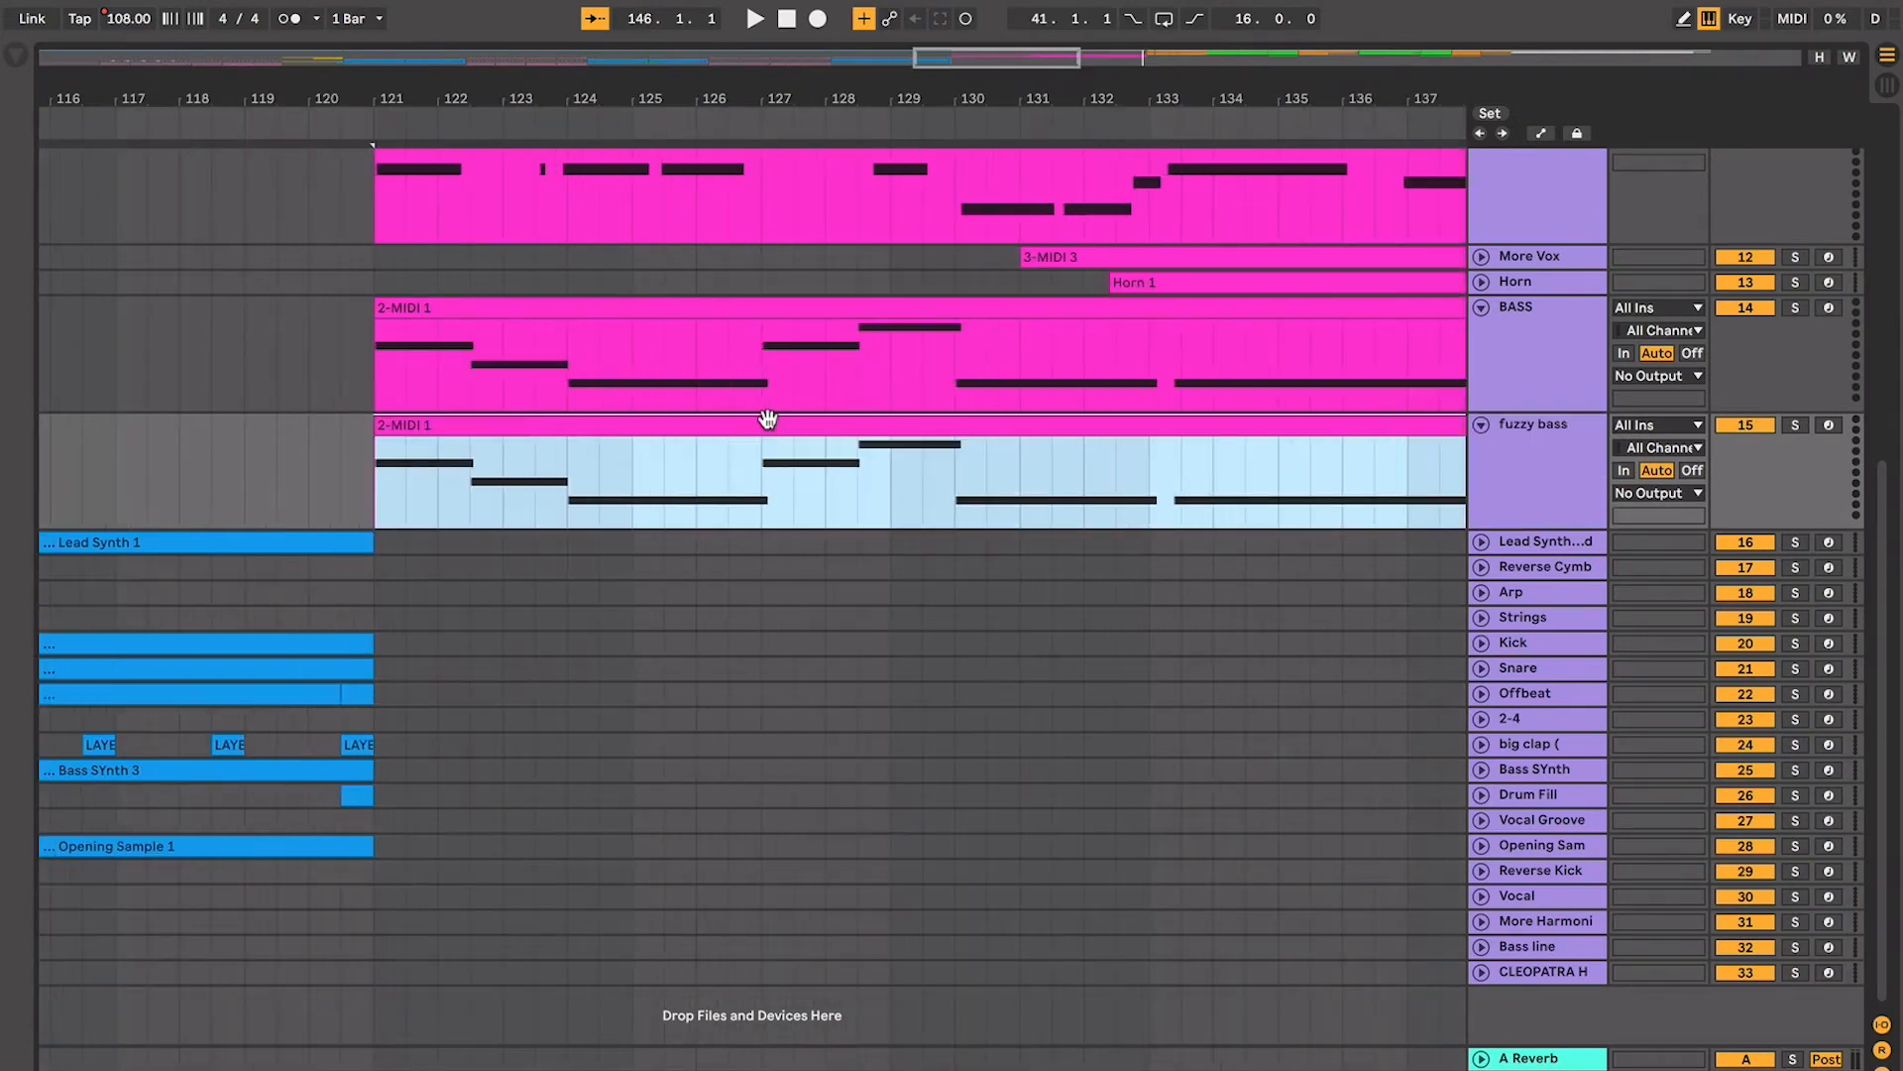
{"action": "key", "text": "space"}
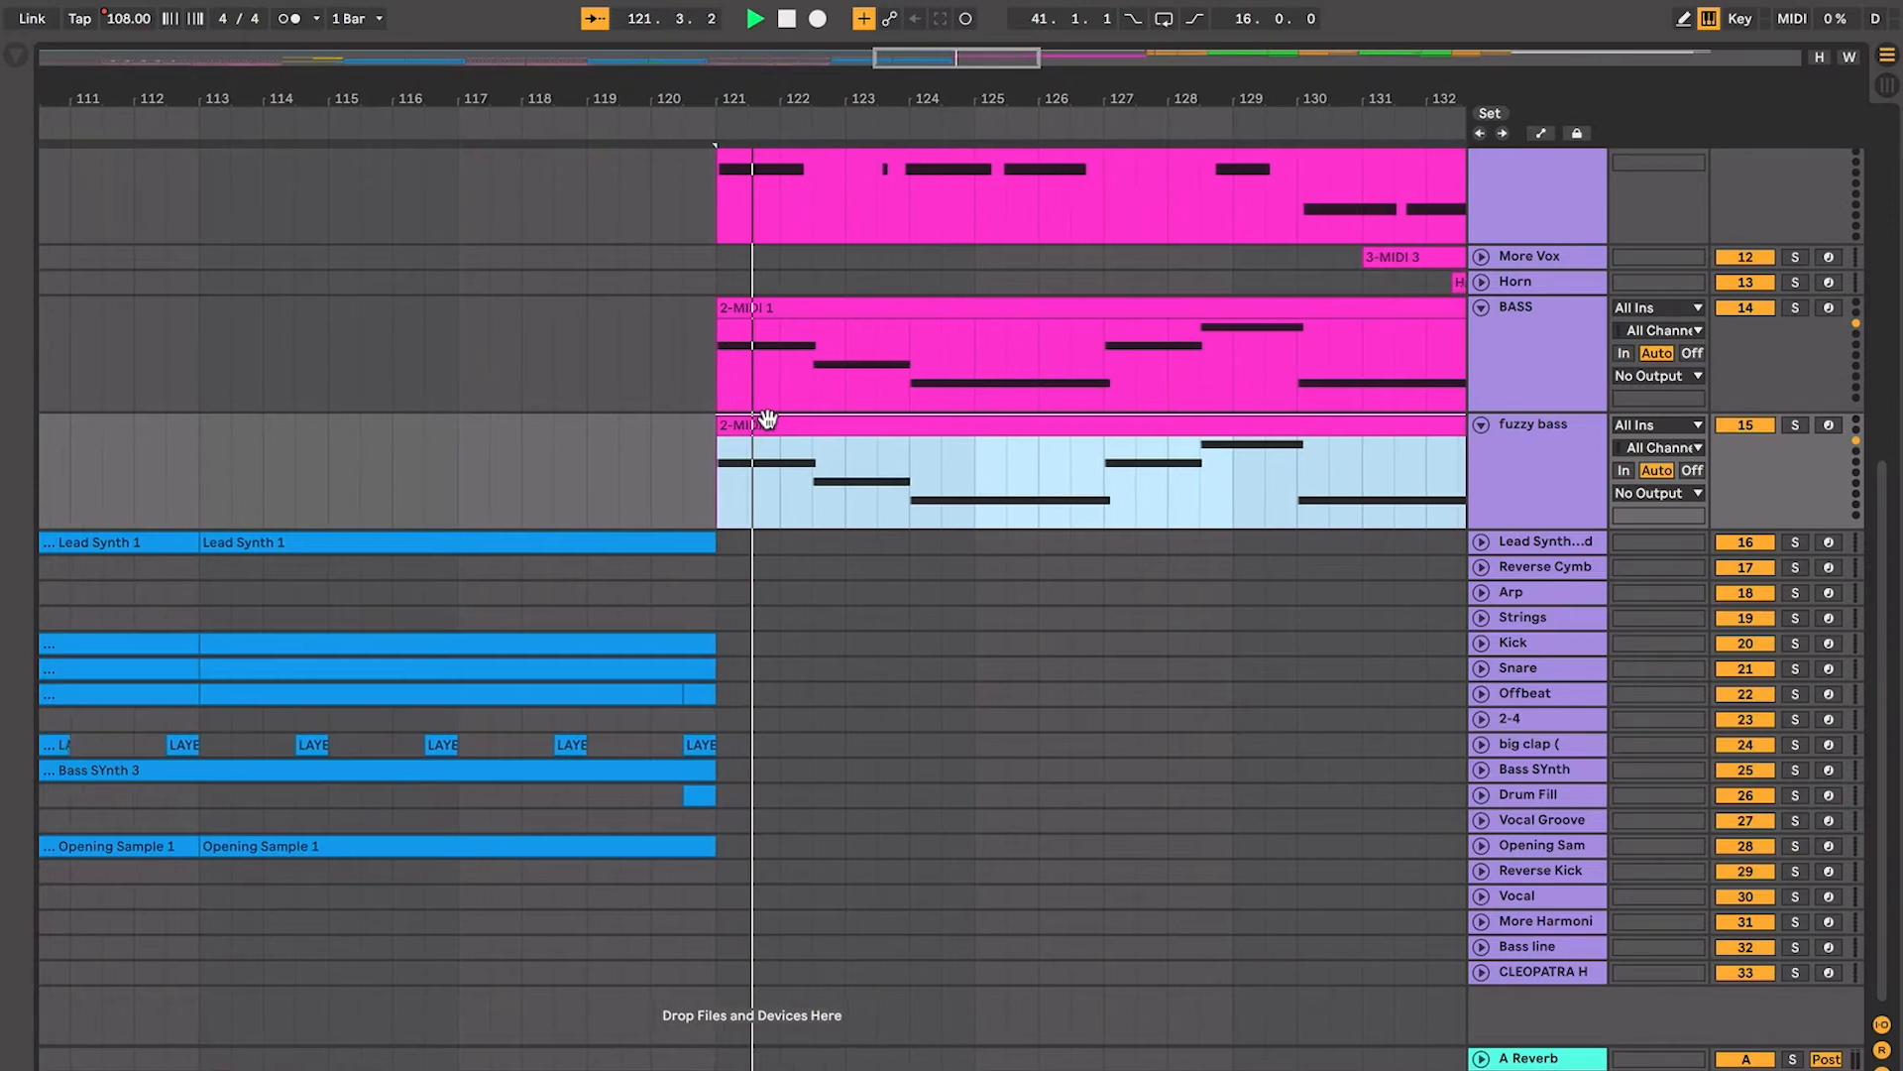
{"action": "key", "text": "space"}
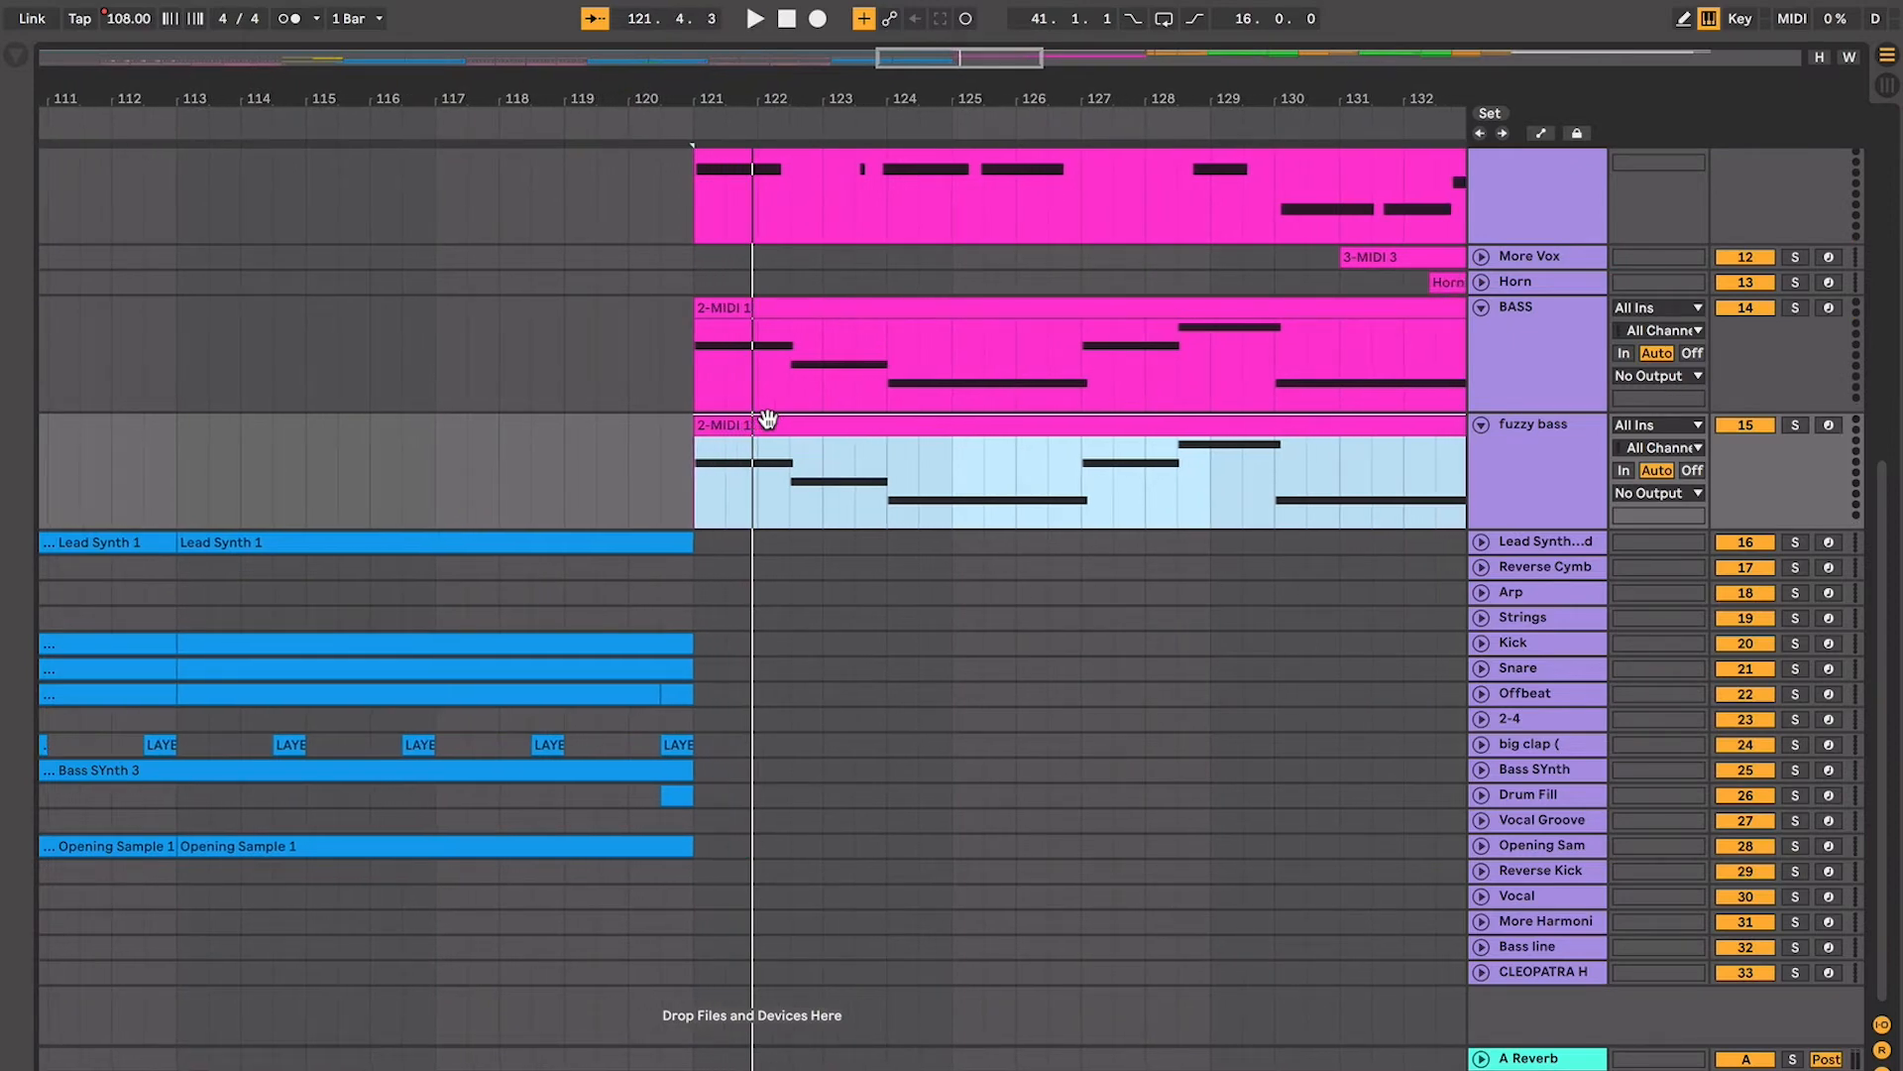
Join the short end piece to the fuzzy bass clip and rename the track "fuzzy pads?"
{"action": "scroll", "coordinate": [778, 418], "scroll_direction": "right", "scroll_amount": 4}
{"action": "key", "text": "minus"}
{"action": "key", "text": "minus"}
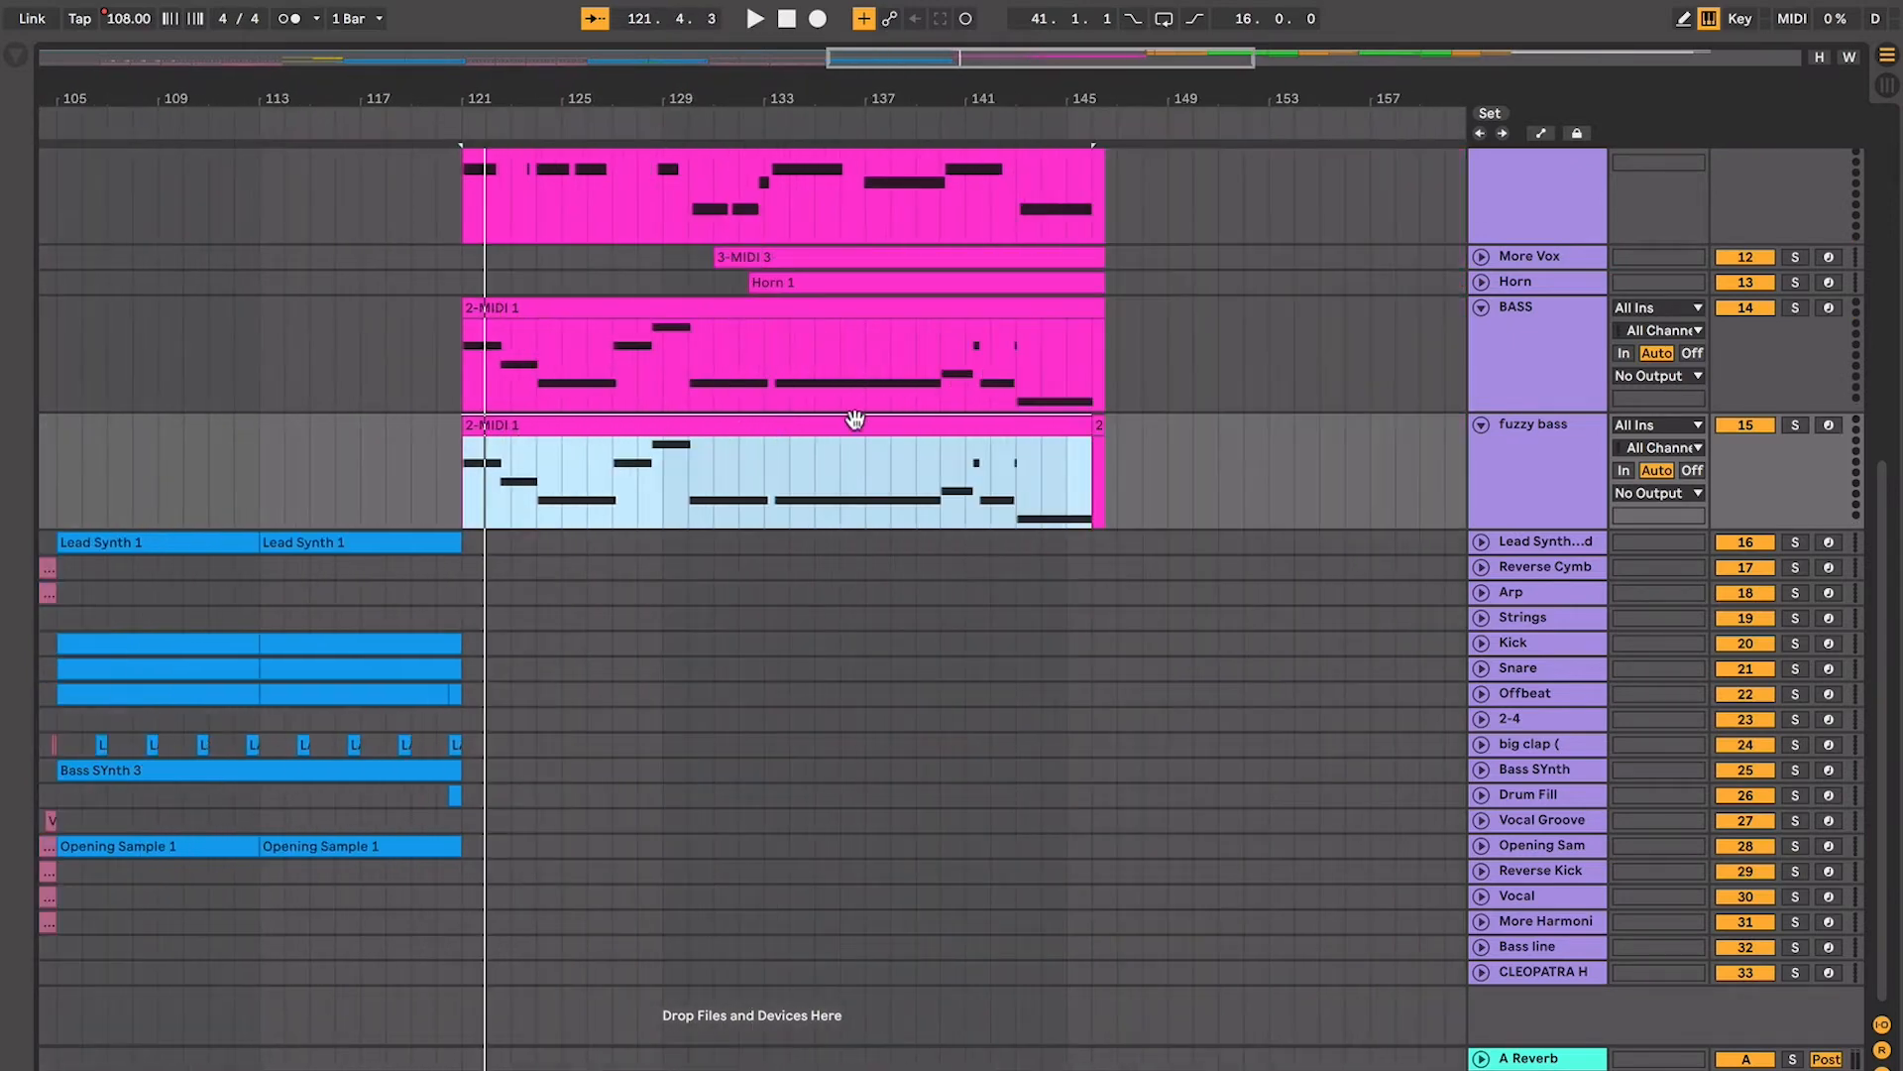
{"action": "left_click", "coordinate": [1107, 431], "text": "shift"}
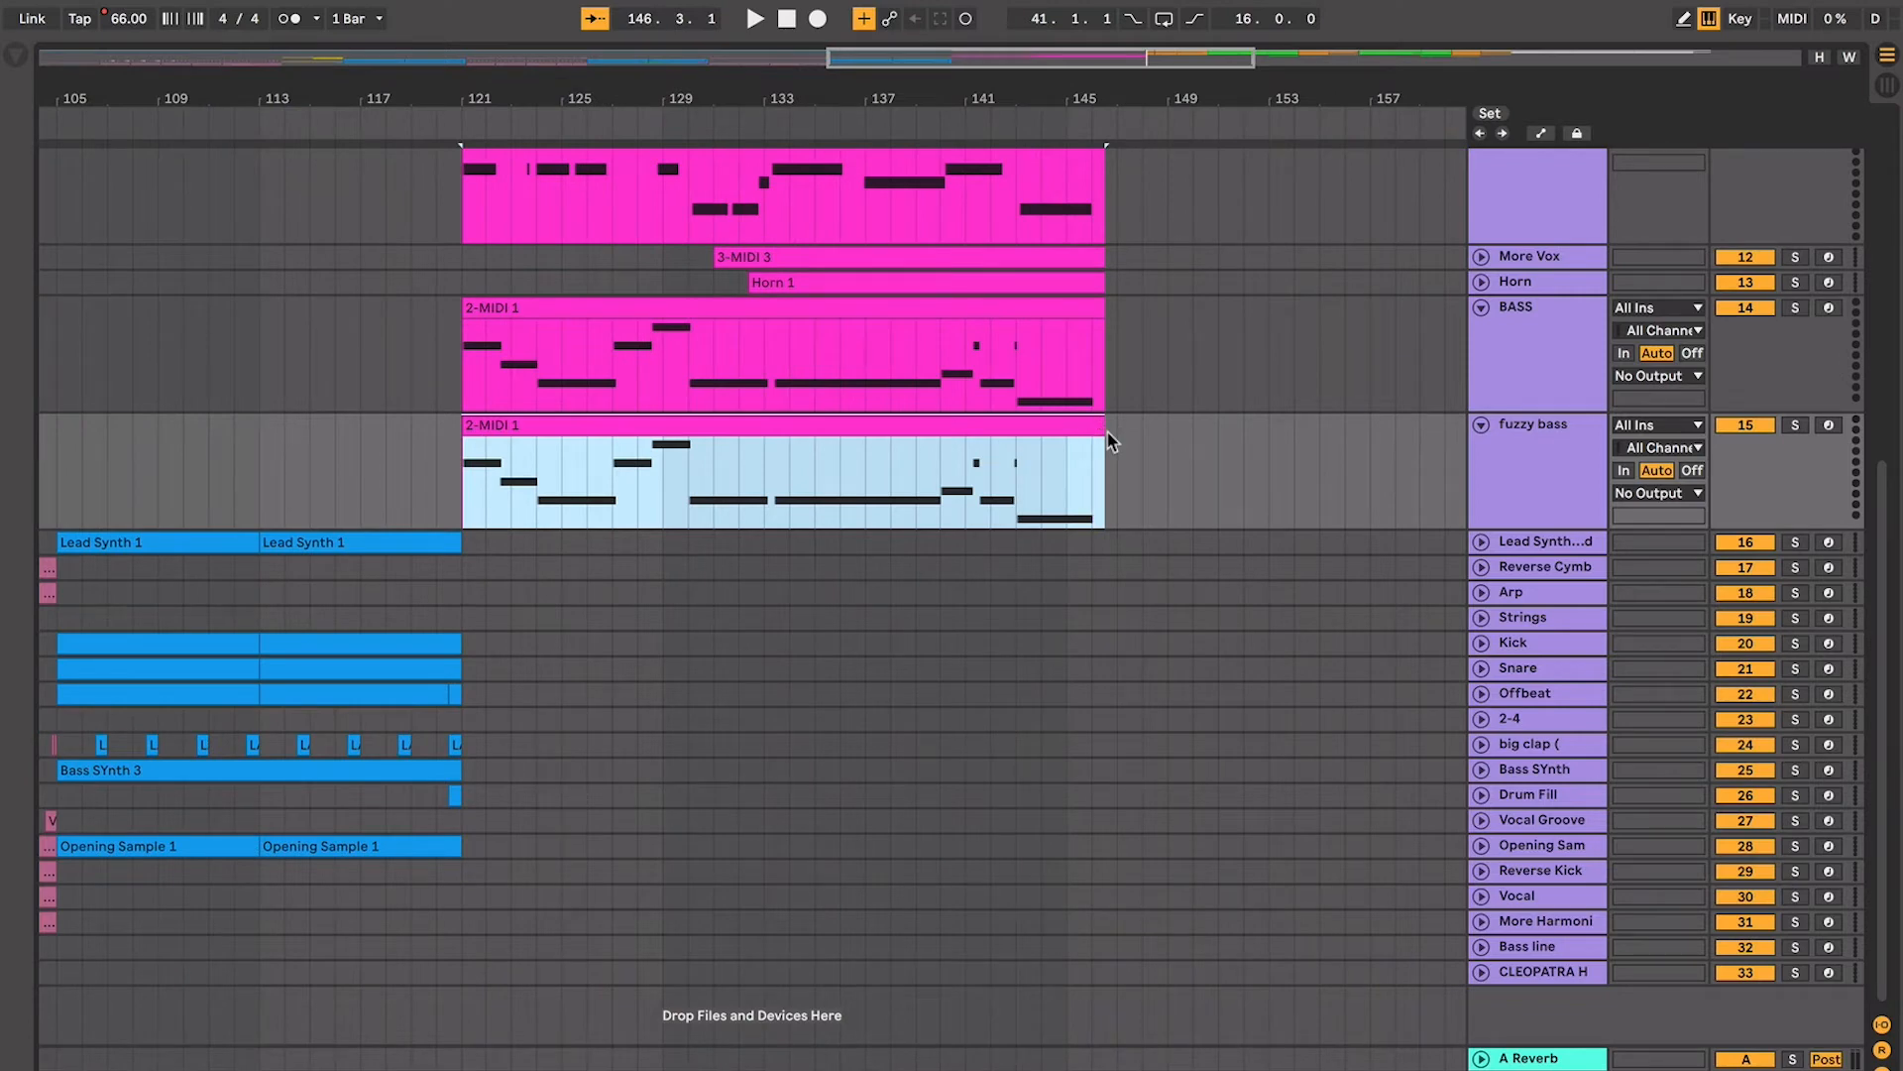
{"action": "left_click", "coordinate": [1514, 436]}
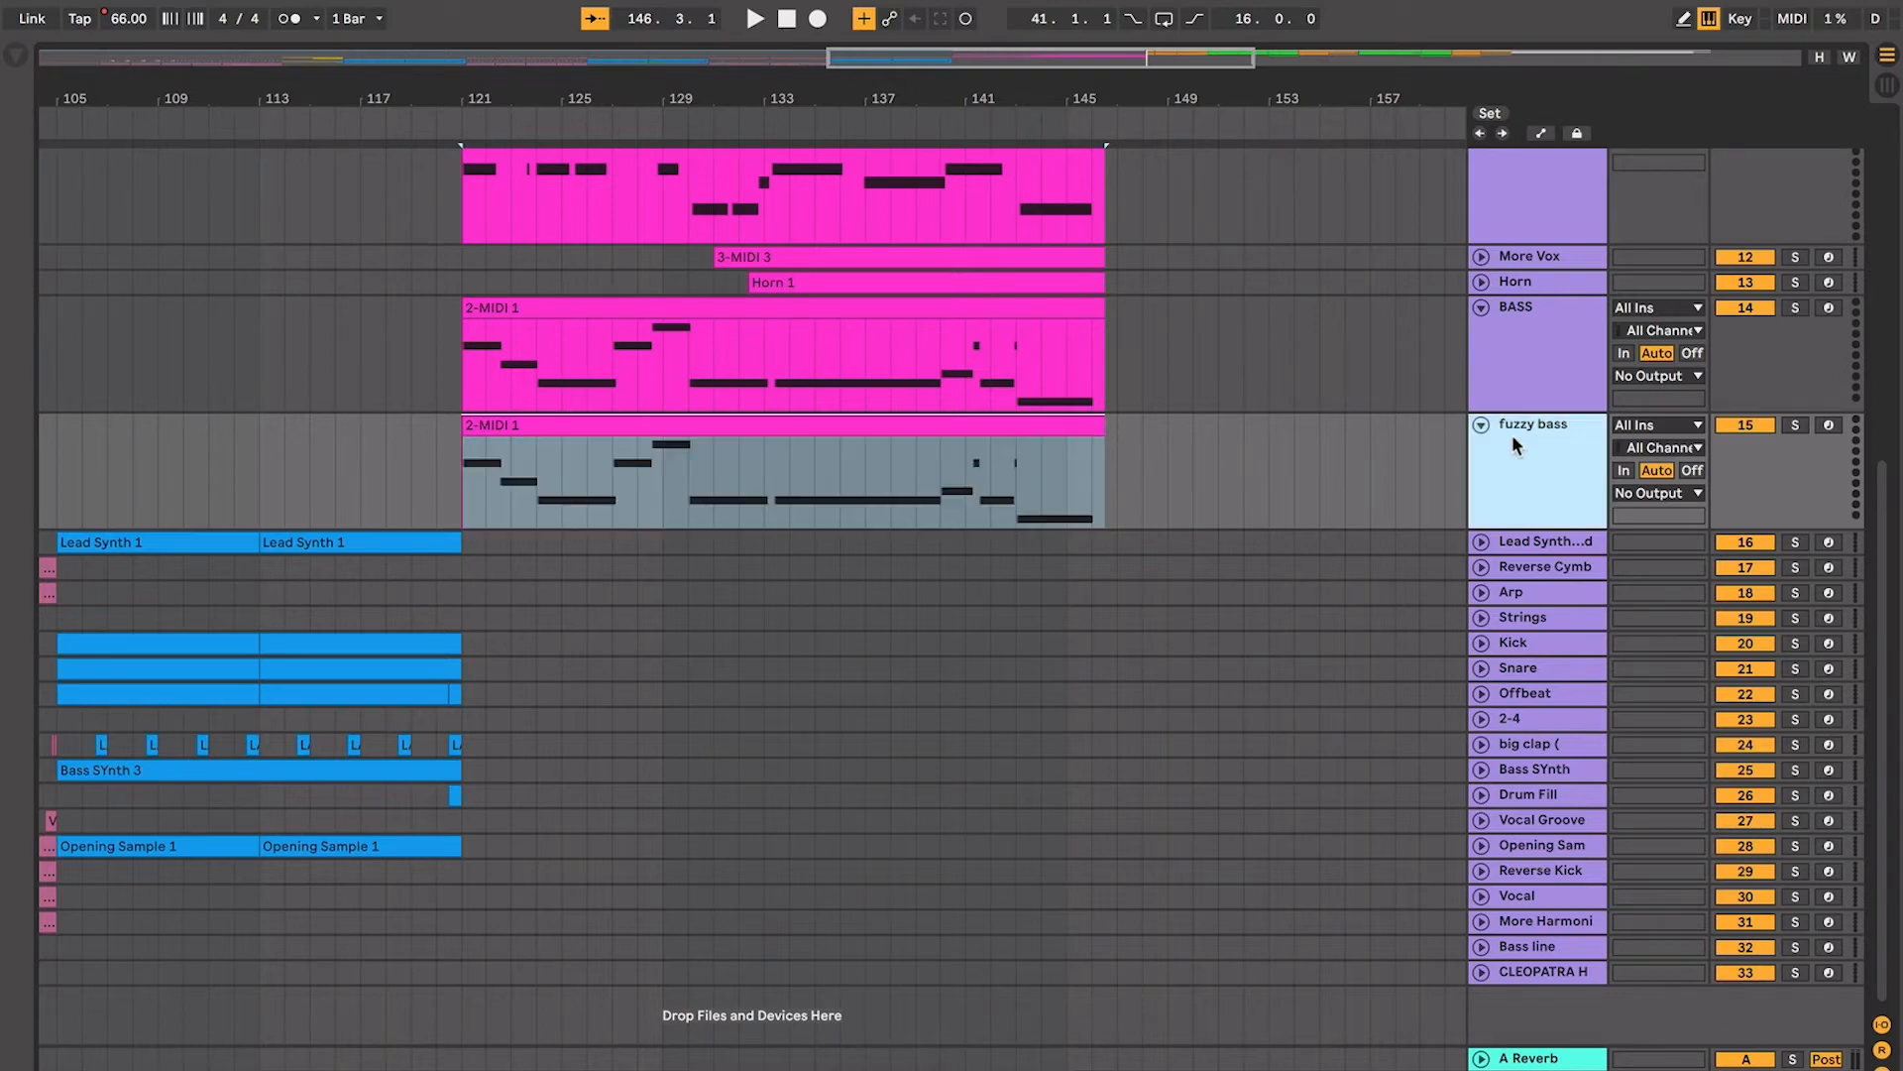
{"action": "type", "text": "fuzzy pads?"}
Select the fuzzy pads? clip, play the section from bar 121 and stop in bar 123
{"action": "left_click", "coordinate": [844, 466]}
{"action": "left_click", "coordinate": [841, 427]}
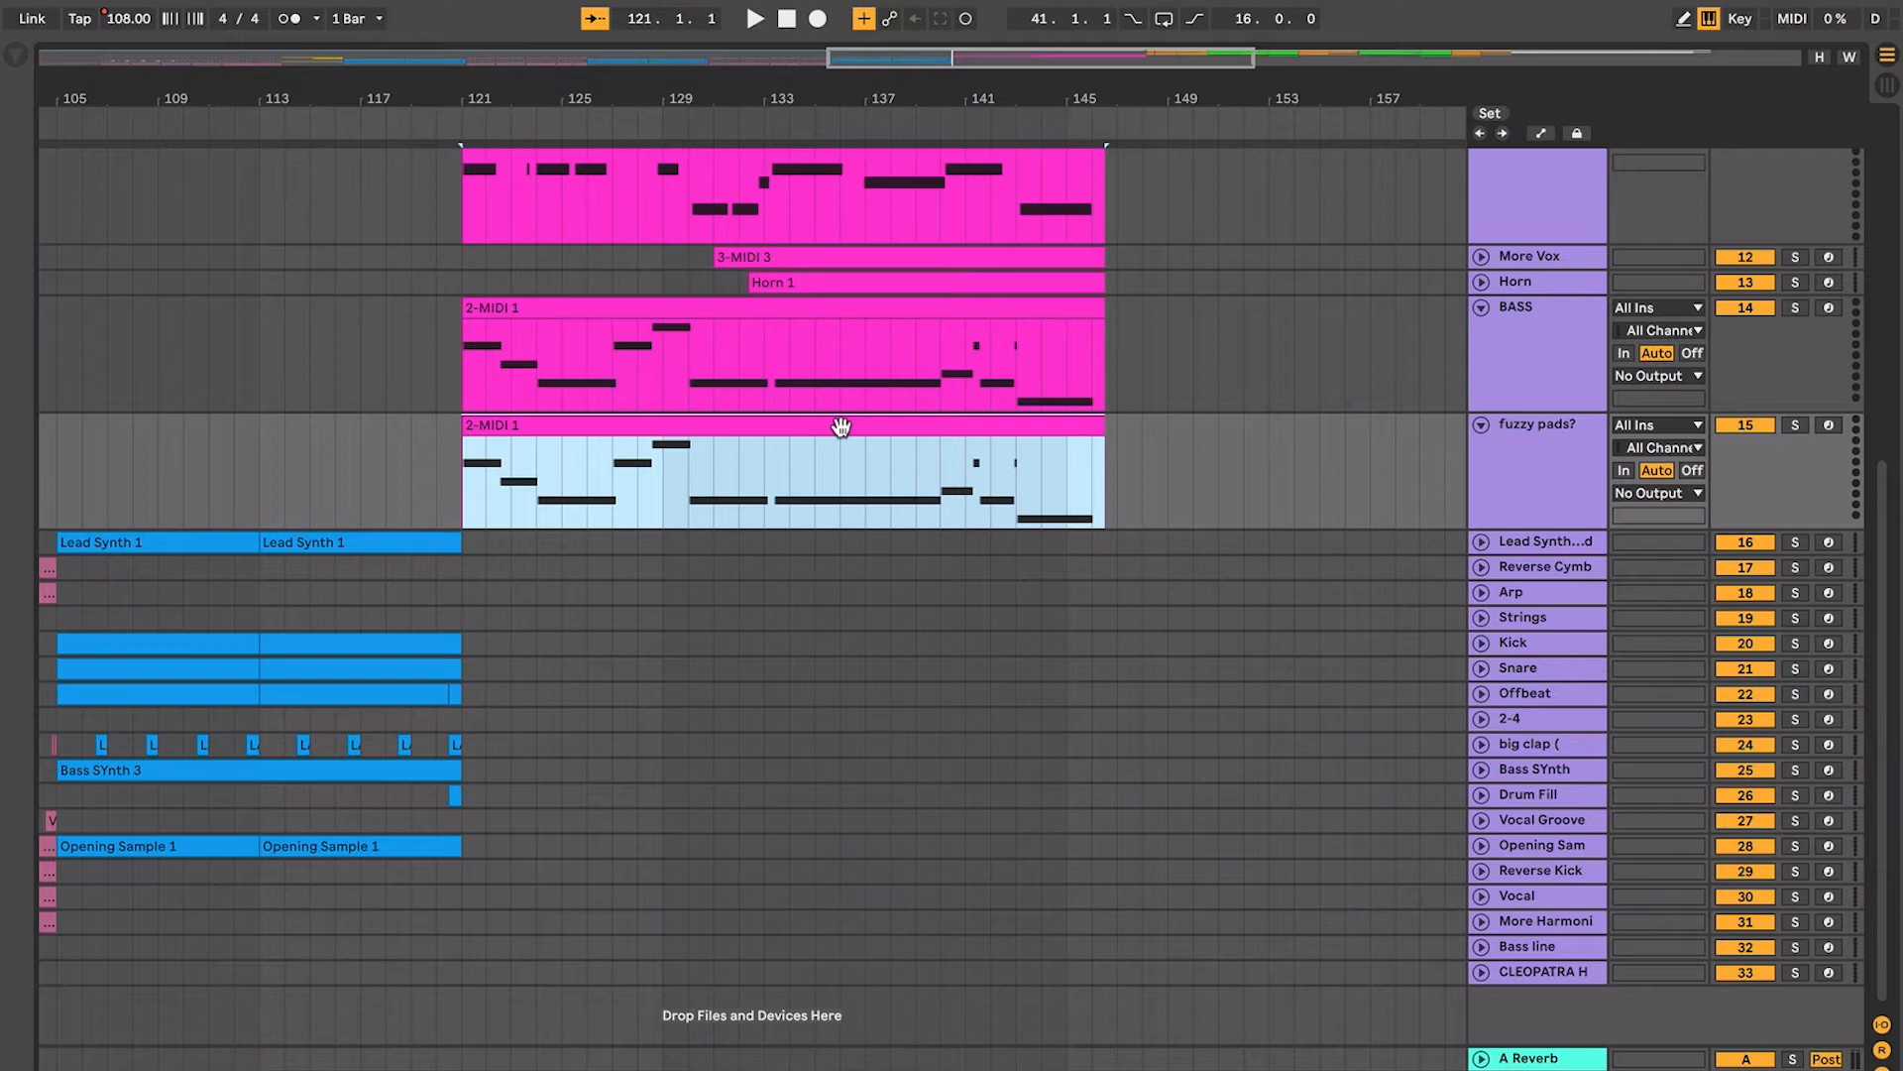
{"action": "key", "text": "plus"}
{"action": "key", "text": "plus"}
{"action": "key", "text": "plus"}
{"action": "key", "text": "space"}
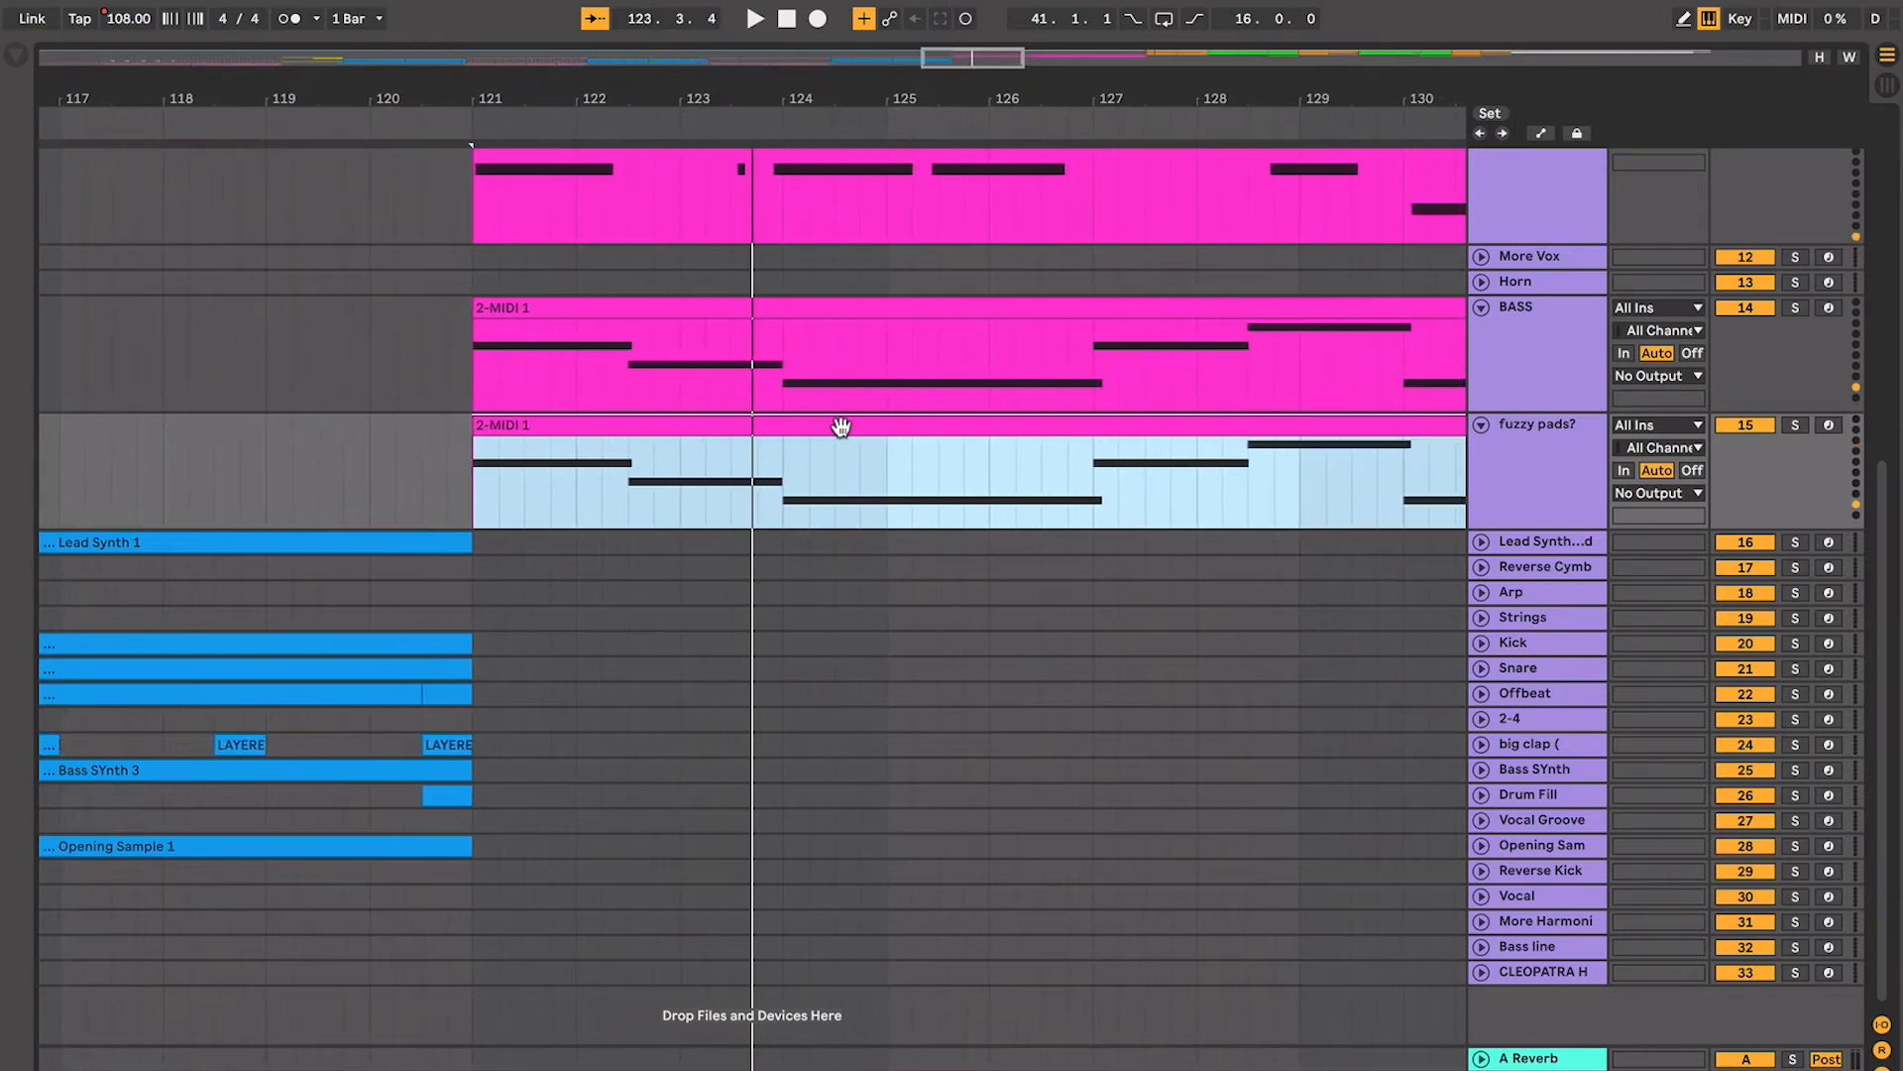
{"action": "key", "text": "space"}
Stack copies of the notes at higher pitches in the fuzzy pads? clip to build chords, then hide the editor
{"action": "double_click", "coordinate": [841, 426]}
{"action": "left_click_drag", "start_coordinate": [641, 573], "coordinate": [640, 568]}
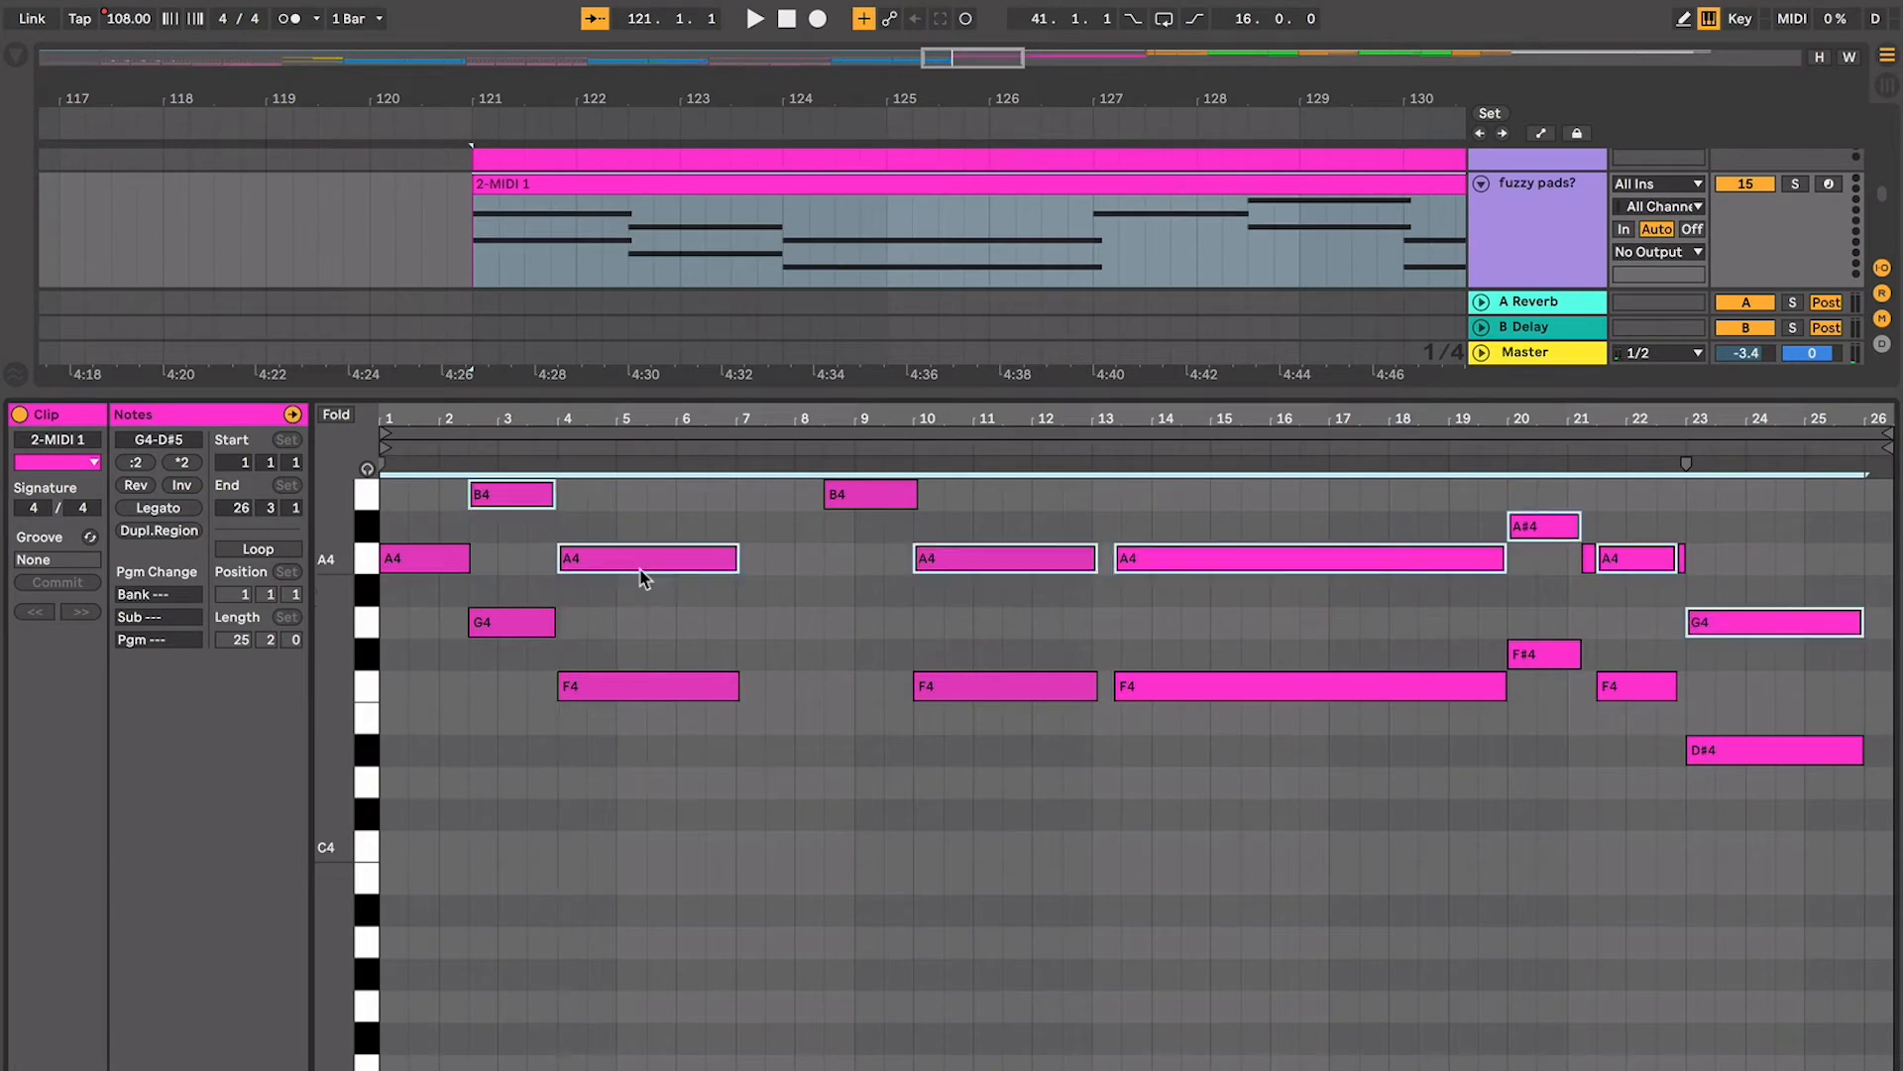
{"action": "scroll", "coordinate": [639, 568], "scroll_direction": "up", "scroll_amount": 3}
{"action": "left_click_drag", "start_coordinate": [633, 692], "coordinate": [633, 568]}
{"action": "key", "text": "ctrl+alt+l"}
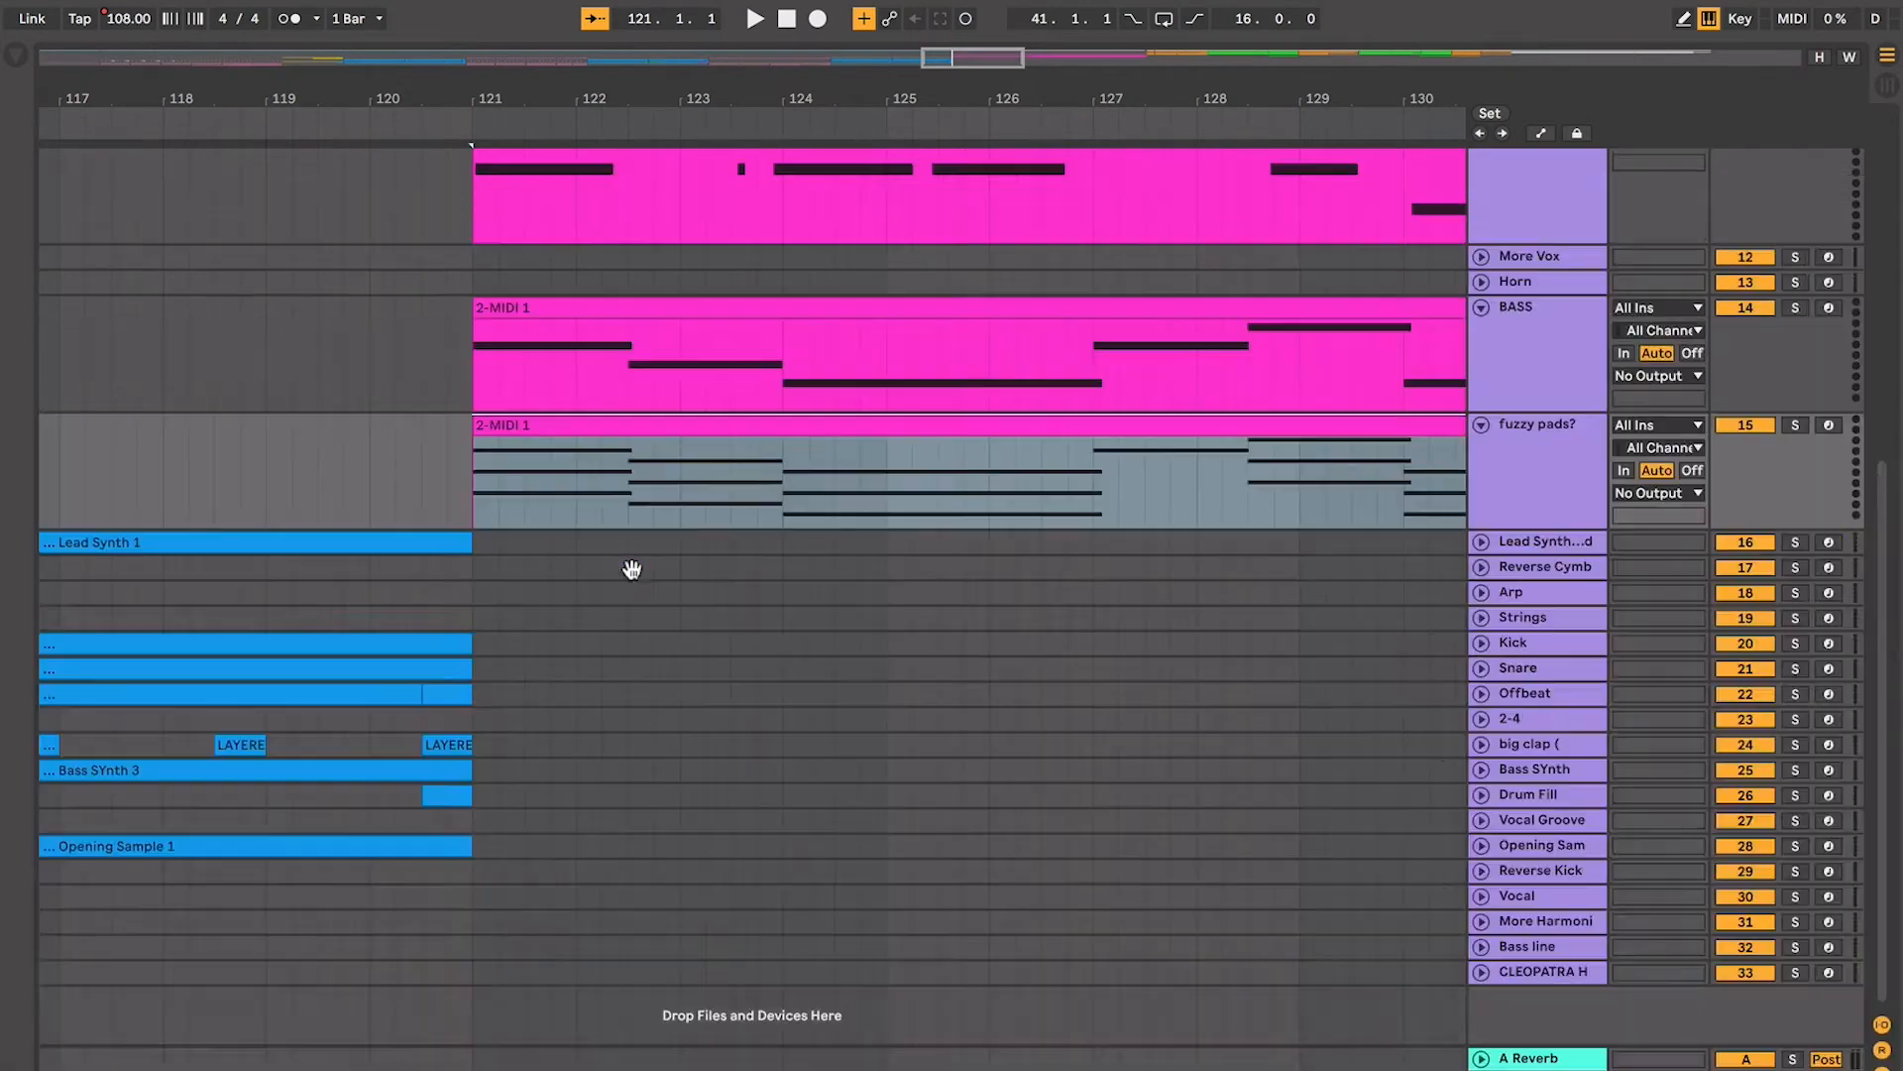
Play the fuzzy pads? chords from bar 121, then replay all the layered parts from bar 124
{"action": "left_click", "coordinate": [705, 429]}
{"action": "key", "text": "space"}
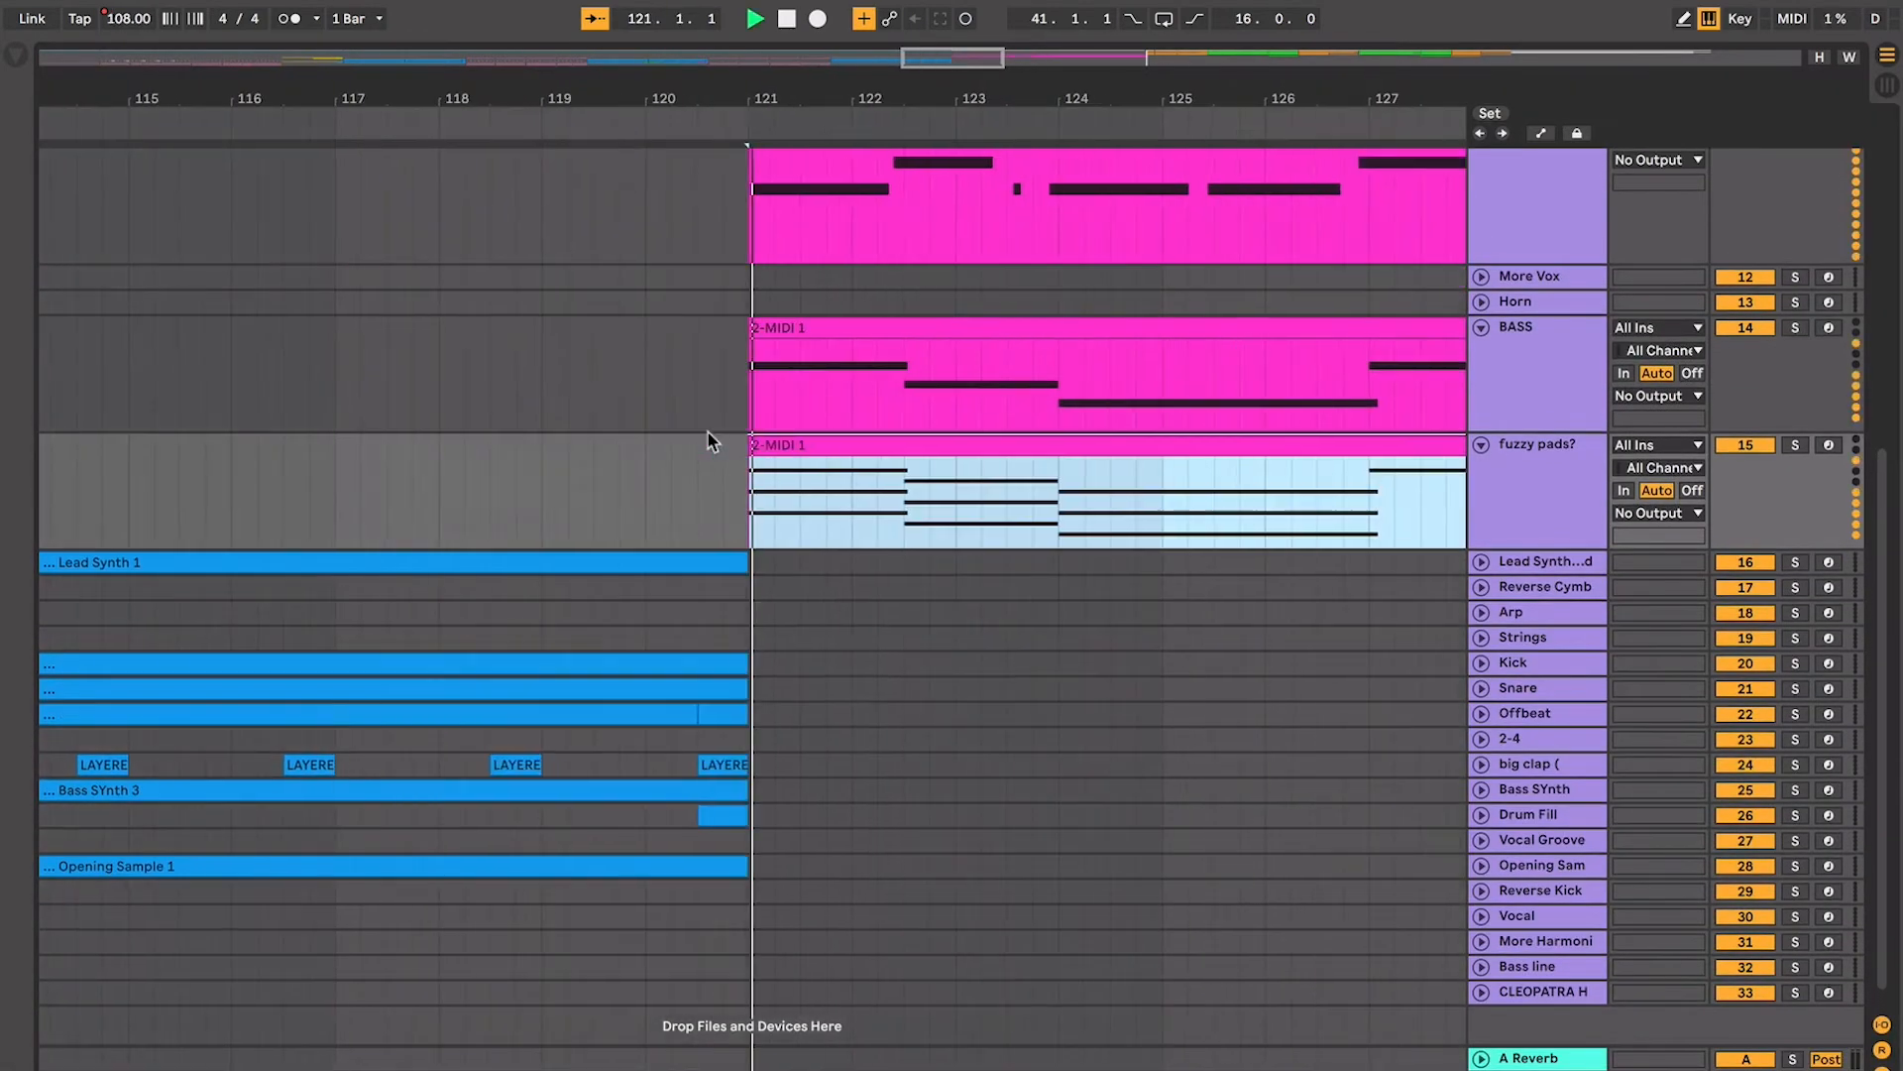
{"action": "left_click", "coordinate": [865, 503]}
{"action": "key", "text": "space"}
{"action": "key", "text": "space"}
{"action": "scroll", "coordinate": [872, 505], "scroll_direction": "up", "scroll_amount": 10}
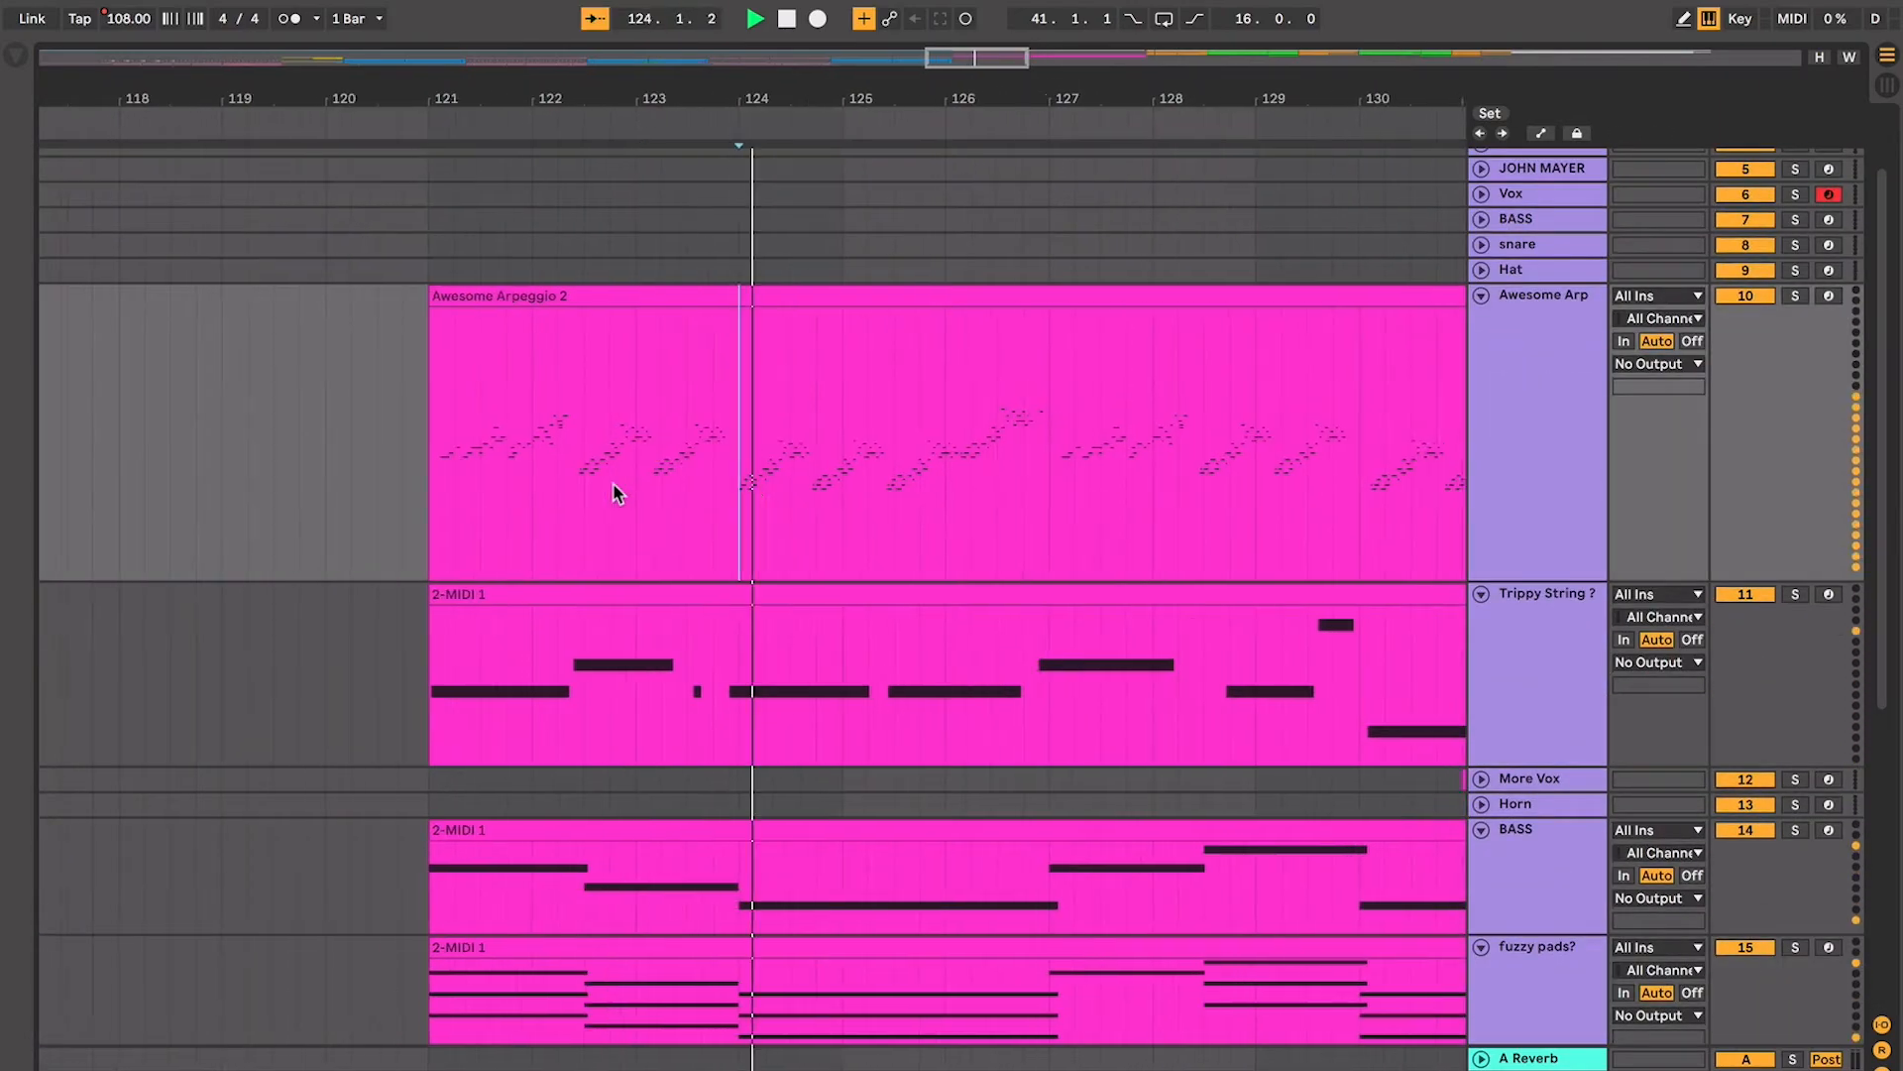
{"action": "scroll", "coordinate": [615, 493], "scroll_direction": "down", "scroll_amount": 3}
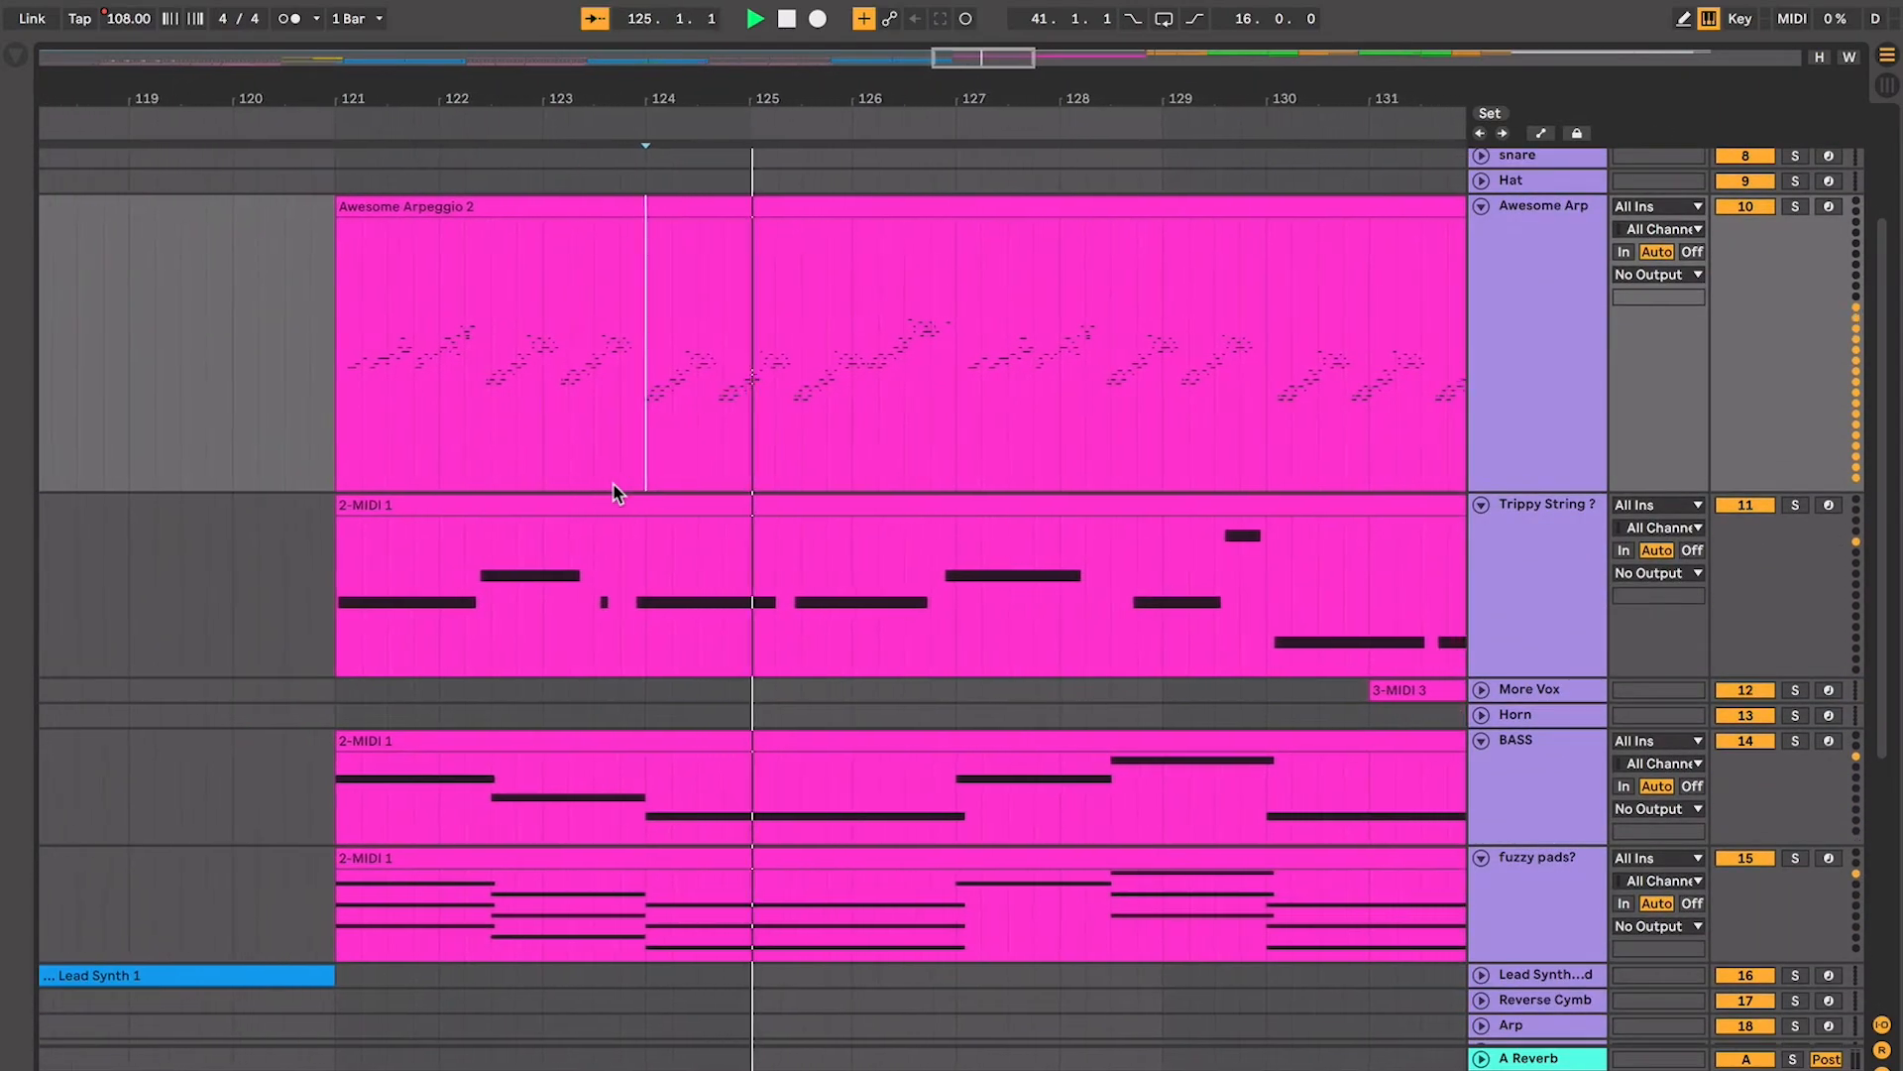
Unfold the More Vox track, fold the BASS track, then stop playback and place the insert marker in bar 125
{"action": "key", "text": "minus"}
{"action": "key", "text": "minus"}
{"action": "left_click", "coordinate": [1492, 720]}
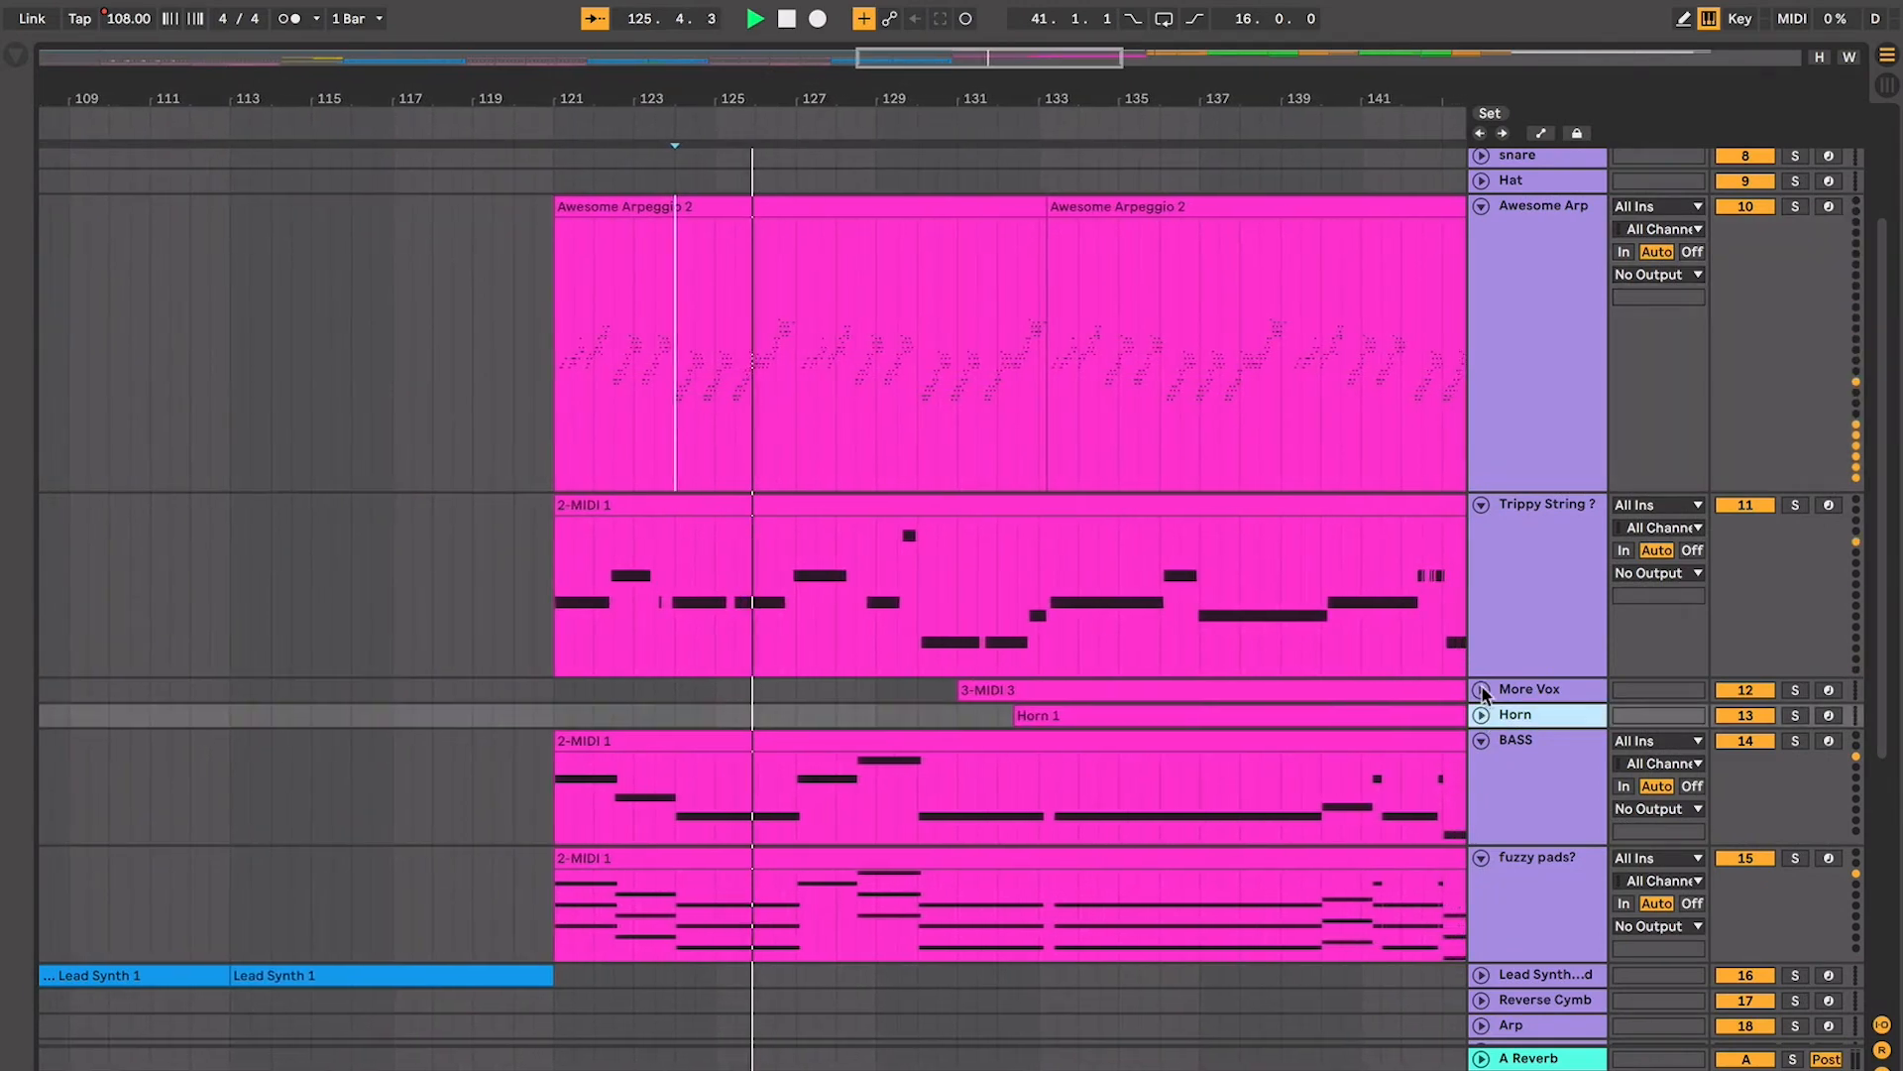
{"action": "left_click", "coordinate": [1481, 690]}
{"action": "left_click", "coordinate": [1481, 833]}
{"action": "key", "text": "space"}
{"action": "left_click", "coordinate": [669, 608]}
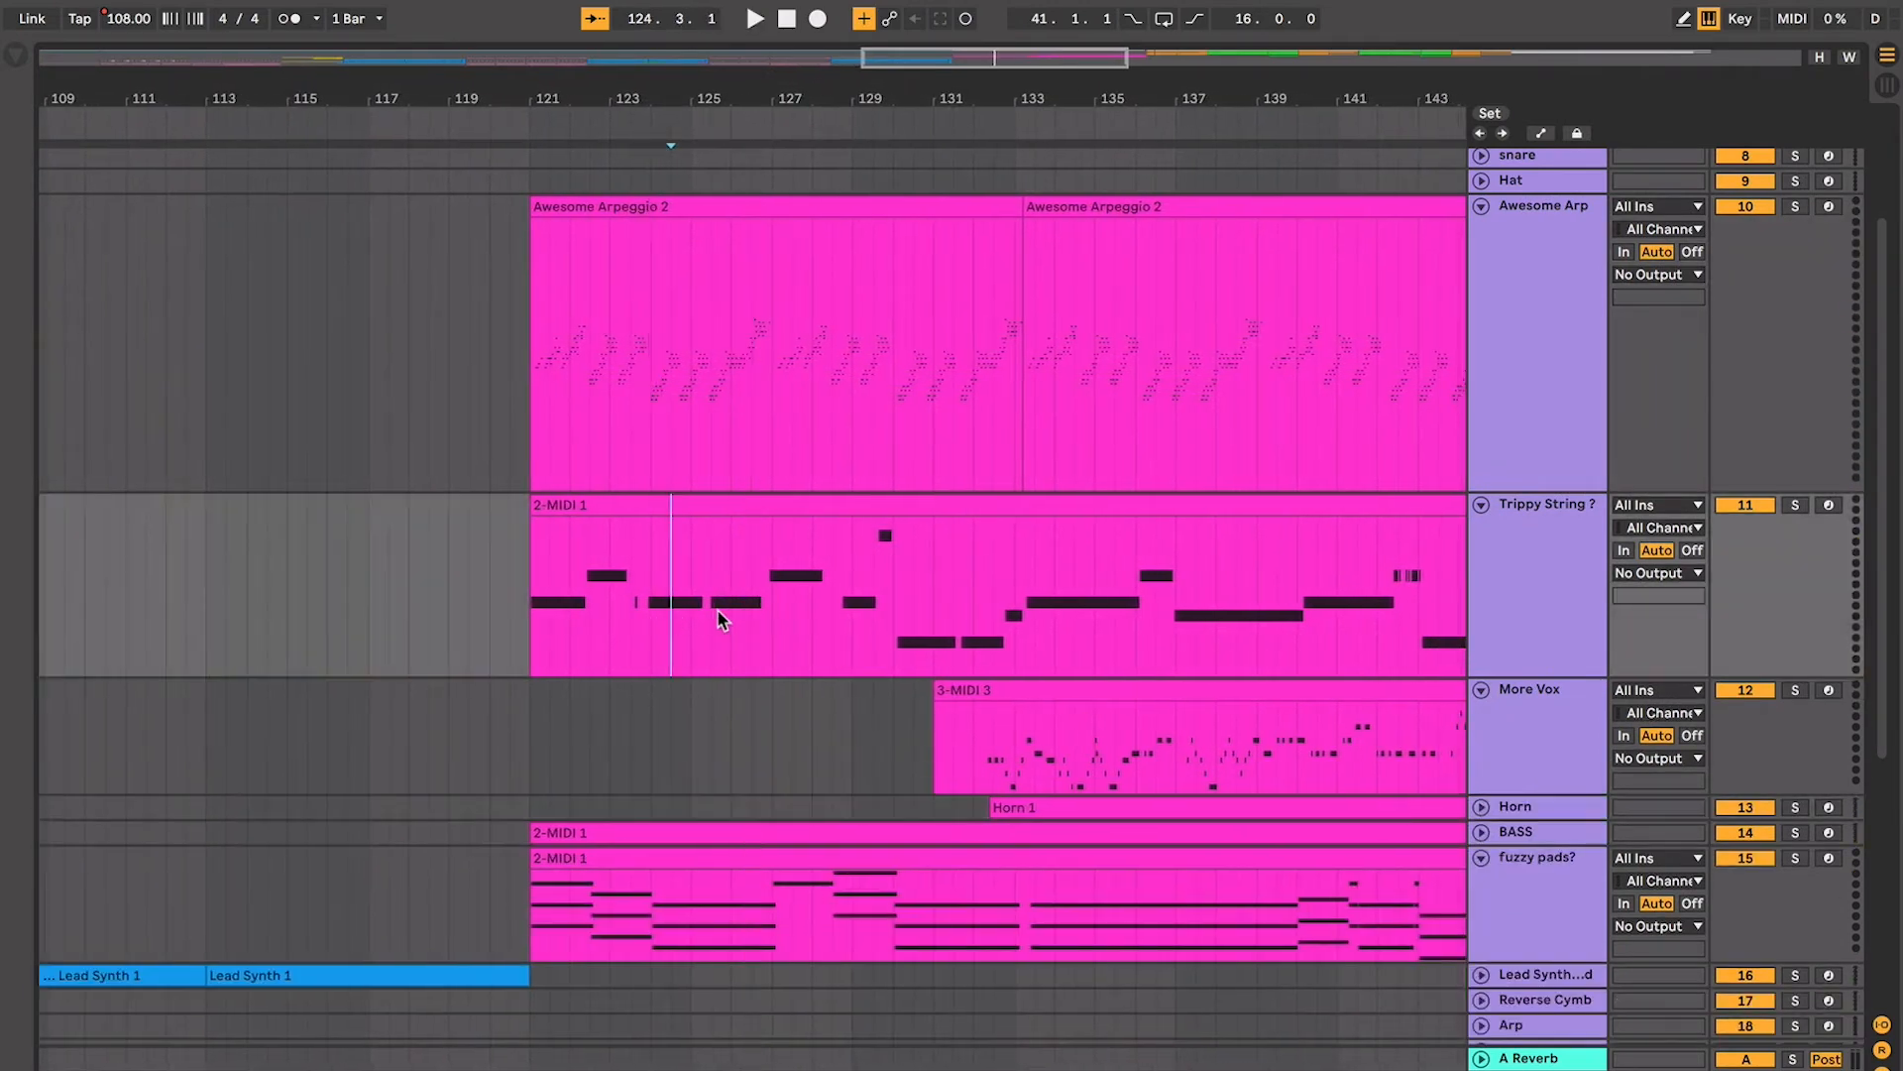
{"action": "left_click", "coordinate": [718, 610]}
Search the browser for "auto" and add an Auto Filter to the Master track
{"action": "key", "text": "plus"}
{"action": "key", "text": "plus"}
{"action": "key", "text": "plus"}
{"action": "scroll", "coordinate": [718, 610], "scroll_direction": "down", "scroll_amount": 10}
{"action": "scroll", "coordinate": [1591, 1001], "scroll_direction": "down", "scroll_amount": 1}
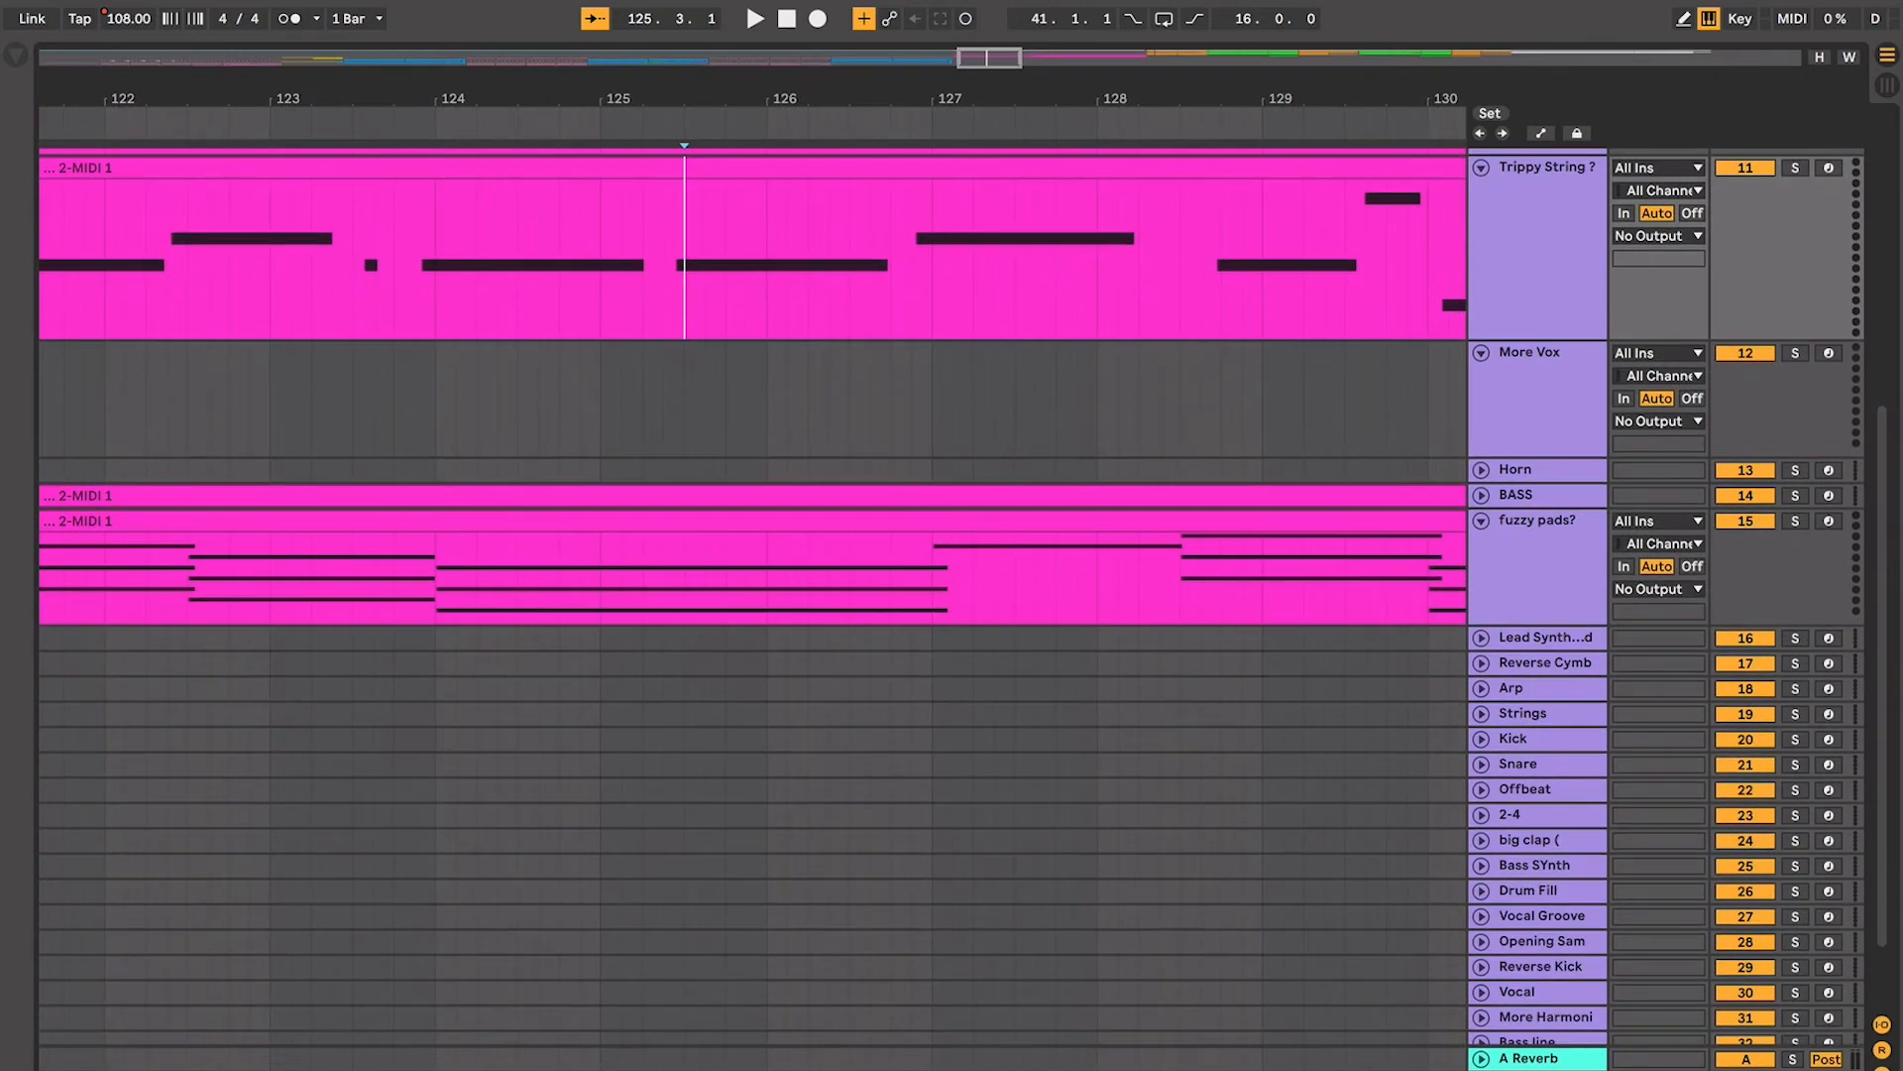
{"action": "double_click", "coordinate": [1566, 1070]}
{"action": "left_click", "coordinate": [393, 62]}
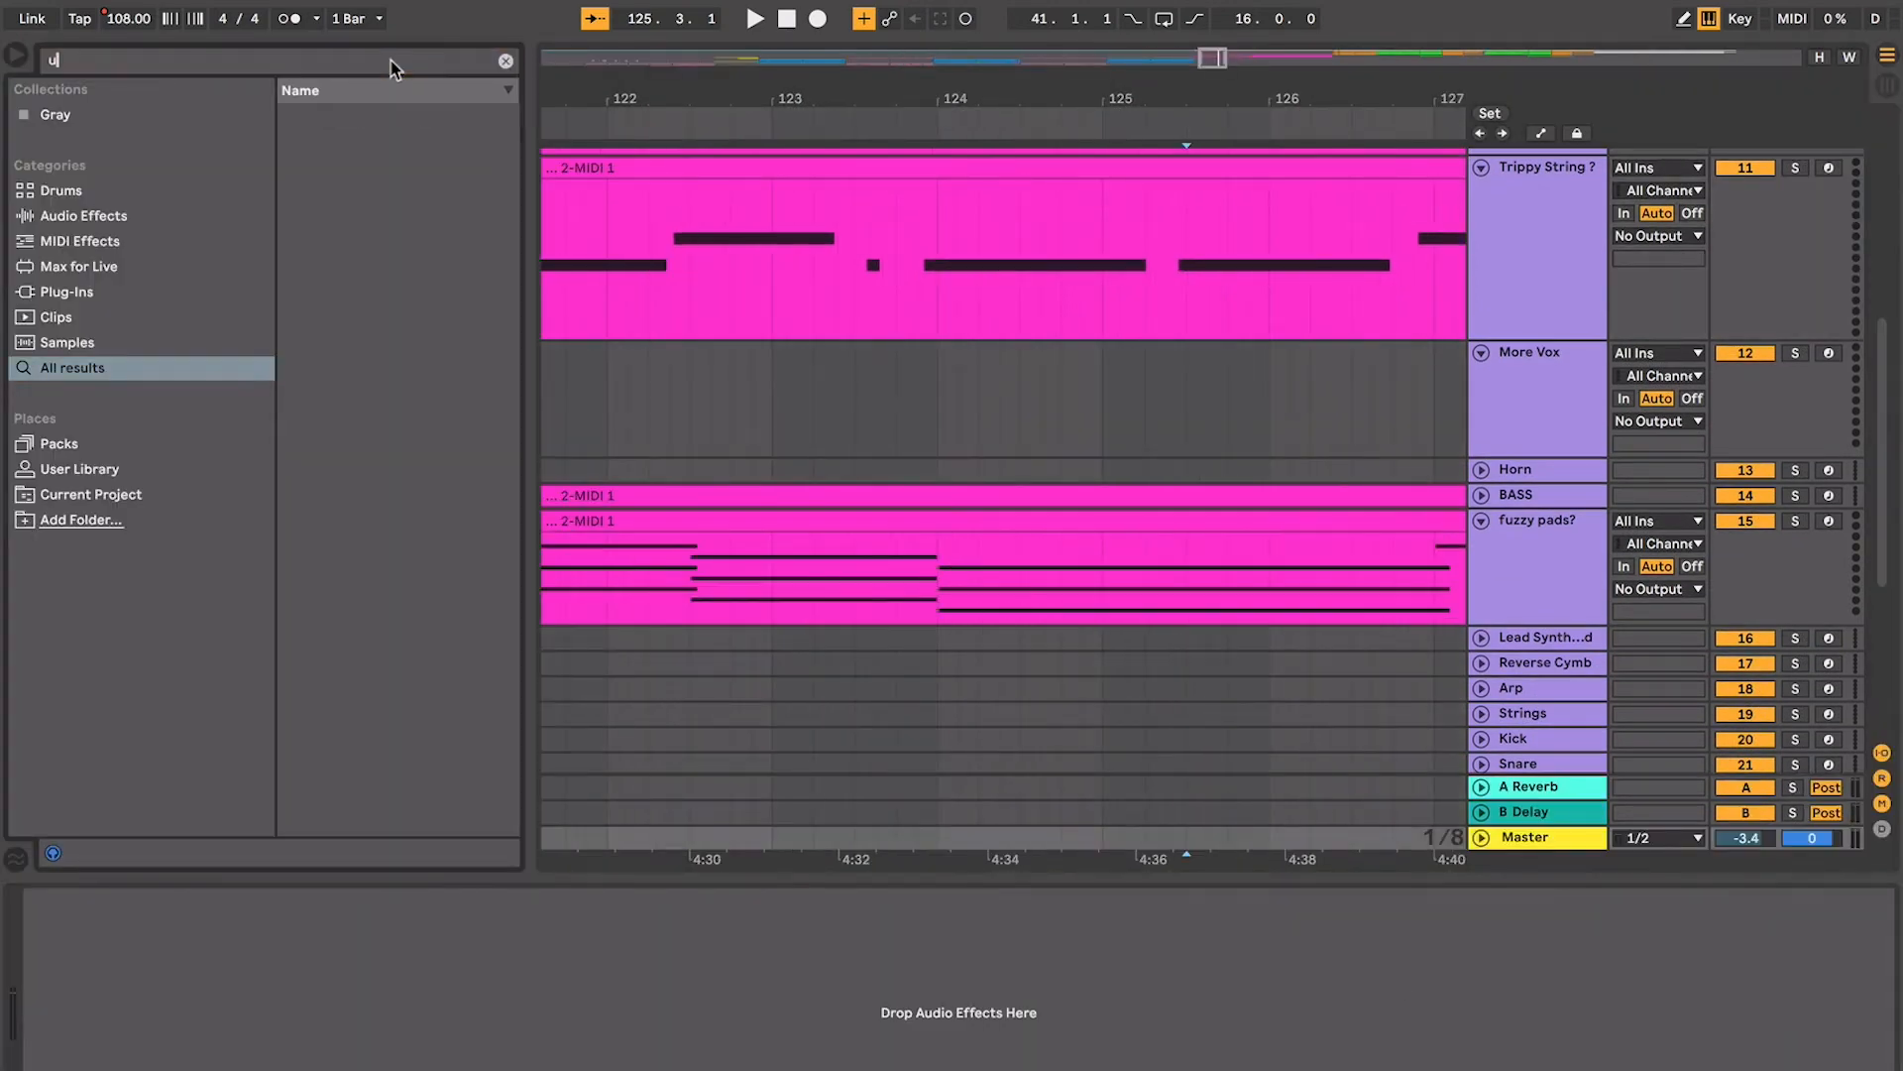
{"action": "type", "text": "auto"}
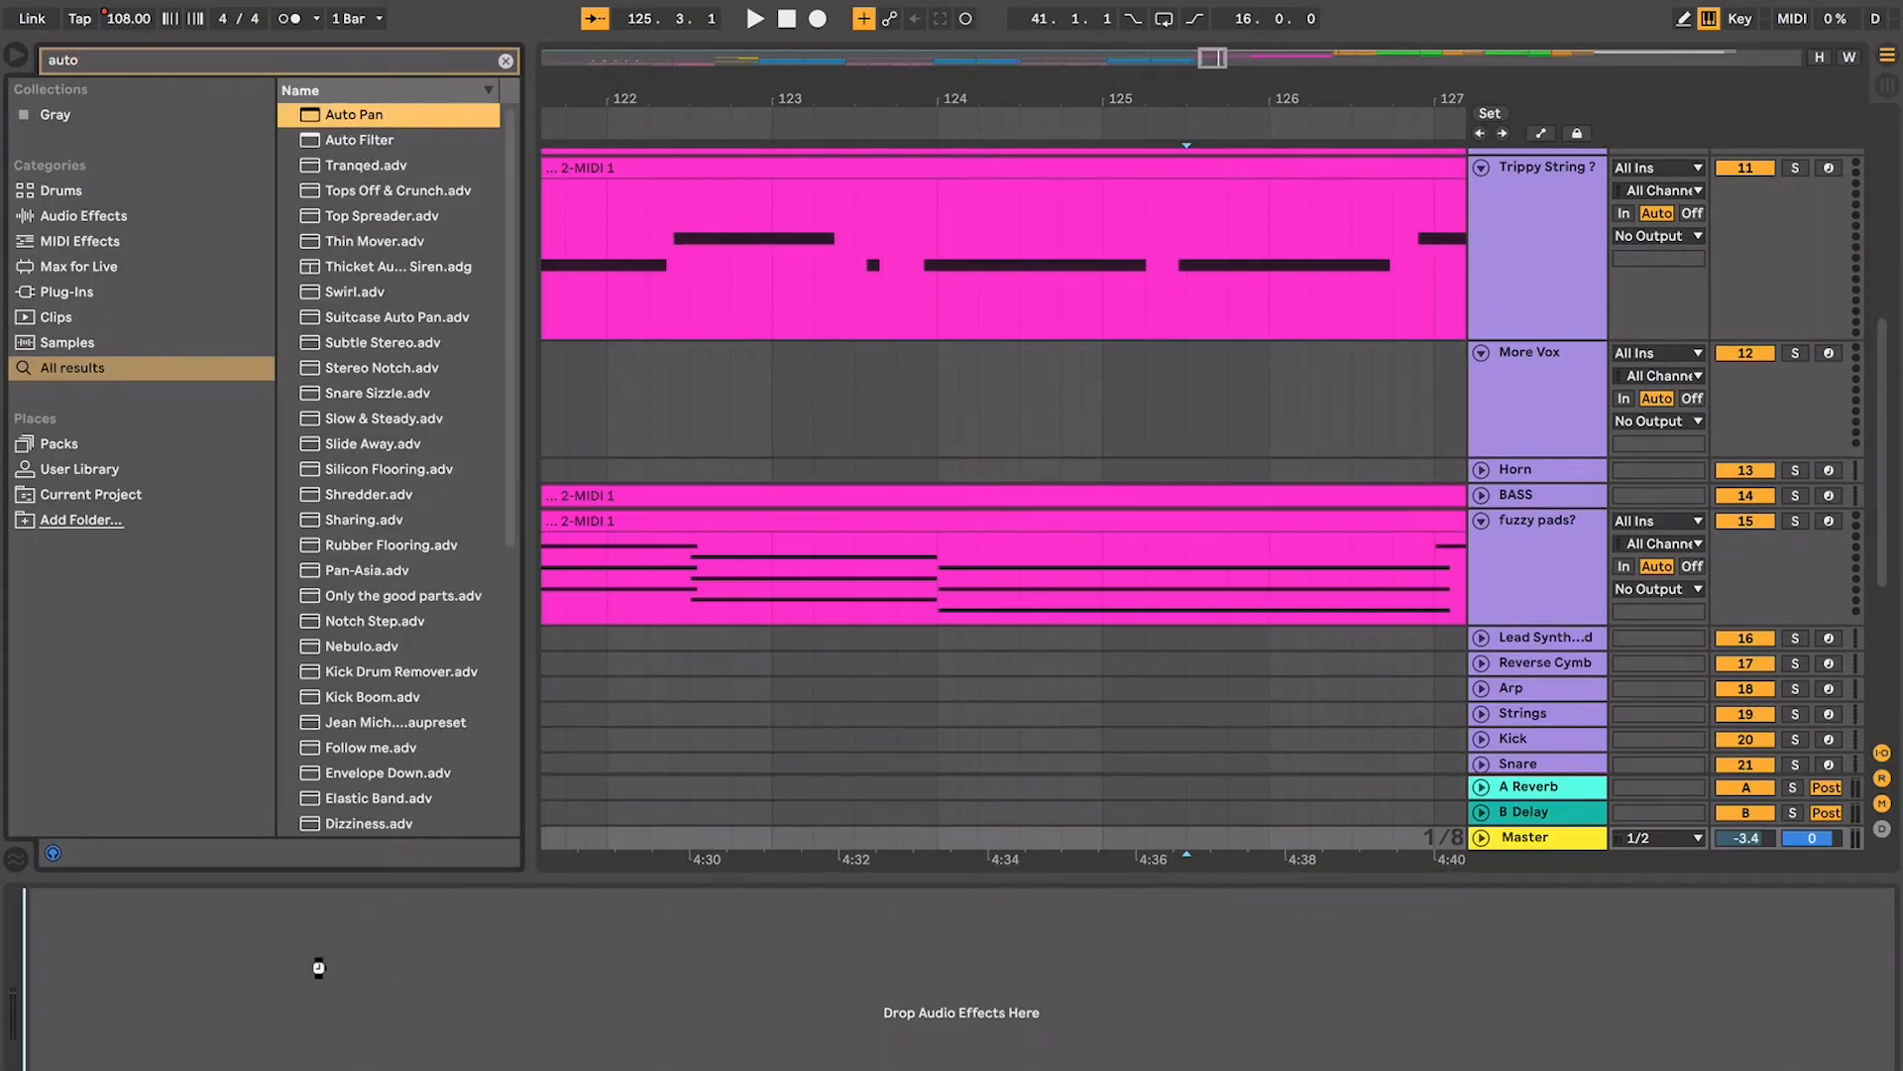
{"action": "key", "text": "super+z"}
{"action": "left_click_drag", "start_coordinate": [351, 137], "coordinate": [293, 952]}
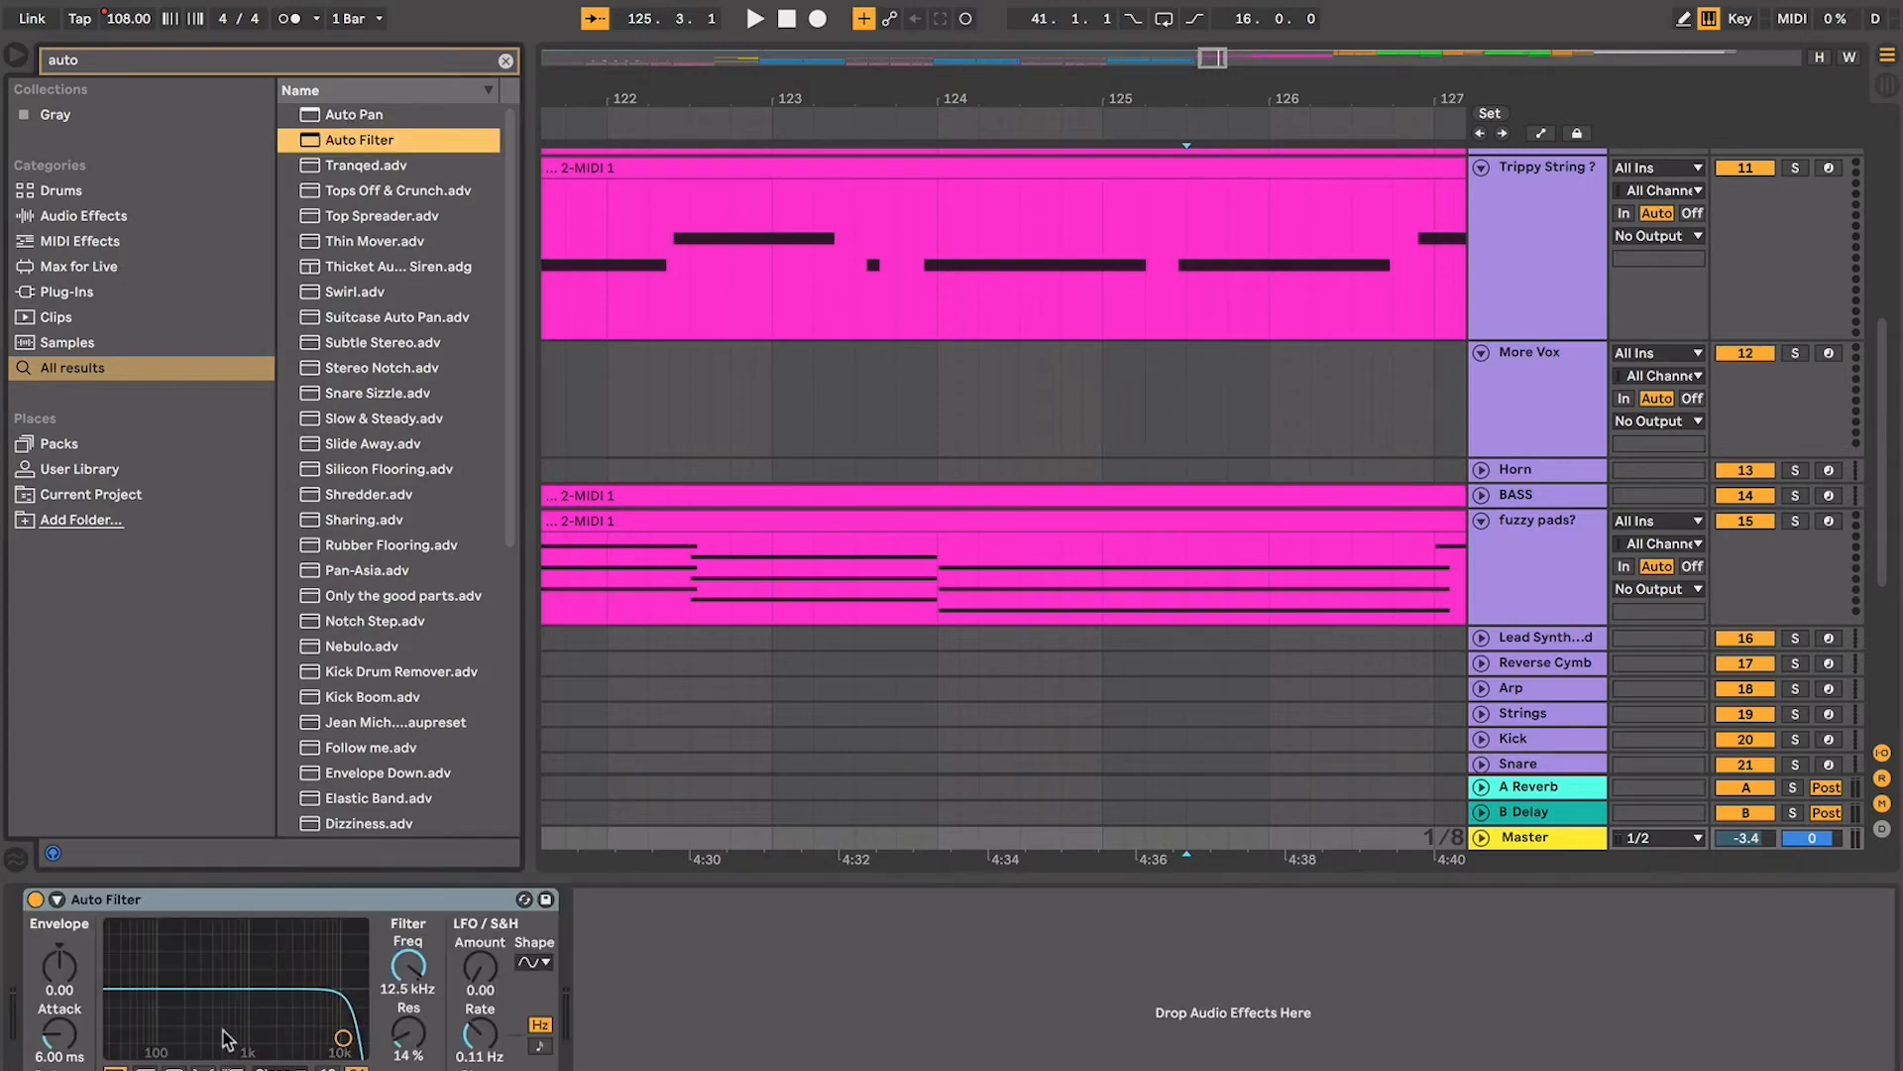
Set the Master's Auto Filter to a 120 Hz low-pass cutoff with 20% resonance
{"action": "left_click_drag", "start_coordinate": [224, 1032], "coordinate": [169, 1031]}
{"action": "key", "text": "super+alt+l"}
{"action": "scroll", "coordinate": [714, 327], "scroll_direction": "left", "scroll_amount": 4}
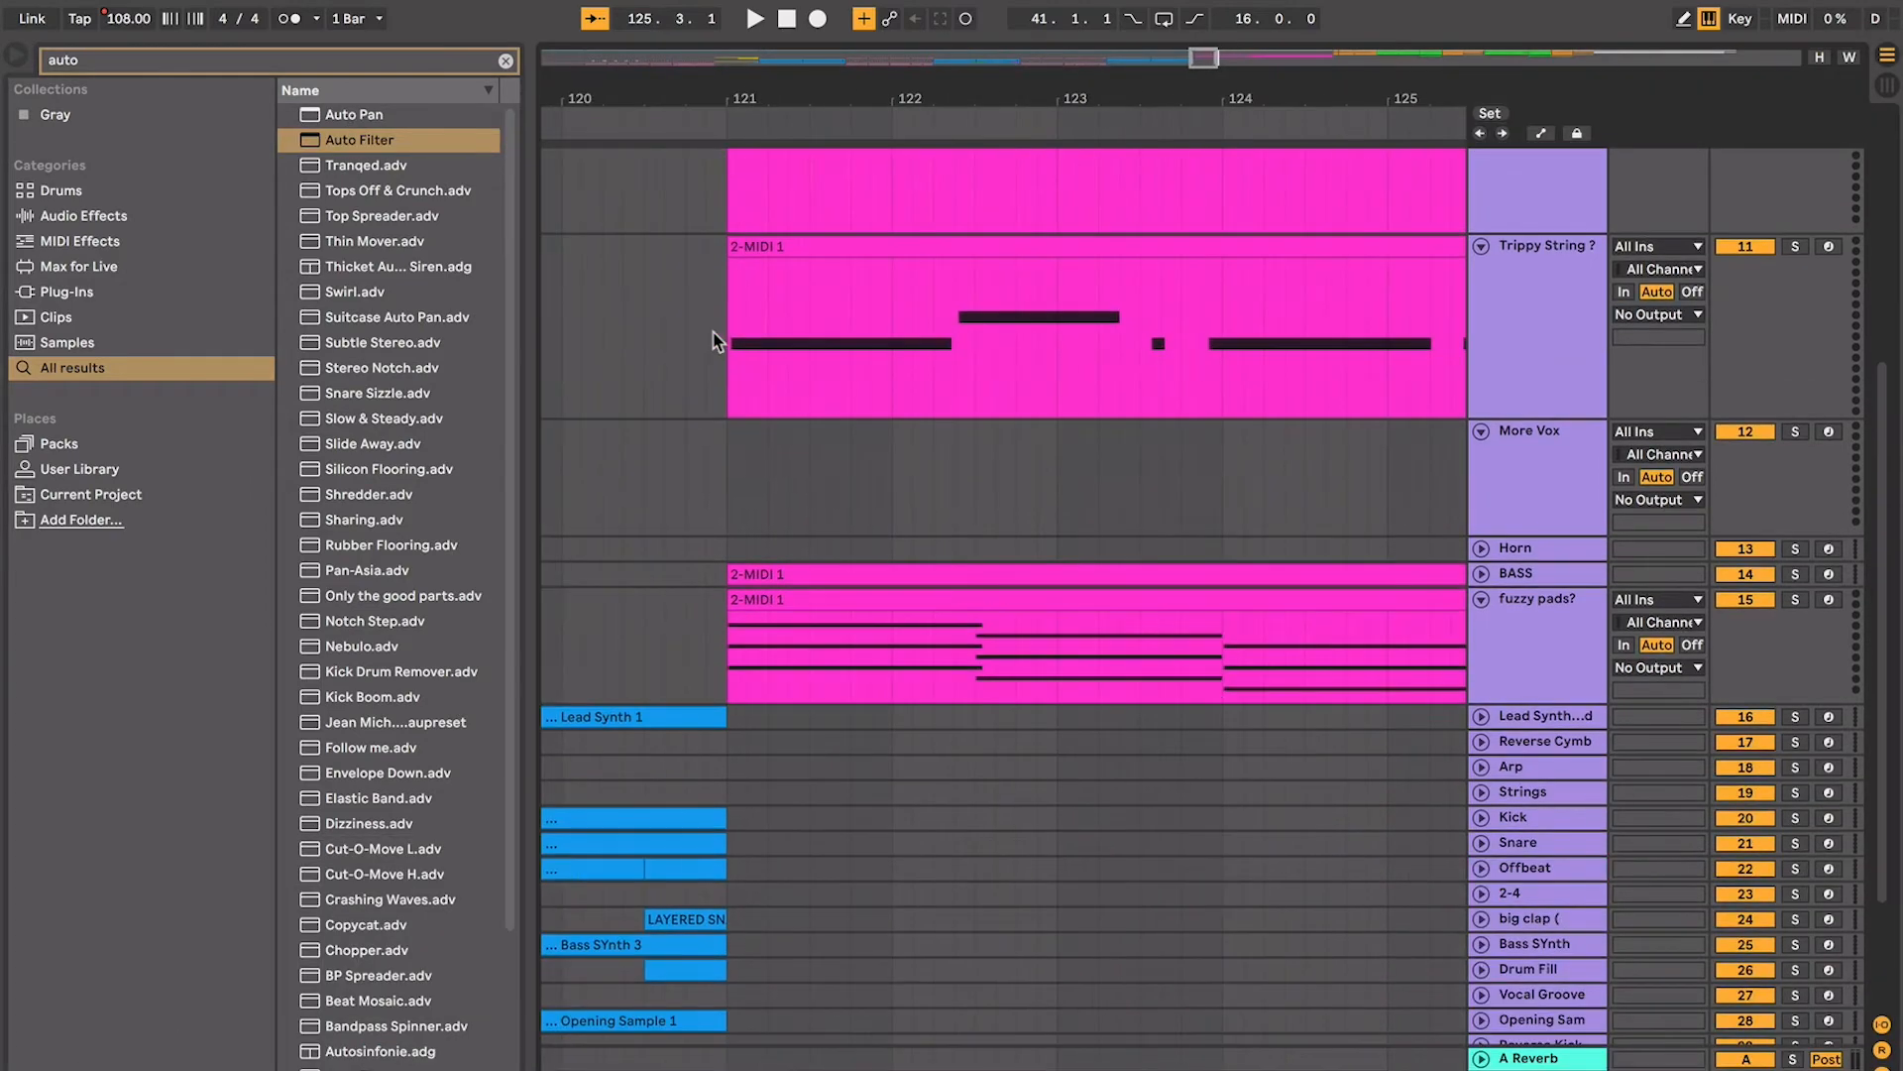
{"action": "left_click", "coordinate": [713, 333]}
{"action": "scroll", "coordinate": [713, 331], "scroll_direction": "up", "scroll_amount": 5}
{"action": "scroll", "coordinate": [714, 331], "scroll_direction": "down", "scroll_amount": 5}
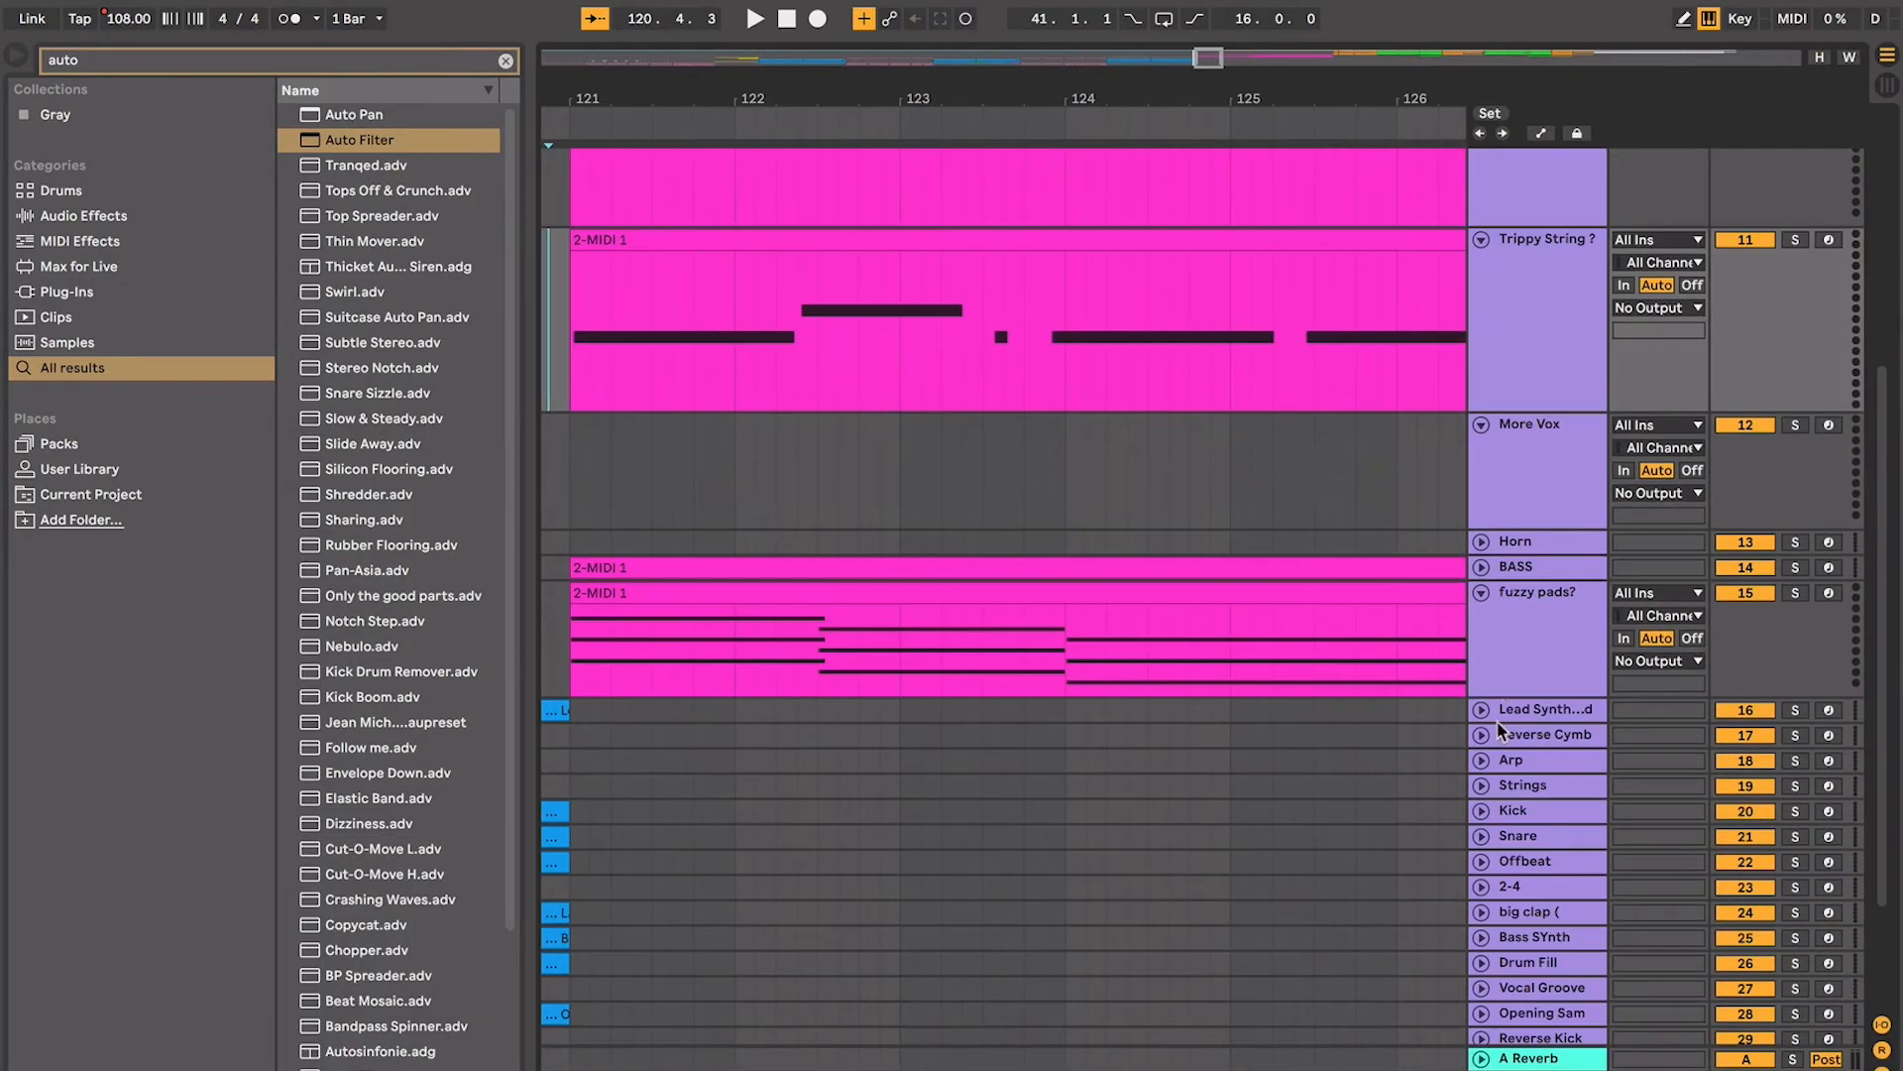
{"action": "key", "text": "super+alt+l"}
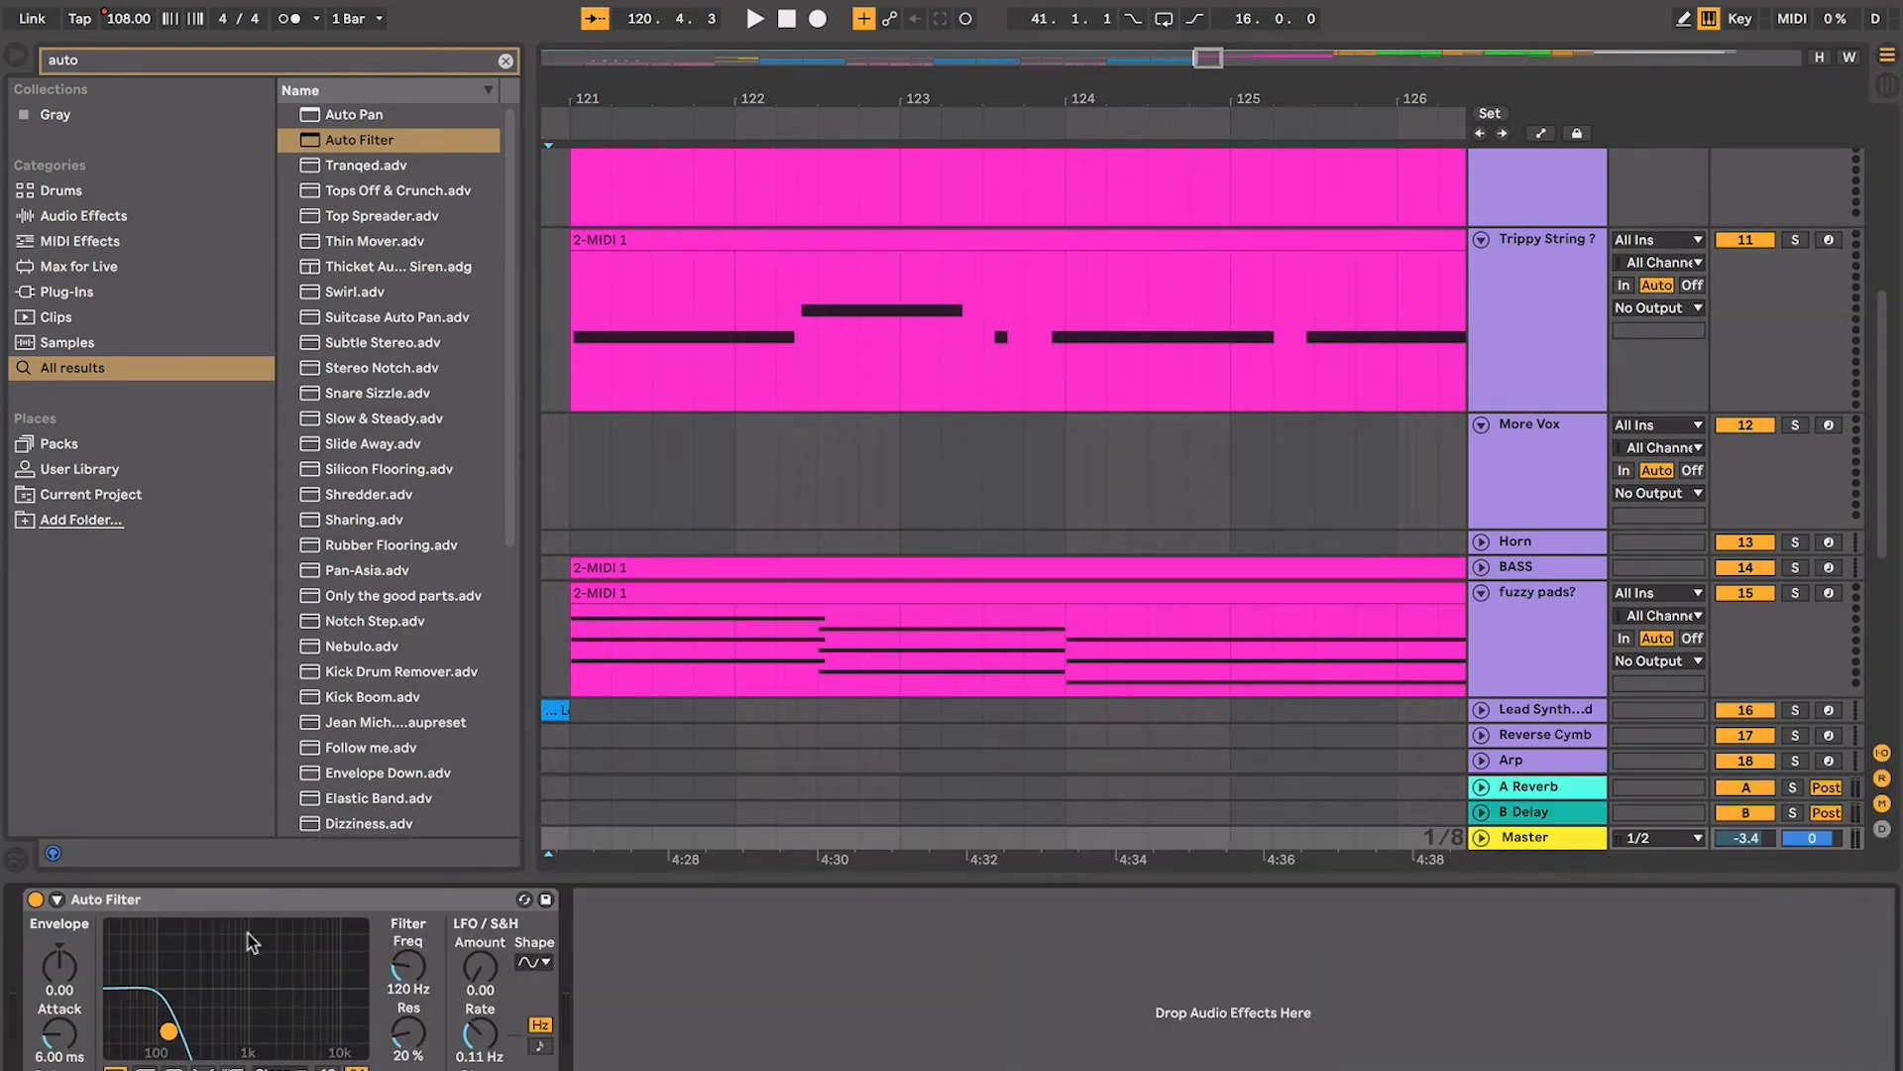
{"action": "left_click", "coordinate": [220, 911]}
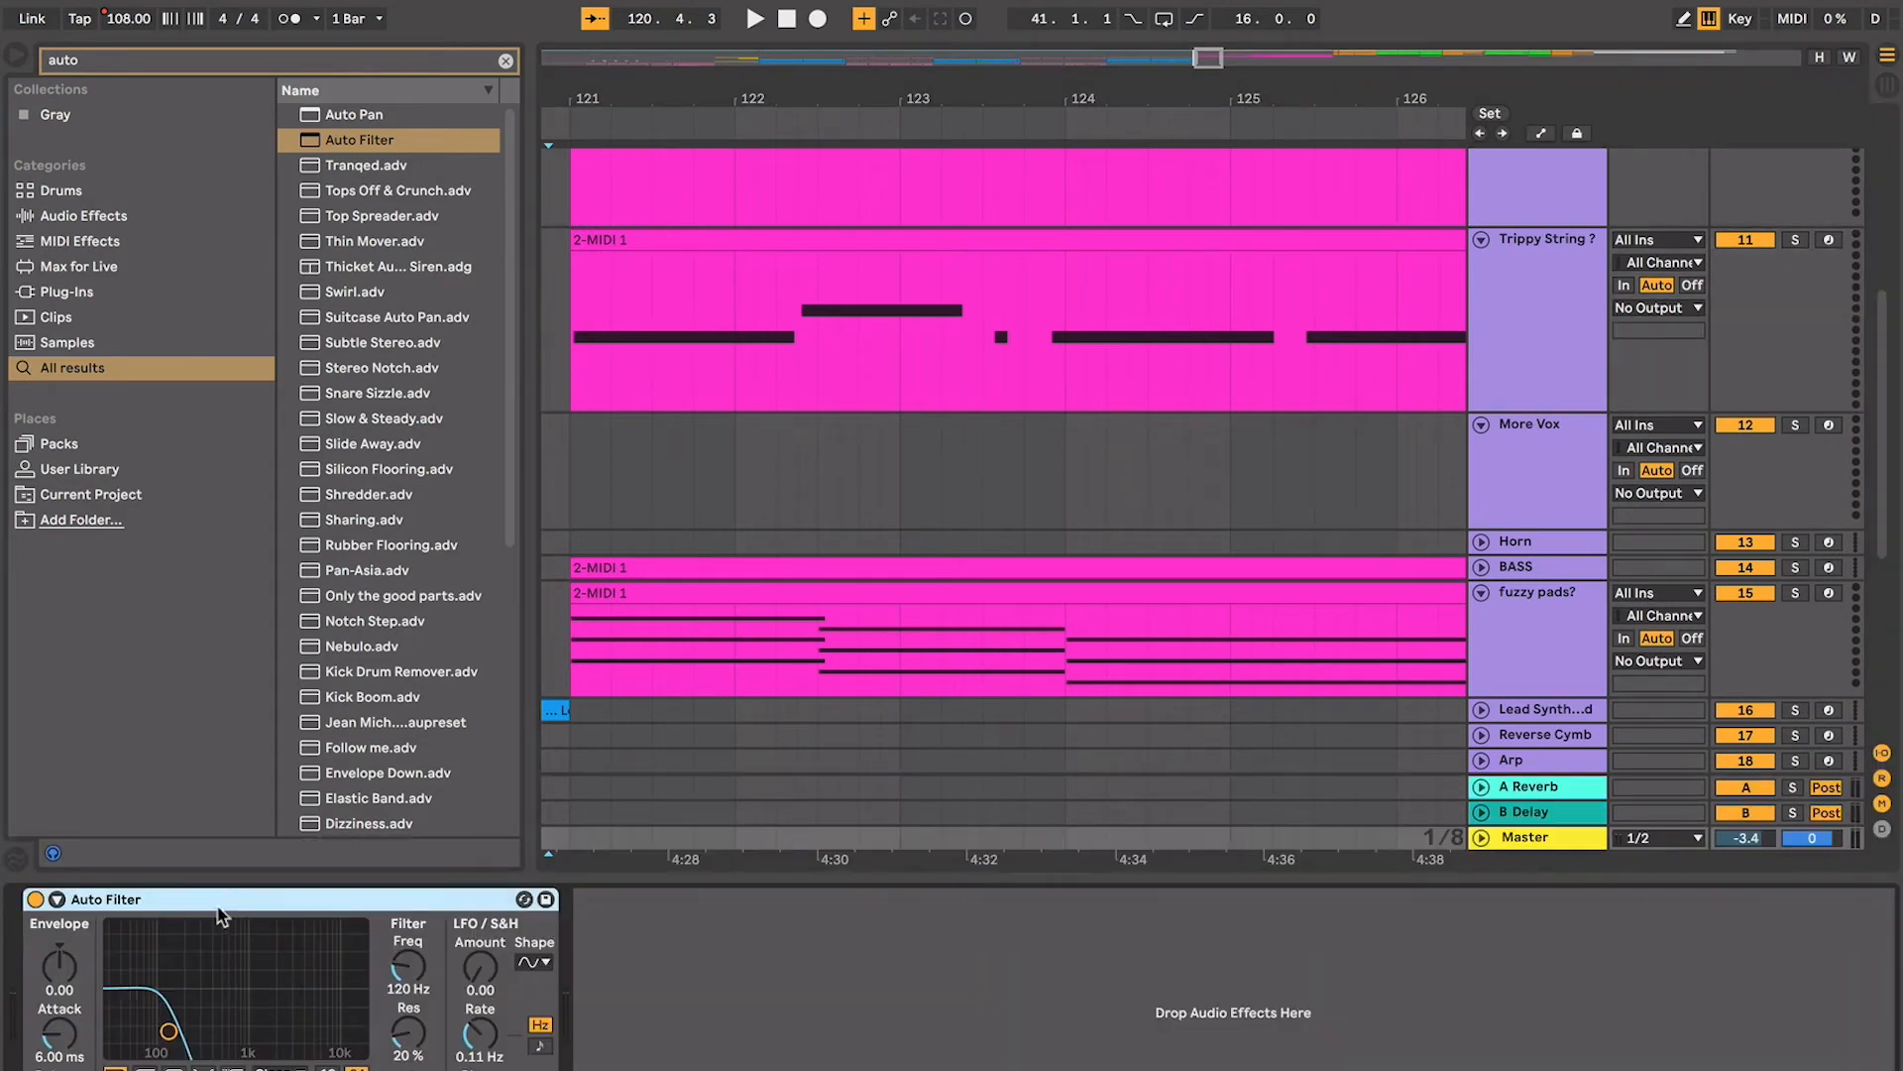
Unfold the BASS track, select its clip and play from bar 121 with the Master's Auto Filter shown
{"action": "left_click", "coordinate": [739, 386]}
{"action": "scroll", "coordinate": [738, 388], "scroll_direction": "right", "scroll_amount": 1}
{"action": "scroll", "coordinate": [738, 389], "scroll_direction": "up", "scroll_amount": 2}
{"action": "scroll", "coordinate": [739, 389], "scroll_direction": "down", "scroll_amount": 4}
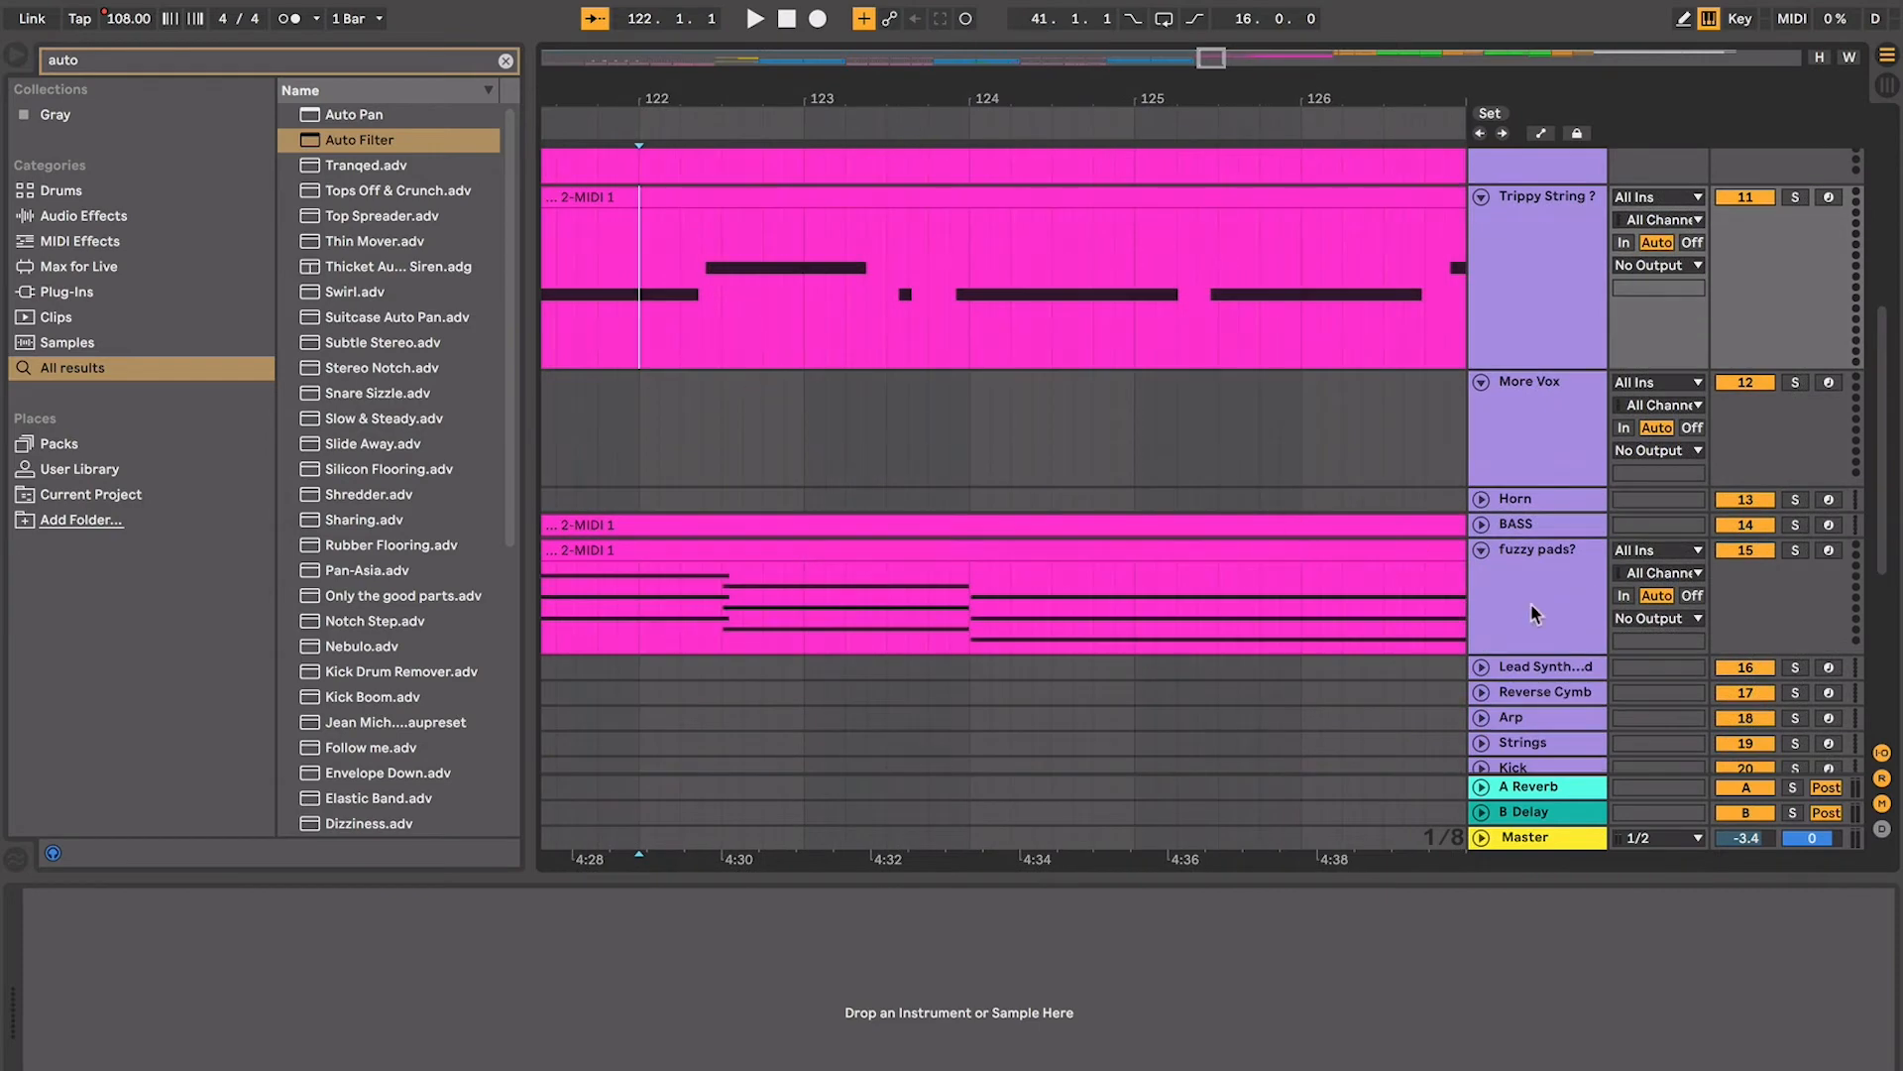
{"action": "left_click", "coordinate": [1483, 526]}
{"action": "scroll", "coordinate": [973, 484], "scroll_direction": "down", "scroll_amount": 2}
{"action": "scroll", "coordinate": [973, 485], "scroll_direction": "left", "scroll_amount": 3}
{"action": "left_click", "coordinate": [973, 421]}
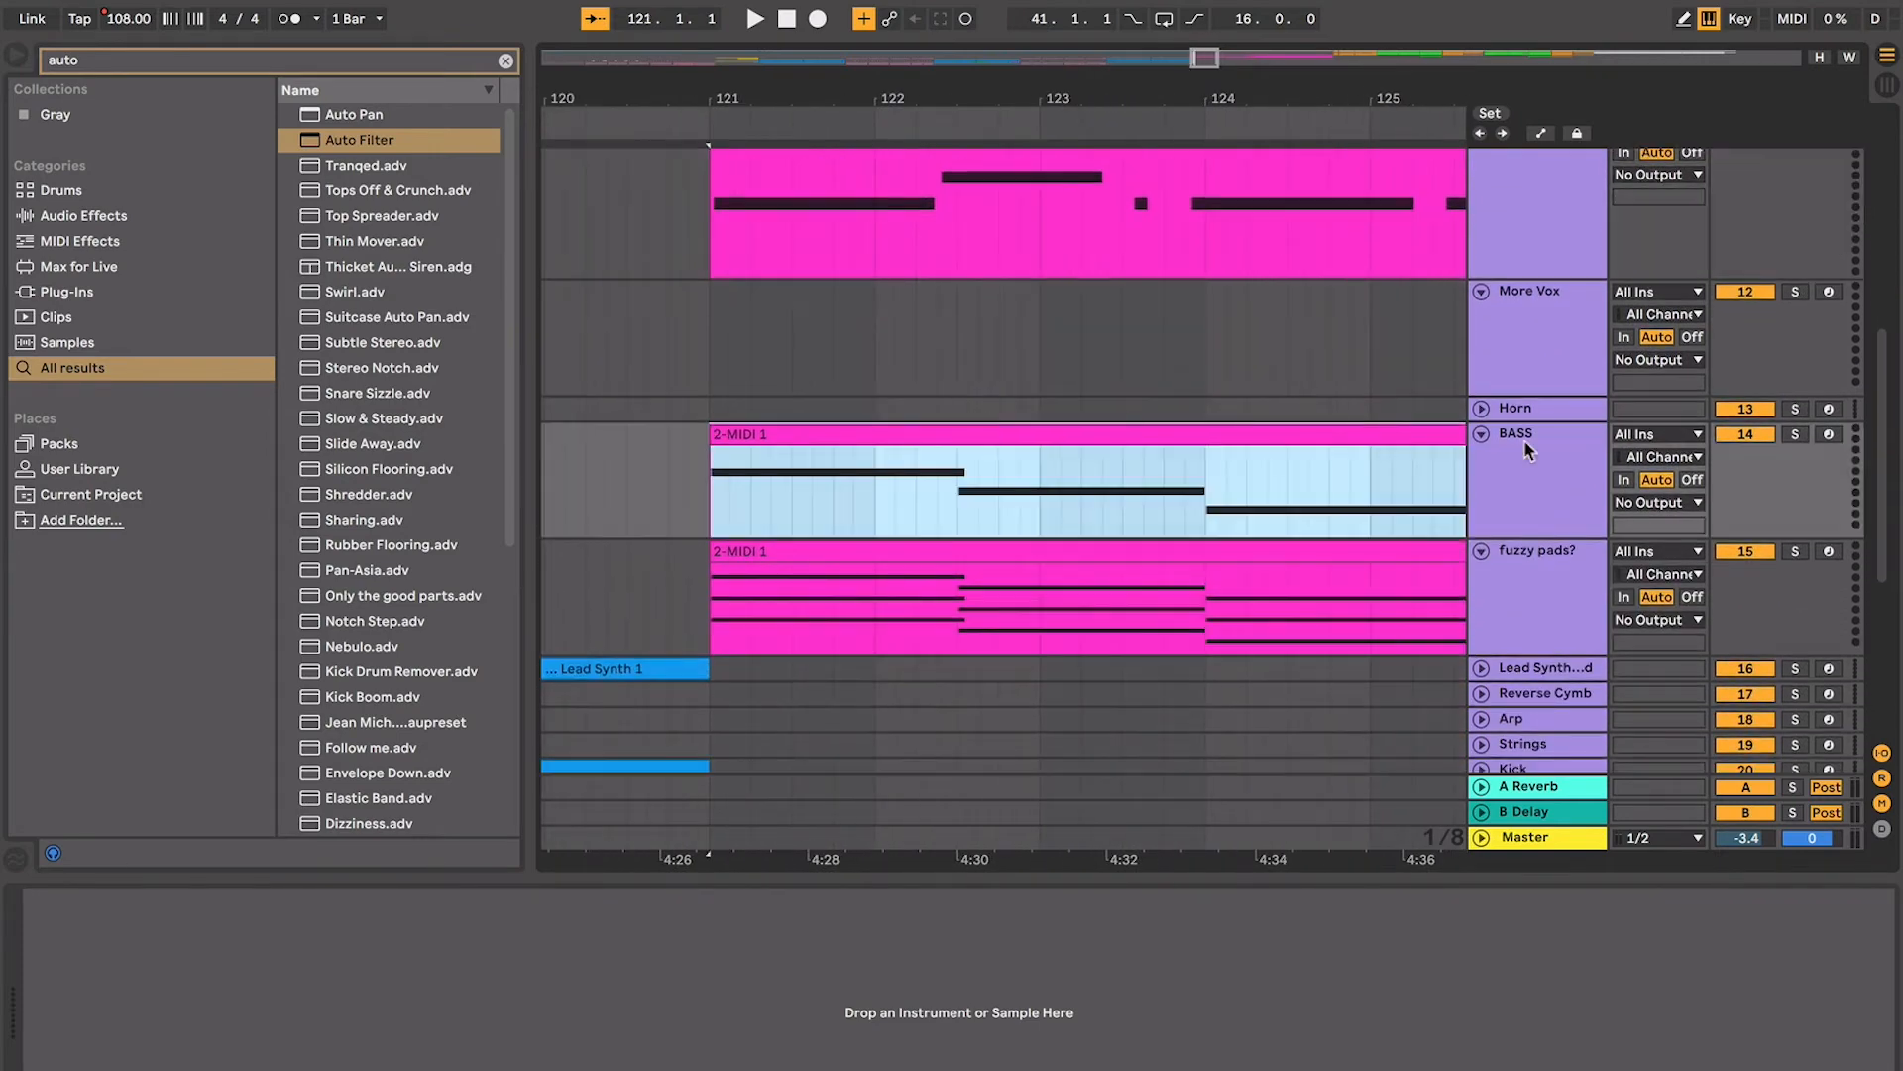
{"action": "left_click", "coordinate": [1559, 842]}
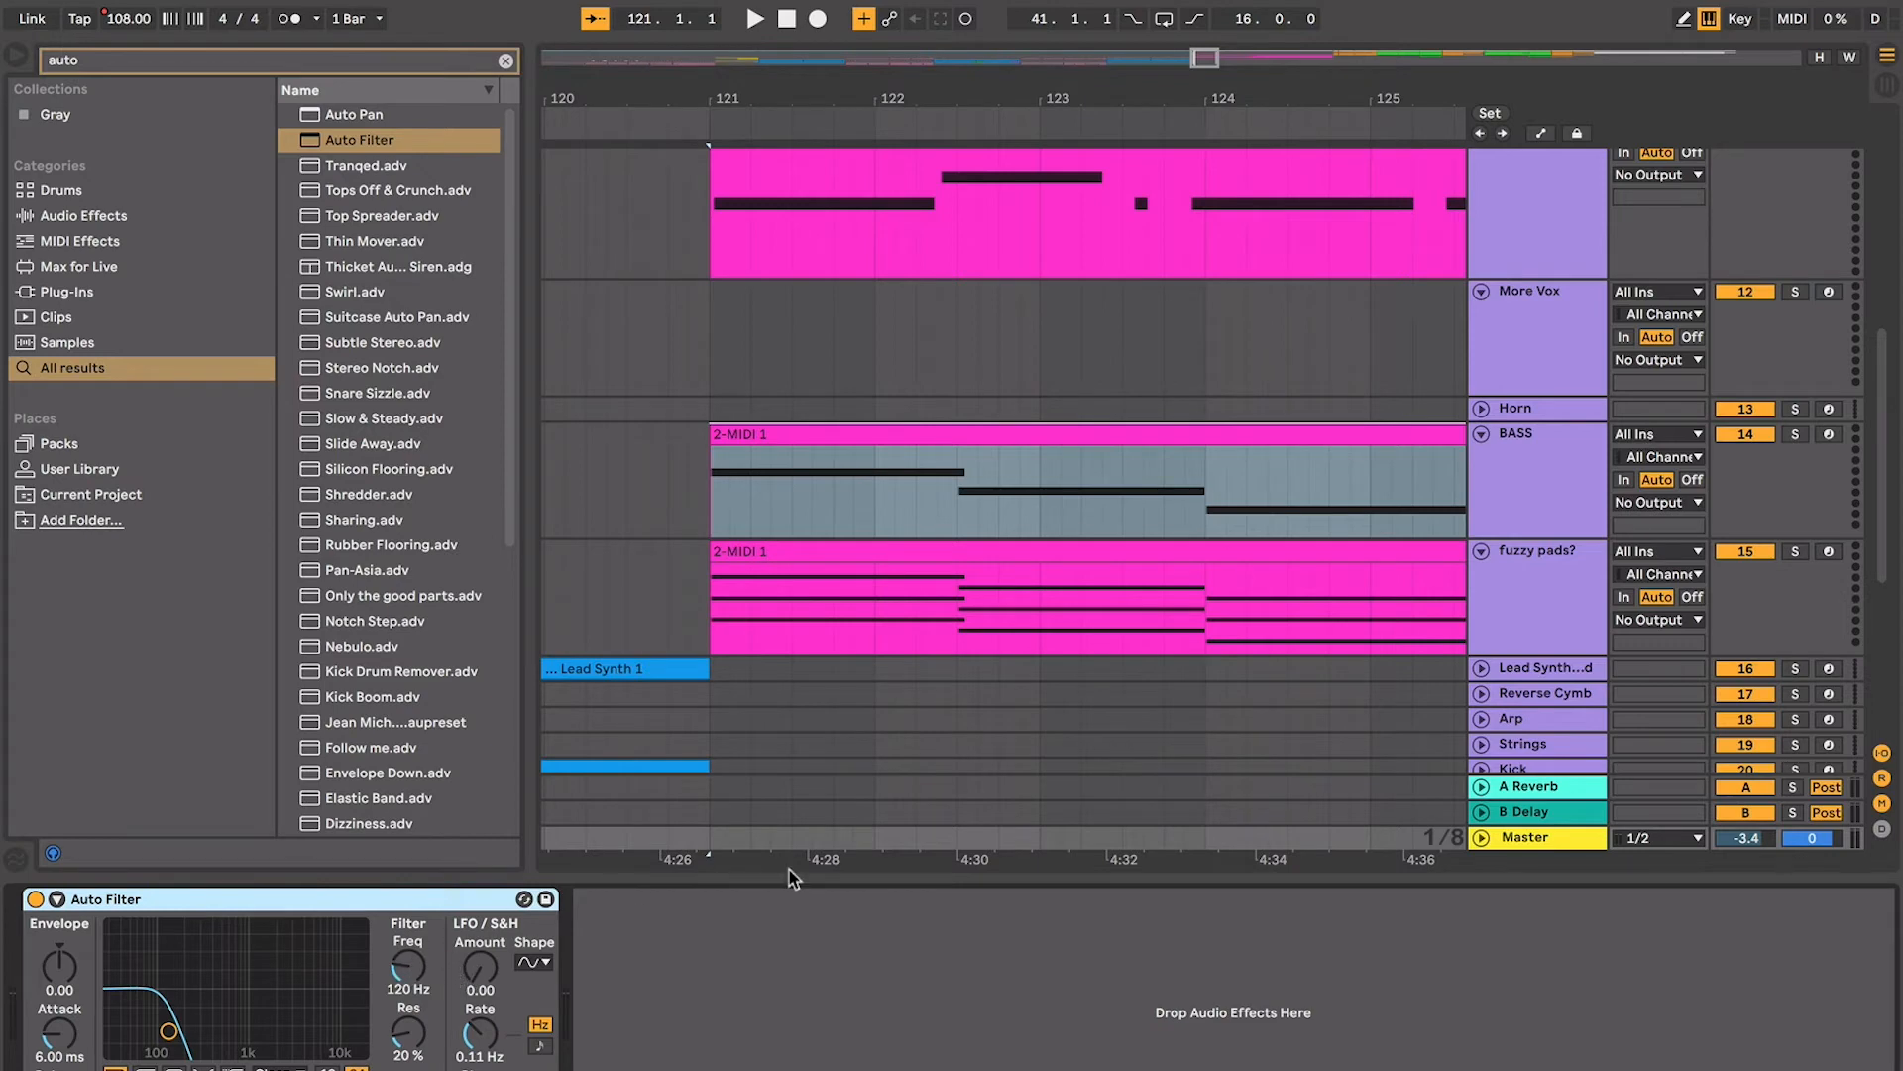
{"action": "key", "text": "space"}
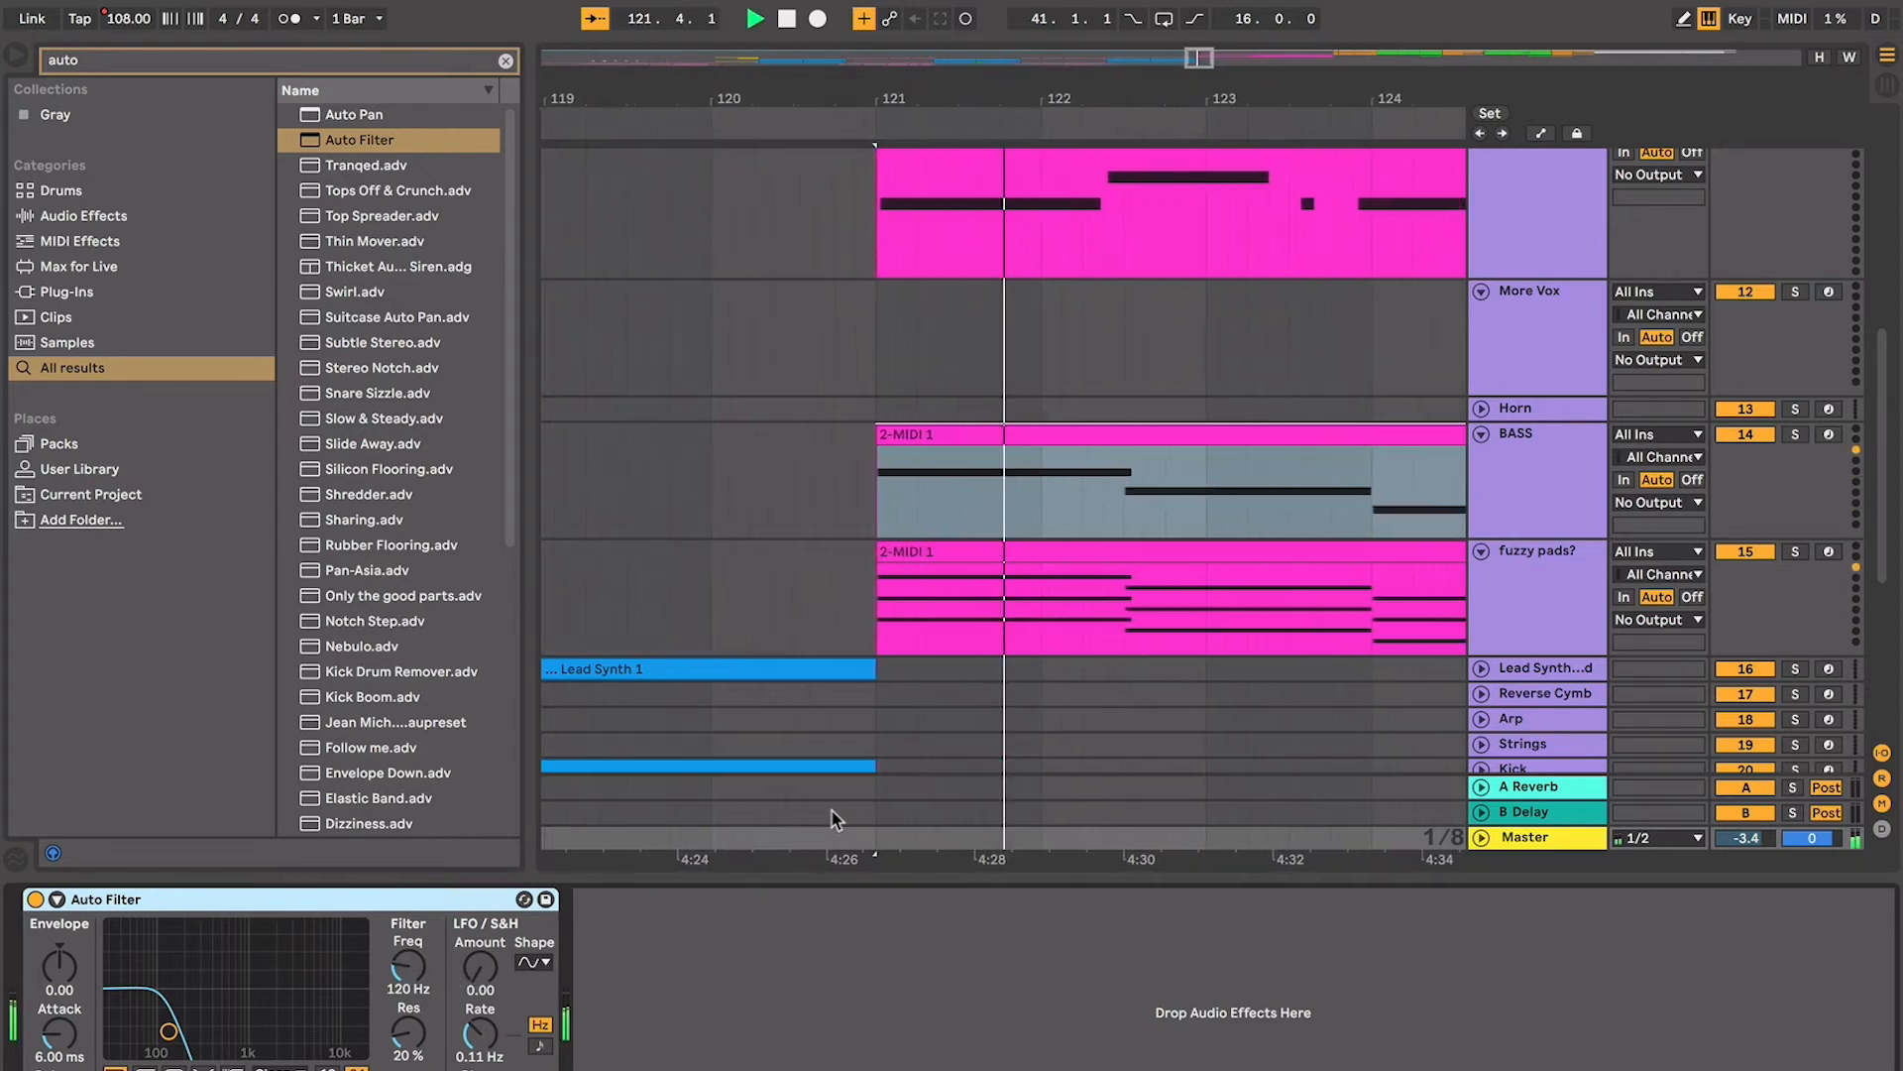
Search the browser for "eq", add EQ Eight after the Master's Auto Filter and expand its spectrum display
{"action": "left_click", "coordinate": [309, 61]}
{"action": "type", "text": "eq"}
{"action": "double_click", "coordinate": [354, 140]}
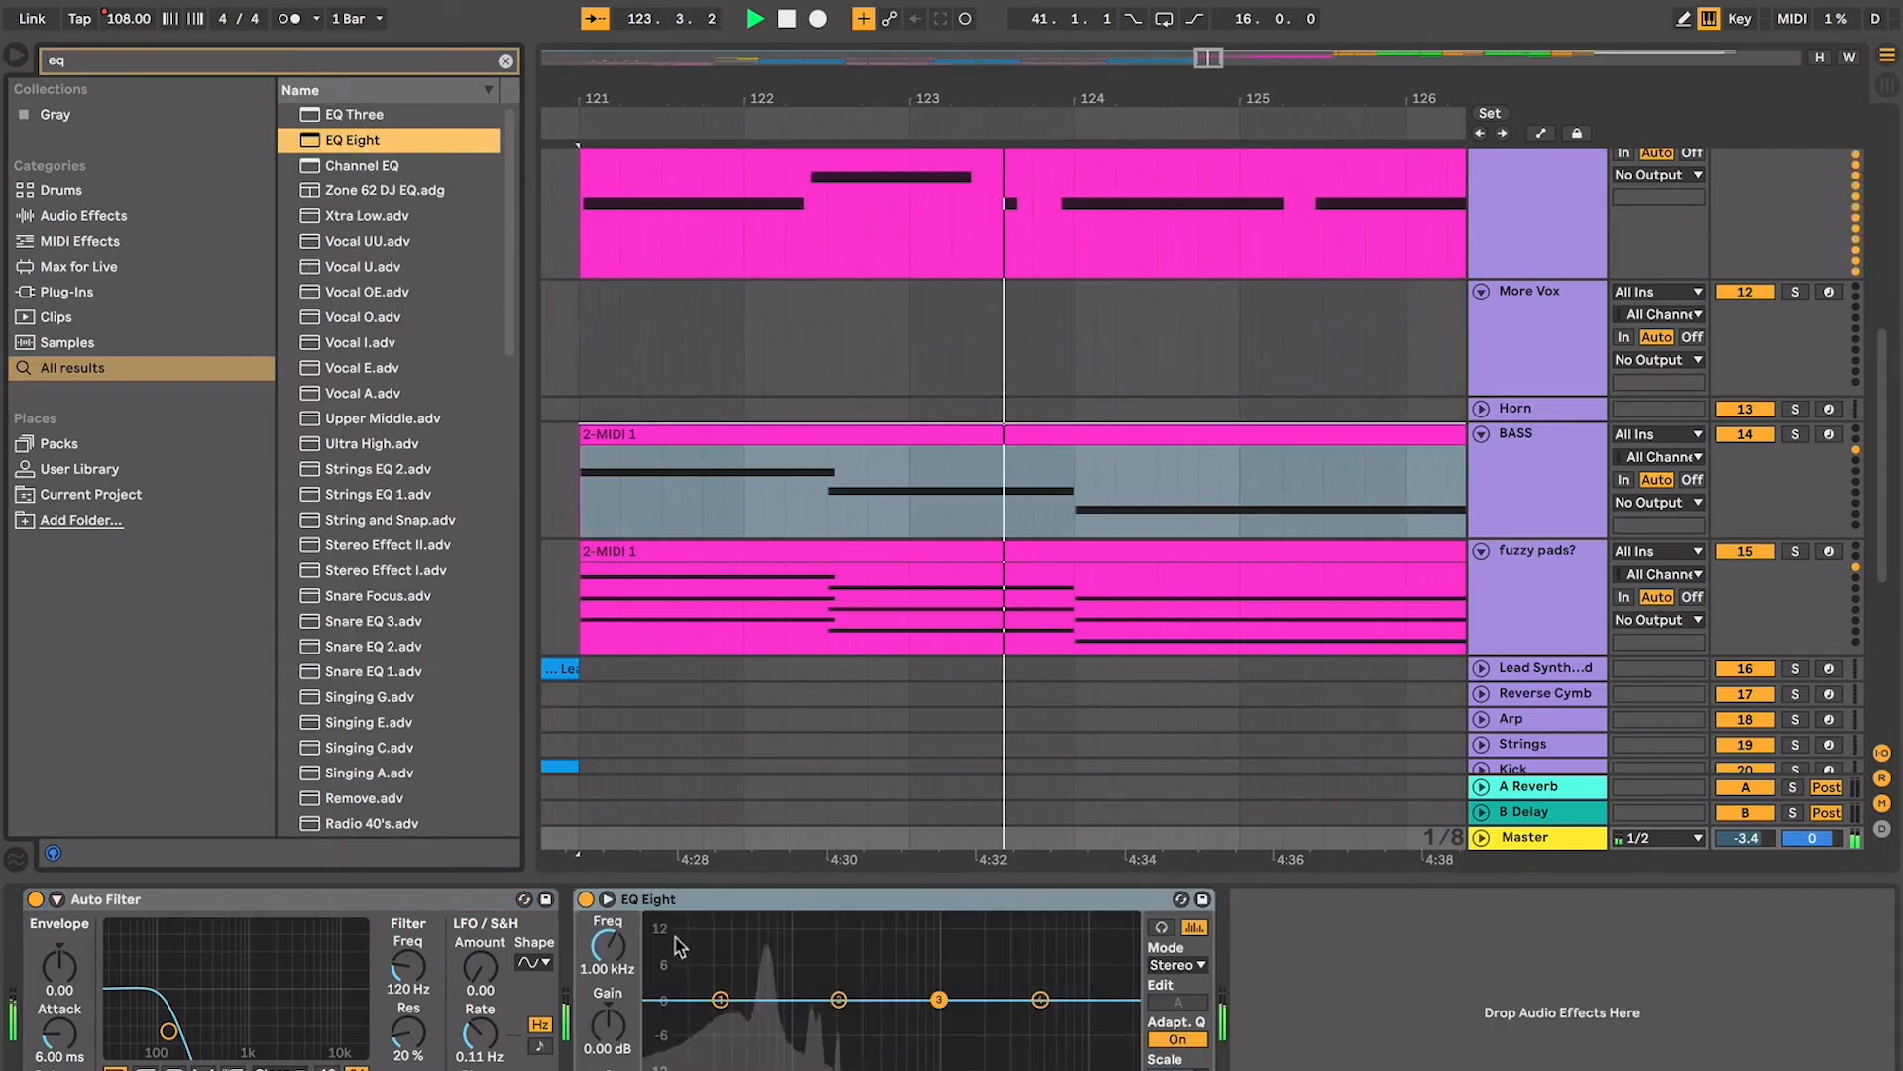
{"action": "left_click", "coordinate": [606, 900]}
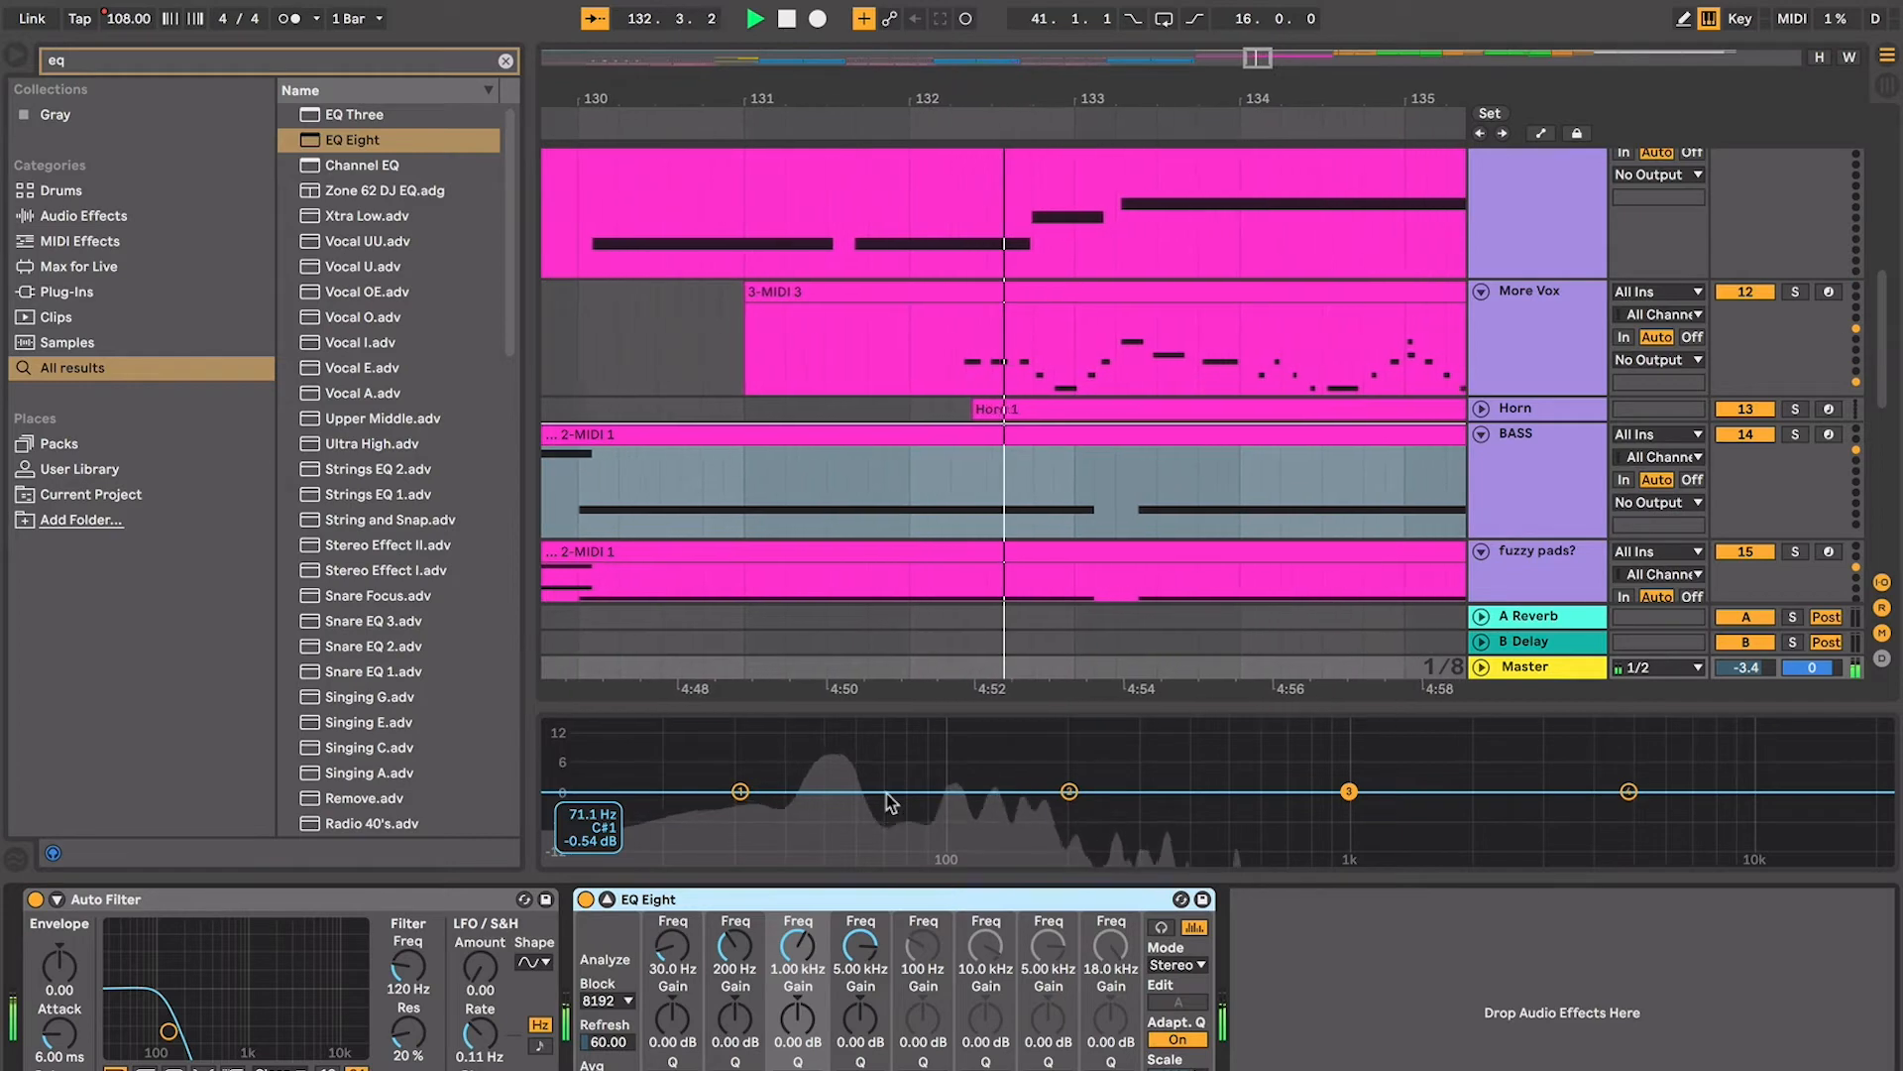
Stop playback and delete both the Auto Filter and the EQ Eight from the Master track
{"action": "key", "text": "space"}
{"action": "left_click", "coordinate": [469, 898]}
{"action": "left_click", "coordinate": [641, 897], "text": "shift"}
{"action": "key", "text": "Delete"}
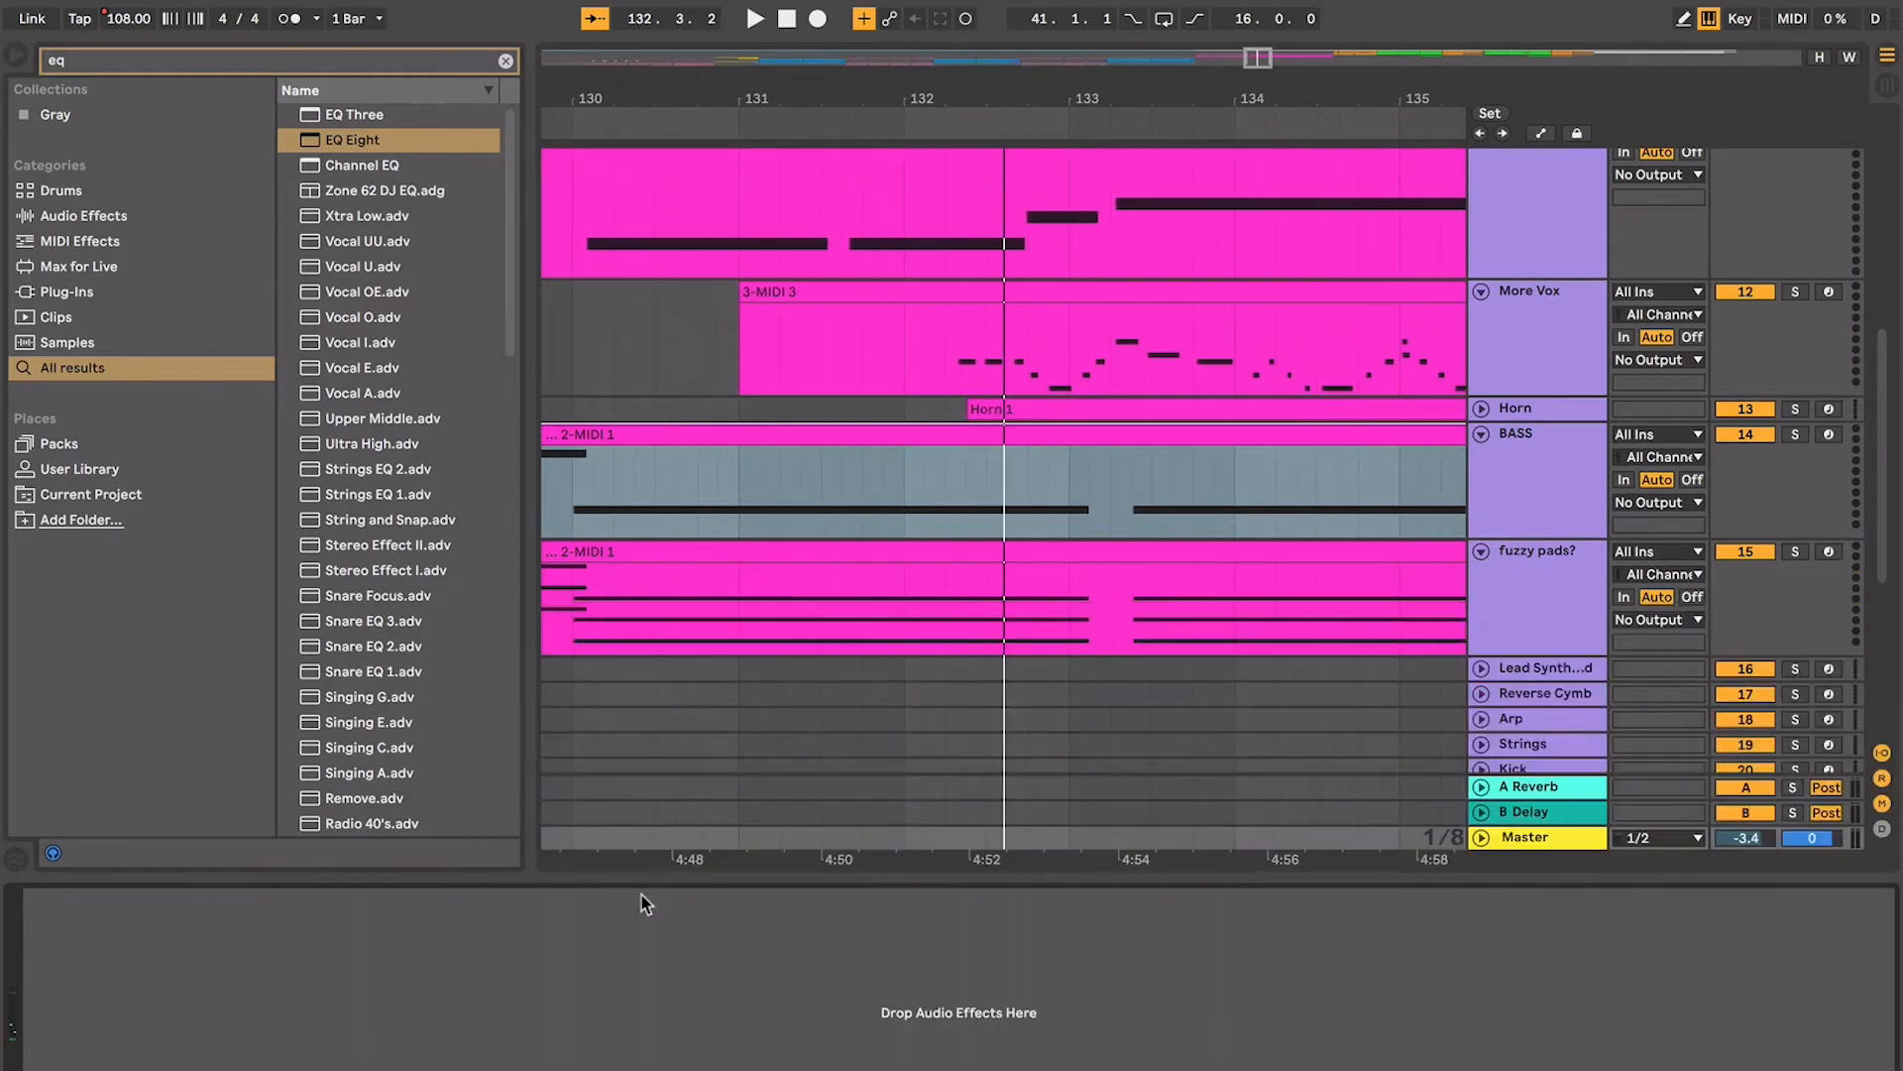
Examine the BASS clip's note line from bar 121 onward and select the whole clip
{"action": "left_click", "coordinate": [721, 507]}
{"action": "key", "text": "minus"}
{"action": "key", "text": "minus"}
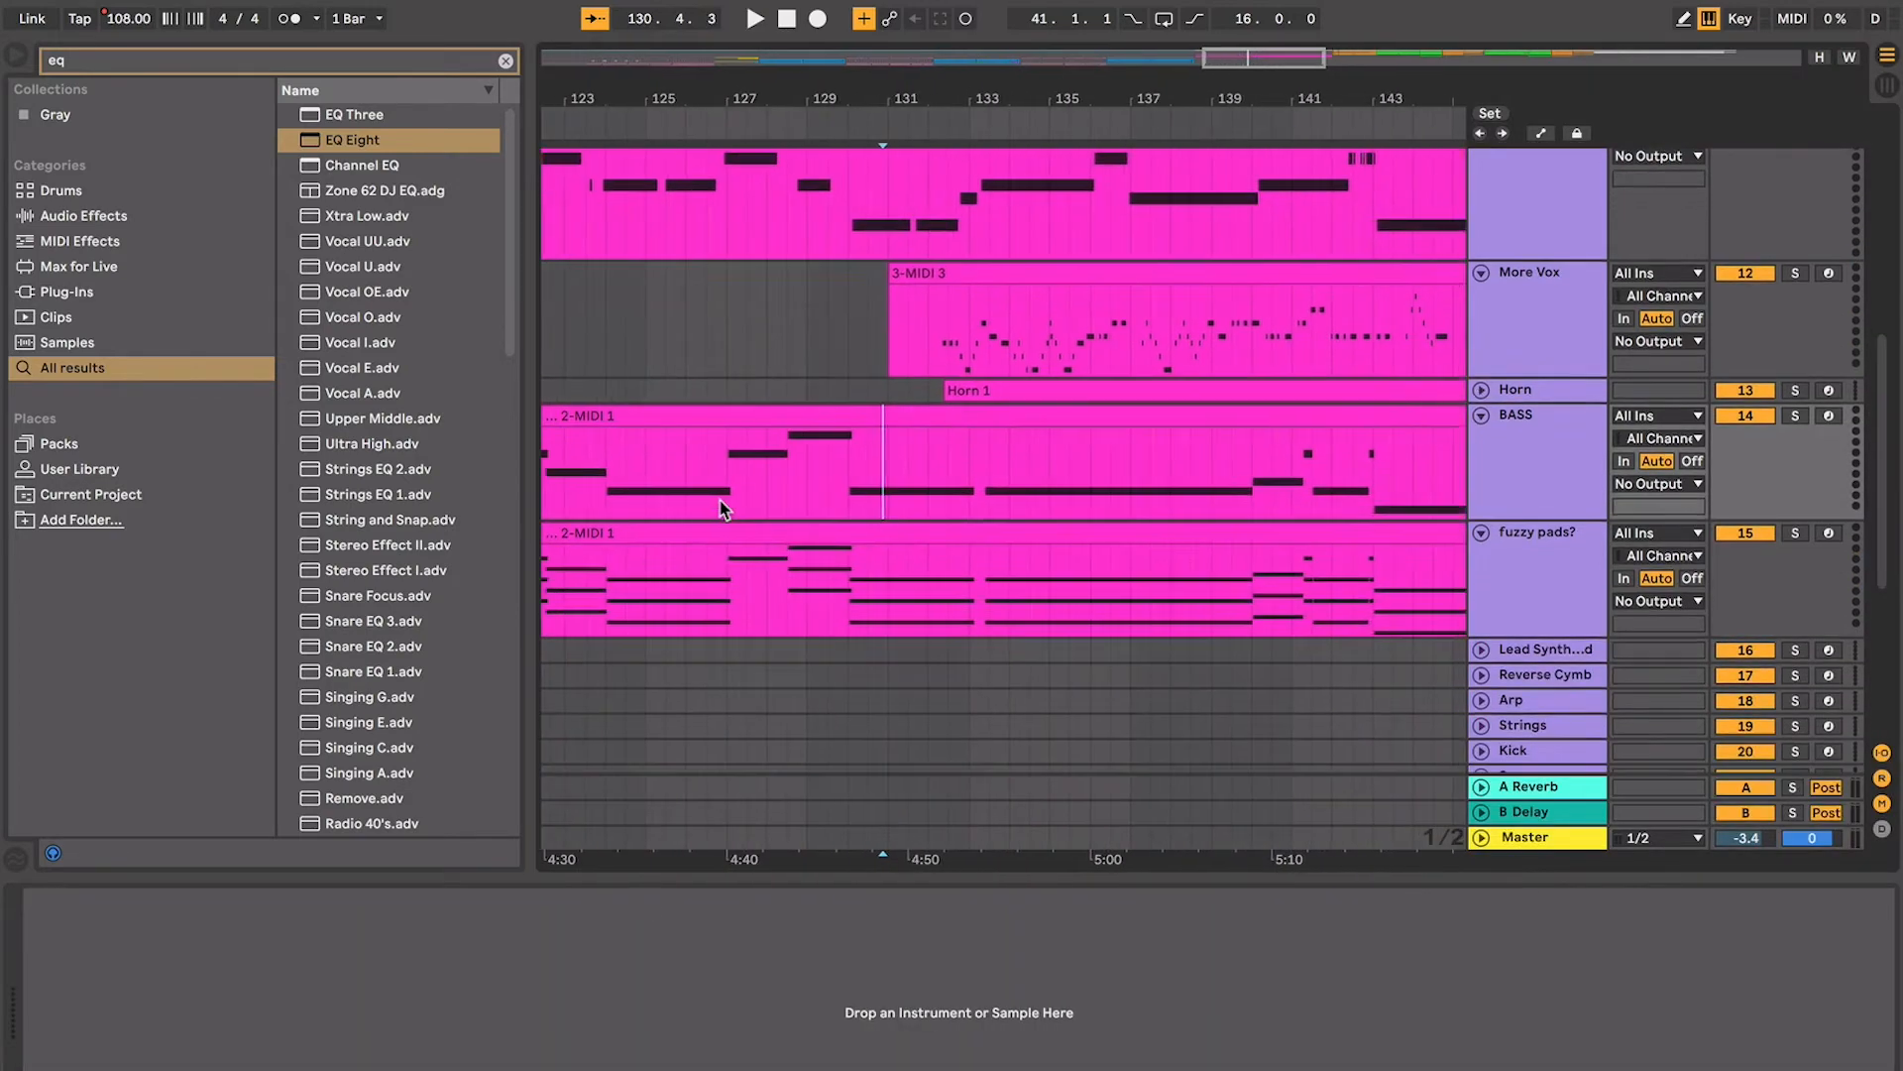
{"action": "scroll", "coordinate": [724, 510], "scroll_direction": "left", "scroll_amount": 2}
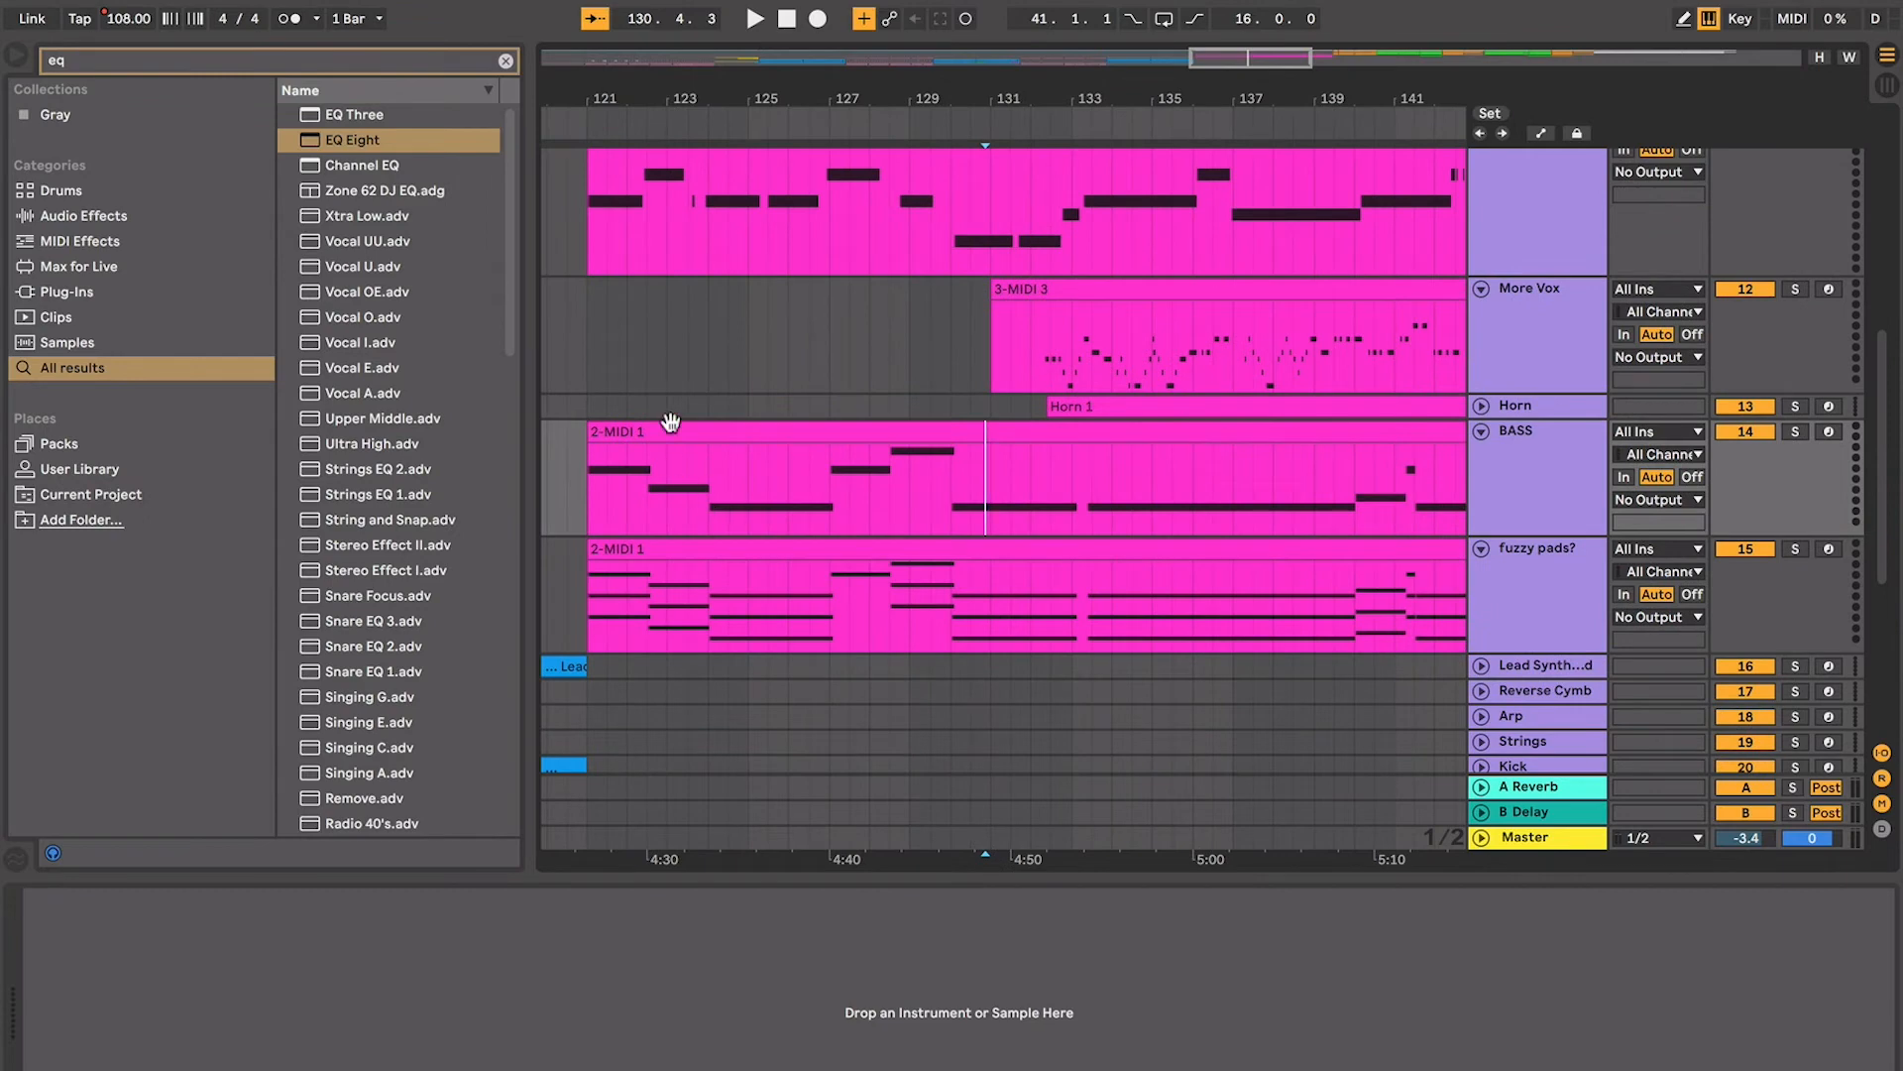
{"action": "left_click", "coordinate": [683, 423]}
{"action": "scroll", "coordinate": [808, 451], "scroll_direction": "right", "scroll_amount": 2}
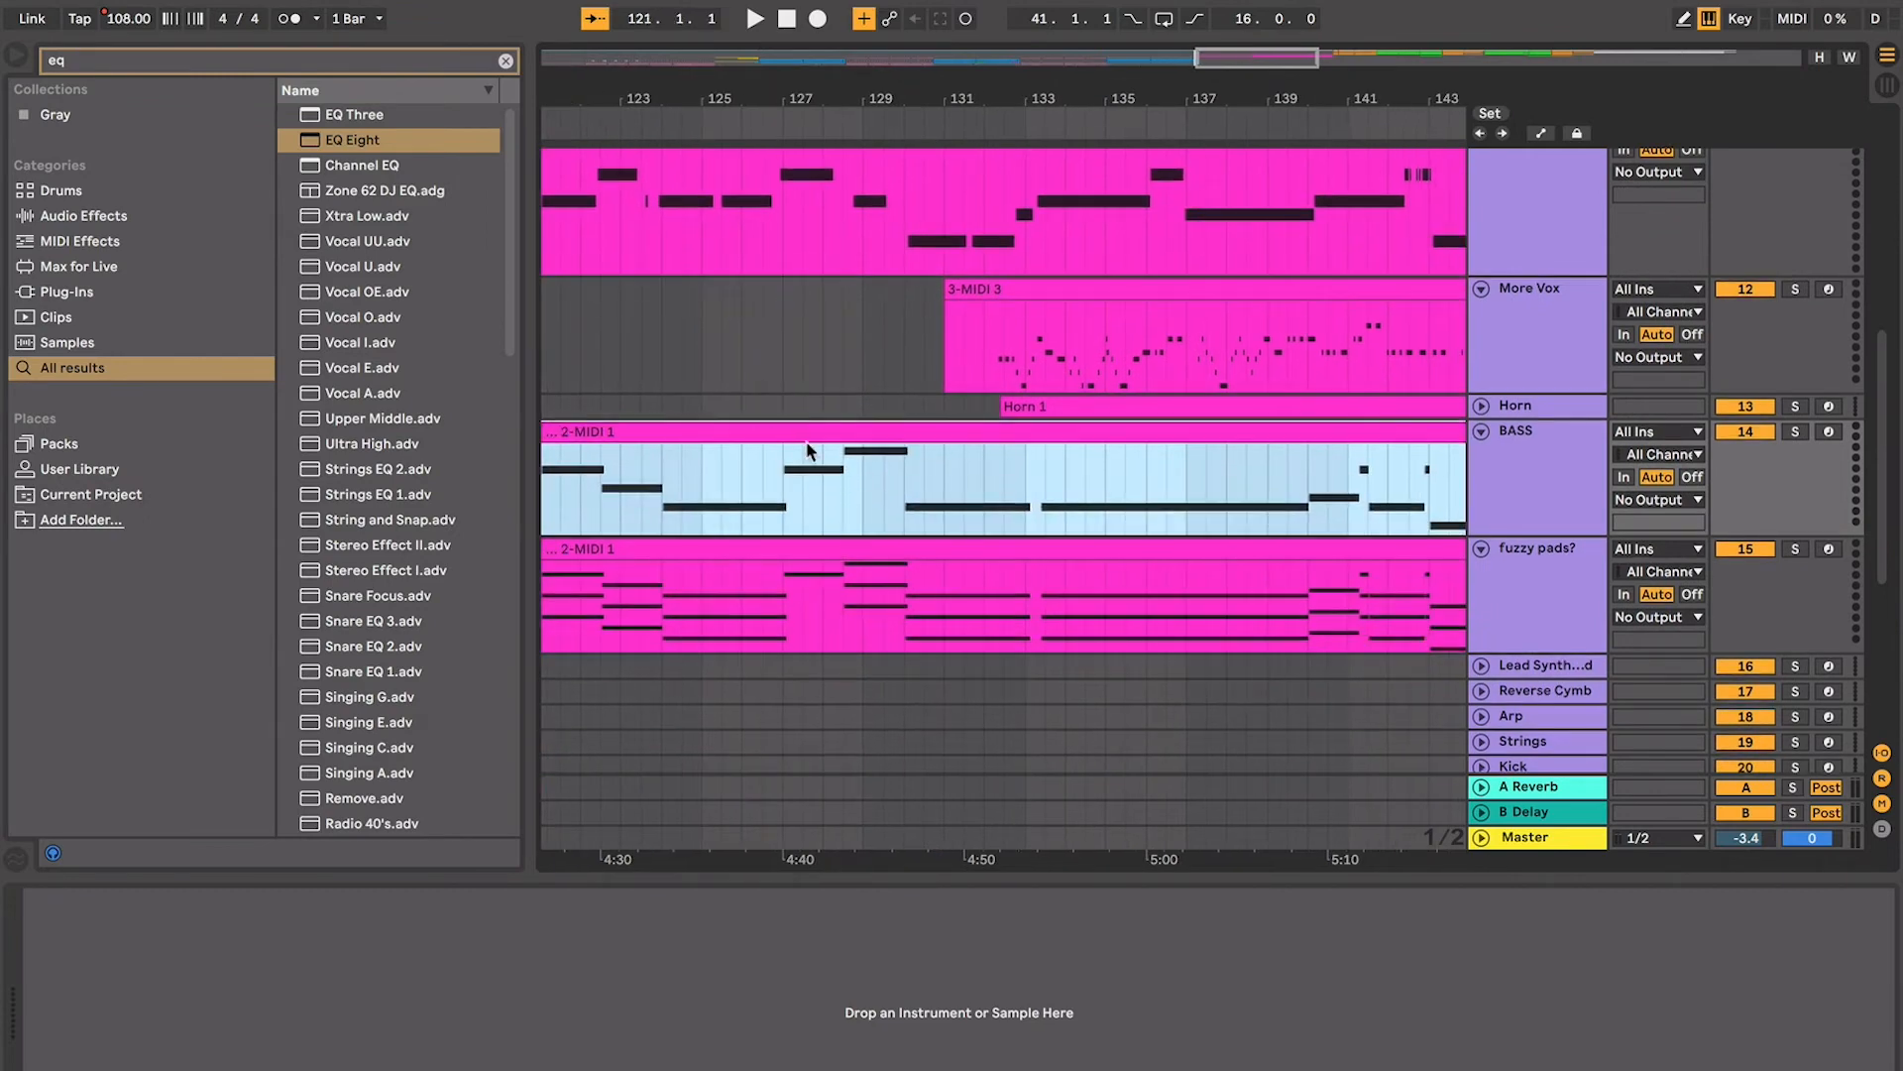
{"action": "left_click", "coordinate": [860, 464]}
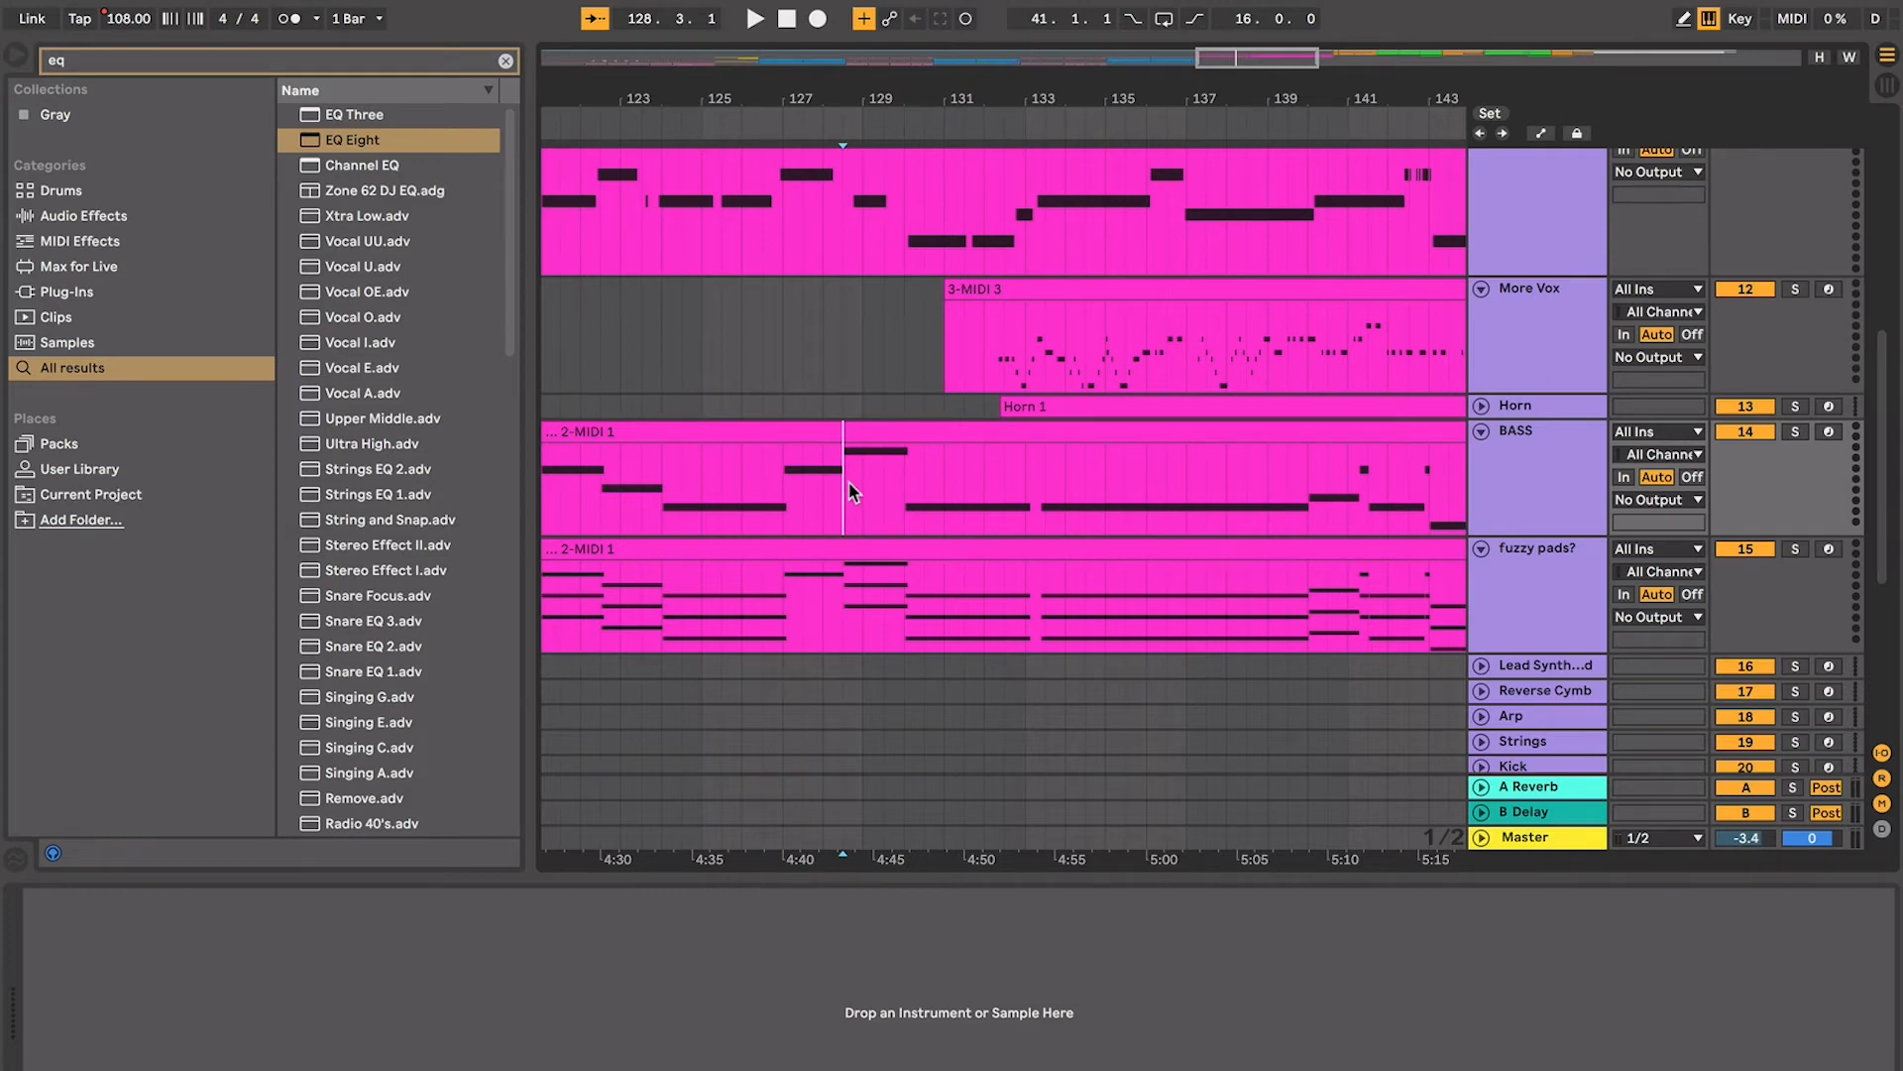
{"action": "scroll", "coordinate": [850, 491], "scroll_direction": "down", "scroll_amount": 4}
{"action": "left_click", "coordinate": [865, 448]}
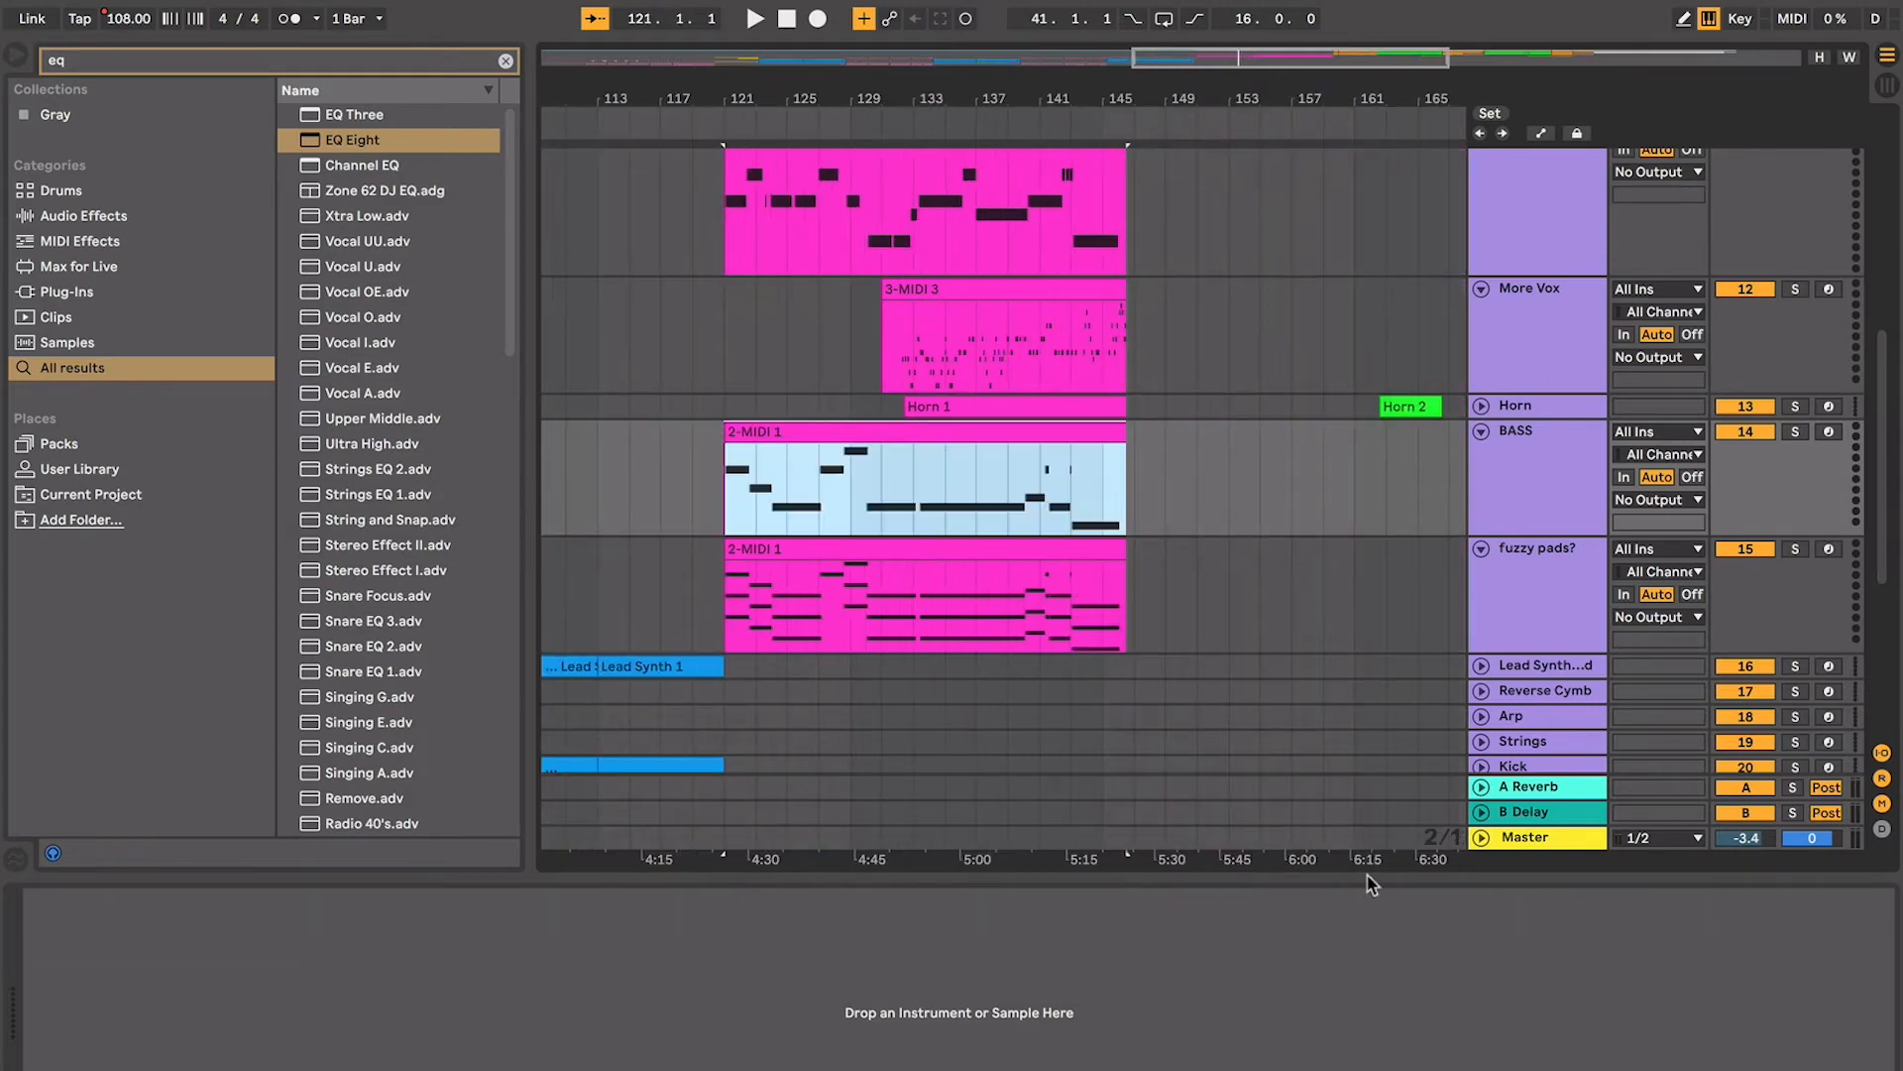
Play the section from bar 129 and unfold the Horn track, stopping playback once its notes show
{"action": "left_click", "coordinate": [856, 513]}
{"action": "scroll", "coordinate": [856, 513], "scroll_direction": "up", "scroll_amount": 5}
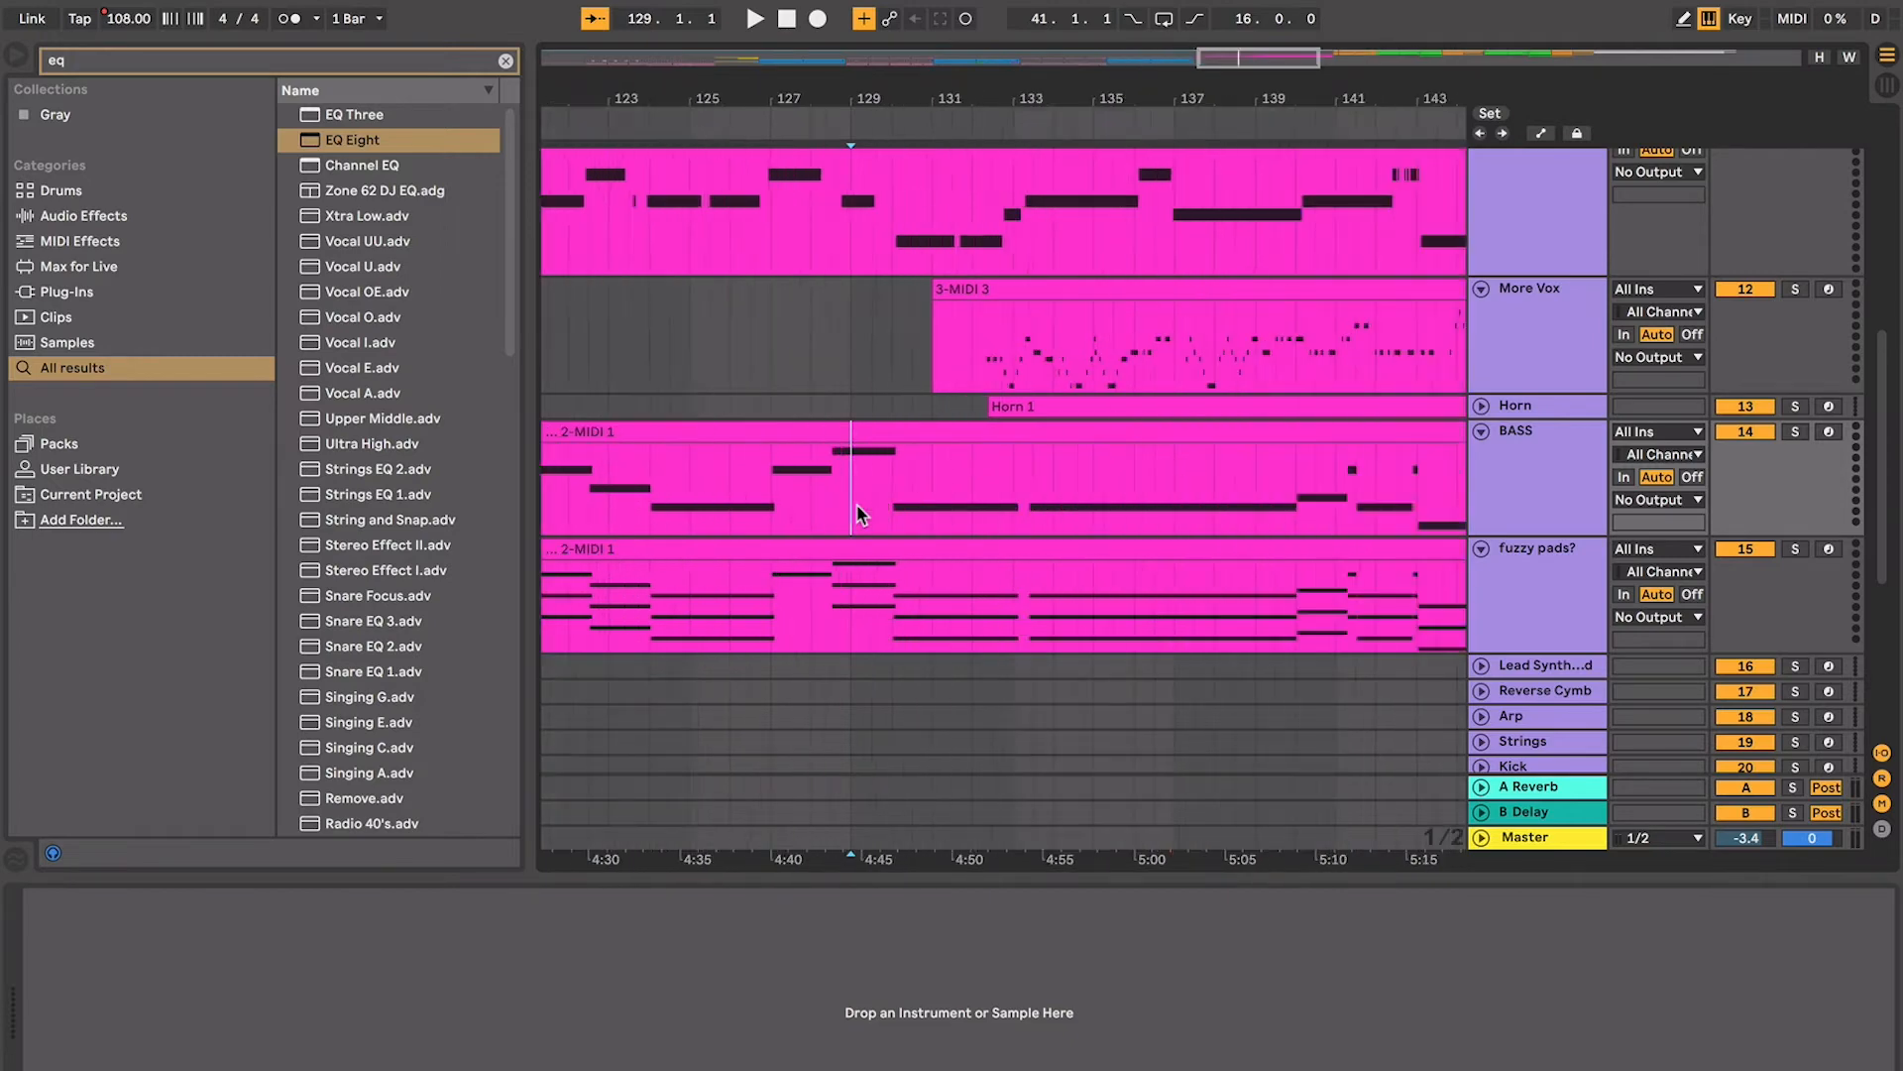
{"action": "key", "text": "space"}
{"action": "scroll", "coordinate": [861, 514], "scroll_direction": "right", "scroll_amount": 2}
{"action": "scroll", "coordinate": [861, 515], "scroll_direction": "up", "scroll_amount": 1}
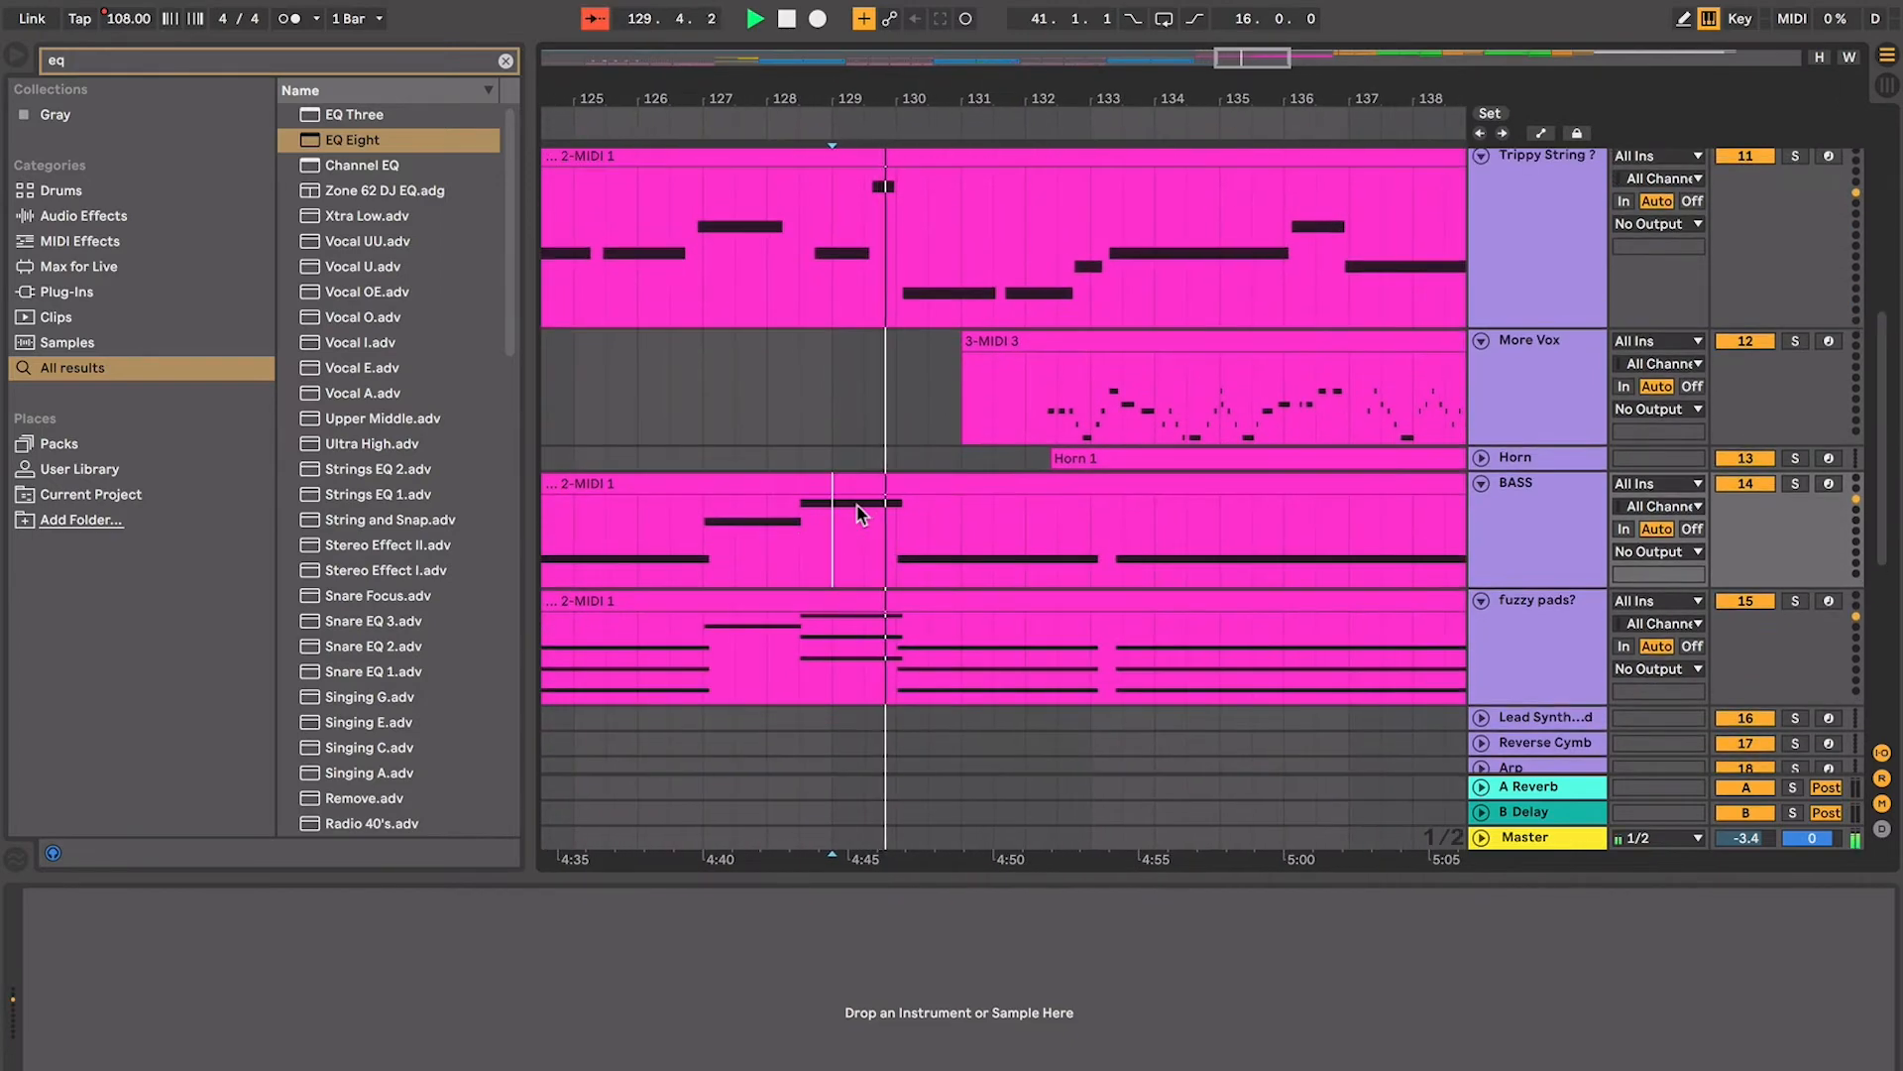
{"action": "left_click", "coordinate": [1481, 457]}
{"action": "key", "text": "space"}
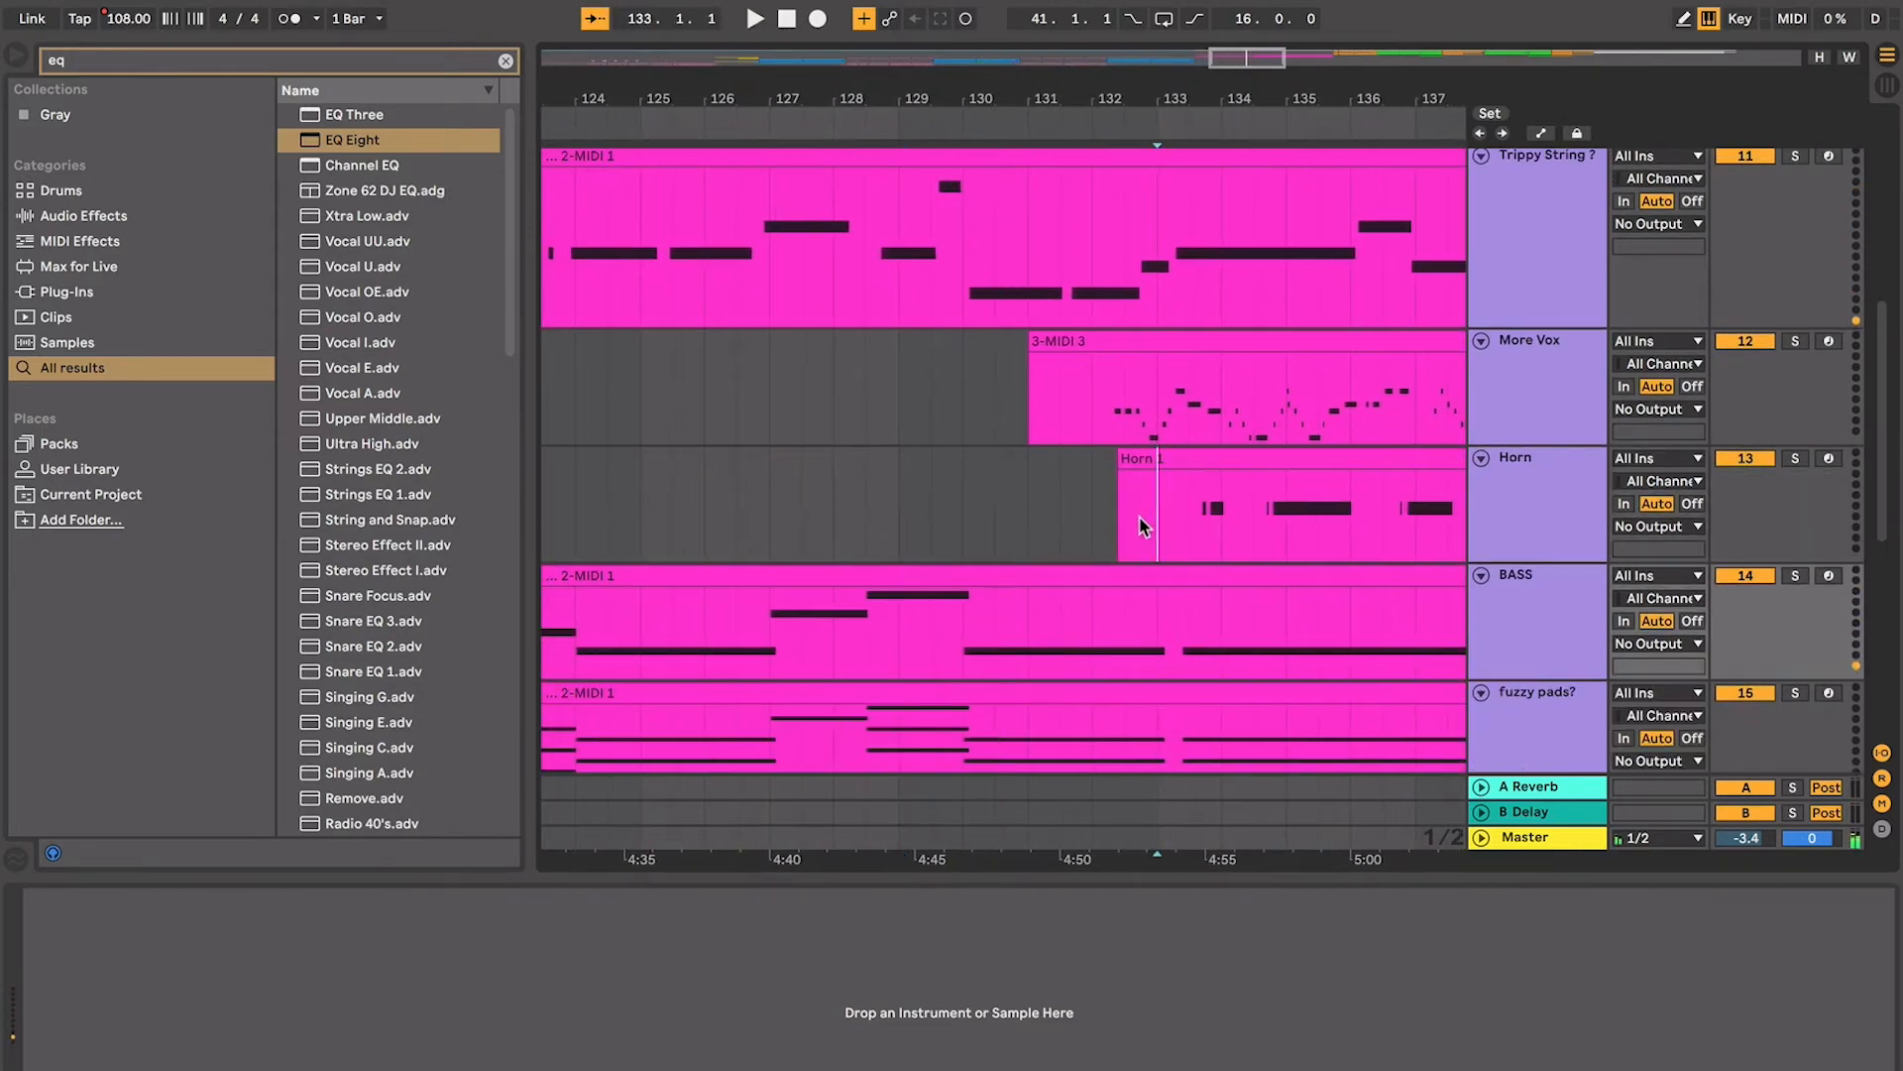
Compare the Horn and More Vox entrances, and play from bar 132.2 with the More Vox notes enlarged
{"action": "left_click", "coordinate": [1144, 527]}
{"action": "scroll", "coordinate": [1145, 526], "scroll_direction": "right", "scroll_amount": 2}
{"action": "scroll", "coordinate": [1144, 526], "scroll_direction": "up", "scroll_amount": 3}
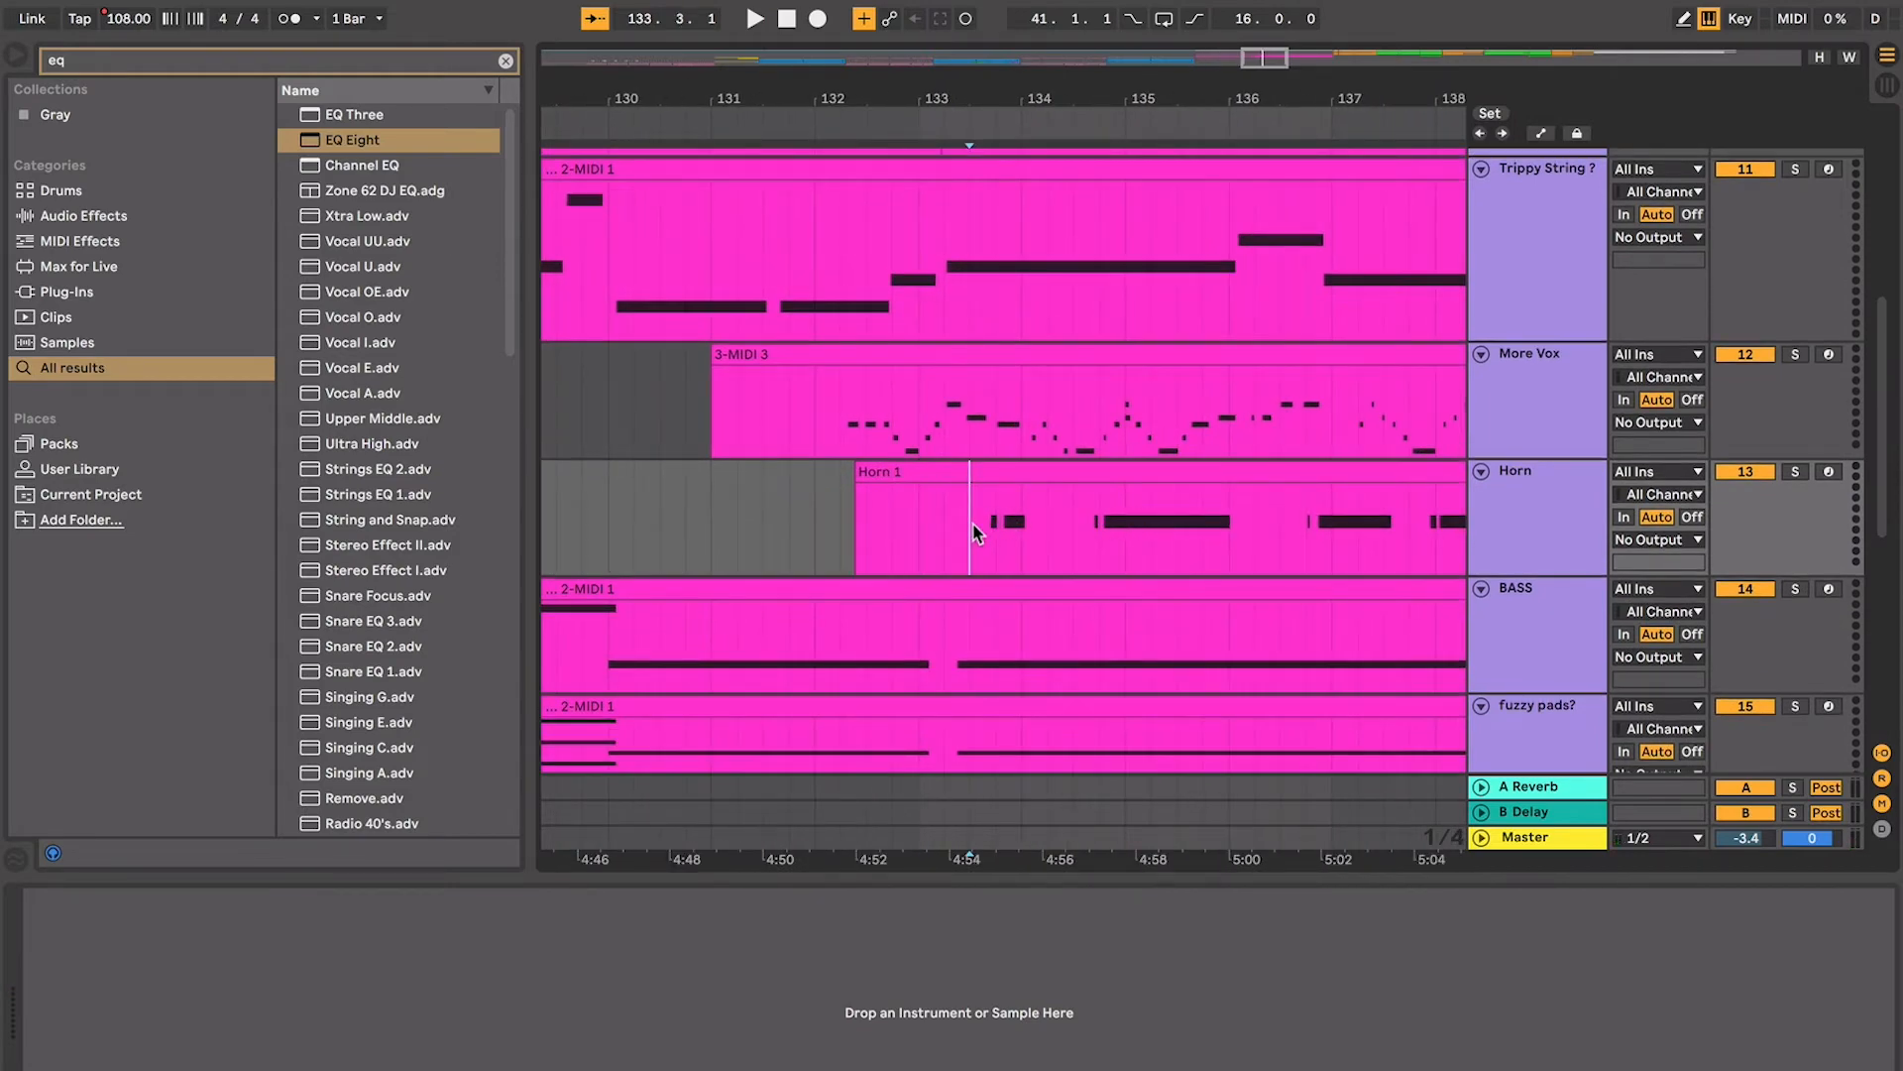
{"action": "left_click", "coordinate": [831, 424]}
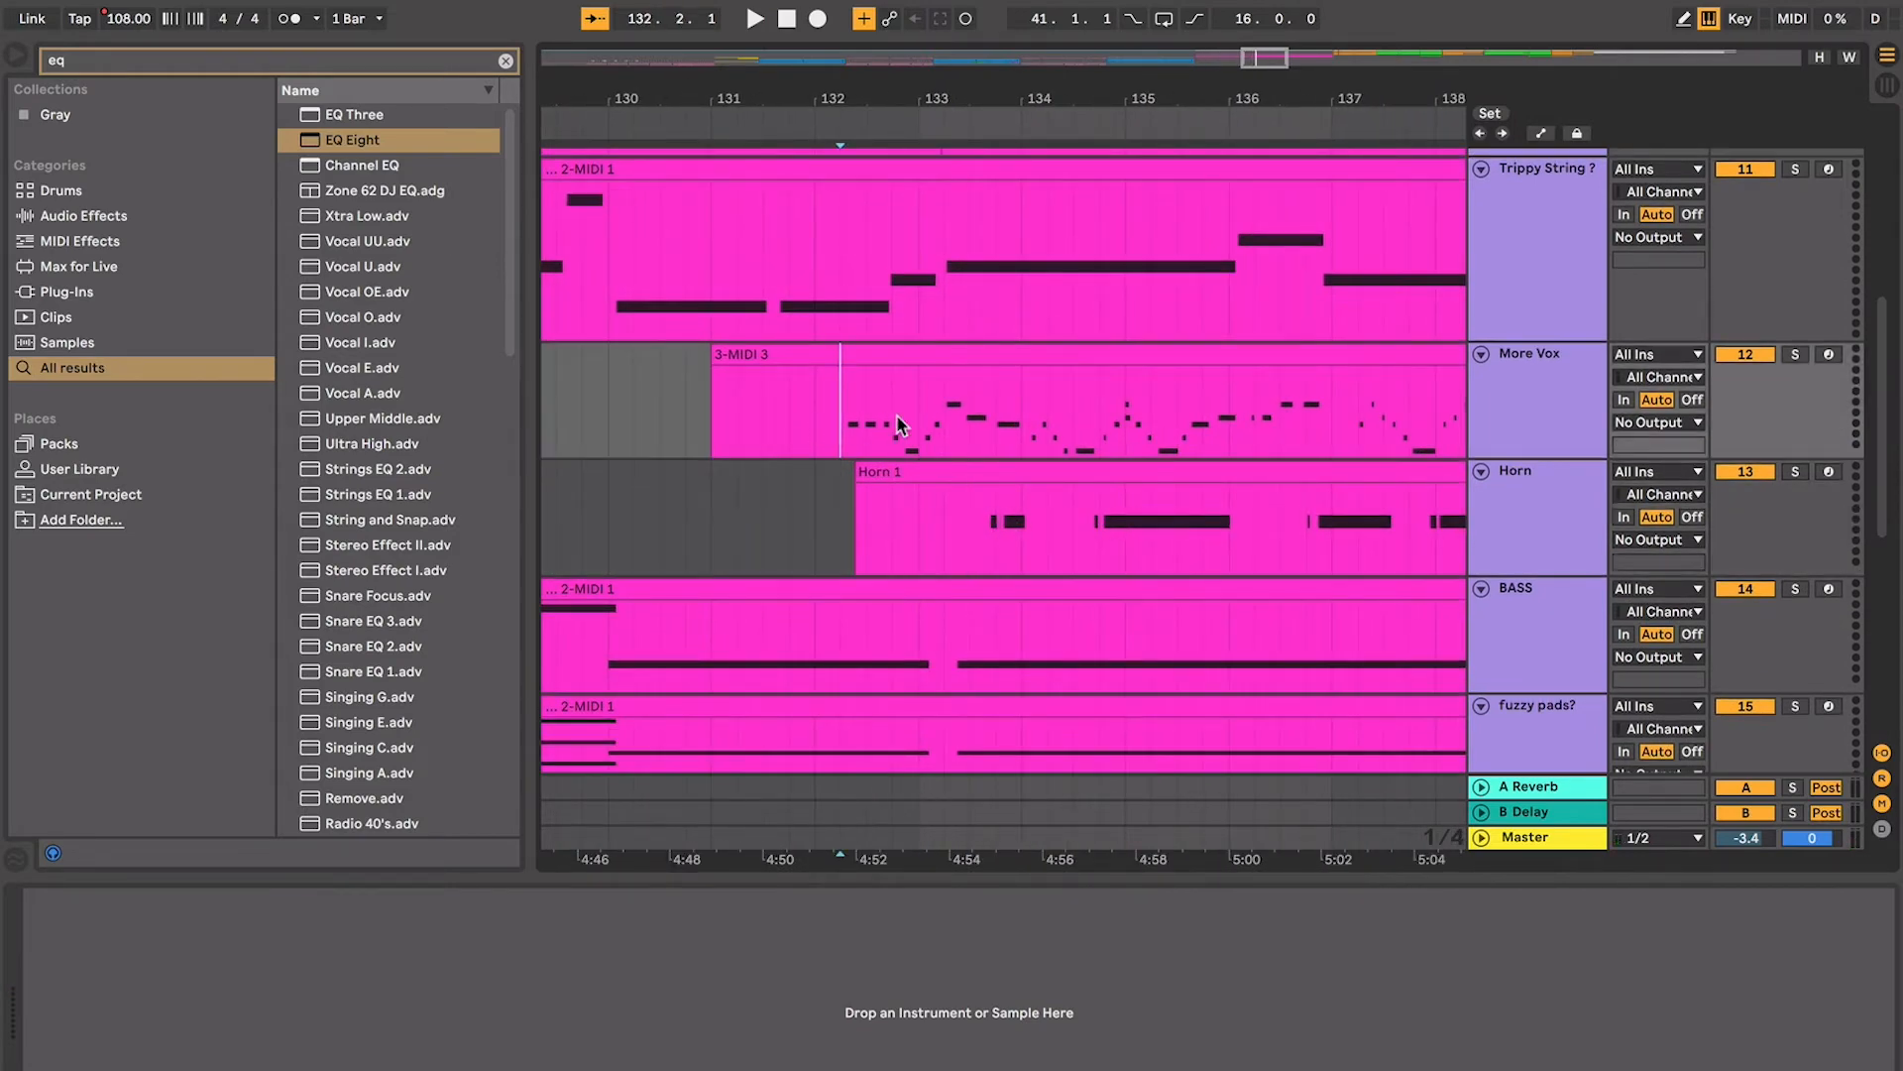
{"action": "key", "text": "plus"}
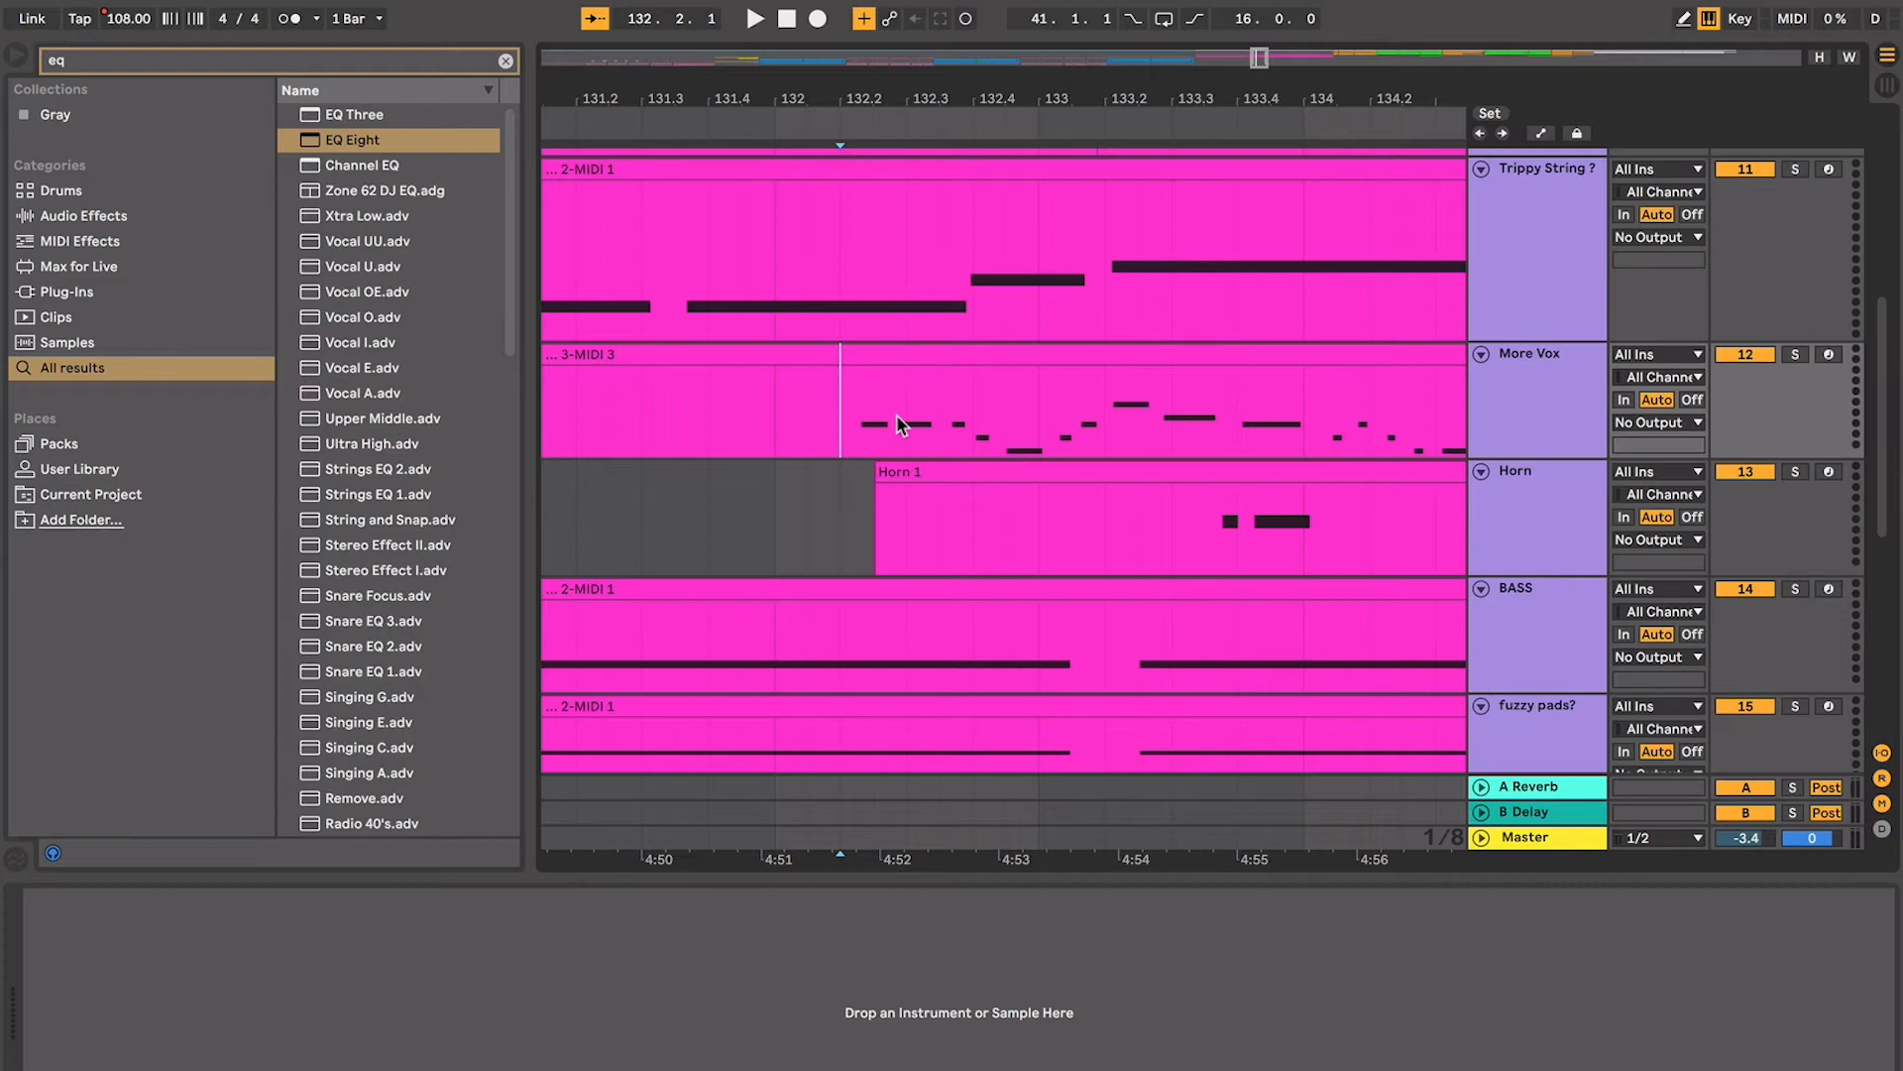
{"action": "key", "text": "space"}
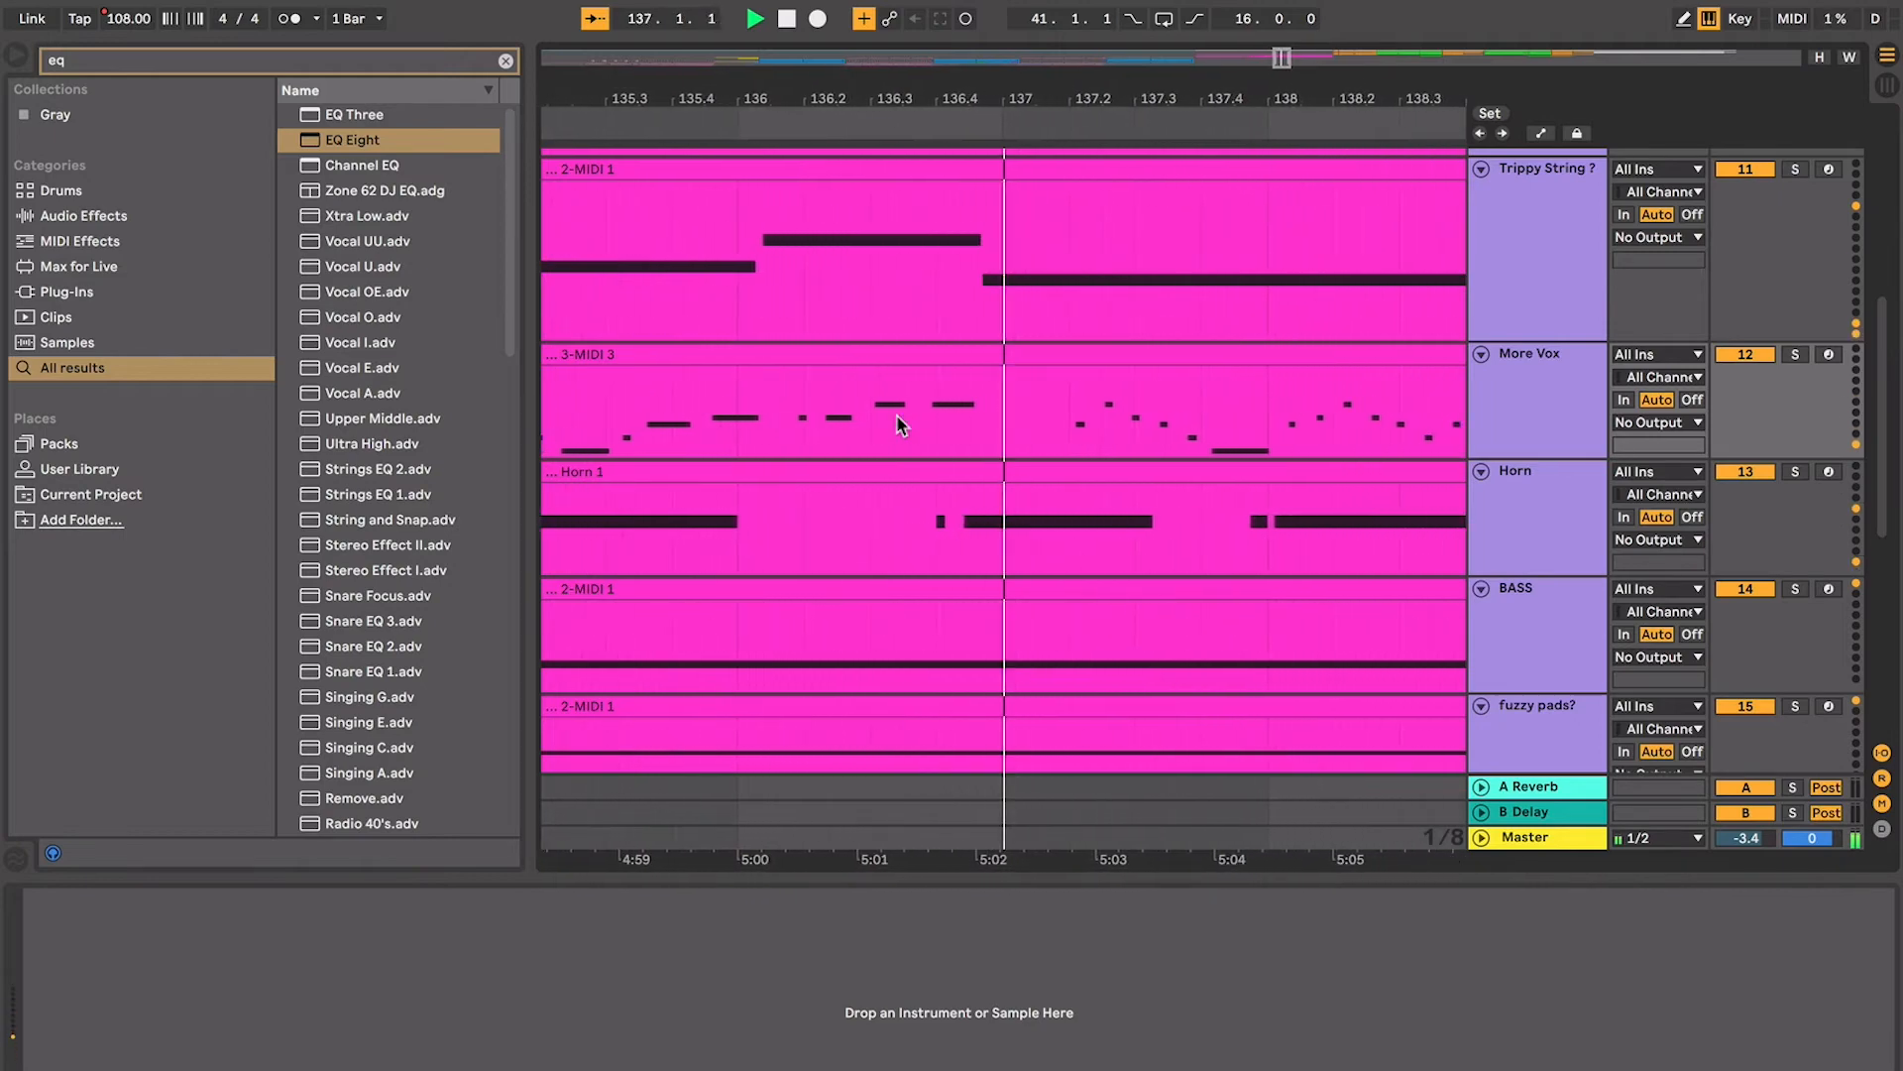
Split off the More Vox phrase between bars 136.3 and 137, and keep playing with the browser and detail view hidden
{"action": "left_click_drag", "start_coordinate": [850, 414], "coordinate": [975, 416]}
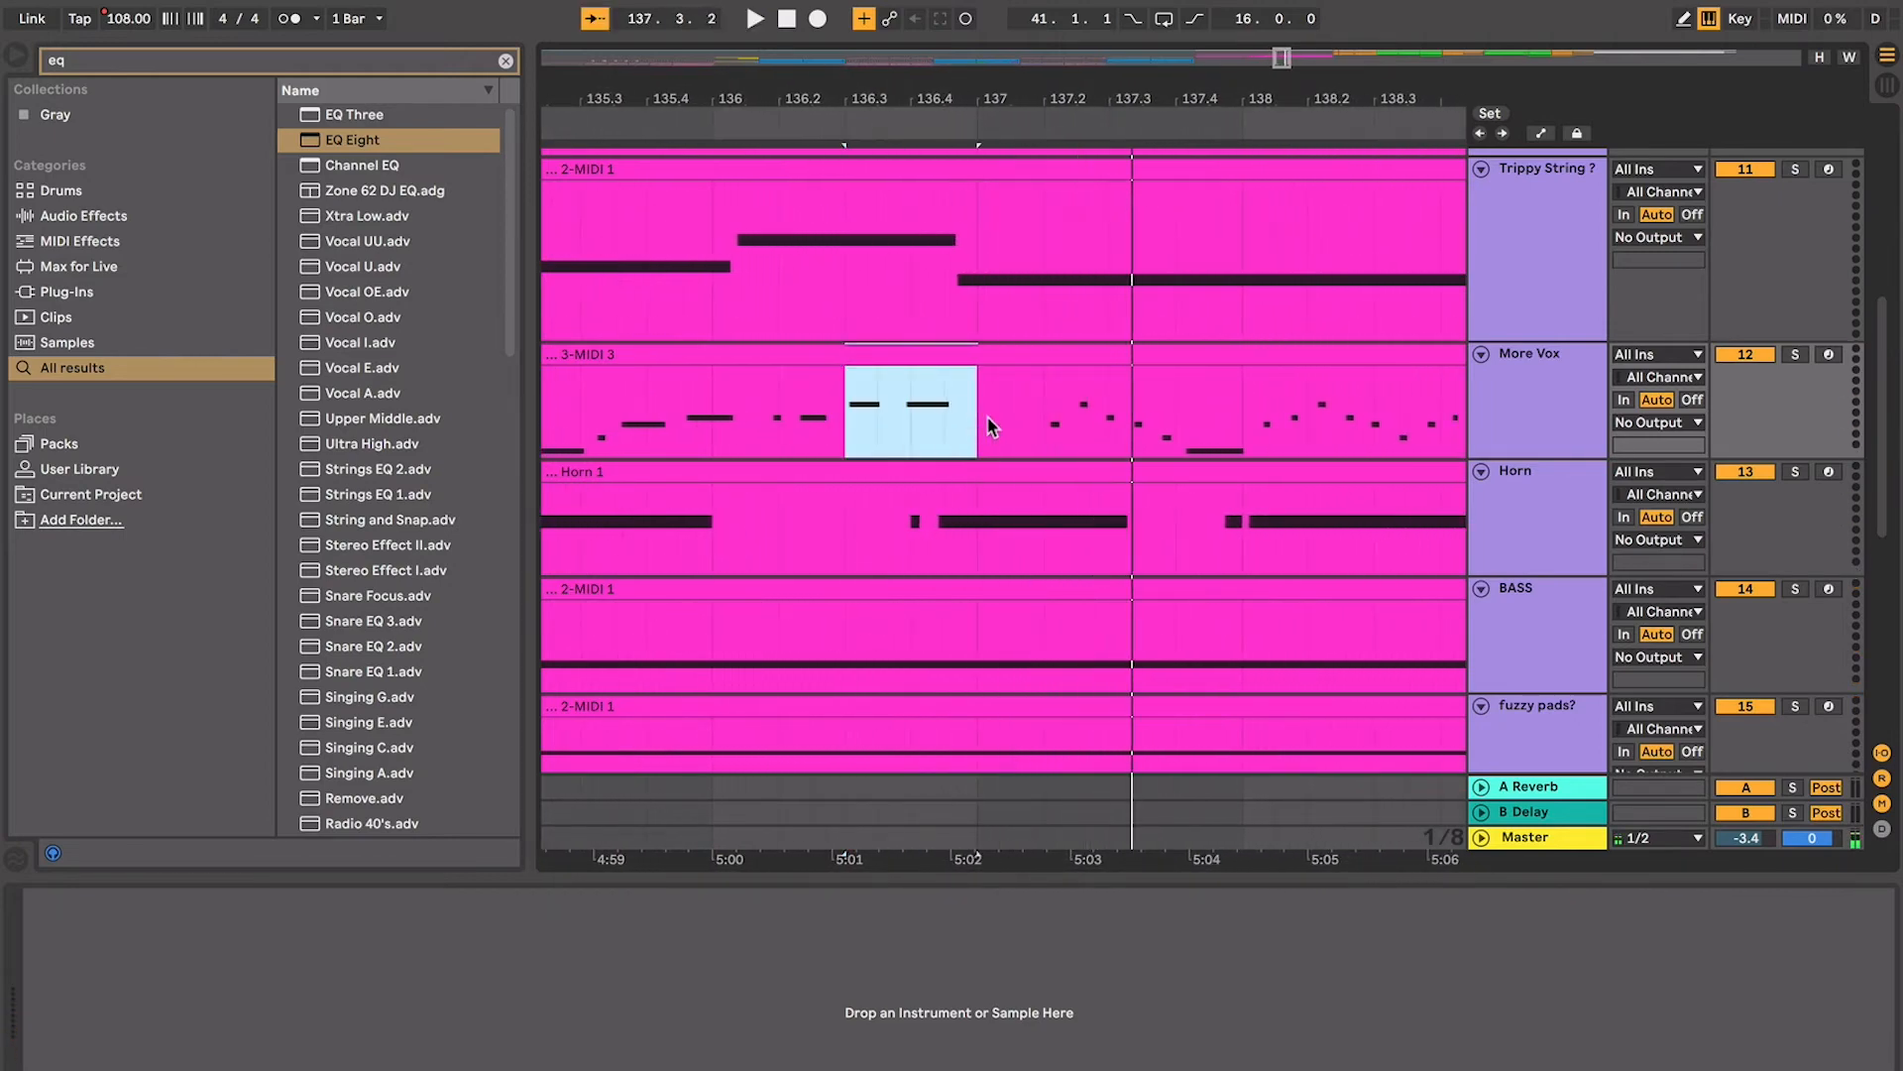
{"action": "key", "text": "space"}
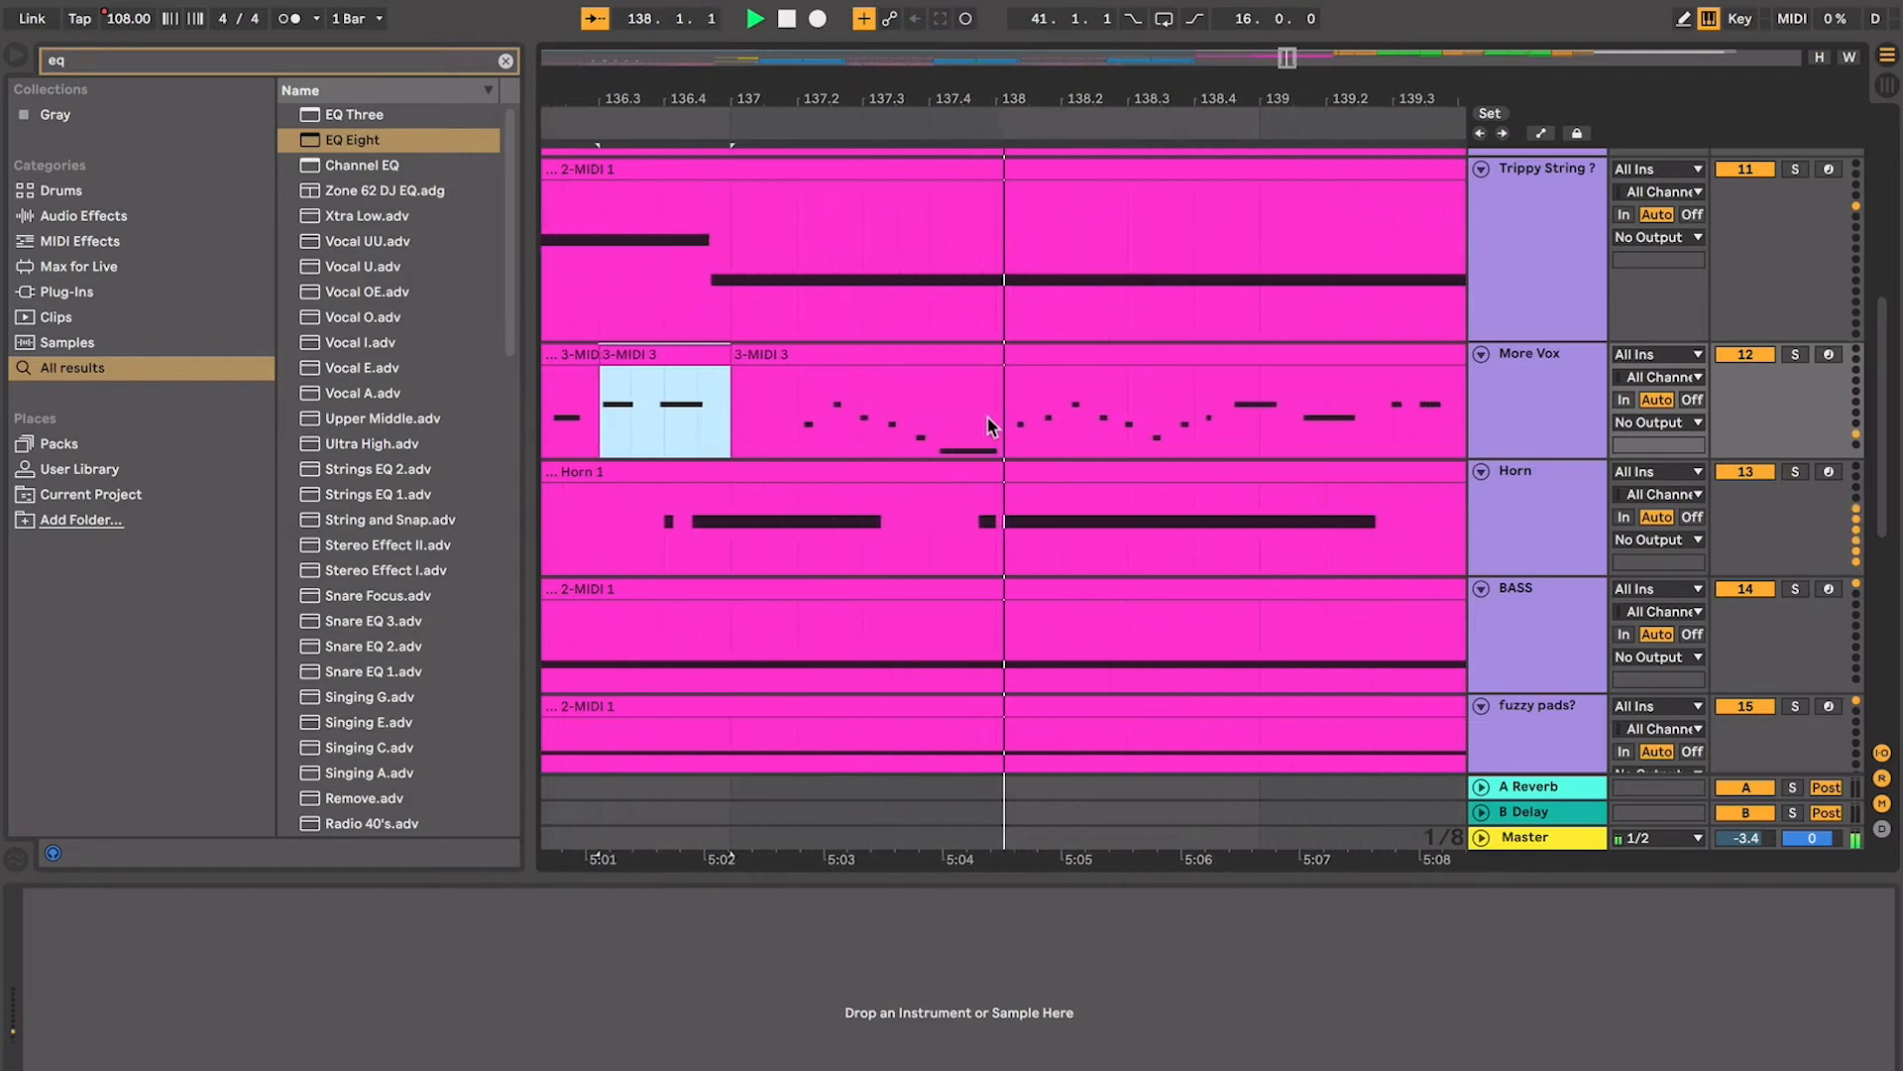
{"action": "key", "text": "ctrl+alt+b"}
{"action": "key", "text": "ctrl+alt+l"}
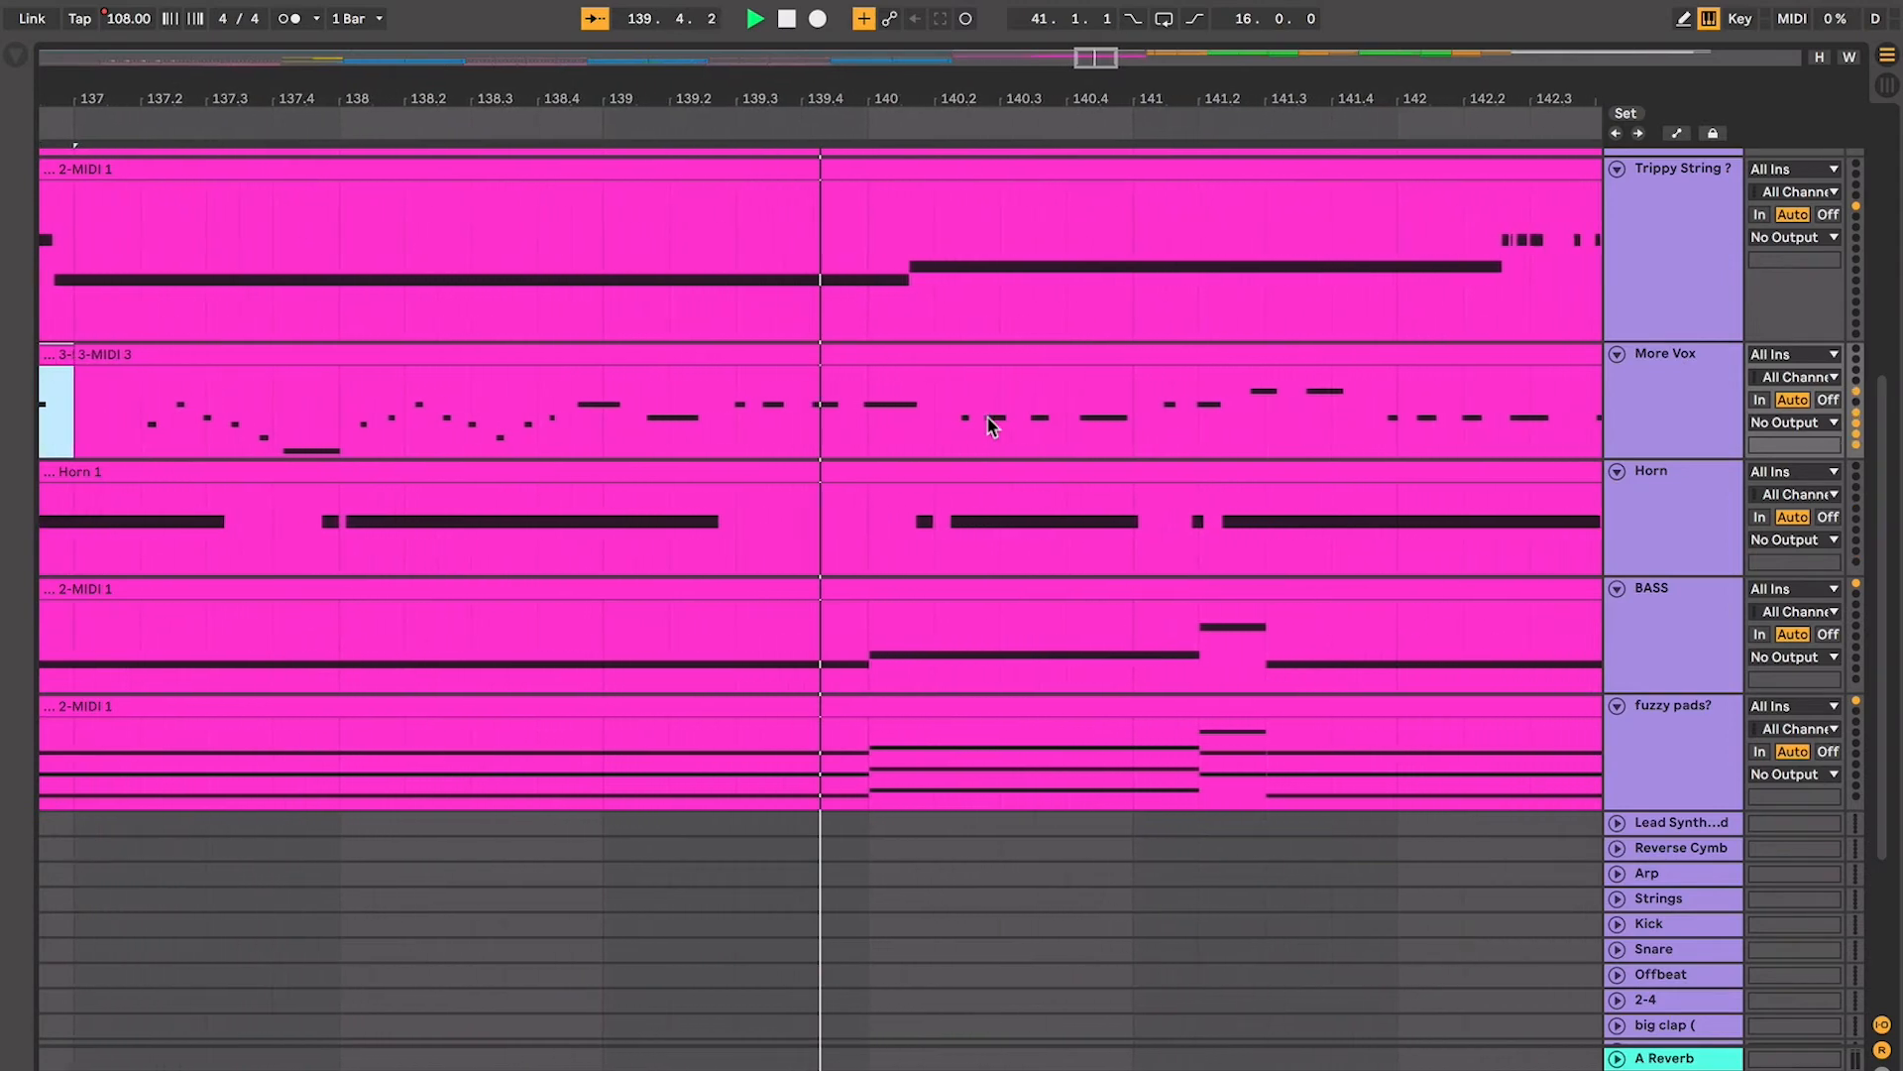
Split the More Vox phrases starting at bars 139.4 and 141 into their own clips and enter "vocoder" as the name of each
{"action": "left_click_drag", "start_coordinate": [753, 397], "coordinate": [635, 400]}
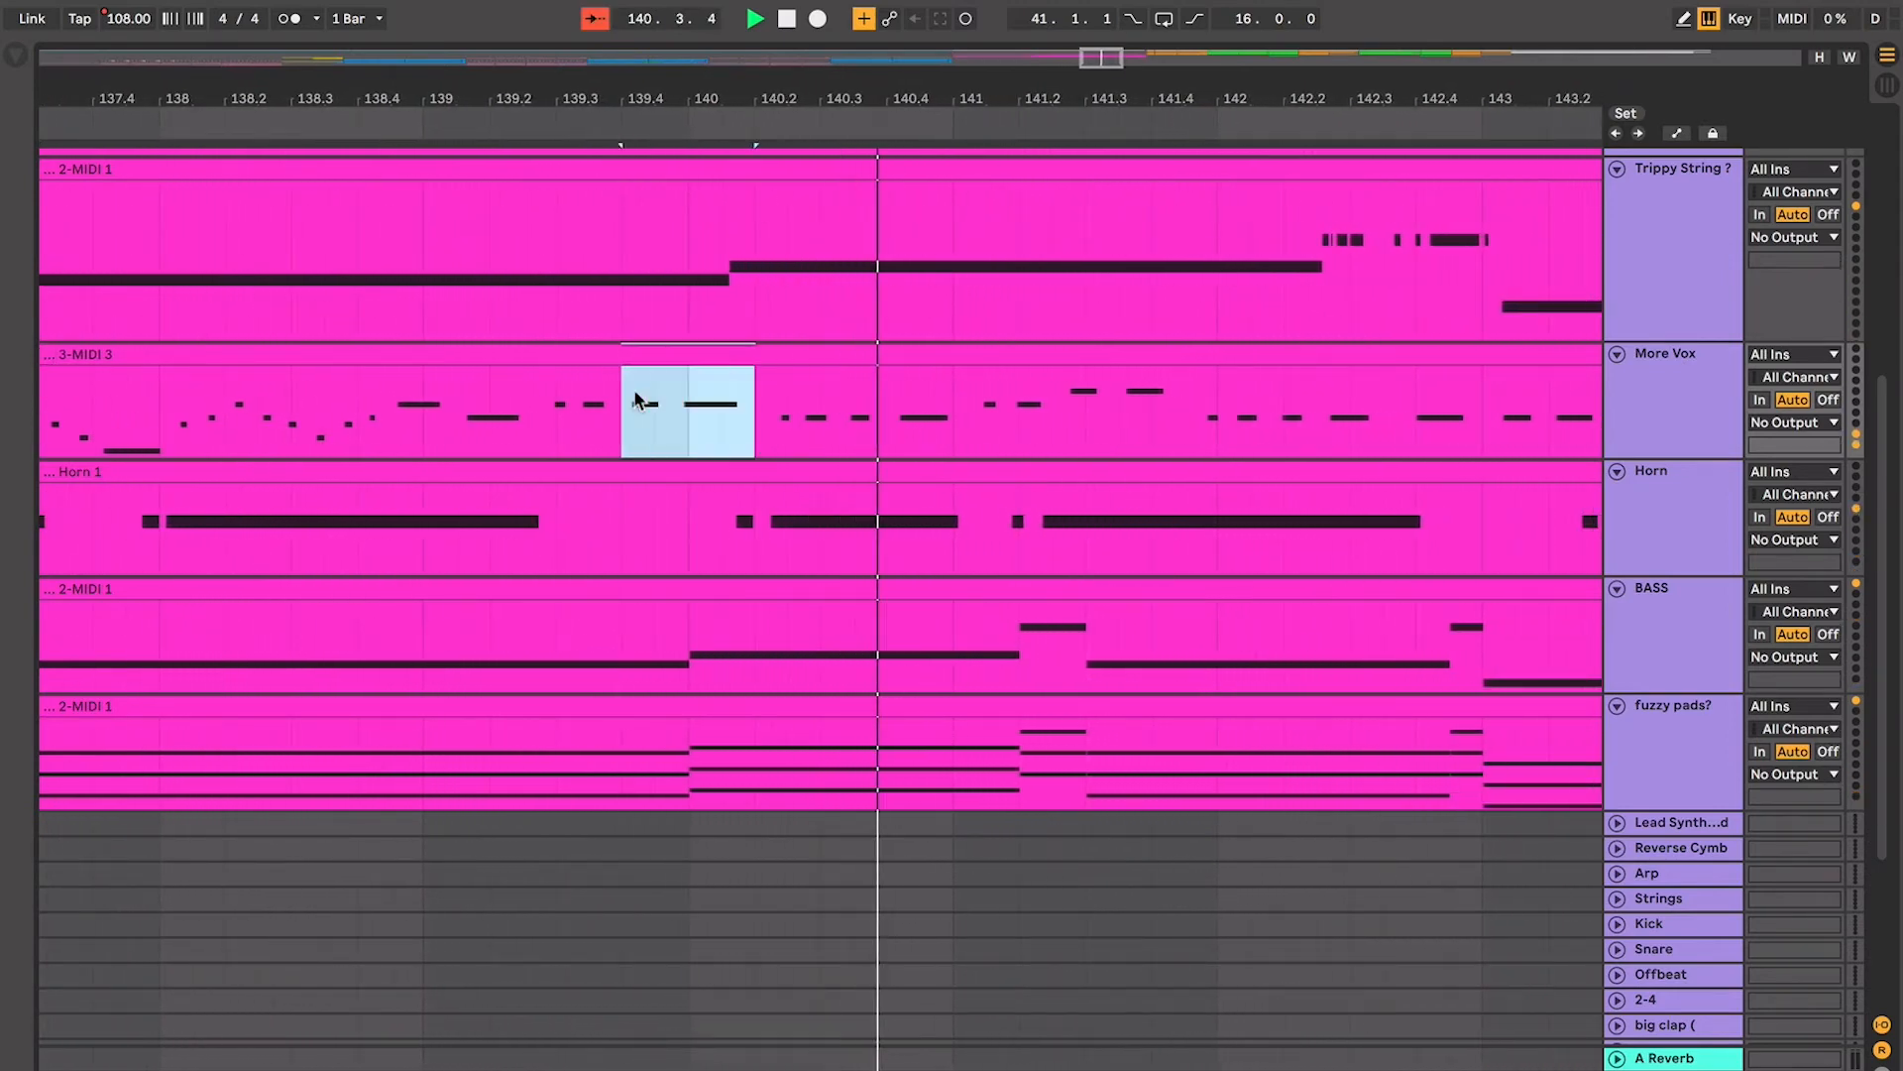
{"action": "left_click", "coordinate": [918, 428]}
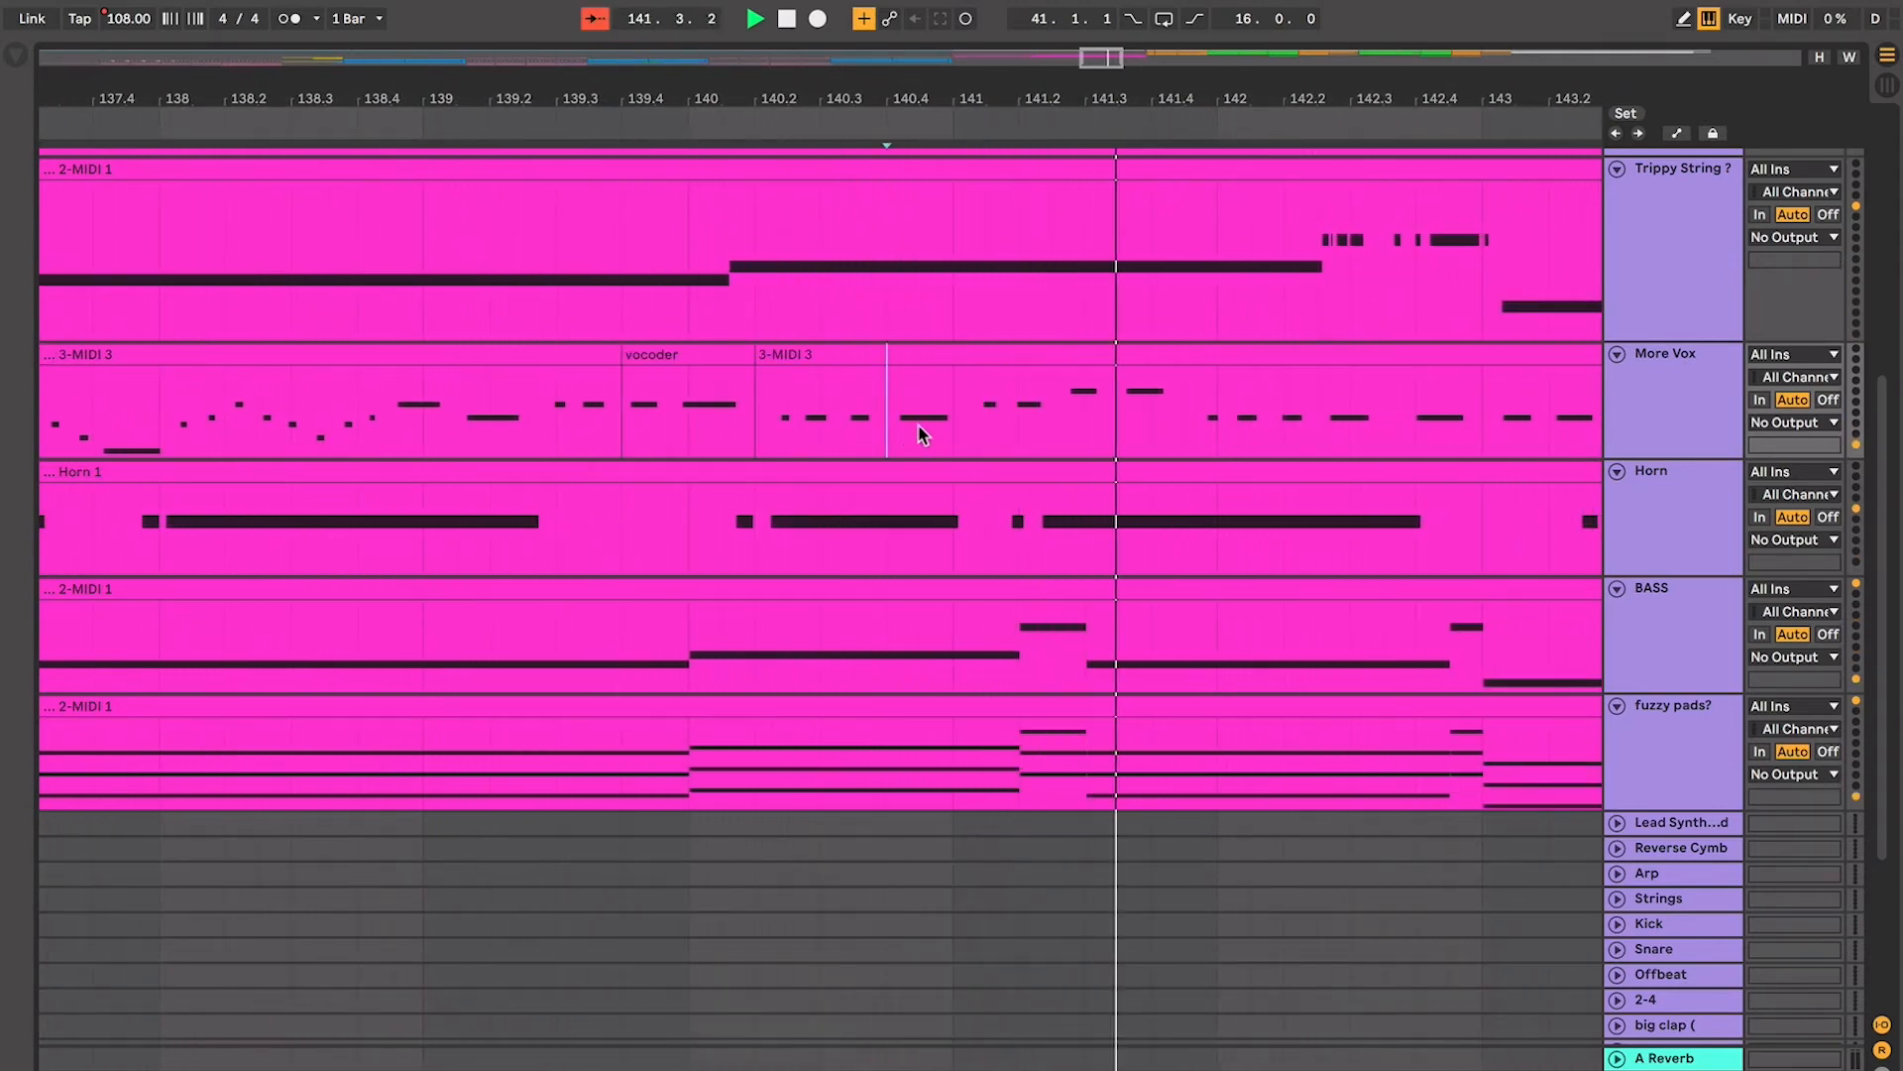
{"action": "left_click", "coordinate": [1136, 354]}
{"action": "key", "text": "ctrl+r"}
{"action": "type", "text": "covo"}
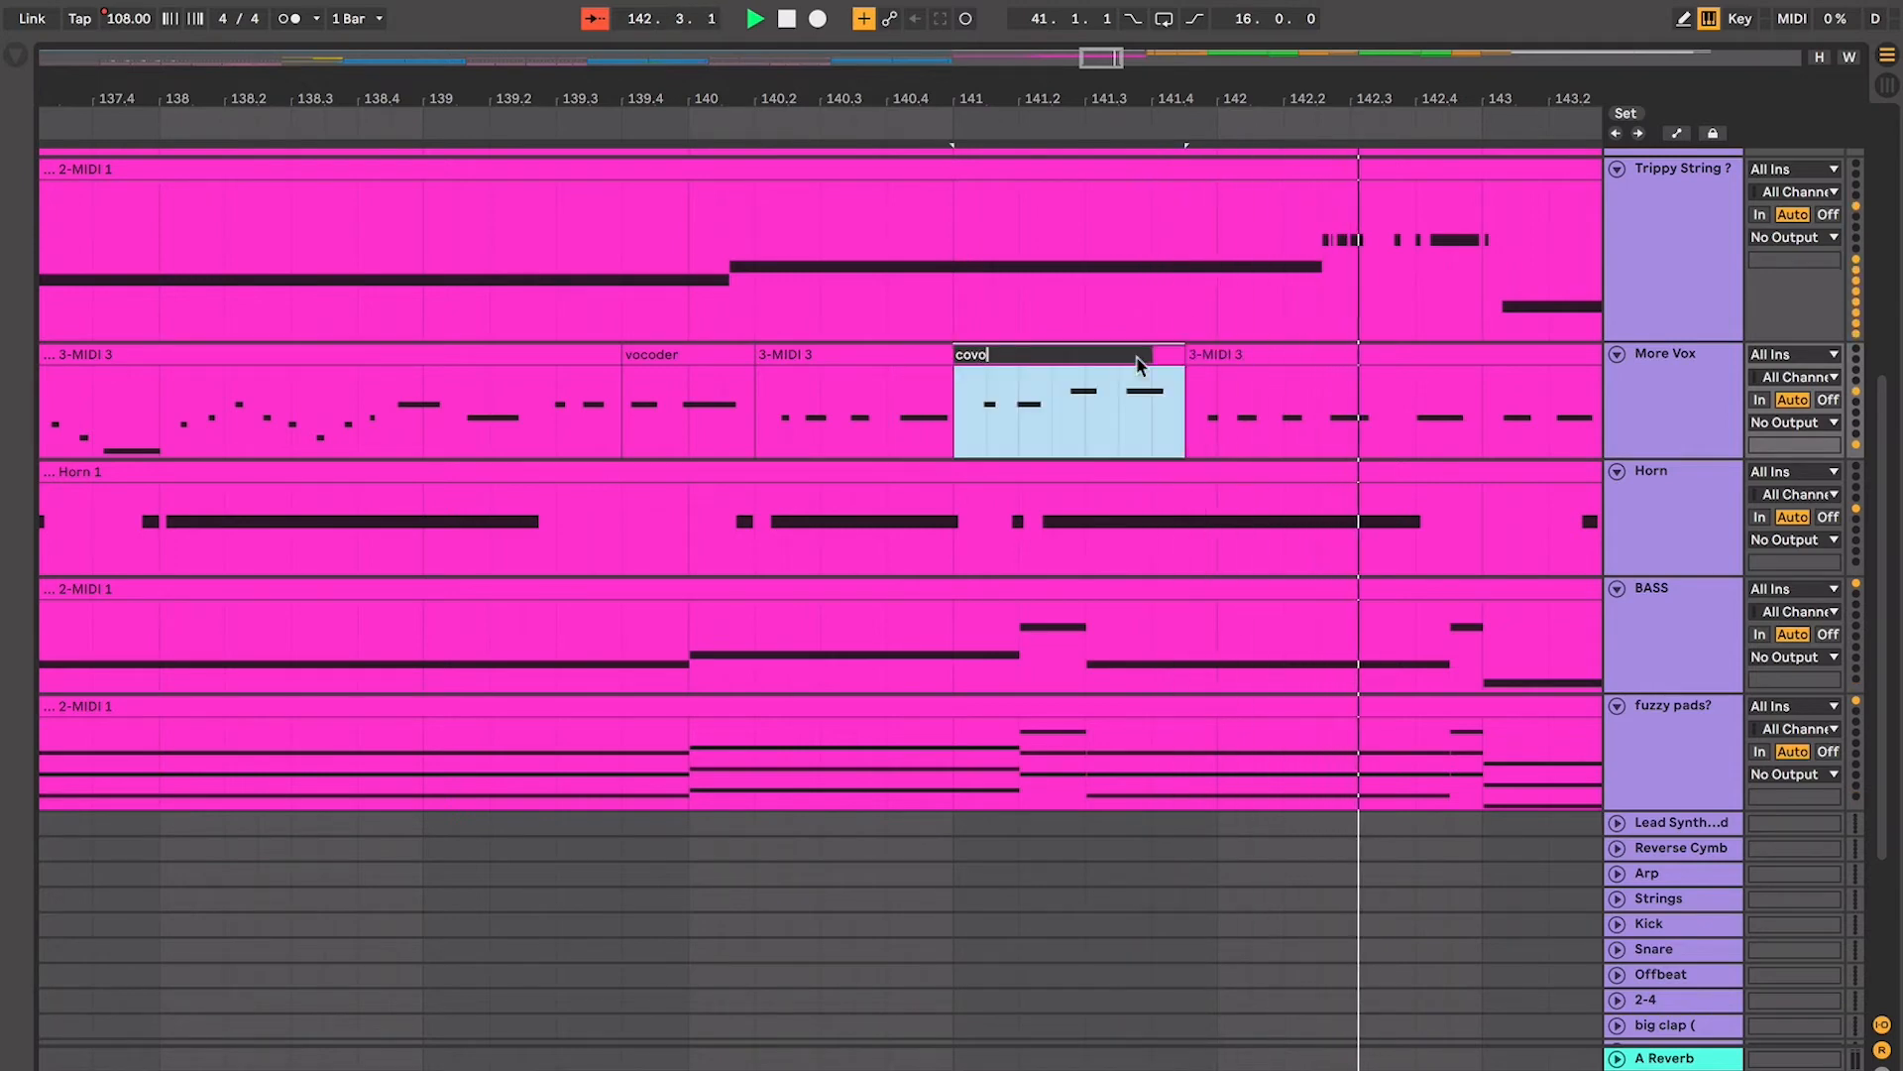
{"action": "type", "text": "ervocoder"}
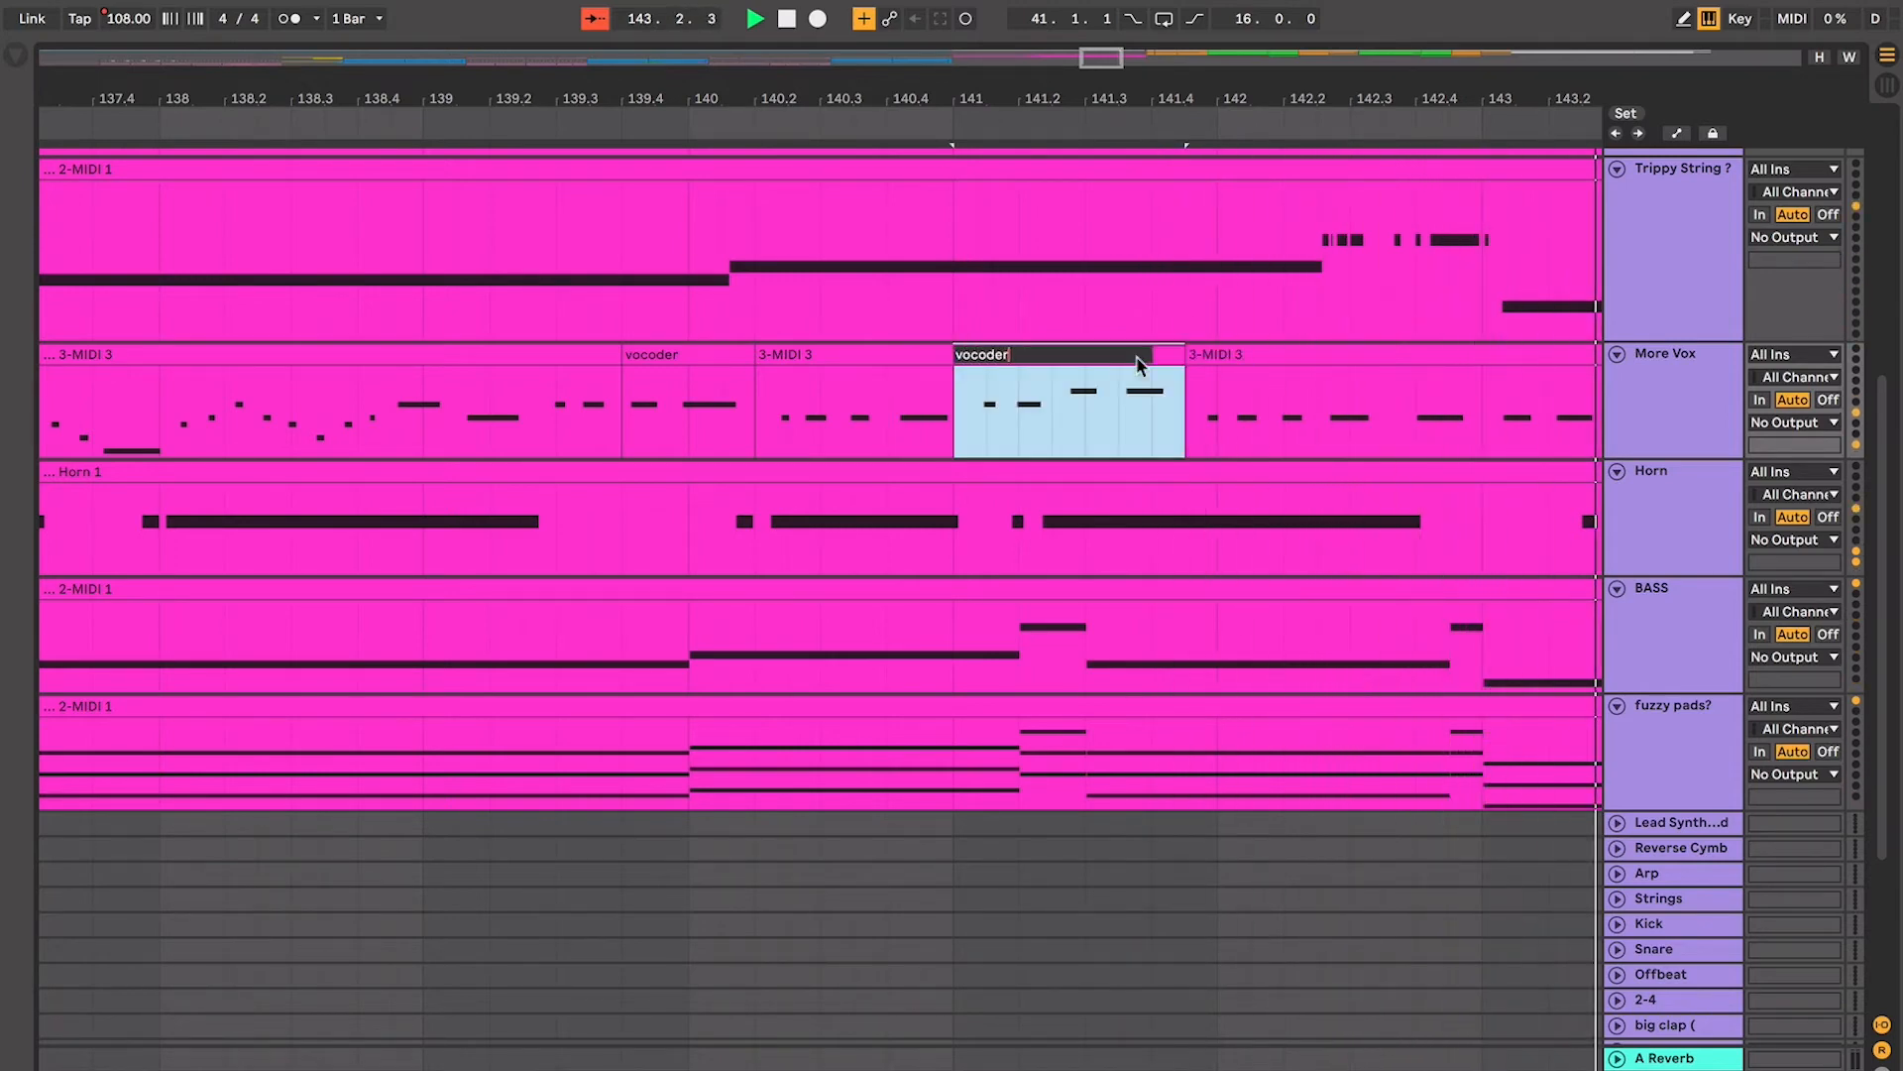
{"action": "key", "text": "Escape"}
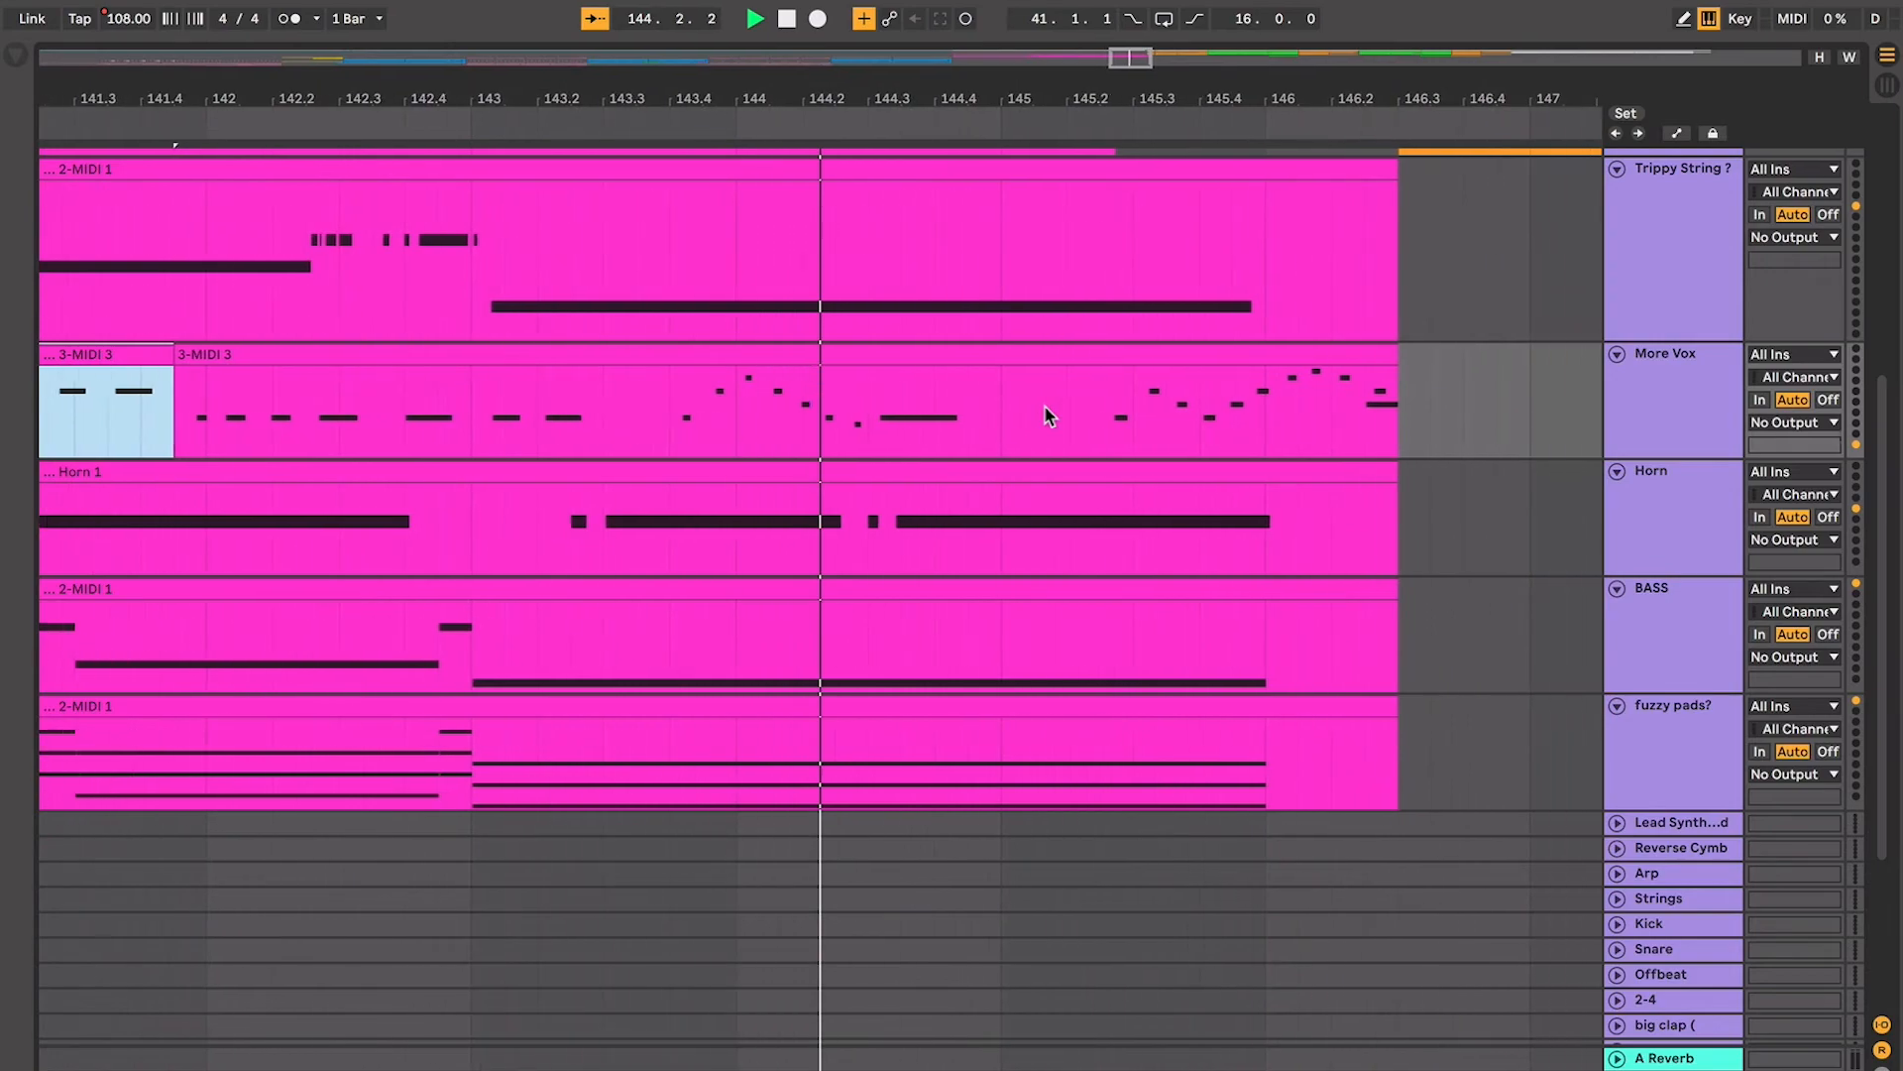
Follow playback through the section change at bar 146.3 and stop there to inspect the gap before the orange clips
{"action": "scroll", "coordinate": [1044, 404], "scroll_direction": "up", "scroll_amount": 5}
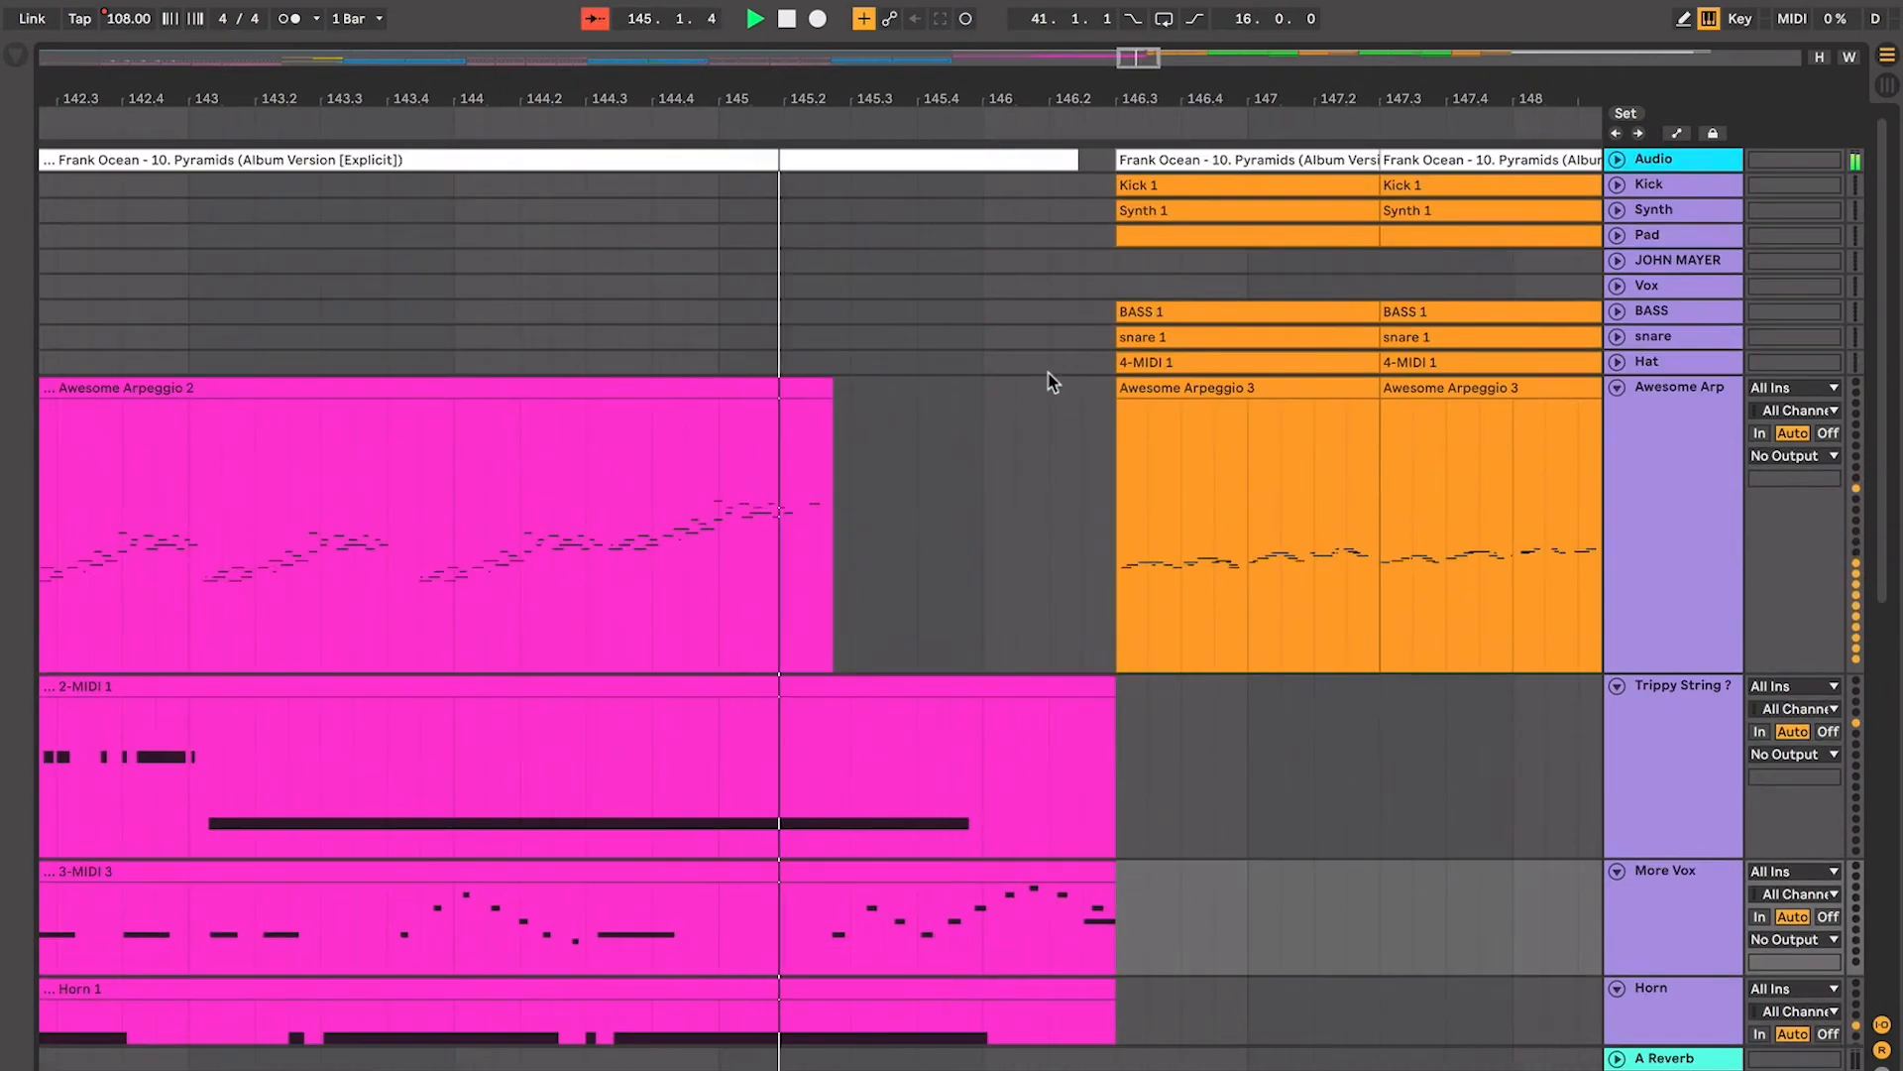
{"action": "scroll", "coordinate": [1146, 559], "scroll_direction": "down", "scroll_amount": 4}
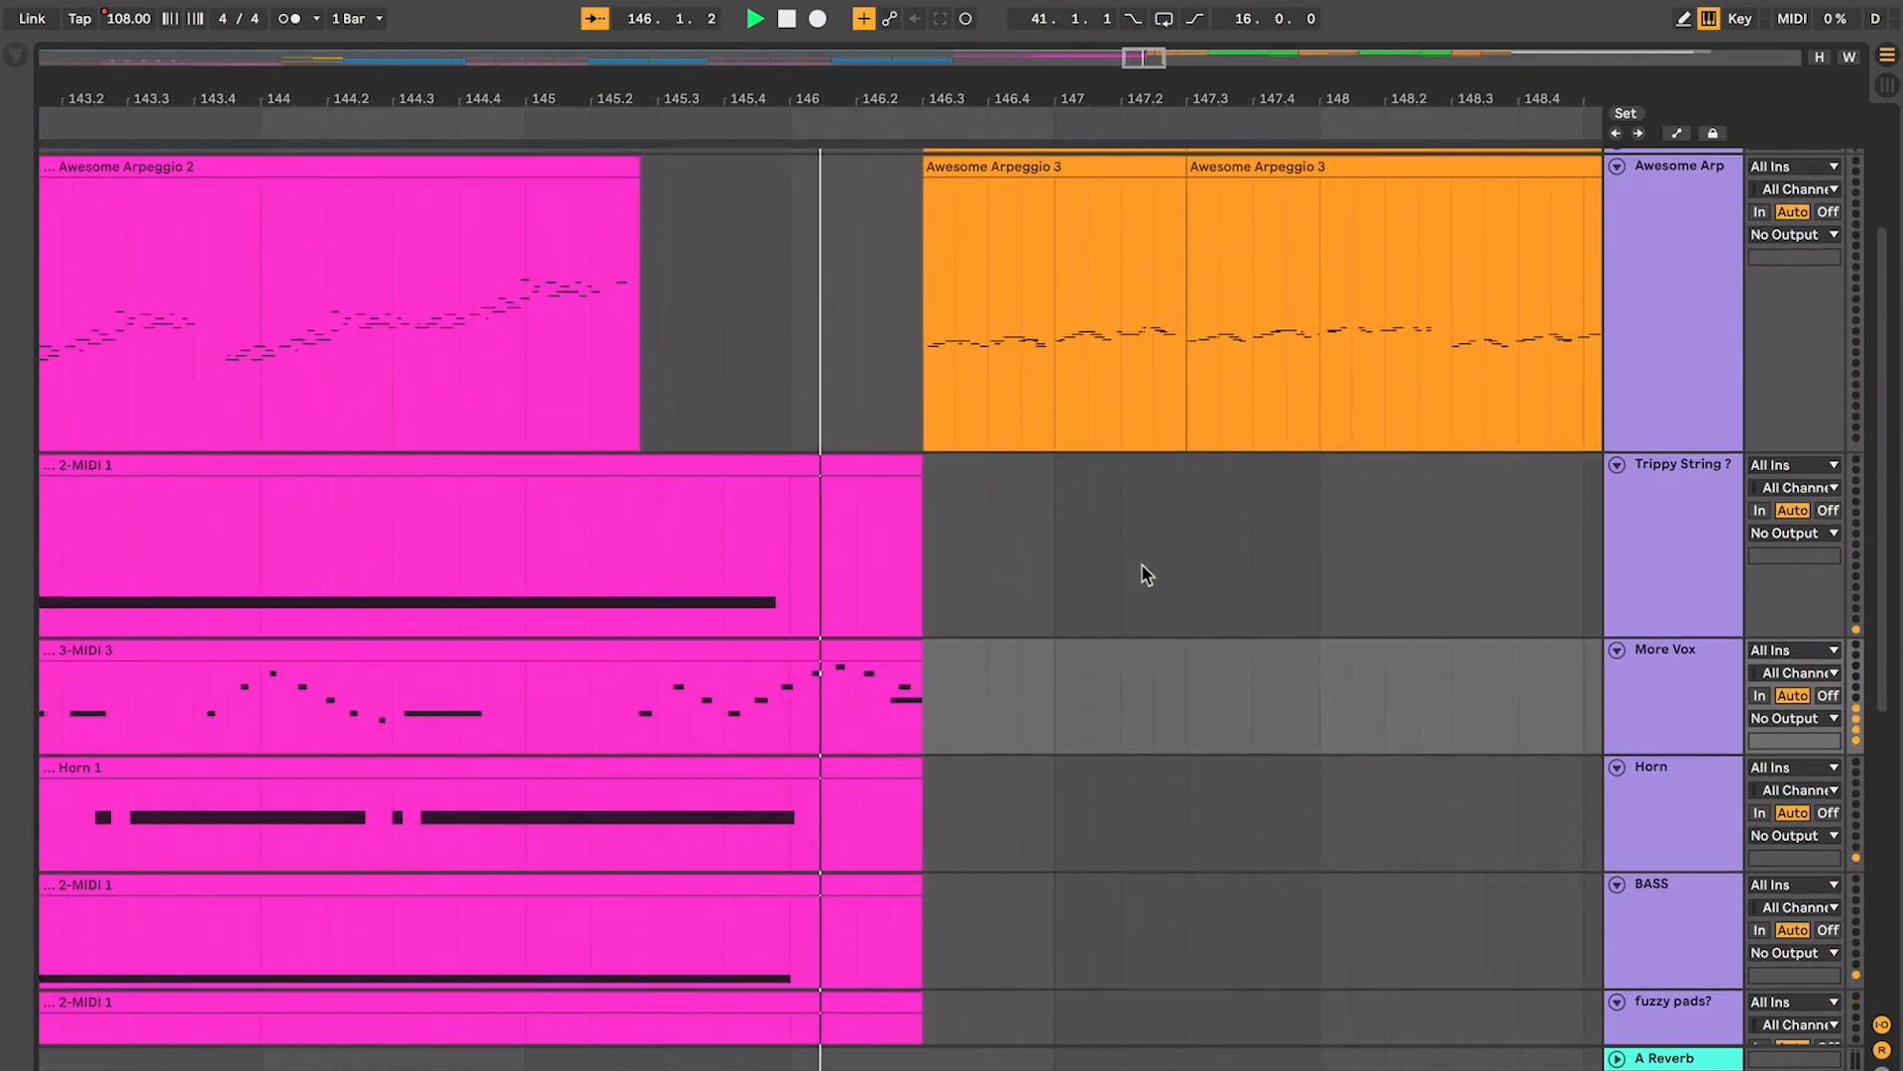
{"action": "scroll", "coordinate": [904, 456], "scroll_direction": "up", "scroll_amount": 4}
{"action": "left_click", "coordinate": [886, 285]}
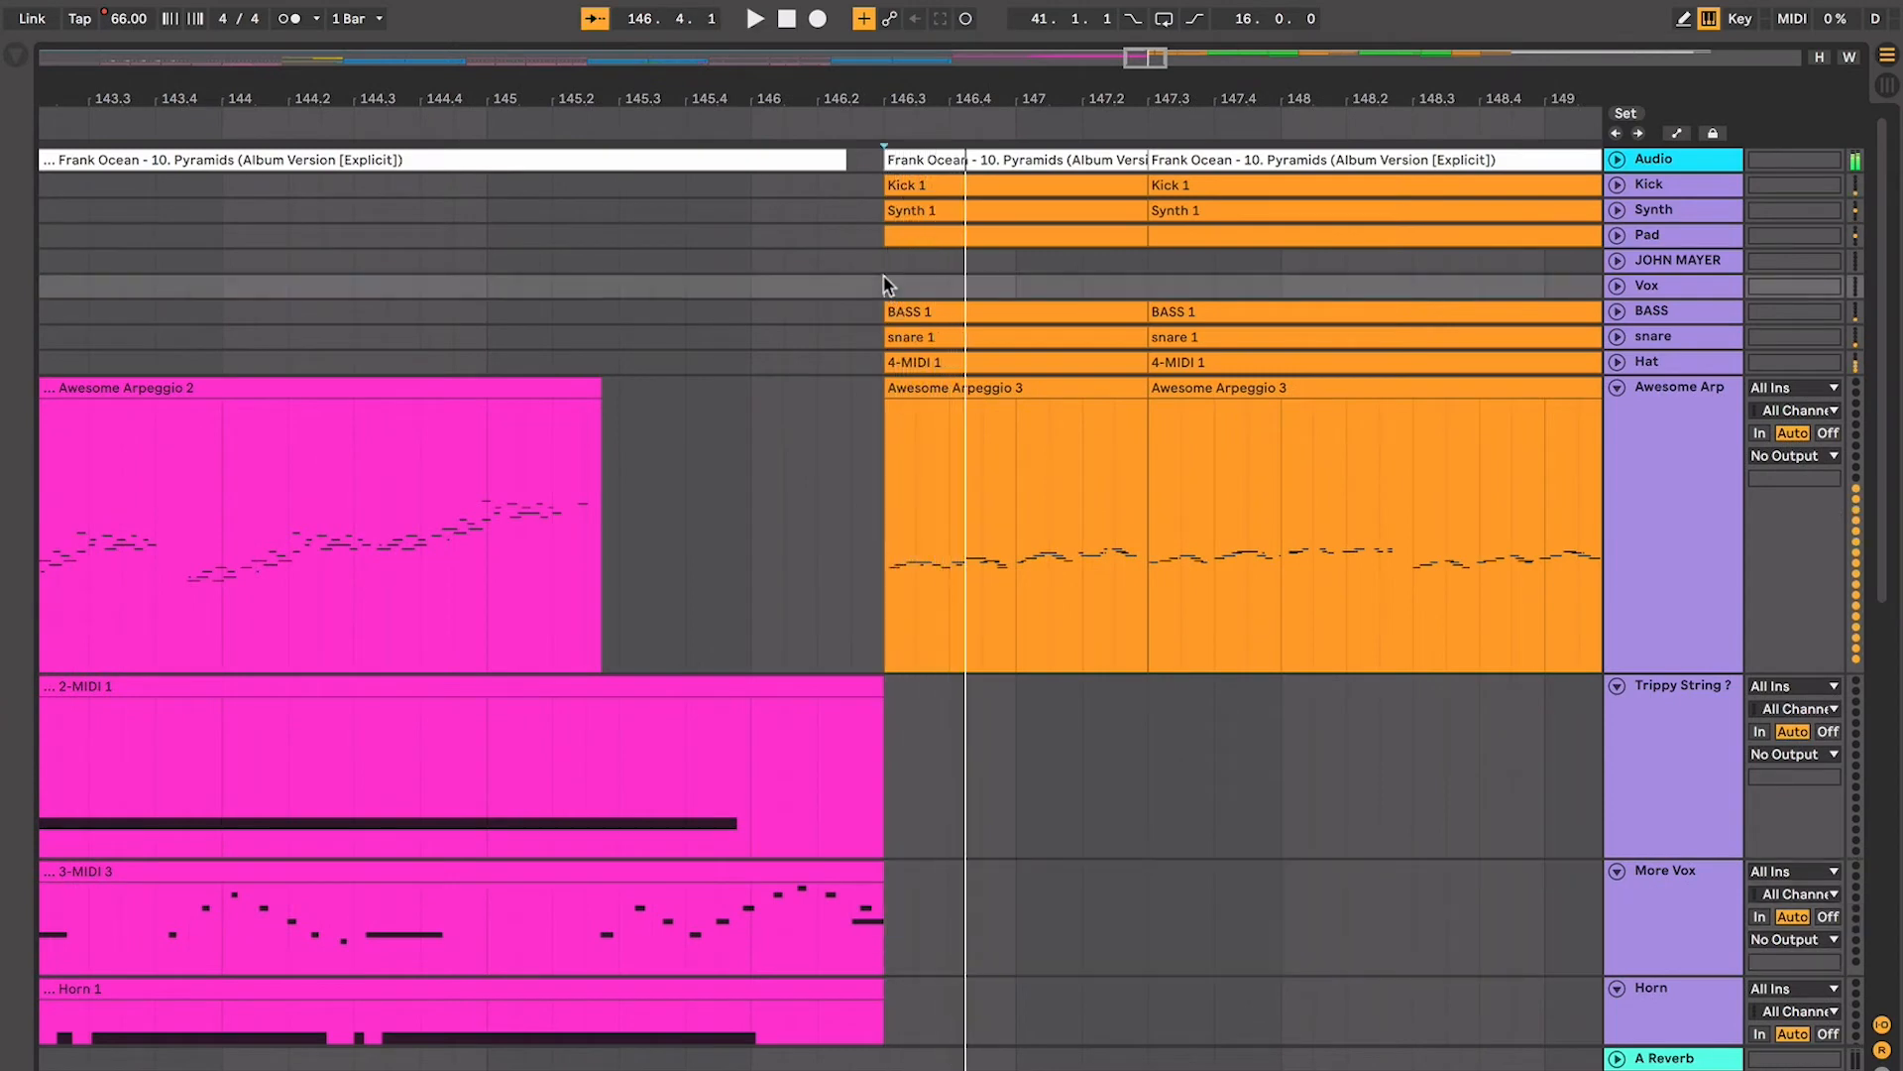
{"action": "left_click", "coordinate": [863, 256]}
{"action": "left_click", "coordinate": [851, 235]}
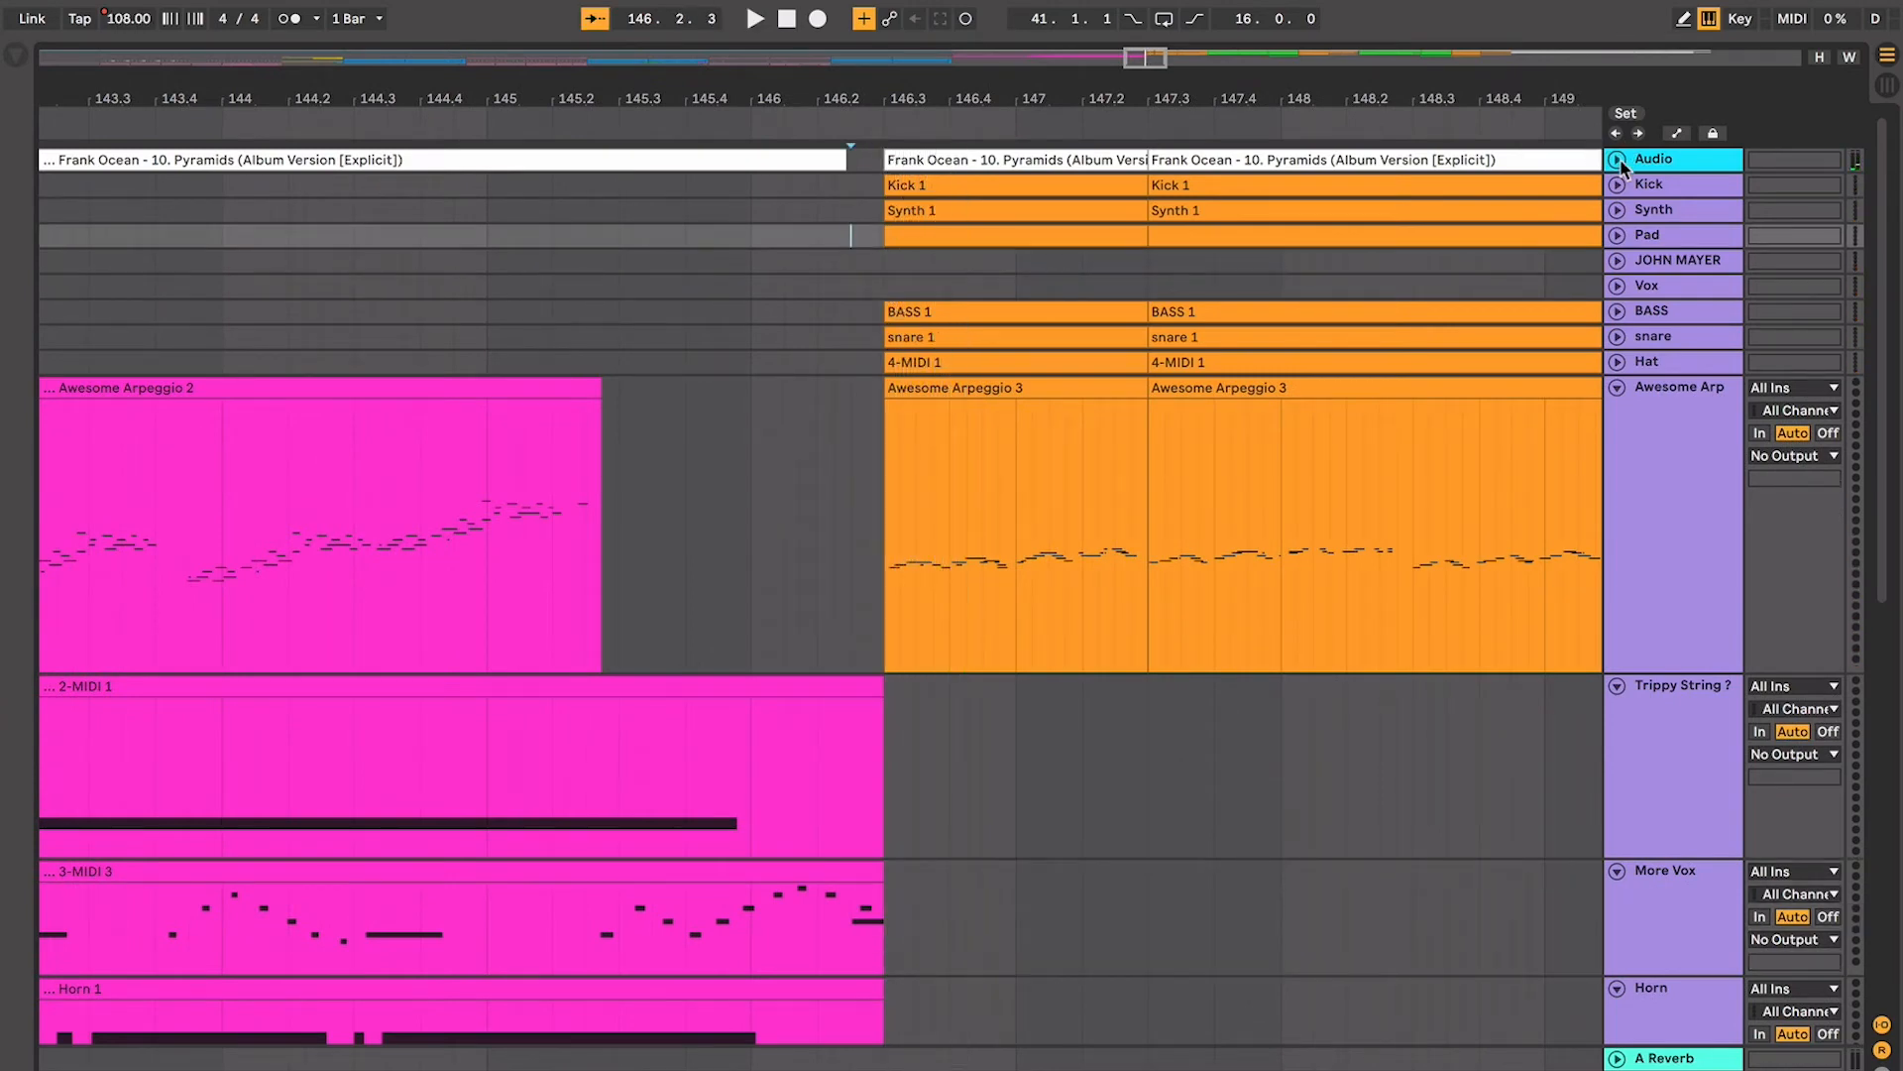
Unfold the Audio track and examine the gap between its waveform clips just before bar 146.3
{"action": "left_click", "coordinate": [1619, 161]}
{"action": "left_click", "coordinate": [850, 265]}
{"action": "key", "text": "minus"}
{"action": "key", "text": "minus"}
{"action": "key", "text": "minus"}
{"action": "key", "text": "minus"}
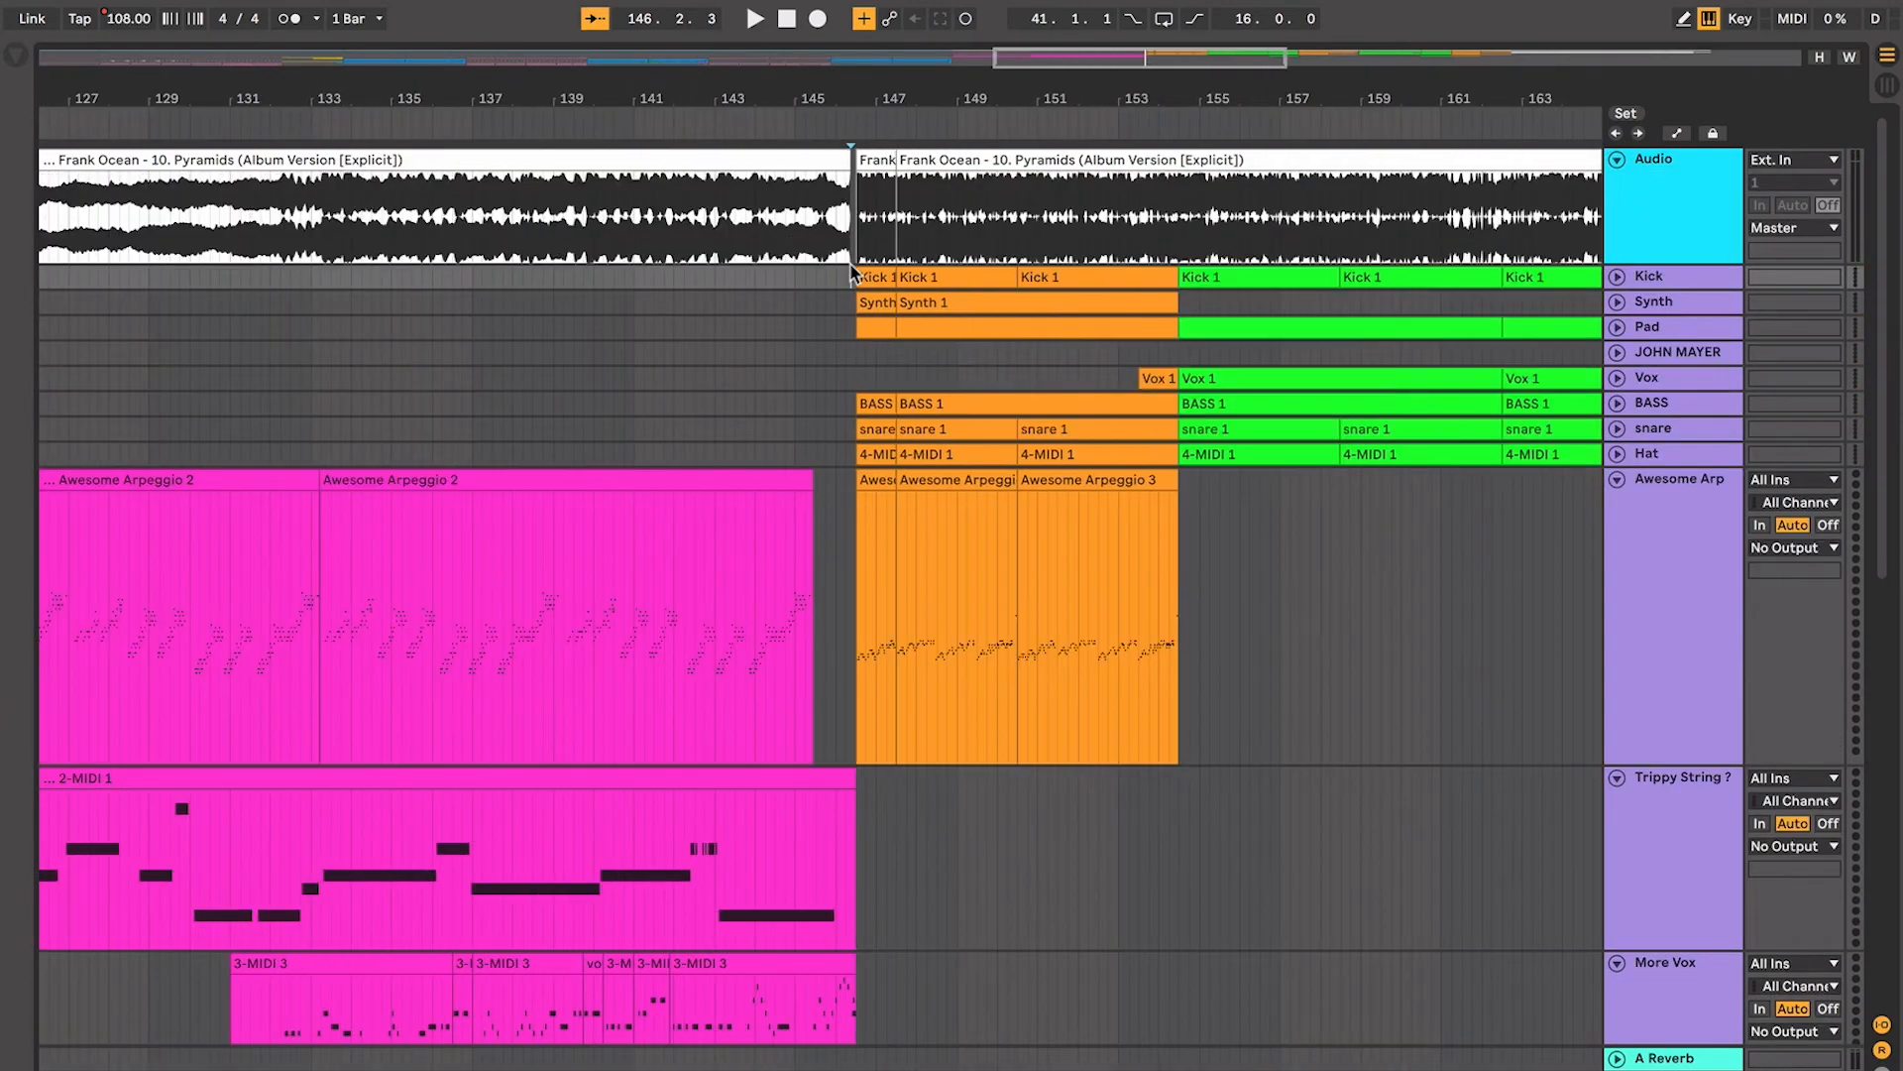
{"action": "key", "text": "plus"}
{"action": "key", "text": "plus"}
{"action": "key", "text": "plus"}
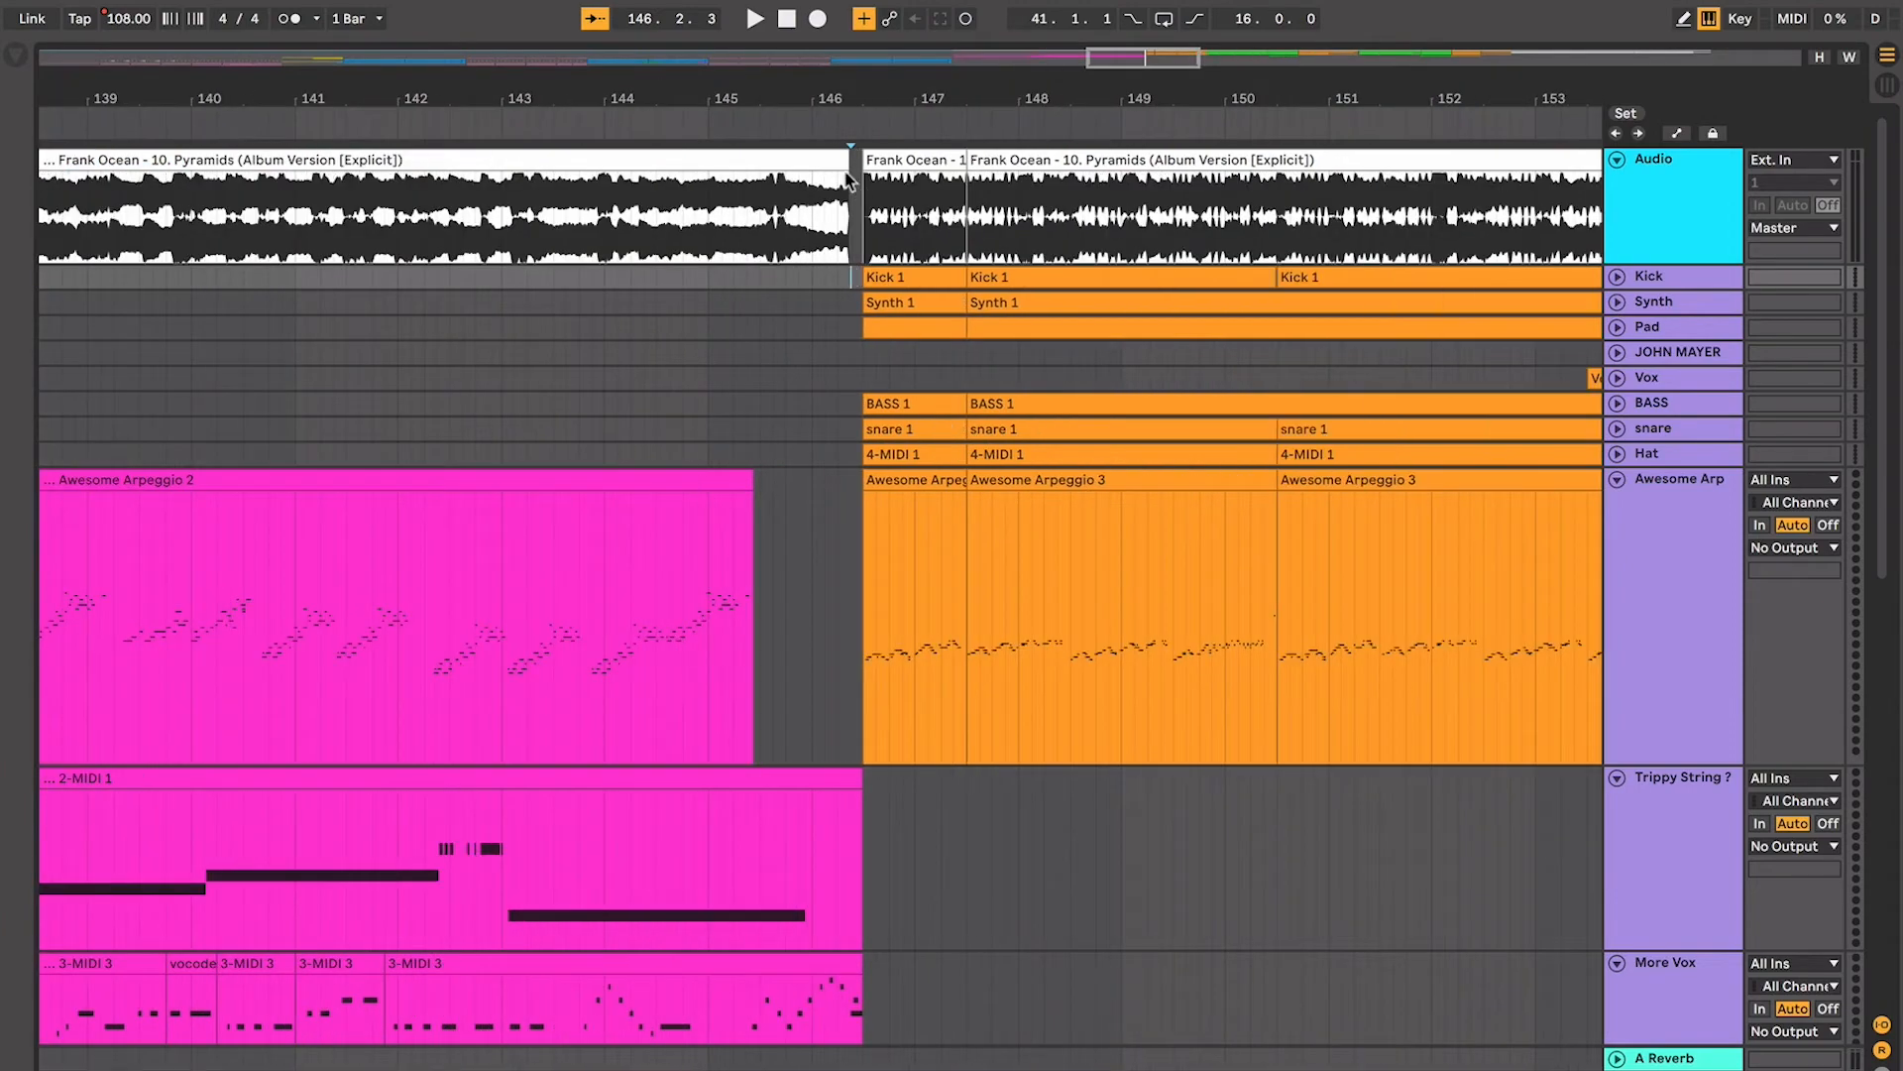
Extend the end of the audio clip from bar 121 over the gap to about bar 156 and play the transition
{"action": "left_click_drag", "start_coordinate": [848, 160], "coordinate": [1901, 161]}
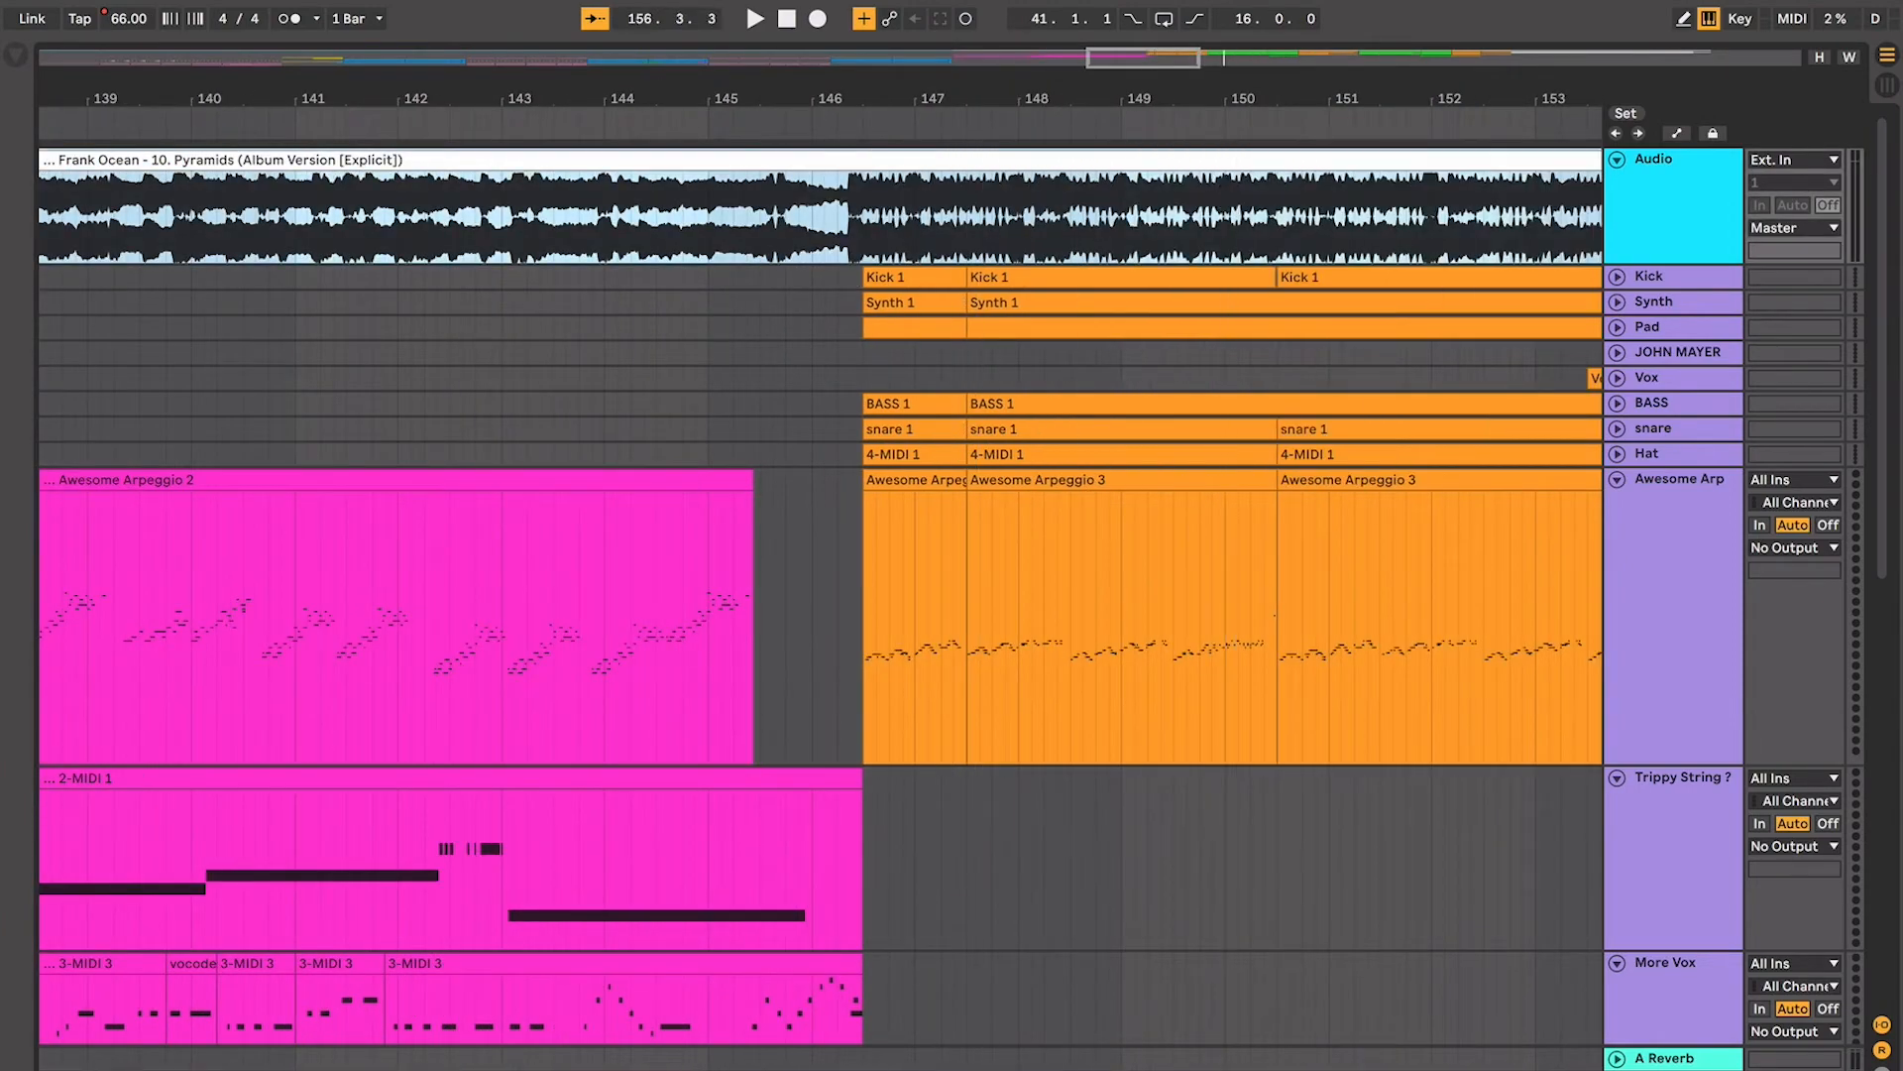
{"action": "key", "text": "minus"}
{"action": "key", "text": "minus"}
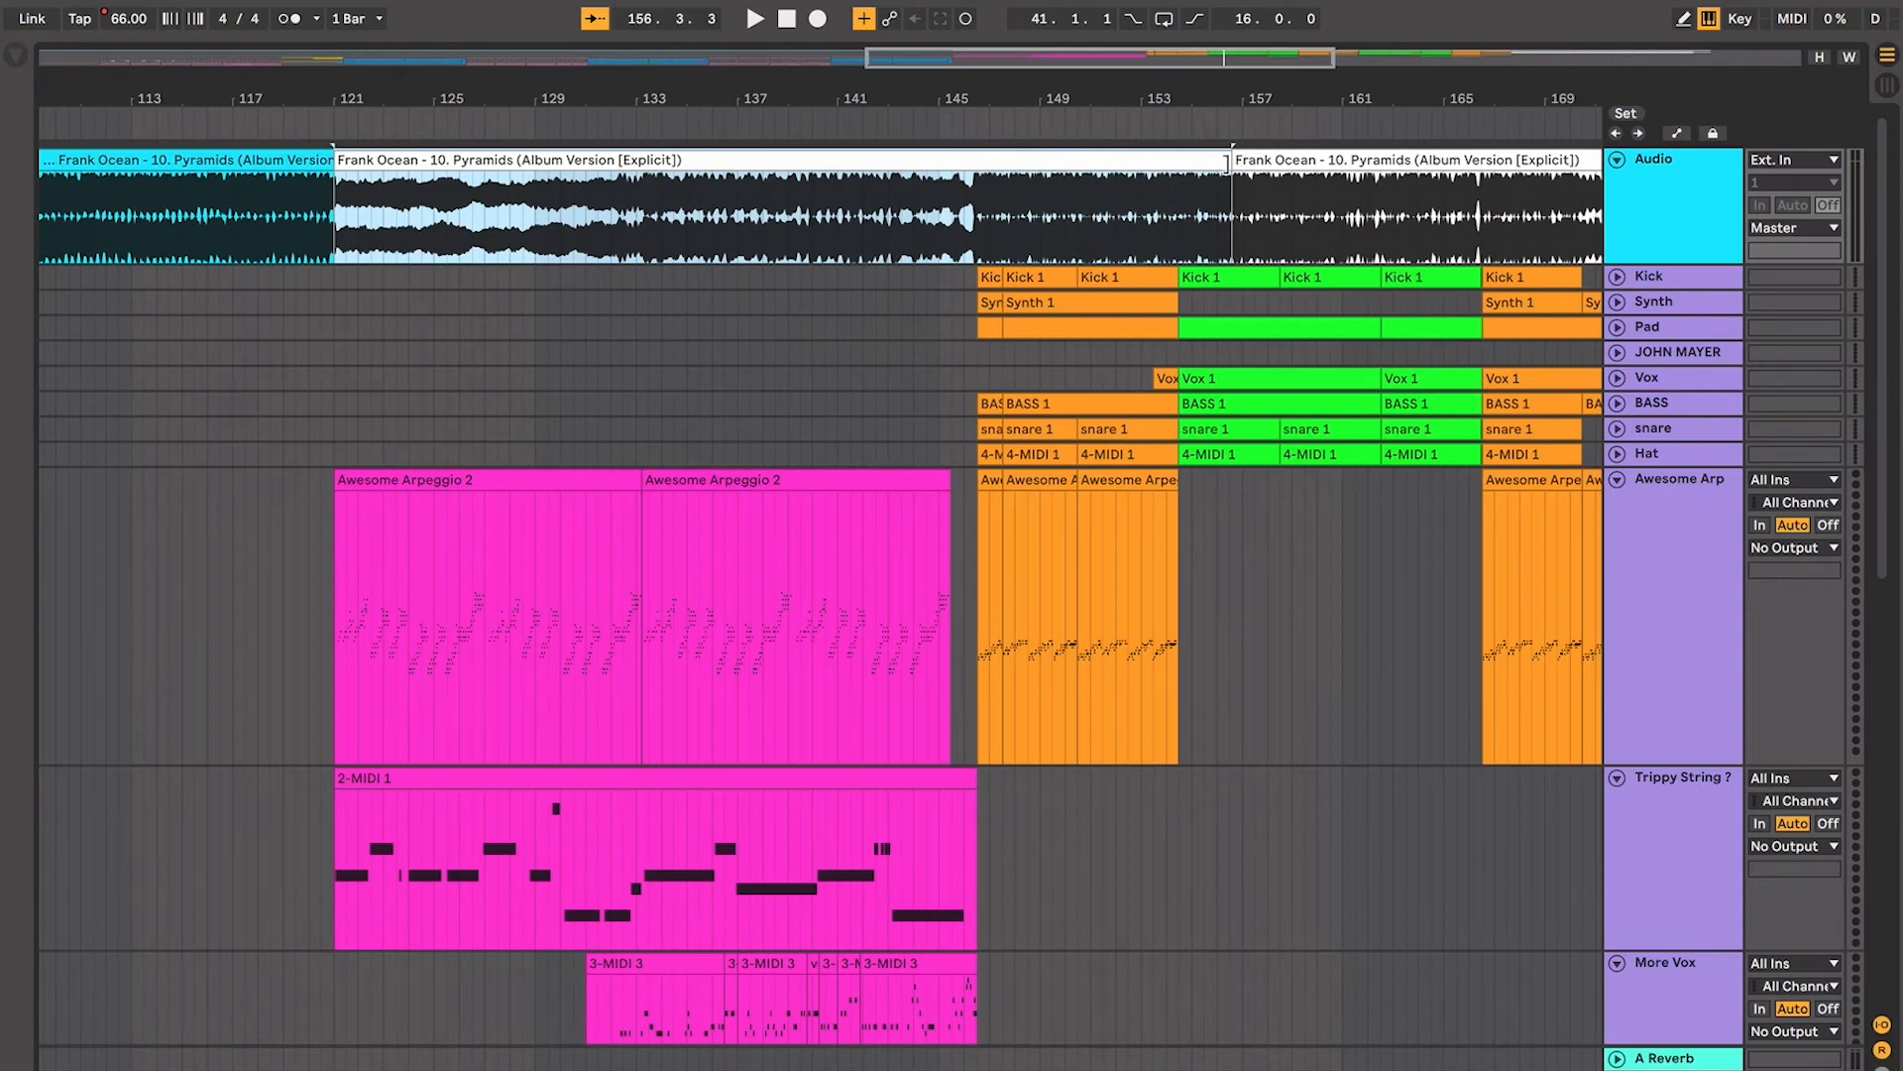
{"action": "left_click", "coordinate": [957, 247]}
{"action": "key", "text": "plus"}
{"action": "key", "text": "plus"}
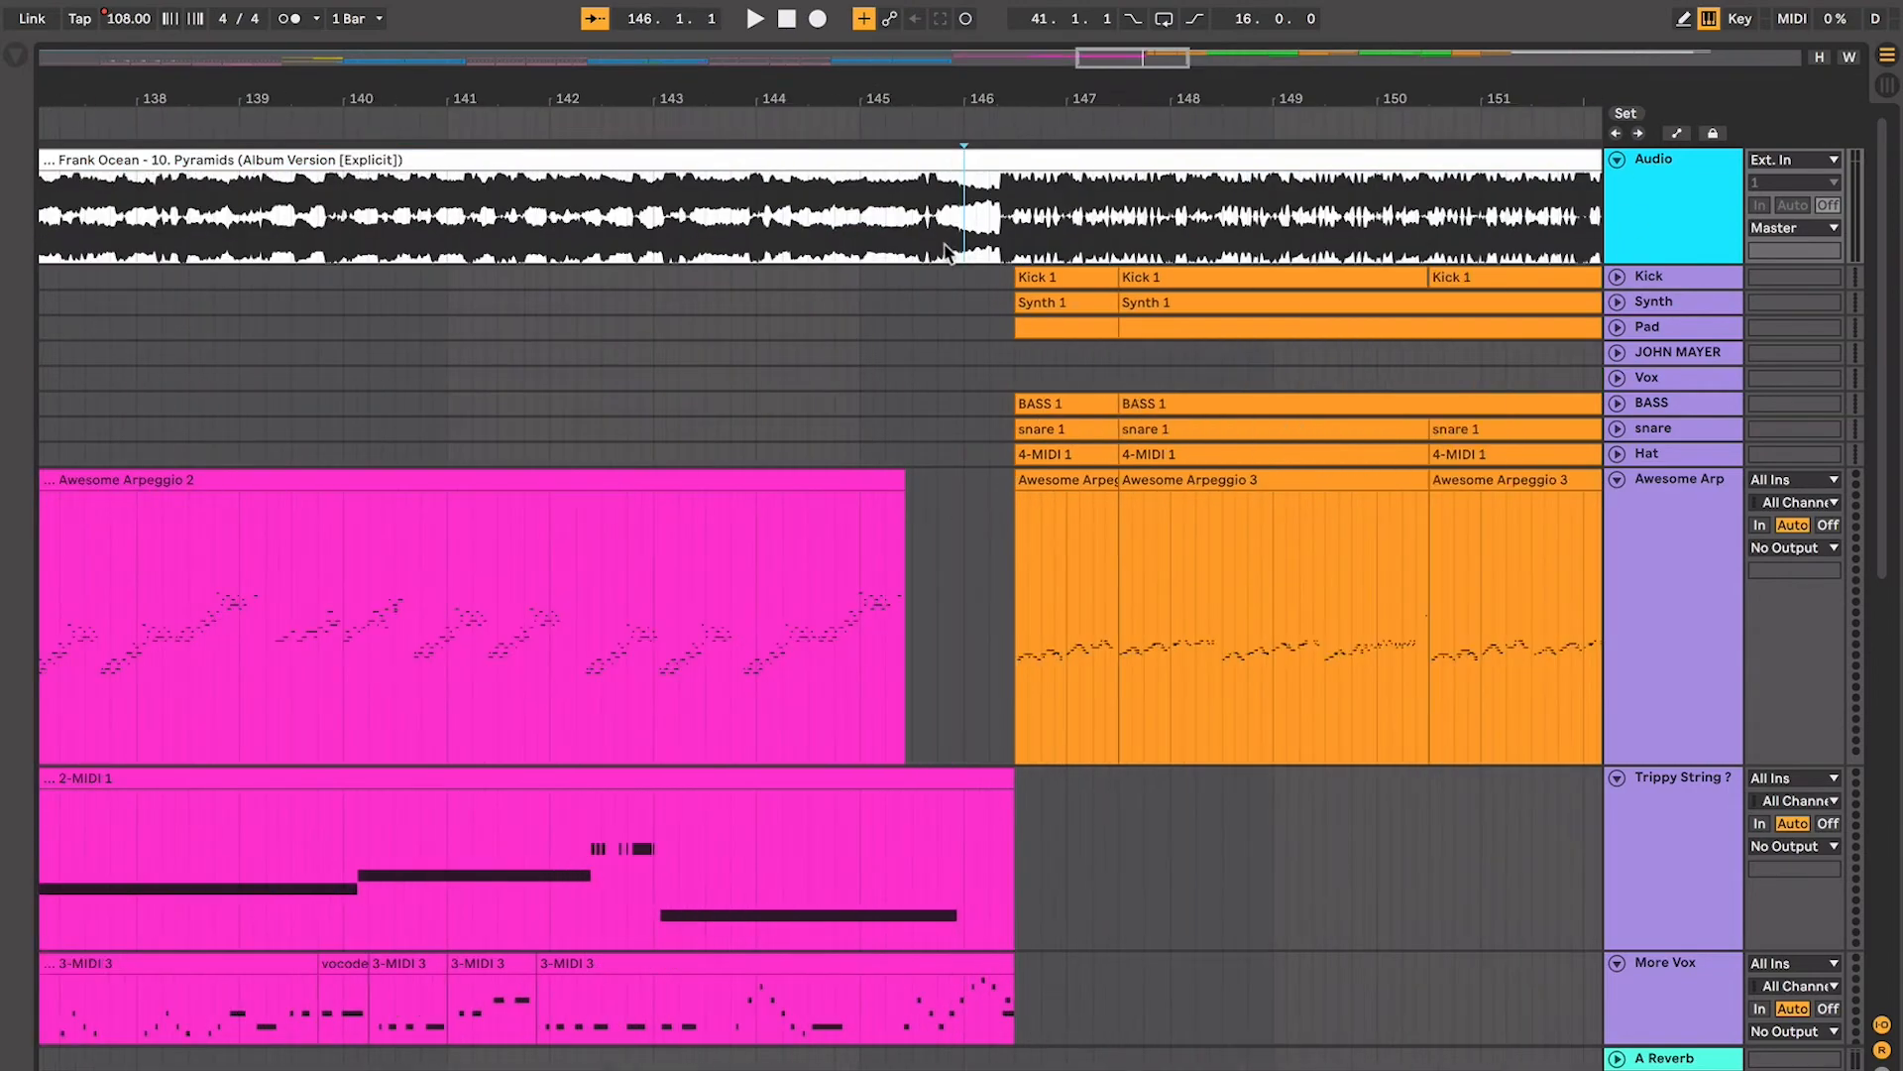
{"action": "key", "text": "space"}
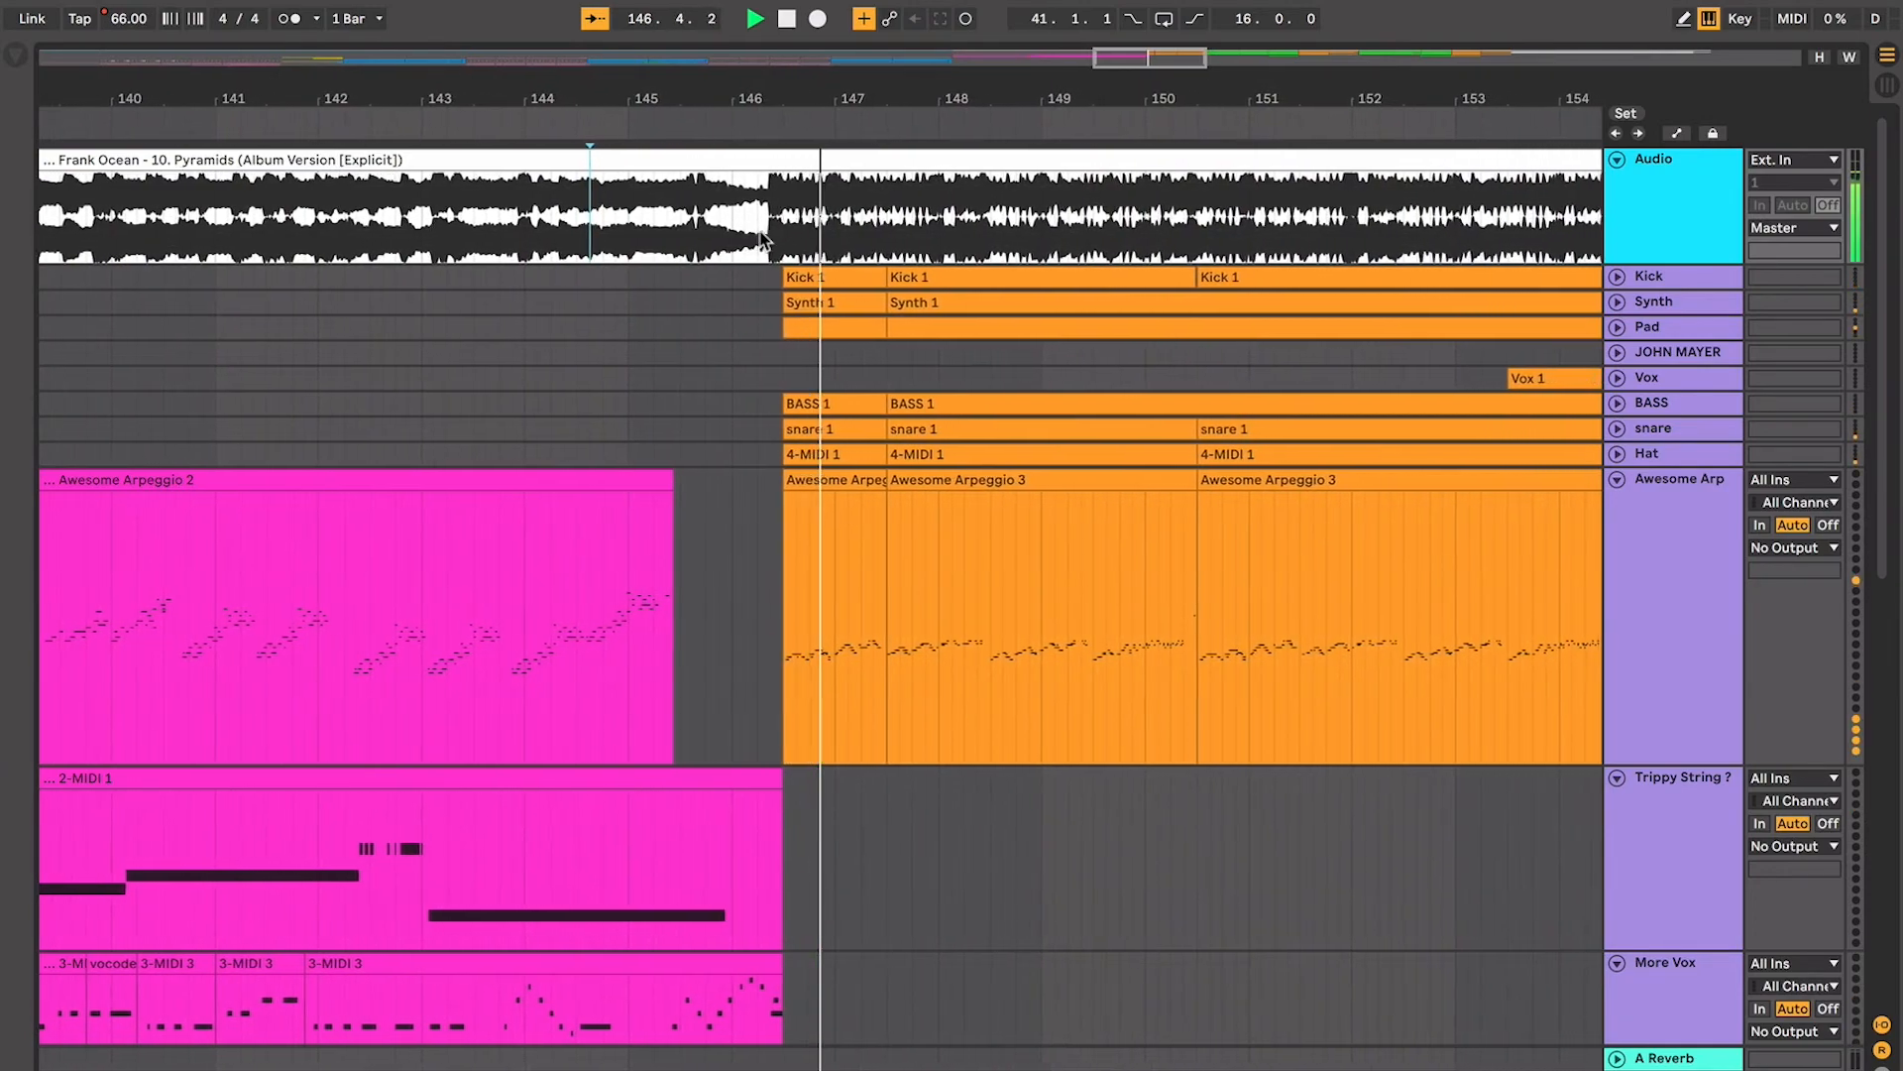
{"action": "key", "text": "space"}
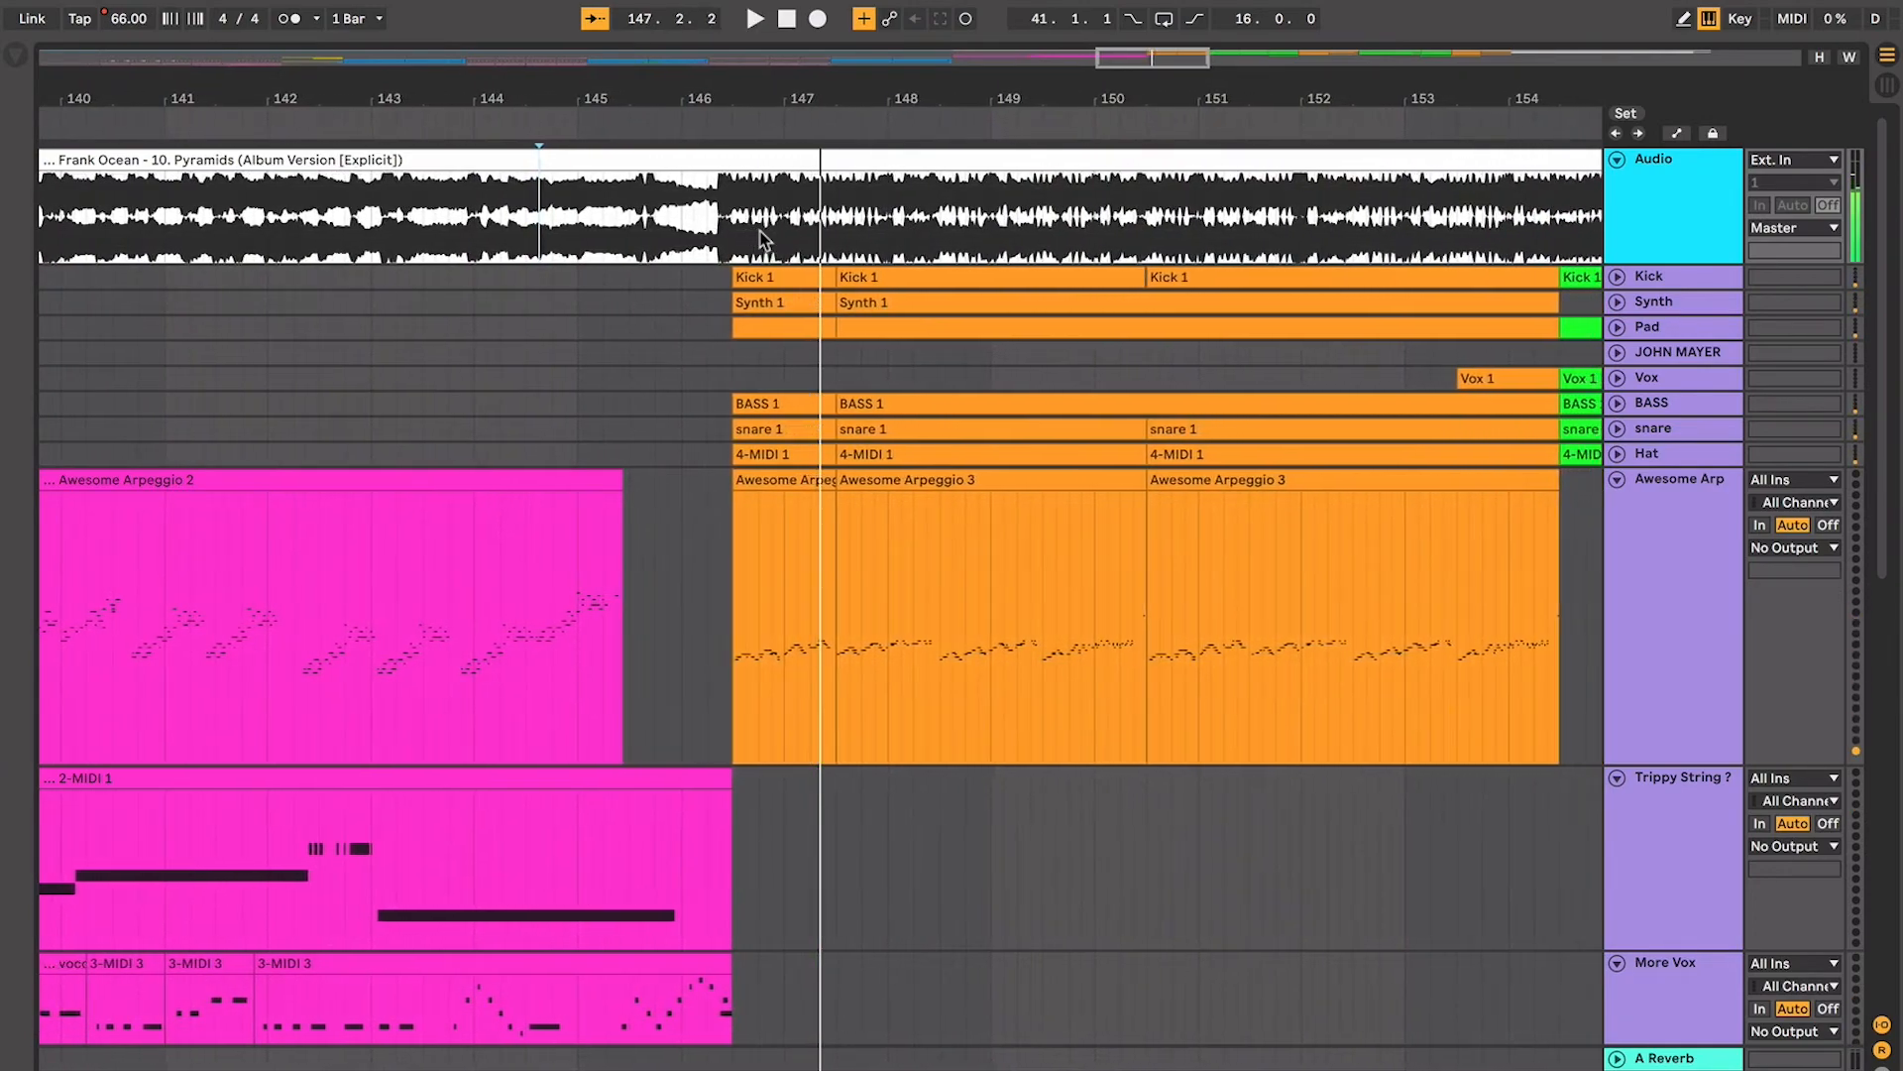
Undo the audio clip's extension and look back over the audio waveform as far as bar 87
{"action": "key", "text": "ctrl+z"}
{"action": "scroll", "coordinate": [700, 260], "scroll_direction": "down", "scroll_amount": 8}
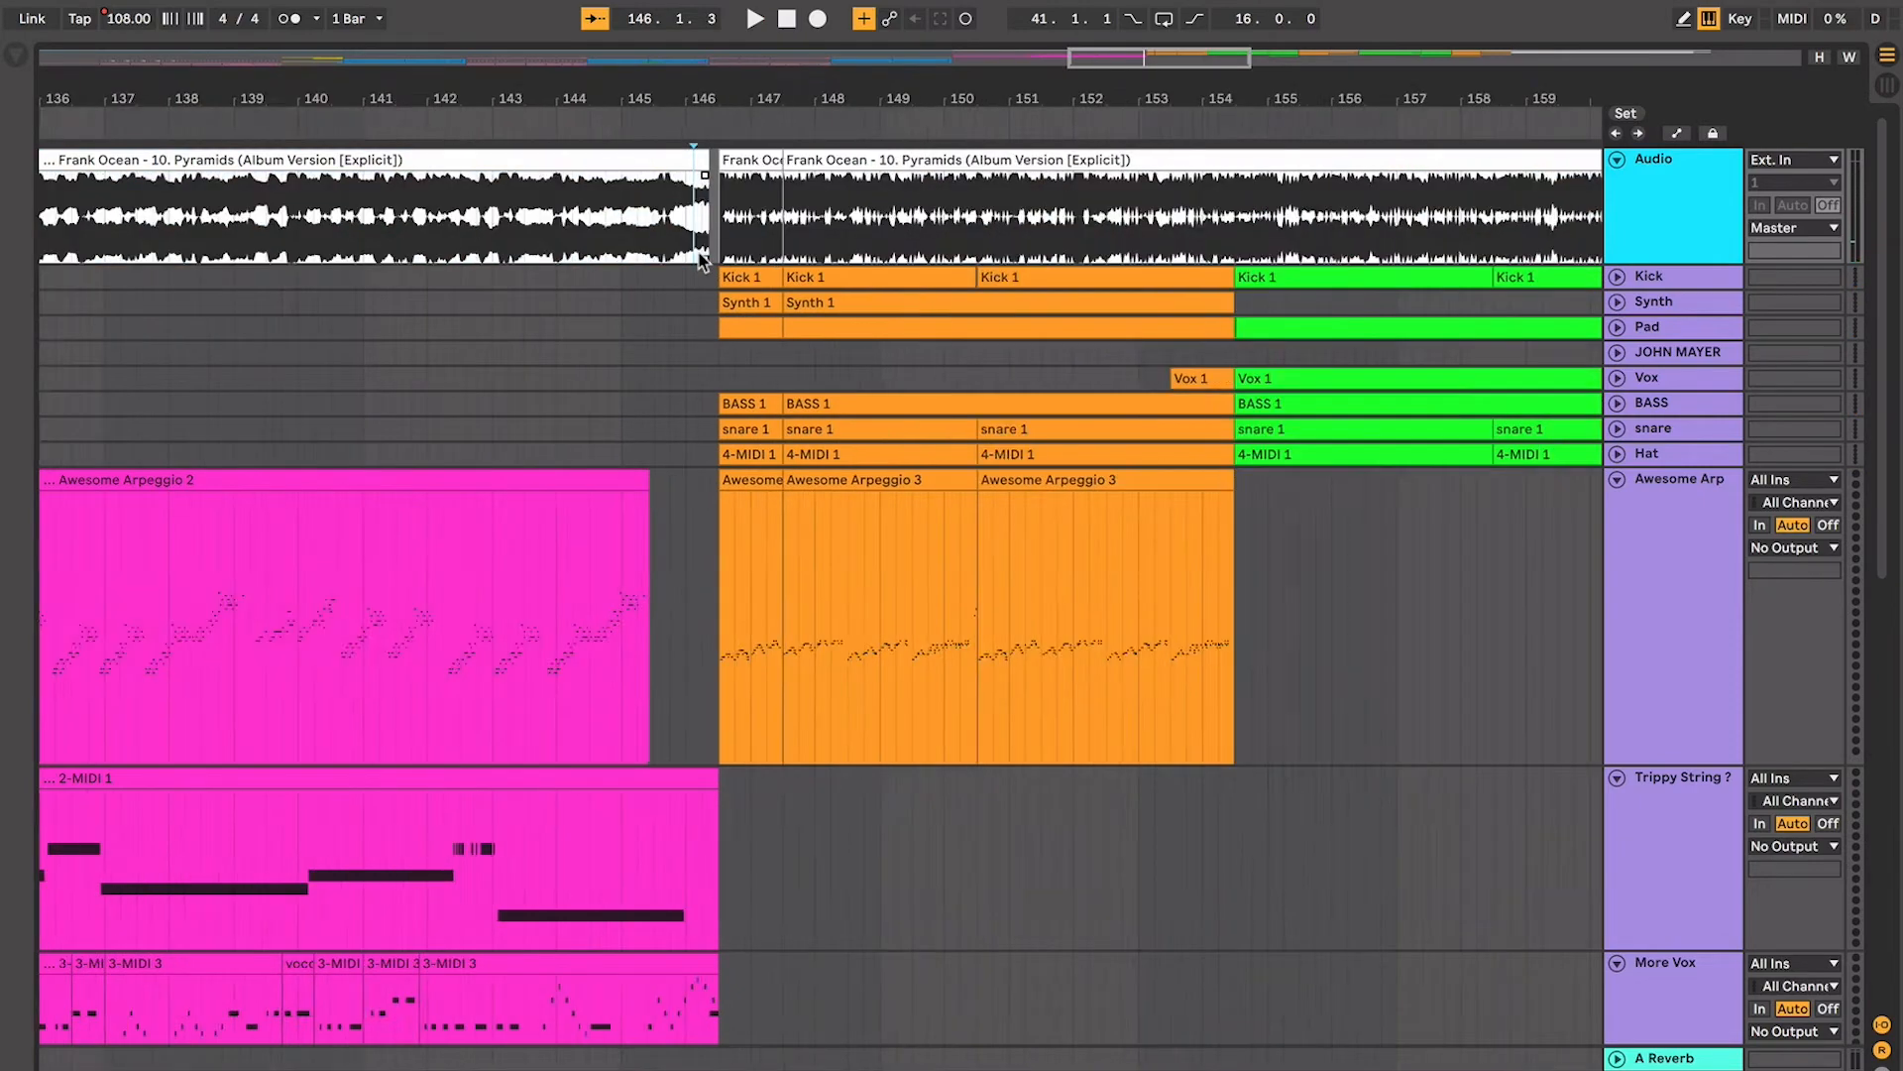
{"action": "scroll", "coordinate": [704, 183], "scroll_direction": "up", "scroll_amount": 1}
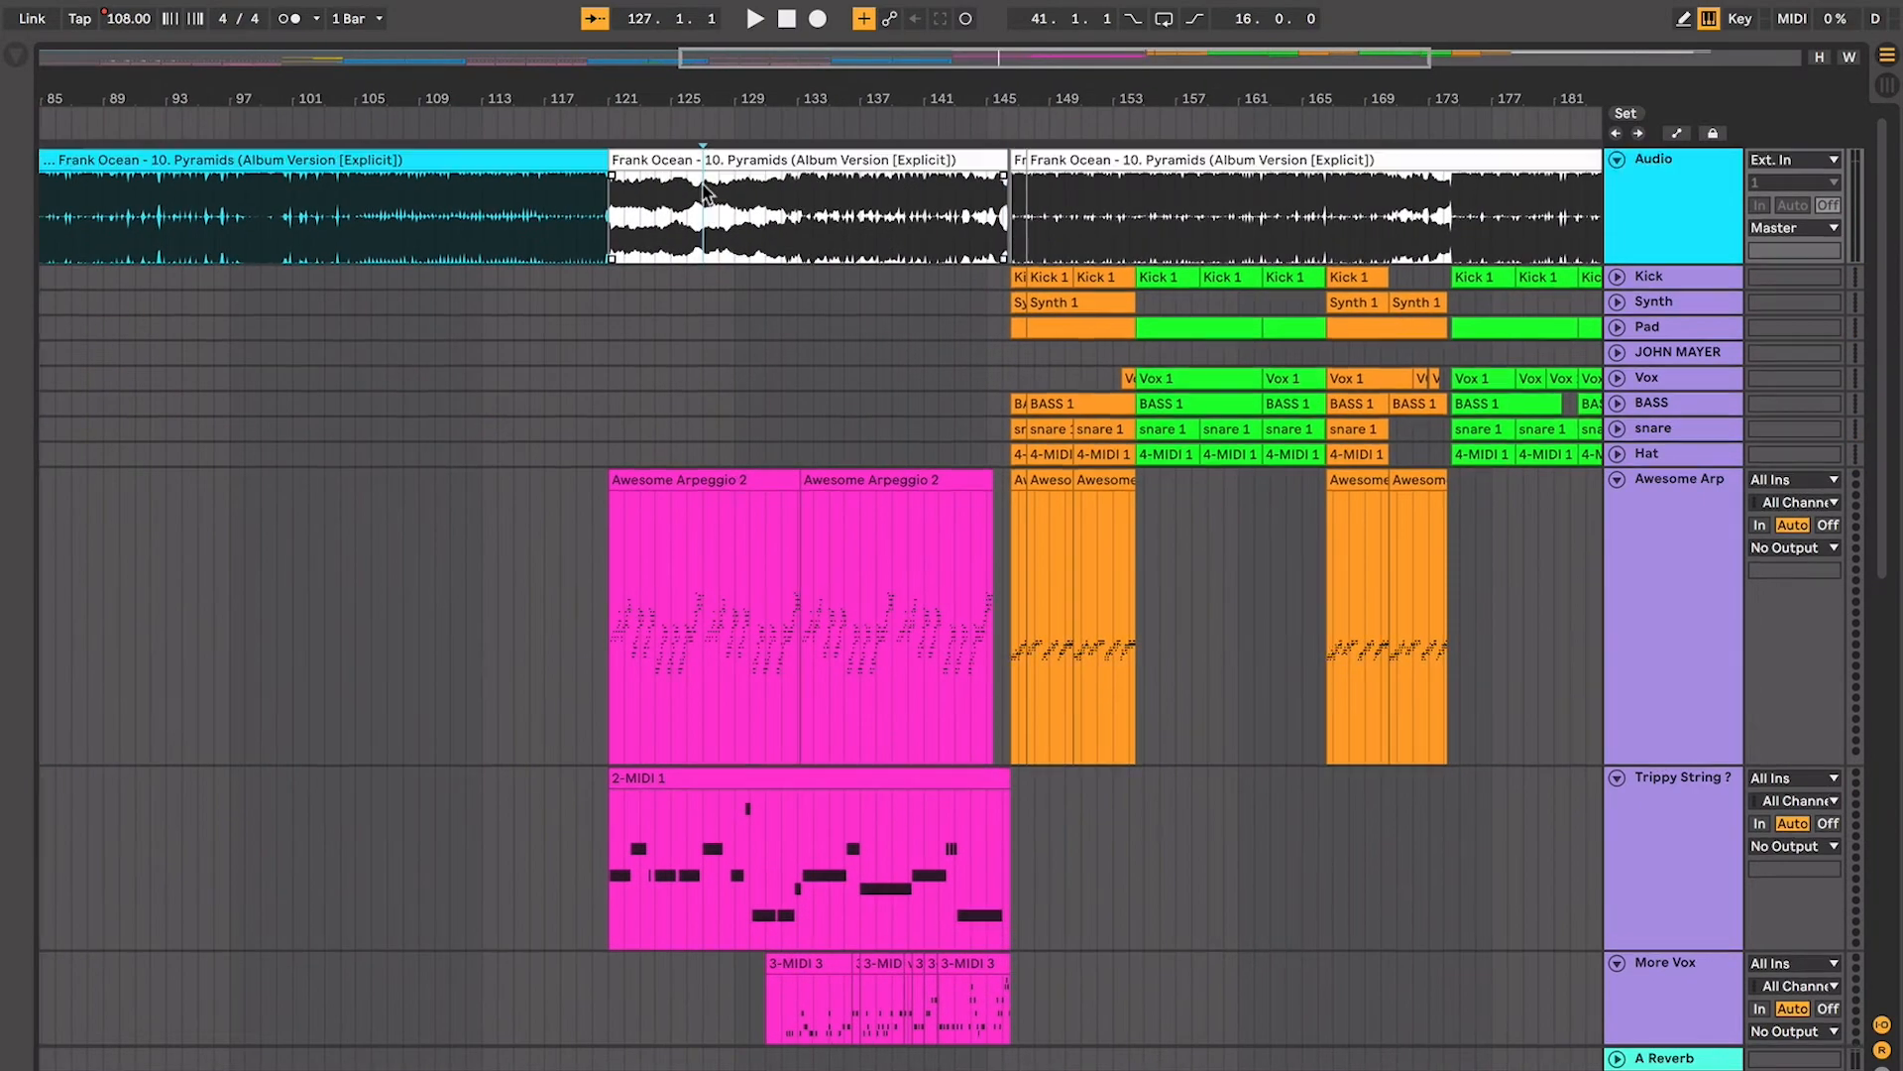
{"action": "scroll", "coordinate": [1038, 310], "scroll_direction": "up", "scroll_amount": 8}
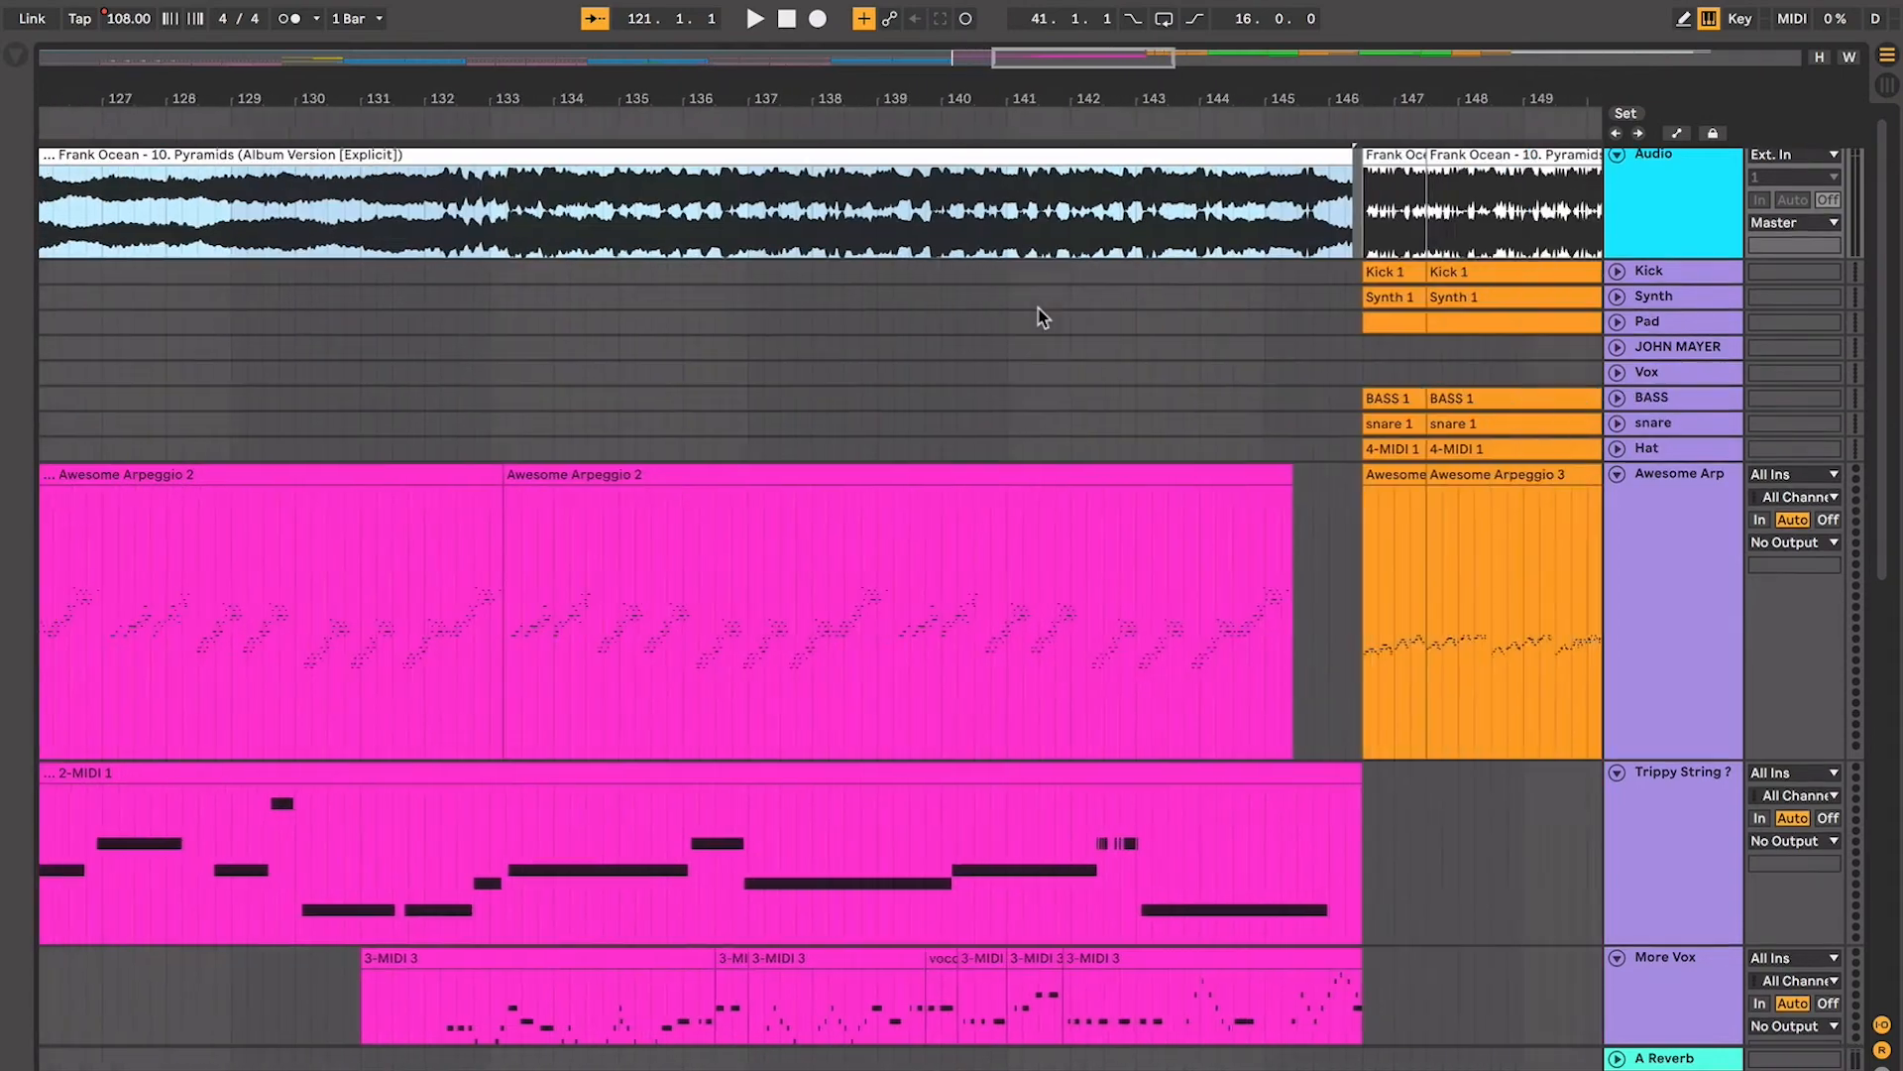
{"action": "scroll", "coordinate": [1180, 193], "scroll_direction": "left", "scroll_amount": 10}
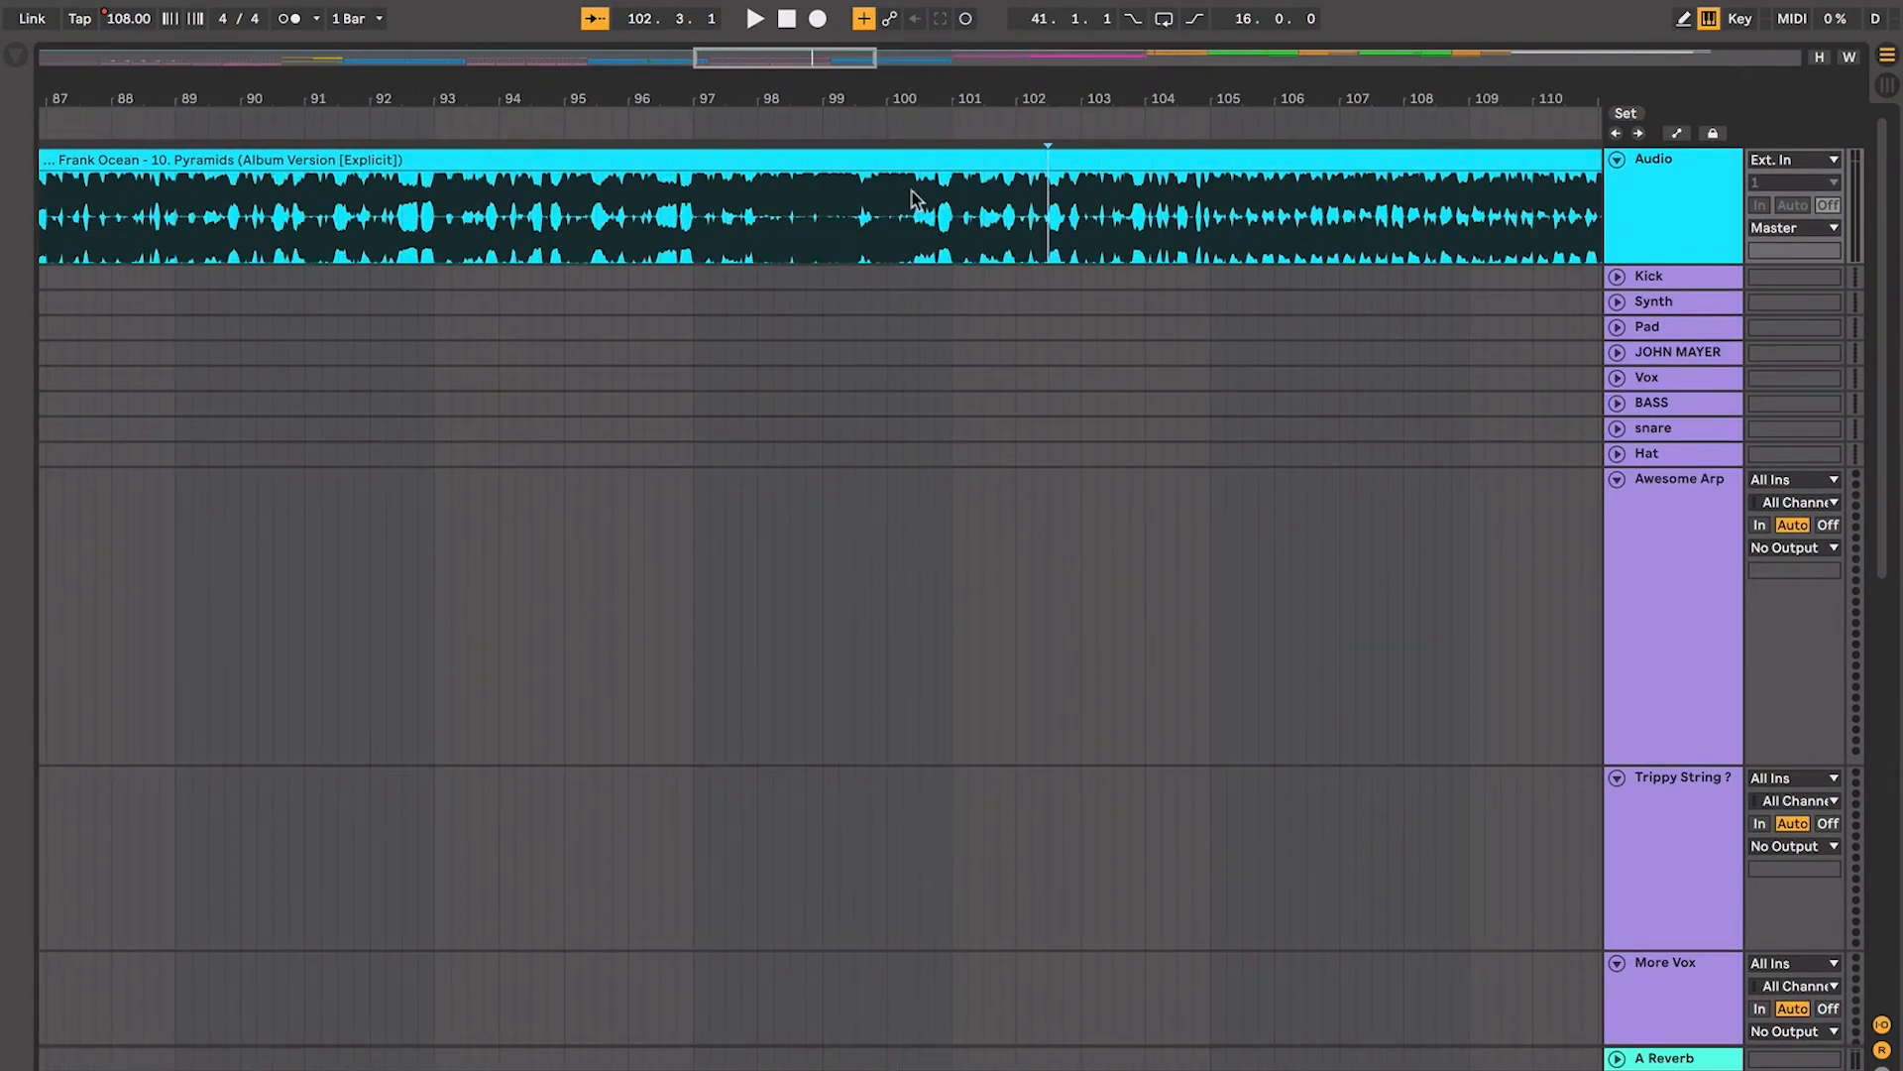
Play short passages near bar 101 and from bar 160 to compare the song's two sections
{"action": "scroll", "coordinate": [971, 193], "scroll_direction": "right", "scroll_amount": 6}
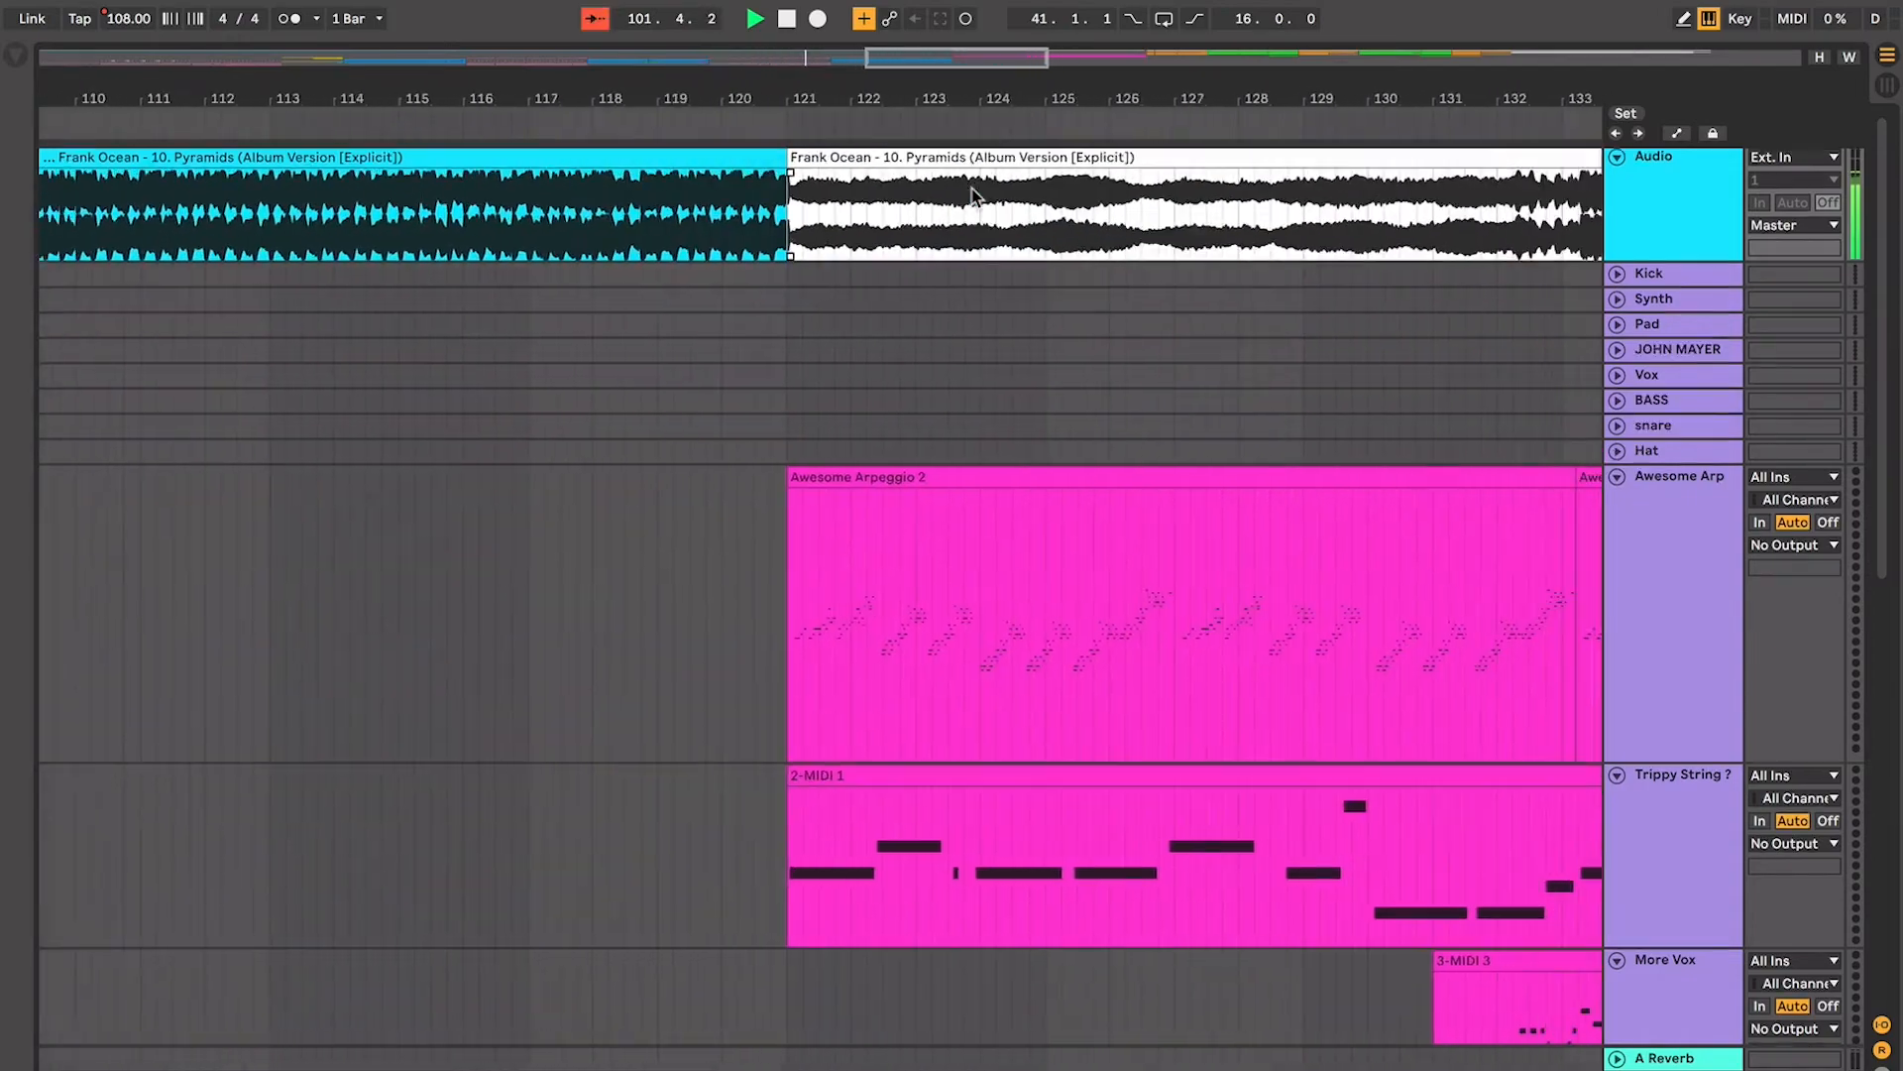
{"action": "scroll", "coordinate": [972, 193], "scroll_direction": "down", "scroll_amount": 5}
{"action": "scroll", "coordinate": [971, 193], "scroll_direction": "right", "scroll_amount": 15}
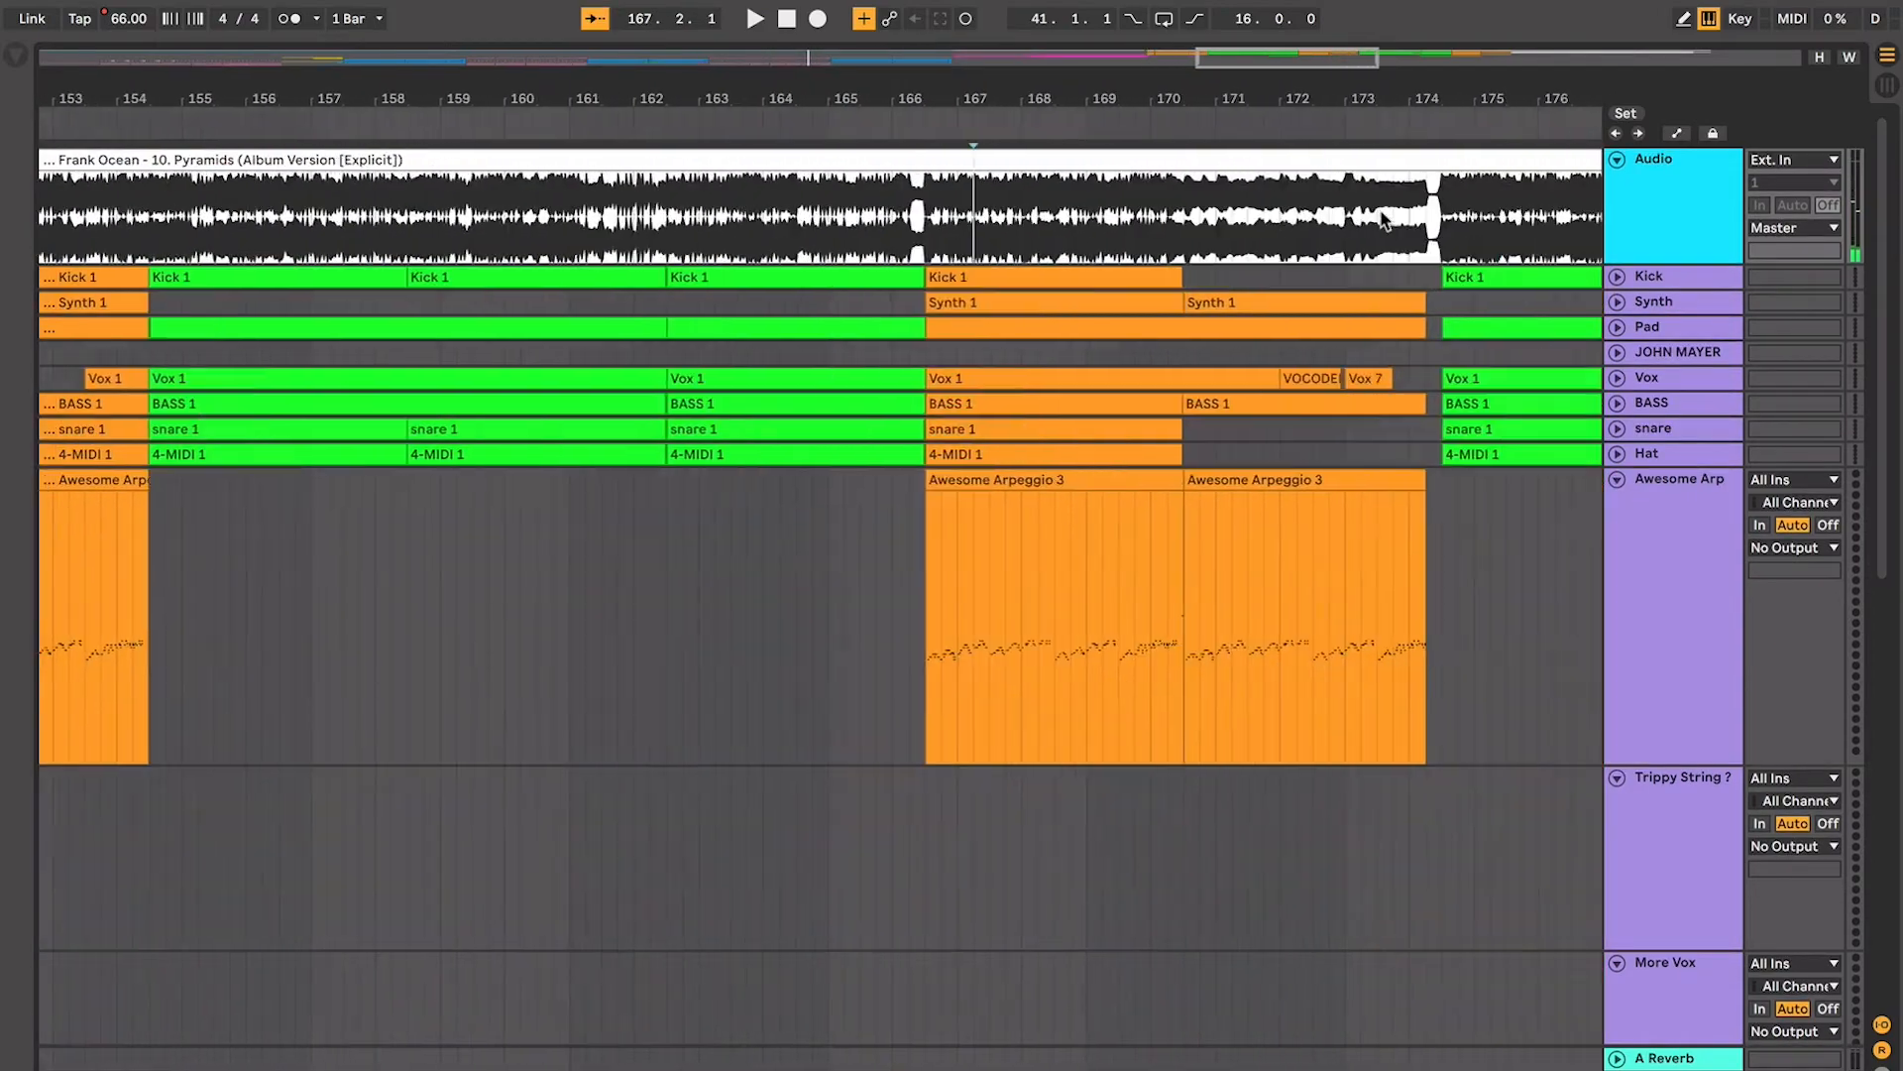
{"action": "scroll", "coordinate": [1141, 220], "scroll_direction": "down", "scroll_amount": 4}
{"action": "scroll", "coordinate": [456, 228], "scroll_direction": "up", "scroll_amount": 6}
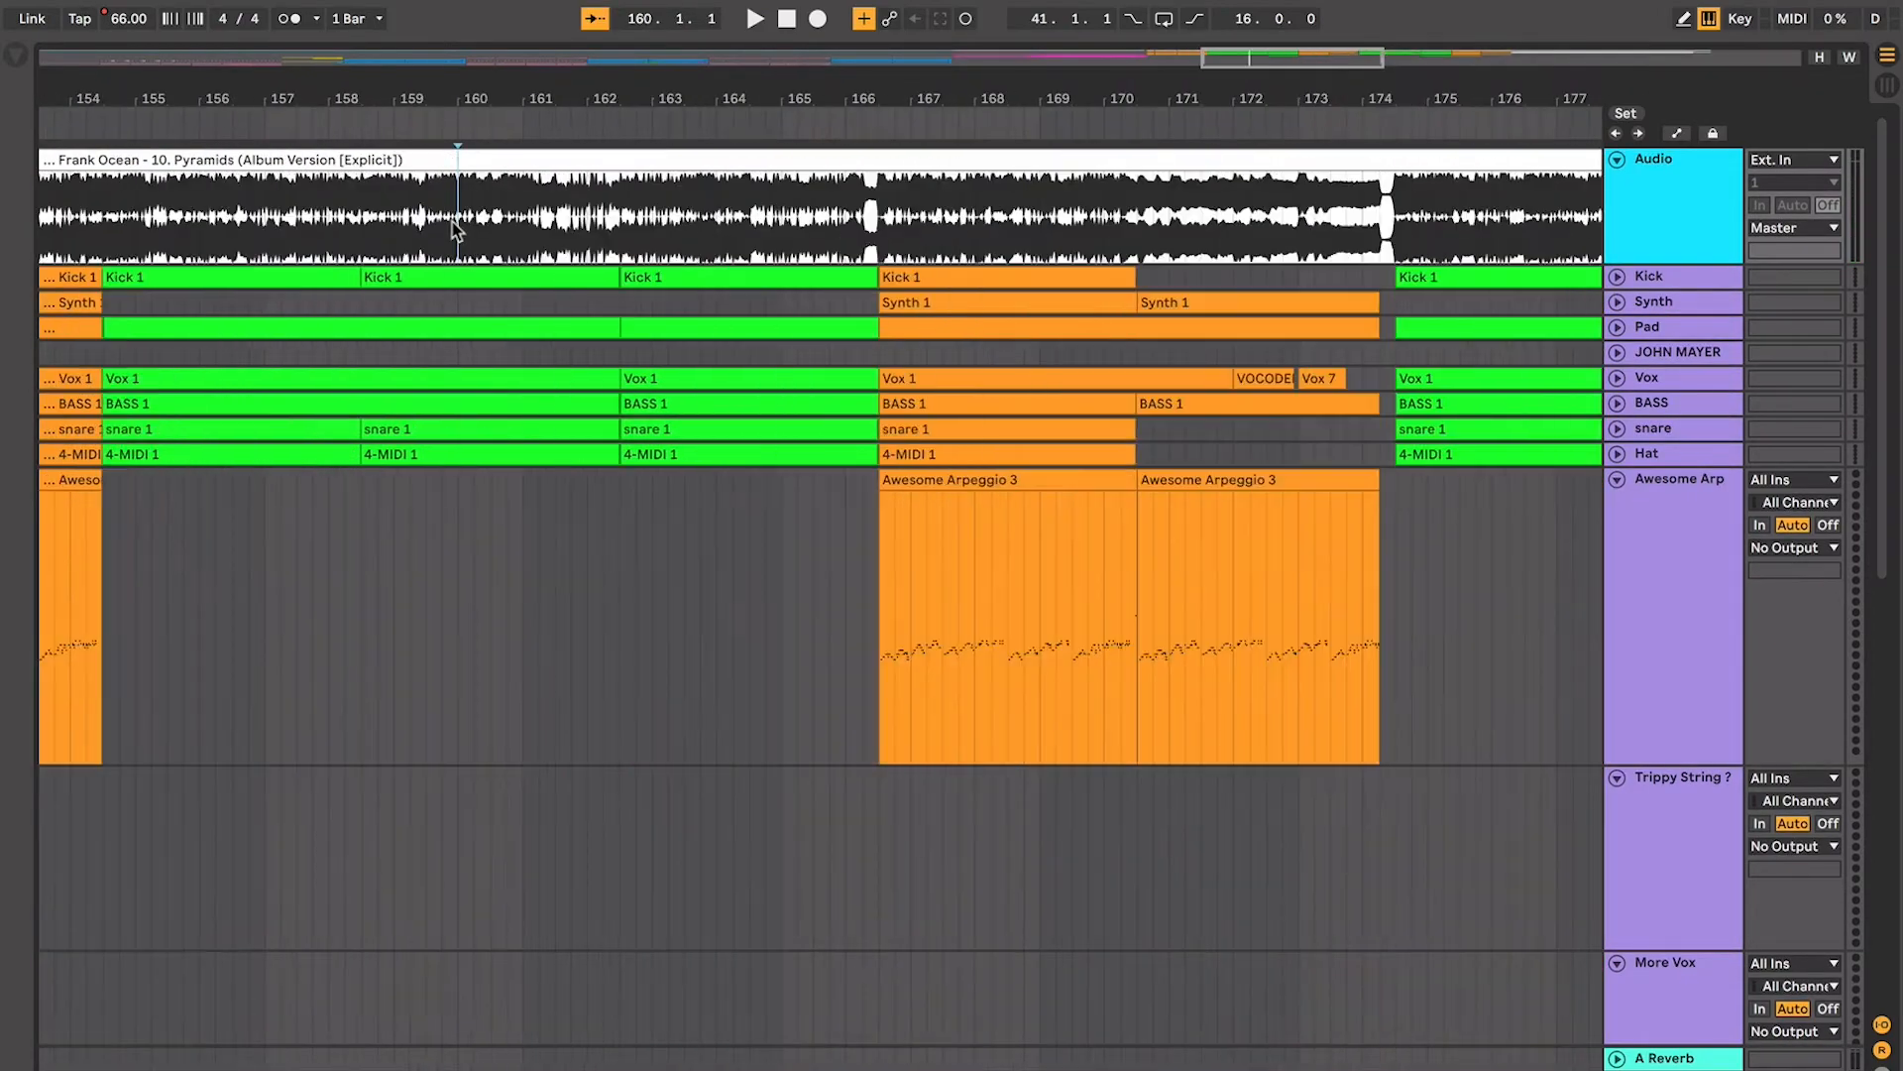
{"action": "key", "text": "space"}
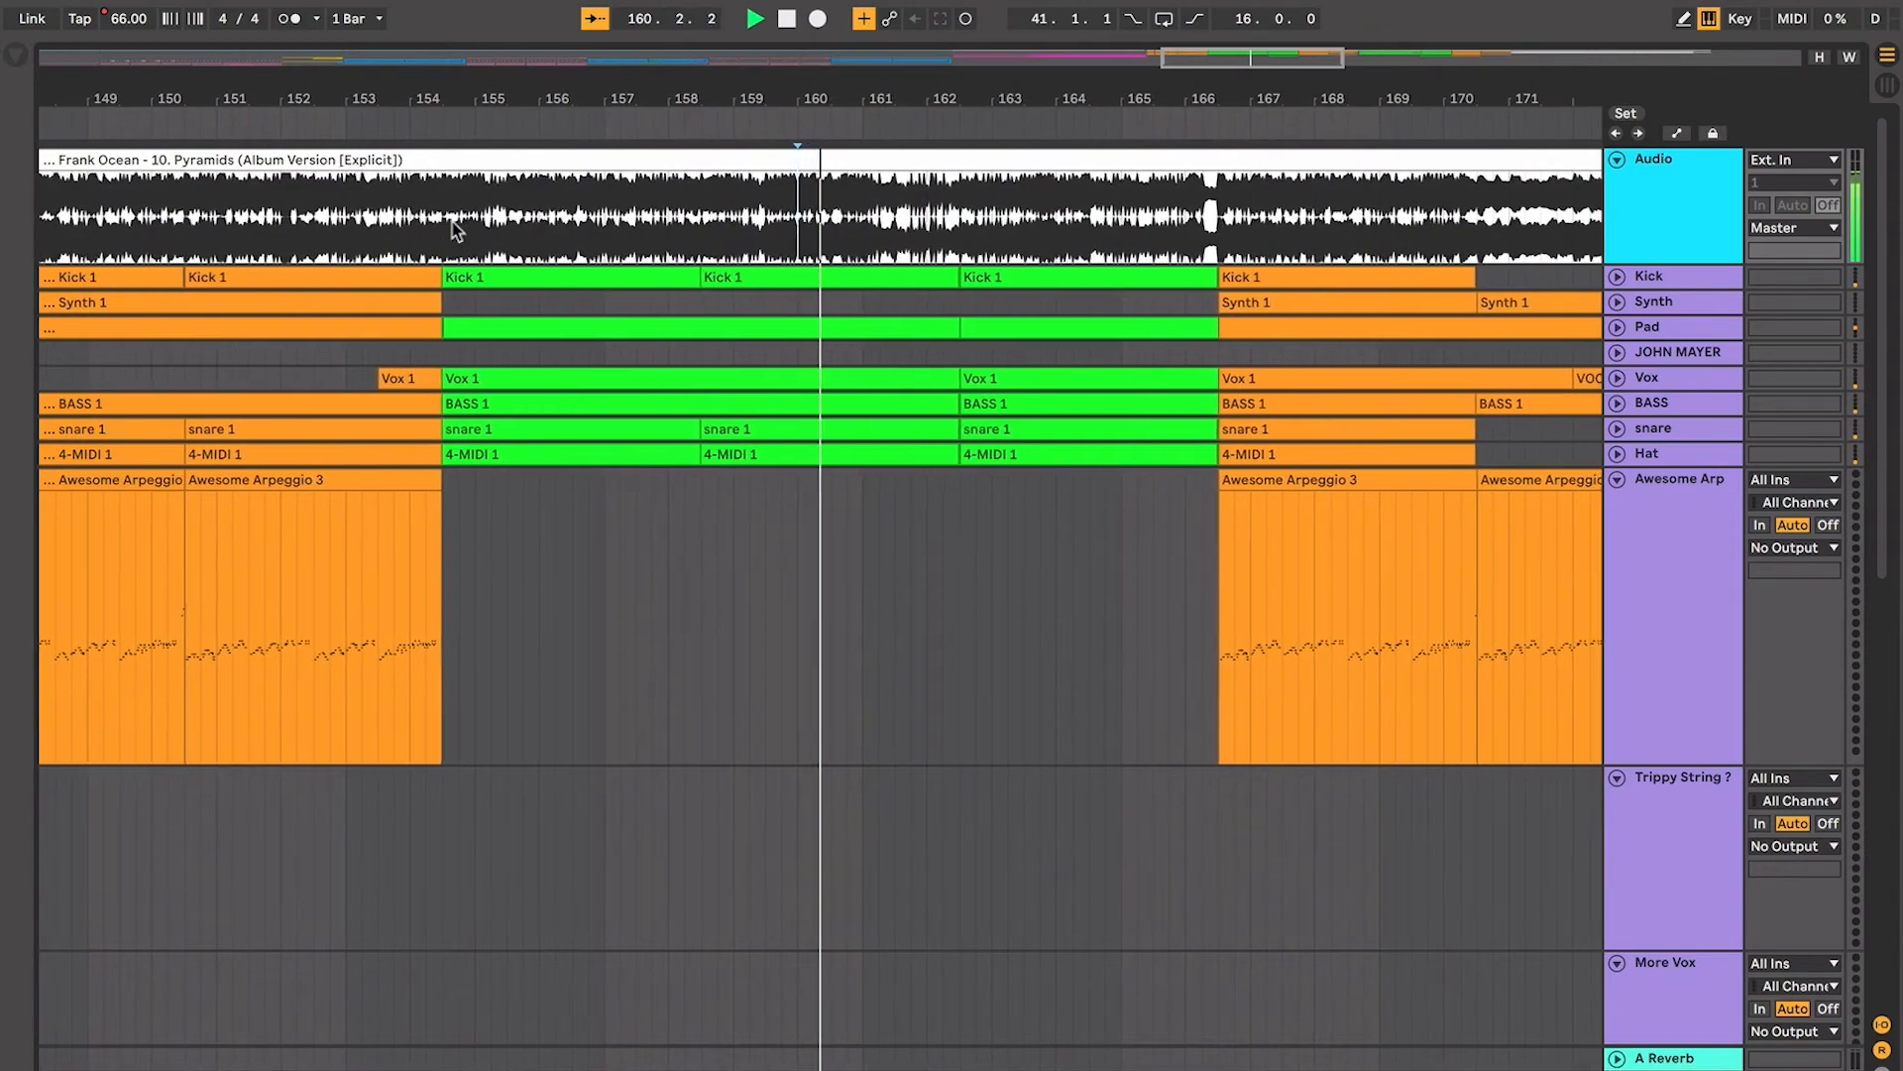
{"action": "scroll", "coordinate": [804, 265], "scroll_direction": "left", "scroll_amount": 4}
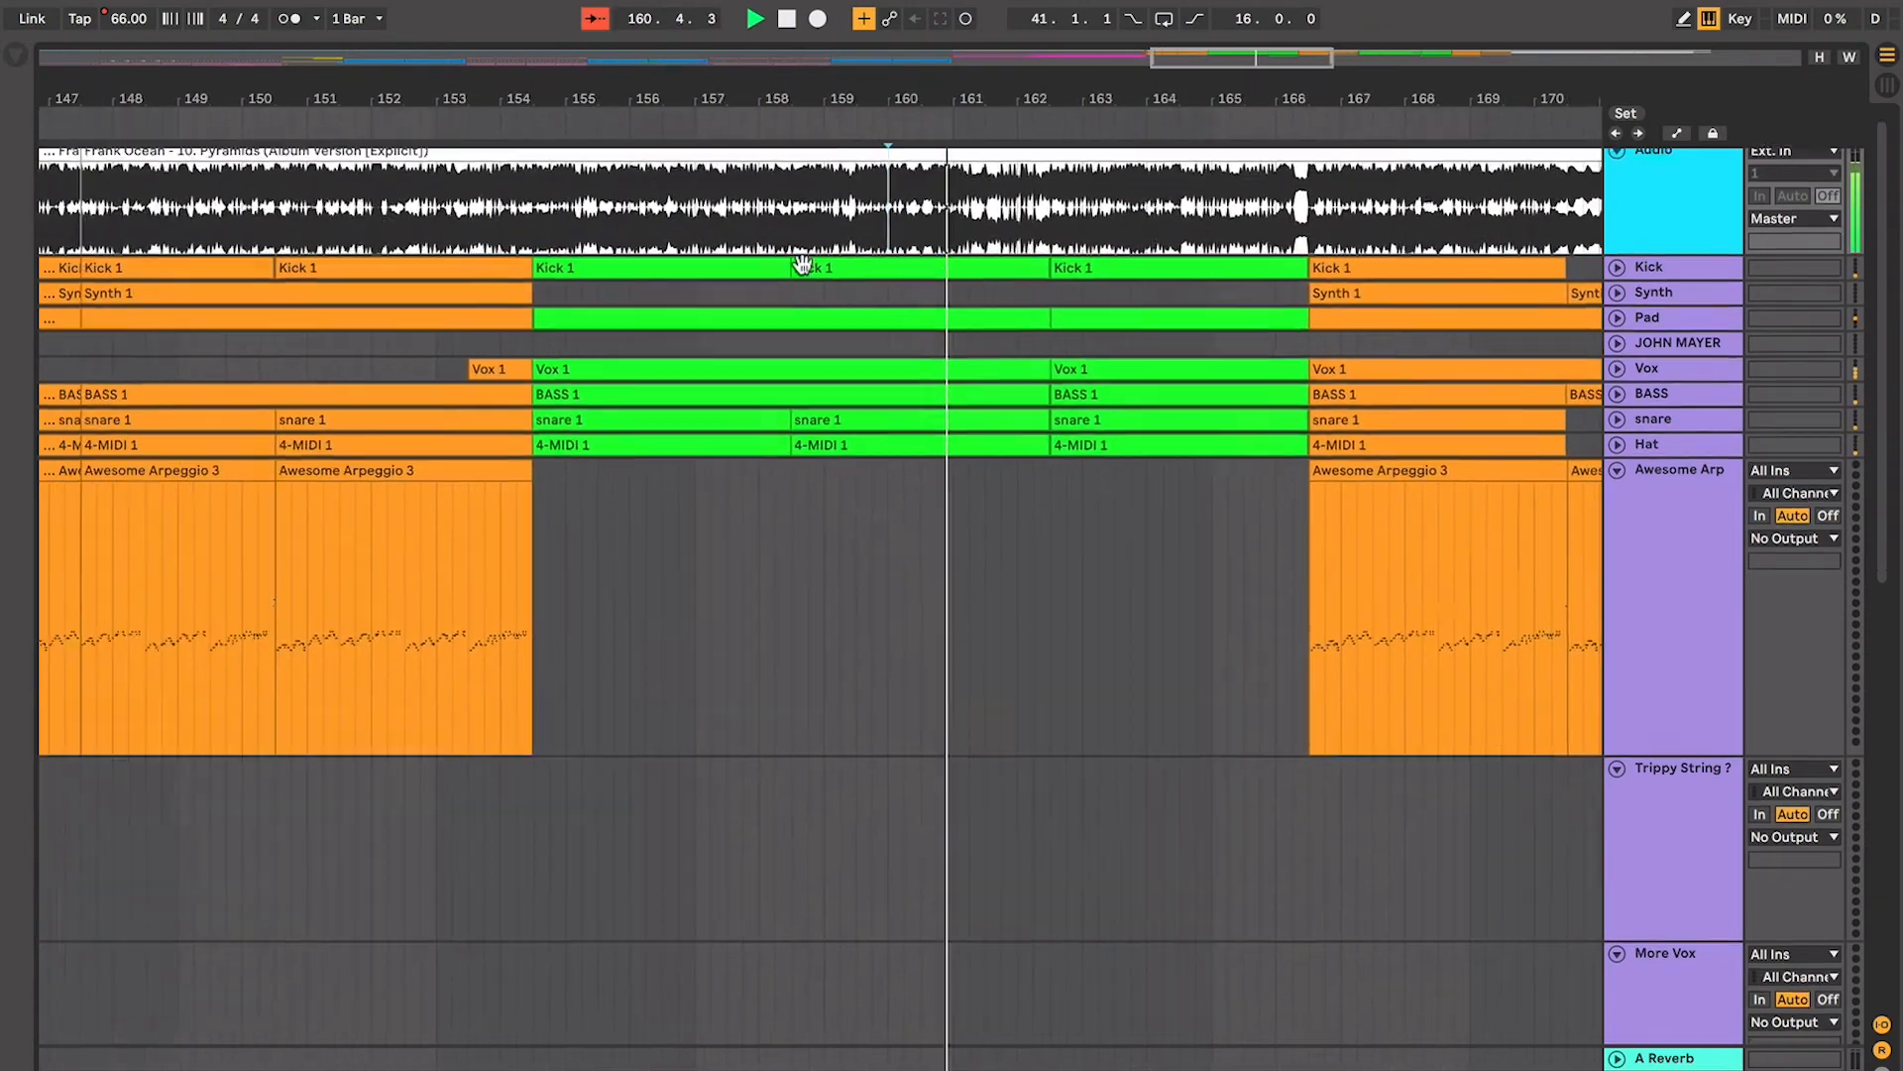
{"action": "scroll", "coordinate": [804, 273], "scroll_direction": "left", "scroll_amount": 2}
{"action": "key", "text": "space"}
Select the audio clip from bar 121 and examine the layered section up to the transition at bar 146.3
{"action": "scroll", "coordinate": [804, 273], "scroll_direction": "left", "scroll_amount": 4}
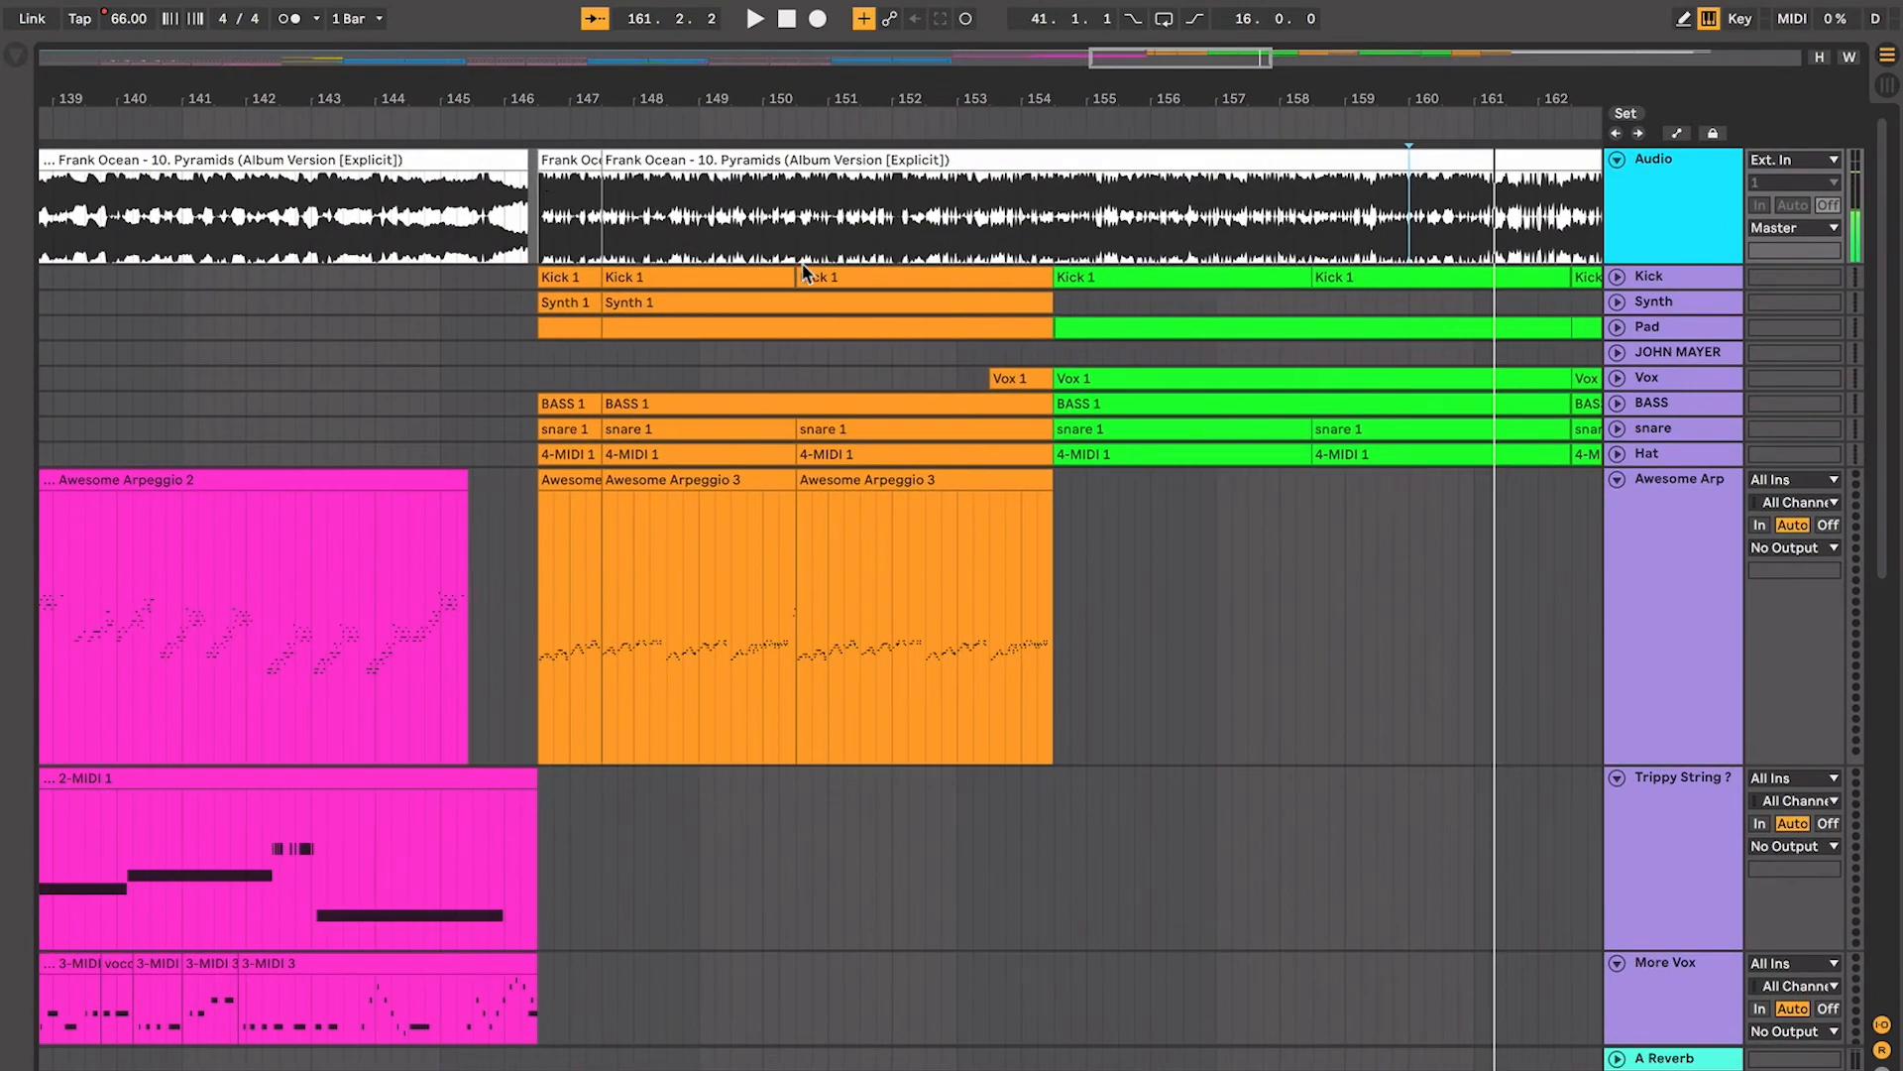
{"action": "scroll", "coordinate": [528, 174], "scroll_direction": "down", "scroll_amount": 5}
{"action": "left_click", "coordinate": [526, 165]}
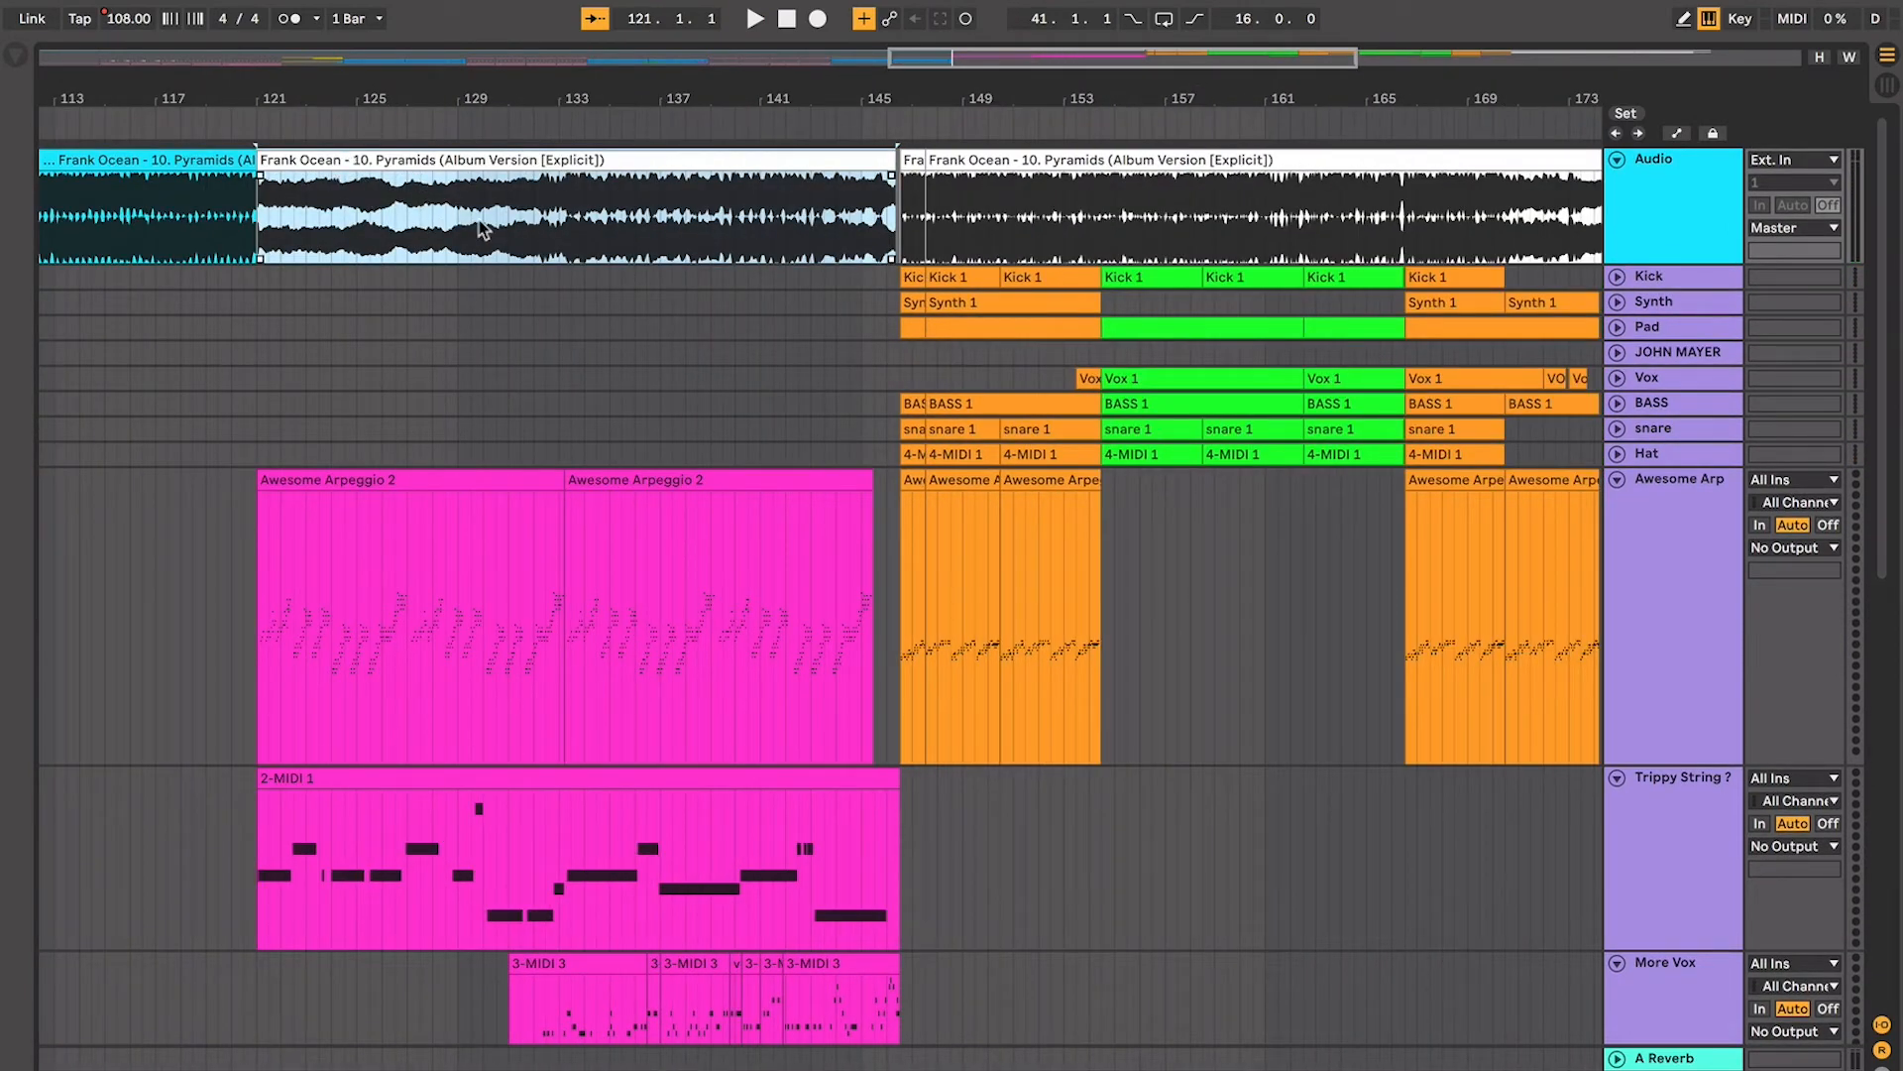
{"action": "left_click", "coordinate": [859, 369]}
{"action": "left_click", "coordinate": [265, 213]}
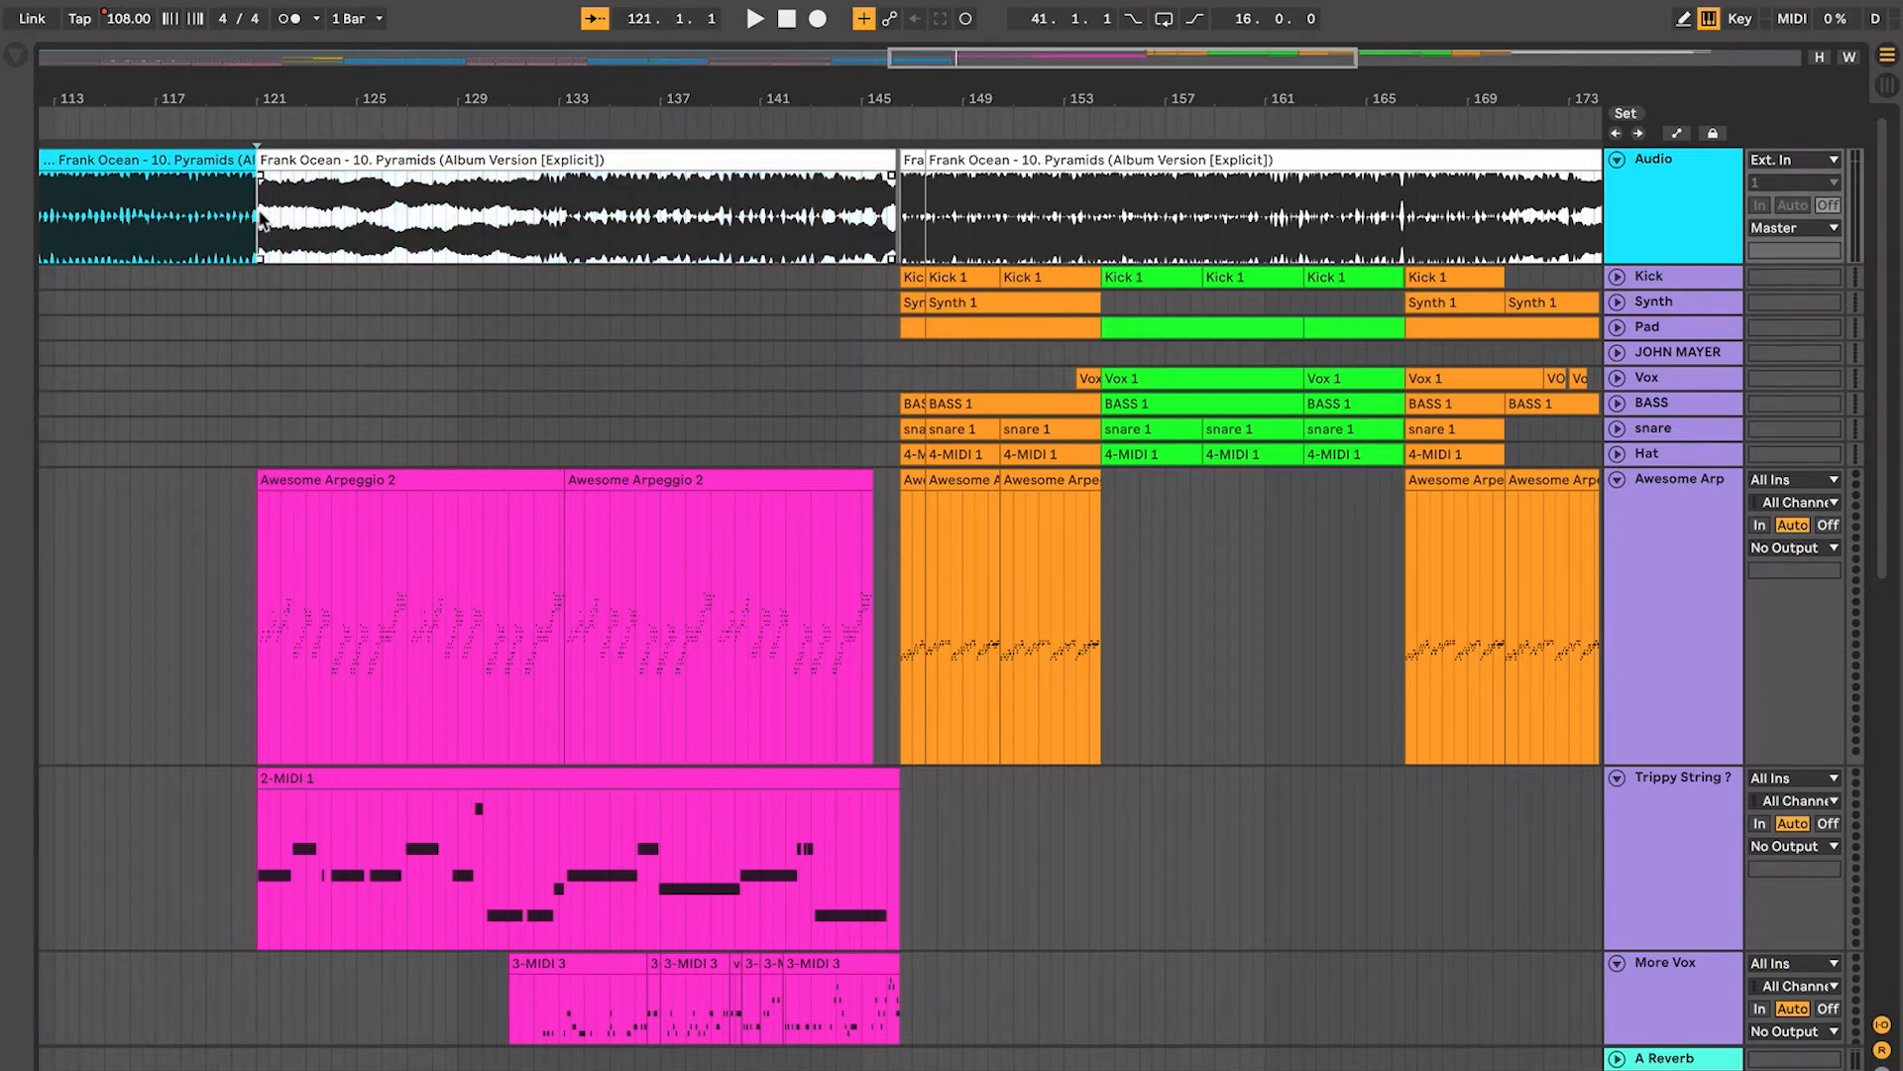
{"action": "left_click", "coordinate": [739, 159]}
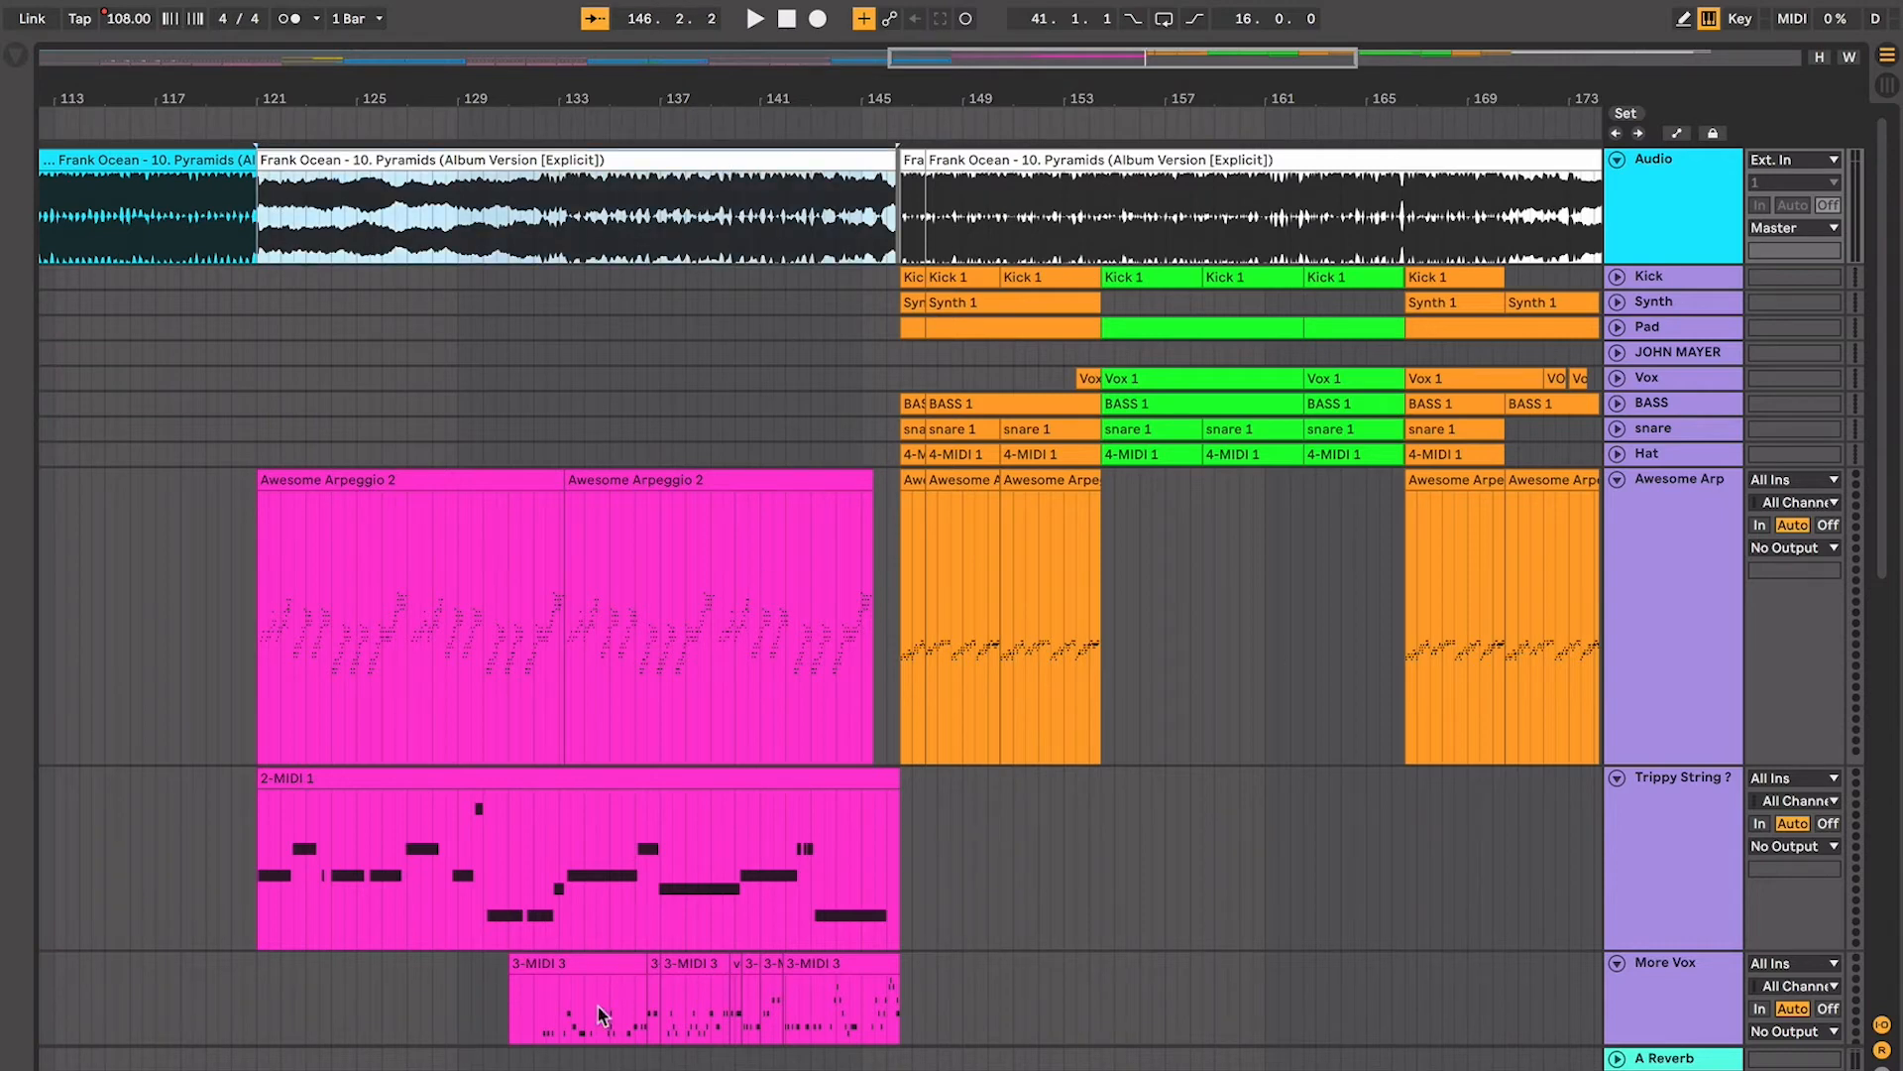
{"action": "left_click", "coordinate": [574, 354]}
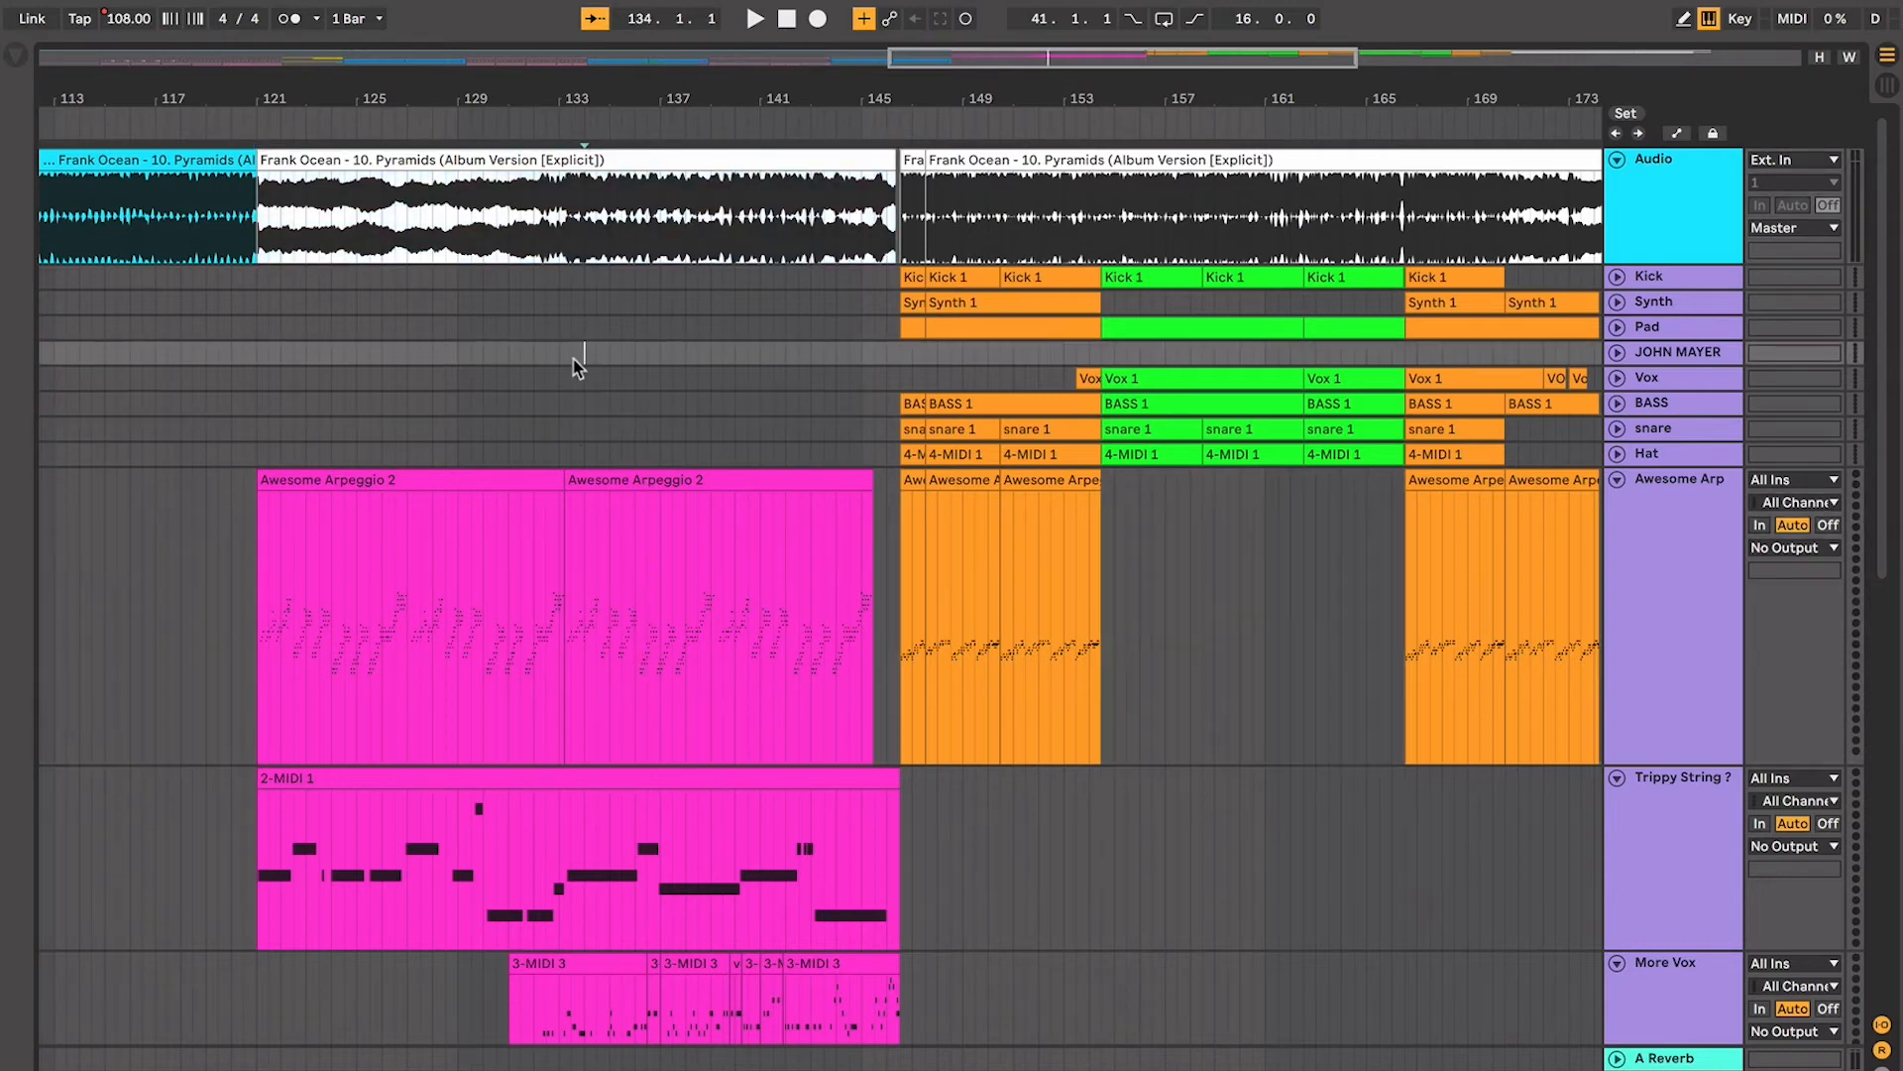
Enlarge the Master track and show its Song Tempo automation around the transition at bar 146.3
{"action": "left_click", "coordinate": [534, 159]}
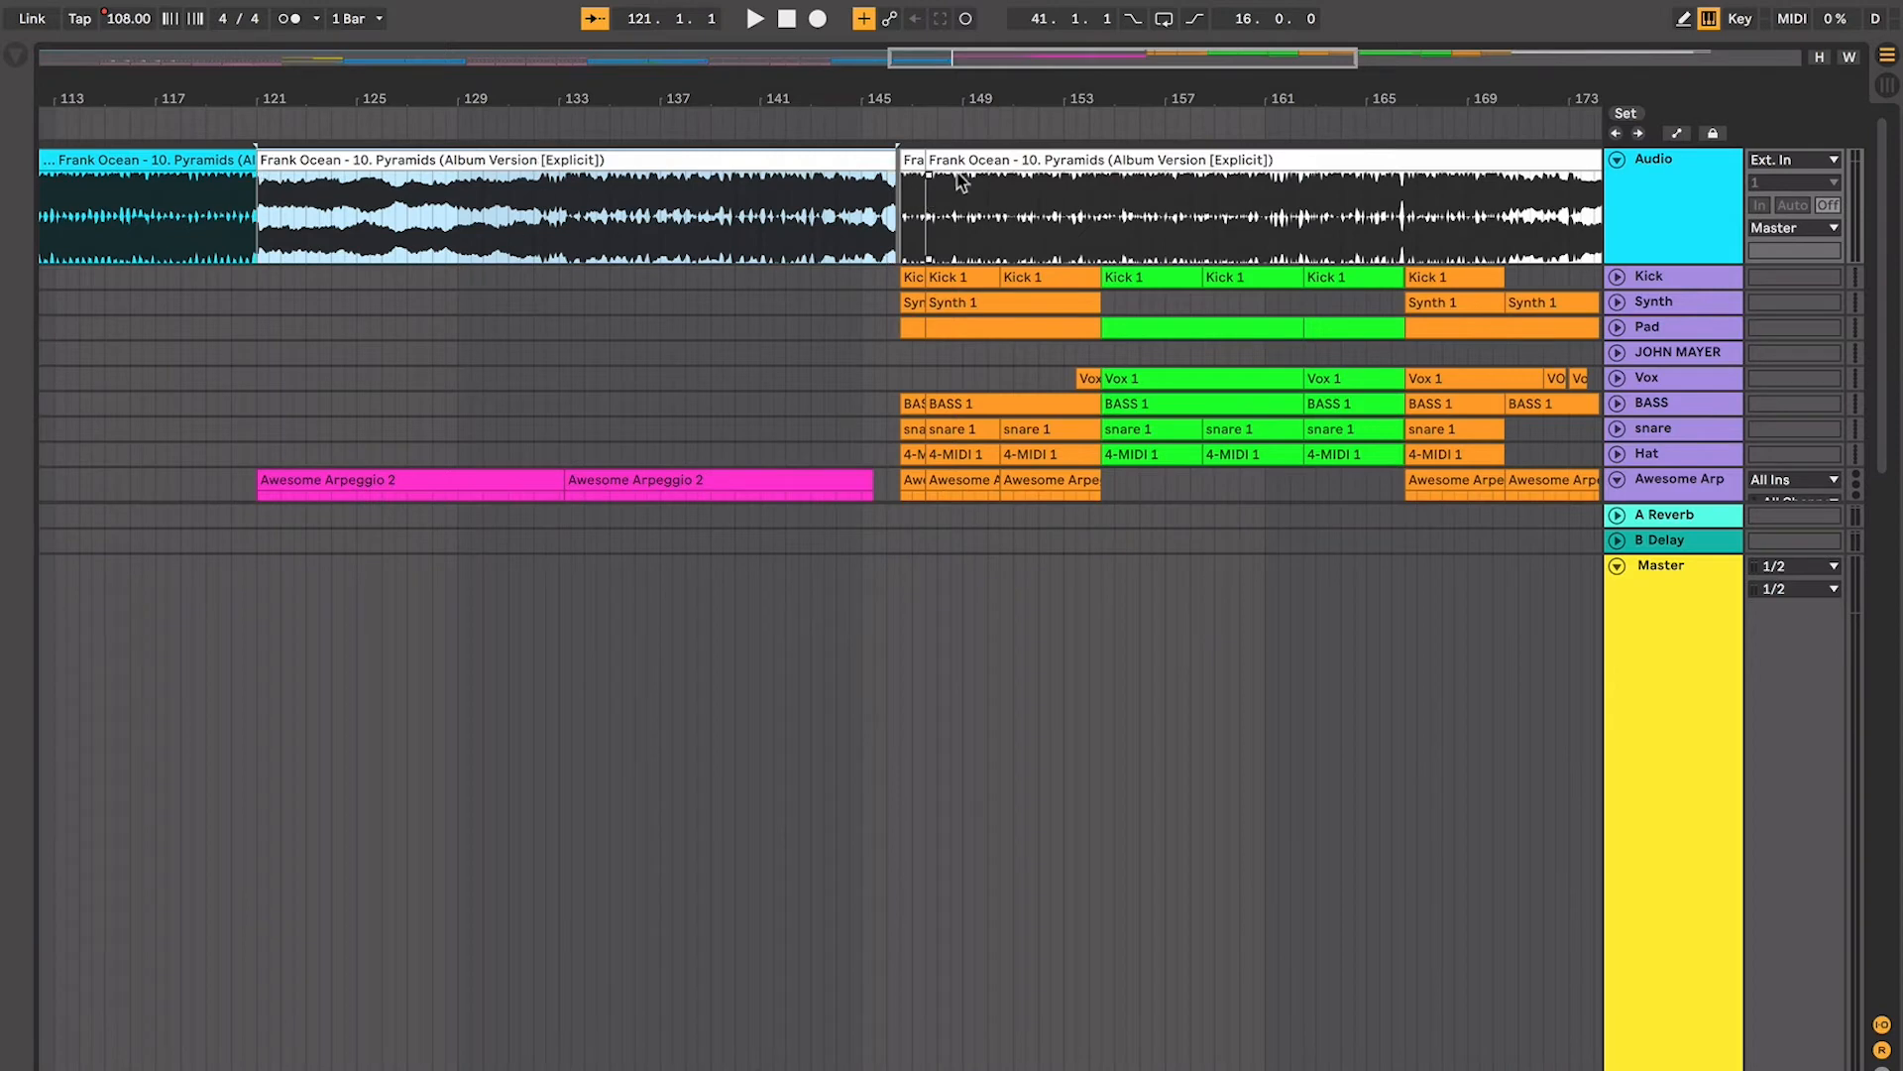
{"action": "left_click", "coordinate": [823, 282]}
{"action": "left_click", "coordinate": [795, 242]}
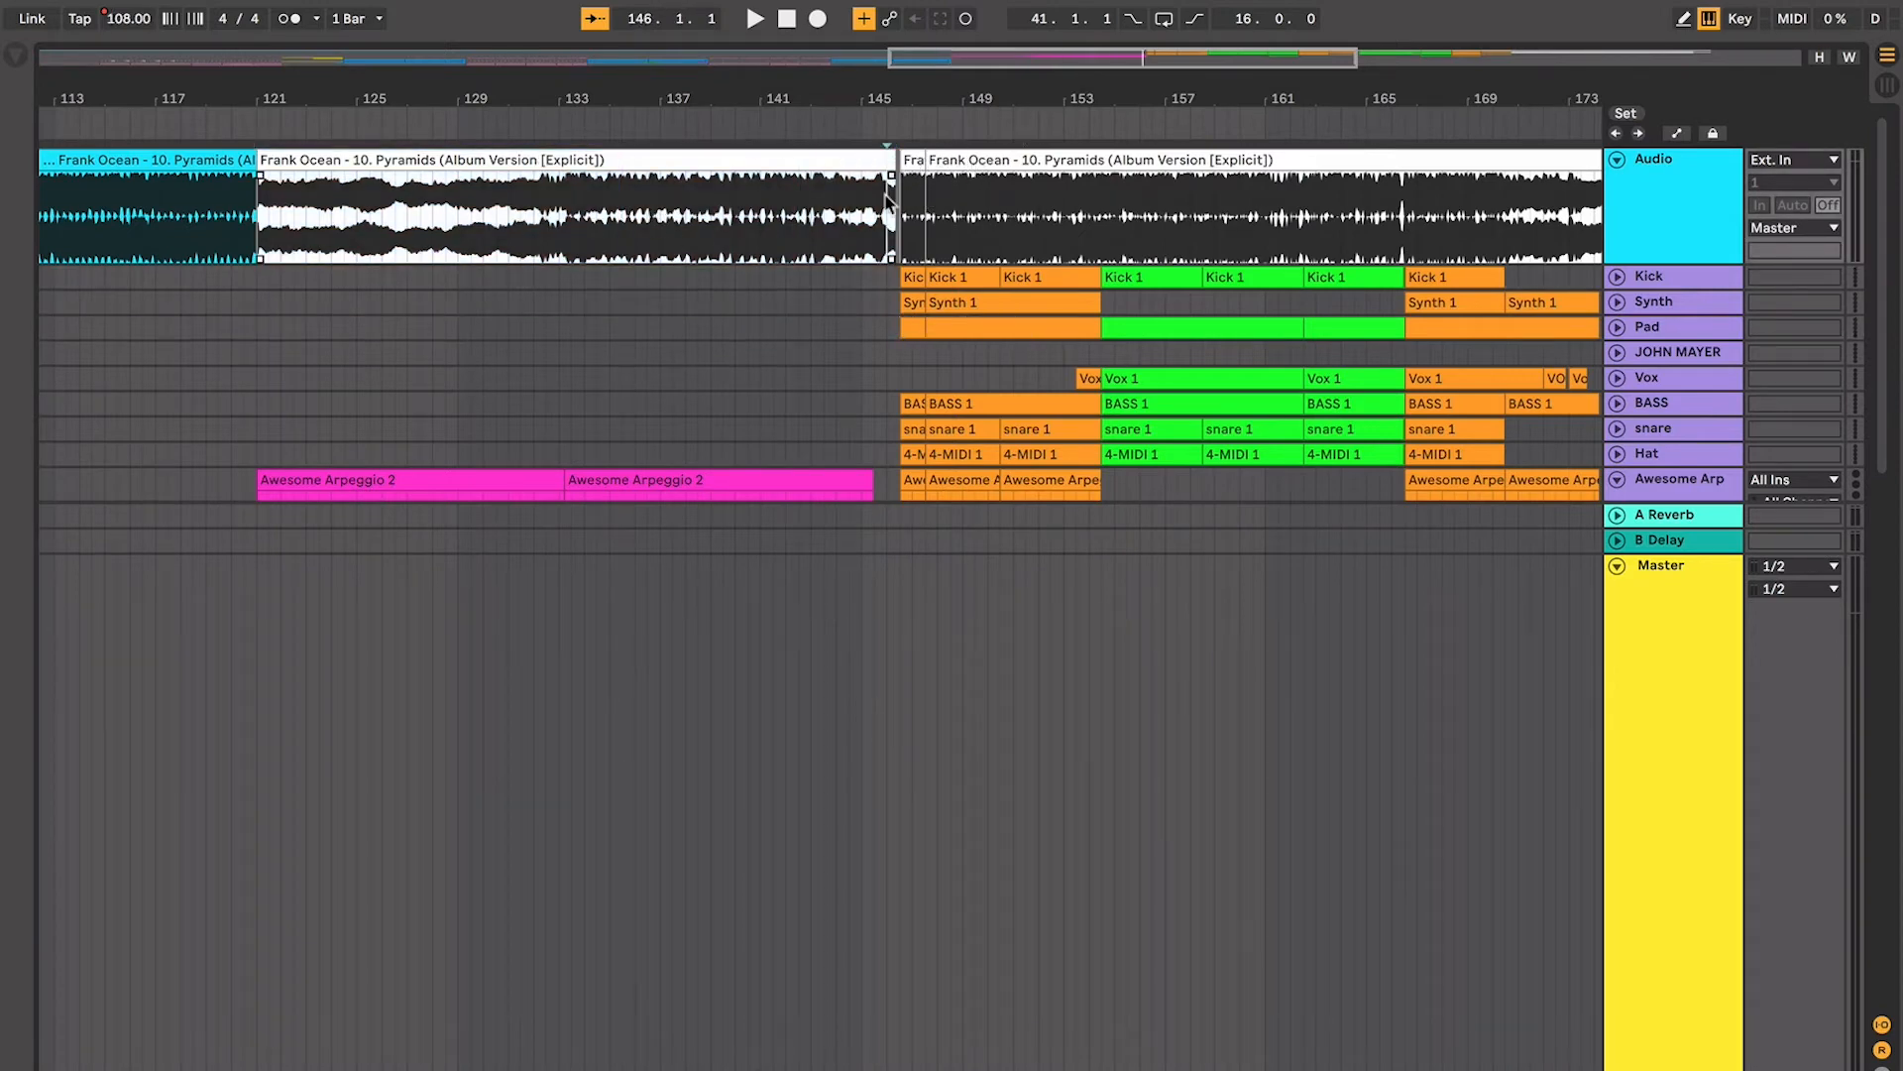
{"action": "scroll", "coordinate": [886, 198], "scroll_direction": "up", "scroll_amount": 5}
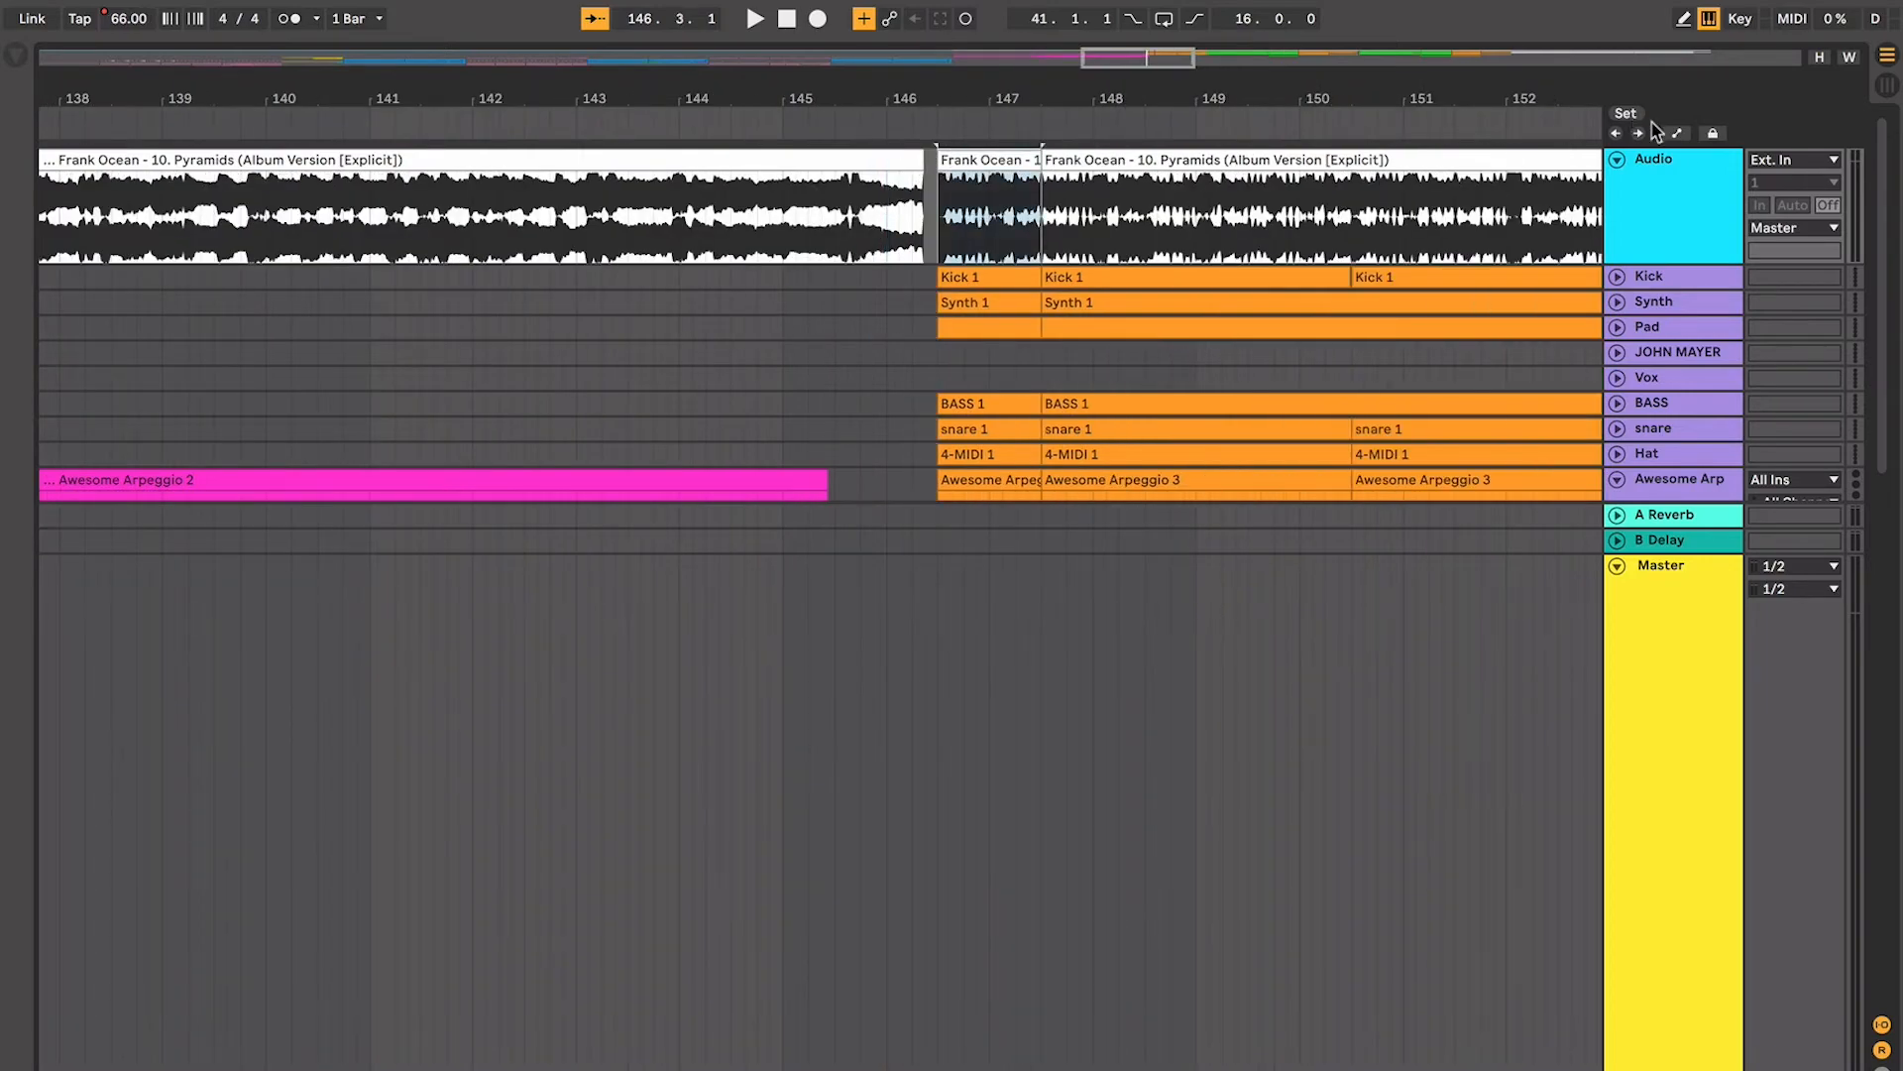
{"action": "left_click", "coordinate": [1676, 133]}
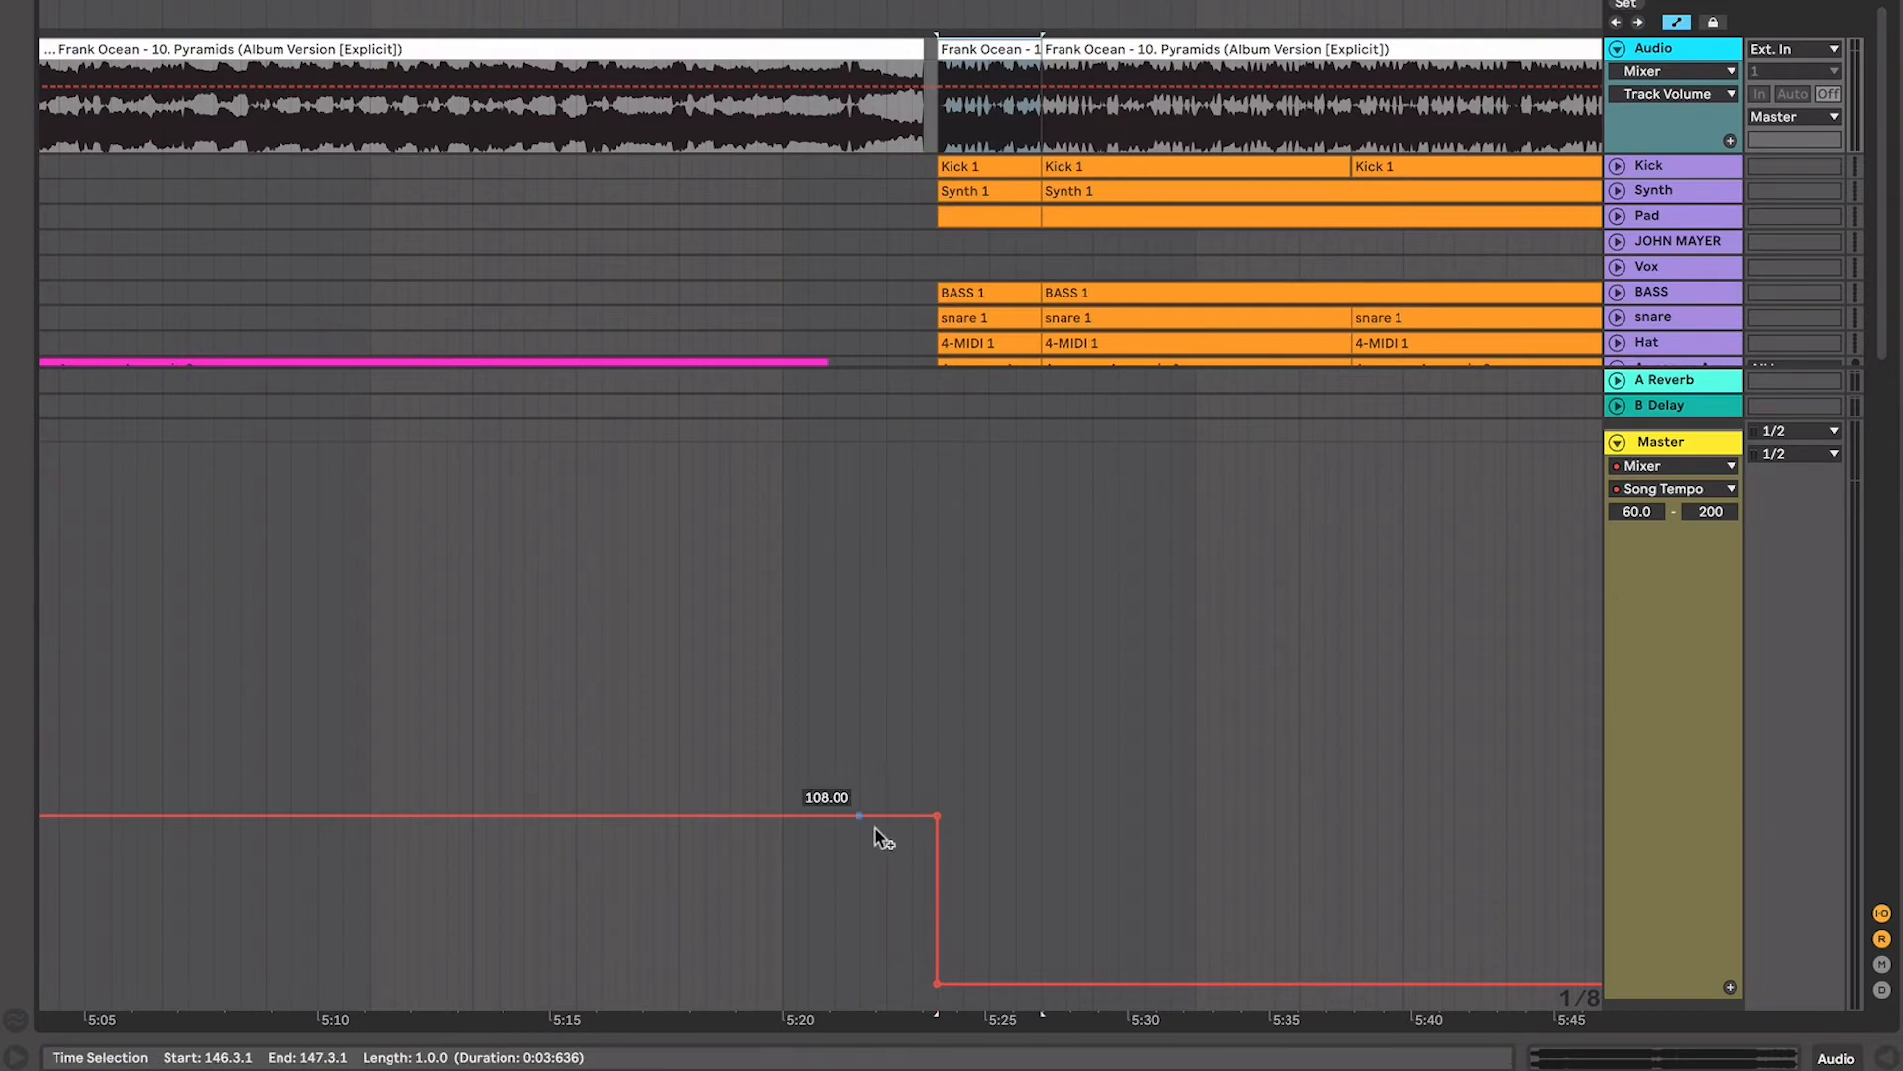
{"action": "scroll", "coordinate": [657, 819], "scroll_direction": "left", "scroll_amount": 4}
Try a gradual Song Tempo ramp from about bar 132 to bar 146.3, and undo it
{"action": "left_click", "coordinate": [715, 726]}
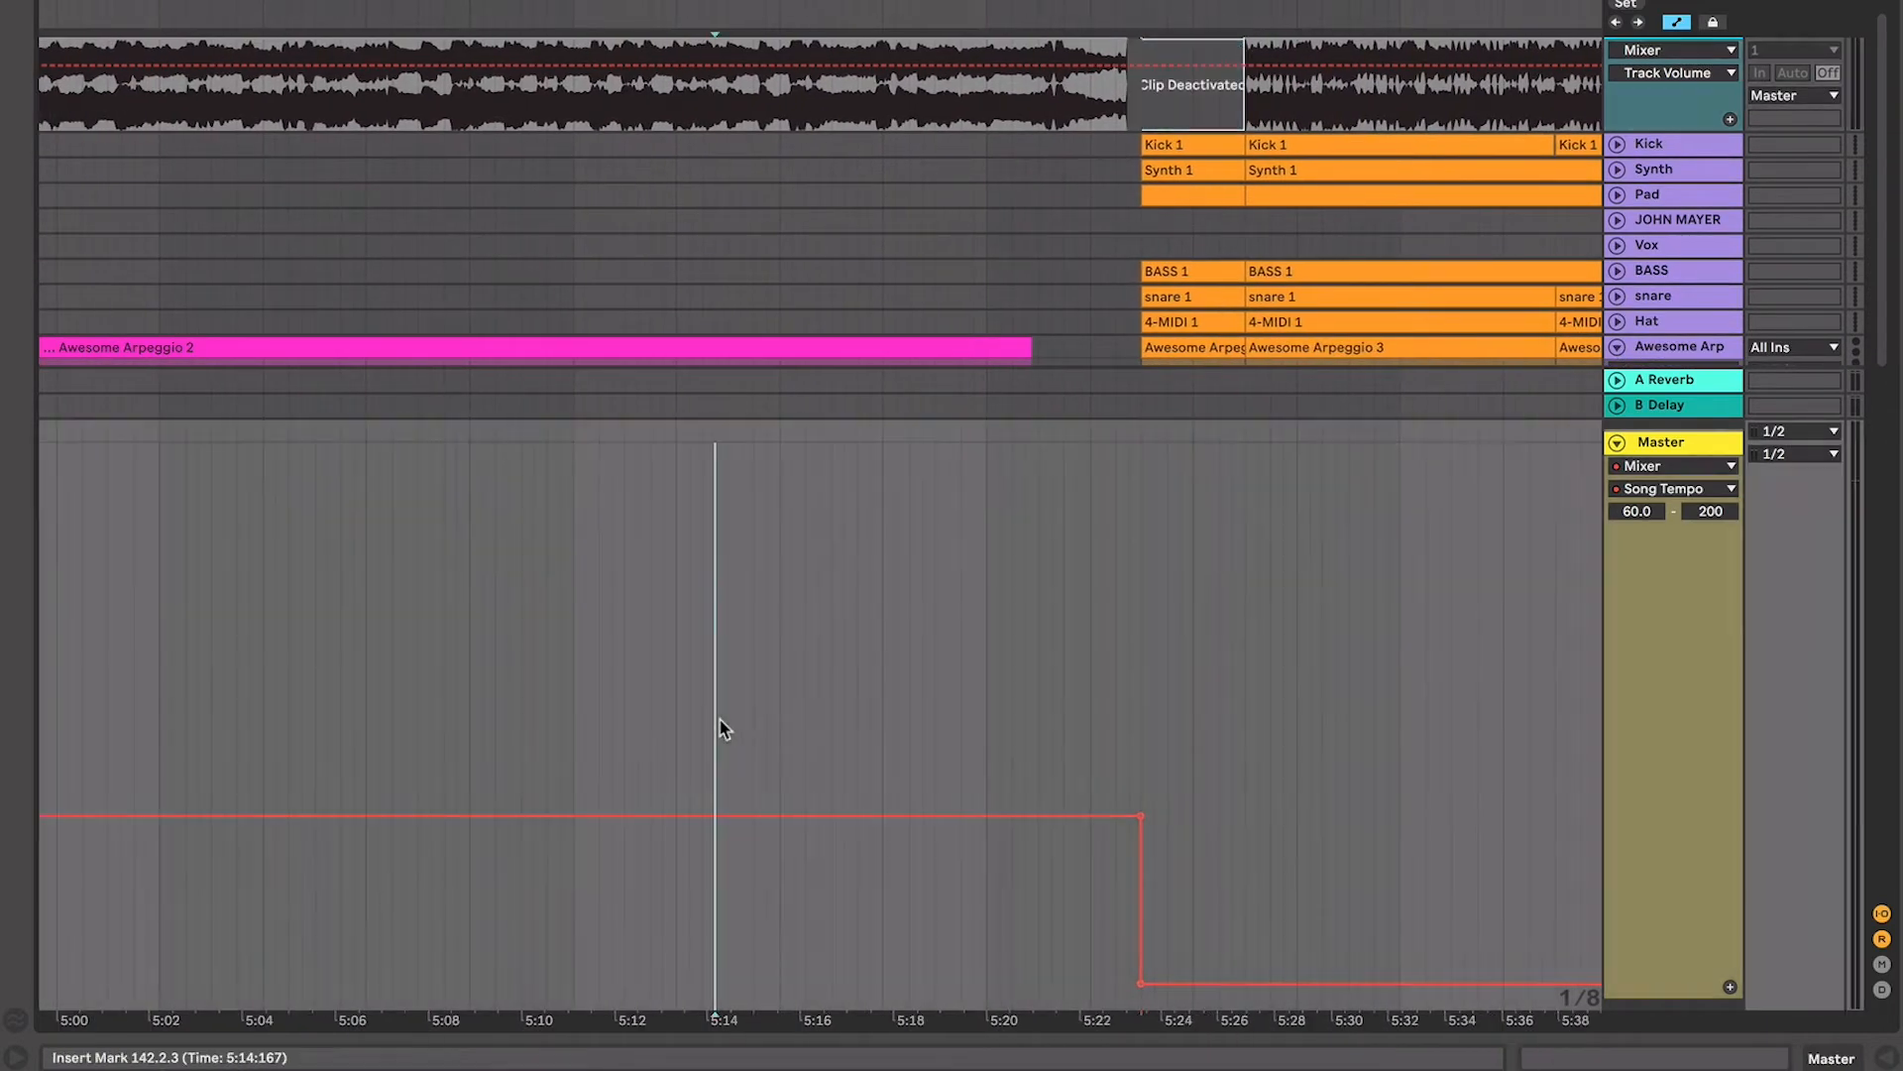
{"action": "scroll", "coordinate": [722, 729], "scroll_direction": "down", "scroll_amount": 5}
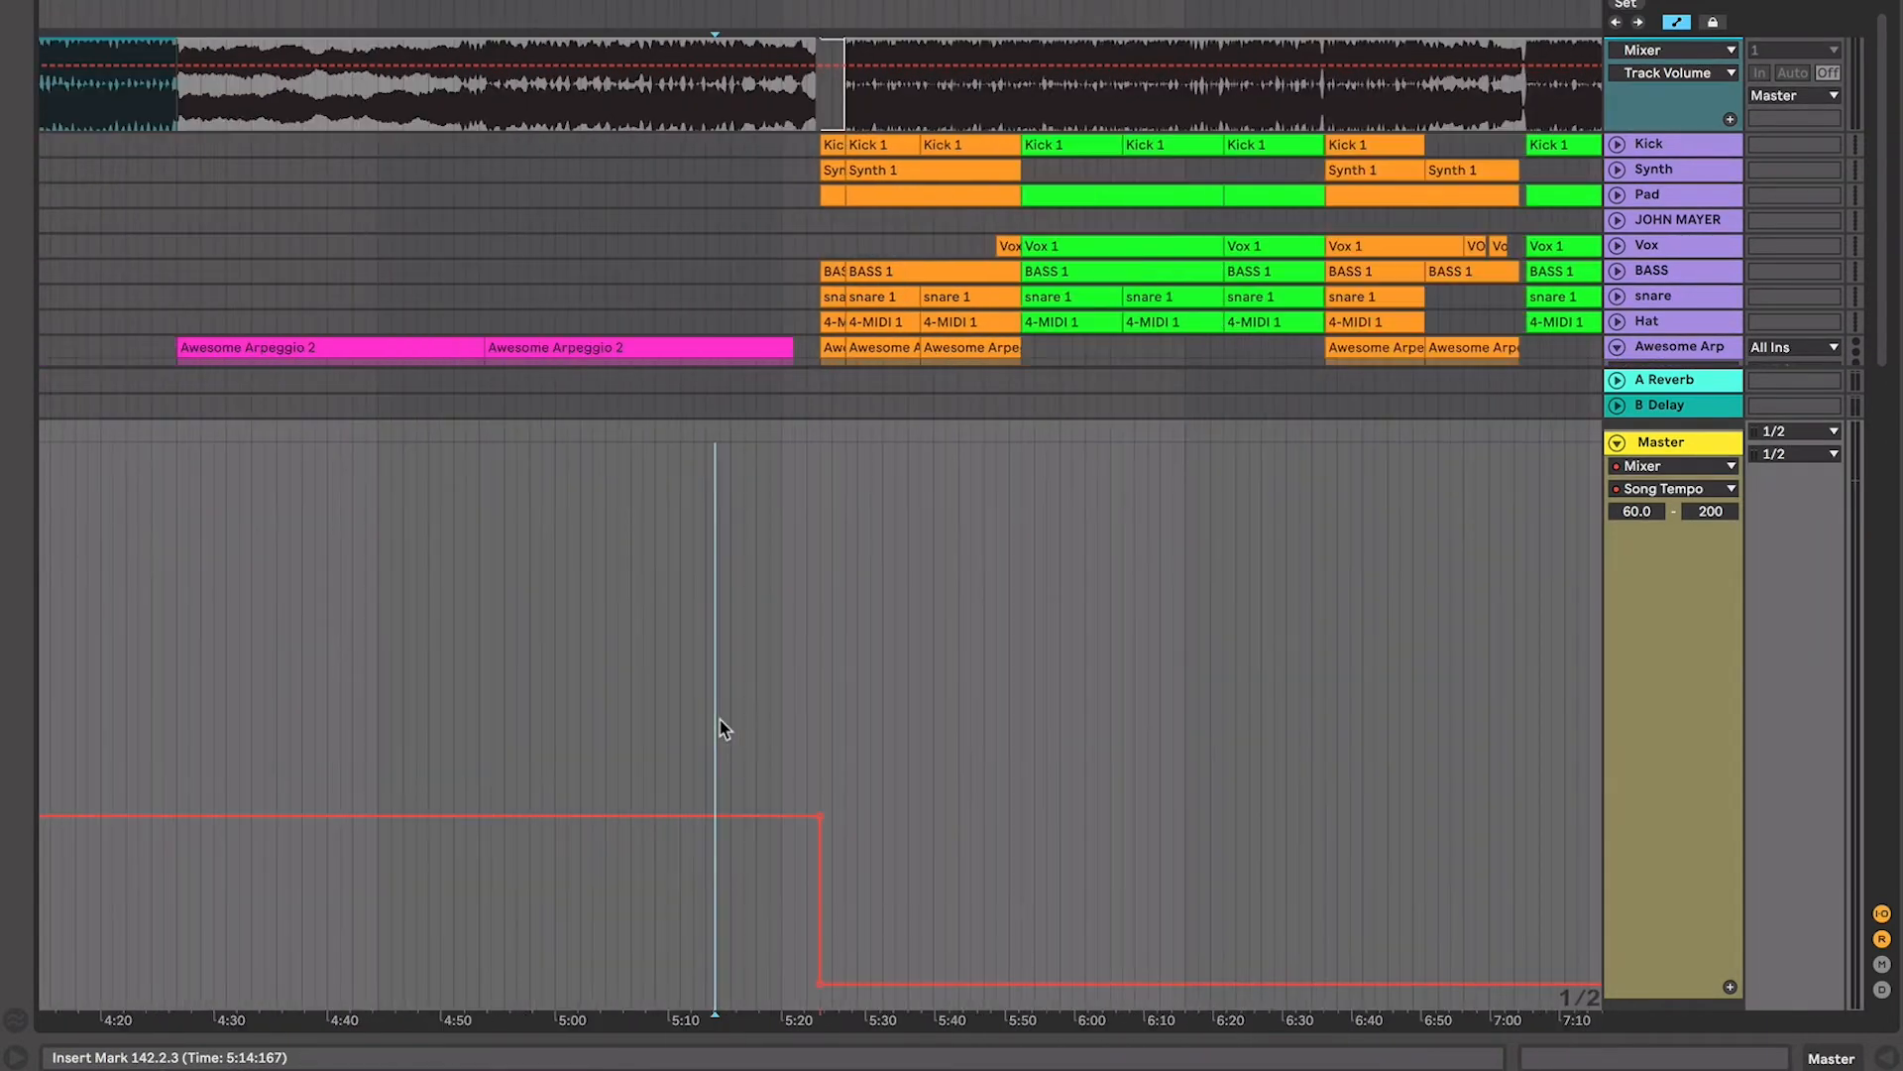
{"action": "left_click", "coordinate": [821, 831]}
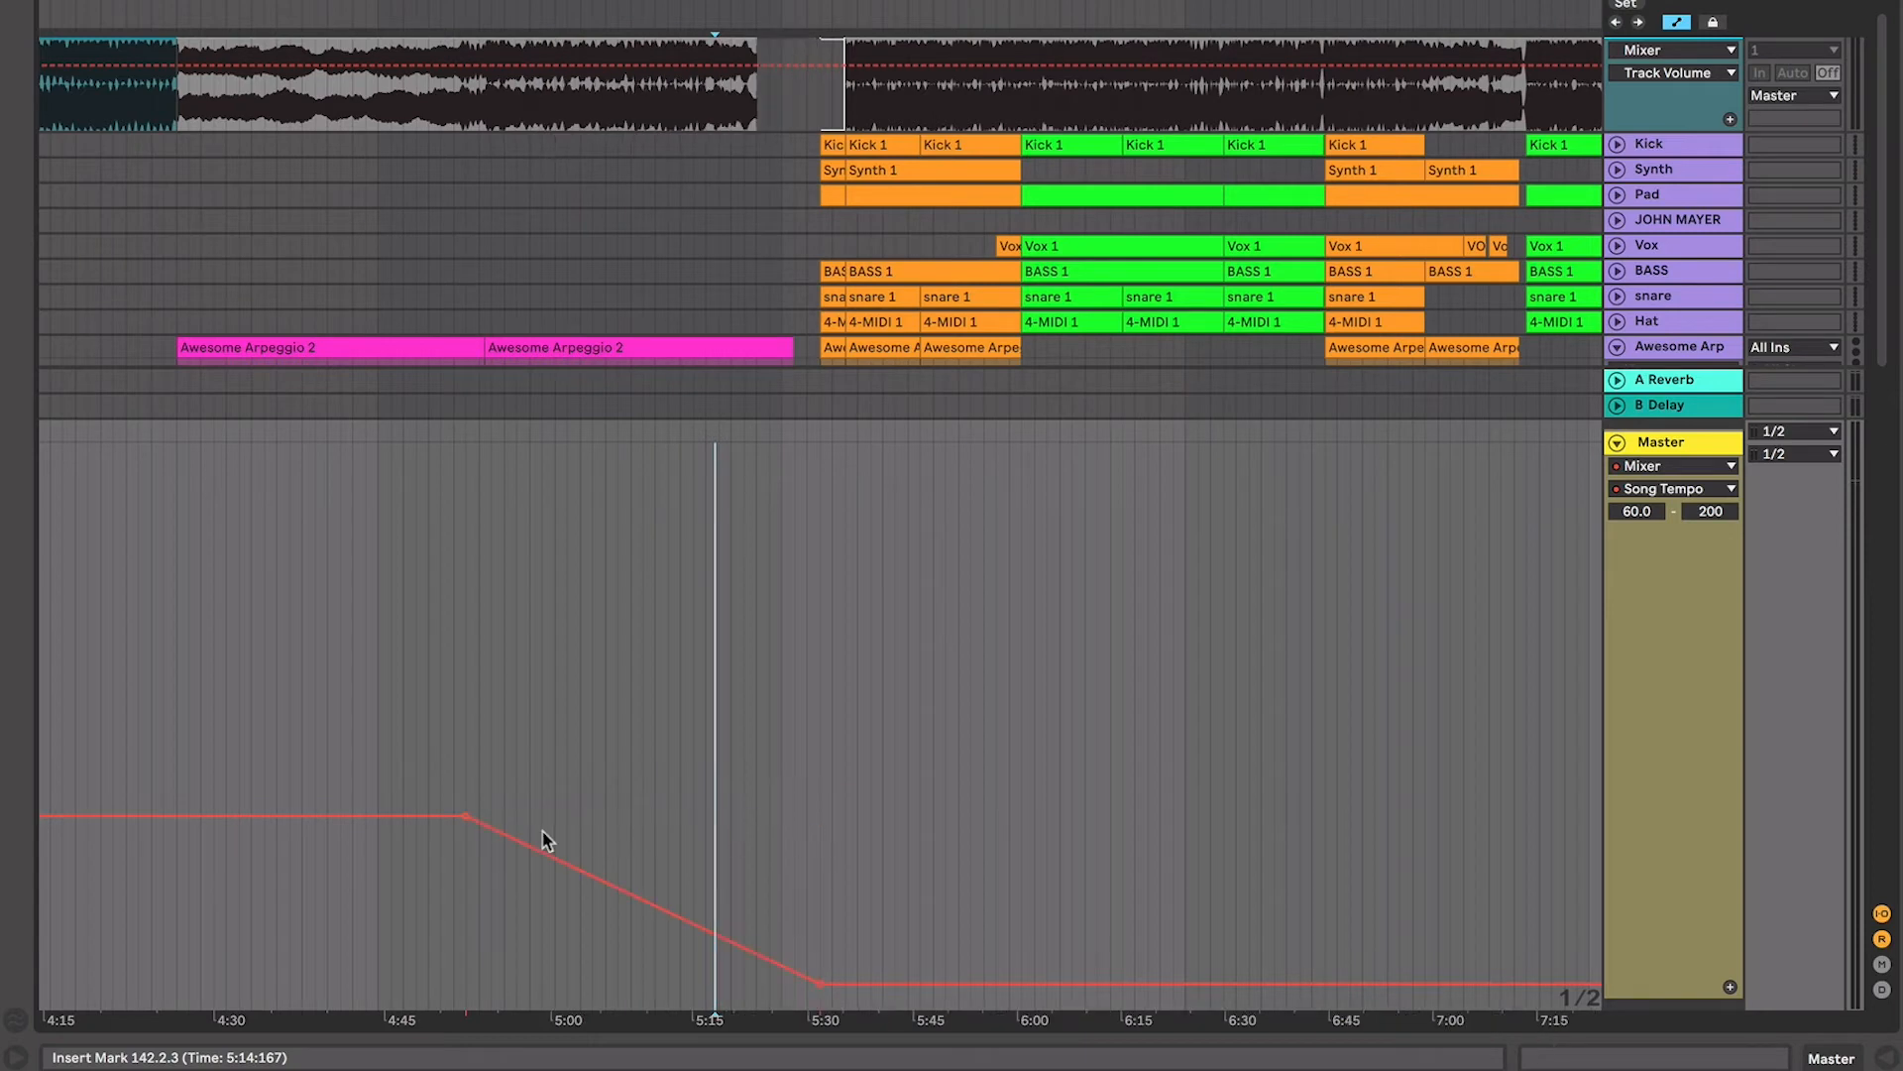
{"action": "key", "text": "ctrl+z"}
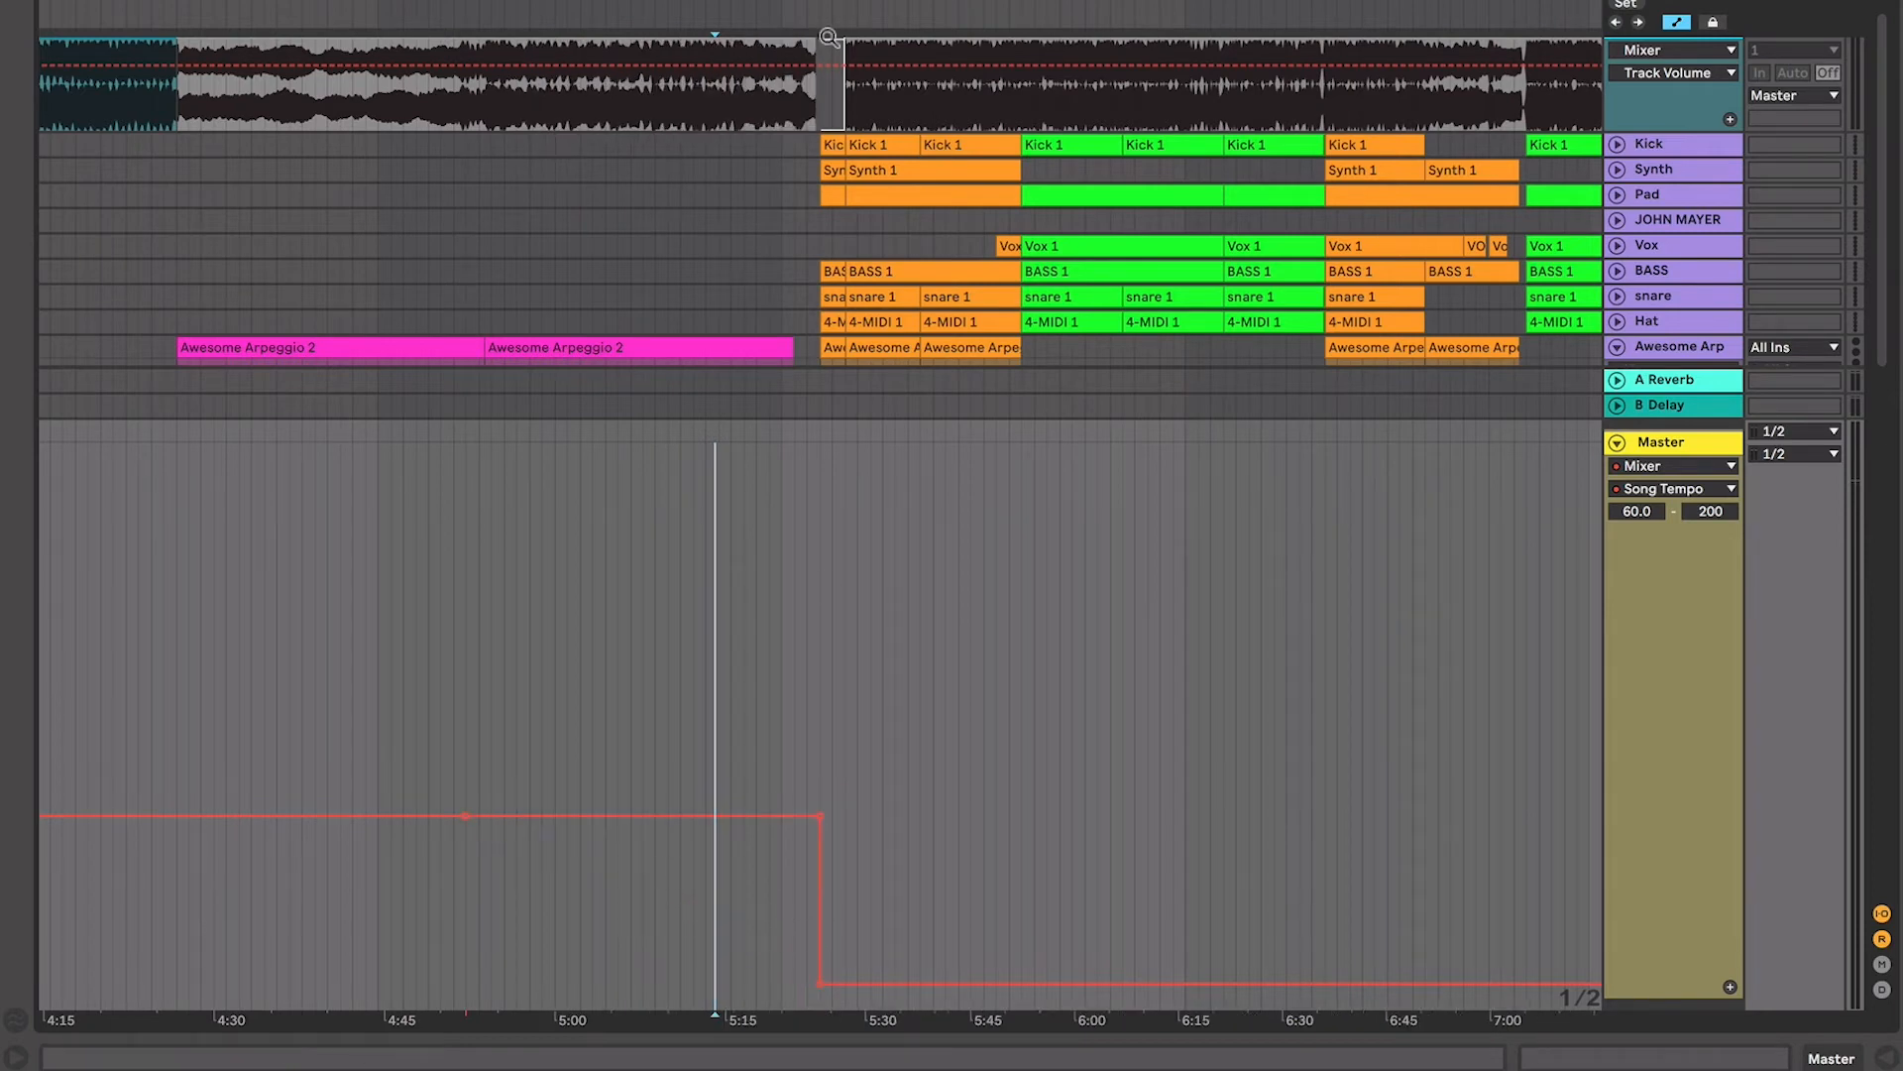
Show the device view and fold the Master track's song tempo automation lane
{"action": "key", "text": "shift+Tab"}
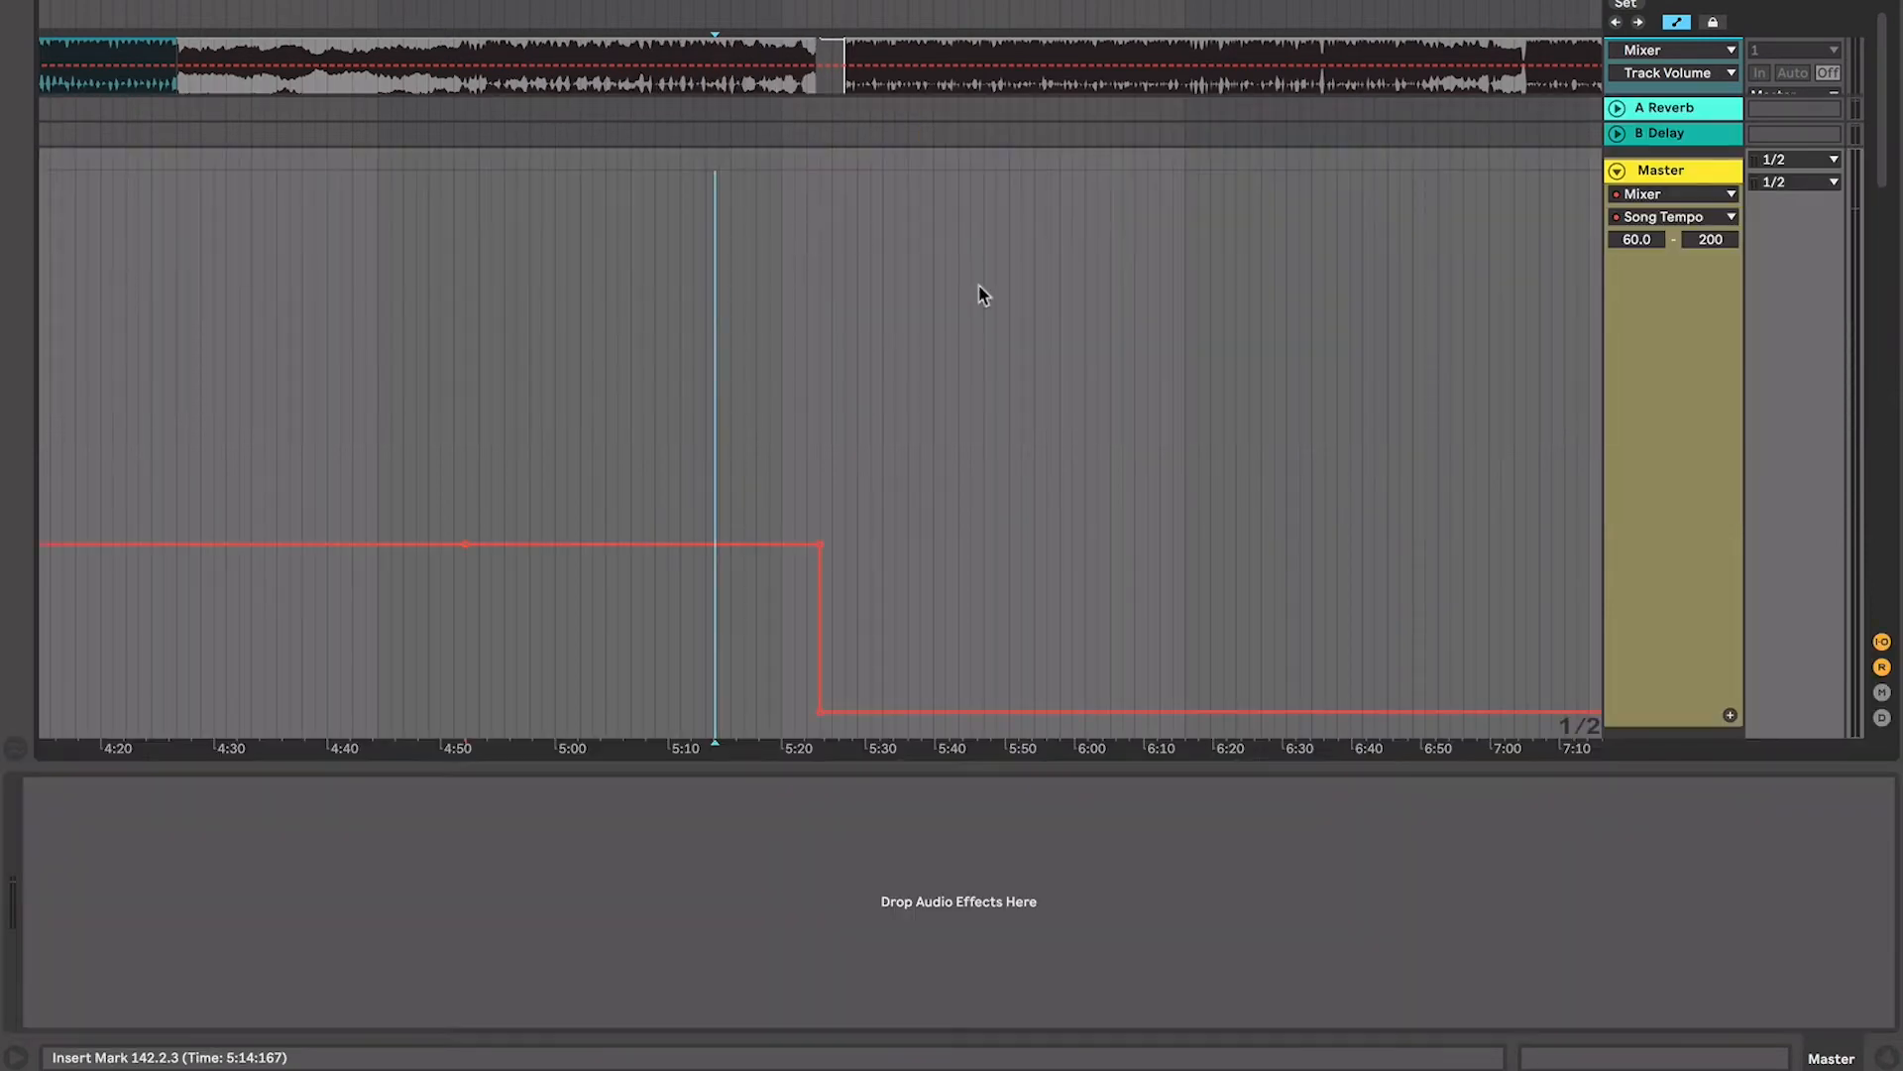
{"action": "left_click", "coordinate": [1613, 193]}
{"action": "left_click", "coordinate": [1613, 189]}
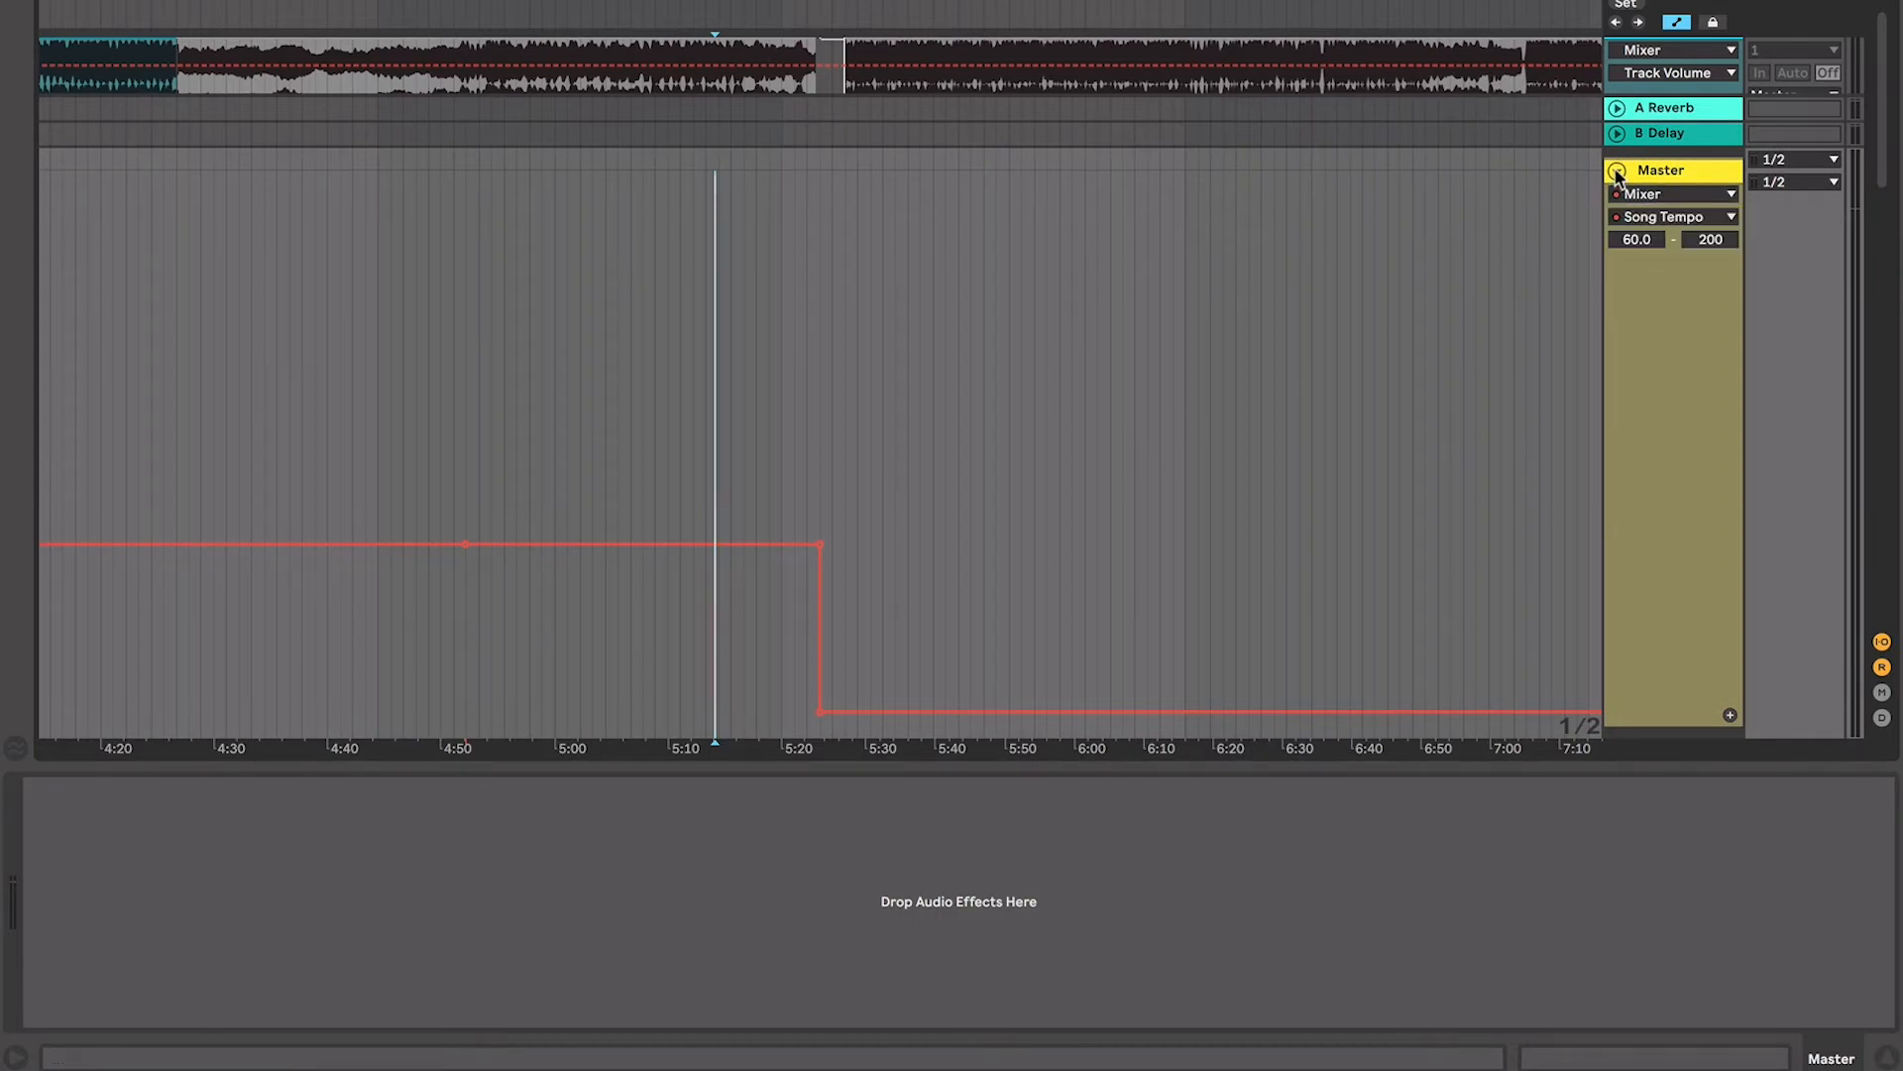
{"action": "left_click", "coordinate": [1617, 172]}
{"action": "left_click", "coordinate": [694, 220]}
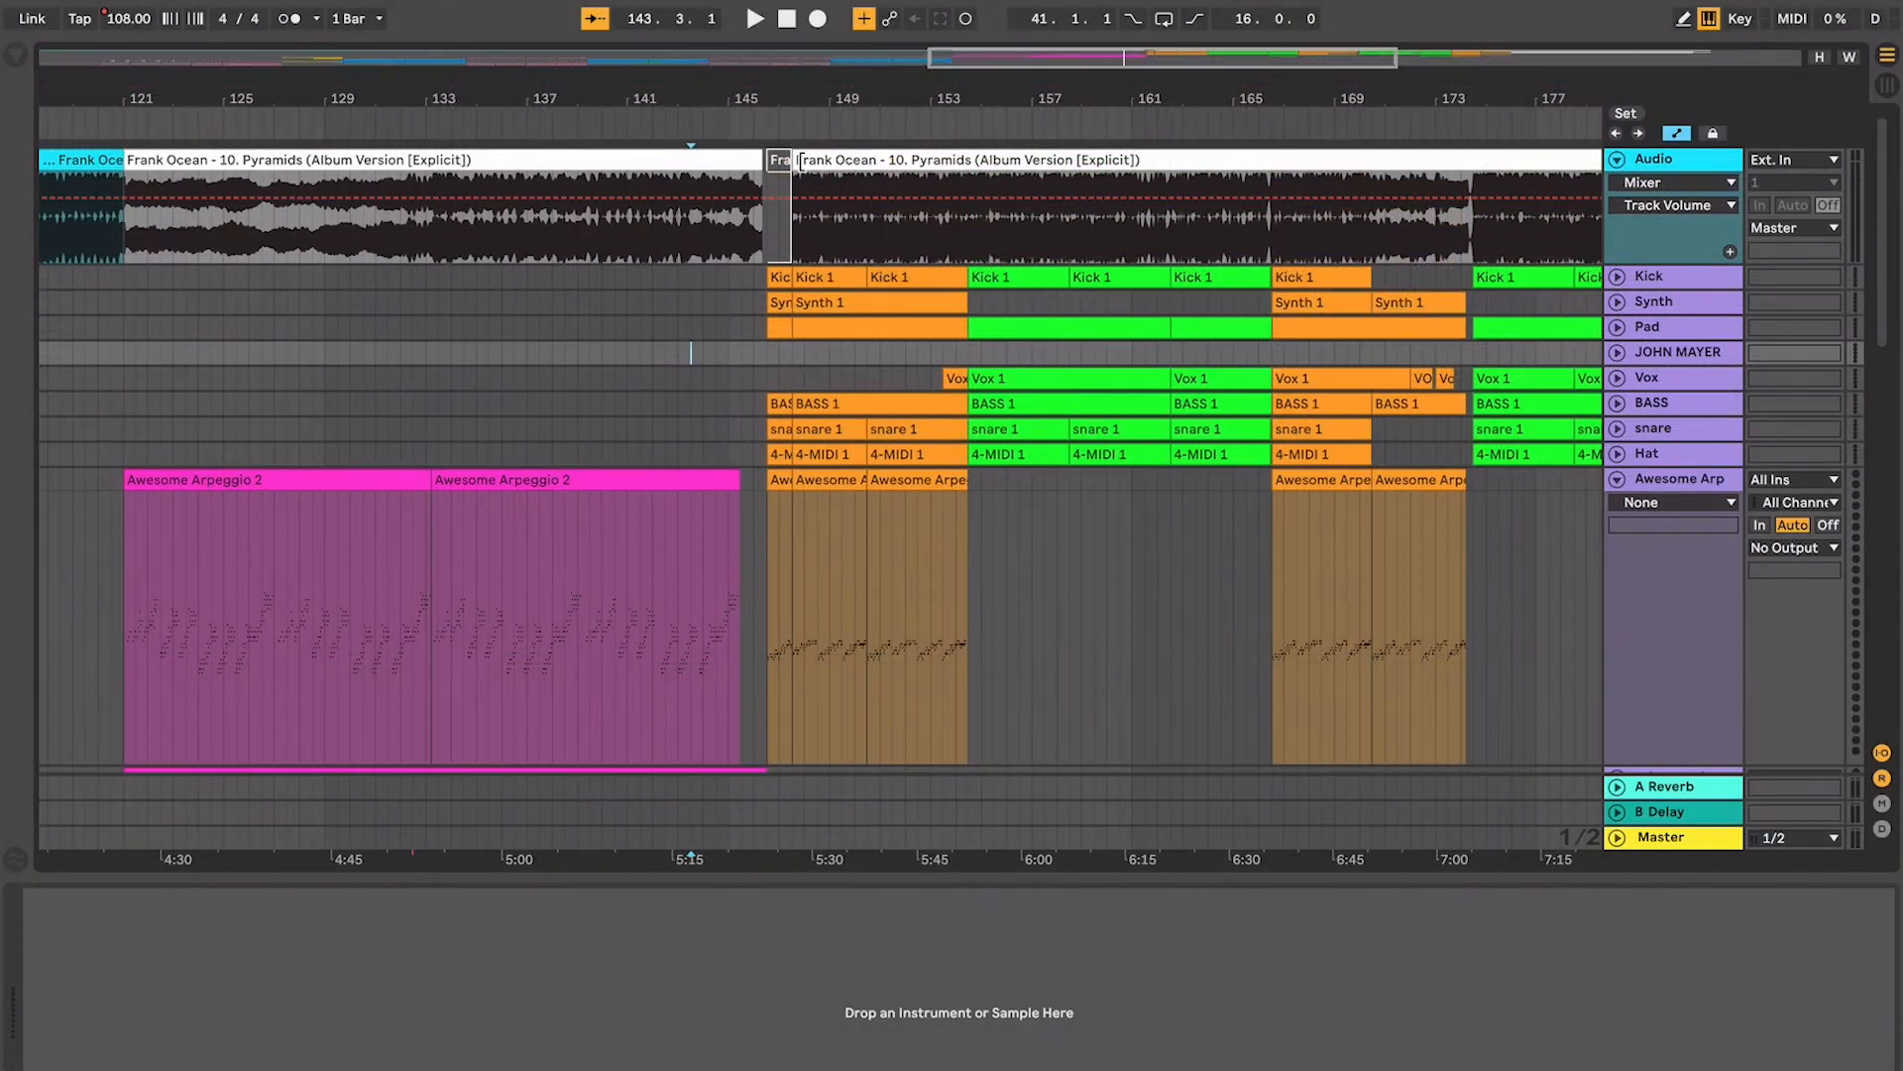
Extend the start of the Pyramids audio clip back to bar 146.3, in line with the first orange clips
{"action": "left_click_drag", "start_coordinate": [796, 161], "coordinate": [766, 162]}
{"action": "key", "text": "plus"}
{"action": "key", "text": "plus"}
{"action": "key", "text": "plus"}
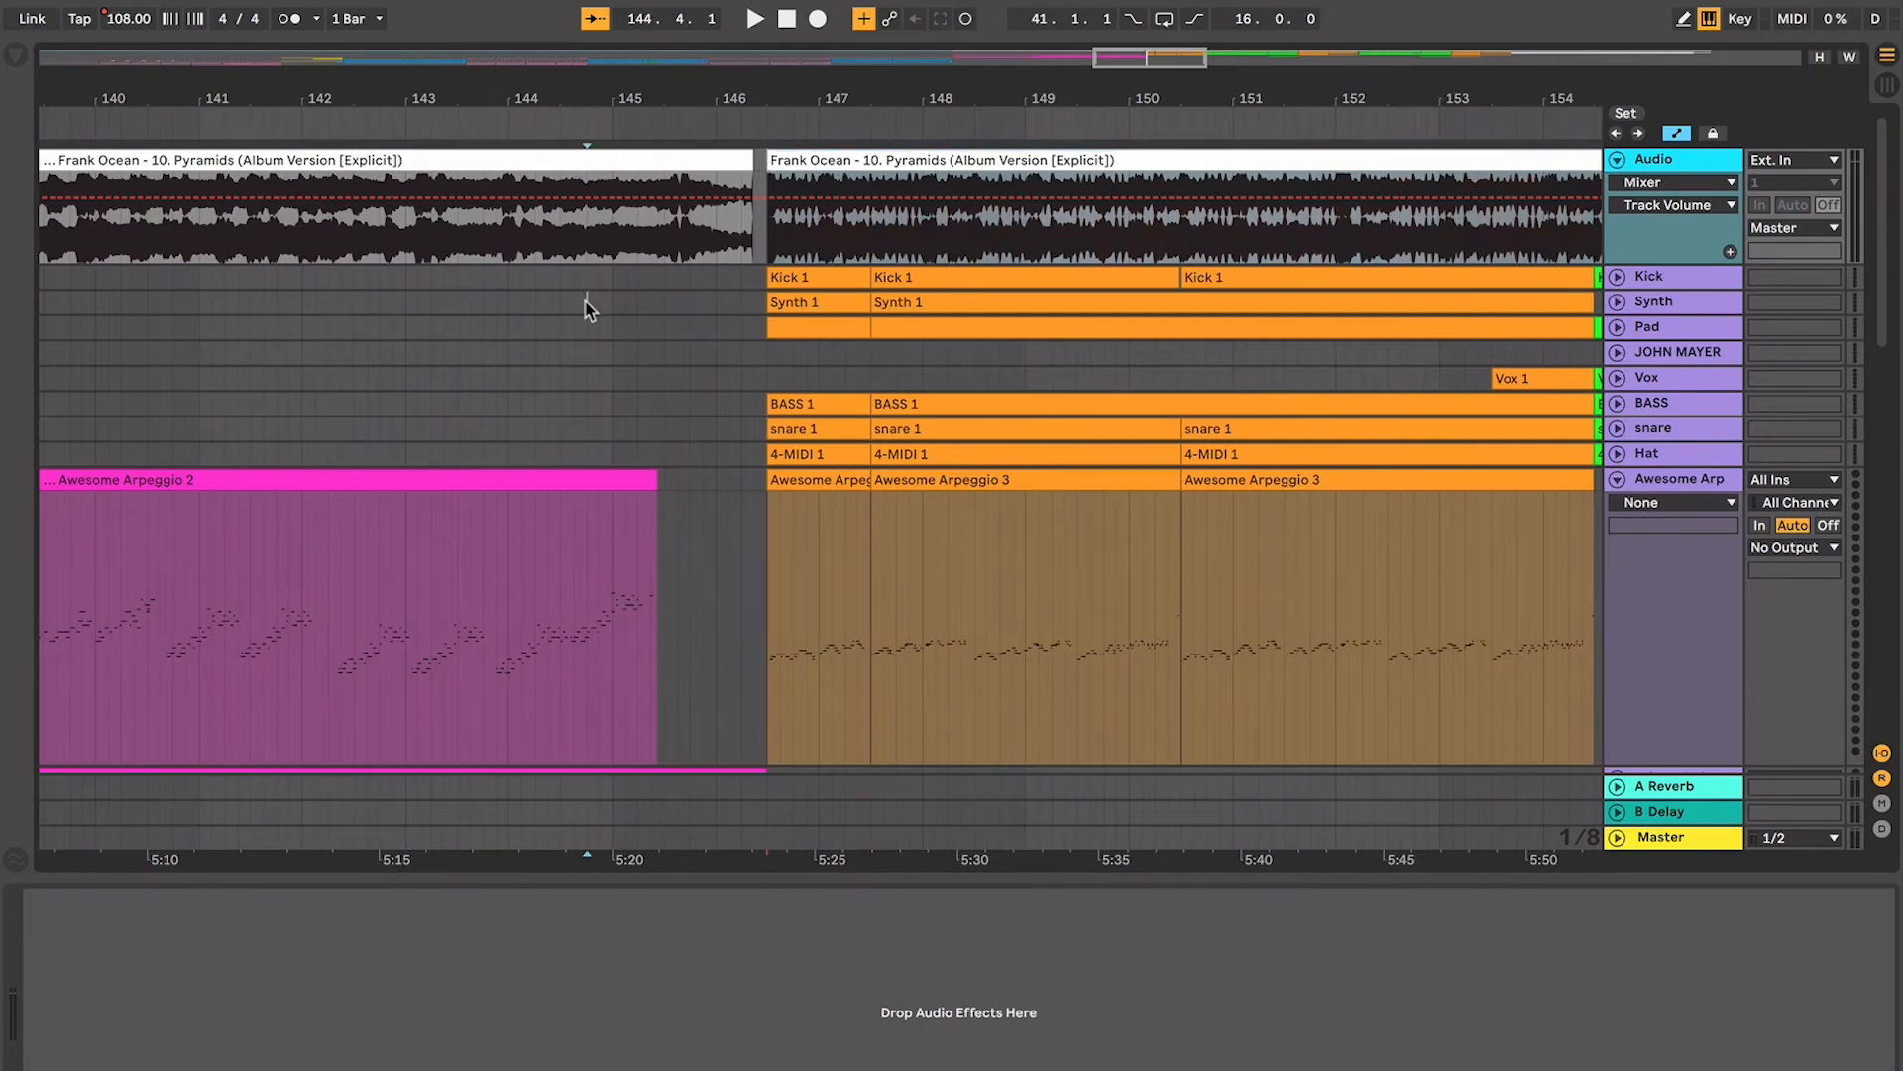
Examine the transition from the pink Awesome Arpeggio 2 clip to the orange Awesome Arpeggio 3 clips around bar 145
{"action": "scroll", "coordinate": [587, 303], "scroll_direction": "down", "scroll_amount": 5}
{"action": "left_click", "coordinate": [660, 318]}
{"action": "scroll", "coordinate": [661, 319], "scroll_direction": "right", "scroll_amount": 2}
{"action": "left_click", "coordinate": [560, 353]}
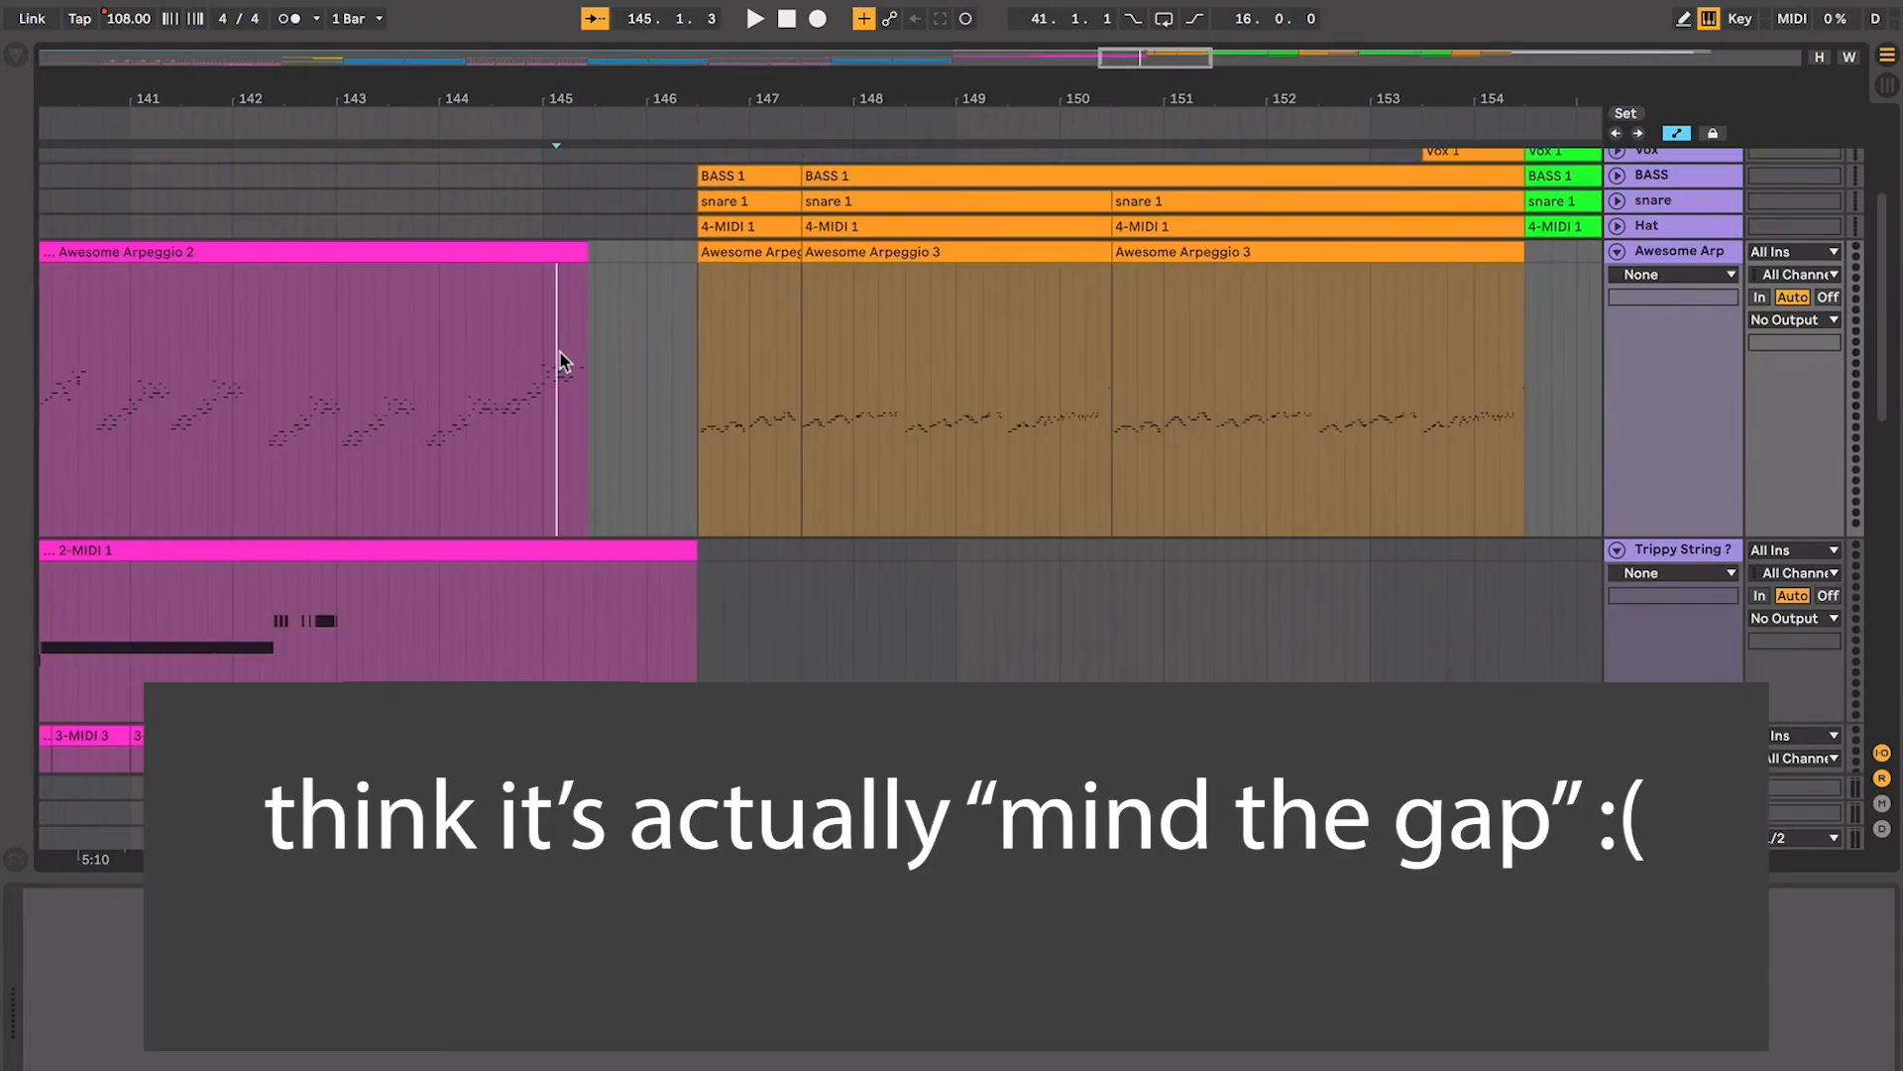
{"action": "left_click", "coordinate": [523, 363]}
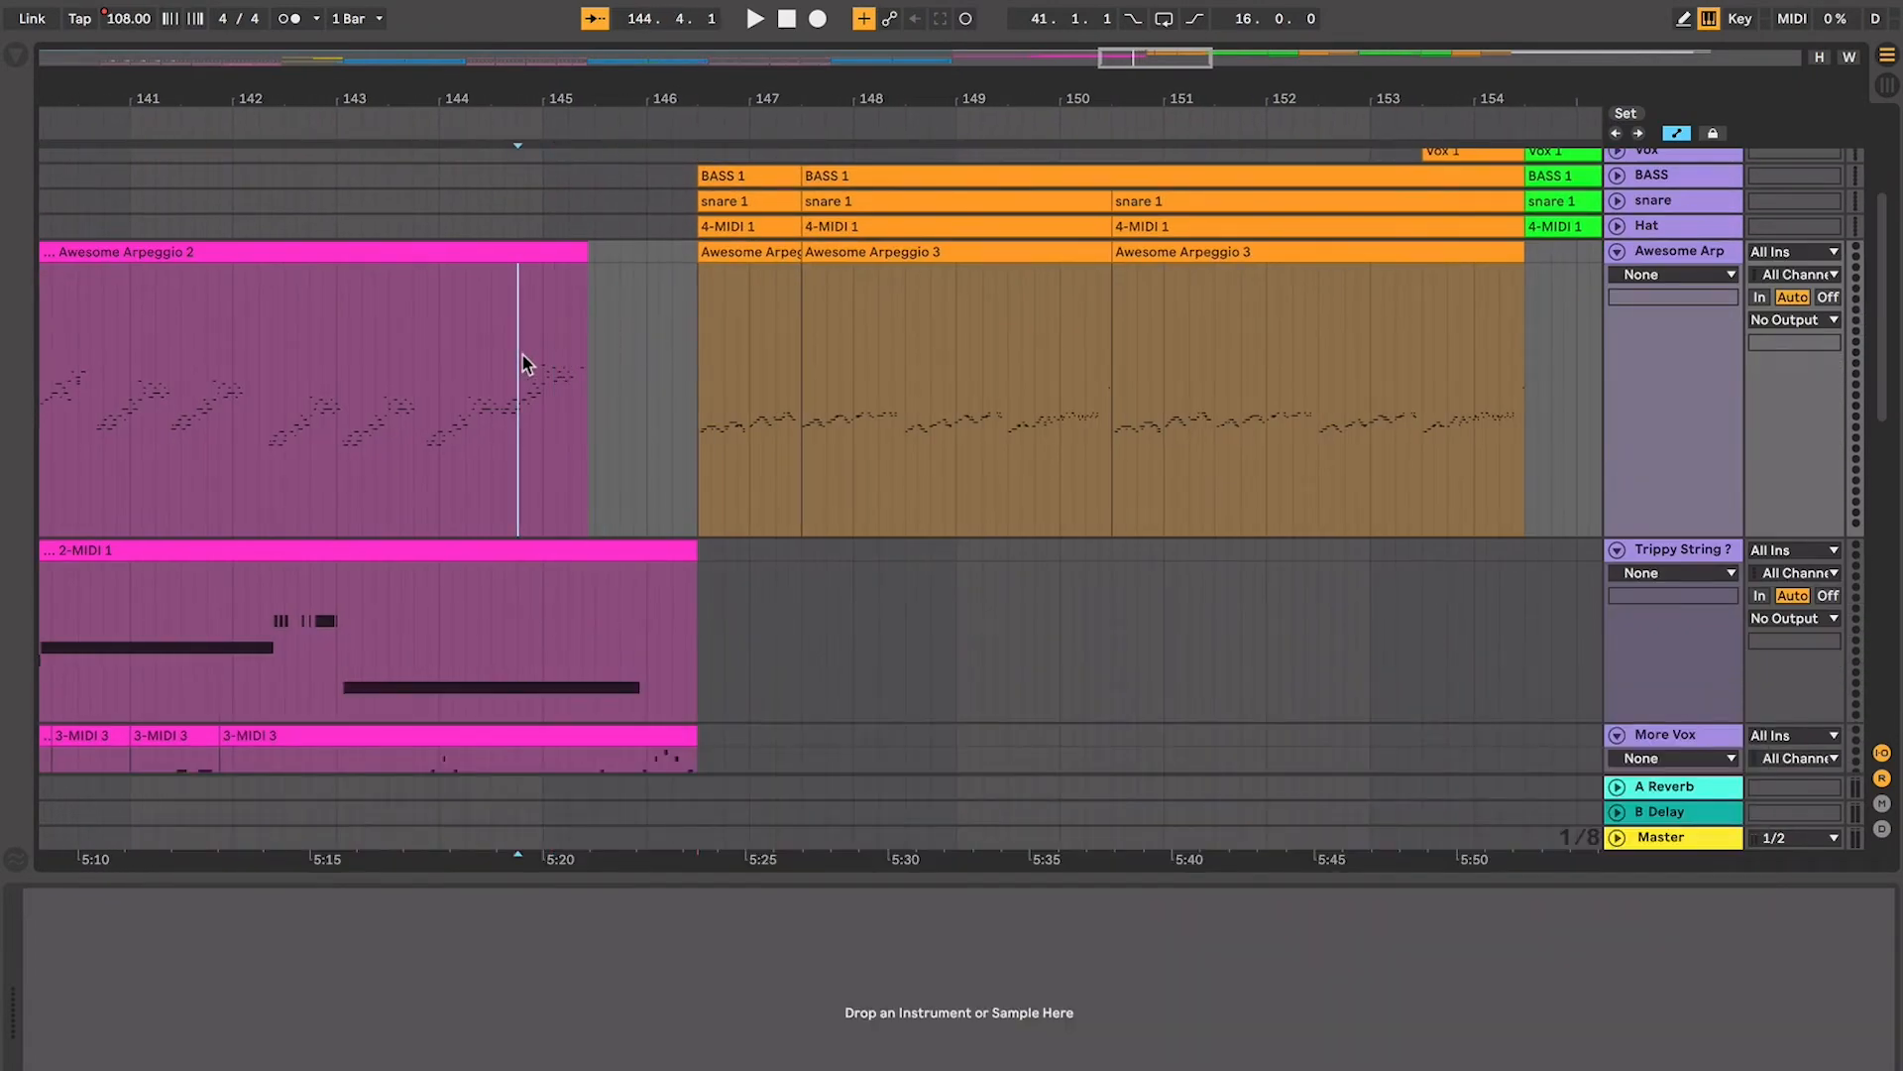
{"action": "key", "text": "minus"}
{"action": "key", "text": "minus"}
{"action": "key", "text": "minus"}
{"action": "scroll", "coordinate": [522, 363], "scroll_direction": "left", "scroll_amount": 5}
{"action": "scroll", "coordinate": [523, 362], "scroll_direction": "down", "scroll_amount": 2}
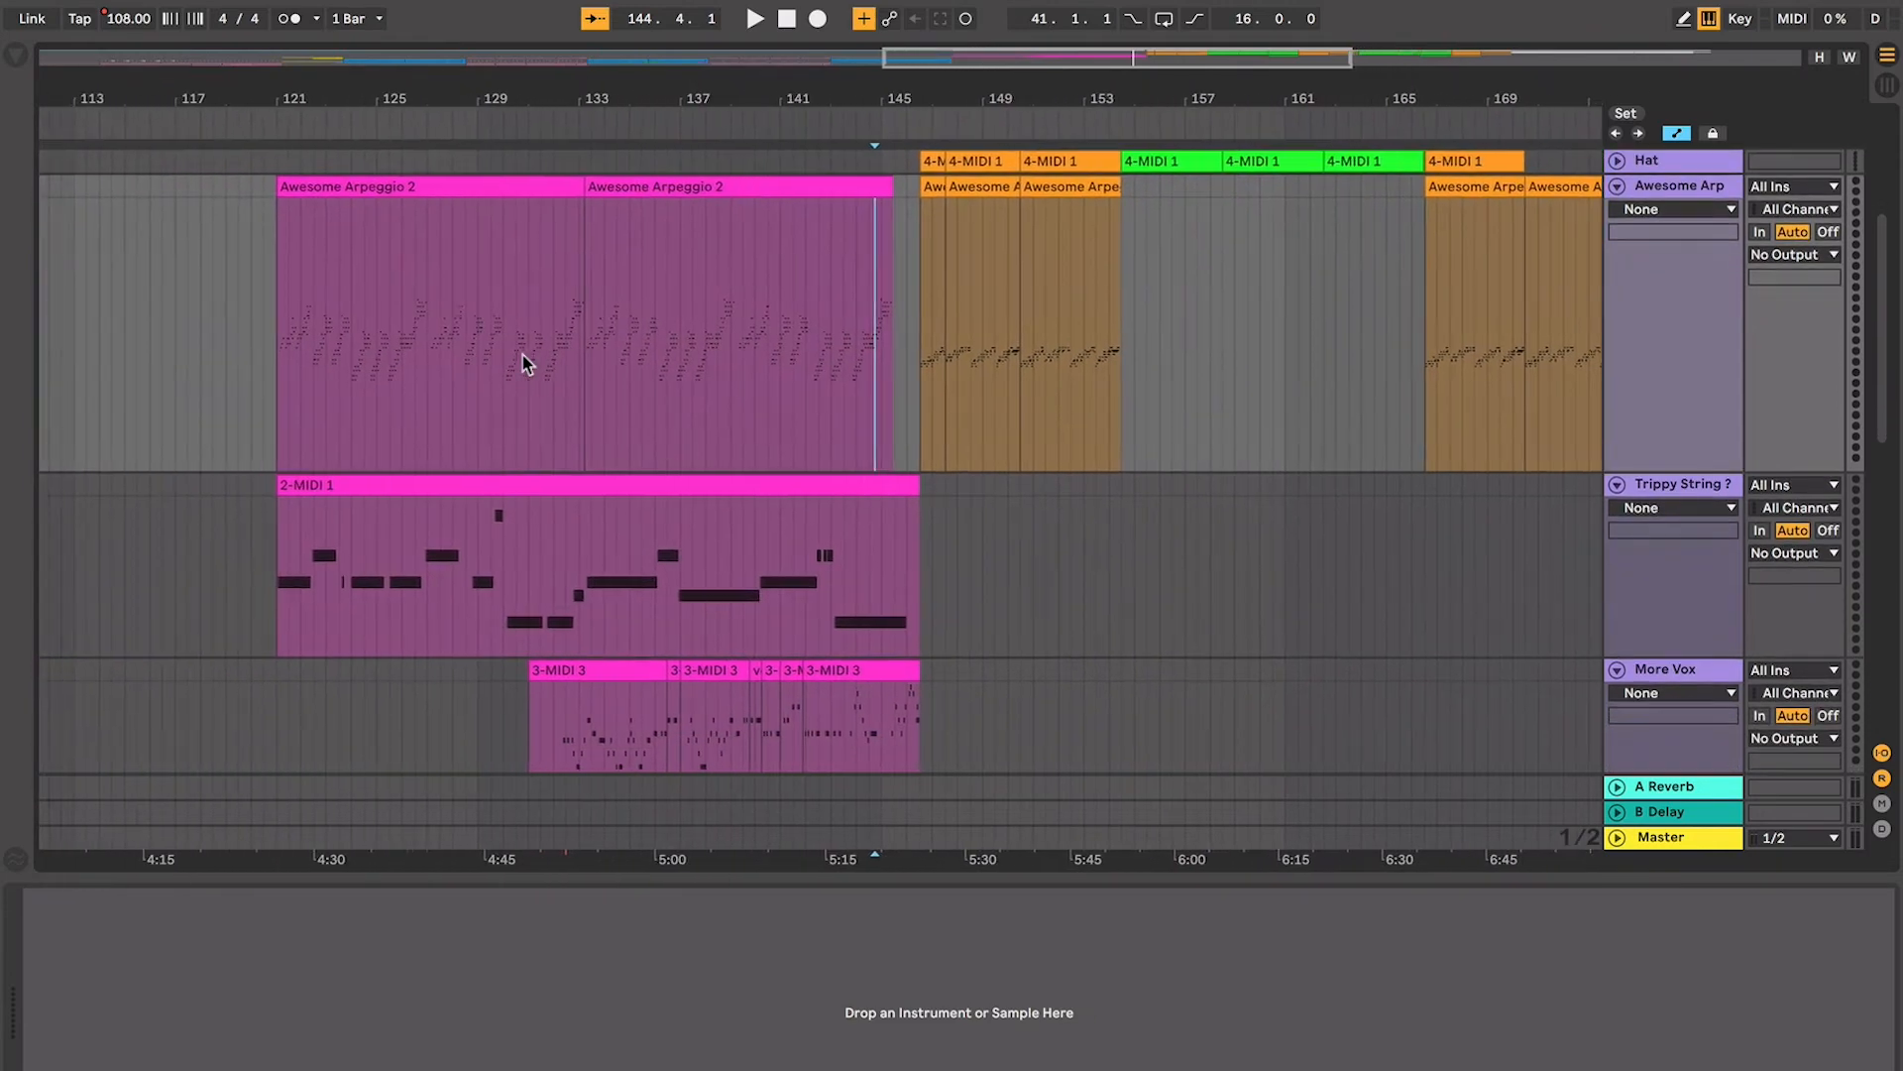
Review the pink section's MIDI clips from bar 121 onward, from the Awesome Arp track down to the fuzzy pads track
{"action": "scroll", "coordinate": [523, 363], "scroll_direction": "left", "scroll_amount": 3}
{"action": "scroll", "coordinate": [523, 363], "scroll_direction": "down", "scroll_amount": 1}
{"action": "left_click", "coordinate": [635, 255]}
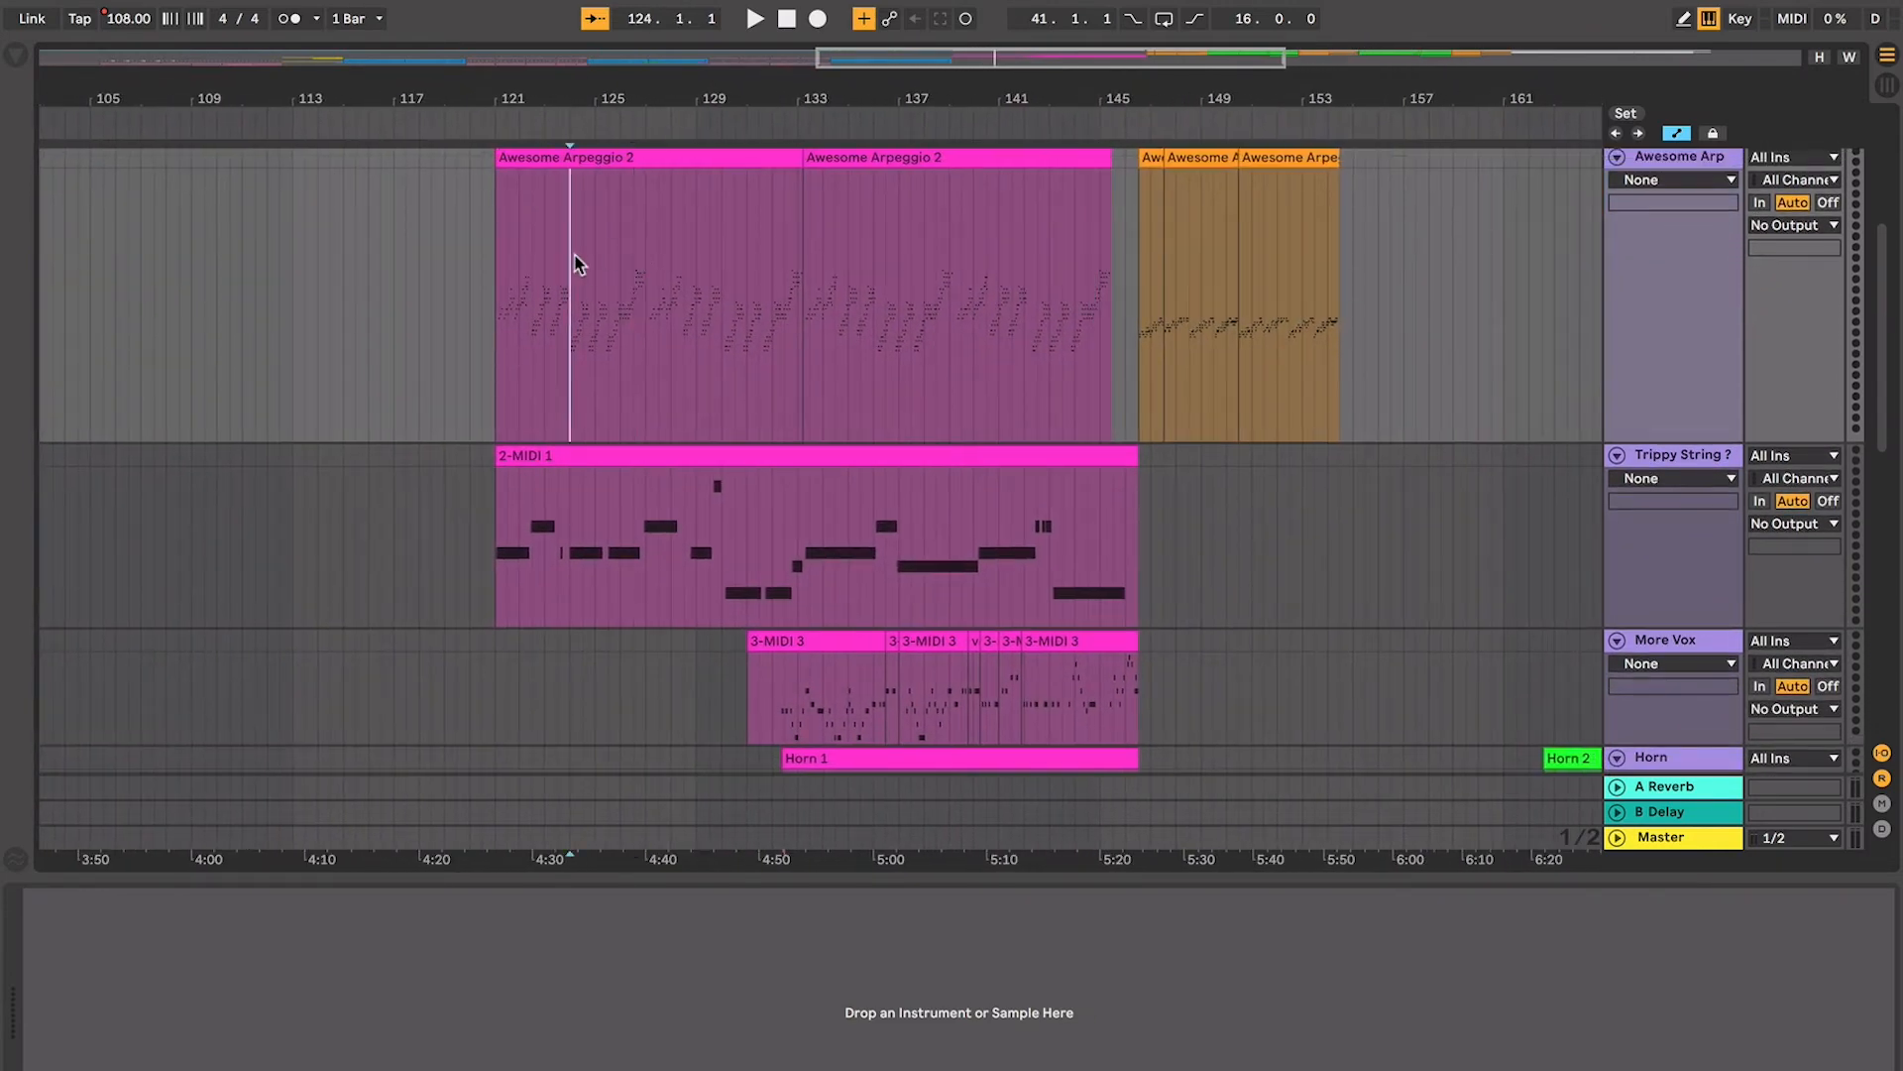
{"action": "left_click_drag", "start_coordinate": [575, 263], "coordinate": [1083, 694]}
{"action": "scroll", "coordinate": [1083, 694], "scroll_direction": "down", "scroll_amount": 5}
{"action": "left_click", "coordinate": [1038, 509]}
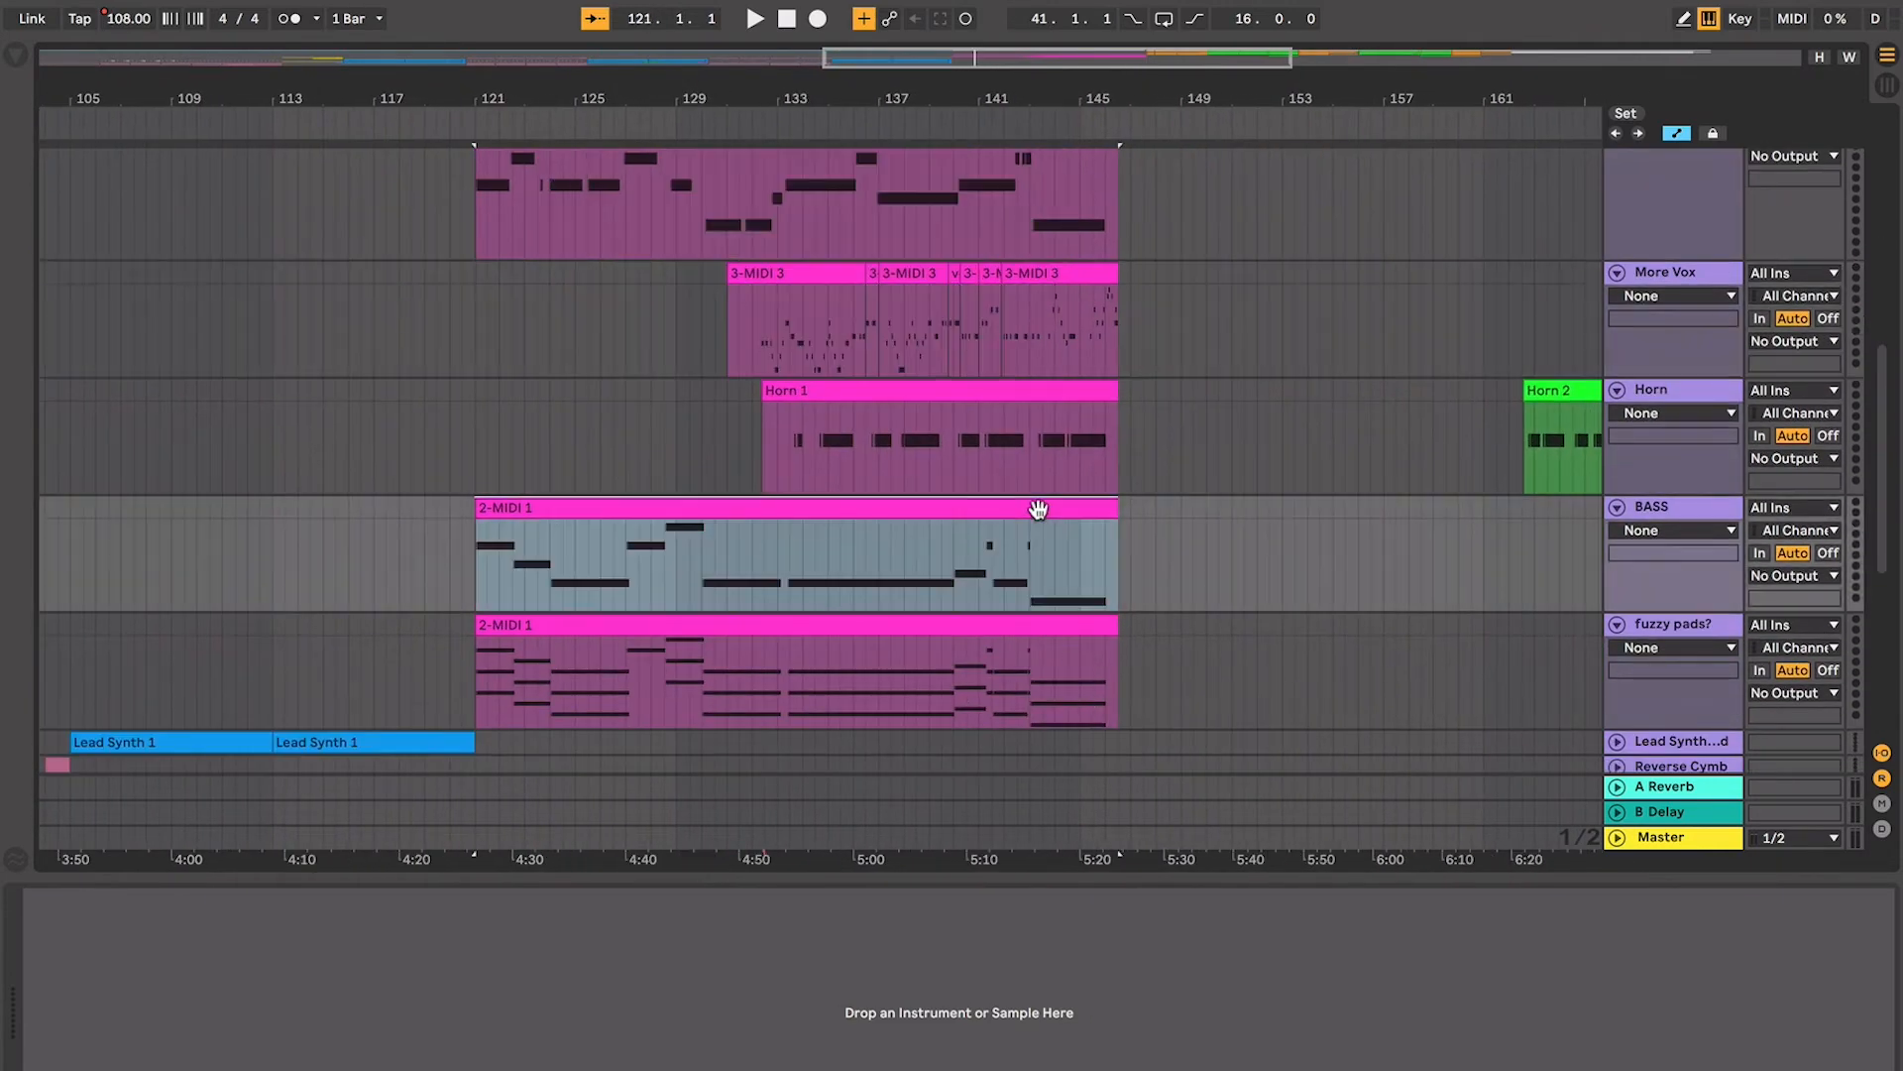
{"action": "left_click", "coordinate": [1016, 426]}
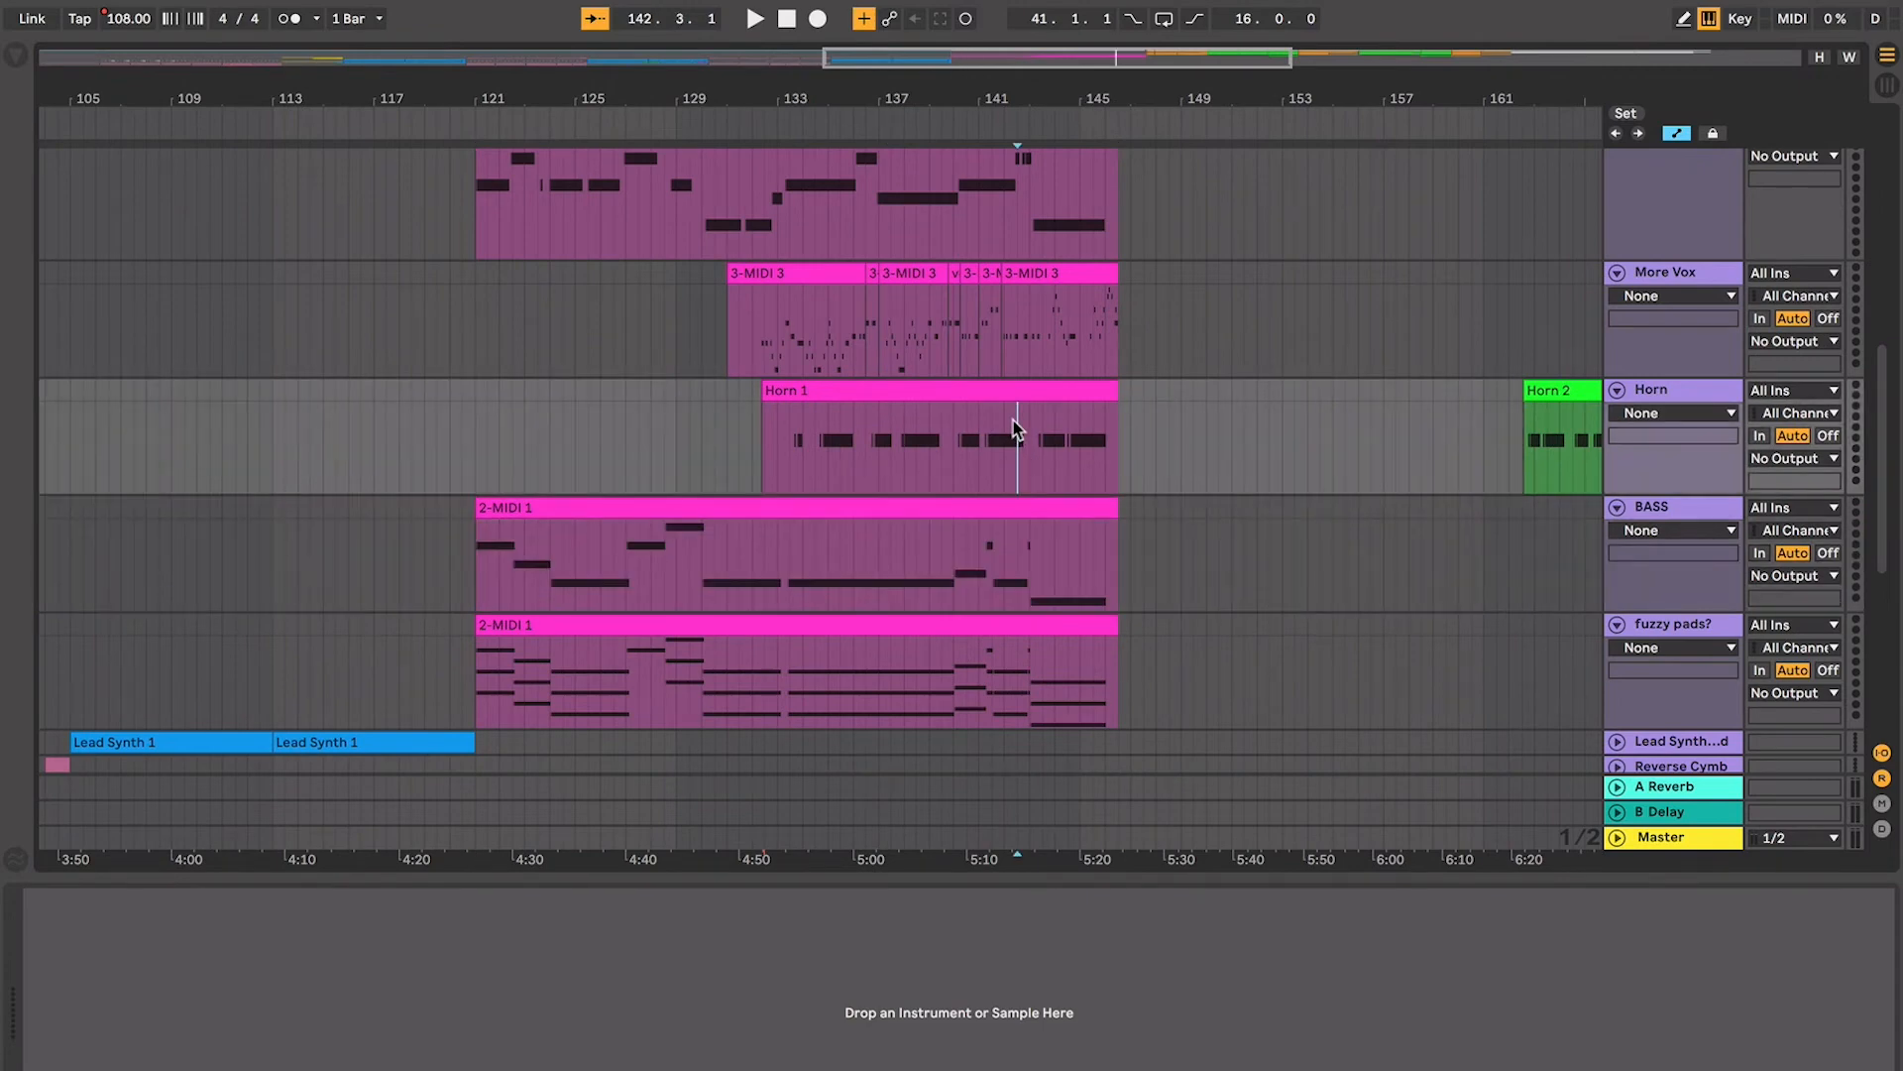
Return to the start of the orange section and select its first Kick 1 clip
{"action": "scroll", "coordinate": [1014, 420], "scroll_direction": "up", "scroll_amount": 5}
{"action": "scroll", "coordinate": [1013, 421], "scroll_direction": "right", "scroll_amount": 2}
{"action": "scroll", "coordinate": [1011, 421], "scroll_direction": "up", "scroll_amount": 6}
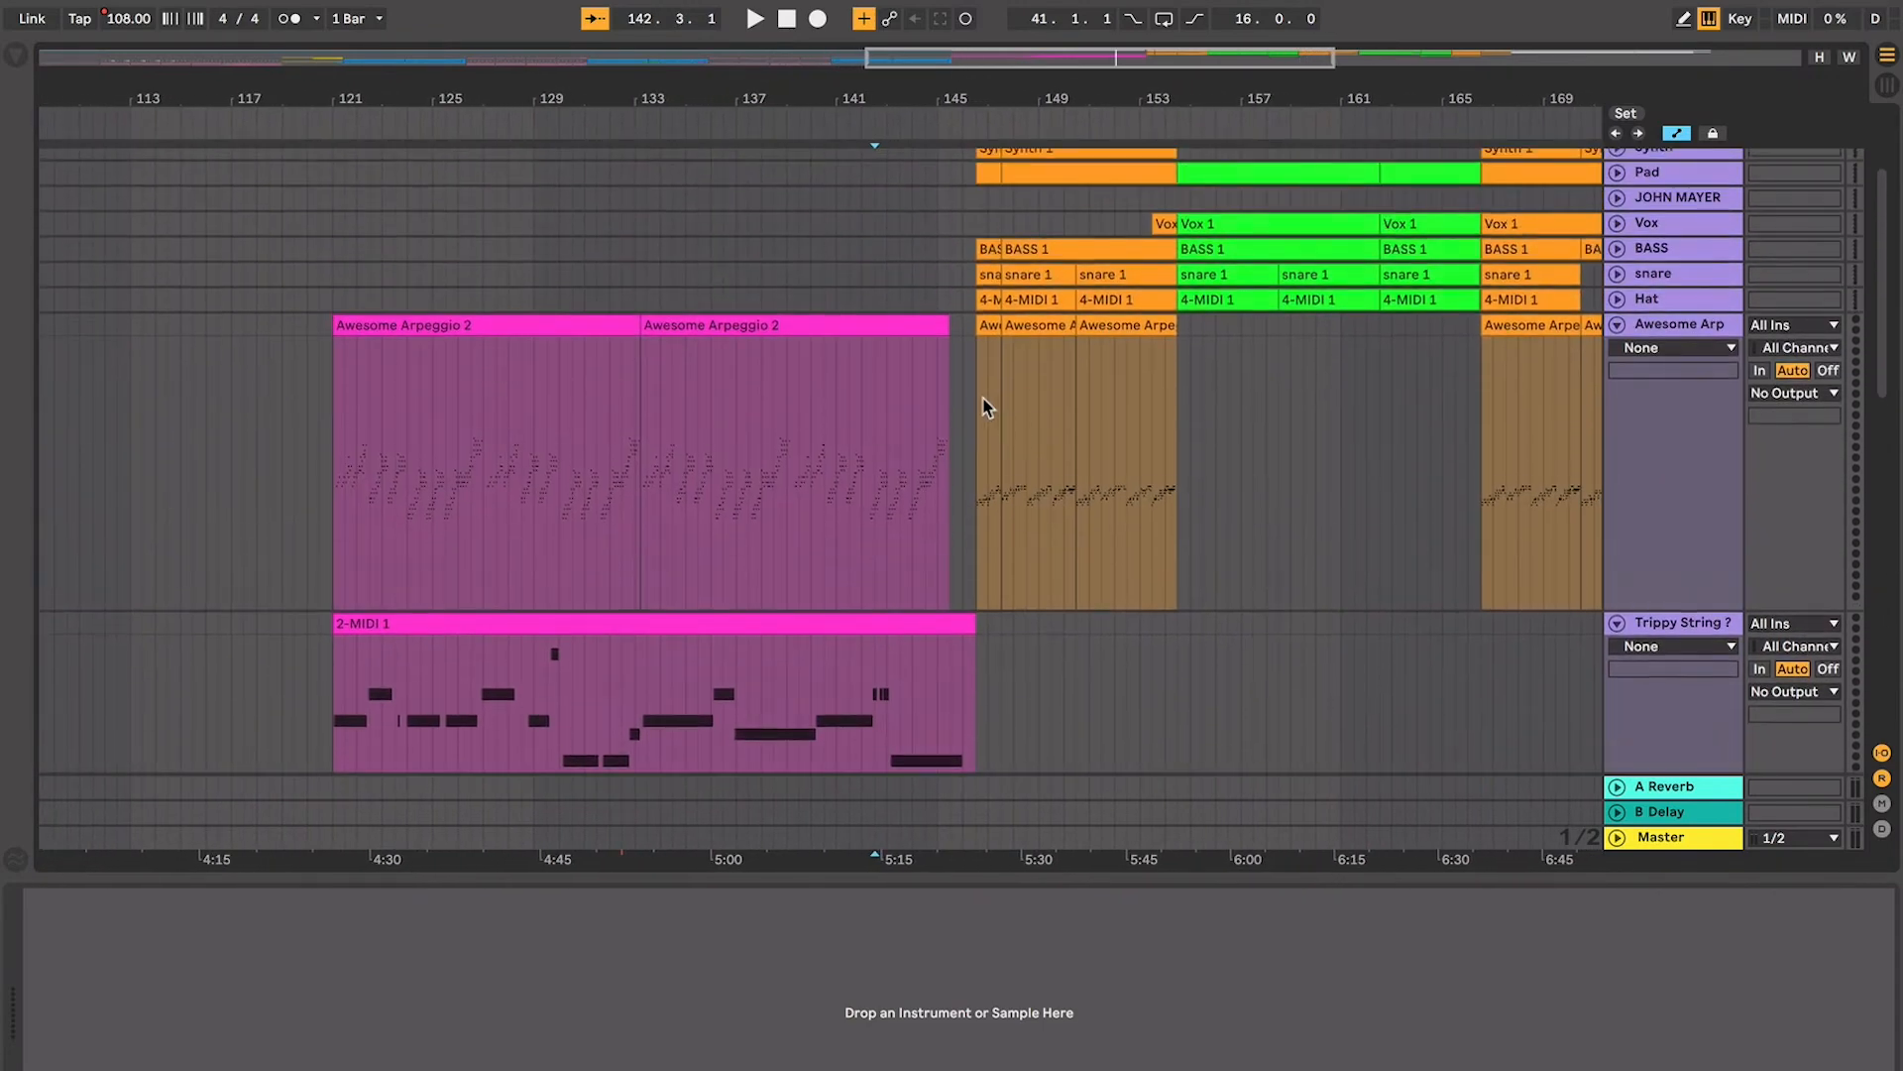
{"action": "left_click", "coordinate": [931, 297]}
{"action": "scroll", "coordinate": [930, 293], "scroll_direction": "up", "scroll_amount": 3}
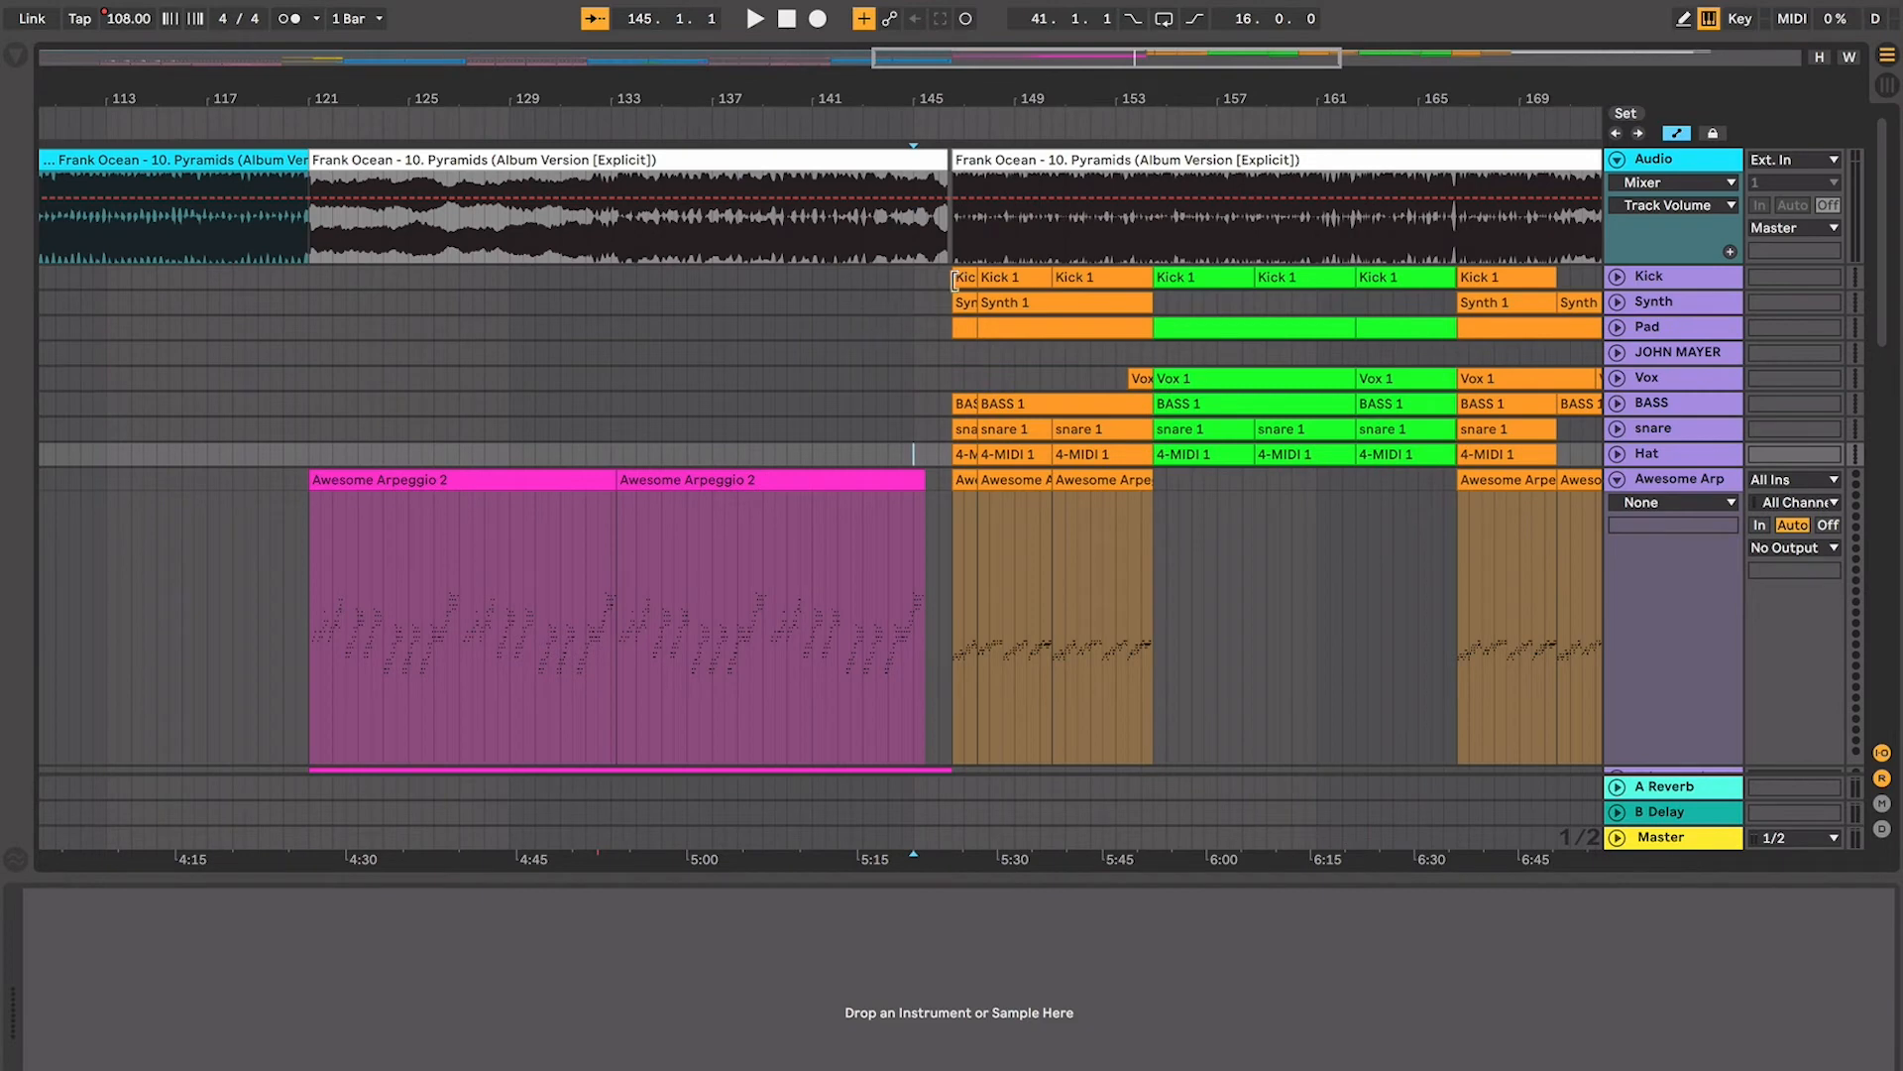
{"action": "left_click", "coordinate": [961, 277]}
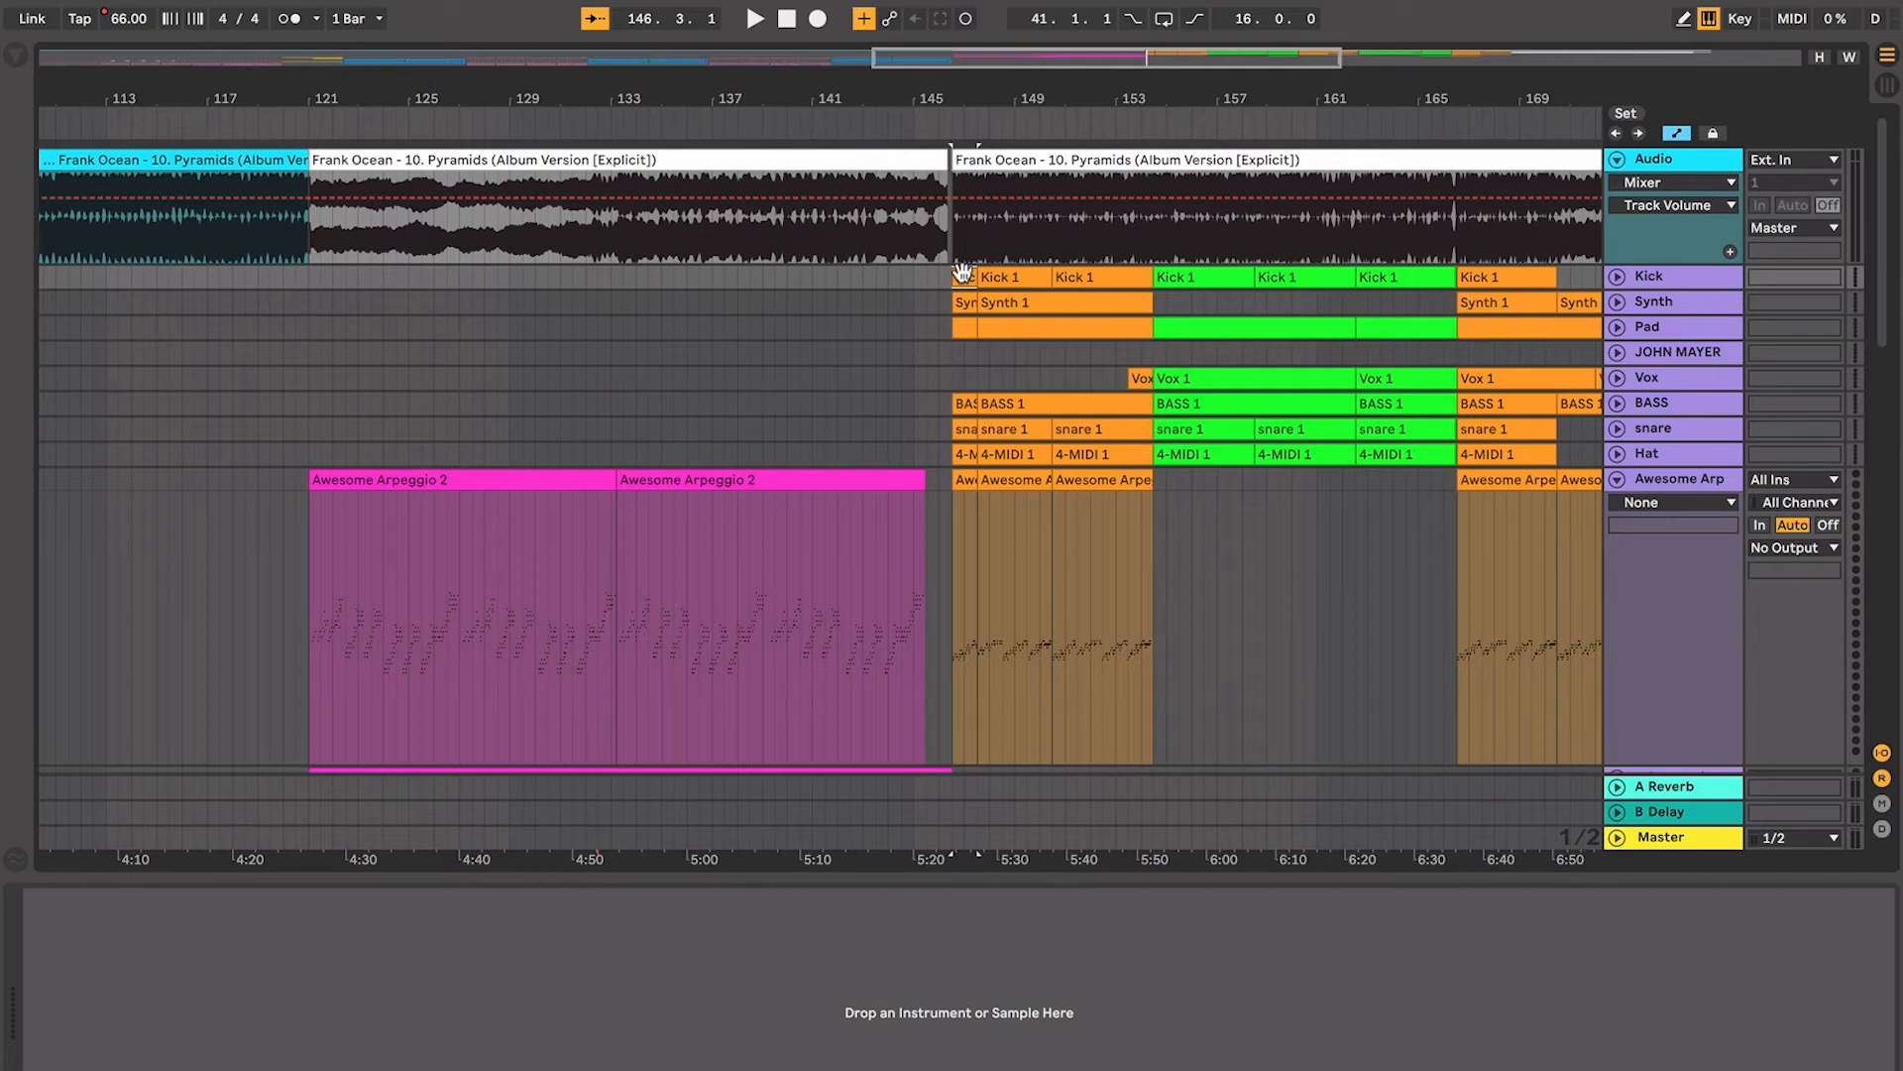
Try to extend the end of the Pyramids clip before the gap across it to past bar 149
{"action": "left_click", "coordinate": [884, 322]}
{"action": "key", "text": "plus"}
{"action": "key", "text": "plus"}
{"action": "key", "text": "plus"}
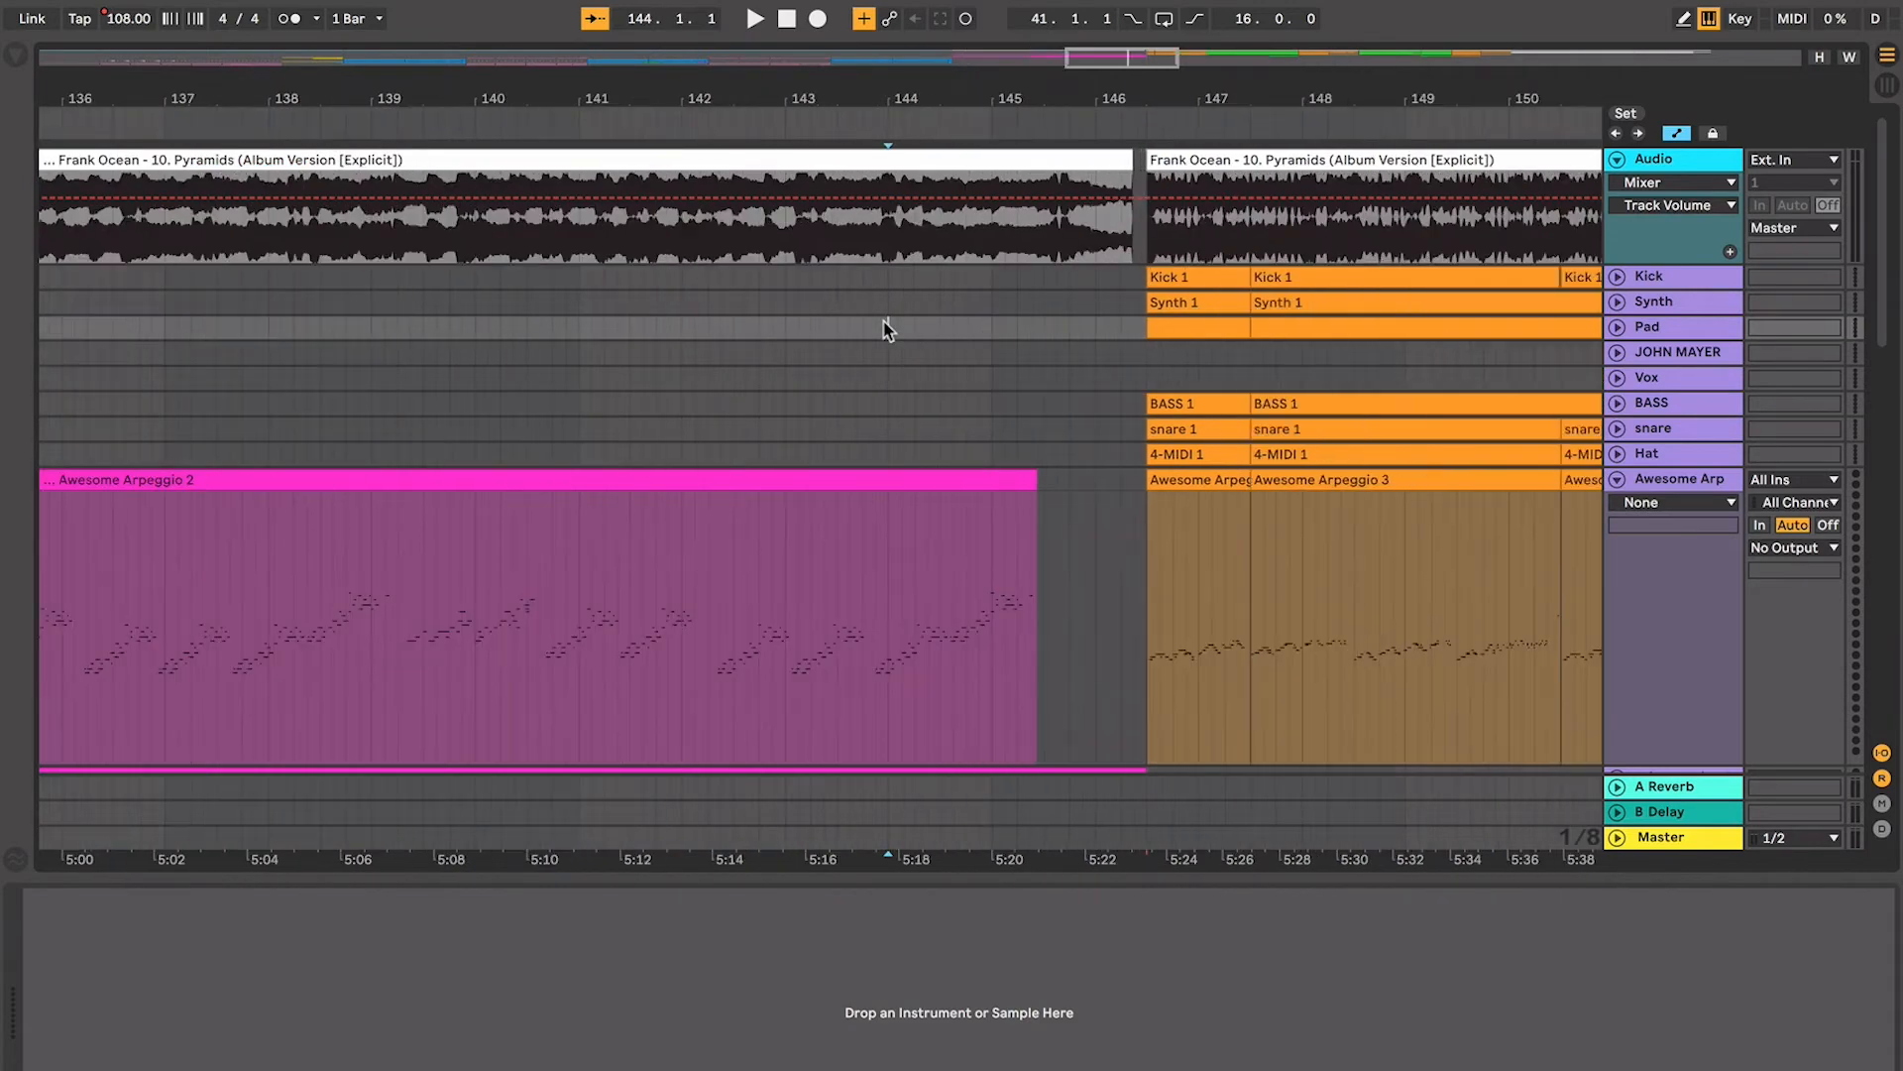
{"action": "left_click_drag", "start_coordinate": [1120, 159], "coordinate": [1447, 160]}
Play the arrangement from bar 141 through the transition into the orange section at bar 146.3
{"action": "left_click", "coordinate": [940, 306]}
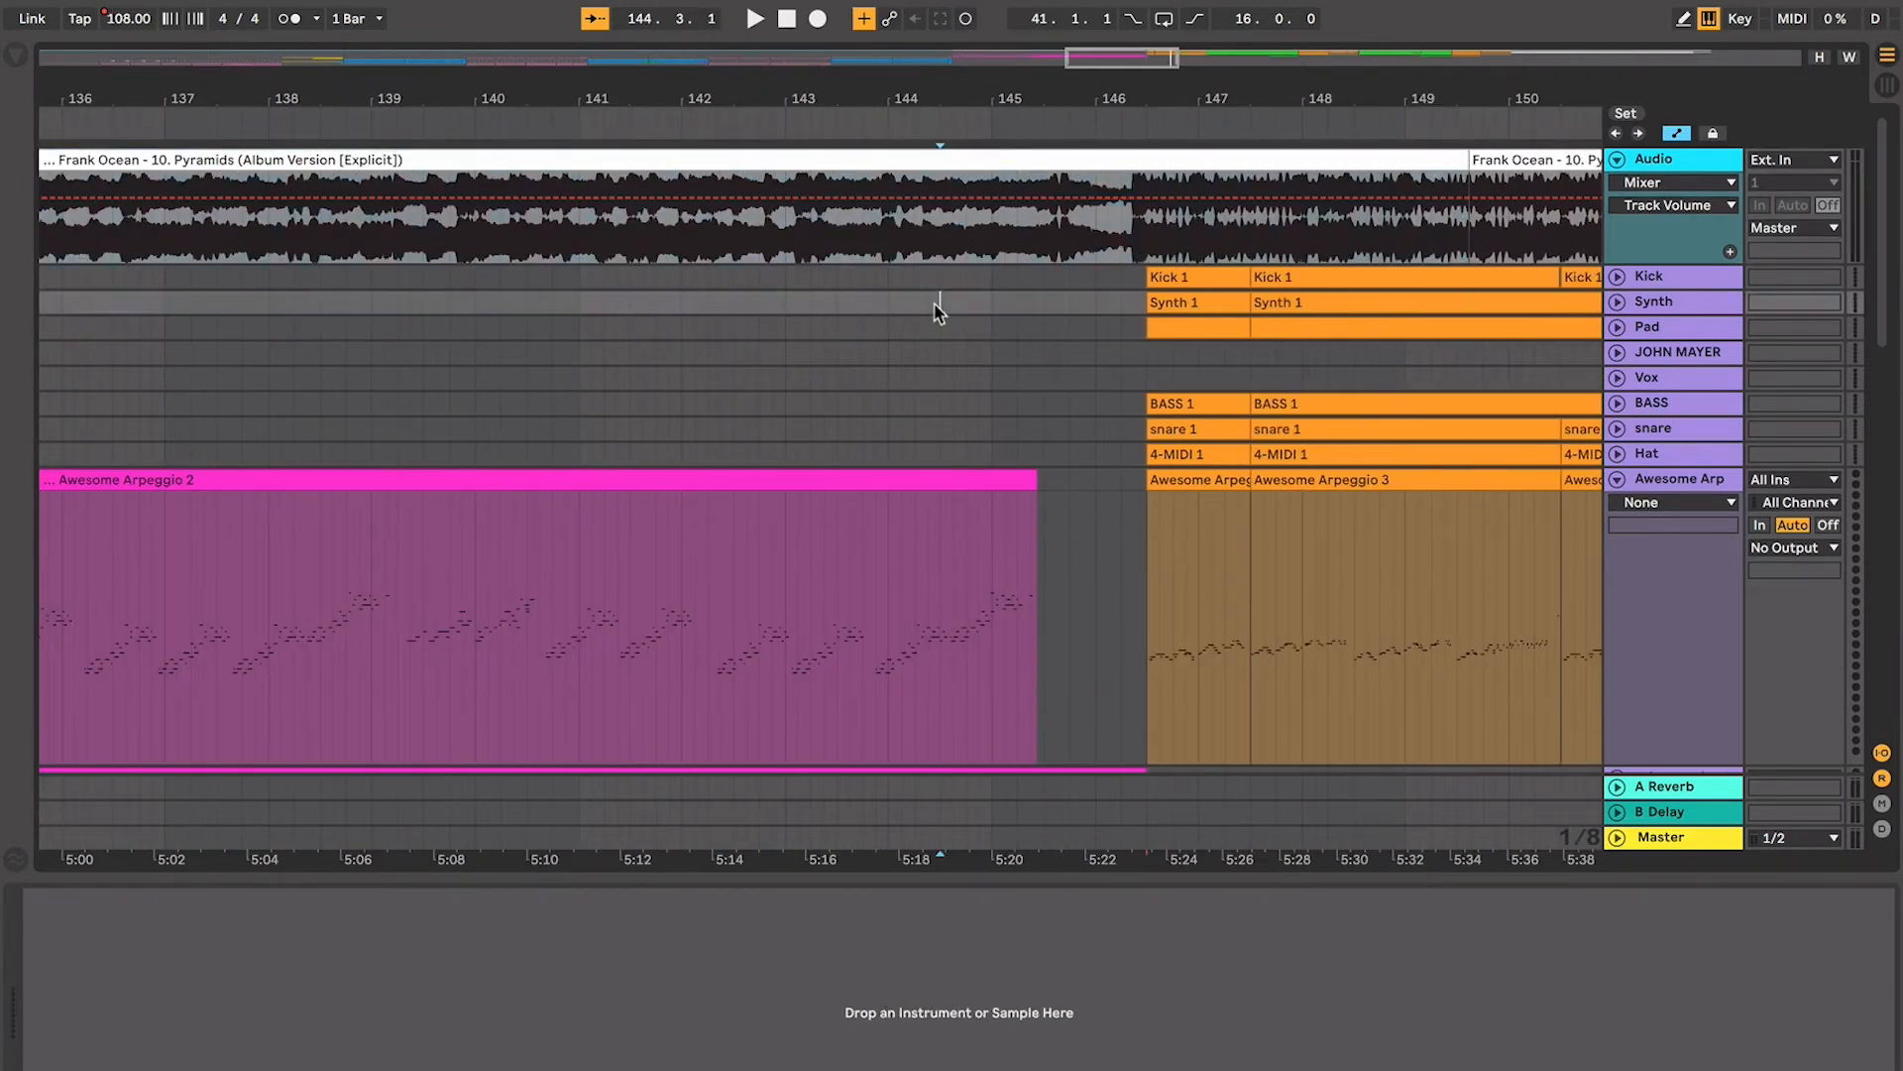
{"action": "key", "text": "space"}
{"action": "left_click", "coordinate": [426, 306]}
{"action": "key", "text": "space"}
{"action": "key", "text": "space"}
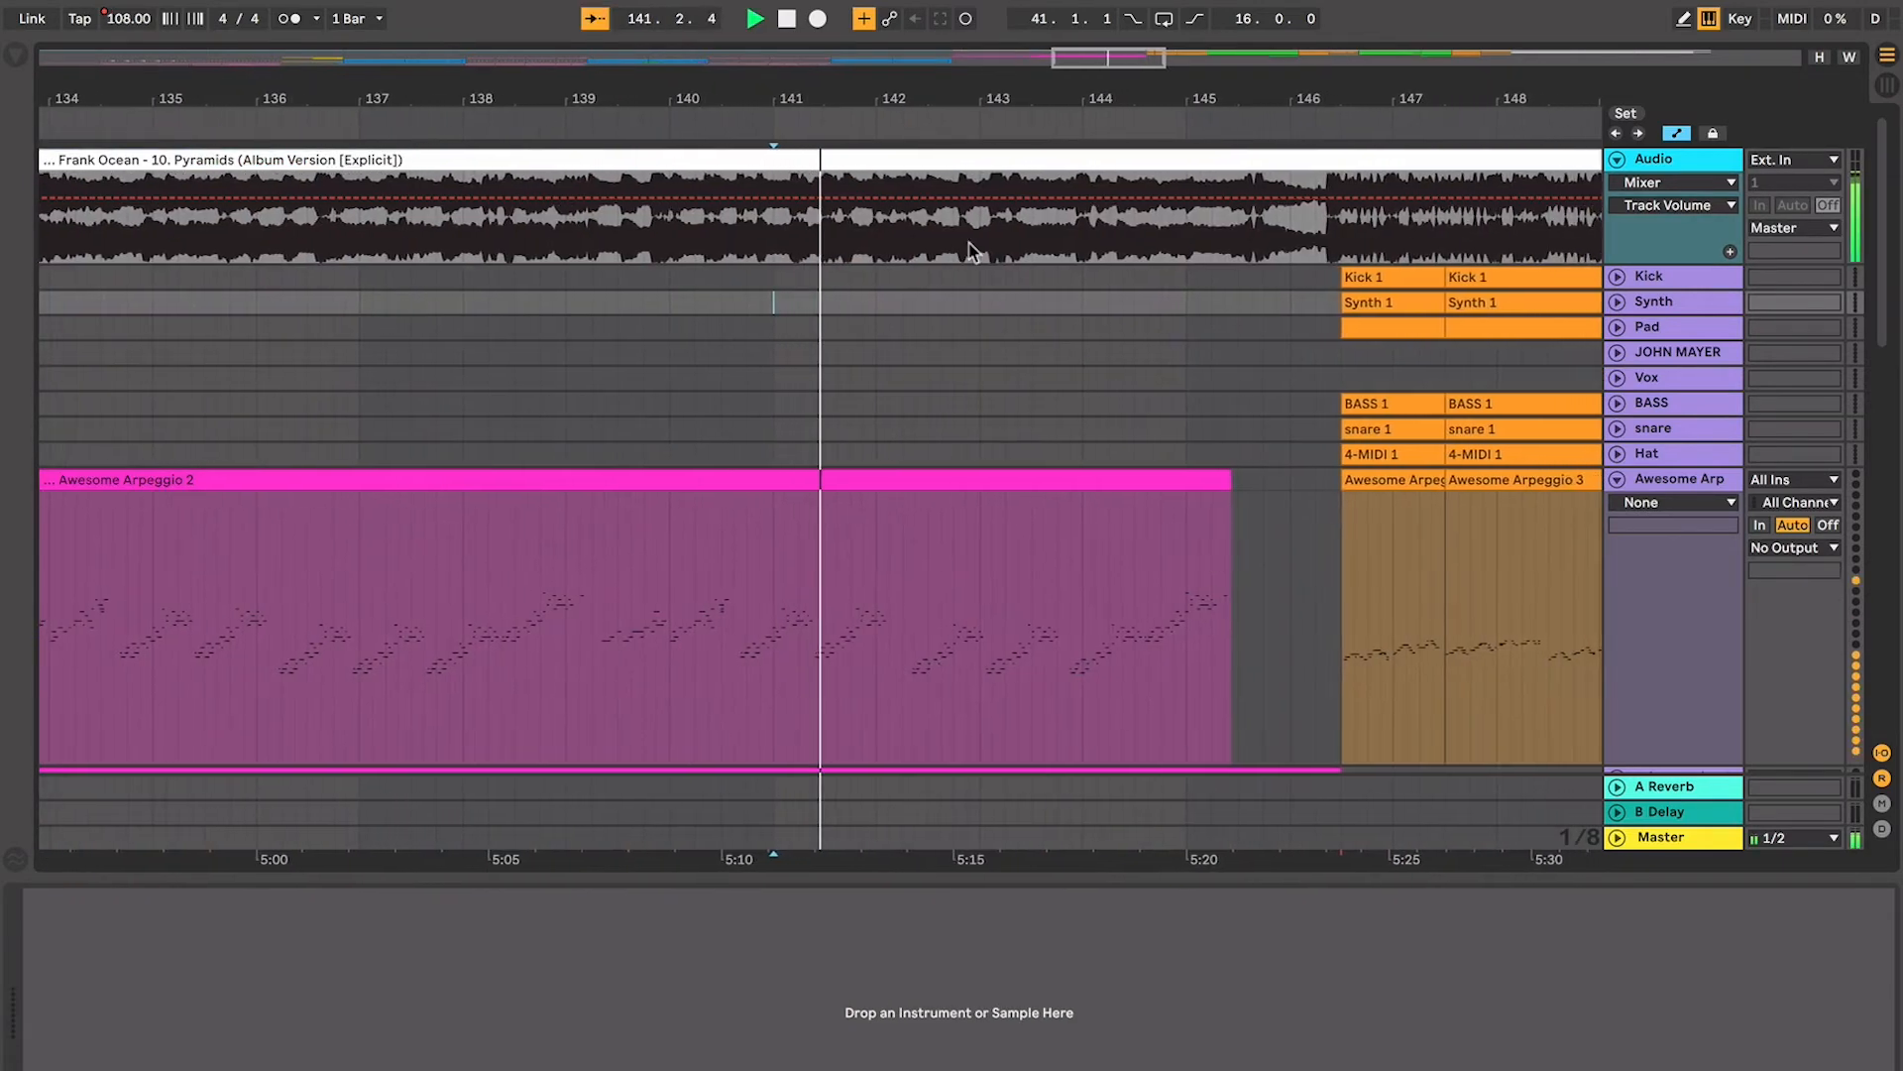
{"action": "scroll", "coordinate": [972, 251], "scroll_direction": "right", "scroll_amount": 5}
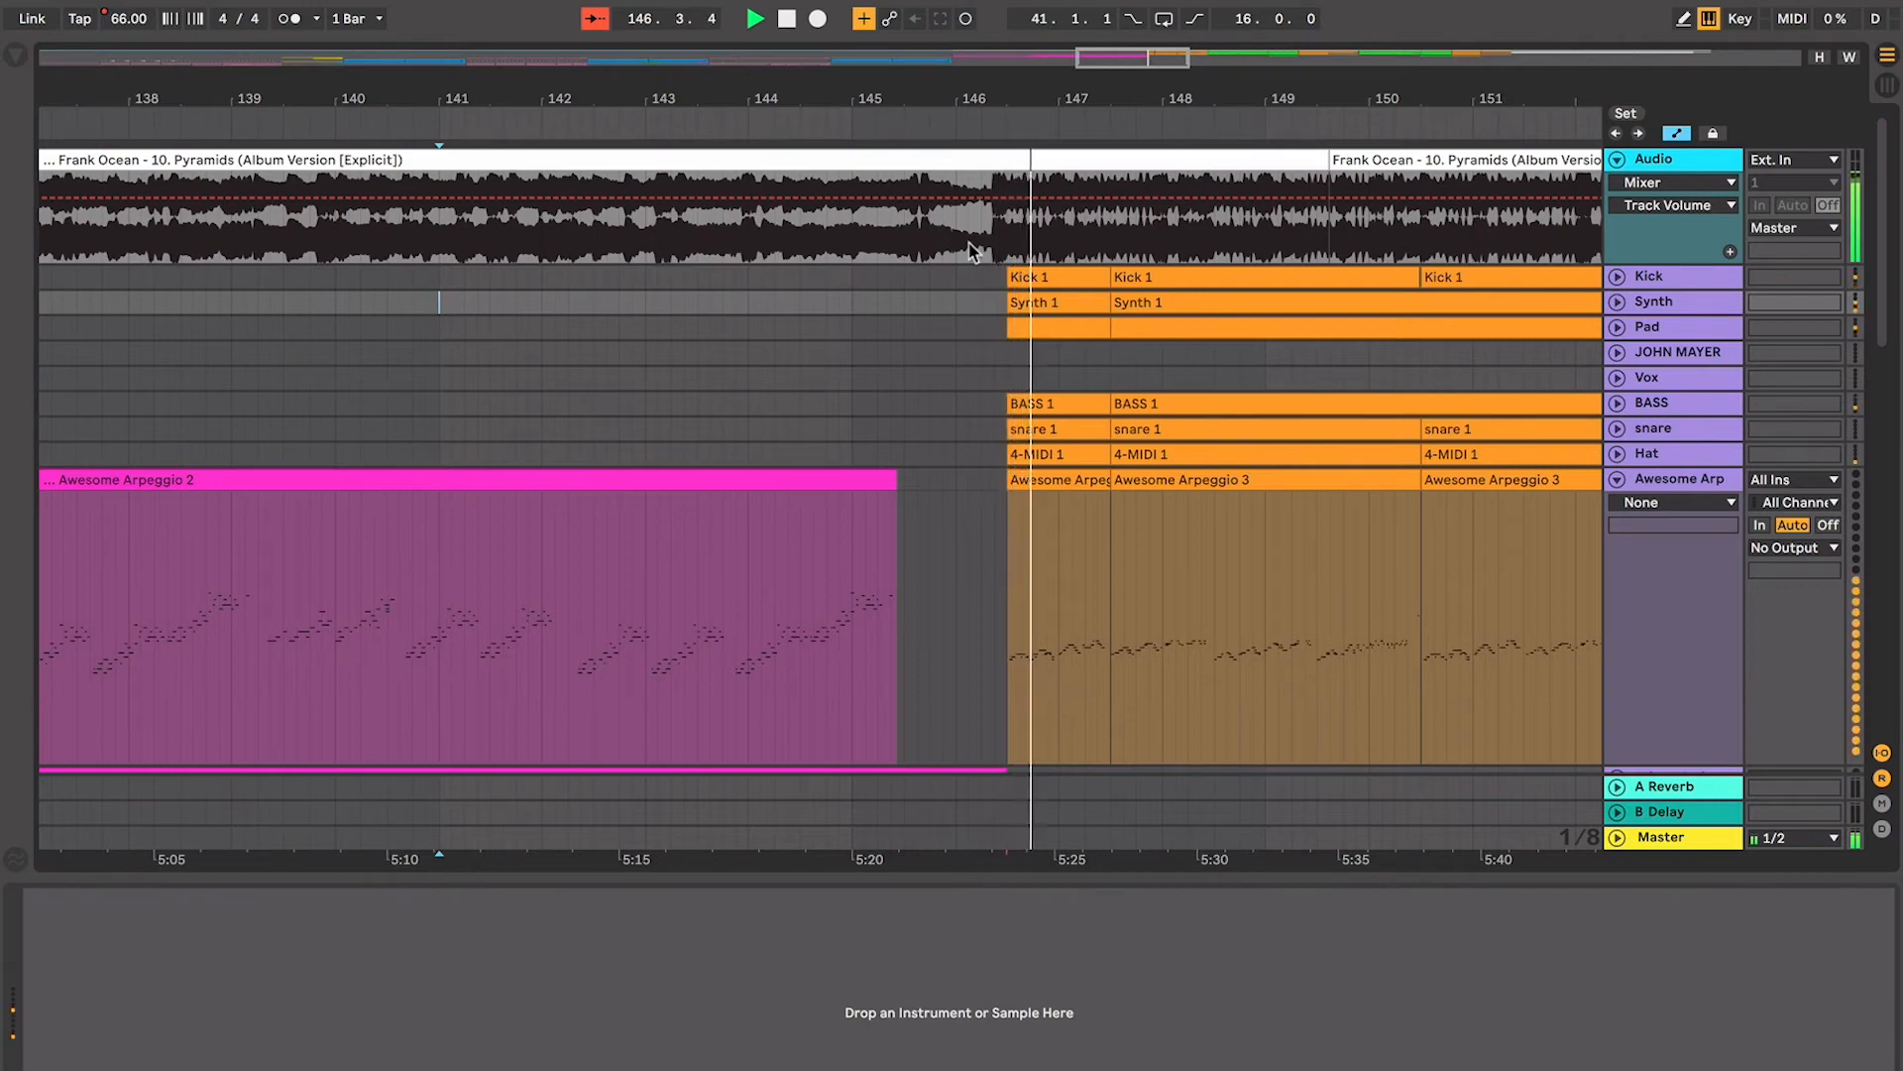
Undo the audio clip extension, stop playback and place the insert marker at bar 146.3
{"action": "key", "text": "ctrl+z"}
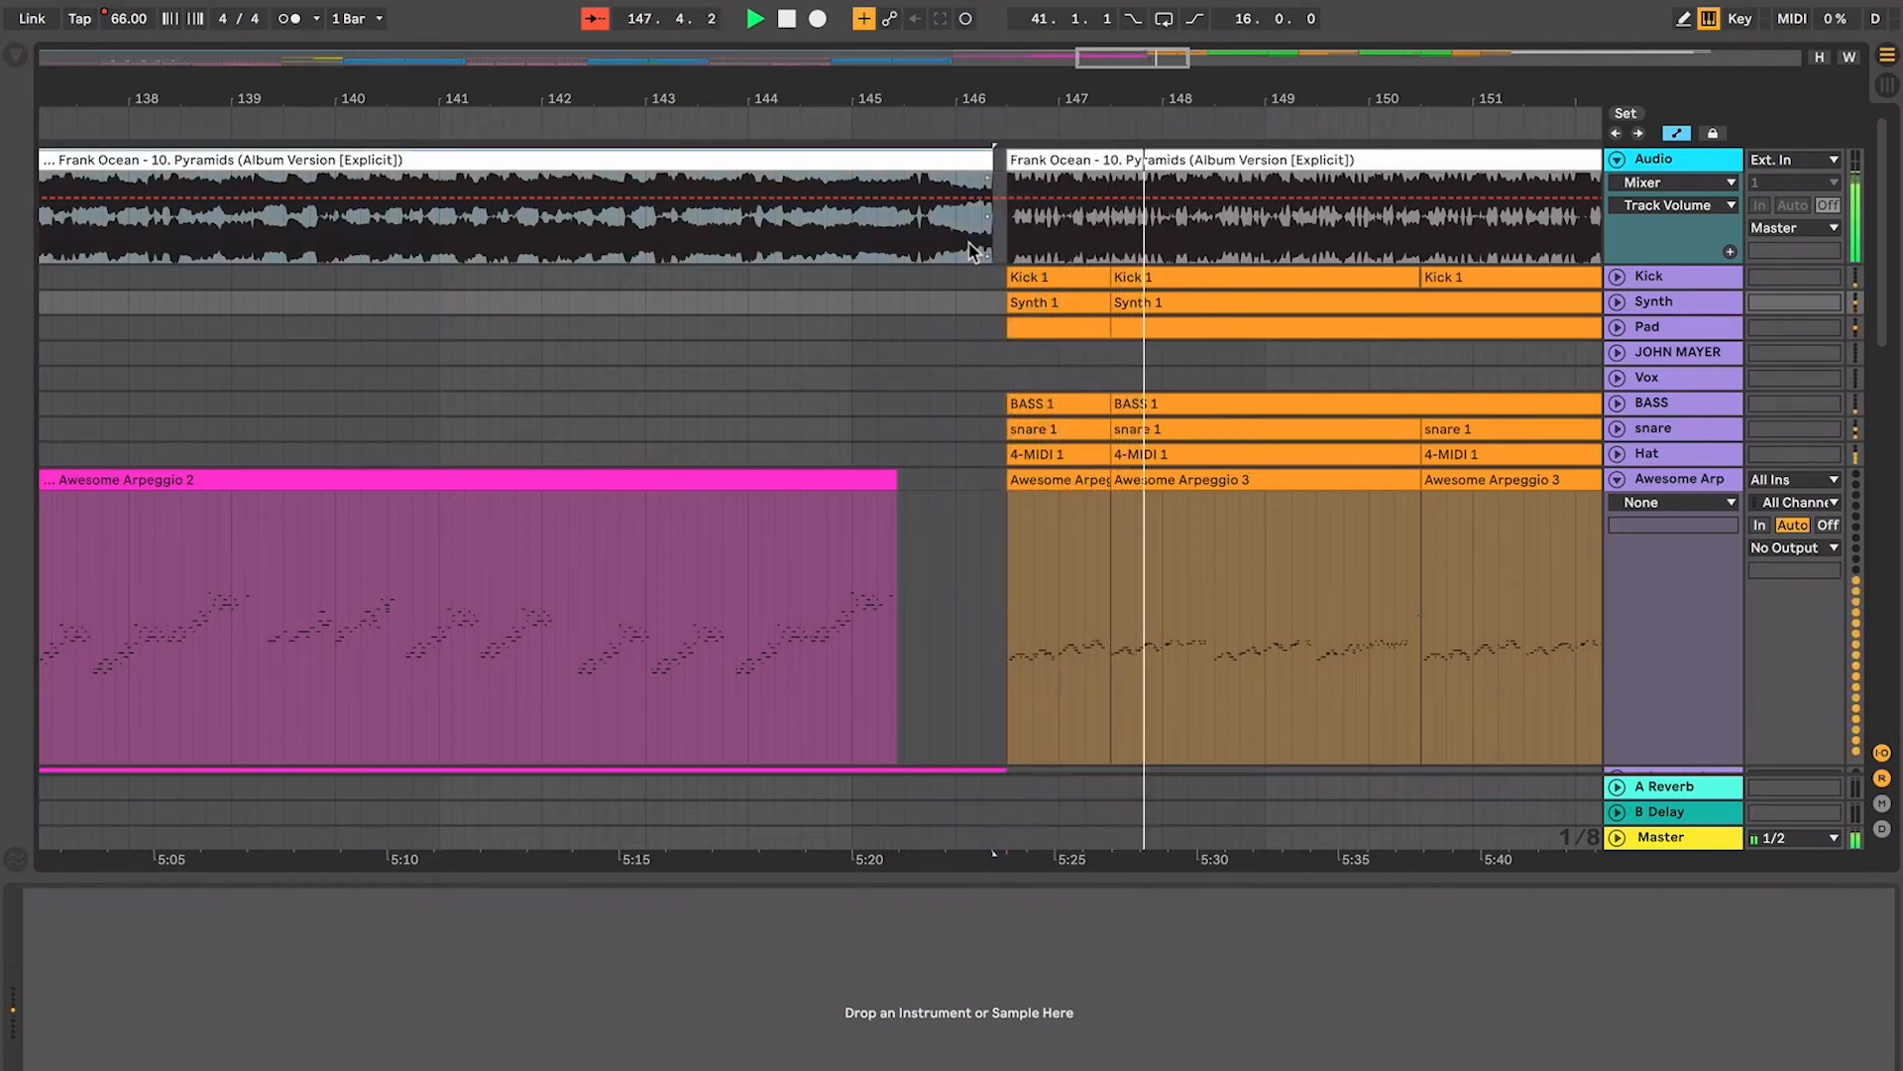
{"action": "scroll", "coordinate": [975, 247], "scroll_direction": "down", "scroll_amount": 2}
{"action": "scroll", "coordinate": [974, 248], "scroll_direction": "right", "scroll_amount": 2}
{"action": "scroll", "coordinate": [968, 243], "scroll_direction": "up", "scroll_amount": 2}
{"action": "scroll", "coordinate": [969, 243], "scroll_direction": "right", "scroll_amount": 2}
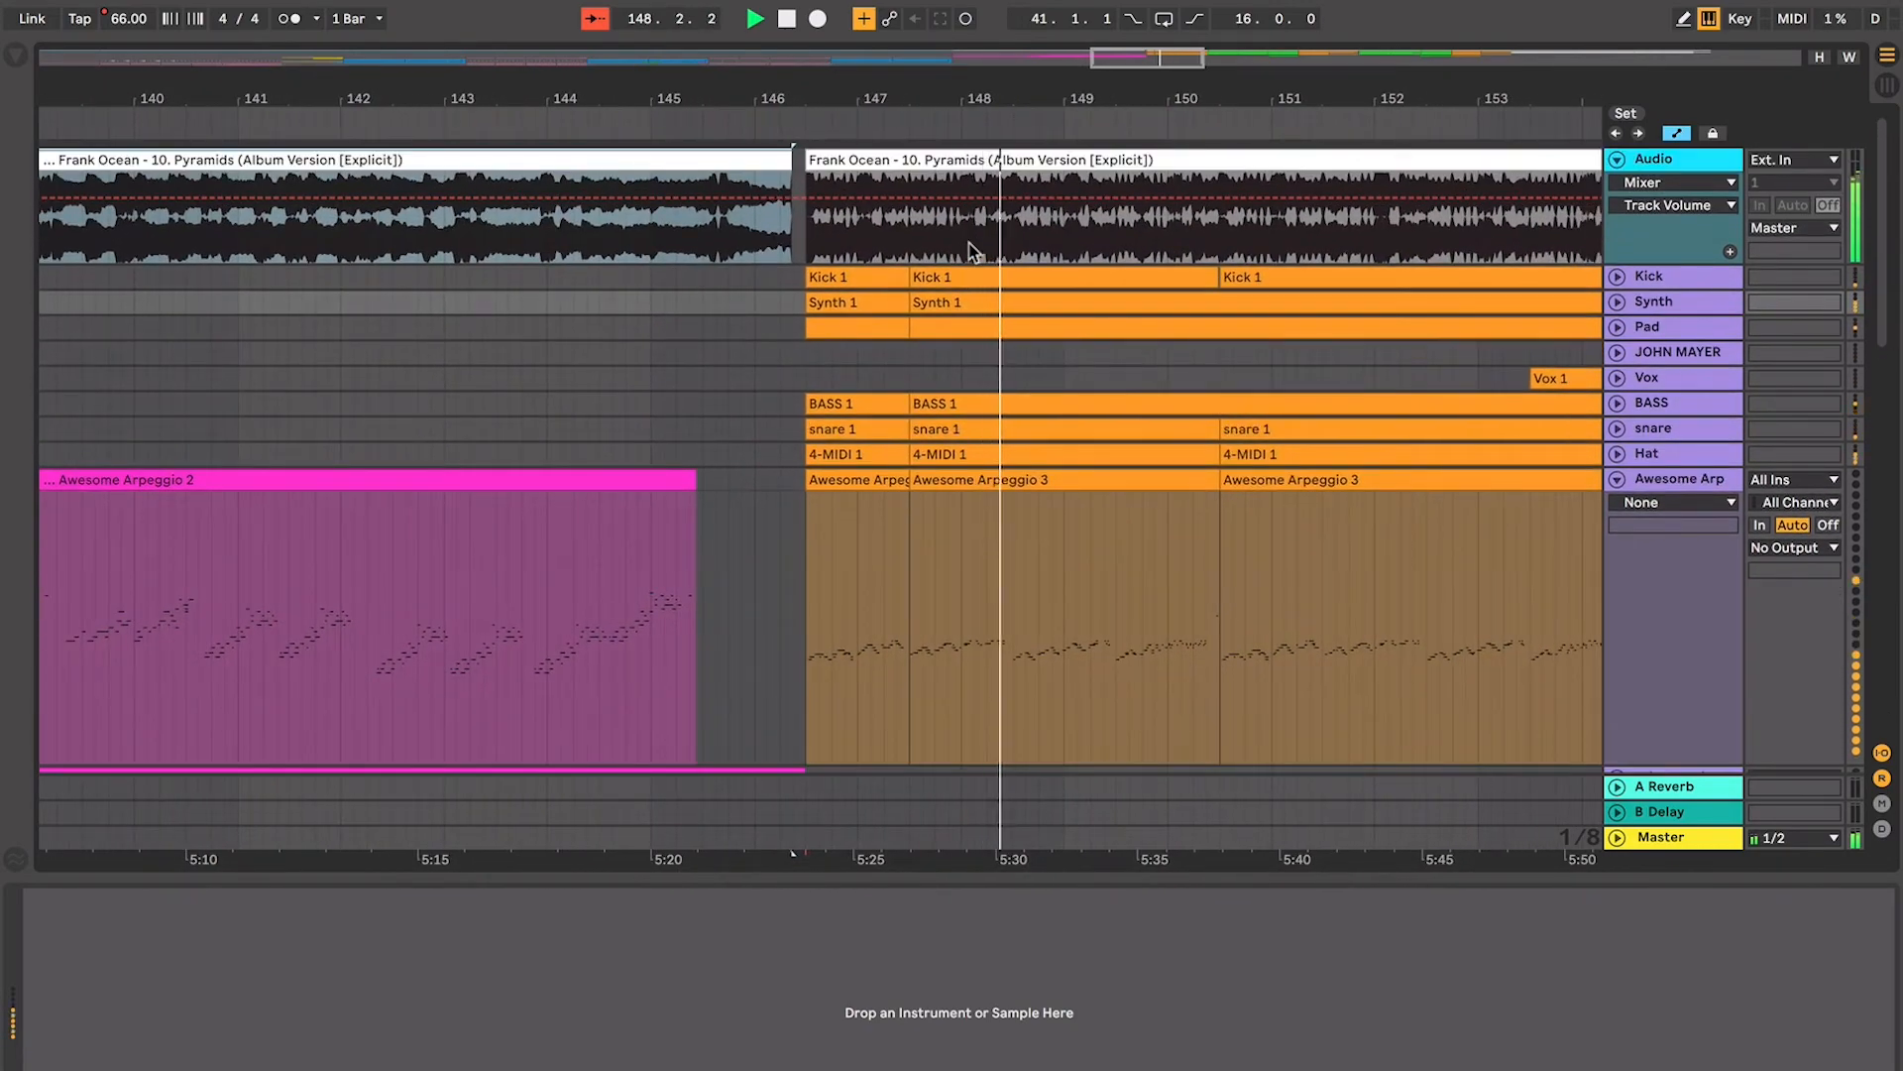
{"action": "left_click", "coordinate": [814, 256]}
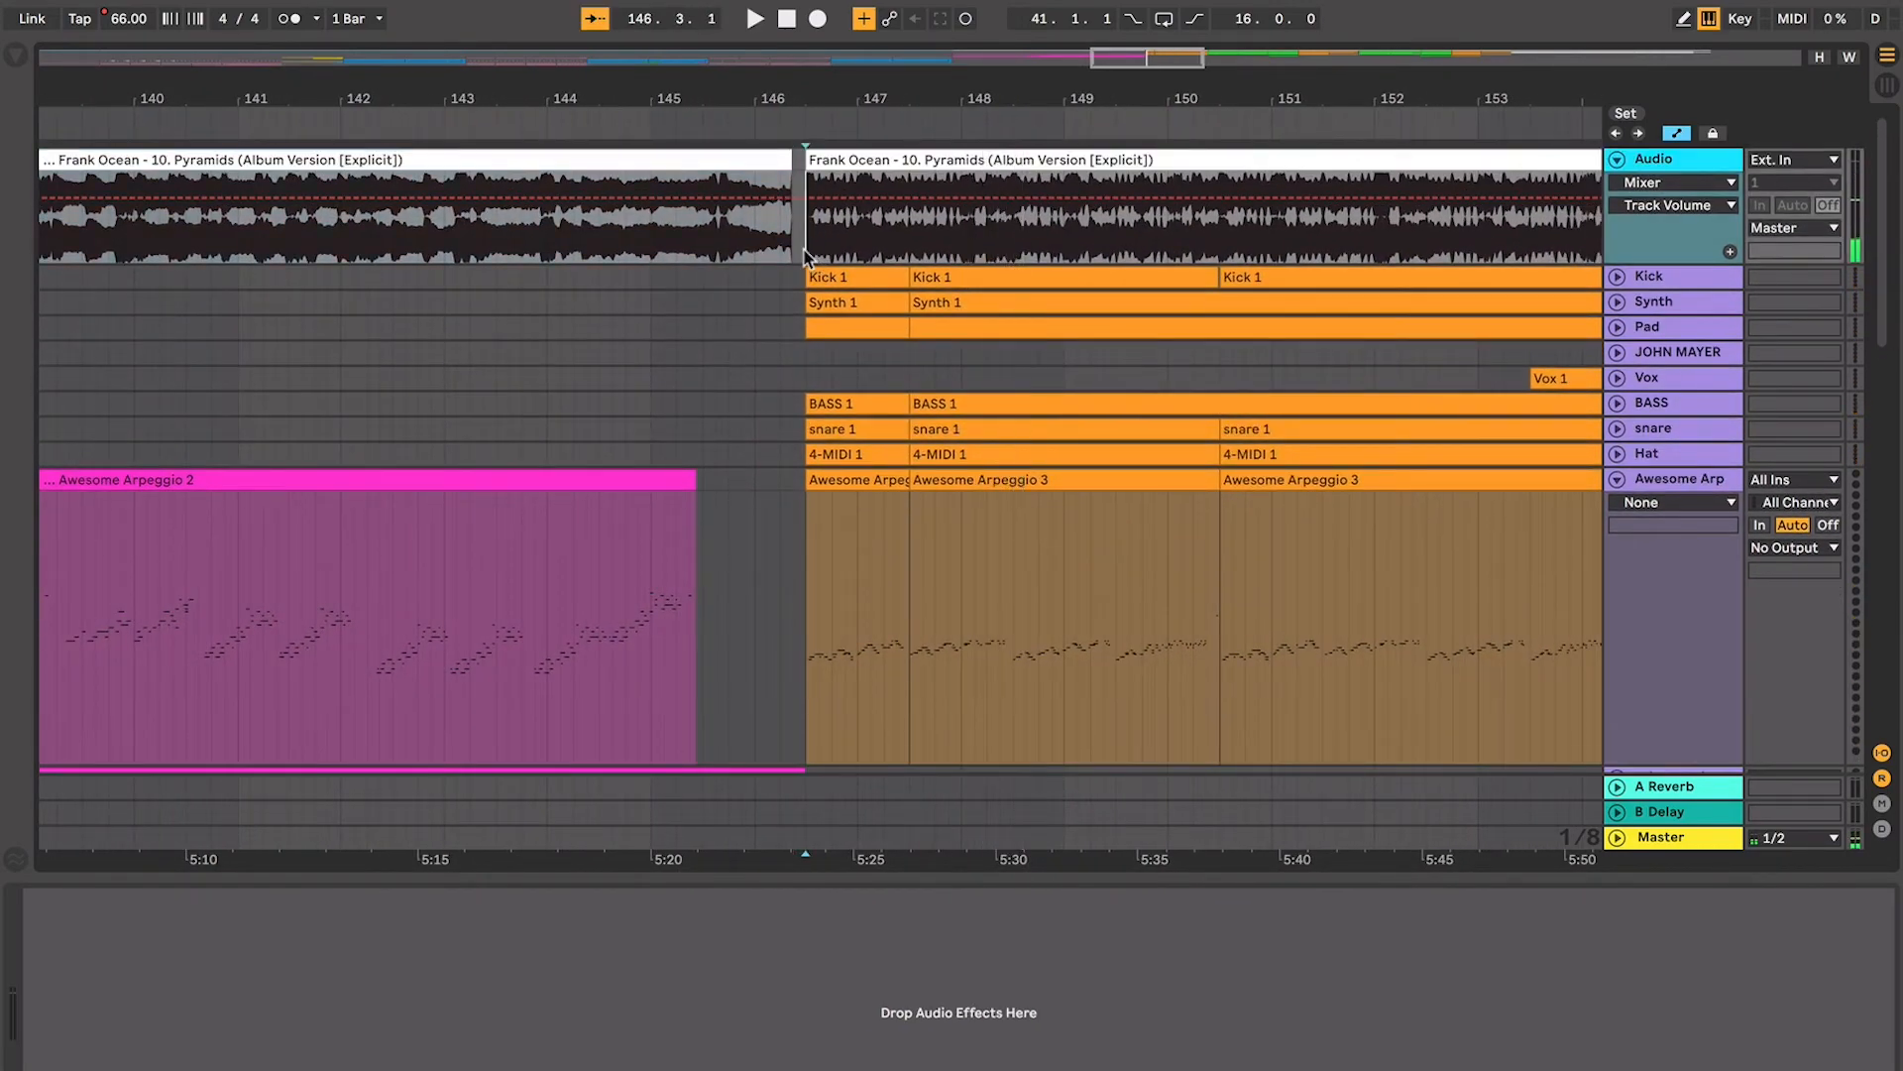
Examine the audio waveform around the gap between the two Pyramids clips from bar 146 to 146.3
{"action": "scroll", "coordinate": [805, 254], "scroll_direction": "down", "scroll_amount": 1}
{"action": "scroll", "coordinate": [805, 254], "scroll_direction": "right", "scroll_amount": 2}
{"action": "left_click", "coordinate": [747, 293]}
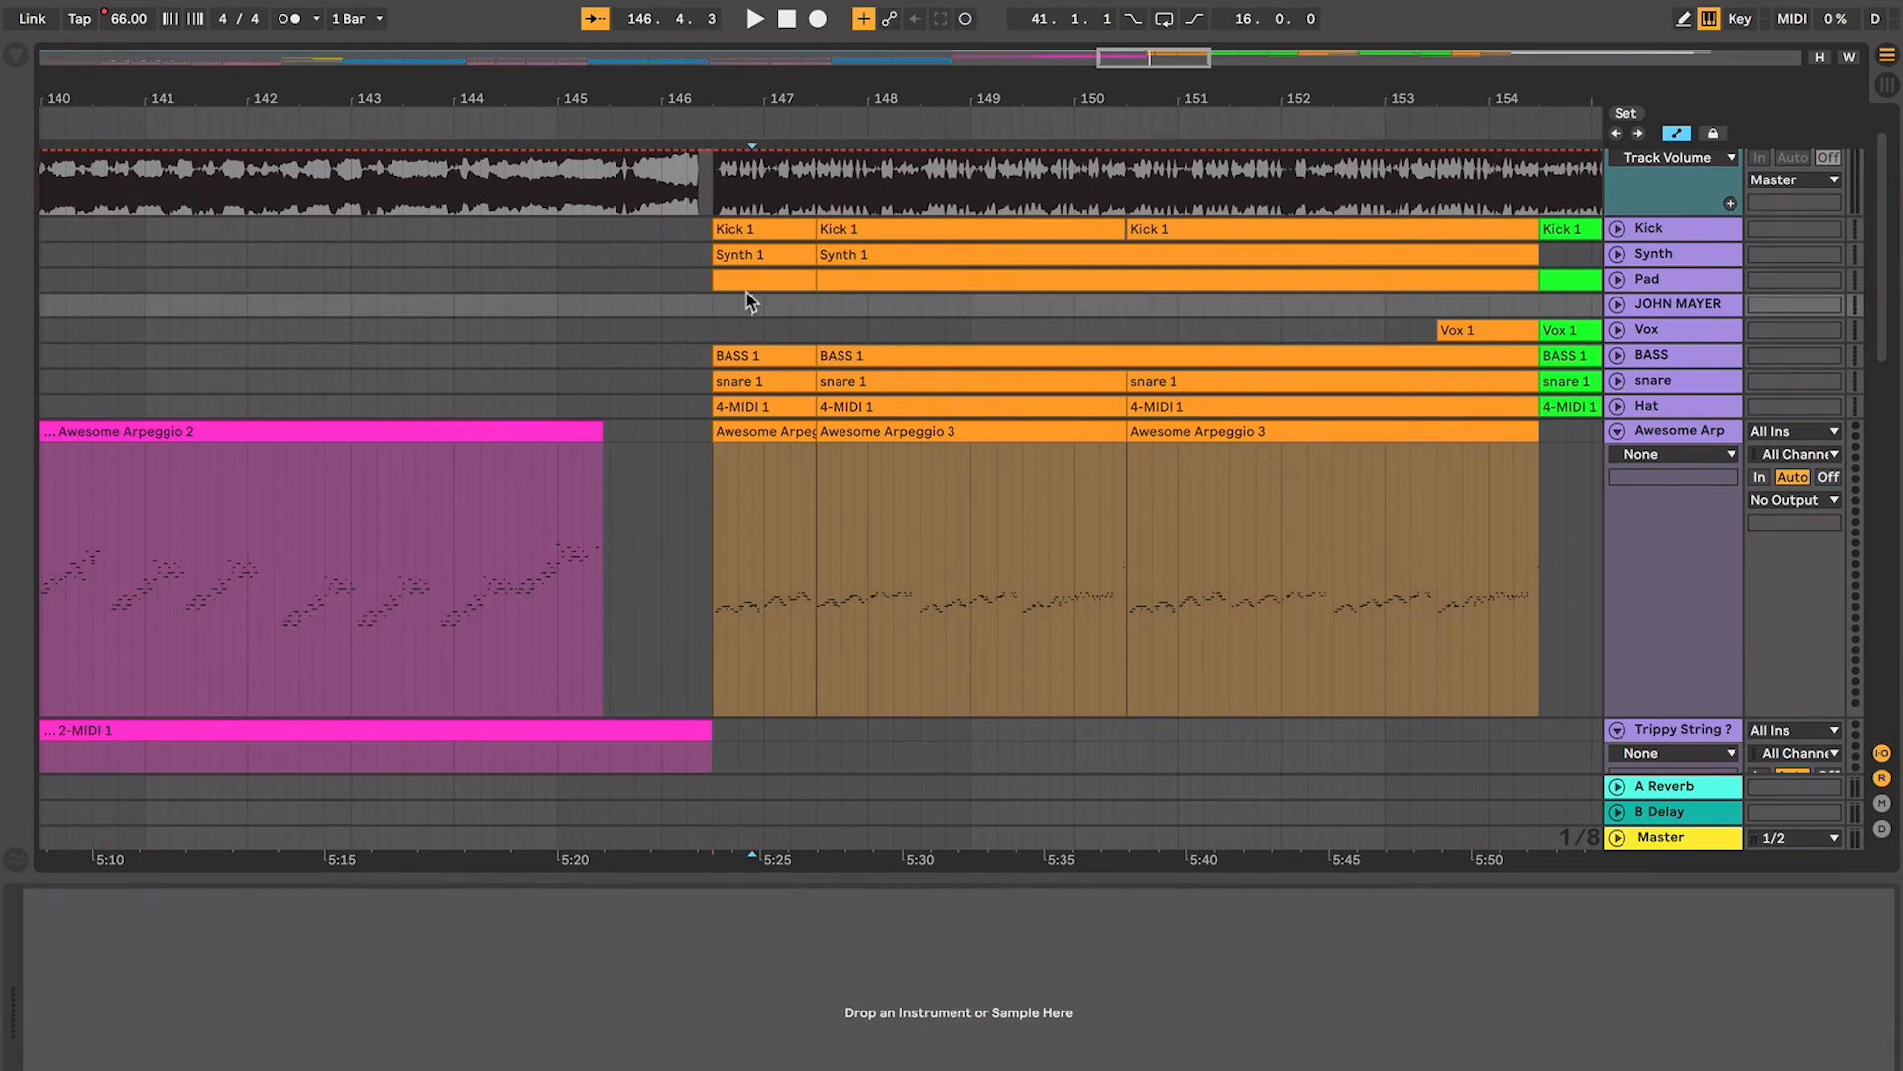
{"action": "scroll", "coordinate": [746, 293], "scroll_direction": "up", "scroll_amount": 1}
{"action": "scroll", "coordinate": [747, 293], "scroll_direction": "left", "scroll_amount": 1}
{"action": "left_click", "coordinate": [655, 261]}
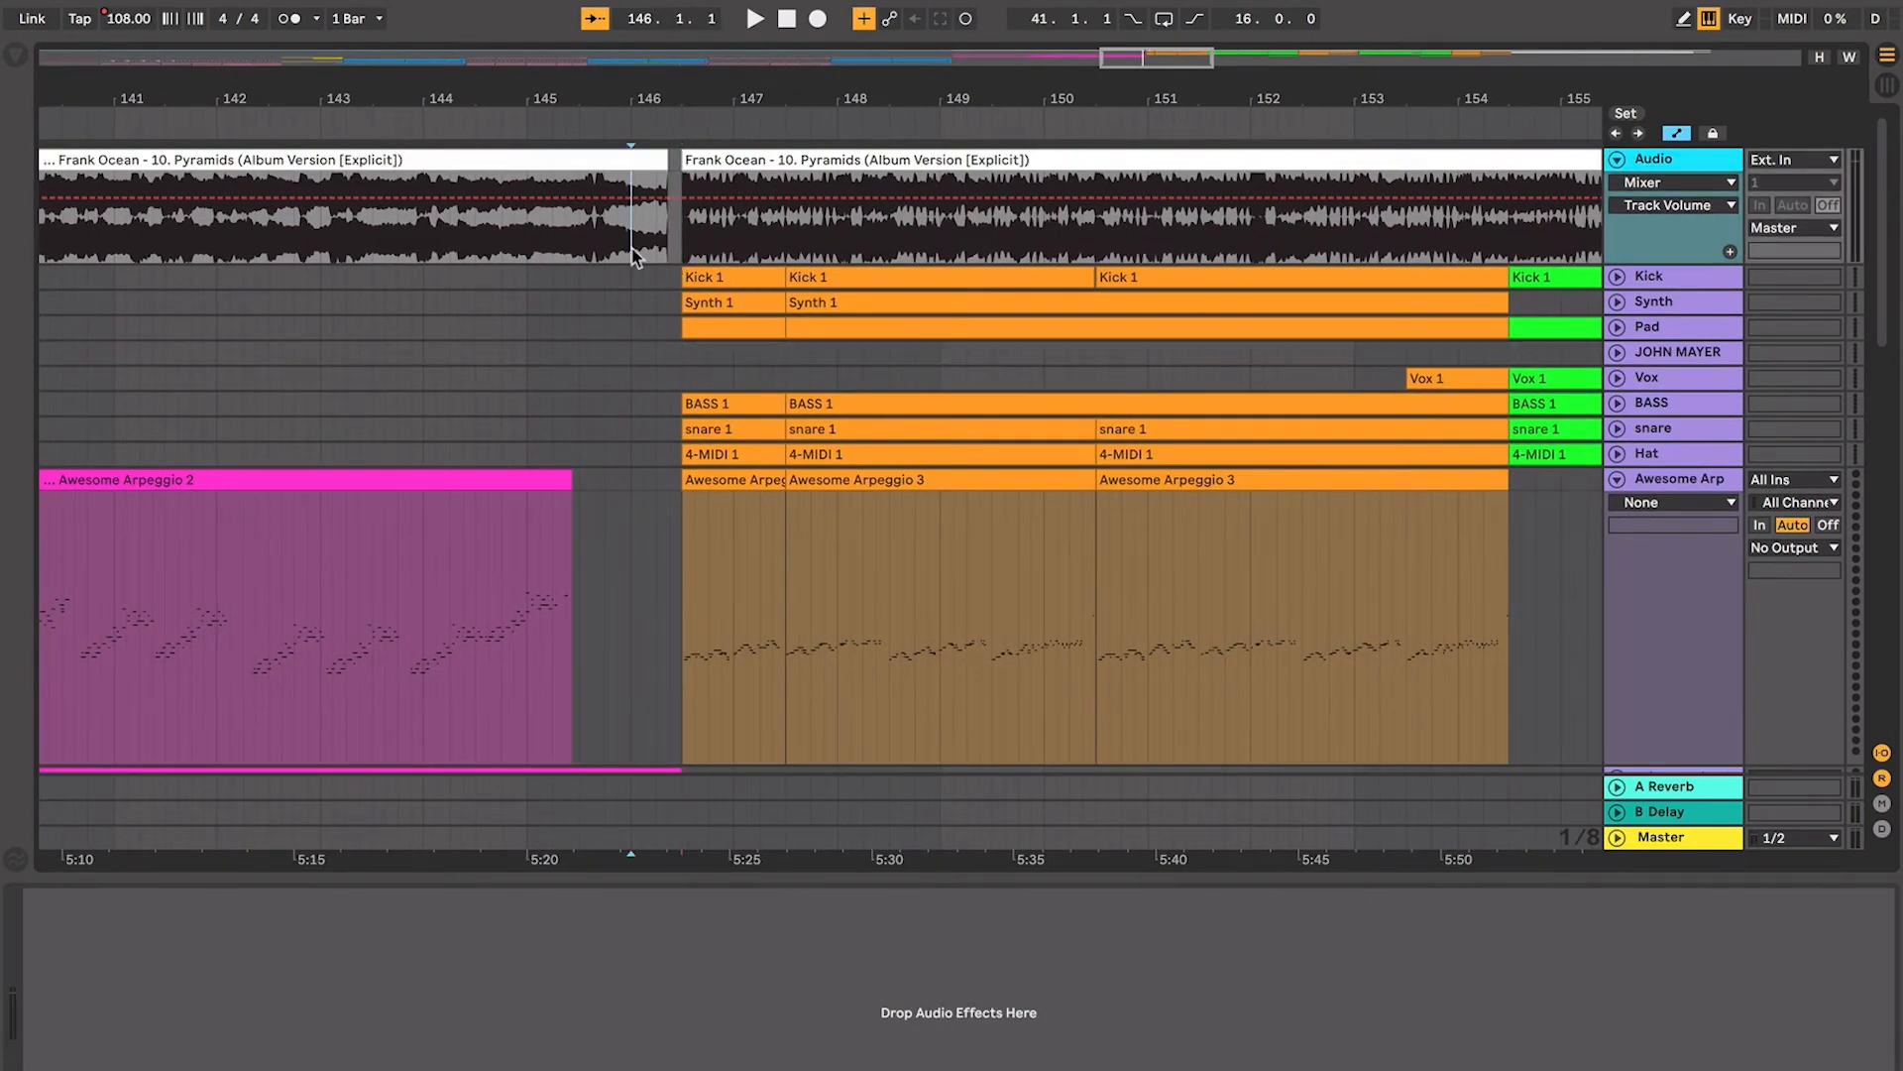
{"action": "scroll", "coordinate": [633, 256], "scroll_direction": "up", "scroll_amount": 4}
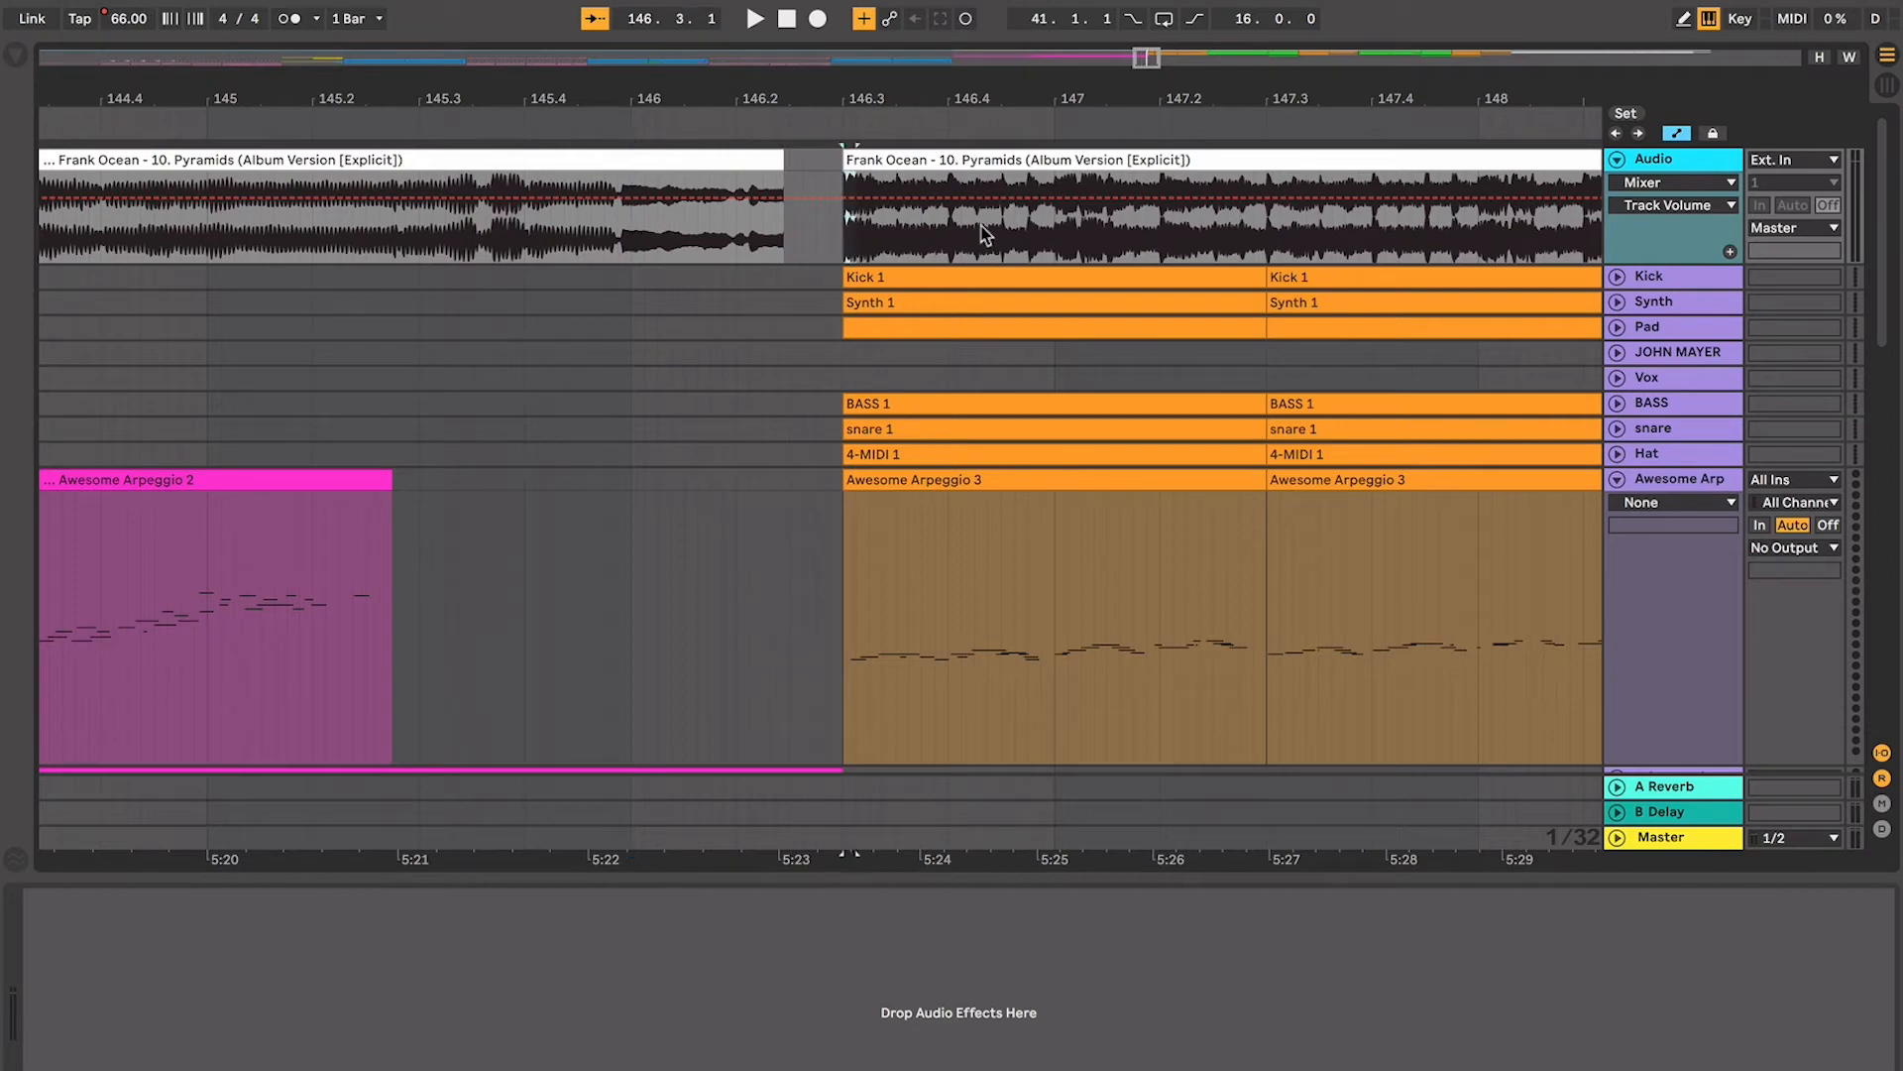
{"action": "left_click", "coordinate": [630, 285]}
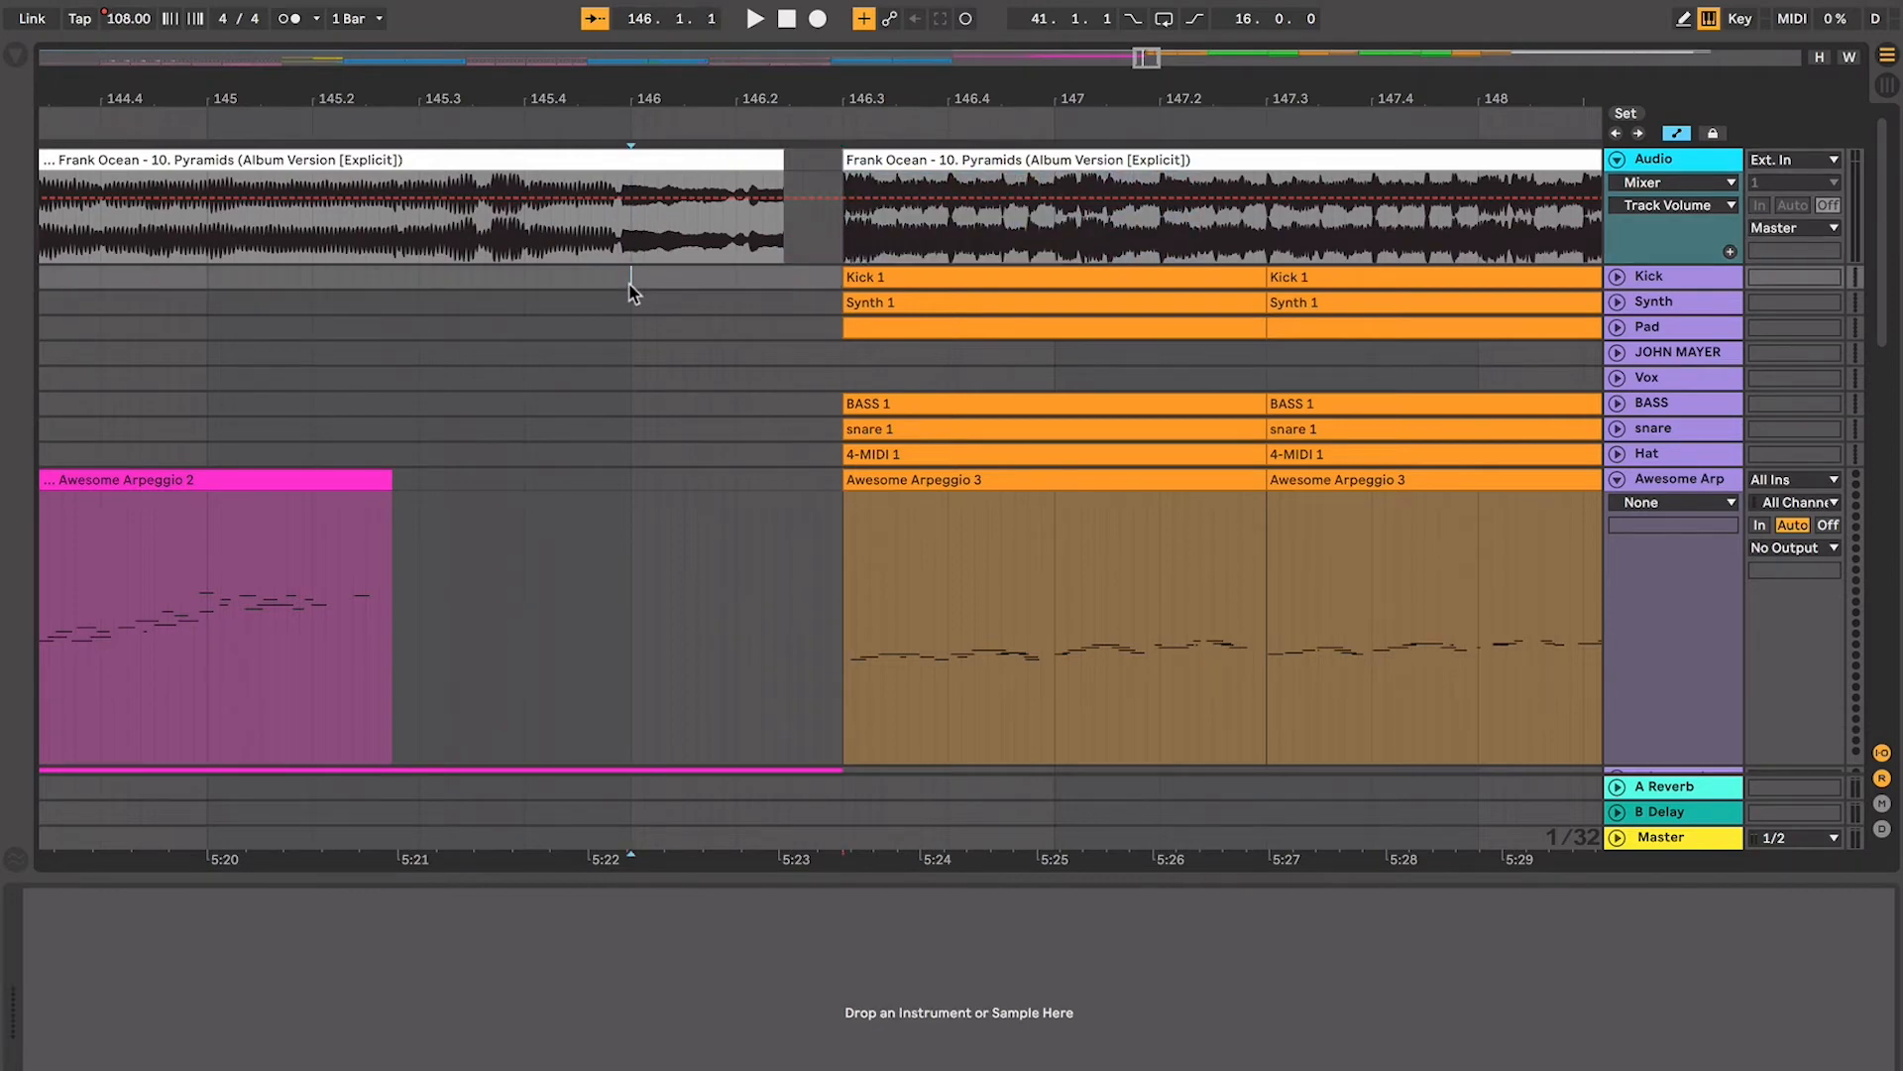
{"action": "key", "text": "plus"}
{"action": "key", "text": "plus"}
{"action": "key", "text": "minus"}
{"action": "key", "text": "minus"}
{"action": "key", "text": "minus"}
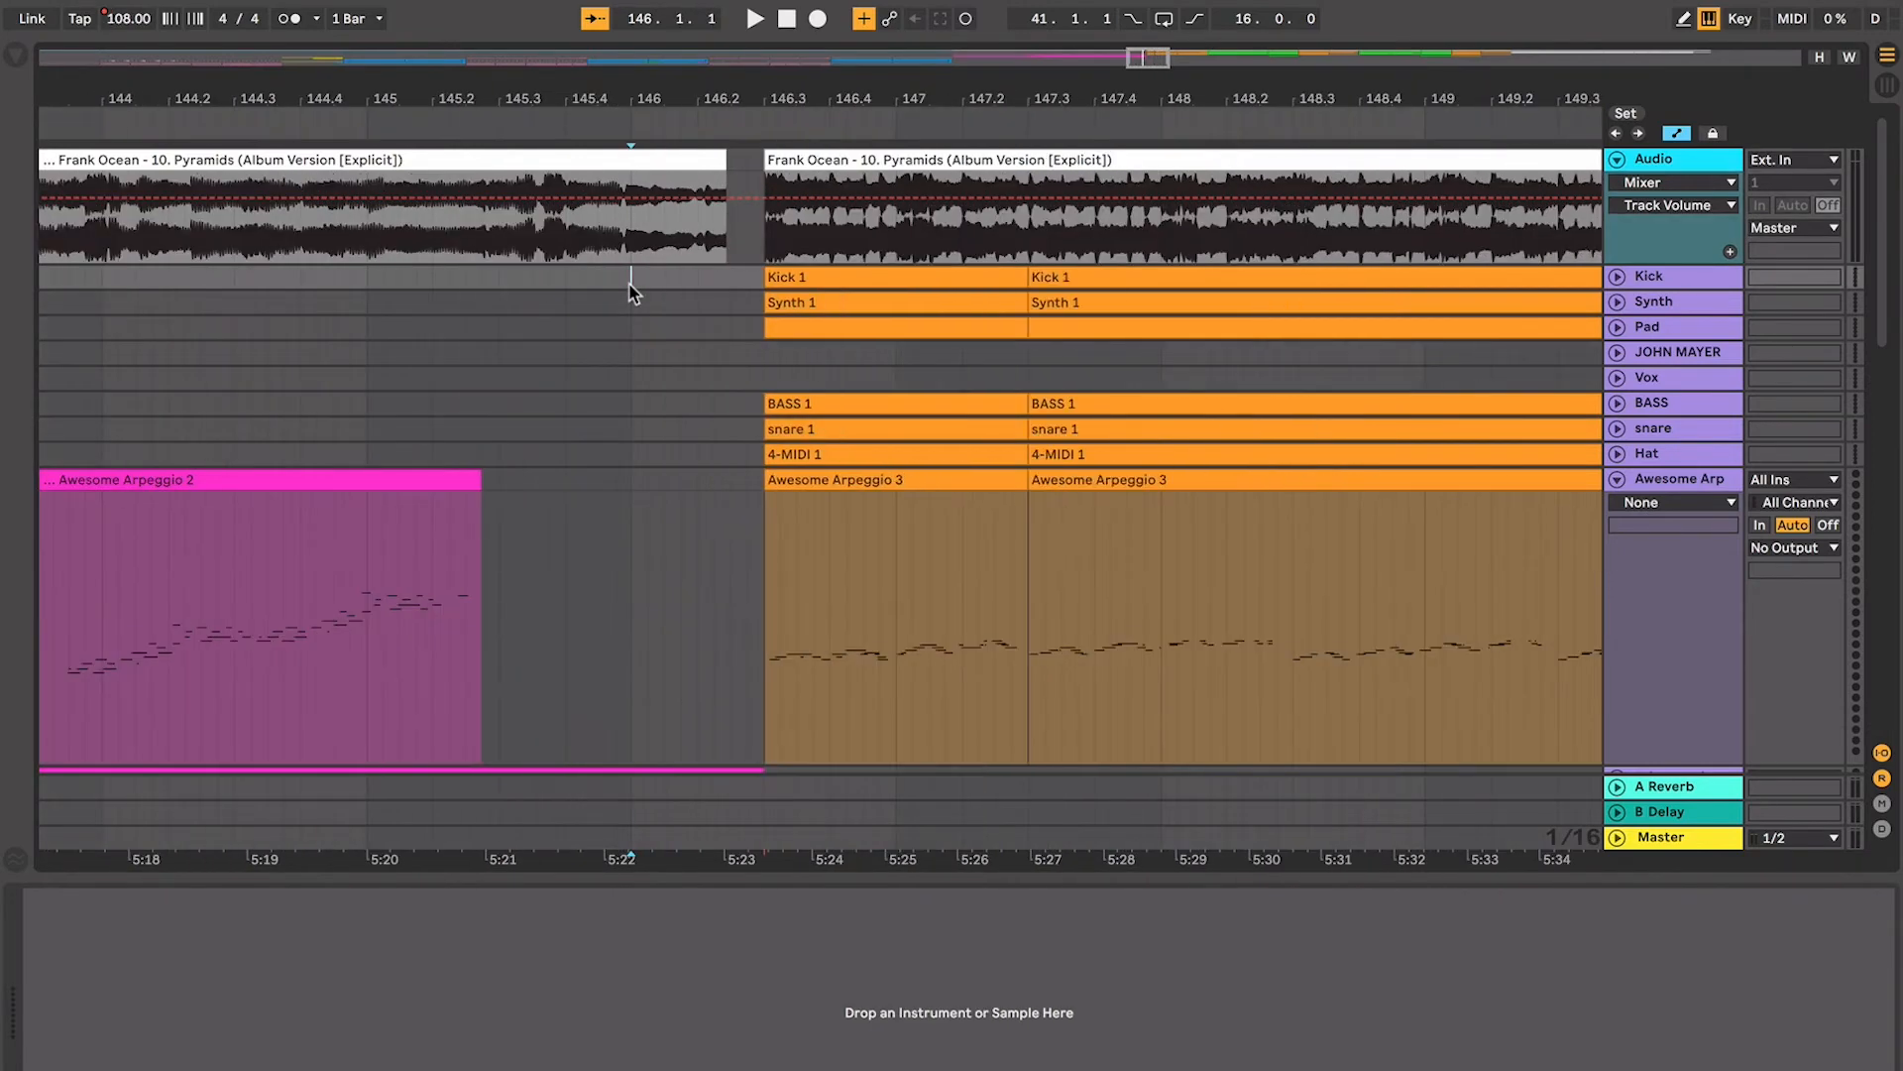
Unfold the Kick and Synth tracks to show their notes in the orange section
{"action": "scroll", "coordinate": [634, 292], "scroll_direction": "right", "scroll_amount": 1}
{"action": "scroll", "coordinate": [634, 292], "scroll_direction": "down", "scroll_amount": 1}
{"action": "left_click", "coordinate": [706, 241]}
{"action": "scroll", "coordinate": [705, 241], "scroll_direction": "right", "scroll_amount": 2}
{"action": "scroll", "coordinate": [706, 241], "scroll_direction": "down", "scroll_amount": 1}
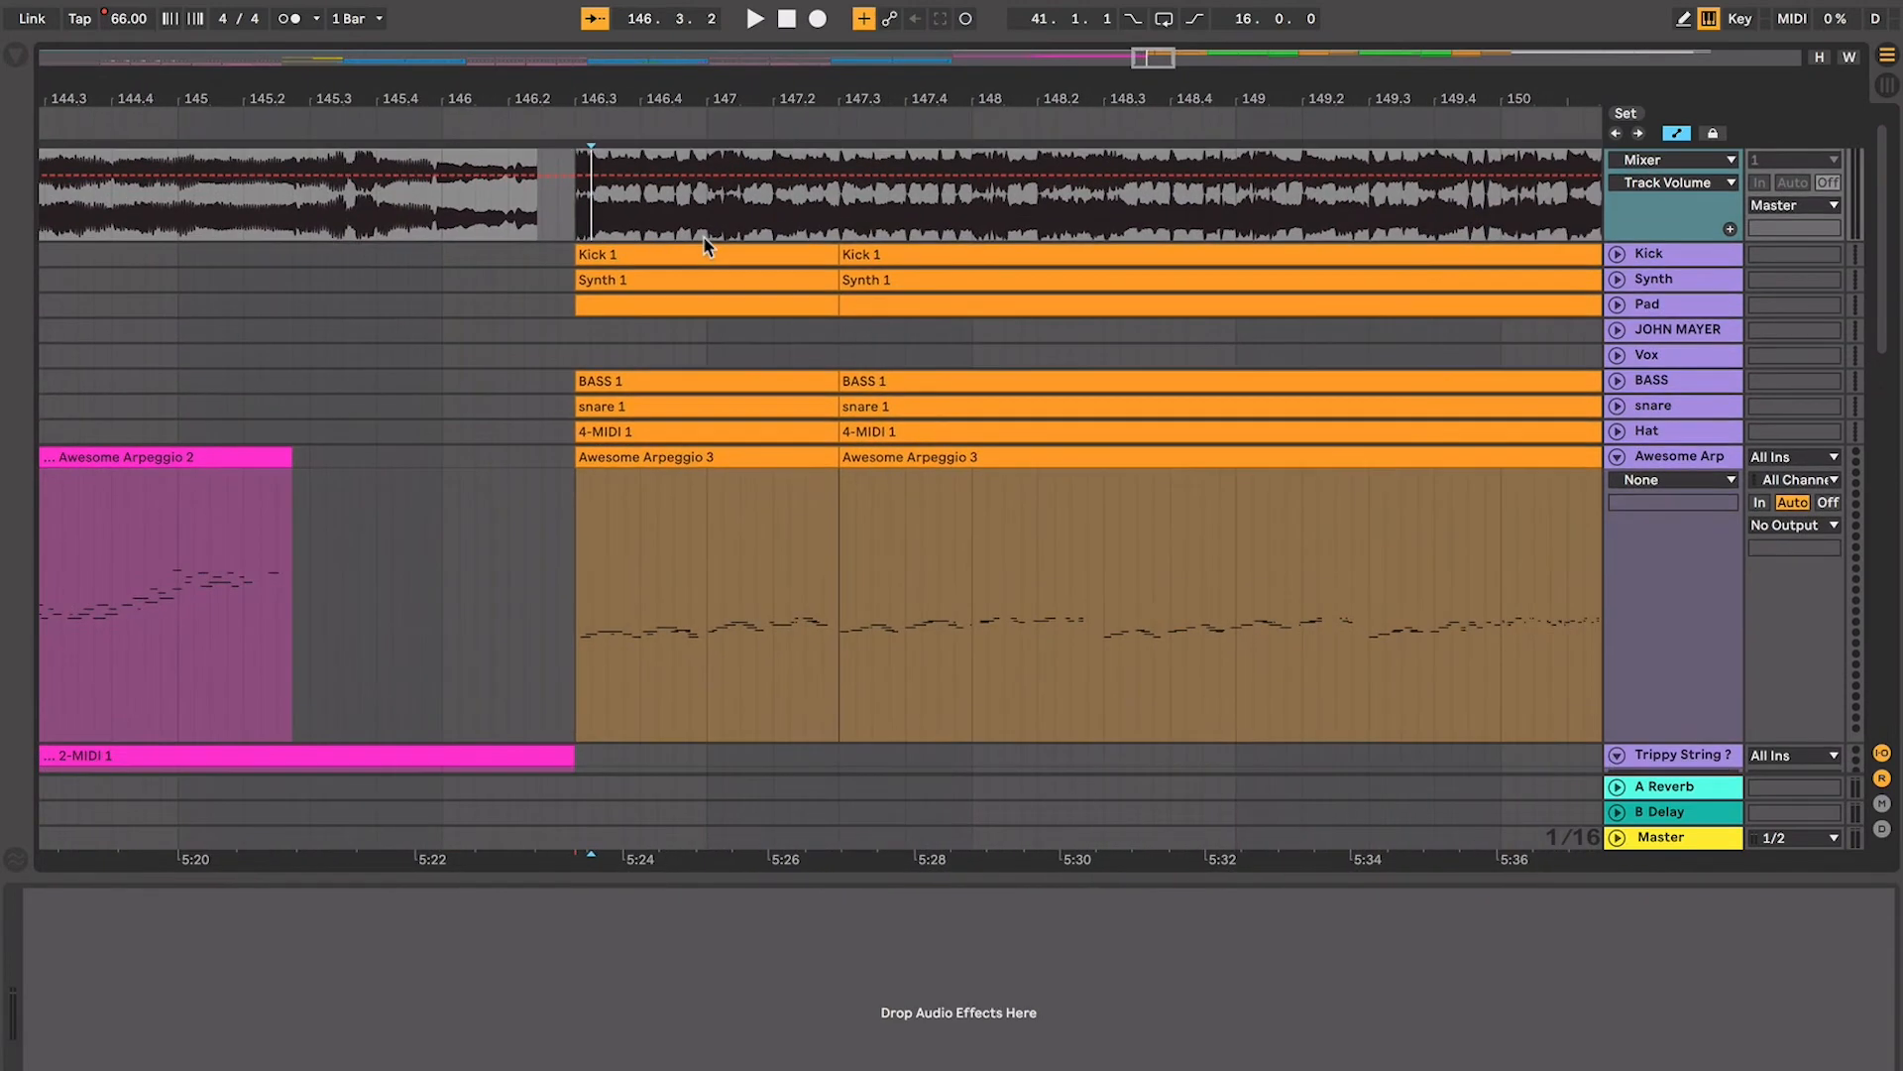
{"action": "left_click", "coordinate": [1616, 255]}
{"action": "left_click", "coordinate": [1284, 256]}
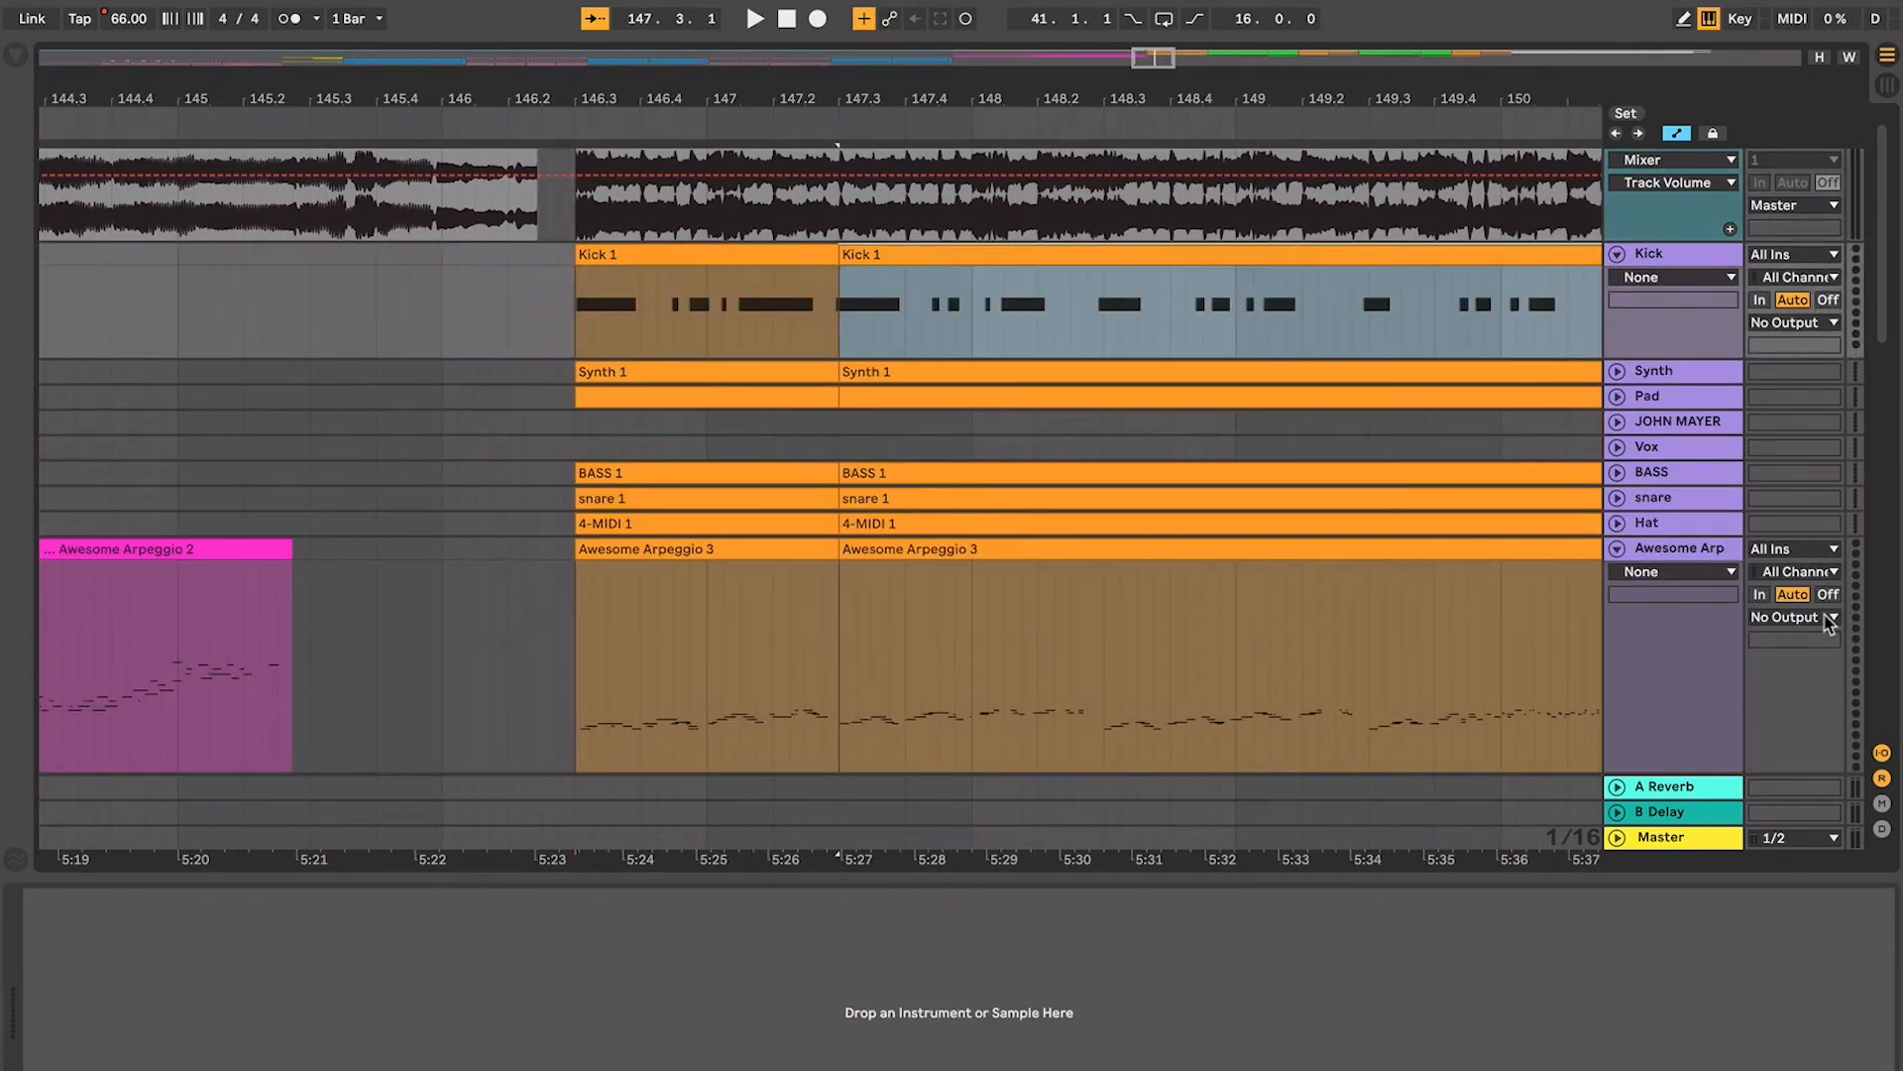
{"action": "left_click", "coordinate": [1618, 371]}
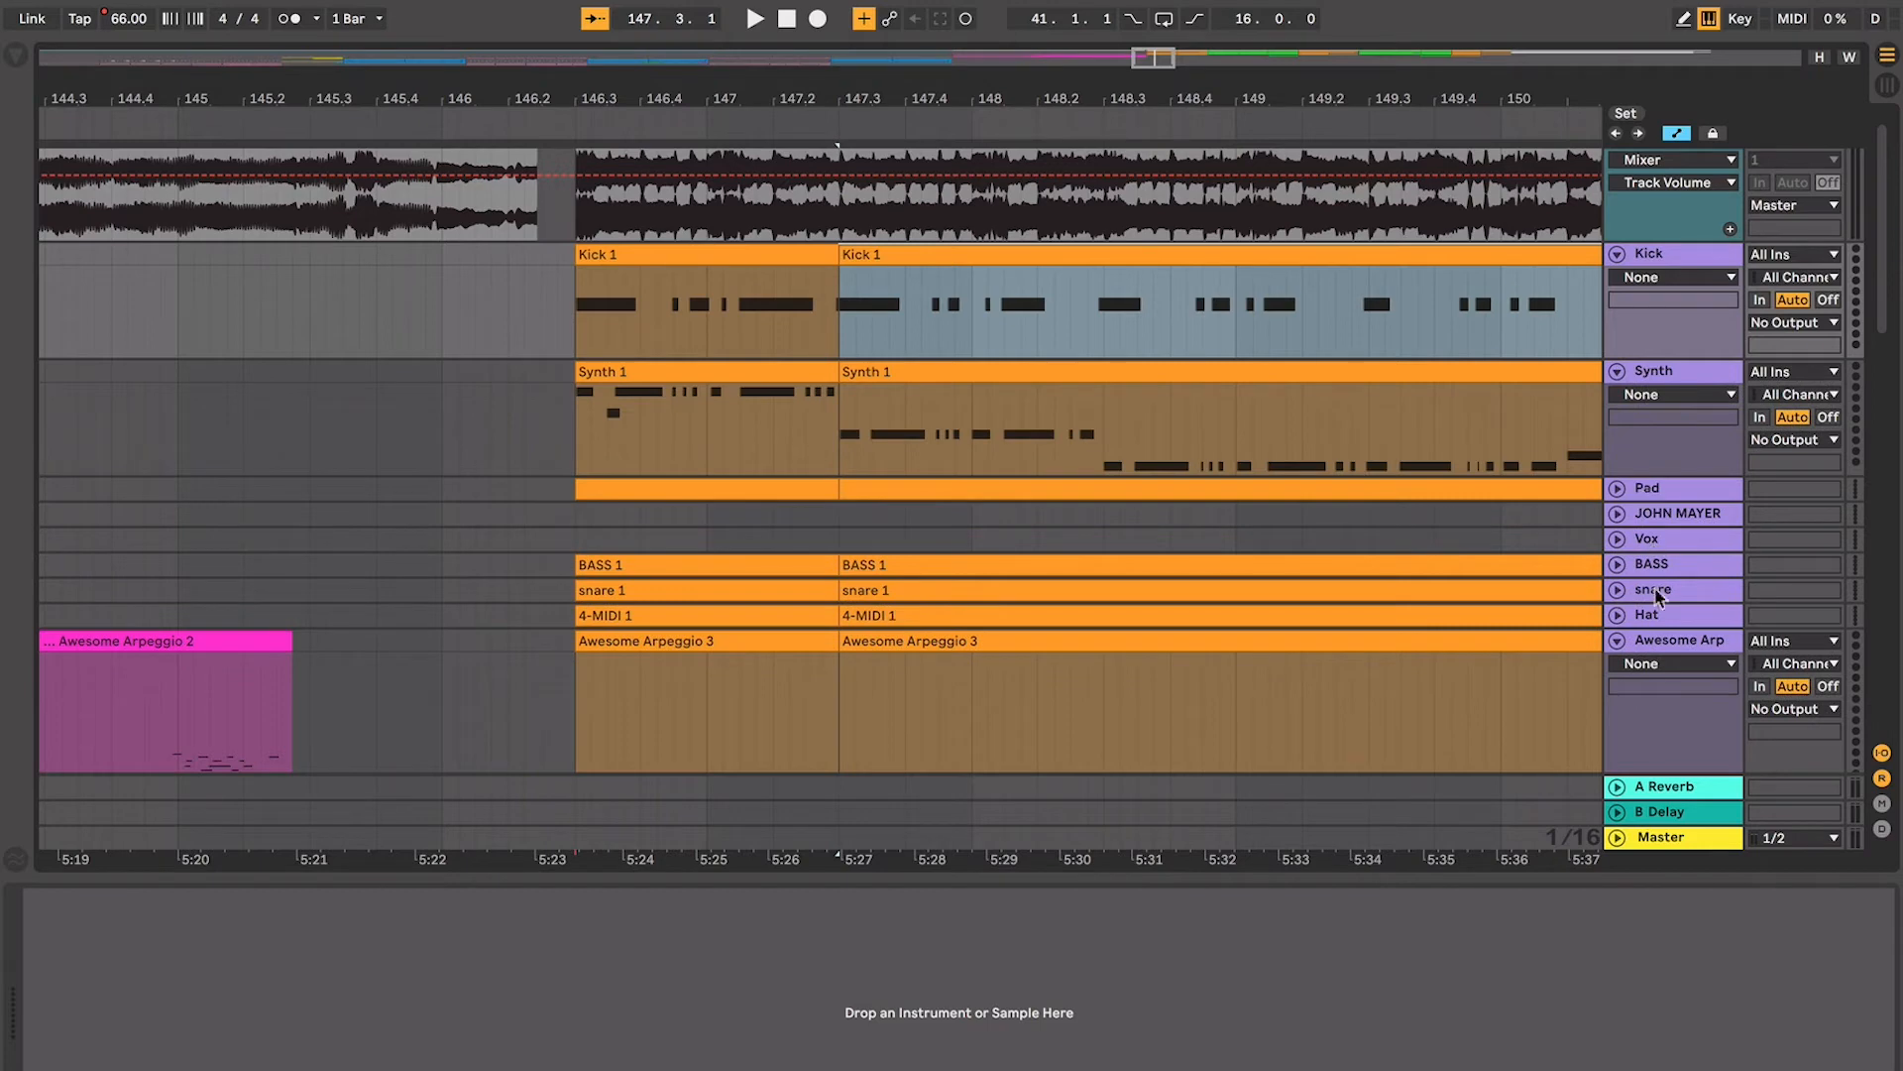
Move the snare and Hat tracks directly below the Kick track and unfold both
{"action": "left_click", "coordinate": [1654, 595]}
{"action": "left_click_drag", "start_coordinate": [1653, 600], "coordinate": [1635, 367]}
{"action": "left_click_drag", "start_coordinate": [1655, 613], "coordinate": [1639, 410]}
{"action": "left_click", "coordinate": [1618, 398]}
{"action": "left_click", "coordinate": [1615, 356]}
{"action": "left_click", "coordinate": [1617, 371]}
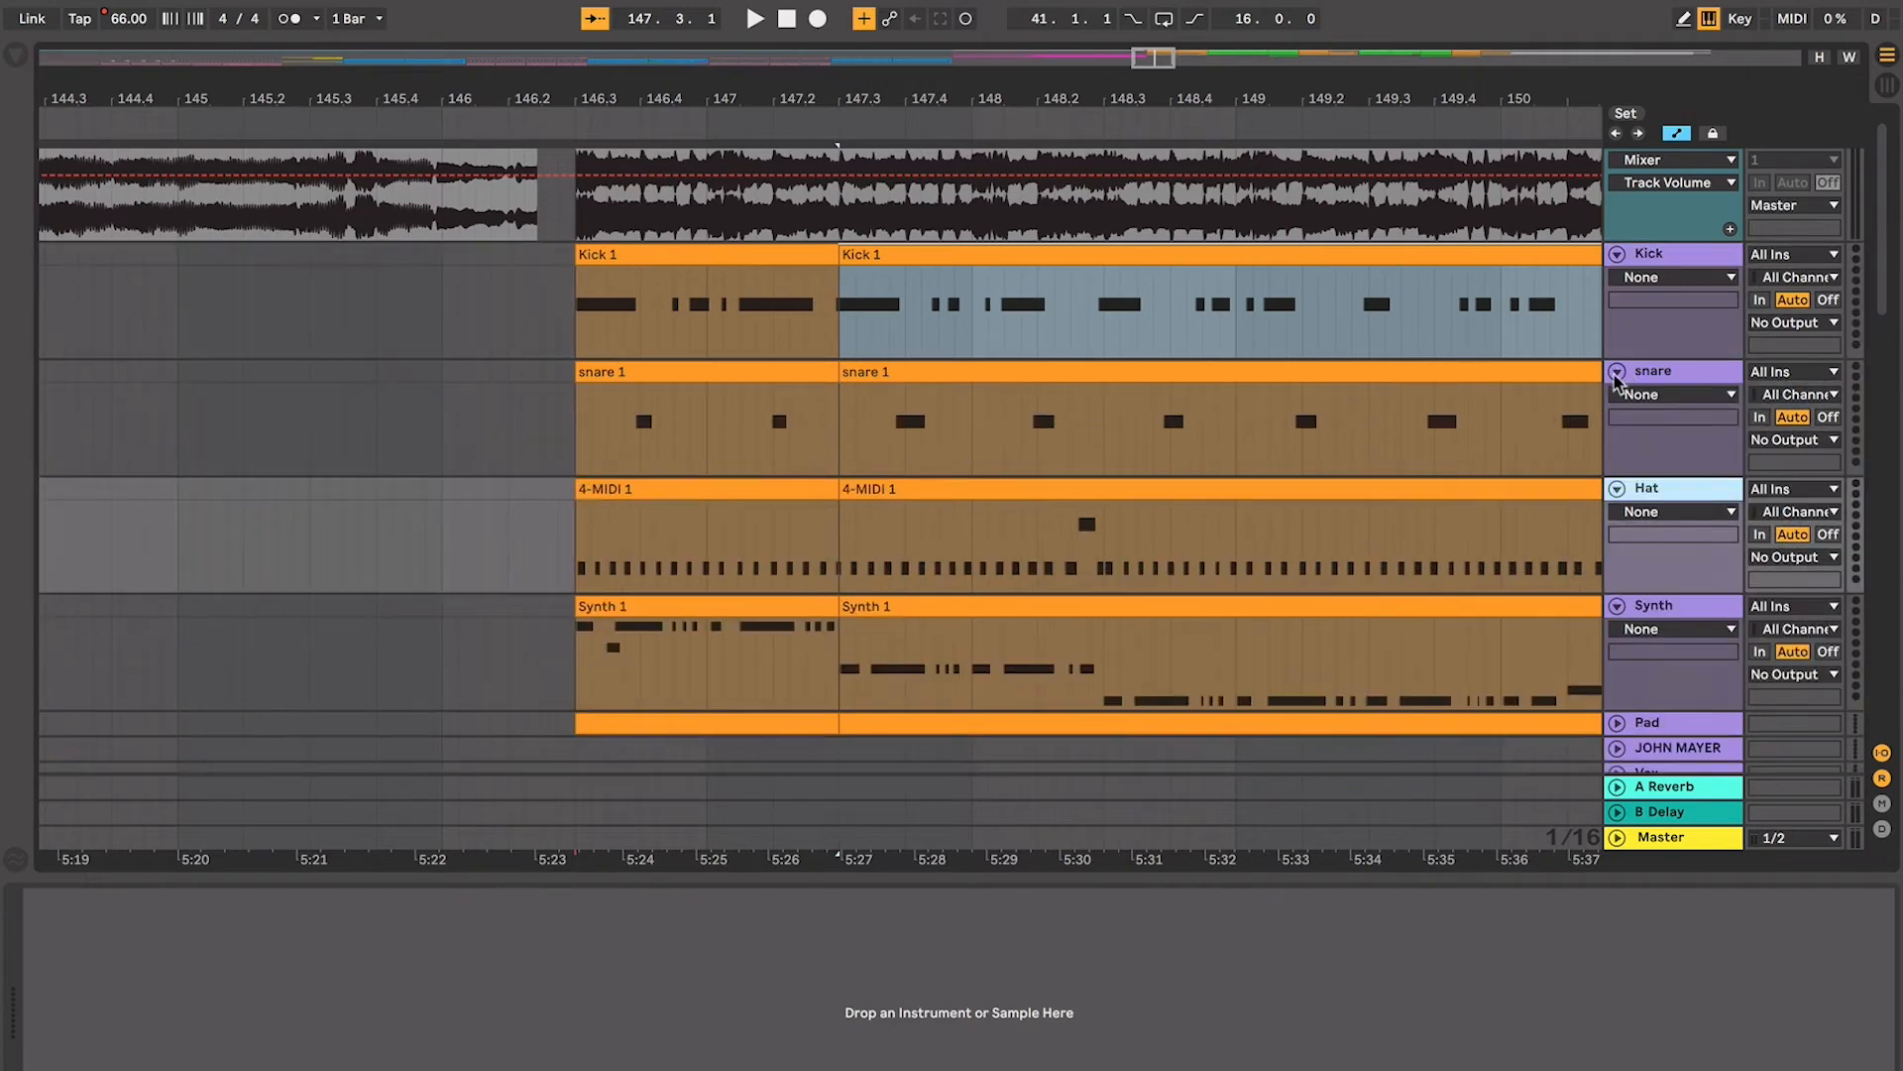
Unfold the BASS track and move it between the Kick and snare tracks
{"action": "scroll", "coordinate": [1398, 382], "scroll_direction": "down", "scroll_amount": 3}
{"action": "left_click", "coordinate": [524, 308]}
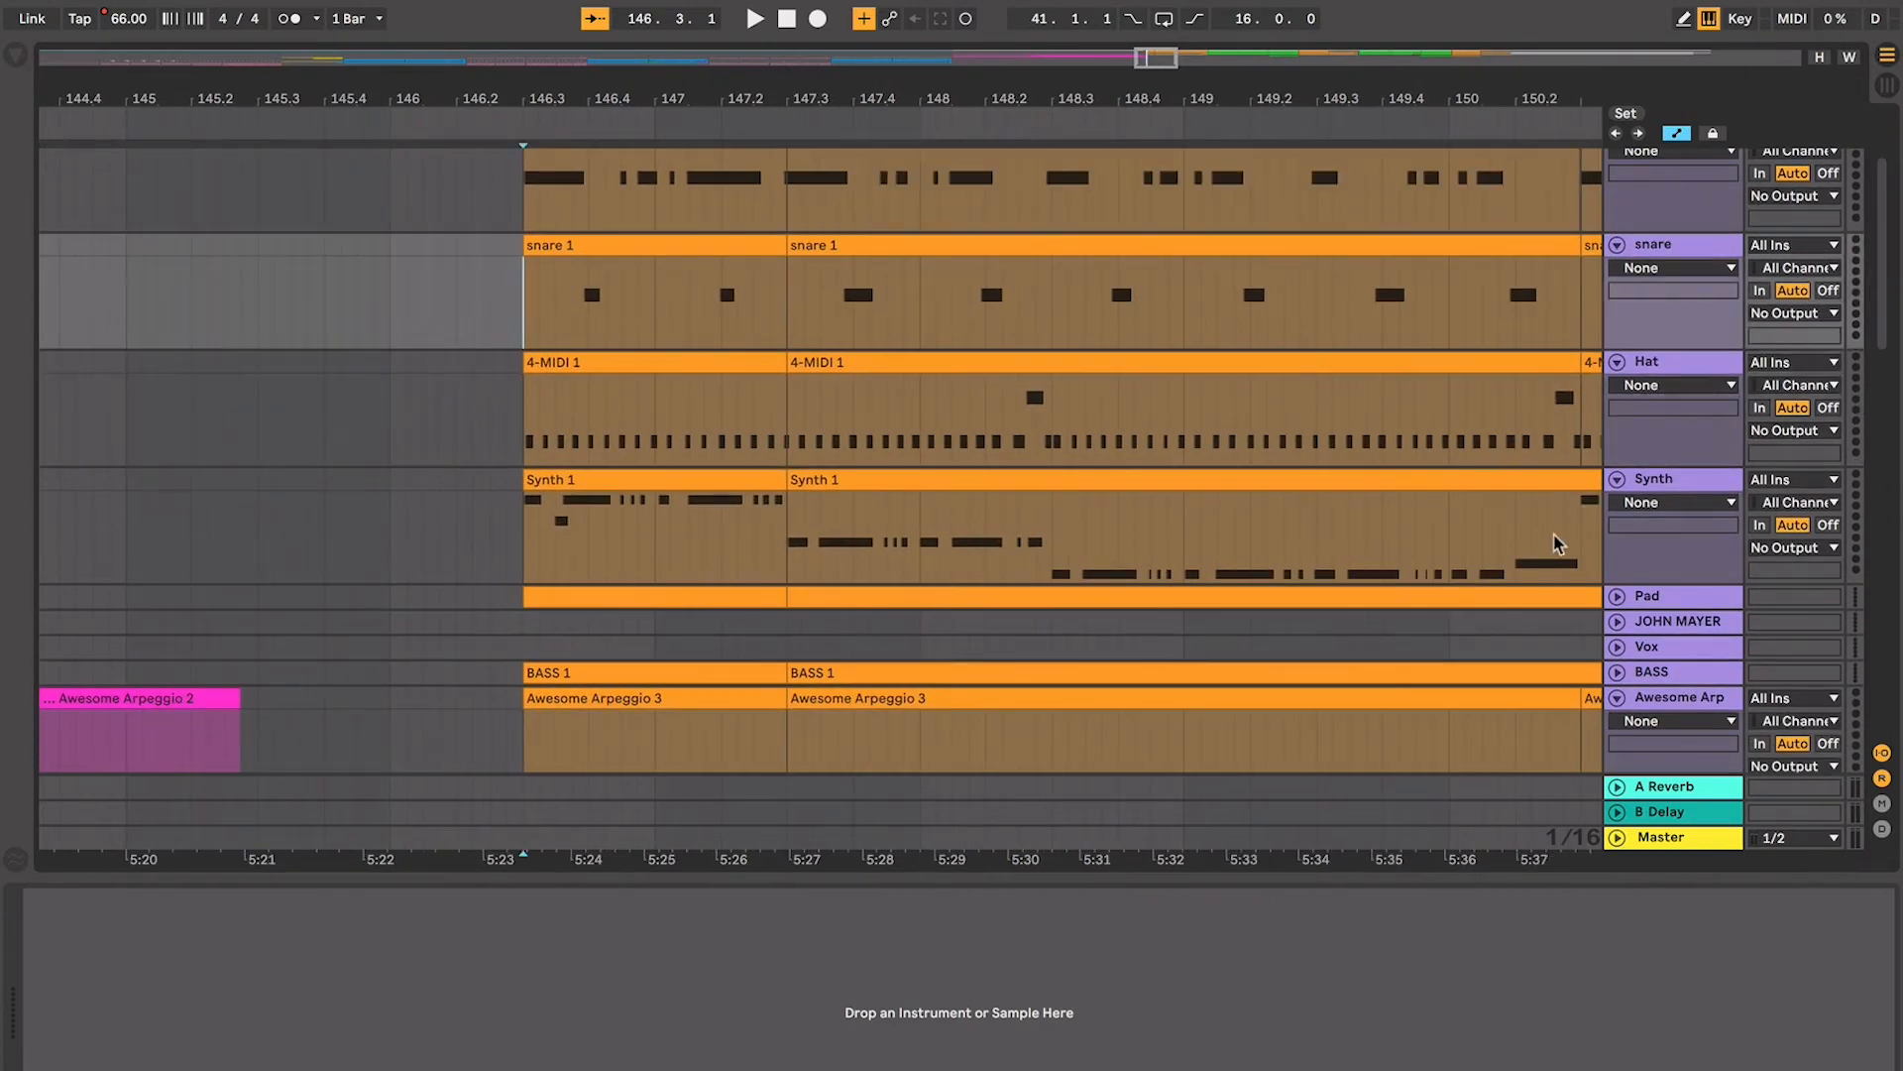
{"action": "left_click", "coordinate": [1617, 672]}
{"action": "left_click_drag", "start_coordinate": [1621, 675], "coordinate": [1614, 263]}
Play the orange section from its start at bar 146.3
{"action": "scroll", "coordinate": [1614, 262], "scroll_direction": "up", "scroll_amount": 2}
{"action": "left_click", "coordinate": [536, 287]}
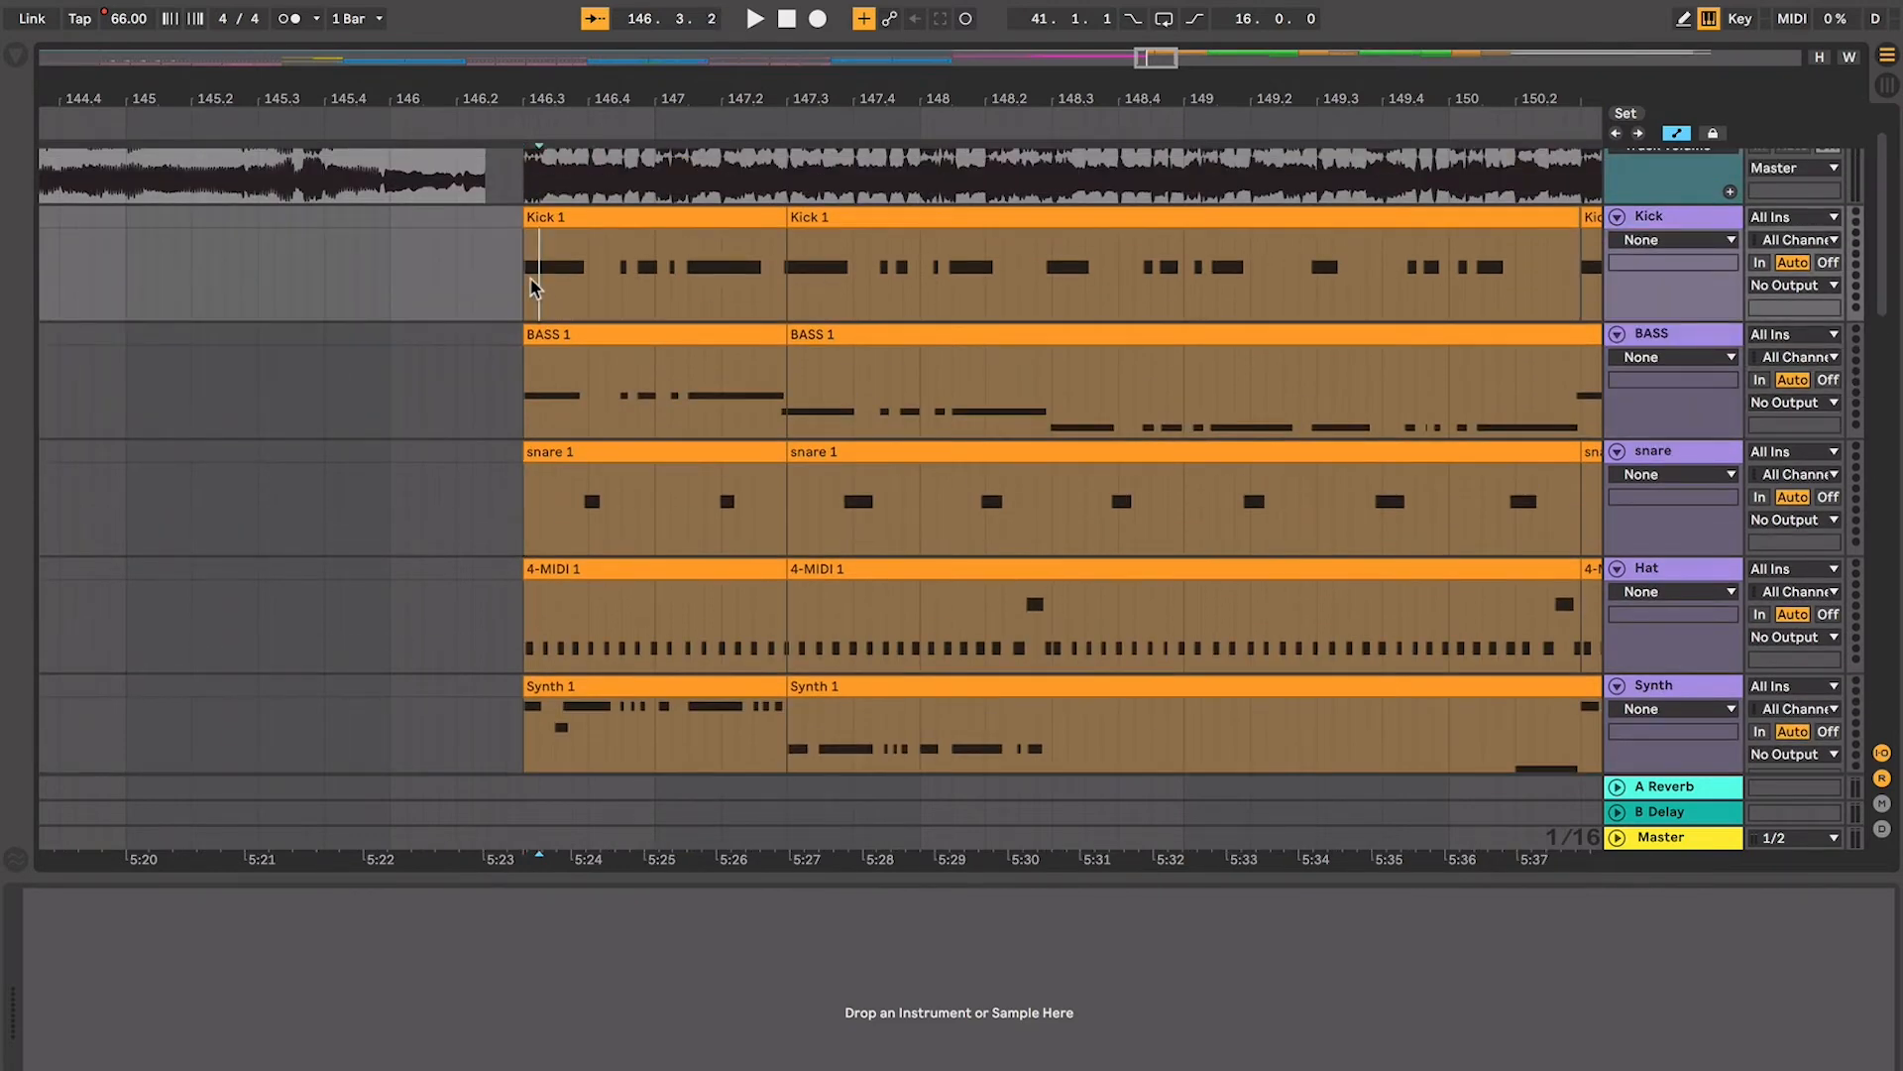
{"action": "scroll", "coordinate": [525, 287], "scroll_direction": "up", "scroll_amount": 3}
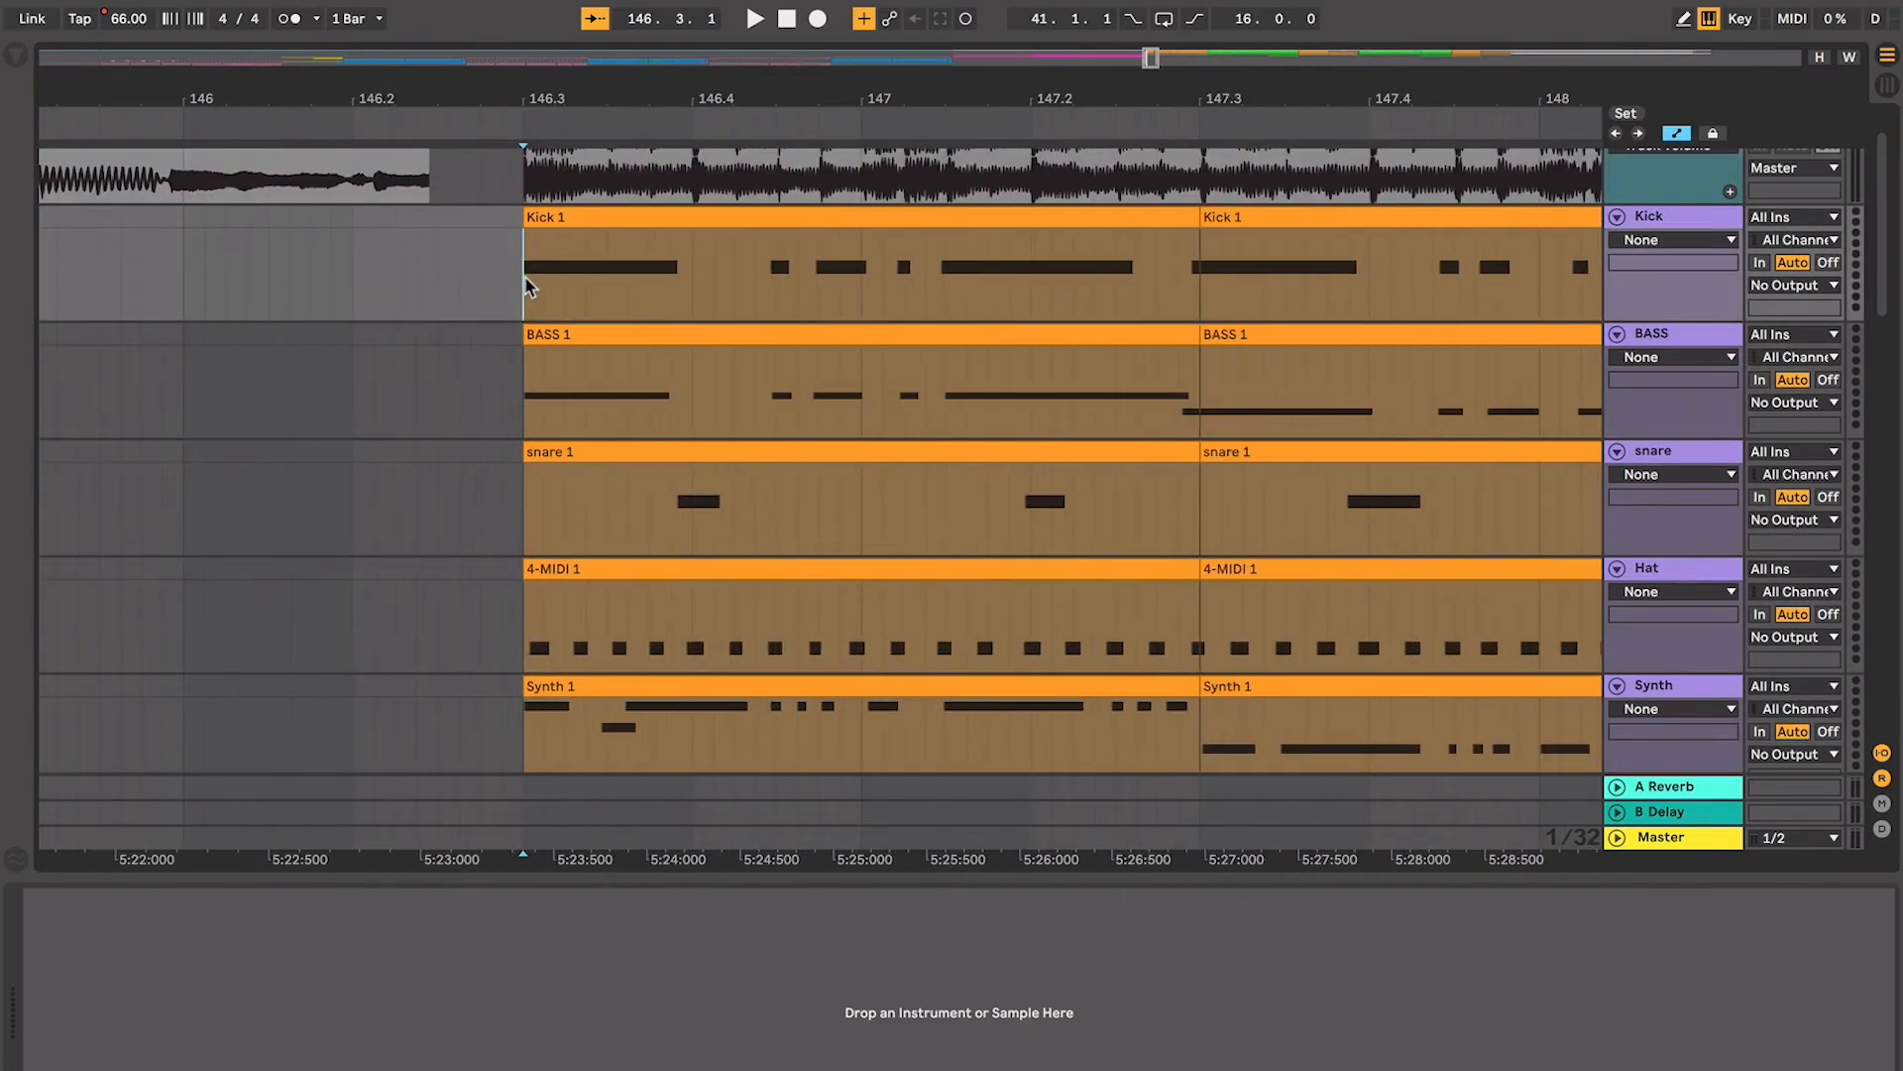
{"action": "key", "text": "space"}
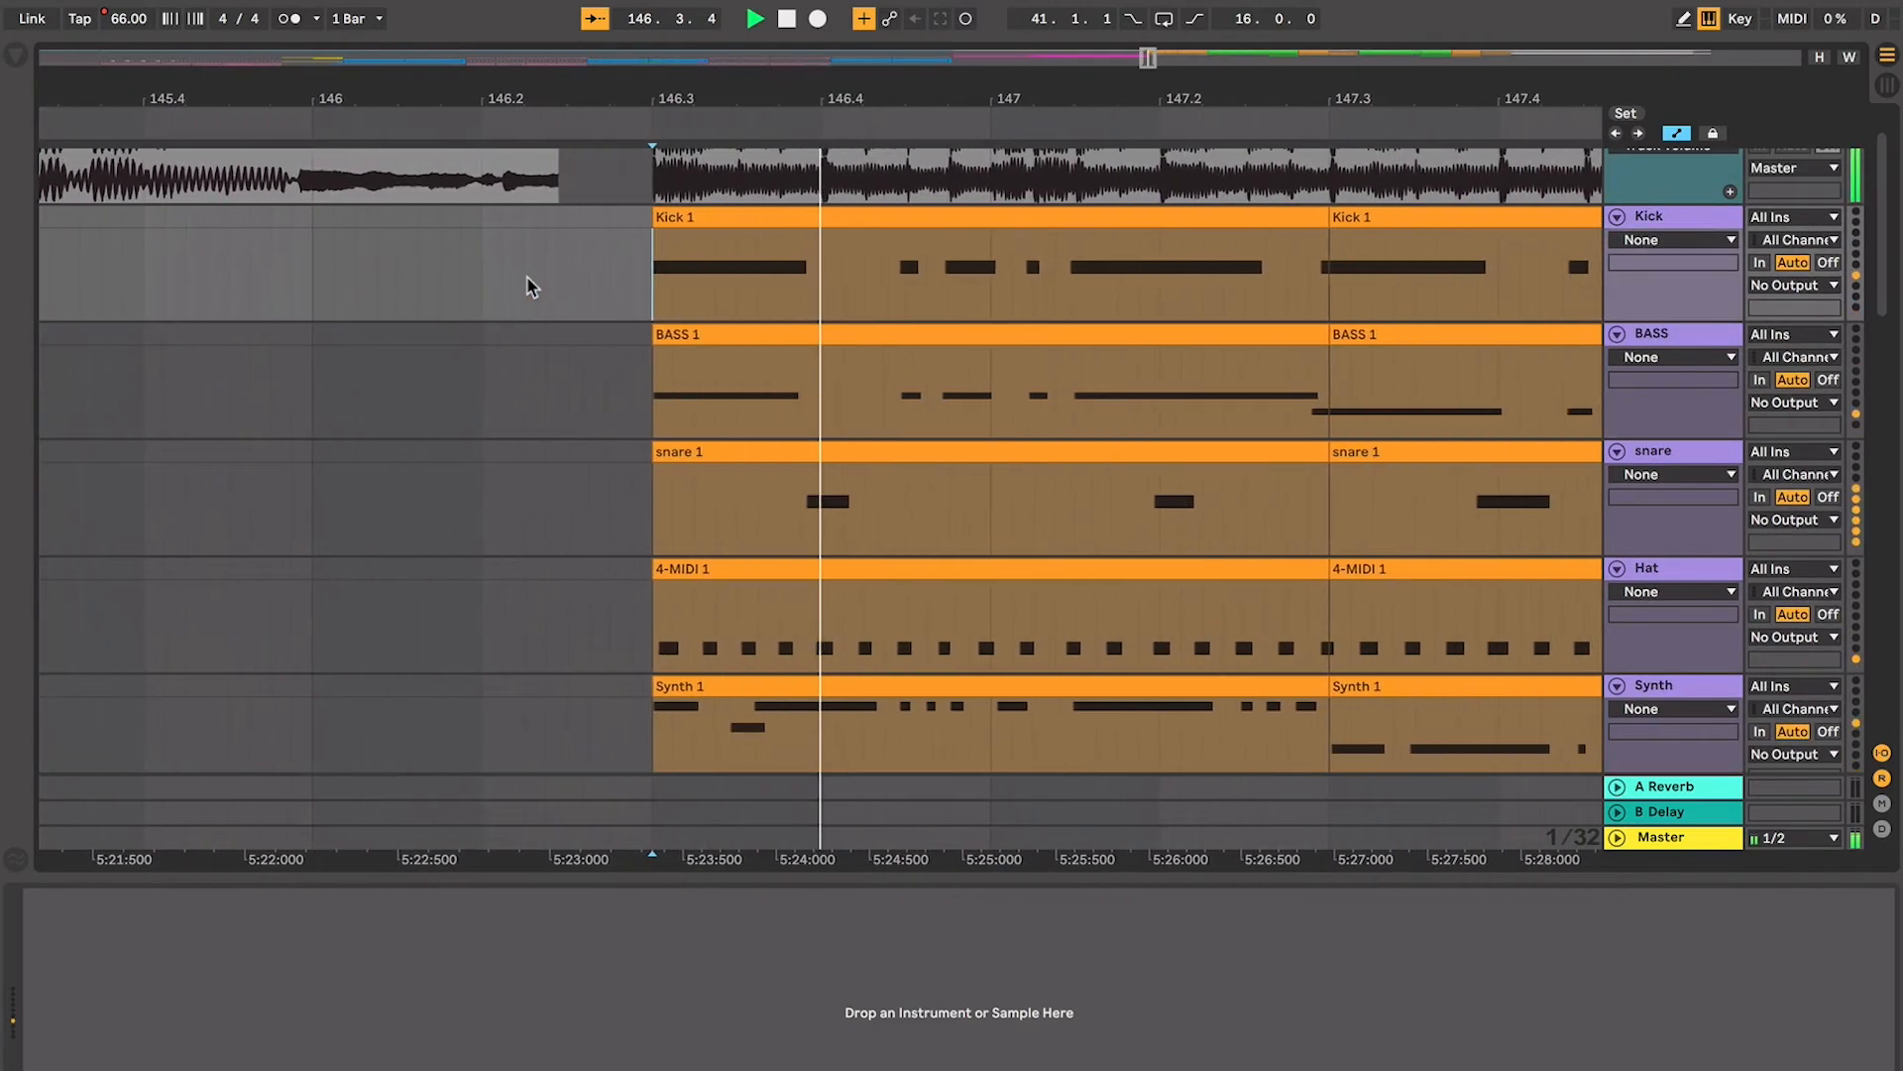
Fold the Synth track, stop playback and bring the drum and bass notes around bar 148 into focus
{"action": "left_click", "coordinate": [1618, 686]}
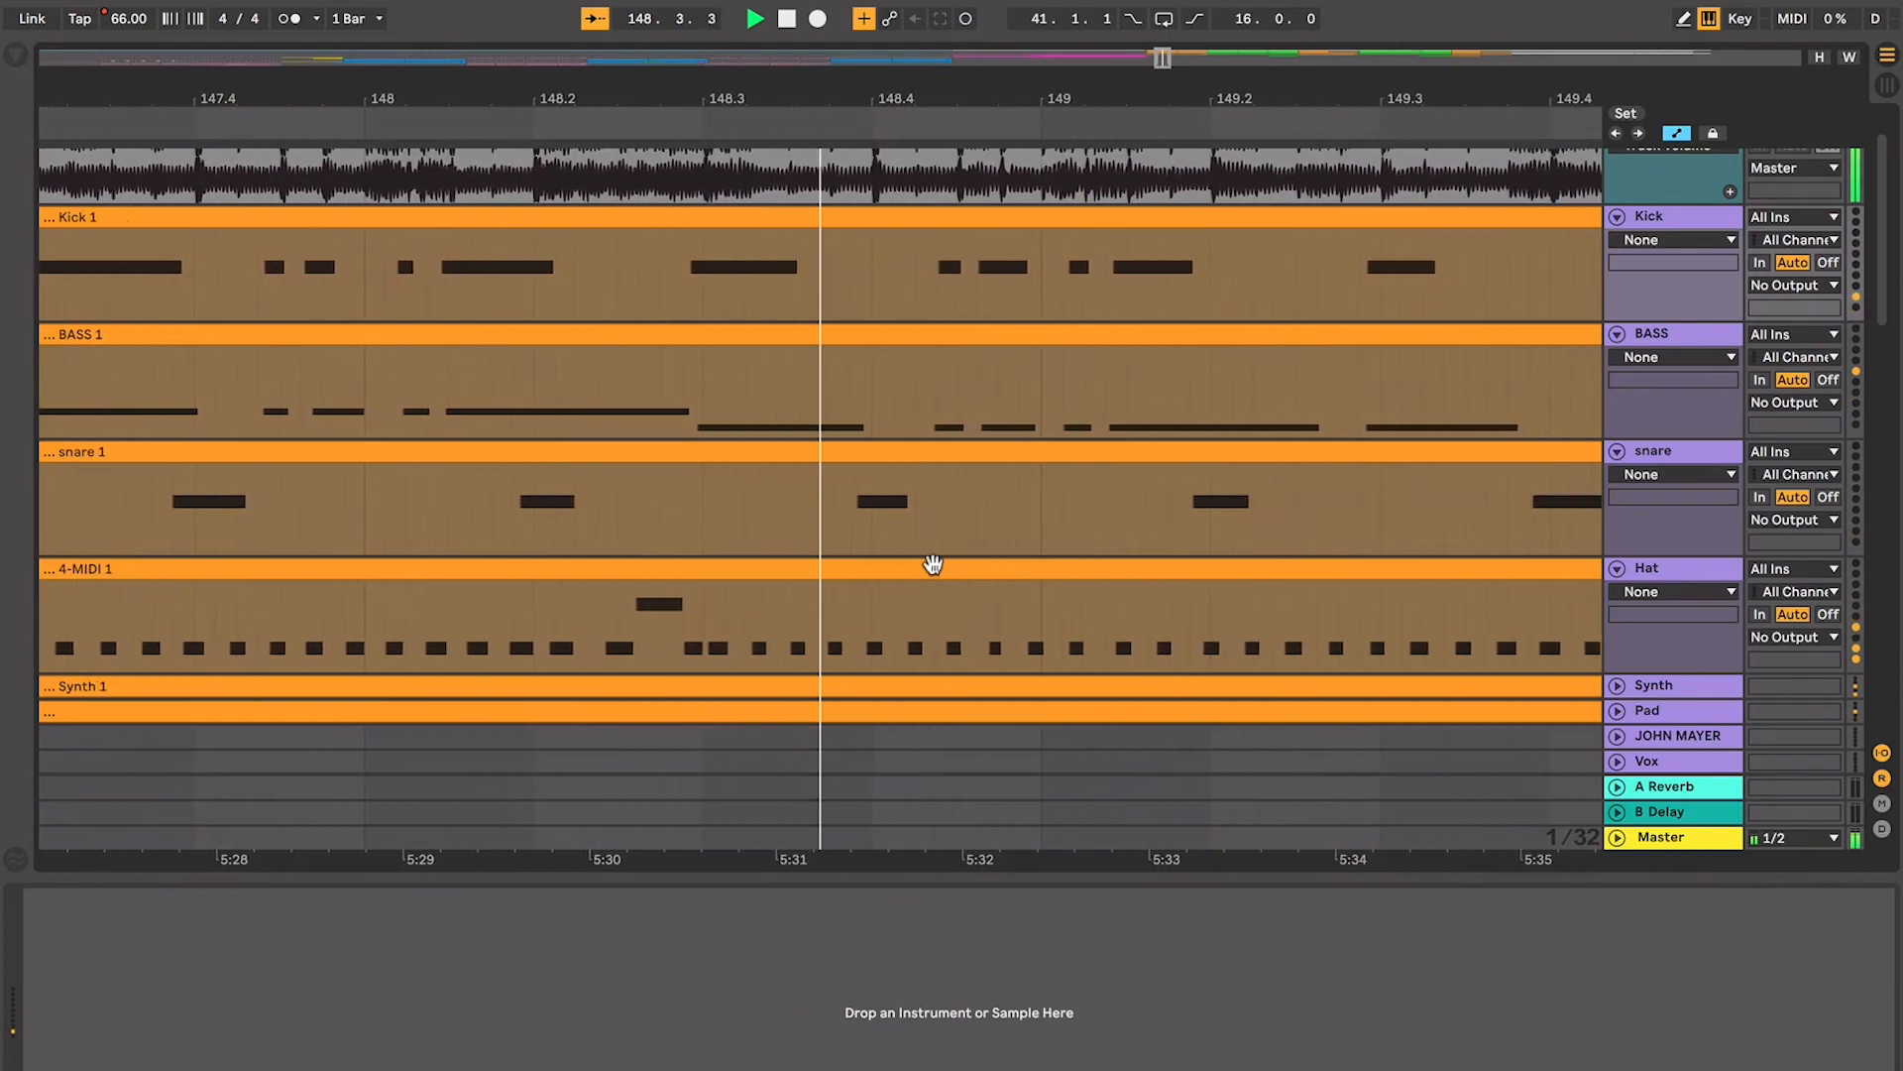
{"action": "left_click", "coordinate": [878, 509]}
{"action": "key", "text": "space"}
{"action": "left_click", "coordinate": [706, 515]}
{"action": "scroll", "coordinate": [705, 515], "scroll_direction": "left", "scroll_amount": 4}
{"action": "scroll", "coordinate": [705, 516], "scroll_direction": "down", "scroll_amount": 1}
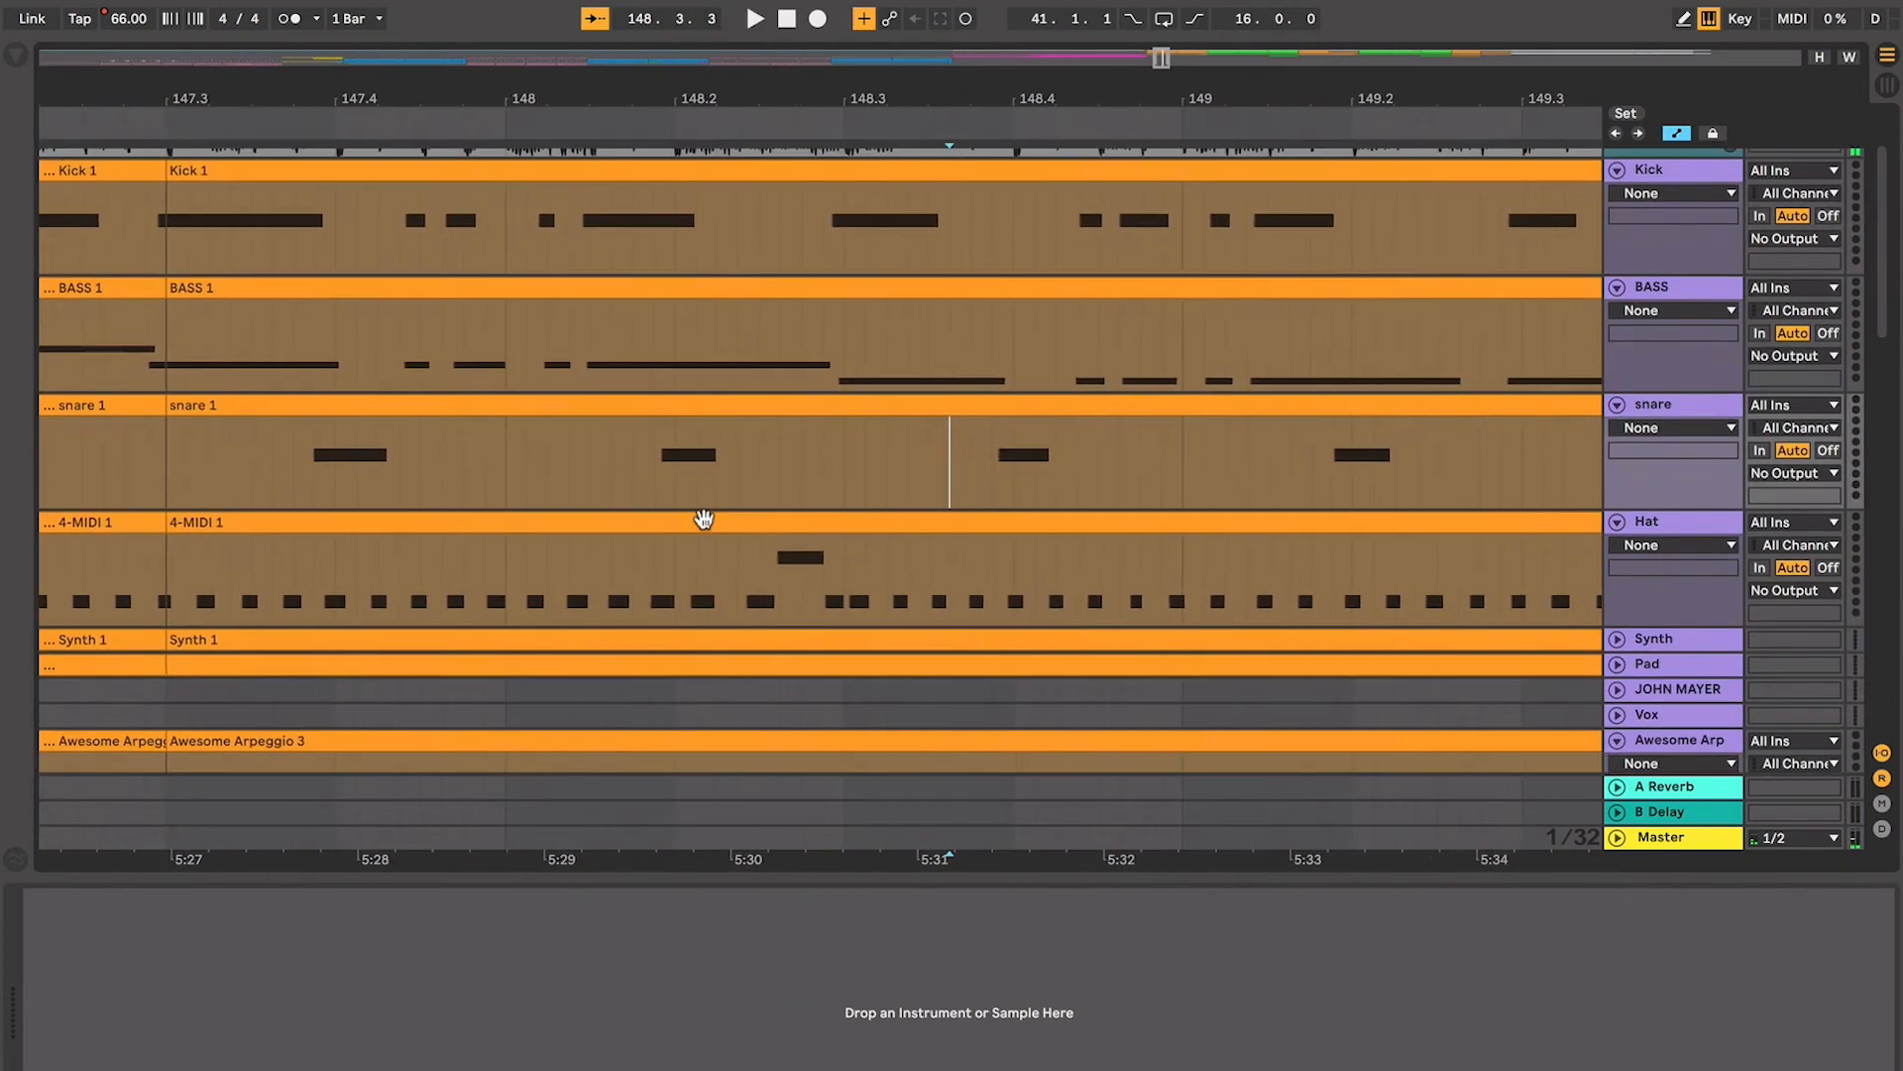
Select the Hat pattern from bar 147.3 up to the first higher note before bar 148.3 and play it
{"action": "left_click", "coordinate": [608, 474]}
{"action": "left_click", "coordinate": [459, 515]}
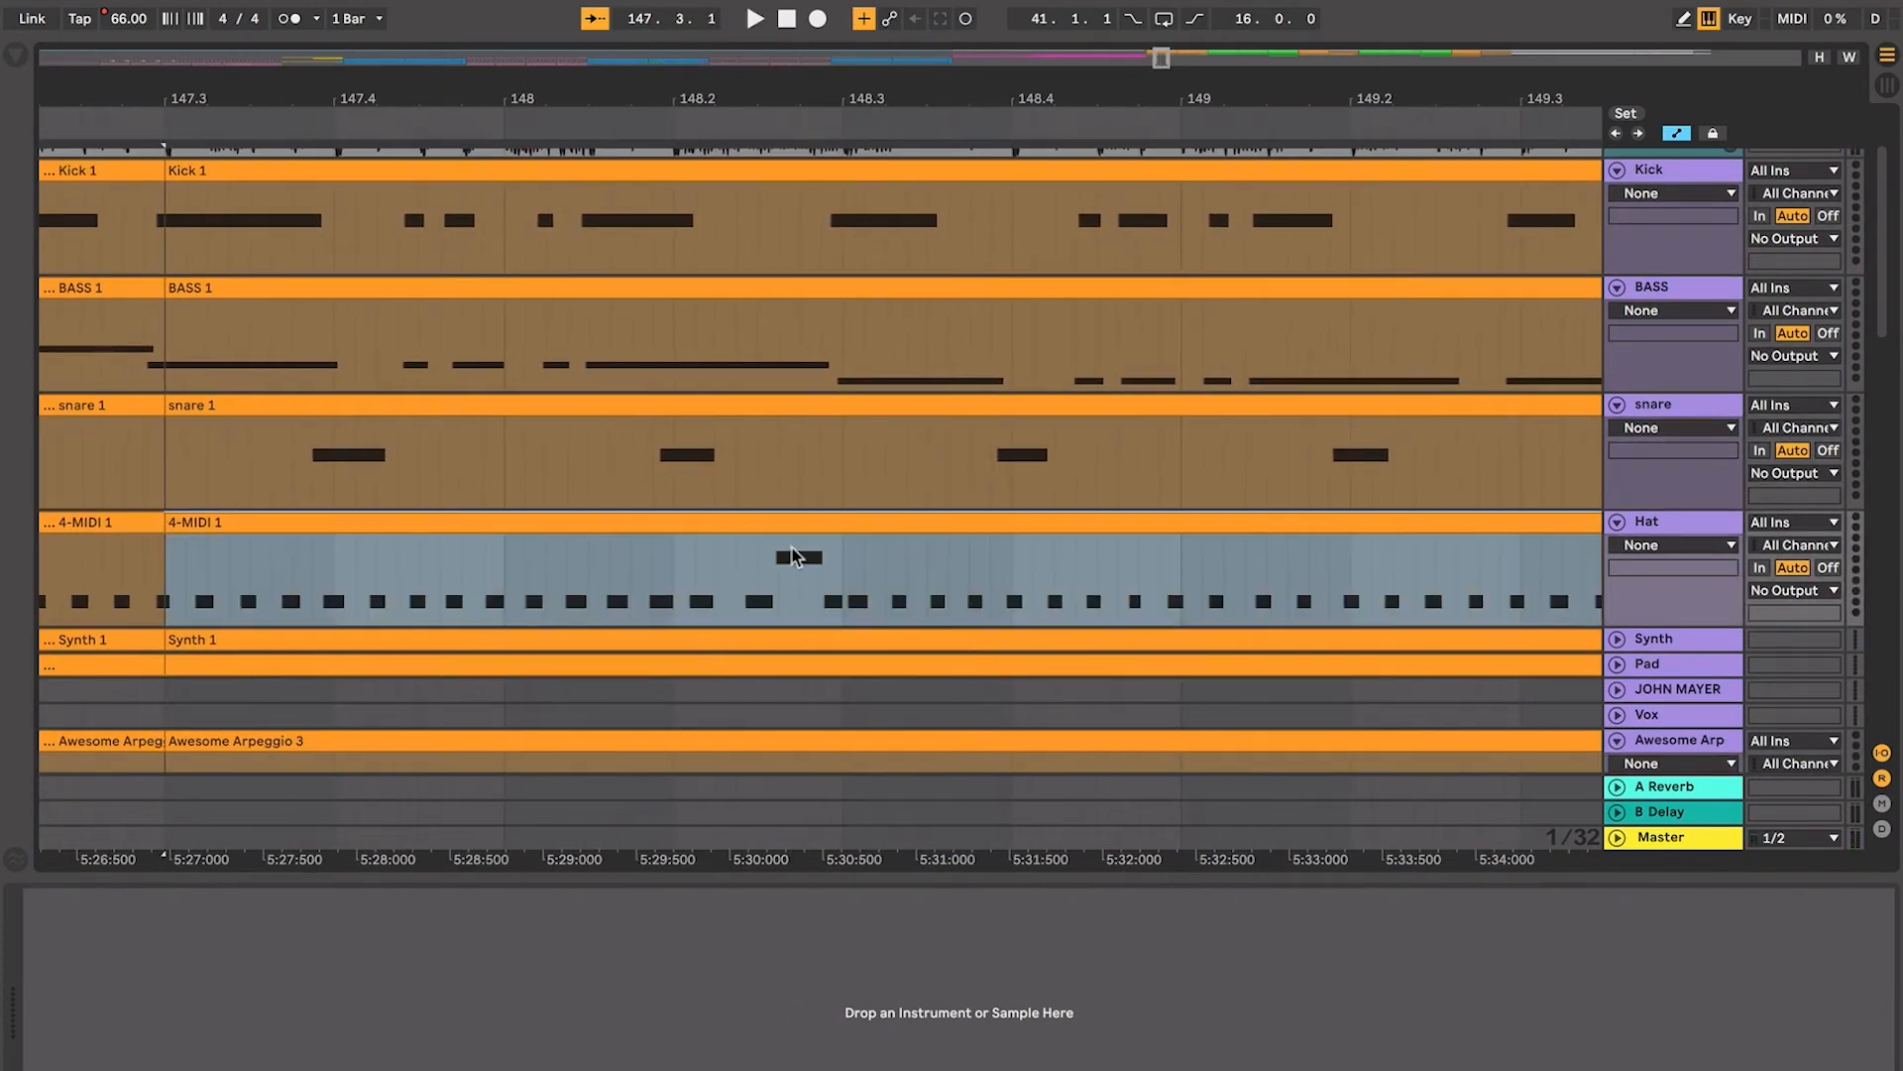
{"action": "left_click", "coordinate": [760, 561]}
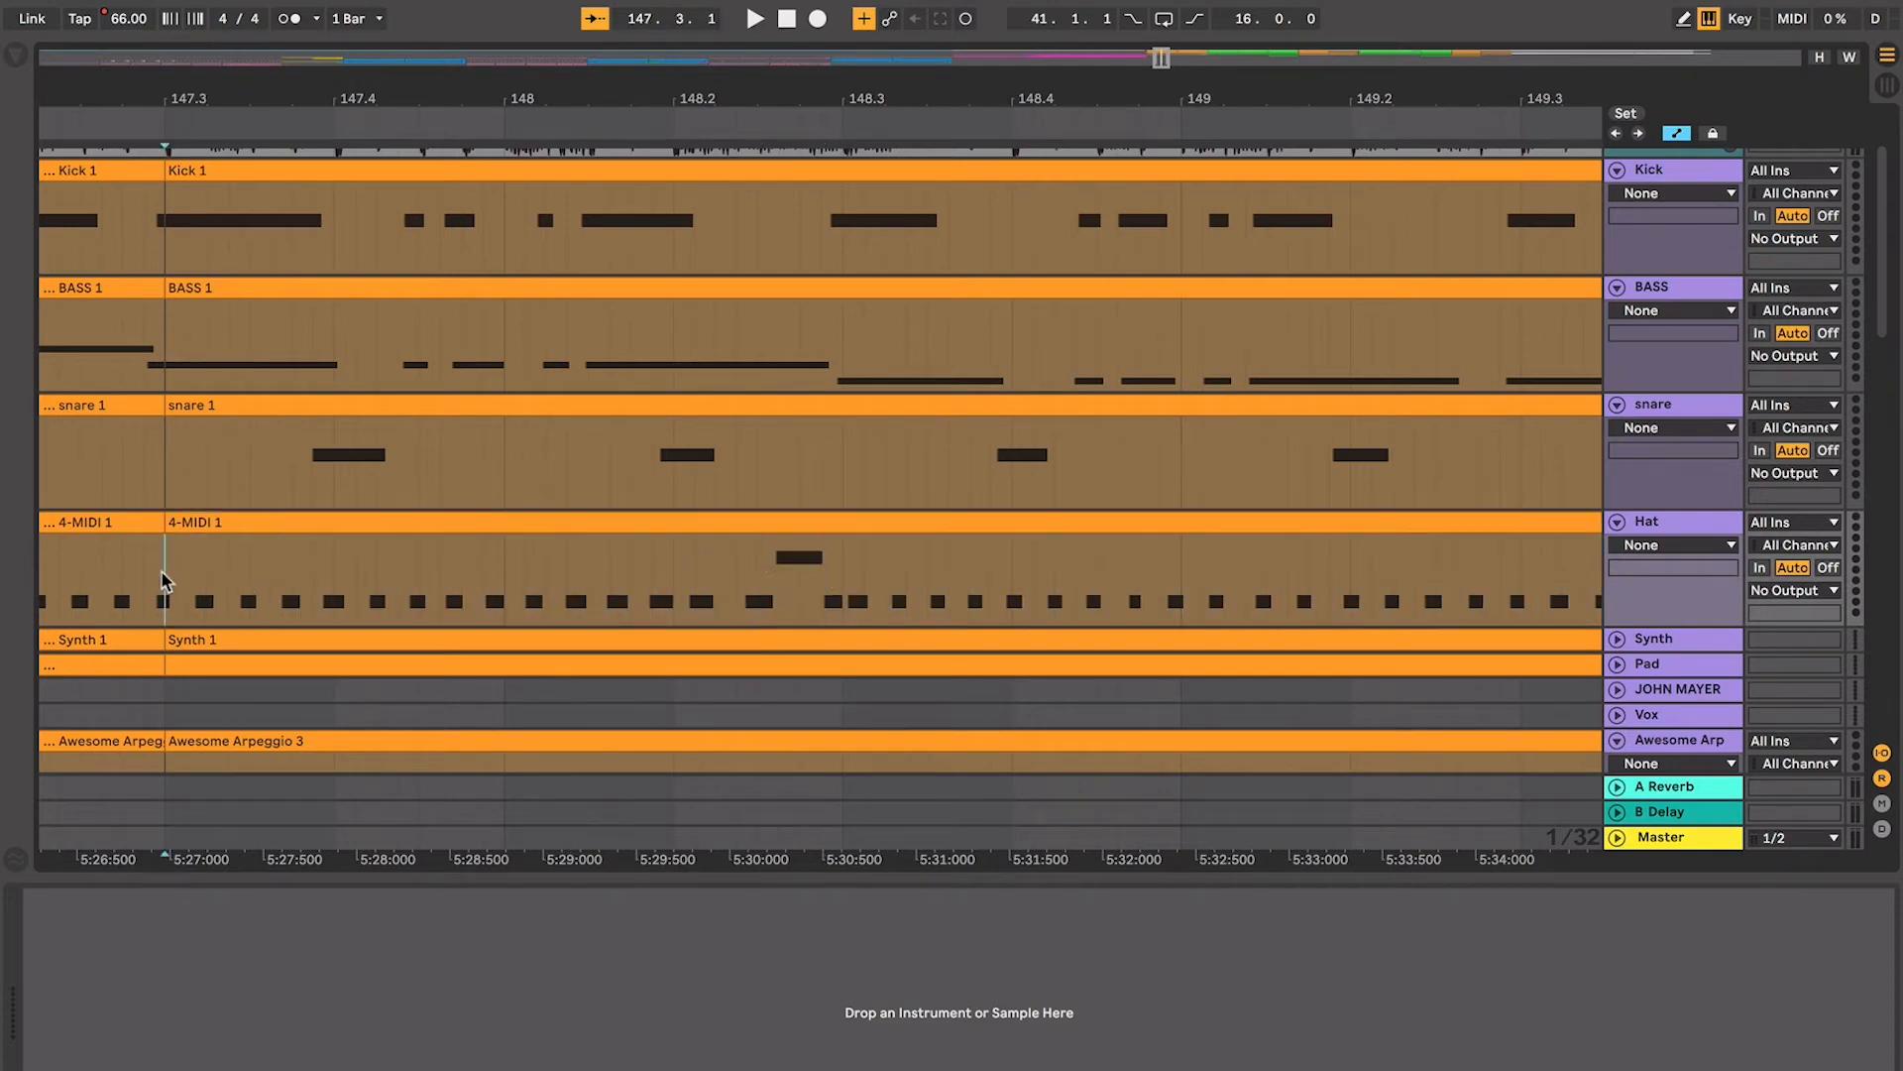
{"action": "left_click_drag", "start_coordinate": [164, 573], "coordinate": [802, 567]}
{"action": "key", "text": "space"}
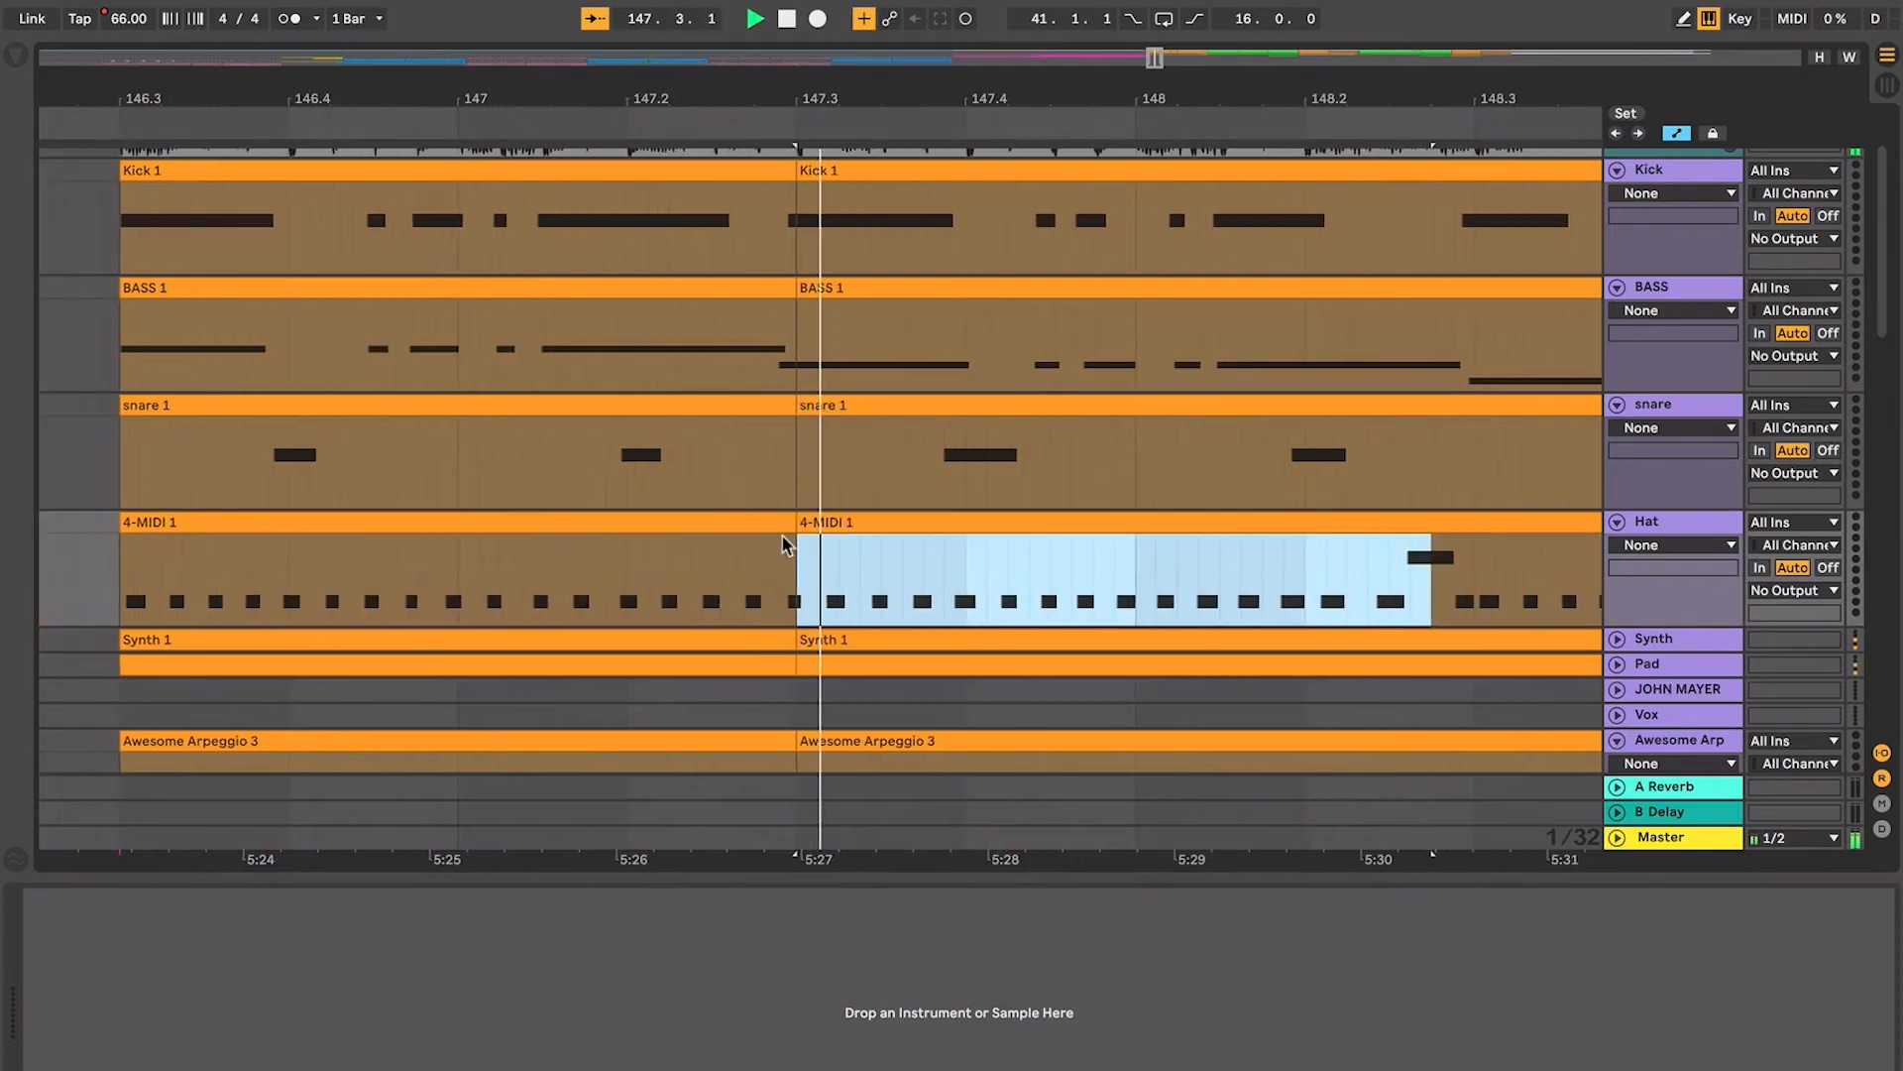
Highlight the single higher Hat note just before bar 148.3 and stop playback
{"action": "left_click", "coordinate": [1135, 553]}
{"action": "left_click", "coordinate": [1268, 563]}
{"action": "left_click_drag", "start_coordinate": [1272, 565], "coordinate": [1334, 555]}
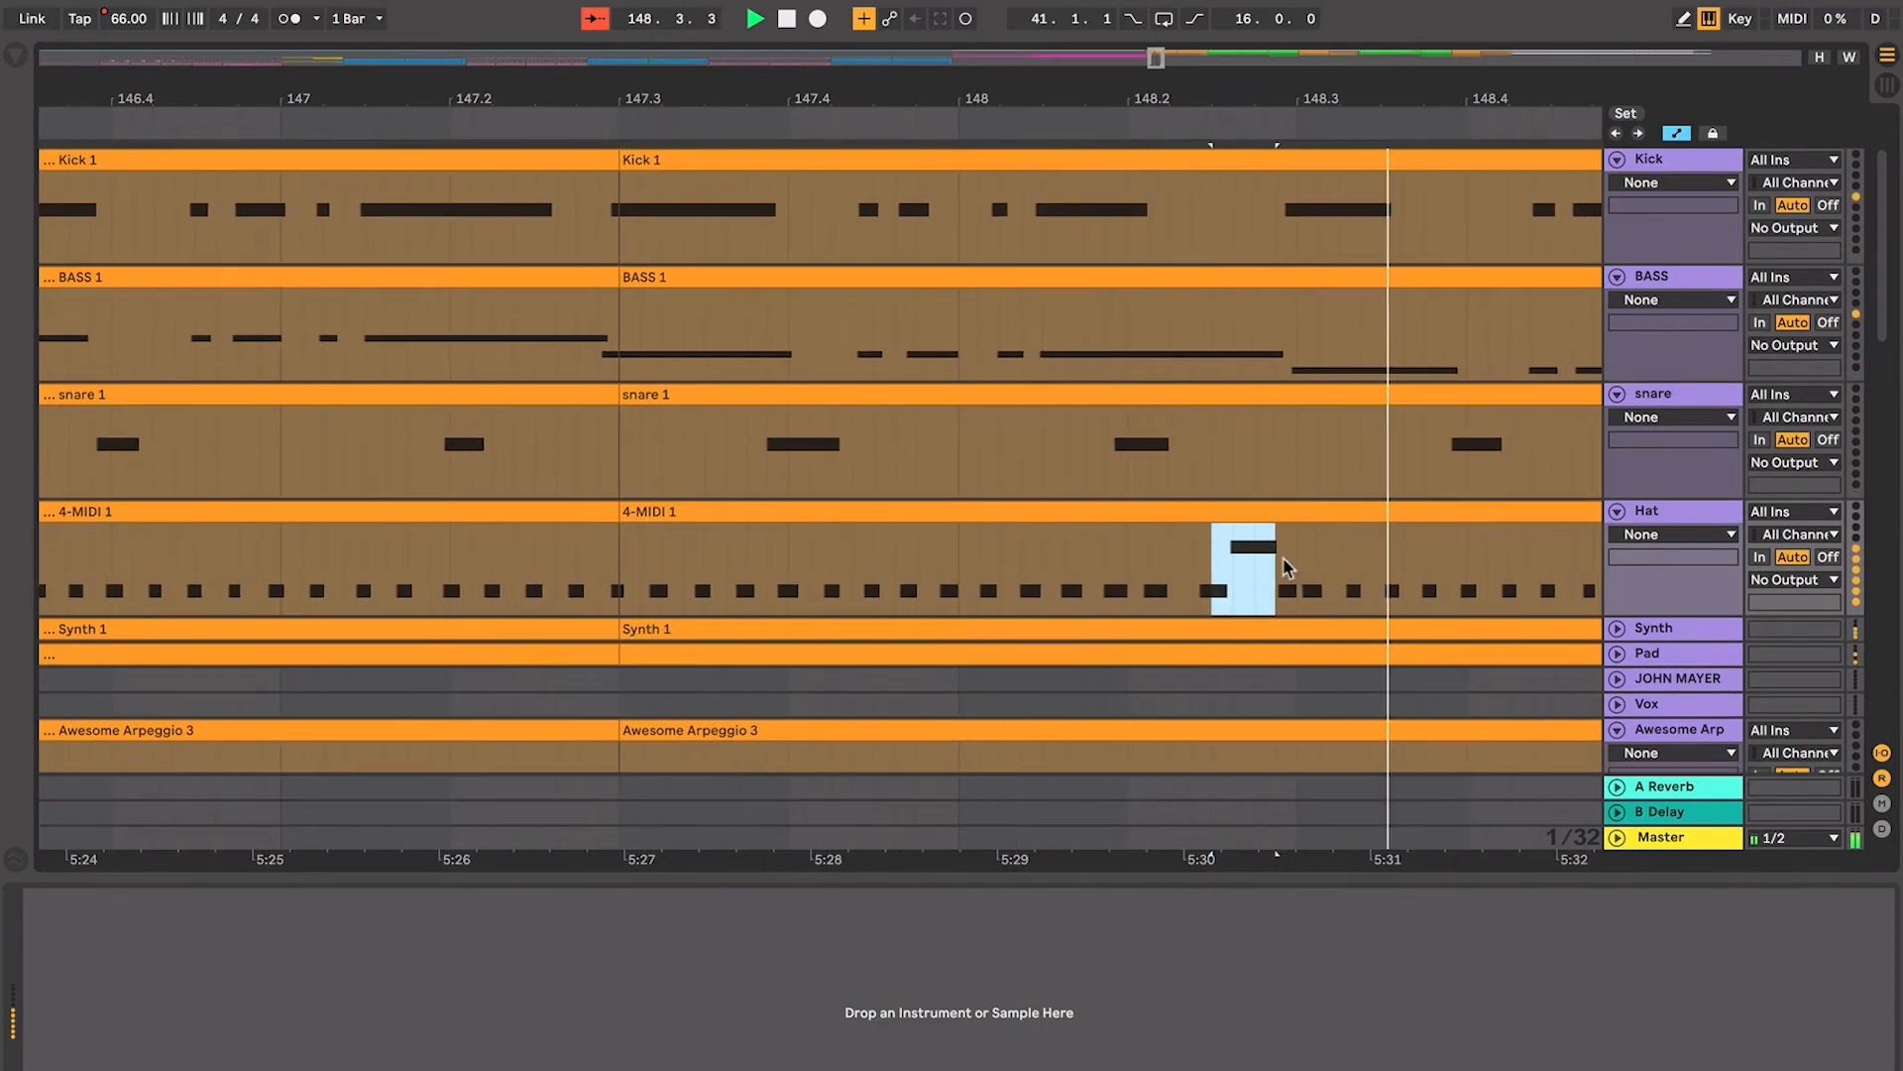
{"action": "left_click", "coordinate": [1283, 558]}
{"action": "key", "text": "minus"}
{"action": "key", "text": "minus"}
{"action": "key", "text": "space"}
Place the insert marker in the Hat track at bar 148.3, directly after the higher note
{"action": "scroll", "coordinate": [1284, 558], "scroll_direction": "right", "scroll_amount": 2}
{"action": "left_click", "coordinate": [1202, 559]}
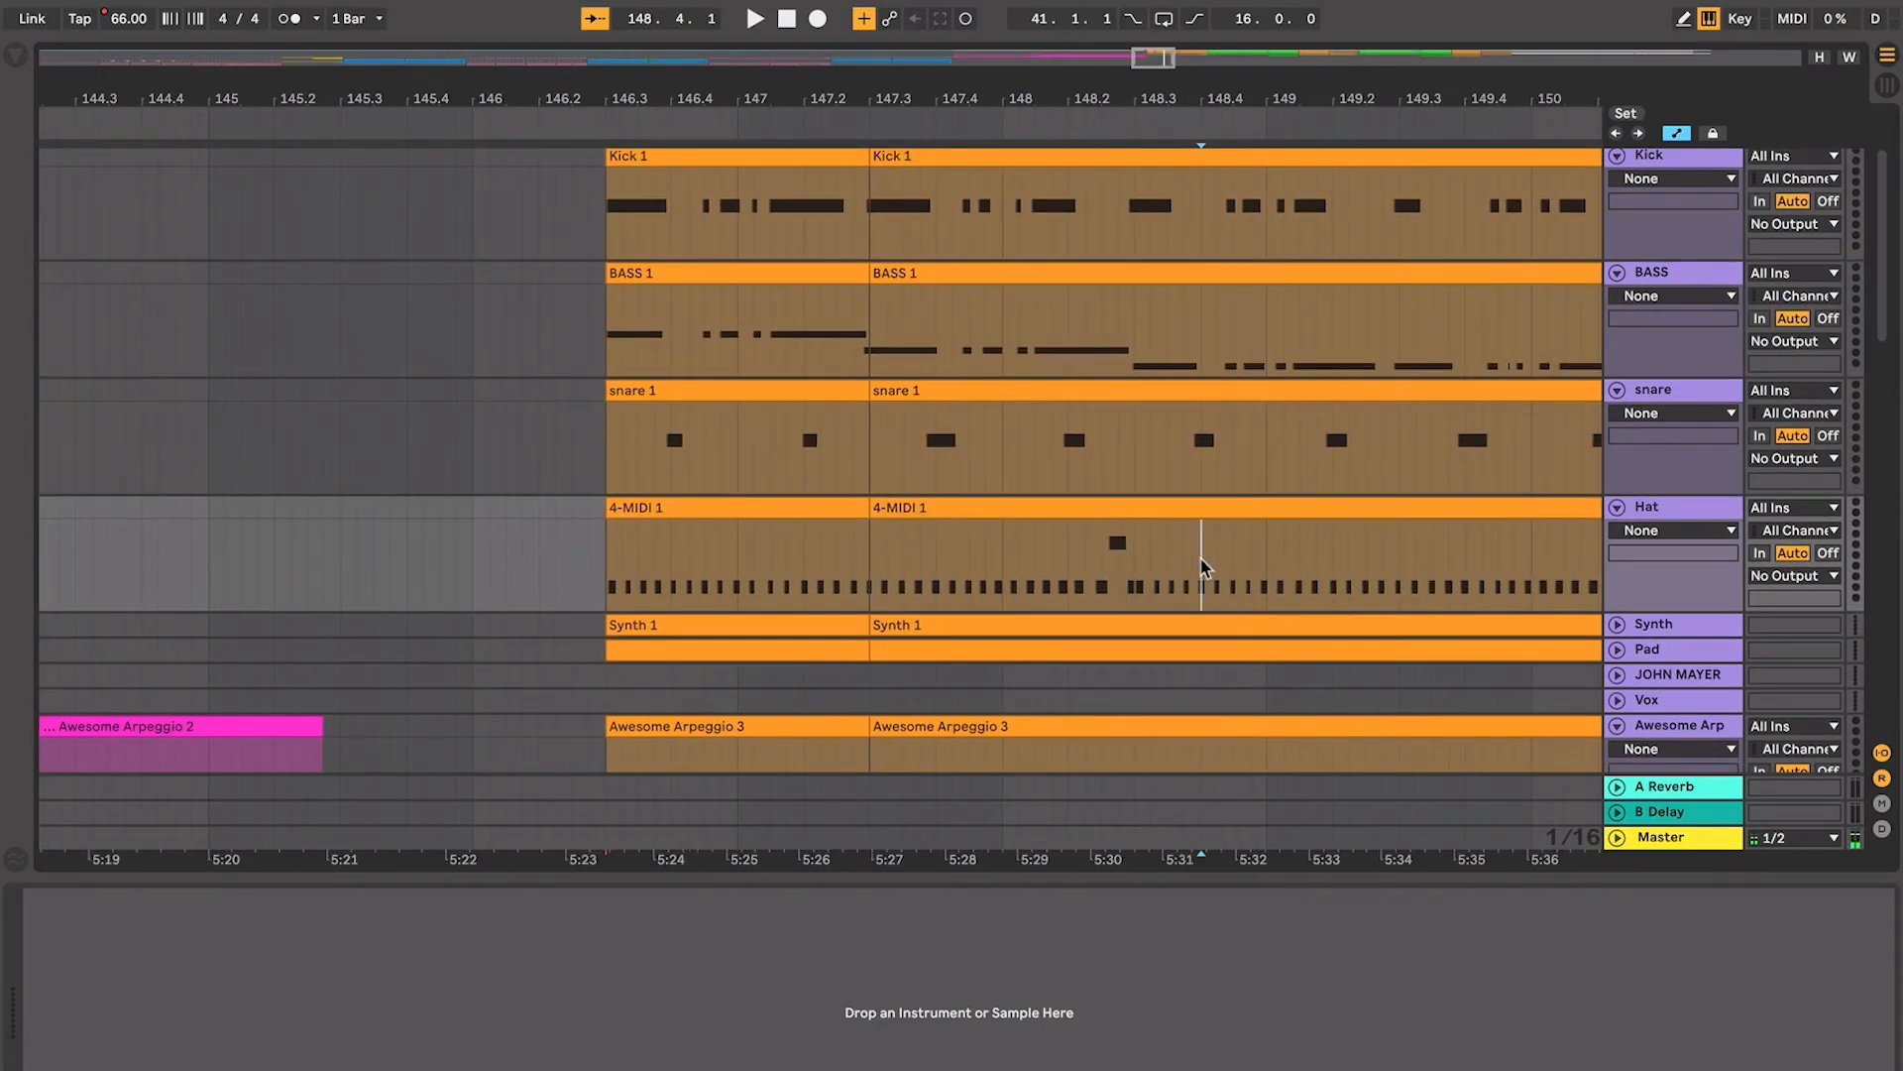
{"action": "left_click", "coordinate": [1130, 553]}
{"action": "scroll", "coordinate": [1233, 542], "scroll_direction": "up", "scroll_amount": 3}
{"action": "scroll", "coordinate": [1233, 542], "scroll_direction": "right", "scroll_amount": 3}
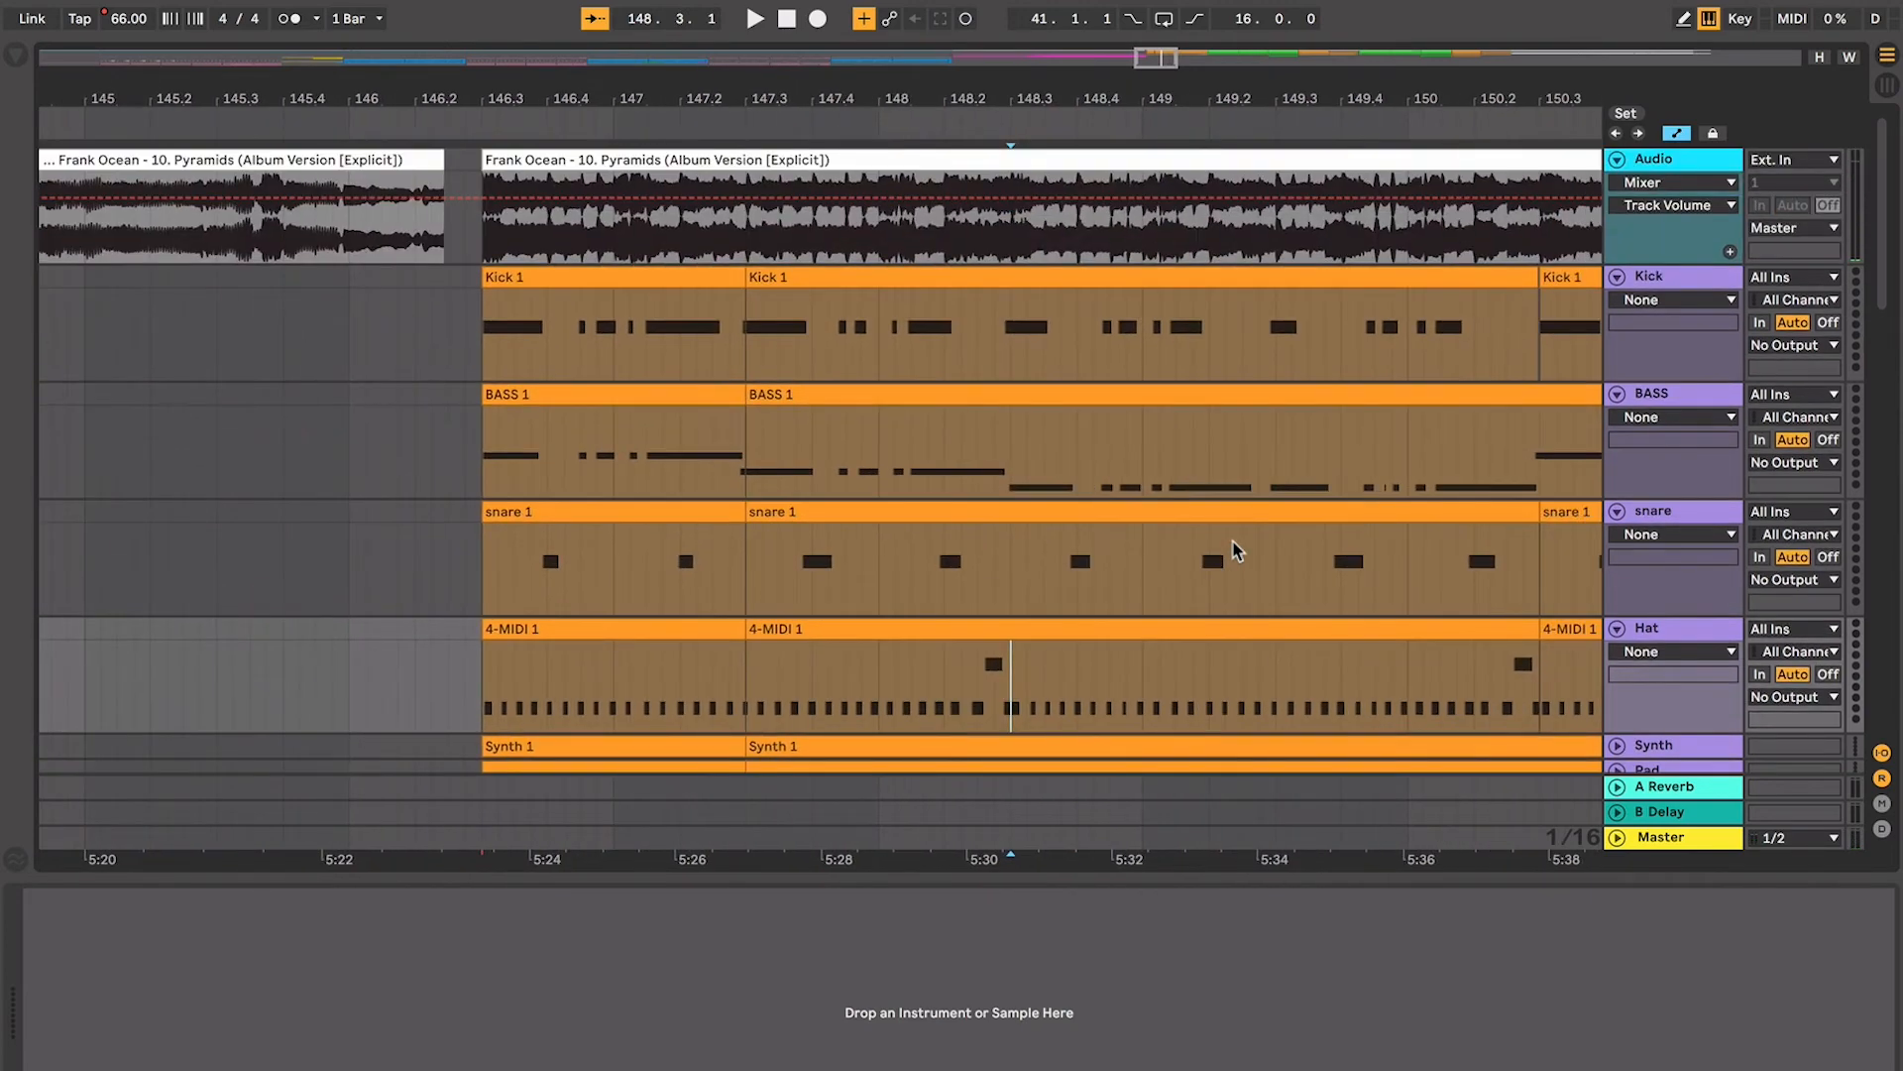
{"action": "left_click", "coordinate": [629, 567]}
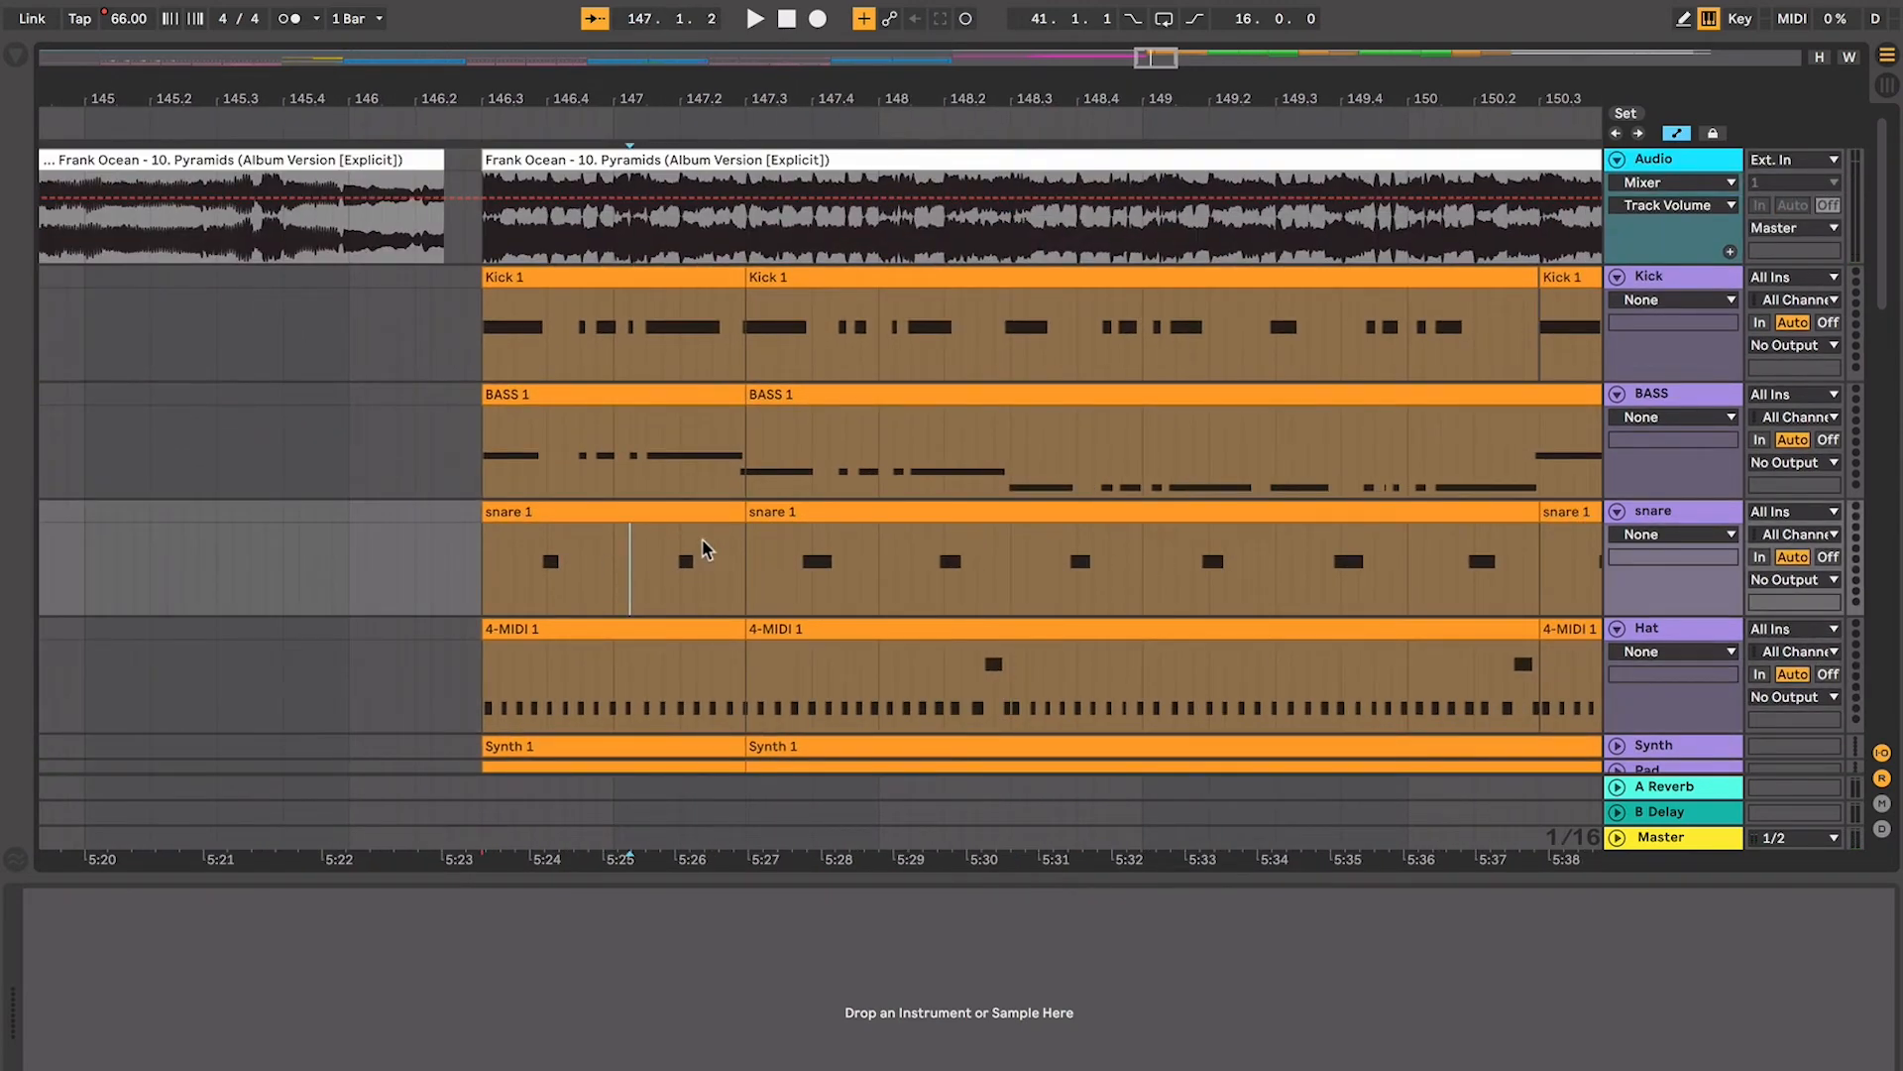
{"action": "left_click", "coordinate": [1027, 654]}
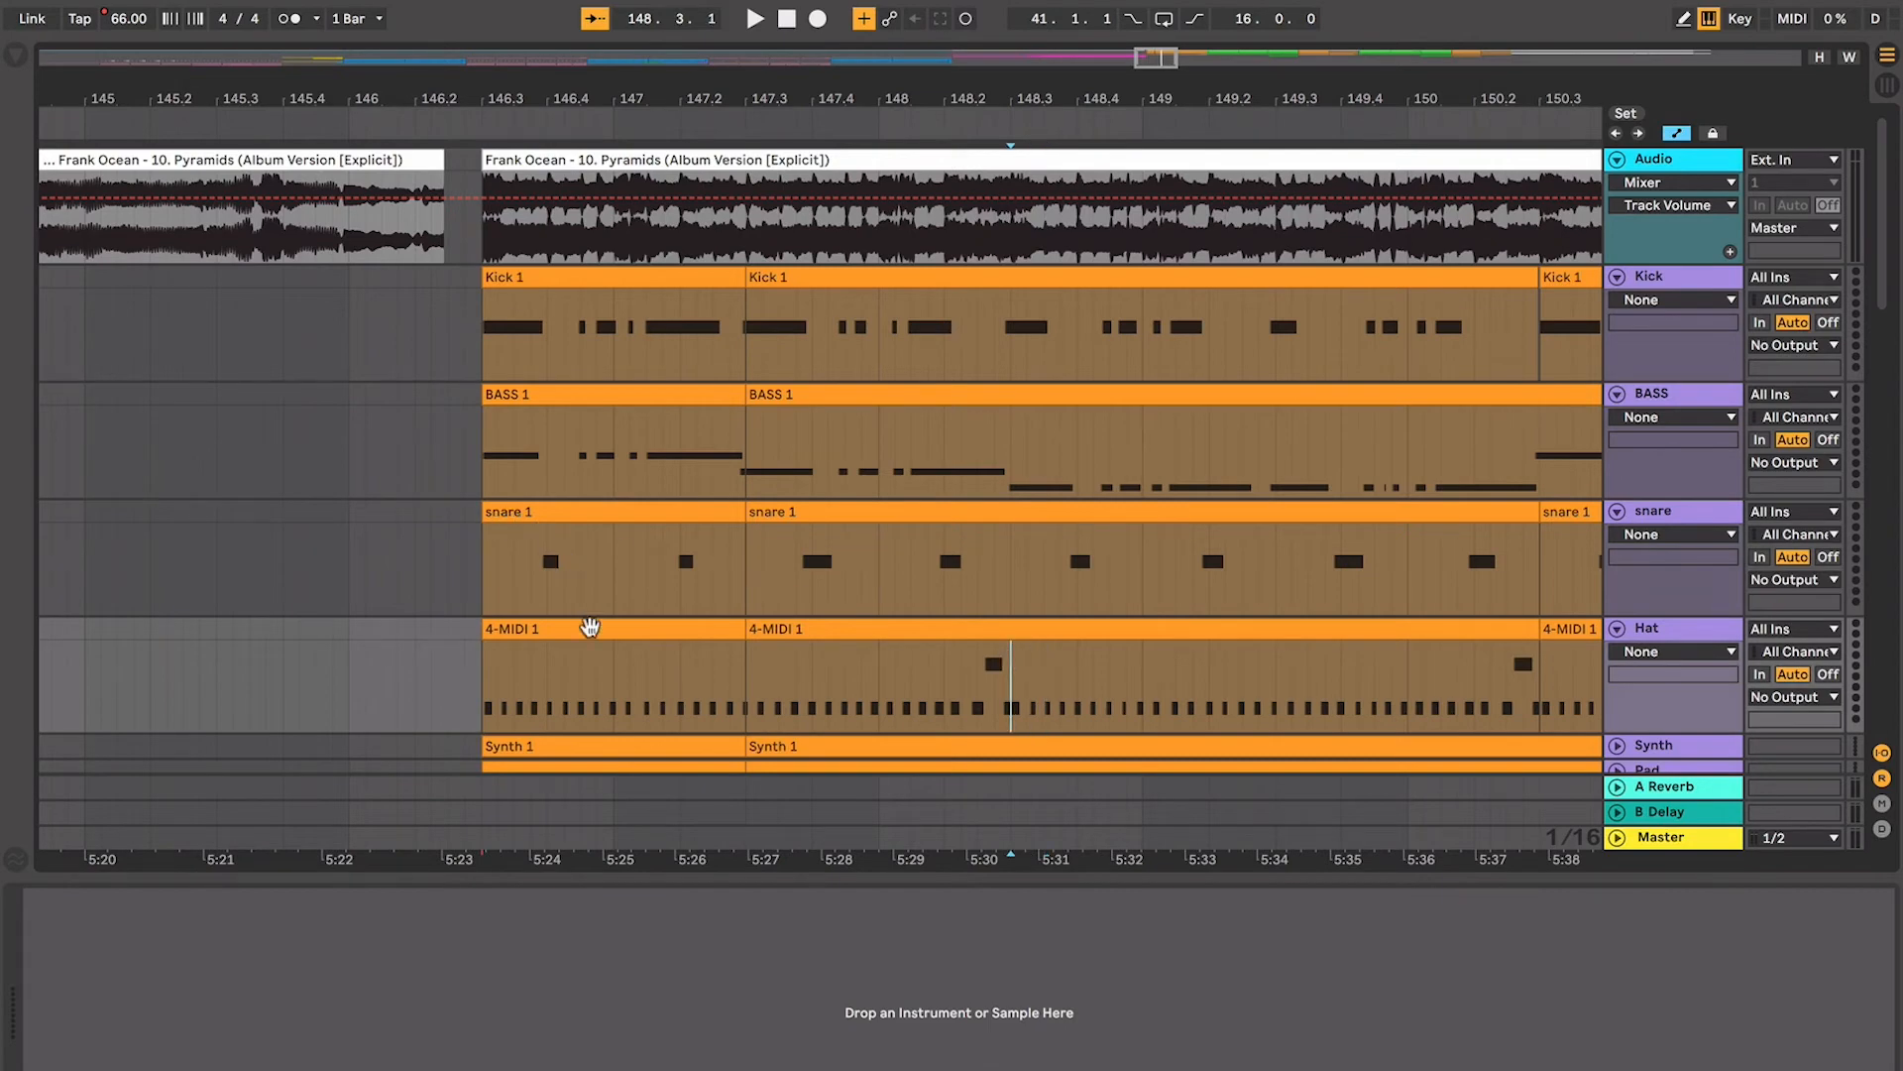
Play the orange section from the first Hat clip at bar 146.3 and stop playback
{"action": "left_click", "coordinate": [601, 629]}
{"action": "key", "text": "space"}
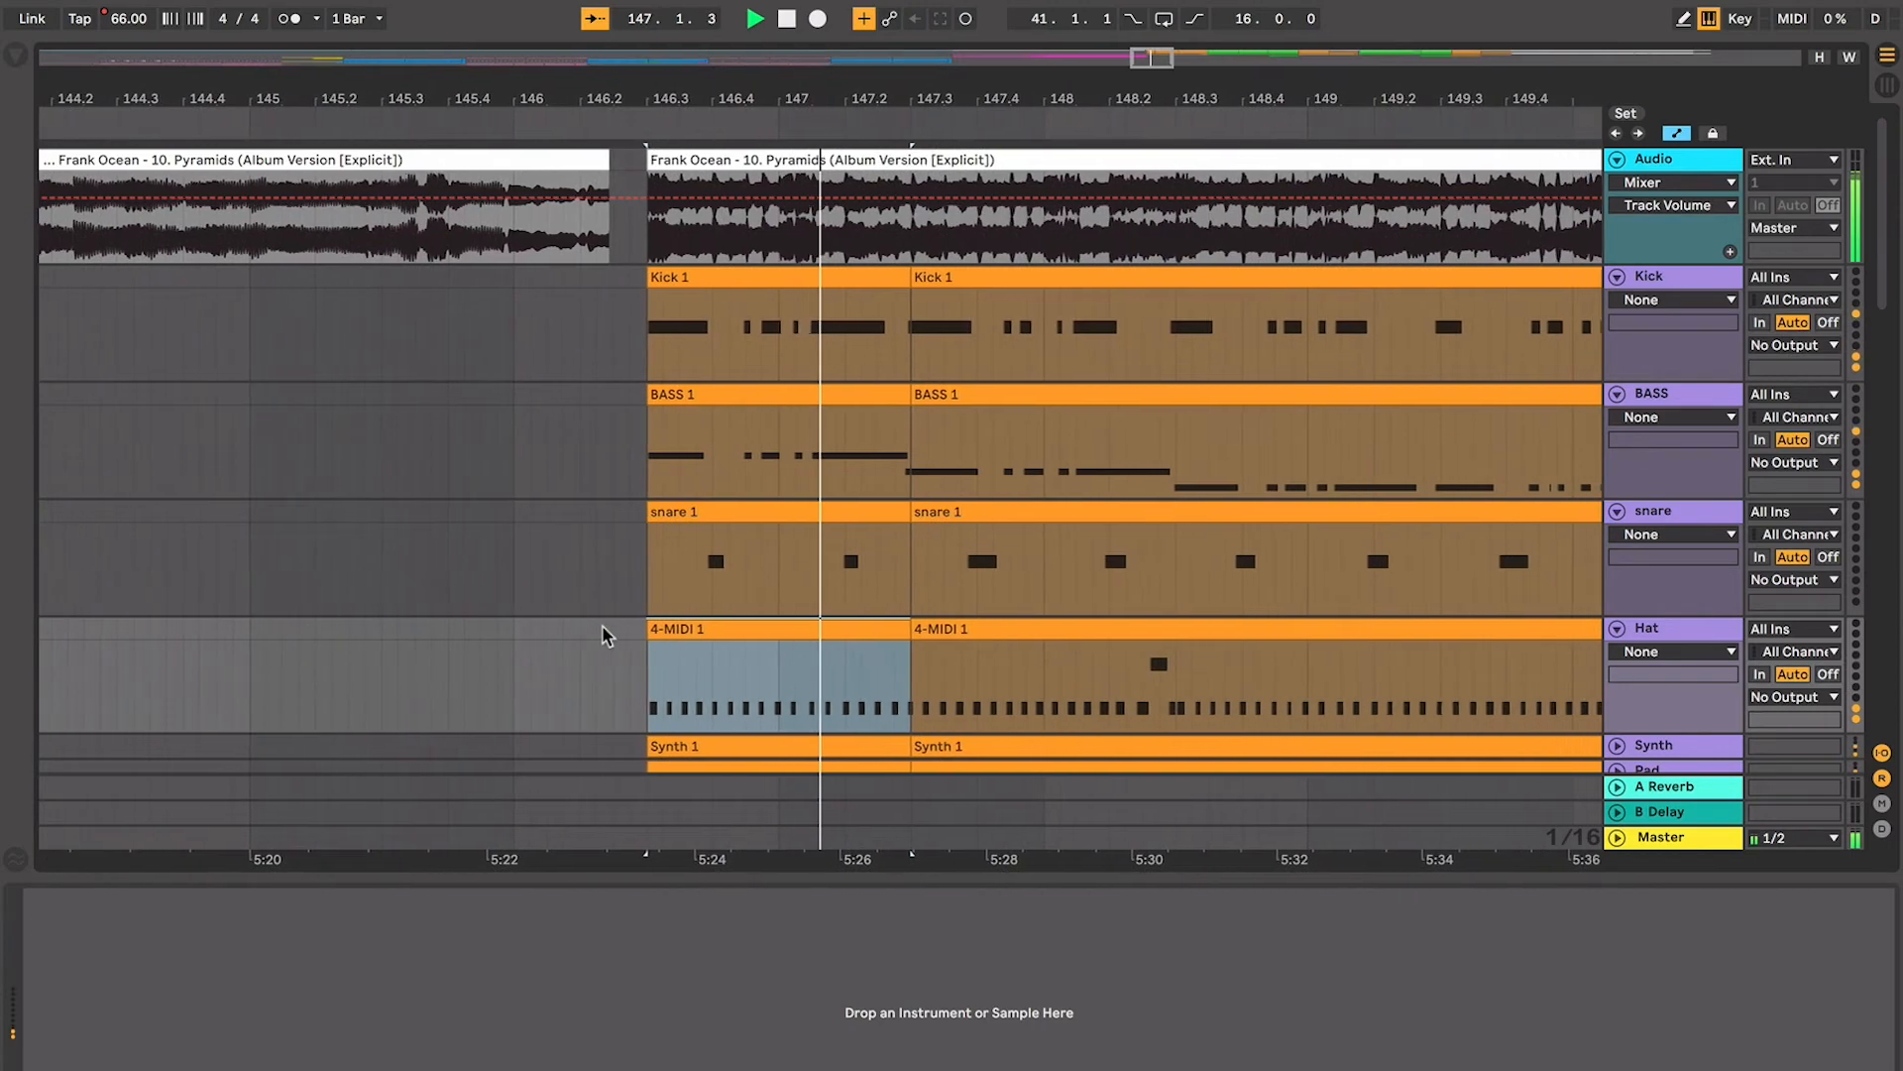
{"action": "left_click", "coordinate": [1057, 672]}
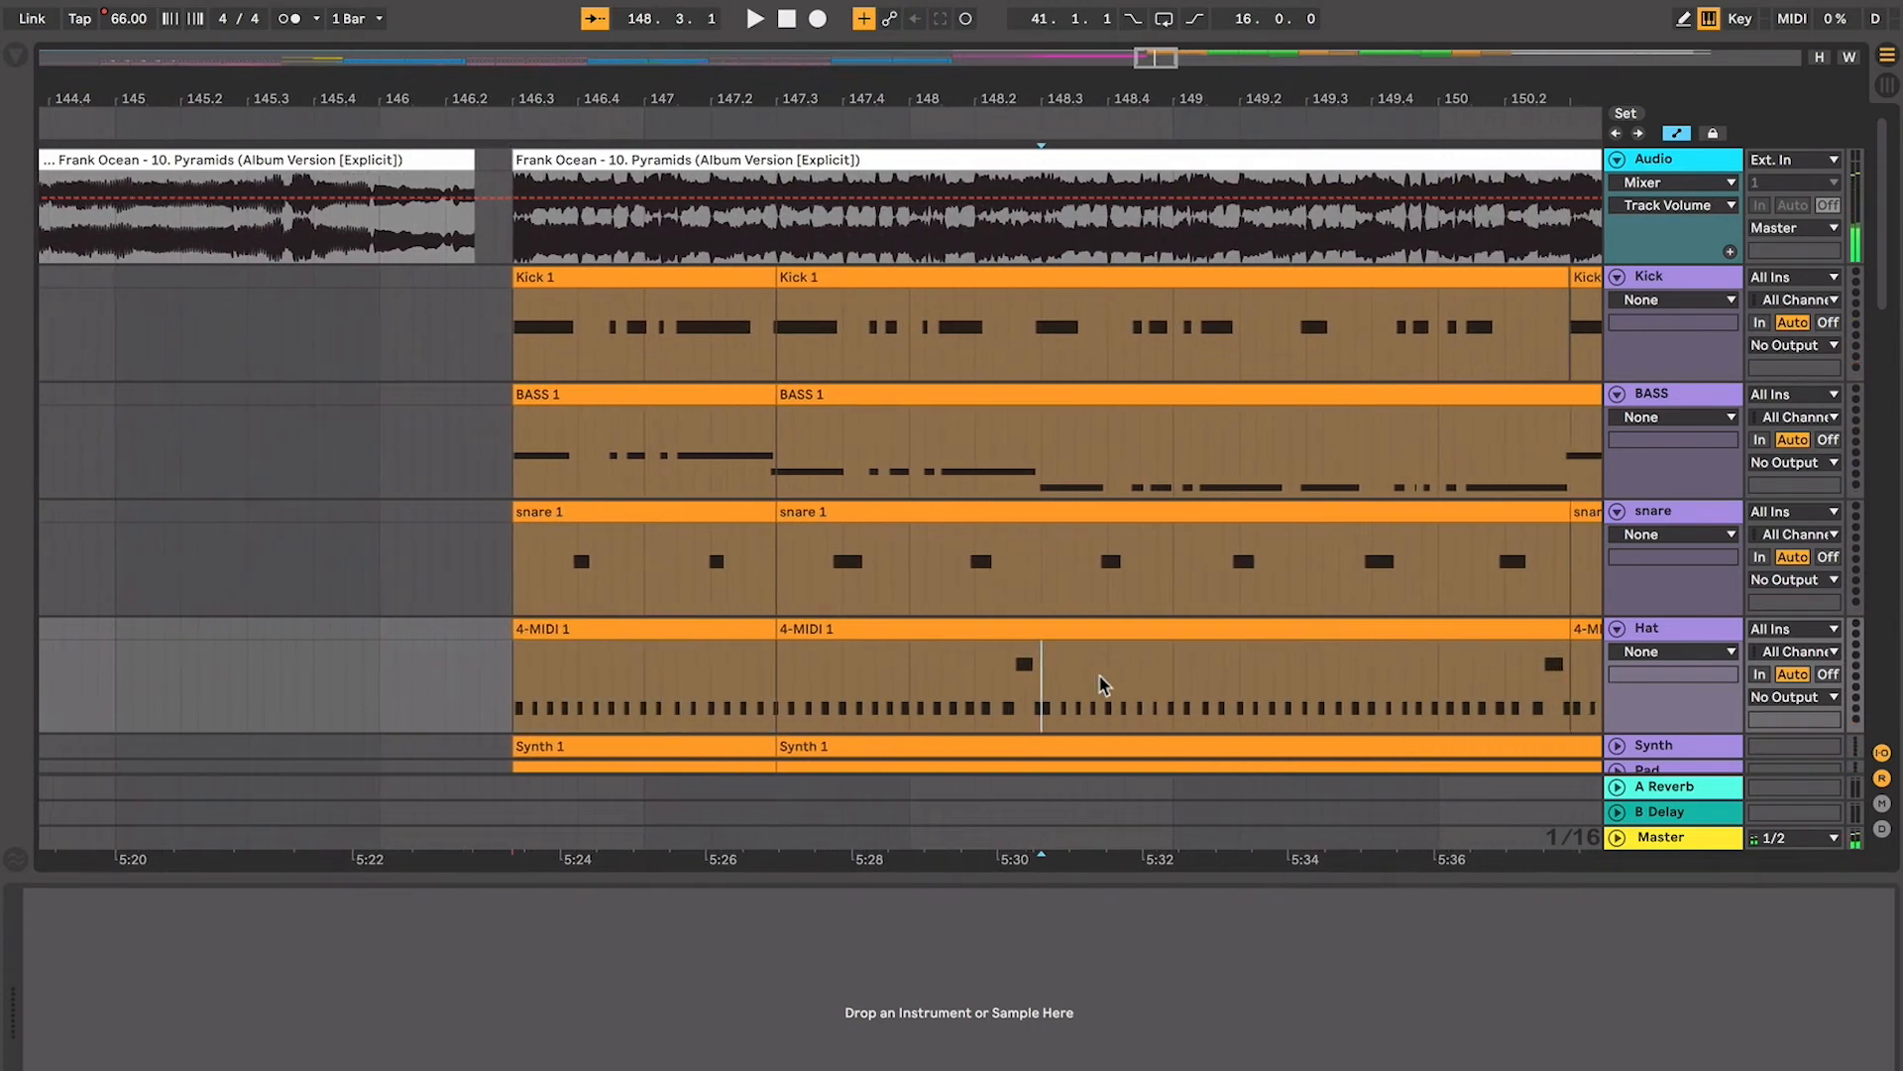
{"action": "key", "text": "space"}
Play the passage from just before the higher Hat note at bar 148.2.3 and stop playback
{"action": "left_click", "coordinate": [843, 682]}
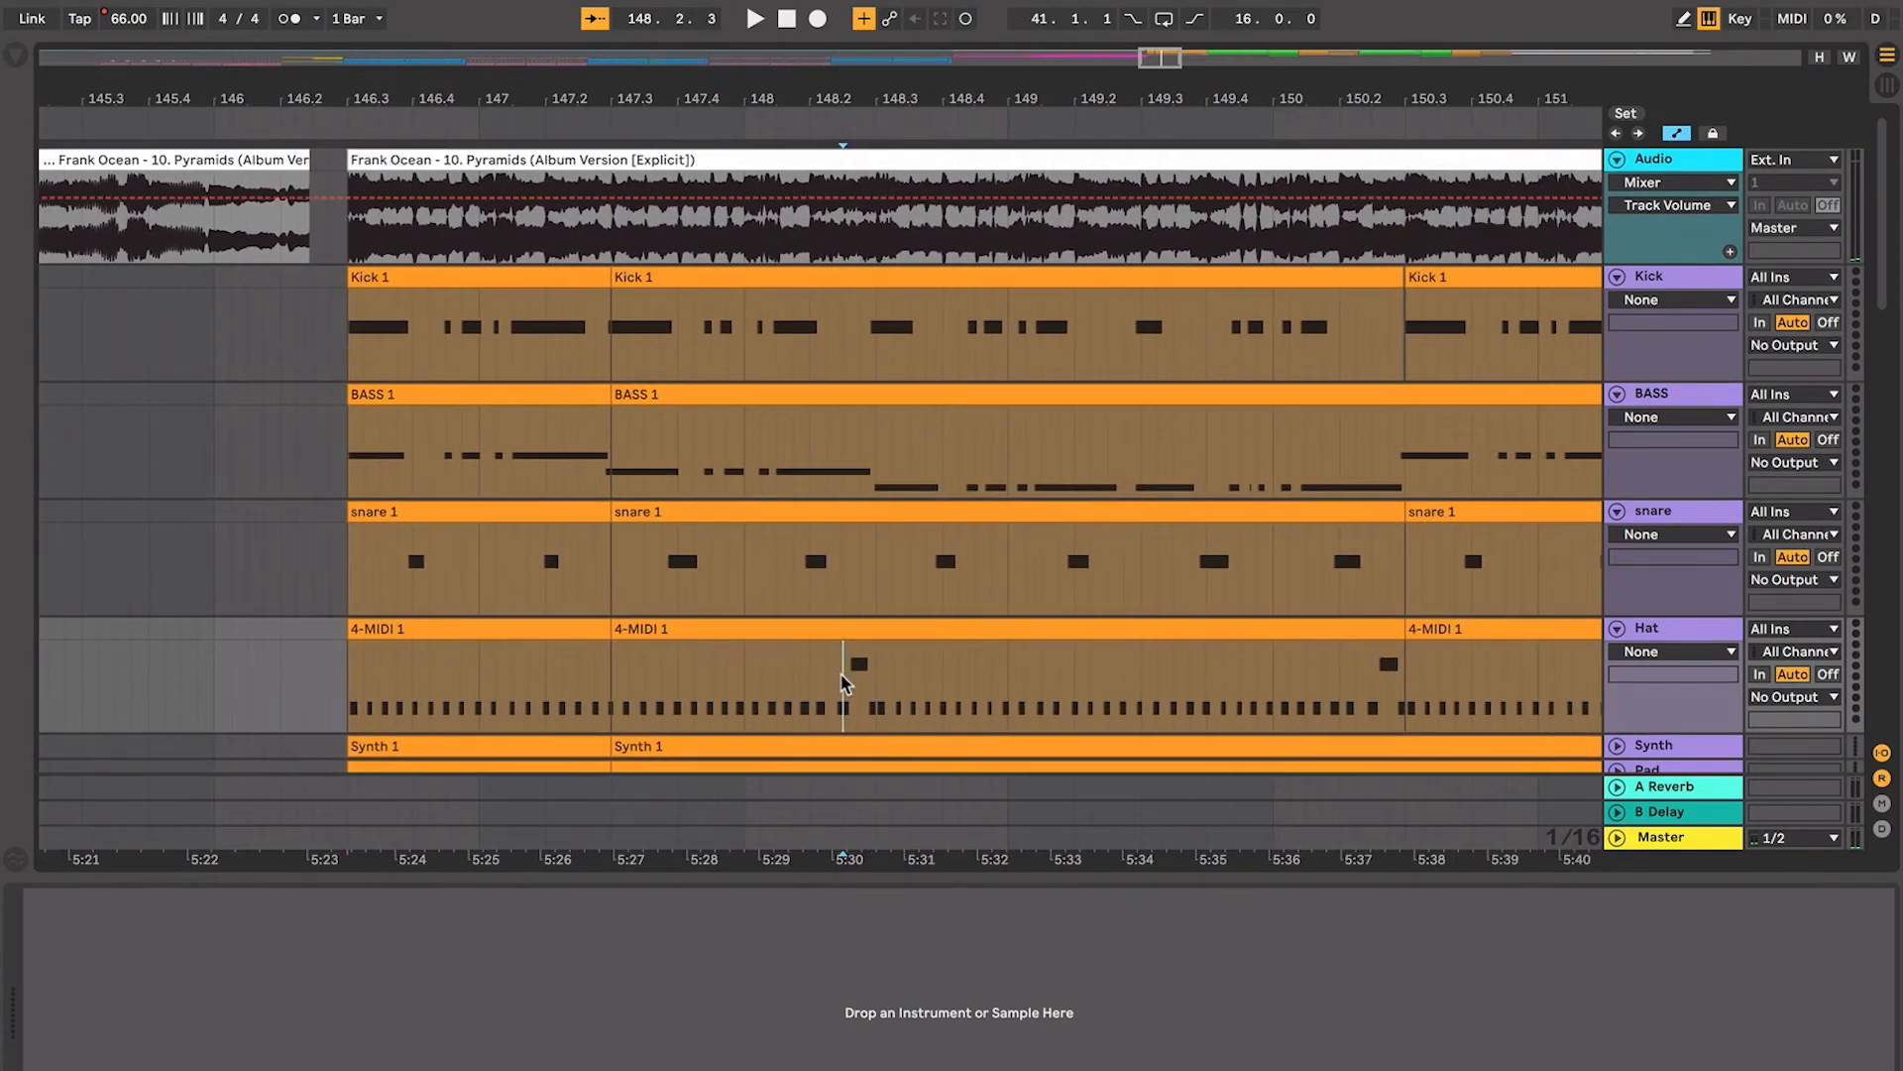
{"action": "key", "text": "space"}
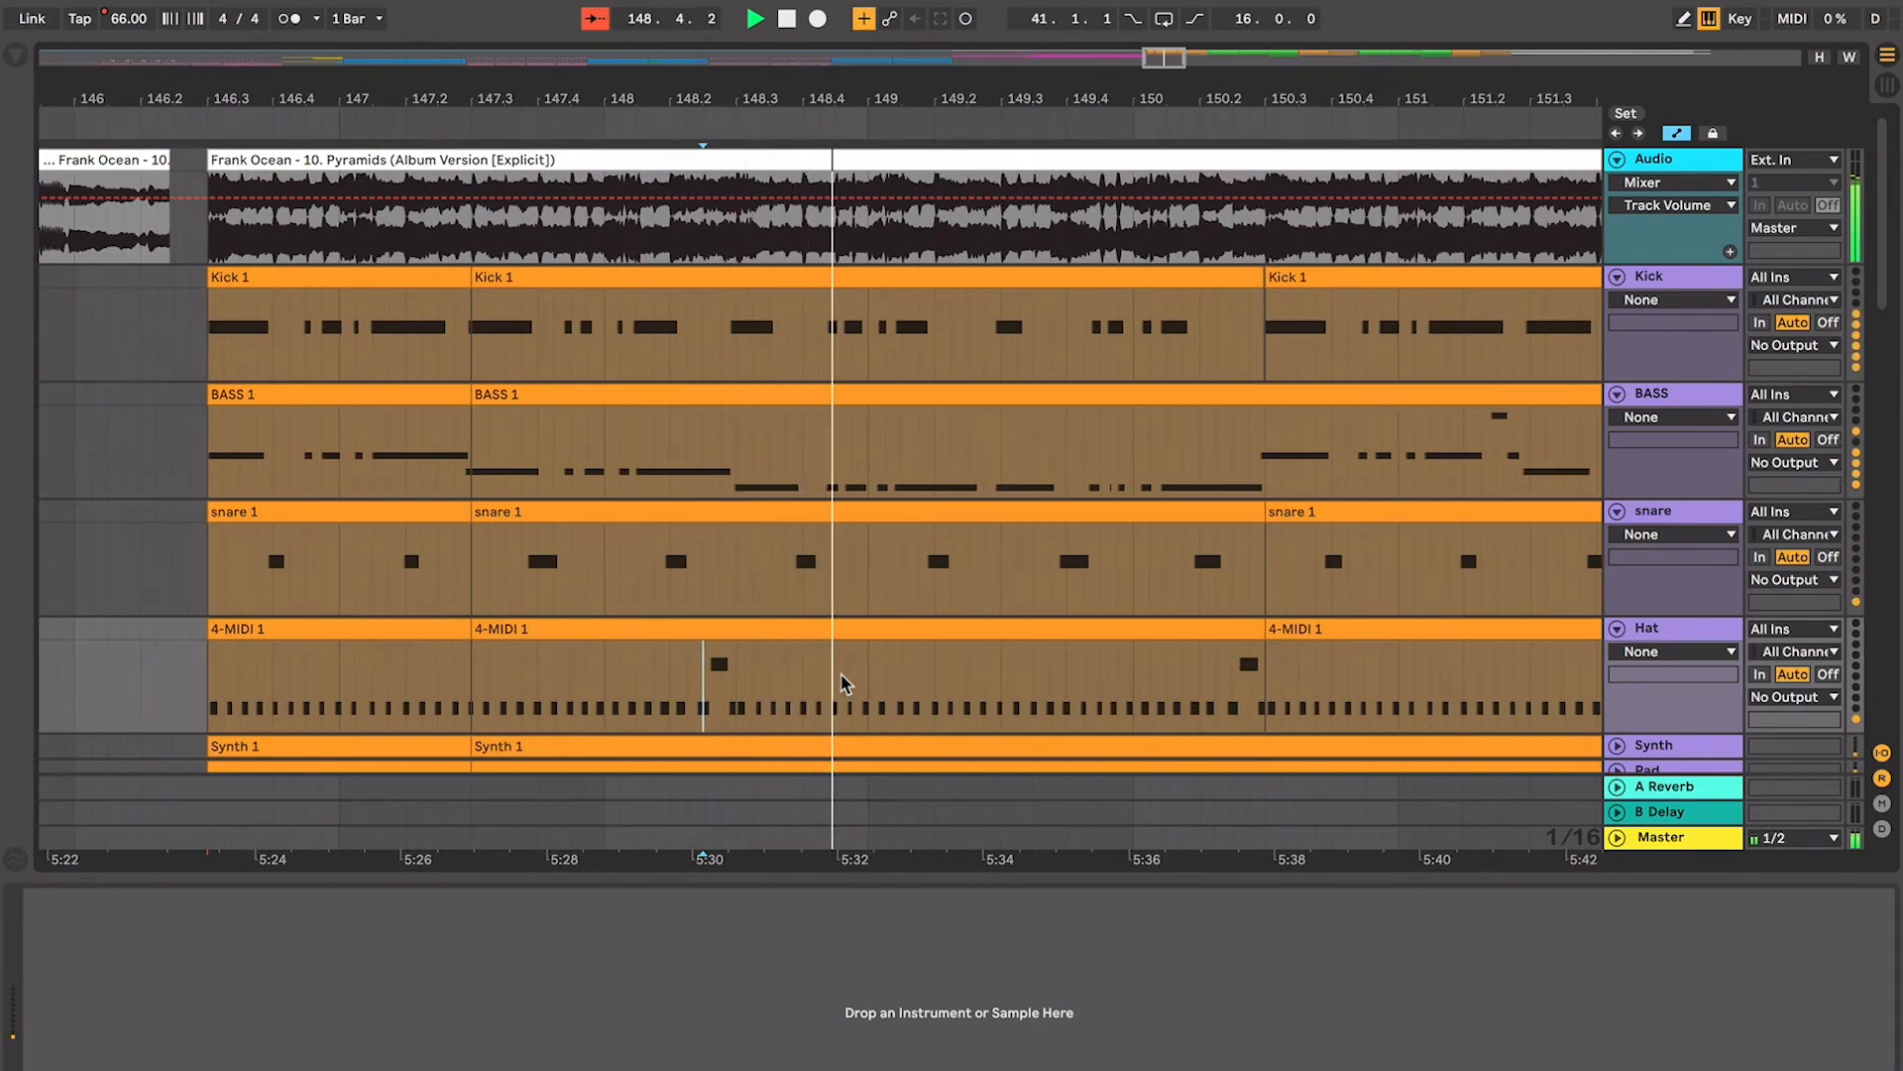
{"action": "key", "text": "minus"}
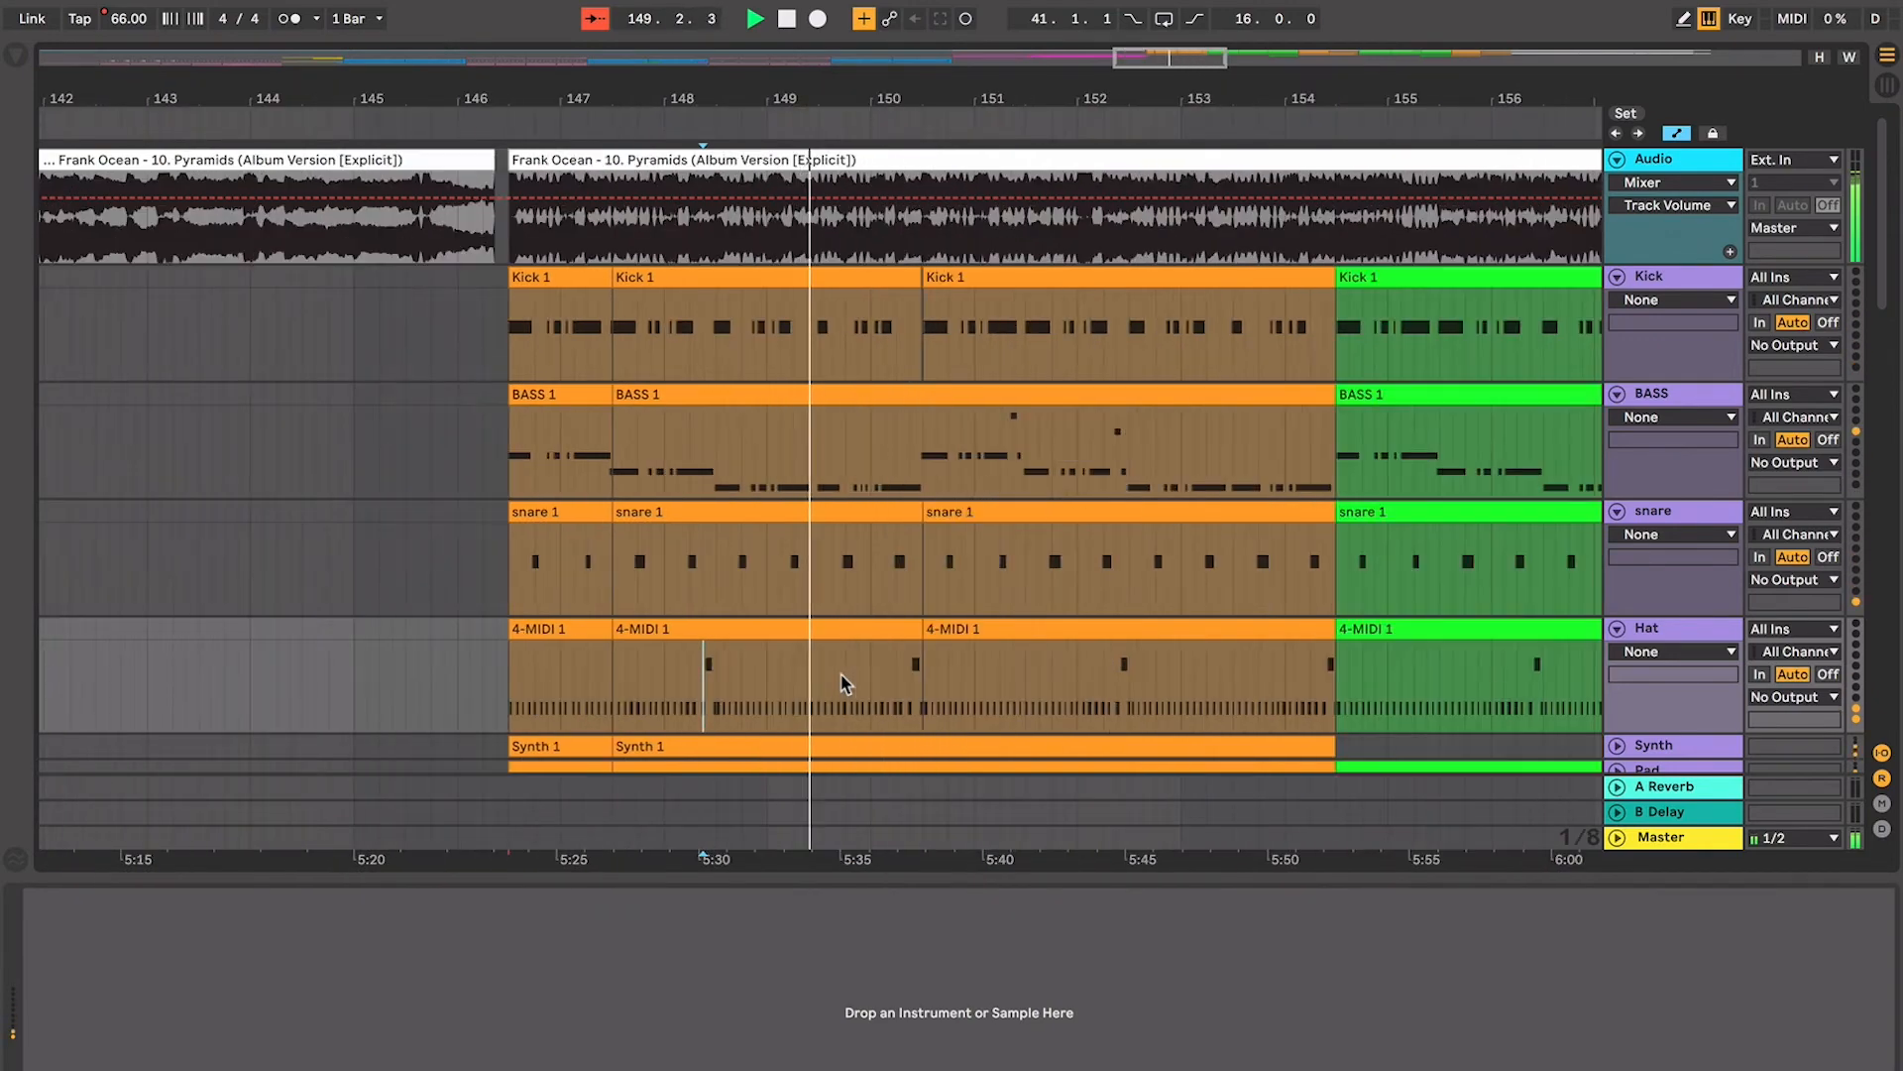
{"action": "scroll", "coordinate": [842, 682], "scroll_direction": "down", "scroll_amount": 5}
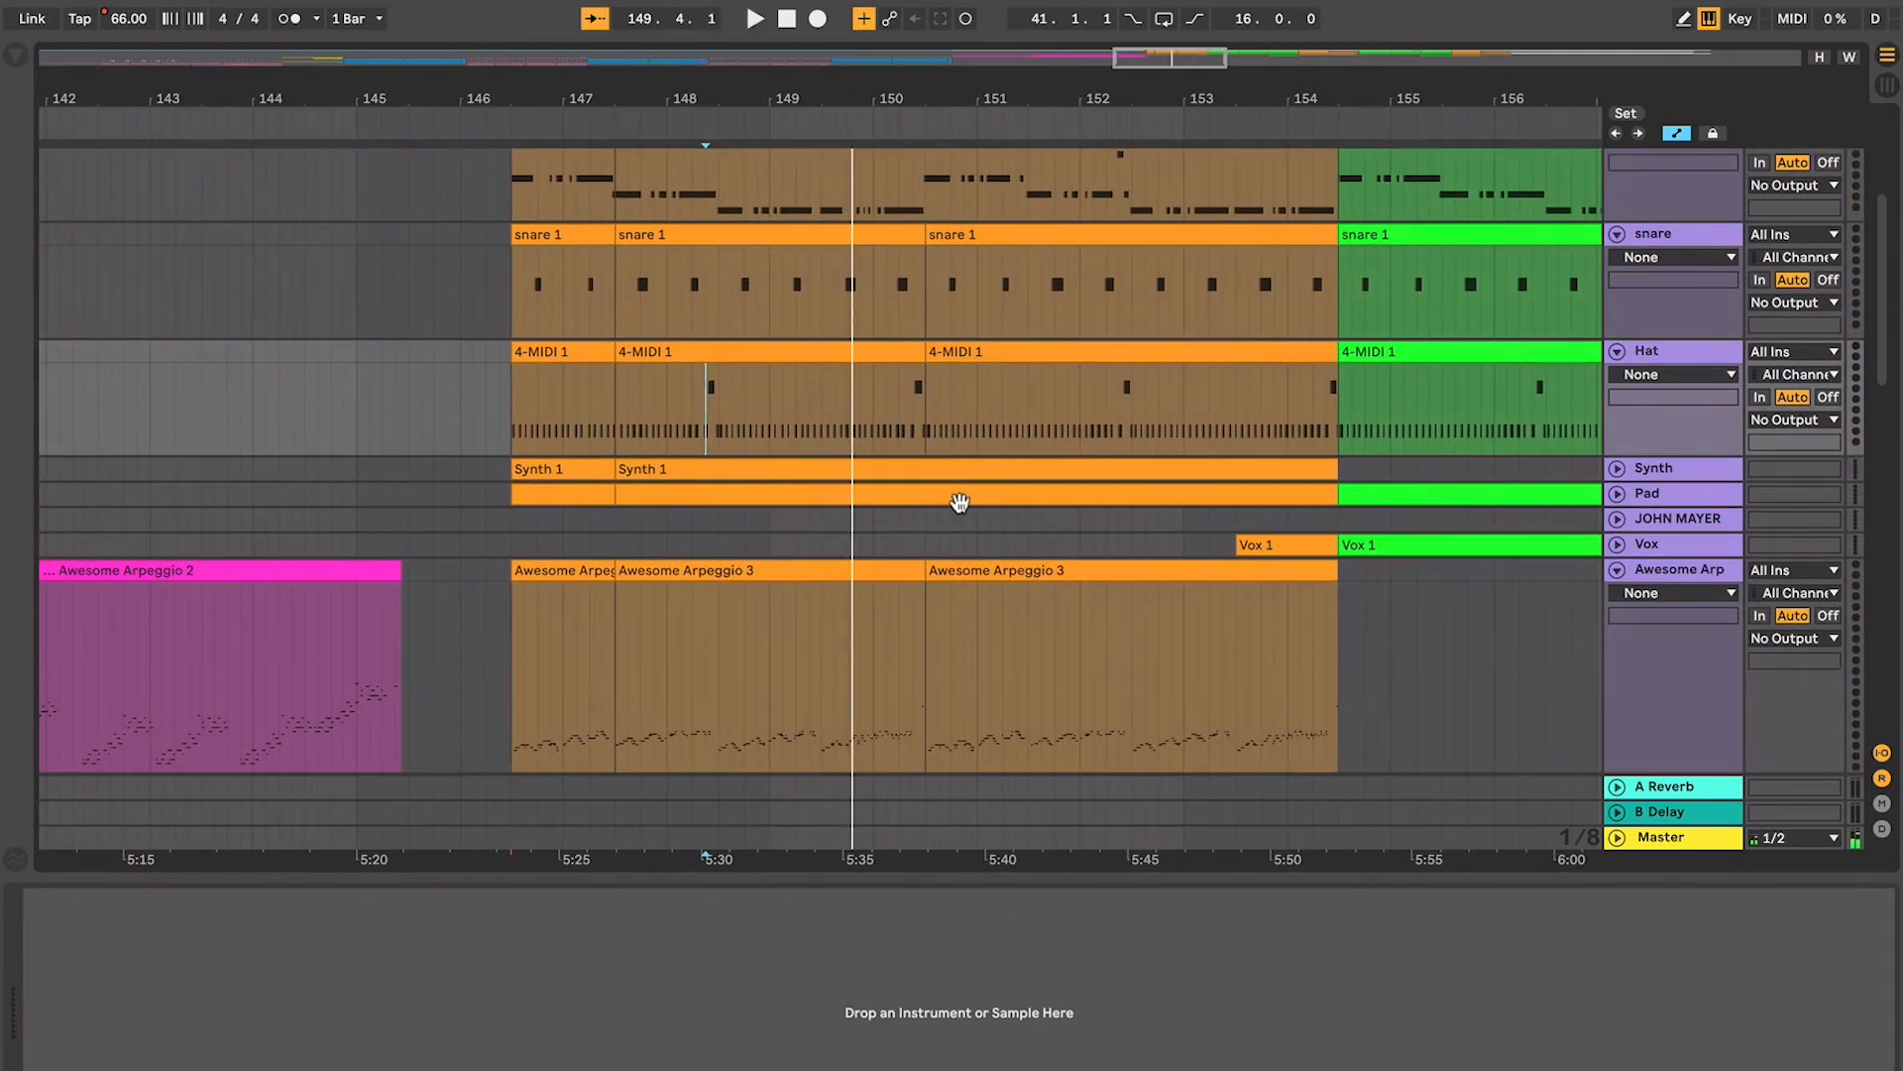
Unfold the Synth and Pad tracks and place the insert marker in the Pad track at bar 150.3
{"action": "left_click", "coordinate": [924, 518]}
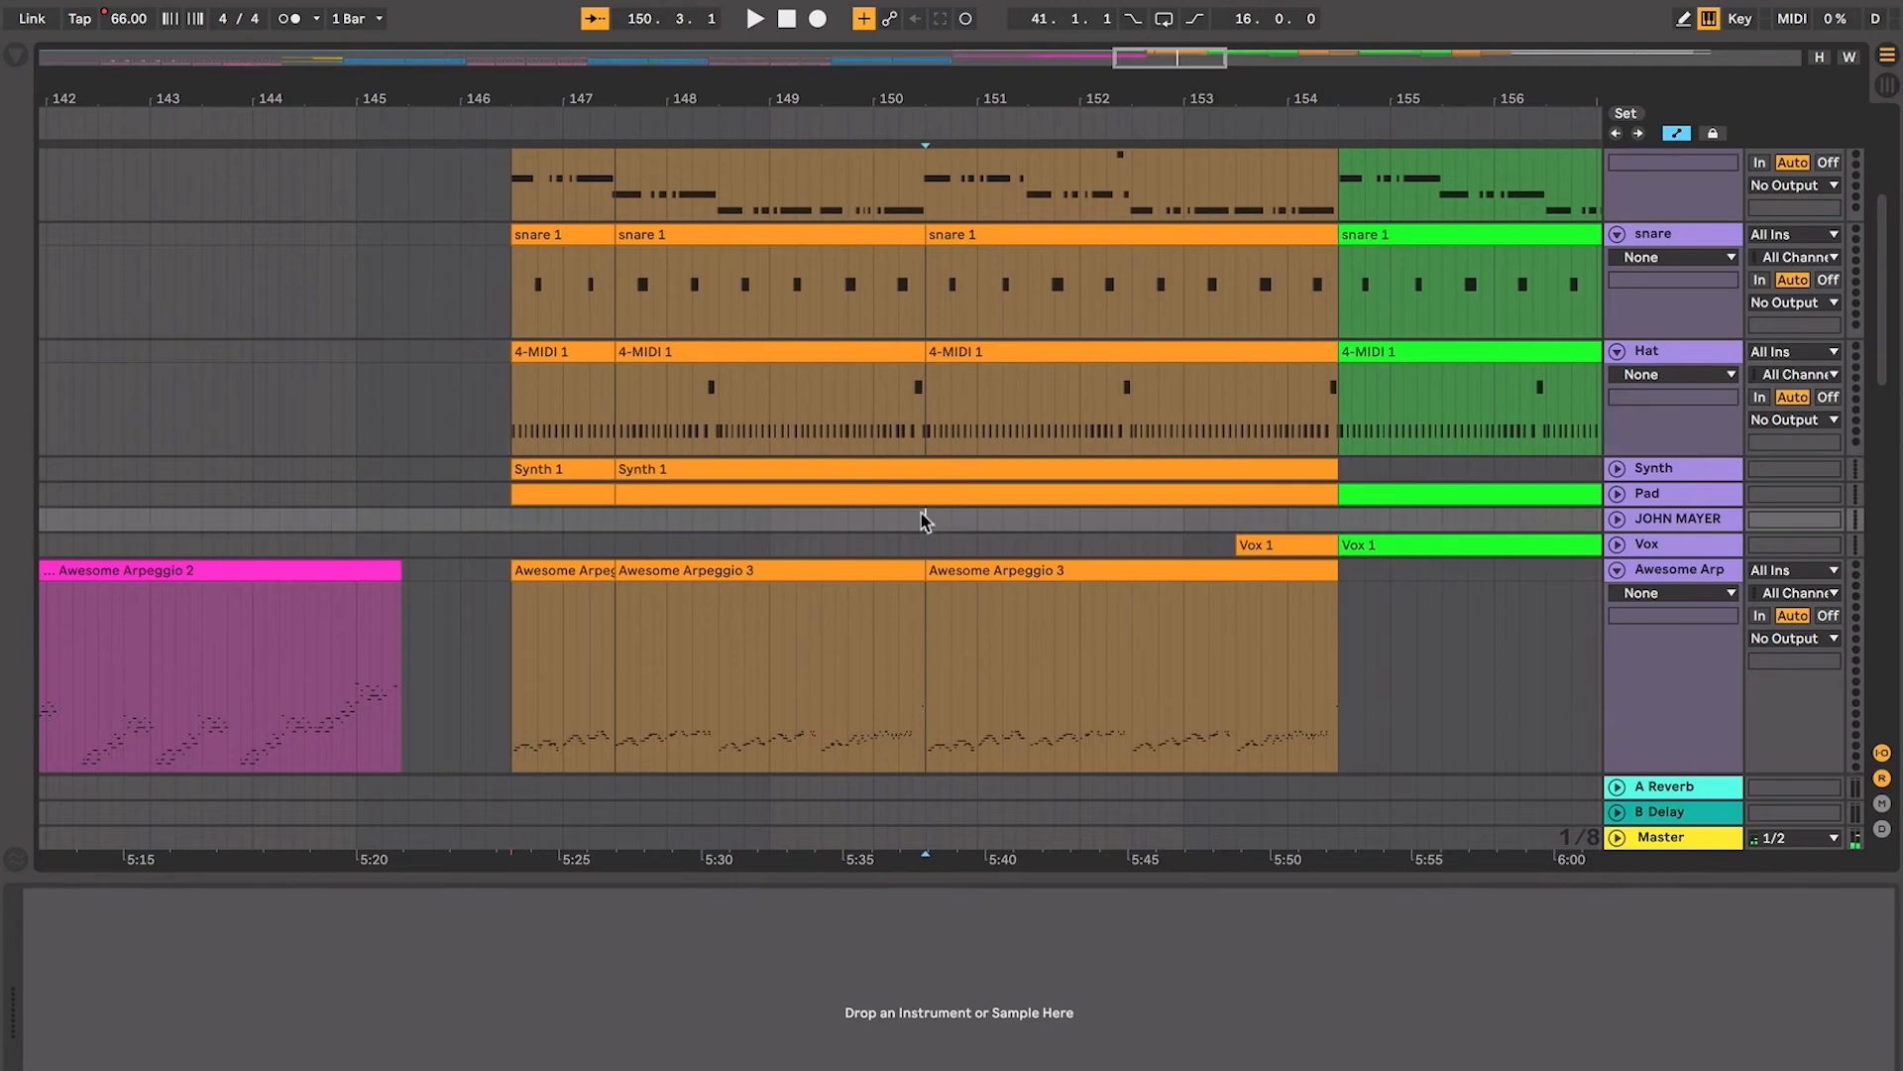
{"action": "left_click", "coordinate": [1620, 456]}
{"action": "left_click", "coordinate": [1618, 468]}
{"action": "scroll", "coordinate": [1297, 488], "scroll_direction": "down", "scroll_amount": 1}
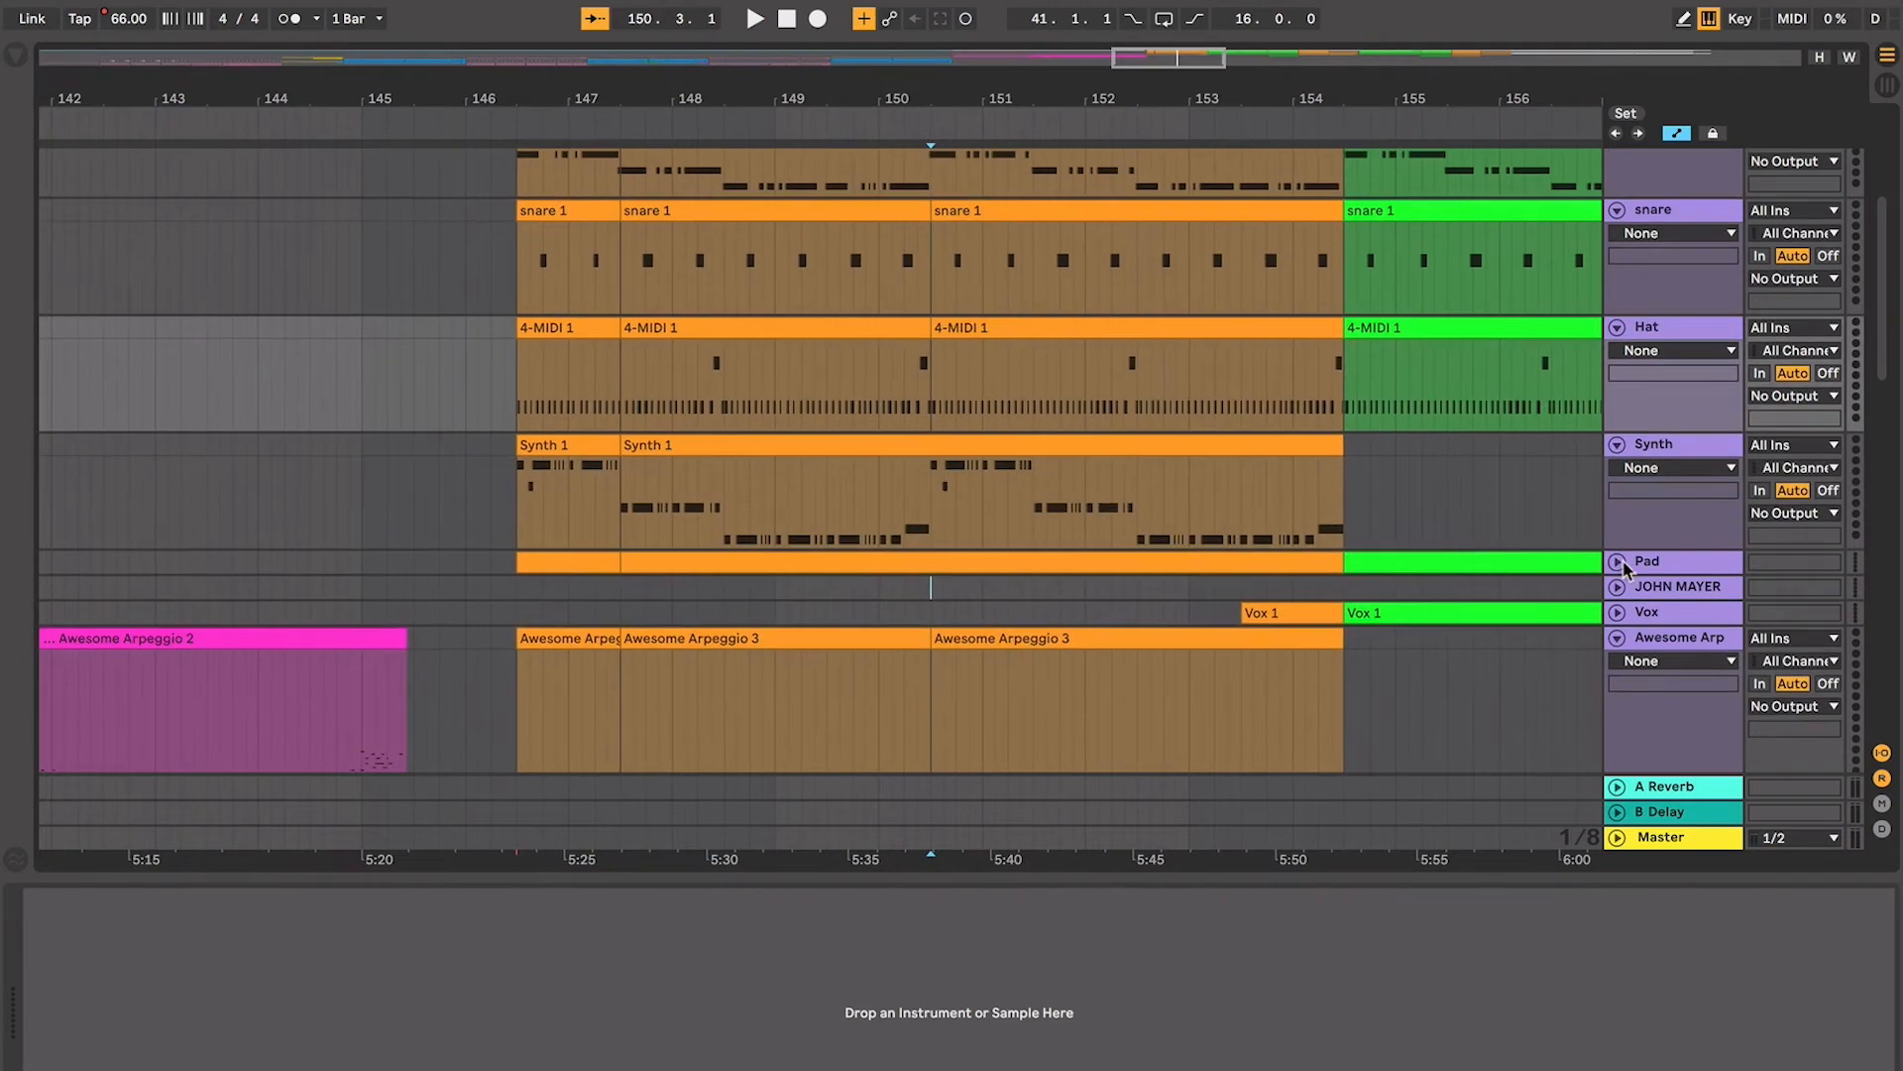
{"action": "left_click", "coordinate": [1618, 562]}
{"action": "left_click", "coordinate": [943, 614]}
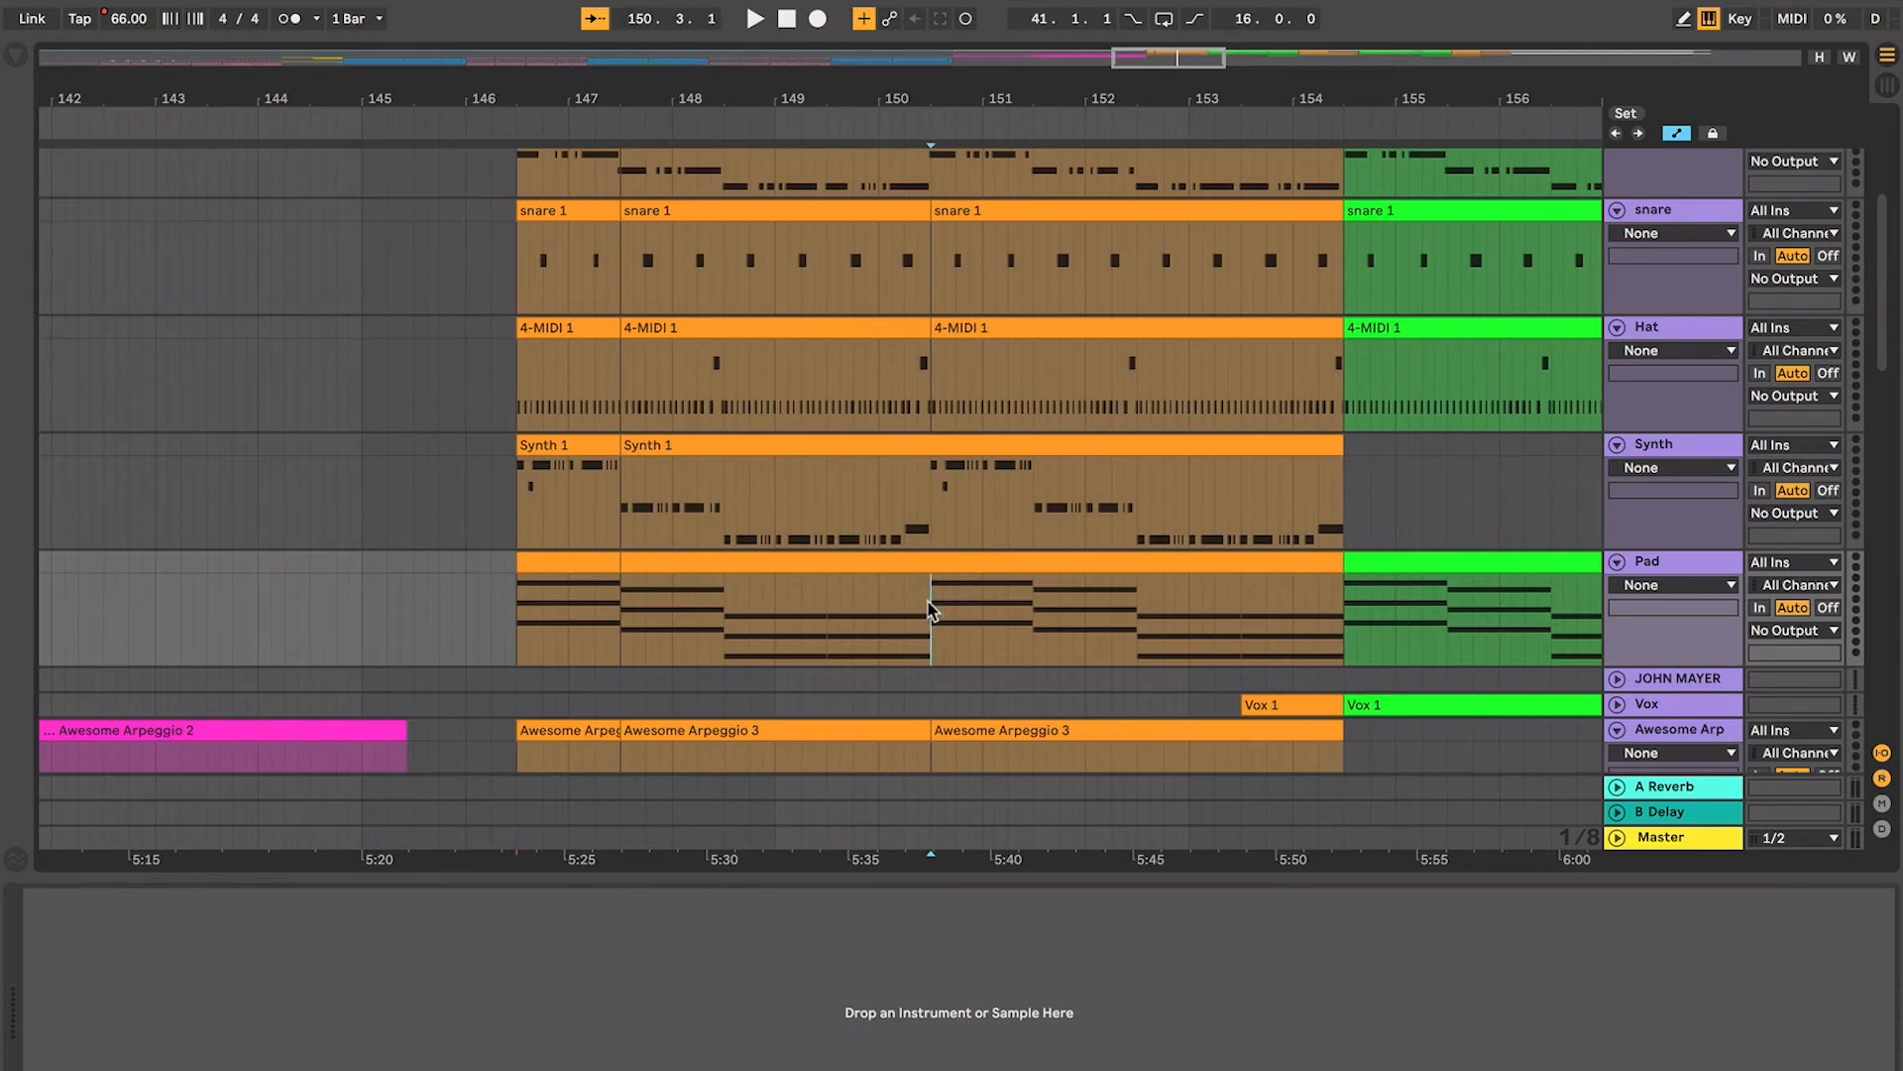
Examine how the orange and green sections are laid out across the second half's tracks
{"action": "scroll", "coordinate": [931, 610], "scroll_direction": "up", "scroll_amount": 4}
{"action": "scroll", "coordinate": [1218, 609], "scroll_direction": "down", "scroll_amount": 5}
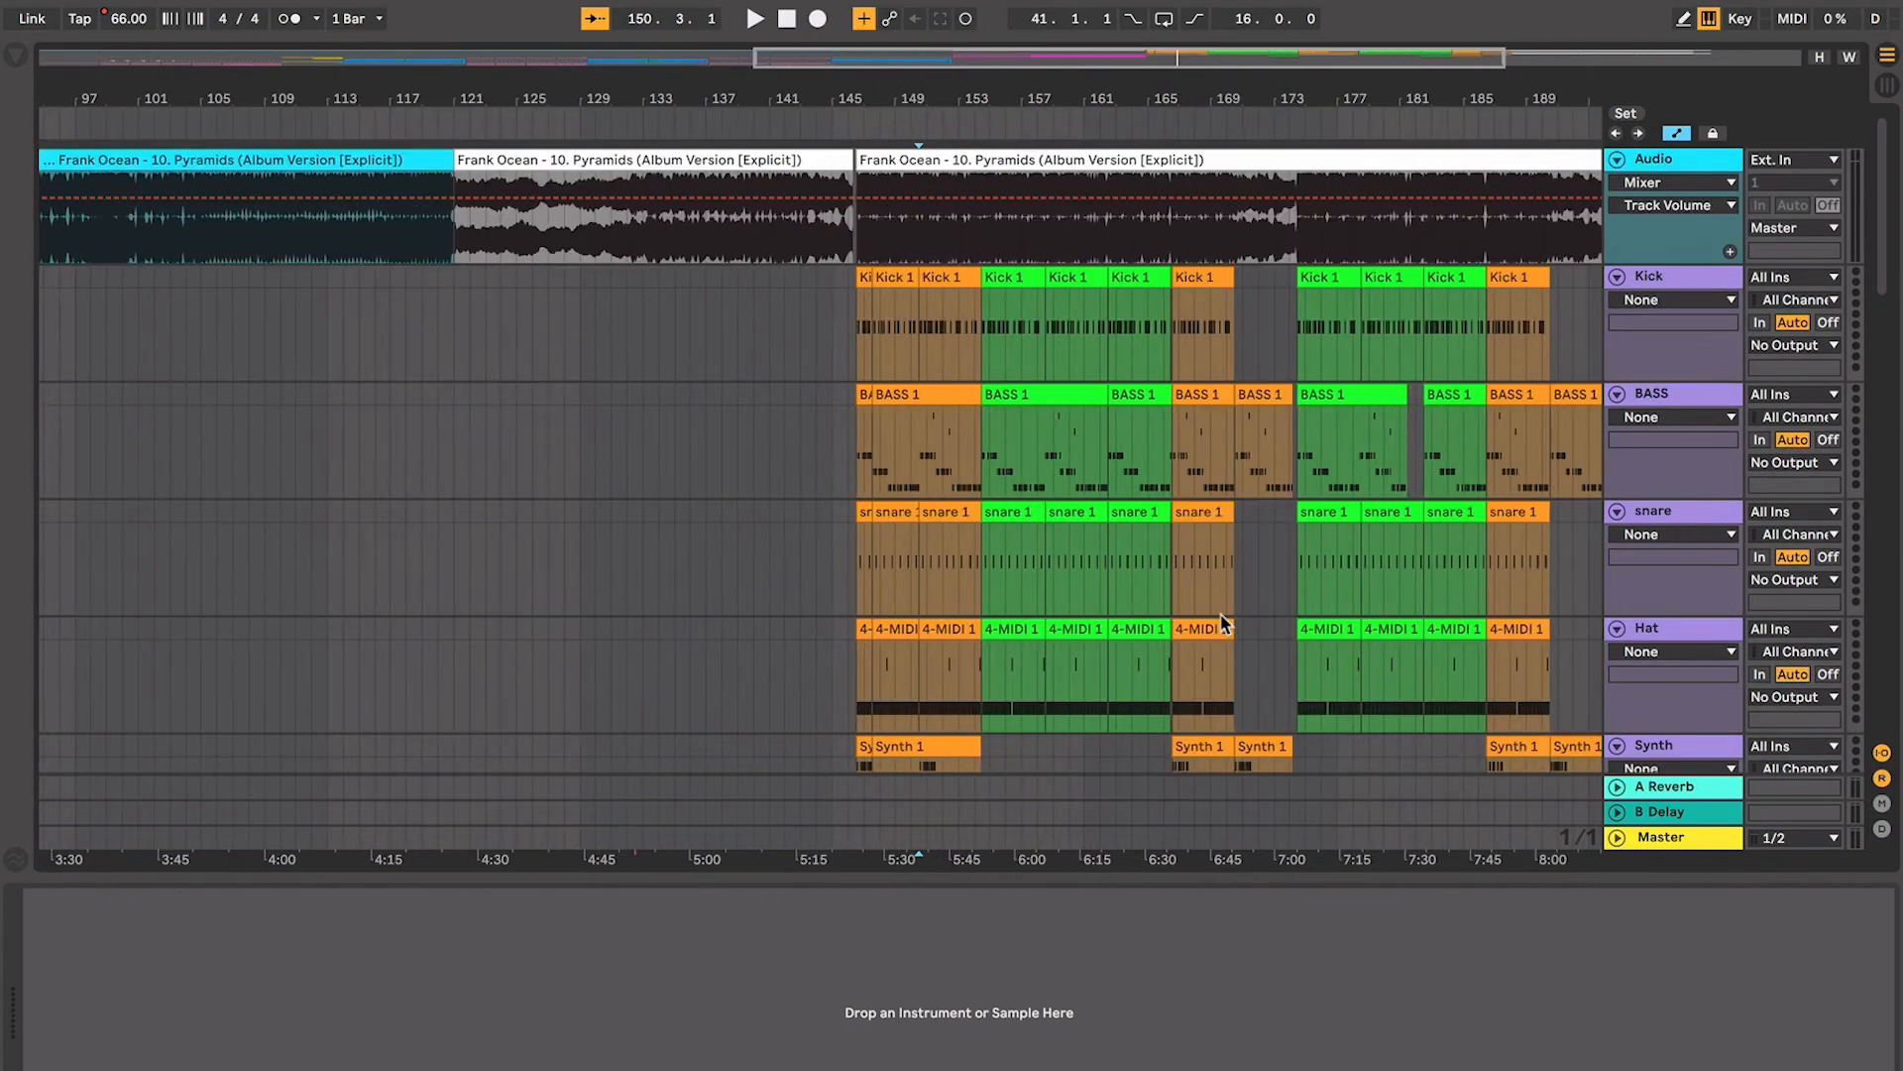
{"action": "scroll", "coordinate": [1222, 622], "scroll_direction": "down", "scroll_amount": 10}
{"action": "scroll", "coordinate": [1226, 622], "scroll_direction": "up", "scroll_amount": 10}
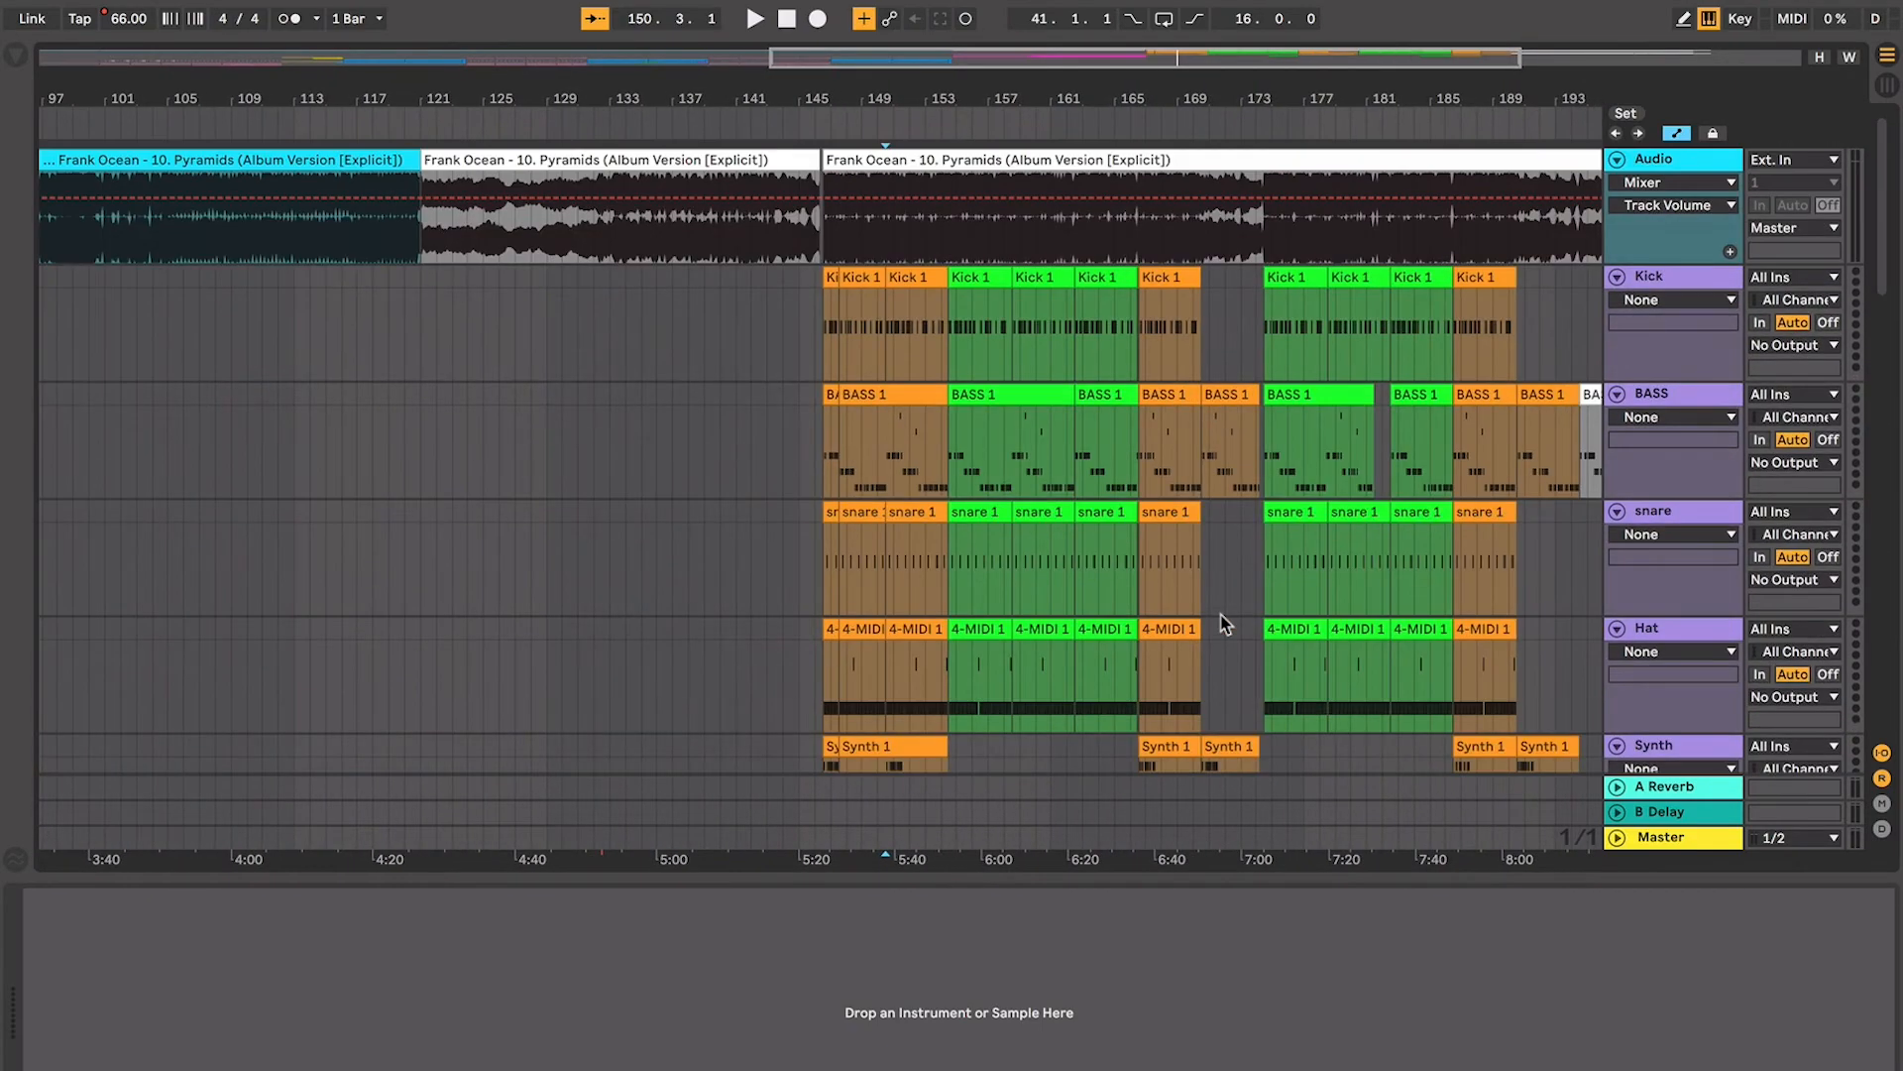
{"action": "scroll", "coordinate": [1223, 624], "scroll_direction": "down", "scroll_amount": 10}
{"action": "scroll", "coordinate": [1223, 623], "scroll_direction": "up", "scroll_amount": 10}
{"action": "left_click", "coordinate": [889, 486]}
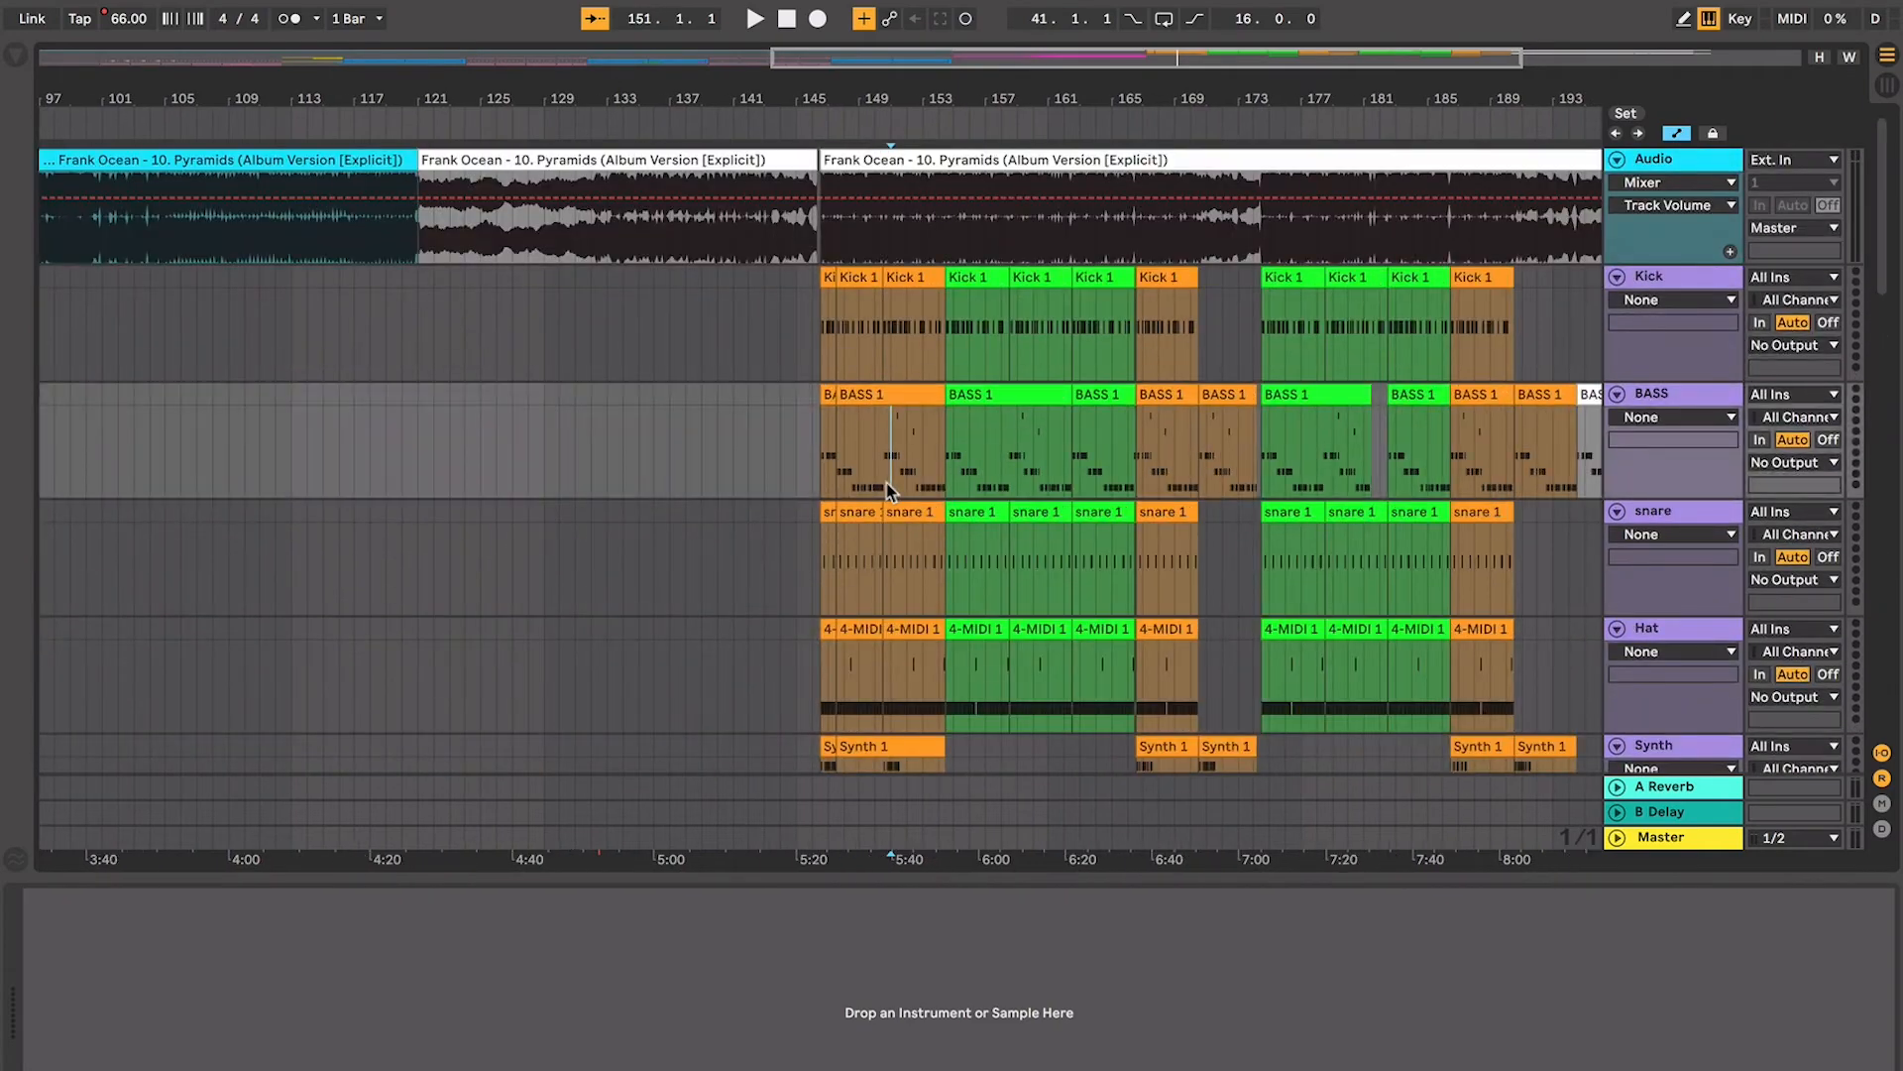
{"action": "left_click", "coordinate": [827, 480]}
{"action": "scroll", "coordinate": [828, 480], "scroll_direction": "up", "scroll_amount": 10}
{"action": "scroll", "coordinate": [828, 480], "scroll_direction": "down", "scroll_amount": 10}
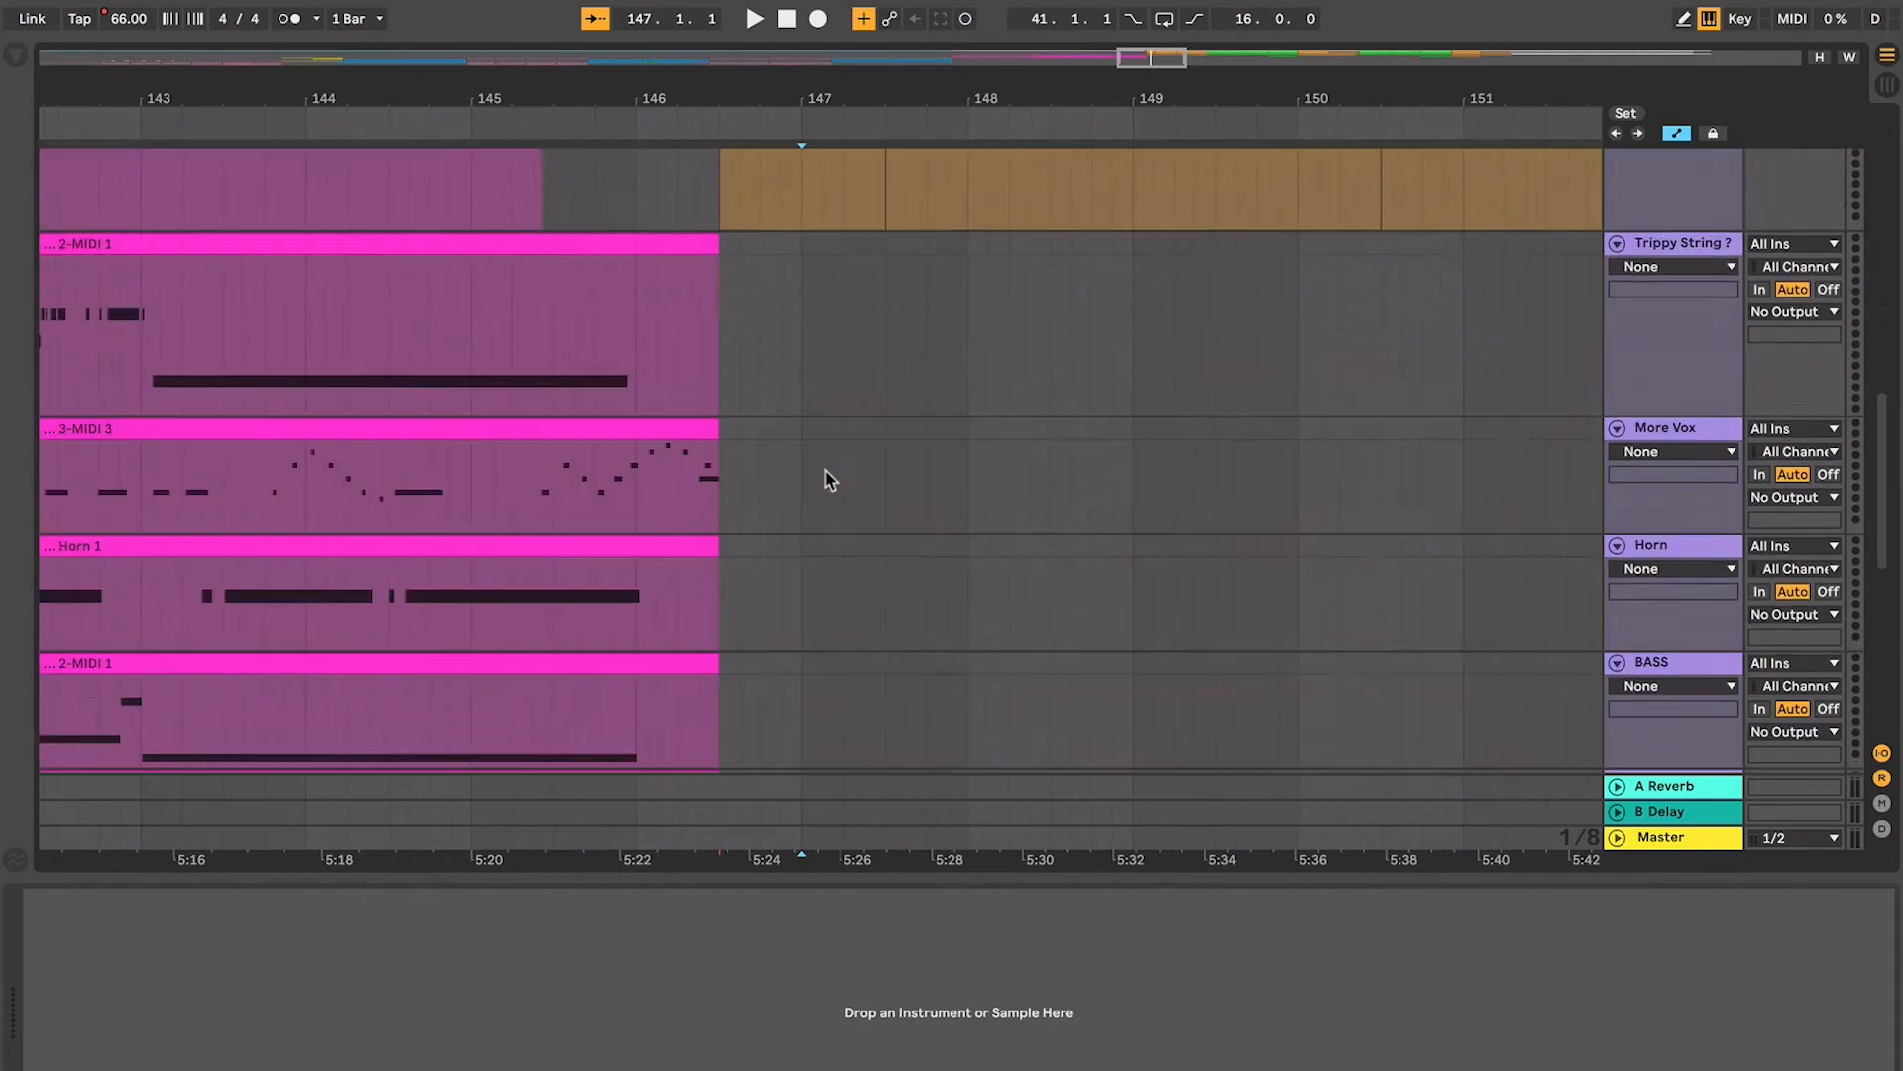
{"action": "scroll", "coordinate": [830, 480], "scroll_direction": "up", "scroll_amount": 10}
{"action": "scroll", "coordinate": [830, 479], "scroll_direction": "down", "scroll_amount": 10}
{"action": "scroll", "coordinate": [830, 480], "scroll_direction": "up", "scroll_amount": 5}
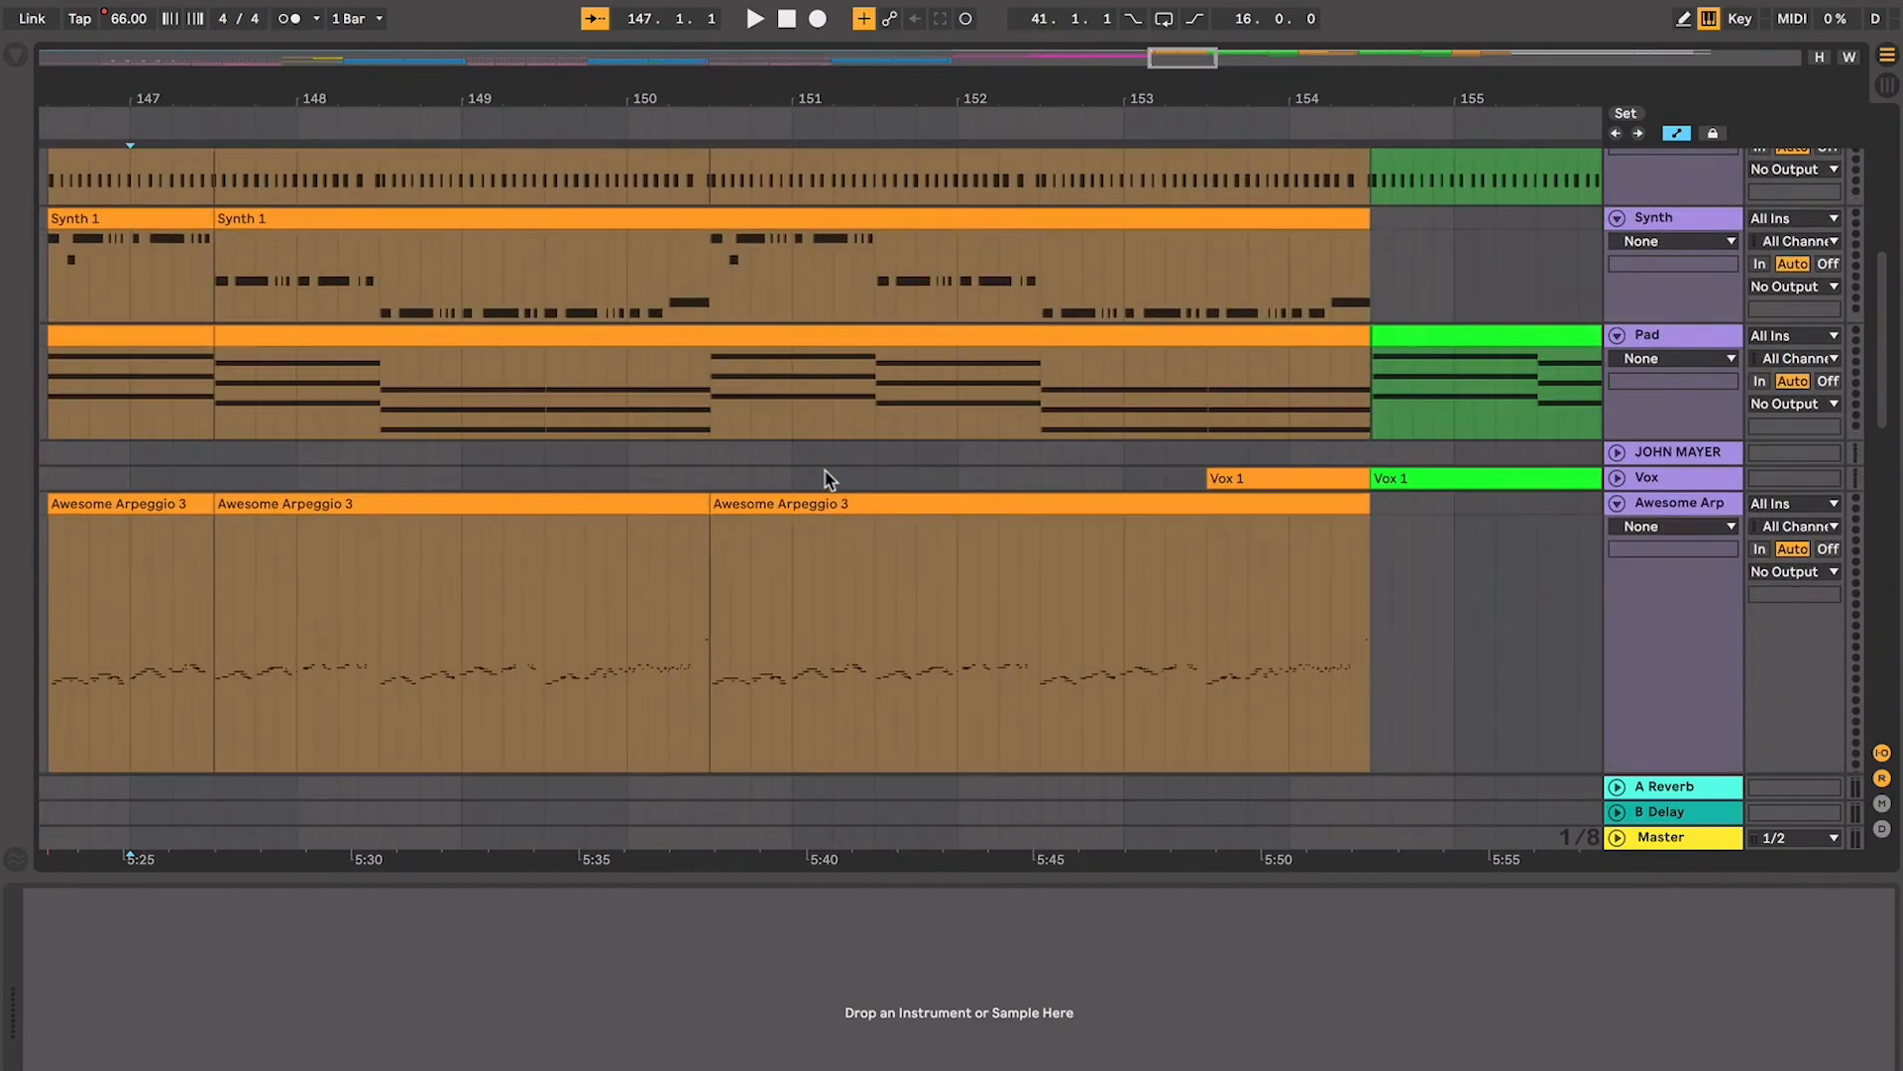
Select the Awesome Arpeggio 3 clip starting at bar 150.3 and compare it with the preceding arpeggio clips
{"action": "left_click", "coordinate": [837, 500]}
{"action": "scroll", "coordinate": [764, 500], "scroll_direction": "left", "scroll_amount": 5}
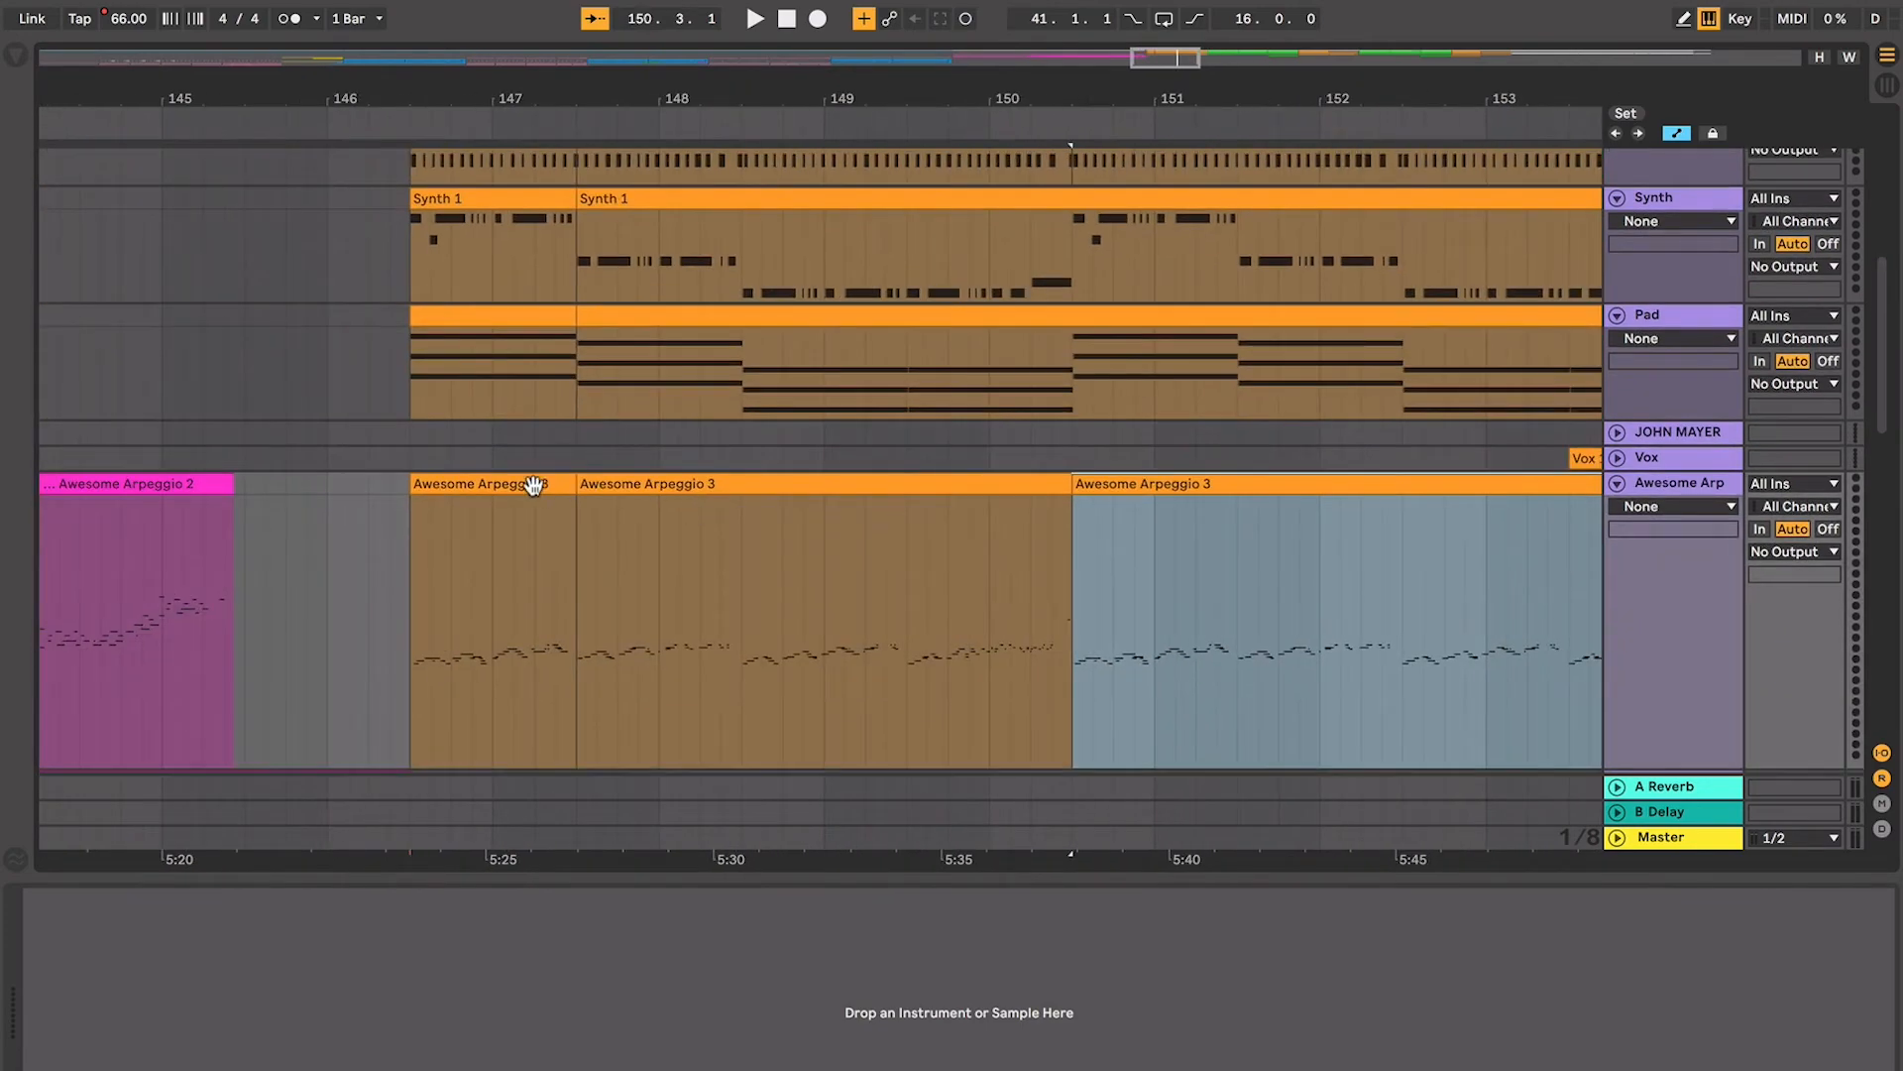
{"action": "scroll", "coordinate": [533, 486], "scroll_direction": "right", "scroll_amount": 5}
{"action": "scroll", "coordinate": [534, 486], "scroll_direction": "up", "scroll_amount": 3}
{"action": "scroll", "coordinate": [533, 485], "scroll_direction": "down", "scroll_amount": 3}
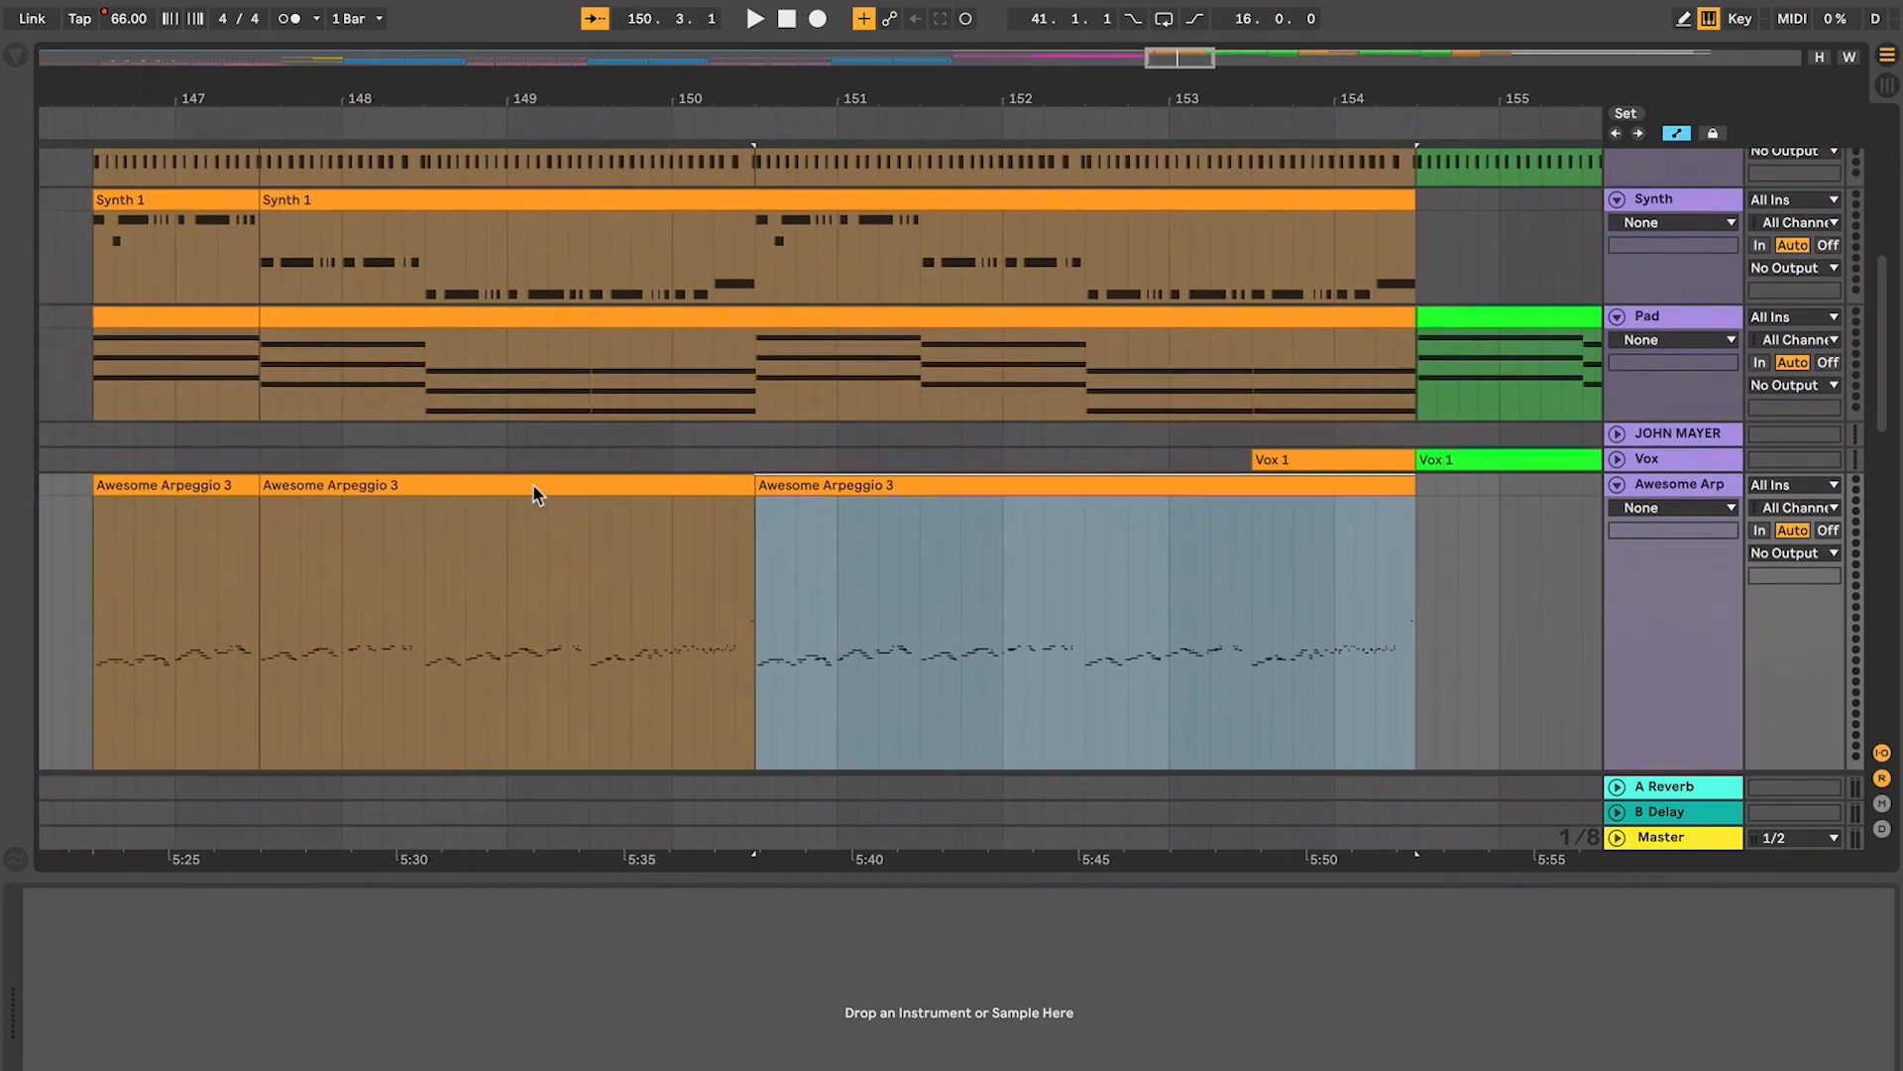
{"action": "scroll", "coordinate": [534, 486], "scroll_direction": "down", "scroll_amount": 2}
{"action": "scroll", "coordinate": [534, 485], "scroll_direction": "left", "scroll_amount": 2}
{"action": "scroll", "coordinate": [534, 486], "scroll_direction": "up", "scroll_amount": 5}
Examine the drum, BASS, Synth, Pad and arpeggio parts on either side of the bar 150.3 repeat
{"action": "left_click", "coordinate": [496, 453]}
{"action": "scroll", "coordinate": [495, 453], "scroll_direction": "up", "scroll_amount": 2}
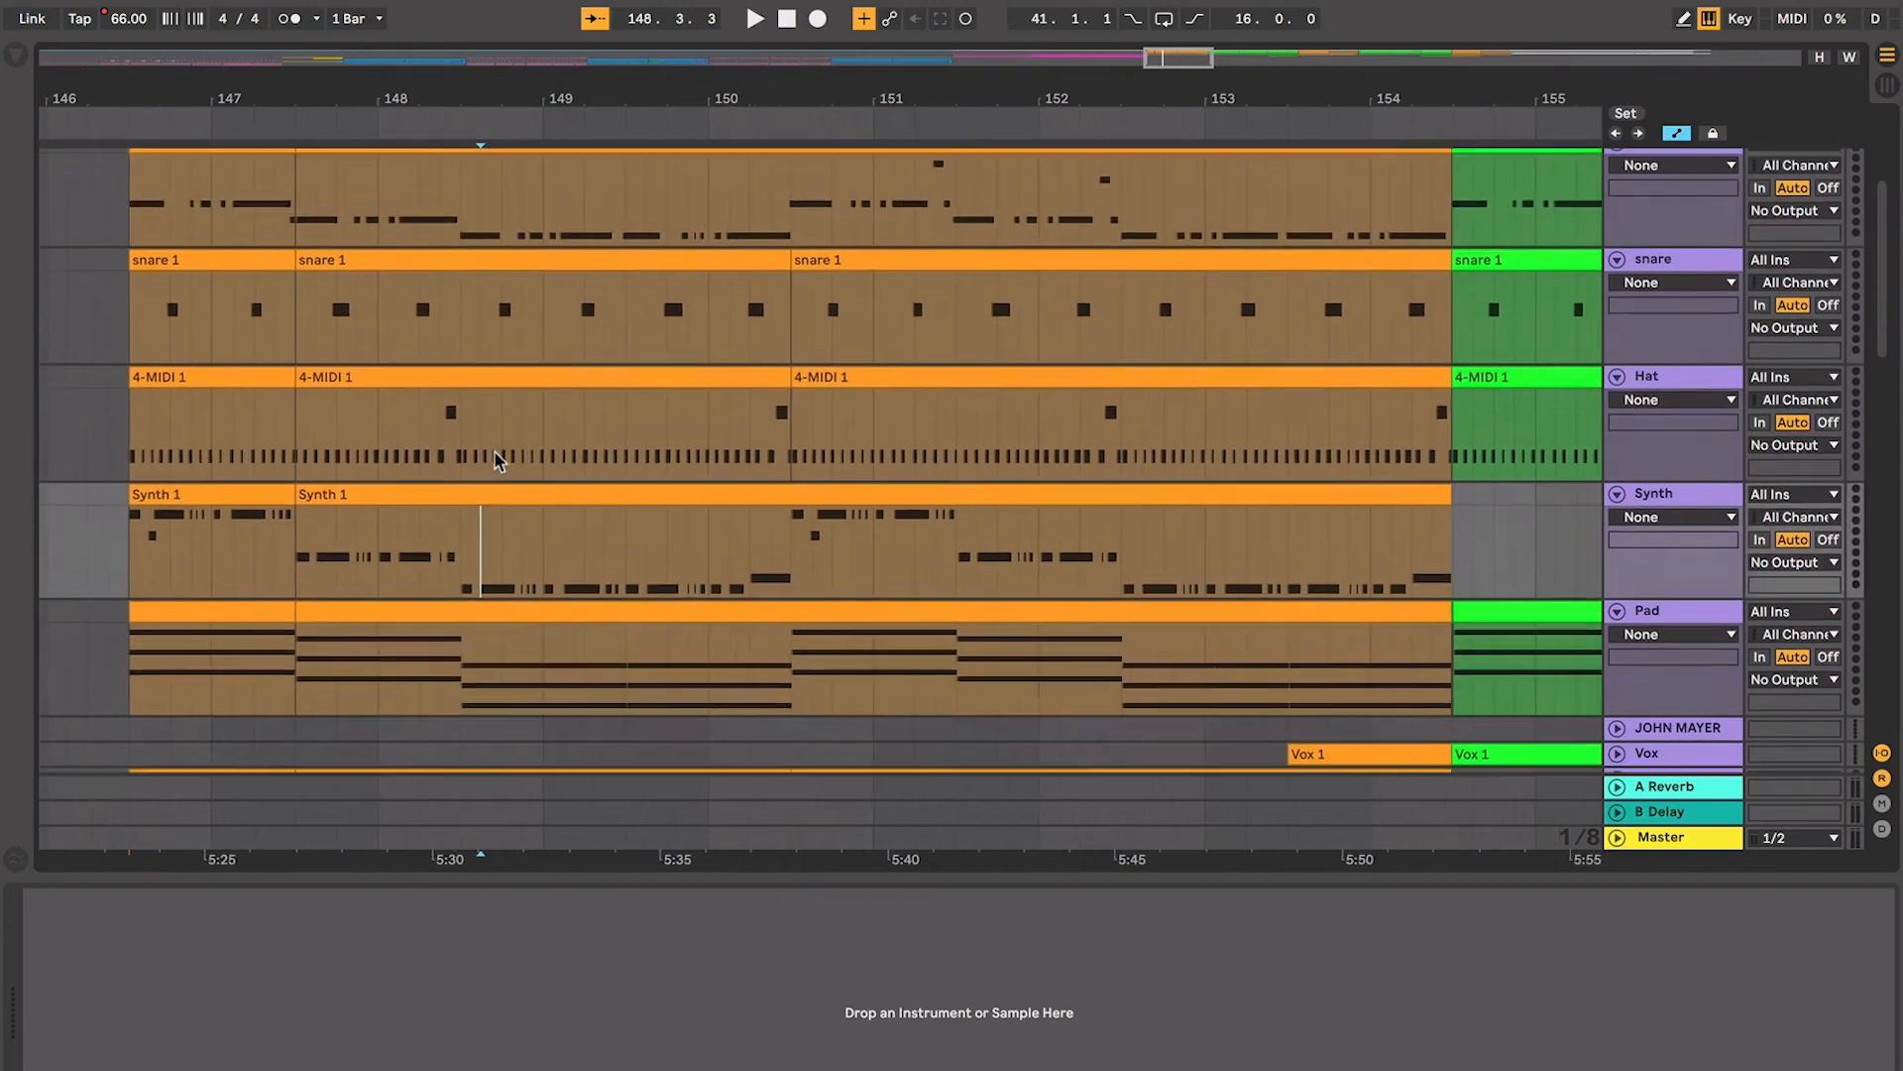
{"action": "scroll", "coordinate": [496, 454], "scroll_direction": "up", "scroll_amount": 5}
{"action": "scroll", "coordinate": [495, 452], "scroll_direction": "down", "scroll_amount": 2}
{"action": "scroll", "coordinate": [495, 452], "scroll_direction": "down", "scroll_amount": 5}
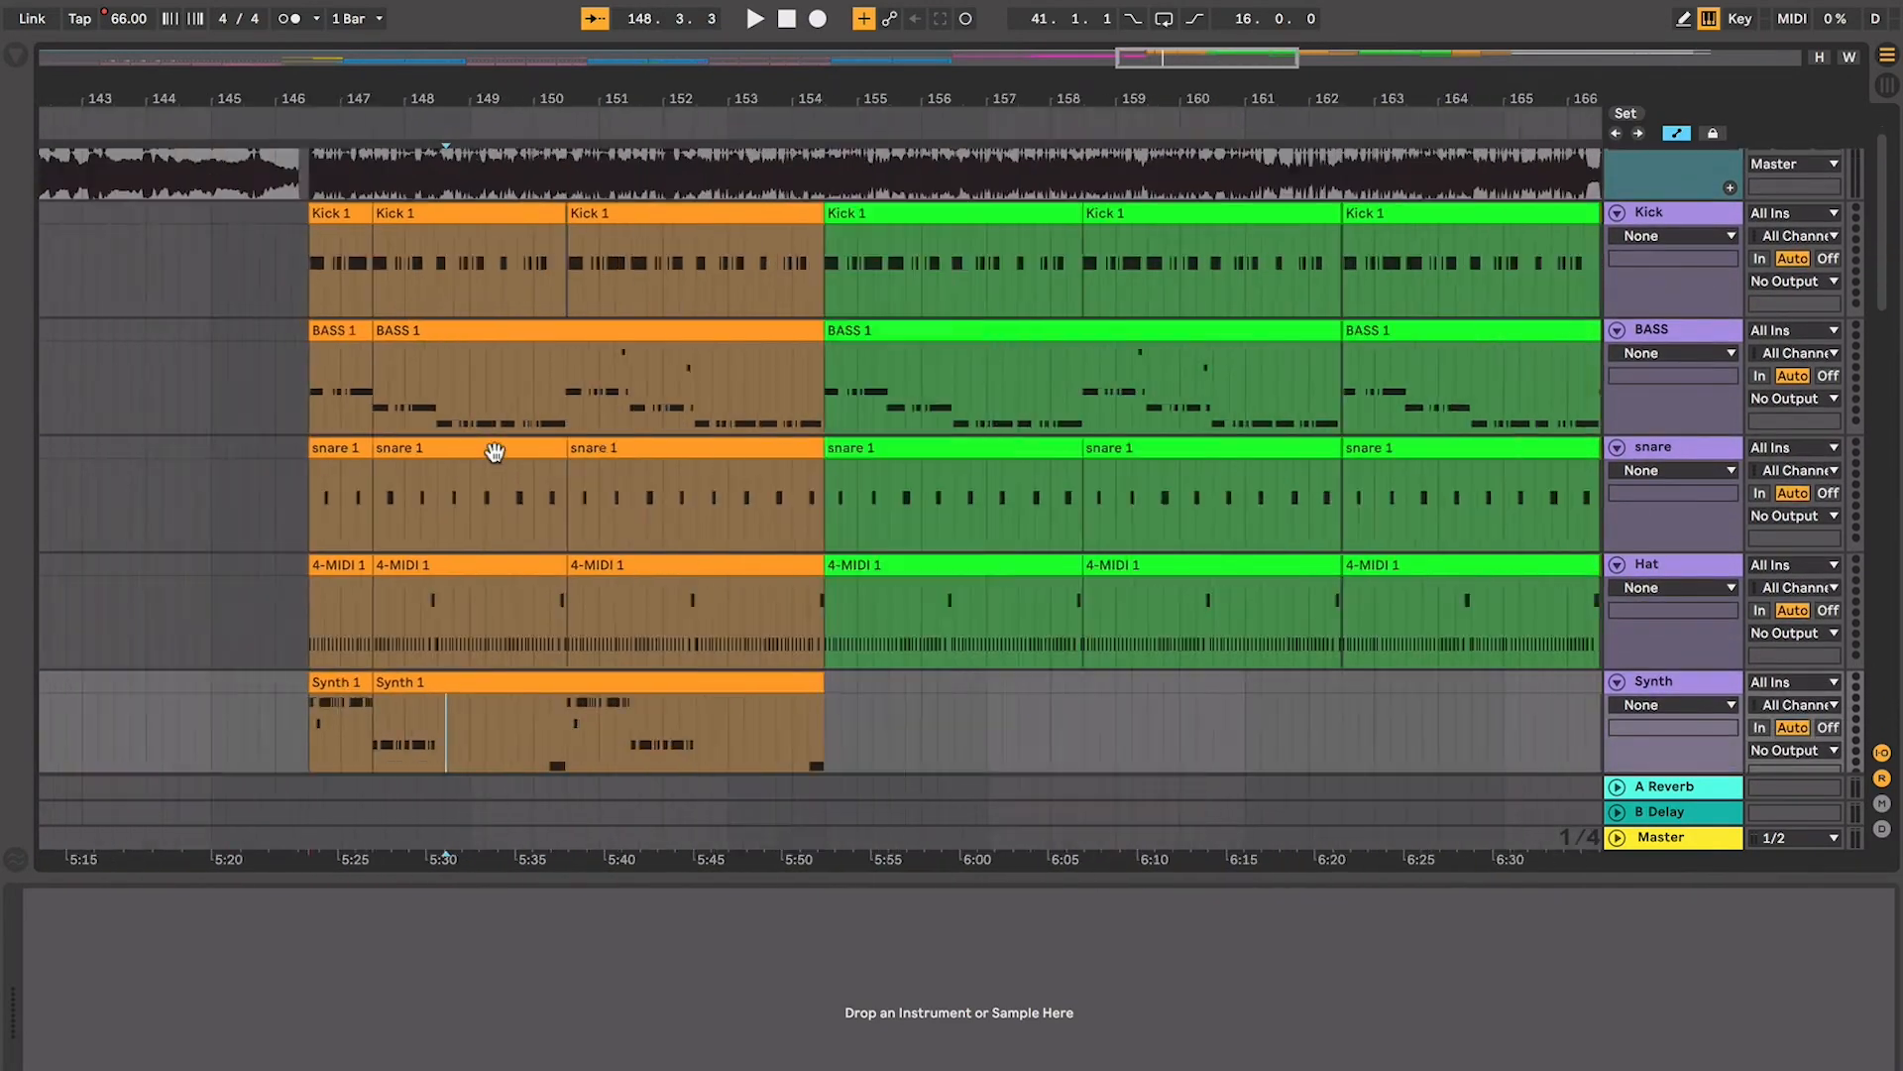
{"action": "scroll", "coordinate": [495, 452], "scroll_direction": "down", "scroll_amount": 3}
{"action": "scroll", "coordinate": [496, 452], "scroll_direction": "down", "scroll_amount": 3}
{"action": "scroll", "coordinate": [496, 452], "scroll_direction": "up", "scroll_amount": 5}
{"action": "left_click", "coordinate": [494, 449]}
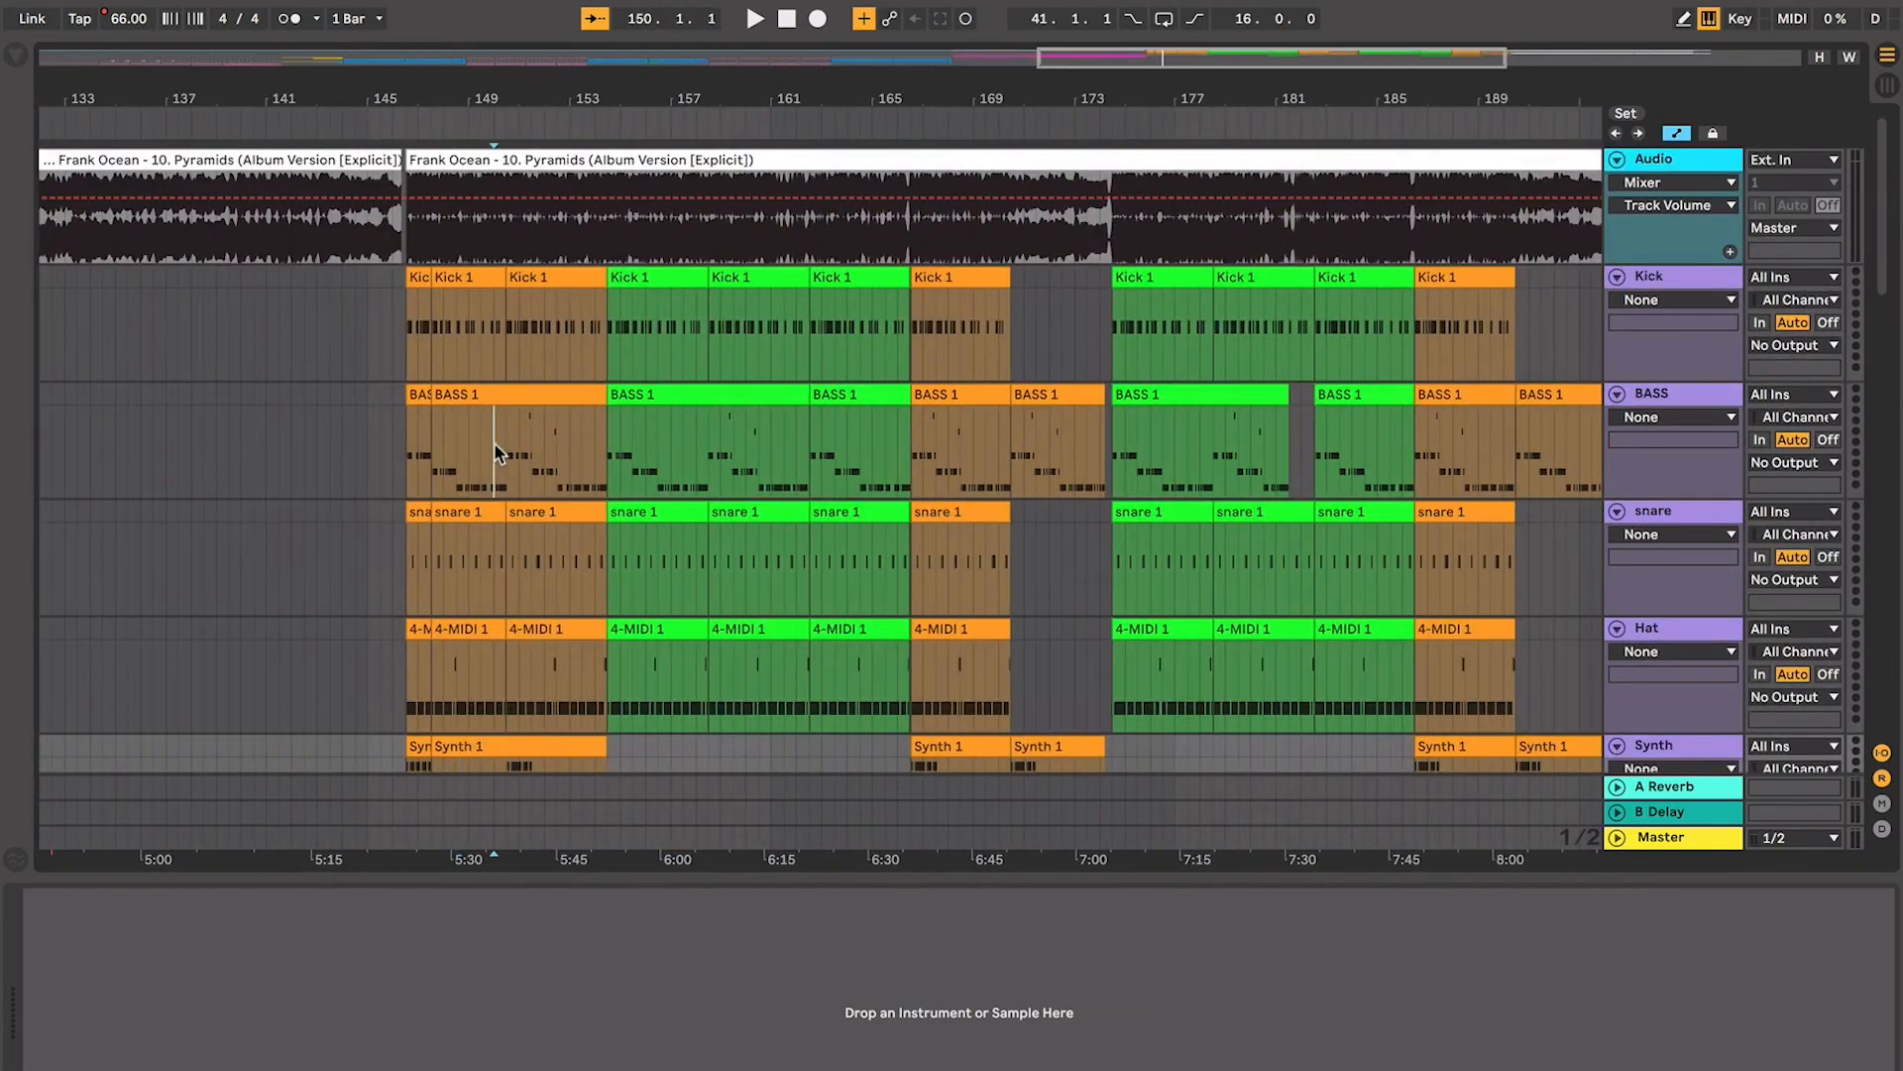
{"action": "scroll", "coordinate": [493, 443], "scroll_direction": "up", "scroll_amount": 10}
{"action": "scroll", "coordinate": [506, 444], "scroll_direction": "down", "scroll_amount": 2}
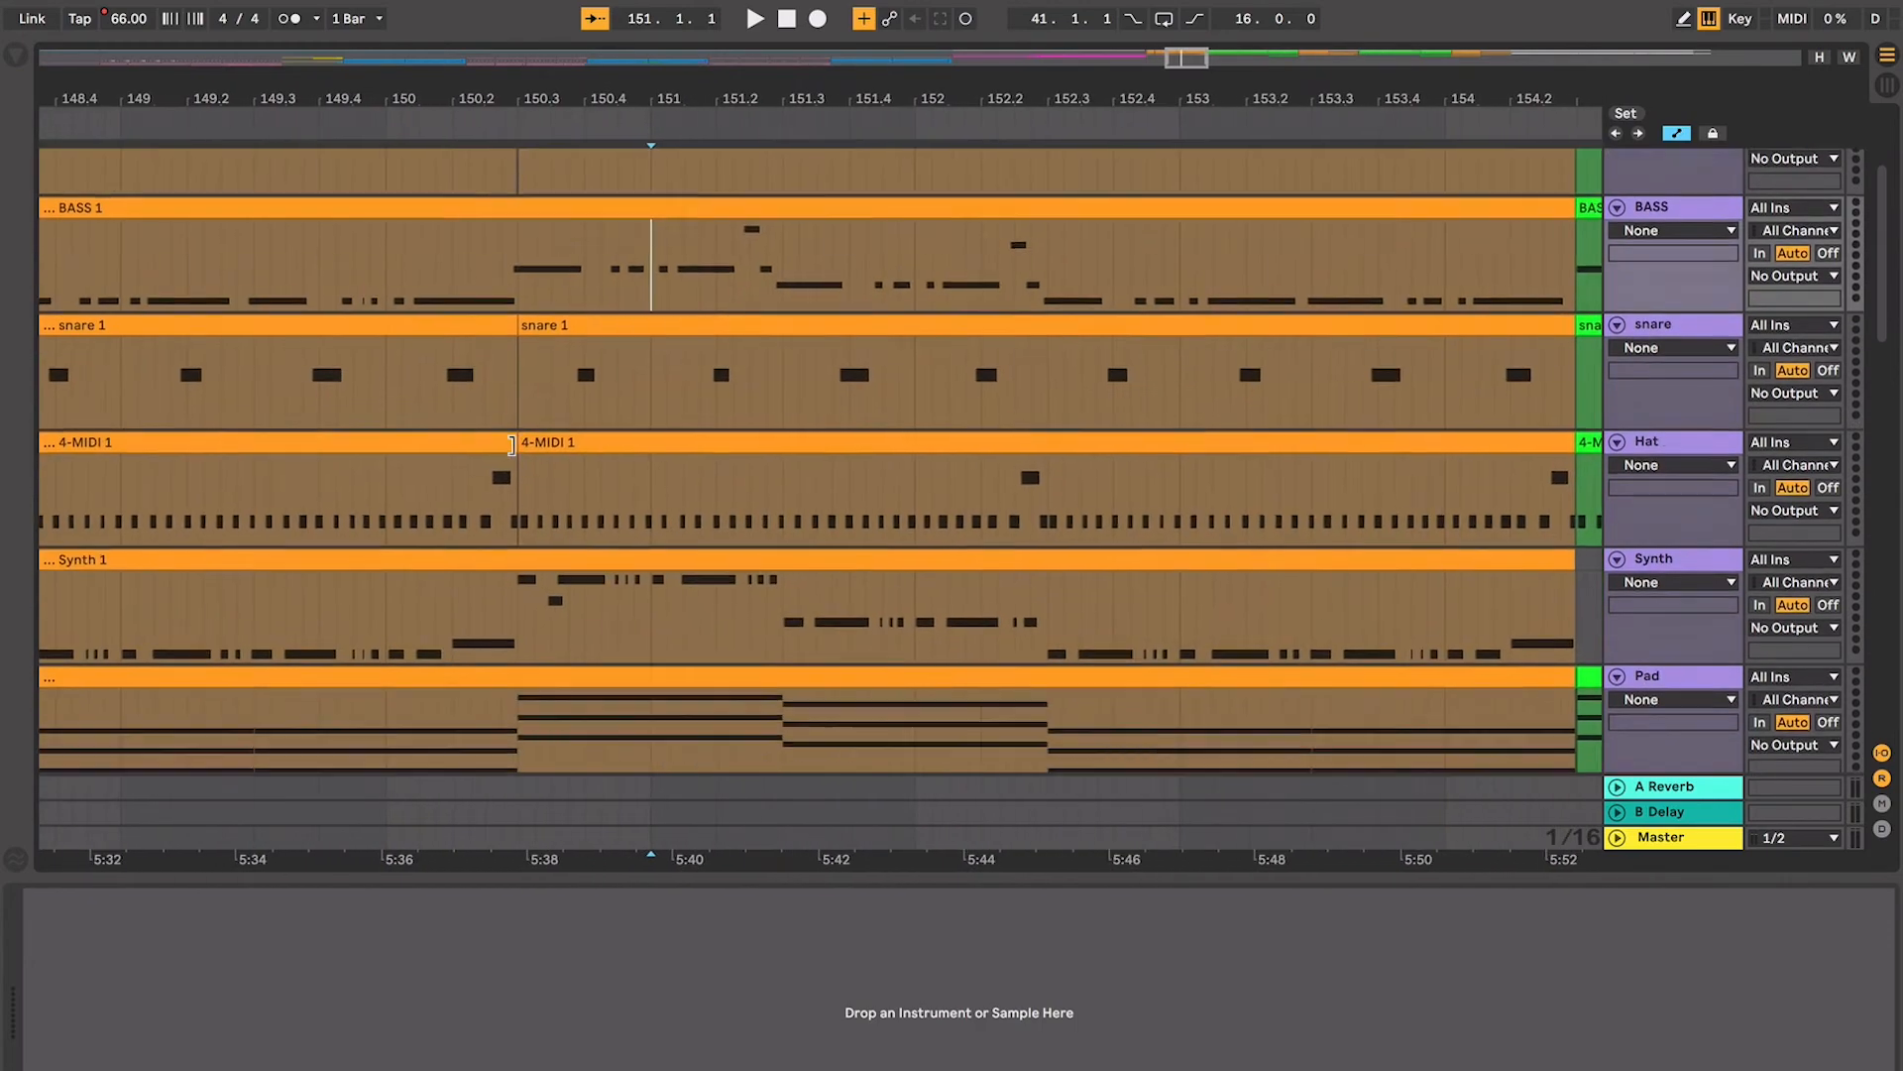
{"action": "scroll", "coordinate": [515, 444], "scroll_direction": "down", "scroll_amount": 5}
{"action": "scroll", "coordinate": [515, 447], "scroll_direction": "down", "scroll_amount": 3}
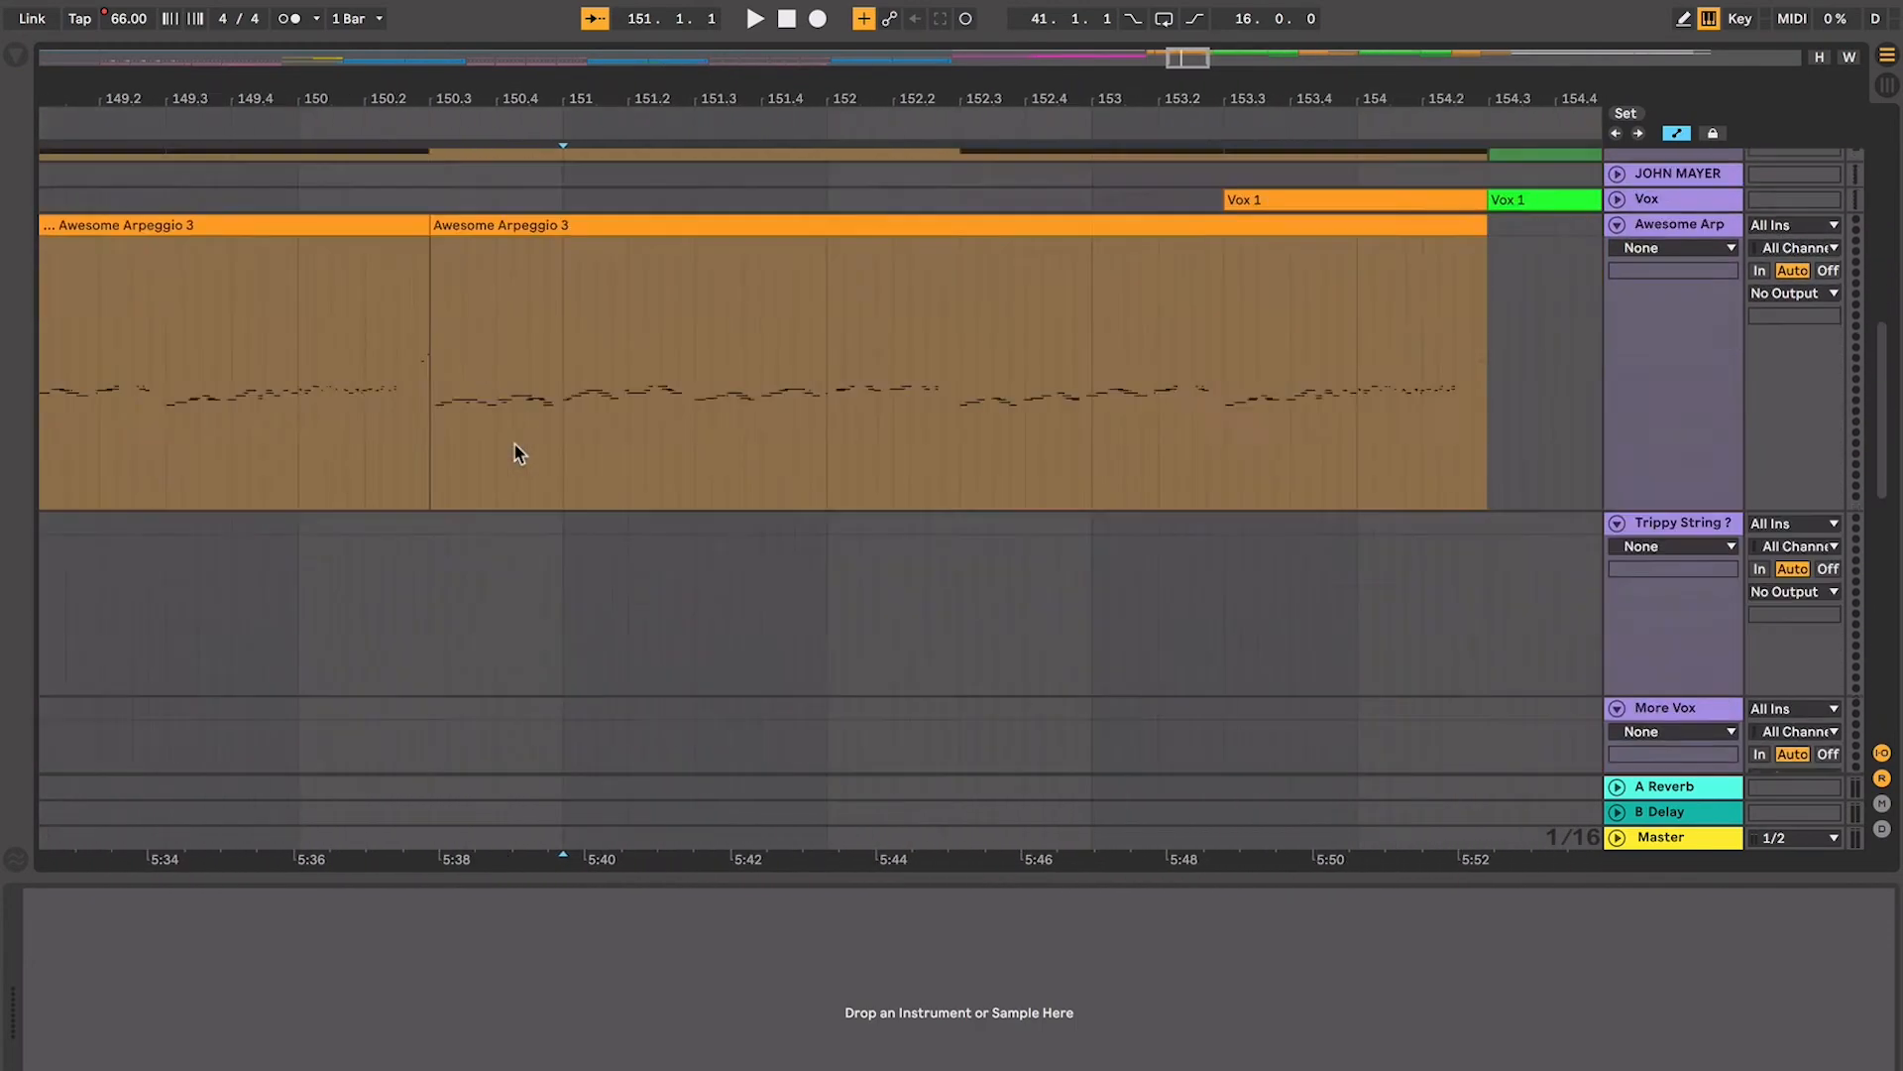
{"action": "scroll", "coordinate": [515, 444], "scroll_direction": "up", "scroll_amount": 6}
Play the orange section's repeat from bar 150.3 and unfold the Vox track
{"action": "left_click", "coordinate": [335, 436]}
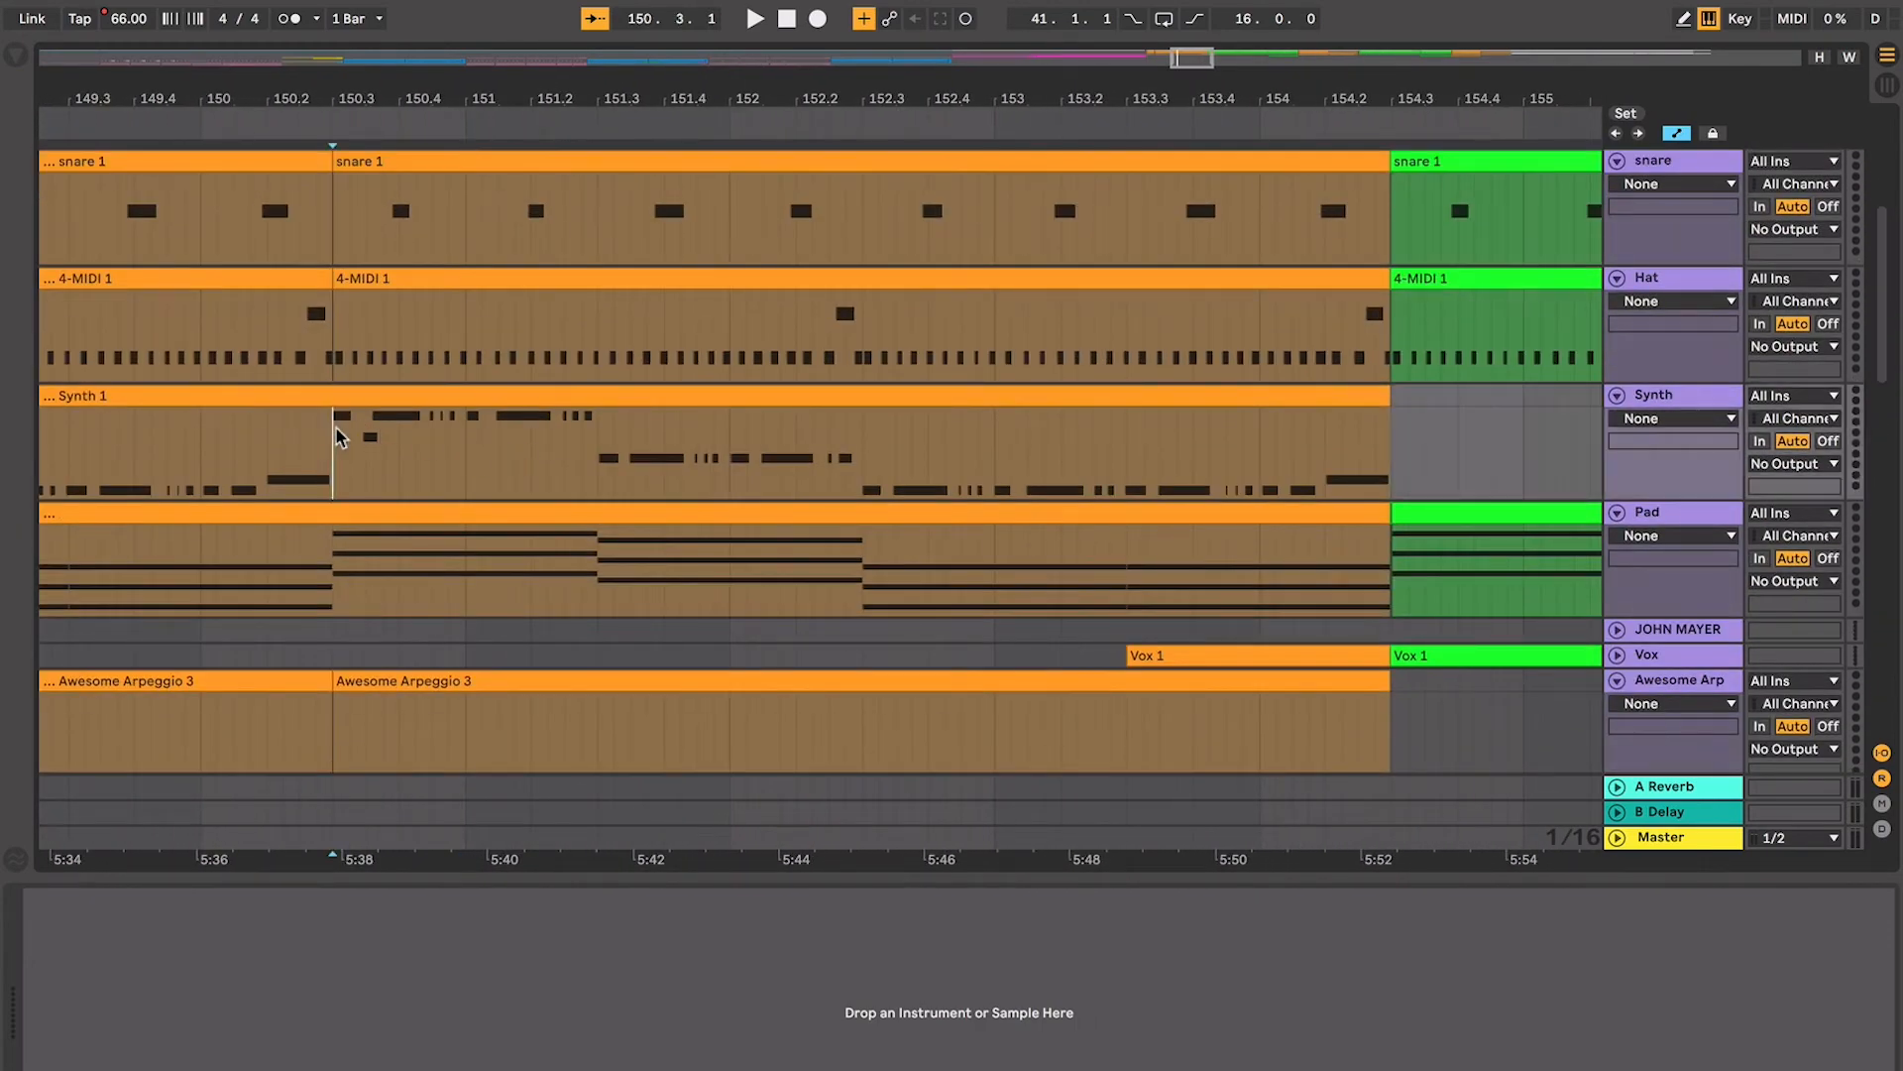
{"action": "key", "text": "space"}
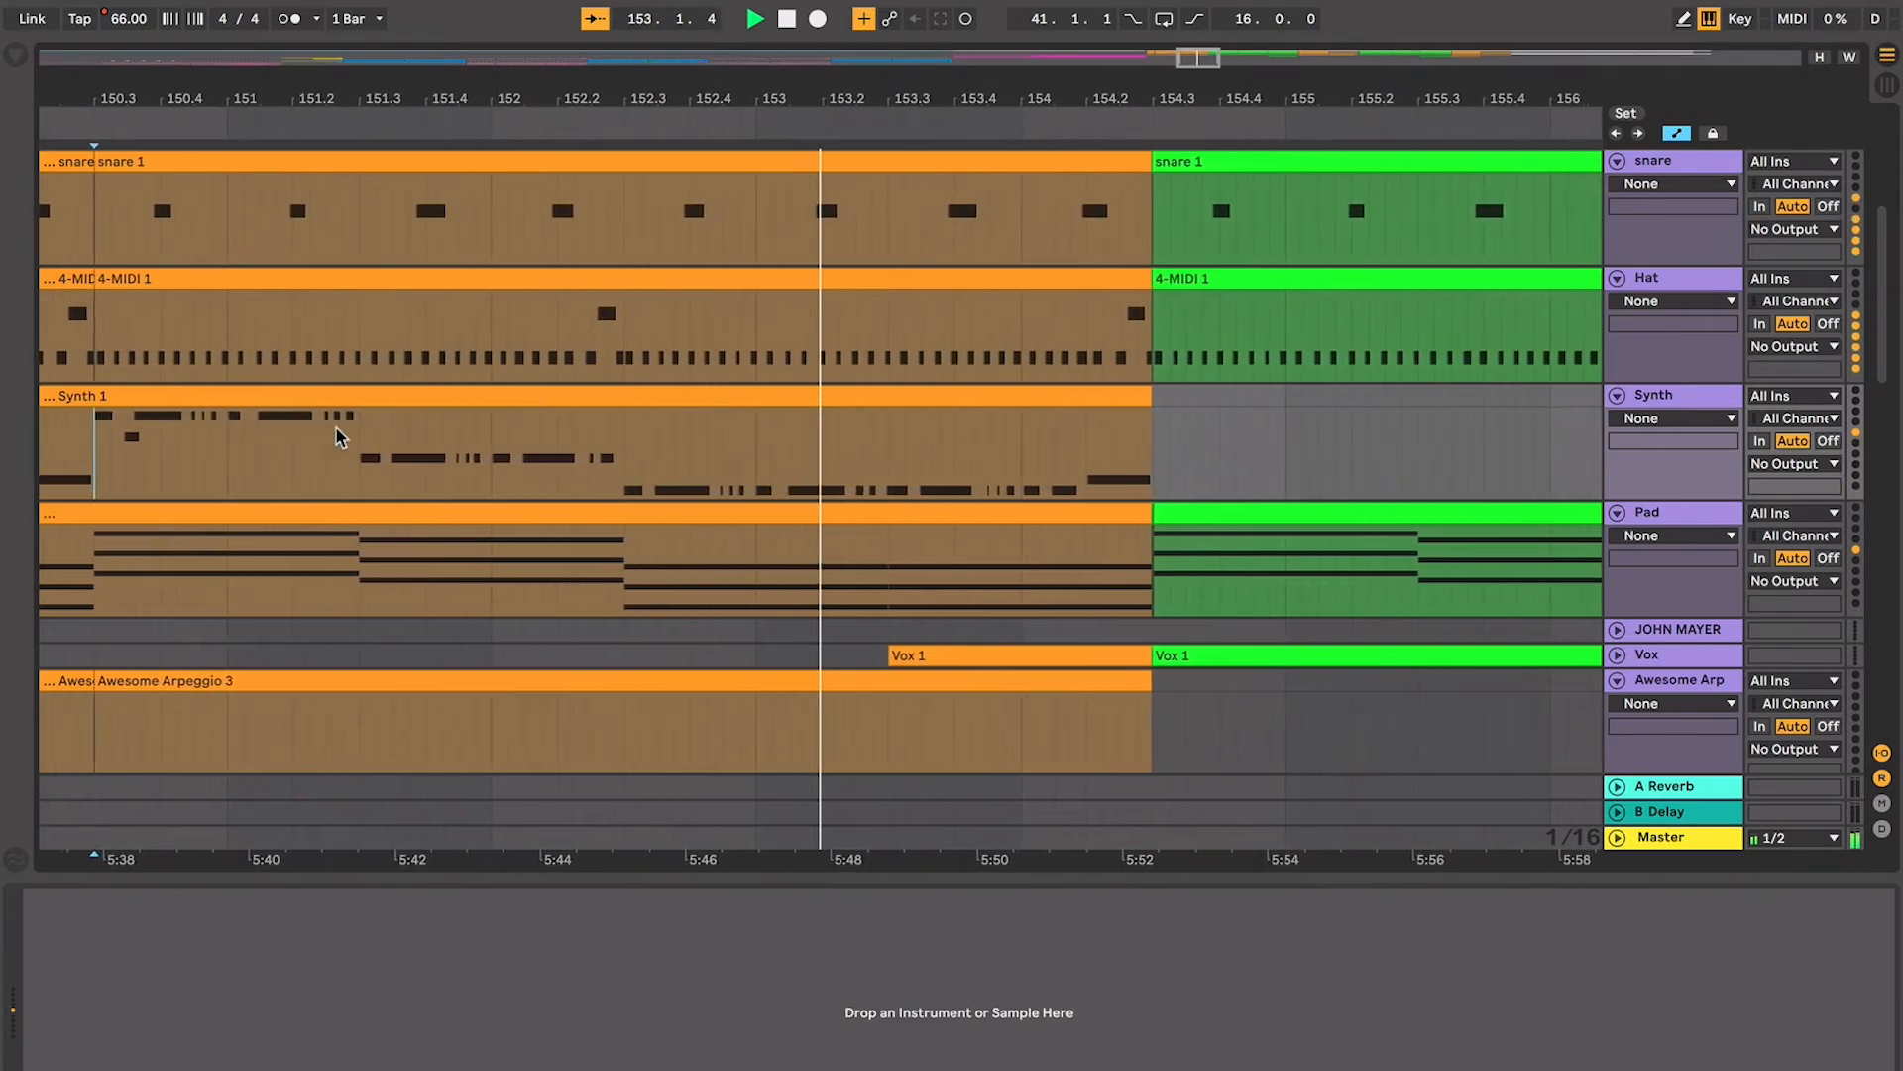
{"action": "left_click", "coordinate": [1297, 591]}
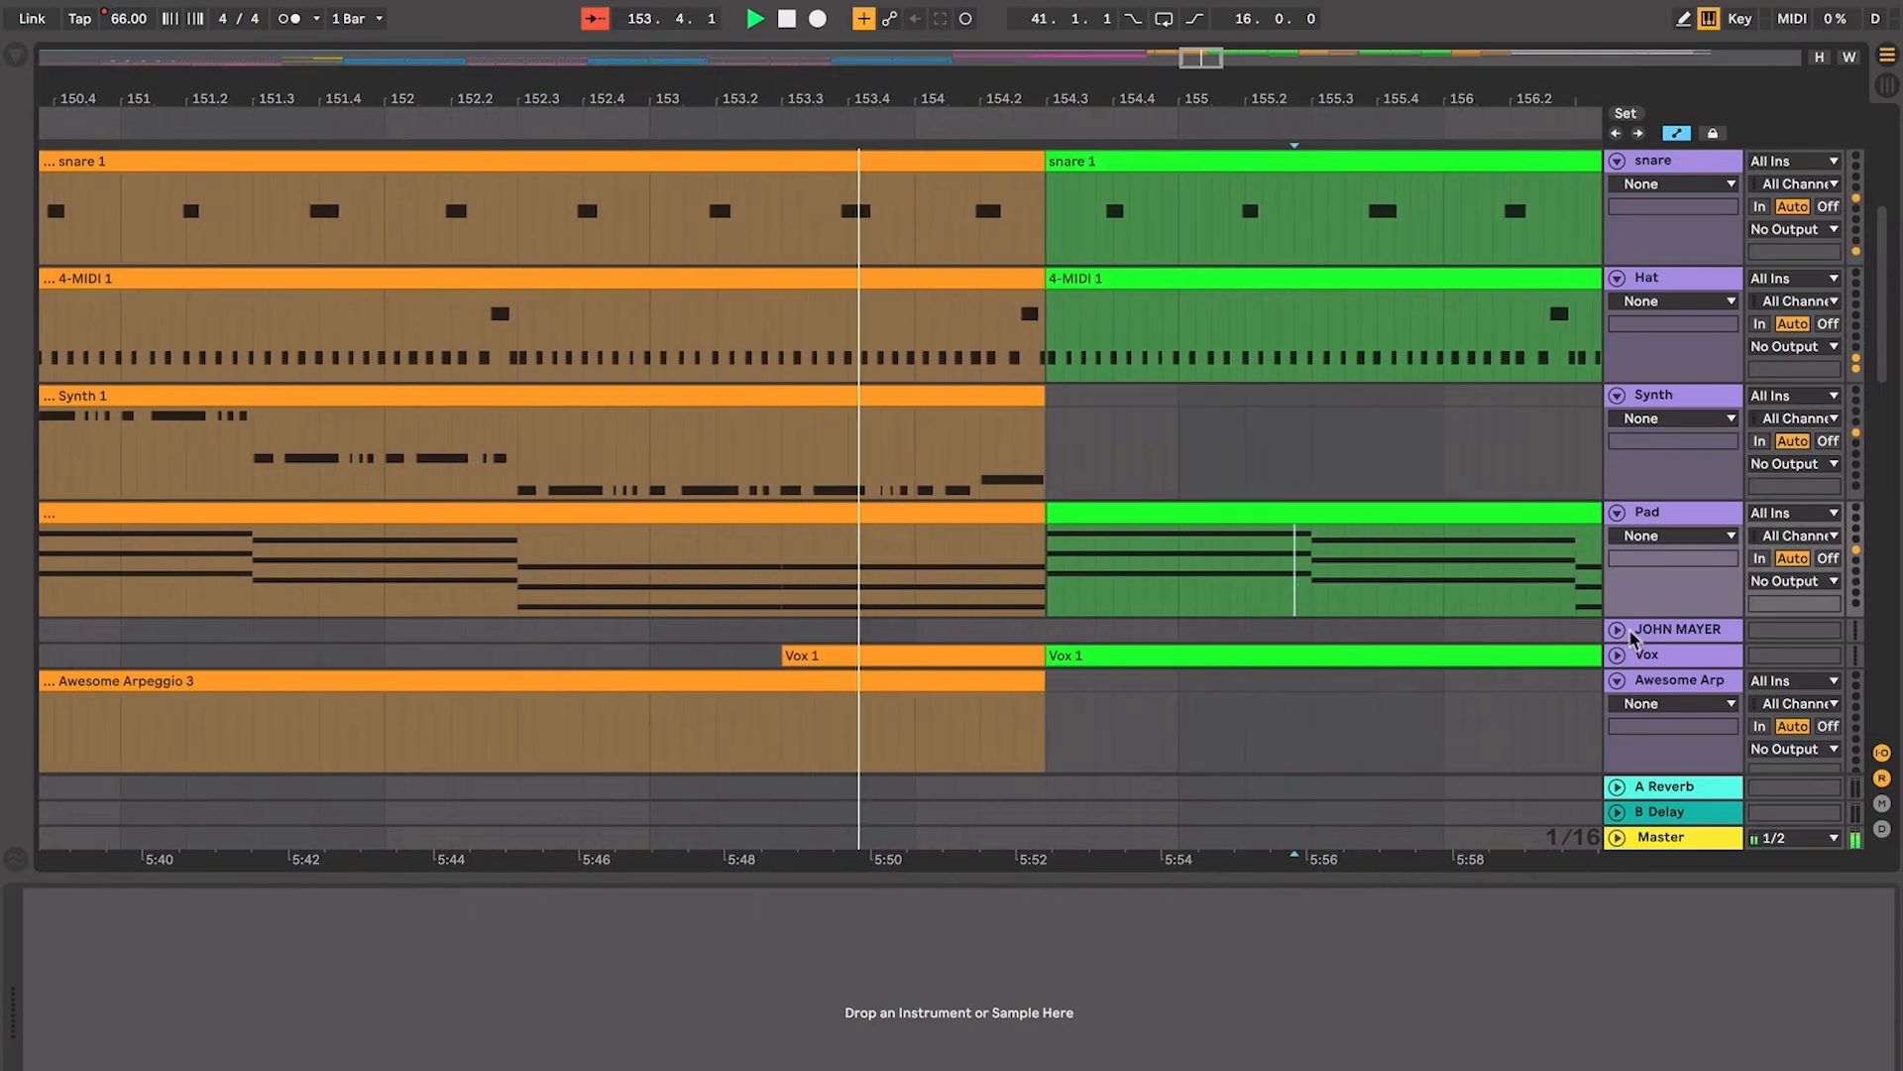
{"action": "left_click", "coordinate": [1617, 655]}
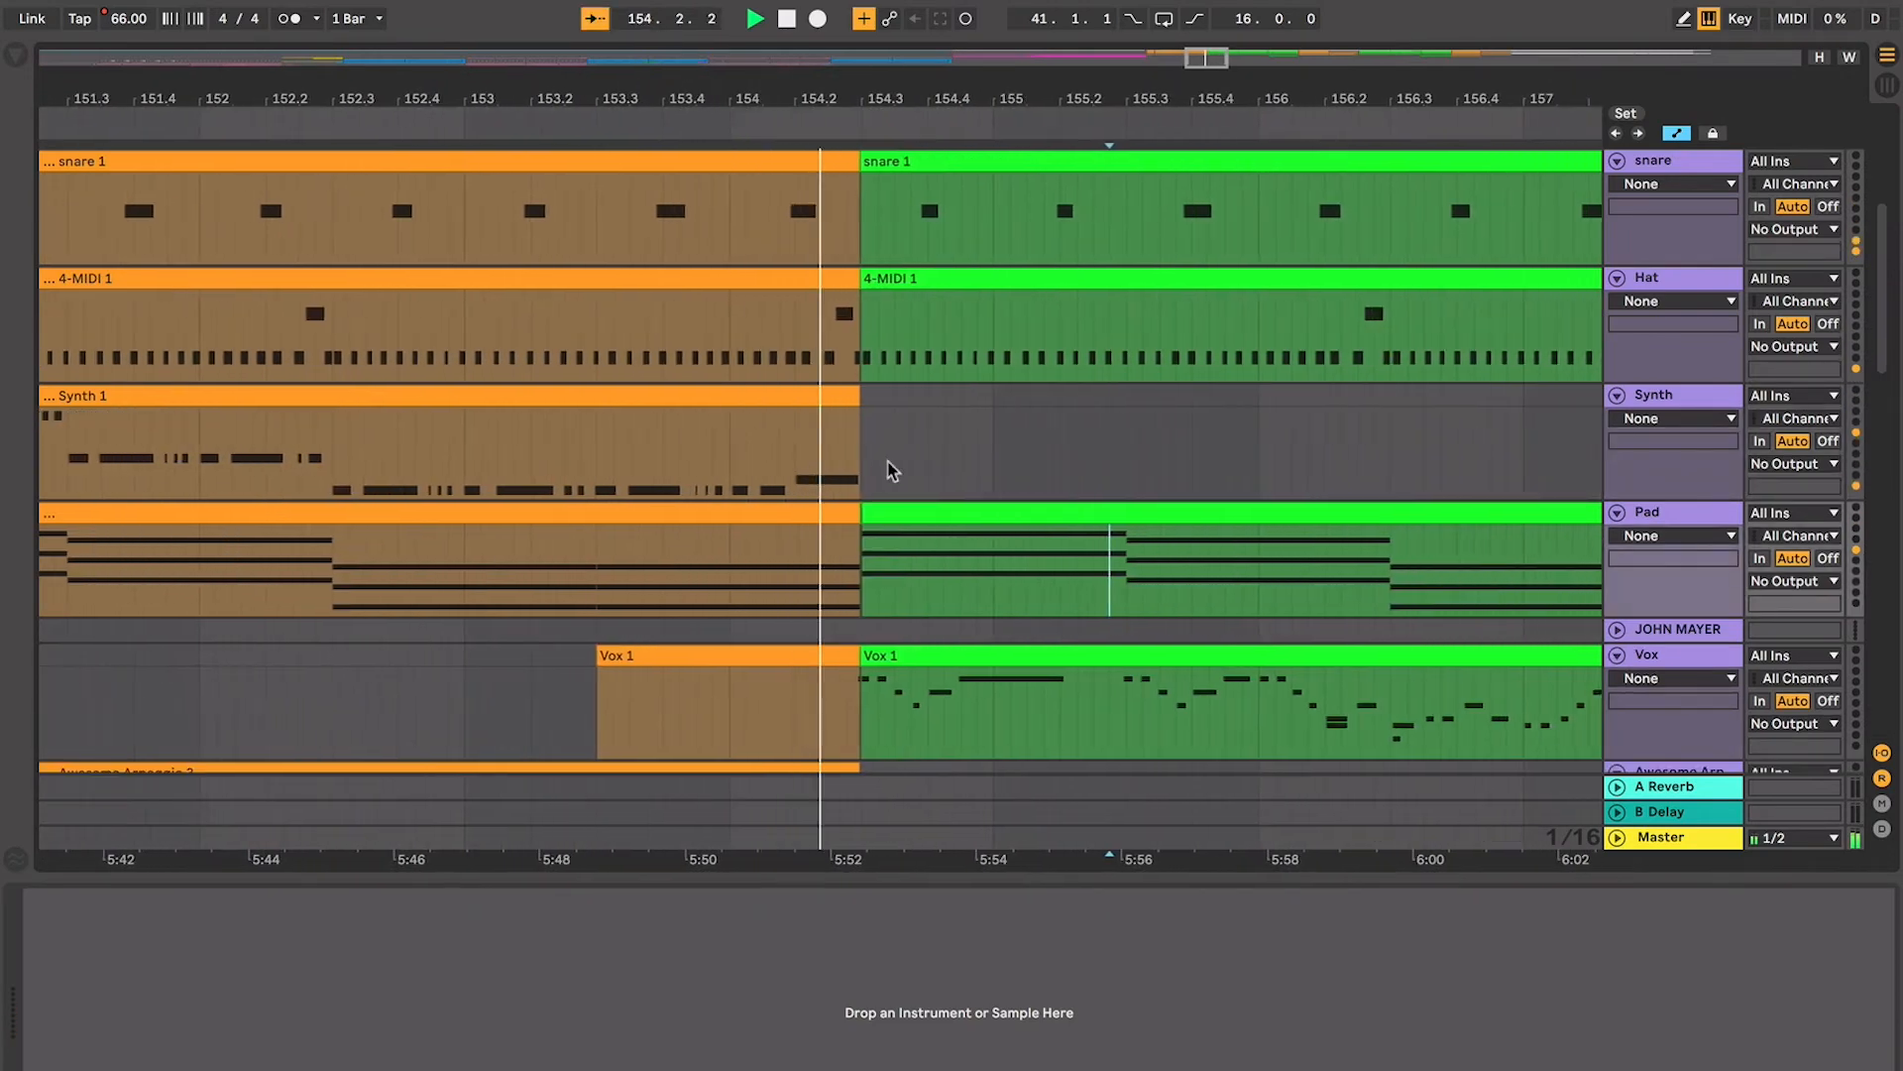
Select the Synth clip running from bar 147.3 to the green section's start and stop playback
{"action": "left_click", "coordinate": [855, 462]}
{"action": "key", "text": "minus"}
{"action": "key", "text": "minus"}
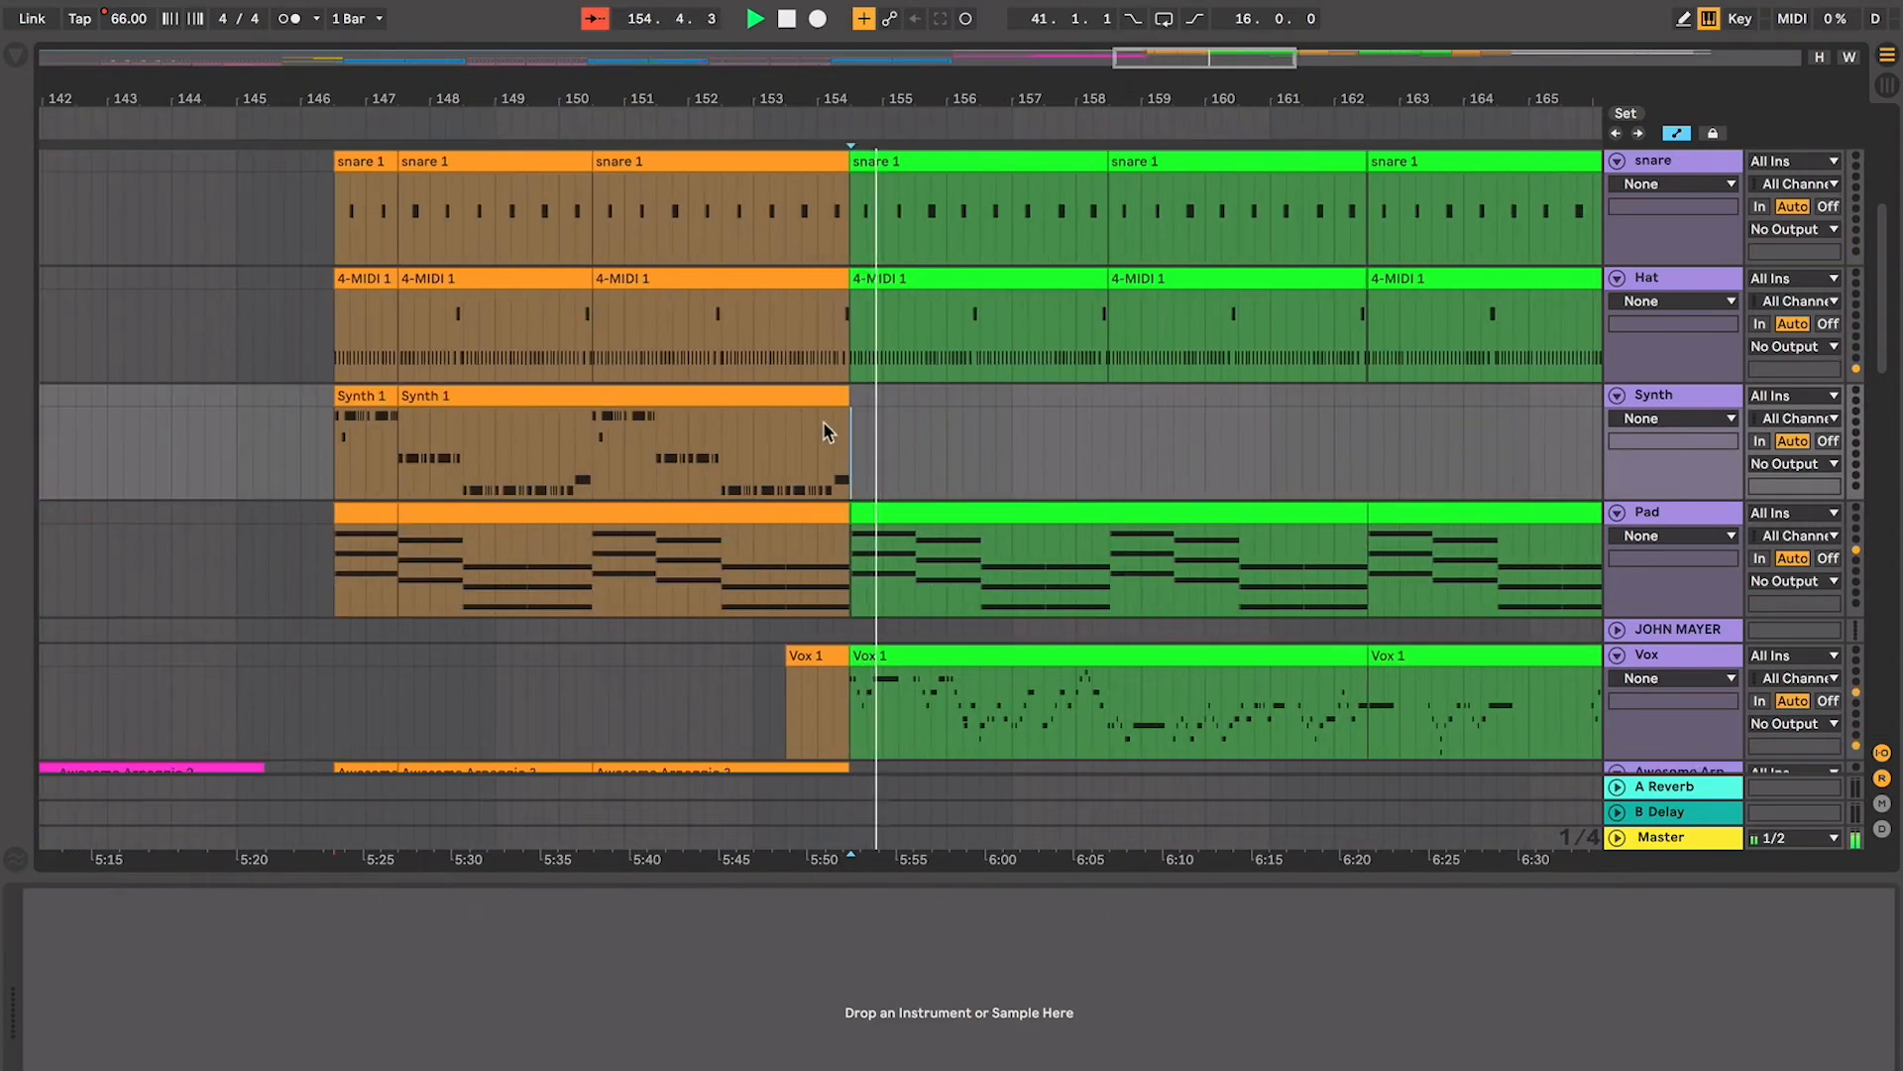
{"action": "left_click", "coordinate": [831, 409]}
{"action": "left_click", "coordinate": [831, 394]}
{"action": "scroll", "coordinate": [830, 394], "scroll_direction": "left", "scroll_amount": 5}
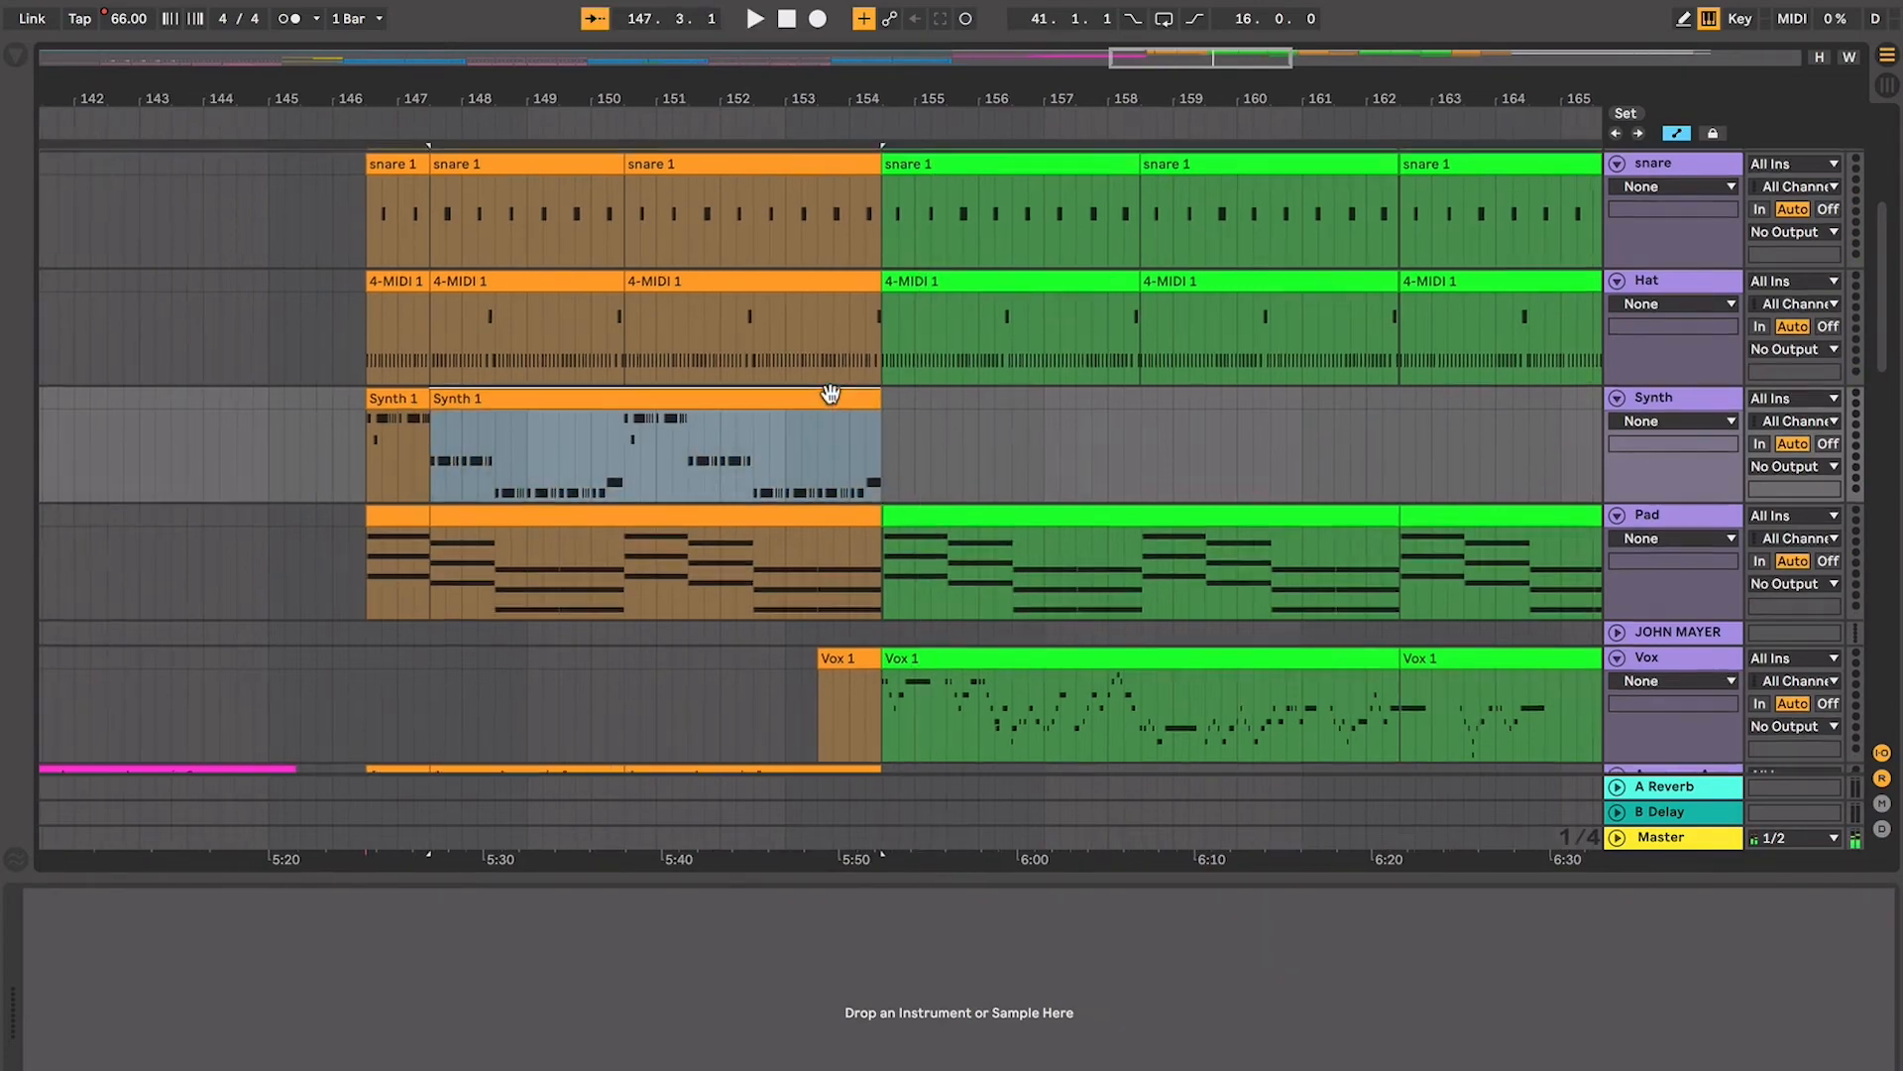
Select the BASS clip starting at bar 146.3 and compare it with the surrounding drum clips
{"action": "scroll", "coordinate": [830, 394], "scroll_direction": "up", "scroll_amount": 5}
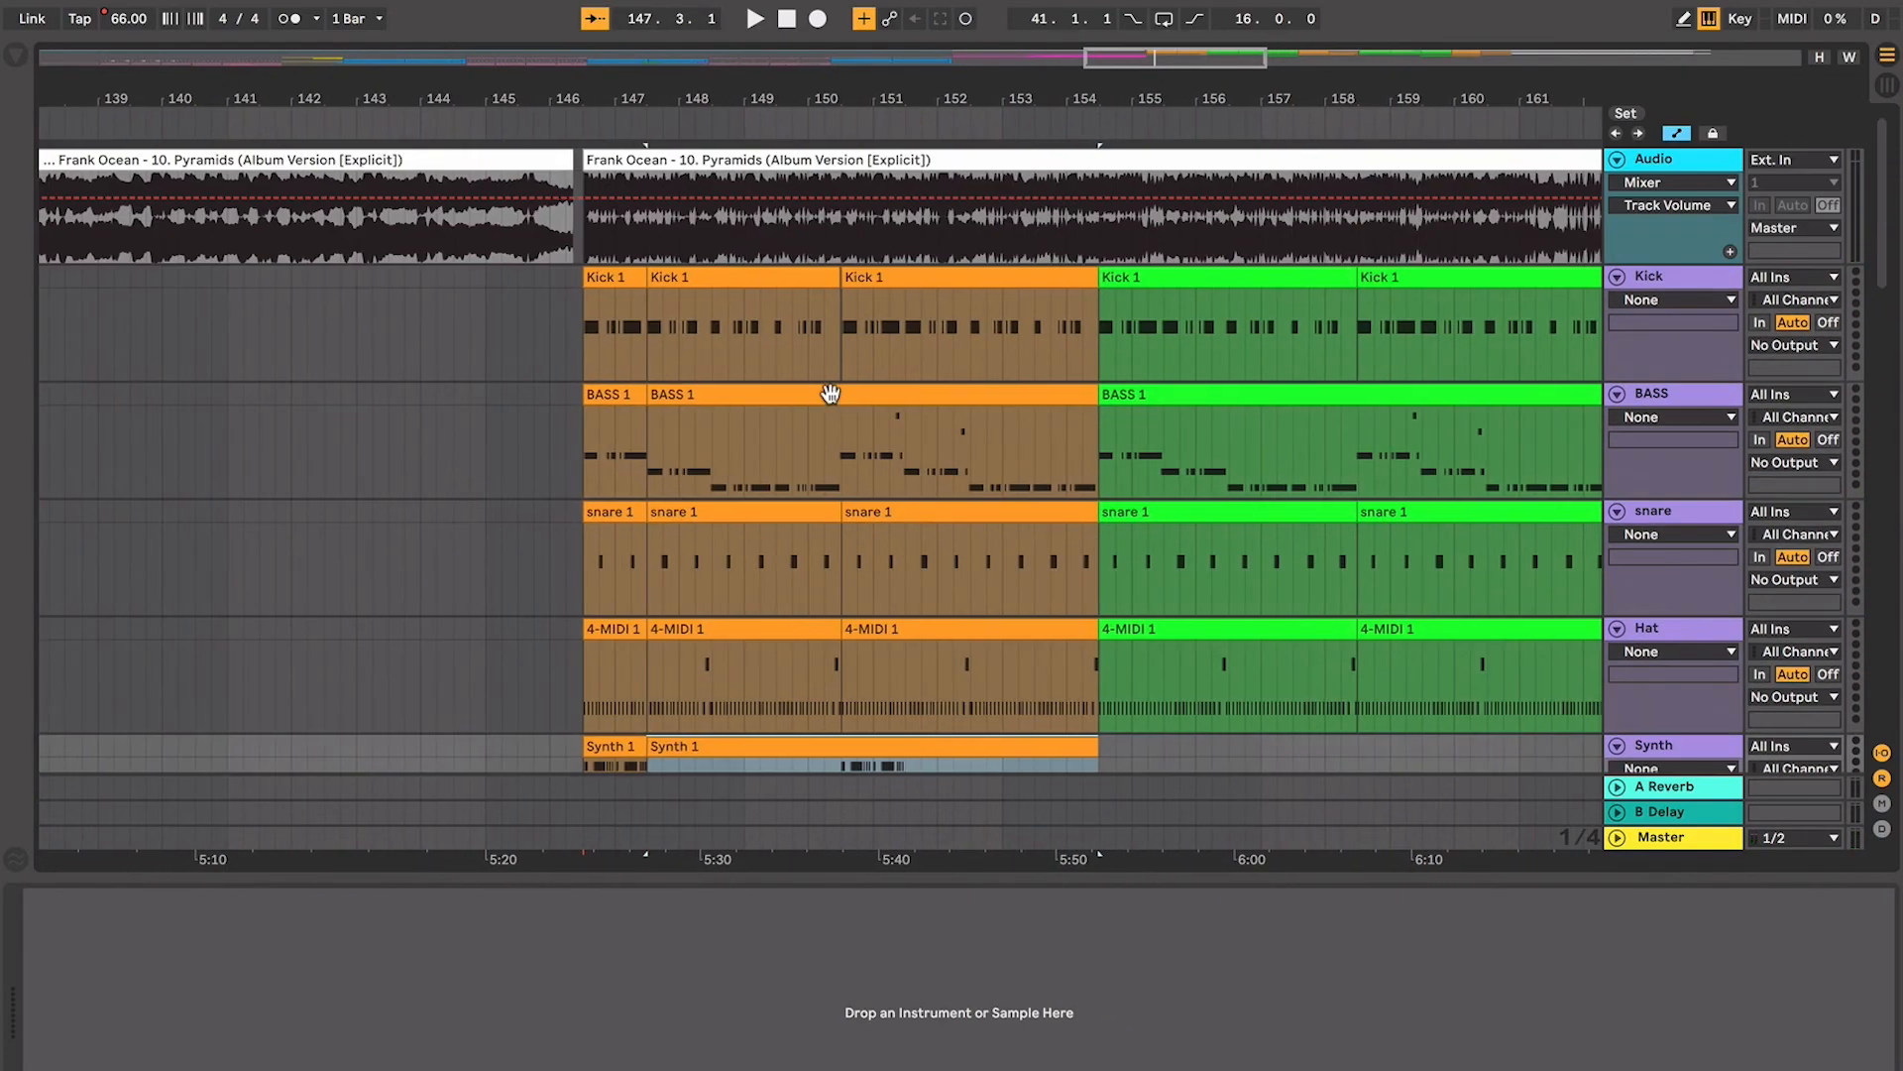
{"action": "left_click", "coordinate": [830, 394]}
{"action": "left_click", "coordinate": [620, 397]}
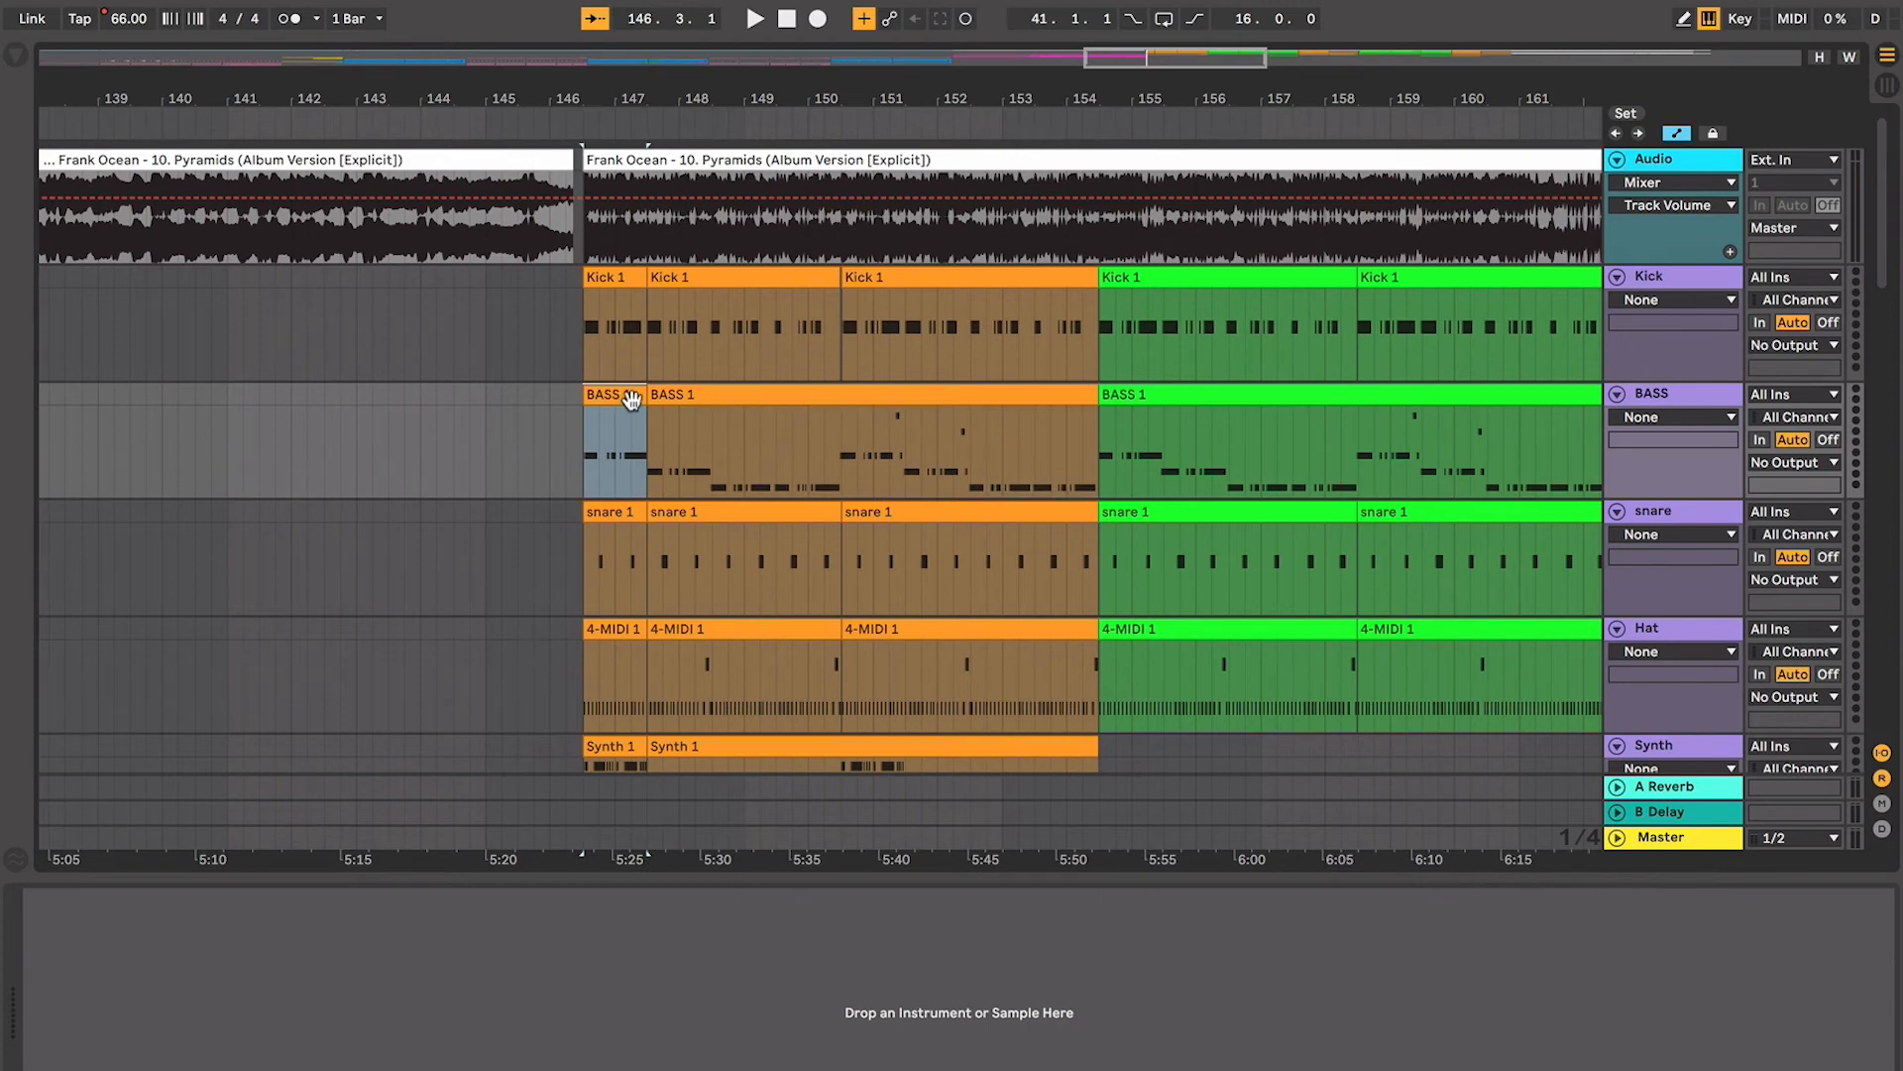
{"action": "scroll", "coordinate": [631, 399], "scroll_direction": "down", "scroll_amount": 2}
{"action": "scroll", "coordinate": [630, 399], "scroll_direction": "up", "scroll_amount": 2}
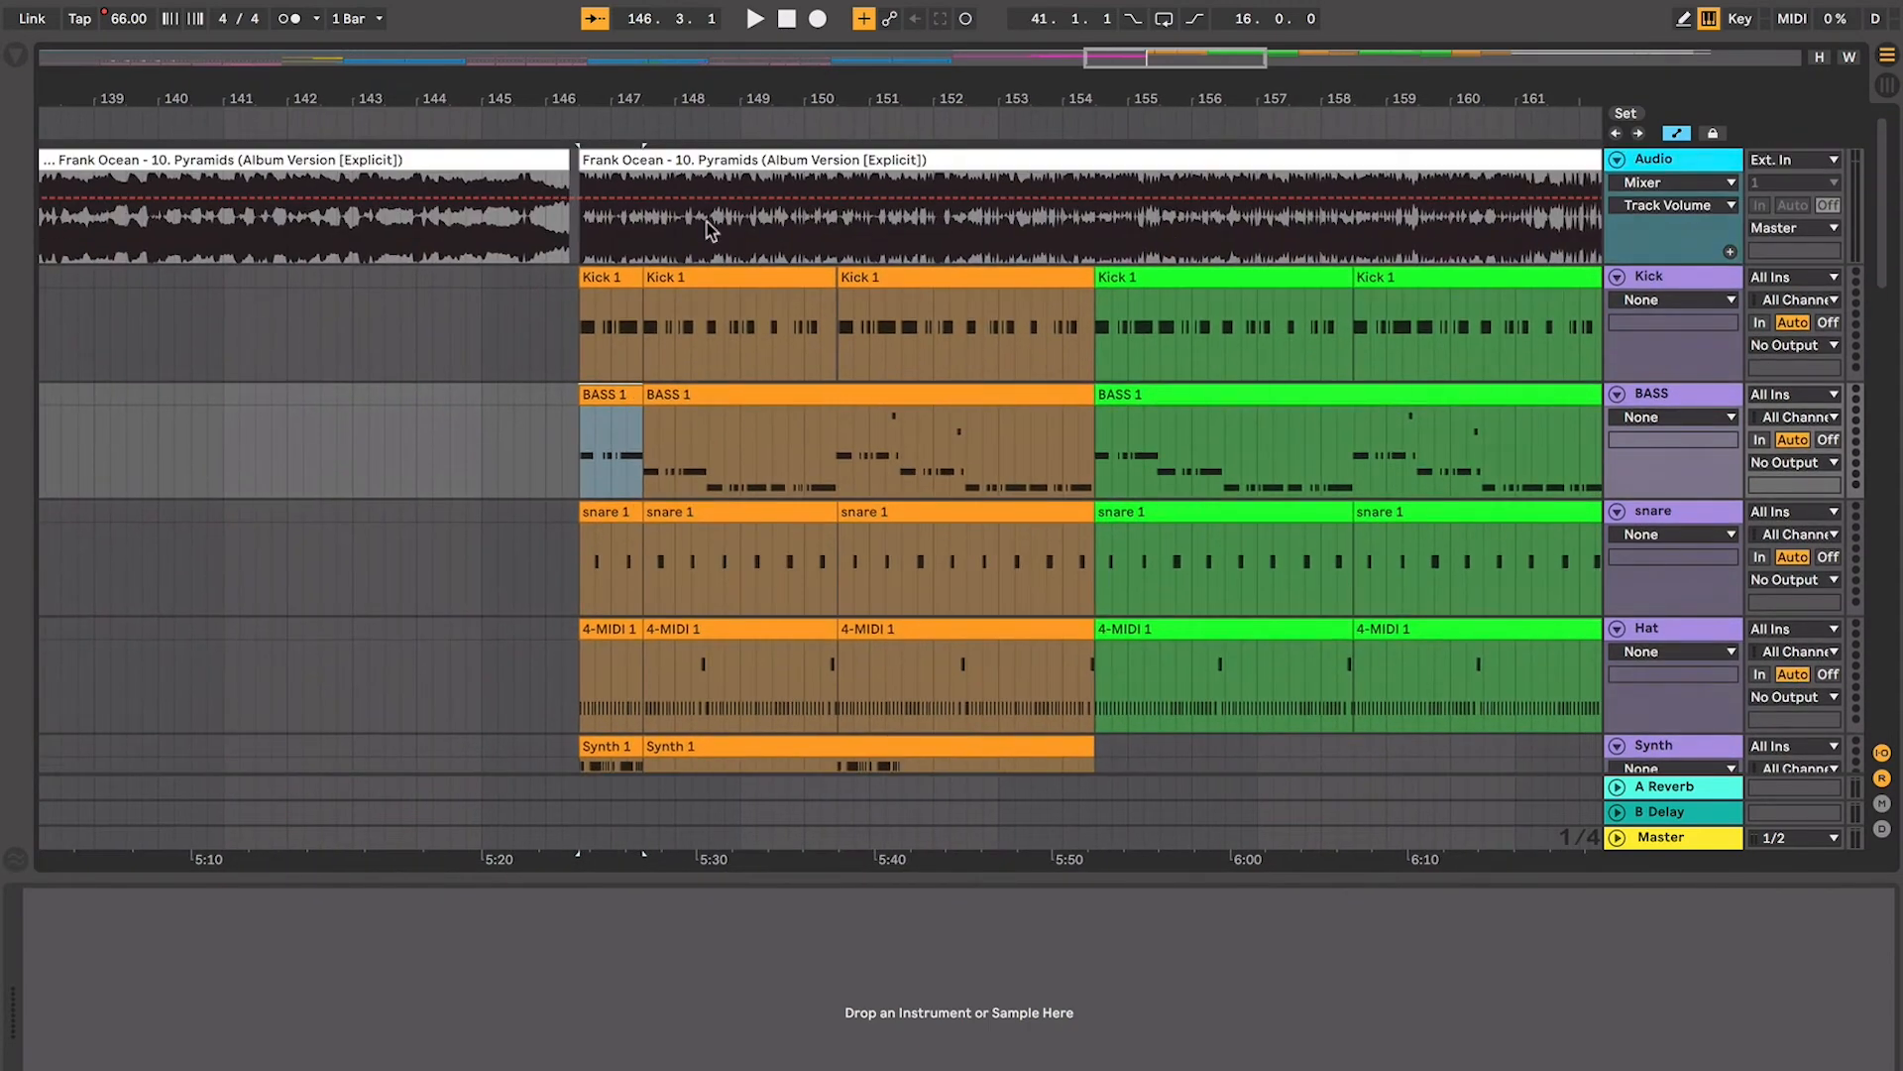
{"action": "scroll", "coordinate": [781, 416], "scroll_direction": "down", "scroll_amount": 2}
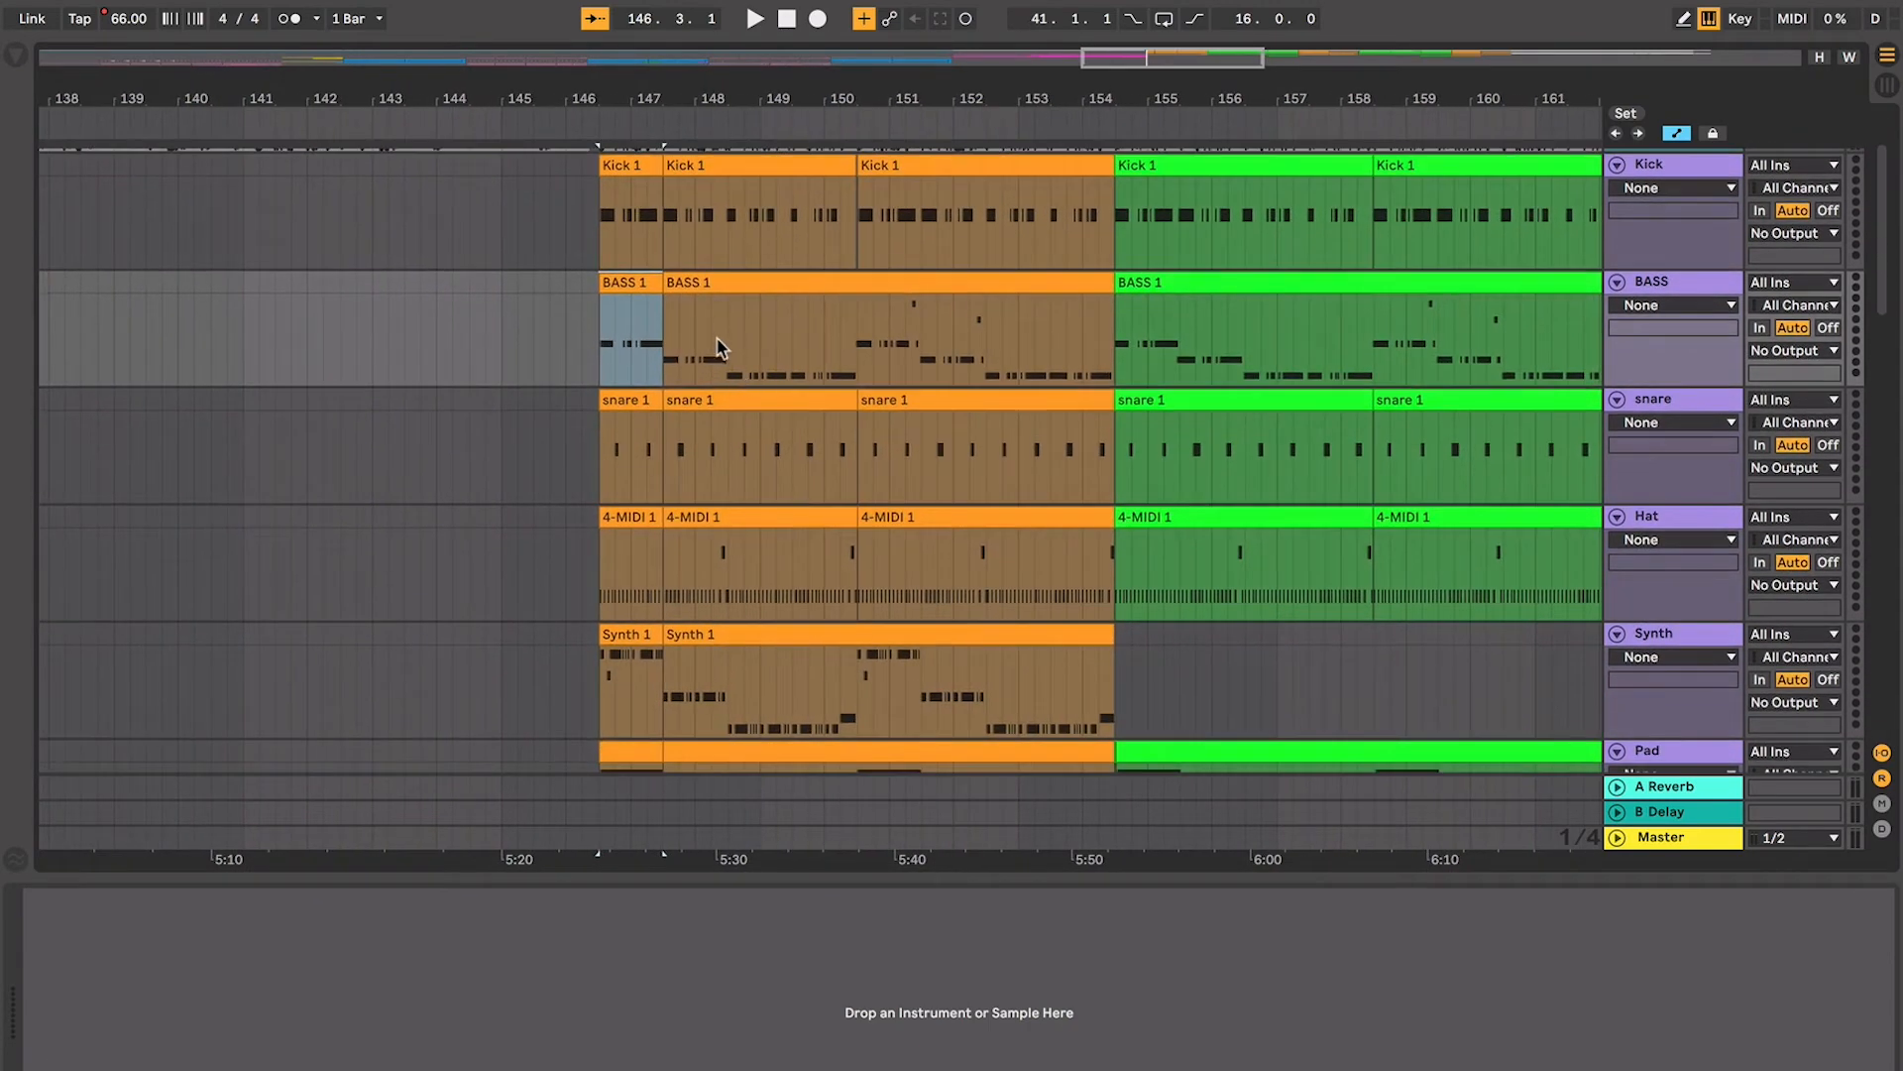
Consolidate the two orange Synth clips between bar 146.3 and the green section into a single clip
{"action": "scroll", "coordinate": [718, 346], "scroll_direction": "down", "scroll_amount": 4}
{"action": "left_click", "coordinate": [789, 478]}
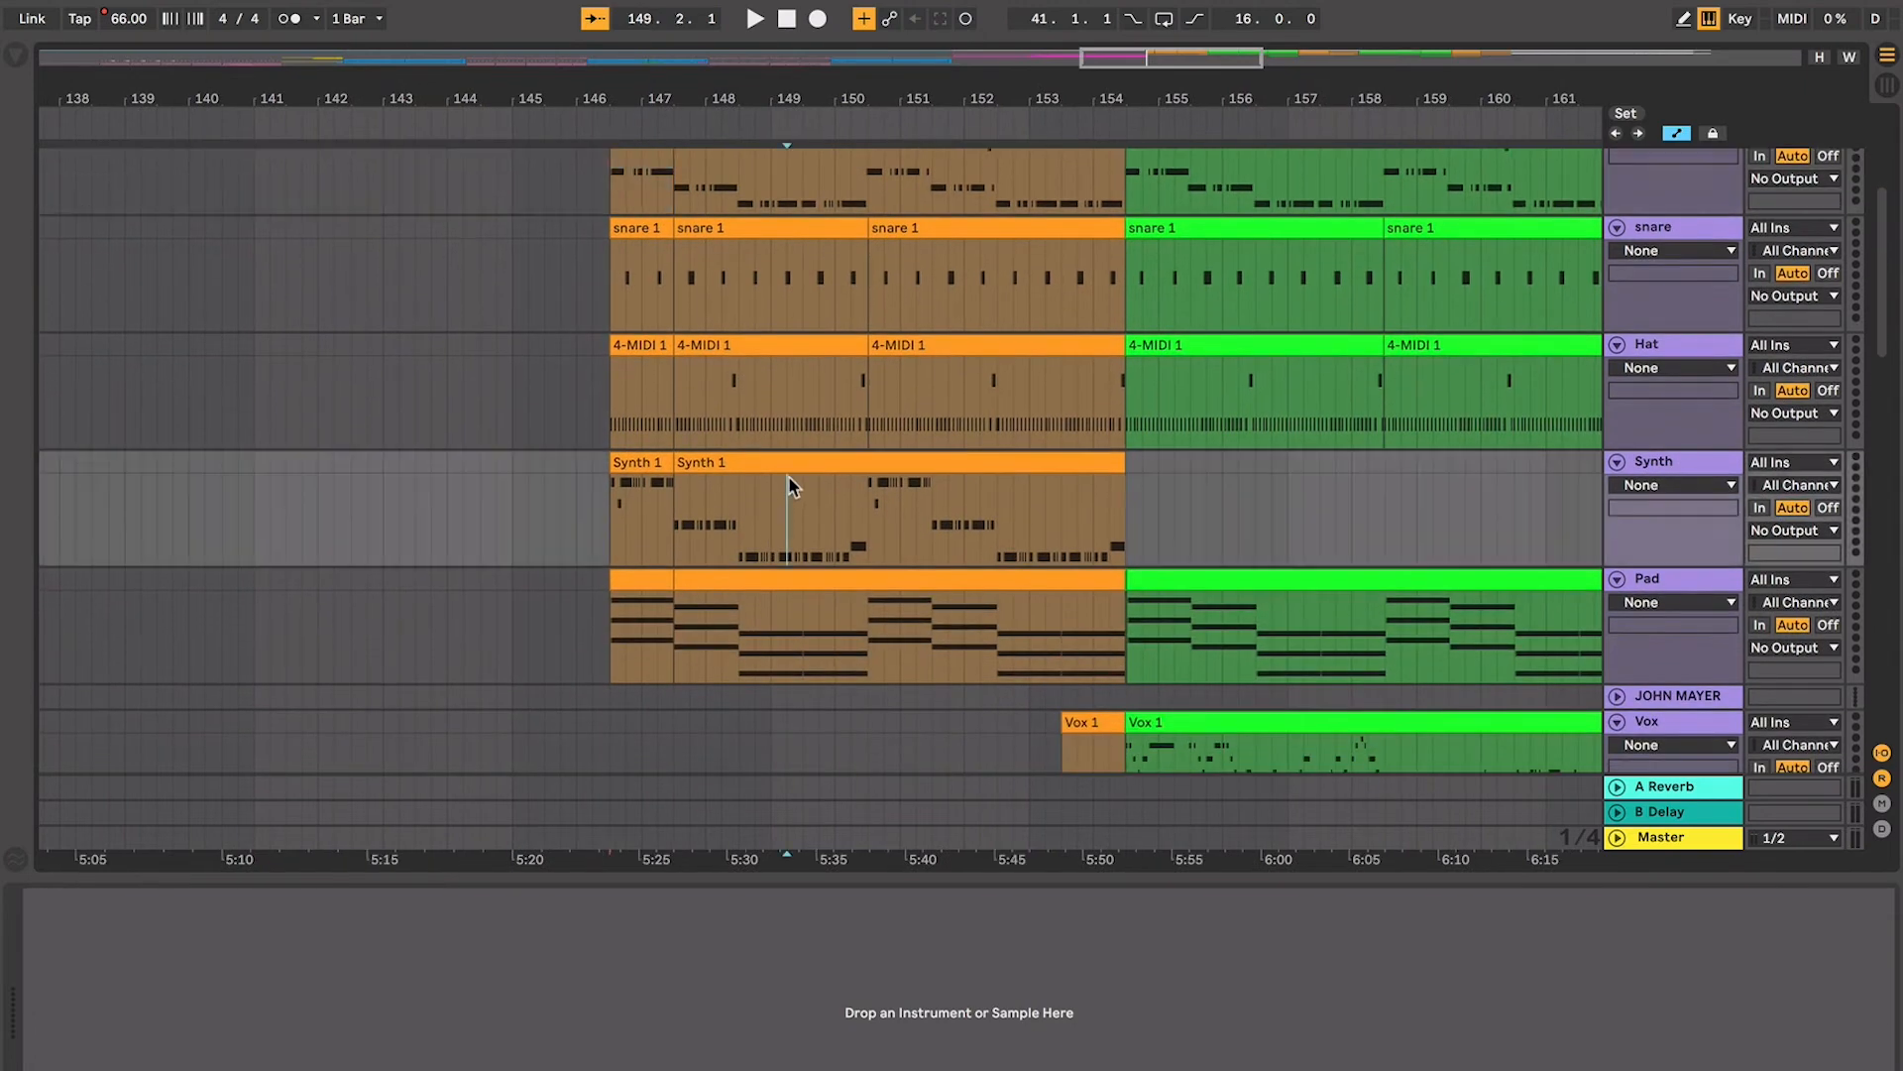
{"action": "left_click", "coordinate": [788, 465]}
{"action": "left_click", "coordinate": [665, 466], "text": "shift"}
{"action": "key", "text": "super+j"}
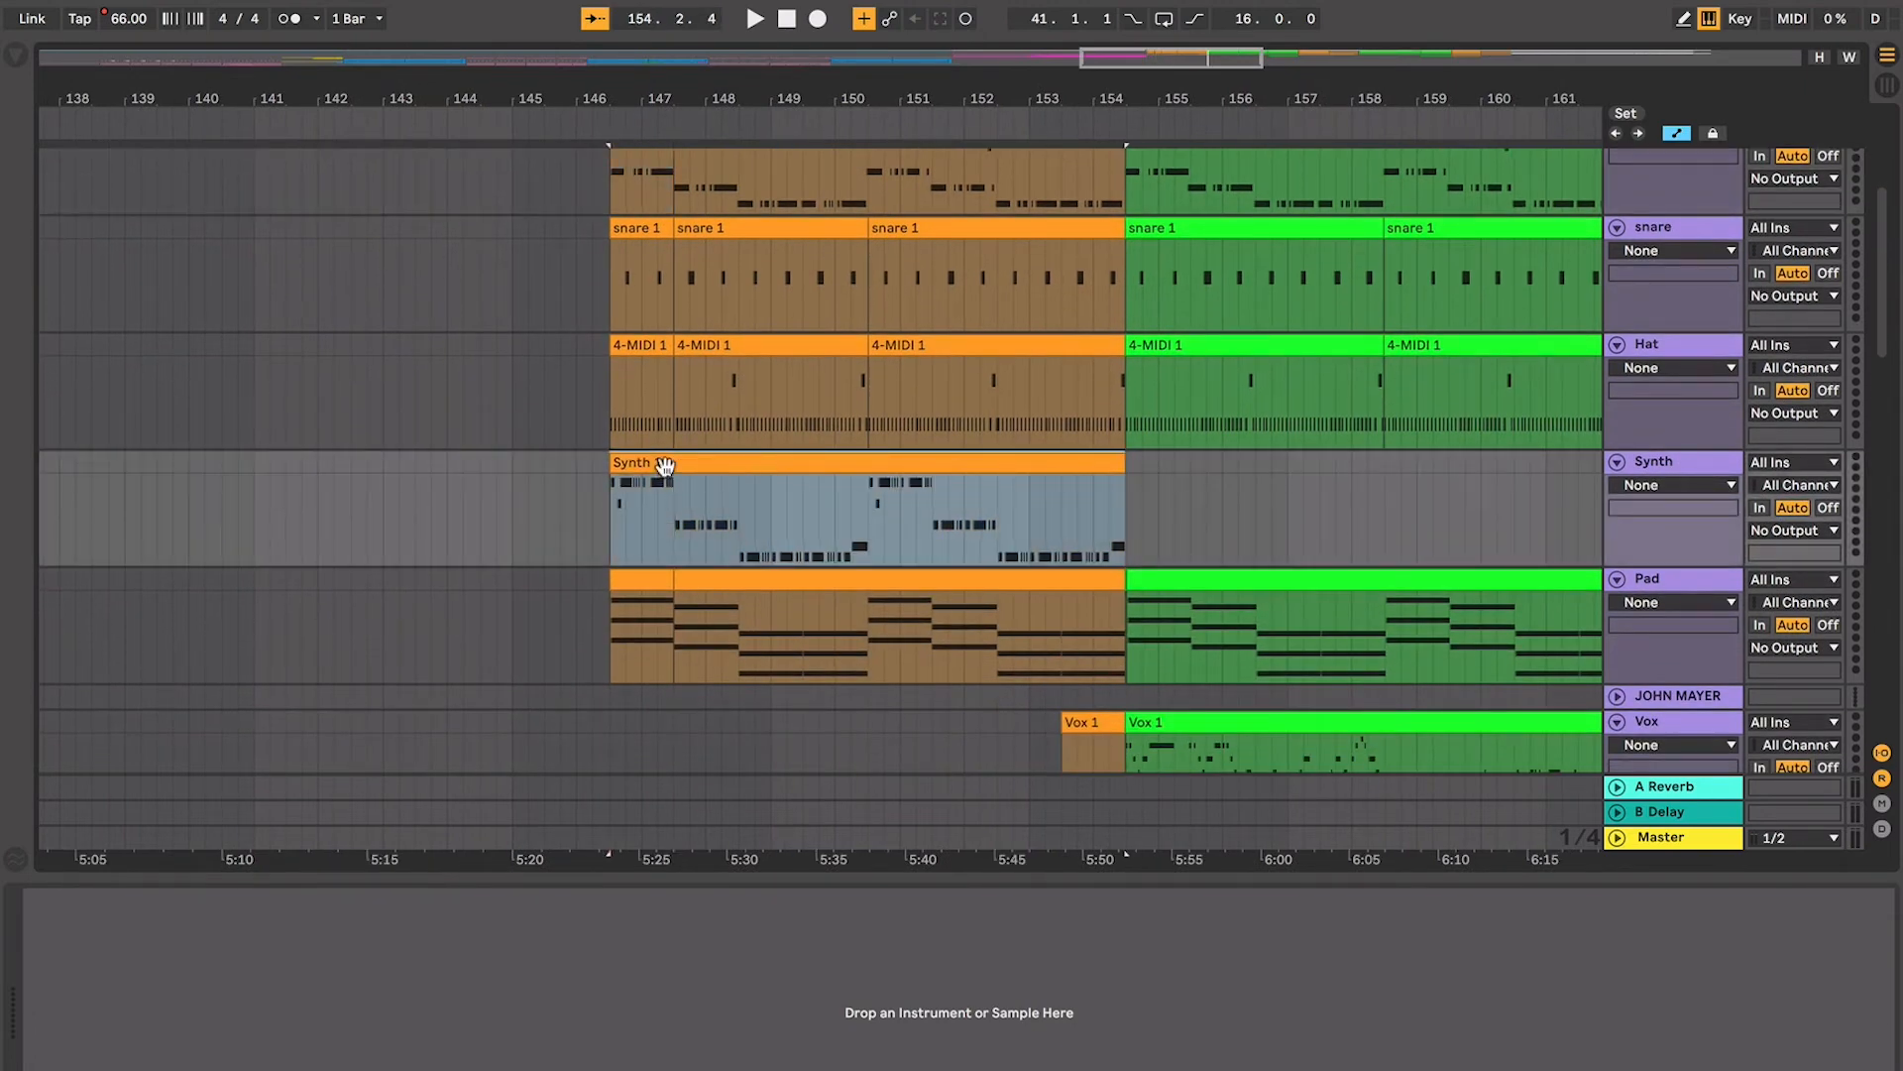
Play the orange Synth clip from bar 146.3 and examine its notes up close against the Pad chords
{"action": "key", "text": "space"}
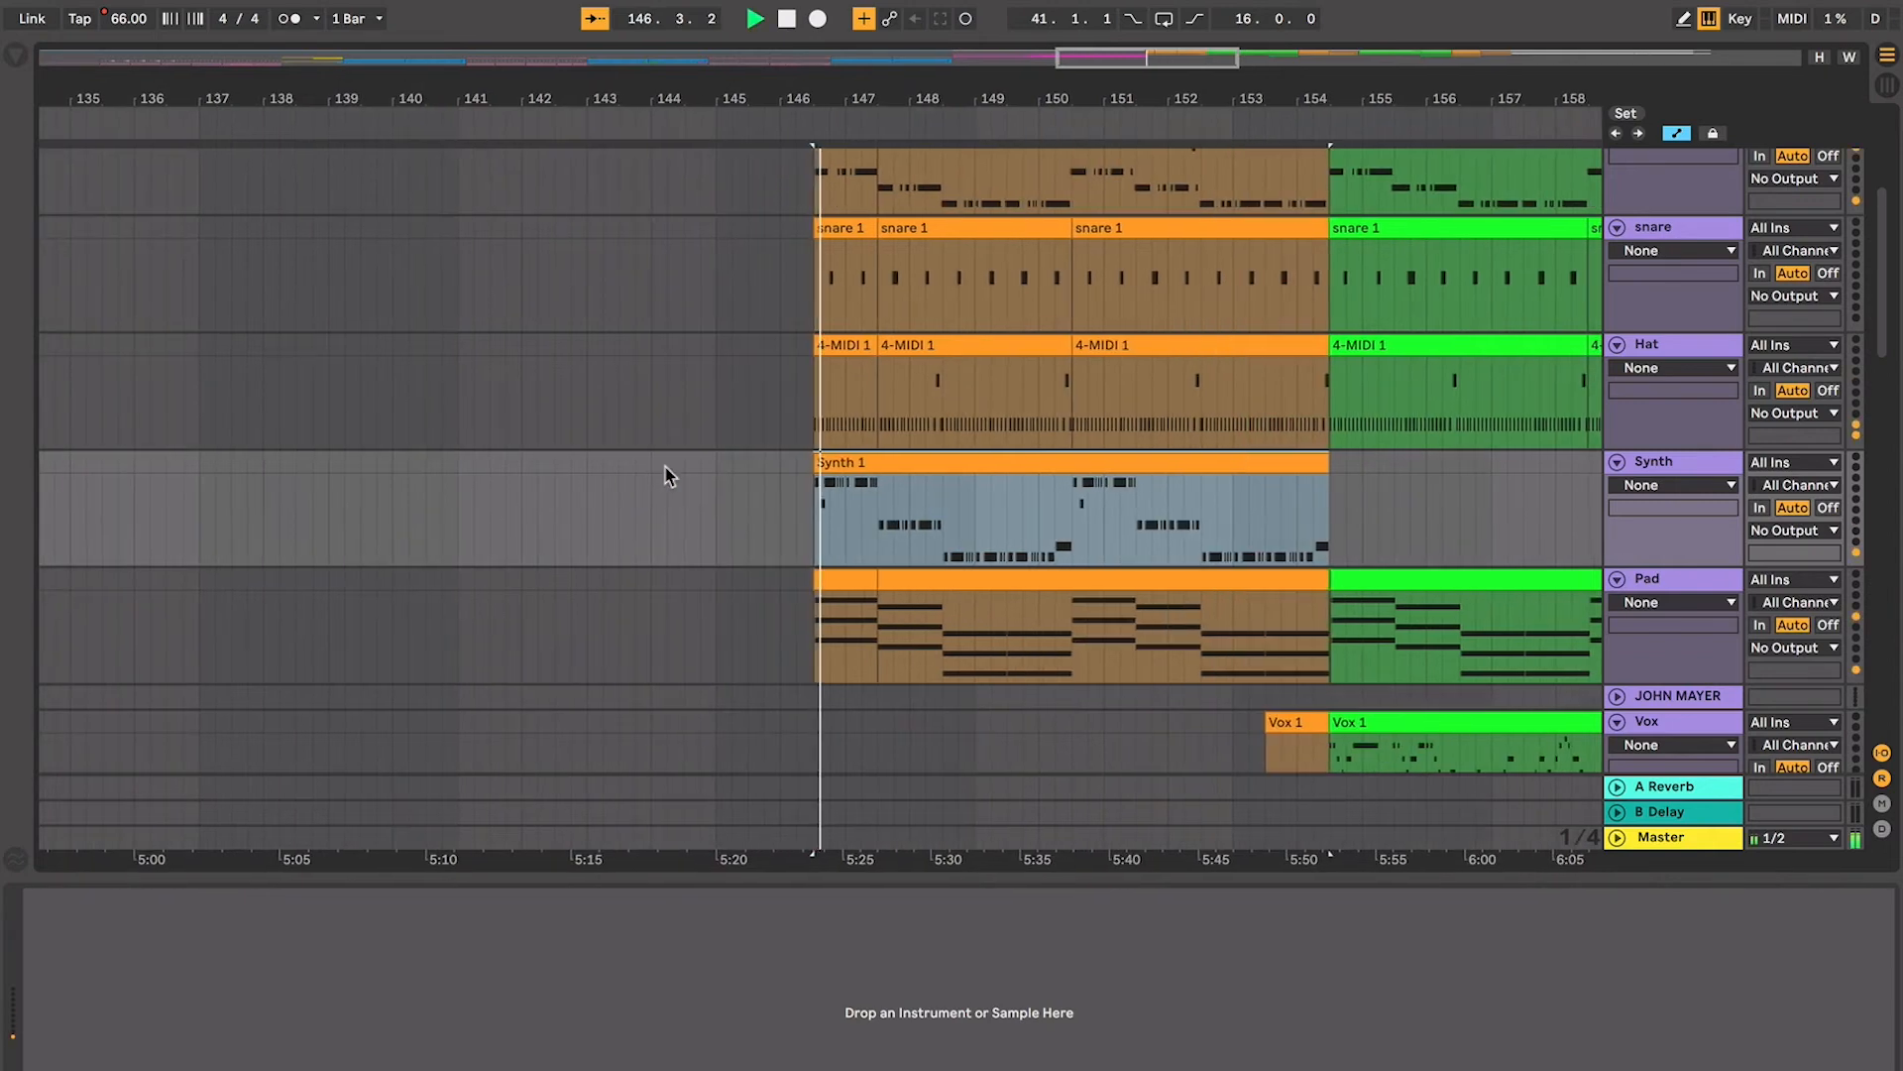
{"action": "key", "text": "plus"}
{"action": "key", "text": "plus"}
{"action": "key", "text": "plus"}
{"action": "key", "text": "plus"}
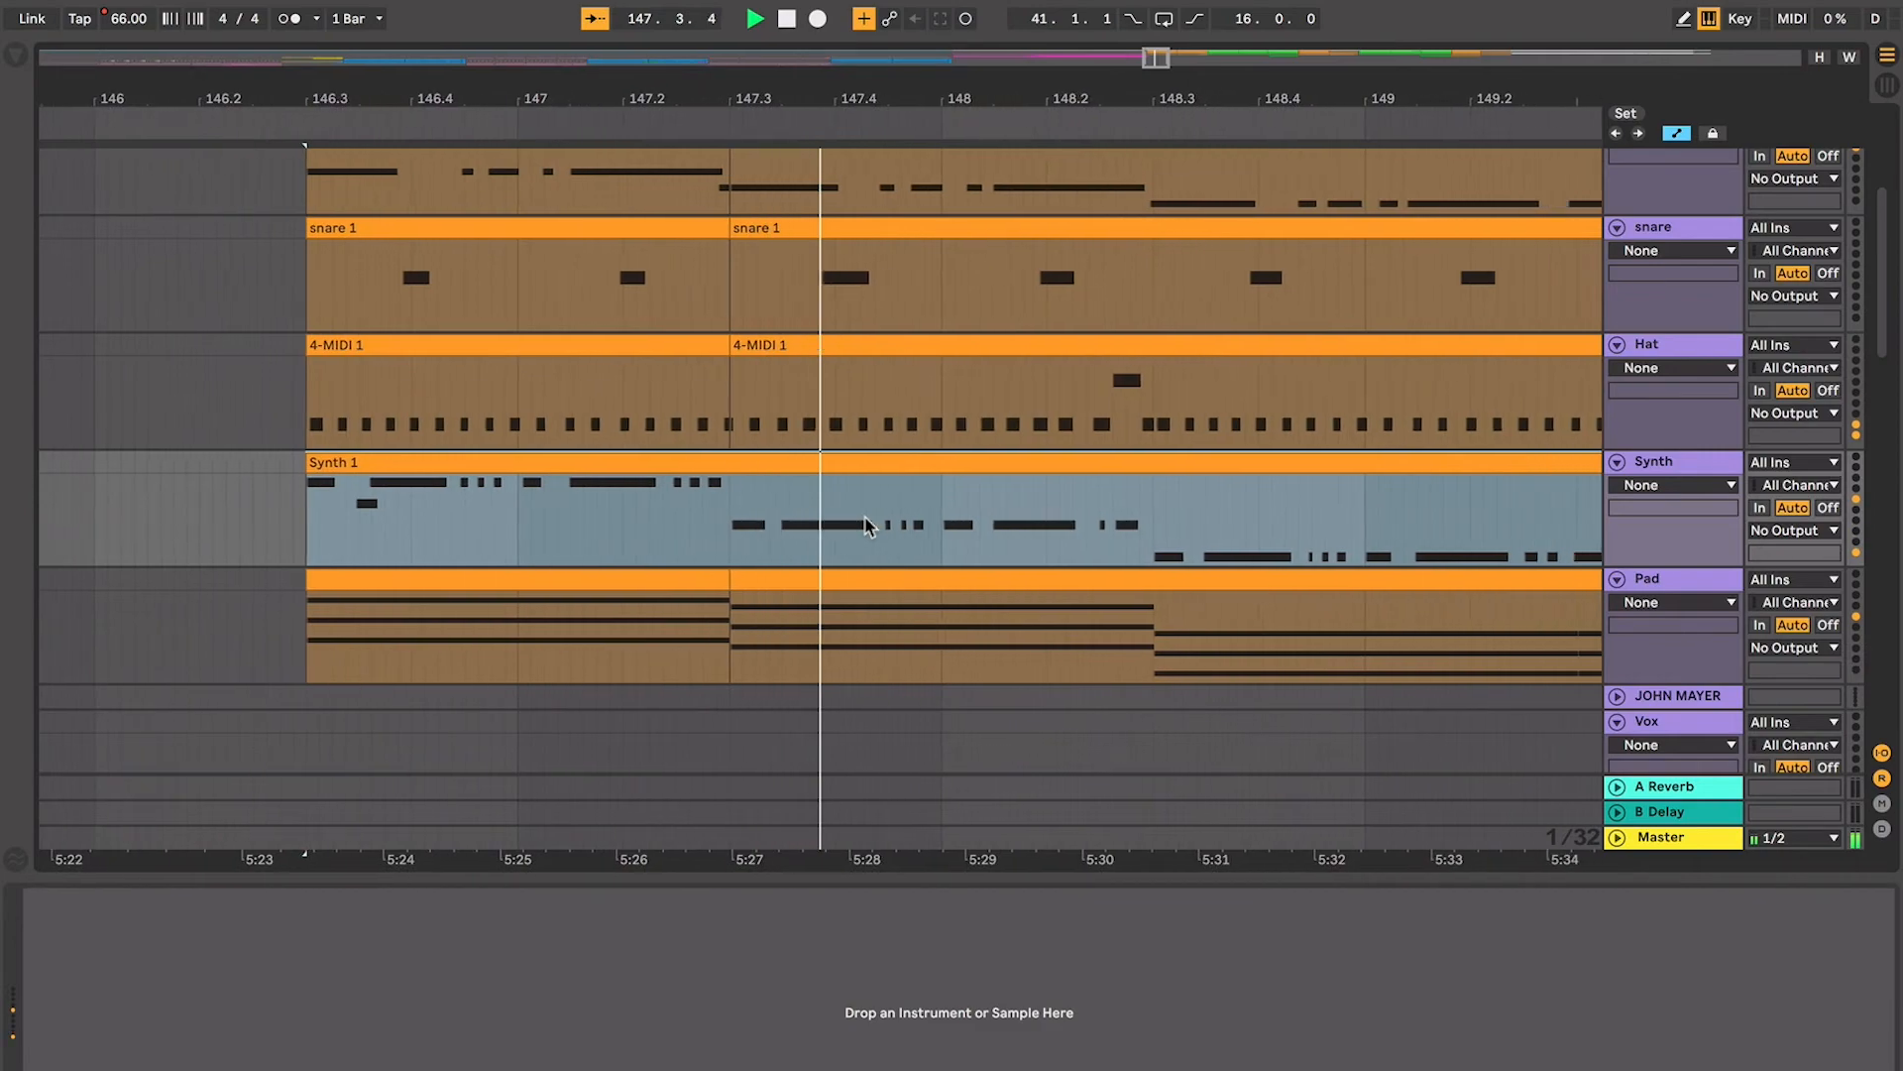
{"action": "left_click", "coordinate": [820, 594]}
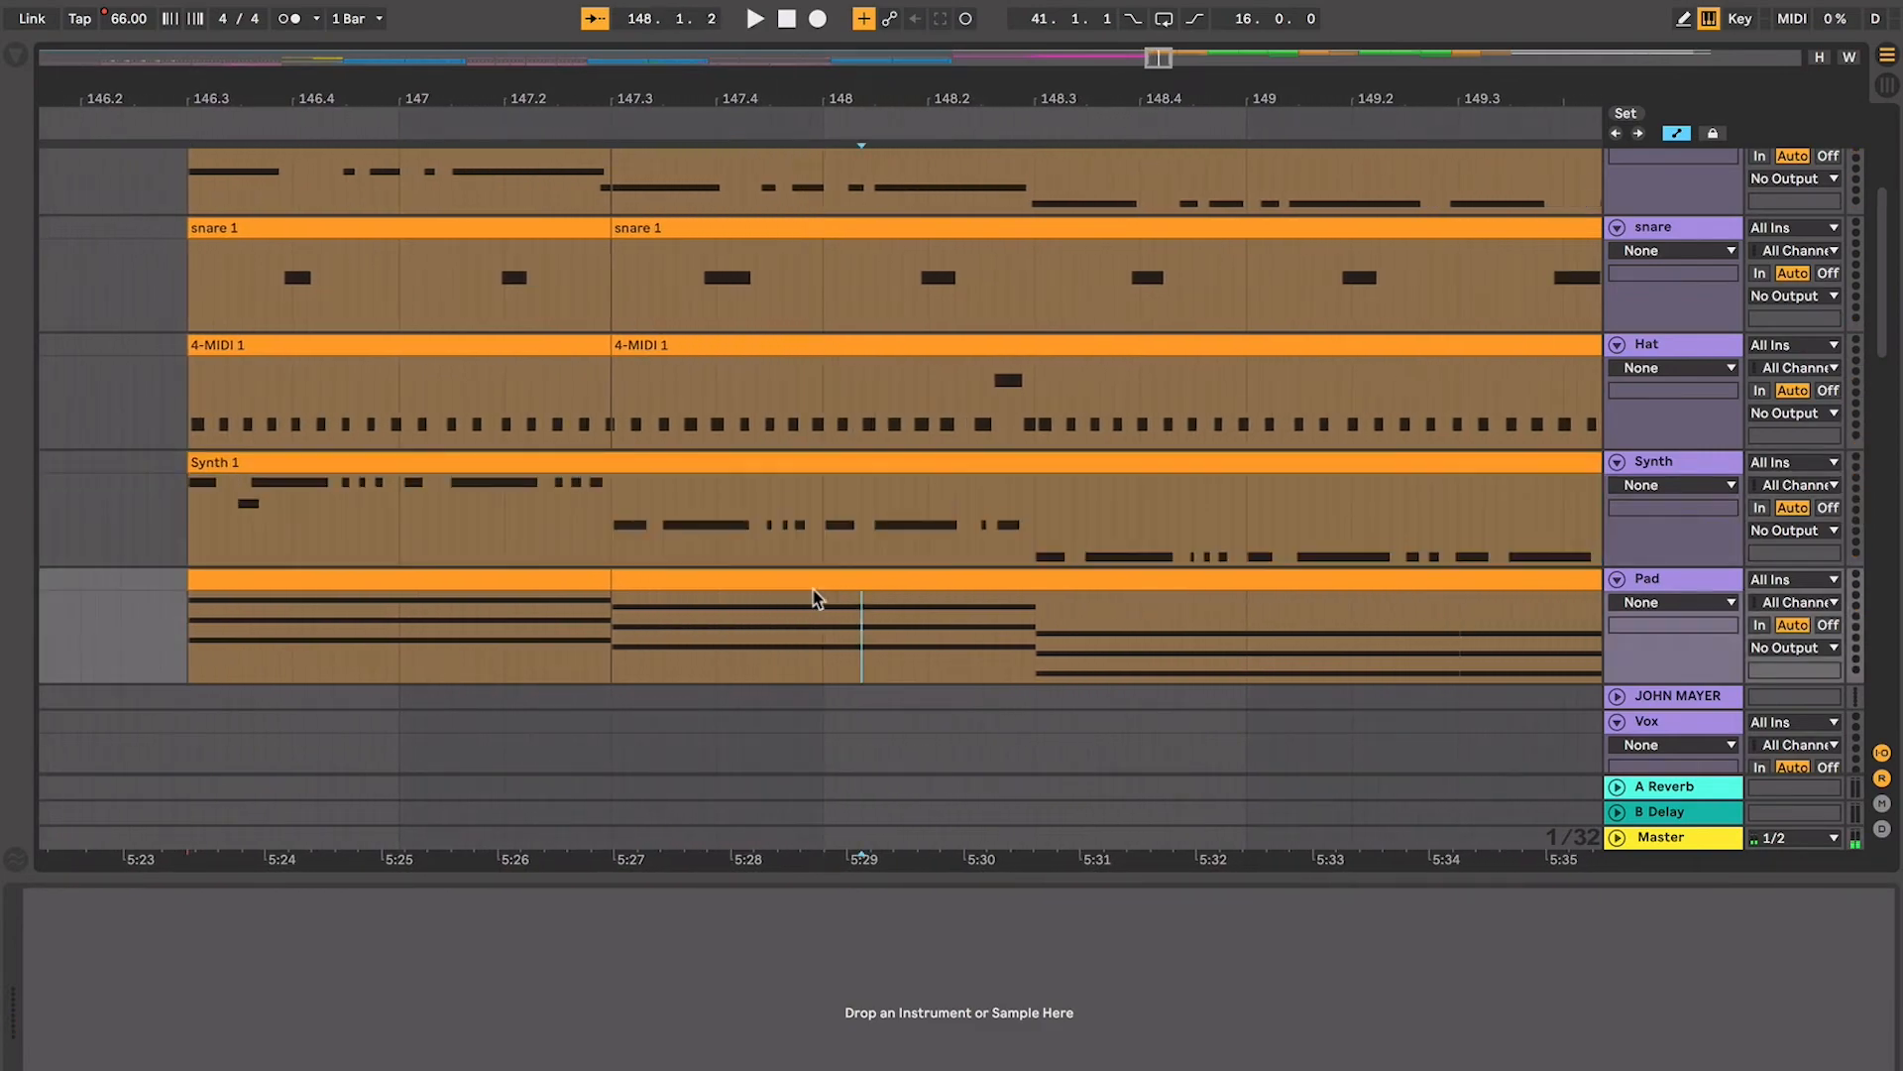
Stop playback and select the first orange Pad clip, from bar 146.3 to 147.3
{"action": "left_click", "coordinate": [625, 586]}
{"action": "key", "text": "space"}
{"action": "left_click", "coordinate": [605, 587]}
{"action": "key", "text": "minus"}
{"action": "key", "text": "minus"}
{"action": "key", "text": "minus"}
{"action": "key", "text": "minus"}
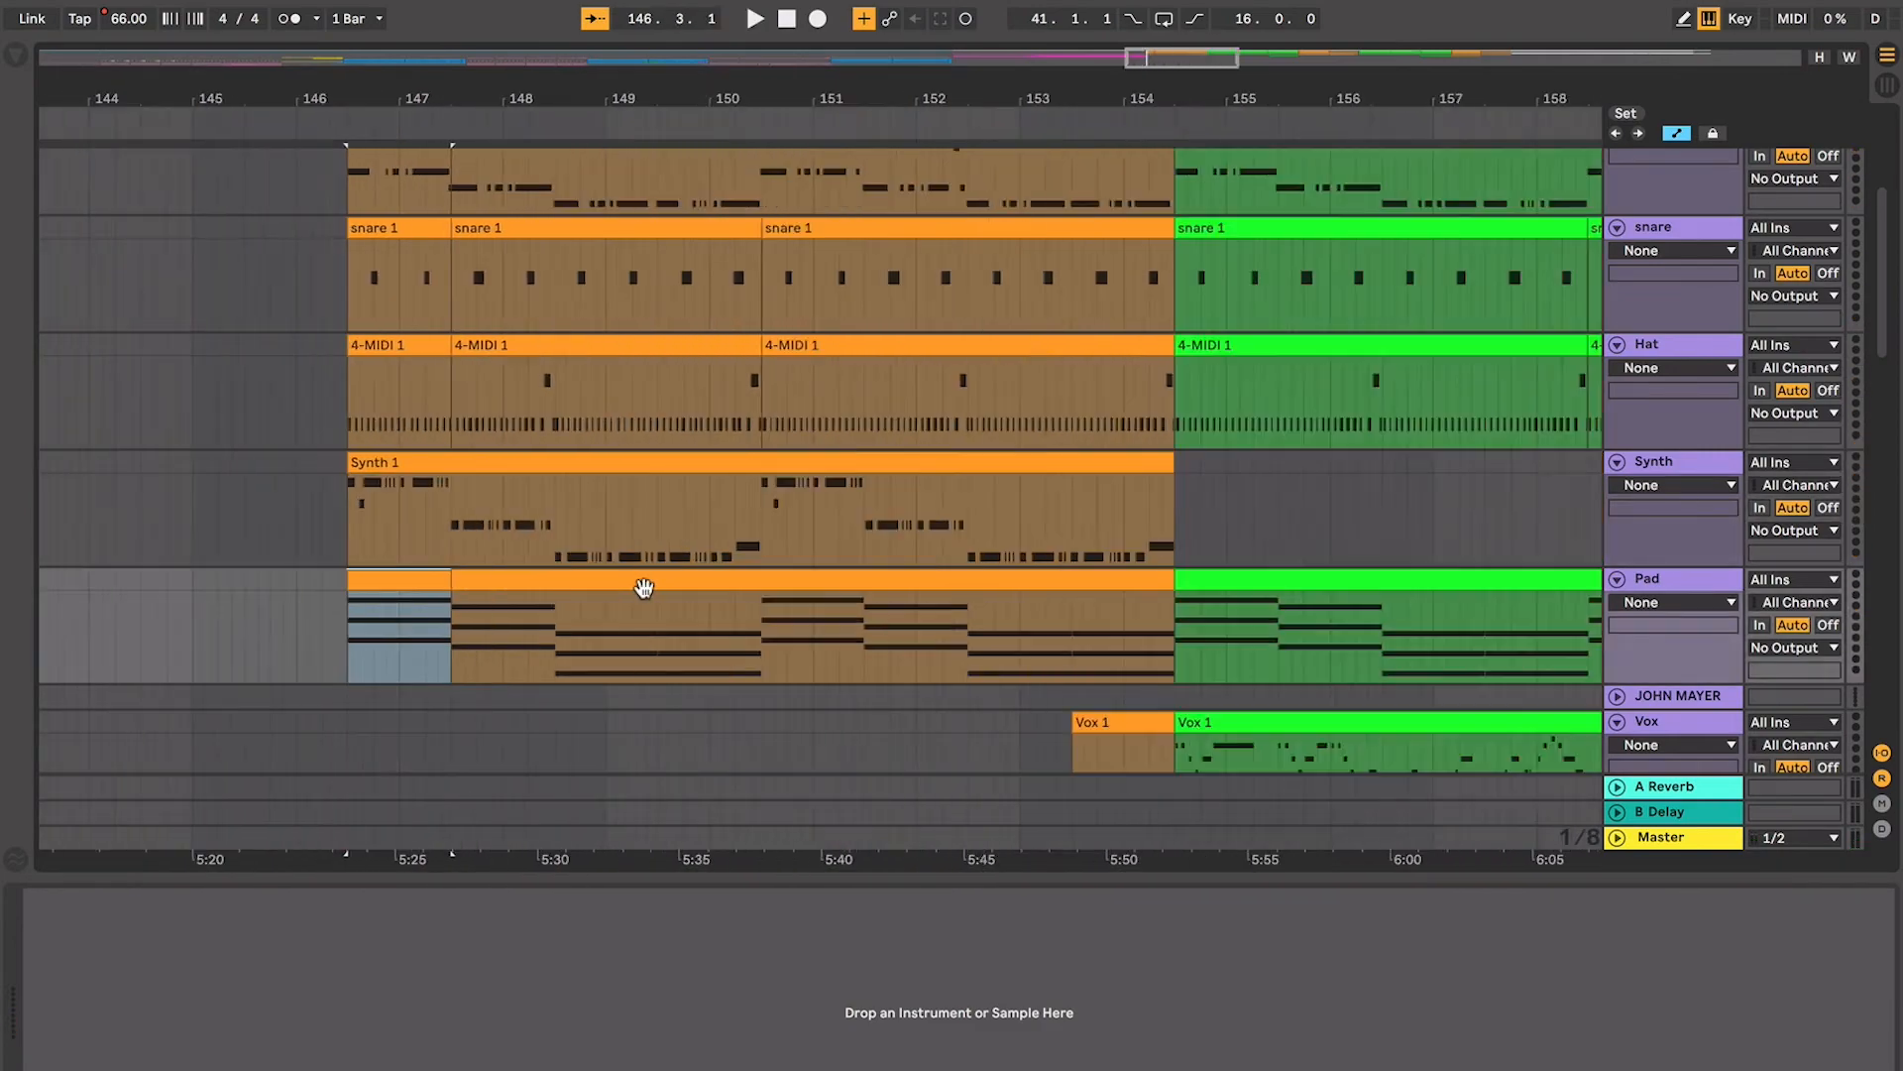
Move the Awesome Arp track up so it sits directly below the Pad track
{"action": "scroll", "coordinate": [727, 424], "scroll_direction": "left", "scroll_amount": 8}
{"action": "scroll", "coordinate": [728, 424], "scroll_direction": "up", "scroll_amount": 3}
{"action": "scroll", "coordinate": [750, 467], "scroll_direction": "down", "scroll_amount": 2}
{"action": "scroll", "coordinate": [751, 466], "scroll_direction": "right", "scroll_amount": 2}
{"action": "scroll", "coordinate": [748, 467], "scroll_direction": "down", "scroll_amount": 6}
{"action": "scroll", "coordinate": [748, 467], "scroll_direction": "right", "scroll_amount": 3}
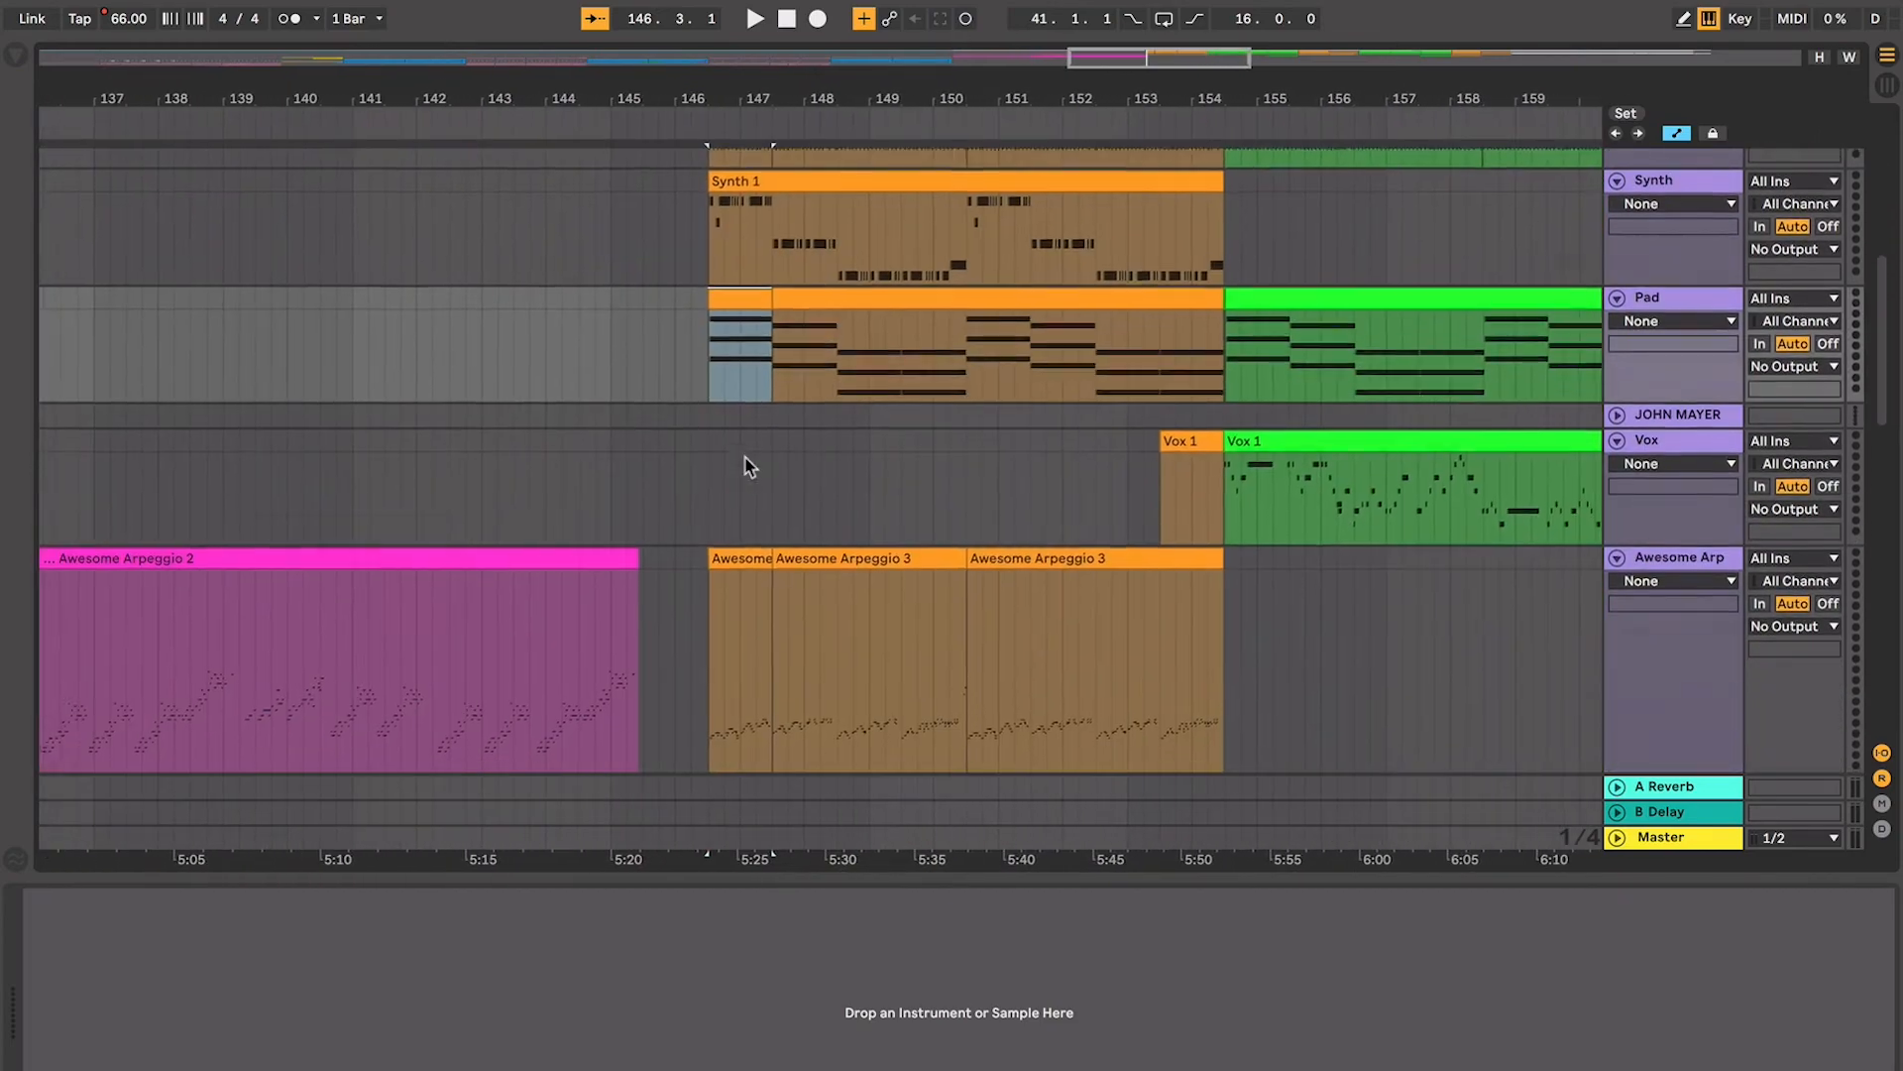
{"action": "left_click_drag", "start_coordinate": [1661, 365], "coordinate": [1671, 212]}
Play the orange arpeggio part from its start and select its first clip, from bar 146.3 to 147.3
{"action": "left_click", "coordinate": [699, 240]}
{"action": "key", "text": "space"}
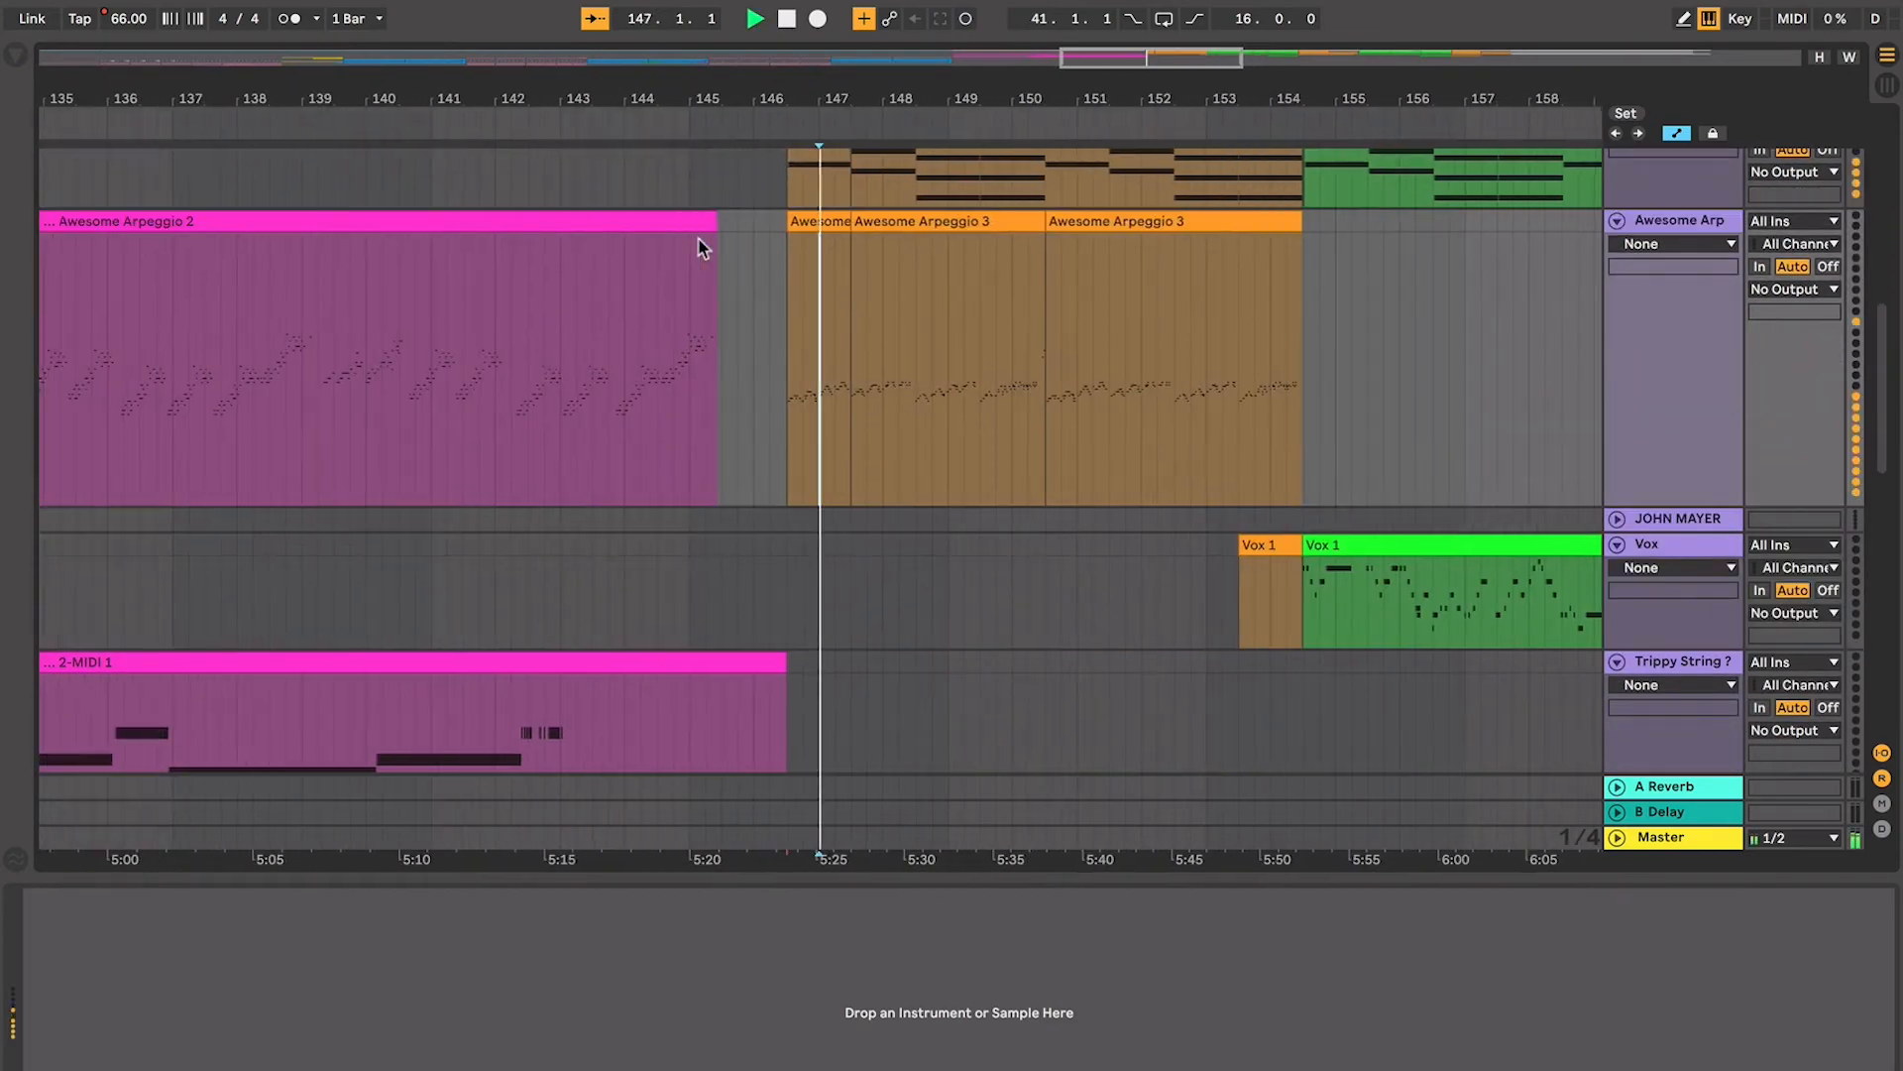
{"action": "left_click", "coordinate": [818, 219]}
{"action": "scroll", "coordinate": [829, 229], "scroll_direction": "right", "scroll_amount": 2}
{"action": "scroll", "coordinate": [828, 229], "scroll_direction": "up", "scroll_amount": 1}
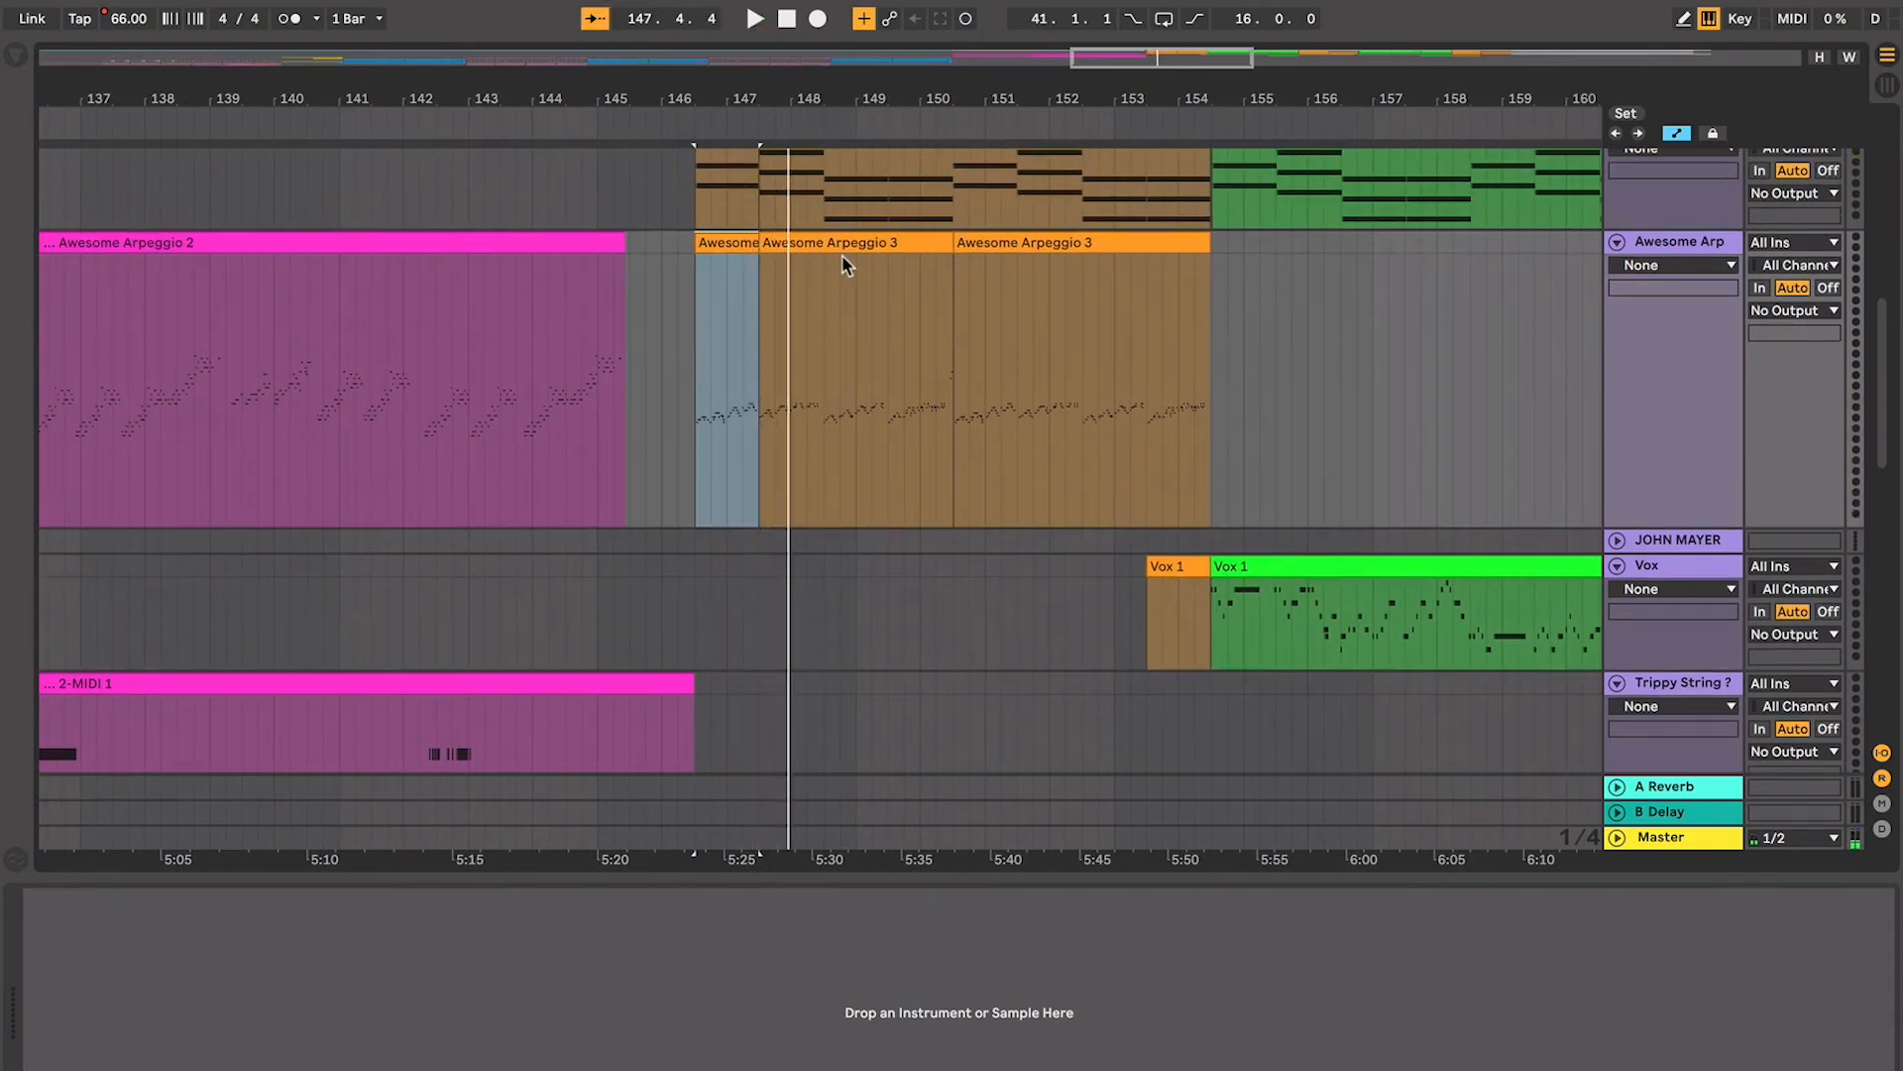
Select the orange and green sections from bar 145 across all tracks and fold every track in the arrangement
{"action": "scroll", "coordinate": [841, 254], "scroll_direction": "up", "scroll_amount": 3}
{"action": "scroll", "coordinate": [841, 253], "scroll_direction": "right", "scroll_amount": 2}
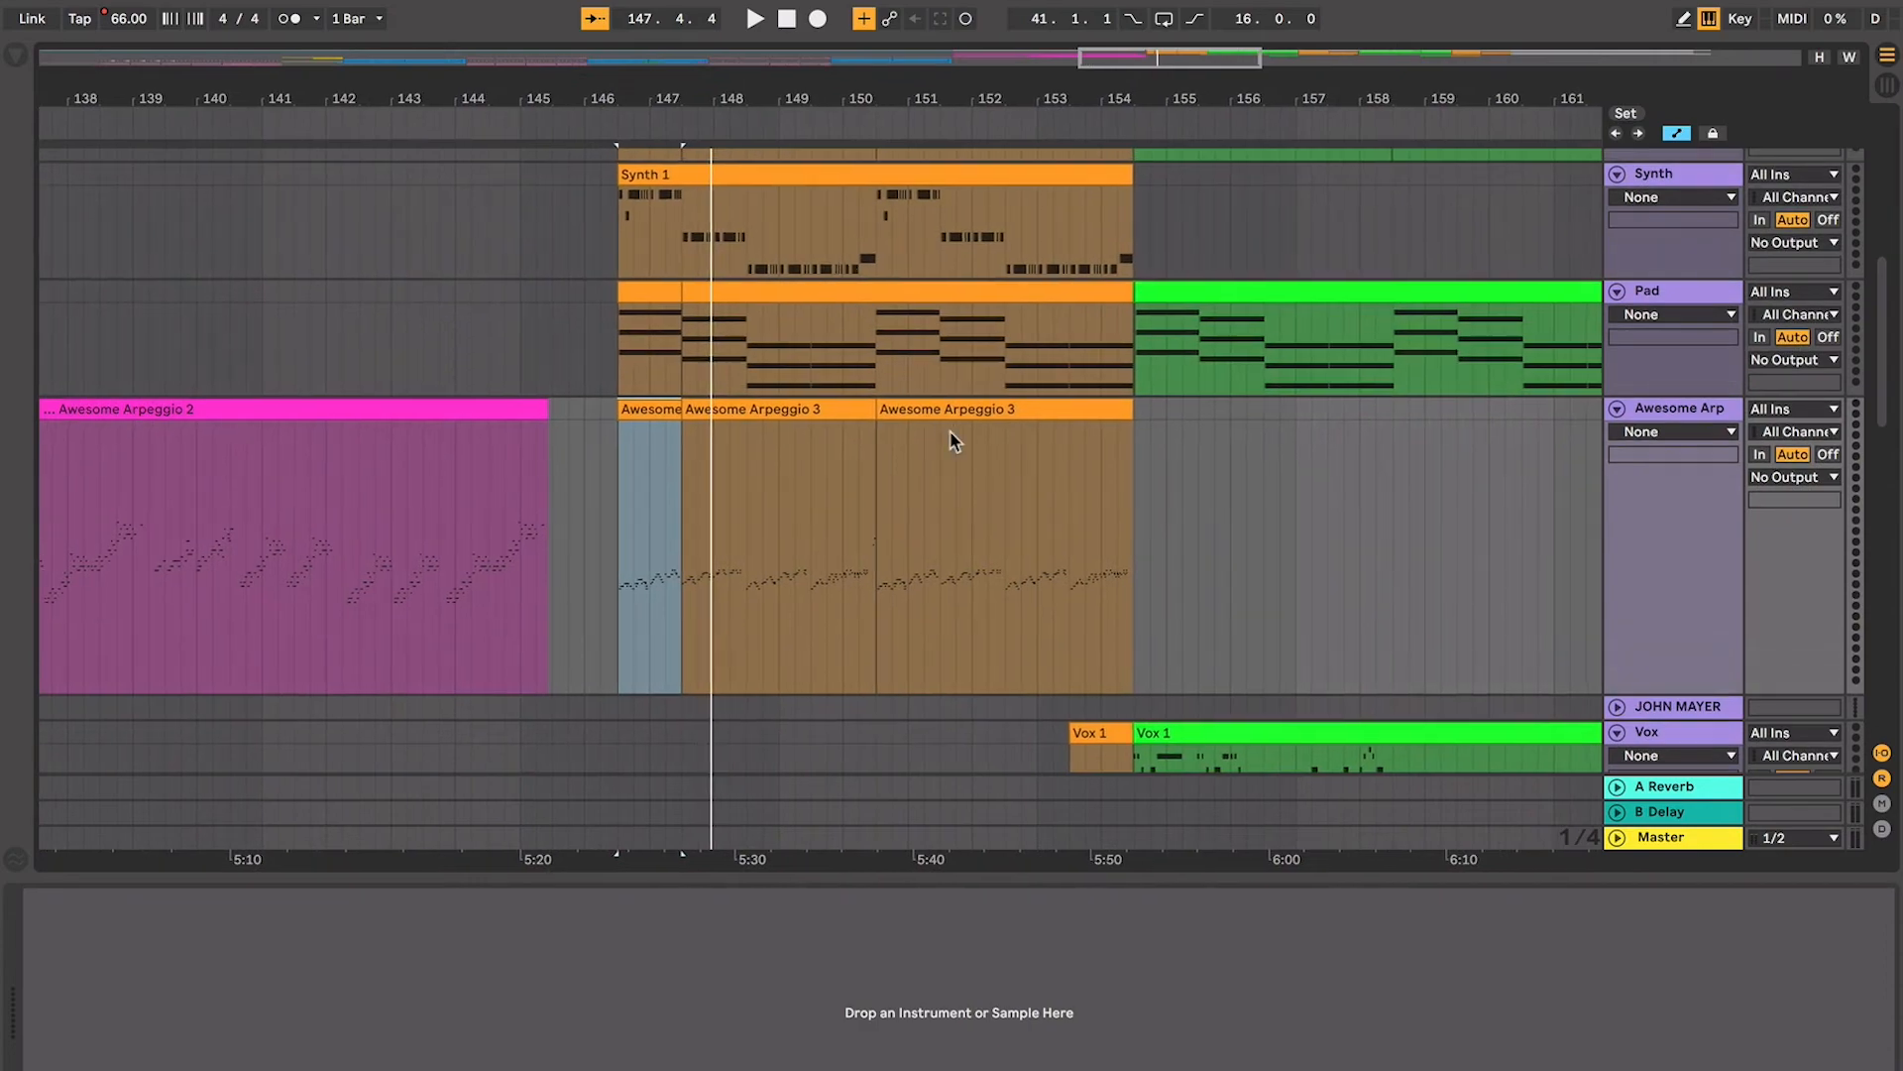
{"action": "scroll", "coordinate": [950, 430], "scroll_direction": "up", "scroll_amount": 4}
{"action": "scroll", "coordinate": [950, 430], "scroll_direction": "down", "scroll_amount": 1}
{"action": "scroll", "coordinate": [950, 430], "scroll_direction": "up", "scroll_amount": 3}
{"action": "scroll", "coordinate": [950, 430], "scroll_direction": "down", "scroll_amount": 10}
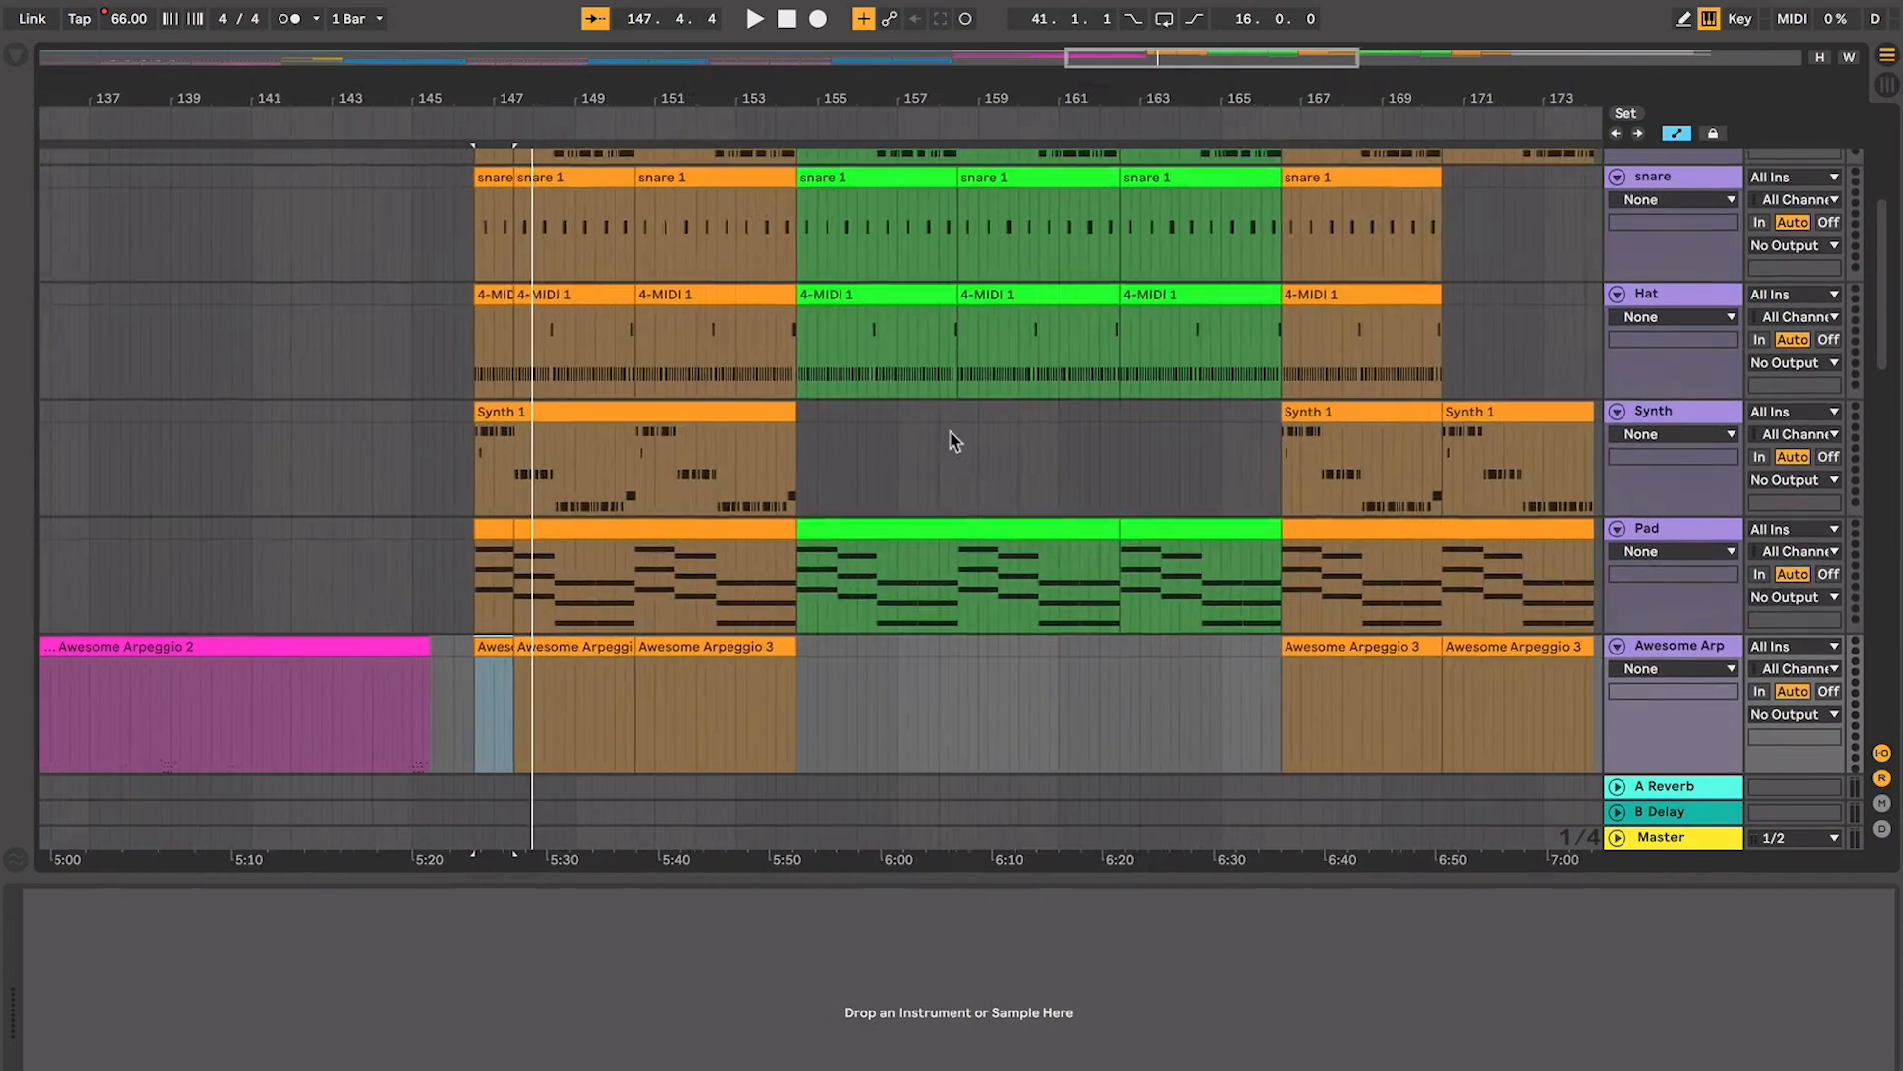
{"action": "scroll", "coordinate": [950, 440], "scroll_direction": "up", "scroll_amount": 5}
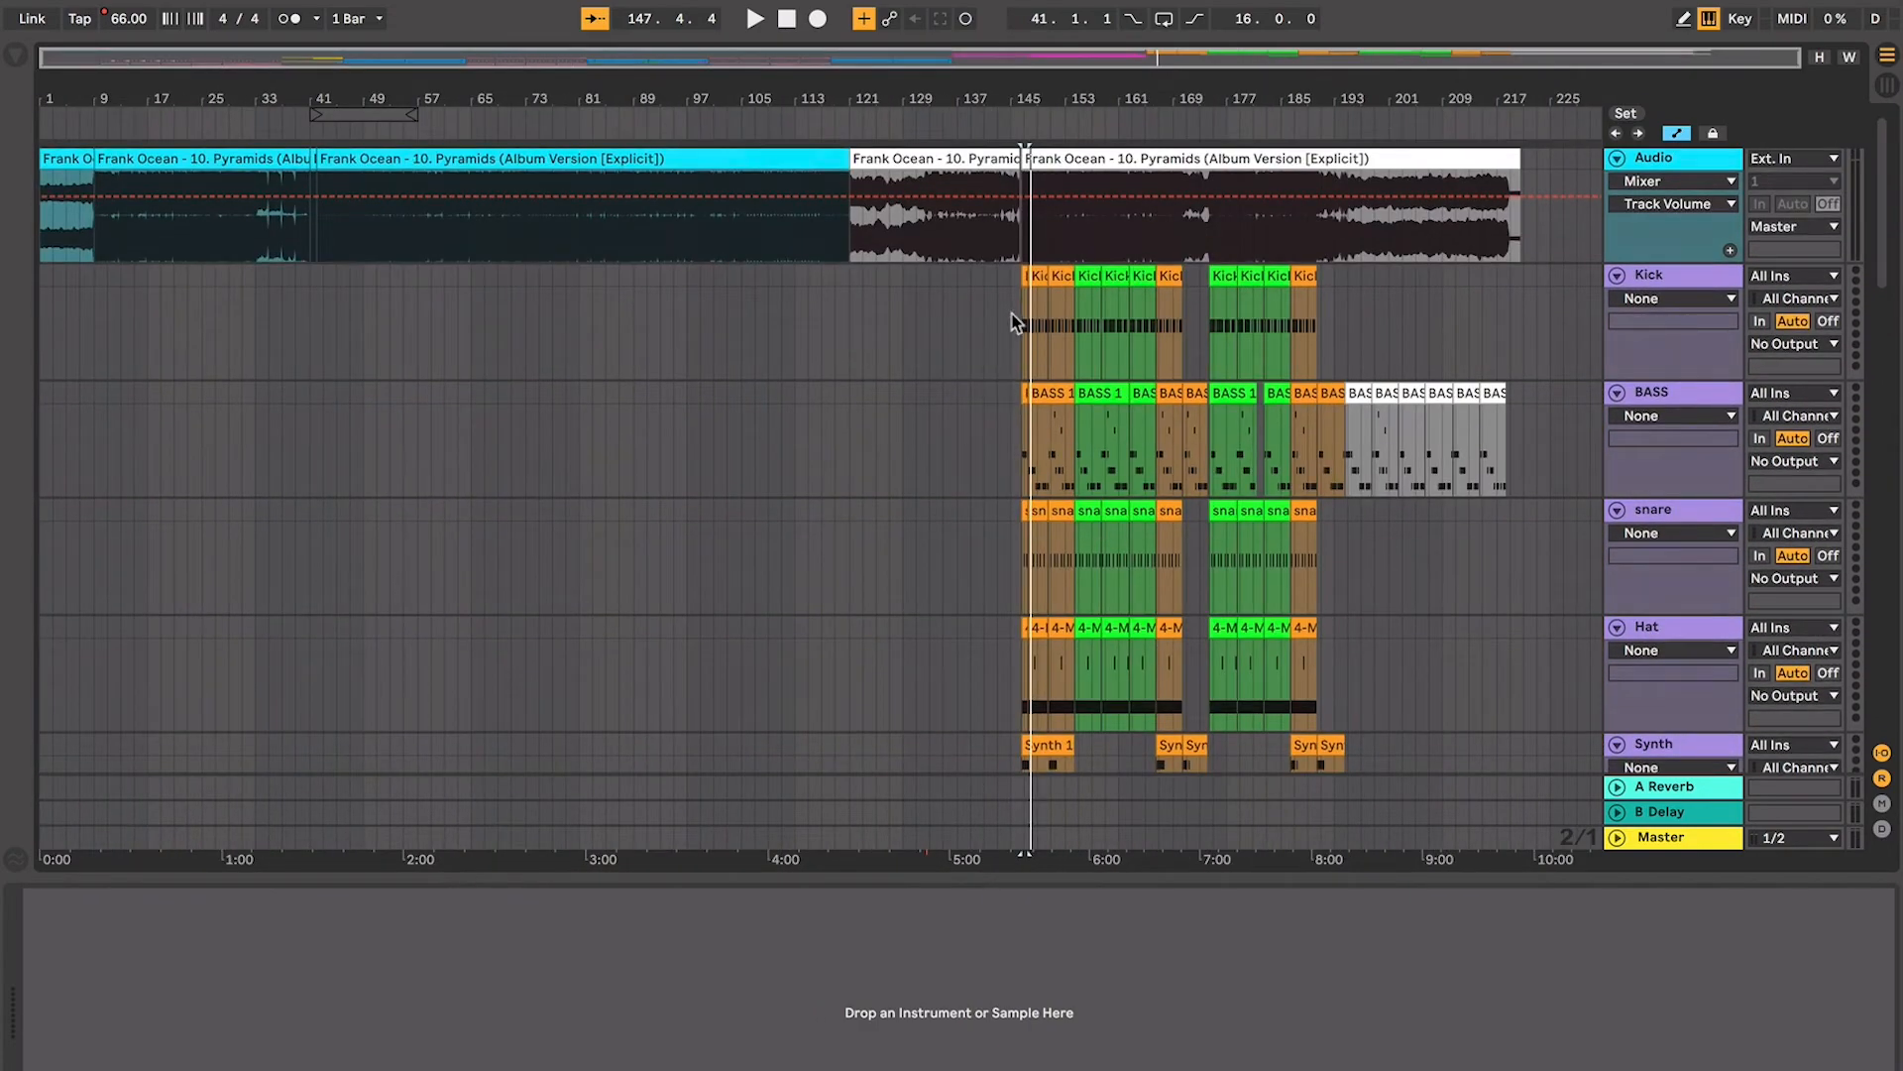
{"action": "left_click_drag", "start_coordinate": [1013, 322], "coordinate": [1334, 852]}
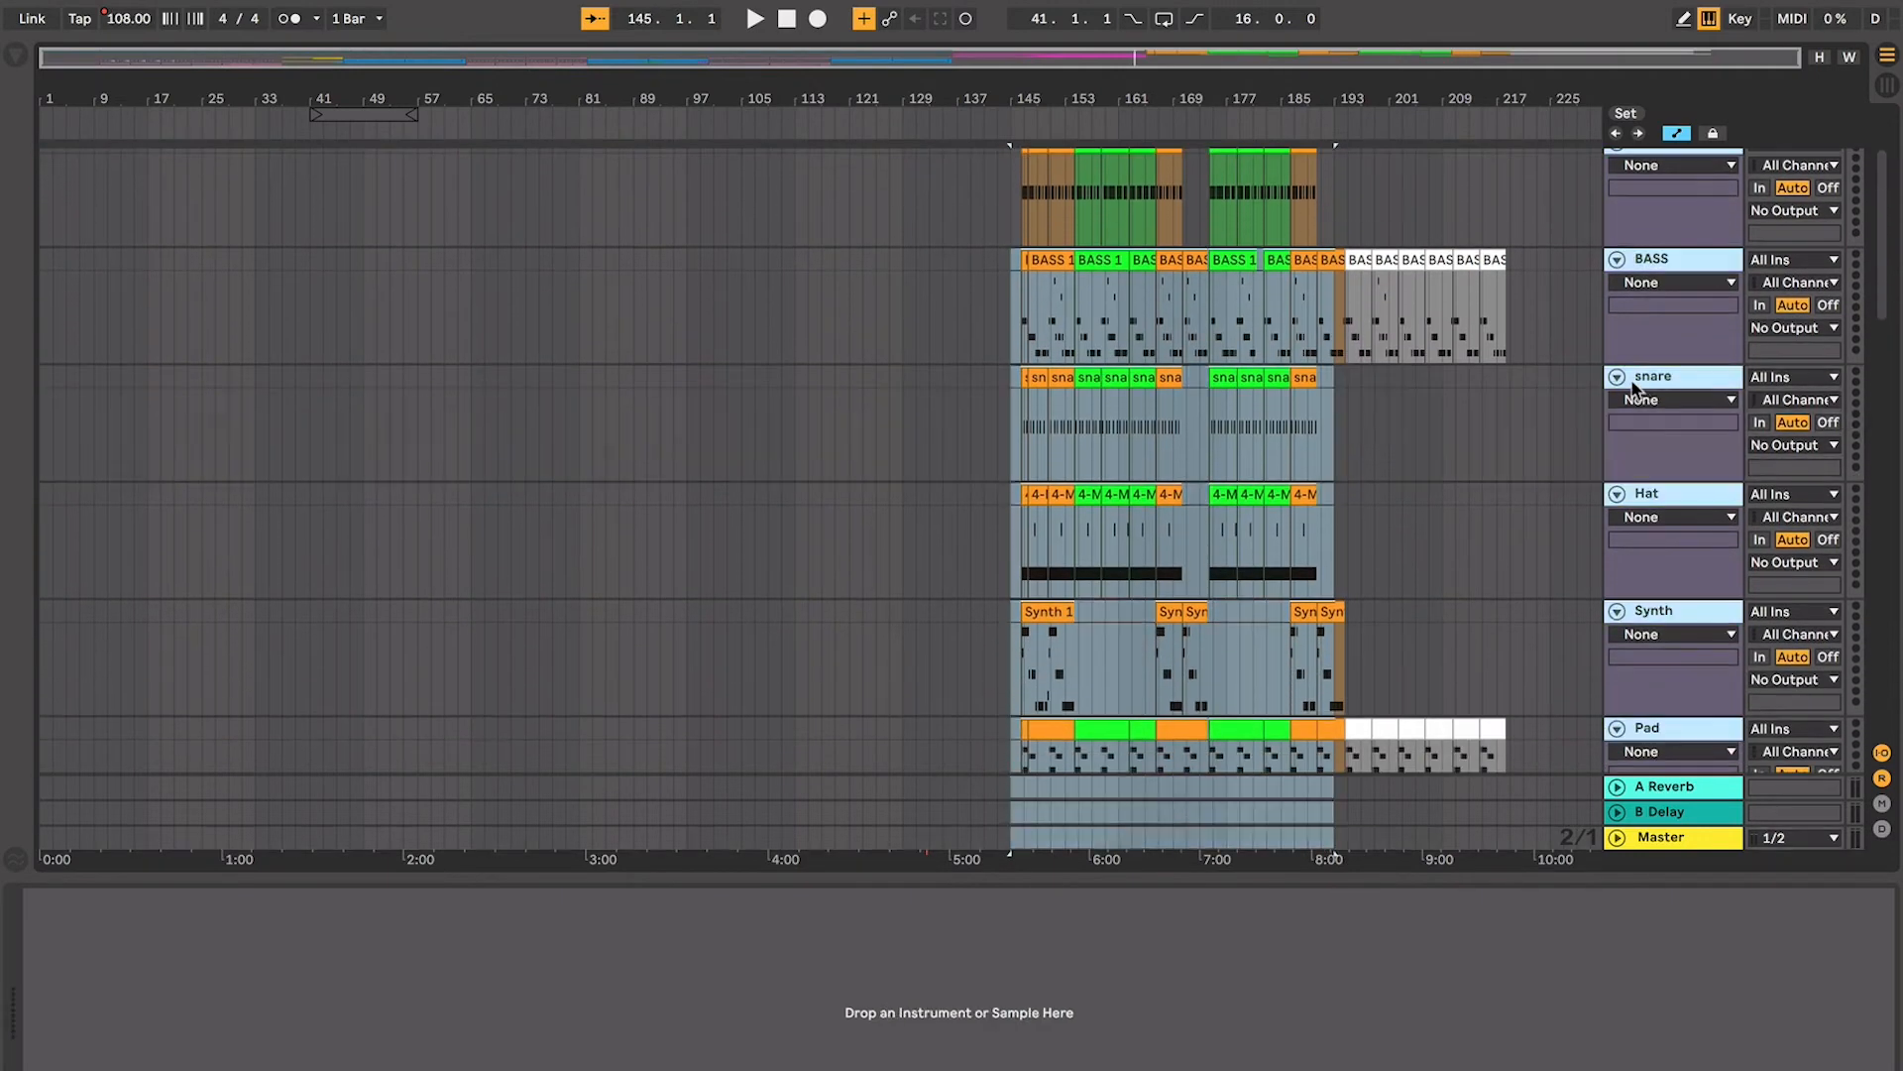
{"action": "left_click", "coordinate": [1617, 376], "text": "alt"}
Compare the song's sections by selecting bars 1 to 121, the pink section from bar 121, and the section from bar 147
{"action": "left_click", "coordinate": [675, 382]}
{"action": "left_click_drag", "start_coordinate": [841, 327], "coordinate": [42, 840]}
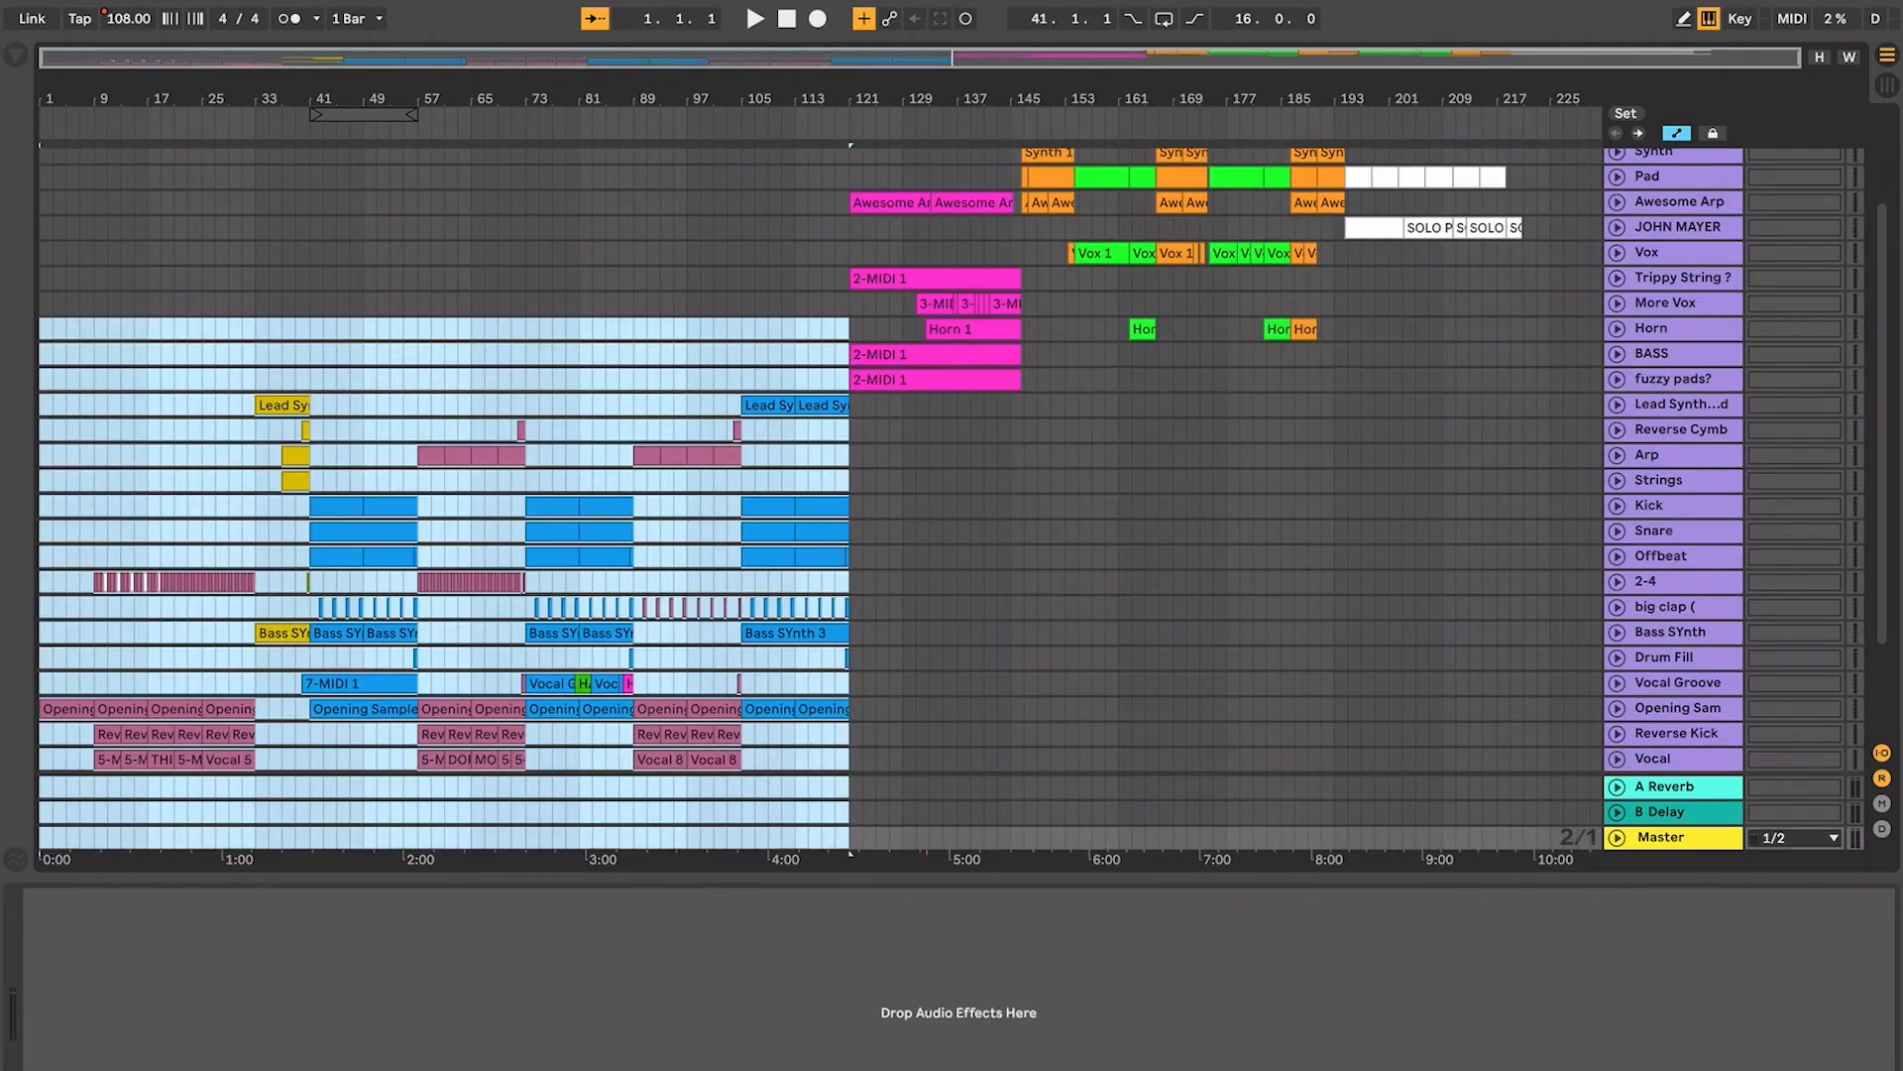
{"action": "left_click_drag", "start_coordinate": [853, 464], "coordinate": [985, 107]}
{"action": "scroll", "coordinate": [1021, 287], "scroll_direction": "up", "scroll_amount": 3}
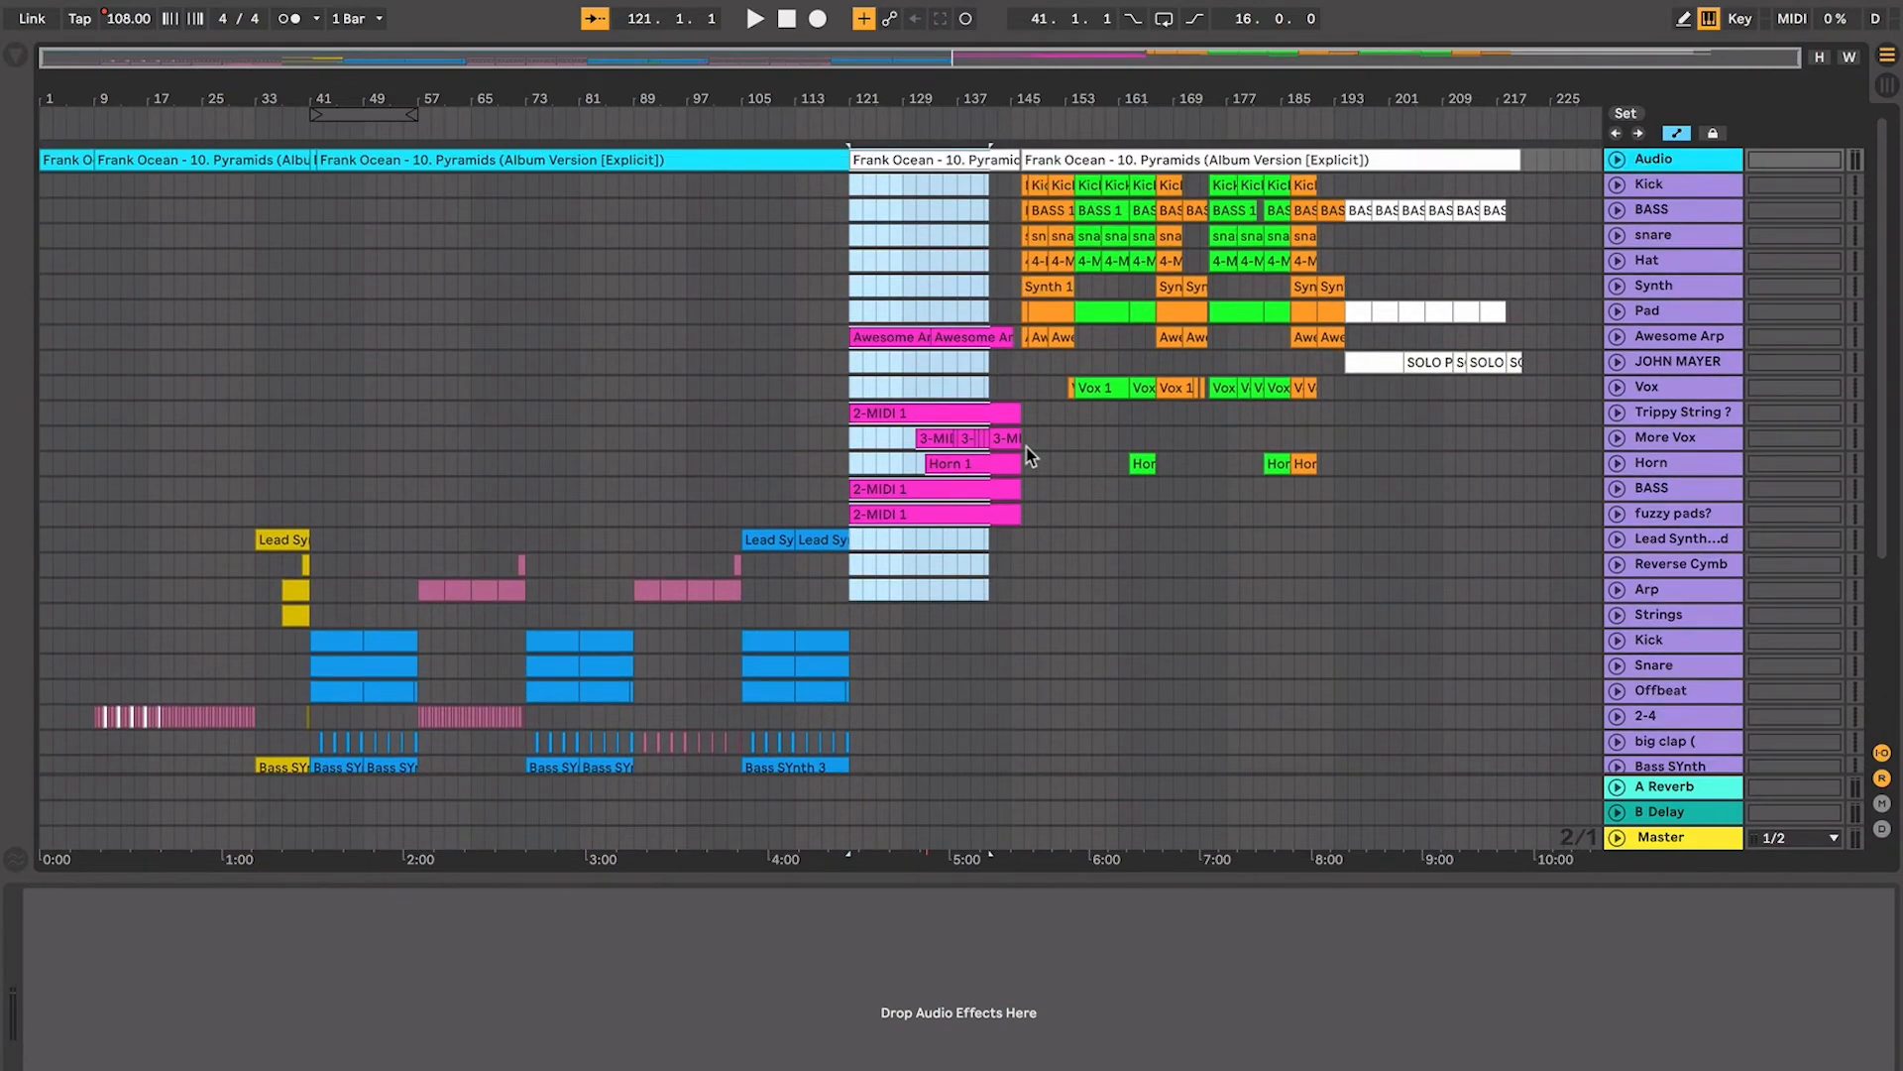
{"action": "left_click_drag", "start_coordinate": [1028, 448], "coordinate": [1335, 188]}
{"action": "left_click_drag", "start_coordinate": [1333, 87], "coordinate": [1333, 94]}
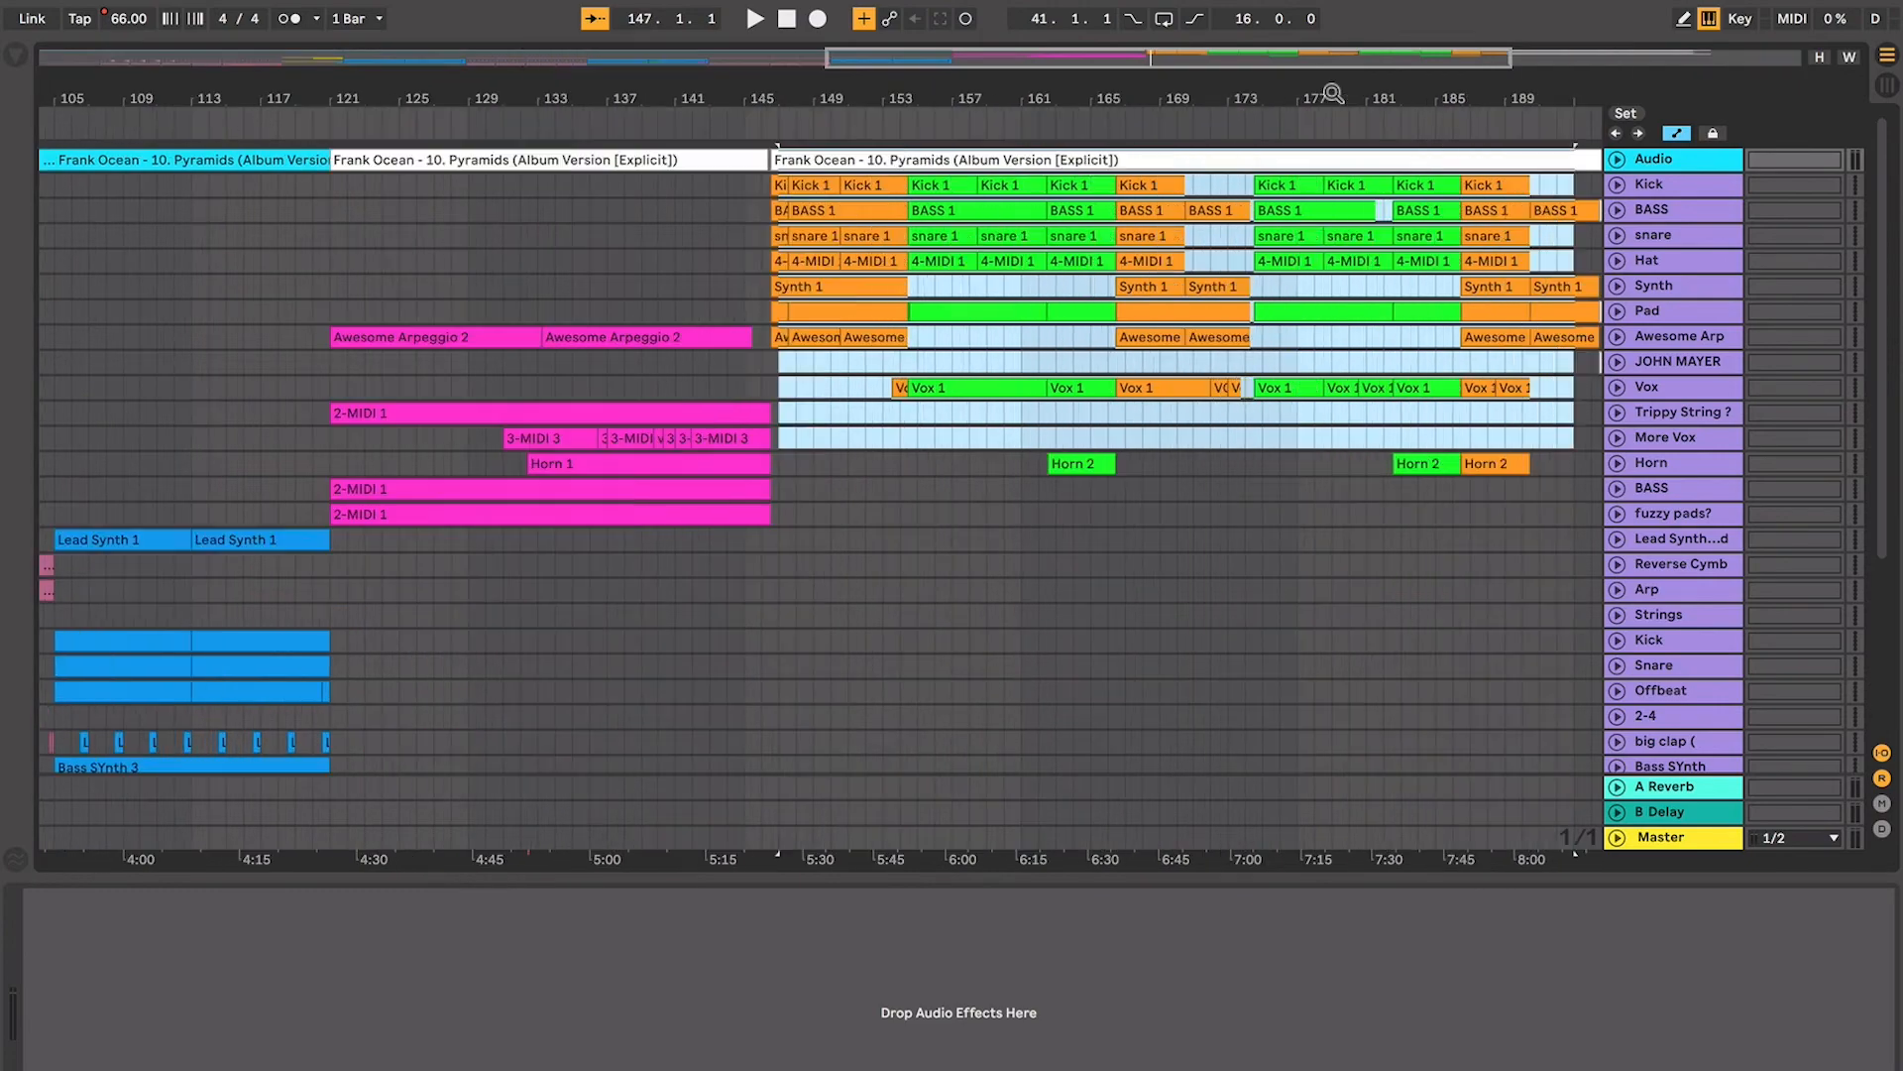
{"action": "left_click", "coordinate": [1246, 235]}
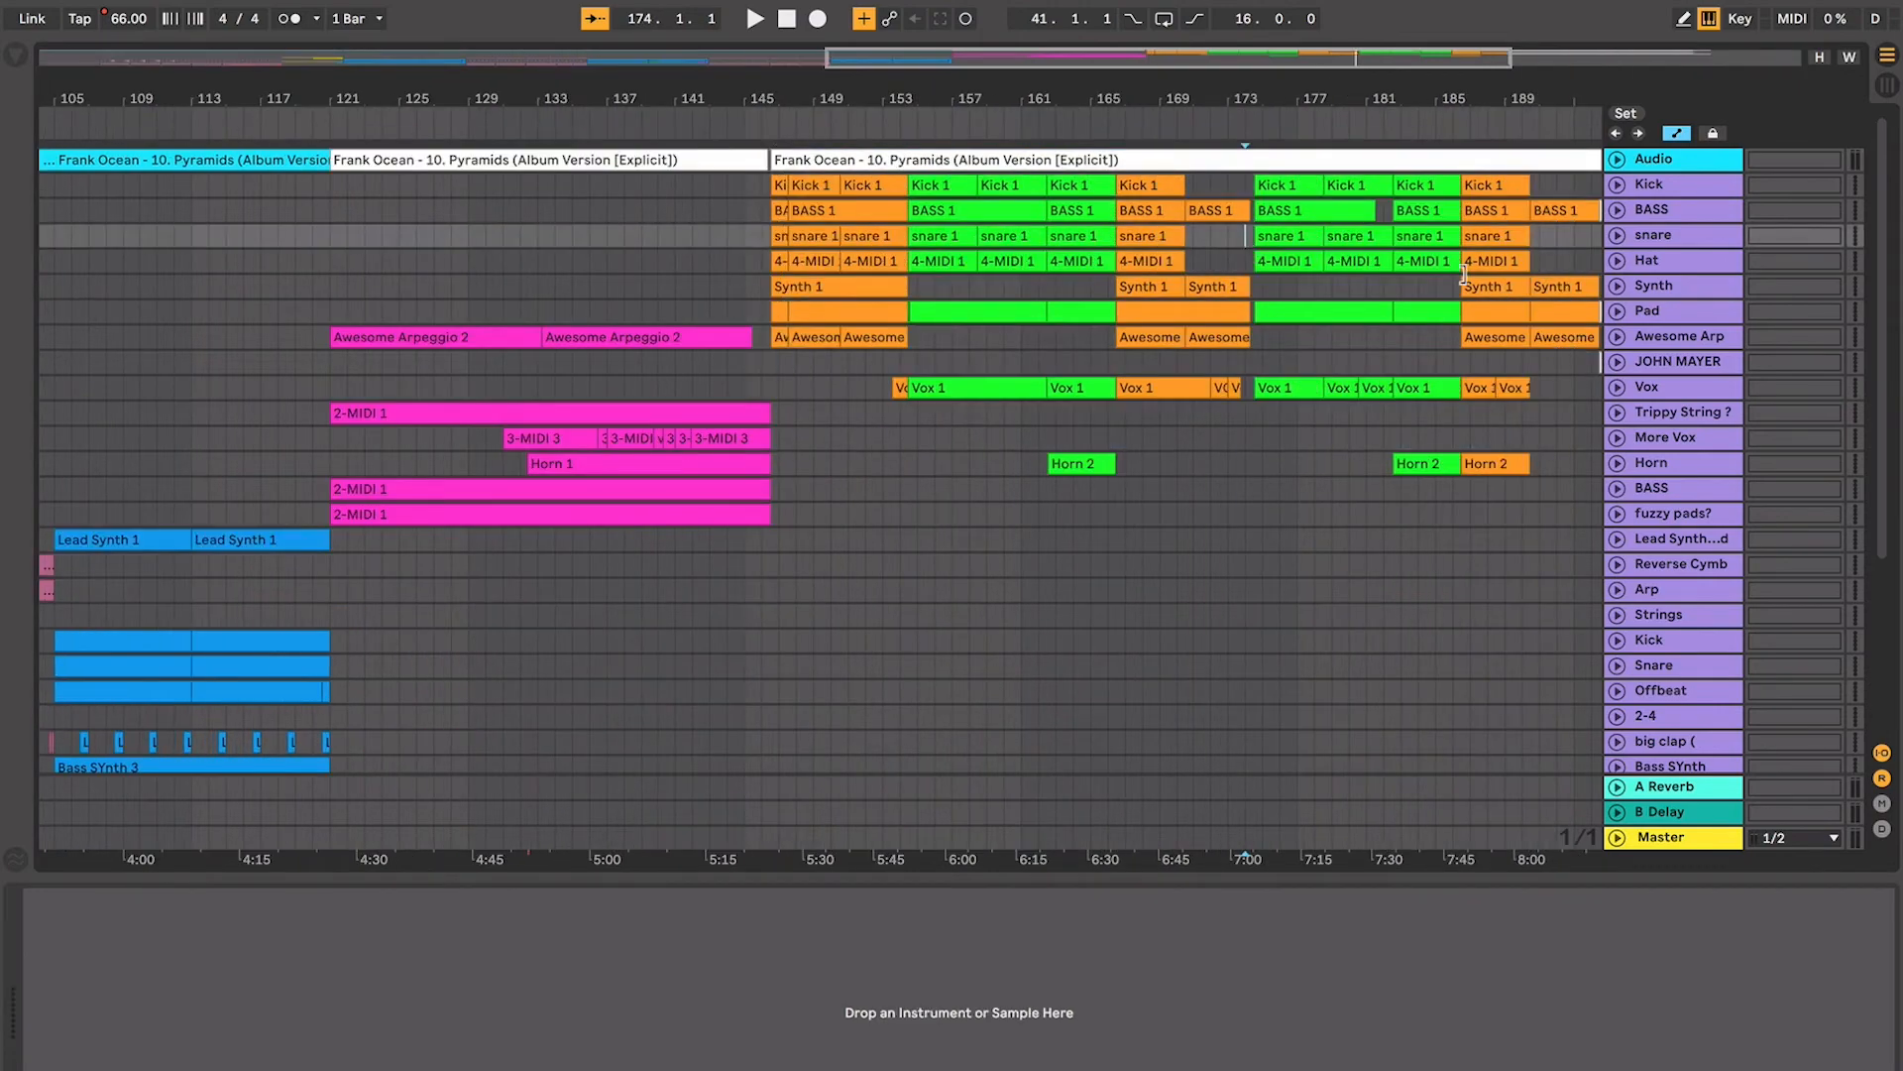
Select the Kick clip at bar 147.3 and compare the BASS clips up to the orange one at bar 166.3
{"action": "left_click", "coordinate": [832, 189]}
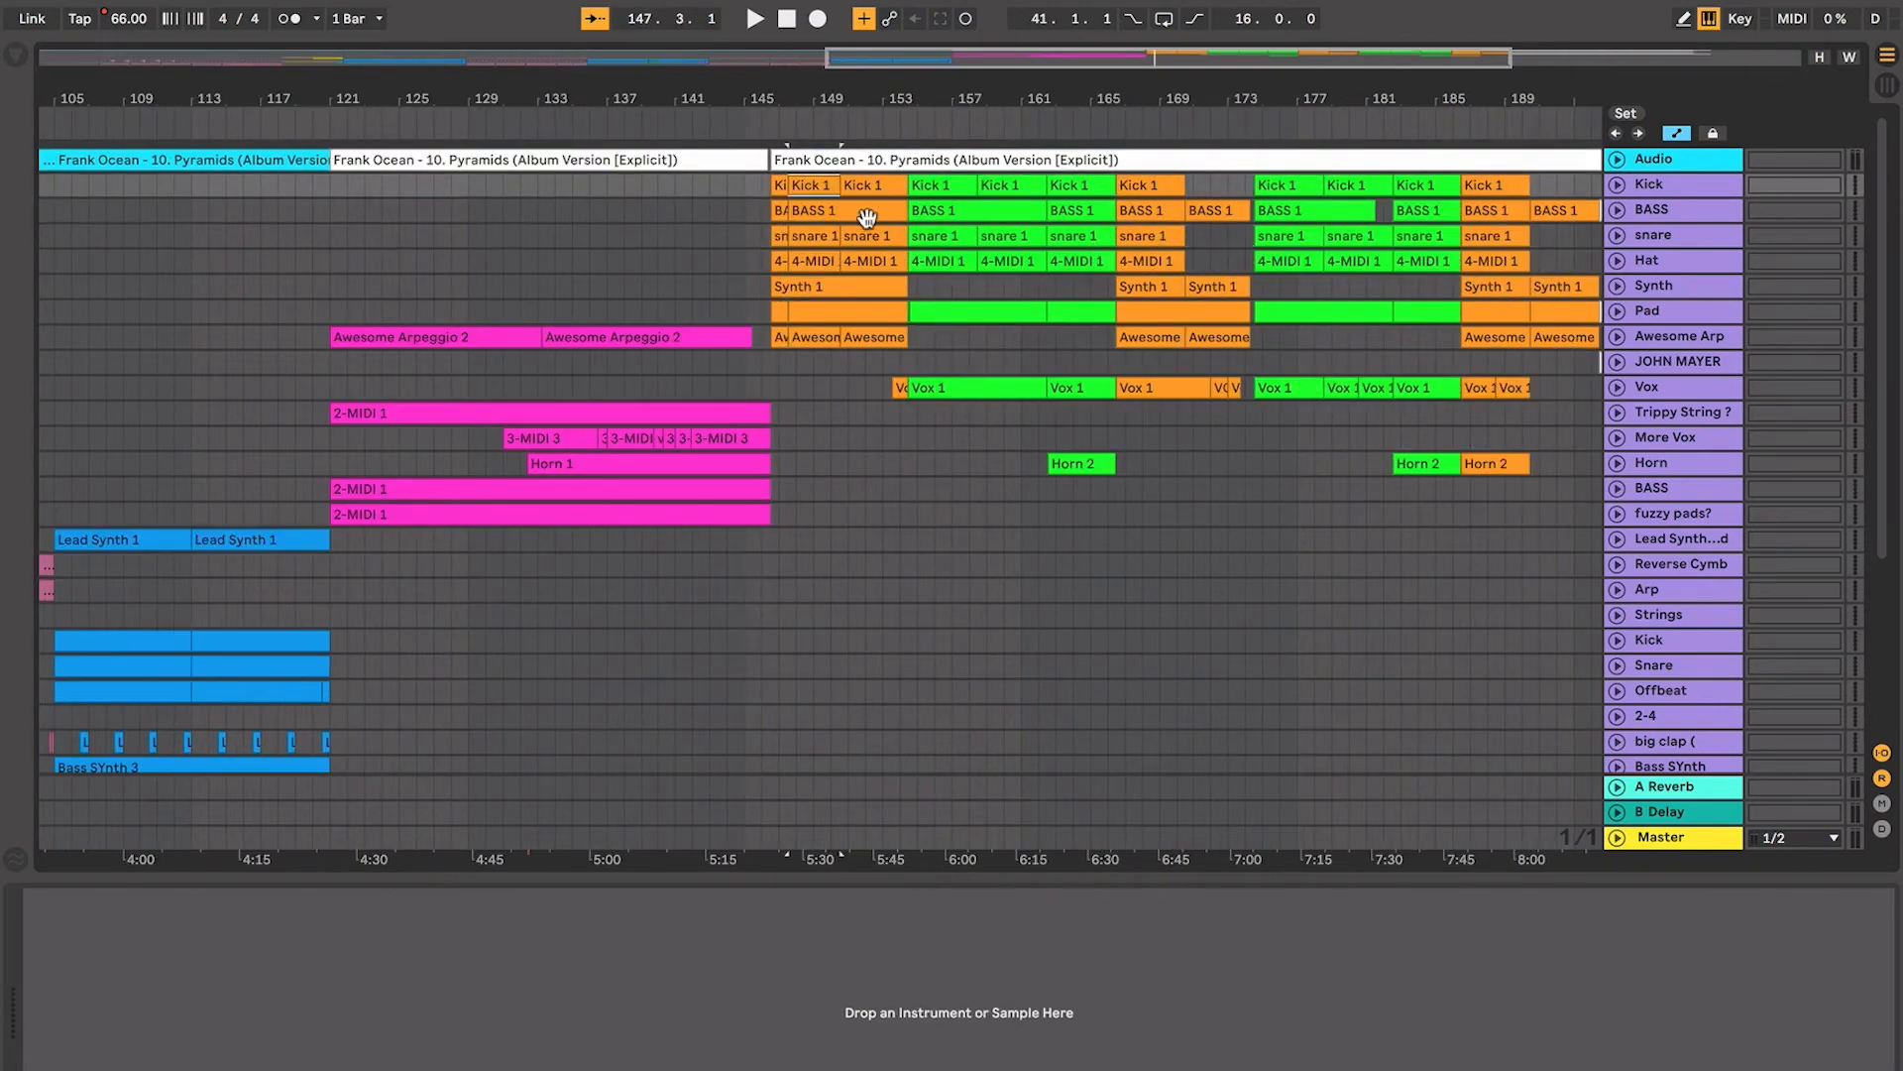
{"action": "left_click", "coordinate": [960, 214]}
{"action": "scroll", "coordinate": [977, 213], "scroll_direction": "right", "scroll_amount": 2}
{"action": "left_click", "coordinate": [1059, 214]}
{"action": "scroll", "coordinate": [1060, 214], "scroll_direction": "right", "scroll_amount": 4}
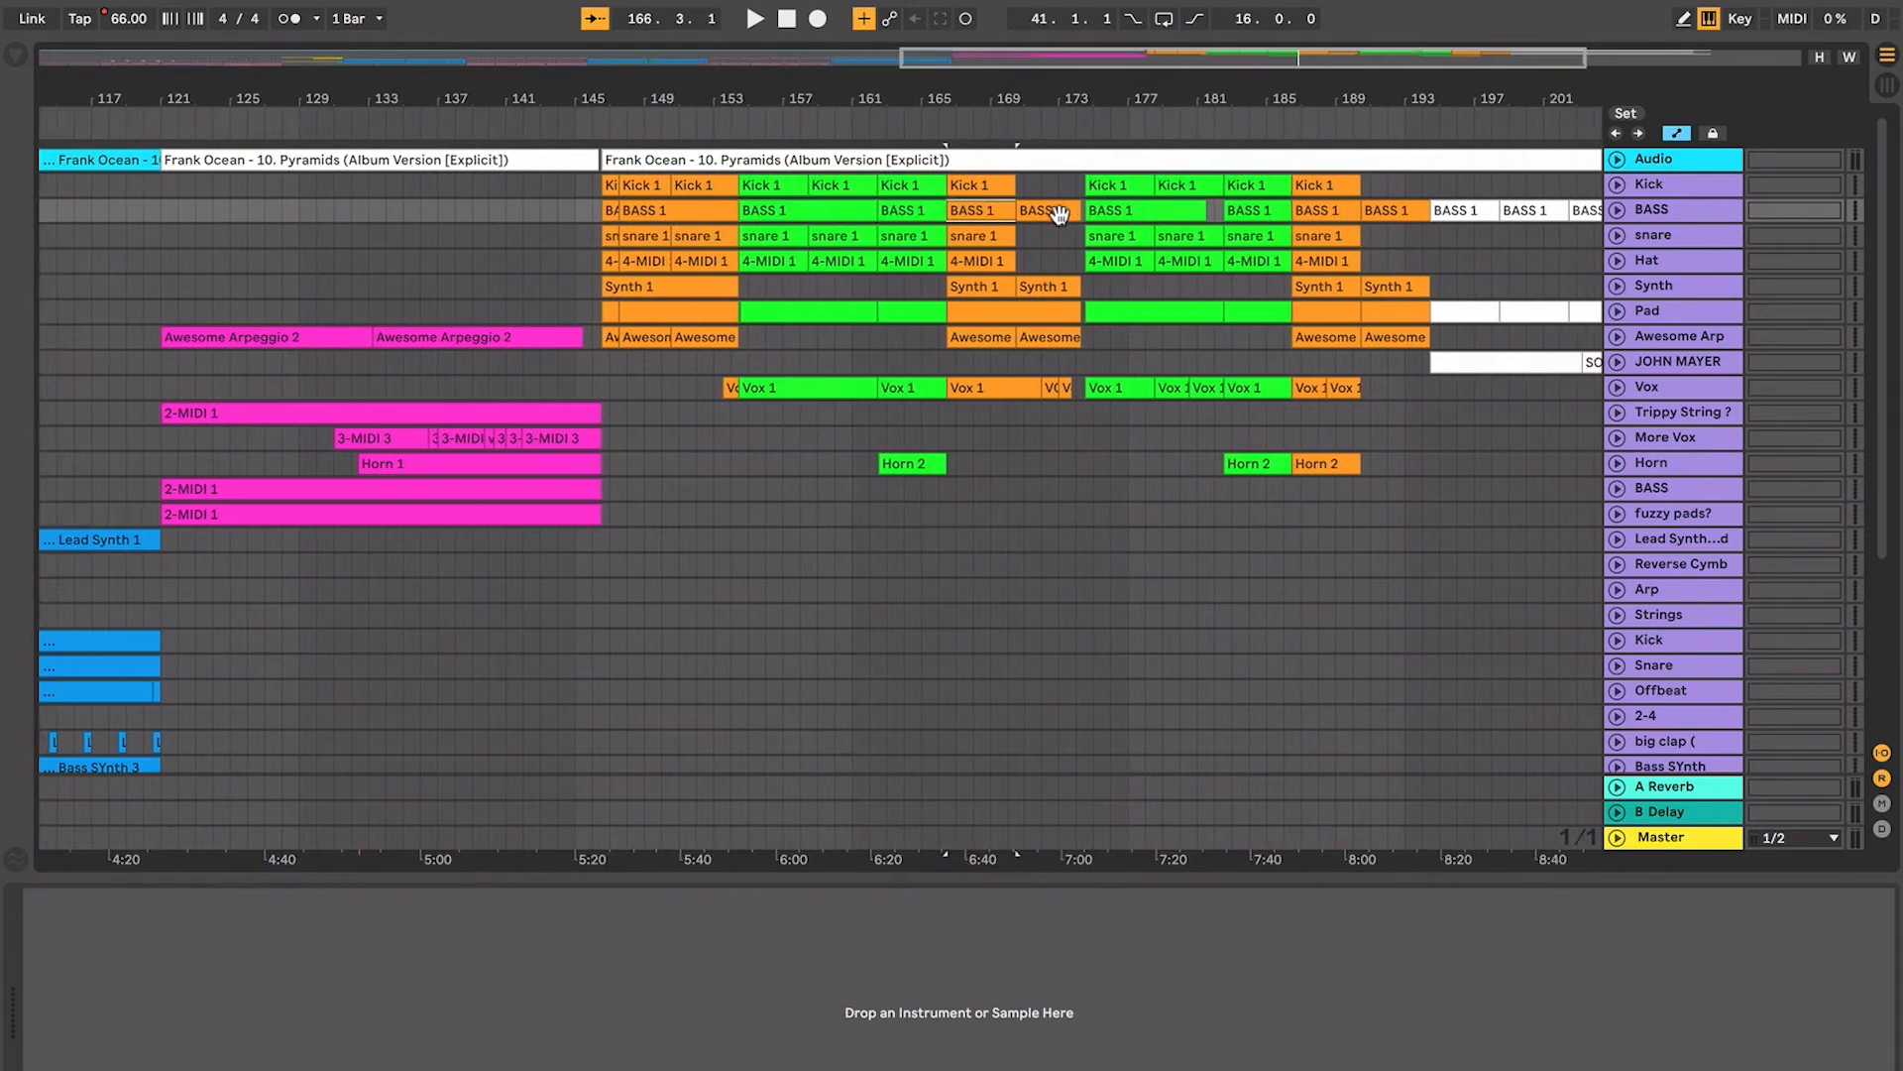
Set the start position to bar 150.3 on the JOHN MAYER track and play the arrangement from there
{"action": "left_click", "coordinate": [601, 391]}
{"action": "left_click", "coordinate": [612, 363]}
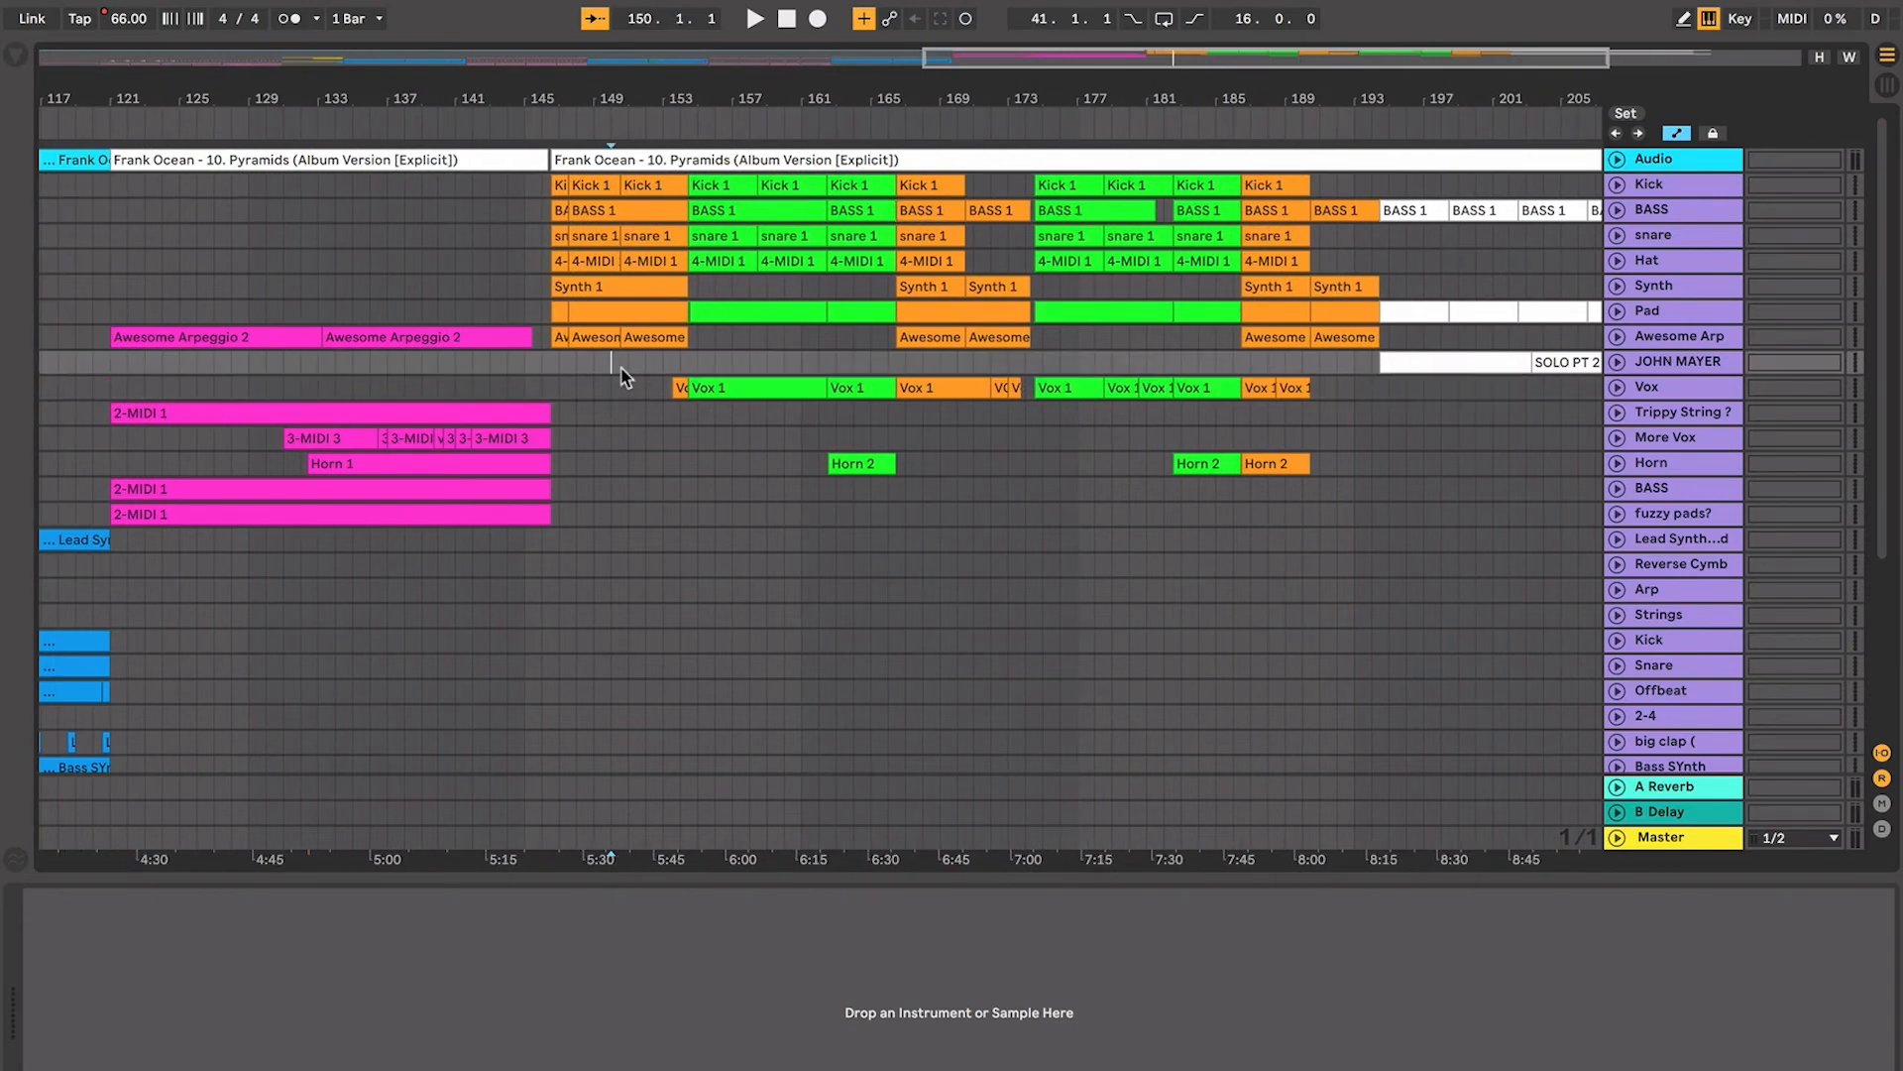
{"action": "key", "text": "plus"}
{"action": "key", "text": "plus"}
{"action": "left_click", "coordinate": [625, 366]}
{"action": "left_click", "coordinate": [632, 366]}
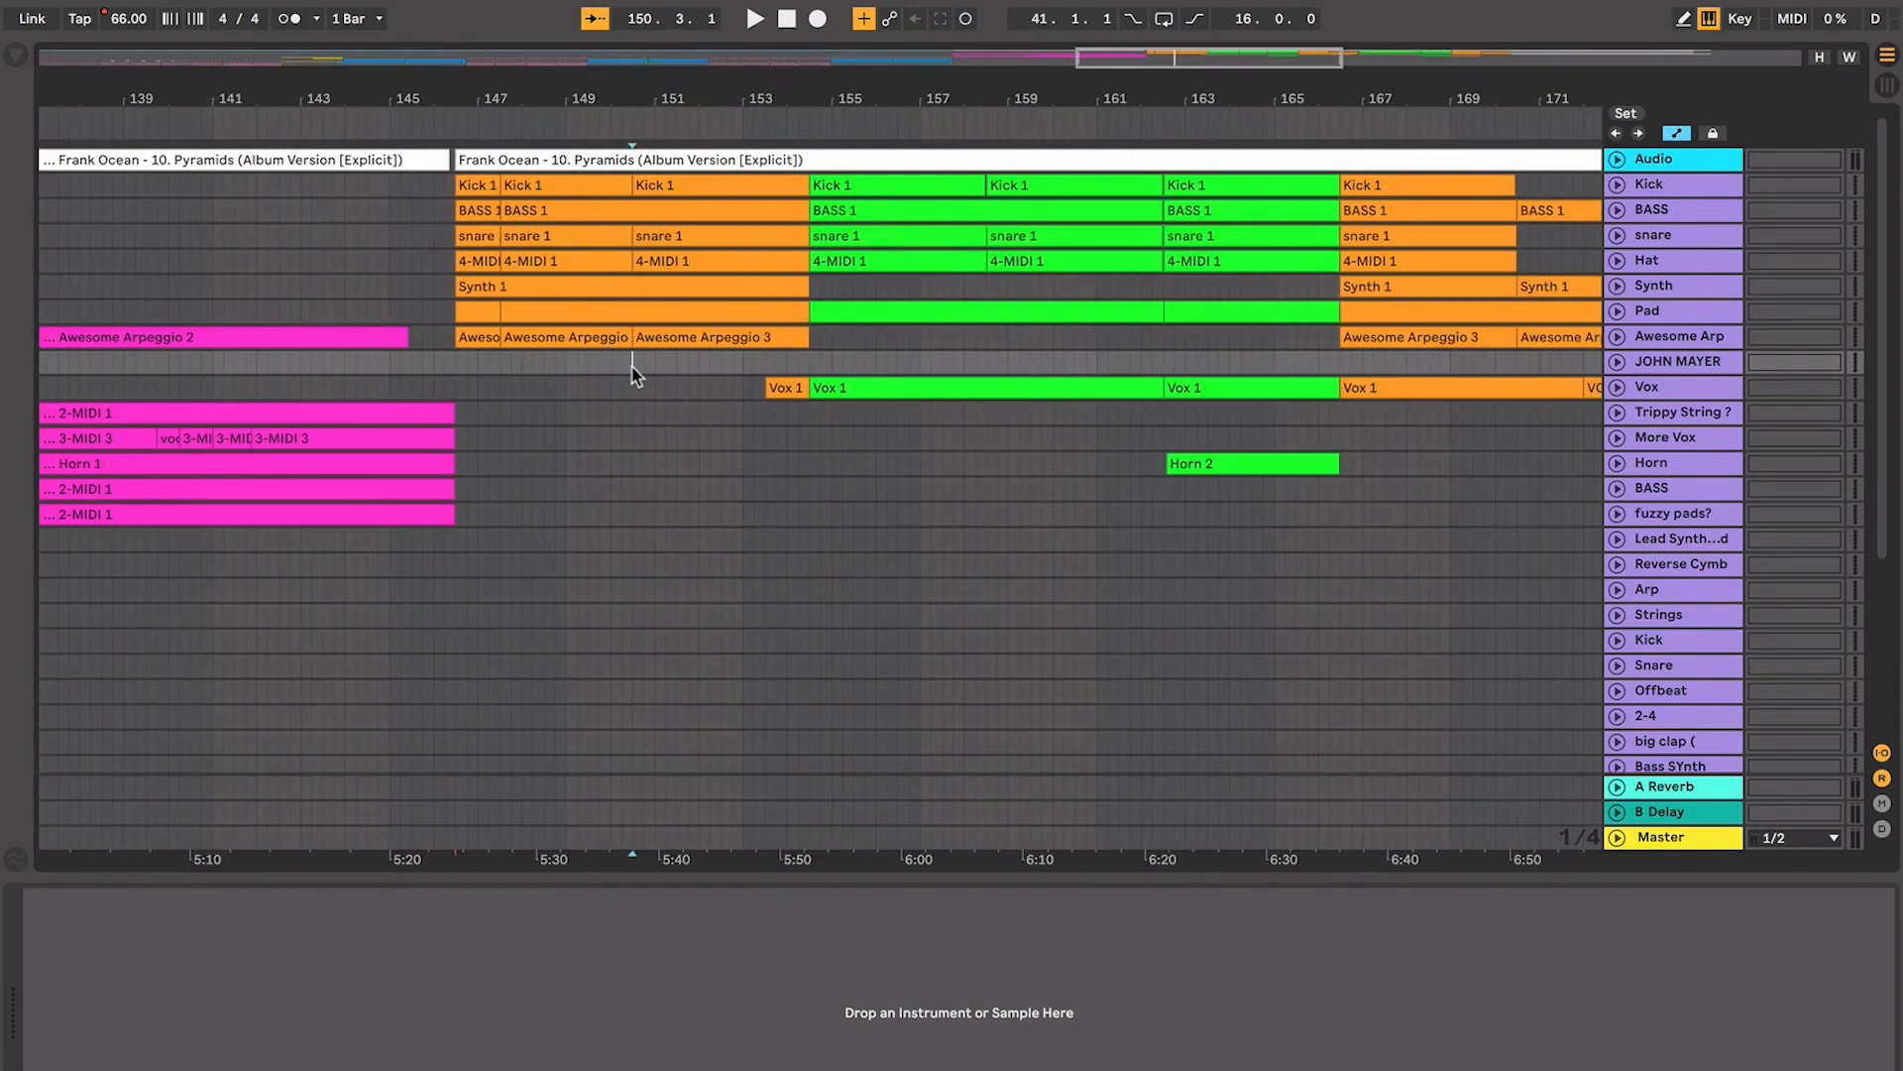
{"action": "key", "text": "space"}
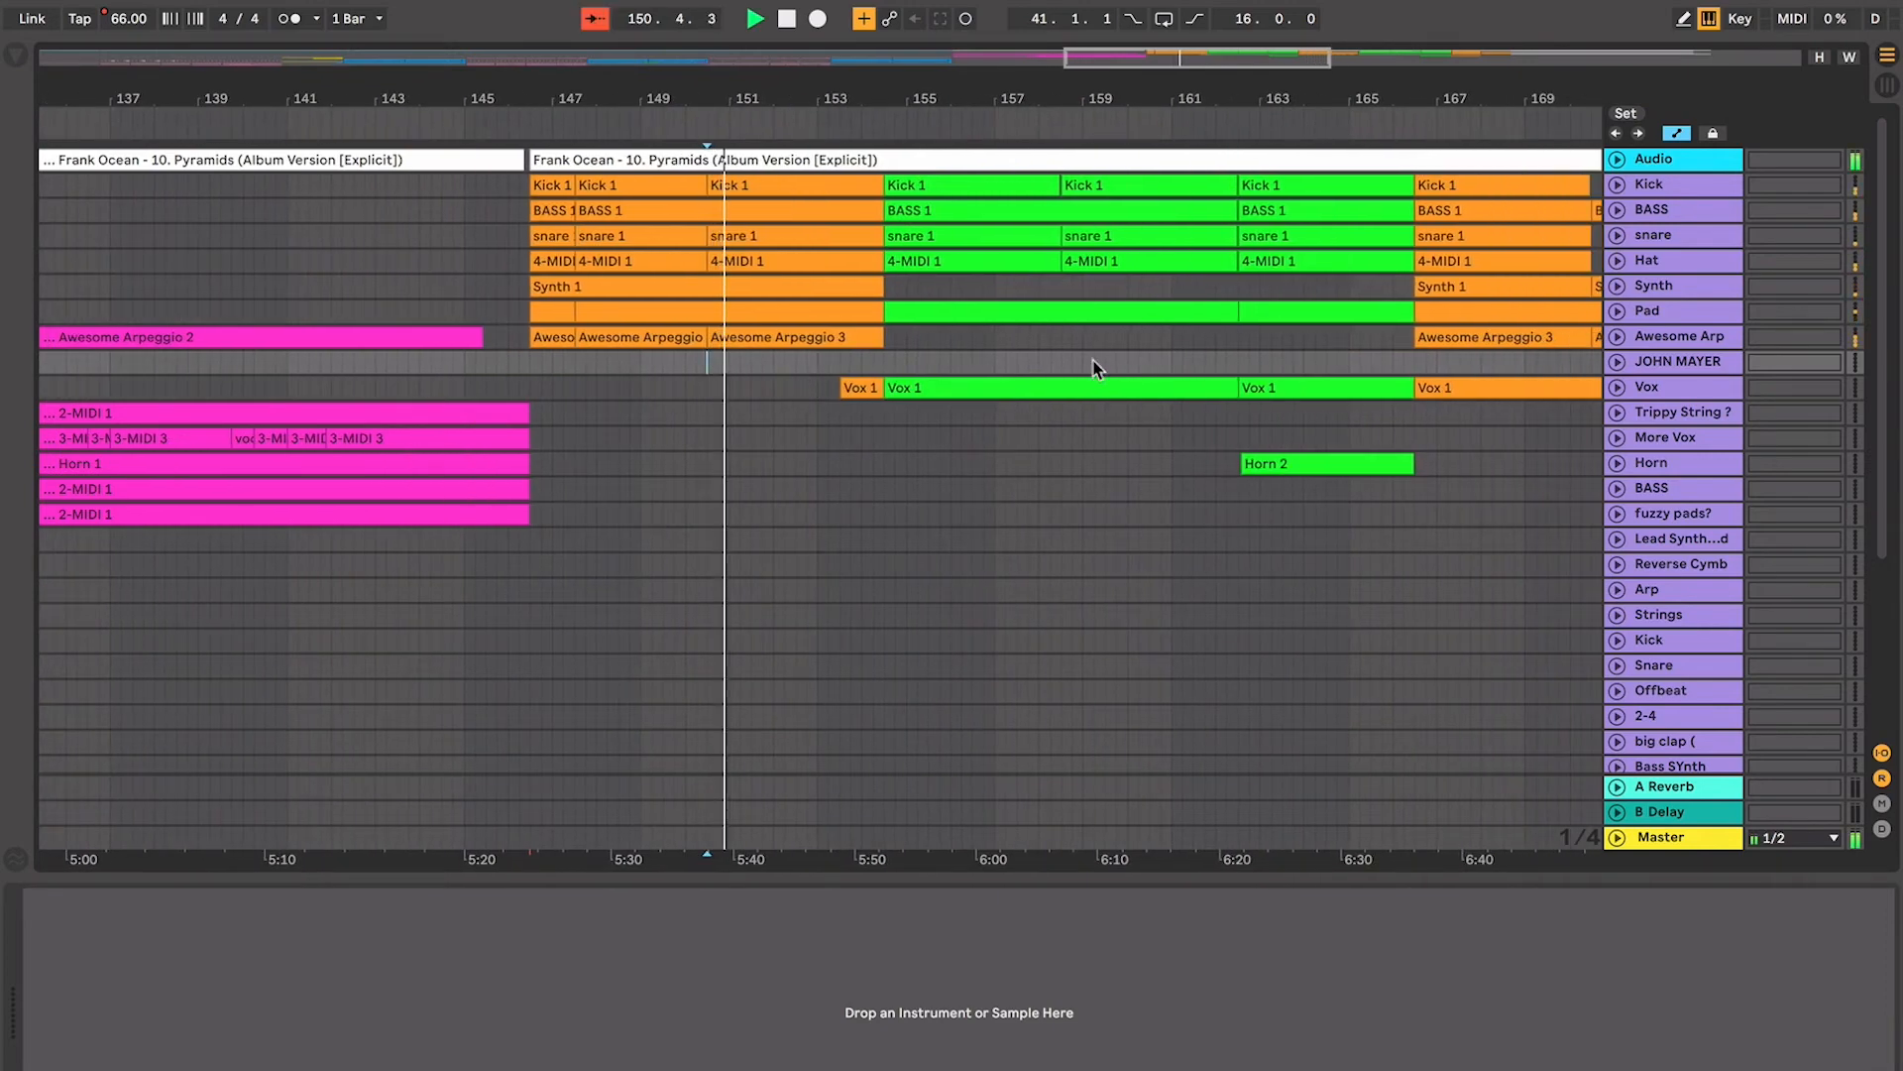
Play the arrangement from bars 158.3, 166.3, 174.3 and 187 in turn, and stop playback
{"action": "left_click", "coordinate": [1062, 359]}
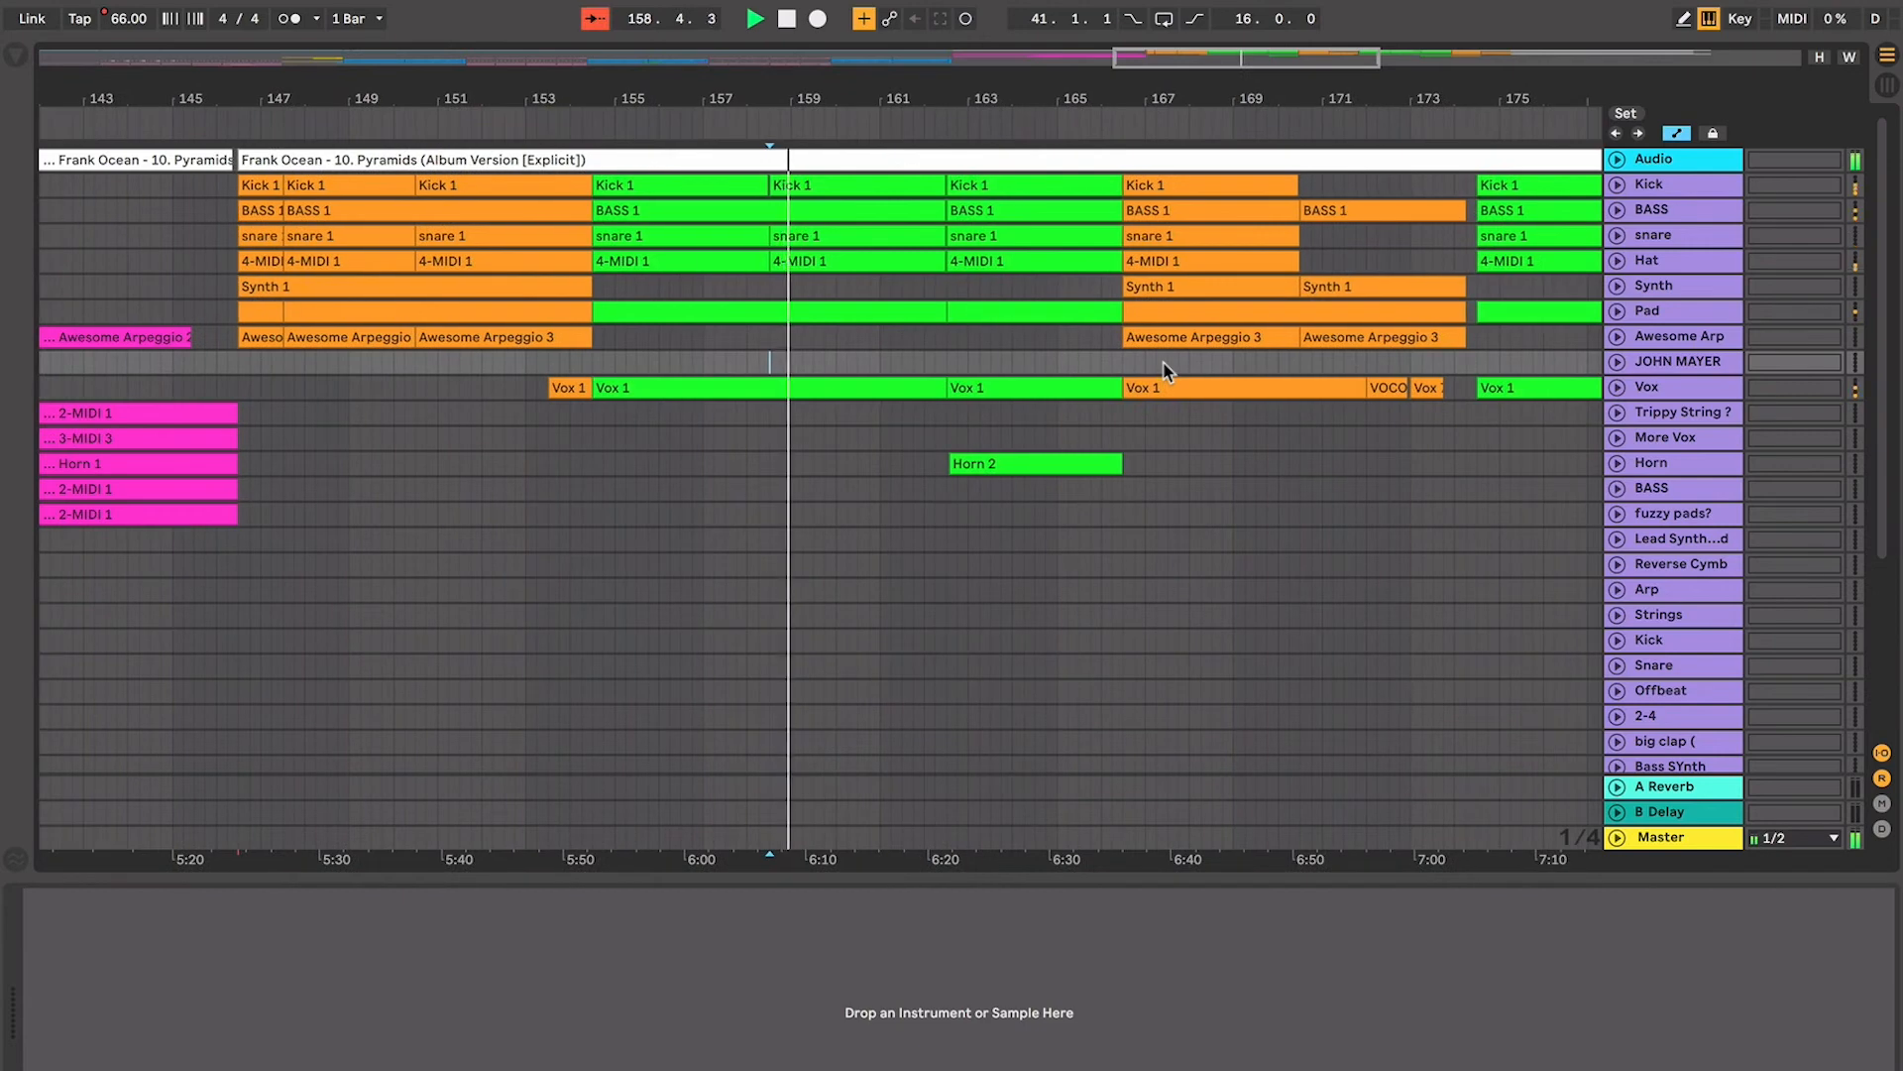
{"action": "left_click", "coordinate": [1128, 361]}
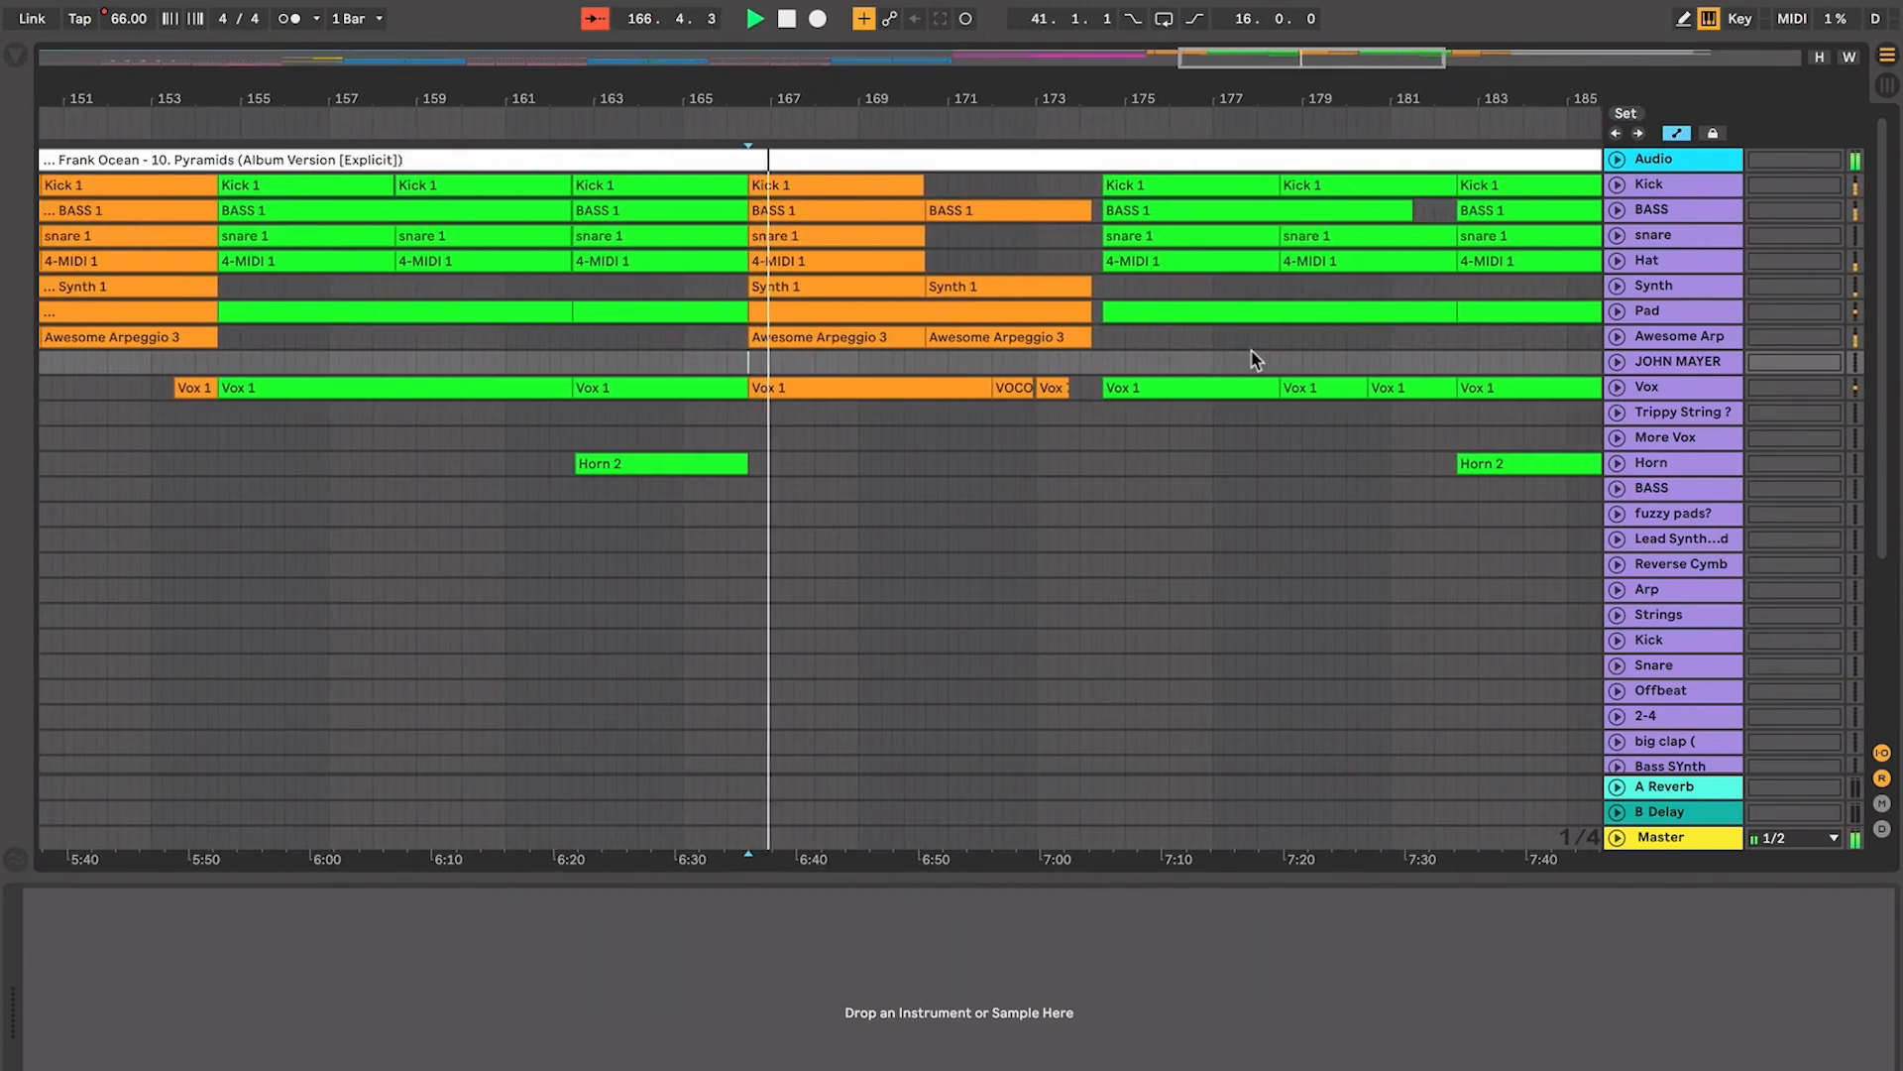
{"action": "left_click", "coordinate": [1103, 359]}
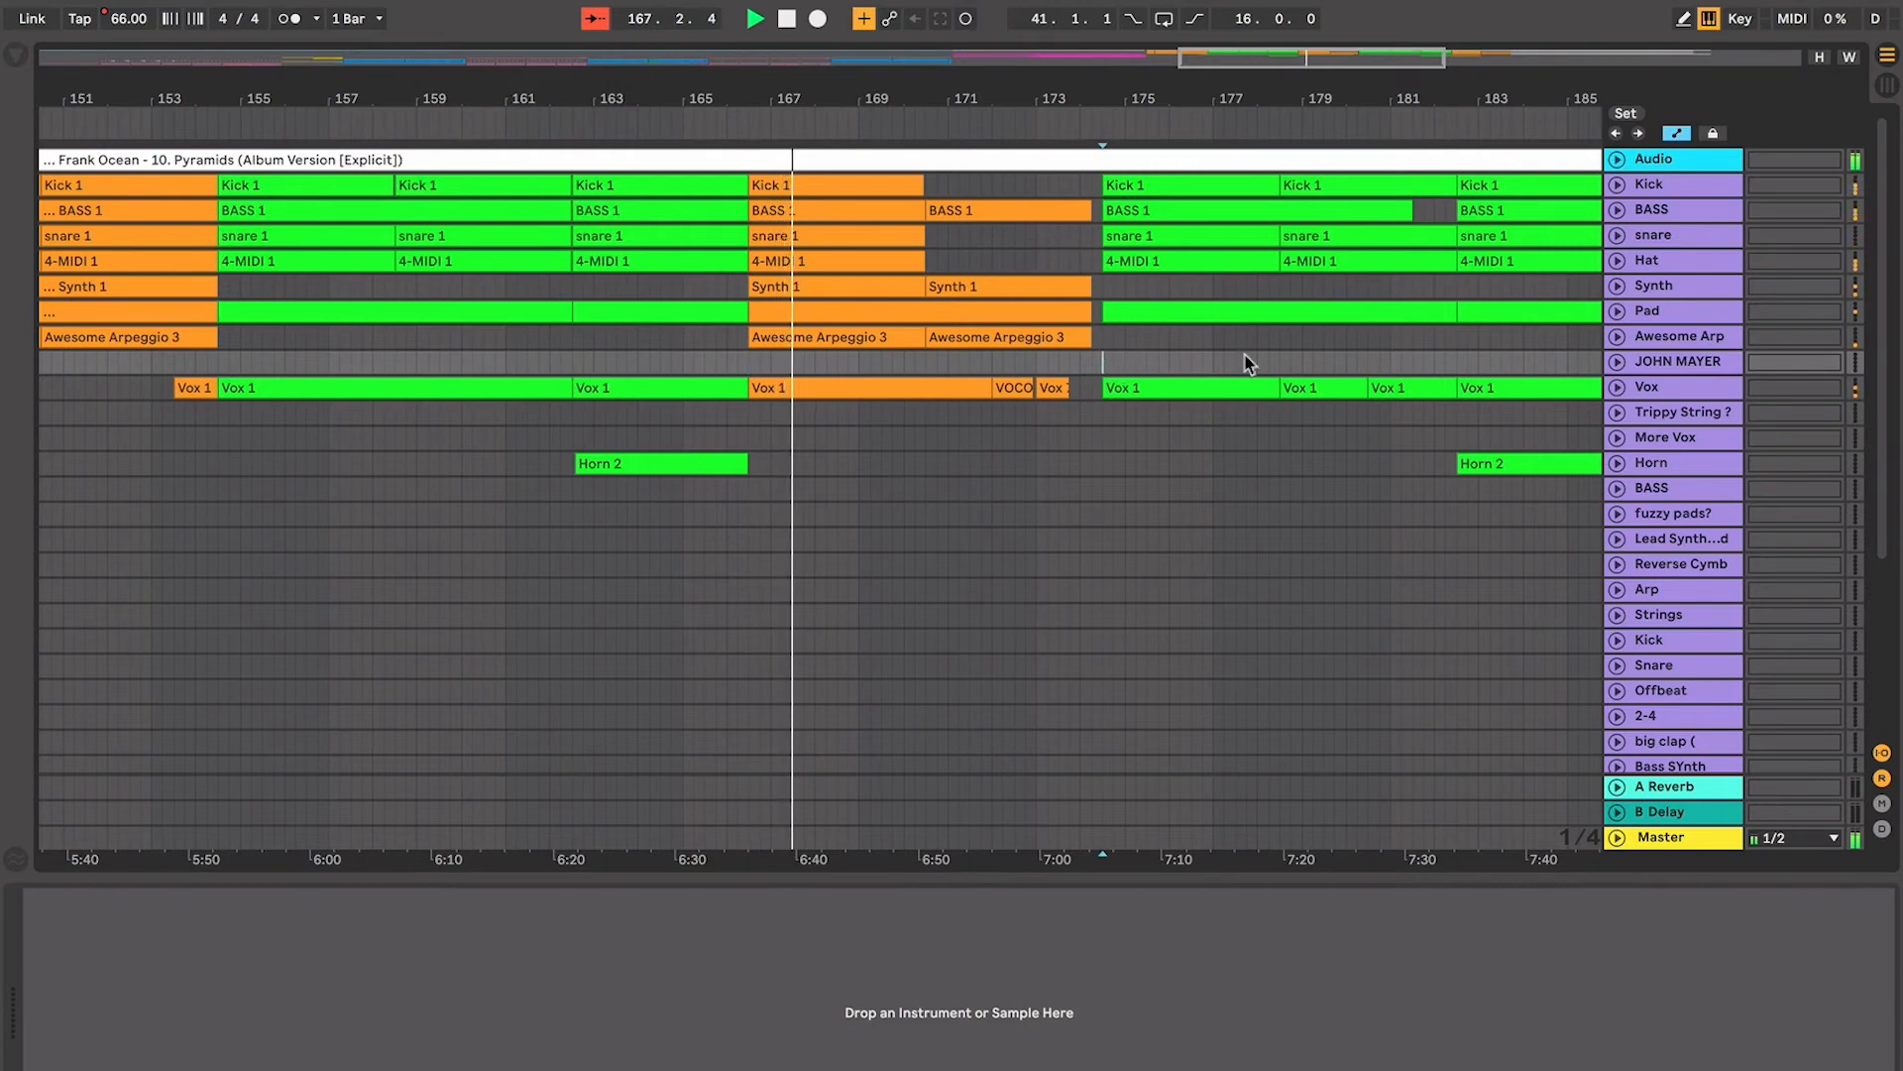
{"action": "left_click", "coordinate": [1350, 361]}
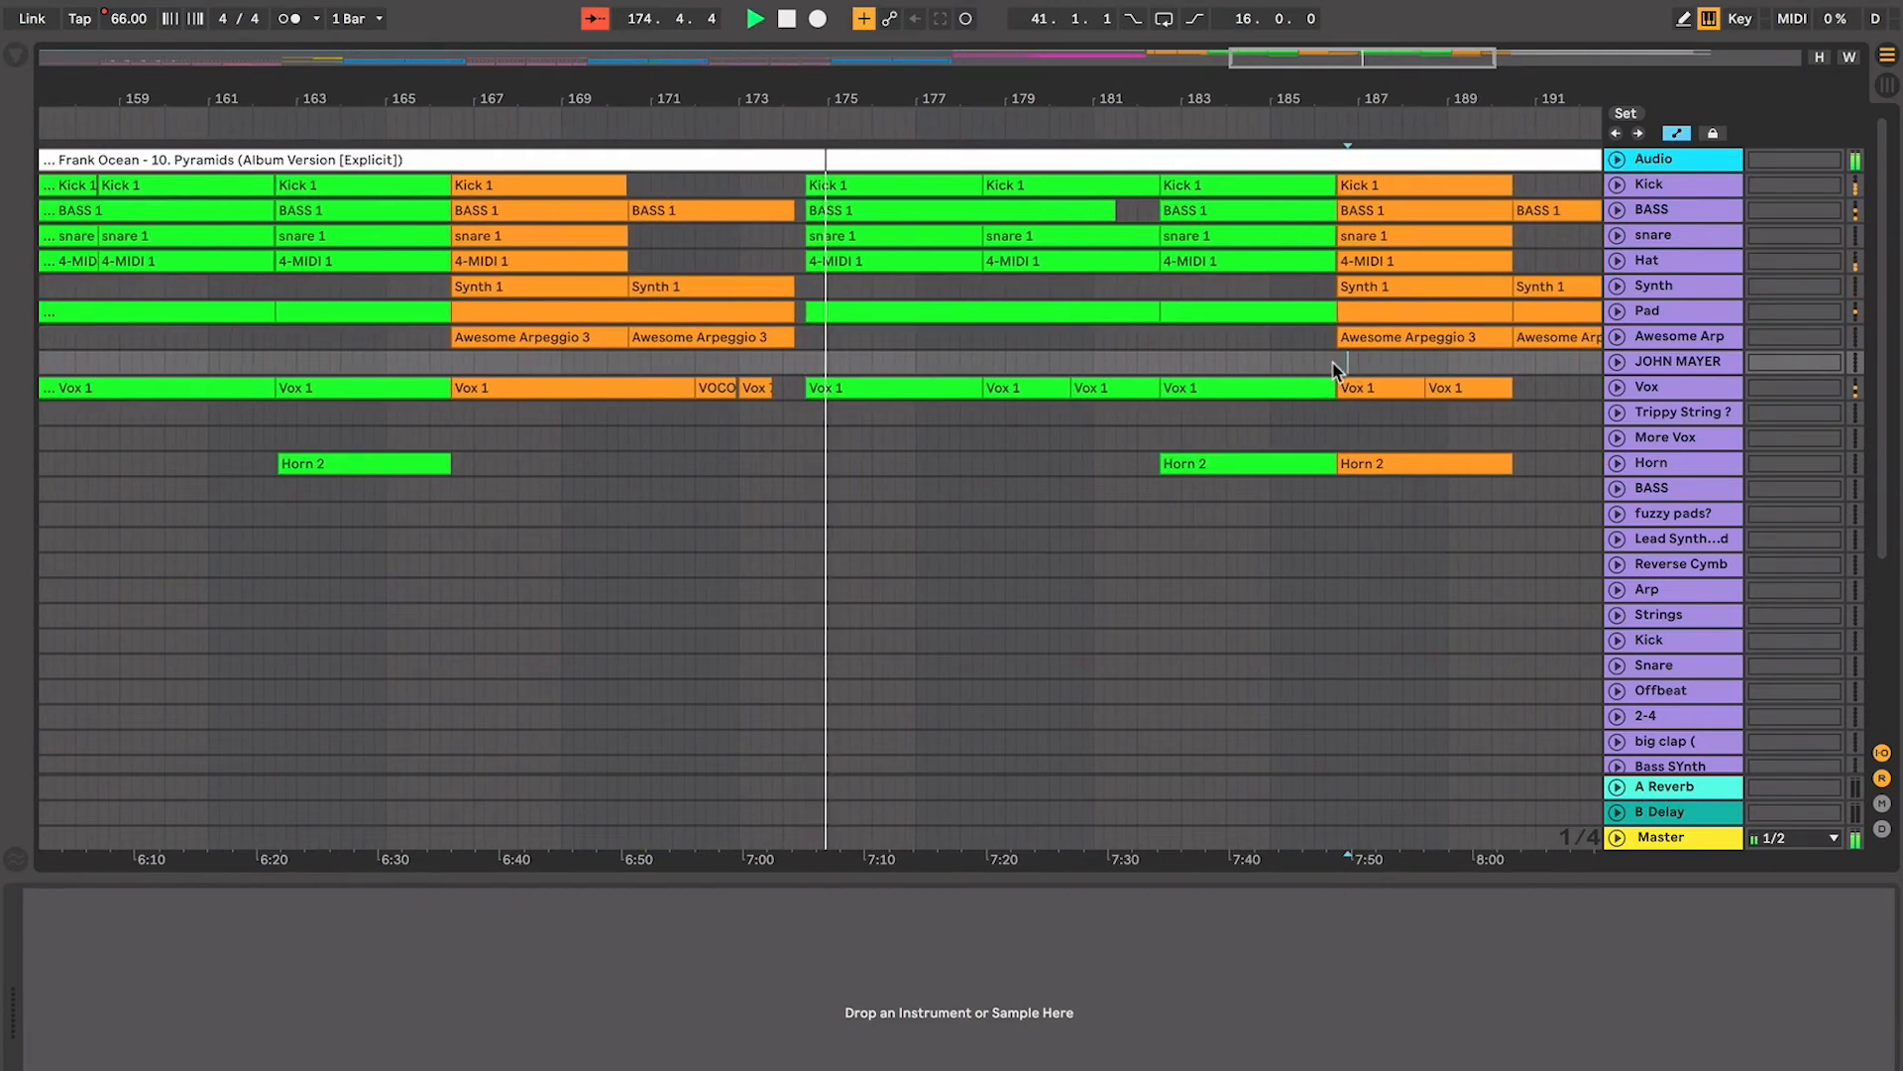
{"action": "key", "text": "space"}
{"action": "key", "text": "space"}
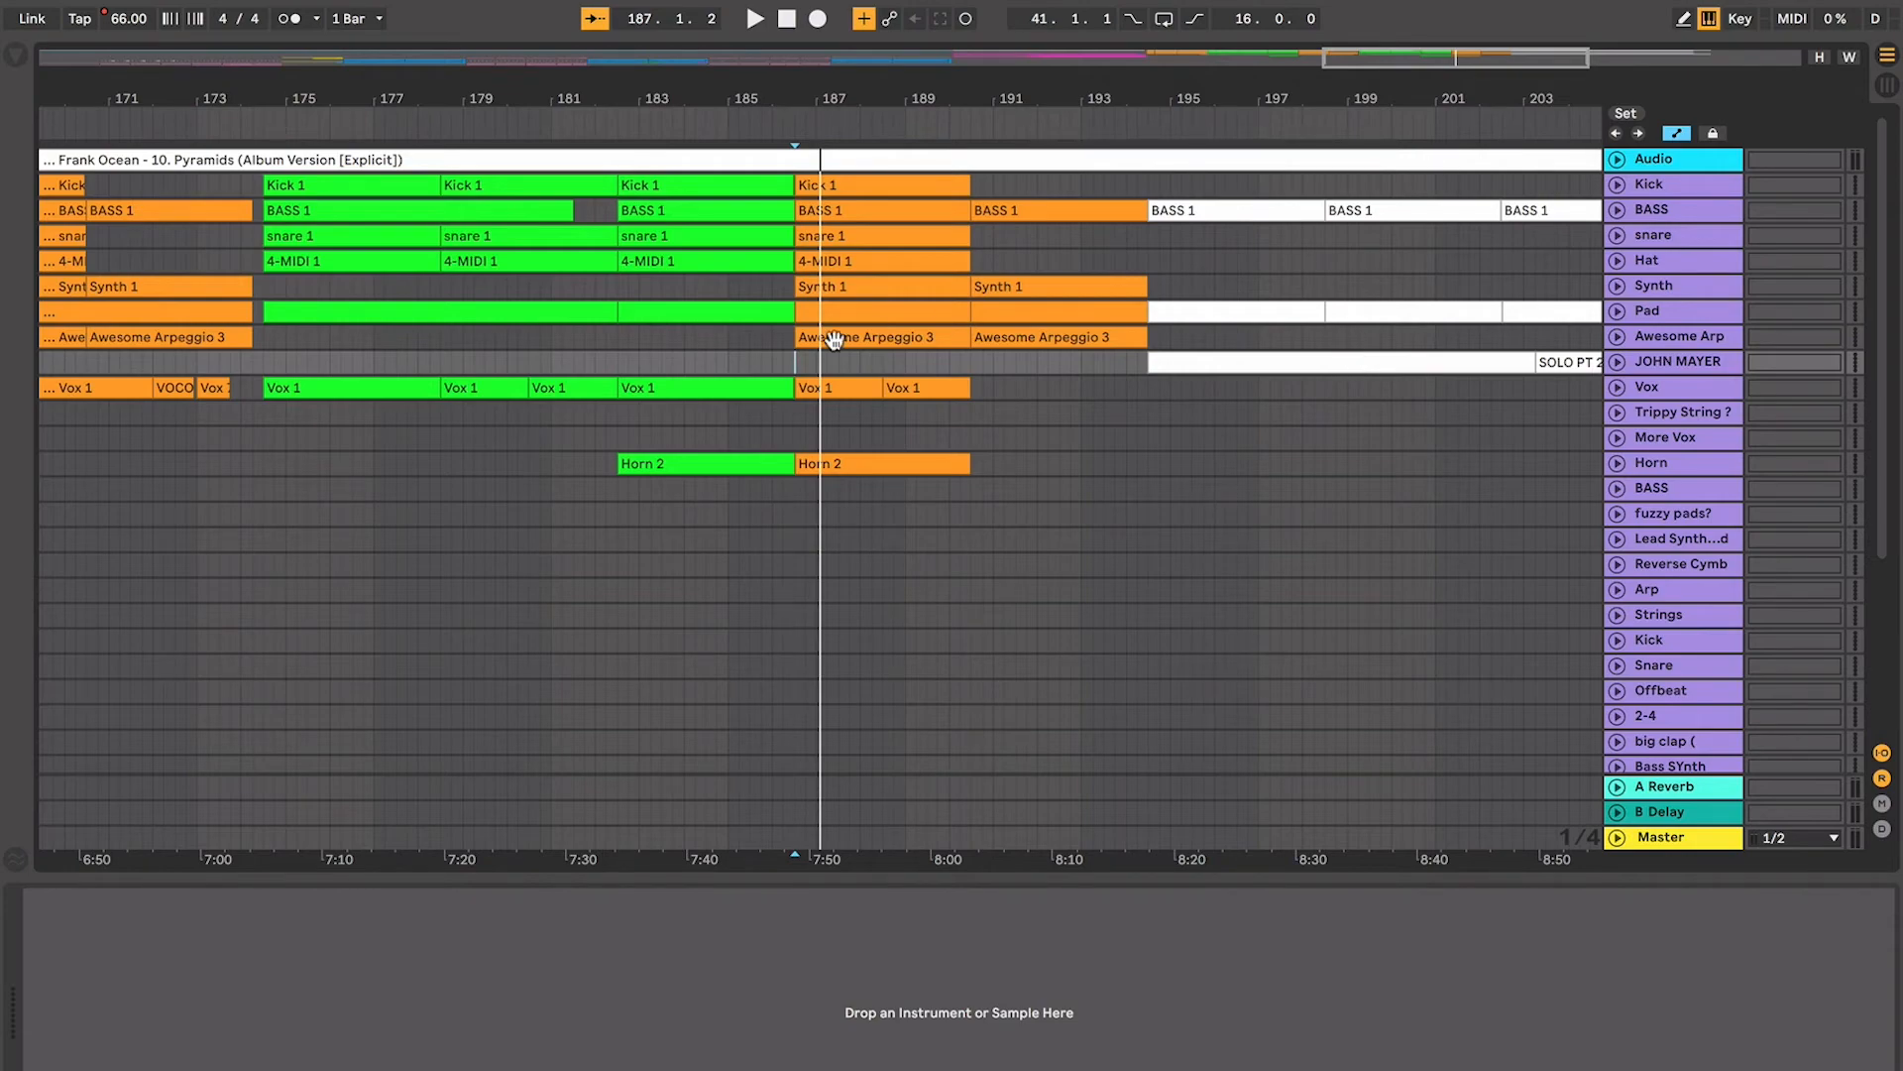
Select the snare clip at bar 147.3 and move the start position to bar 147 on the JOHN MAYER track
{"action": "scroll", "coordinate": [836, 342], "scroll_direction": "left", "scroll_amount": 10}
{"action": "key", "text": "minus"}
{"action": "key", "text": "minus"}
{"action": "key", "text": "minus"}
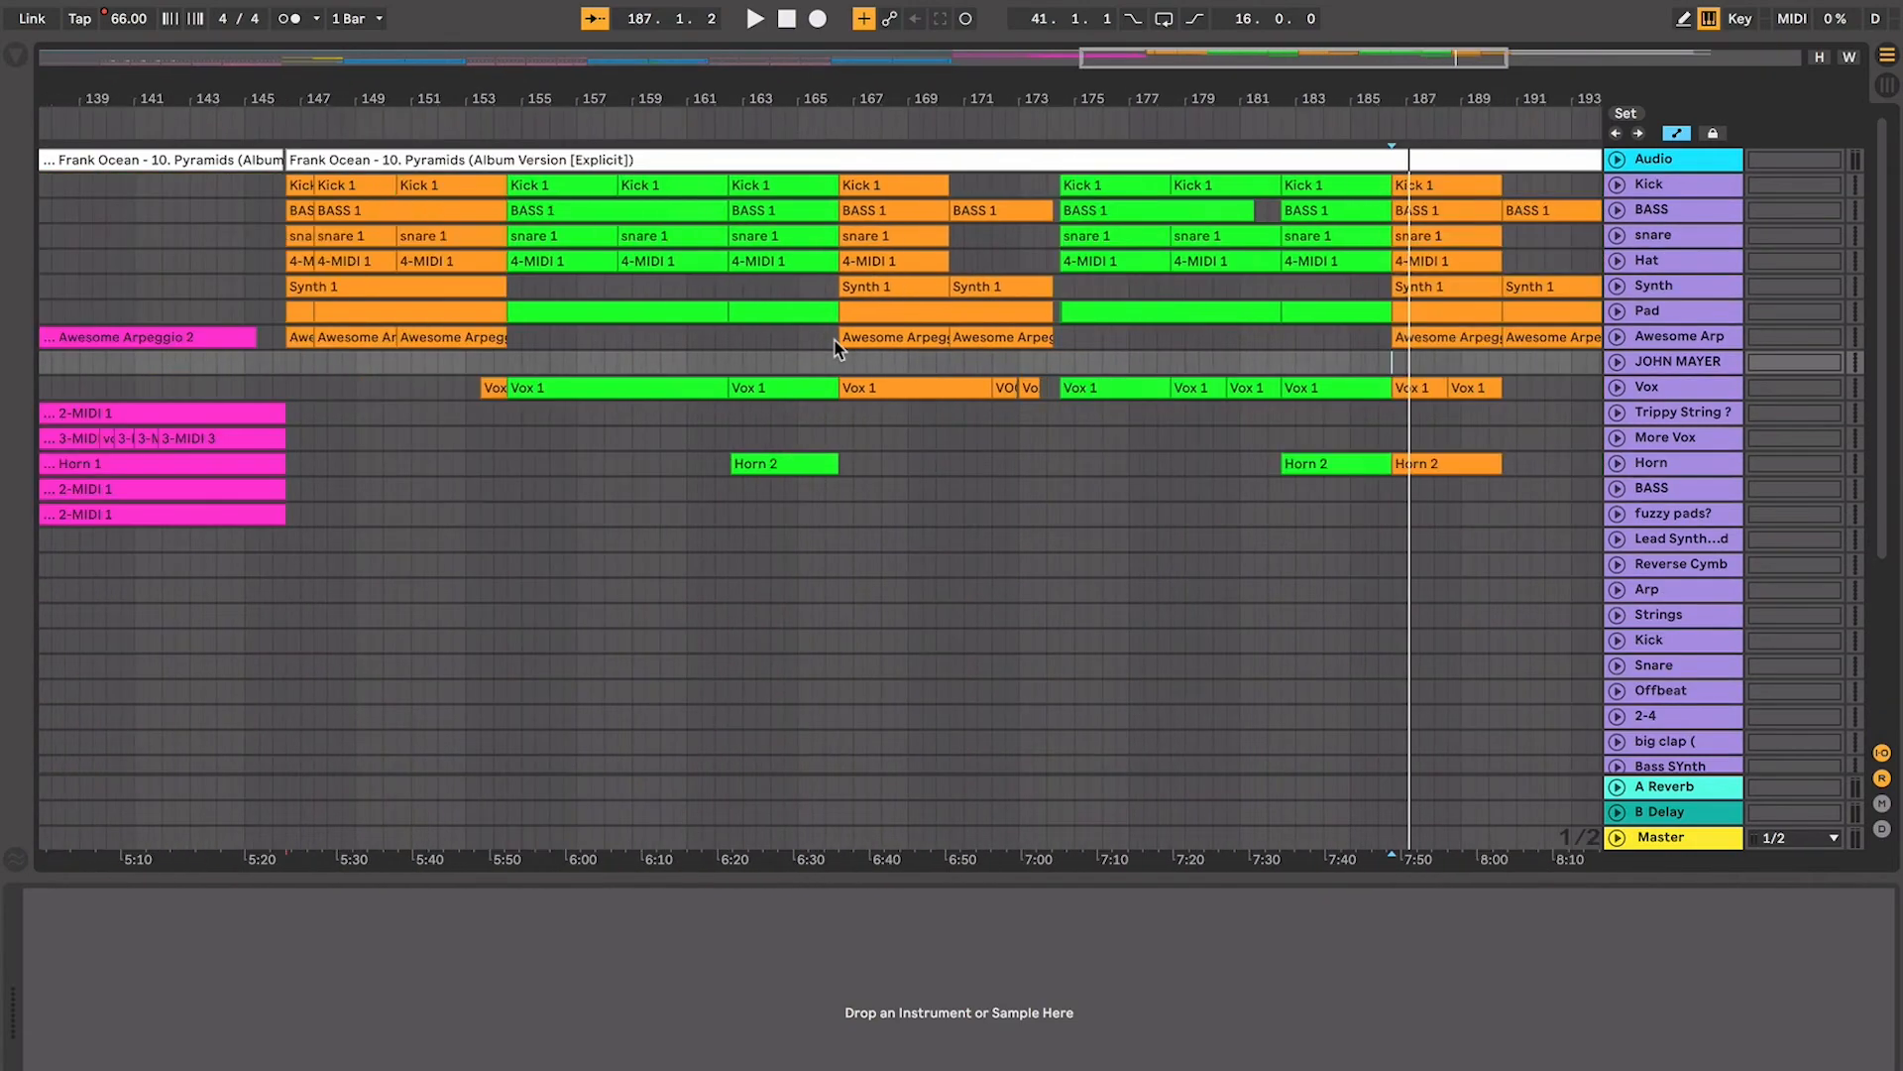
{"action": "left_click", "coordinate": [995, 235]}
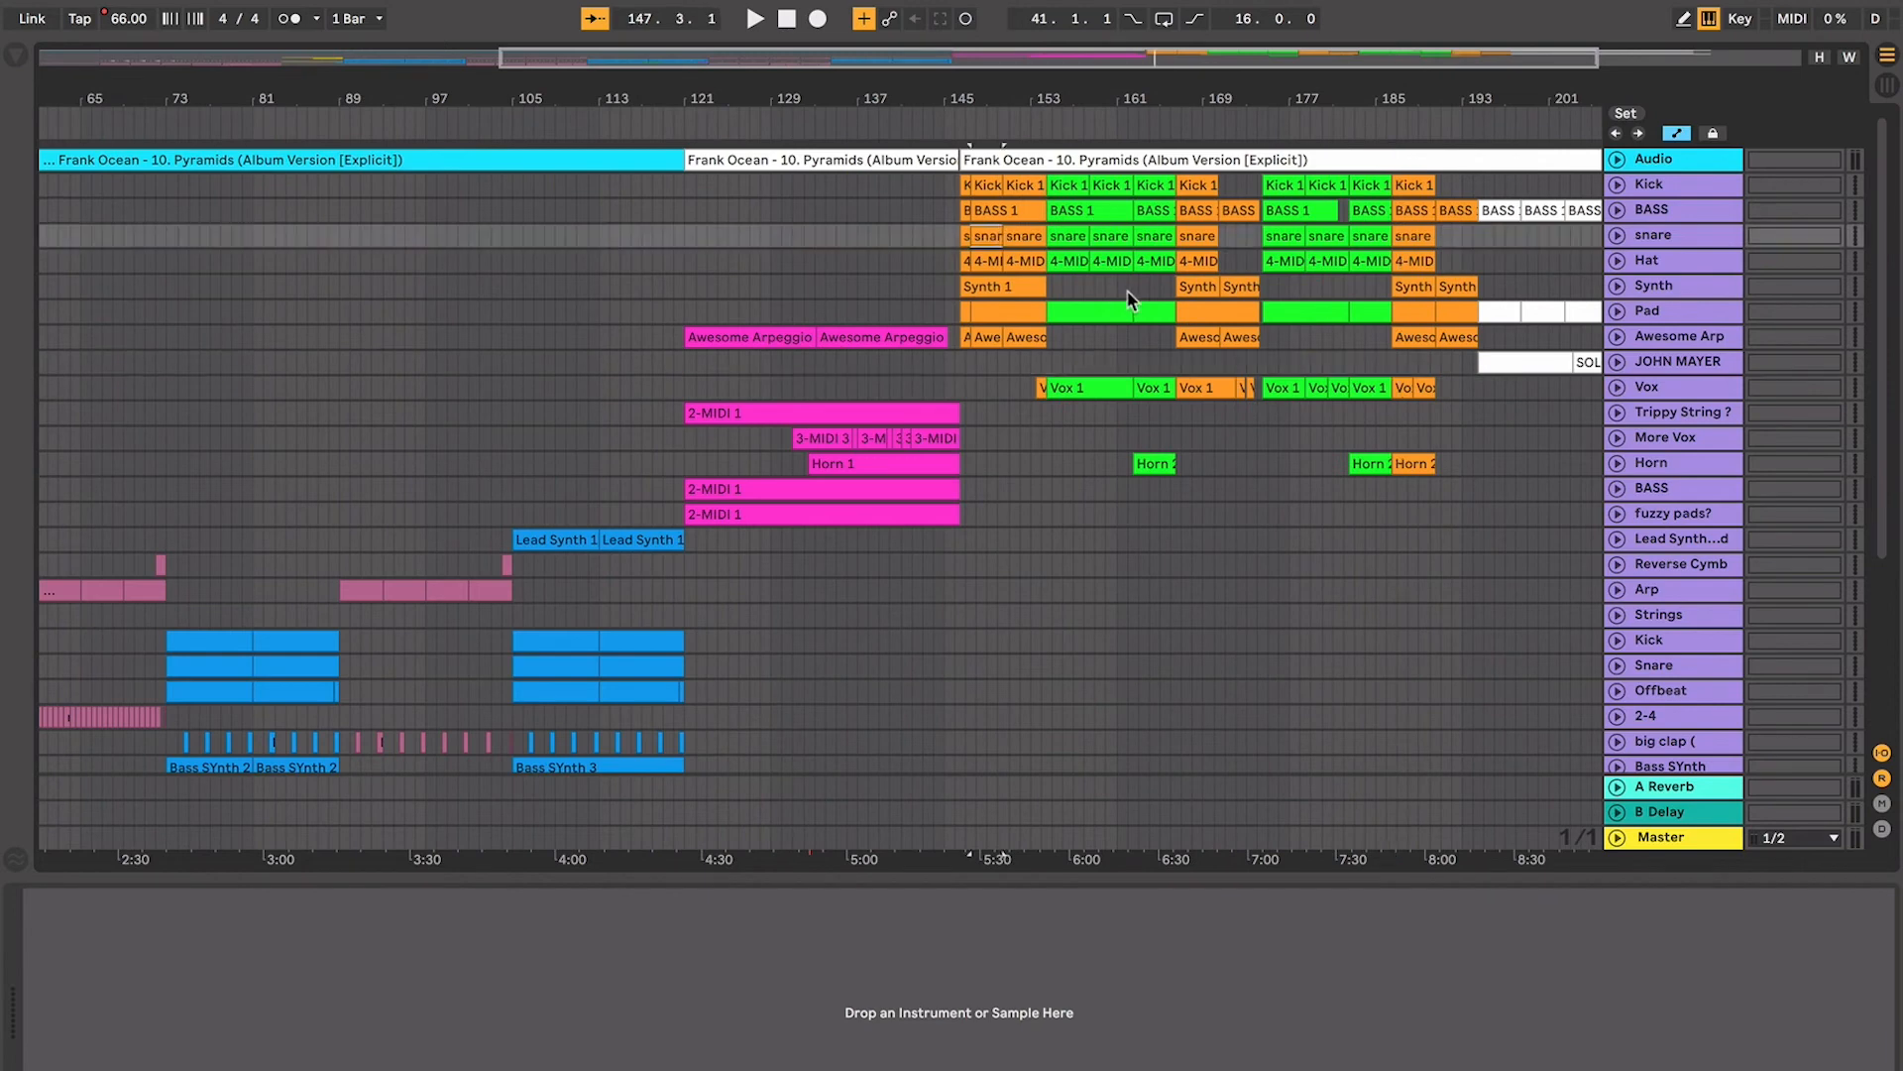
{"action": "left_click", "coordinate": [998, 363]}
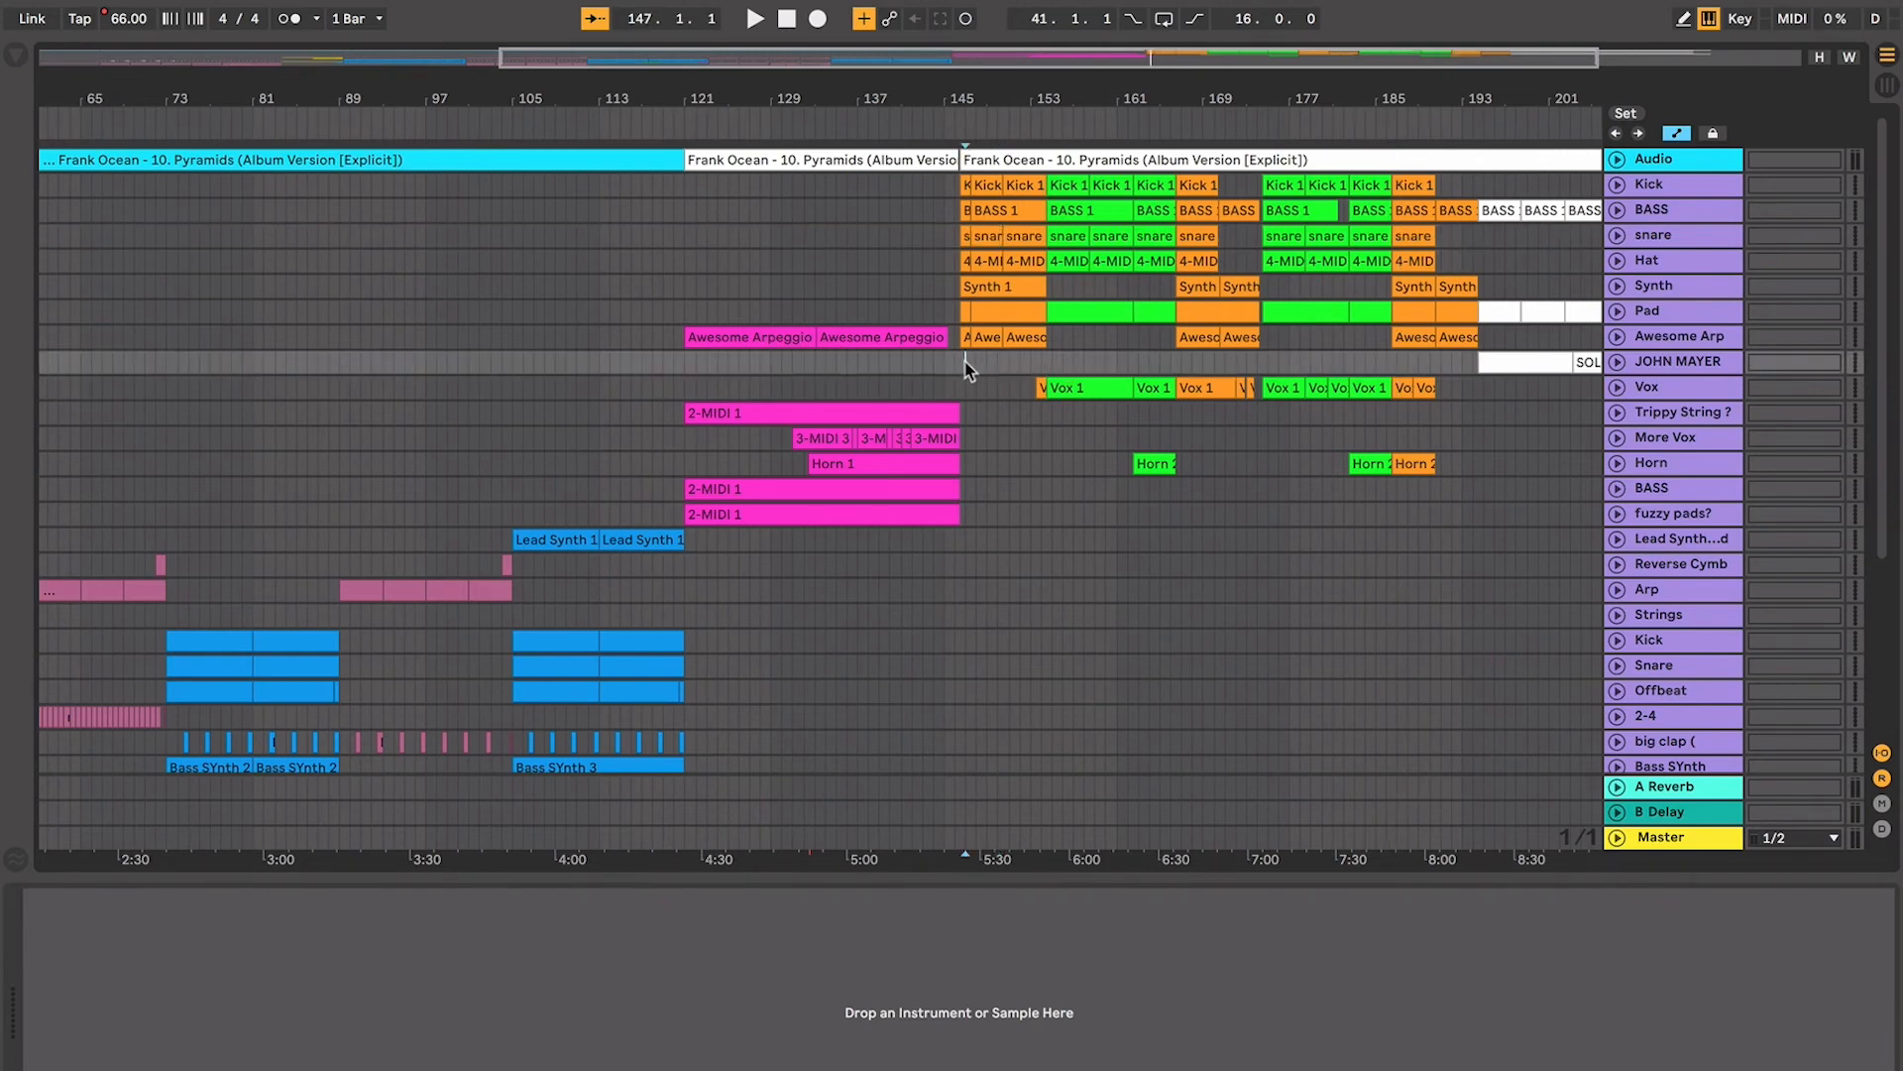
{"action": "scroll", "coordinate": [968, 368], "scroll_direction": "right", "scroll_amount": 2}
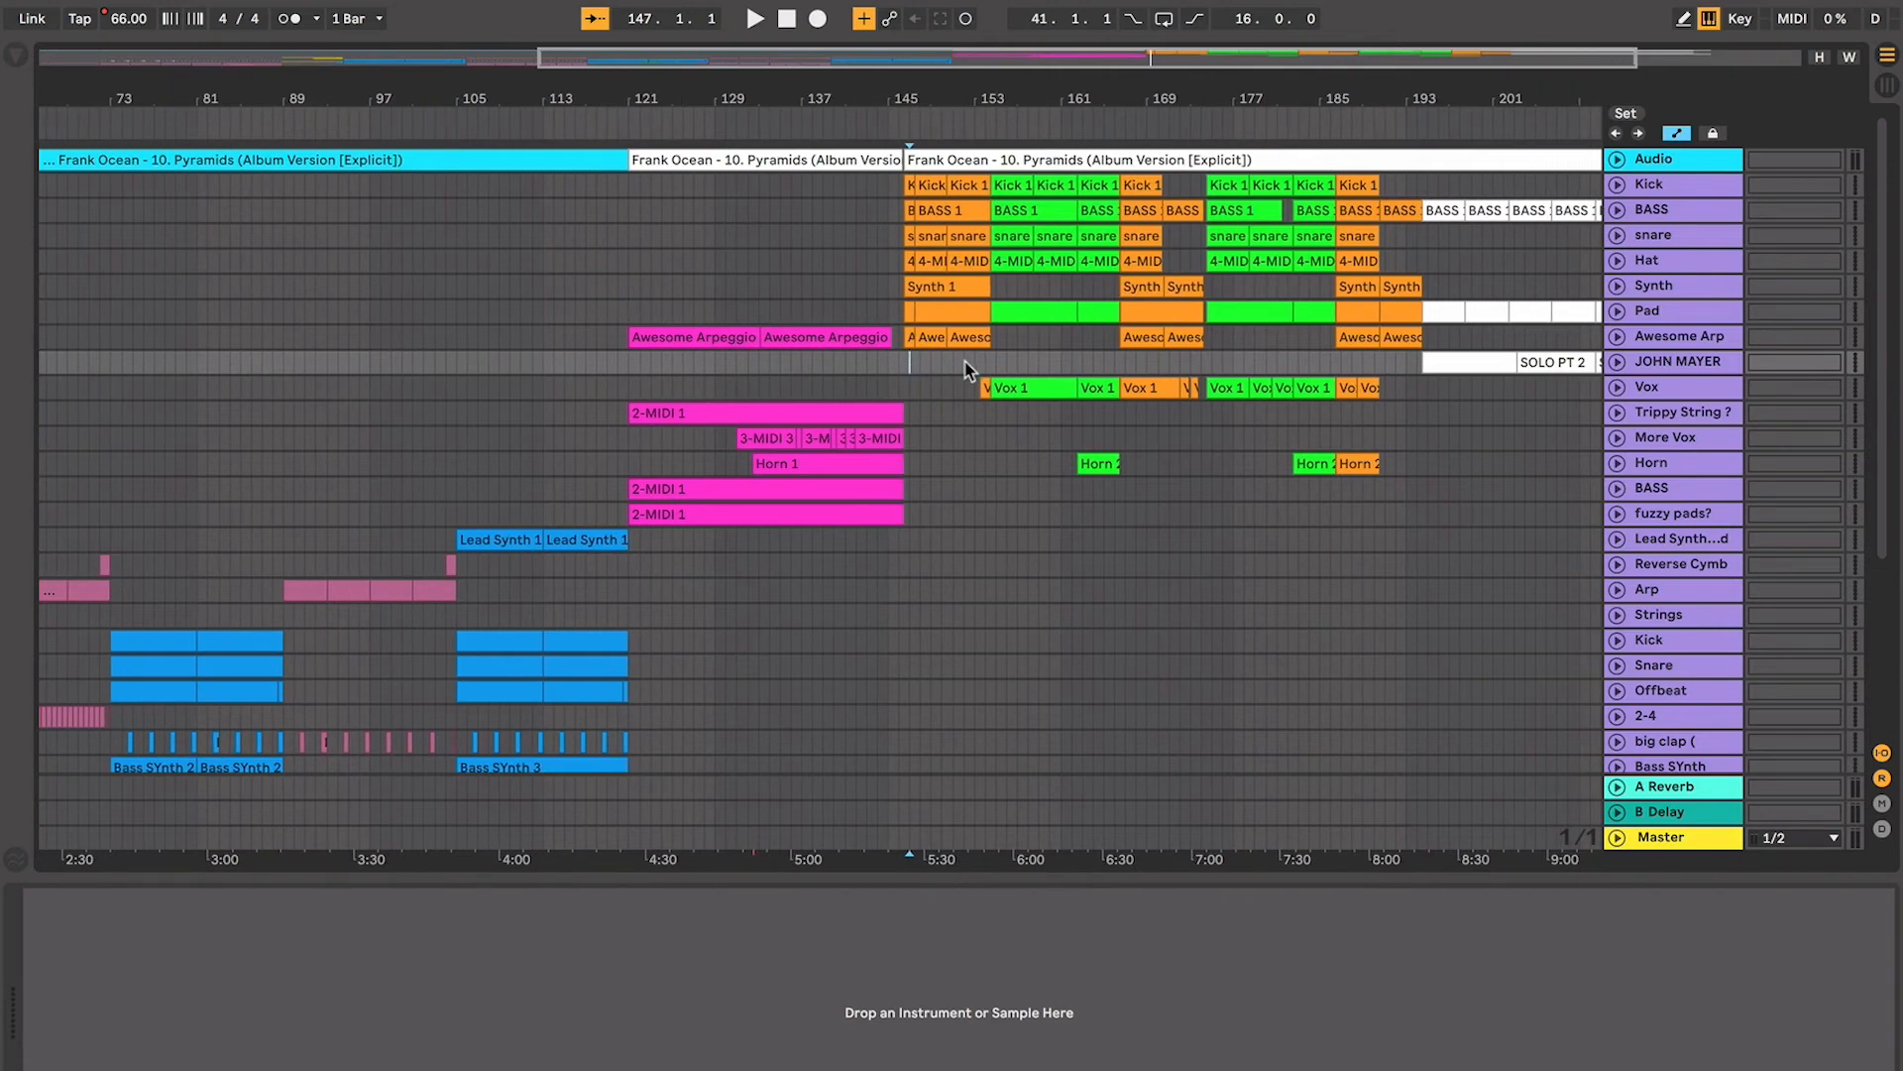
Select the green Hat clip near bar 158, check the Synth track at bar 159, and move the start position to bar 147
{"action": "left_click", "coordinate": [1049, 262]}
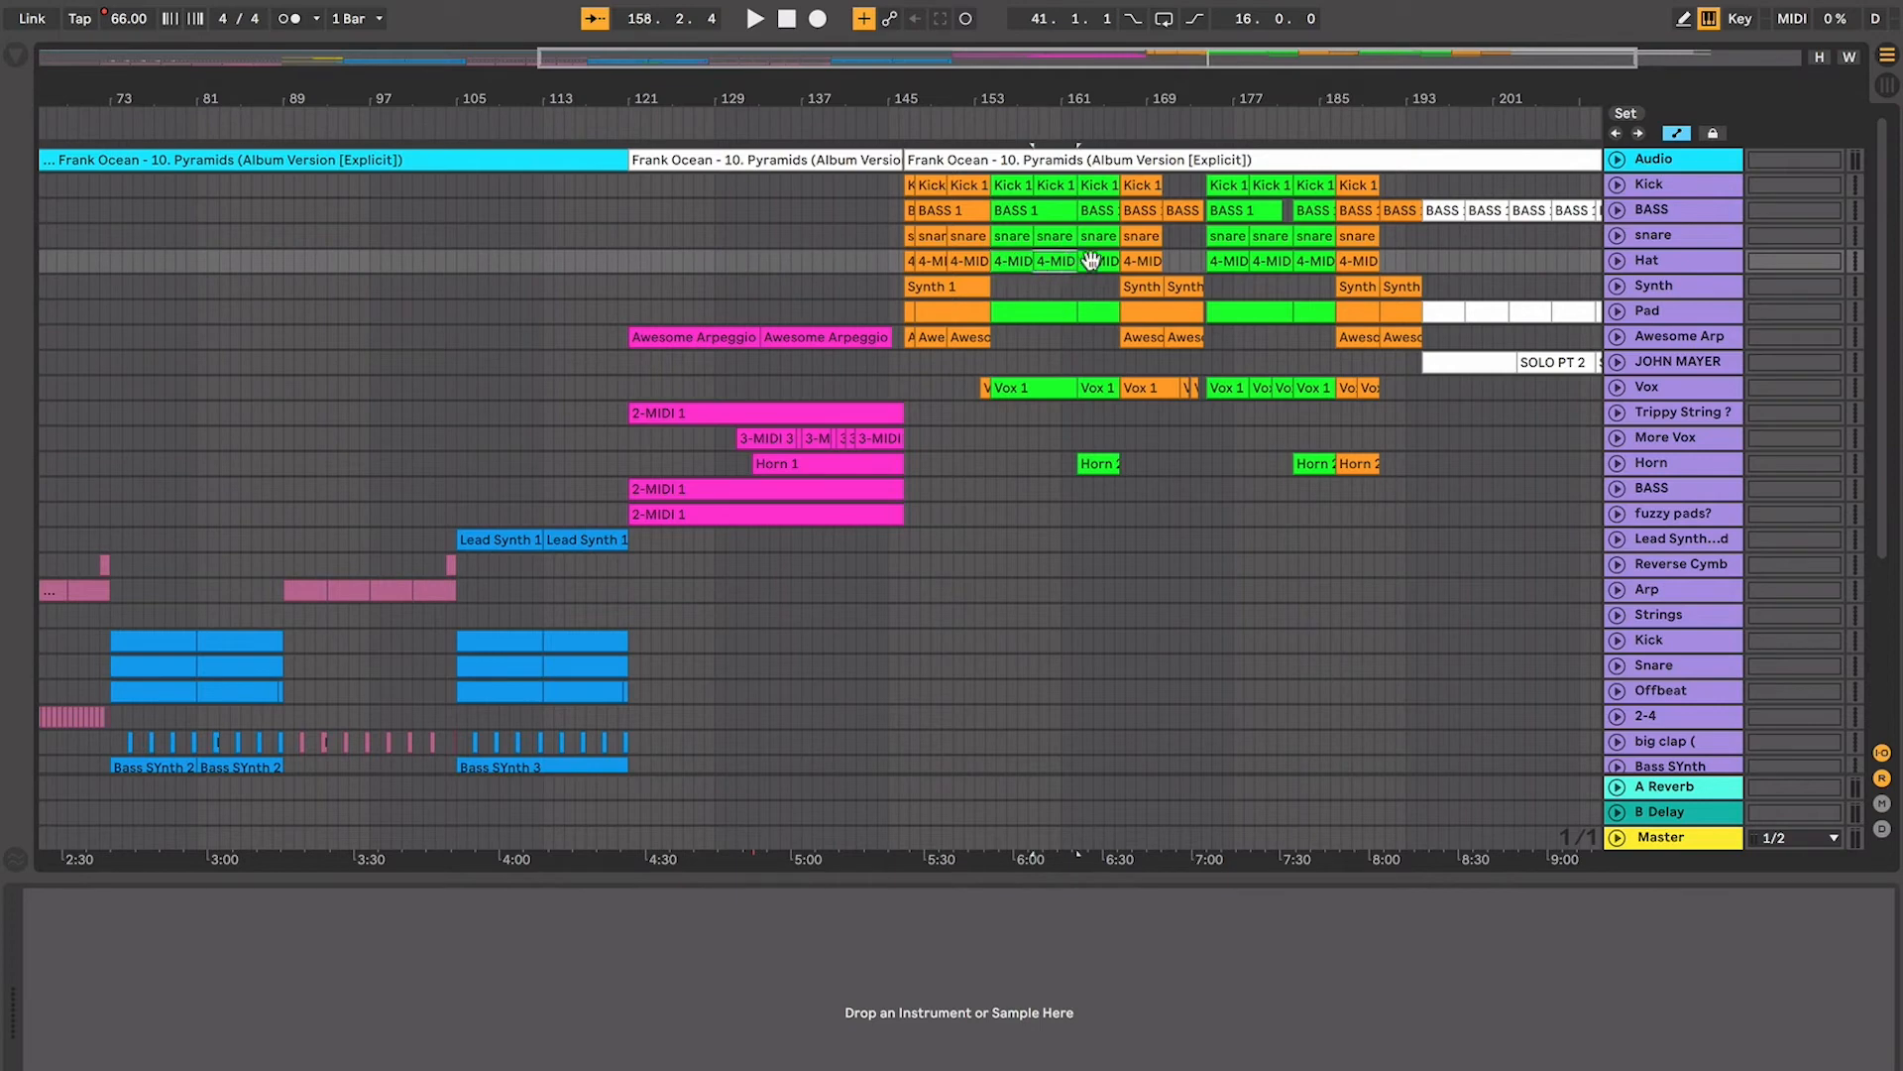
{"action": "left_click", "coordinate": [1036, 283]}
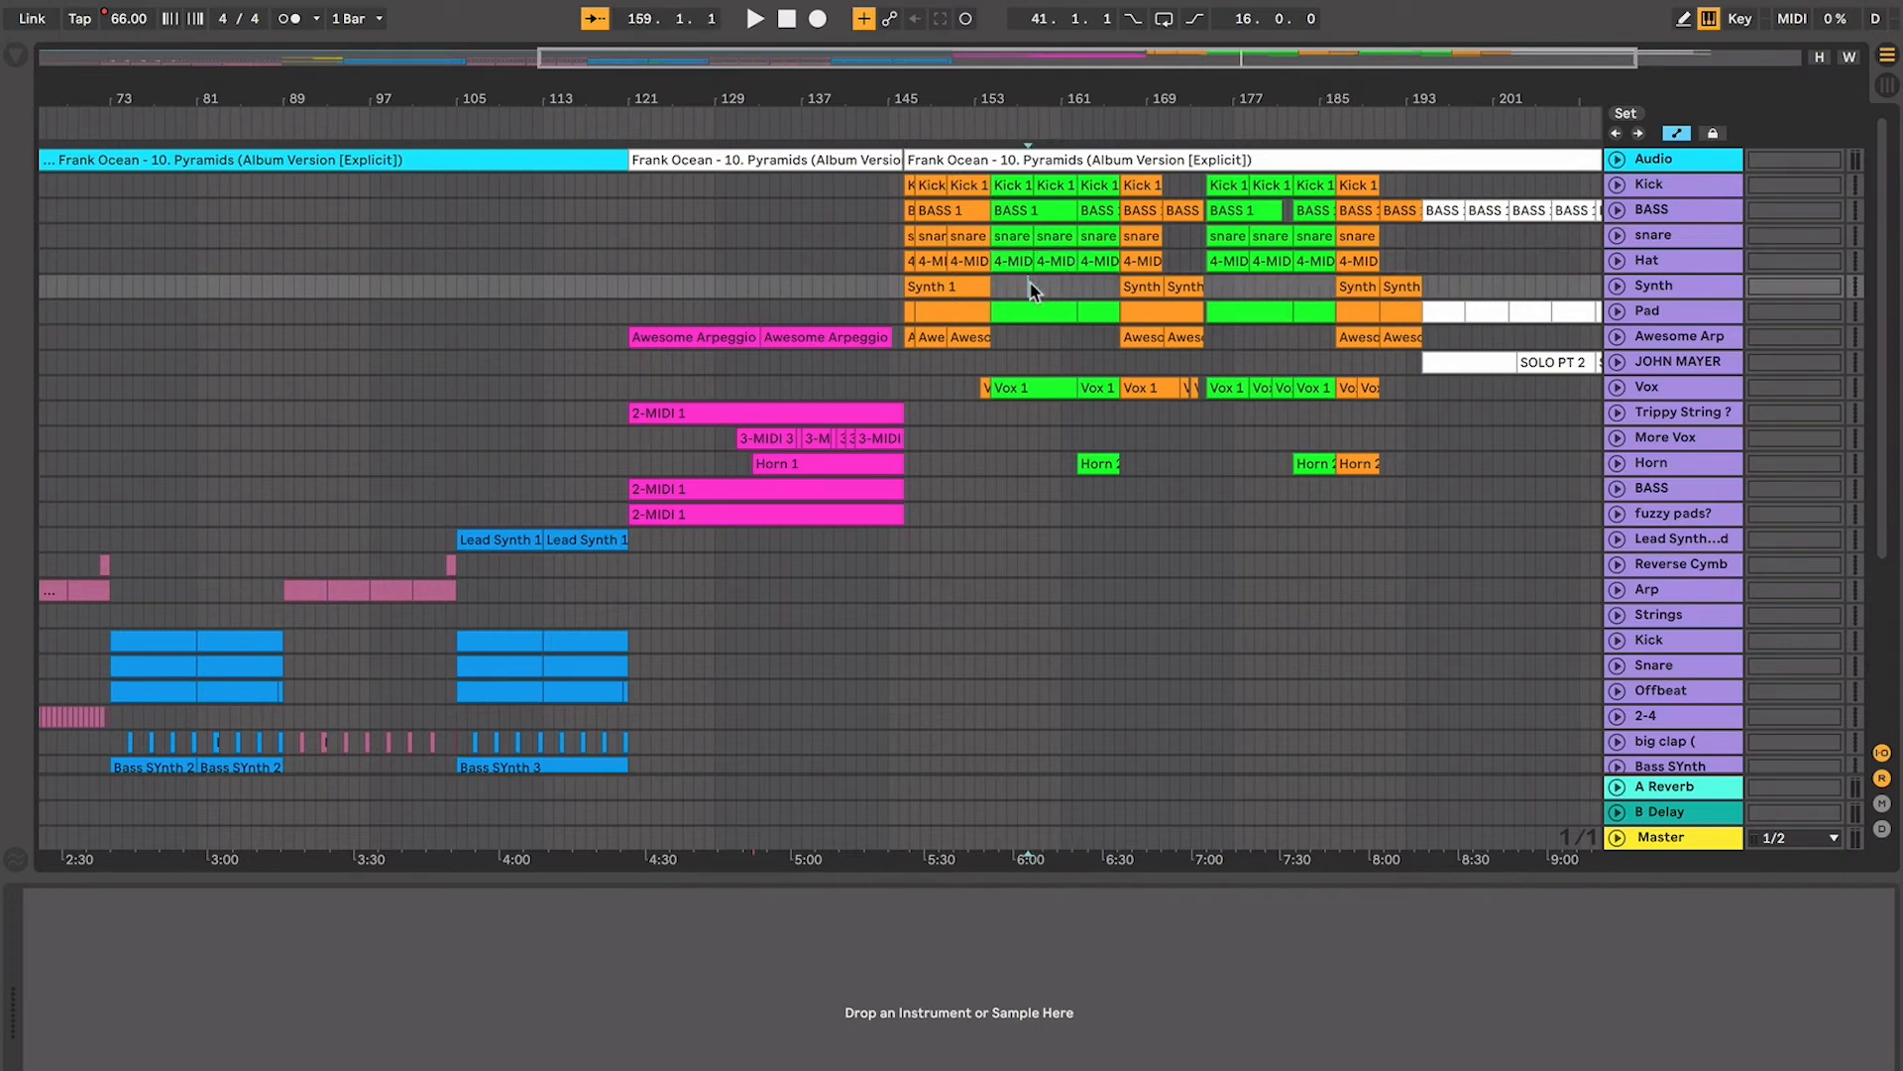
{"action": "left_click", "coordinate": [909, 359]}
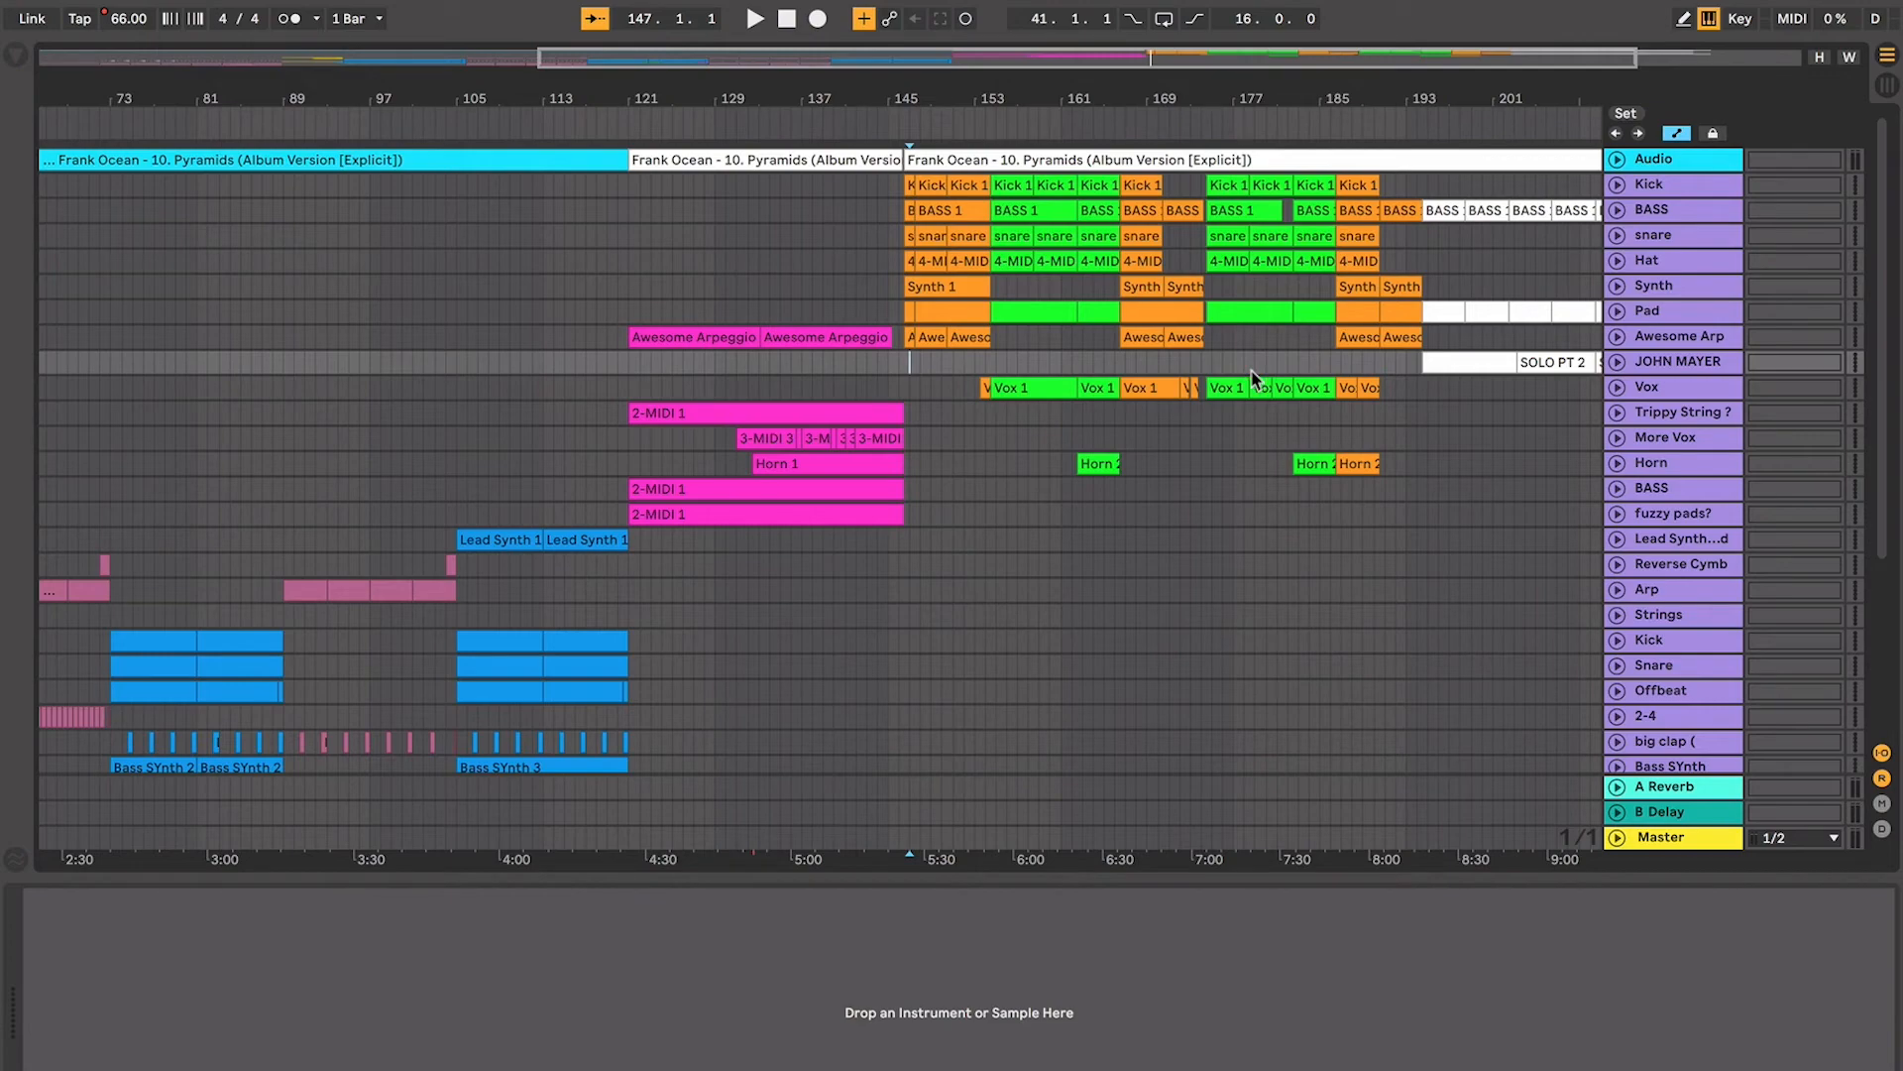
Show the whole arrangement and select the Audio track clips starting at bars 121 and 42 in turn
{"action": "key", "text": "plus"}
{"action": "key", "text": "plus"}
{"action": "key", "text": "plus"}
{"action": "key", "text": "Left"}
{"action": "key", "text": "minus"}
{"action": "key", "text": "minus"}
{"action": "key", "text": "minus"}
{"action": "key", "text": "minus"}
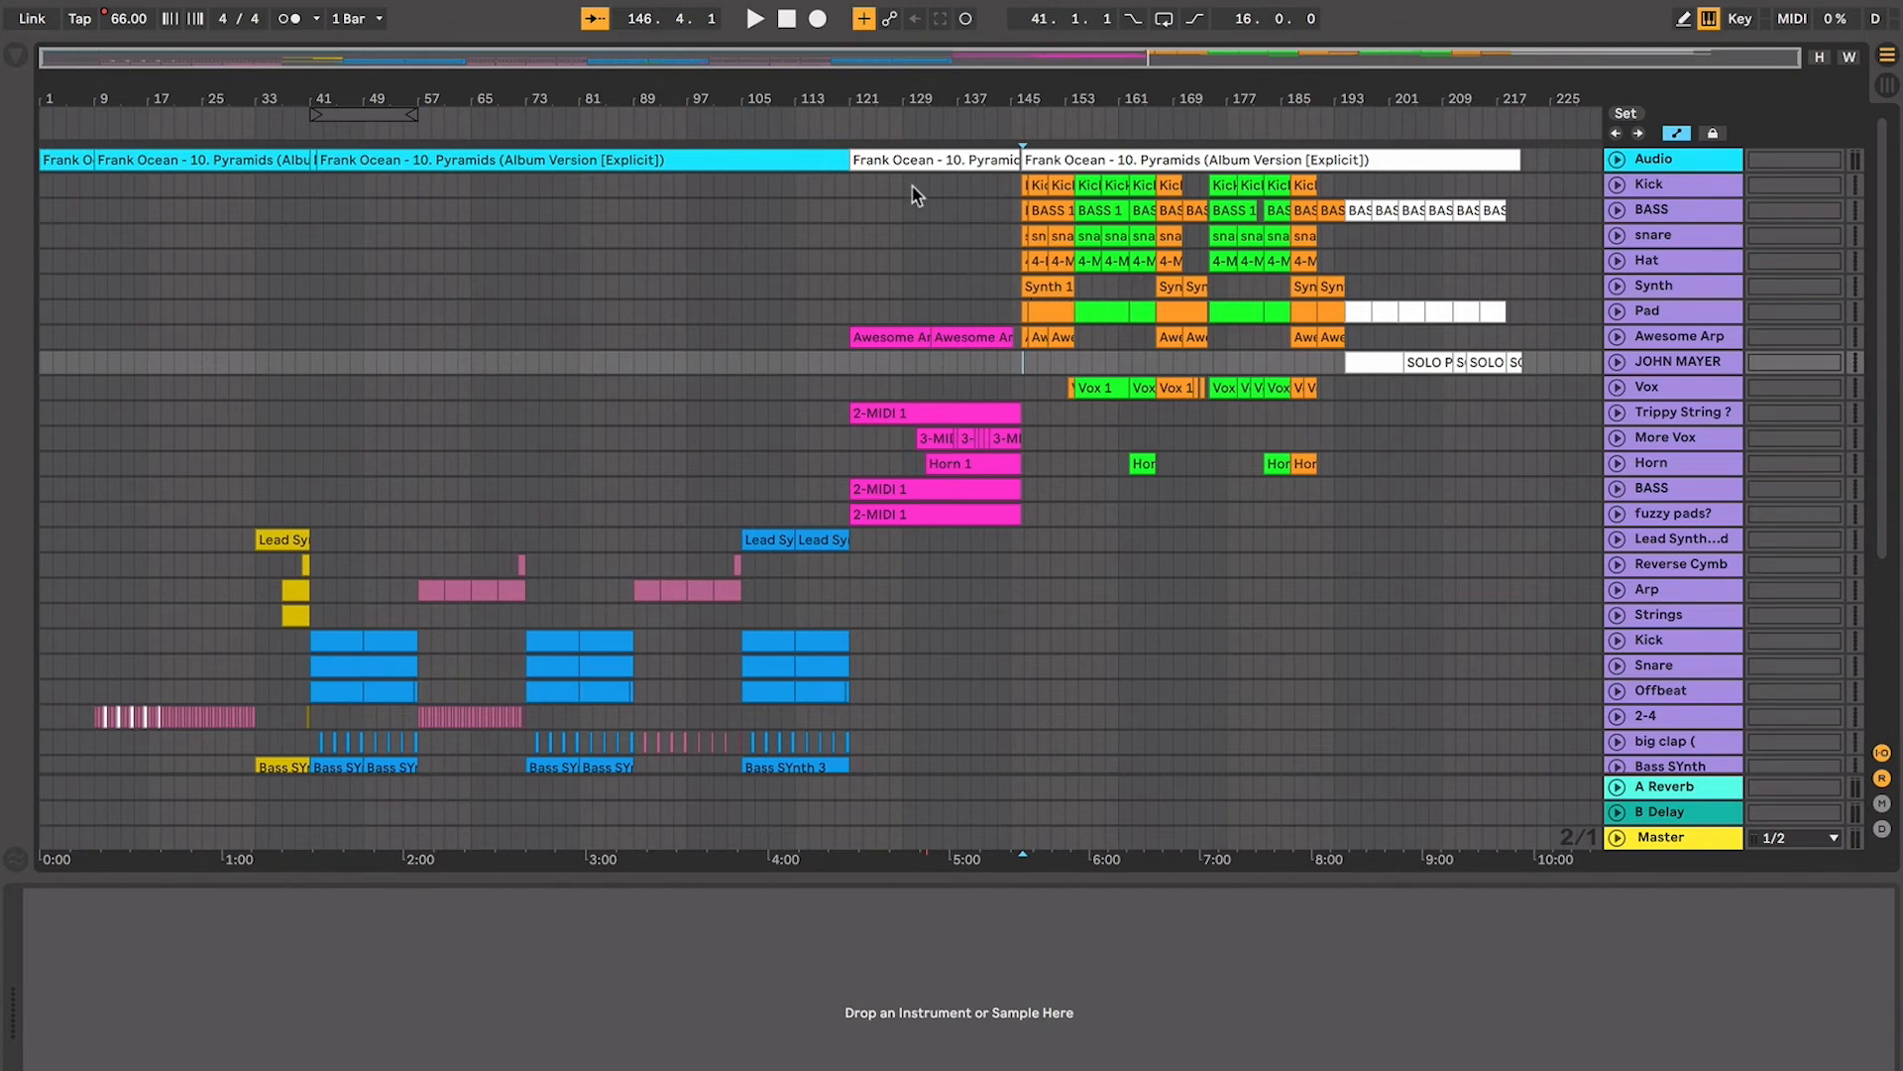
{"action": "left_click", "coordinate": [897, 160]}
{"action": "left_click", "coordinate": [784, 161]}
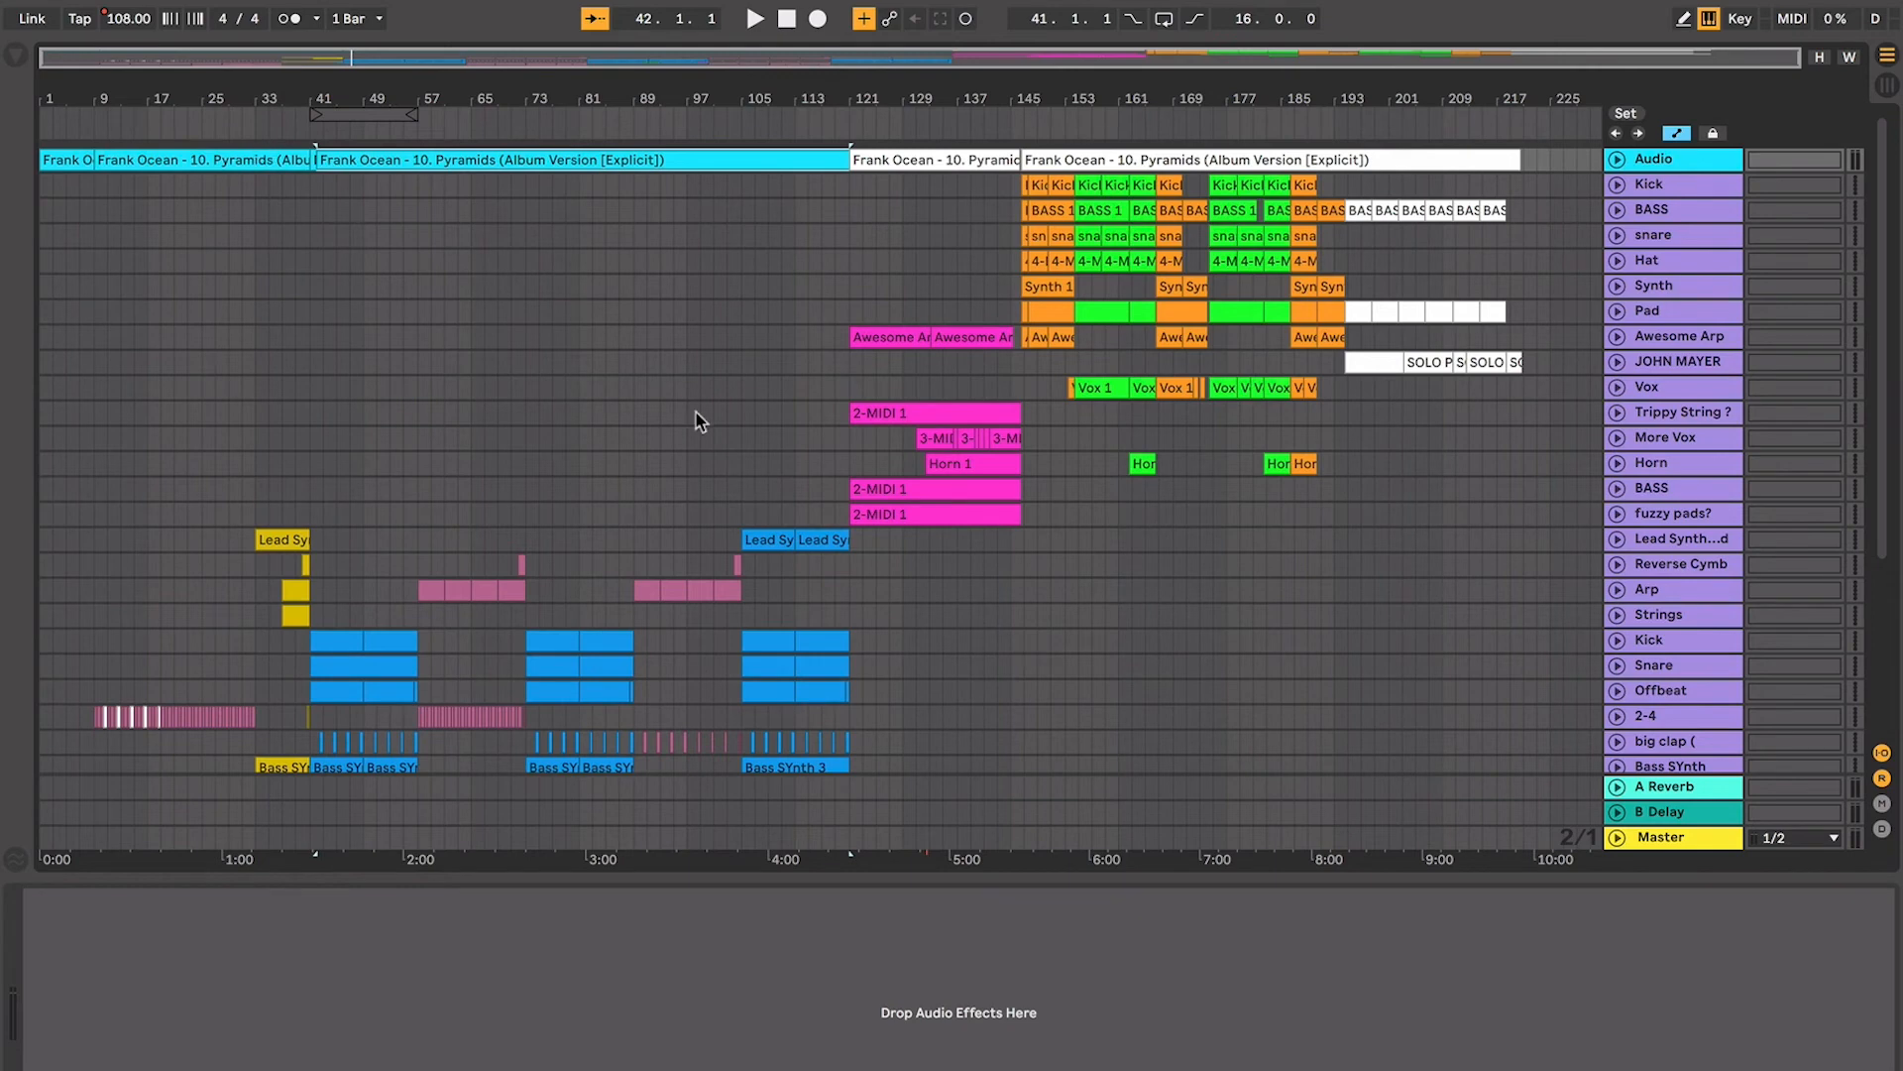
Mark the section before bar 121 and the opening of the magenta section after it as time selections across the tracks
{"action": "scroll", "coordinate": [696, 412], "scroll_direction": "down", "scroll_amount": 1}
{"action": "left_click_drag", "start_coordinate": [848, 218], "coordinate": [39, 839]}
{"action": "left_click_drag", "start_coordinate": [852, 220], "coordinate": [970, 474]}
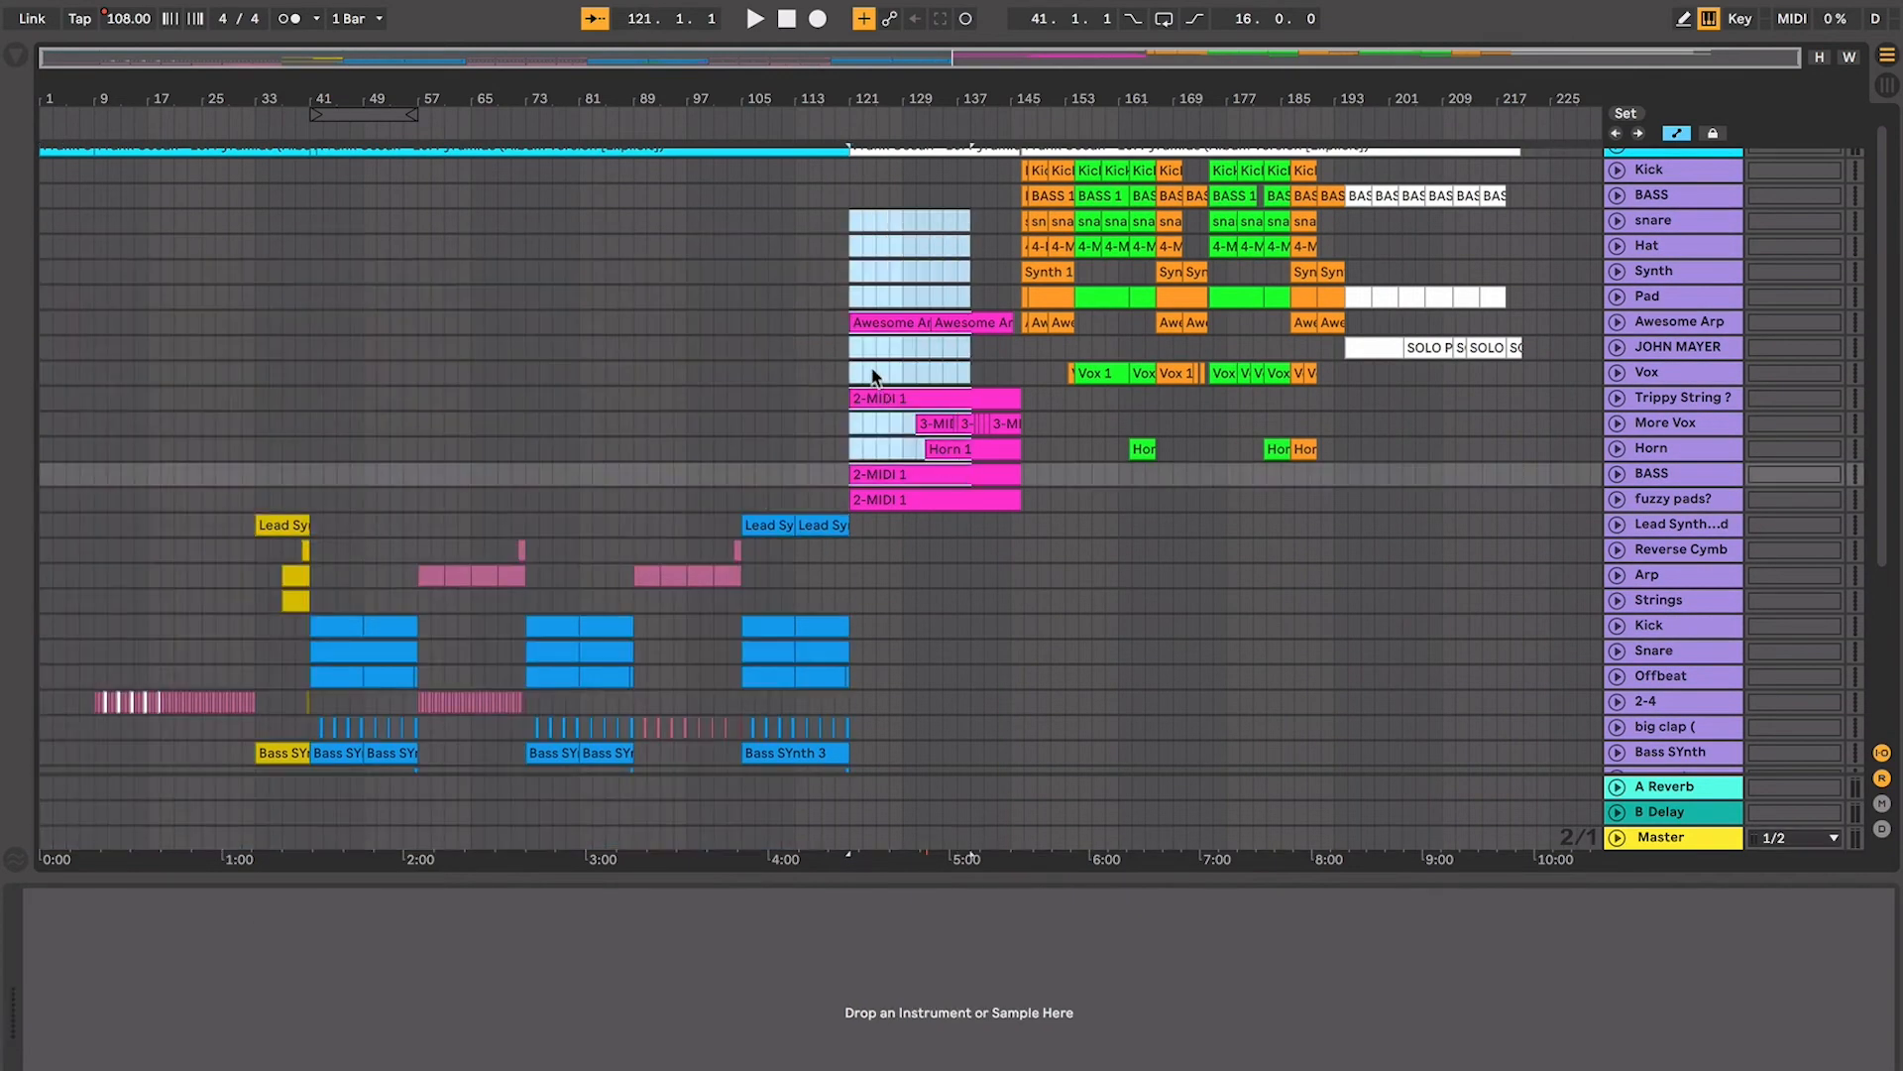
{"action": "left_click_drag", "start_coordinate": [847, 352], "coordinate": [154, 626]}
{"action": "left_click", "coordinate": [158, 572]}
Select Strings, Kick, Arp and Snare clips section by section from bar 37 up to the Arp clip at bar 93
{"action": "left_click", "coordinate": [298, 461]}
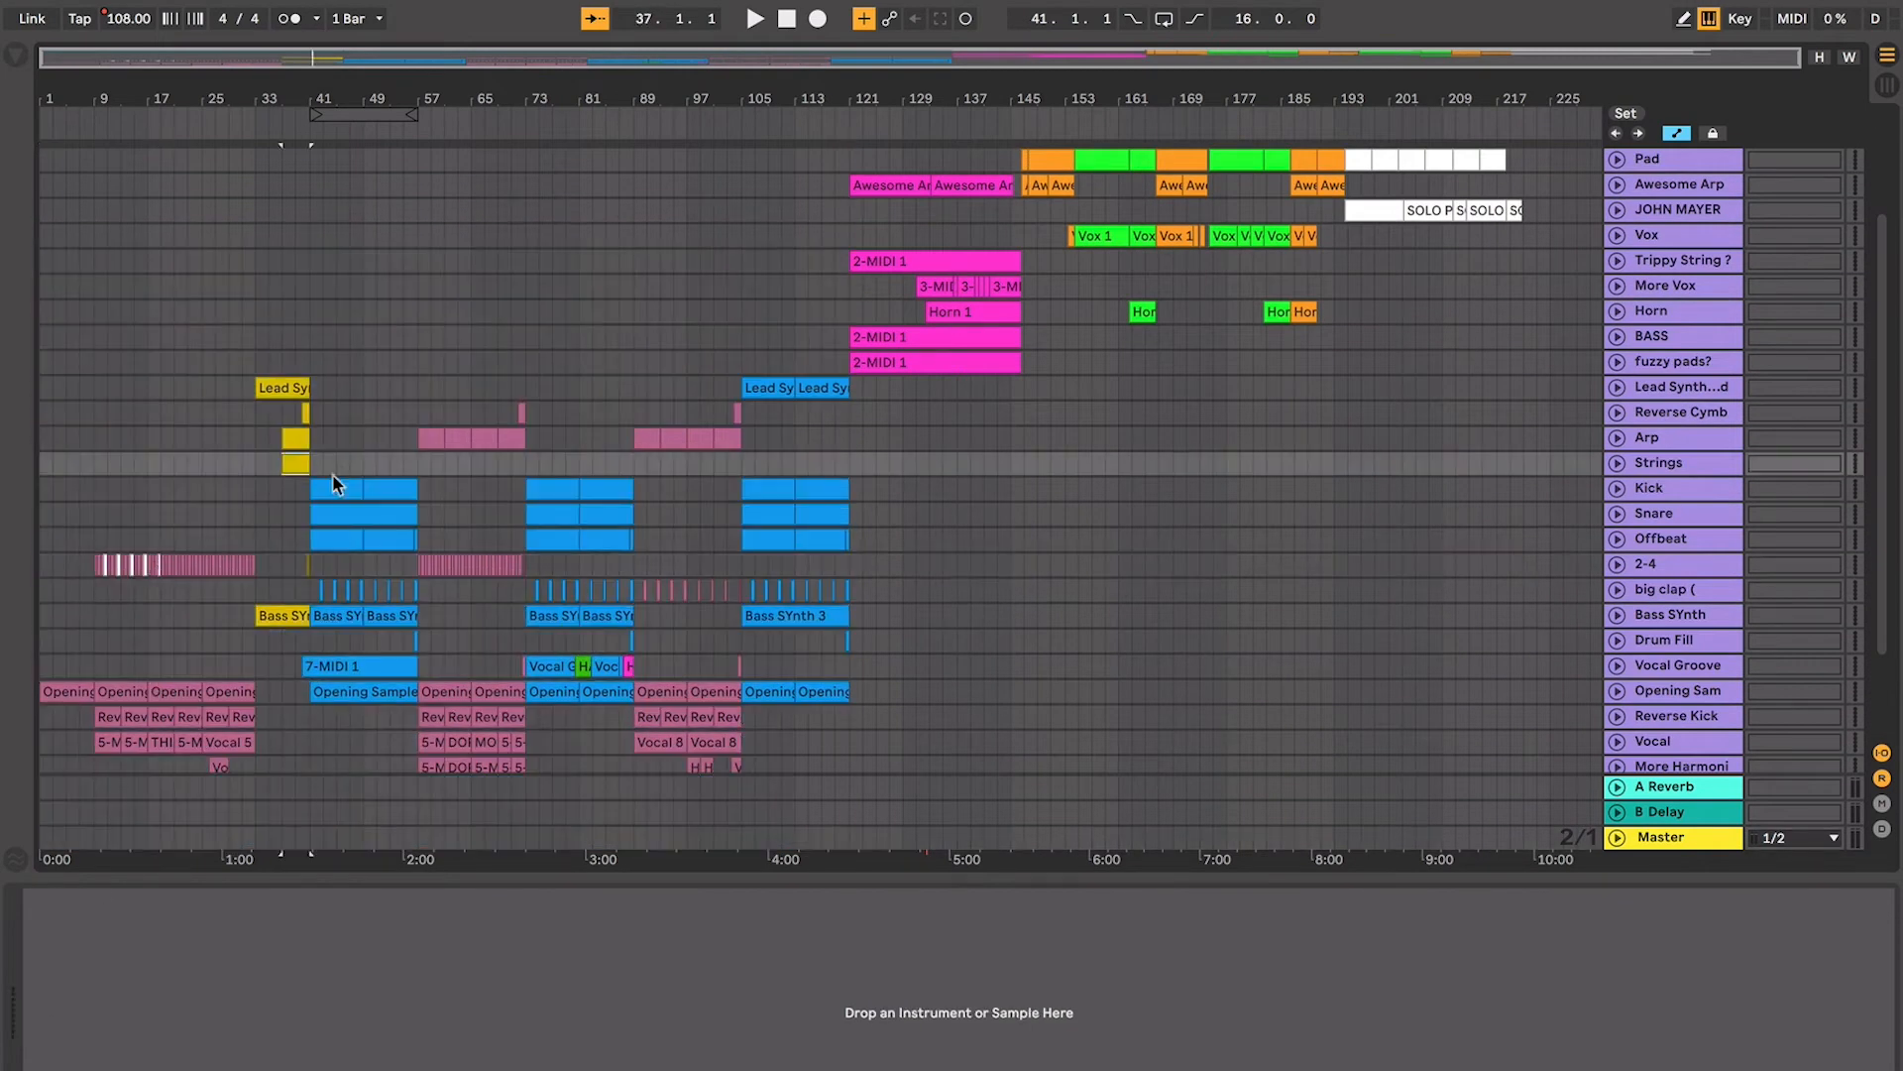
{"action": "left_click", "coordinate": [337, 488]}
{"action": "left_click", "coordinate": [456, 439]}
{"action": "left_click", "coordinate": [572, 515]}
{"action": "left_click", "coordinate": [674, 439]}
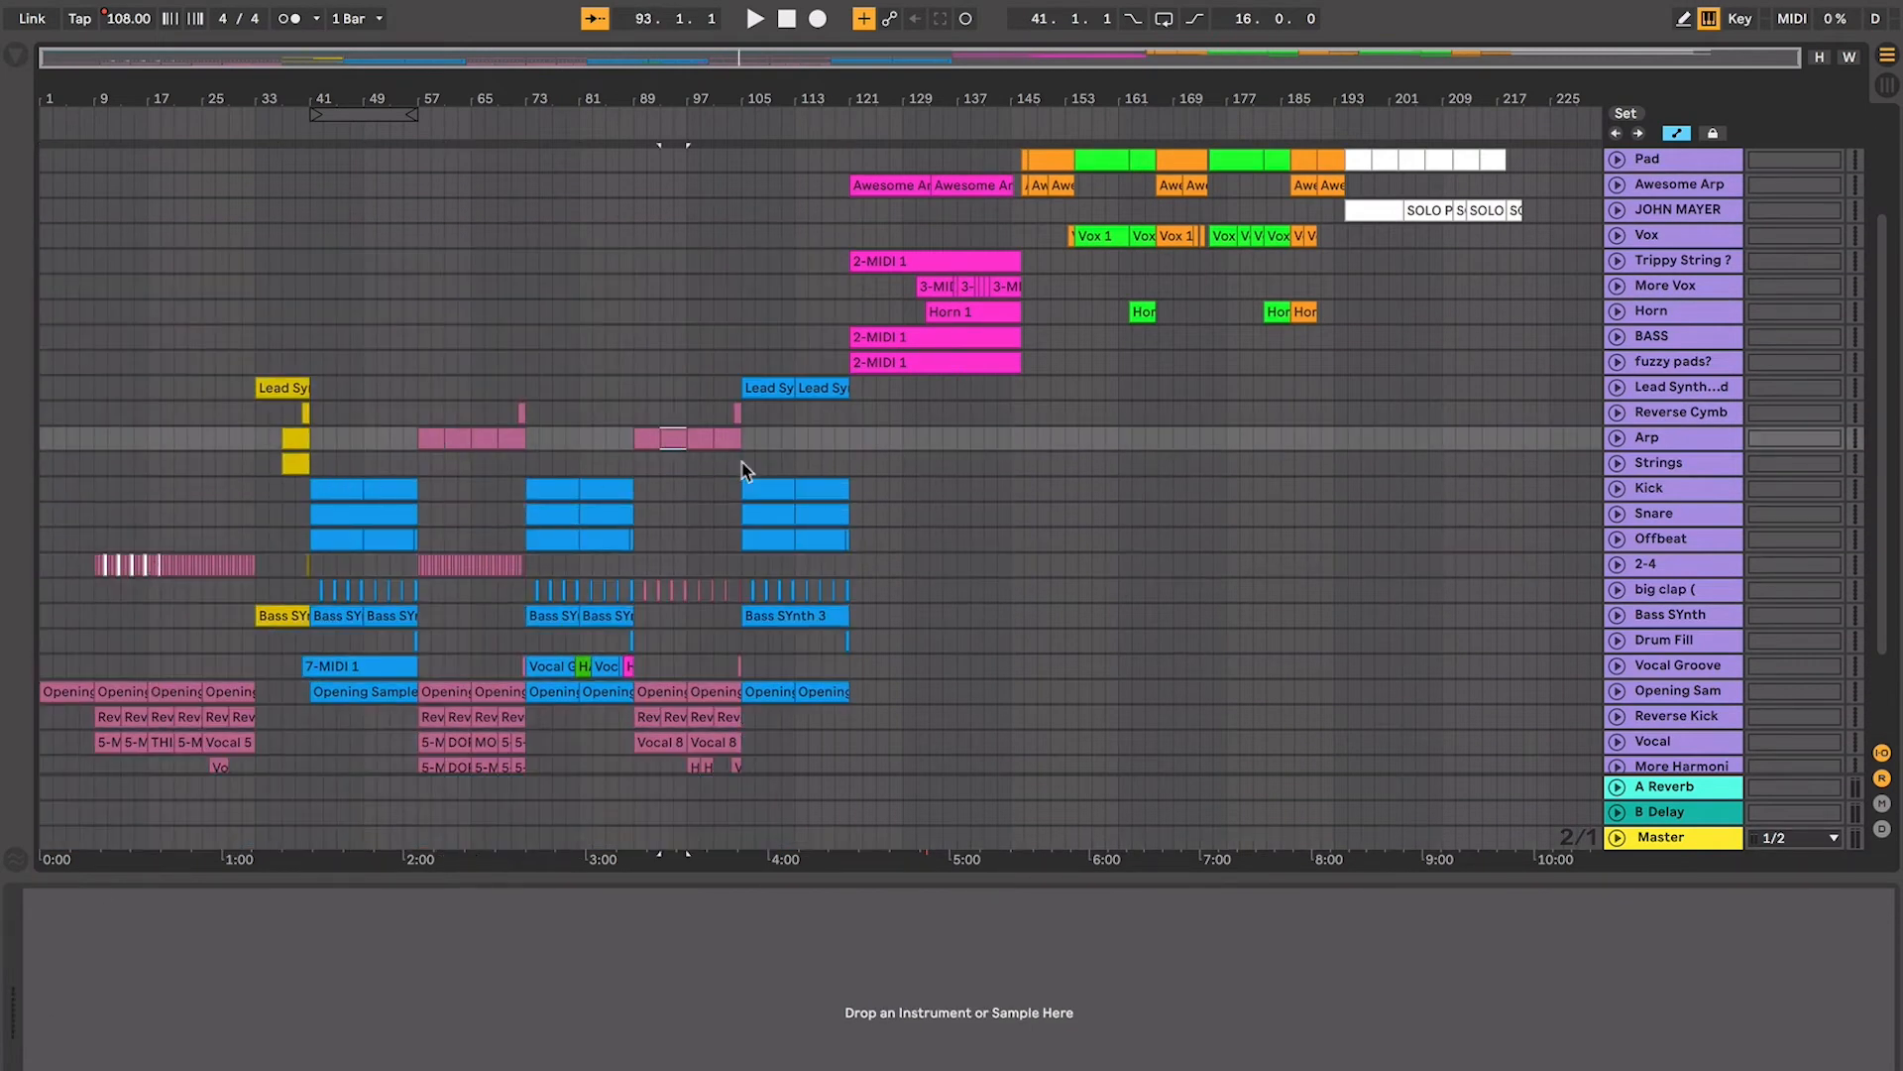
{"action": "left_click", "coordinate": [757, 466]}
Mark the magenta section from bar 121 across the Synth to Reverse Cymb tracks, and select the Lead Synth clip at bar 105
{"action": "scroll", "coordinate": [760, 477], "scroll_direction": "up", "scroll_amount": 4}
{"action": "left_click_drag", "start_coordinate": [850, 285], "coordinate": [1028, 570]}
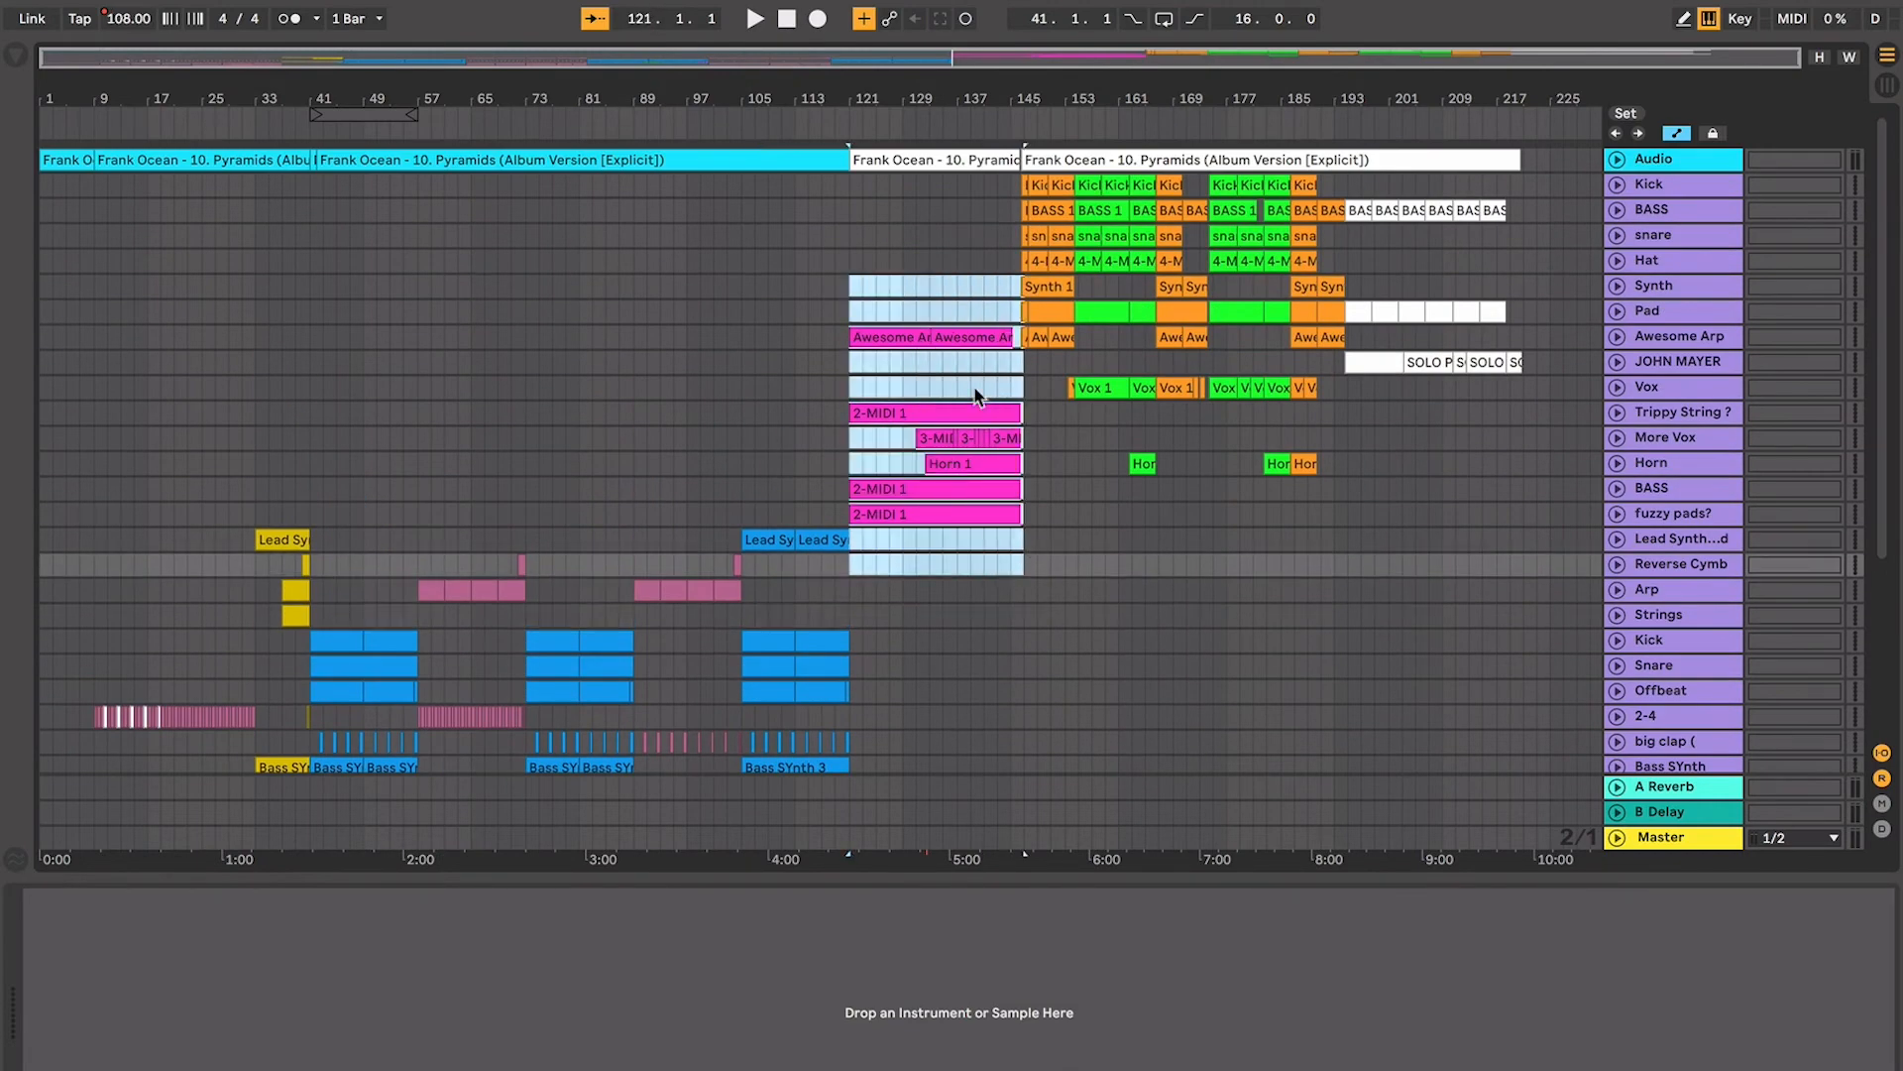
{"action": "left_click", "coordinate": [849, 289]}
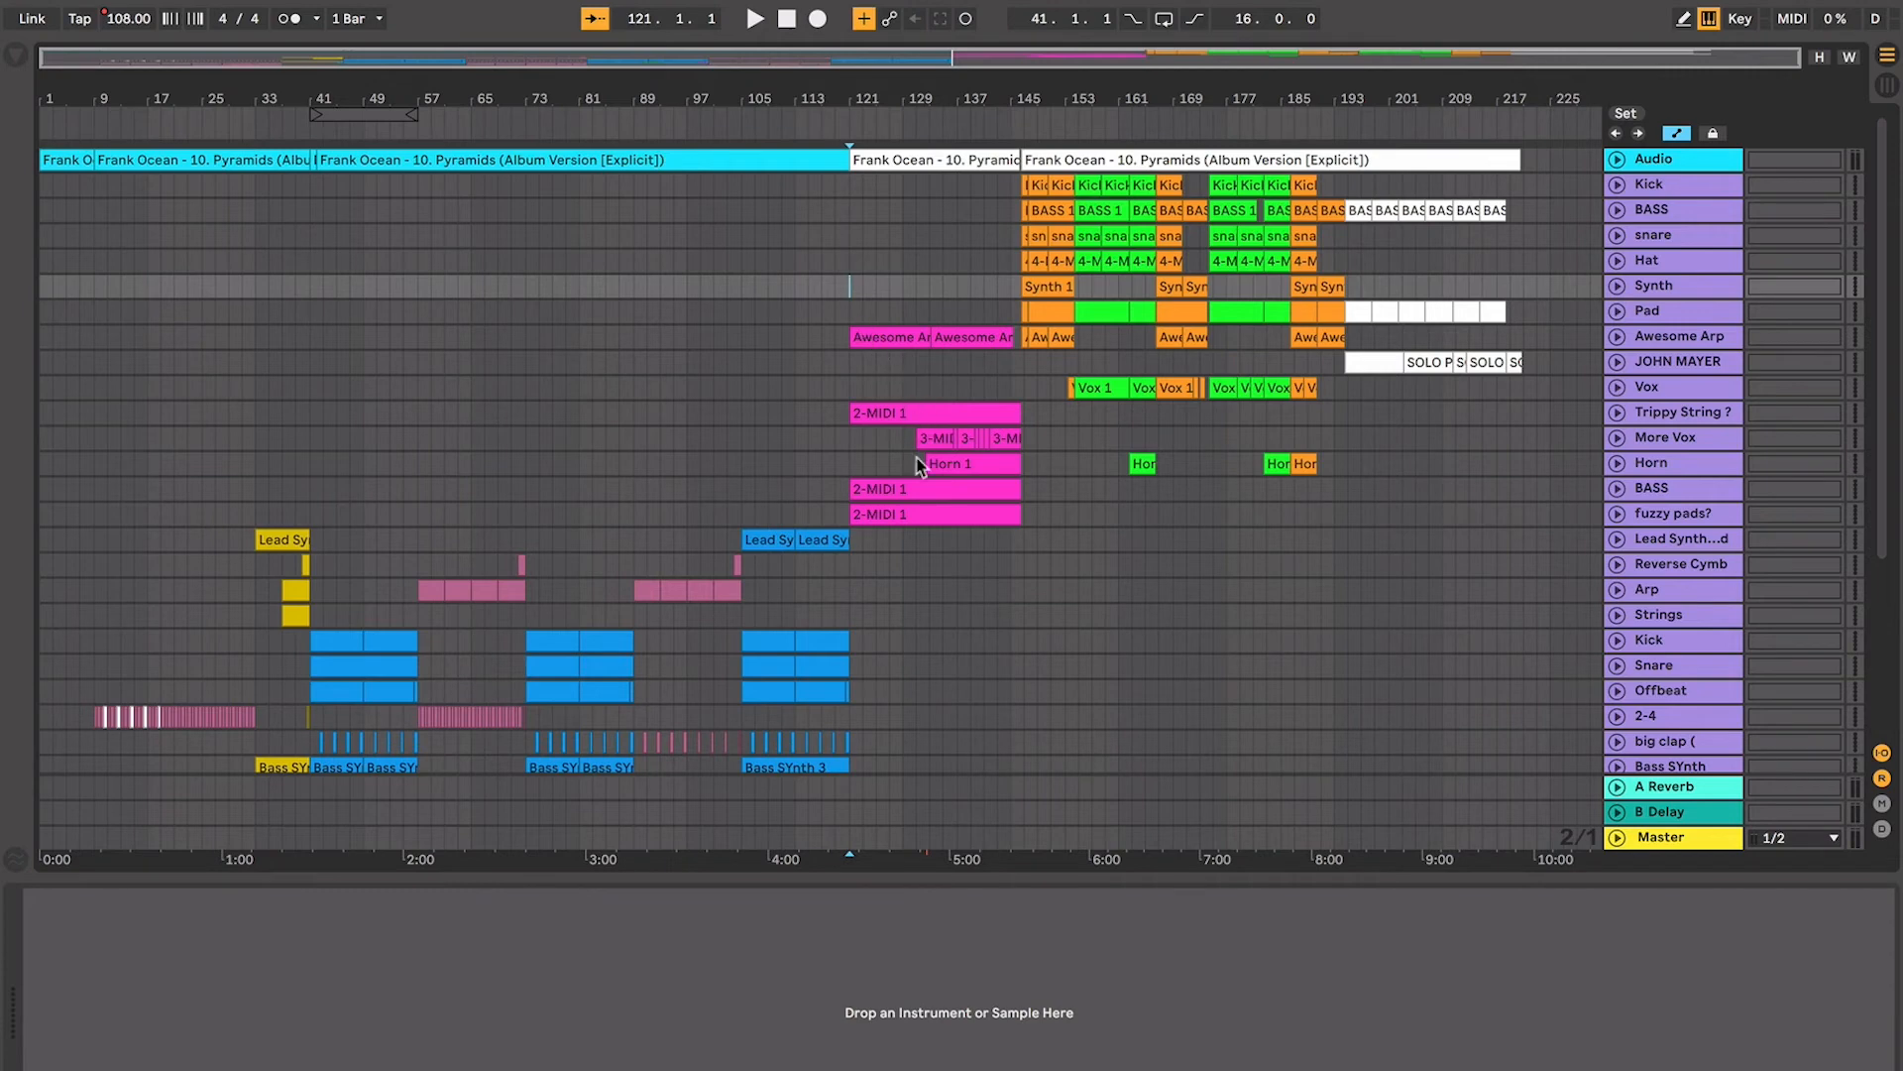
{"action": "left_click", "coordinate": [788, 538]}
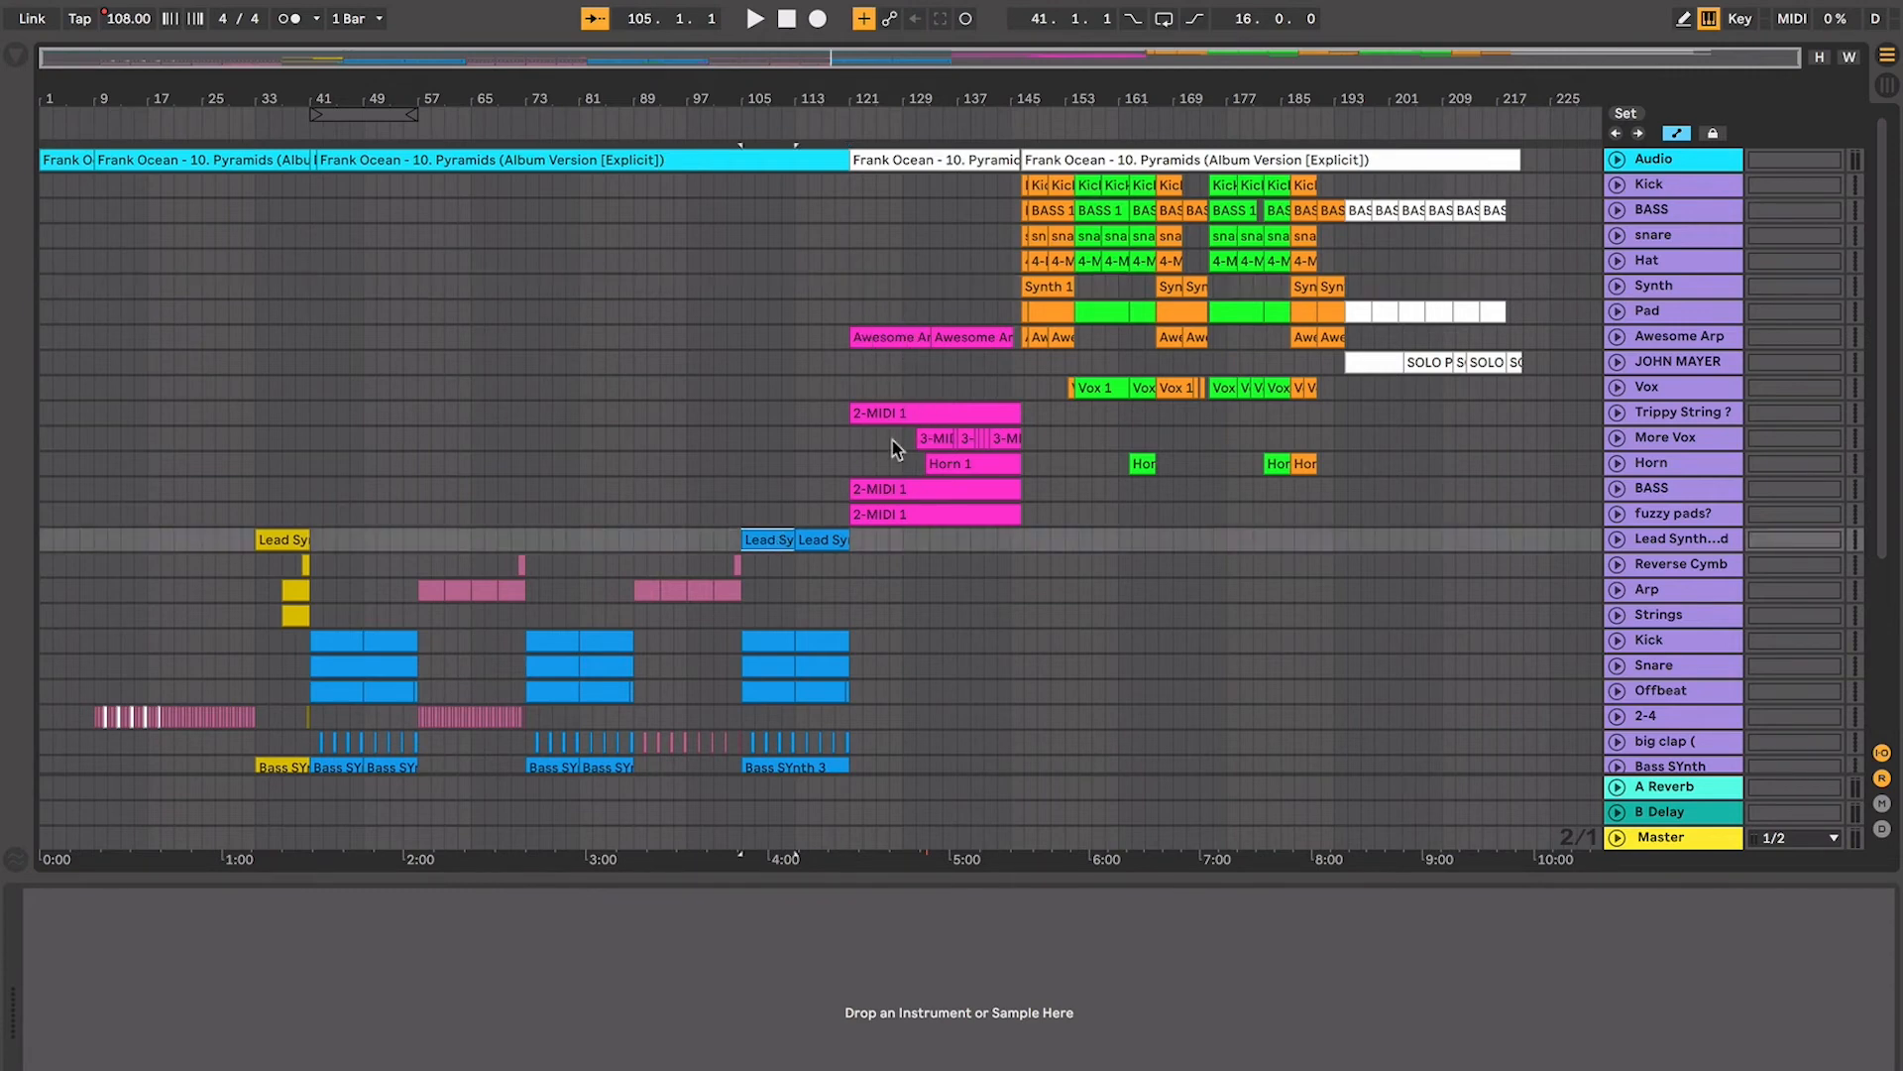
Compare the orange sections from bar 147 through the snare clip near bar 186, ending on the JOHN MAYER track at bar 169
{"action": "left_click", "coordinate": [1045, 289]}
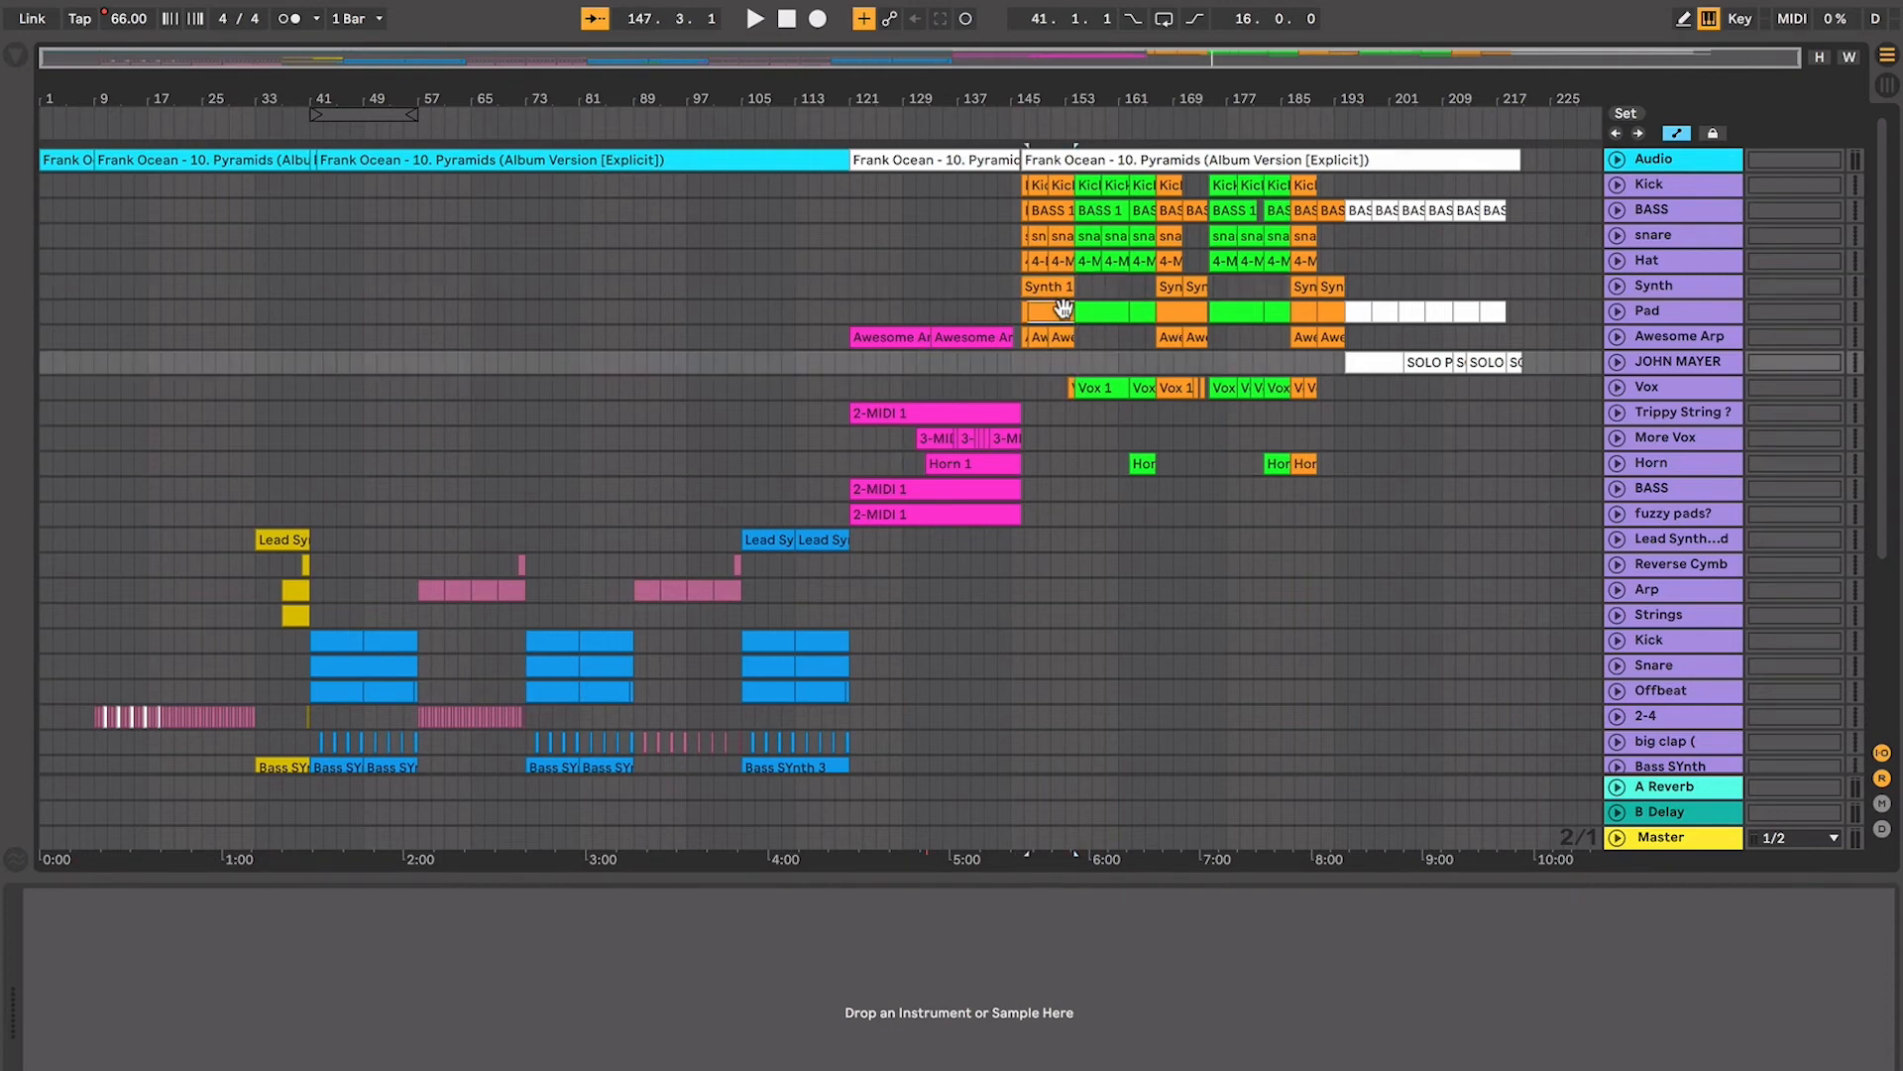
{"action": "left_click", "coordinate": [1165, 255]}
{"action": "left_click", "coordinate": [1302, 236]}
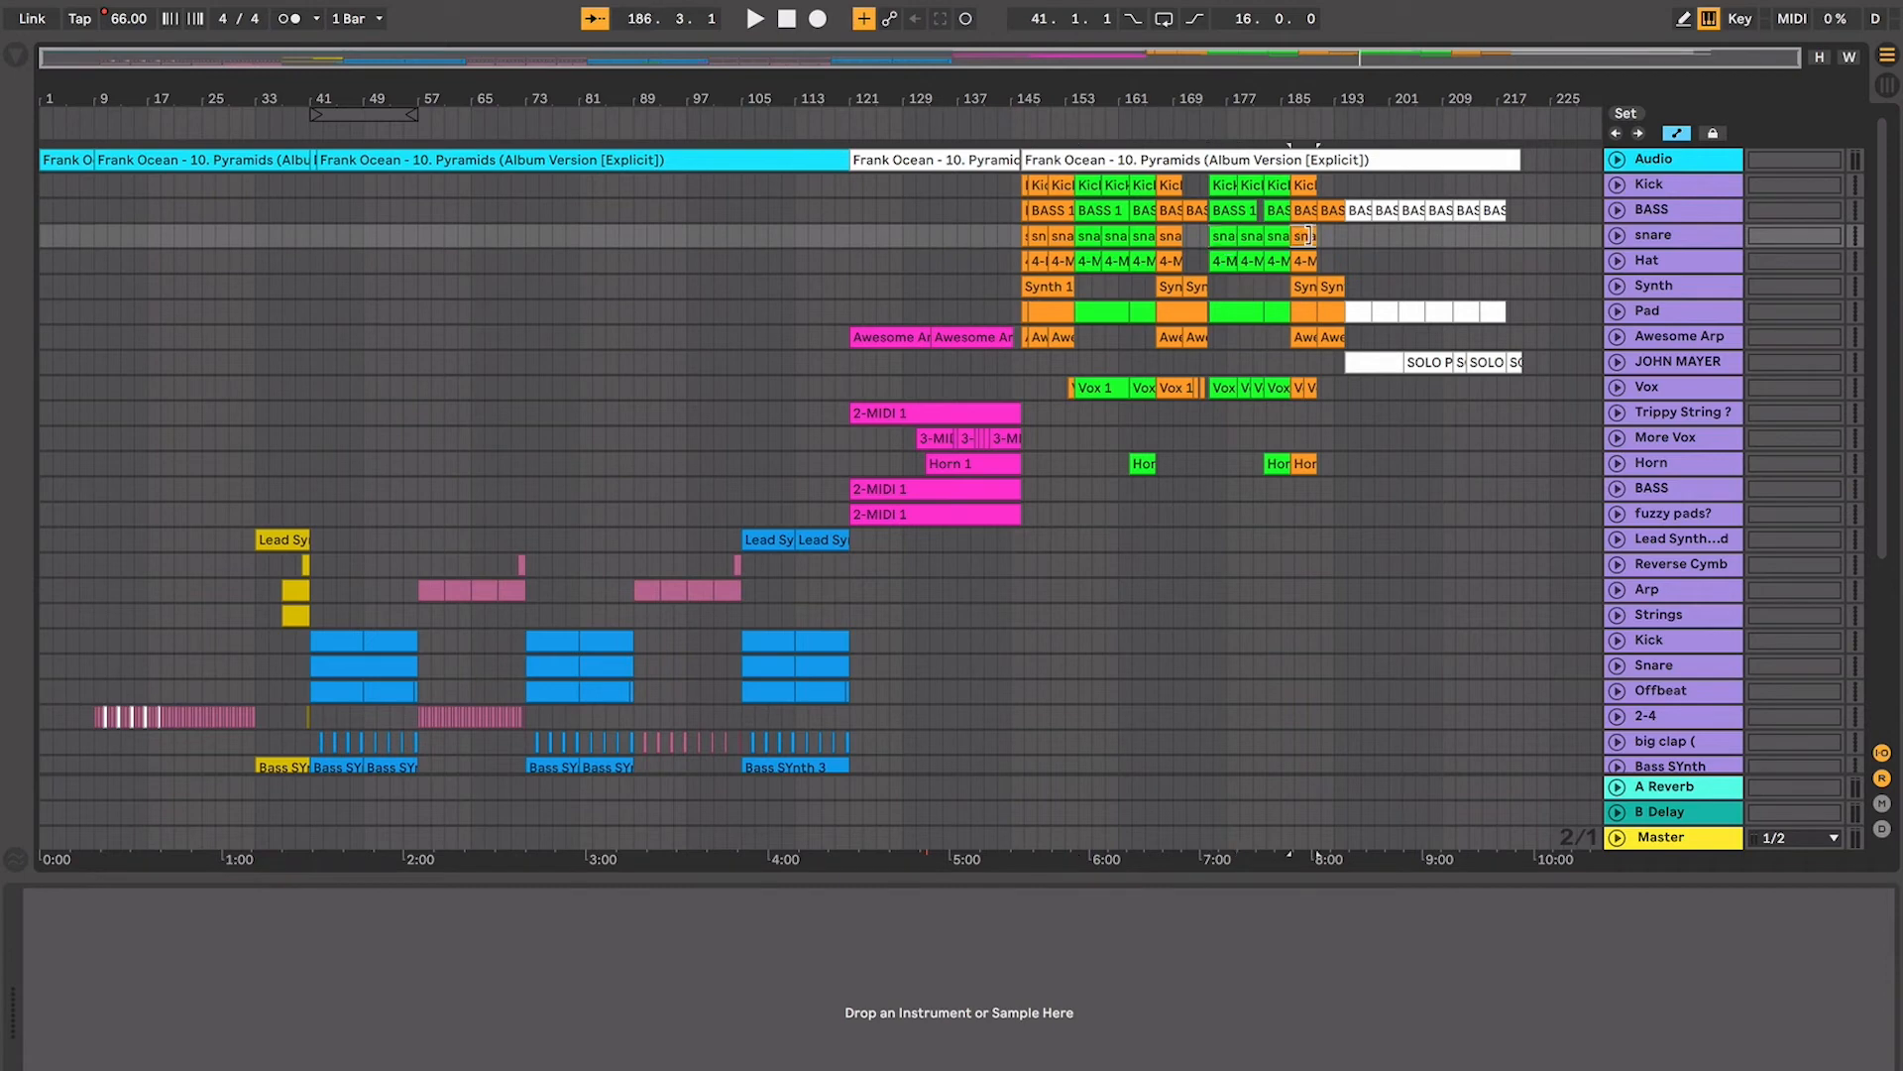
{"action": "left_click", "coordinate": [1348, 263]}
{"action": "left_click", "coordinate": [1442, 462]}
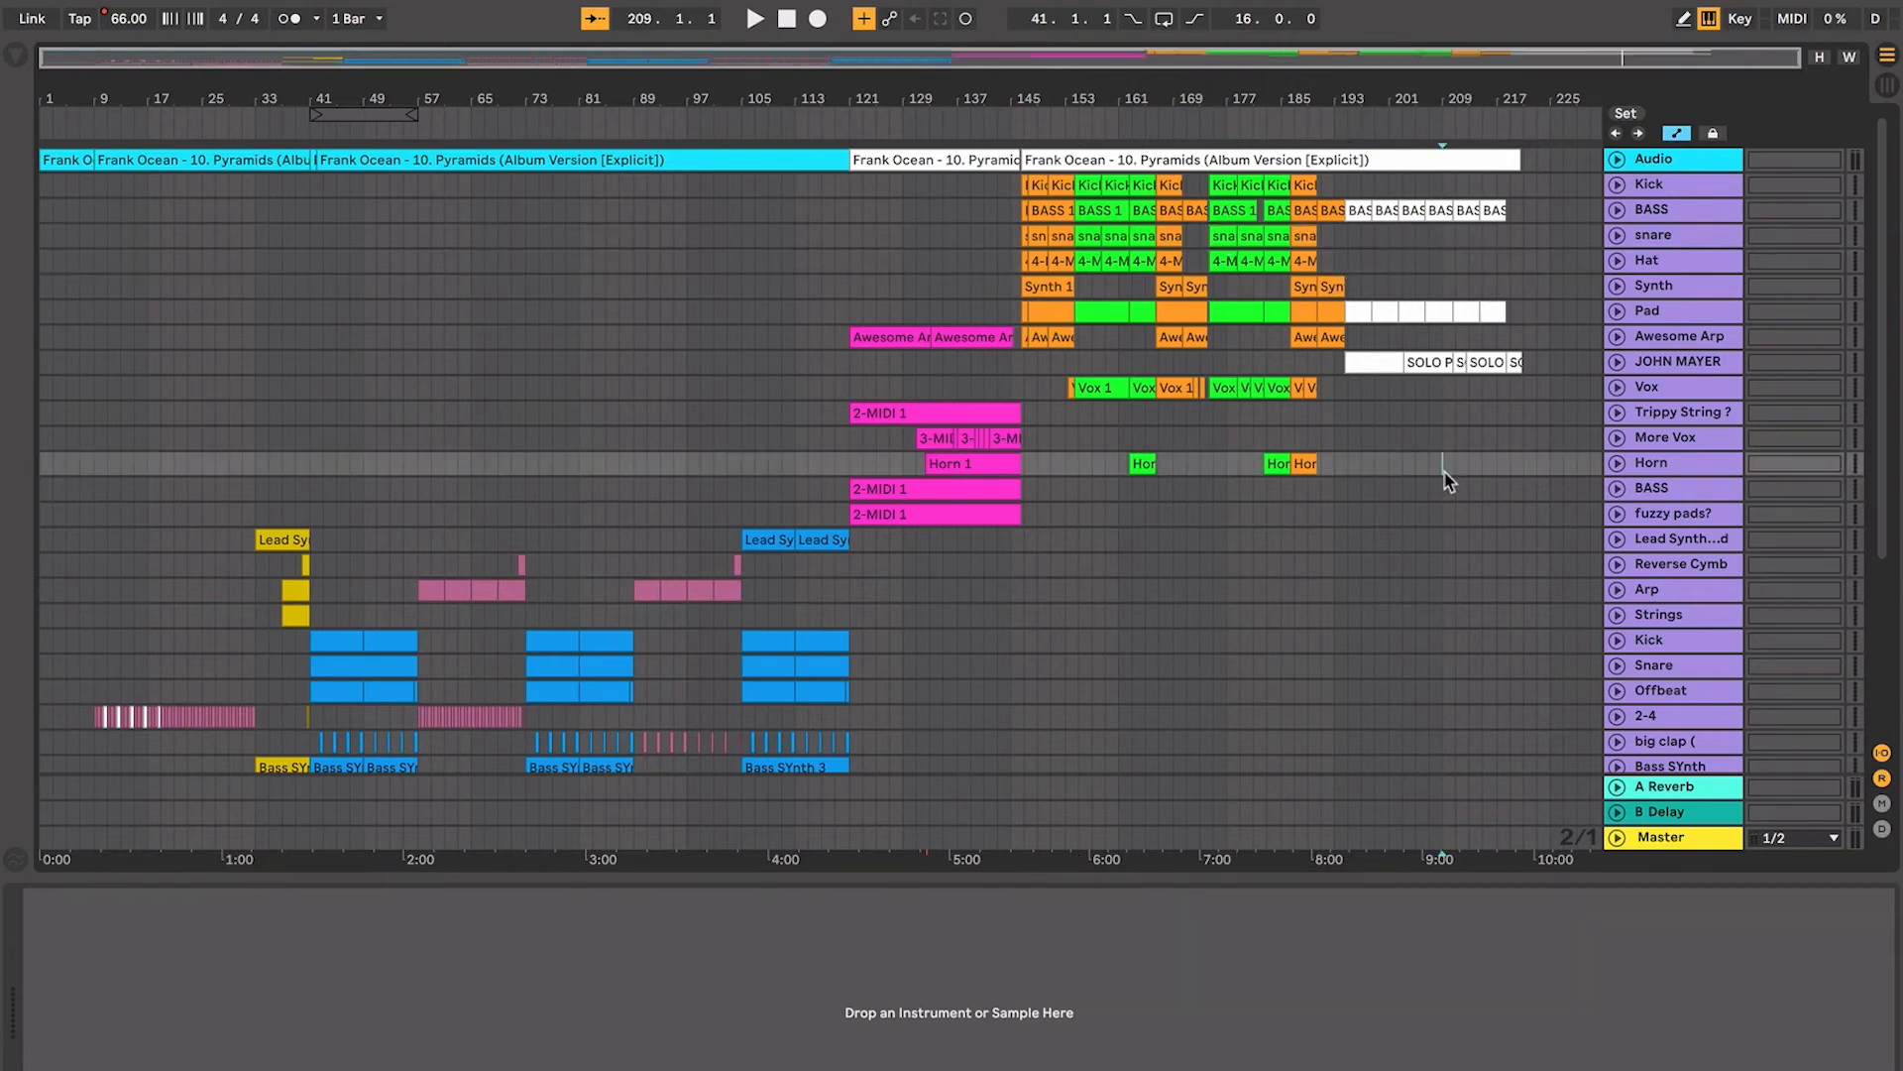
{"action": "left_click", "coordinate": [1170, 364]}
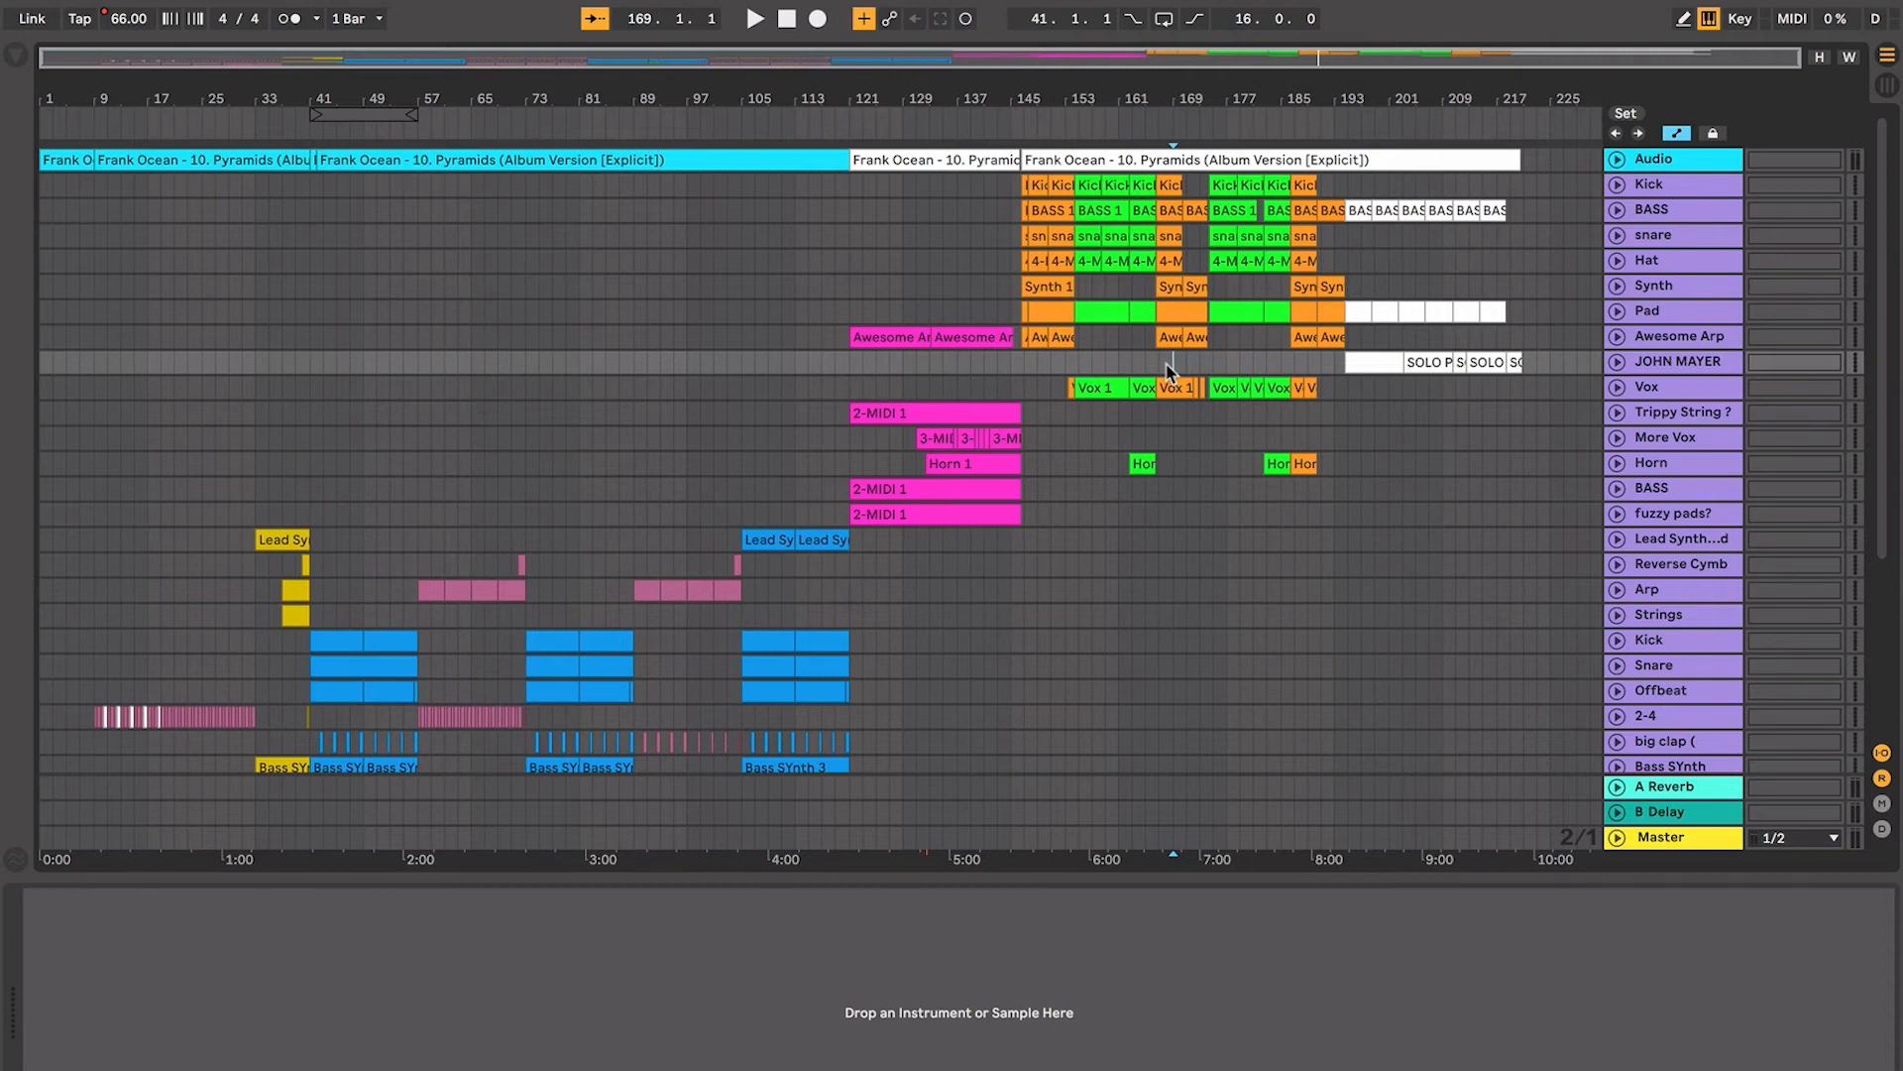
Play the arrangement from the Pad track's first orange clip before bar 147 and unfold all tracks
{"action": "left_click", "coordinate": [1025, 311]}
{"action": "key", "text": "space"}
{"action": "key", "text": "plus"}
{"action": "key", "text": "plus"}
{"action": "key", "text": "plus"}
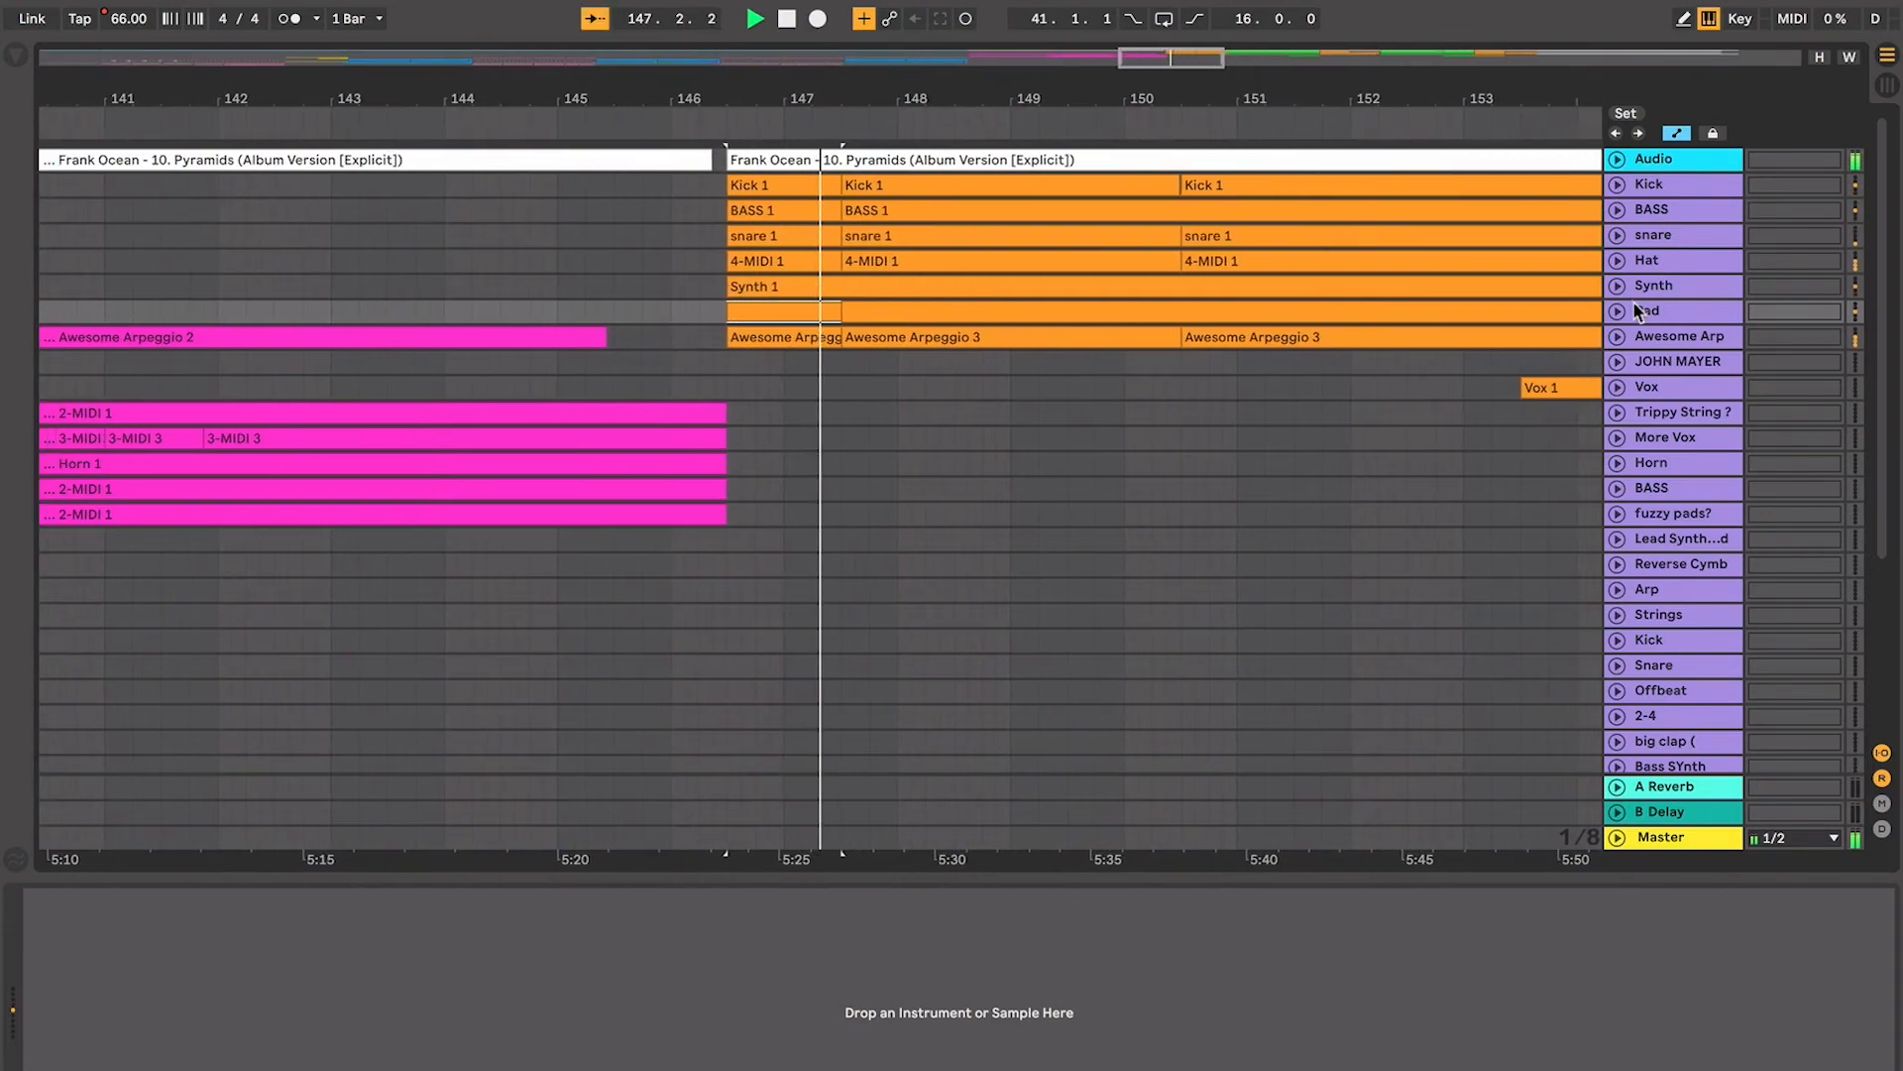
{"action": "scroll", "coordinate": [1634, 301], "scroll_direction": "down", "scroll_amount": 10}
{"action": "scroll", "coordinate": [1272, 382], "scroll_direction": "up", "scroll_amount": 10}
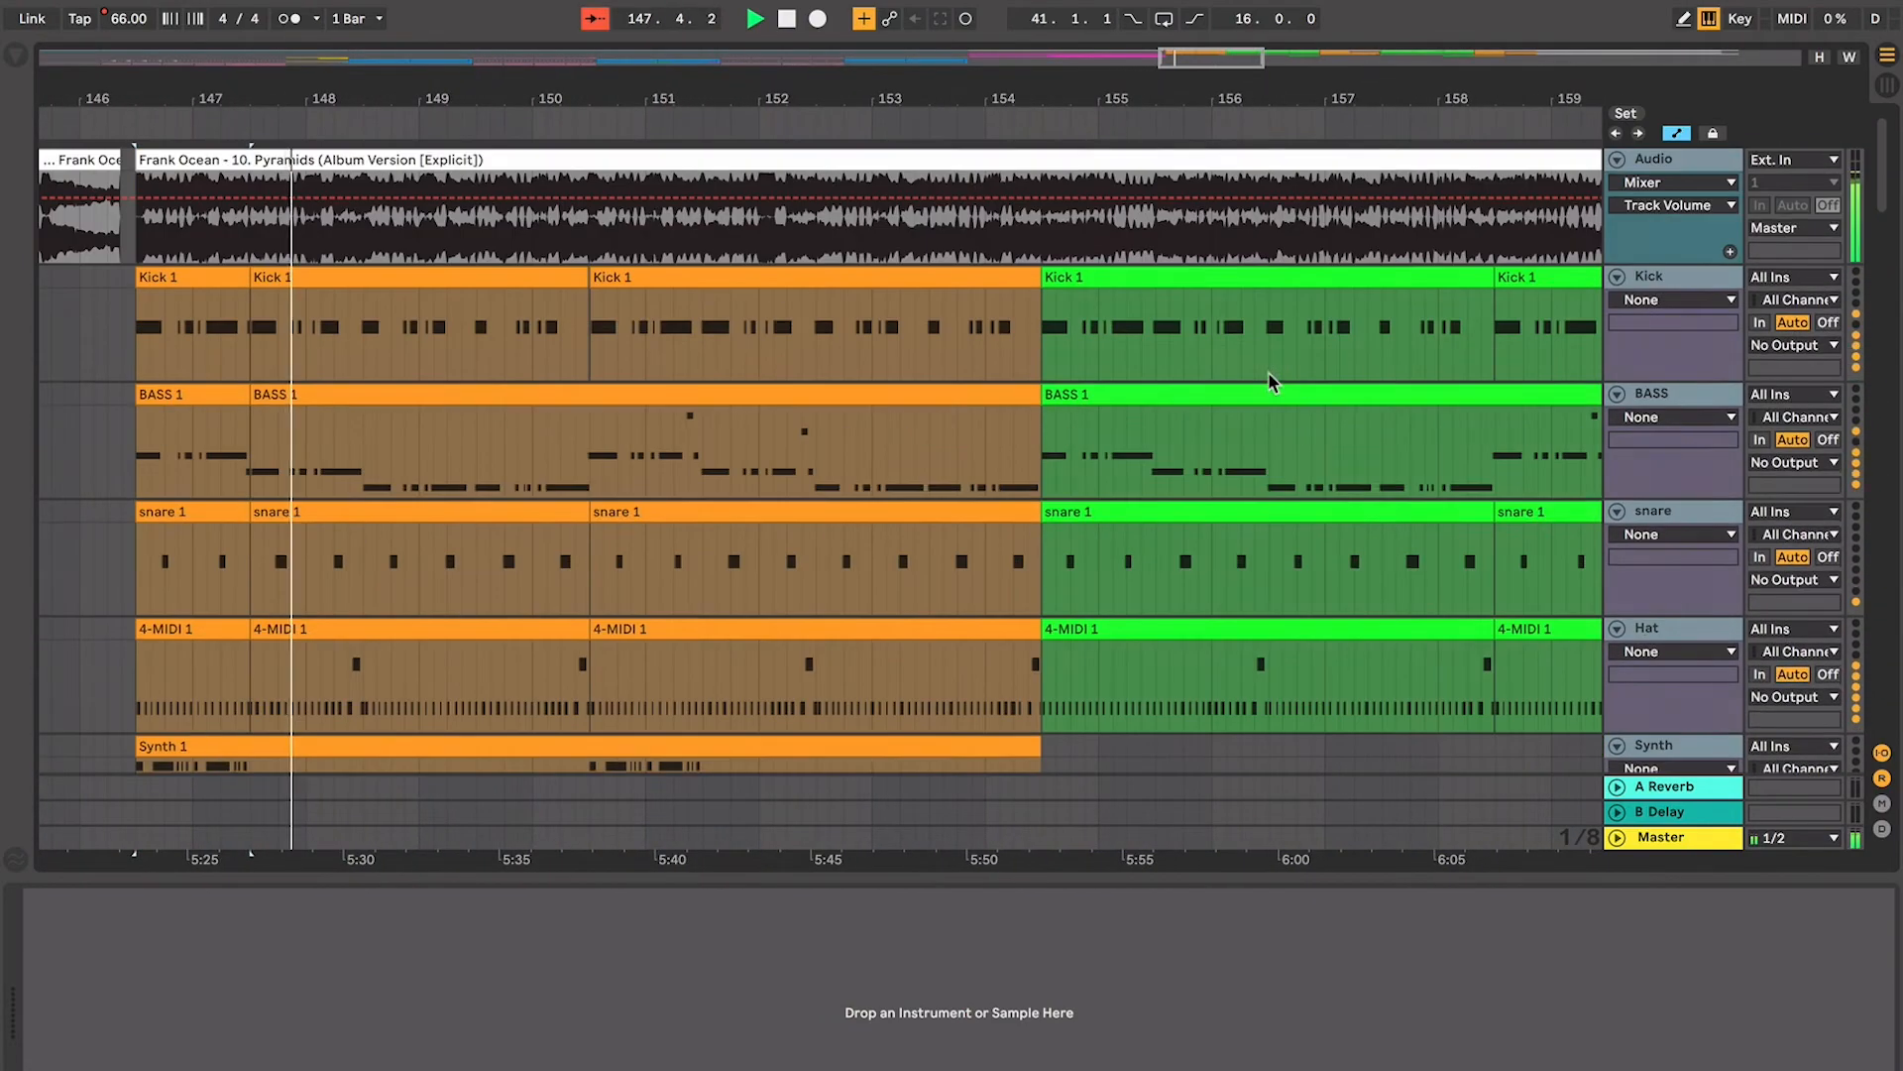
Examine the drum, bass, synth, pad and arpeggio notes of the first orange section during playback
{"action": "key", "text": "plus"}
{"action": "key", "text": "plus"}
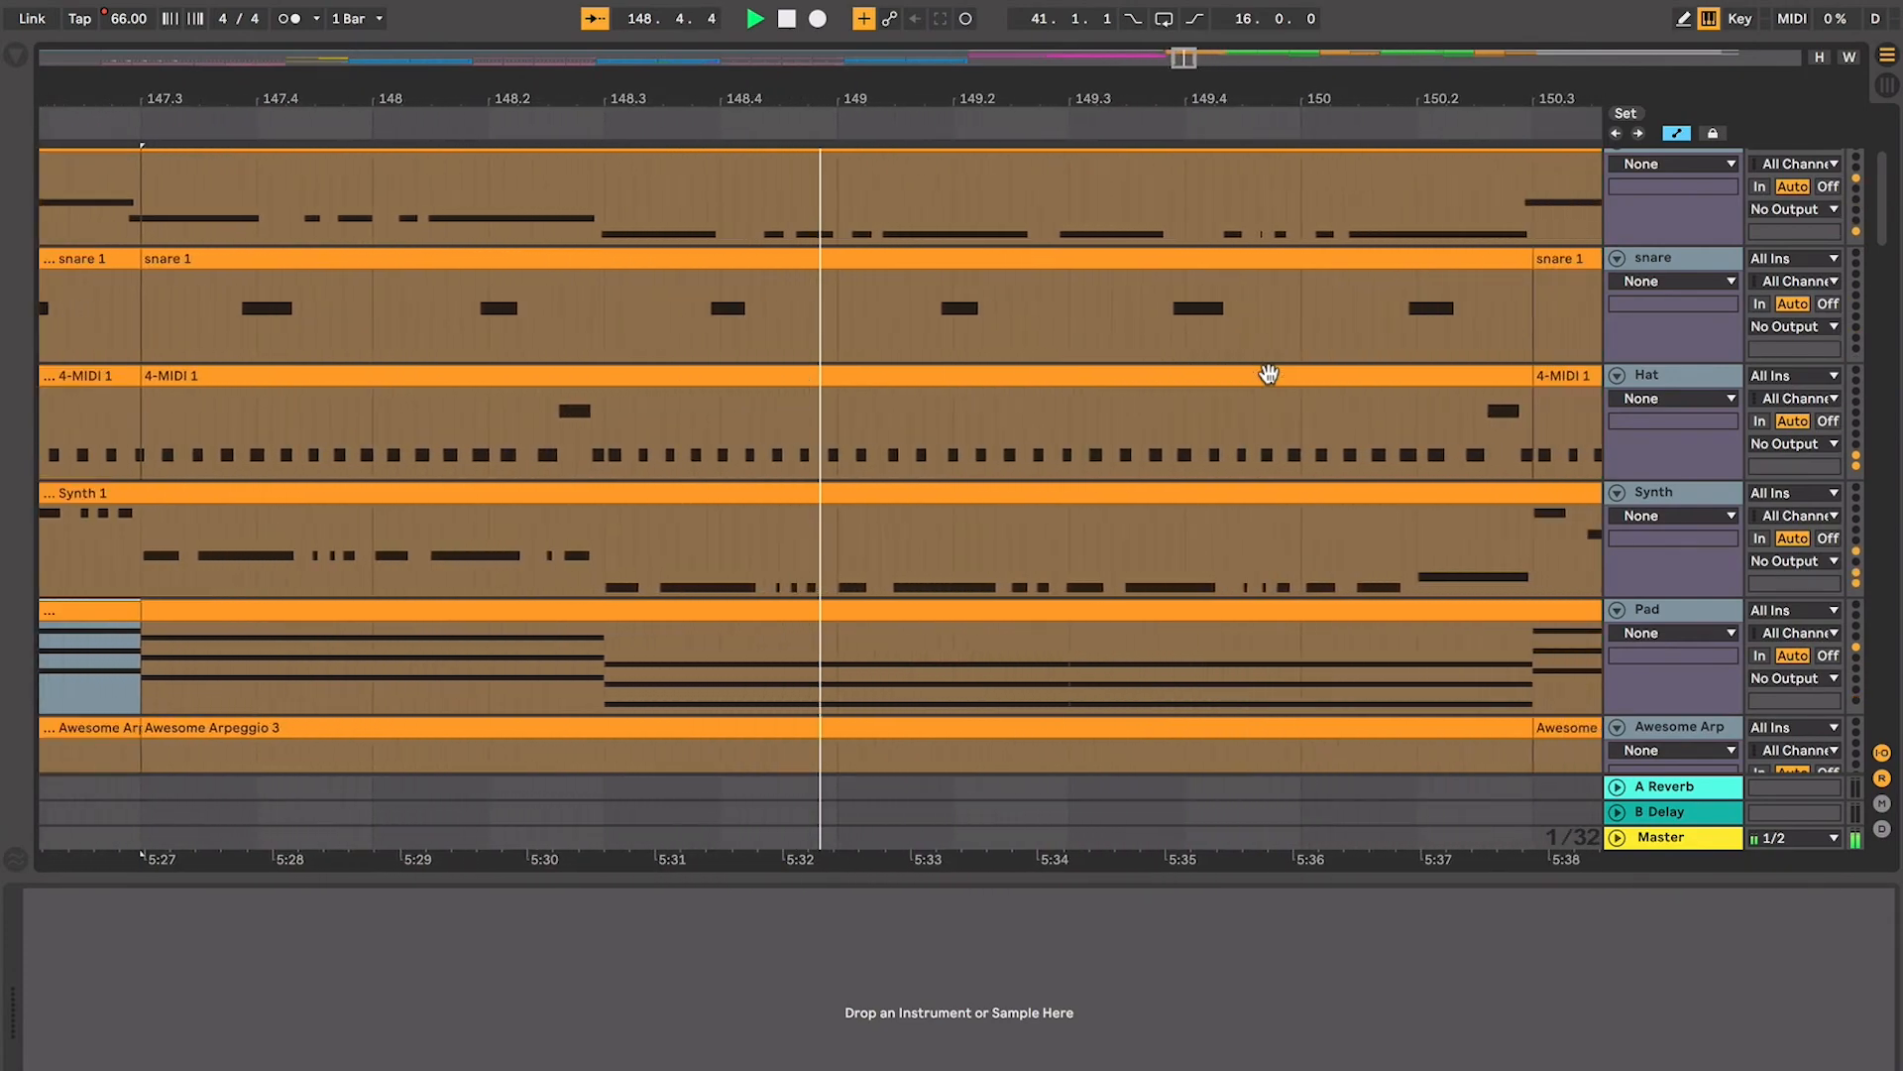
{"action": "scroll", "coordinate": [1269, 373], "scroll_direction": "down", "scroll_amount": 5}
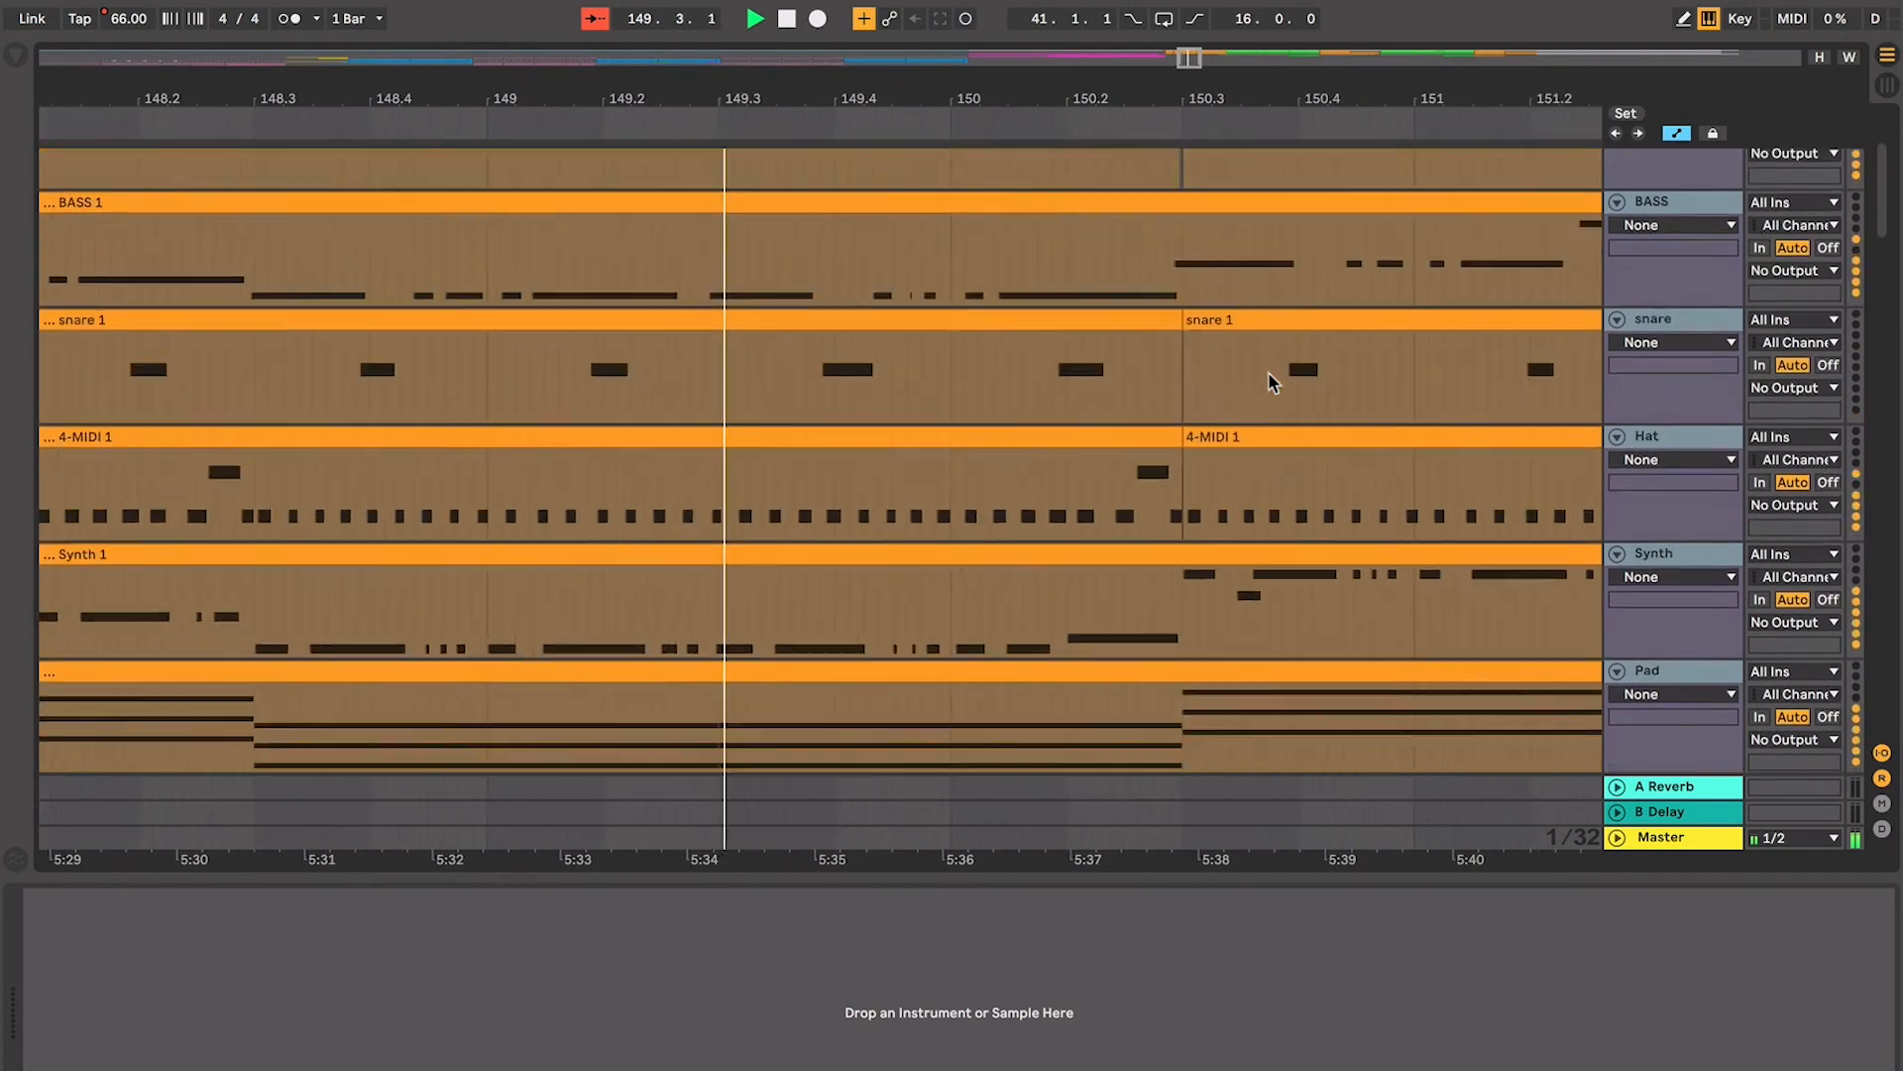
{"action": "scroll", "coordinate": [1269, 374], "scroll_direction": "down", "scroll_amount": 1}
{"action": "scroll", "coordinate": [1268, 374], "scroll_direction": "down", "scroll_amount": 15}
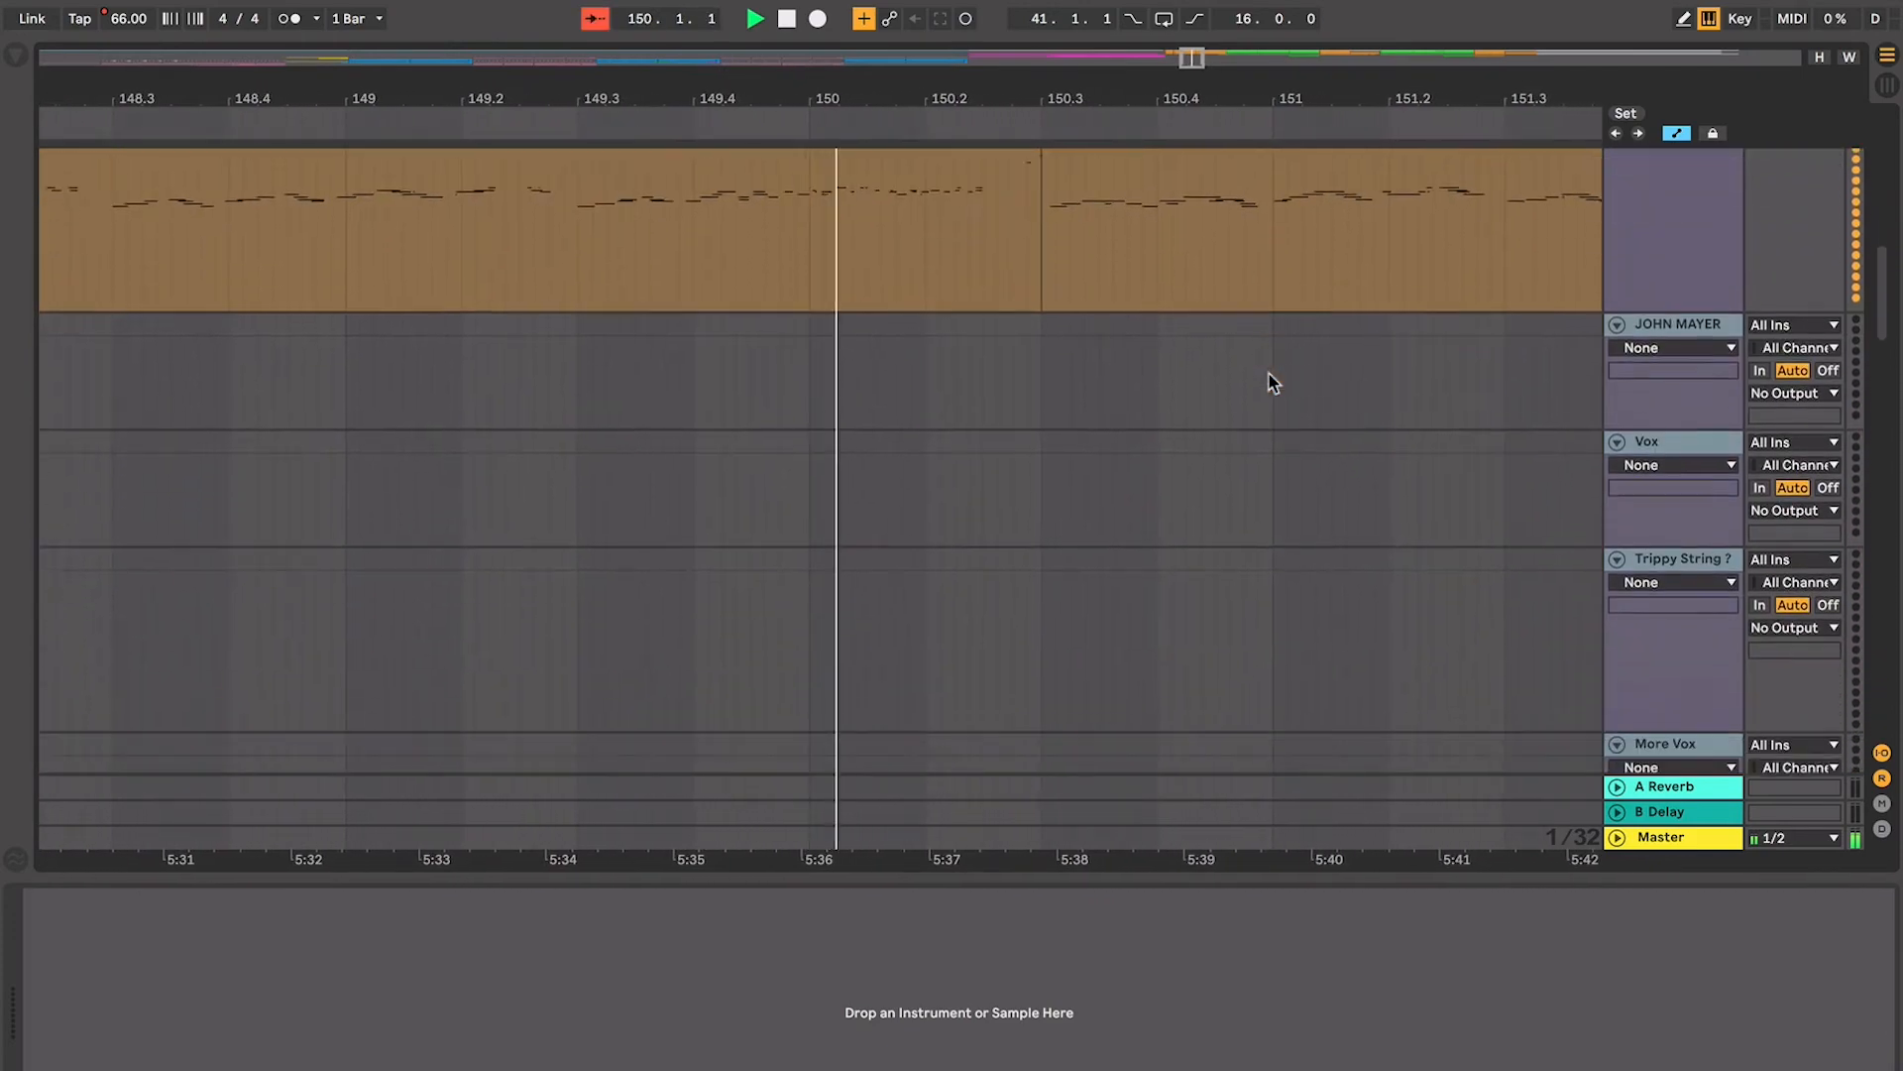
{"action": "scroll", "coordinate": [1270, 375], "scroll_direction": "up", "scroll_amount": 20}
{"action": "scroll", "coordinate": [1269, 381], "scroll_direction": "down", "scroll_amount": 8}
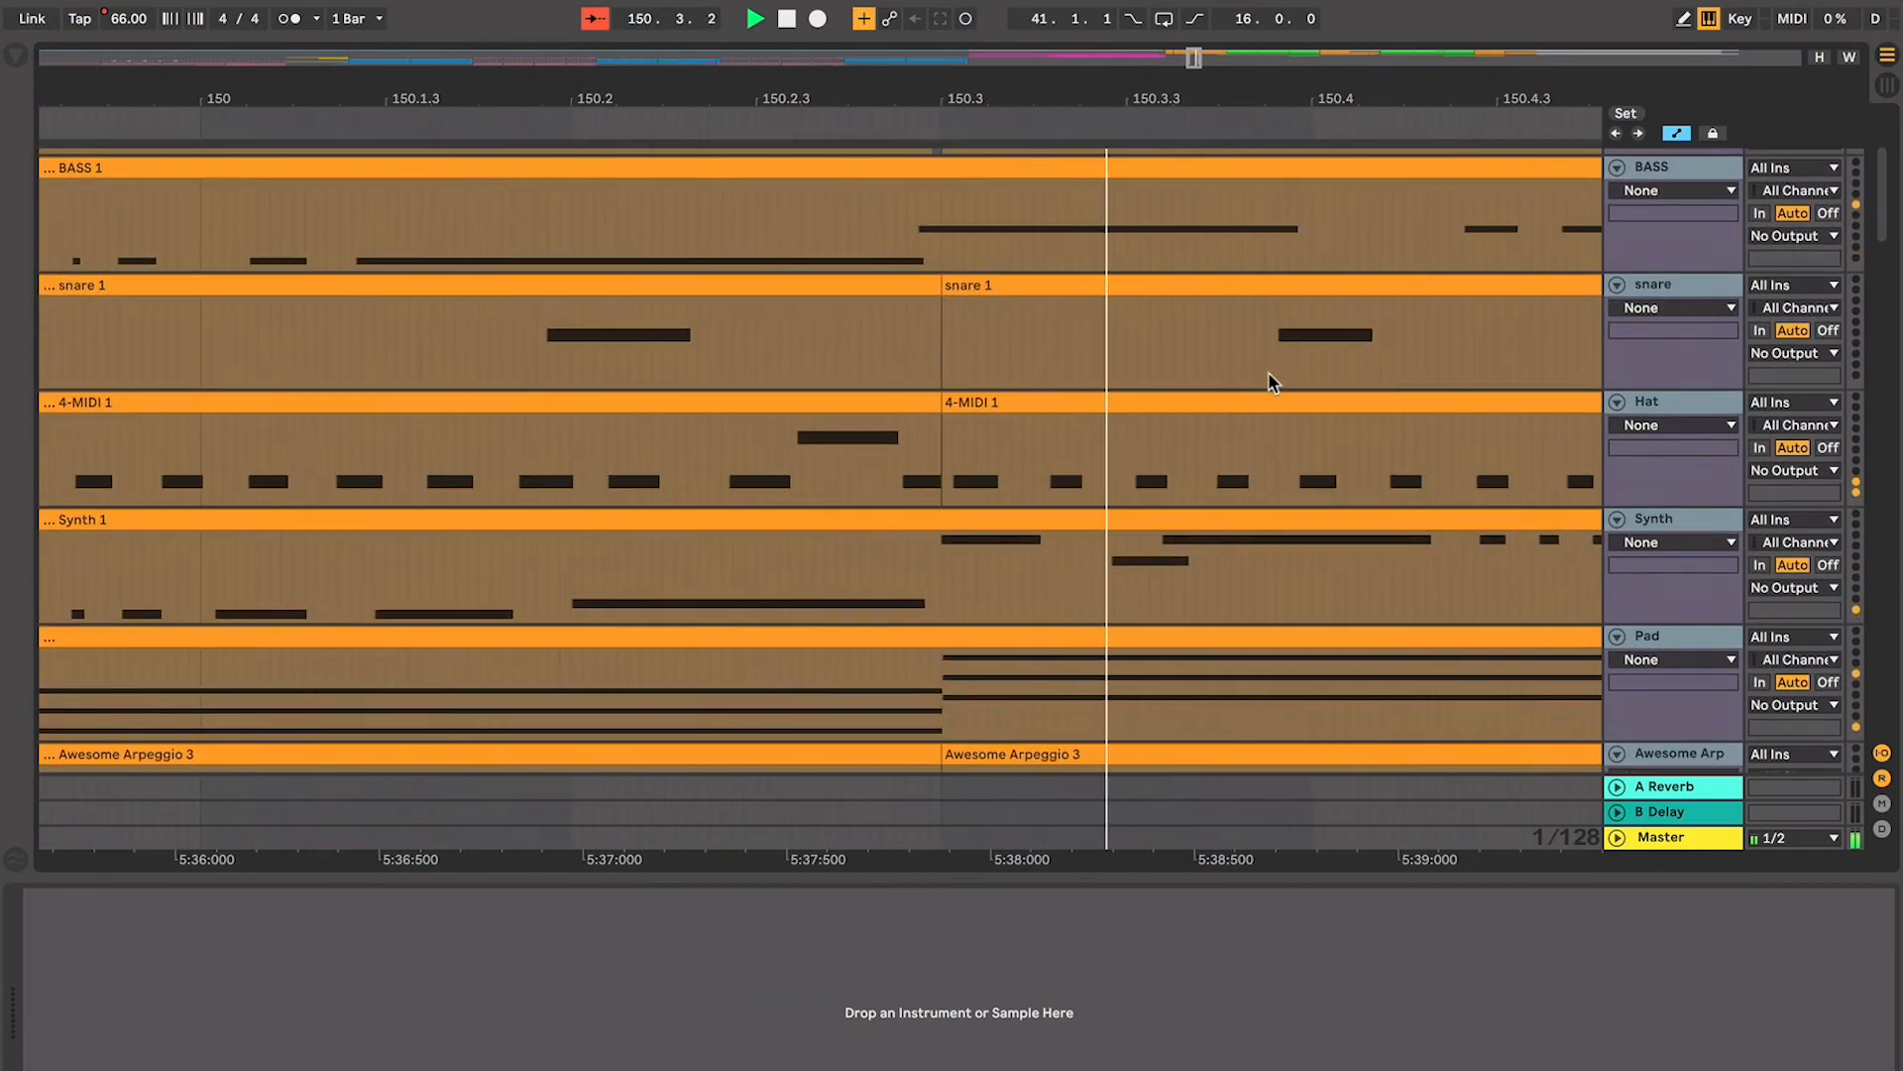
{"action": "key", "text": "ctrl+alt+b"}
{"action": "key", "text": "ctrl+alt+b"}
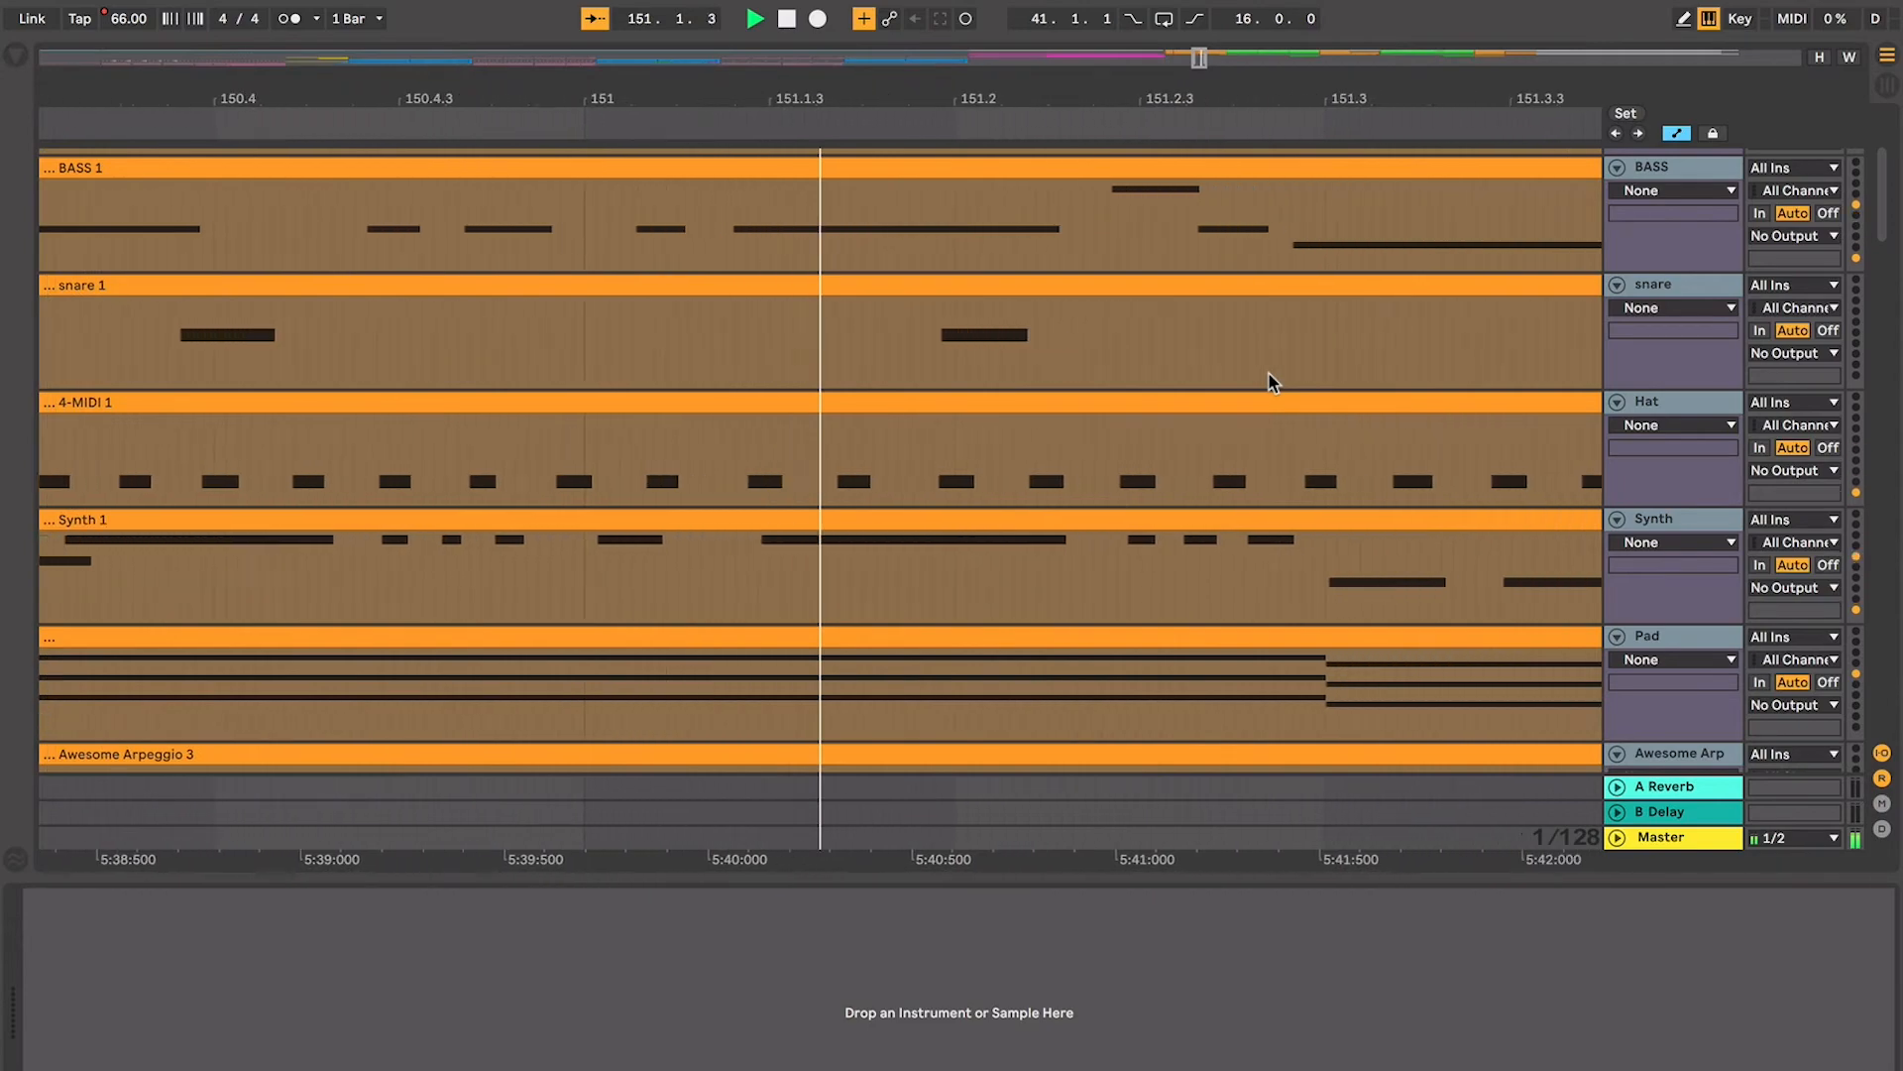
Set the insert position to bar 151.3 on the snare track and resume following the playback
{"action": "left_click", "coordinate": [1262, 374]}
{"action": "scroll", "coordinate": [1262, 374], "scroll_direction": "down", "scroll_amount": 5}
{"action": "scroll", "coordinate": [1258, 372], "scroll_direction": "left", "scroll_amount": 5}
{"action": "key", "text": "super+f"}
{"action": "key", "text": "ctrl+alt+b"}
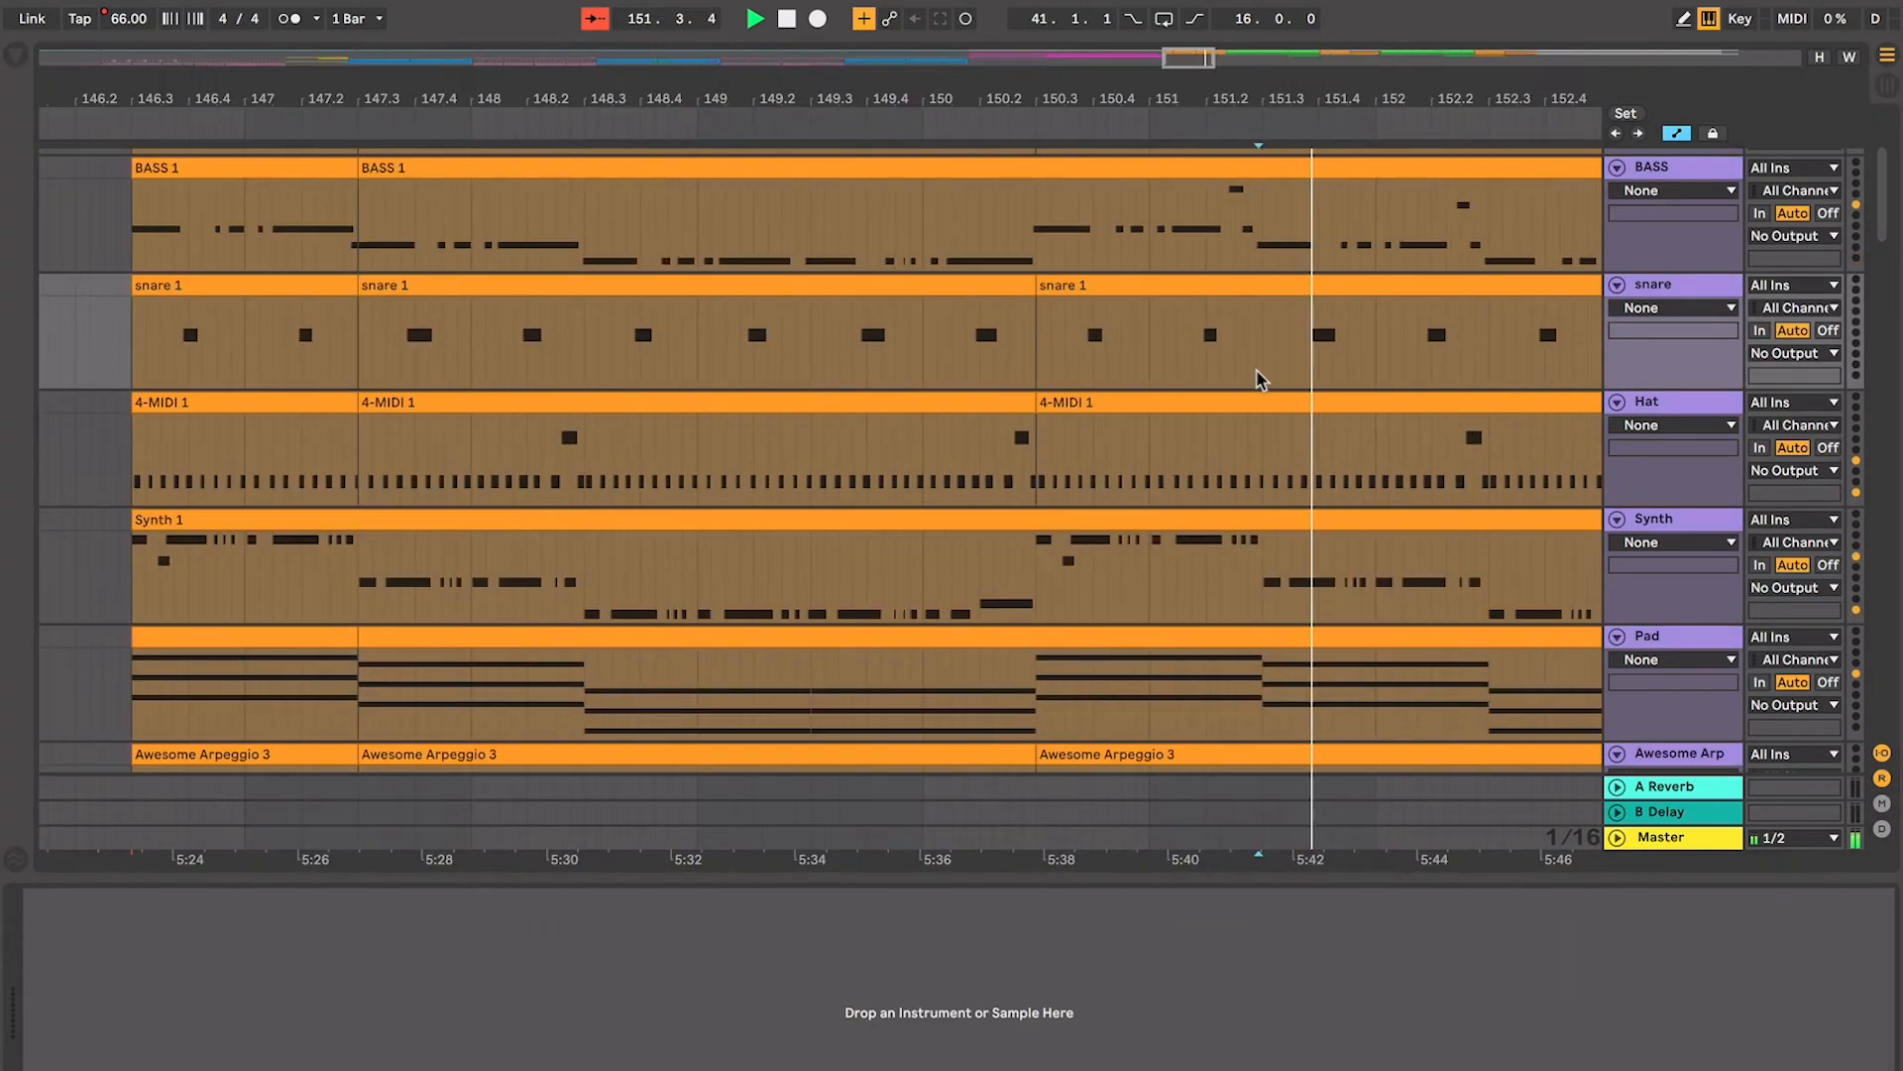
{"action": "key", "text": "ctrl+alt+b"}
{"action": "key", "text": "ctrl+alt+b"}
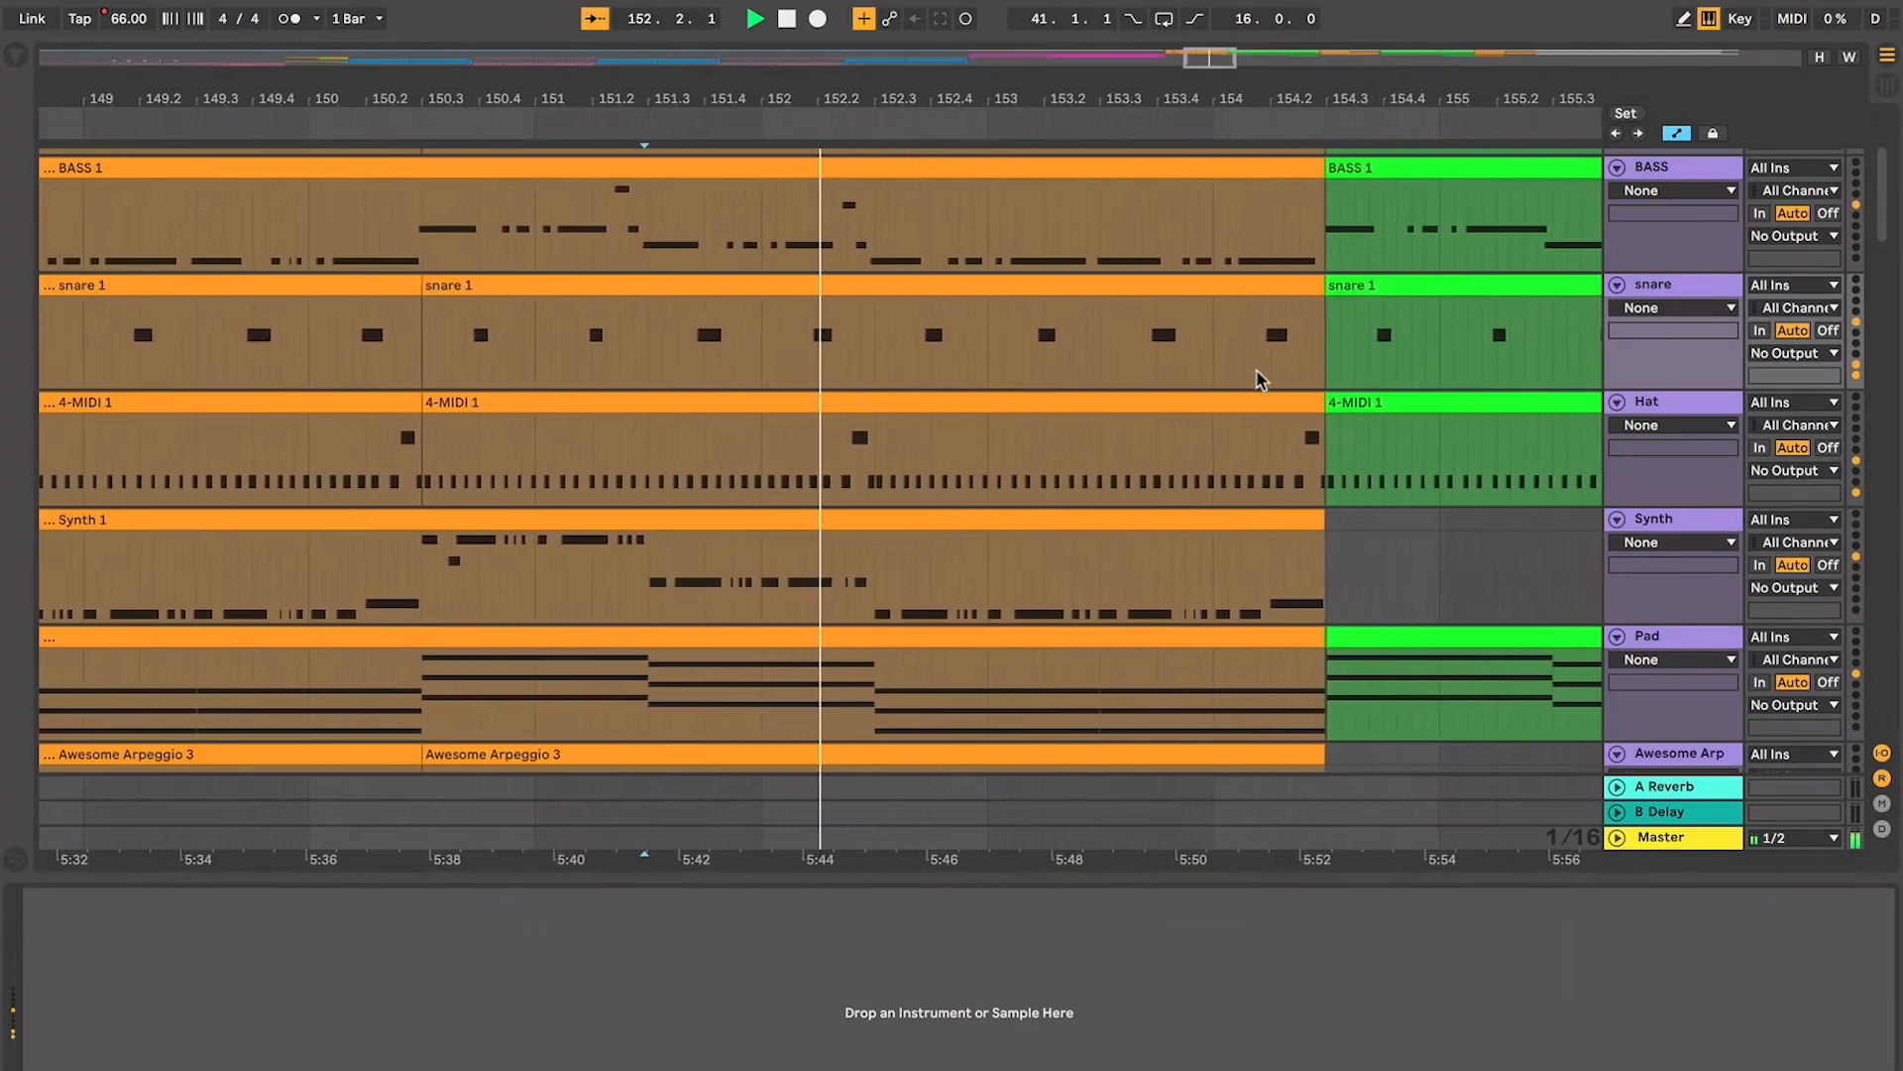
Compare the parts on either side of the orange-to-green change at bar 154.3, from the Kick track down to Vox
{"action": "scroll", "coordinate": [1257, 377], "scroll_direction": "up", "scroll_amount": 4}
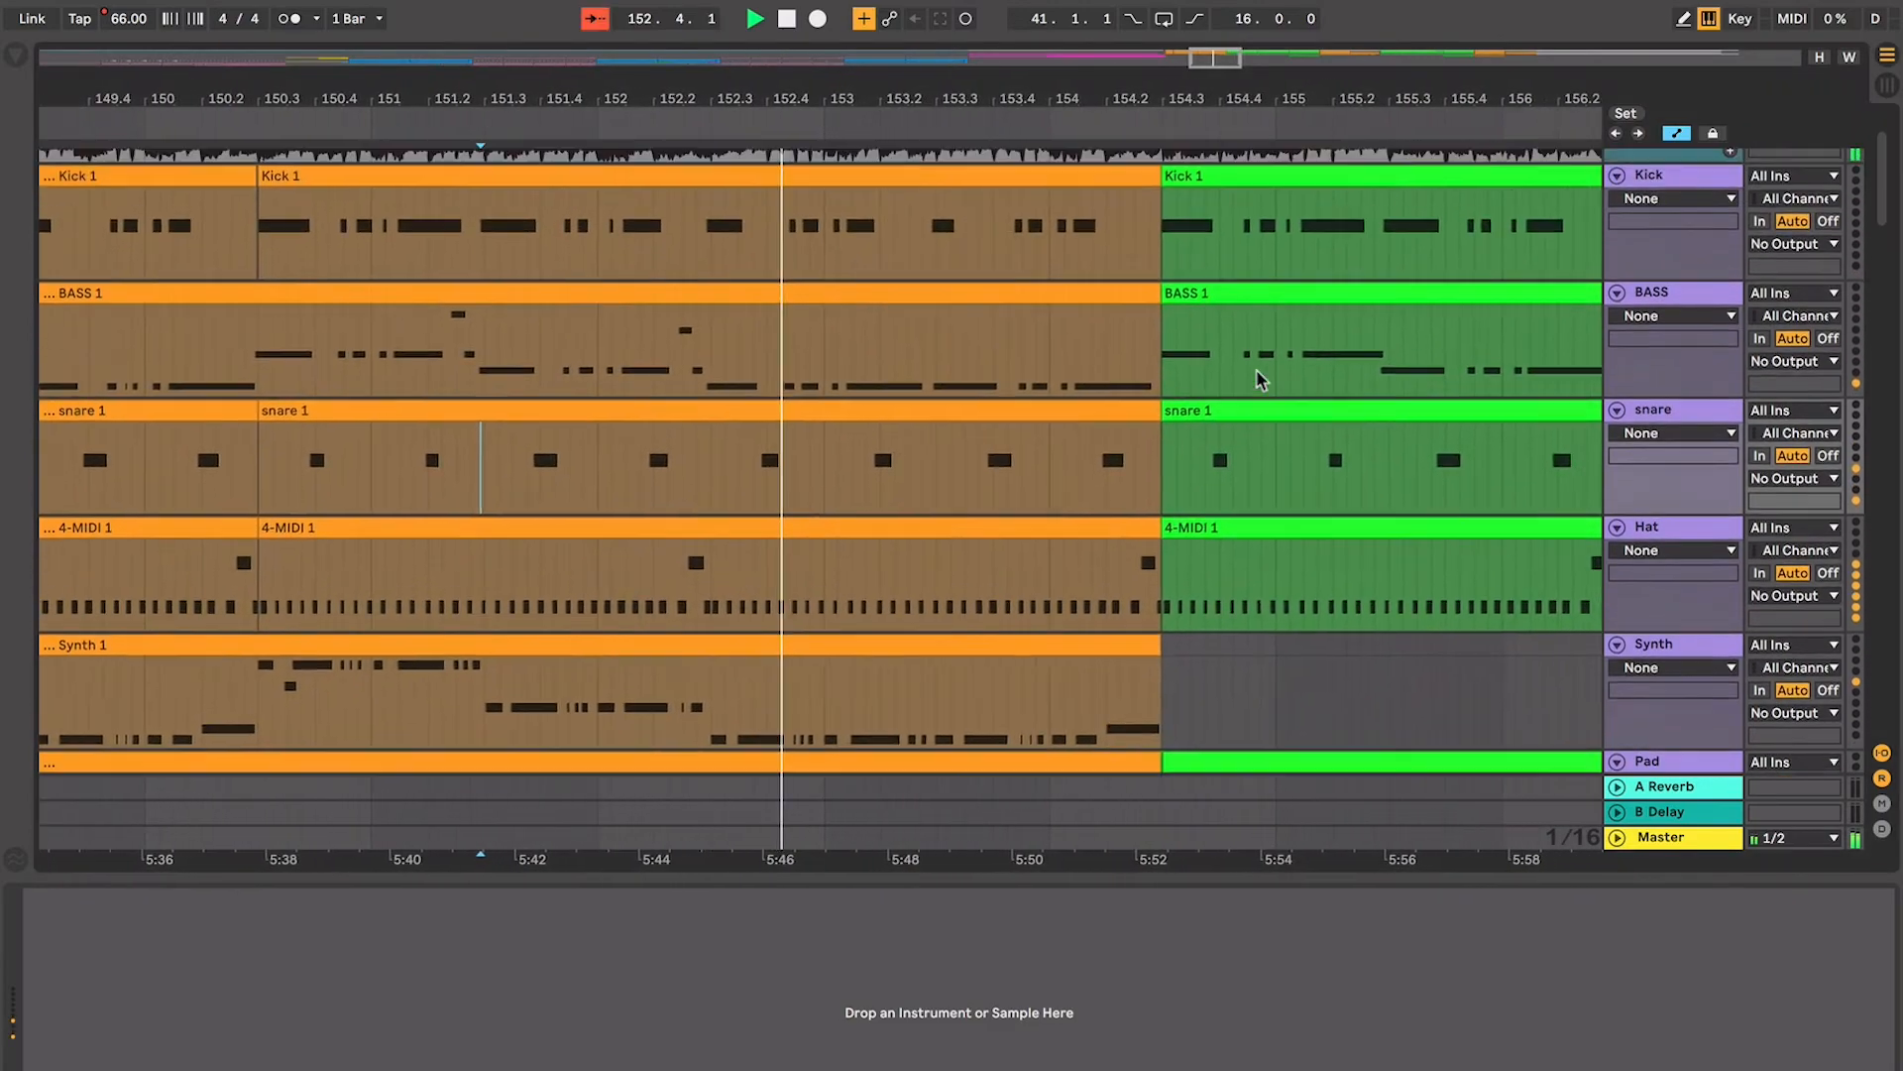
{"action": "key", "text": "super+f"}
{"action": "key", "text": "ctrl+alt+b"}
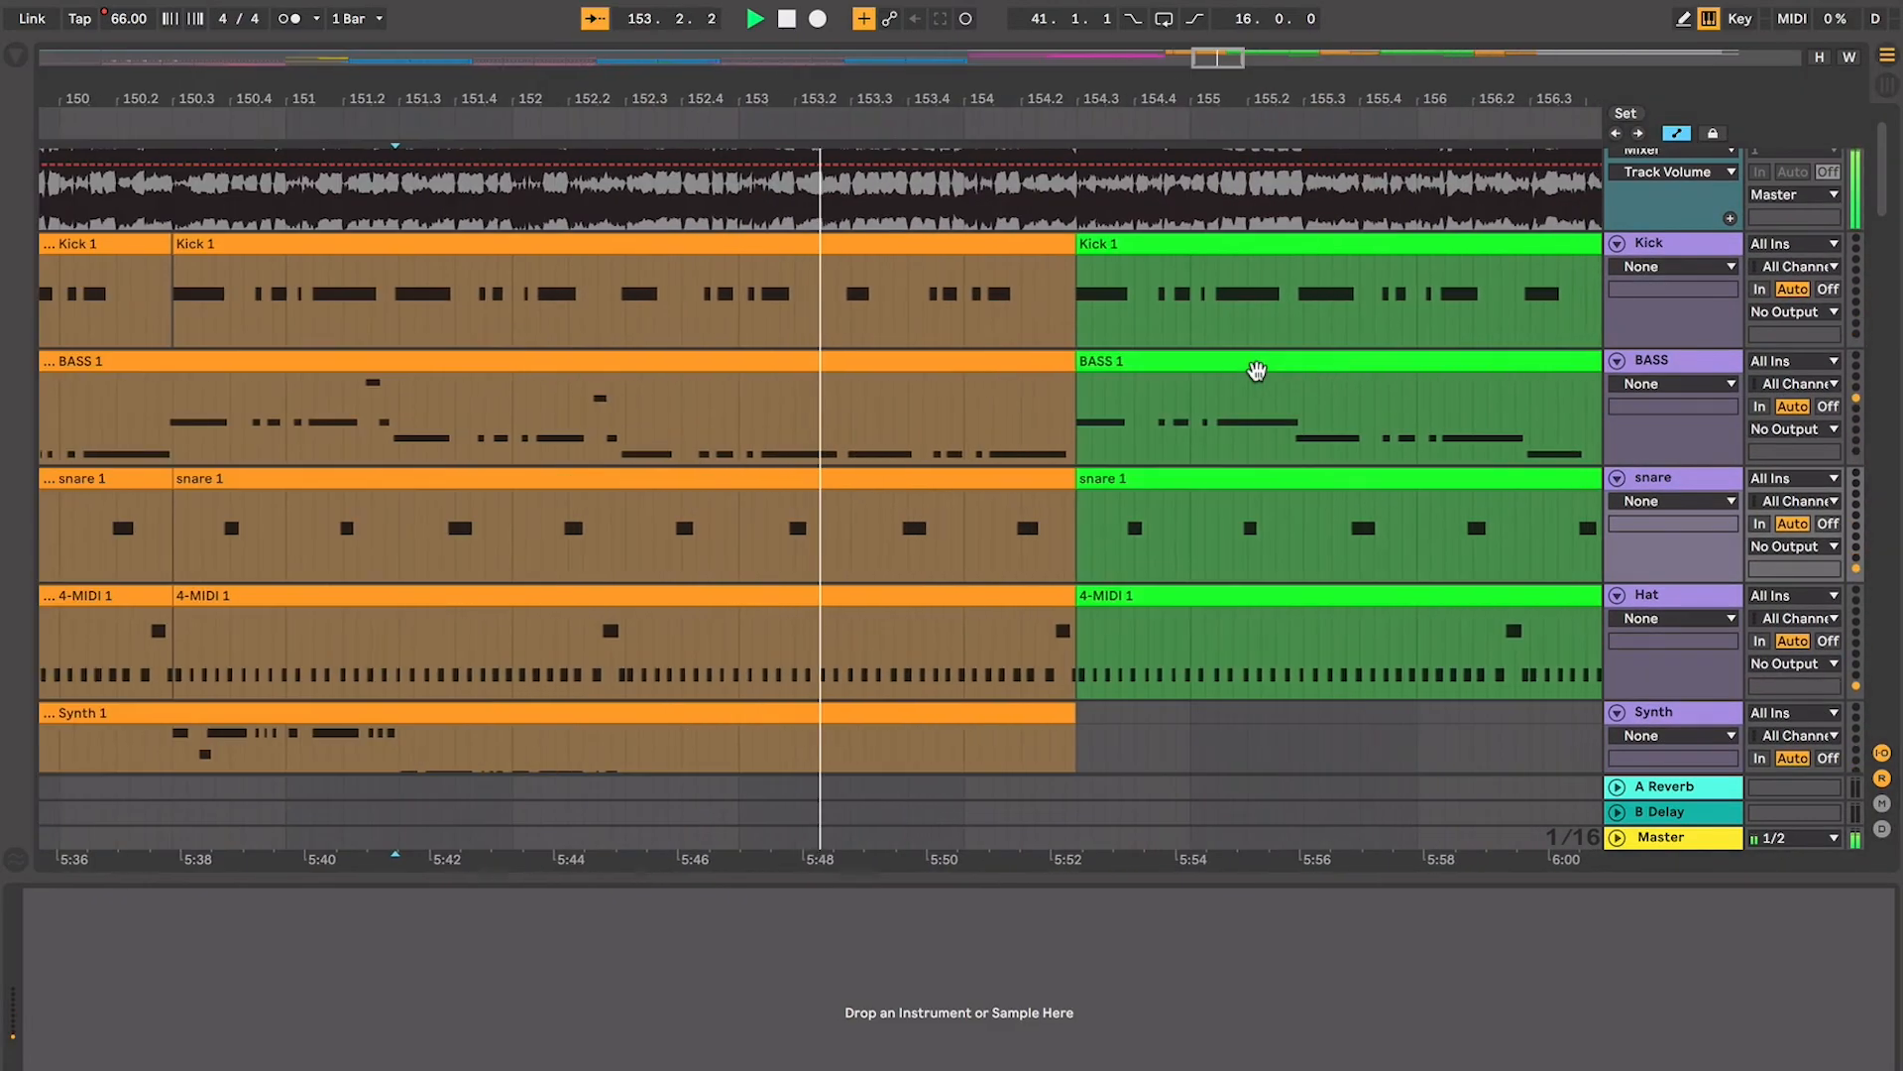
{"action": "scroll", "coordinate": [1257, 372], "scroll_direction": "down", "scroll_amount": 5}
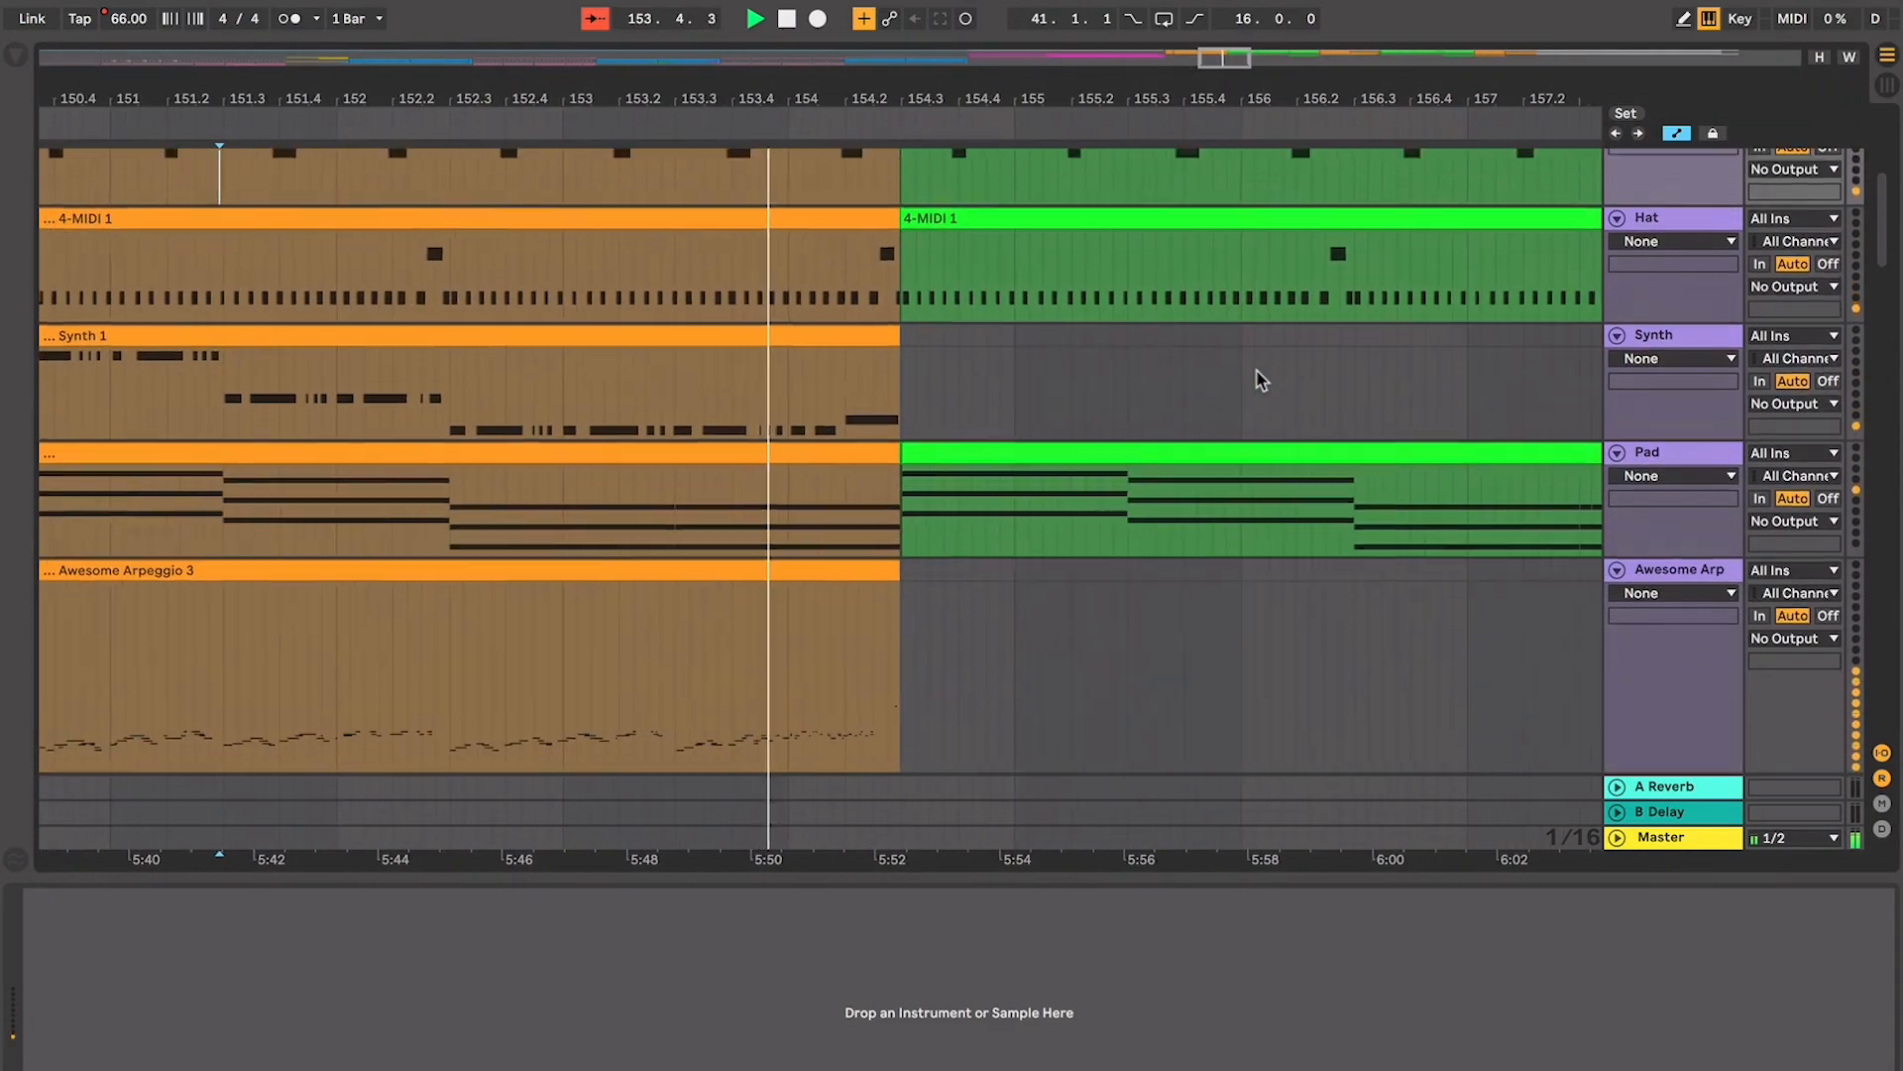
{"action": "scroll", "coordinate": [1257, 380], "scroll_direction": "up", "scroll_amount": 2}
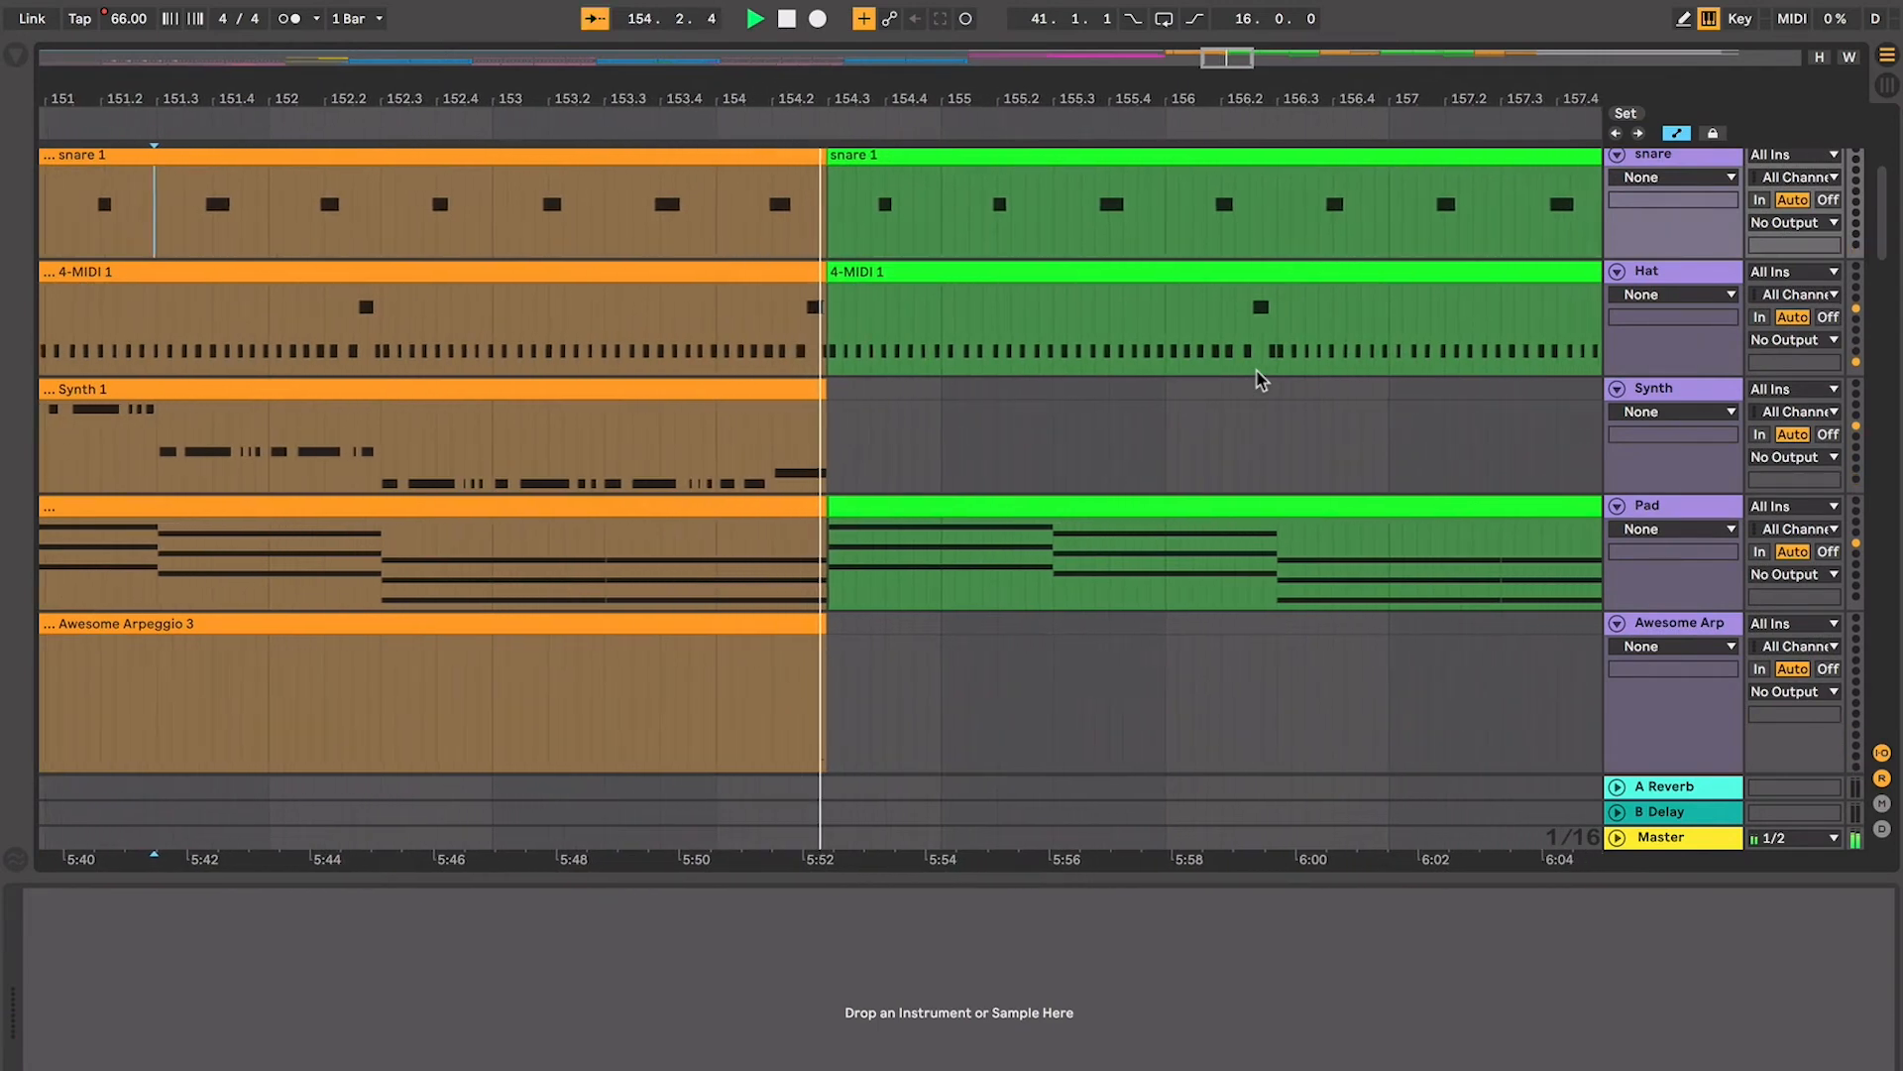
{"action": "scroll", "coordinate": [1257, 372], "scroll_direction": "down", "scroll_amount": 5}
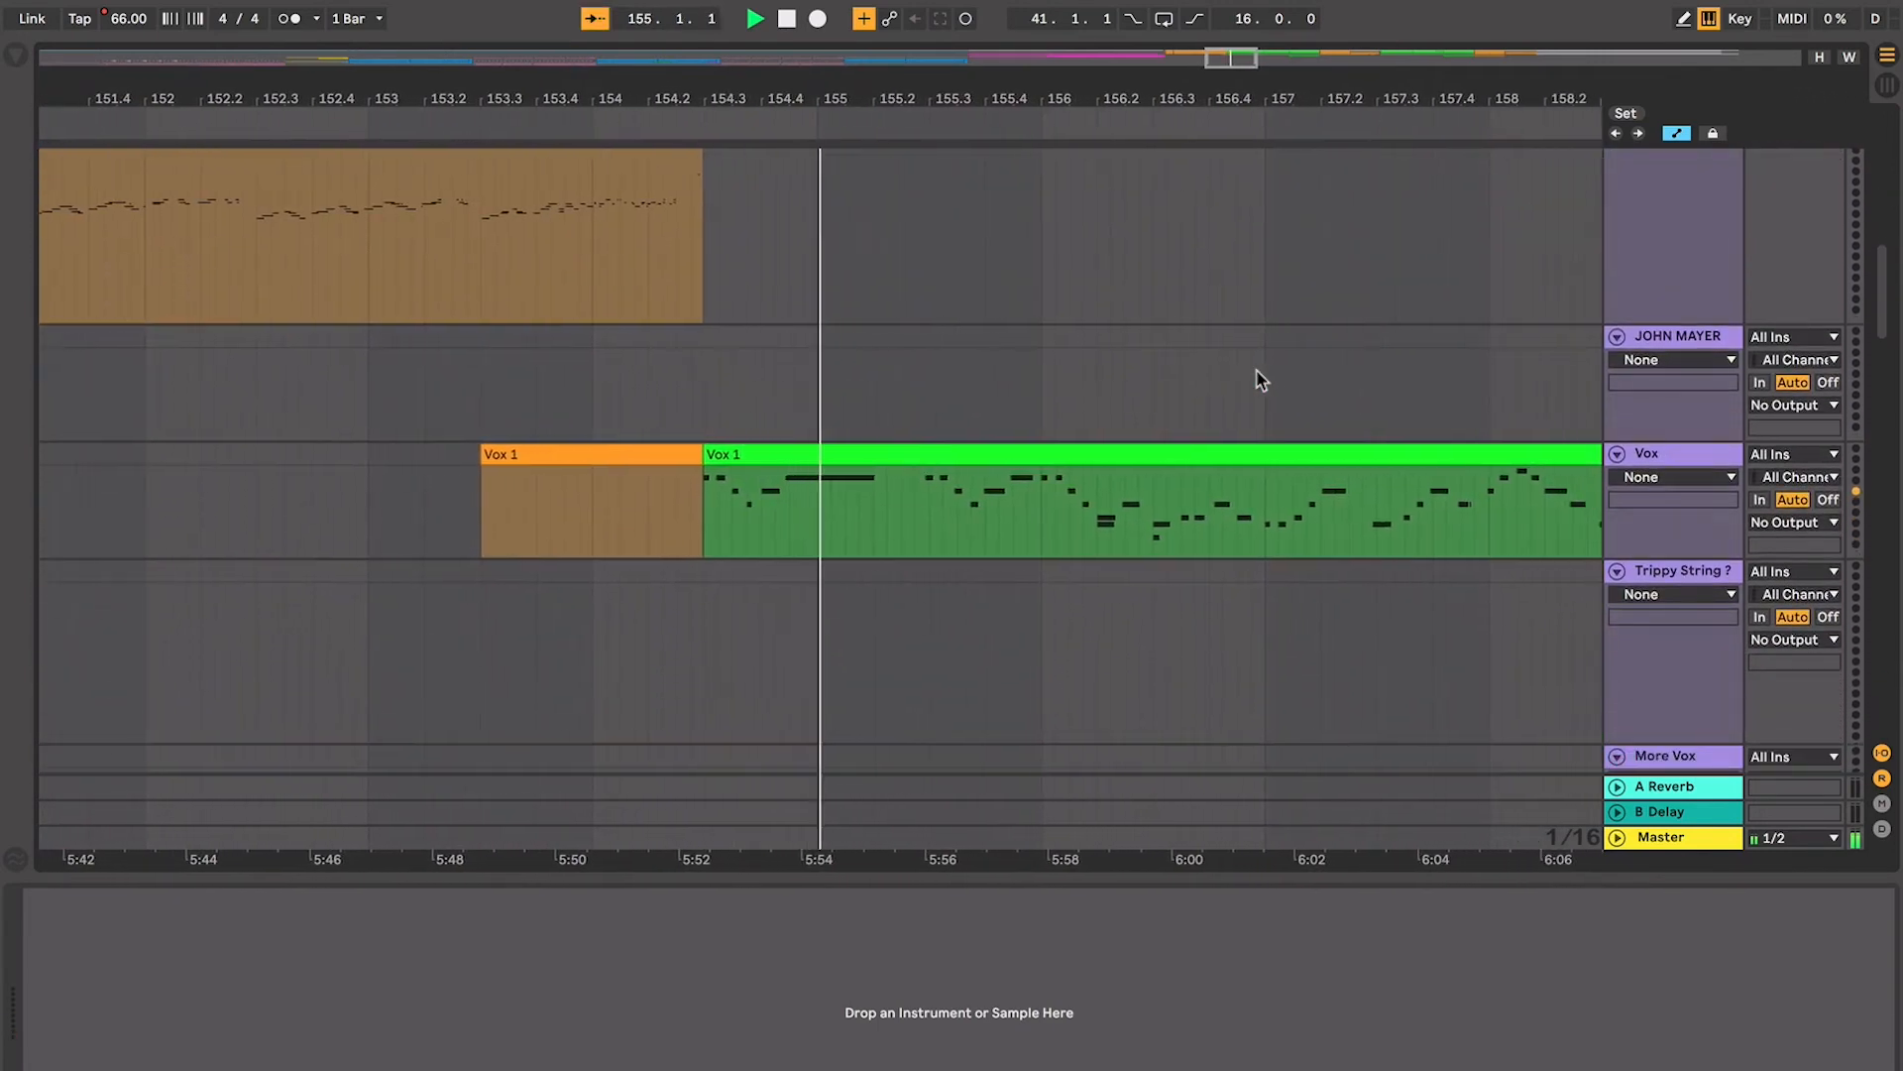
Move the Vox track directly below the Pad track and fold the Synth track
{"action": "key", "text": "plus"}
{"action": "key", "text": "plus"}
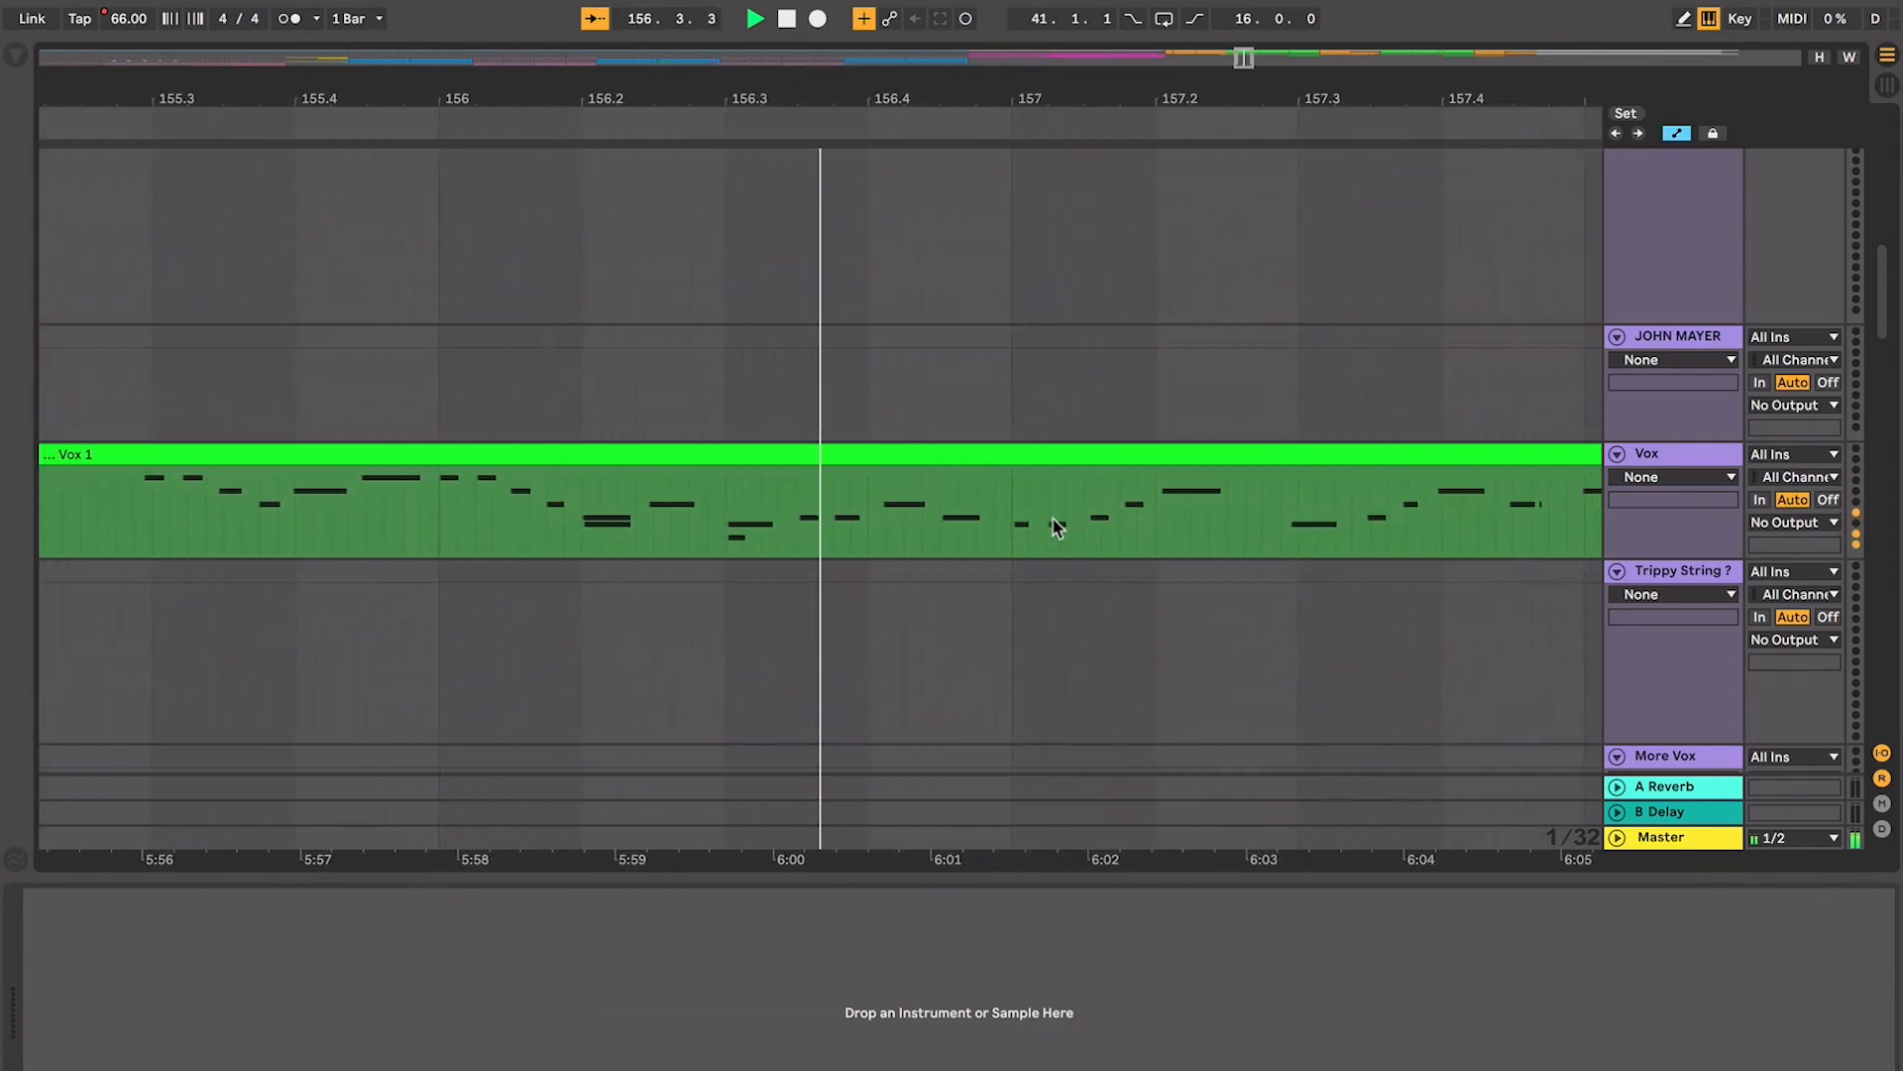
{"action": "left_click_drag", "start_coordinate": [1685, 455], "coordinate": [1665, 268]}
{"action": "scroll", "coordinate": [1666, 268], "scroll_direction": "up", "scroll_amount": 5}
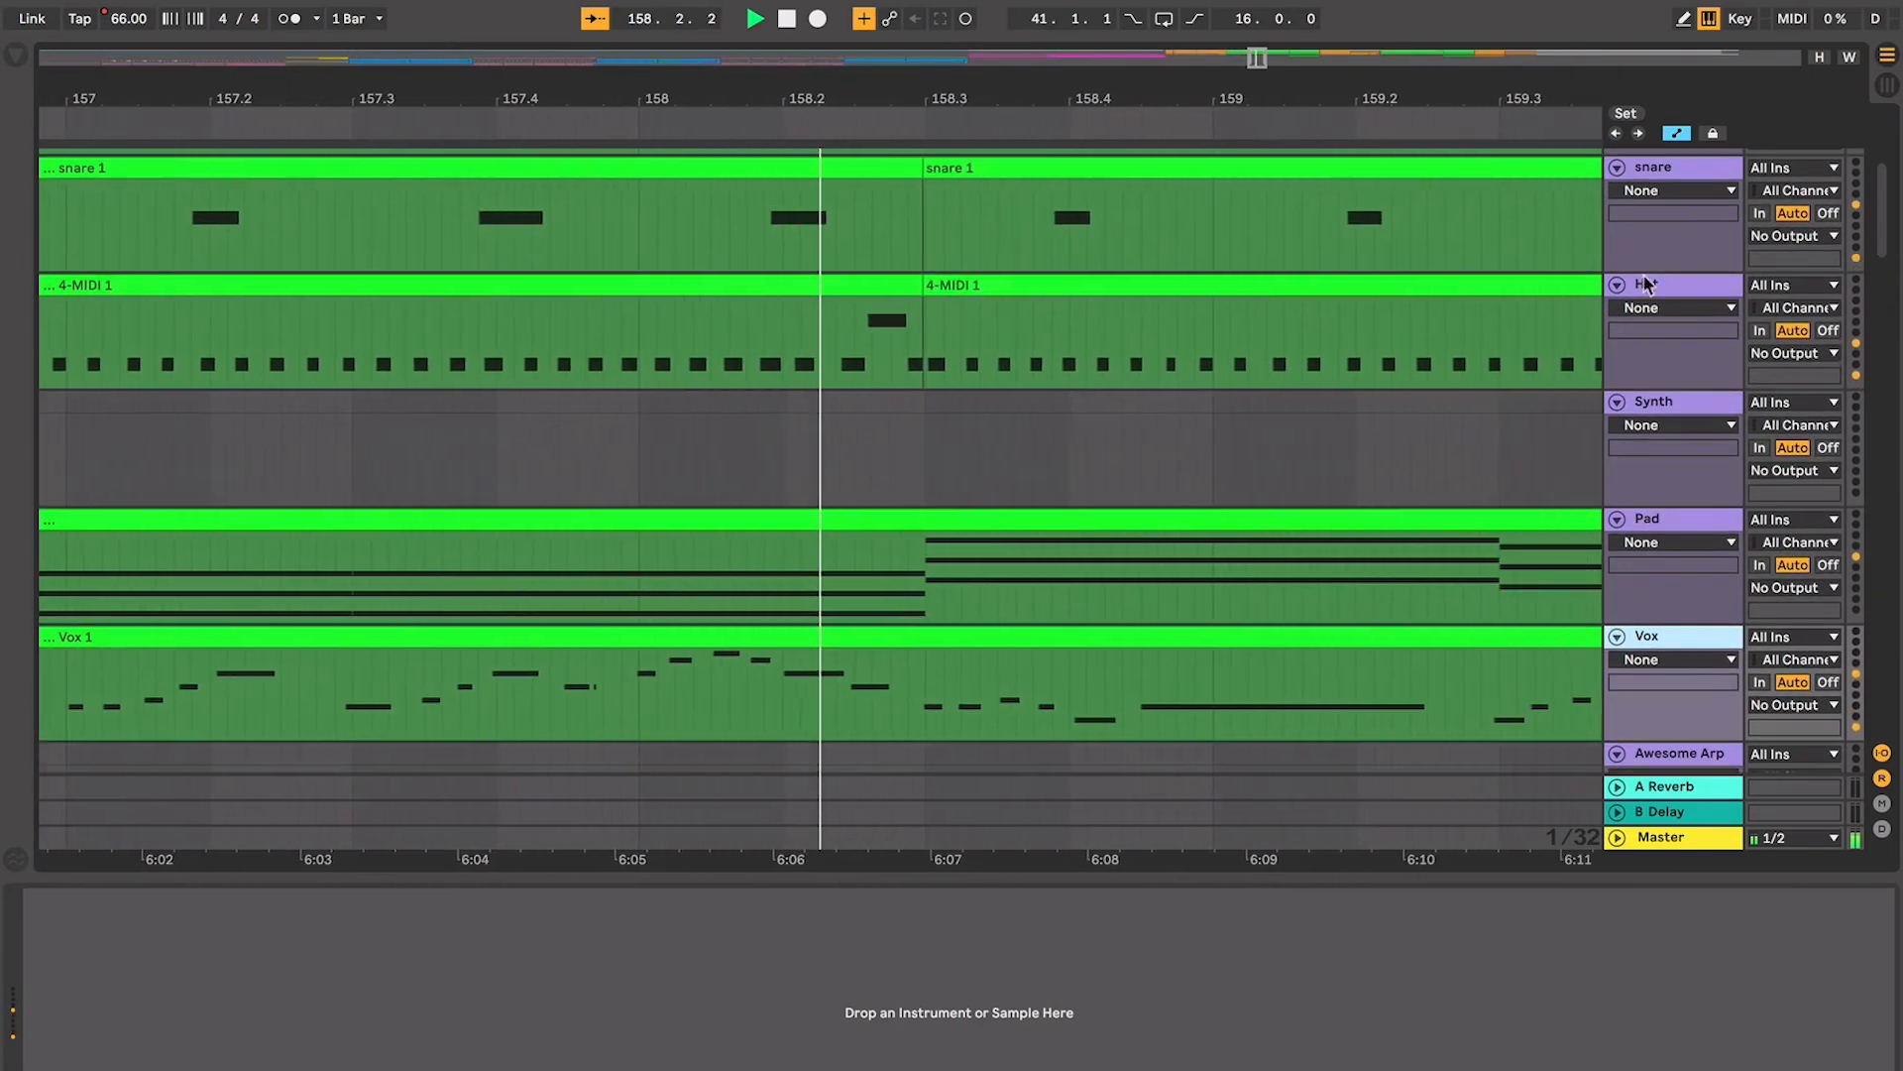
{"action": "left_click", "coordinate": [1616, 401]}
{"action": "scroll", "coordinate": [1443, 389], "scroll_direction": "up", "scroll_amount": 1}
{"action": "scroll", "coordinate": [1444, 390], "scroll_direction": "up", "scroll_amount": 2}
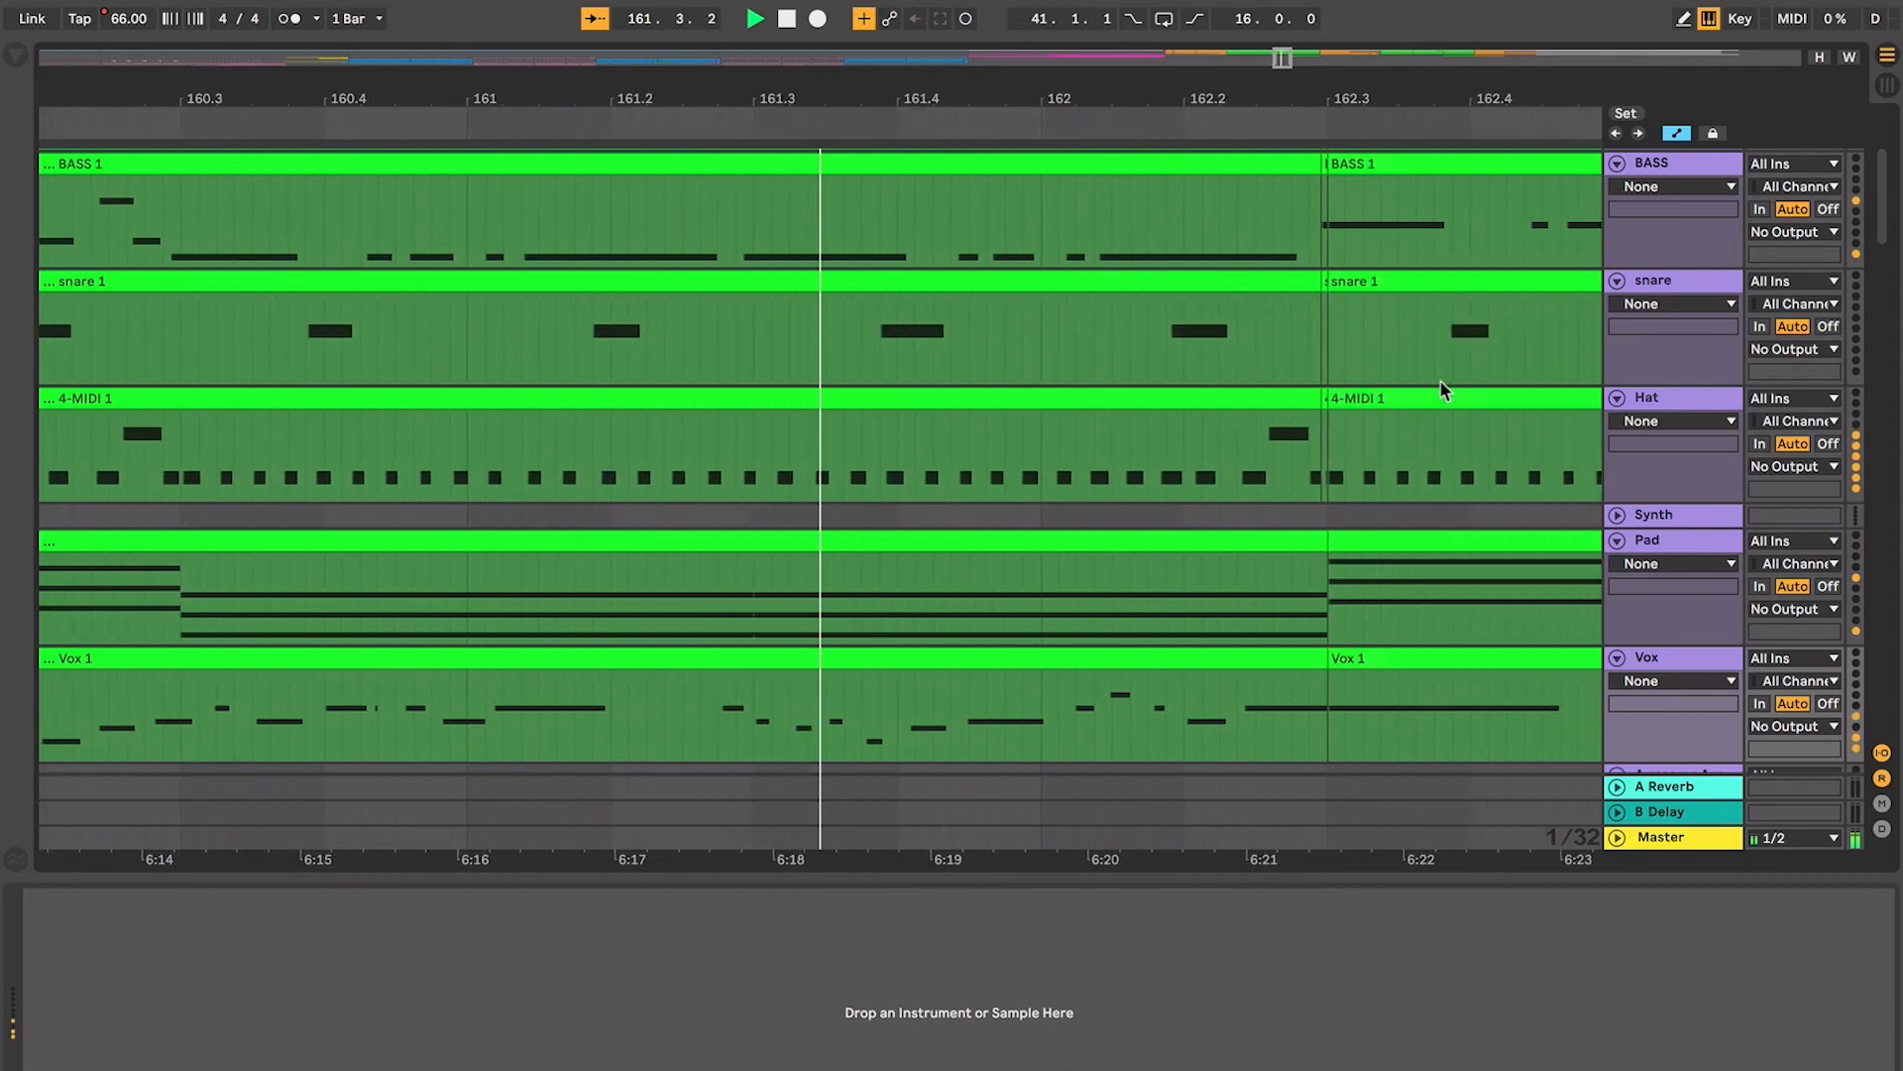
Move the Horn track directly below the Vox track
{"action": "scroll", "coordinate": [1443, 390], "scroll_direction": "down", "scroll_amount": 10}
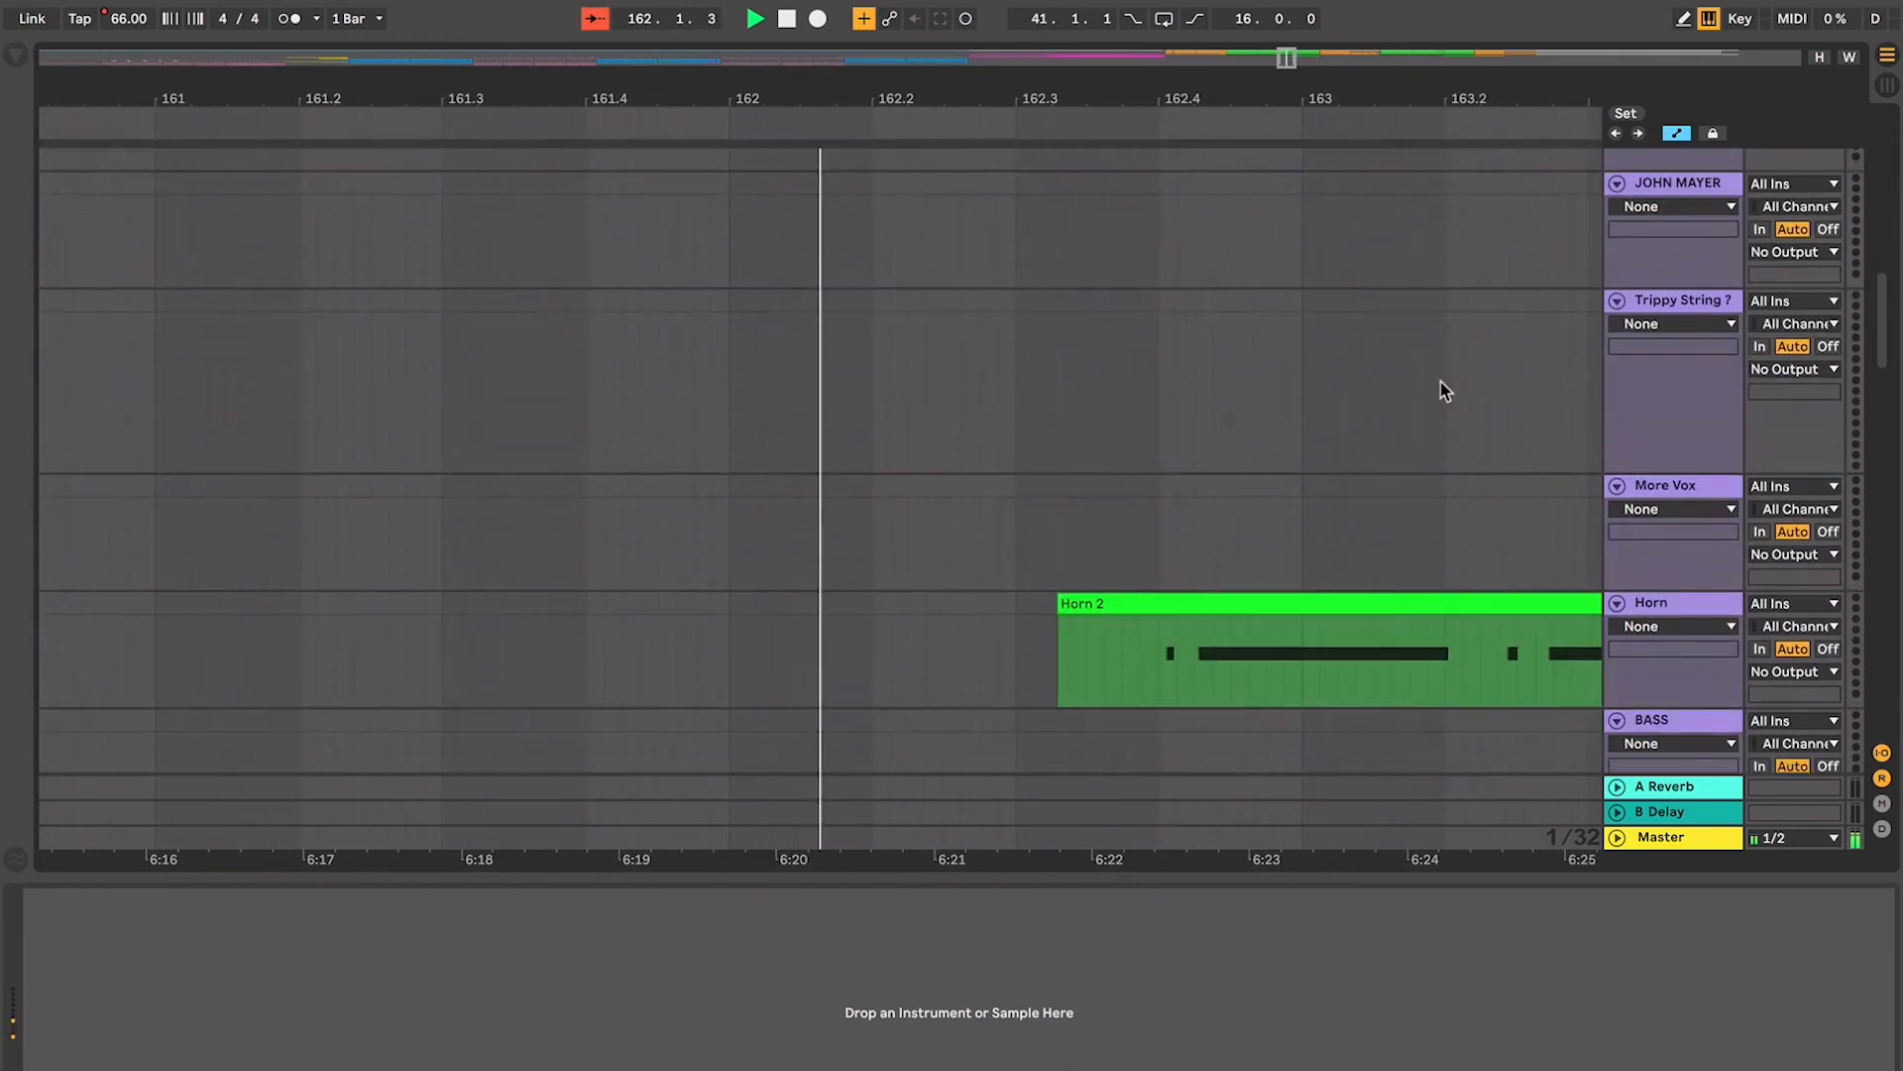
{"action": "left_click_drag", "start_coordinate": [1621, 534], "coordinate": [1626, 287]}
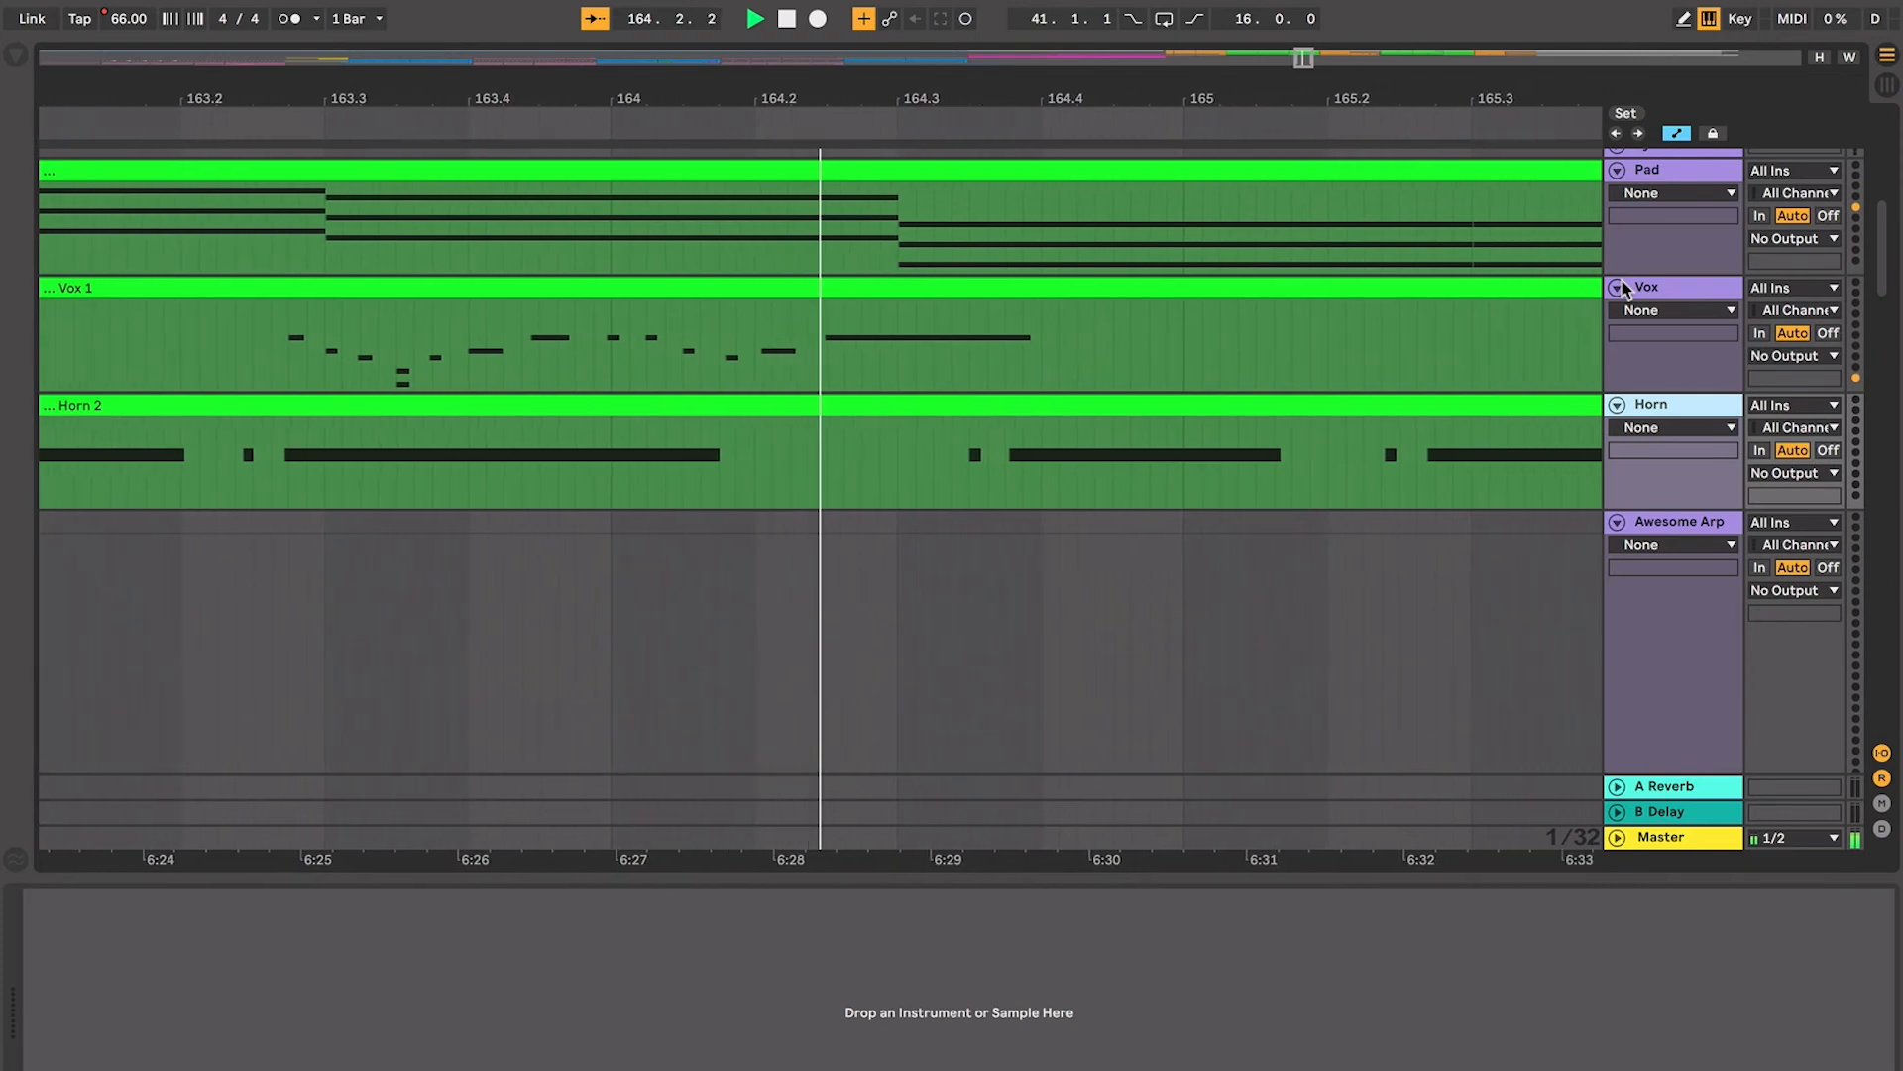
{"action": "scroll", "coordinate": [1622, 288], "scroll_direction": "up", "scroll_amount": 3}
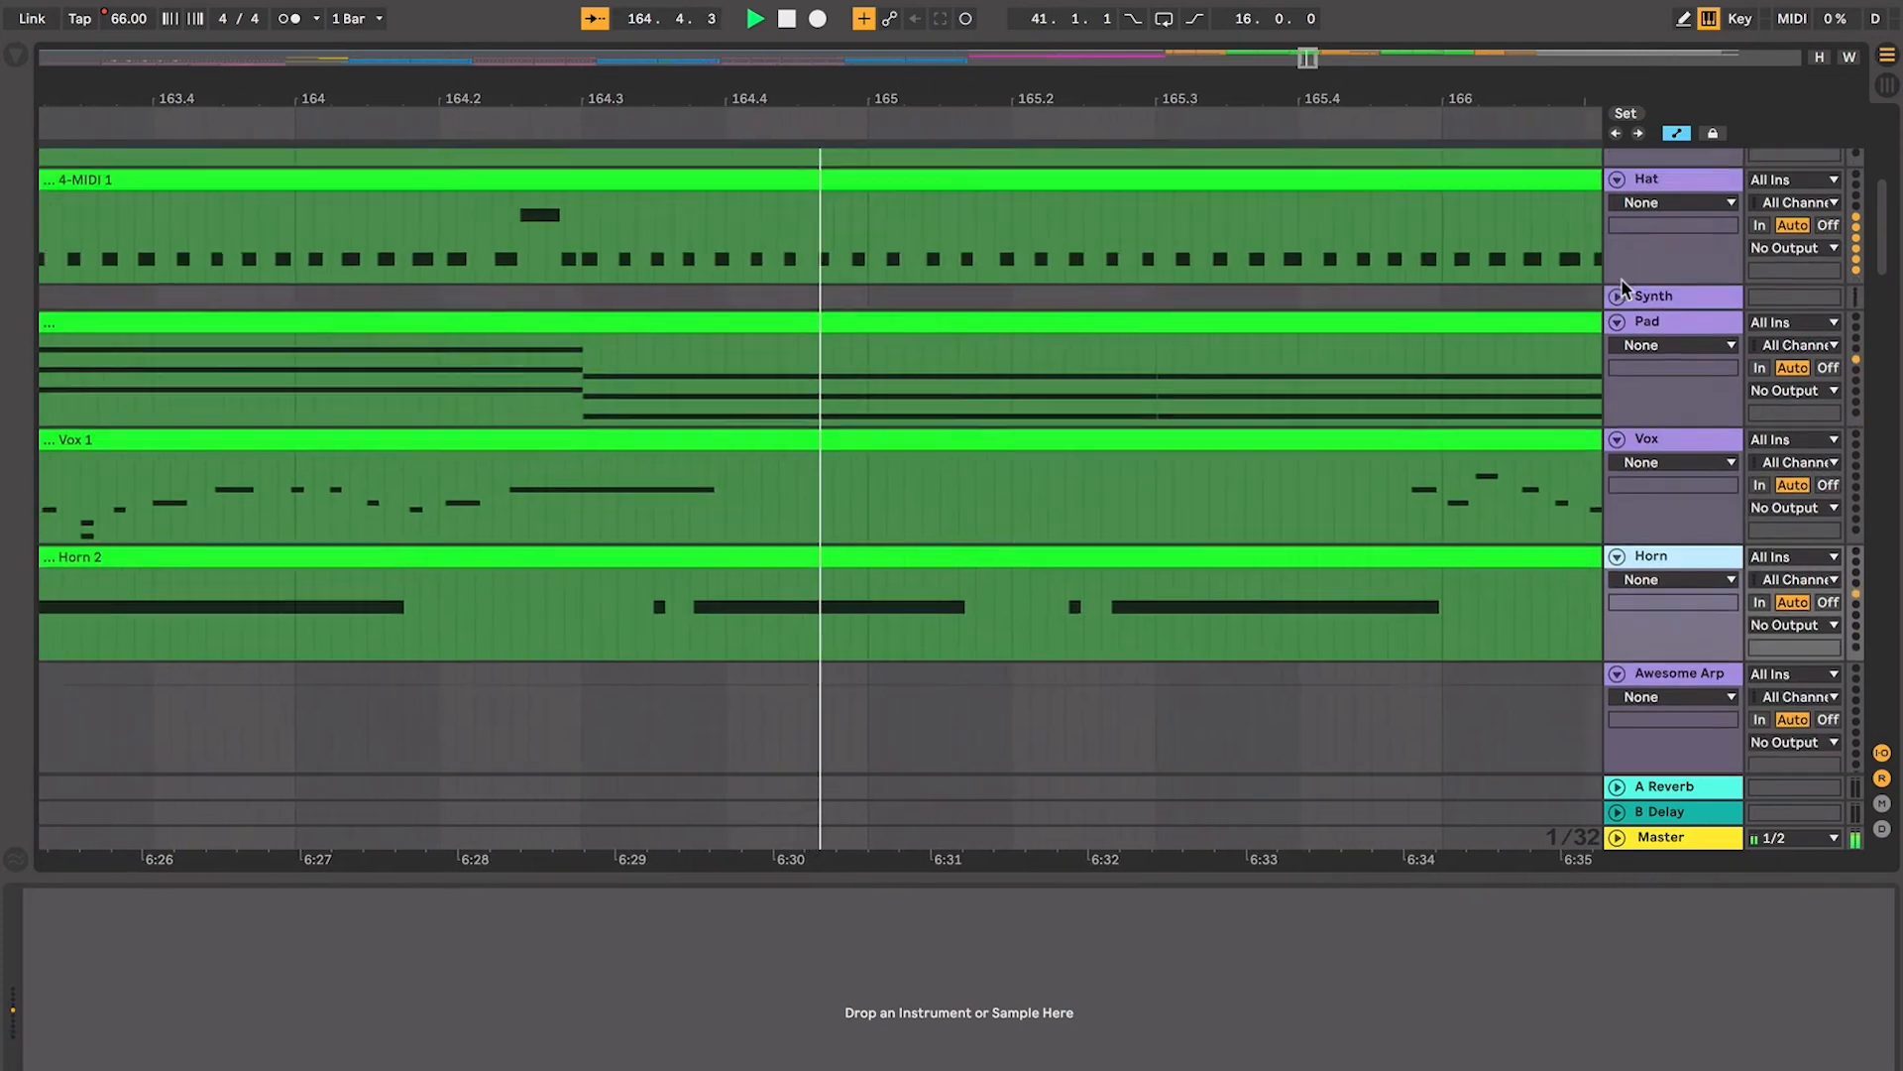
Hide the detail view, unfold the Synth track, and follow the parts through the green and orange sections up to bar 188
{"action": "key", "text": "super+alt+l"}
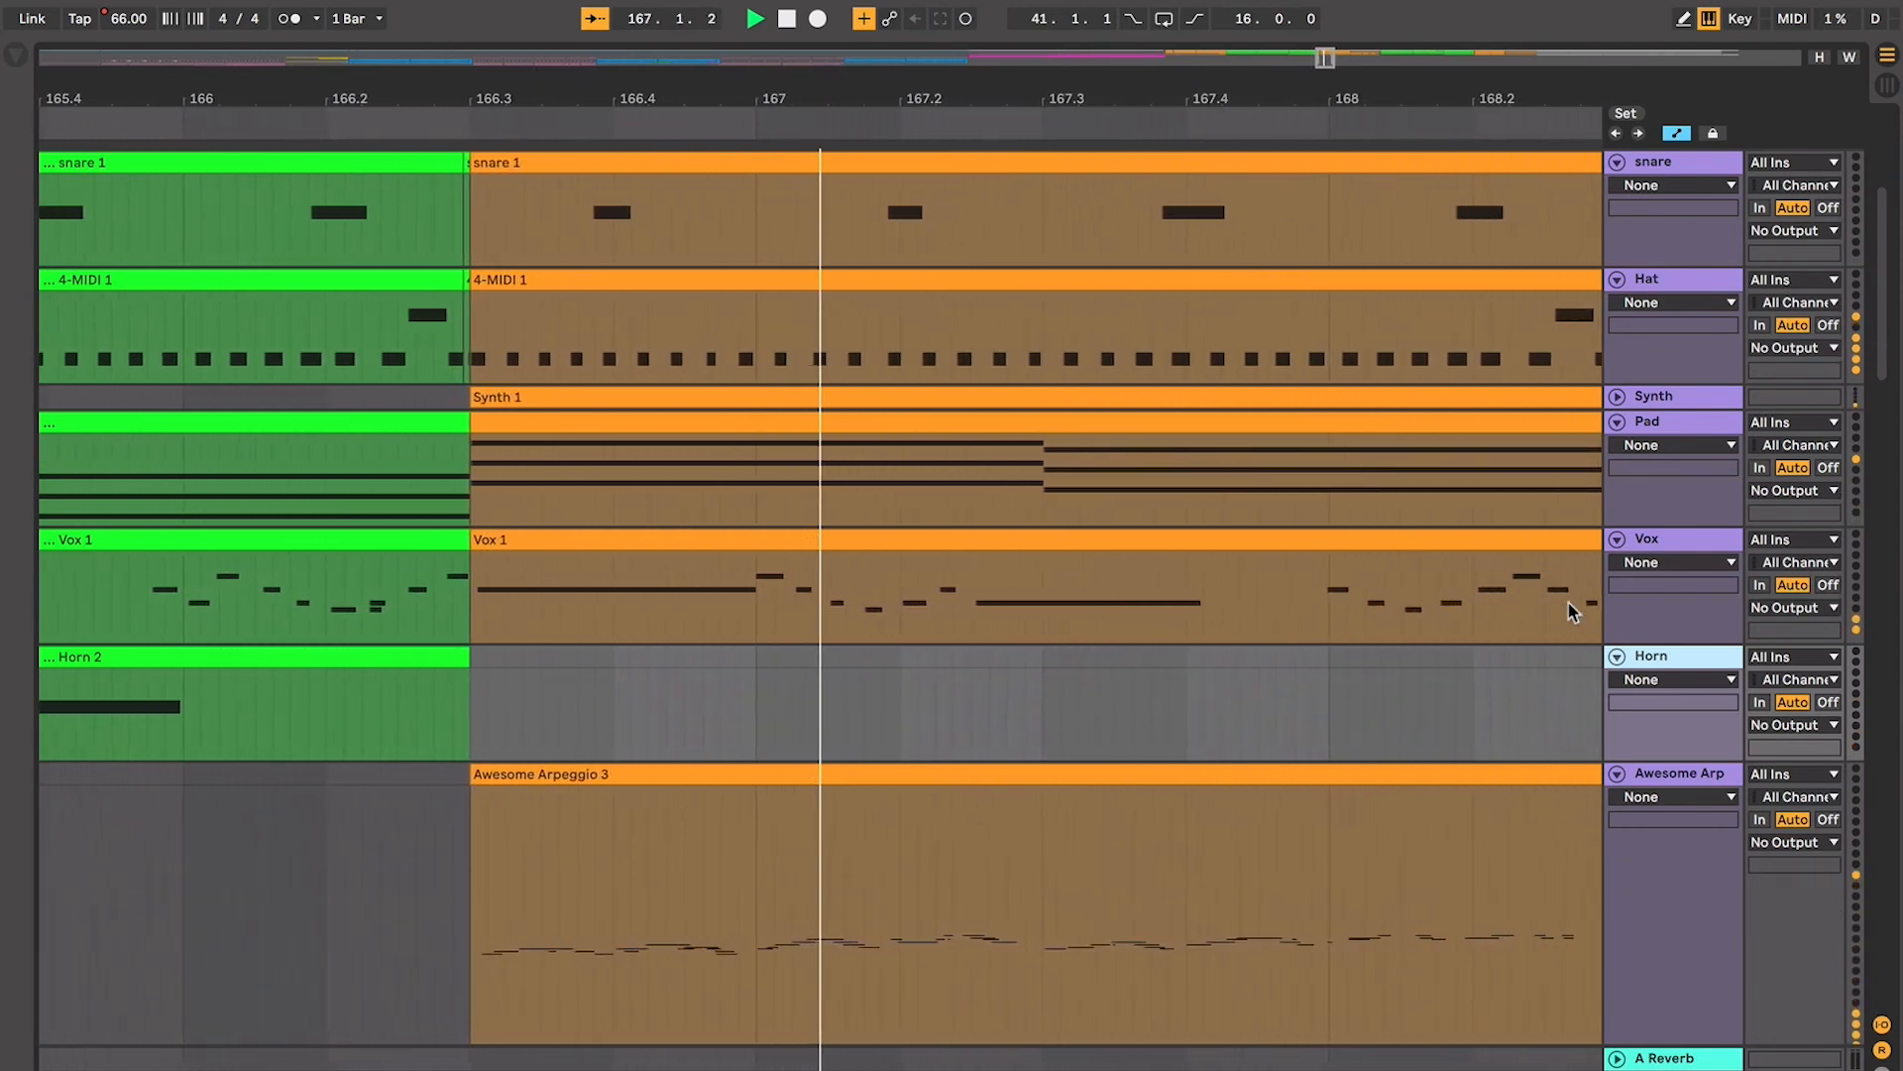
{"action": "left_click", "coordinate": [1617, 396]}
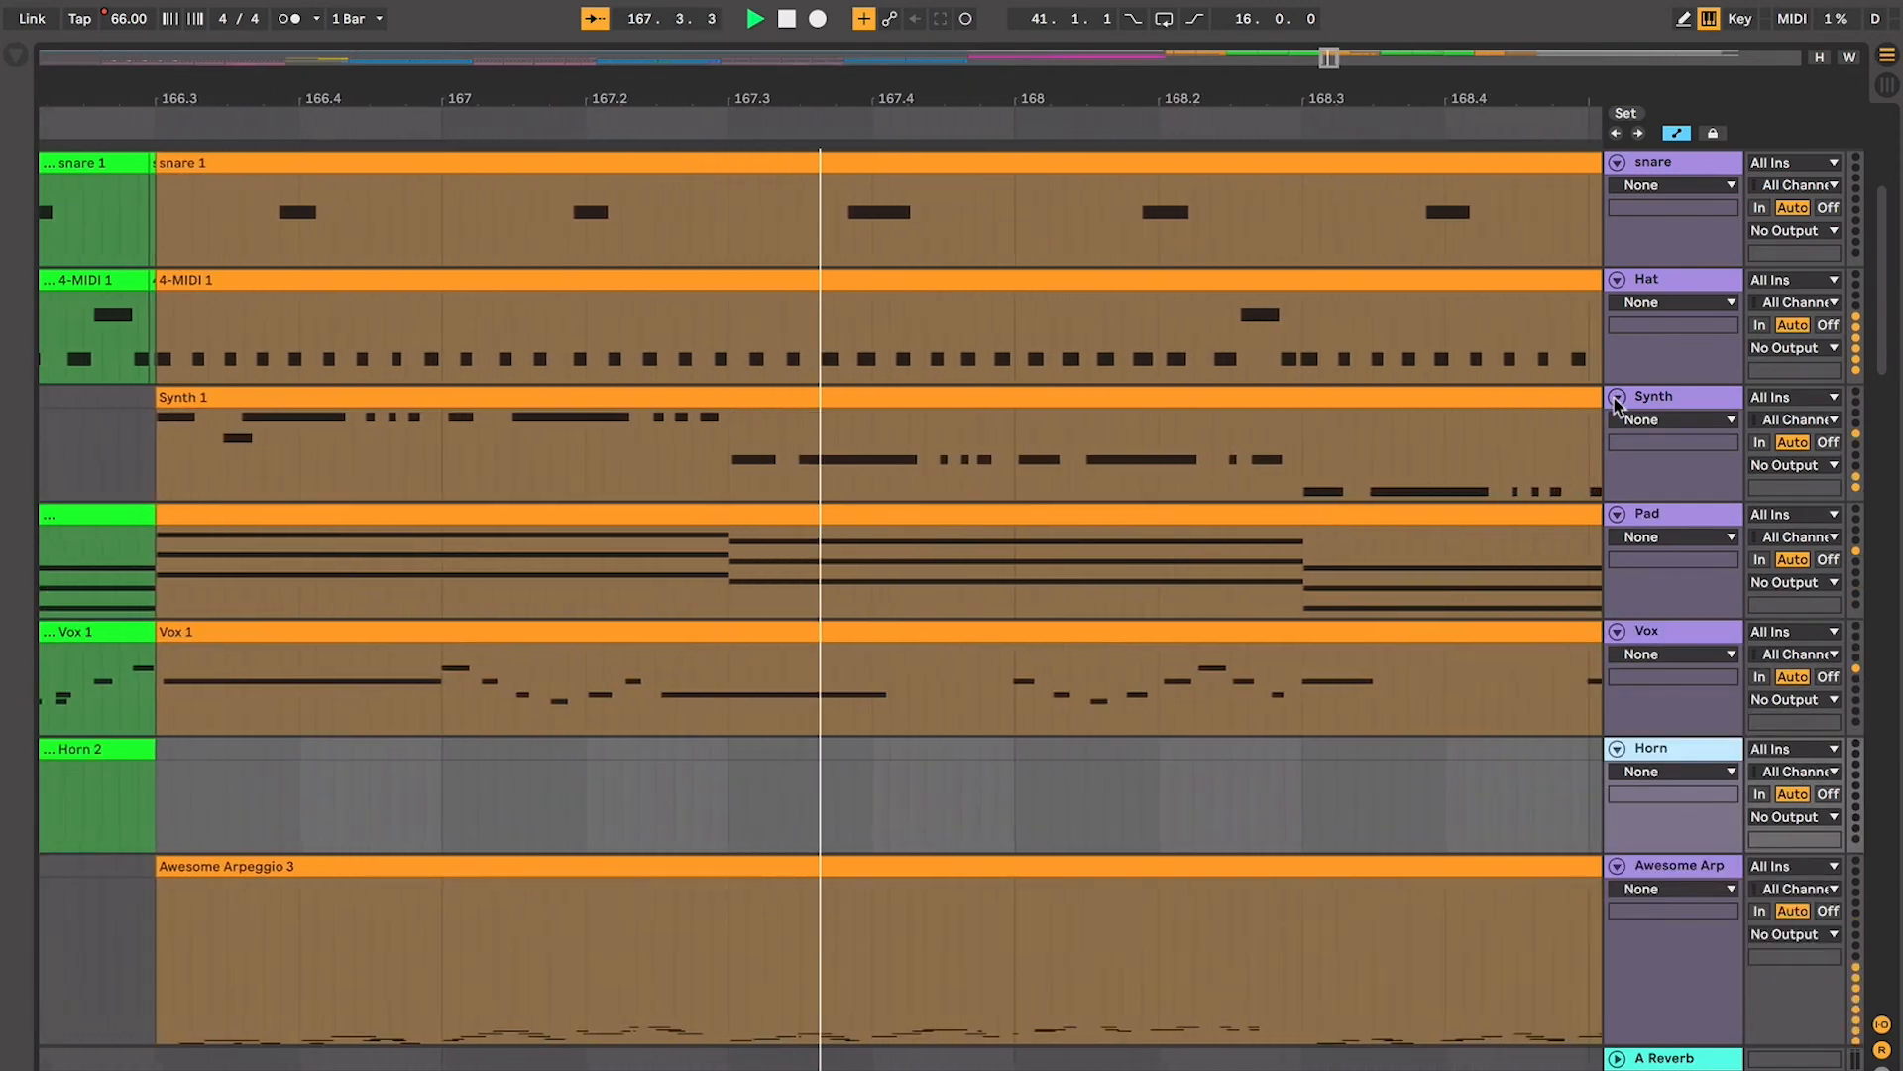
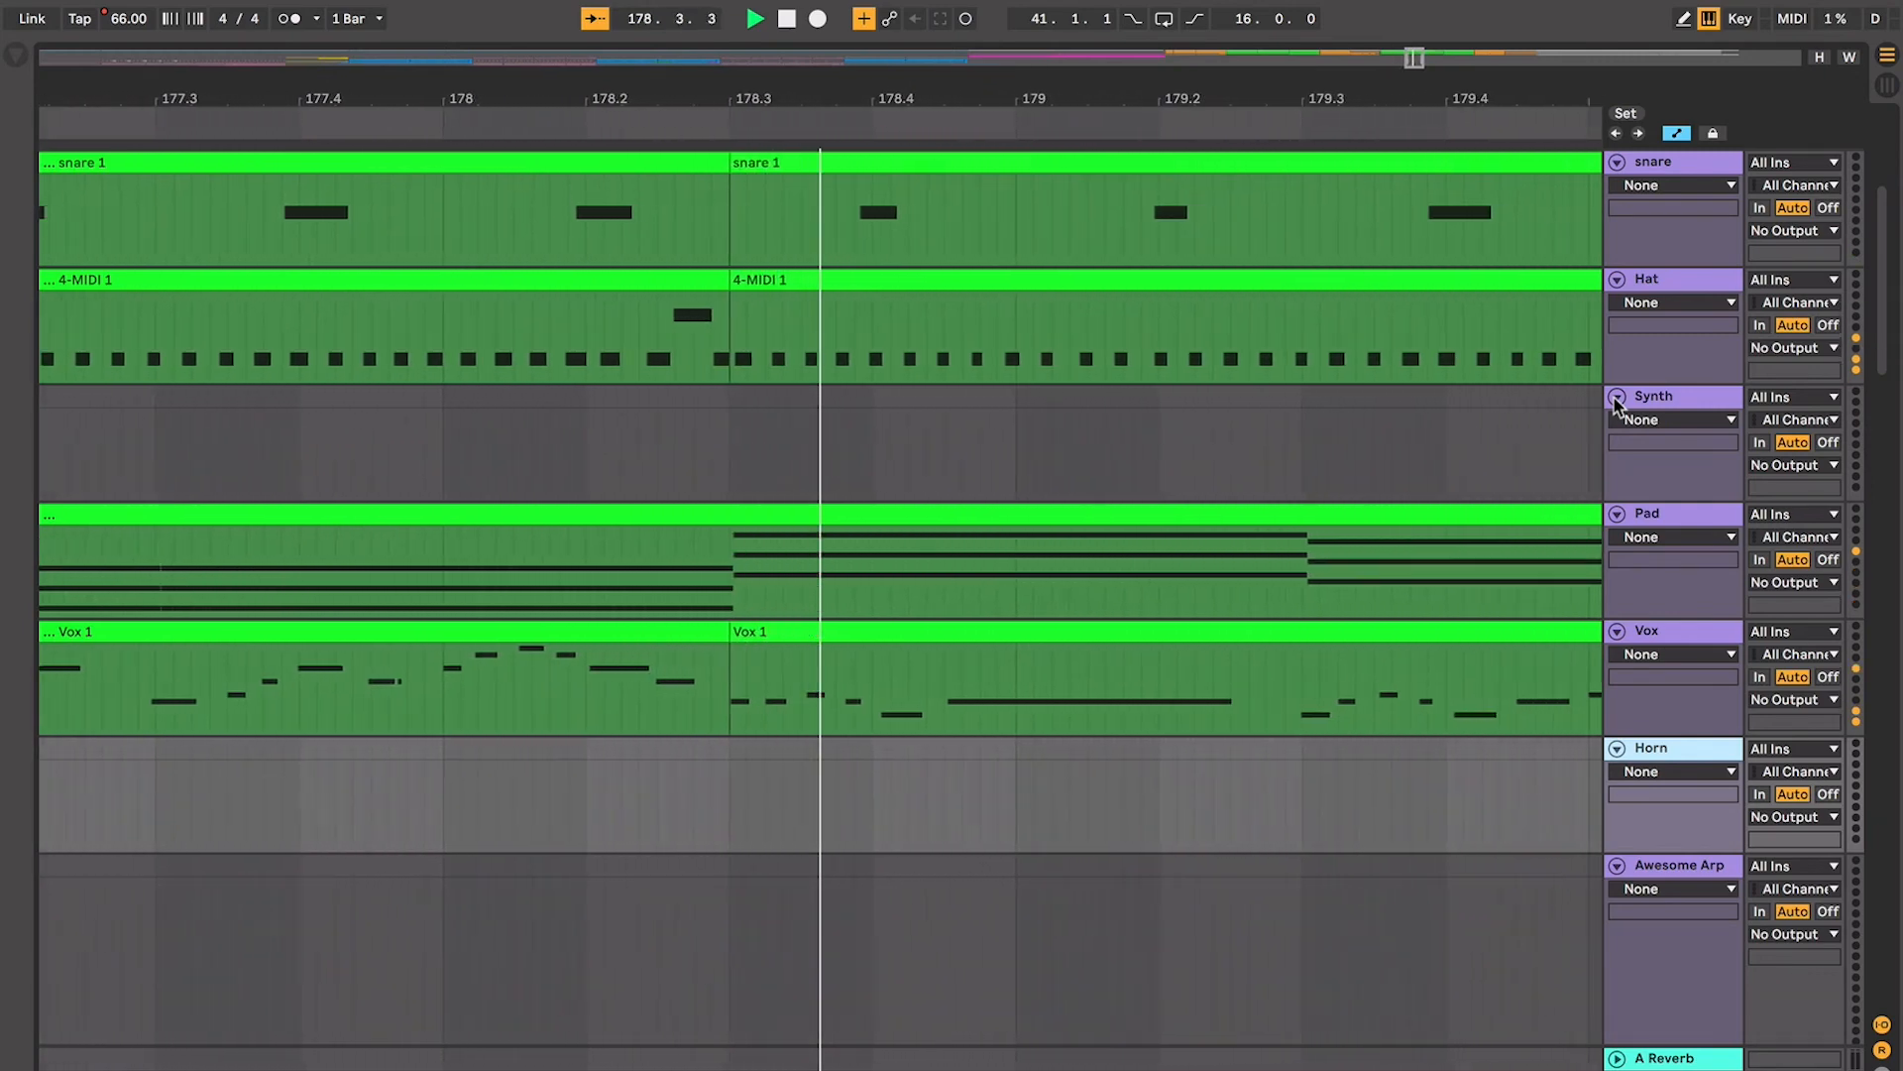
{"action": "scroll", "coordinate": [1615, 400], "scroll_direction": "up", "scroll_amount": 5}
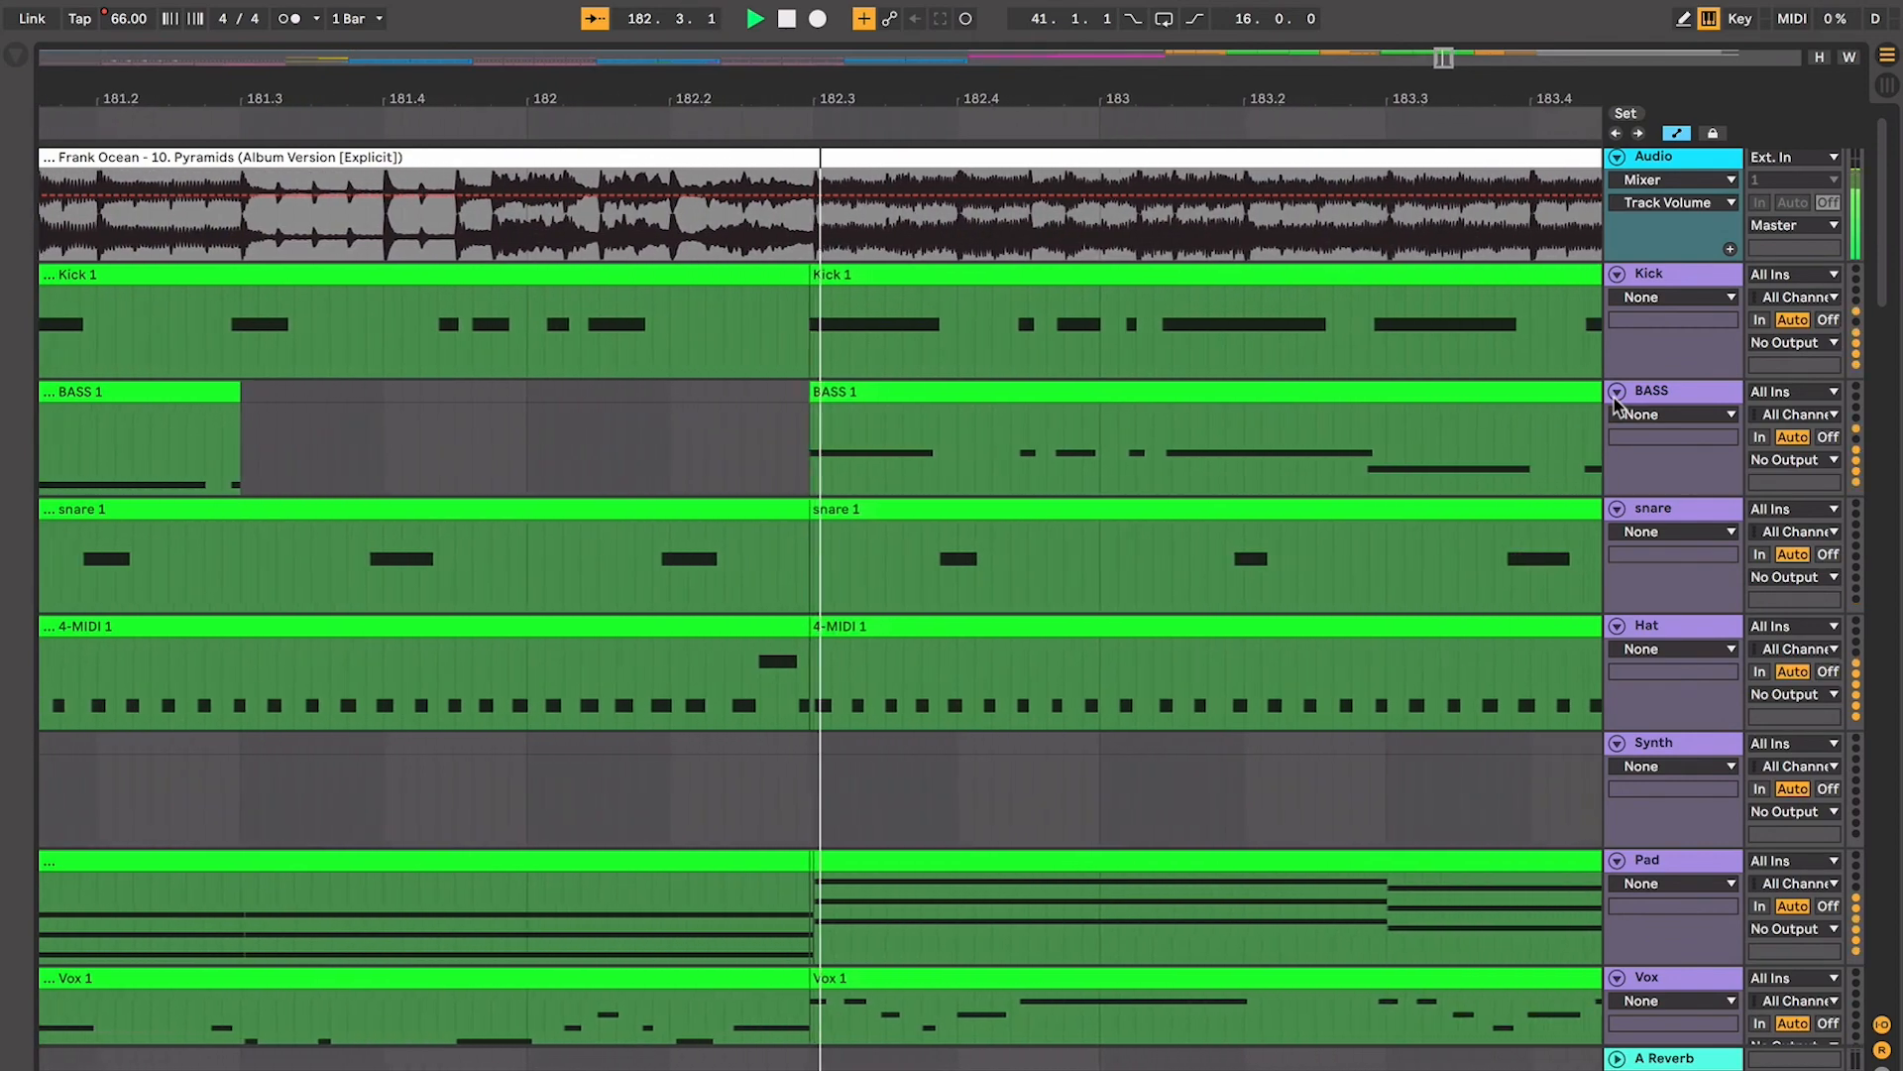
{"action": "scroll", "coordinate": [1614, 399], "scroll_direction": "down", "scroll_amount": 5}
{"action": "scroll", "coordinate": [1614, 396], "scroll_direction": "down", "scroll_amount": 5}
{"action": "scroll", "coordinate": [1614, 397], "scroll_direction": "up", "scroll_amount": 5}
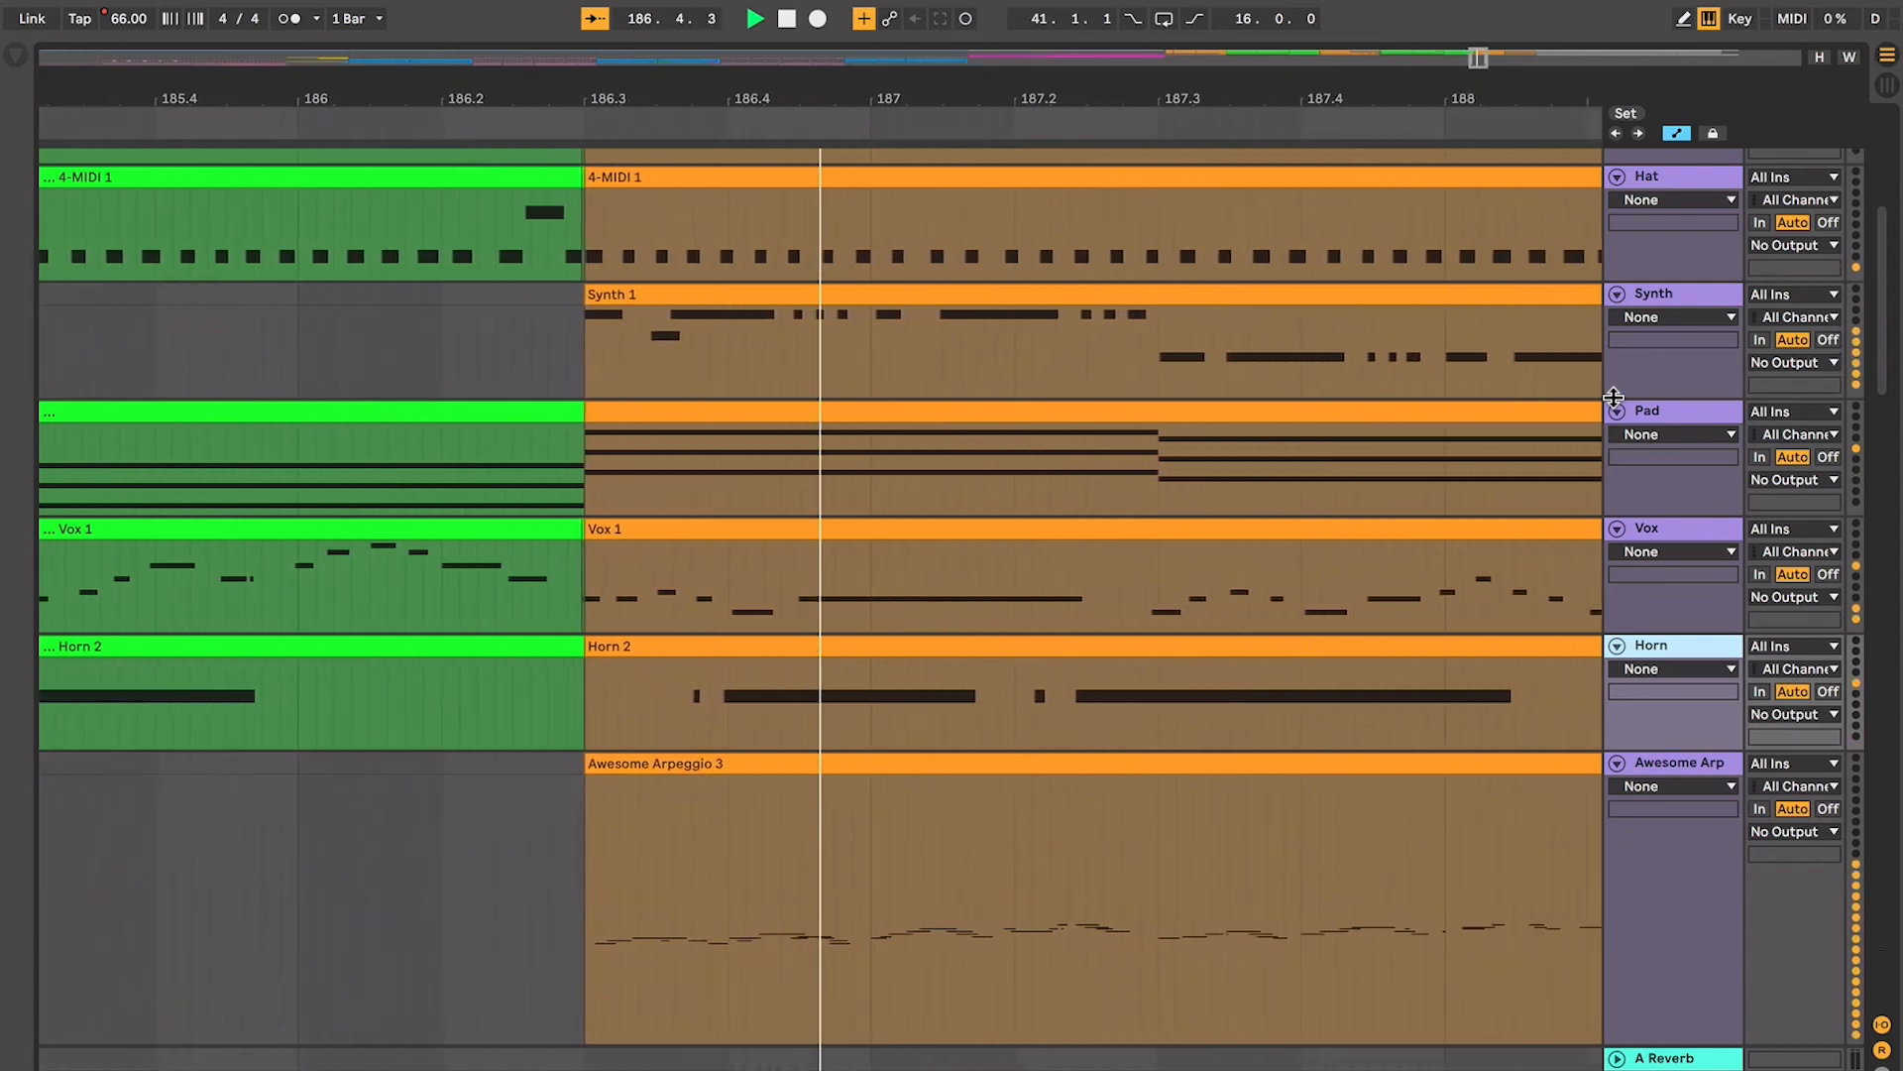
Stop the playback and compare the orange section from bar 146.3 with the green section from bar 154.3 across the tracks
{"action": "left_click", "coordinate": [1356, 482]}
{"action": "scroll", "coordinate": [1354, 481], "scroll_direction": "down", "scroll_amount": 10, "text": "ctrl"}
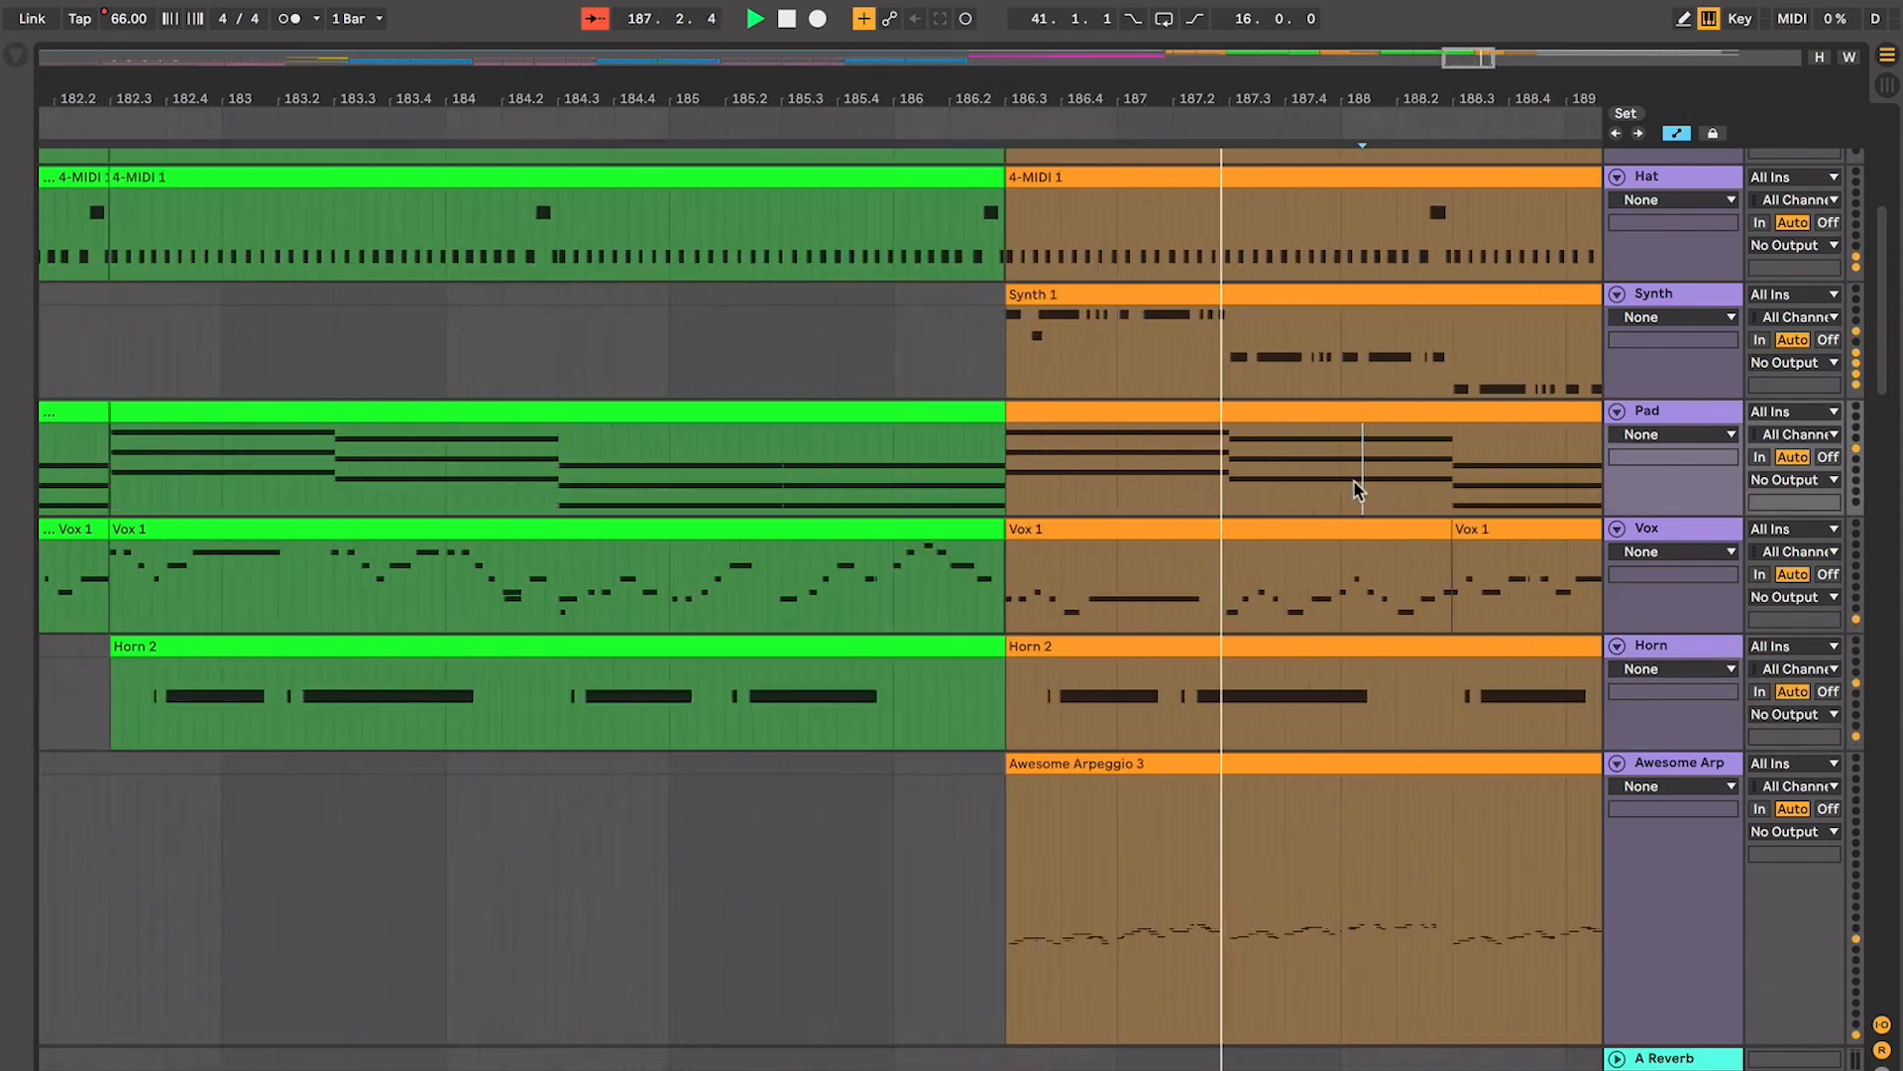
{"action": "scroll", "coordinate": [1354, 481], "scroll_direction": "up", "scroll_amount": 5}
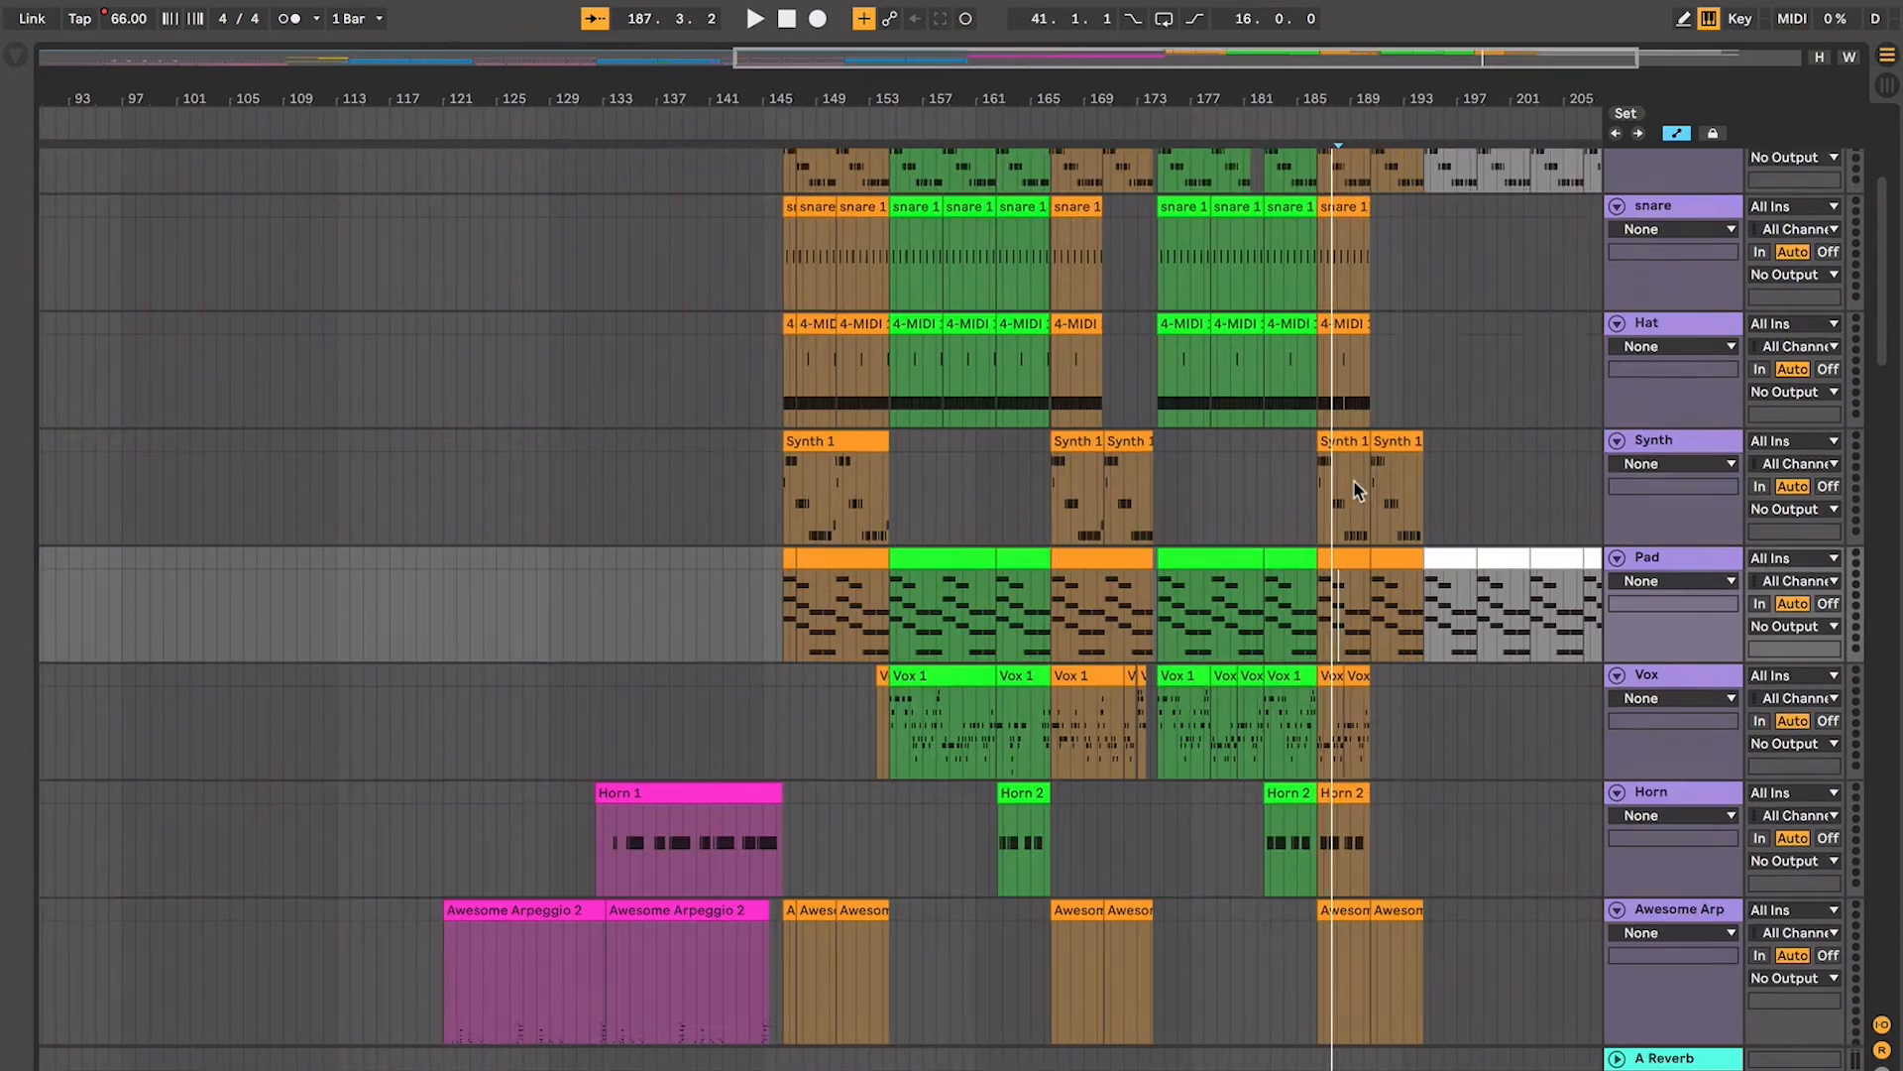
{"action": "left_click", "coordinate": [928, 580]}
{"action": "scroll", "coordinate": [927, 580], "scroll_direction": "down", "scroll_amount": 1}
{"action": "scroll", "coordinate": [930, 588], "scroll_direction": "down", "scroll_amount": 2}
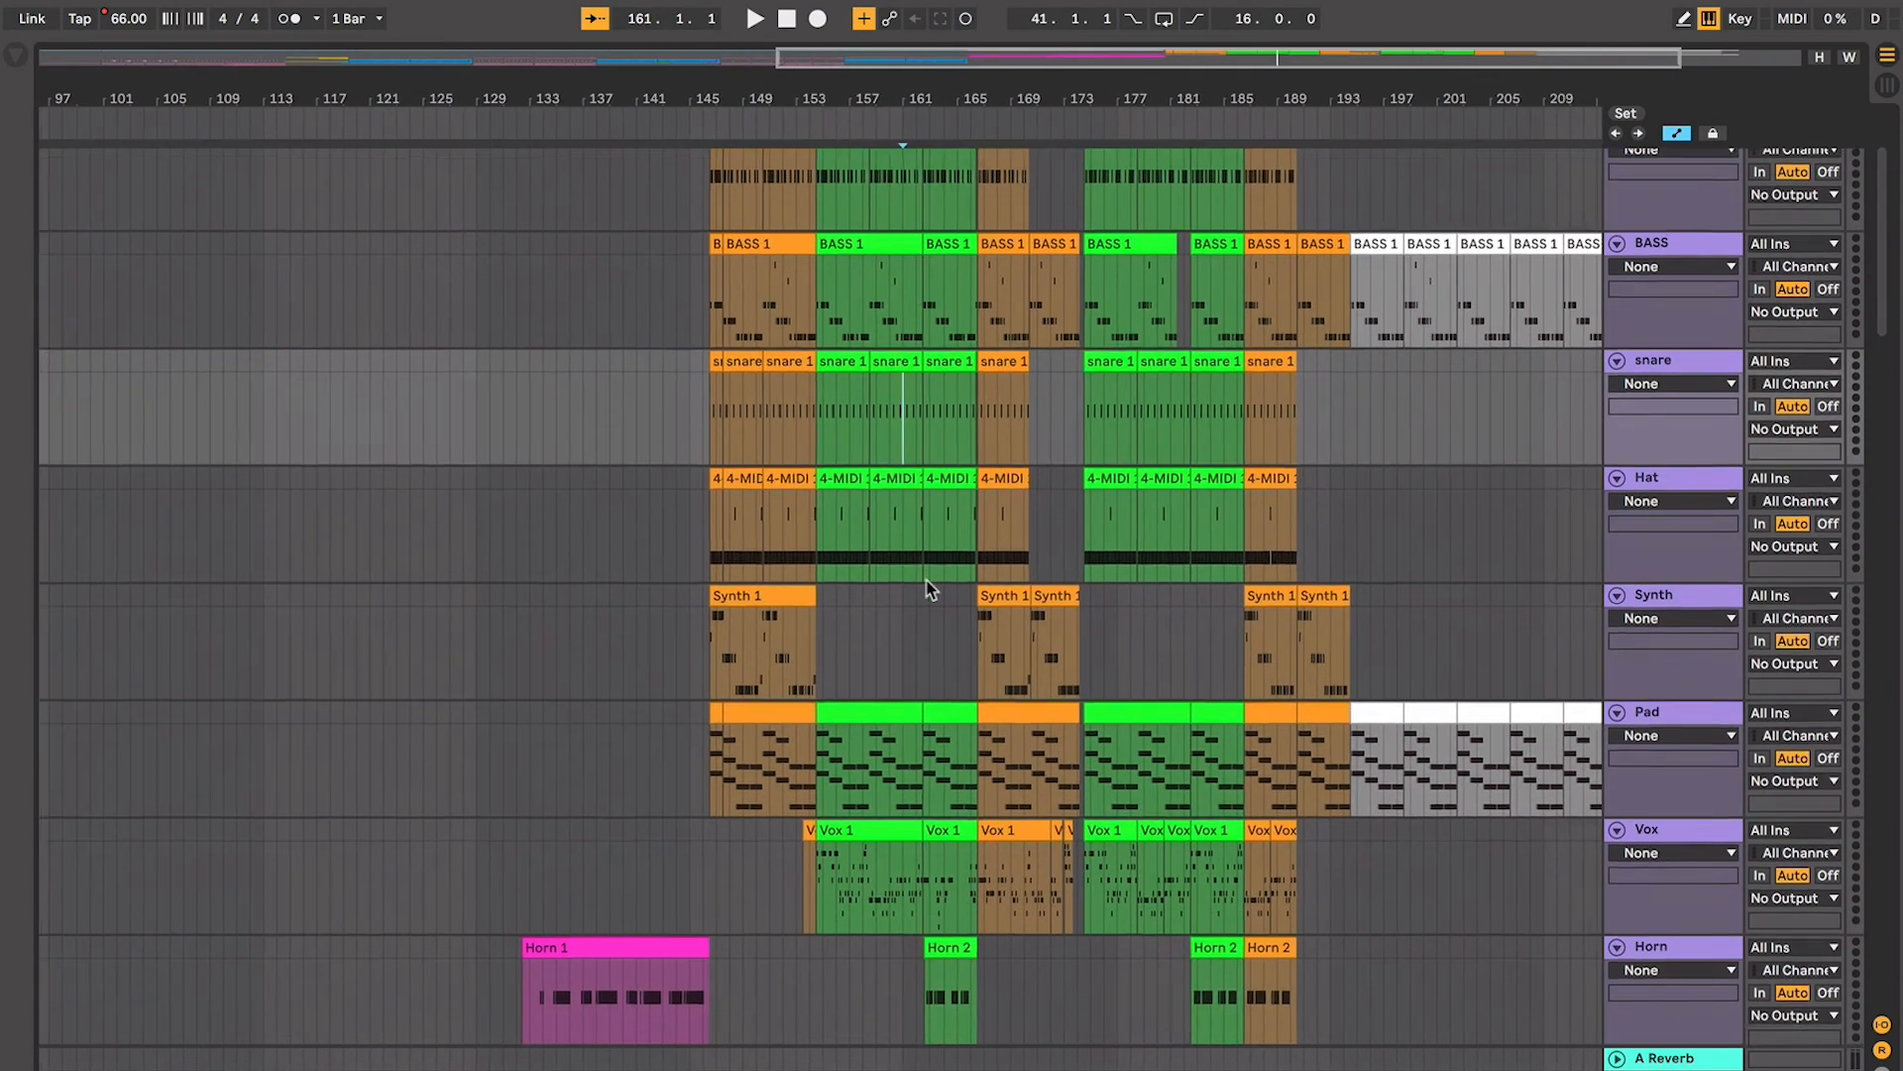
{"action": "left_click", "coordinate": [793, 502]}
{"action": "scroll", "coordinate": [798, 505], "scroll_direction": "up", "scroll_amount": 5, "text": "ctrl"}
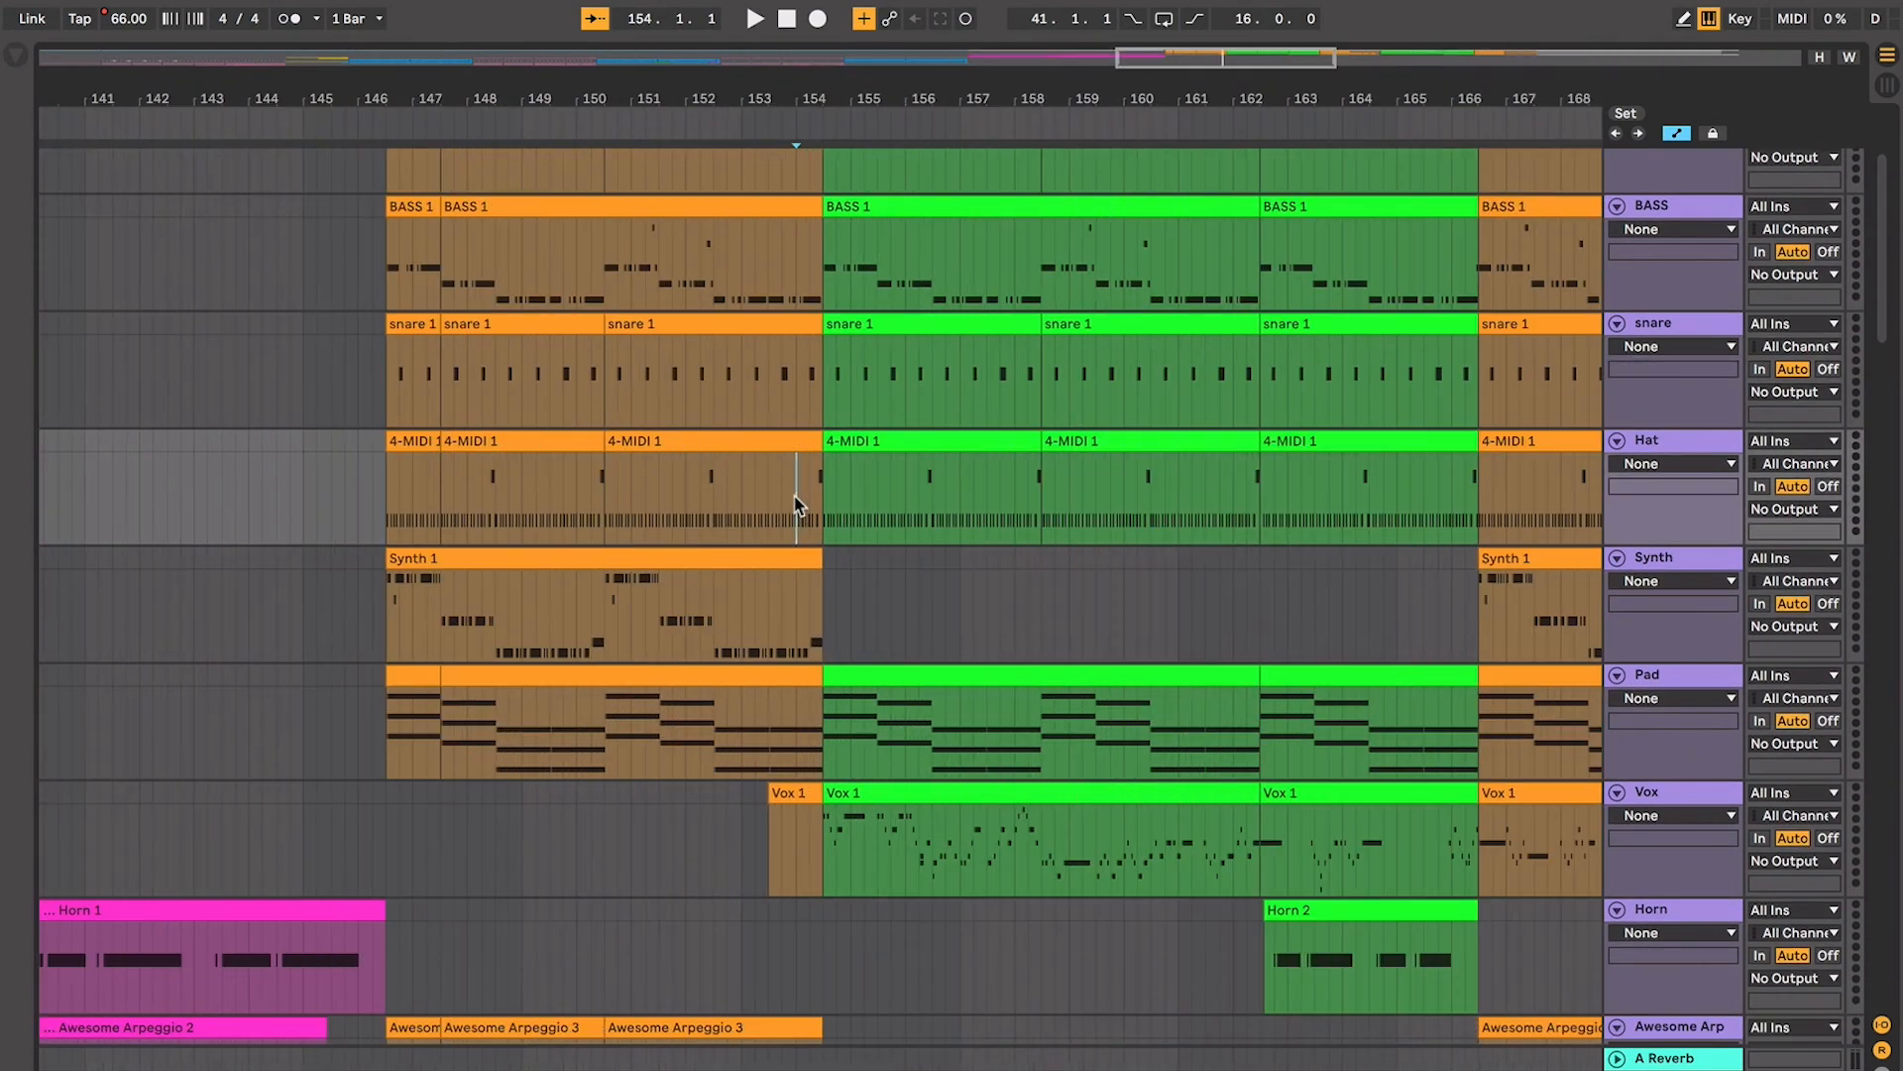
{"action": "scroll", "coordinate": [797, 503], "scroll_direction": "down", "scroll_amount": 5}
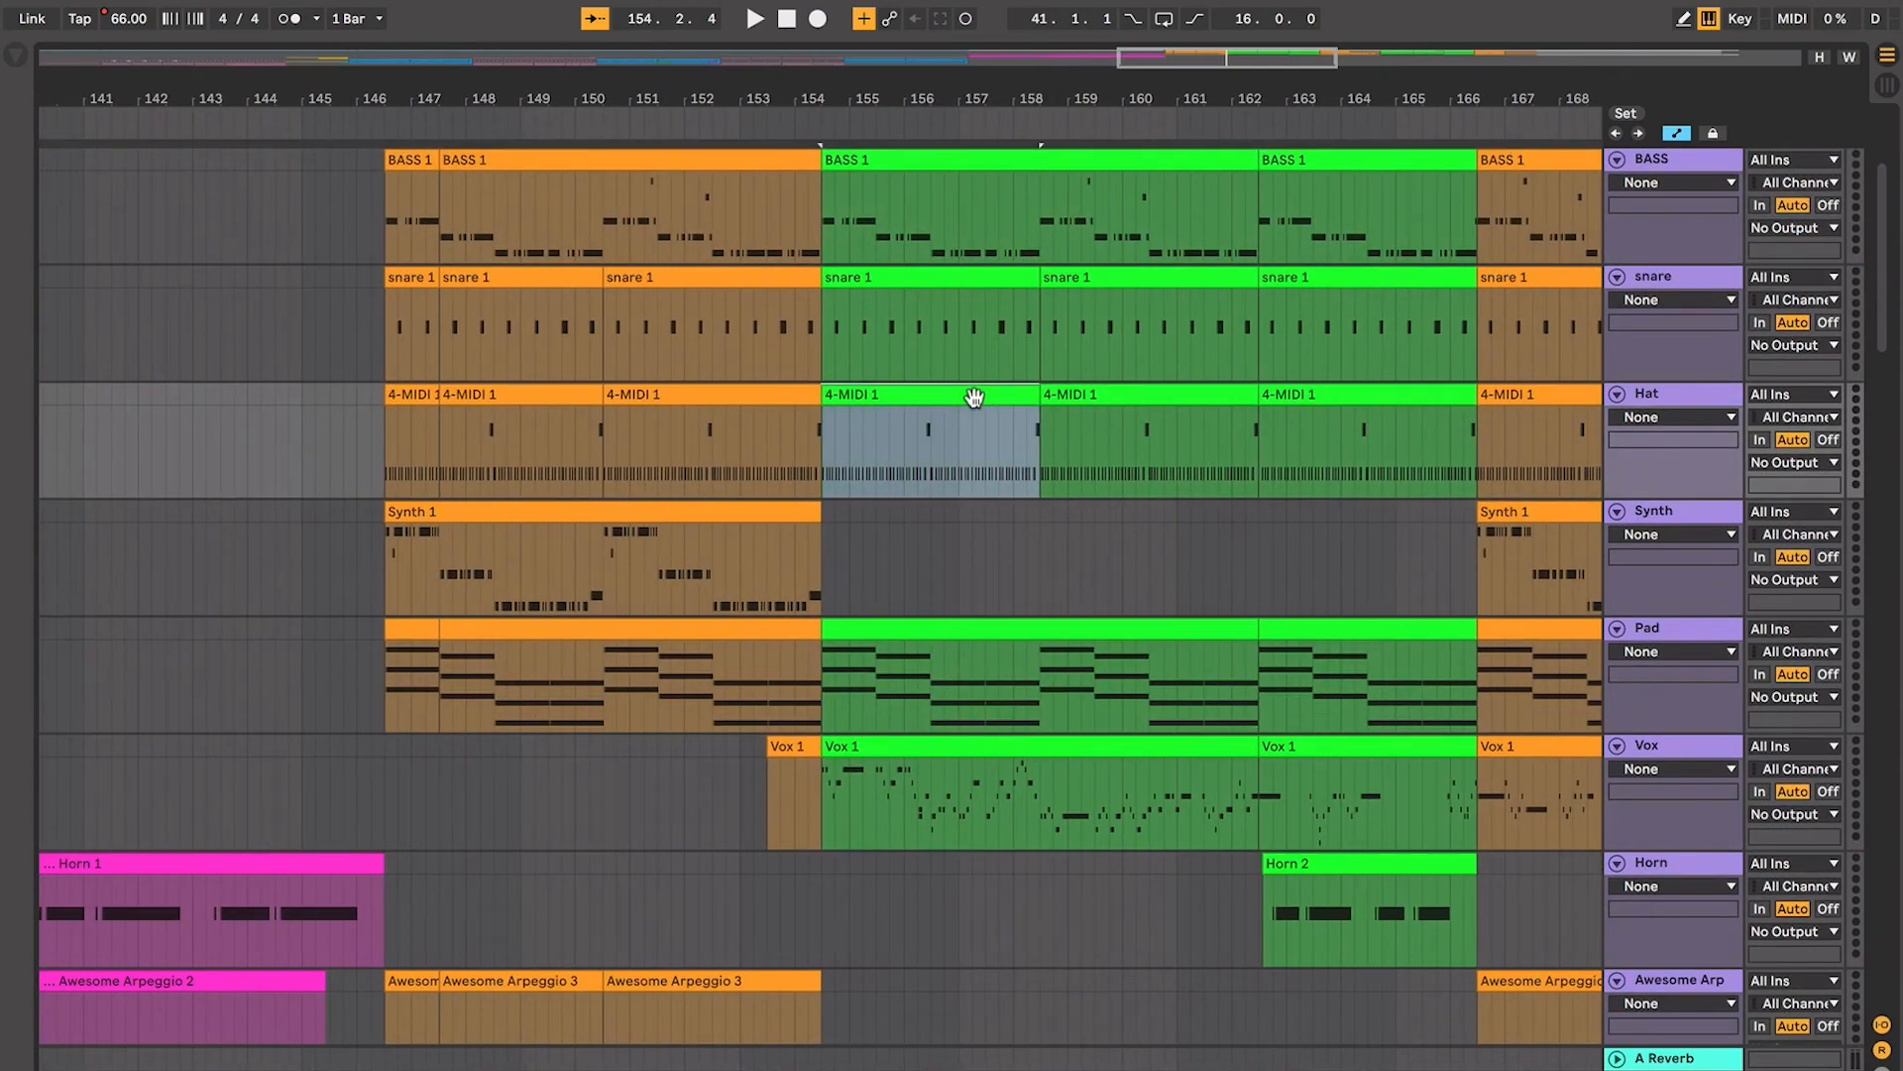
{"action": "scroll", "coordinate": [975, 397], "scroll_direction": "right", "scroll_amount": 2}
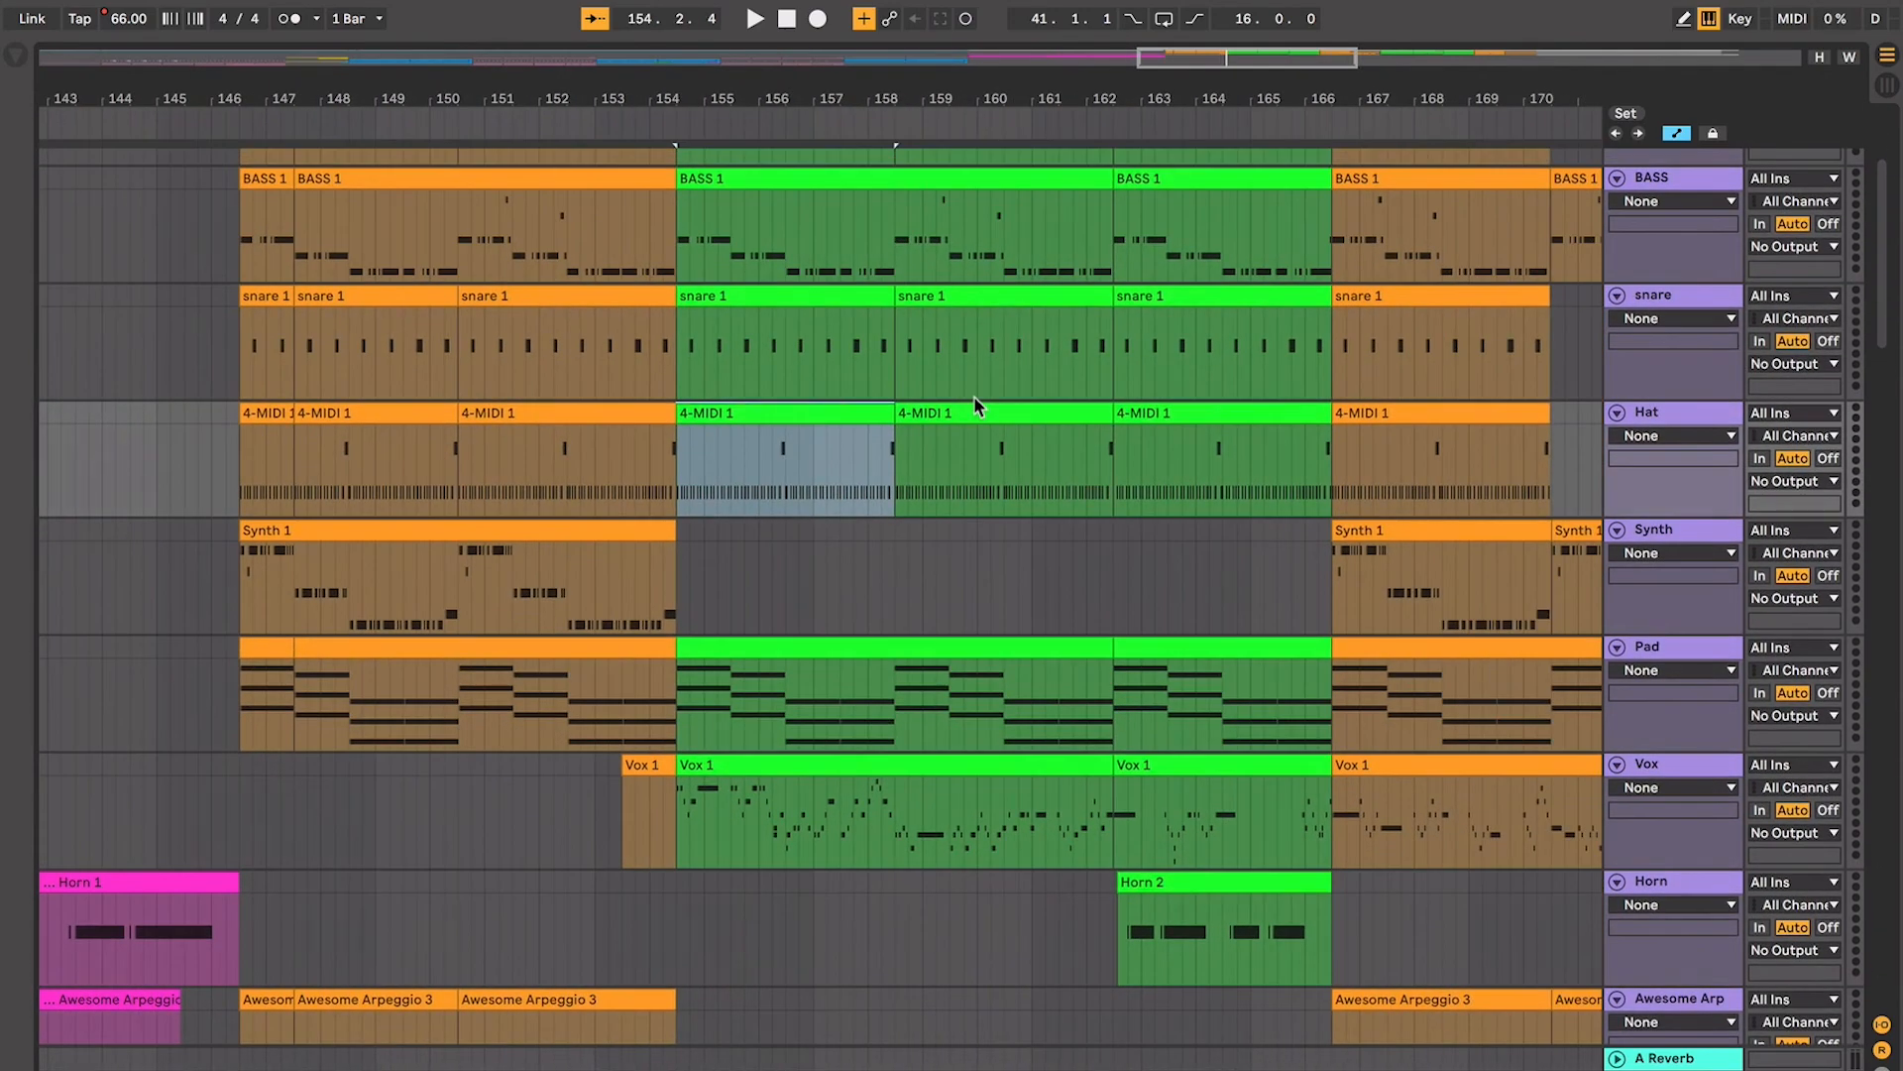
Compare the green section starting at bar 154.3 with the one starting at bar 174.3 across all parts
{"action": "key", "text": "space"}
{"action": "scroll", "coordinate": [974, 397], "scroll_direction": "left", "scroll_amount": 1}
{"action": "scroll", "coordinate": [975, 398], "scroll_direction": "right", "scroll_amount": 6}
{"action": "scroll", "coordinate": [973, 396], "scroll_direction": "right", "scroll_amount": 1}
{"action": "key", "text": "space"}
{"action": "scroll", "coordinate": [974, 399], "scroll_direction": "right", "scroll_amount": 4}
{"action": "scroll", "coordinate": [976, 416], "scroll_direction": "down", "scroll_amount": 1}
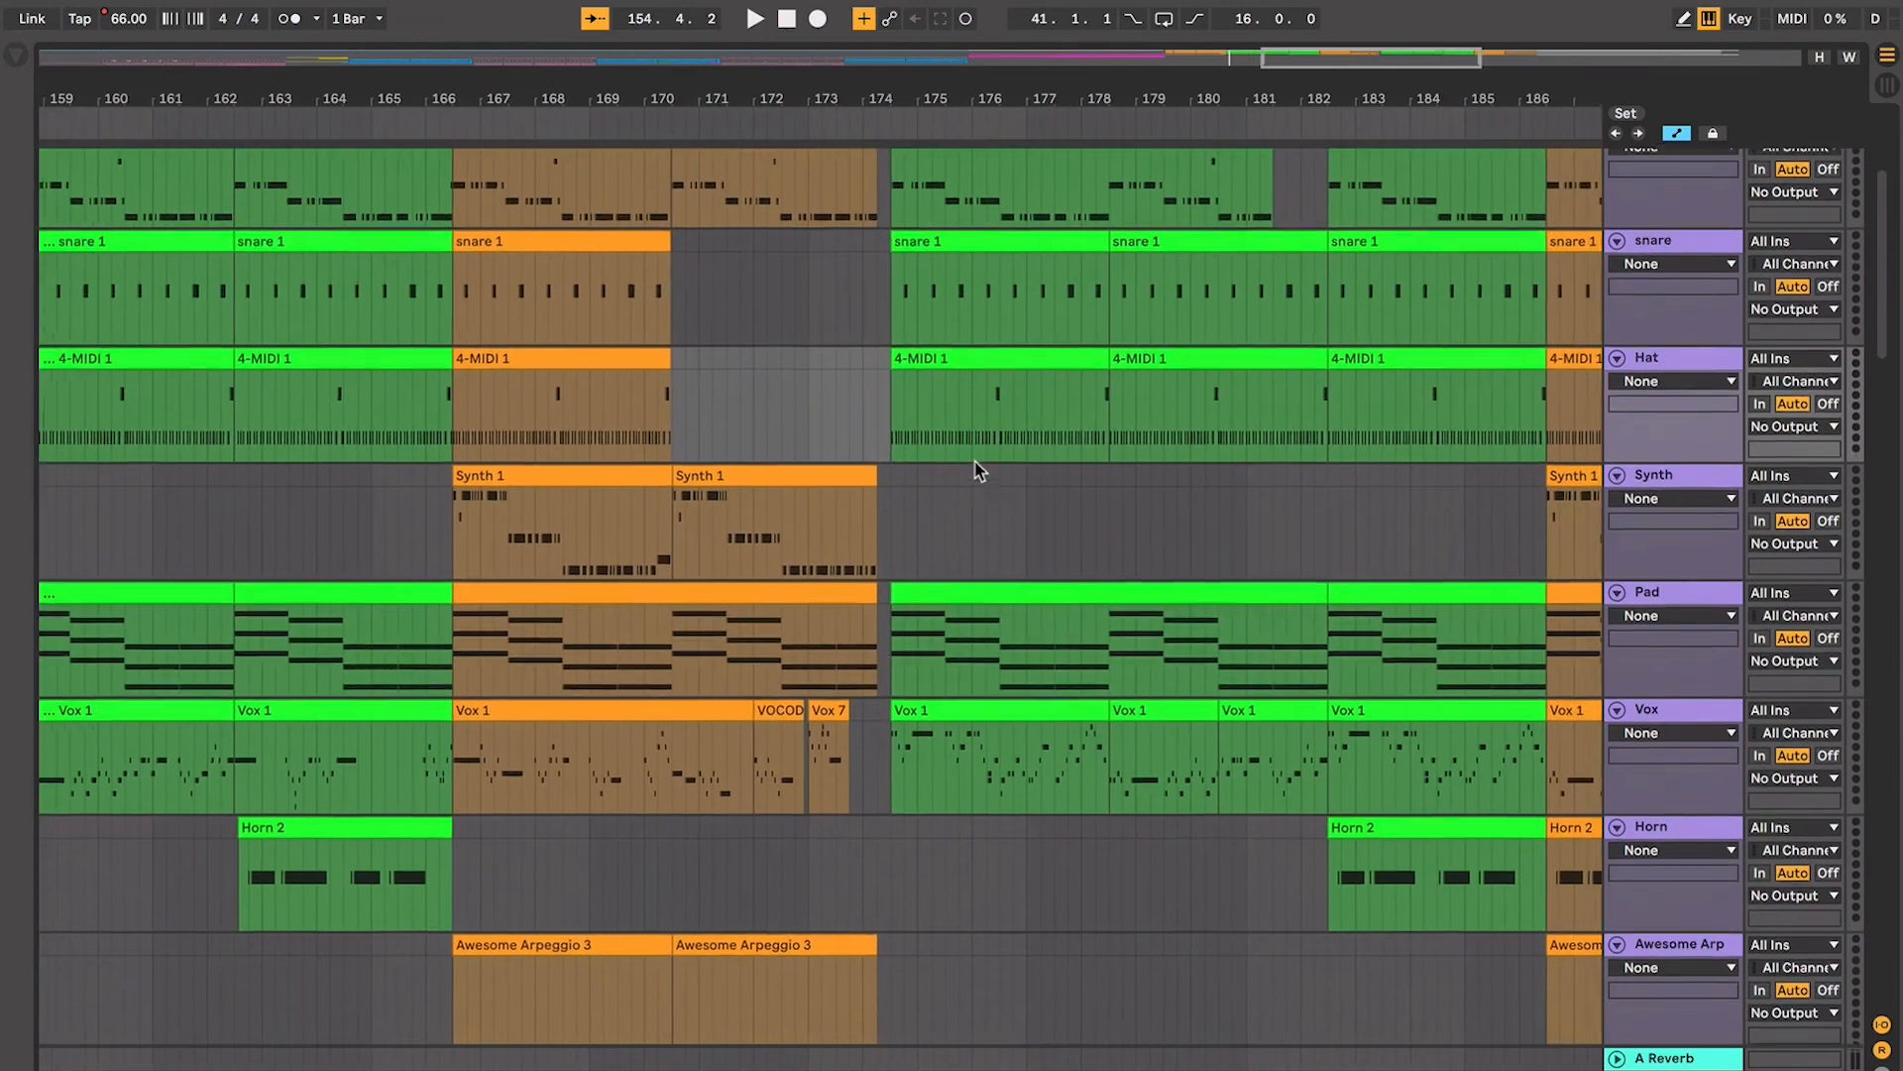
{"action": "left_click", "coordinate": [914, 463]}
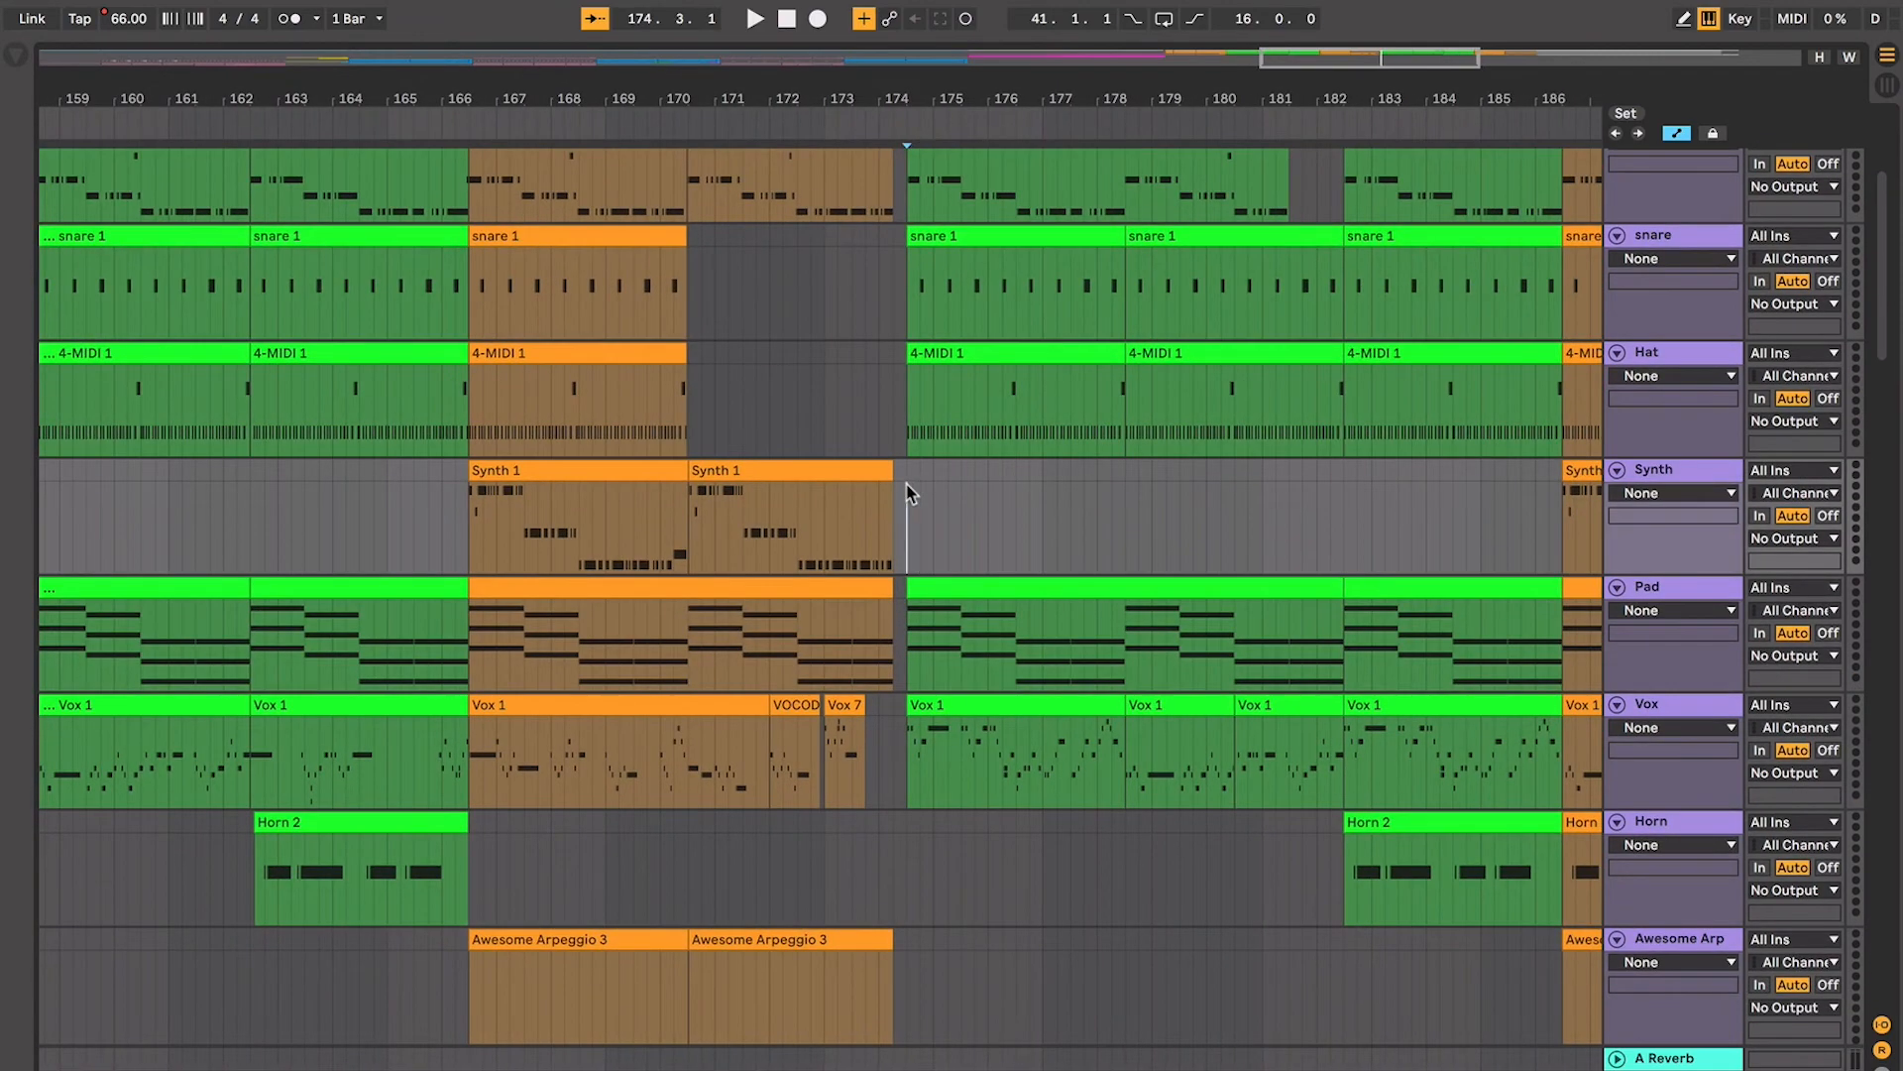
{"action": "scroll", "coordinate": [908, 493], "scroll_direction": "right", "scroll_amount": 2}
{"action": "scroll", "coordinate": [908, 493], "scroll_direction": "down", "scroll_amount": 1}
{"action": "scroll", "coordinate": [910, 492], "scroll_direction": "left", "scroll_amount": 12}
{"action": "scroll", "coordinate": [910, 492], "scroll_direction": "down", "scroll_amount": 1}
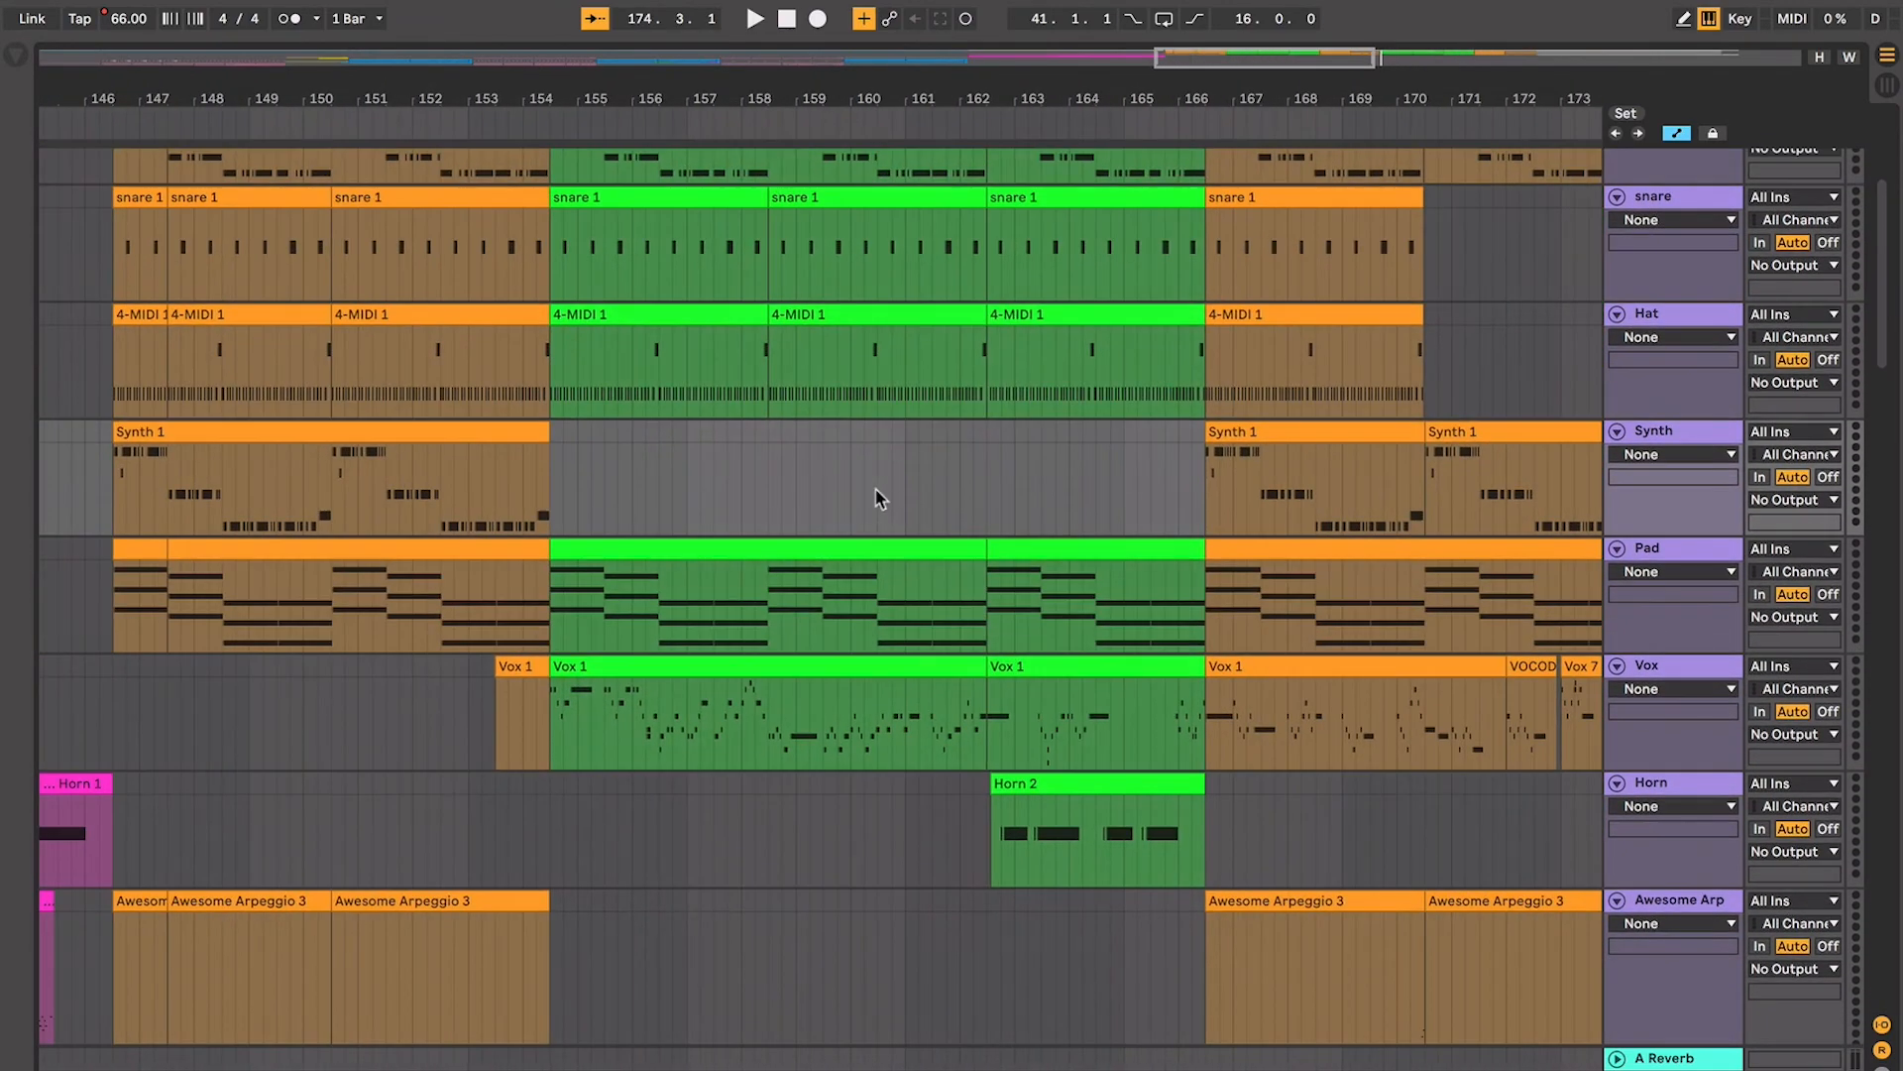
{"action": "scroll", "coordinate": [800, 488], "scroll_direction": "right", "scroll_amount": 12}
{"action": "scroll", "coordinate": [800, 488], "scroll_direction": "up", "scroll_amount": 2}
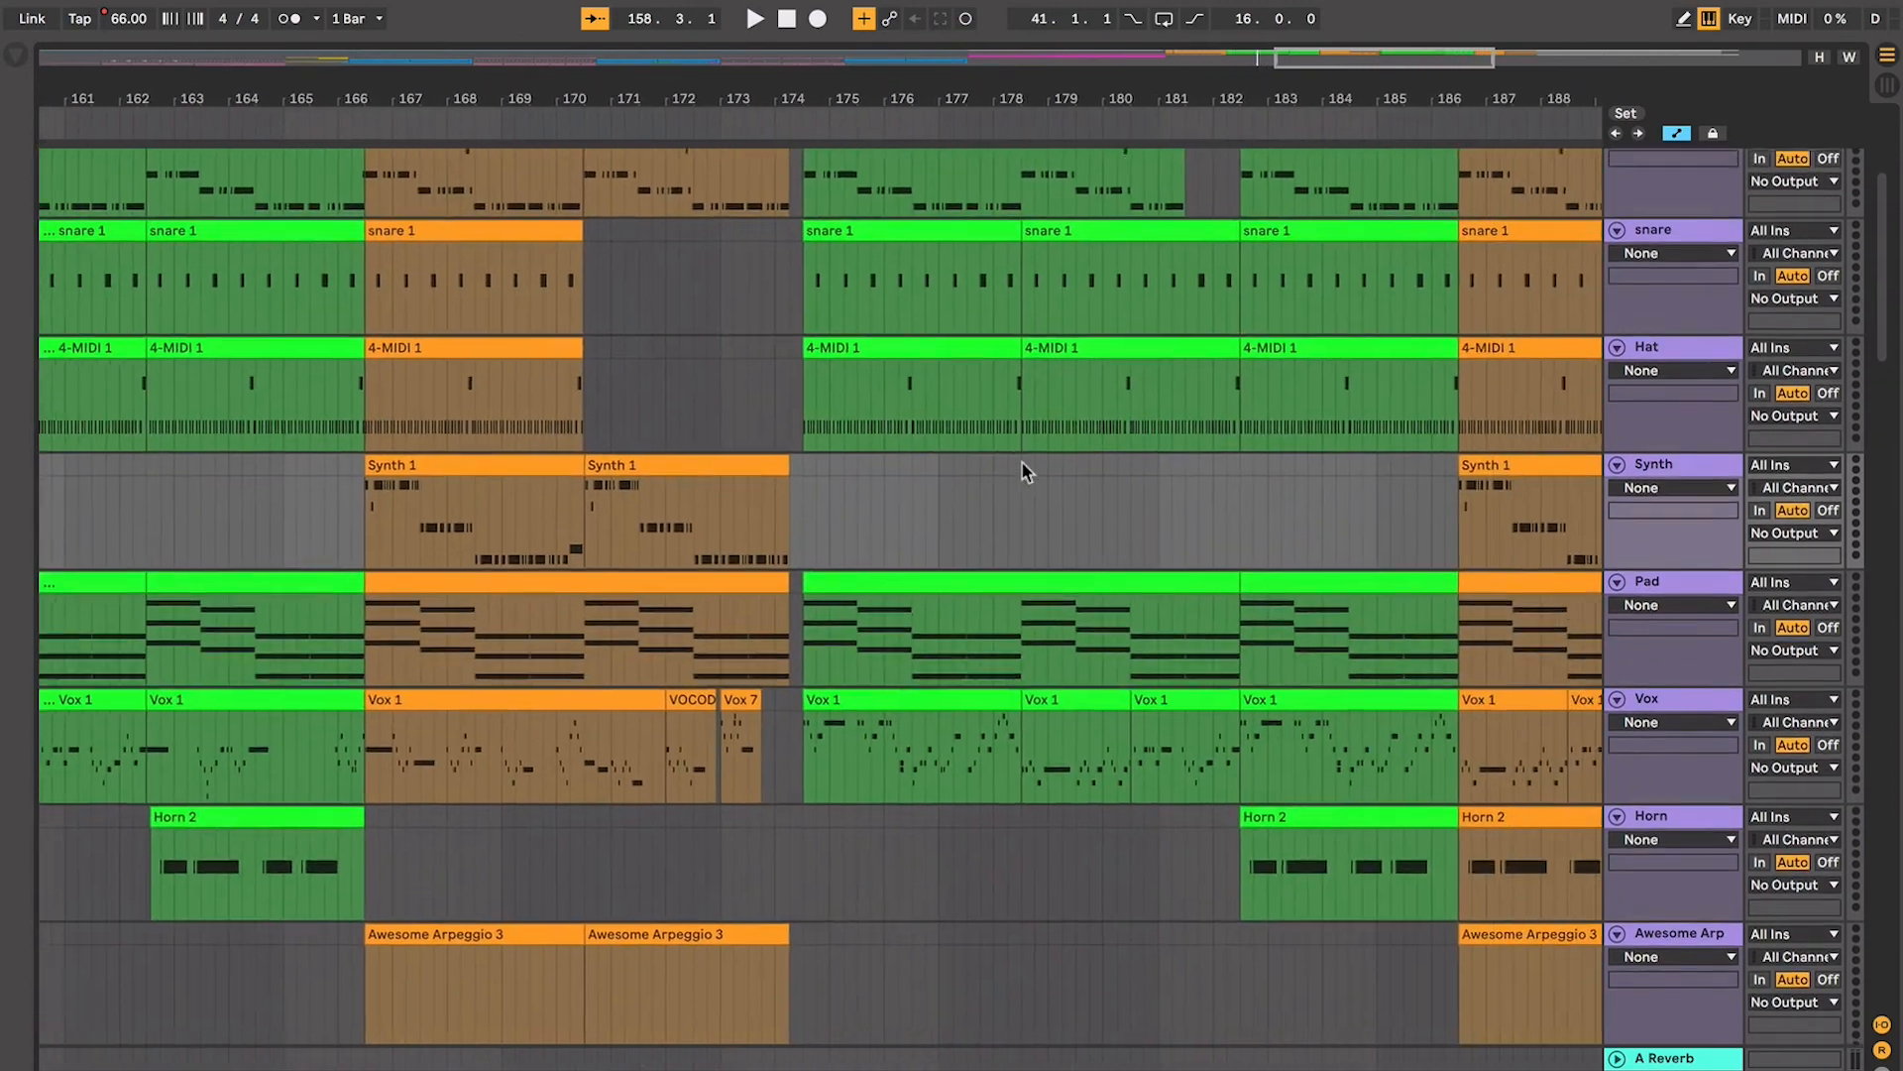
Compare the Vox clips in the second green section with those in the first green section
{"action": "left_click", "coordinate": [1012, 468]}
{"action": "left_click", "coordinate": [1069, 699]}
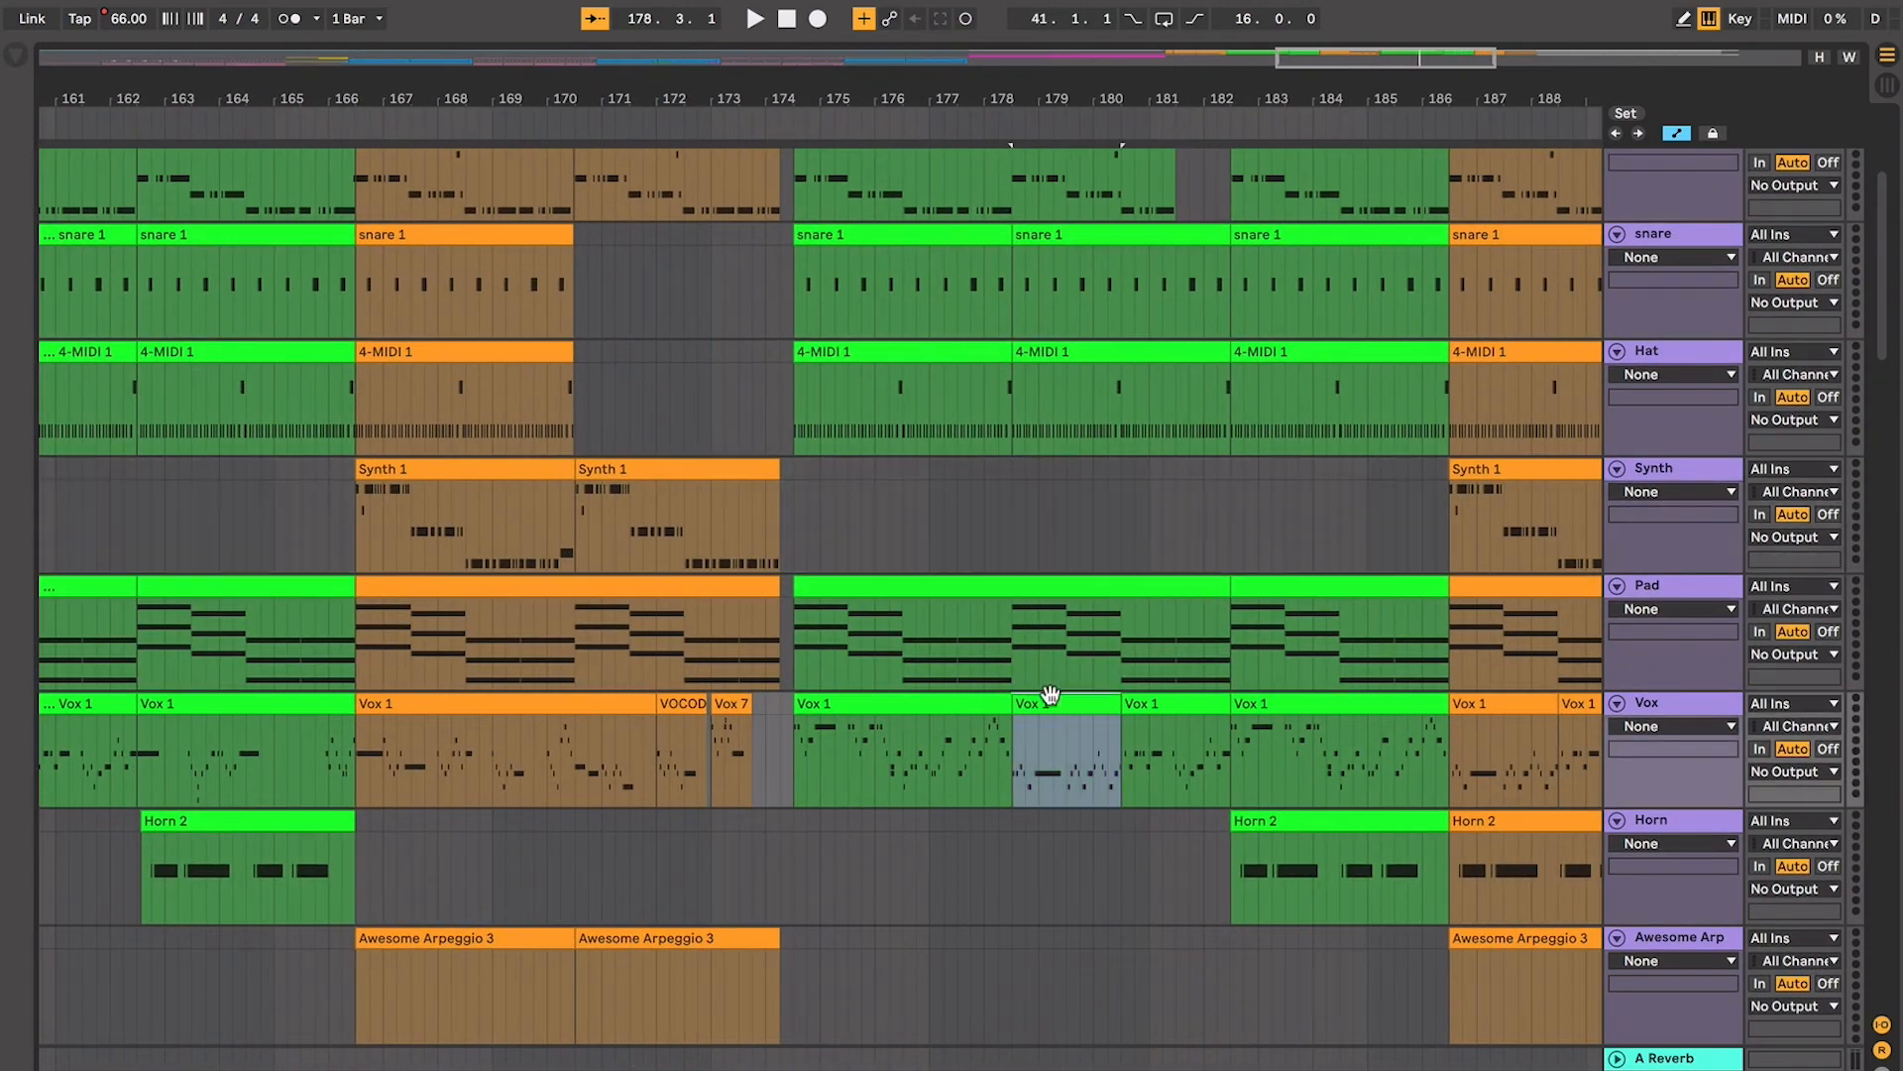
{"action": "left_click", "coordinate": [945, 699]}
{"action": "scroll", "coordinate": [945, 697], "scroll_direction": "down", "scroll_amount": 1}
{"action": "scroll", "coordinate": [945, 697], "scroll_direction": "right", "scroll_amount": 1}
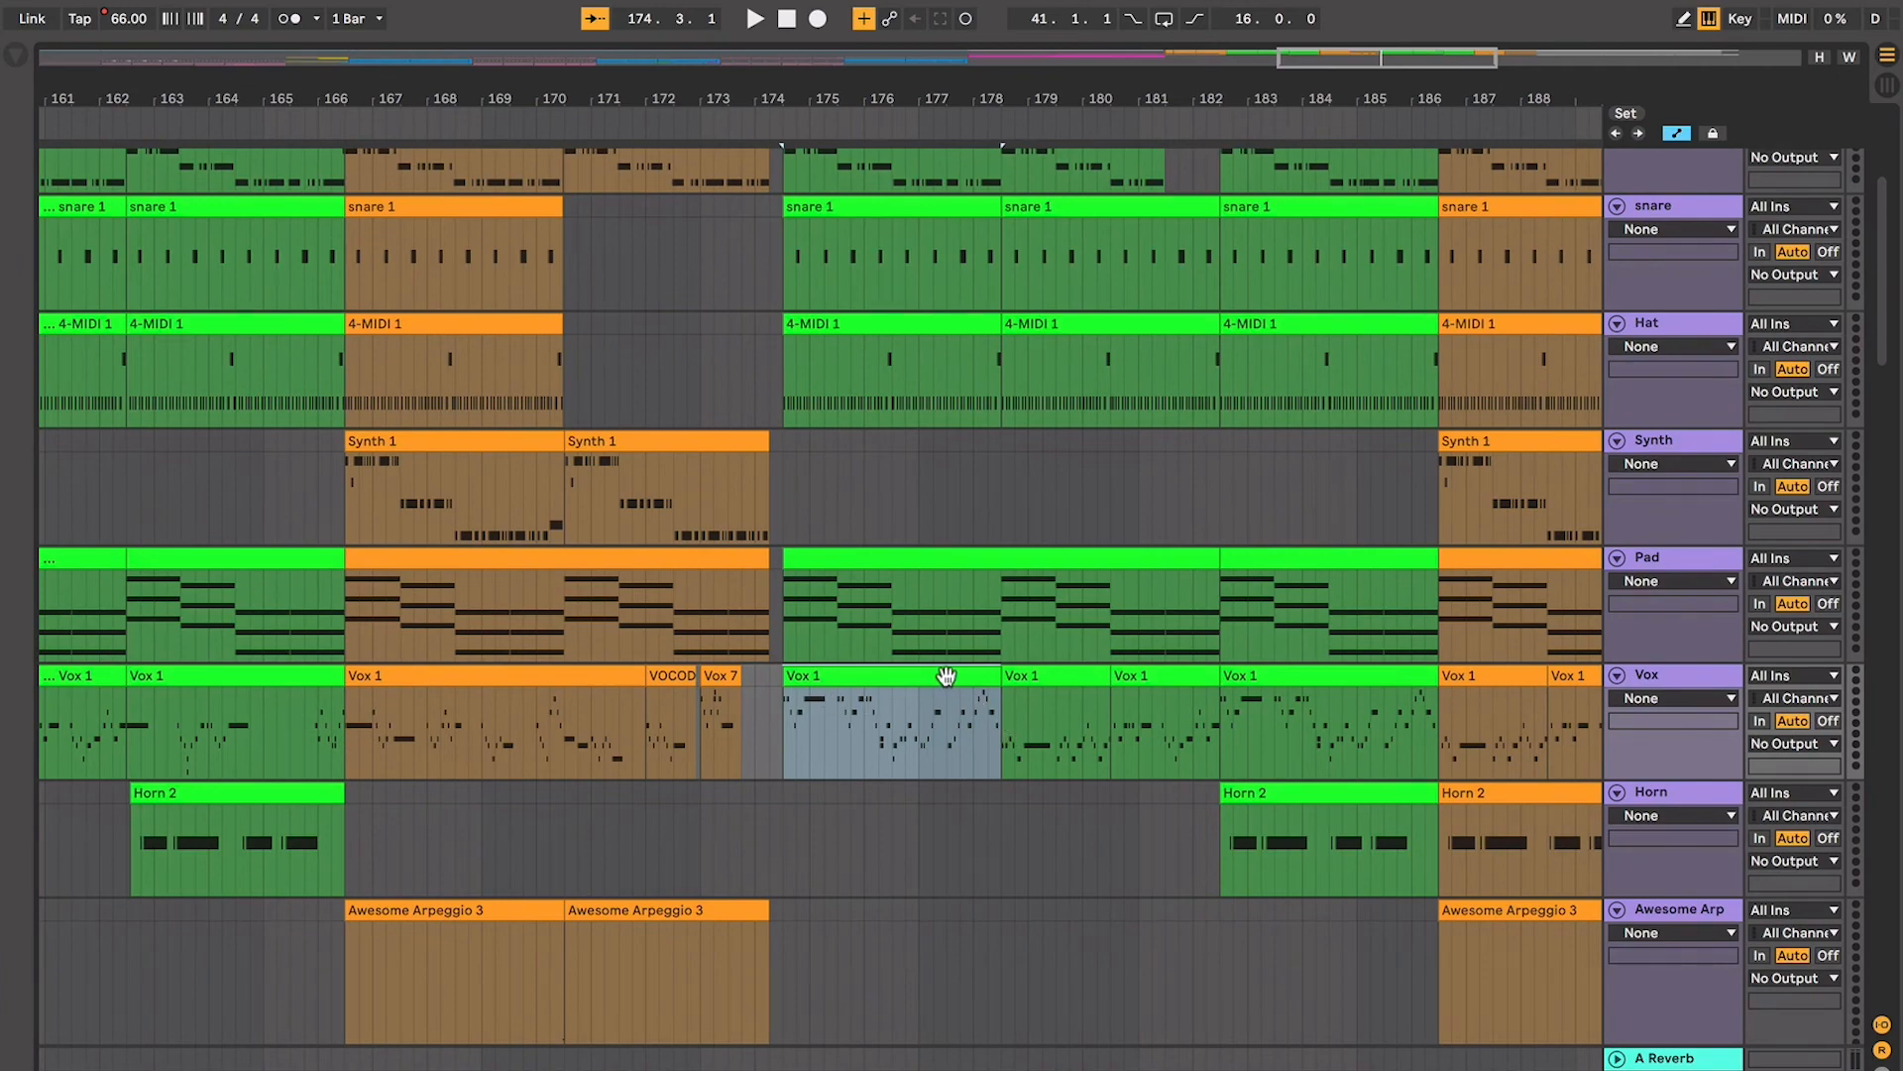
{"action": "scroll", "coordinate": [947, 677], "scroll_direction": "left", "scroll_amount": 5}
{"action": "scroll", "coordinate": [946, 676], "scroll_direction": "down", "scroll_amount": 1}
{"action": "left_click", "coordinate": [486, 610]}
{"action": "scroll", "coordinate": [531, 607], "scroll_direction": "right", "scroll_amount": 6}
Consolidate the green Vox clips from bar 174.3 to 186.3 into one clip and colour it light green
{"action": "left_click", "coordinate": [863, 609]}
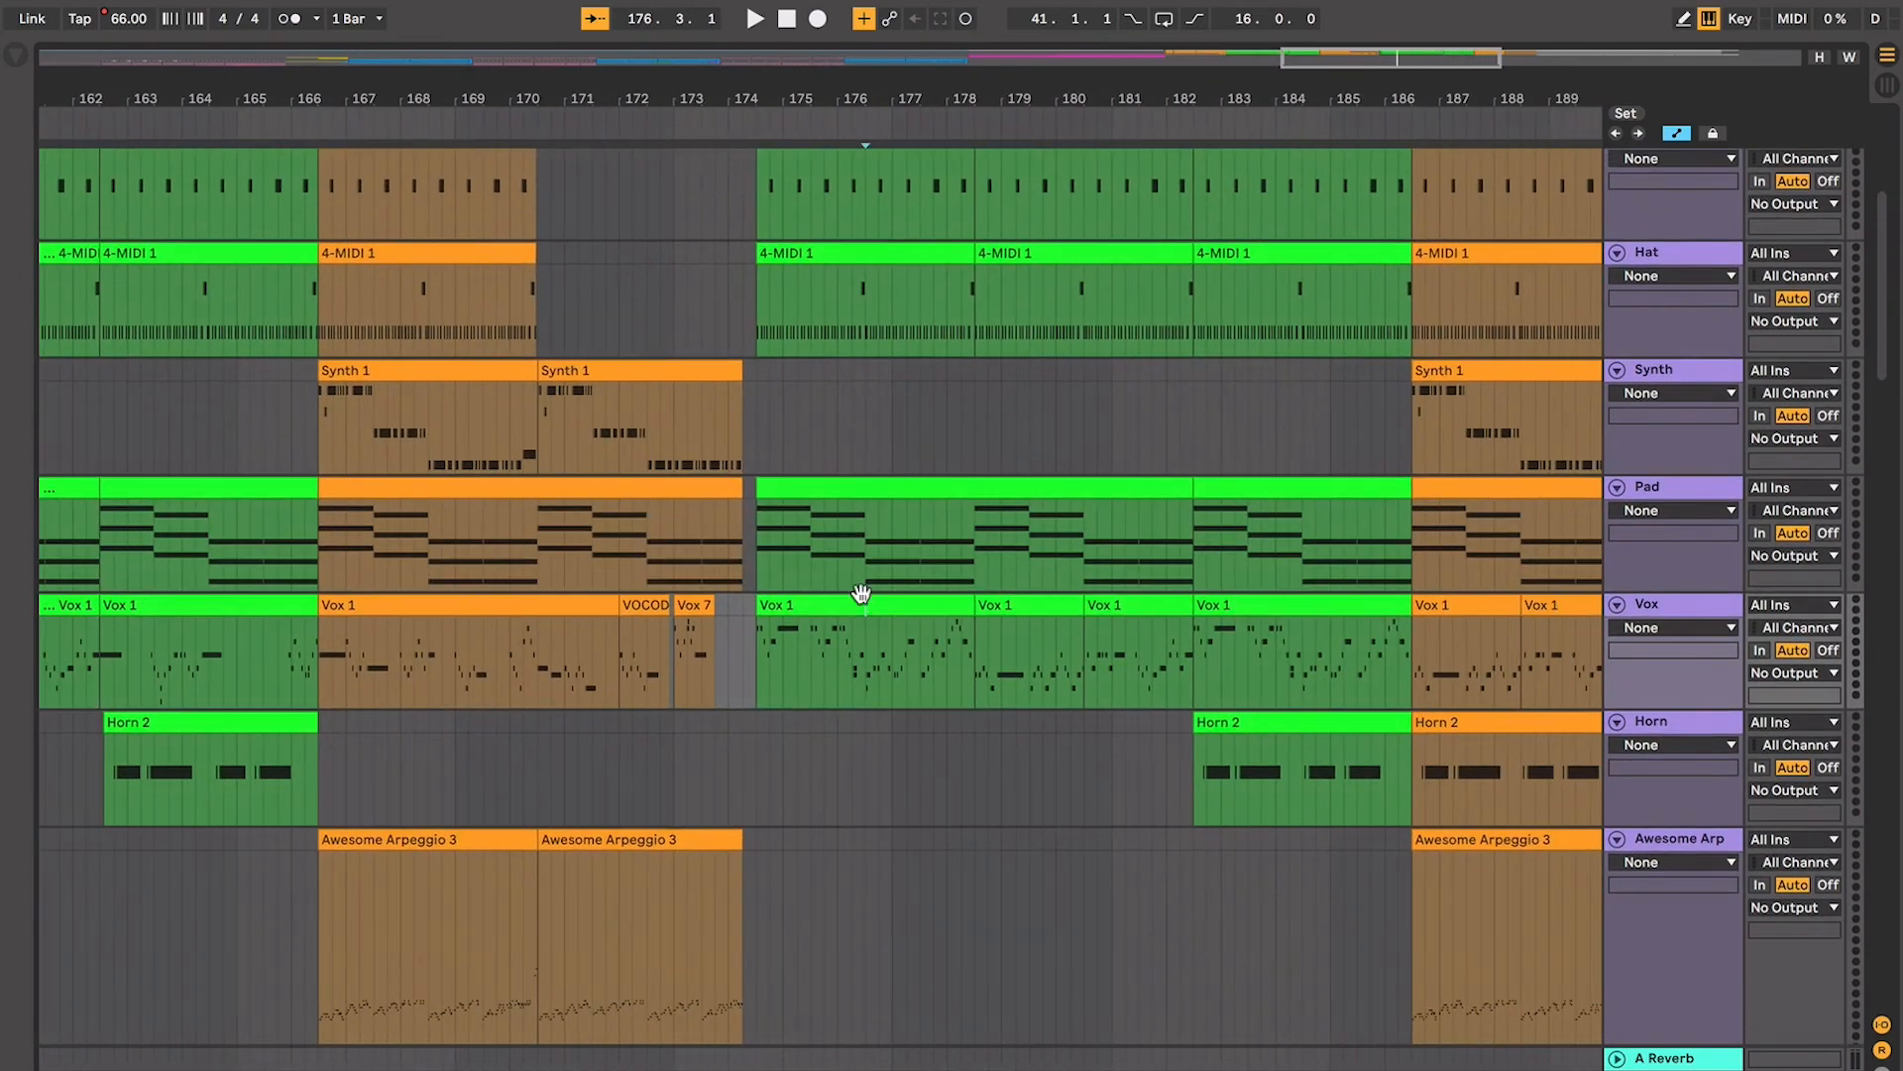
{"action": "left_click", "coordinate": [1256, 607], "text": "shift"}
{"action": "right_click", "coordinate": [1256, 607]}
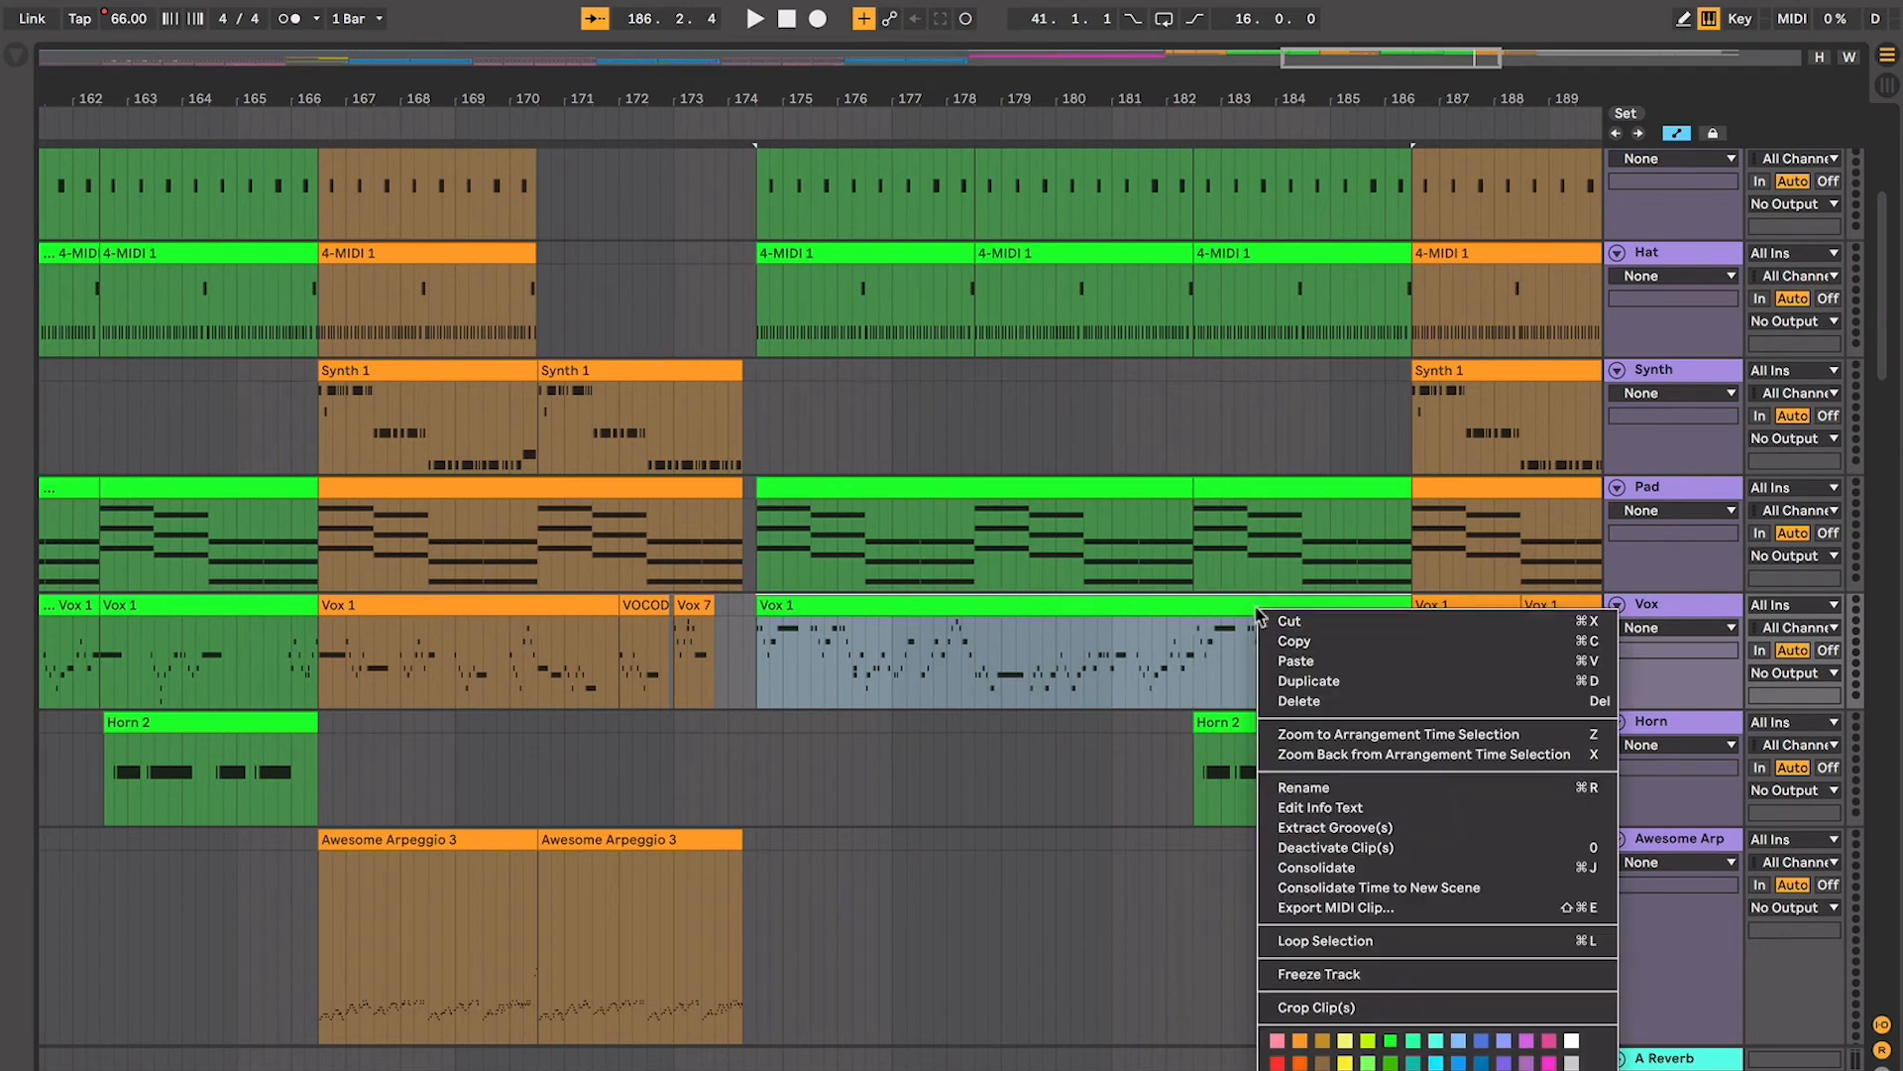
{"action": "left_click", "coordinate": [1370, 1060]}
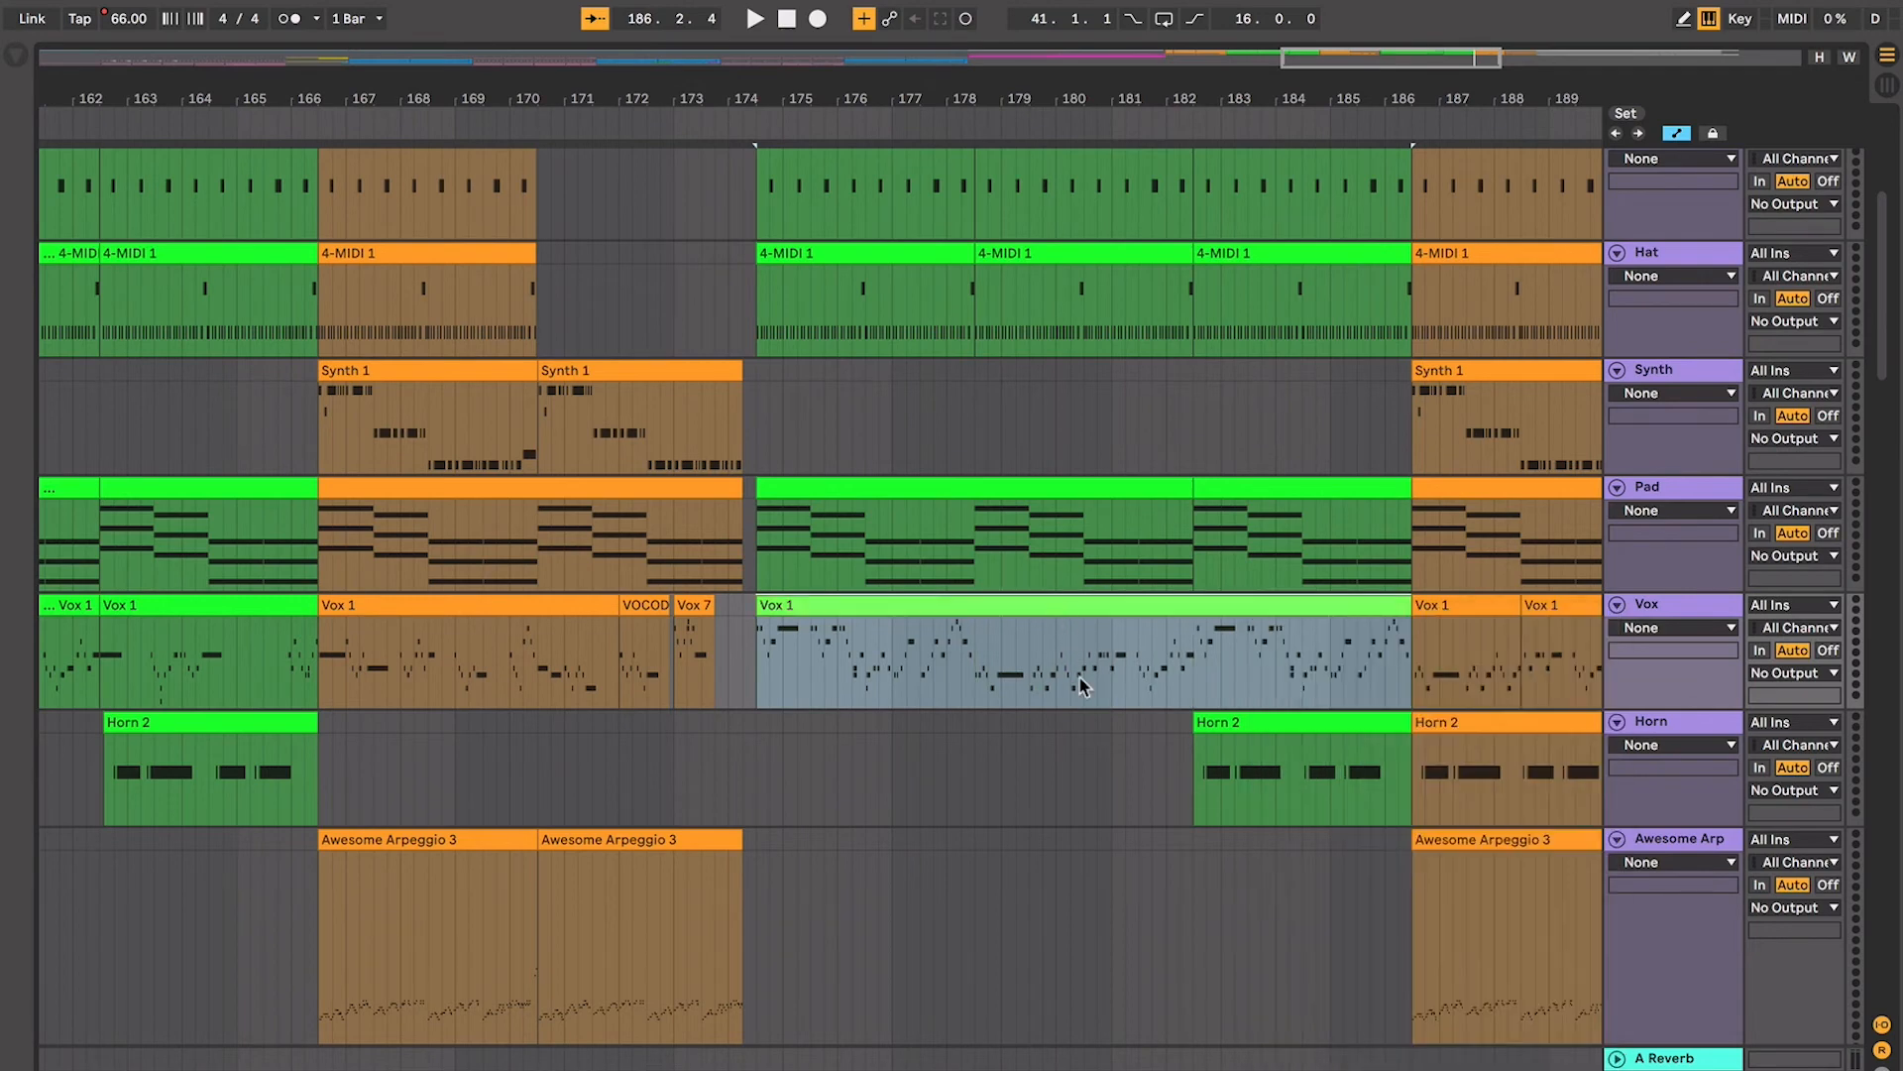
Rename the consolidated Vox clip as DIFFERENT DIFERENT DELIVERY
{"action": "key", "text": "ctrl+r"}
{"action": "type", "text": "DIFFERENT DI"}
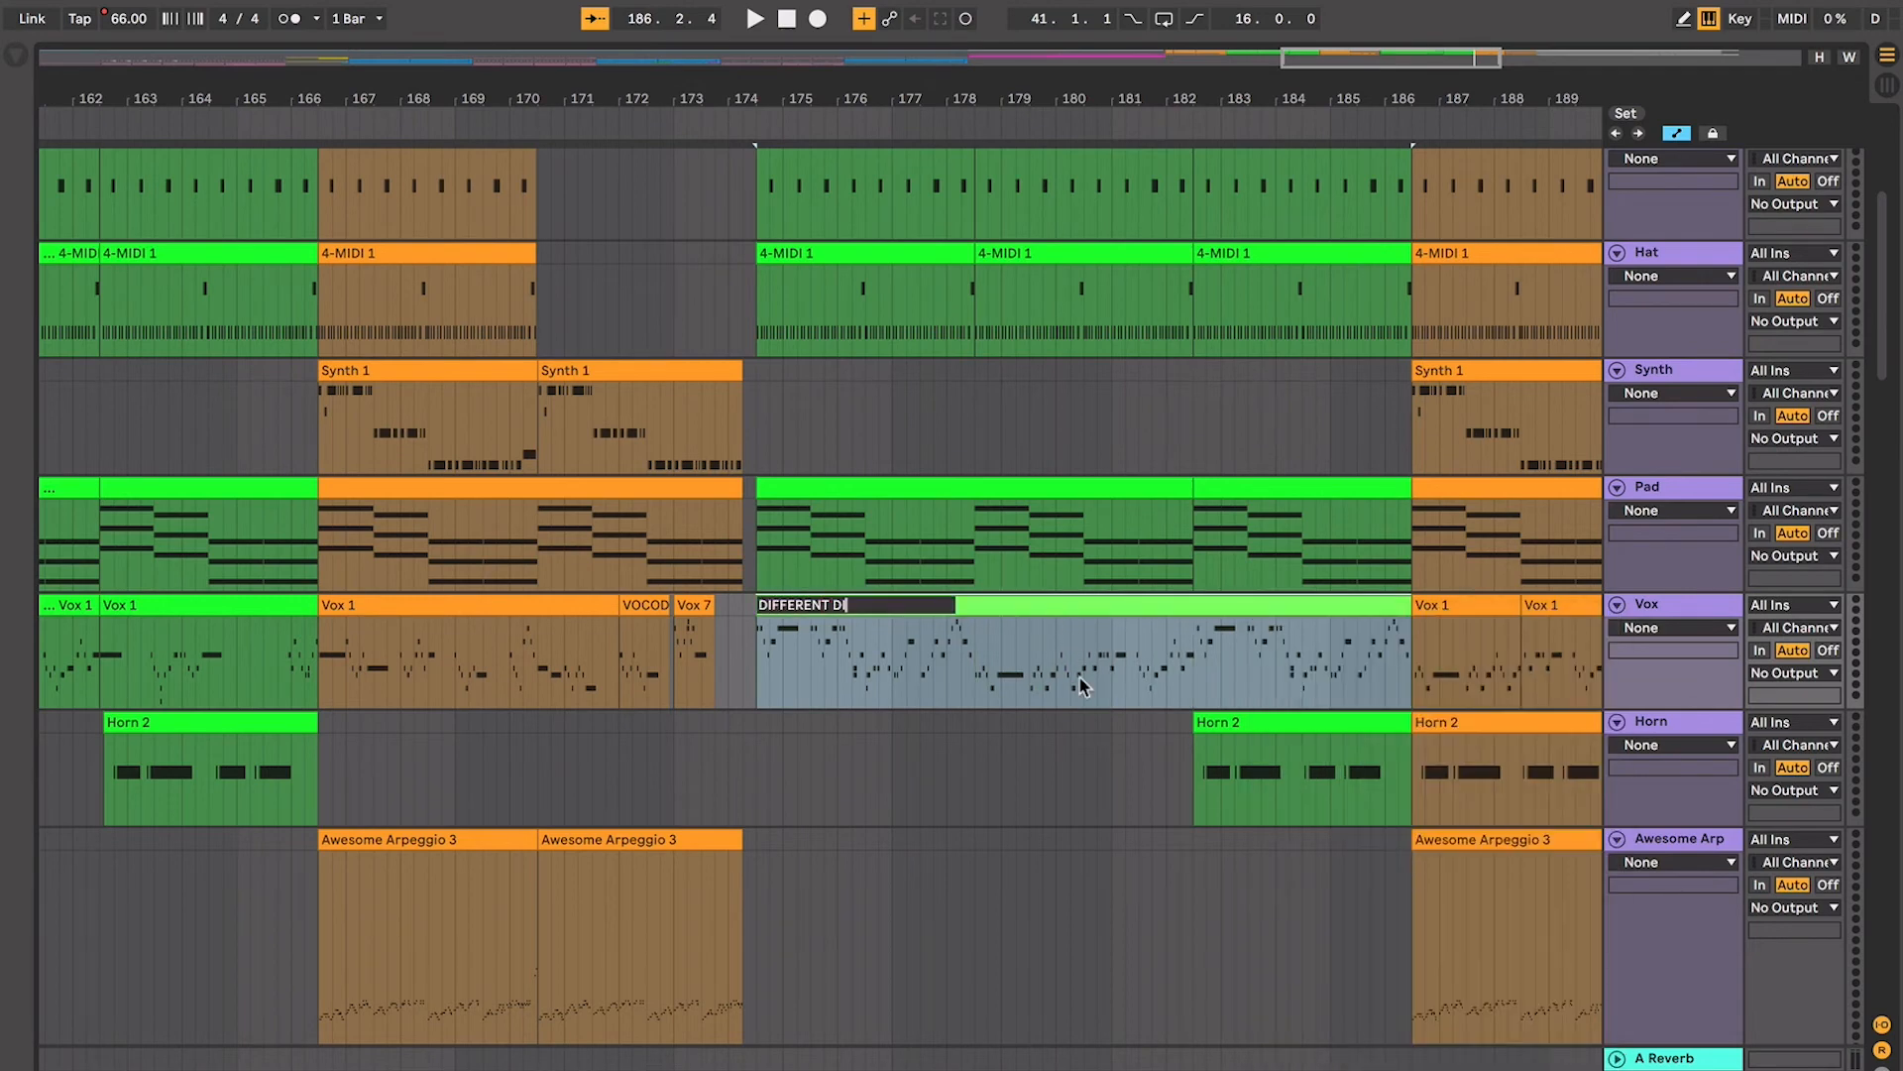
{"action": "type", "text": "FERENT DLIVERTY"}
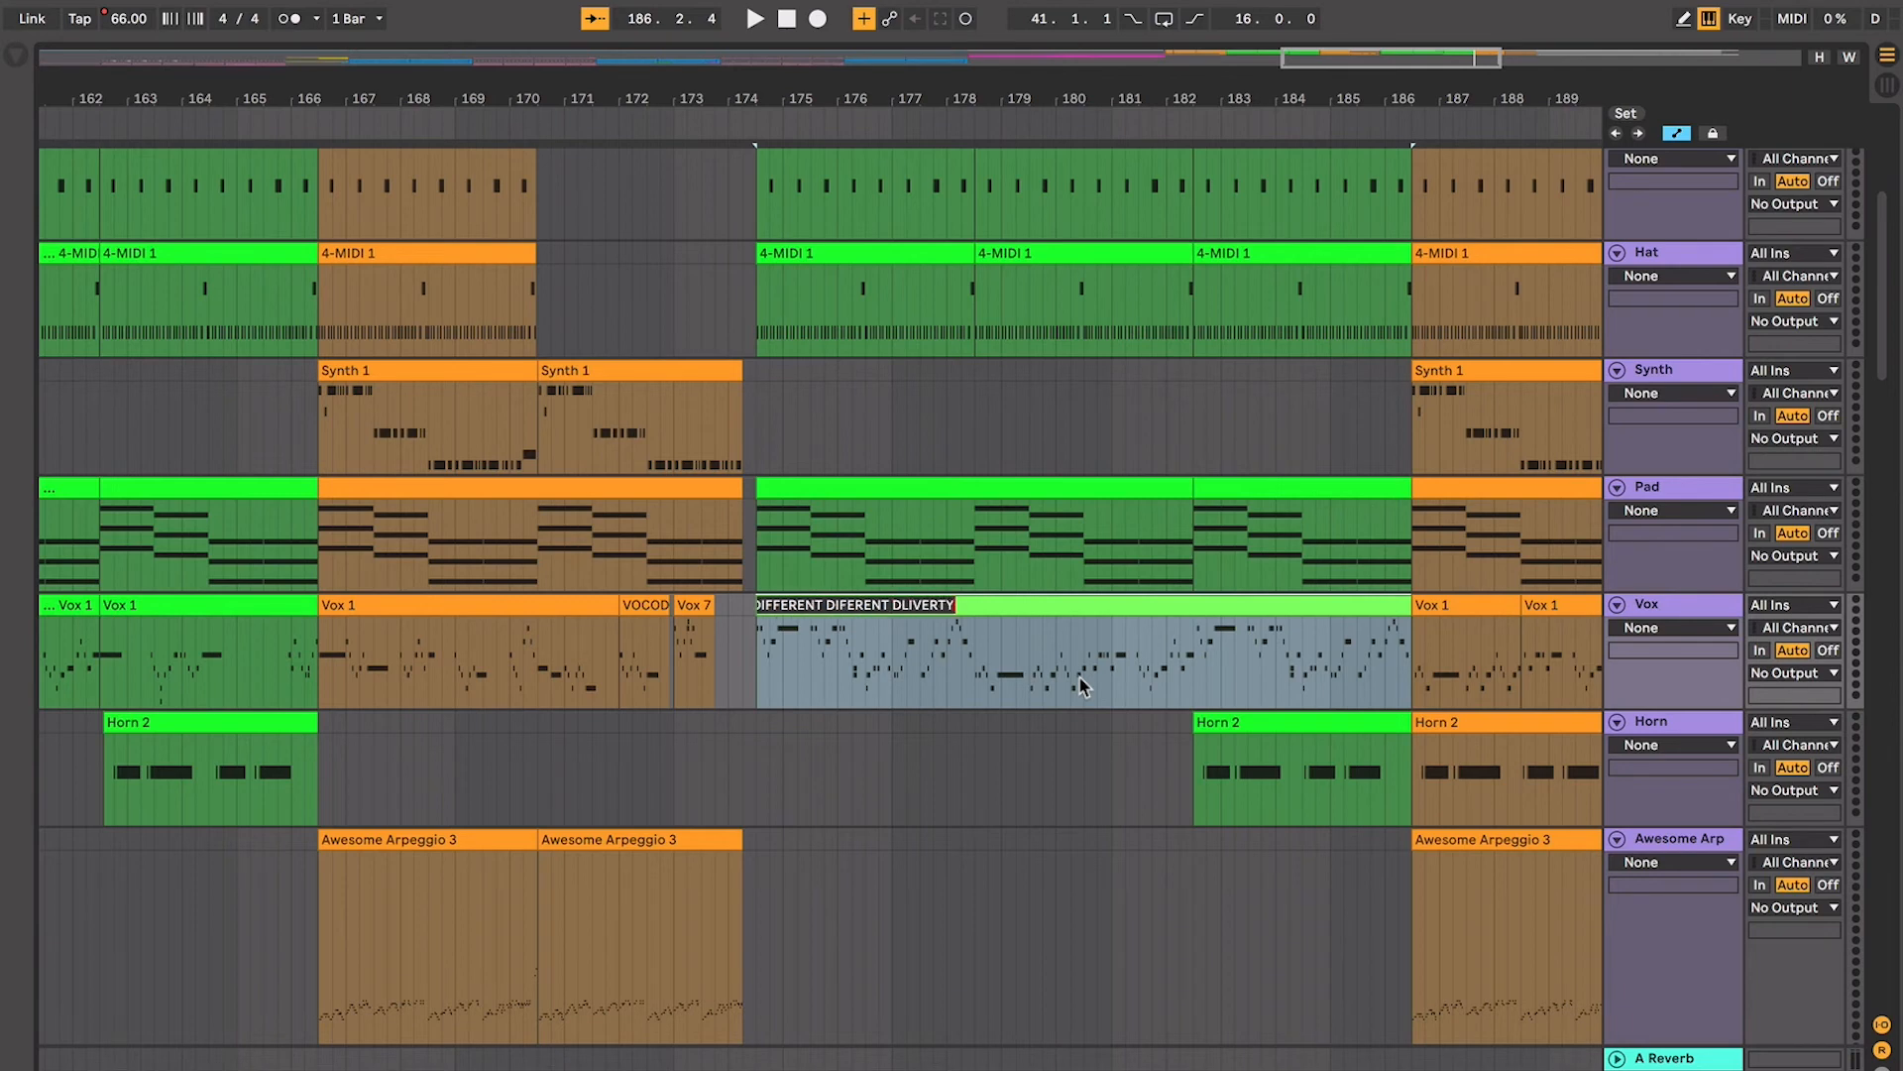
{"action": "key", "text": "BackSpace"}
{"action": "key", "text": "BackSpace"}
{"action": "key", "text": "BackSpace"}
{"action": "key", "text": "BackSpace"}
{"action": "key", "text": "BackSpace"}
{"action": "key", "text": "BackSpace"}
{"action": "key", "text": "BackSpace"}
{"action": "type", "text": "ELOVER"}
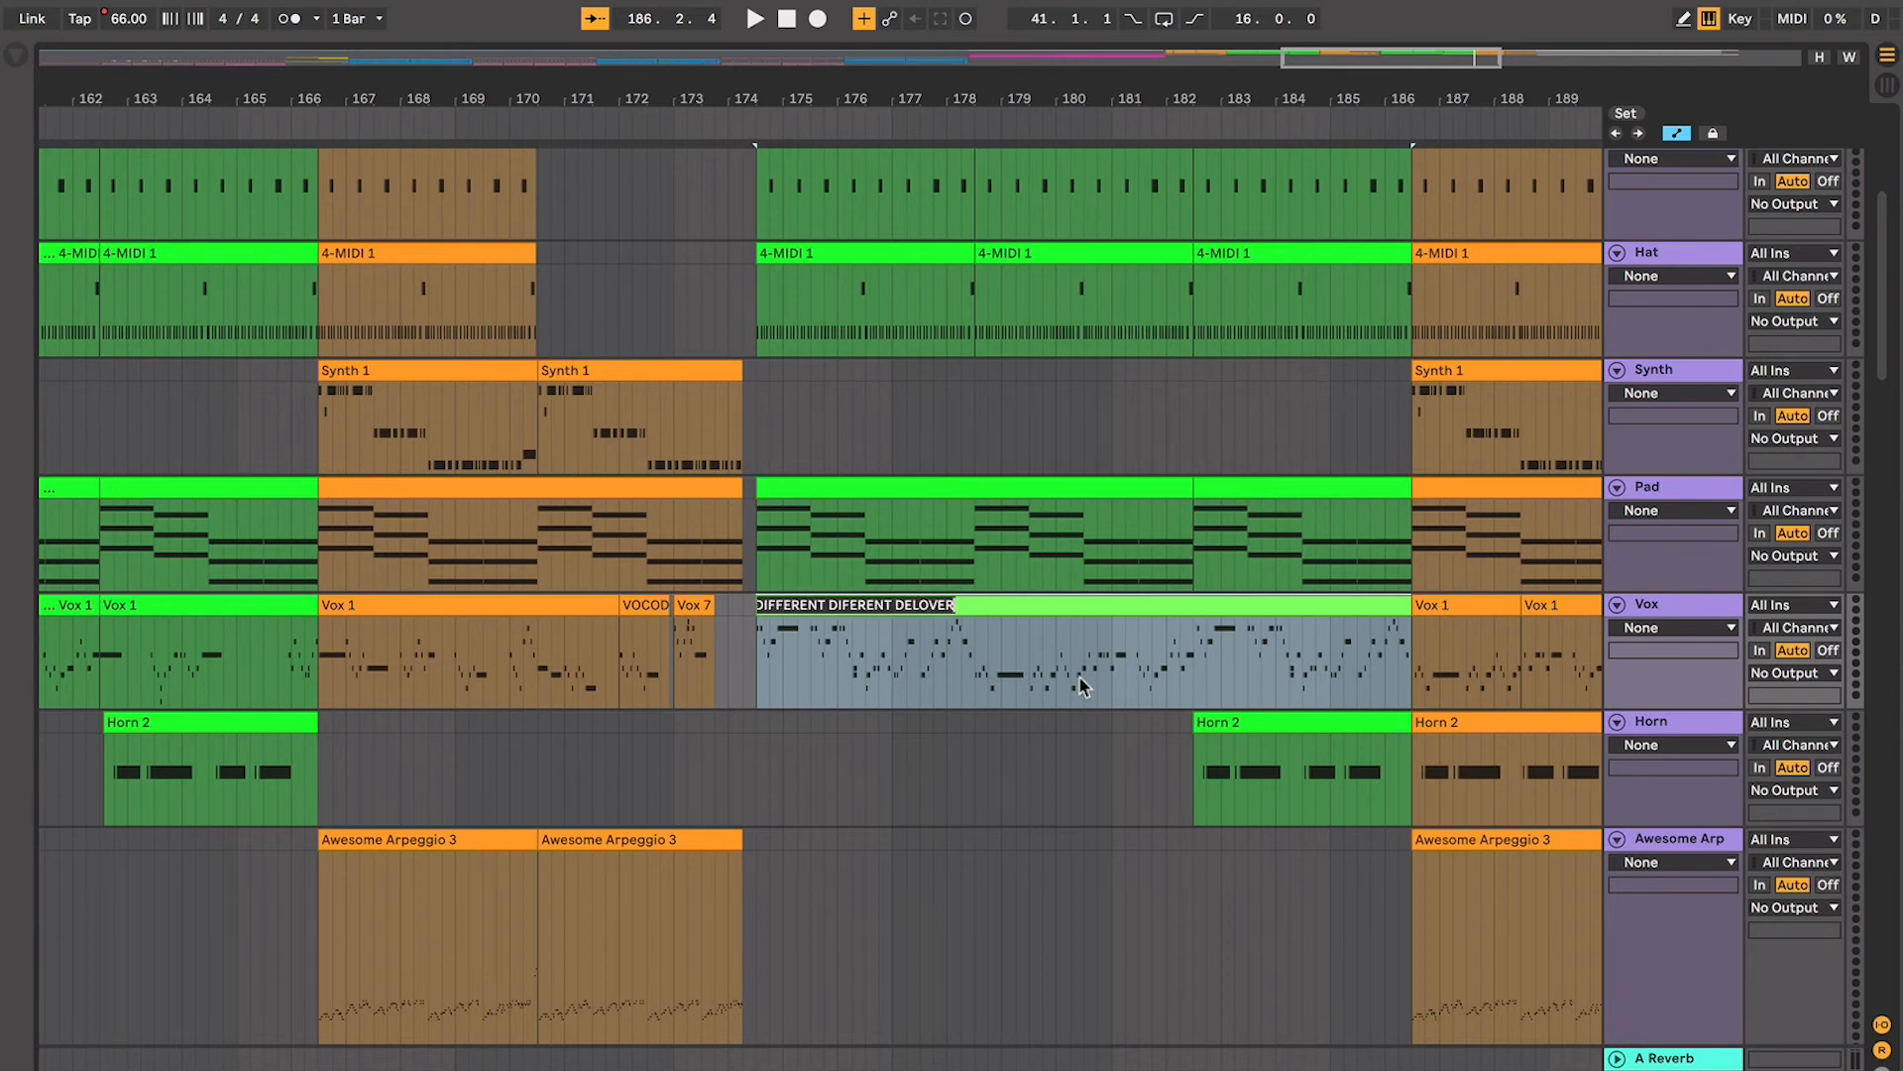
{"action": "type", "text": "Y"}
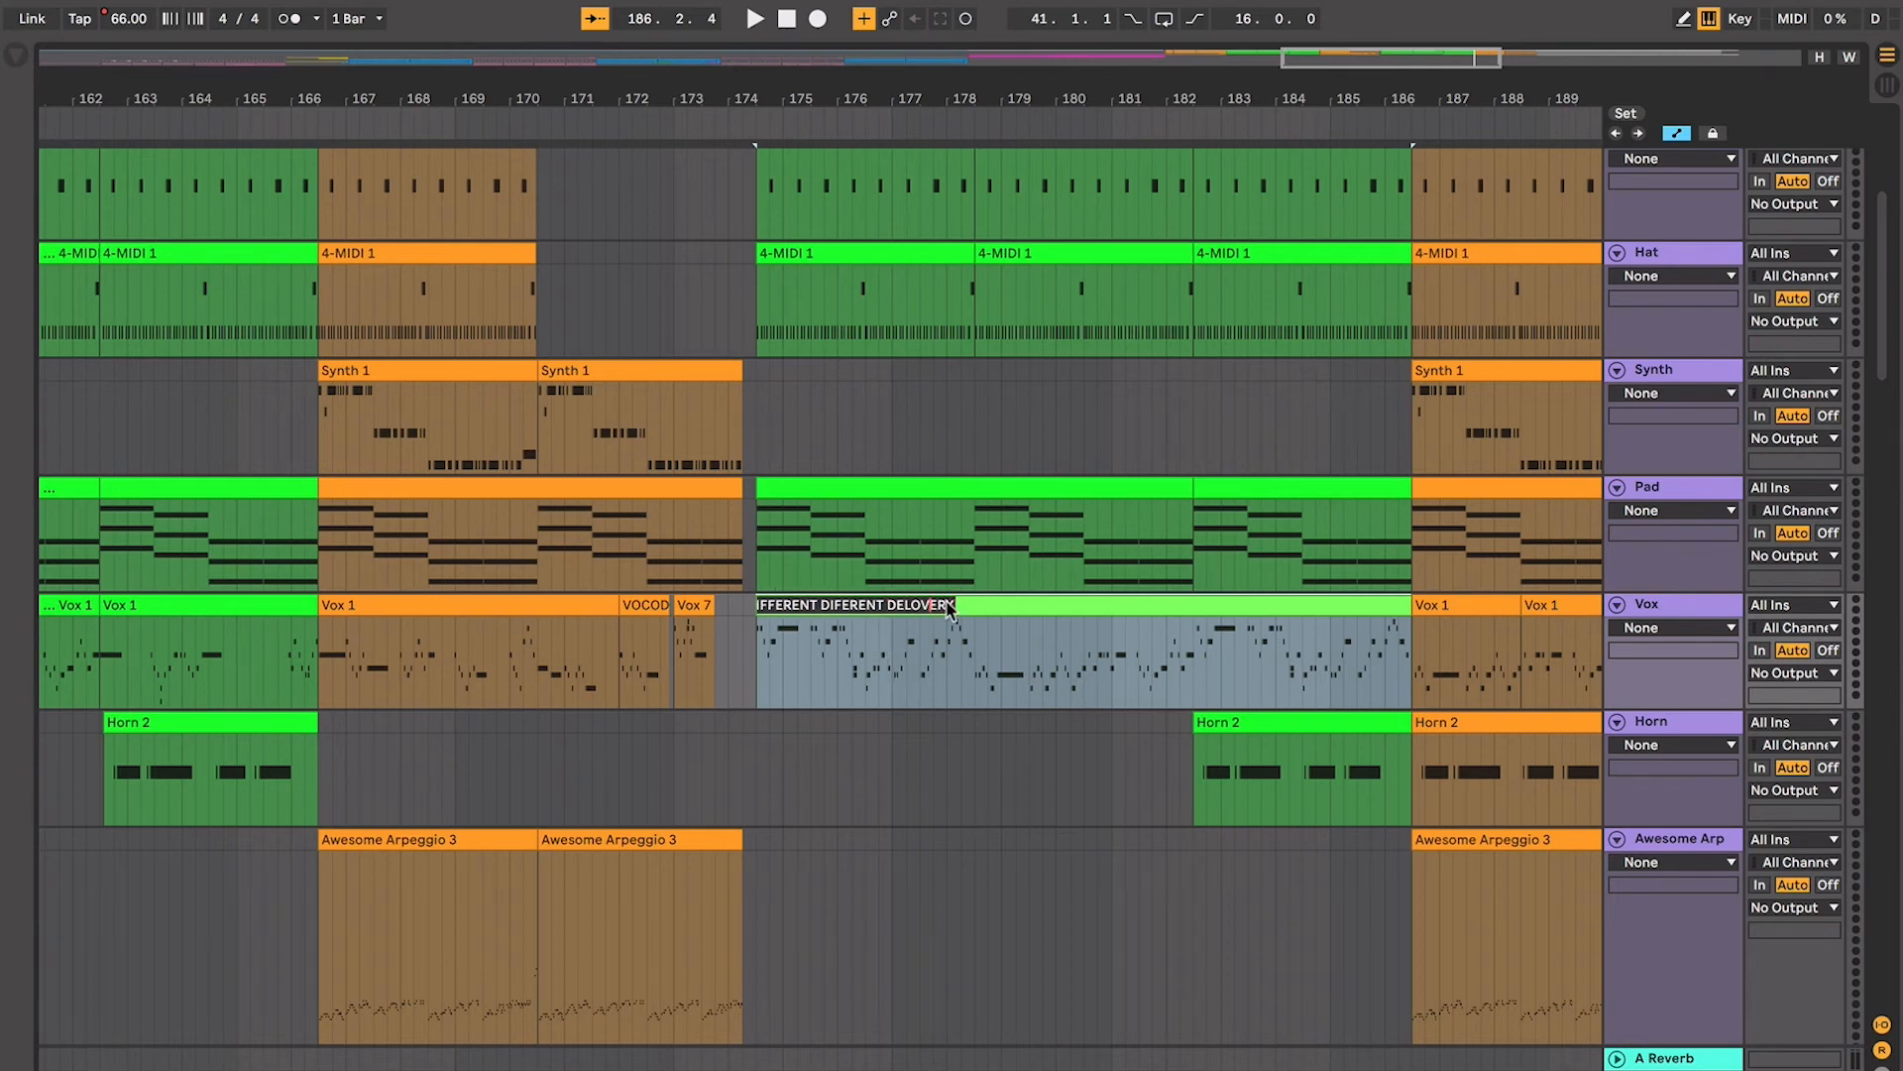
{"action": "left_click", "coordinate": [946, 644]}
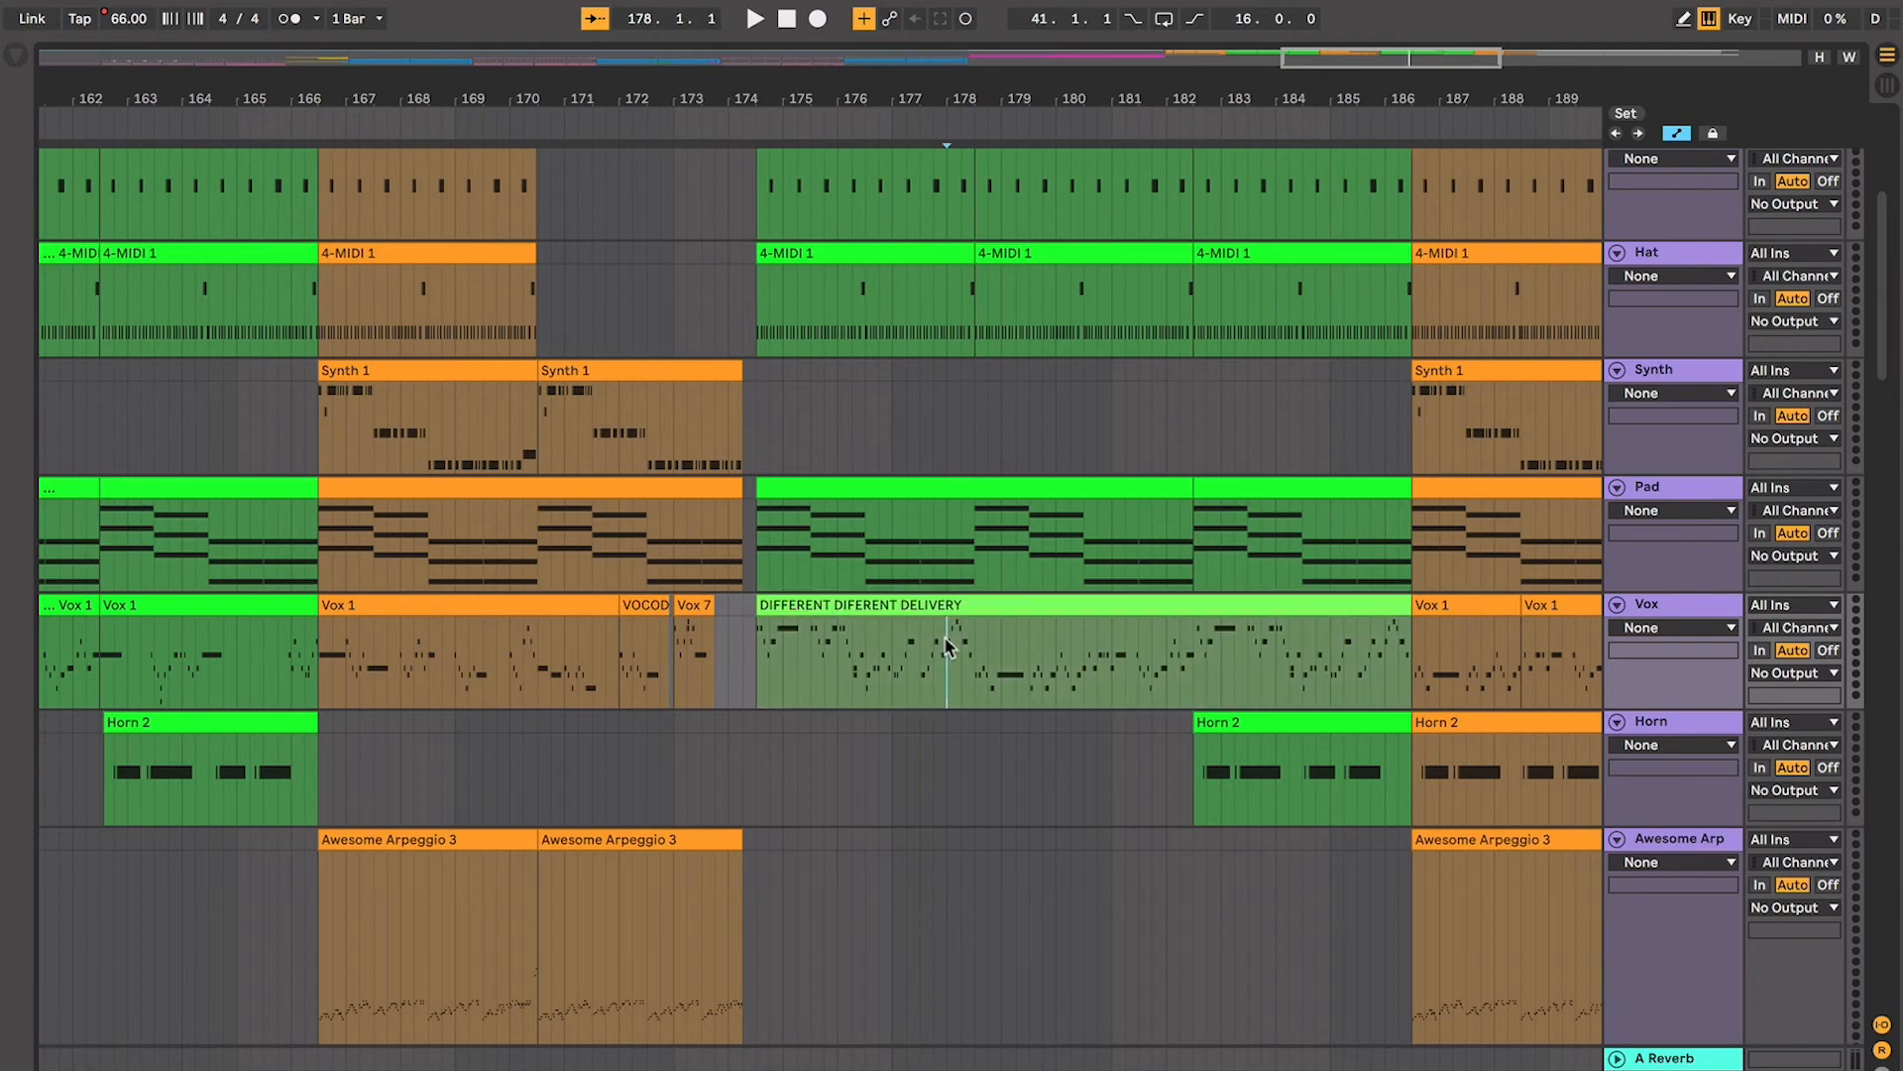
Examine the renamed Vox clip up close and in context with the surrounding sections
{"action": "left_click", "coordinate": [987, 604]}
{"action": "key", "text": "minus"}
{"action": "key", "text": "minus"}
{"action": "scroll", "coordinate": [992, 615], "scroll_direction": "up", "scroll_amount": 2}
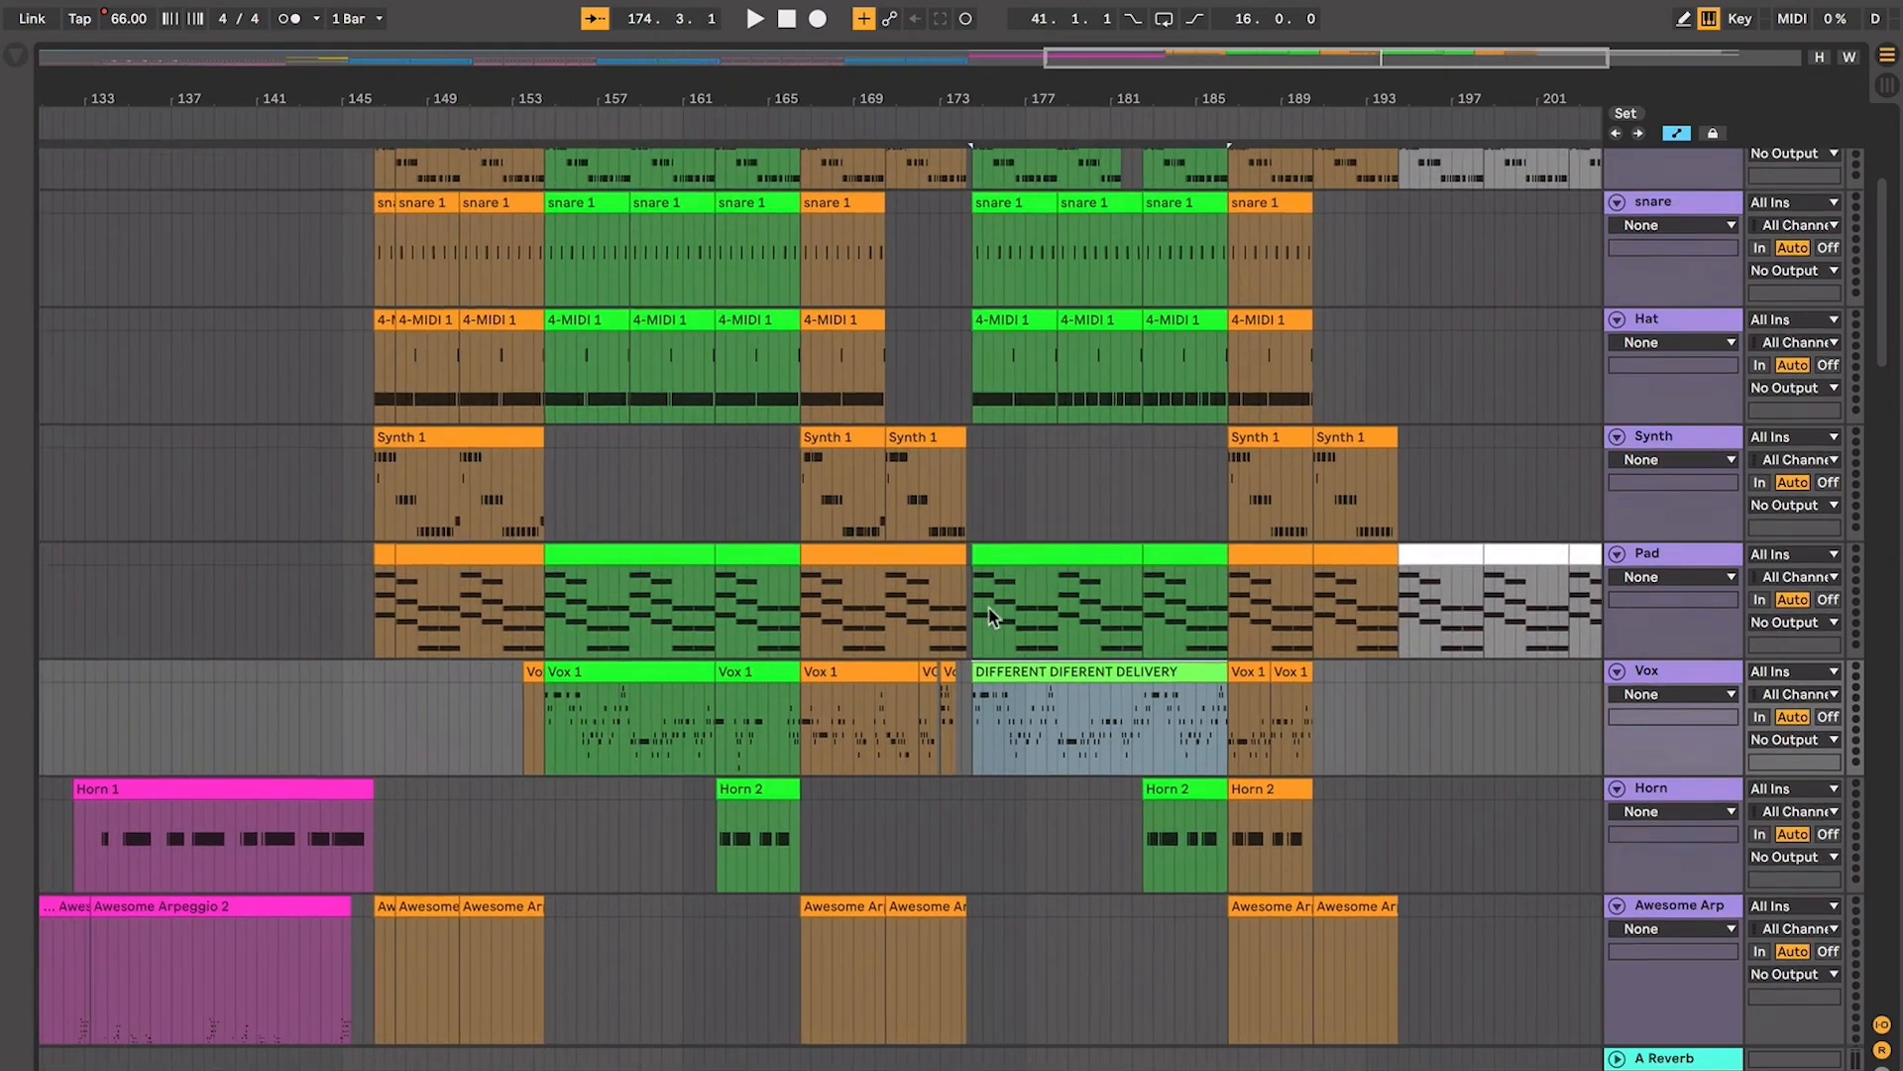
{"action": "scroll", "coordinate": [991, 615], "scroll_direction": "left", "scroll_amount": 1}
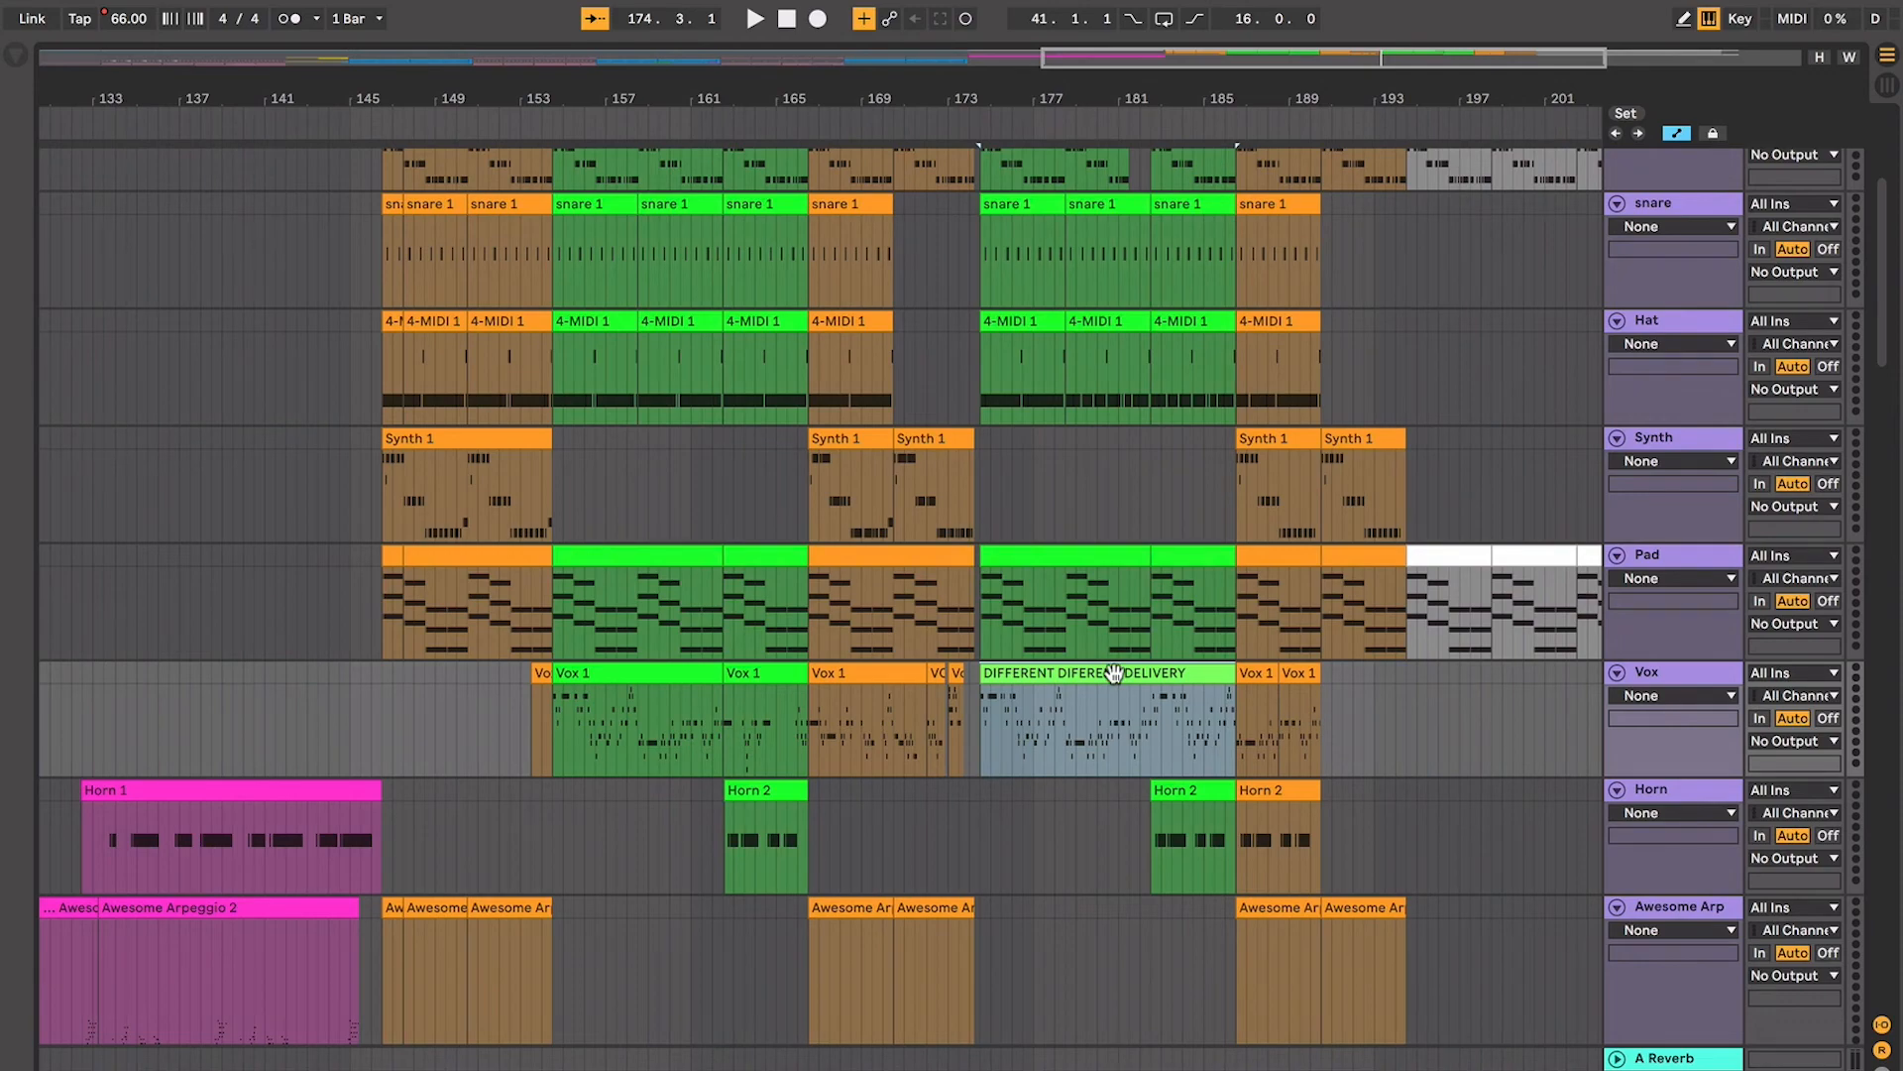
{"action": "key", "text": "plus"}
{"action": "key", "text": "plus"}
{"action": "left_click", "coordinate": [1161, 722]}
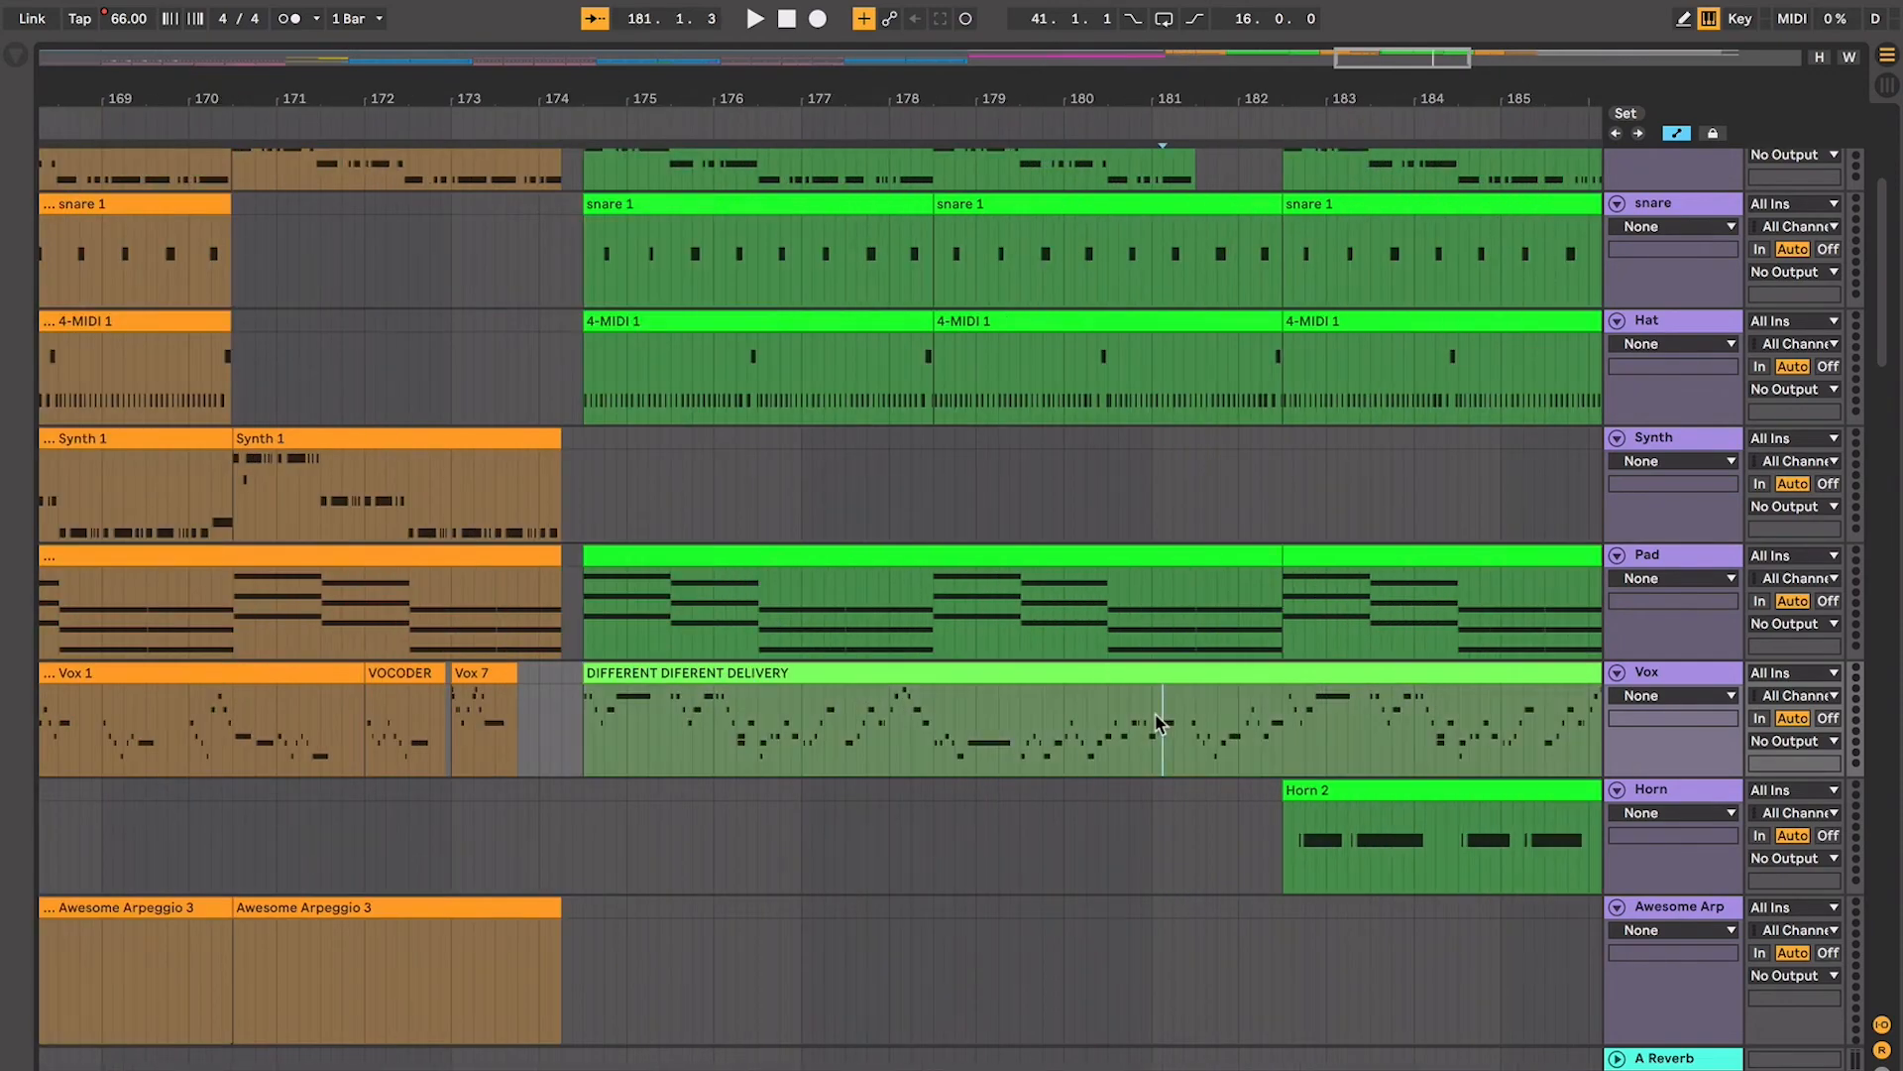
{"action": "key", "text": "minus"}
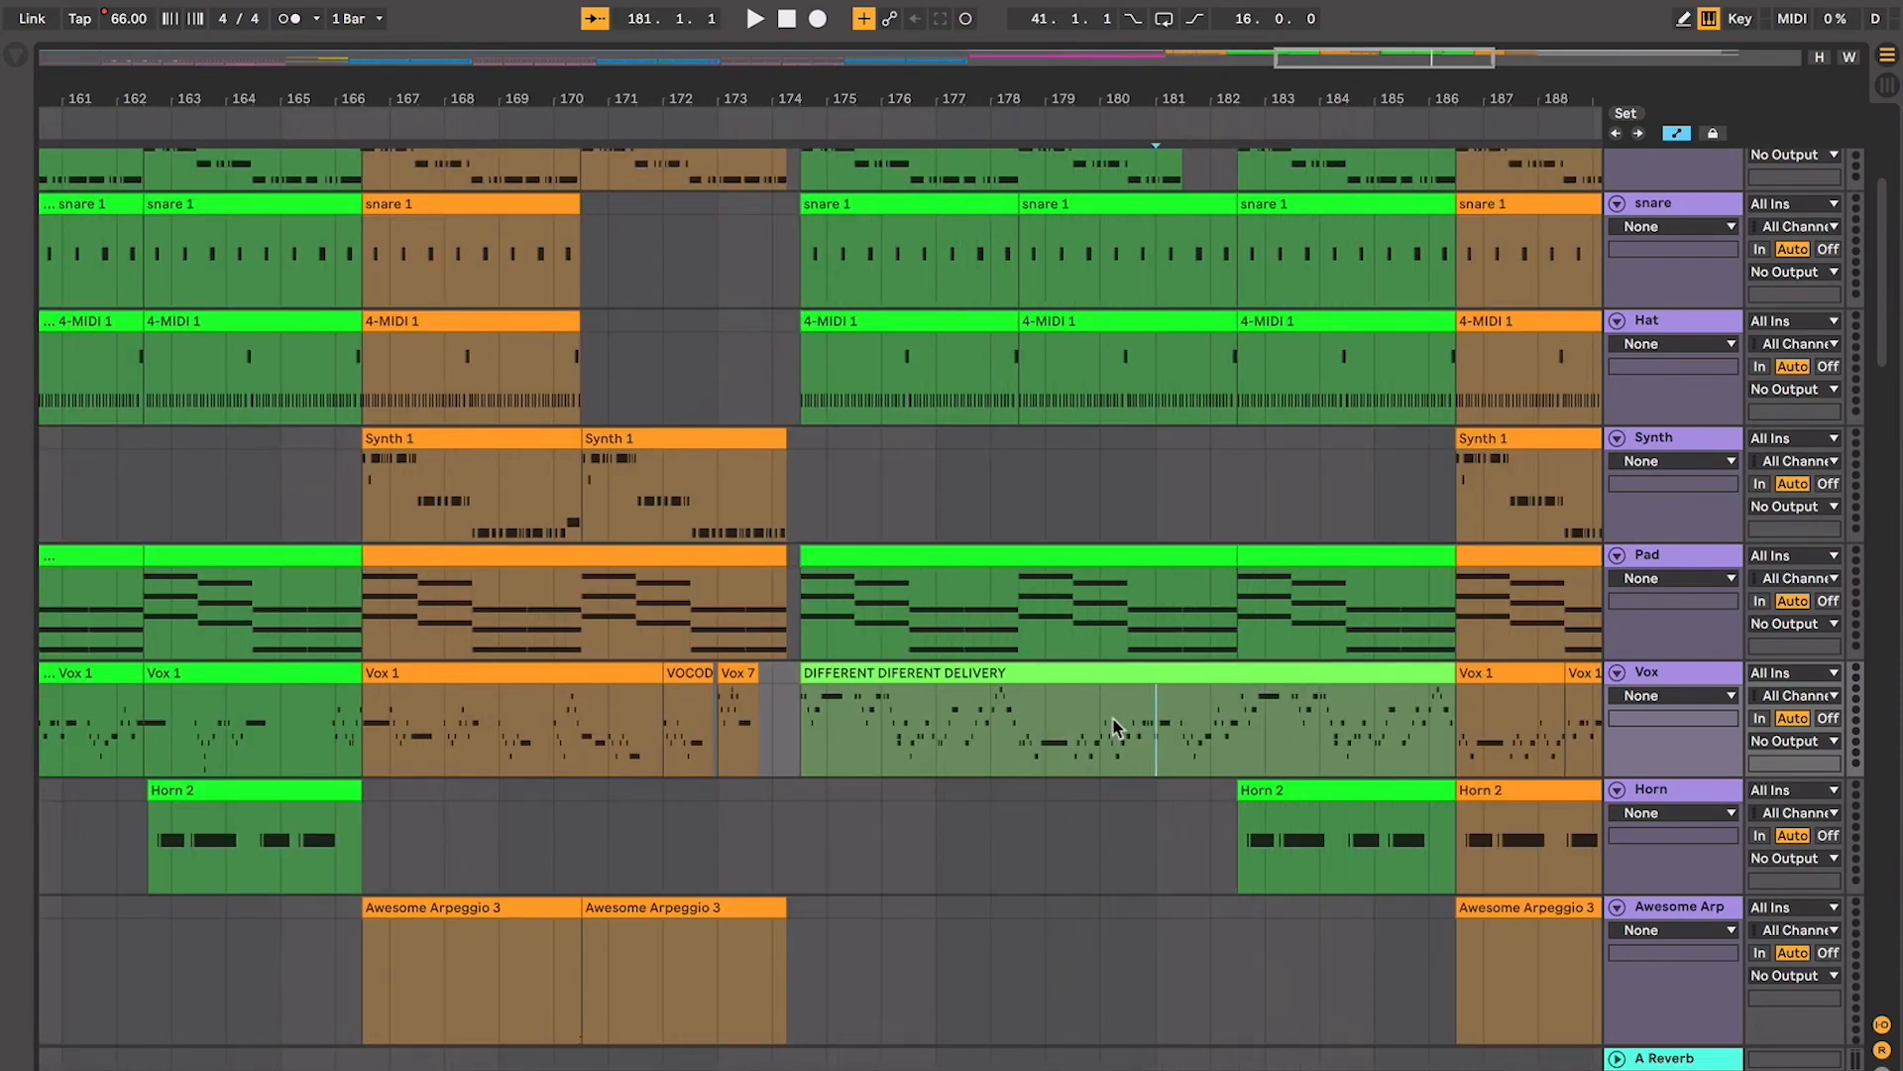
{"action": "left_click", "coordinate": [1112, 724]}
{"action": "left_click", "coordinate": [1120, 682]}
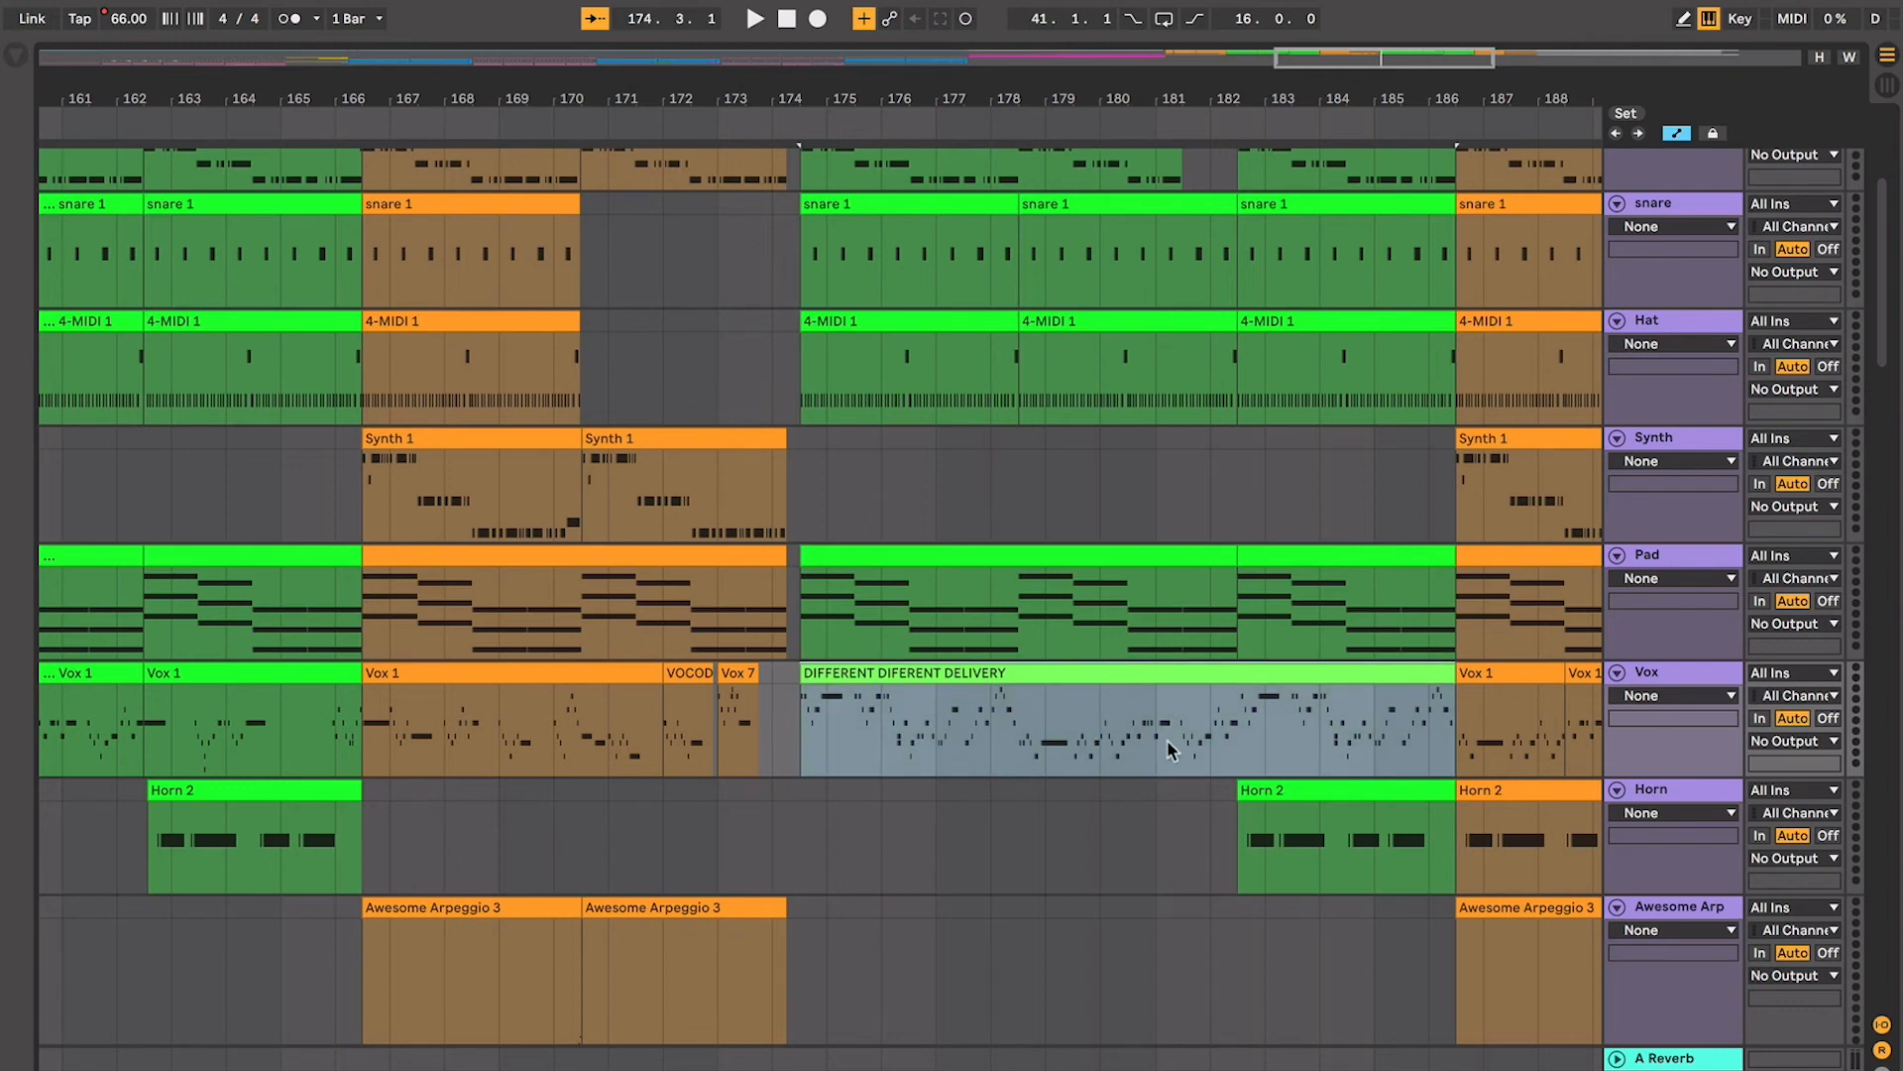
Examine the first green section's Vox clips from bar 154.3 to 166.3 alongside the parts on the other tracks
{"action": "scroll", "coordinate": [1170, 748], "scroll_direction": "left", "scroll_amount": 1}
{"action": "scroll", "coordinate": [1169, 748], "scroll_direction": "down", "scroll_amount": 1}
{"action": "key", "text": "minus"}
{"action": "left_click", "coordinate": [434, 647]}
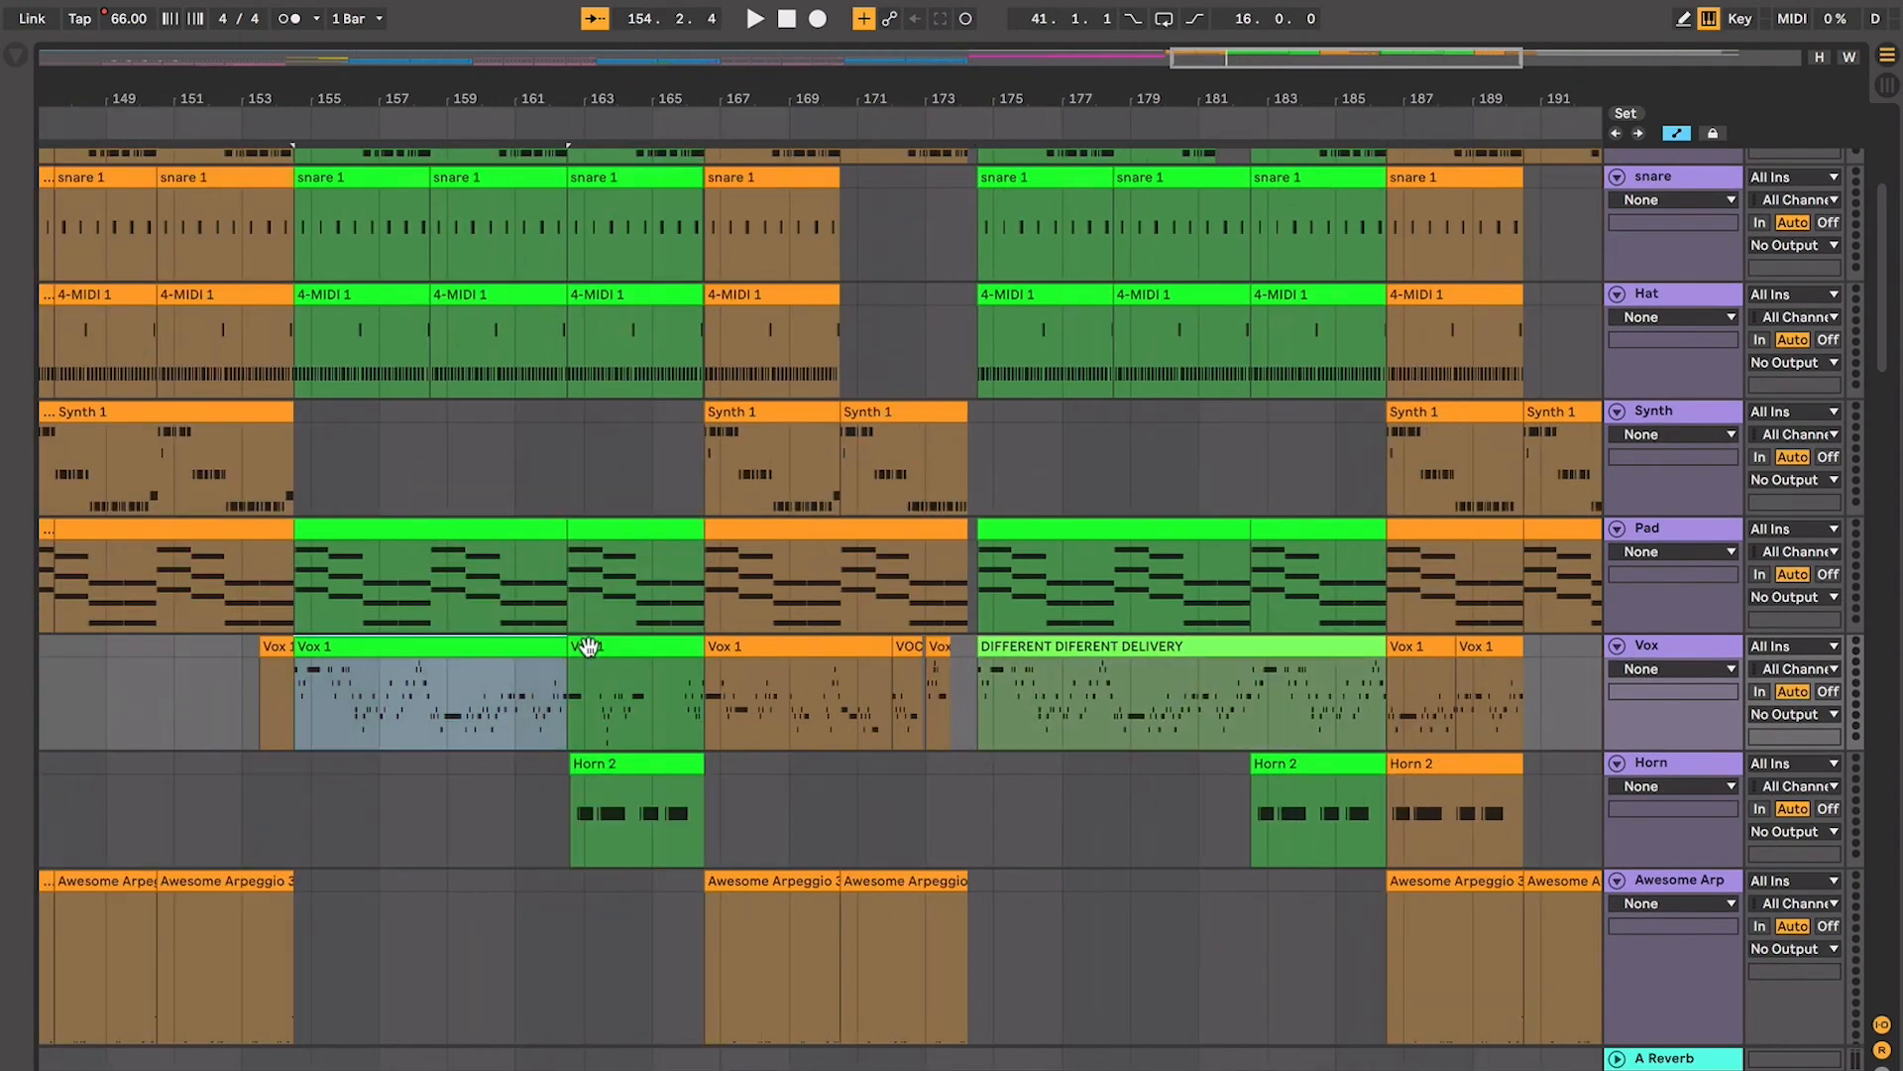
{"action": "scroll", "coordinate": [609, 650], "scroll_direction": "up", "scroll_amount": 5}
{"action": "scroll", "coordinate": [609, 653], "scroll_direction": "down", "scroll_amount": 10}
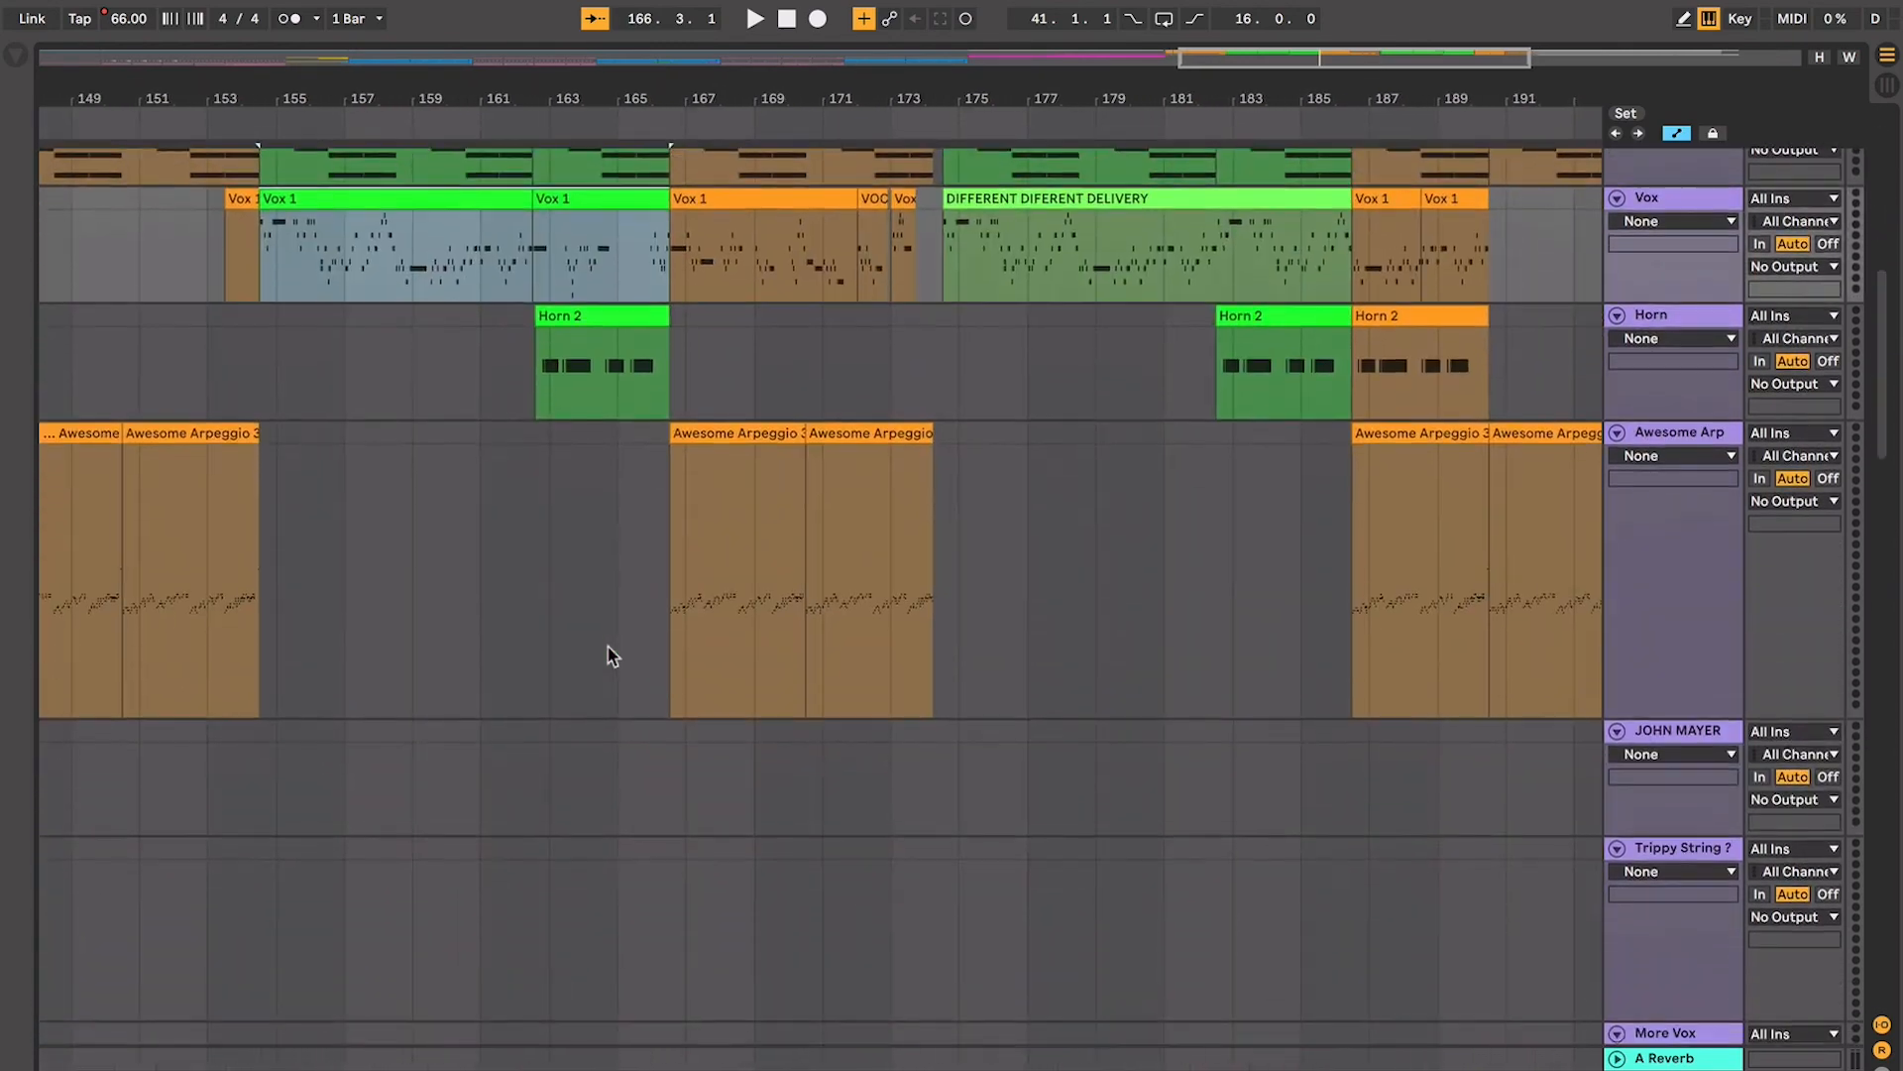
{"action": "scroll", "coordinate": [608, 653], "scroll_direction": "up", "scroll_amount": 5}
{"action": "scroll", "coordinate": [605, 644], "scroll_direction": "up", "scroll_amount": 3}
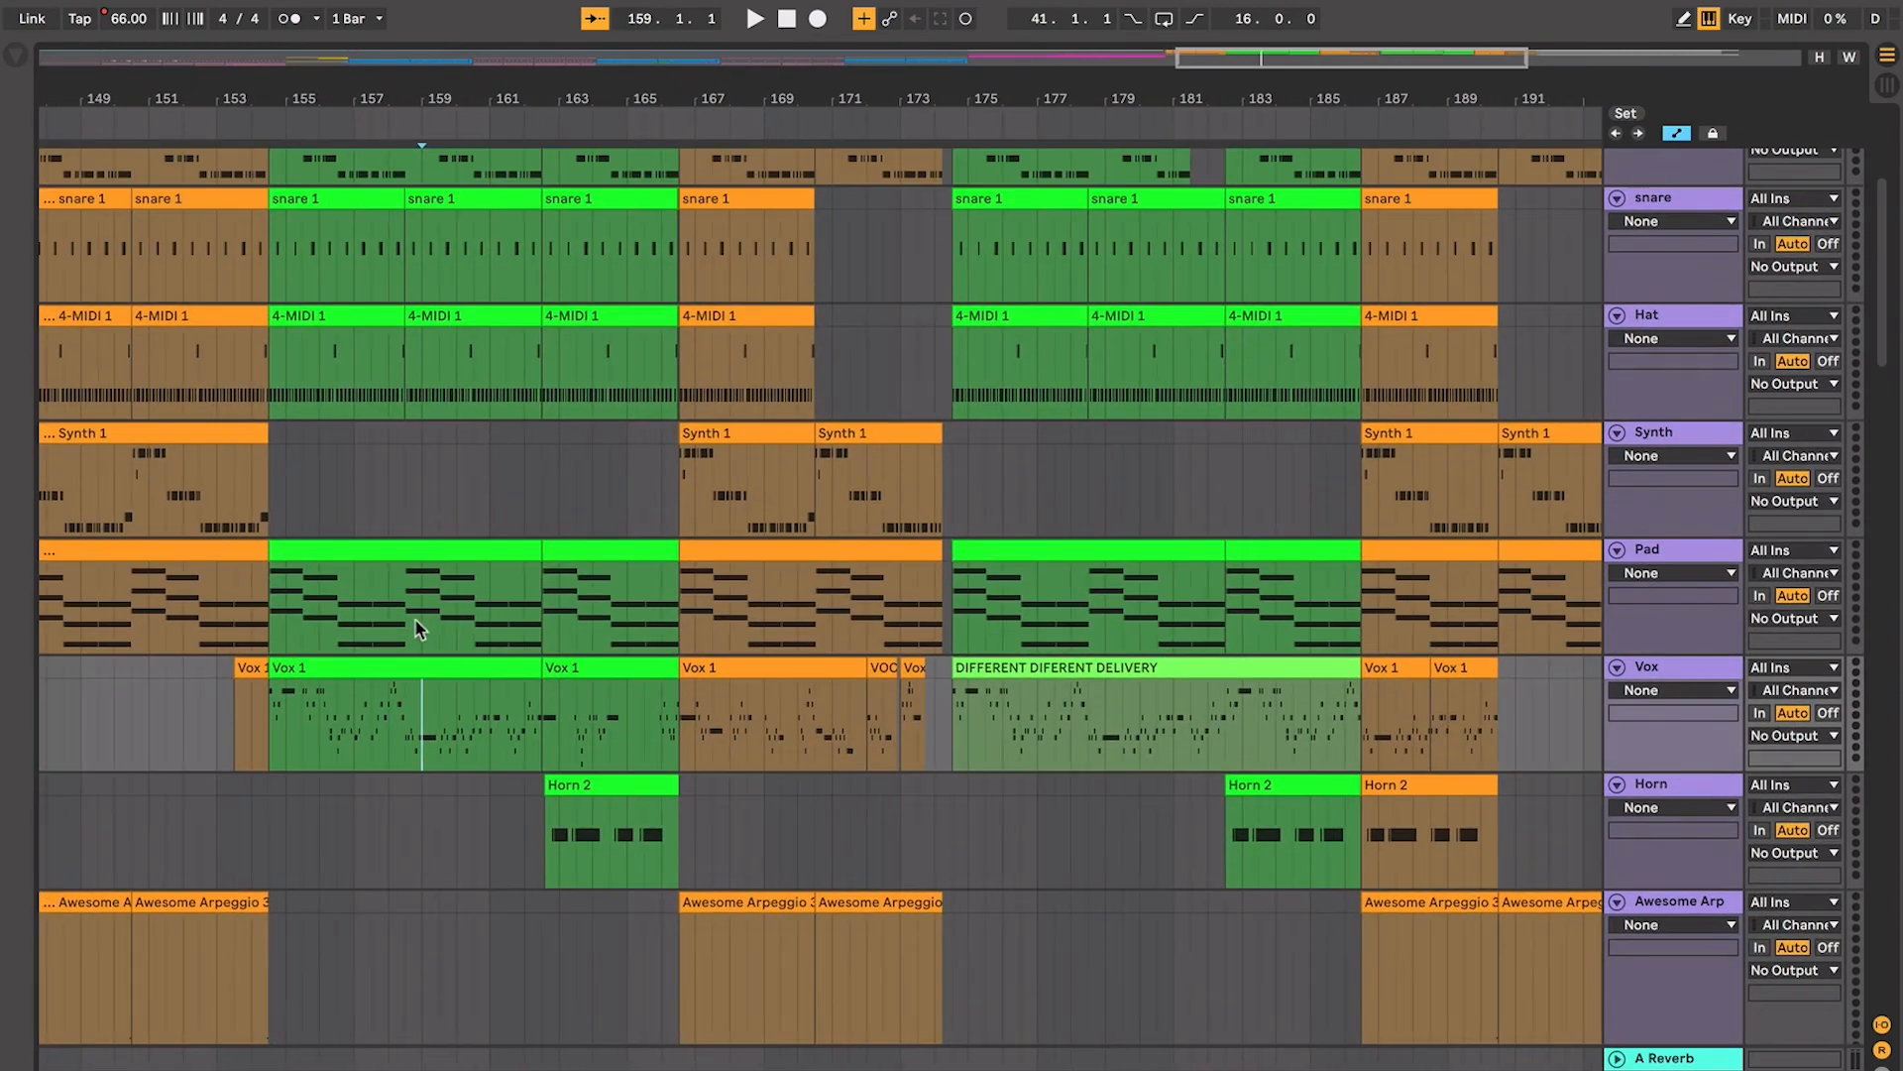
Play the first green section from bar 158.3 and the second one from bar 178.3 to compare the vocal deliveries
{"action": "left_click", "coordinate": [405, 615]}
{"action": "key", "text": "space"}
{"action": "scroll", "coordinate": [781, 577], "scroll_direction": "right", "scroll_amount": 3}
{"action": "scroll", "coordinate": [1134, 565], "scroll_direction": "down", "scroll_amount": 1}
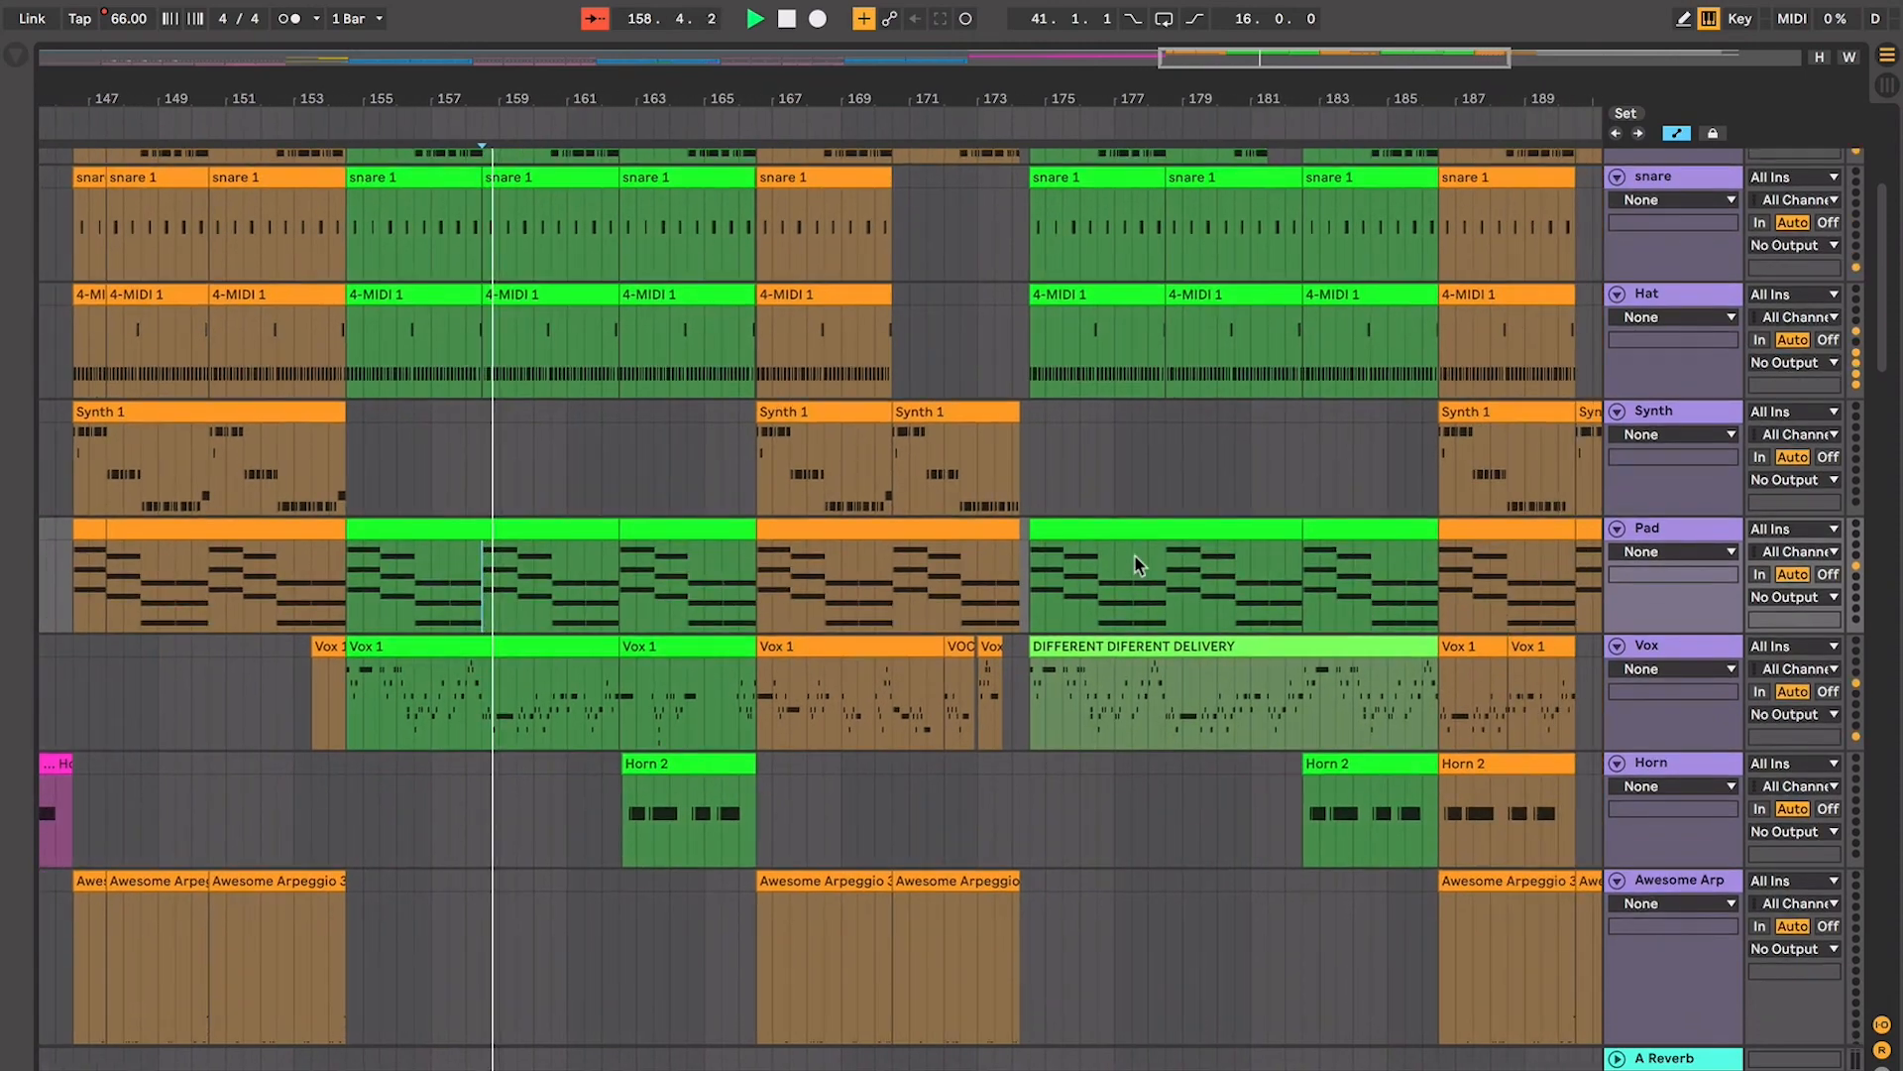
{"action": "key", "text": "space"}
{"action": "key", "text": "space"}
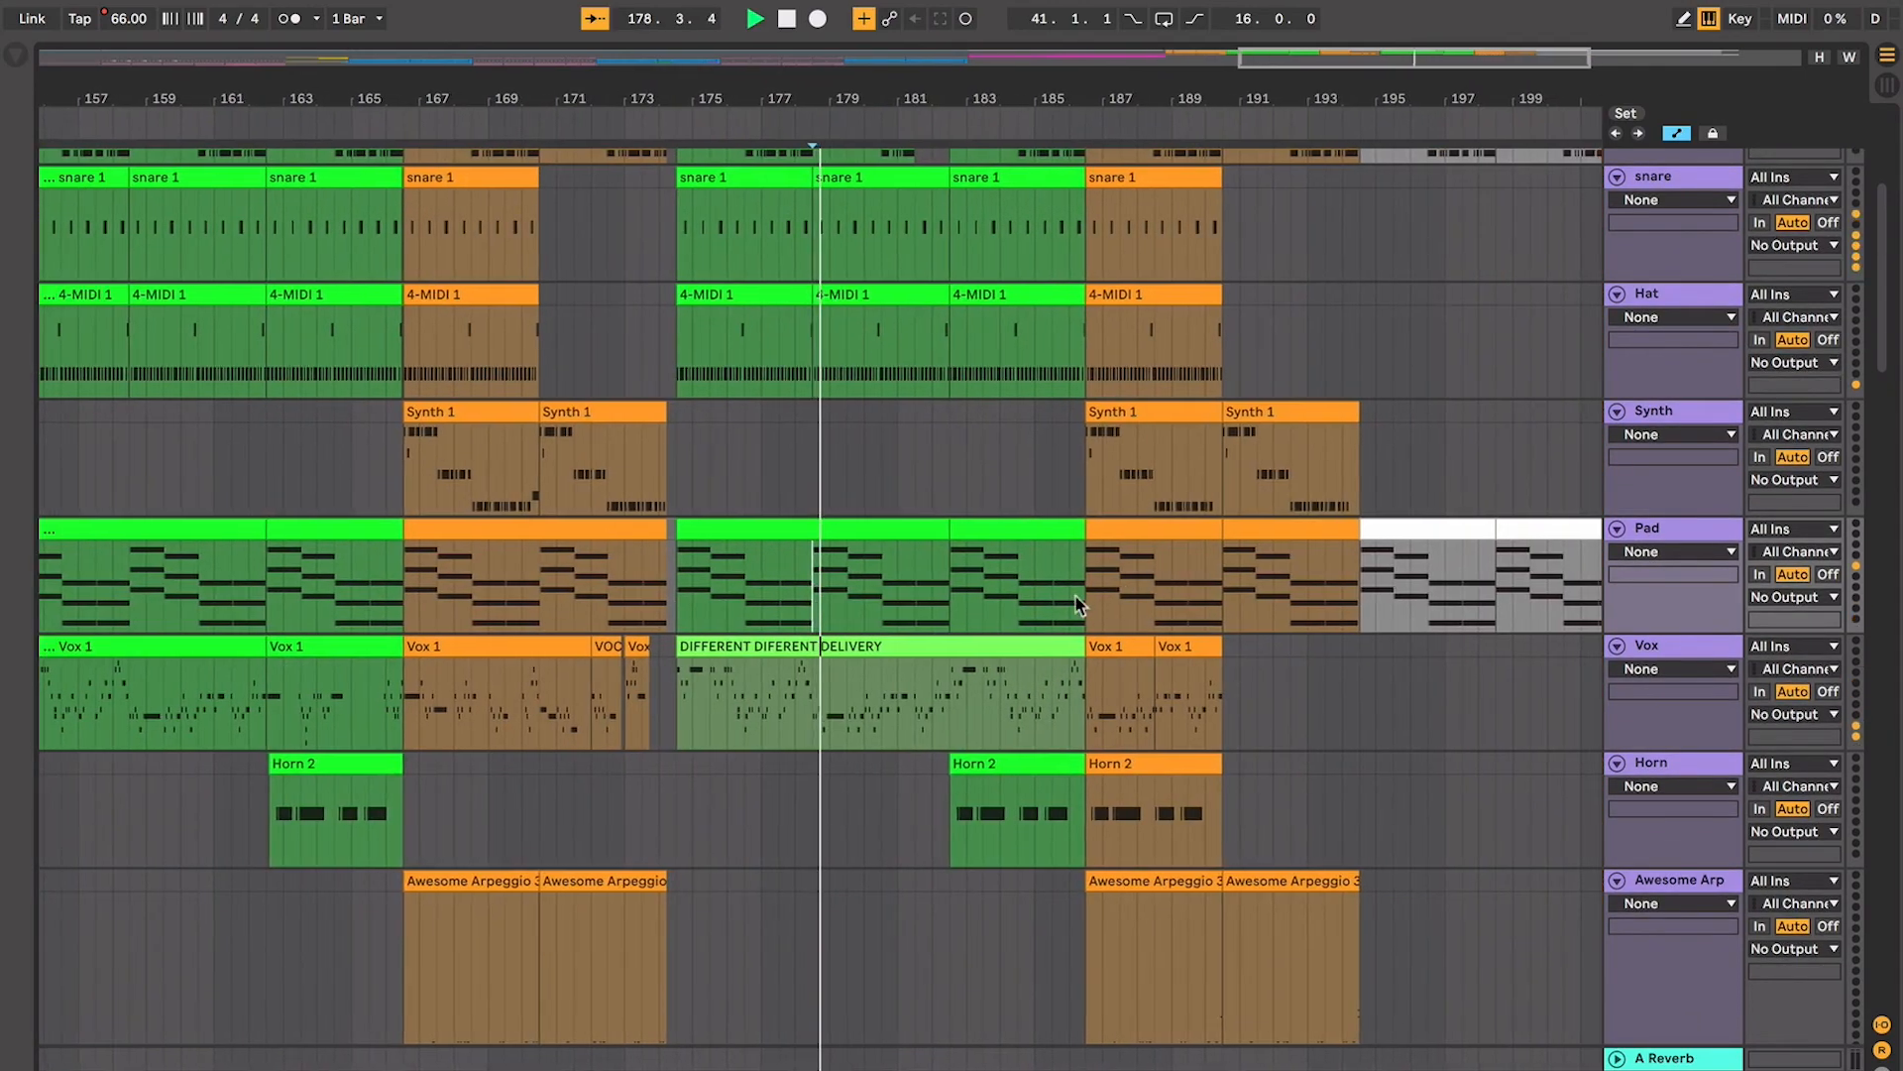
Stop playback and compare the DIFFERENT DIFERENT DELIVERY Vox clip with the Pad and Synth parts of the second green section
{"action": "key", "text": "space"}
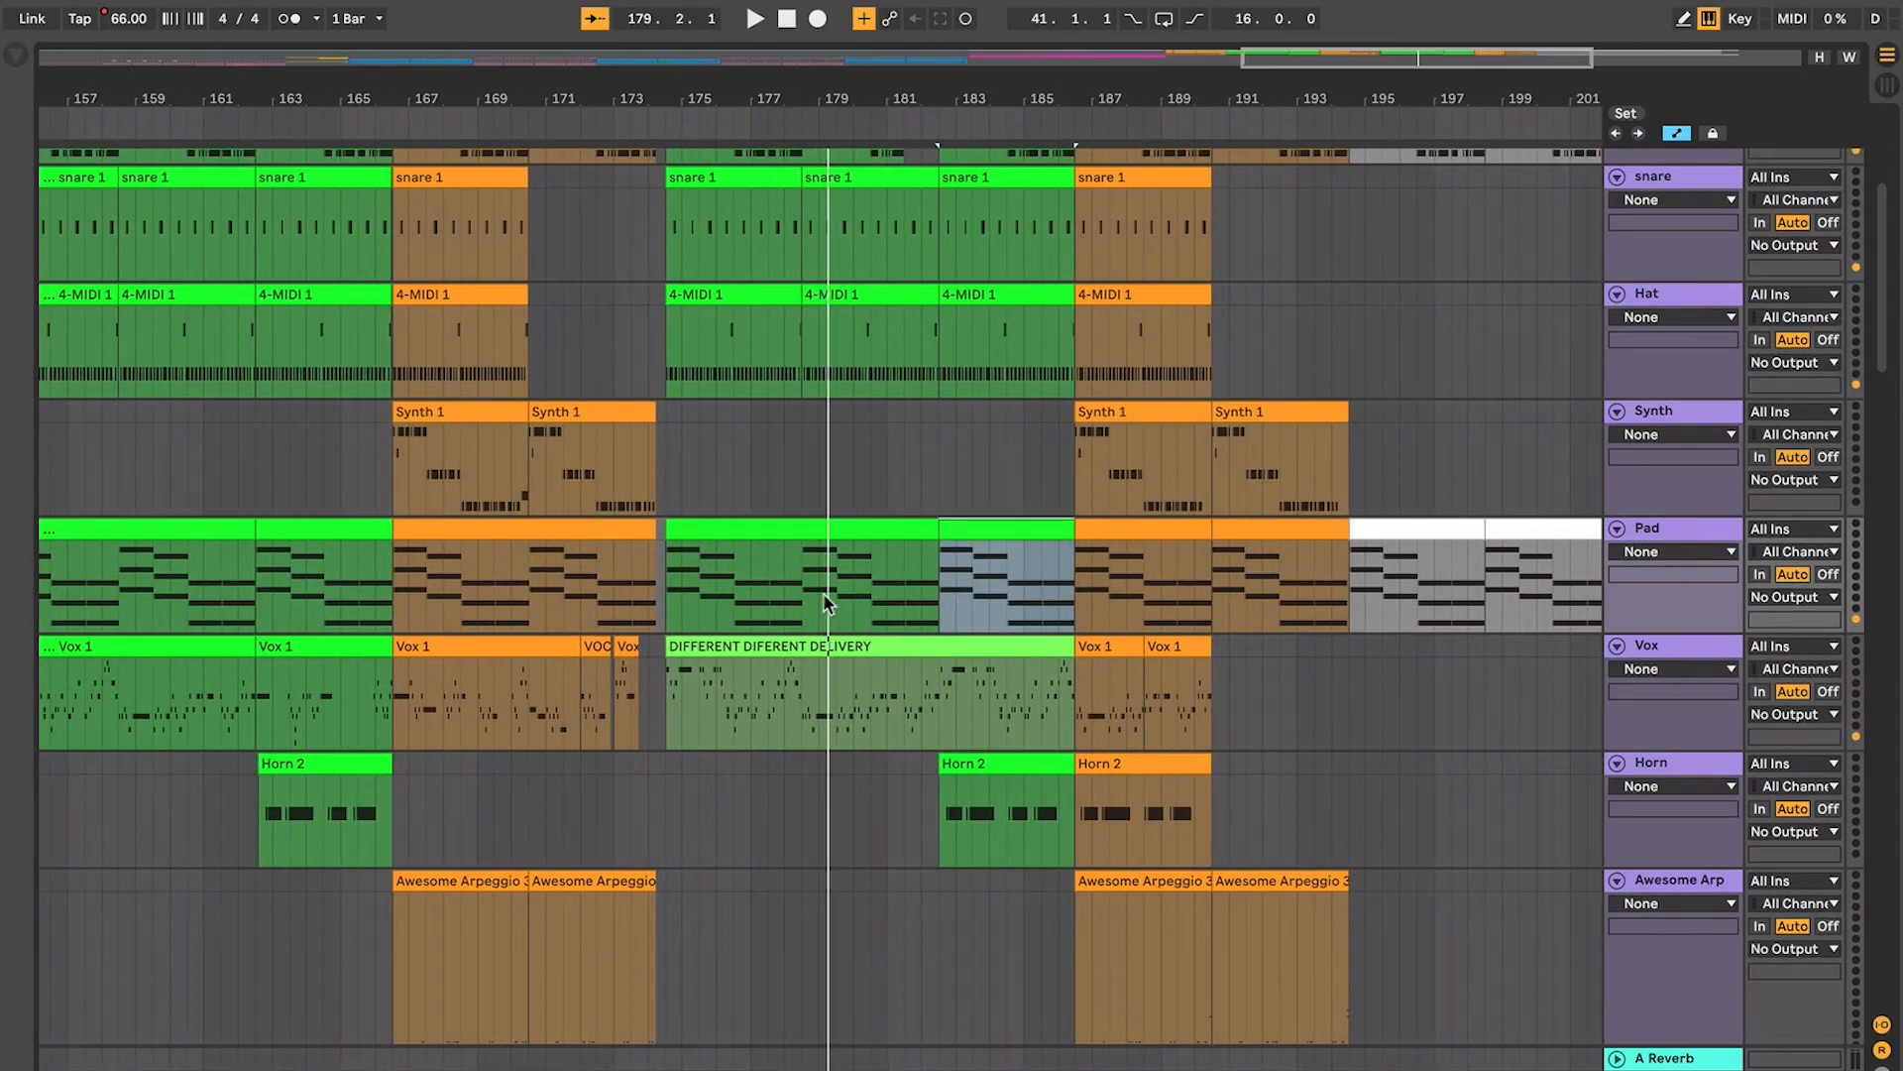
{"action": "left_click", "coordinate": [877, 645]}
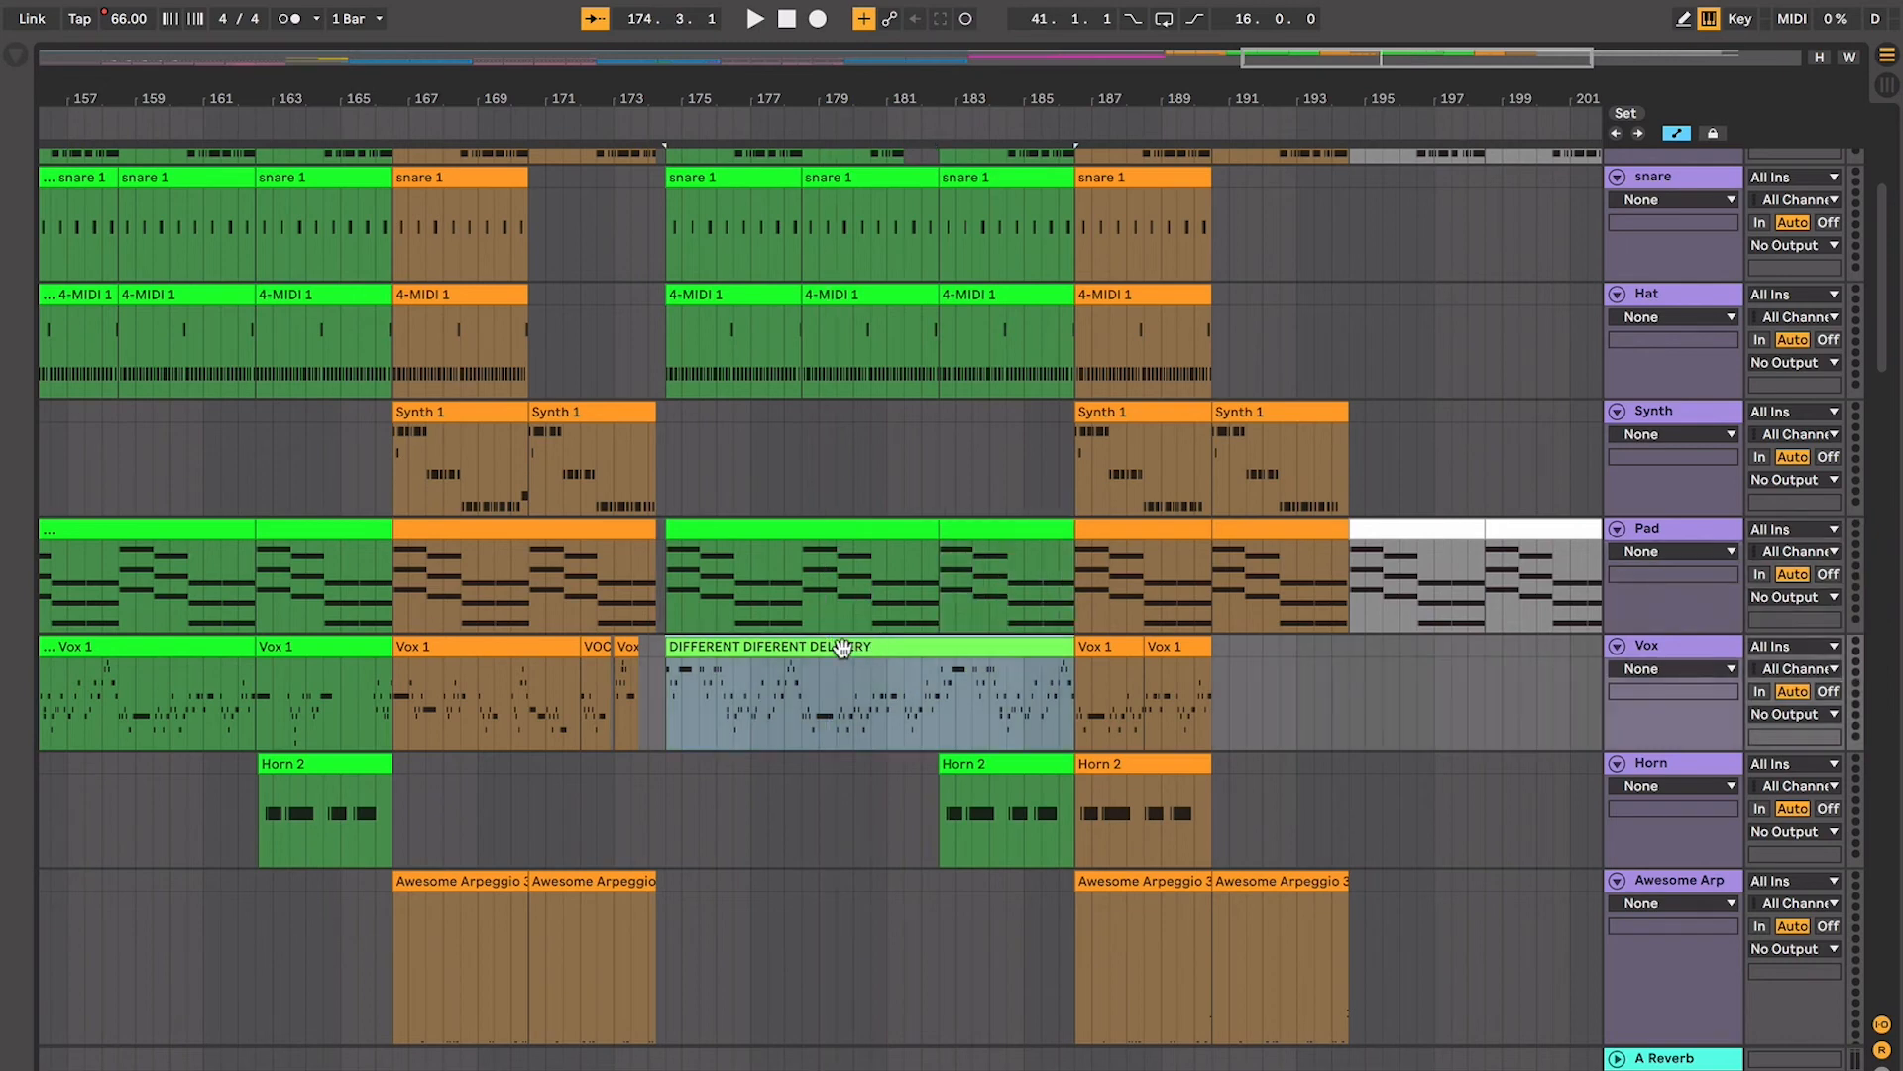
{"action": "scroll", "coordinate": [845, 642], "scroll_direction": "left", "scroll_amount": 3}
{"action": "left_click", "coordinate": [878, 557]}
{"action": "double_click", "coordinate": [878, 561]}
{"action": "scroll", "coordinate": [967, 490], "scroll_direction": "up", "scroll_amount": 2}
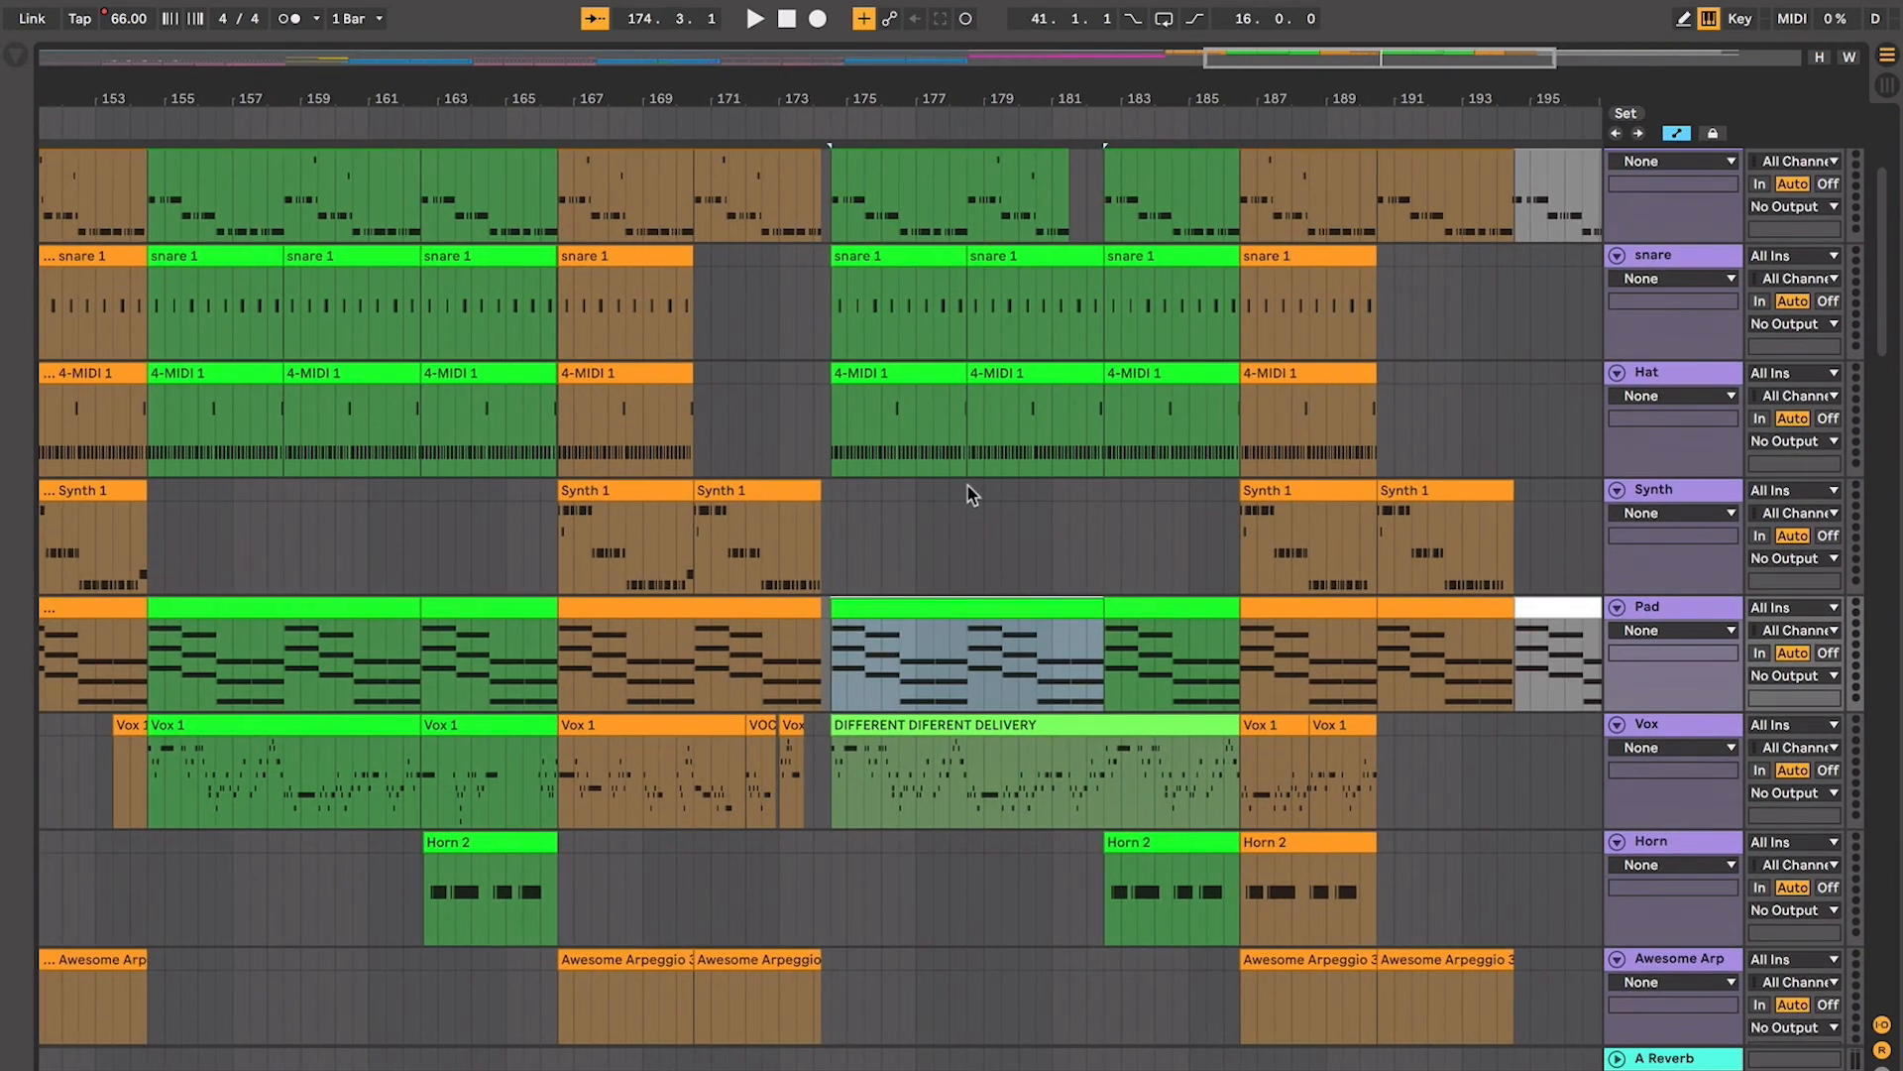
{"action": "left_click", "coordinate": [825, 564]}
{"action": "scroll", "coordinate": [750, 632], "scroll_direction": "left", "scroll_amount": 3}
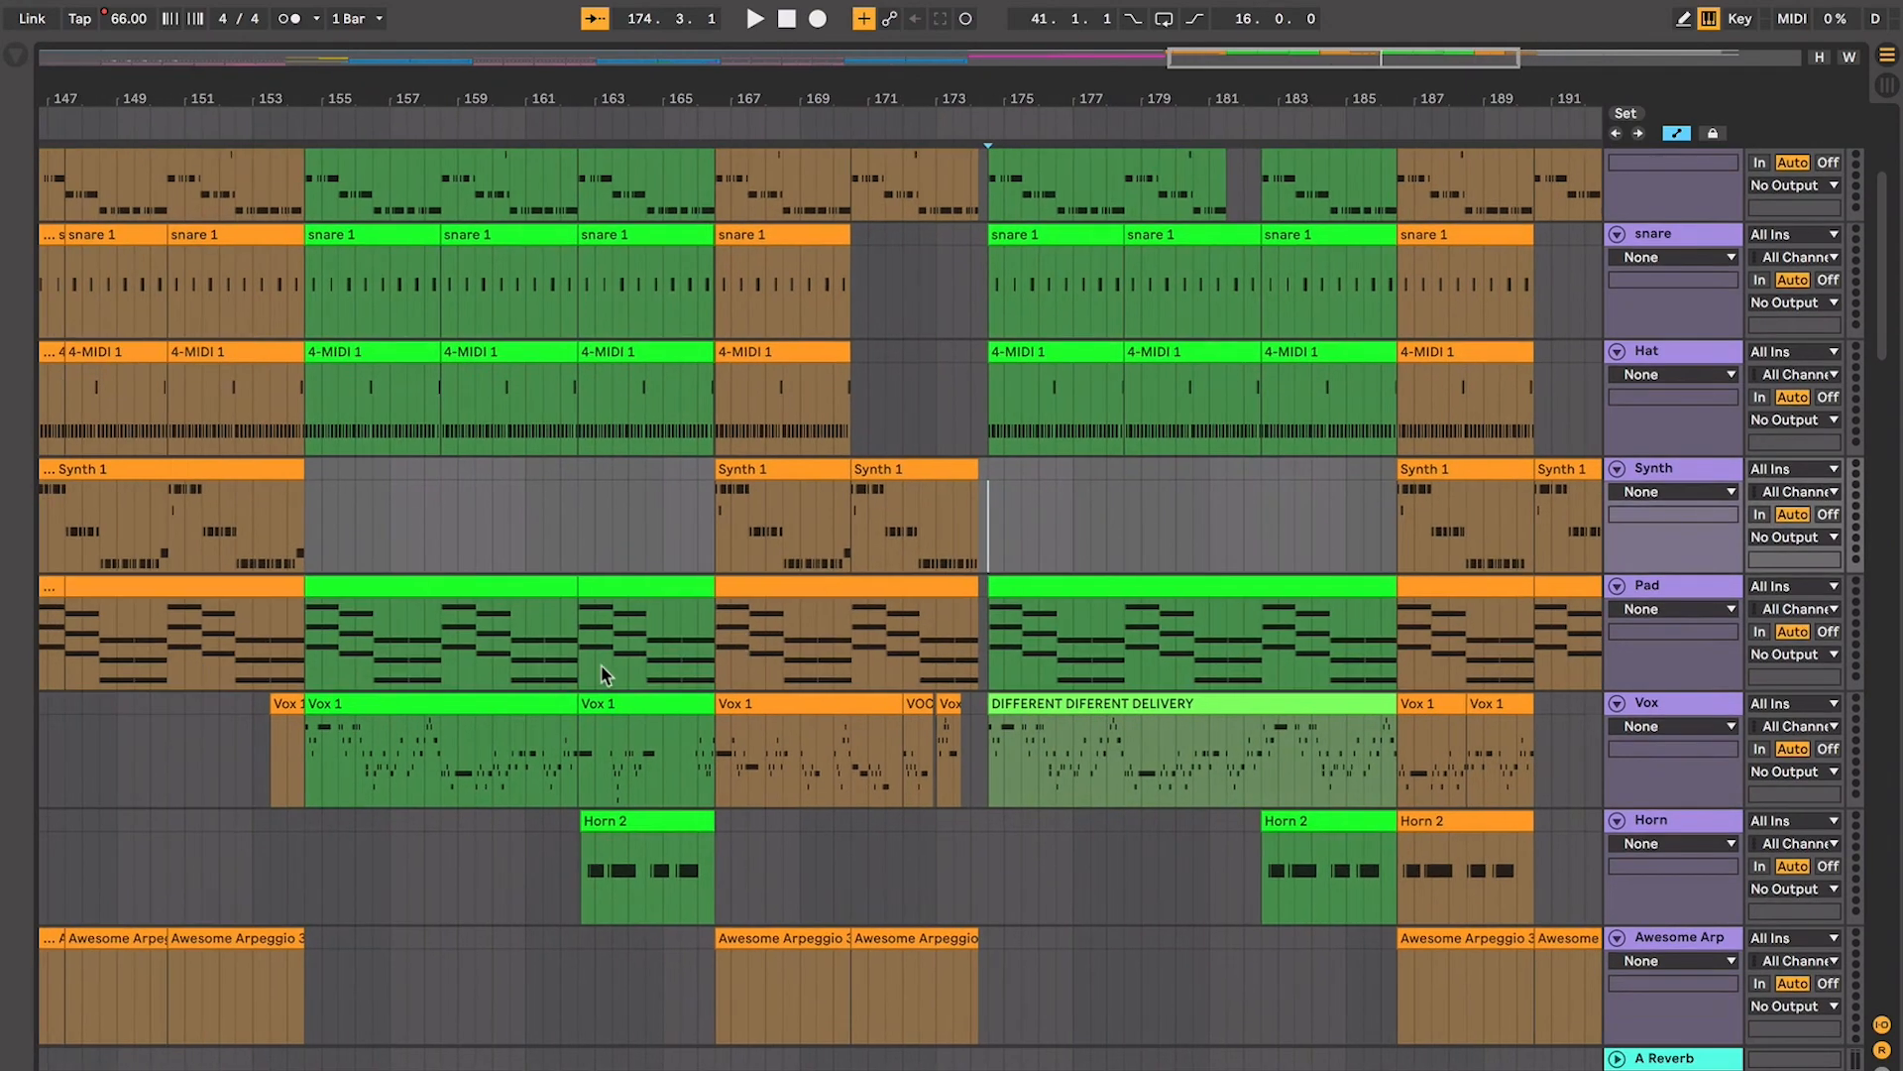
Play the first green section's Vox clip from bar 154.3 and skip ahead to bars 156 and 157
{"action": "left_click", "coordinate": [529, 702]}
{"action": "key", "text": "z"}
{"action": "key", "text": "space"}
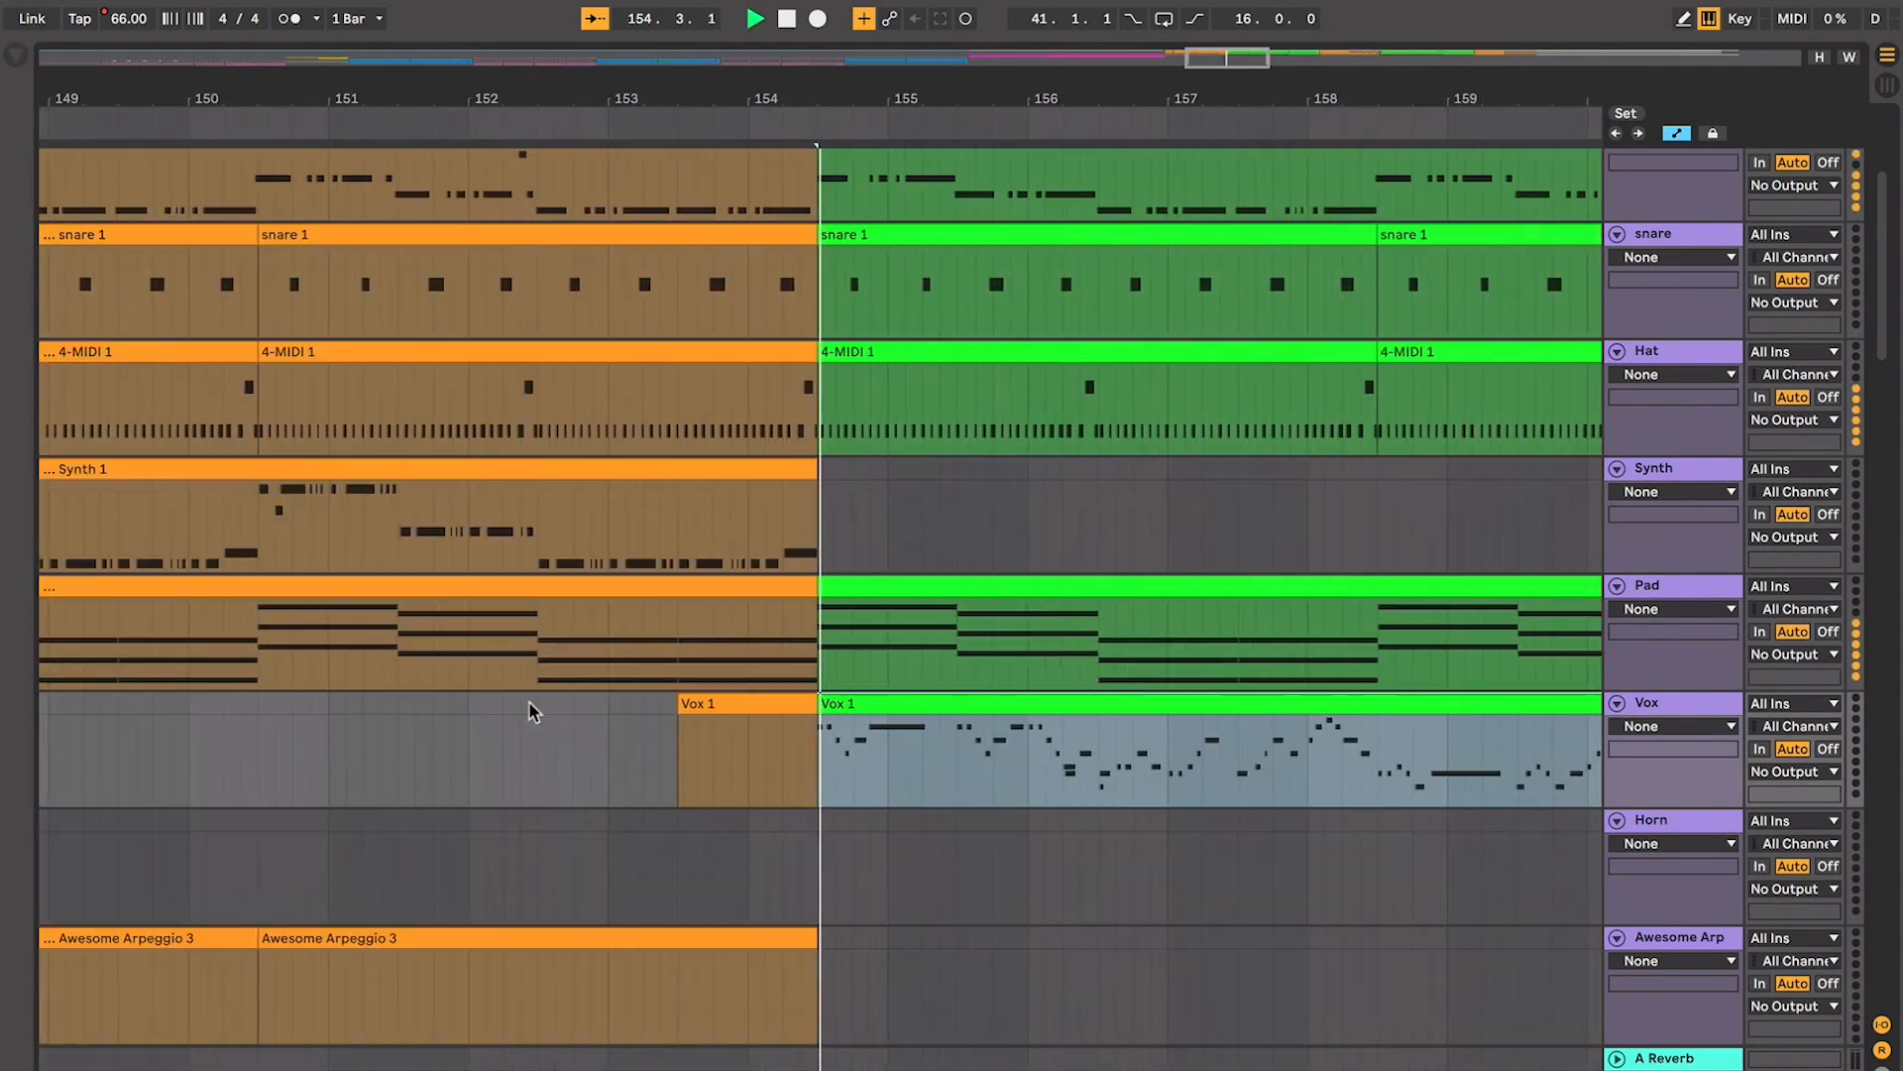
{"action": "left_click", "coordinate": [903, 754]}
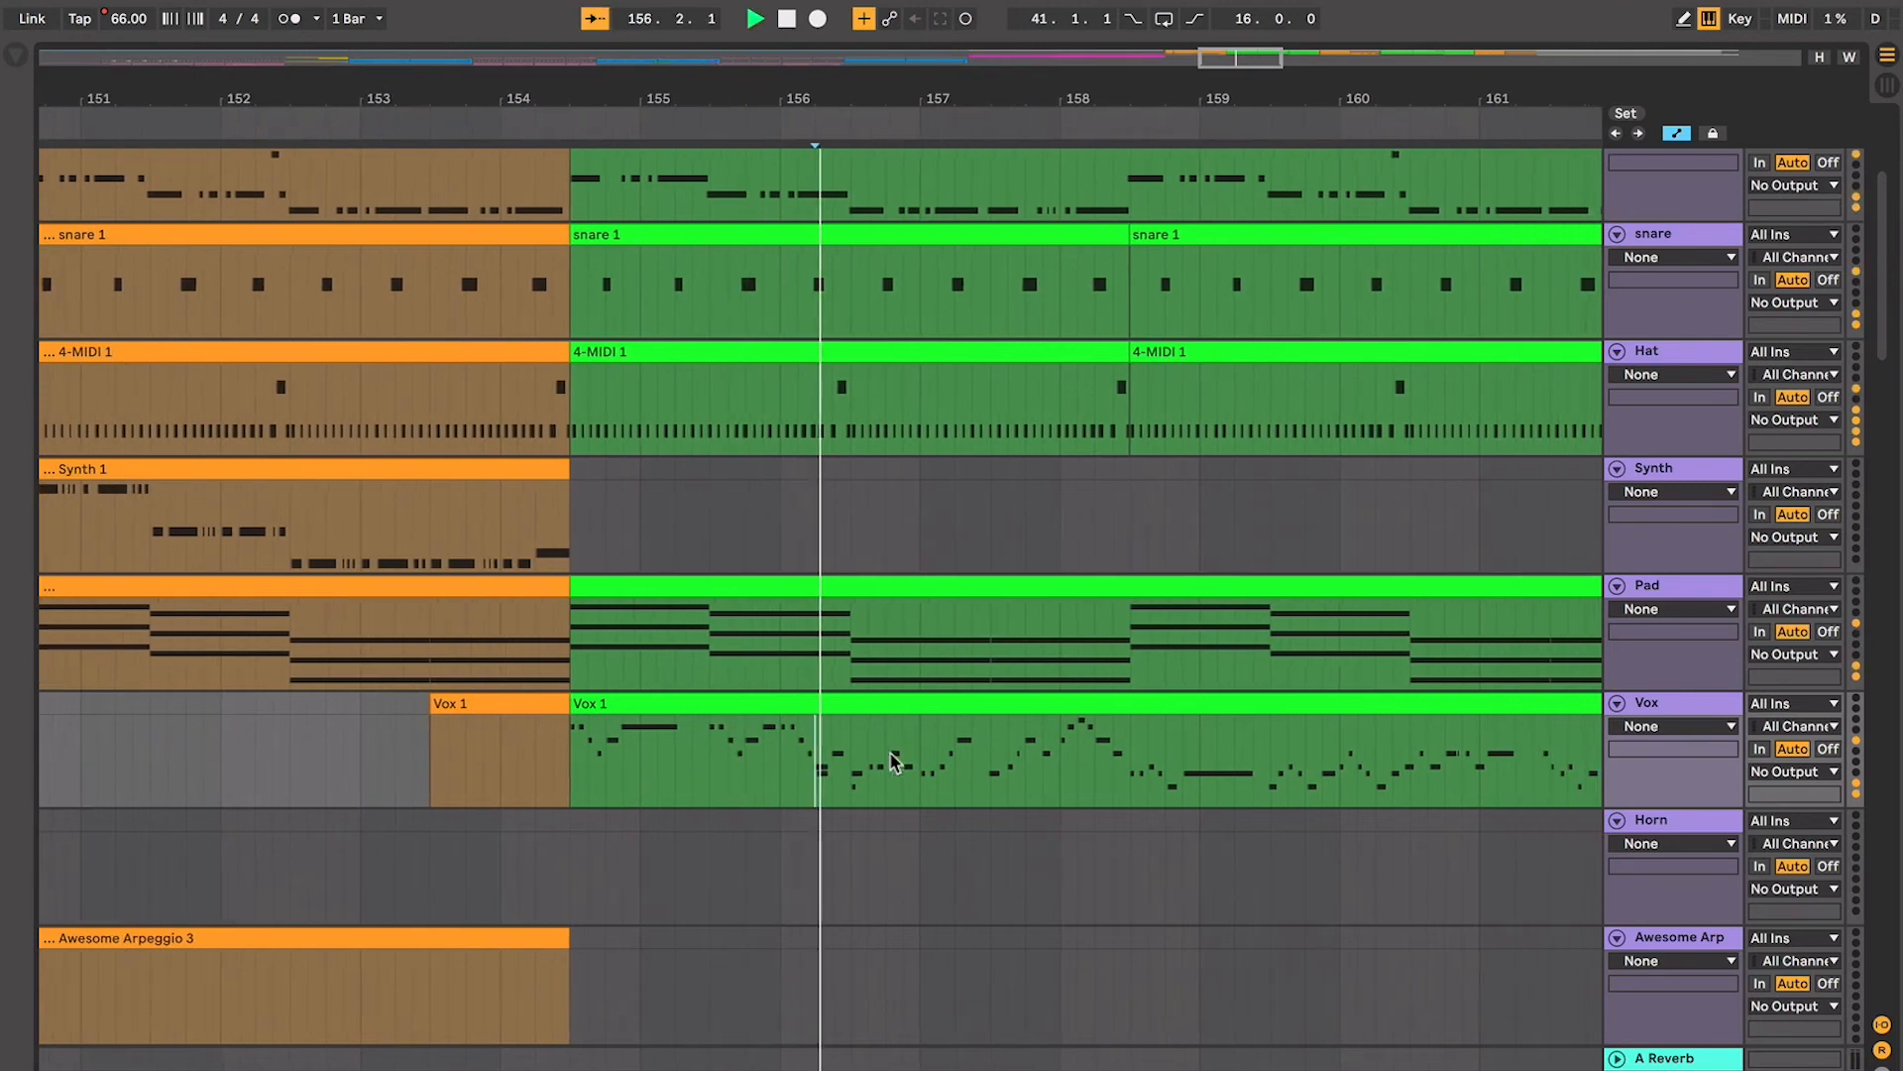
{"action": "left_click", "coordinate": [874, 763]}
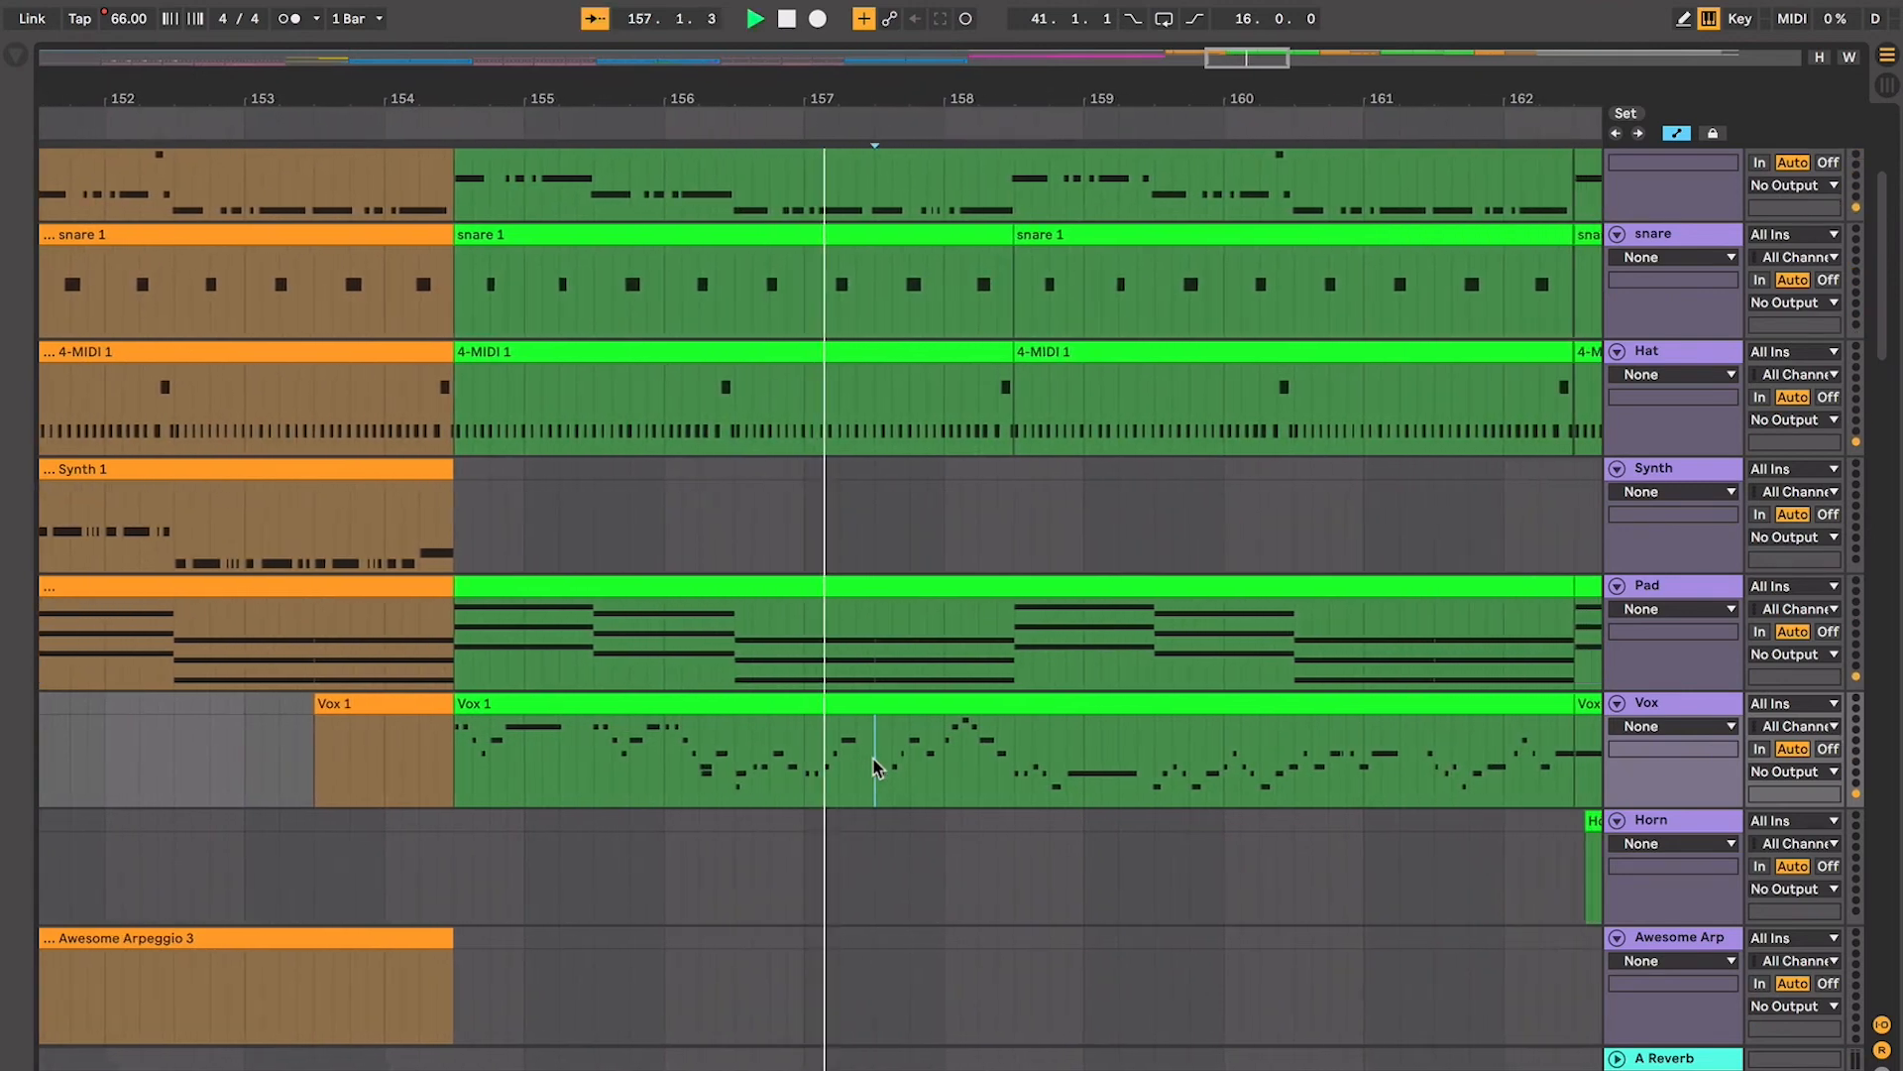
Skip through the first green section's Vox melody in short jumps up to bar 160.3, then stop playback
{"action": "key", "text": "space"}
{"action": "key", "text": "space"}
{"action": "left_click", "coordinate": [876, 761]}
{"action": "key", "text": "space"}
{"action": "key", "text": "space"}
{"action": "left_click", "coordinate": [879, 761]}
{"action": "key", "text": "space"}
{"action": "key", "text": "space"}
{"action": "left_click", "coordinate": [879, 762]}
{"action": "key", "text": "space"}
{"action": "key", "text": "space"}
{"action": "left_click", "coordinate": [882, 761]}
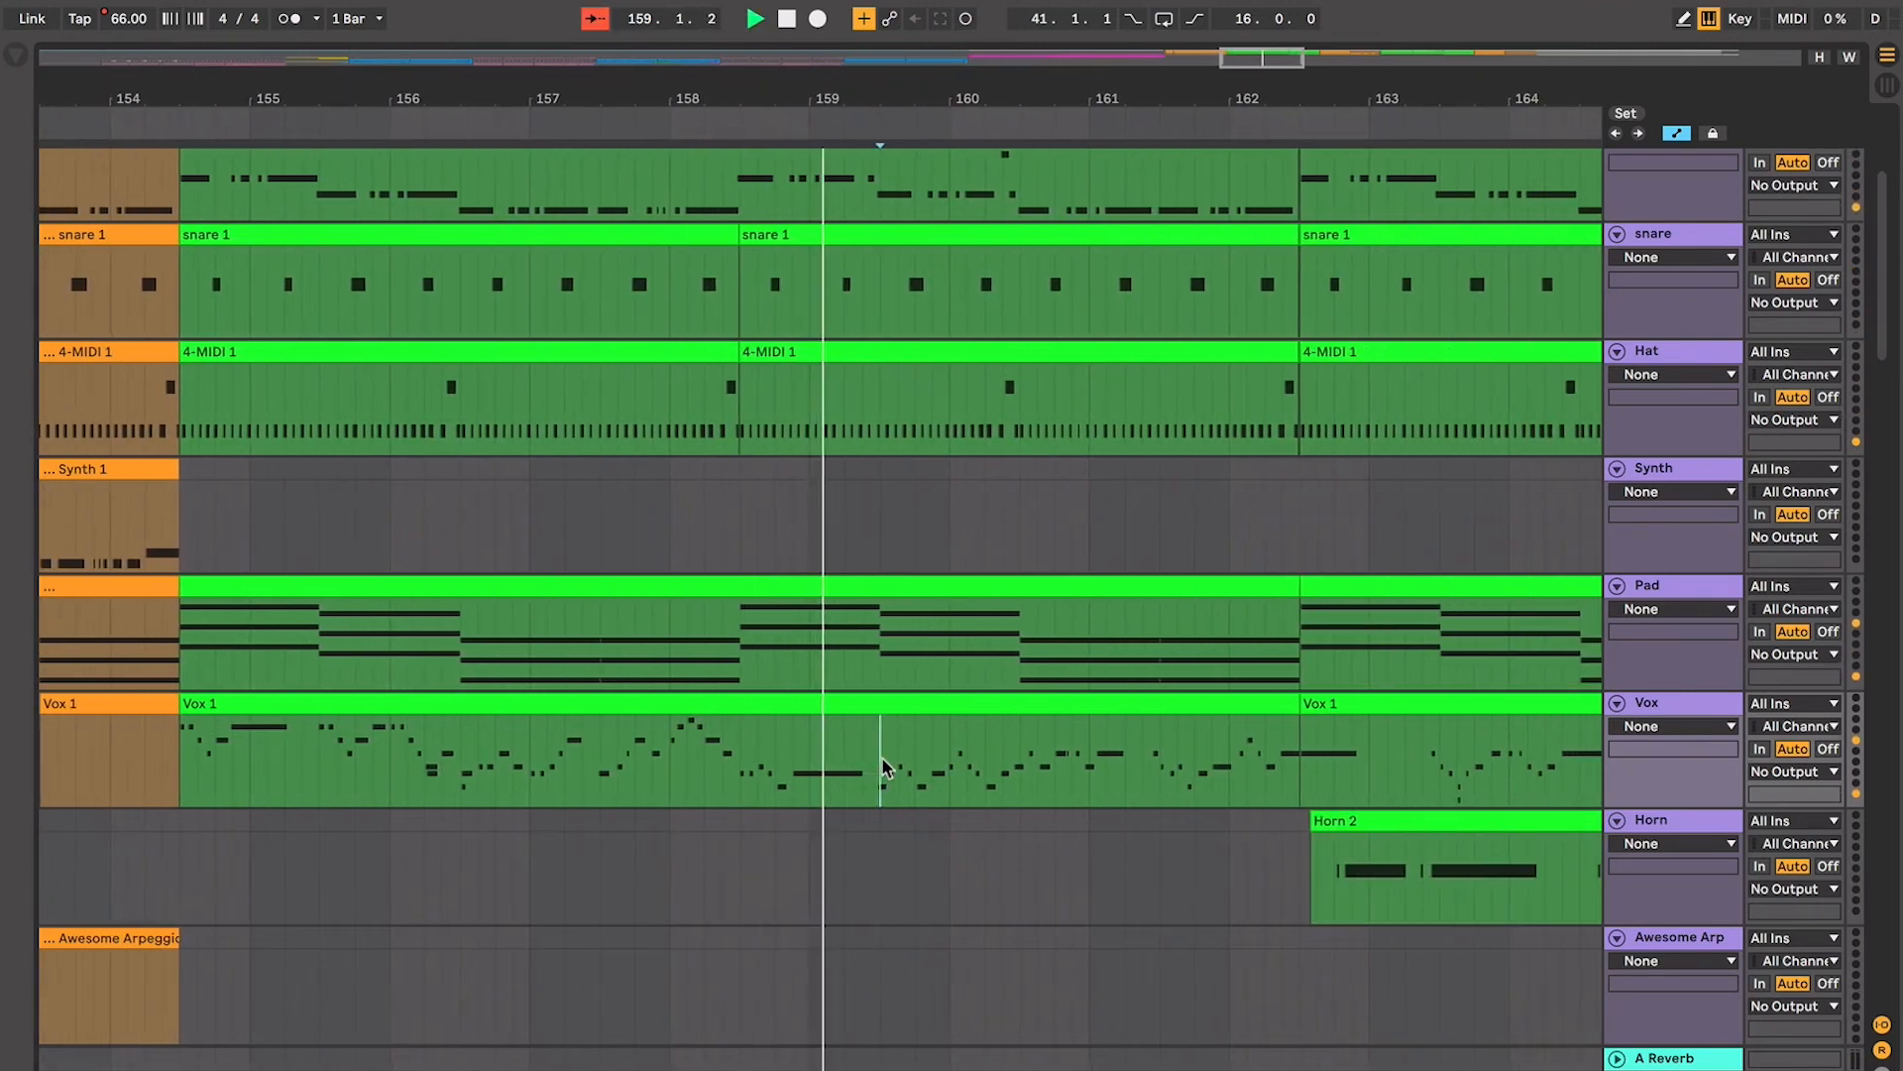
{"action": "key", "text": "space"}
{"action": "key", "text": "space"}
{"action": "left_click", "coordinate": [882, 759]}
{"action": "key", "text": "space"}
{"action": "key", "text": "space"}
{"action": "left_click", "coordinate": [882, 760]}
{"action": "key", "text": "space"}
{"action": "key", "text": "space"}
{"action": "key", "text": "space"}
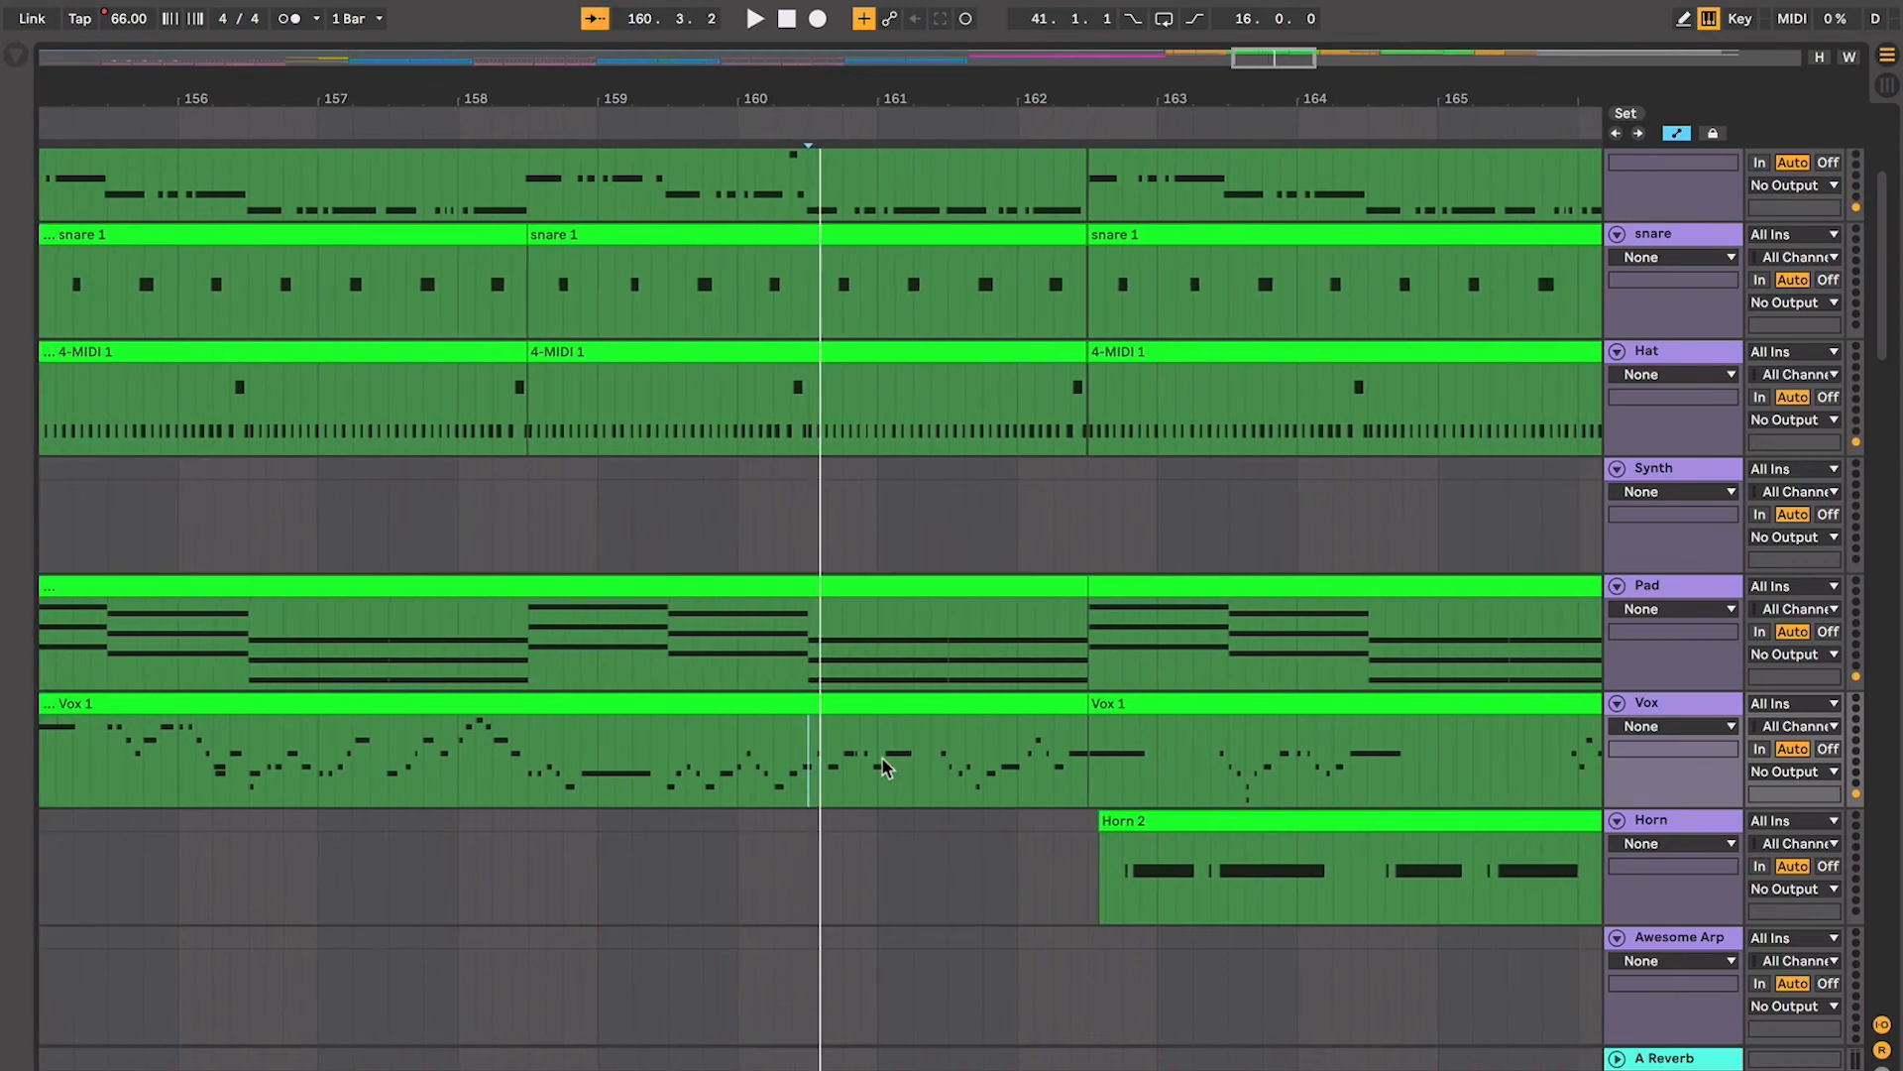
{"action": "key", "text": "space"}
{"action": "scroll", "coordinate": [882, 760], "scroll_direction": "down", "scroll_amount": 5}
{"action": "scroll", "coordinate": [882, 760], "scroll_direction": "right", "scroll_amount": 4}
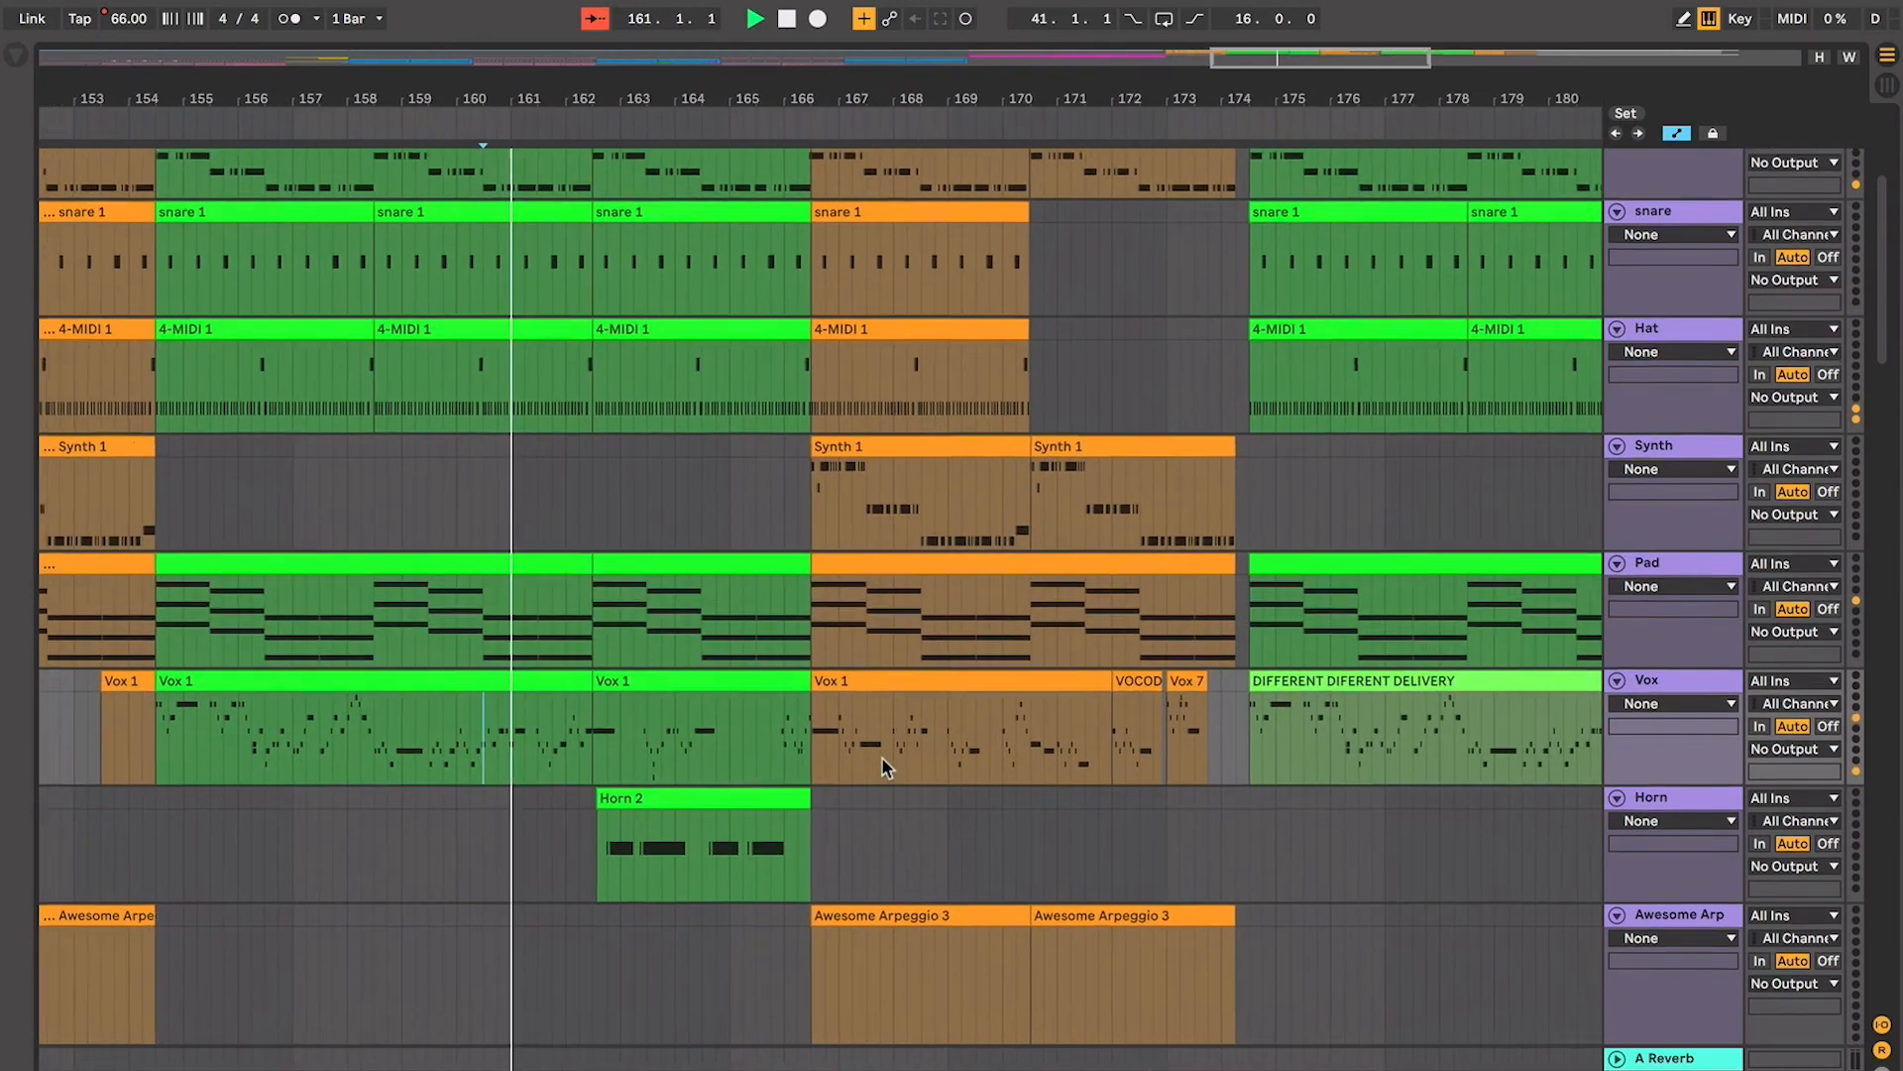
{"action": "scroll", "coordinate": [883, 757], "scroll_direction": "right", "scroll_amount": 2}
{"action": "key", "text": "space"}
{"action": "scroll", "coordinate": [883, 758], "scroll_direction": "right", "scroll_amount": 5}
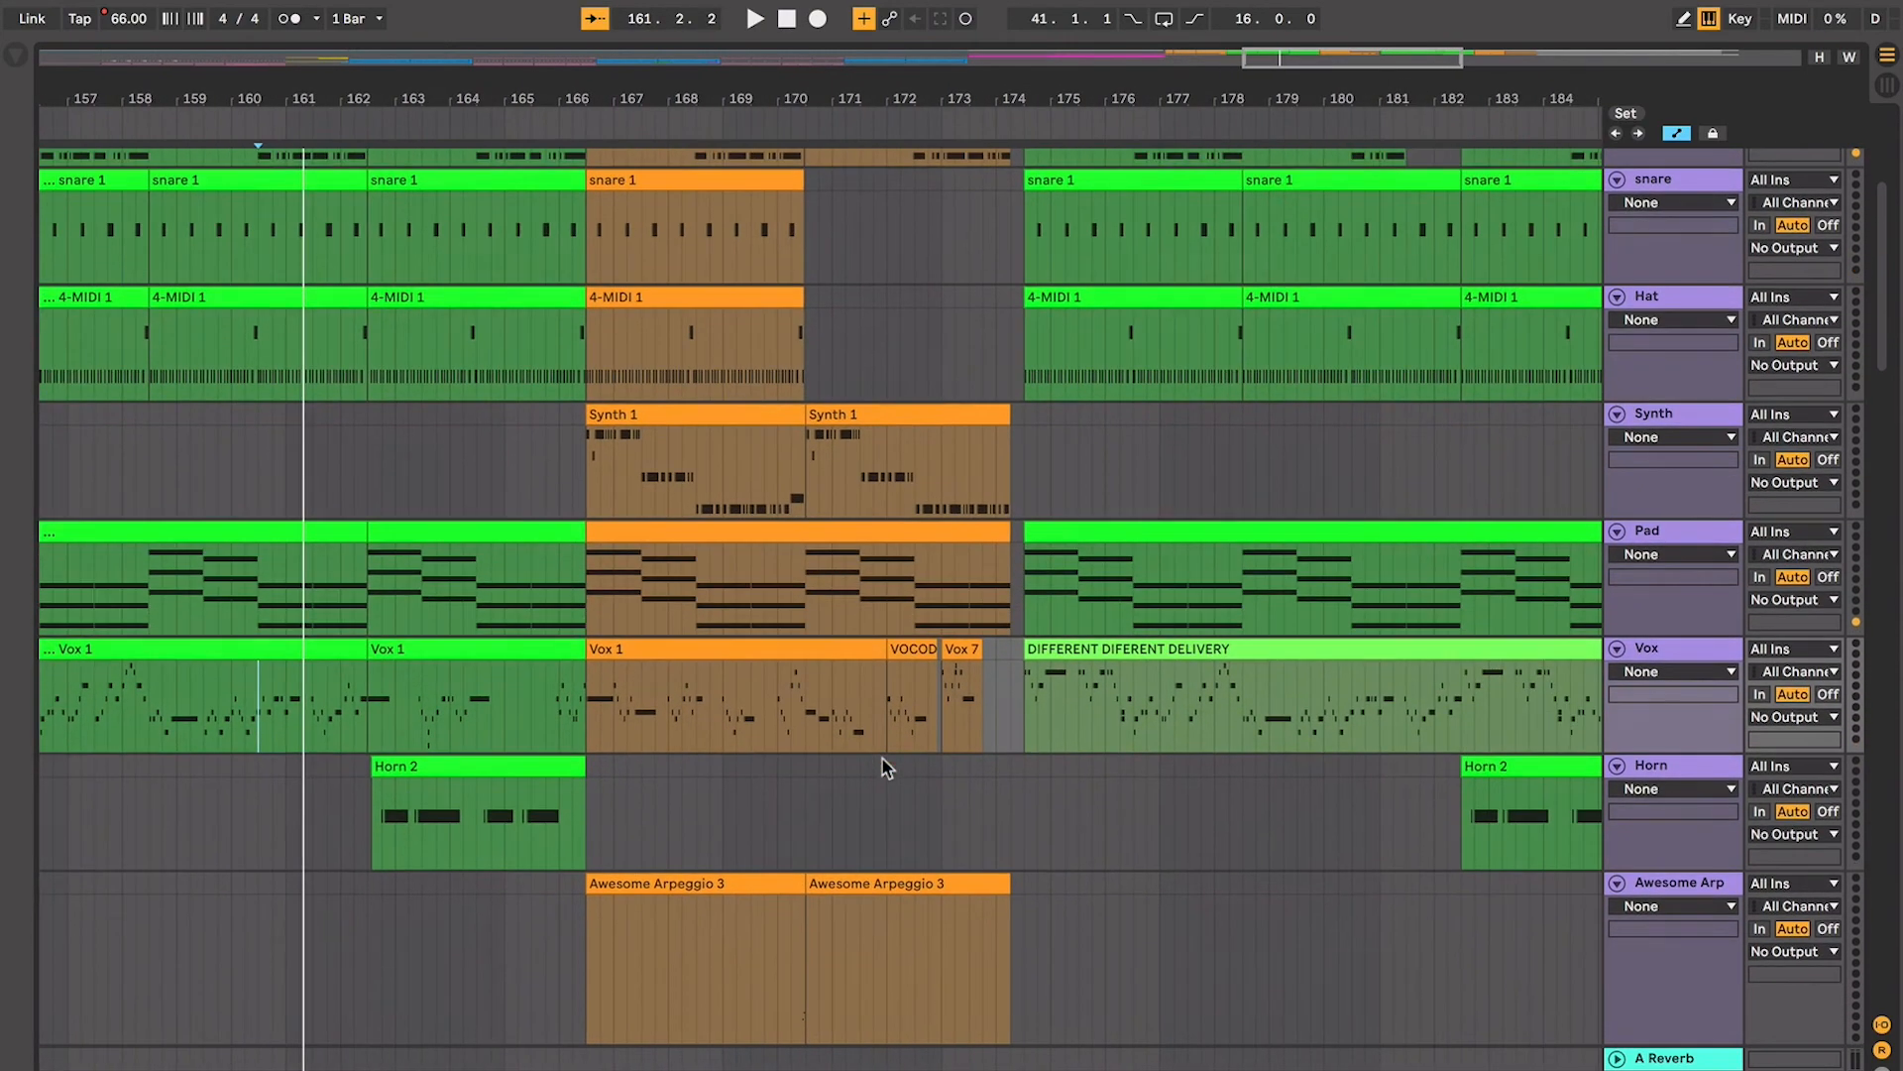
Play the DIFFERENT DIFERENT DELIVERY clip from bar 174.3, skip ahead to bar 175.3, and stop with the start point at bar 178.3
{"action": "left_click", "coordinate": [1046, 651]}
{"action": "scroll", "coordinate": [1046, 651], "scroll_direction": "right", "scroll_amount": 4}
{"action": "key", "text": "plus"}
{"action": "key", "text": "plus"}
{"action": "key", "text": "space"}
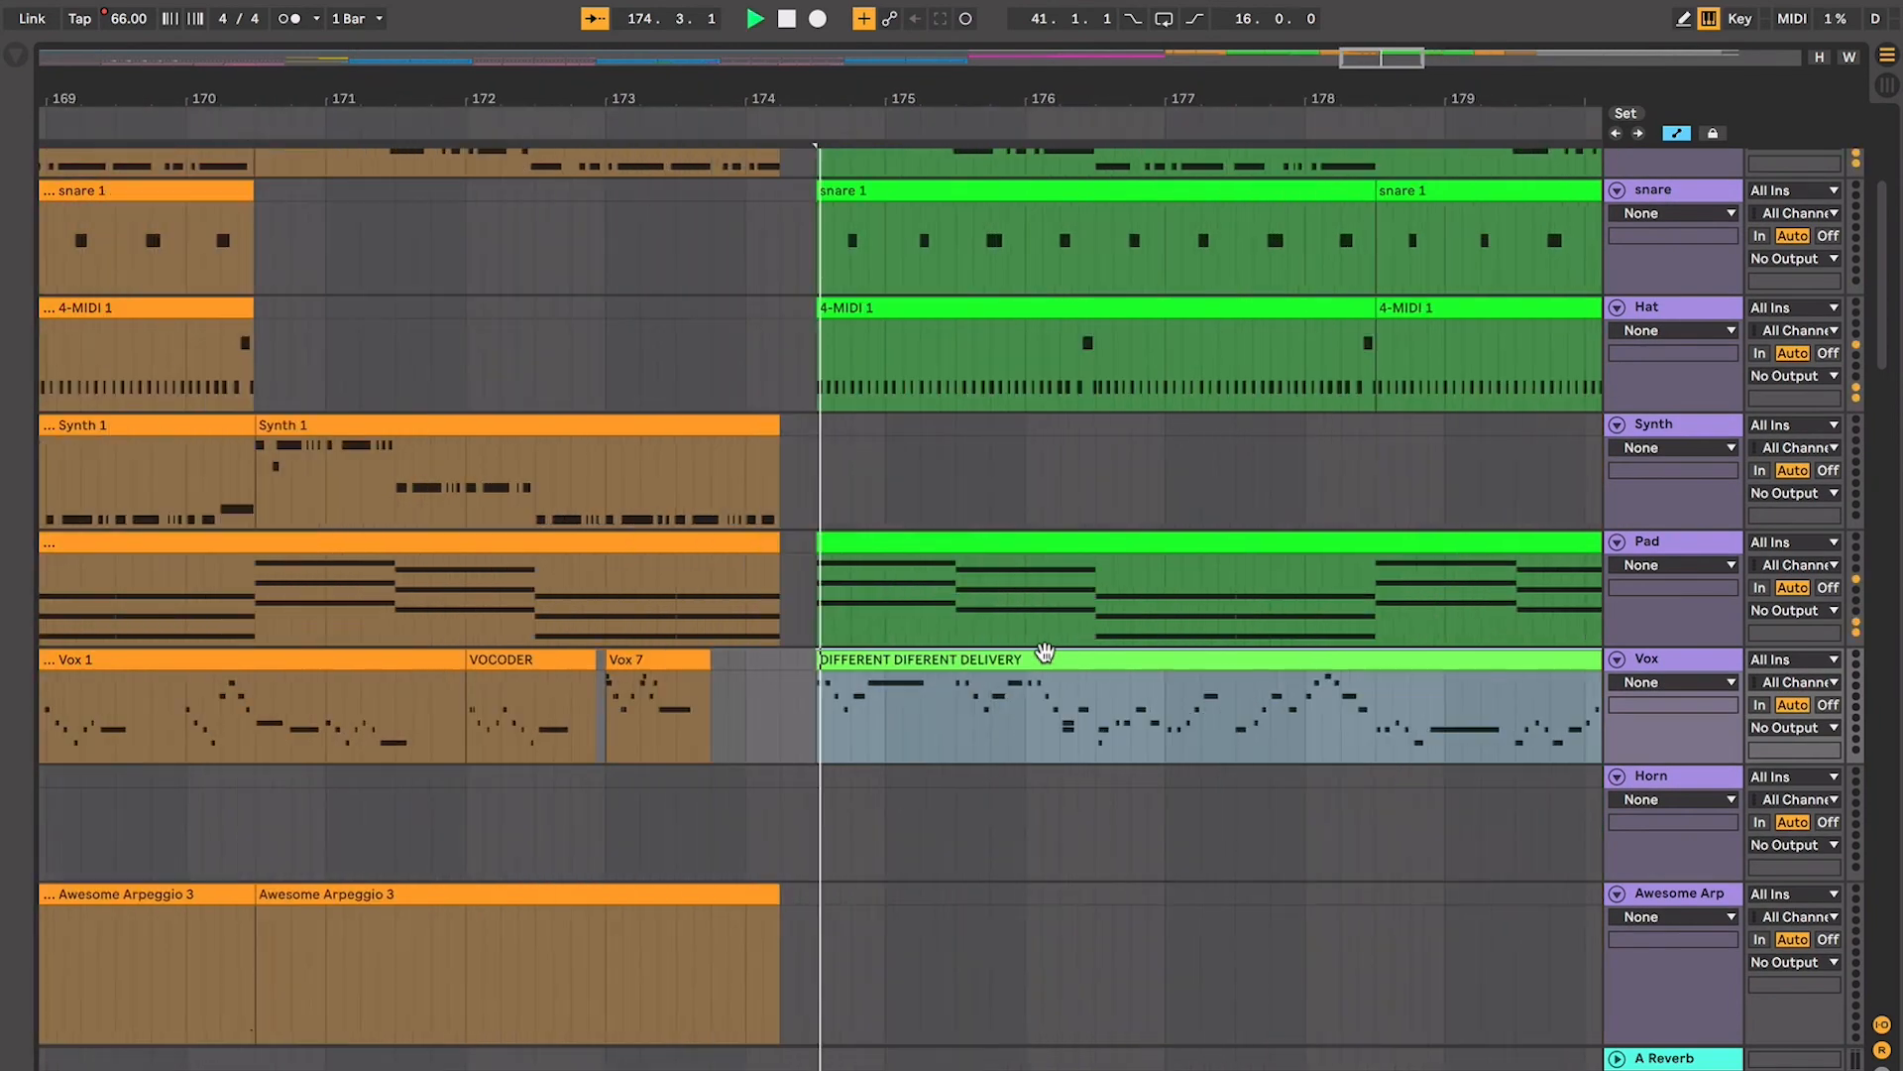
{"action": "left_click", "coordinate": [930, 715]}
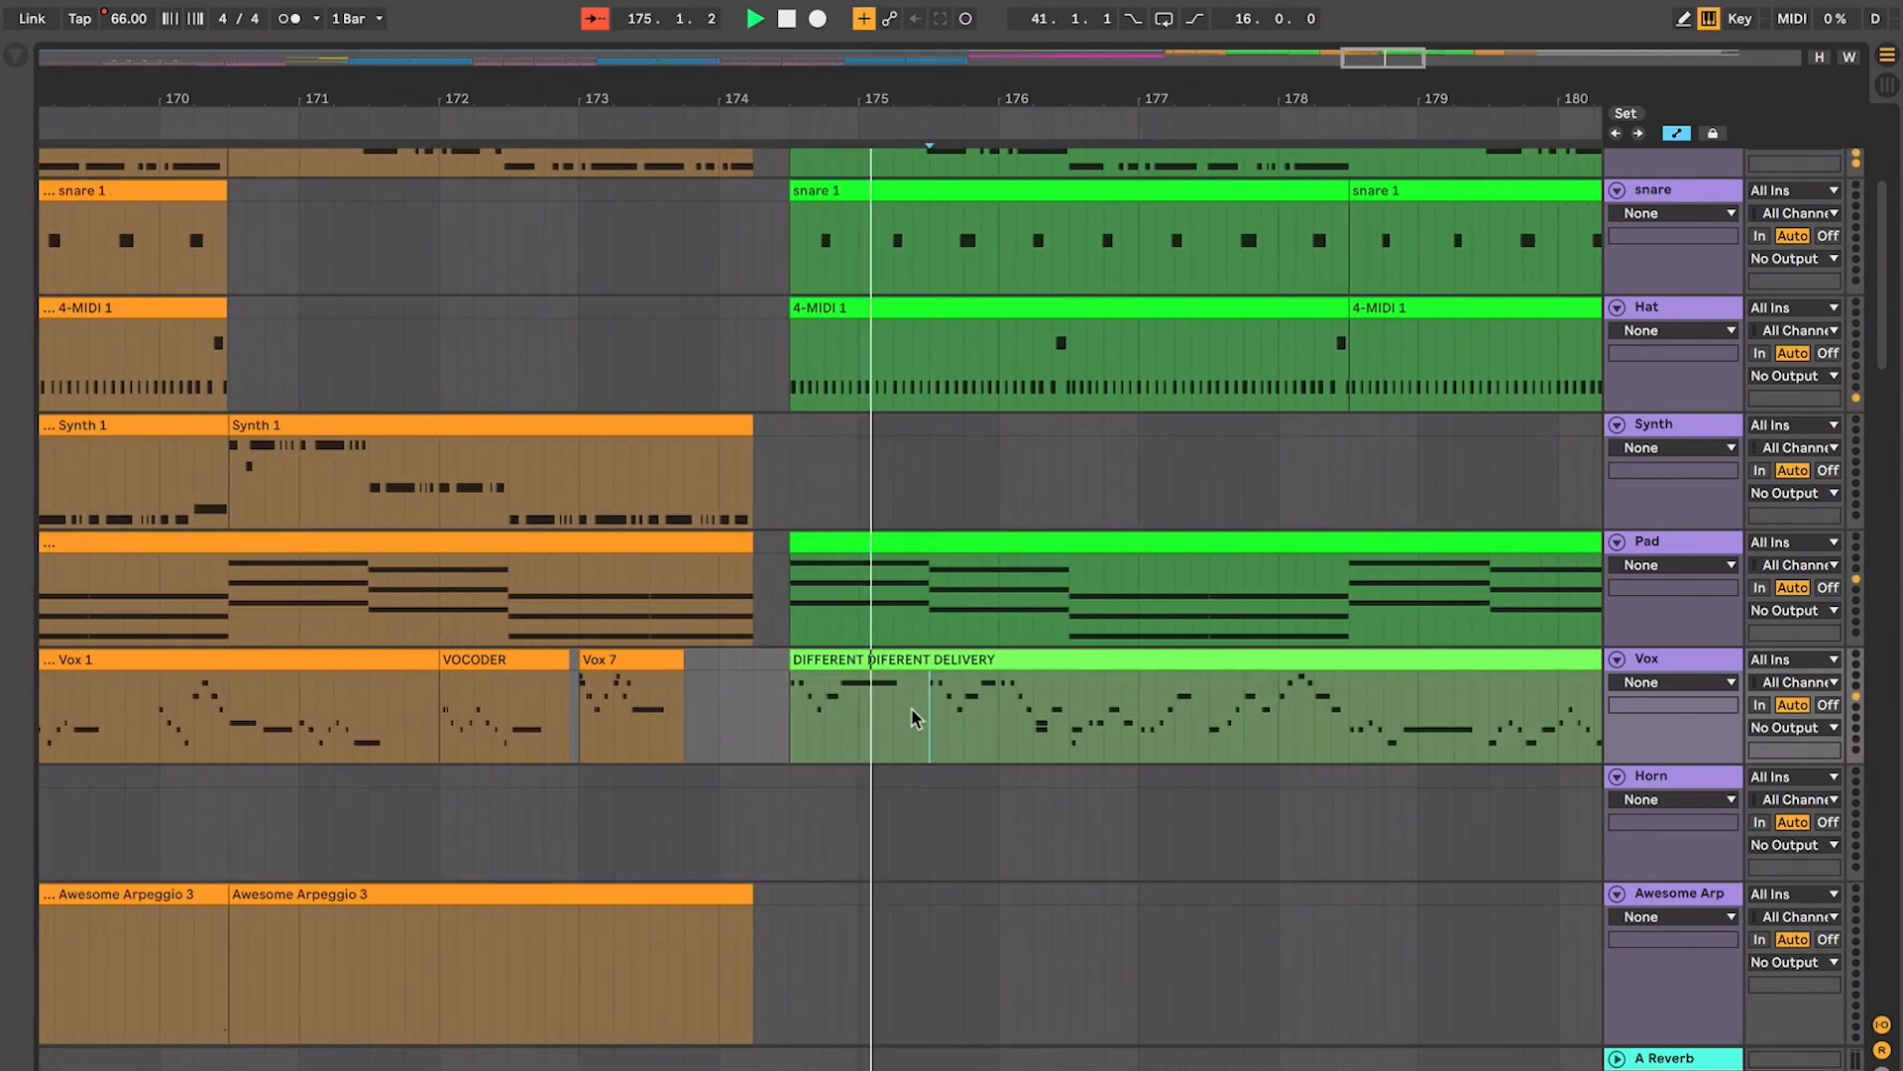
{"action": "scroll", "coordinate": [922, 715], "scroll_direction": "right", "scroll_amount": 3}
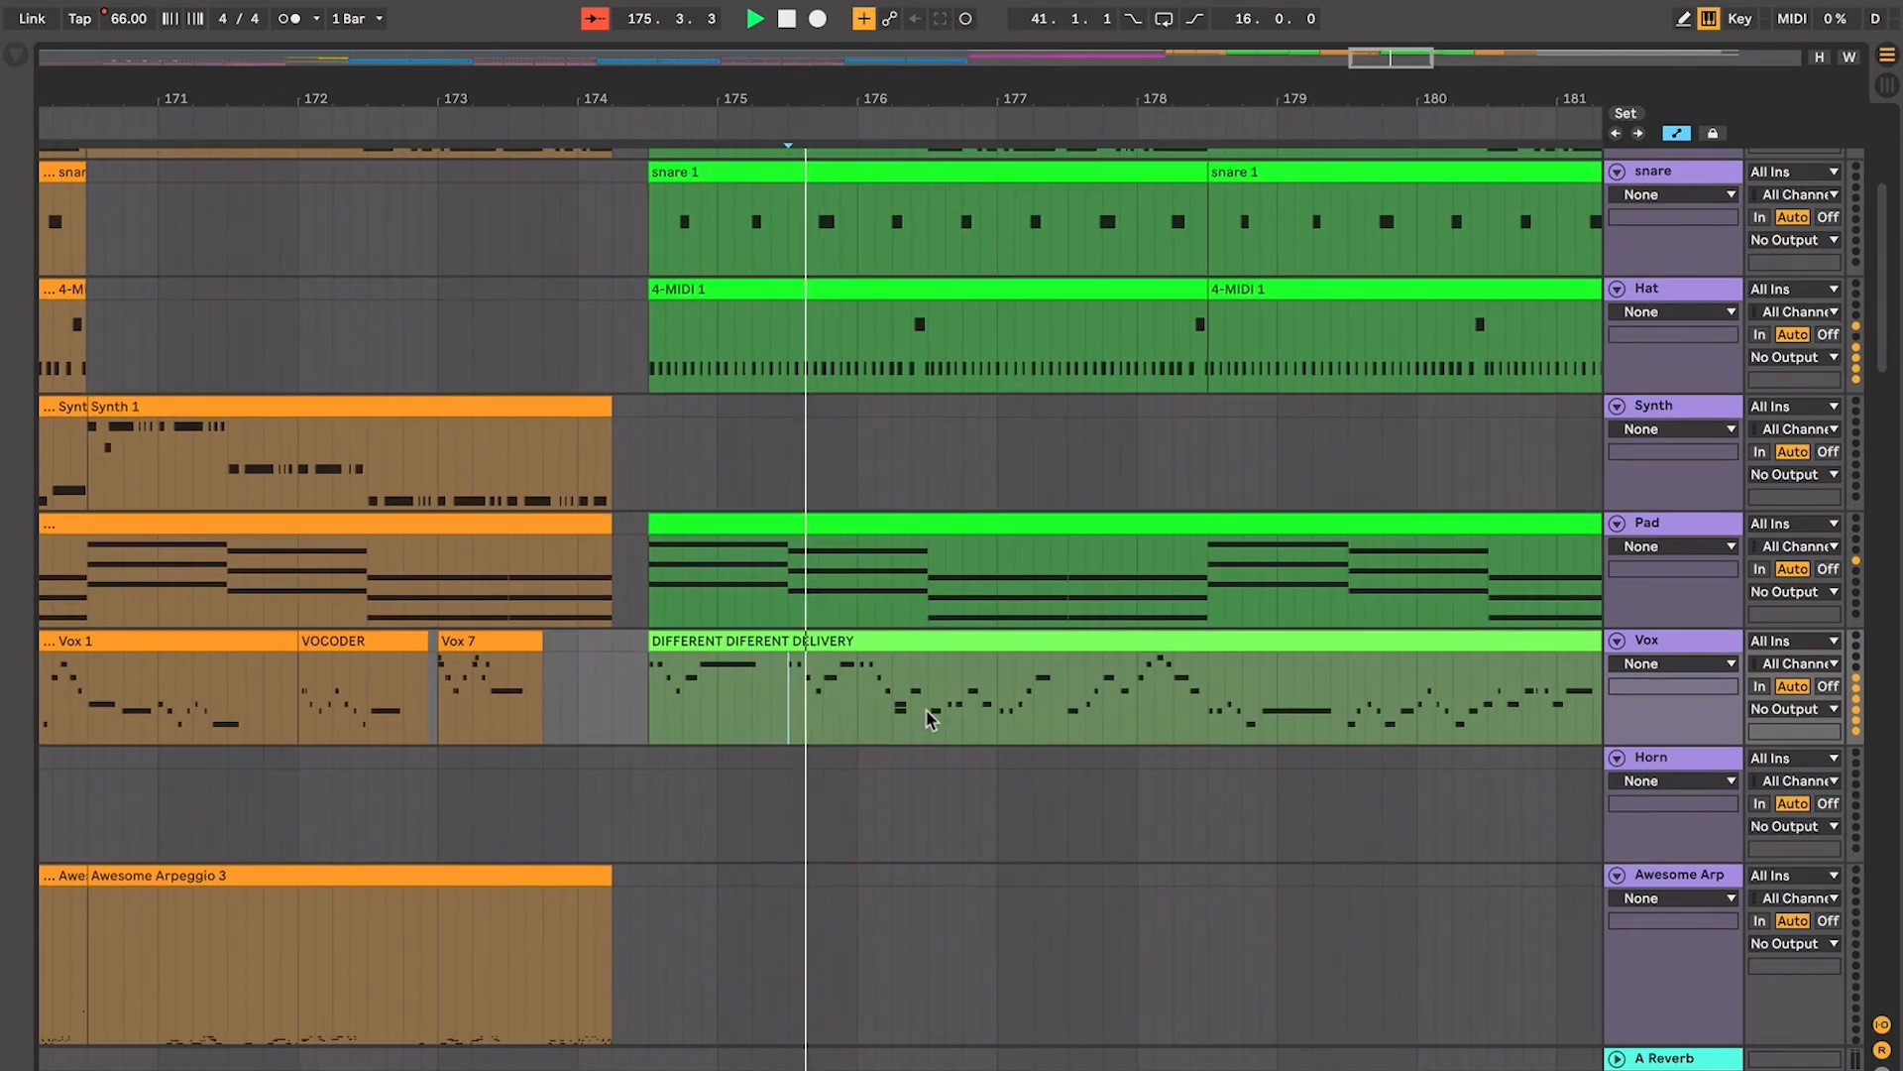
{"action": "scroll", "coordinate": [930, 718], "scroll_direction": "right", "scroll_amount": 2}
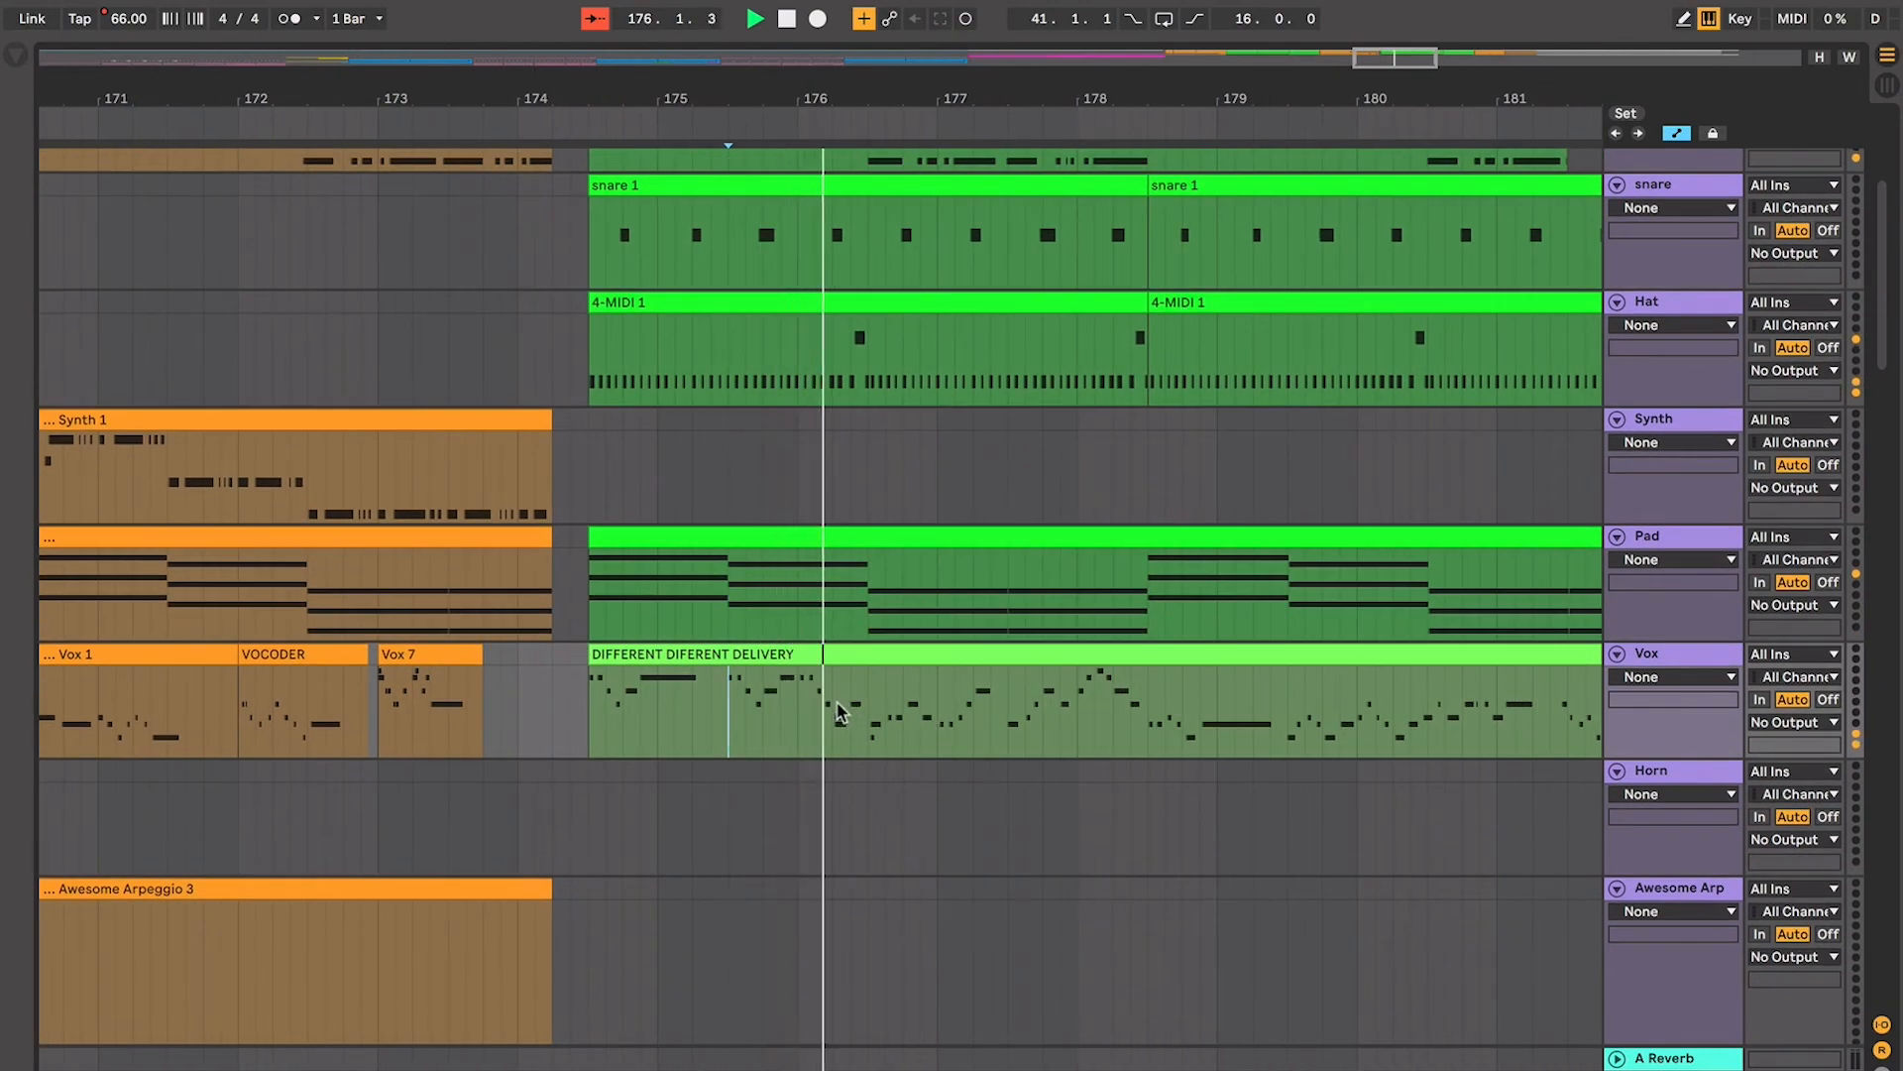
{"action": "scroll", "coordinate": [838, 711], "scroll_direction": "right", "scroll_amount": 2}
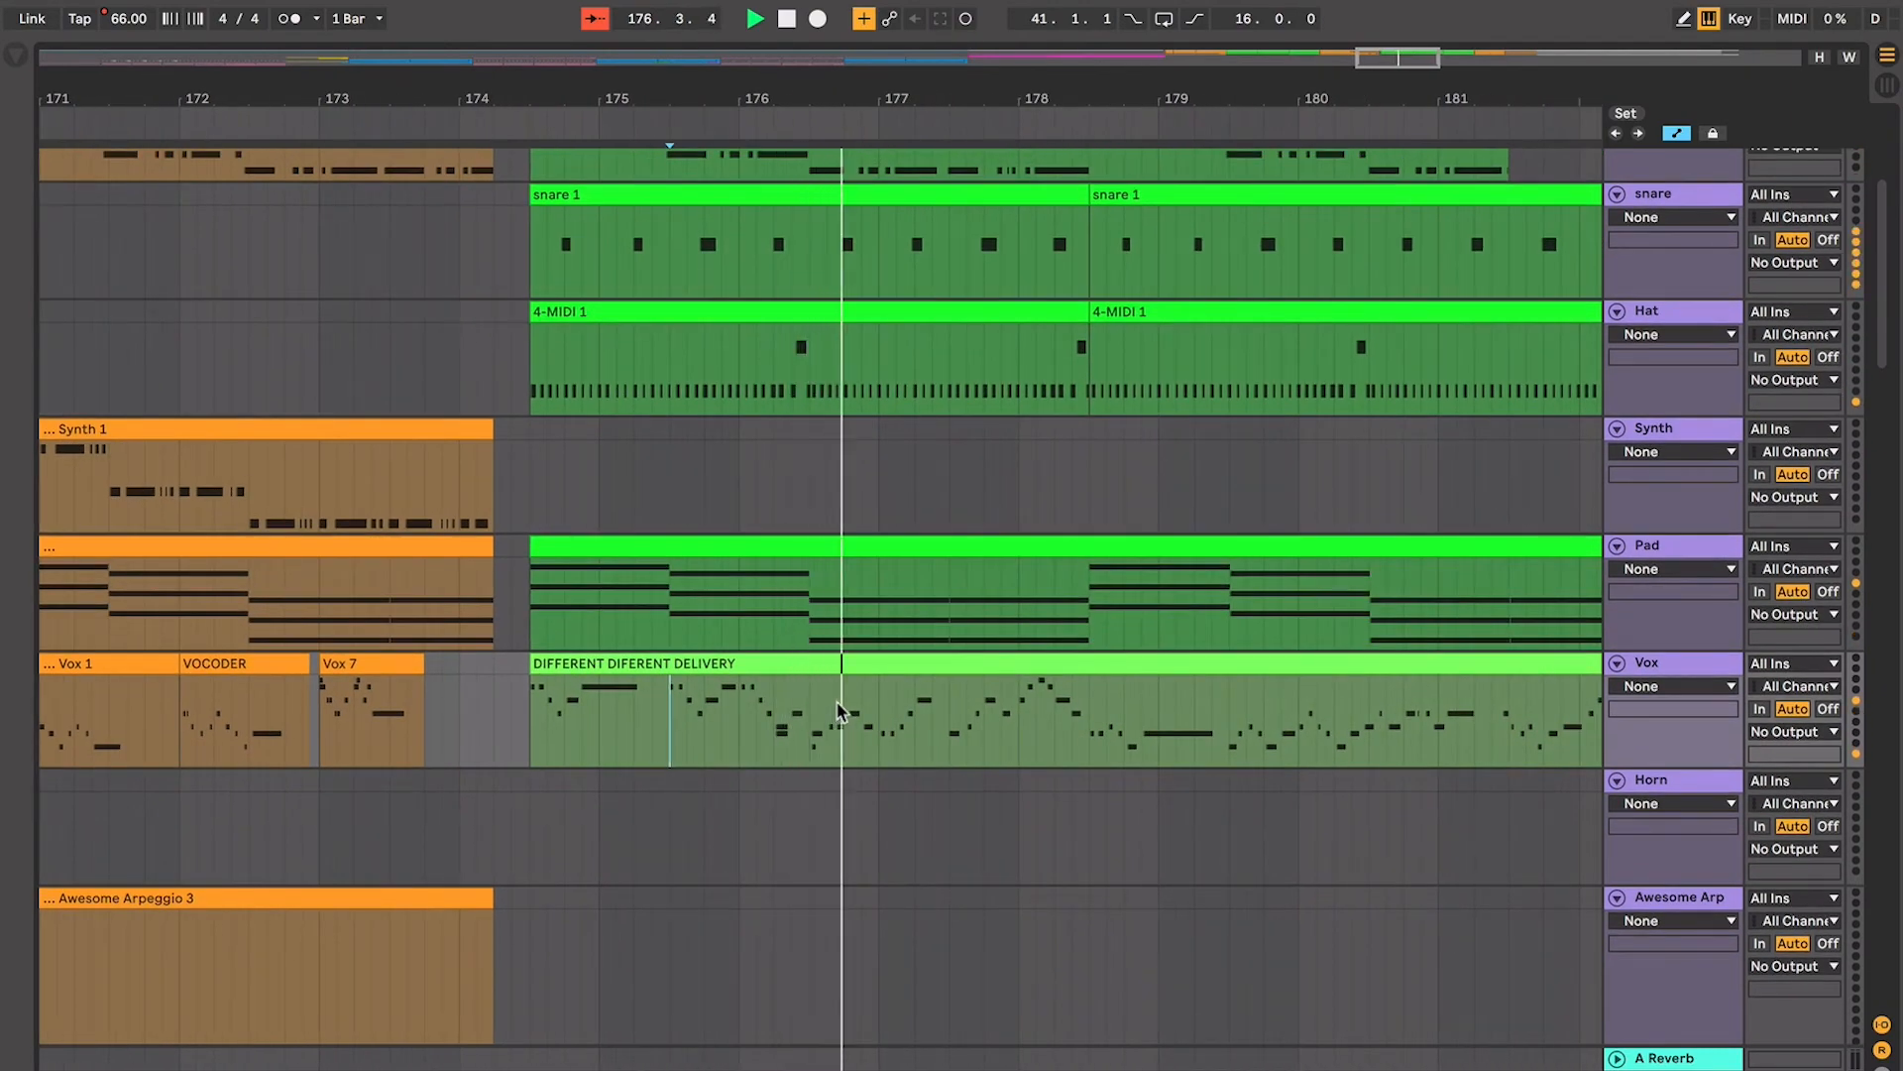
{"action": "key", "text": "minus"}
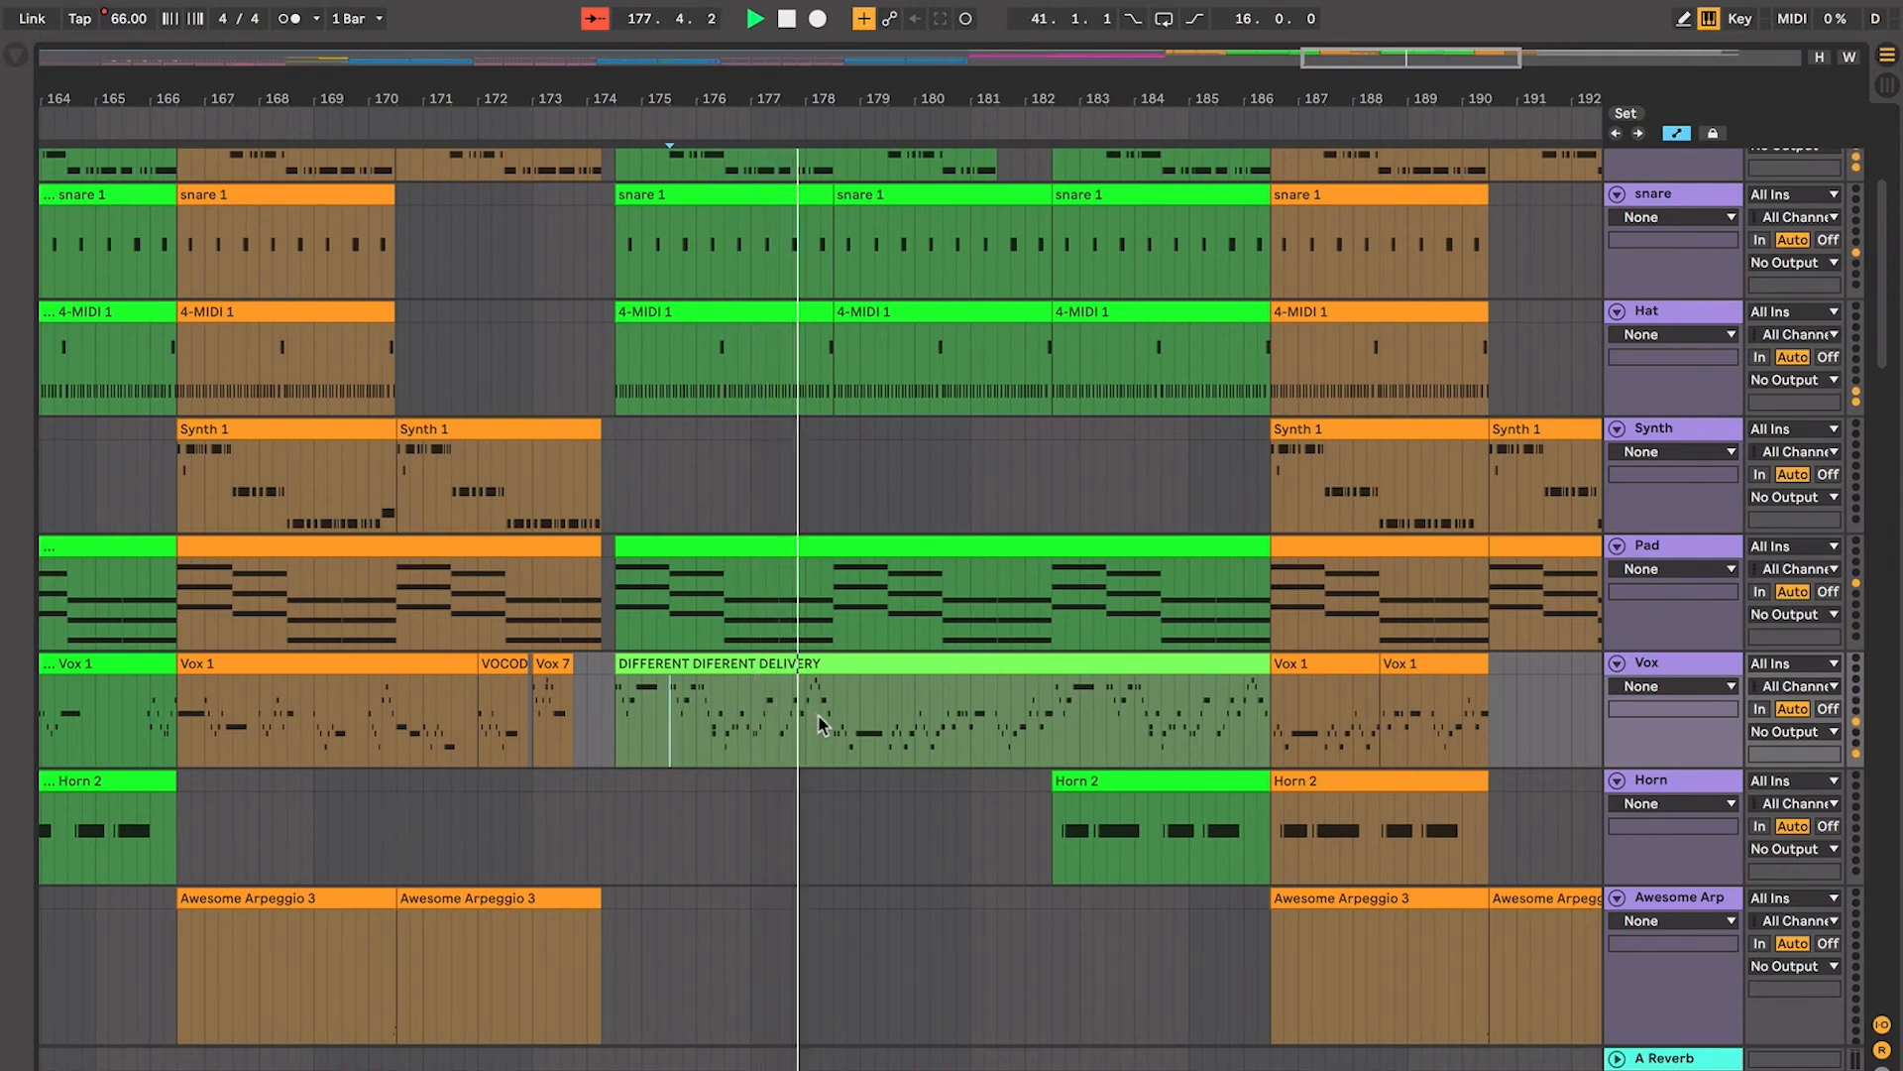
{"action": "left_click", "coordinate": [834, 706]}
{"action": "key", "text": "space"}
Consolidate the first green section's two Vox 1 clips into one clip spanning bars 154.3 to 166.3
{"action": "scroll", "coordinate": [835, 708], "scroll_direction": "left", "scroll_amount": 10}
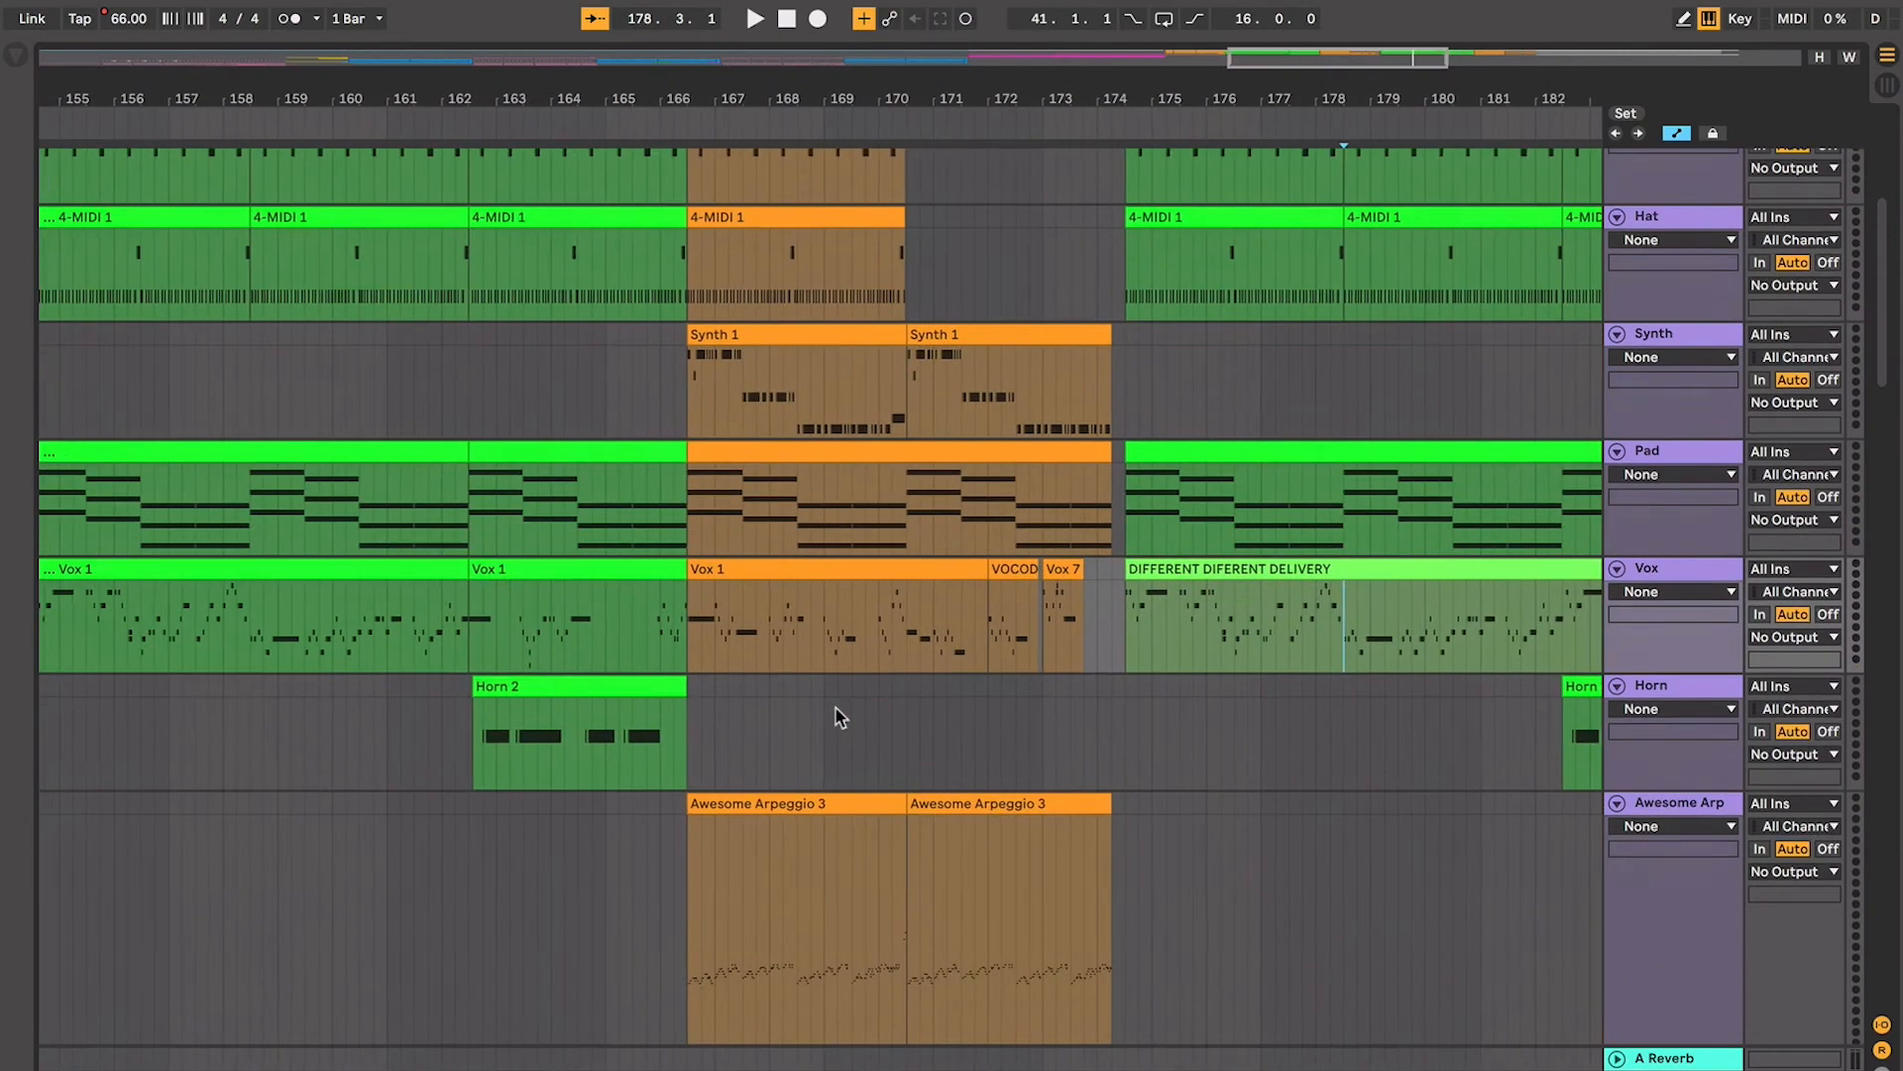
{"action": "scroll", "coordinate": [836, 708], "scroll_direction": "right", "scroll_amount": 10}
{"action": "scroll", "coordinate": [836, 708], "scroll_direction": "up", "scroll_amount": 5}
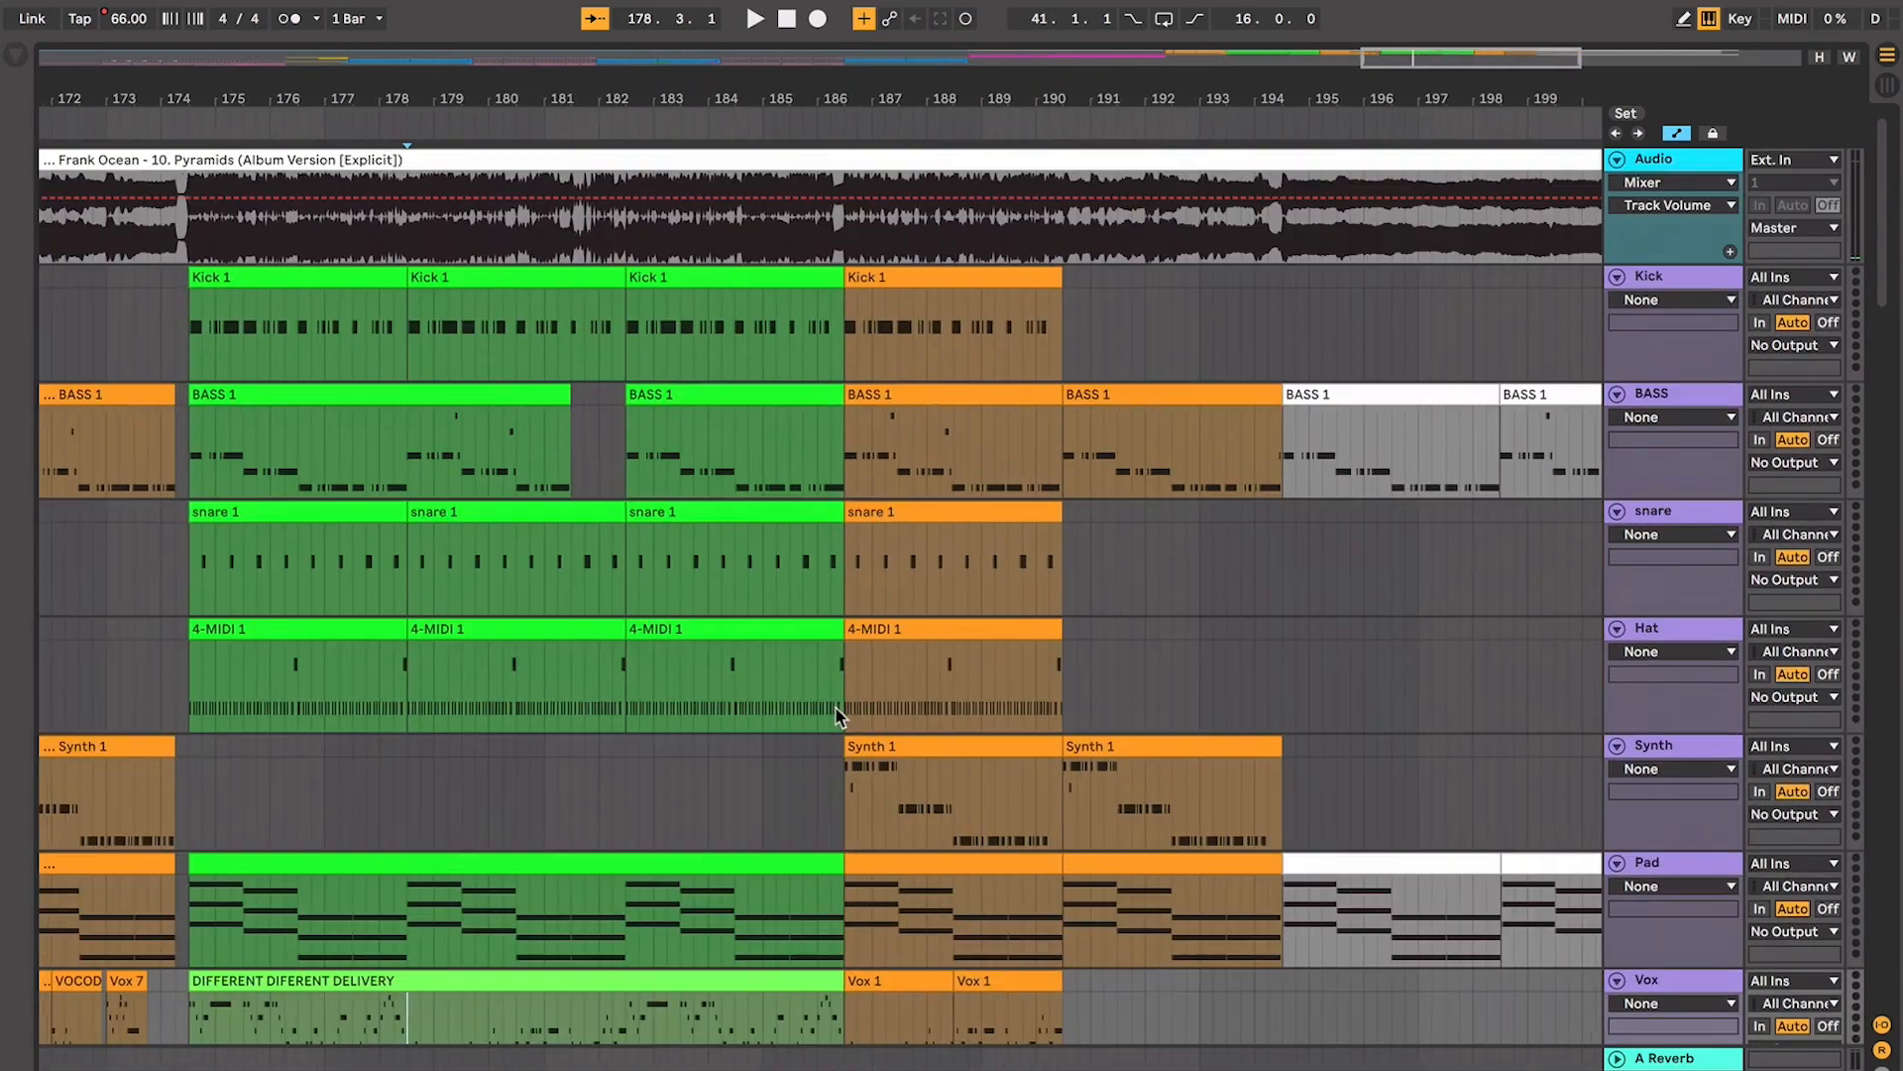
{"action": "scroll", "coordinate": [836, 708], "scroll_direction": "down", "scroll_amount": 10}
{"action": "scroll", "coordinate": [835, 708], "scroll_direction": "left", "scroll_amount": 10}
{"action": "scroll", "coordinate": [835, 708], "scroll_direction": "up", "scroll_amount": 4}
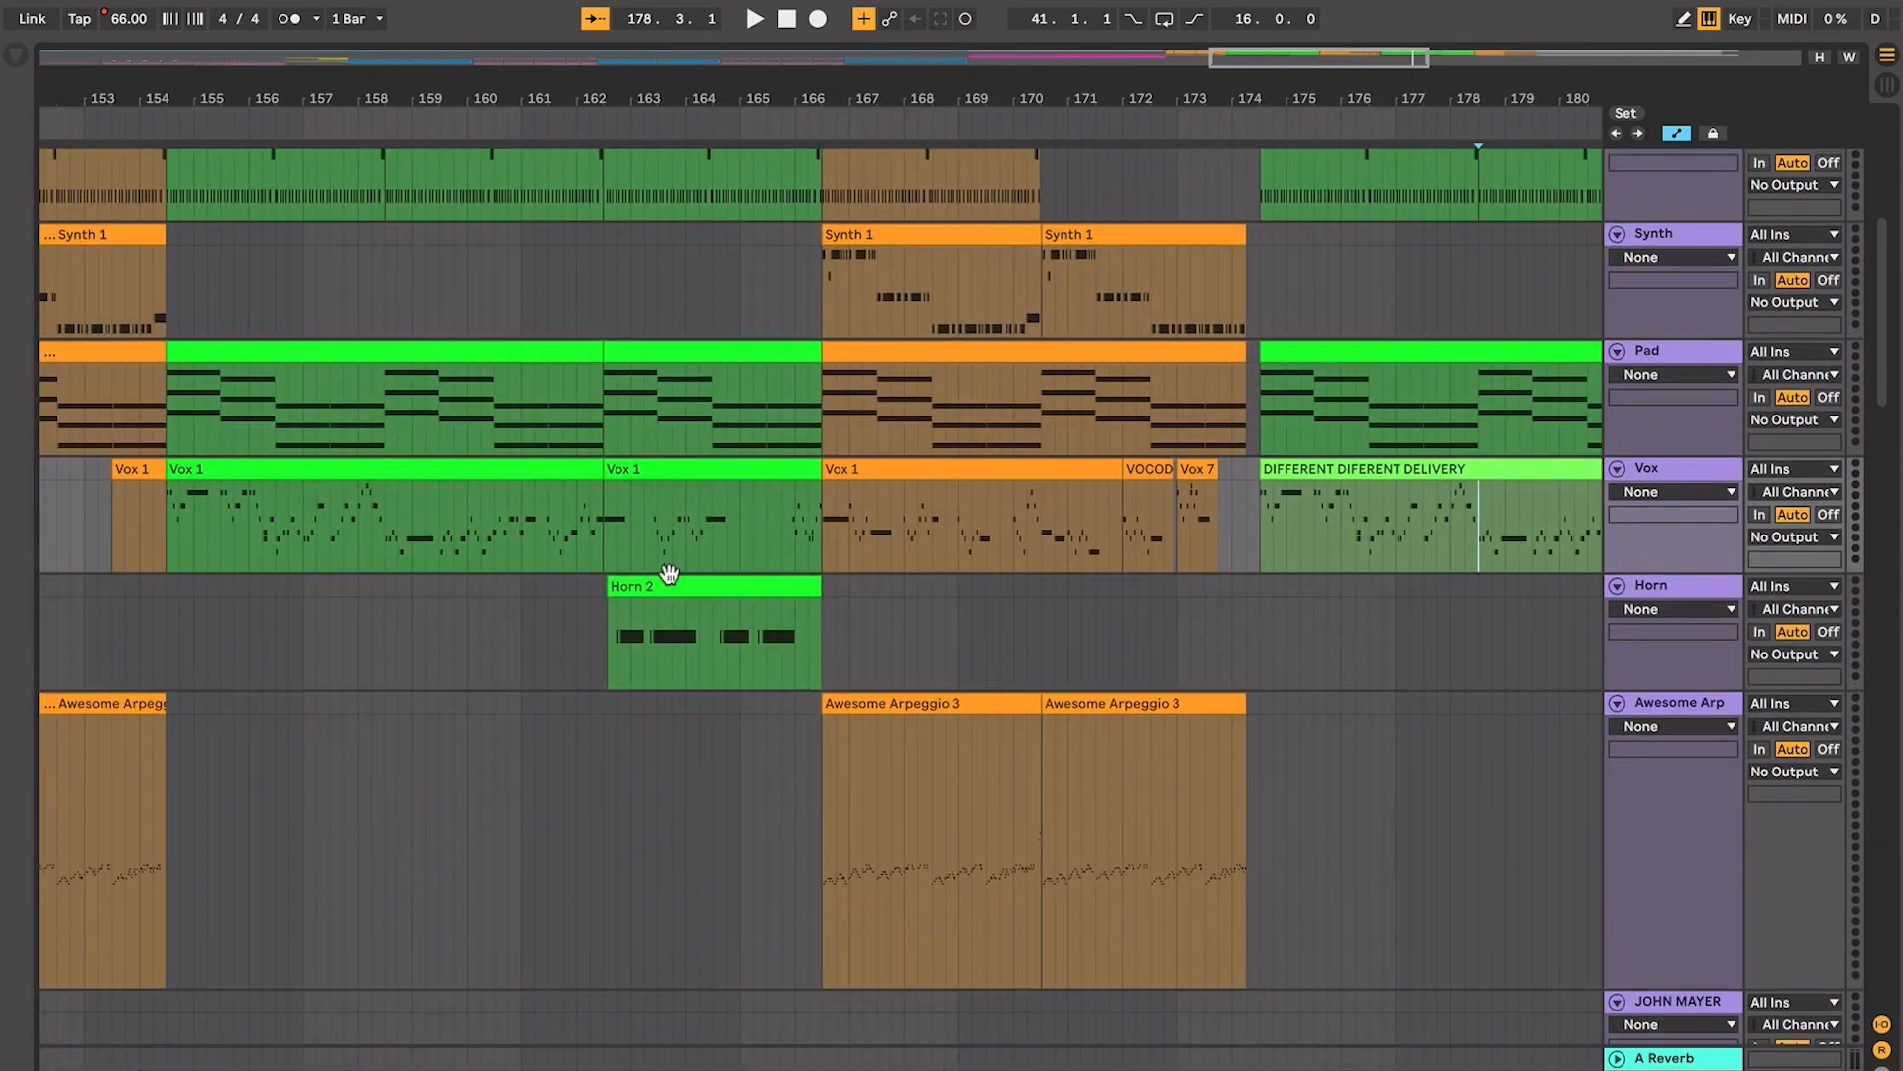
{"action": "left_click", "coordinate": [642, 472]}
{"action": "left_click", "coordinate": [519, 472]}
{"action": "scroll", "coordinate": [519, 471], "scroll_direction": "left", "scroll_amount": 1}
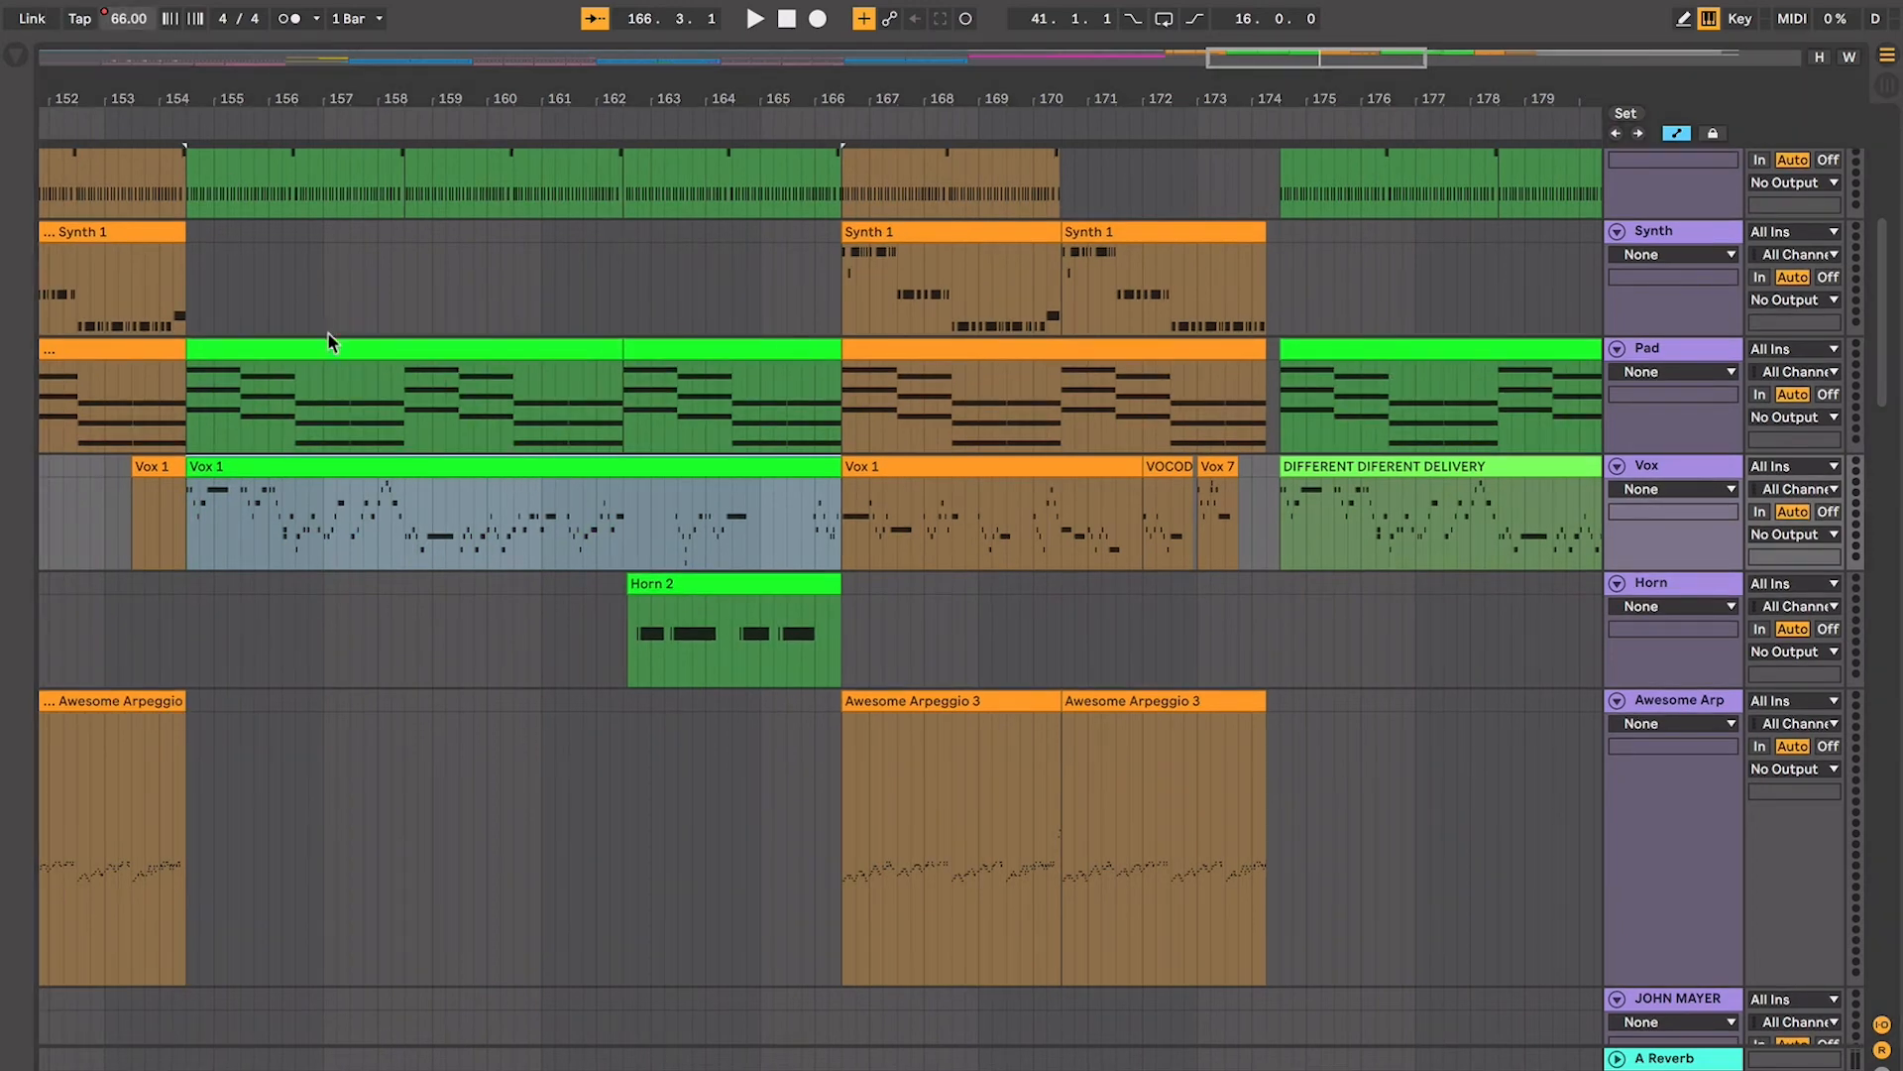
Play the consolidated Vox 1 clip from bar 154.3 through bar 166, examining its notes up close and among the surrounding sections
{"action": "key", "text": "space"}
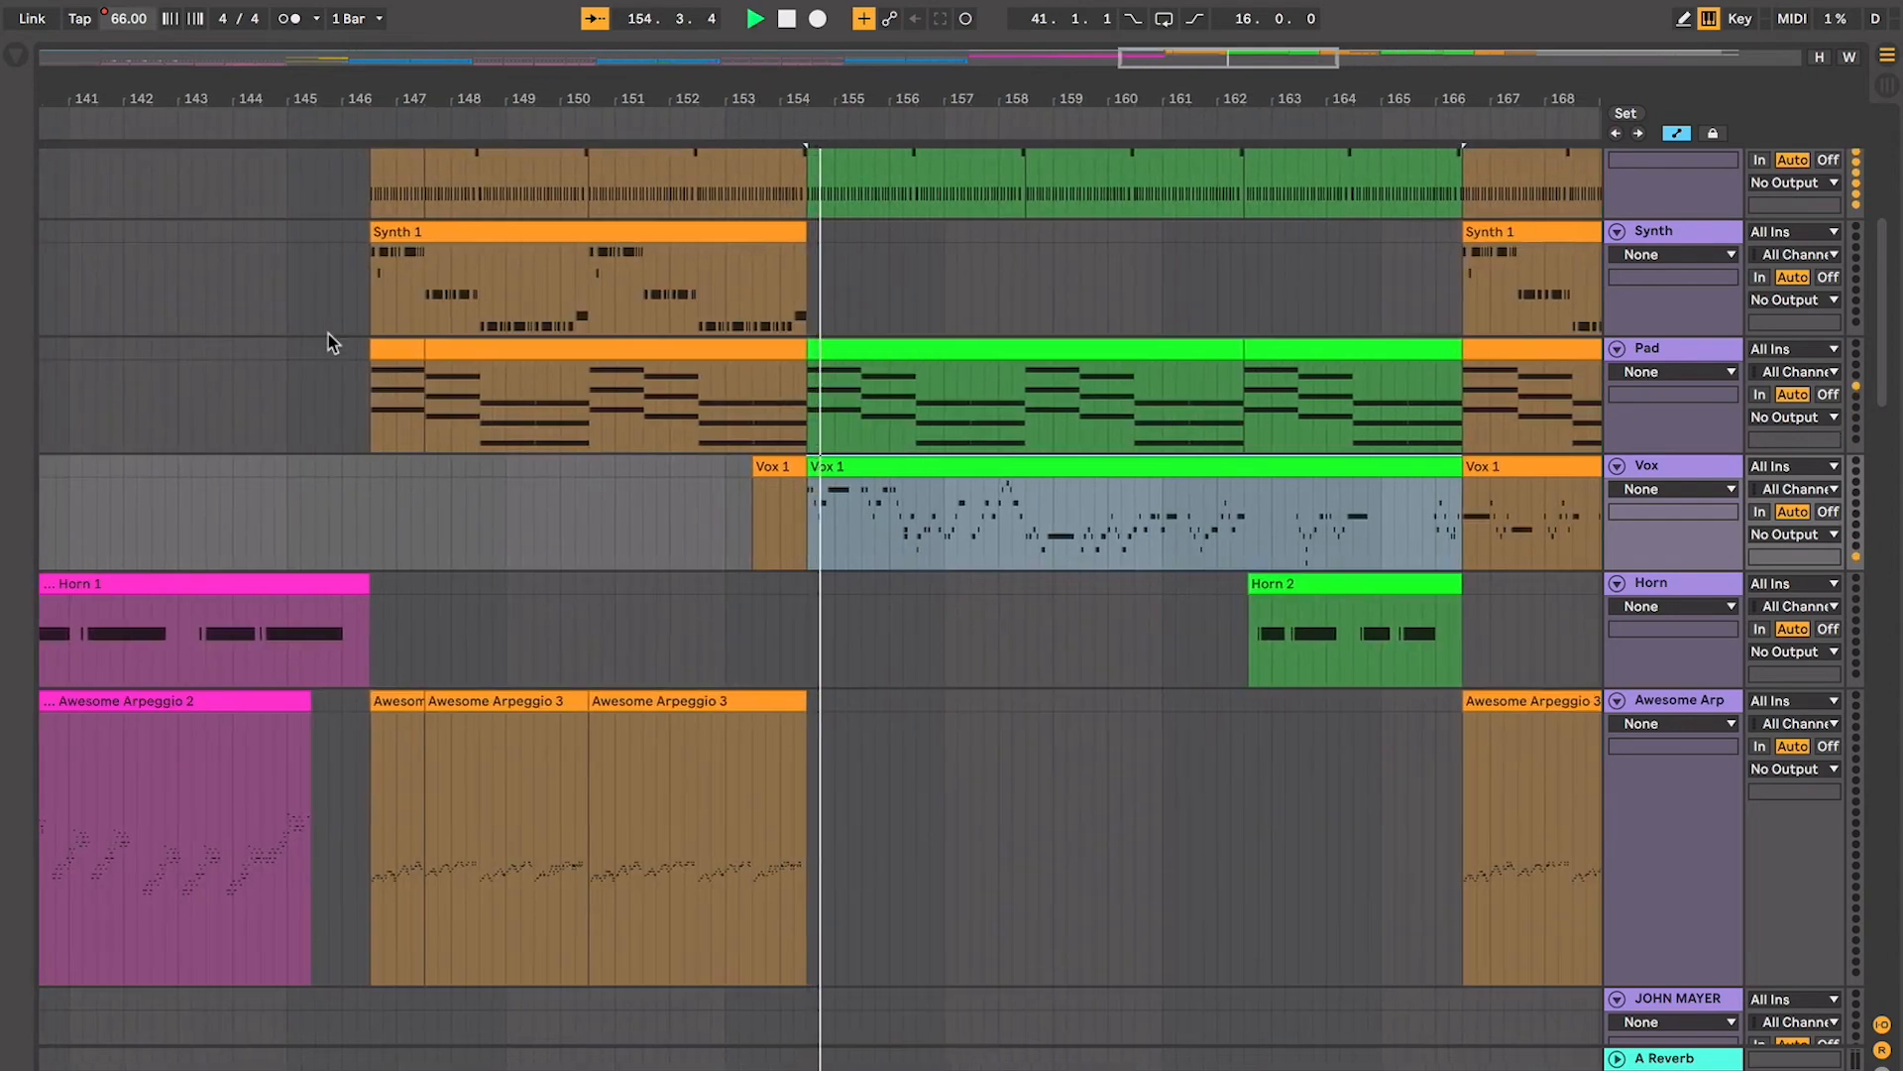
{"action": "scroll", "coordinate": [927, 455], "scroll_direction": "up", "scroll_amount": 5}
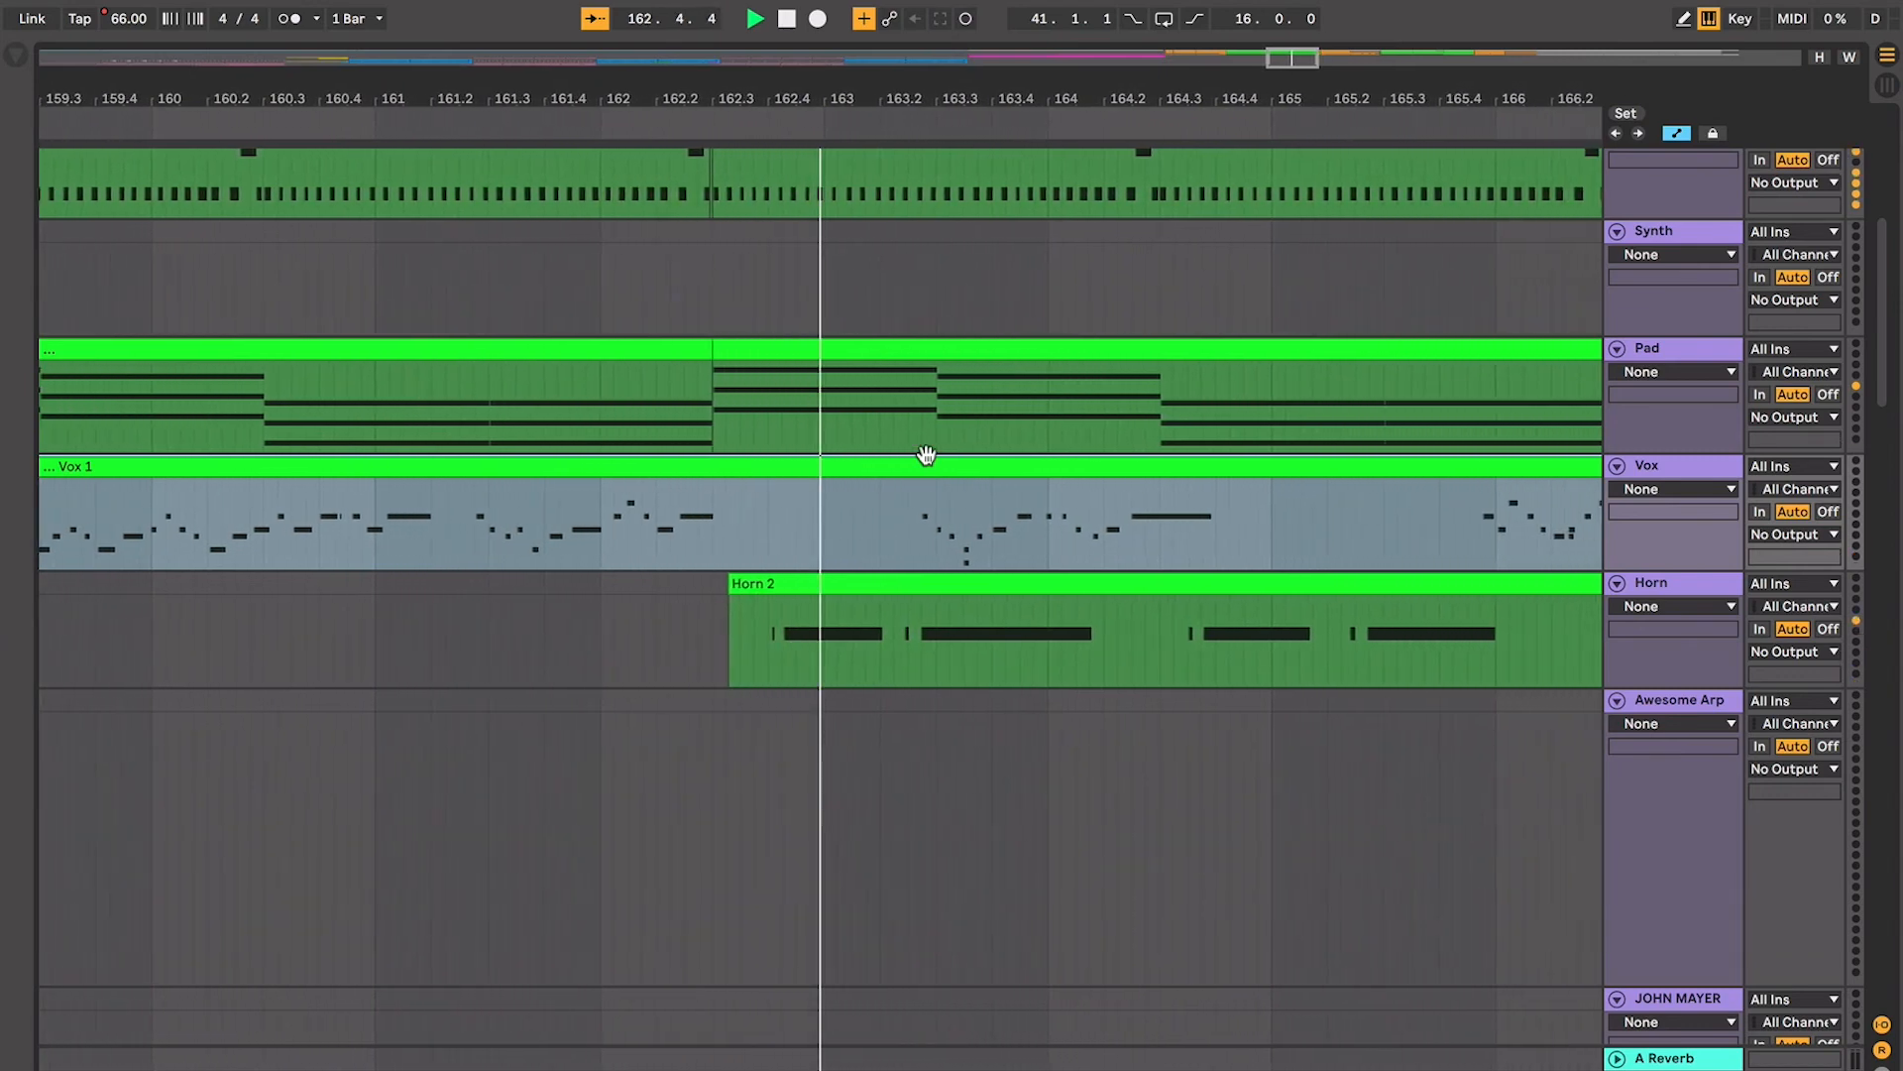
{"action": "key", "text": "minus"}
{"action": "key", "text": "minus"}
{"action": "key", "text": "minus"}
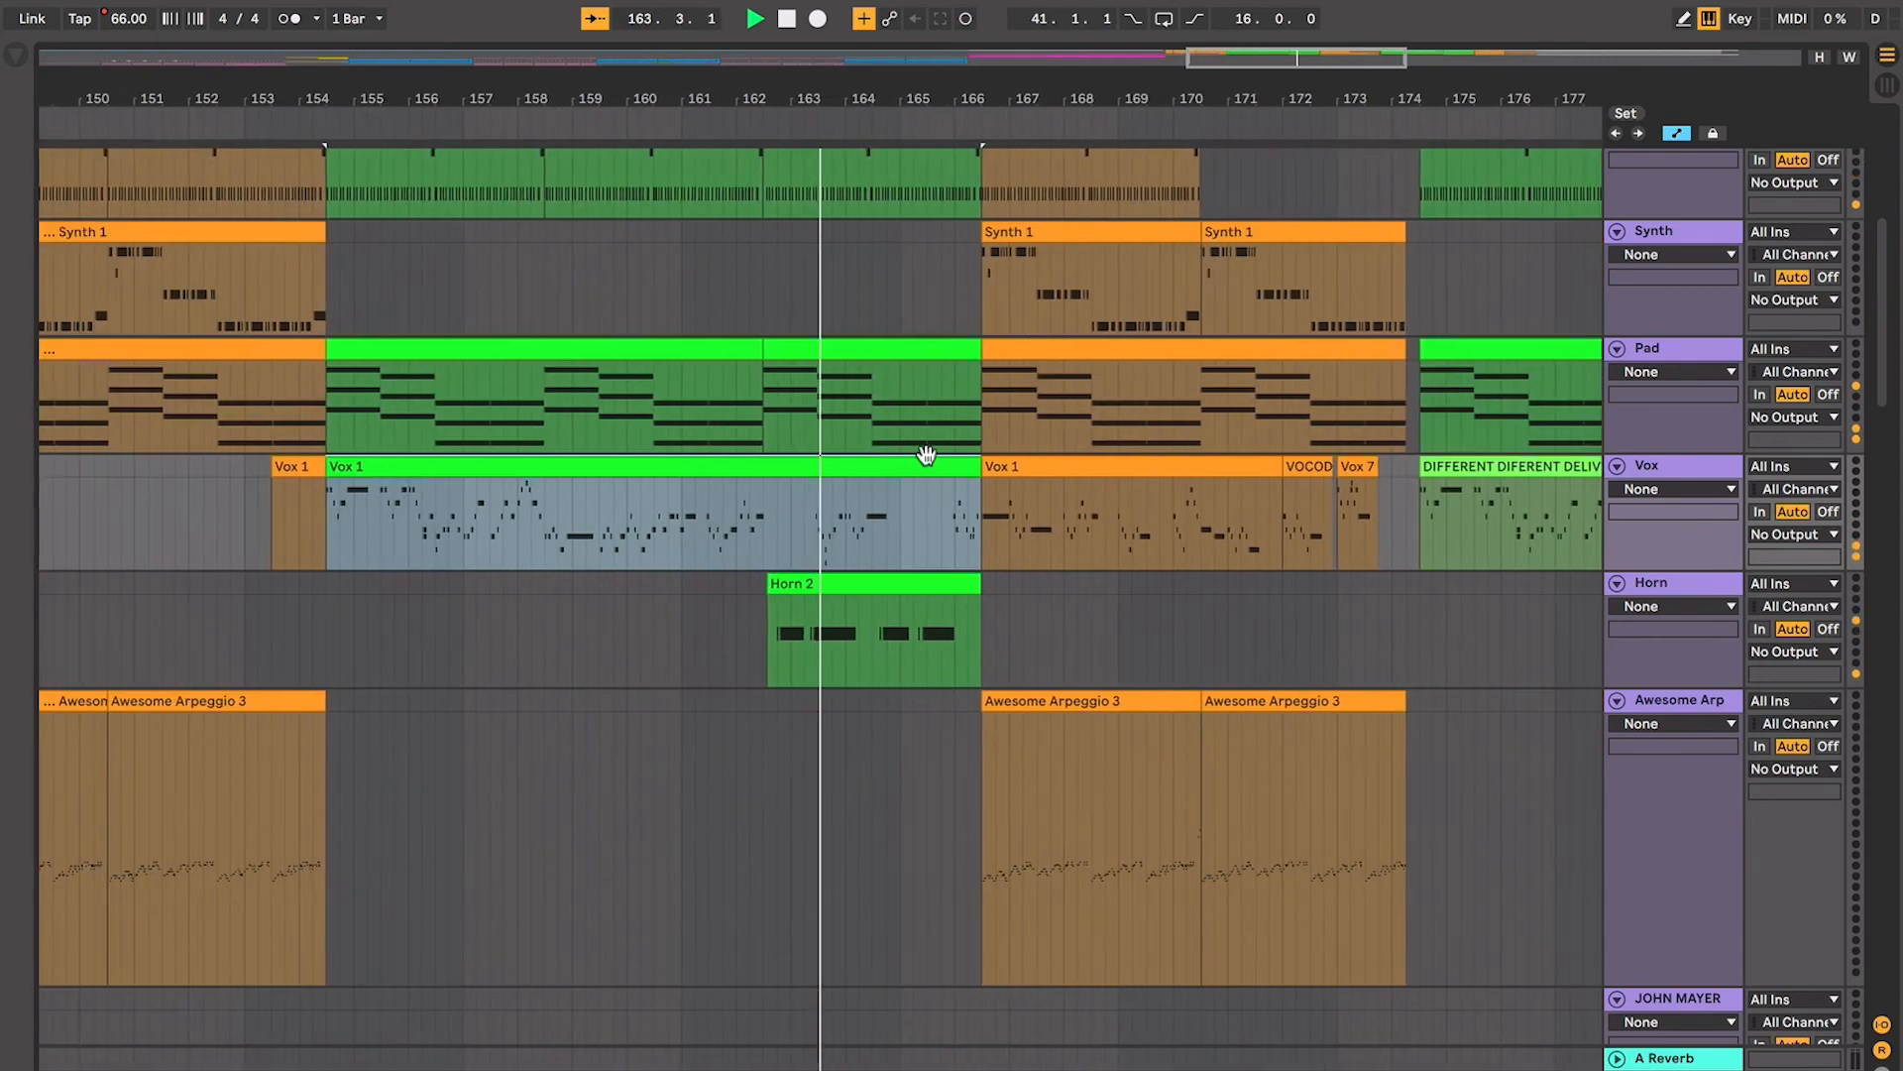
{"action": "key", "text": "plus"}
{"action": "key", "text": "plus"}
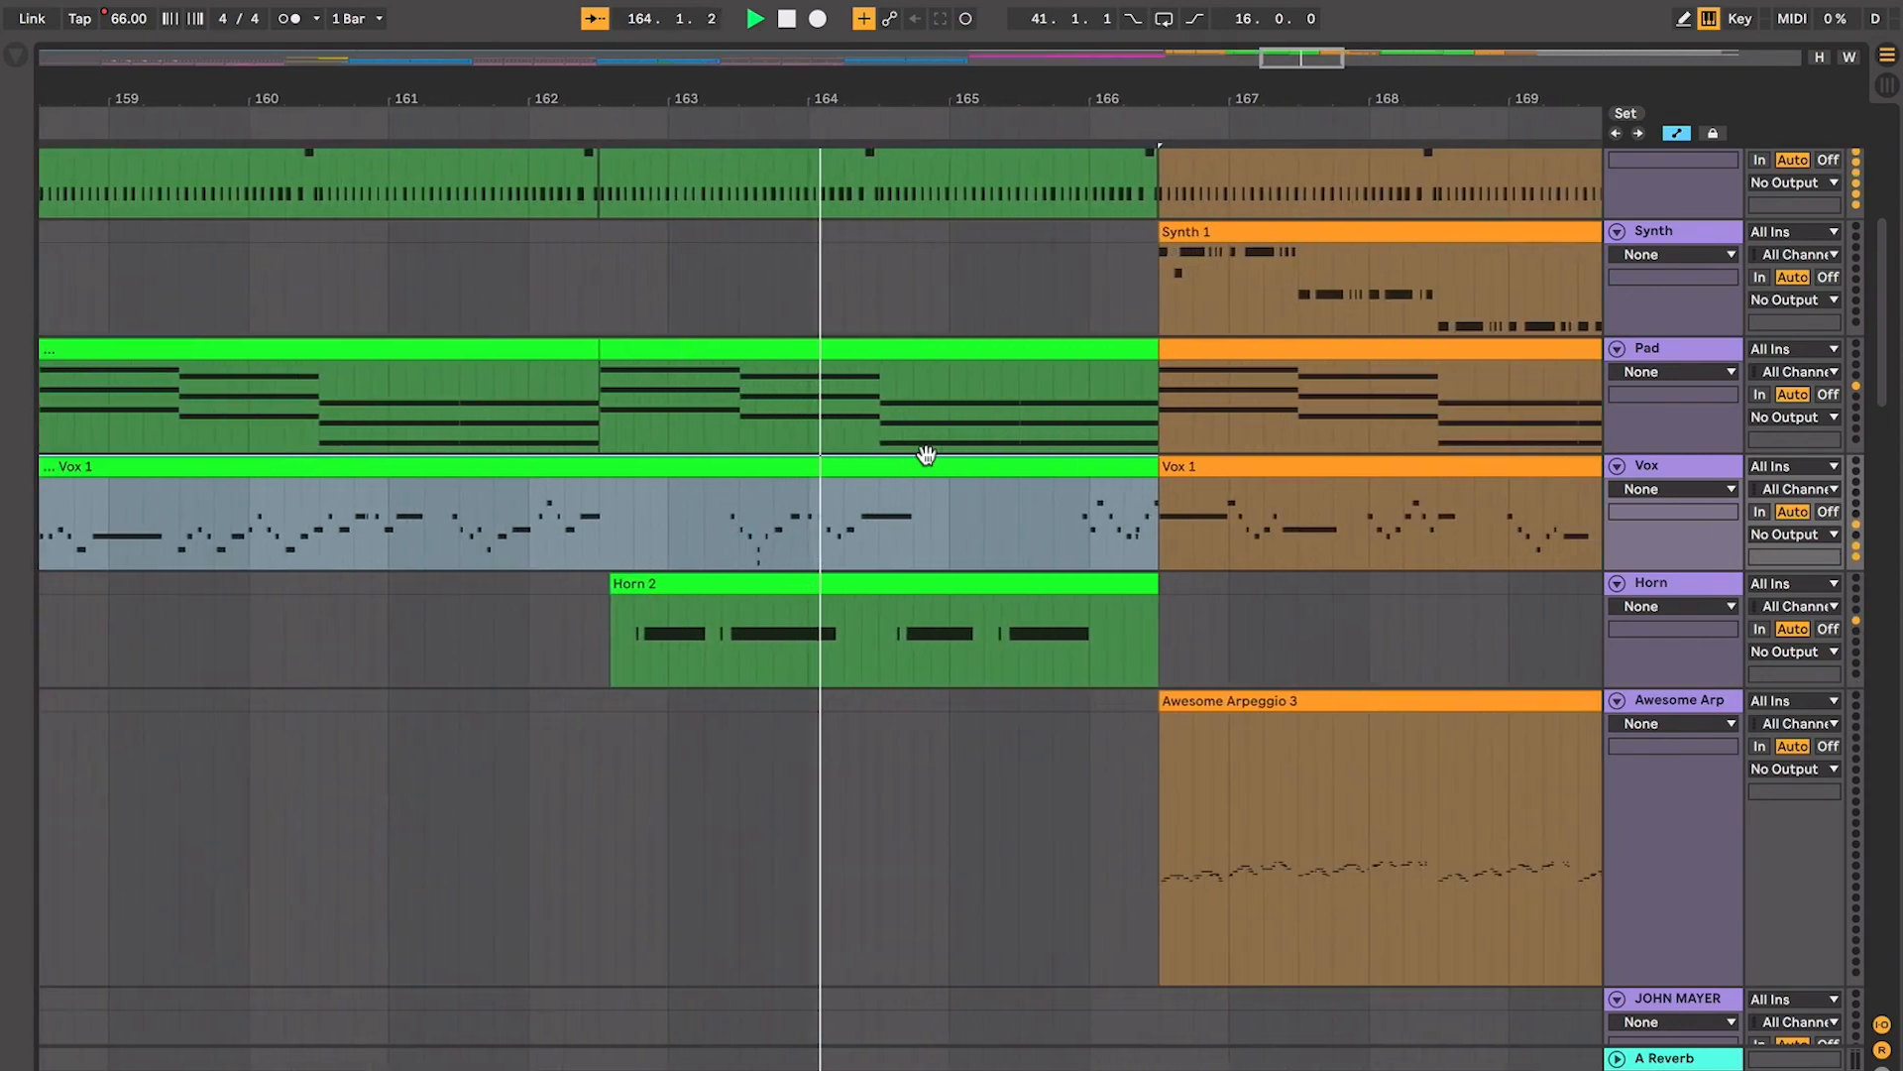
{"action": "key", "text": "minus"}
{"action": "key", "text": "minus"}
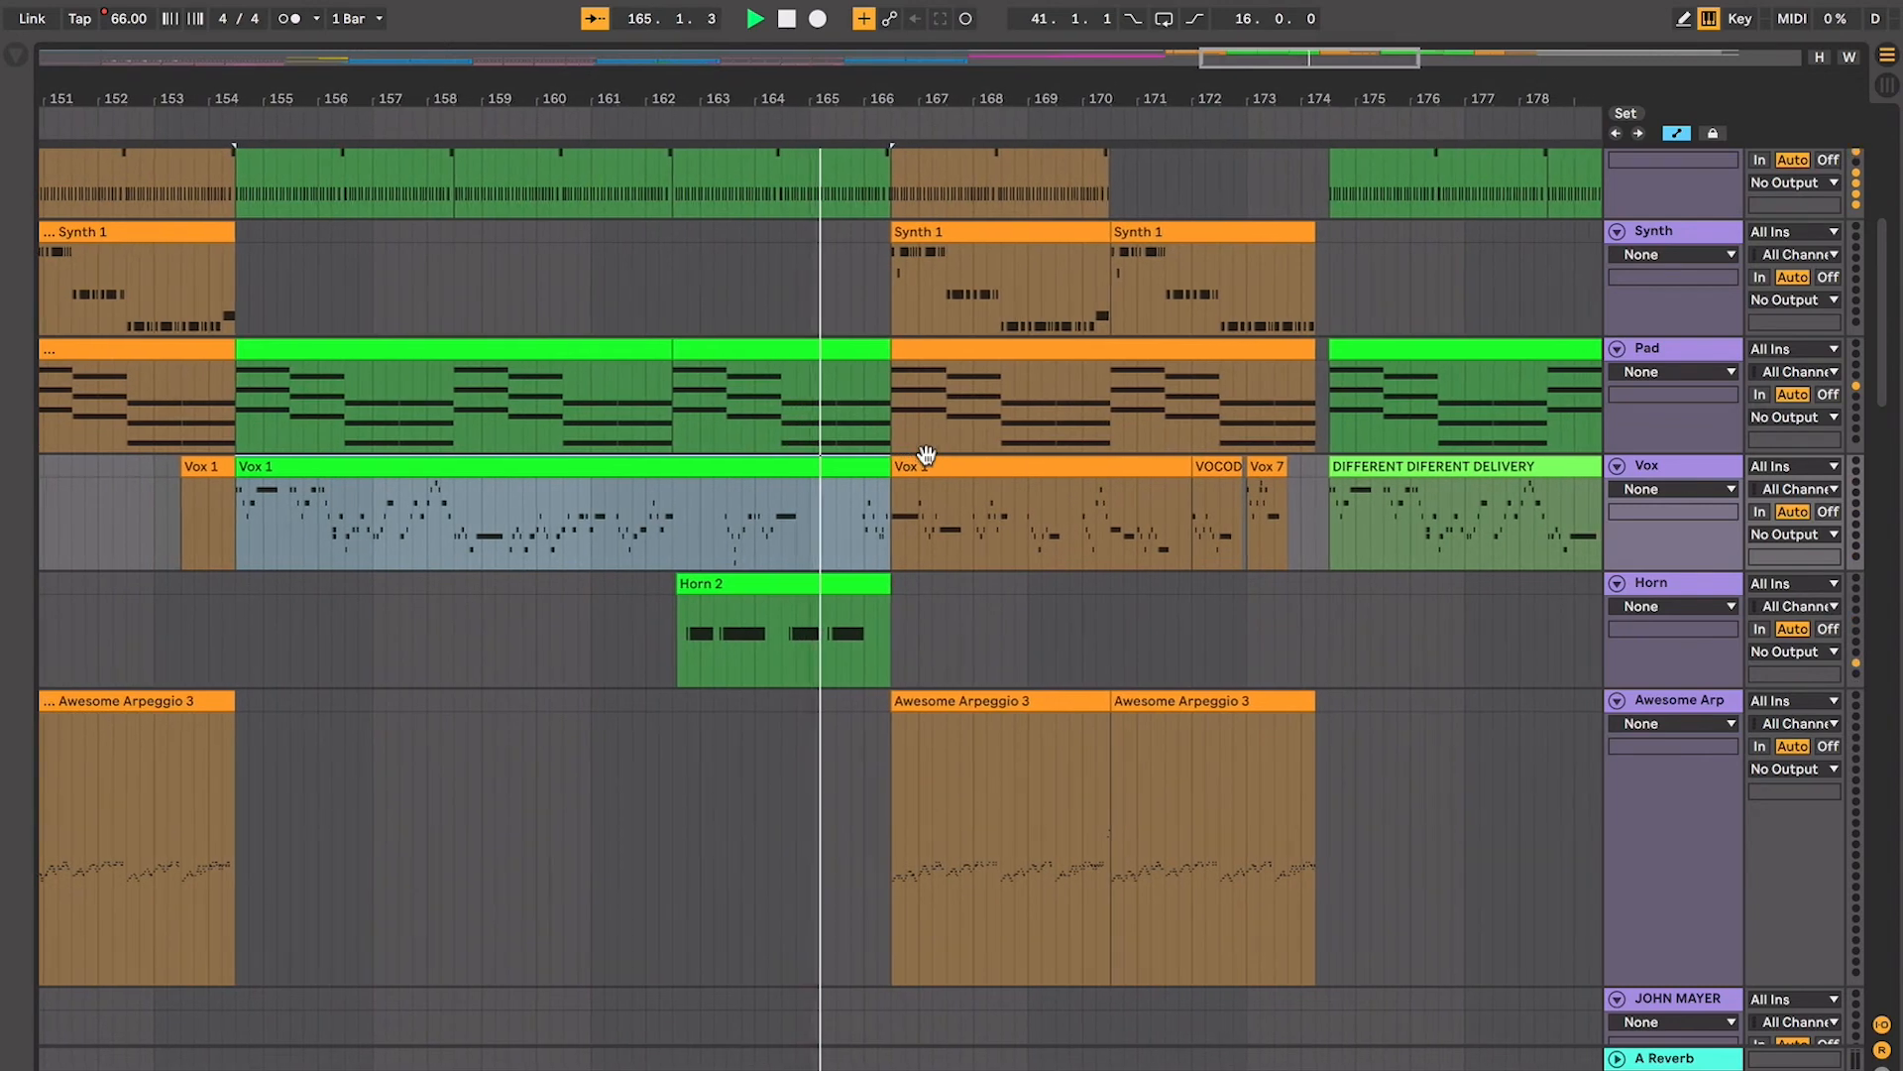
{"action": "key", "text": "plus"}
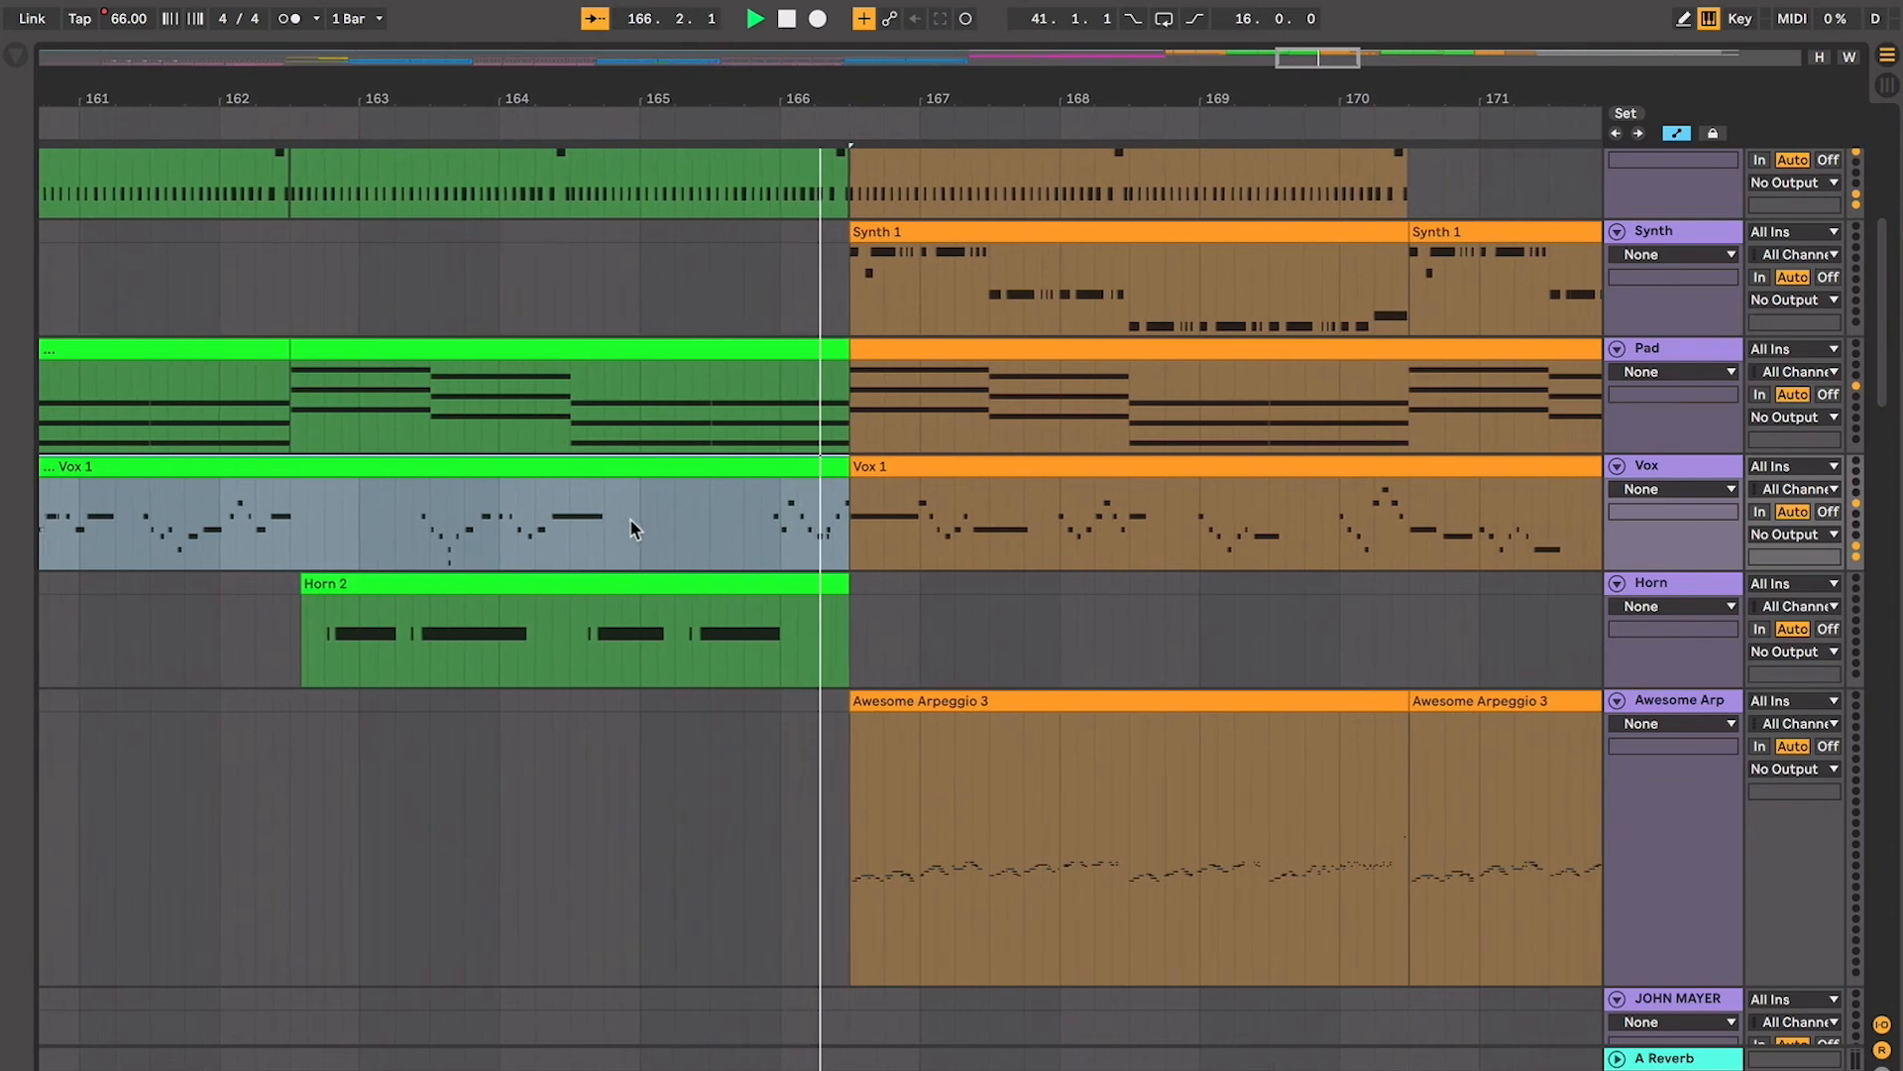
Mark the long Vox note between bars 164.2 and 165 and play it in isolation from its start
{"action": "left_click", "coordinate": [506, 525]}
{"action": "key", "text": "space"}
{"action": "key", "text": "plus"}
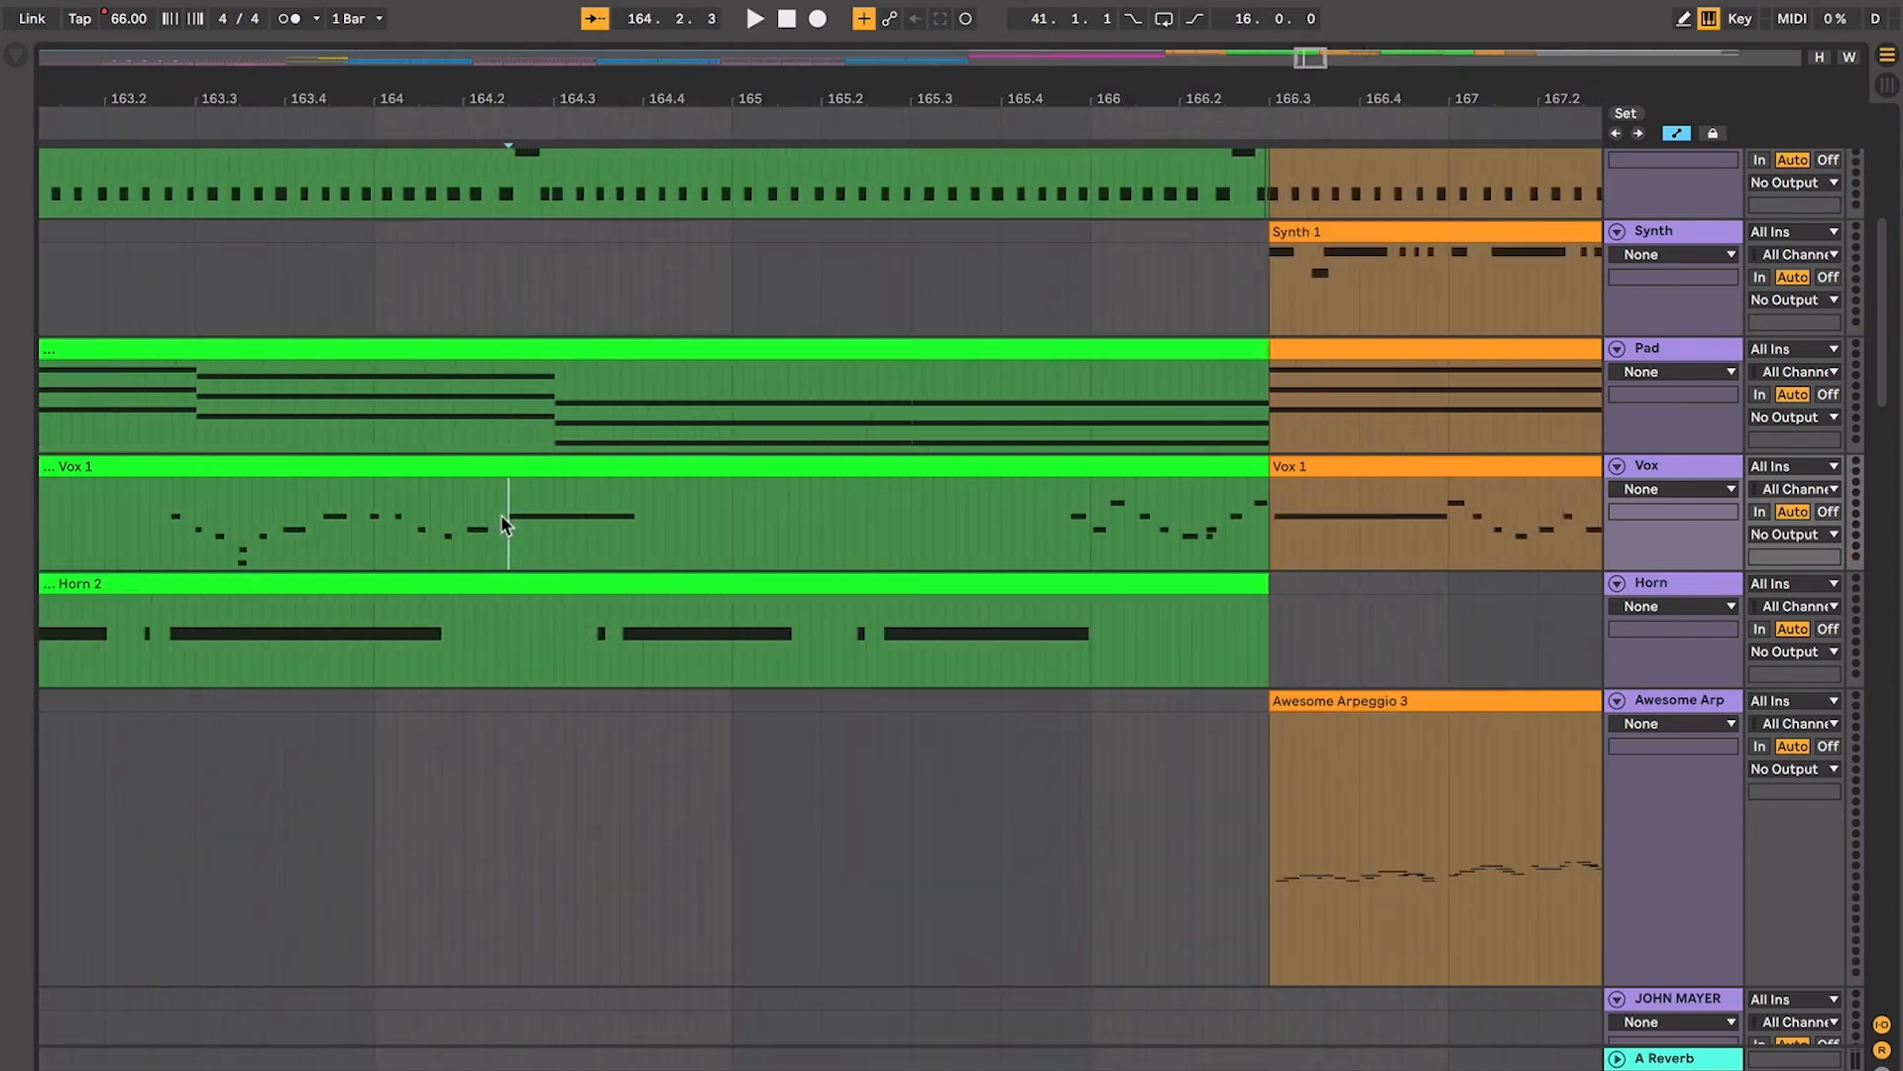
{"action": "left_click_drag", "start_coordinate": [507, 513], "coordinate": [736, 516]}
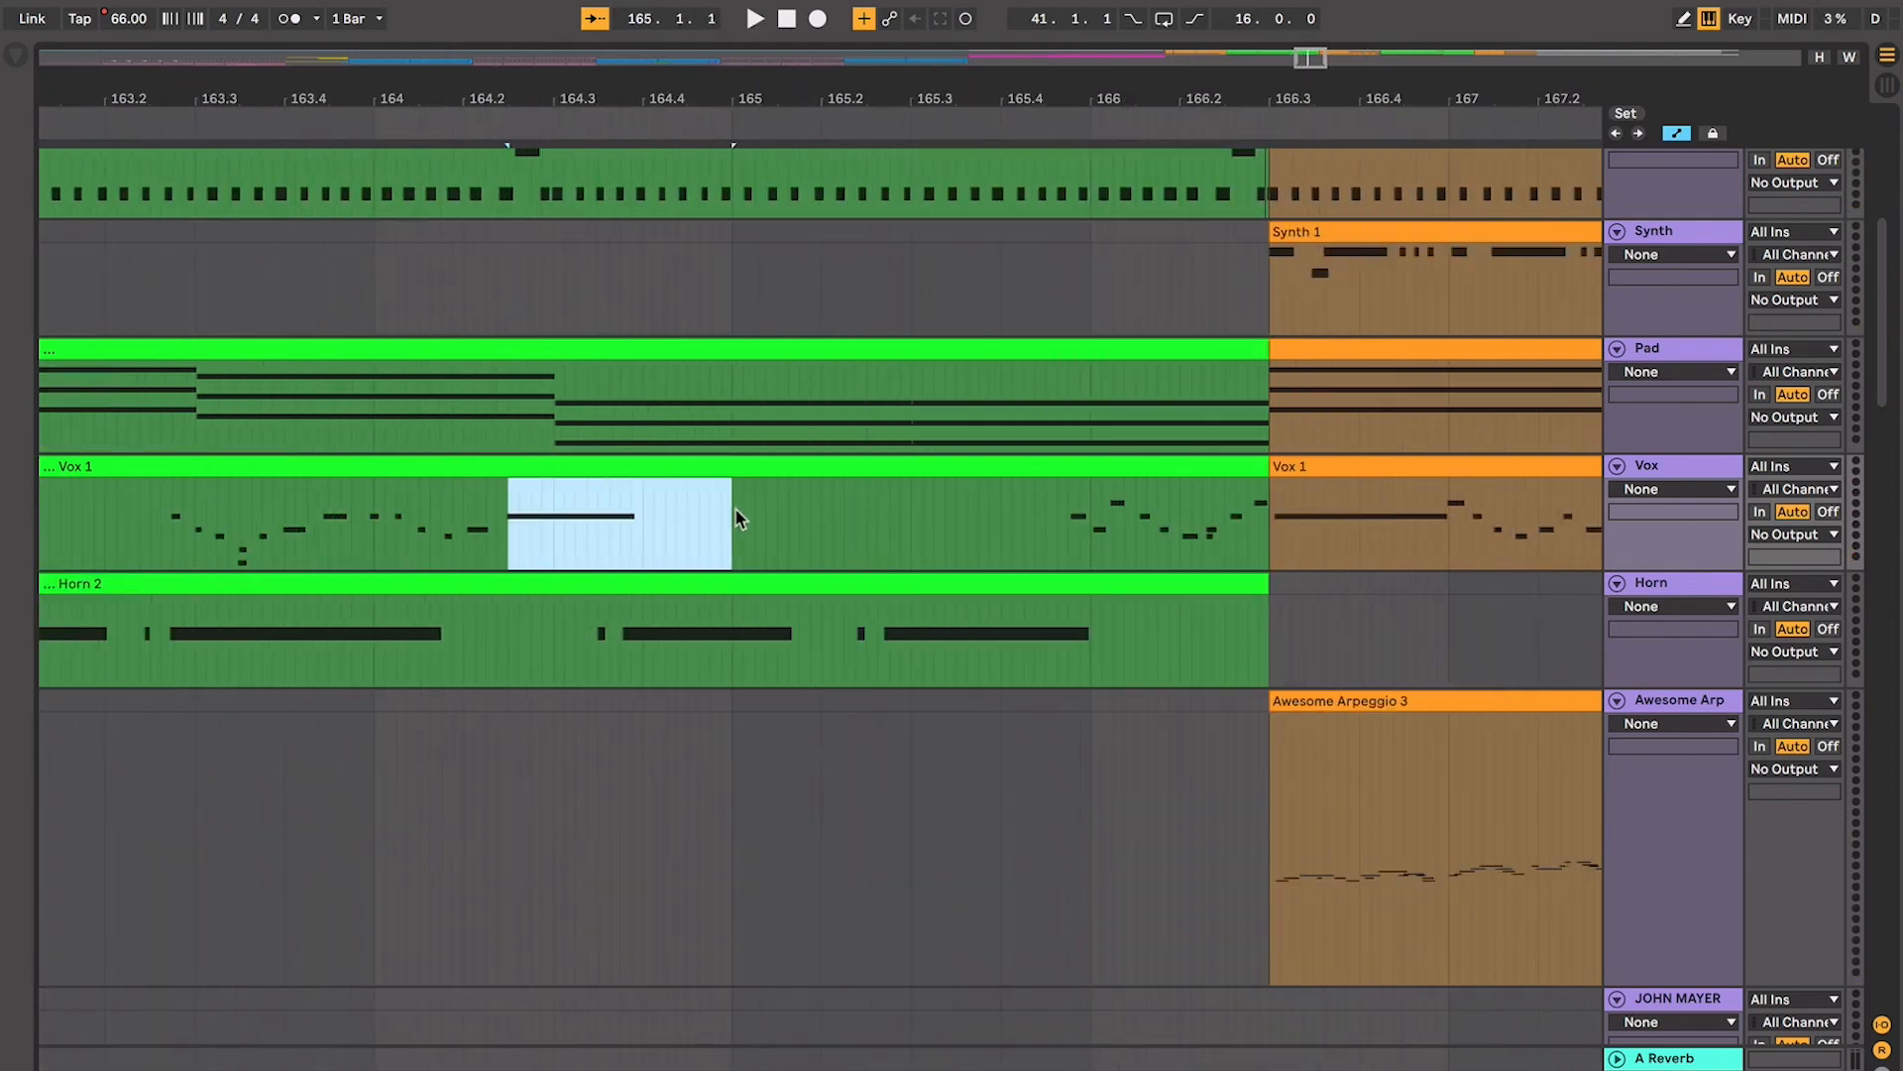
{"action": "key", "text": "space"}
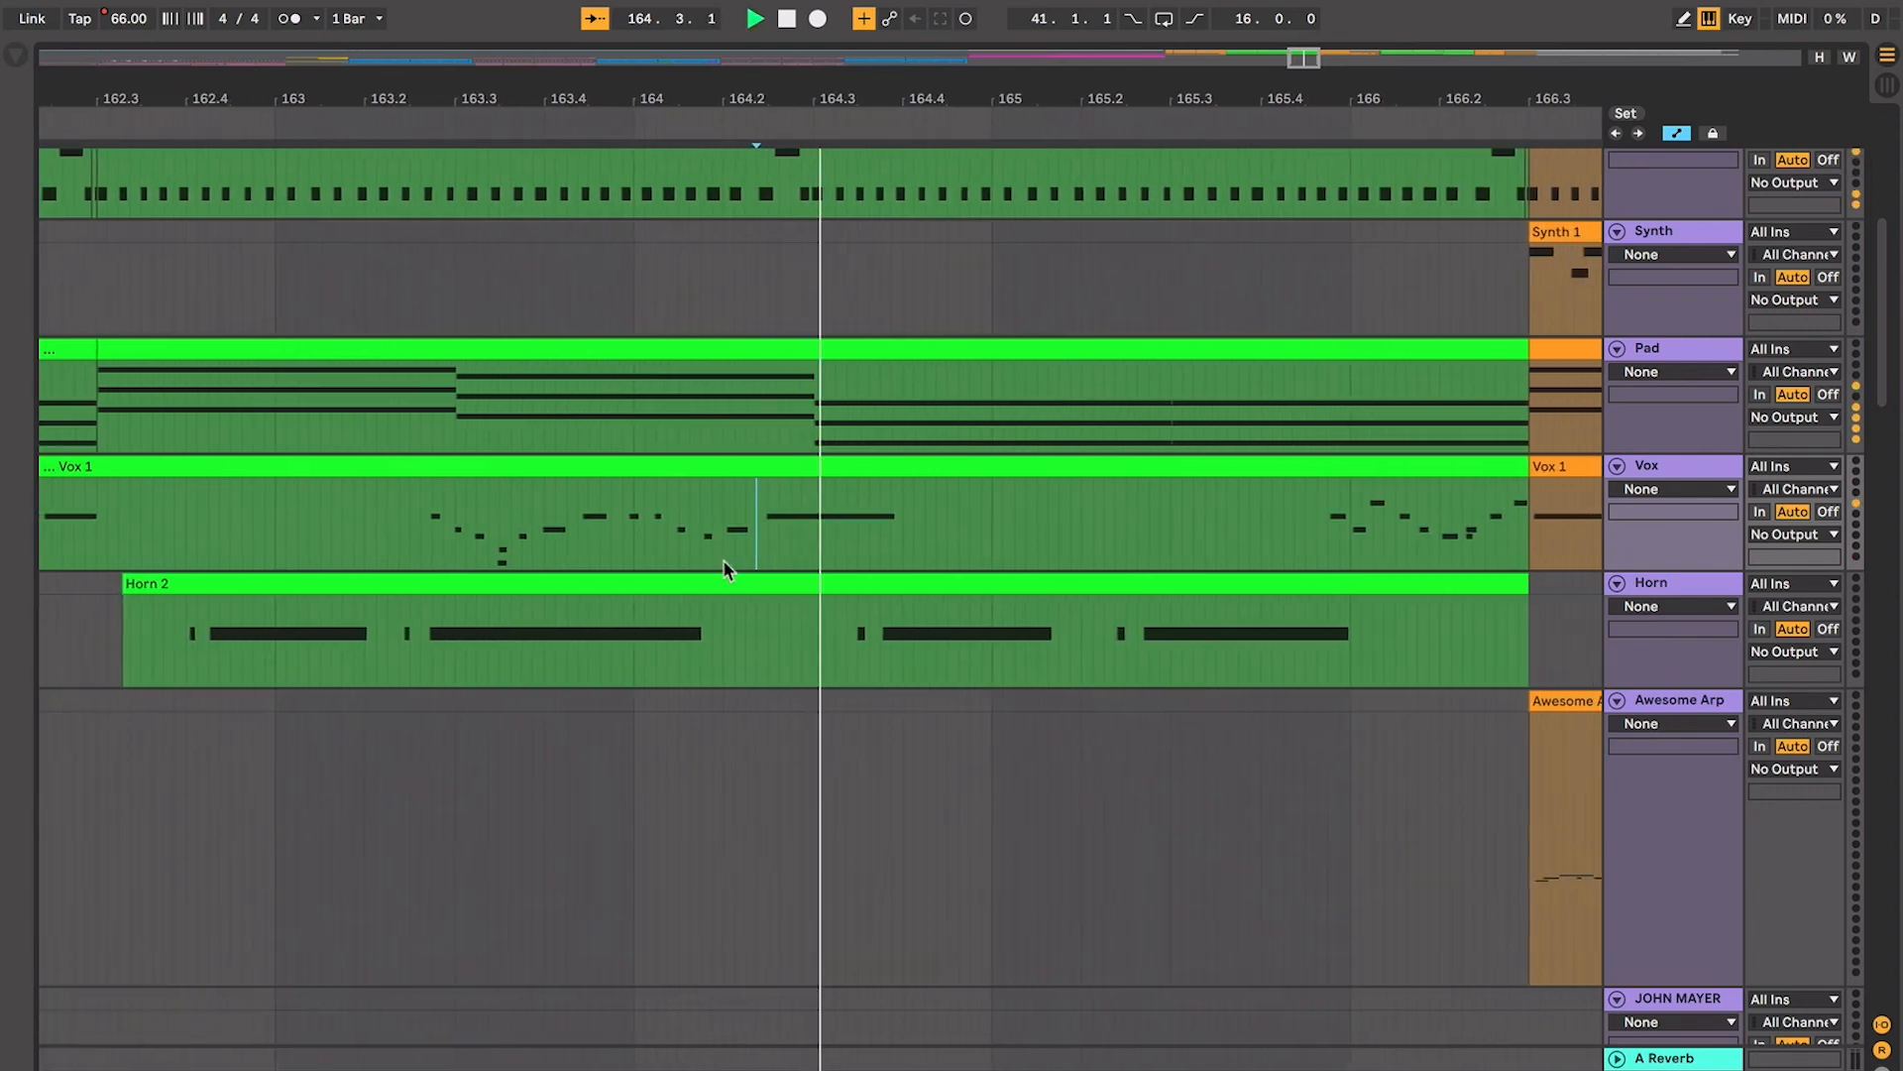
{"action": "key", "text": "space"}
Play the long Vox notes near bars 161 and 159 in the first green section
{"action": "scroll", "coordinate": [793, 526], "scroll_direction": "left", "scroll_amount": 10}
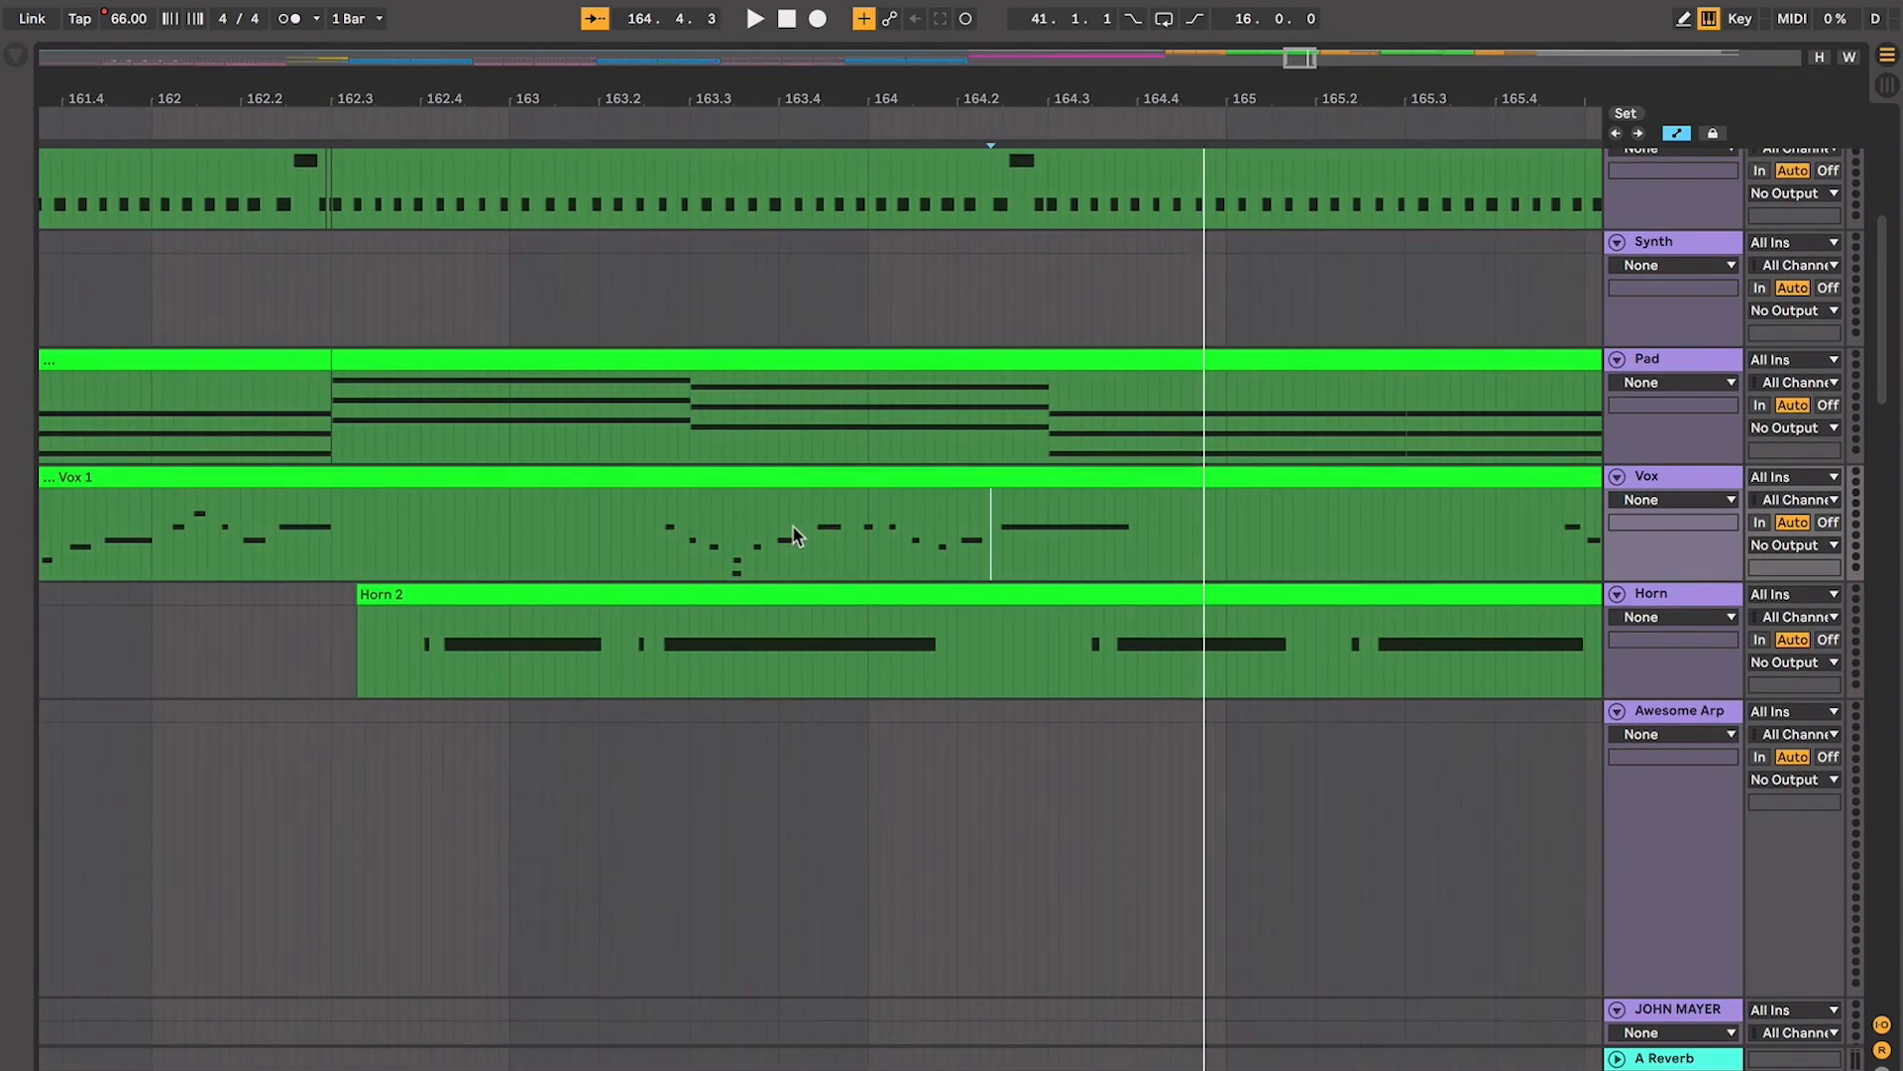
{"action": "scroll", "coordinate": [641, 496], "scroll_direction": "left", "scroll_amount": 8}
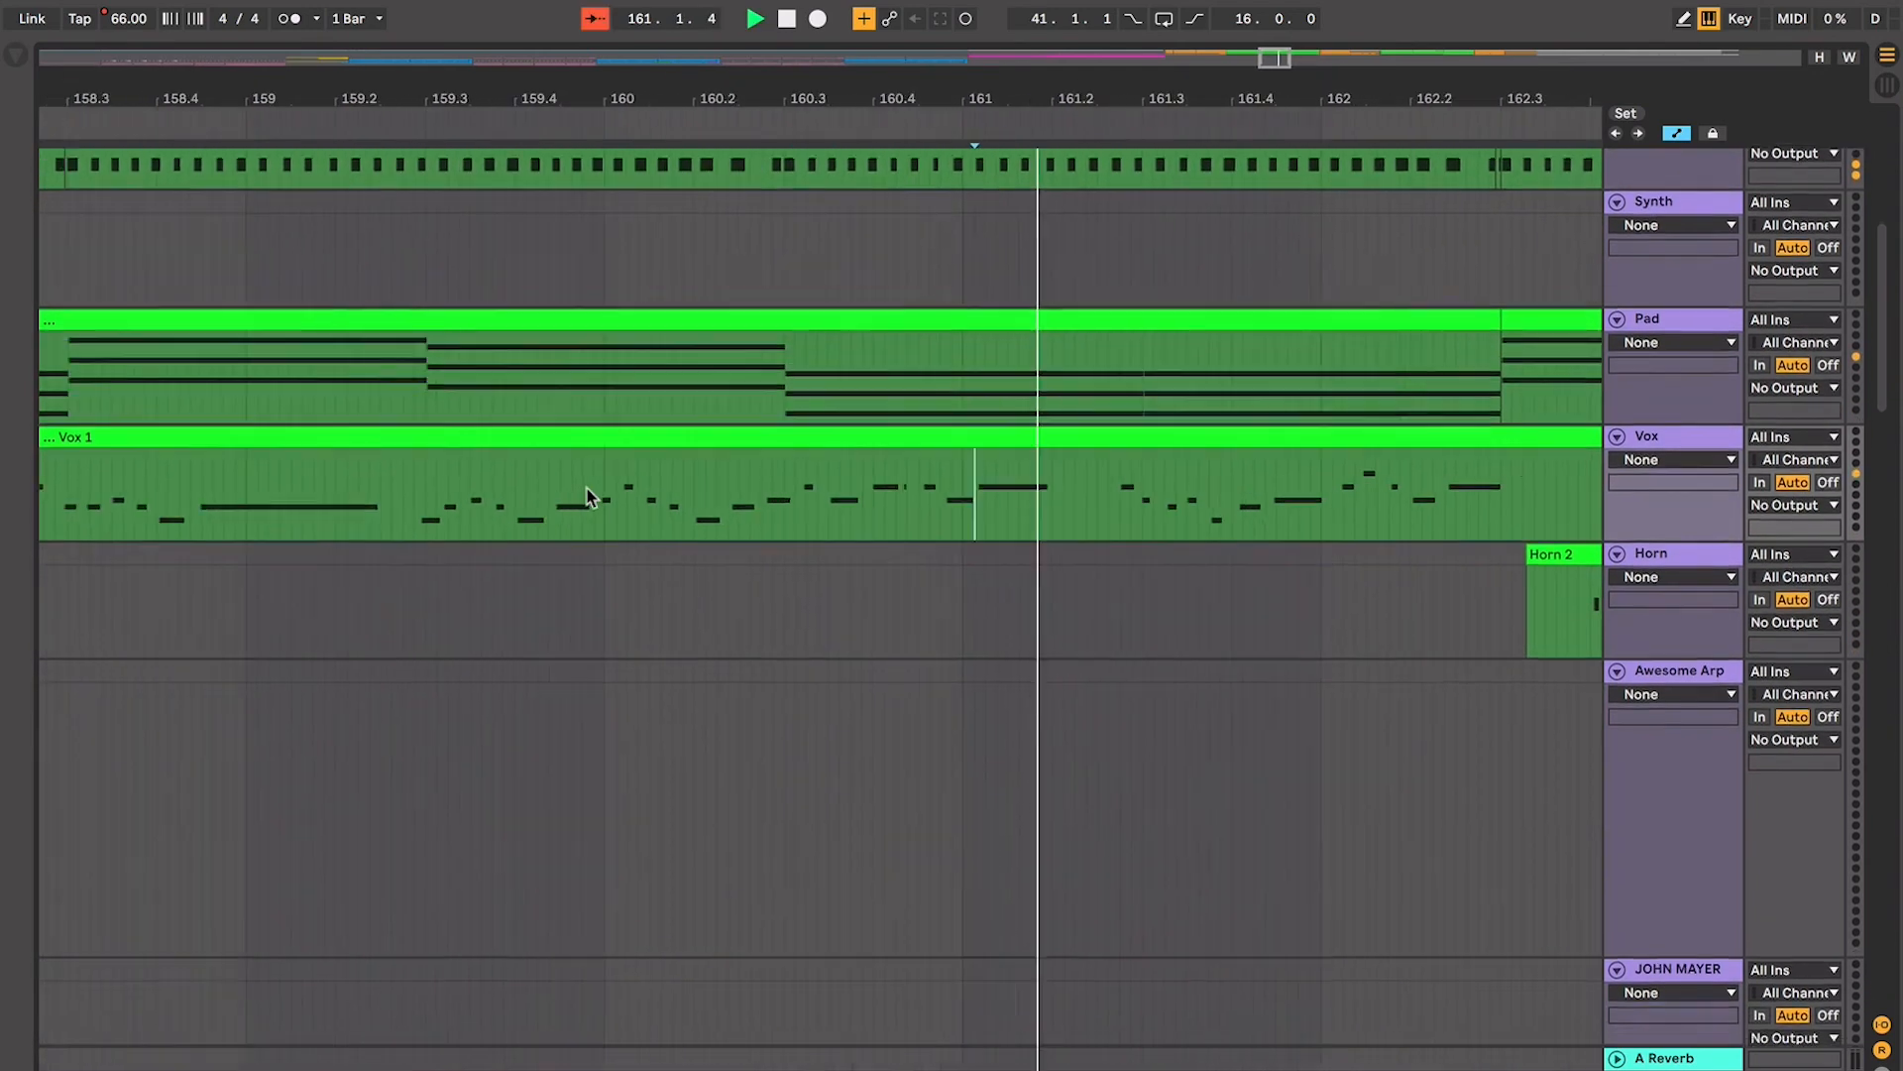
{"action": "left_click", "coordinate": [276, 493]}
{"action": "key", "text": "space"}
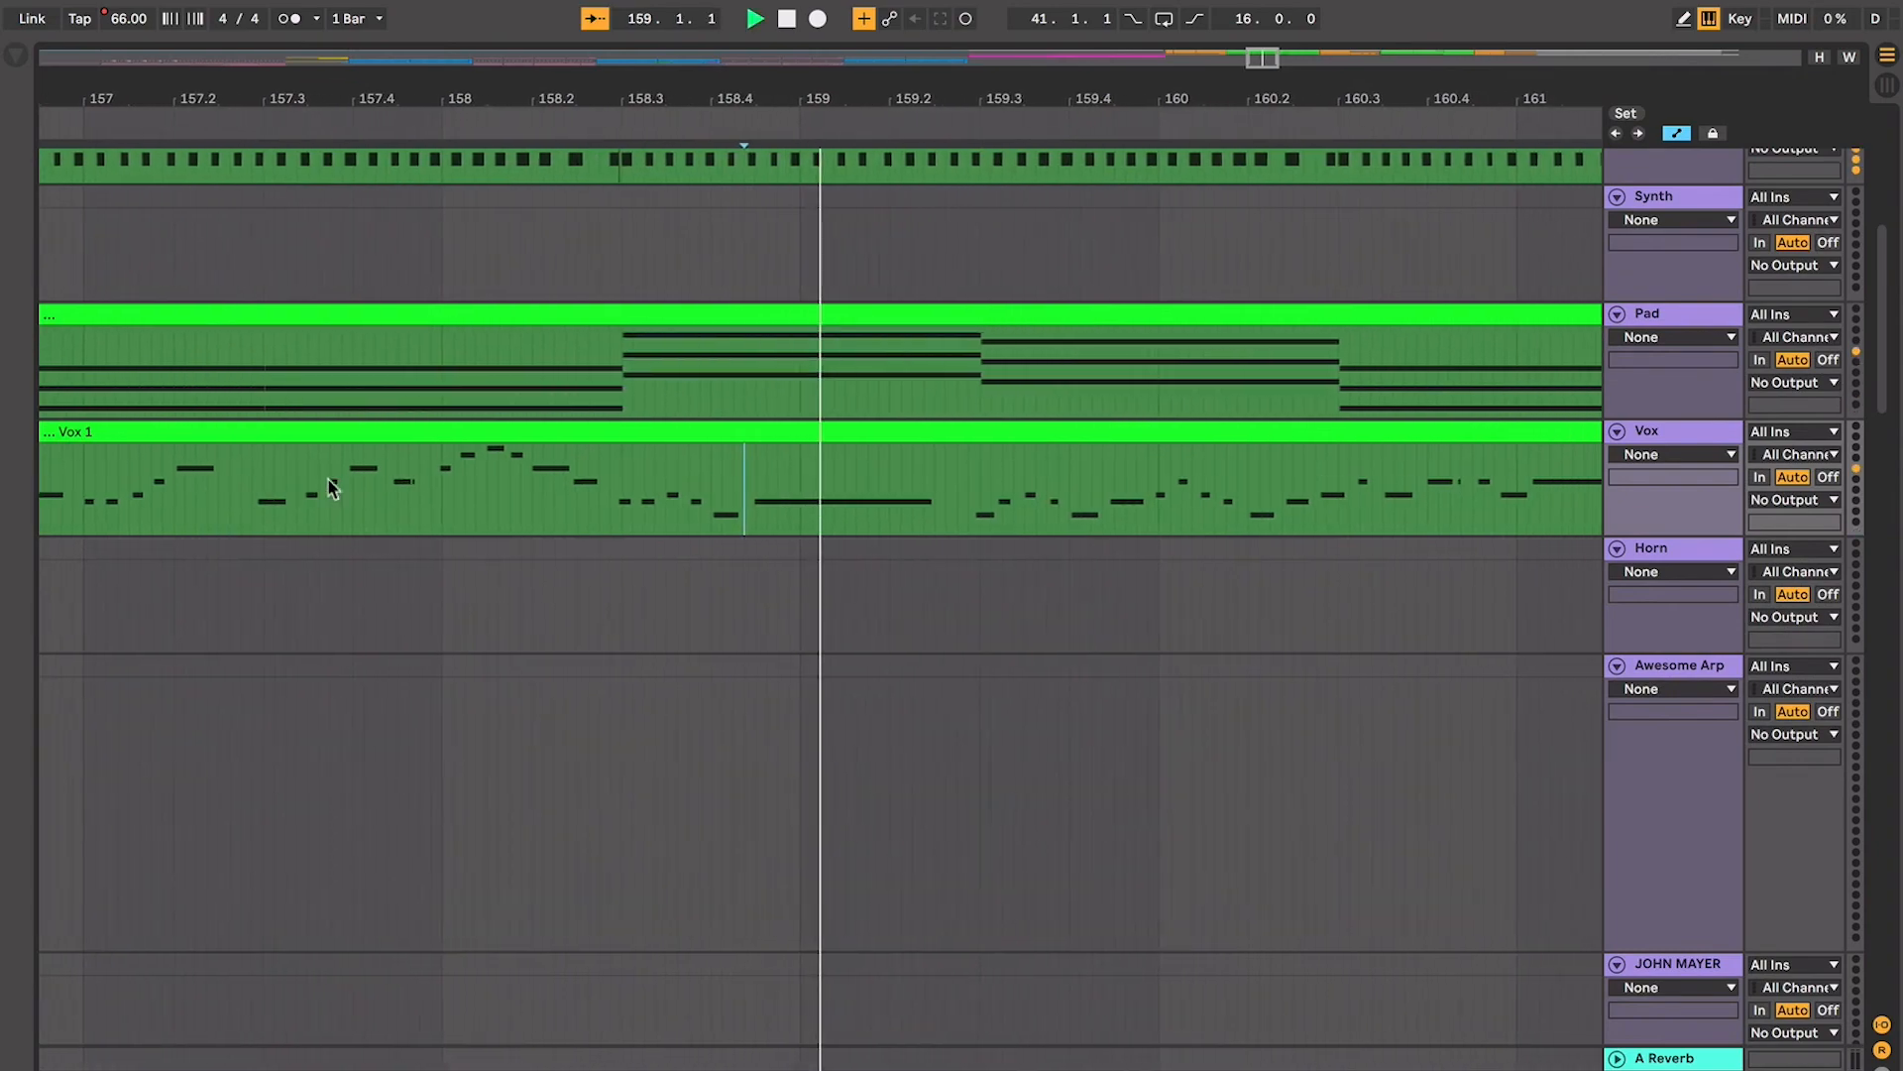
{"action": "key", "text": "space"}
Replay the first green section from bar 158.4 with the whole consolidated Vox 1 clip in view
{"action": "key", "text": "minus"}
{"action": "key", "text": "minus"}
{"action": "key", "text": "minus"}
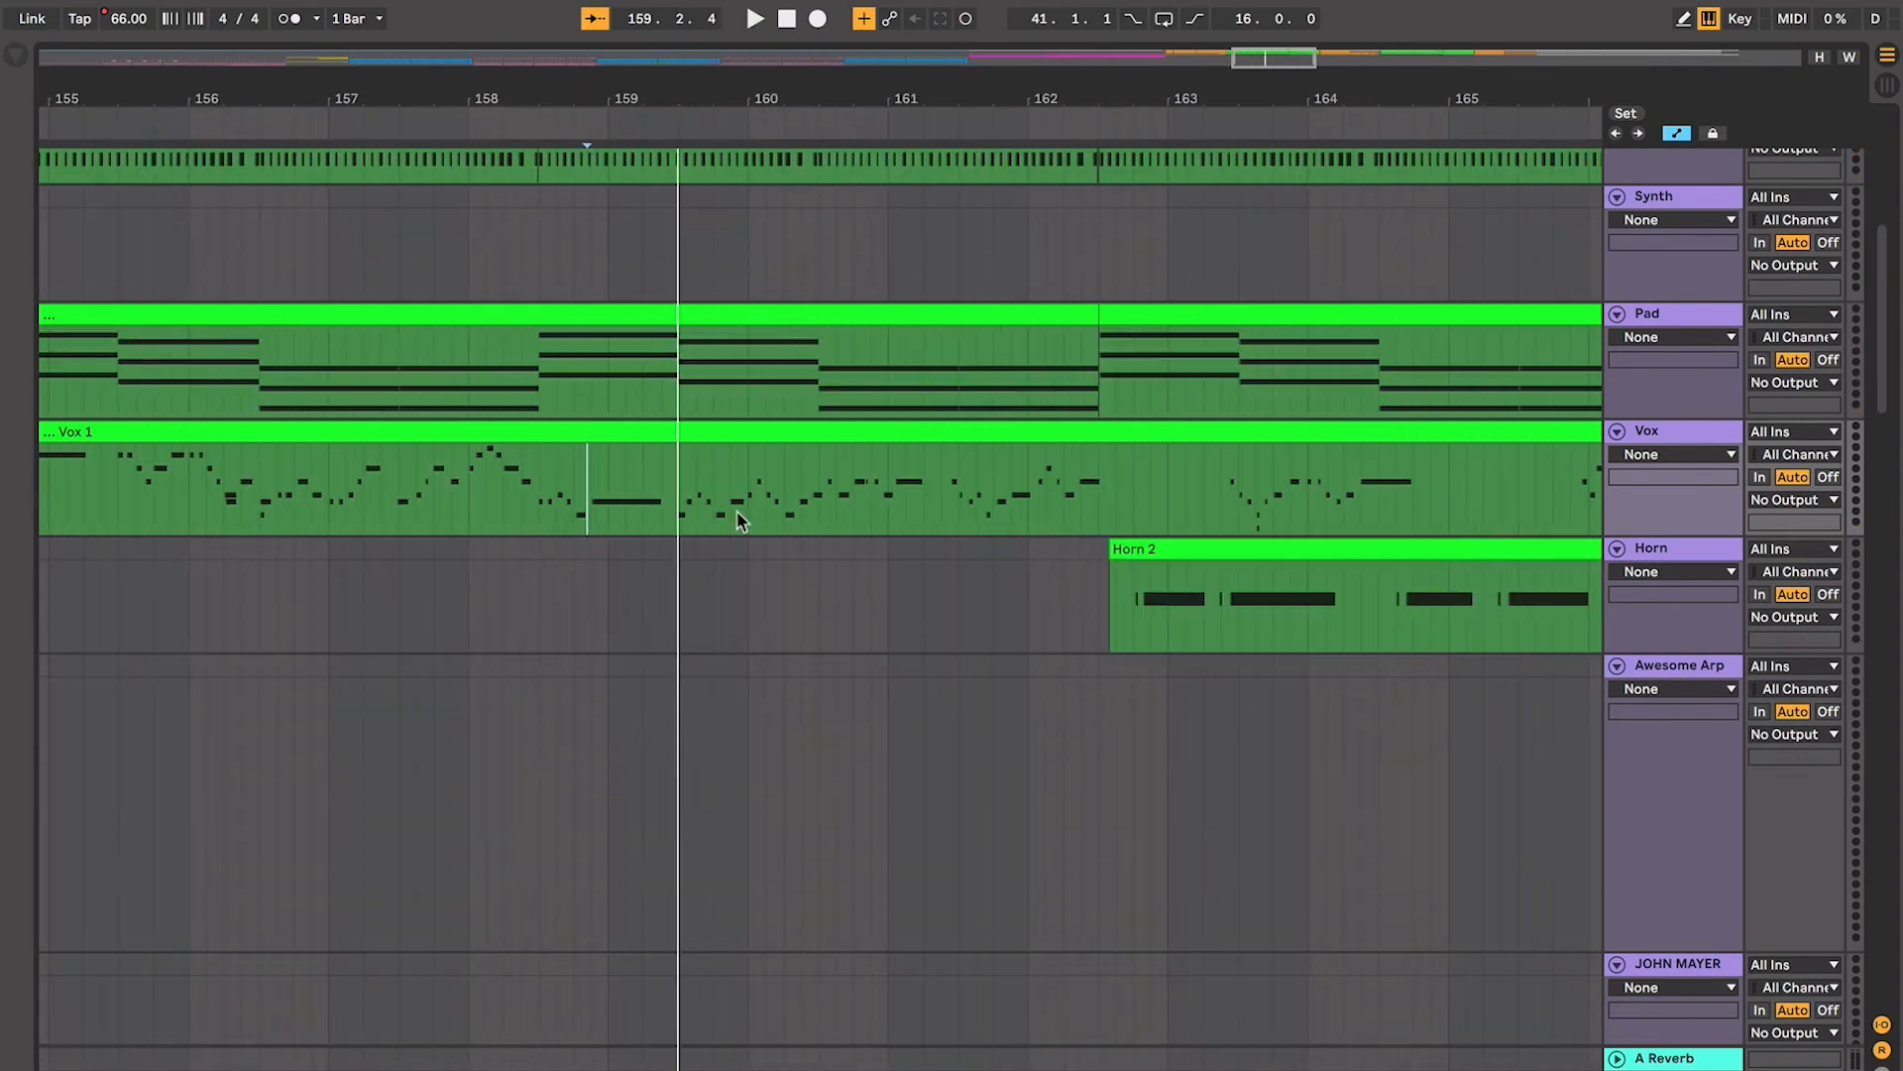
{"action": "scroll", "coordinate": [737, 513], "scroll_direction": "right", "scroll_amount": 1}
{"action": "key", "text": "space"}
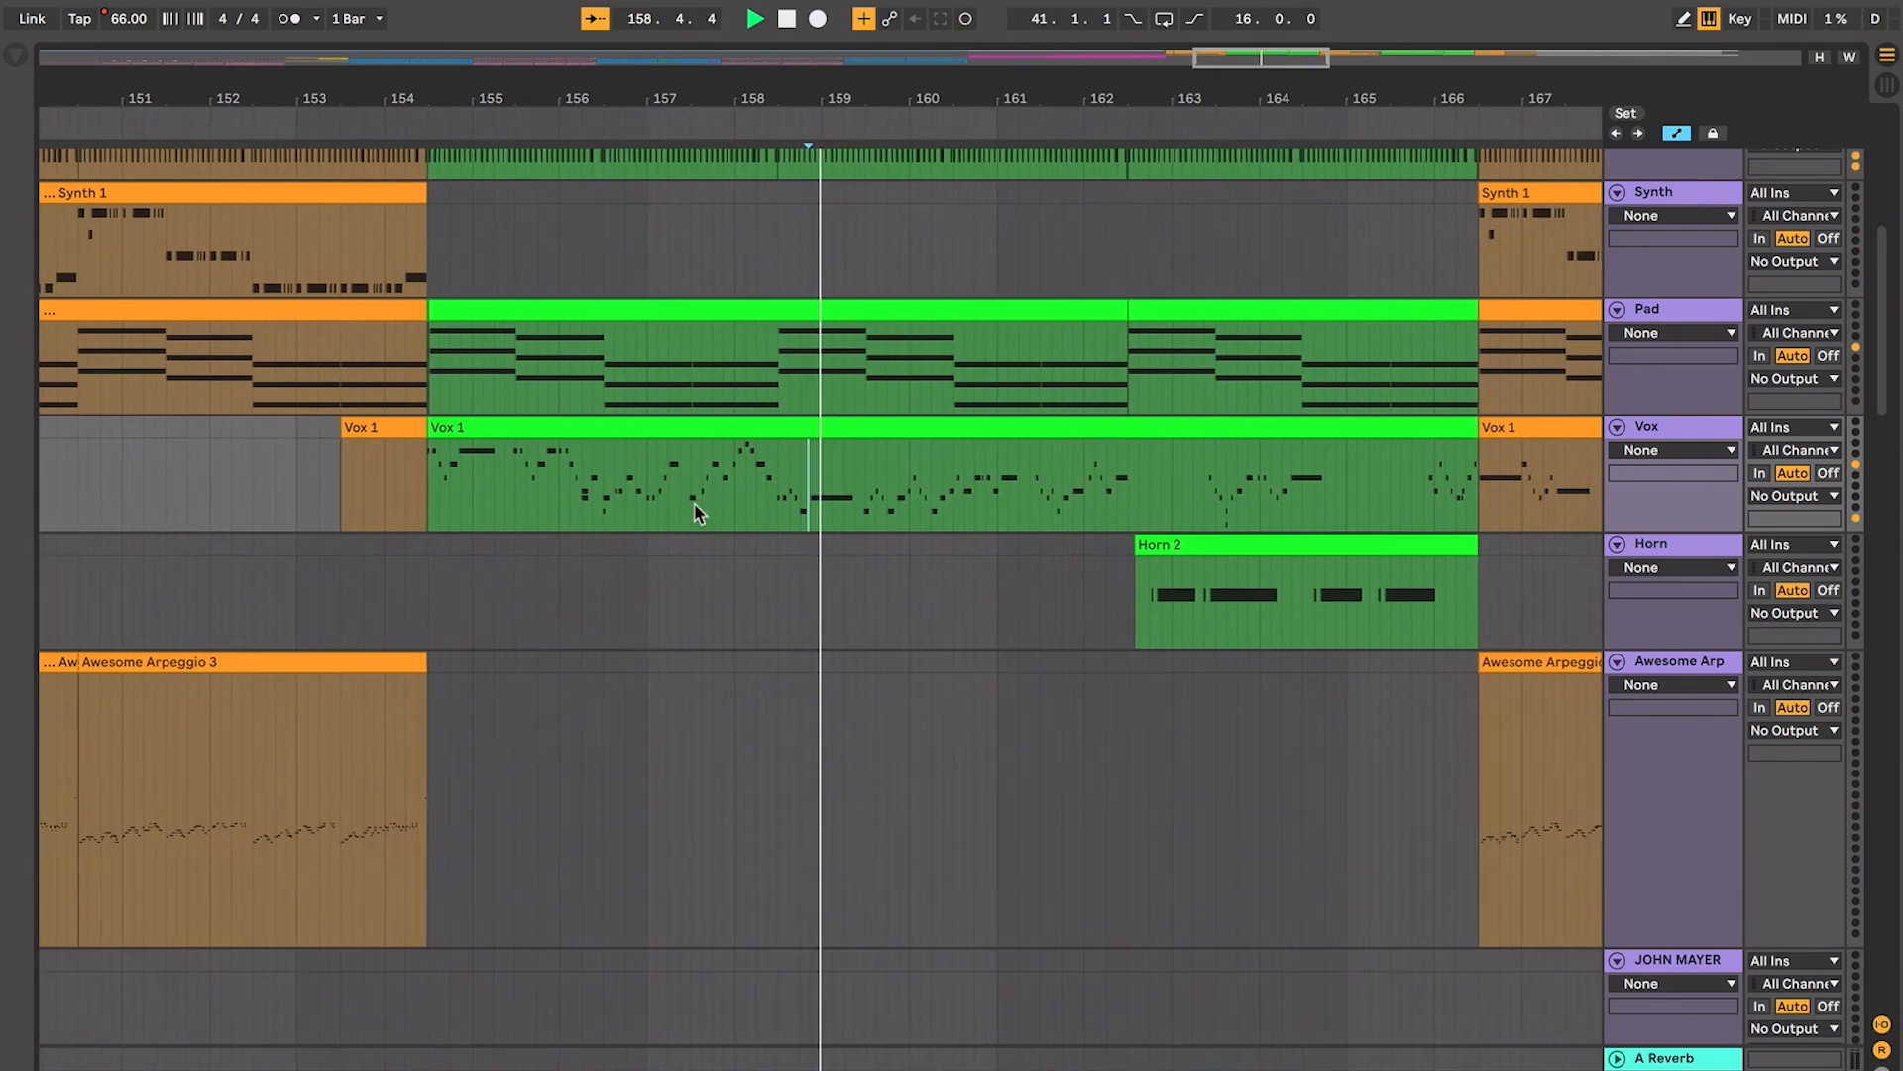
Stop playback and mark the Vox clip at bar 164.2, before the first green section's last long note
{"action": "key", "text": "space"}
{"action": "left_click", "coordinate": [1250, 492]}
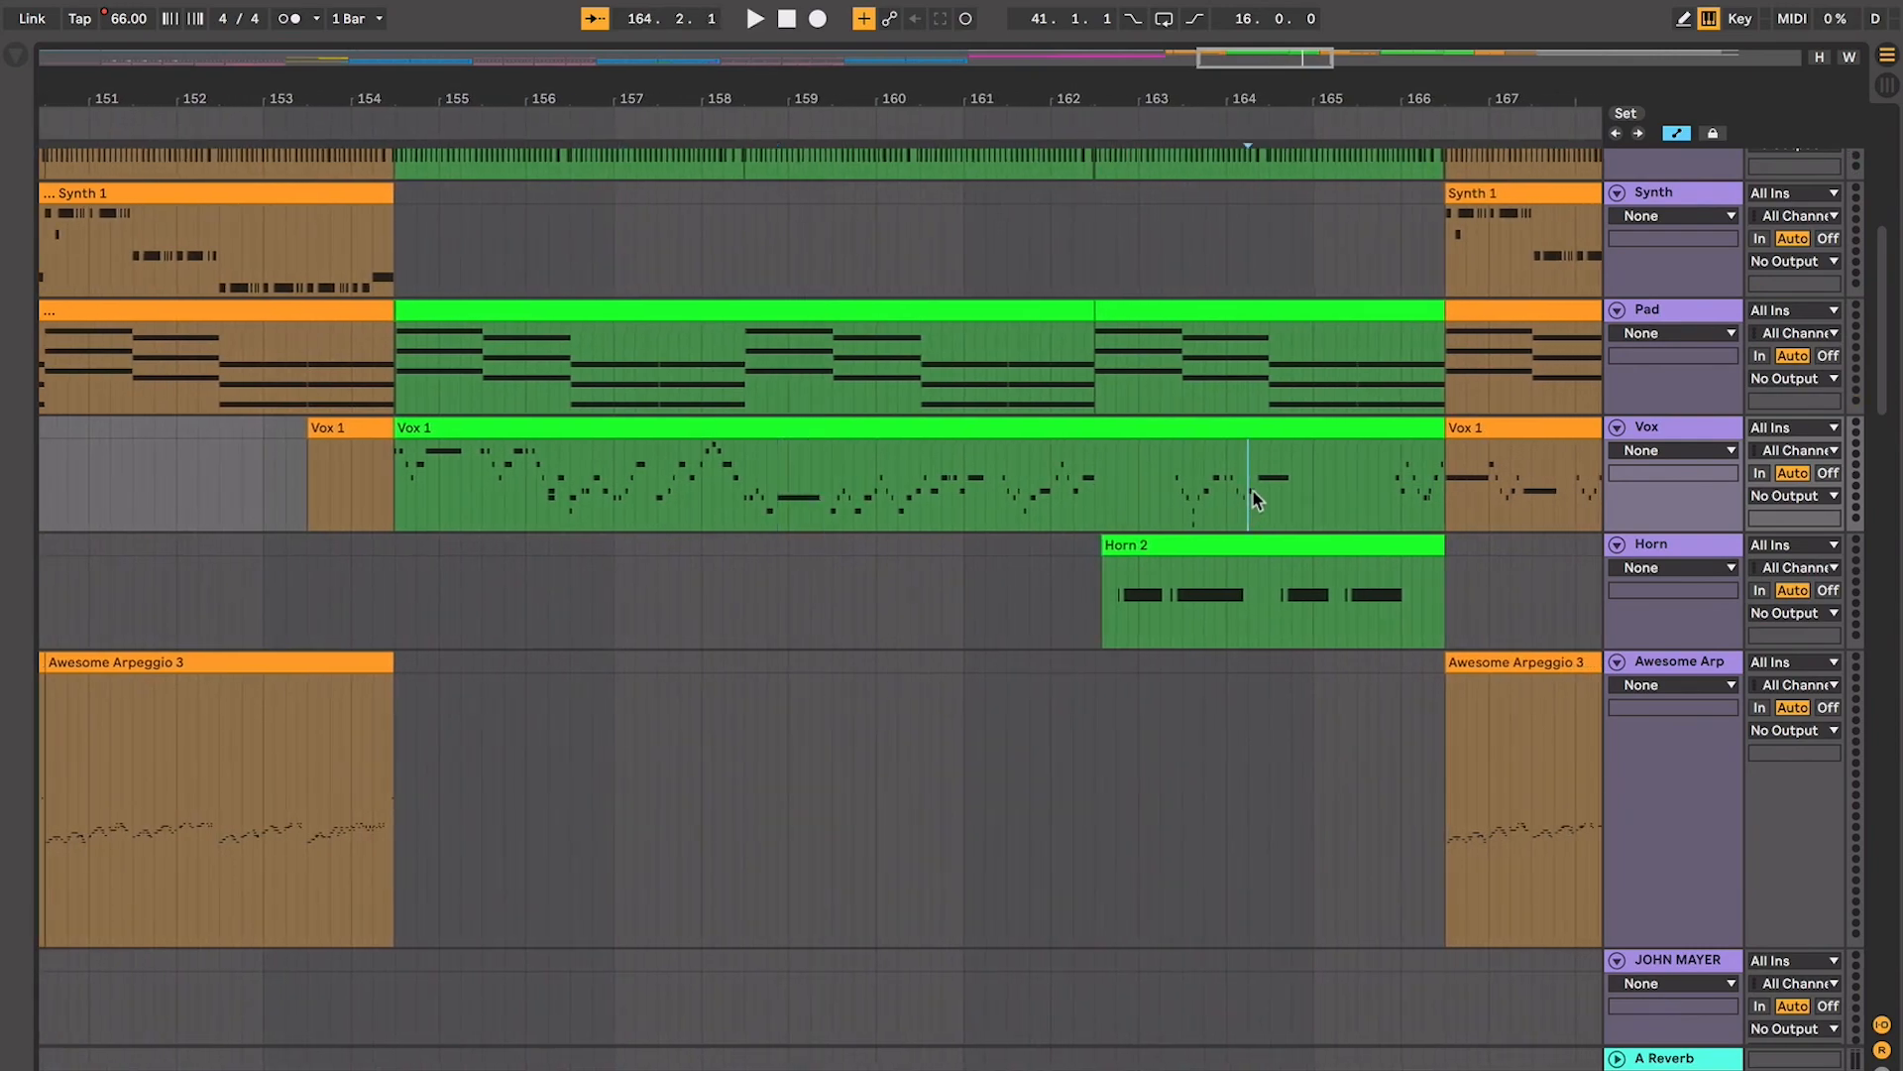
{"action": "scroll", "coordinate": [1250, 492], "scroll_direction": "right", "scroll_amount": 9}
{"action": "left_click", "coordinate": [1248, 492]}
{"action": "scroll", "coordinate": [1259, 466], "scroll_direction": "right", "scroll_amount": 3}
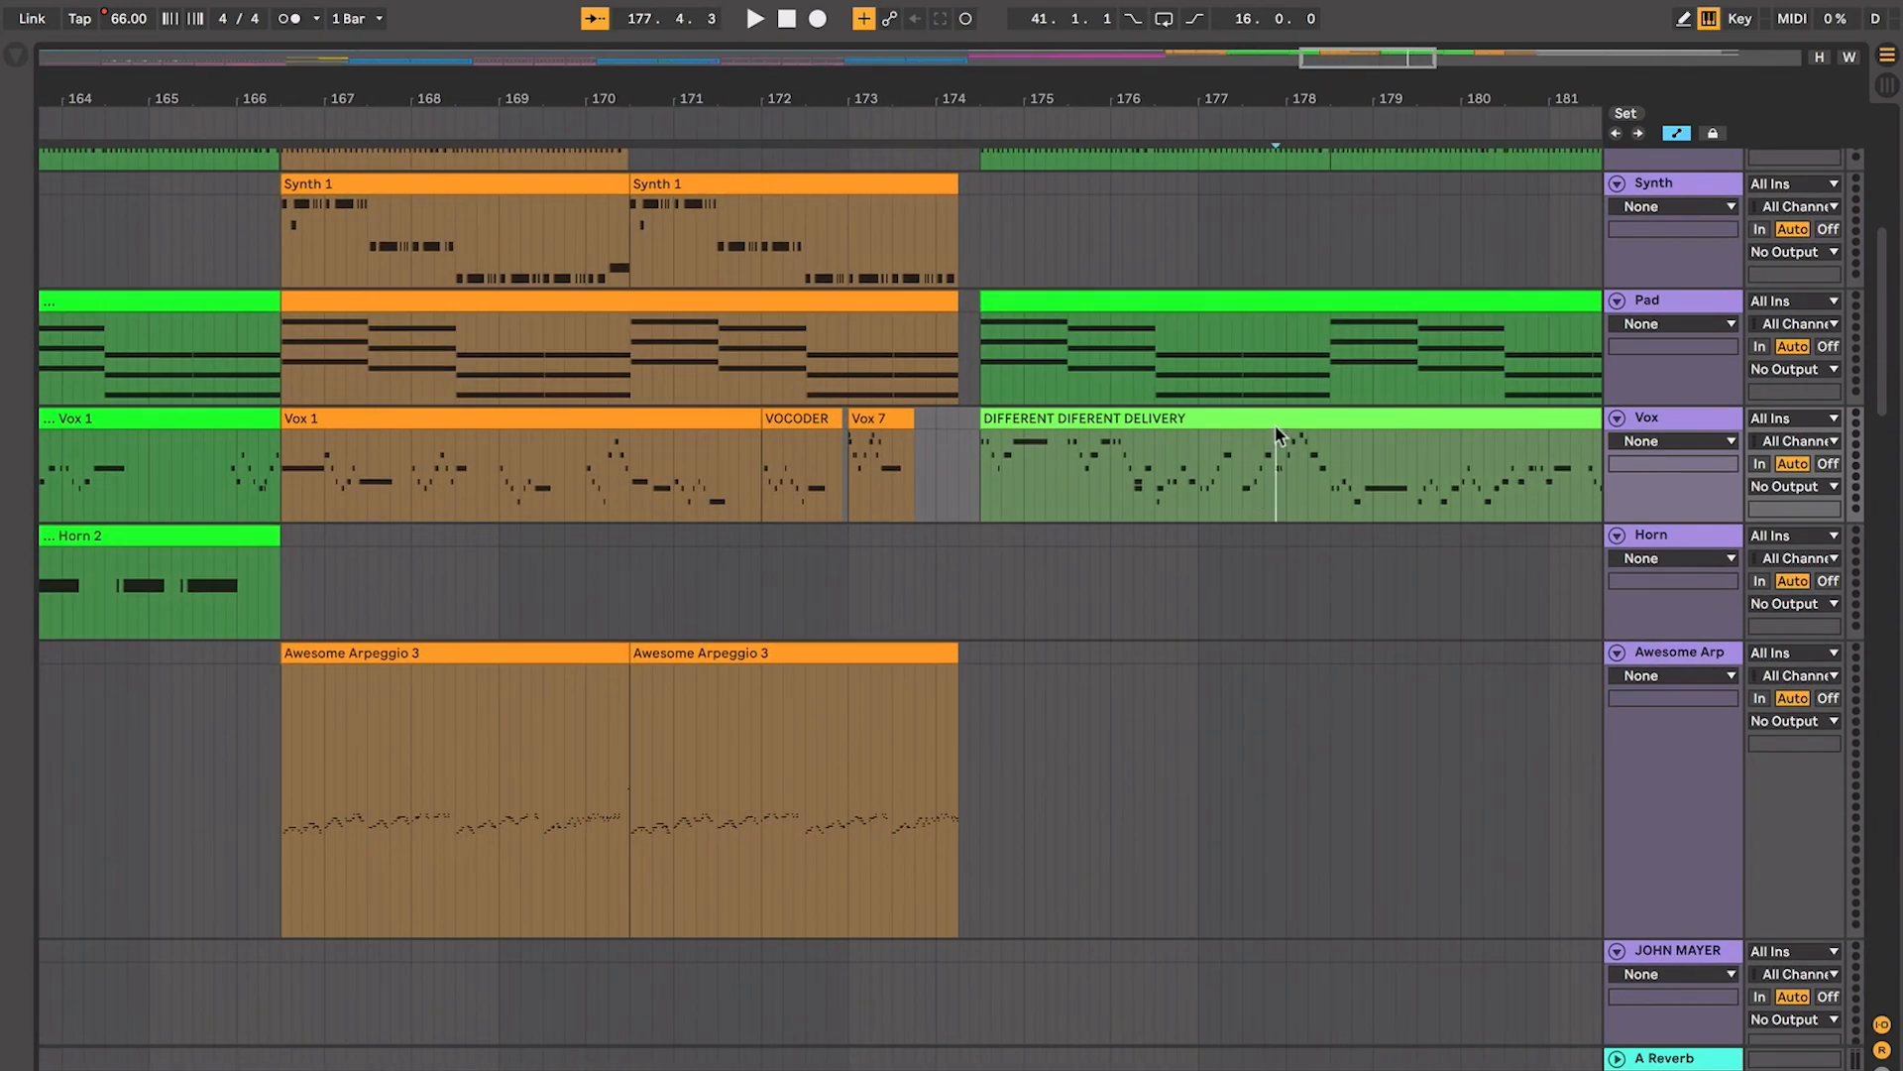
Play the DIFFERENT DIFERENT DELIVERY Vox clip up close from its start at bar 174.3
{"action": "left_click", "coordinate": [1275, 426]}
{"action": "scroll", "coordinate": [1277, 426], "scroll_direction": "right", "scroll_amount": 4}
{"action": "scroll", "coordinate": [1280, 426], "scroll_direction": "right", "scroll_amount": 1}
{"action": "key", "text": "plus"}
{"action": "key", "text": "plus"}
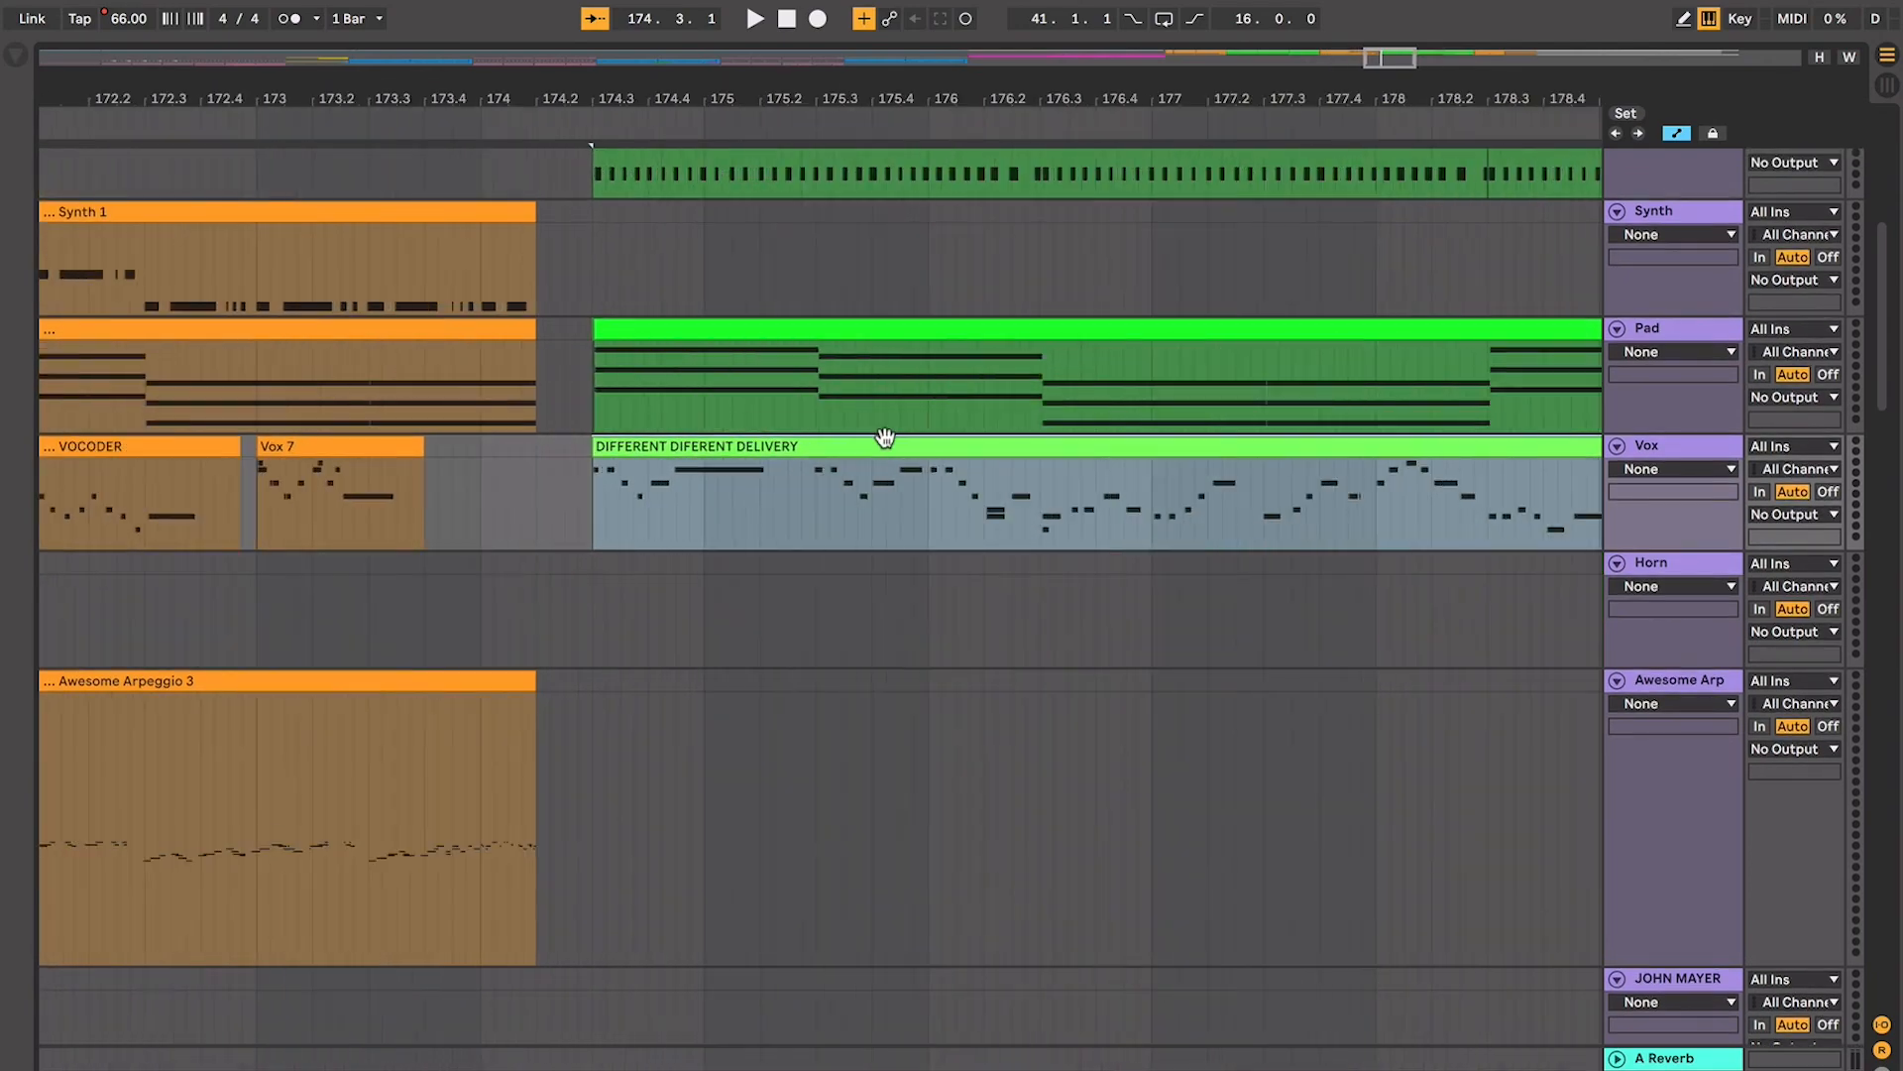
{"action": "key", "text": "space"}
{"action": "scroll", "coordinate": [1053, 518], "scroll_direction": "right", "scroll_amount": 5}
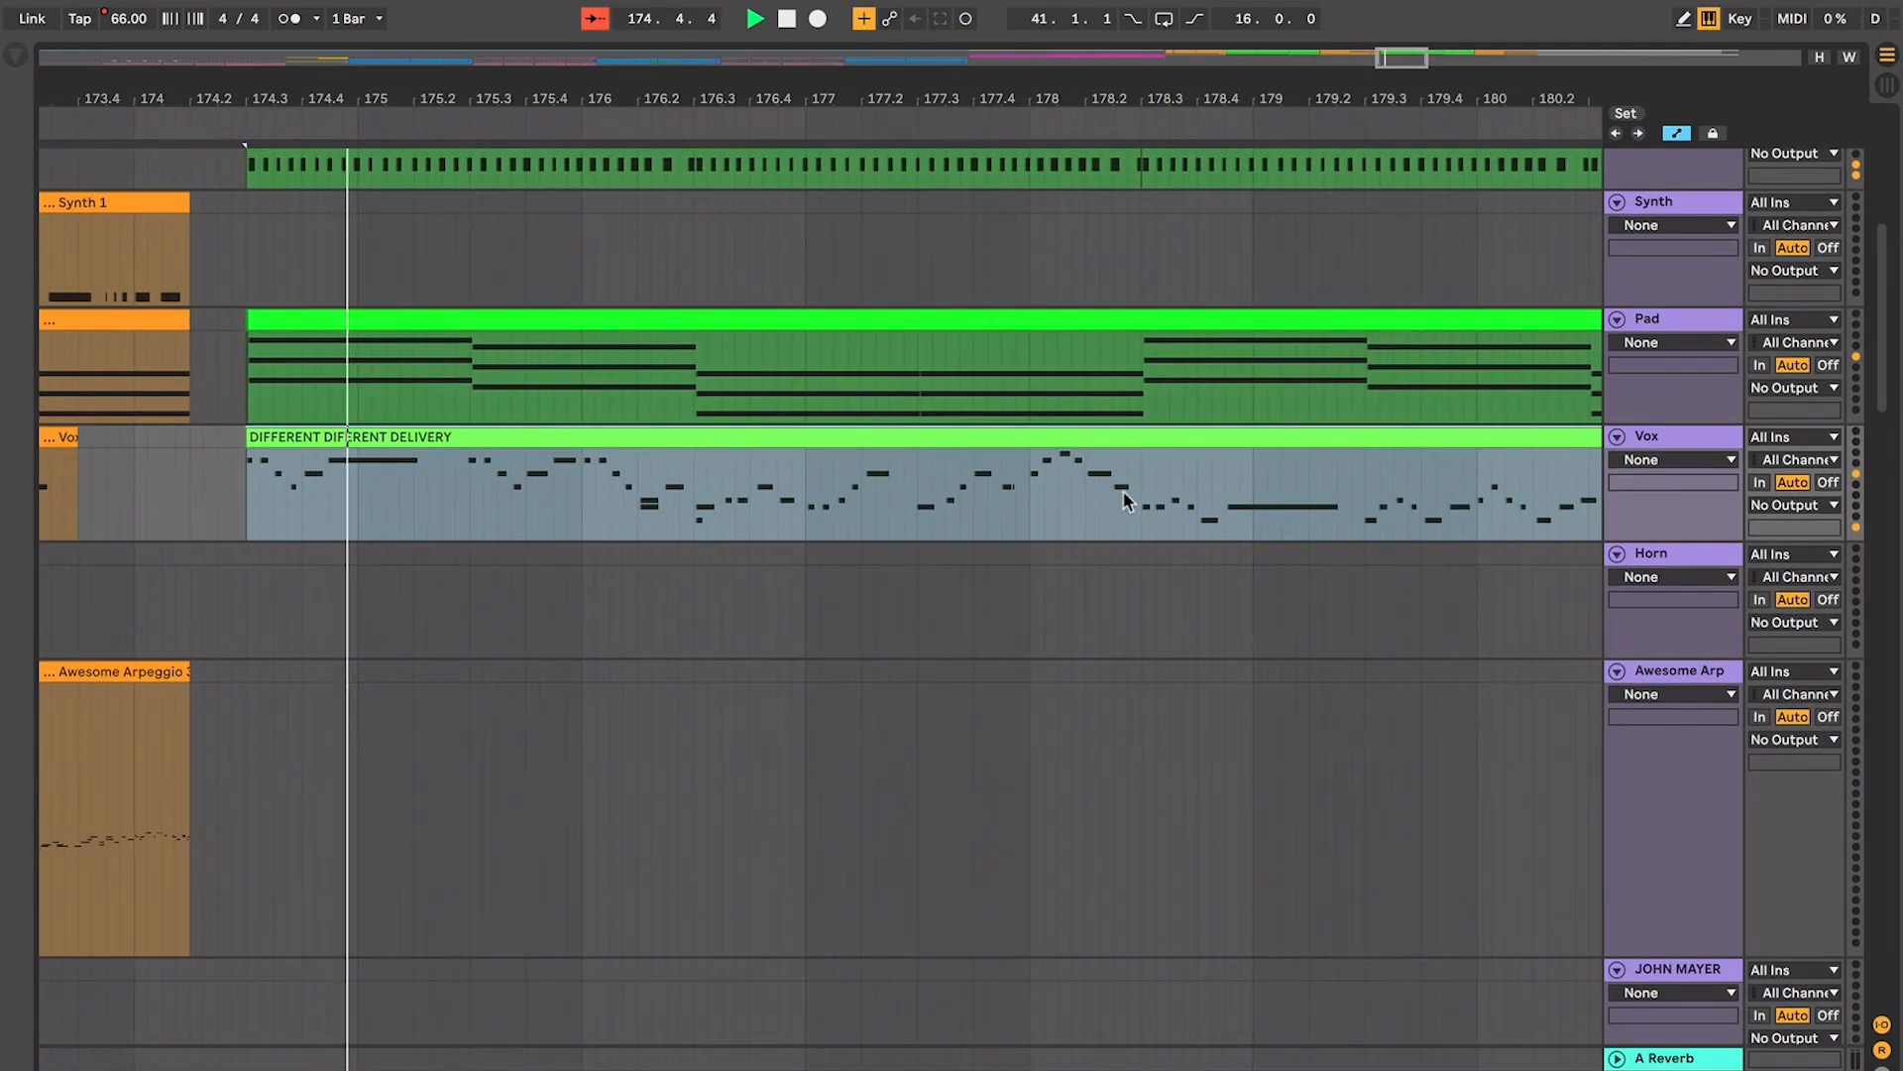
Play short passages of the second green section's Vox clip between bars 178.3 and 181.2
{"action": "left_click", "coordinate": [1138, 482]}
{"action": "scroll", "coordinate": [1136, 481], "scroll_direction": "right", "scroll_amount": 2}
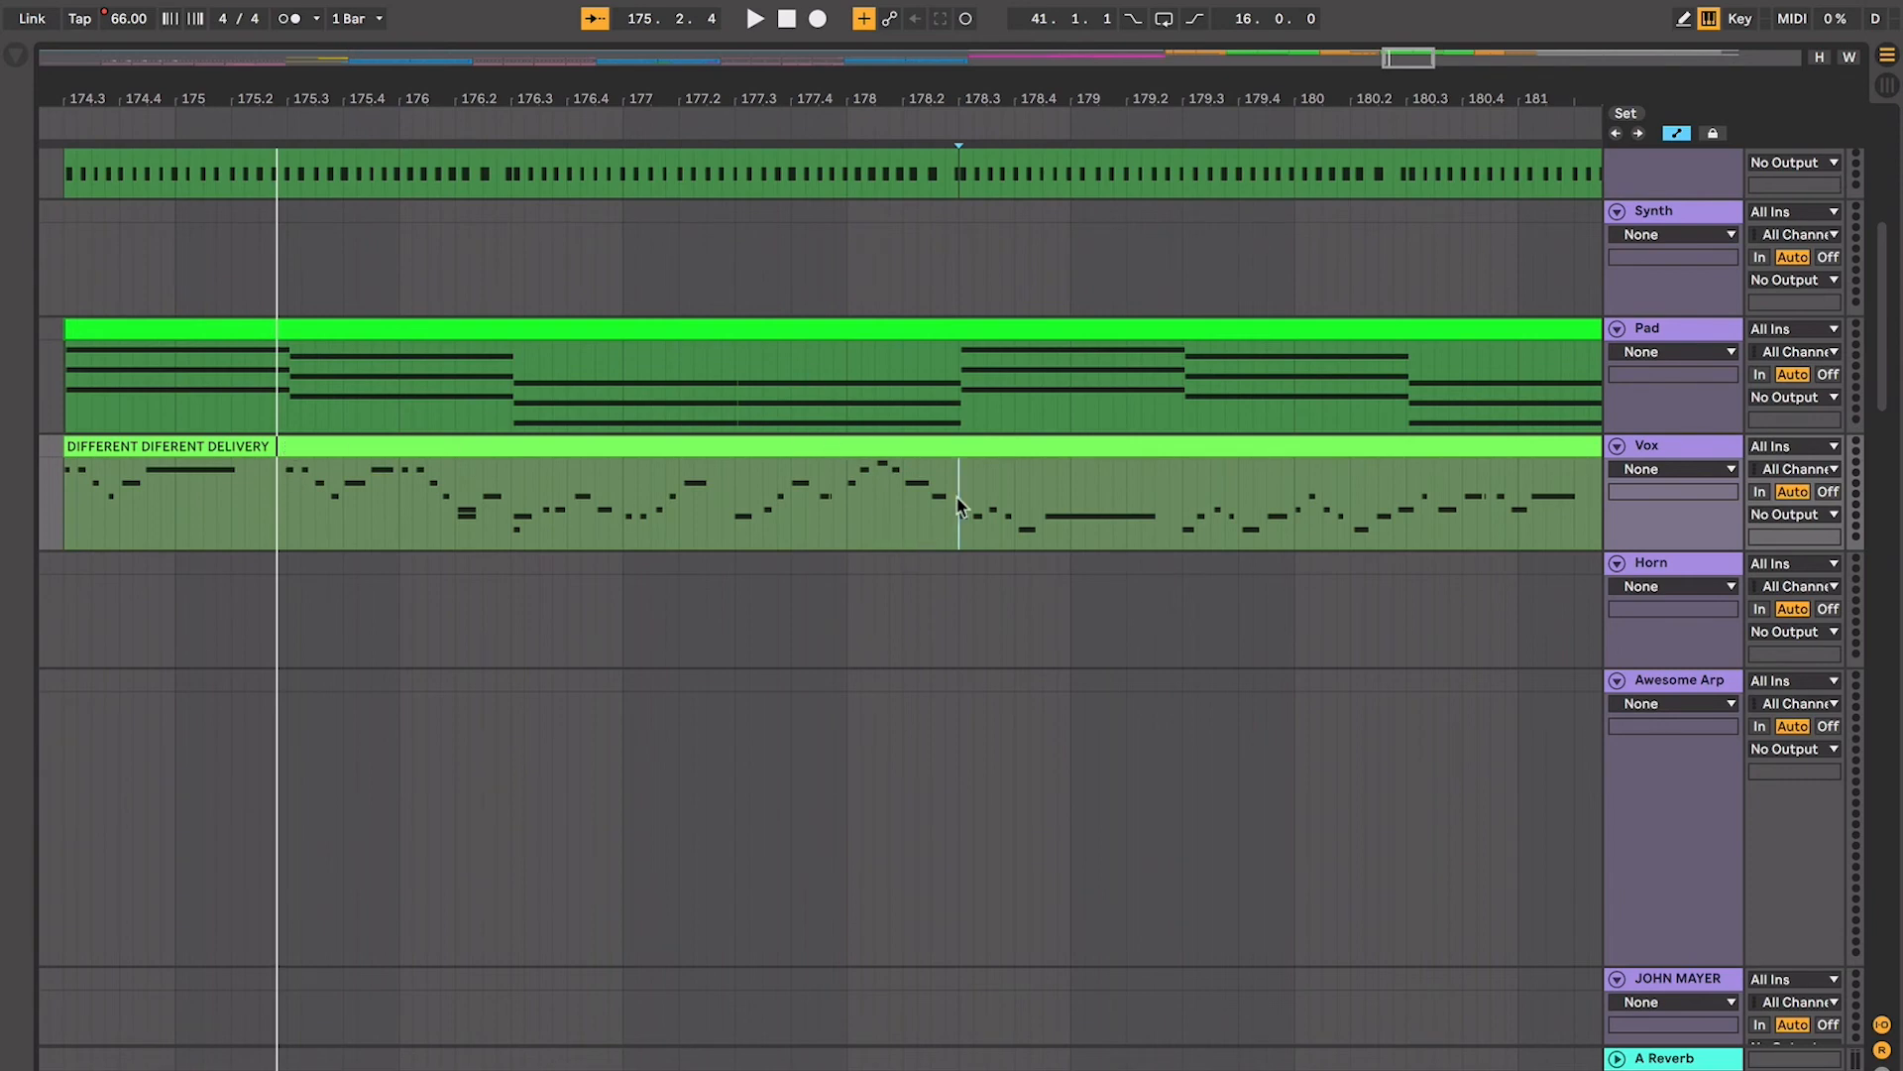
{"action": "key", "text": "space"}
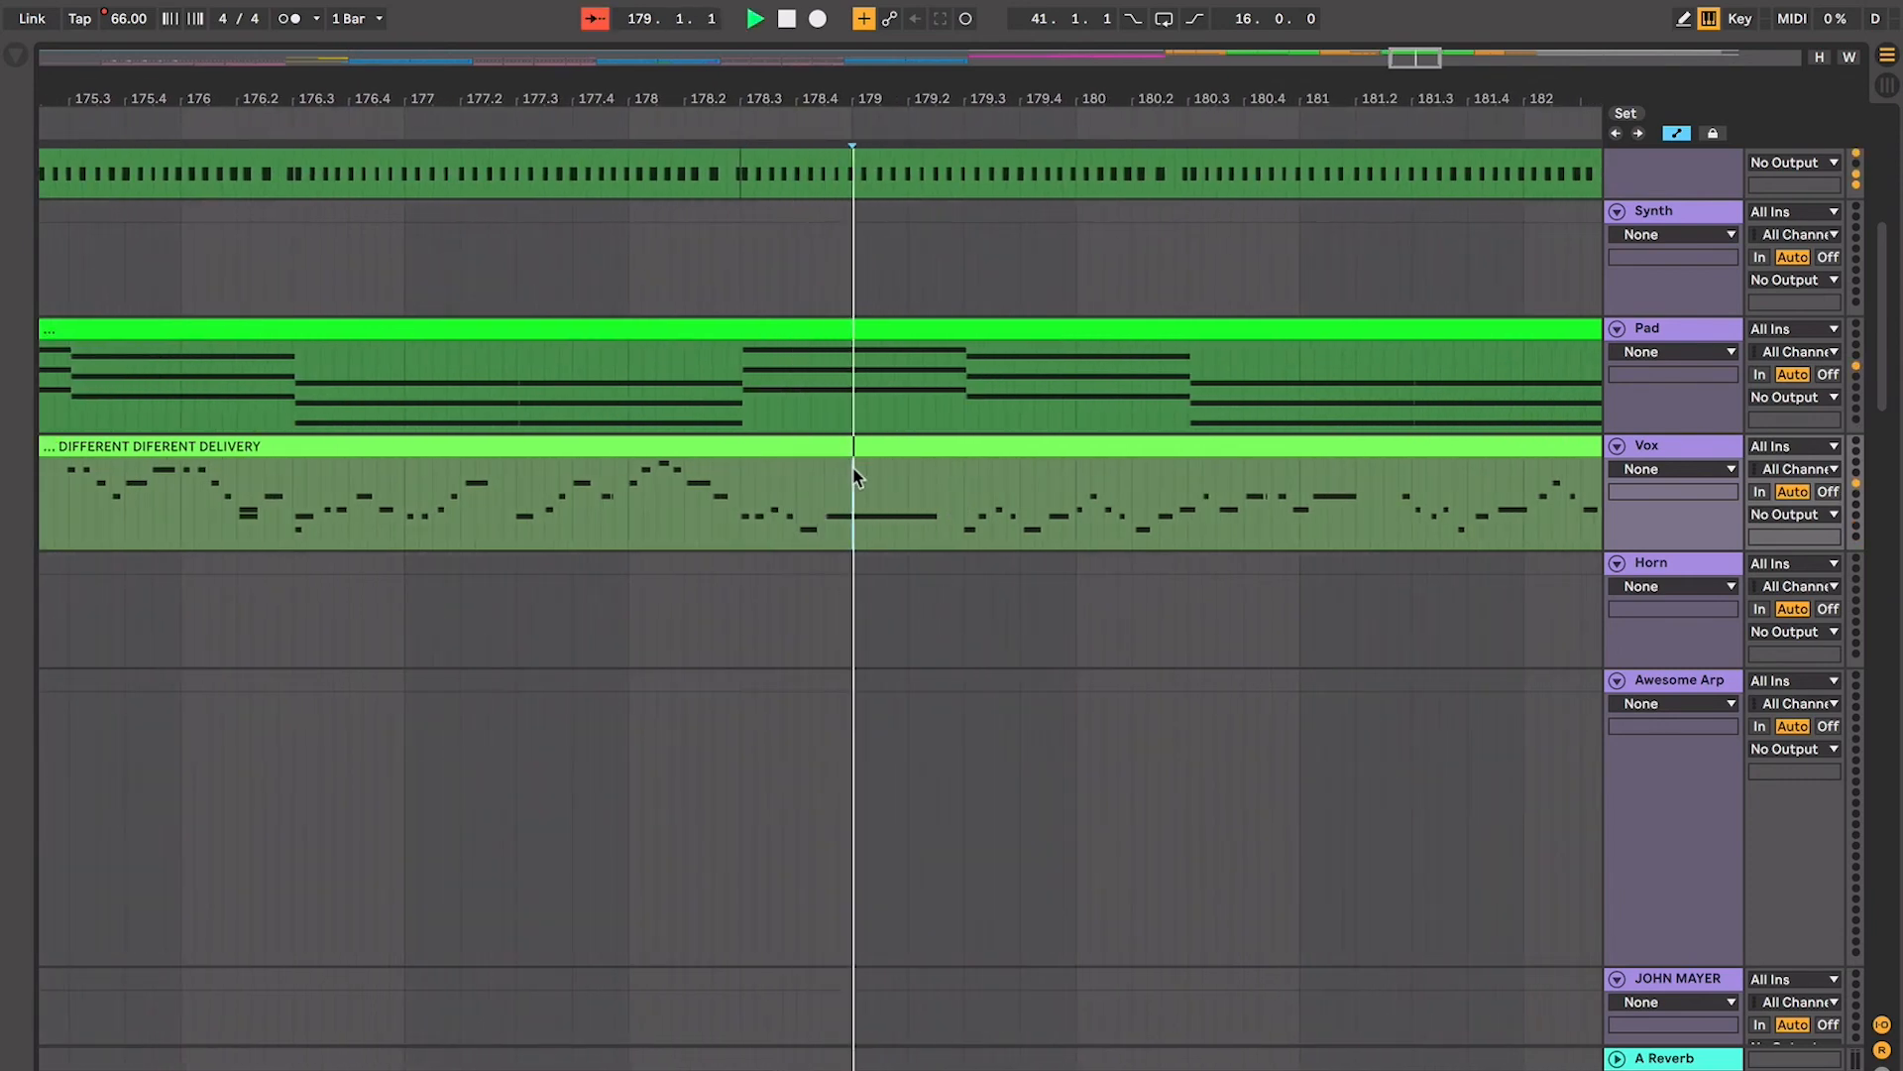
{"action": "left_click_drag", "start_coordinate": [855, 477], "coordinate": [1037, 473]}
{"action": "left_click", "coordinate": [1062, 490]}
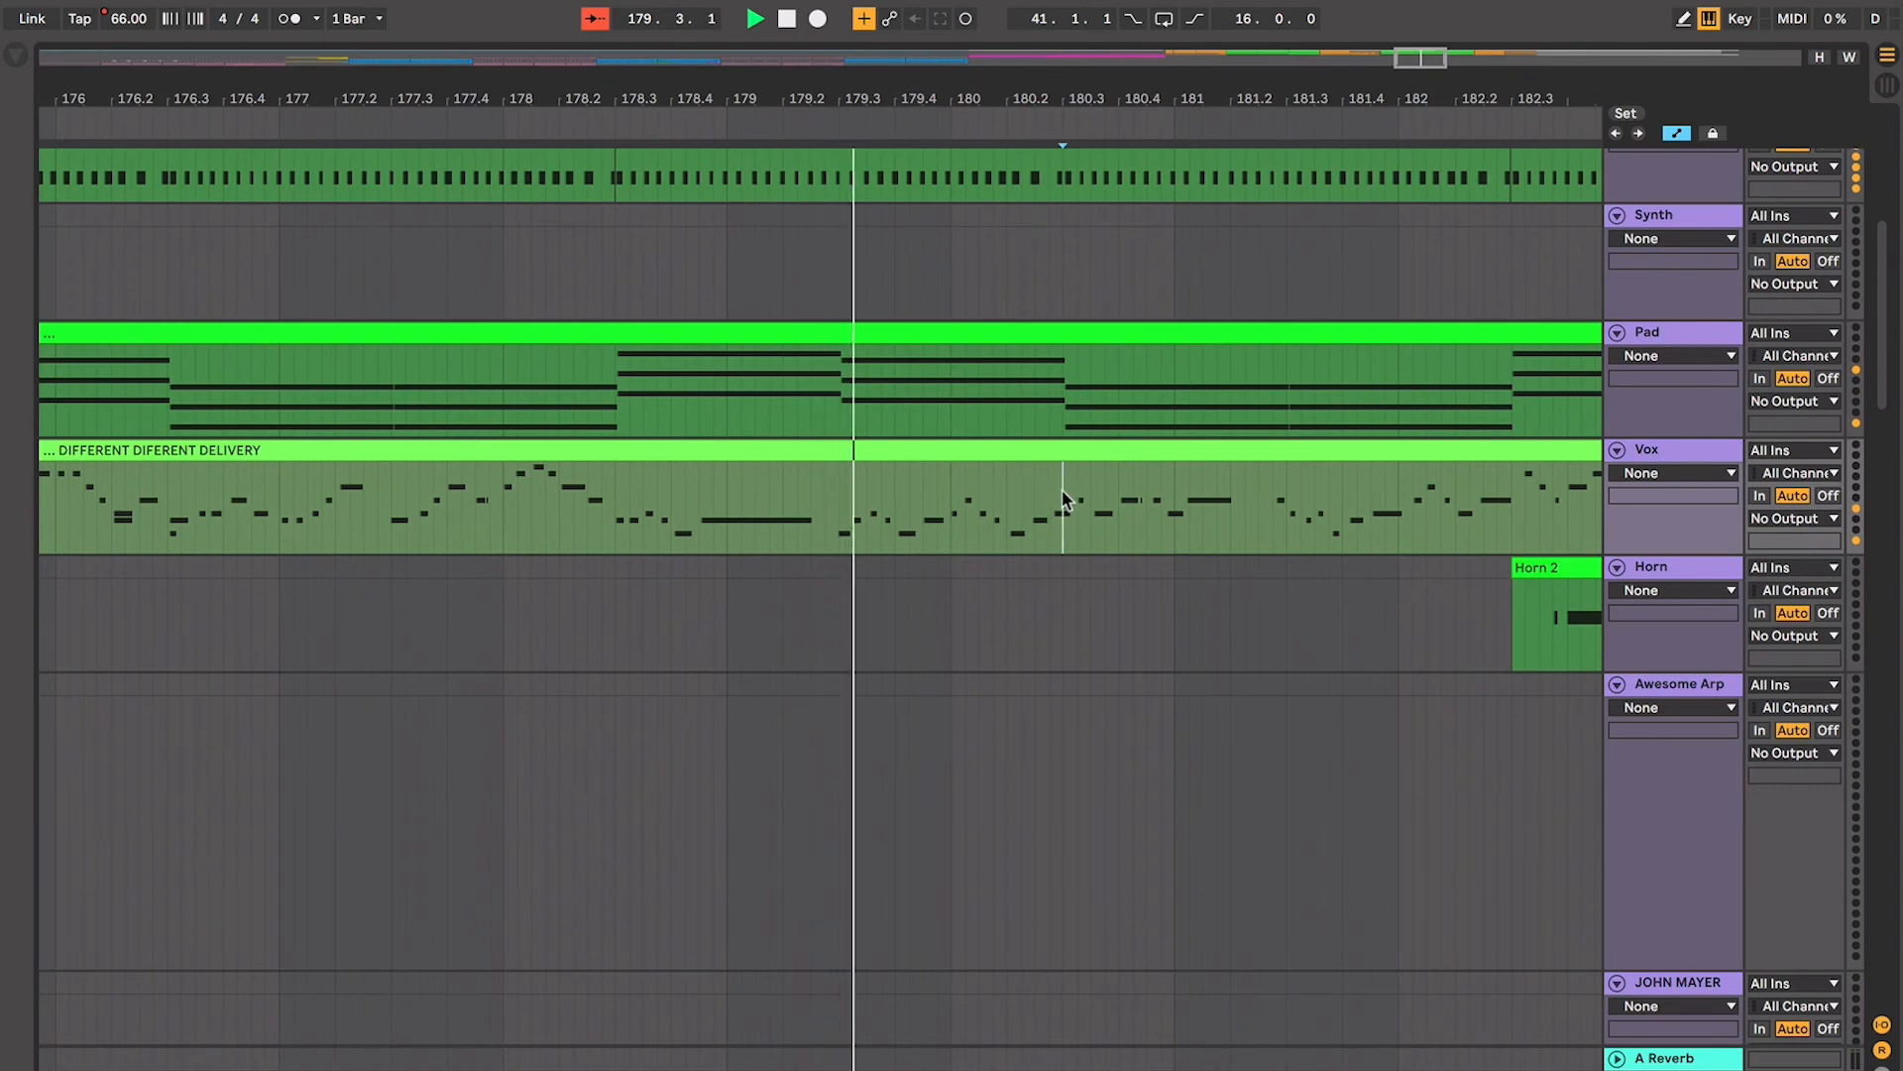
{"action": "left_click", "coordinate": [944, 480]}
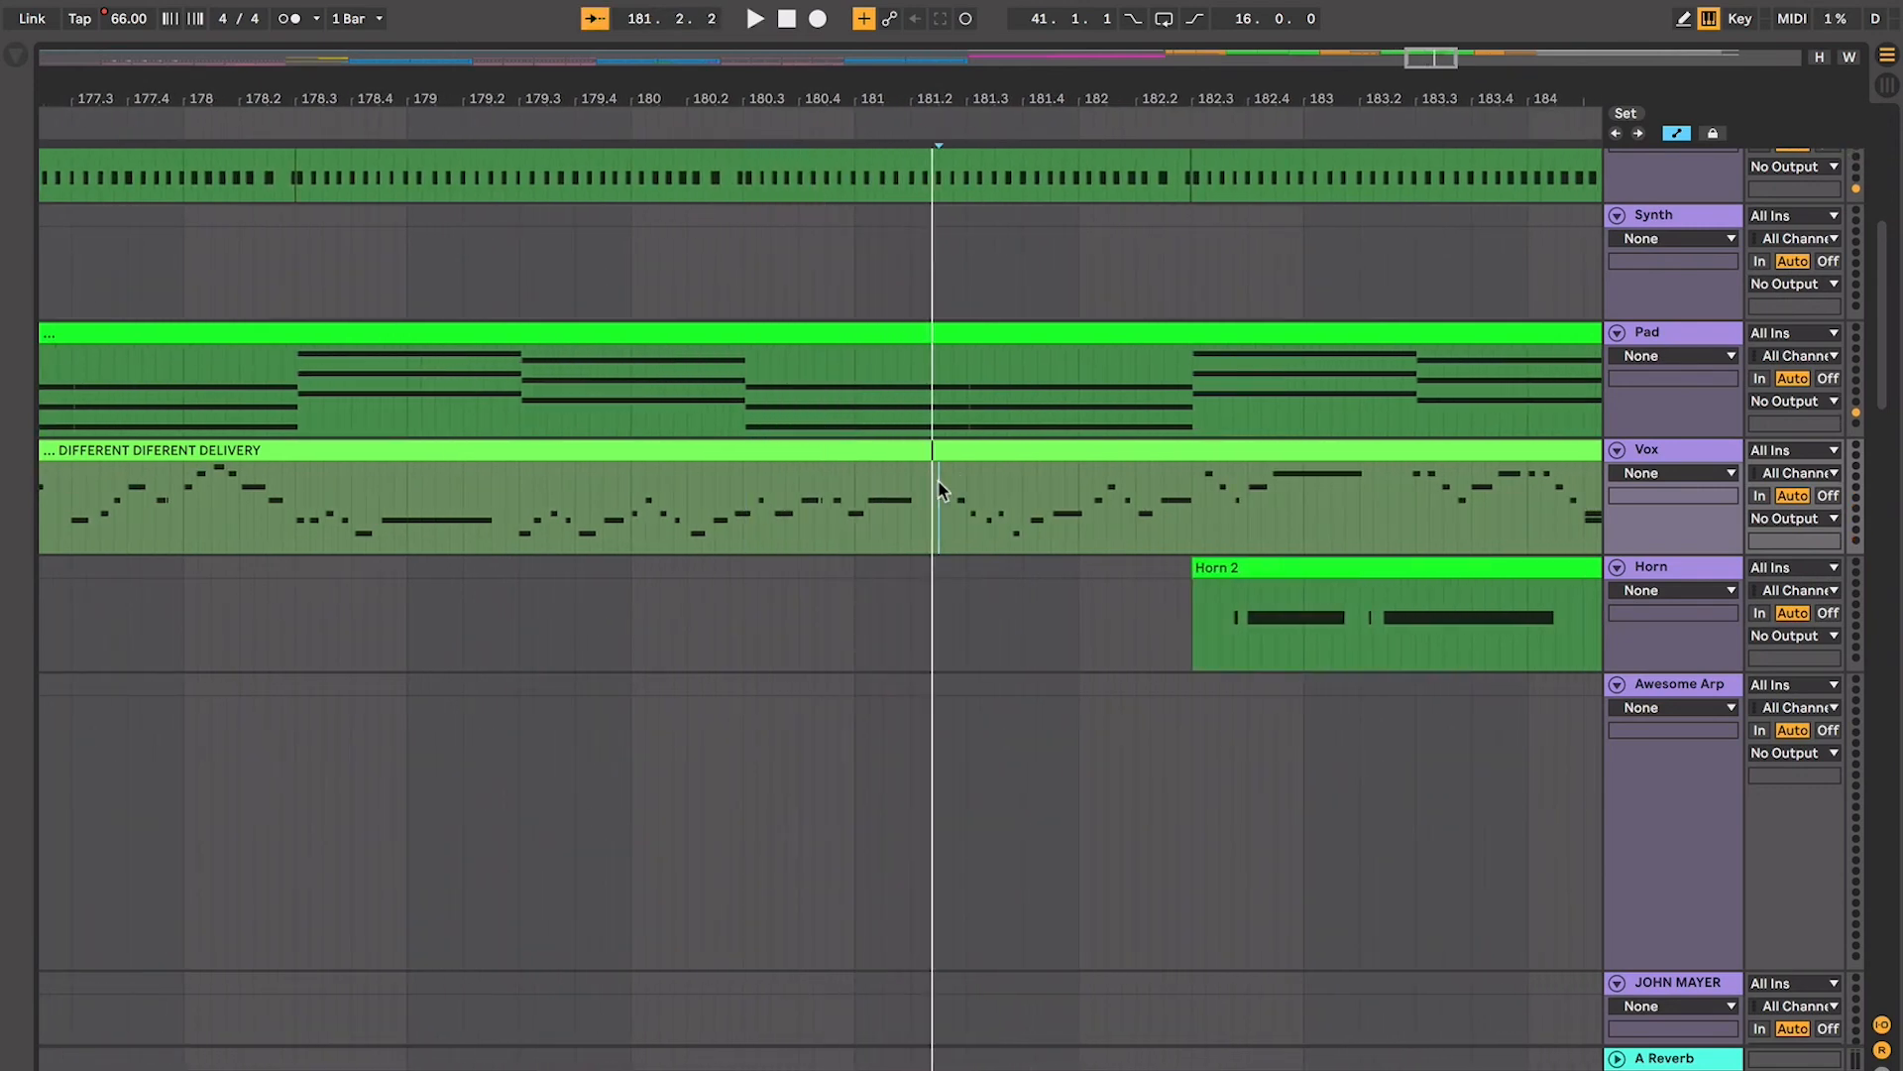
Select the whole DIFFERENT DIFERENT DELIVERY clip and view it beside the following orange section
{"action": "scroll", "coordinate": [938, 490], "scroll_direction": "down", "scroll_amount": 5}
{"action": "left_click", "coordinate": [1002, 450]}
{"action": "scroll", "coordinate": [1003, 471], "scroll_direction": "right", "scroll_amount": 3}
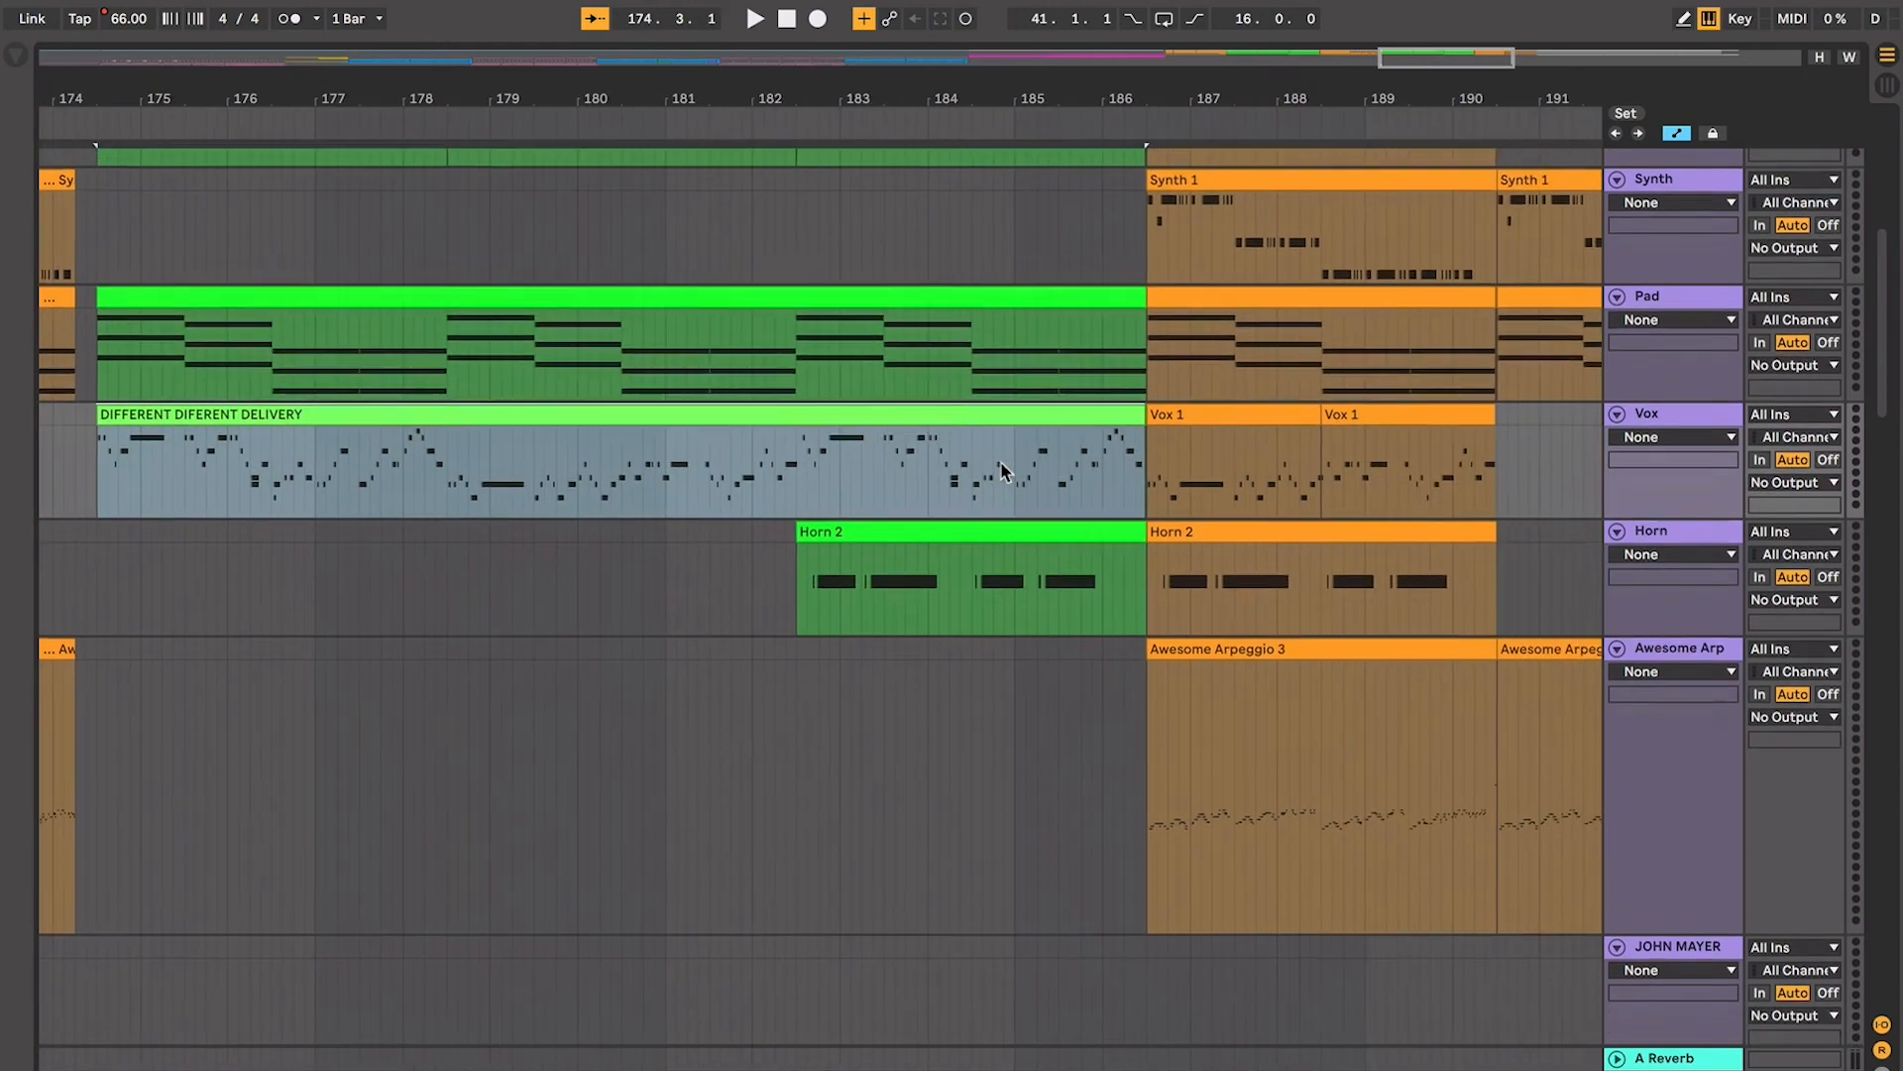
Play the last orange section from the Pad clip at bar 186.3 with all instrument tracks in view
{"action": "scroll", "coordinate": [1002, 471], "scroll_direction": "down", "scroll_amount": 6}
{"action": "scroll", "coordinate": [1002, 470], "scroll_direction": "up", "scroll_amount": 1}
{"action": "left_click", "coordinate": [780, 391]}
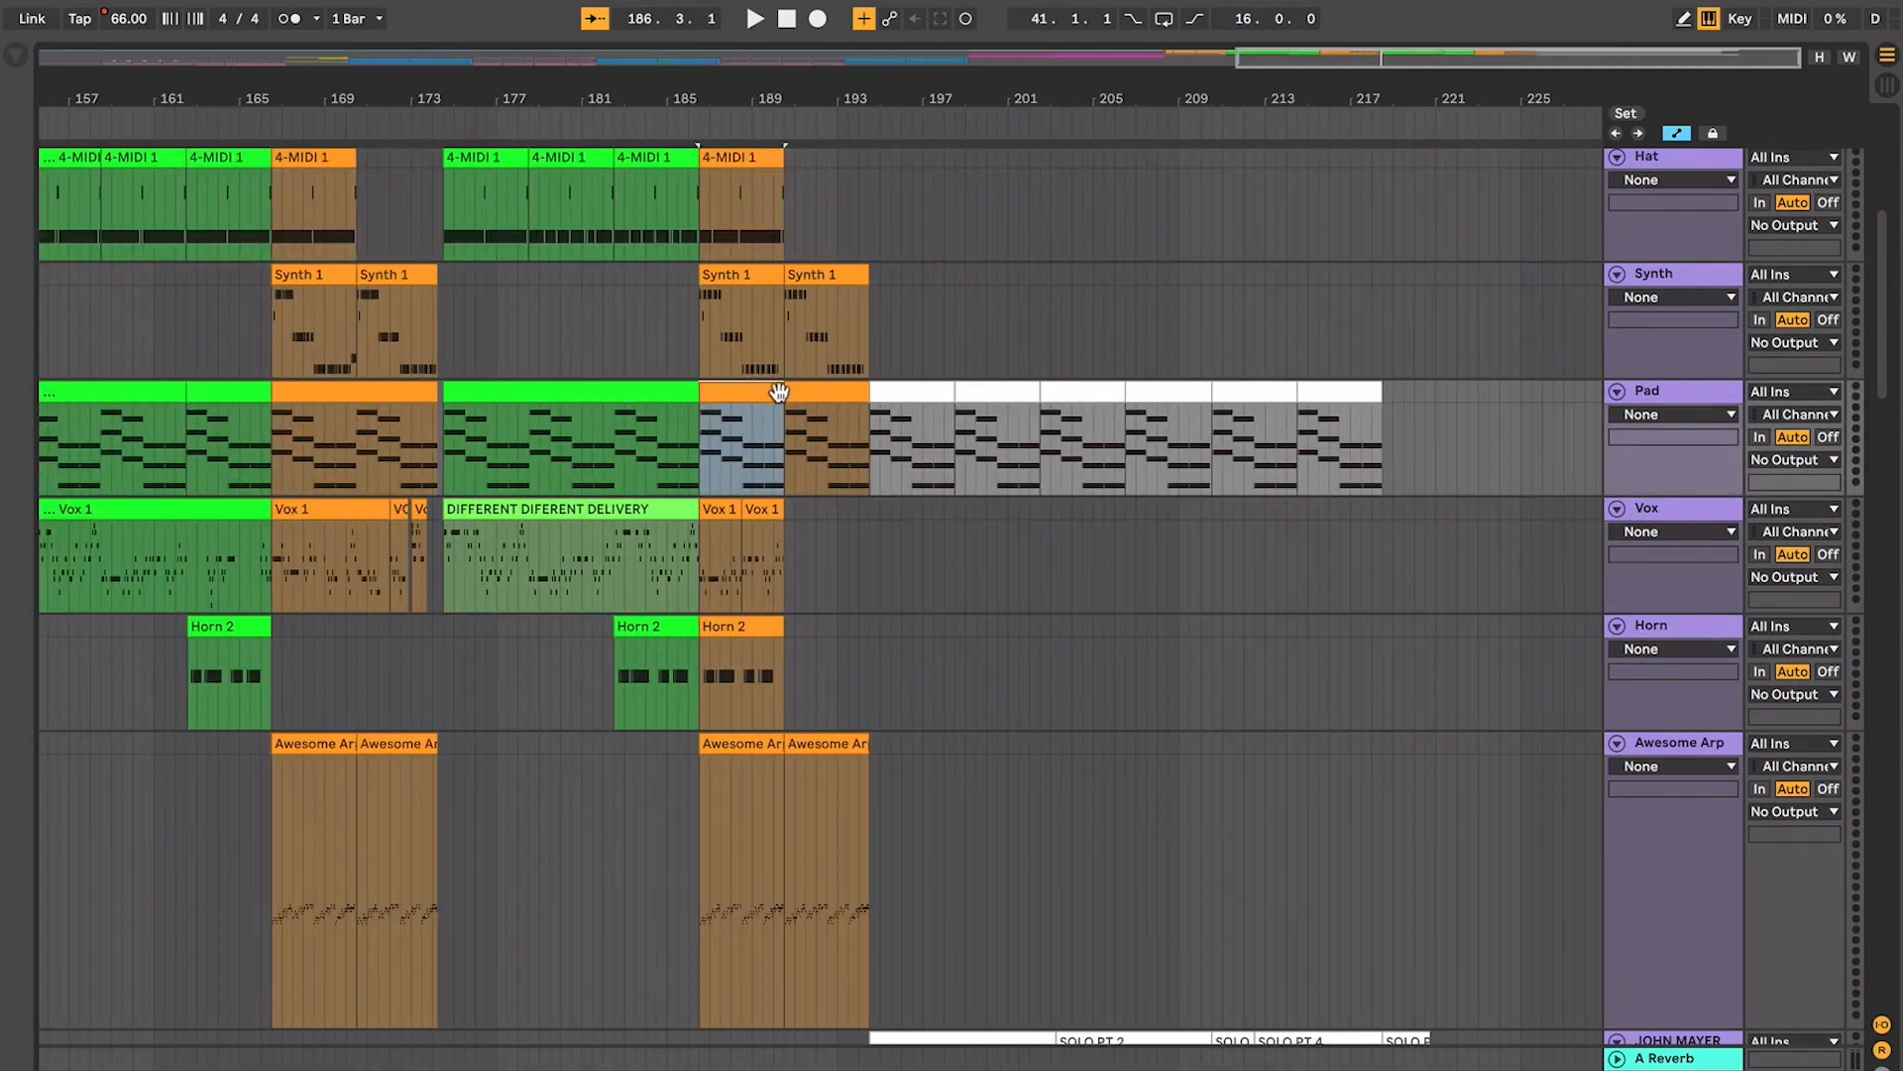
{"action": "key", "text": "space"}
{"action": "scroll", "coordinate": [793, 394], "scroll_direction": "up", "scroll_amount": 5}
{"action": "scroll", "coordinate": [793, 394], "scroll_direction": "left", "scroll_amount": 3}
{"action": "scroll", "coordinate": [793, 395], "scroll_direction": "down", "scroll_amount": 1}
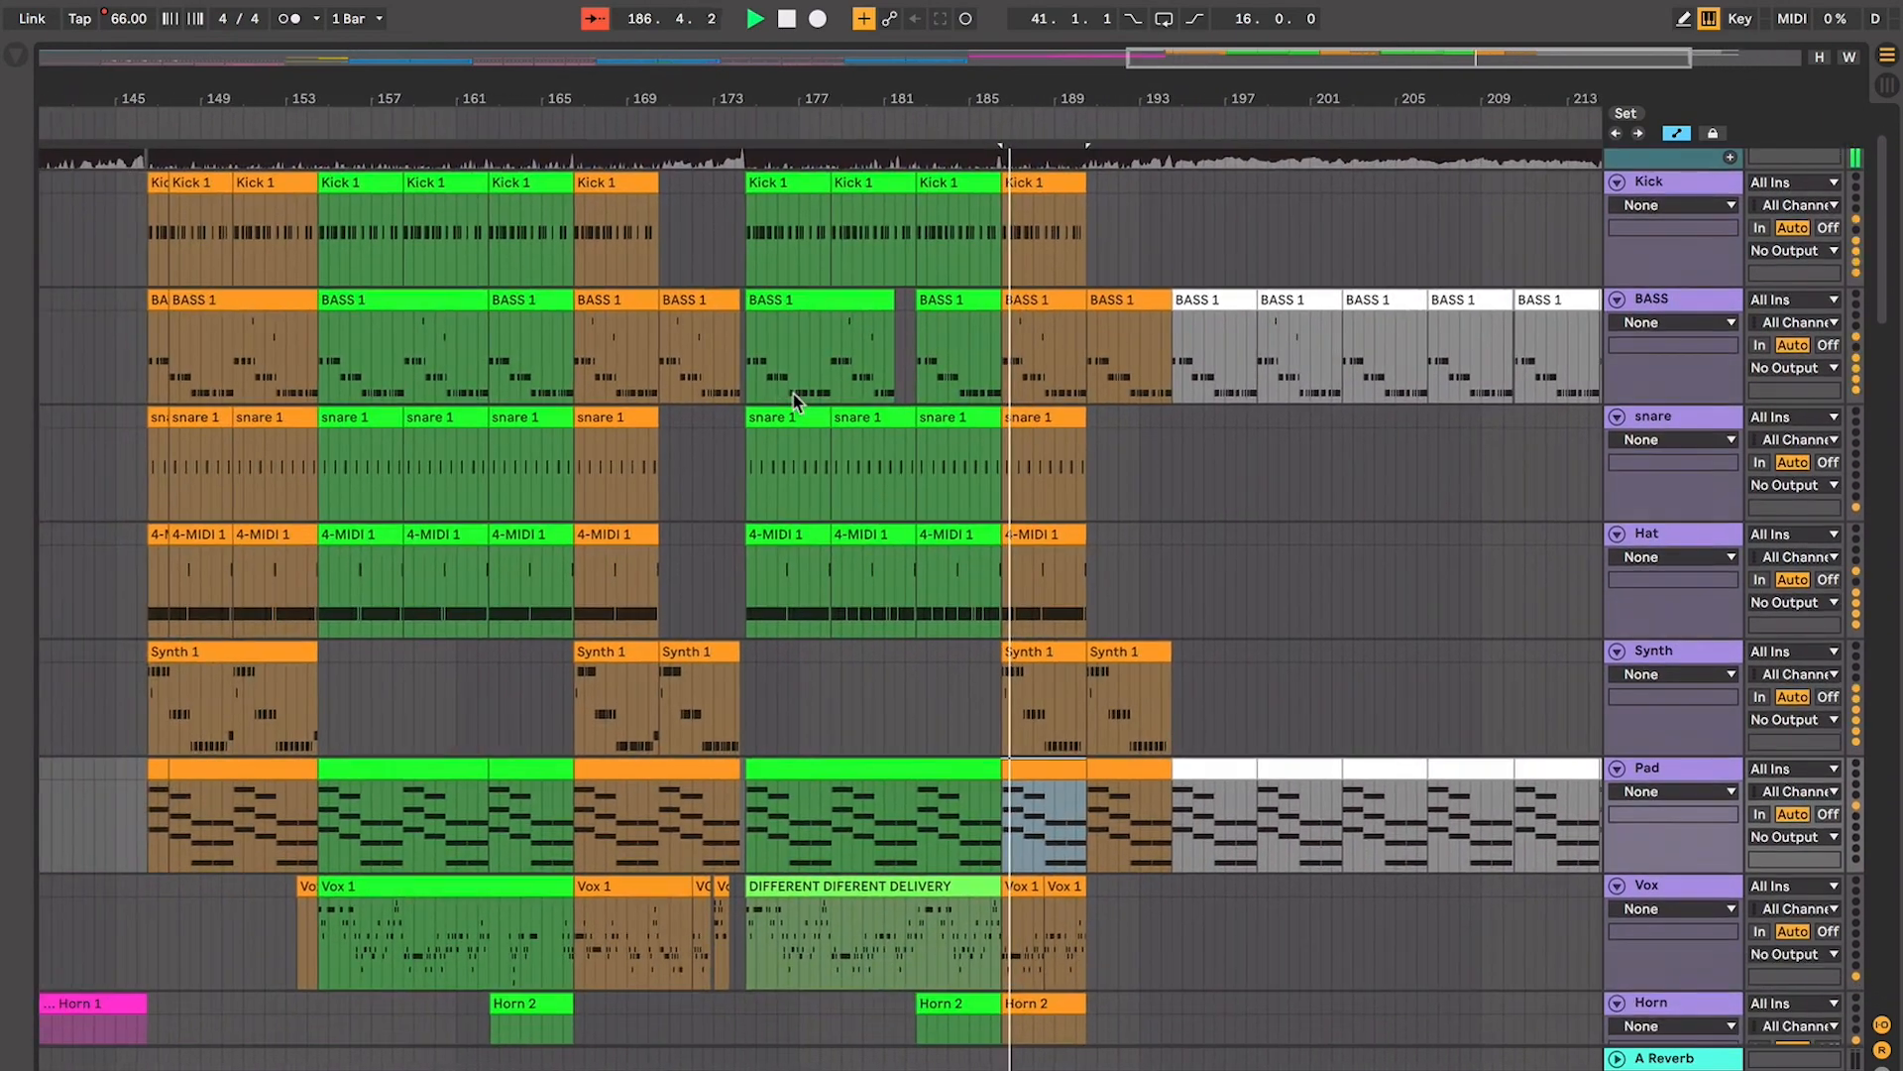
{"action": "scroll", "coordinate": [793, 395], "scroll_direction": "up", "scroll_amount": 2}
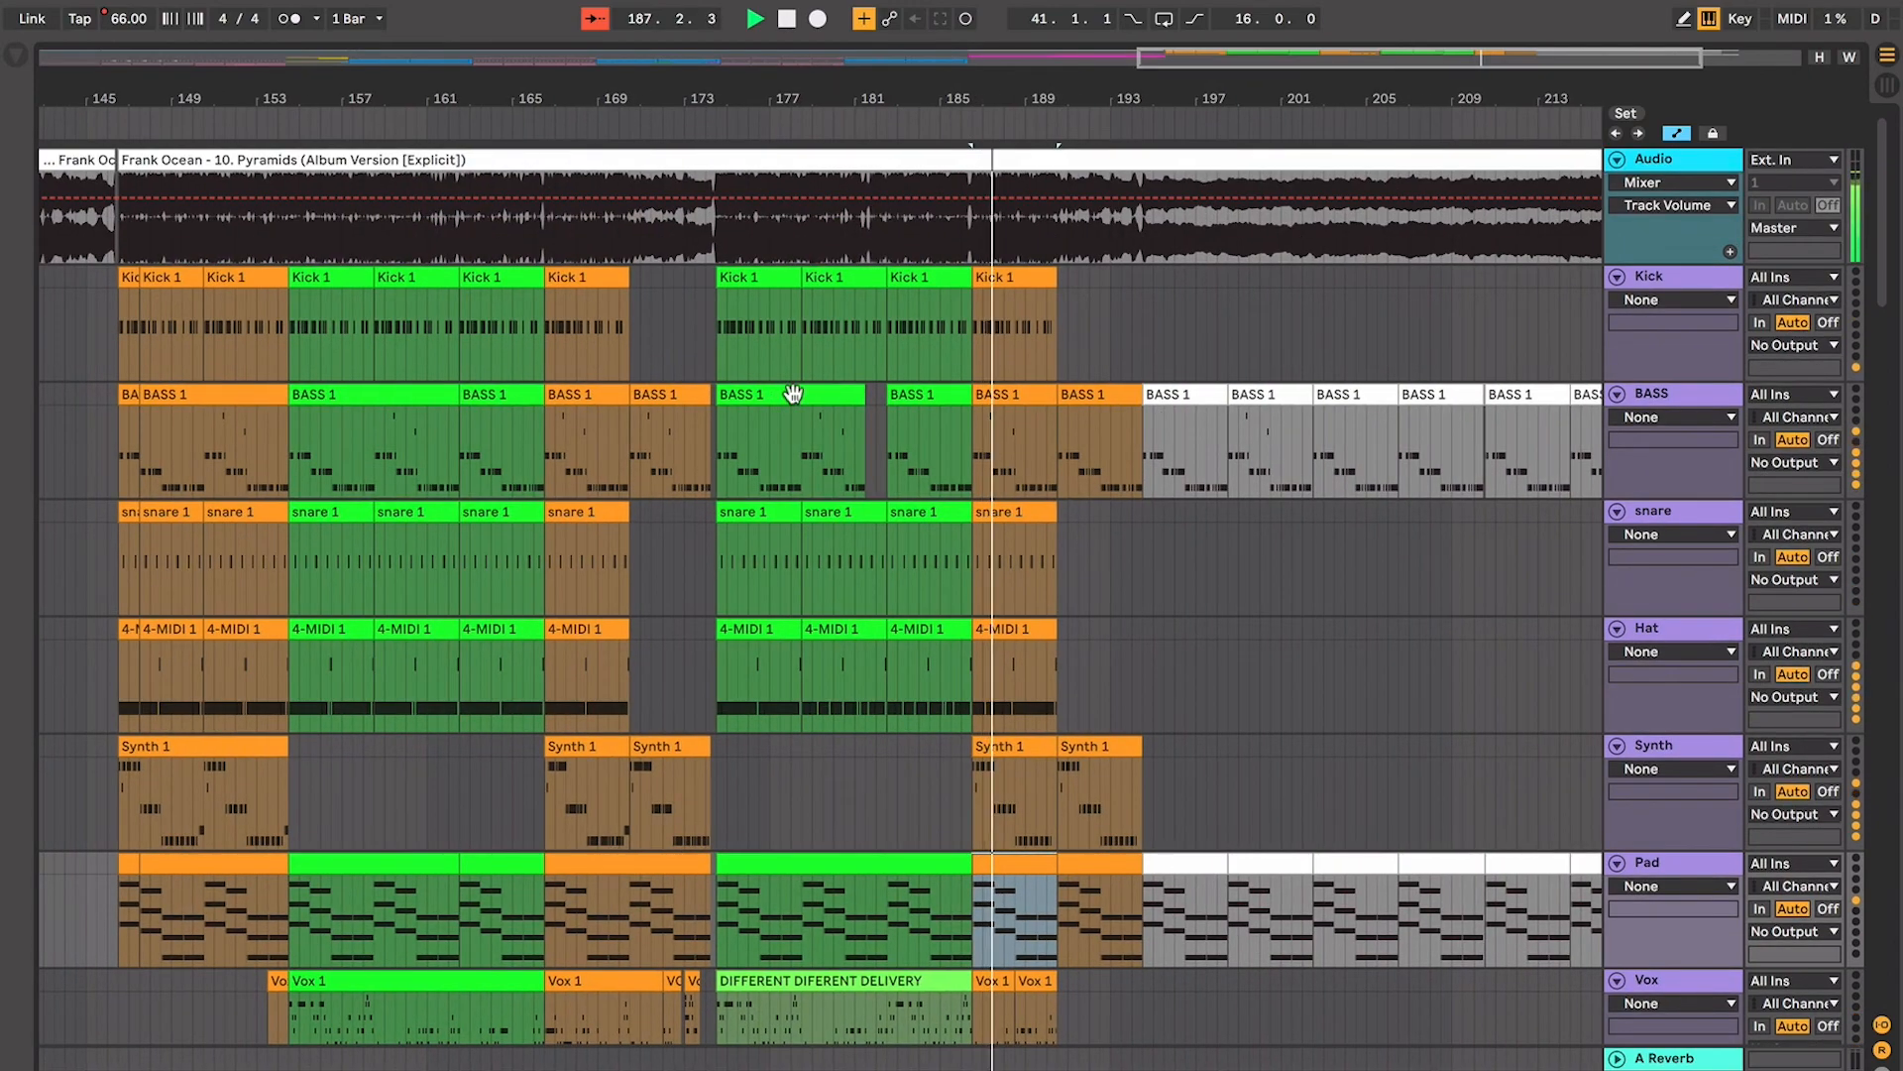
{"action": "key", "text": "plus"}
{"action": "key", "text": "plus"}
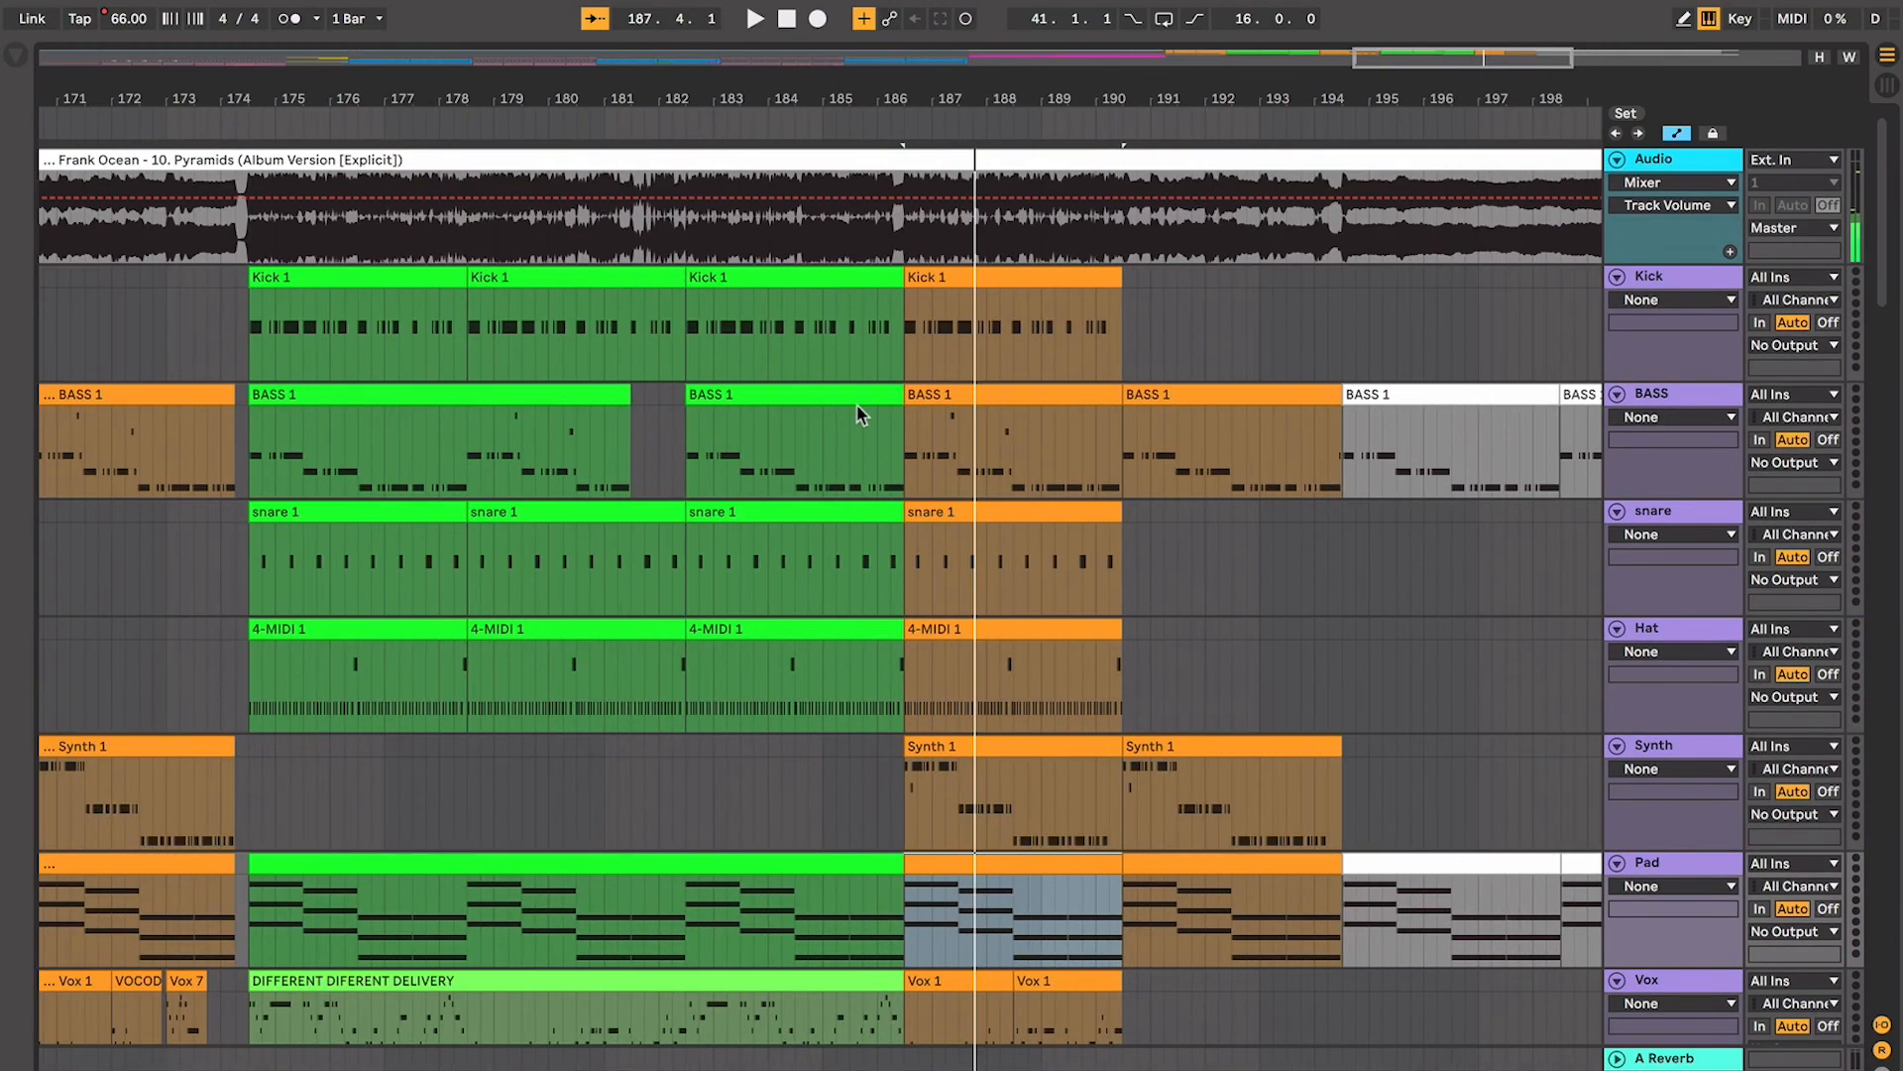
Stop playback and examine the gap between the second green section's BASS clips, comparing it with the Kick track
{"action": "left_click", "coordinate": [640, 406]}
{"action": "scroll", "coordinate": [640, 406], "scroll_direction": "down", "scroll_amount": 2}
{"action": "scroll", "coordinate": [640, 405], "scroll_direction": "left", "scroll_amount": 1}
{"action": "left_click", "coordinate": [633, 291]}
{"action": "scroll", "coordinate": [783, 306], "scroll_direction": "left", "scroll_amount": 3}
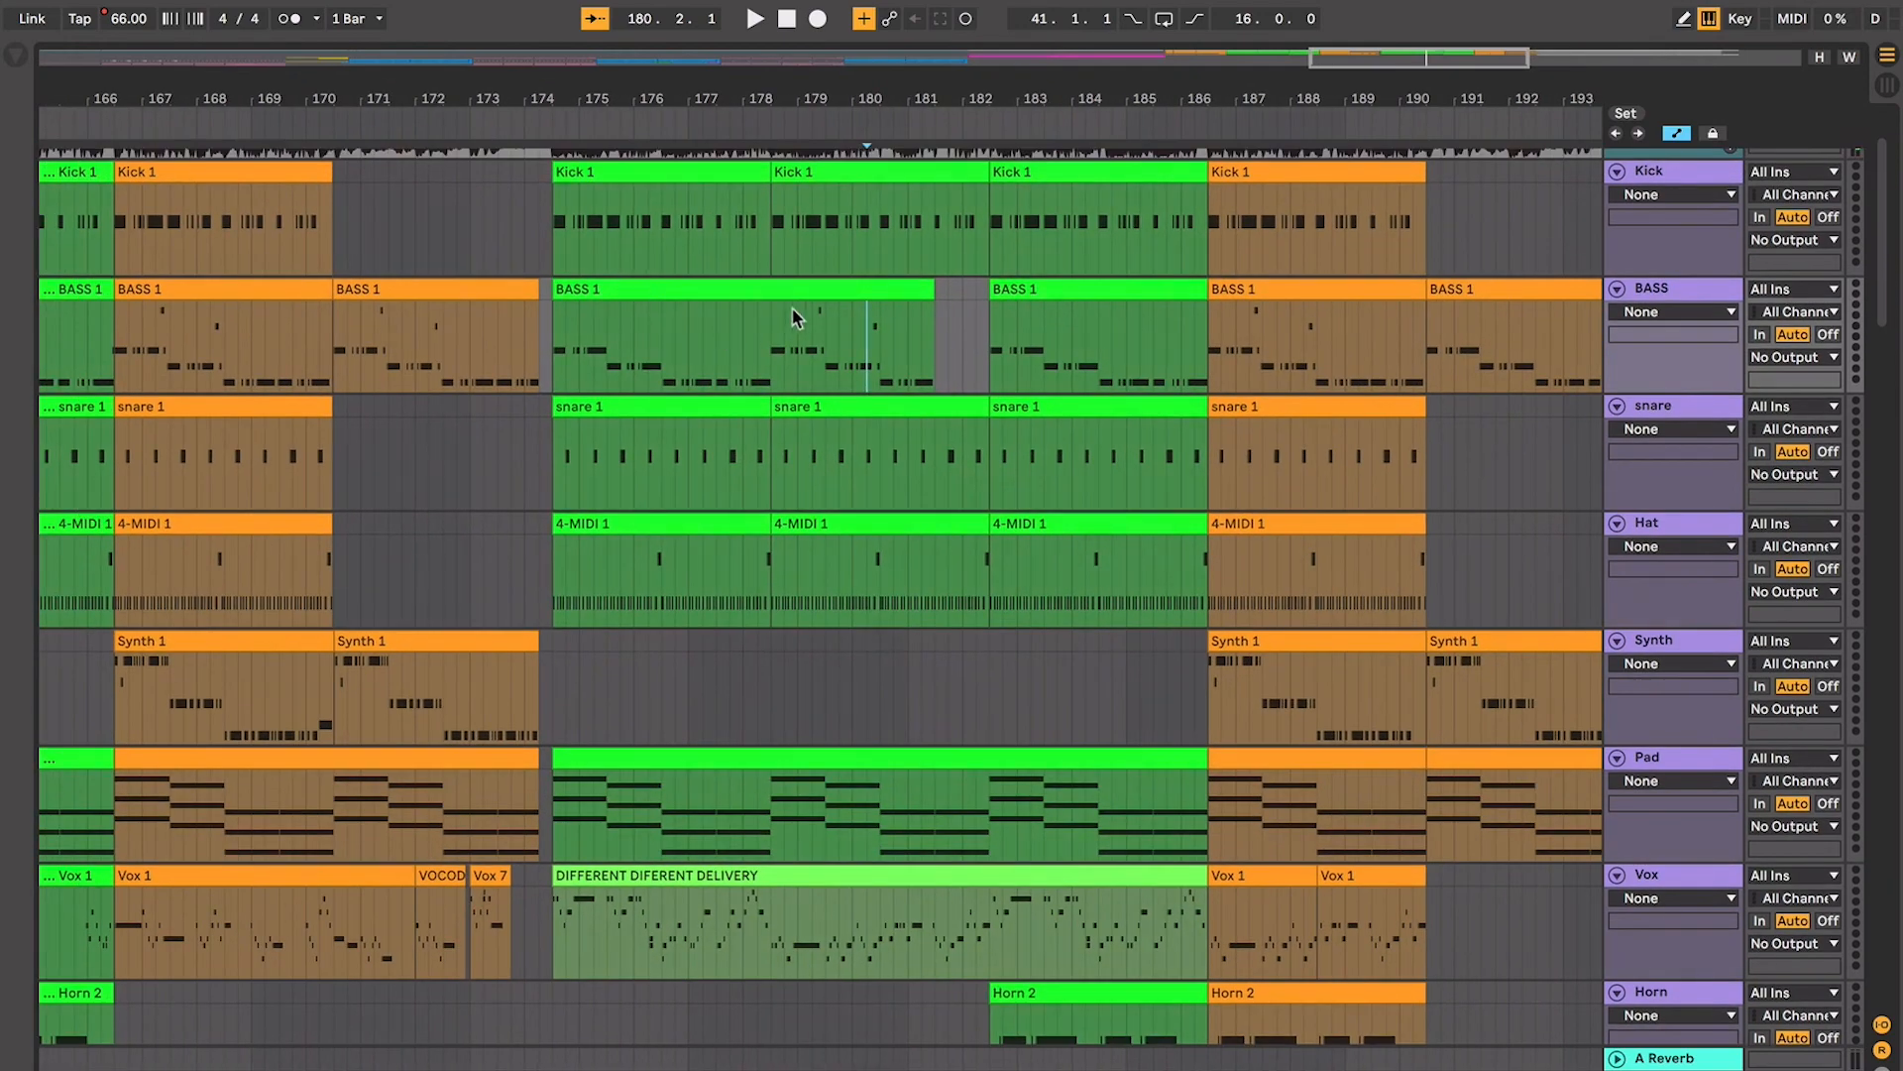
{"action": "left_click", "coordinate": [794, 306]}
{"action": "scroll", "coordinate": [794, 304], "scroll_direction": "up", "scroll_amount": 2}
{"action": "scroll", "coordinate": [794, 304], "scroll_direction": "right", "scroll_amount": 1}
{"action": "left_click", "coordinate": [794, 323]}
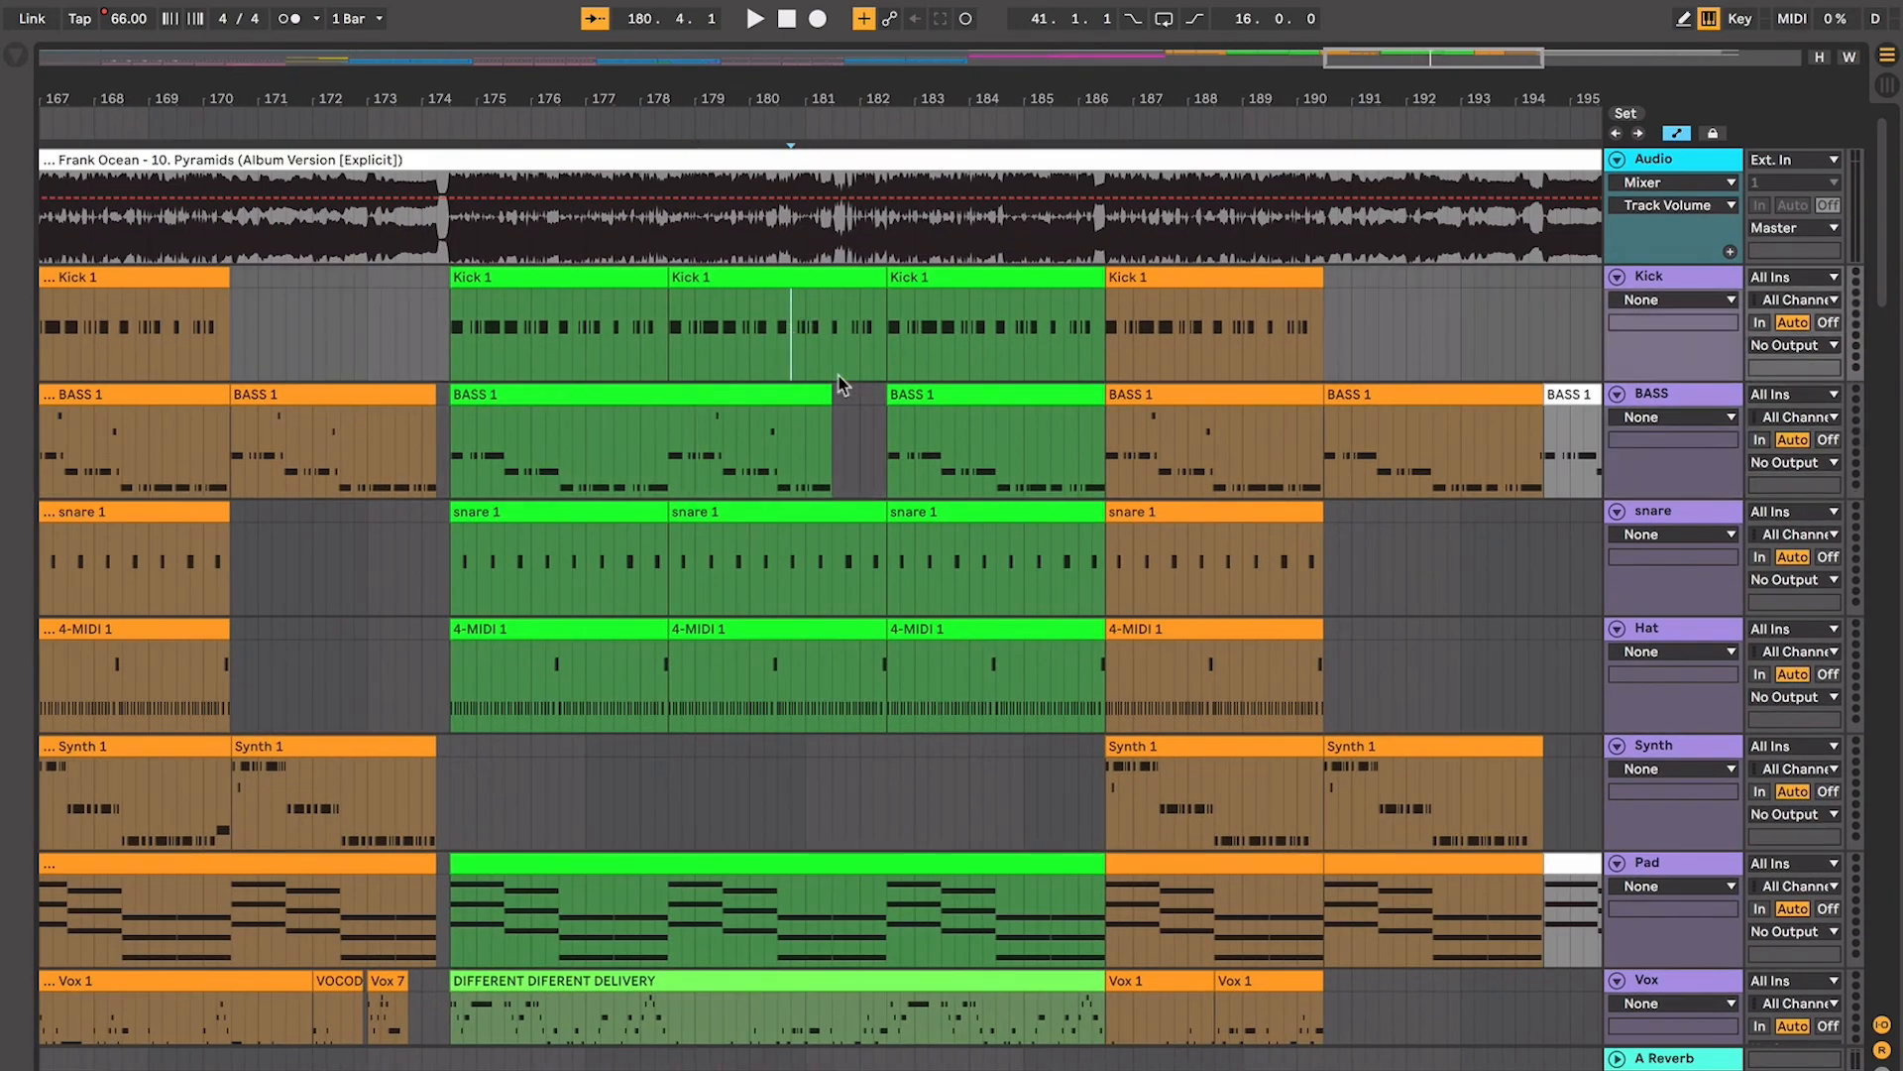
Play the second green section from just before bar 181 across the gap in the BASS track
{"action": "left_click", "coordinate": [841, 433]}
{"action": "key", "text": "space"}
{"action": "key", "text": "plus"}
{"action": "key", "text": "plus"}
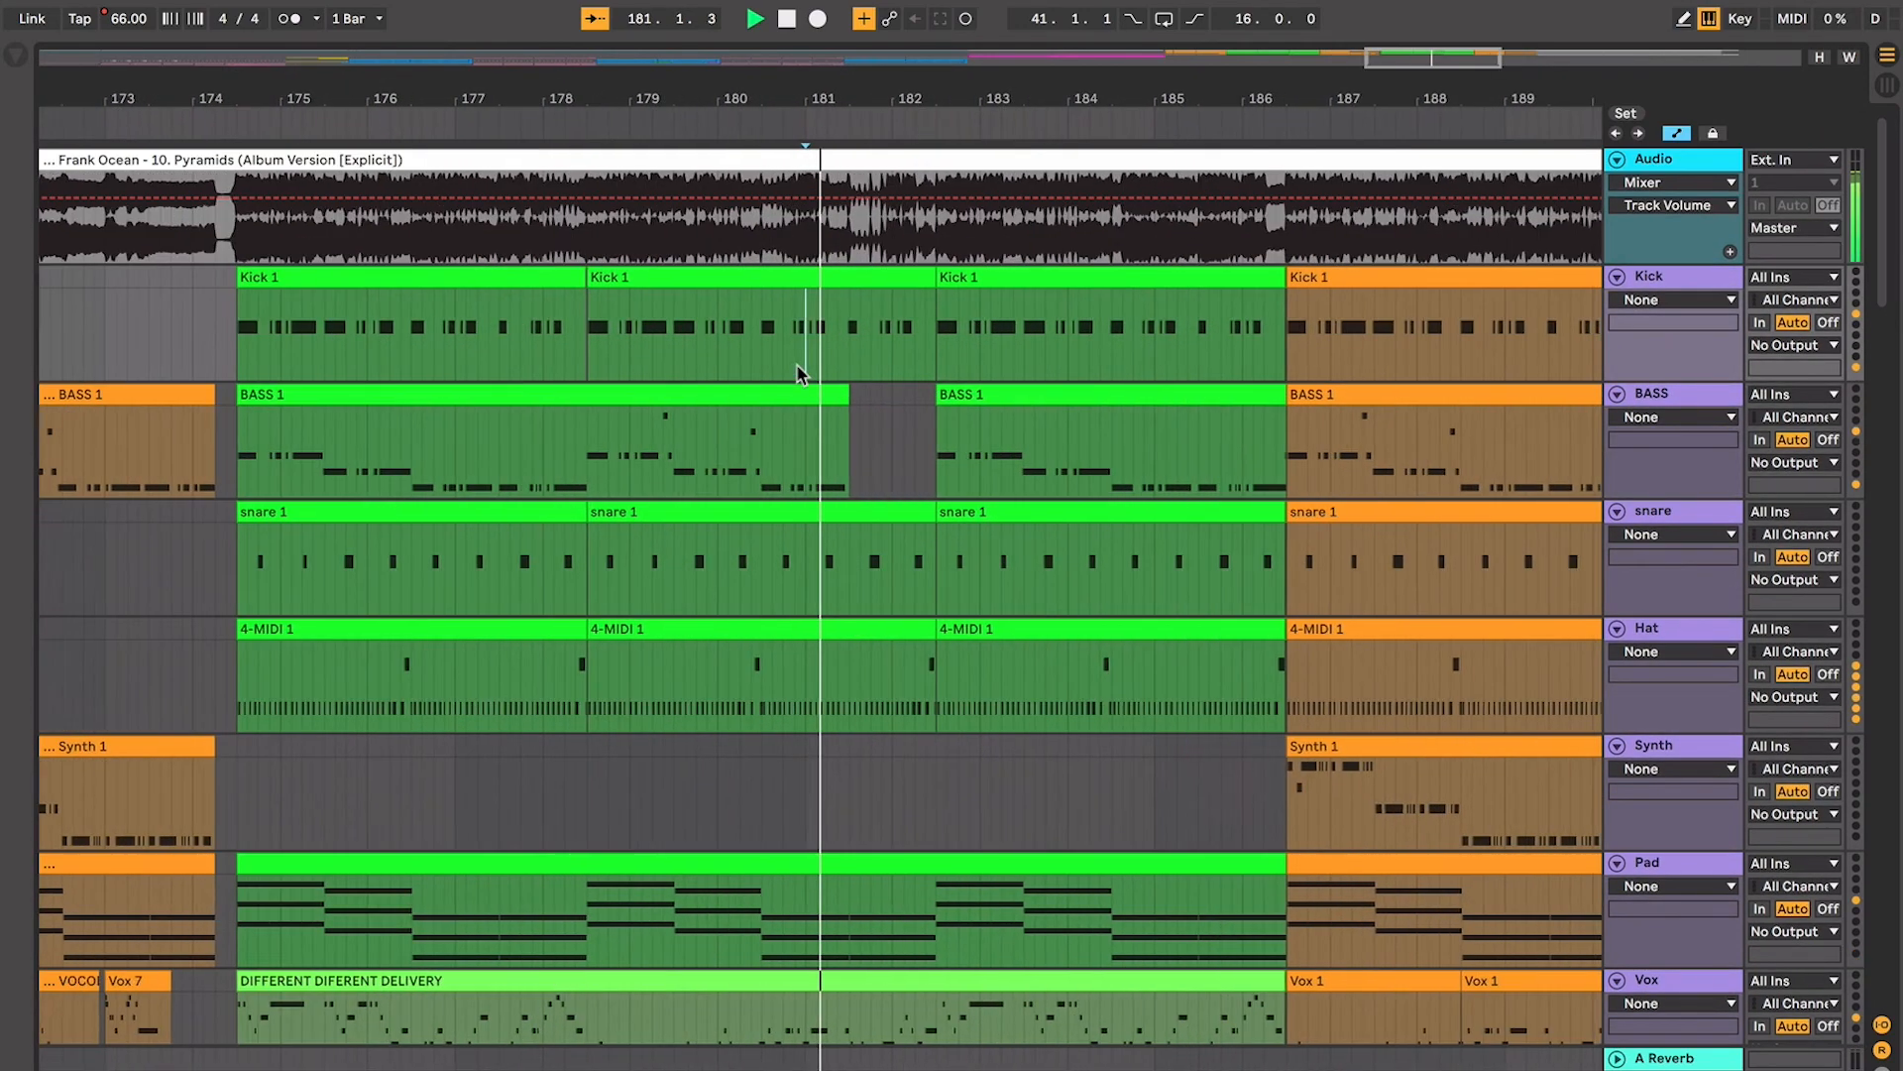
{"action": "key", "text": "minus"}
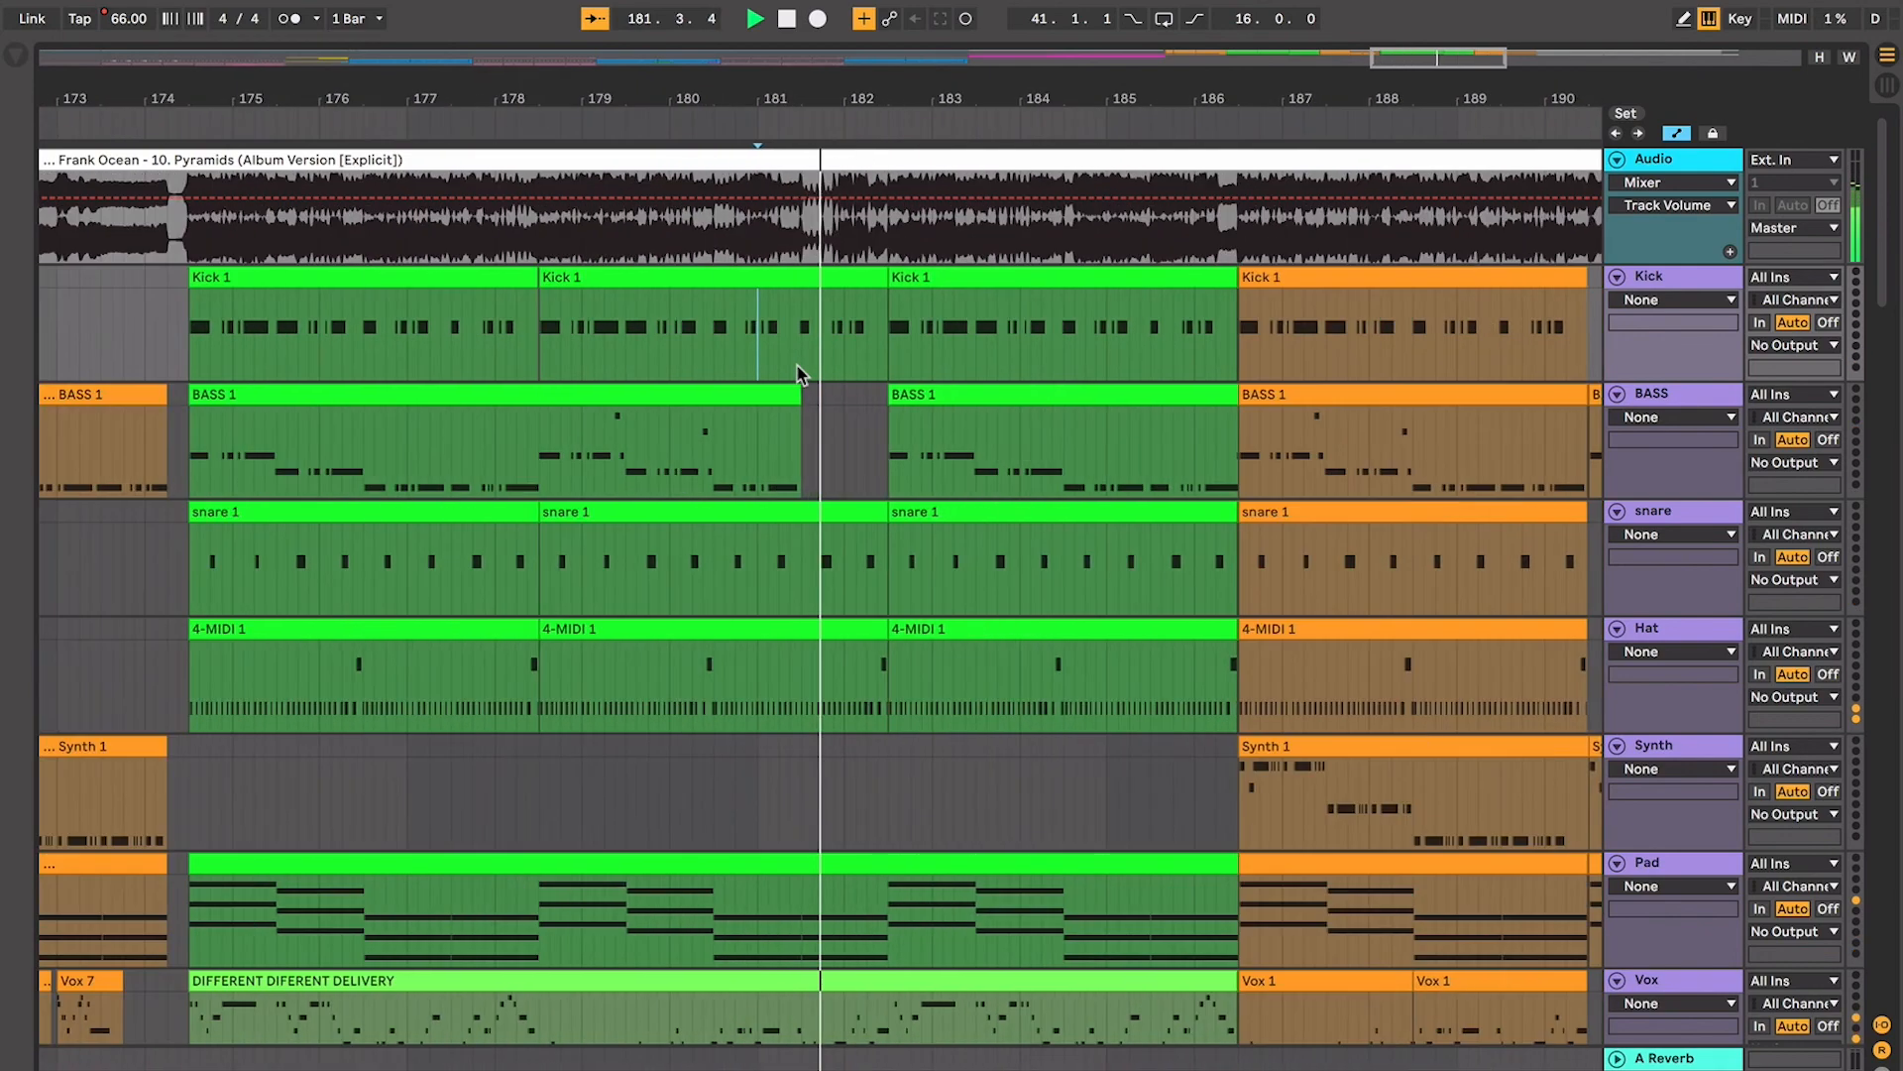
{"action": "scroll", "coordinate": [797, 369], "scroll_direction": "down", "scroll_amount": 5}
{"action": "scroll", "coordinate": [795, 363], "scroll_direction": "up", "scroll_amount": 2}
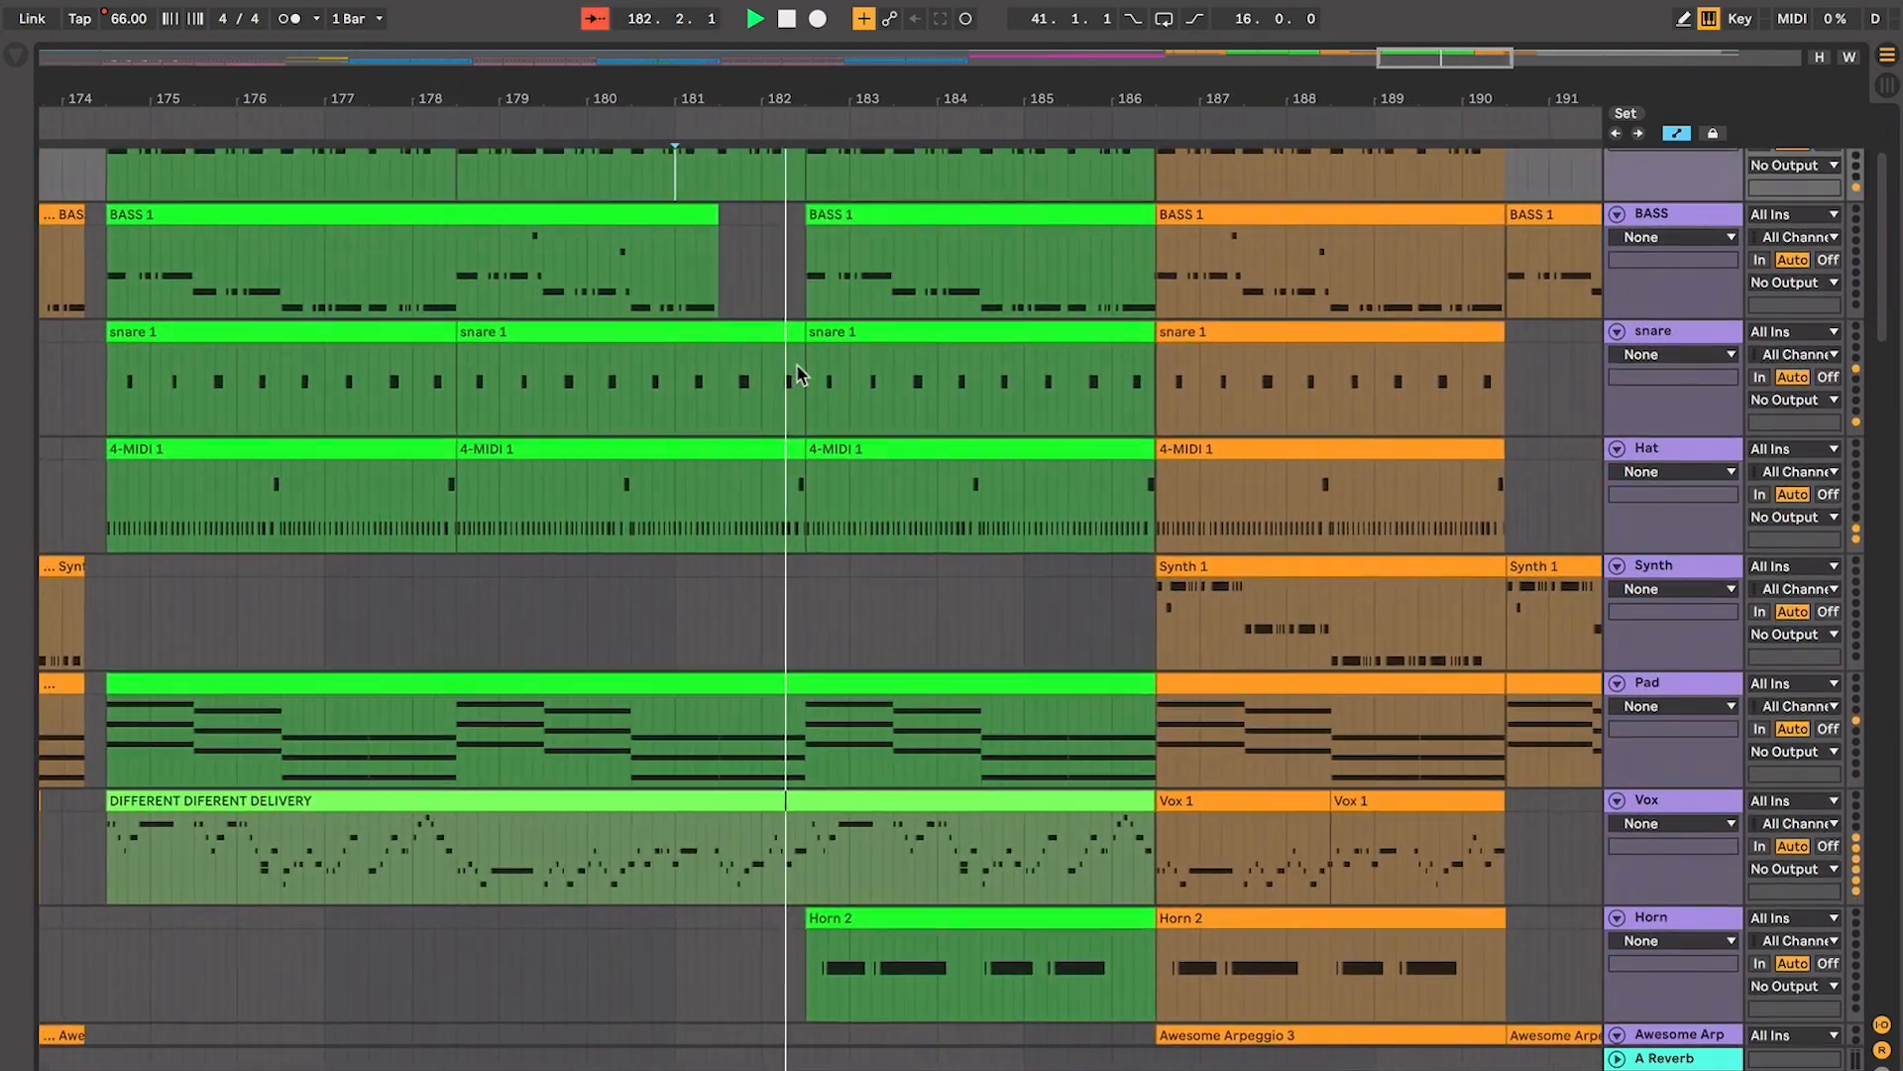
{"action": "key", "text": "minus"}
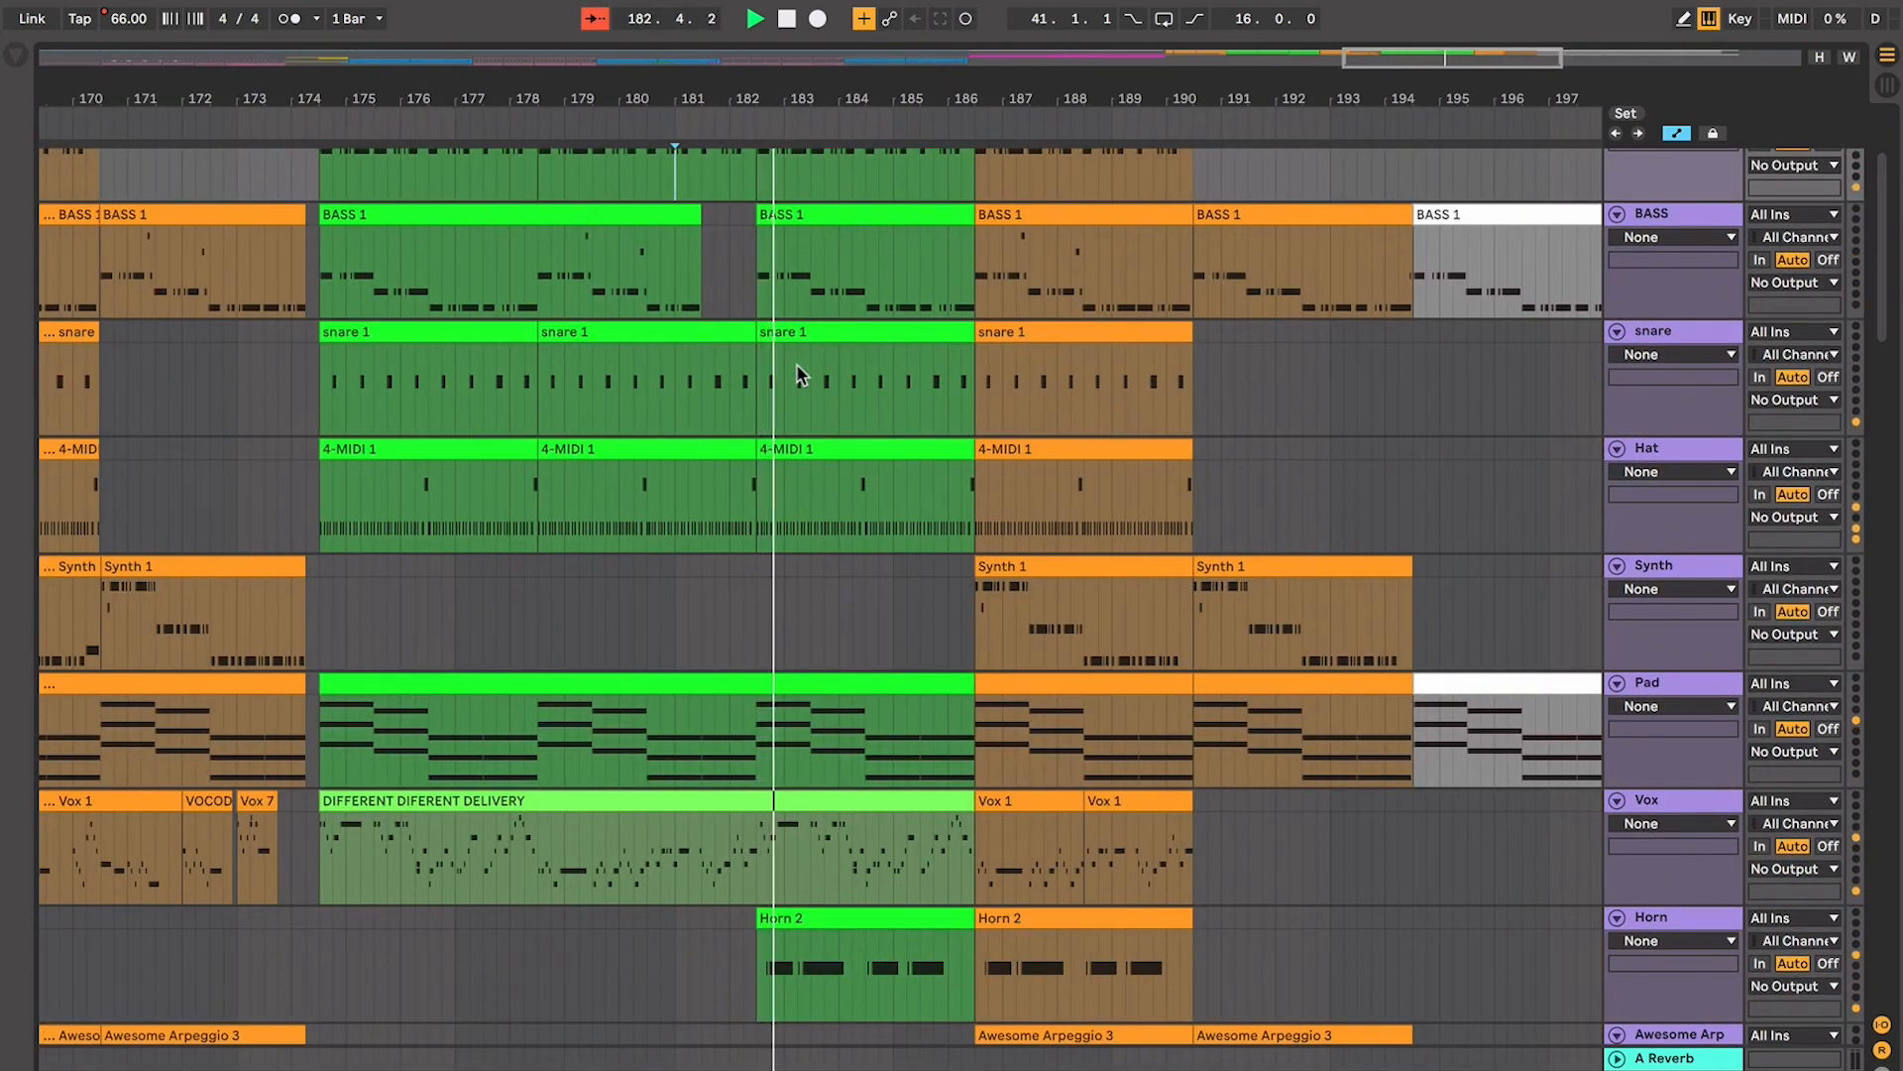
Mark the BASS gap at bar 182 and compare it with the first green section's BASS clip at bar 162.3
{"action": "key", "text": "space"}
{"action": "left_click", "coordinate": [770, 271]}
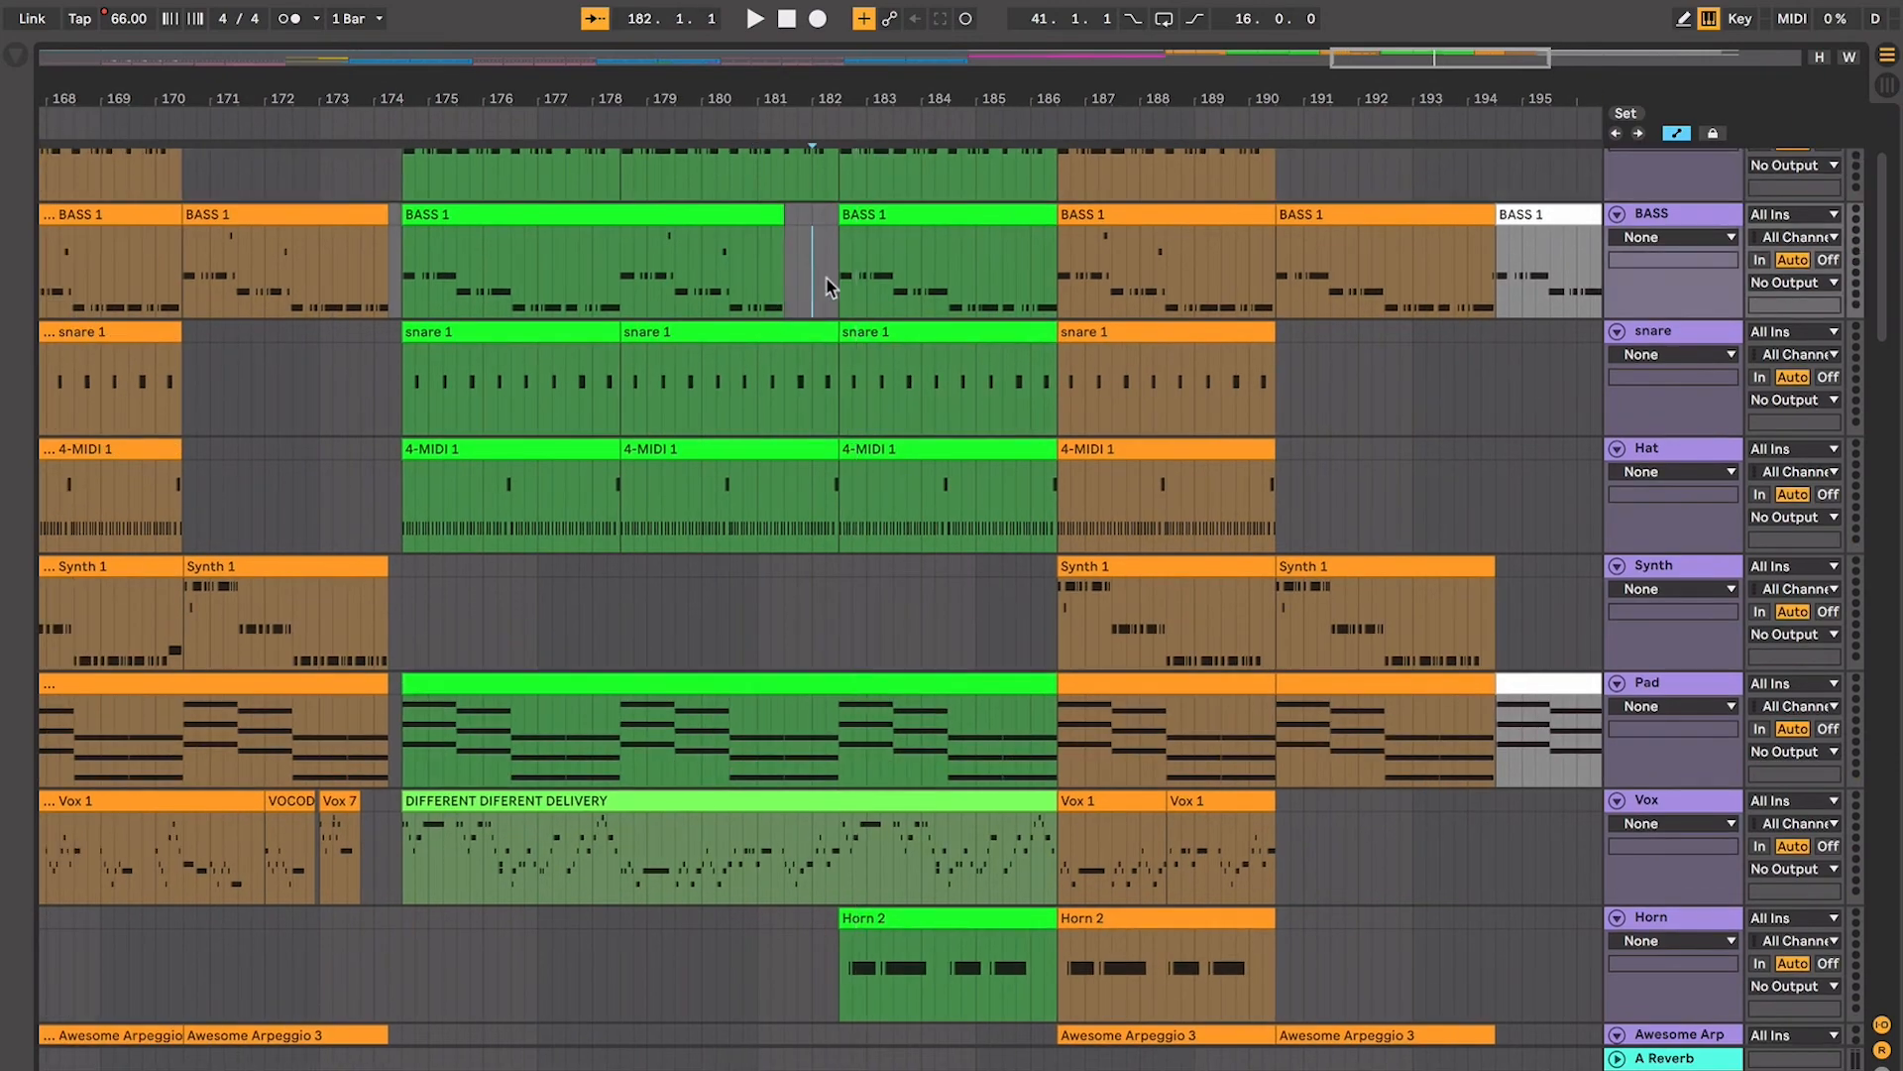
{"action": "scroll", "coordinate": [827, 285], "scroll_direction": "up", "scroll_amount": 1}
{"action": "scroll", "coordinate": [826, 284], "scroll_direction": "left", "scroll_amount": 10}
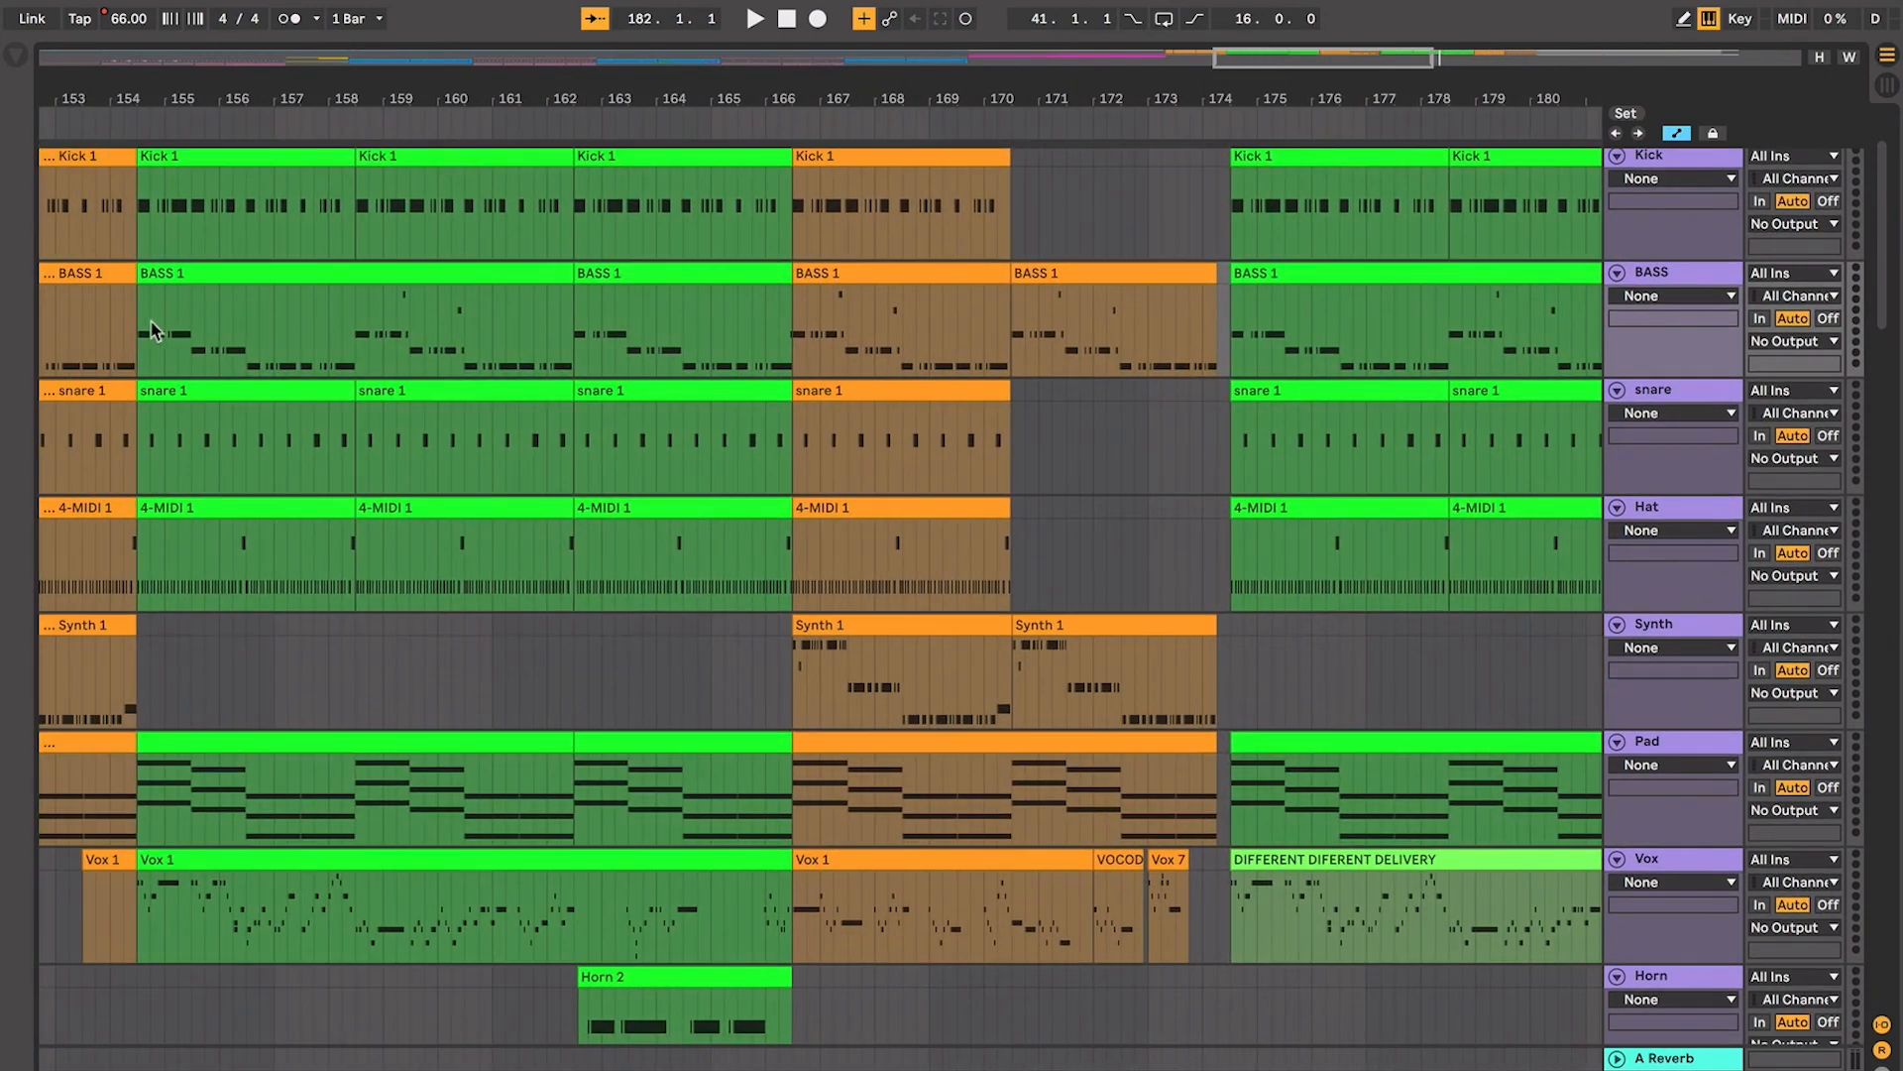
{"action": "left_click_drag", "start_coordinate": [491, 319], "coordinate": [798, 347]}
{"action": "left_click", "coordinate": [498, 271]}
{"action": "left_click", "coordinate": [650, 276]}
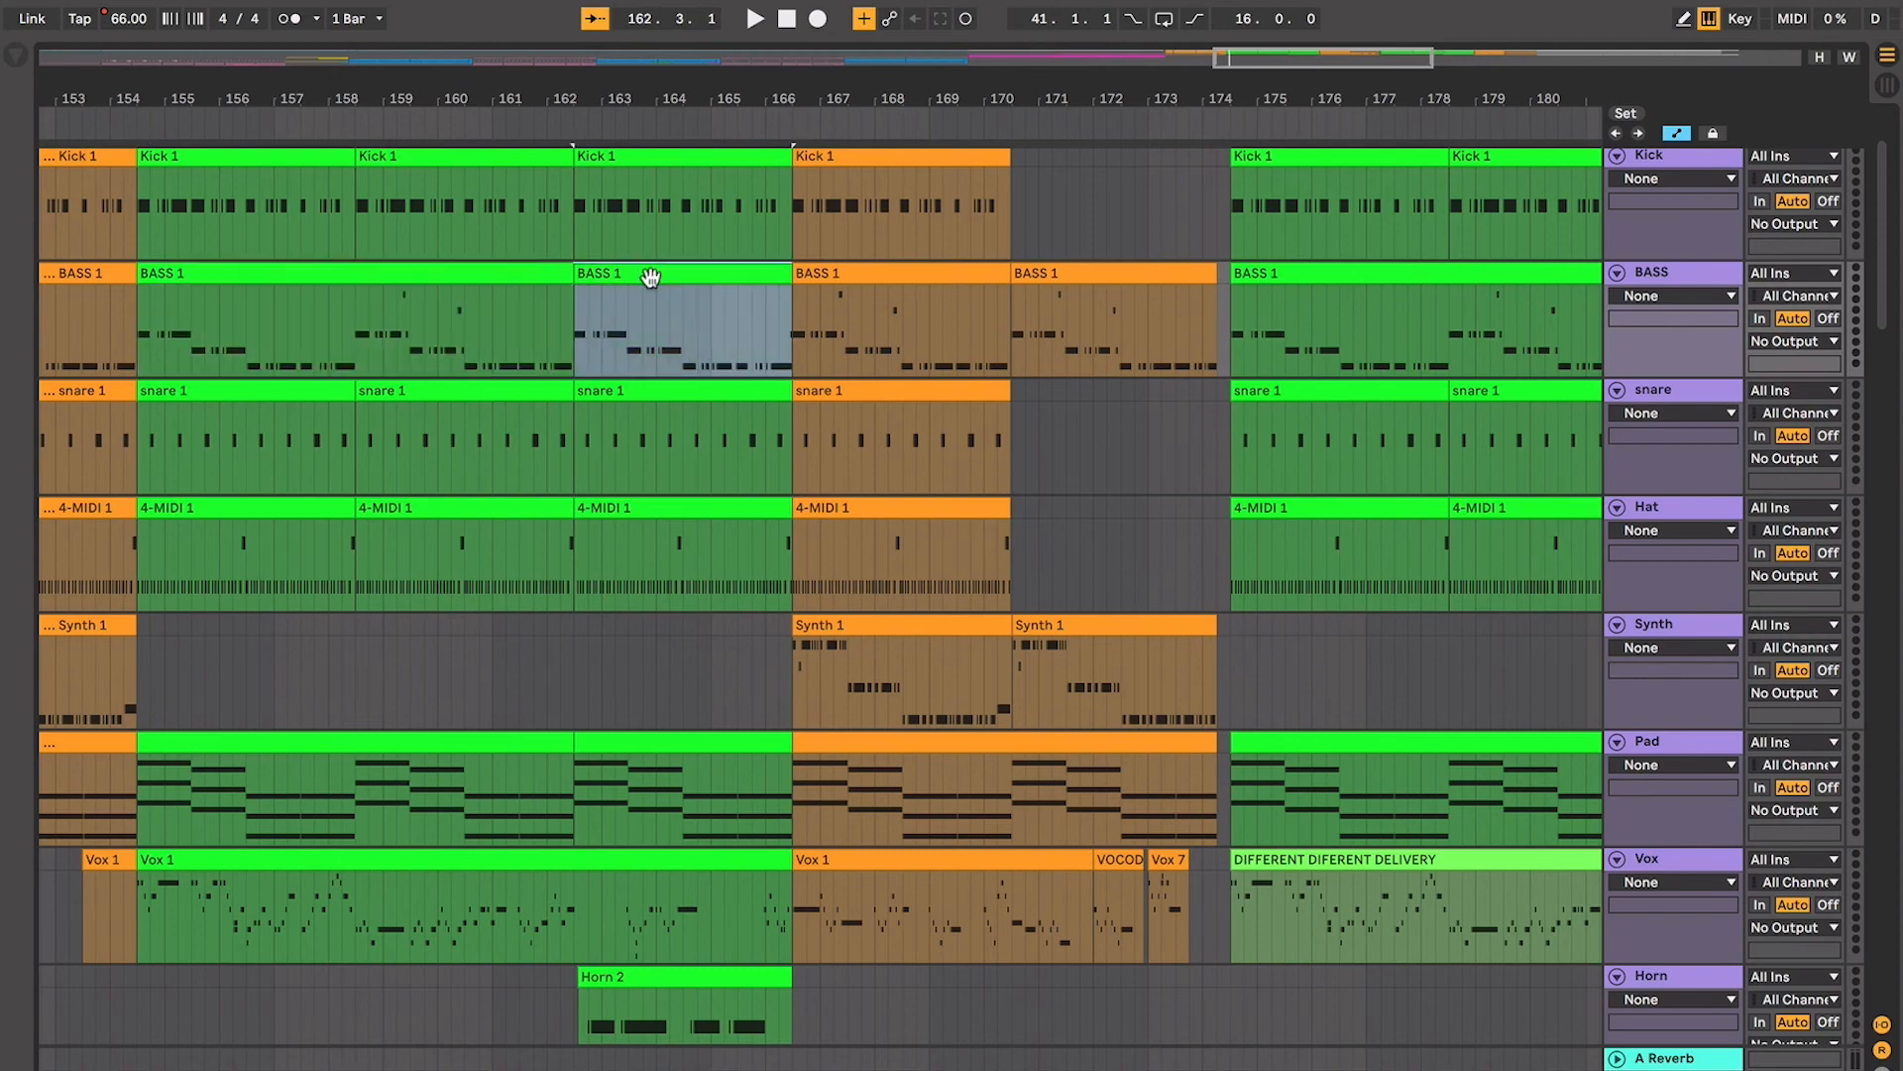
Mark the span over the second green section's BASS gap from bar 181 and check the tracks below it
{"action": "scroll", "coordinate": [850, 263], "scroll_direction": "right", "scroll_amount": 10}
{"action": "scroll", "coordinate": [851, 262], "scroll_direction": "up", "scroll_amount": 1}
{"action": "left_click_drag", "start_coordinate": [1054, 337], "coordinate": [1120, 337]}
{"action": "scroll", "coordinate": [1123, 335], "scroll_direction": "down", "scroll_amount": 4}
{"action": "scroll", "coordinate": [1122, 335], "scroll_direction": "right", "scroll_amount": 5}
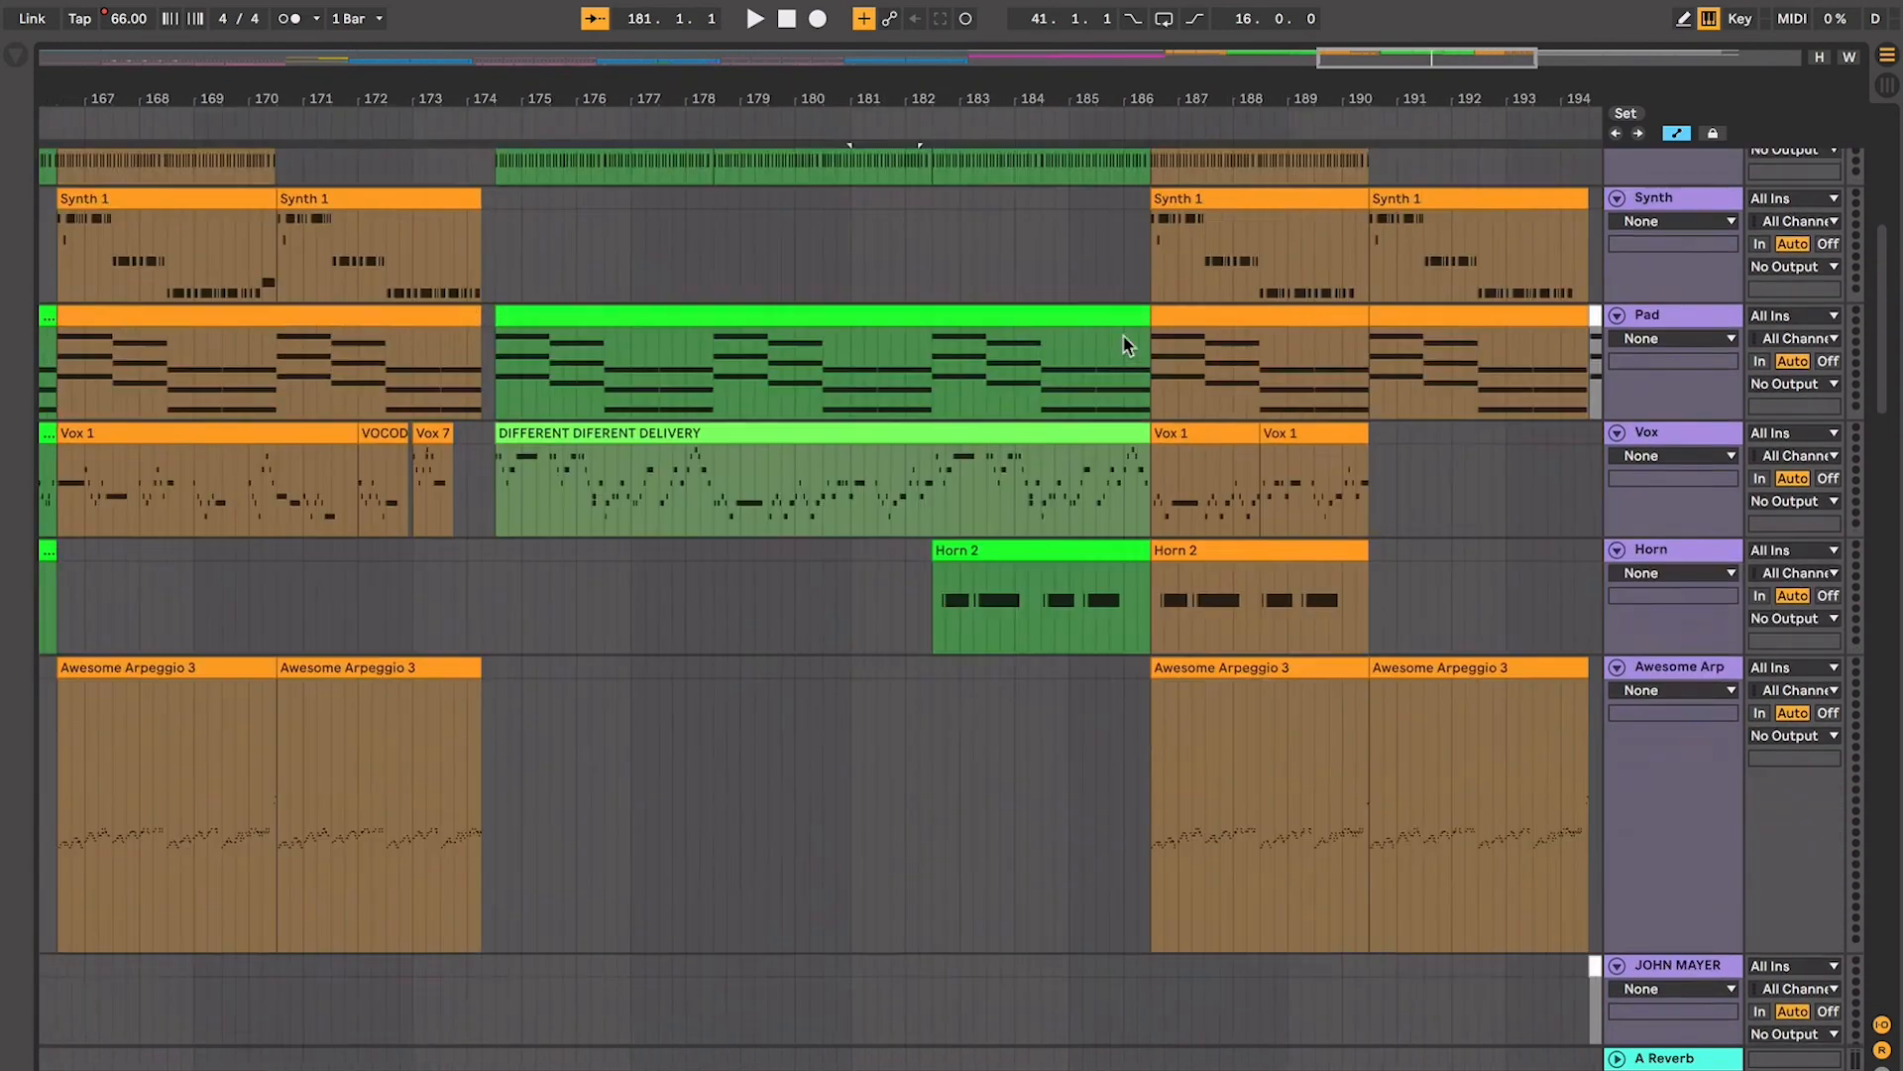
Select the orange BASS clip at bar 186.3 and play the section from there
{"action": "scroll", "coordinate": [1122, 335], "scroll_direction": "up", "scroll_amount": 6}
{"action": "scroll", "coordinate": [1127, 344], "scroll_direction": "right", "scroll_amount": 1}
{"action": "left_click", "coordinate": [1056, 397]}
{"action": "scroll", "coordinate": [1057, 397], "scroll_direction": "down", "scroll_amount": 1}
{"action": "scroll", "coordinate": [1056, 396], "scroll_direction": "right", "scroll_amount": 1}
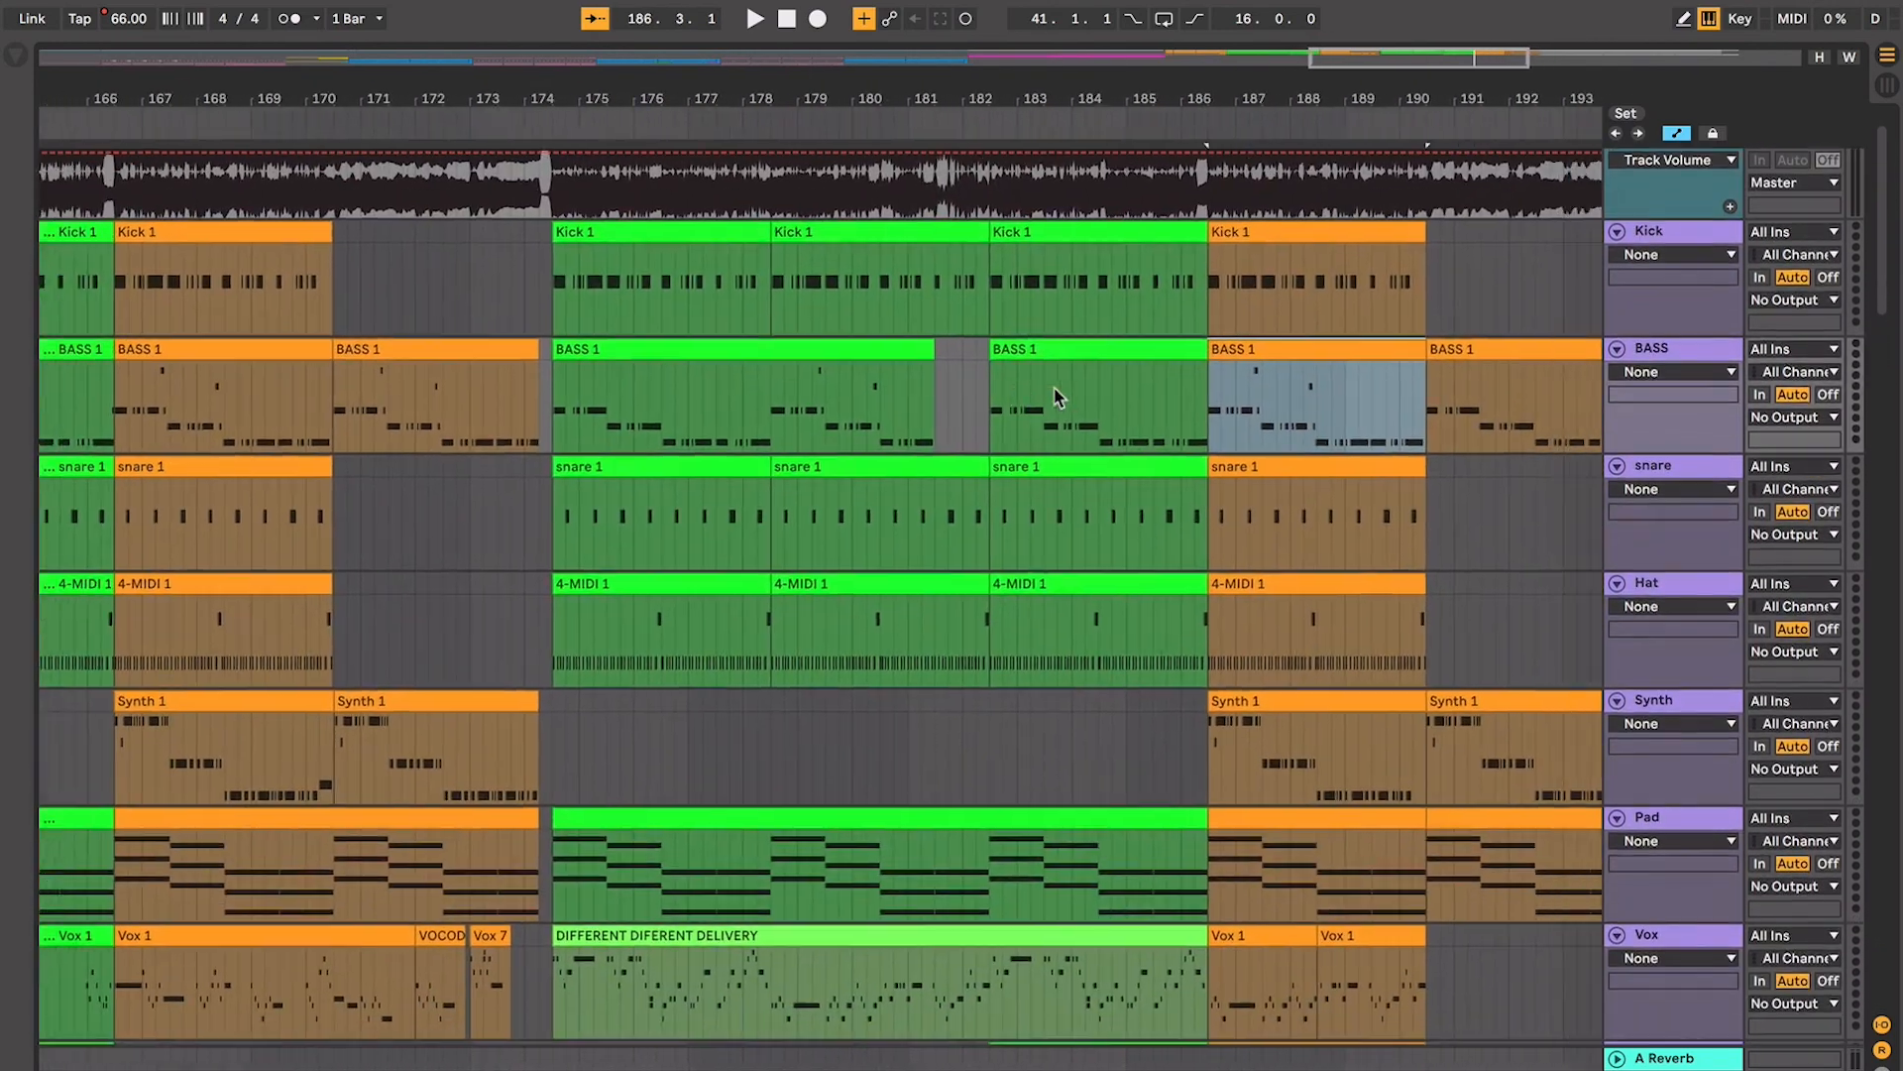
{"action": "key", "text": "space"}
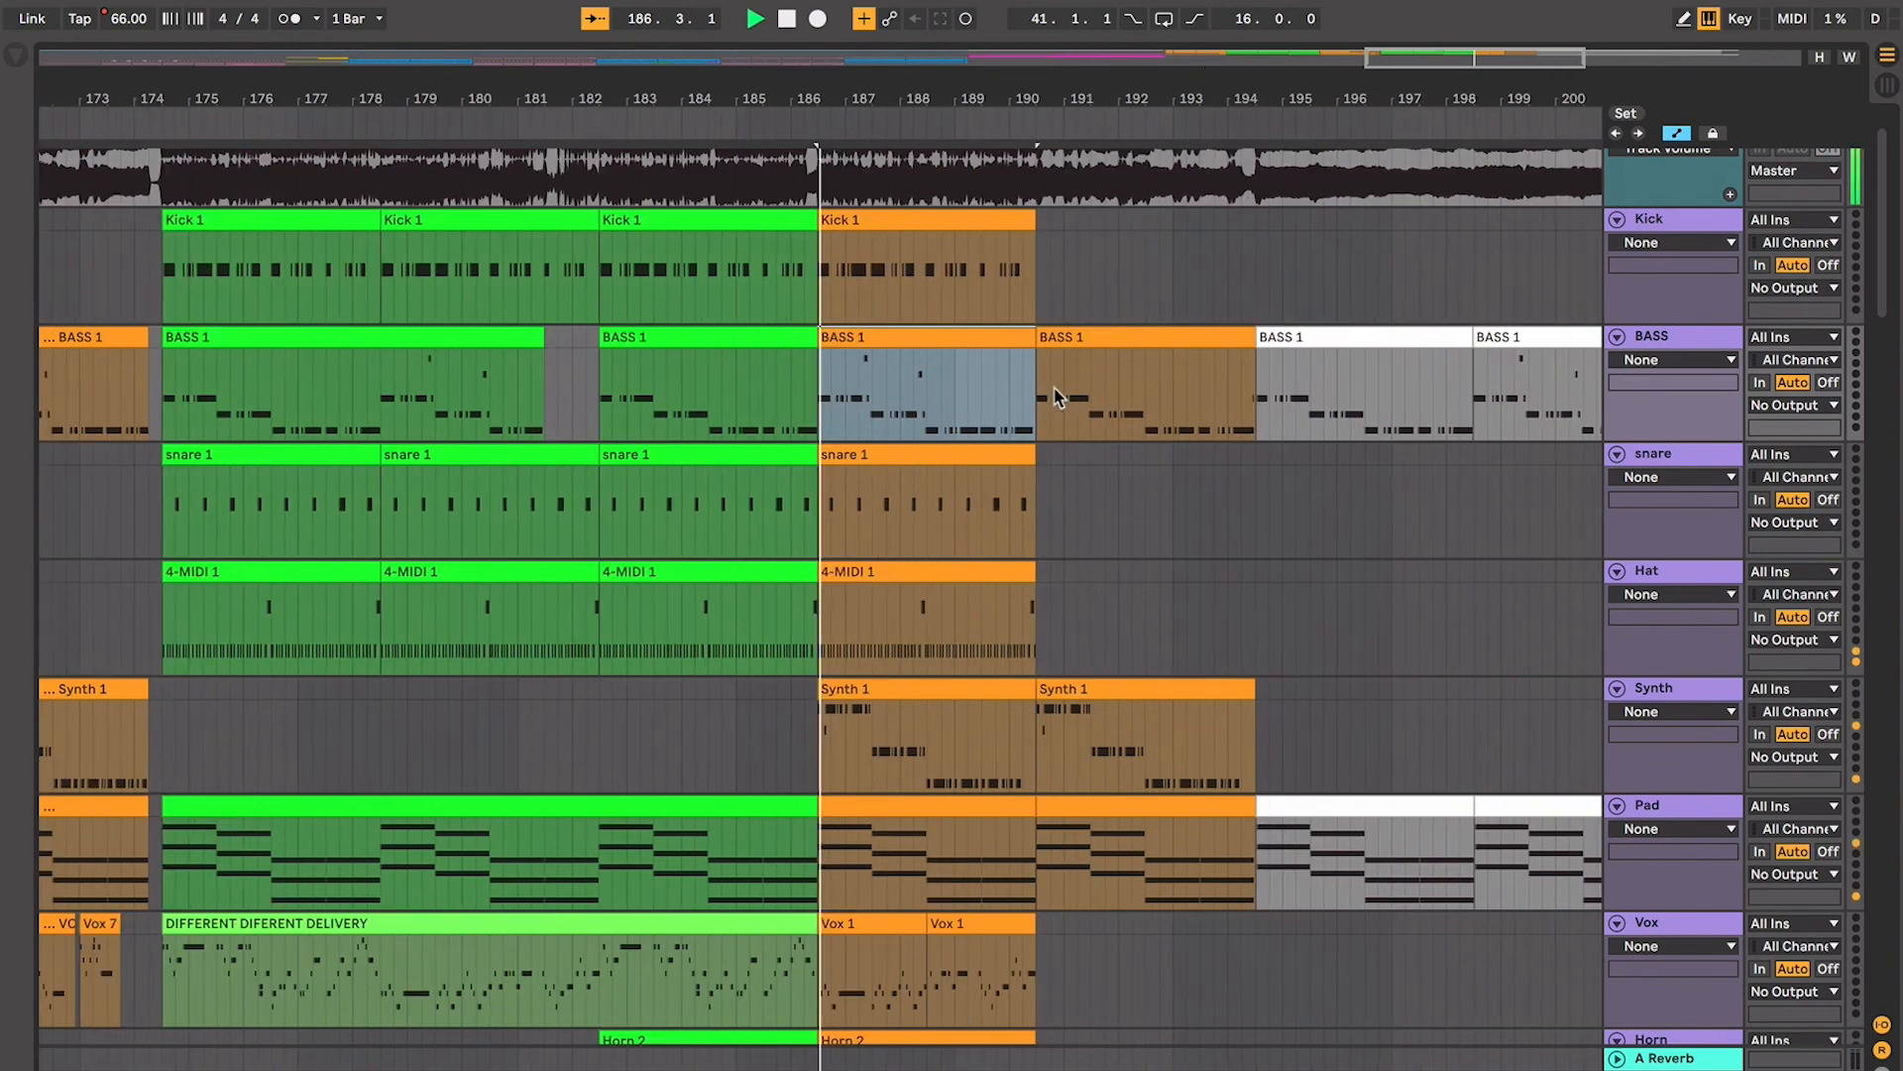
{"action": "scroll", "coordinate": [1055, 396], "scroll_direction": "left", "scroll_amount": 5}
{"action": "scroll", "coordinate": [1055, 396], "scroll_direction": "down", "scroll_amount": 2}
{"action": "scroll", "coordinate": [1055, 396], "scroll_direction": "right", "scroll_amount": 3}
{"action": "scroll", "coordinate": [1055, 397], "scroll_direction": "up", "scroll_amount": 2}
{"action": "scroll", "coordinate": [1054, 396], "scroll_direction": "right", "scroll_amount": 2}
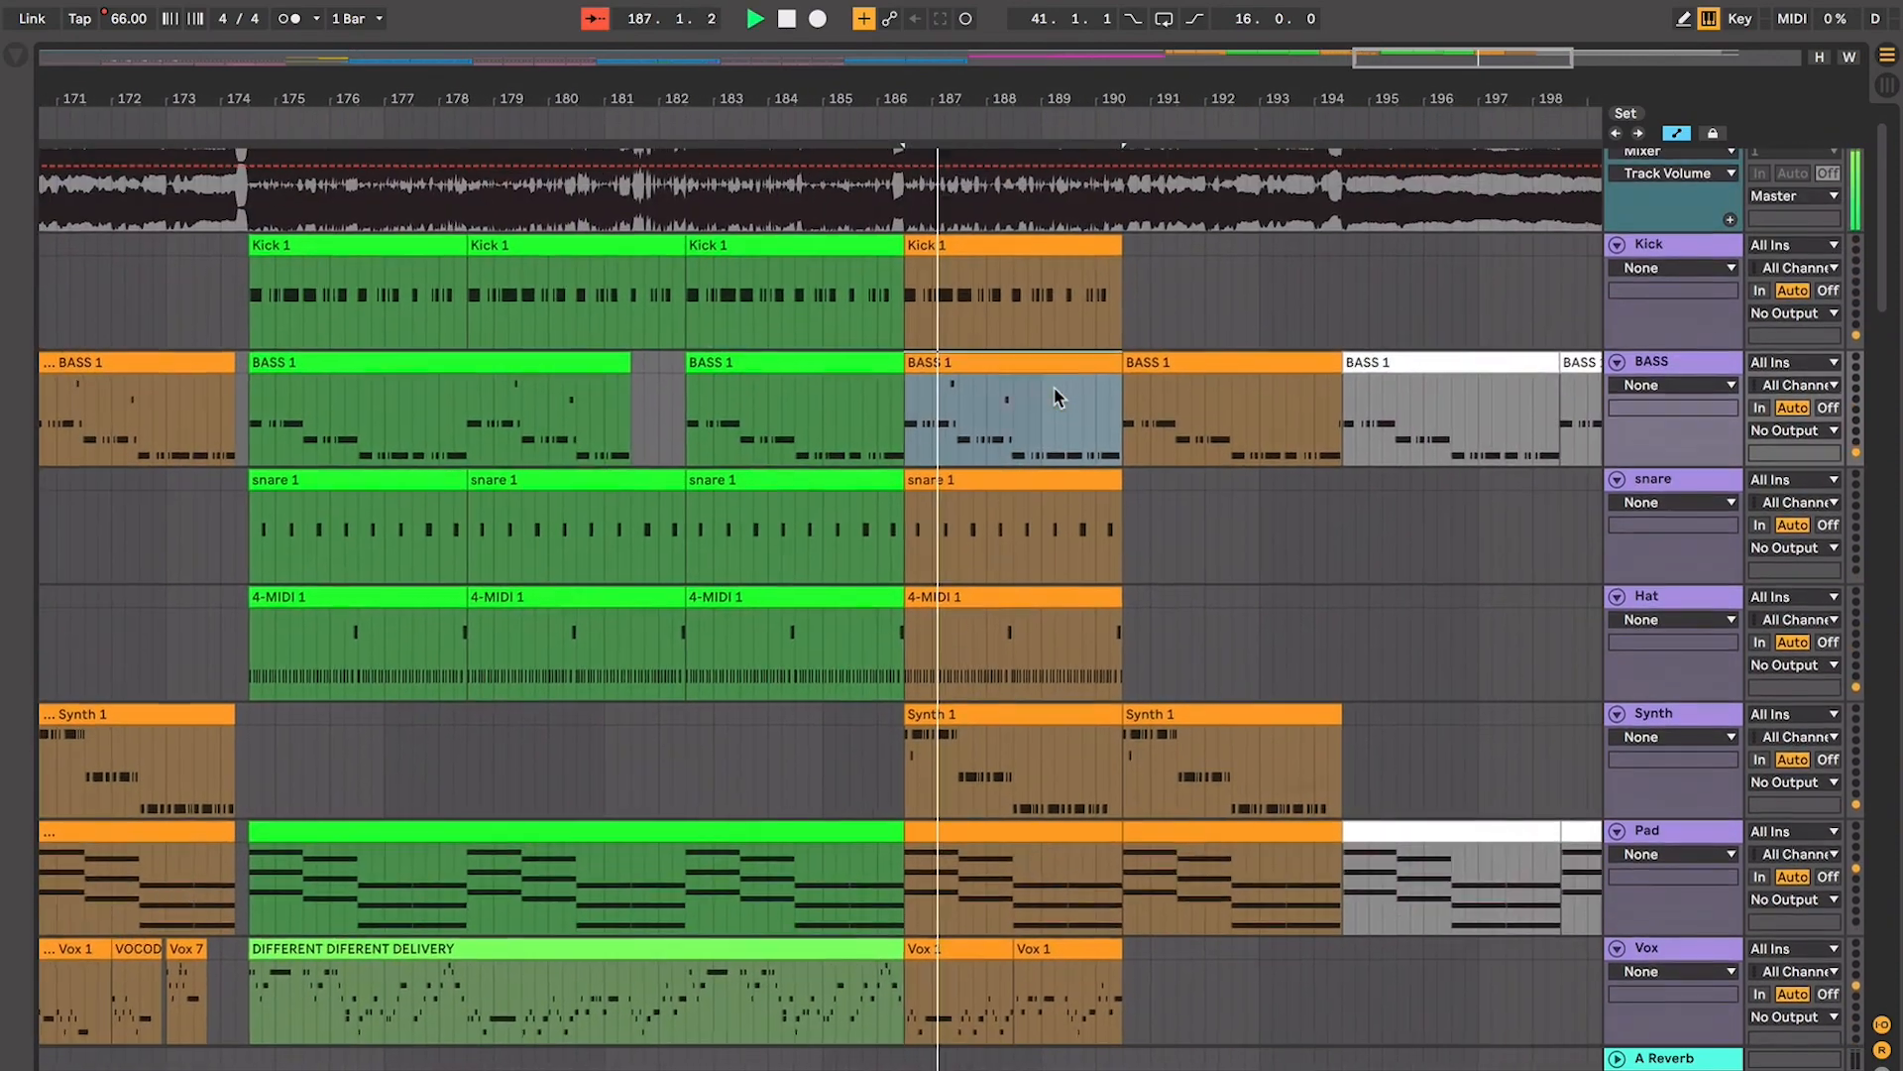
Examine the orange section's BASS, Synth, Pad, Vox and Horn notes up close during playback
{"action": "key", "text": "plus"}
{"action": "key", "text": "plus"}
{"action": "key", "text": "plus"}
{"action": "key", "text": "plus"}
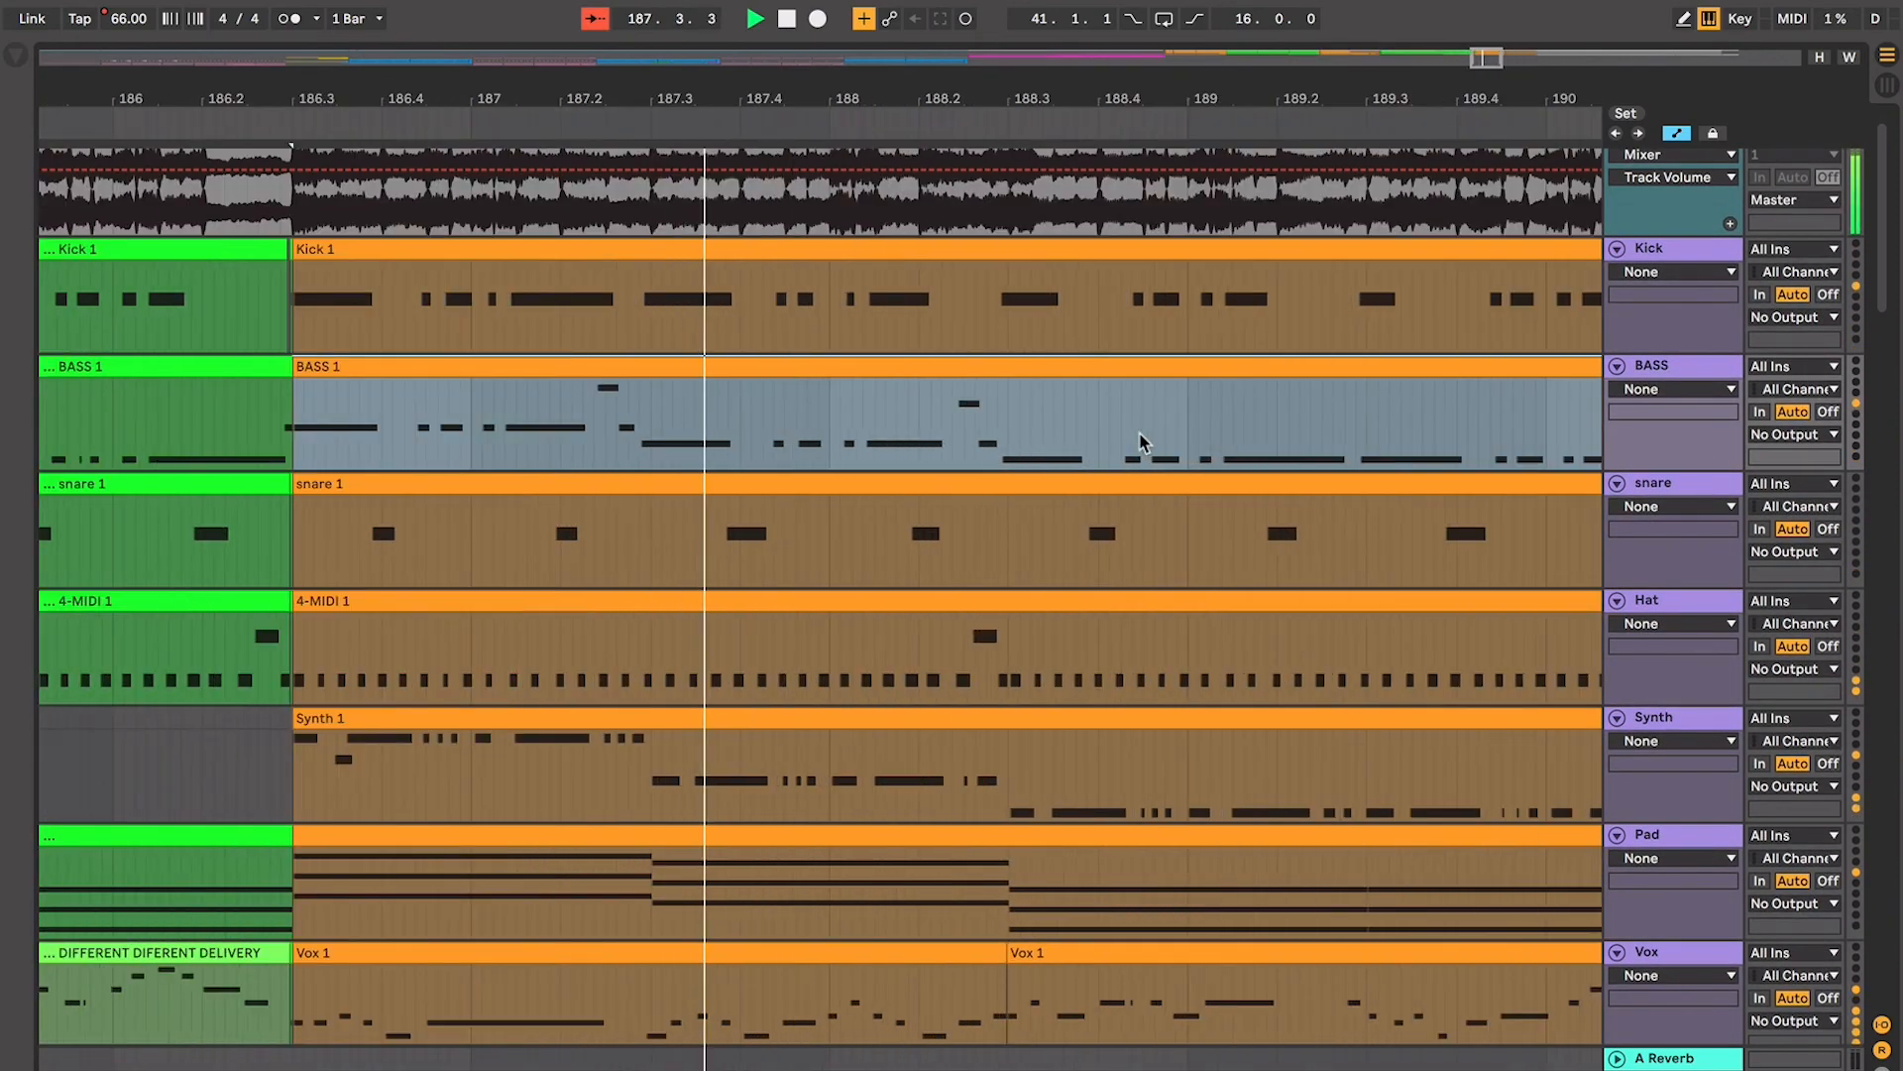
{"action": "key", "text": "ctrl+f"}
{"action": "key", "text": "ctrl+alt+b"}
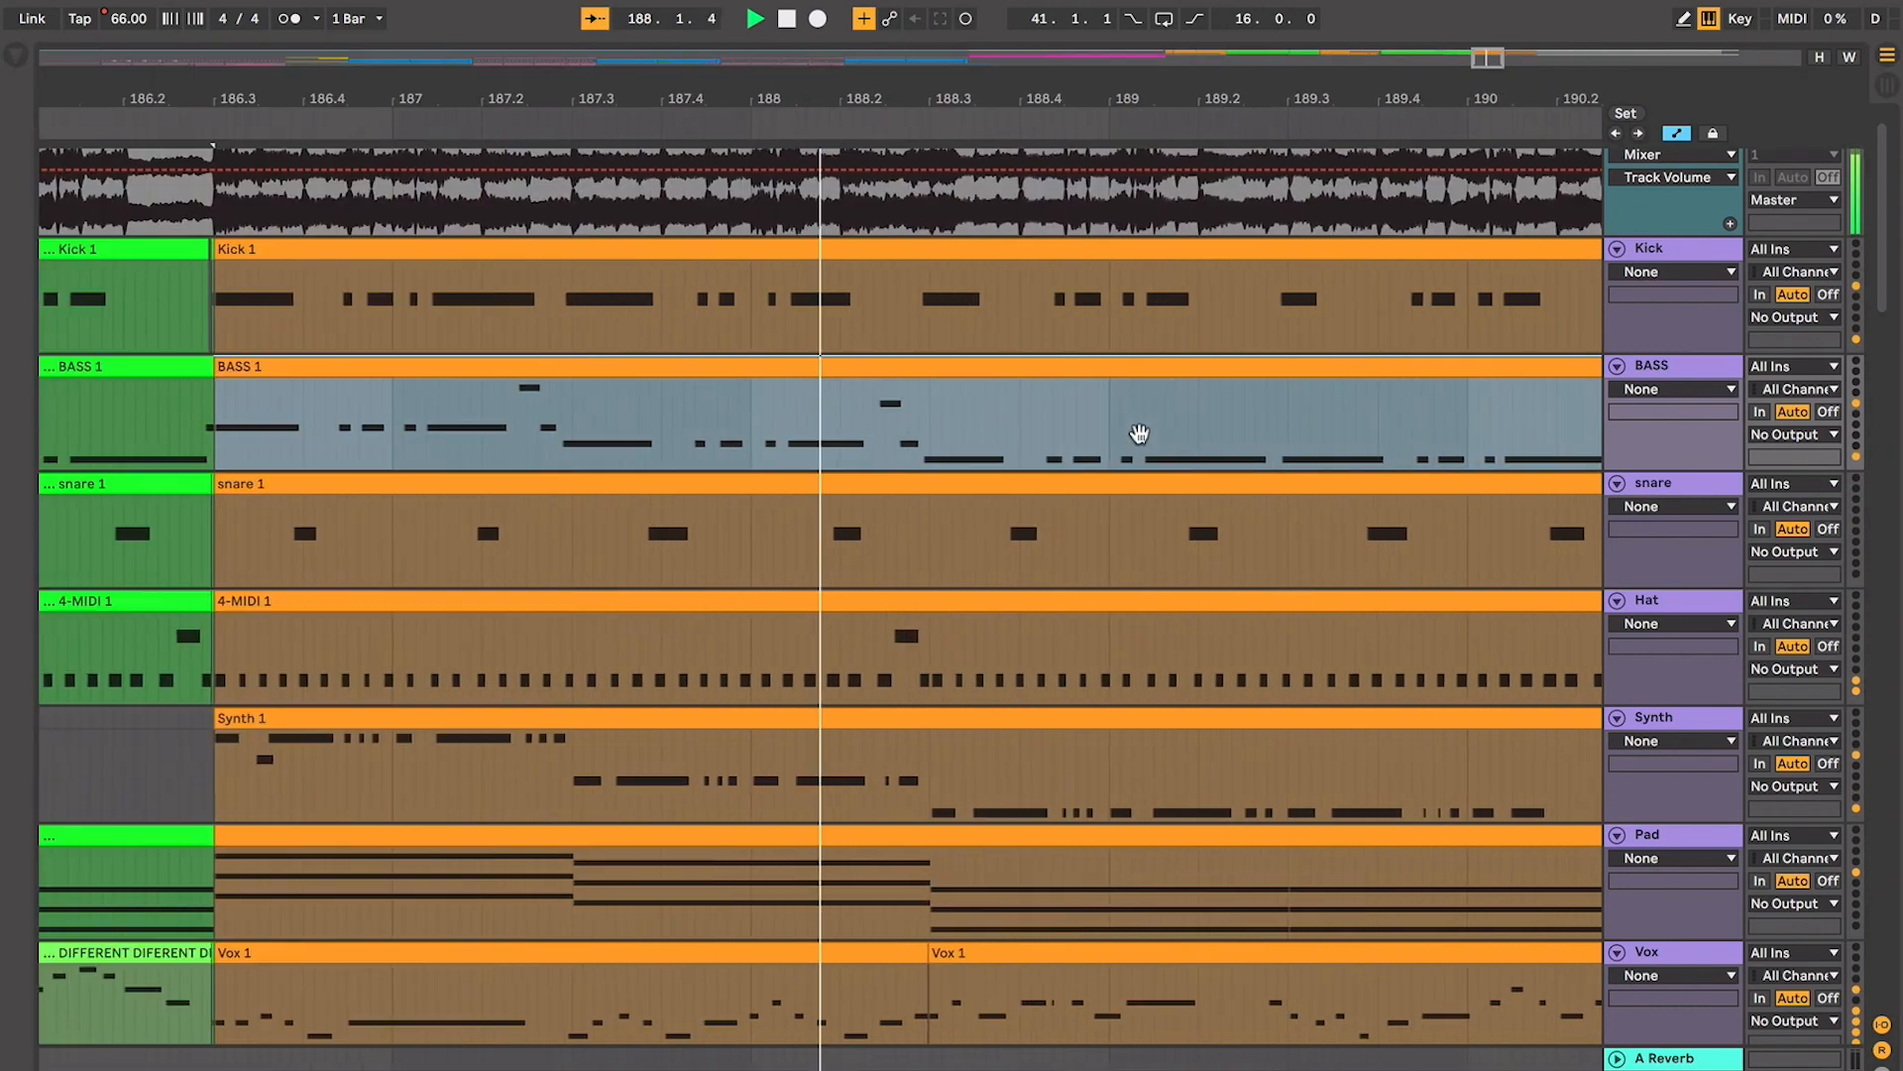
{"action": "scroll", "coordinate": [1145, 443], "scroll_direction": "down", "scroll_amount": 2}
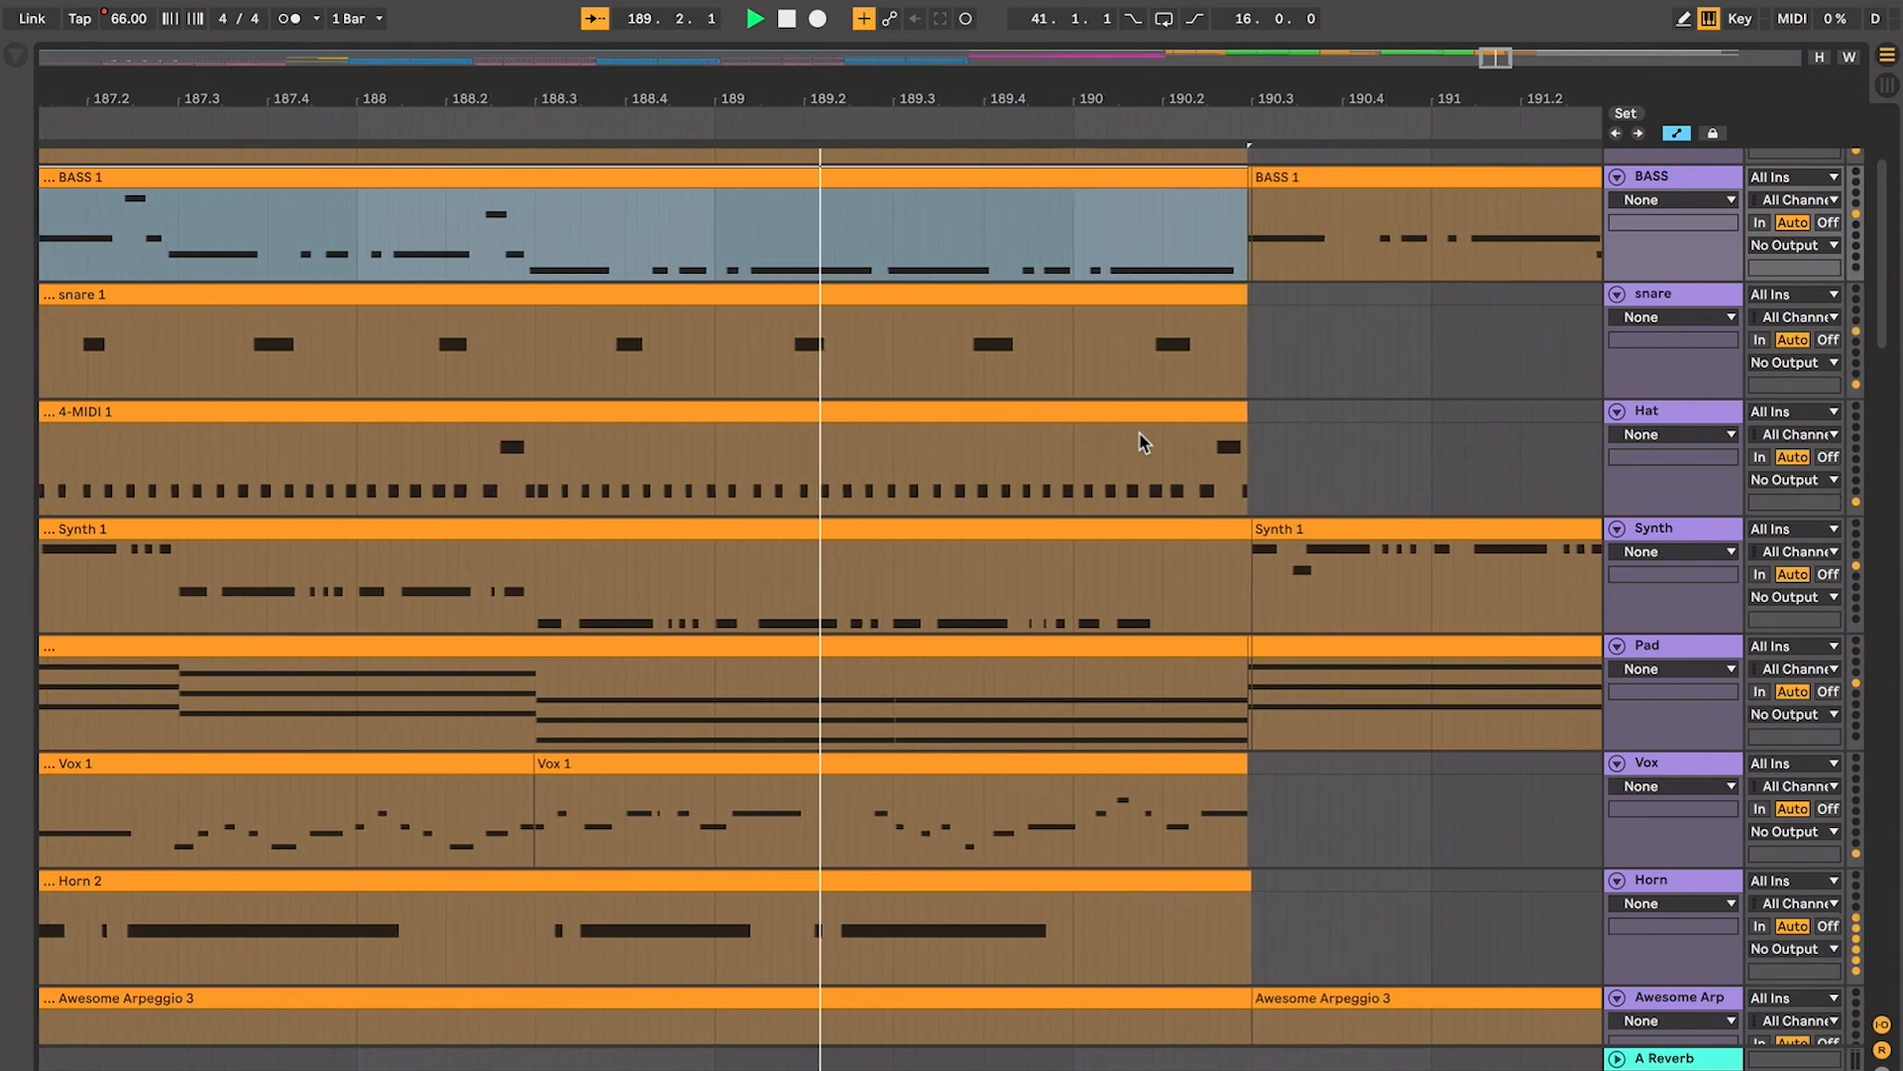
Delete the Horn 2 clip from the orange section between bars 186.3 and 190.3
{"action": "left_click", "coordinate": [749, 898]}
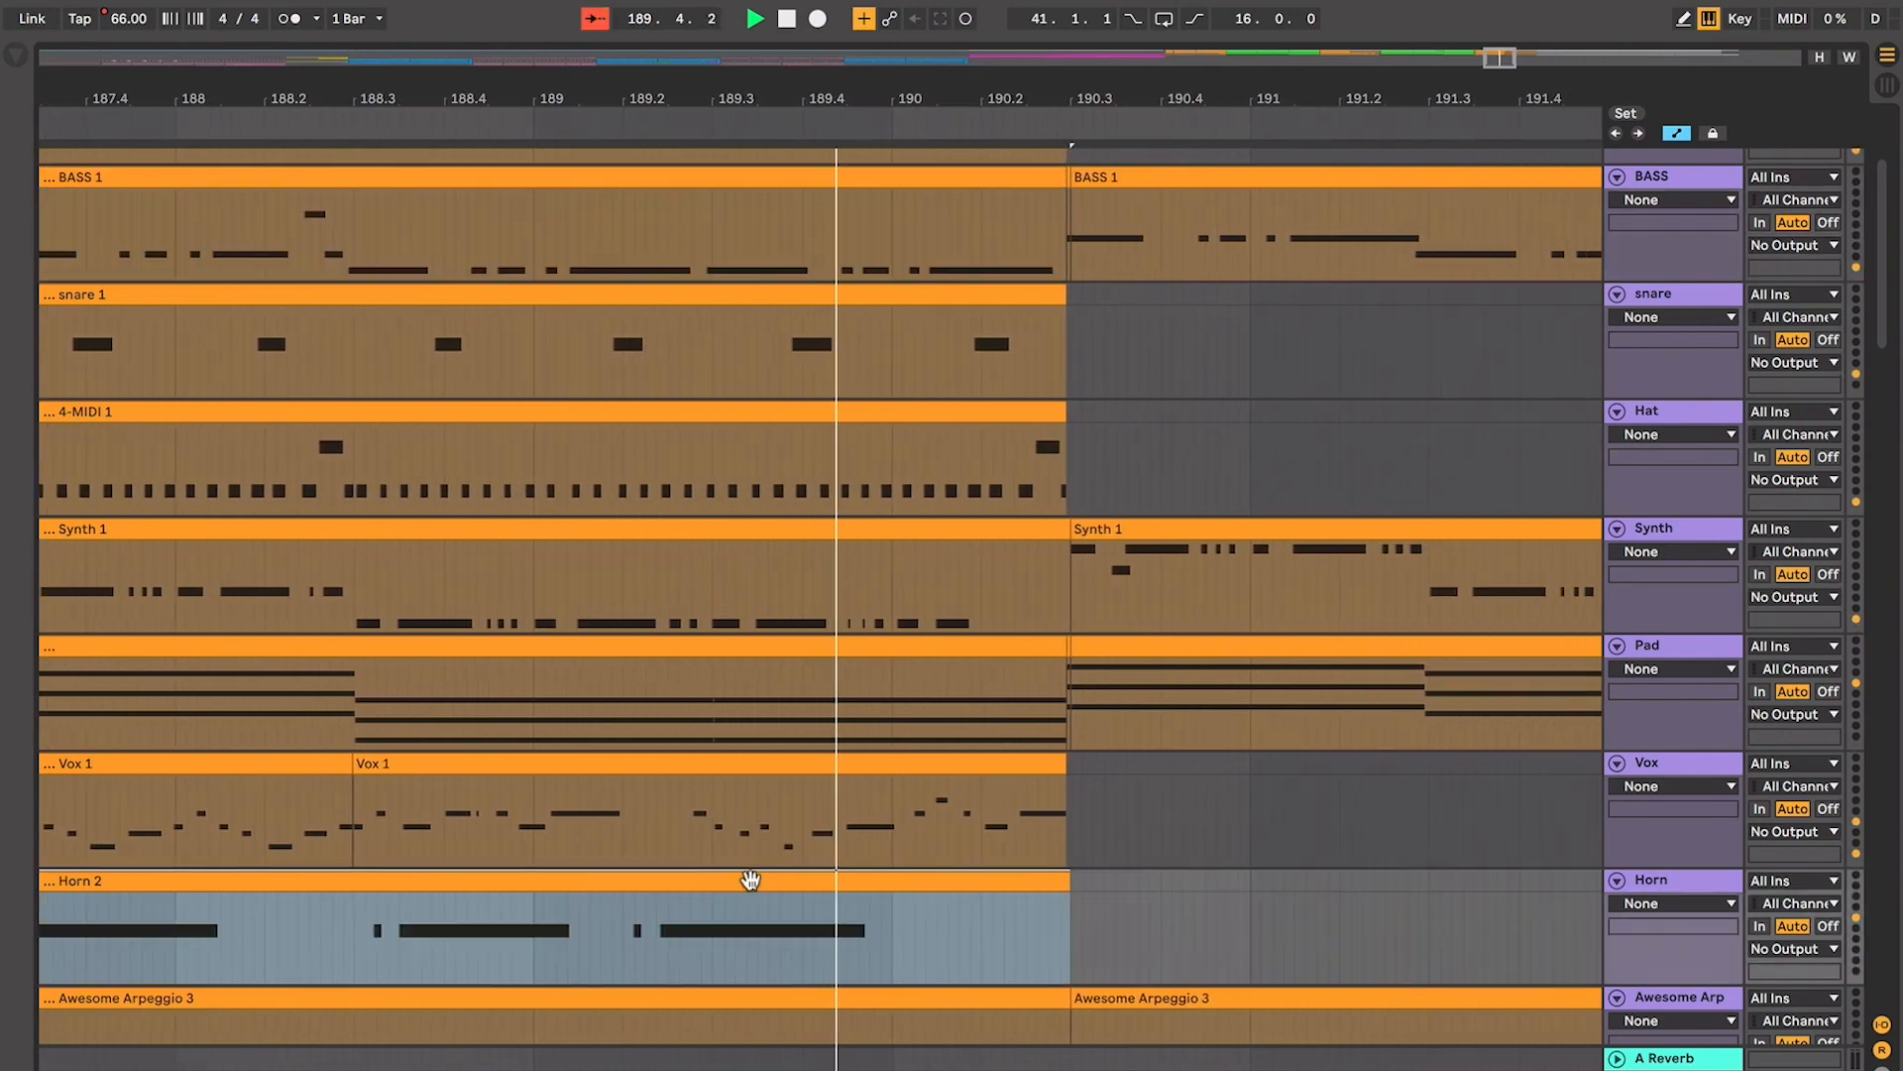
{"action": "scroll", "coordinate": [749, 893], "scroll_direction": "down", "scroll_amount": 5}
{"action": "scroll", "coordinate": [750, 887], "scroll_direction": "down", "scroll_amount": 6}
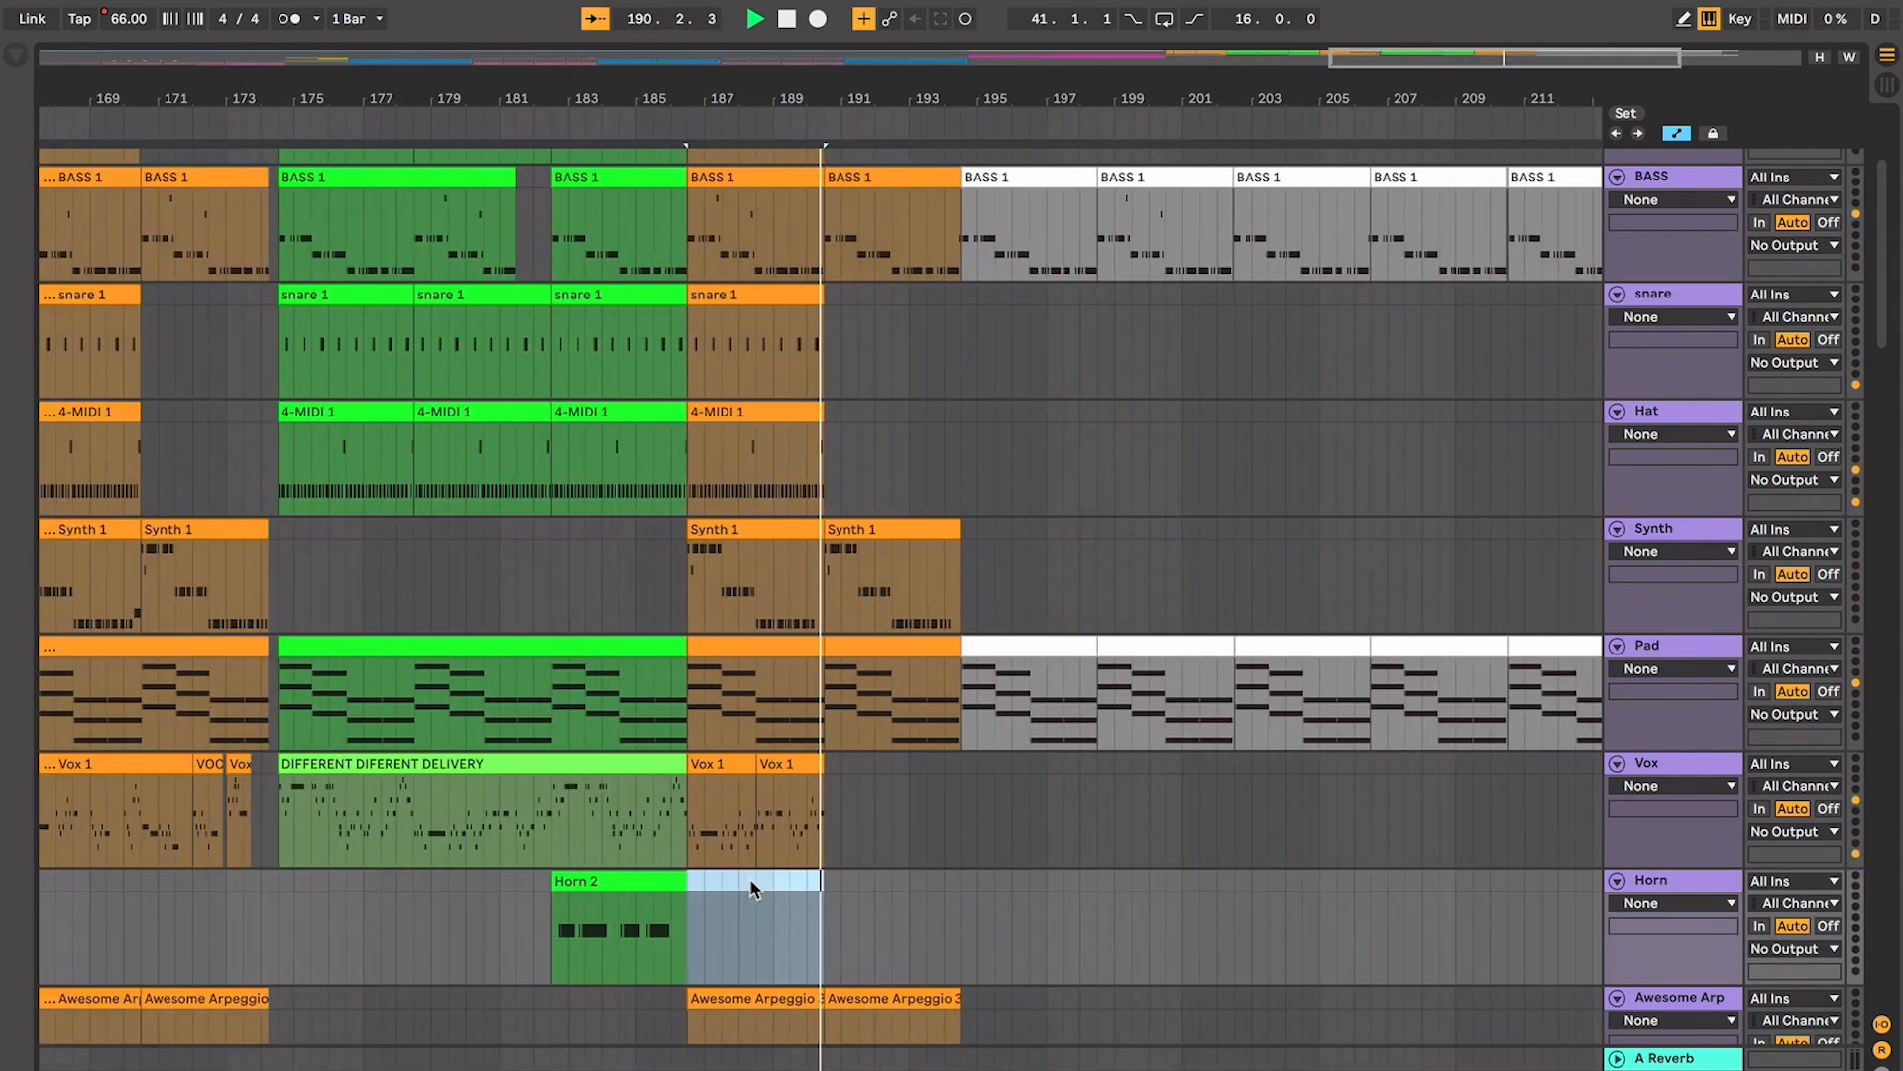
{"action": "scroll", "coordinate": [830, 654], "scroll_direction": "up", "scroll_amount": 8}
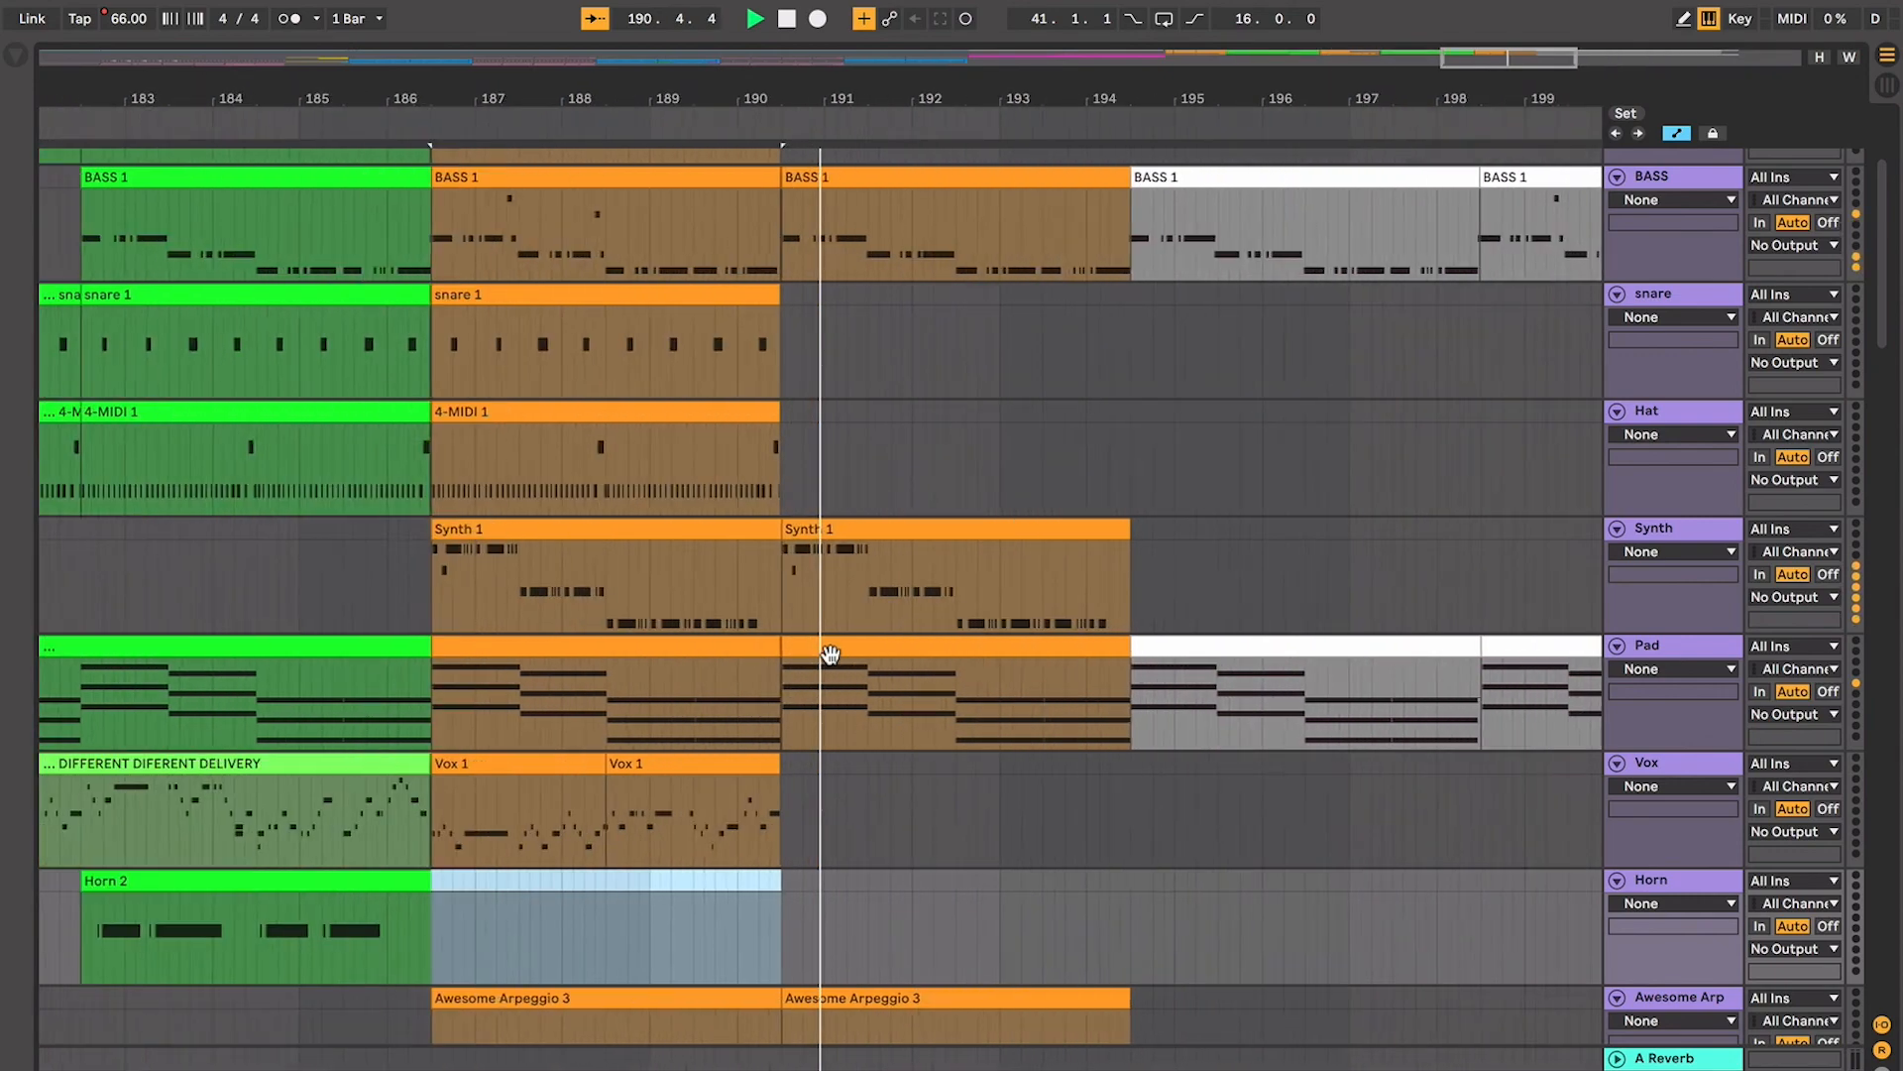
Follow playback of the orange section after bar 190.3, examining its BASS, Synth and Pad clips against the neighbouring sections
{"action": "scroll", "coordinate": [1267, 429], "scroll_direction": "up", "scroll_amount": 2}
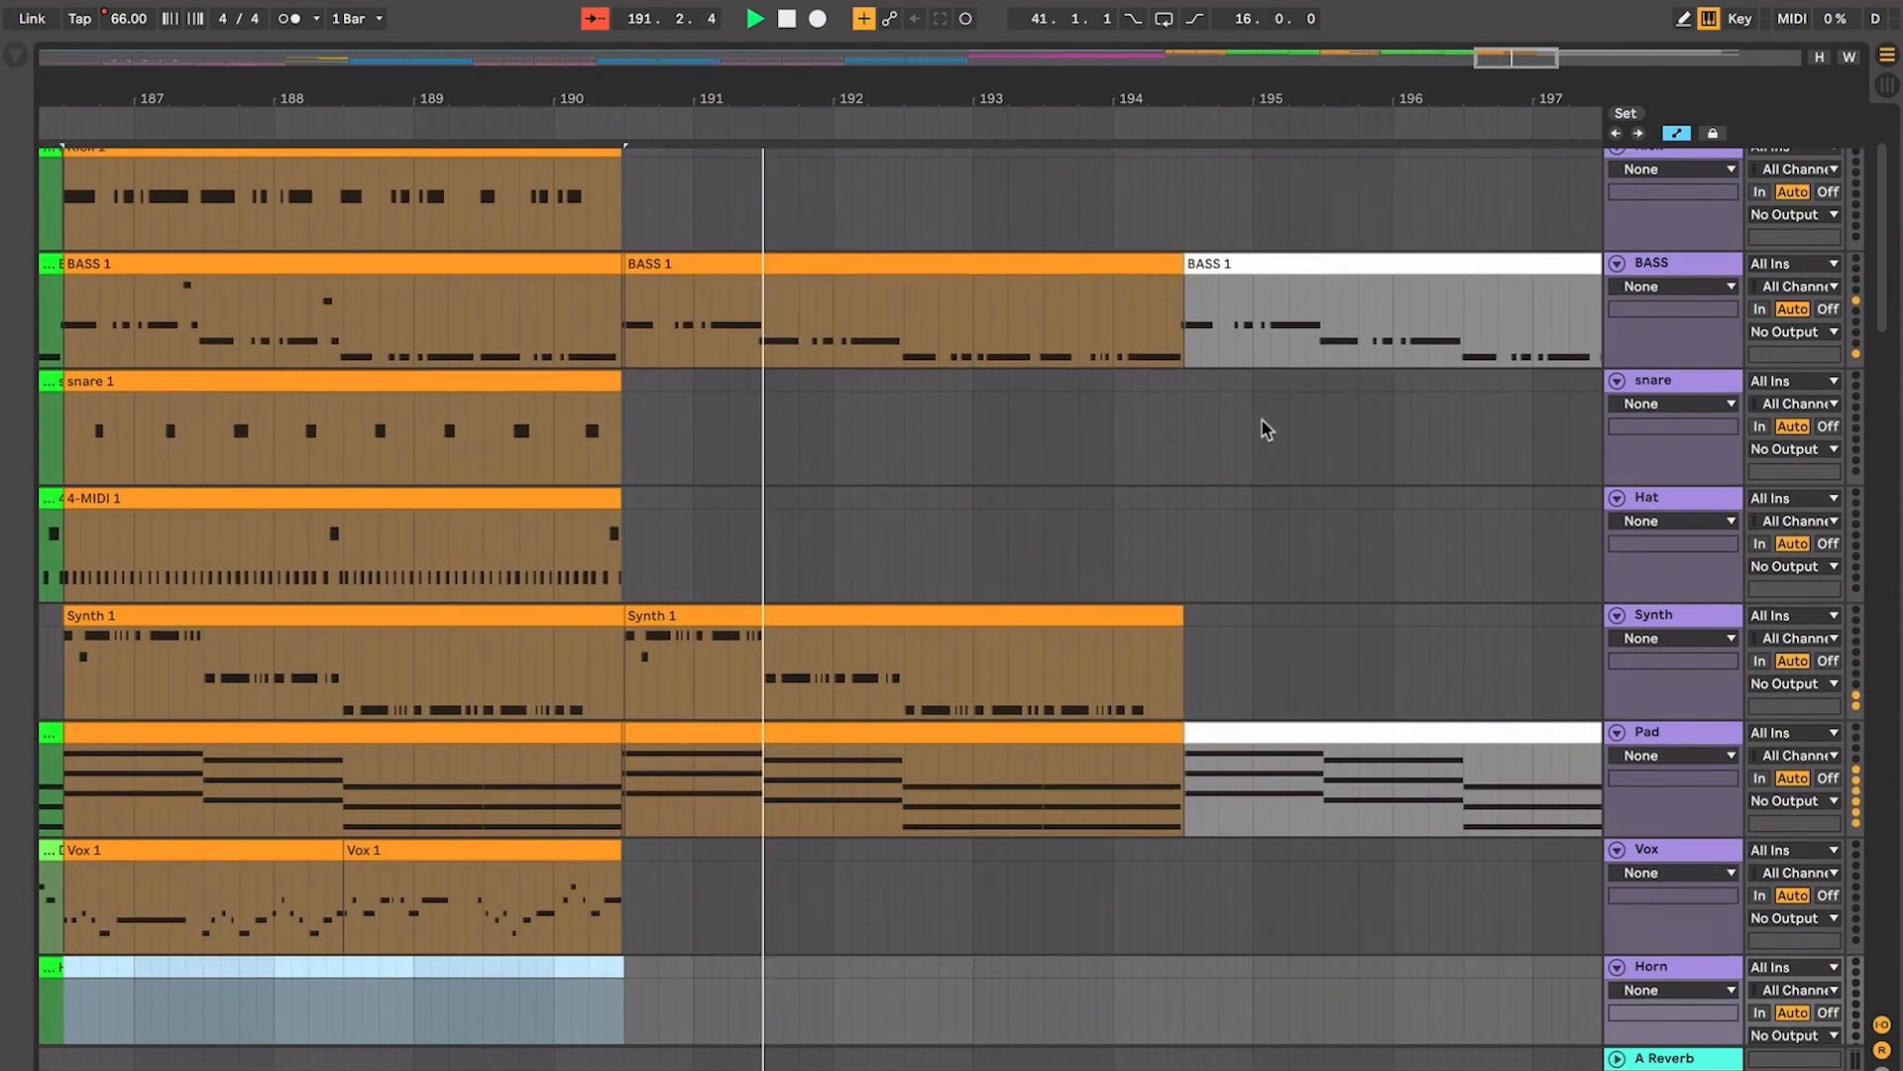
{"action": "scroll", "coordinate": [1267, 429], "scroll_direction": "down", "scroll_amount": 12}
{"action": "scroll", "coordinate": [1267, 429], "scroll_direction": "up", "scroll_amount": 4}
{"action": "scroll", "coordinate": [1266, 429], "scroll_direction": "up", "scroll_amount": 12}
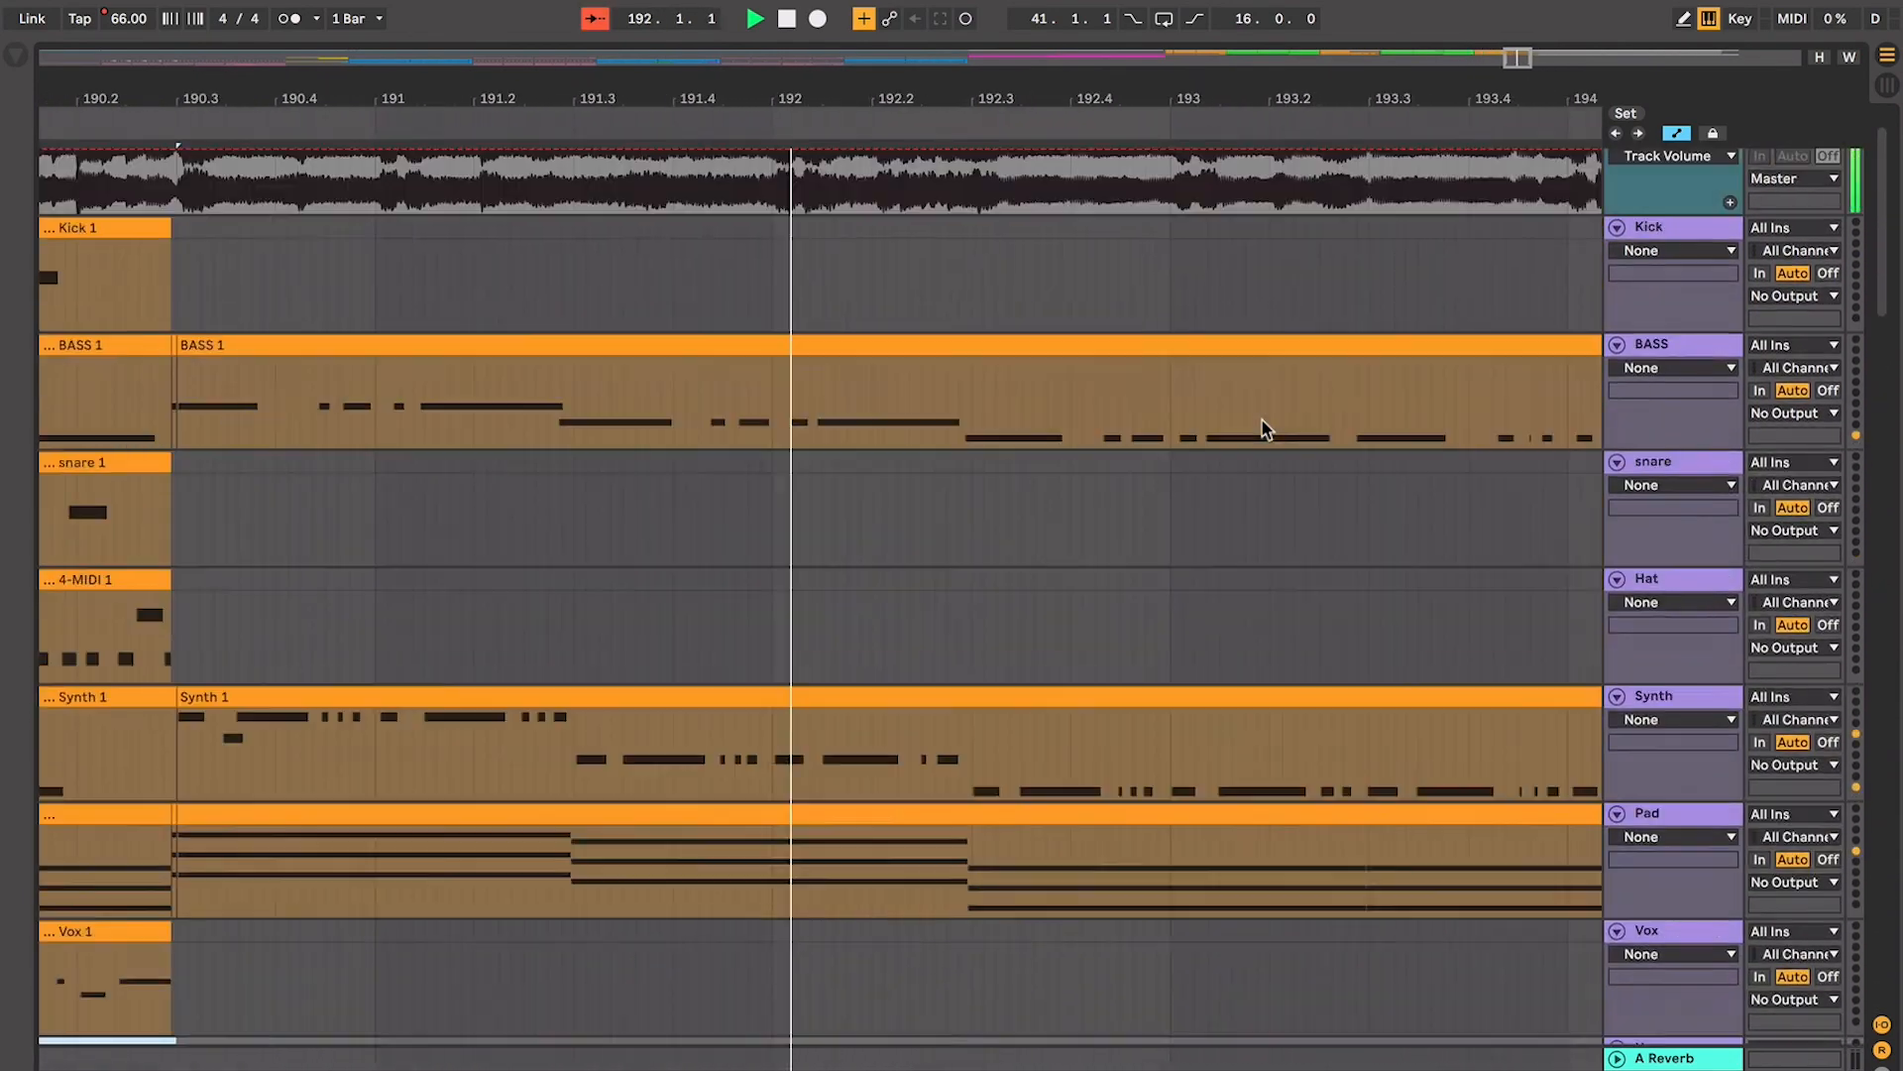
{"action": "scroll", "coordinate": [1267, 429], "scroll_direction": "down", "scroll_amount": 3}
{"action": "scroll", "coordinate": [1267, 429], "scroll_direction": "down", "scroll_amount": 4}
{"action": "scroll", "coordinate": [1267, 430], "scroll_direction": "down", "scroll_amount": 3}
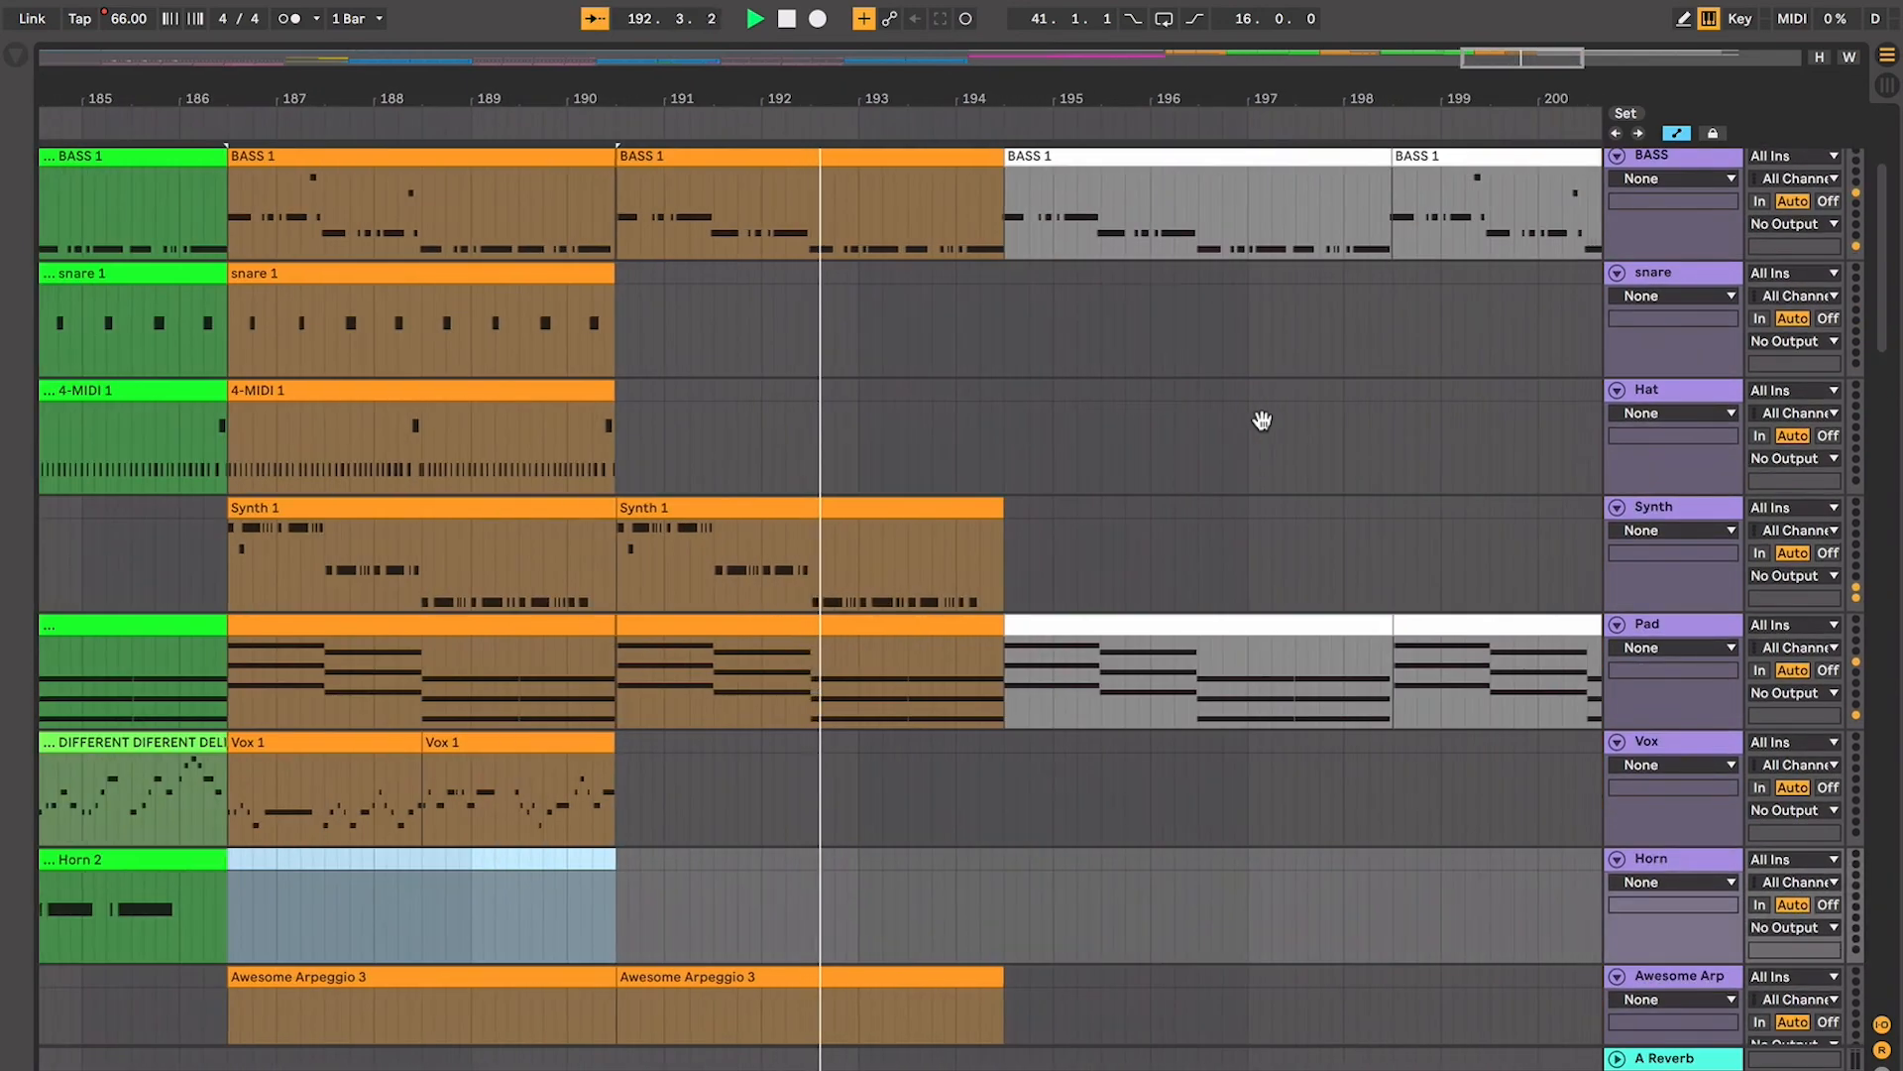
Fold all the tracks in the arrangement into compact single-line lanes
{"action": "scroll", "coordinate": [1267, 429], "scroll_direction": "up", "scroll_amount": 1}
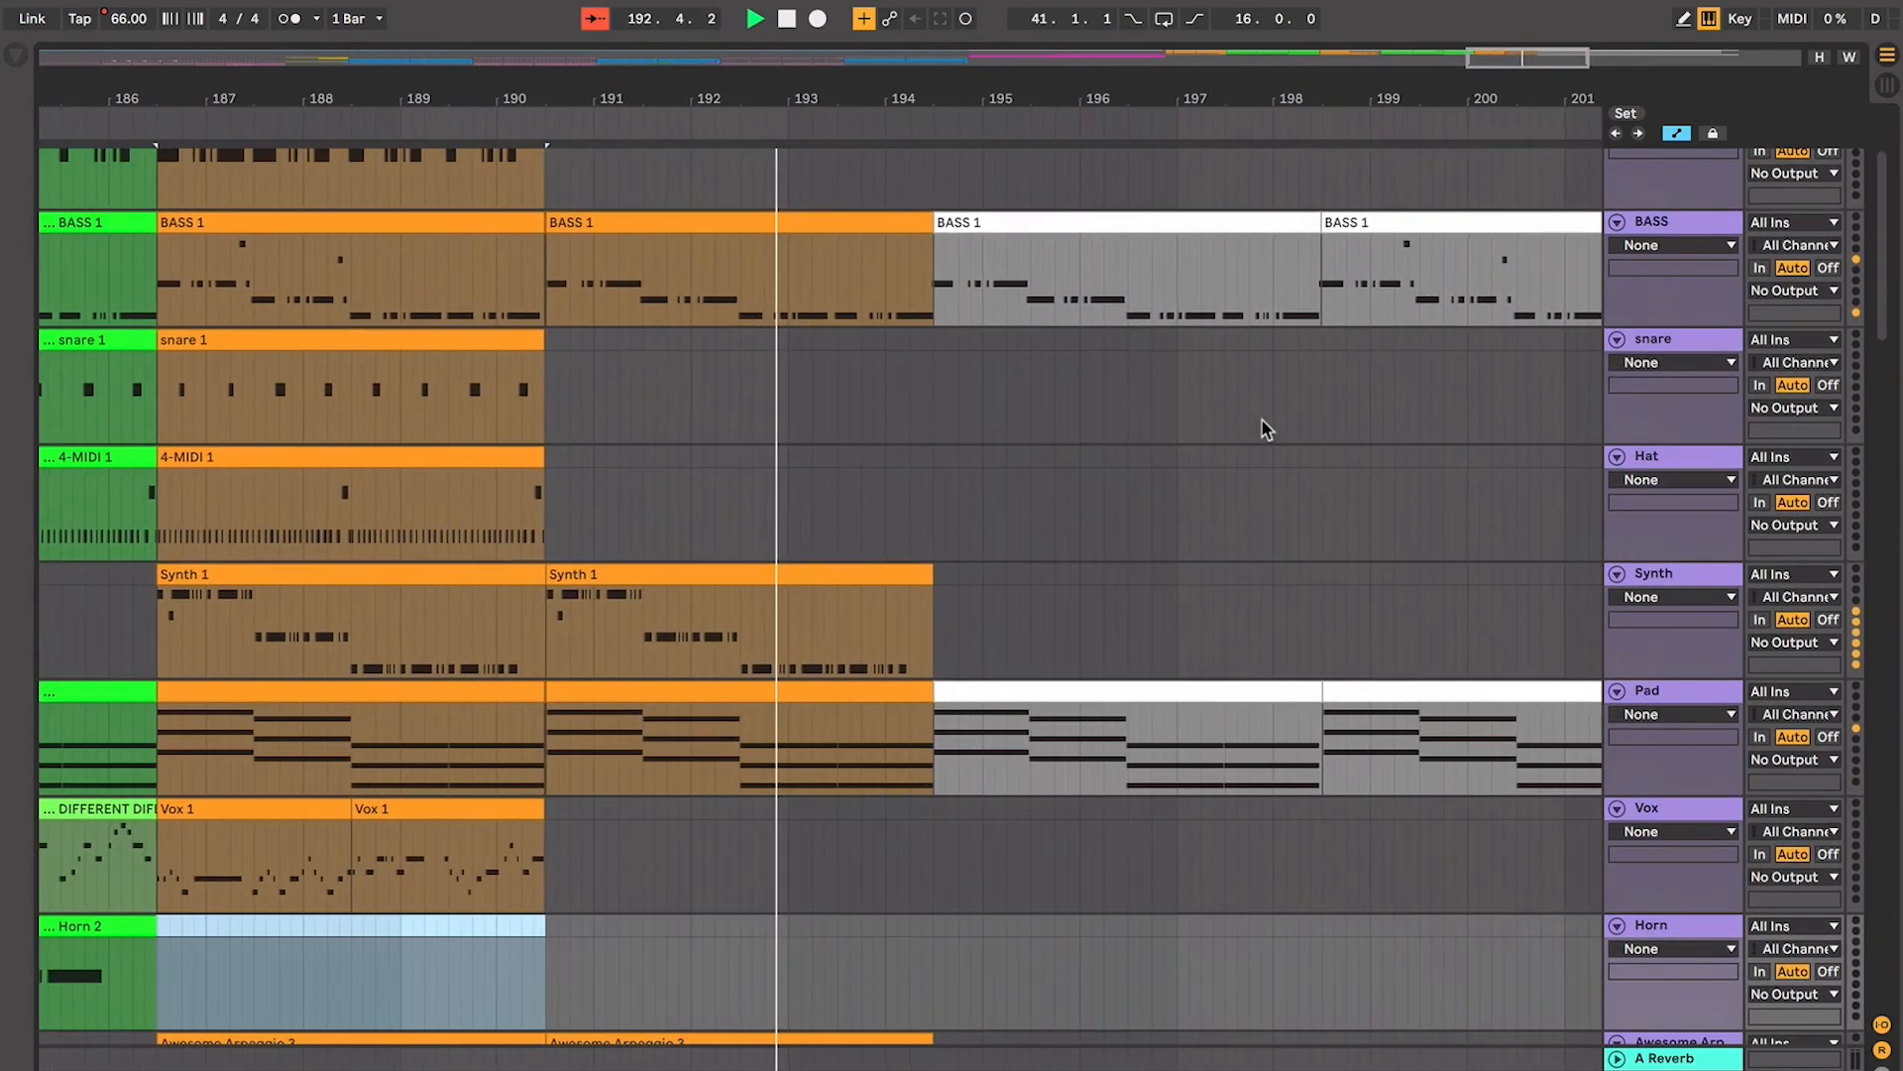
{"action": "left_click", "coordinate": [1652, 575]}
{"action": "key", "text": "super+a"}
{"action": "left_click", "coordinate": [1618, 576]}
{"action": "left_click", "coordinate": [1310, 387]}
{"action": "scroll", "coordinate": [1610, 412], "scroll_direction": "right", "scroll_amount": 1}
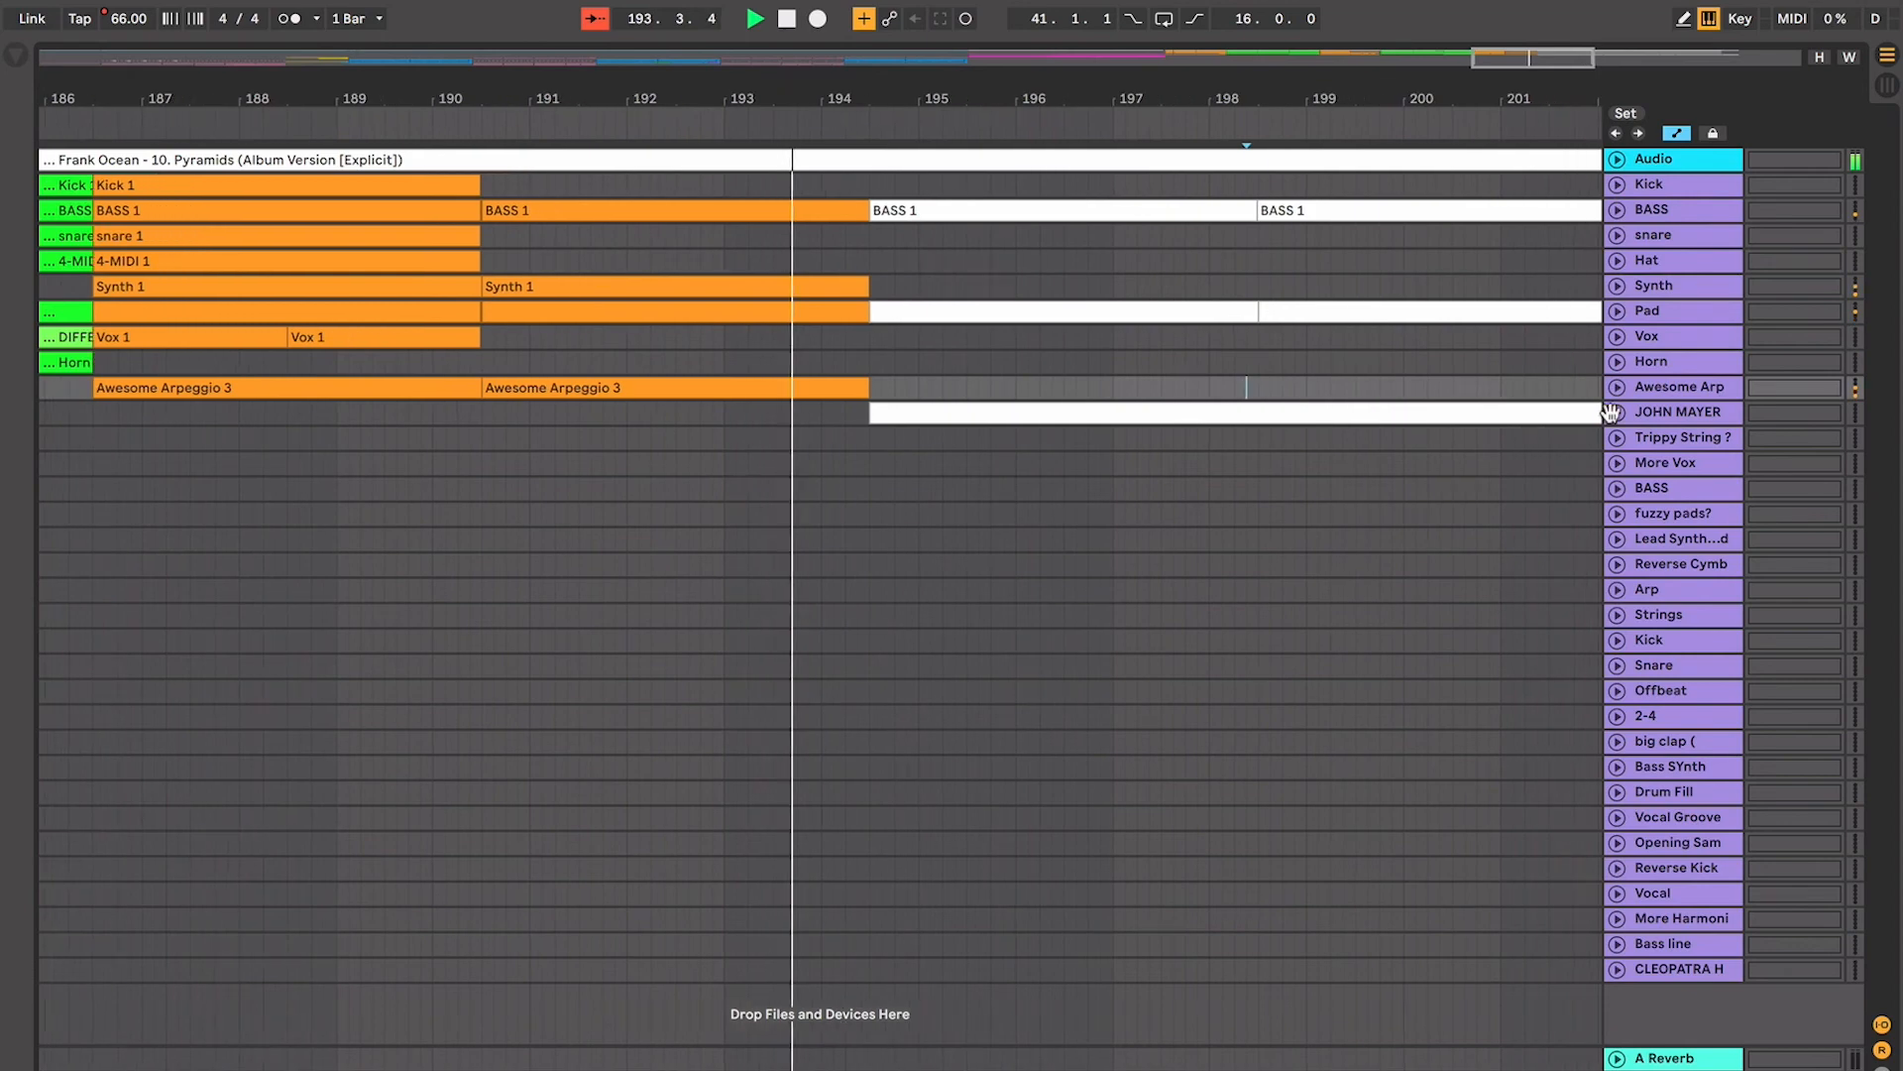
Move the Pad and JOHN MAYER tracks directly below BASS and unfold all three tracks
{"action": "left_click", "coordinate": [1646, 409]}
{"action": "left_click_drag", "start_coordinate": [1652, 321], "coordinate": [1660, 317]}
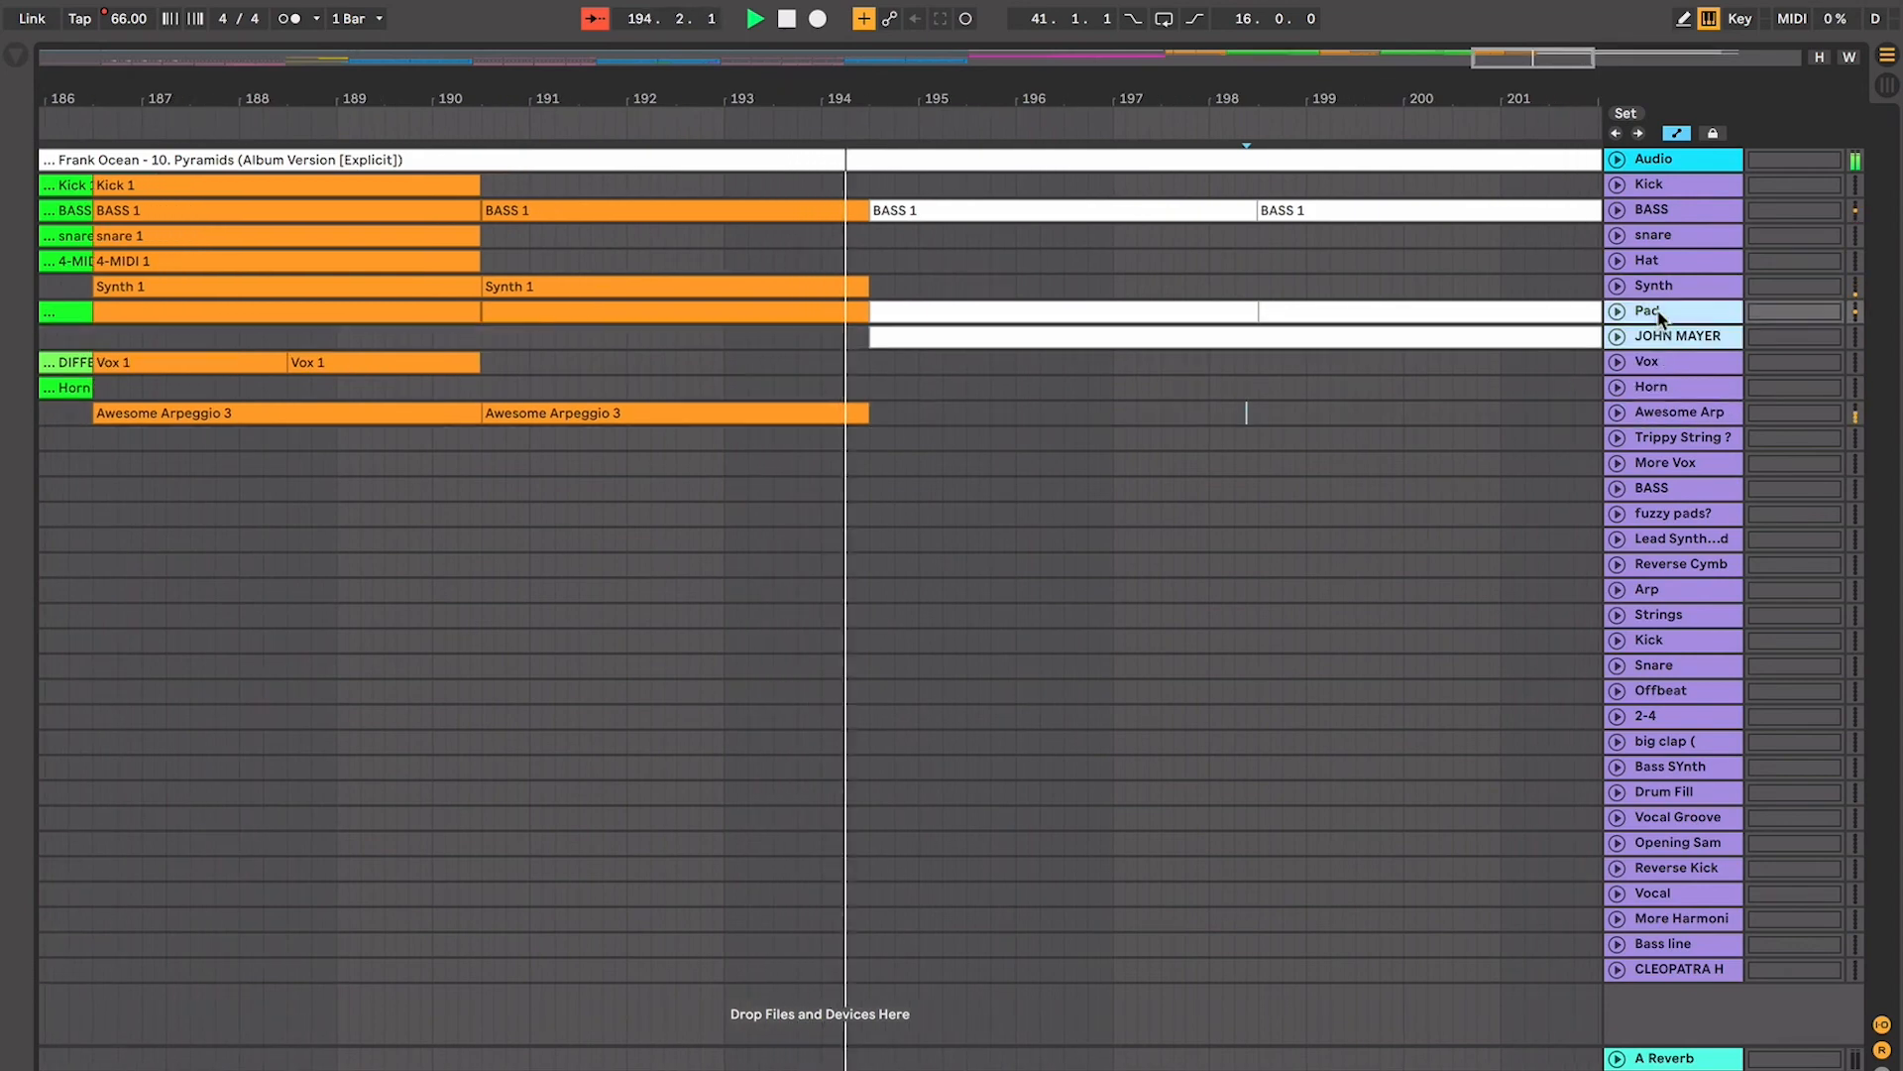
{"action": "left_click_drag", "start_coordinate": [1657, 238], "coordinate": [1656, 226]}
{"action": "left_click", "coordinate": [1617, 209]}
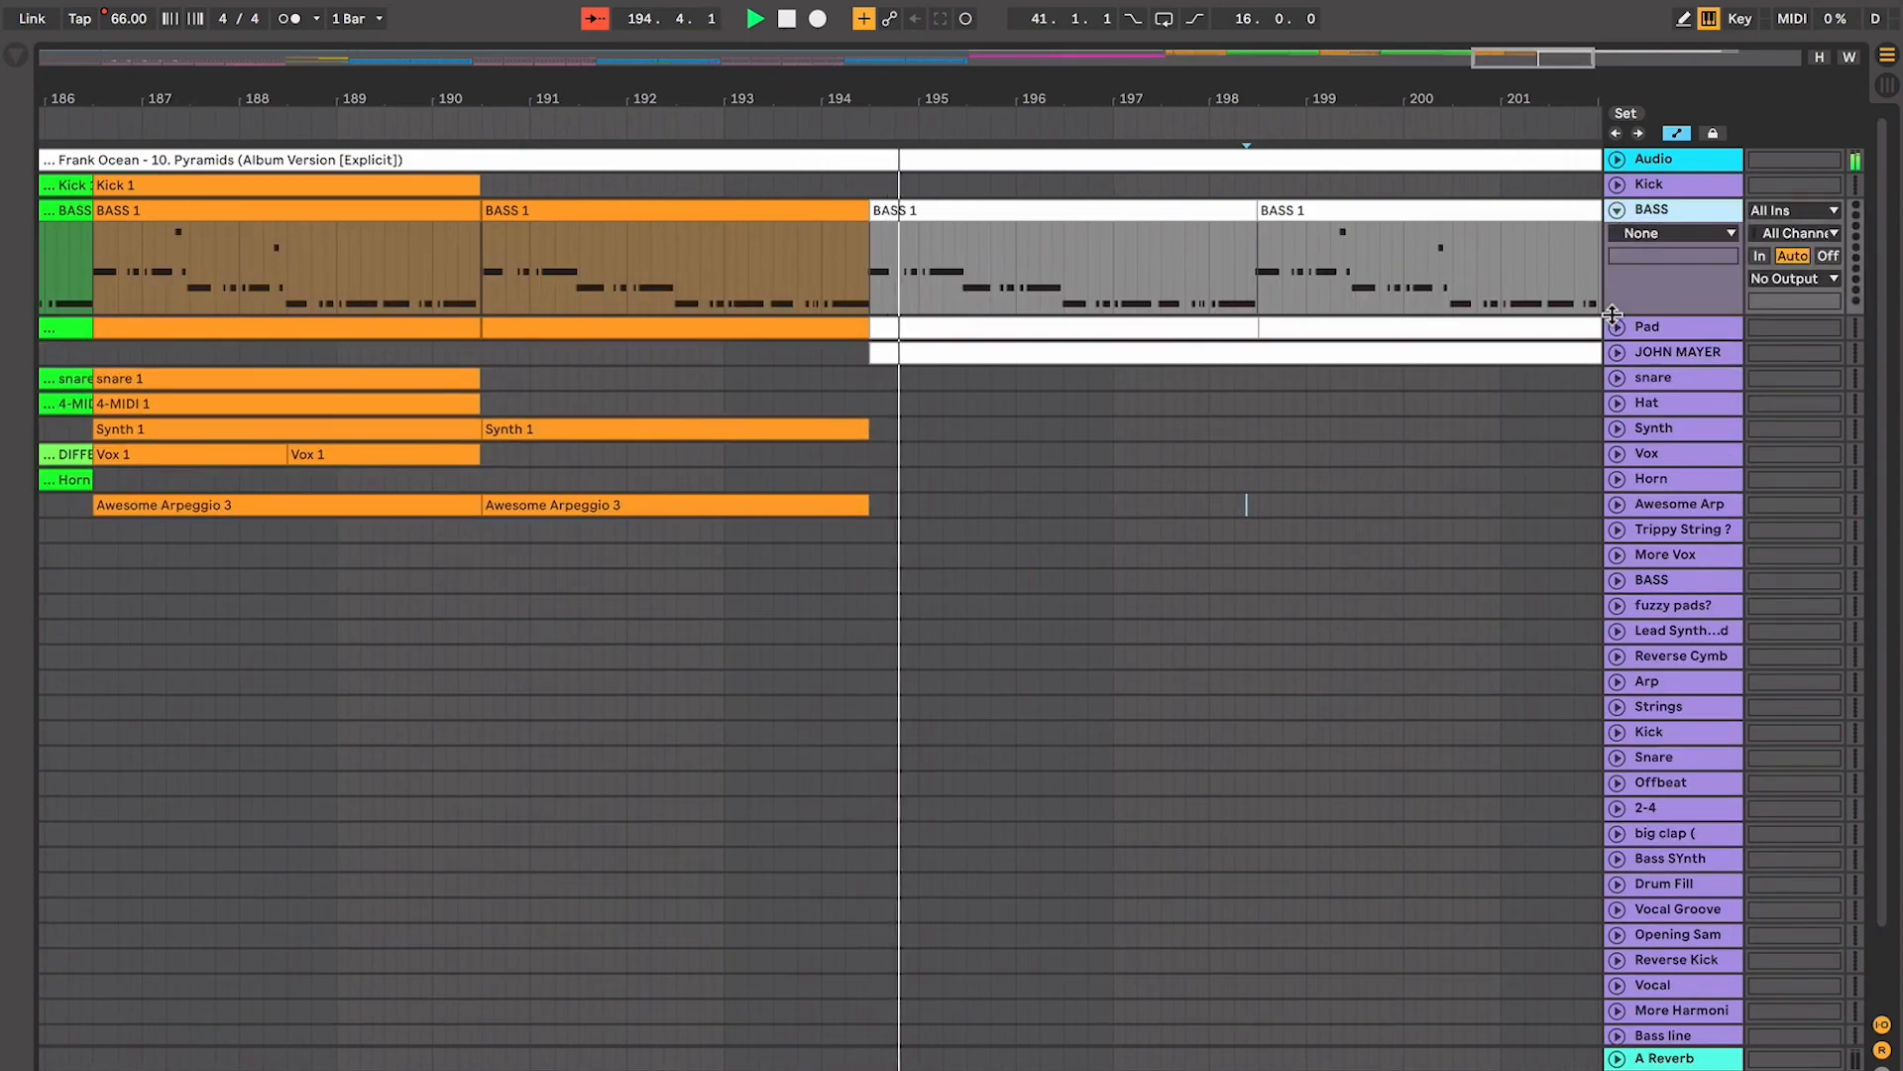
{"action": "left_click", "coordinate": [1618, 352]}
{"action": "left_click", "coordinate": [1617, 327]}
Stop playback and rename the first JOHN MAYER clip, starting at bar 194.3, as SOLO PT 1
{"action": "left_click", "coordinate": [1260, 444]}
{"action": "scroll", "coordinate": [1260, 445], "scroll_direction": "right", "scroll_amount": 3}
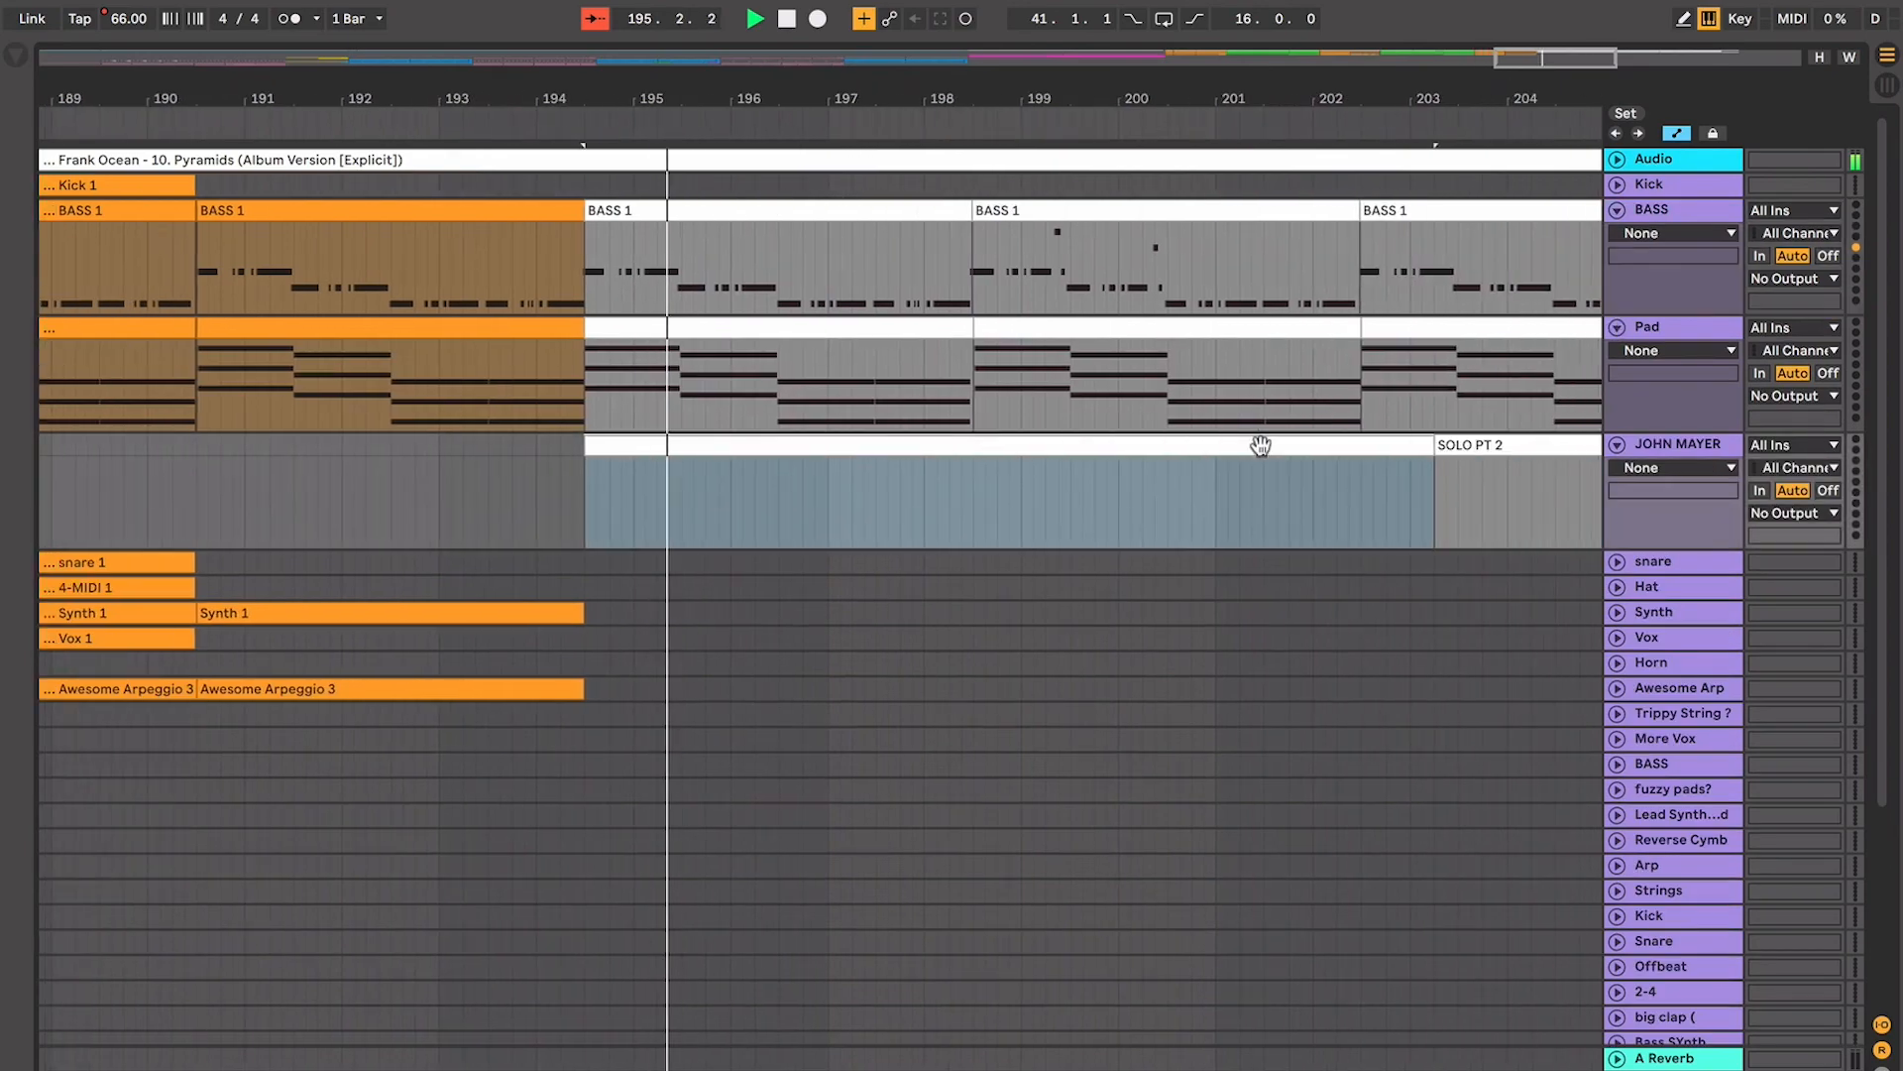
{"action": "key", "text": "minus"}
{"action": "key", "text": "minus"}
{"action": "scroll", "coordinate": [1260, 445], "scroll_direction": "right", "scroll_amount": 2}
{"action": "scroll", "coordinate": [1457, 252], "scroll_direction": "right", "scroll_amount": 3}
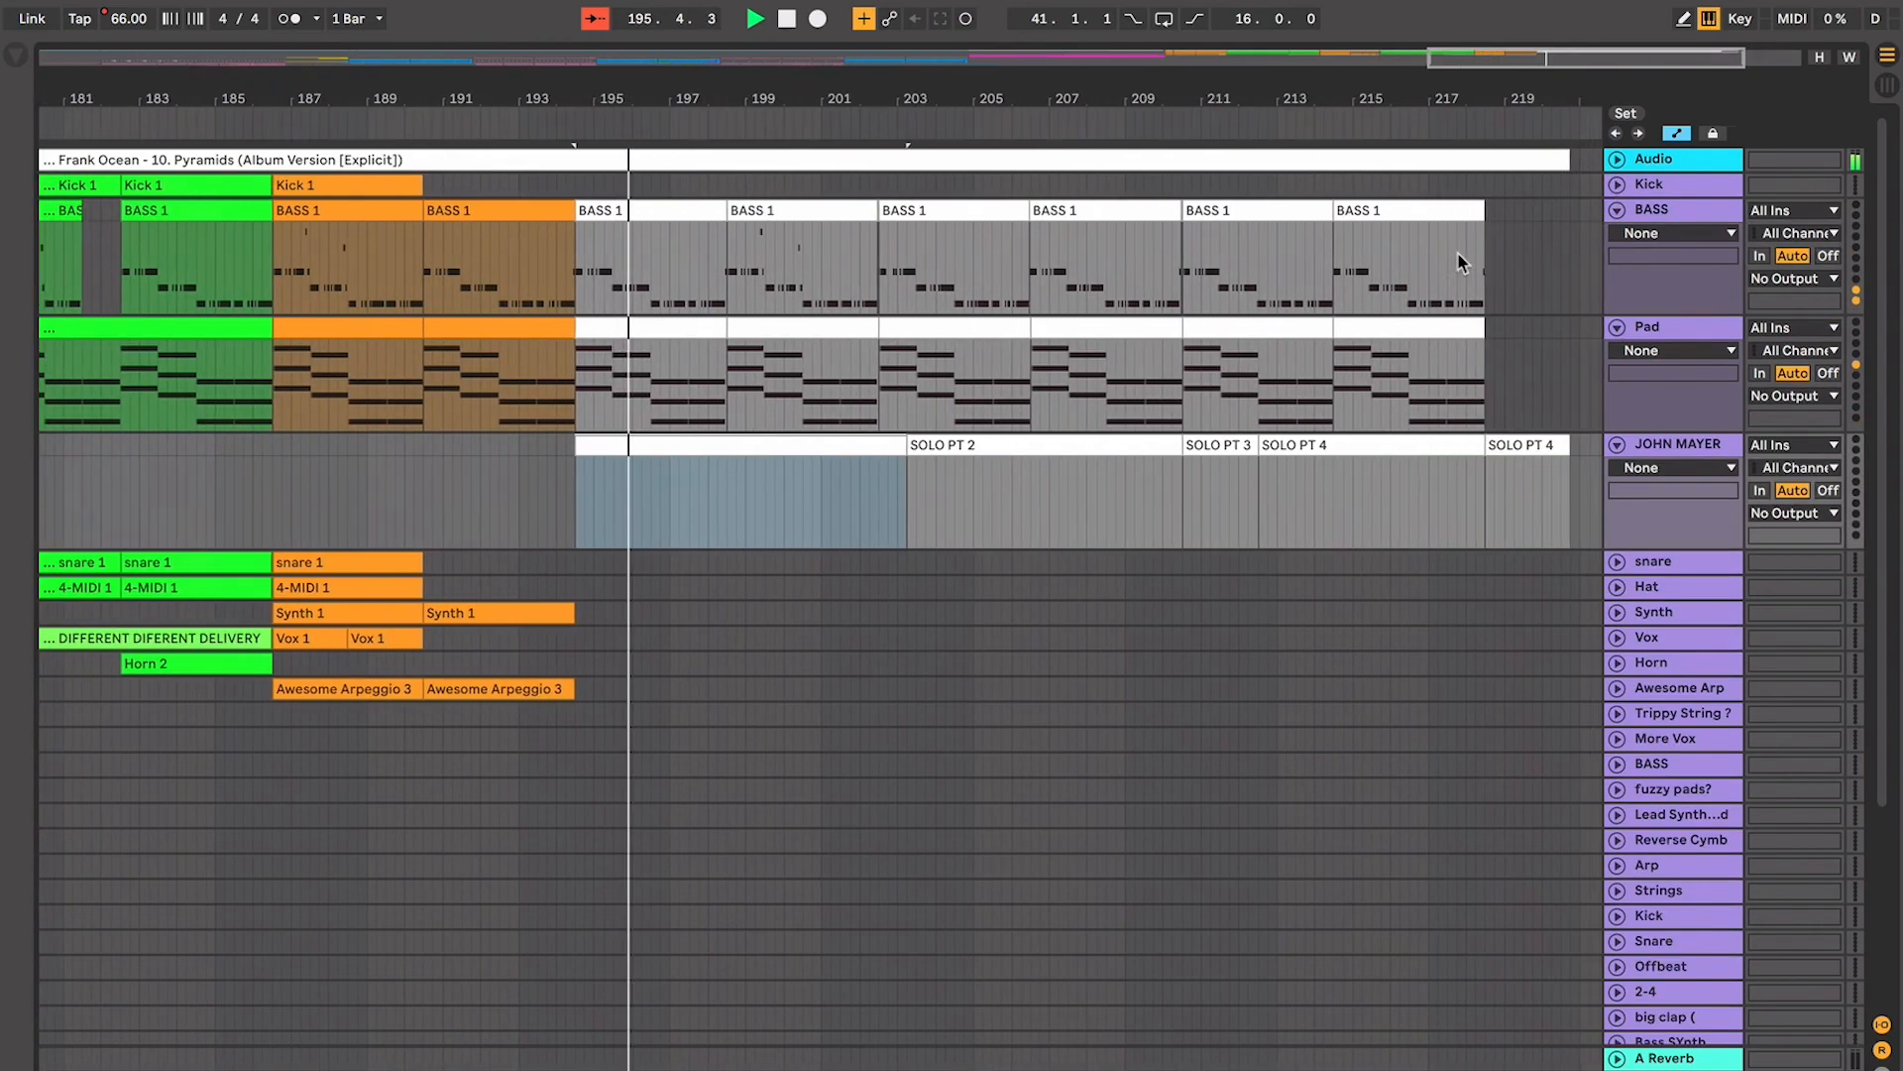
{"action": "key", "text": "minus"}
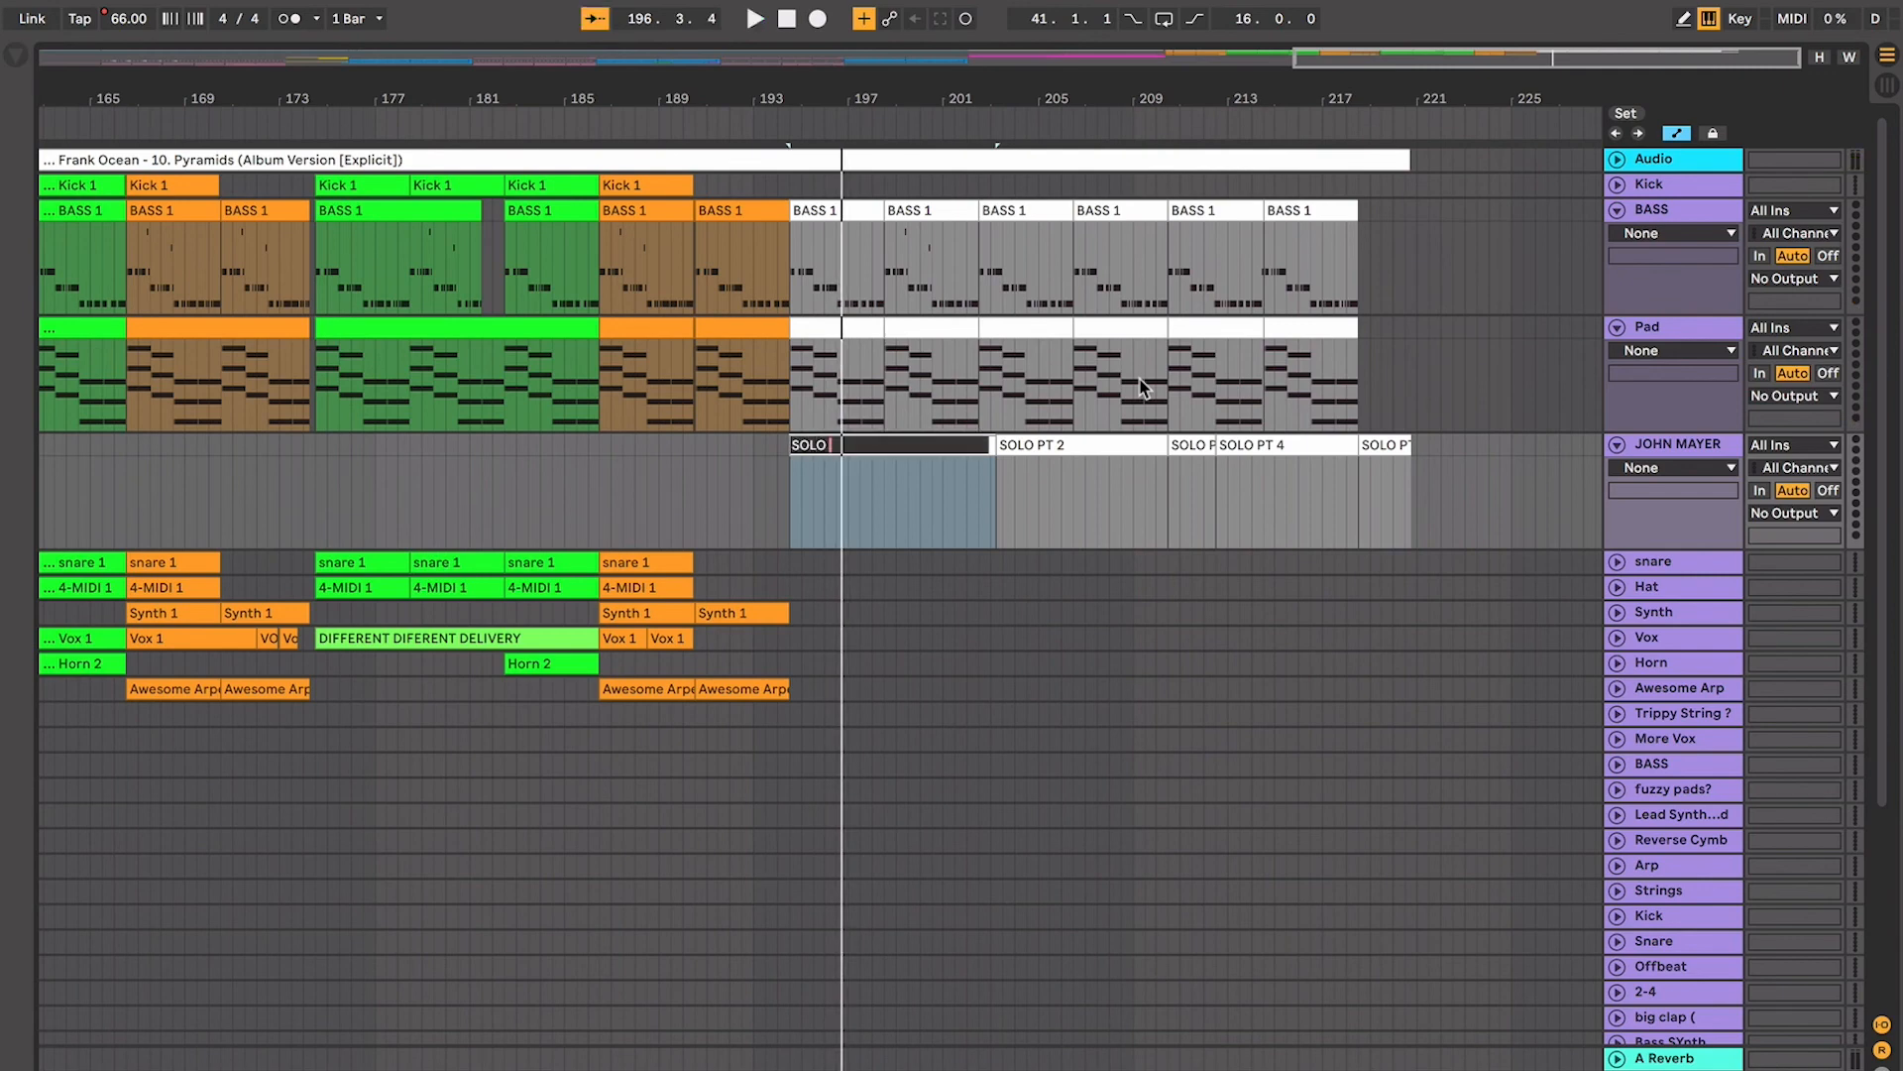
{"action": "left_click", "coordinate": [869, 402]}
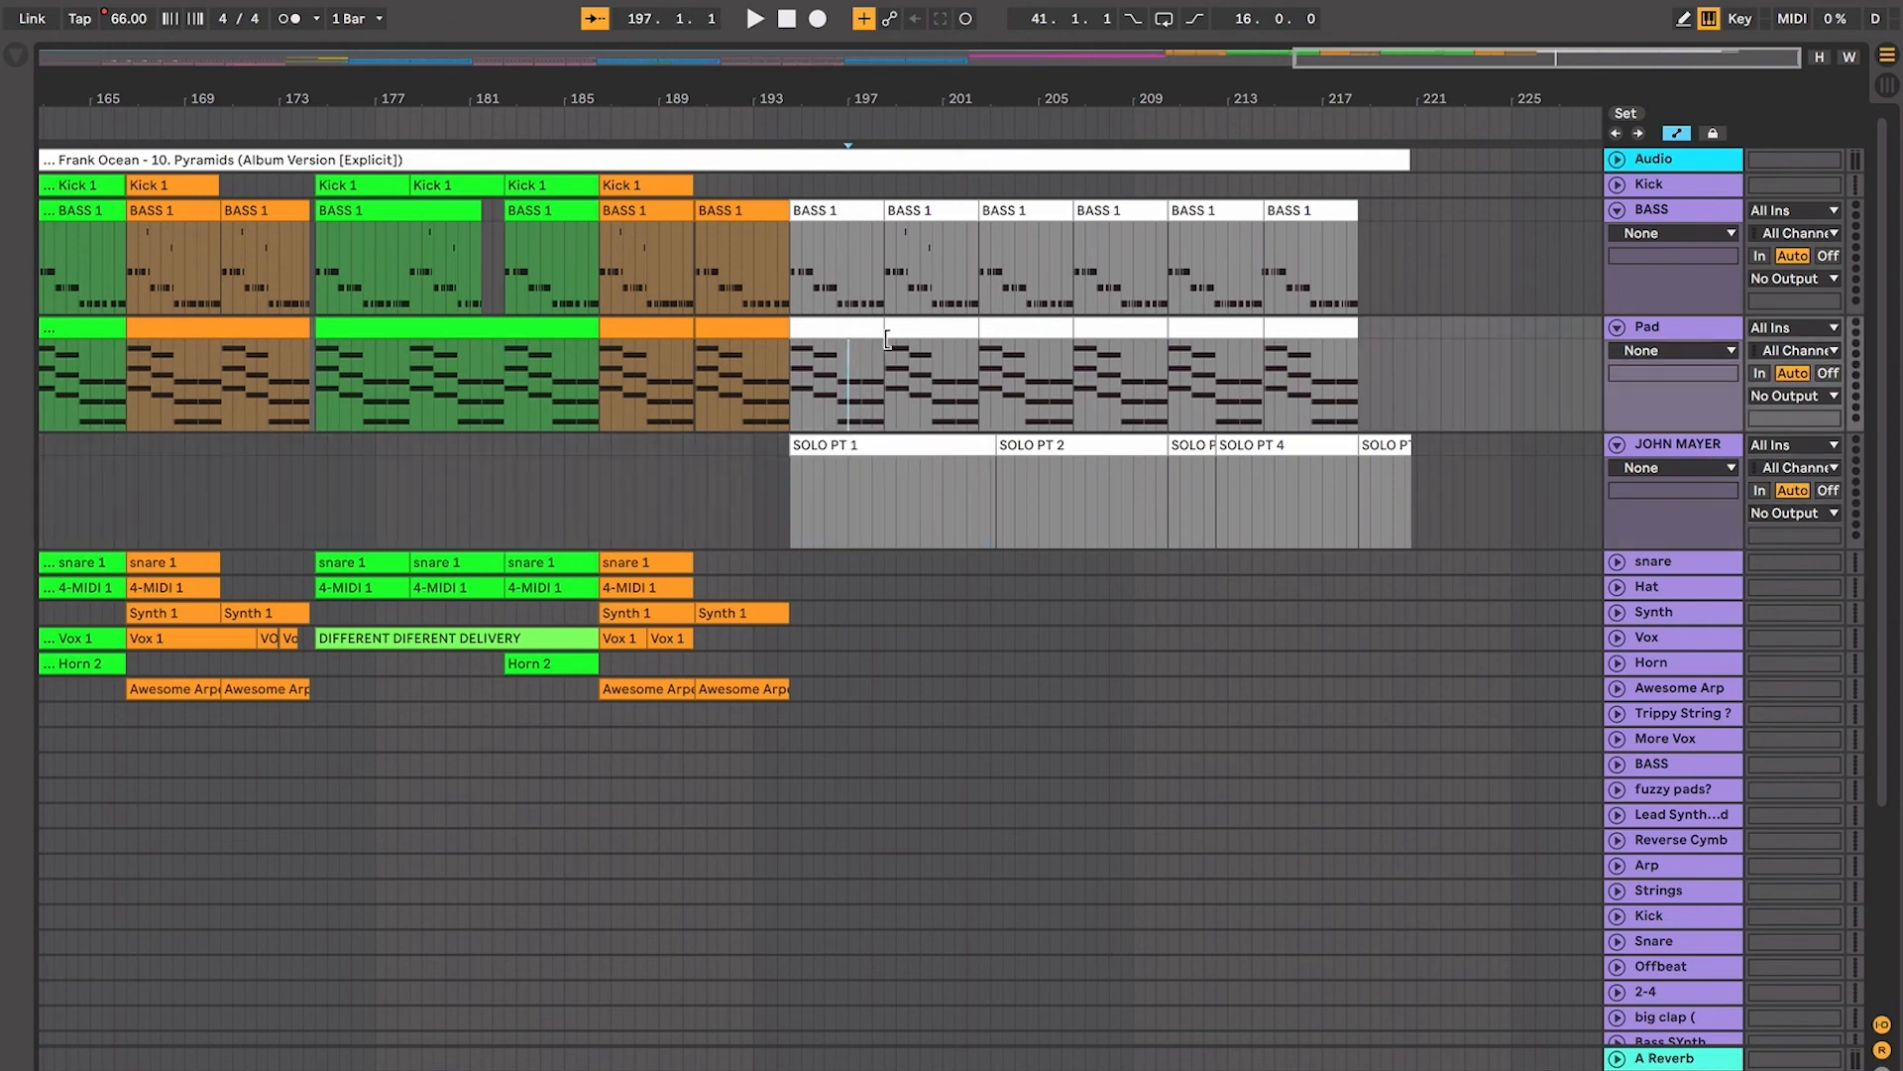
Examine the orange BASS and Pad clips from bar 190.3 and how they lead into the white solo section
{"action": "left_click", "coordinate": [754, 321]}
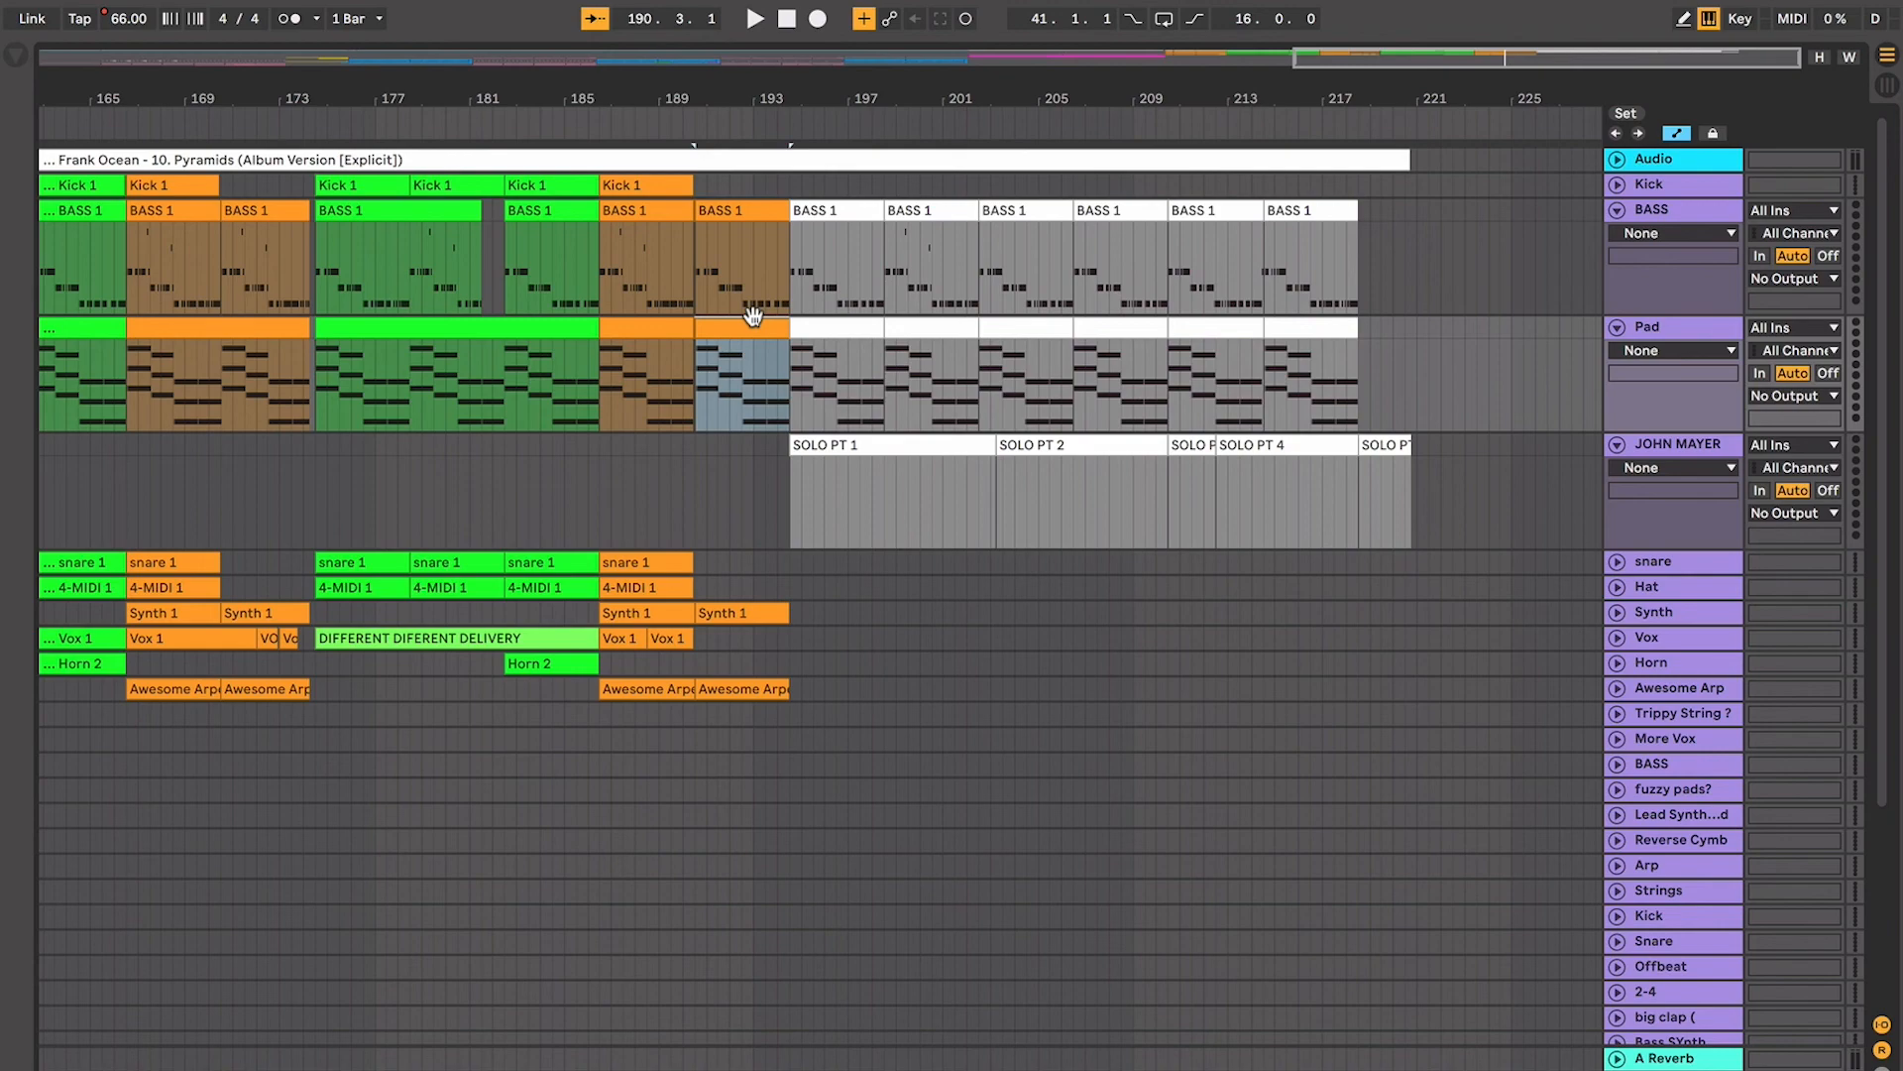
{"action": "scroll", "coordinate": [754, 315], "scroll_direction": "left", "scroll_amount": 2}
{"action": "left_click", "coordinate": [761, 298]}
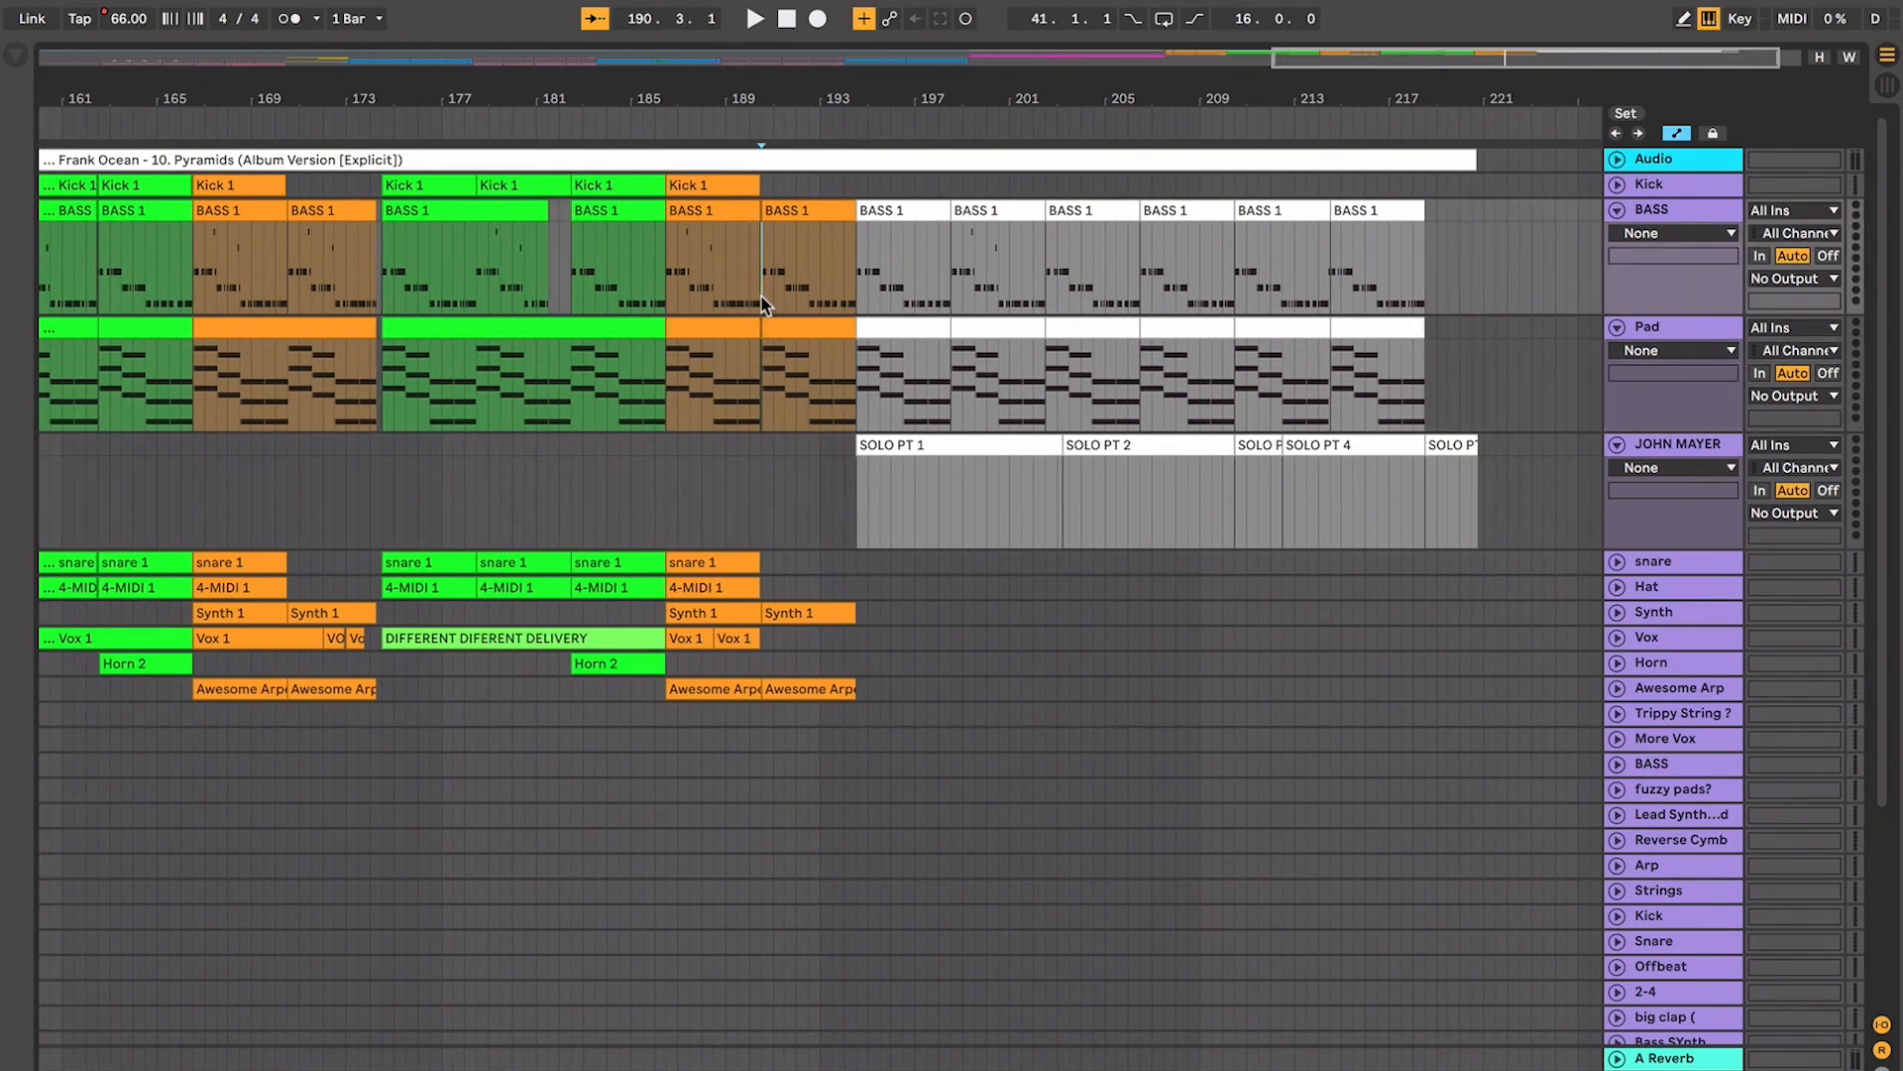
{"action": "scroll", "coordinate": [761, 295], "scroll_direction": "up", "scroll_amount": 5}
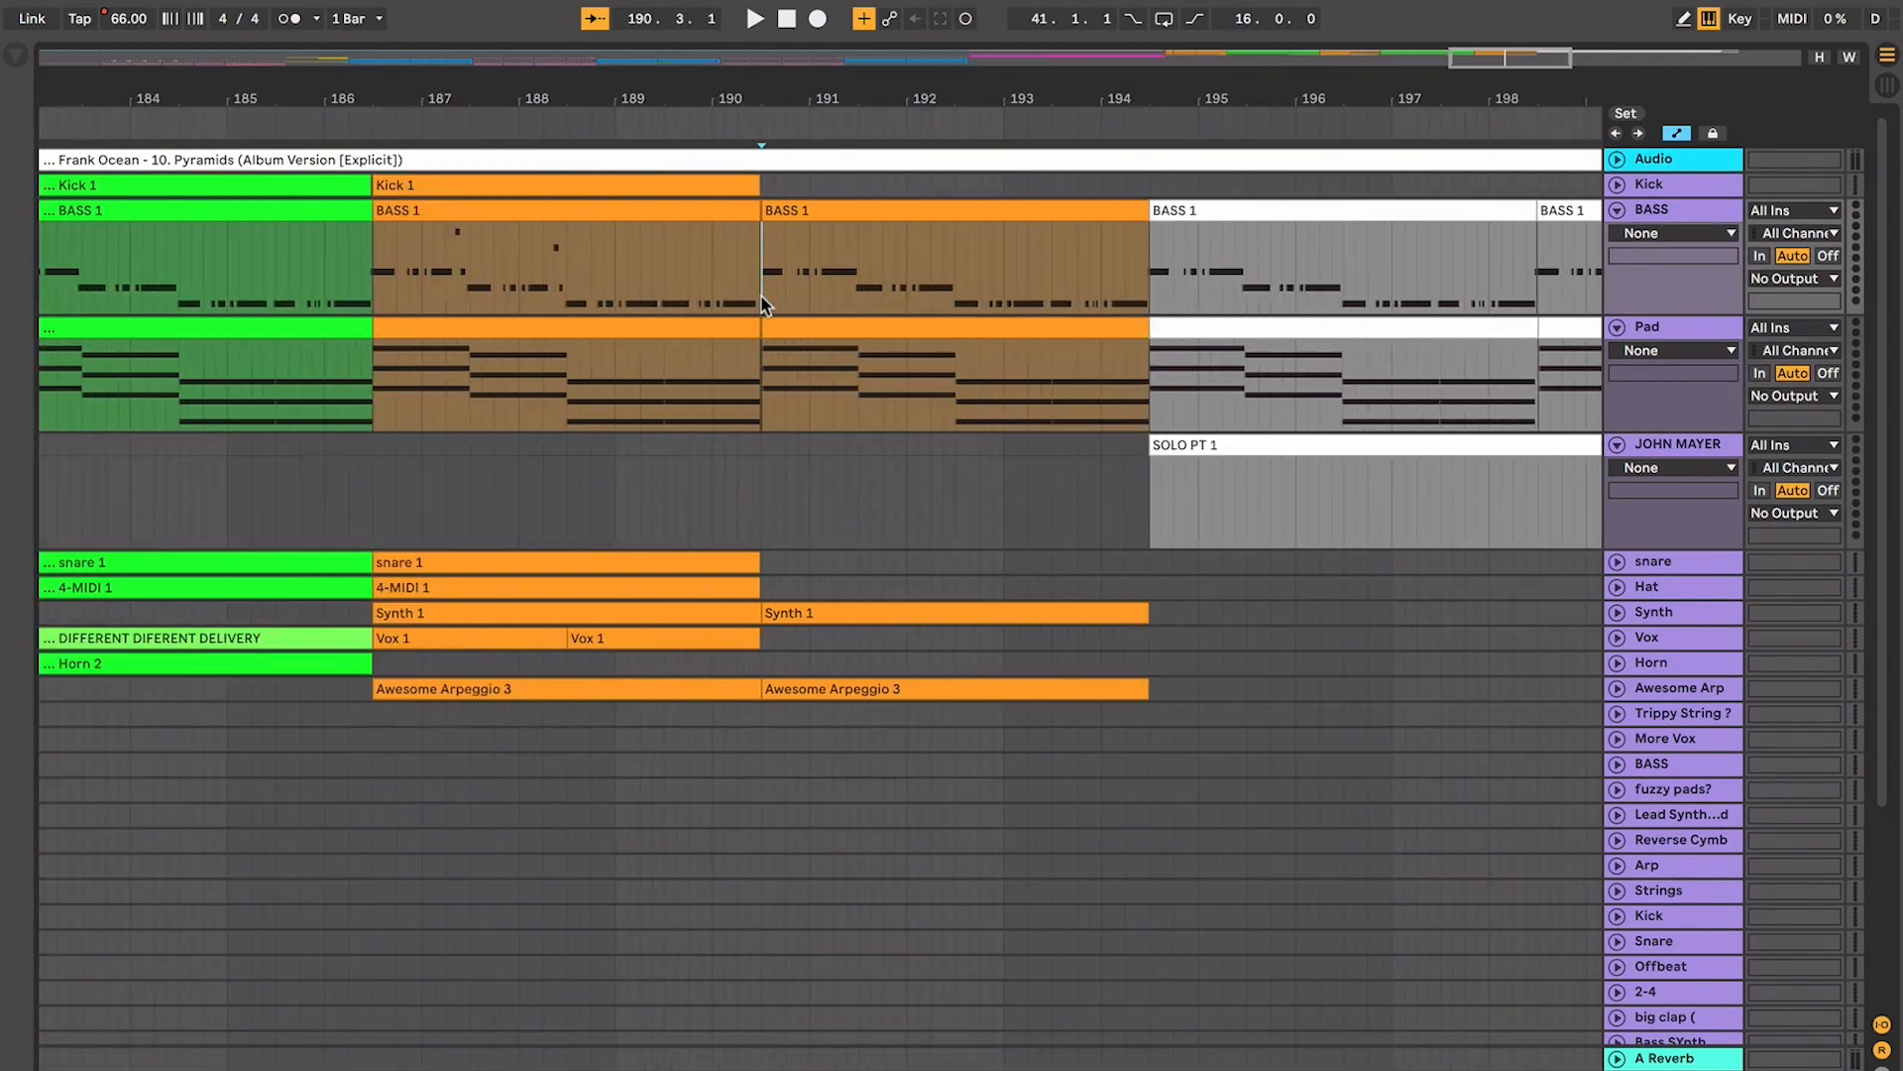
{"action": "scroll", "coordinate": [762, 295], "scroll_direction": "right", "scroll_amount": 2}
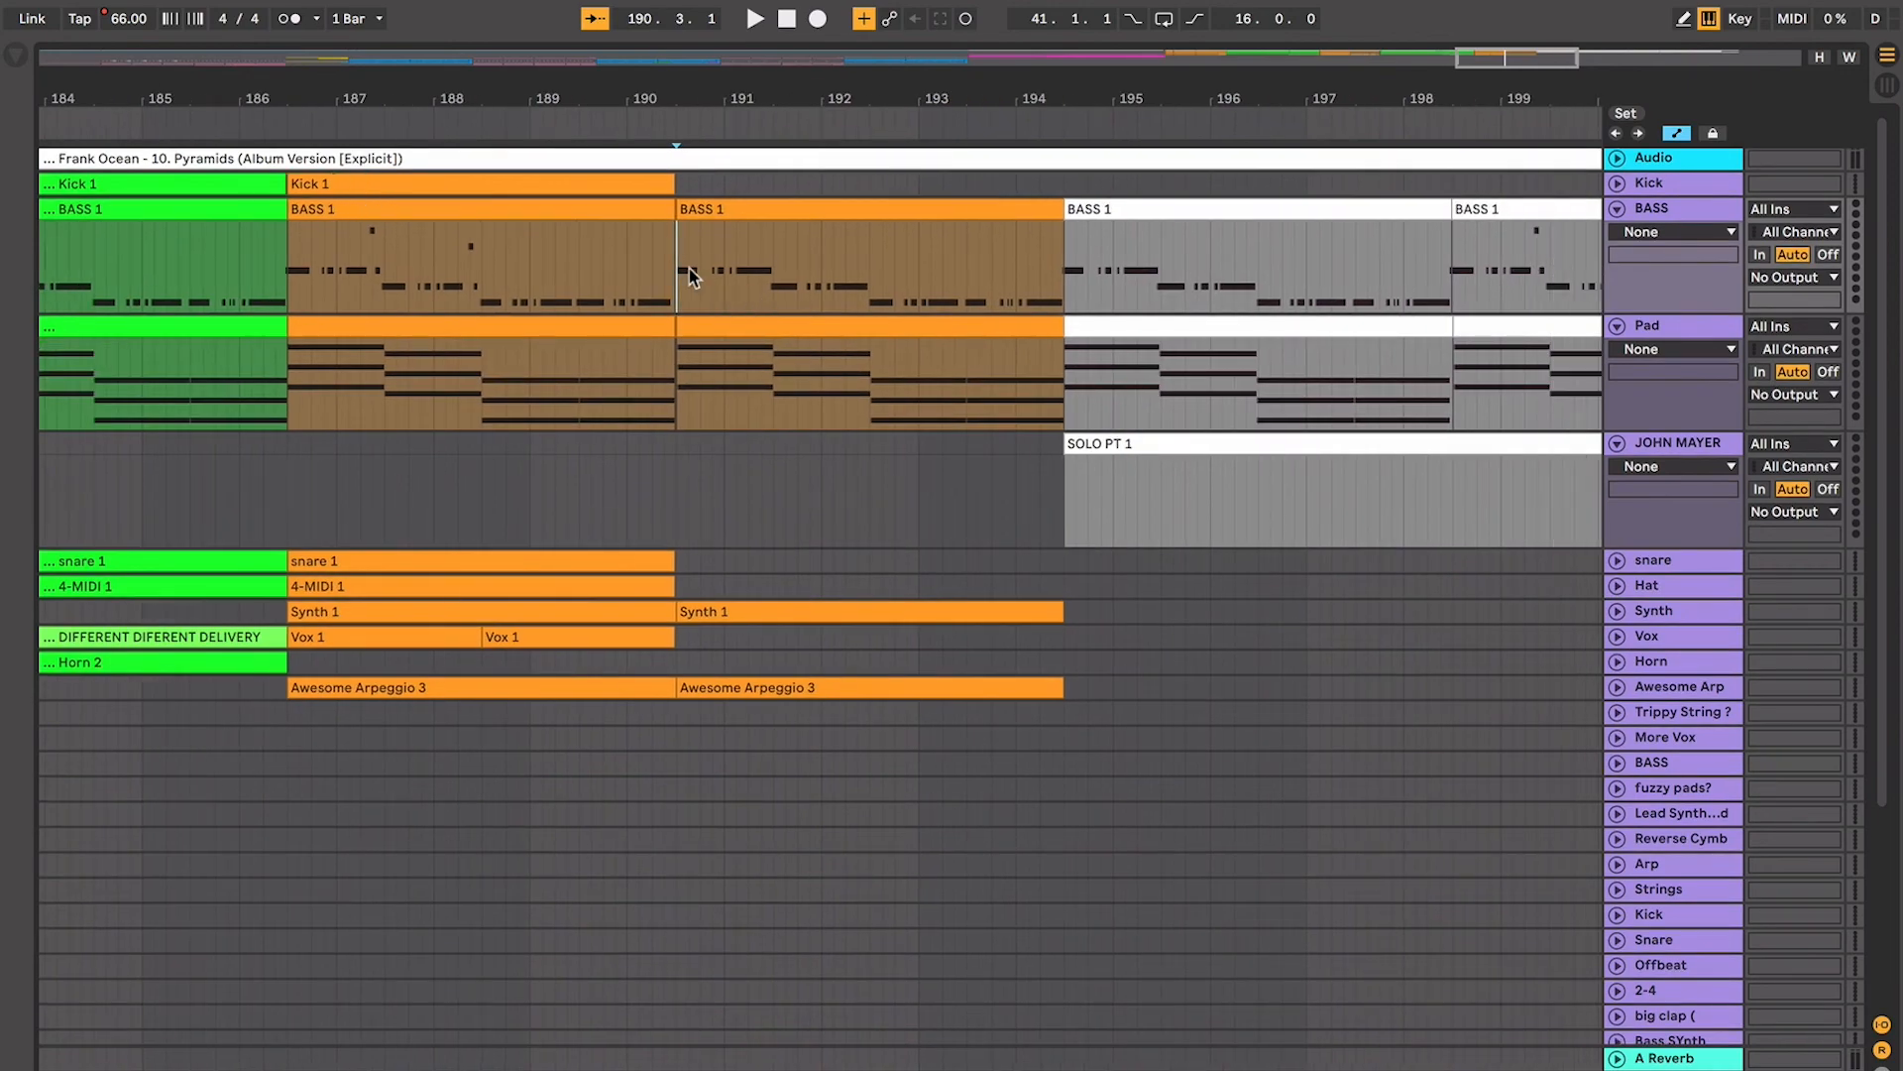
{"action": "scroll", "coordinate": [718, 280], "scroll_direction": "right", "scroll_amount": 2}
{"action": "scroll", "coordinate": [718, 281], "scroll_direction": "down", "scroll_amount": 1}
{"action": "left_click", "coordinate": [967, 400]}
{"action": "scroll", "coordinate": [974, 402], "scroll_direction": "down", "scroll_amount": 5}
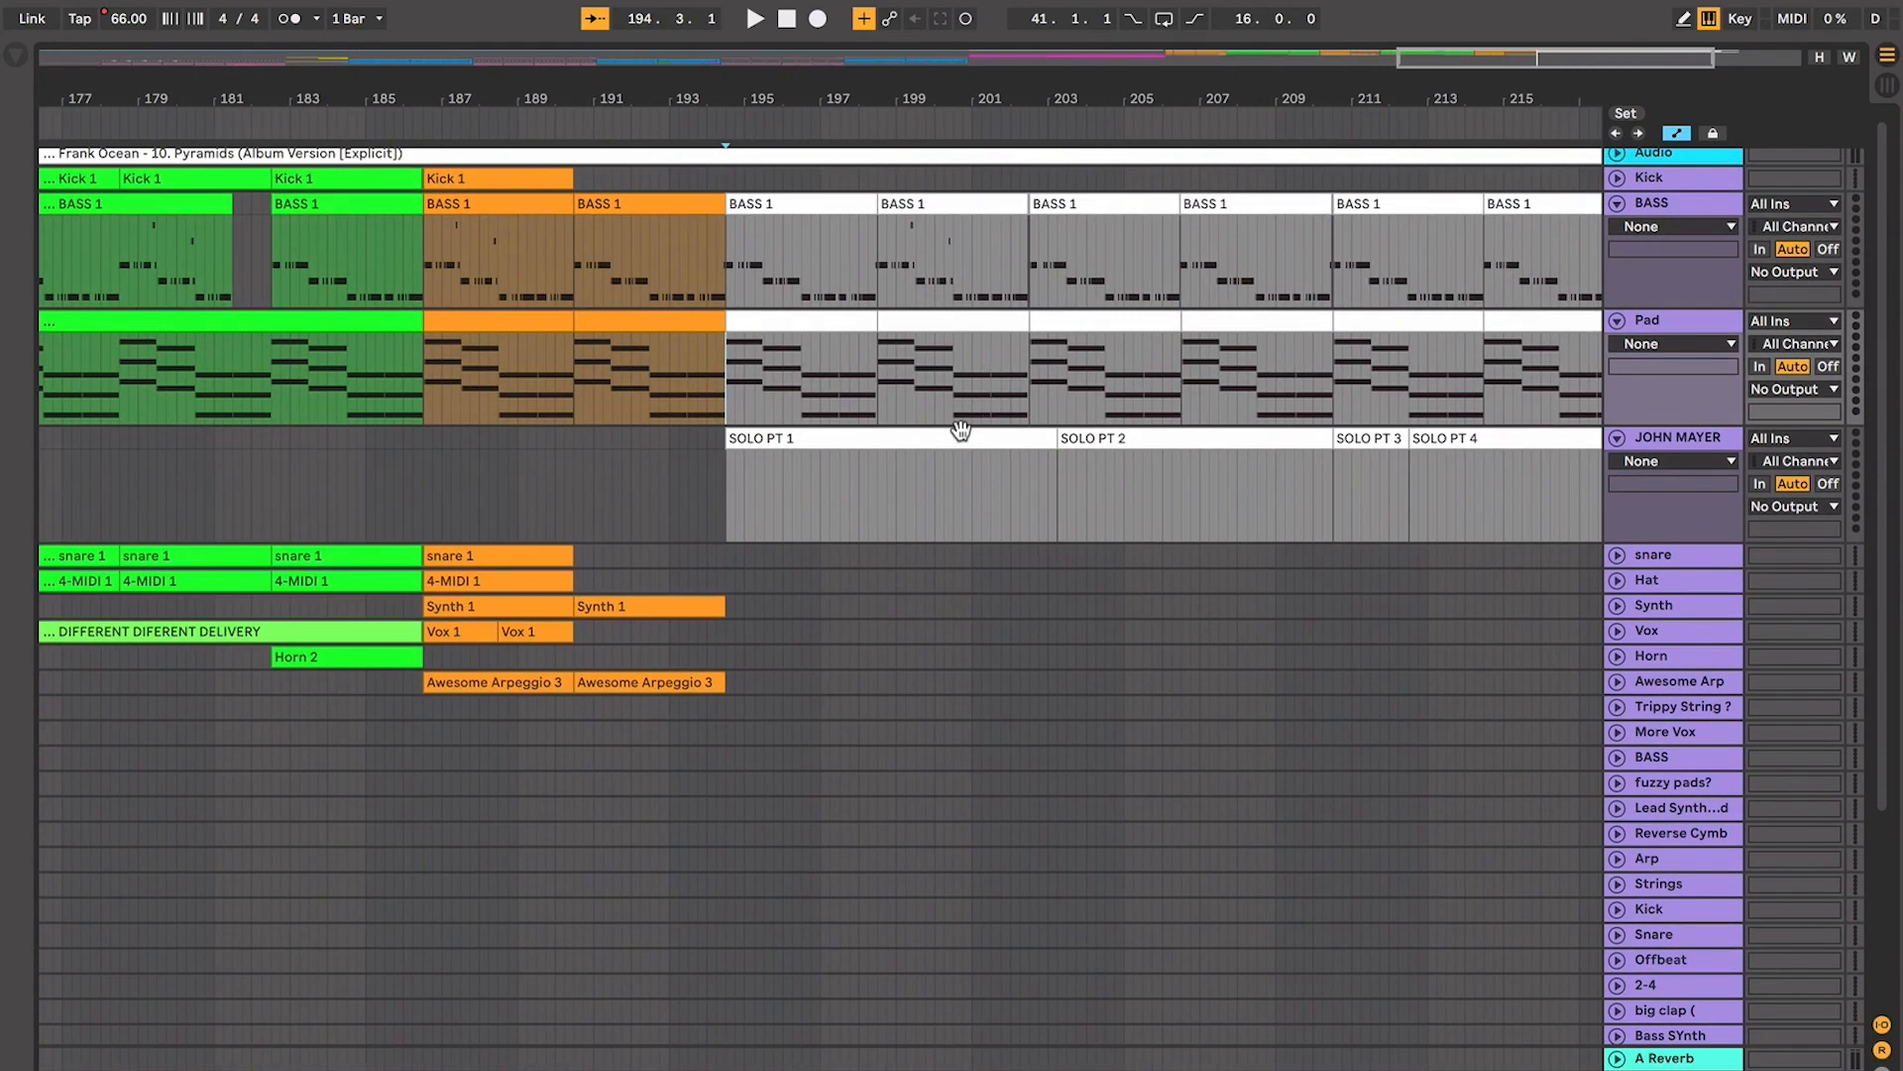
Examine where the JOHN MAYER SOLO PT clips start and end against the BASS and Pad clips above
{"action": "left_click", "coordinate": [959, 434]}
{"action": "left_click", "coordinate": [1094, 437]}
{"action": "scroll", "coordinate": [1096, 437], "scroll_direction": "right", "scroll_amount": 5}
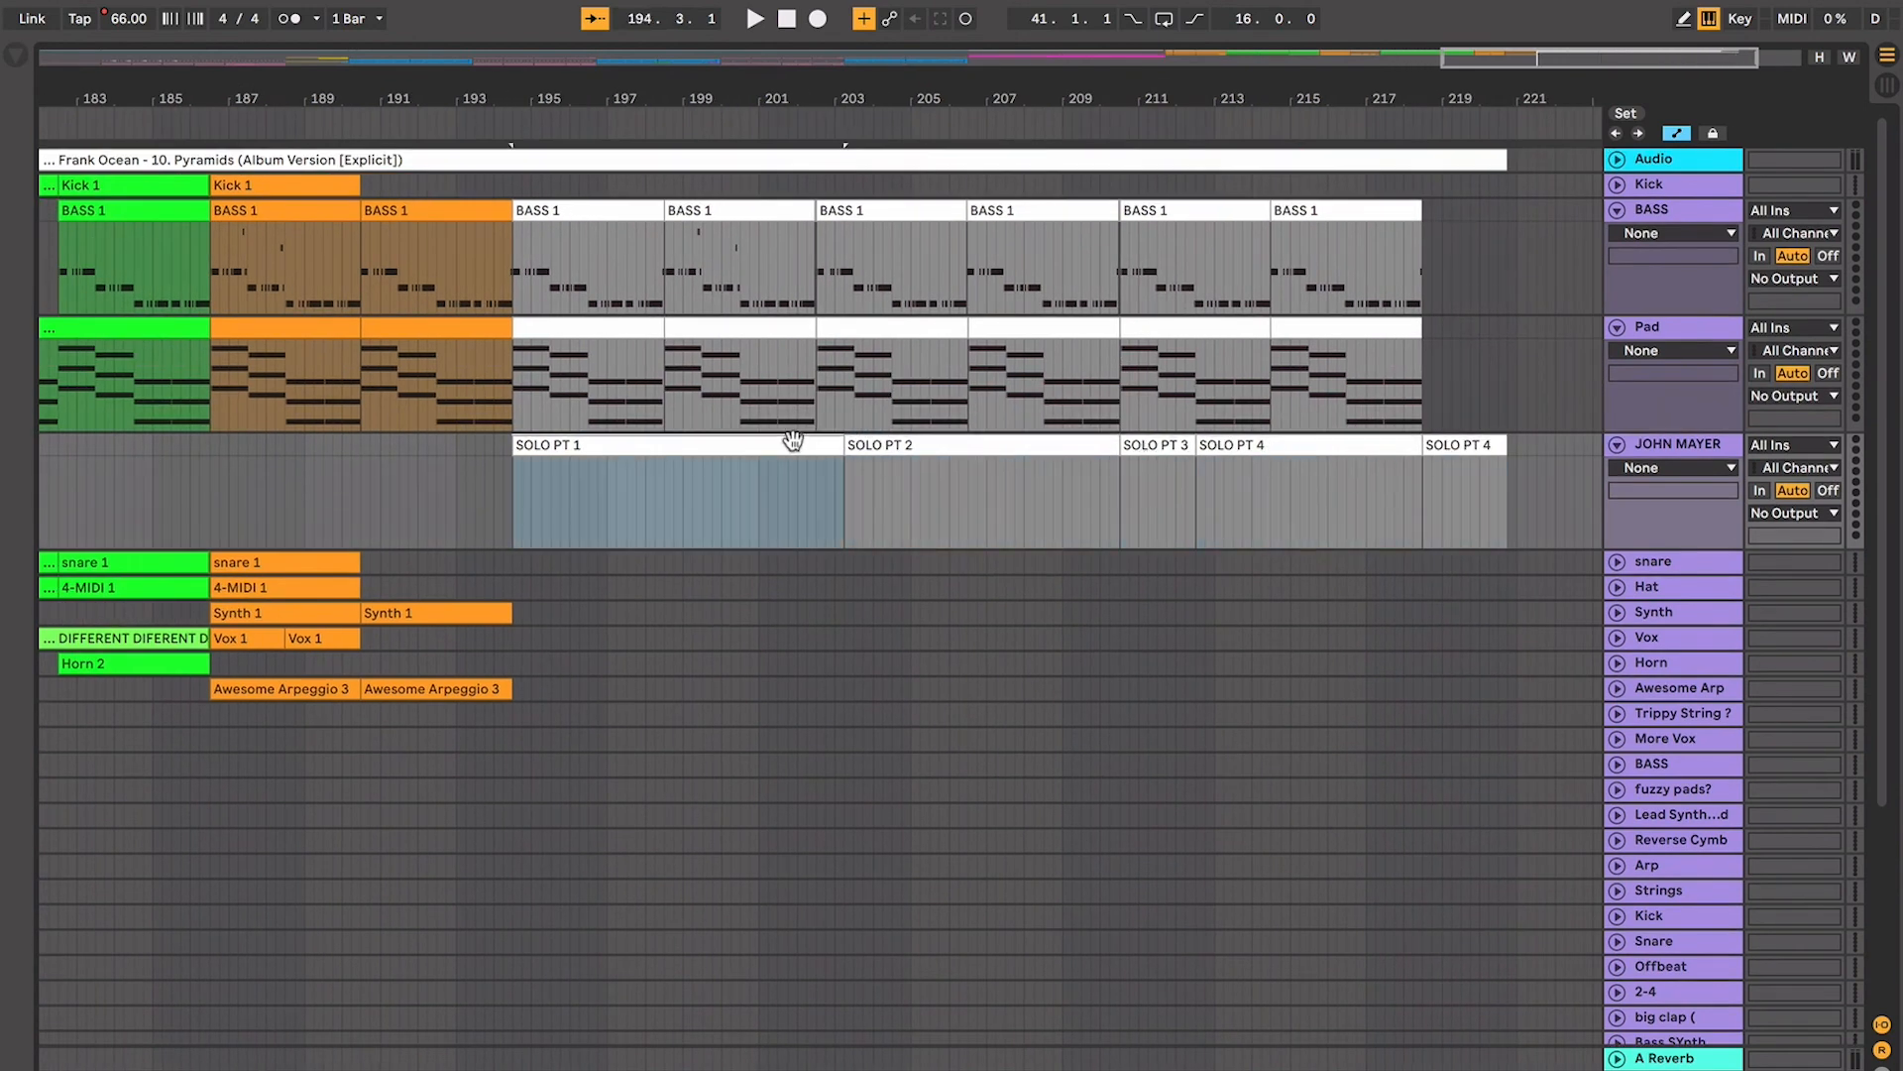
{"action": "scroll", "coordinate": [793, 440], "scroll_direction": "right", "scroll_amount": 2}
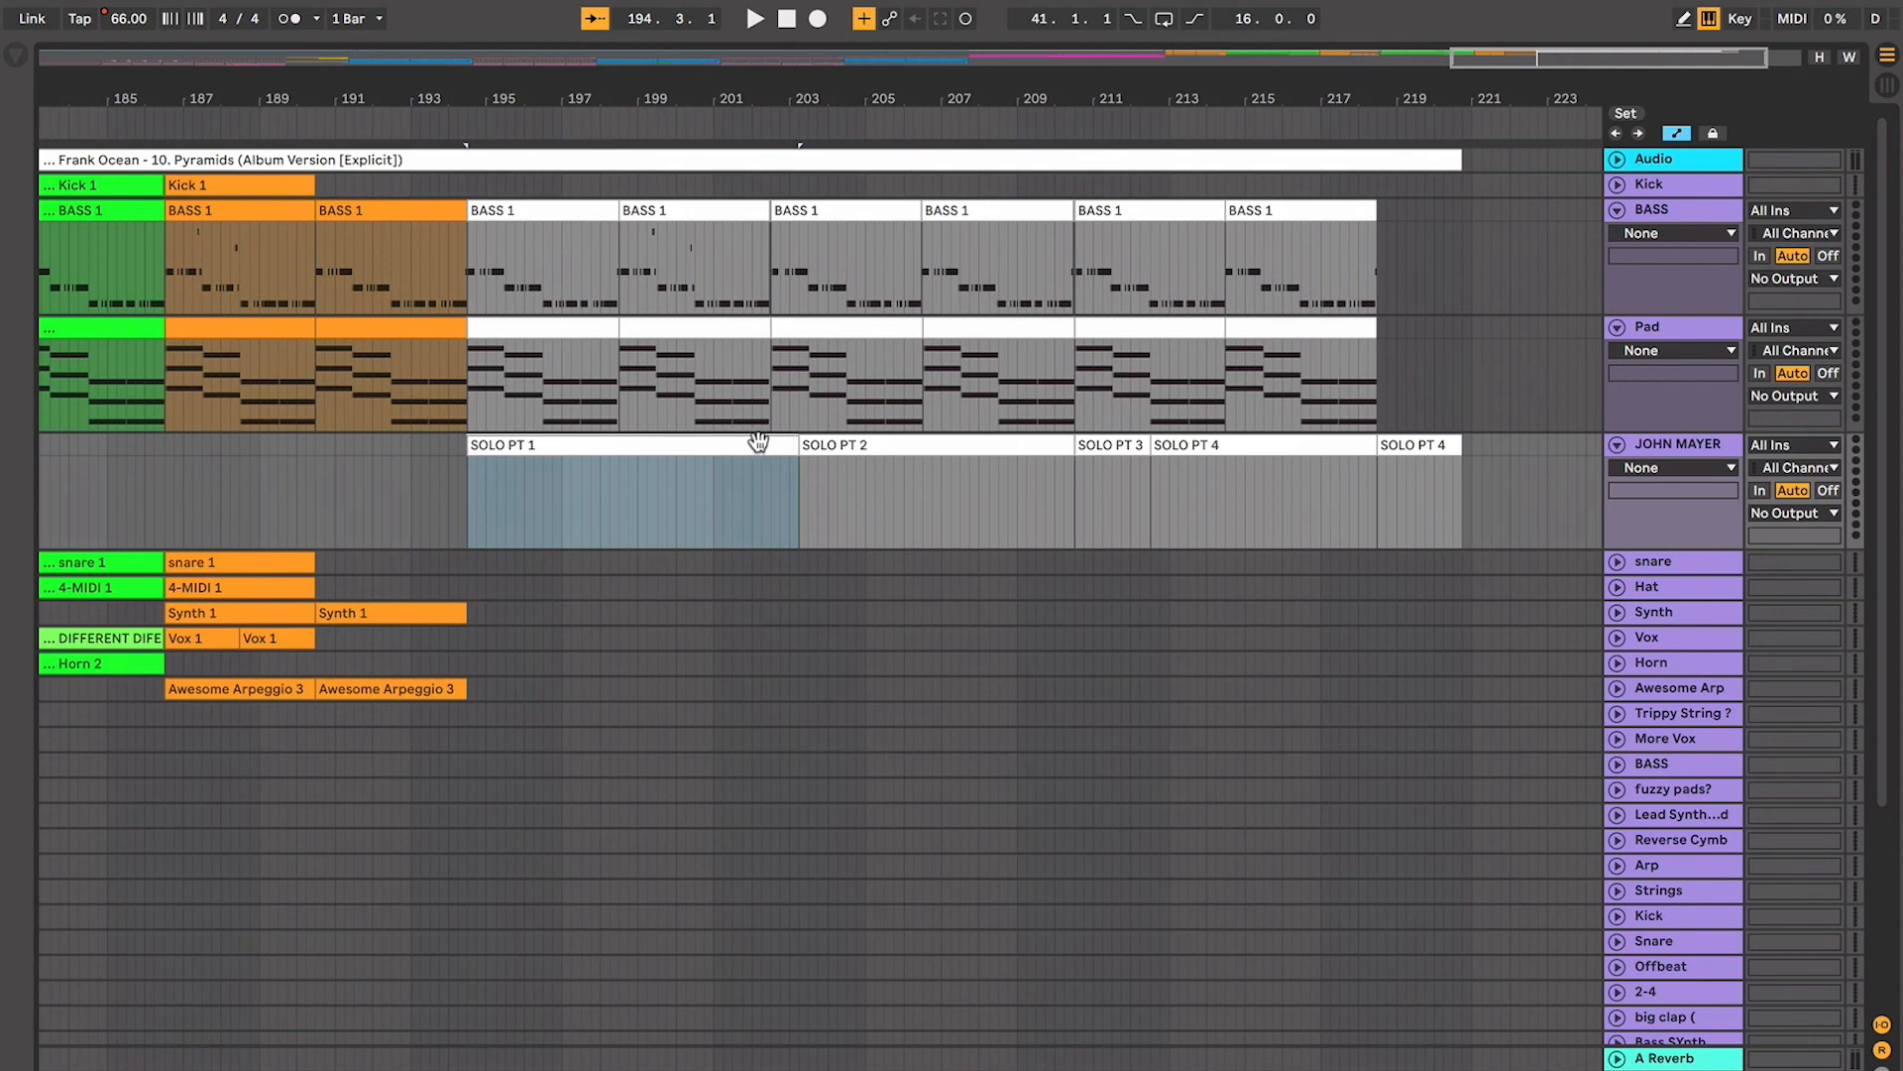
{"action": "left_click", "coordinate": [770, 424]}
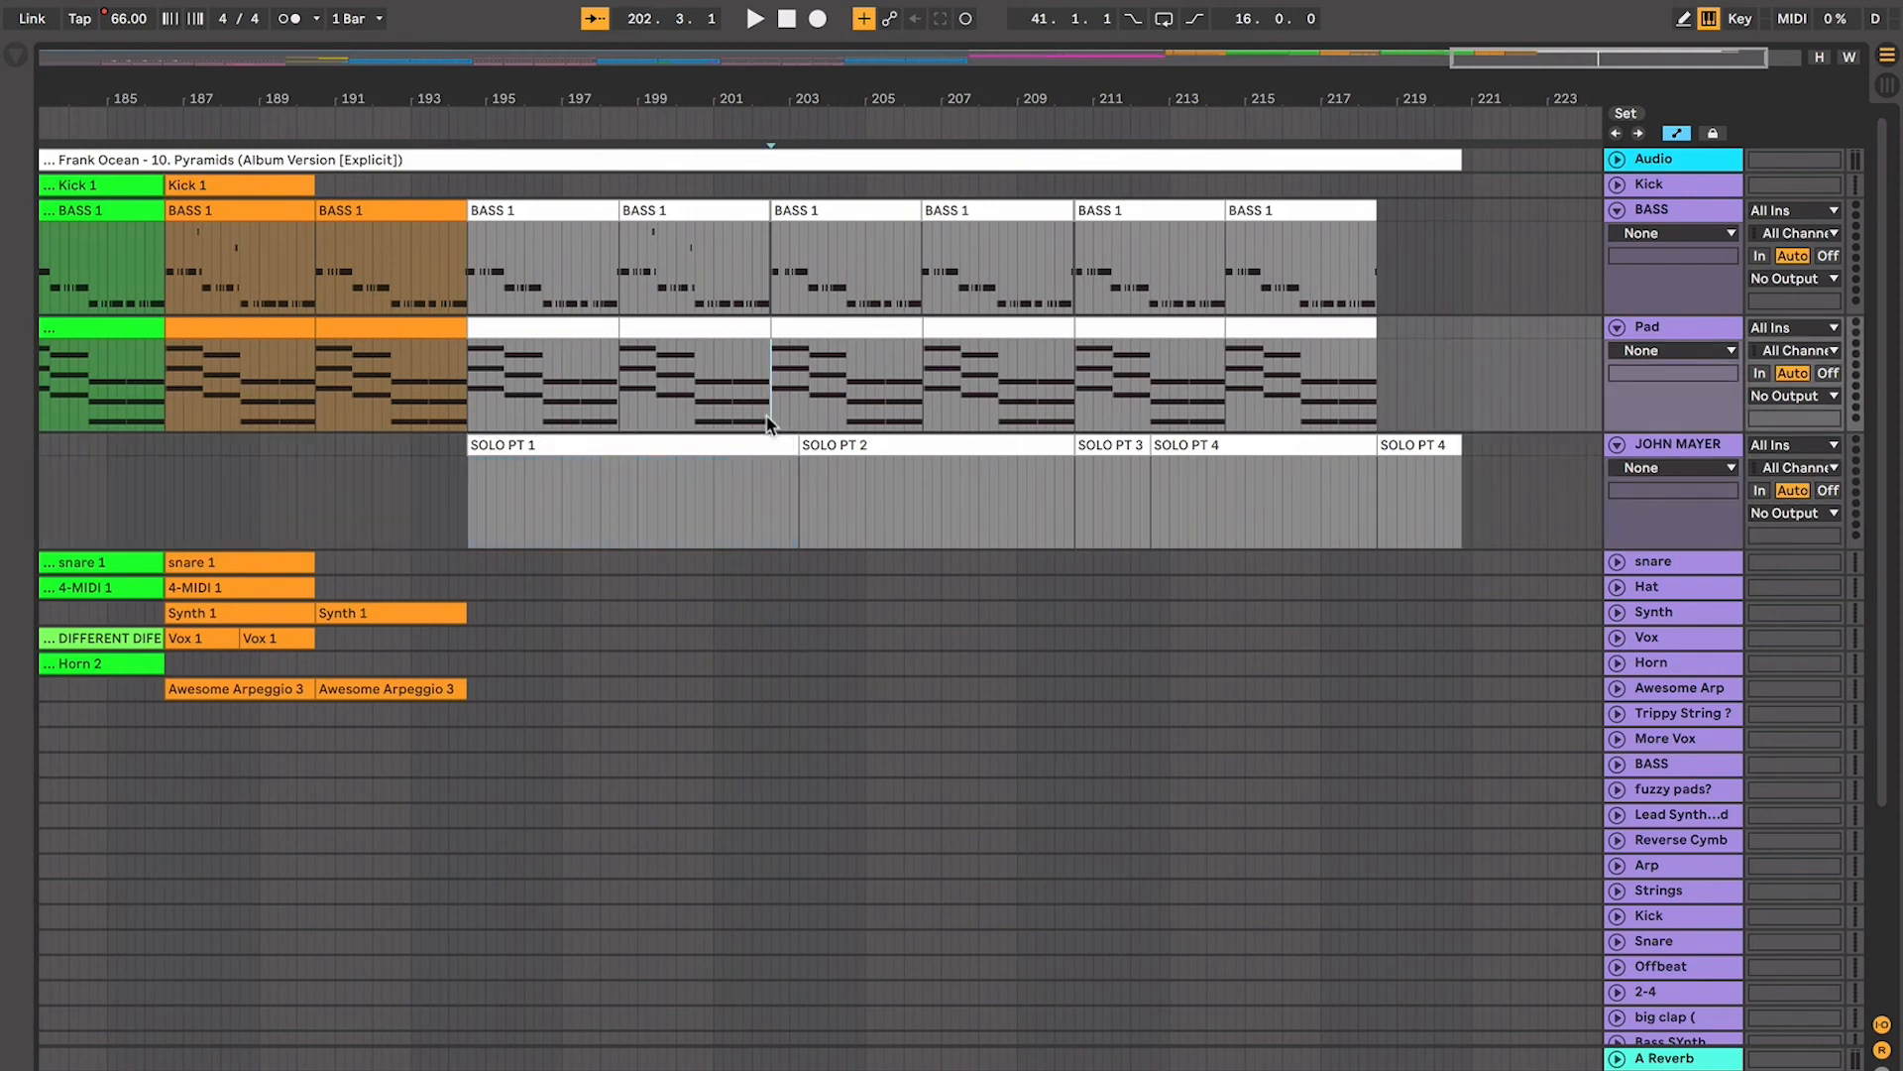
{"action": "scroll", "coordinate": [771, 424], "scroll_direction": "left", "scroll_amount": 2}
{"action": "left_click", "coordinate": [741, 435]}
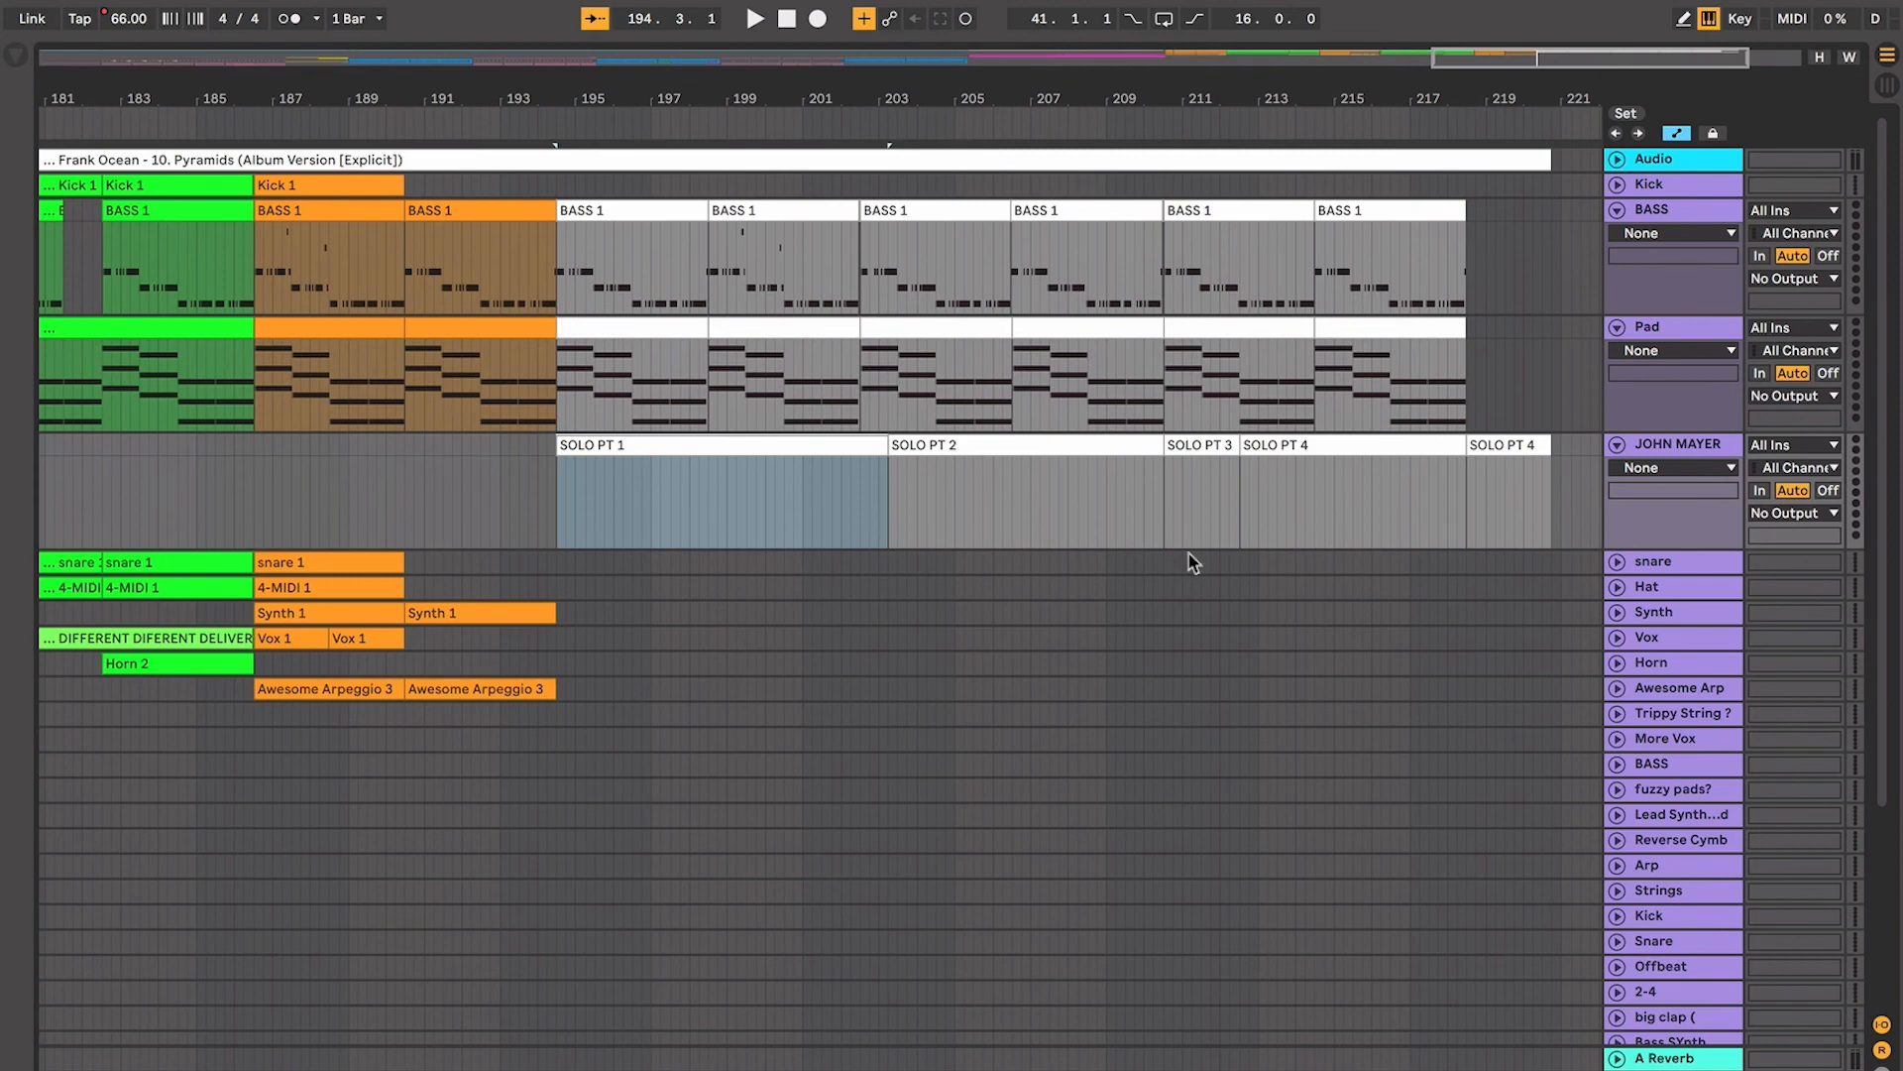
{"action": "left_click", "coordinate": [1348, 442]}
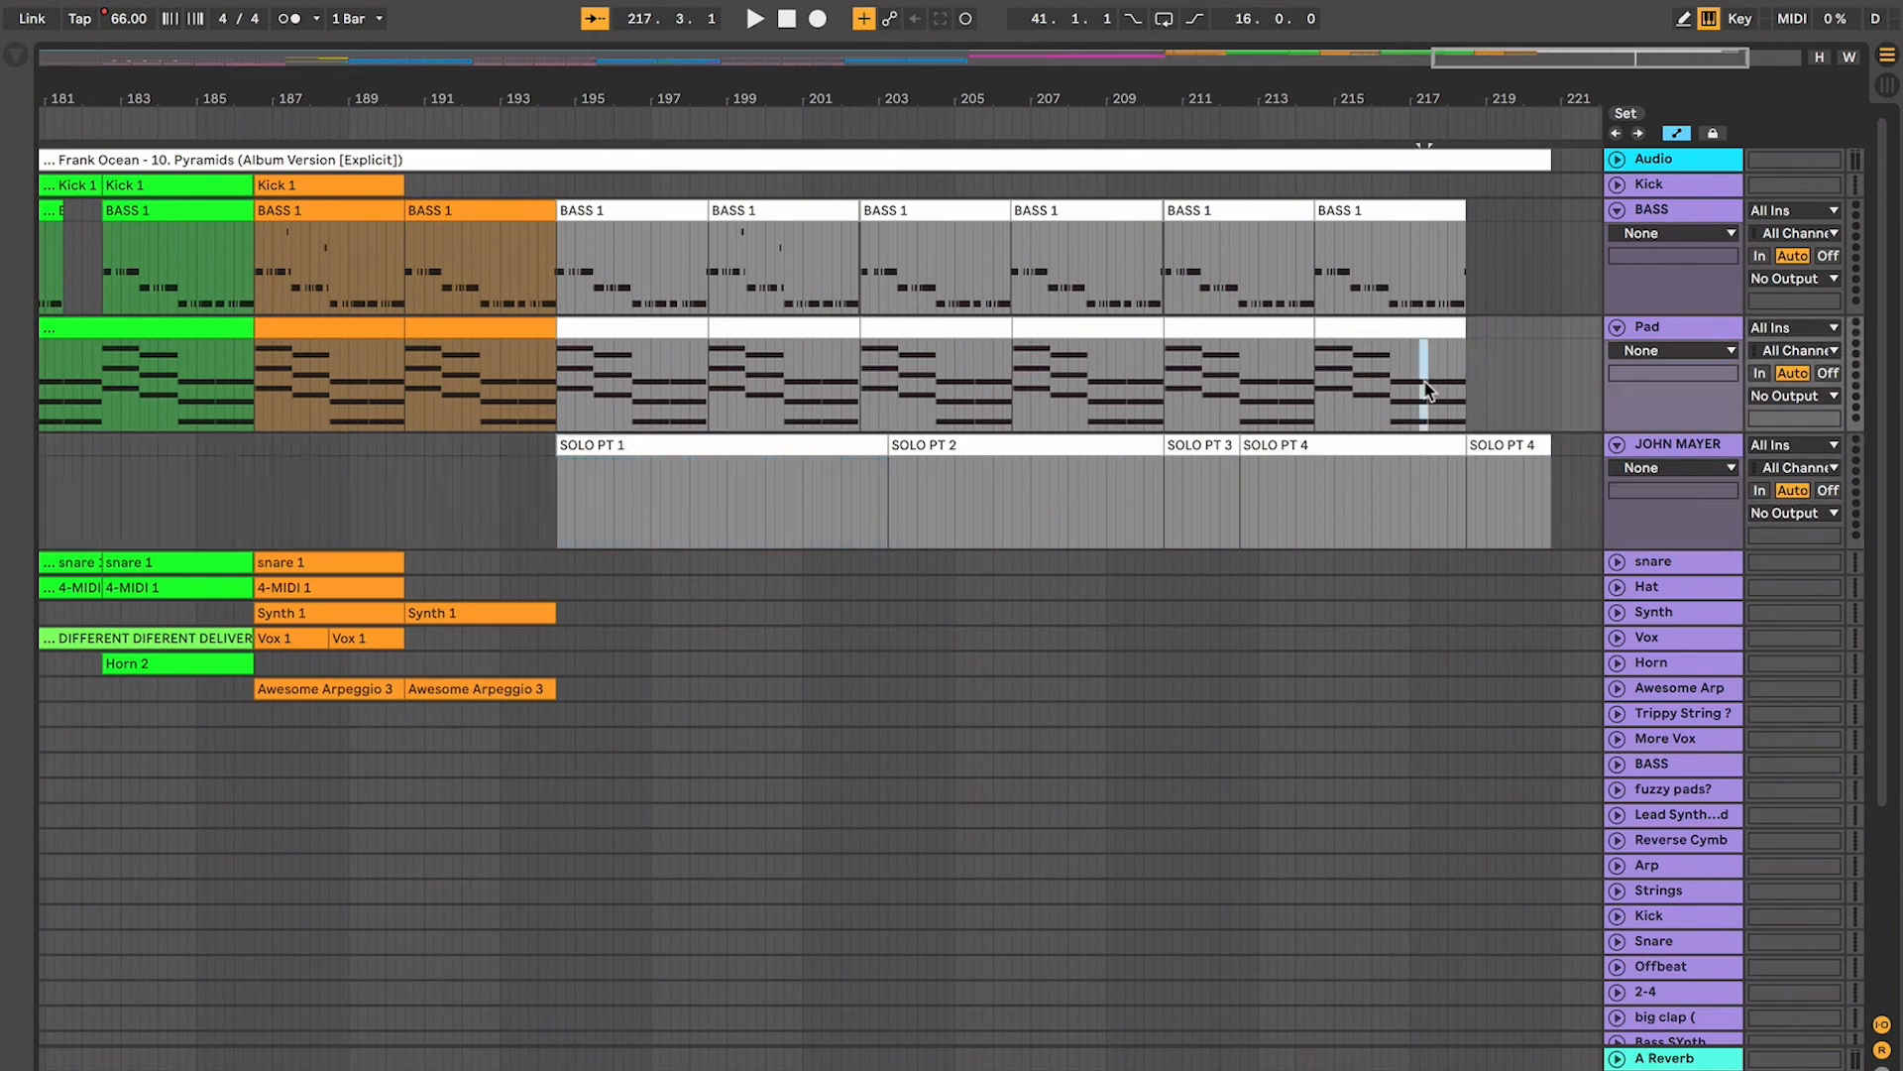
Try to shorten the SOLO PT 1 clip so that it ends at about bar 202.4
{"action": "left_click_drag", "start_coordinate": [887, 445], "coordinate": [861, 444]}
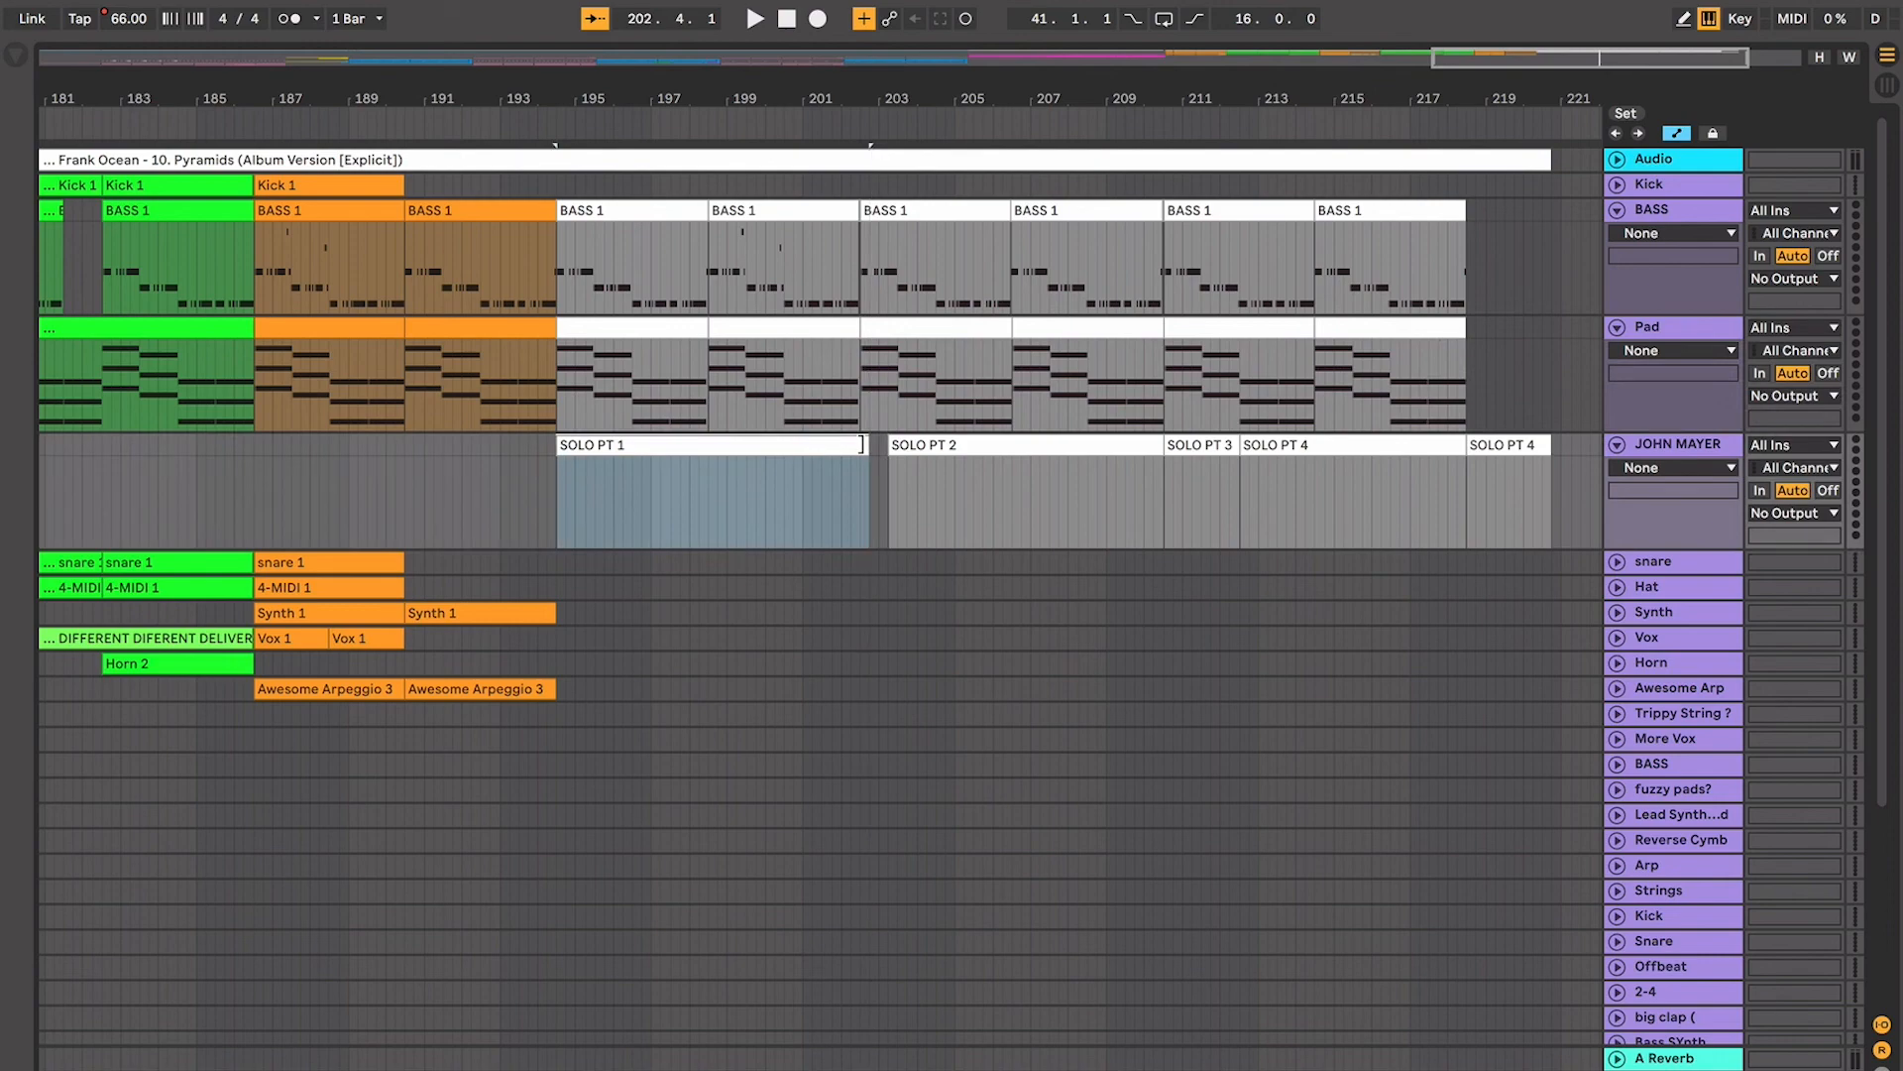
{"action": "left_click", "coordinate": [656, 305]}
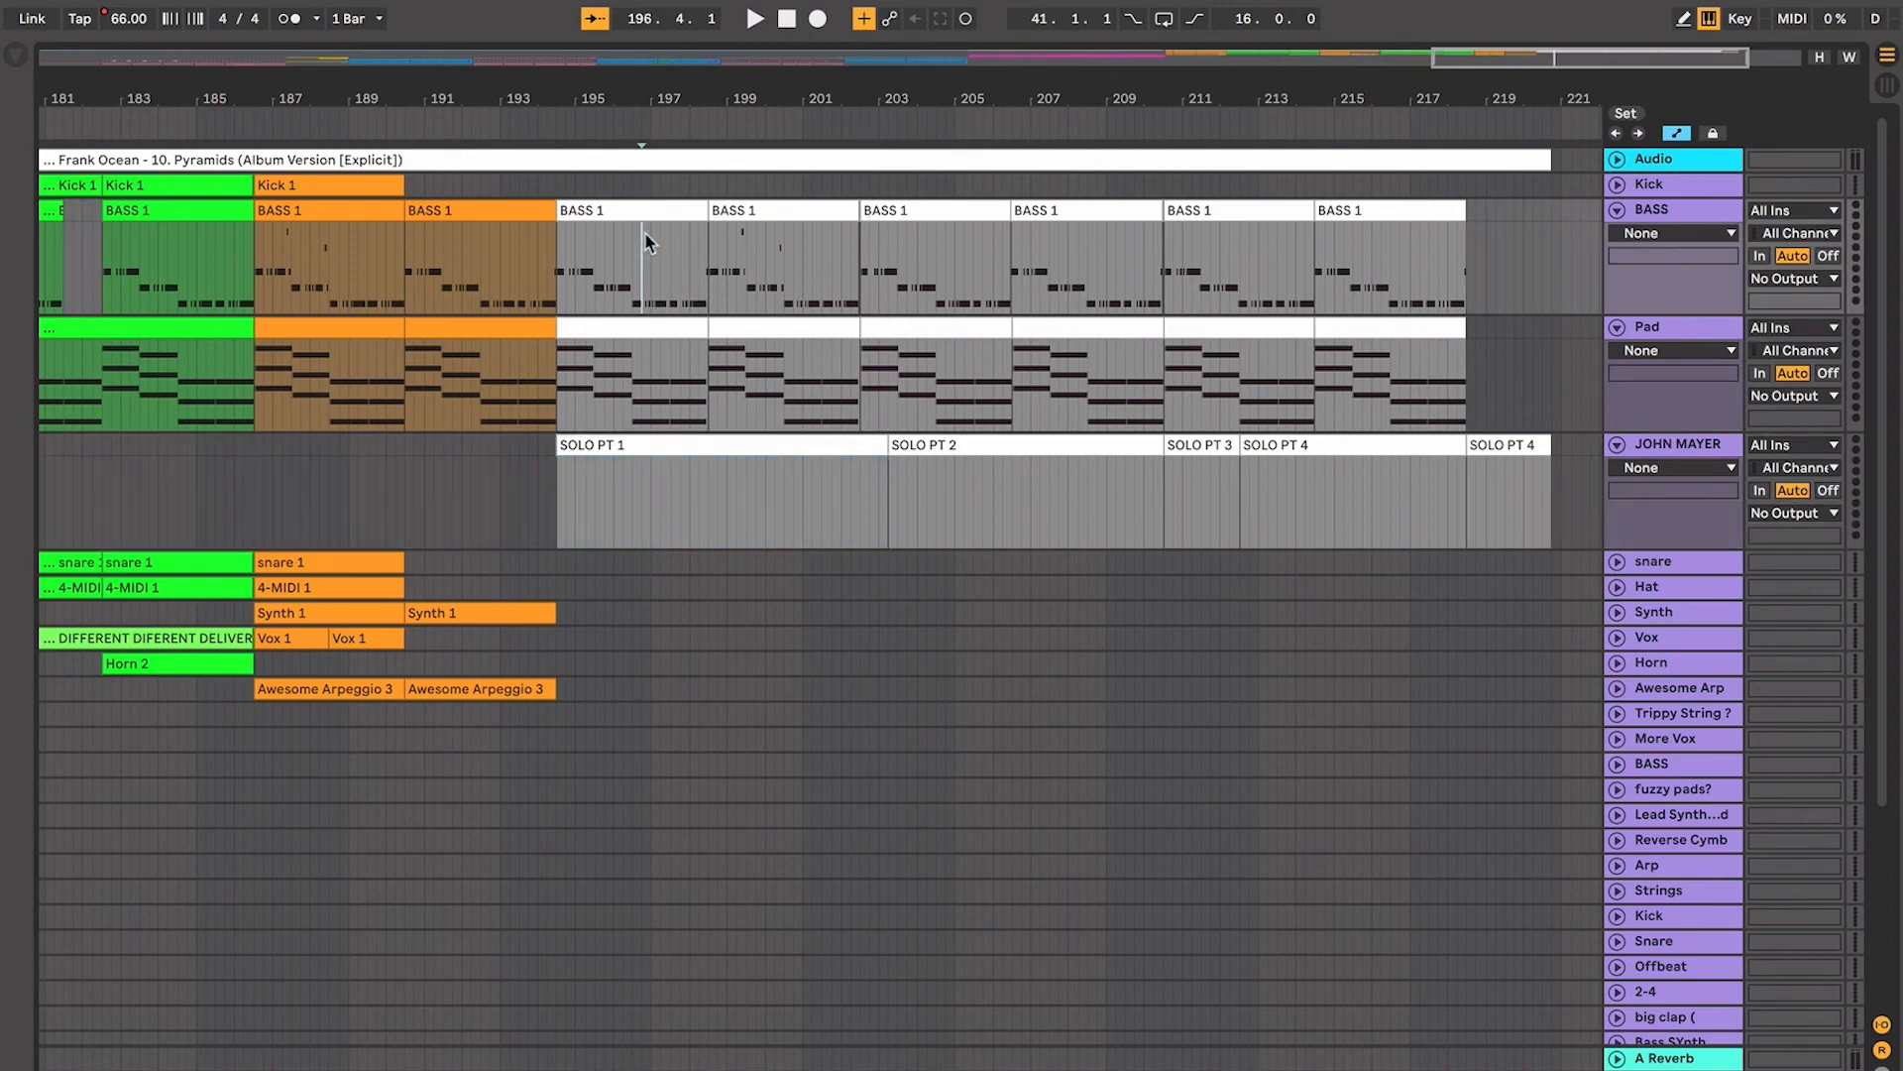
Delete the short second SOLO PT 4 clip that follows the last BASS clip on the JOHN MAYER track
{"action": "scroll", "coordinate": [774, 387], "scroll_direction": "left", "scroll_amount": 5}
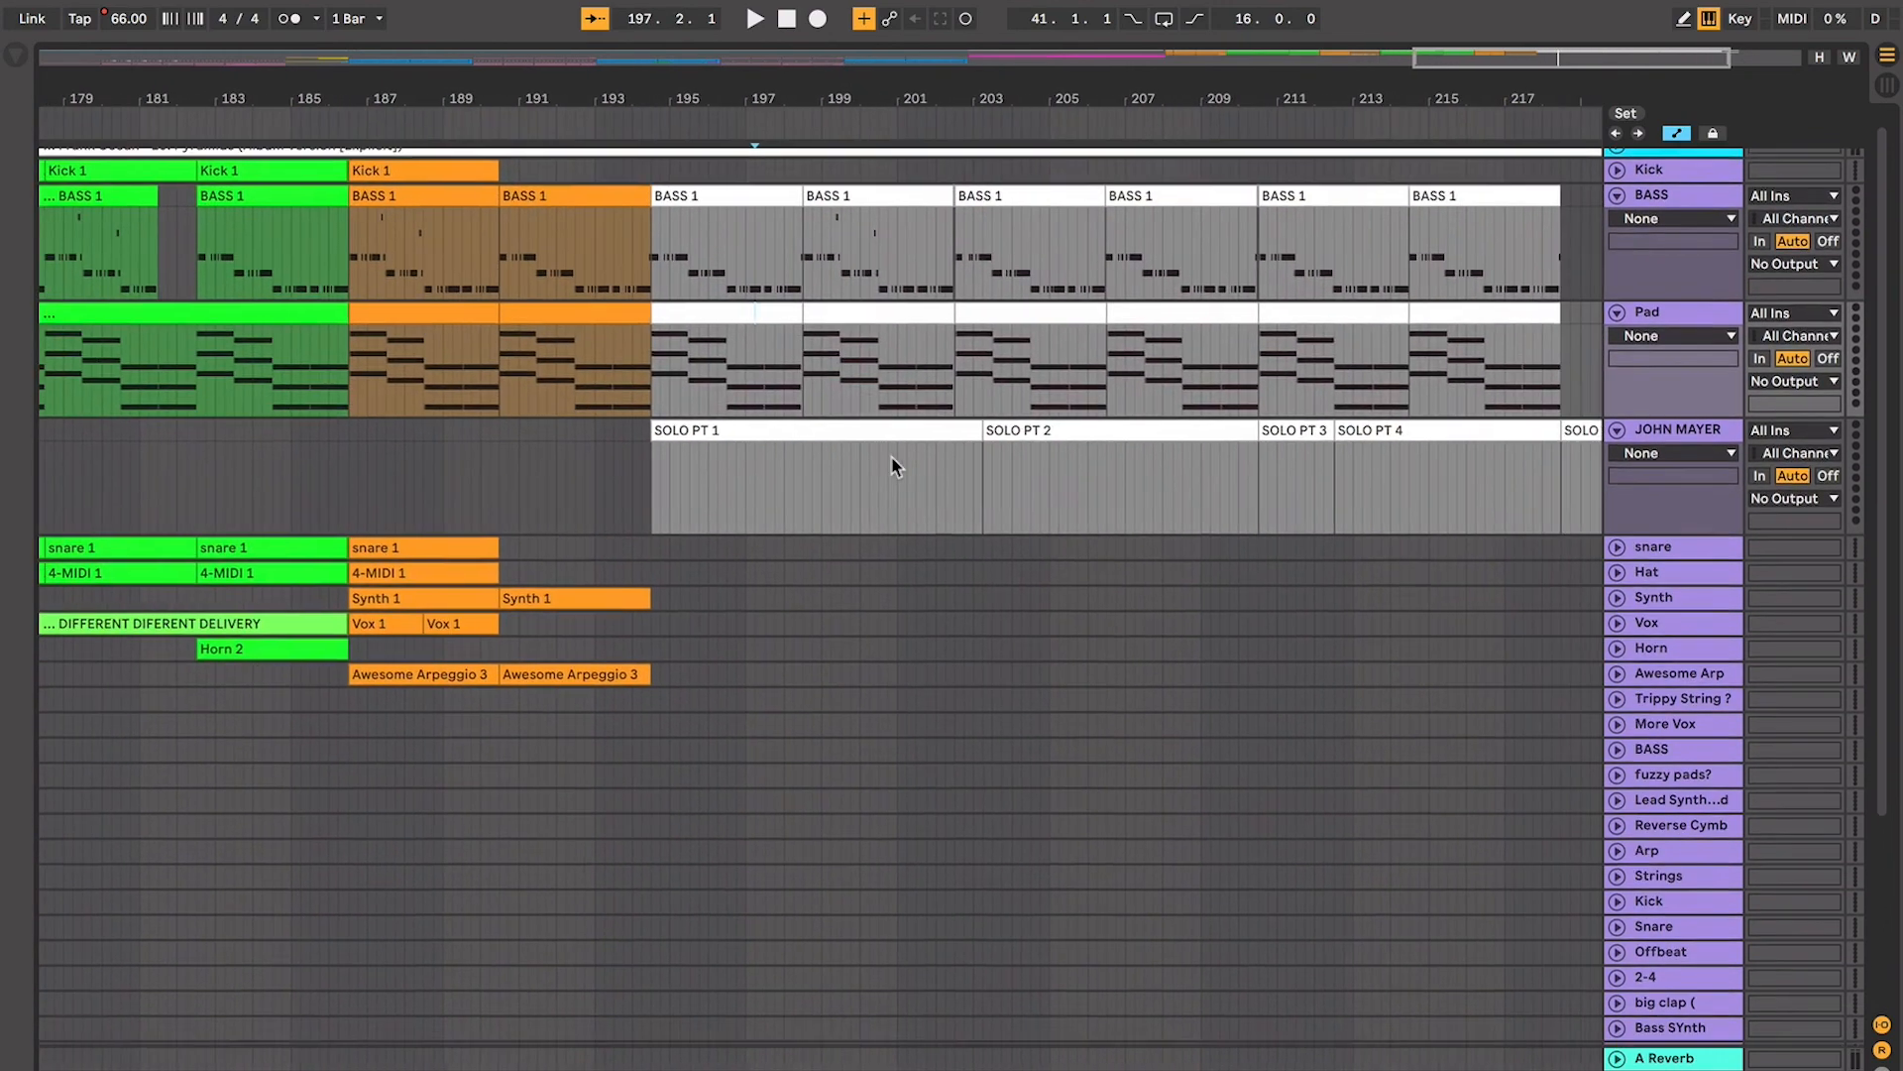
{"action": "left_click", "coordinate": [861, 428]}
{"action": "scroll", "coordinate": [897, 442], "scroll_direction": "right", "scroll_amount": 3}
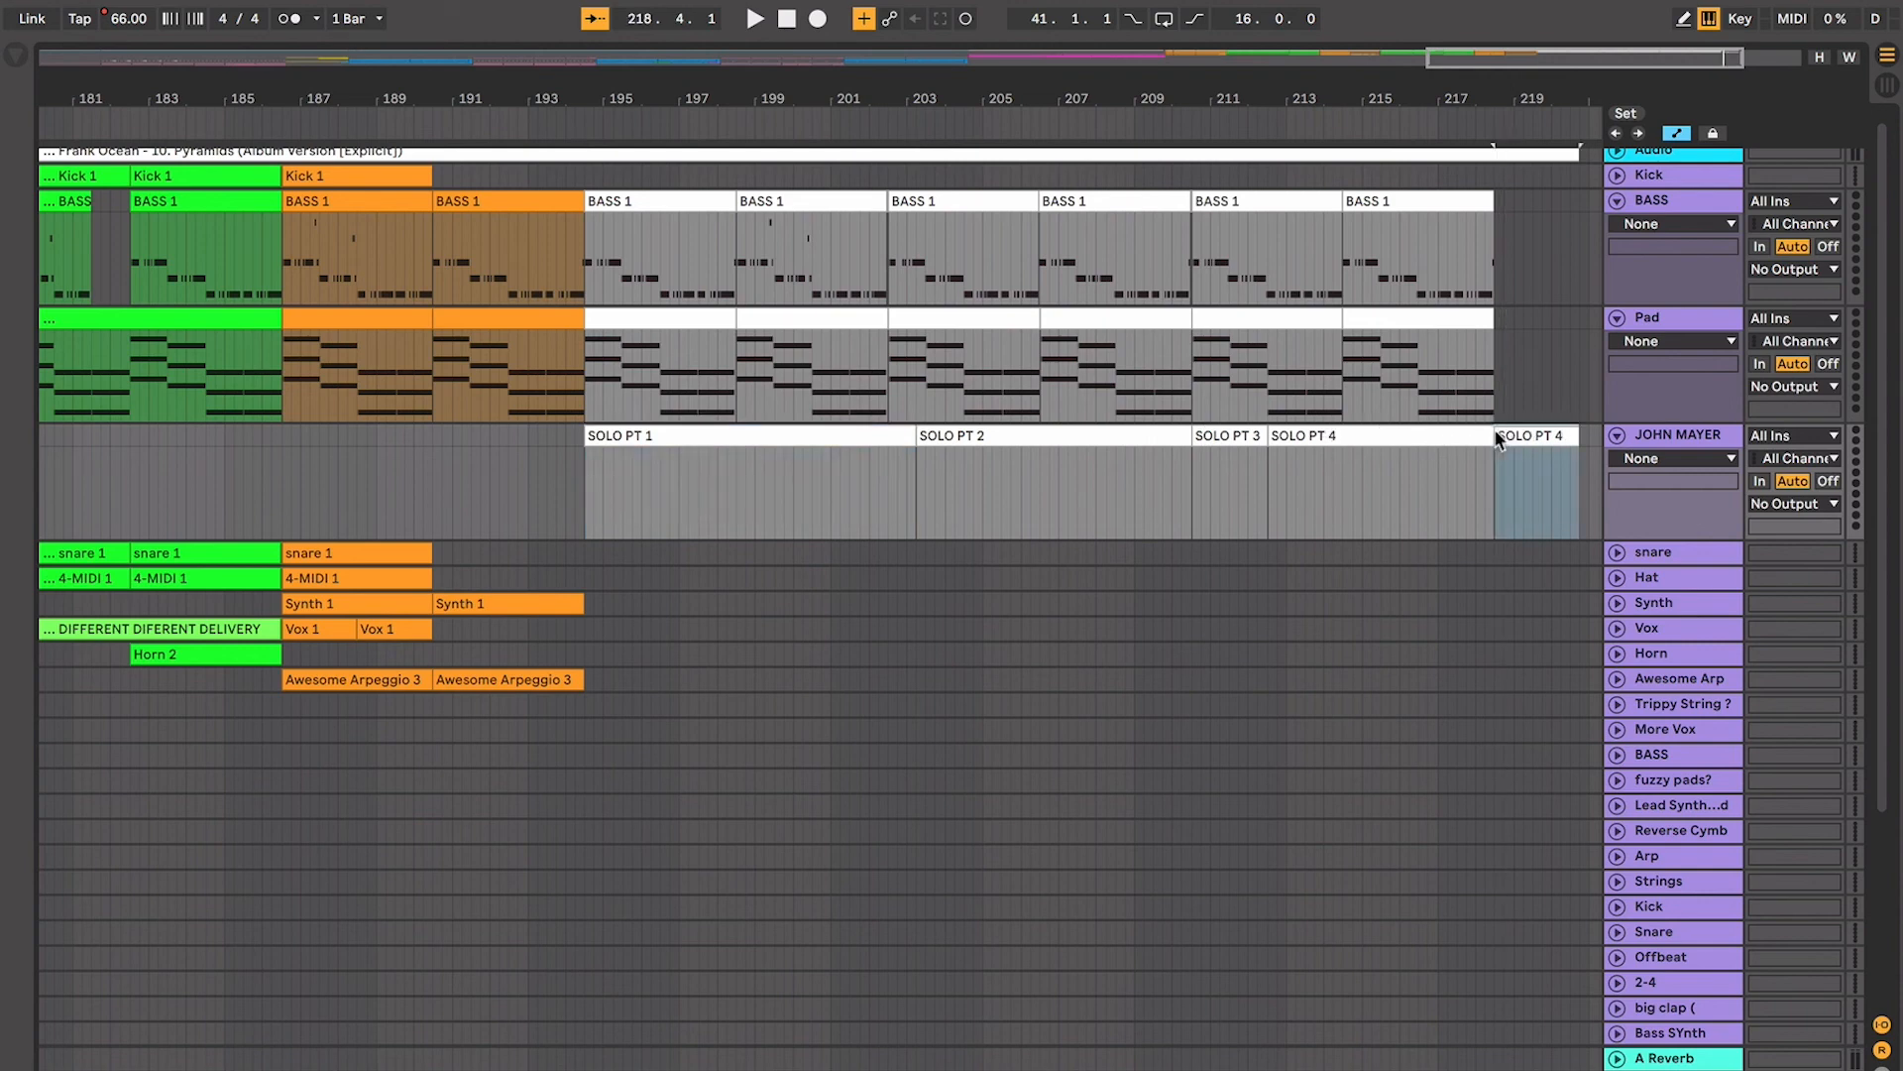
{"action": "left_click", "coordinate": [1418, 444]}
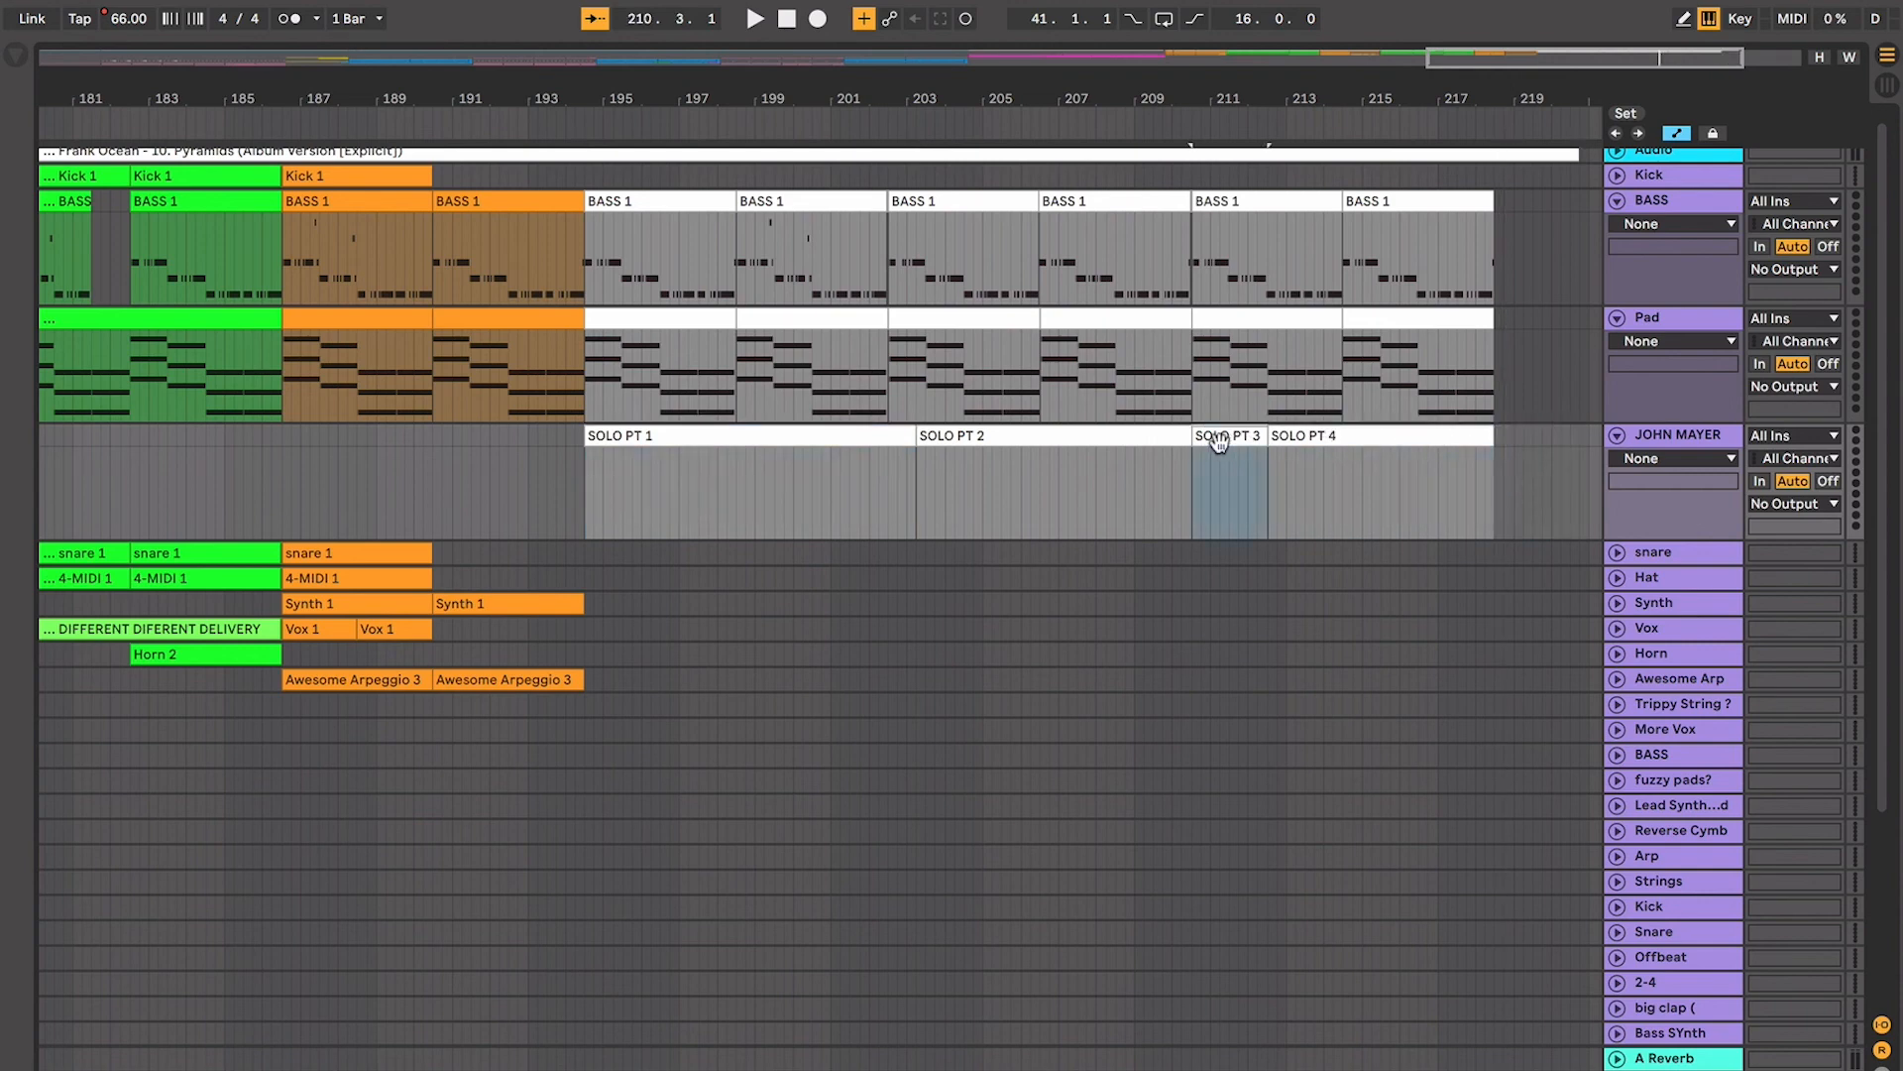
Select all the white BASS and Pad clips from bar 194.3 to bar 218.3
{"action": "left_click", "coordinate": [1182, 382]}
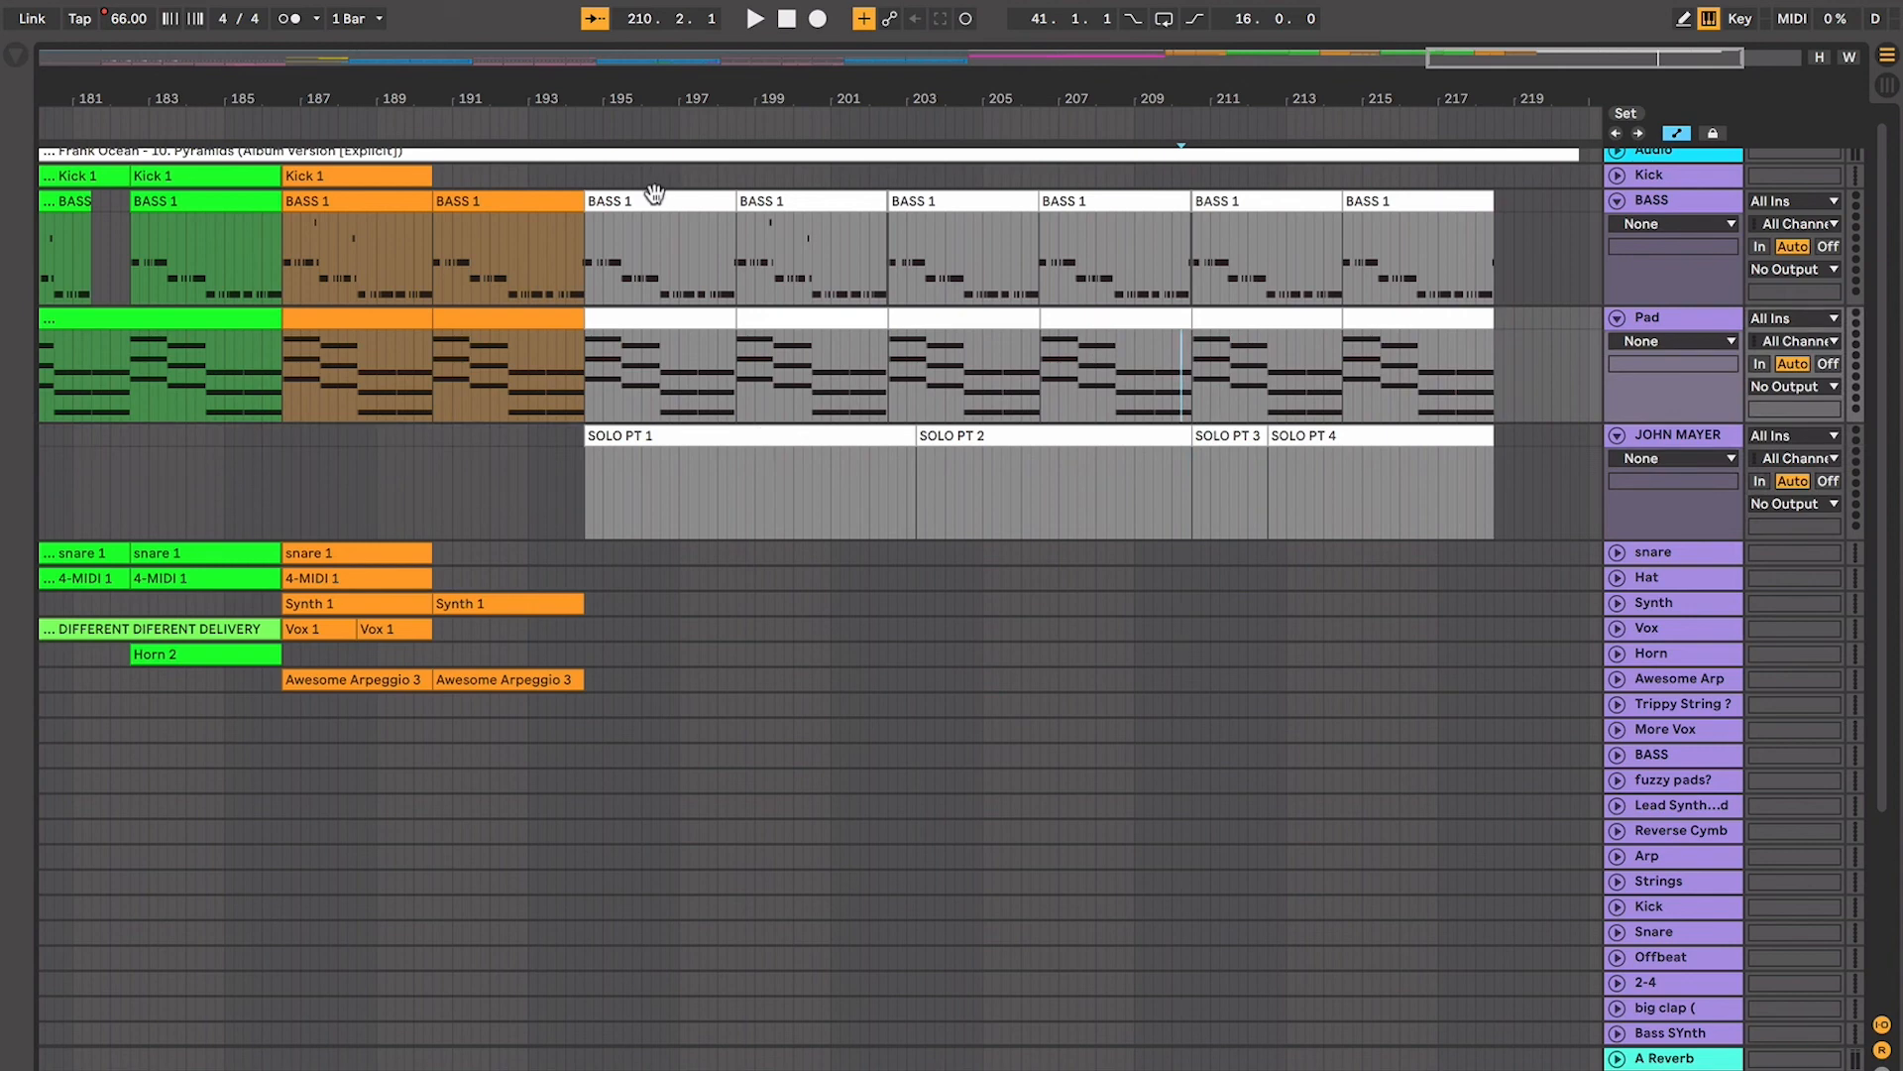
{"action": "left_click_drag", "start_coordinate": [655, 191], "coordinate": [1419, 337]}
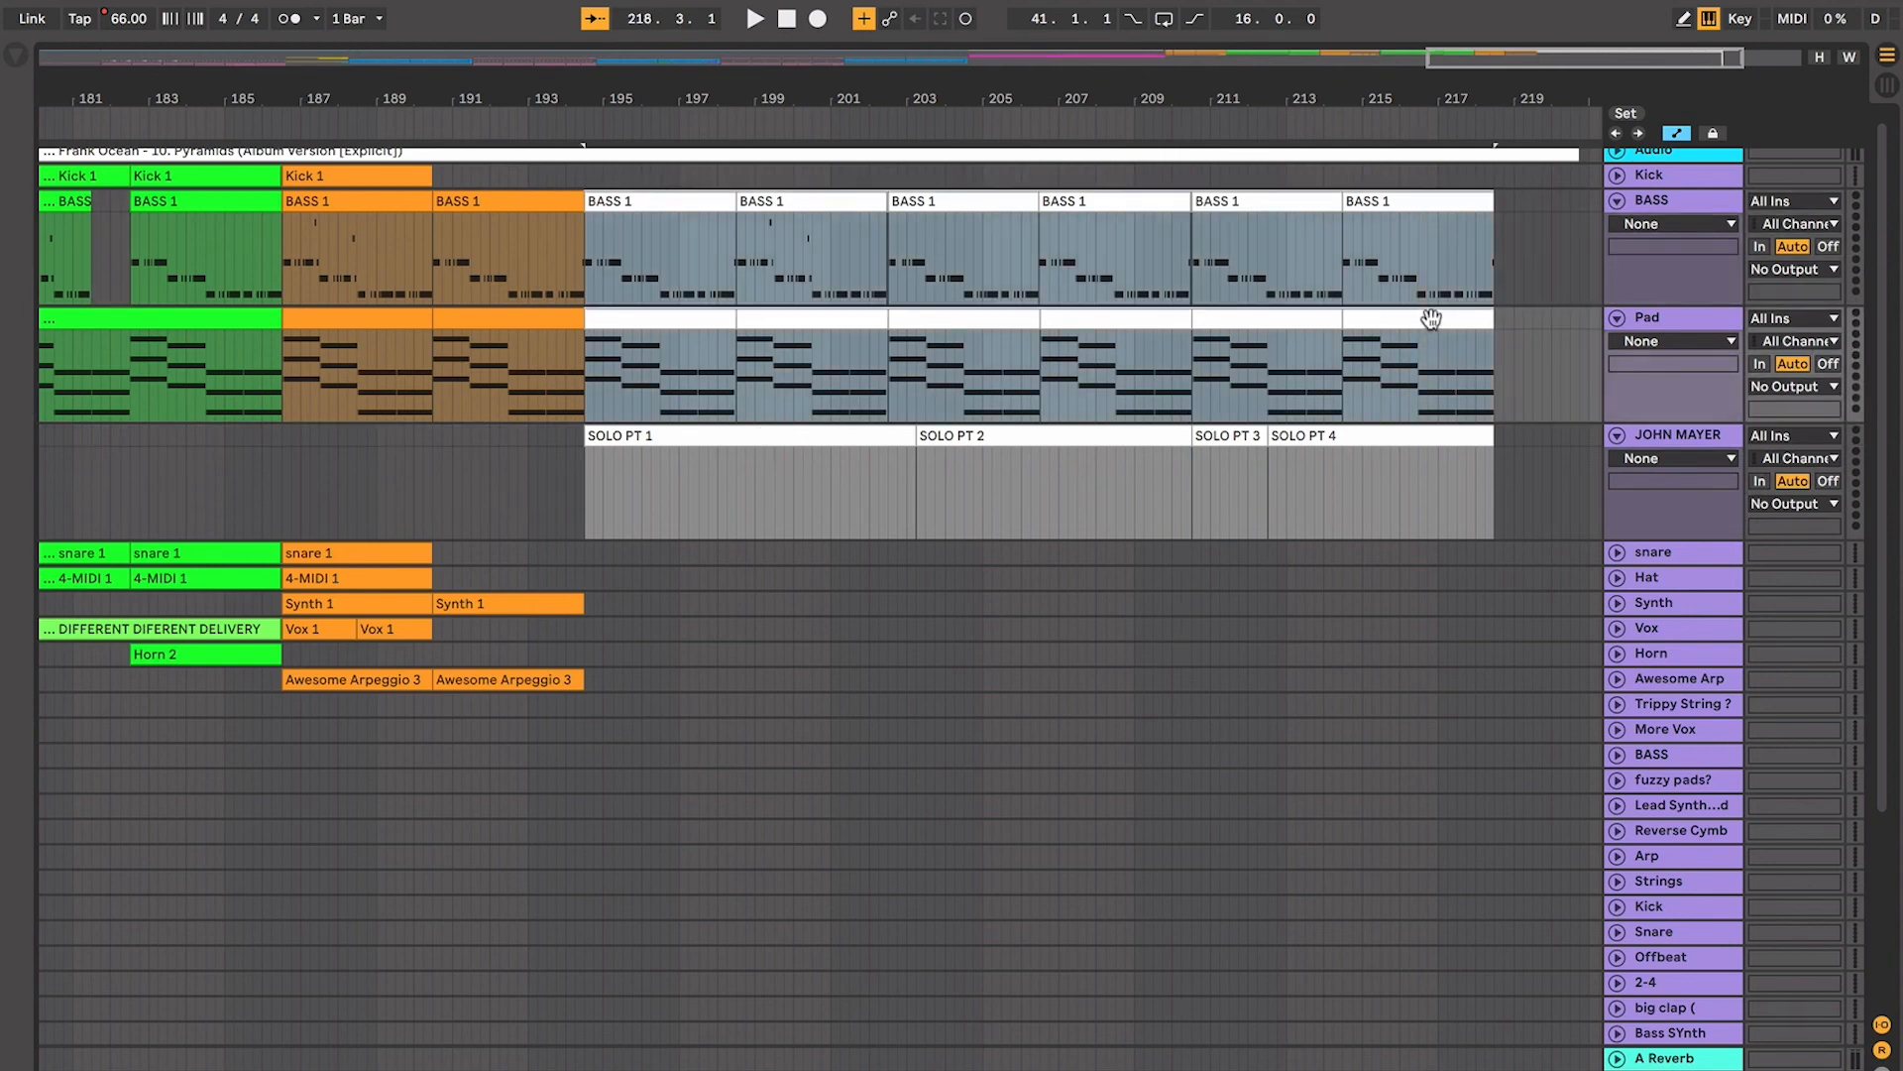
{"action": "scroll", "coordinate": [1430, 318], "scroll_direction": "up", "scroll_amount": 1}
{"action": "scroll", "coordinate": [1431, 317], "scroll_direction": "right", "scroll_amount": 1}
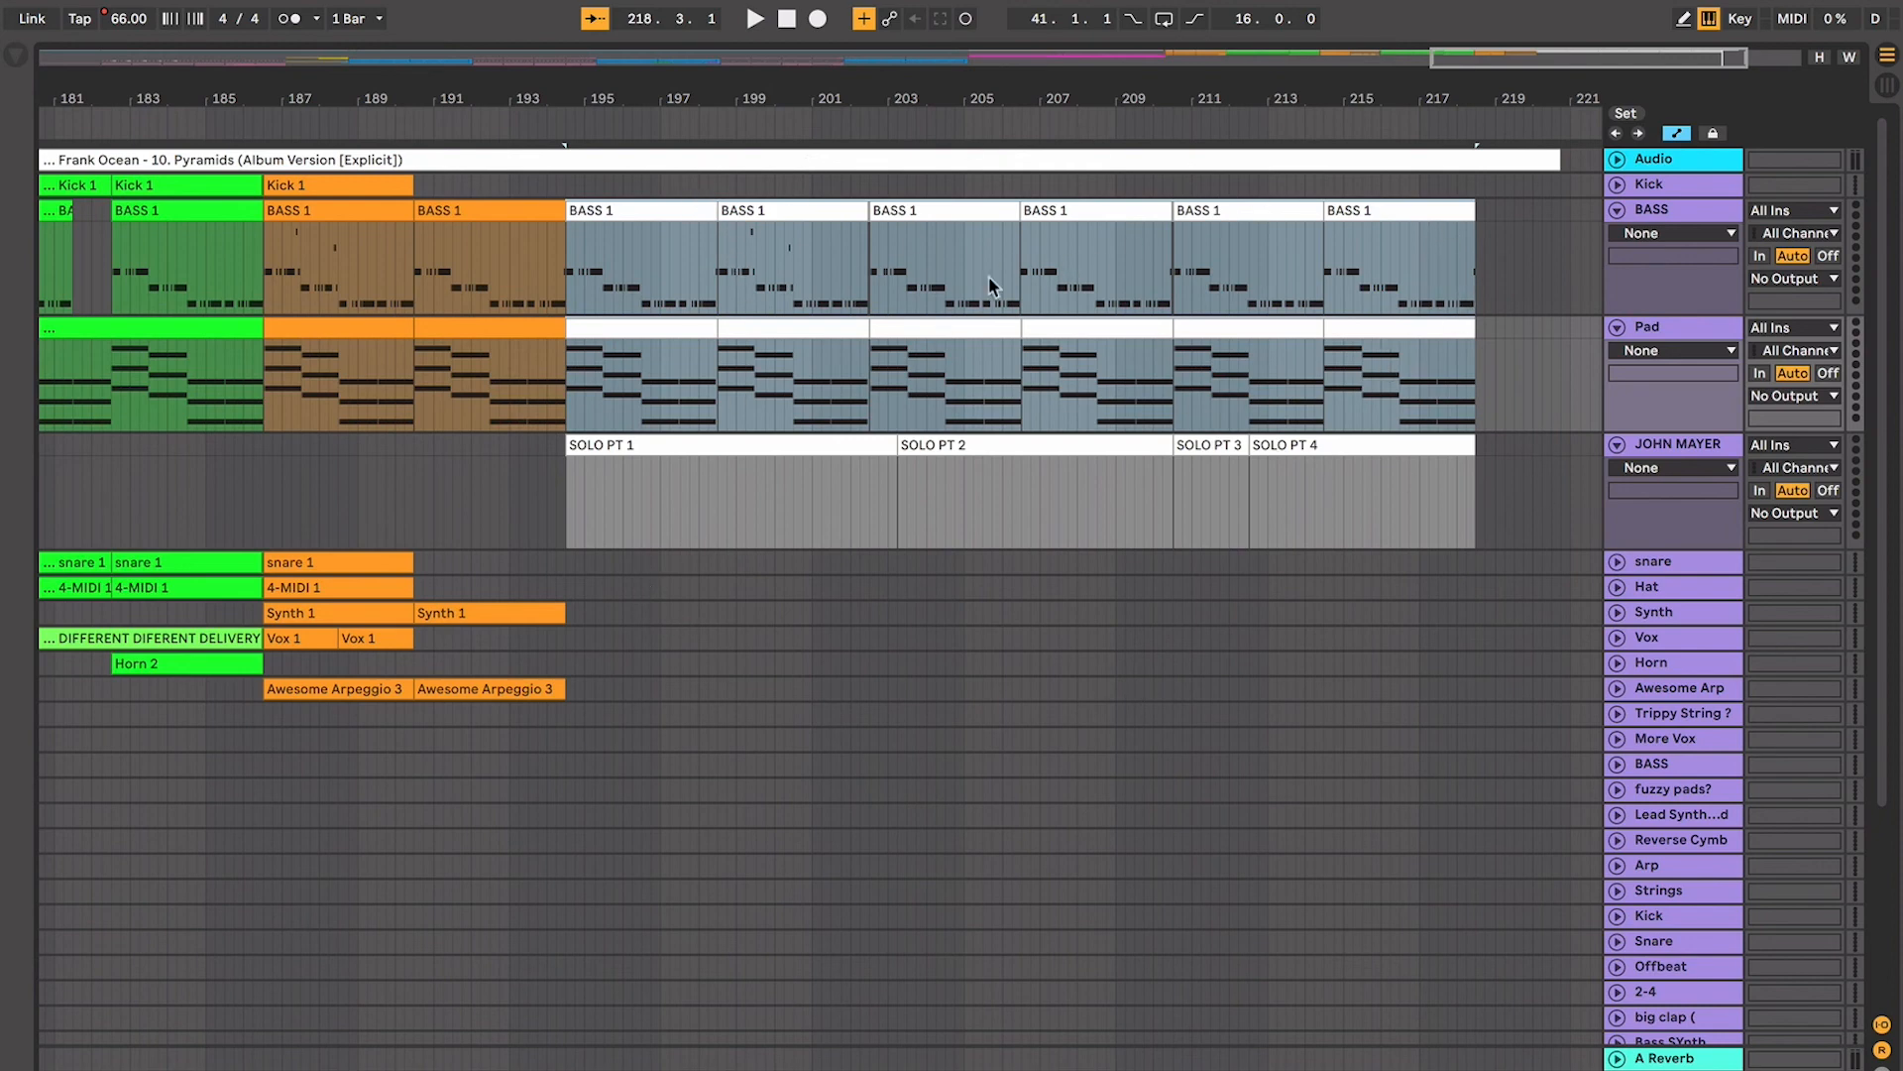
Compare the four SOLO PT clips with the repeating bass pattern, looking closely at the BASS notes around bars 196 to 202
{"action": "left_click", "coordinate": [836, 443]}
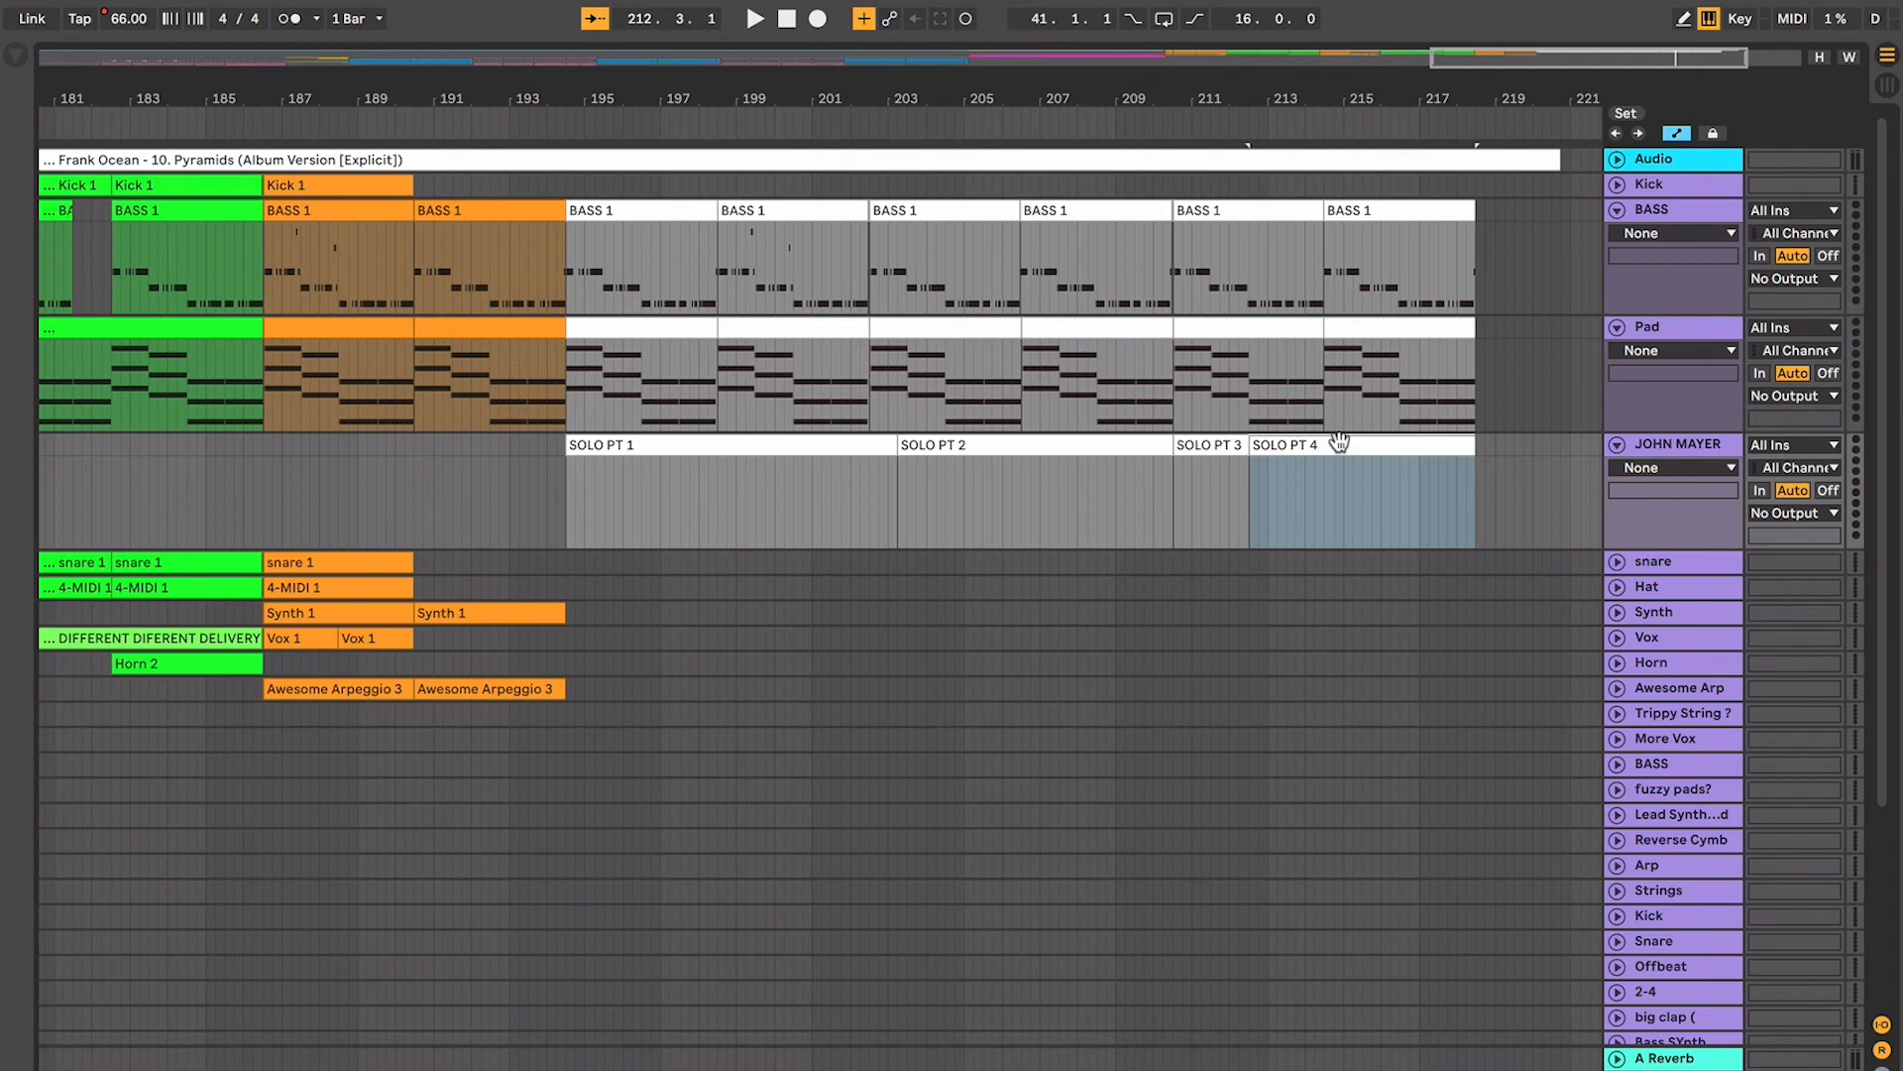
{"action": "left_click", "coordinate": [745, 287]}
{"action": "scroll", "coordinate": [744, 288], "scroll_direction": "up", "scroll_amount": 5}
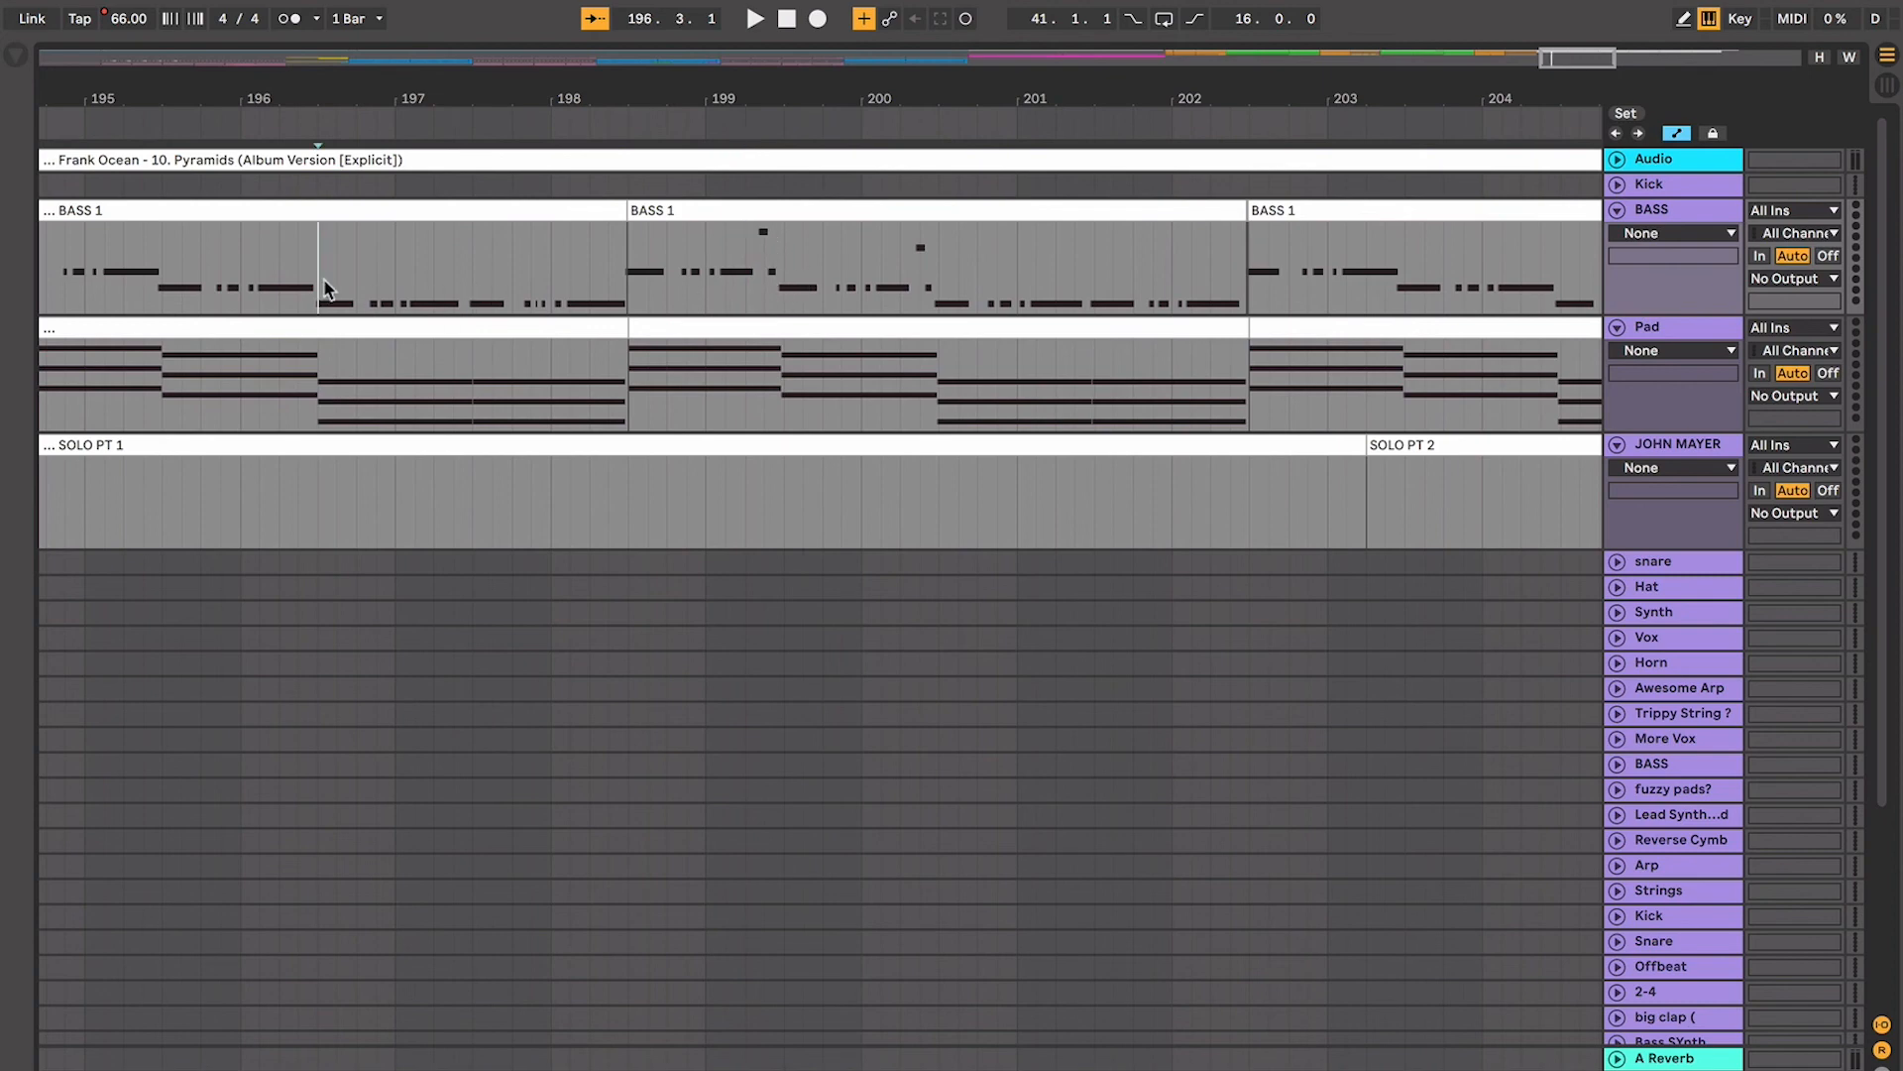
{"action": "scroll", "coordinate": [783, 298], "scroll_direction": "down", "scroll_amount": 5}
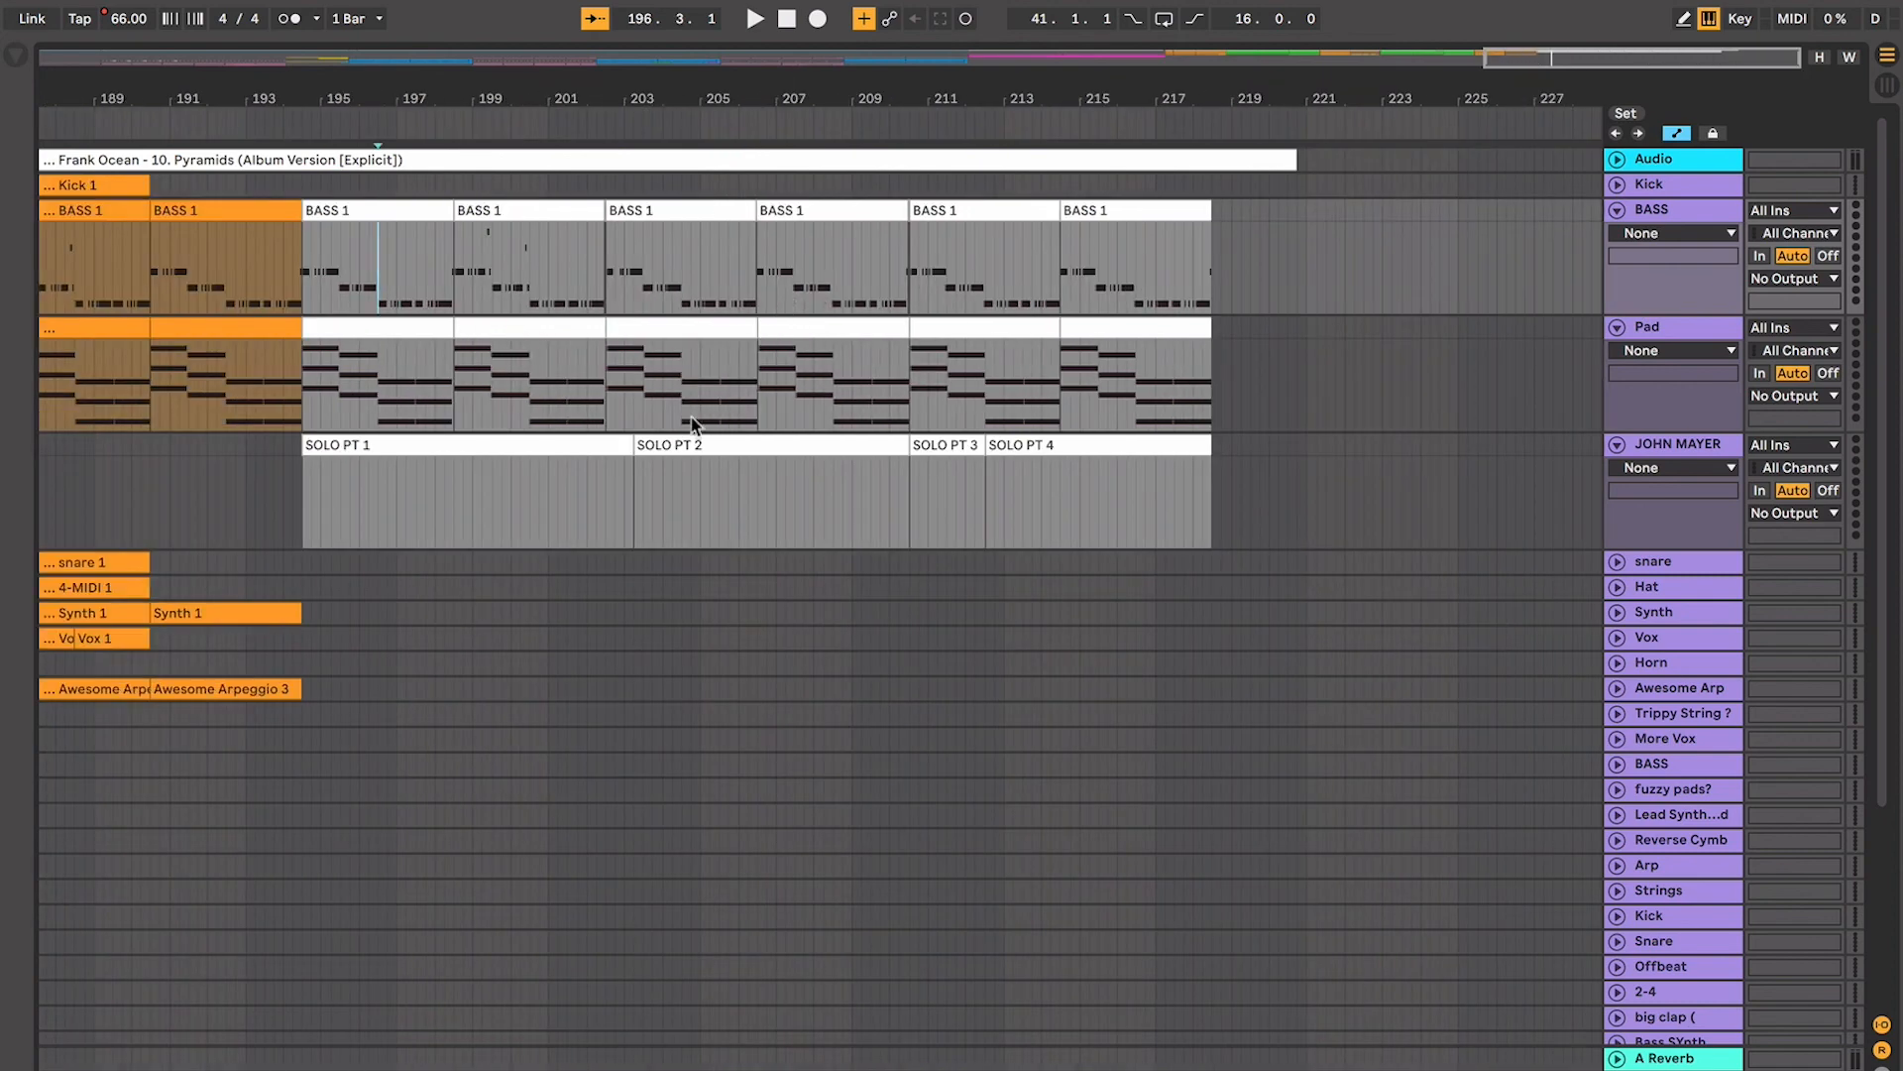
{"action": "left_click", "coordinate": [573, 444]}
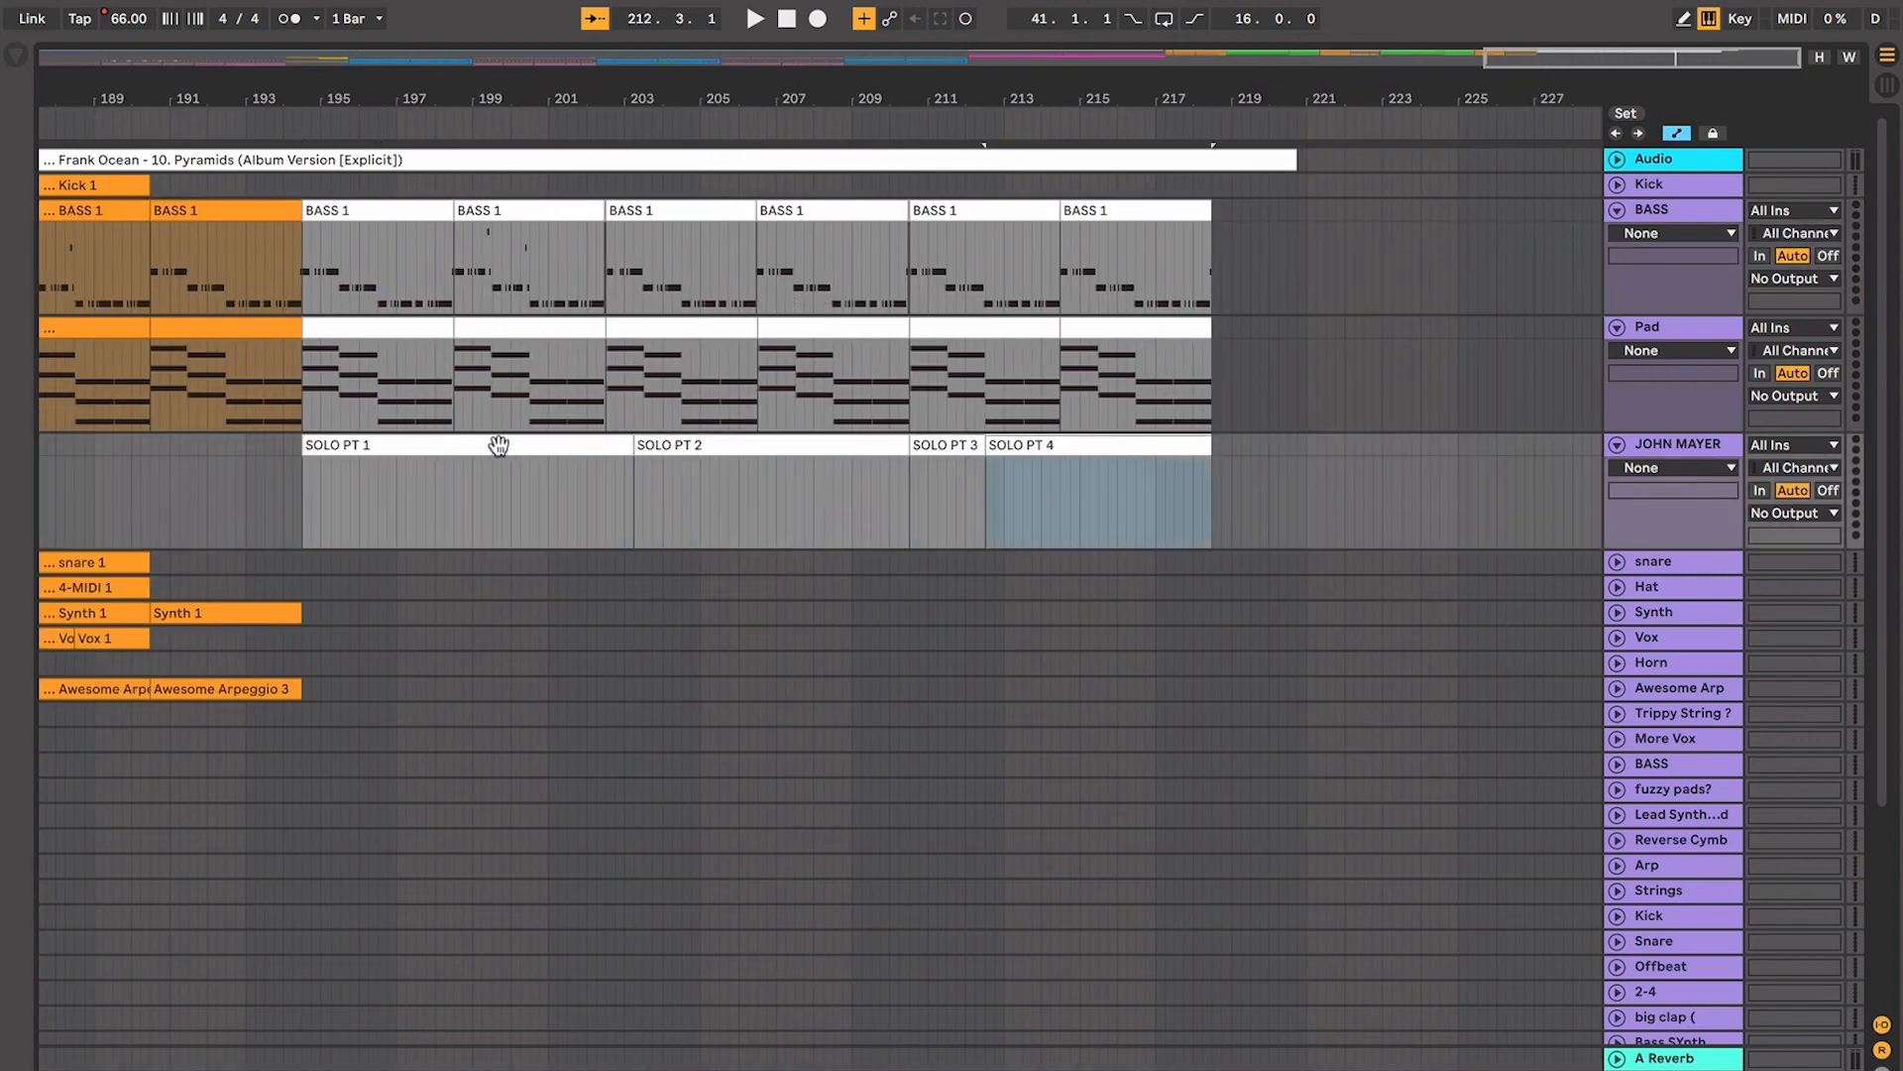
Play the arrangement from just before the guitar solo and follow it up close to the end of SOLO PT 4
{"action": "key", "text": "space"}
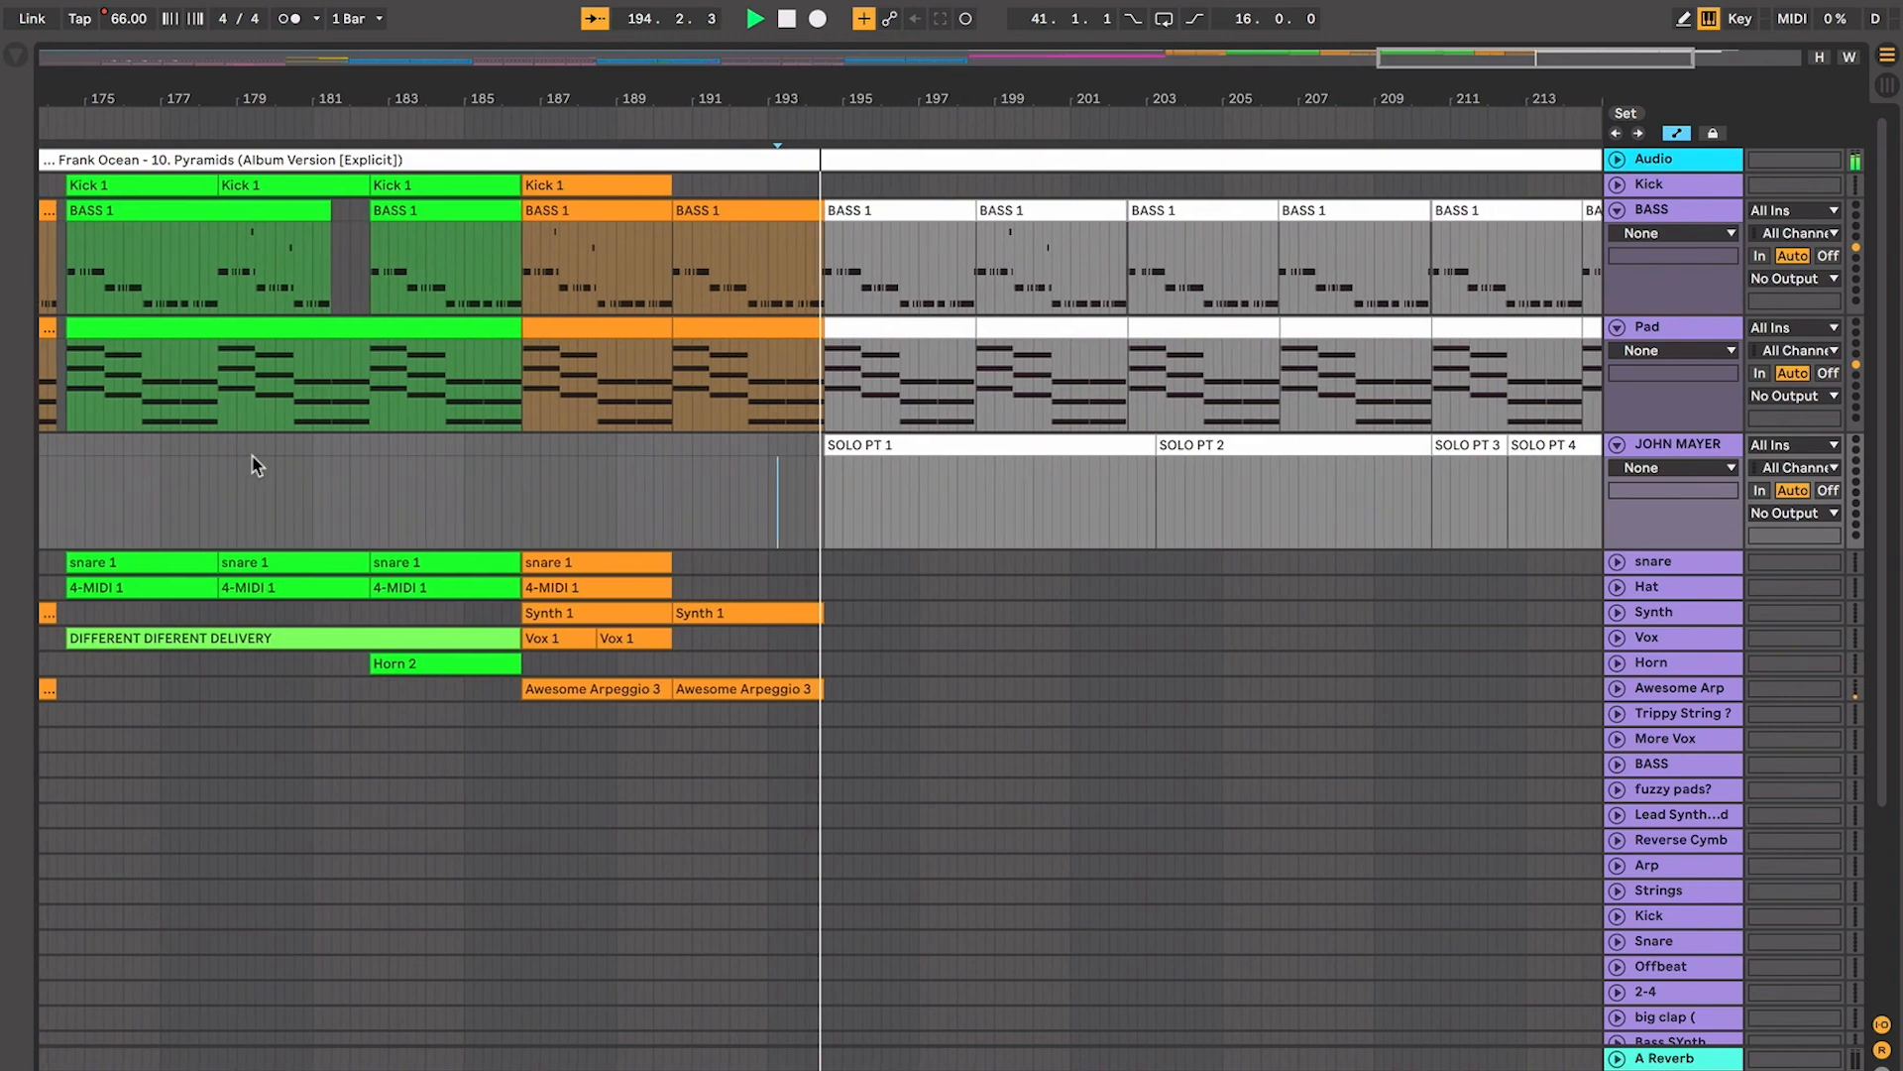
{"action": "key", "text": "plus"}
{"action": "key", "text": "plus"}
{"action": "key", "text": "plus"}
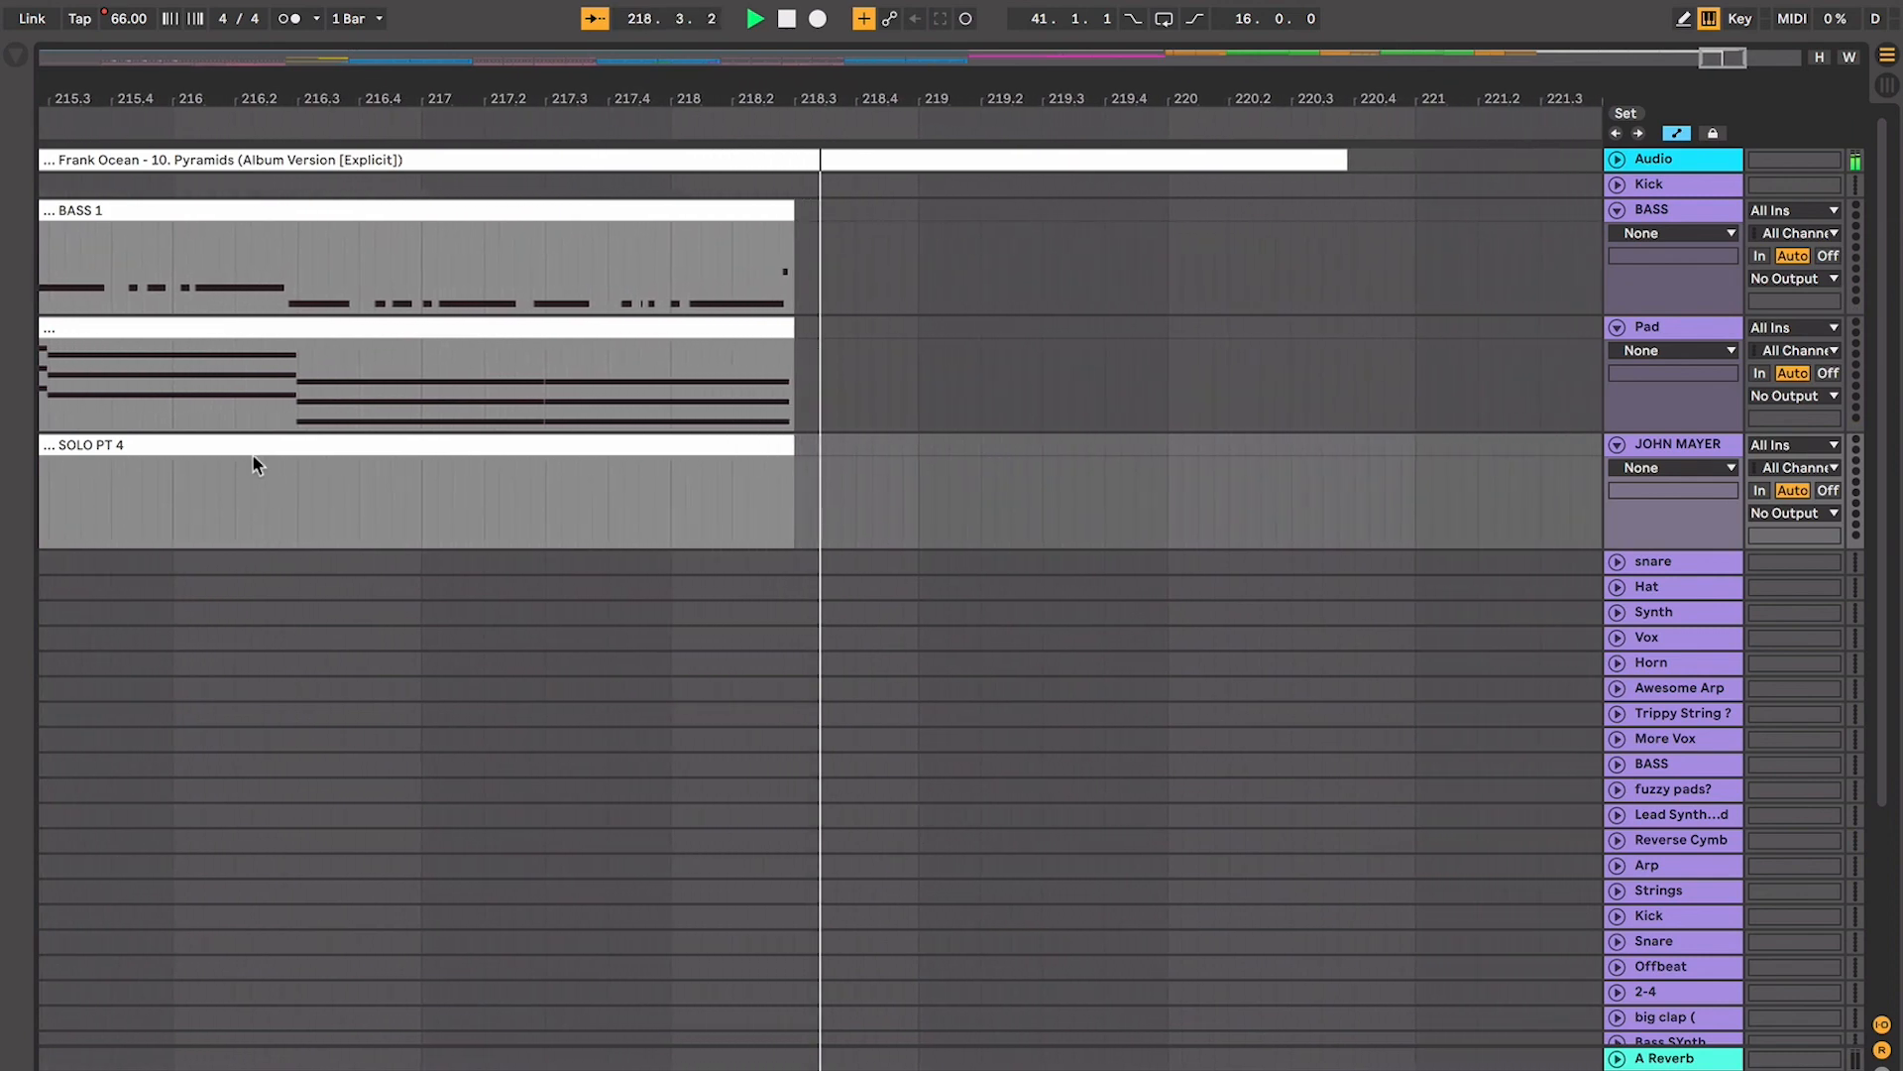
Unfold the Audio track to show its waveform, stop playback past the song's end and review the whole solo section
{"action": "left_click", "coordinate": [1616, 159]}
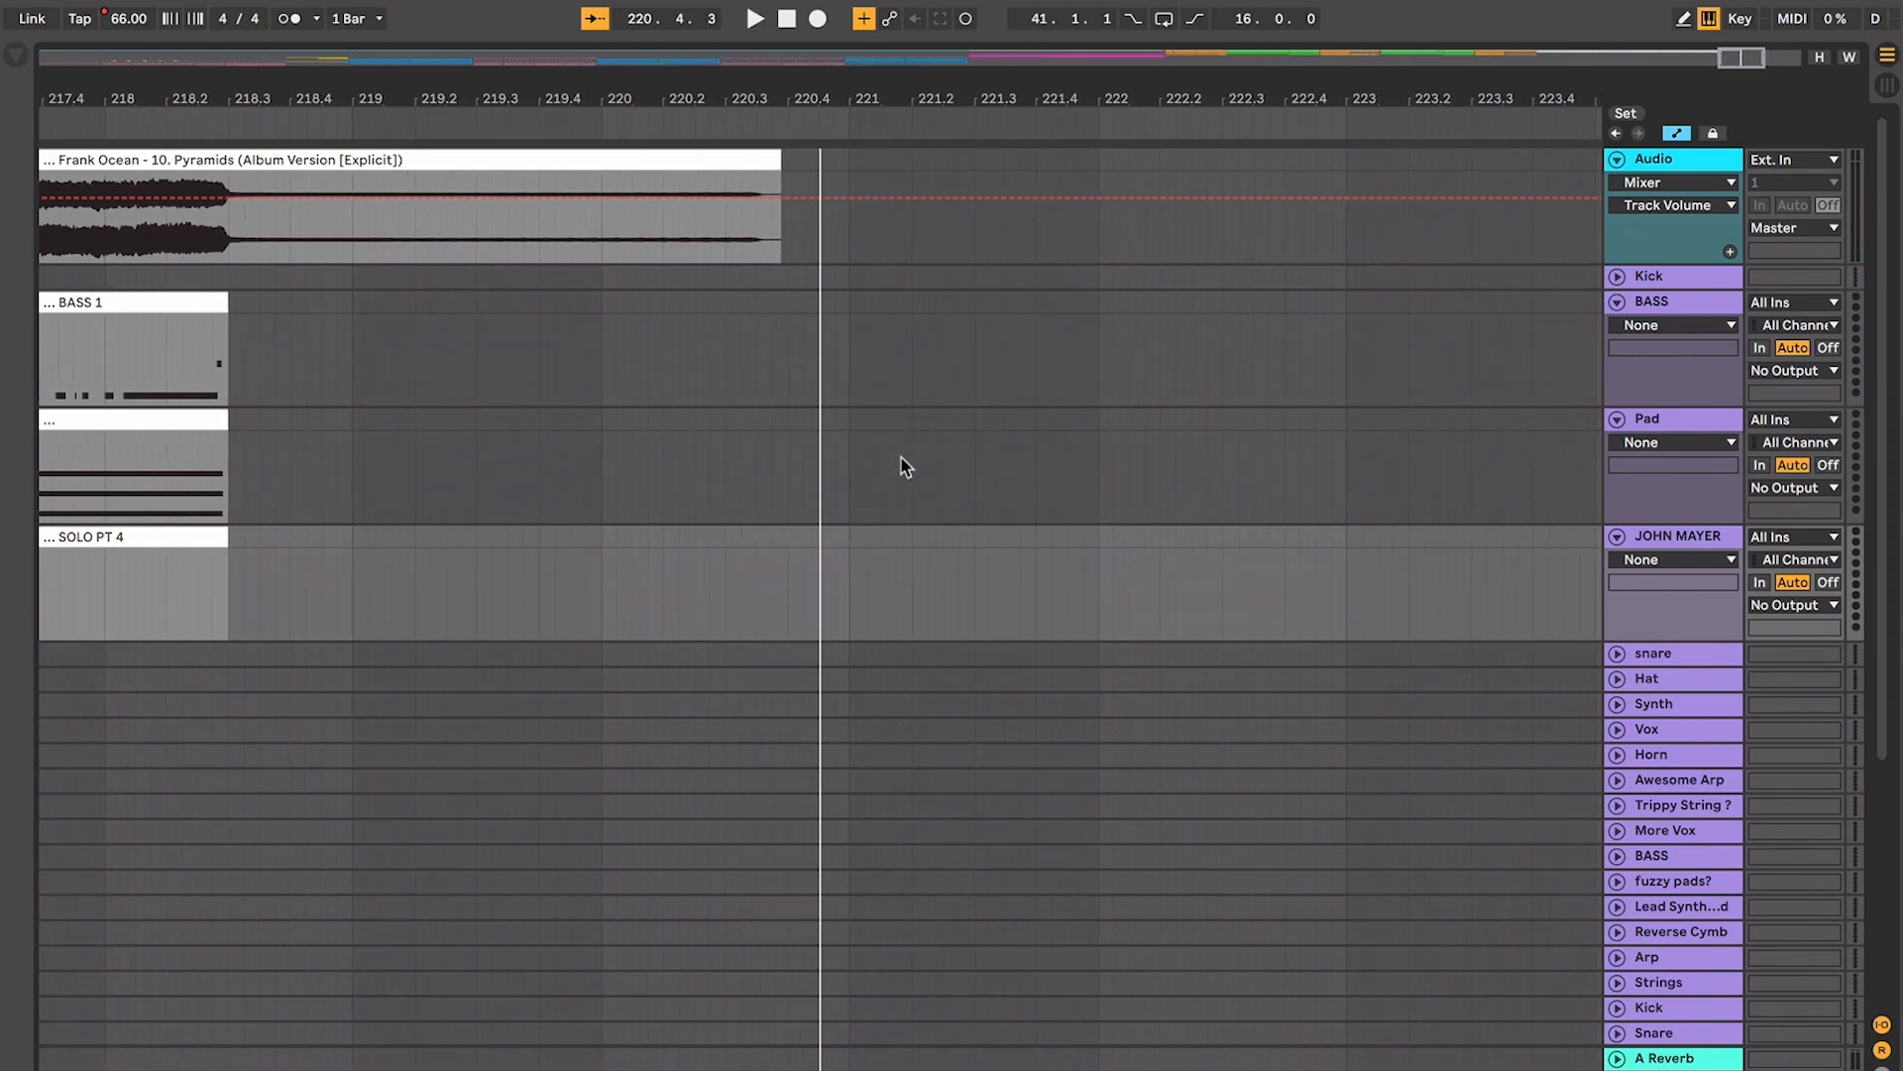
{"action": "key", "text": "minus"}
{"action": "key", "text": "minus"}
{"action": "key", "text": "minus"}
{"action": "key", "text": "minus"}
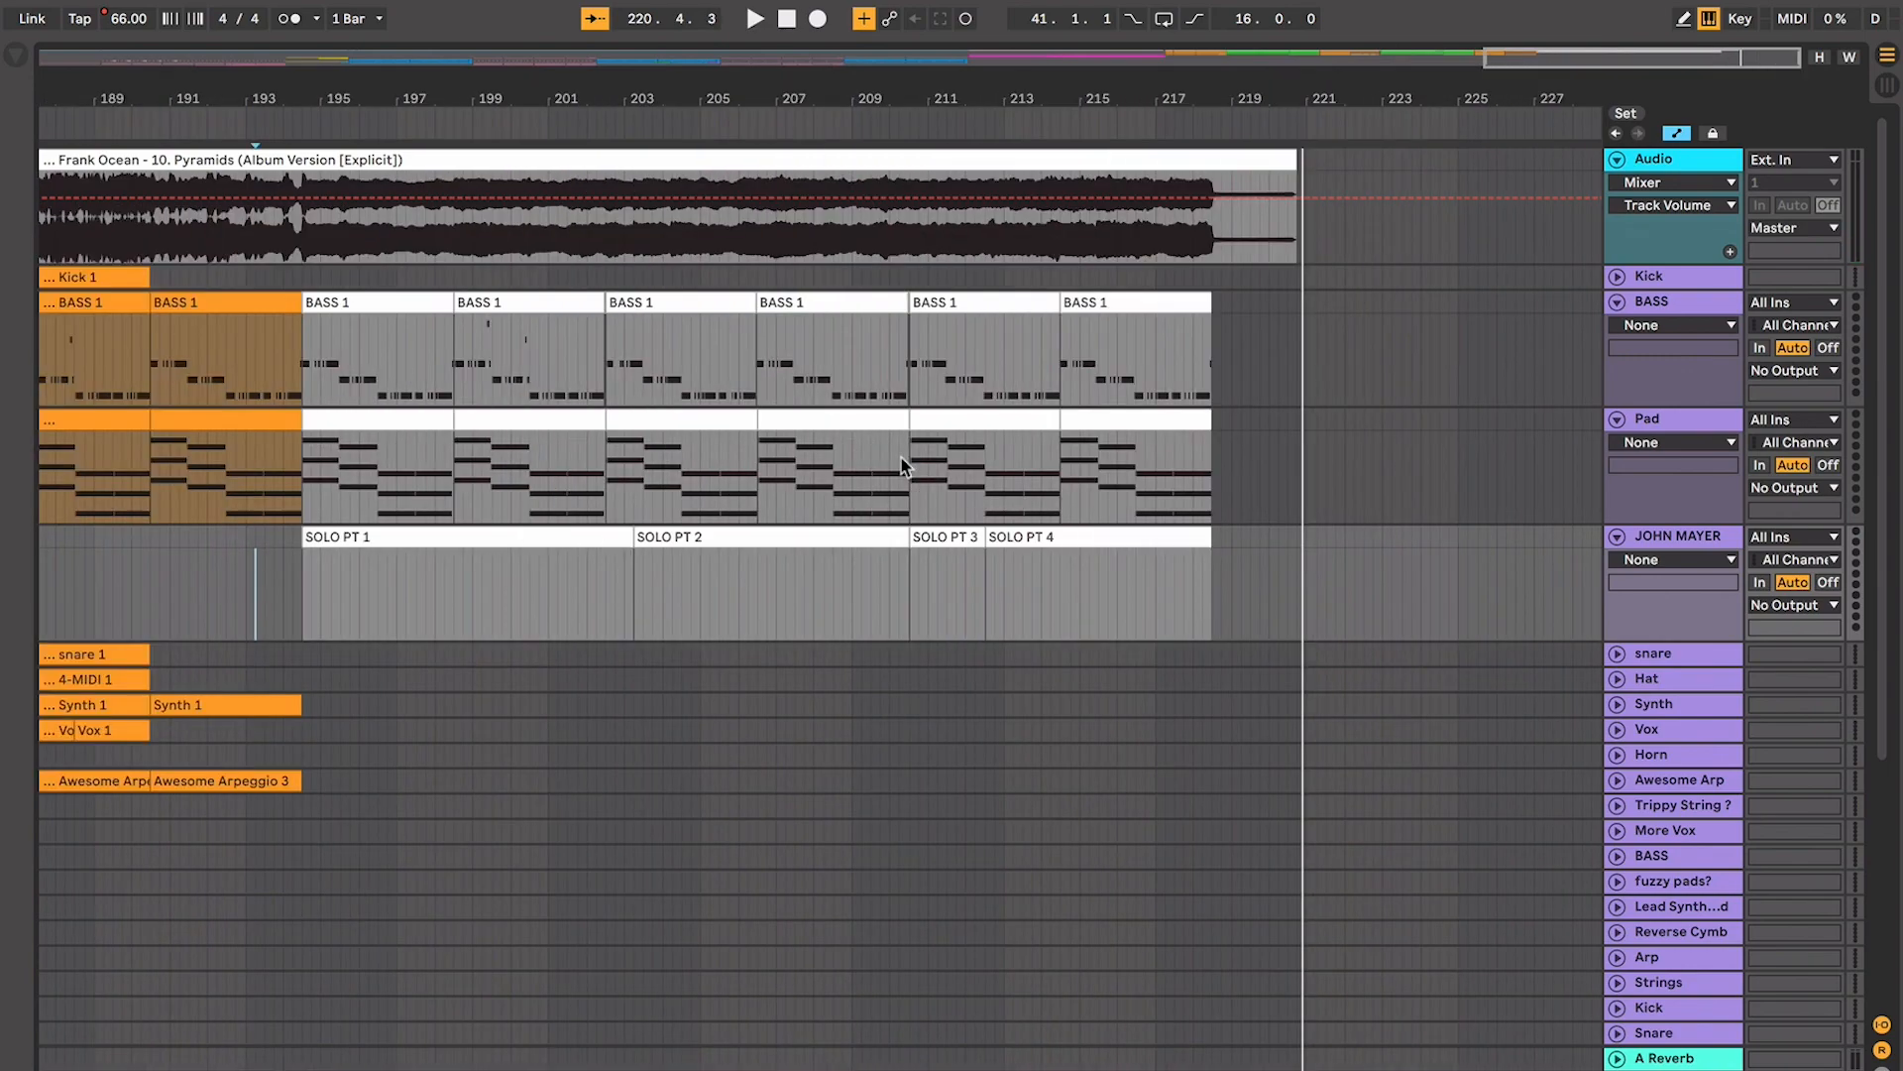
{"action": "left_click_drag", "start_coordinate": [405, 656], "coordinate": [622, 659]}
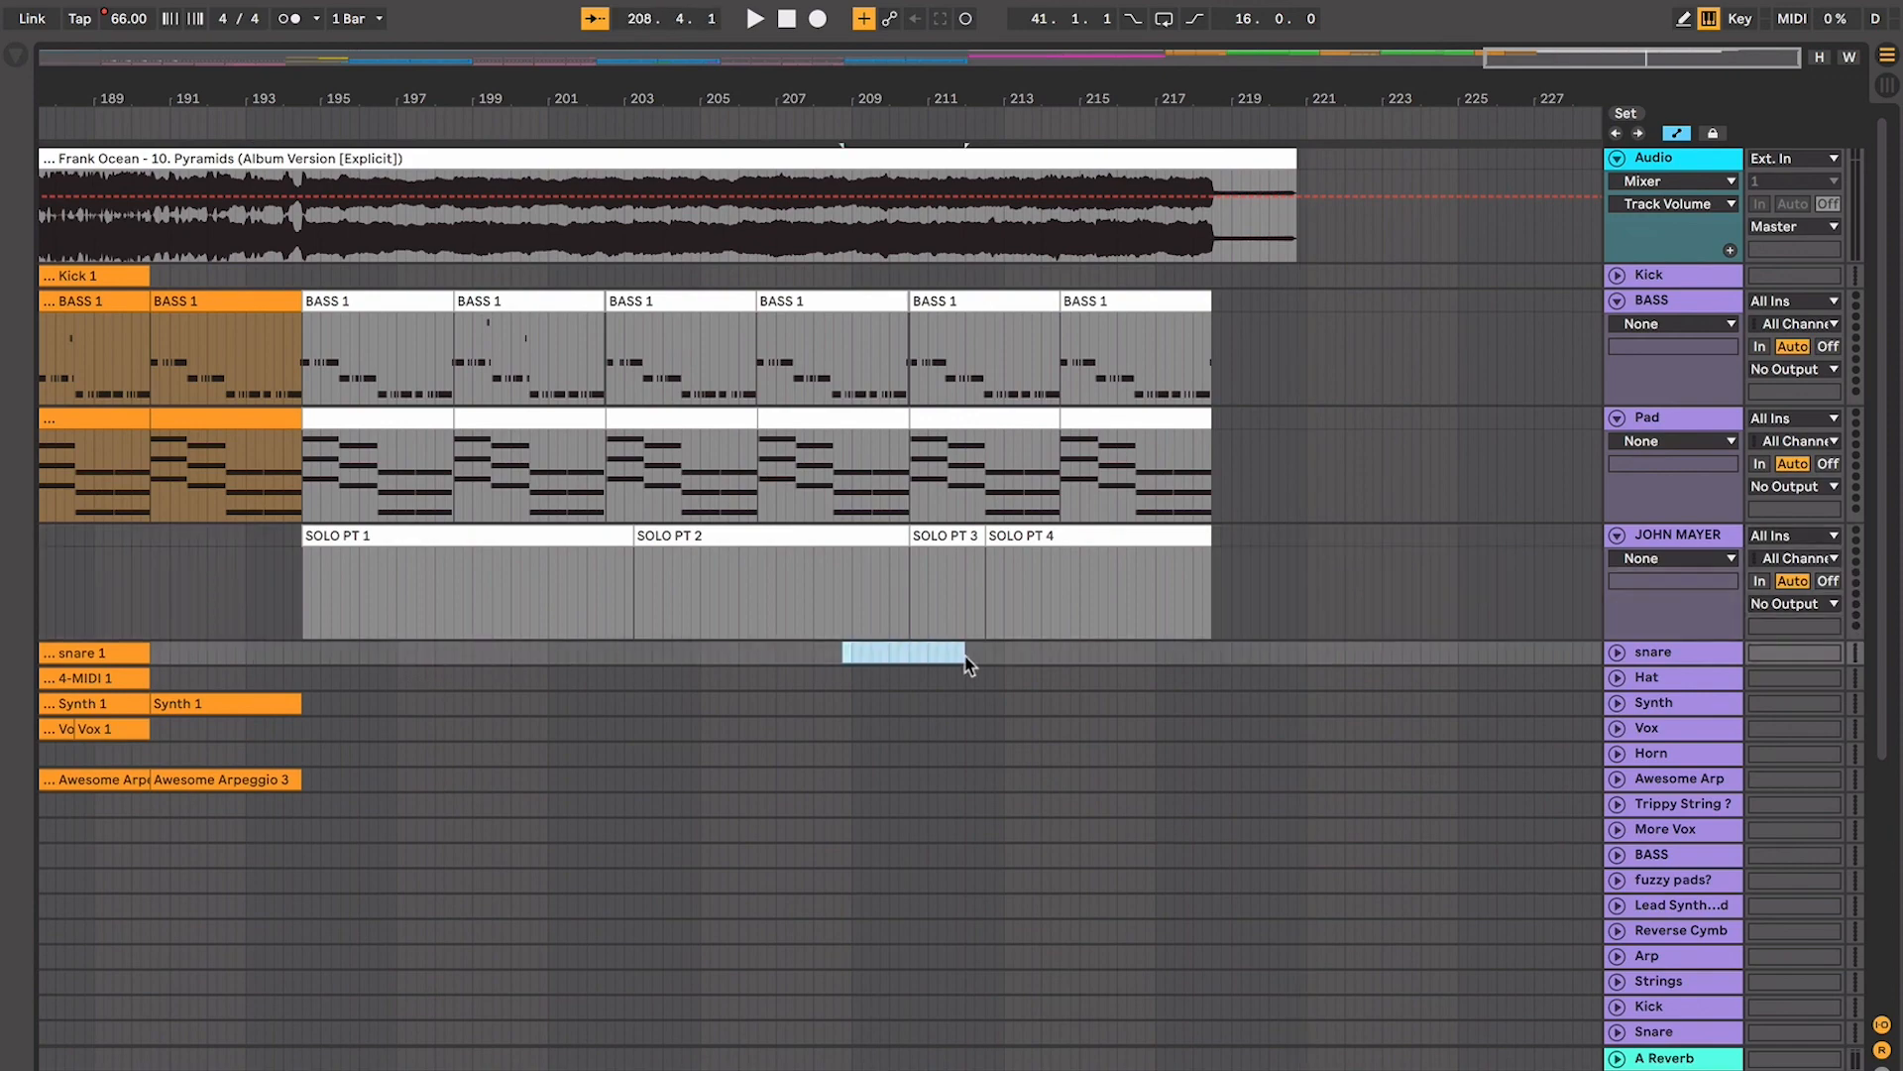
Review the green and orange sections from about bar 163 to bar 194 that lead into the guitar solo
{"action": "scroll", "coordinate": [317, 478], "scroll_direction": "left", "scroll_amount": 15}
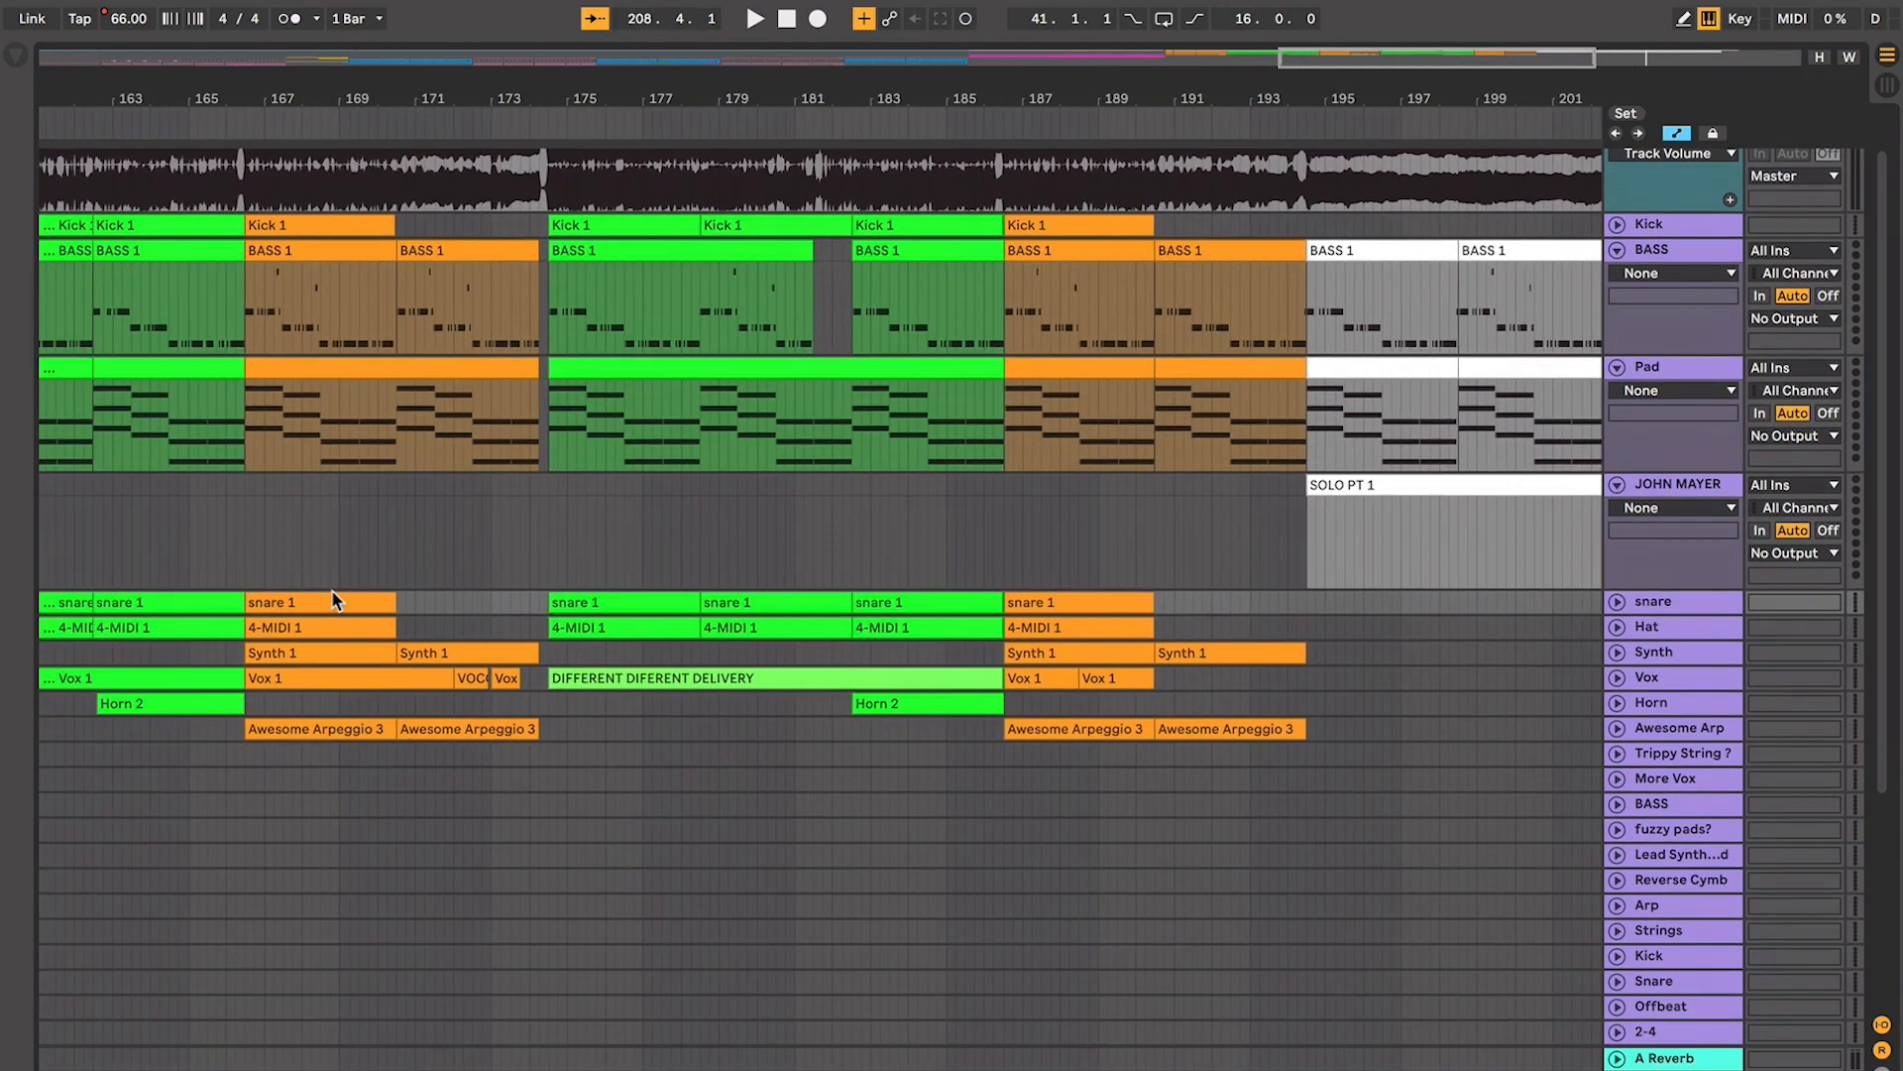
{"action": "scroll", "coordinate": [587, 467], "scroll_direction": "down", "scroll_amount": 3}
{"action": "scroll", "coordinate": [587, 467], "scroll_direction": "right", "scroll_amount": 12}
{"action": "left_click", "coordinate": [738, 394]}
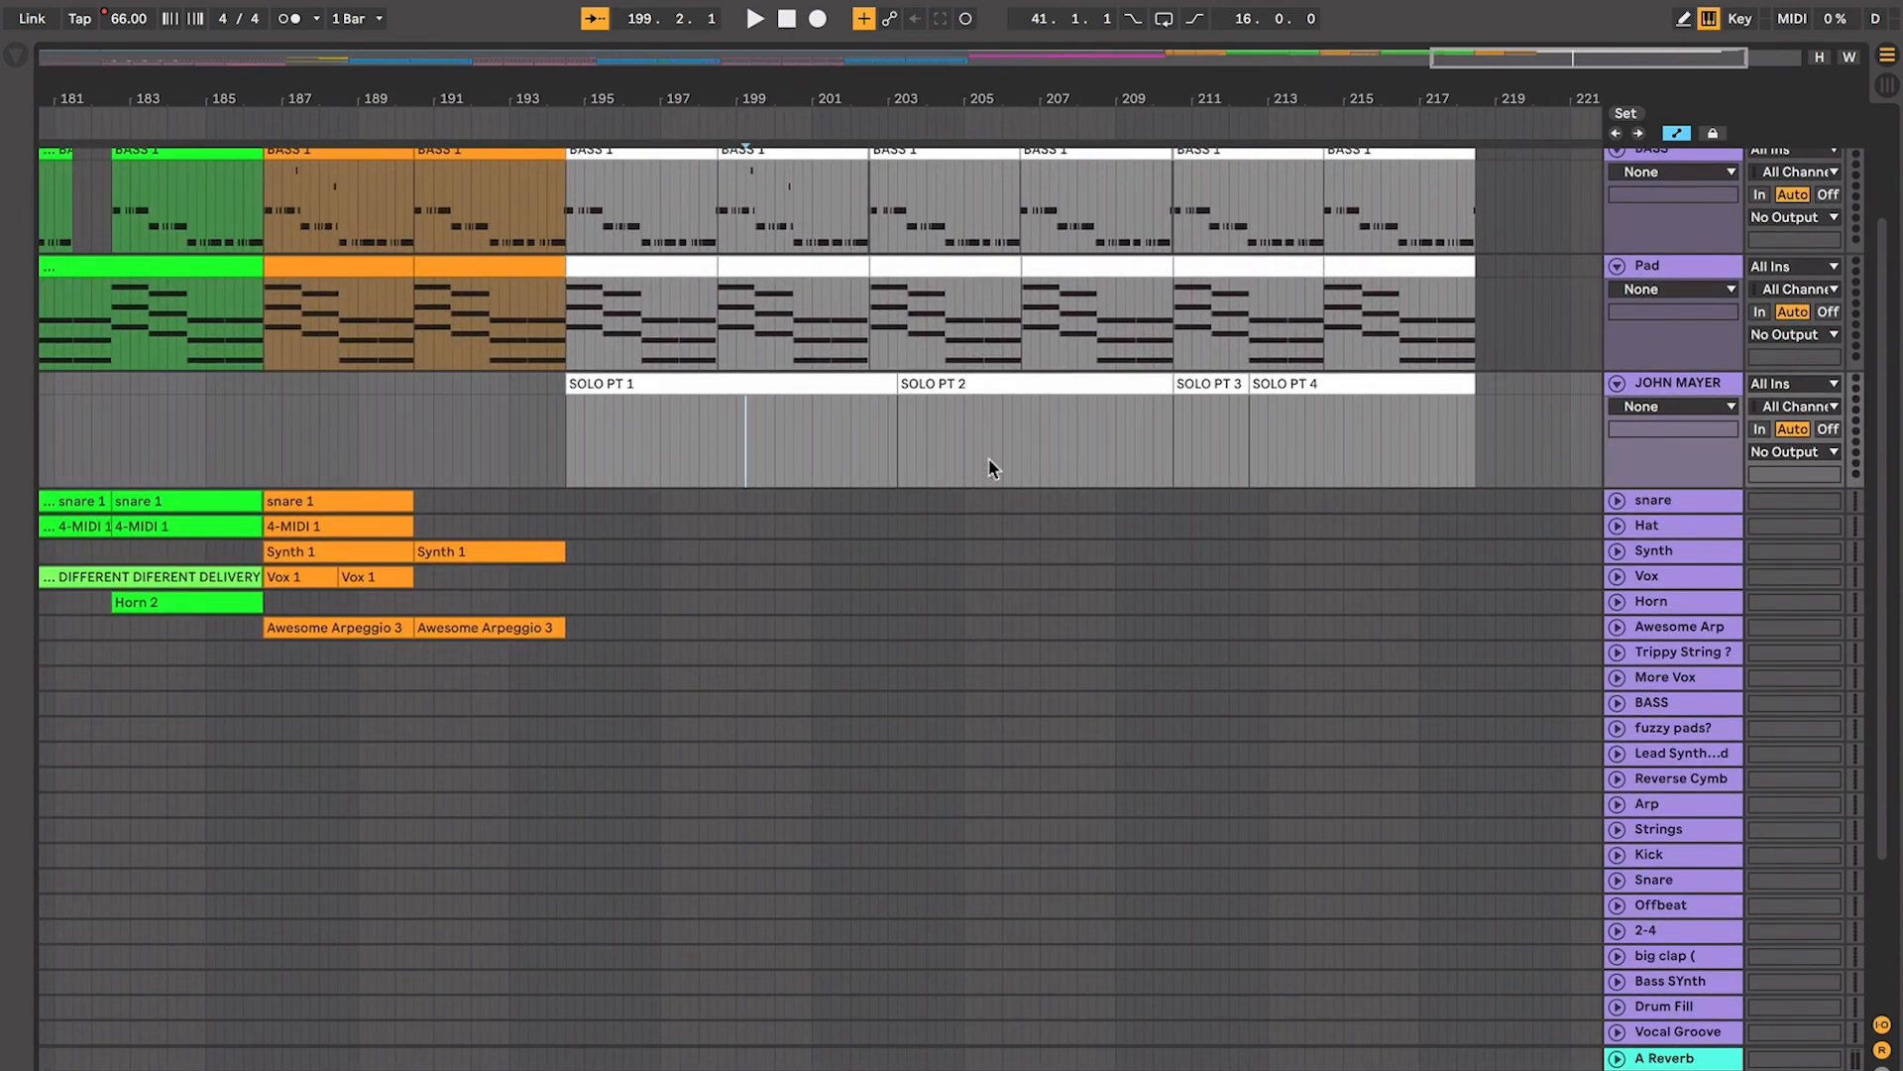
{"action": "scroll", "coordinate": [989, 458], "scroll_direction": "up", "scroll_amount": 3}
Go through the four SOLO PT clips one by one, then return to SOLO PT 2 and SOLO PT 1 for comparison
{"action": "left_click", "coordinate": [789, 536]}
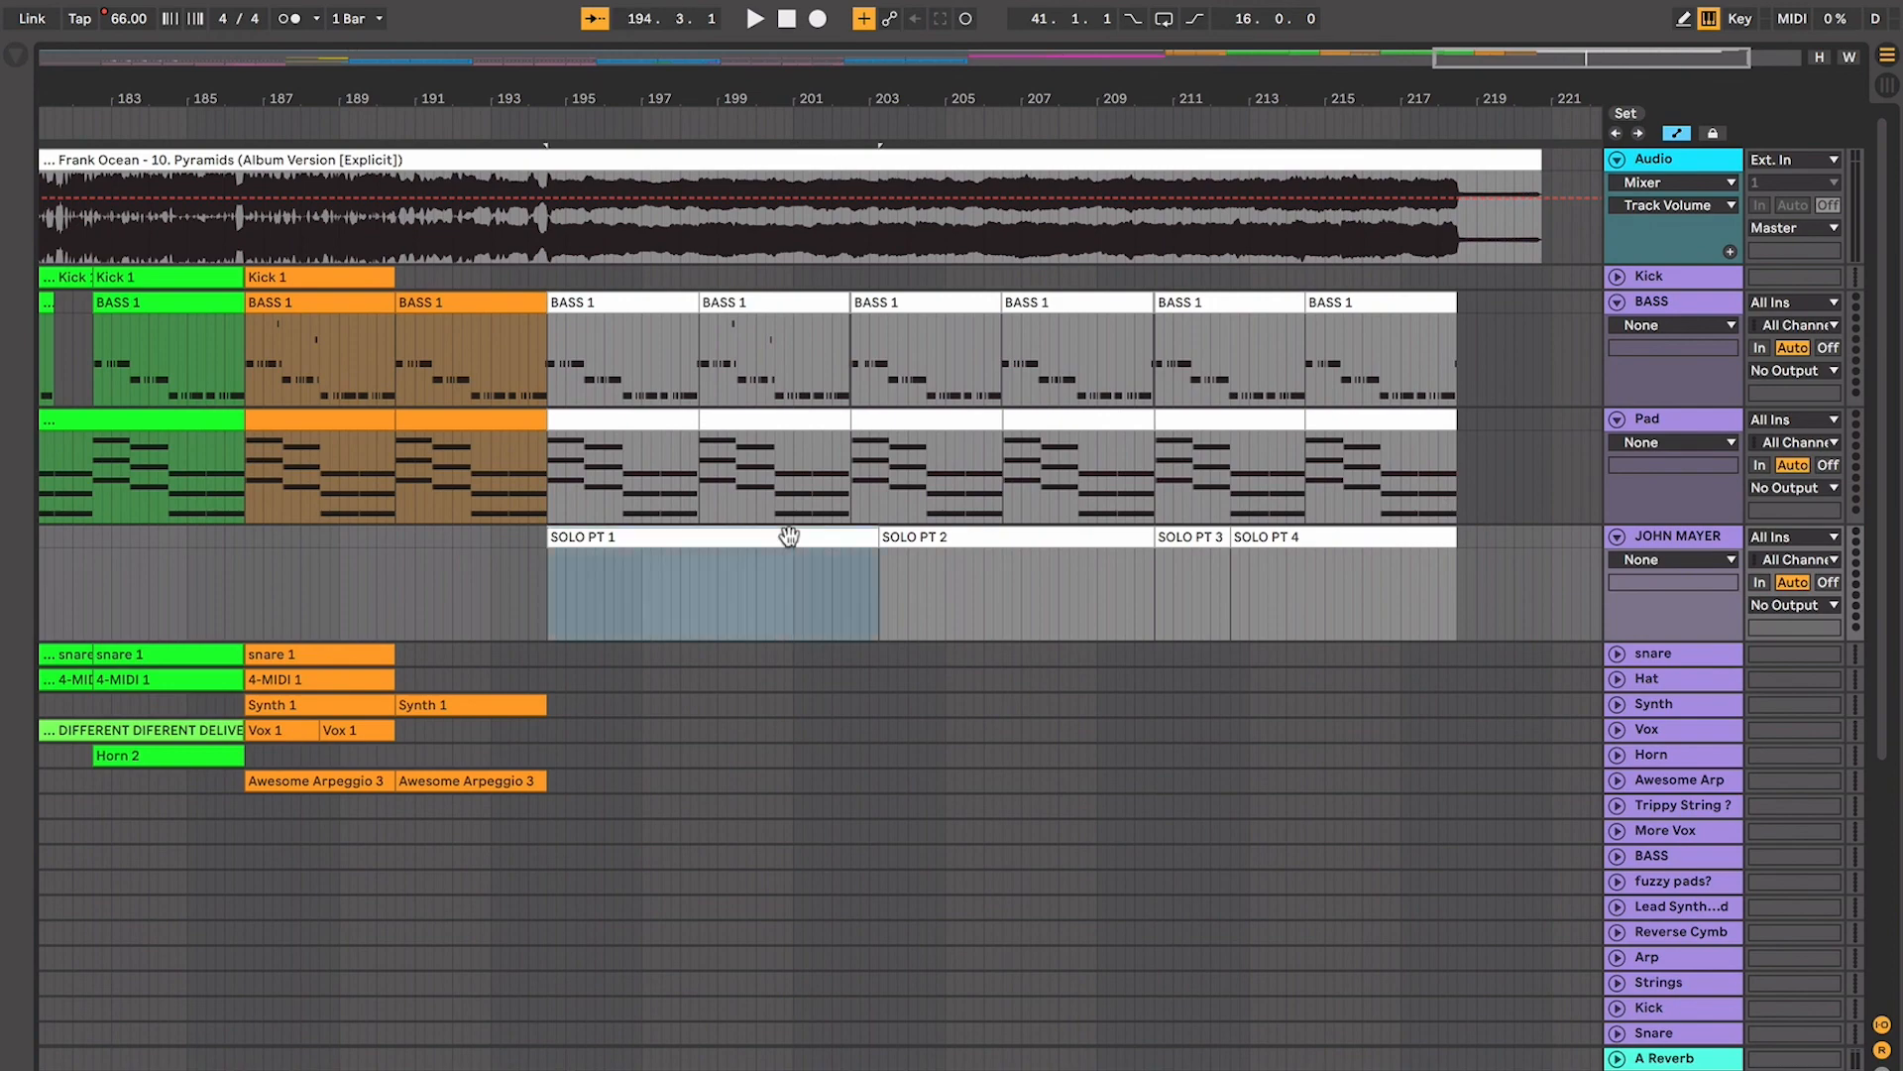
{"action": "left_click", "coordinate": [947, 541]}
{"action": "left_click", "coordinate": [1165, 540]}
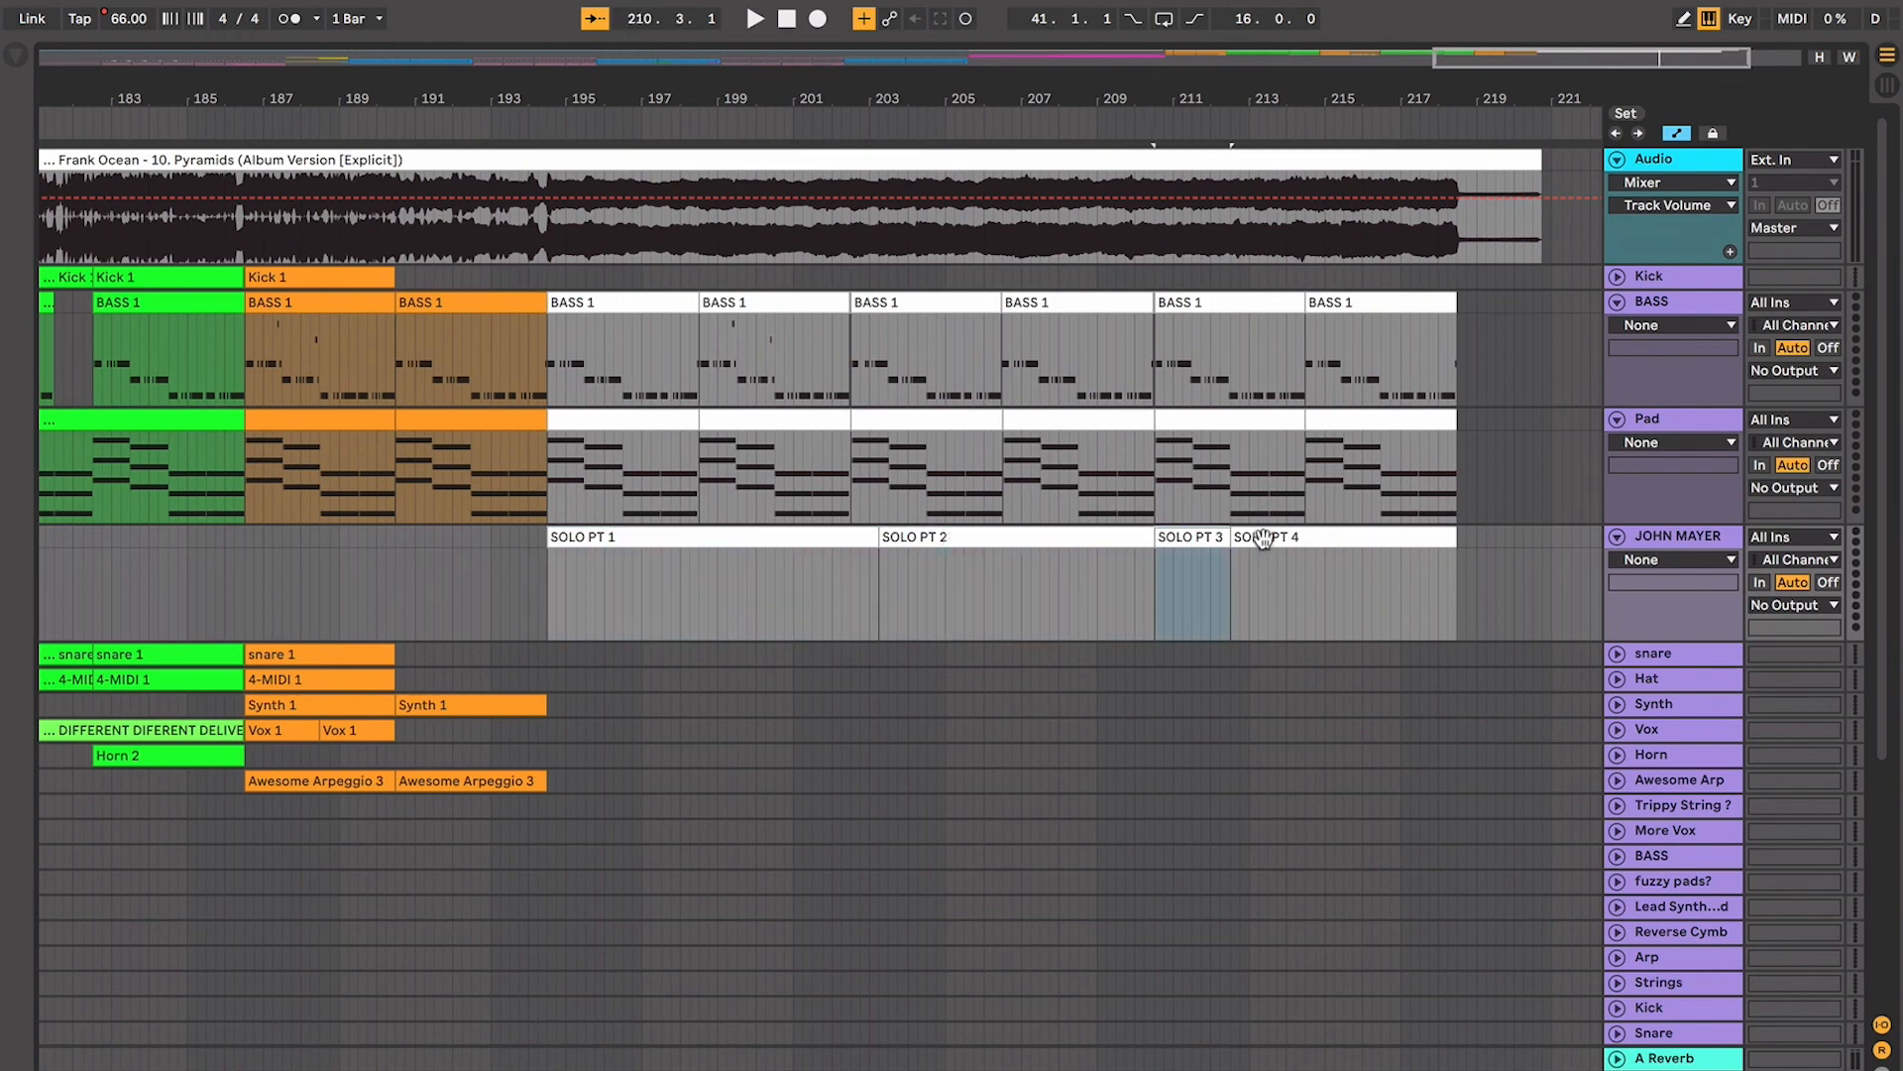
{"action": "left_click", "coordinate": [1261, 537]}
{"action": "scroll", "coordinate": [1261, 537], "scroll_direction": "right", "scroll_amount": 3}
{"action": "scroll", "coordinate": [1328, 386], "scroll_direction": "right", "scroll_amount": 2}
{"action": "scroll", "coordinate": [1329, 387], "scroll_direction": "right", "scroll_amount": 1}
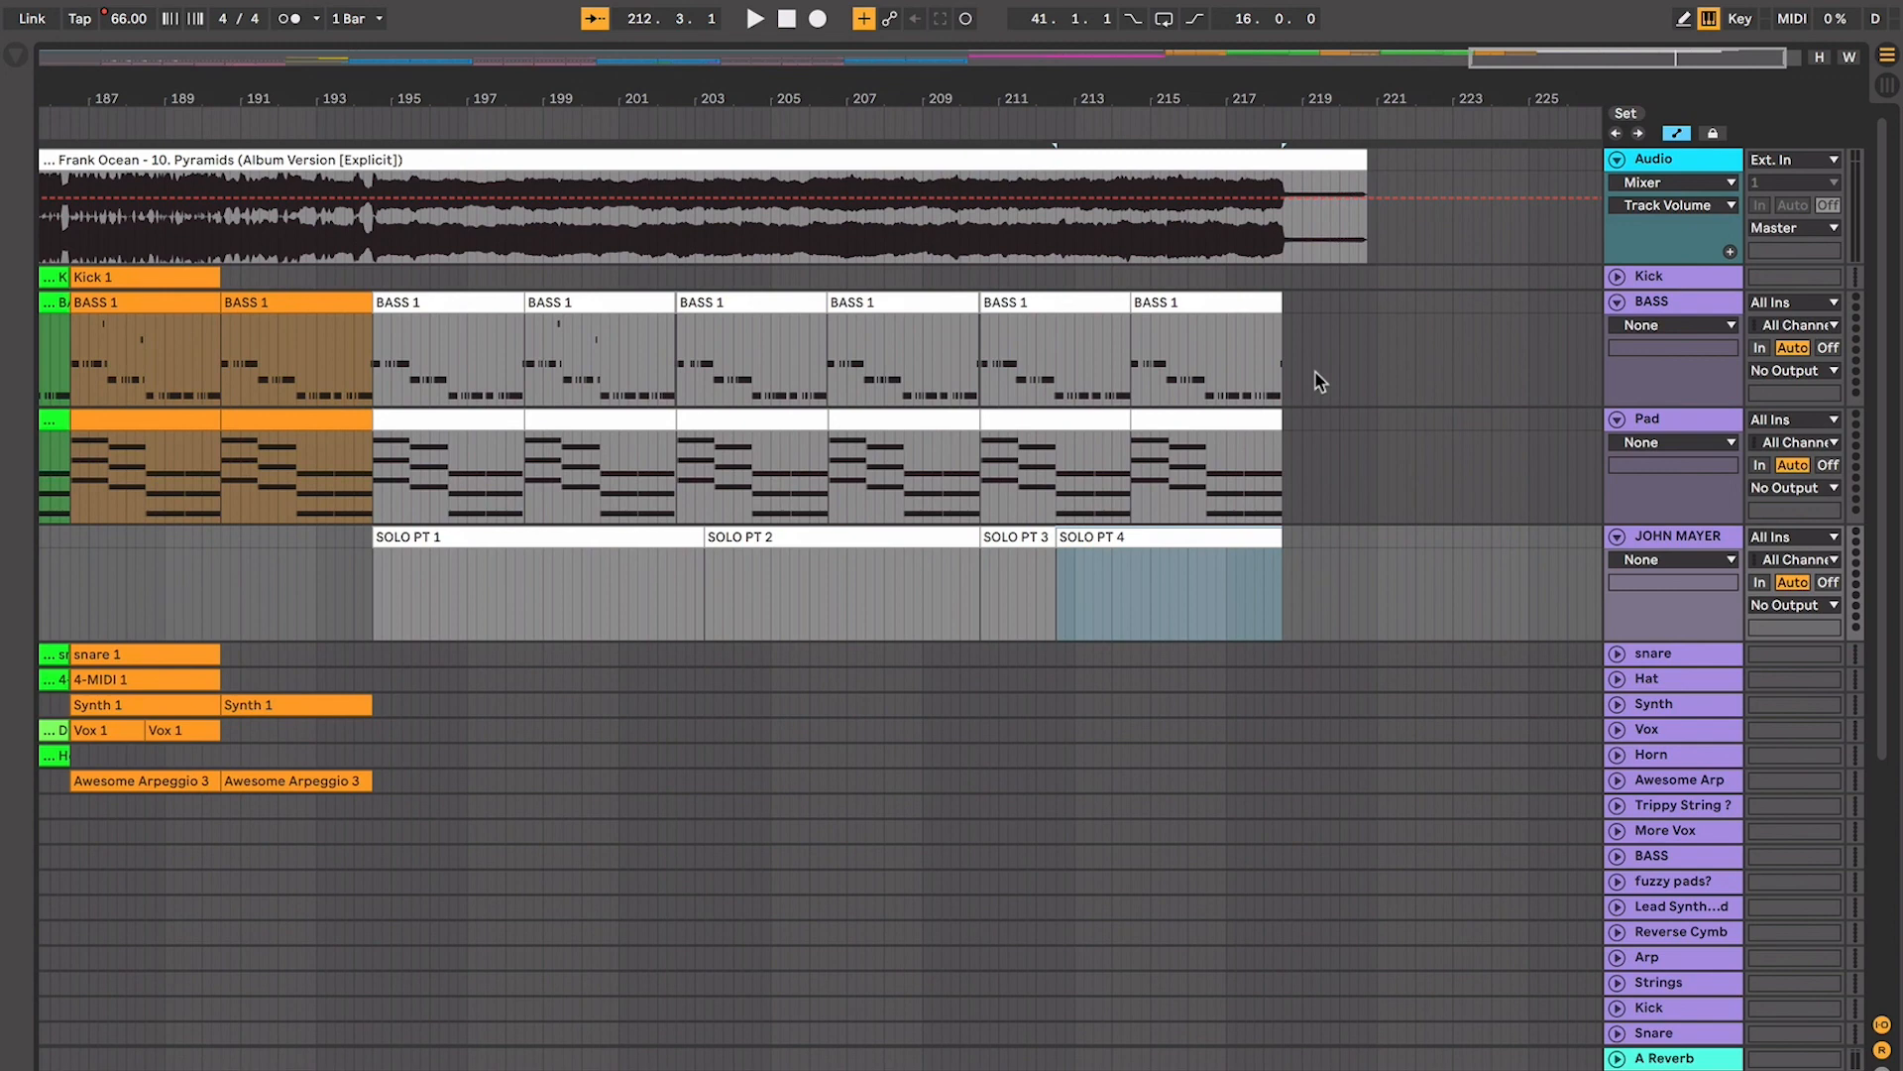
{"action": "left_click", "coordinate": [1029, 545]}
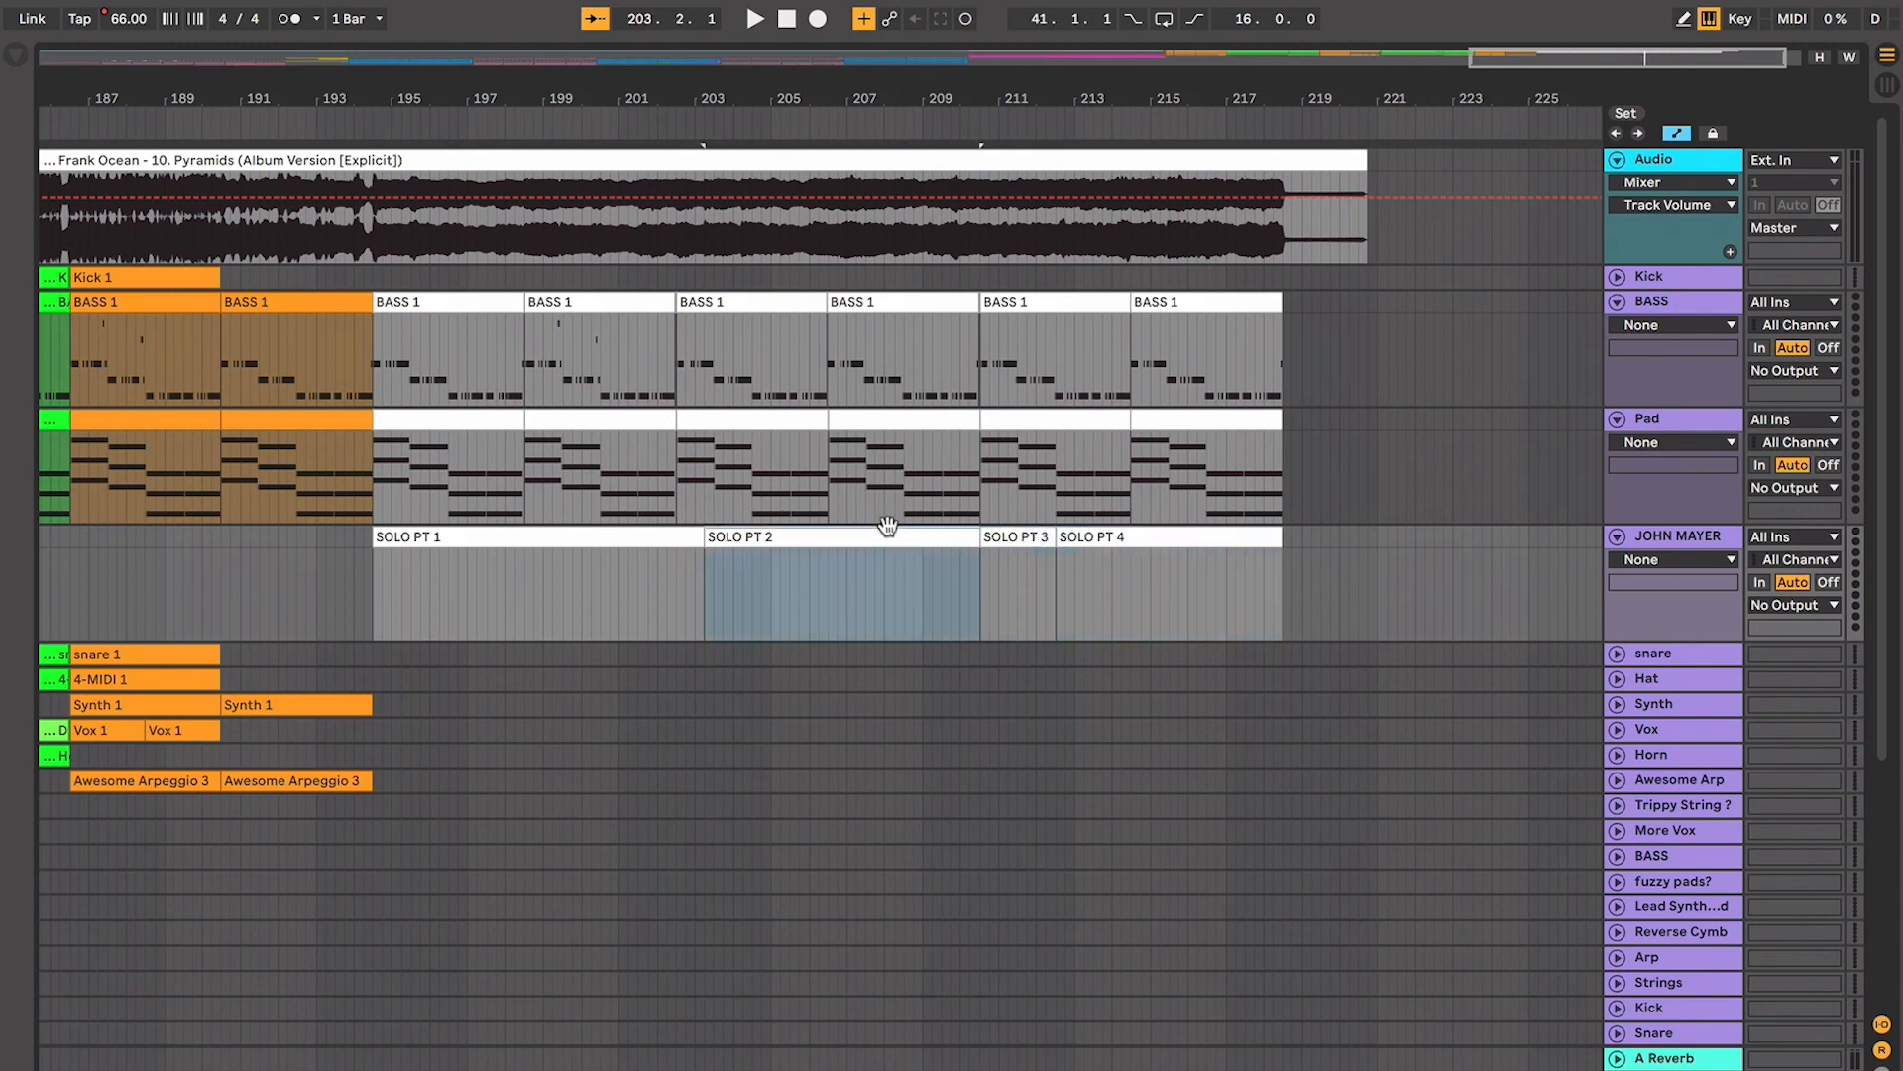
{"action": "left_click", "coordinate": [634, 541]}
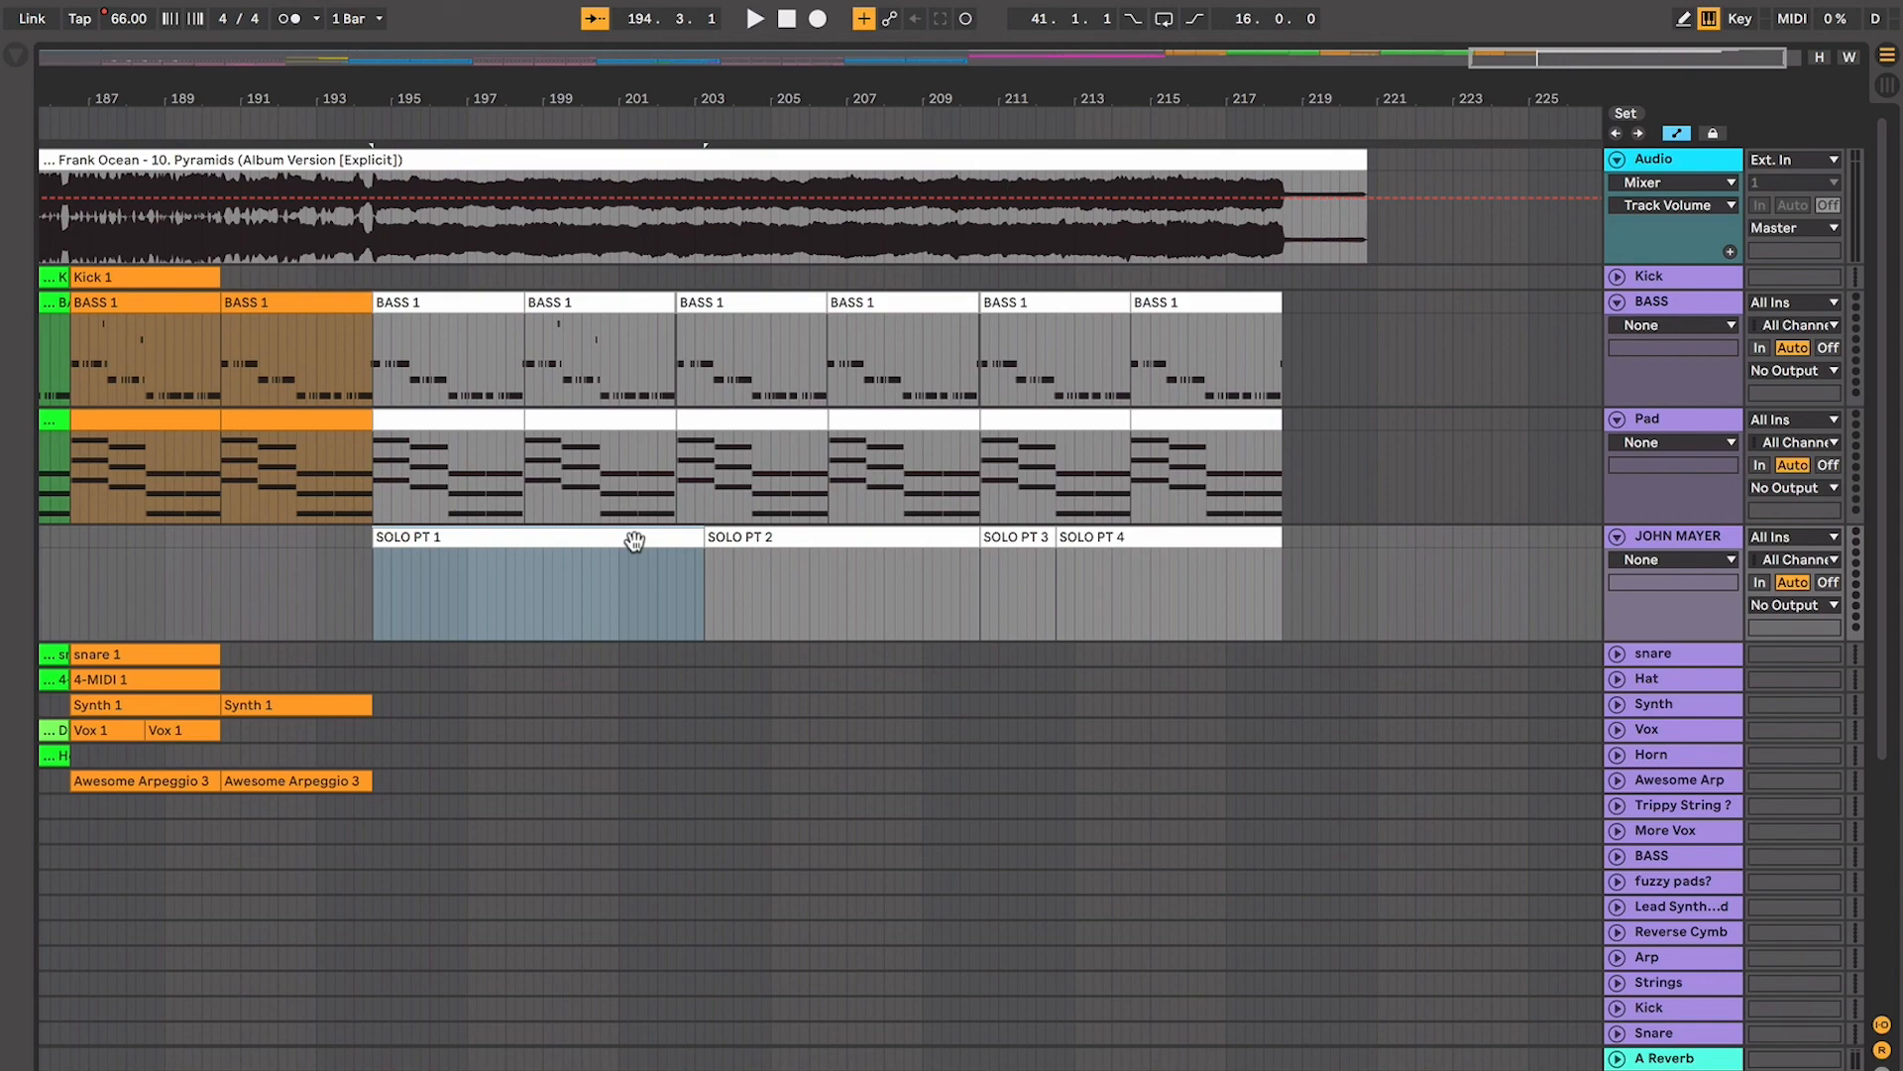
Zoom out the arrangement and fold all the tracks so every section shows in a compact overview
{"action": "key", "text": "minus"}
{"action": "key", "text": "minus"}
{"action": "key", "text": "minus"}
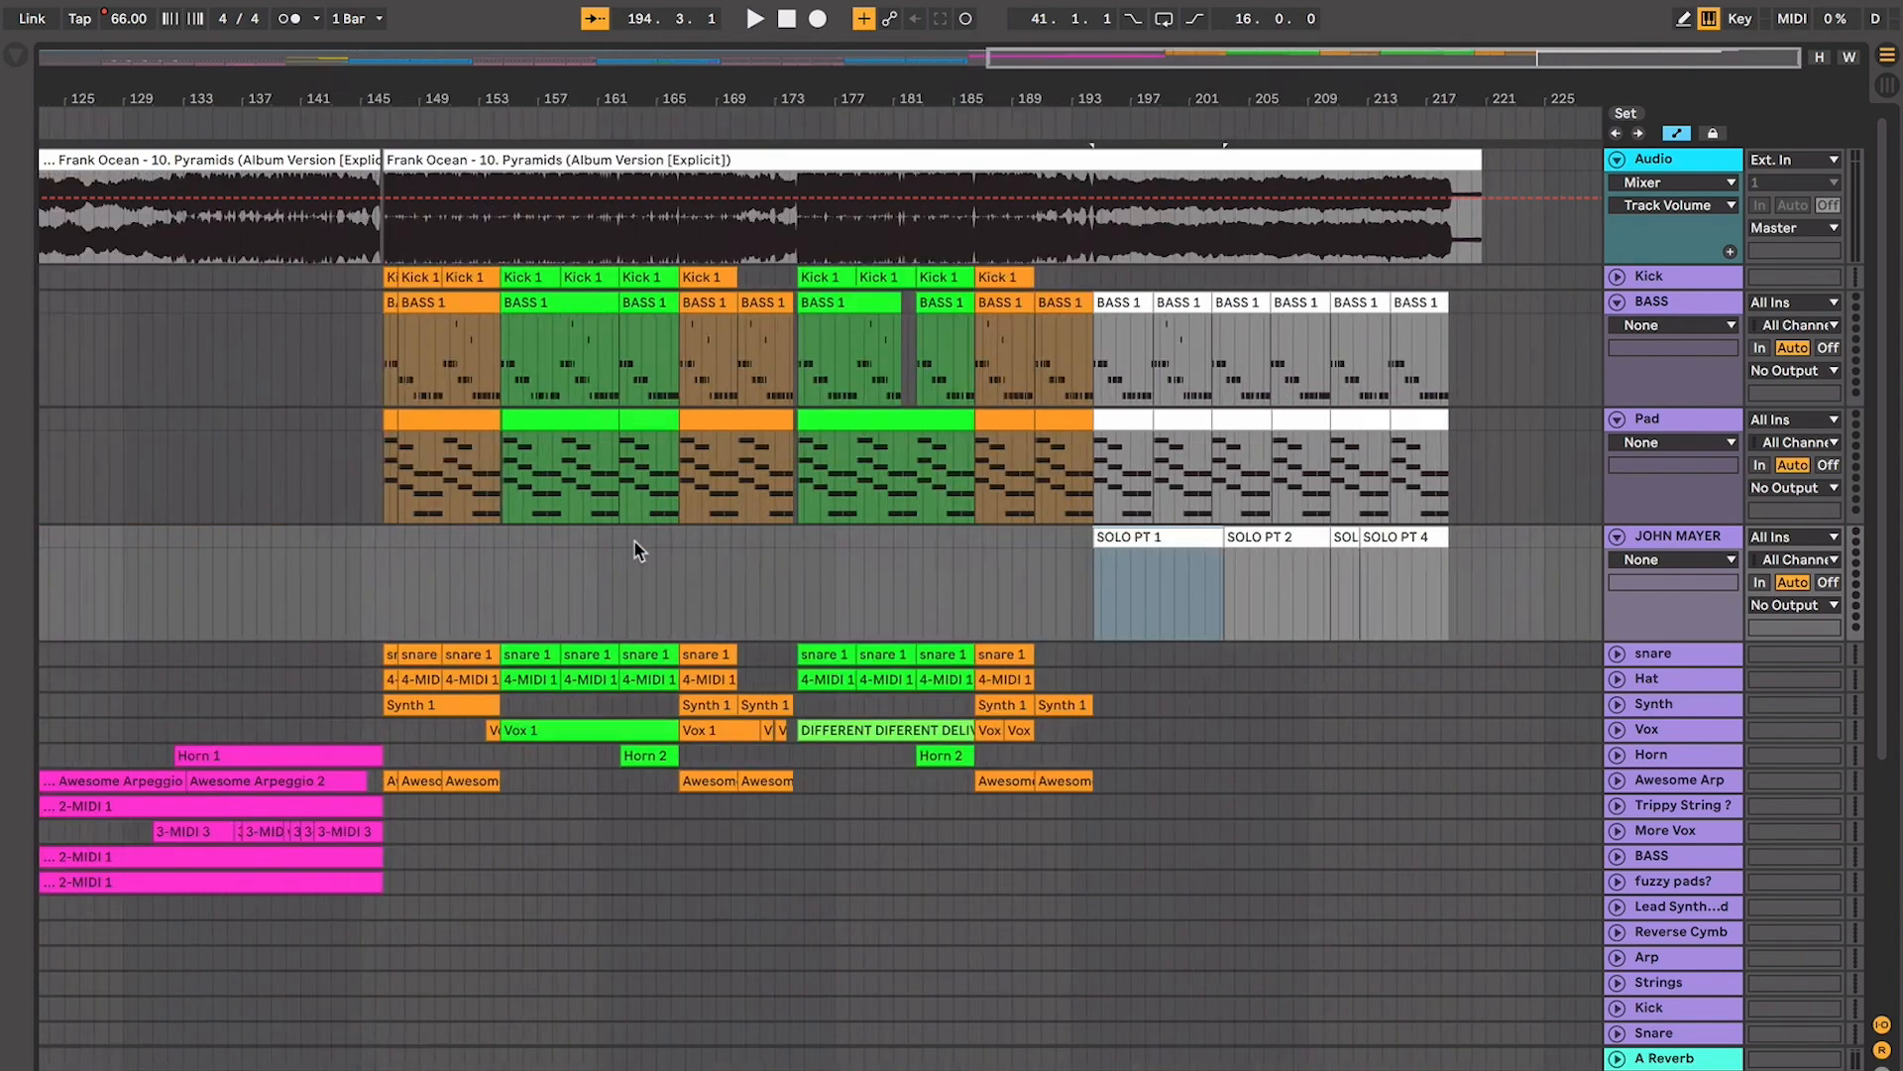
{"action": "left_click", "coordinate": [1617, 536]}
{"action": "left_click", "coordinate": [1646, 419]}
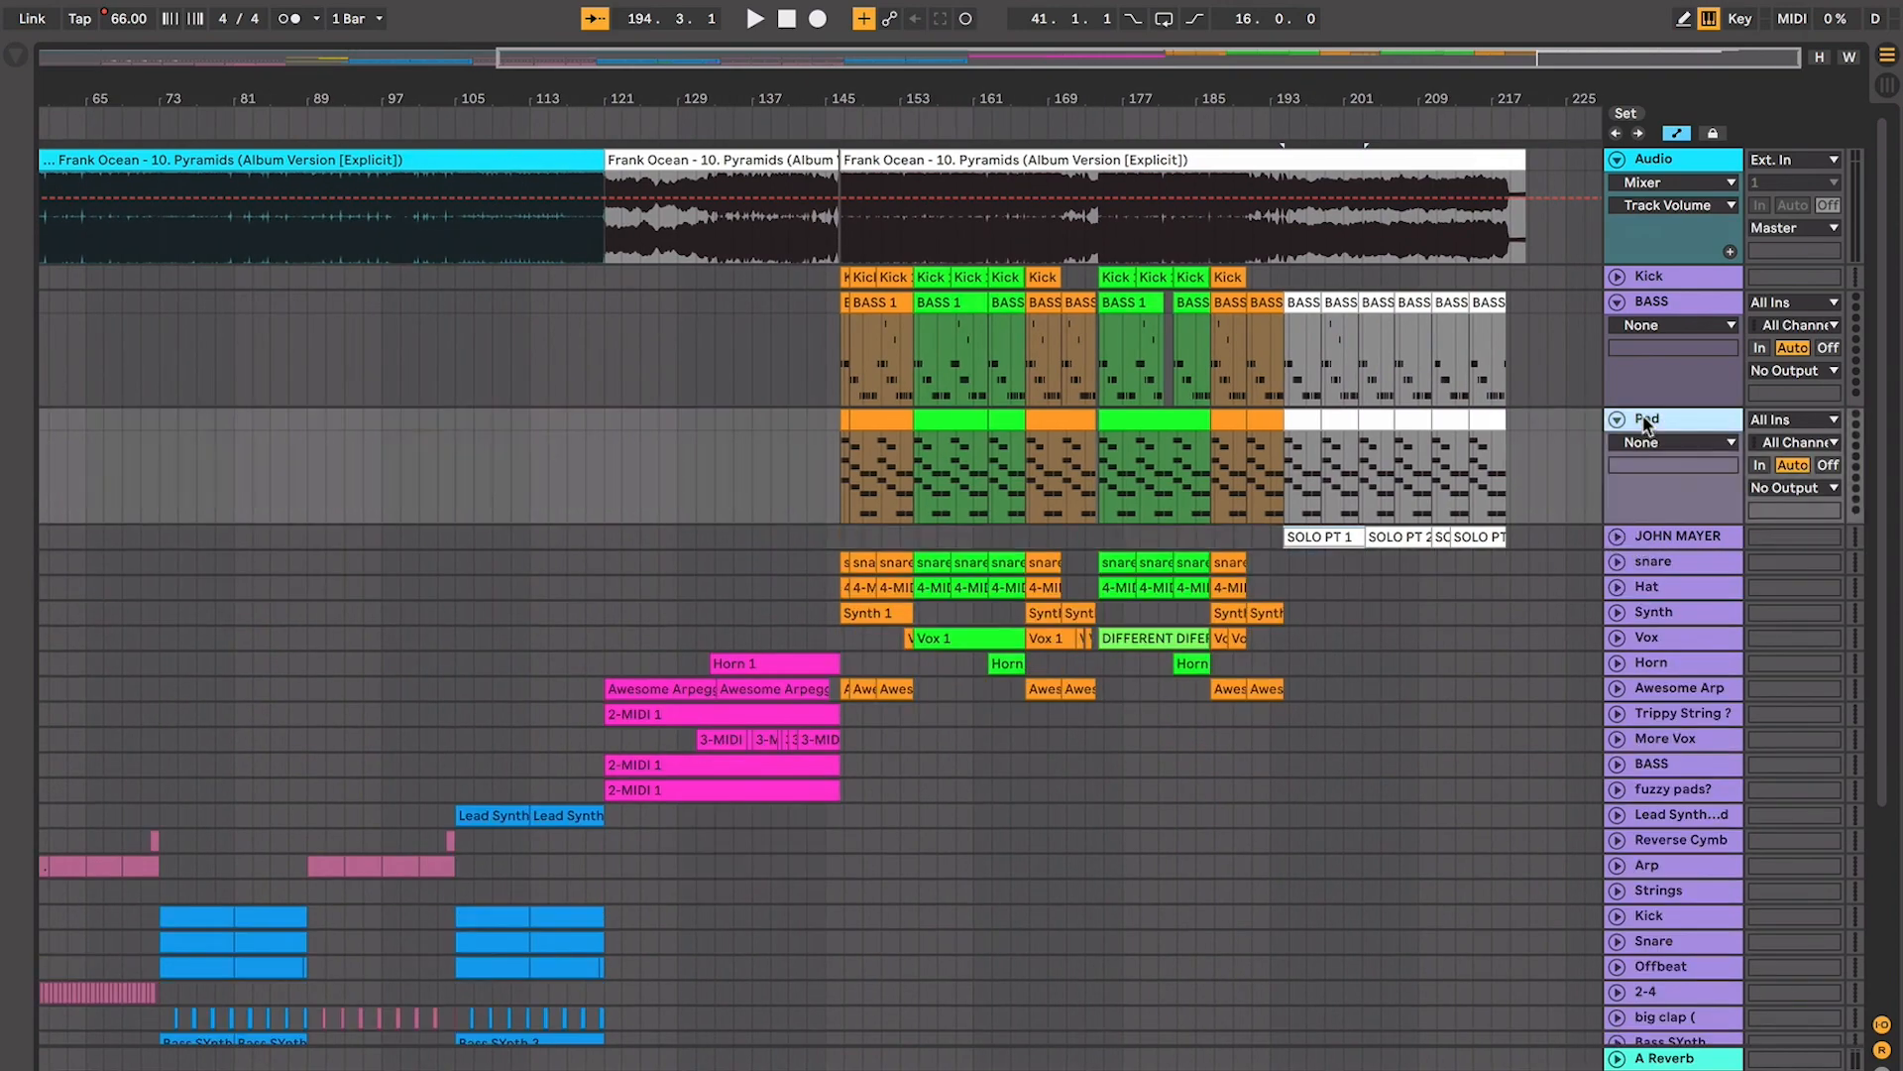
{"action": "key", "text": "super+a"}
{"action": "left_click", "coordinate": [1618, 419]}
{"action": "left_click", "coordinate": [1067, 463]}
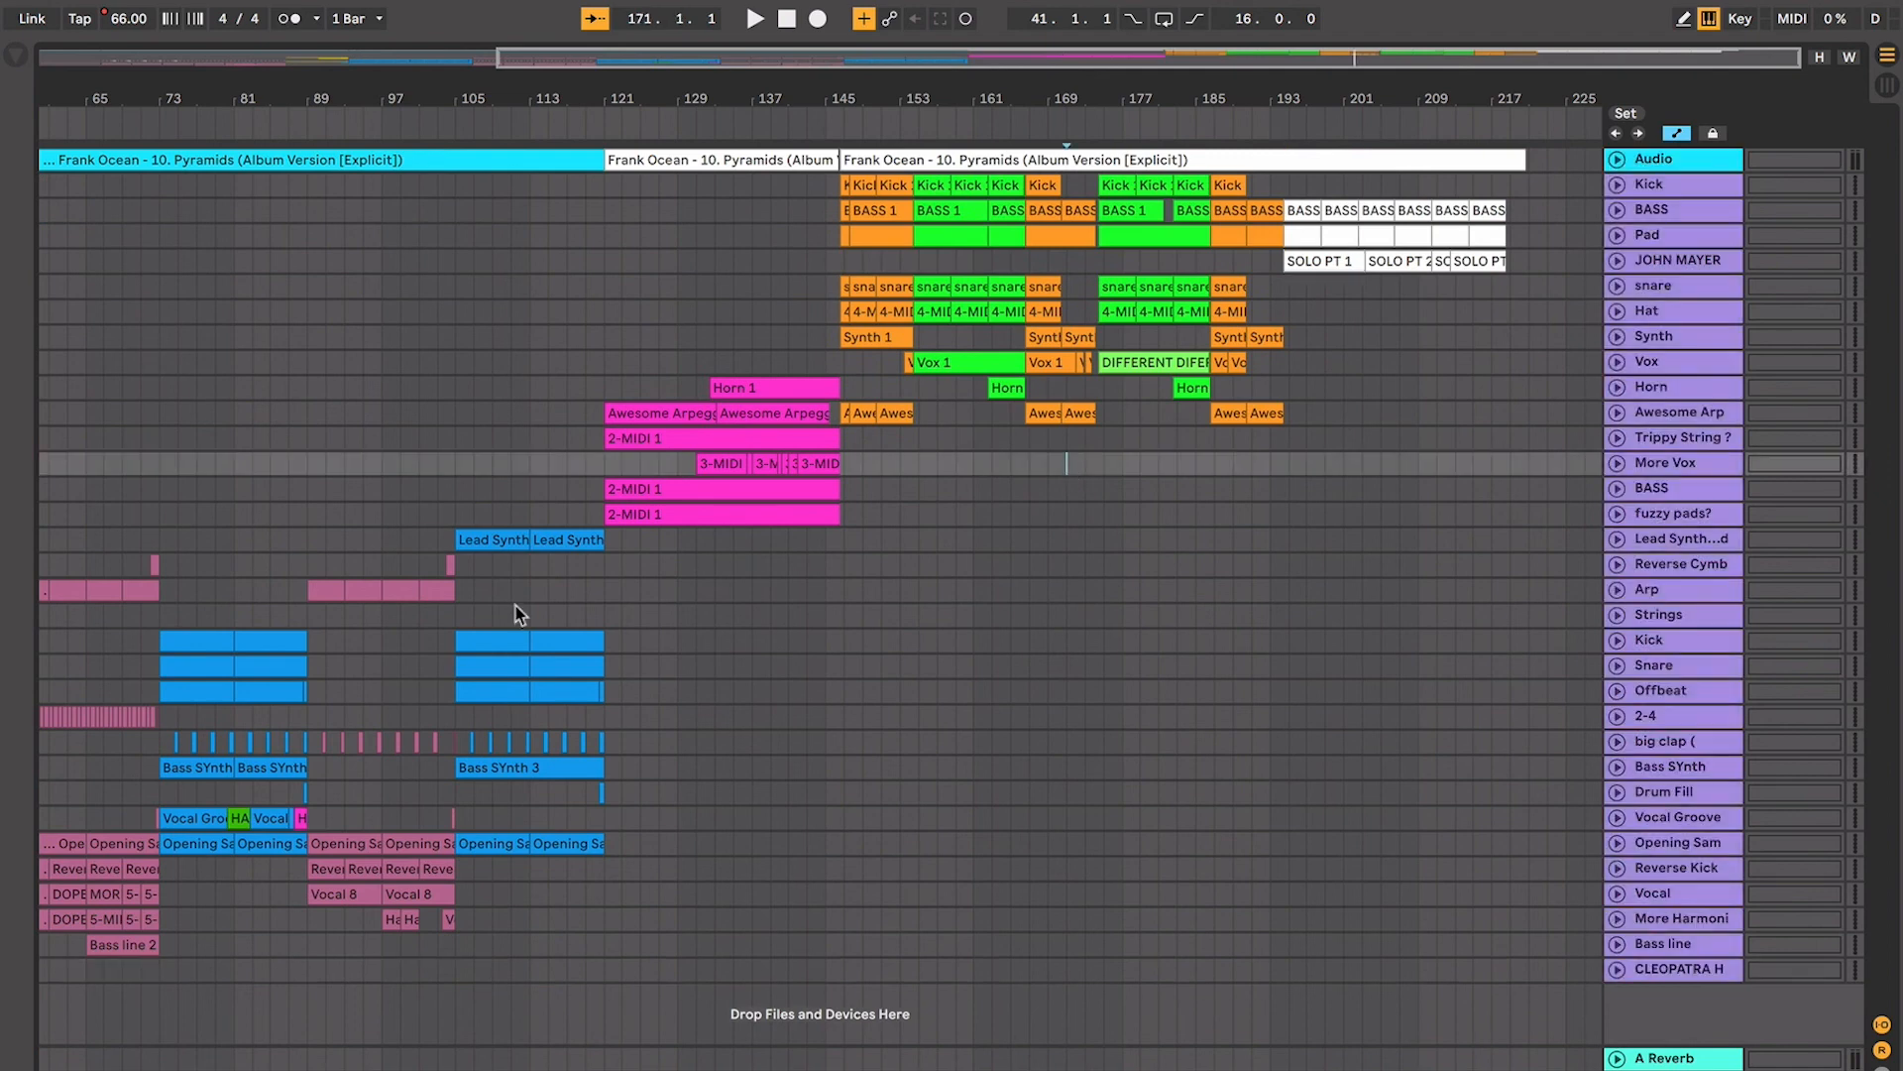
Check where the white solo section starts and ends against the Pad and SOLO PT clips
{"action": "left_click", "coordinate": [1376, 235]}
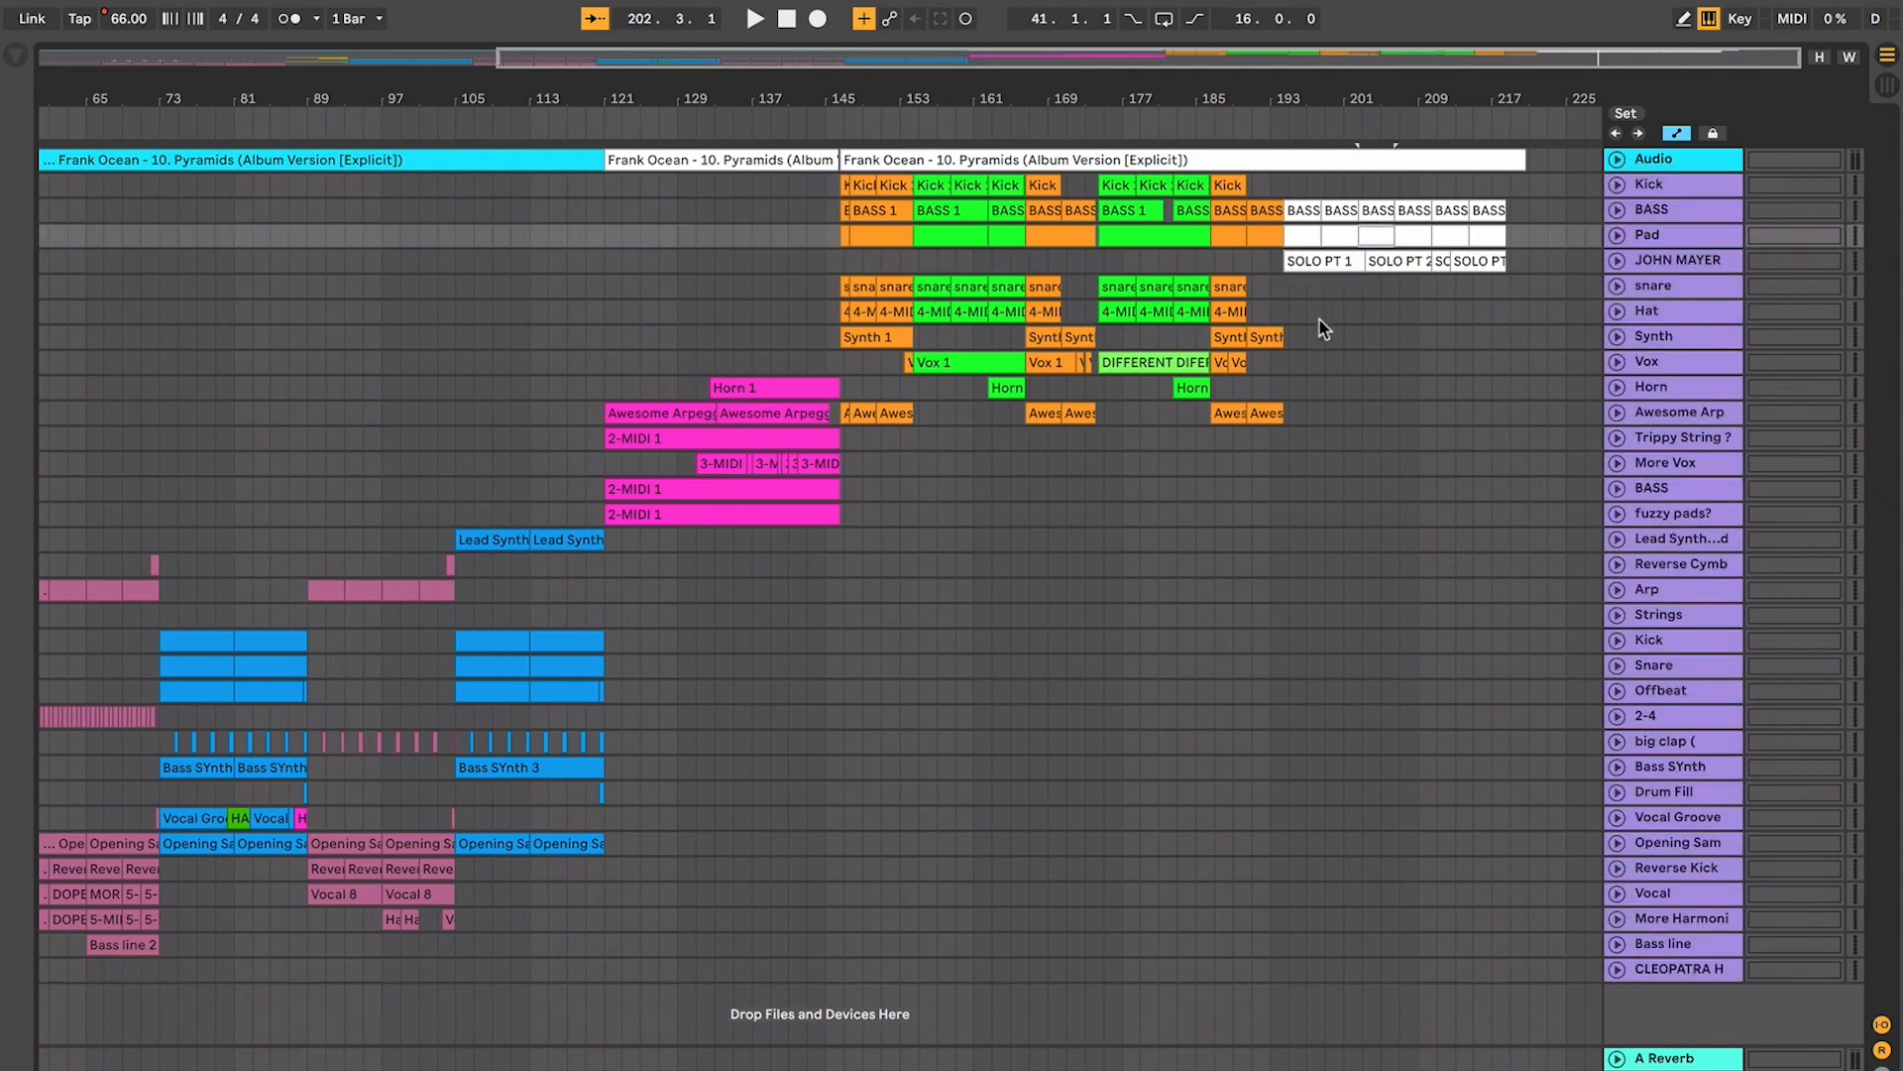
{"action": "left_click", "coordinate": [1267, 261]}
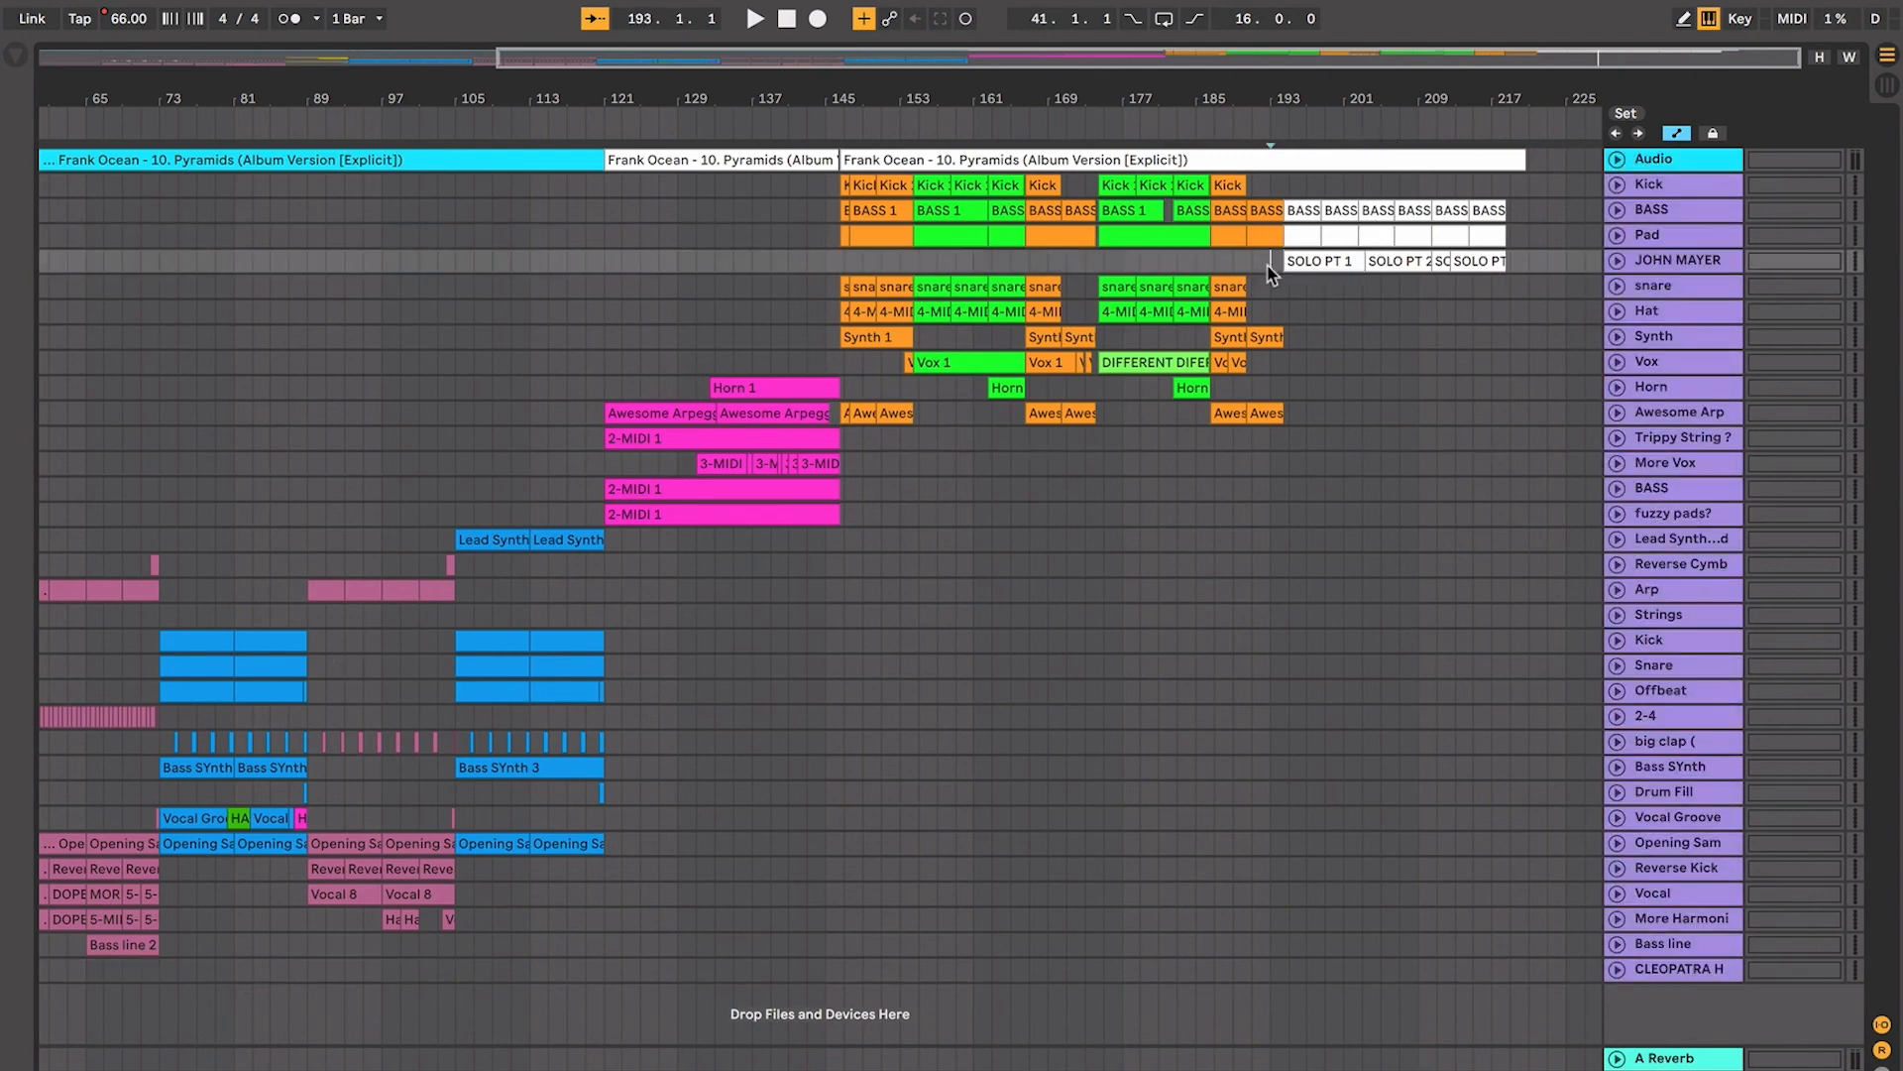
{"action": "left_click", "coordinate": [1284, 285]}
{"action": "left_click", "coordinate": [1509, 286]}
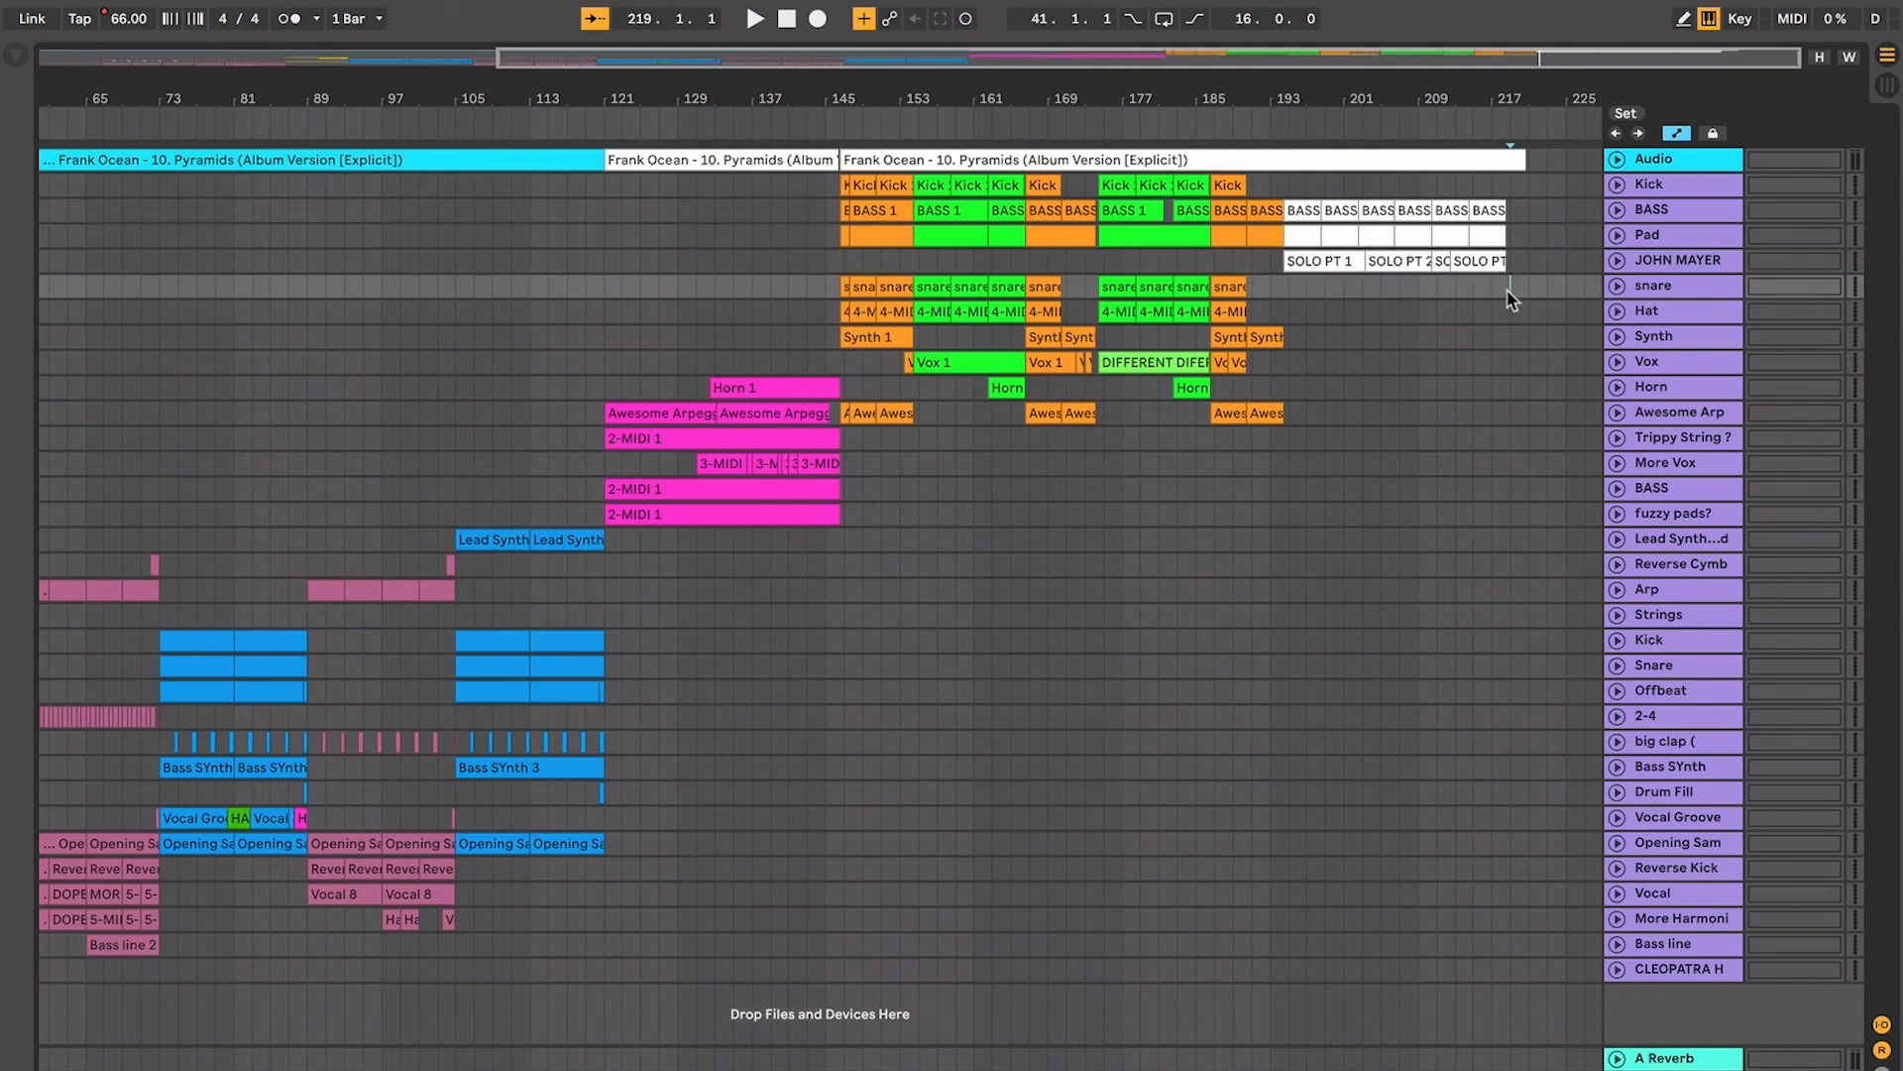
Unfold the Audio track and hide the automation to show its plain waveform
{"action": "left_click", "coordinate": [1618, 160]}
{"action": "left_click", "coordinate": [1529, 238]}
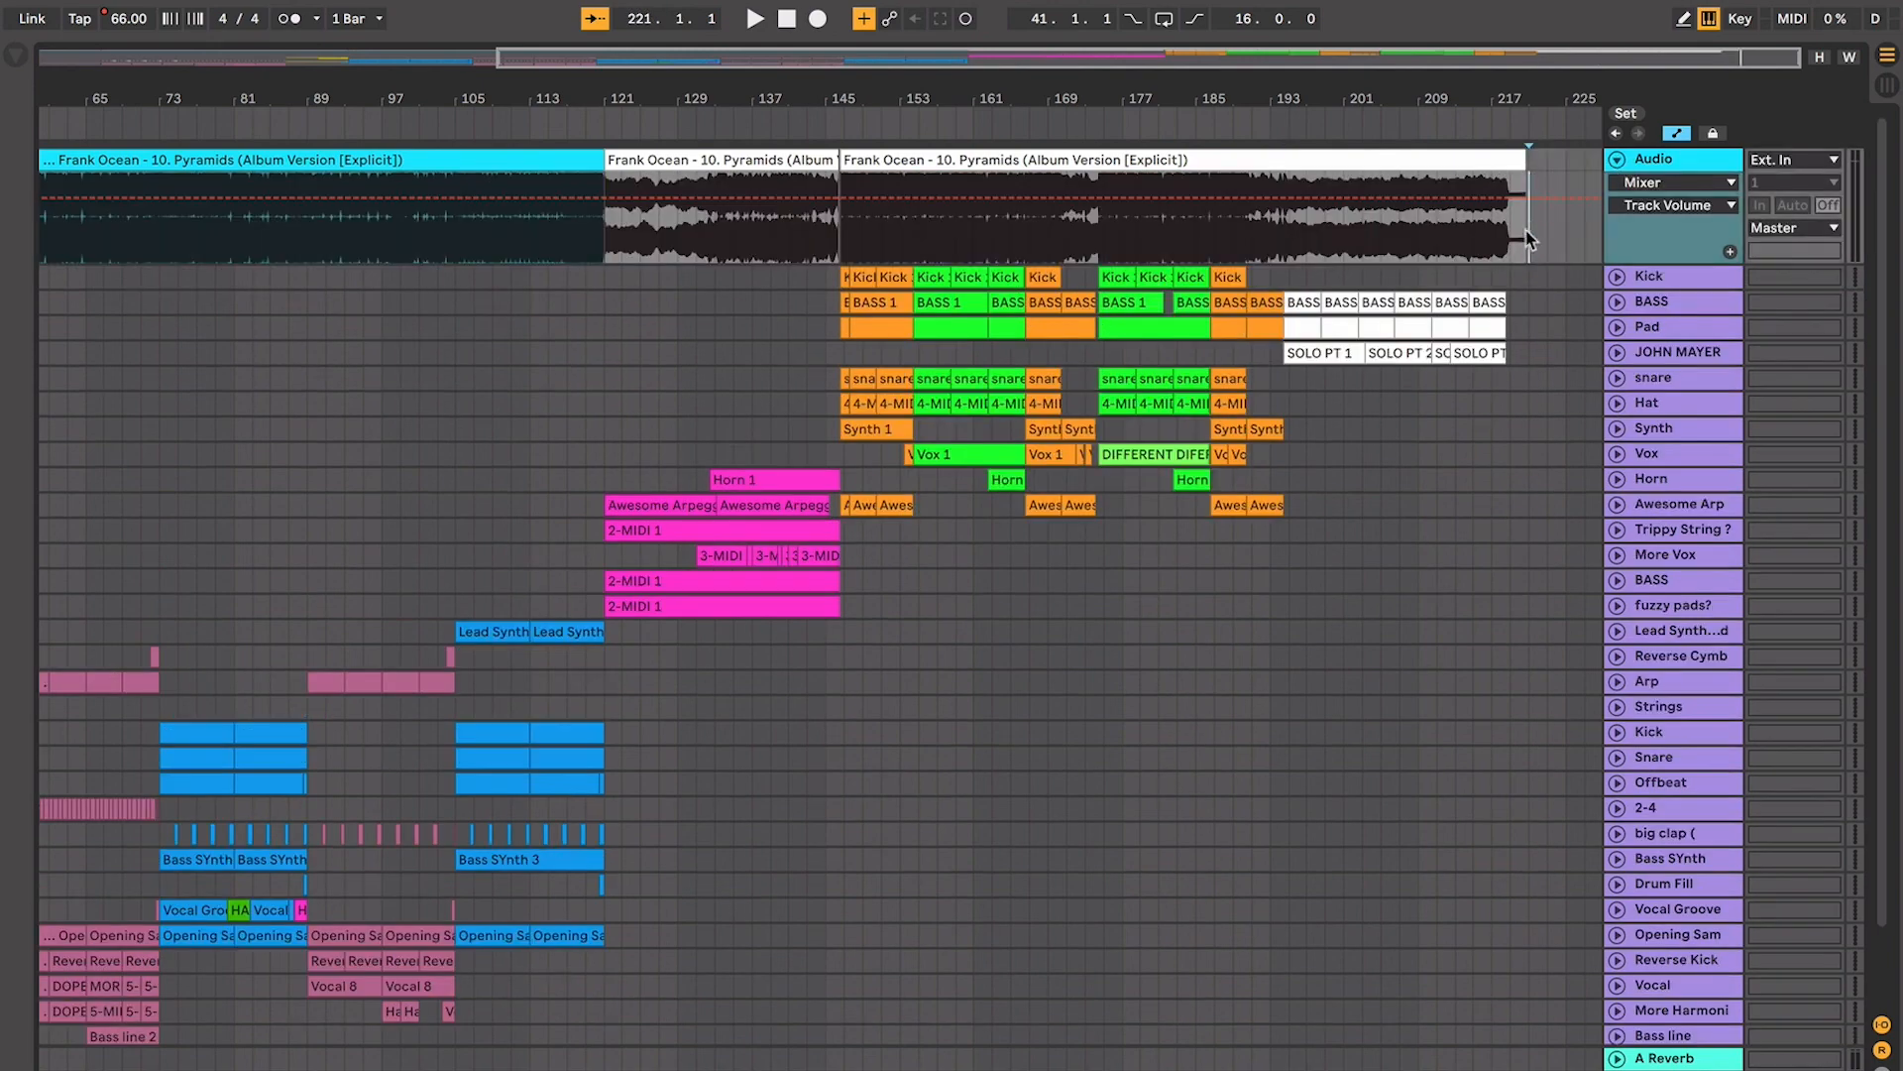
{"action": "left_click", "coordinate": [1675, 164]}
{"action": "left_click", "coordinate": [1519, 257]}
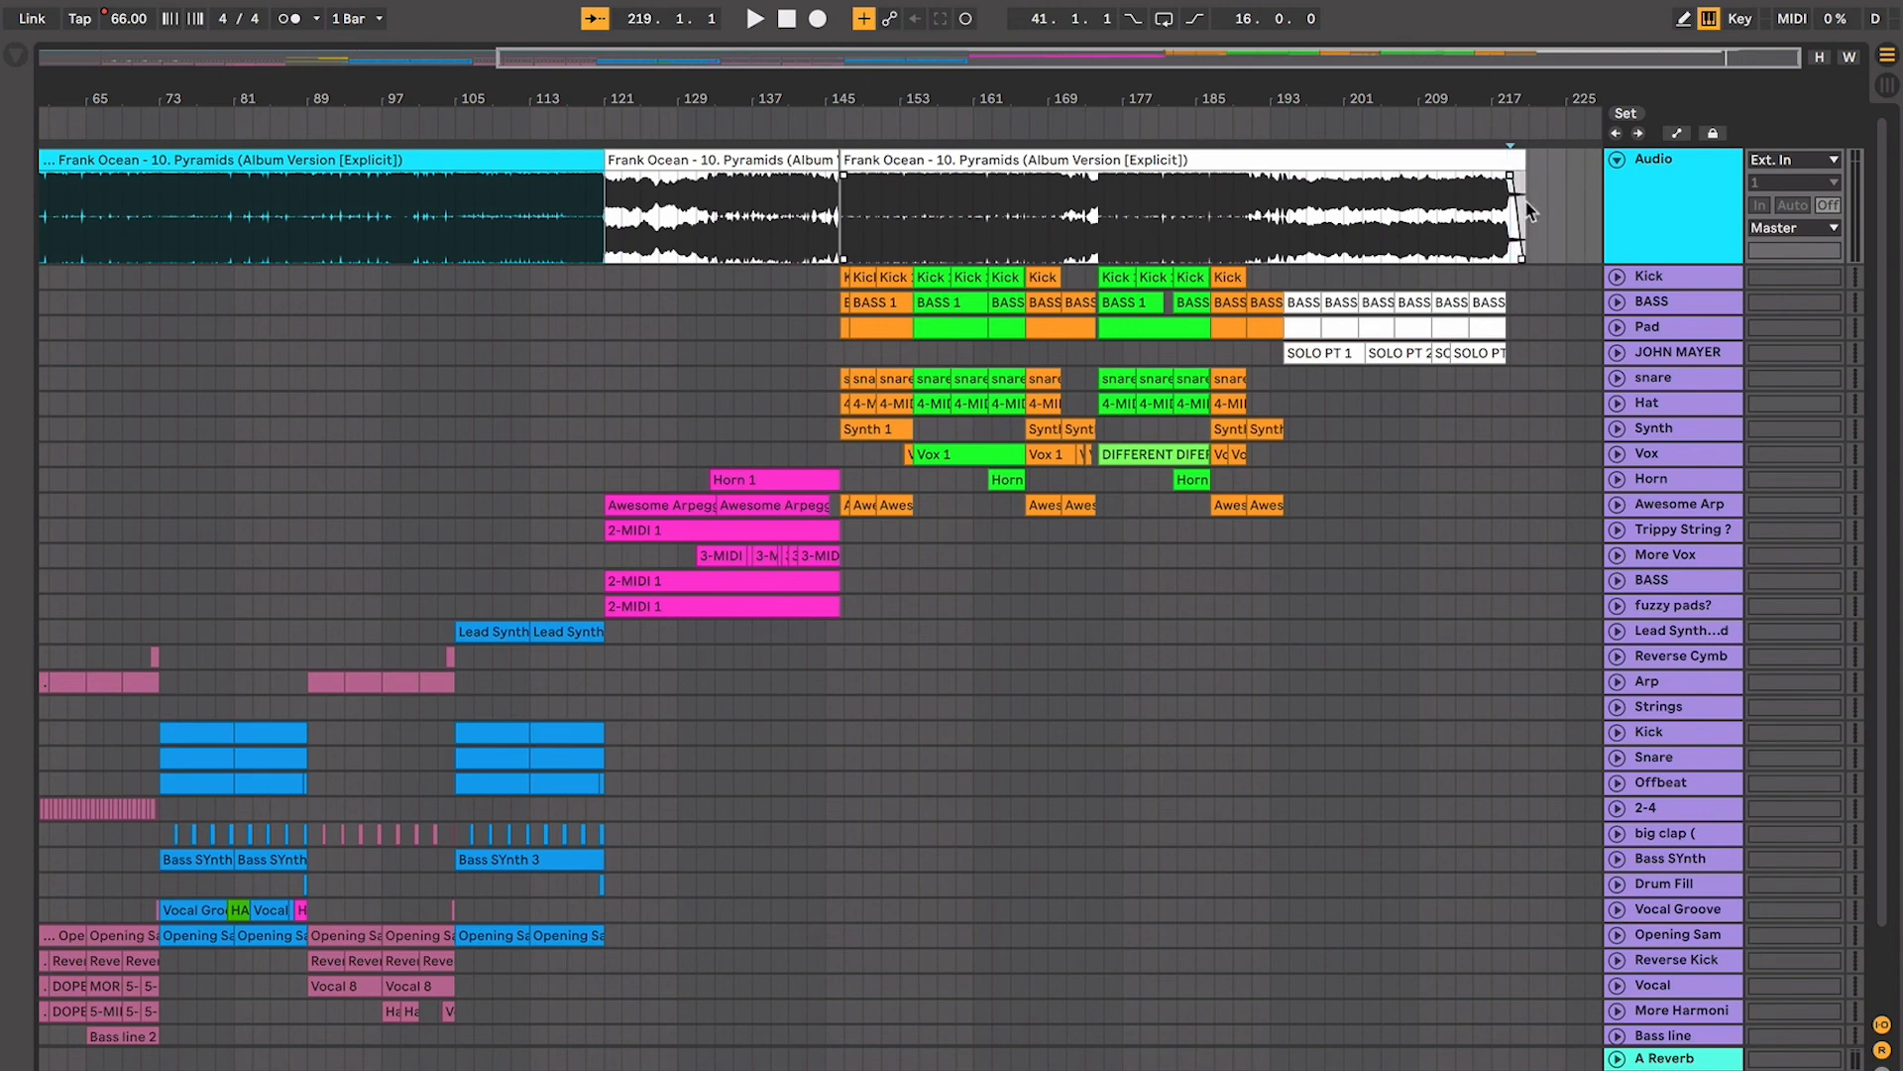
Compare the Audio waveform's shape with the section changes, from the song's end back to bar 145 and across the solo clips
{"action": "left_click", "coordinate": [1527, 208]}
{"action": "left_click", "coordinate": [1123, 218]}
{"action": "left_click", "coordinate": [1087, 218]}
{"action": "left_click", "coordinate": [843, 218]}
{"action": "left_click", "coordinate": [1301, 266]}
{"action": "left_click", "coordinate": [1335, 297]}
{"action": "left_click", "coordinate": [1415, 352]}
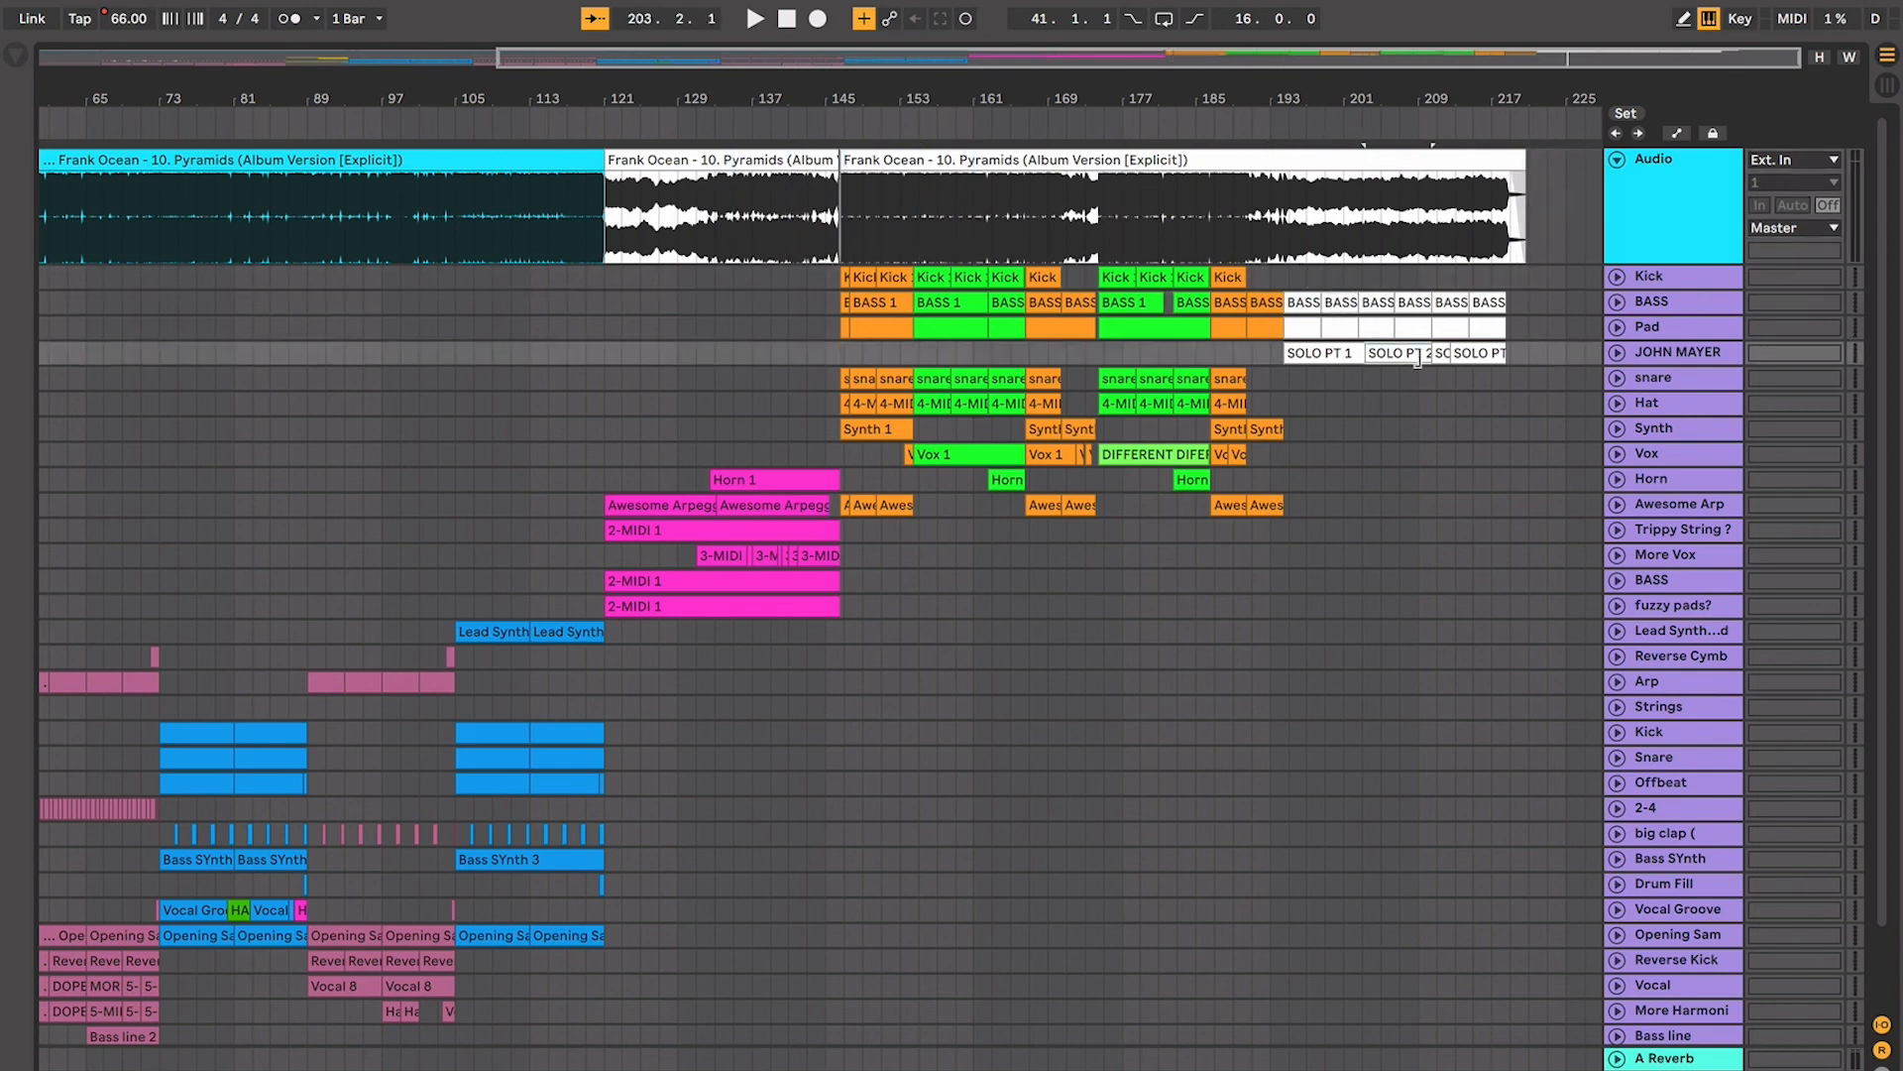
{"action": "left_click", "coordinate": [1494, 378]}
{"action": "left_click", "coordinate": [1510, 379]}
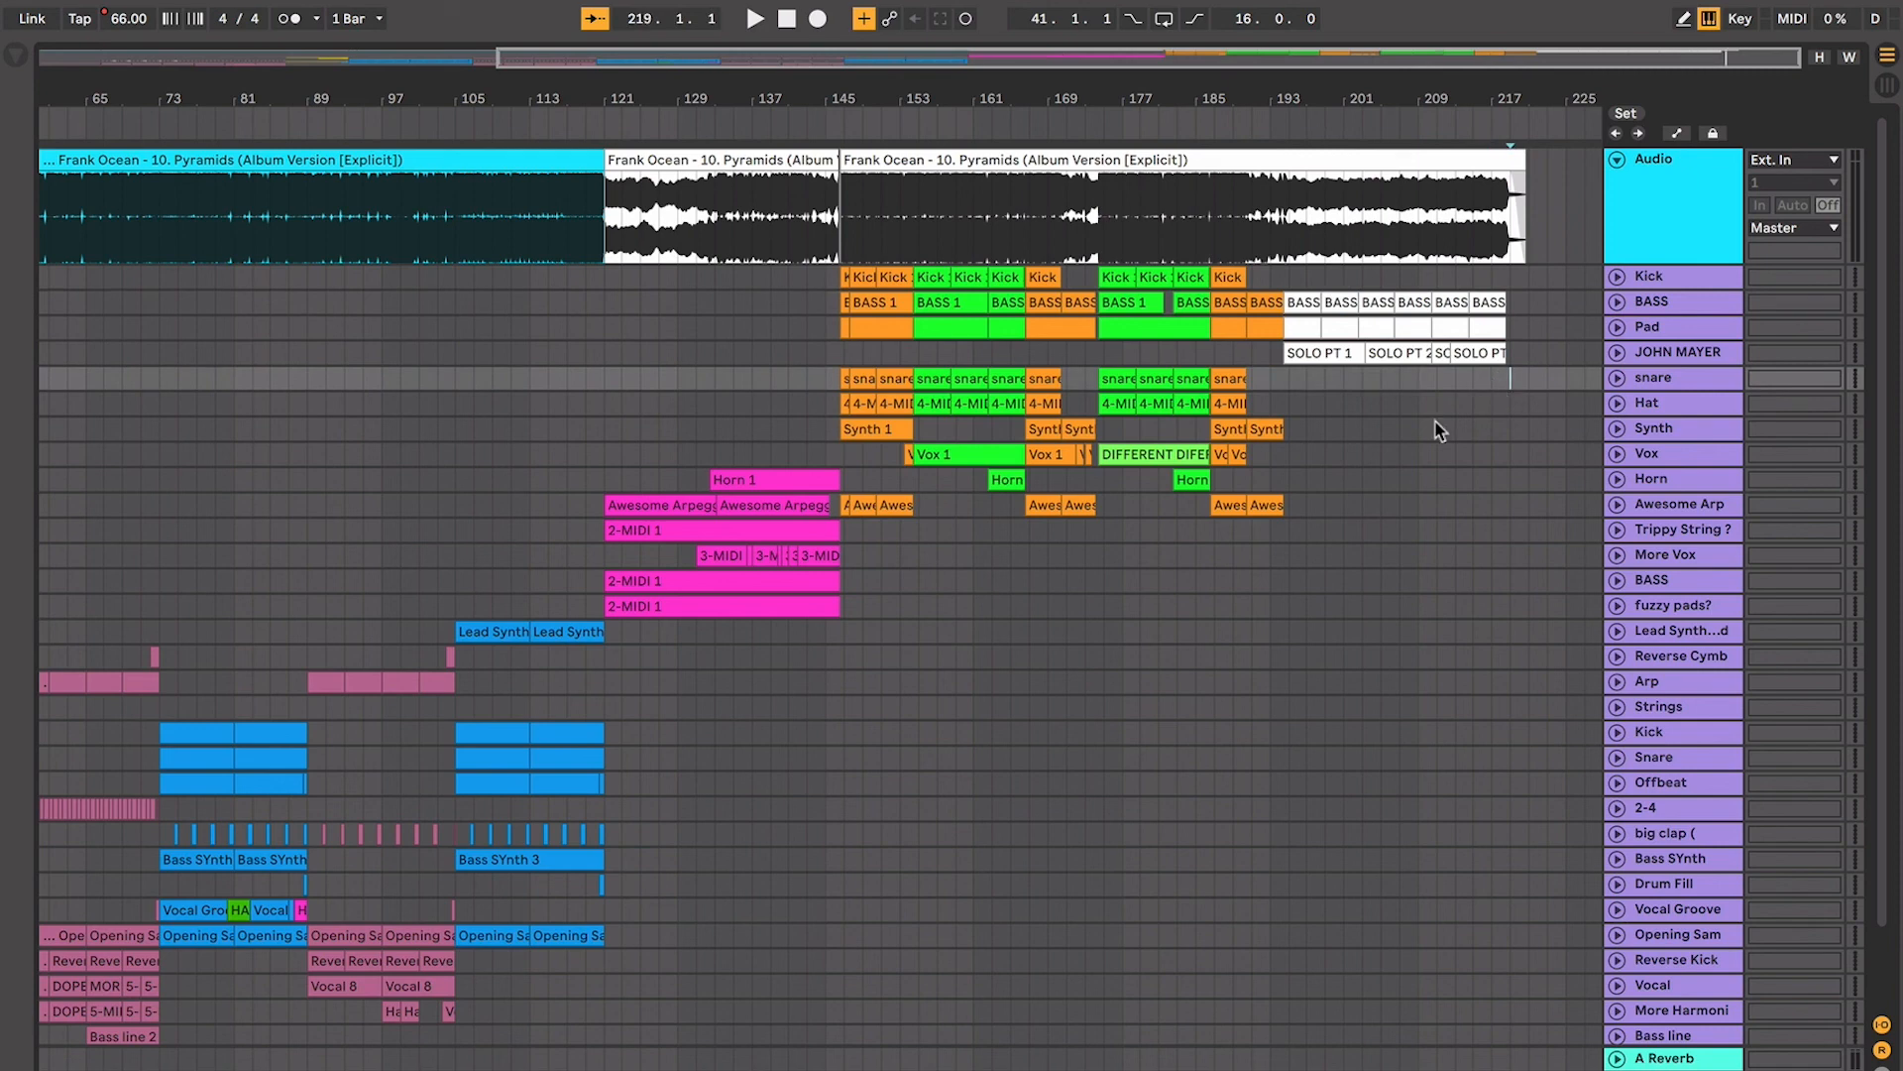
{"action": "left_click", "coordinate": [1404, 411]}
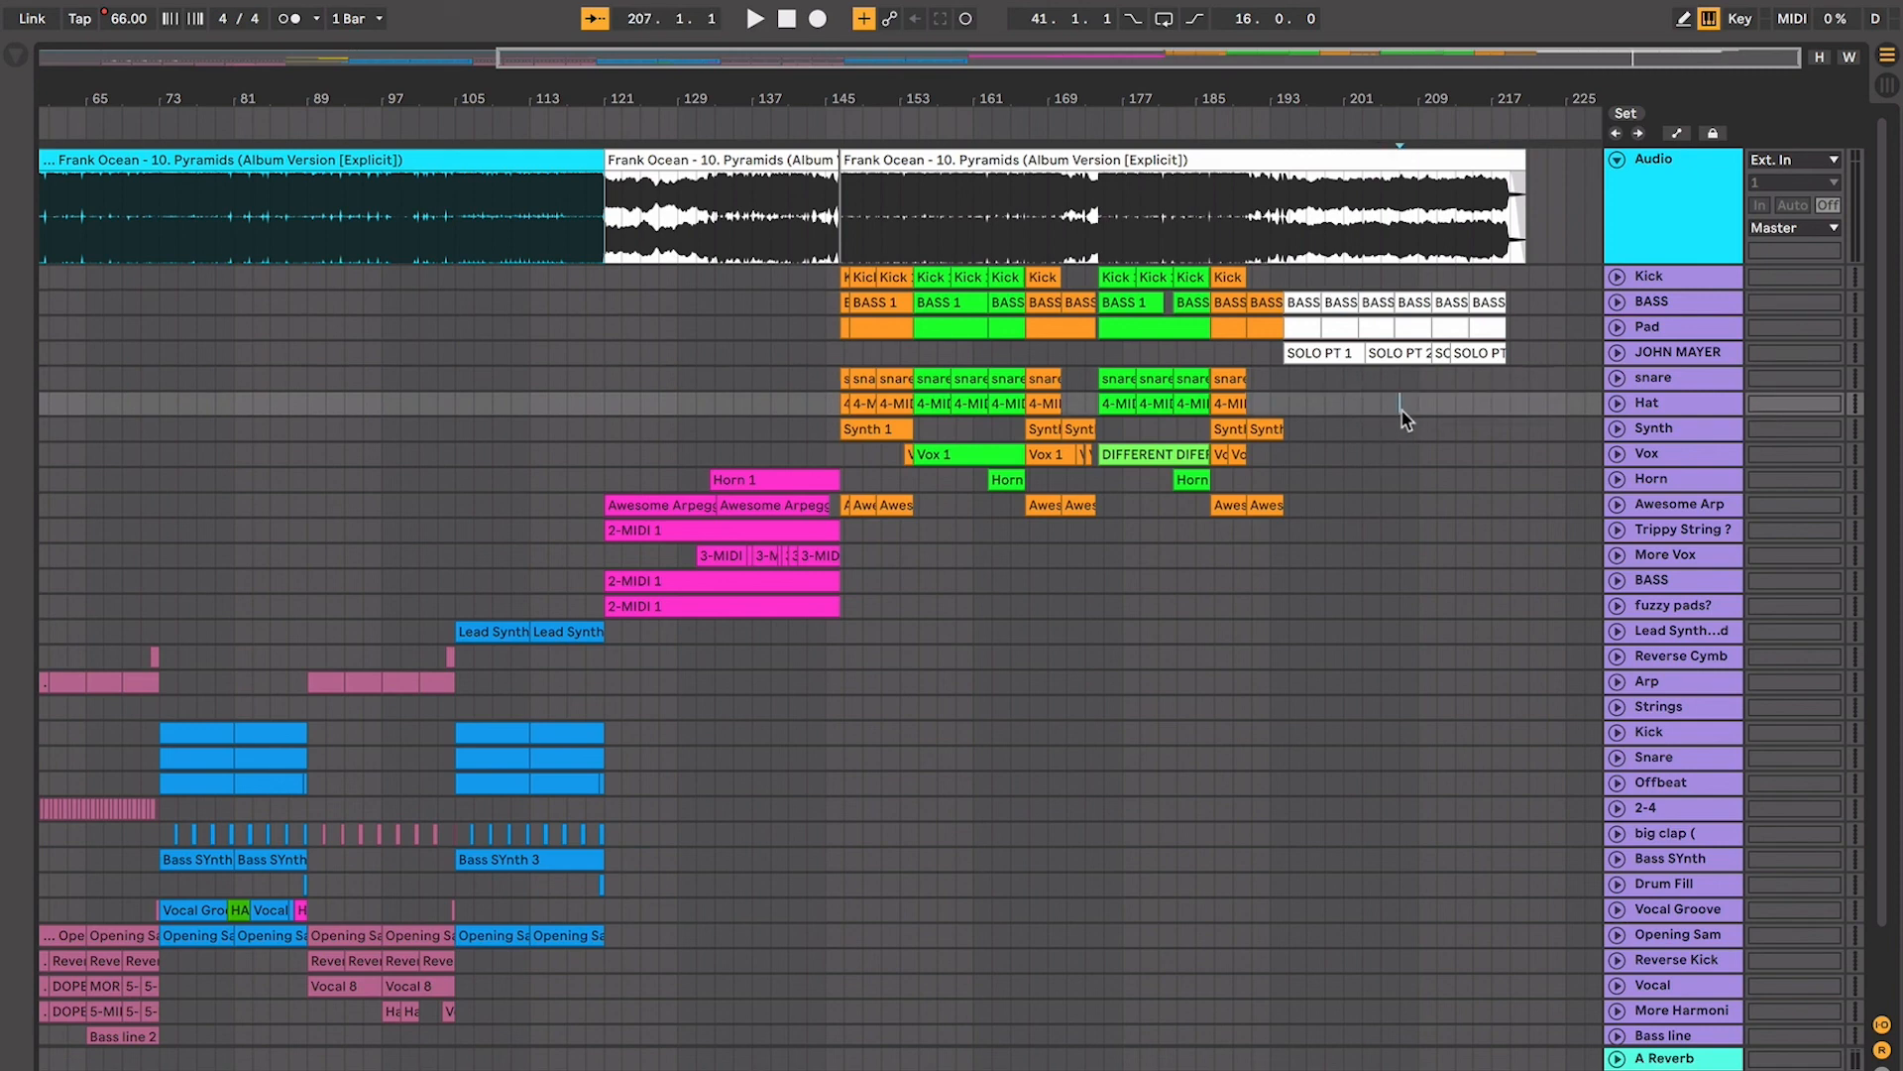
{"action": "left_click", "coordinate": [1346, 420]}
{"action": "left_click", "coordinate": [1398, 407]}
{"action": "left_click", "coordinate": [1355, 398]}
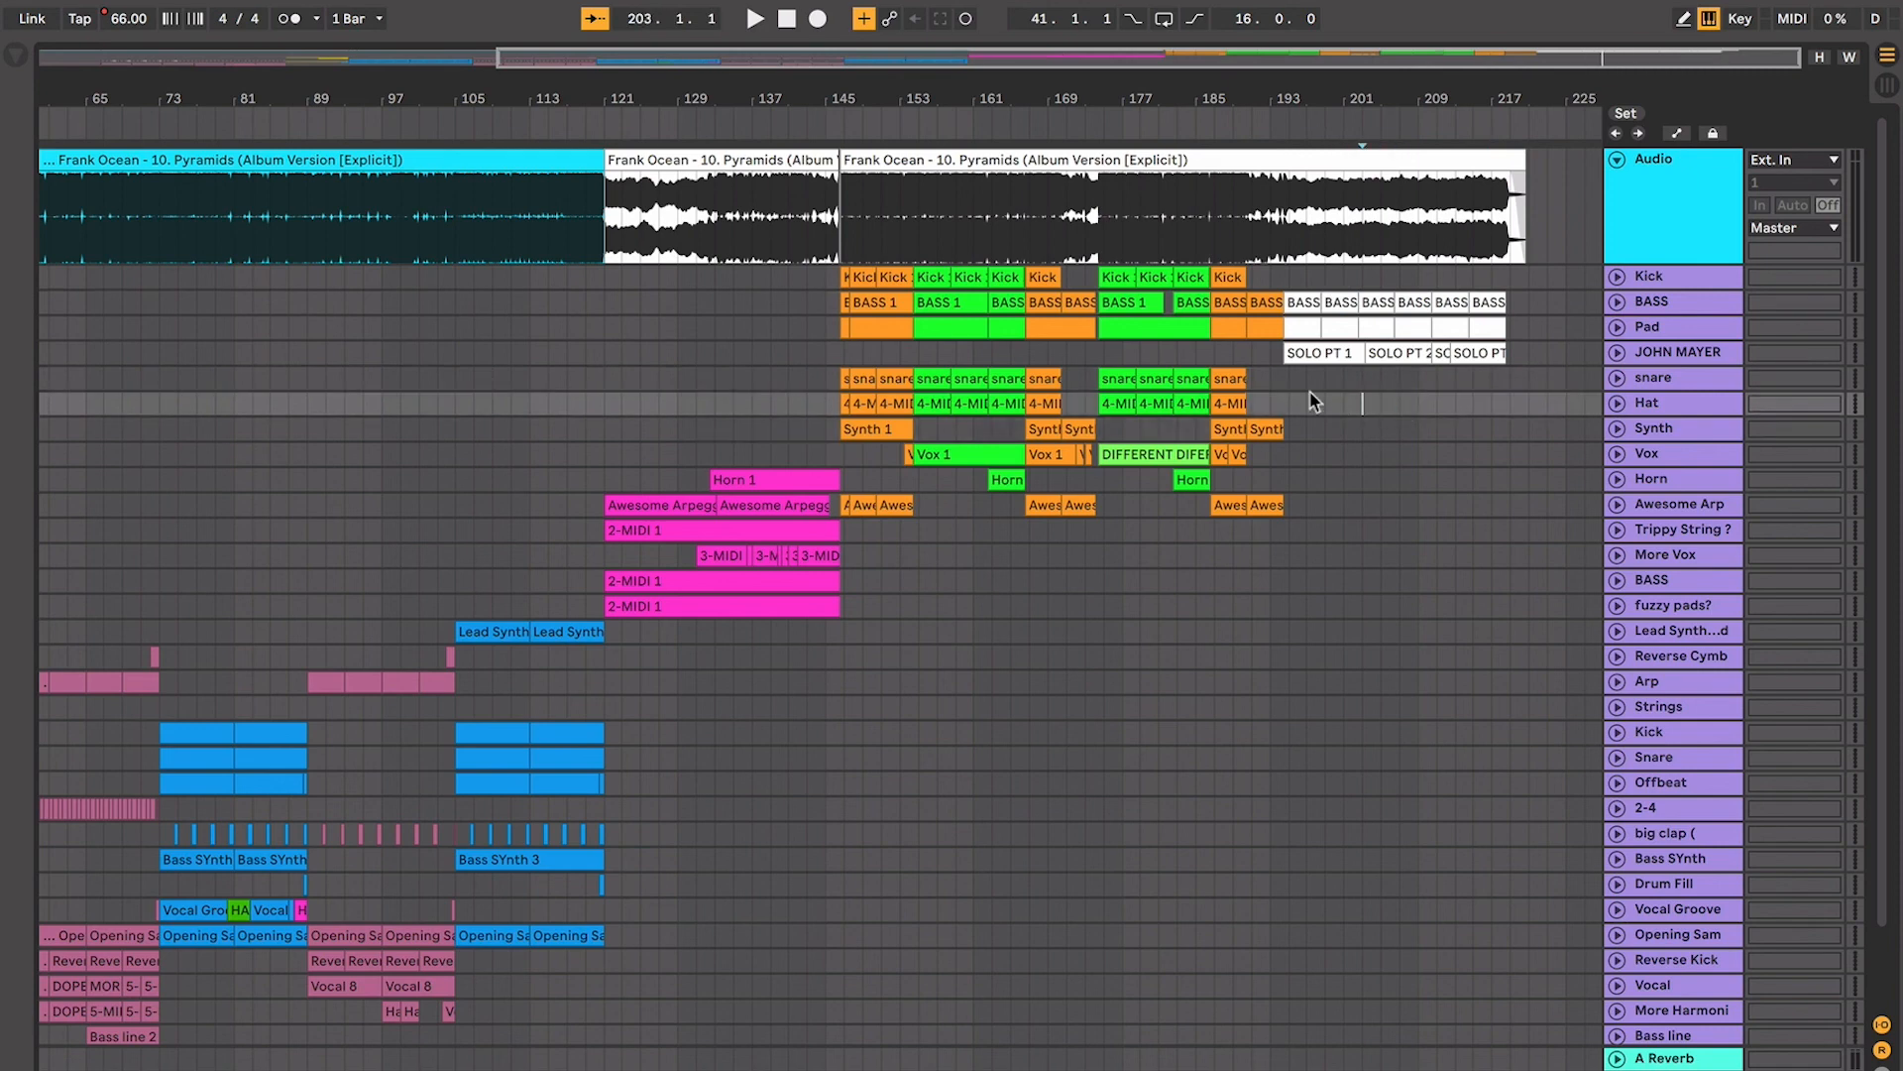